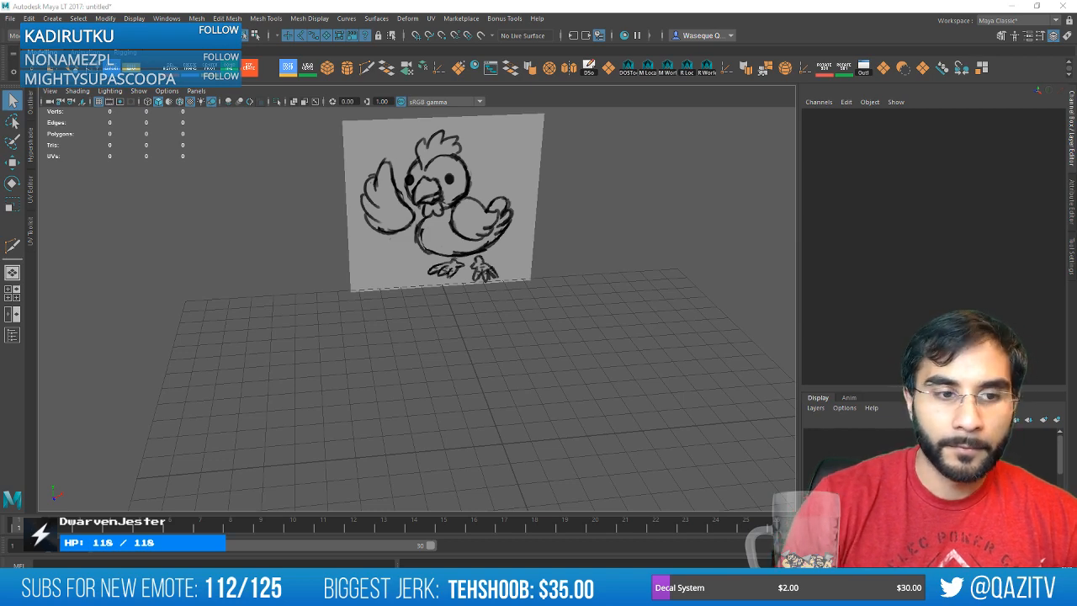
Create a polygon cube at the origin and show it in the front view against the chicken sketch.
key("w")
scroll(516, 260, "down", 1)
middle_click_drag(517, 260, 491, 274, "alt")
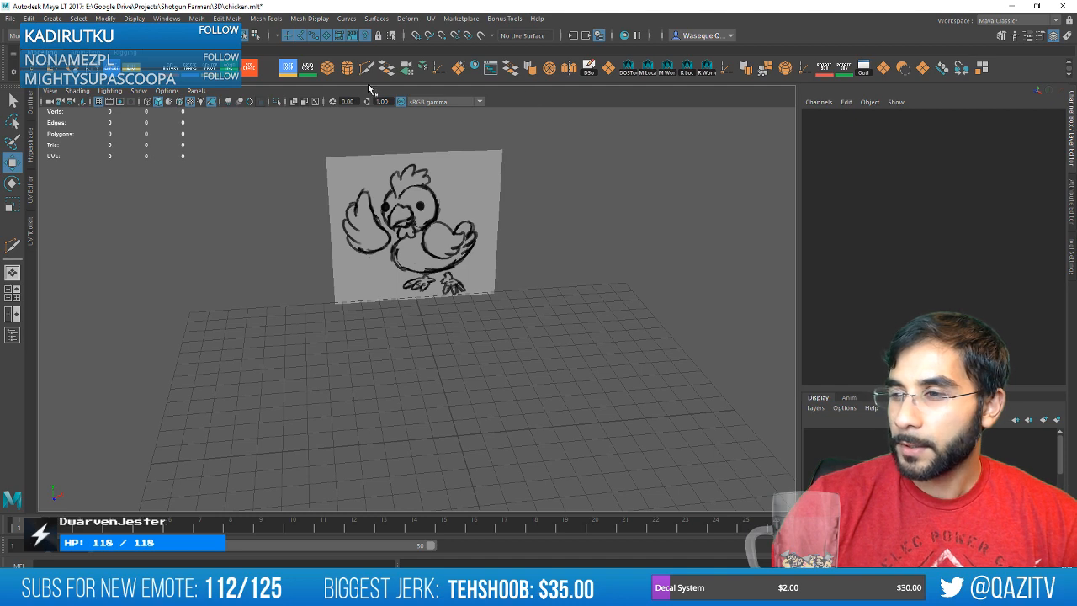
left_click(327, 68)
left_click_drag(463, 335, 474, 337, "alt")
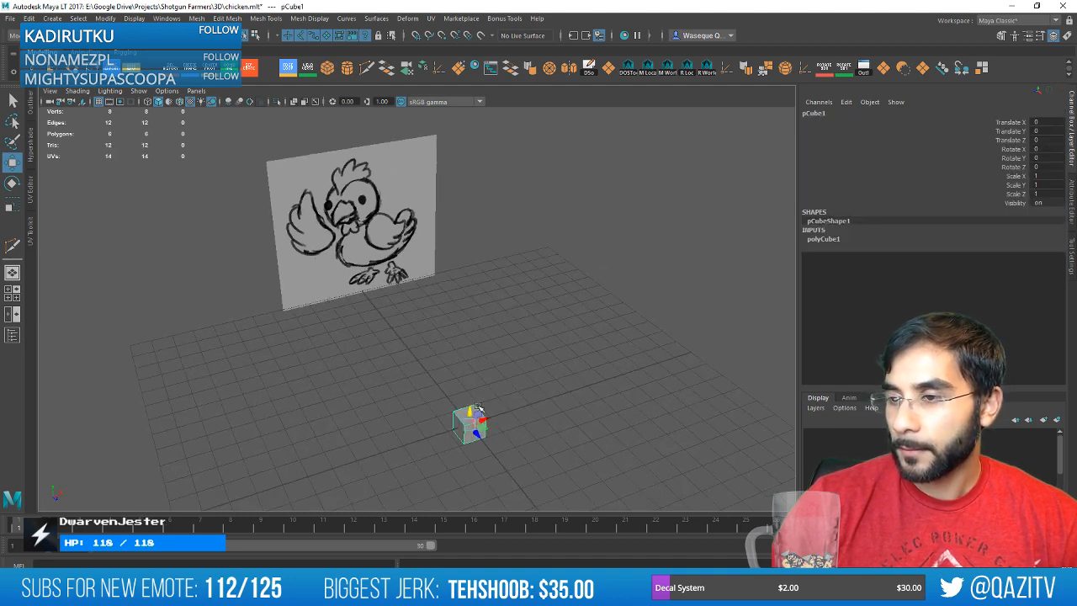
left_click_drag(478, 408, 490, 368, "alt")
key("space")
key("space")
key("f")
scroll(474, 398, "down", 5)
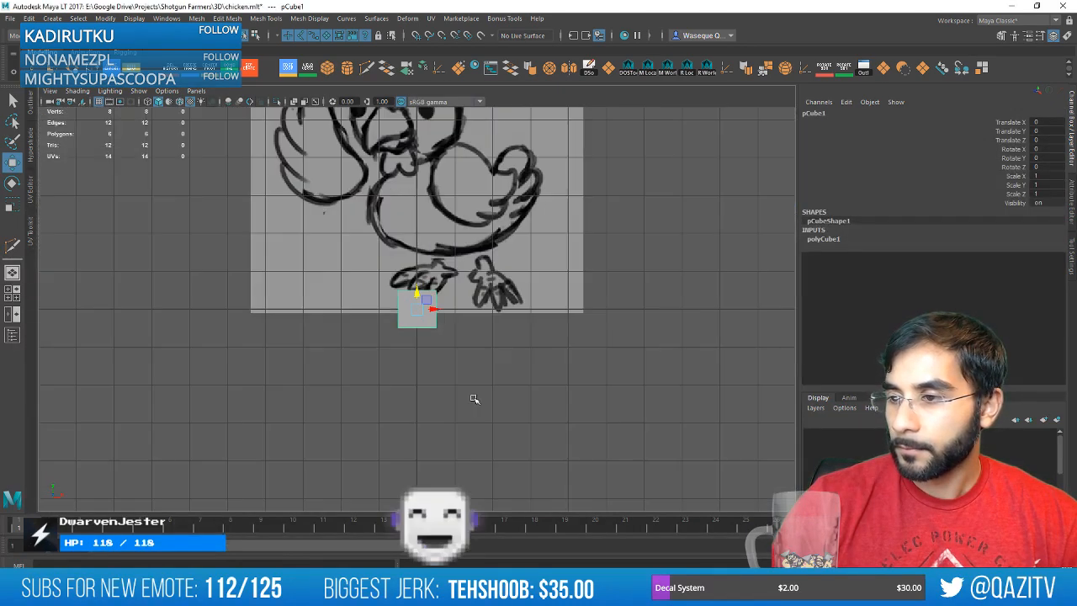
Raise the cube to the middle of the sketched chicken's body, at about 2.97 in Y.
scroll(474, 398, "down", 2)
middle_click_drag(473, 398, 448, 468, "alt")
left_click_drag(392, 361, 391, 288)
key("f")
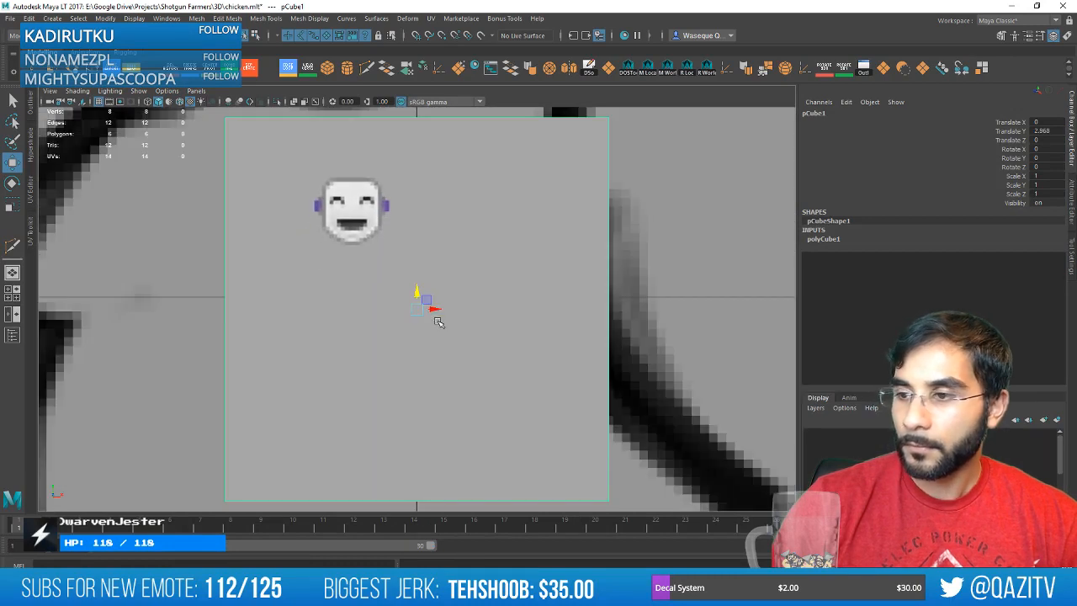
scroll(436, 322, "down", 6)
scroll(437, 322, "up", 3)
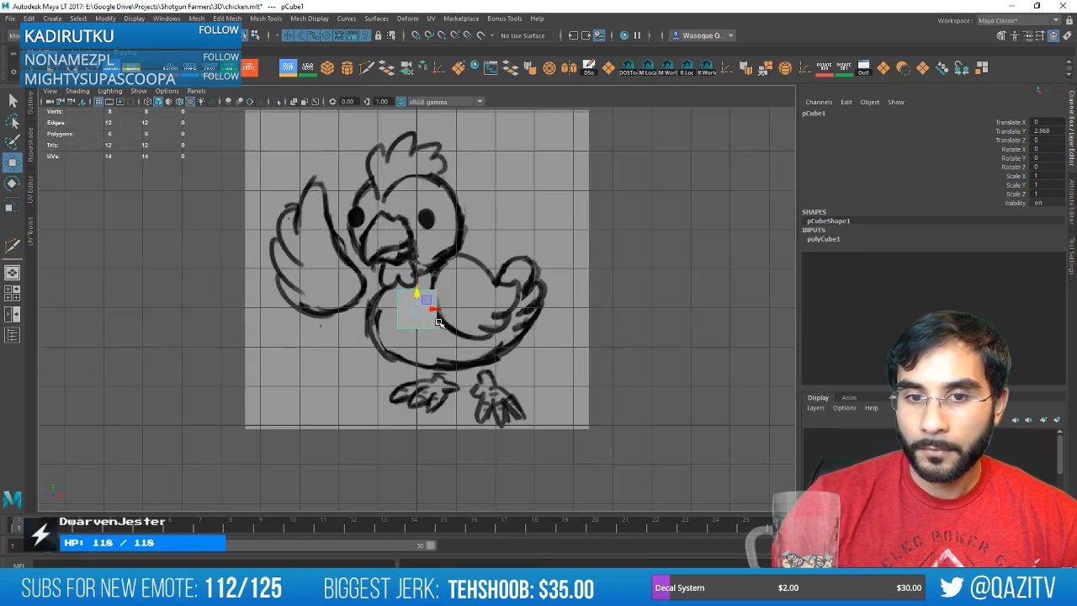
scroll(438, 322, "up", 2)
middle_click_drag(463, 318, 380, 317, "alt")
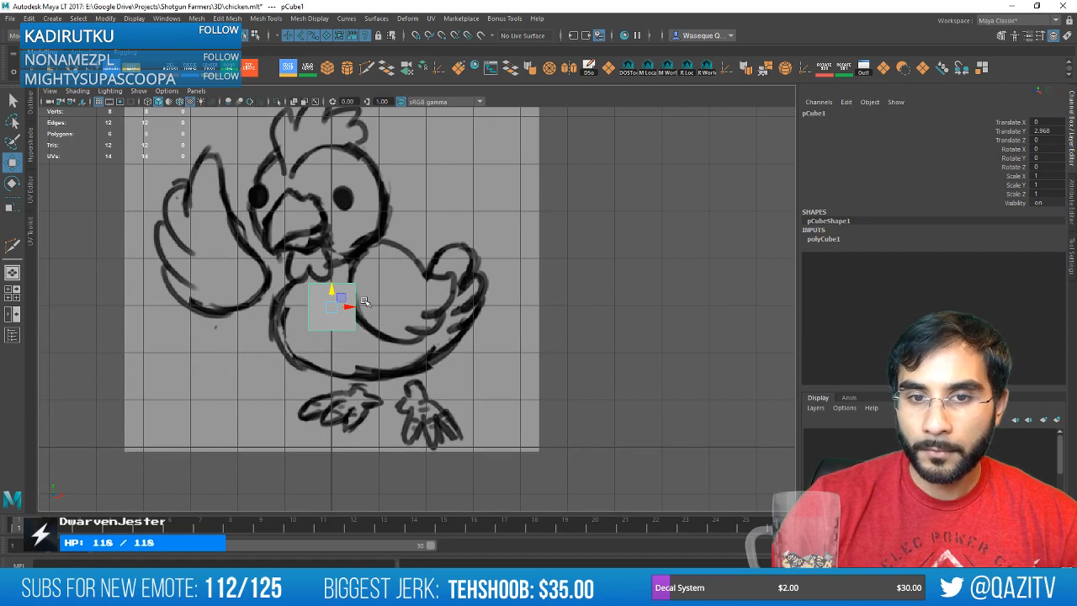
Move the cube's chest-side vertices outward to the edge of the sketched chest.
right_click_drag(351, 295, 298, 284)
left_click_drag(298, 378, 329, 249)
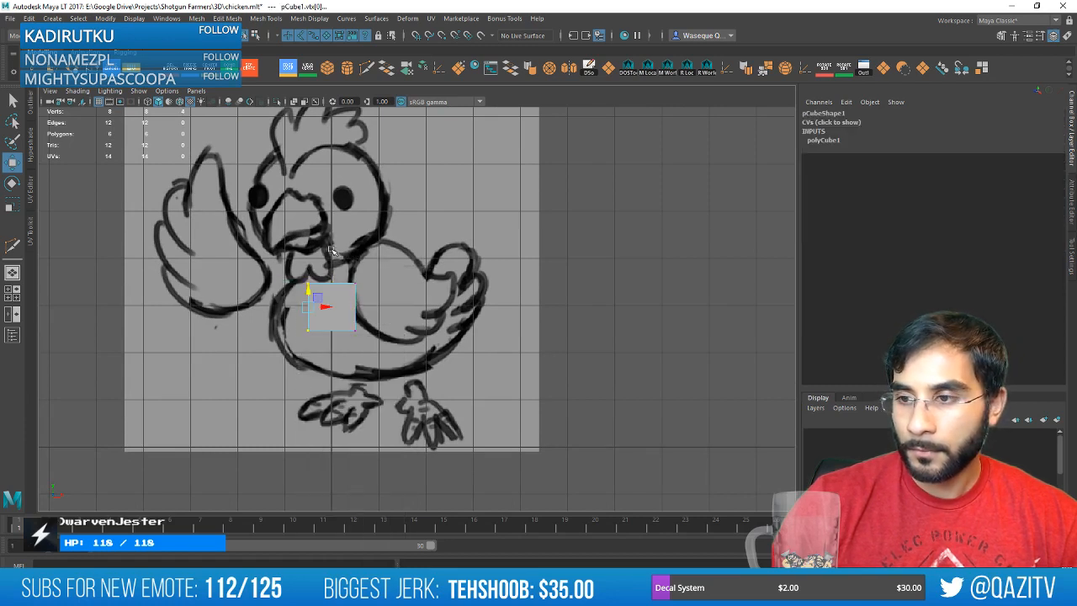
left_click_drag(329, 308, 294, 305)
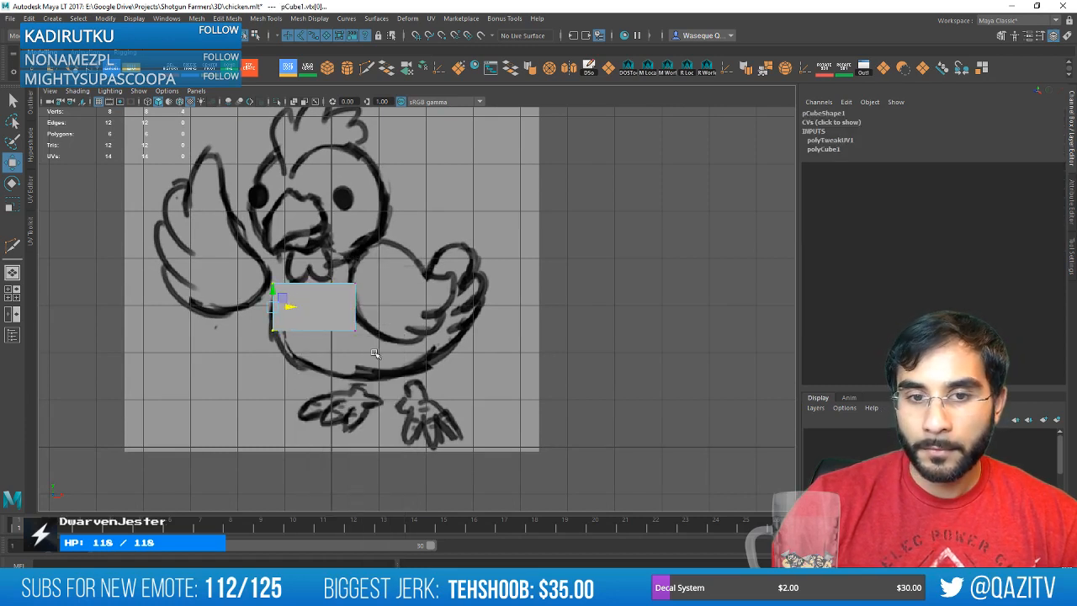
Try to stretch the cube's wing-side vertices toward the tail, and undo the attempt.
left_click_drag(375, 353, 321, 244)
left_click_drag(362, 308, 464, 308)
key("ctrl+z")
key("ctrl+z")
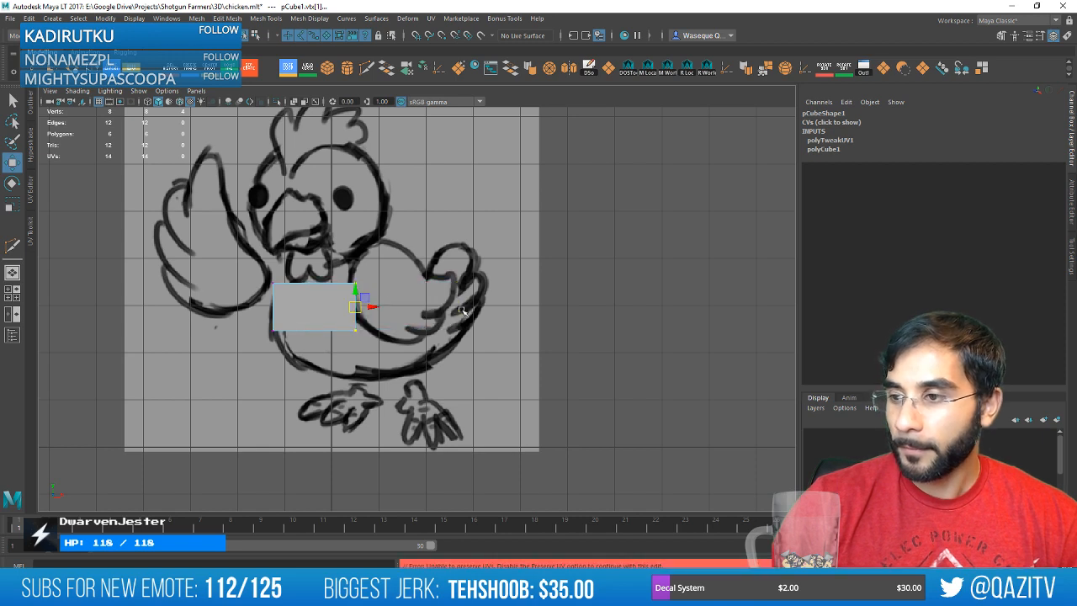
Turn off Preserve UVs for the Move tool and pull the cube's wing-side vertices out toward the tail.
left_click_drag(370, 363, 345, 271)
left_click_drag(374, 307, 445, 314)
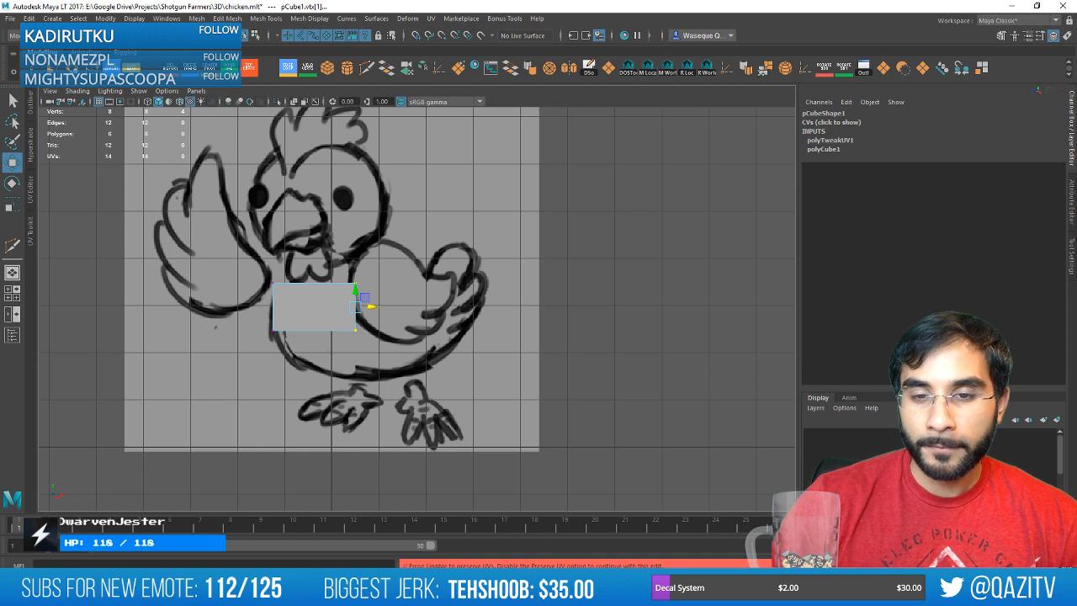
left_click(1073, 257)
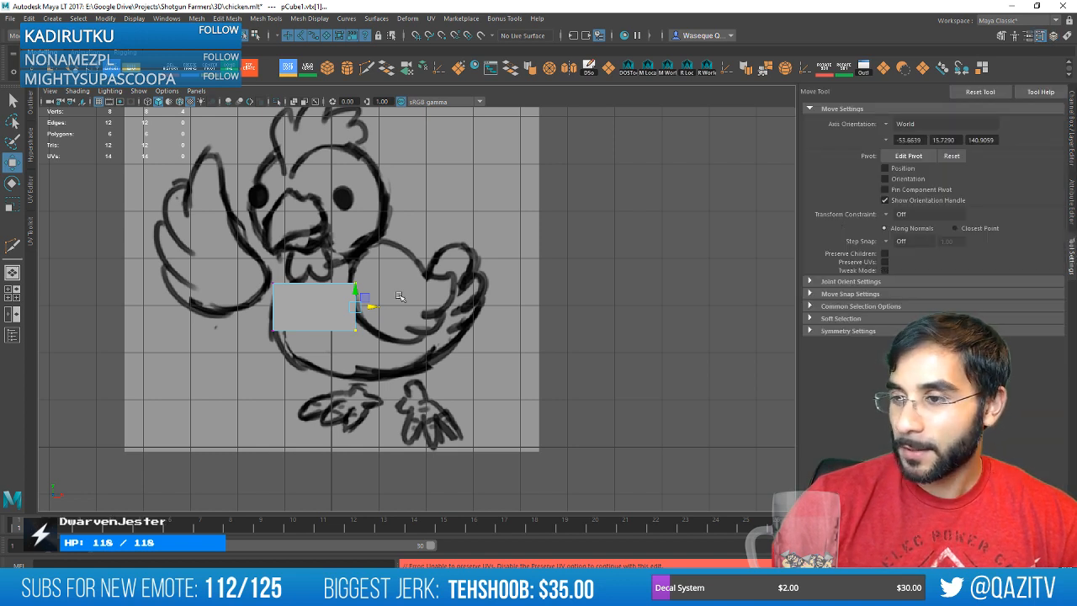
left_click_drag(371, 305, 452, 310)
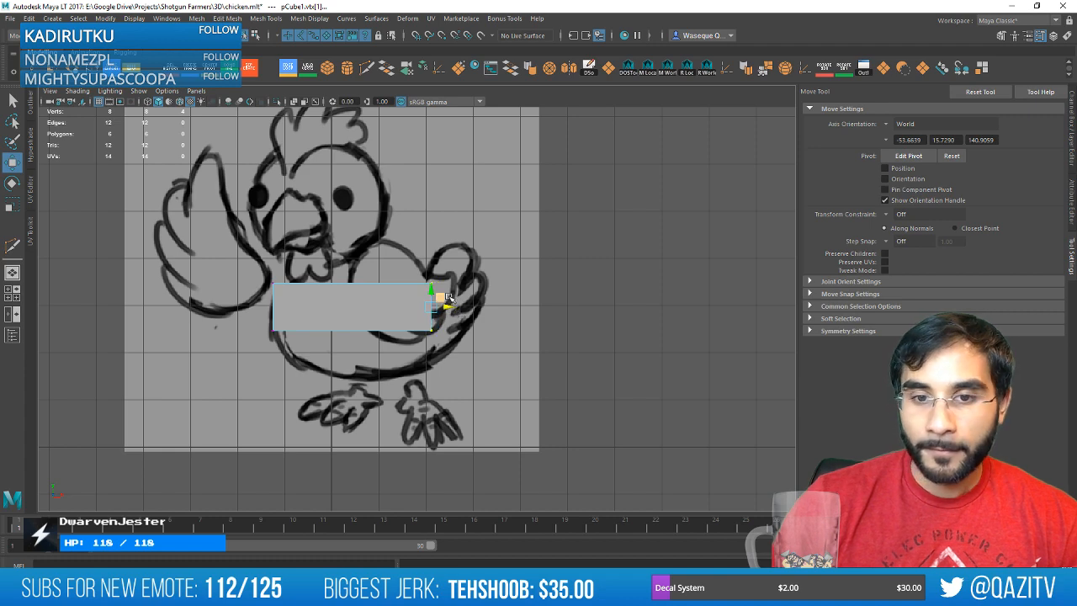
Insert four vertical edge loops along the length of the stretched body block.
middle_click_drag(448, 298, 477, 252, "alt")
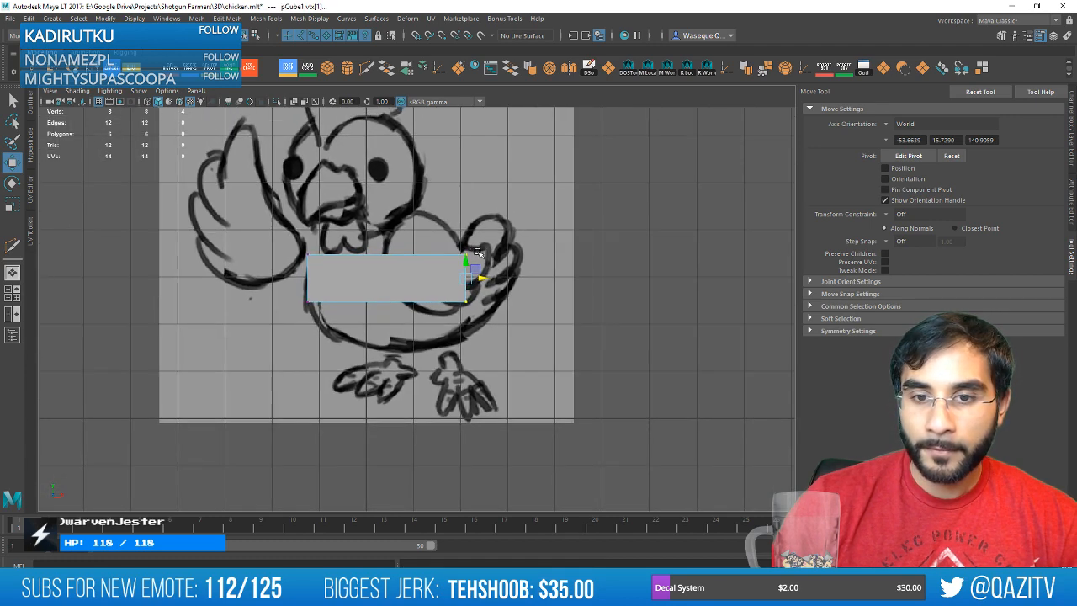
scroll(477, 253, "up", 1)
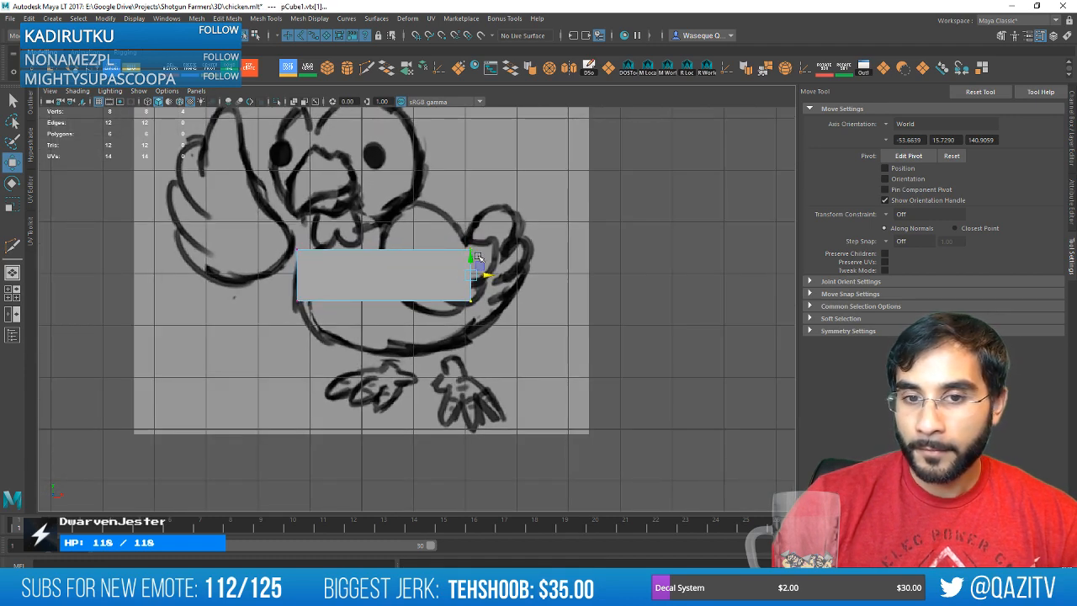
left_click(289, 69)
left_click(332, 251)
left_click(357, 251)
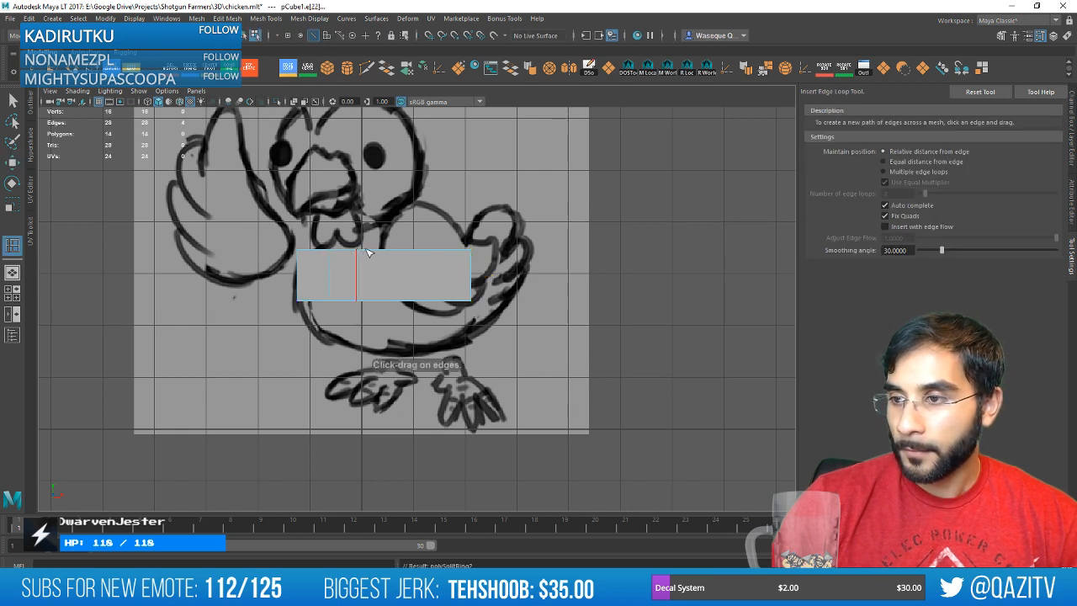
left_click(389, 251)
left_click(439, 251)
Raise the first loop's upper vertices to the neck and lower the first three loops' bottom vertices to the belly outline.
key("w")
right_click_drag(392, 259, 341, 259)
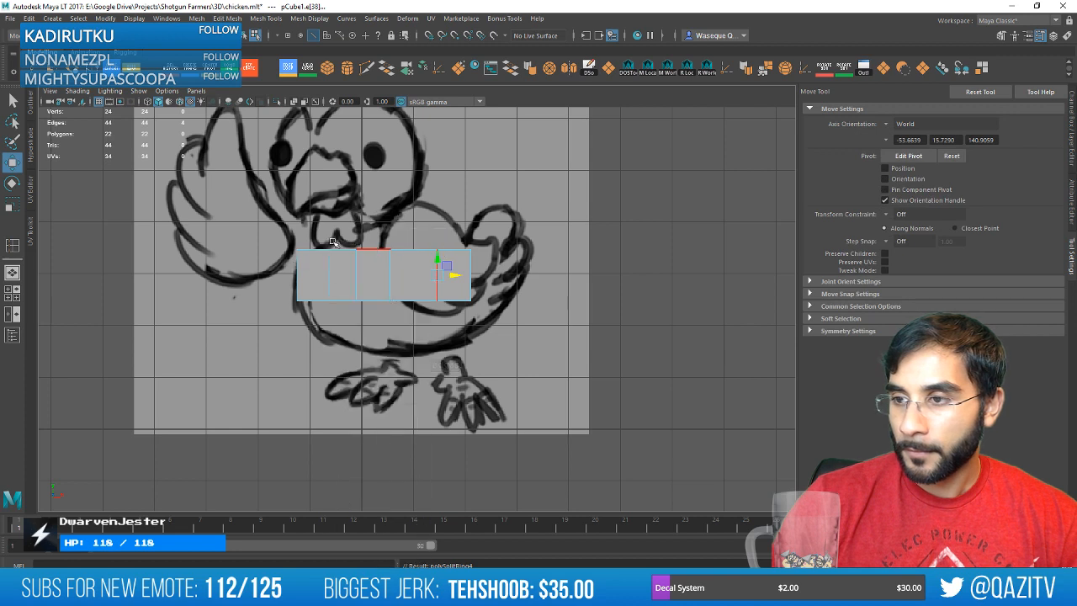
left_click_drag(321, 242, 329, 220)
left_click_drag(320, 291, 329, 331)
left_click_drag(339, 274, 339, 273)
left_click_drag(357, 285, 357, 334)
left_click_drag(304, 377, 329, 324)
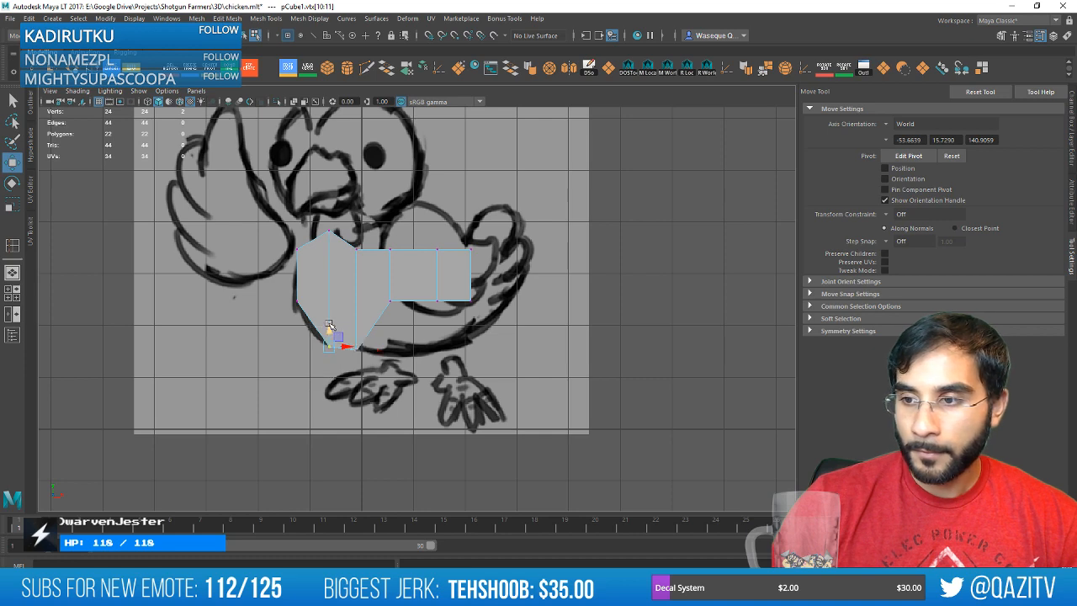
middle_click_drag(395, 319, 353, 318, "alt")
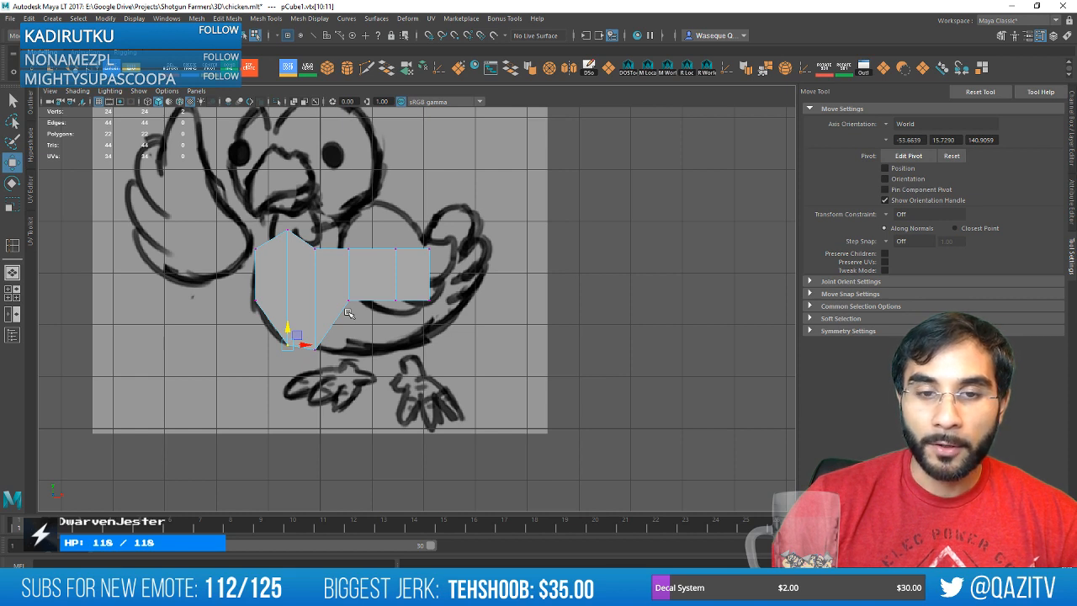
mouse_move(358, 324)
left_mouse_down()
mouse_move(330, 275)
mouse_move(349, 334)
left_mouse_up()
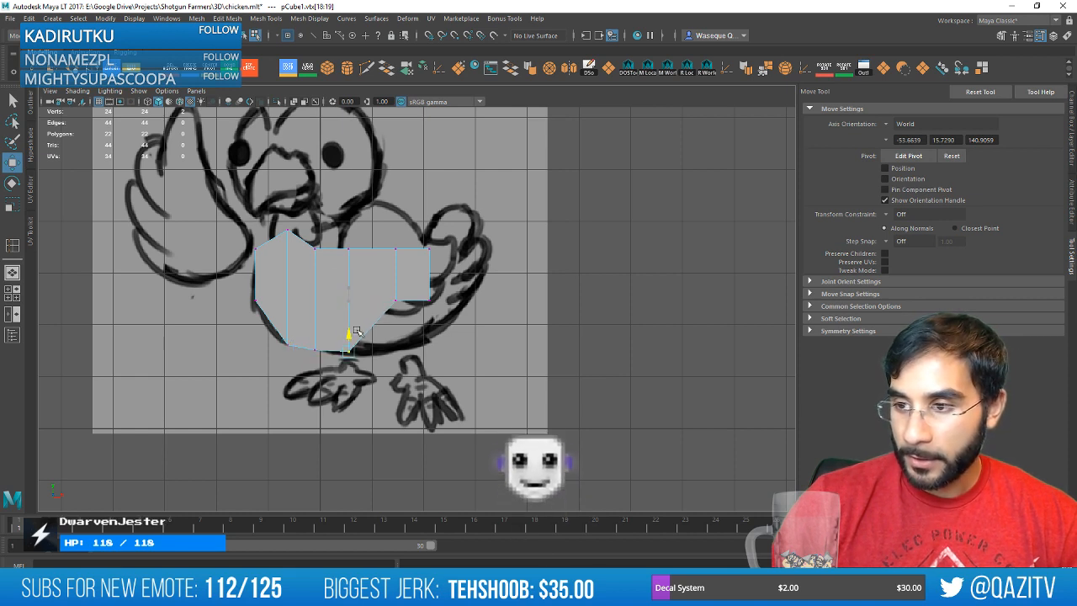
Switch to Photoshop and hide the chicken sketch and its grey overlay, leaving a blank white canvas.
key("alt+Tab")
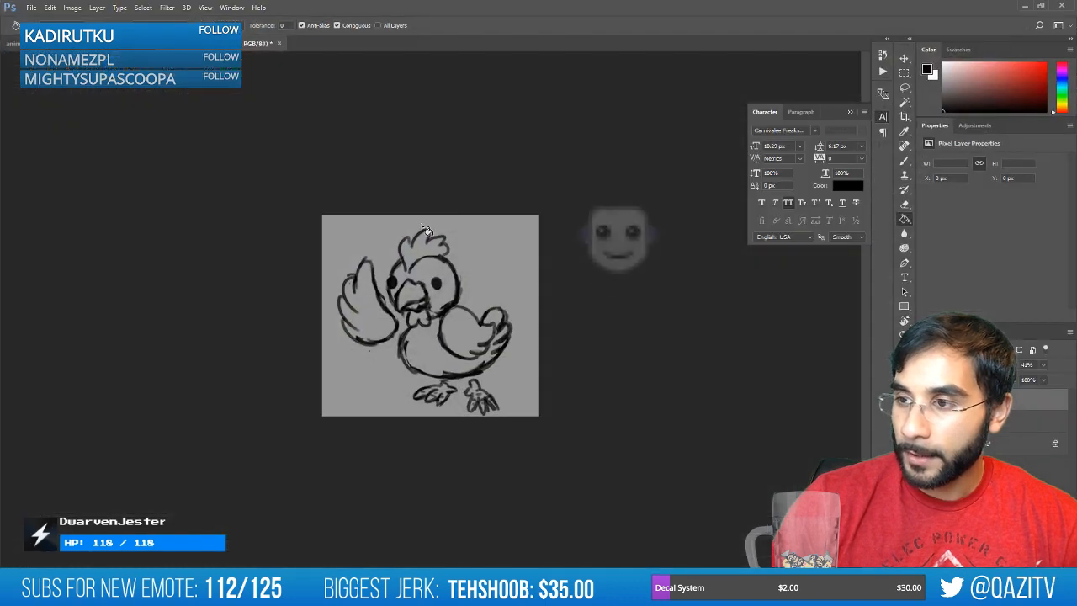
scroll(726, 385, "up", 4, "alt")
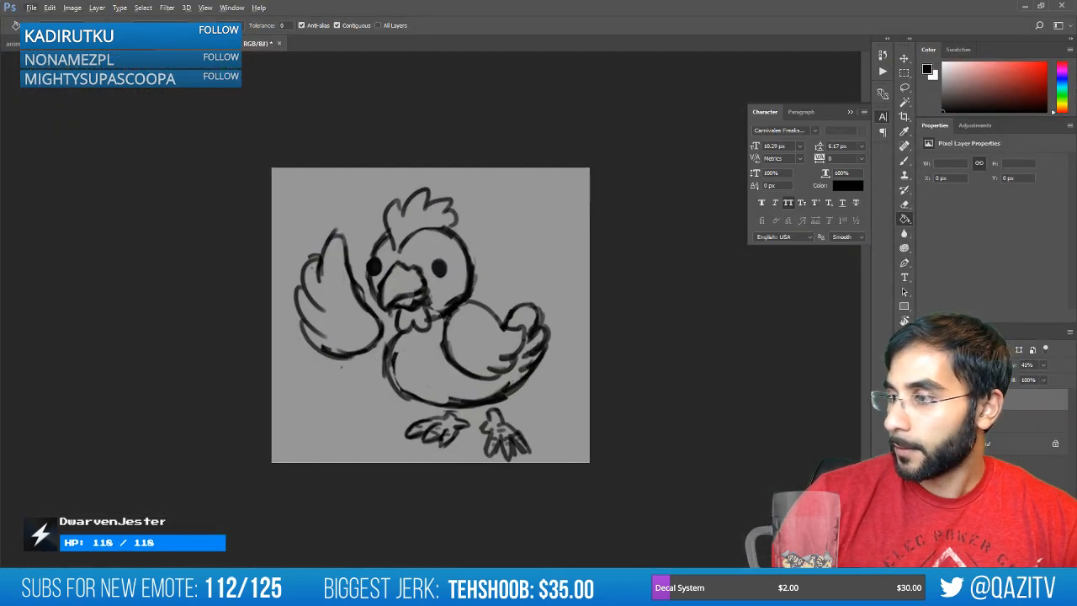
left_click(928, 398)
left_click(929, 421)
scroll(627, 365, "up", 3, "alt")
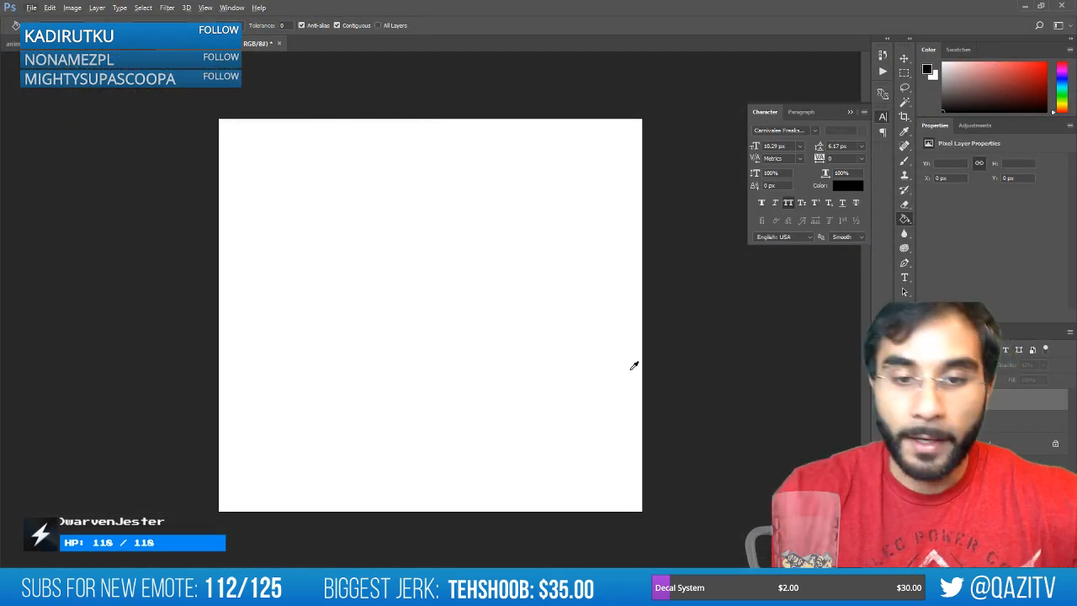
Add a new layer and set up the Brush tool with a smaller tip.
key("ctrl+shift+alt+n")
key("b")
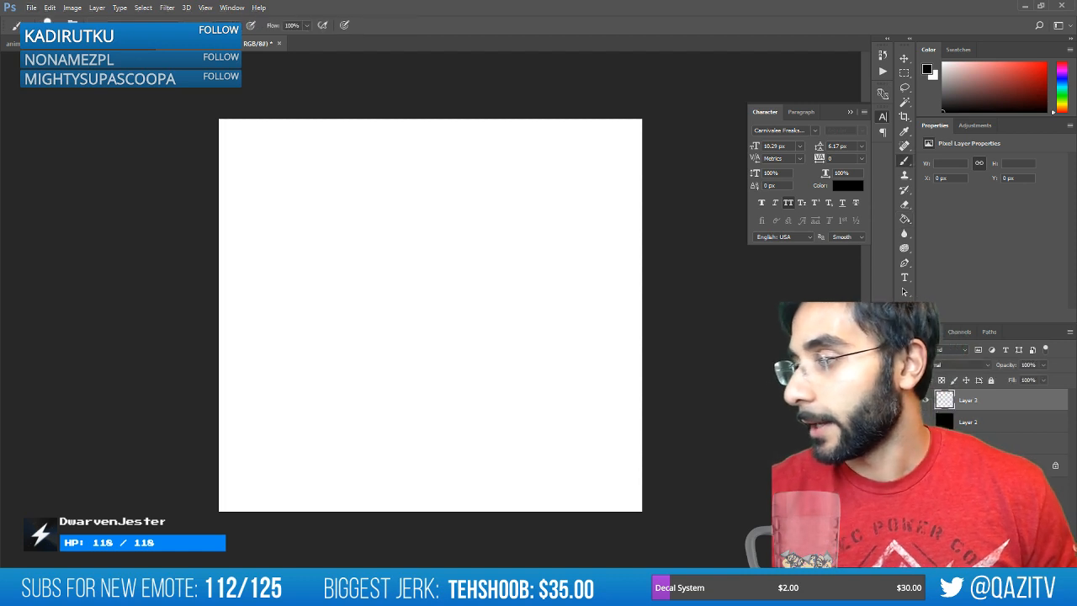
key("bracketleft")
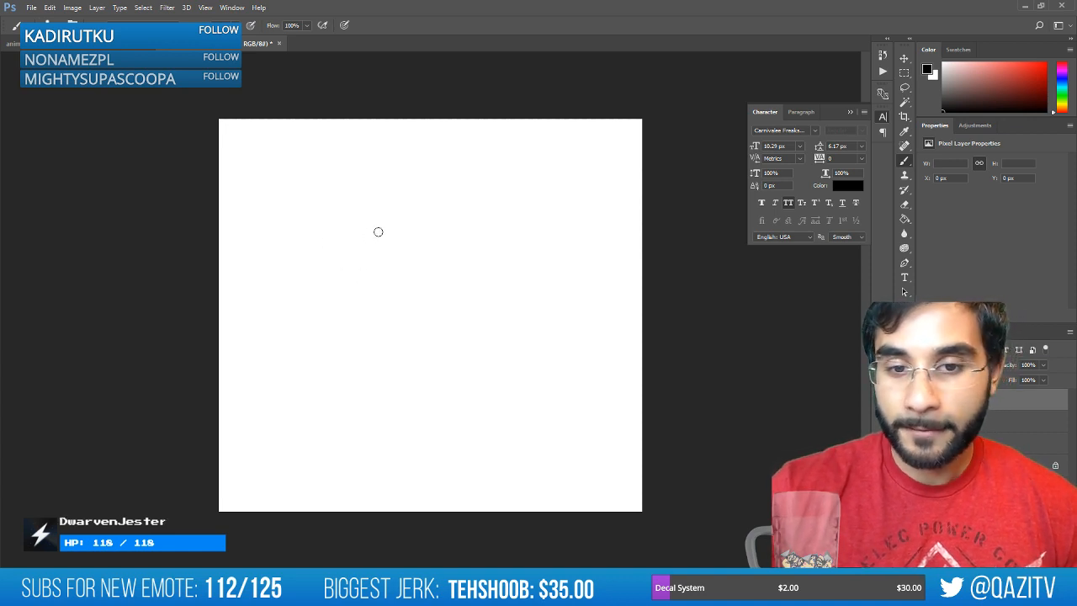
key("bracketleft")
Draw crossing straight vertical and horizontal axes, labelled Y and X, with an arrowhead on the X axis.
left_click_drag(308, 170, 308, 322)
key("ctrl+z")
left_click_drag(247, 244, 421, 246, "shift")
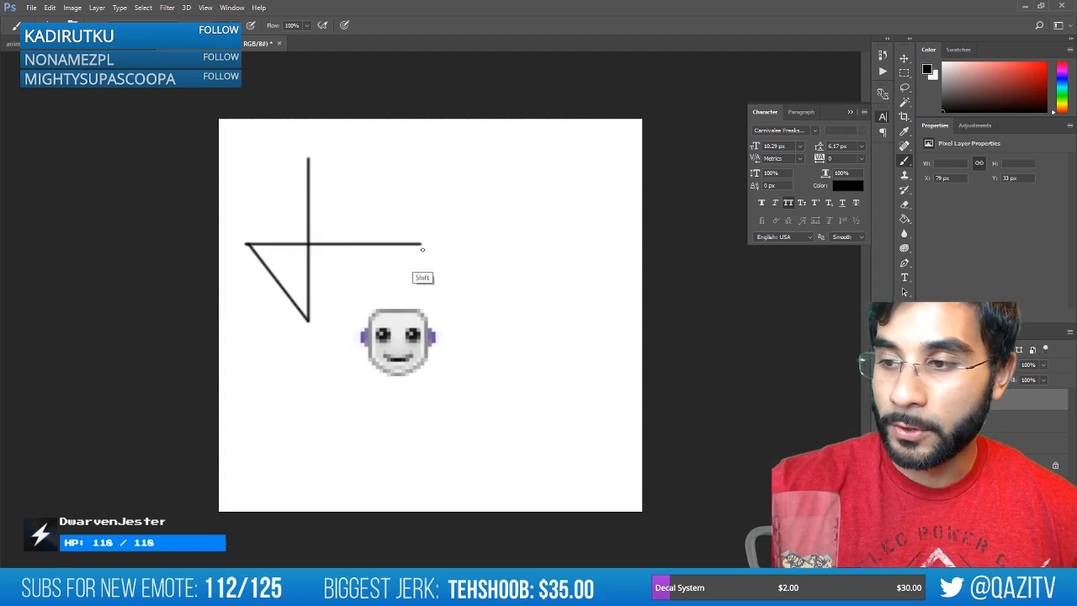
key("ctrl+z")
left_click_drag(225, 238, 362, 238, "shift")
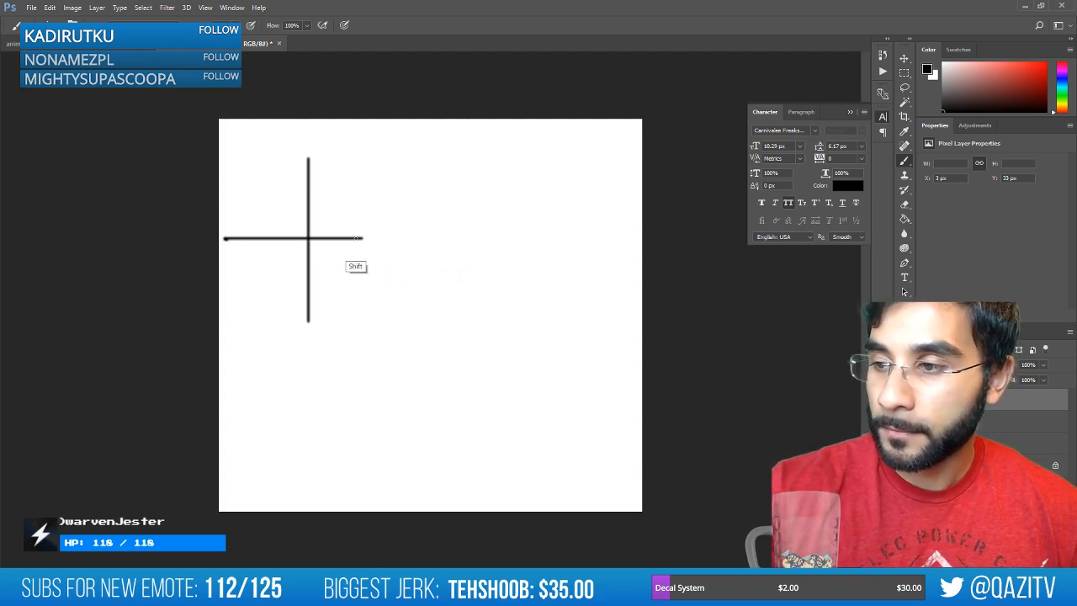
key("ctrl+z")
left_click_drag(235, 238, 421, 238, "shift")
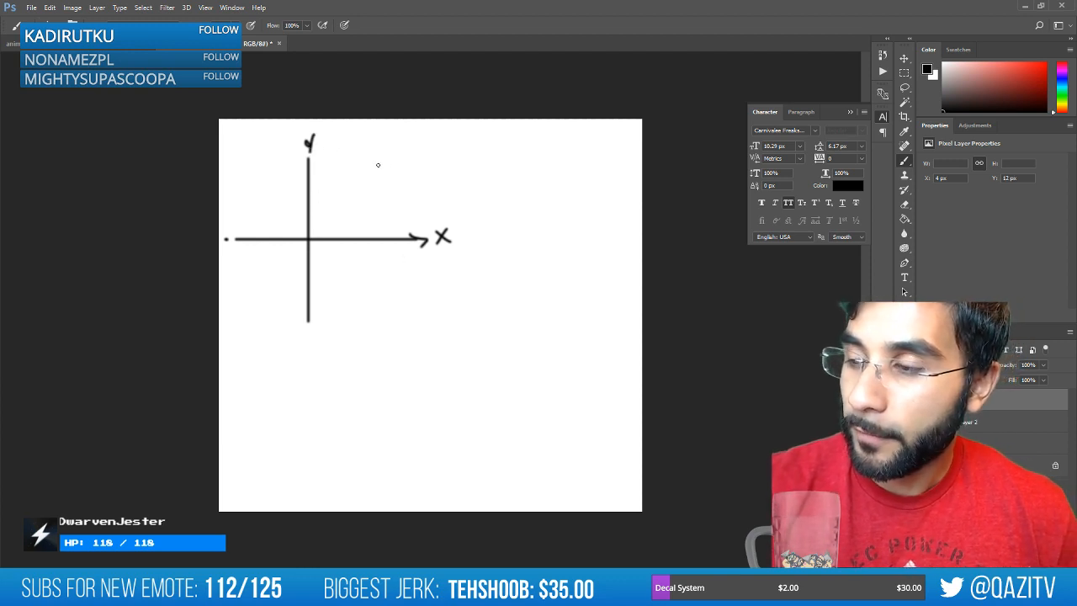
Write "Vector2.up" and "(0,1)" beside the Y axis and draw an upward arrow next to that axis.
left_click_drag(376, 160, 402, 174)
mouse_move(413, 158)
left_mouse_down()
mouse_move(406, 168)
mouse_move(413, 162)
left_mouse_up()
left_click_drag(408, 157, 420, 153)
left_click_drag(422, 152, 427, 146)
left_click_drag(428, 136, 467, 129)
left_click(448, 137)
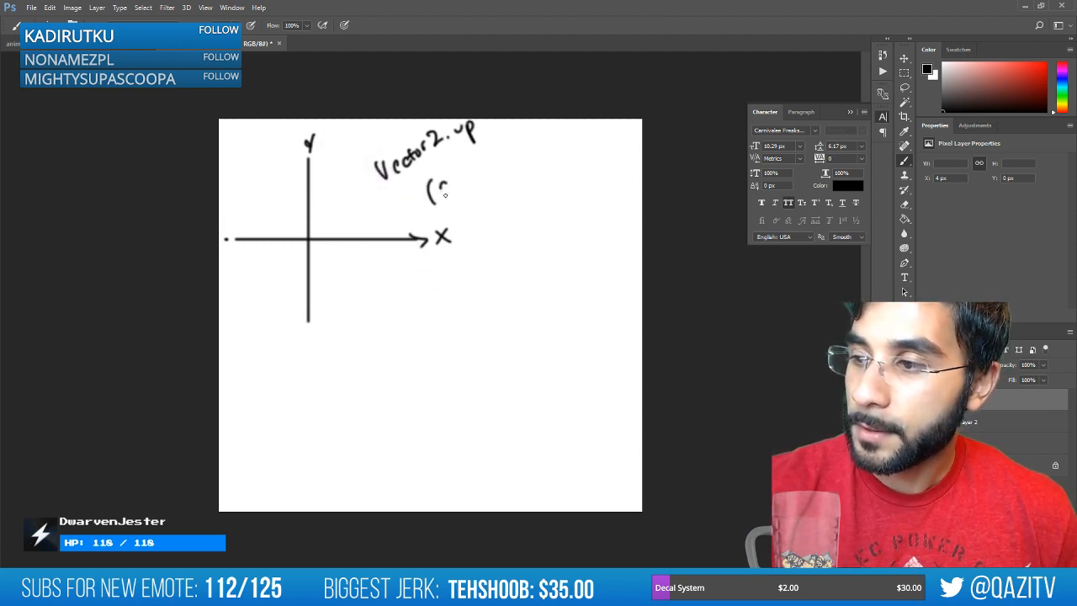
left_click_drag(473, 160, 483, 183)
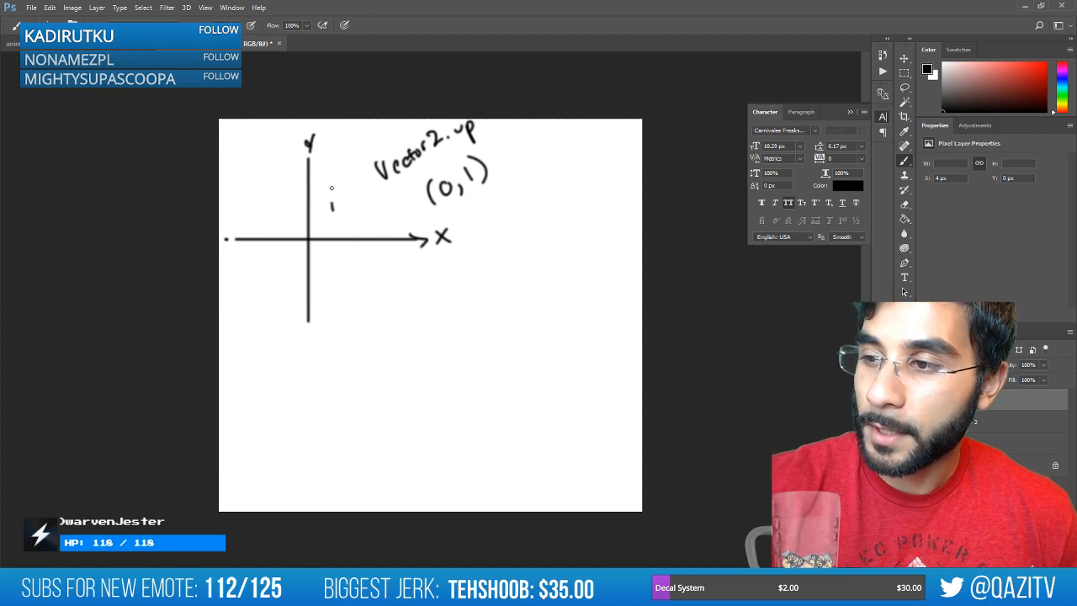
left_click_drag(332, 187, 333, 149)
left_click_drag(326, 165, 341, 165)
Write "Vector.right" and "(1,0)" under the X axis and draw an arrow pointing along positive X.
left_click_drag(373, 283, 383, 286)
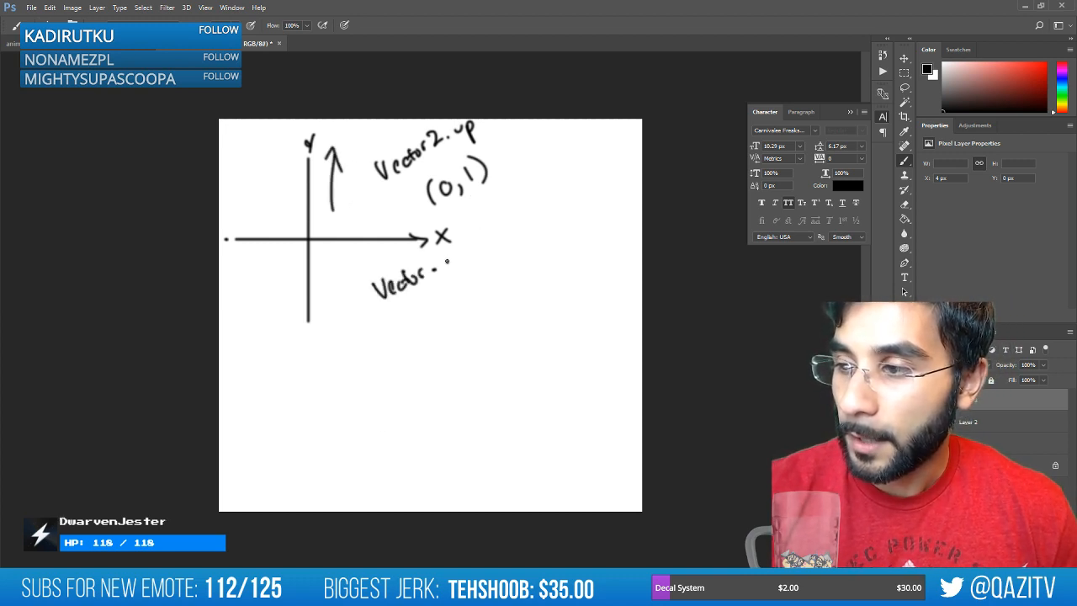
mouse_move(419, 296)
left_mouse_down()
mouse_move(416, 323)
mouse_move(456, 289)
left_mouse_up()
key("ctrl+alt+z")
key("ctrl+alt+z")
left_click_drag(462, 281, 467, 304)
left_click_drag(326, 328, 385, 333)
mouse_move(364, 324)
left_mouse_down()
mouse_move(388, 333)
mouse_move(368, 343)
left_mouse_up()
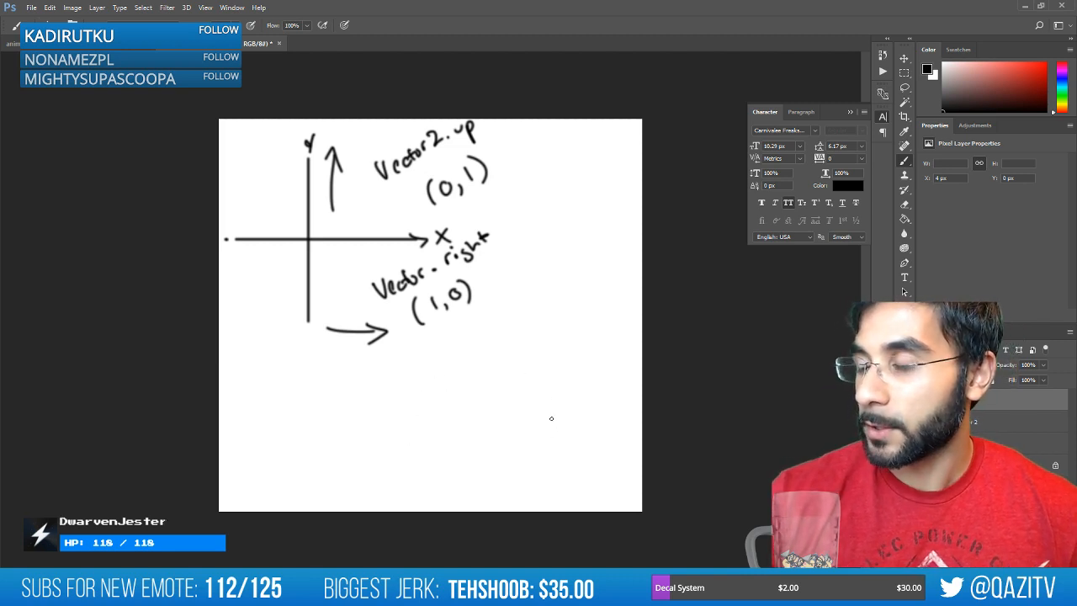
Draw a capped, moustached cartoon head below the axes with a forward-pointing arrow labelled "transform.forward" in front of its nose.
mouse_move(413, 406)
left_mouse_down()
mouse_move(468, 387)
mouse_move(469, 367)
left_mouse_up()
key("ctrl+z")
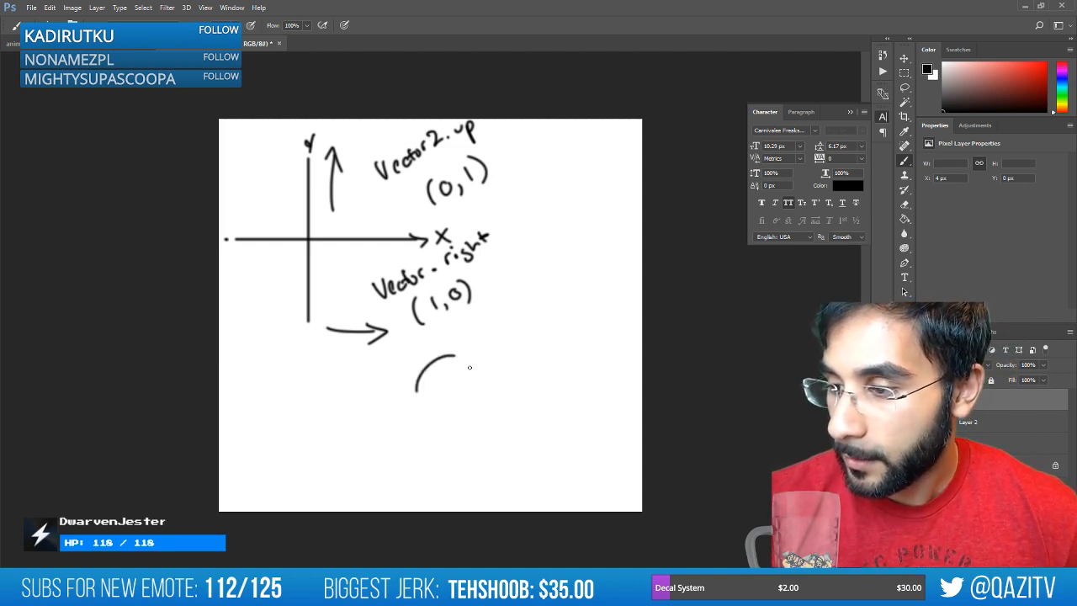
left_click_drag(446, 407, 450, 413)
mouse_move(469, 391)
left_mouse_down()
mouse_move(482, 433)
mouse_move(477, 426)
left_mouse_up()
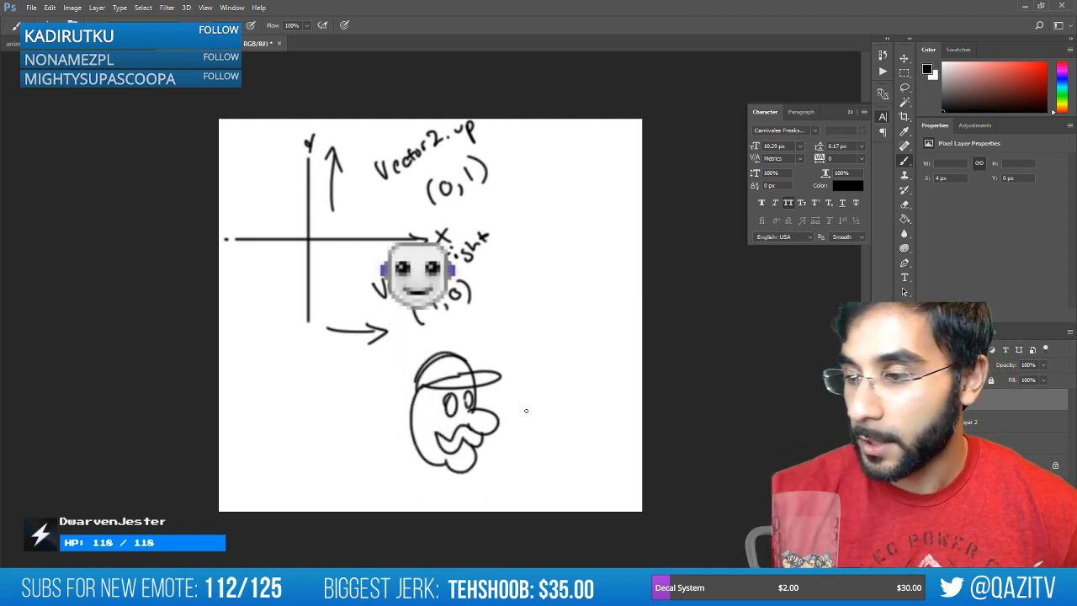
left_click_drag(507, 420, 577, 419)
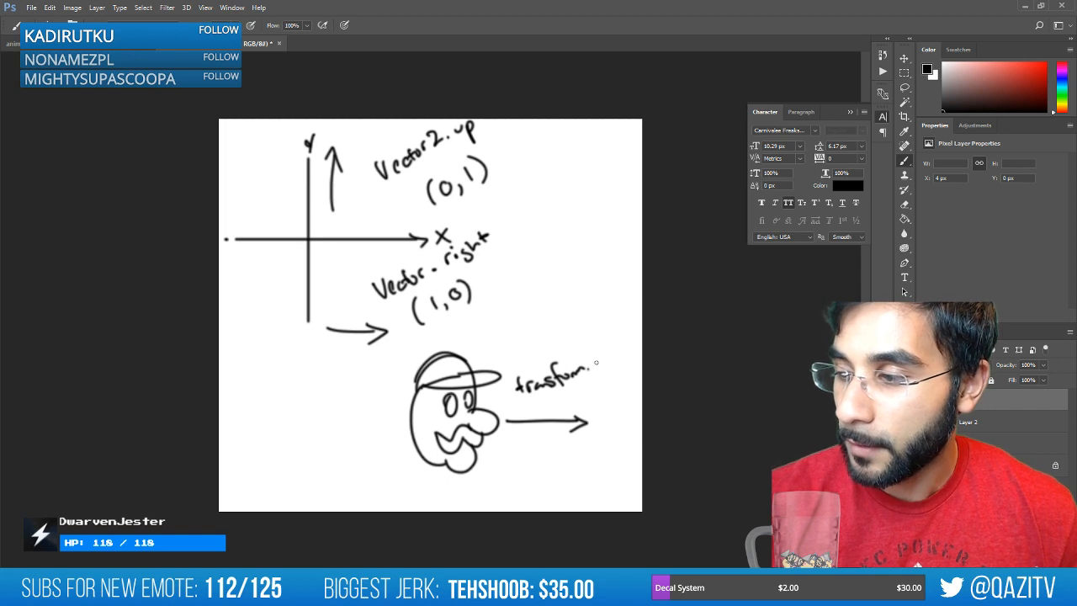
left_click_drag(598, 346, 593, 370)
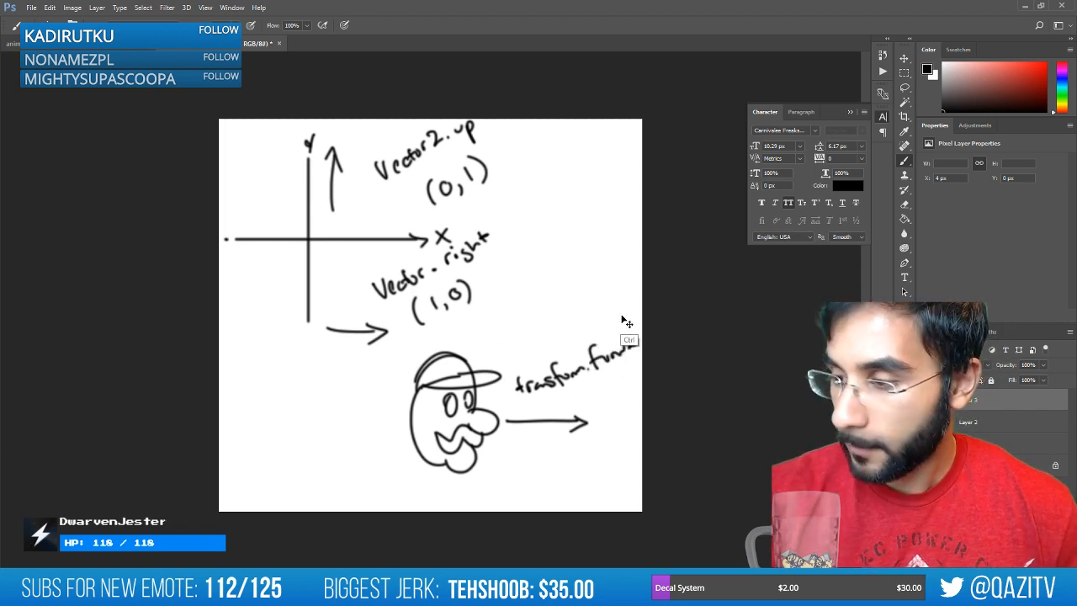
Lasso the head with its arrow and label, rotate them so the arrow tilts slightly upward, and deselect.
key("ctrl+t")
key("Escape")
key("l")
mouse_move(603, 452)
left_mouse_down()
mouse_move(394, 389)
mouse_move(638, 455)
left_mouse_up()
key("ctrl+t")
left_click_drag(696, 296, 663, 473)
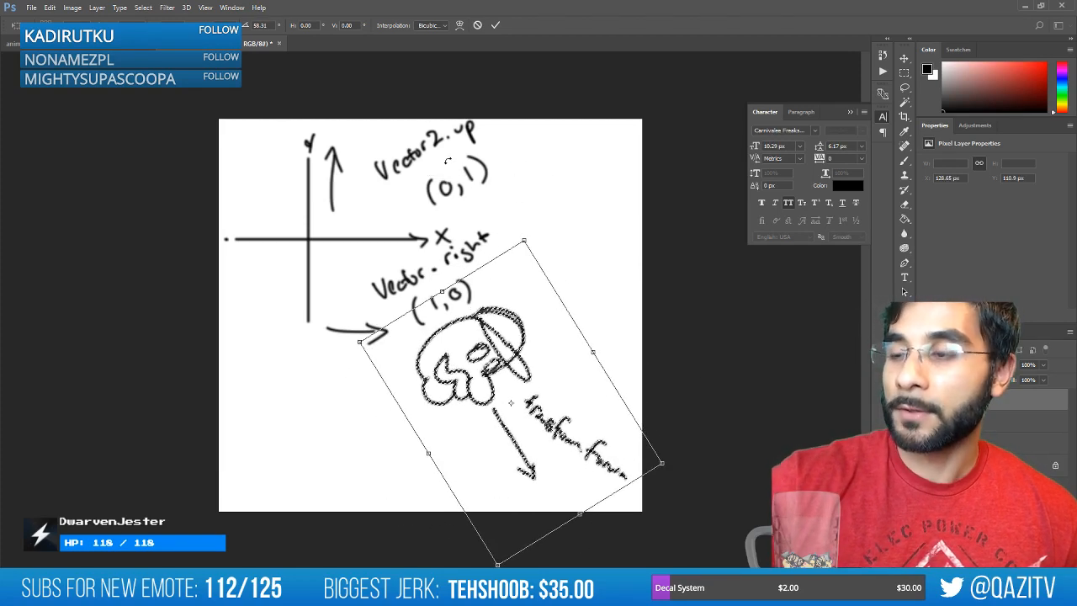
mouse_move(679, 475)
left_mouse_down()
mouse_move(677, 326)
mouse_move(405, 209)
mouse_move(358, 459)
mouse_move(565, 514)
mouse_move(547, 181)
mouse_move(593, 181)
mouse_move(690, 434)
mouse_move(666, 265)
mouse_move(476, 178)
mouse_move(627, 256)
left_mouse_up()
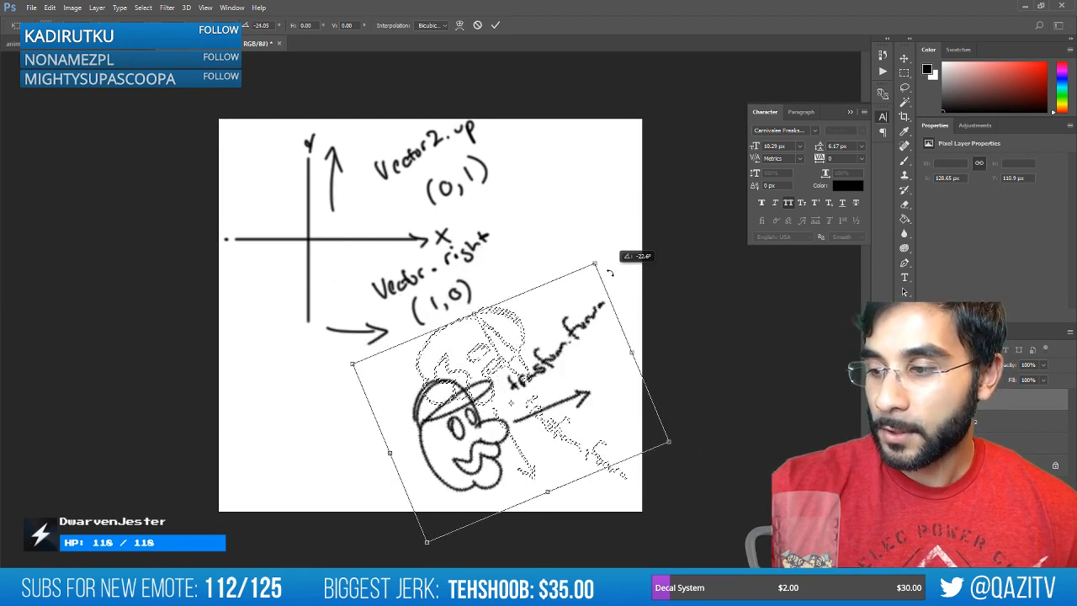
key("Return")
key("ctrl+d")
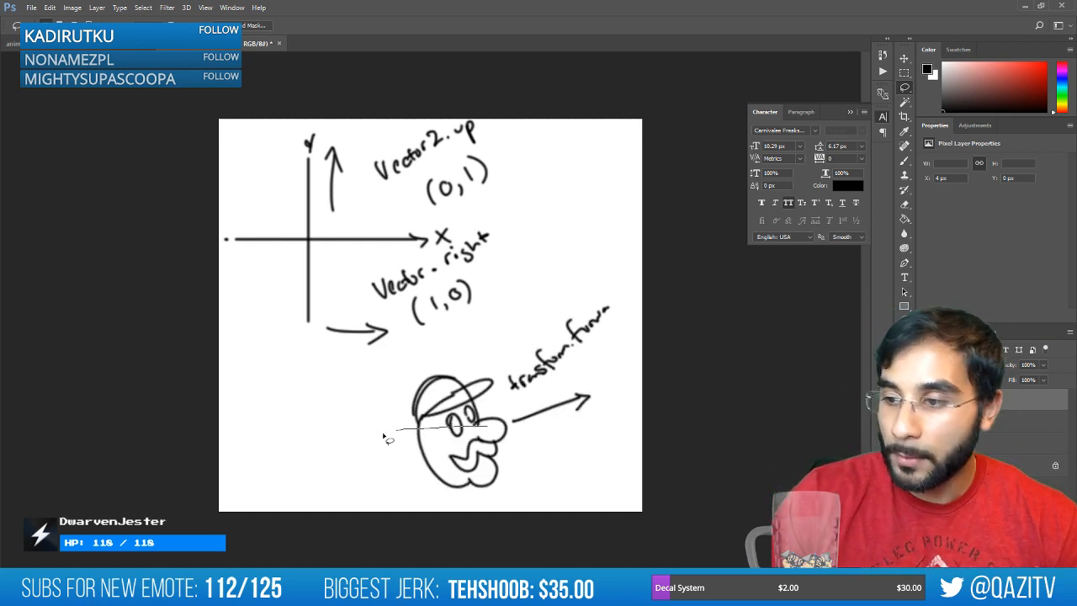
mouse_move(383, 438)
left_mouse_down()
mouse_move(433, 444)
mouse_move(524, 411)
left_mouse_up()
key("c")
key("Escape")
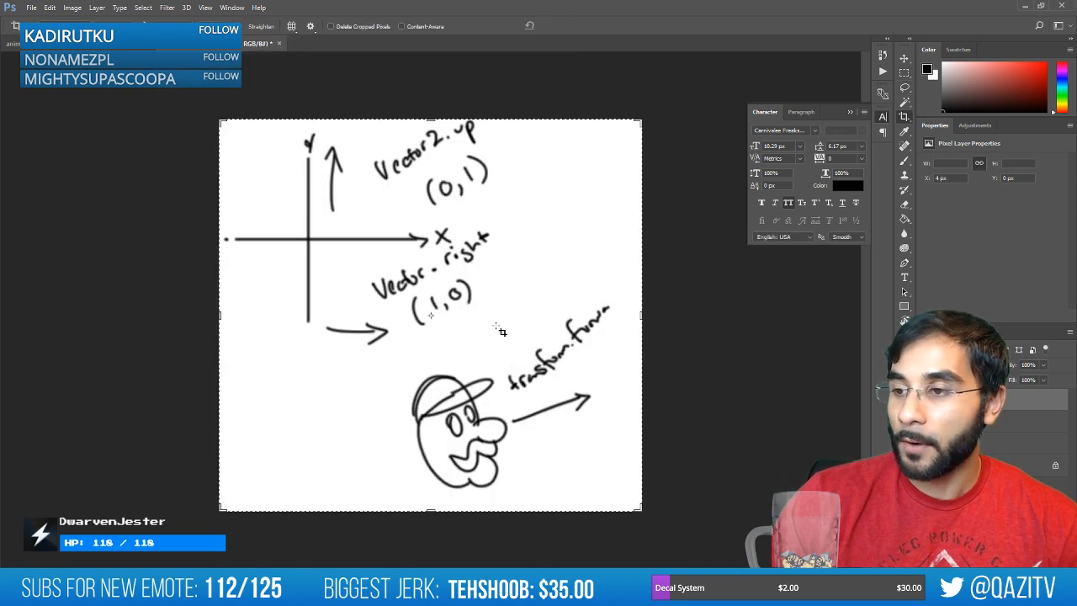
With the brush, draw a horizontal right-pointing arrow and a diagonal arrow pointing down-left in the blank area beside the X axis.
key("b")
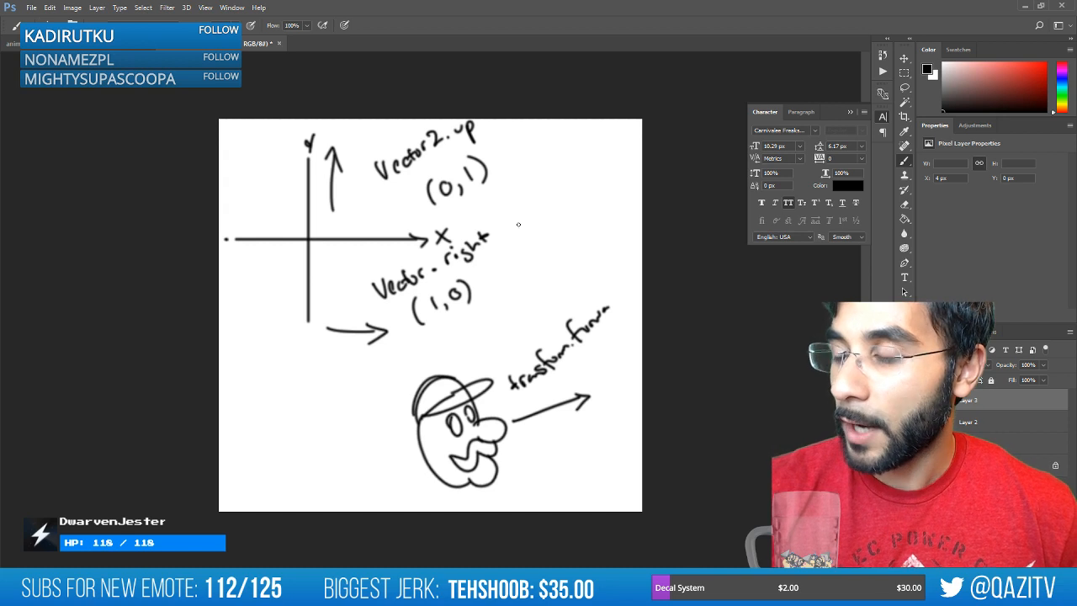
mouse_move(513, 224)
left_mouse_down()
mouse_move(603, 224)
mouse_move(581, 232)
mouse_move(543, 275)
mouse_move(543, 260)
mouse_move(533, 281)
left_mouse_up()
key("ctrl+z")
left_click_drag(534, 280, 562, 268)
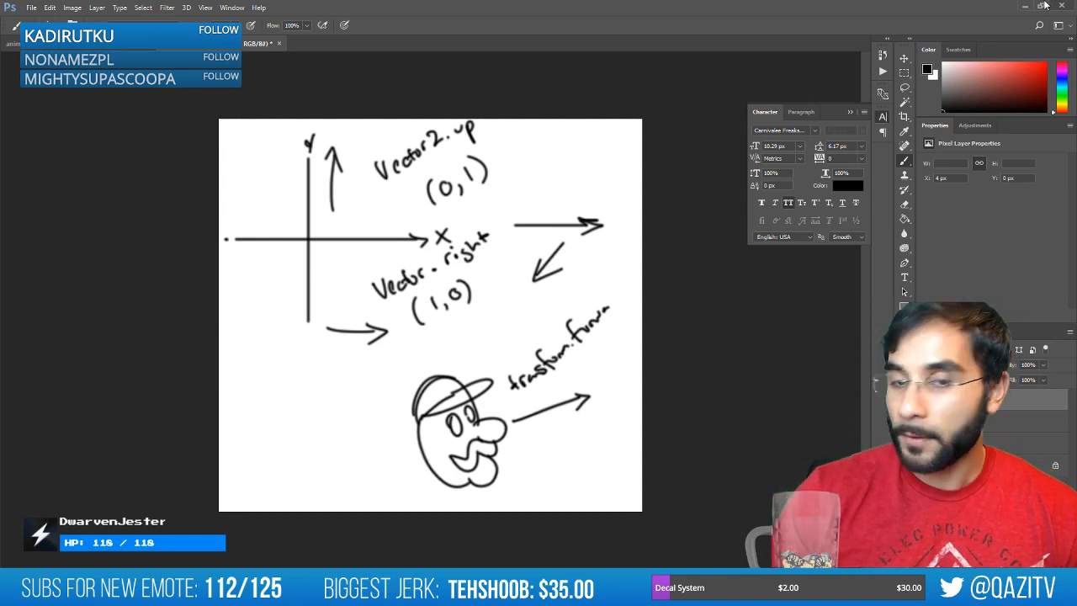
Switch back to Maya and lower the bottom vertices beside the tail end of the body to the sketched belly line.
left_click(1023, 6)
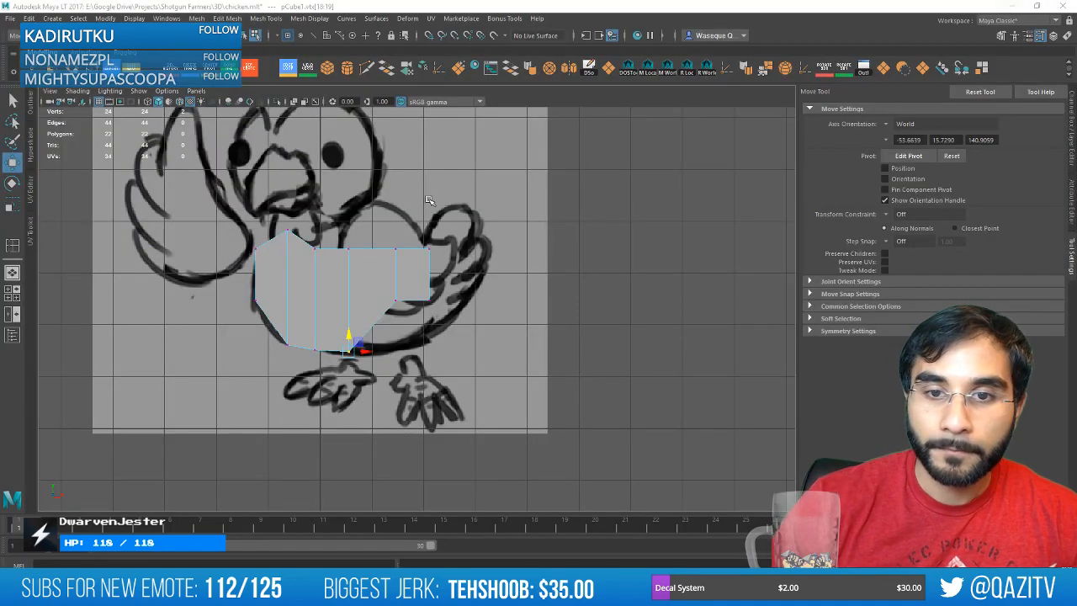
scroll(487, 272, "down", 2)
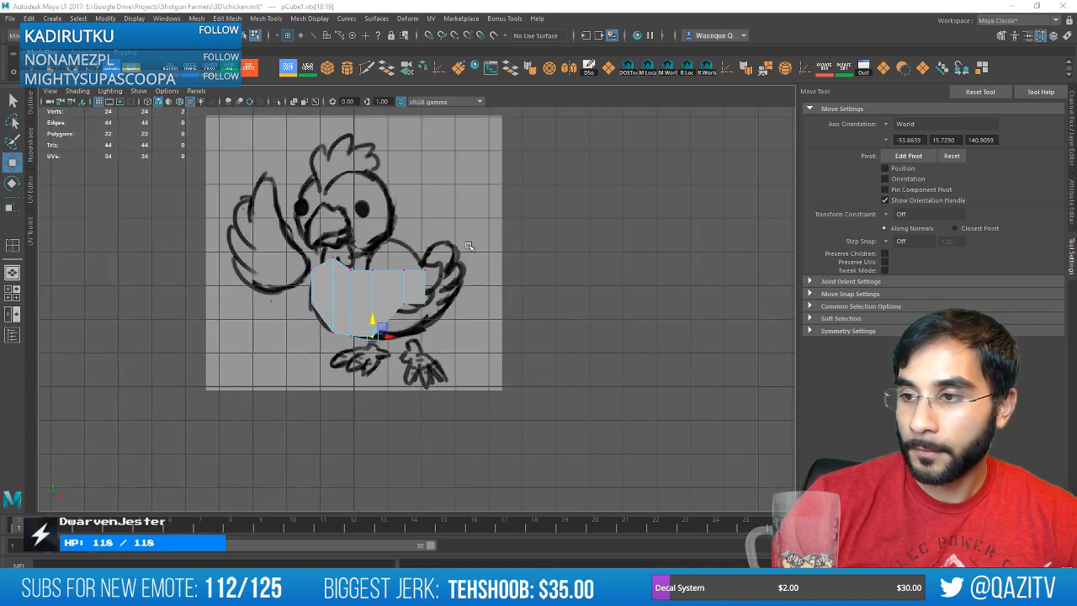
scroll(469, 242, "up", 4)
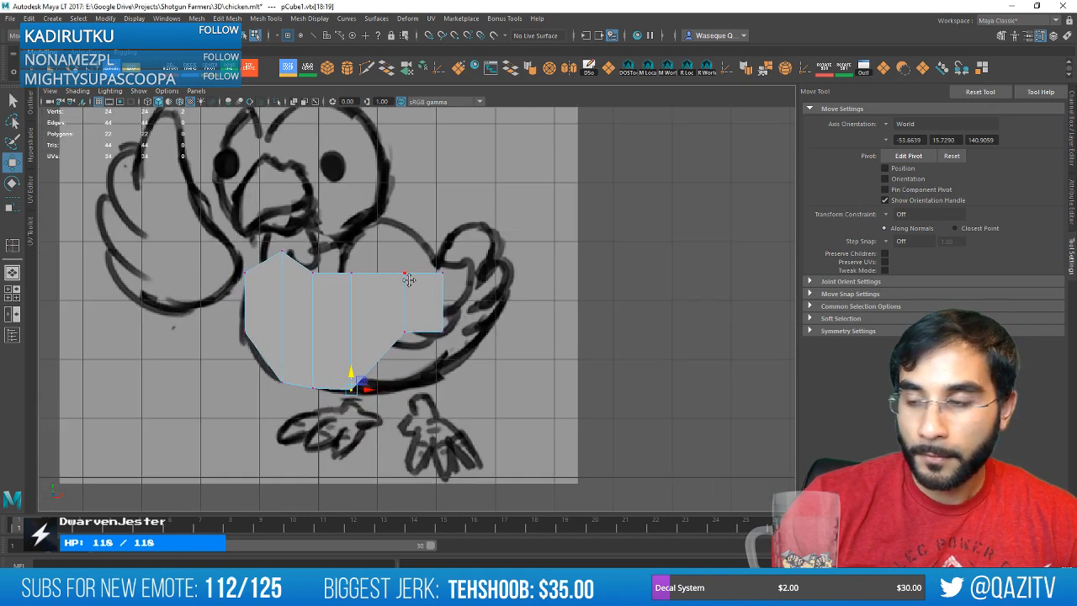
middle_click_drag(409, 279, 433, 262, "alt")
mouse_move(433, 353)
left_mouse_down()
mouse_move(417, 300)
mouse_move(425, 347)
left_mouse_up()
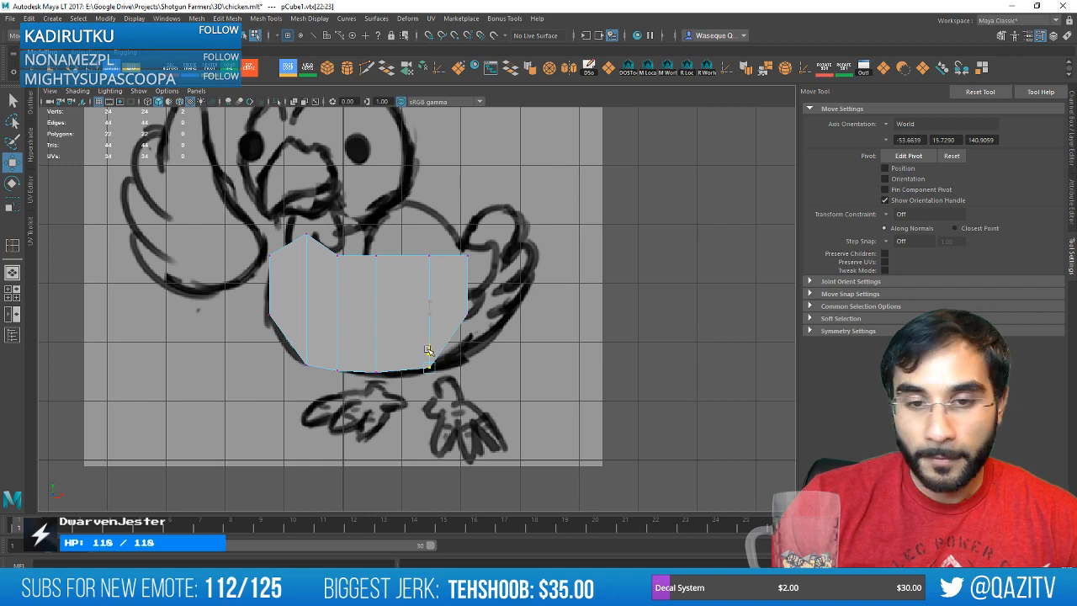
Raise the top vertices of the body's middle and rear columns to follow the sketched outline of the chicken's back.
scroll(436, 351, "up", 3)
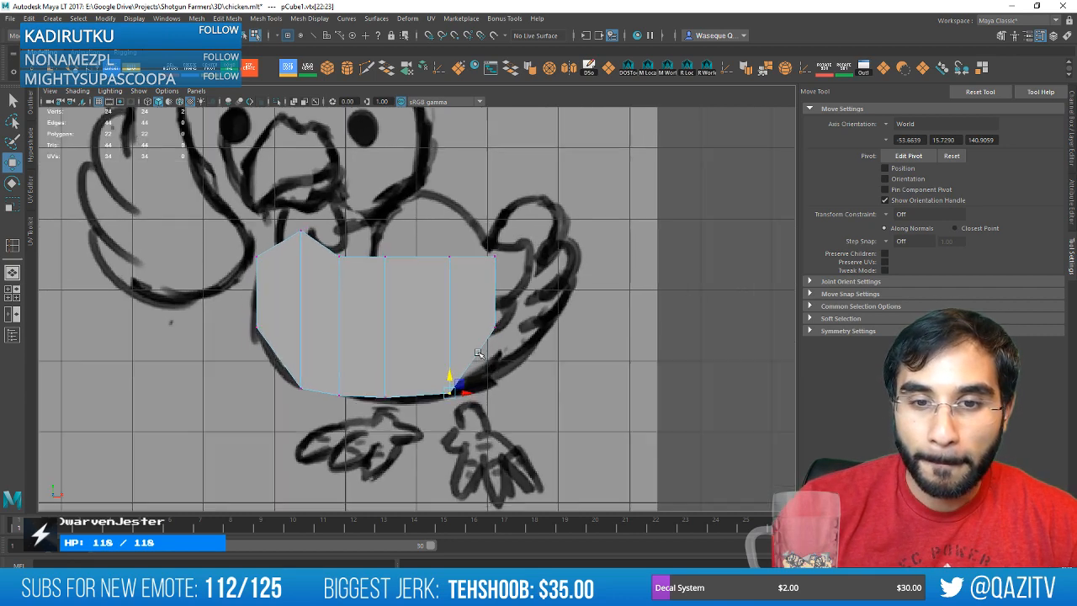
middle_click_drag(446, 352, 446, 356, "alt")
left_click_drag(326, 303, 346, 231)
left_click_drag(398, 267, 388, 209)
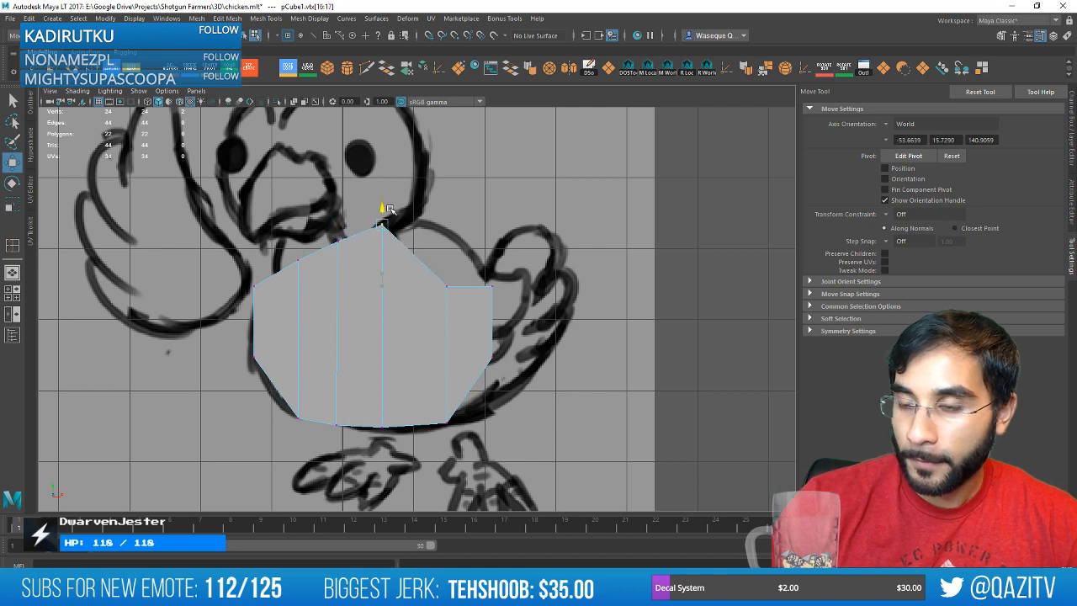
middle_click_drag(428, 292, 437, 298, "alt")
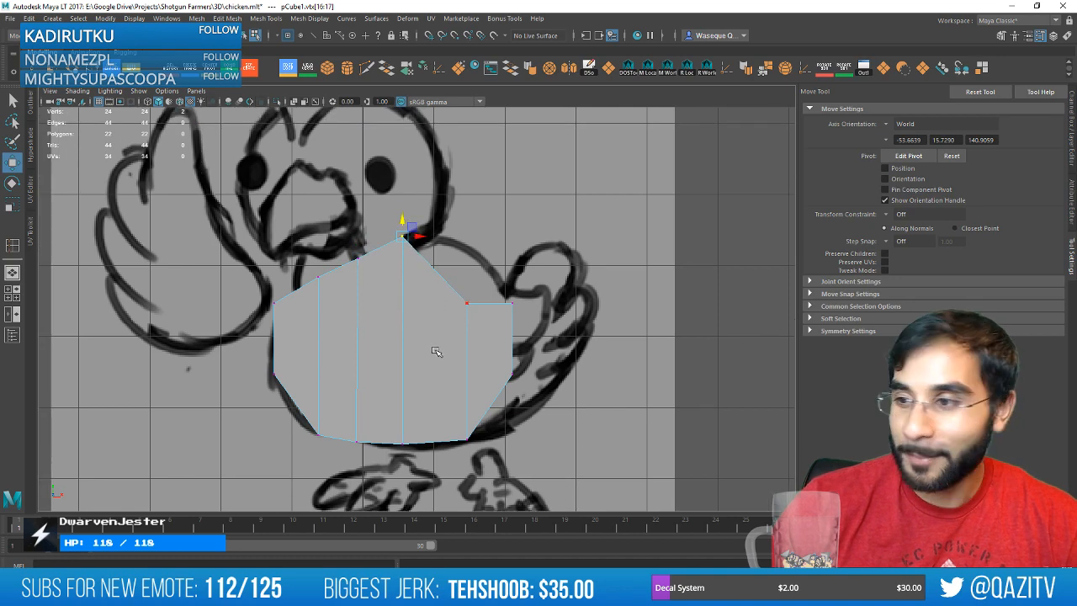
left_click(466, 302)
left_click_drag(468, 286, 469, 226)
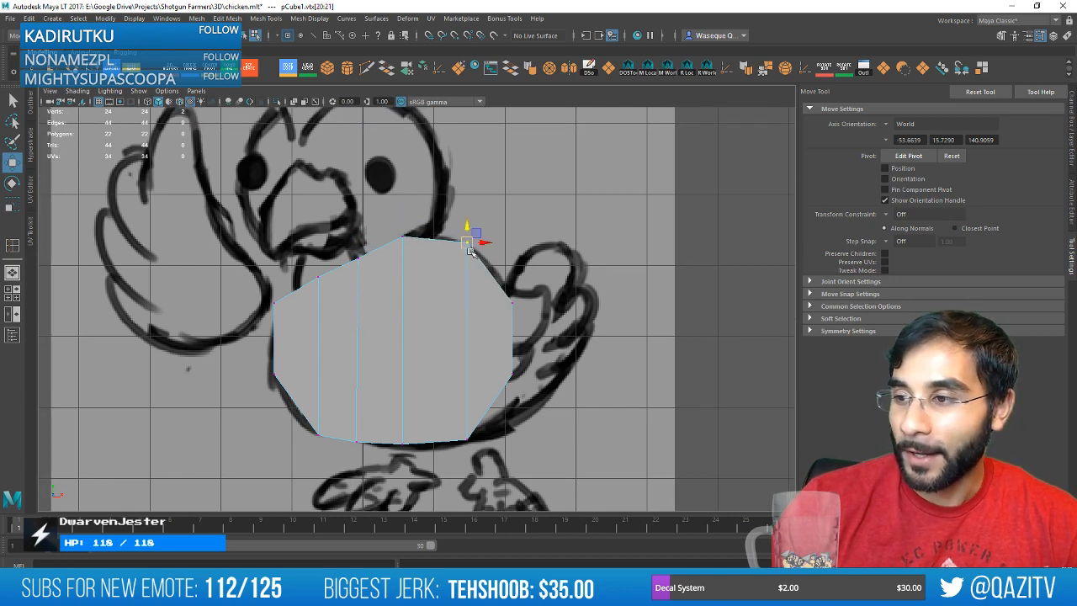
middle_click_drag(324, 249, 317, 252, "alt")
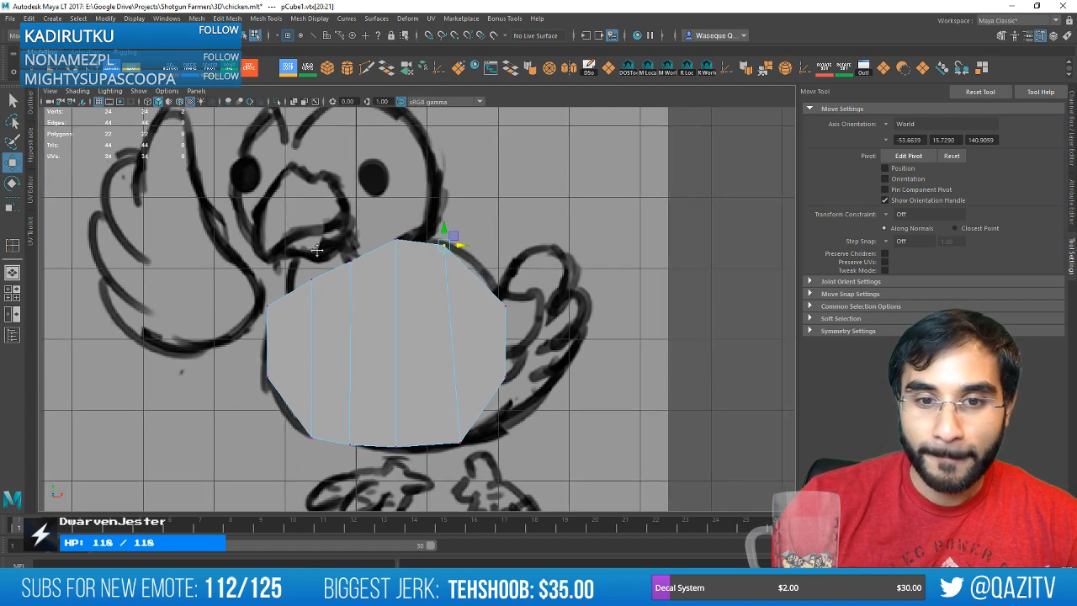
Insert an edge loop near the tail end of the body and move its top and bottom vertices outward to the sketched curve.
left_click(286, 69)
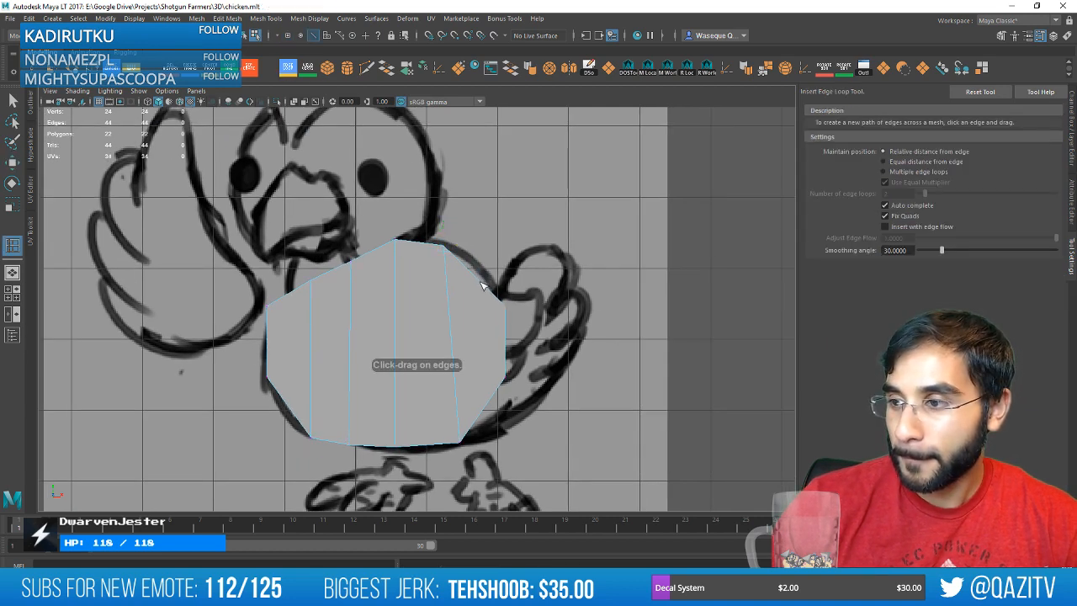
left_click(480, 285)
right_click_drag(481, 285, 491, 292)
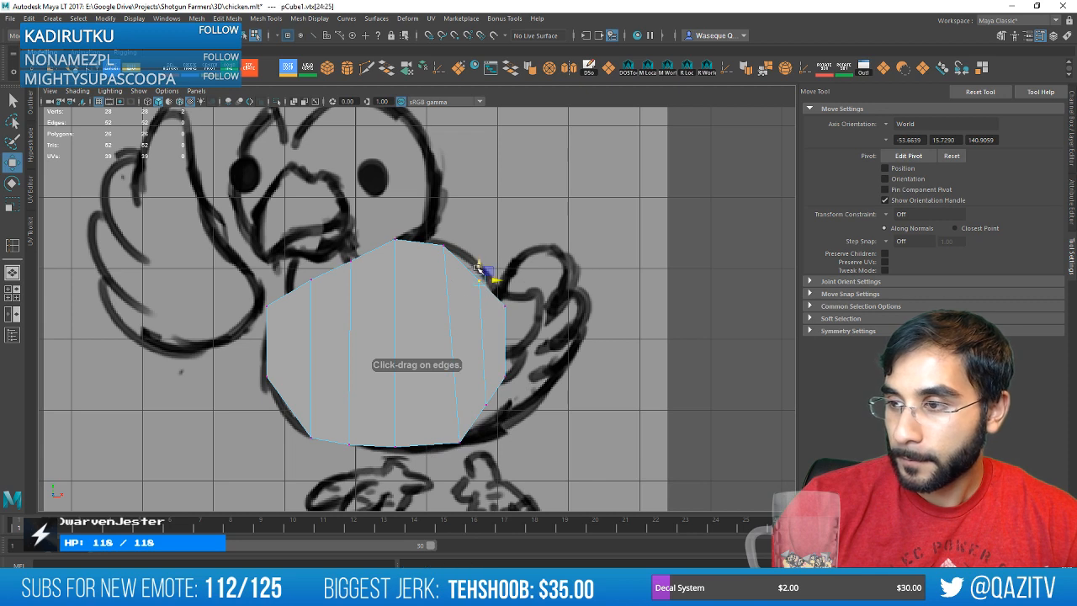
left_click_drag(477, 267, 479, 246)
left_click_drag(511, 438, 477, 395)
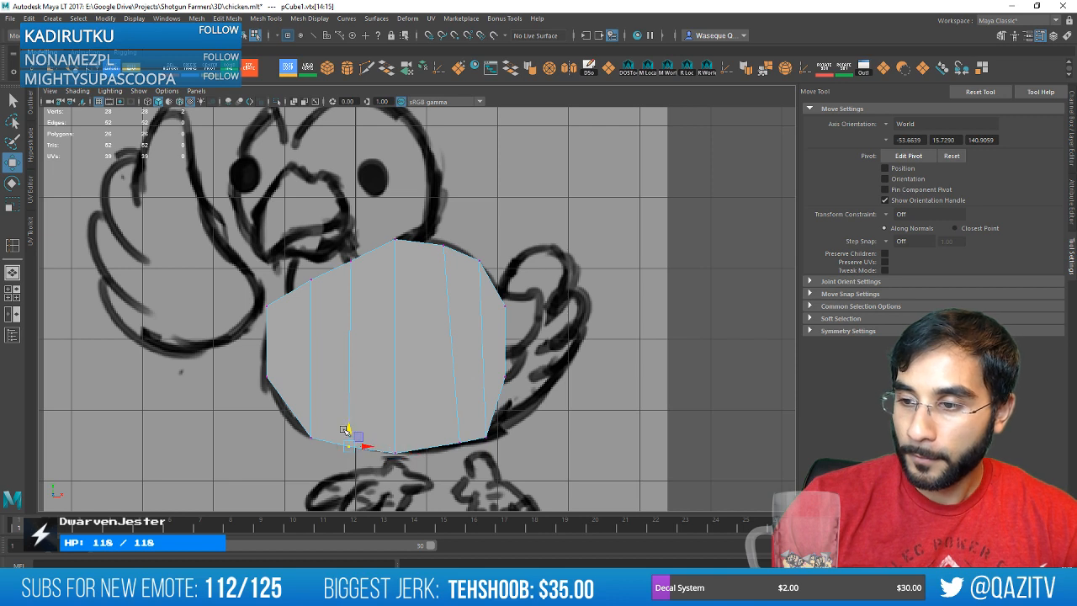
Insert an edge loop near the chest end of the body and adjust the surrounding vertices to round the chest outline.
left_click(286, 72)
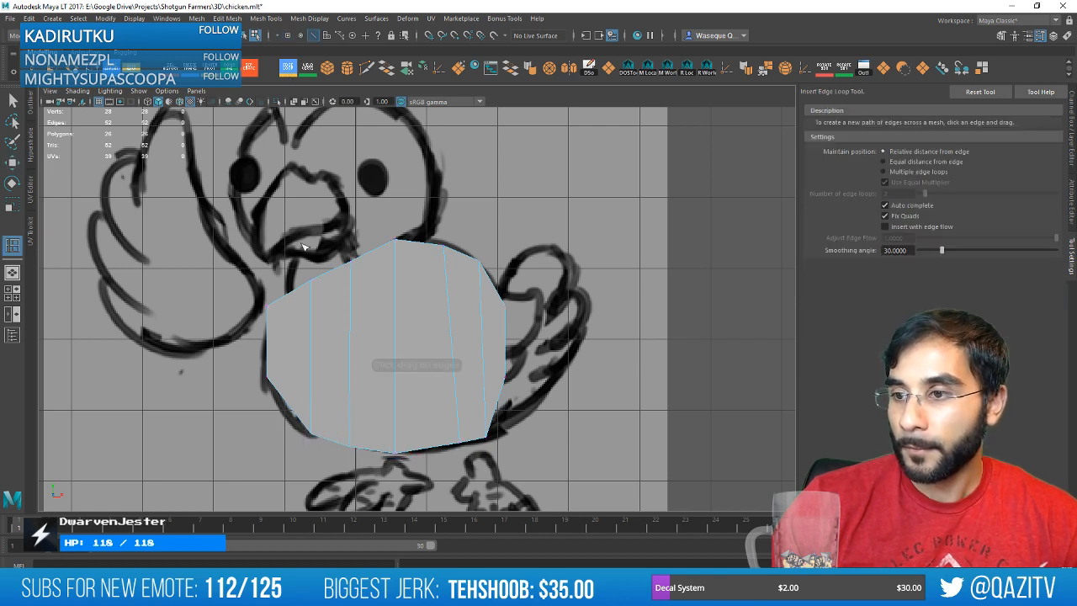
left_click(290, 294)
key("w")
right_click_drag(288, 289, 251, 286)
left_click_drag(281, 269, 306, 308)
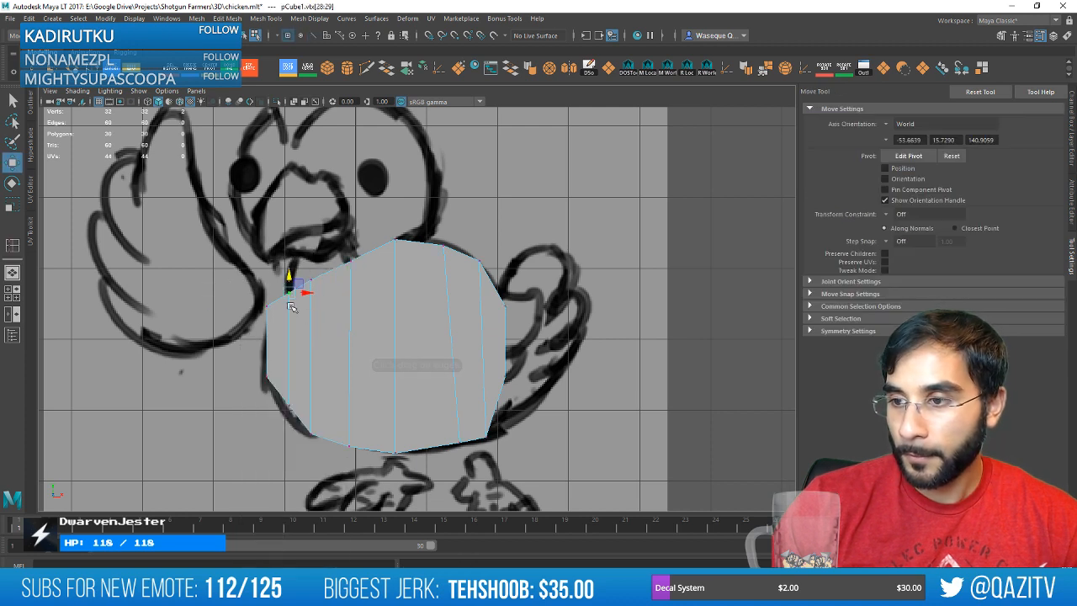
left_click_drag(244, 282, 290, 310)
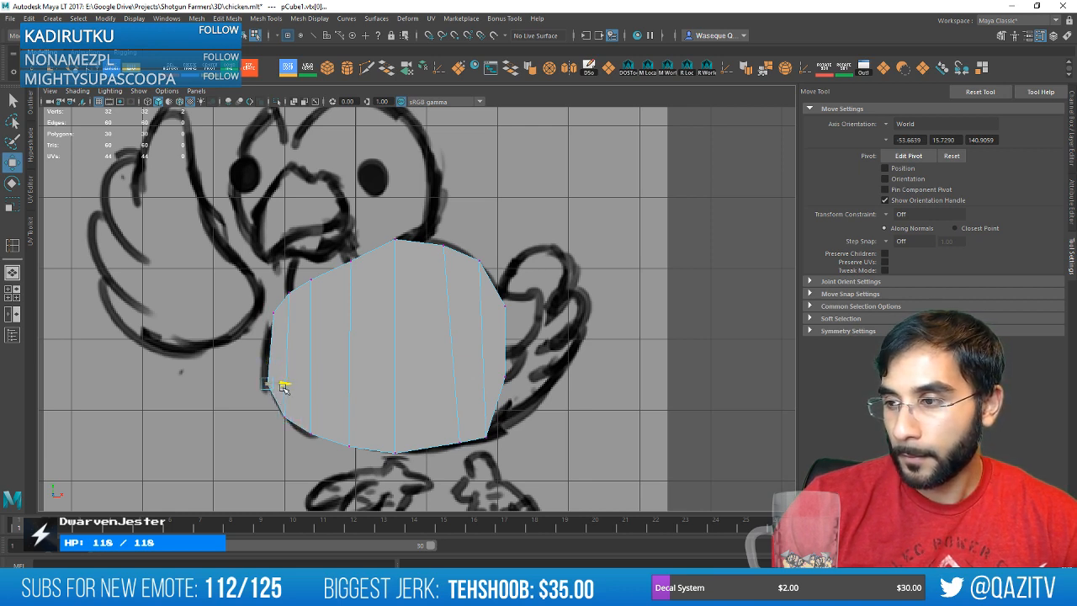
Show the body mesh close up in the perspective view and save the scene.
scroll(283, 387, "down", 5)
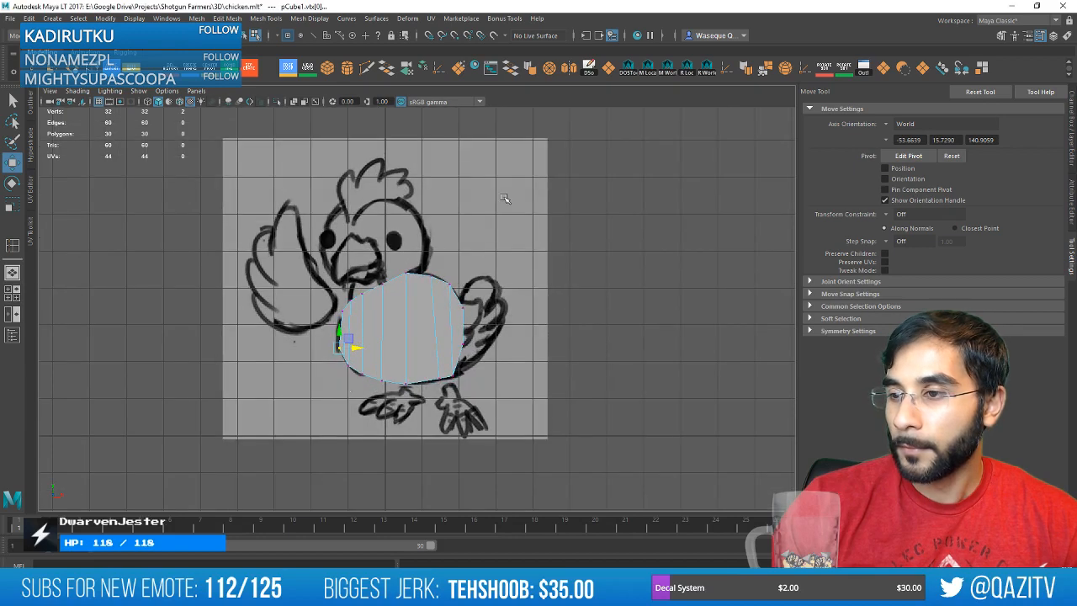
key("space")
left_click_drag(538, 236, 610, 280, "alt")
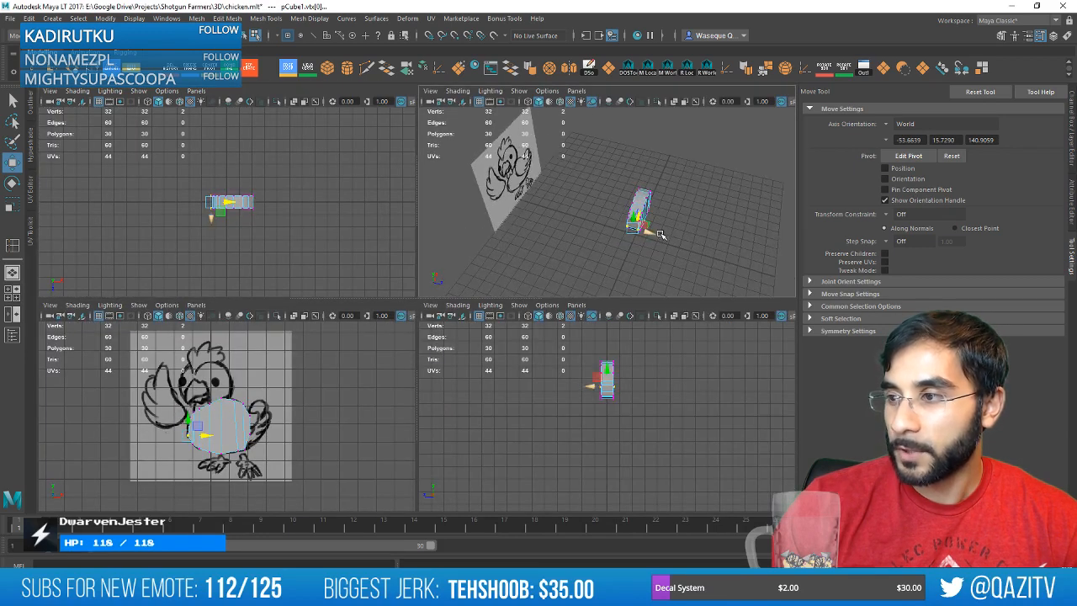
key("space")
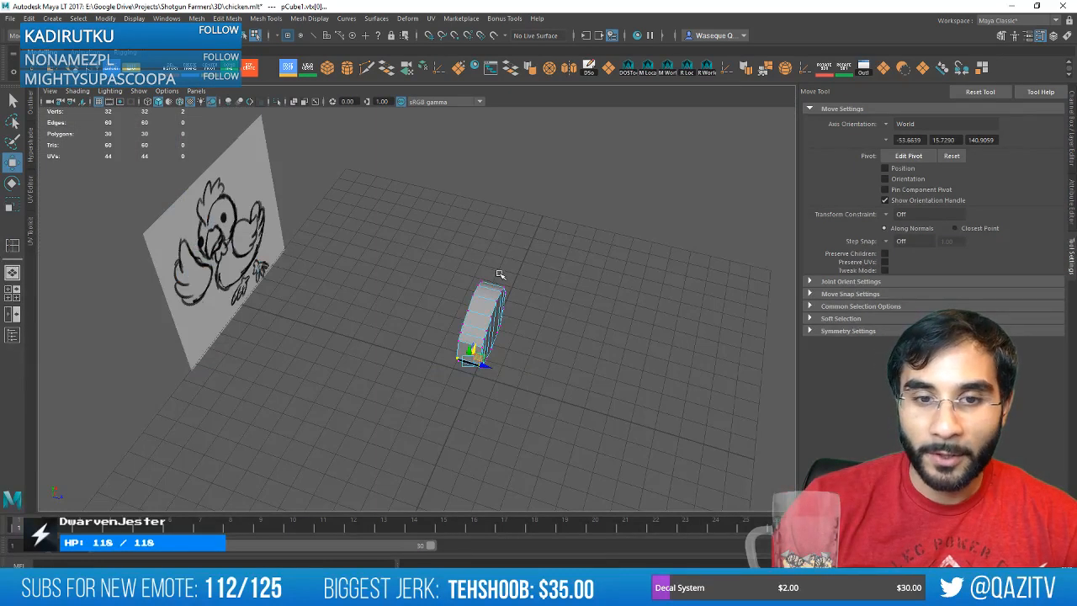
scroll(500, 274, "up", 4)
left_click_drag(557, 297, 528, 277, "alt")
middle_click_drag(529, 277, 481, 278, "alt")
left_click_drag(481, 279, 502, 287, "alt")
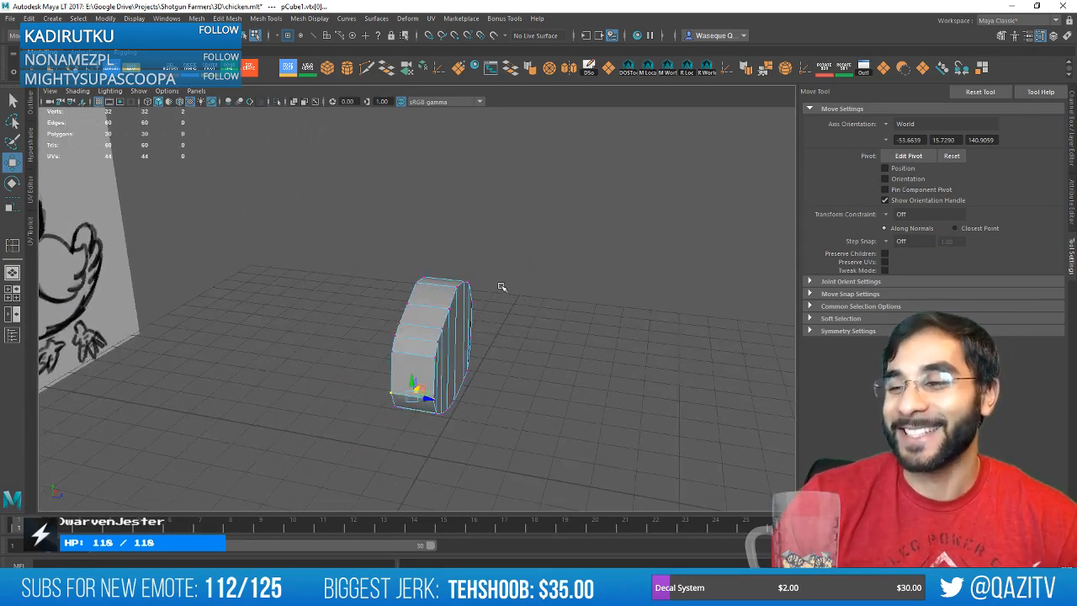
key("ctrl+s")
Insert a horizontal edge loop around the middle of the body and scale it wider to give the body thickness.
left_click(288, 68)
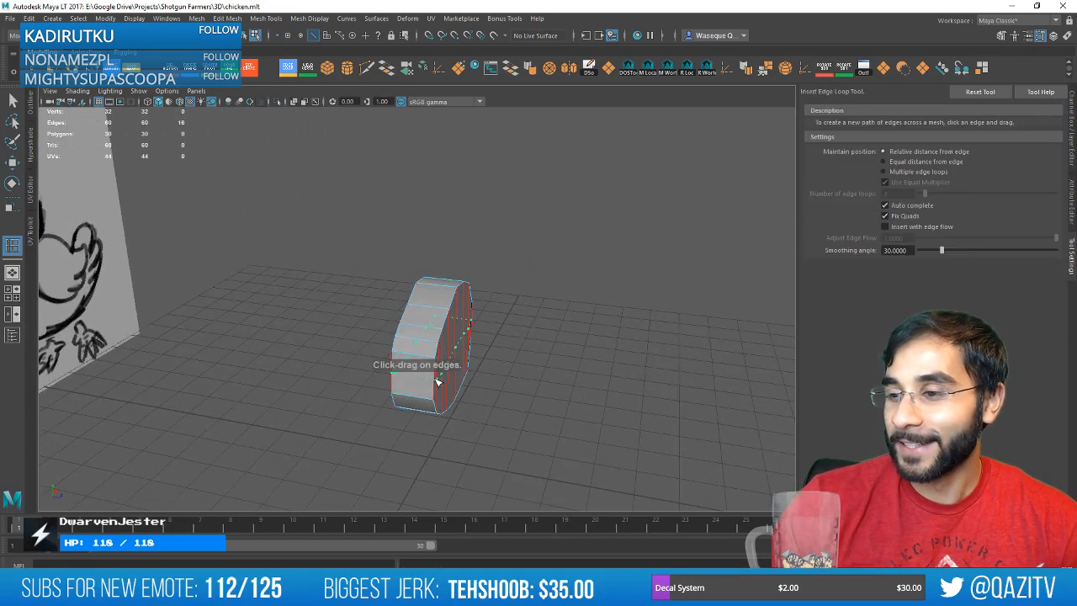
left_click(437, 382)
key("r")
mouse_move(437, 382)
left_mouse_down("alt")
mouse_move(451, 360)
mouse_move(513, 350)
mouse_move(488, 308)
mouse_move(437, 322)
mouse_move(473, 342)
mouse_move(322, 318)
mouse_move(272, 279)
mouse_move(286, 298)
mouse_move(438, 329)
mouse_move(491, 314)
mouse_move(458, 338)
mouse_move(412, 340)
left_mouse_up("alt")
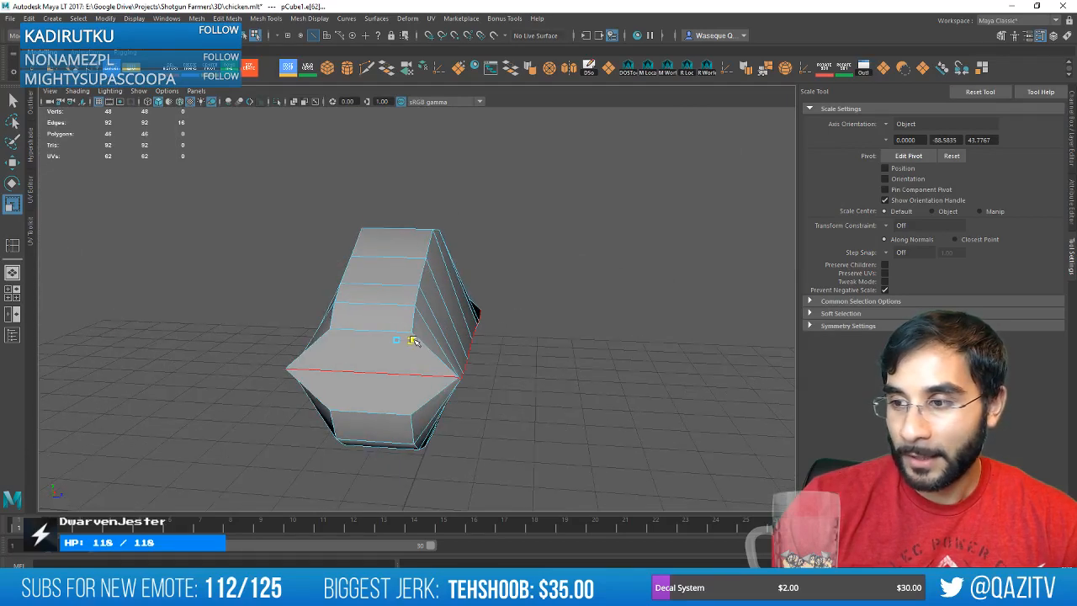
Insert a horizontal edge loop just above the widened middle loop and scale it outward to round the upper body.
left_click(288, 69)
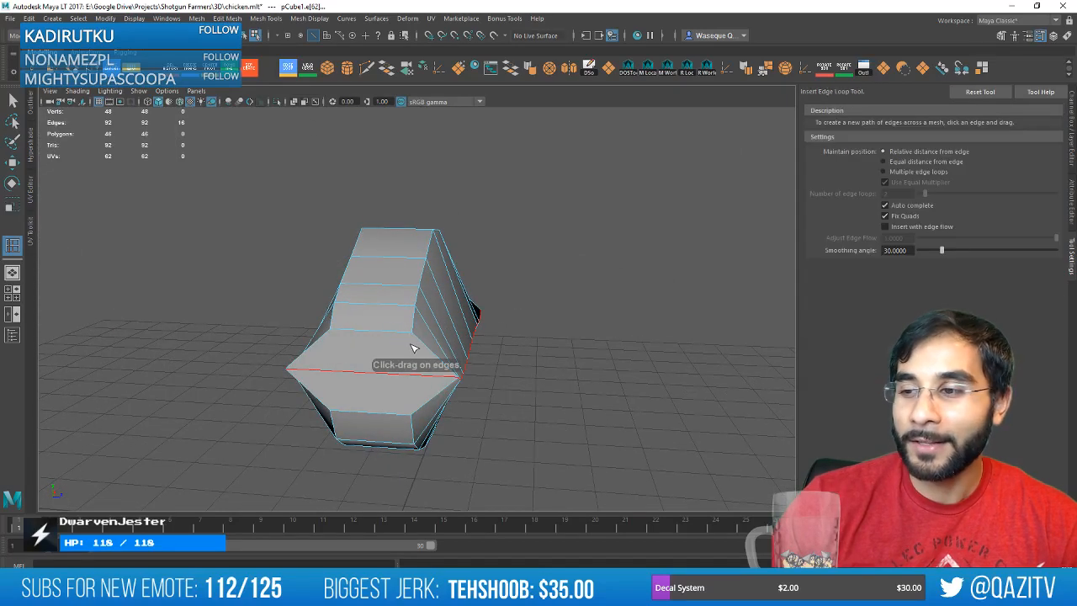
left_click_drag(427, 349, 436, 348)
key("e")
key("r")
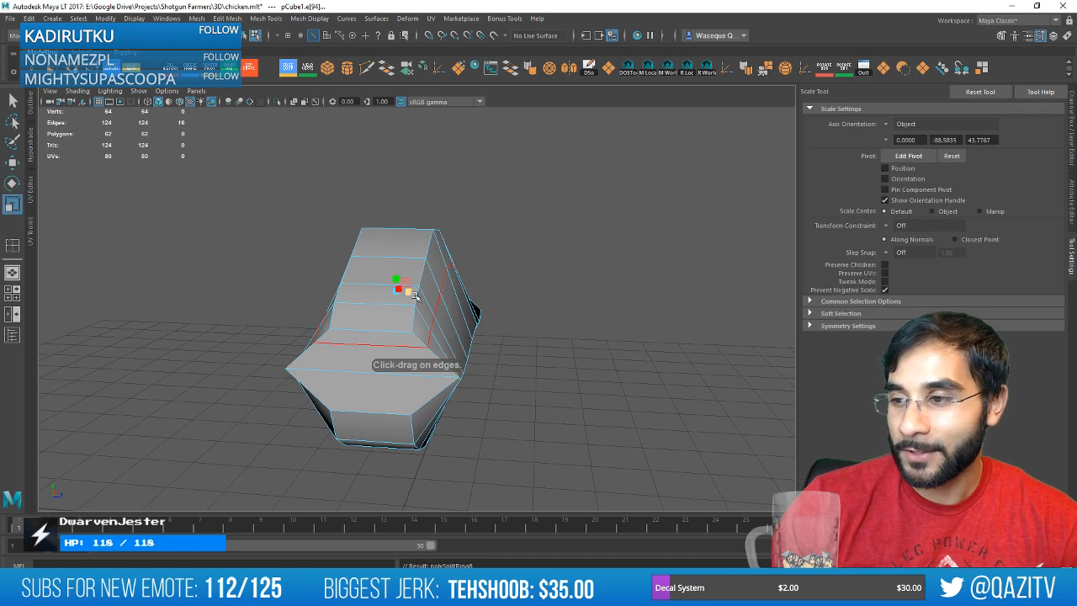
left_click_drag(400, 292, 567, 334)
Insert a horizontal edge loop below the middle loop and scale it outward to round the lower body.
left_click(292, 72)
left_click_drag(380, 446, 485, 308, "alt")
key("r")
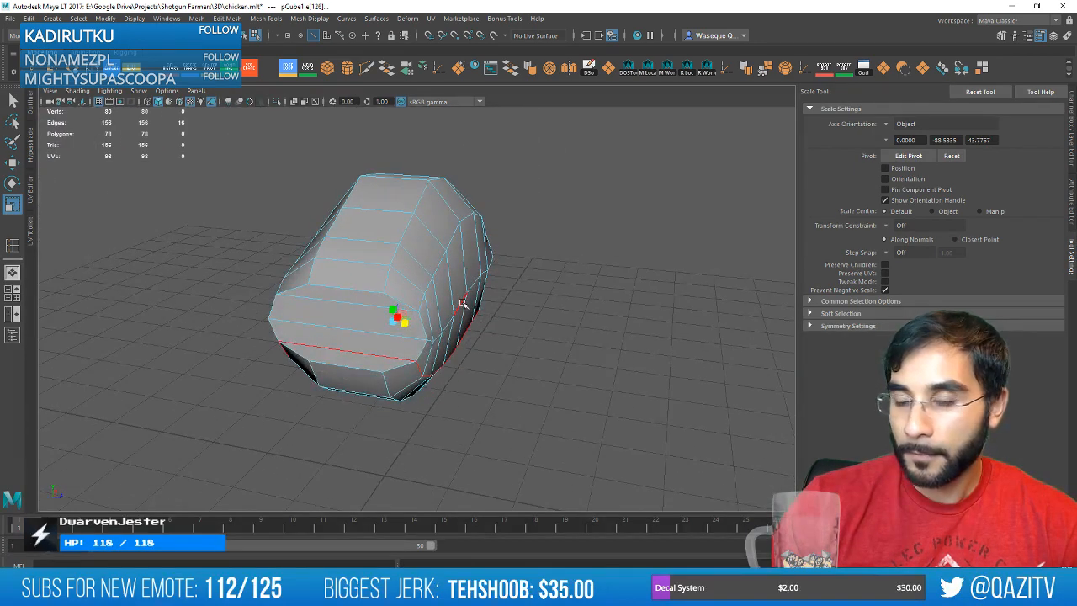
Select the body's middle edge loop, adjust its width slightly with the Scale tool and save the scene.
double_click(462, 304)
key("e")
key("r")
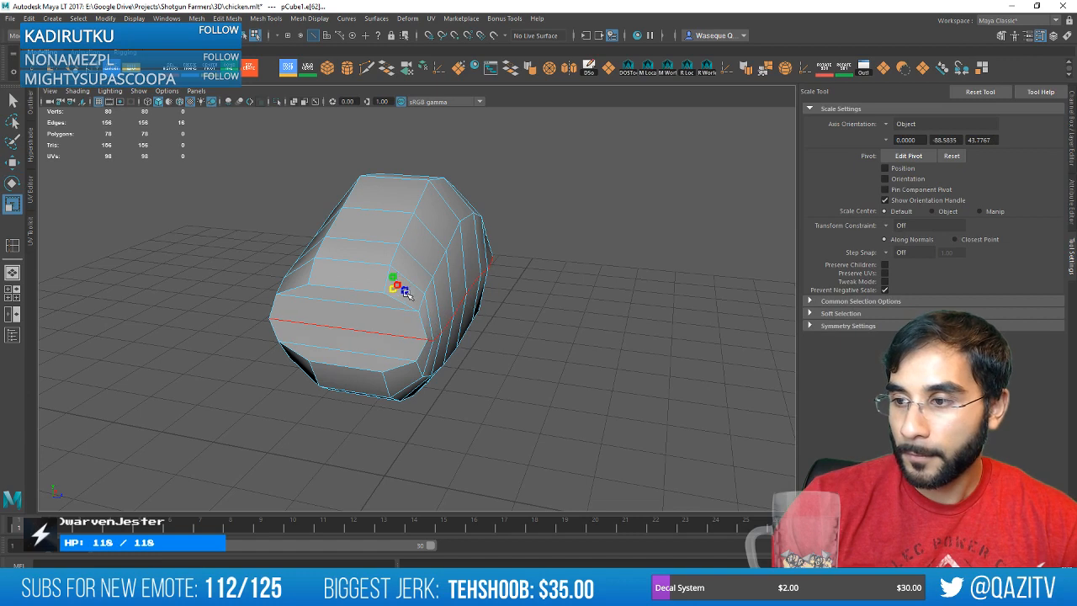
left_click_drag(405, 293, 404, 291)
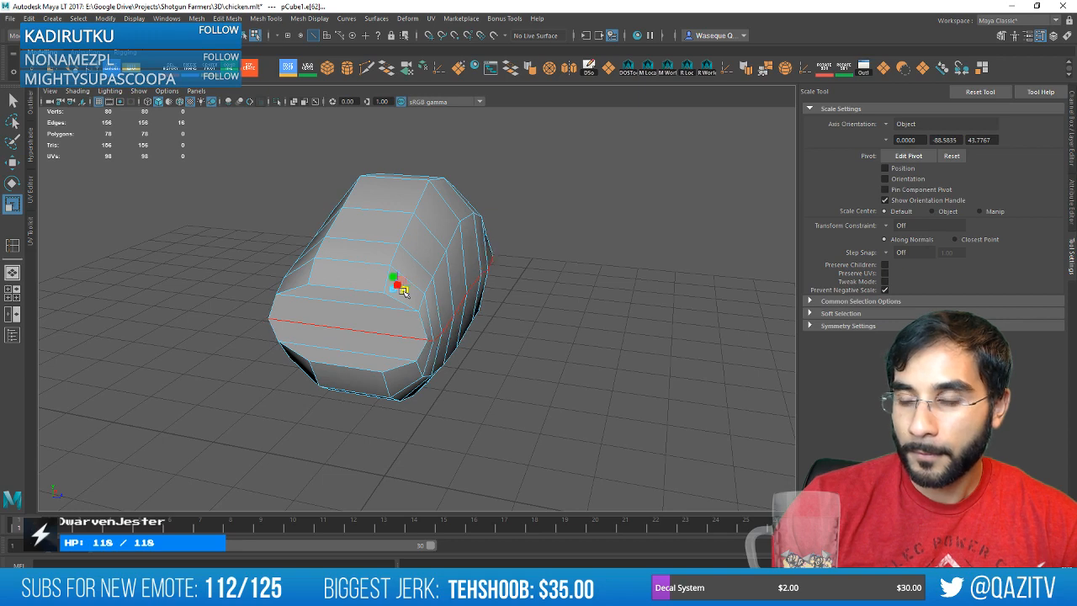
key("ctrl+s")
left_click_drag(449, 259, 403, 275, "alt")
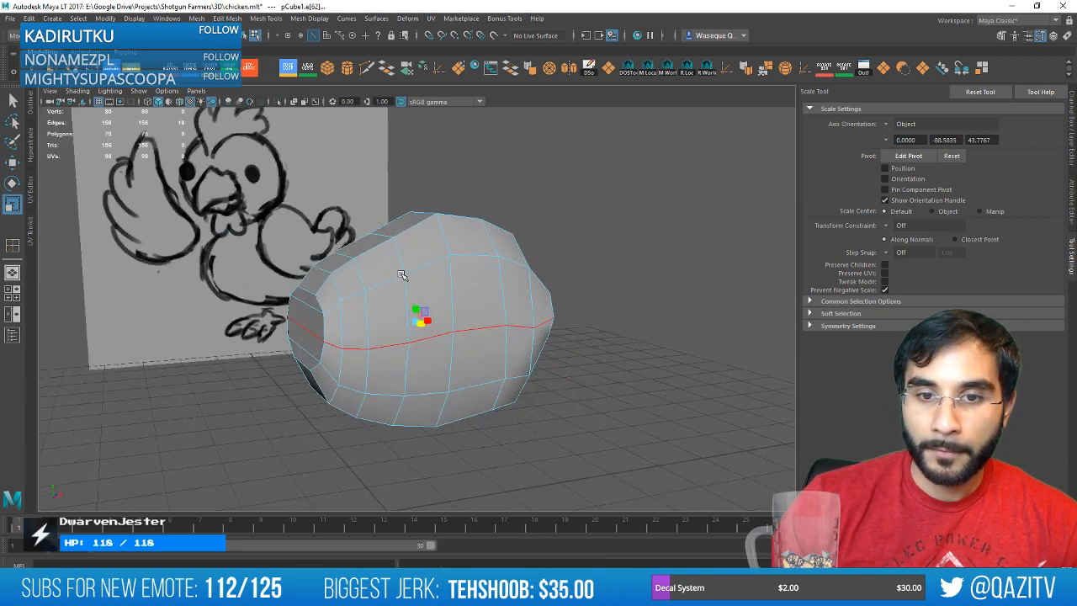
Check the body in object mode, then select the four flat faces that cap one end of it.
key("w")
right_click(376, 232)
left_click(414, 211)
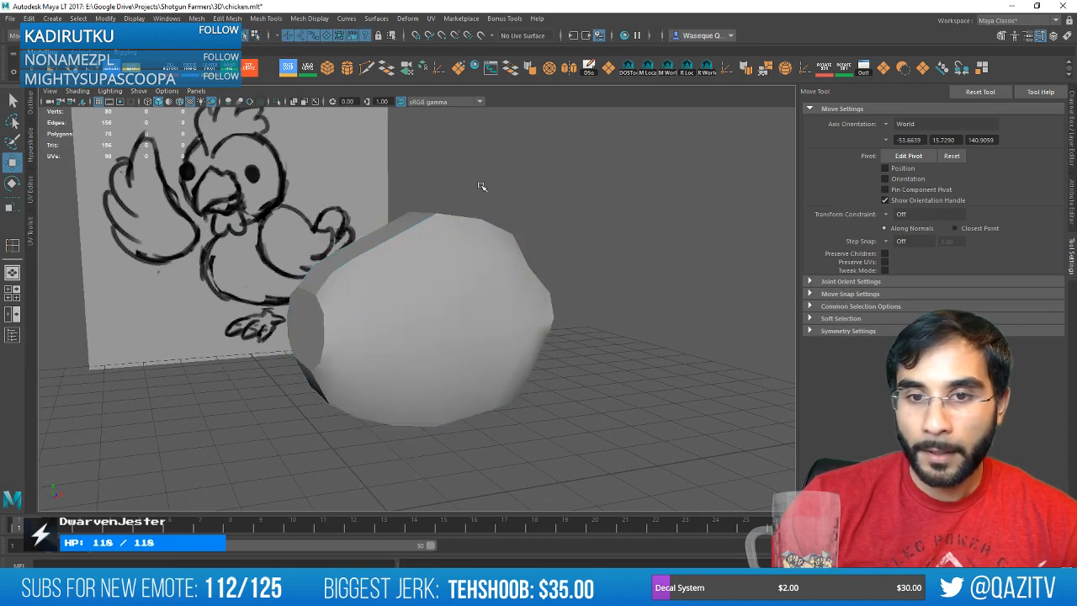
mouse_move(481, 253)
left_mouse_down("alt")
mouse_move(381, 267)
mouse_move(425, 318)
mouse_move(374, 298)
mouse_move(379, 258)
mouse_move(409, 274)
mouse_move(393, 268)
left_mouse_up("alt")
left_click(412, 310)
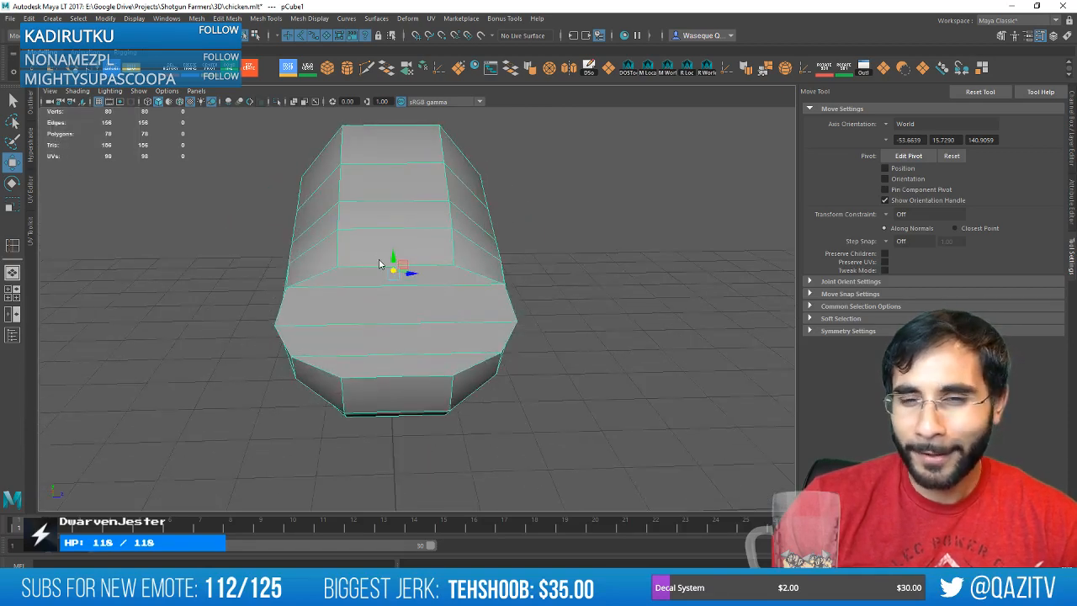
right_click_drag(380, 260, 379, 289)
left_click_drag(435, 304, 322, 244, "alt")
left_click(320, 232)
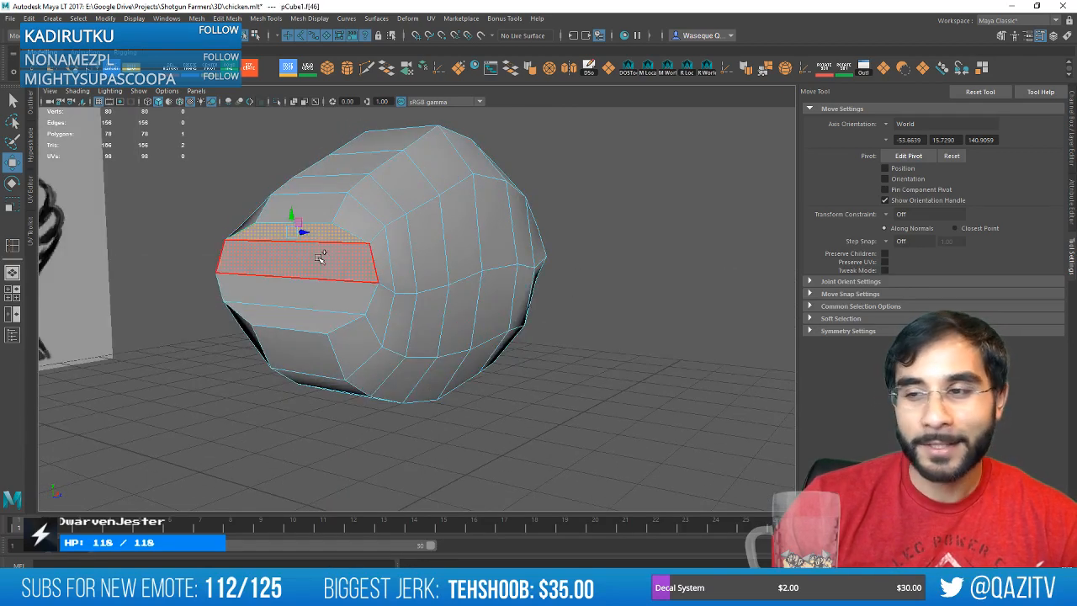
left_click(320, 257, "shift")
left_click(313, 291, "shift")
left_click(306, 315, "shift")
left_click_drag(353, 308, 419, 303, "alt")
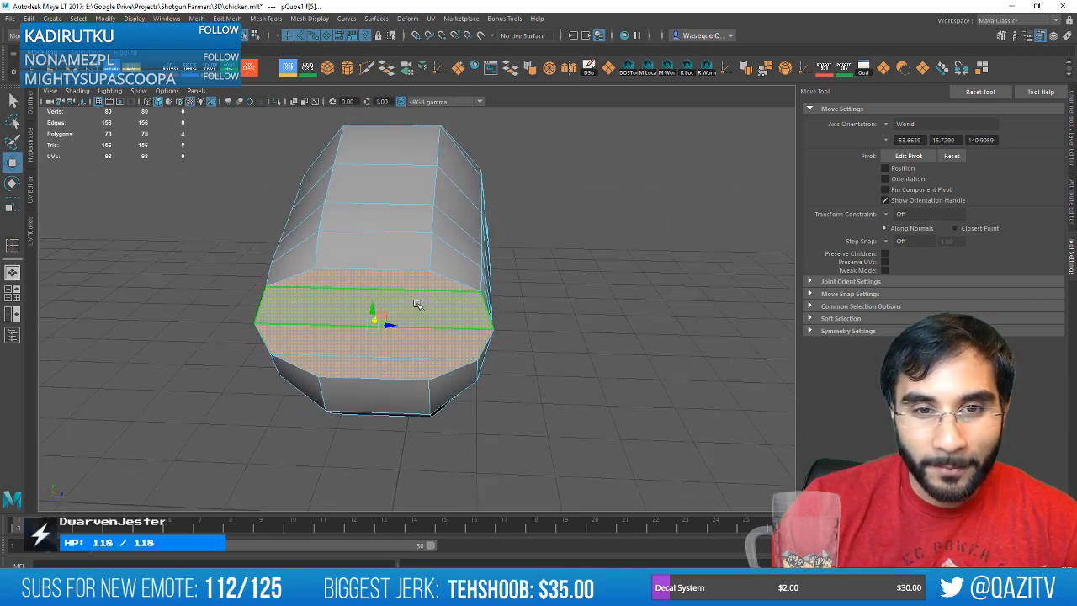
Enable soft selection with a reduced falloff radius and scale the selected end faces narrower.
key("r")
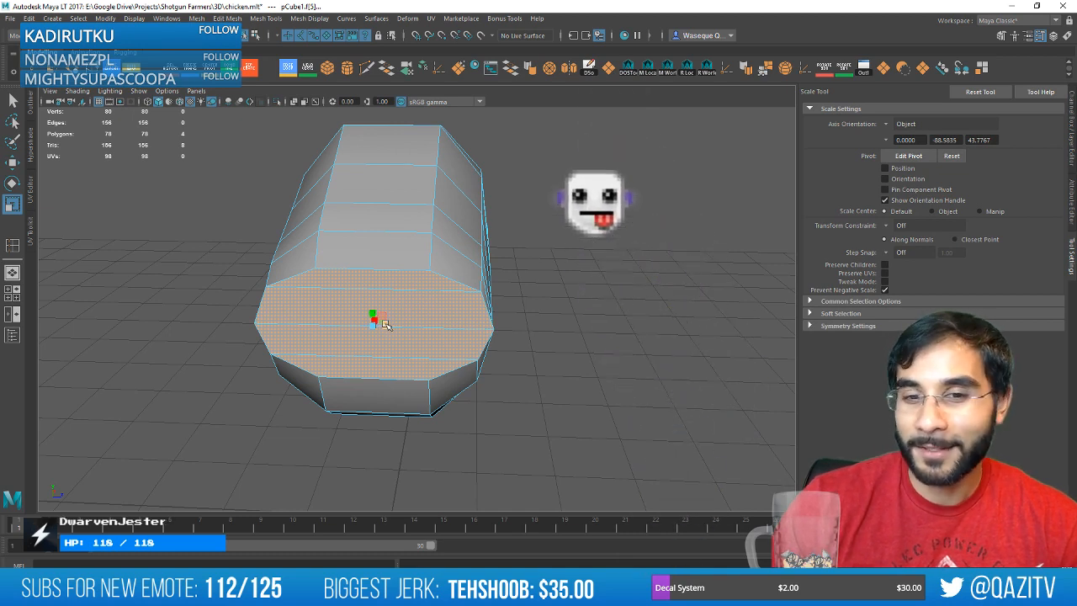
left_click_drag(384, 324, 374, 324)
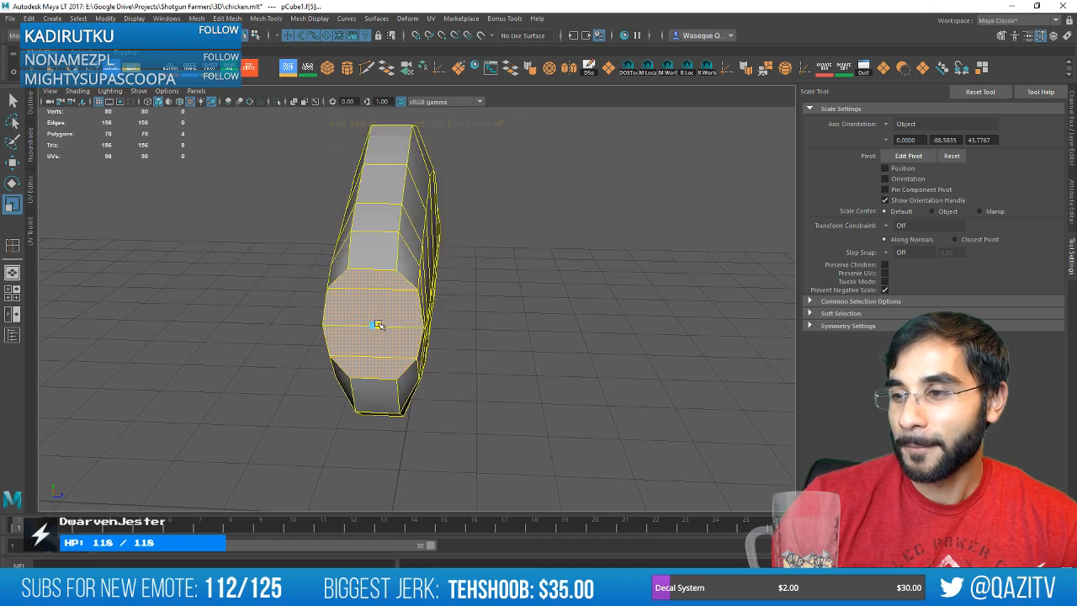
key("ctrl+z")
left_click(821, 314)
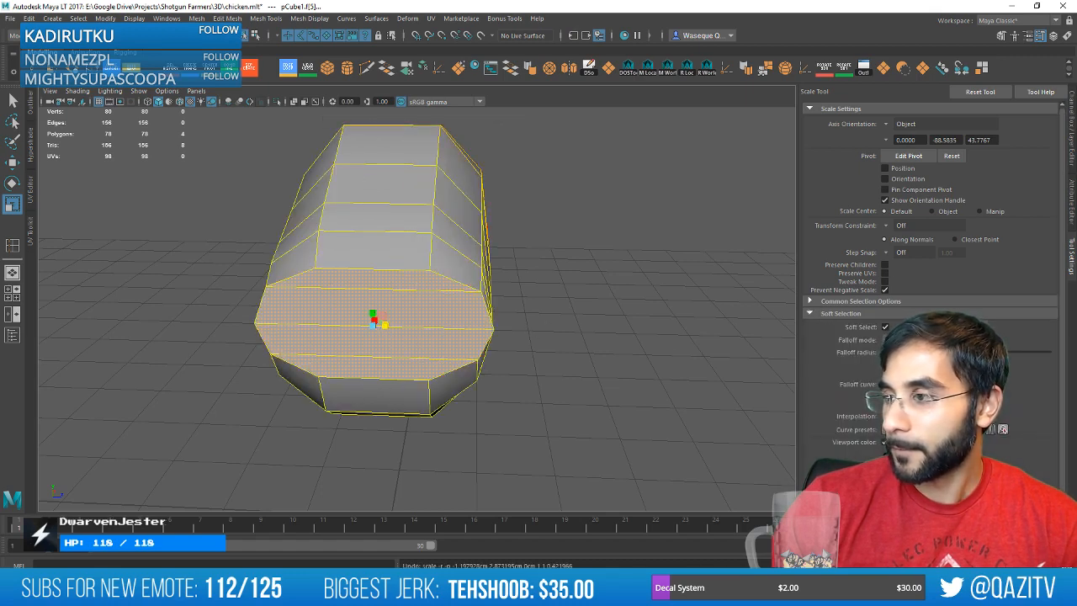
left_click_drag(968, 352, 944, 352)
left_click_drag(384, 325, 384, 304)
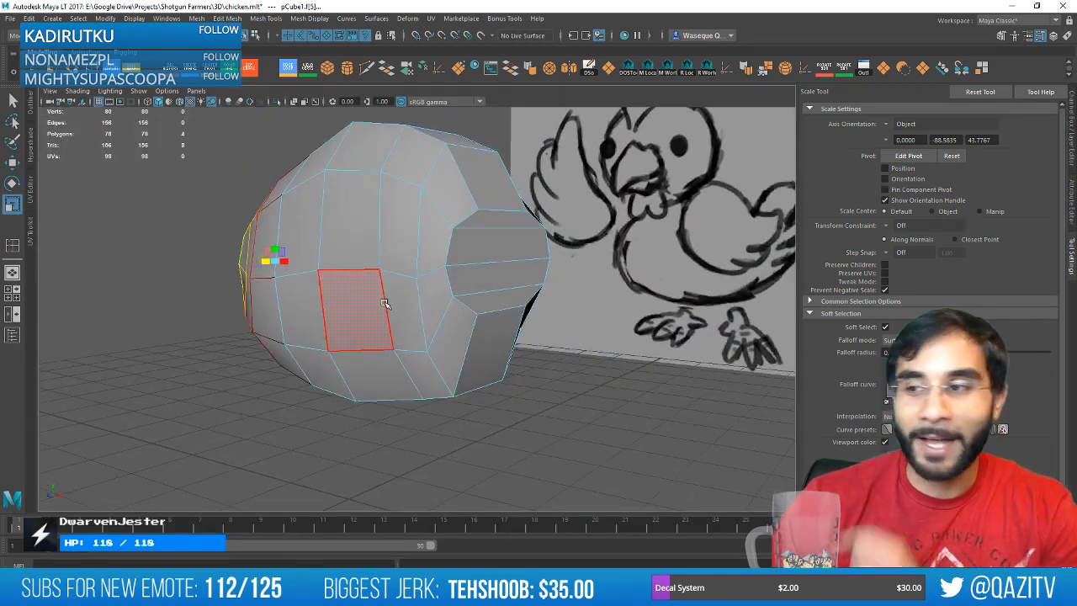
Select the four flat faces at the opposite end, tighten the soft selection falloff and scale them narrower across the body.
mouse_move(454, 281)
left_mouse_down("alt")
mouse_move(473, 279)
mouse_move(439, 276)
left_mouse_up("alt")
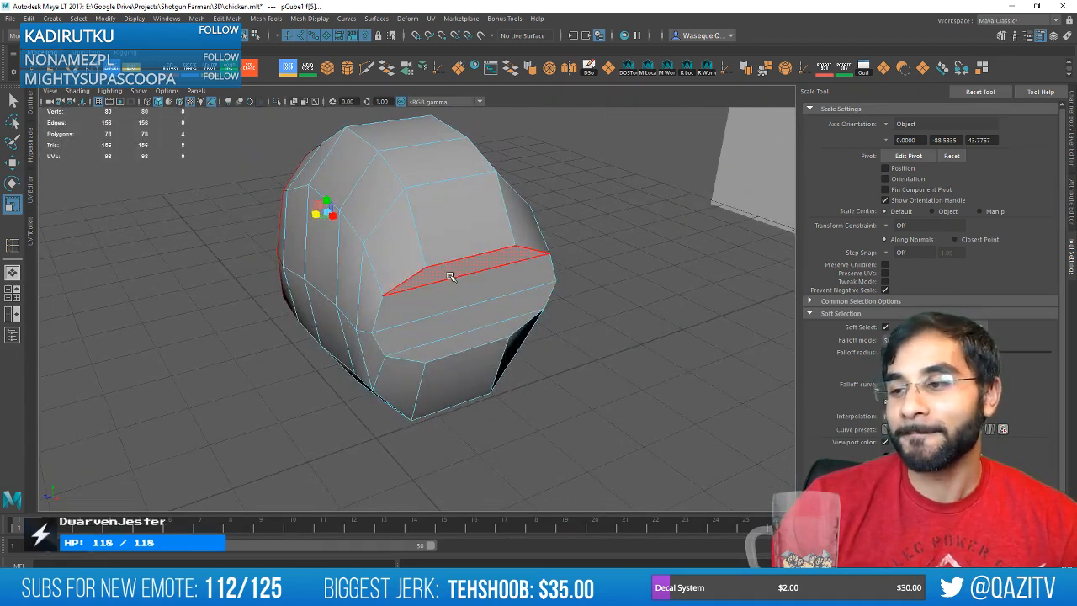
double_click(469, 291)
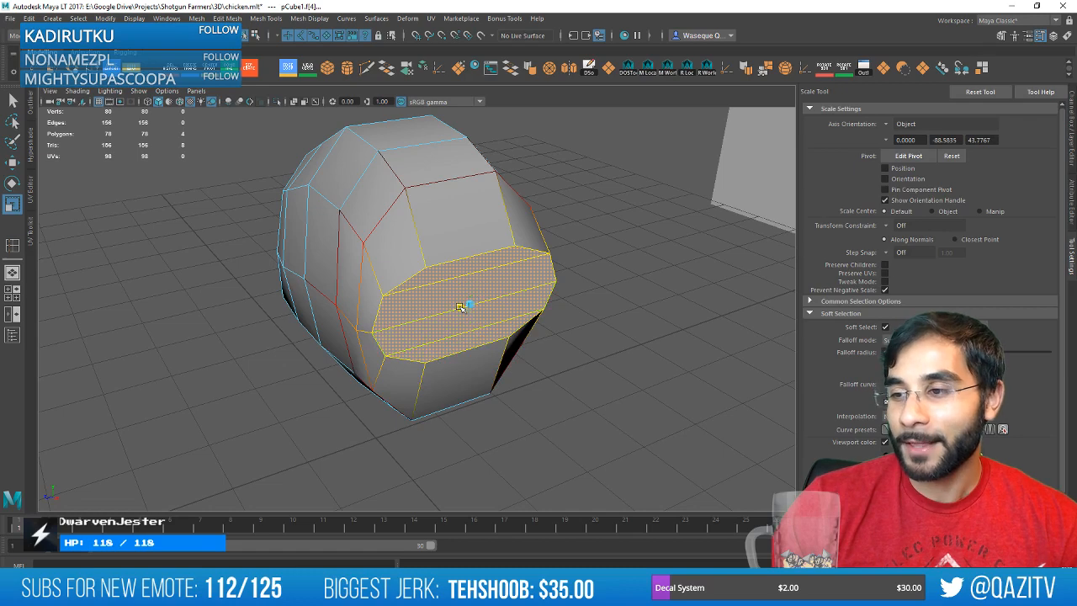
left_click_drag(461, 308, 555, 323)
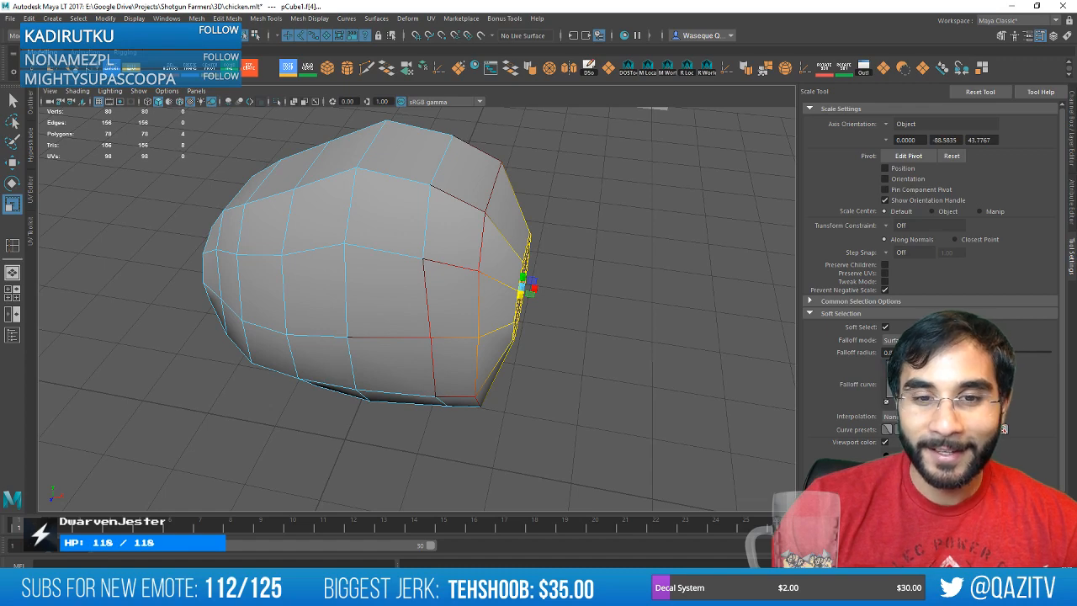
left_click_drag(368, 354, 499, 314, "alt")
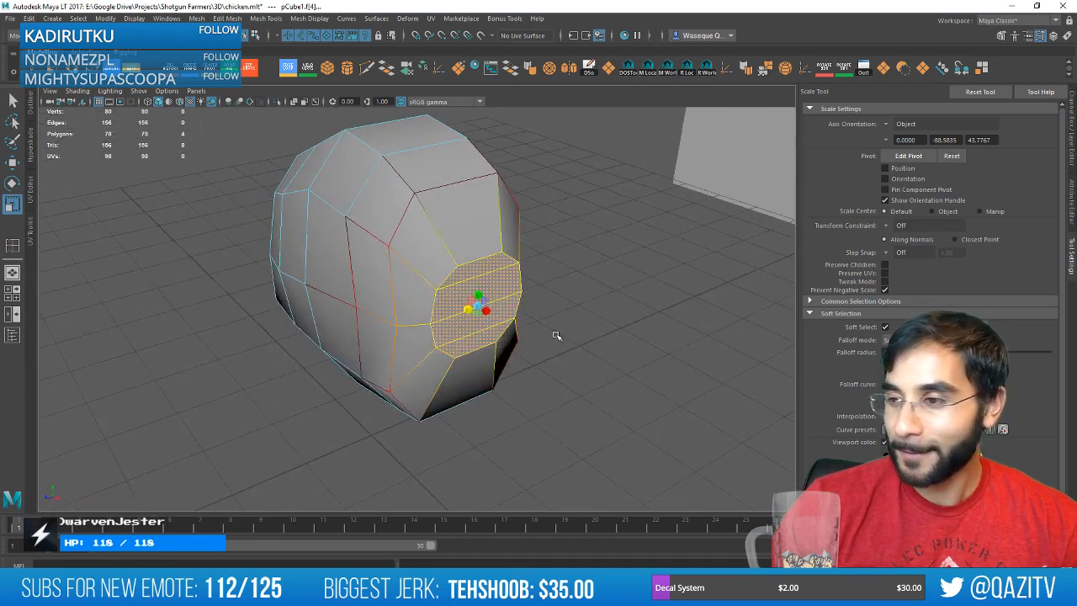
left_click_drag(556, 335, 534, 301, "alt")
key("ctrl+z")
scroll(438, 290, "down", 2)
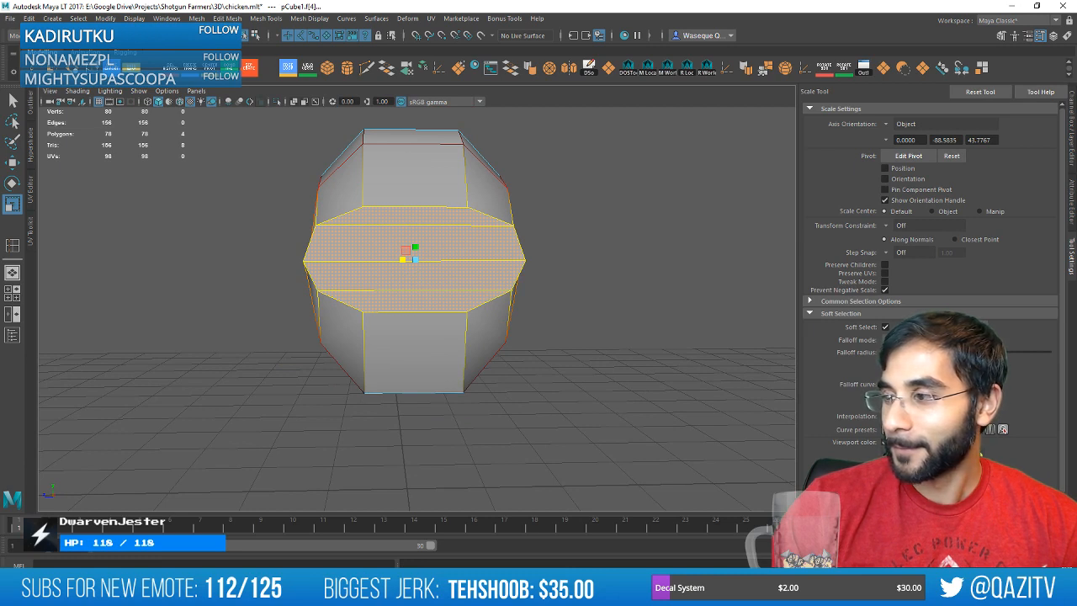
key("b")
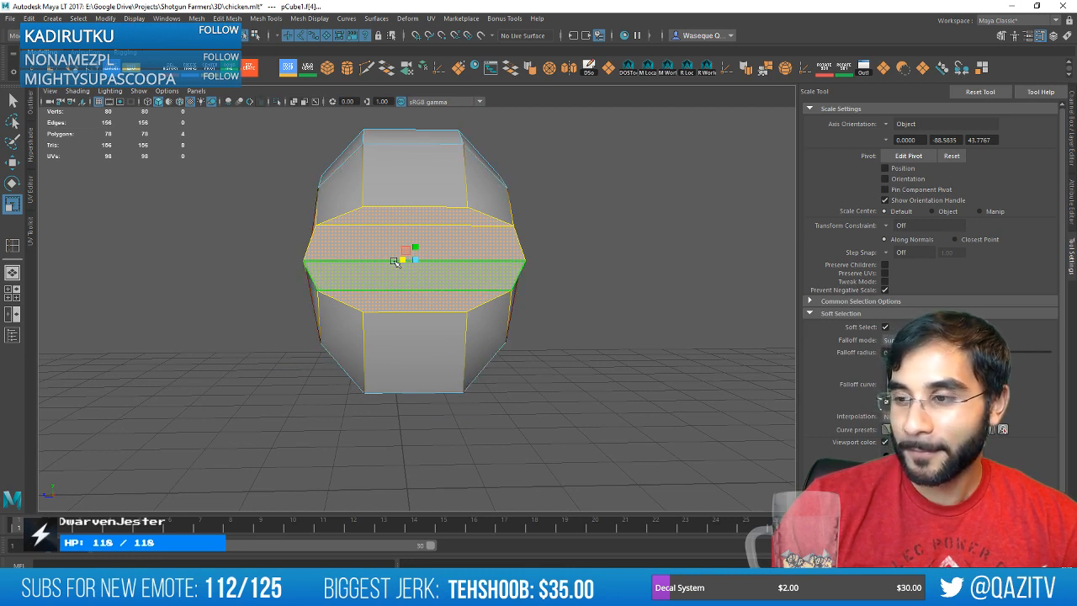
key("ctrl+z")
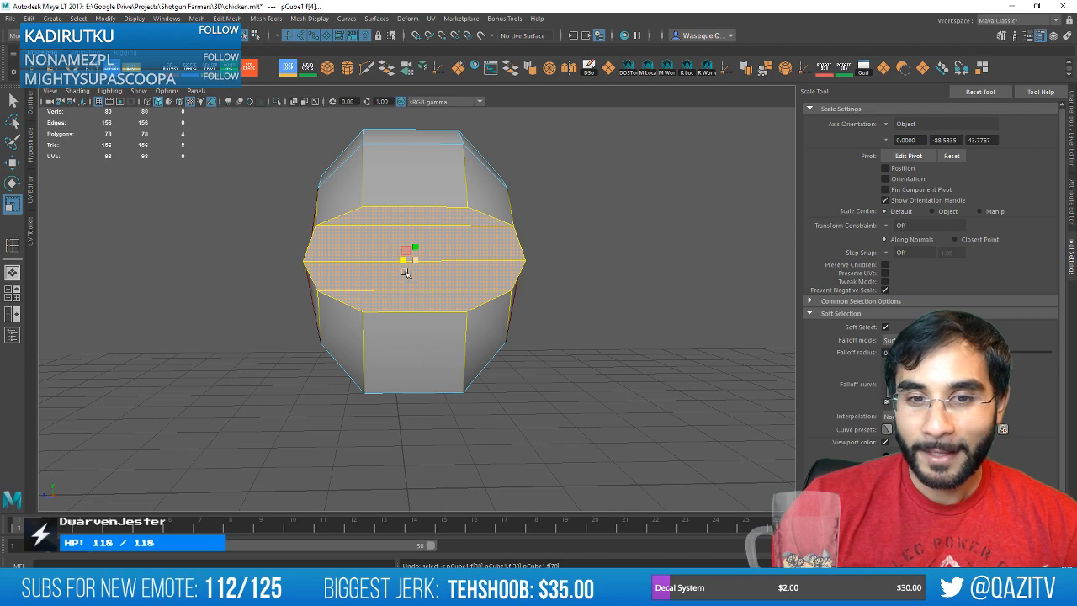
left_click_drag(405, 264, 411, 260)
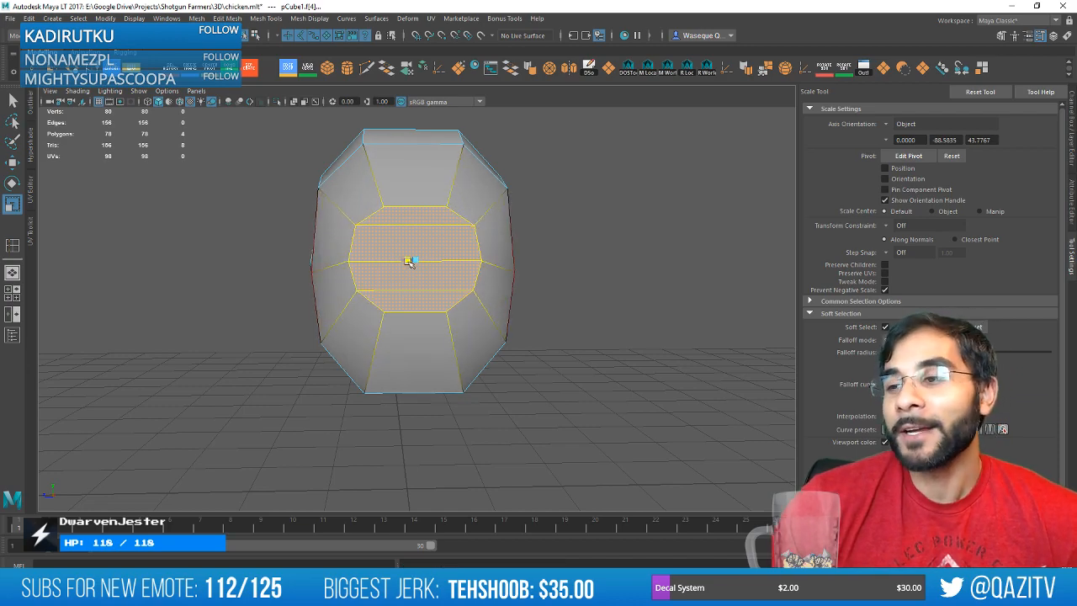
Try to scale the vertical edge loop around the middle of the body wider with soft selection.
mouse_move(341, 248)
left_mouse_down("alt")
mouse_move(474, 294)
mouse_move(396, 353)
mouse_move(379, 253)
mouse_move(440, 276)
left_mouse_up("alt")
right_click_drag(440, 275, 445, 246)
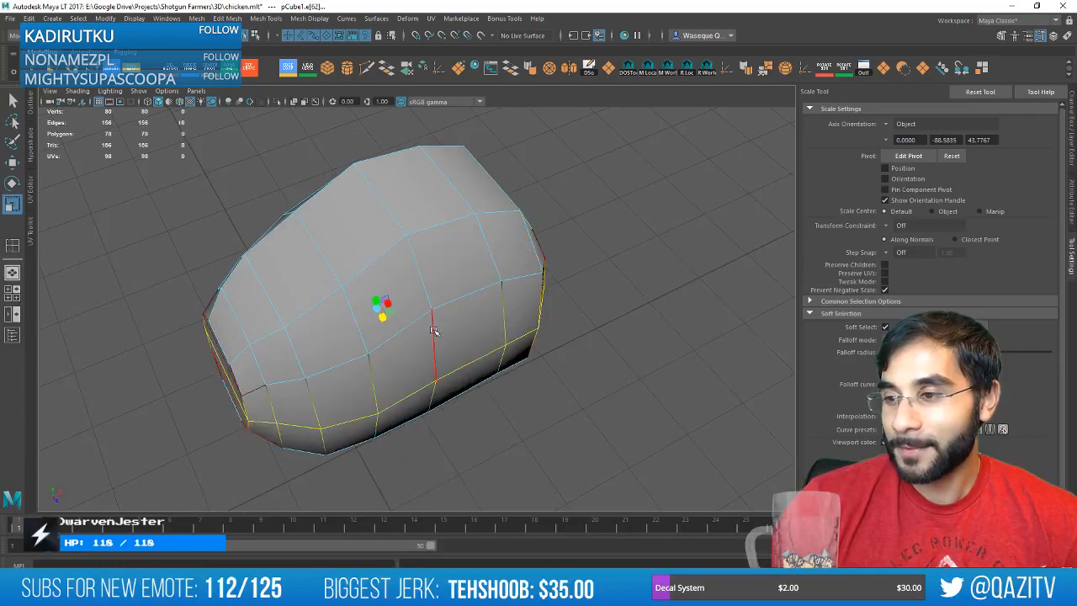
double_click(433, 332)
key("e")
key("r")
left_click_drag(389, 308, 392, 312)
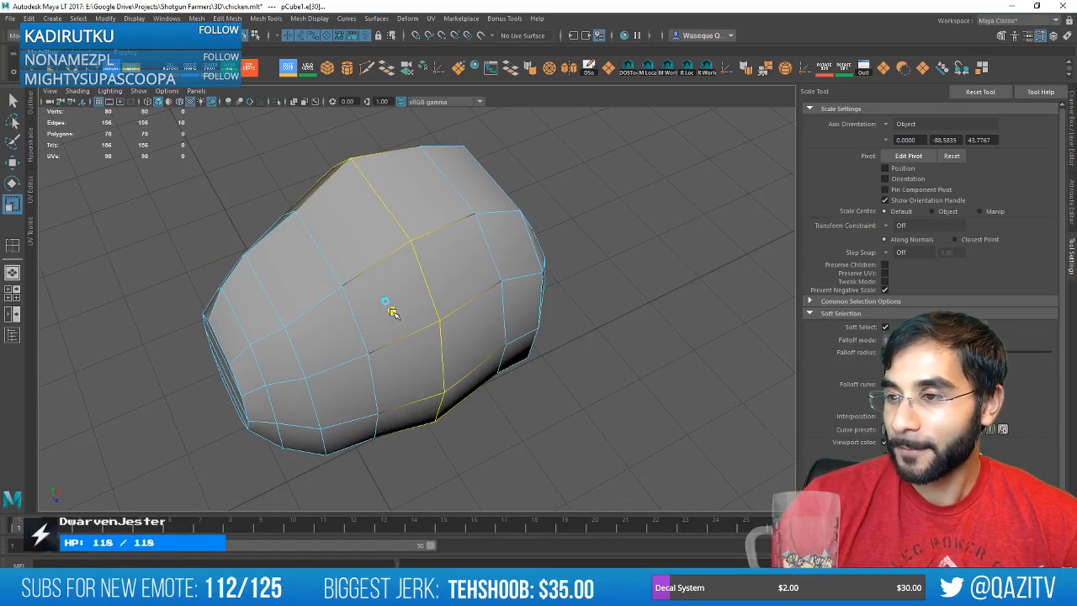
key("ctrl+z")
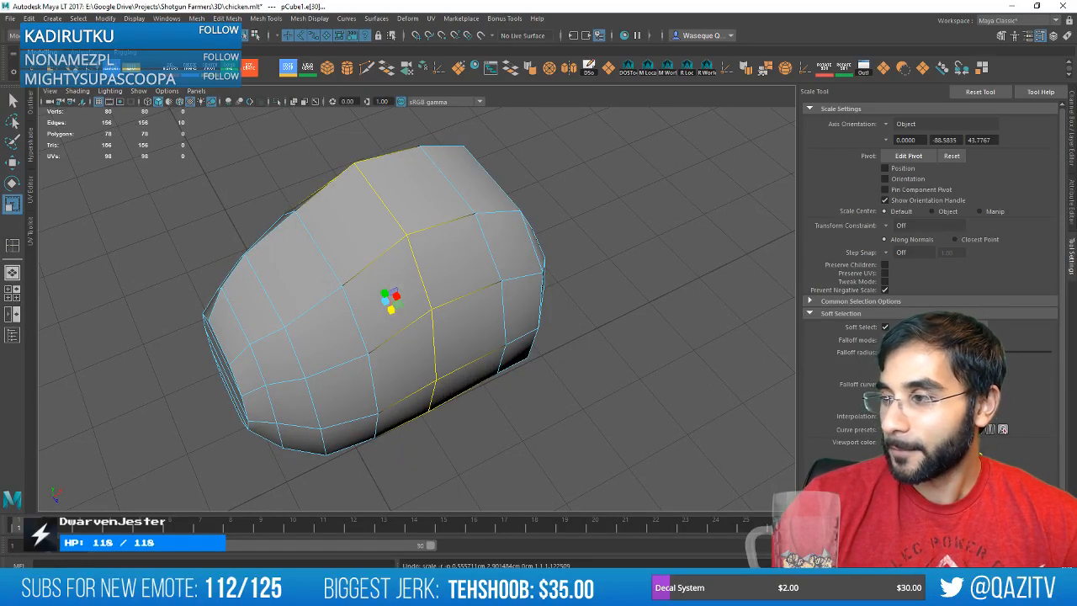
Enlarge the soft selection falloff around the vertical edge loop to include its neighbouring loops, and turn soft selection off.
key("b")
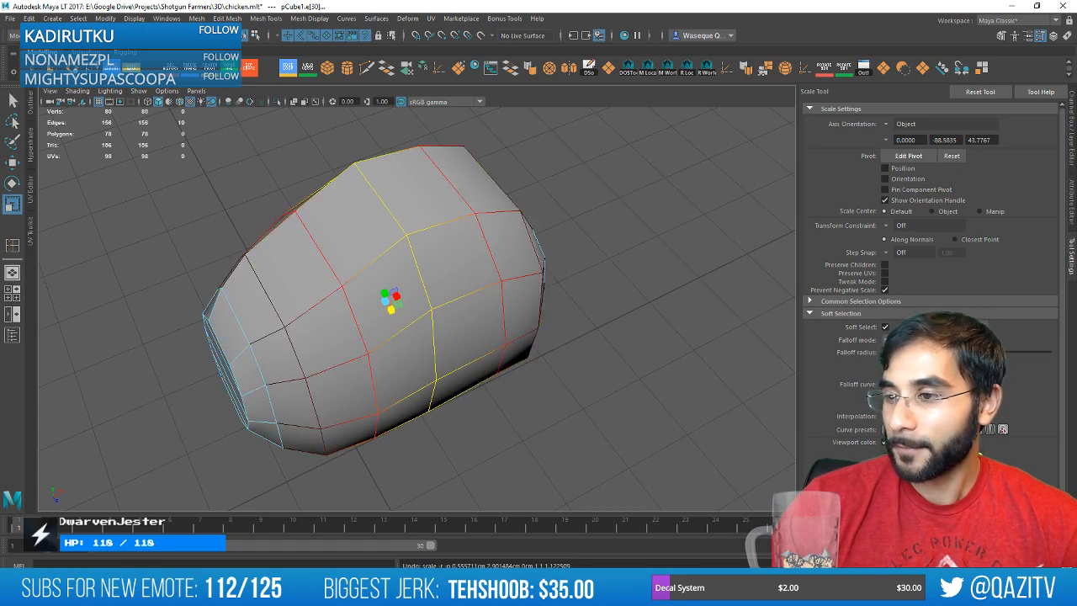
mouse_move(469, 354)
left_mouse_down("alt")
mouse_move(494, 337)
mouse_move(481, 342)
left_mouse_up("alt")
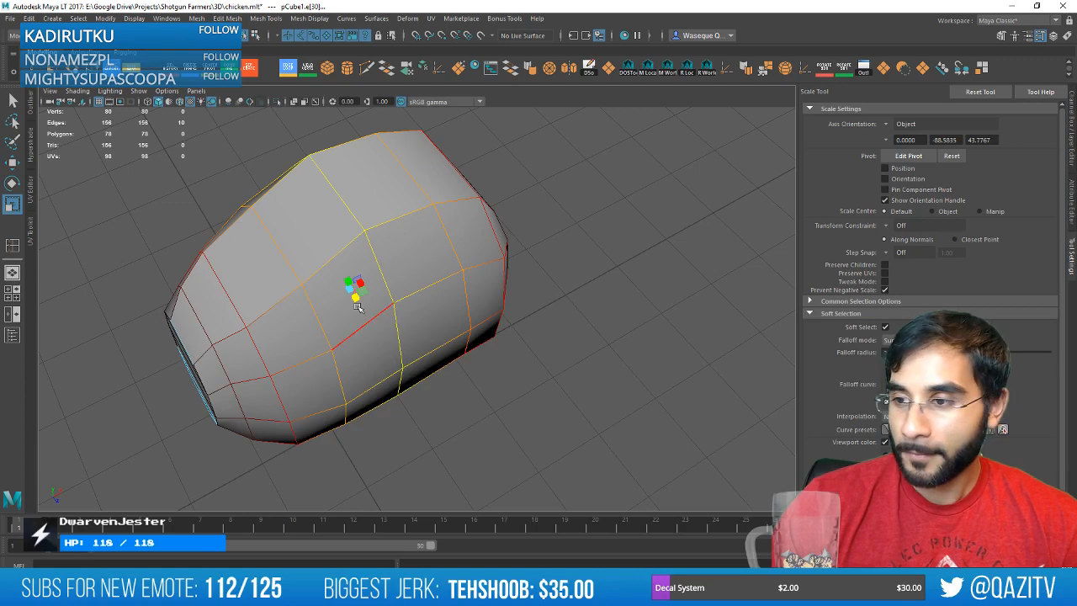
left_click_drag(351, 291, 505, 339, "alt")
key("b")
left_click_drag(396, 355, 608, 340)
Select the horizontal edge loop around the body's middle and scale it wider.
left_click_drag(500, 290, 527, 294, "alt")
right_click_drag(409, 274, 459, 251)
double_click(452, 325)
key("e")
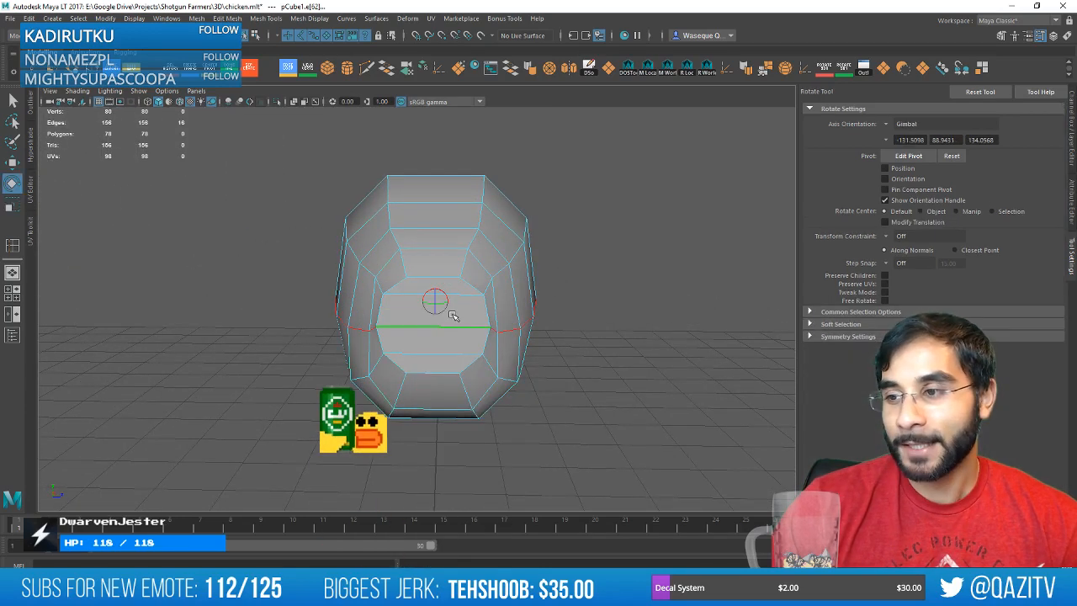
key("r")
left_click_drag(449, 301, 454, 303)
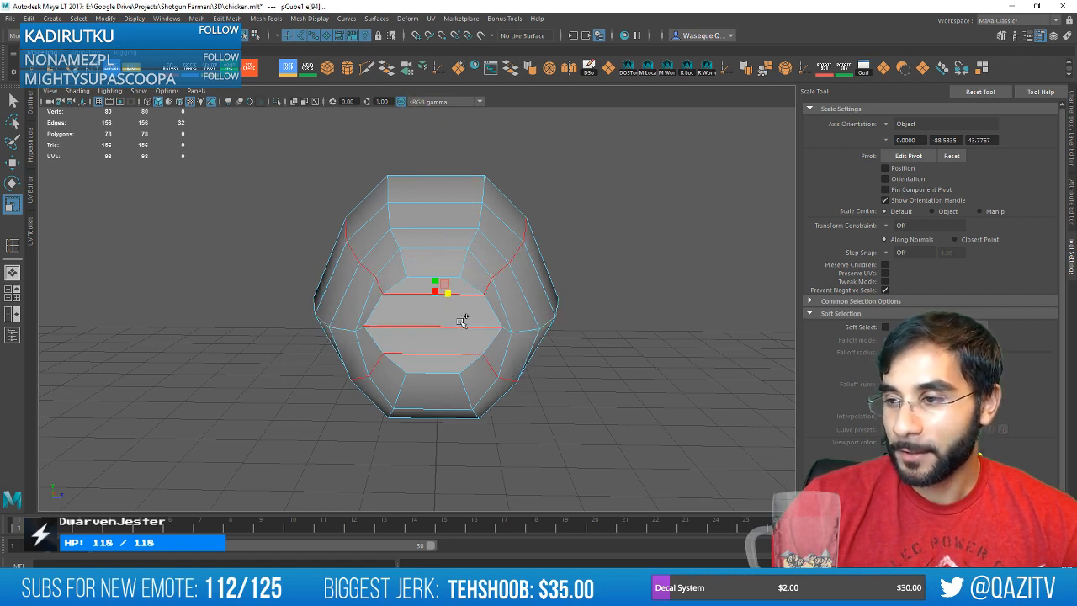
Scale the edge loops above and below the middle wider together, and widen the upper loop further.
left_click_drag(446, 291, 448, 292)
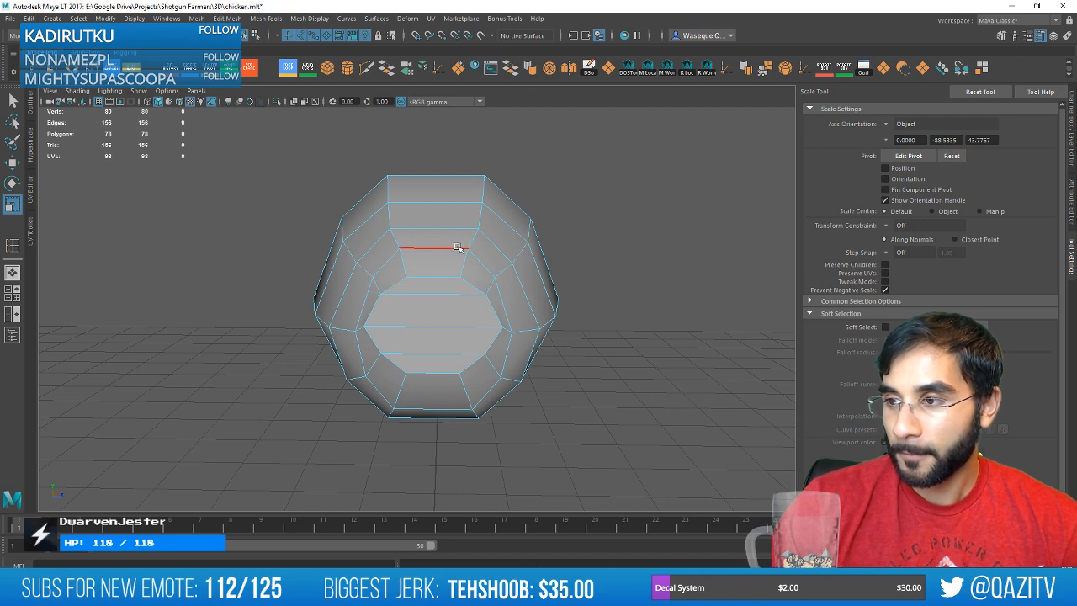
left_click_drag(448, 245, 451, 245)
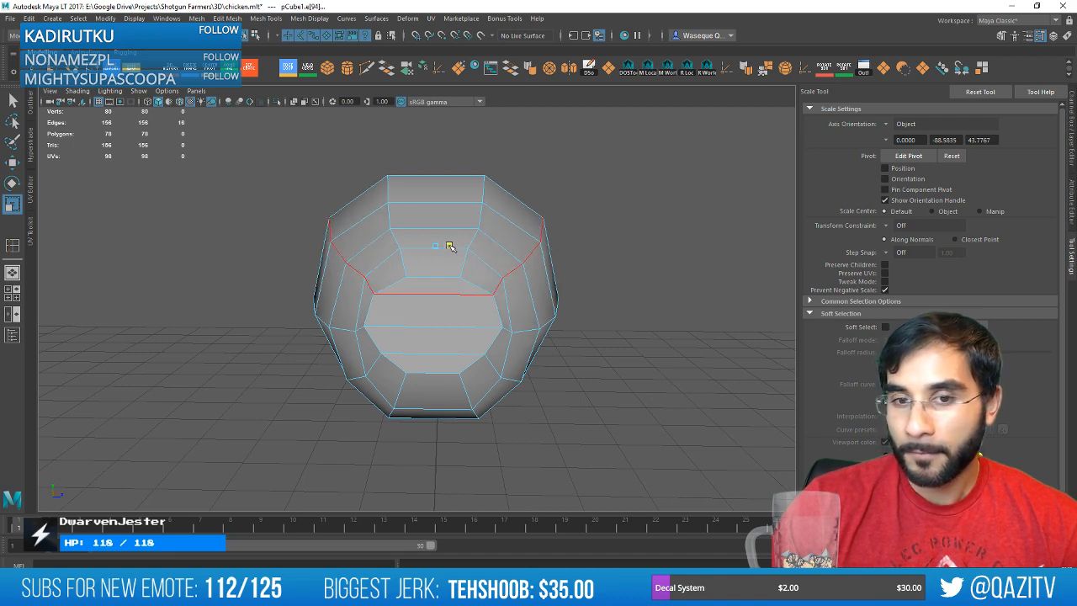
left_click_drag(554, 266, 489, 291, "alt")
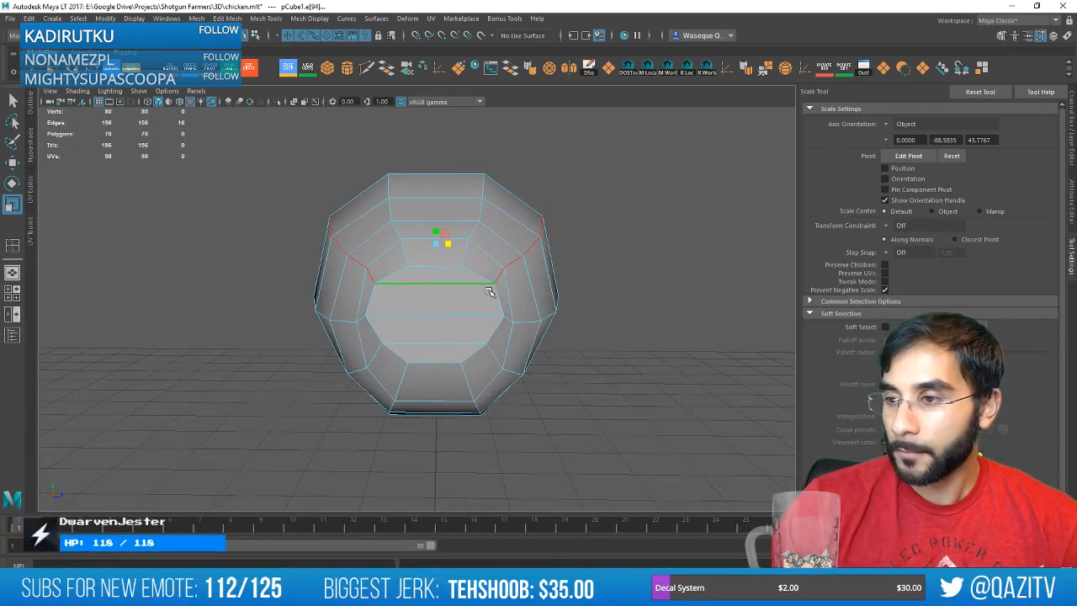
Insert a lengthwise edge loop down the centre of the body and scale it outward to round the top and underside.
left_click(290, 72)
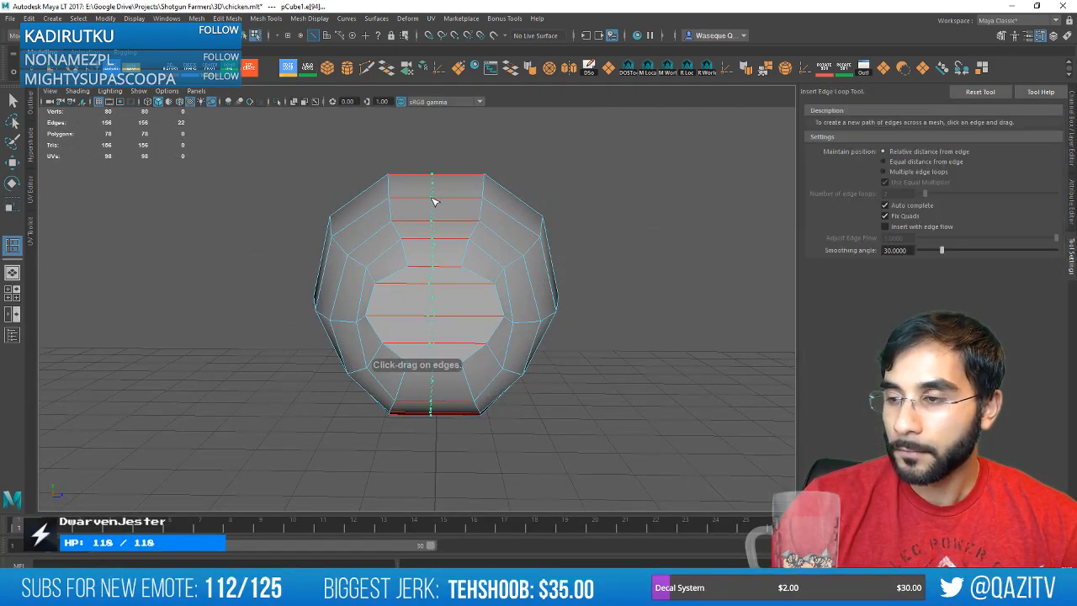
left_click(432, 202)
key("r")
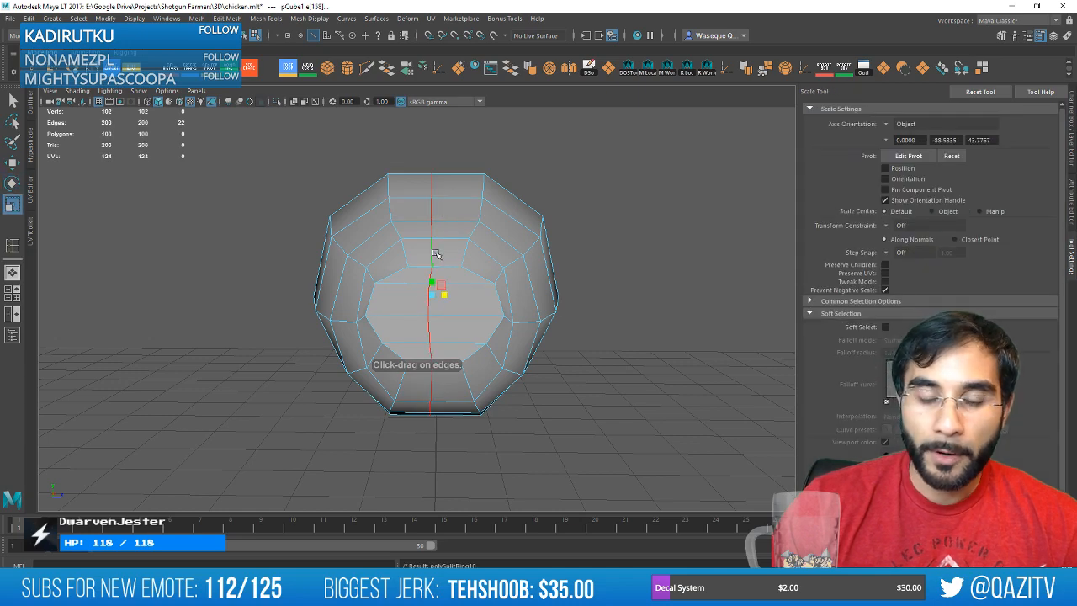
left_click_drag(435, 277, 537, 268, "alt")
scroll(496, 257, "down", 4)
left_click_drag(493, 255, 507, 259, "alt")
Adjust the height of the centre edge loop with the Move tool and save the scene.
key("w")
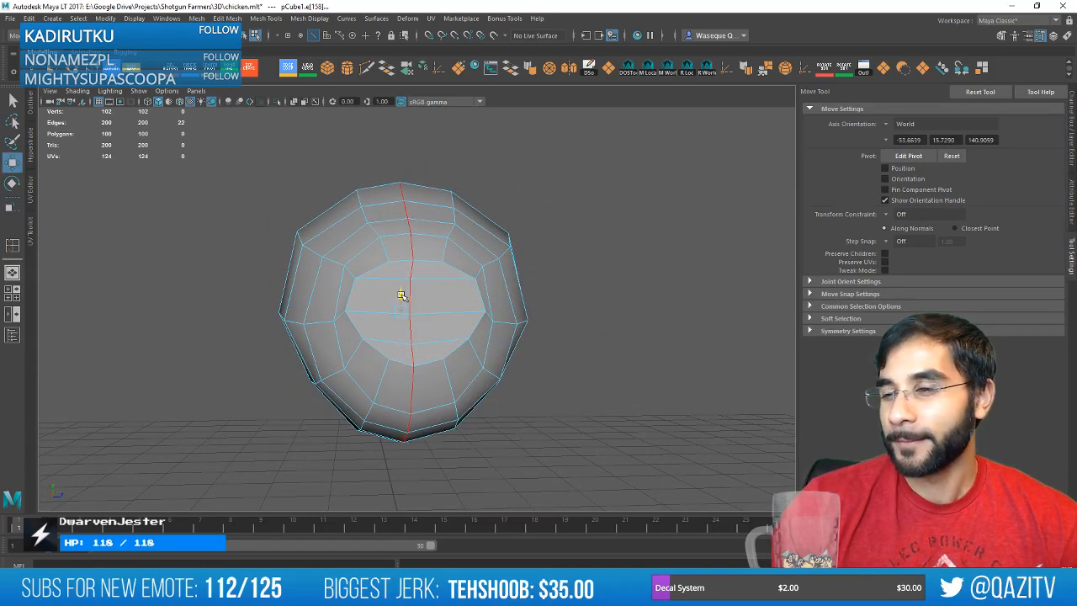
left_click_drag(472, 291, 679, 304, "alt")
mouse_move(420, 253)
left_mouse_down("alt")
mouse_move(515, 257)
mouse_move(306, 210)
mouse_move(548, 234)
left_mouse_up("alt")
key("ctrl+s")
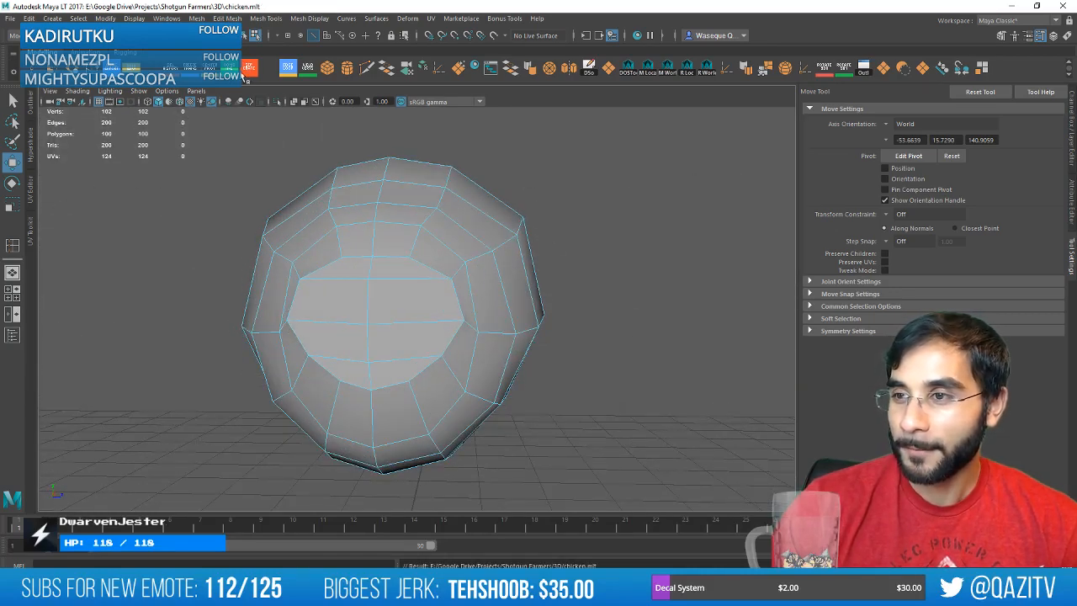
Insert an edge loop around the body between its upper loops, crossing the top of the front end cap.
left_click(289, 70)
left_click_drag(463, 236, 494, 228)
key("w")
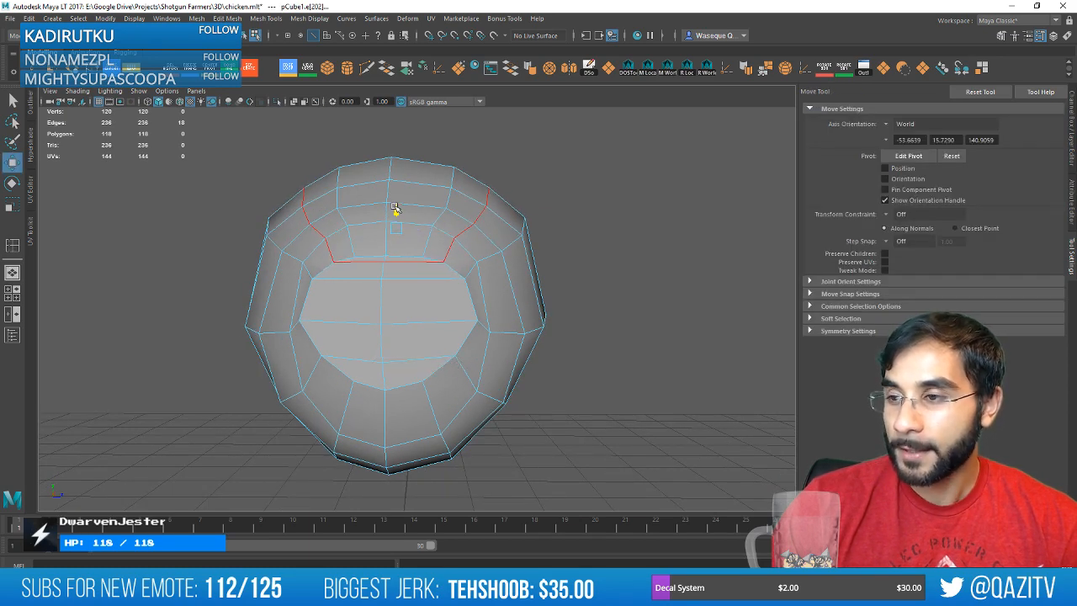
left_click_drag(395, 207, 442, 255, "alt")
scroll(443, 255, "up", 4)
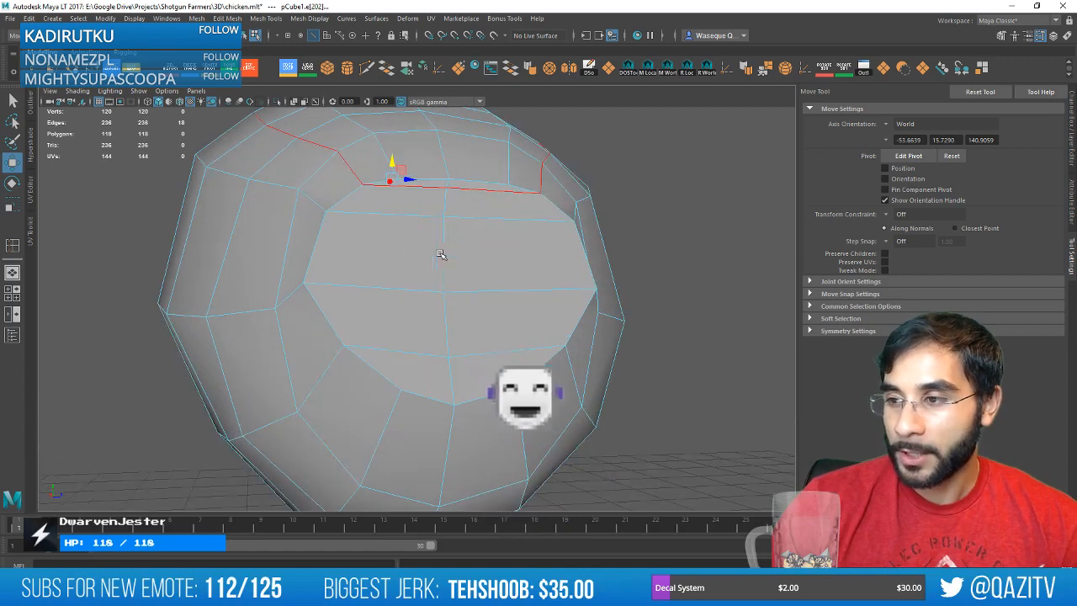
Target Weld the inner vertices of the front end cap into one centre vertex so its edges radiate outward.
left_click(308, 71)
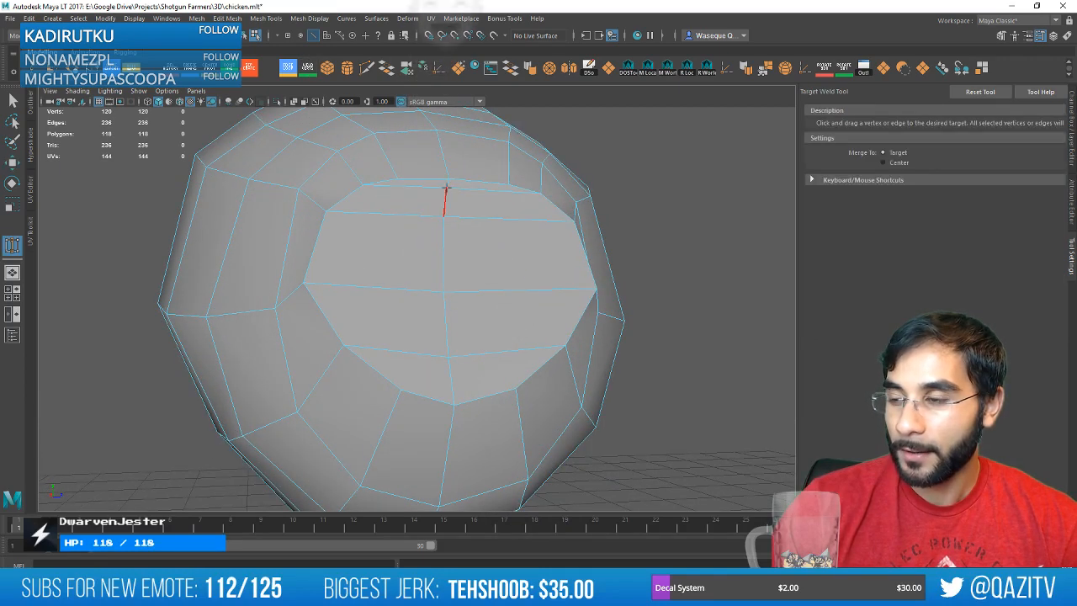
right_click_drag(446, 189, 413, 176)
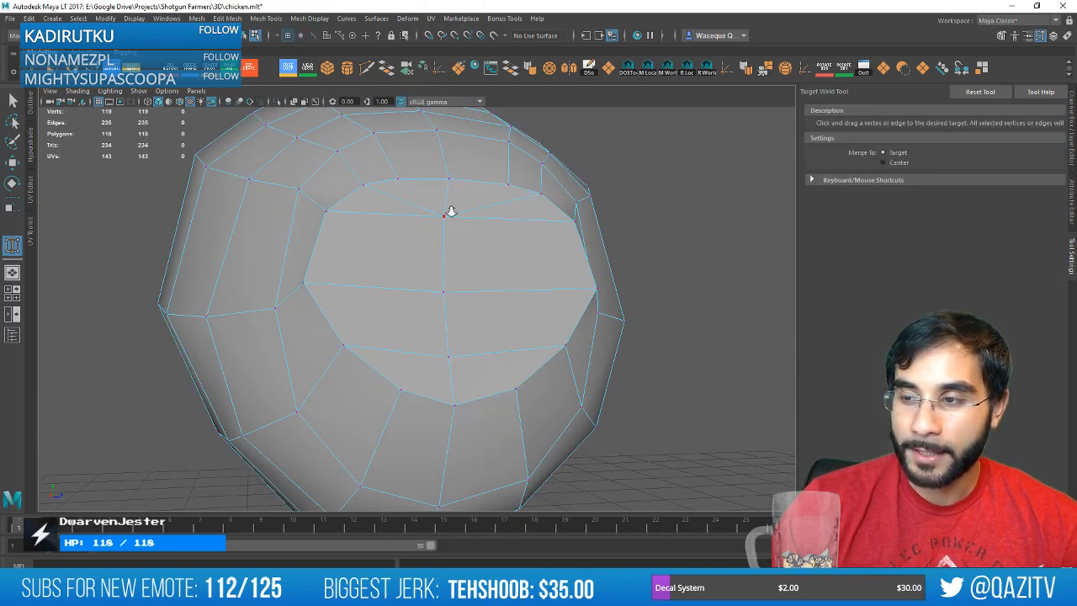
left_click_drag(451, 212, 414, 244, "alt")
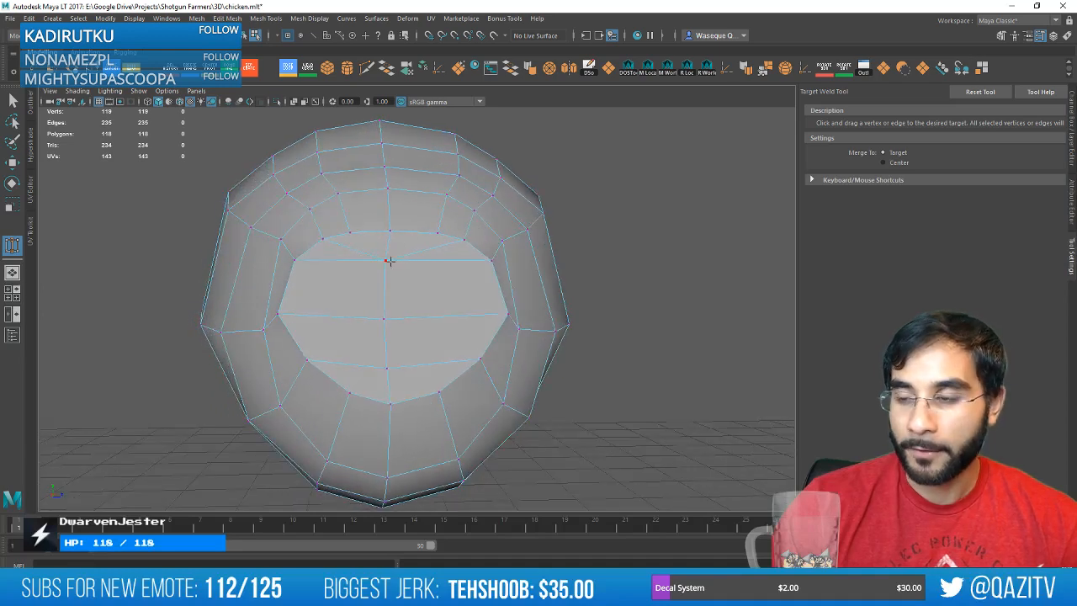
left_click_drag(394, 309, 394, 311)
left_click_drag(394, 311, 428, 188, "alt")
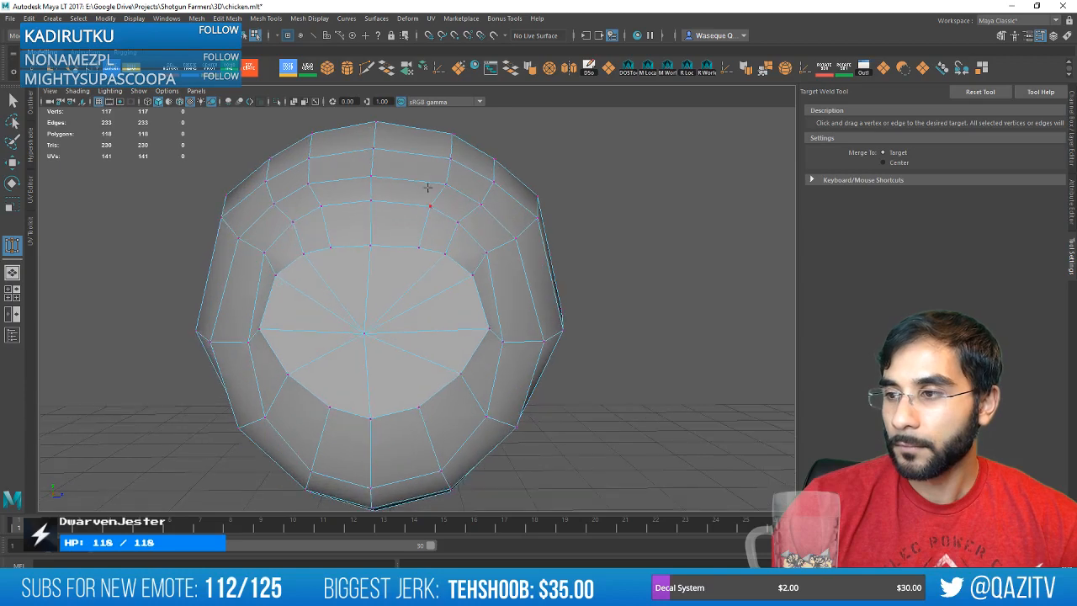
Select the upper edge loop that meets the front cap's centre vertex and scale it wider.
key("w")
right_click_drag(432, 165, 432, 120)
double_click(526, 232)
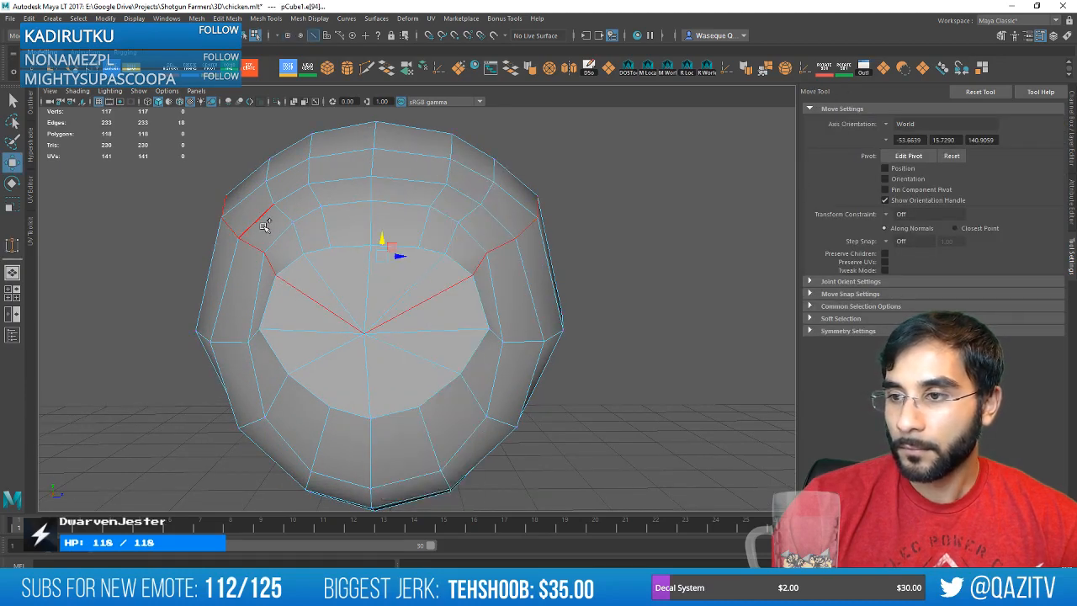
key("r")
left_click_drag(396, 256, 427, 250)
key("w")
scroll(409, 264, "up", 2)
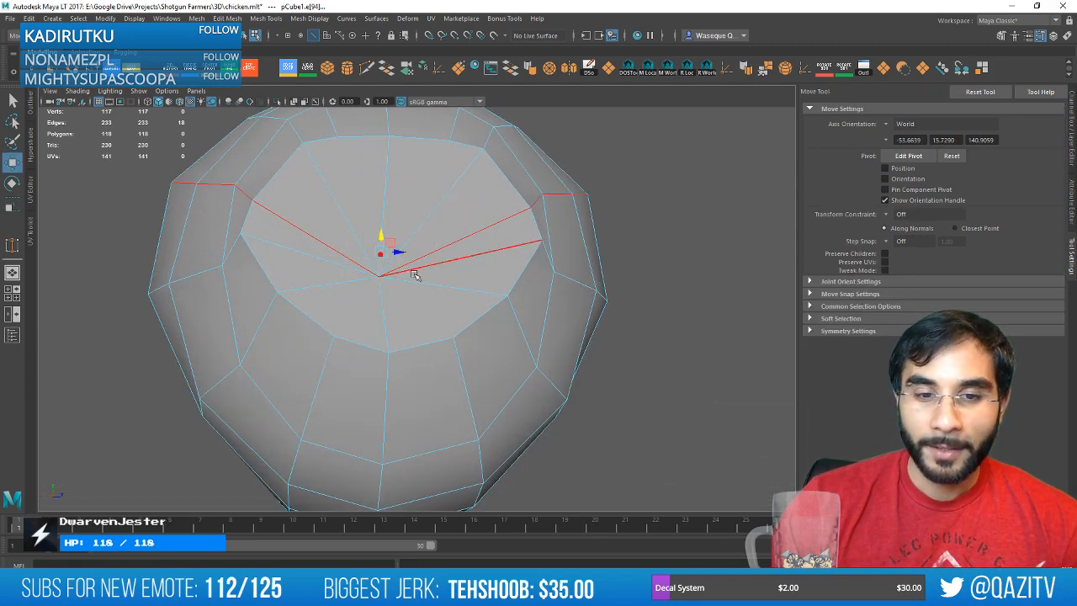
middle_click_drag(414, 273, 402, 261, "alt")
left_click_drag(423, 230, 411, 240, "alt")
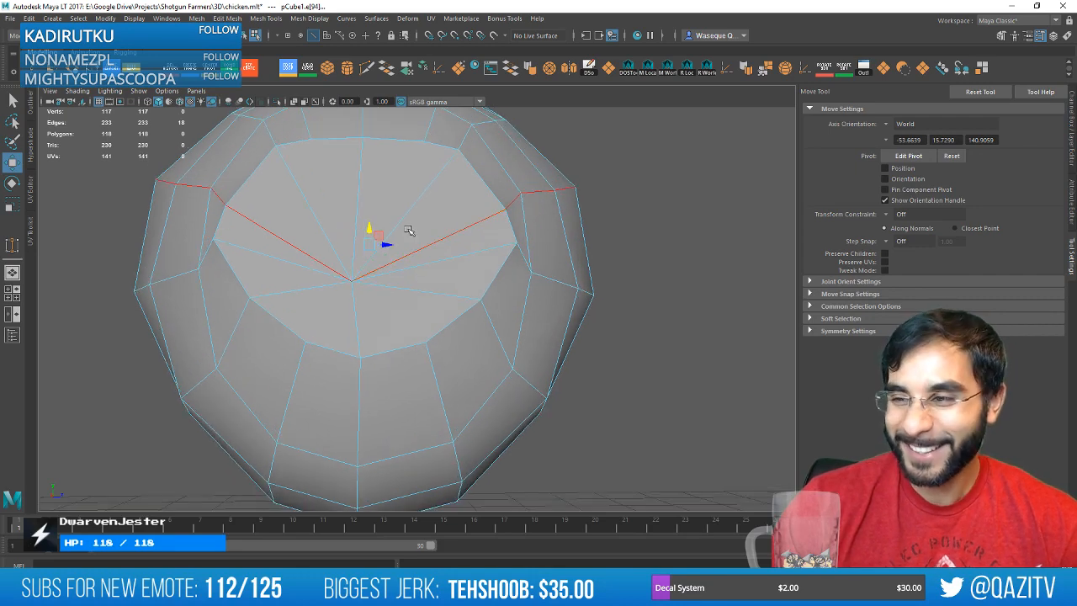
Move the front end cap's centre vertex into line with the vertical centre edges and save the scene.
right_click_drag(406, 227, 361, 214)
left_click_drag(355, 281, 300, 275)
scroll(459, 292, "up", 2)
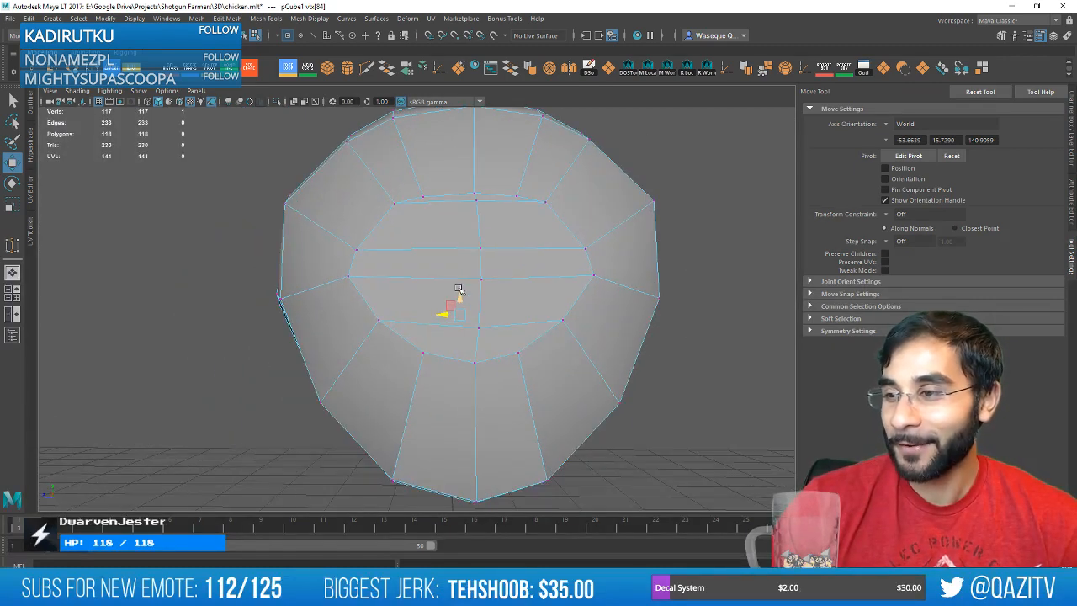
middle_click_drag(500, 257, 446, 259, "alt")
key("ctrl+s")
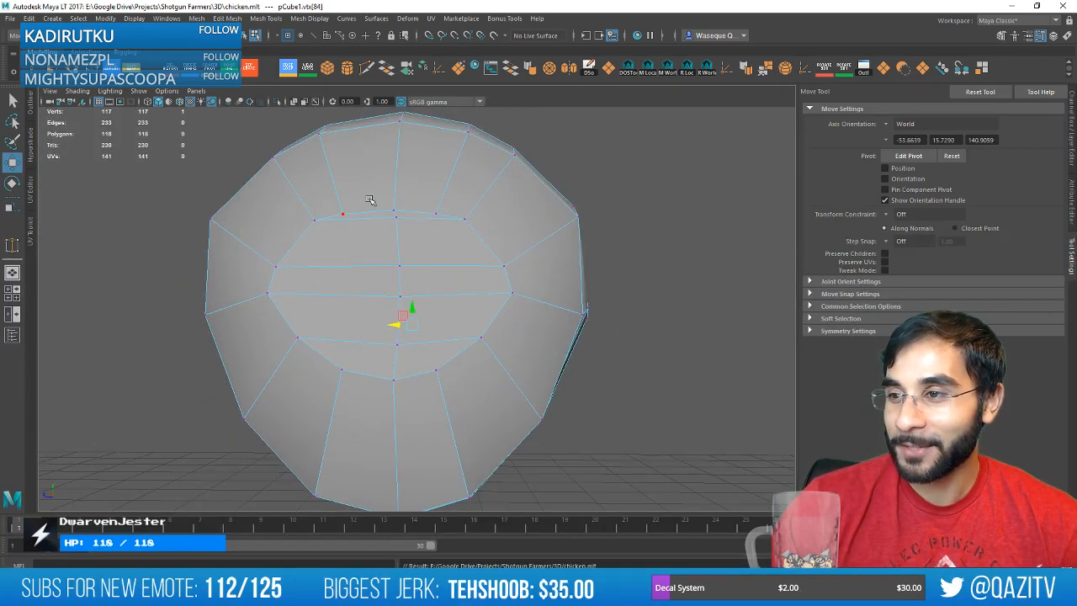
Try to Target Weld the rear end cap's inner vertices into the vertices along its upper and lower rim.
left_click_drag(369, 200, 387, 211, "alt")
left_click(308, 70)
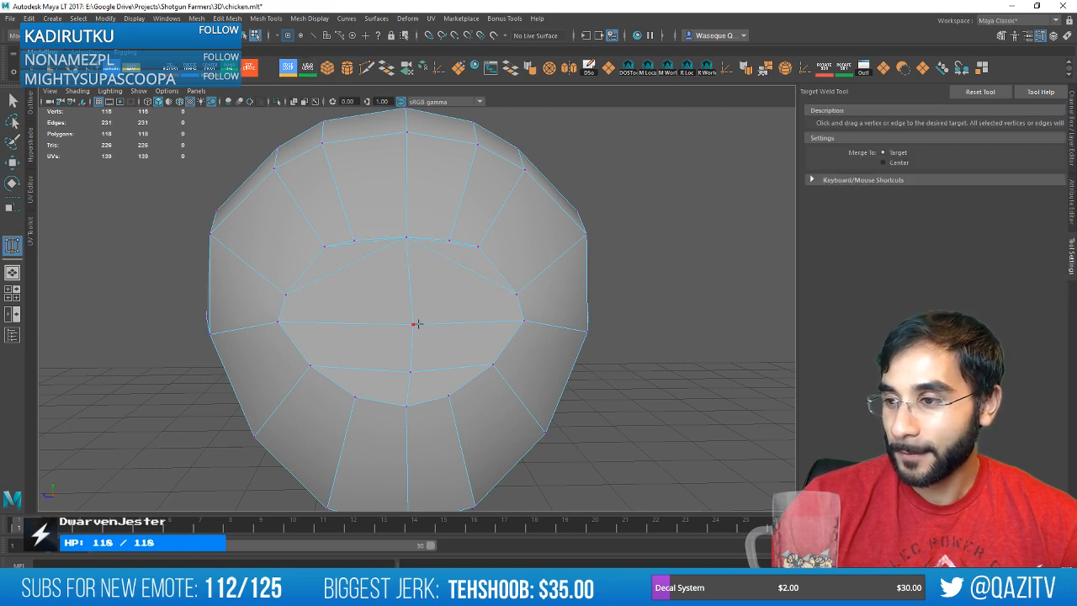
left_click_drag(408, 402, 312, 269, "alt")
left_click_drag(427, 292, 433, 263, "alt")
key("w")
left_click(413, 246)
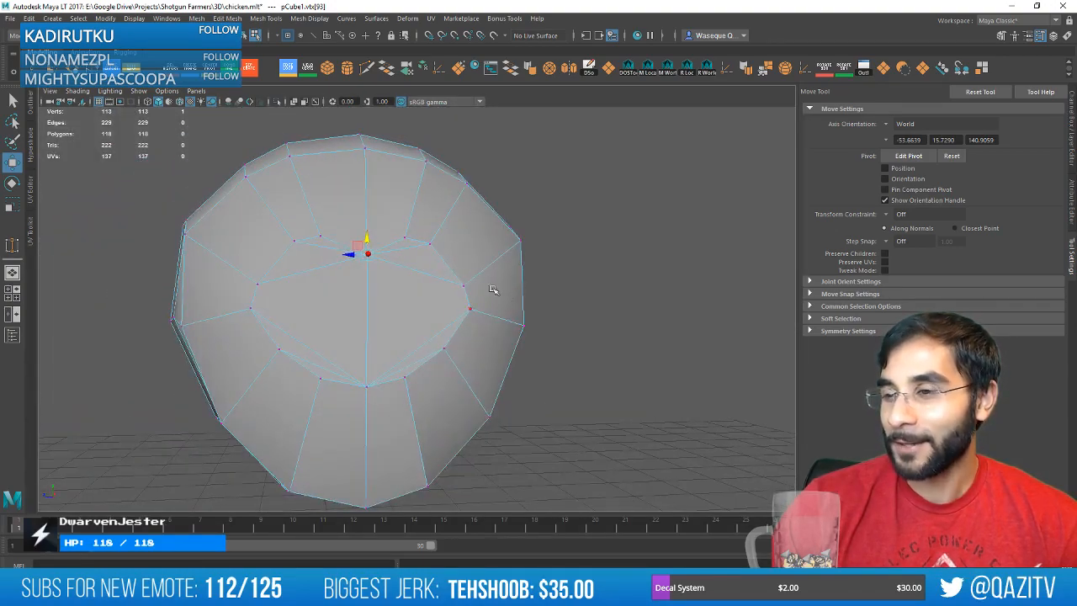
Undo the latest vertex move and welds on the rear end cap.
scroll(358, 258, "up", 3)
key("ctrl+z")
key("ctrl+z")
key("ctrl+z")
key("ctrl+z")
key("ctrl+z")
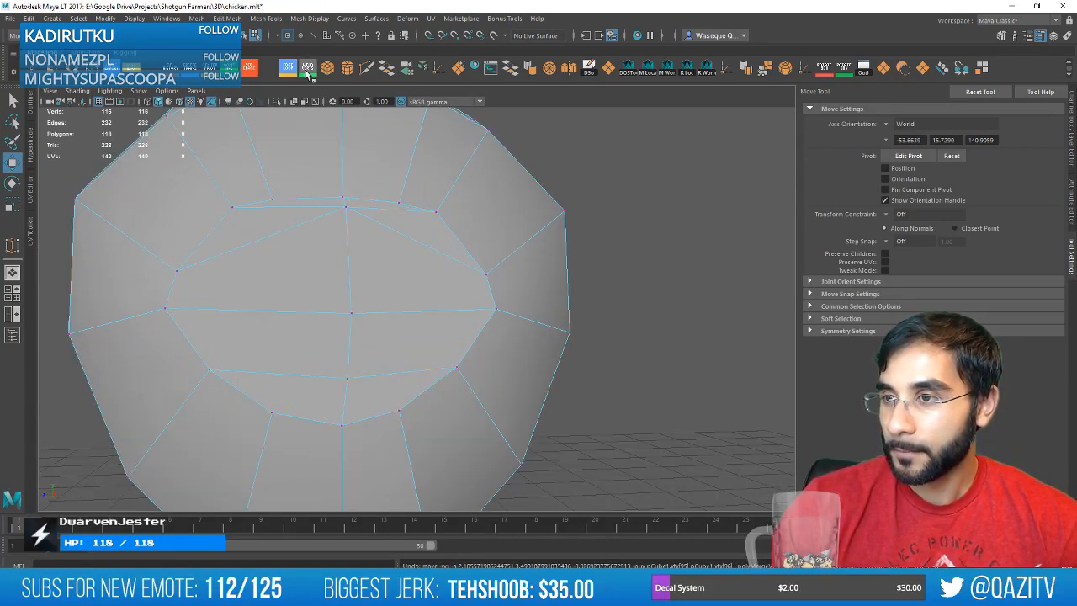
Target Weld the rear end cap's remaining inner vertices into one centre vertex with radiating edges.
key("y")
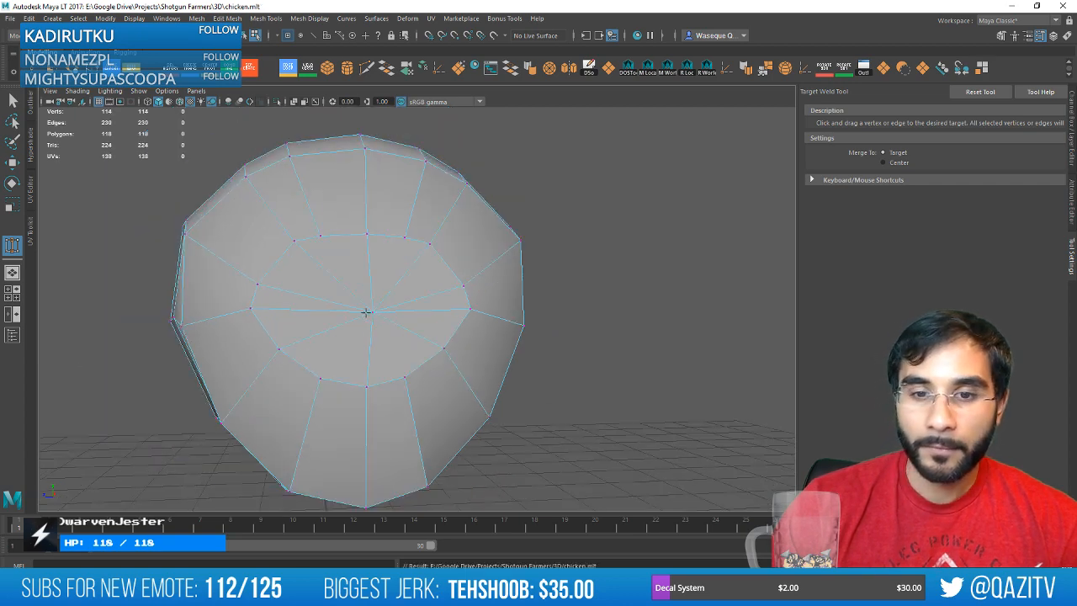
left_click_drag(365, 312, 402, 306, "alt")
scroll(402, 306, "down", 4)
middle_click_drag(420, 315, 472, 368, "alt")
key("w")
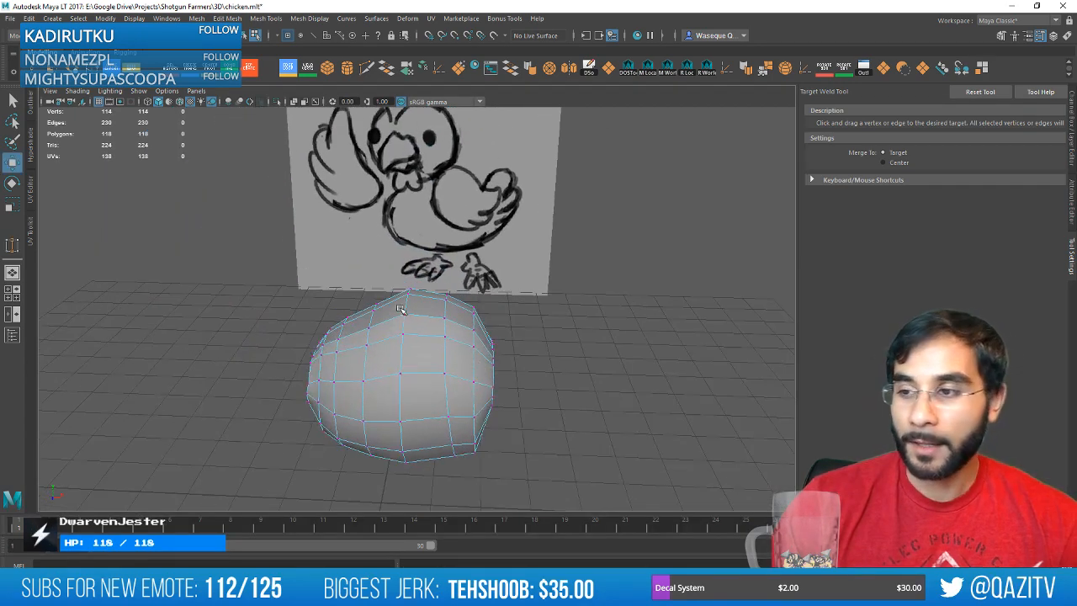
Adjust the height of the vertex groups along the body's top and lower rear edge to smooth its outline.
right_click_drag(399, 284, 457, 269)
left_click_drag(455, 325, 485, 319, "alt")
left_click(486, 320)
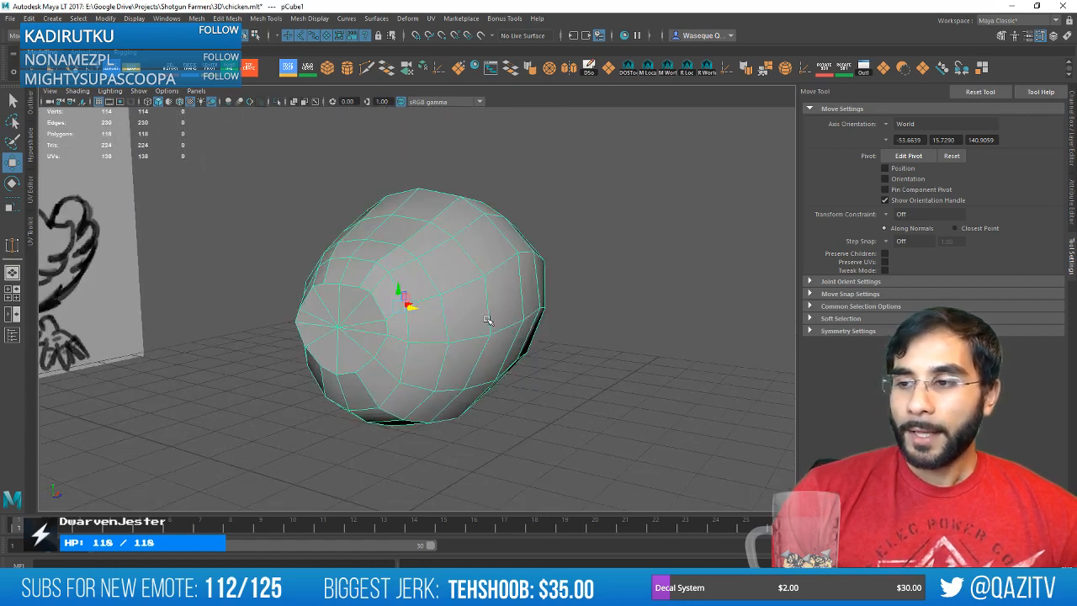
left_click_drag(473, 258, 465, 352, "alt")
left_click_drag(429, 301, 413, 267, "alt")
right_click_drag(413, 268, 361, 260)
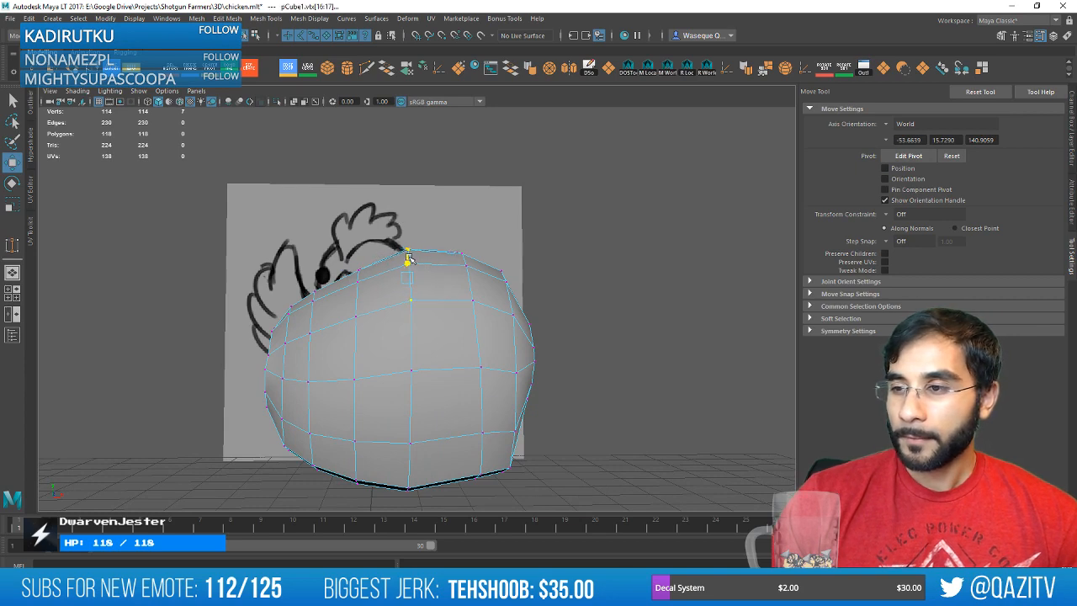
left_click_drag(409, 261, 413, 481, "alt")
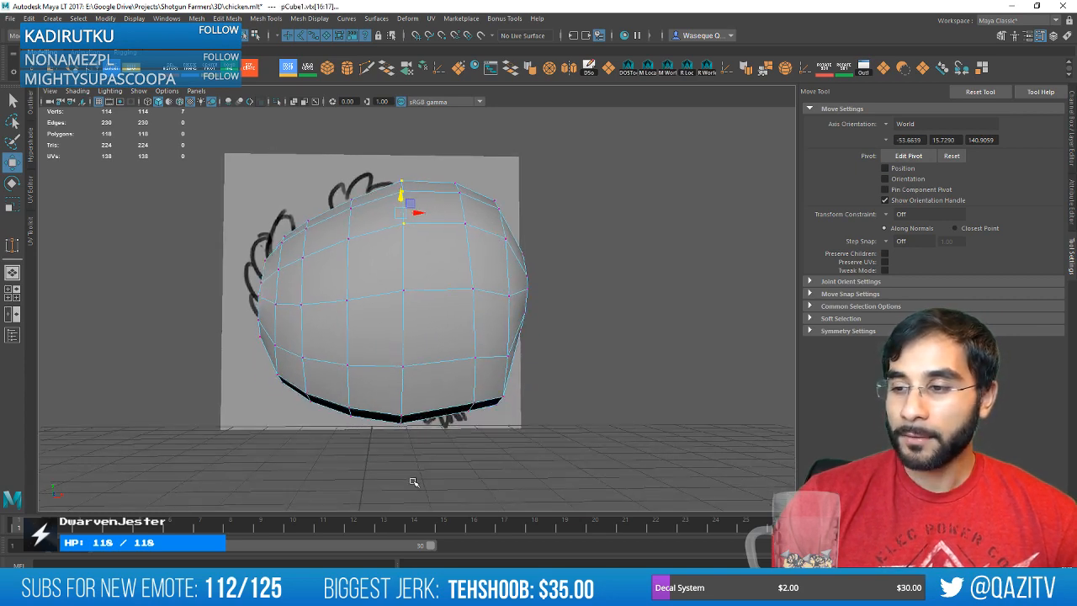
mouse_move(402, 407)
left_mouse_down()
mouse_move(555, 354)
mouse_move(625, 298)
mouse_move(485, 282)
mouse_move(539, 290)
mouse_move(500, 294)
mouse_move(533, 298)
mouse_move(512, 286)
mouse_move(500, 293)
mouse_move(525, 300)
left_mouse_up()
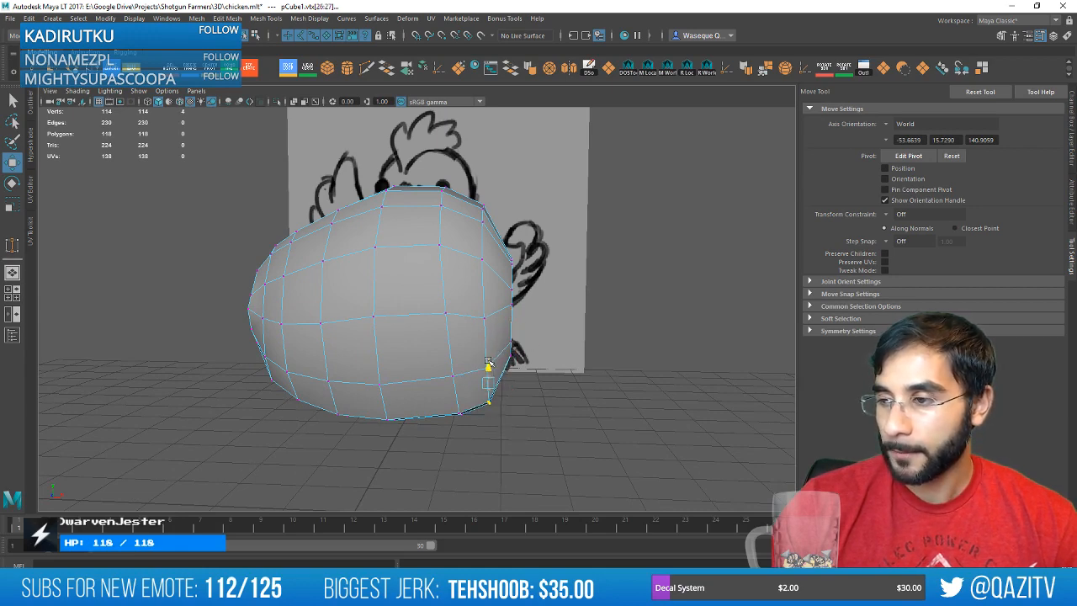
Select the two opposite side edges of the front end cap and scale them closer together.
left_click_drag(485, 385, 553, 324, "alt")
mouse_move(529, 286)
right_mouse_down("shift")
mouse_move(527, 311)
mouse_move(534, 301)
right_mouse_up("shift")
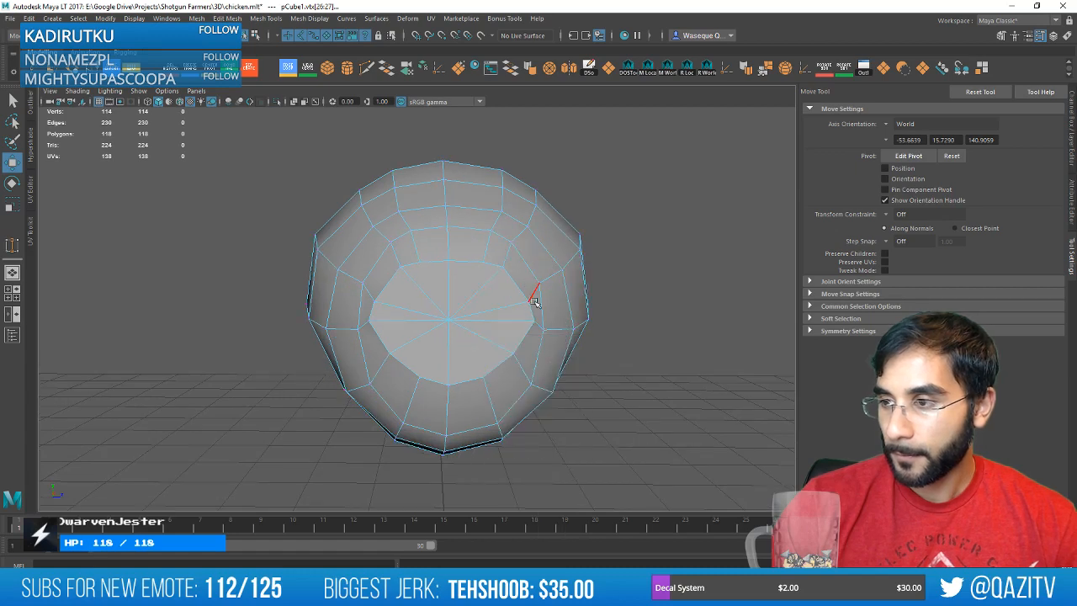
left_click(375, 308, "shift")
key("r")
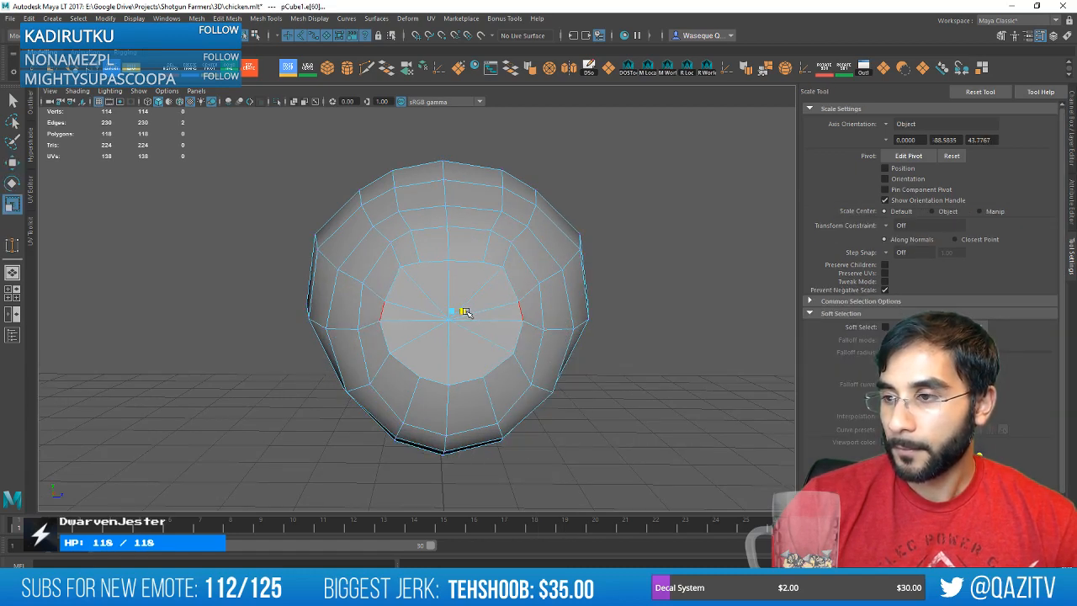
left_click_drag(467, 313, 538, 351, "alt")
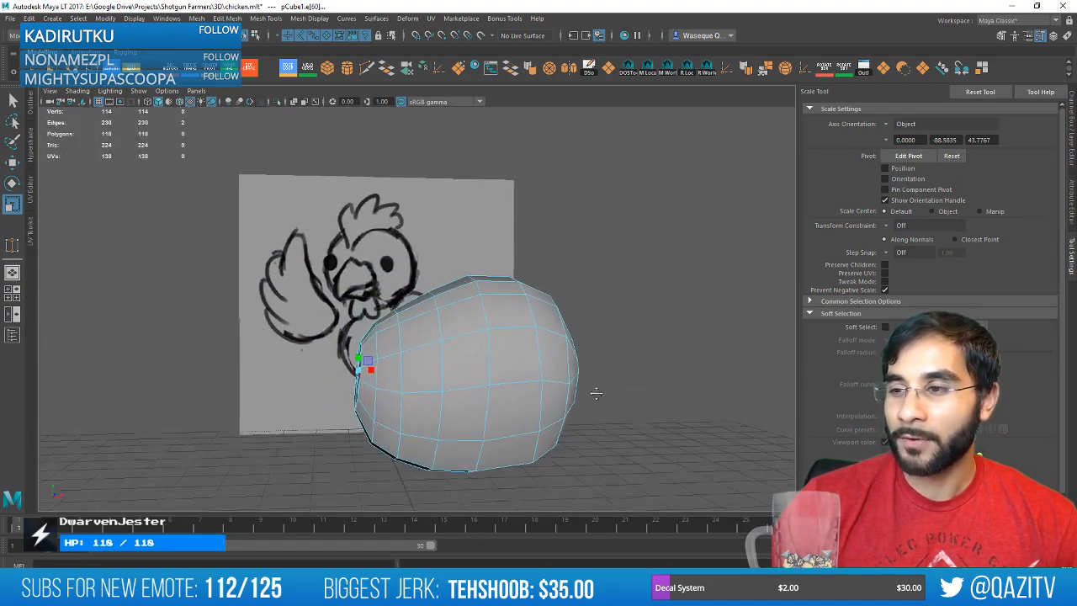
Try to rotate the whole body against the chicken sketch in the front view, and undo the rotation.
left_click_drag(359, 369, 514, 352, "alt")
key("f")
scroll(440, 356, "down", 4)
scroll(546, 357, "down", 3)
key("space")
key("space")
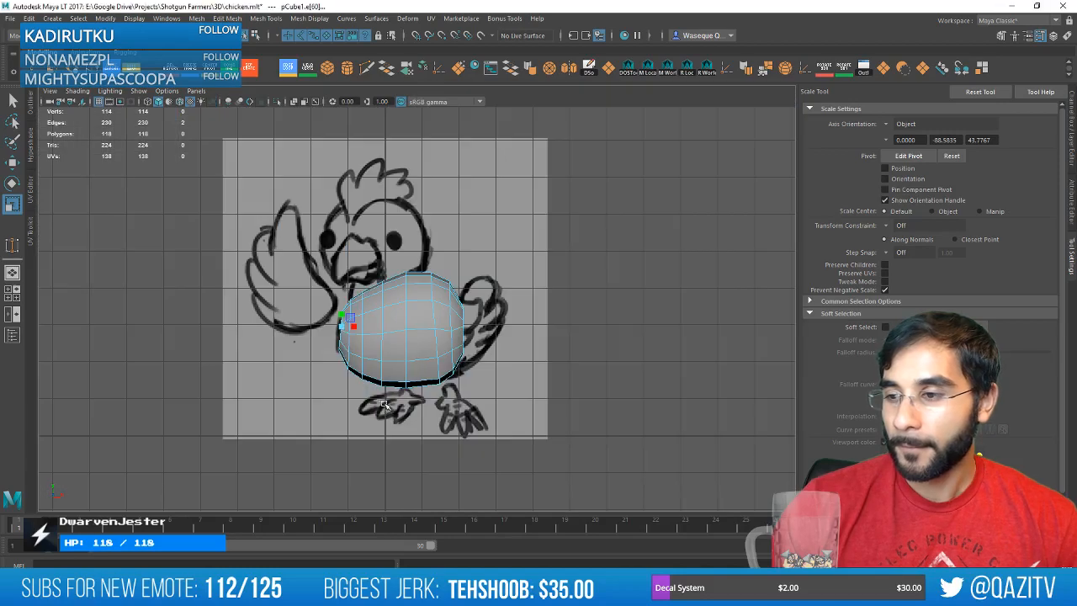
scroll(358, 357, "up", 2)
right_click_drag(409, 286, 433, 276)
key("e")
left_click_drag(369, 324, 395, 351)
key("ctrl+z")
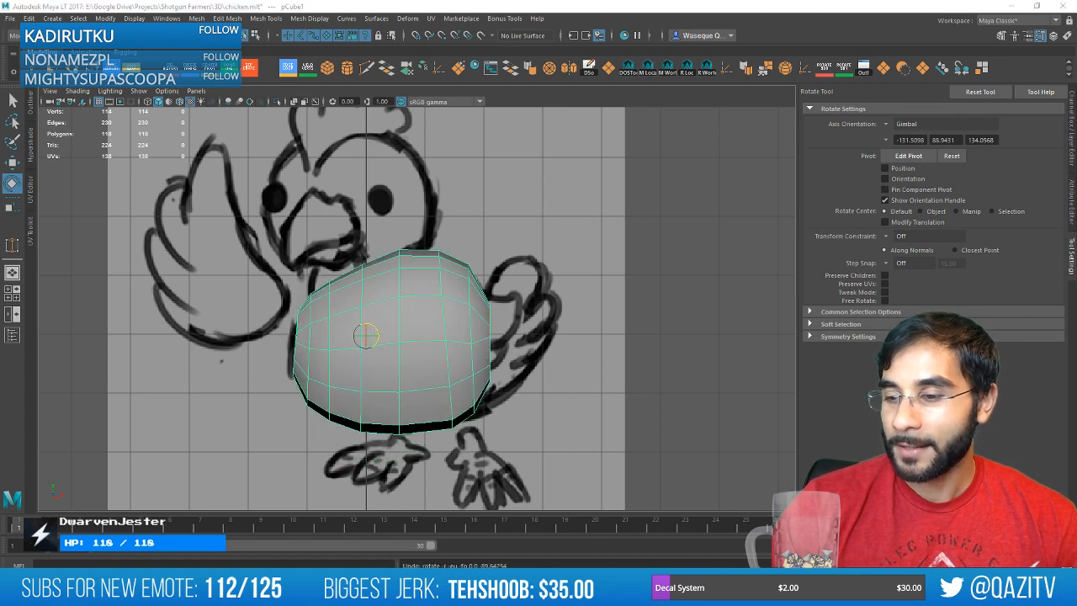
Switch to Photoshop to examine the chicken sketch among the farm animal drawings, and return to Maya.
key("alt+Tab")
left_click(83, 51)
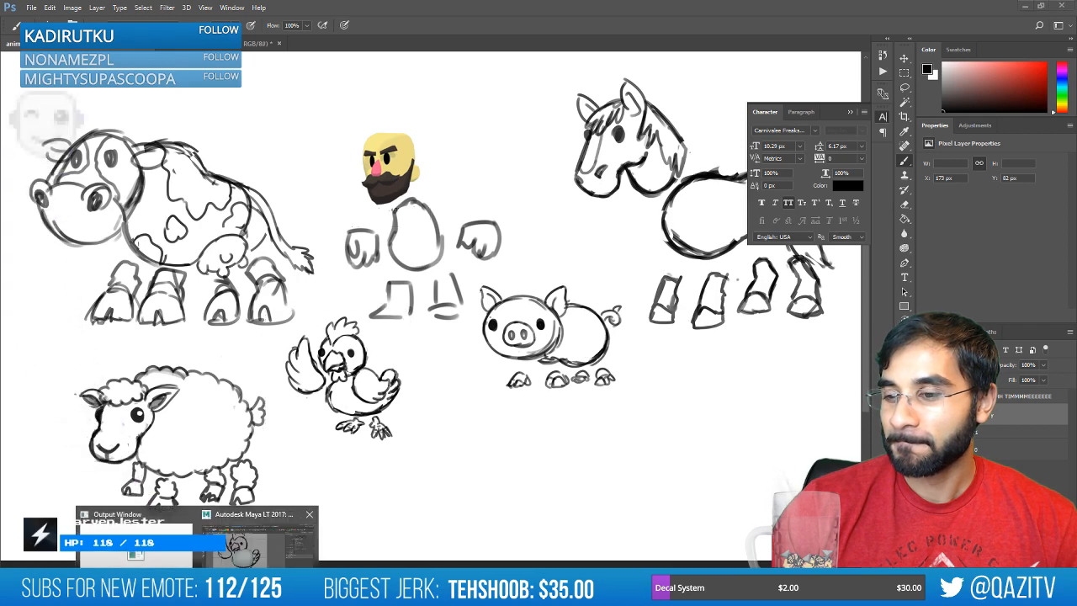
key("alt+Tab")
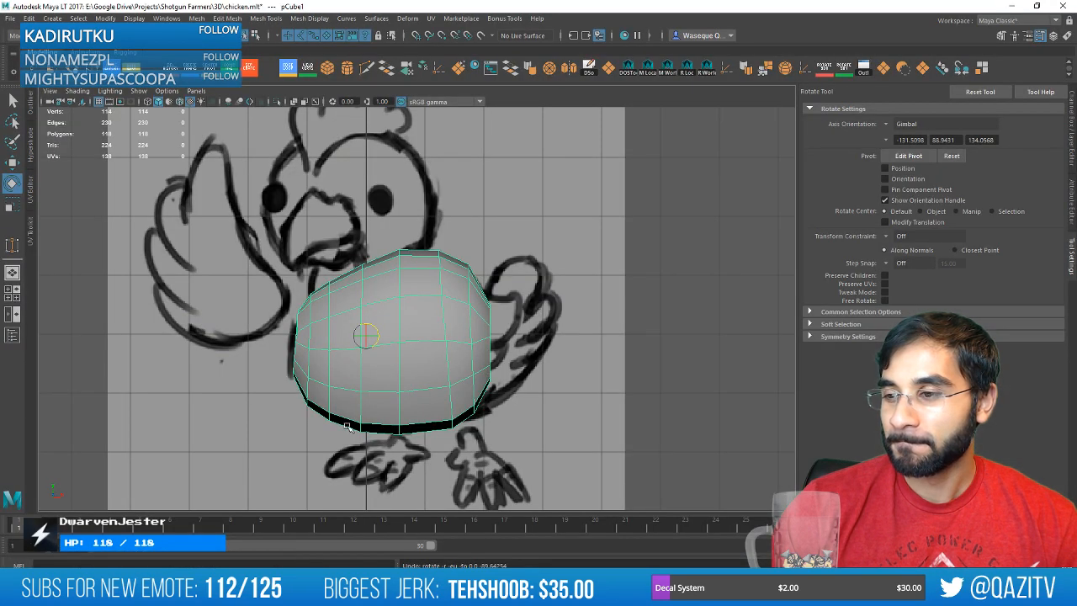
Duplicate the chicken body and move the copy well away from the original, beyond the edge of the grid.
key("space")
scroll(505, 217, "down", 8)
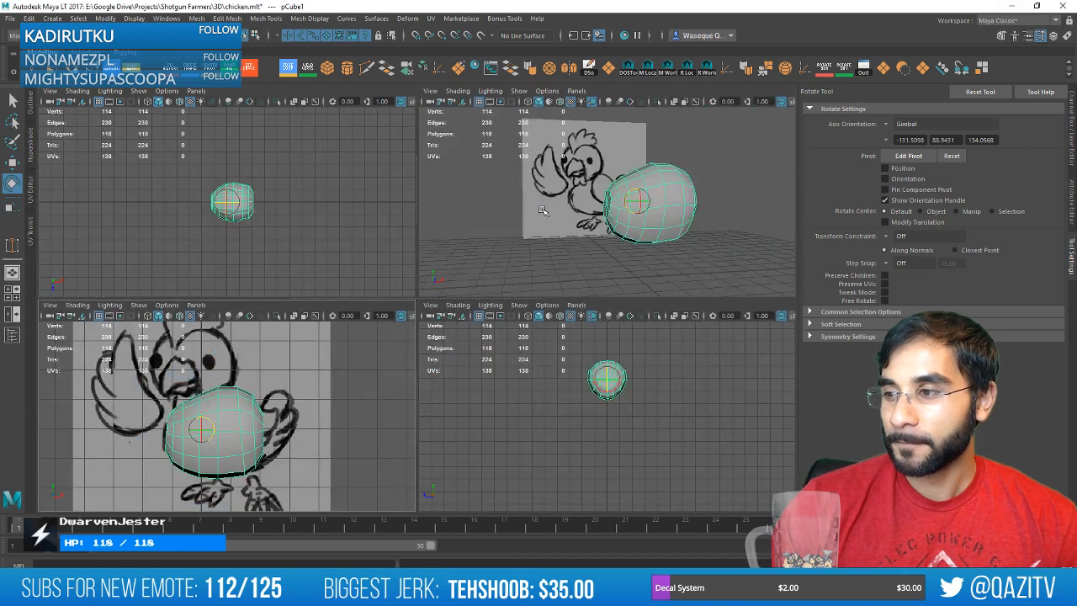
left_click_drag(544, 211, 683, 250, "alt")
key("w")
key("ctrl+d")
left_click_drag(634, 200, 476, 210)
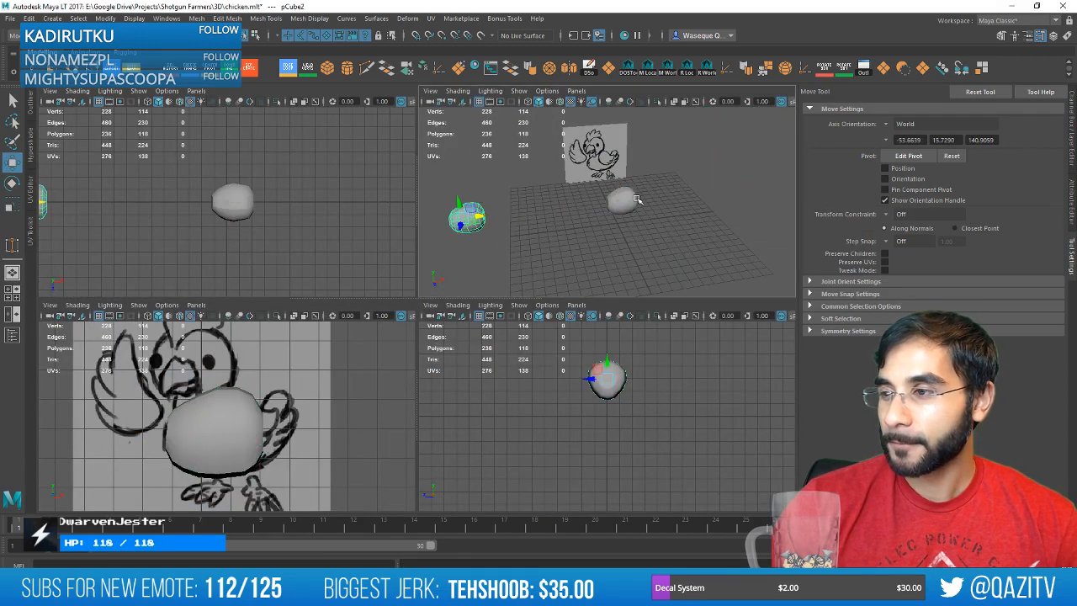
Select the original body, frame its front end in the perspective view and save the scene.
left_click(637, 202)
key("f")
left_click_drag(607, 225, 553, 225, "alt")
right_click_drag(553, 225, 572, 221, "alt")
key("space")
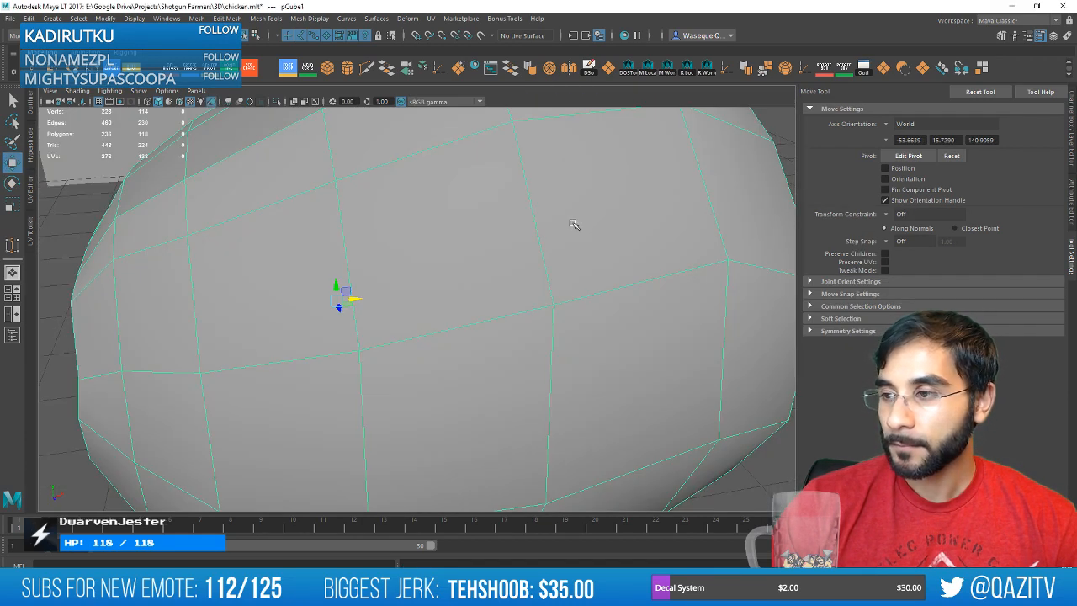
right_click_drag(445, 268, 350, 308, "alt")
left_click_drag(289, 318, 425, 290, "alt")
key("ctrl+s")
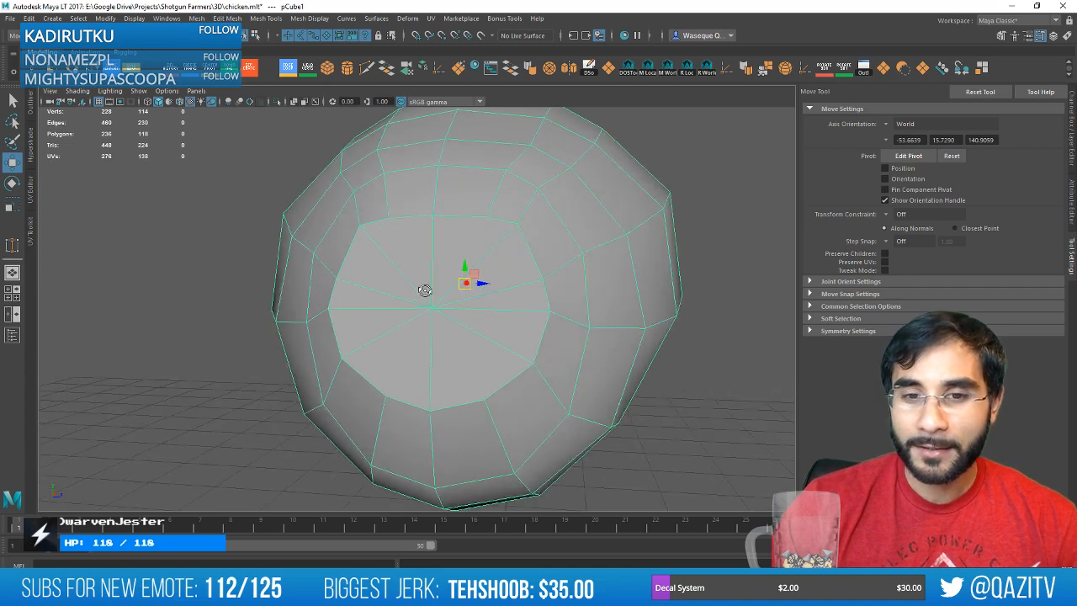
Select all the triangular fan faces of the body's front end cap and delete them.
key("q")
right_click_drag(437, 261, 440, 283)
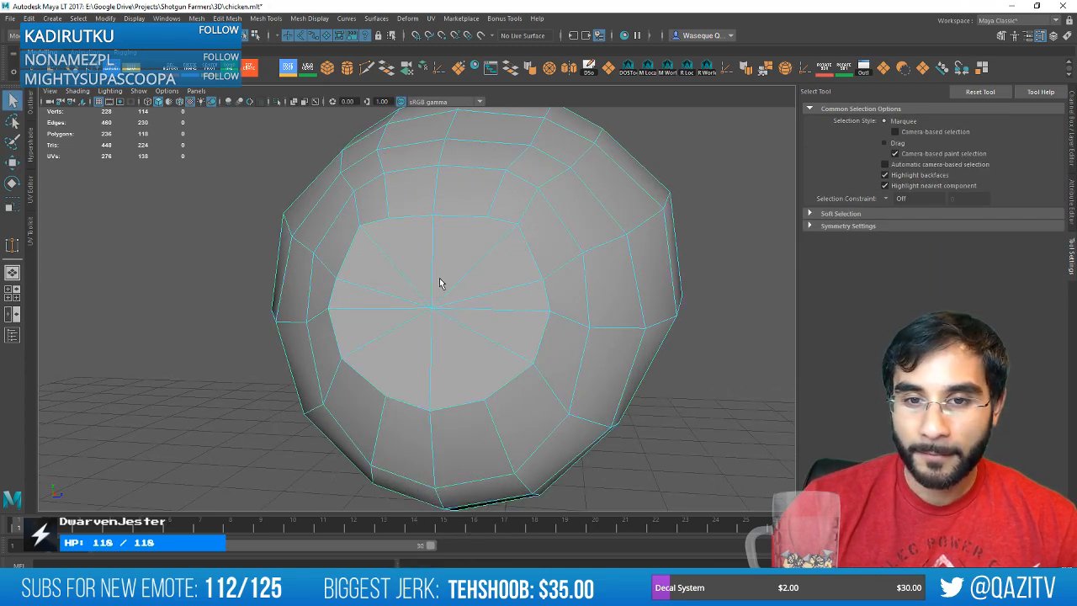
left_click(497, 238)
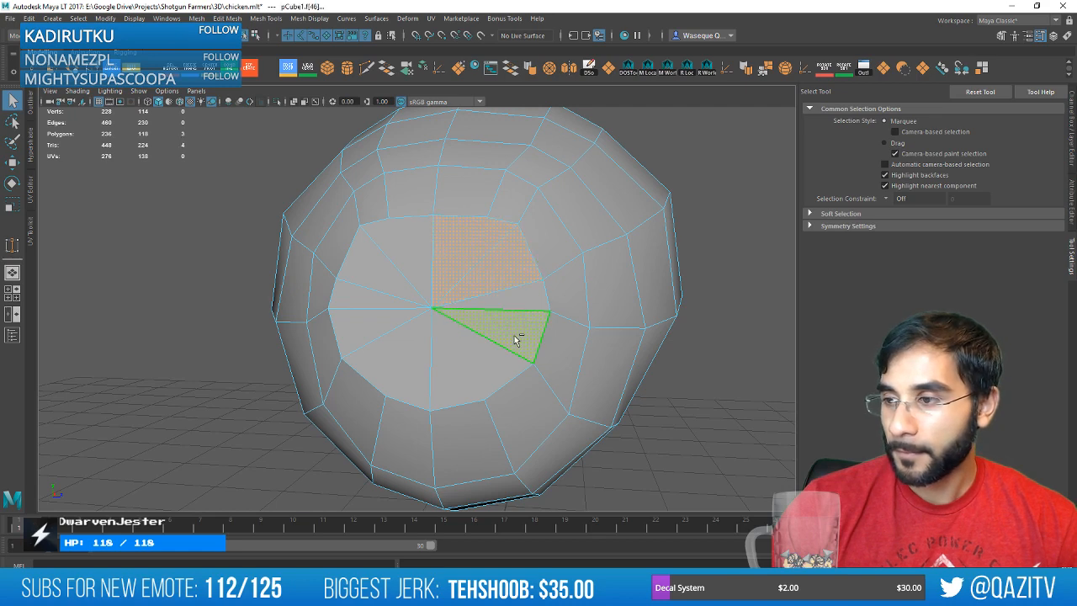
left_click(521, 297, "shift")
left_click_drag(577, 320, 558, 365, "alt")
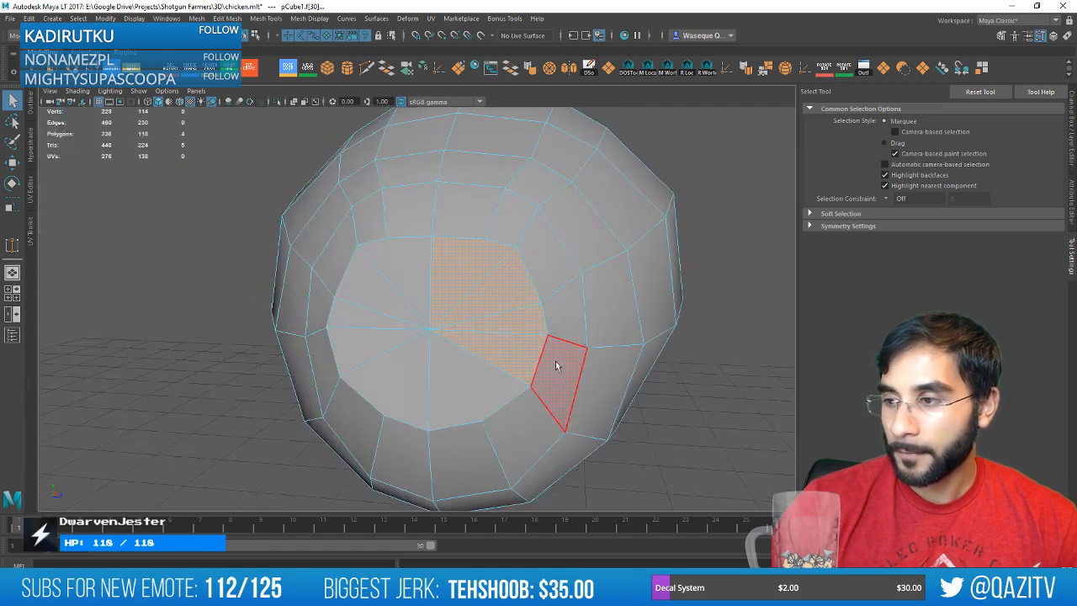
left_click(451, 411, "shift")
left_click(370, 335, "shift")
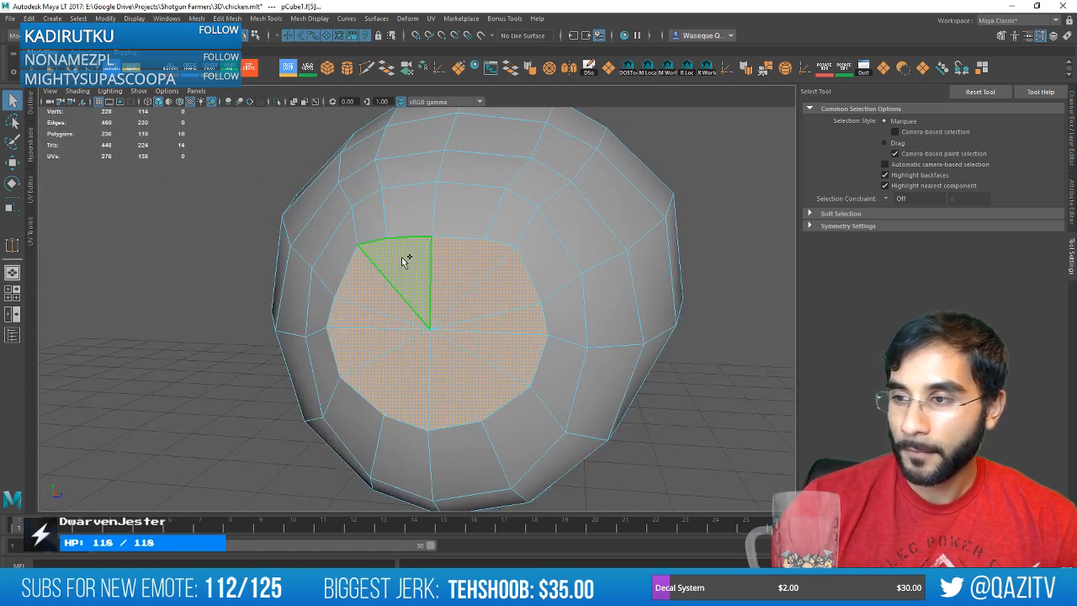
left_click(402, 257, "shift")
key("Delete")
Bridge the facing border edges across one half of the front opening with three vertical strips, leaving the other half open.
right_click_drag(402, 262, 423, 166)
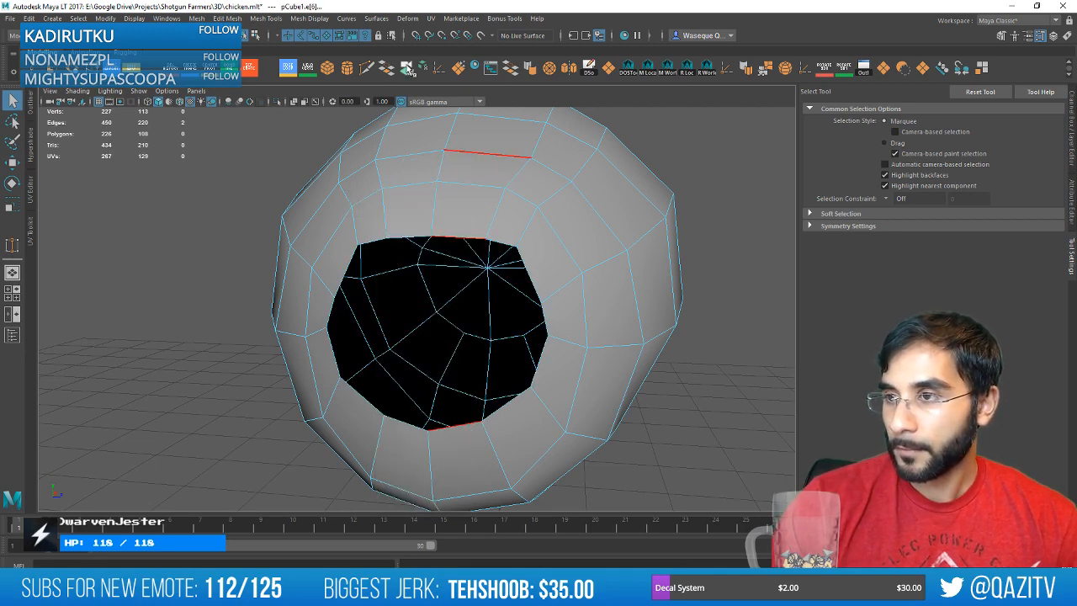
key("g")
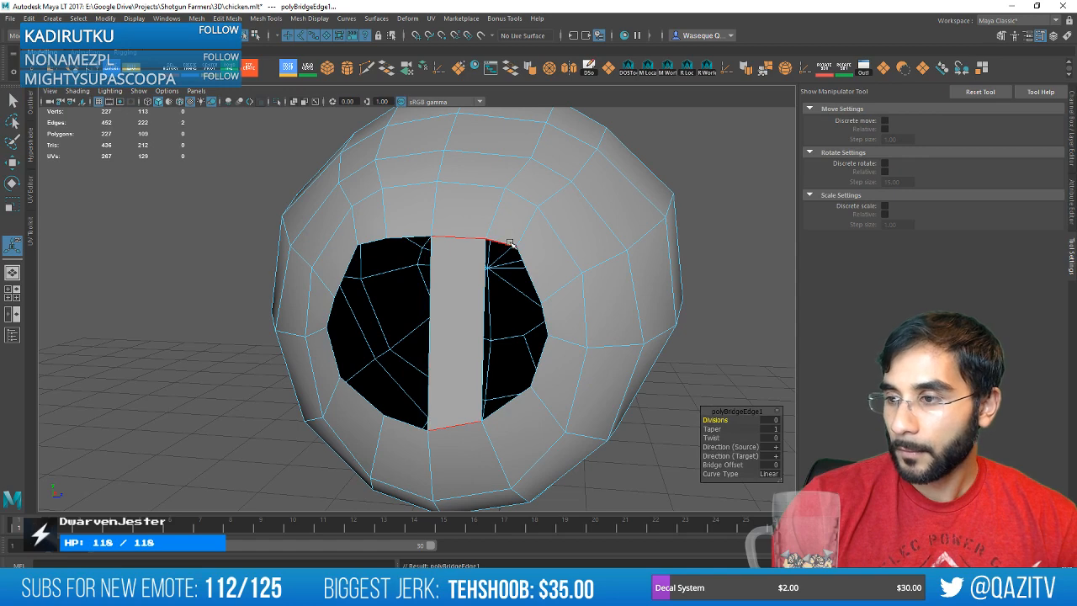
left_click(508, 243)
left_click(509, 405, "shift")
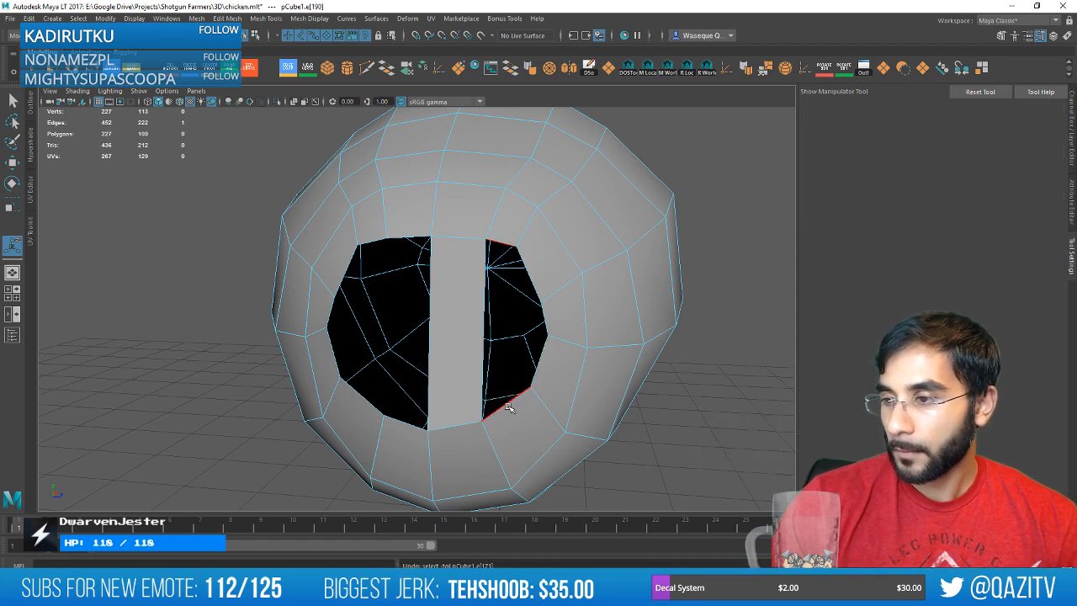
key("g")
left_click(534, 282)
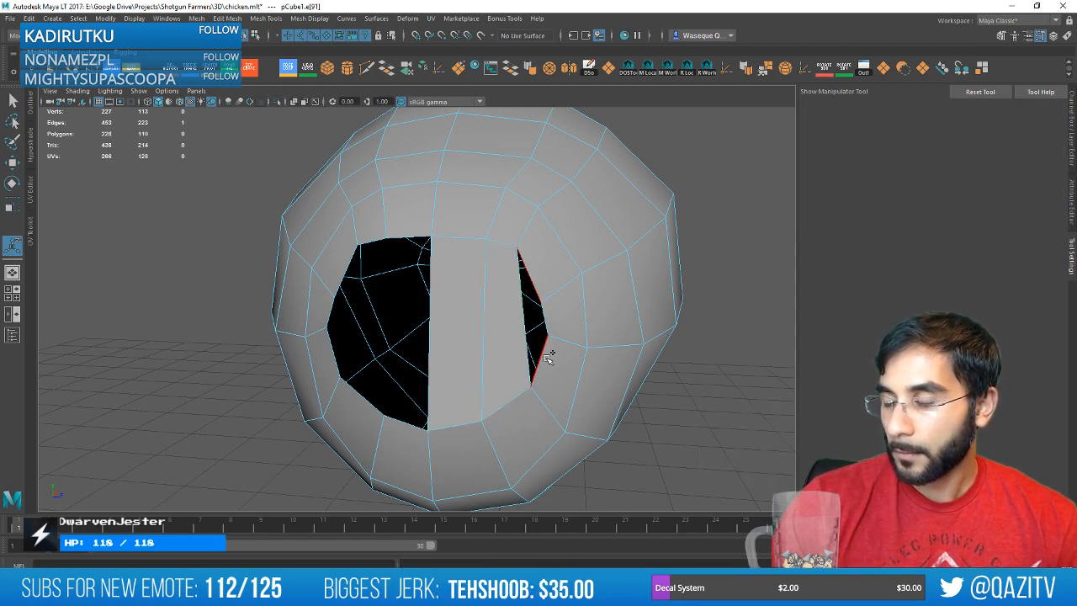
left_click(547, 357, "shift")
key("g")
Select the face beside the outer rim of the bridged cap and save the scene.
left_click_drag(683, 338, 642, 332, "alt")
right_click_drag(452, 283, 452, 305)
left_click(505, 307)
key("w")
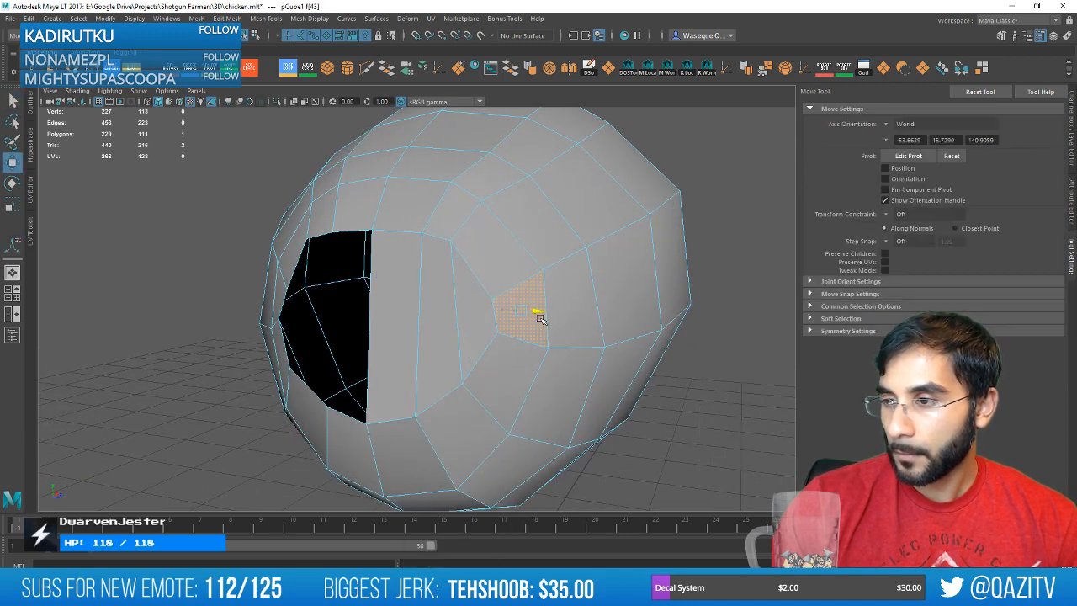
left_click_drag(538, 290, 499, 208, "alt")
key("ctrl+s")
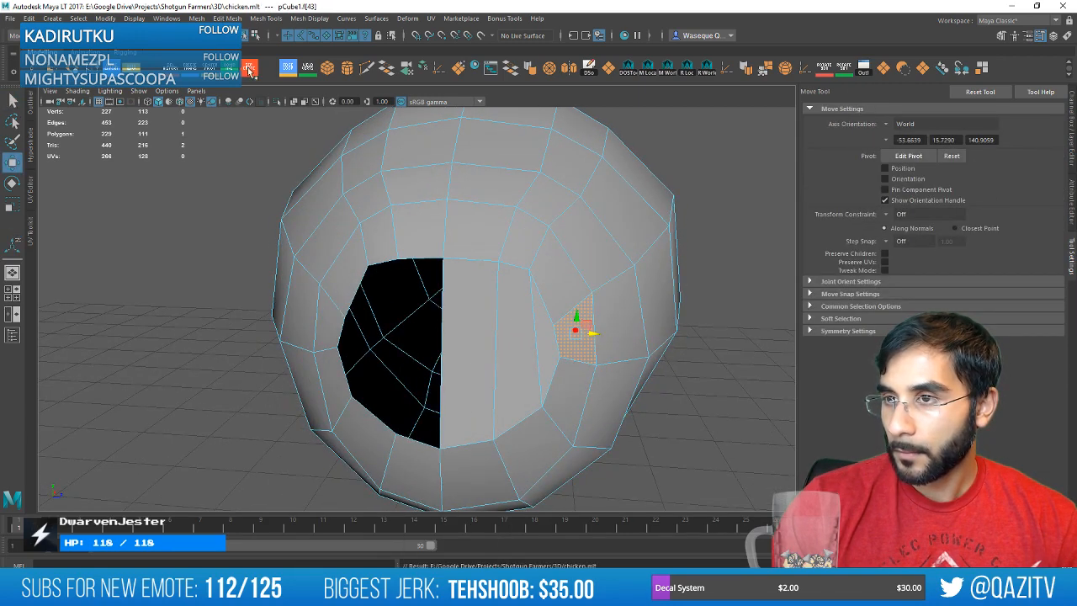
Try to insert an edge loop across the bridged strips of the cap, and undo it.
left_click(295, 72)
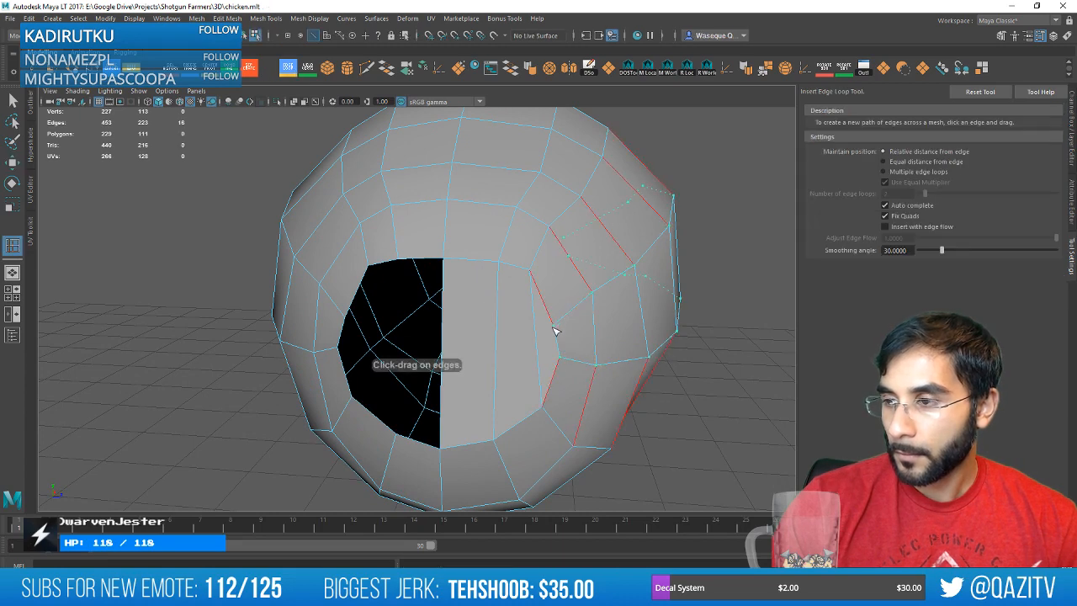
left_click(445, 338)
key("ctrl+z")
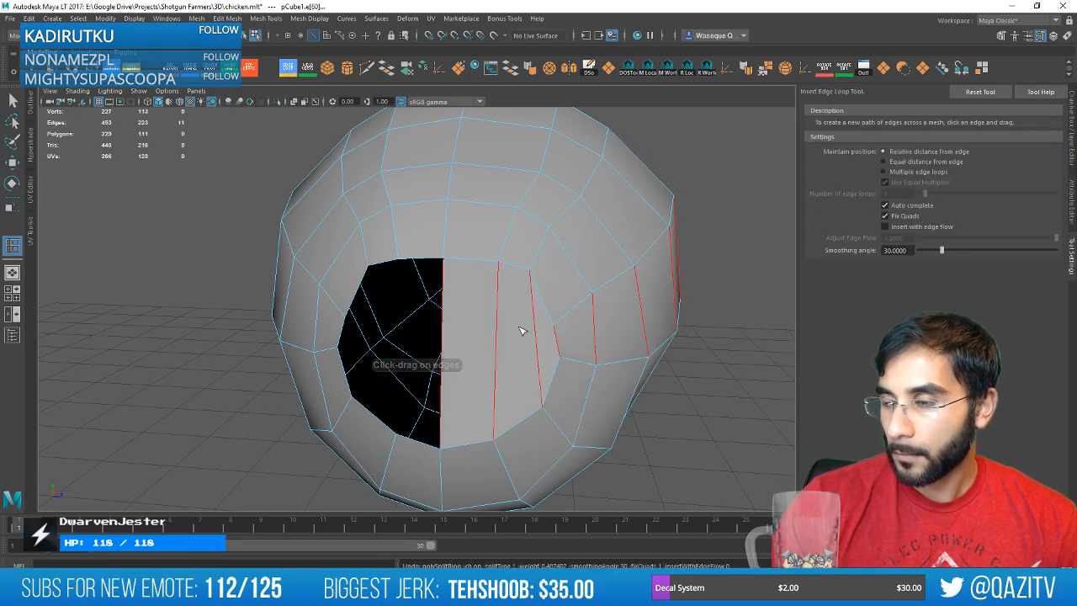
Cut two edge rows across the bridged strips with Multi-Cut, from the outer rim vertices to the open middle edge.
scroll(522, 331, "up", 2)
left_click(366, 69)
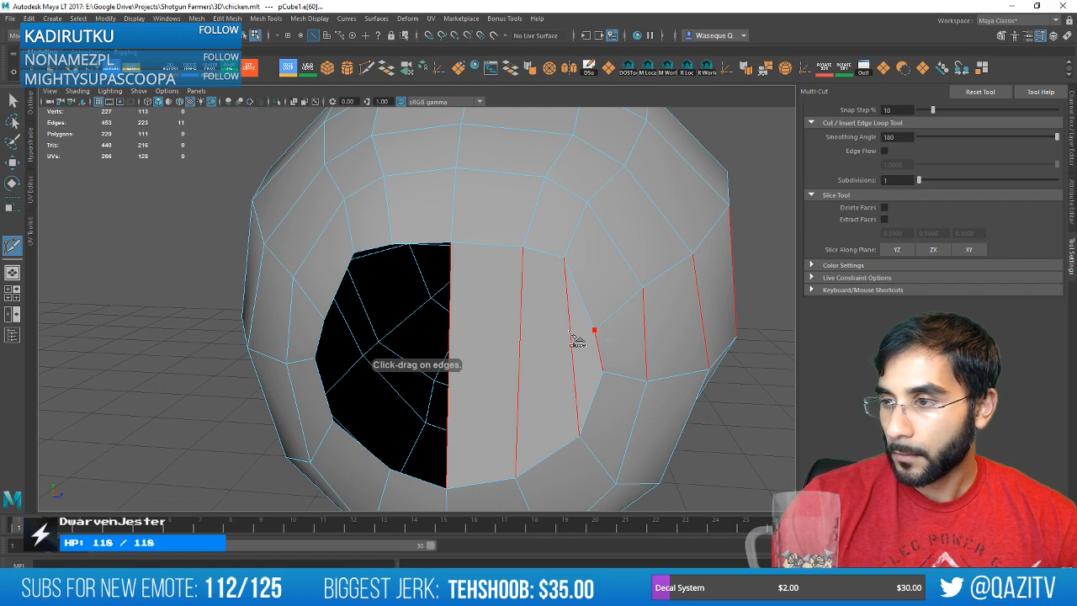
left_click(576, 336)
left_click(450, 332)
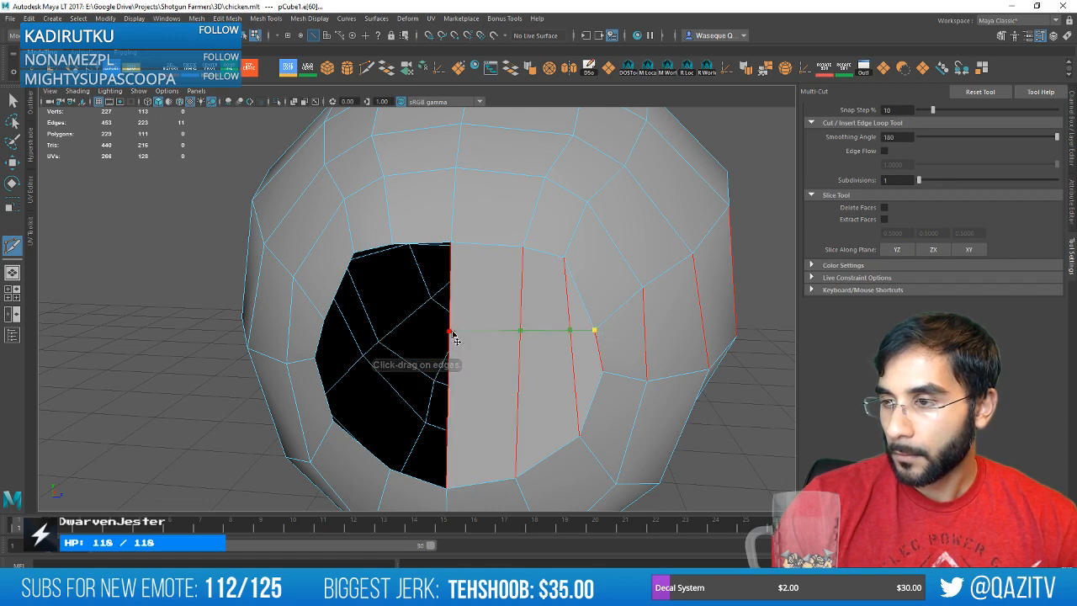
key("Return")
left_click_drag(455, 336, 549, 346, "alt")
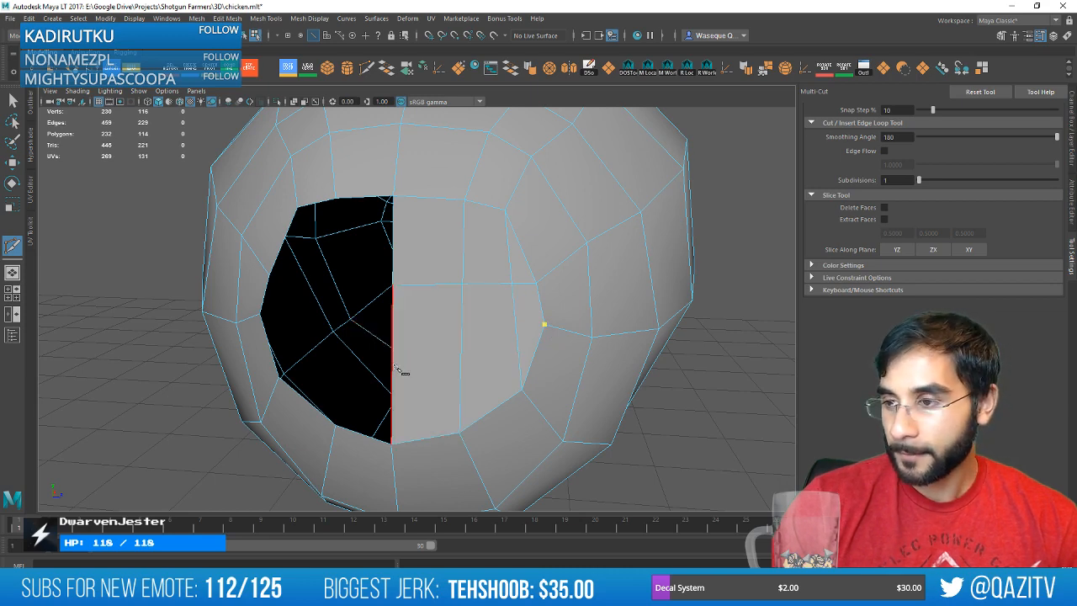
key("w")
Select the inner cut edges of the front cap and move them outward to round the end.
left_click(476, 257)
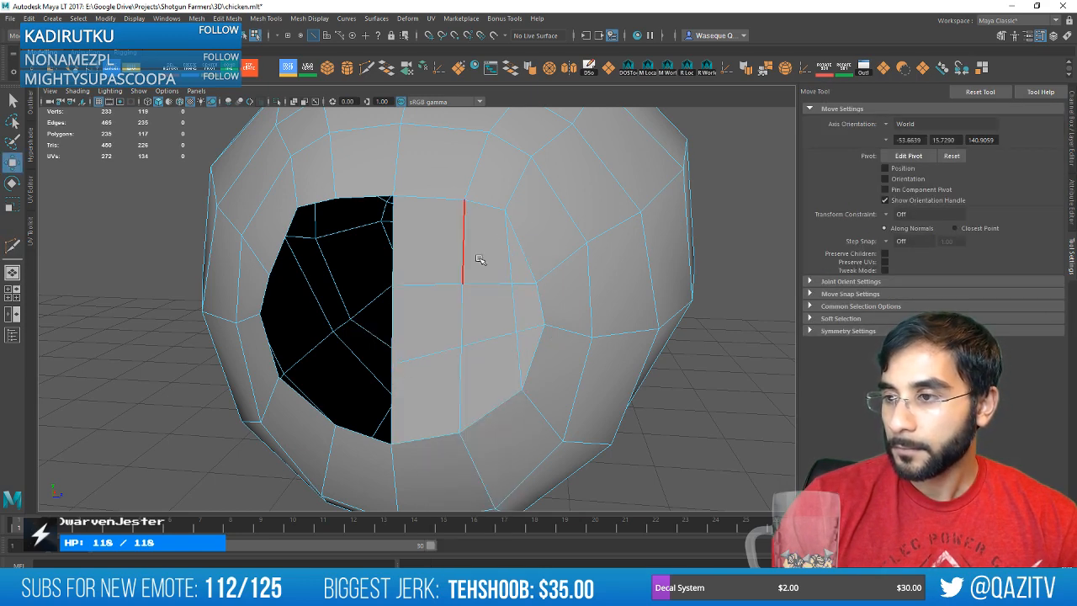
left_click(490, 344, "shift")
key("f")
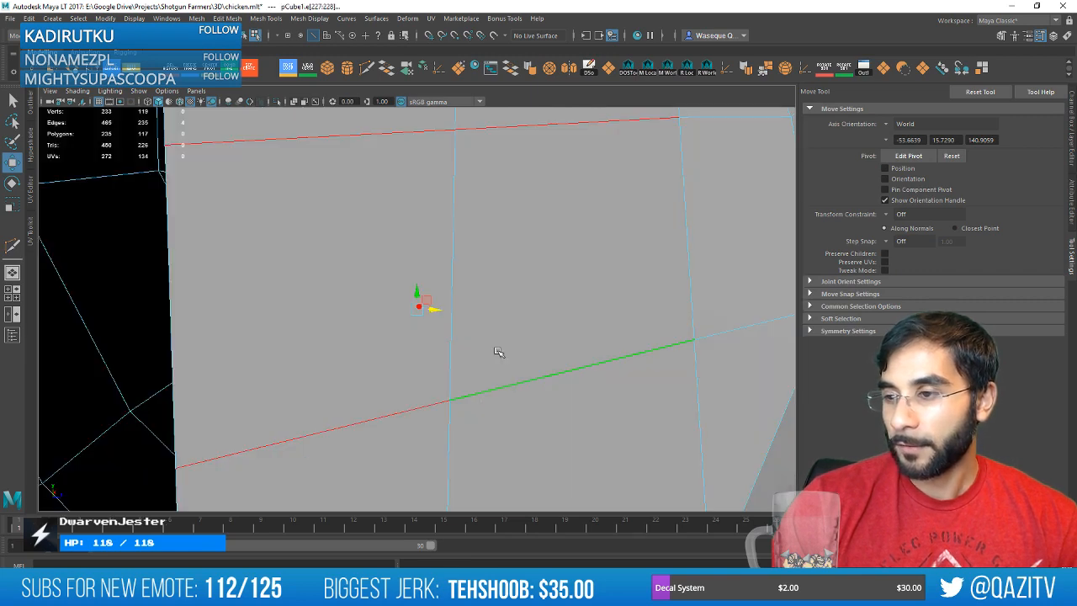
scroll(498, 354, "down", 8)
left_click_drag(497, 353, 452, 336, "alt")
left_click(521, 307)
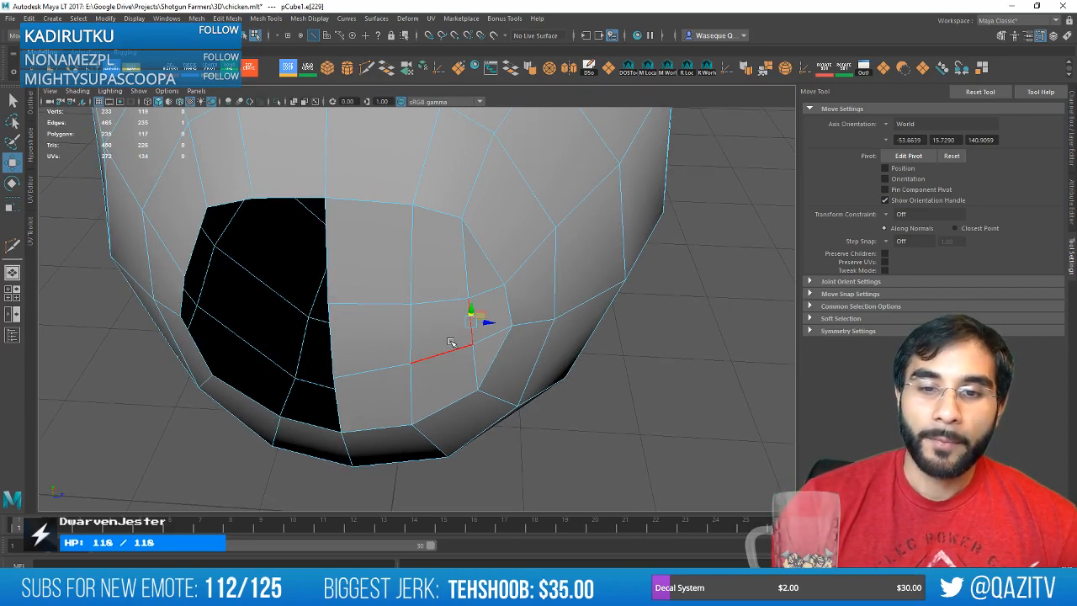
left_click_drag(483, 324, 453, 337, "alt")
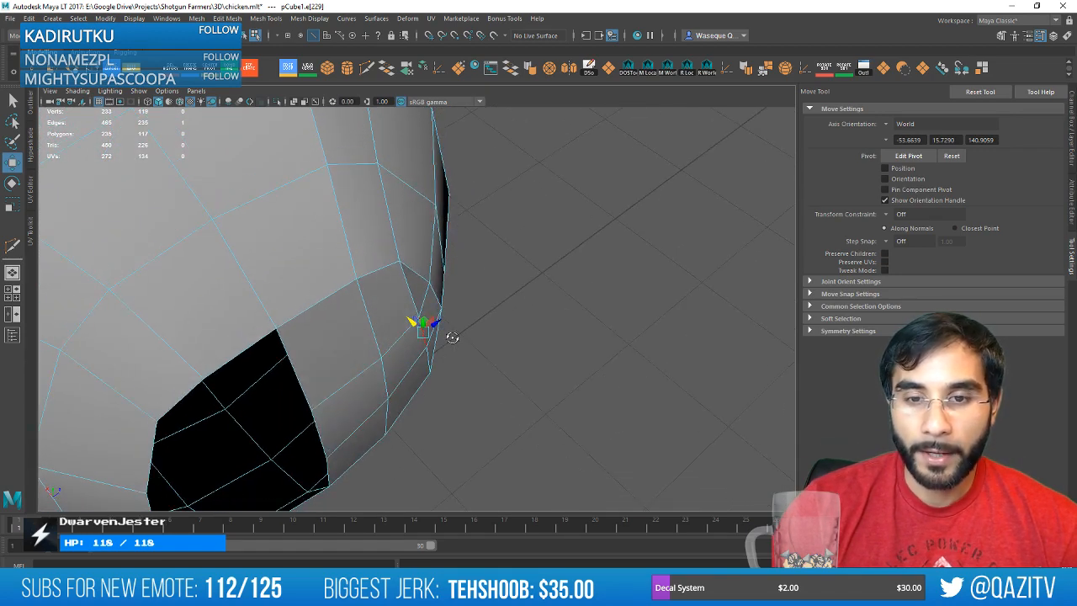
middle_click_drag(458, 313, 428, 333, "alt")
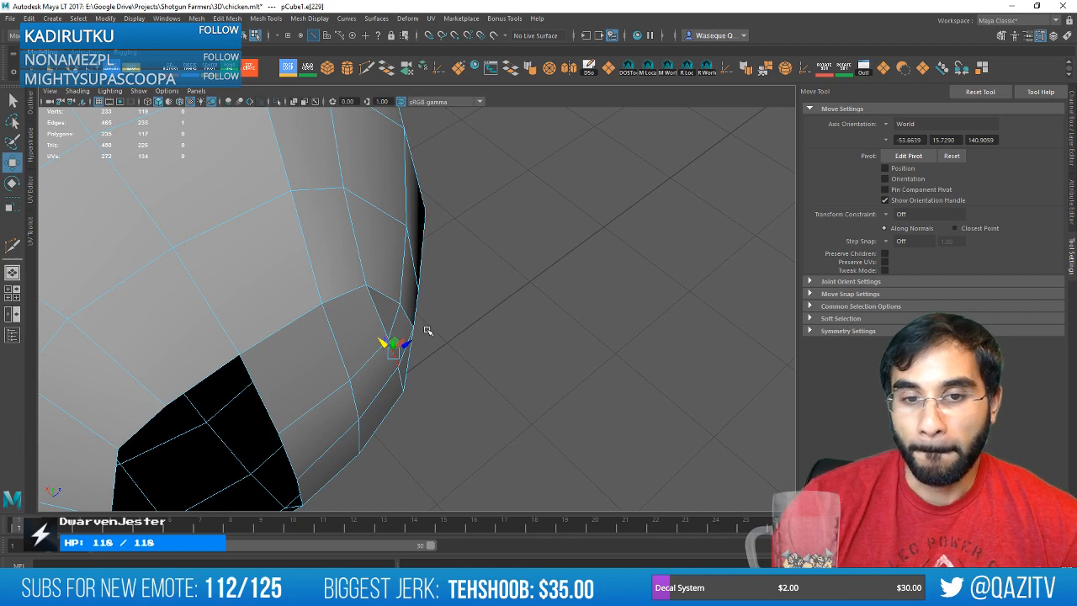
Select two lower faces of the front cap and check the cap's curvature from several angles.
right_click_drag(375, 254, 373, 296)
left_click(391, 401)
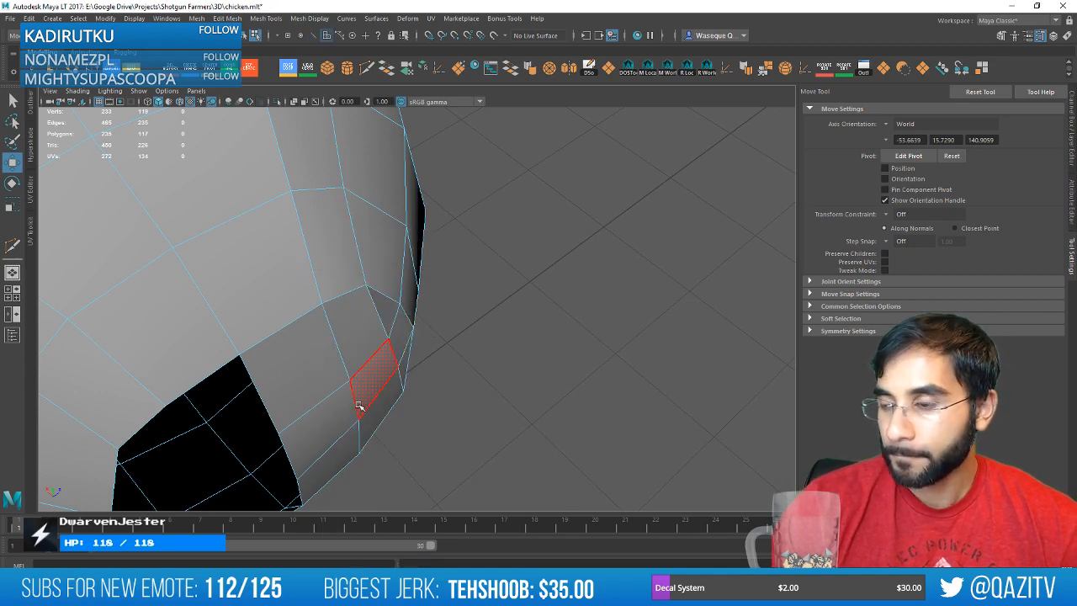
left_click(360, 406)
left_click_drag(555, 422, 518, 437, "alt")
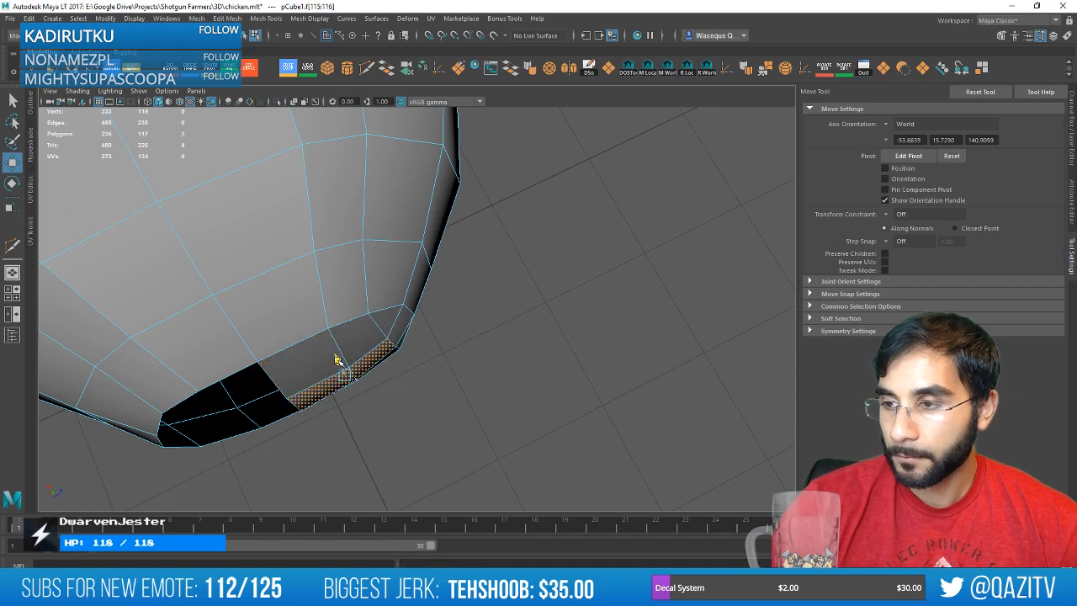
left_click_drag(488, 384, 426, 379, "alt")
mouse_move(491, 355)
left_mouse_down("alt")
mouse_move(396, 392)
mouse_move(325, 401)
mouse_move(457, 373)
mouse_move(459, 362)
mouse_move(383, 370)
mouse_move(471, 366)
mouse_move(457, 353)
mouse_move(449, 392)
mouse_move(460, 421)
mouse_move(445, 373)
mouse_move(515, 339)
mouse_move(404, 322)
mouse_move(474, 322)
mouse_move(385, 307)
mouse_move(473, 308)
mouse_move(390, 315)
mouse_move(327, 266)
left_mouse_up("alt")
Examine the body's vertices and silhouette from the front end and the side, against the chicken sketch.
key("e")
right_click(327, 267)
left_click(293, 264)
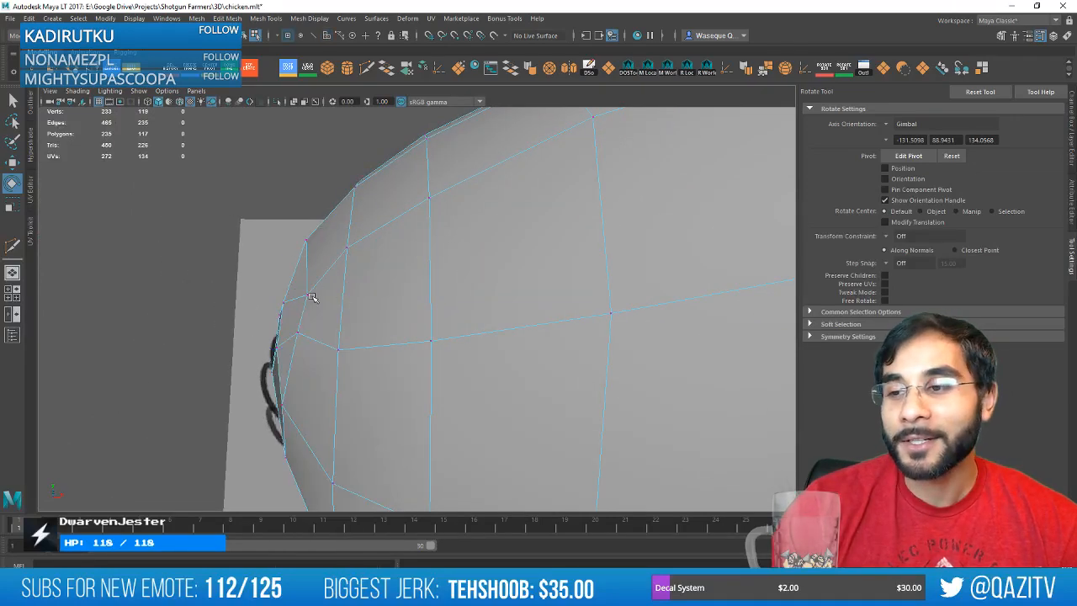
mouse_move(296, 293)
left_mouse_down("alt")
mouse_move(300, 321)
mouse_move(357, 402)
mouse_move(326, 386)
mouse_move(474, 312)
mouse_move(524, 351)
mouse_move(479, 382)
left_mouse_up("alt")
key("w")
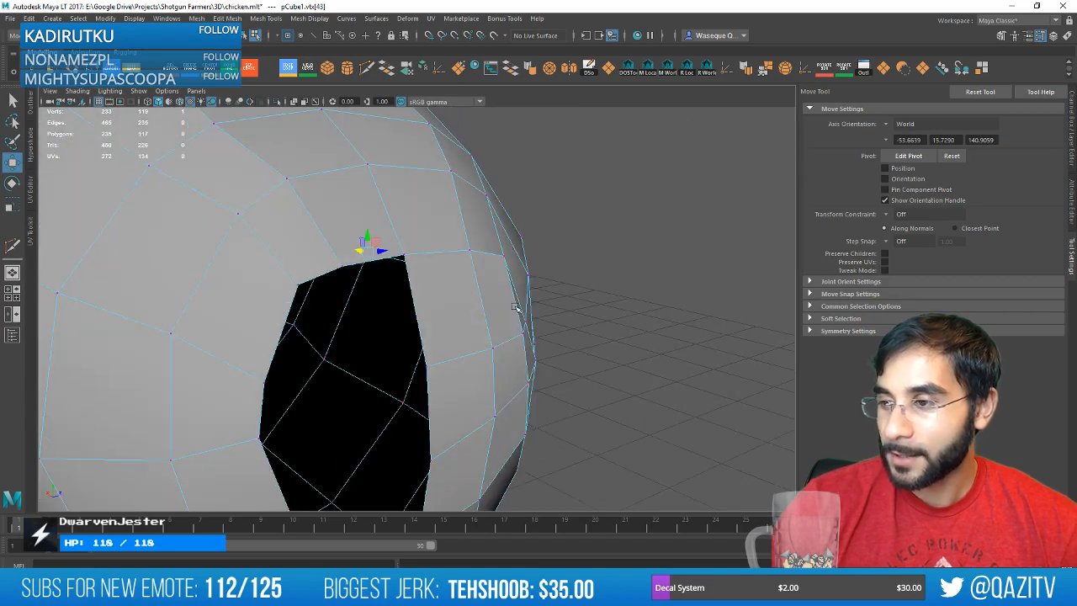
right_click_drag(443, 275, 404, 273)
left_click(577, 329)
scroll(576, 330, "down", 5)
mouse_move(425, 282)
left_mouse_down("alt")
mouse_move(452, 342)
mouse_move(479, 313)
mouse_move(404, 308)
mouse_move(698, 378)
left_mouse_up("alt")
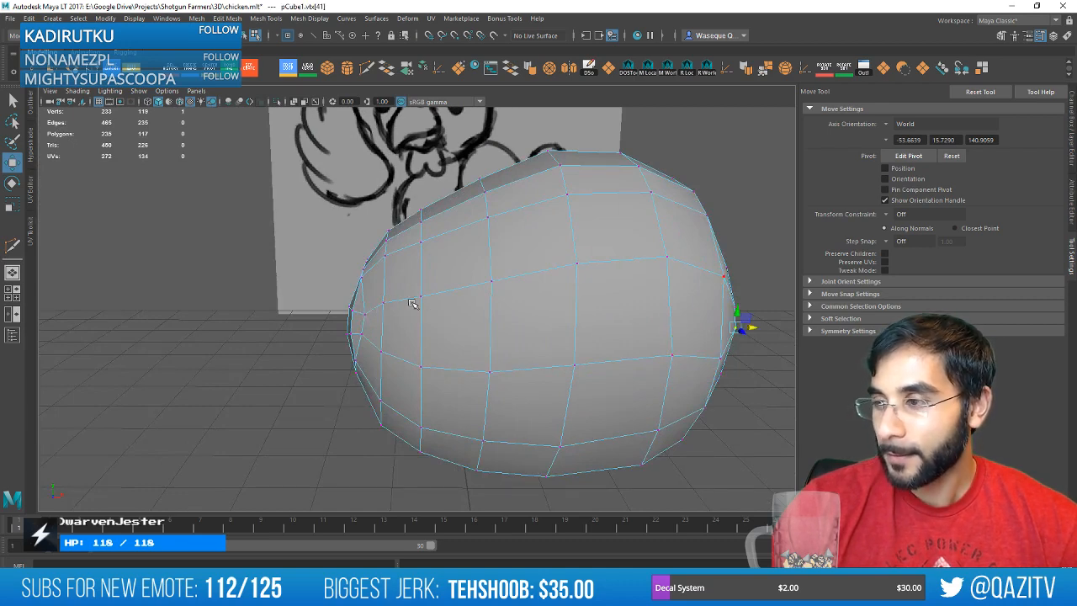
mouse_move(413, 303)
left_mouse_down("alt")
mouse_move(534, 330)
mouse_move(477, 345)
left_mouse_up("alt")
mouse_move(595, 345)
left_mouse_down("alt")
mouse_move(487, 339)
mouse_move(493, 279)
mouse_move(499, 291)
left_mouse_up("alt")
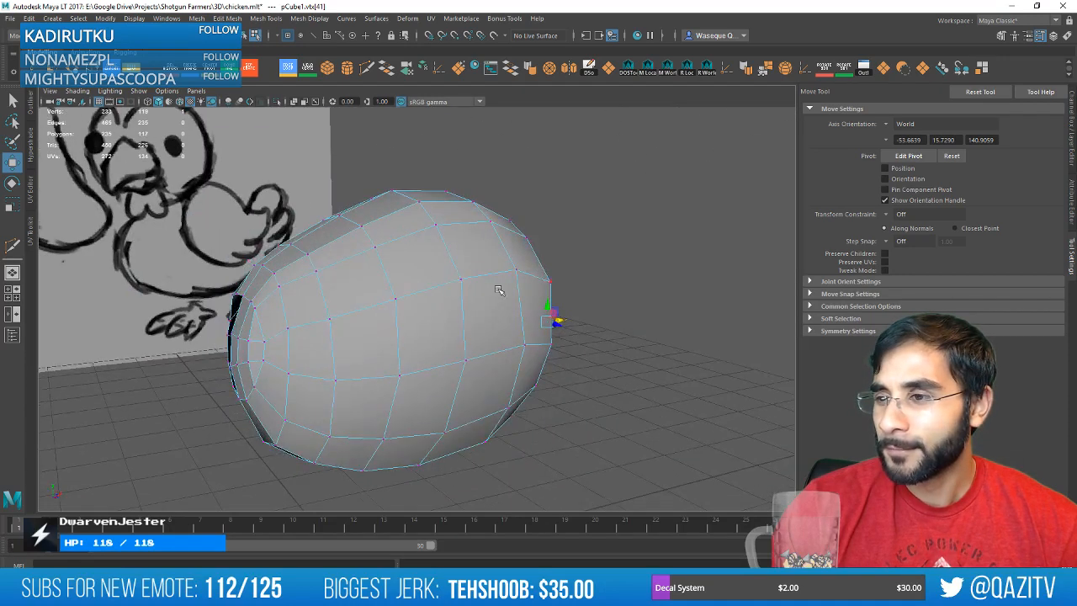
Select all faces on the half of the body with the open cap and delete them.
right_click_drag(411, 261, 460, 241)
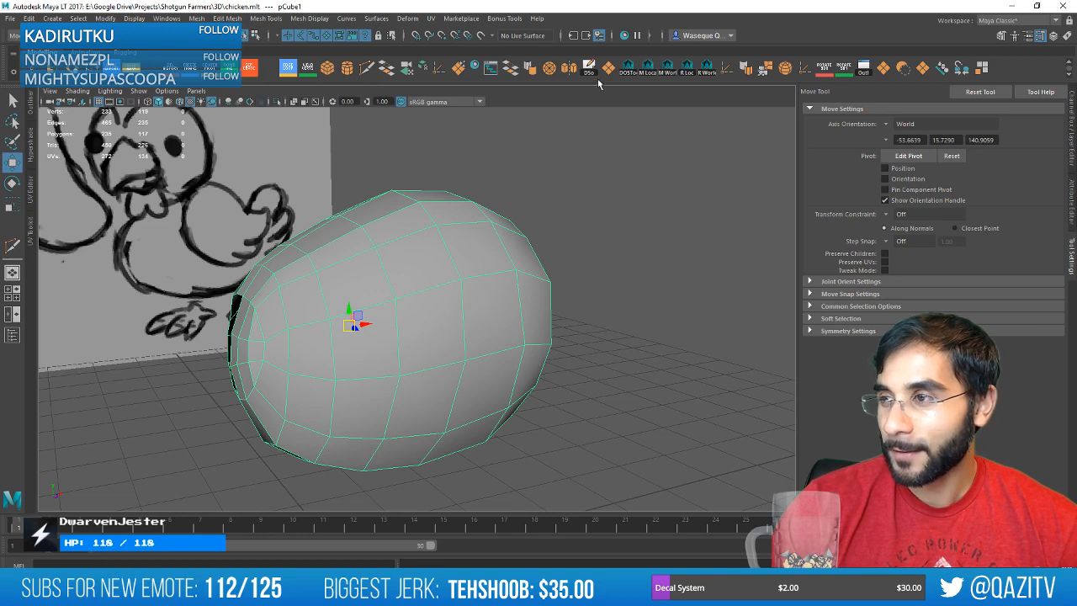
left_click_drag(499, 153, 455, 251, "alt")
right_click_drag(455, 251, 457, 281)
left_click_drag(243, 437, 397, 99)
key("Delete")
left_click_drag(403, 167, 414, 199, "alt")
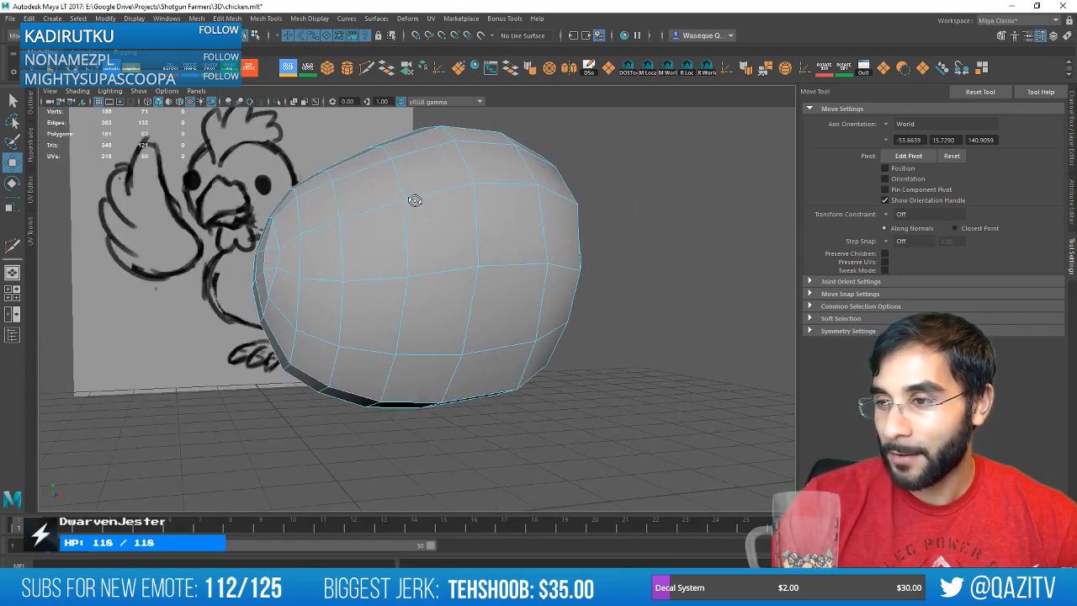
Soften all edges of the remaining half body and save the scene.
right_click_drag(375, 176, 435, 157)
left_click(611, 178)
left_click_drag(611, 179, 529, 236, "alt")
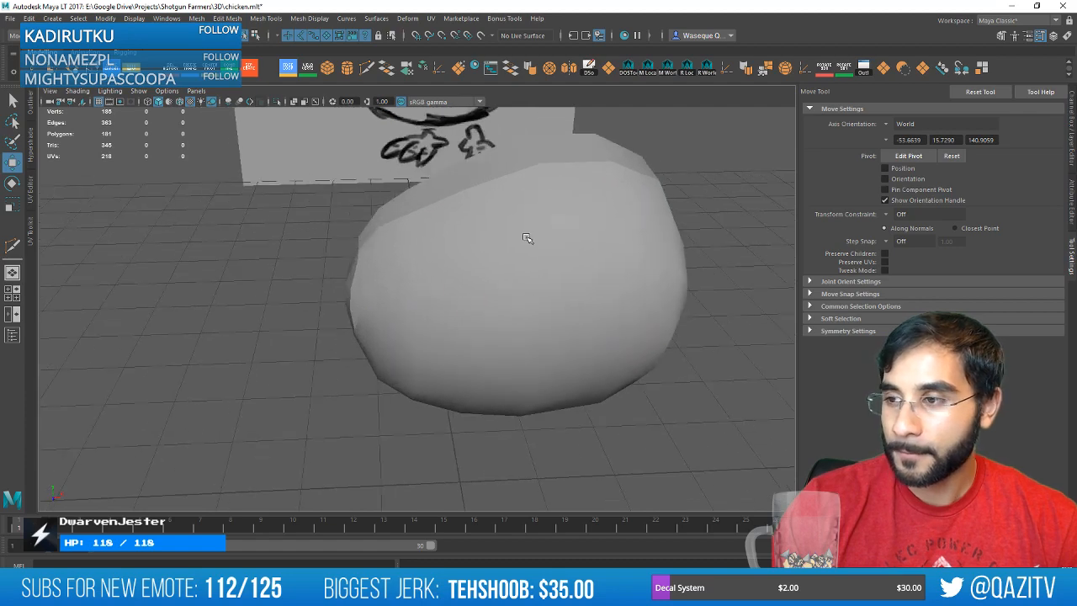
left_click(527, 238)
left_click(530, 70)
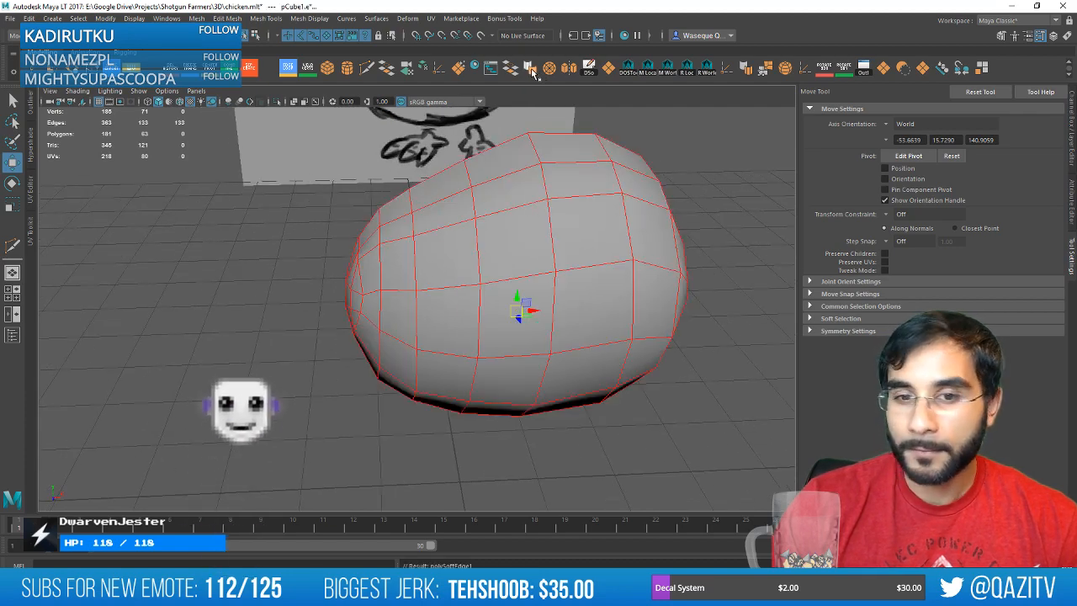
left_click(276, 367)
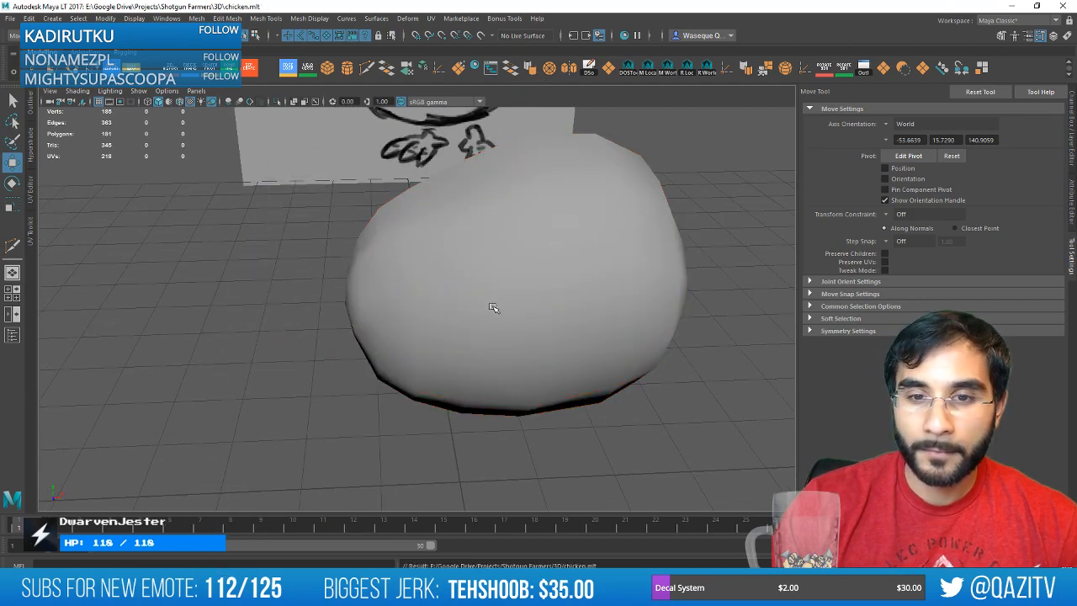
Frame the half body and examine its rounded front end and overall shape beside the chicken sketch.
middle_click_drag(493, 308, 447, 337, "alt")
mouse_move(447, 337)
left_mouse_down("alt")
mouse_move(392, 308)
mouse_move(461, 349)
left_mouse_up("alt")
left_click(466, 356)
key("f")
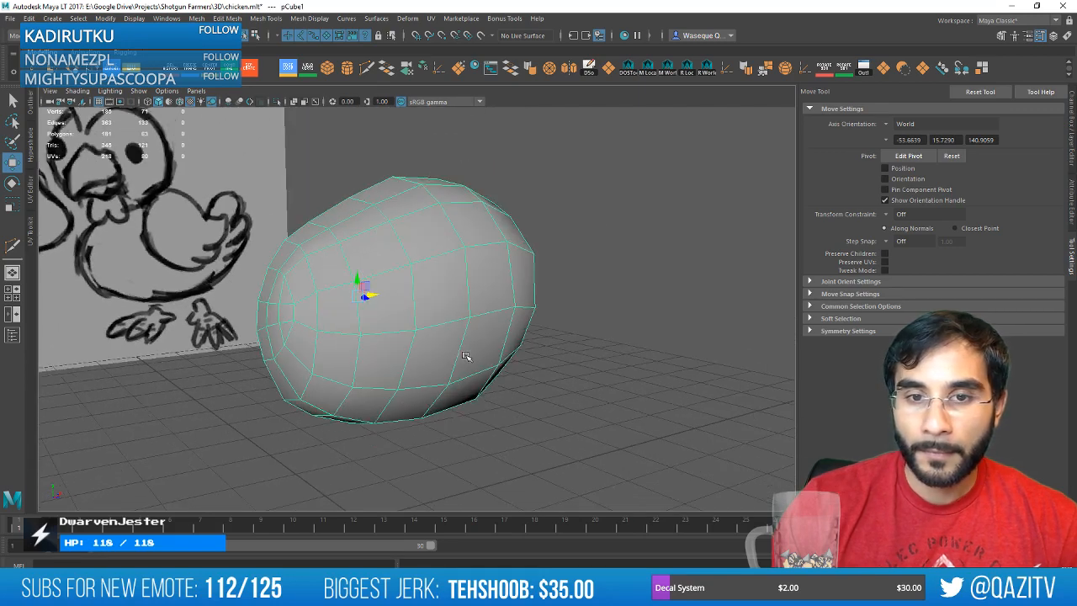
scroll(350, 330, "up", 5)
middle_click_drag(327, 320, 523, 348, "alt")
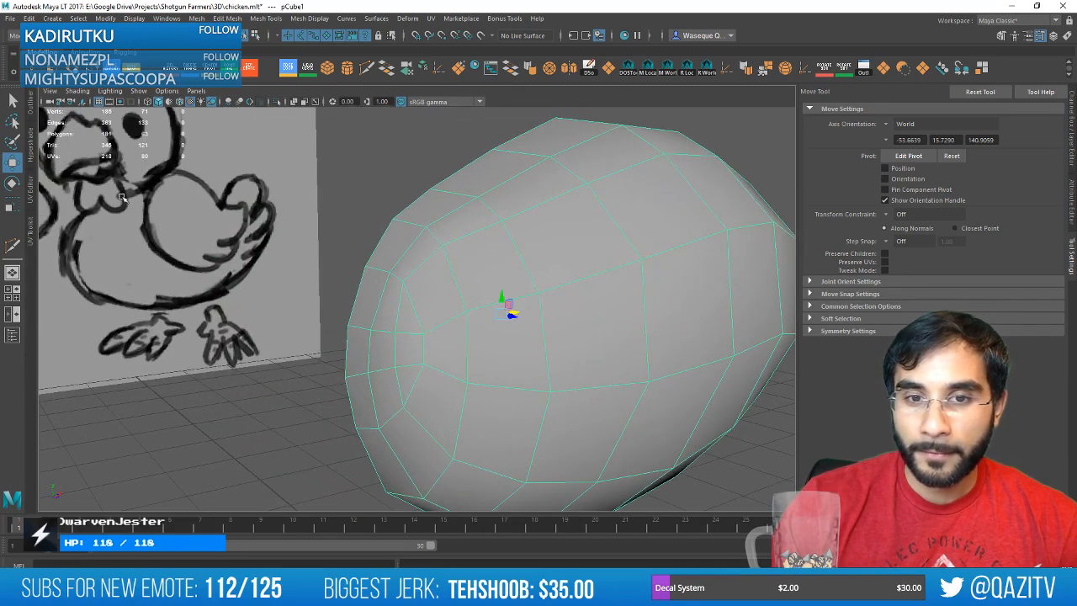
scroll(255, 280, "down", 3)
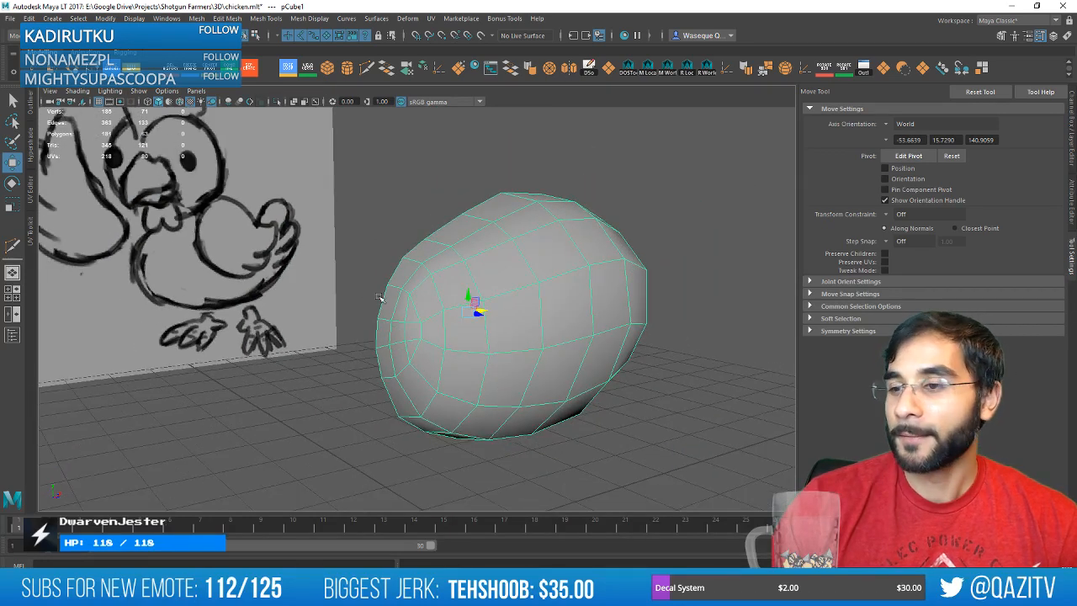
mouse_move(379, 298)
left_mouse_down("alt")
mouse_move(546, 304)
mouse_move(472, 311)
left_mouse_up("alt")
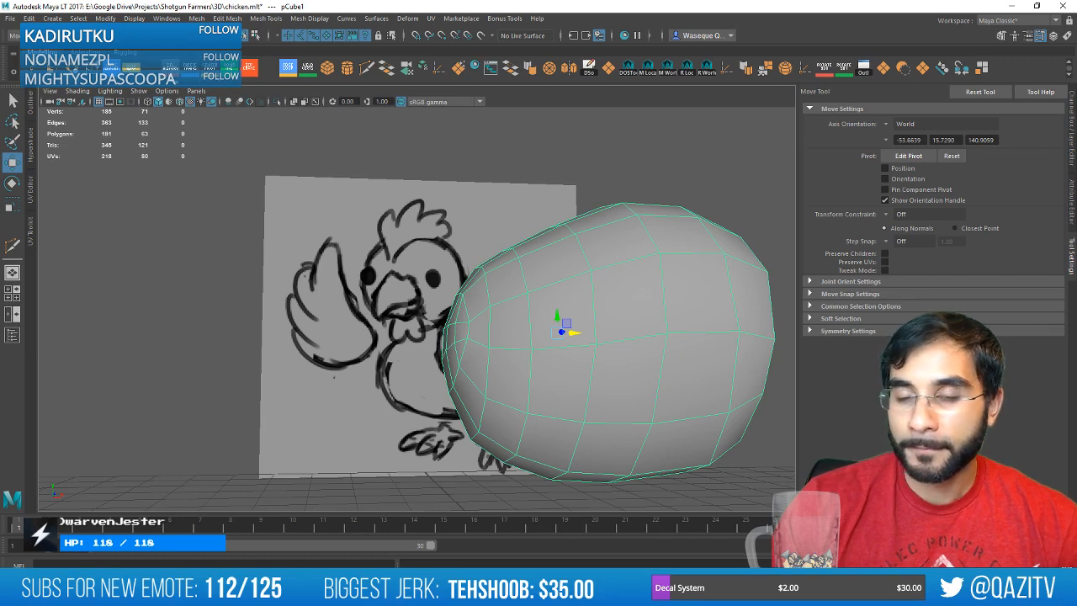
Open the enlarged front view and display the half body as a wireframe over the chicken sketch.
left_click_drag(427, 303, 483, 312, "alt")
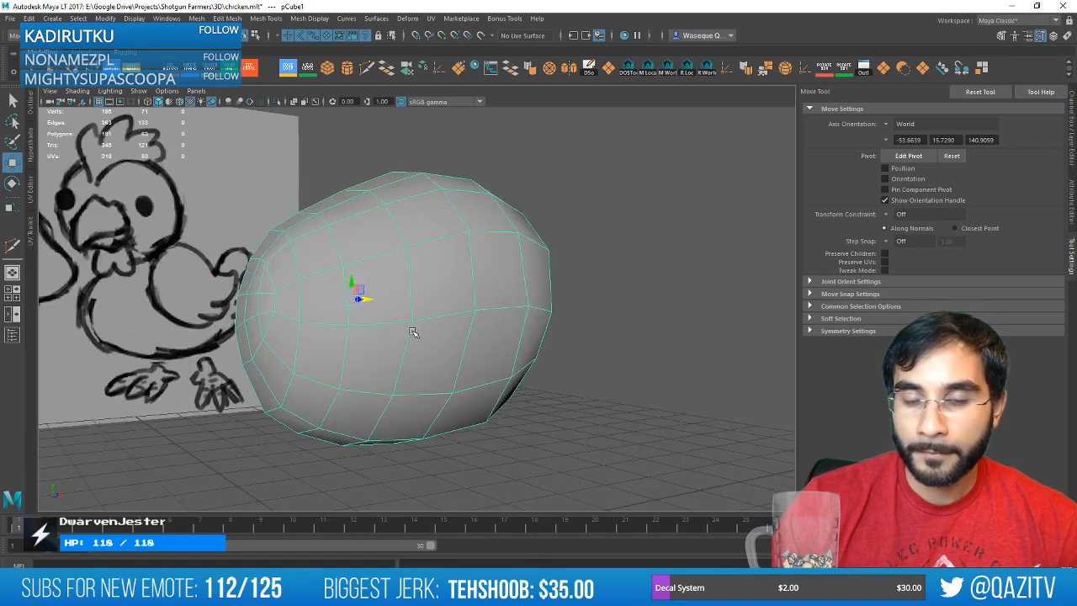
mouse_move(412, 332)
left_mouse_down("alt")
mouse_move(500, 315)
mouse_move(435, 308)
mouse_move(512, 315)
mouse_move(483, 324)
mouse_move(408, 307)
mouse_move(497, 329)
mouse_move(513, 312)
mouse_move(515, 323)
mouse_move(512, 313)
left_mouse_up("alt")
key("space")
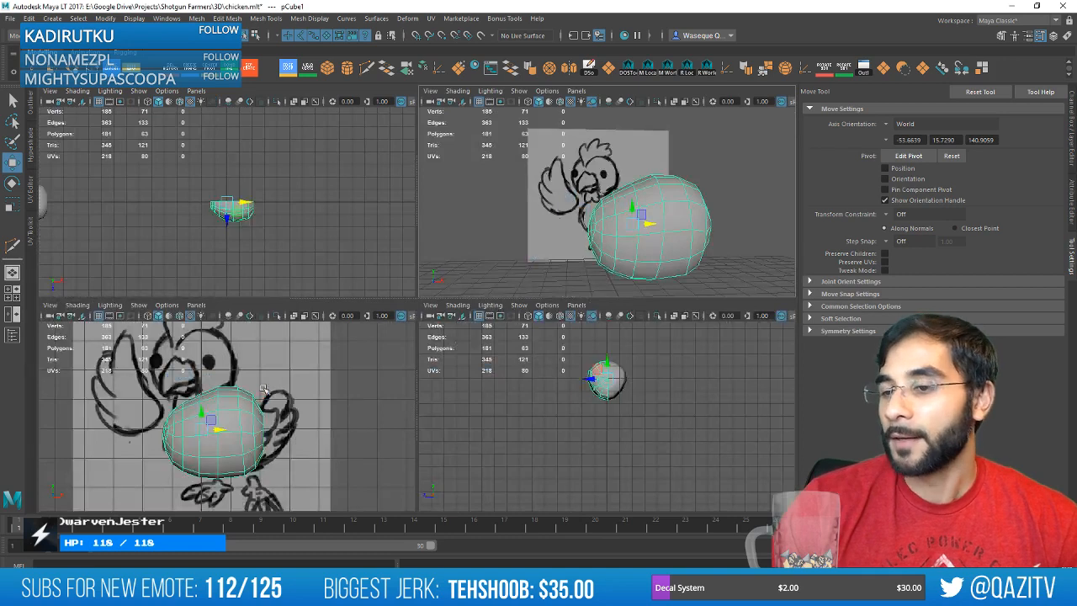
key("space")
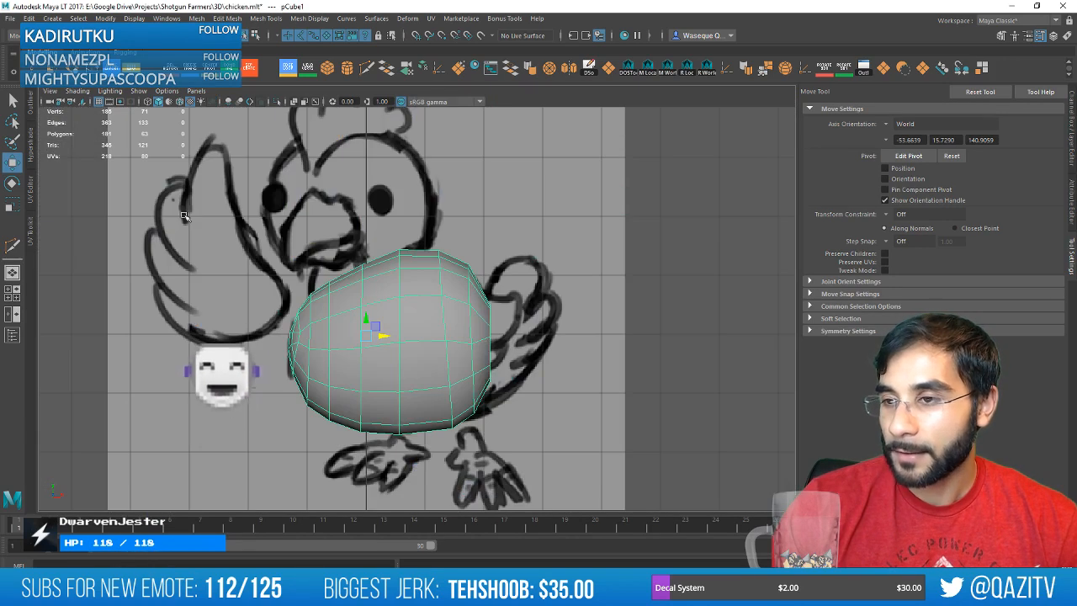
left_click(147, 102)
middle_click_drag(467, 295, 427, 303, "alt")
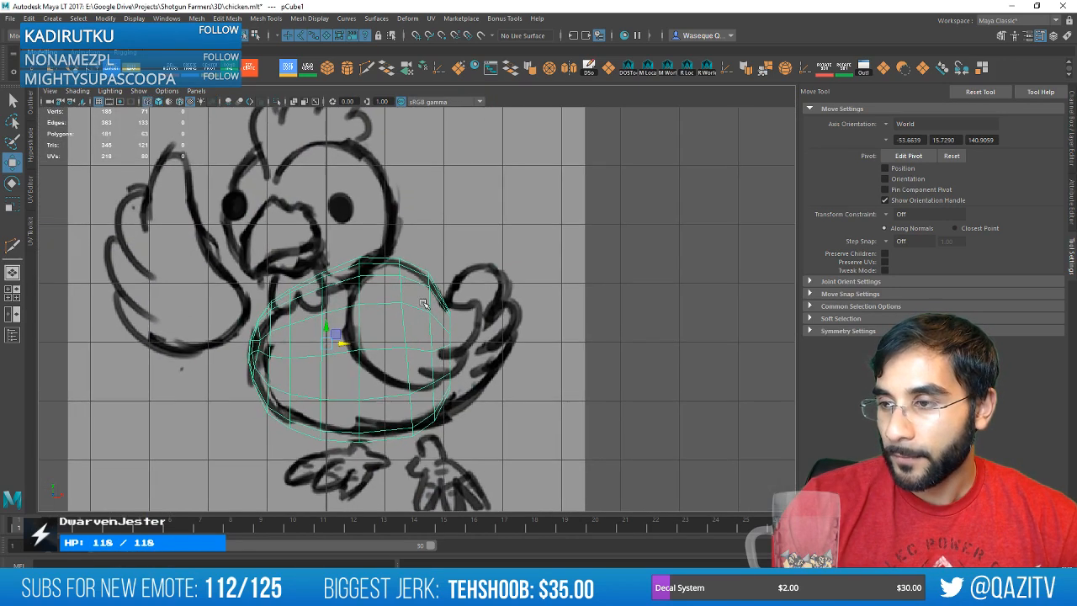
Squash the half body slightly in height to fit the sketched body outline.
right_click_drag(360, 285, 386, 274)
key("r")
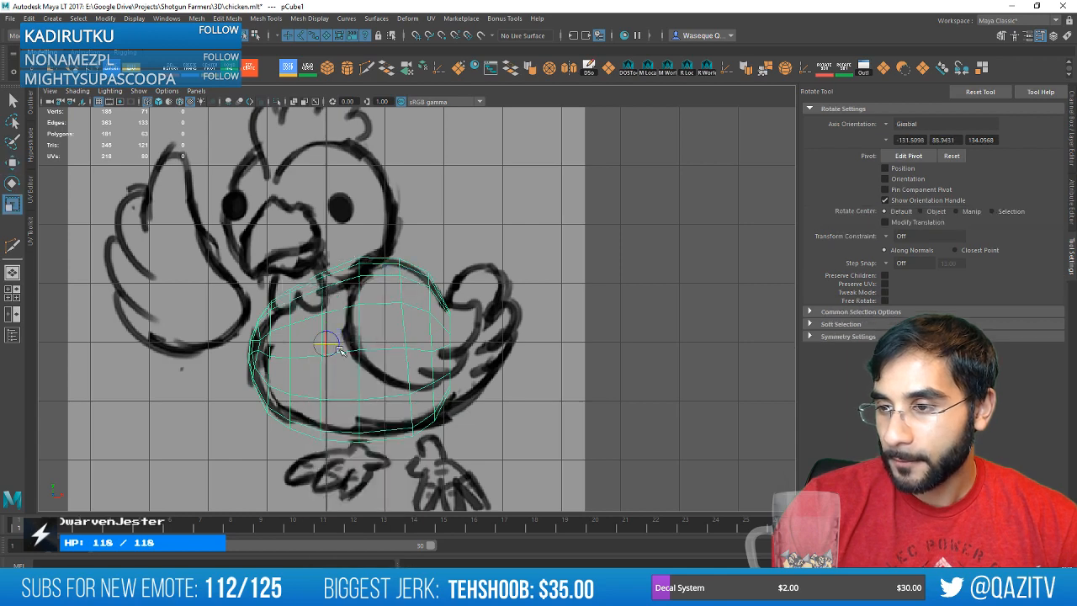
left_click_drag(317, 343, 340, 345)
key("e")
key("r")
key("w")
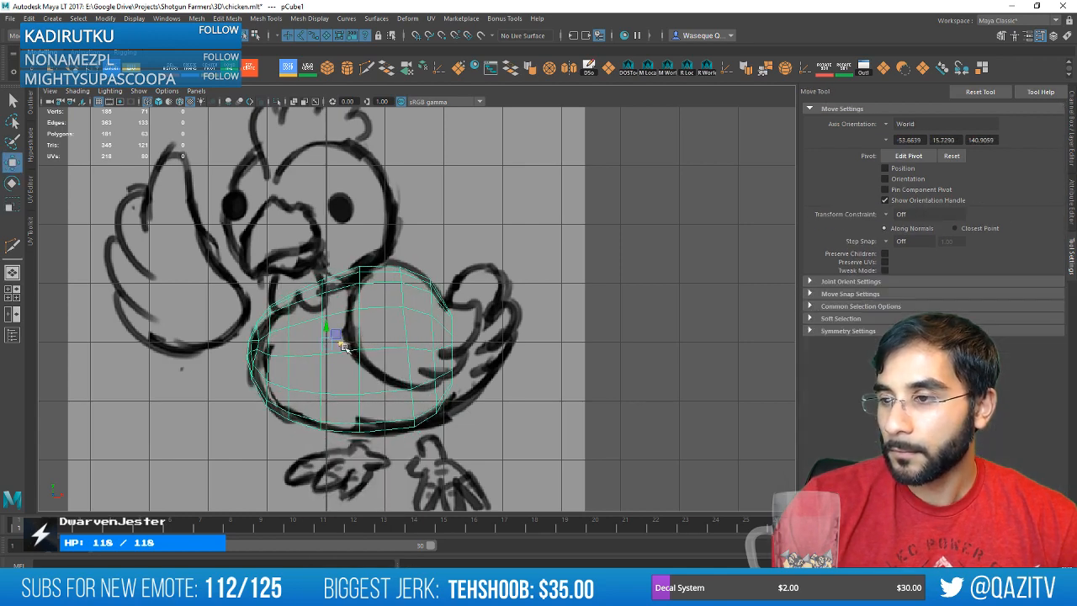
Insert an edge loop near the body's rear end, then scale and shift it to follow the sketched back.
scroll(455, 338, "up", 2)
middle_click_drag(457, 336, 397, 329, "alt")
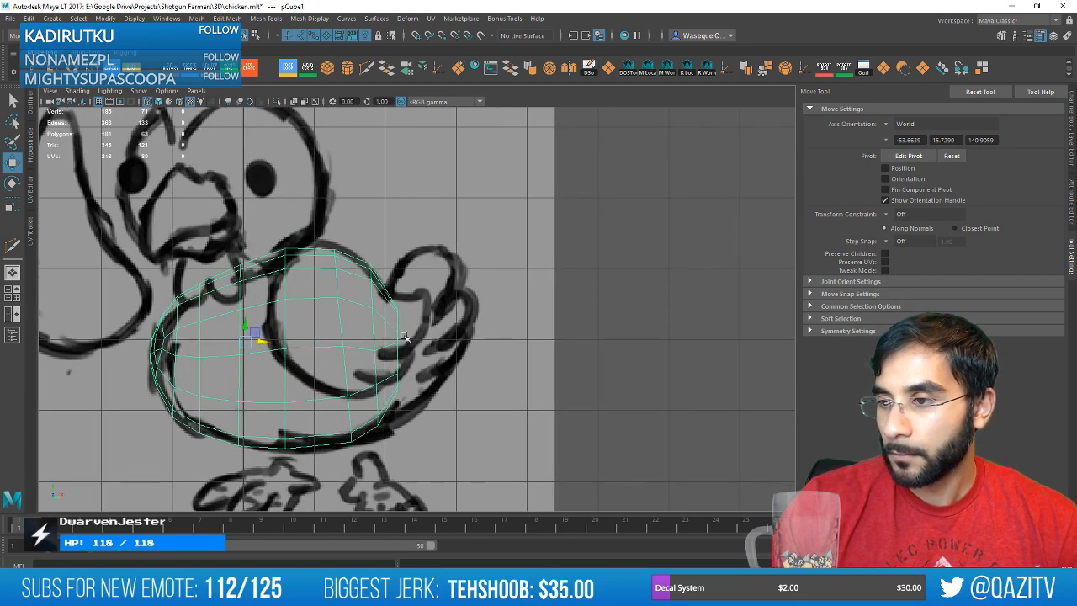
scroll(354, 285, "up", 1)
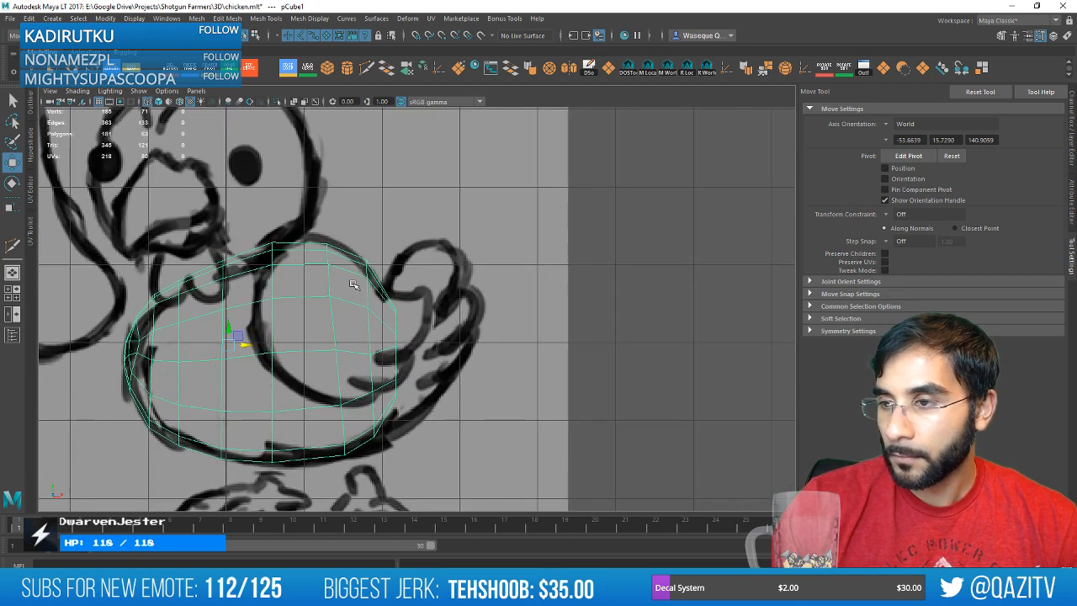
left_click(288, 68)
key("r")
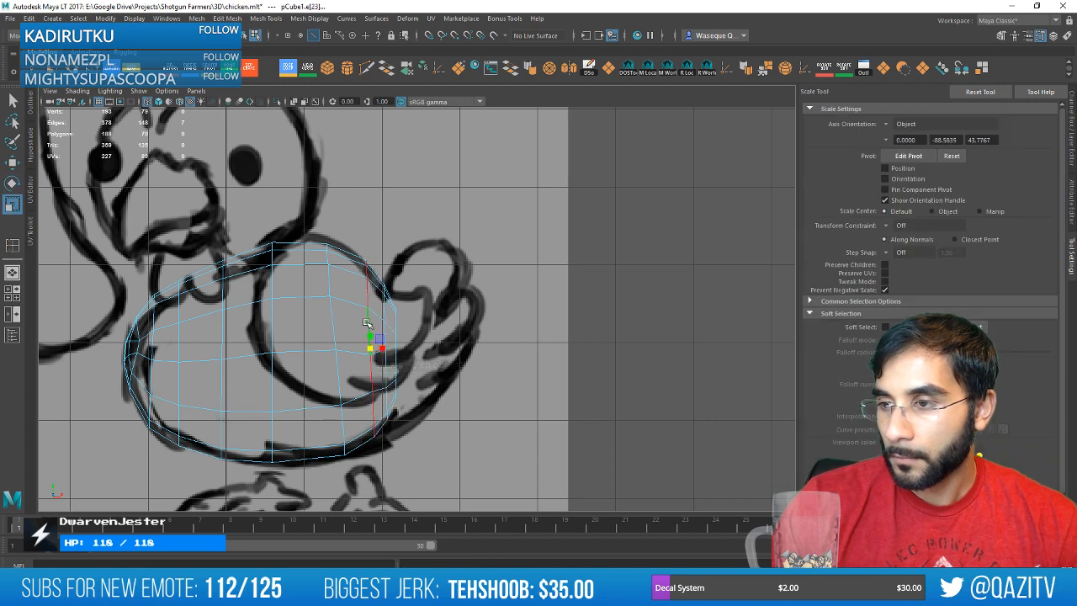
key("w")
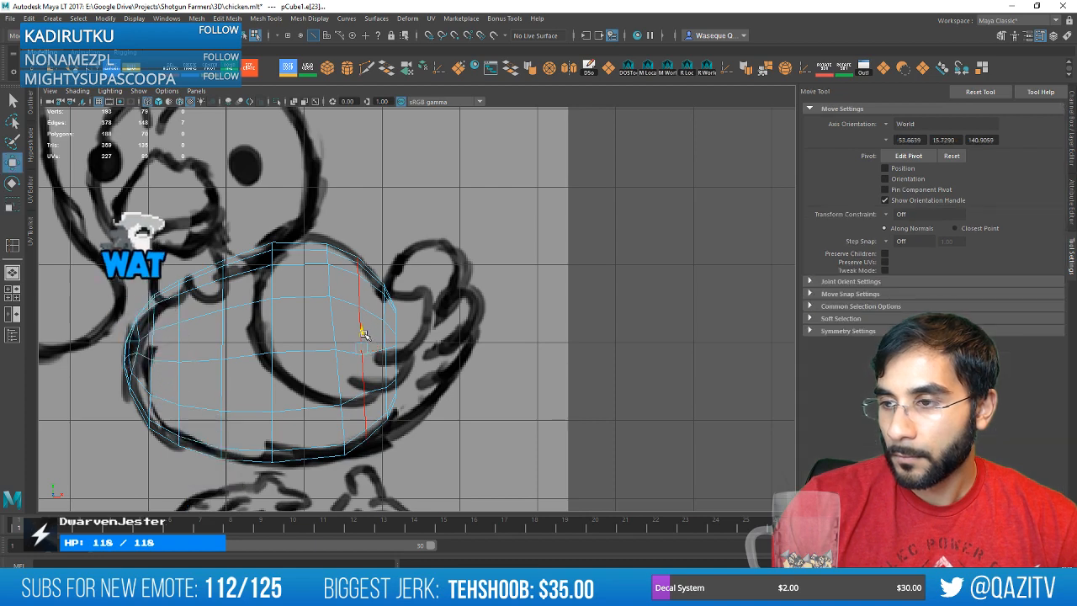
middle_click_drag(271, 296, 331, 294, "alt")
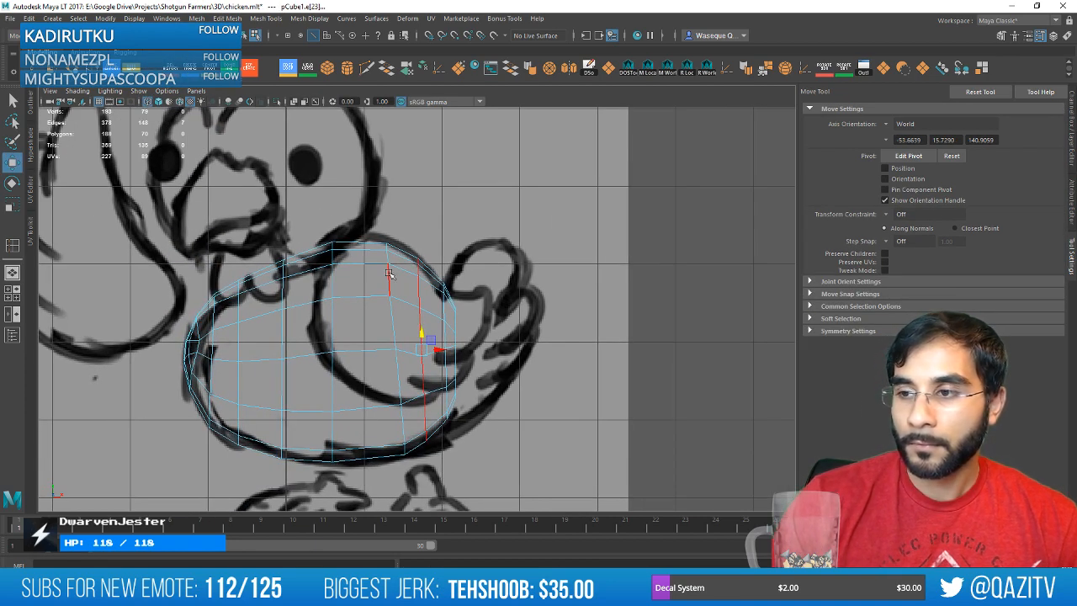
middle_click_drag(389, 274, 399, 250, "alt")
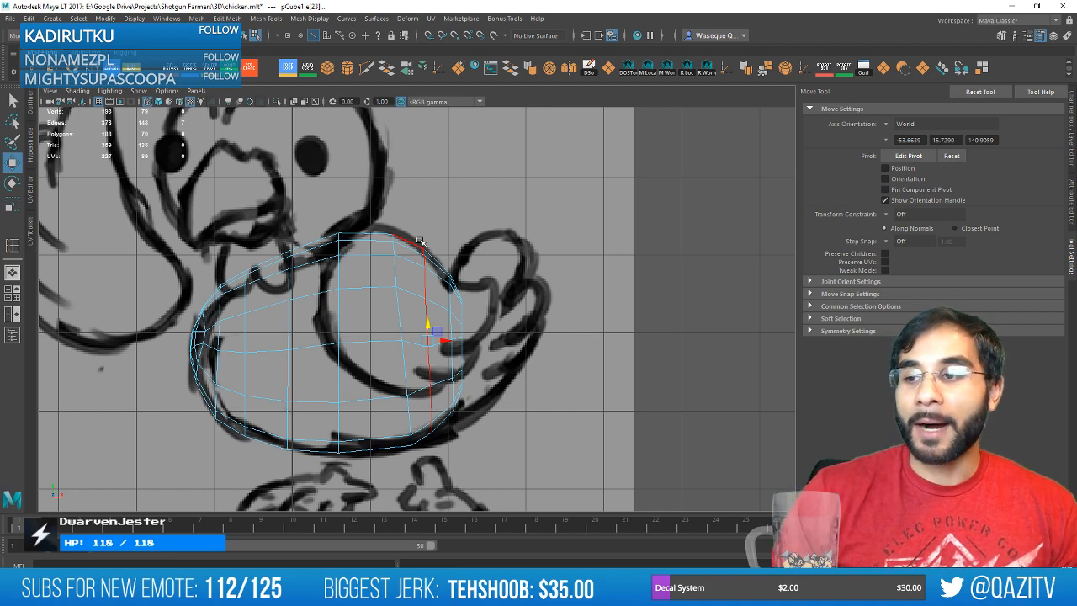
Select the five faces of the body's rear end cap and extrude them straight outward as a tail stub.
key("space")
scroll(669, 242, "down", 3)
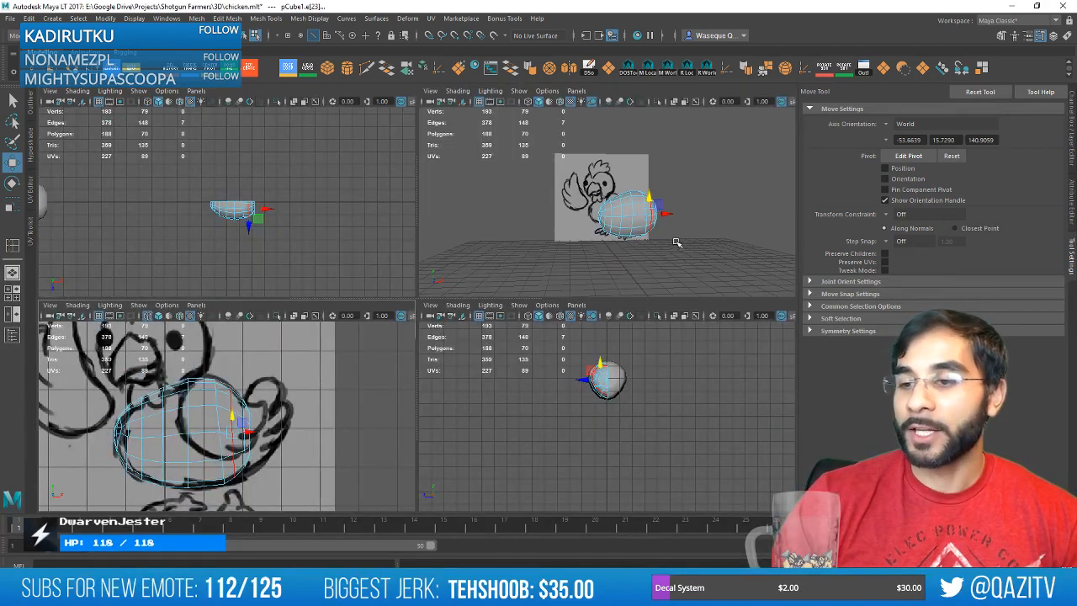
middle_click_drag(677, 242, 631, 243, "alt")
left_click_drag(630, 243, 591, 252, "alt")
scroll(666, 262, "up", 5)
left_click_drag(669, 251, 637, 248, "alt")
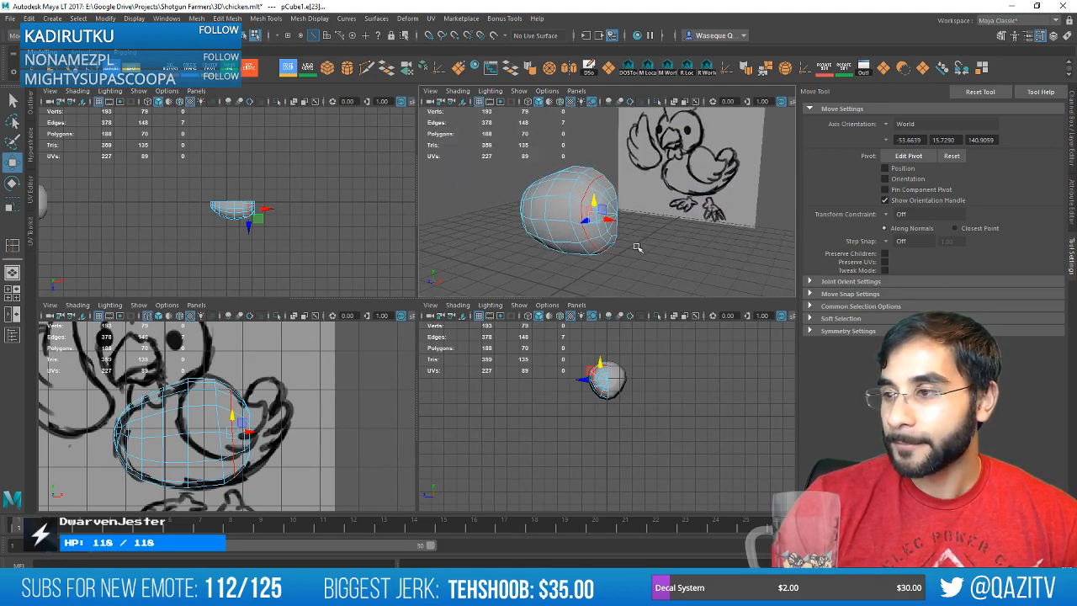
scroll(637, 247, "up", 5)
middle_click_drag(654, 221, 603, 198, "alt")
right_click_drag(562, 195, 562, 247)
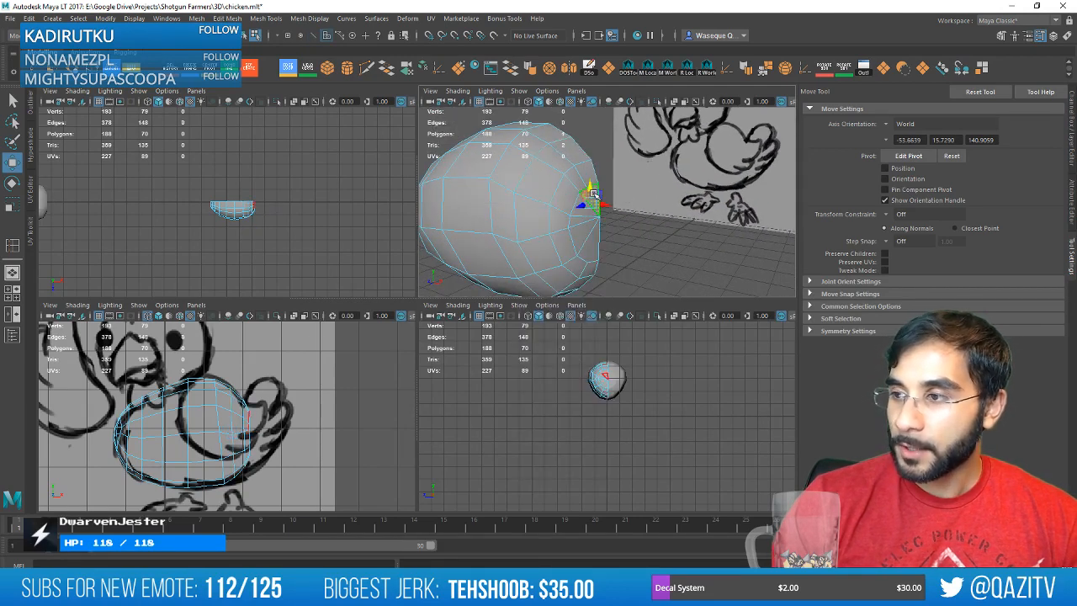
key("q")
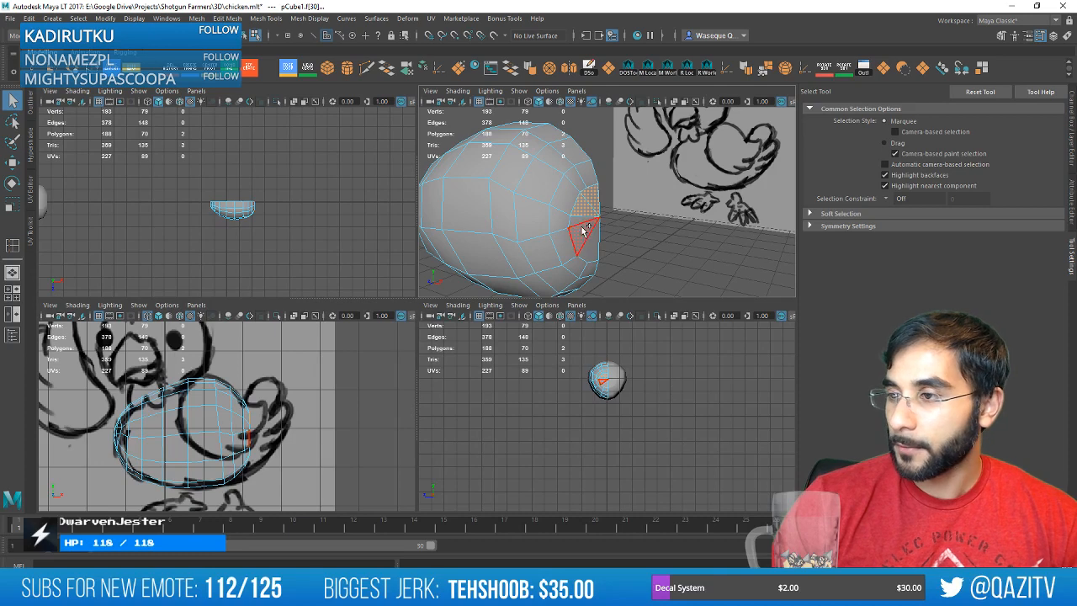
left_click_drag(610, 229, 567, 224, "alt")
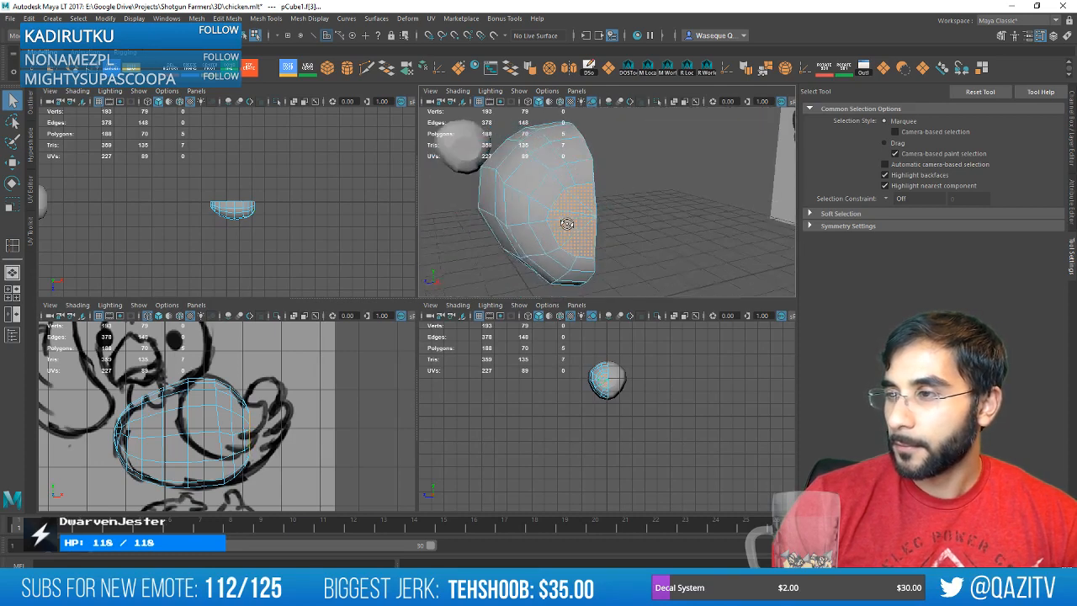
scroll(589, 188, "up", 4)
middle_click_drag(589, 187, 602, 220, "alt")
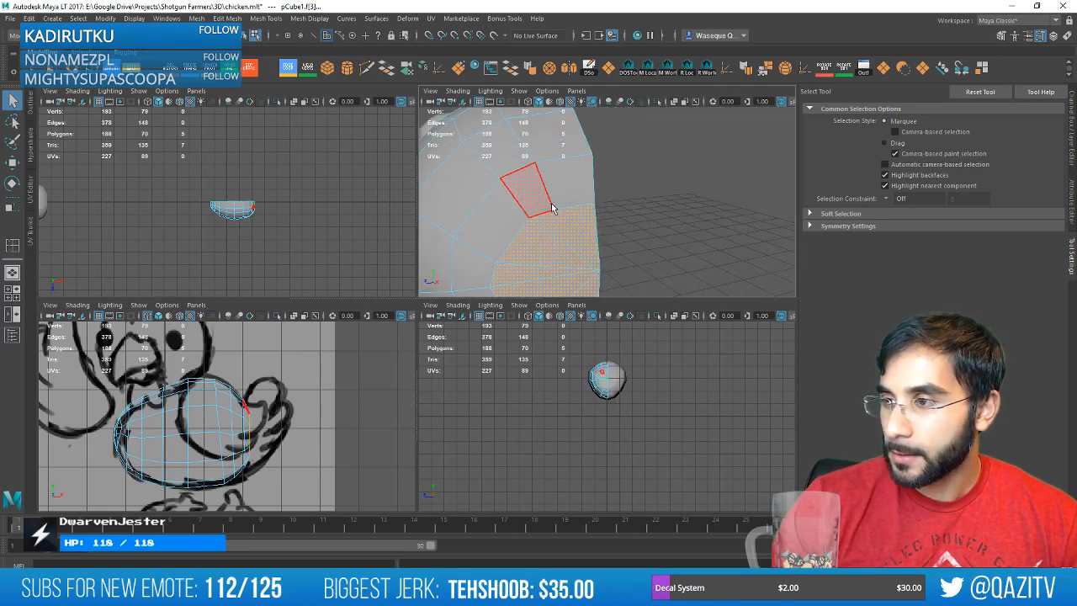
scroll(553, 208, "down", 5)
left_click_drag(629, 249, 630, 295, "alt")
key("space")
key("ctrl+e")
key("w")
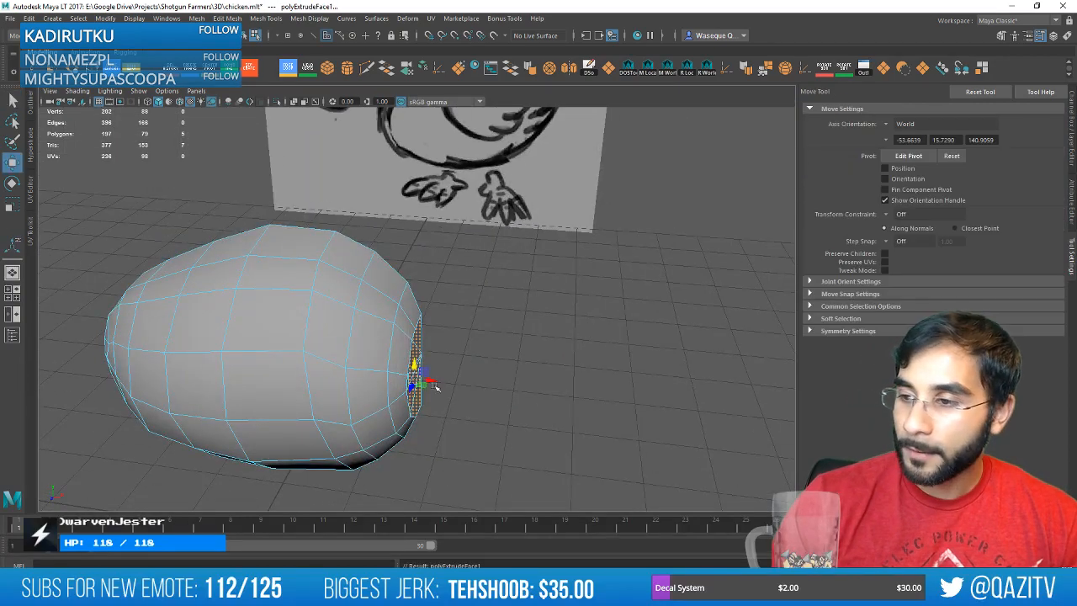
left_click_drag(436, 385, 534, 390)
left_click_drag(587, 365, 588, 340, "alt")
key("space")
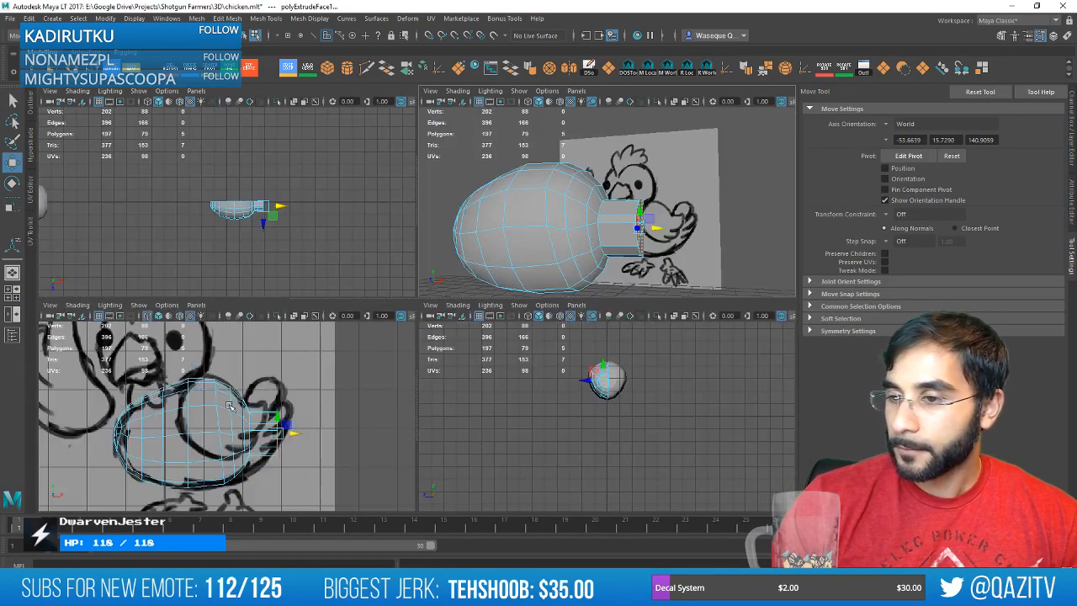
key("space")
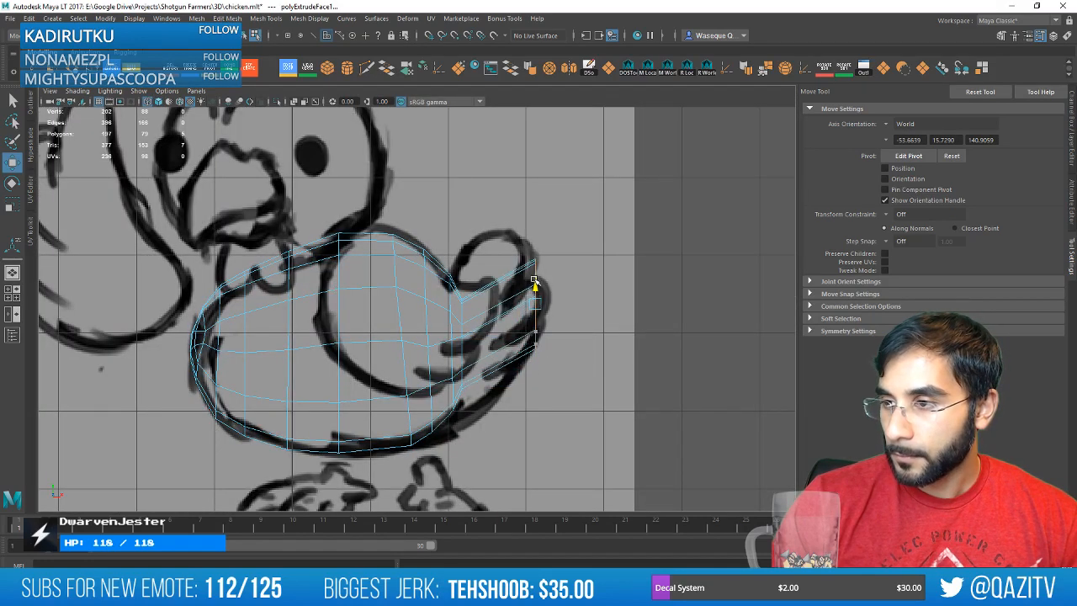
Try shifting the extruded tail end vertically against the sketched tail.
left_click_drag(534, 281, 560, 338)
middle_click_drag(575, 329, 552, 331, "alt")
left_click_drag(552, 332, 536, 328, "alt")
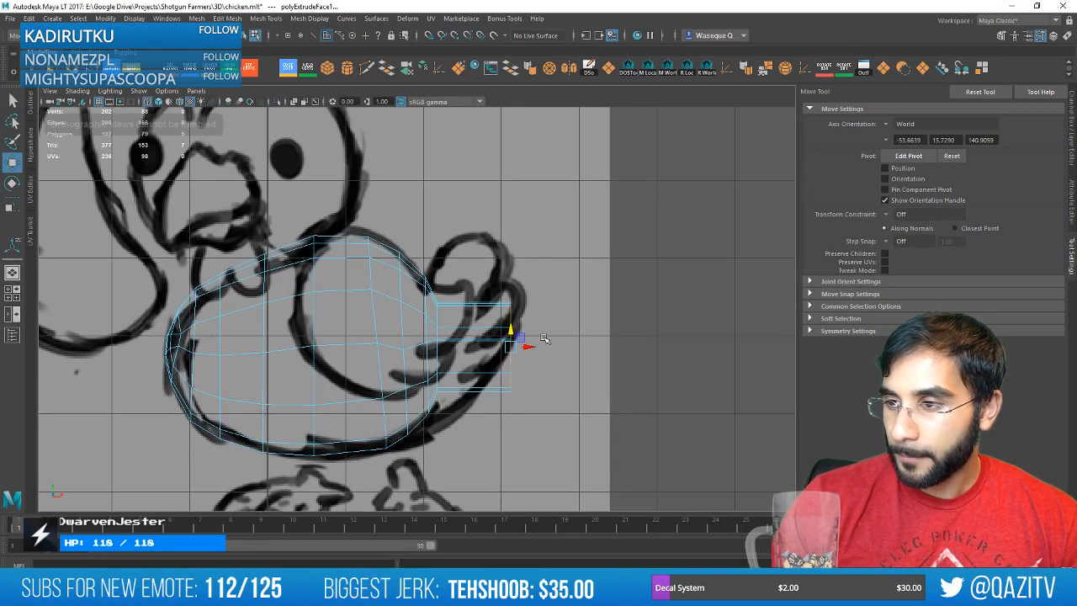
Raise the tail stub's upper vertices at its base and outer end to the top of the sketched tail.
right_click(422, 290)
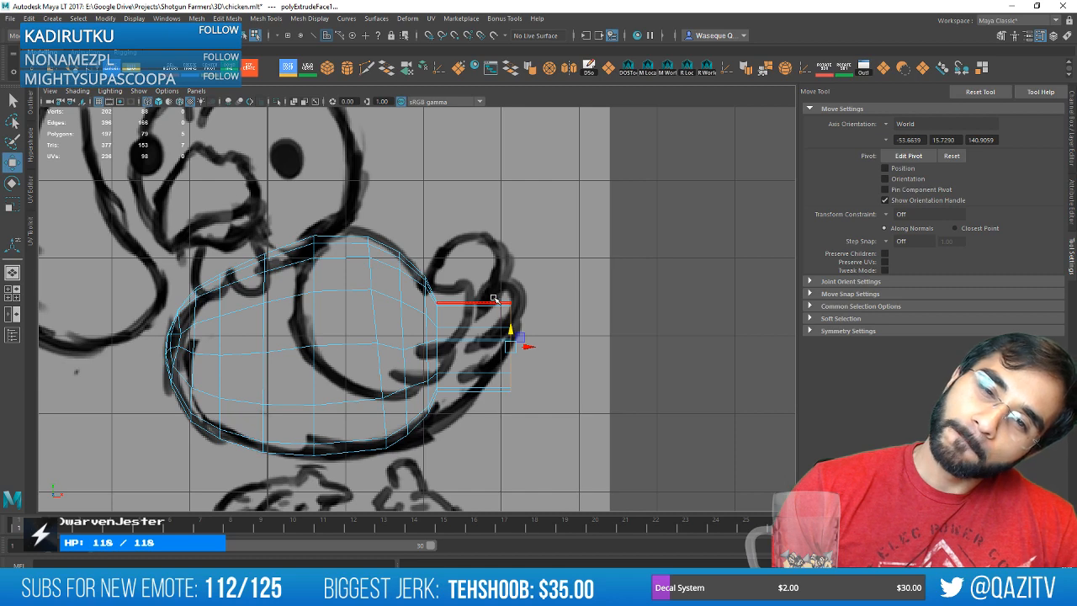
middle_click_drag(494, 297, 409, 307, "alt")
scroll(416, 292, "up", 1)
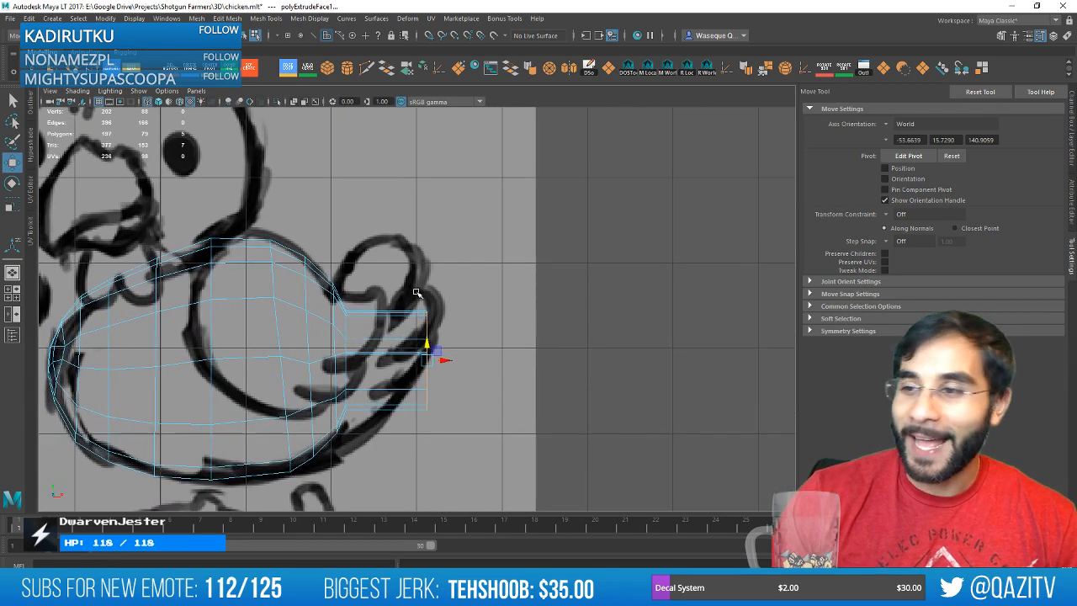
right_click_drag(364, 302, 286, 284)
left_click_drag(376, 324, 352, 262)
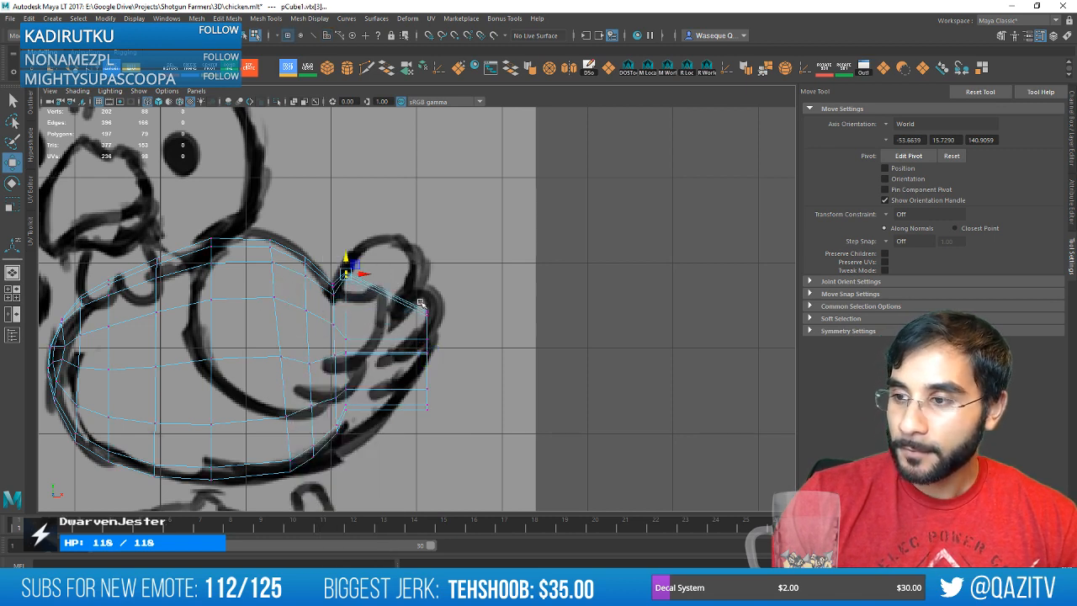
left_click_drag(401, 291, 436, 243)
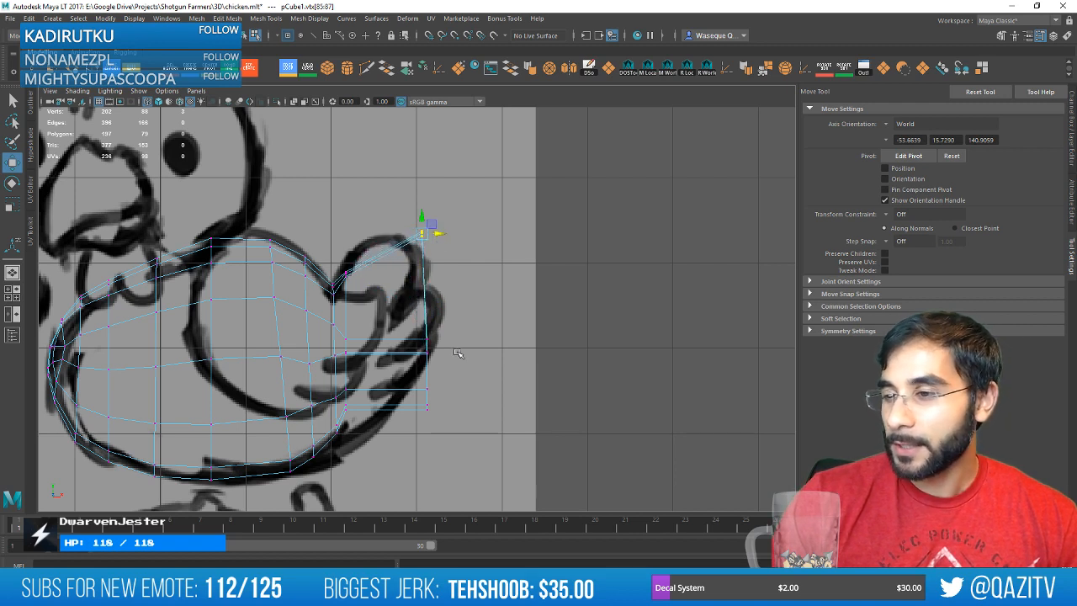
Raise the middle and lower vertices of the tail's outer end to follow the sketched feathers.
left_click_drag(404, 319, 427, 295)
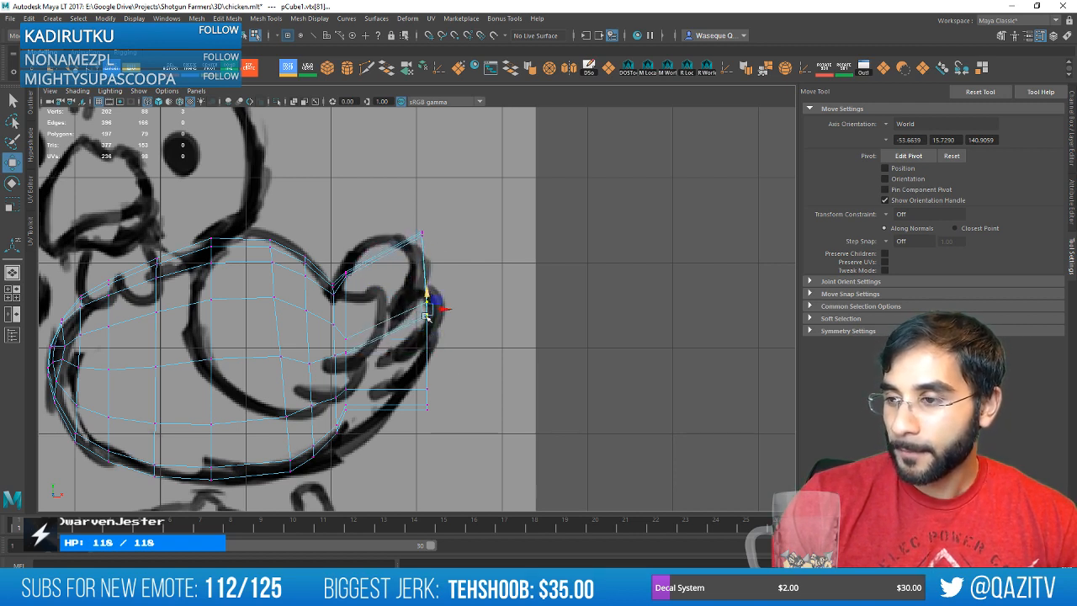
left_click_drag(439, 395, 427, 386)
mouse_move(473, 336)
middle_mouse_down("alt")
mouse_move(457, 317)
mouse_move(455, 327)
middle_mouse_up("alt")
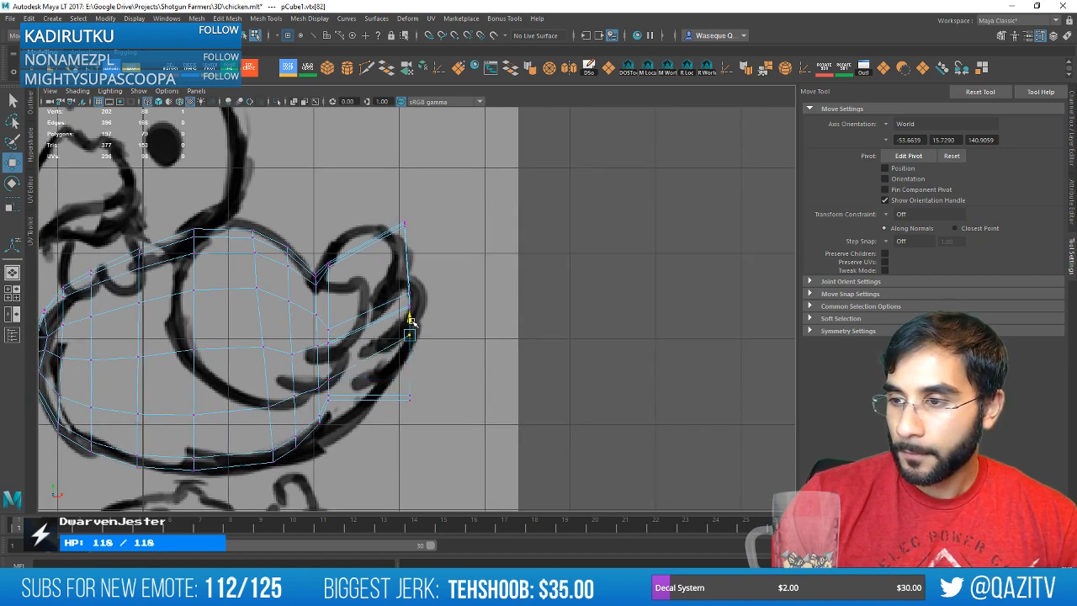
left_click_drag(383, 371, 439, 385)
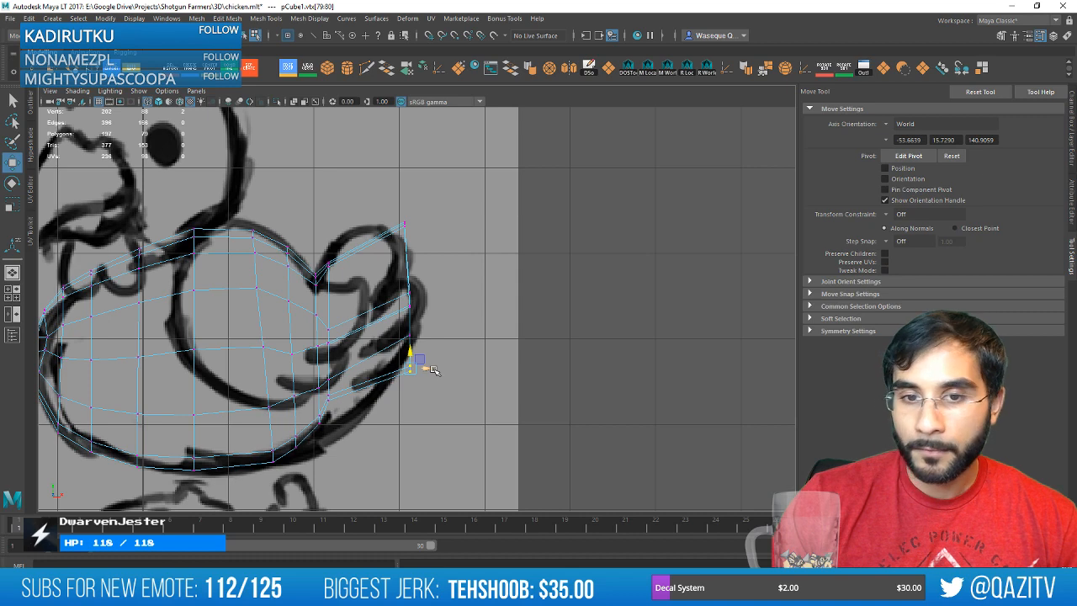
Move the underside vertices around the tail's base onto the sketched lower body outline.
mouse_move(446, 347)
middle_mouse_down("alt")
mouse_move(437, 352)
mouse_move(450, 325)
middle_mouse_up("alt")
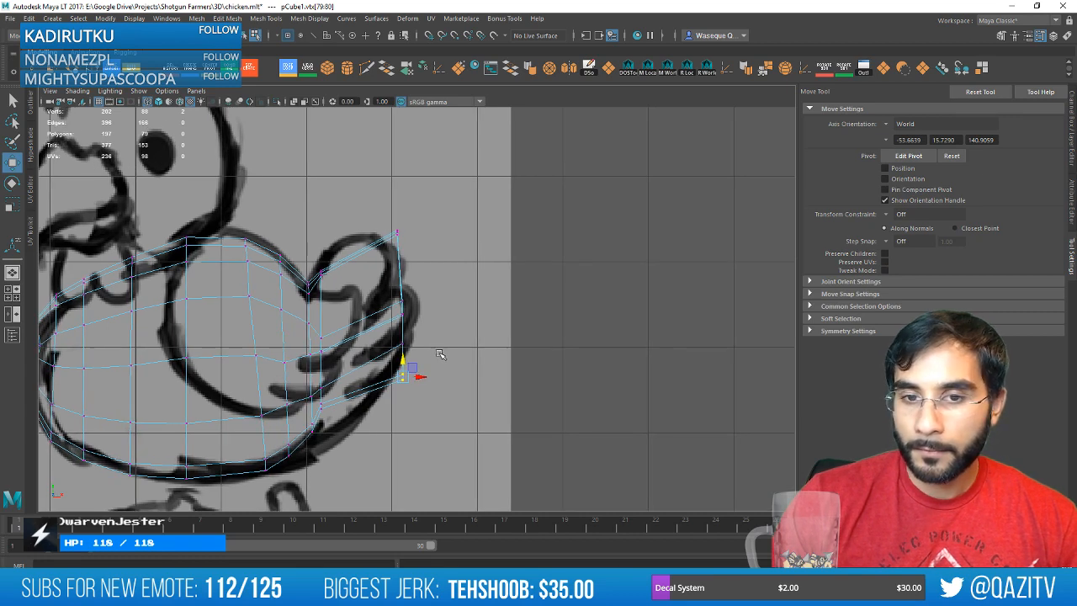
scroll(438, 352, "up", 1)
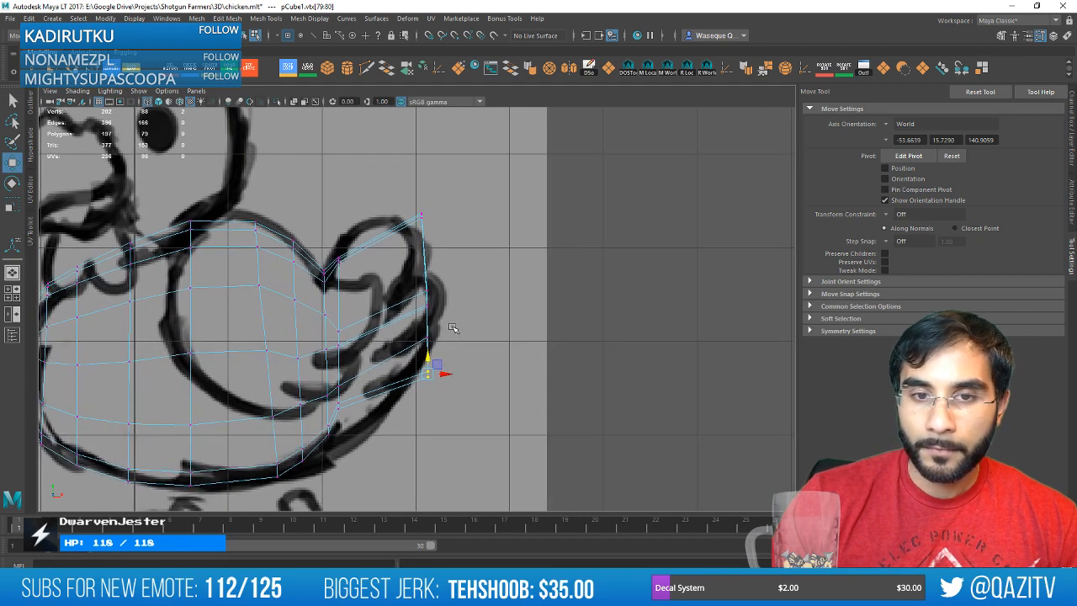
middle_click_drag(390, 345, 415, 328, "alt")
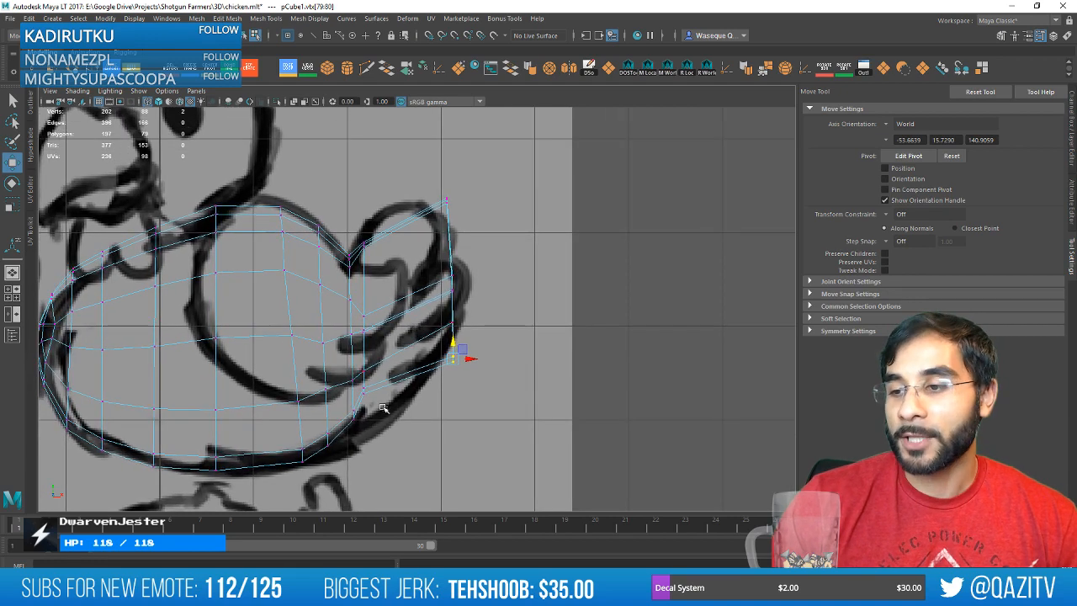
left_click_drag(387, 411, 356, 384)
left_click_drag(390, 439, 365, 414)
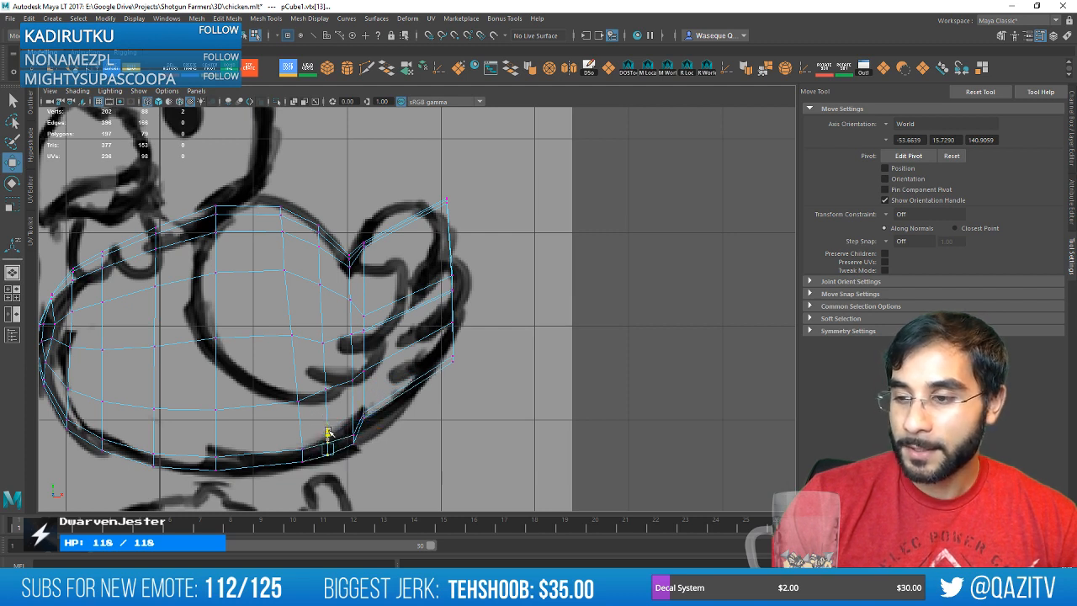
Select the column of vertices at the tail's base, then tilt and shift it to align with the sketch.
left_click_drag(353, 400, 358, 220)
key("ctrl+z")
left_click_drag(382, 340, 368, 313)
key("e")
key("w")
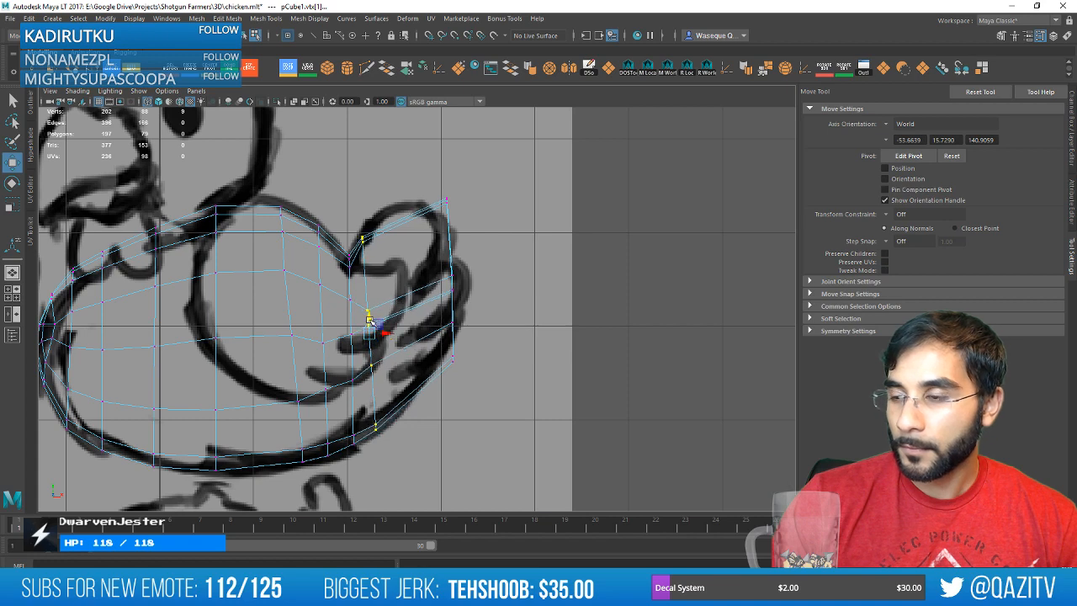
Insert an edge loop across the tail near its base and scale it taller to reach the sketched feather outline.
left_click(247, 67)
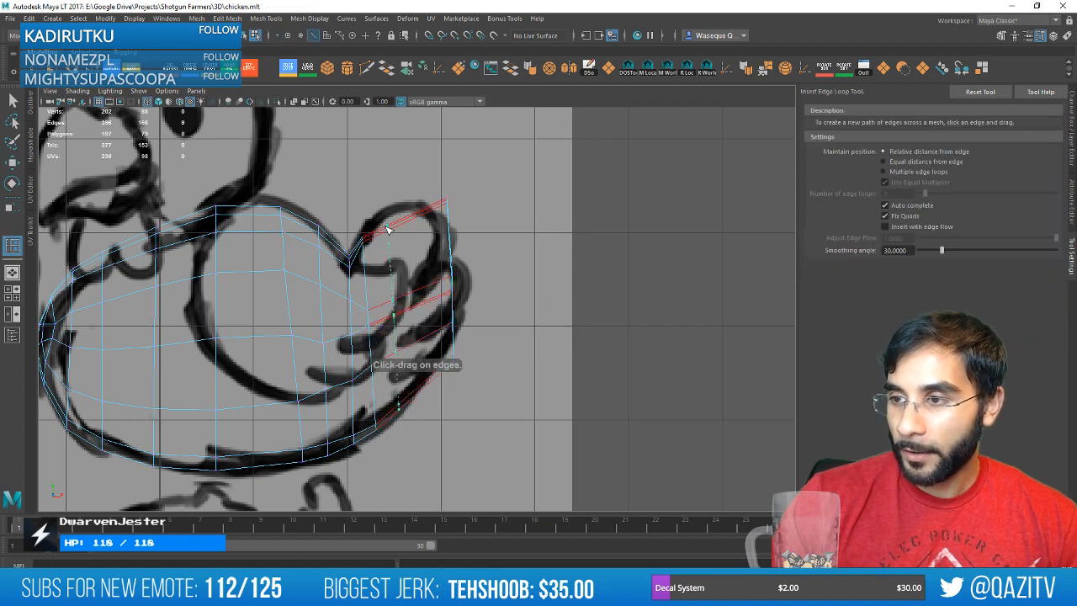
left_click(388, 229)
key("r")
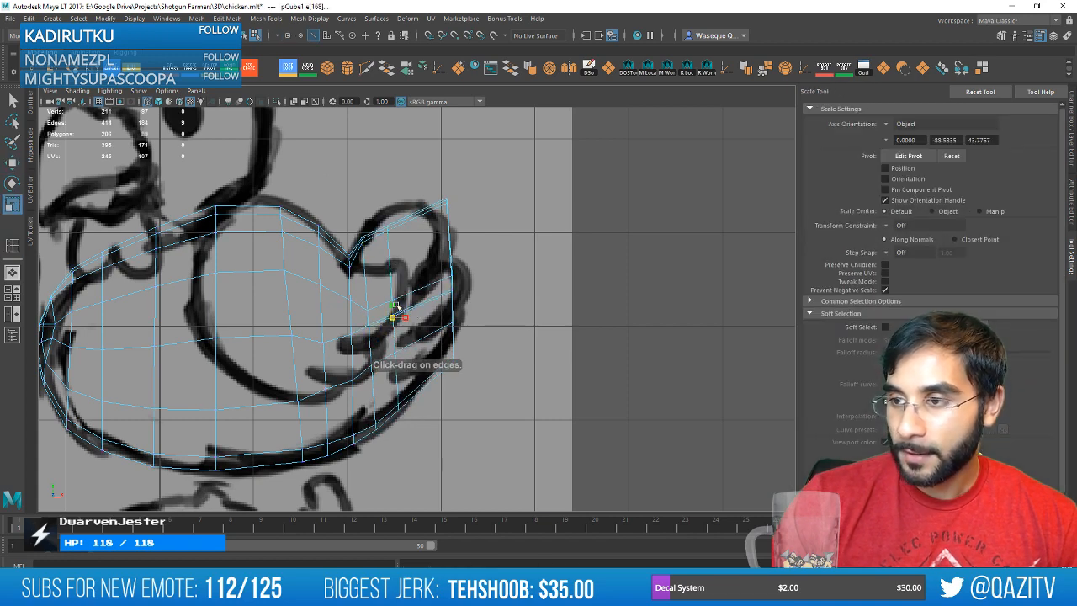
left_click_drag(396, 306, 394, 301)
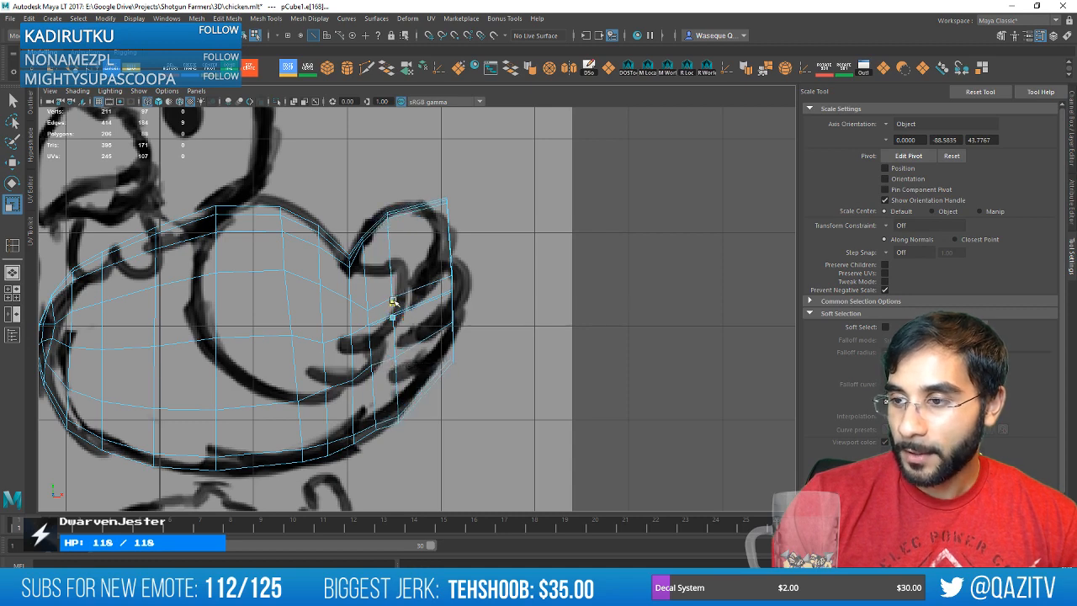
key("w")
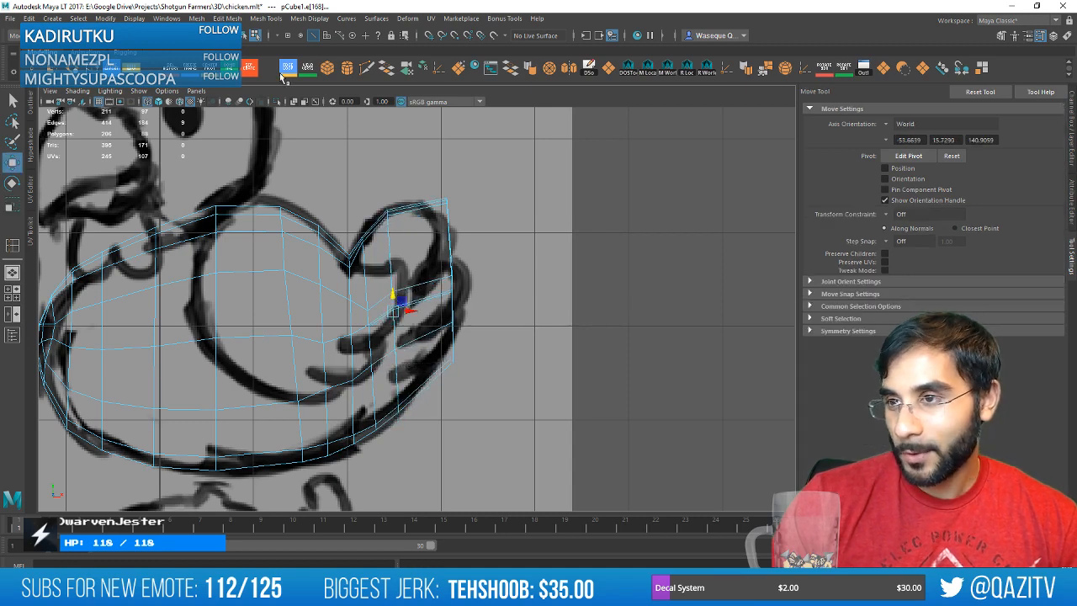
Insert another edge loop across the tail's outer half, then enlarge it vertically and raise it towards the feather's rounded top.
left_click(289, 71)
left_click(418, 212)
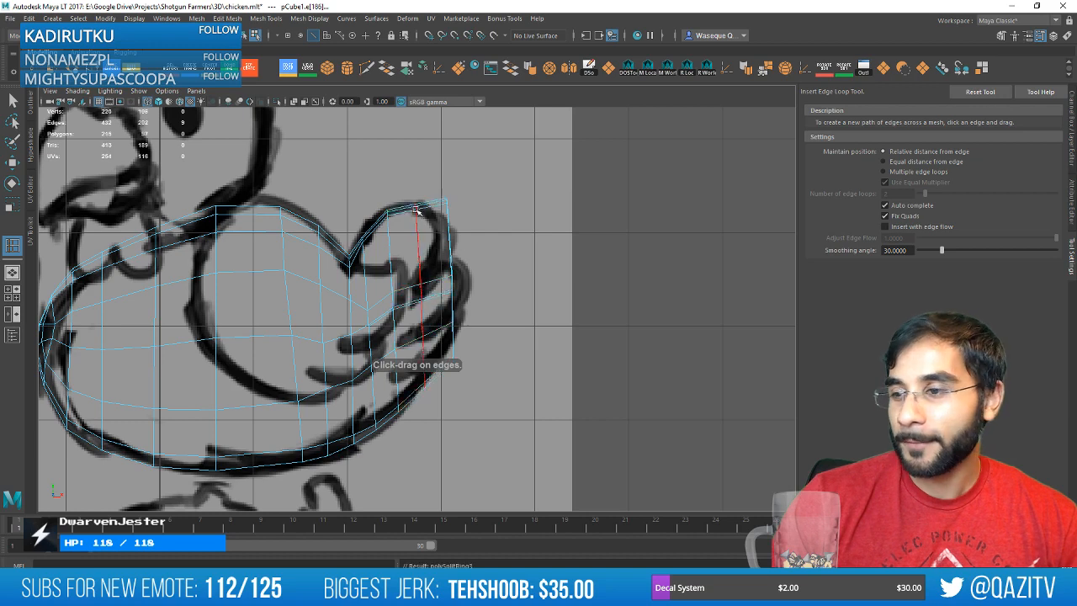
key("r")
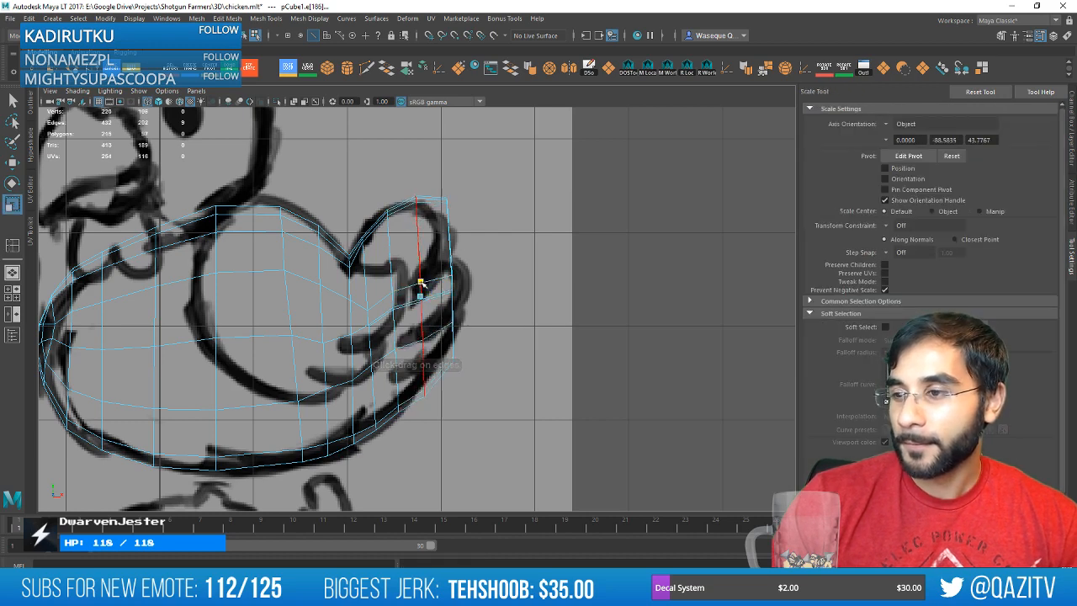
key("w")
left_click_drag(421, 280, 420, 272)
mouse_move(452, 214)
middle_mouse_down("alt")
mouse_move(425, 209)
mouse_move(414, 222)
middle_mouse_up("alt")
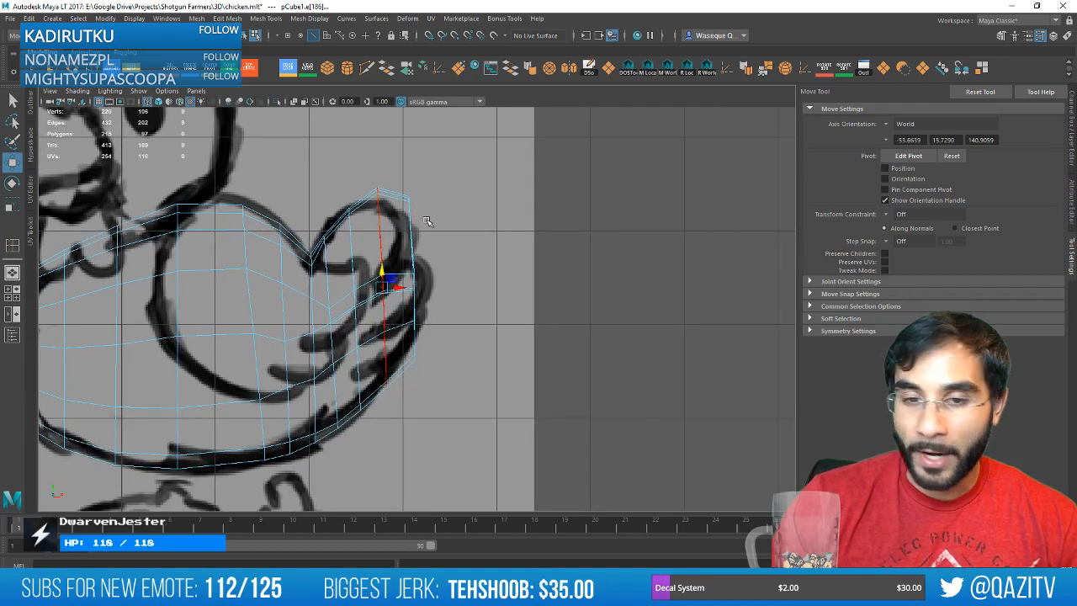
scroll(427, 217, "up", 2)
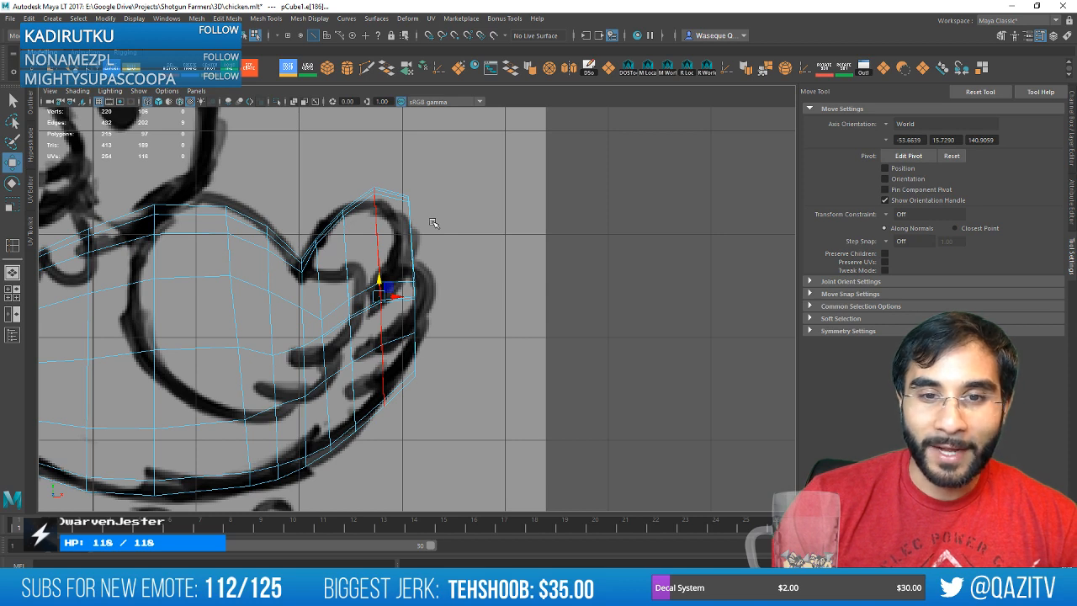
Insert a third edge loop across the tail between the previous loop and its outer end.
left_click(278, 72)
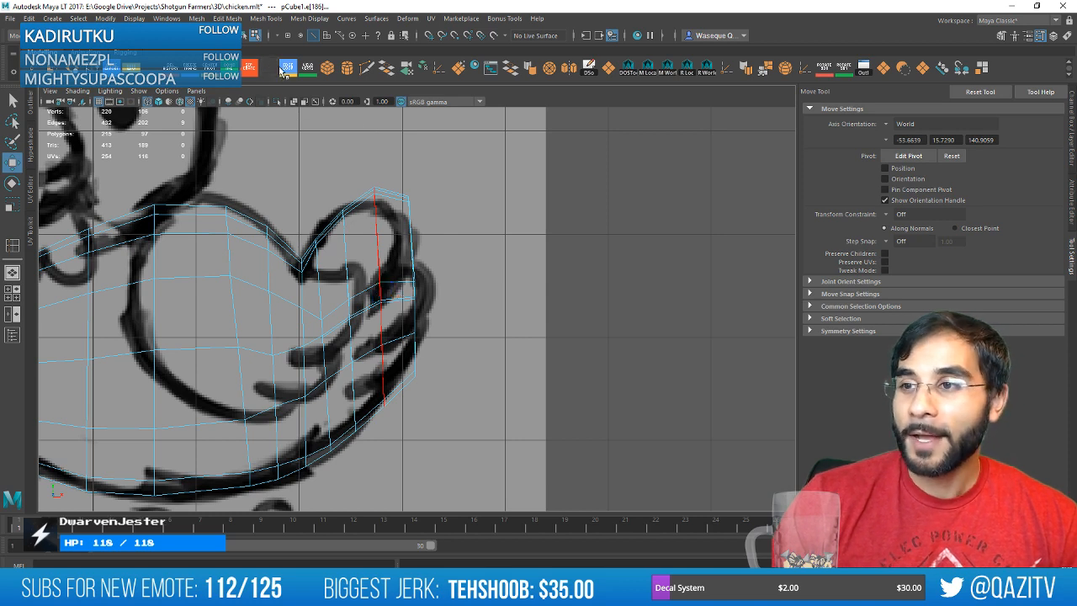
left_click_drag(394, 200, 394, 198)
key("w")
Select the column of vertices at the tail's outer end, shorten it vertically and move it outward to round the tip.
right_click_drag(394, 238, 341, 237)
left_click_drag(473, 410, 405, 145)
key("r")
left_click_drag(409, 286, 443, 291)
key("w")
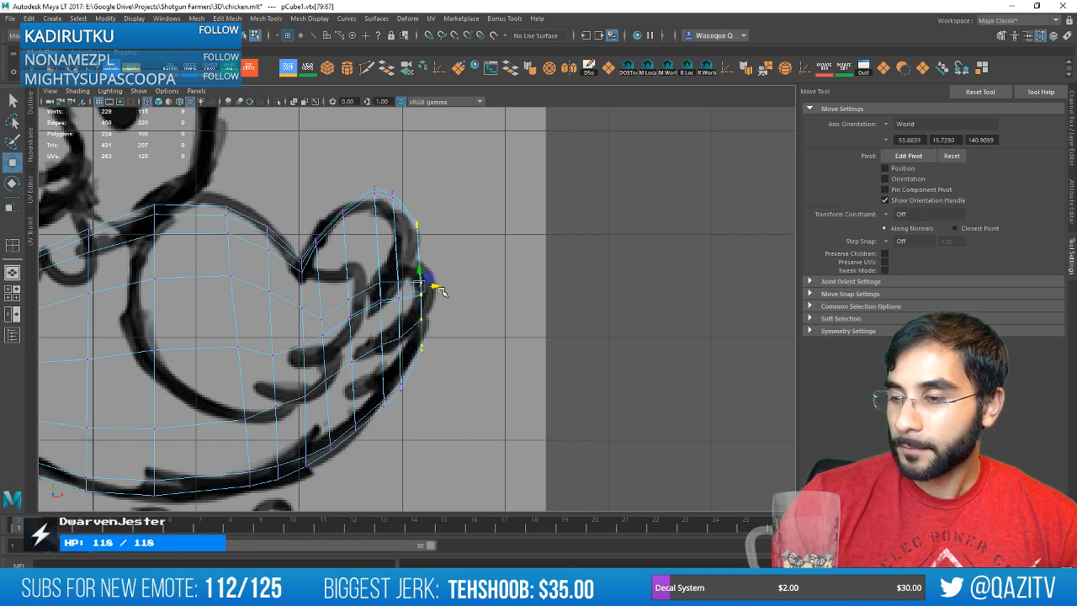
Select the column of vertices just inside the tail's outer end and adjust it slightly against the sketch.
left_click_drag(387, 166, 386, 166)
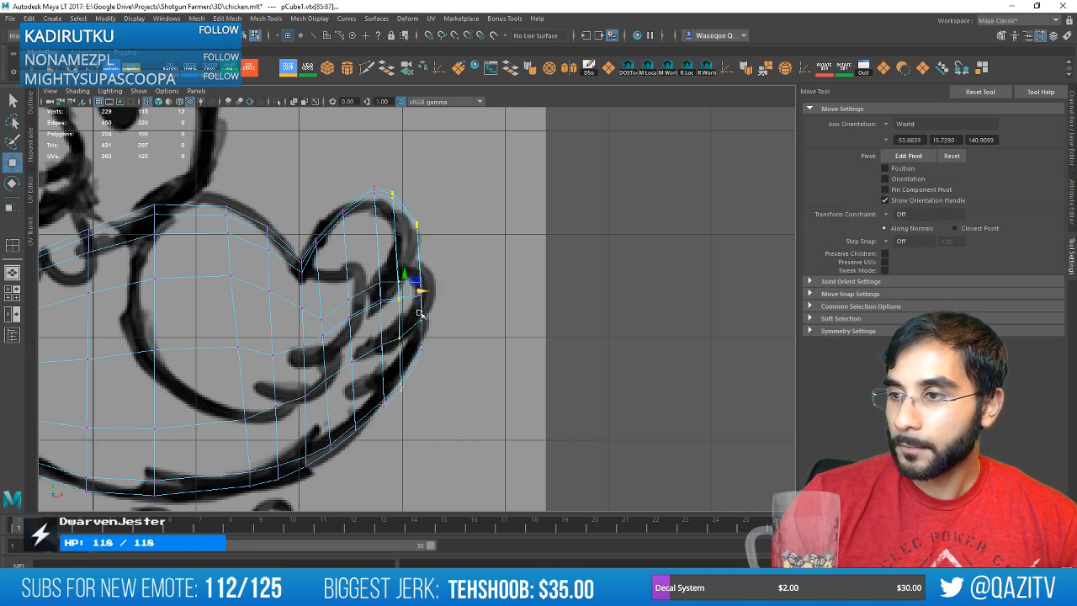
key("r")
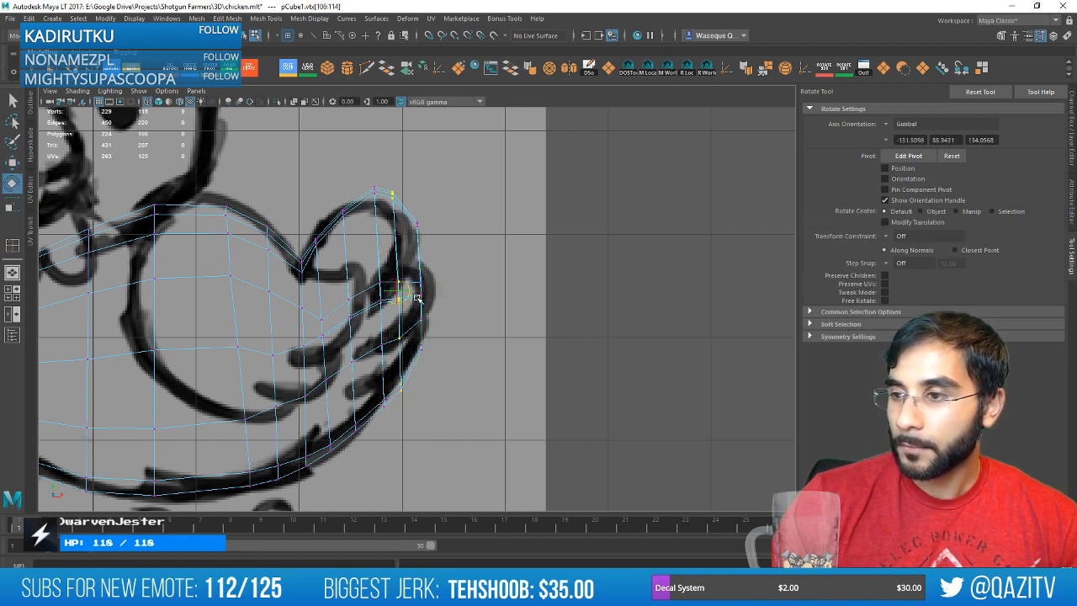
left_click_drag(399, 294, 395, 292)
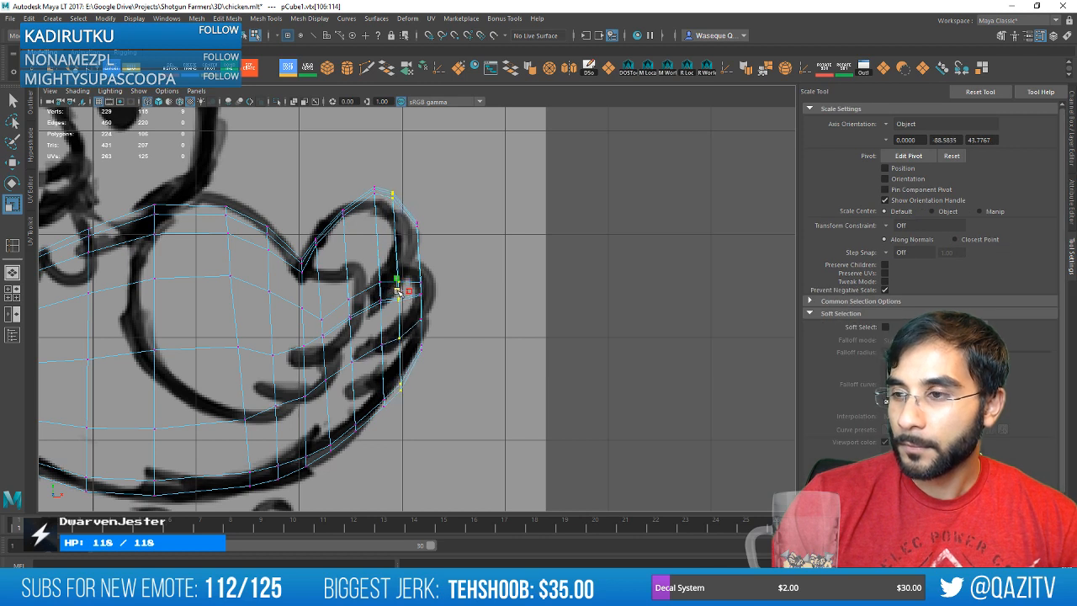
Scale down the column of vertices at the tail's peak and shift it slightly toward the body to match the sketched feather.
left_click_drag(373, 435, 383, 157)
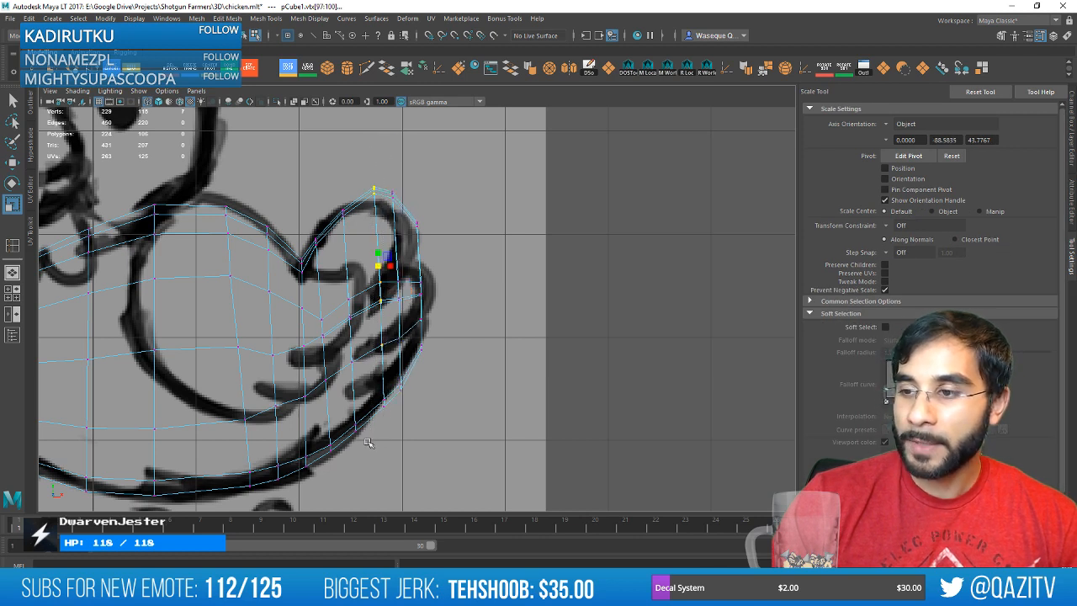
left_click_drag(368, 443, 384, 130)
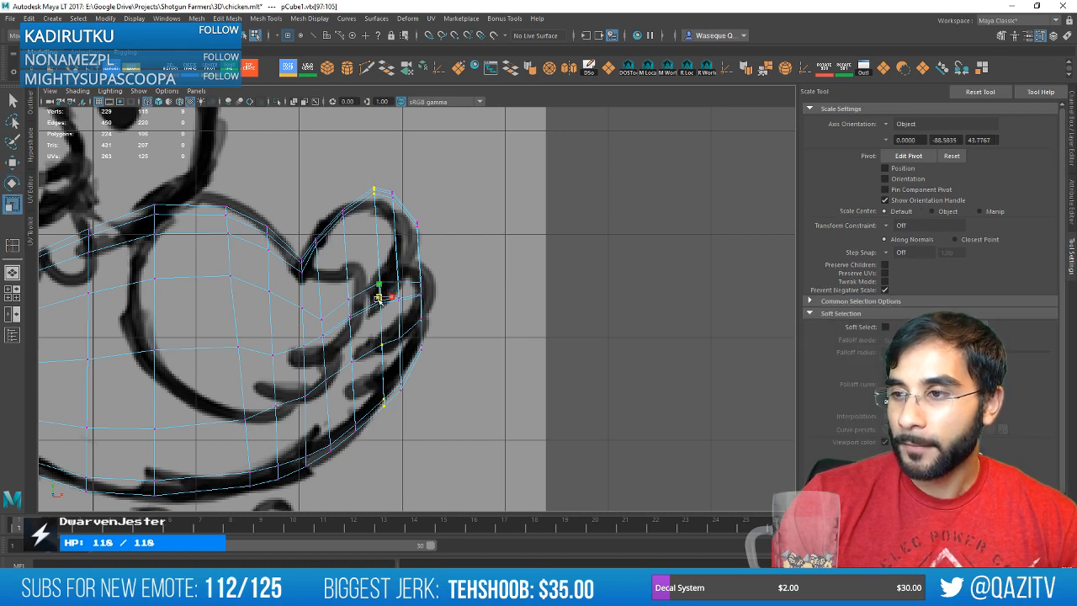
left_click_drag(379, 286, 378, 282)
key("w")
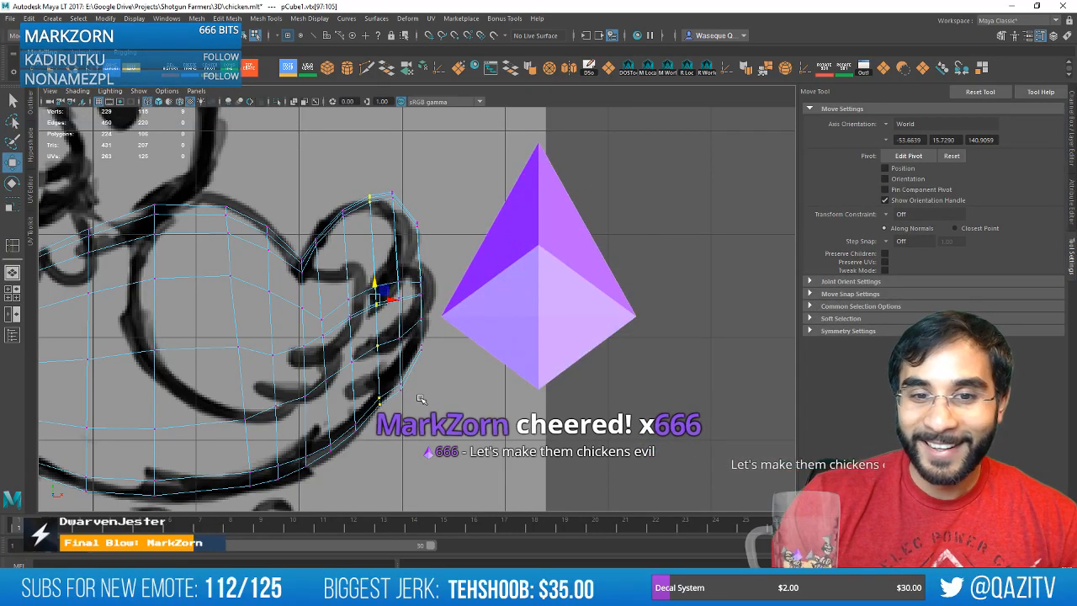
Shorten the column of vertices just inside the tail's outer end vertically to smooth the rounded outline.
key("r")
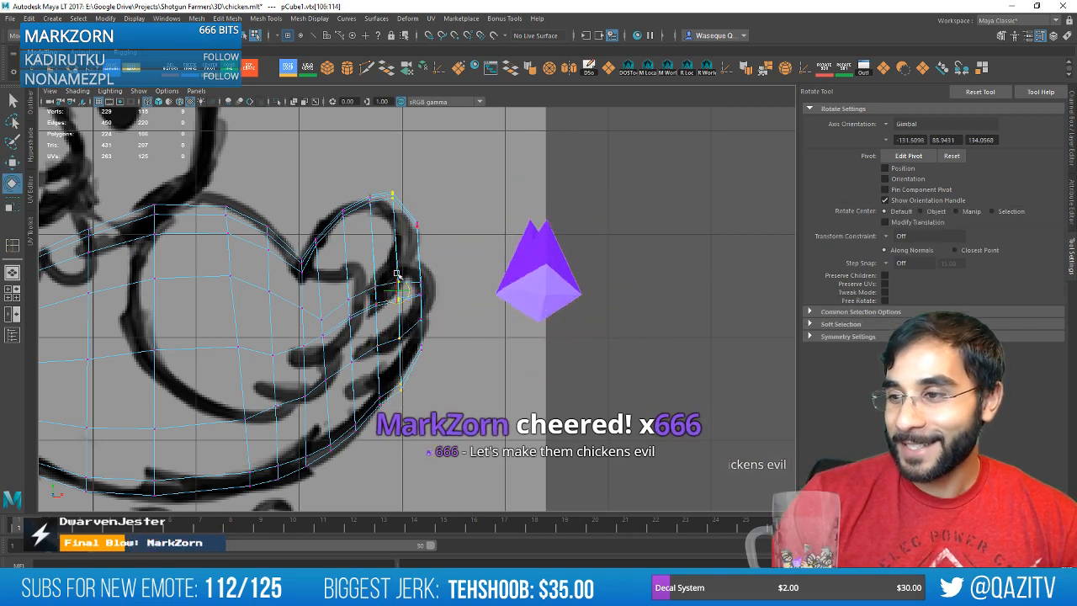
left_click_drag(399, 282, 401, 279)
key("w")
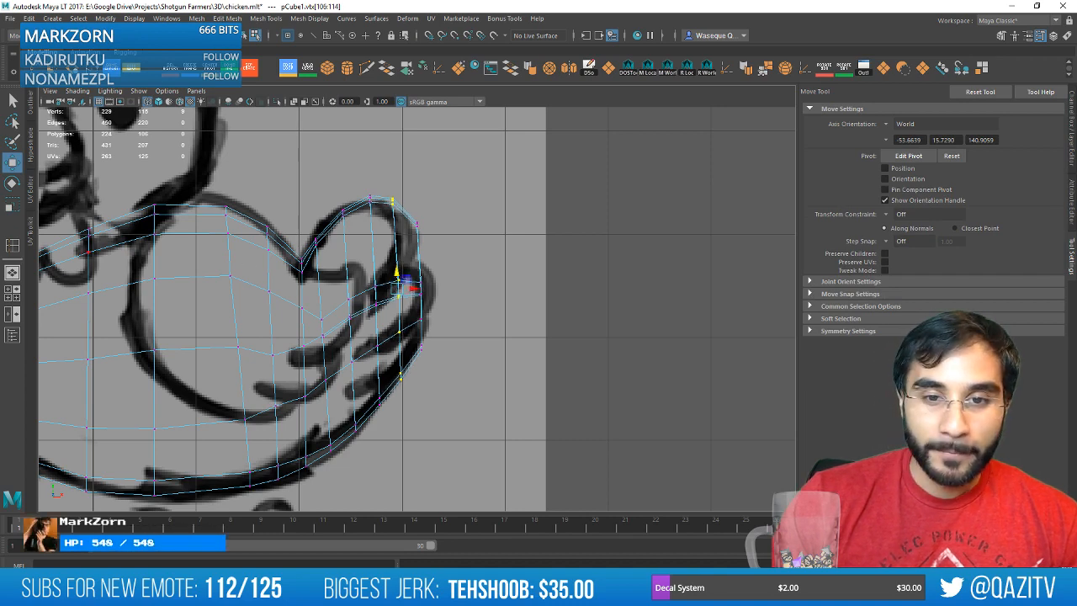
Reselect the column of vertices at the tail's outer end and raise it slightly to fit the sketch.
scroll(529, 306, "down", 3)
left_click_drag(493, 294, 446, 304, "alt")
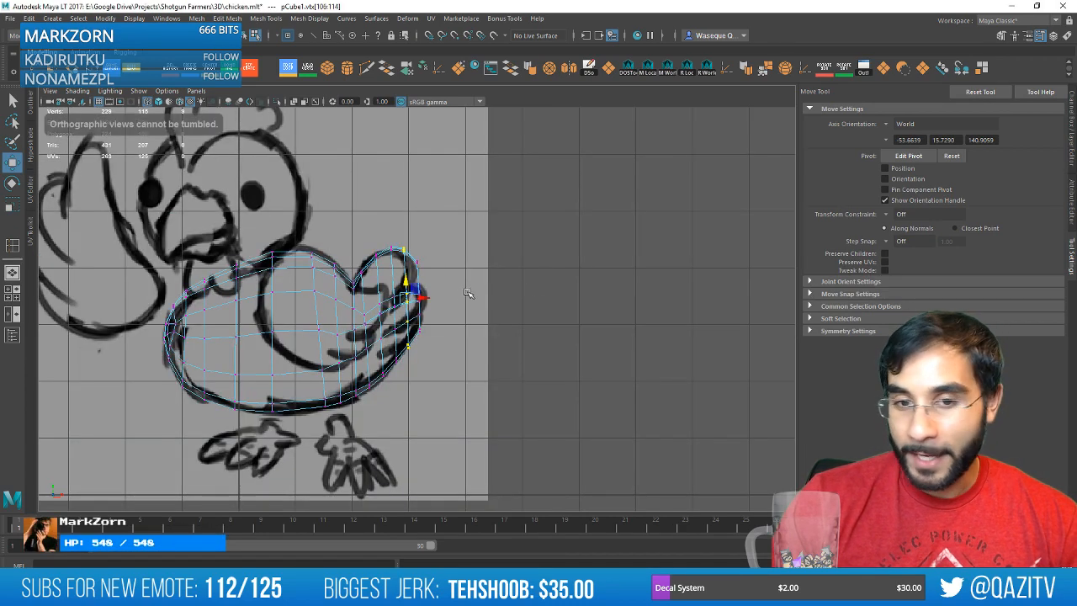
left_click(463, 292)
scroll(448, 291, "up", 2)
left_click_drag(414, 219, 414, 221)
scroll(433, 288, "up", 3)
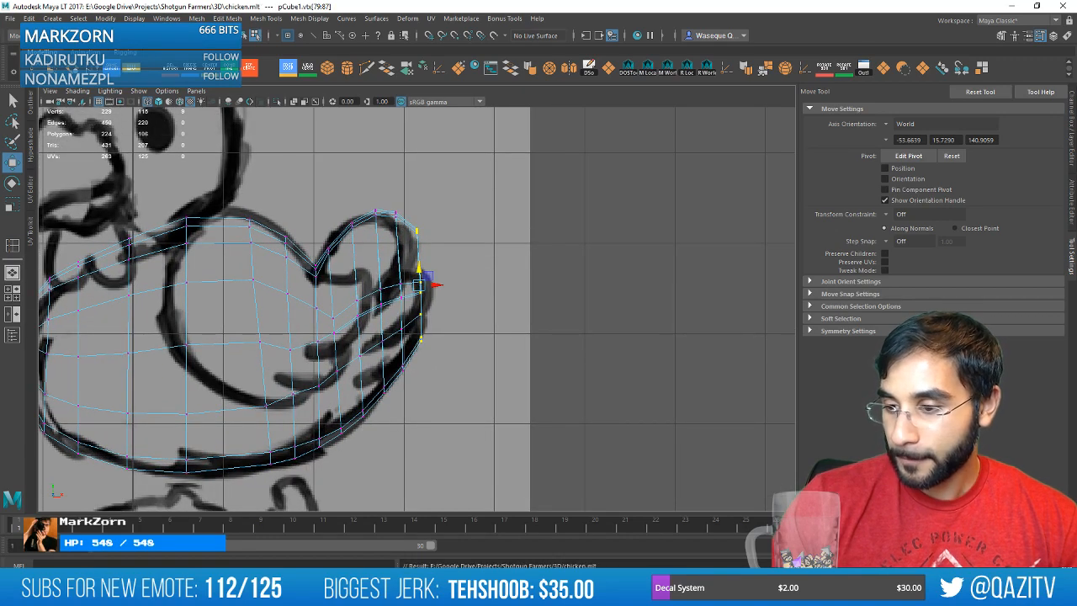
Switch to the Shotgun Farmers game and open the settings for creating a new multiplayer room.
key("alt+Tab")
left_click(979, 212)
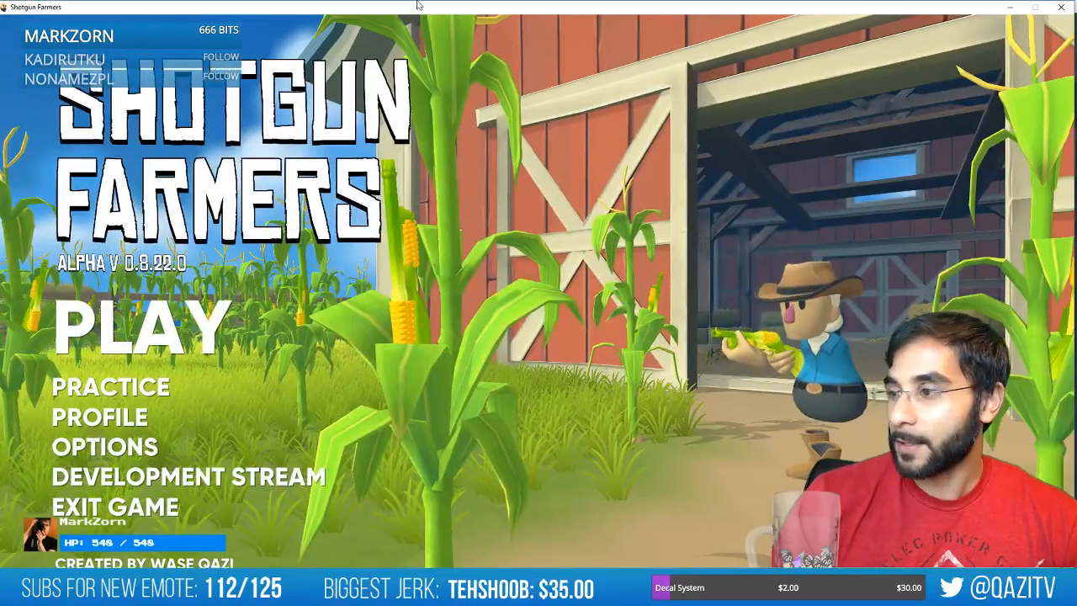
left_click(143, 323)
left_click(784, 482)
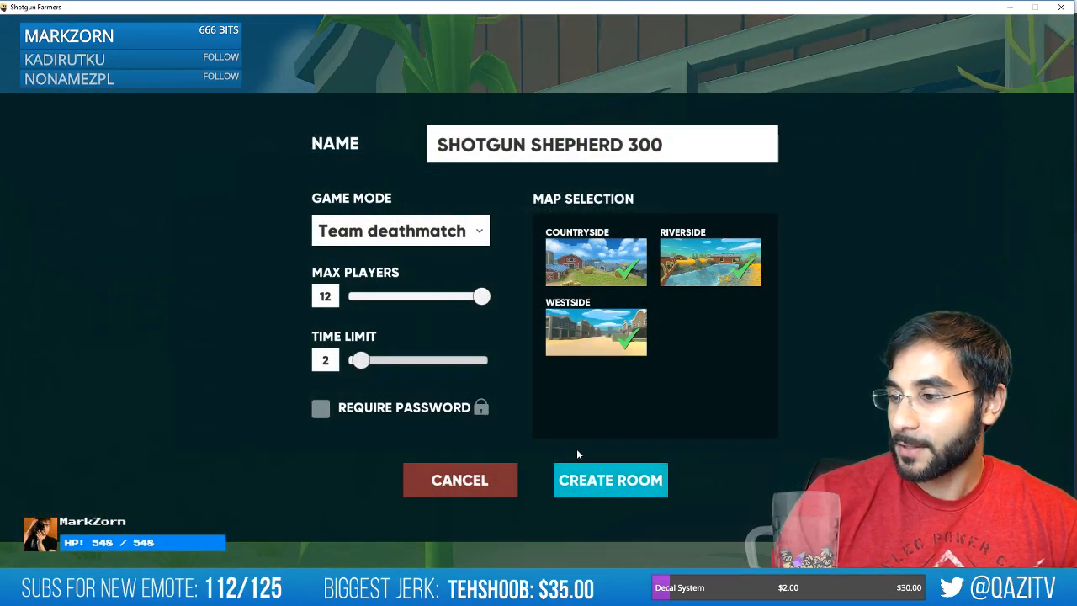
Create a room in Odd Ball mode with a time limit of 4 and only the Countryside map selected.
left_click(366, 232)
left_click(383, 382)
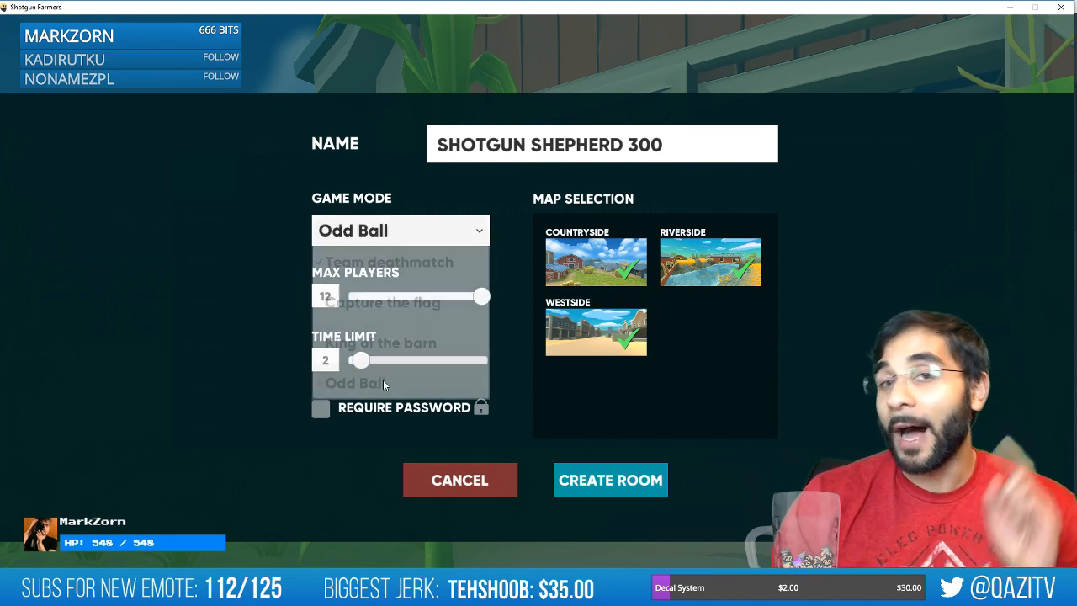
left_click_drag(367, 362, 376, 364)
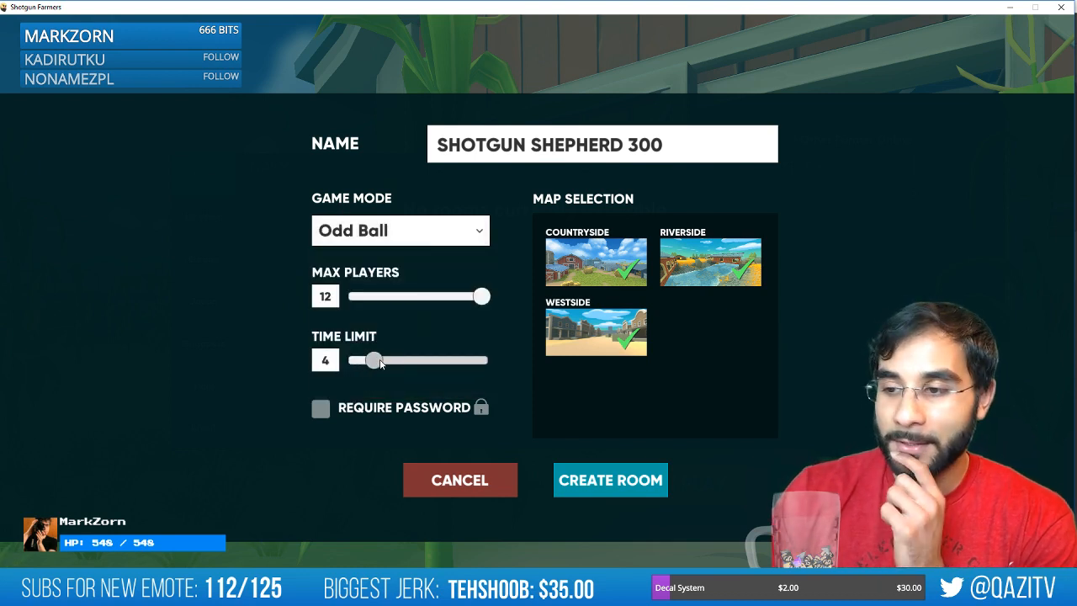
left_click(689, 271)
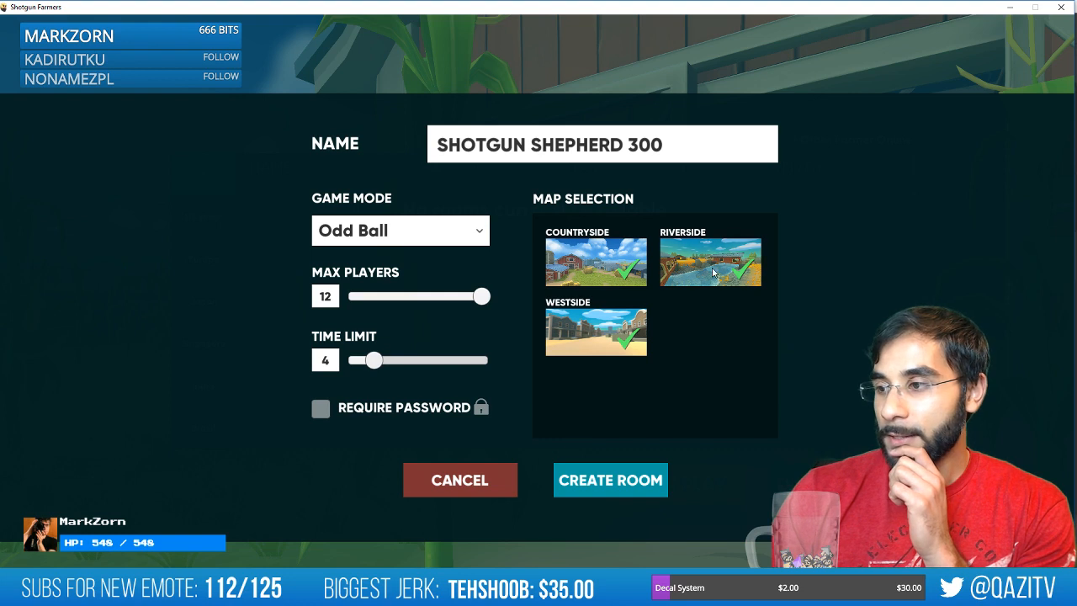
left_click(623, 336)
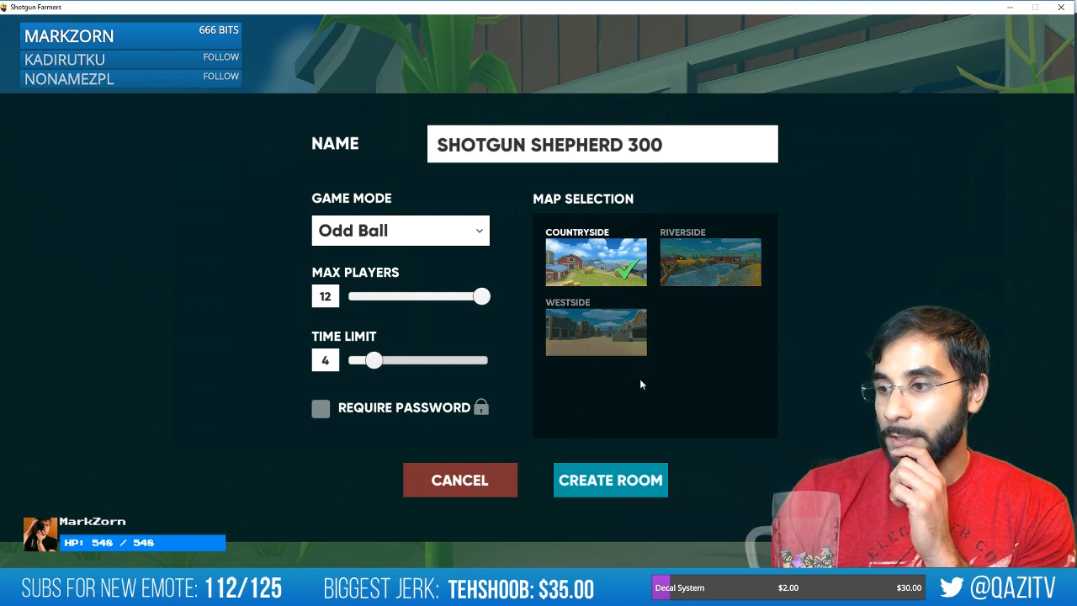
left_click(624, 476)
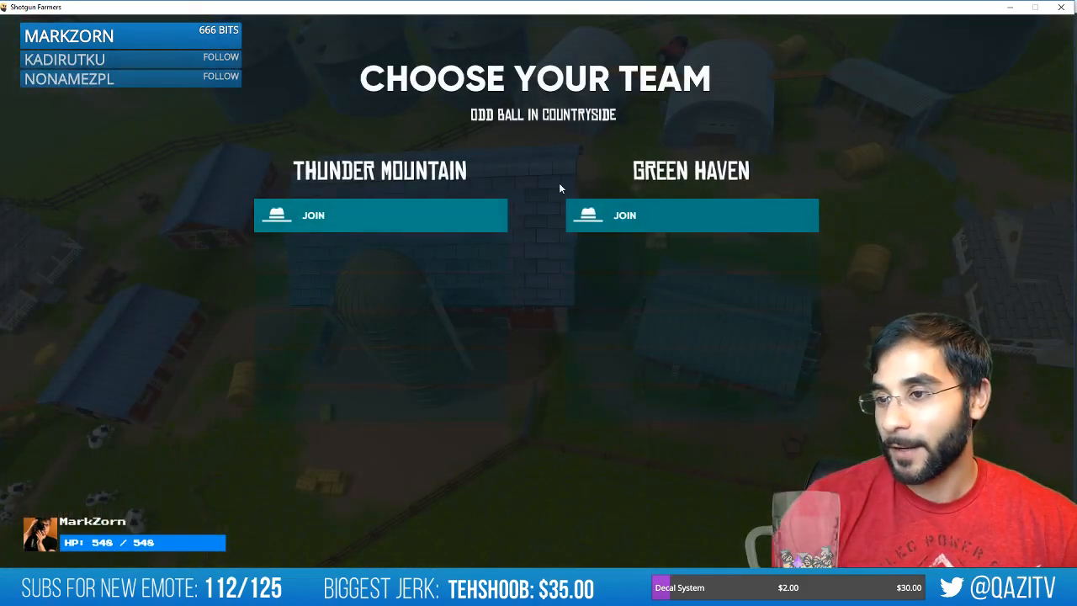
Join the Thunder Mountain team and walk out of the house to the red farm building with the ladder.
left_click(436, 215)
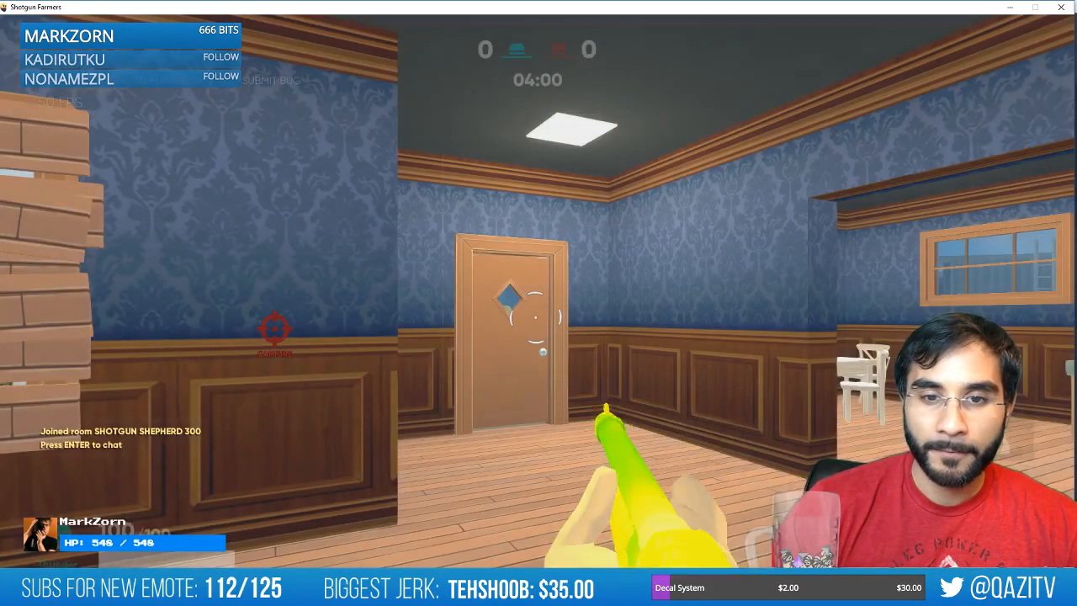
key("w")
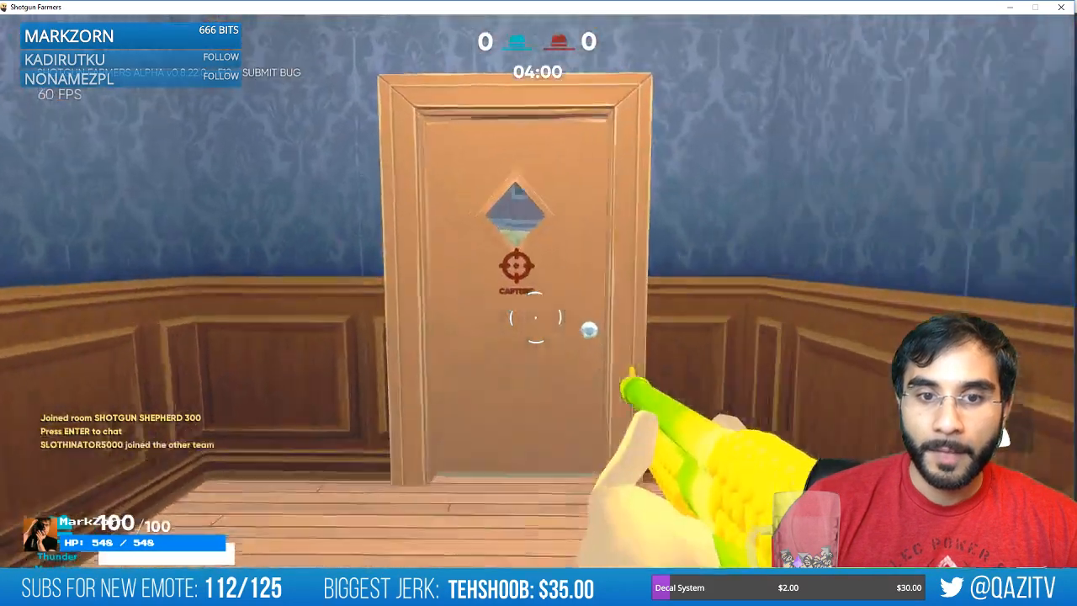
key("w")
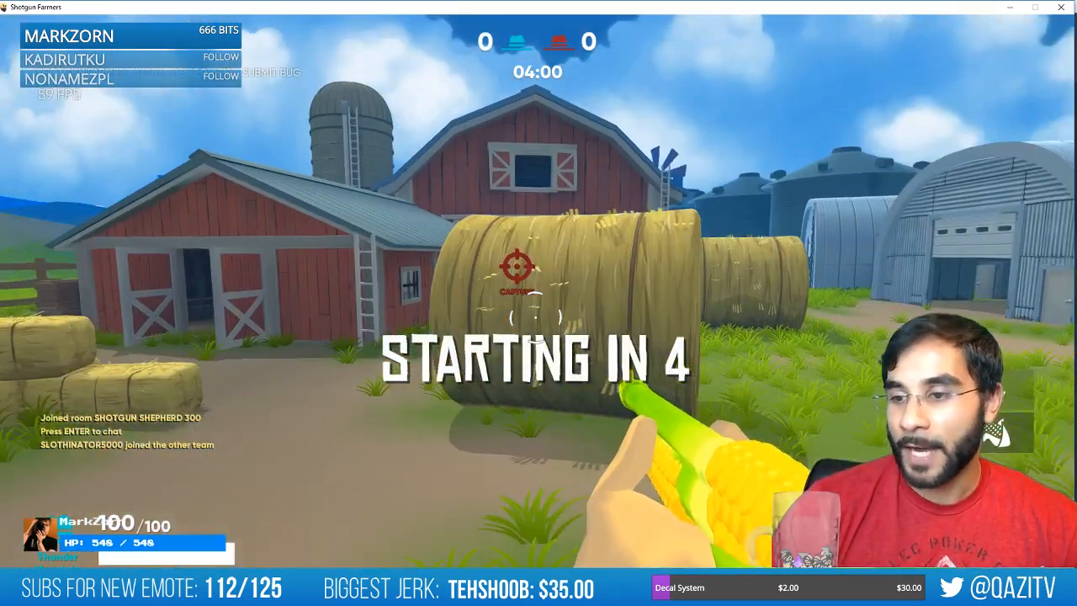
key("s")
key("w")
key("w")
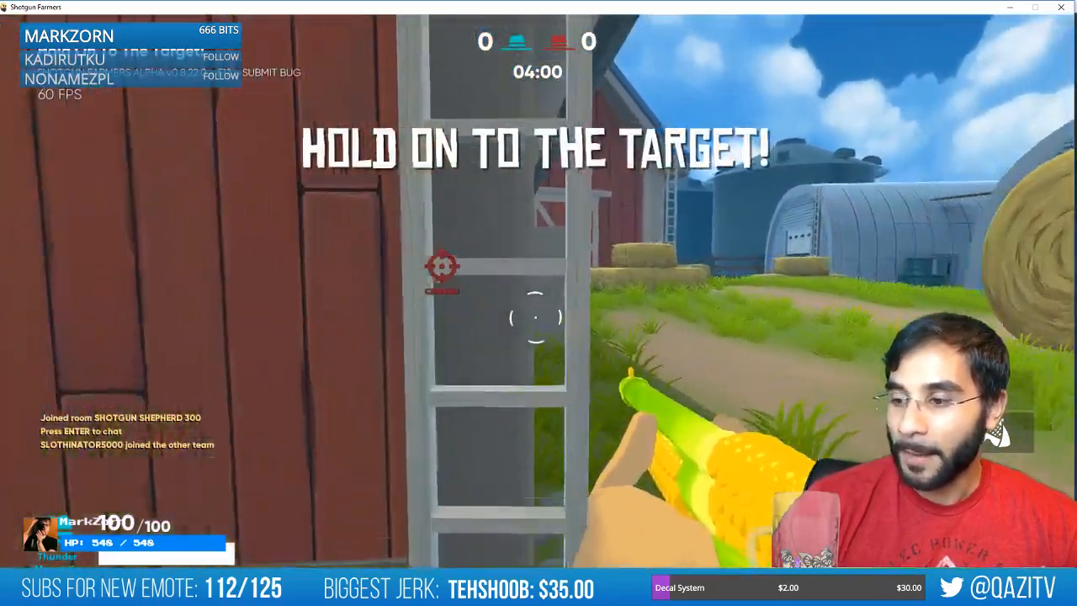
Switch back to Maya and view the whole chicken sketch with the body model.
key("alt+Tab")
left_click(197, 594)
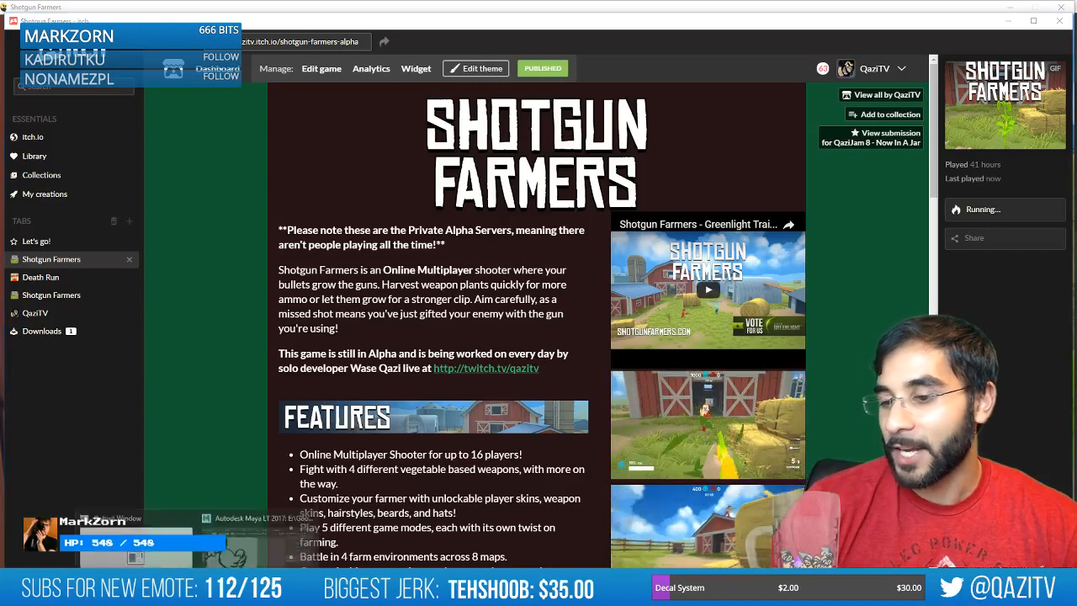
left_click(259, 542)
scroll(302, 310, "down", 5)
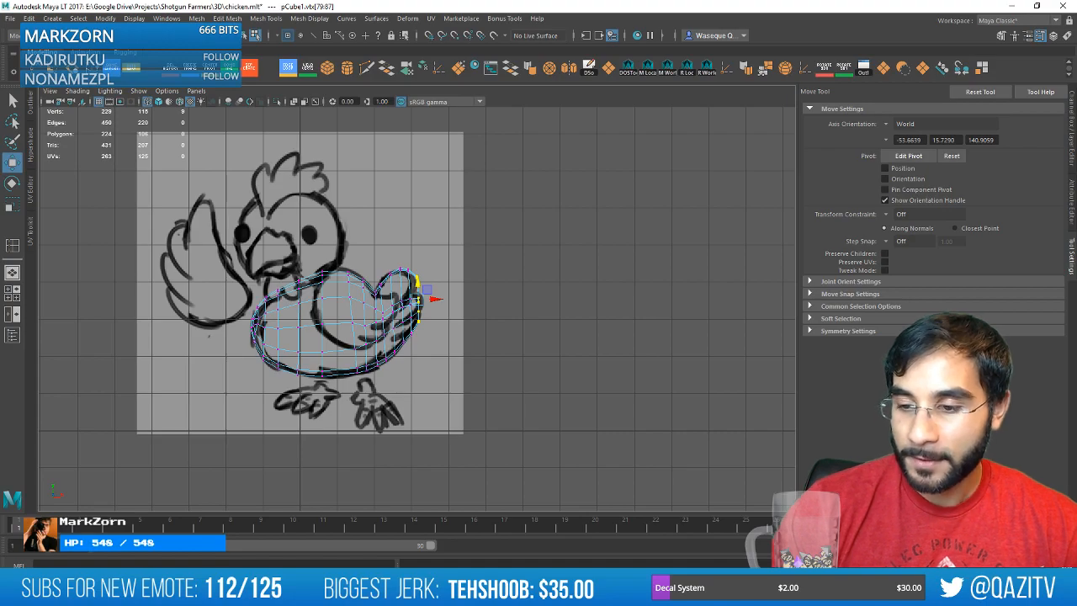
Switch to the Shotgun Farmers game, walk to the open barn doors and send the chat message "WUT".
key("alt+Tab")
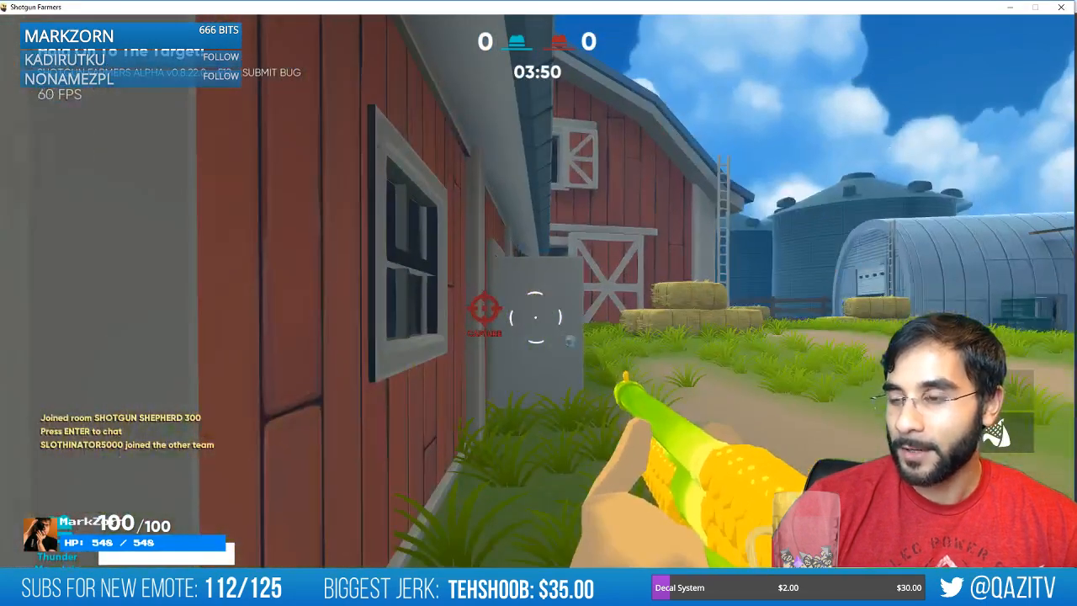
key("w")
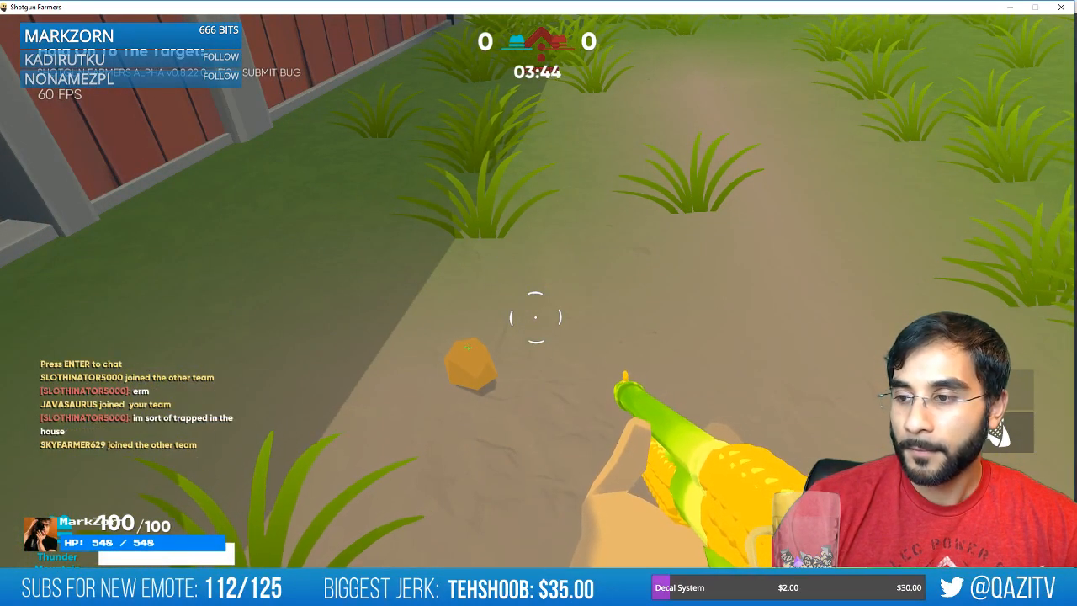
key("w")
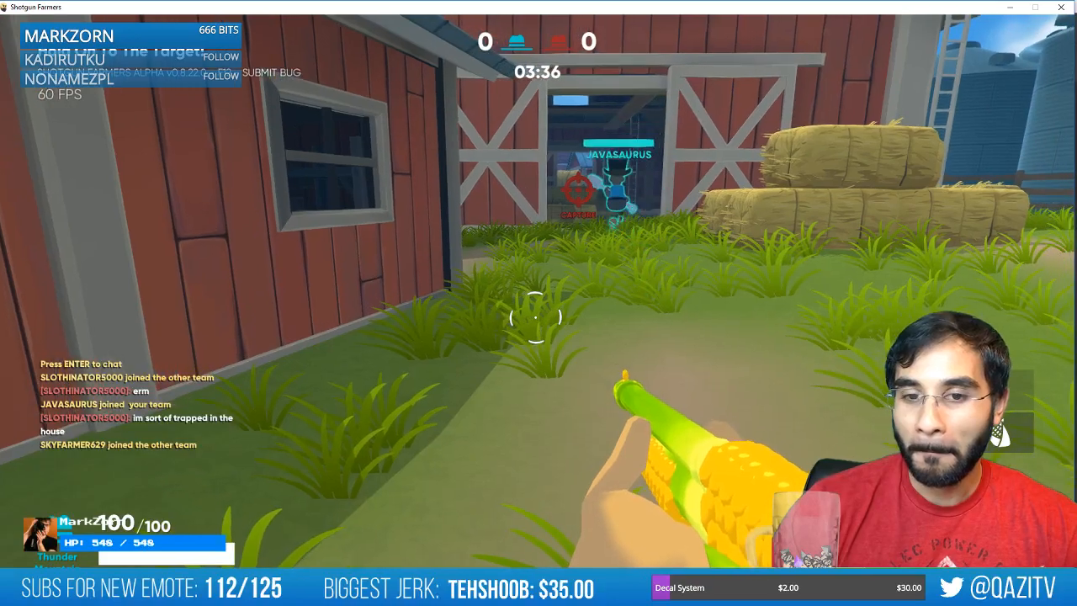
key("w")
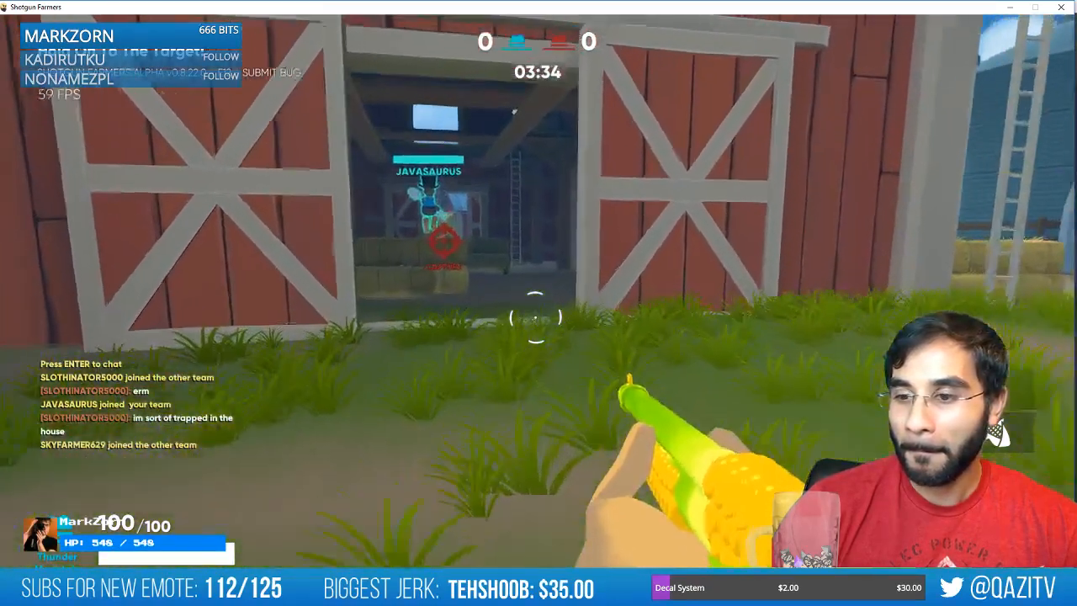
key("Return")
type("WUT")
key("Return")
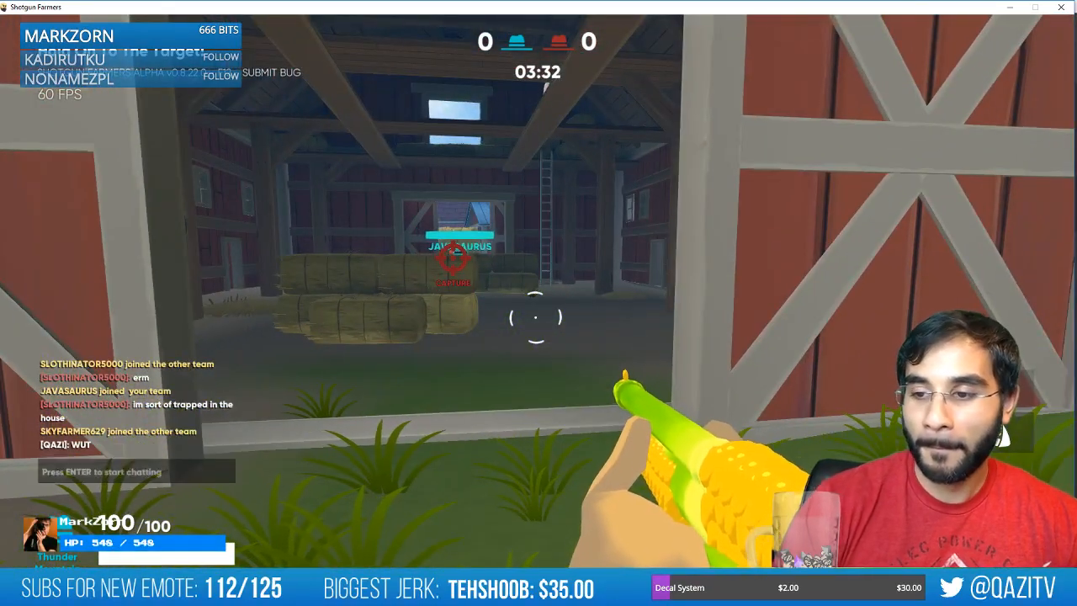
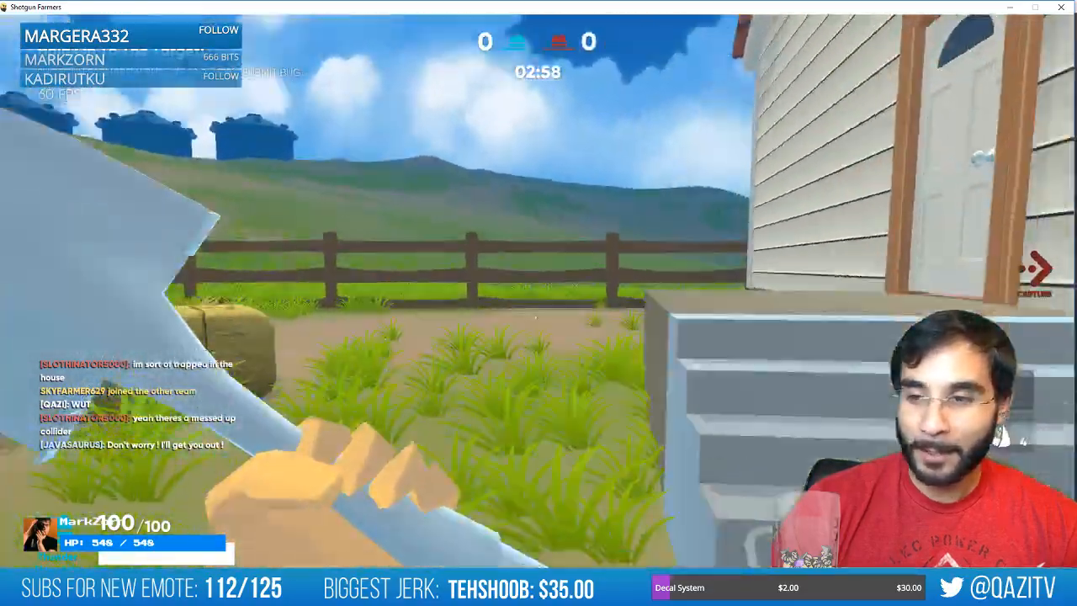
Walk around the white farmhouse and examine its doors, yard fence and front porch.
key("s")
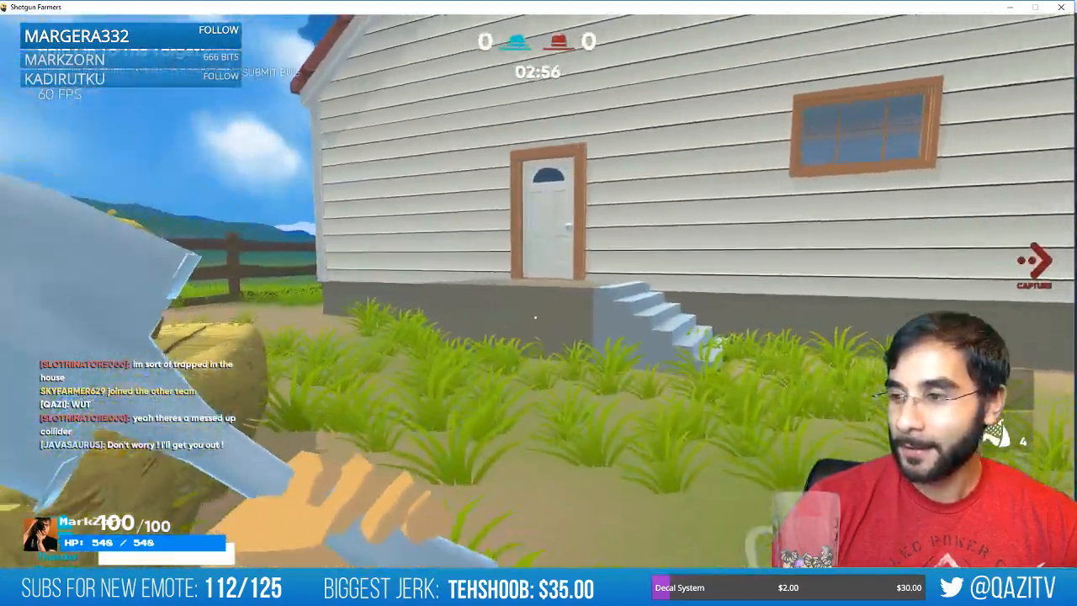
key("w")
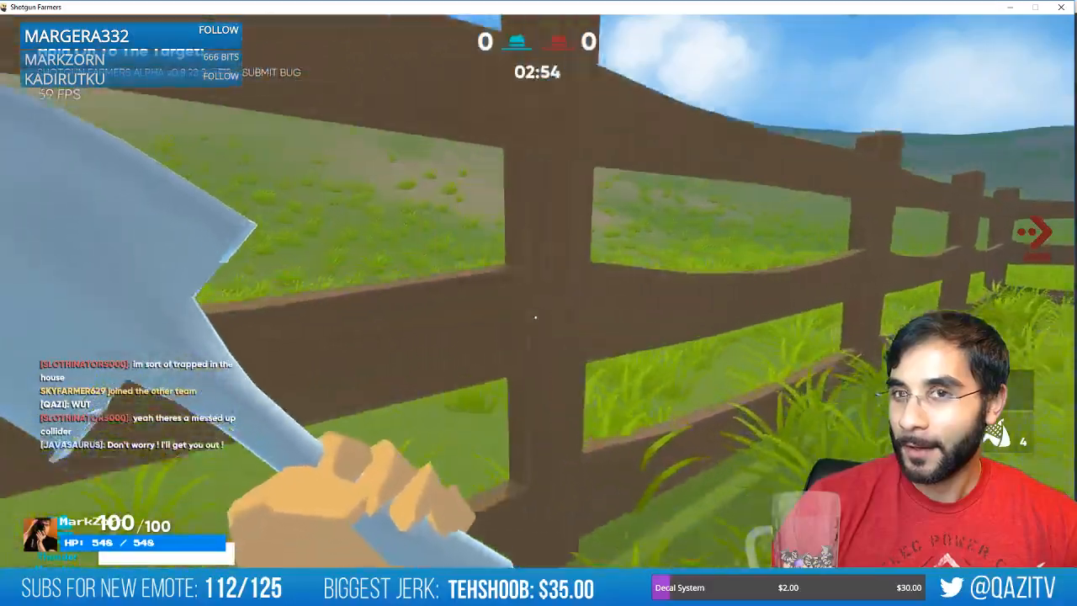
key("w")
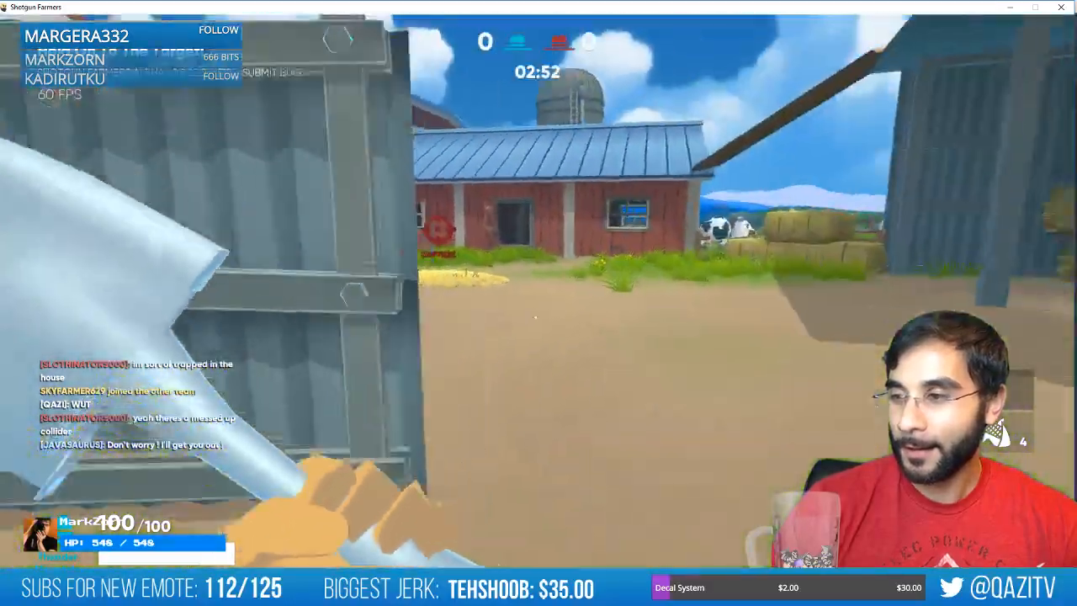
key("w")
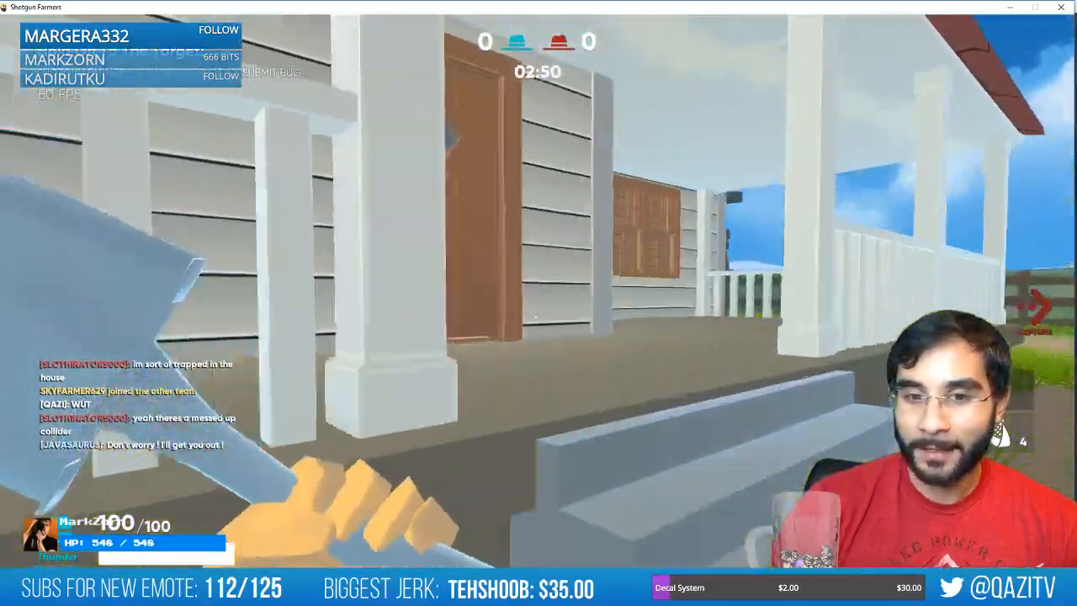
key("s")
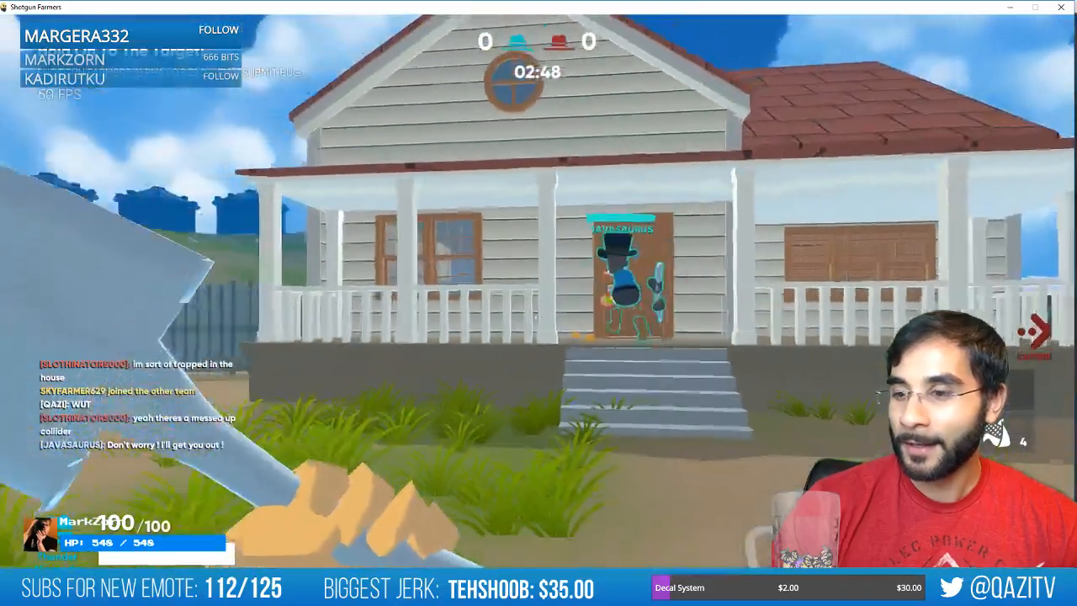
key("w")
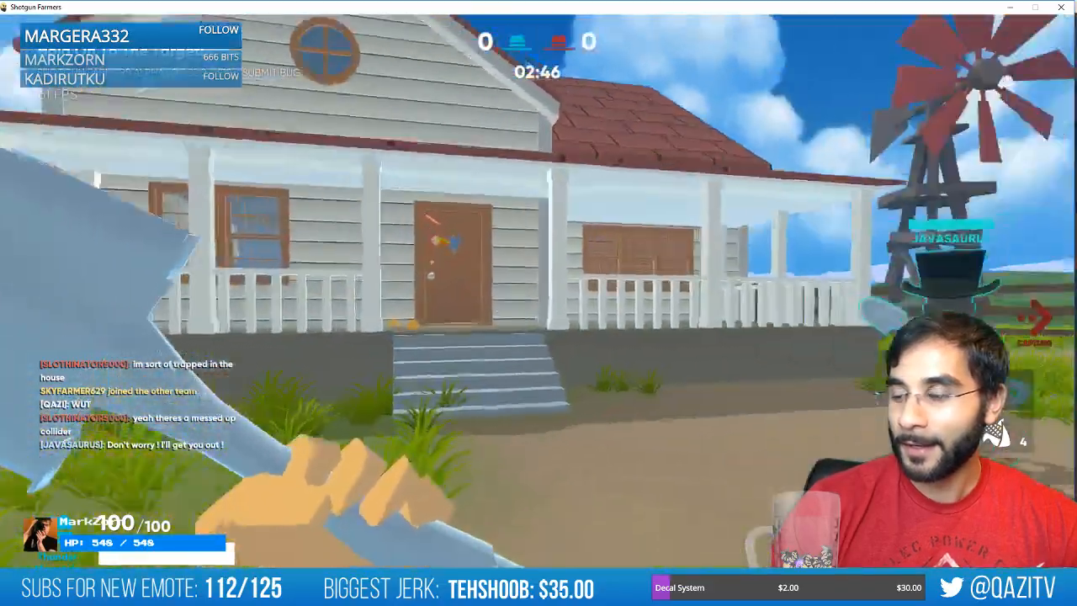
key("a")
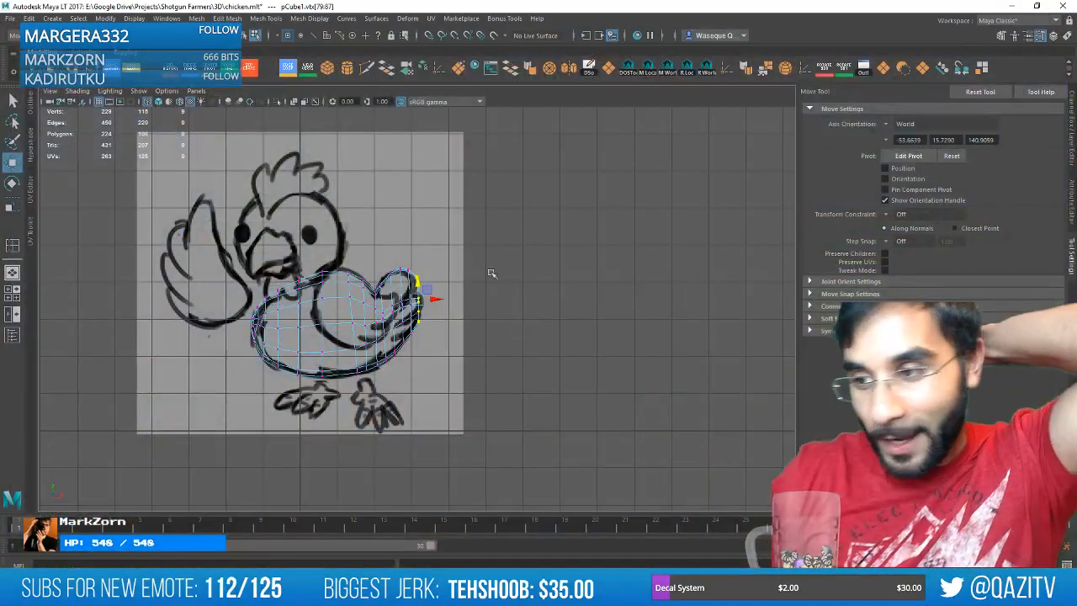
Switch to the Level01 scene in Unity and focus an enlarged scene view on the fenced farmhouse.
key("alt+Tab")
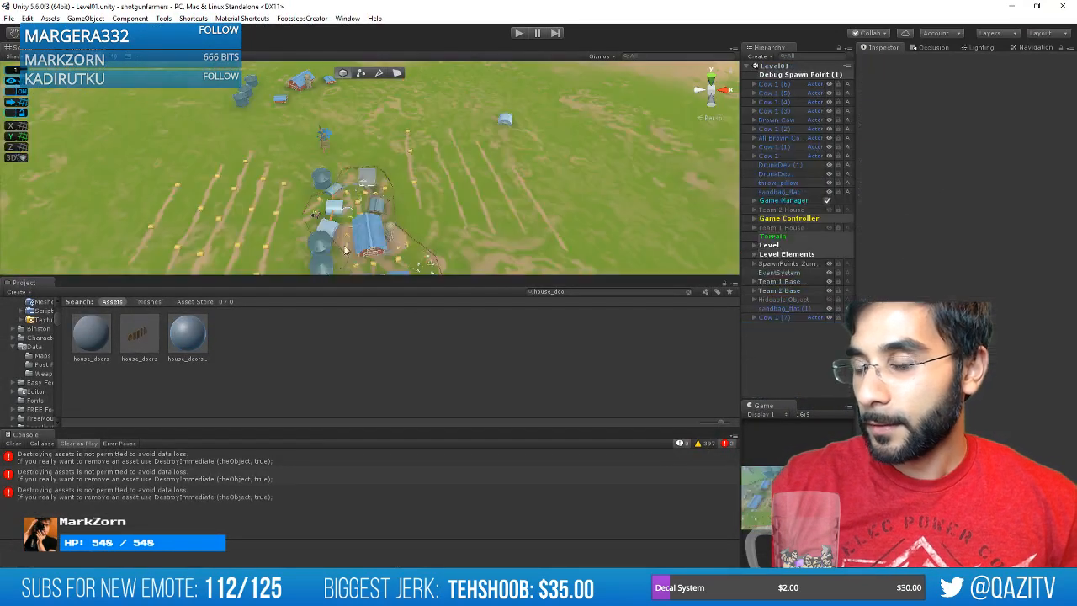
key("shift+space")
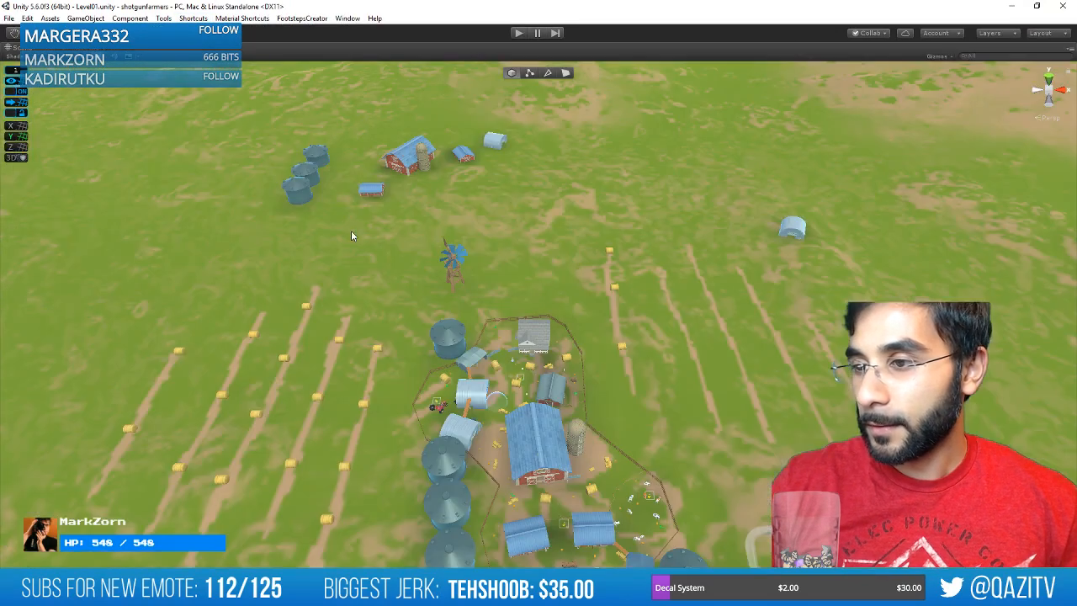
left_click(490, 367)
key("f")
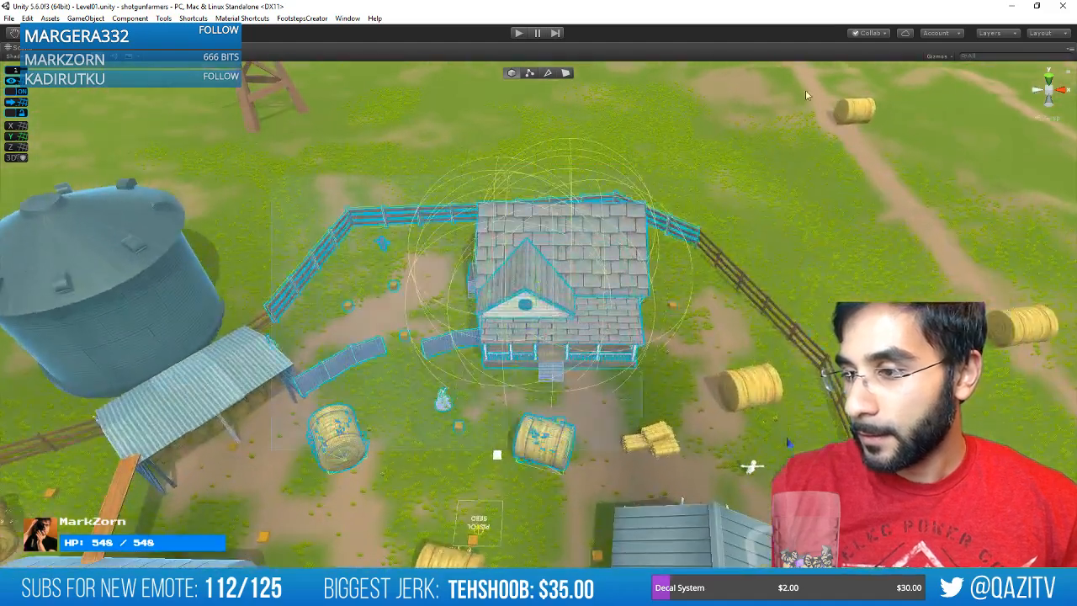
left_click_drag(806, 95, 806, 95)
left_click_drag(677, 383, 788, 315, "alt")
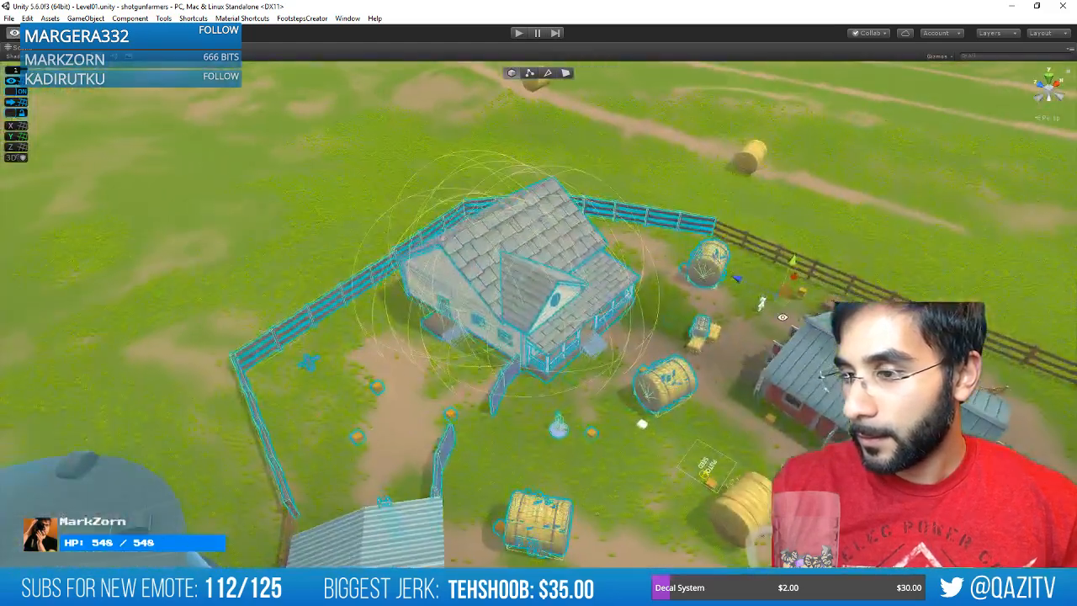
Focus on the round hay bale in front of the farmhouse, inspect the yard around it and restore the full editor layout.
right_click_drag(788, 316, 743, 291)
left_click_drag(743, 290, 380, 244, "alt")
left_click(380, 246)
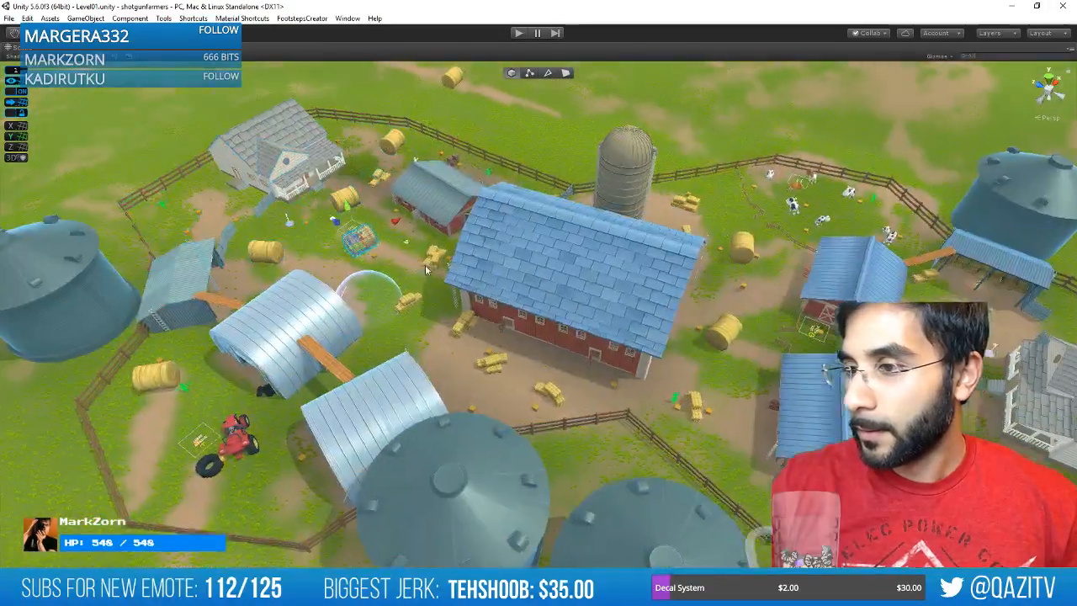
key("f")
scroll(662, 343, "down", 10)
left_click_drag(690, 332, 644, 311, "alt")
key("shift+space")
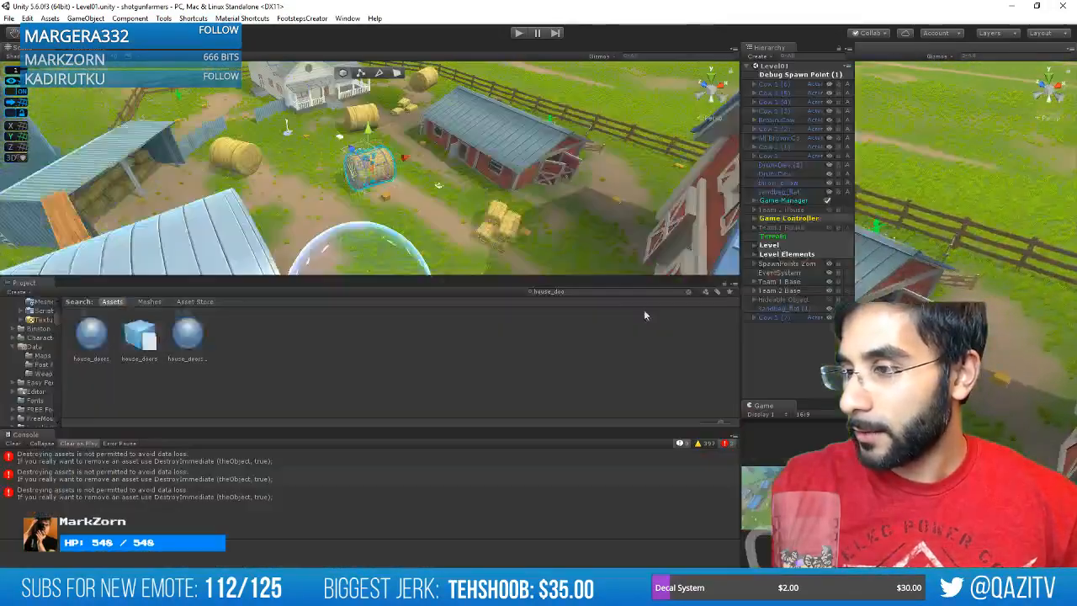
Inspect the scene objects from Hideable Object and sandbag_flat (1) through Team 2 Base and Level Elements up to Level.
left_click(772, 300)
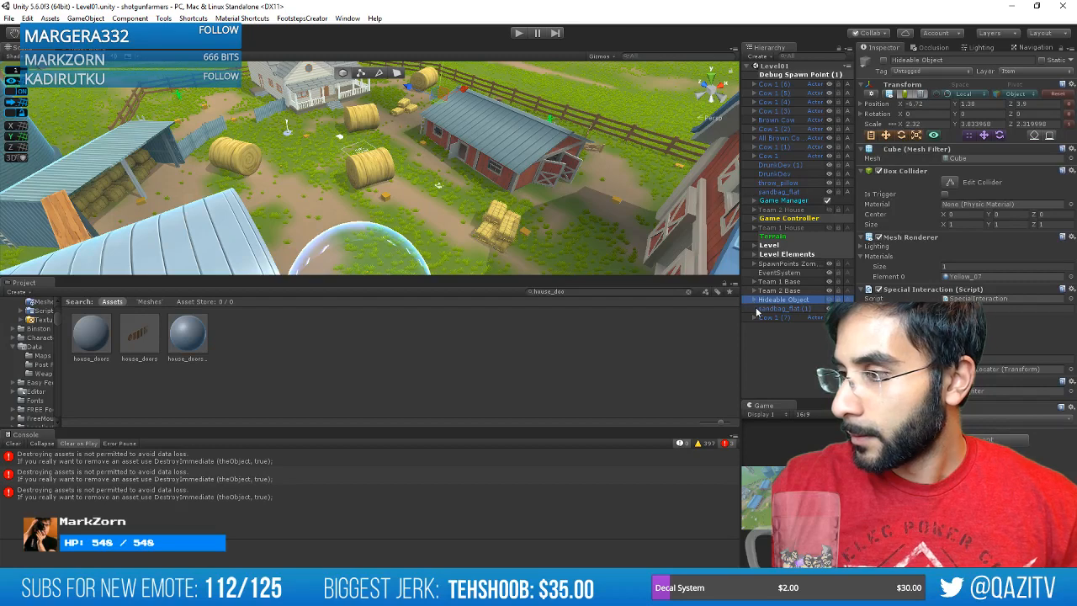
left_click(758, 309)
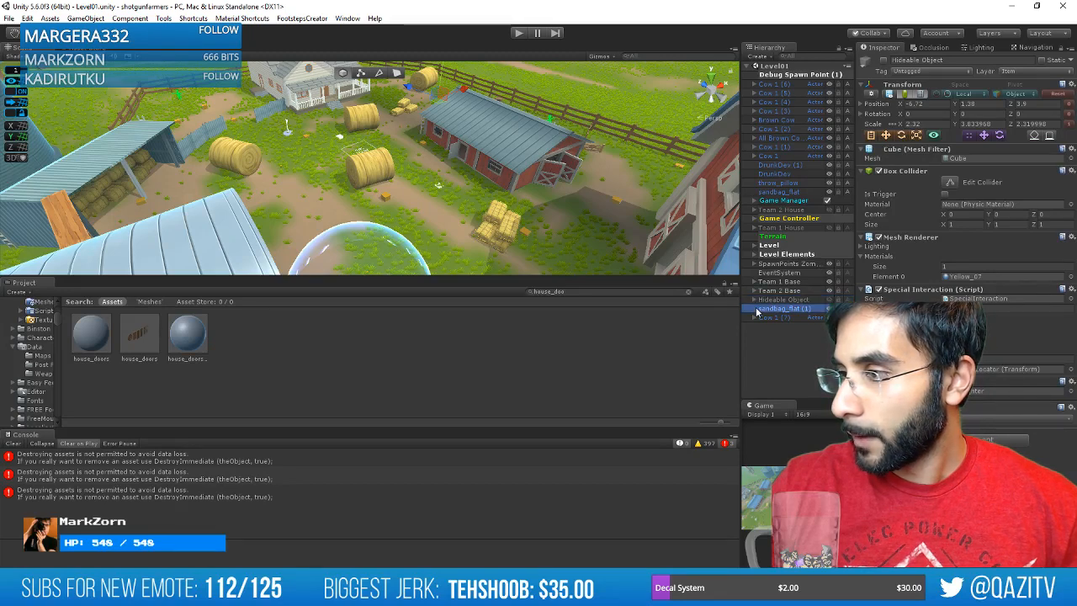
left_click(755, 318)
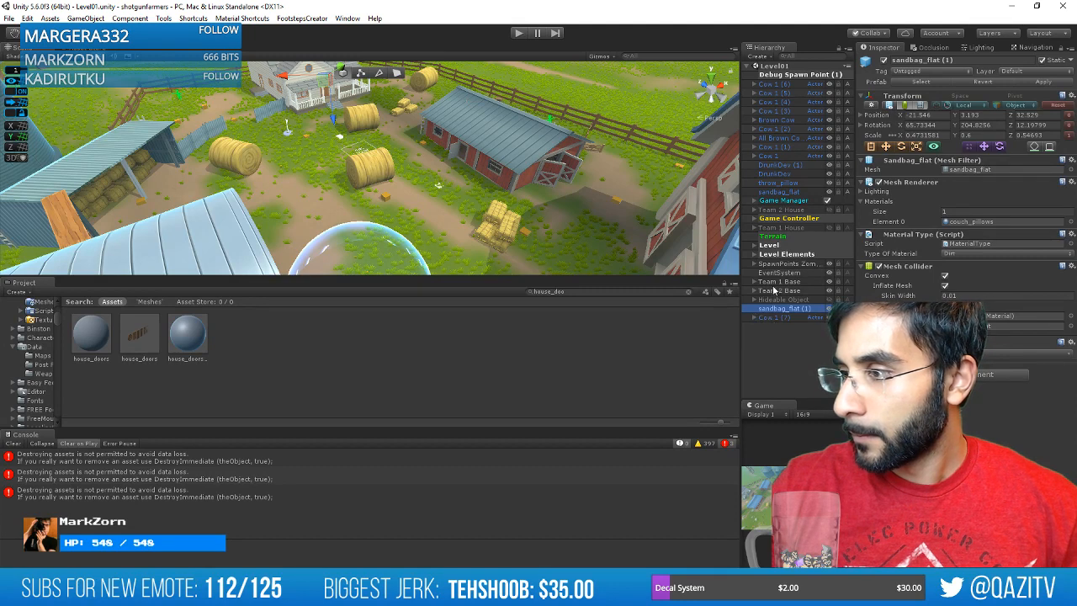
left_click(774, 290)
left_click(776, 273)
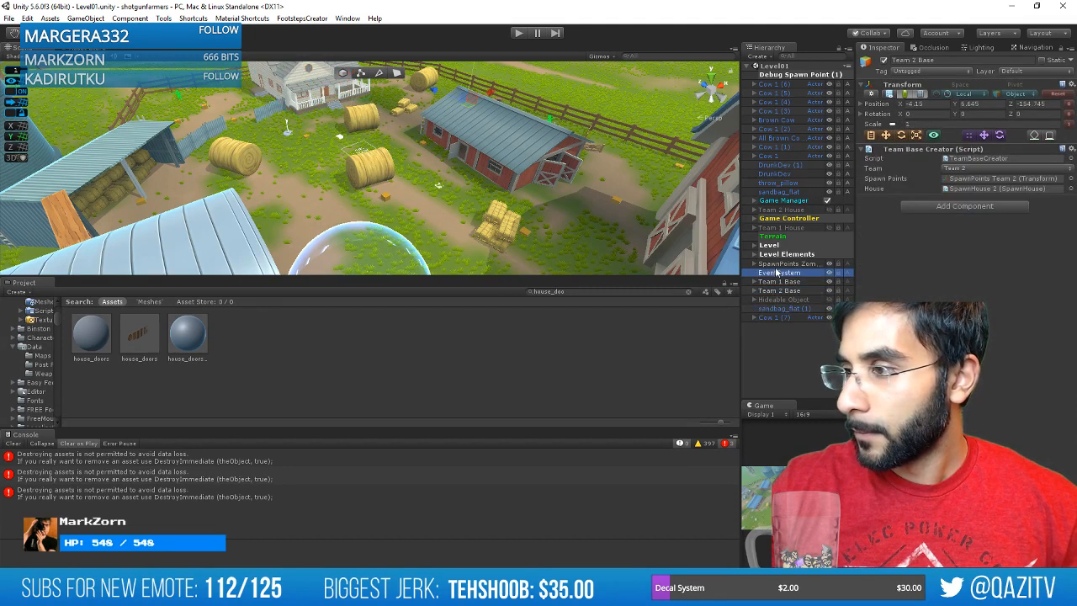
left_click(779, 265)
left_click(780, 255)
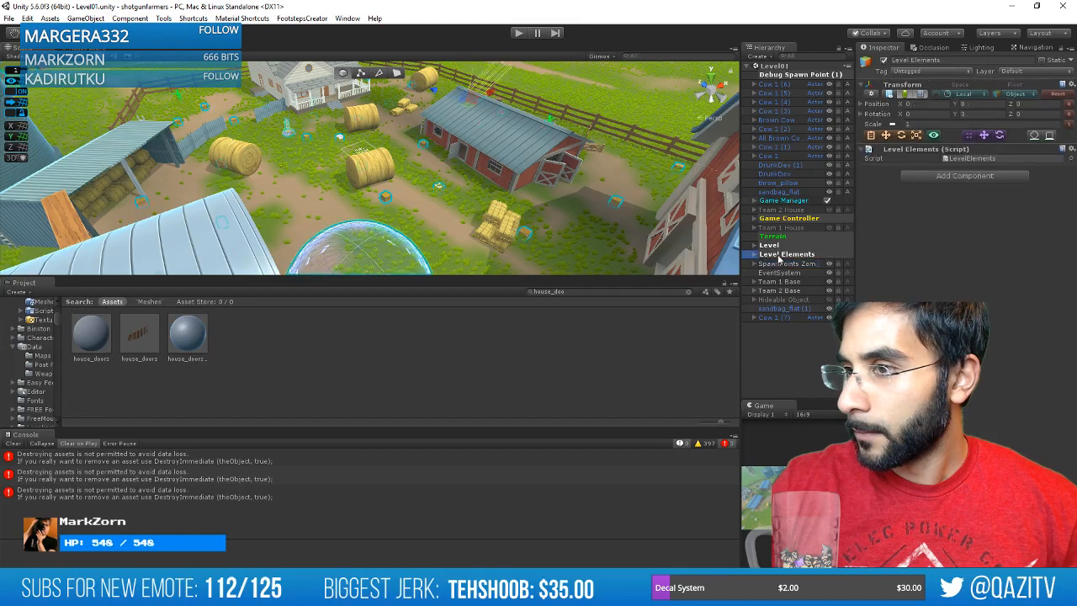
left_click(785, 246)
Examine which buildings and props belong to the selected Level object from several sides, including the farmhouses.
scroll(388, 144, "down", 3)
left_click_drag(388, 143, 475, 137, "alt")
left_click_drag(418, 161, 319, 311, "alt")
scroll(427, 194, "down", 3)
scroll(427, 198, "down", 4)
middle_click_drag(396, 190, 429, 175)
left_click_drag(430, 175, 597, 205, "alt")
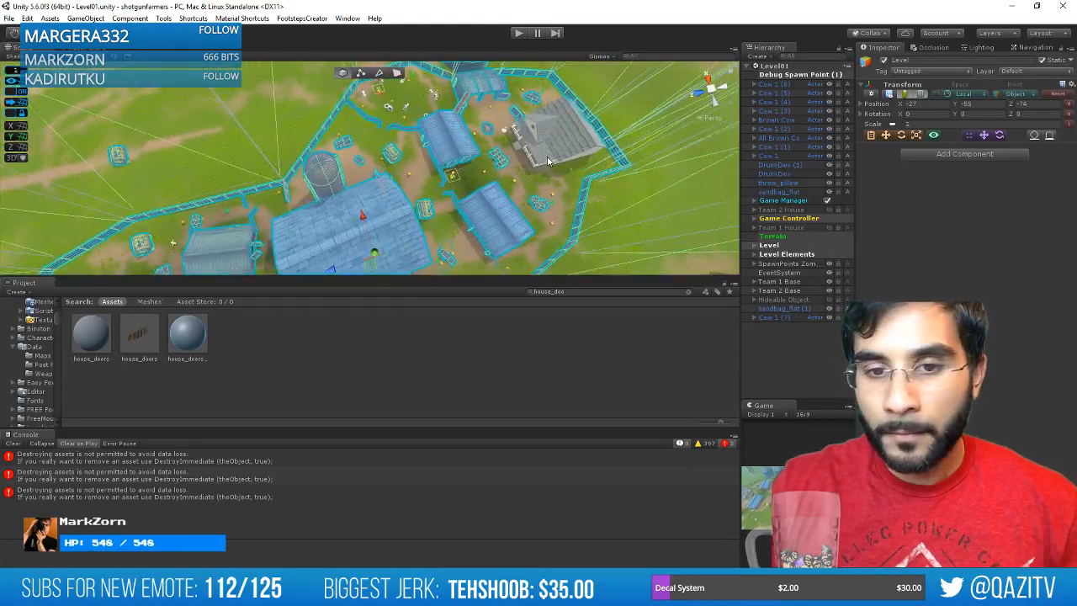
left_click_drag(479, 164, 290, 150, "alt")
middle_click_drag(327, 149, 406, 153)
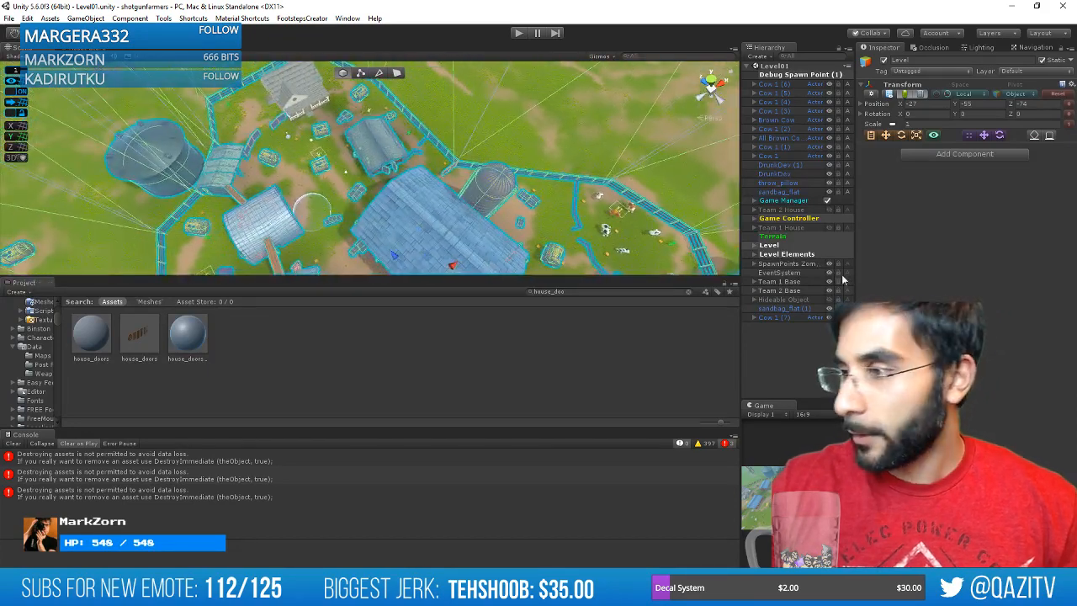
Go through the scene objects one by one from sandbag_flat up past the cows and back down to Team 2 House.
left_click(793, 183)
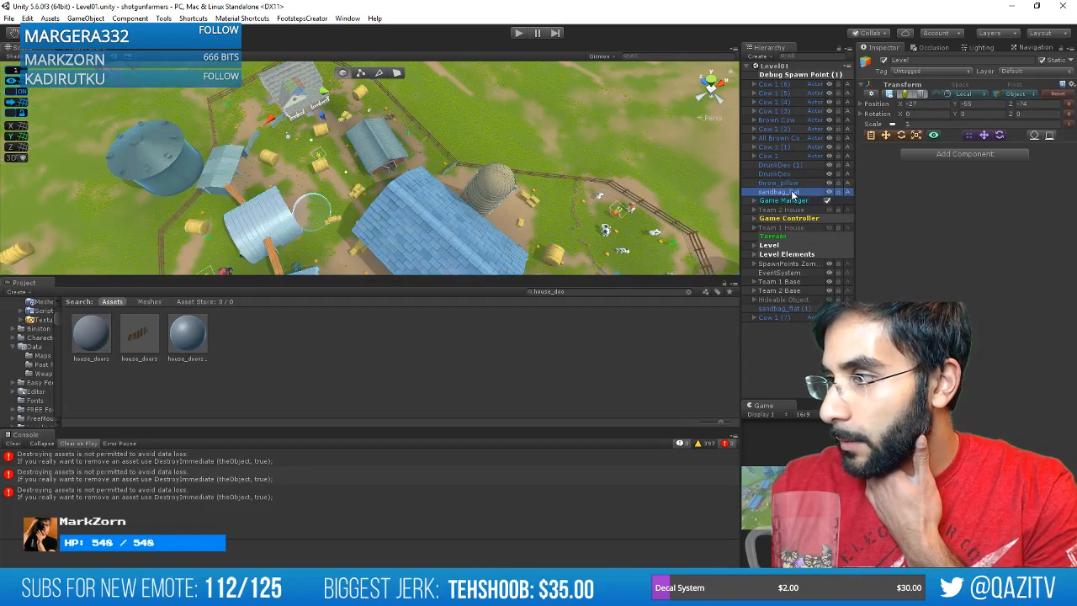
key("Up")
key("Up")
key("Up")
key("Up")
key("Up")
key("Up")
key("Up")
key("Up")
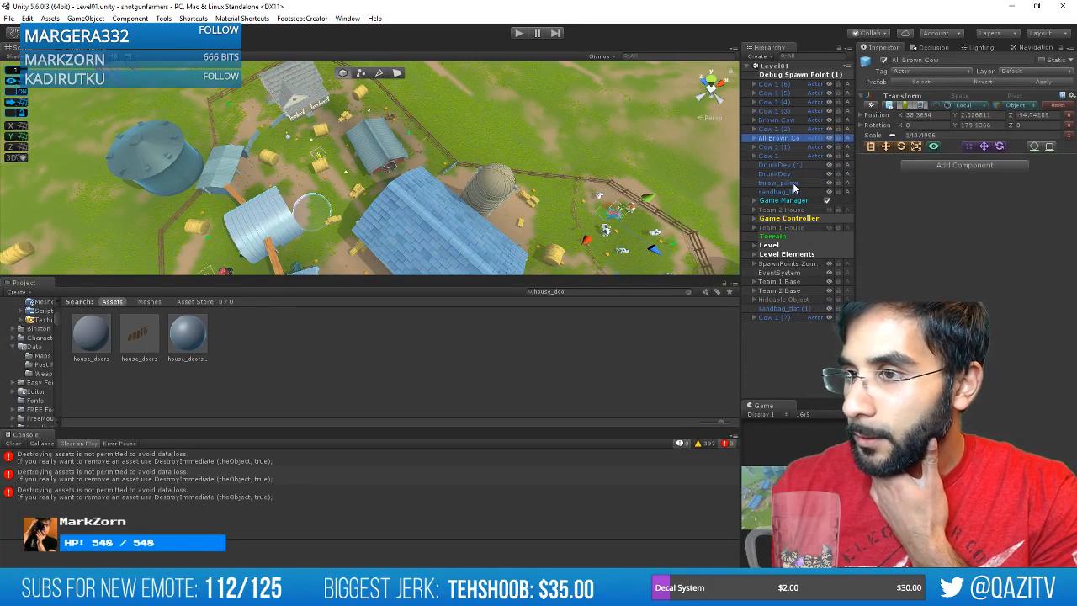
key("Up")
key("Up")
key("Up")
key("Up")
key("Up")
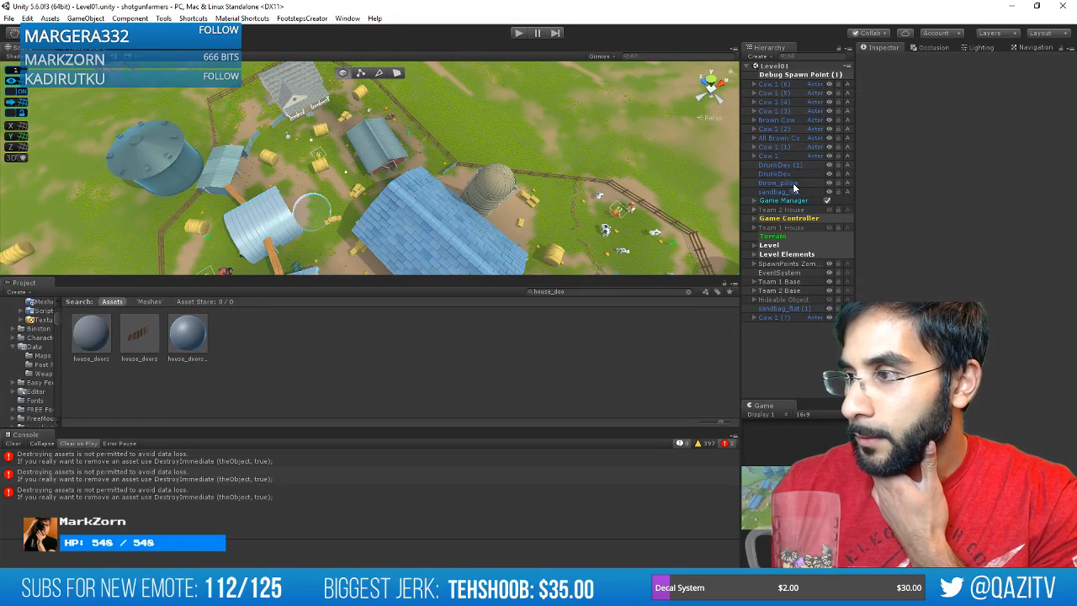
key("Down")
key("Down")
key("Down")
key("Down")
key("Down")
key("Down")
key("Down")
key("Down")
key("Down")
key("Down")
key("Down")
key("Down")
key("Down")
key("Down")
key("Down")
key("Down")
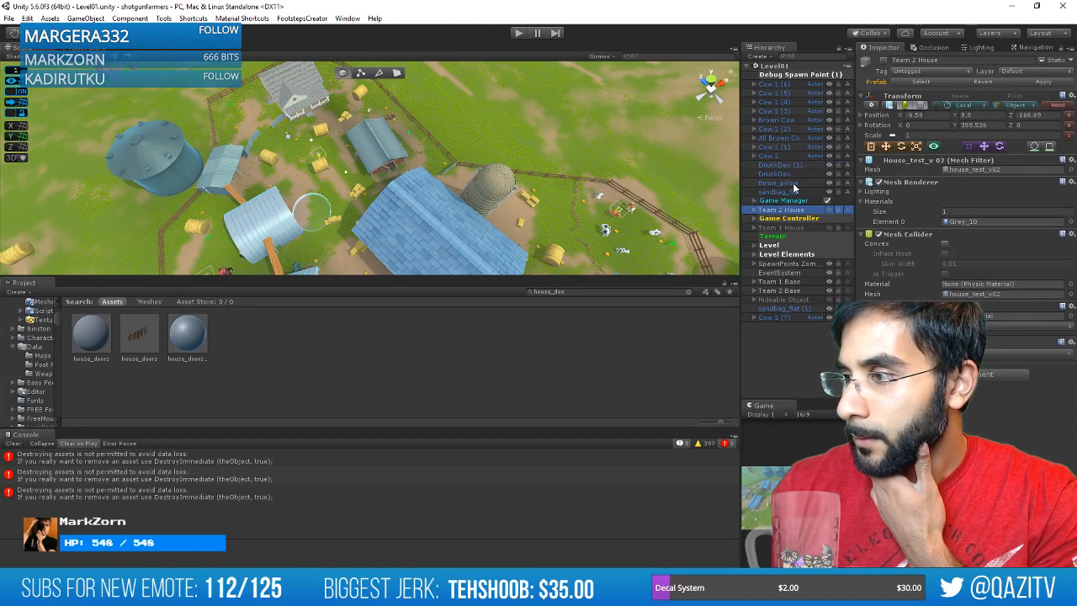
Delete the inactive Team 1 House and Team 2 House objects from the scene.
key("Down")
key("Down")
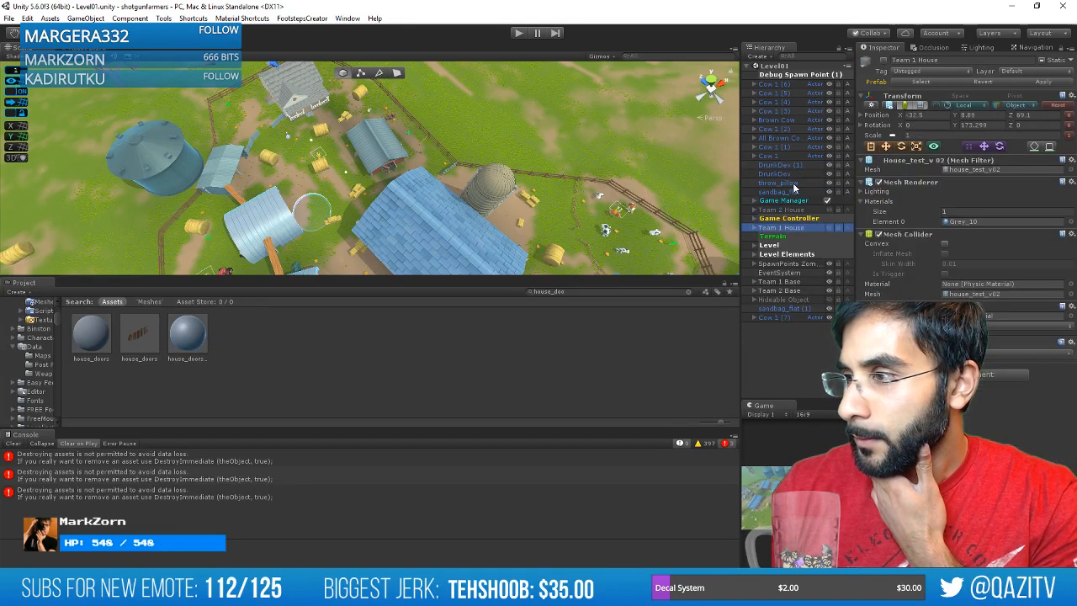
key("Delete")
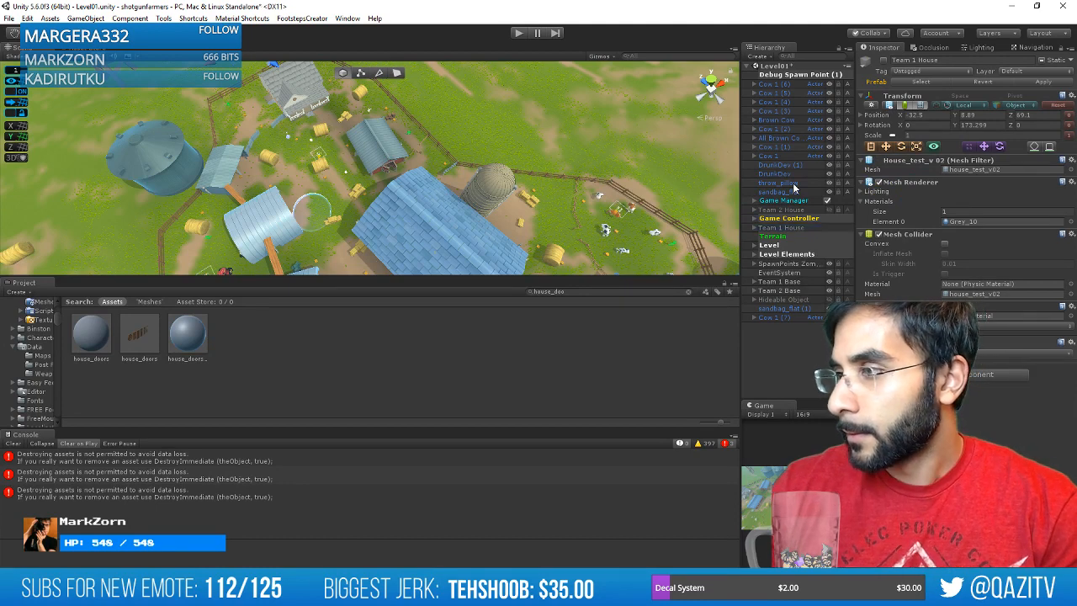
left_click(781, 210)
key("Delete")
Inspect the Level object's buildings and props around the farmhouse in a maximized scene view.
left_click(778, 227)
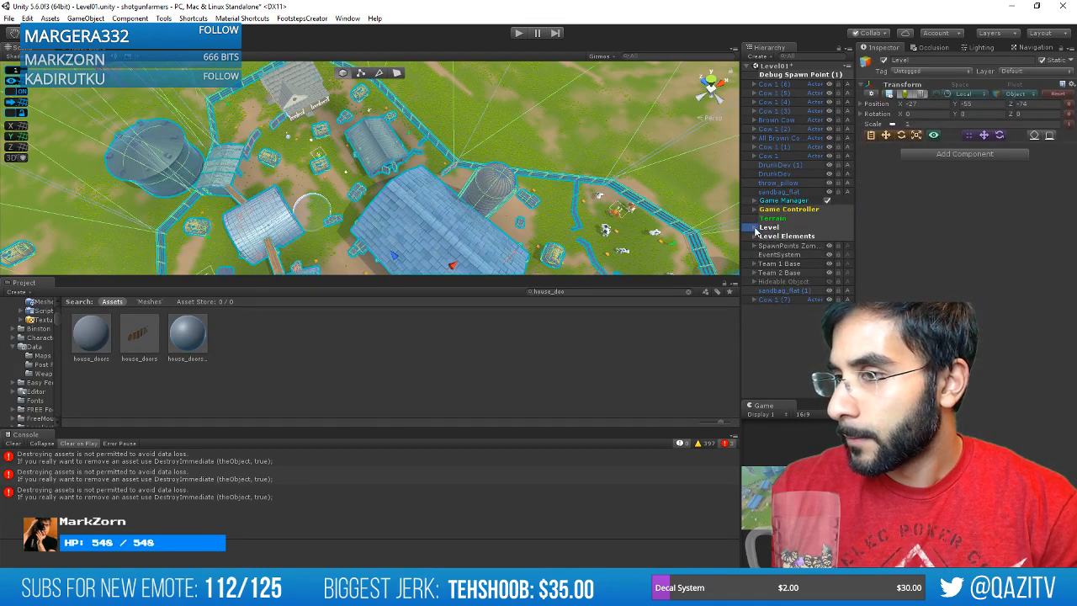
scroll(377, 159, "up", 5)
key("shift+space")
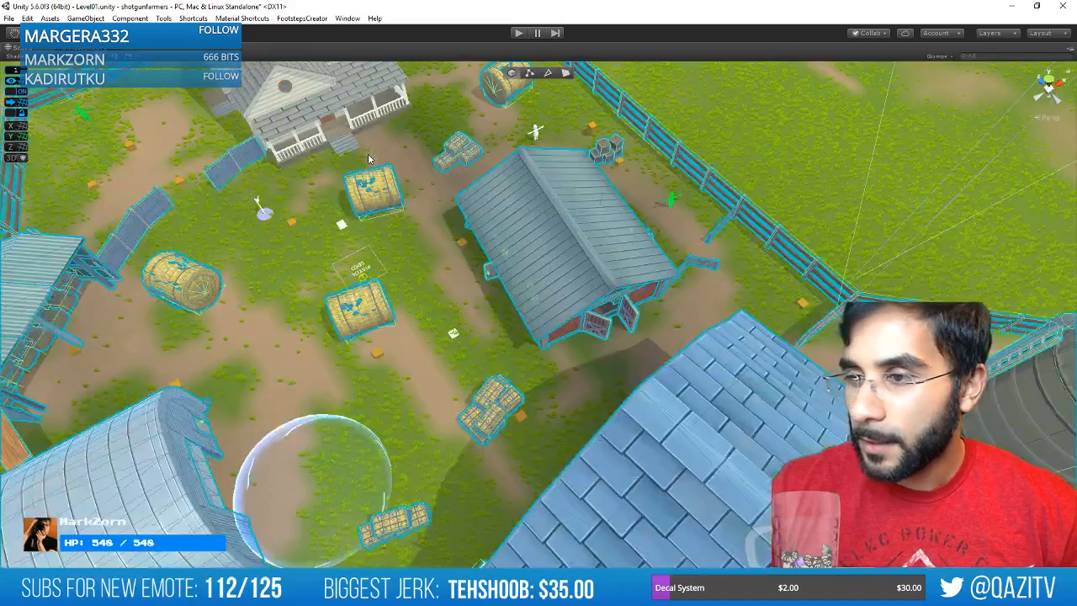
right_click_drag(368, 153, 479, 284)
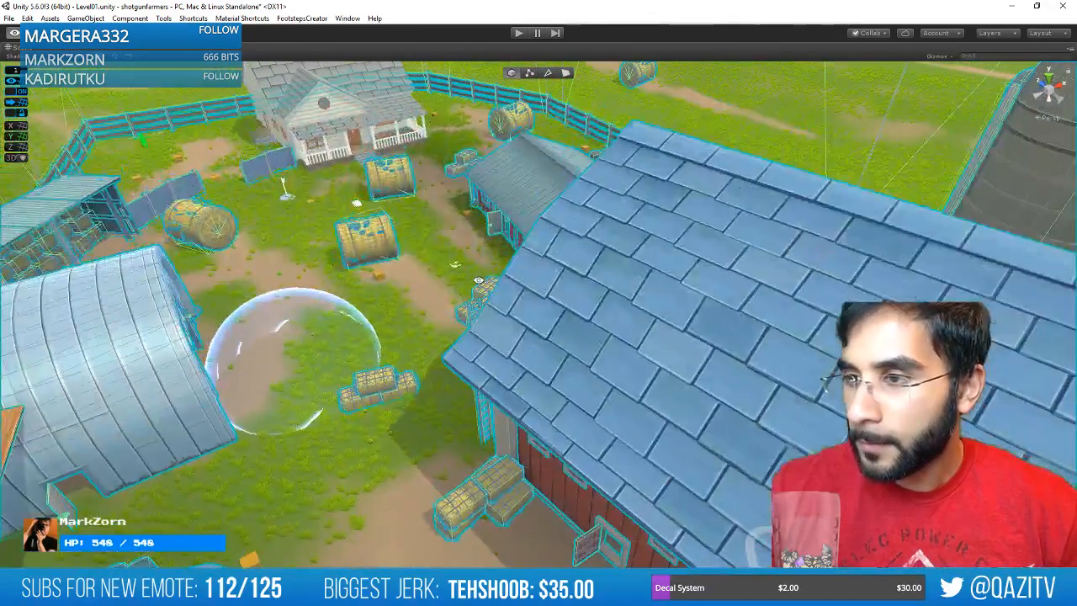
scroll(479, 283, "down", 6)
key("shift+space")
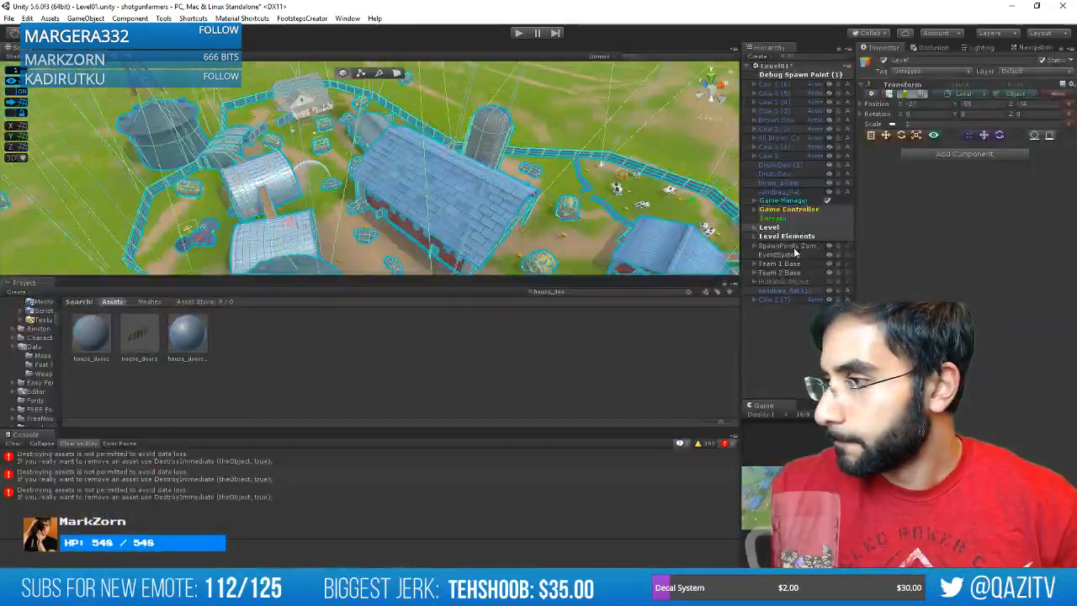
Inspect Level Elements, EventSystem and both team bases, and locate the spawn house assigned to Team 1 Base.
left_click(781, 246)
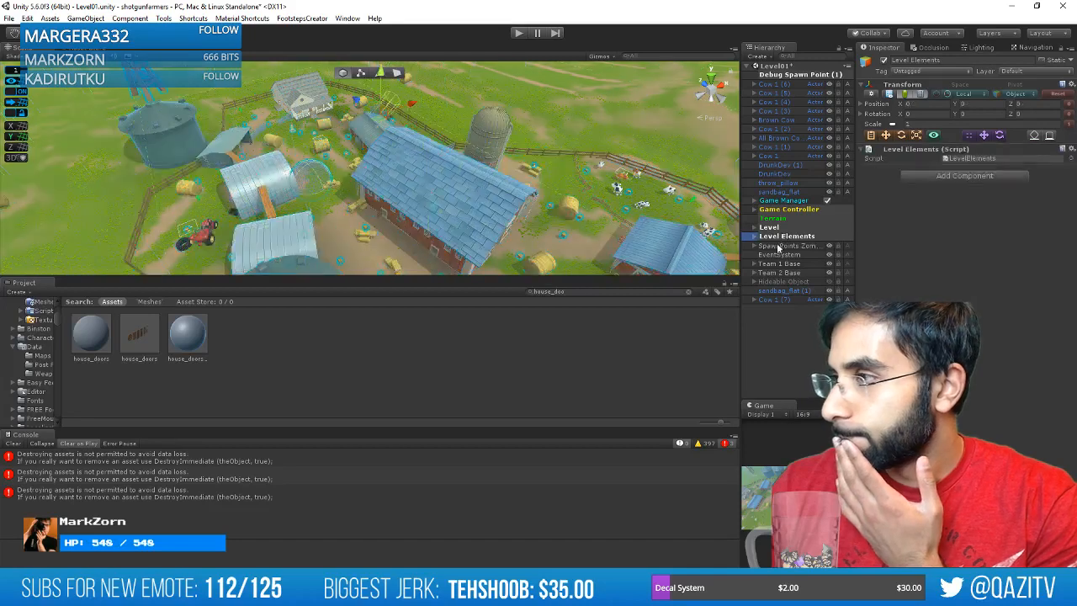
left_click(778, 255)
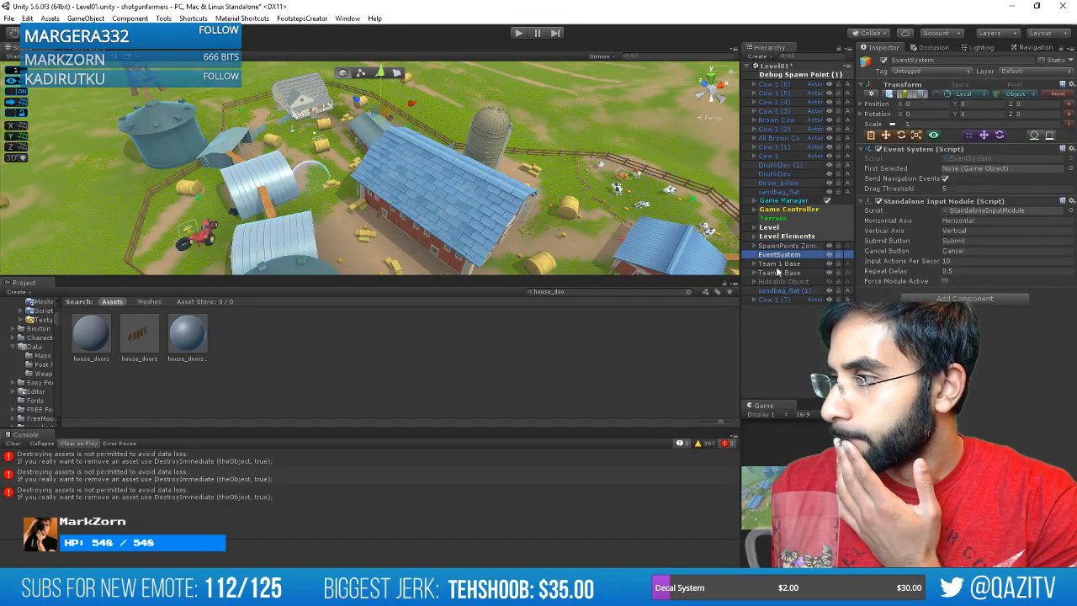
left_click(779, 264)
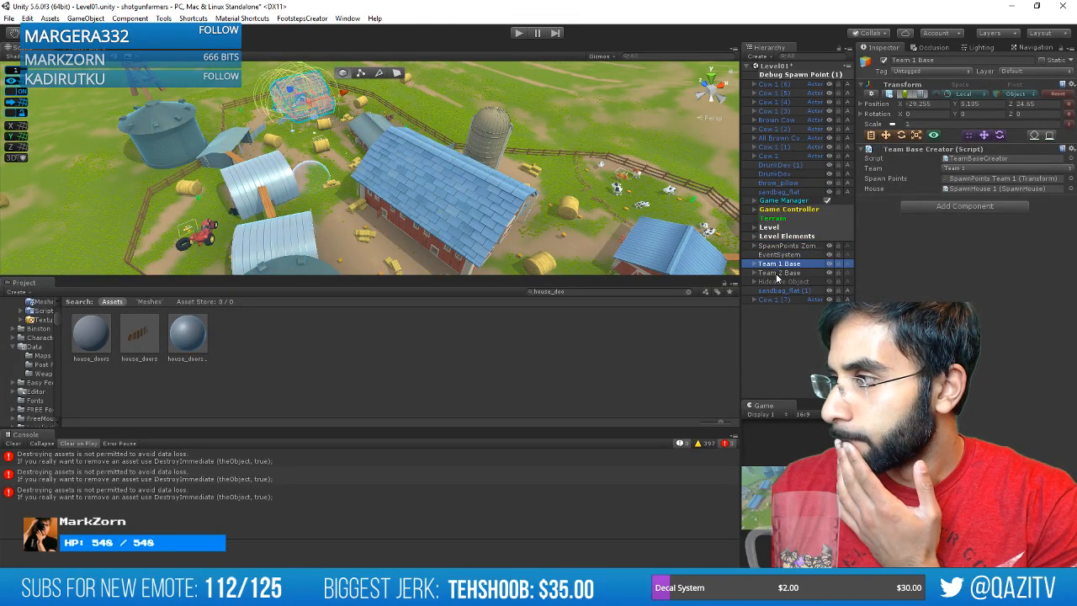
left_click(778, 272)
left_click(756, 274)
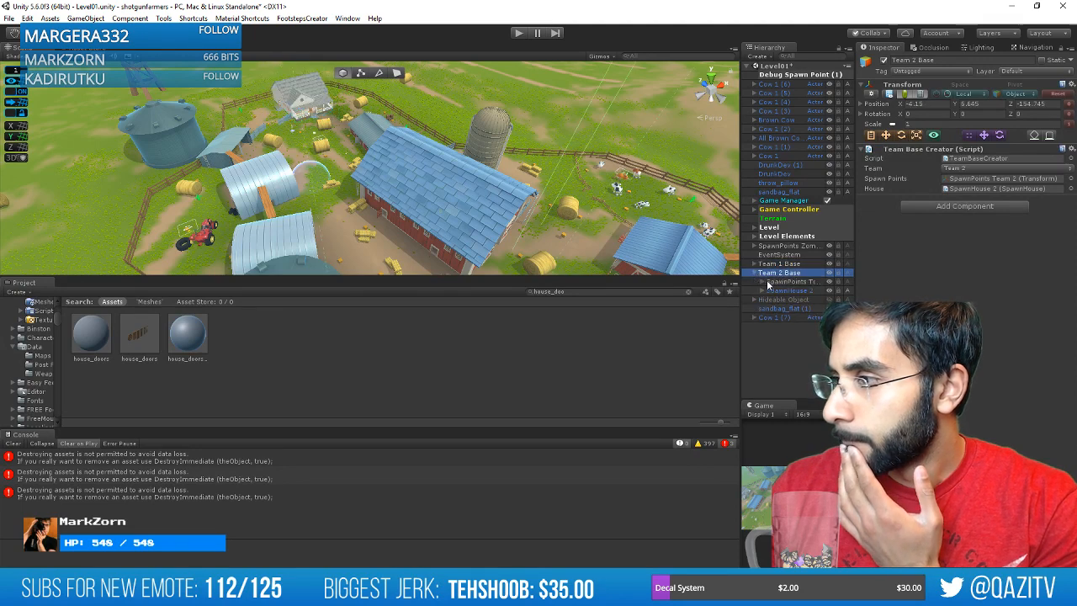
left_click(771, 290)
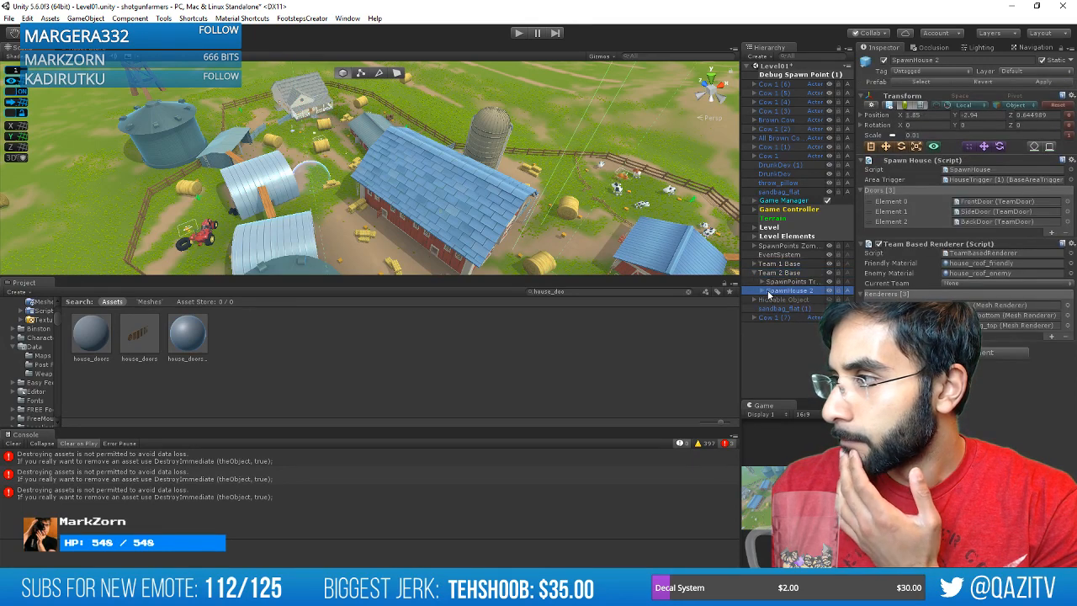
left_click(775, 274)
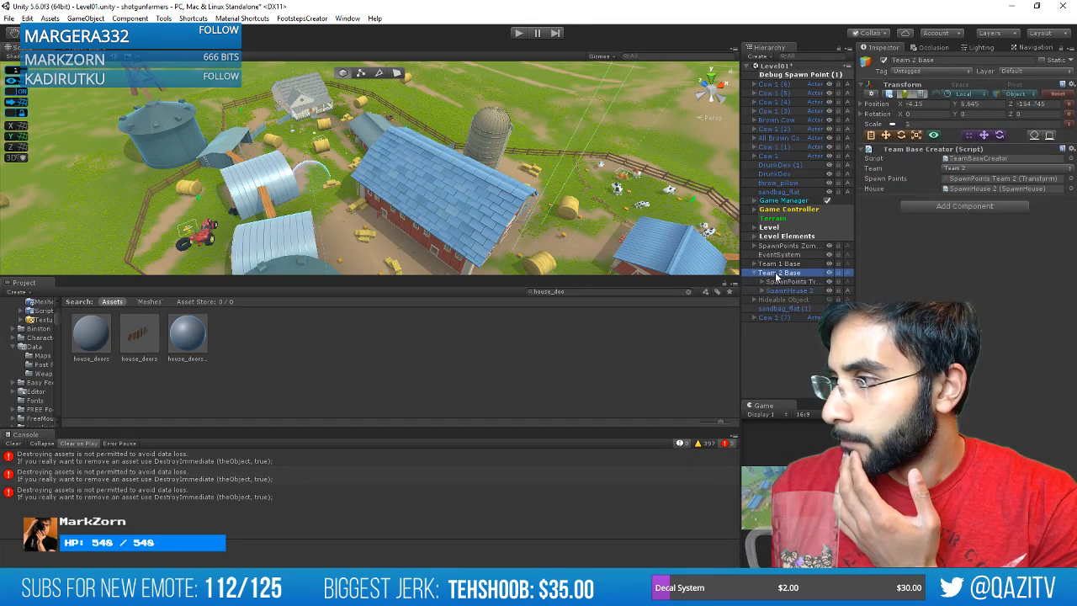
key("Up")
left_click(976, 189)
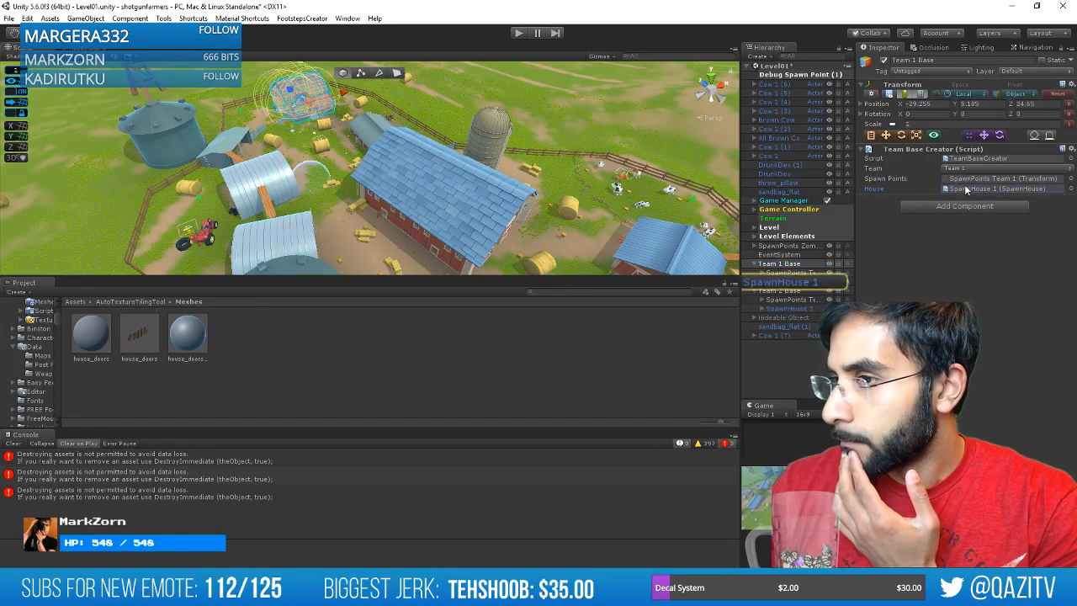
Locate SpawnHouse 2's House Elements in the scene and examine the house's front porch up close.
left_click(787, 309)
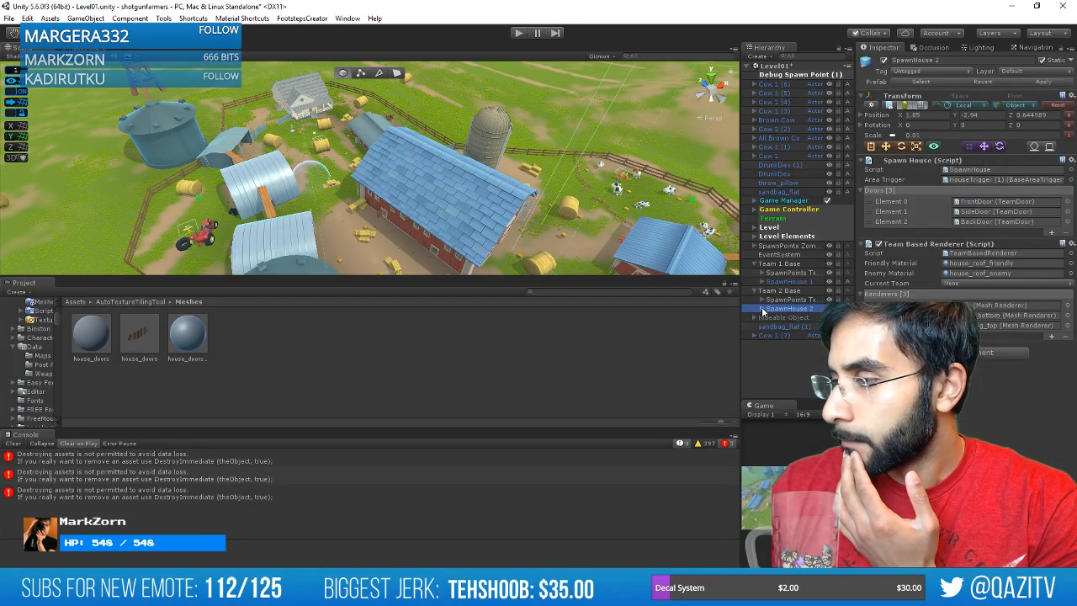
left_click(761, 308)
left_click(793, 318)
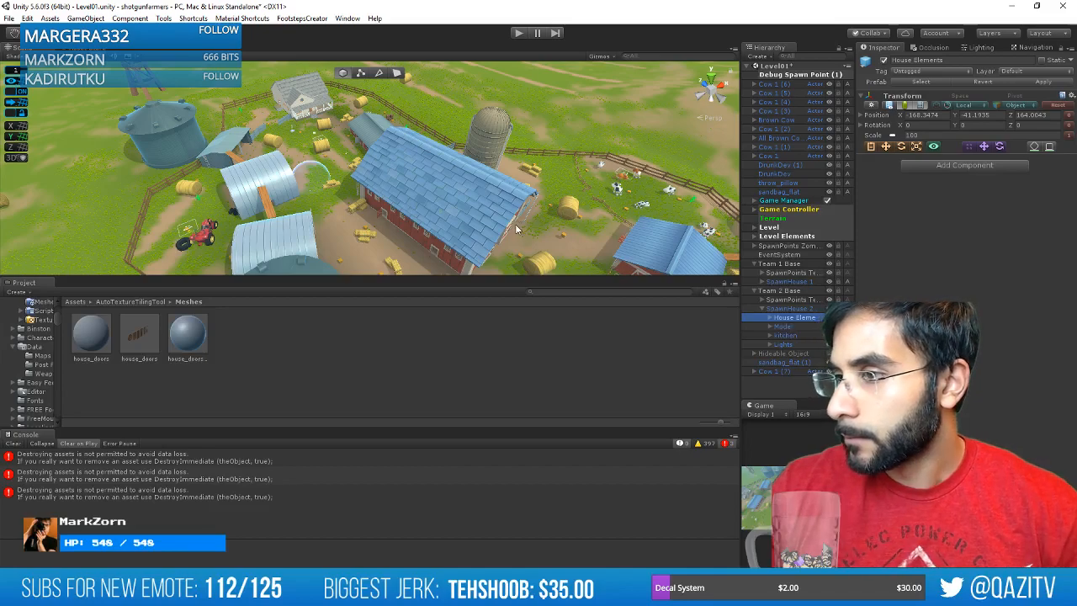
key("f")
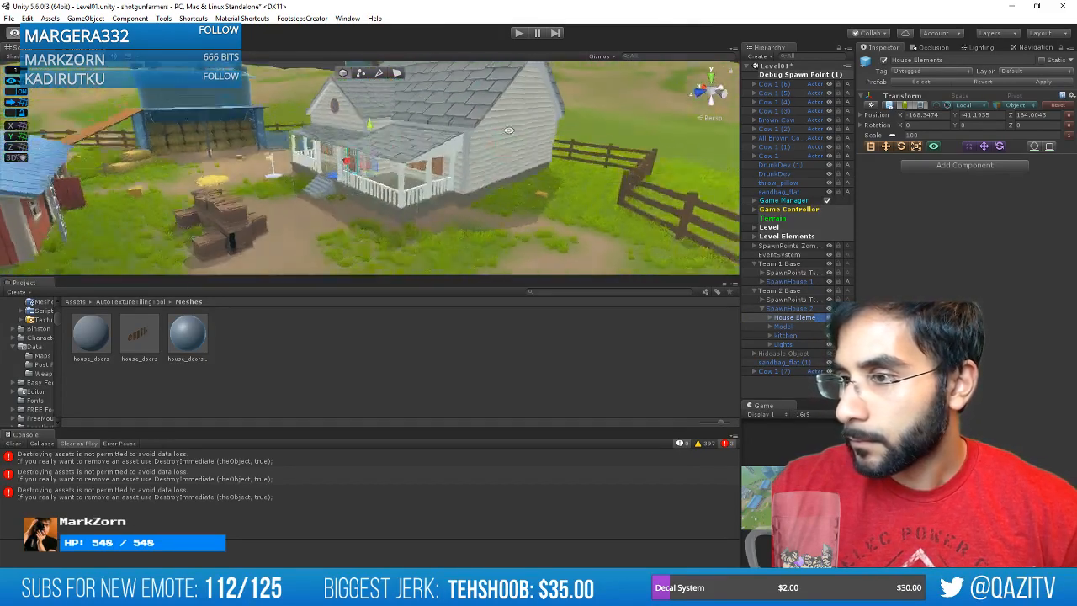
left_click_drag(509, 131, 627, 157, "alt")
scroll(370, 160, "up", 4)
left_click_drag(353, 158, 441, 146, "alt")
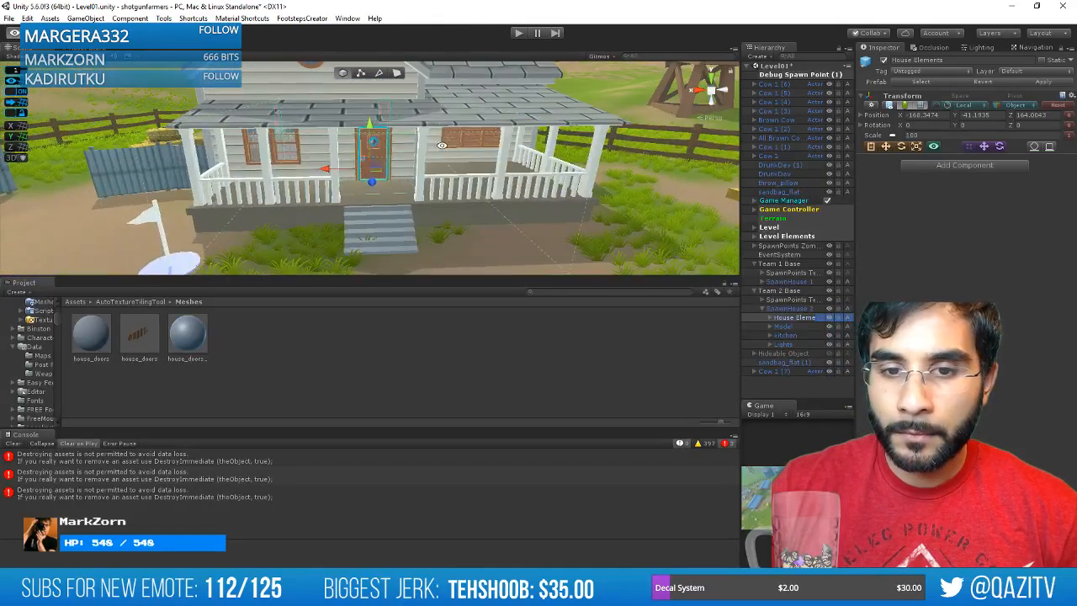
Select the whole SpawnHouse 2 at its front door and view its location on the map from above.
scroll(367, 164, "up", 4)
mouse_move(360, 155)
middle_mouse_down()
mouse_move(340, 126)
mouse_move(335, 154)
mouse_move(347, 169)
middle_mouse_up()
left_click(371, 166)
scroll(371, 165, "down", 10)
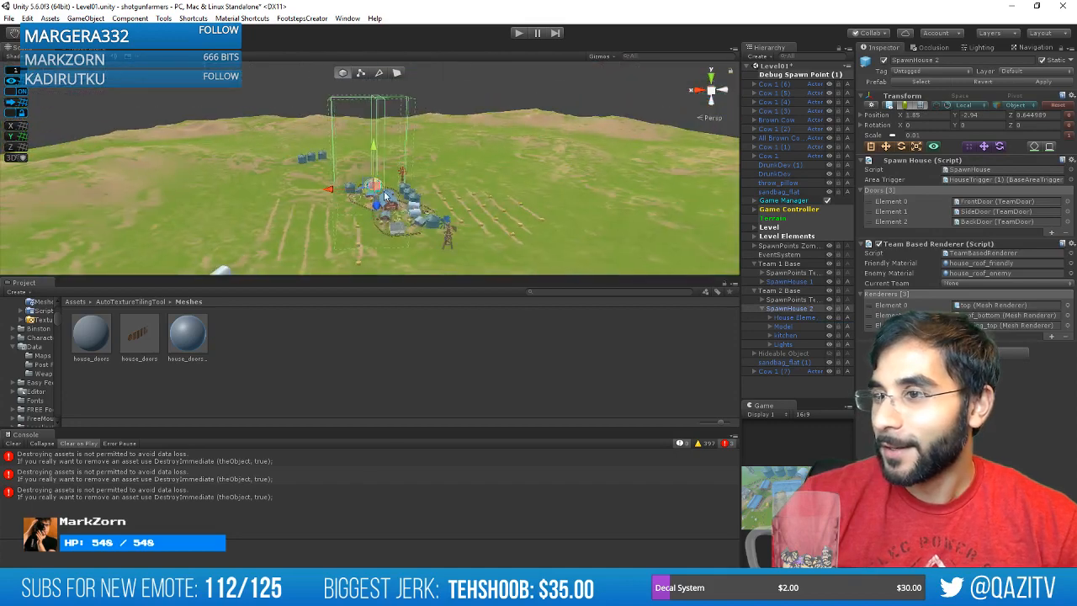
left_click_drag(371, 166, 434, 264, "alt")
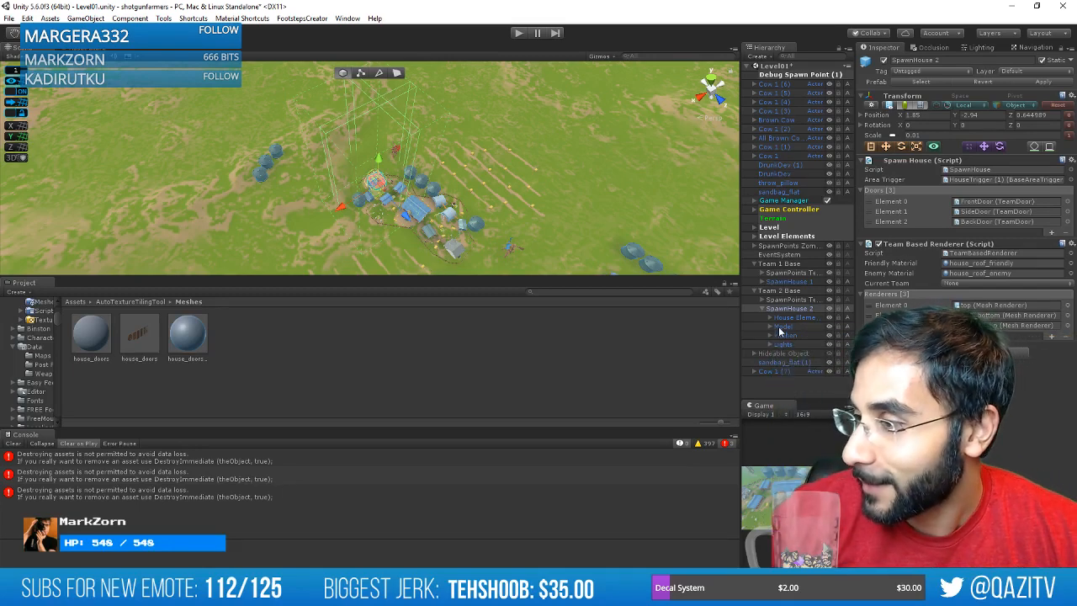
Look through SpawnHouse 2's Model children, including Props and outer, with the hierarchy widened to show full names.
left_click(770, 327)
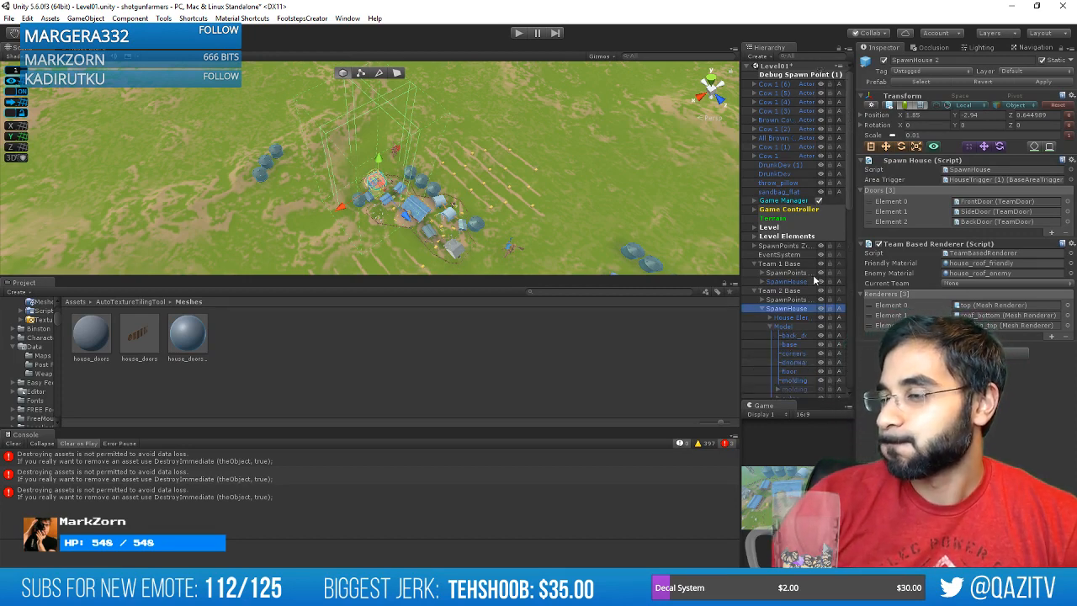
scroll(795, 324, "down", 3)
scroll(791, 345, "down", 3)
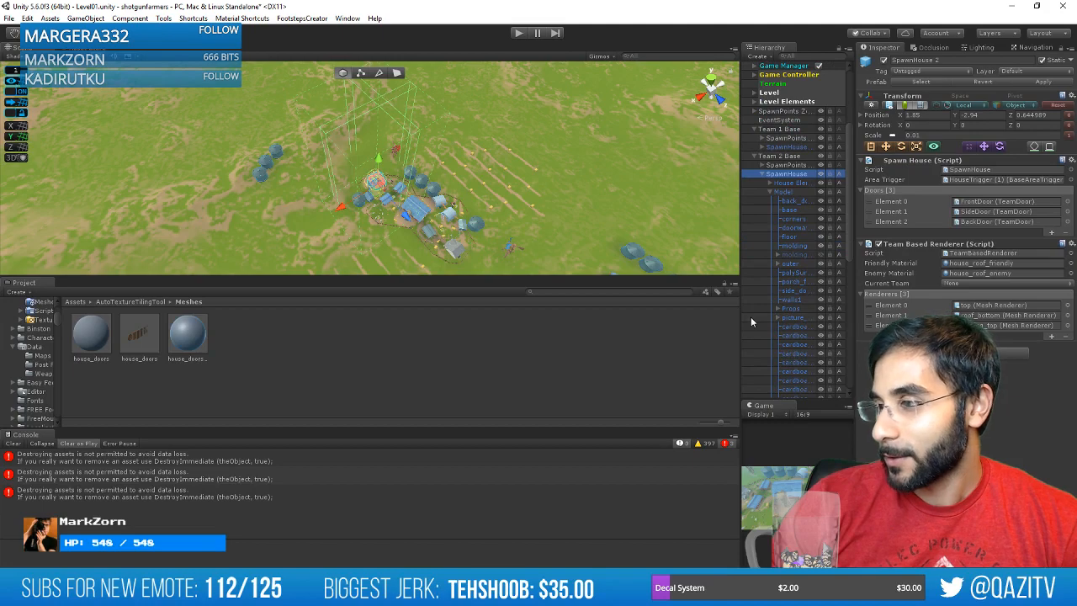
left_click_drag(722, 310, 581, 309)
left_click(666, 306)
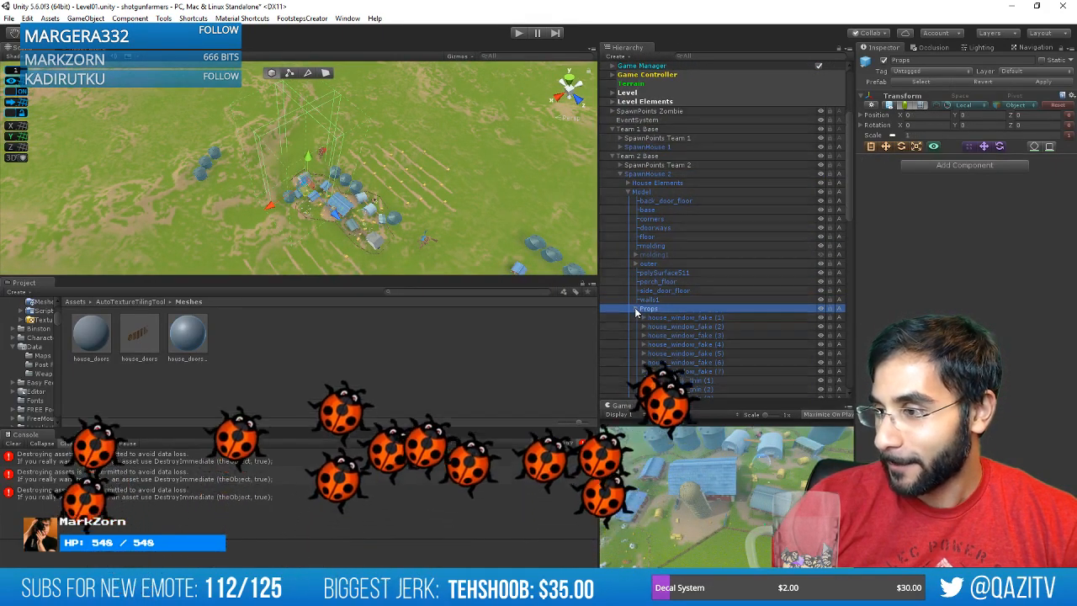
scroll(643, 308, "down", 4)
left_click(636, 163)
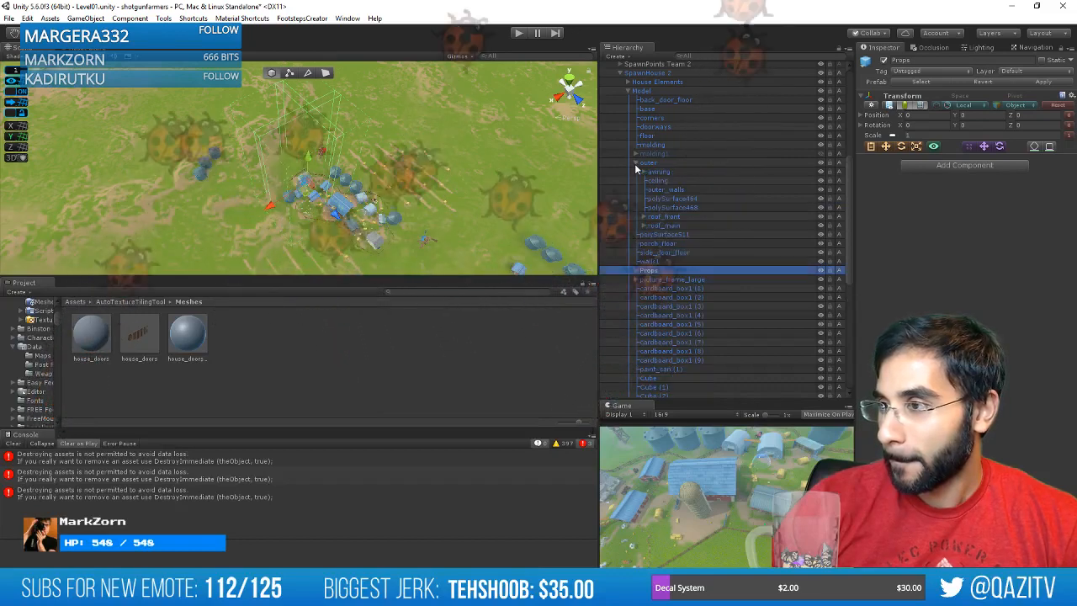
scroll(666, 221, "down", 5)
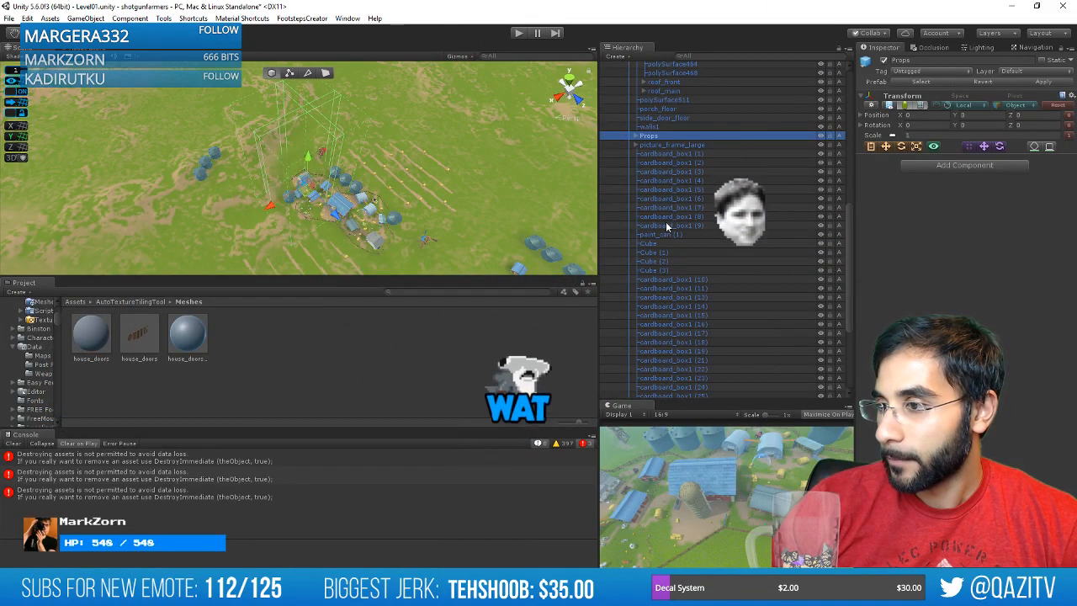
scroll(666, 222, "up", 4)
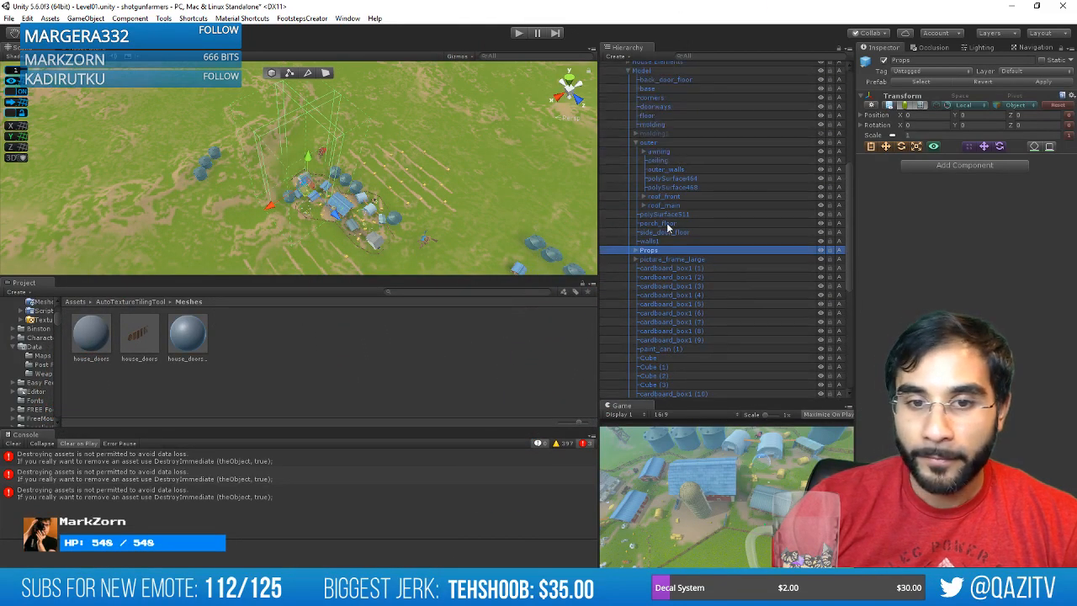
Search the scene hierarchy for "doors" and for "front doo", and frame the first Door_Front object.
left_click(771, 56)
type("doors")
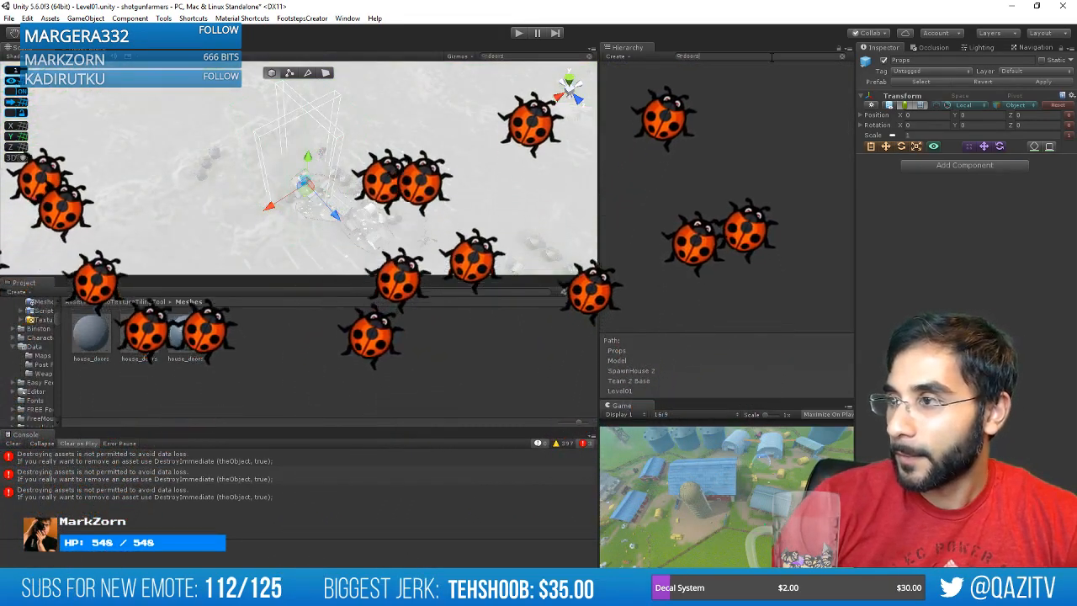
key("ctrl+a")
type("front doo")
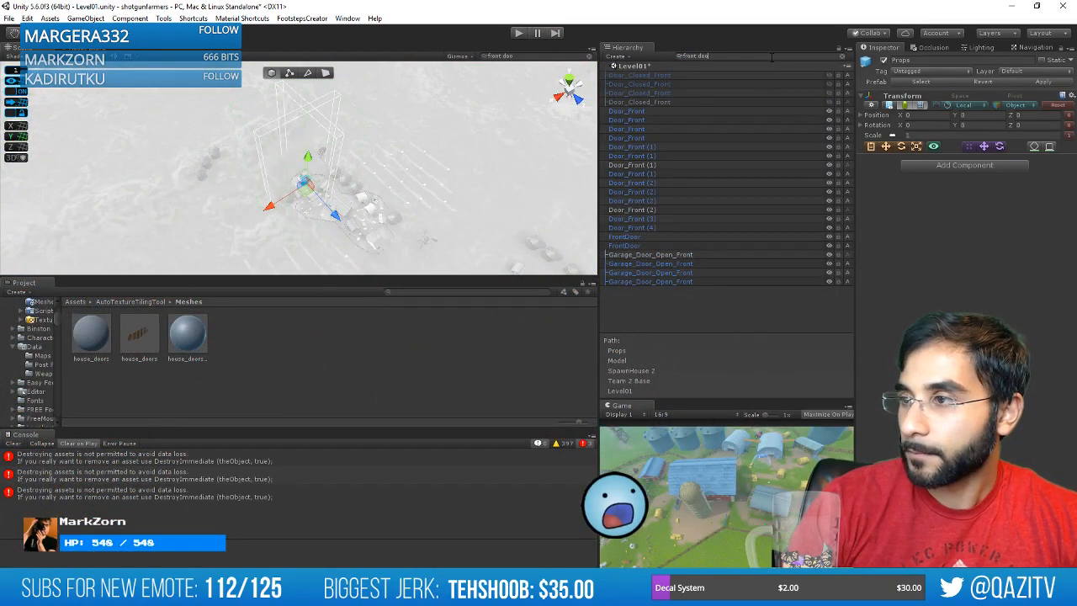
left_click(728, 110)
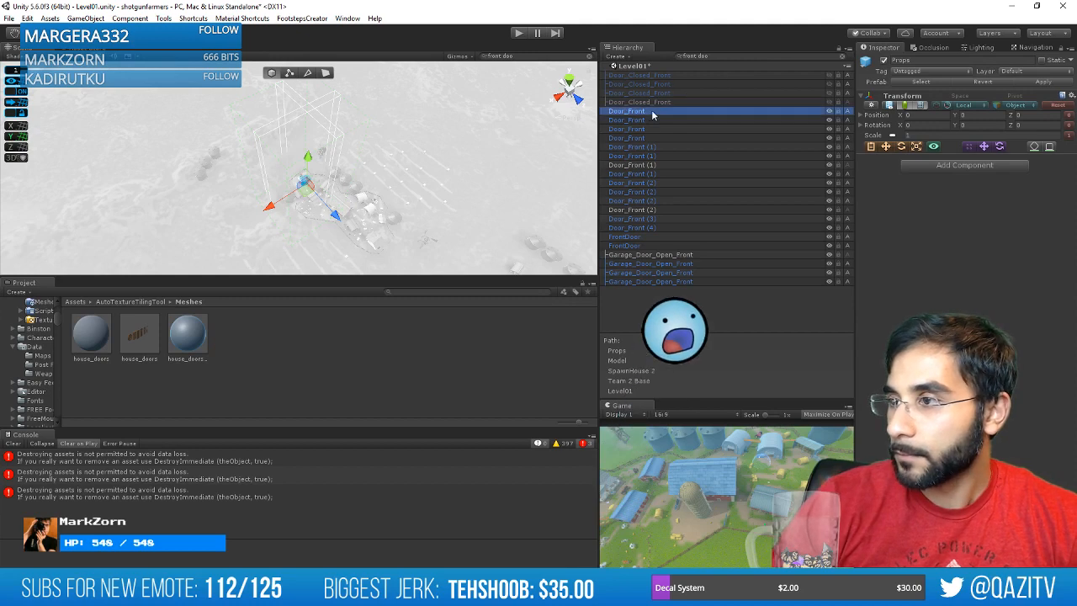
key("f")
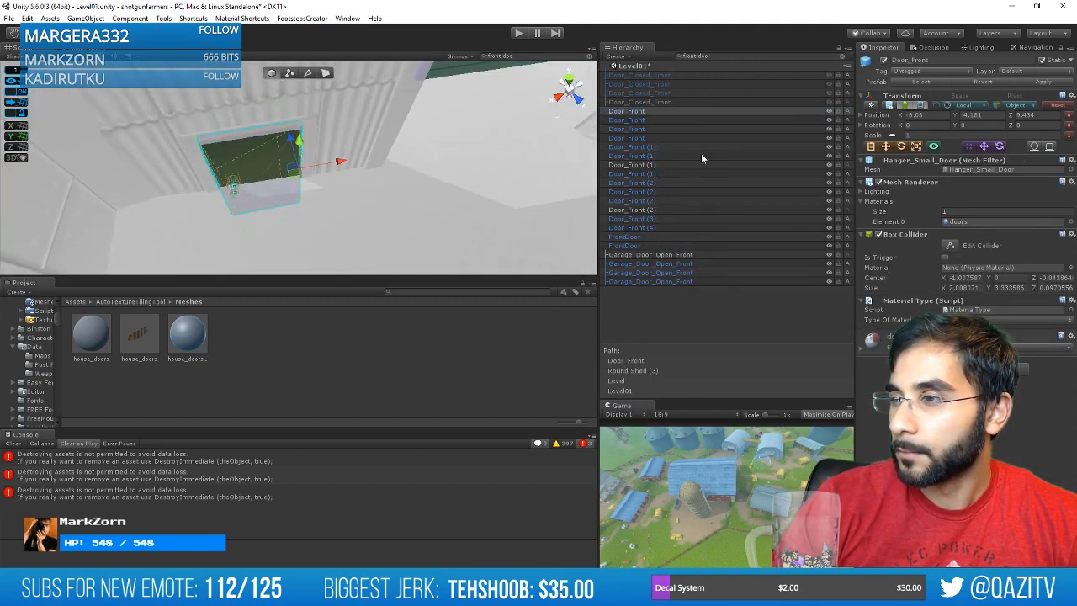
Examine the FrontDoor objects of SpawnHouse 1 and SpawnHouse 2 in the scene, and clear the hierarchy search.
left_click(649, 237)
key("f")
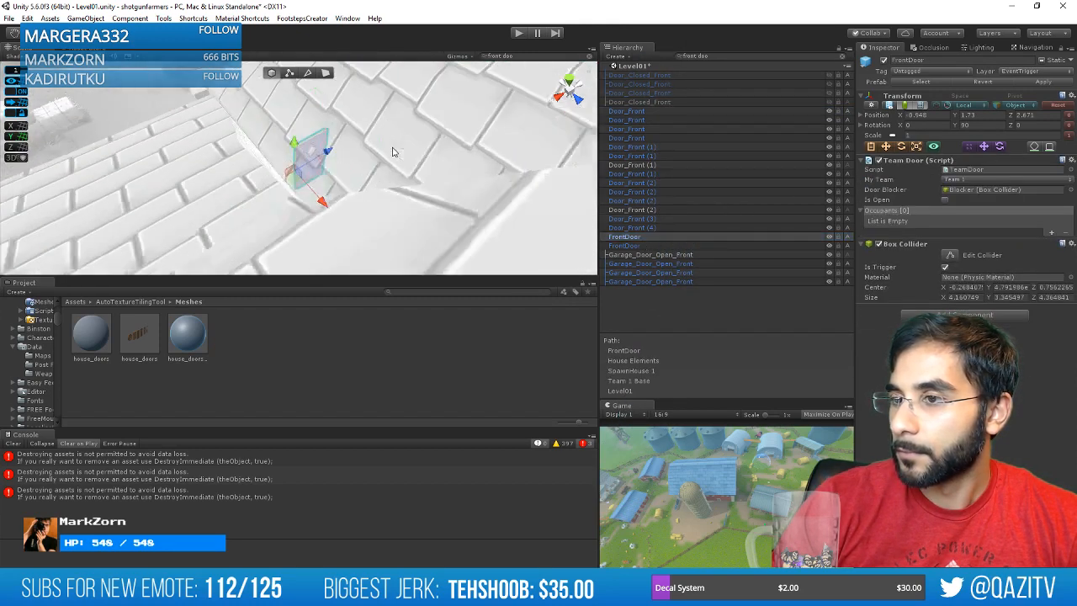
left_click_drag(390, 168, 325, 149, "alt")
scroll(325, 149, "up", 3)
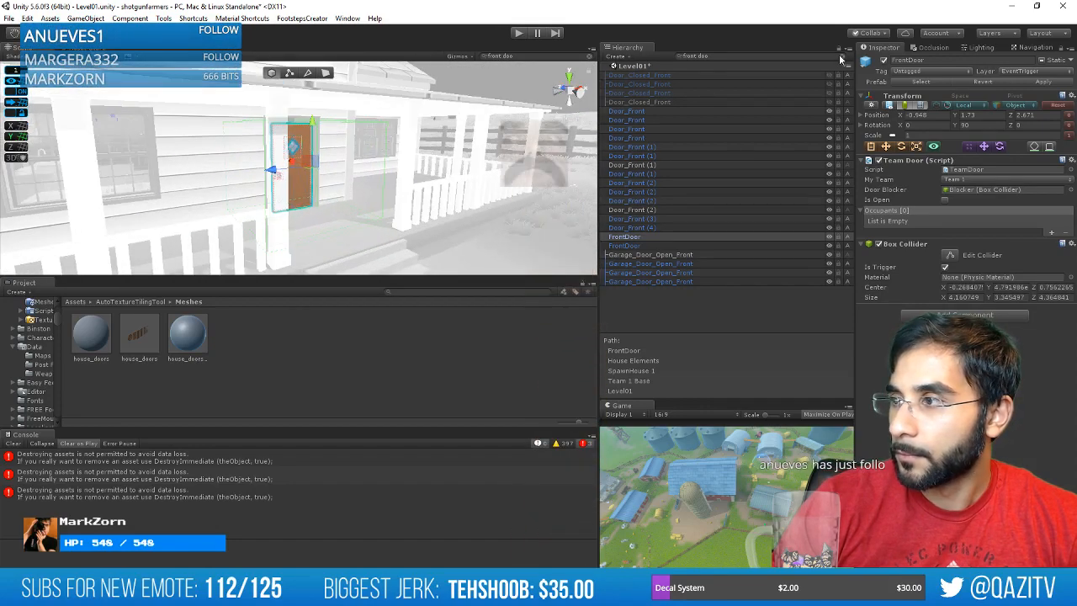
double_click(630, 245)
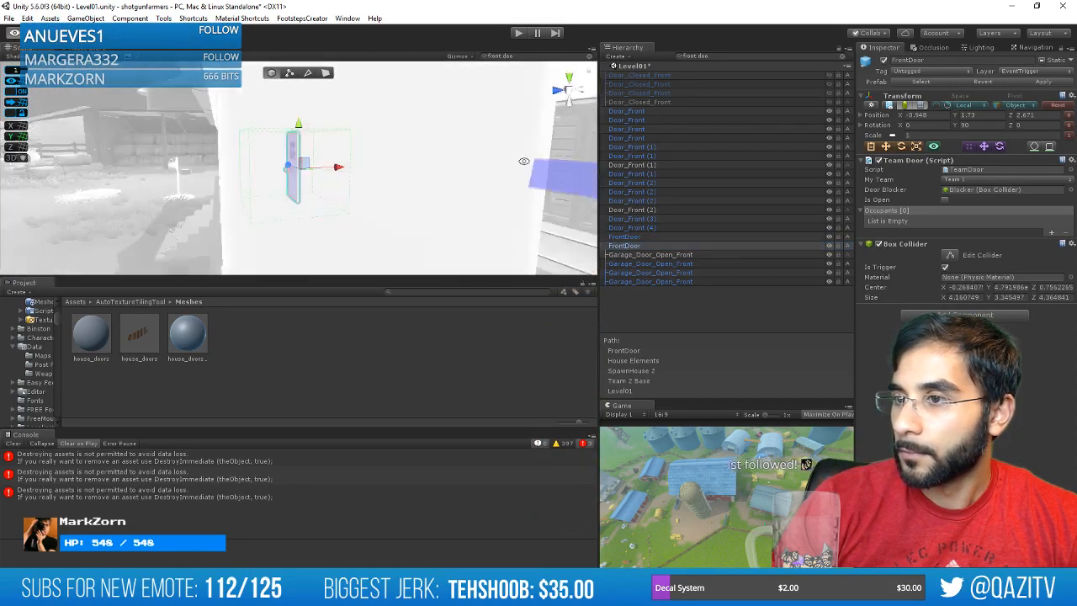
left_click(842, 57)
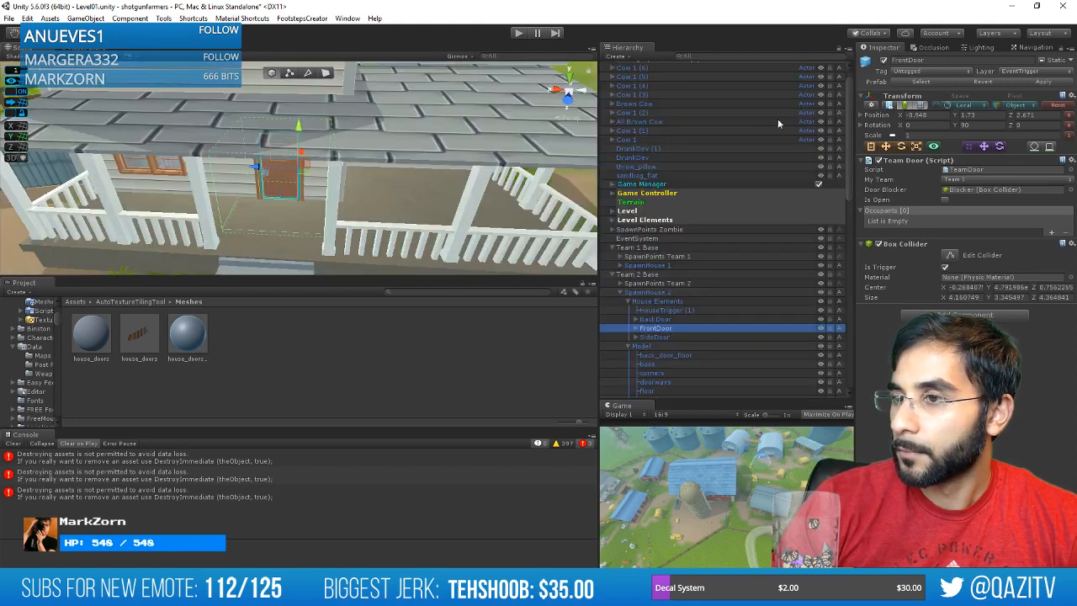
Examine SpawnHouse 2's BackDoor from outside the house and check the neighbouring model parts.
double_click(669, 319)
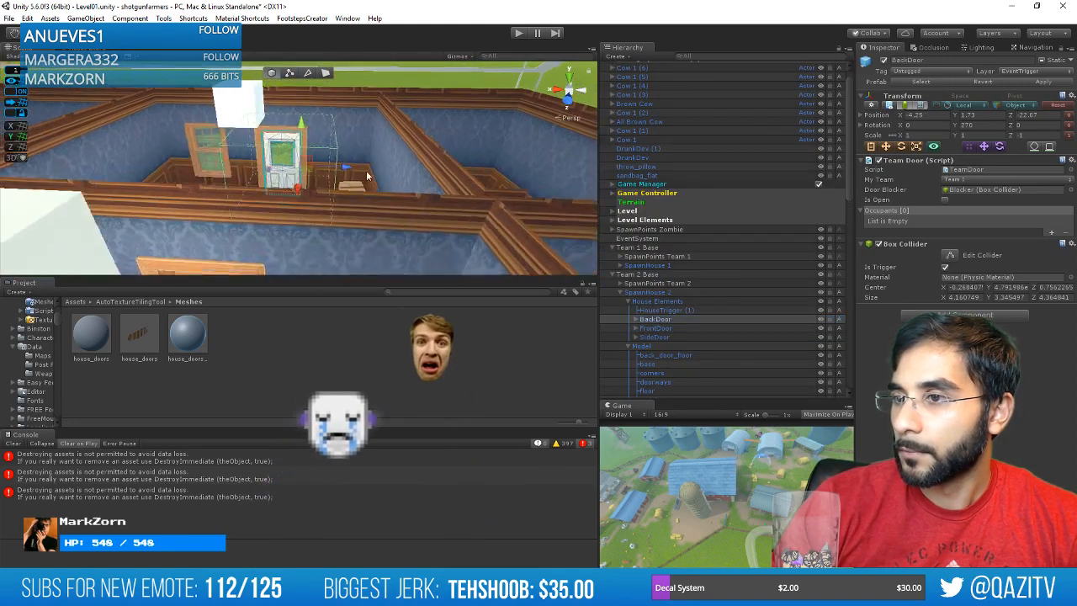
left_click_drag(569, 164, 193, 135, "alt")
scroll(728, 290, "down", 10)
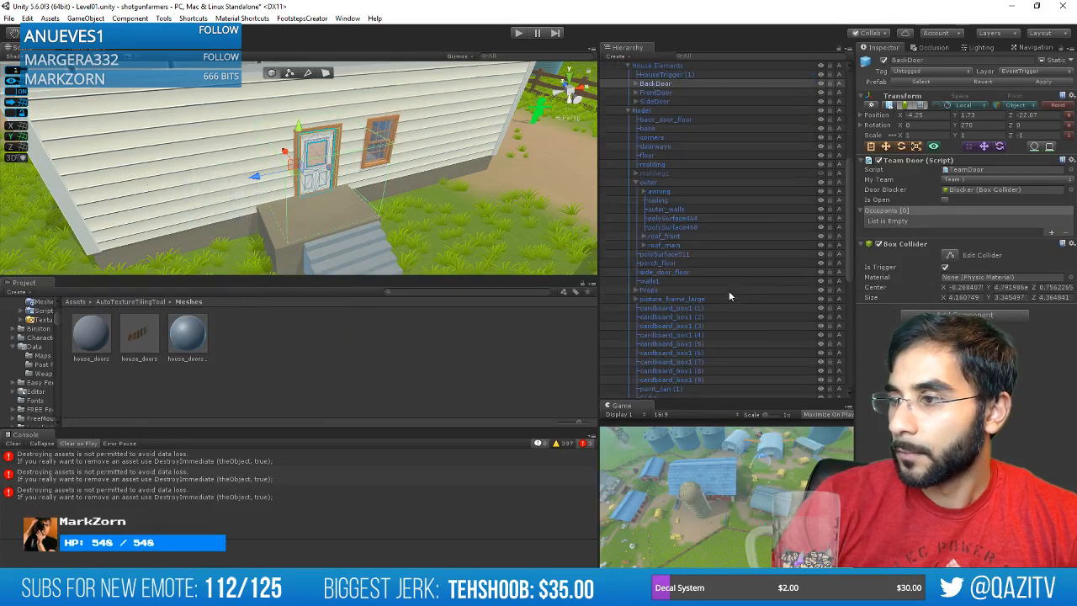
Look through SpawnHouse 1's Model children in the hierarchy, including the Props group and its GameObject.
scroll(731, 294, "up", 12)
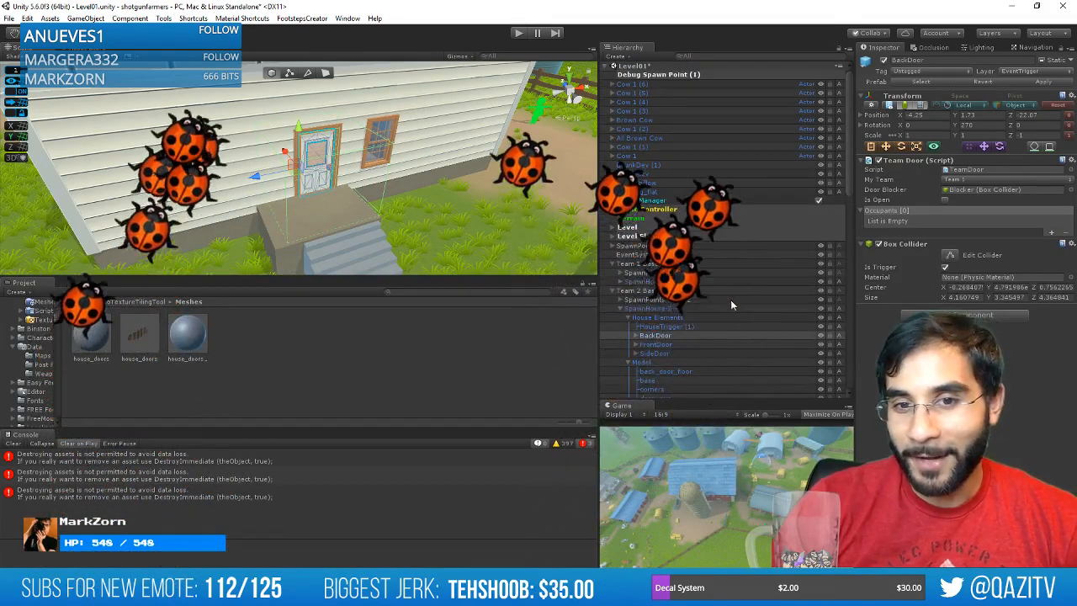
left_click(619, 282)
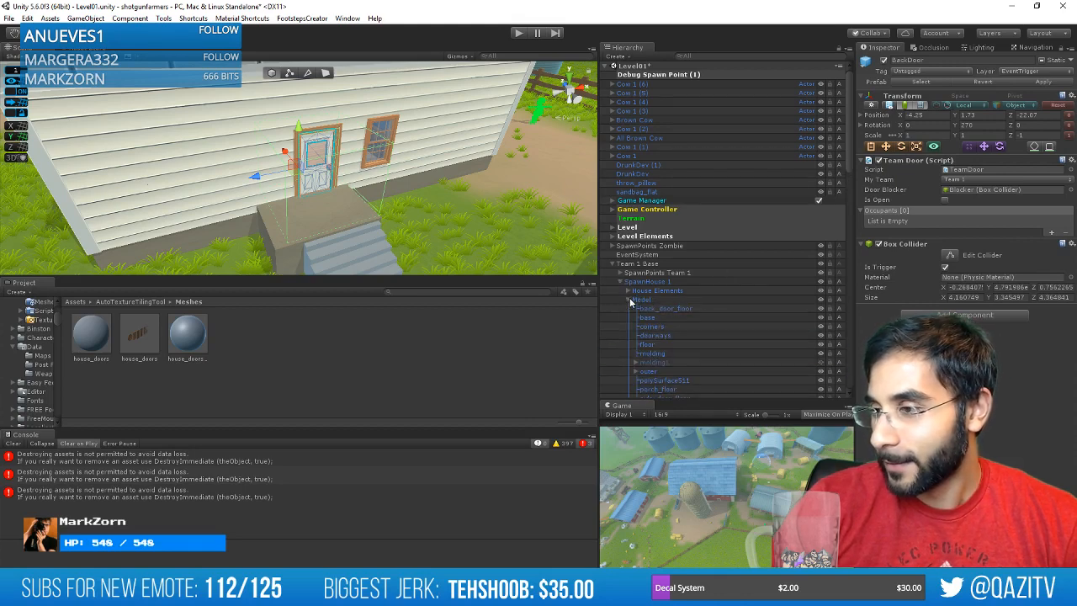
scroll(669, 328, "down", 5)
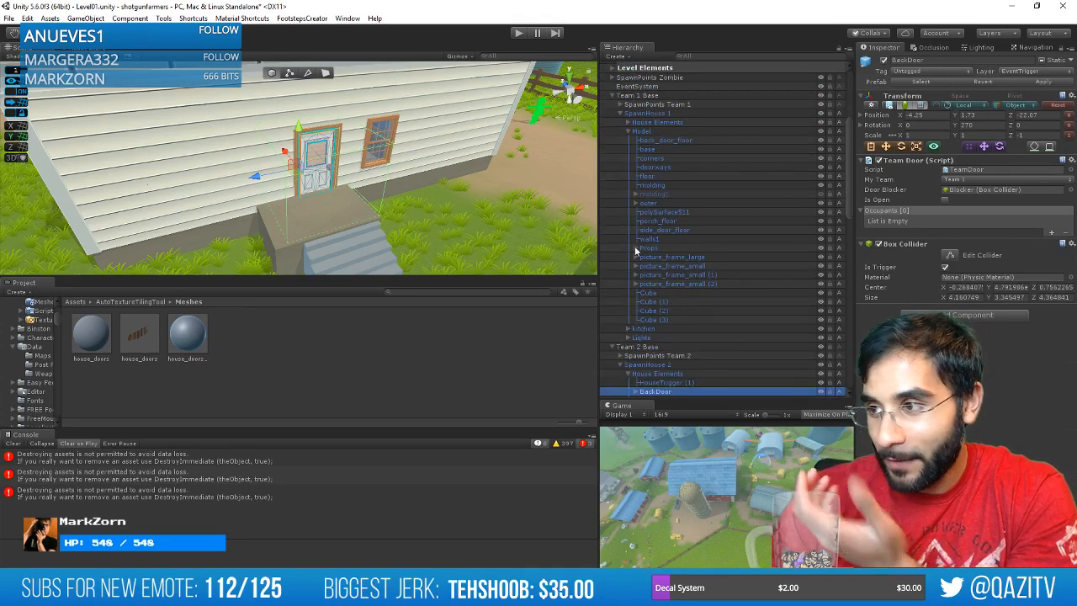
left_click(634, 247)
scroll(674, 285, "down", 4)
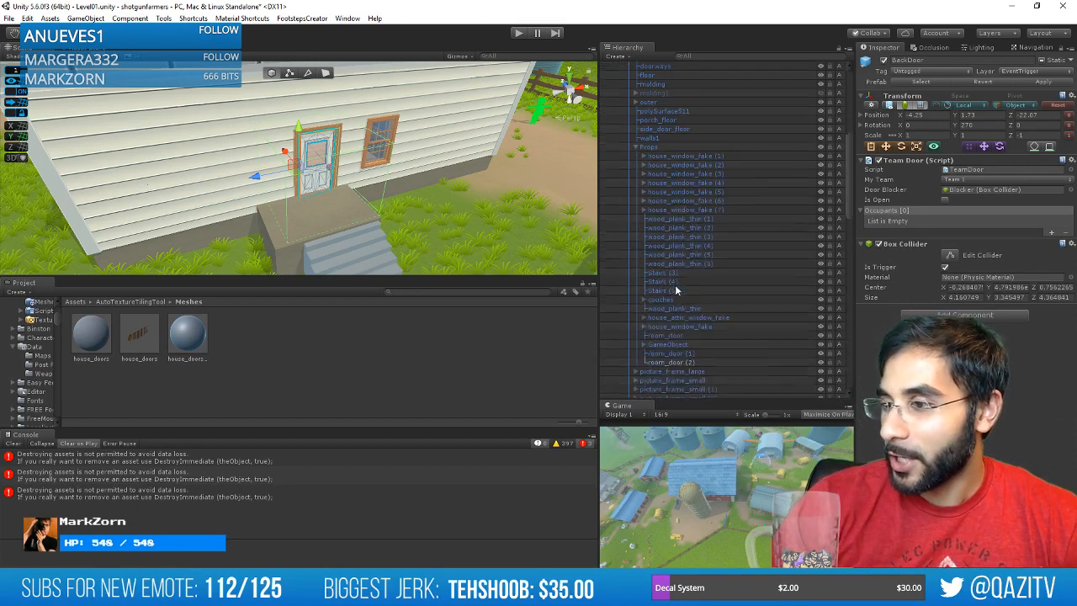
left_click(665, 310)
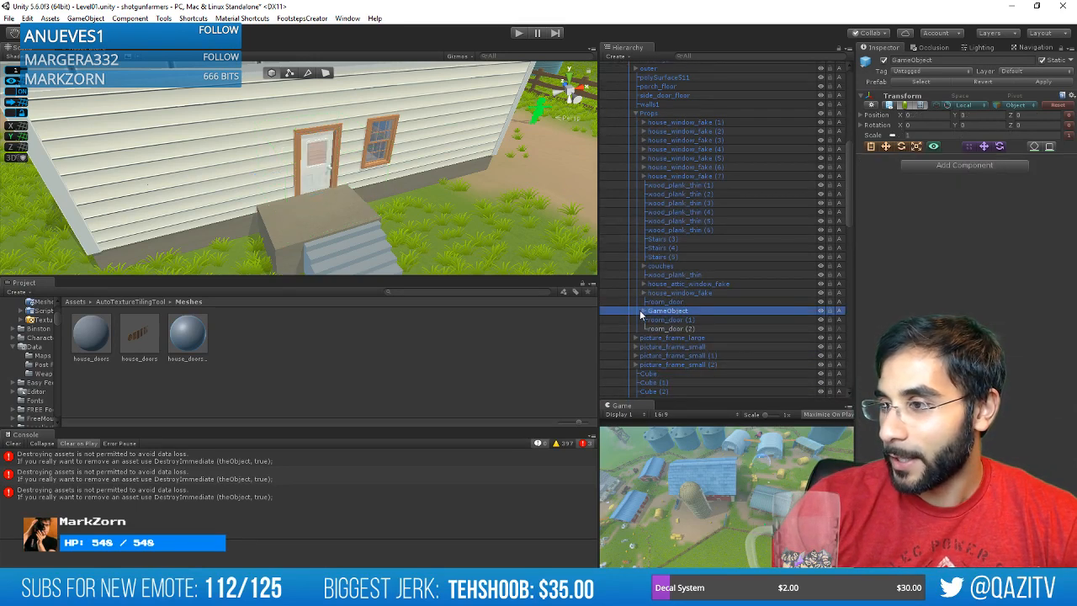
left_click(642, 310)
left_click(644, 310)
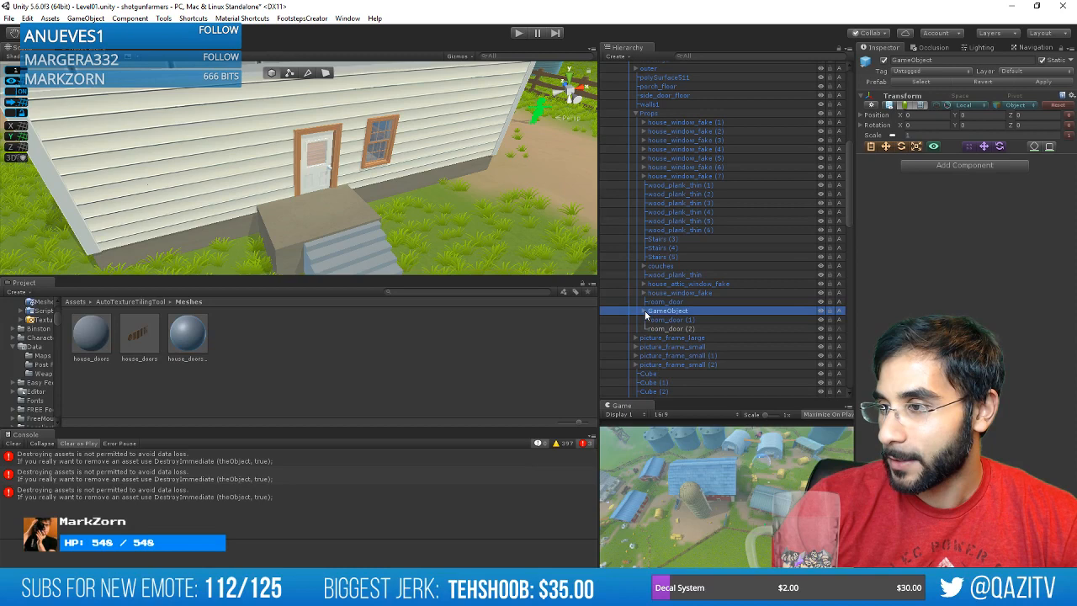
Search the scene hierarchy for "back doo", examine the BackDoor objects in the scene, and clear the search.
left_click(766, 57)
type("back doo")
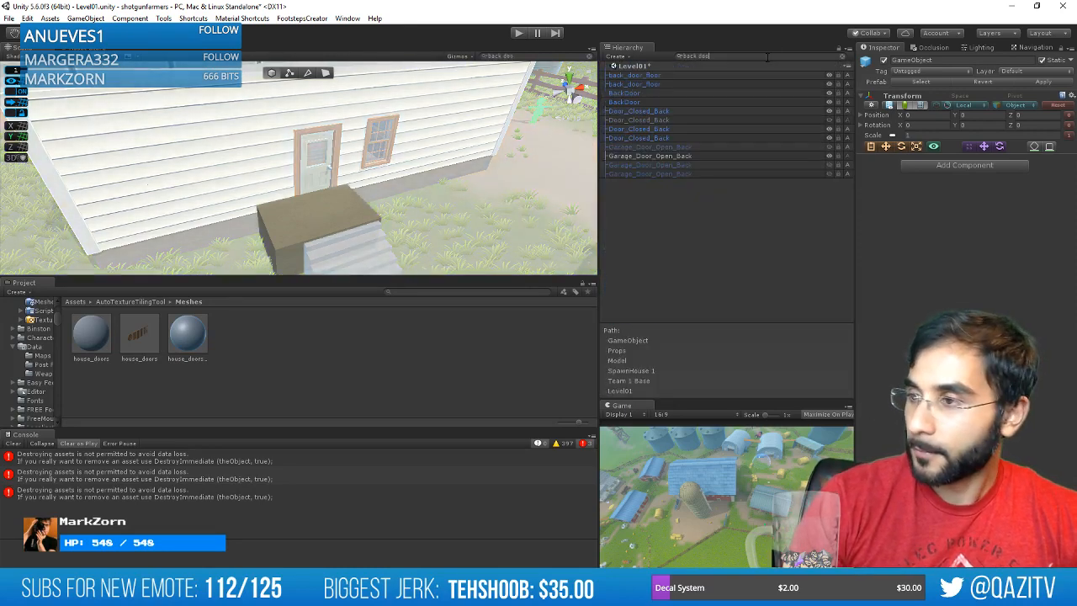
left_click(679, 94)
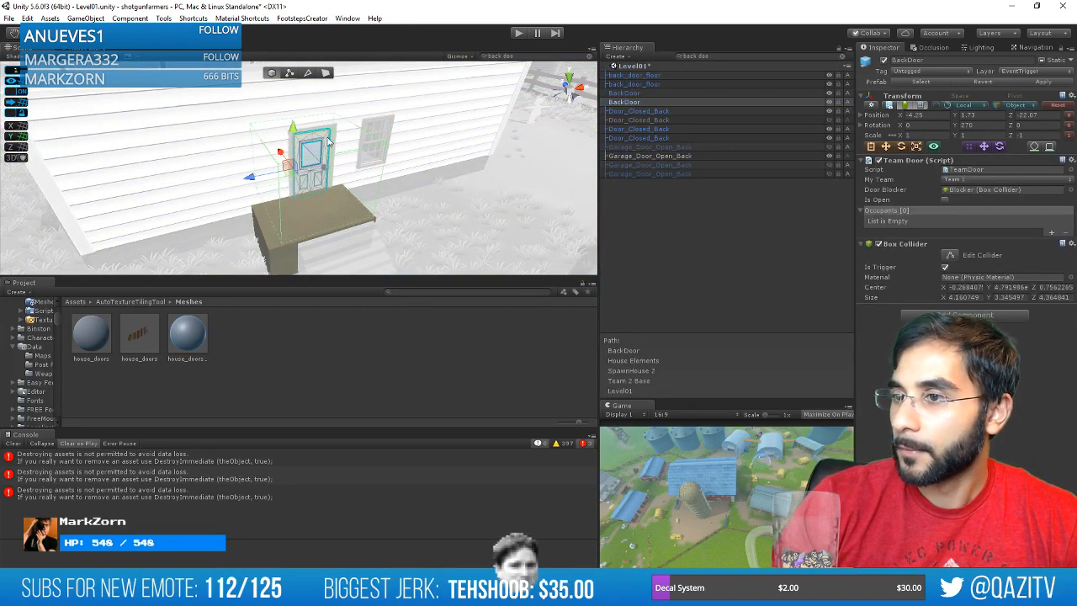
double_click(687, 95)
left_click_drag(471, 159, 337, 176, "alt")
middle_click_drag(337, 177, 87, 168)
scroll(376, 168, "down", 5)
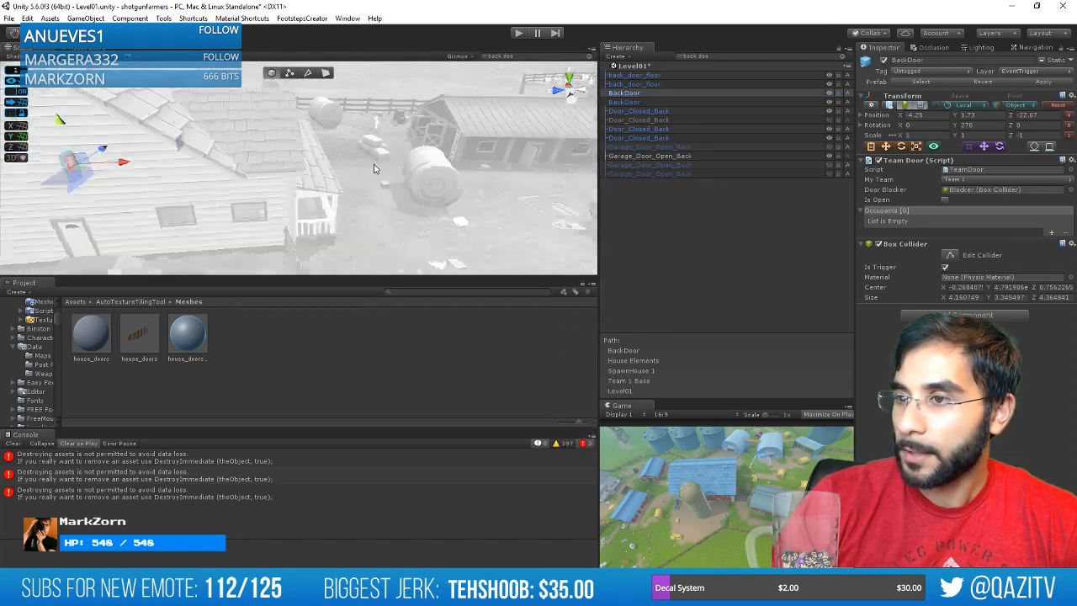
left_click(706, 75)
left_click(842, 56)
Collapse Team 1 Base in the hierarchy and frame Team 2 Base in the scene.
left_click(645, 264)
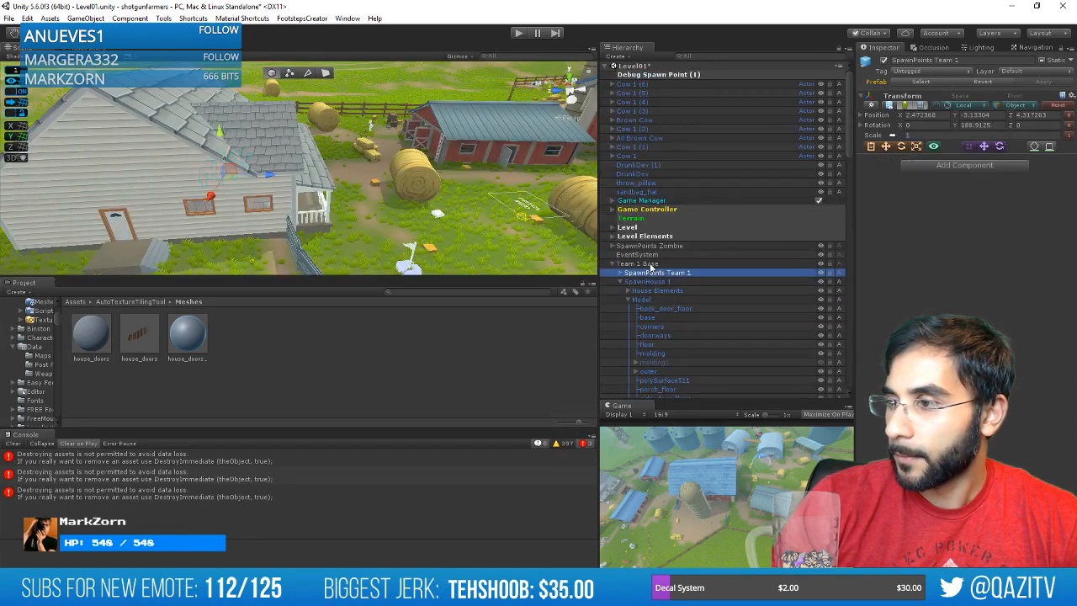
double_click(638, 273)
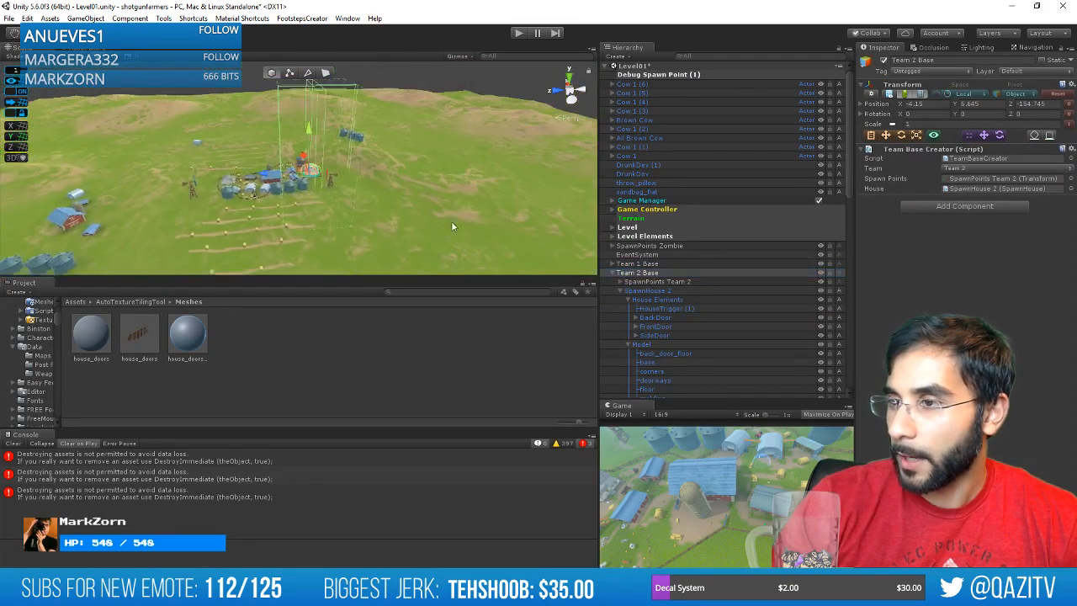
left_click(331, 191)
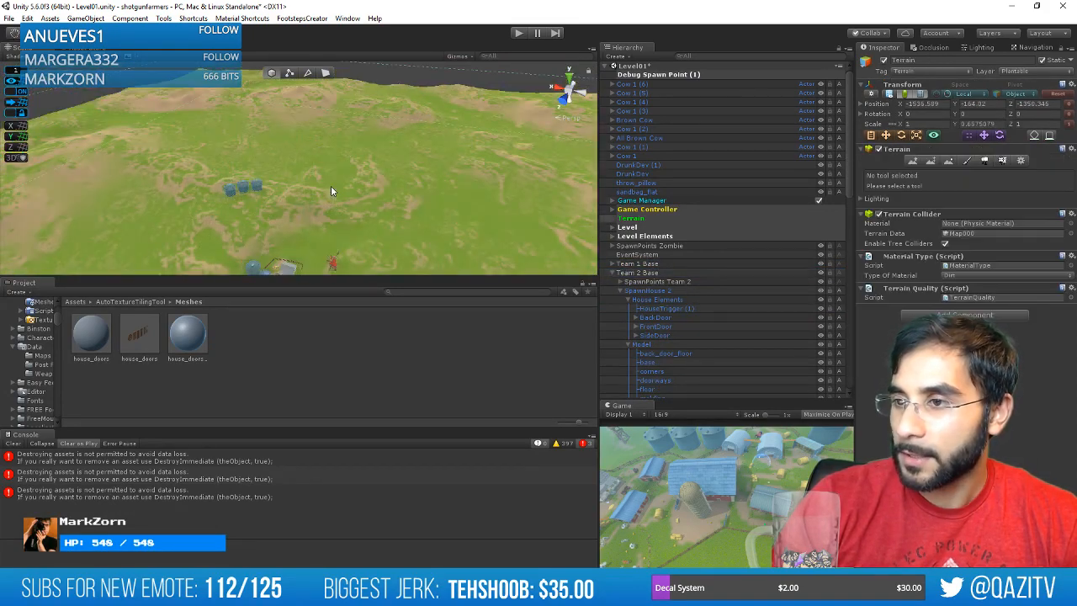
left_click(696, 273)
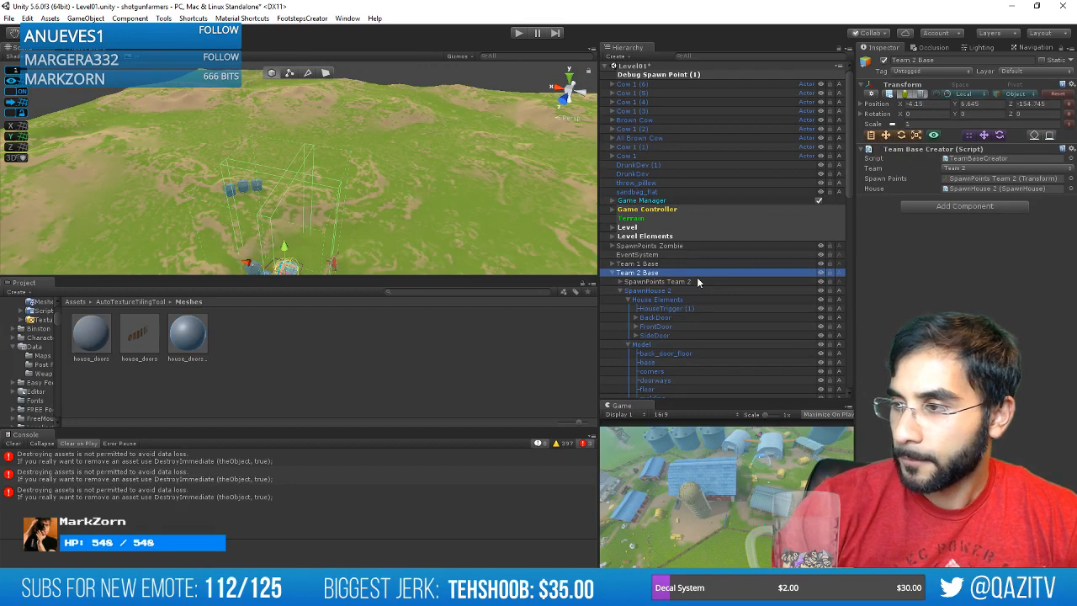
Step through SpawnHouse 2's House Elements one by one, checking the components of its trigger and doors.
key("Down")
key("Down")
key("Down")
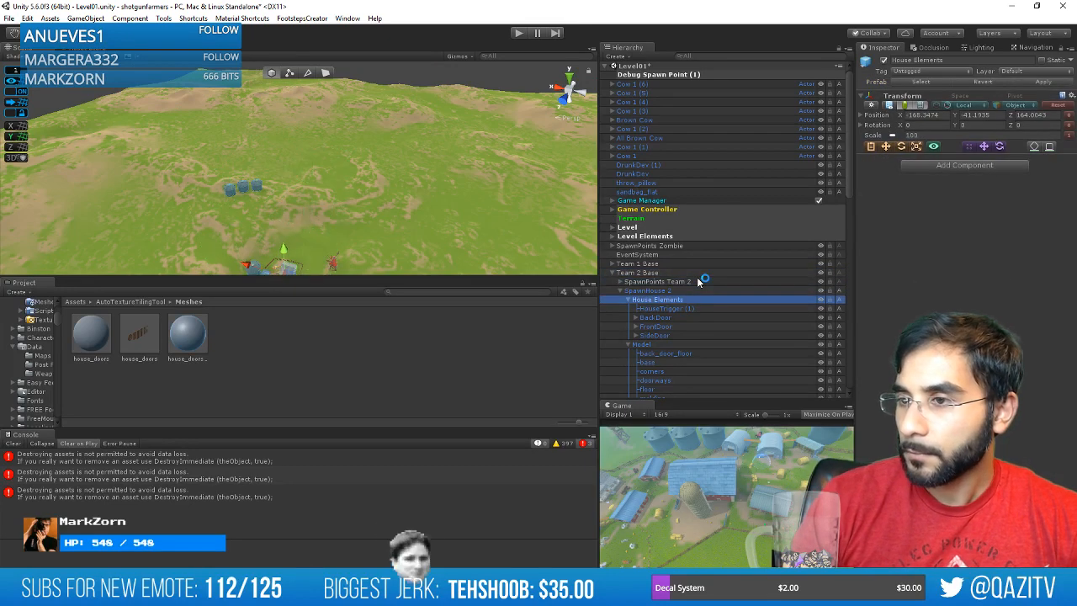
key("Up")
key("Down")
key("Down")
key("Down")
key("Down")
key("Down")
key("Down")
key("Down")
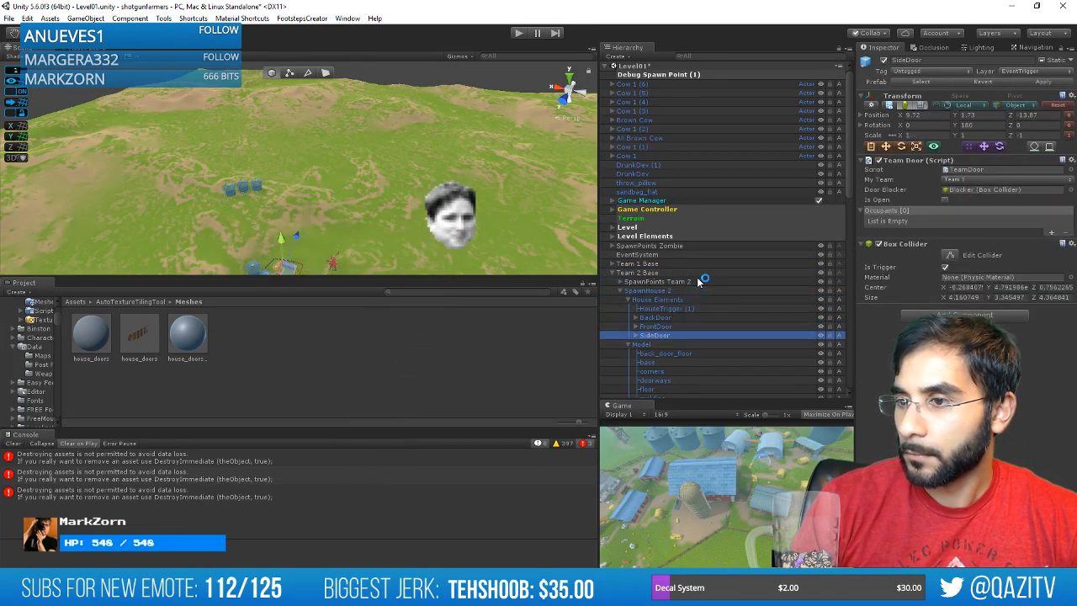
key("Up")
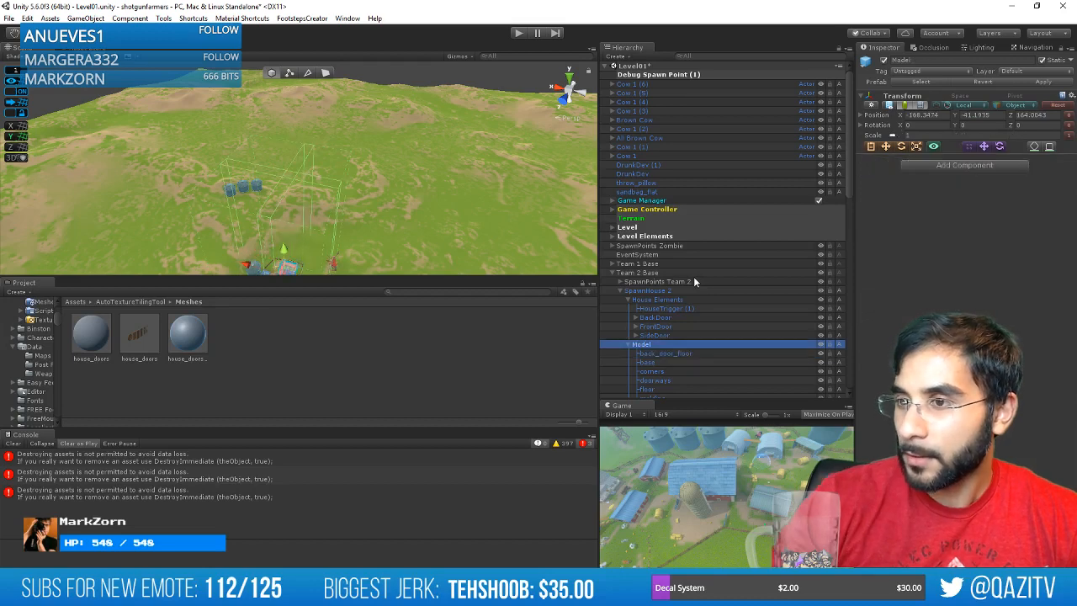
Check the components of SpawnHouse 2's Model parts one by one, from back_door_floor to polySurface511.
scroll(678, 353, "down", 3)
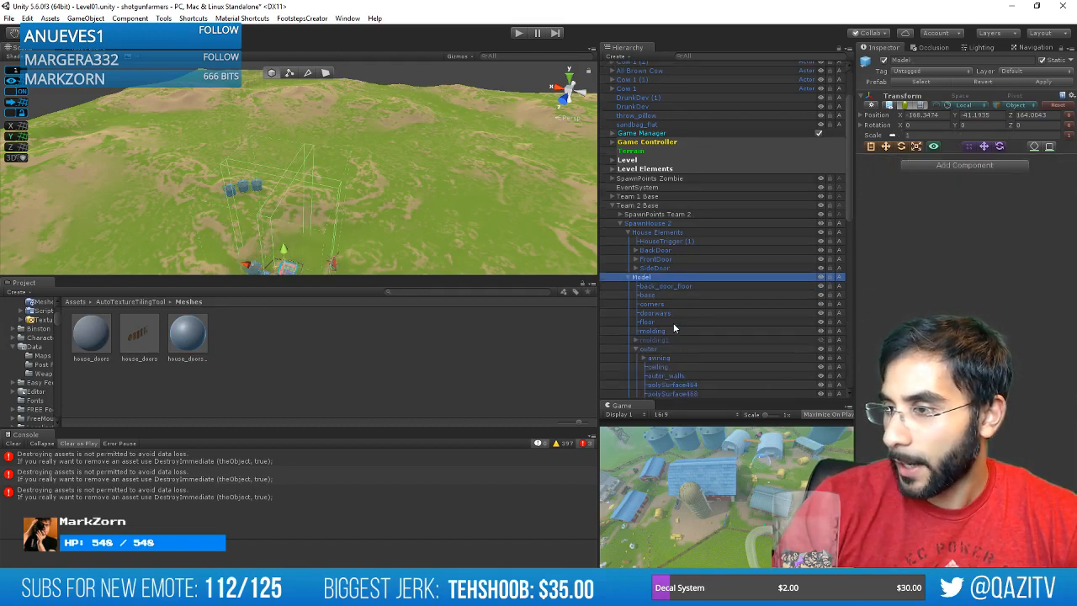
key("Down")
key("Down")
key("Down")
key("Down")
key("Down")
key("Down")
key("Down")
key("Down")
key("Down")
key("Down")
key("Down")
key("Down")
key("Down")
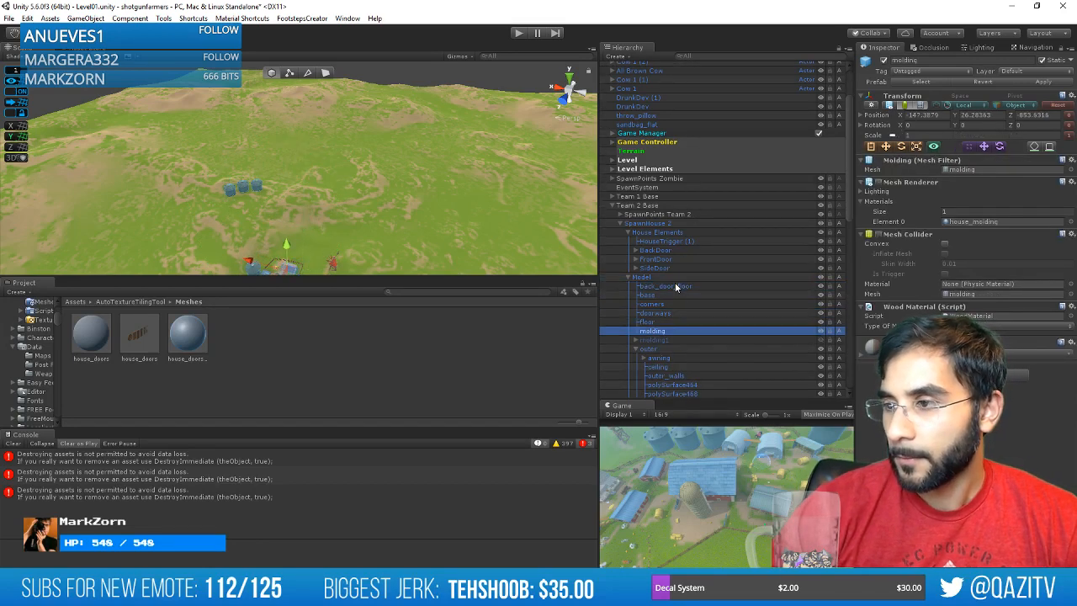
key("Down")
key("Down")
key("Down")
key("Down")
key("Down")
key("Down")
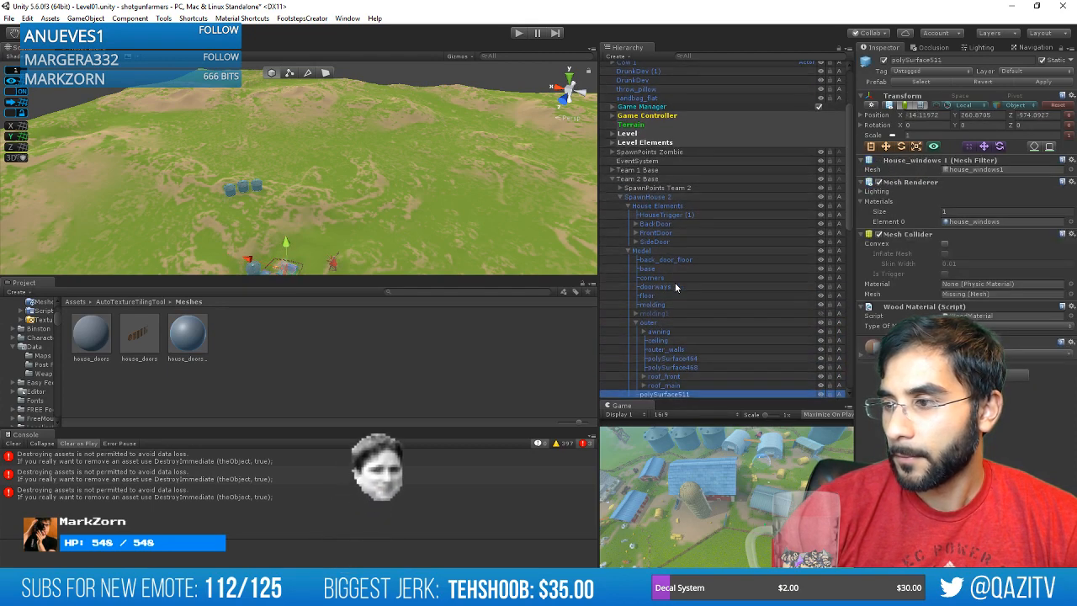
Expand SpawnHouse 2's nested Model groups and recheck the components from FrontDoor through molding1 to the outer group.
left_click(629, 224)
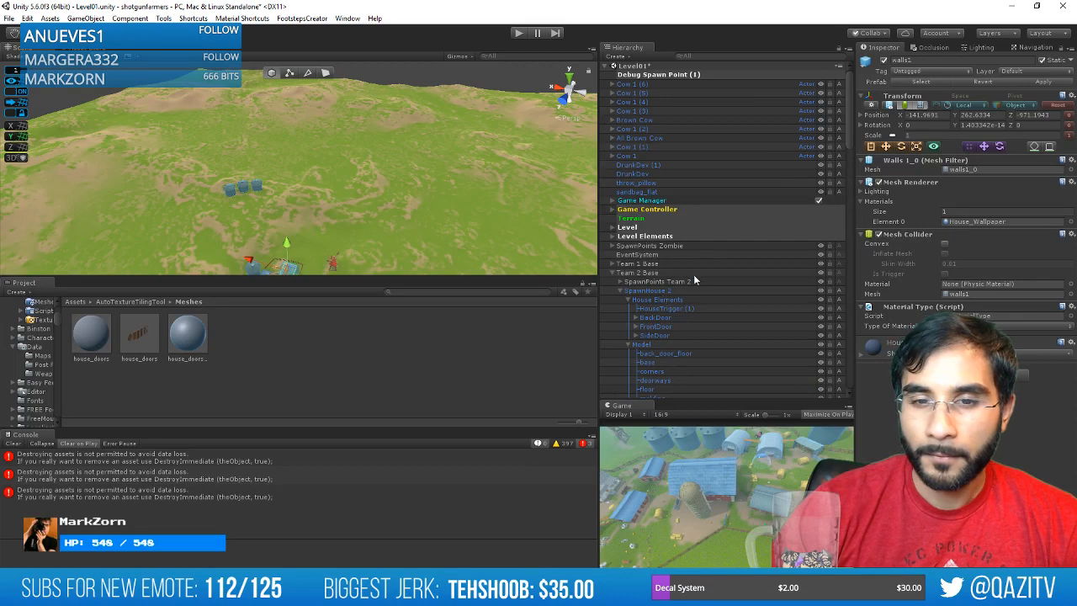
scroll(694, 280, "down", 3)
scroll(694, 280, "down", 1)
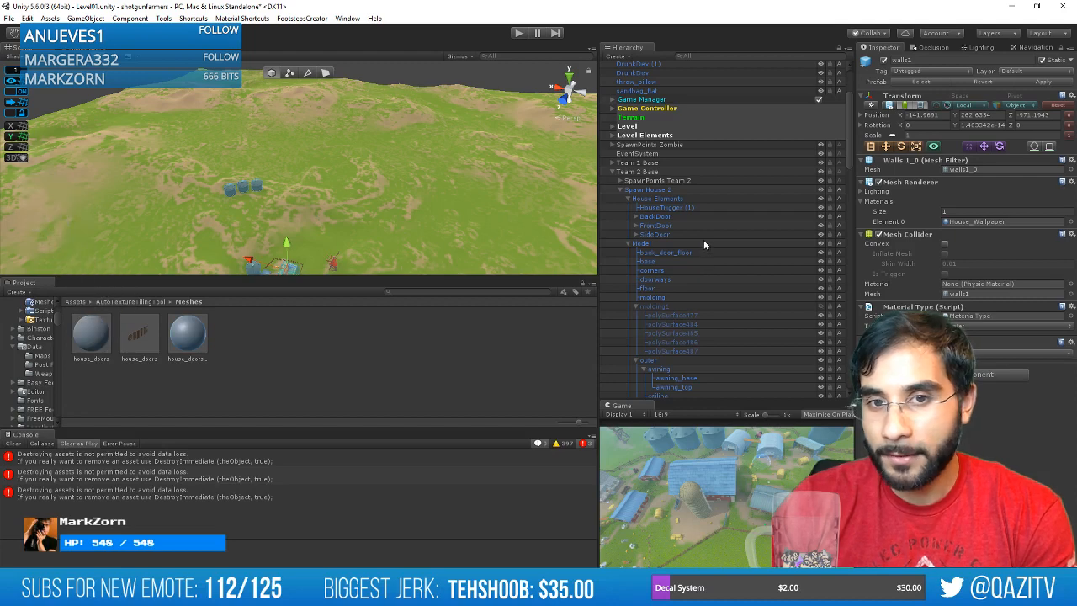
left_click(685, 226)
key("Down")
key("Down")
key("Down")
key("Down")
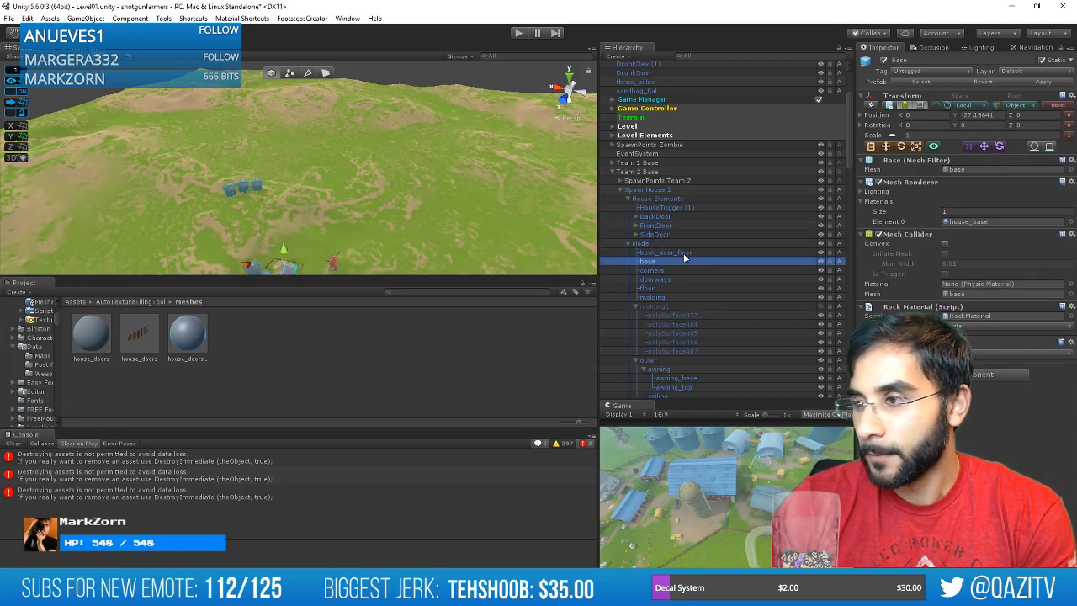
key("Down")
key("Down")
key("Down")
key("Down")
key("Down")
key("Down")
key("Down")
key("Down")
key("Down")
key("Down")
key("Down")
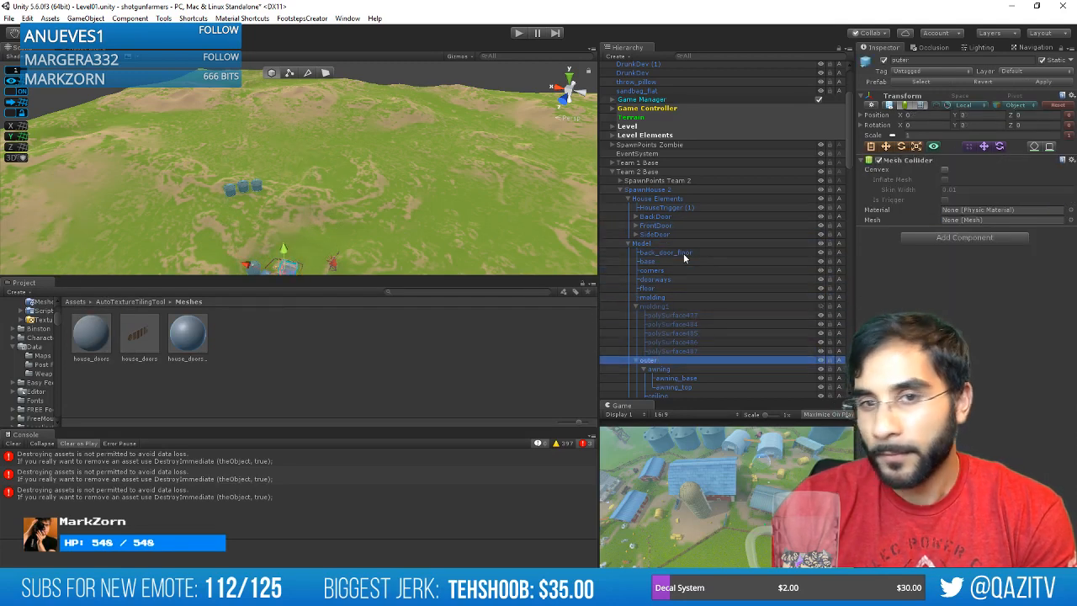
Check the colliders of the outer group's children, from awning and outer_walls to the roof_front parts.
key("Down")
key("Down")
key("Down")
key("Down")
key("Down")
key("Down")
key("Down")
key("Down")
key("Down")
key("Down")
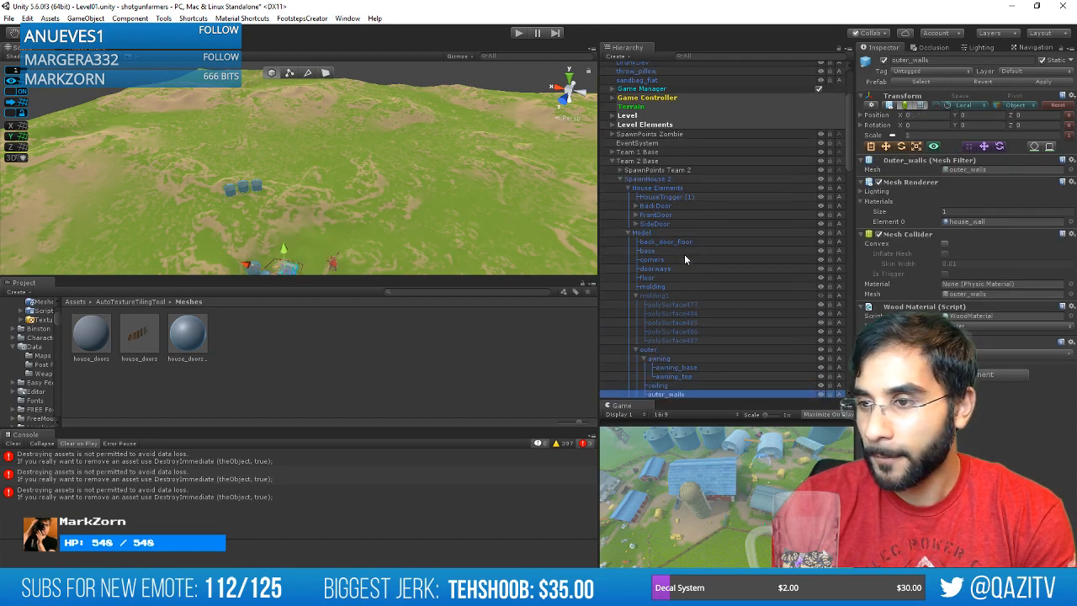
middle_click_drag(344, 238, 386, 153)
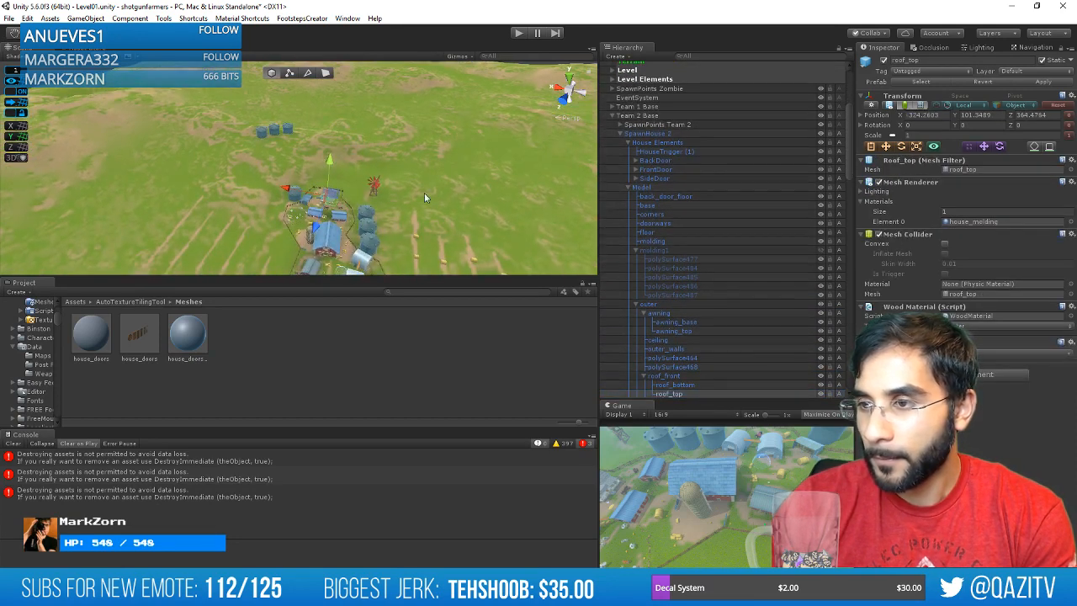
Check the components of roof_main, polySurface511, porch_floor, side_door_floor and walls1, down to Props.
key("Down")
key("Down")
key("Down")
key("Down")
key("Down")
key("Down")
key("Down")
key("Down")
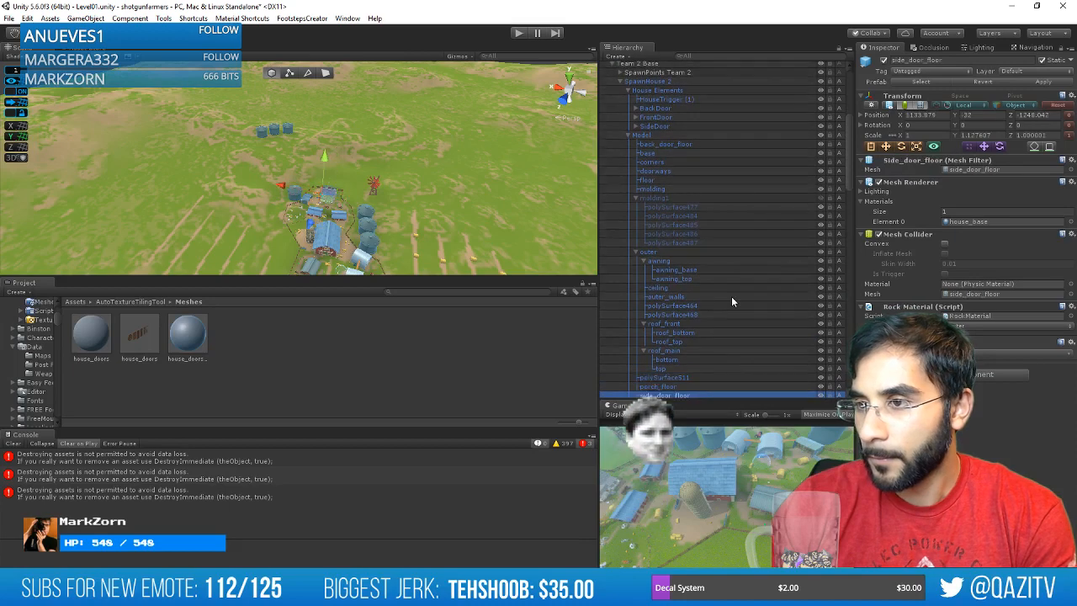
key("Up")
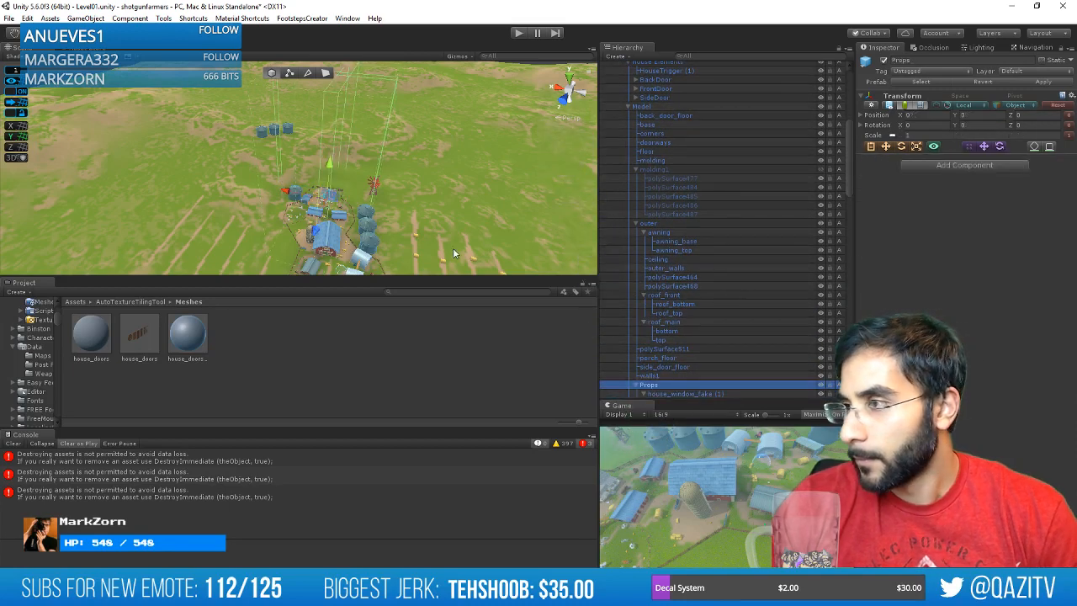
Check the components of the house_window_fake props (1) to (7) and their glass children.
scroll(656, 326, "down", 3)
left_click(675, 293)
key("Down")
key("Down")
key("Down")
key("Down")
key("Down")
key("Down")
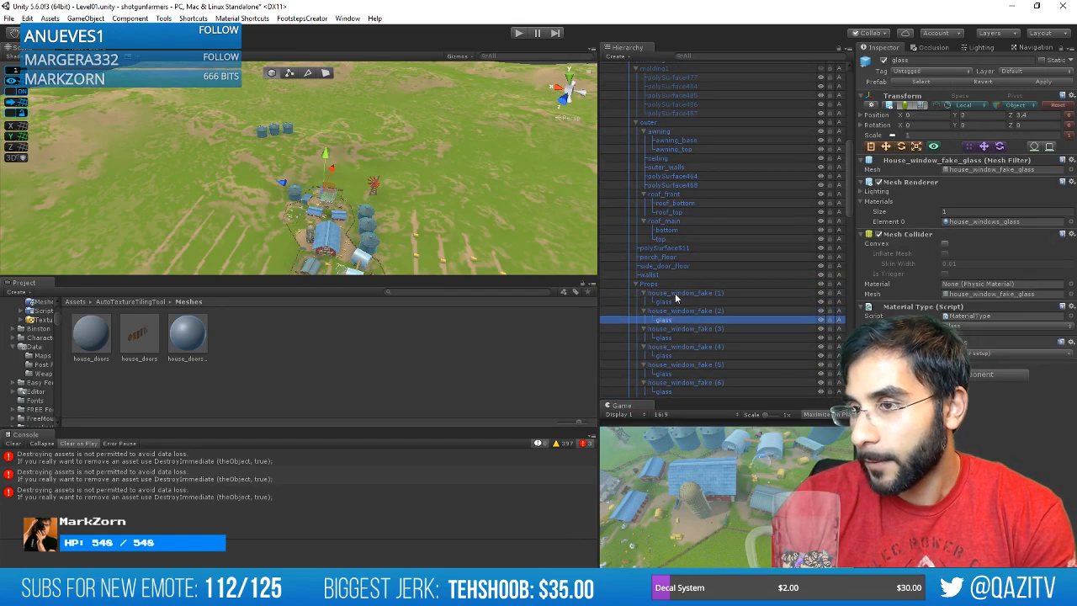
key("Down")
key("Down")
key("Down")
key("Down")
key("Down")
key("Down")
key("Down")
key("Down")
key("Down")
key("Down")
key("Down")
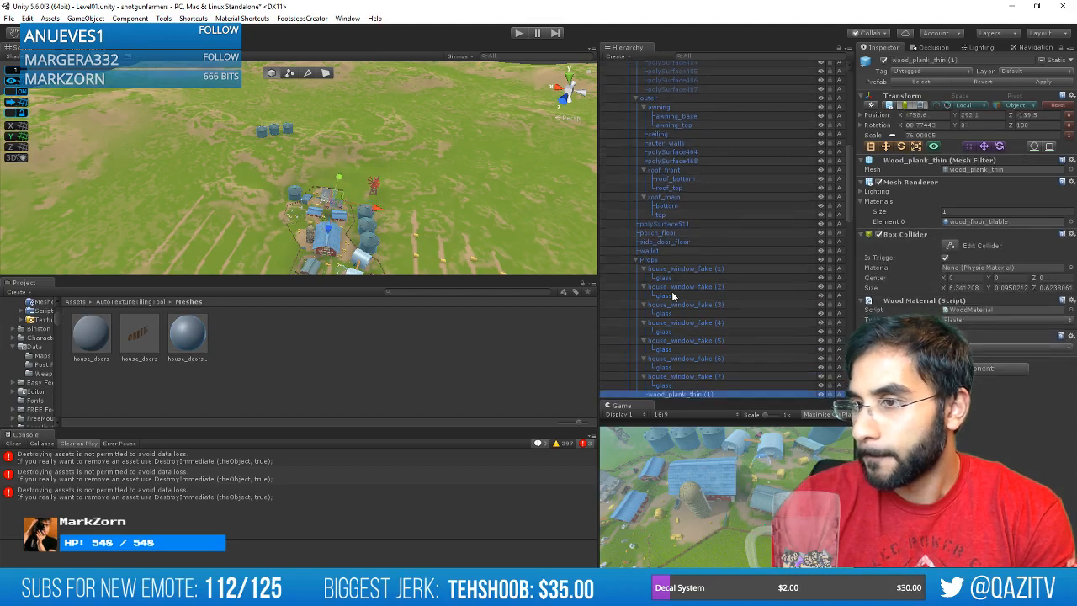
Check the components of the remaining Props, from the thin wood planks, stairs and couches to room_door.
key("Down")
key("Down")
key("Down")
key("Down")
key("Down")
key("Down")
key("Down")
key("Down")
key("Down")
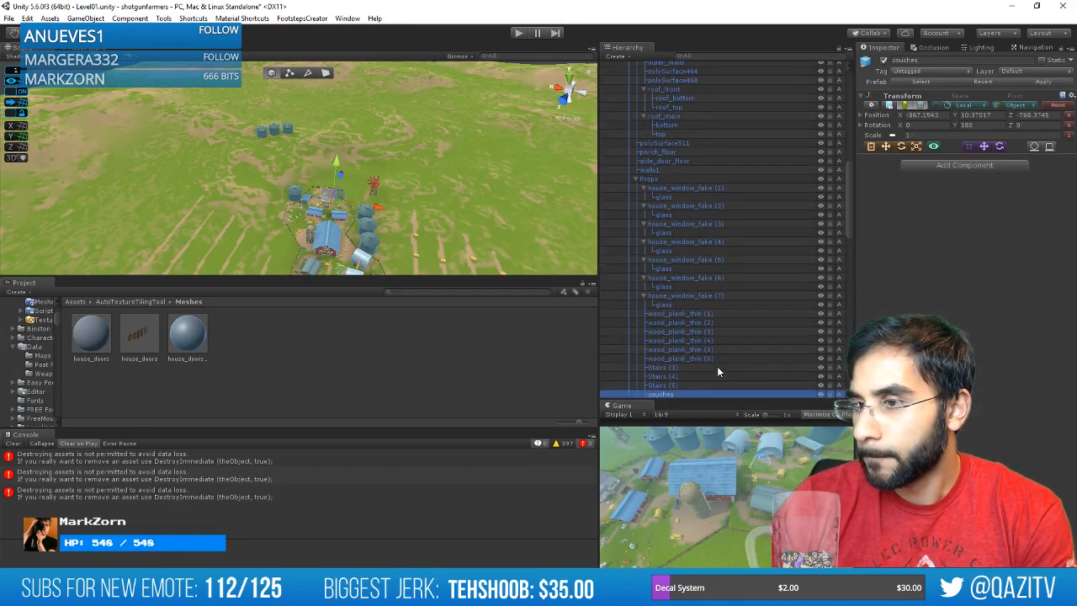
key("Down")
key("Down")
key("Down")
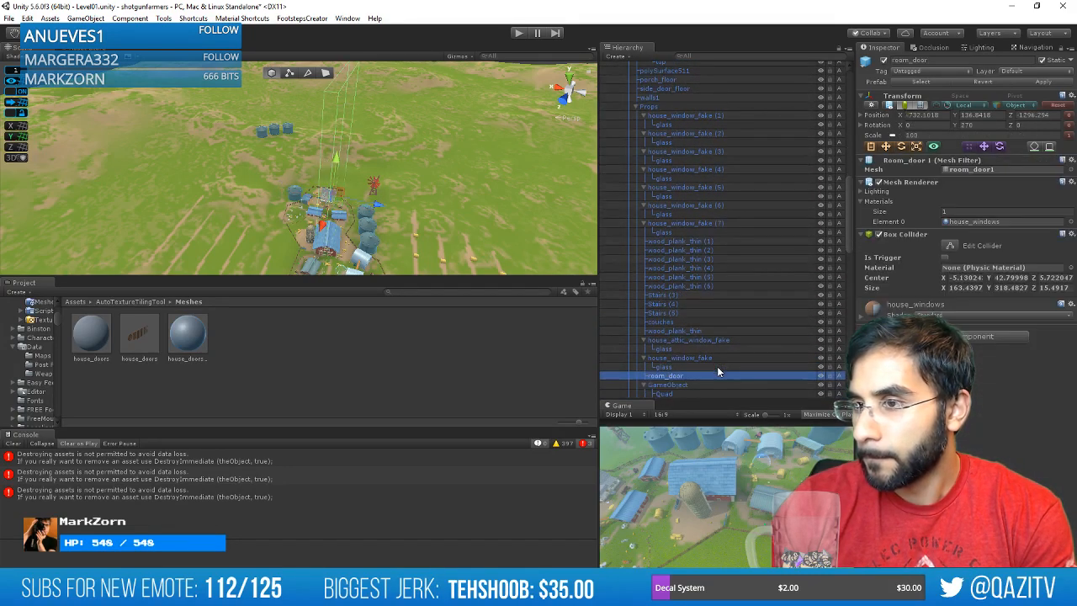
Remove the Box Collider component from room_door in SpawnHouse 2's Props.
key("w")
right_click_drag(393, 195, 375, 173)
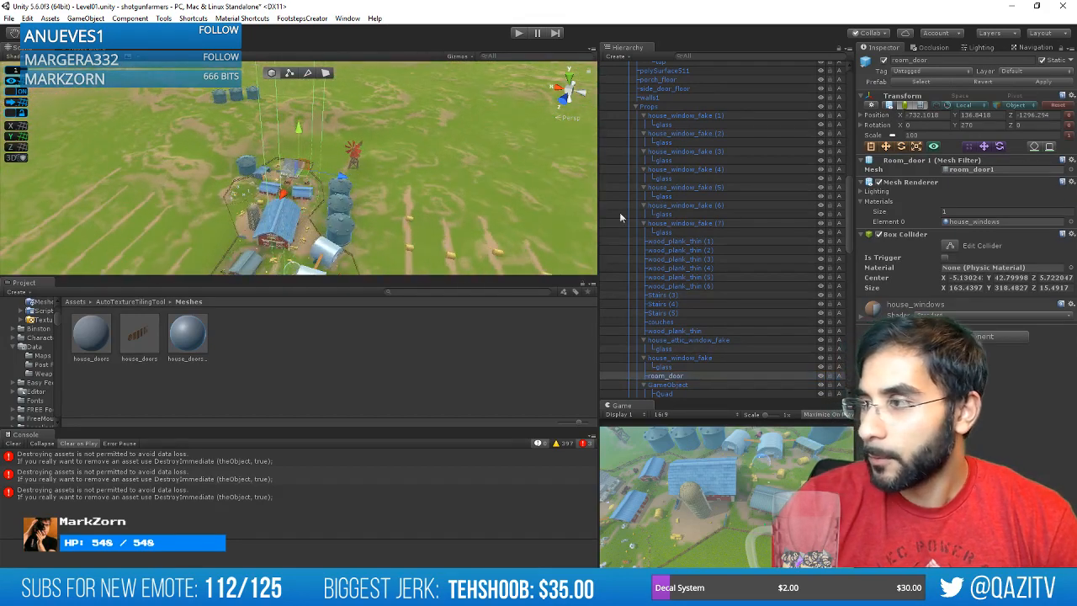
left_click(1062, 234)
left_click(993, 260)
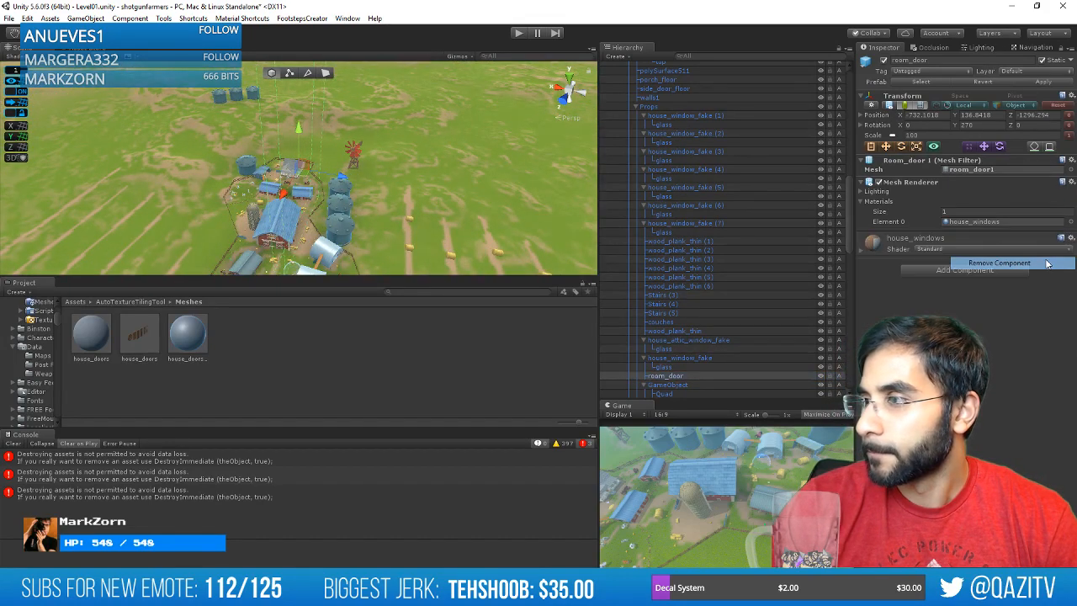
Frame room_door inside the house and shift it to a Z position of -1306.
key("f")
left_click_drag(280, 169, 608, 150, "alt")
left_click_drag(412, 135, 300, 206, "alt")
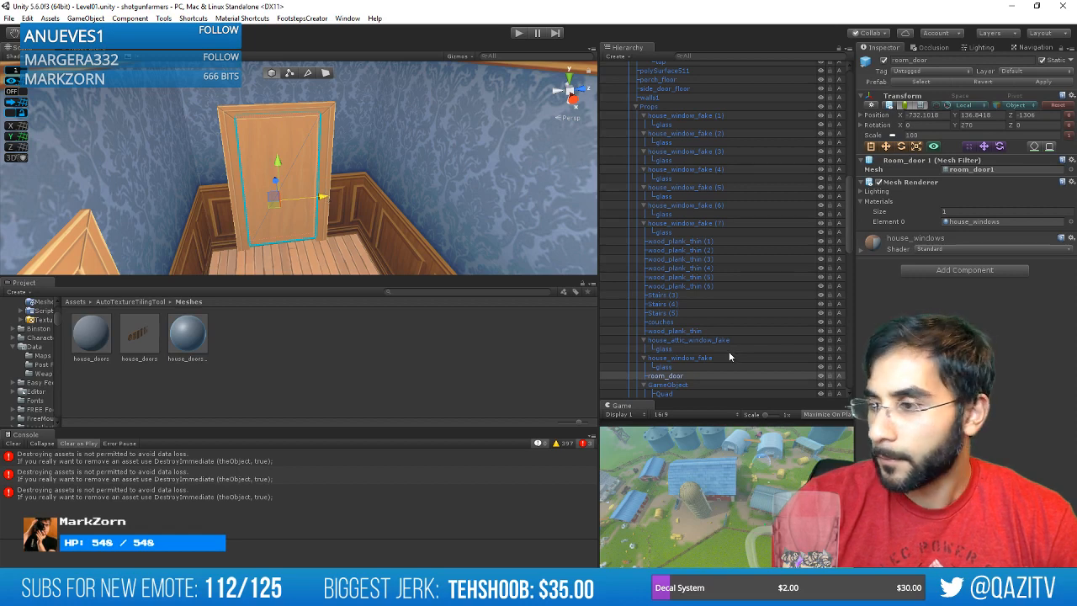
scroll(673, 379, "down", 3)
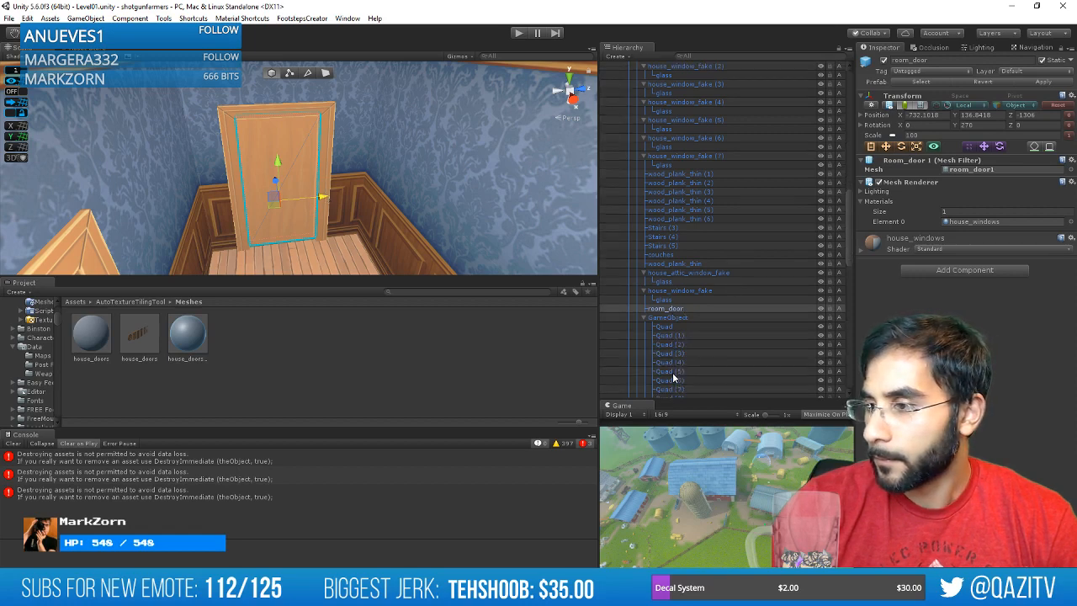
Collapse GameObject in SpawnHouse 2's Props, then select and frame room_door (1).
left_click(643, 318)
left_click(695, 327)
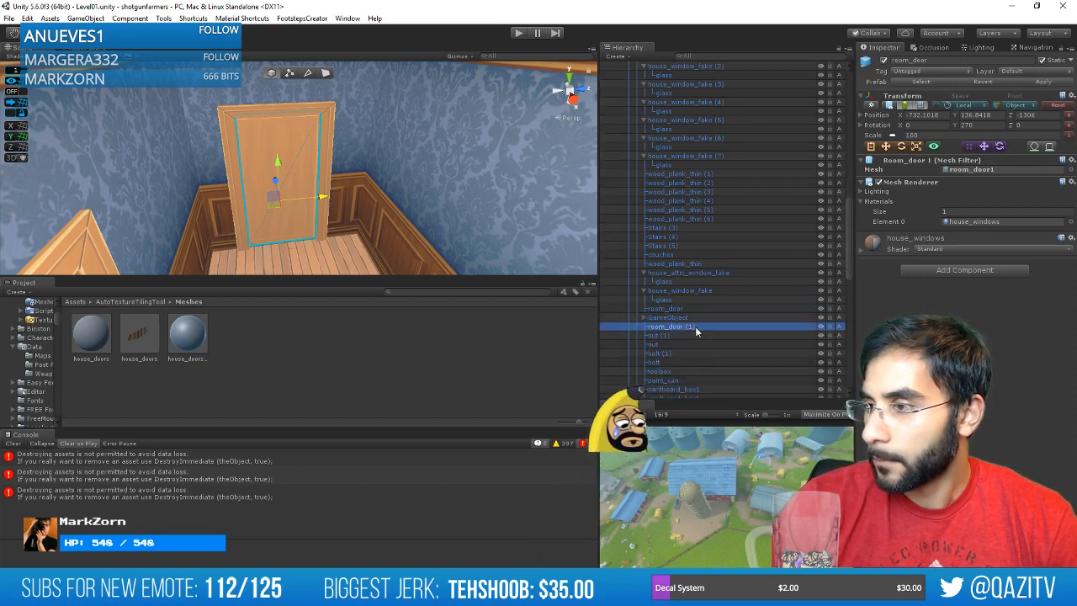
key("f")
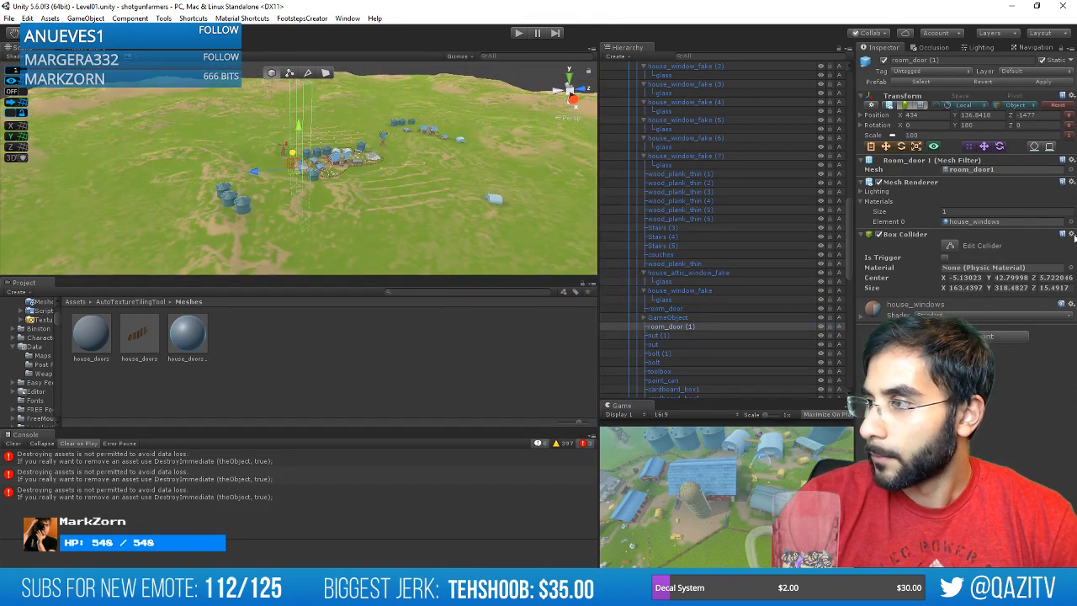
left_click(1072, 235)
left_click(1016, 264)
key("ctrl+z")
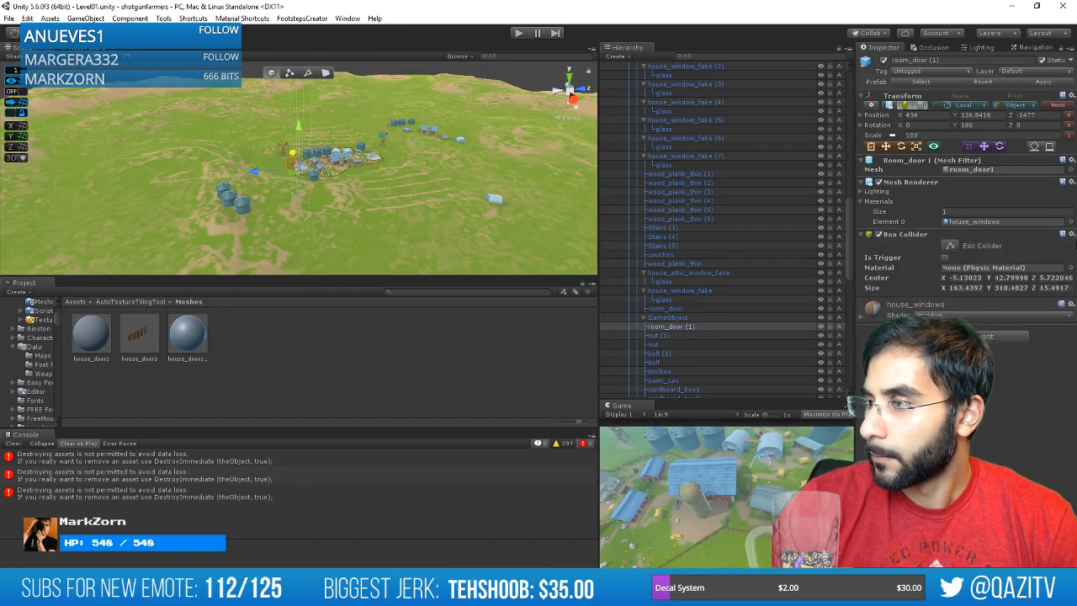
Reset the Box Collider component of room_door (1) in SpawnHouse 2 and frame the door.
left_click(1072, 234)
left_click(976, 247)
key("f")
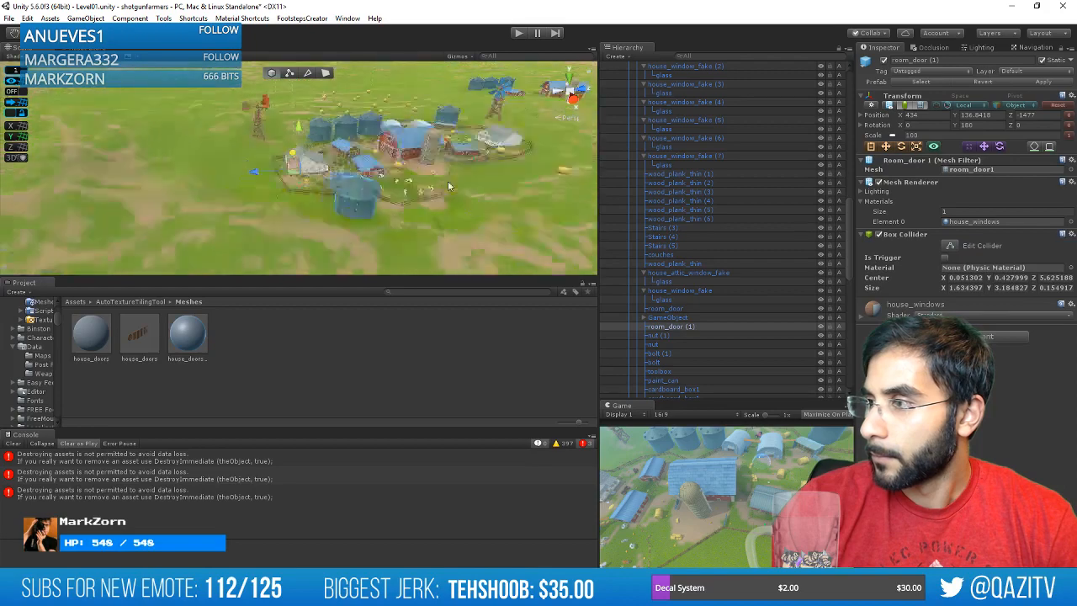
Shift SpawnHouse 2's room_door (1) to an X position of 439.7, keeping Z at -1477.
left_click_drag(232, 184, 268, 191, "alt")
key("ctrl+z")
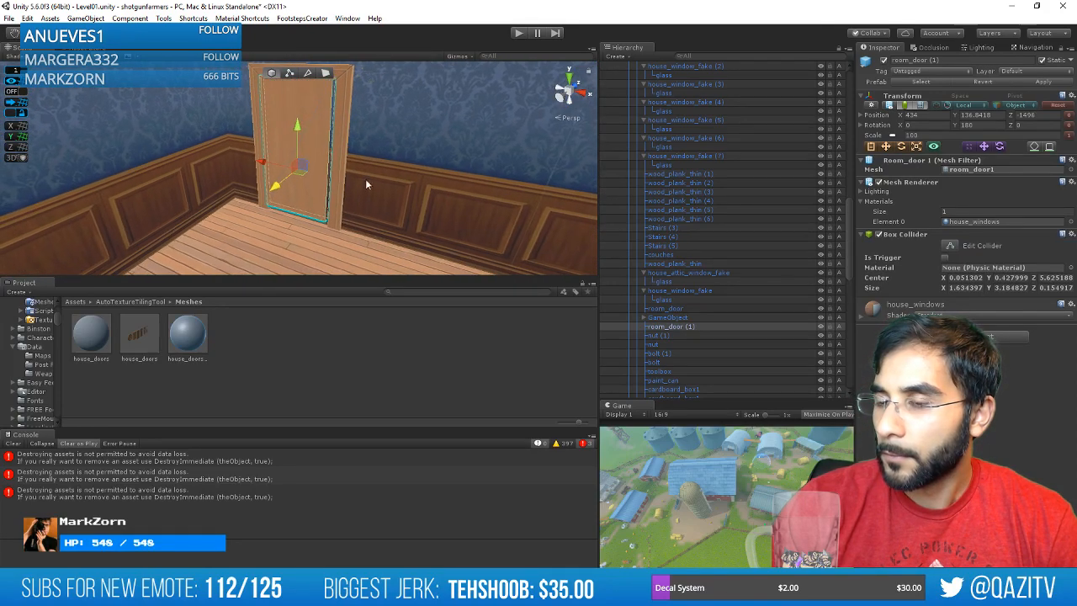
left_click_drag(365, 181, 307, 194, "alt")
scroll(342, 192, "down", 5)
scroll(342, 193, "up", 4)
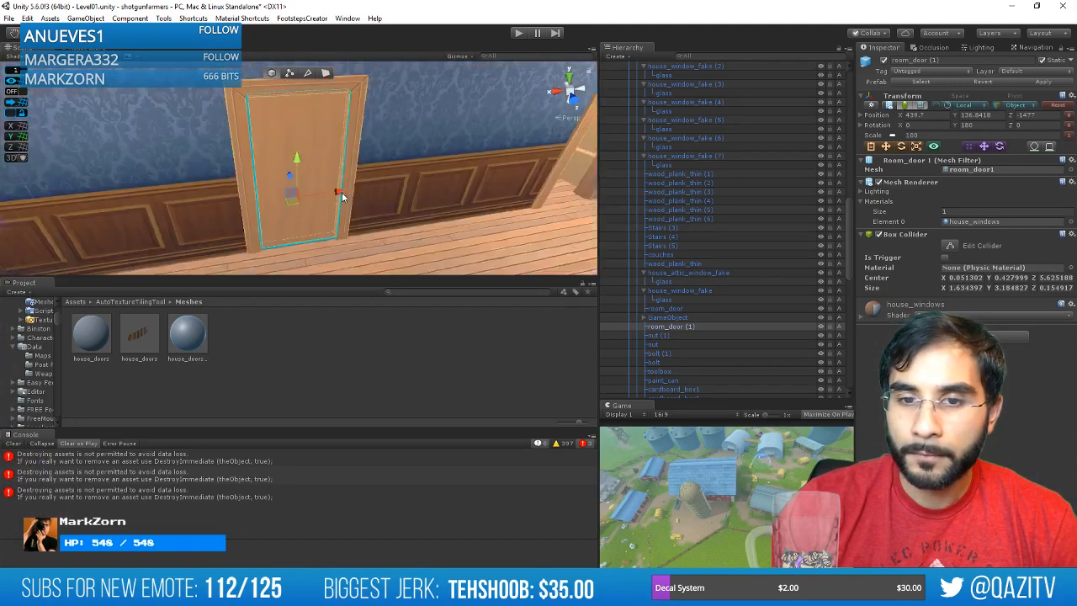
left_click_drag(386, 169, 354, 200, "alt")
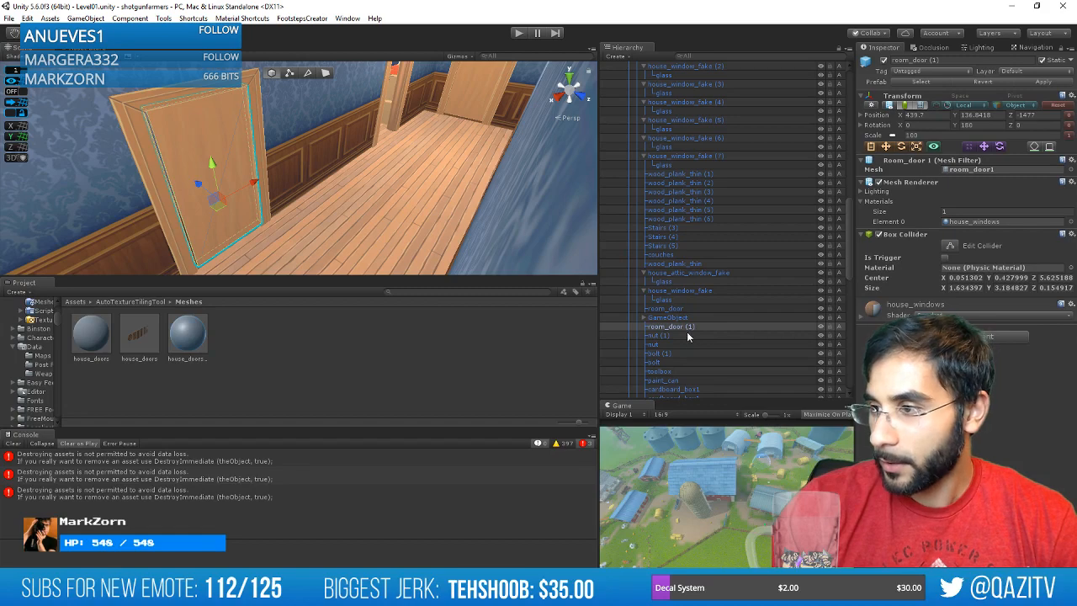
Filter the hierarchy for the room doors and reset the Box Collider of room_door (1) in SpawnHouse 1.
left_click(758, 56)
type("room_door")
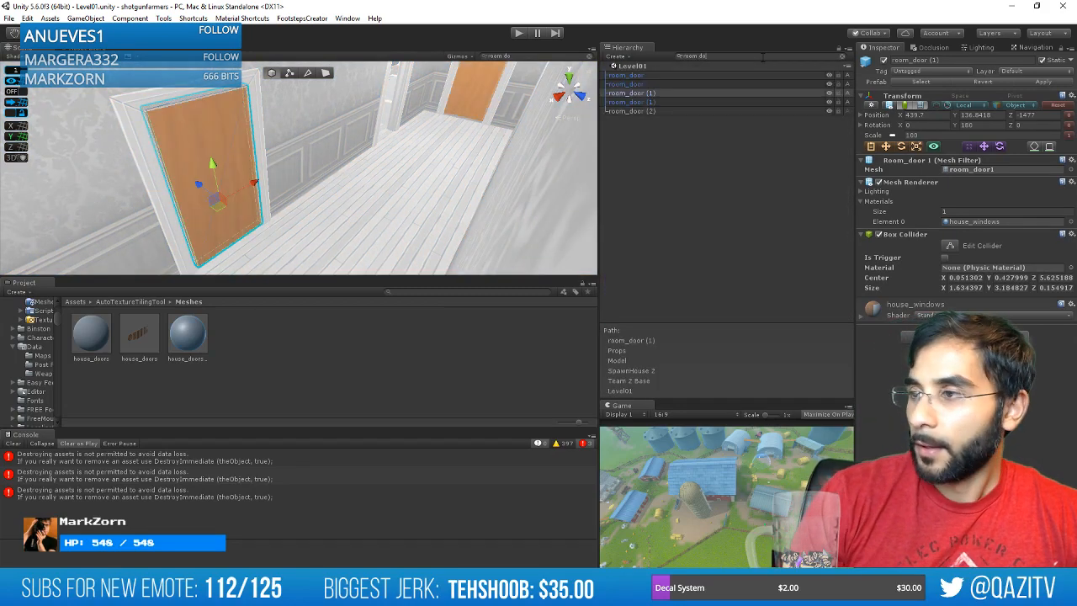
double_click(715, 101)
left_click_drag(126, 137, 487, 145, "alt")
scroll(396, 191, "down", 15)
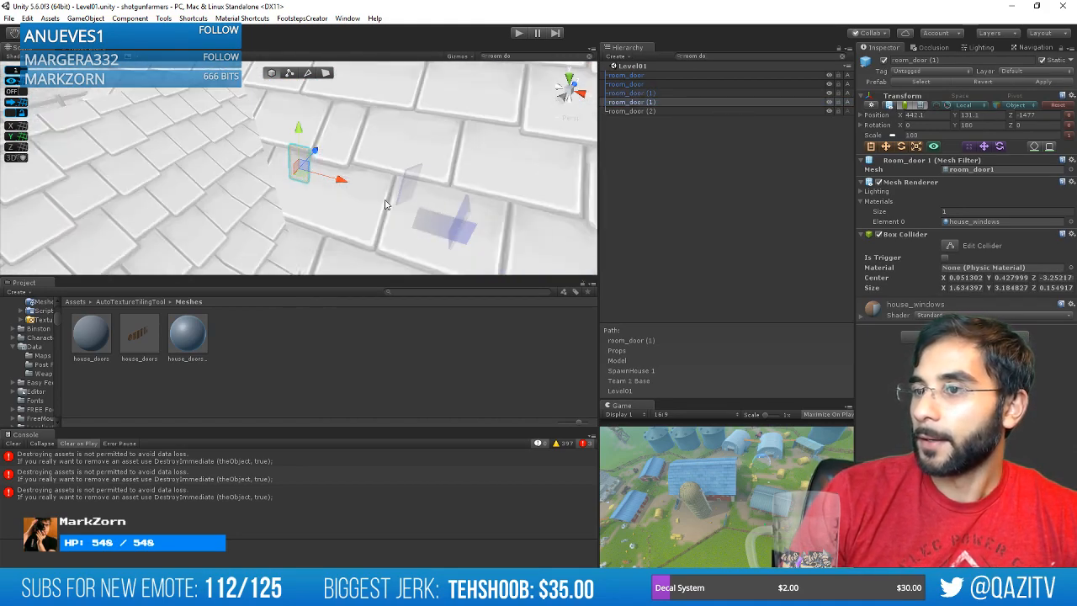
middle_click_drag(387, 202, 324, 286)
scroll(351, 221, "down", 10)
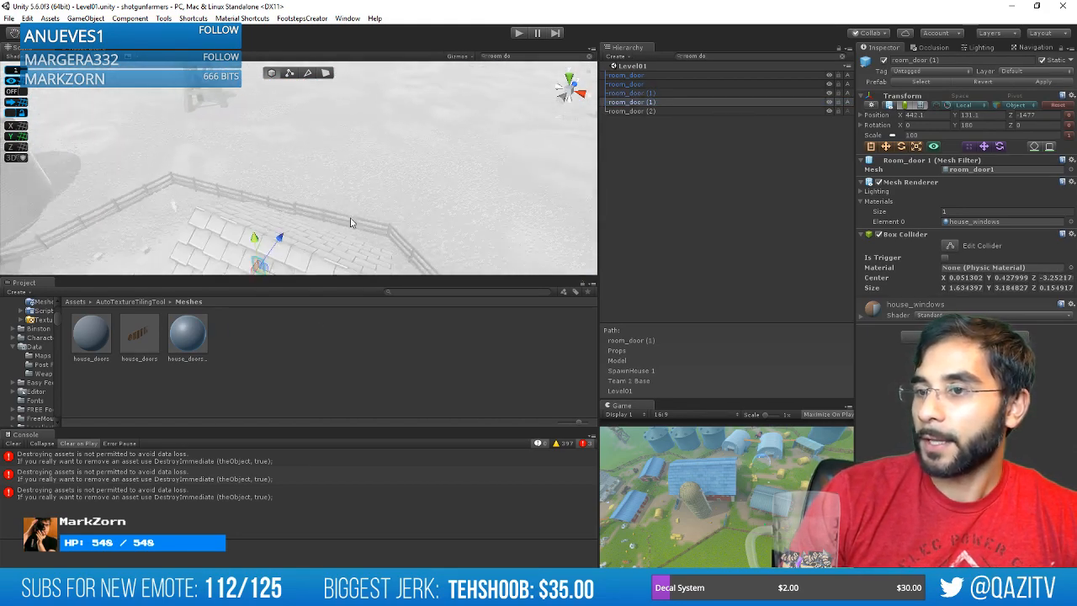
left_click(1071, 234)
left_click(1050, 247)
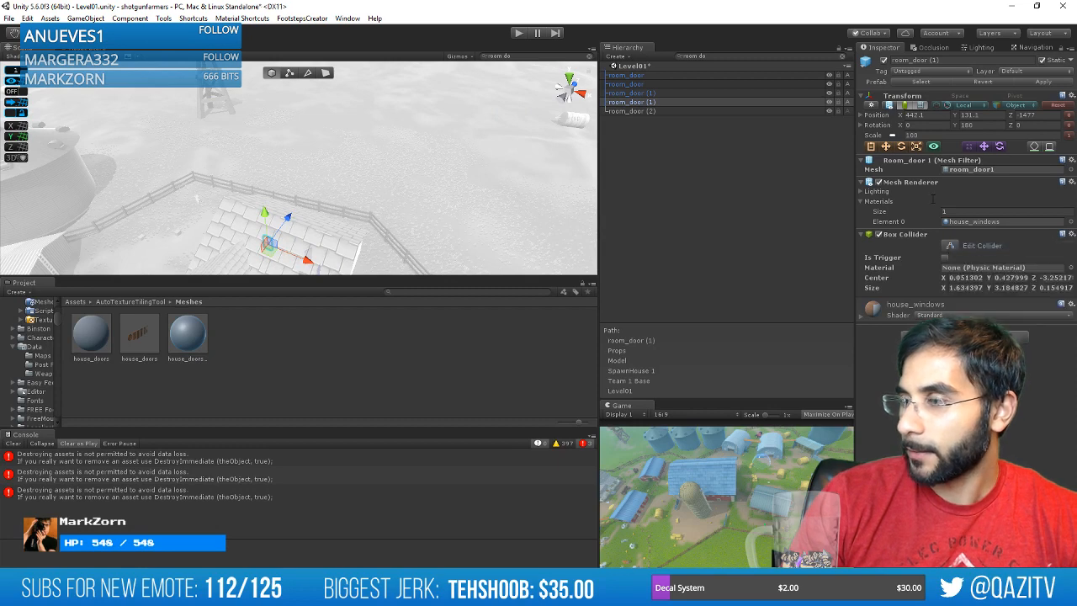
Frame room_door (2) and reset its Box Collider component.
double_click(670, 111)
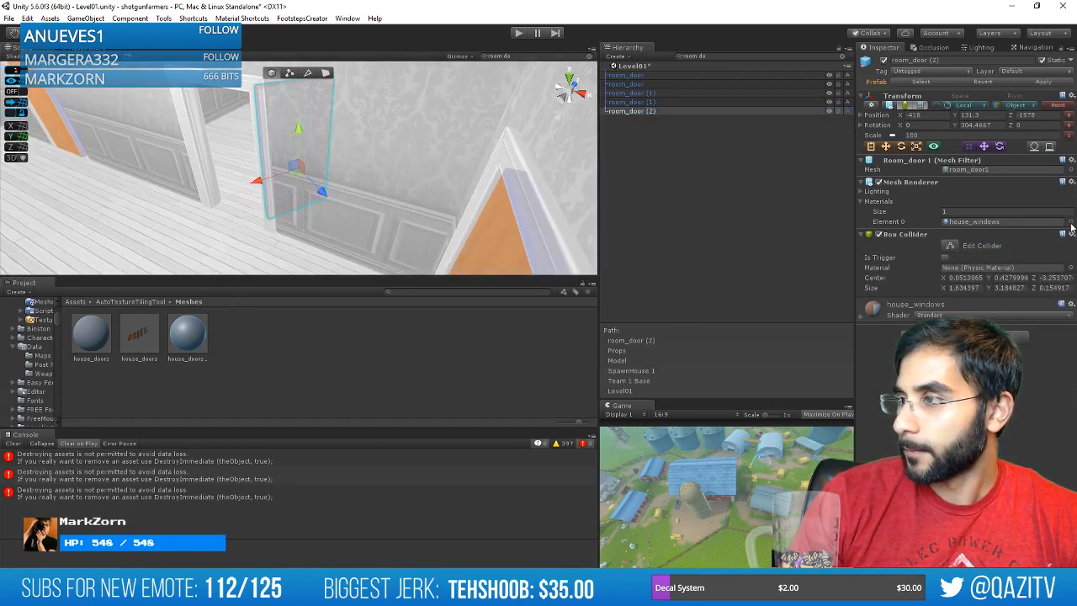
left_click(1071, 234)
left_click(1051, 247)
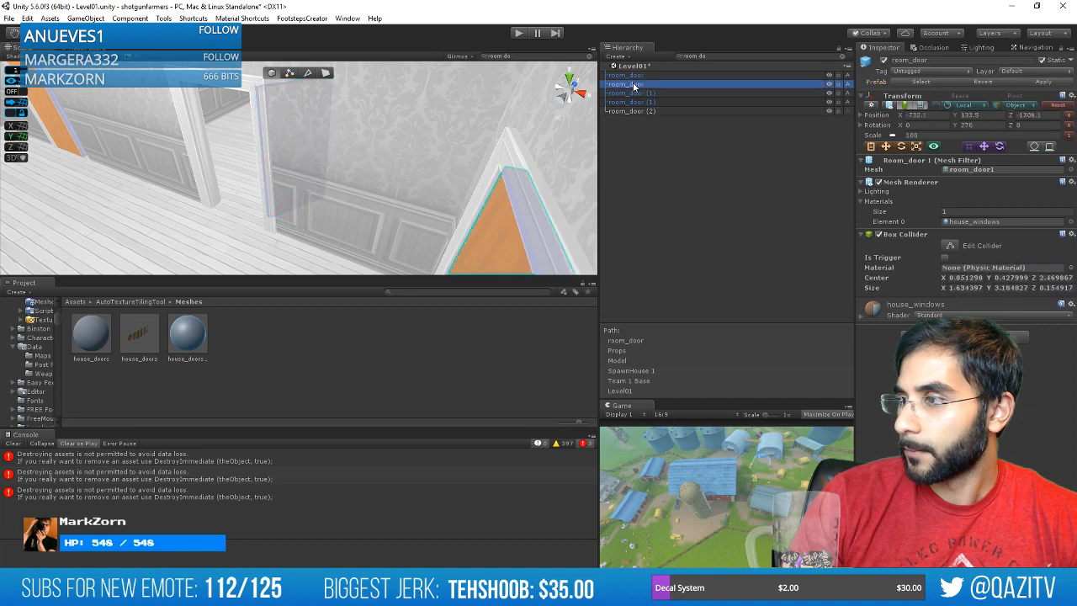
Reset the Box Collider of room_door in SpawnHouse 1 and save the scene.
double_click(634, 85)
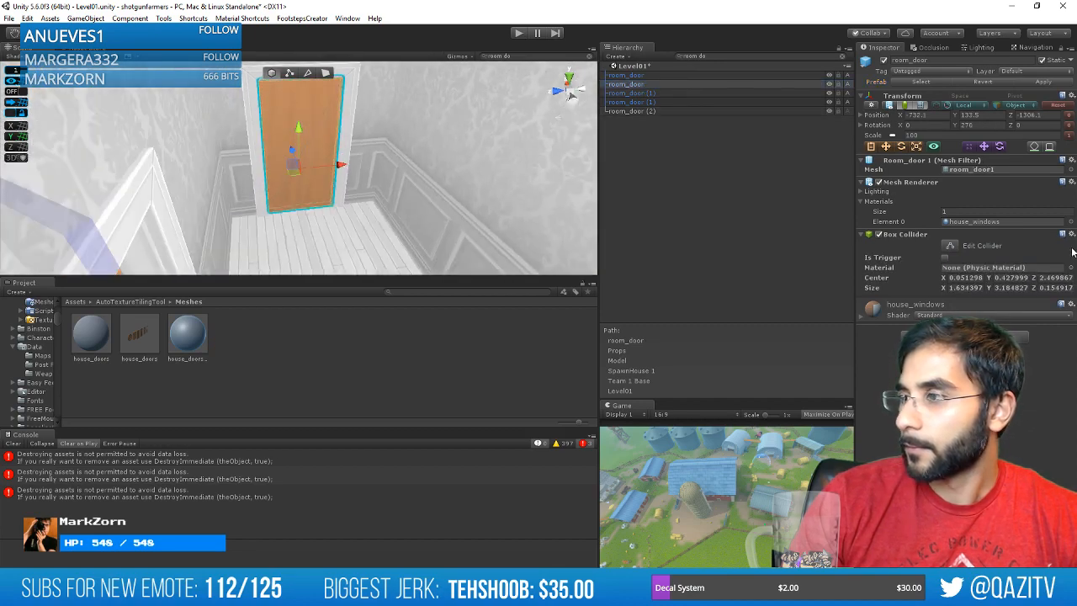
left_click(1072, 234)
left_click(977, 246)
key("ctrl+s")
Frame SpawnHouse 2's room_door and check its components and placement from outside the house.
double_click(619, 76)
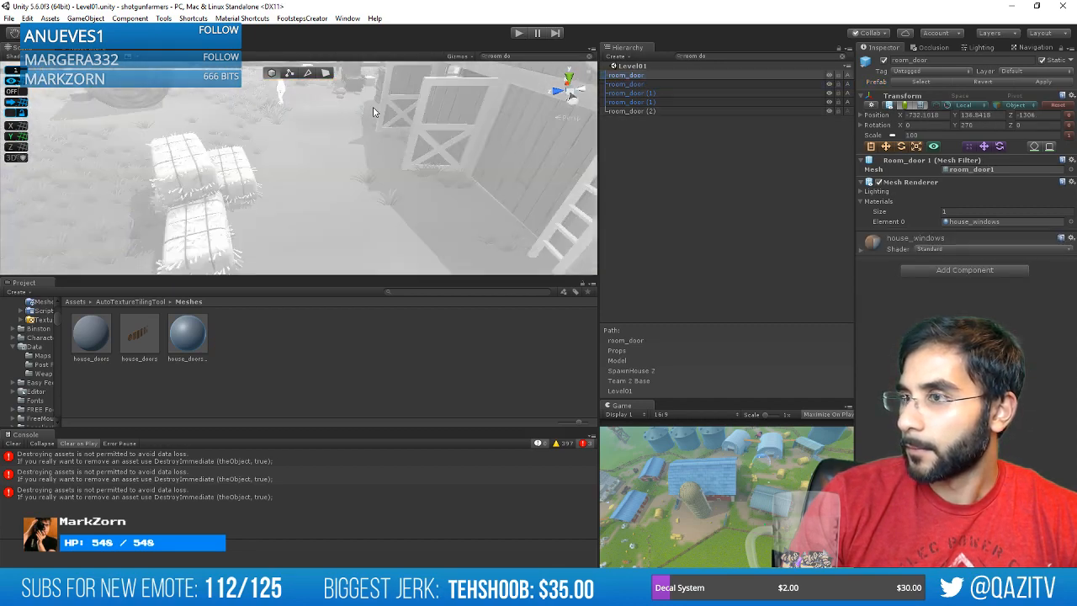
left_click_drag(258, 149, 233, 127, "alt")
scroll(232, 127, "down", 10)
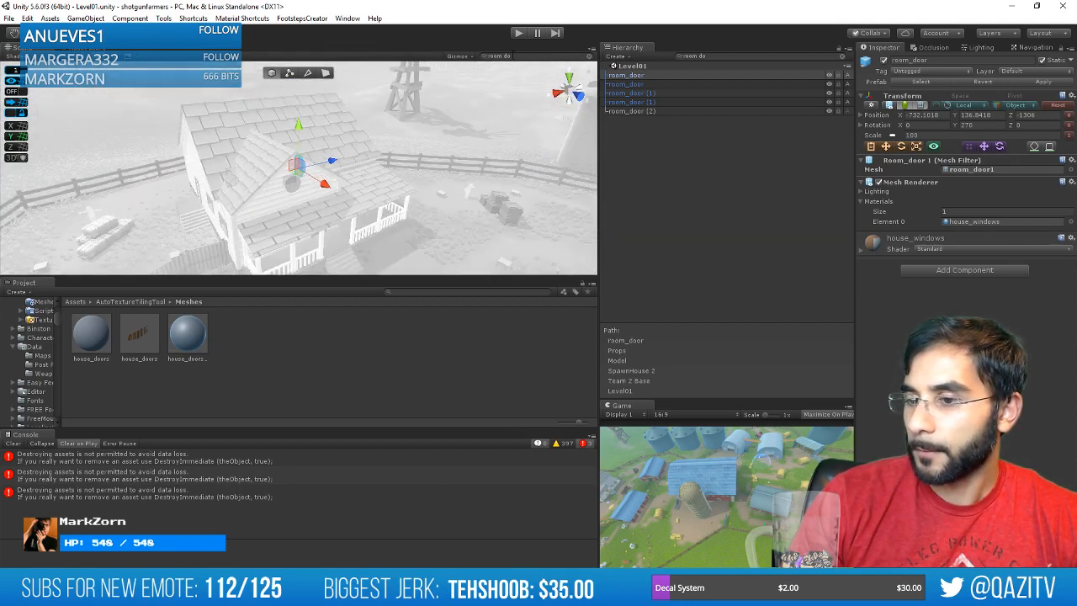
Run the level, switch to the melee weapon and walk through the rooms of the nearby spawn house.
left_click(512, 32)
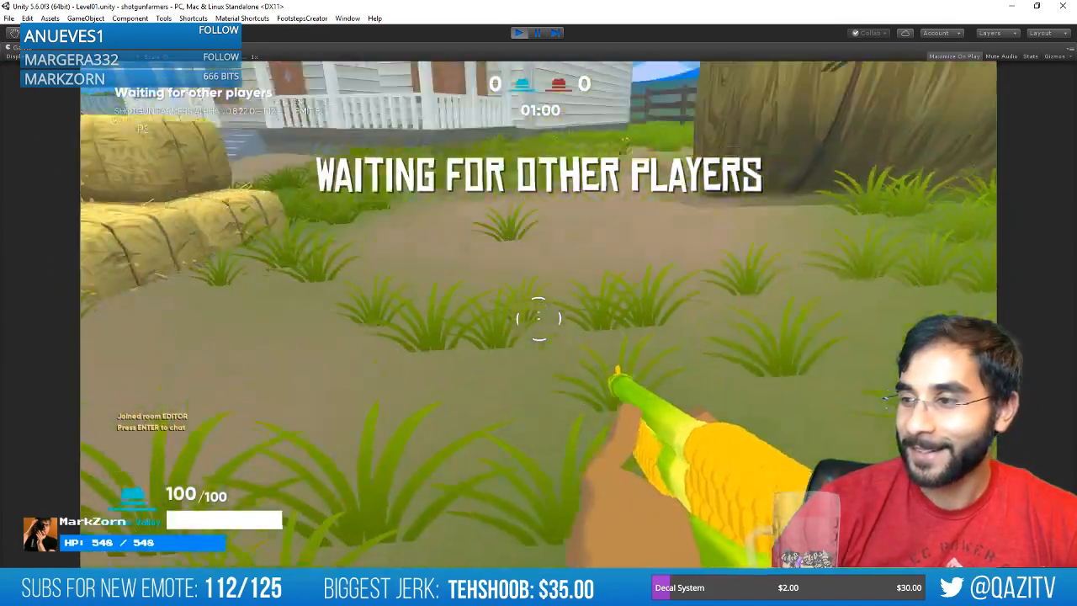
key("w")
key("2")
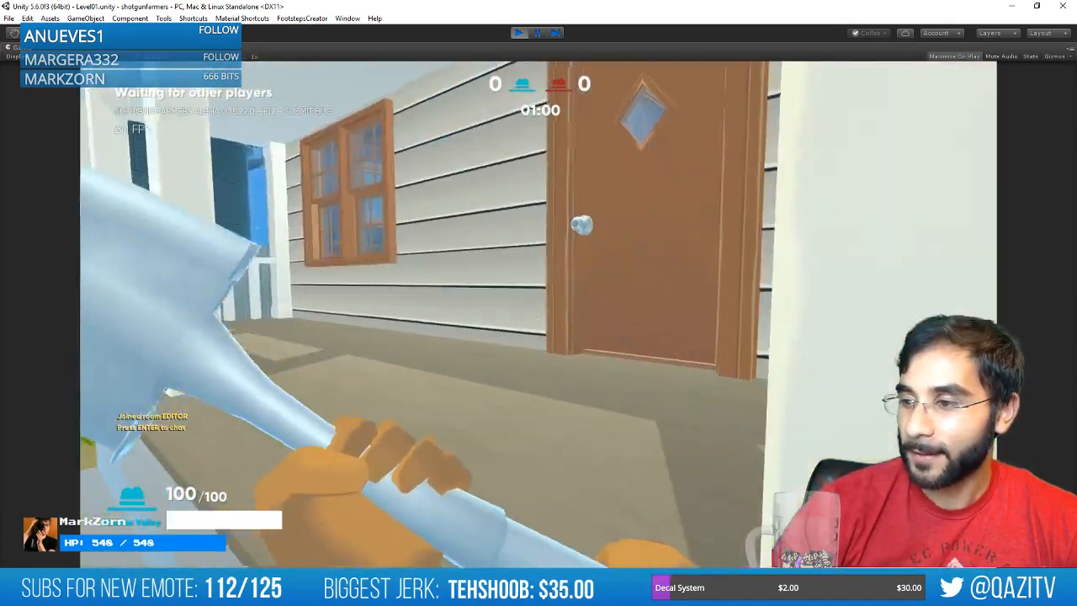
key("a")
key("w")
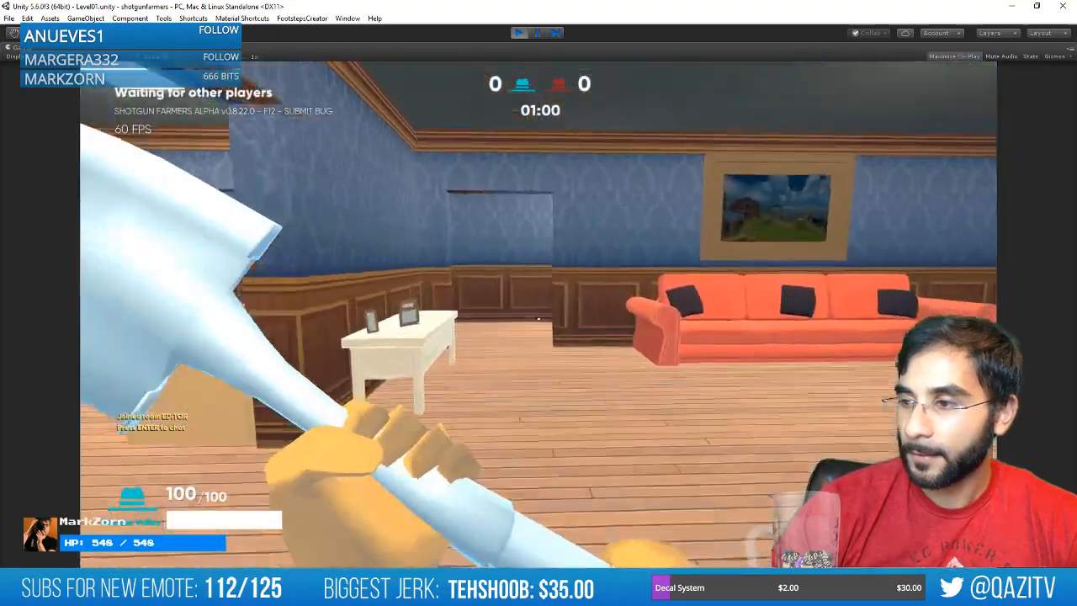
key("w")
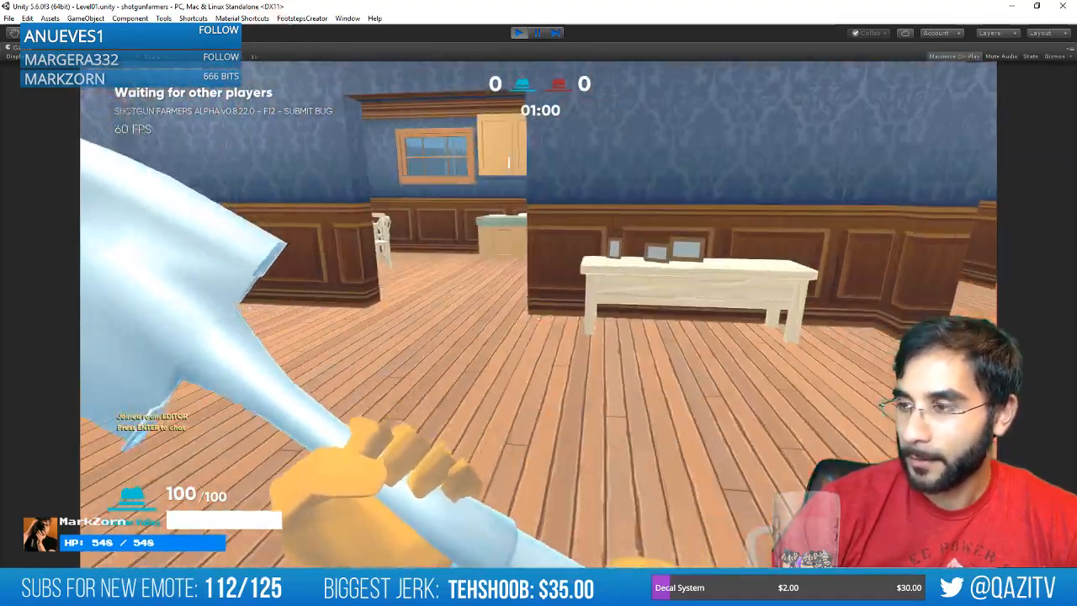
Cross the farm to the other spawn house, test walking up to its doors, and stop the game.
key("w")
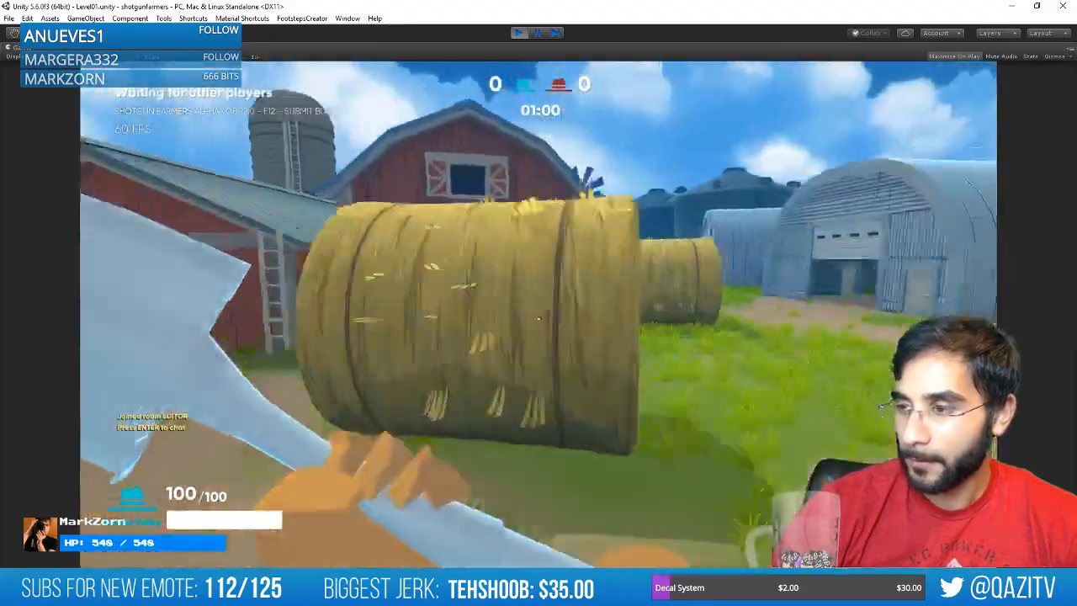
key("w")
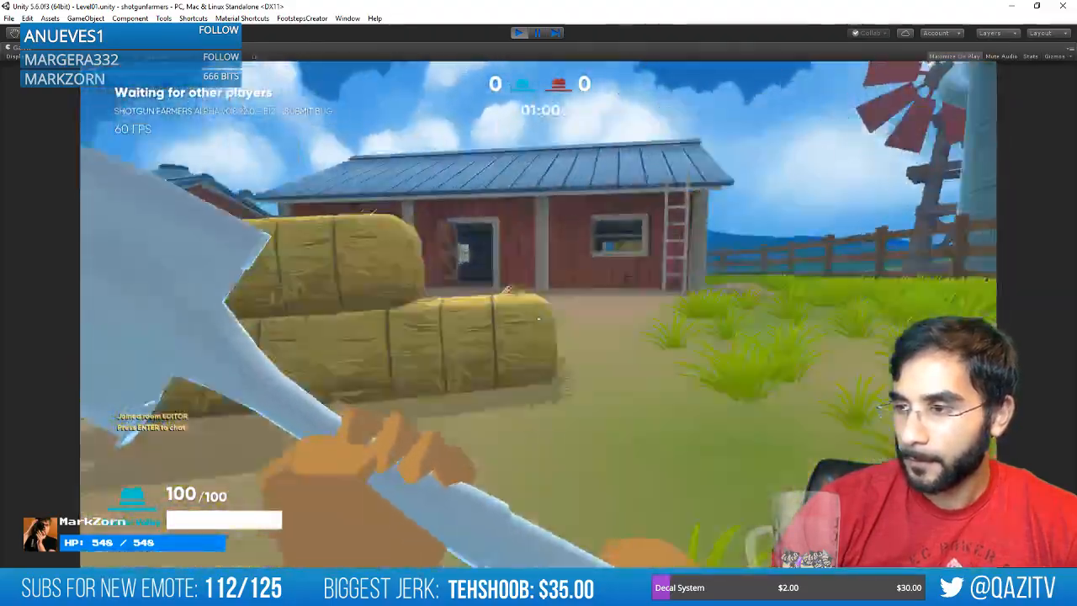
key("w")
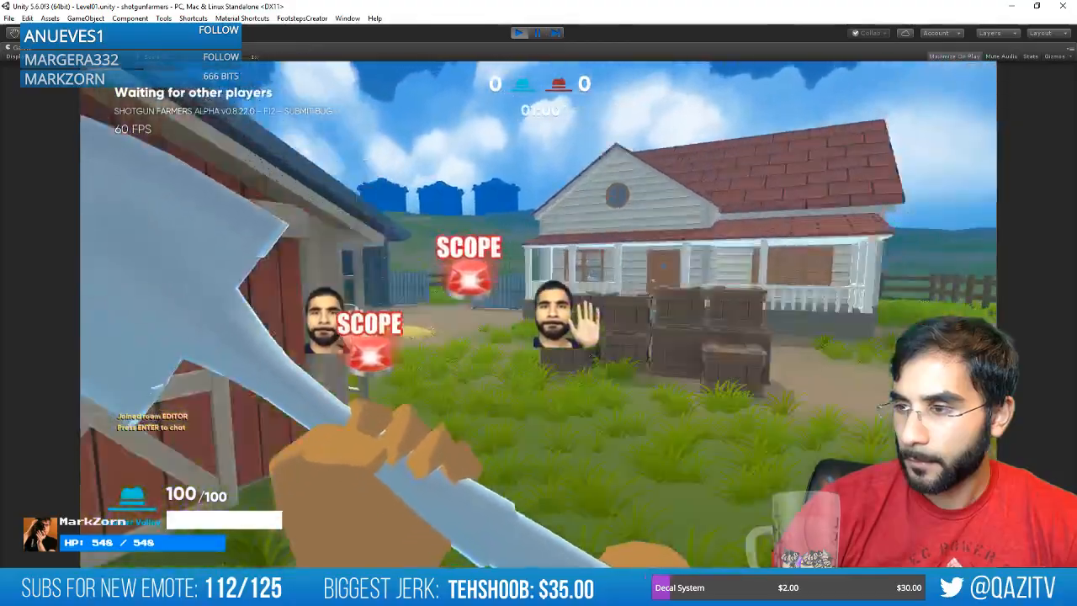
key("w")
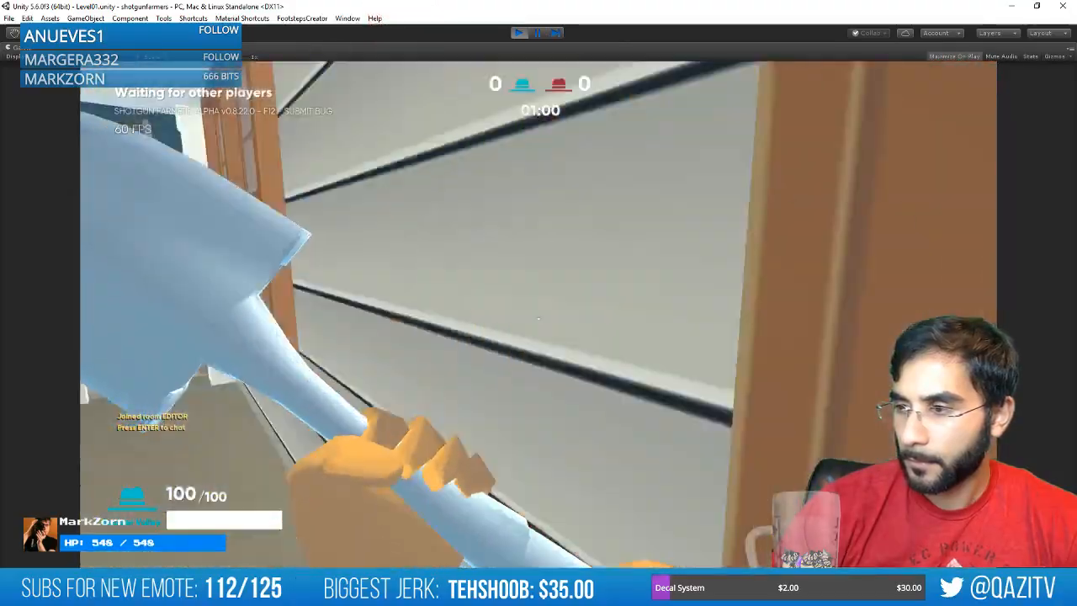
key("w")
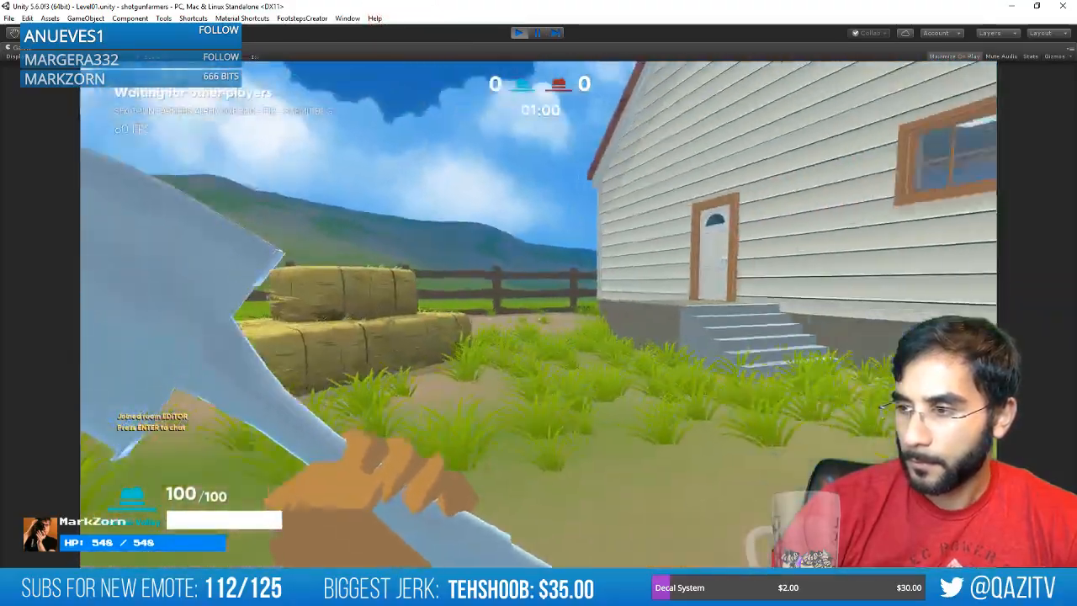
key("w")
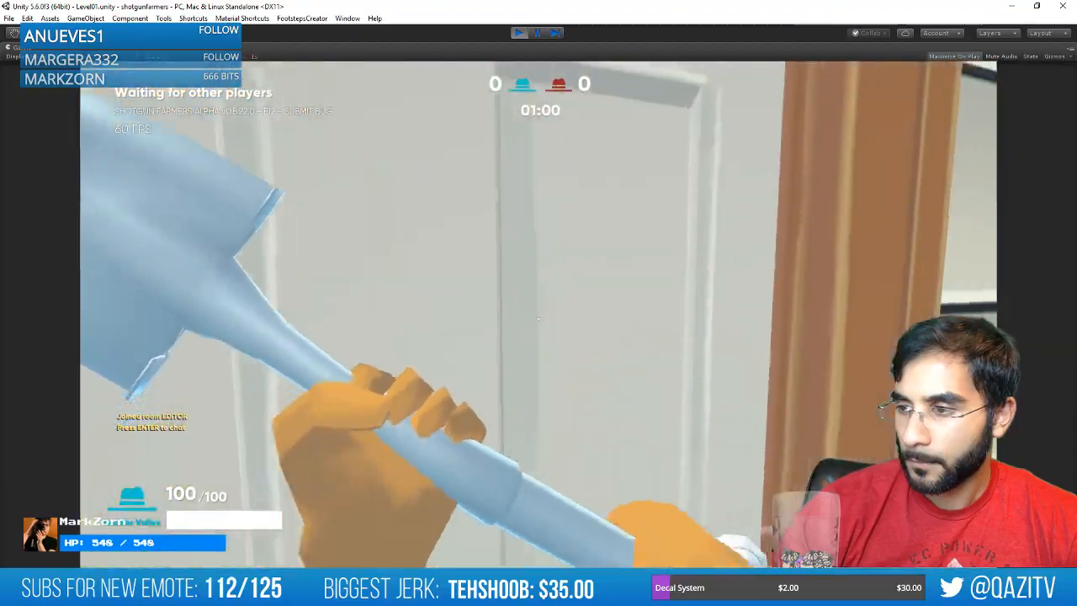
key("w")
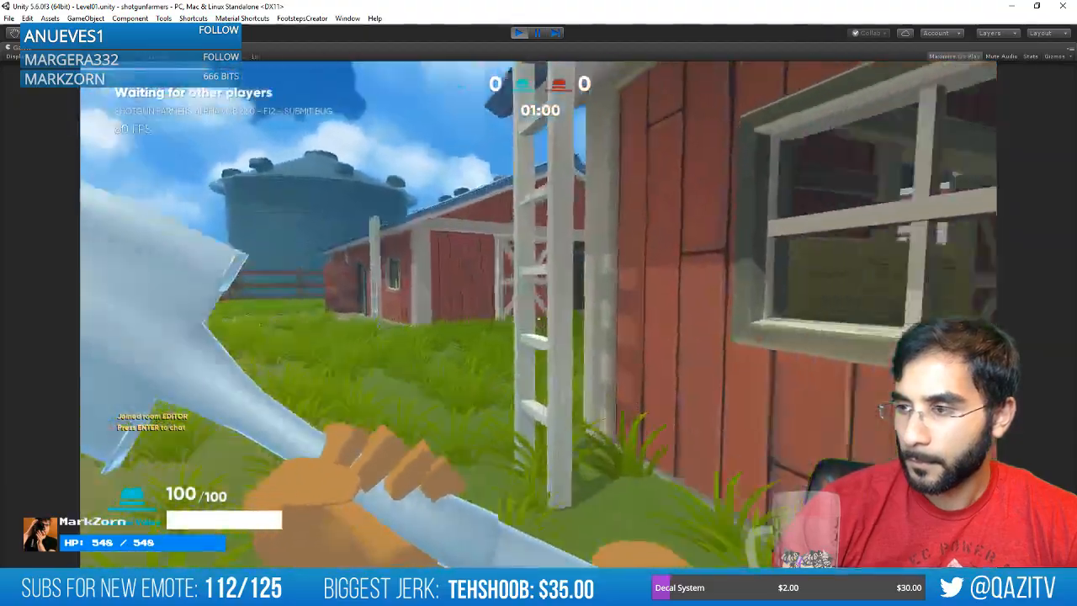
key("w")
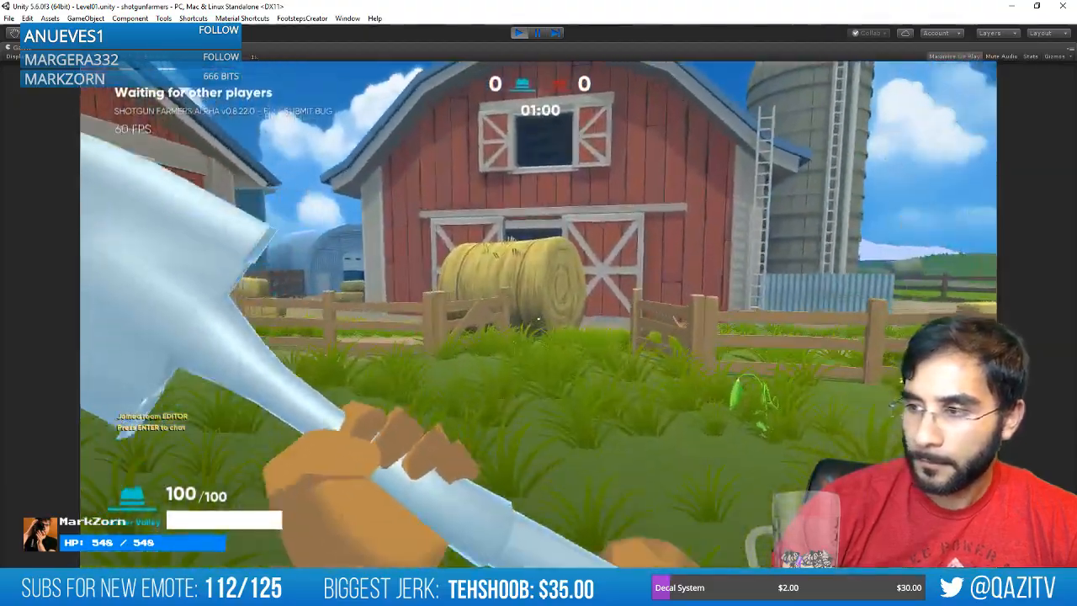
key("ctrl+p")
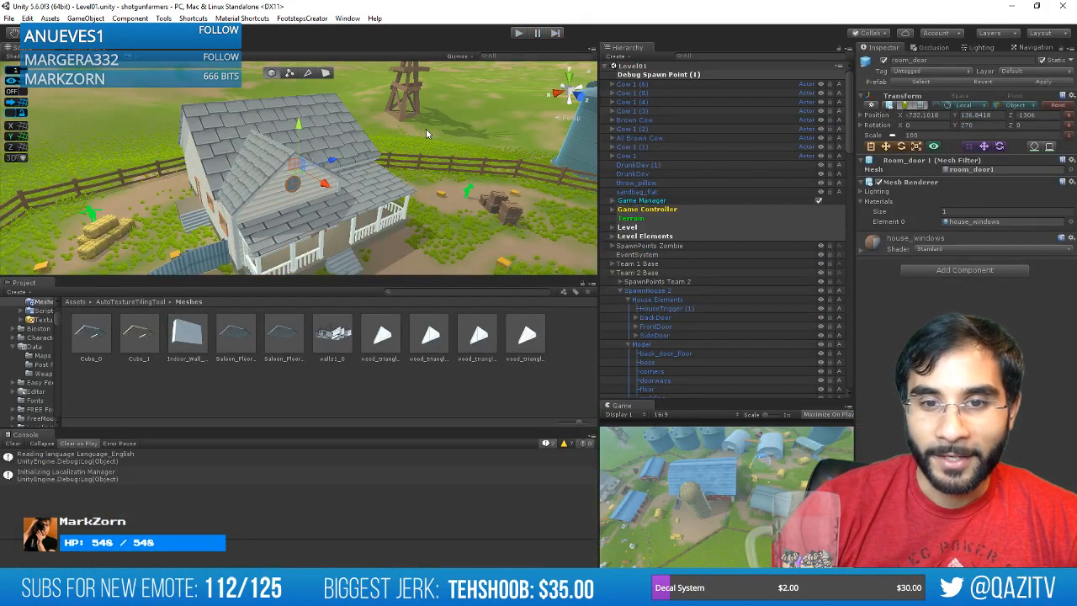
Collapse Team 2 Base and inspect what Team 2 Base and Level each cover in the scene.
scroll(429, 128, "down", 8)
left_click_drag(361, 117, 476, 191, "alt")
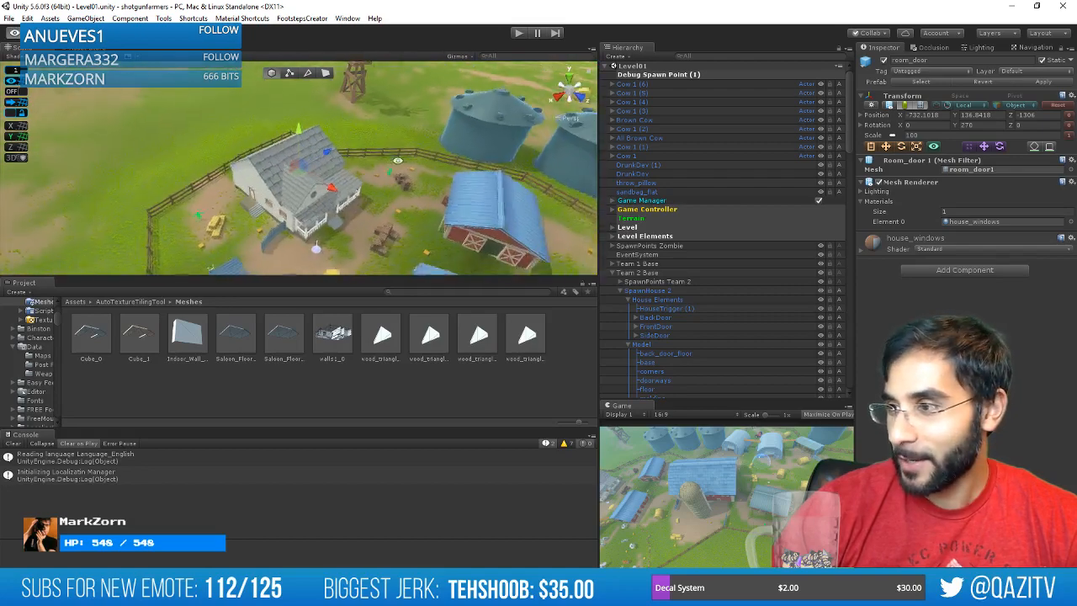
middle_click_drag(476, 191, 424, 182)
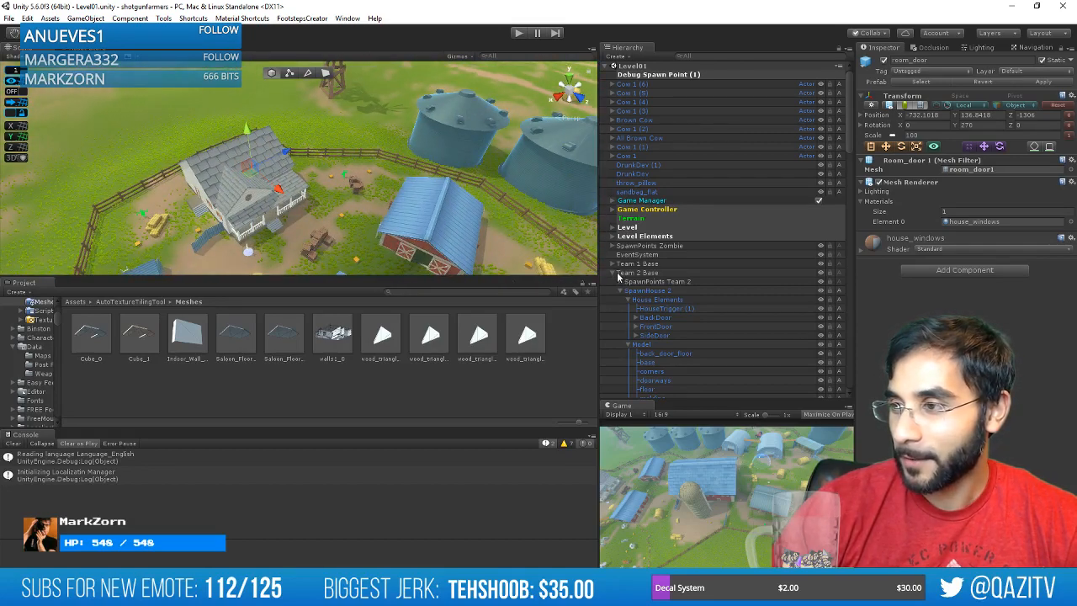
left_click(613, 274)
left_click(643, 273)
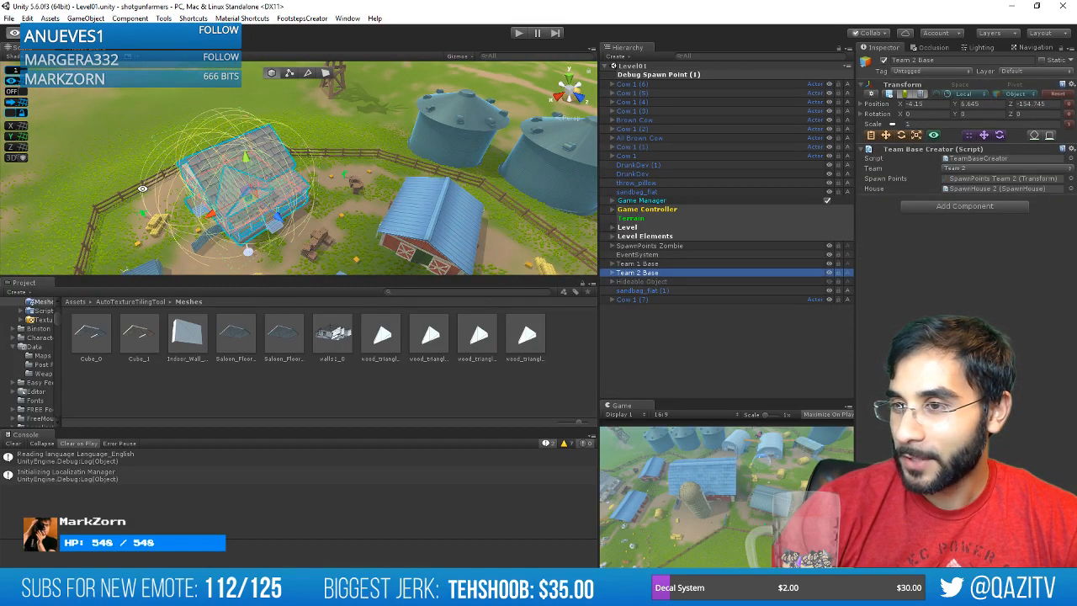
left_click_drag(143, 188, 282, 212, "alt")
left_click(662, 226)
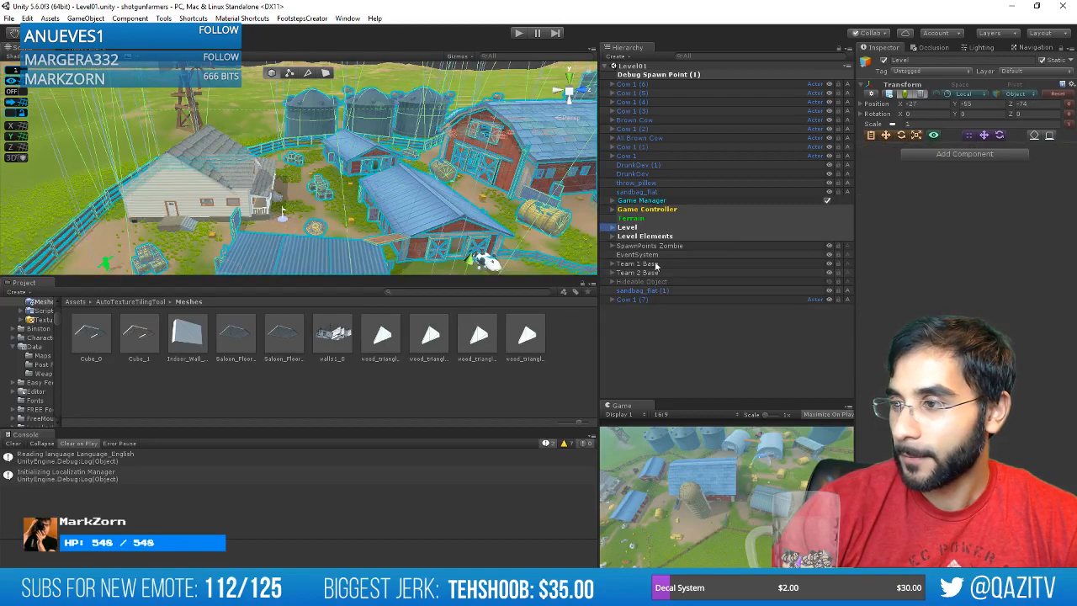
Select the range of root objects from Cow 1 (7) to Cow 1 (6), survey the farm, and end the selection.
left_click(658, 300)
left_click(663, 82, "shift")
scroll(422, 142, "down", 3)
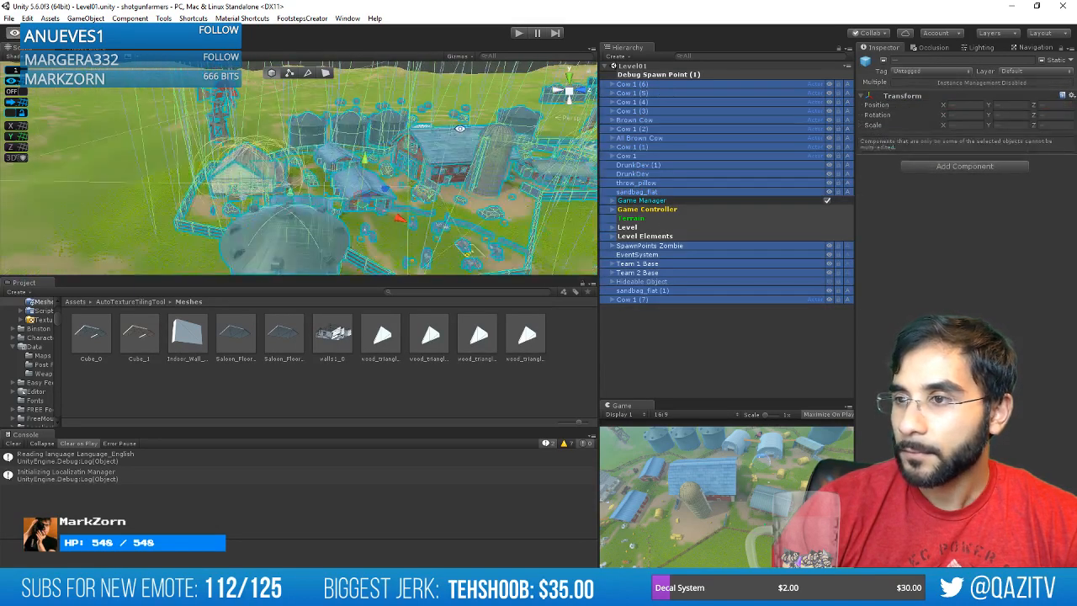
left_click_drag(422, 143, 851, 76, "alt")
left_click(695, 74)
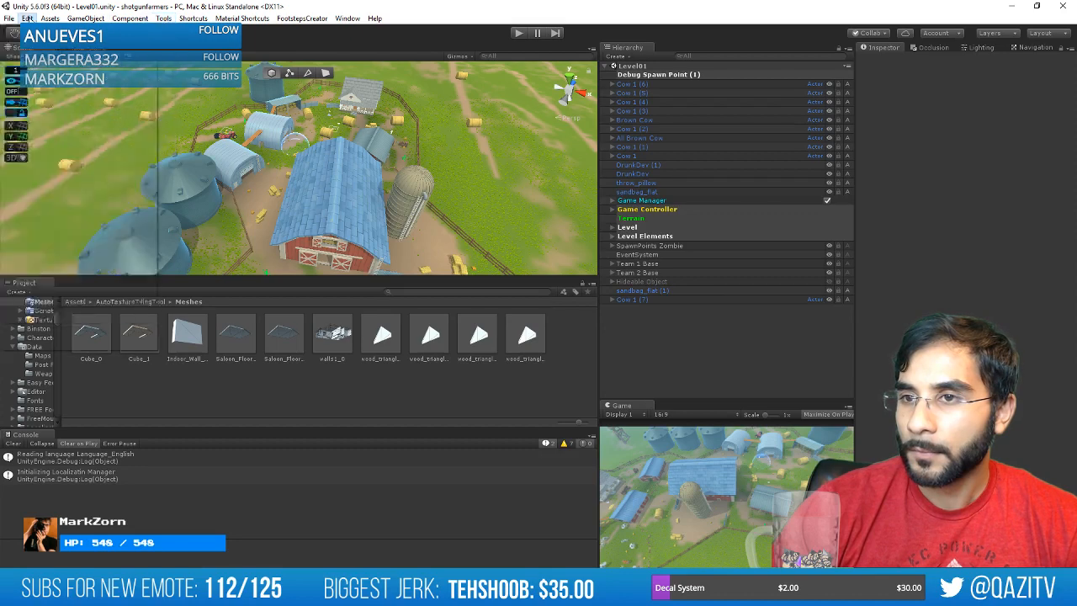
Build and run the game as a standalone player, switching to the Maya LT window while it builds.
left_click(9, 18)
left_click(25, 143)
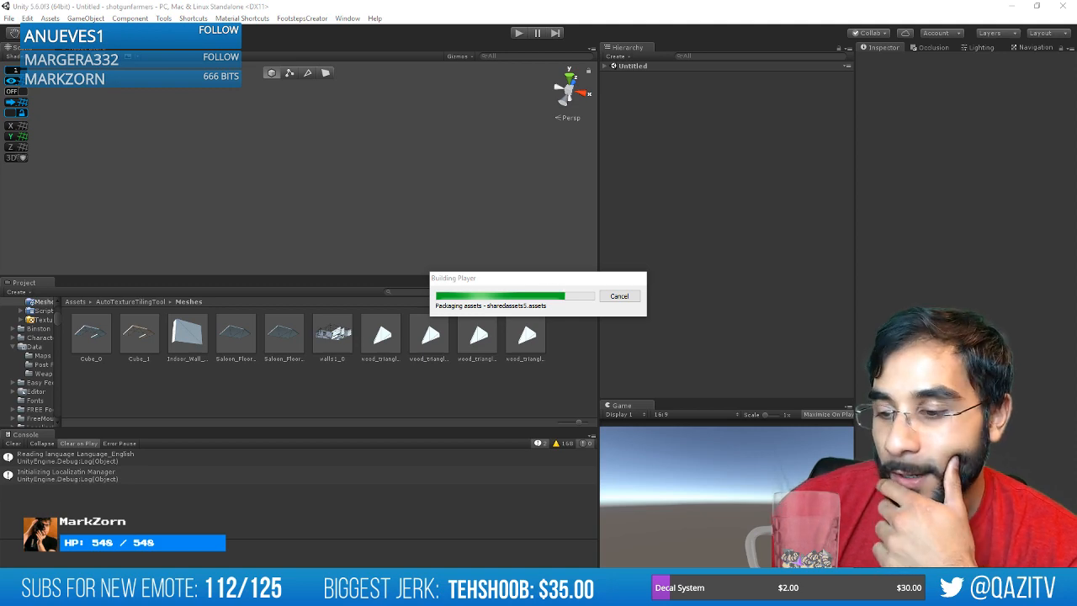
mouse_move(256, 589)
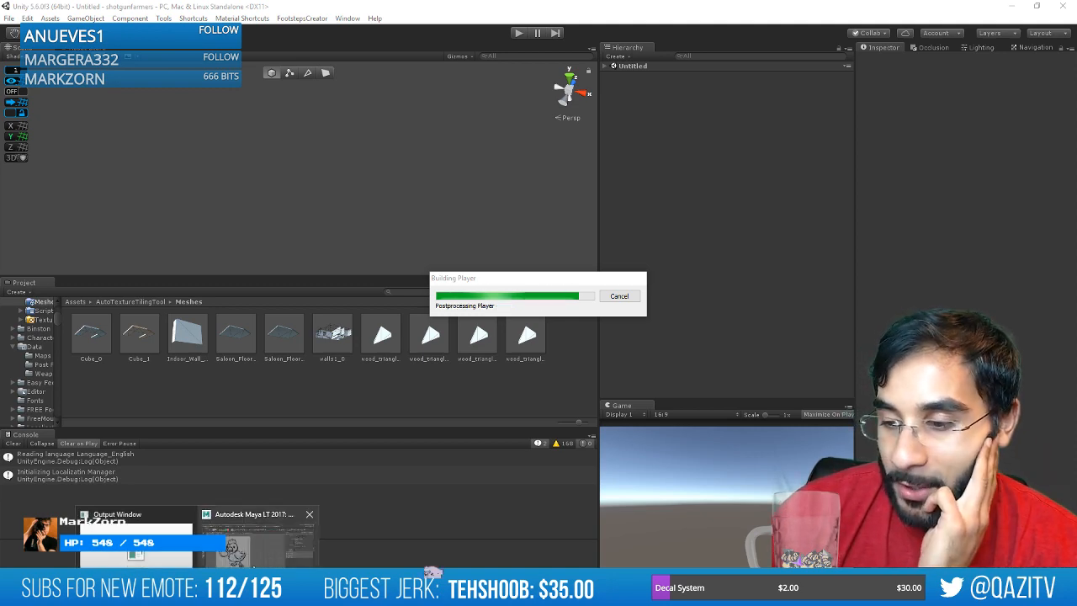
left_click(257, 547)
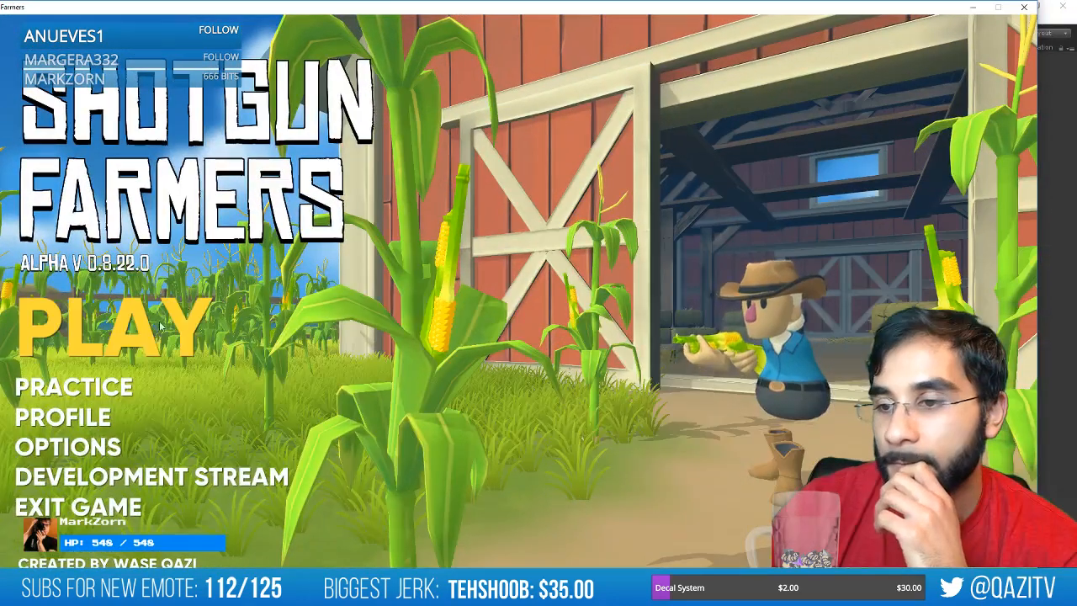
Go to the multiplayer room list in the built game, then create and enter a new room.
left_click(161, 326)
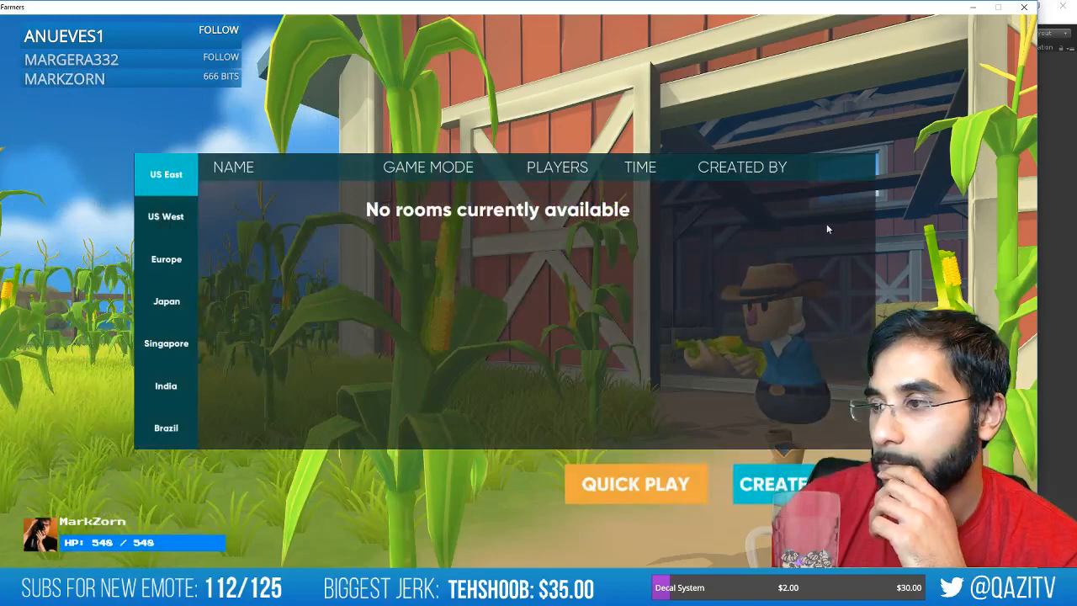
left_click(774, 480)
left_click(688, 283)
left_click(688, 283)
left_click(589, 481)
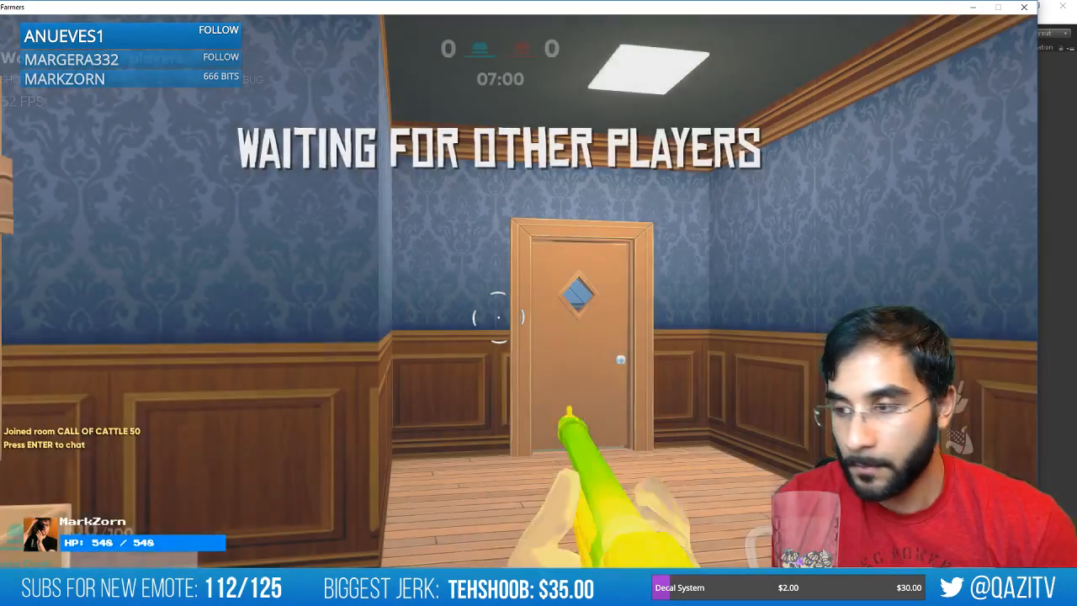
Walk out of the spawn house into the cow pasture and shoot at a cow to test the build.
key("w")
key("w")
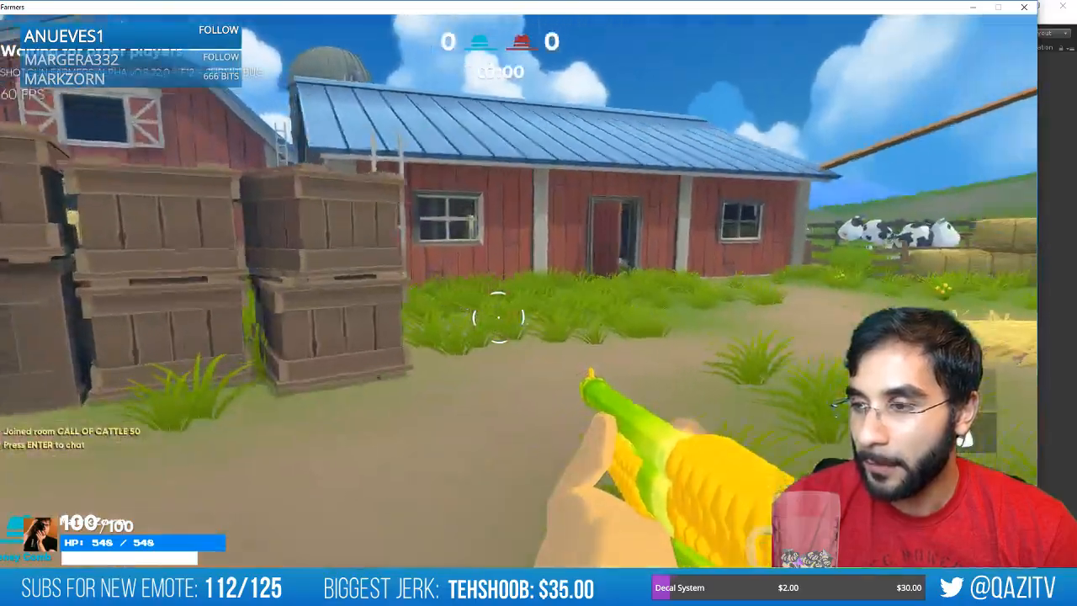
key("w")
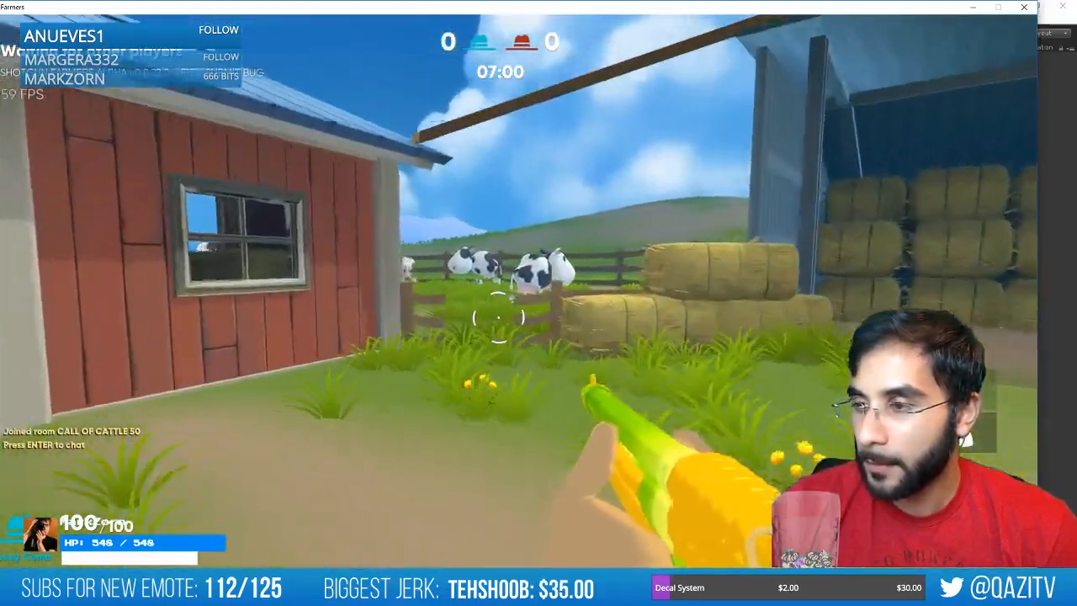
key("w")
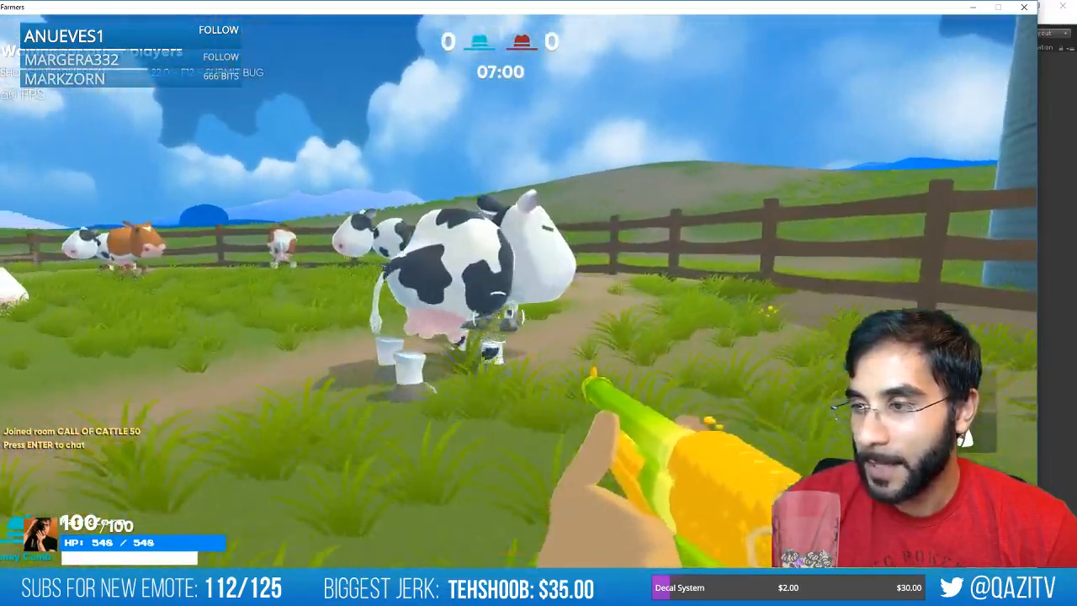
key("s")
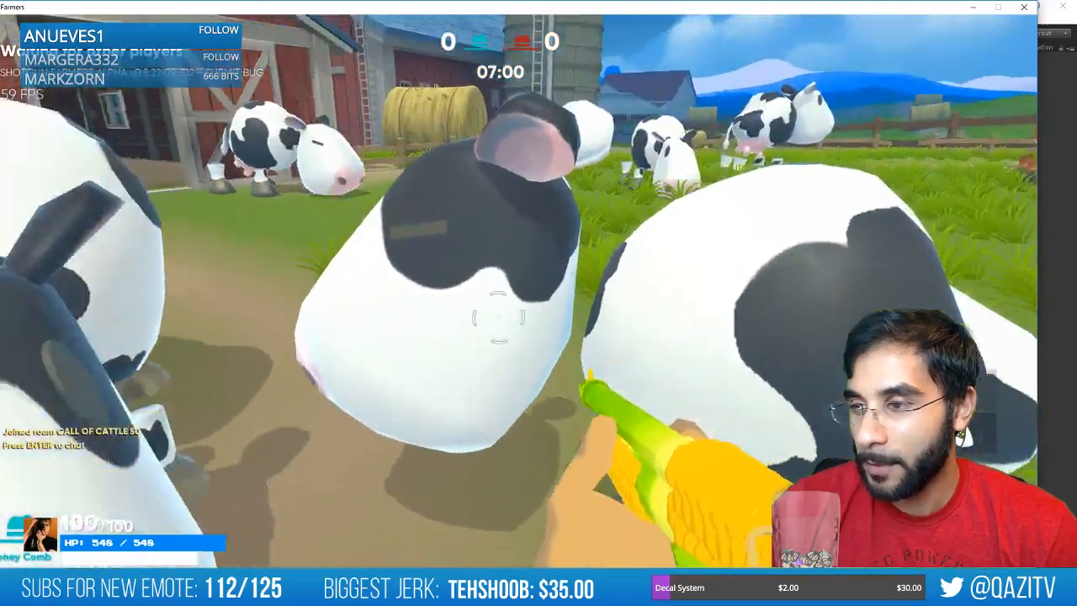
left_click(498, 317)
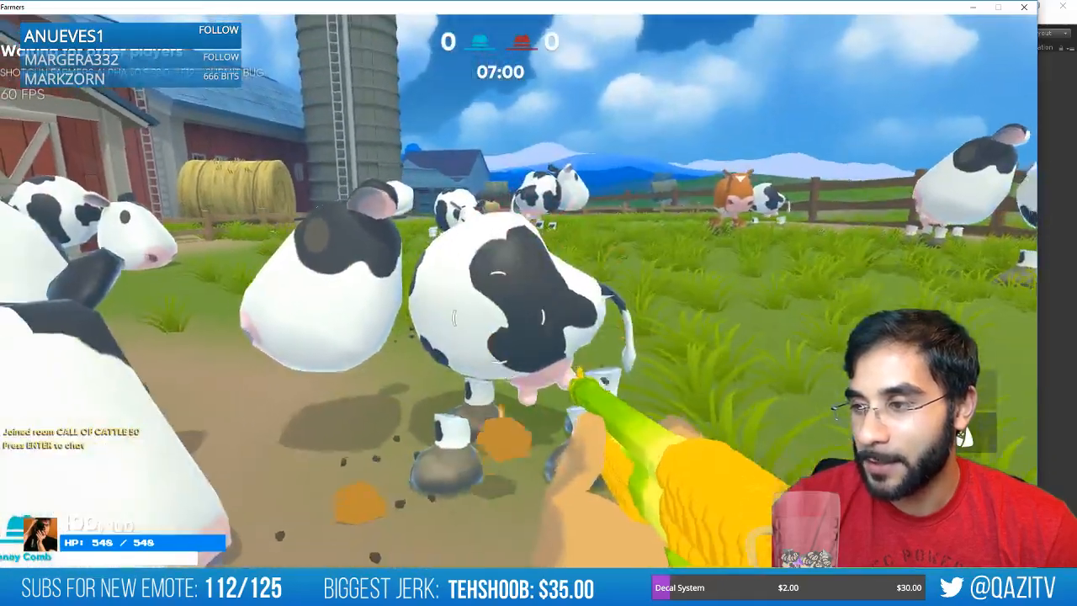
Walk through the pasture and examine the feet of the brown and spotted cows up close.
key("w")
key("w")
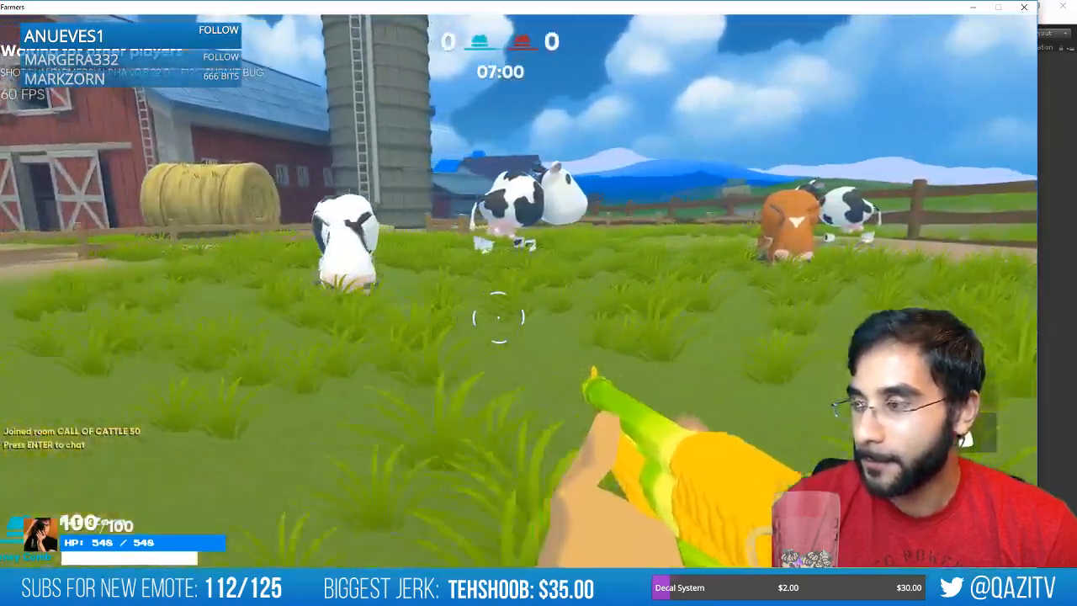
key("w")
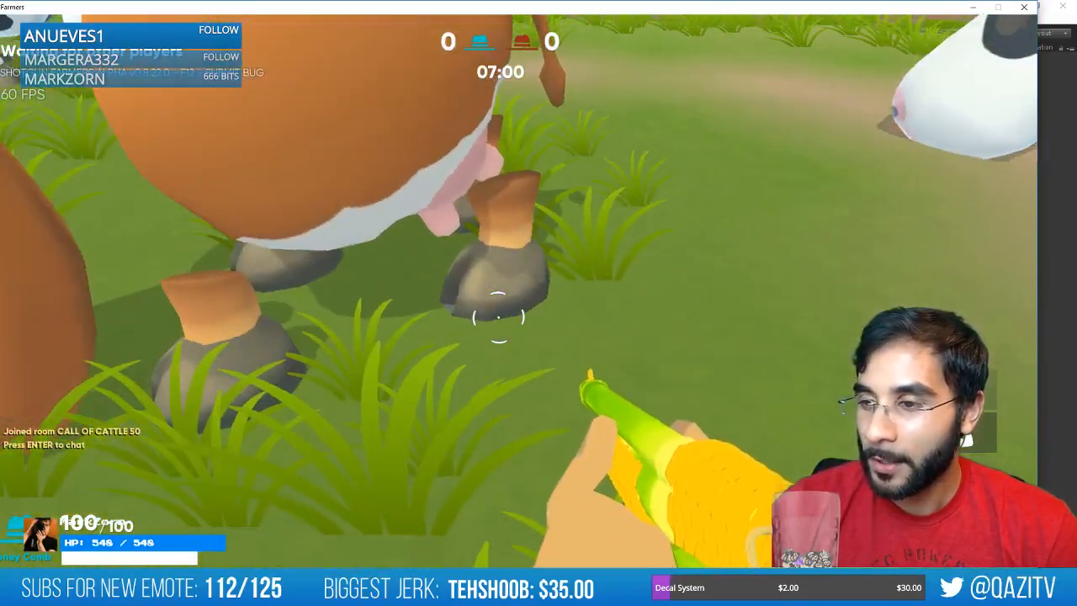
key("w")
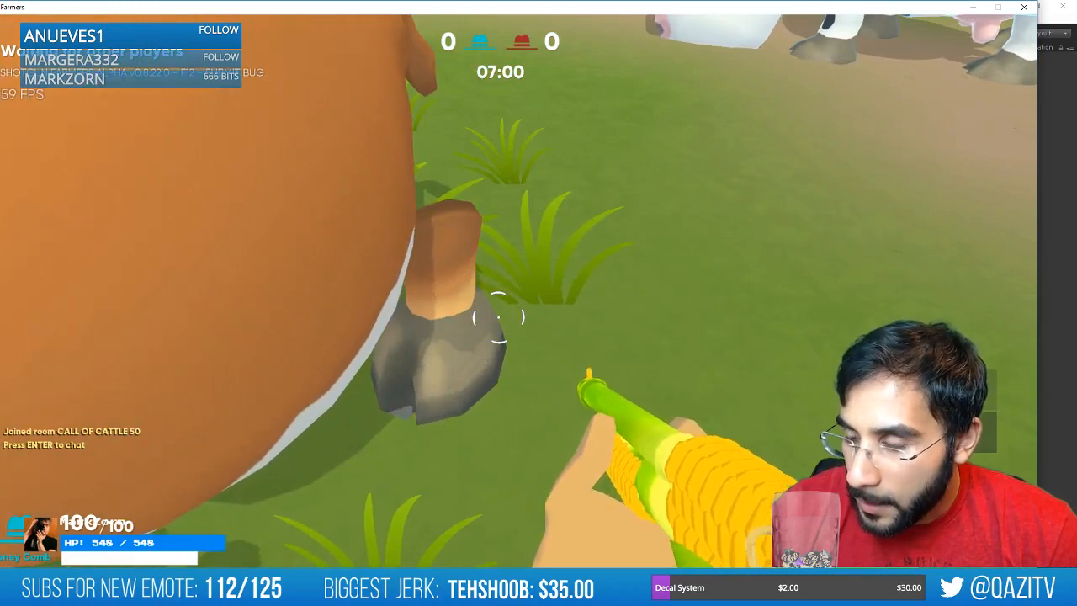
key("s")
key("w")
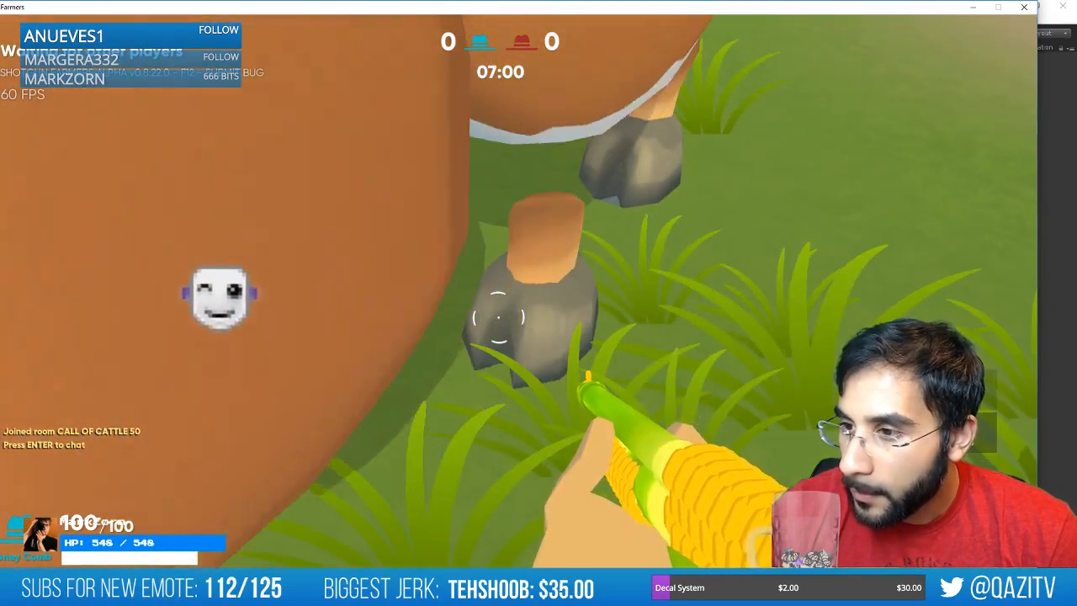
key("s")
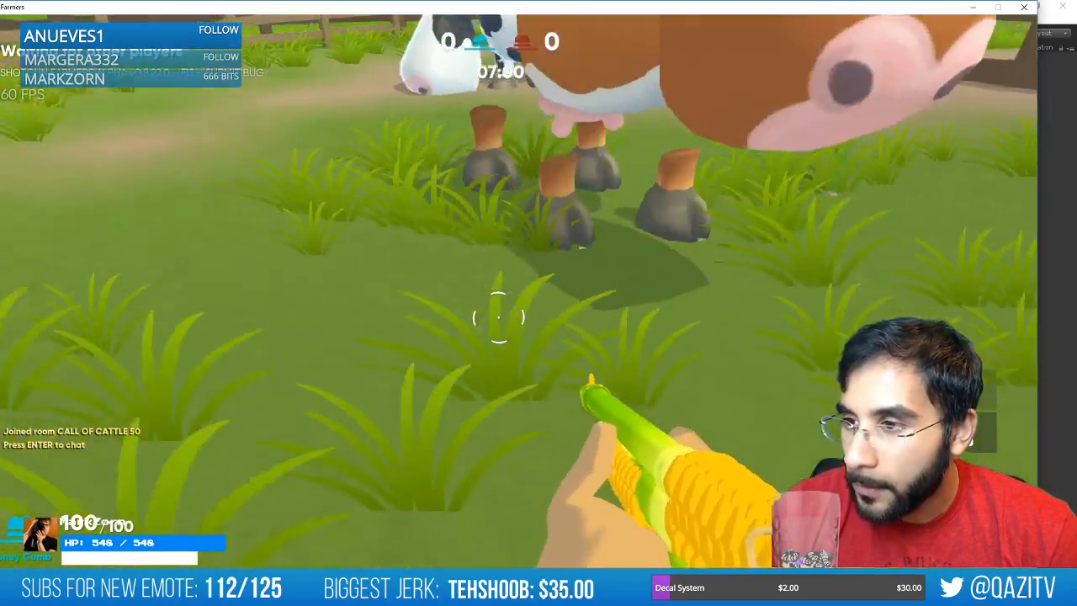
key("w")
key("w")
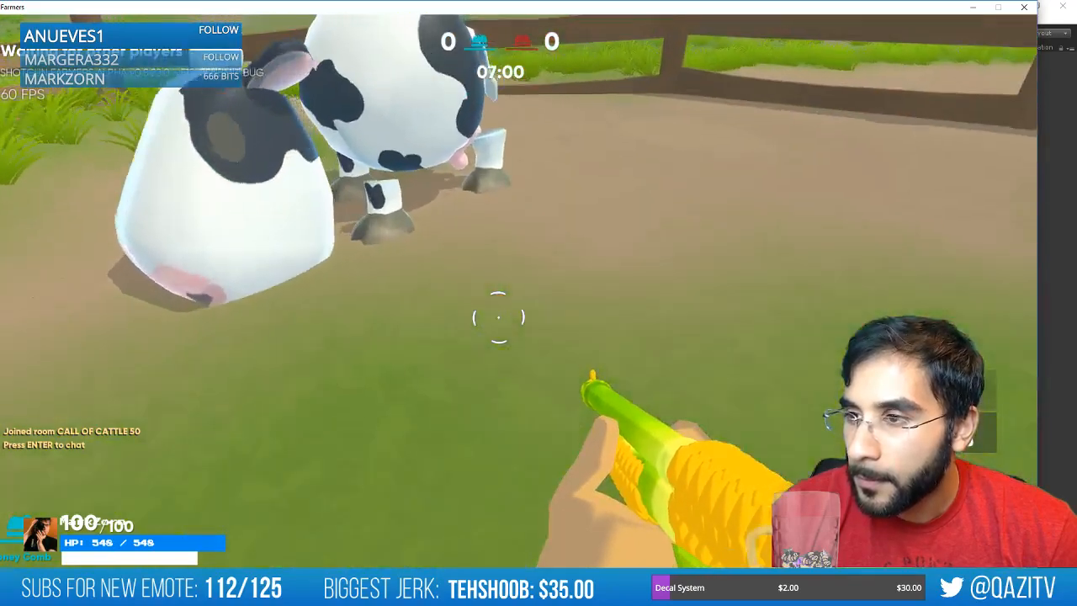
key("w")
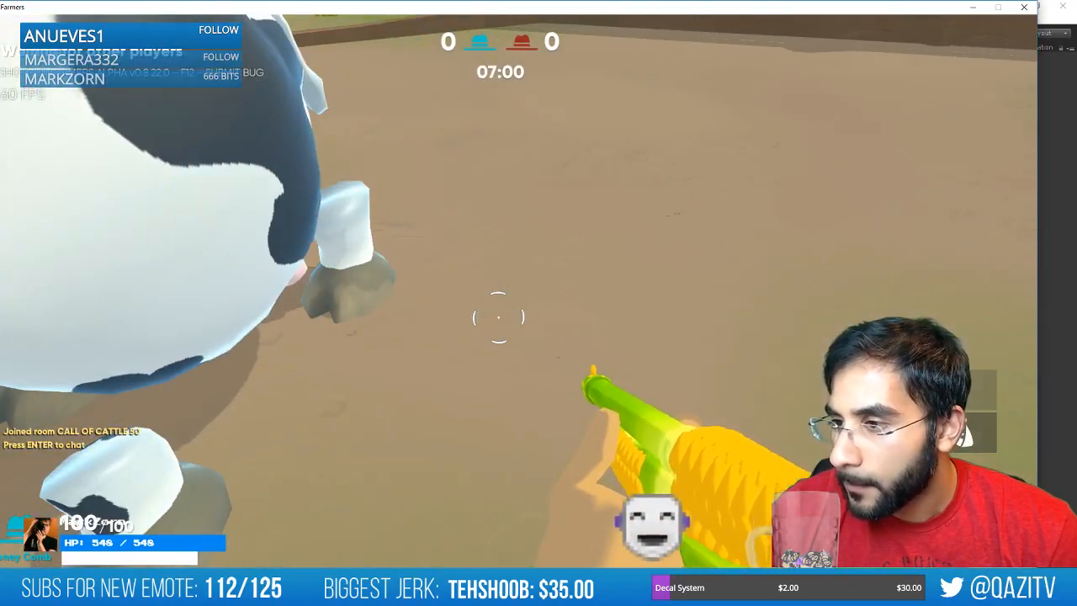
key("w")
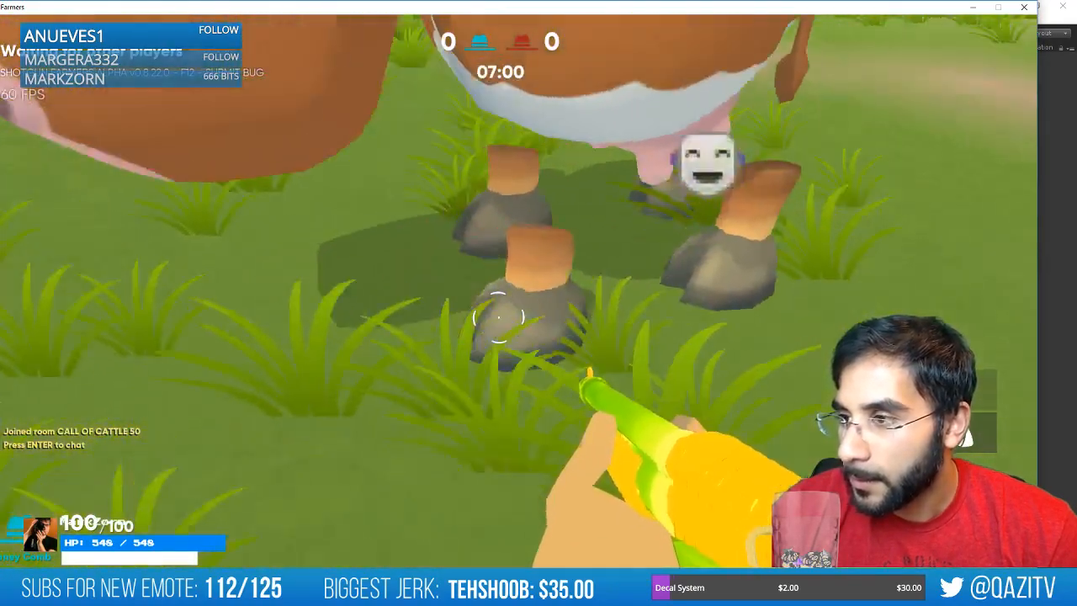
key("w")
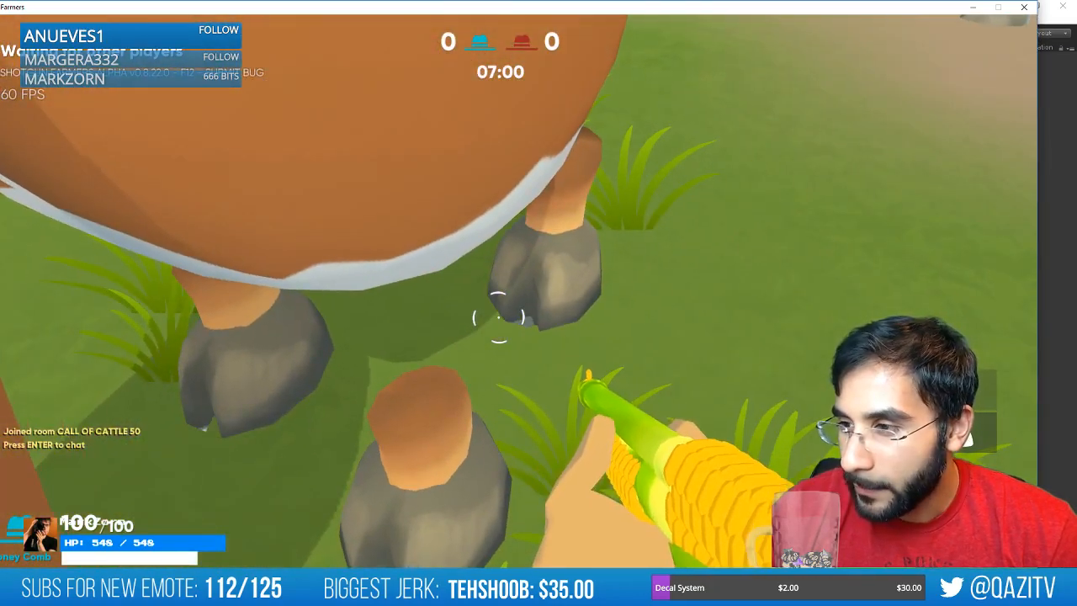
key("w")
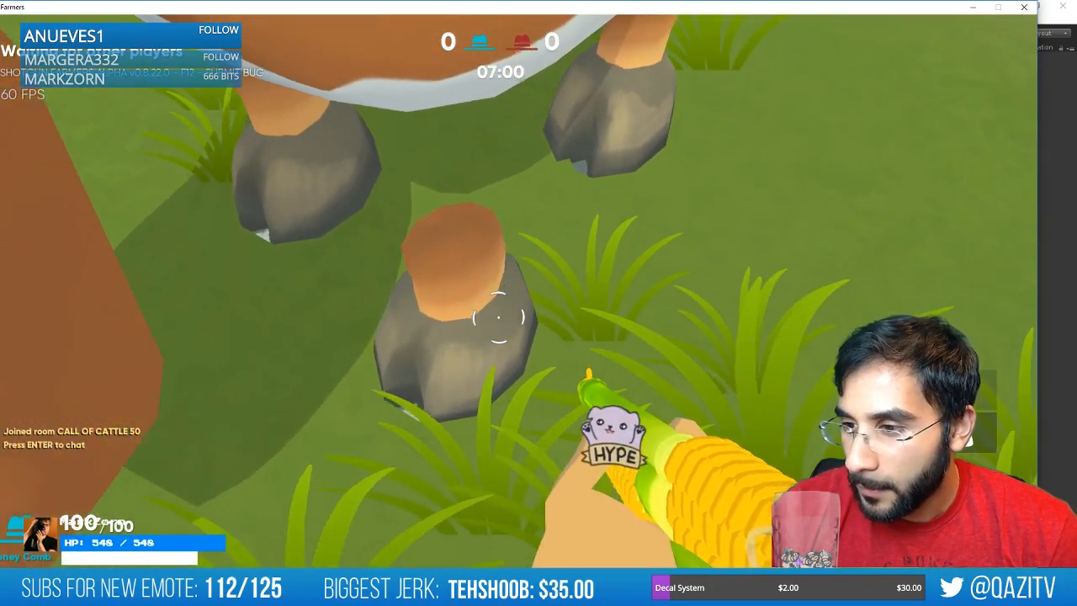
key("Escape")
left_click(504, 261)
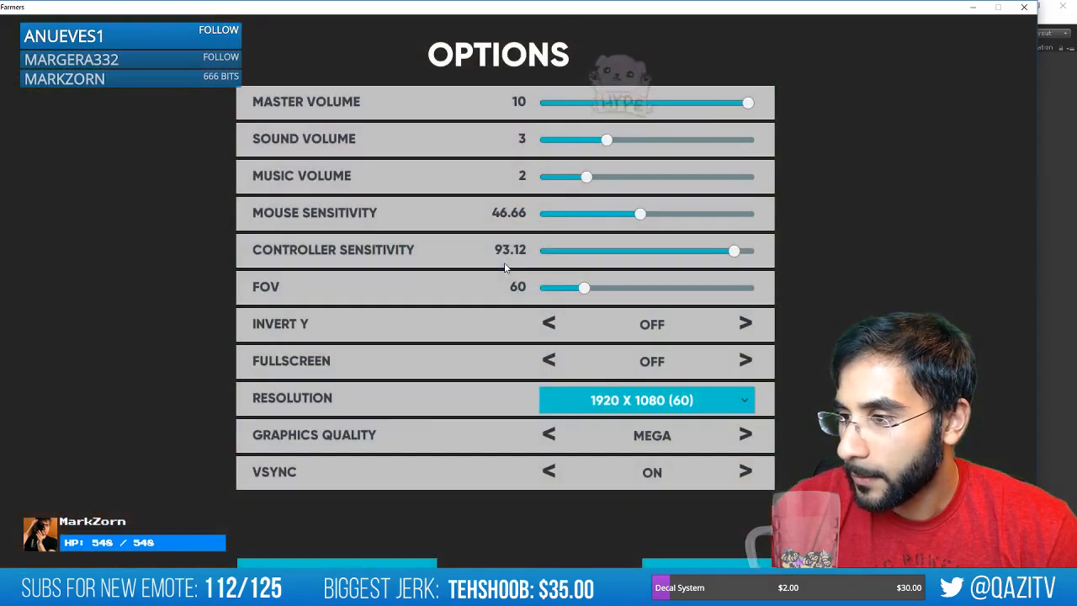
left_click(645, 564)
key("Escape")
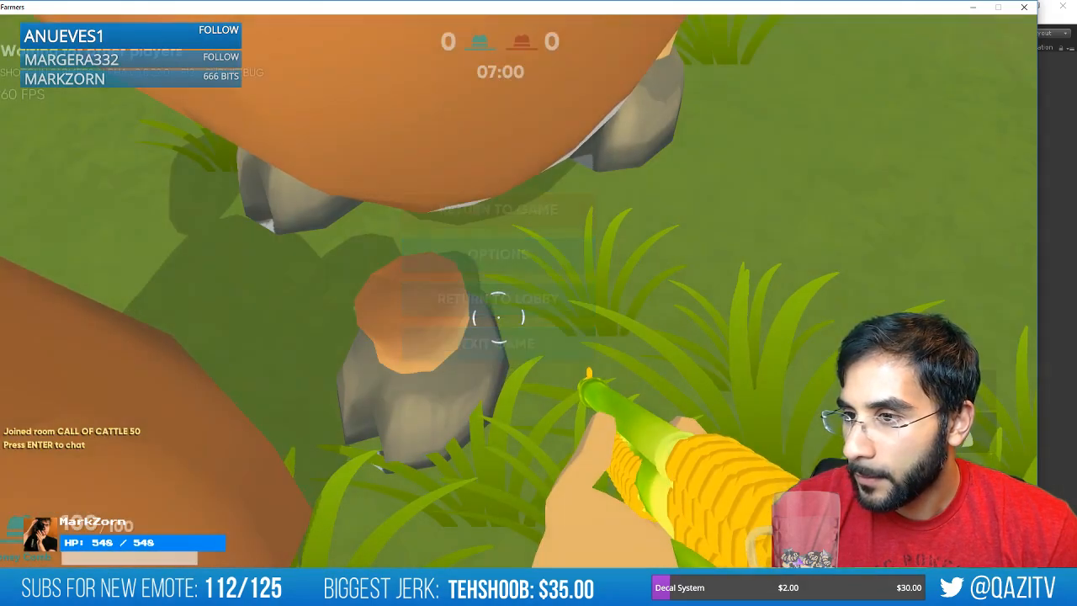
Walk to the black-and-white cows across the pasture and examine their legs and hooves for comparison.
key("s")
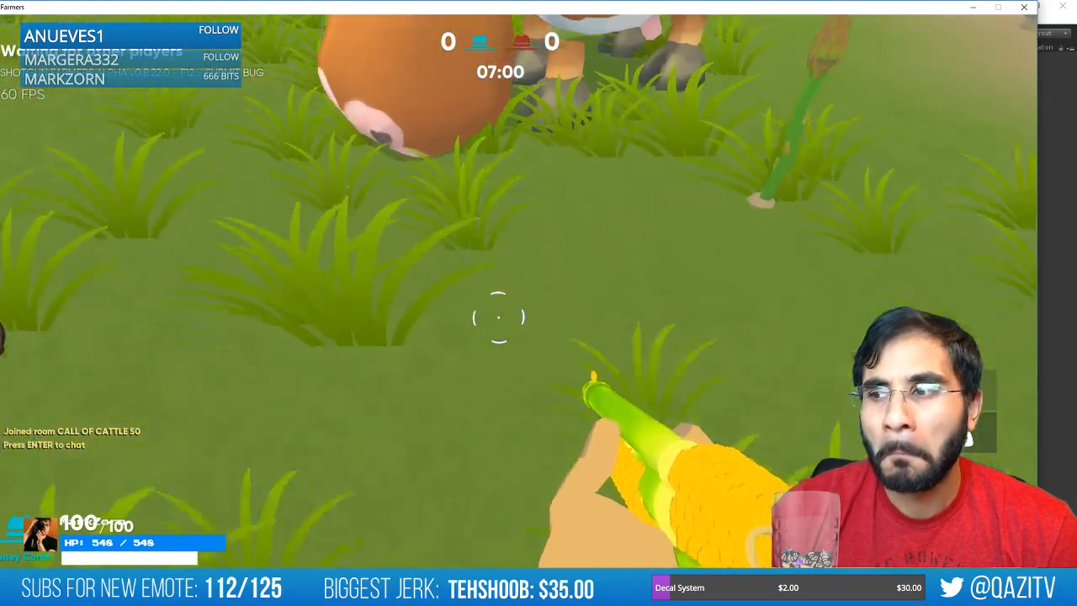
key("w")
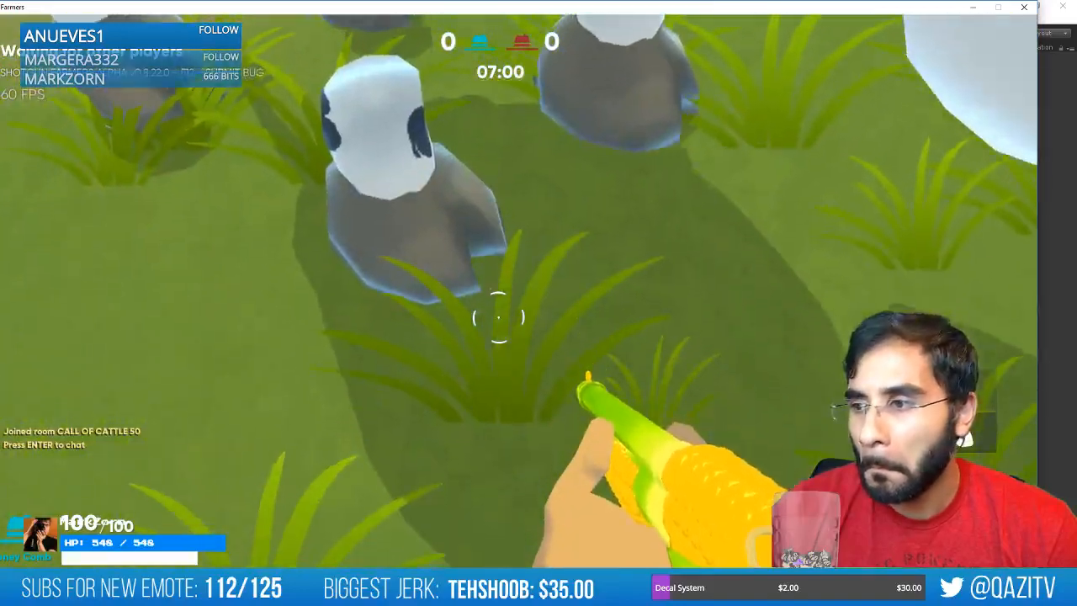
key("w")
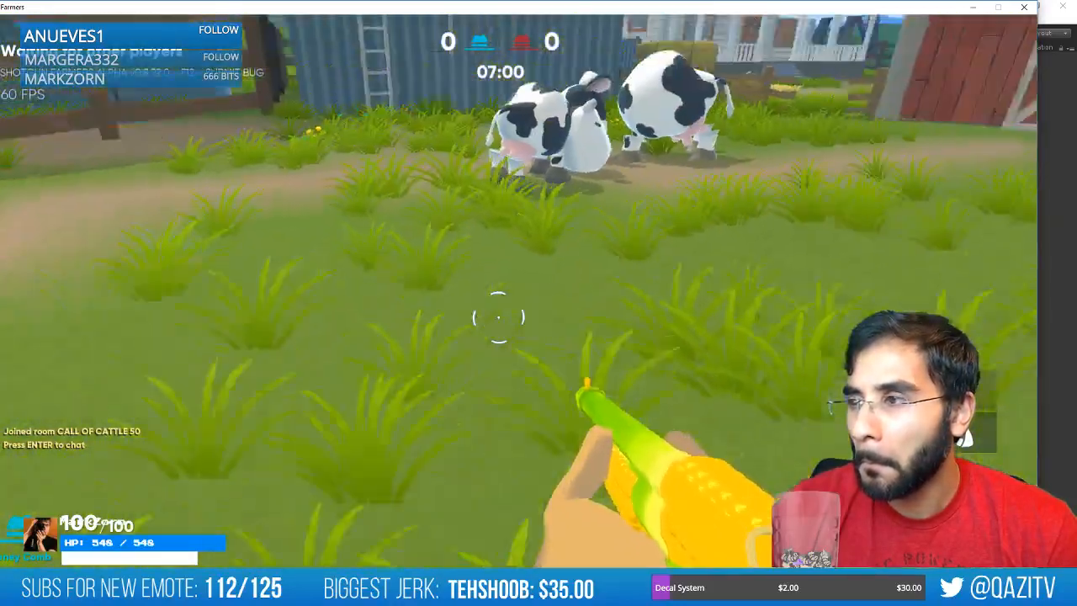
key("w")
key("d")
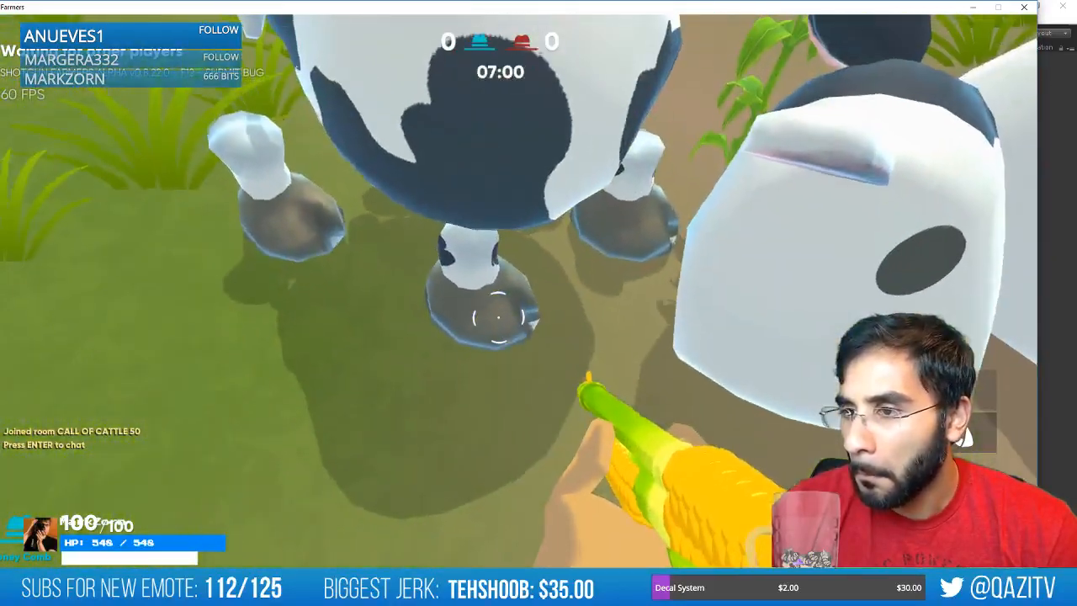
key("d")
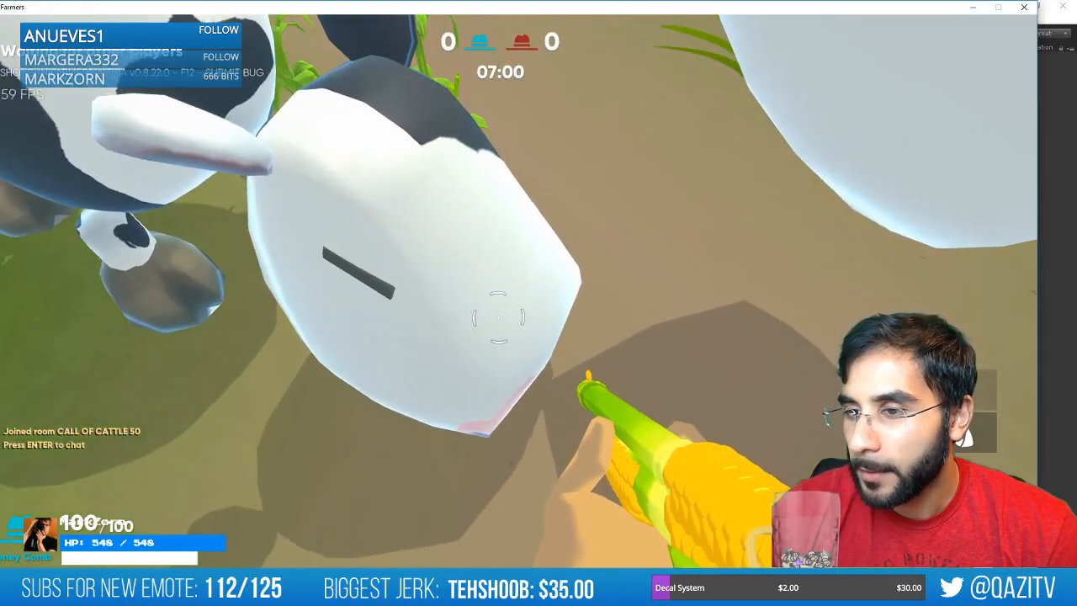
key("a")
key("a")
key("a")
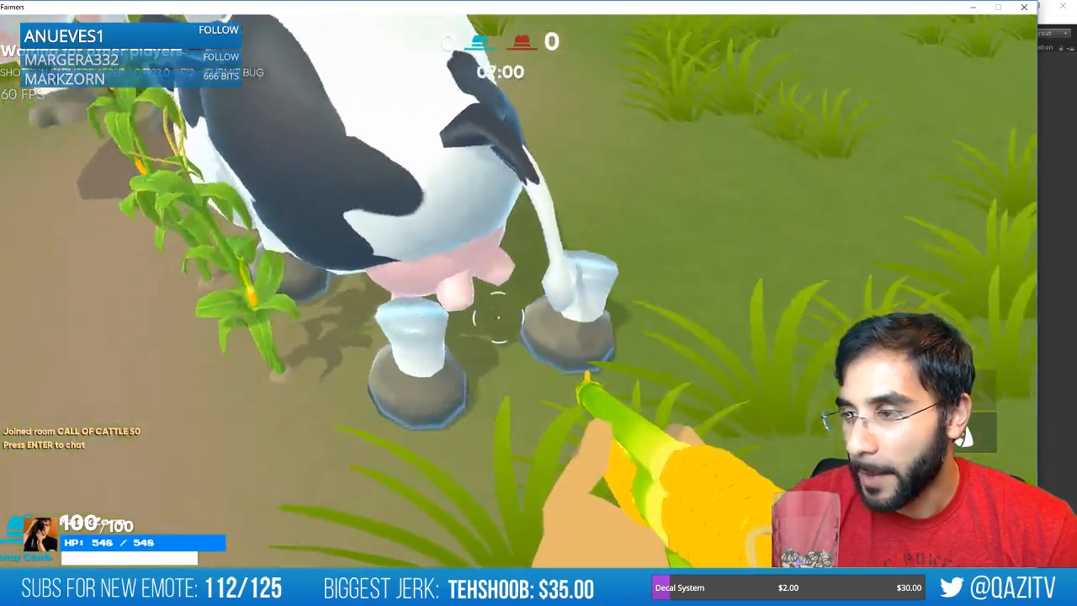
key("d")
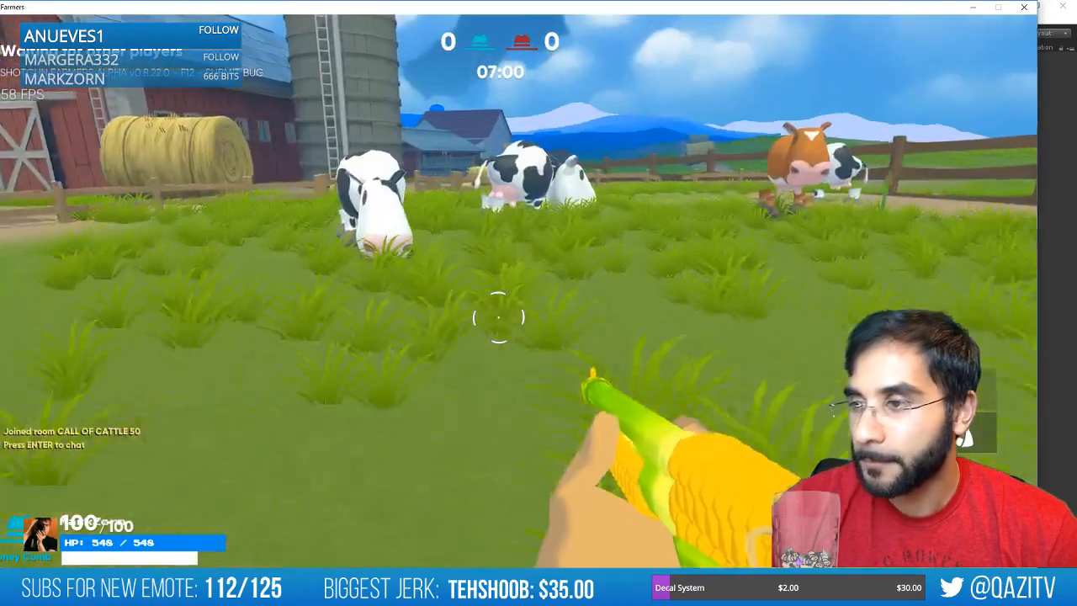
Return to the brown cow and start a bug report there with the summary "cow feet mesh error".
key("w")
key("w")
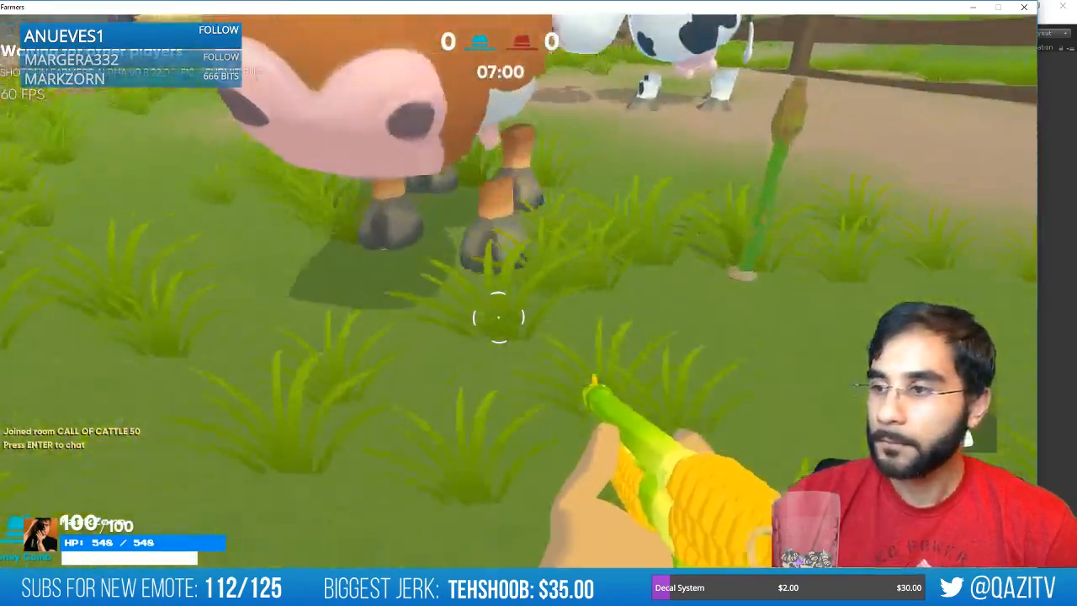
key("F12")
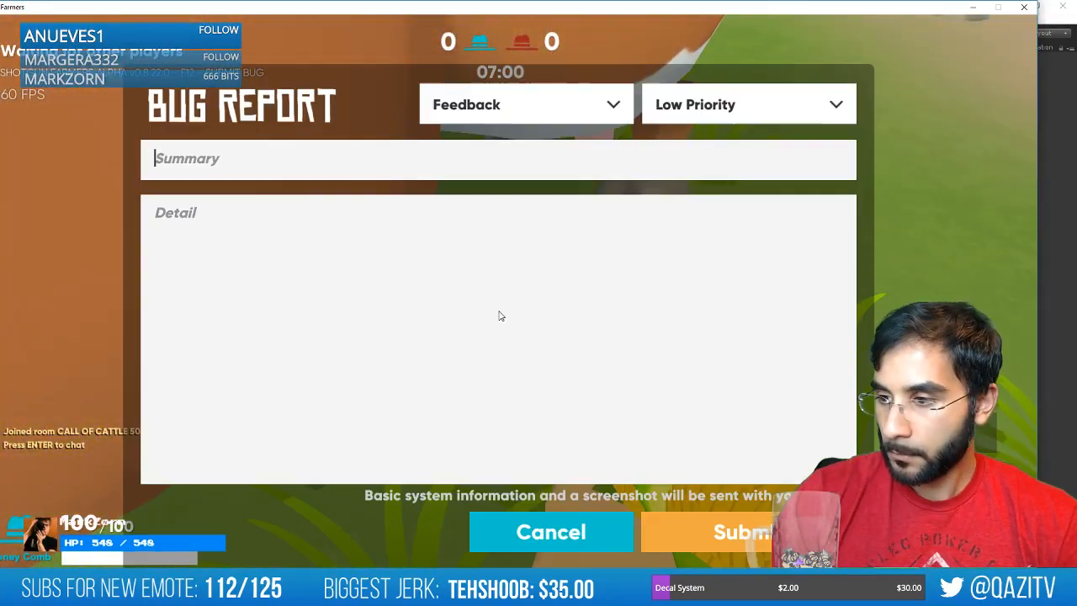
type("cow feet mesh error")
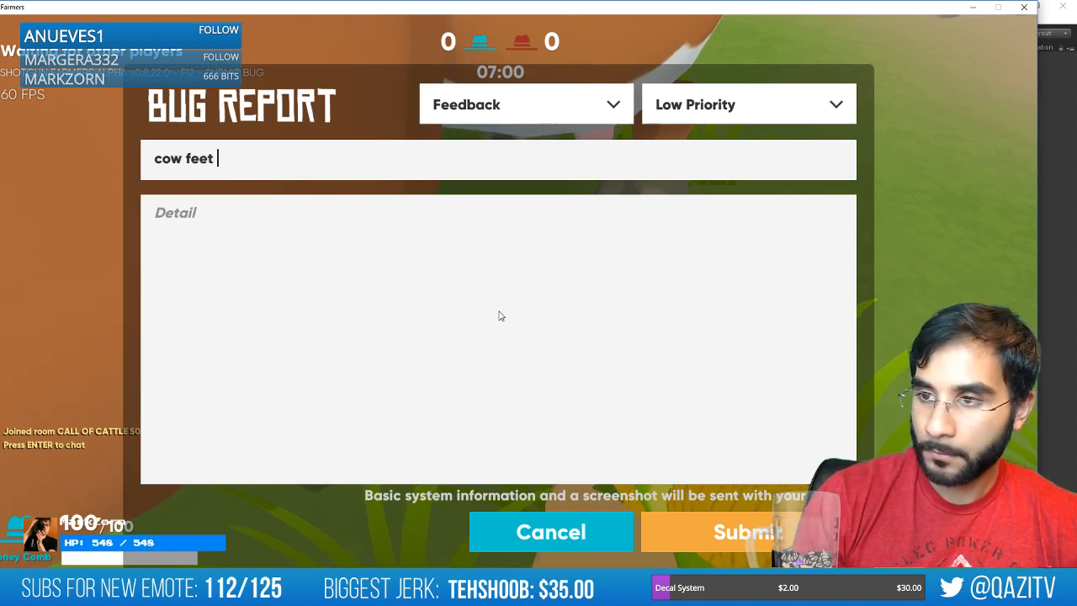
Categorise the report as Bugs with Medium Priority and submit it.
left_click(529, 109)
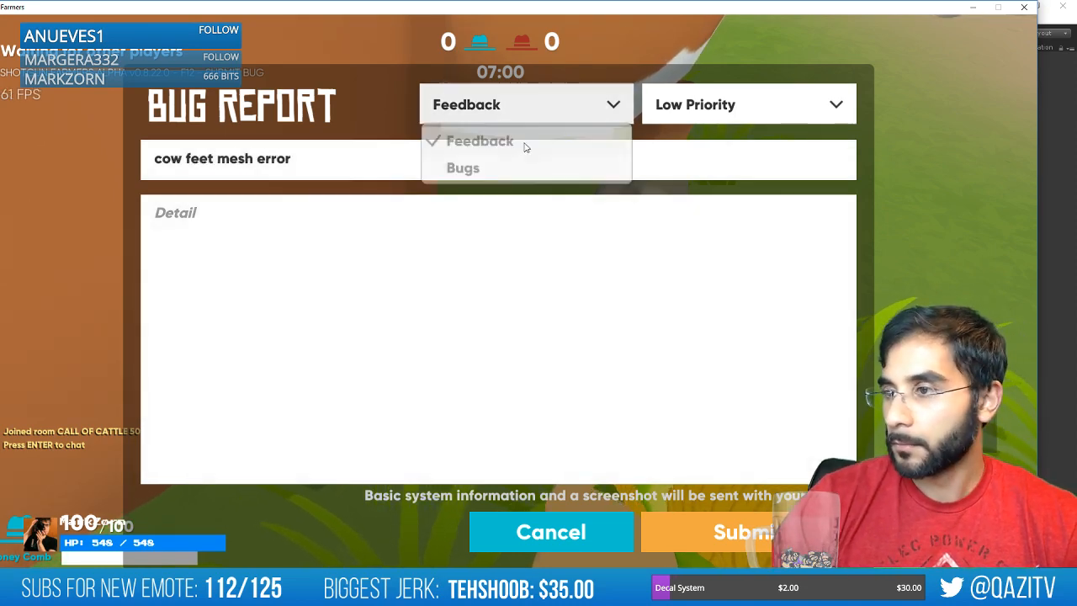
left_click(512, 169)
left_click(740, 106)
left_click(722, 168)
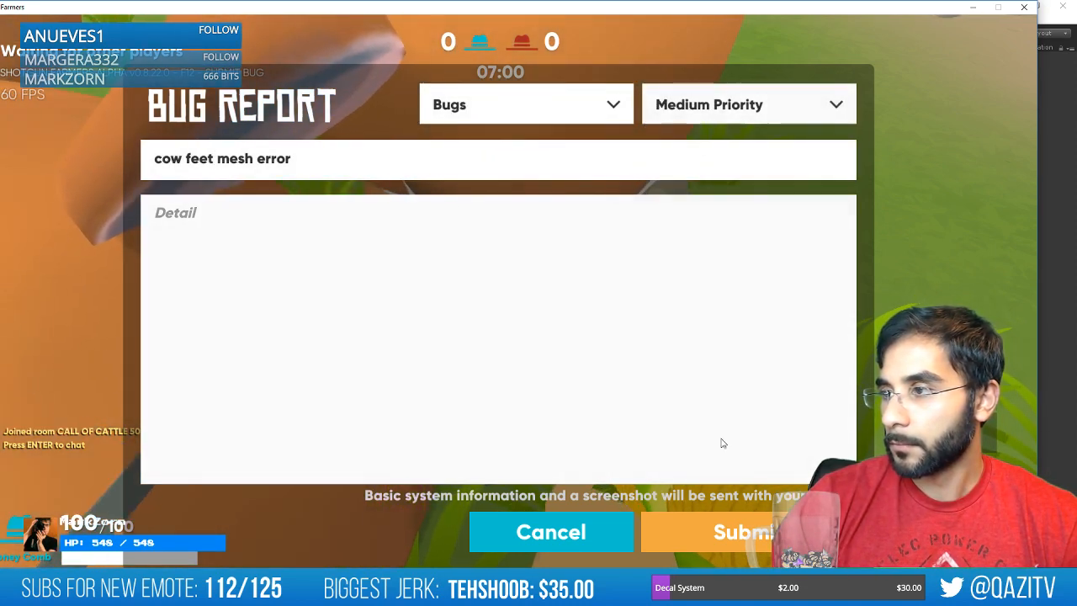
left_click(723, 531)
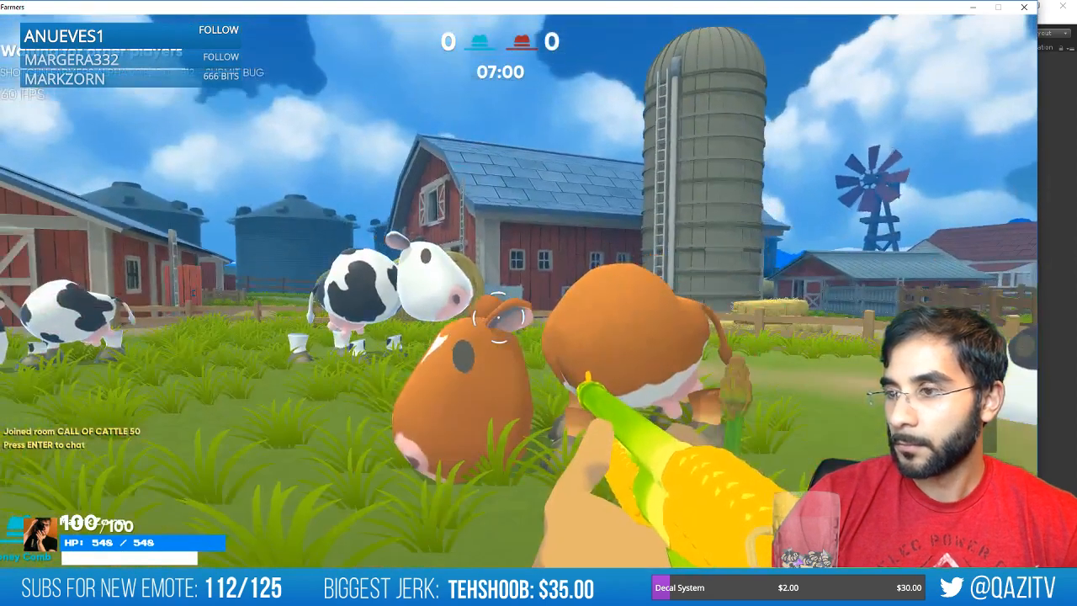
Close the game and switch to the chicken model in Autodesk Maya LT.
key("alt+F4")
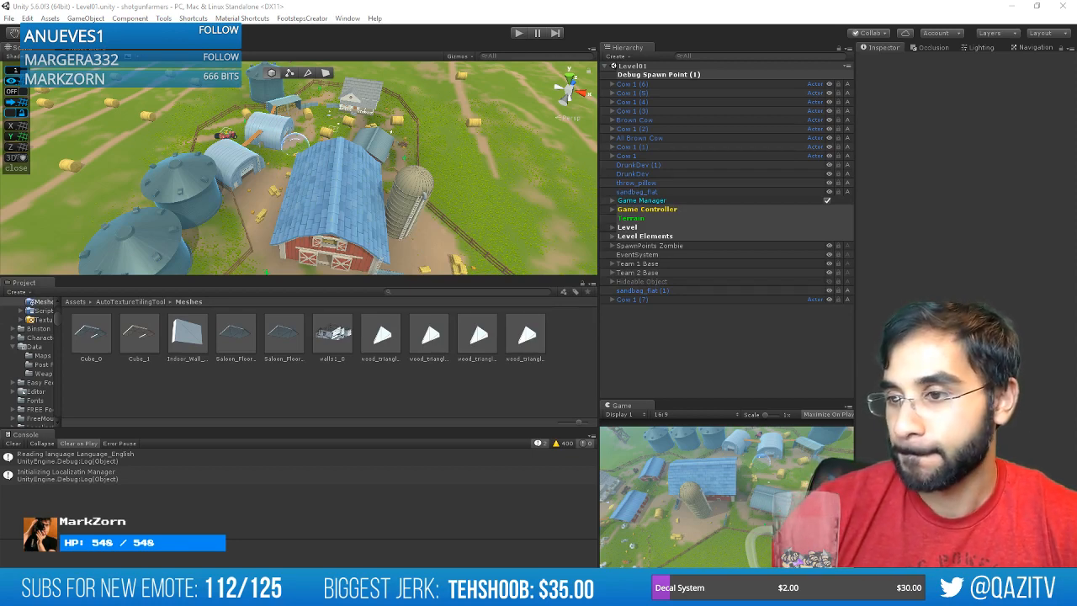
mouse_move(197, 589)
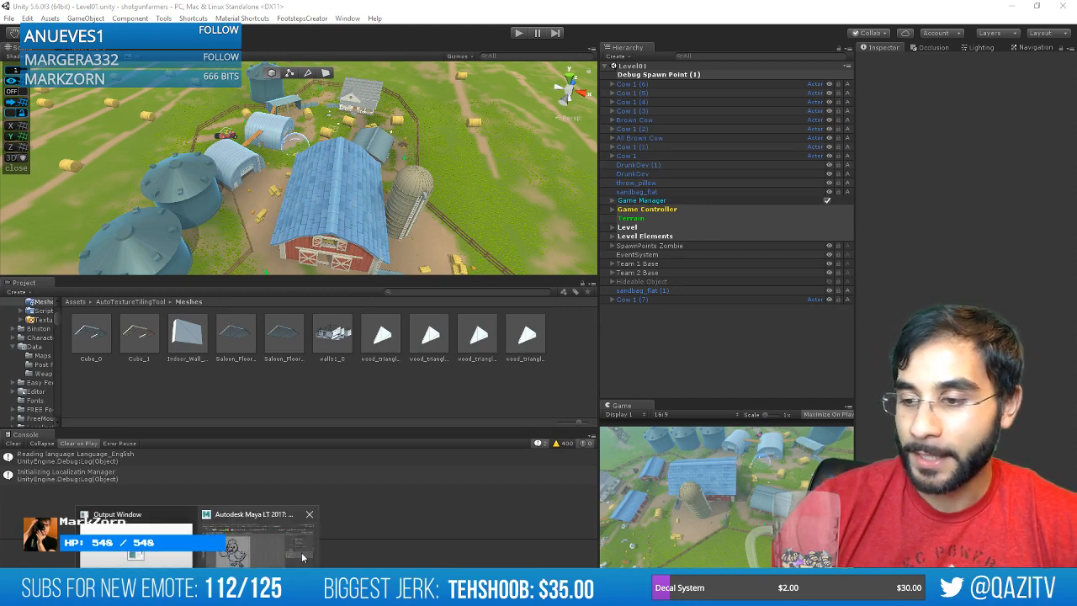
left_click(259, 539)
Reposition and scale the vertex column behind the chicken's chest with soft selection, and turn soft selection off again.
left_click(418, 342)
left_click_drag(426, 315, 436, 320, "alt")
scroll(435, 362, "up", 1)
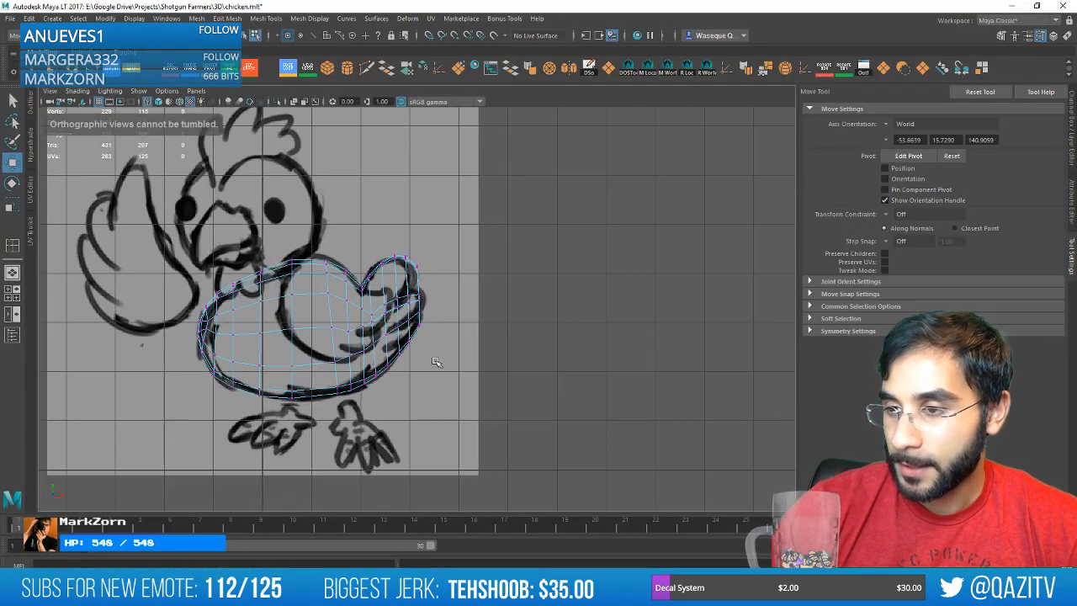
left_click_drag(164, 413, 244, 267)
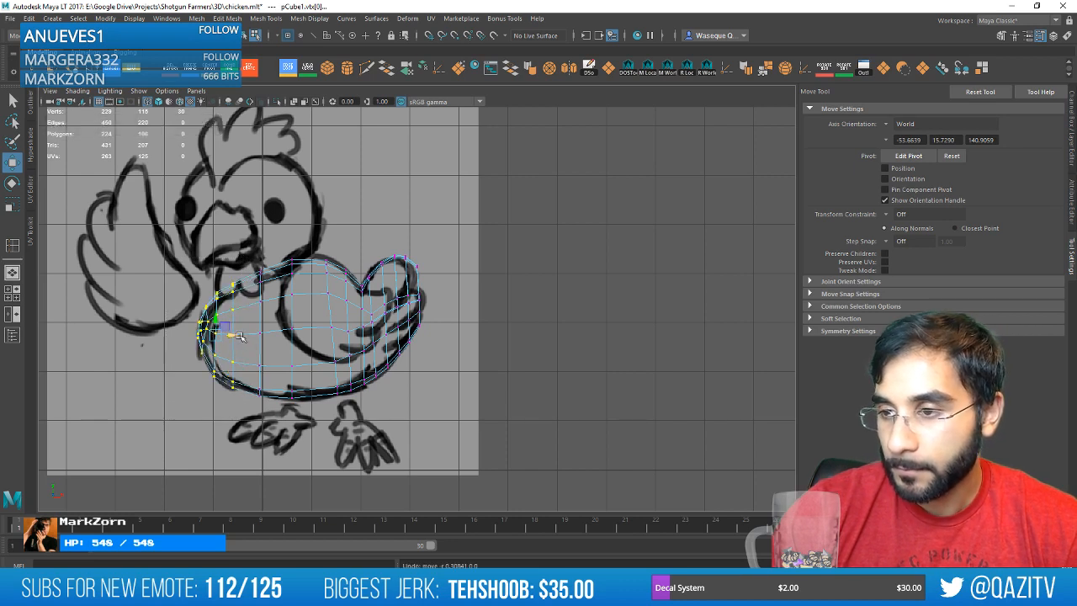
key("b")
left_click_drag(250, 334, 265, 262)
key("r")
left_click_drag(272, 332, 274, 331)
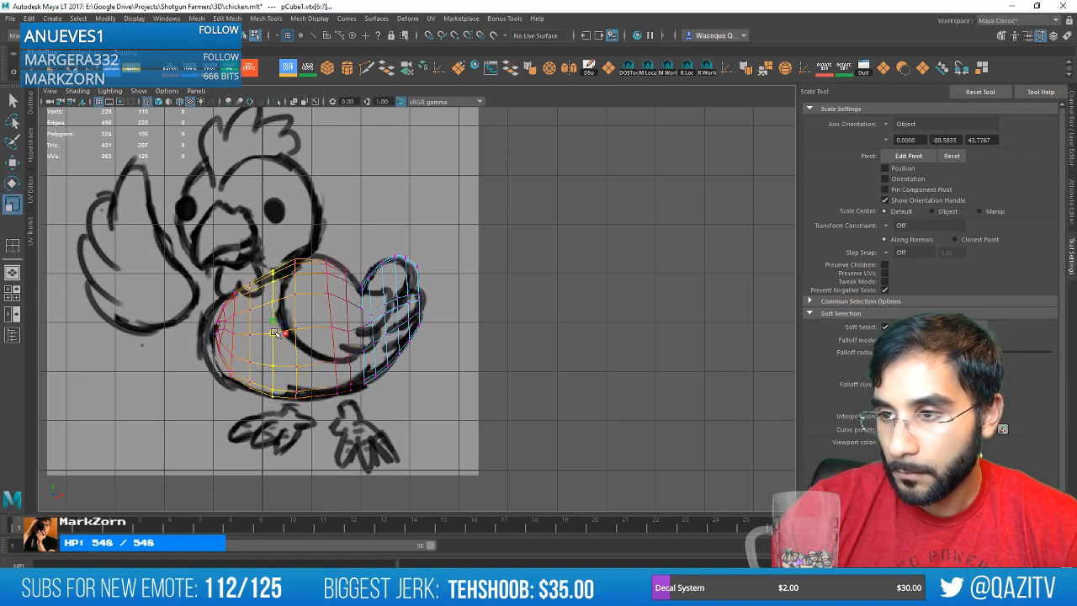
key("b")
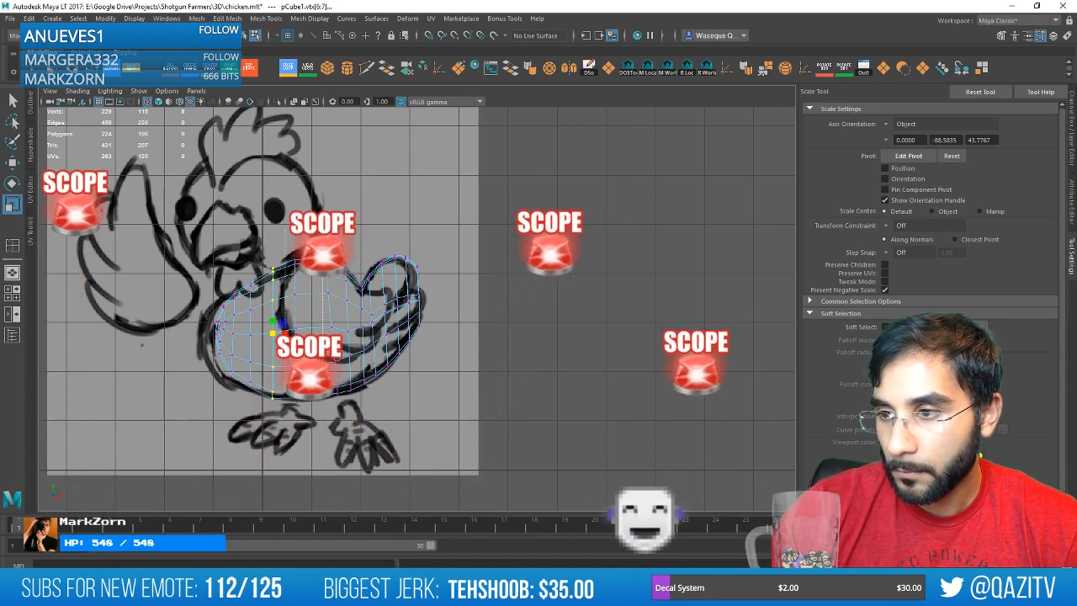
Move the mid-body vertex columns and the vertex at the belly's underside toward the tail to even out the edge spacing.
key("w")
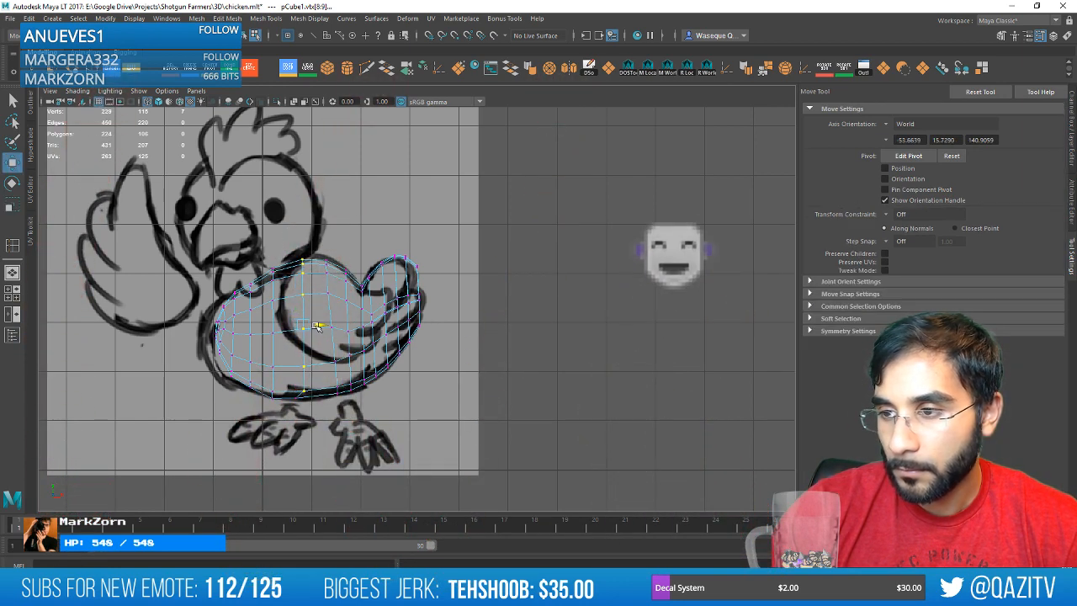
left_click_drag(264, 408, 298, 252)
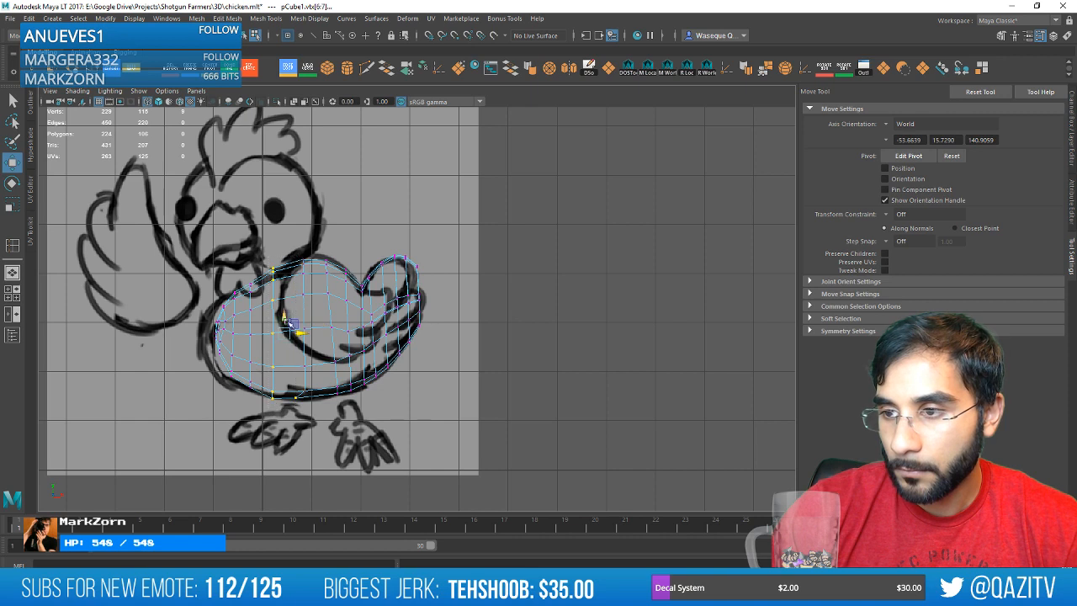
mouse_move(296, 332)
left_mouse_down()
mouse_move(299, 364)
mouse_move(296, 334)
left_mouse_up()
left_click(297, 393)
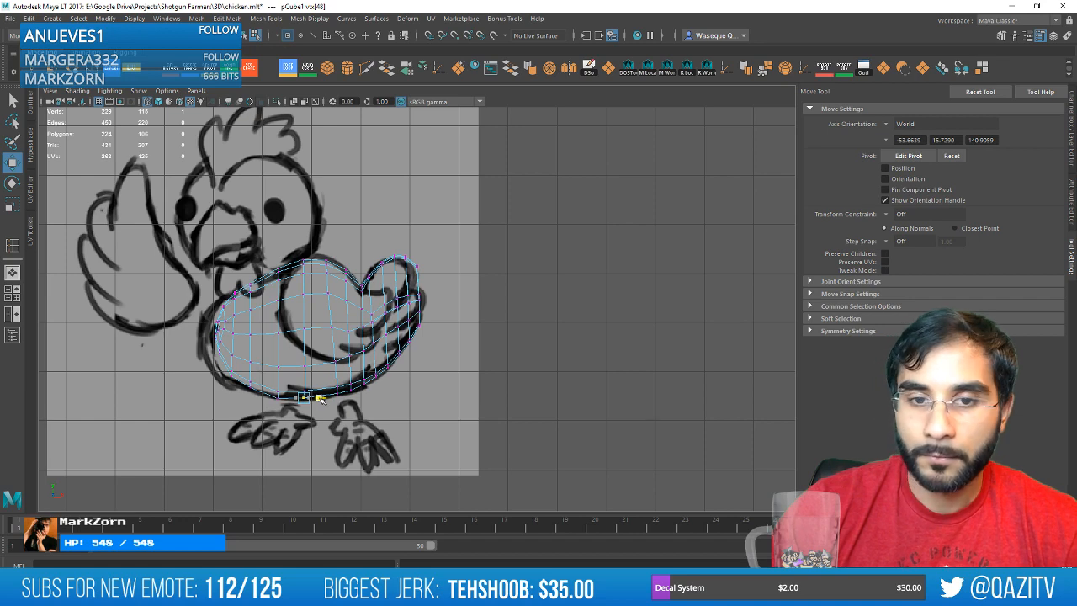
scroll(318, 313, "up", 1)
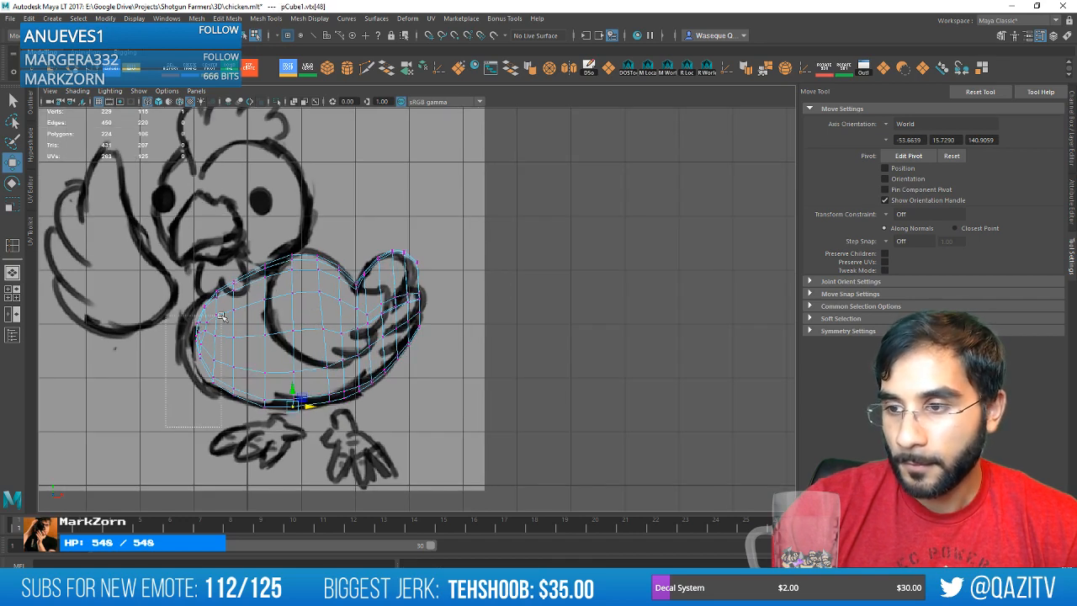
Shift the chest's front vertices toward the tail and scale the vertex column just behind them taller to follow the sketch.
left_click_drag(221, 316, 244, 339)
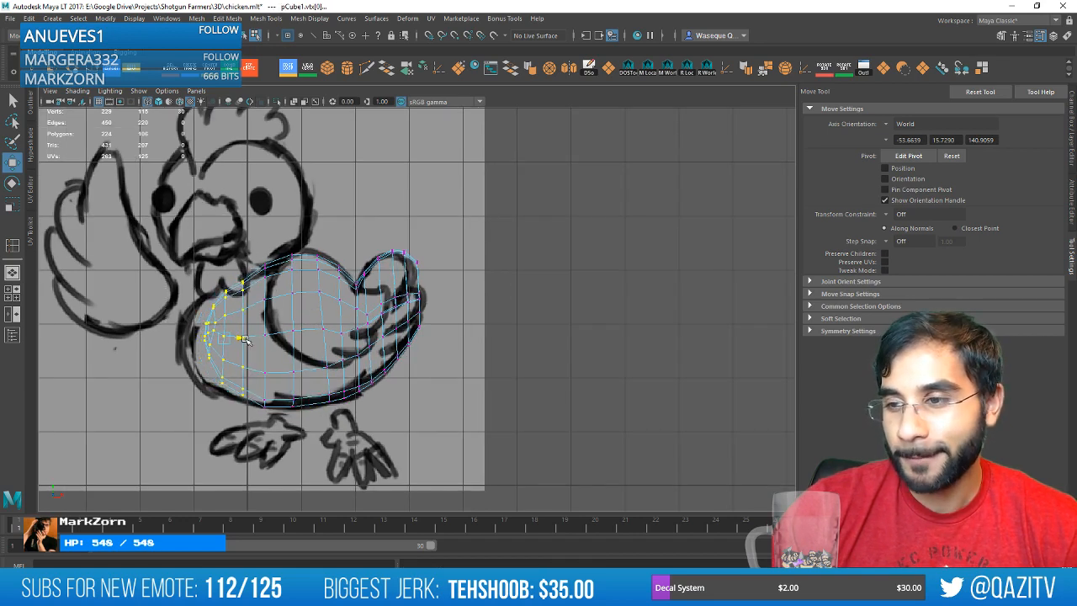
left_click_drag(237, 415, 251, 251)
key("r")
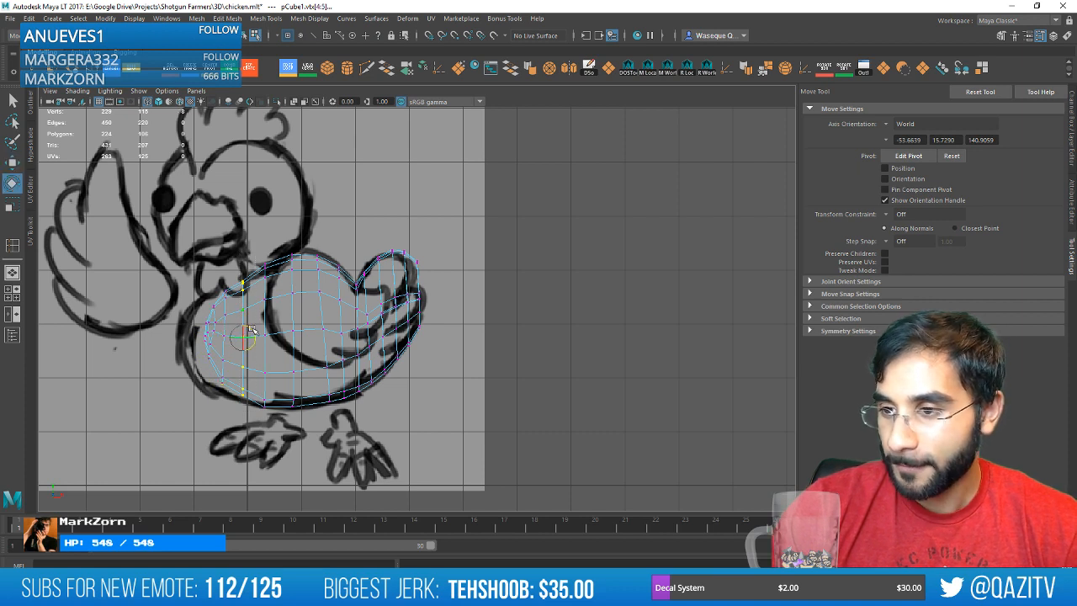
left_click_drag(246, 337, 250, 337)
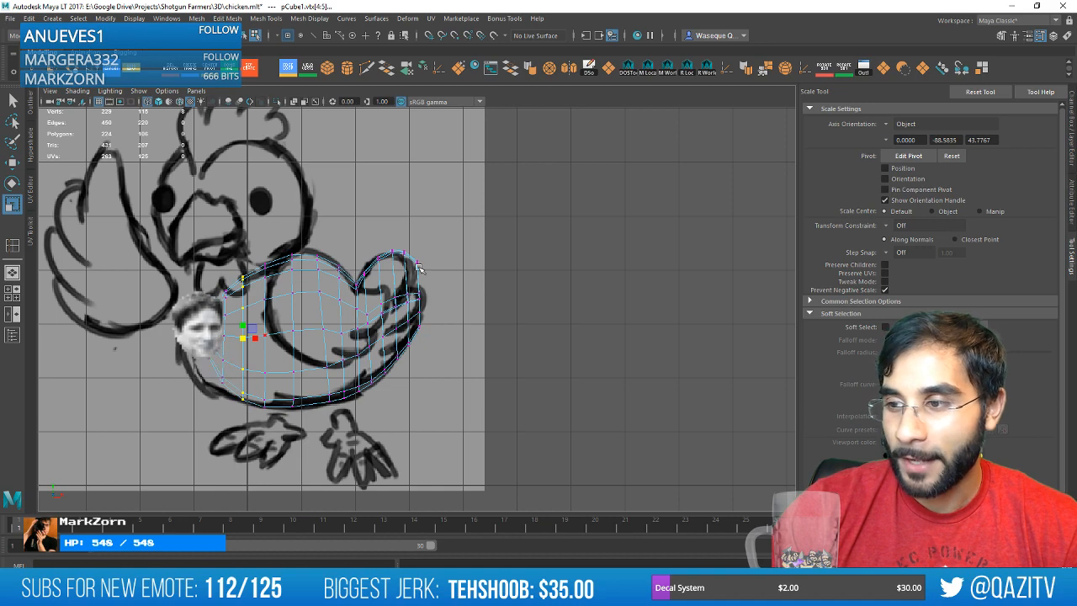
Raise the vertices of the row across the lower part of the tail, working inward from its rear edge.
scroll(409, 264, "up", 6)
left_click_drag(302, 249, 270, 218)
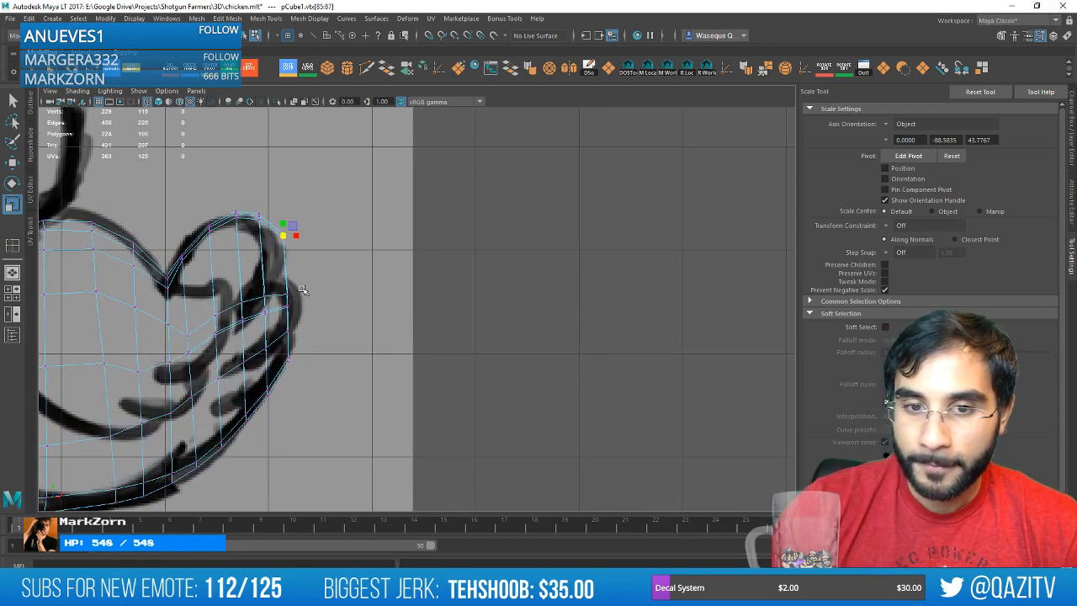
scroll(305, 289, "up", 3)
left_click_drag(277, 283, 273, 280)
middle_click_drag(305, 255, 328, 261, "alt")
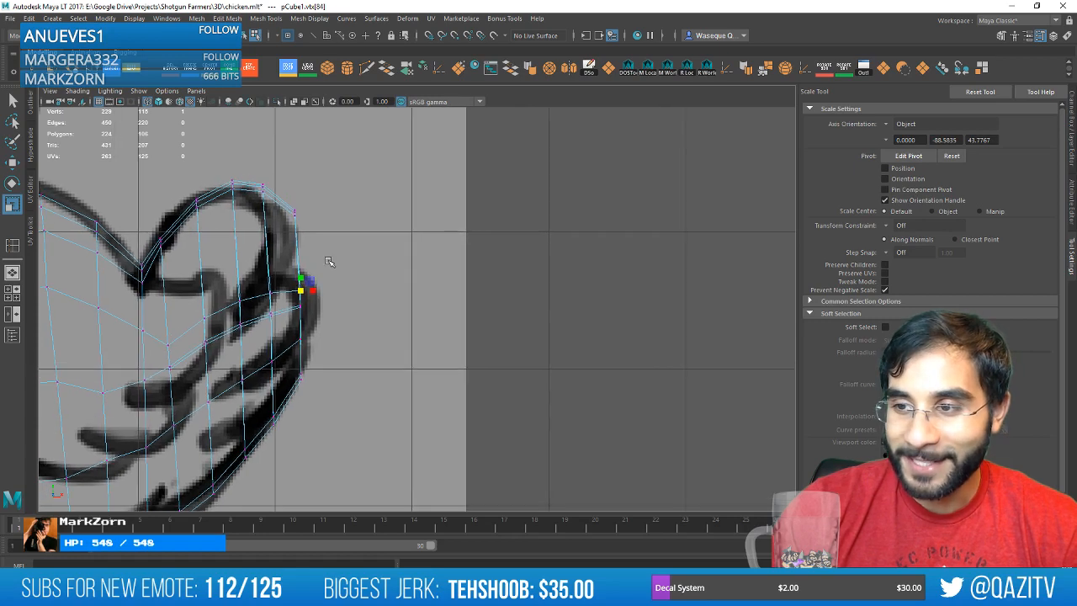
key("w")
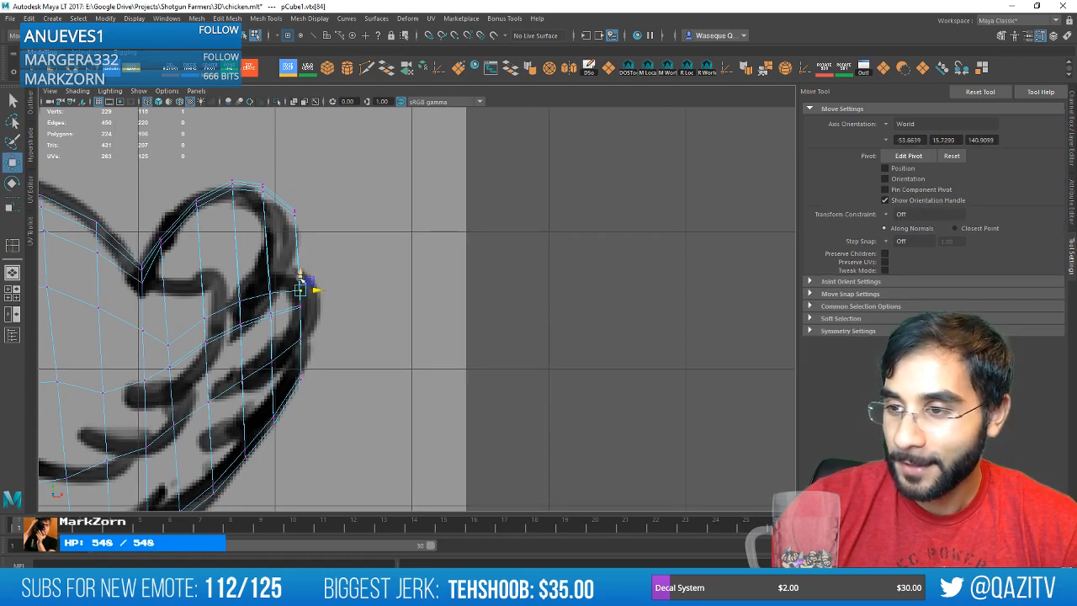
left_click(270, 272)
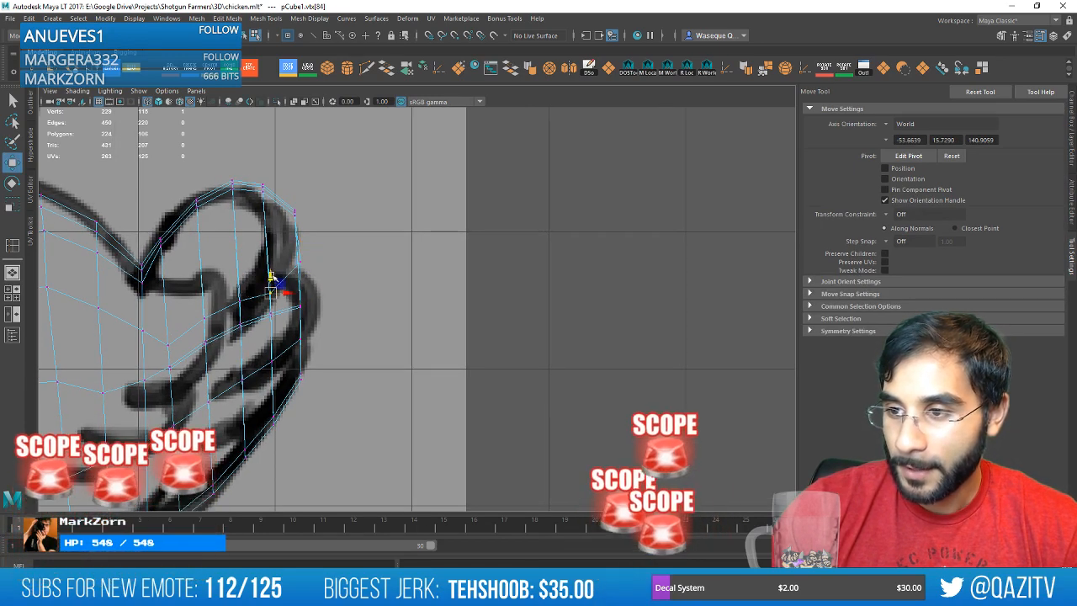
left_click(241, 300)
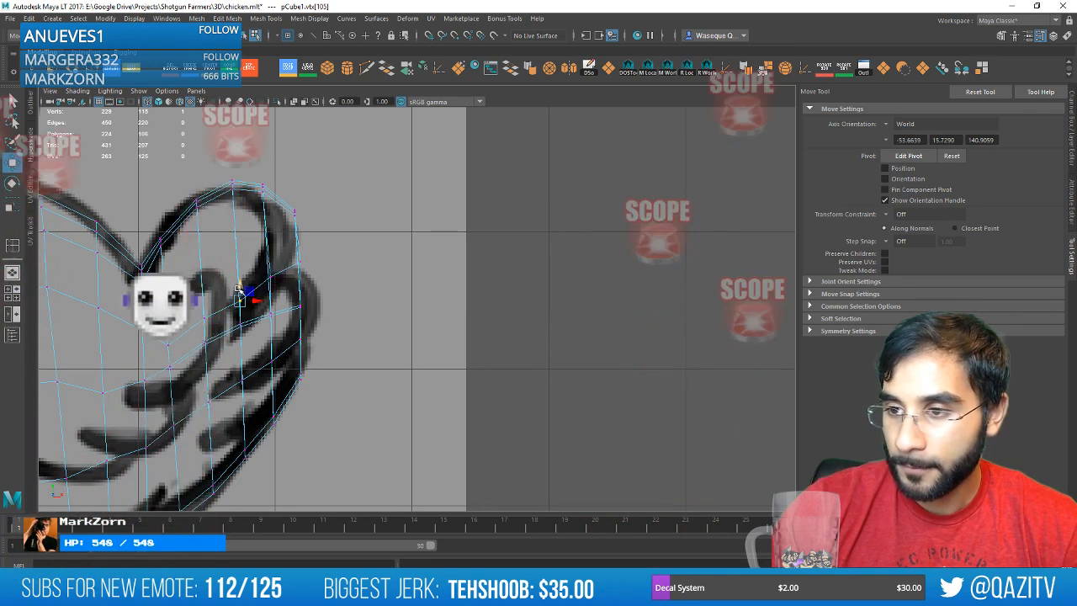
left_click_drag(241, 284, 241, 272)
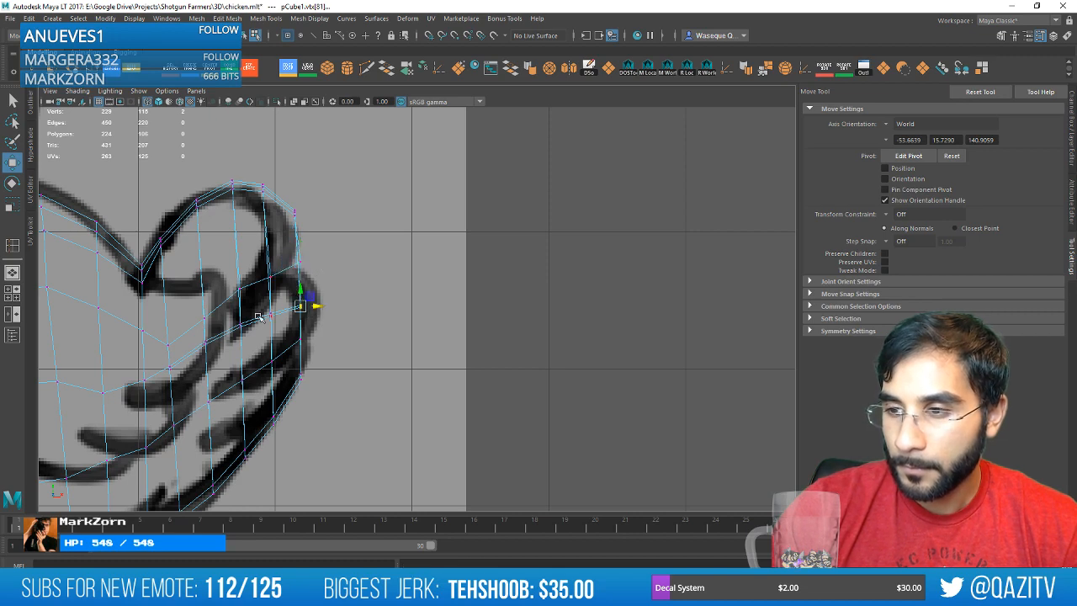
Delete the faces forming the rear end of the body and tail.
scroll(384, 245, "down", 5)
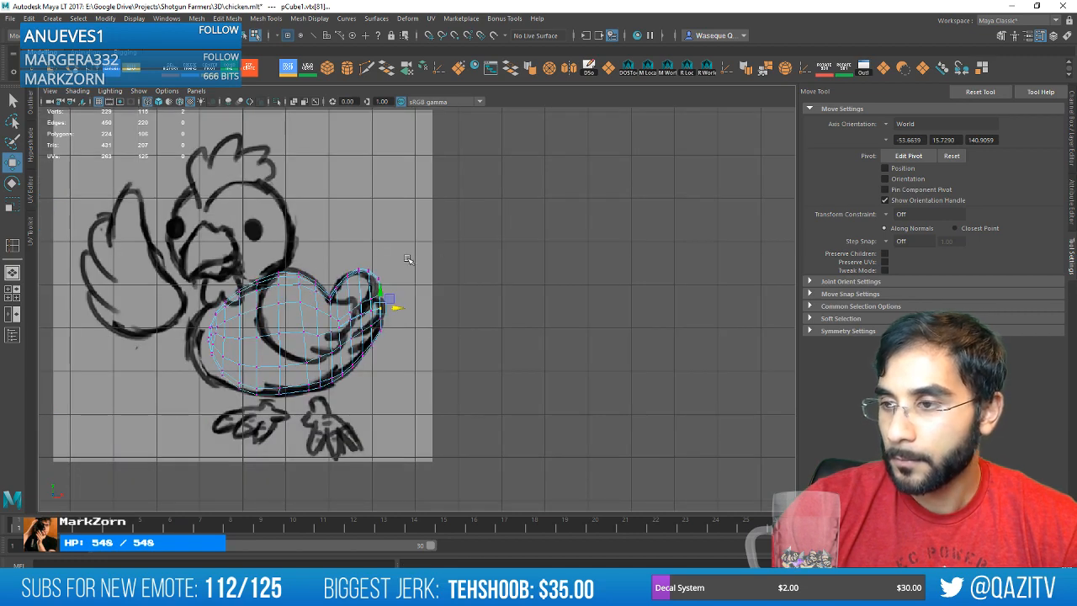
scroll(407, 259, "up", 3)
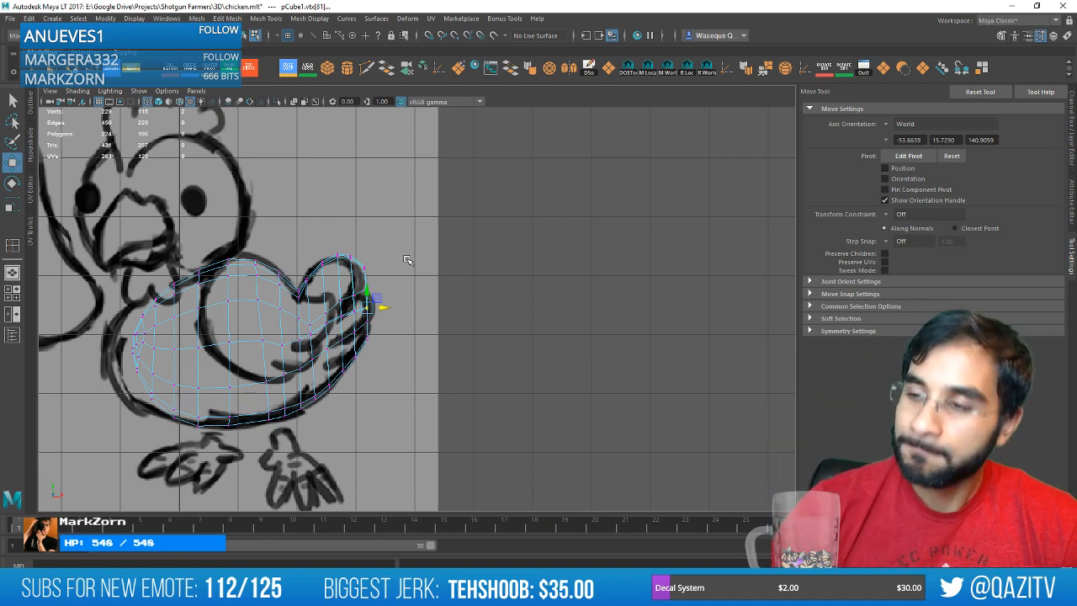
scroll(391, 261, "up", 2)
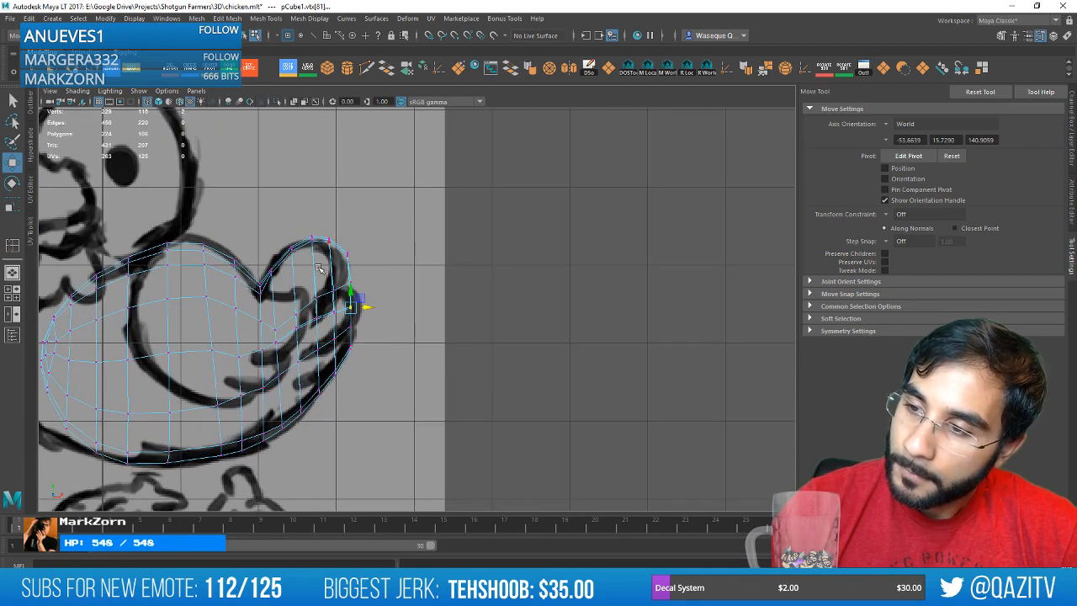
right_click_drag(319, 267, 311, 311)
right_click_drag(351, 261, 351, 291)
left_click_drag(389, 431, 325, 200)
key("Delete")
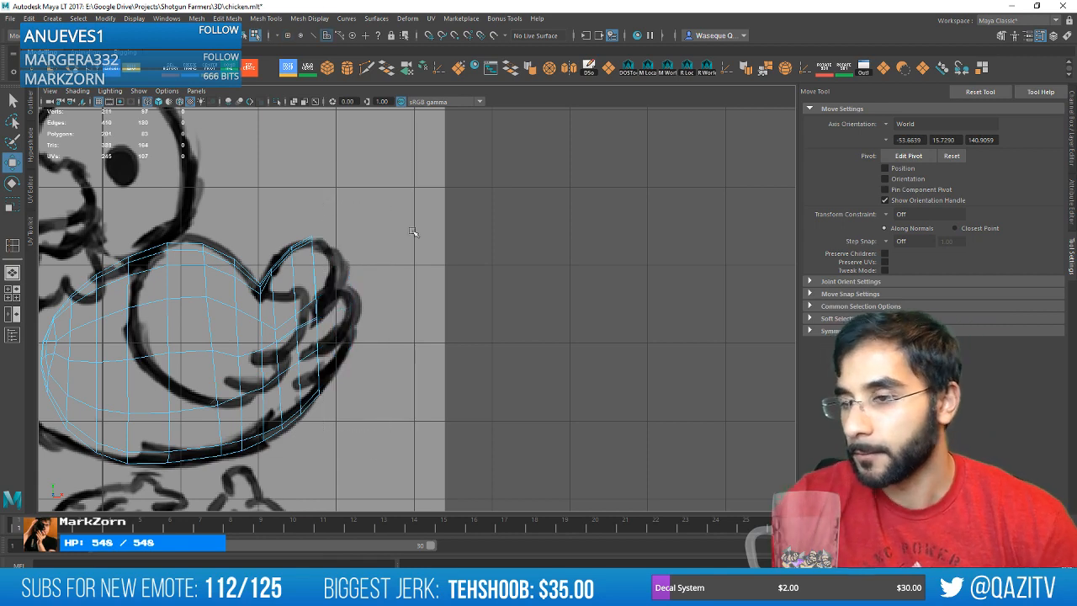
Extrude the three border edges at the top of the tail's open rear end and move them back along the sketch.
key("space")
mouse_move(606, 227)
left_mouse_down("alt")
mouse_move(698, 231)
mouse_move(601, 238)
mouse_move(630, 234)
mouse_move(606, 218)
left_mouse_up("alt")
key("q")
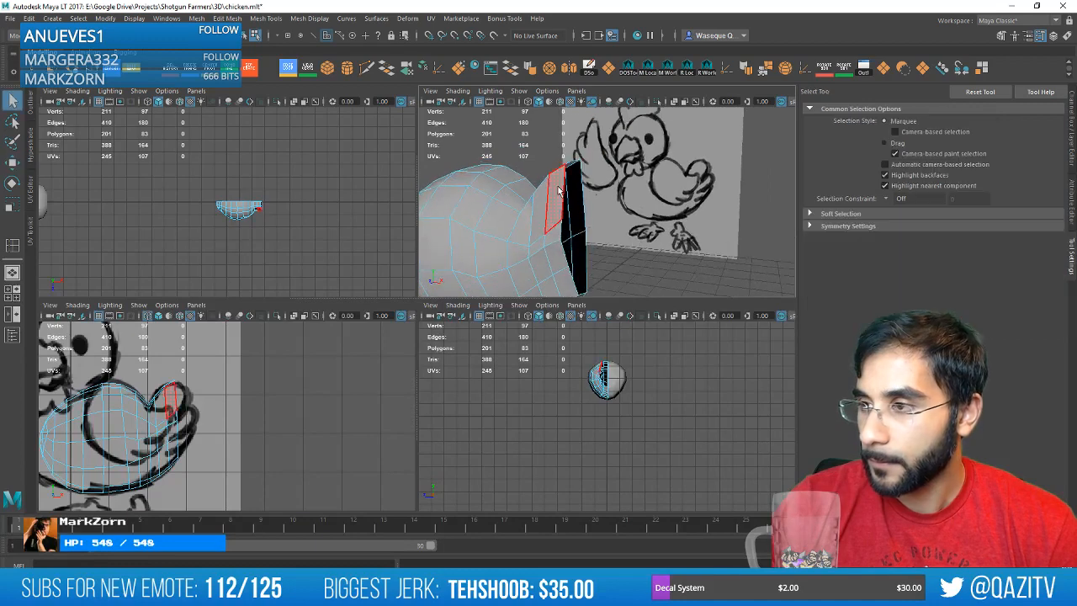
right_click_drag(558, 191, 558, 156)
left_click_drag(558, 160, 577, 206, "alt")
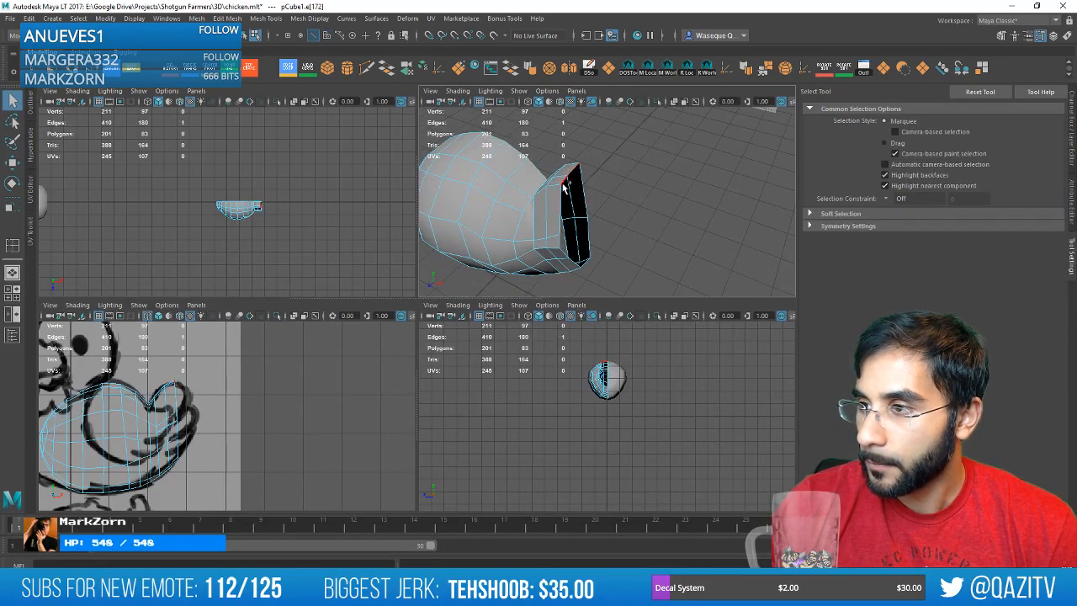
mouse_move(644, 237)
left_mouse_down("alt")
mouse_move(669, 198)
mouse_move(635, 190)
left_mouse_up("alt")
key("ctrl+e")
key("w")
left_click_drag(217, 395, 202, 395)
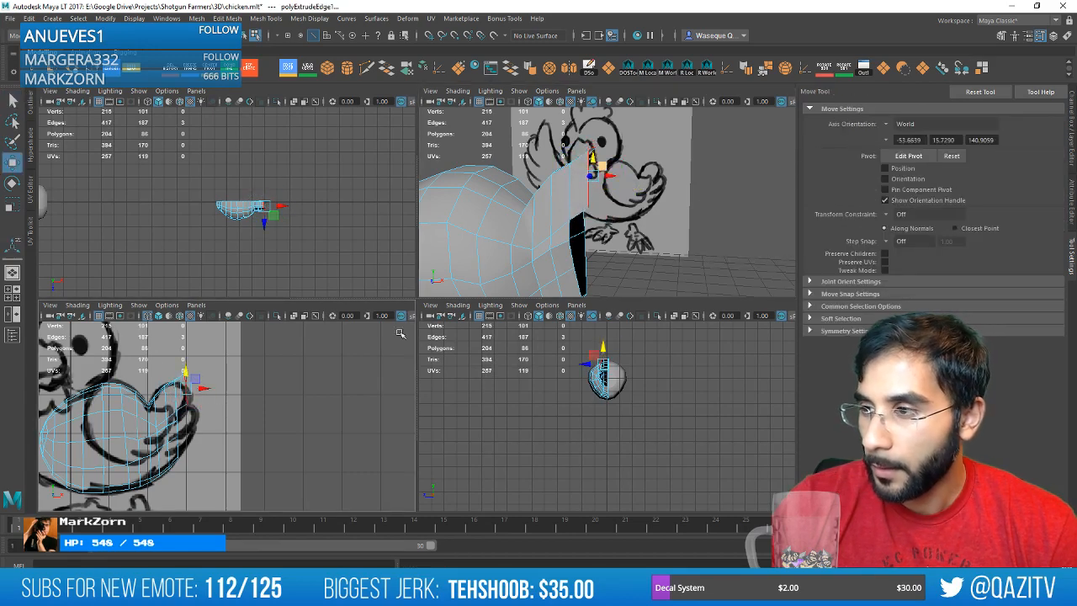
Delete the four interior faces on the open inner side of the tail.
mouse_move(614, 253)
left_mouse_down("alt")
mouse_move(637, 238)
mouse_move(662, 190)
mouse_move(686, 216)
mouse_move(609, 227)
mouse_move(589, 200)
mouse_move(613, 212)
mouse_move(615, 225)
mouse_move(568, 262)
mouse_move(480, 278)
mouse_move(384, 345)
mouse_move(484, 311)
left_mouse_up("alt")
left_click(563, 207)
key("space")
left_click(534, 307)
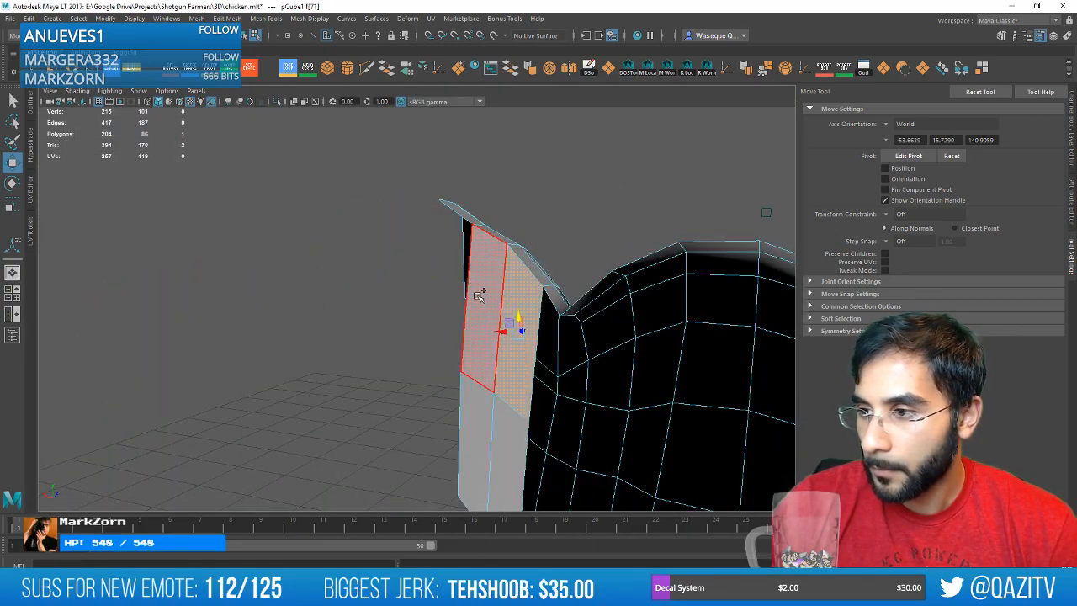
left_click(480, 291, "shift")
left_click(472, 421, "shift")
left_click(508, 440, "shift")
key("Delete")
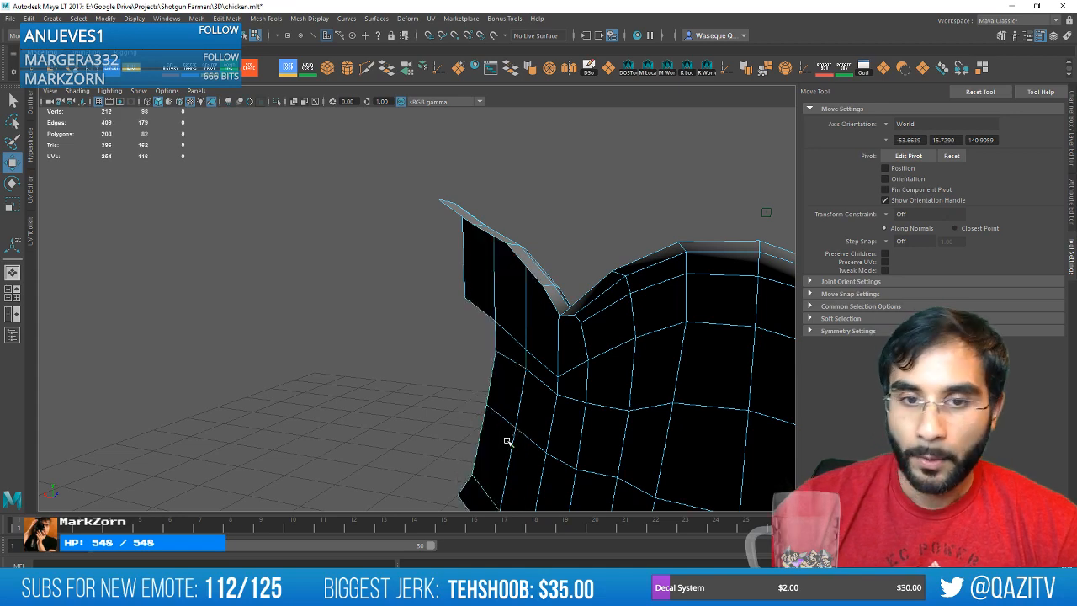
Select the three vertices across the tail's top, just before the extruded end, and raise them.
mouse_move(431, 306)
left_mouse_down("alt")
mouse_move(642, 300)
mouse_move(548, 289)
mouse_move(288, 291)
left_mouse_up("alt")
left_click_drag(322, 260, 337, 260, "alt")
right_click_drag(339, 259, 285, 258)
left_click_drag(368, 263, 355, 230)
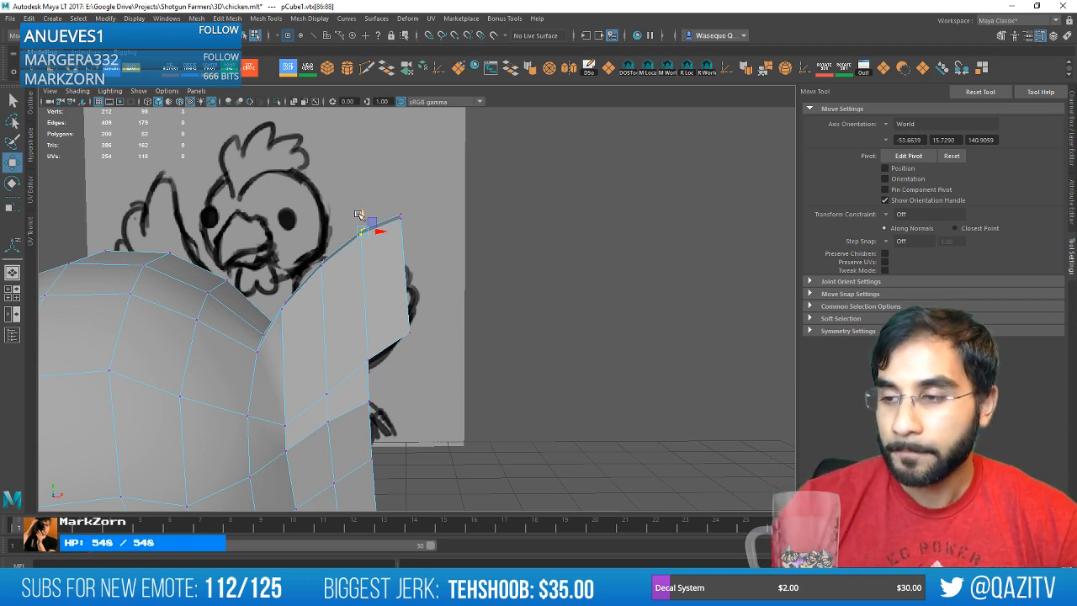
mouse_move(451, 265)
left_mouse_down("alt")
mouse_move(228, 271)
mouse_move(322, 278)
left_mouse_up("alt")
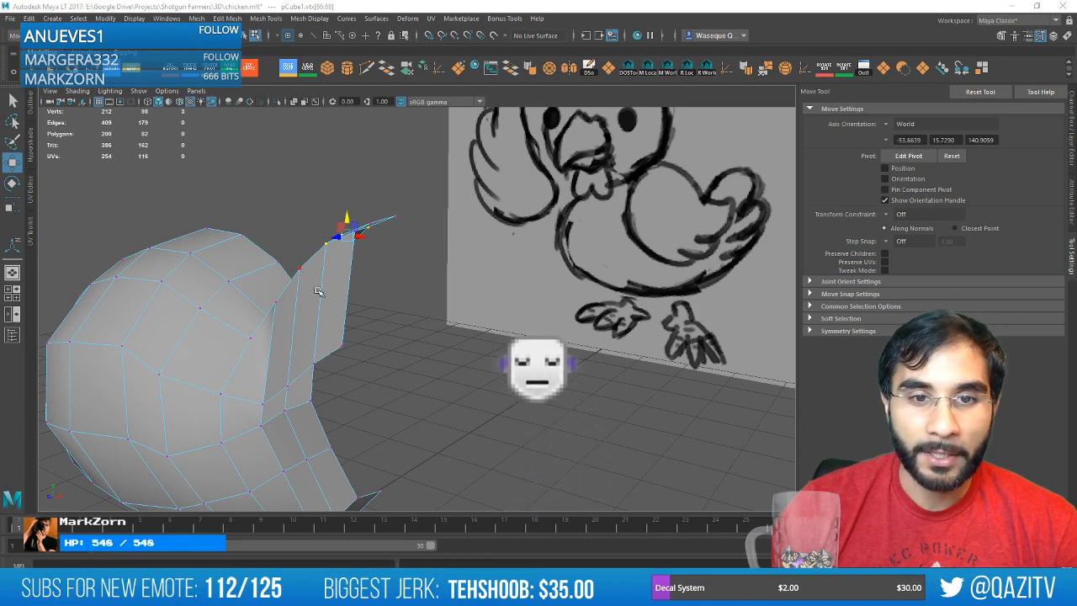
mouse_move(387, 277)
left_mouse_down("alt")
mouse_move(411, 320)
mouse_move(415, 282)
mouse_move(267, 291)
mouse_move(560, 260)
mouse_move(309, 269)
mouse_move(353, 268)
left_mouse_up("alt")
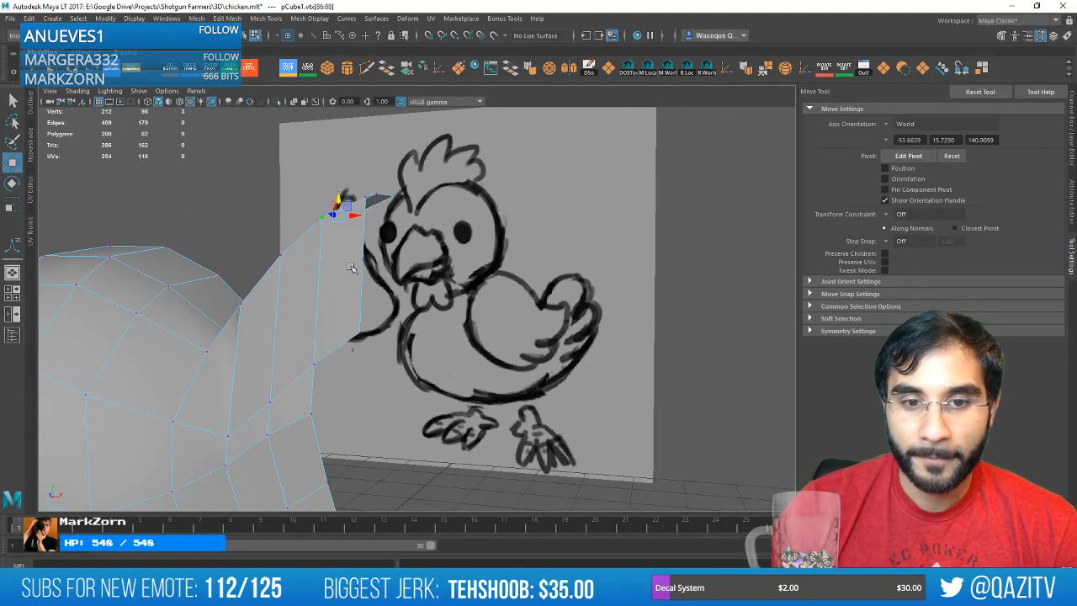
Move the vertices at the tail's extruded end onto the rounded tail outline in the side-view sketch.
key("space")
scroll(187, 392, "up", 4)
middle_click_drag(187, 392, 295, 425, "alt")
scroll(228, 422, "up", 3)
left_click_drag(314, 386, 264, 335)
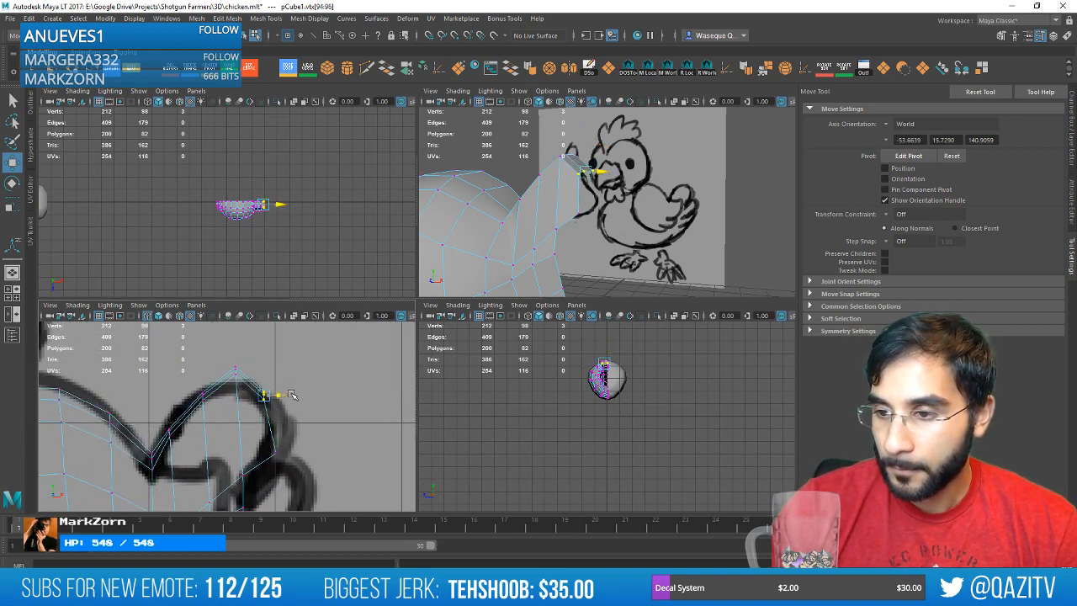
middle_click_drag(305, 406, 323, 366, "alt")
left_click_drag(266, 393, 313, 414)
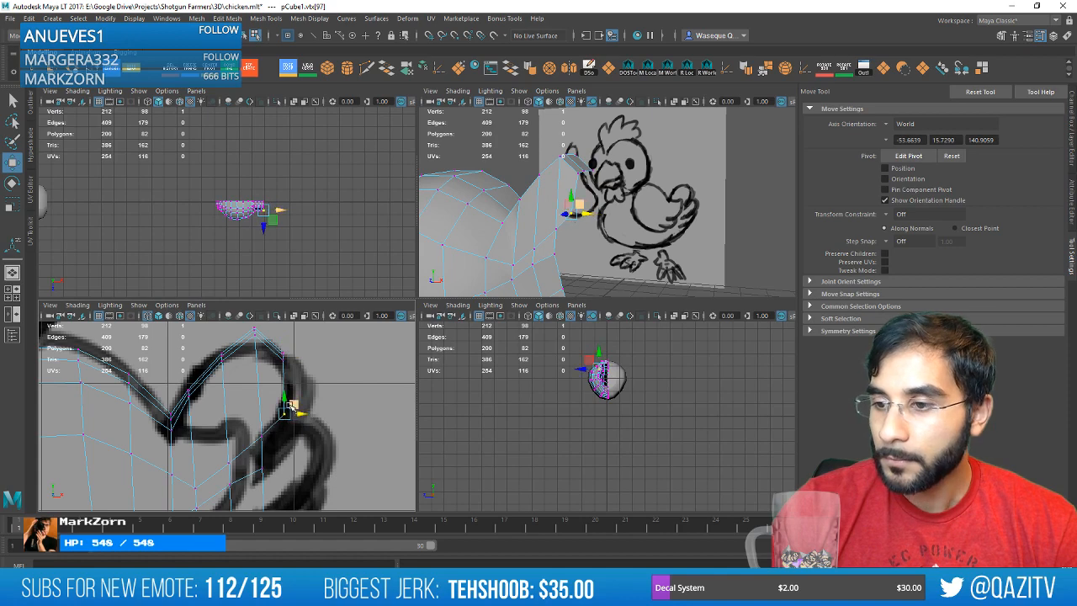
Lower the three vertices at the tail's peak onto the sketch outline in the side view.
scroll(360, 426, "down", 5)
scroll(219, 403, "up", 5)
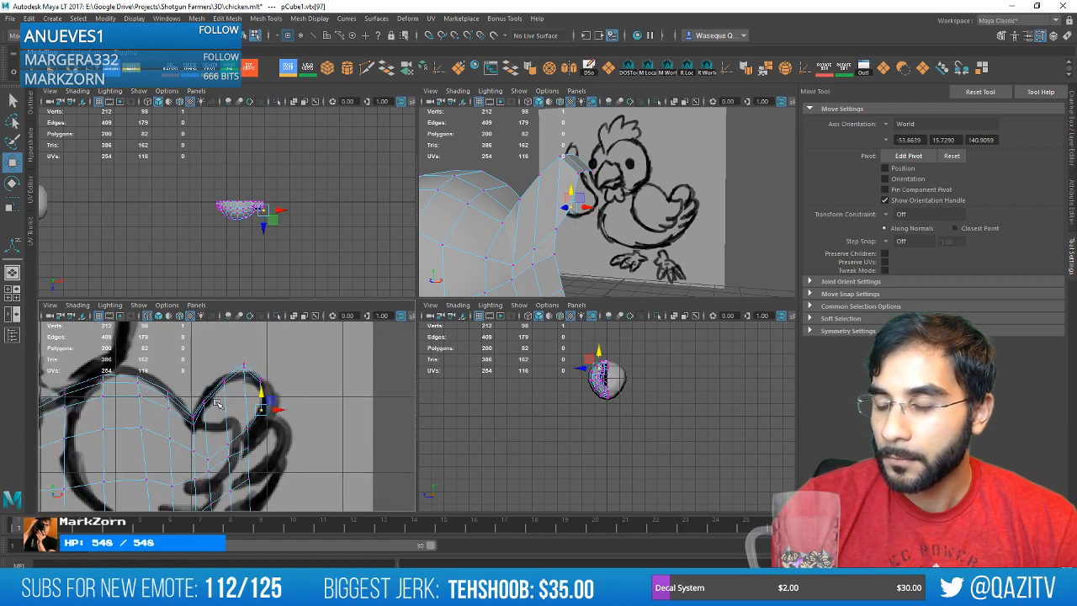
key("space")
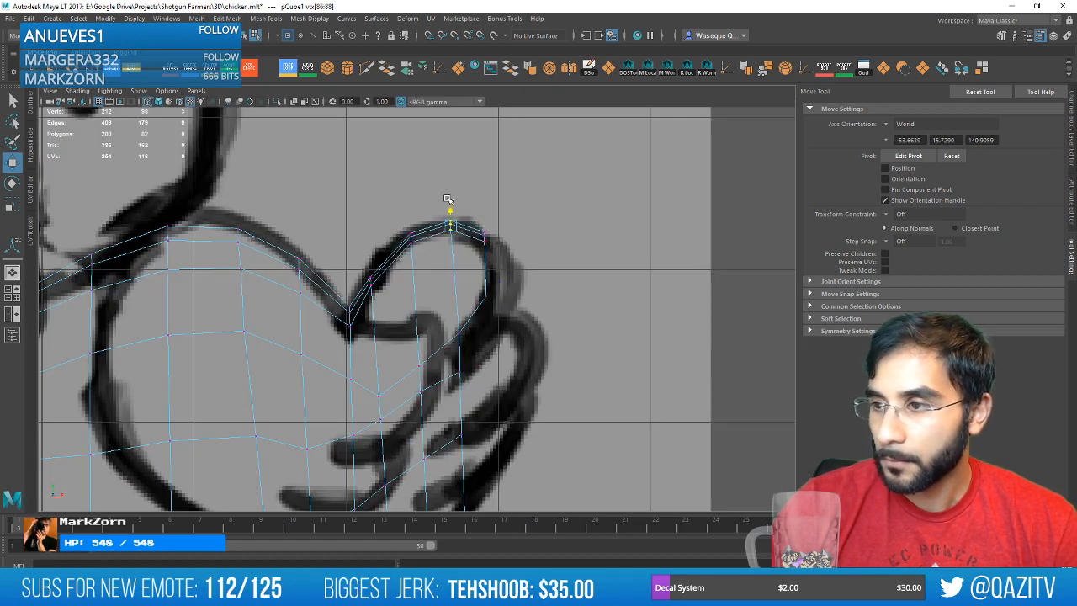
key("space")
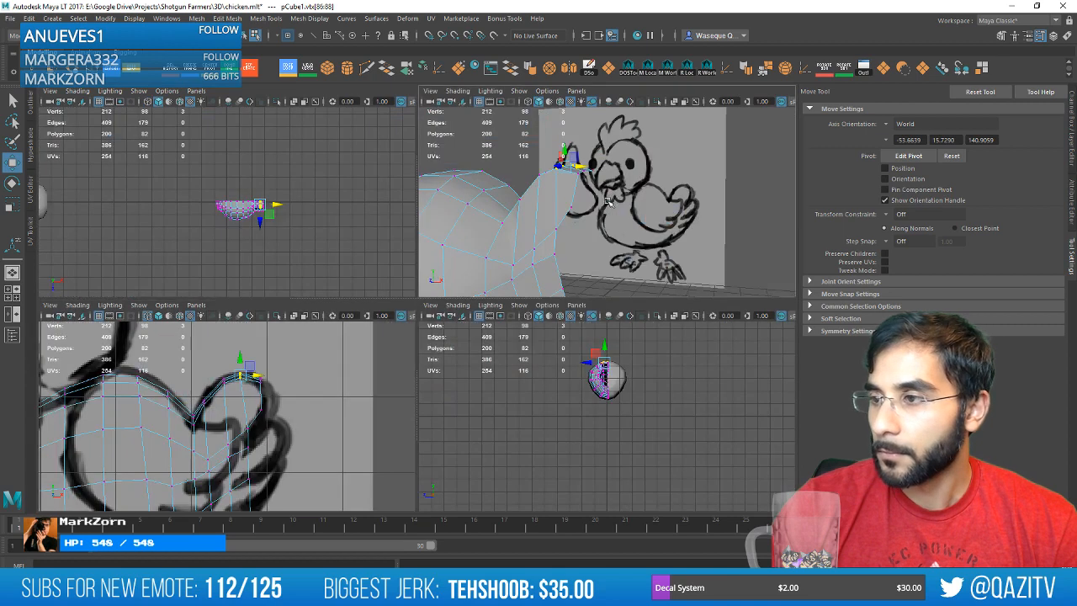
Extrude the edge at the underside of the tail's end and pull it across toward the body's centre line.
left_click_drag(623, 192, 597, 210, "alt")
right_click_drag(596, 209, 571, 223, "shift")
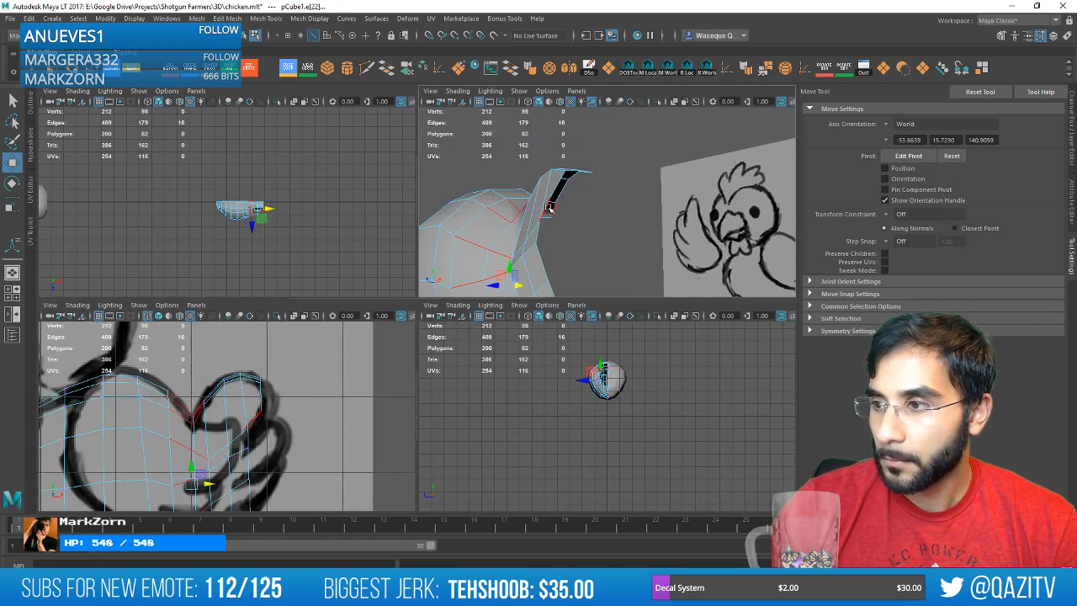
key("w")
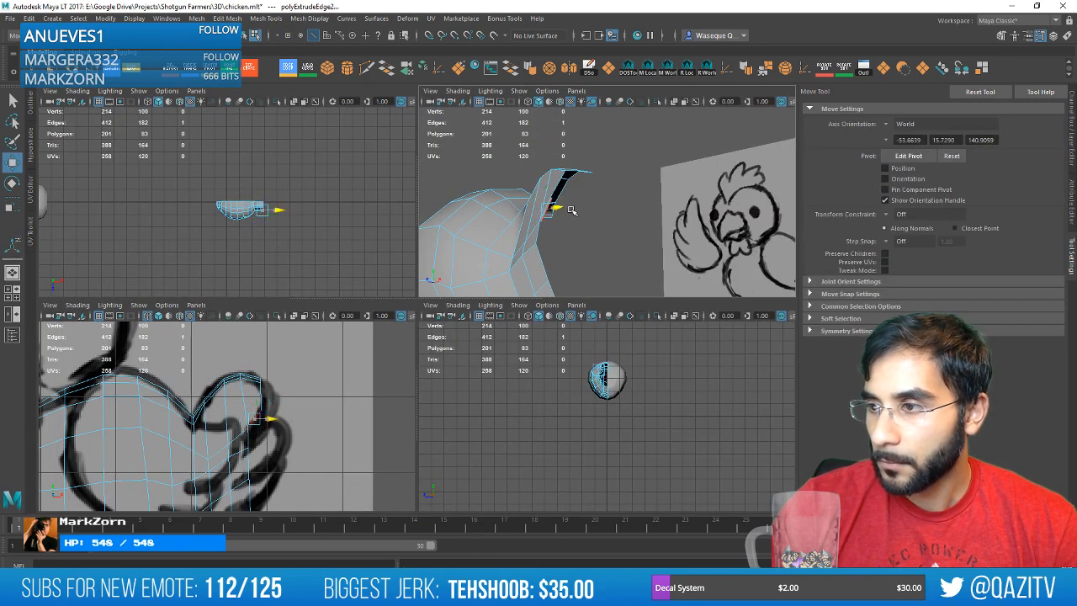
left_click_drag(621, 223, 655, 256, "alt")
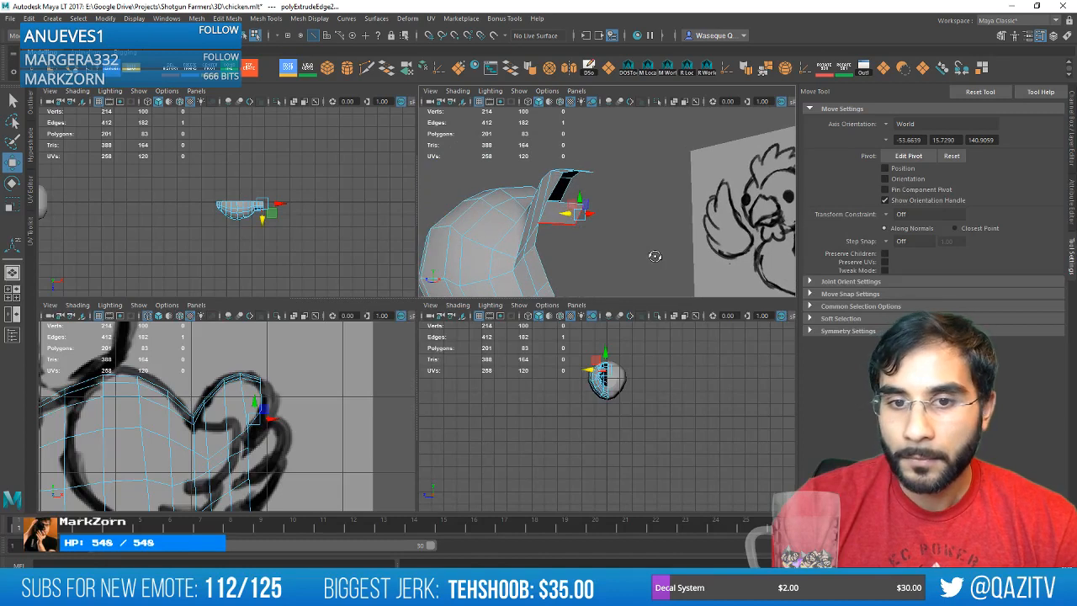
Extrude the three border edges of the opening below the tail and move and scale them to the sketch's upper tail feather.
left_click_drag(599, 236, 587, 200, "alt")
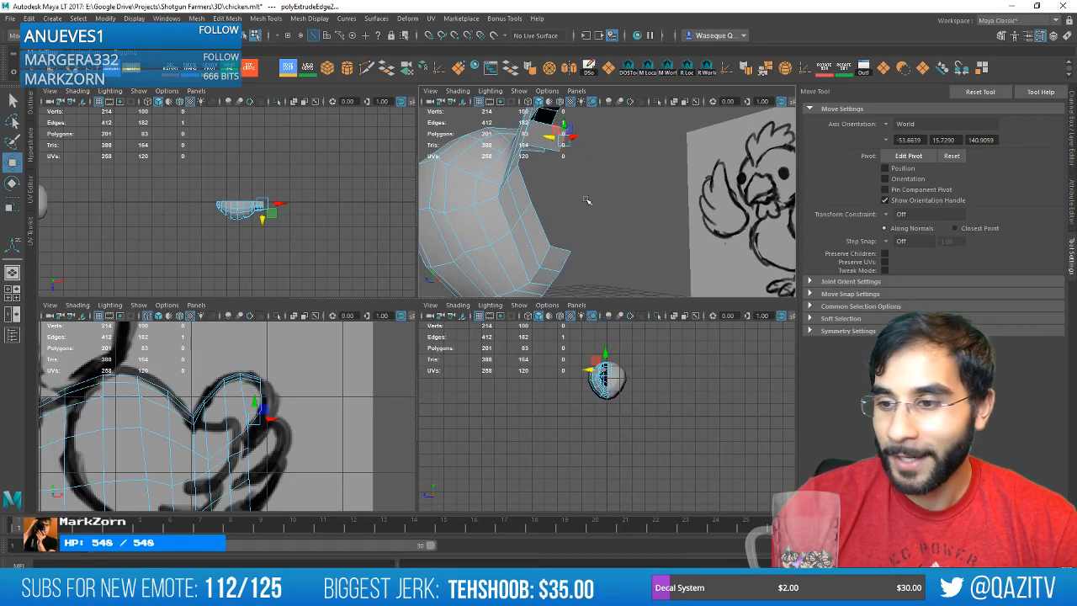
left_click_drag(549, 139, 548, 182, "alt")
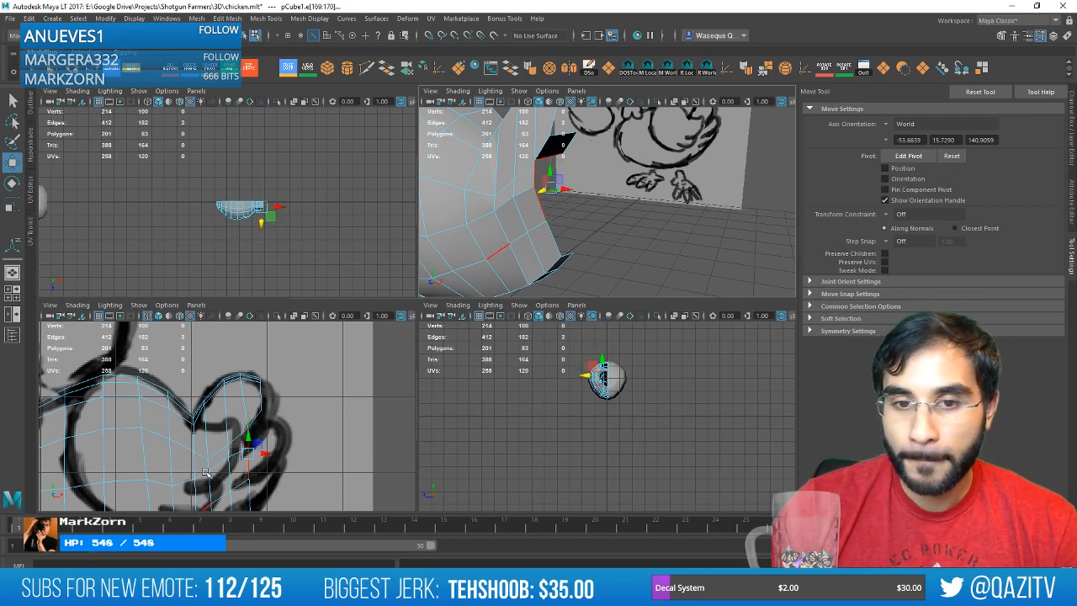
key("ctrl+e")
key("w")
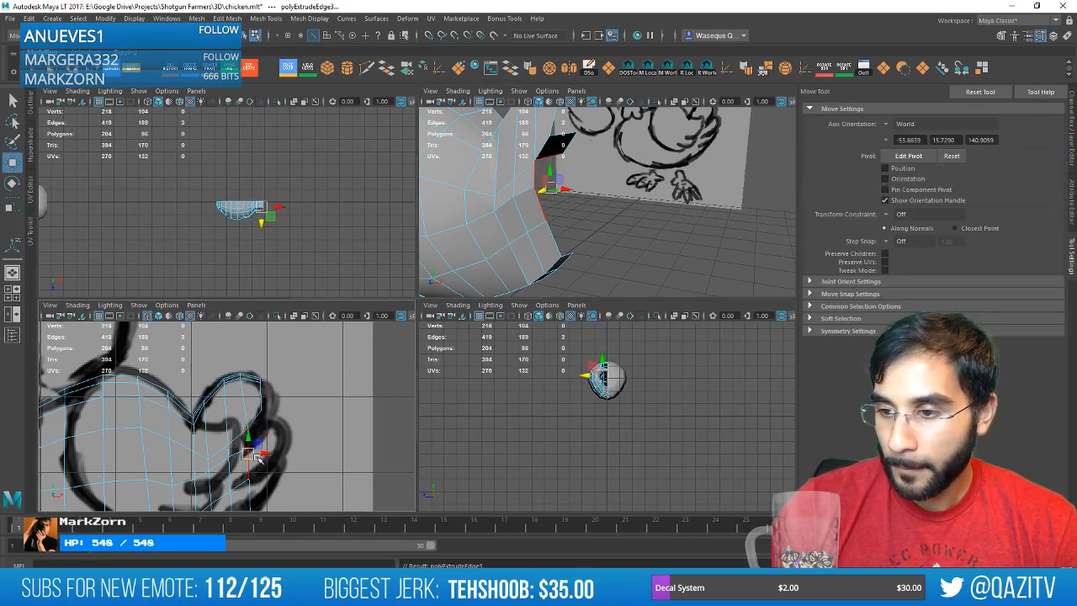
left_click_drag(264, 453, 286, 453)
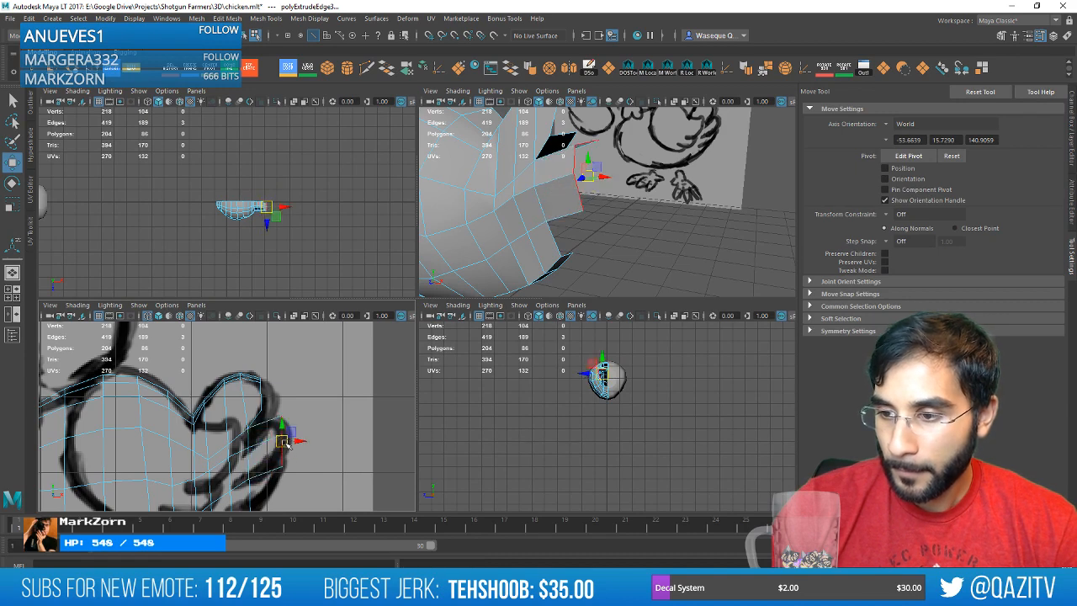
key("r")
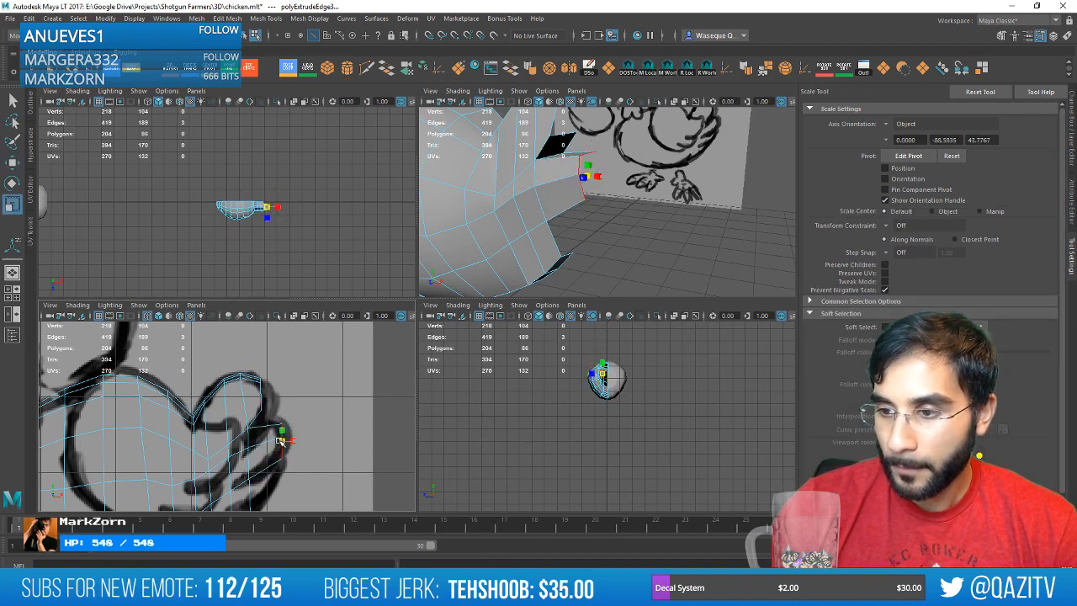
key("w")
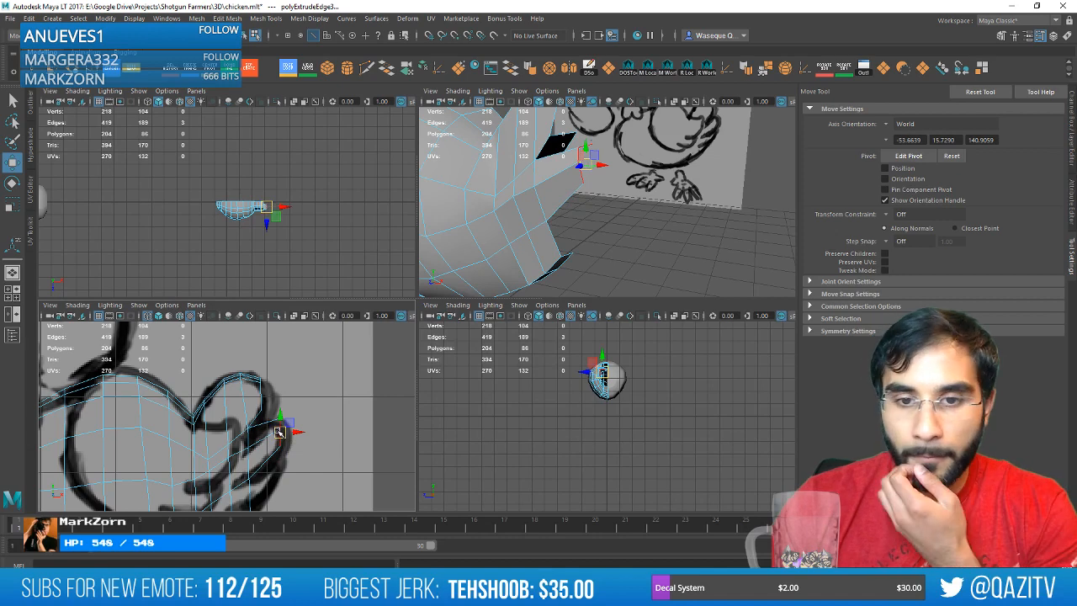
Extrude the edge along the underside of the upper tail feather and pull it across toward the body's centre line.
left_click_drag(569, 235, 595, 214, "alt")
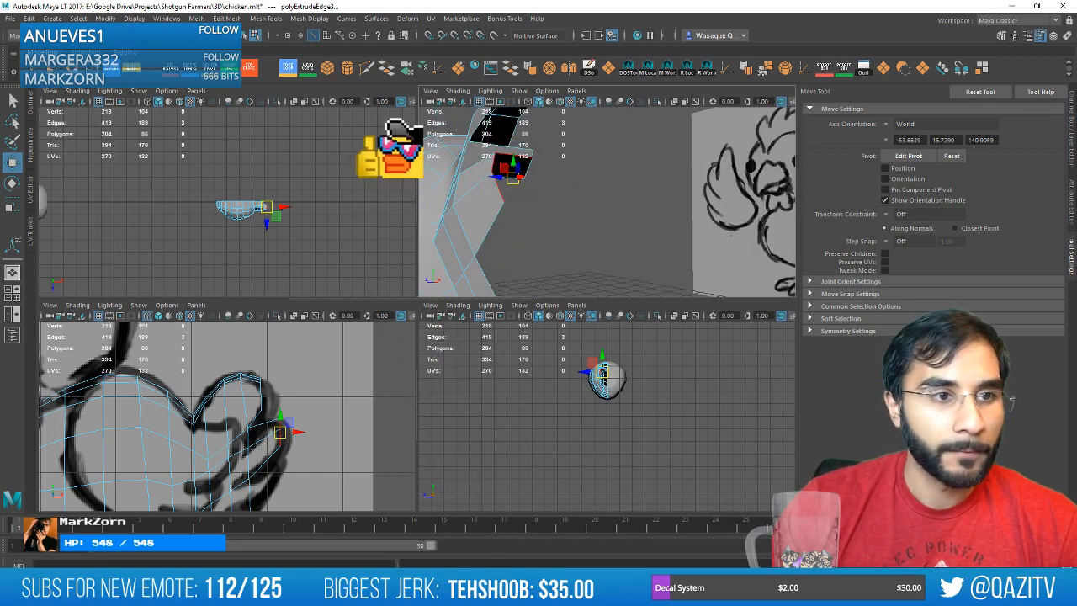
left_click_drag(537, 225, 502, 231, "alt")
left_click(500, 226)
key("ctrl+e")
key("w")
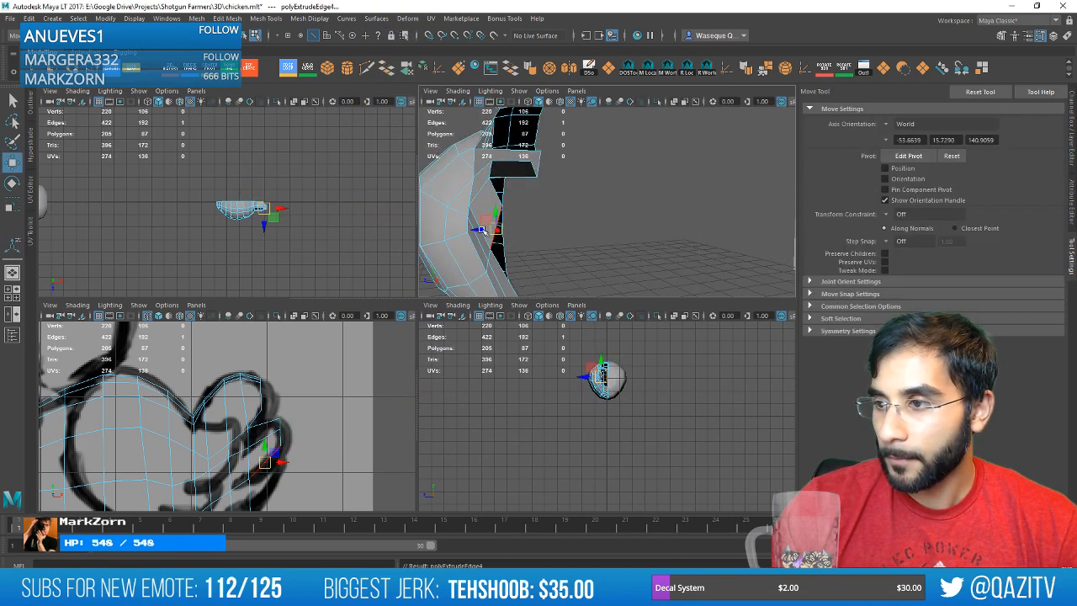
Extrude the three border edges below the upper tail feather and move and scale them to the sketch's lower tail feather.
left_click_drag(539, 240, 513, 206, "alt")
left_click(494, 234, "shift")
left_click(524, 268, "shift")
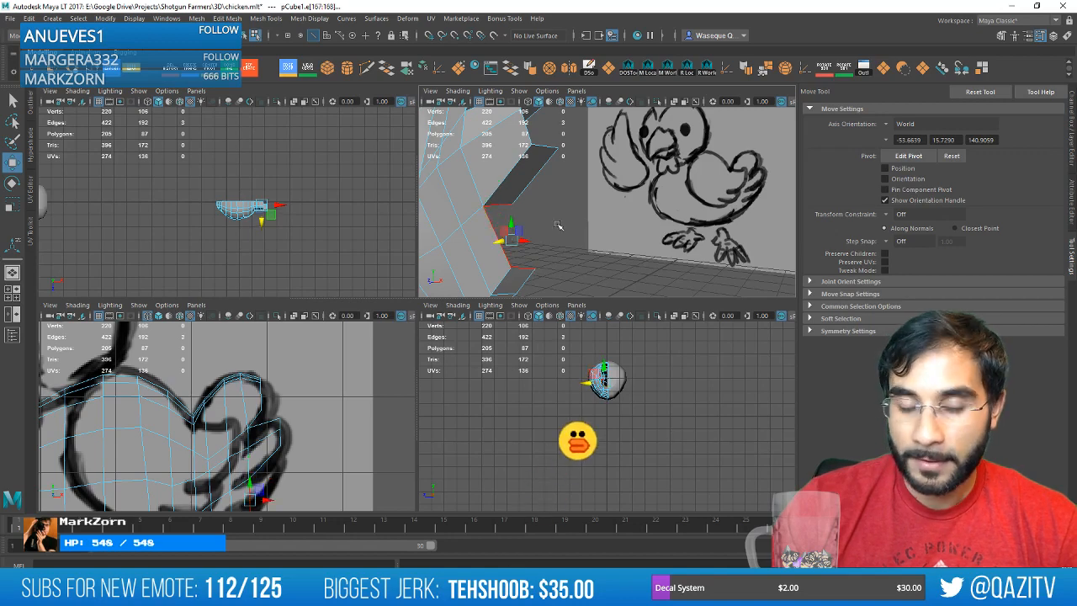
middle_click_drag(560, 227, 596, 199, "alt")
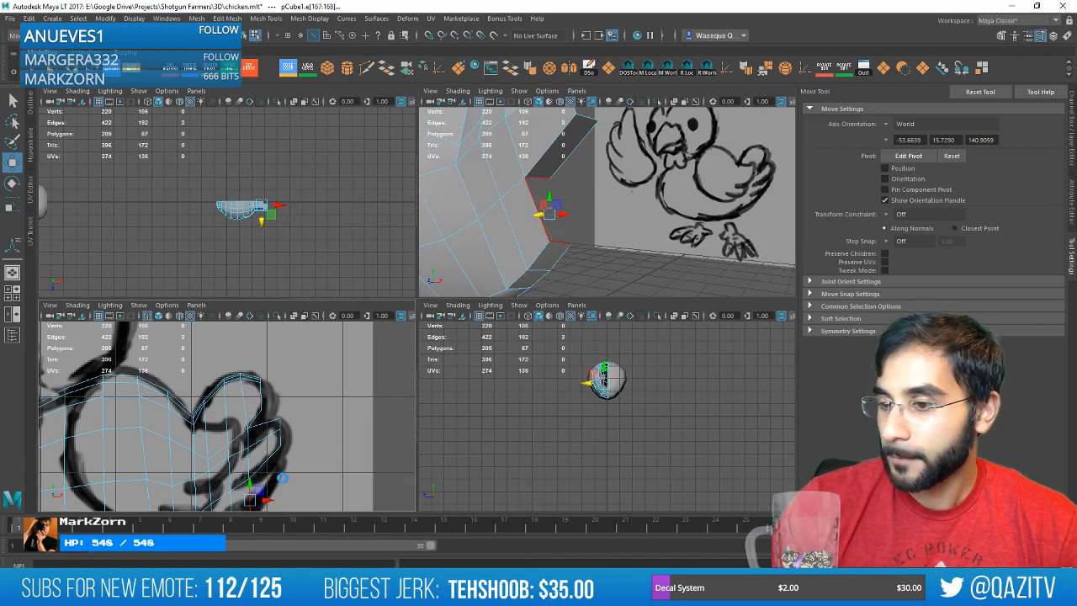
key("ctrl+e")
key("w")
middle_click_drag(297, 481, 299, 432, "alt")
left_click_drag(250, 449, 280, 427)
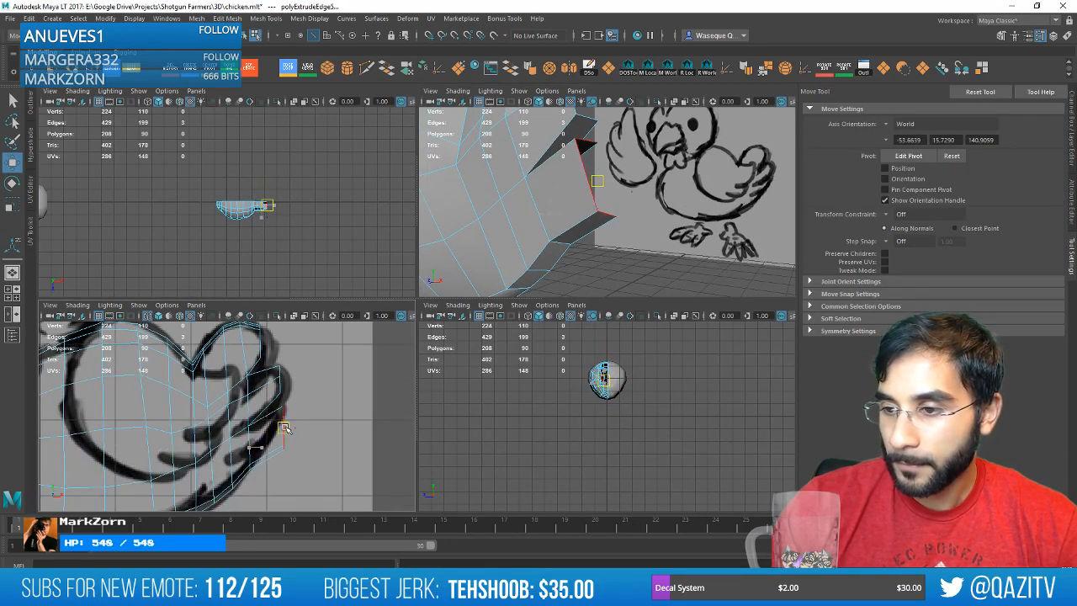
key("r")
key("w")
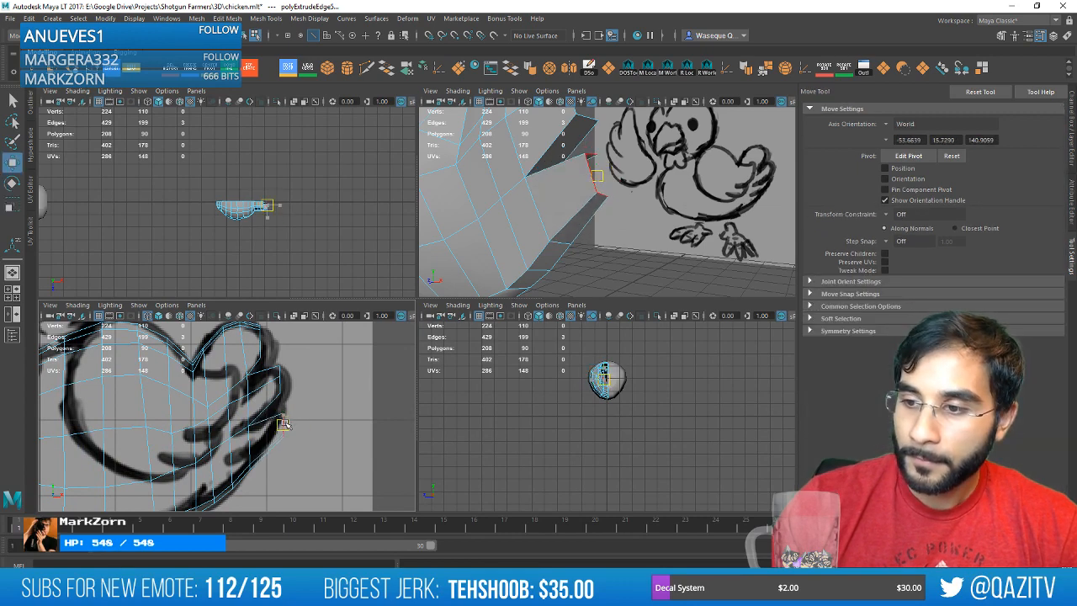
Bridge the upper and lower open edges at the end of the upper tail feather.
left_click_drag(671, 145, 625, 198, "alt")
key("space")
scroll(626, 198, "down", 2)
left_click_drag(503, 201, 492, 296, "alt")
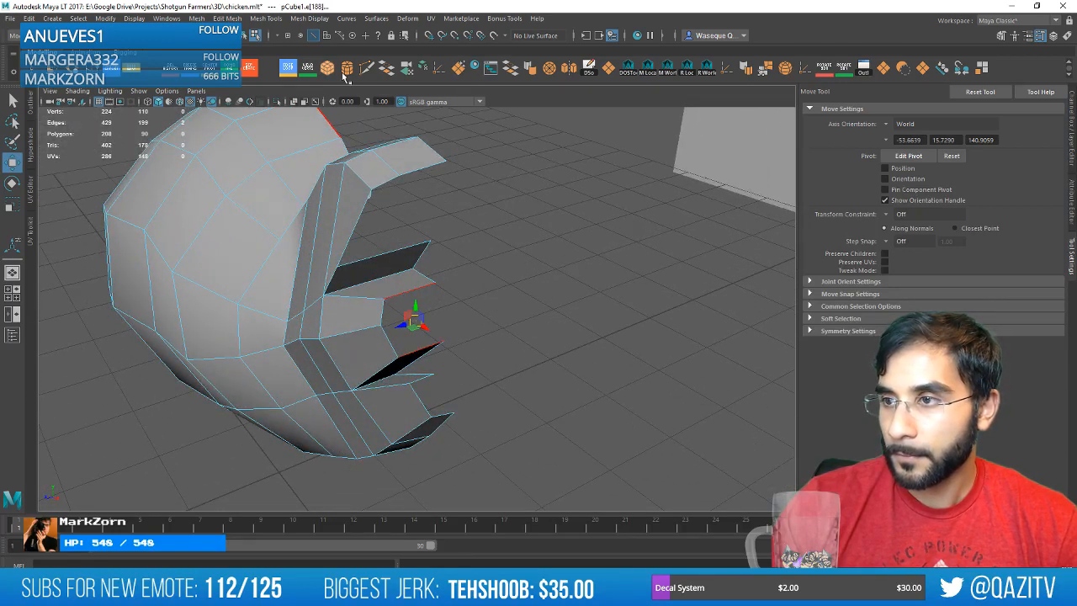
left_click(385, 68)
left_click_drag(417, 202, 426, 224, "alt")
Move the vertex at the notch between the rounded tail and the upper feather inward toward the body's centre line.
right_click(280, 195)
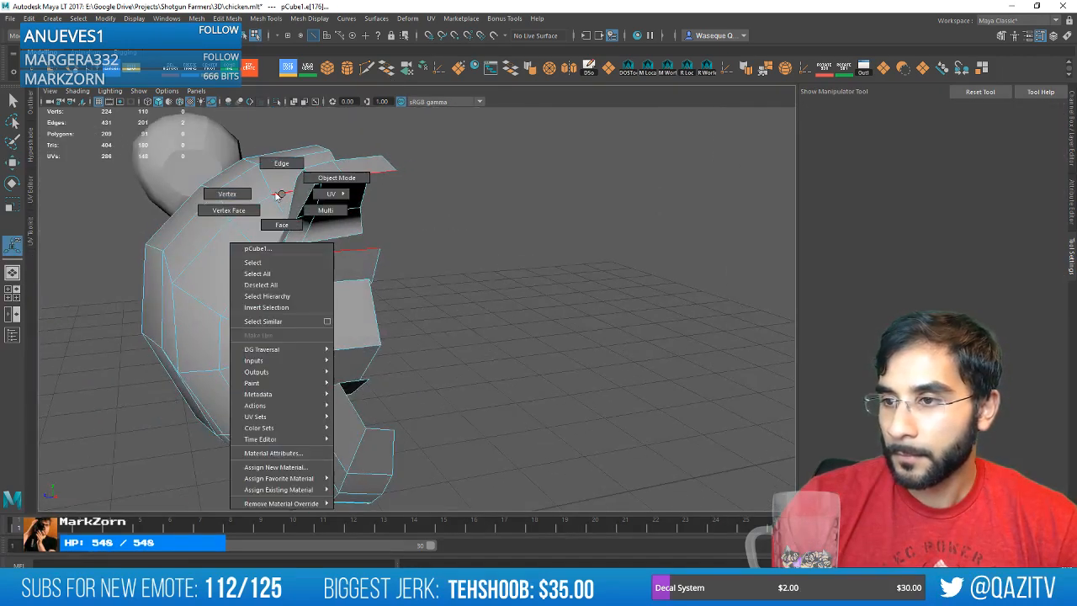
right_click_drag(279, 195, 268, 195)
key("w")
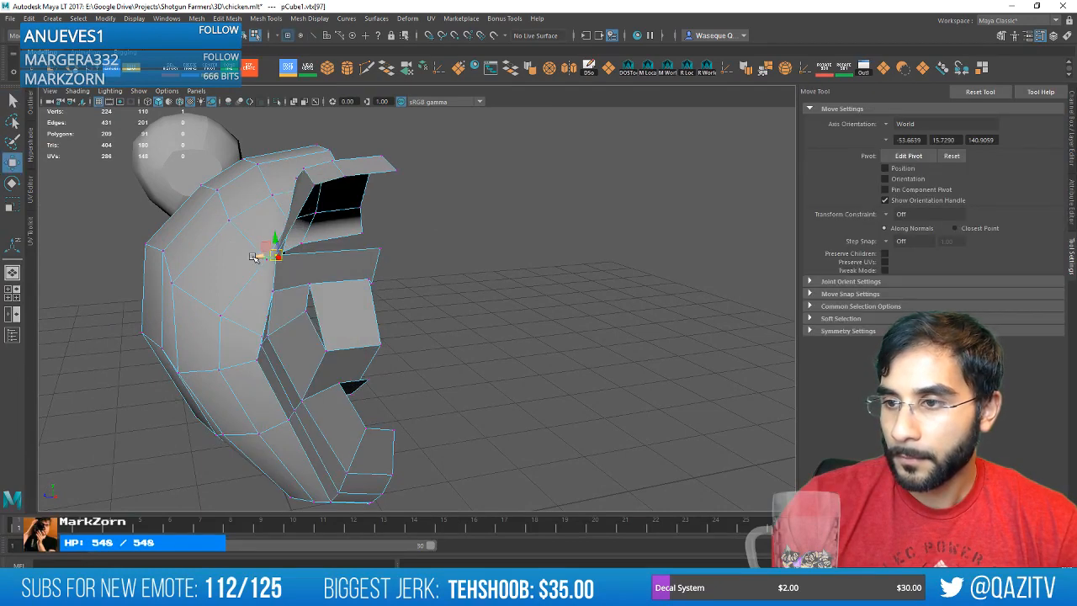
left_click_drag(255, 255, 295, 256)
left_click_drag(382, 233, 498, 206, "alt")
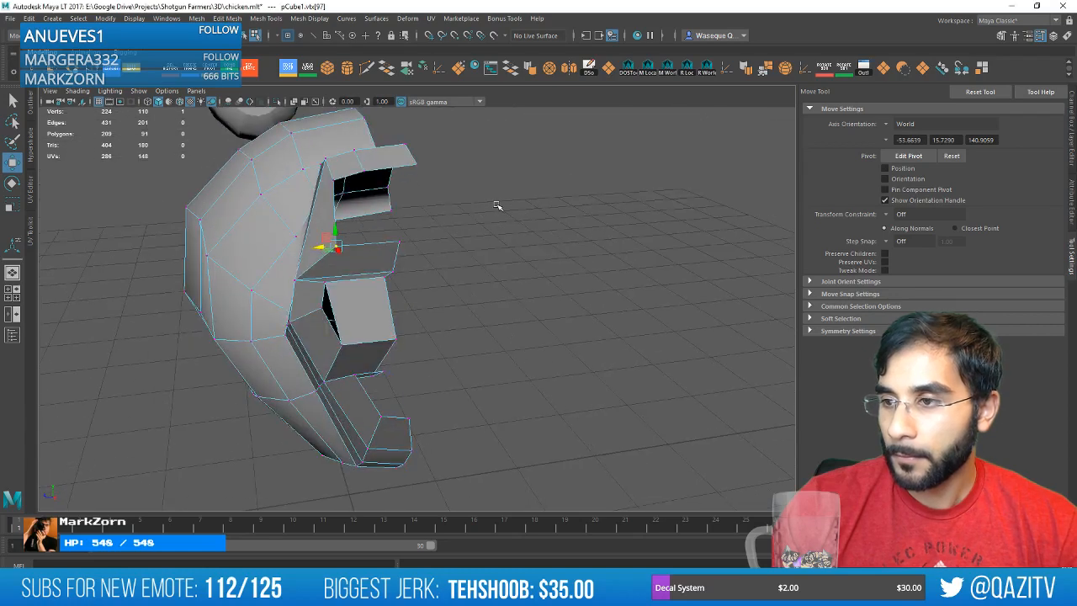
Insert a lengthwise edge loop through the tail and its feathers and move it outward.
left_click(288, 68)
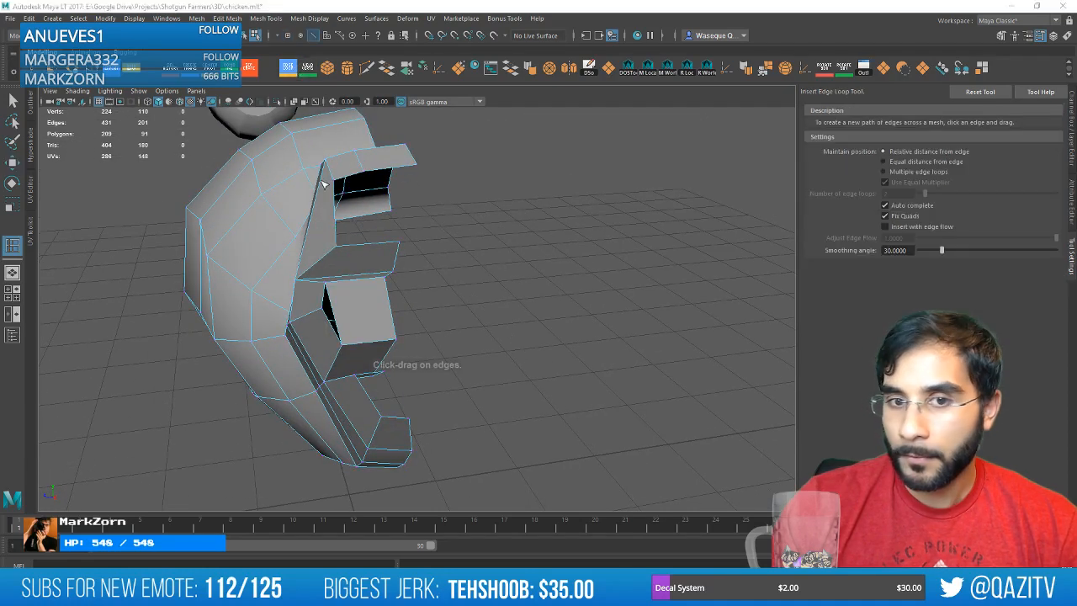
left_click(364, 247)
left_click_drag(364, 247, 496, 303, "alt")
key("w")
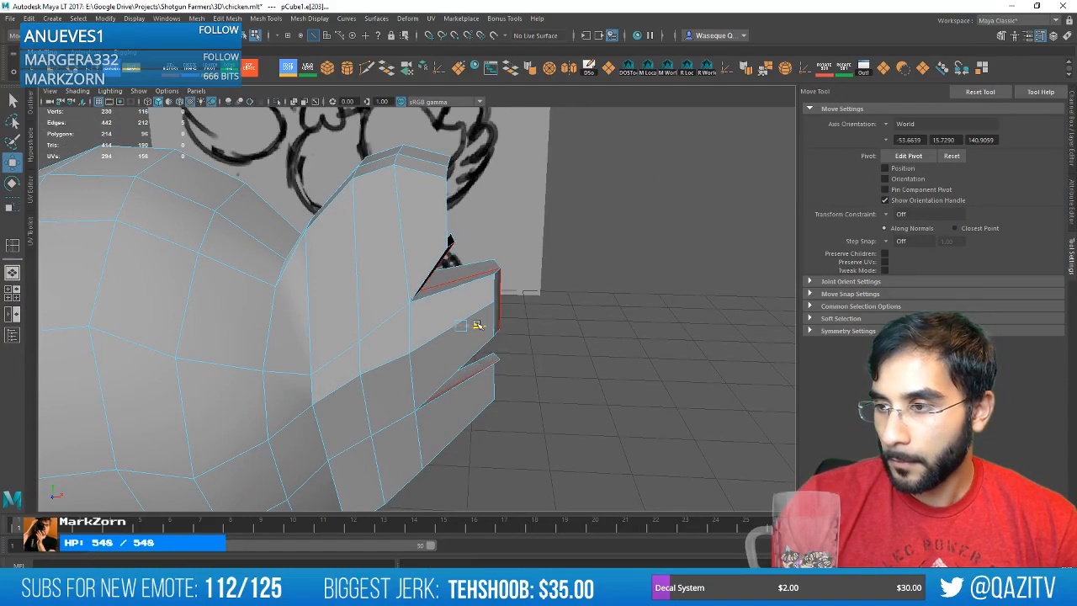
Bridge the remaining open edge pairs to close the ends of the rounded tail and the lower tail feather.
mouse_move(458, 306)
left_mouse_down("alt")
mouse_move(515, 313)
mouse_move(457, 315)
mouse_move(450, 283)
mouse_move(465, 318)
left_mouse_up("alt")
left_click_drag(432, 303, 437, 278, "alt")
right_click_drag(395, 232, 416, 249)
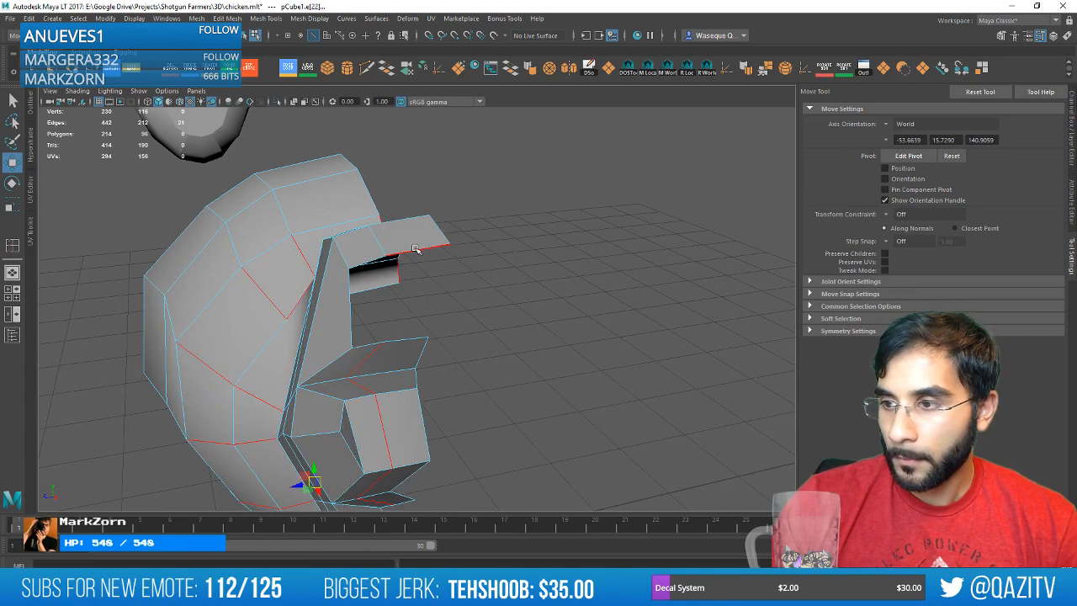
left_click(386, 68)
left_click(370, 261)
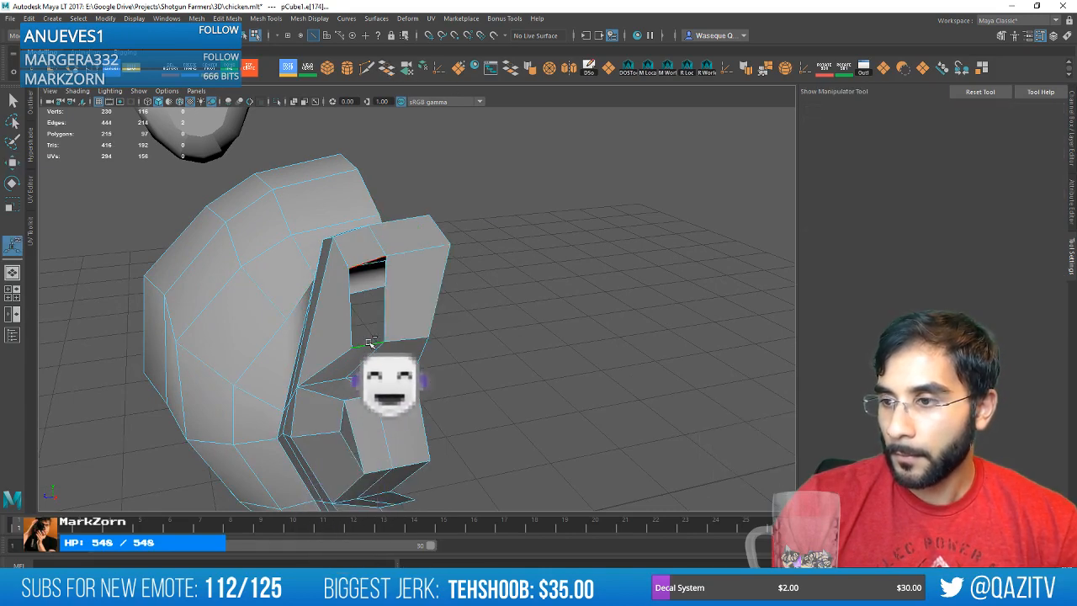
key("g")
left_click_drag(373, 341, 350, 248, "alt")
mouse_move(465, 251)
left_mouse_down("alt")
mouse_move(534, 258)
mouse_move(444, 247)
left_mouse_up("alt")
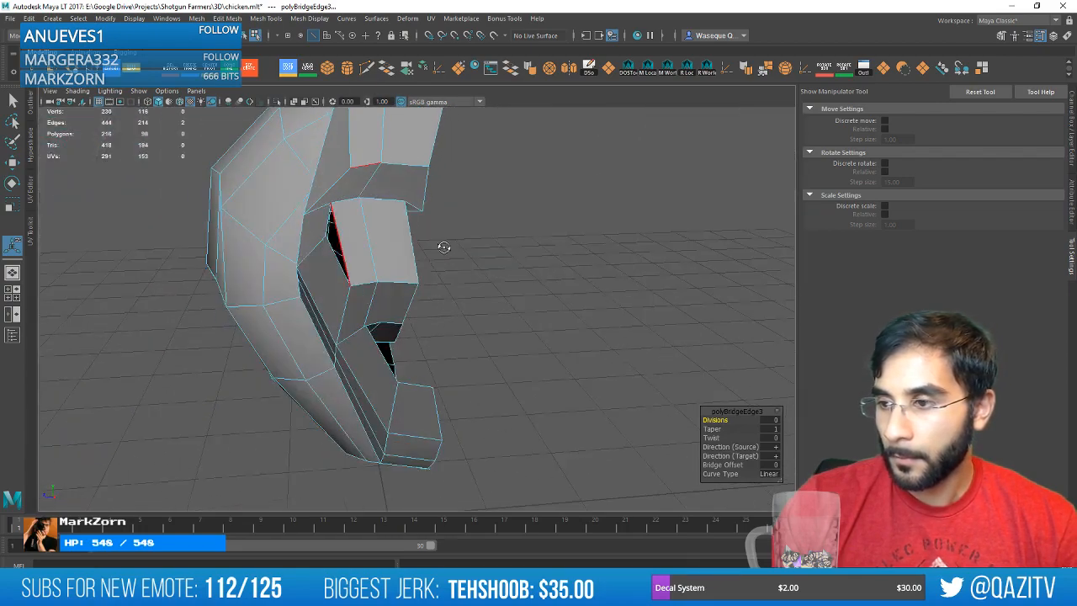
left_click(395, 326)
key("g")
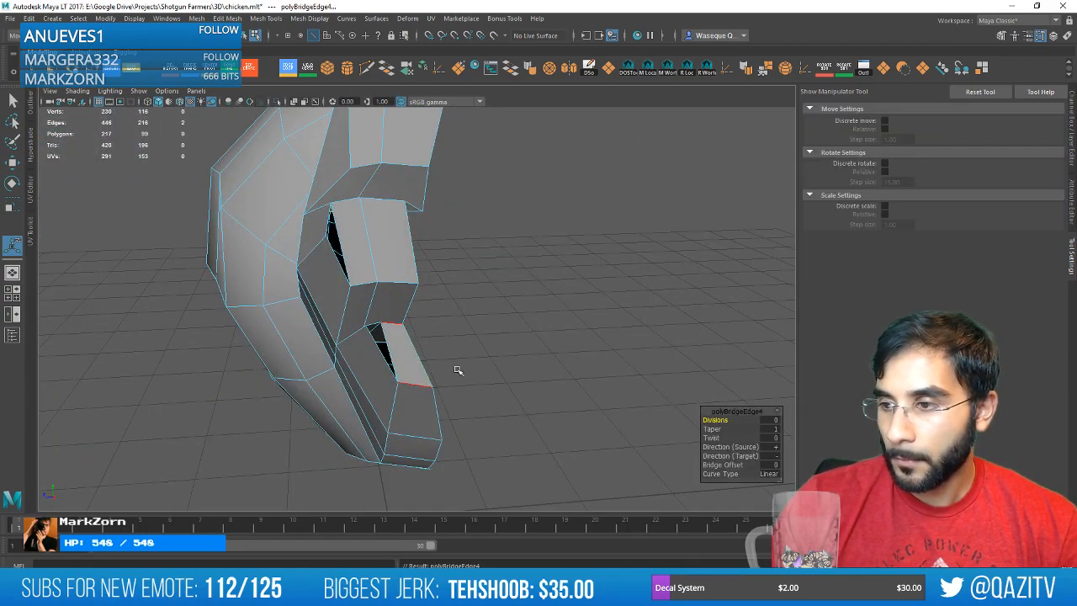
Target-weld the loose vertex on top of the lower tail feather onto the neighbouring corner vertex at the feather's end.
mouse_move(457, 370)
left_mouse_down("alt")
mouse_move(572, 345)
mouse_move(462, 329)
mouse_move(432, 341)
mouse_move(457, 275)
mouse_move(469, 291)
mouse_move(440, 269)
mouse_move(514, 272)
mouse_move(502, 284)
mouse_move(540, 291)
mouse_move(534, 272)
mouse_move(471, 248)
mouse_move(560, 260)
mouse_move(558, 285)
mouse_move(512, 279)
mouse_move(507, 296)
mouse_move(375, 193)
left_mouse_up("alt")
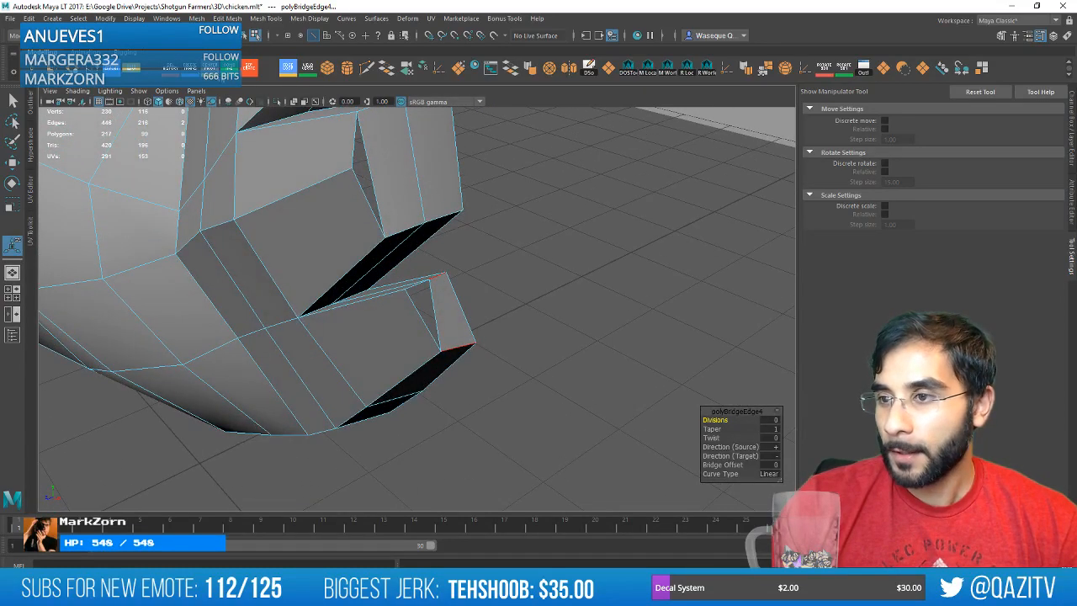
right_click_drag(405, 293, 354, 294)
left_click_drag(401, 284, 415, 312, "alt")
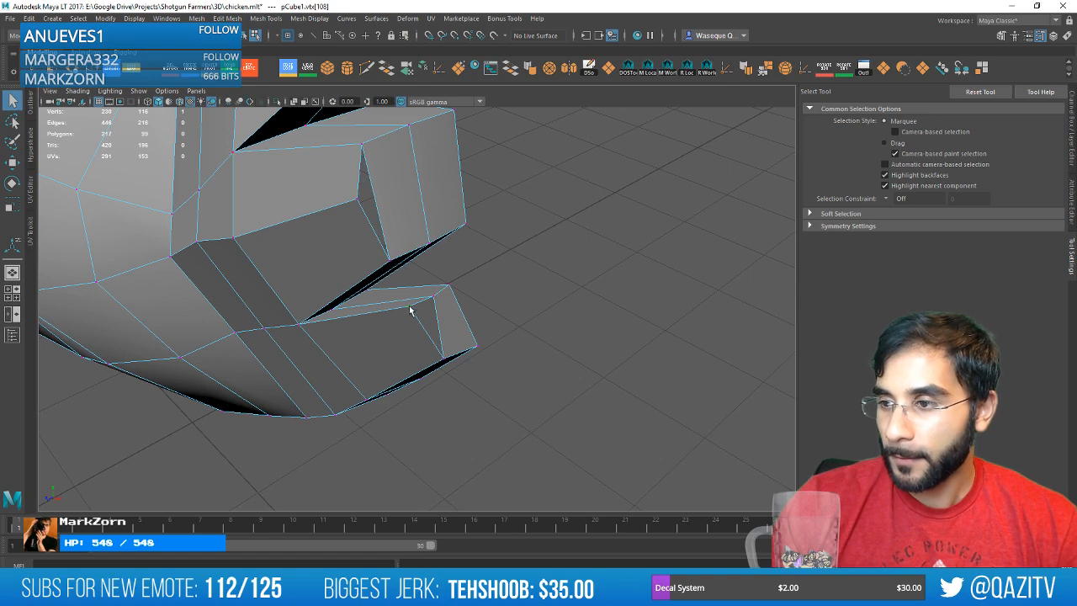
key("w")
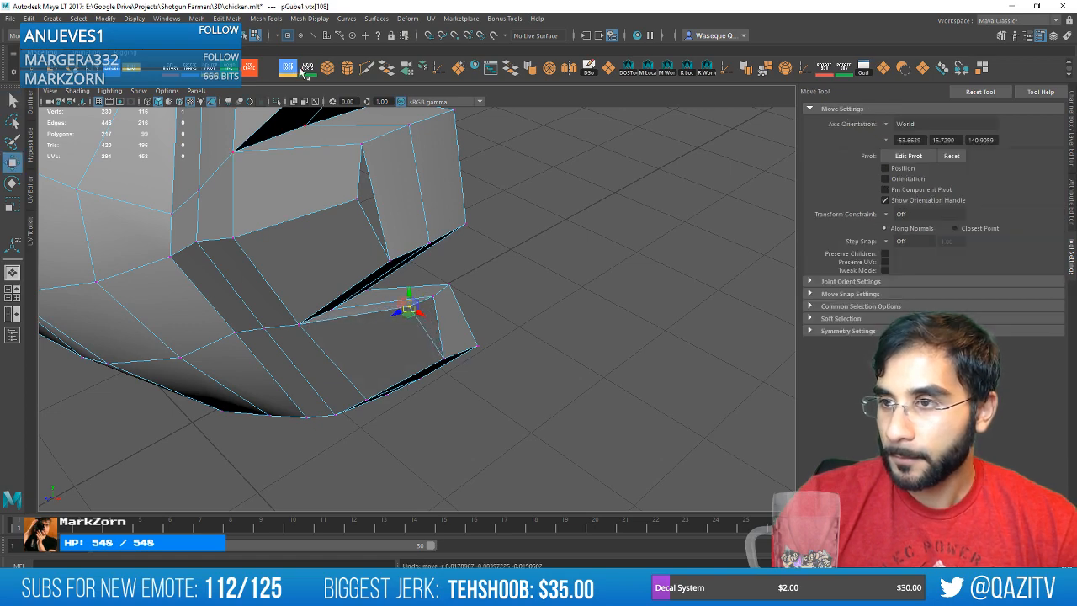
key("y")
mouse_move(476, 308)
left_mouse_down("alt")
mouse_move(524, 294)
mouse_move(463, 320)
mouse_move(347, 238)
mouse_move(464, 249)
mouse_move(440, 315)
mouse_move(458, 329)
mouse_move(445, 317)
mouse_move(428, 361)
mouse_move(443, 363)
mouse_move(436, 378)
mouse_move(488, 387)
mouse_move(487, 358)
left_mouse_up("alt")
key("w")
Push the end edges of the rounded tail and both tail feathers outward to round off their flat ends.
right_click_drag(440, 308, 440, 259)
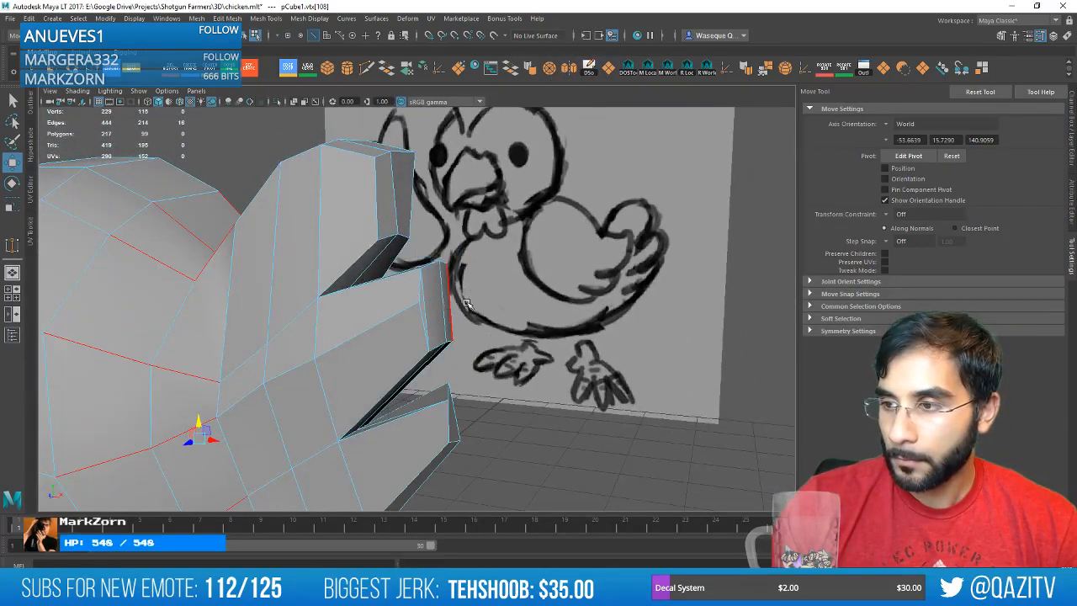
mouse_move(448, 305)
left_mouse_down("alt")
mouse_move(497, 307)
mouse_move(478, 349)
left_mouse_up("alt")
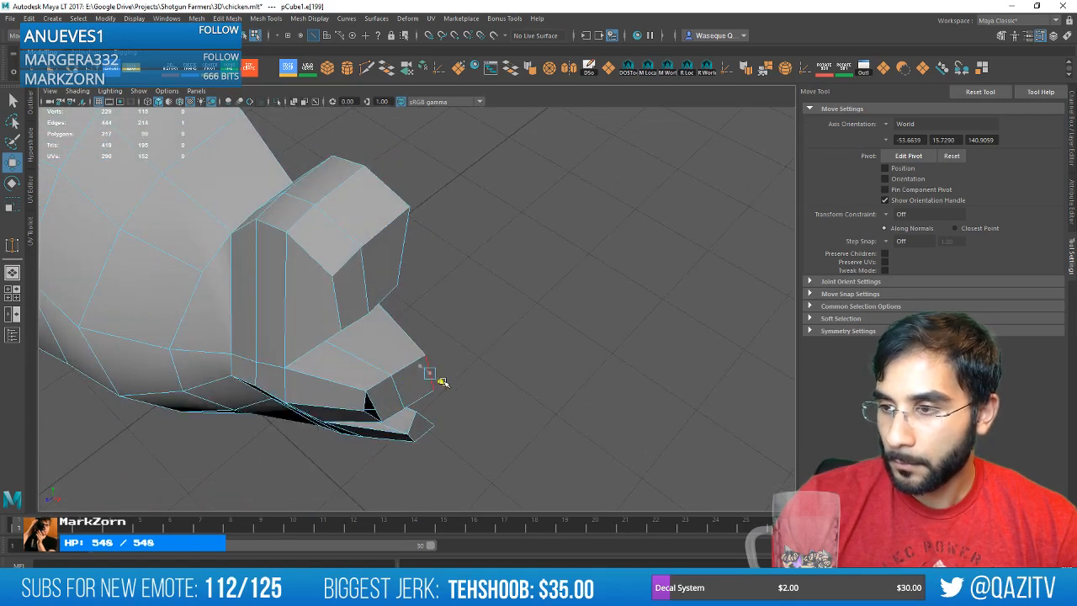
left_click_drag(412, 255, 385, 276)
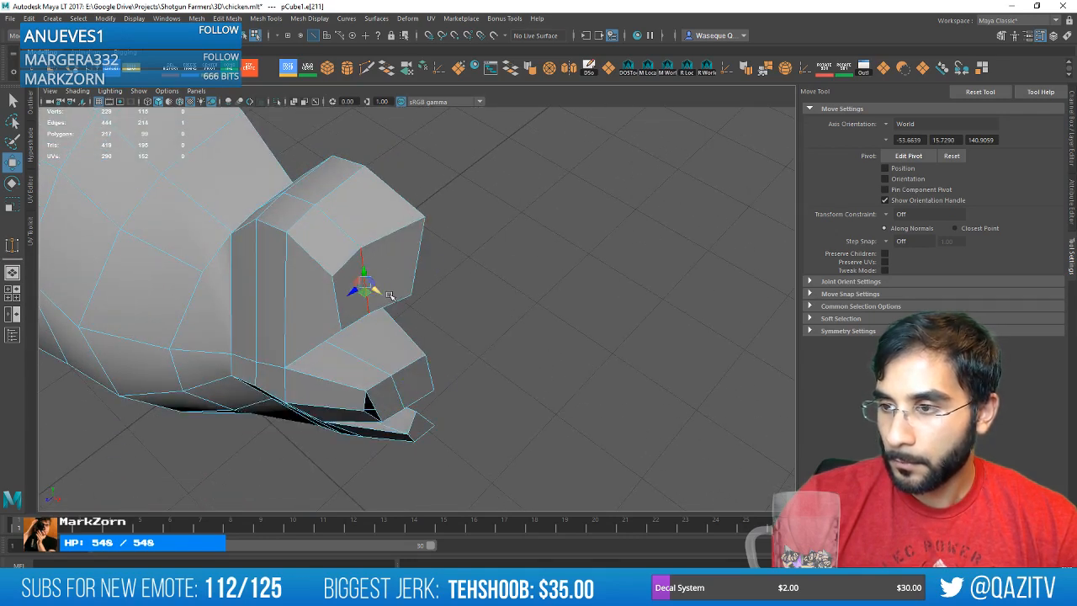
left_click(411, 401)
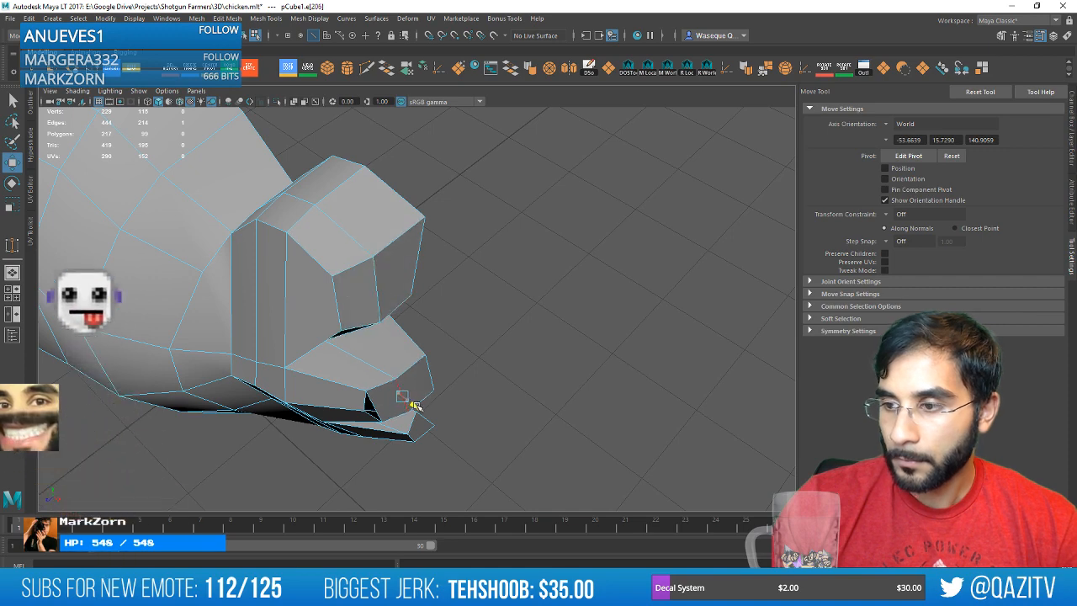
left_click_drag(435, 414, 418, 350, "alt")
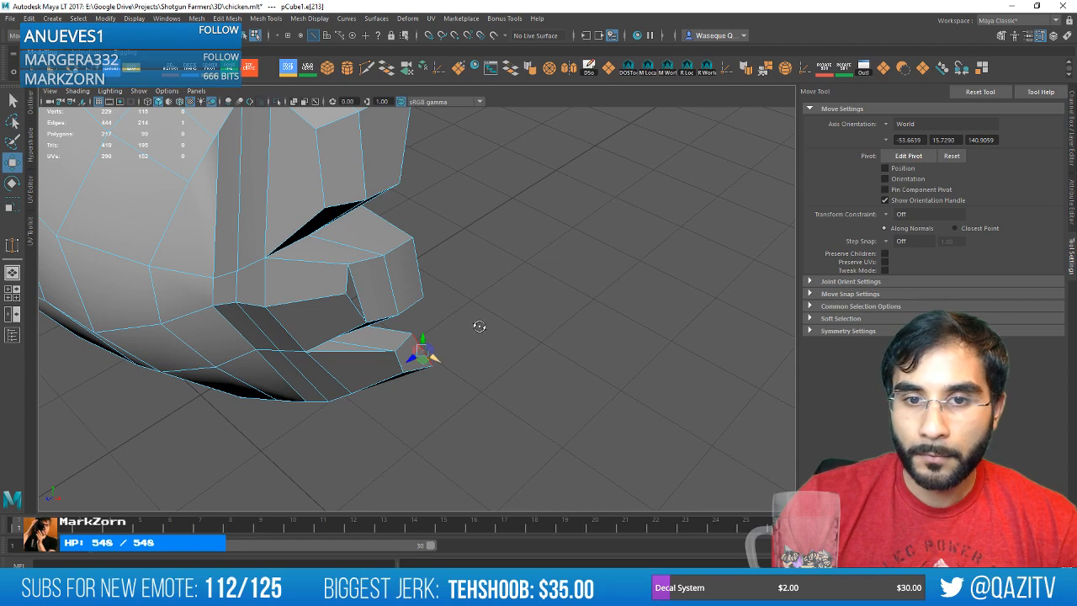
mouse_move(479, 326)
left_mouse_down("alt")
mouse_move(505, 303)
mouse_move(482, 299)
left_mouse_up("alt")
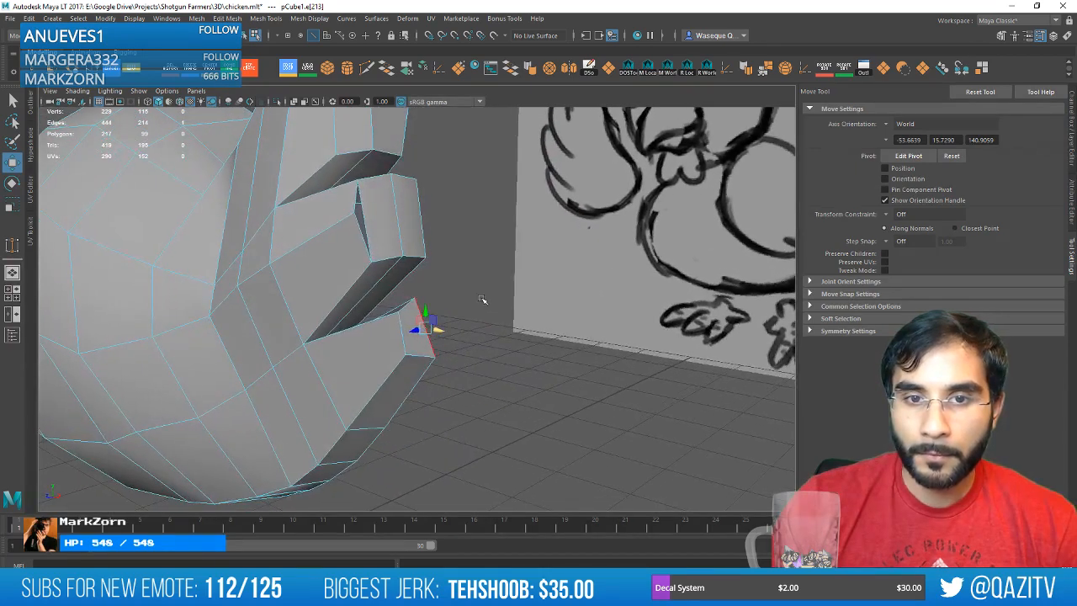
middle_click_drag(453, 363, 460, 346, "alt")
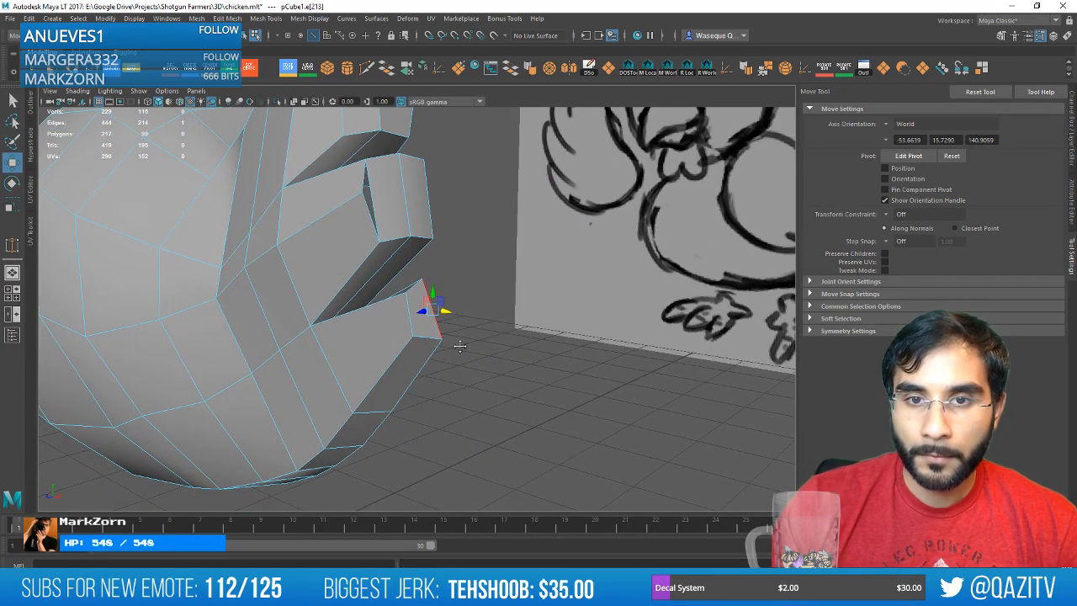
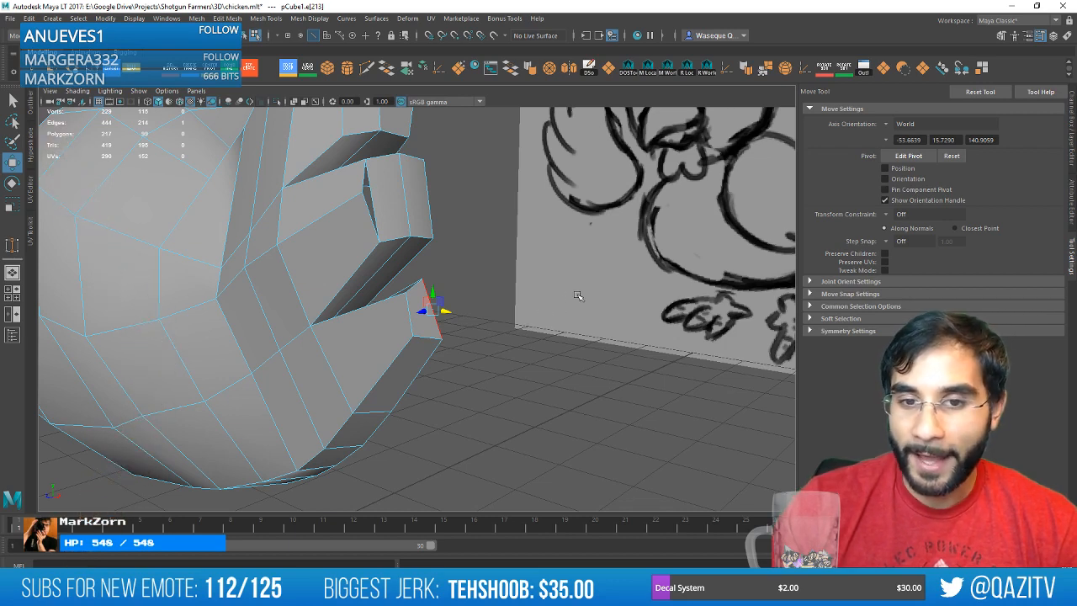
Adjust the height of the vertex at the notch between the upper and lower tail feathers.
mouse_move(473, 341)
left_mouse_down("alt")
mouse_move(382, 315)
mouse_move(422, 334)
mouse_move(516, 315)
left_mouse_up("alt")
right_click_drag(395, 284, 337, 285)
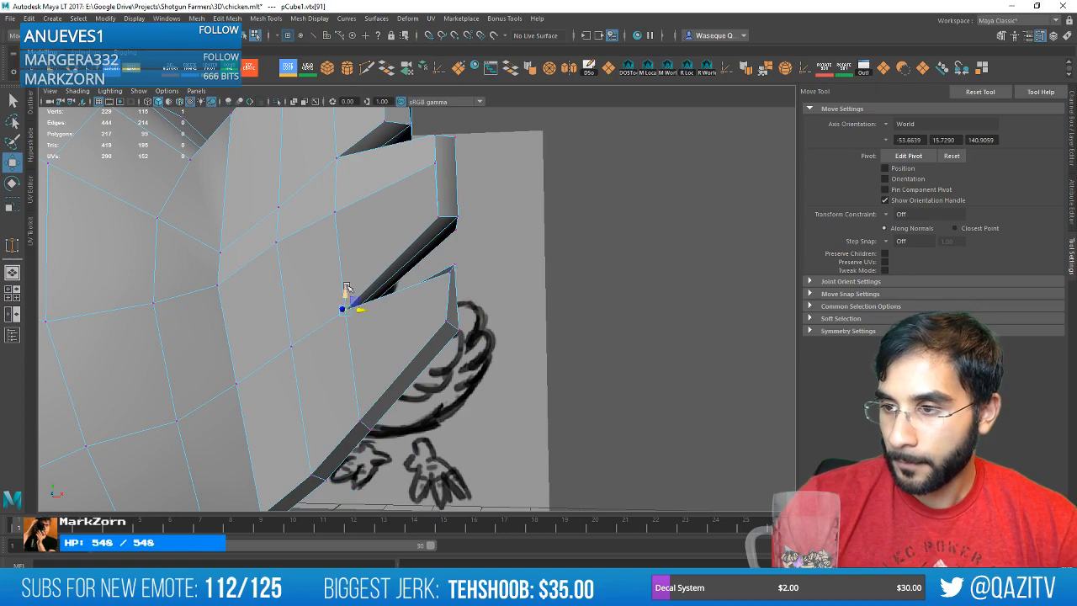
mouse_move(462, 299)
left_mouse_down("alt")
mouse_move(438, 313)
mouse_move(454, 316)
mouse_move(466, 300)
mouse_move(446, 300)
mouse_move(409, 244)
mouse_move(378, 227)
mouse_move(459, 295)
mouse_move(510, 245)
mouse_move(446, 278)
left_mouse_up("alt")
Insert a horizontal edge loop across the upper tail feather's end and target-weld the loose side vertex onto it.
left_click(301, 68)
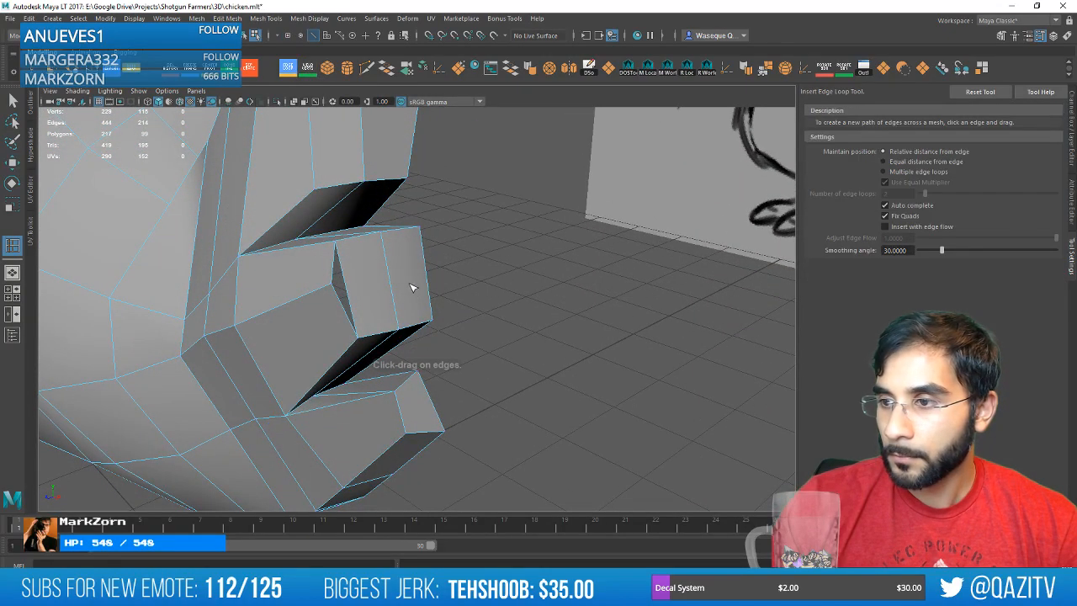
key("w")
left_click_drag(468, 312, 536, 277, "alt")
left_click(308, 68)
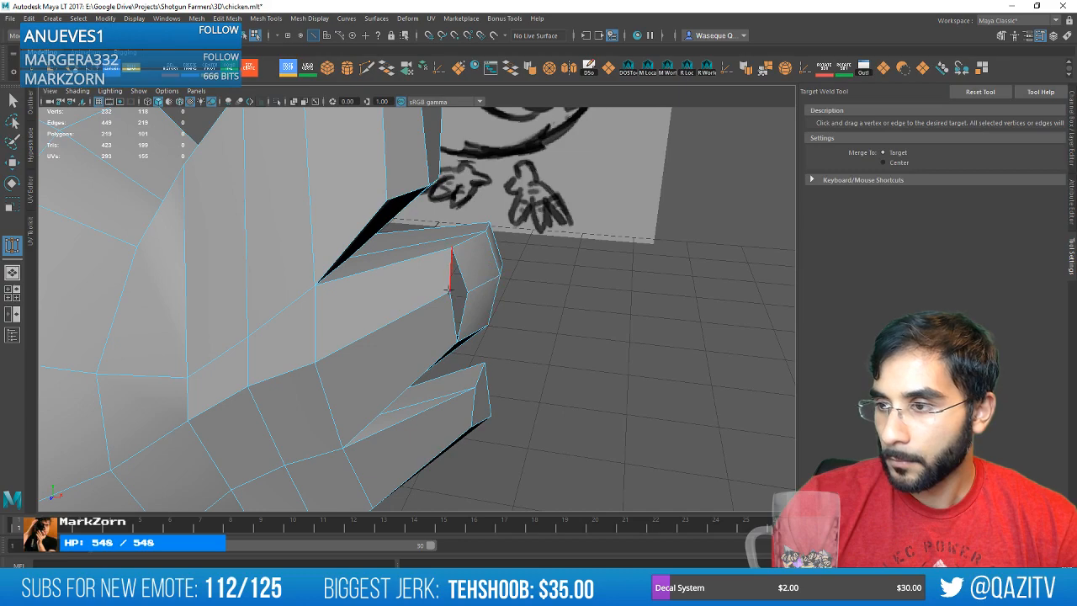
right_click_drag(451, 291, 399, 287)
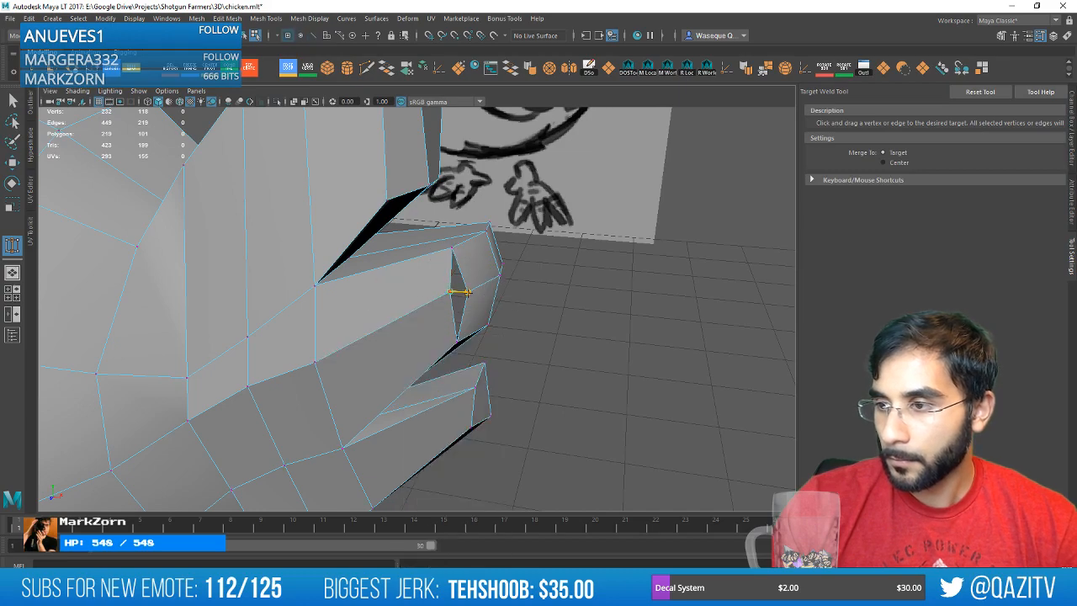
left_click_drag(451, 291, 467, 293)
mouse_move(505, 309)
left_mouse_down("alt")
mouse_move(479, 334)
mouse_move(435, 306)
mouse_move(542, 340)
mouse_move(560, 301)
mouse_move(464, 312)
mouse_move(539, 315)
mouse_move(479, 310)
mouse_move(339, 250)
mouse_move(304, 191)
left_mouse_up("alt")
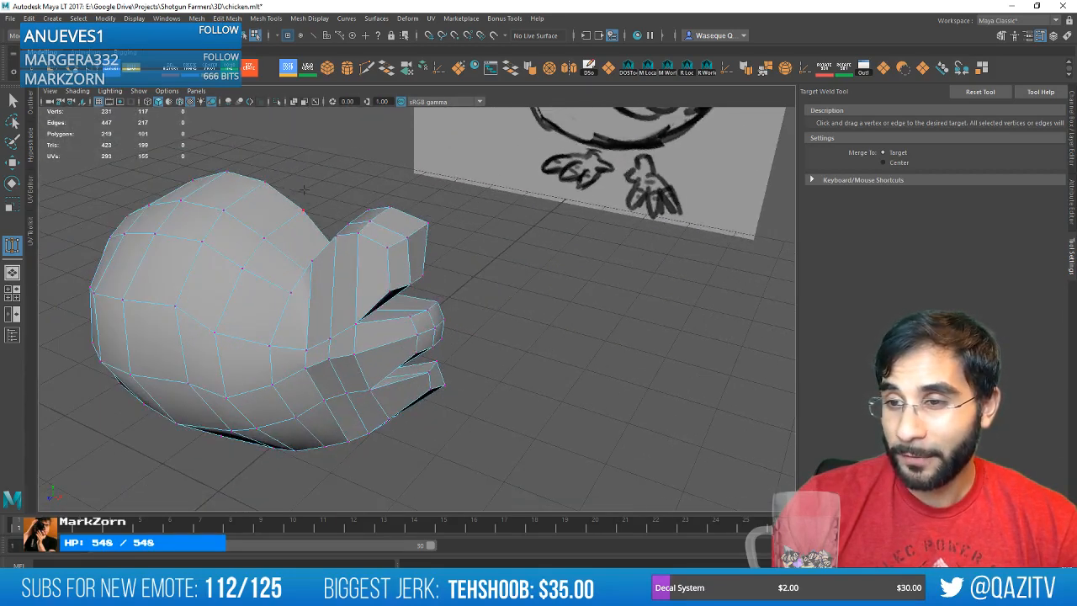
Insert a horizontal edge loop around the upper body and rounded tail and move it outward and up.
left_click(288, 68)
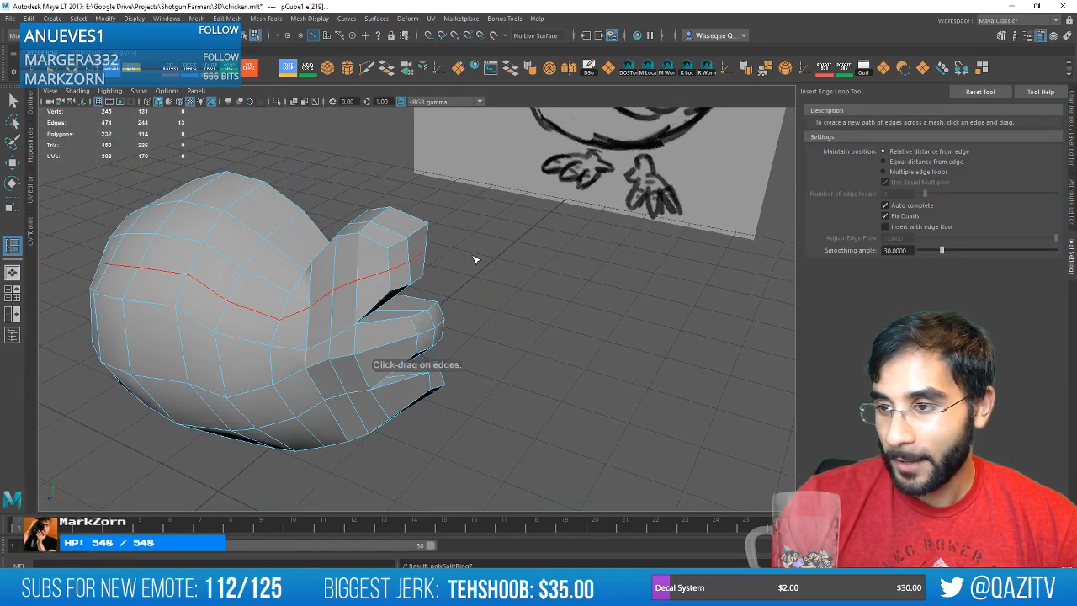
left_click_drag(474, 259, 643, 230, "alt")
key("w")
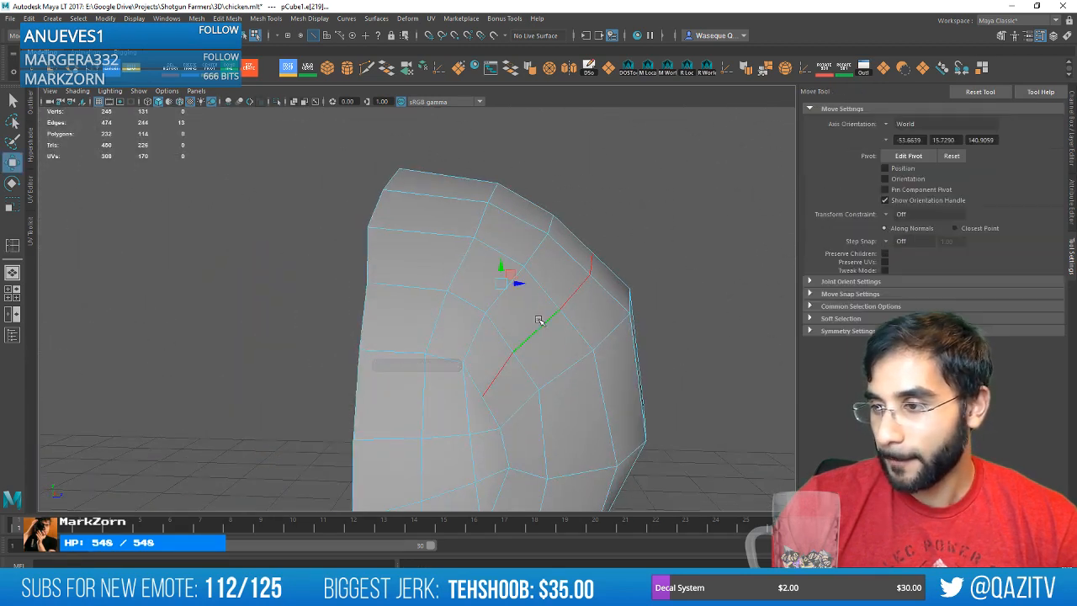
left_click_drag(518, 279, 508, 264)
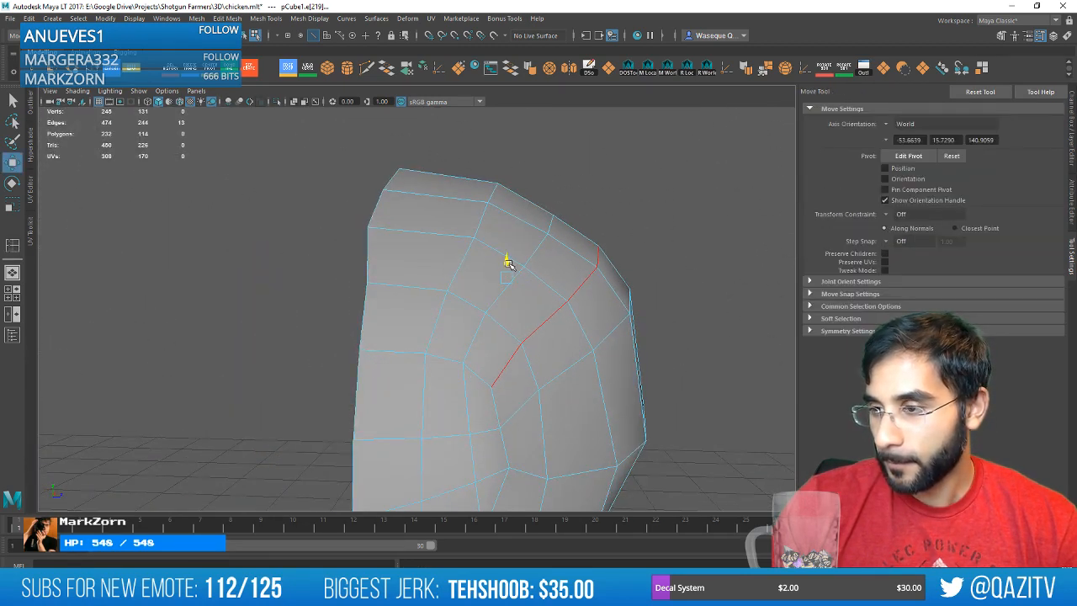
Adjust the position of the two cross edges at the rounded tail's end to round its tip.
left_click_drag(652, 267, 589, 296, "alt")
right_click_drag(423, 285, 423, 256)
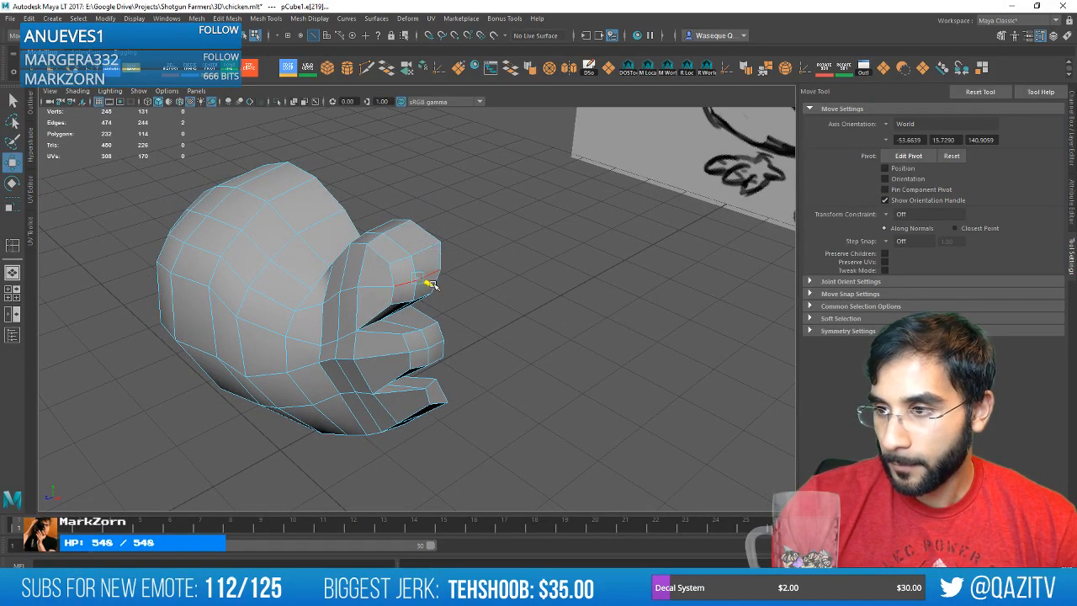
left_click_drag(429, 285, 492, 320, "alt")
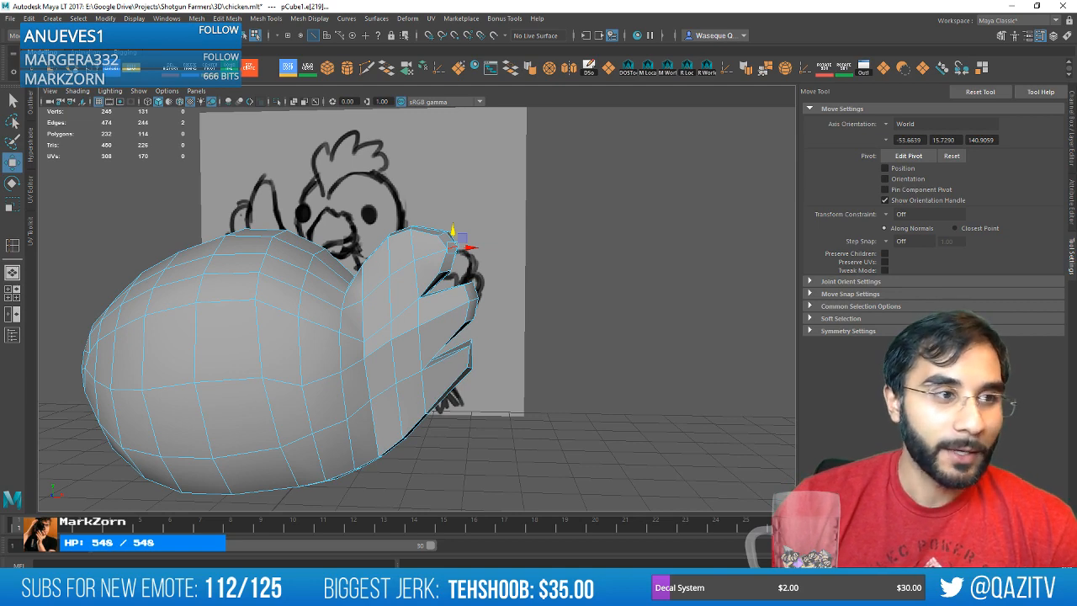
left_click_drag(495, 303, 550, 298, "alt")
right_click_drag(550, 298, 588, 281, "alt")
middle_click_drag(587, 281, 508, 333, "alt")
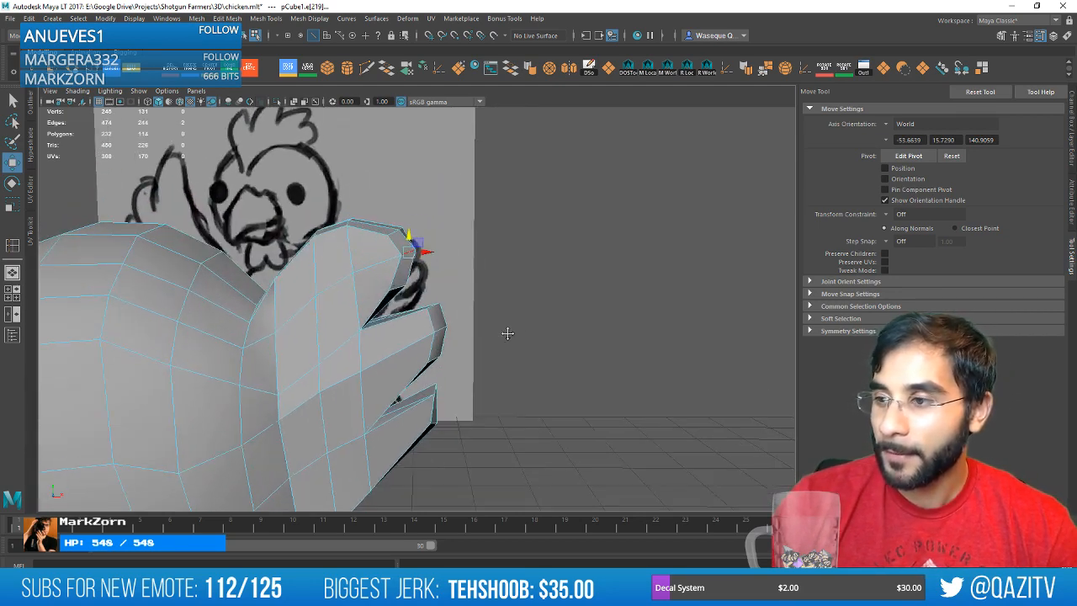
mouse_move(507, 334)
left_mouse_down("alt")
mouse_move(466, 322)
mouse_move(501, 324)
left_mouse_up("alt")
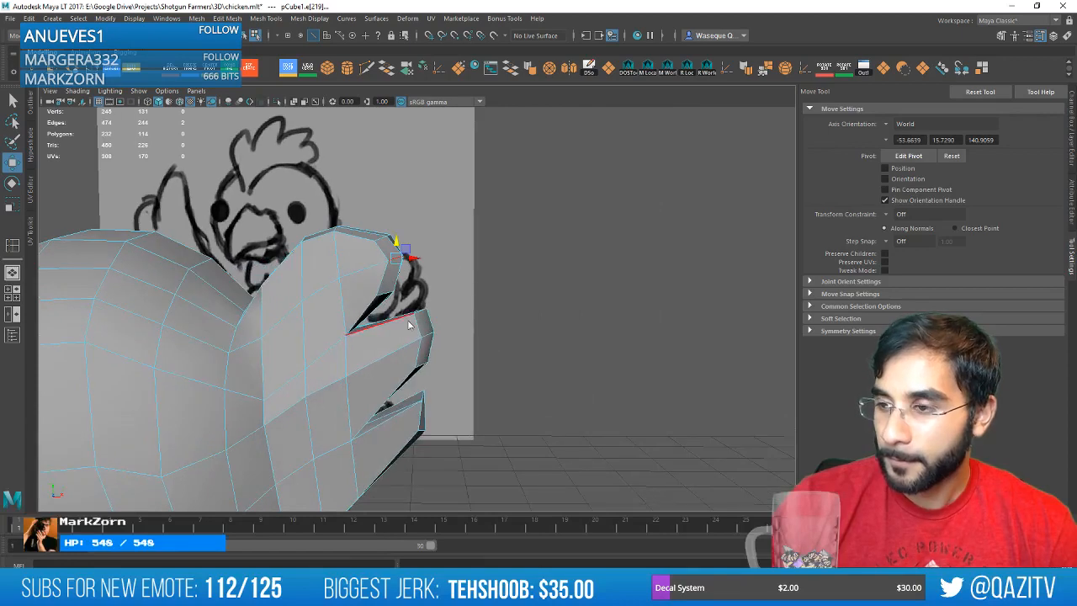
Insert a crosswise edge loop around the middle of the upper tail feather.
right_click_drag(407, 285, 354, 287)
middle_click_drag(421, 290, 491, 285, "alt")
right_click_drag(493, 287, 543, 294, "alt")
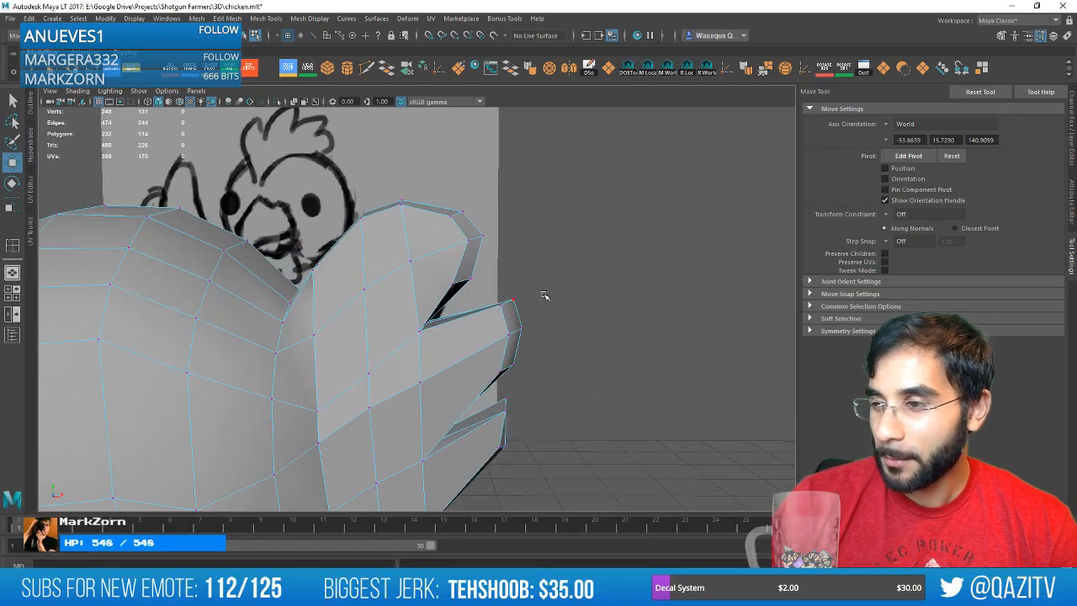
left_click_drag(543, 295, 235, 208, "alt")
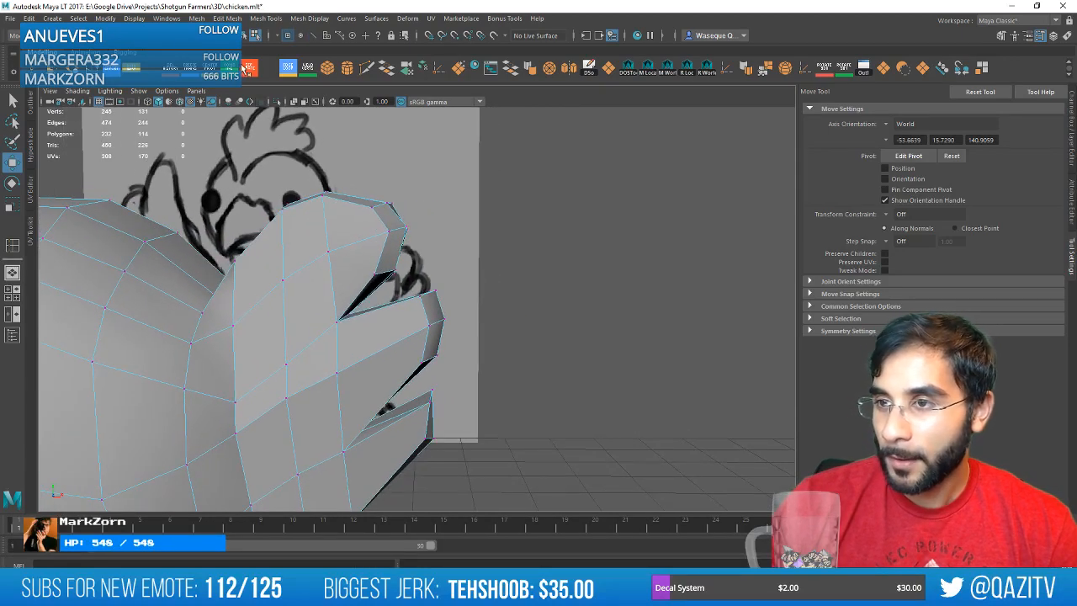
left_click(288, 68)
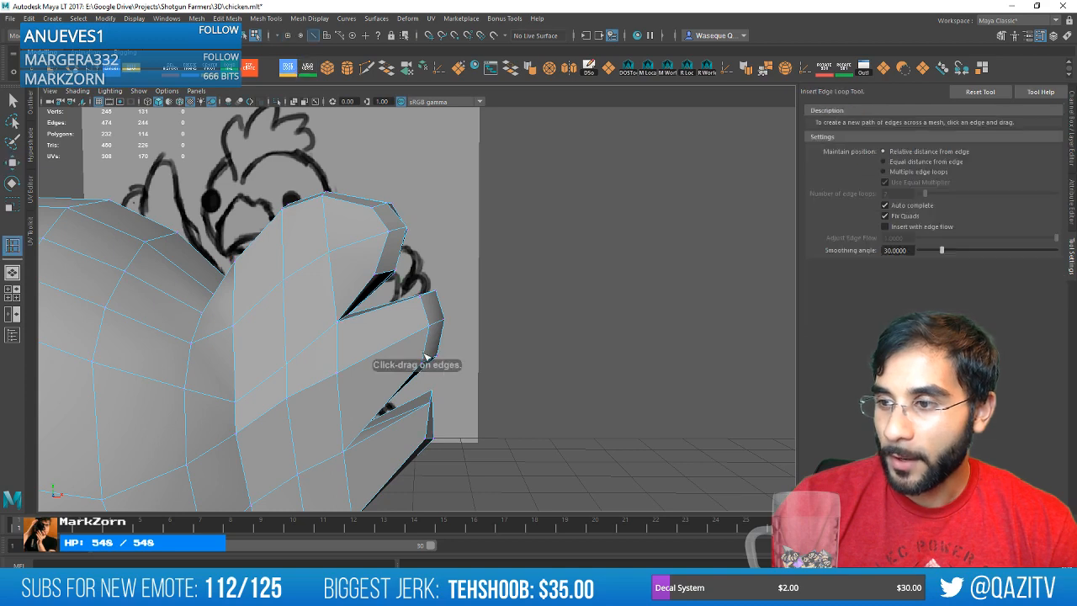
left_click(385, 306)
key("f")
scroll(477, 341, "down", 3)
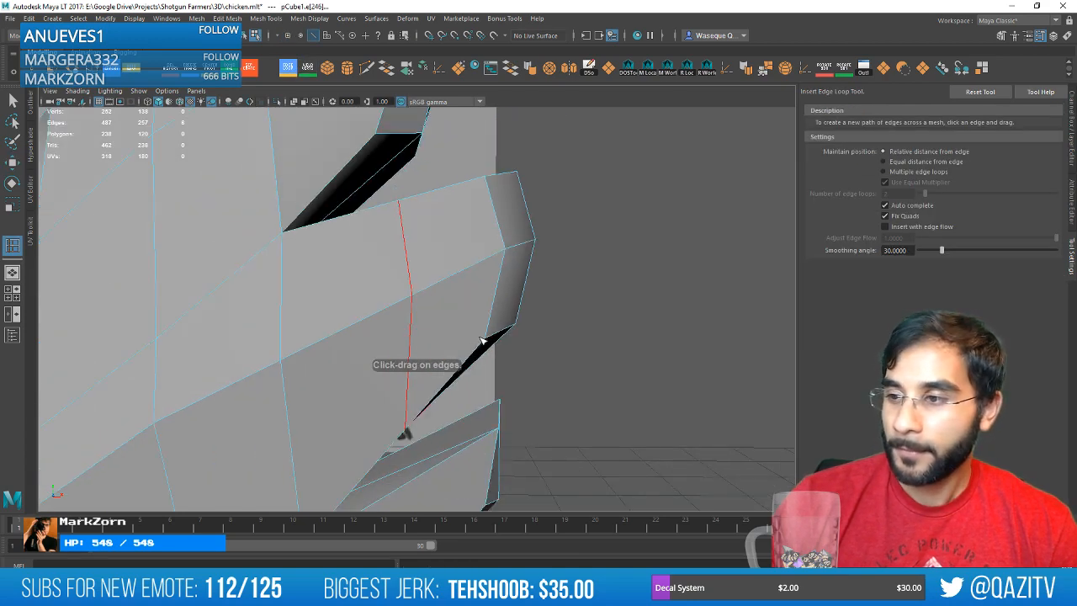
Raise the new loop's edges on top of the upper tail feather to arch its upper contour.
left_click_drag(483, 339, 431, 228, "alt")
scroll(469, 312, "down", 3)
key("w")
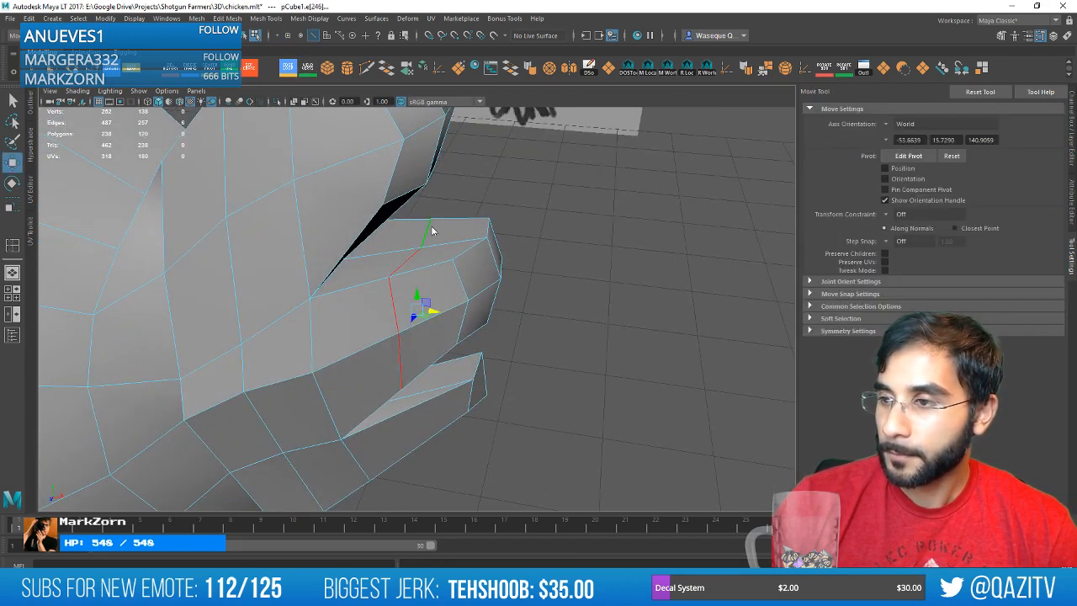
right_click_drag(431, 226, 428, 202)
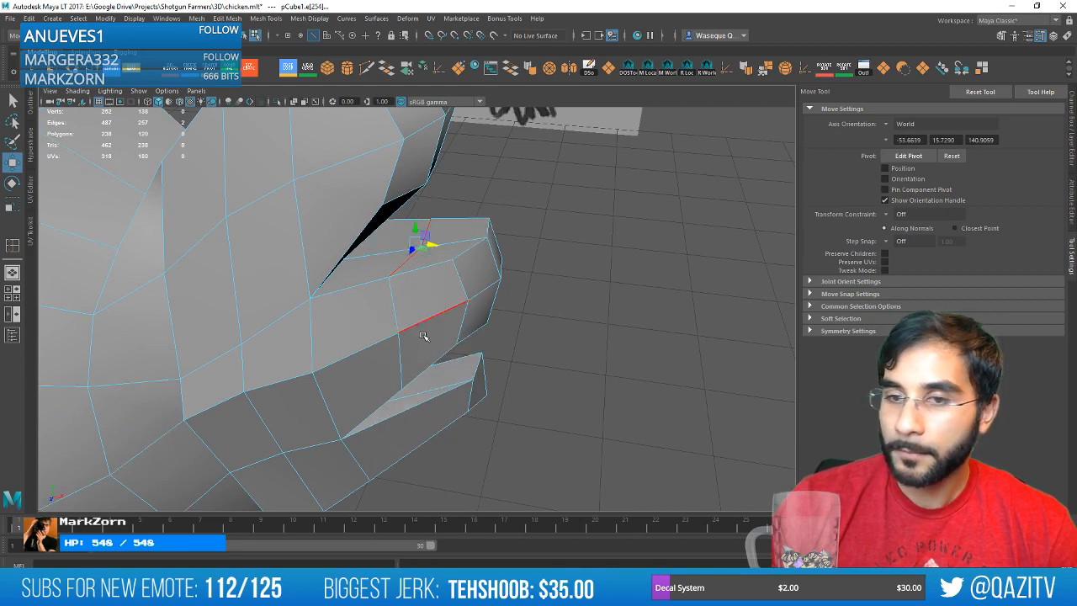
left_click_drag(423, 336, 452, 300, "alt")
key("f")
scroll(452, 311, "down", 3)
left_click_drag(520, 306, 494, 318, "alt")
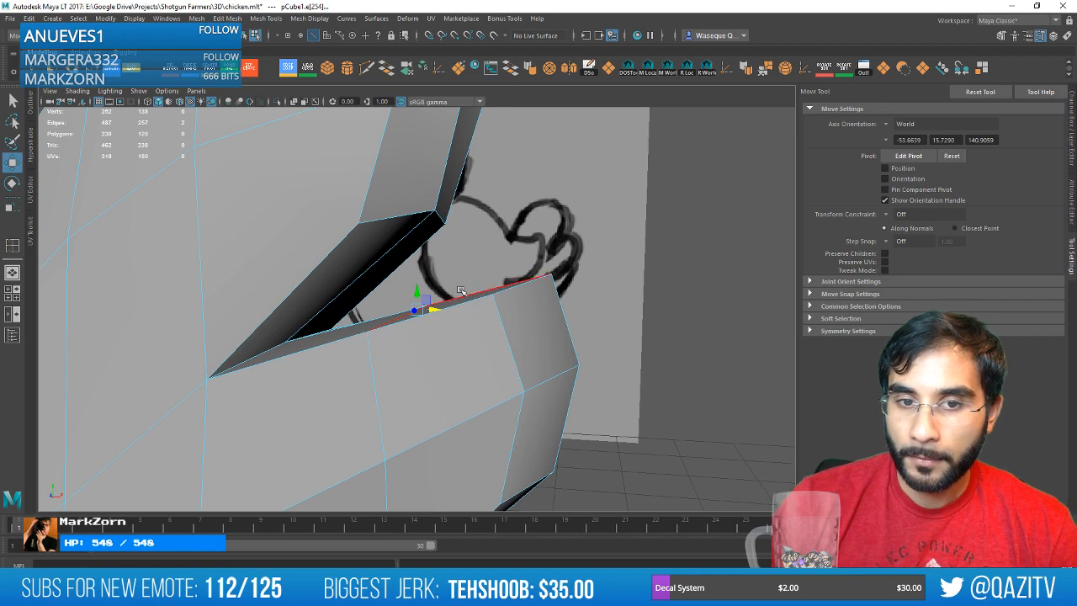
left_click_drag(406, 295, 505, 378)
Reposition the same loop's edges on the underside of the upper tail feather to round its lower contour.
middle_click_drag(505, 378, 481, 279, "alt")
left_click_drag(480, 279, 450, 379, "alt")
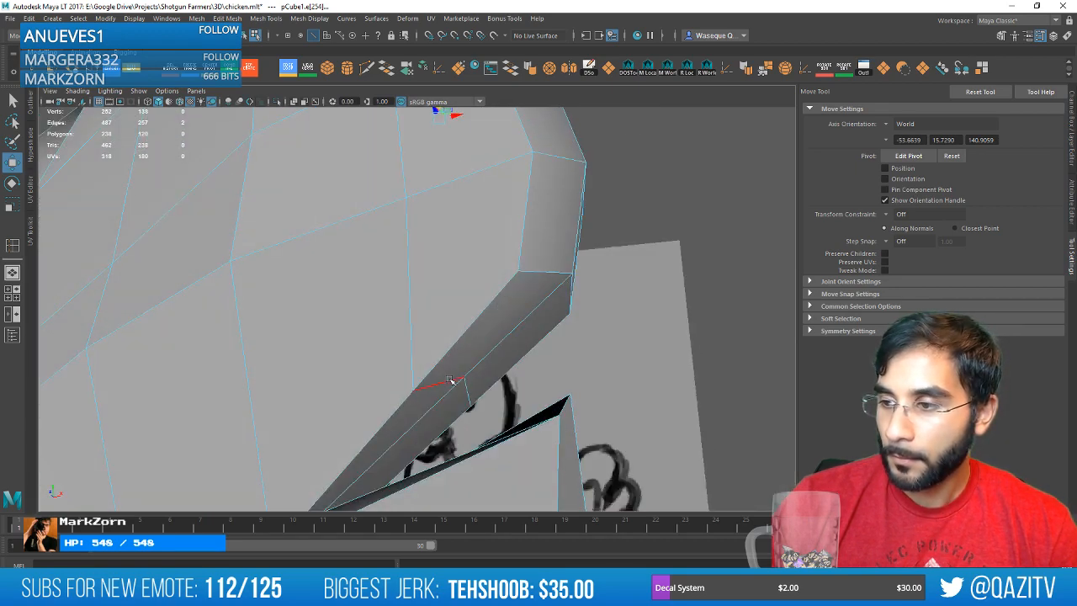
left_click_drag(496, 408, 492, 396, "alt")
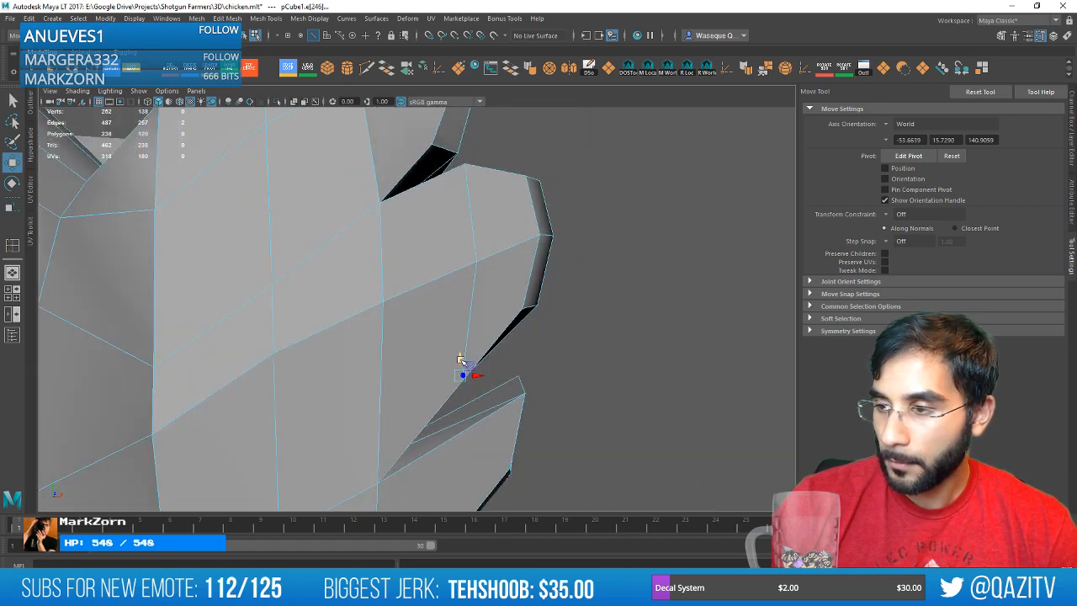
scroll(562, 385, "down", 3)
left_click_drag(562, 384, 558, 378, "alt")
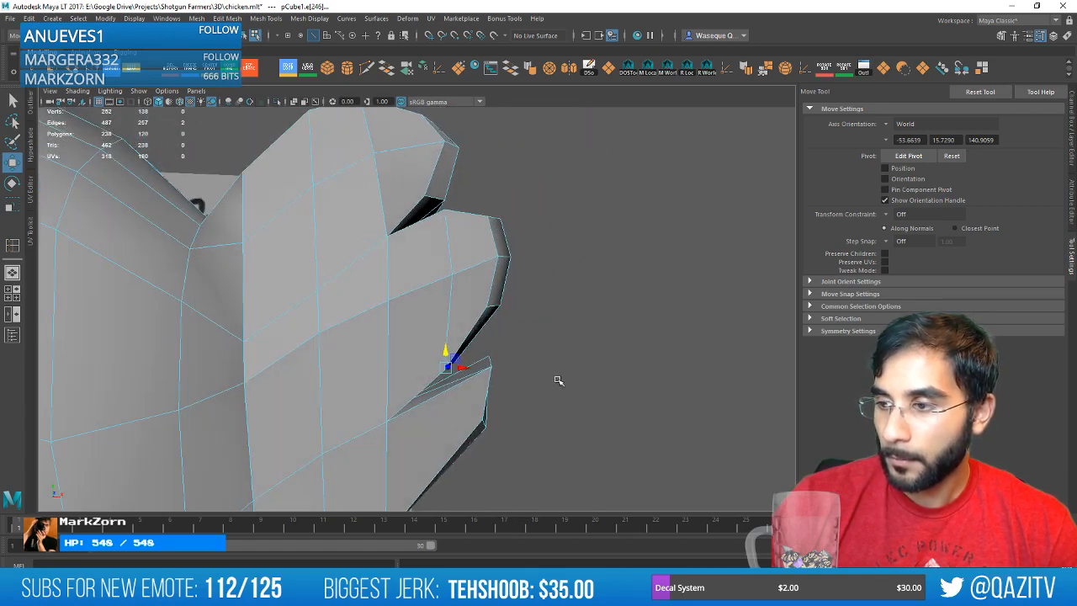
Insert a crosswise edge loop around the middle of the lower tail feather.
middle_click_drag(557, 379, 535, 350, "alt")
left_click(288, 67)
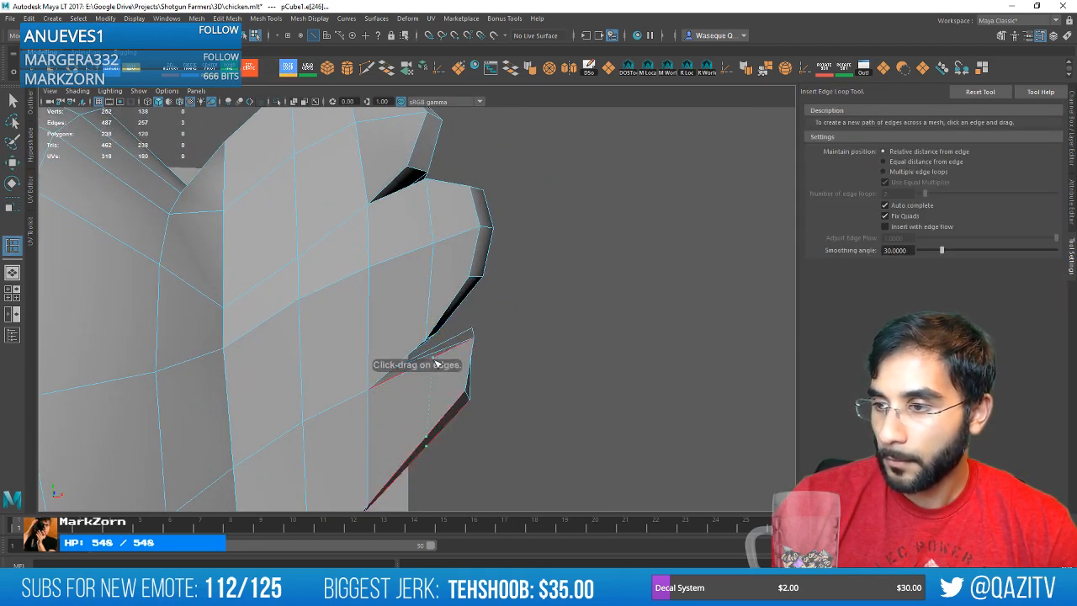
left_click_drag(524, 348, 404, 307, "alt")
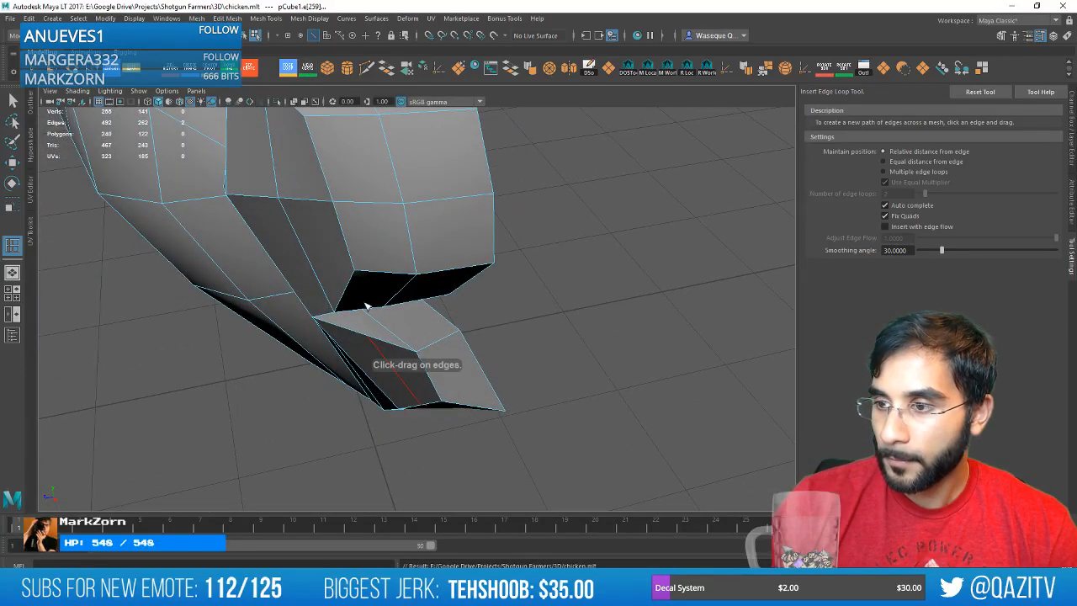
Continue the new loop across the lower tail feather's top faces with a Multi-Cut.
key("ctrl+shift+x")
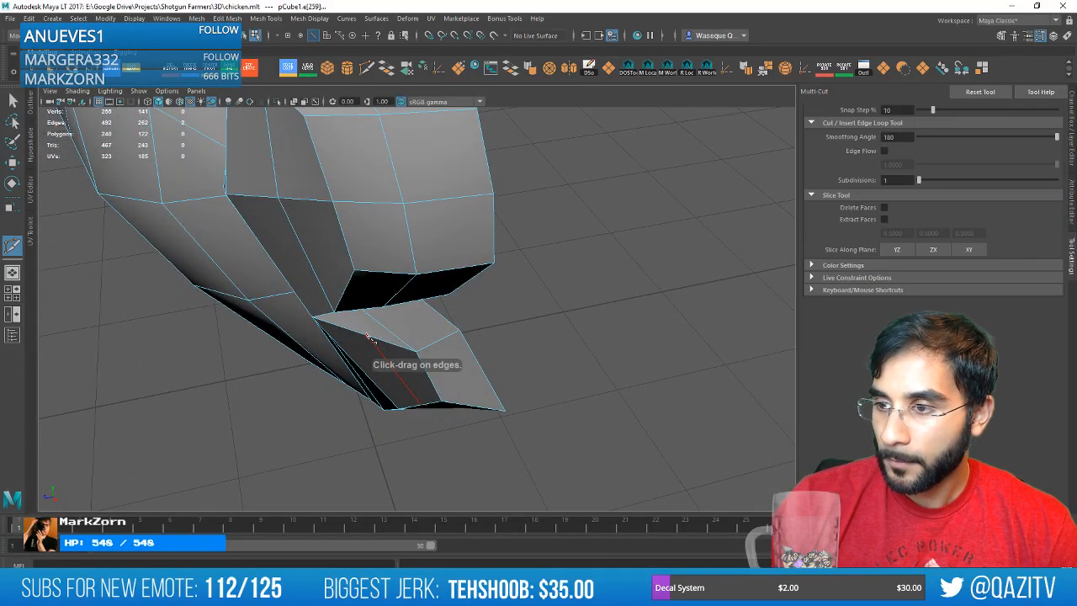
left_click(432, 309)
right_click(433, 308)
key("w")
Adjust the lower tail feather's new top edge and push its underside edges outward to curve the feather.
left_click_drag(432, 311, 408, 292, "alt")
scroll(414, 295, "up", 1)
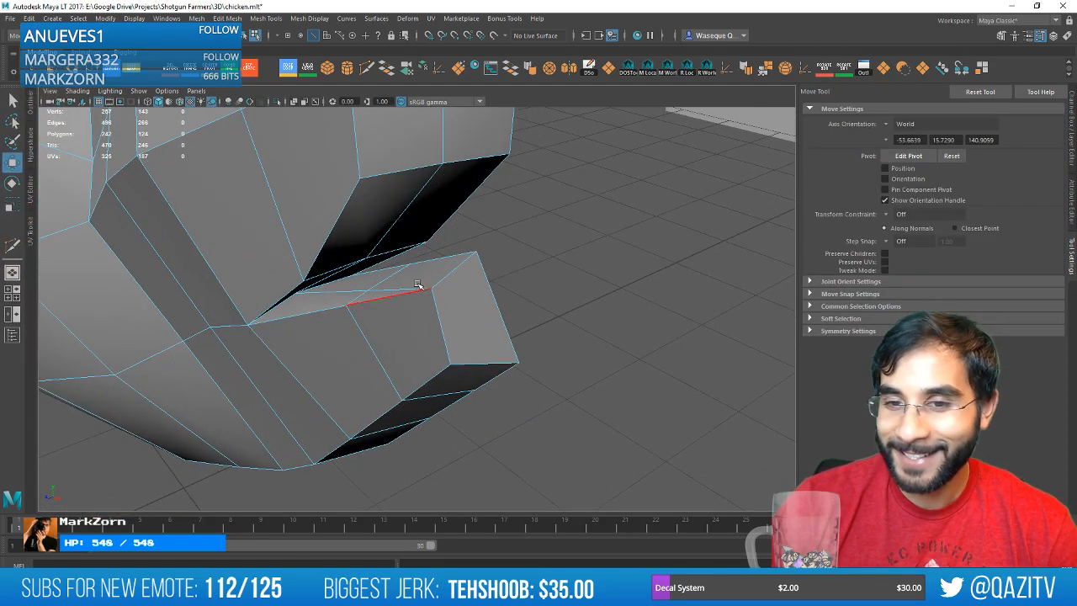
right_click_drag(394, 250, 399, 219)
left_click_drag(382, 312, 354, 303, "alt")
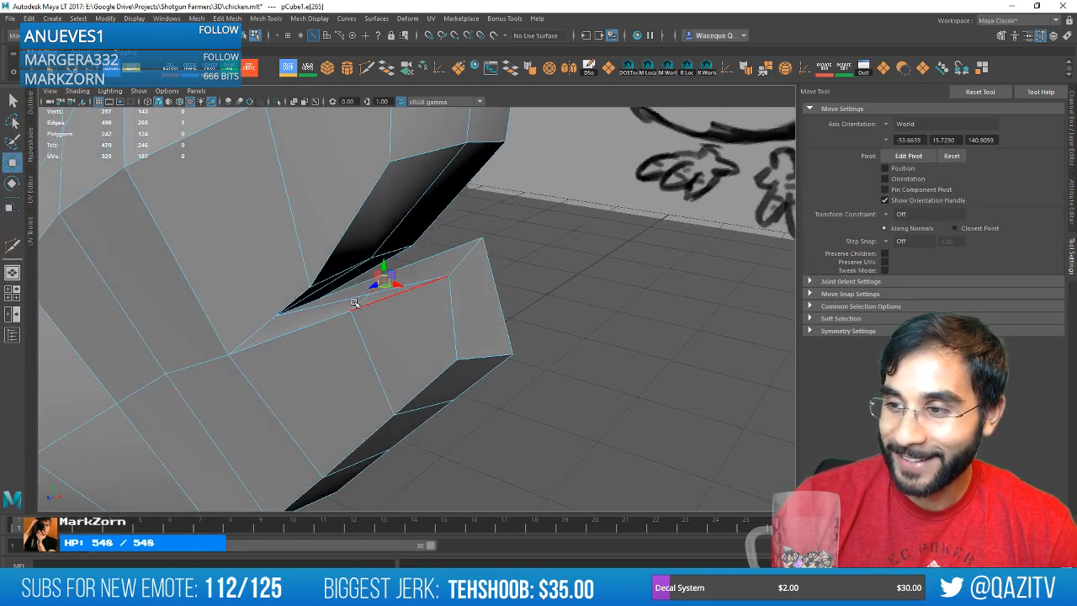
mouse_move(413, 269)
left_mouse_down("alt")
mouse_move(383, 258)
mouse_move(403, 263)
mouse_move(387, 281)
mouse_move(556, 279)
mouse_move(477, 243)
mouse_move(515, 304)
mouse_move(396, 300)
mouse_move(507, 294)
mouse_move(396, 330)
left_mouse_up("alt")
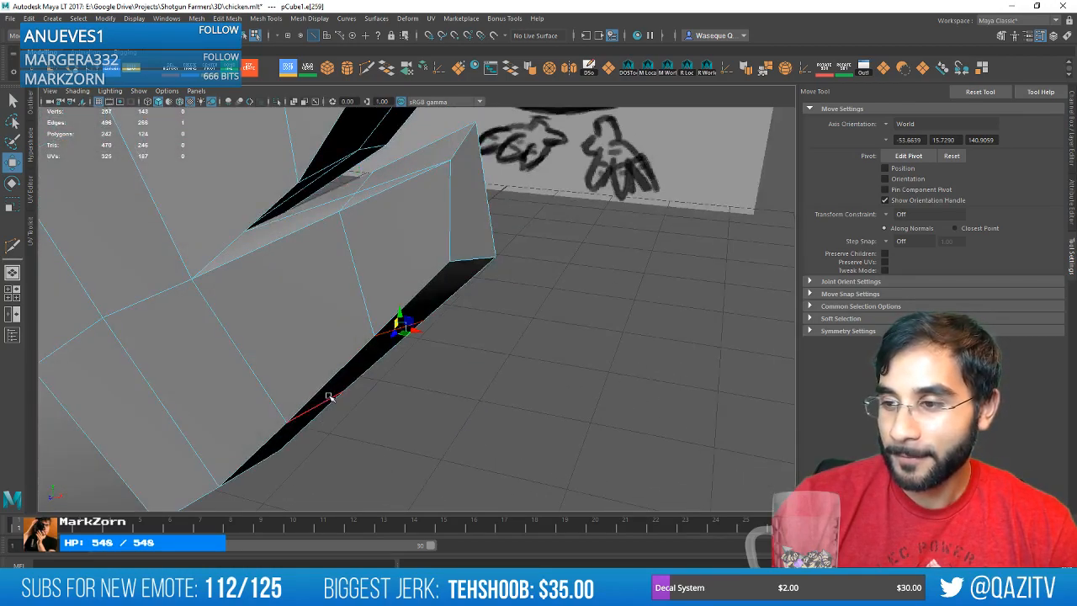
mouse_move(349, 398)
left_mouse_down("alt")
mouse_move(379, 394)
mouse_move(446, 356)
mouse_move(462, 337)
mouse_move(446, 317)
left_mouse_up("alt")
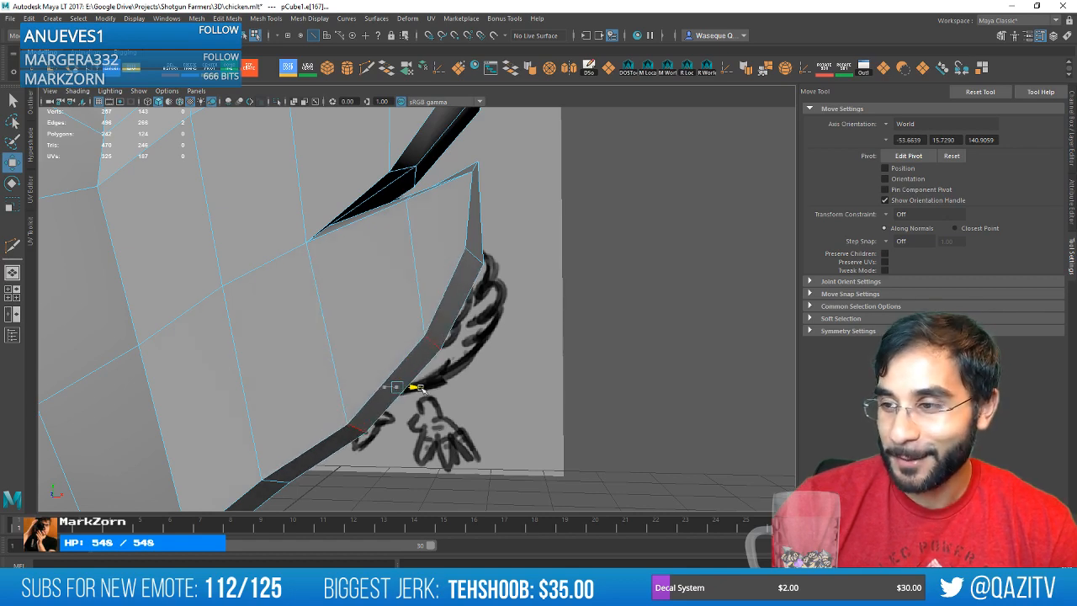
Move the lower tail feather's bottom end edge vertically and pull its top end edge inward to round the tip.
mouse_move(517, 250)
left_mouse_down("alt")
mouse_move(488, 255)
mouse_move(556, 228)
mouse_move(471, 252)
mouse_move(437, 237)
left_mouse_up("alt")
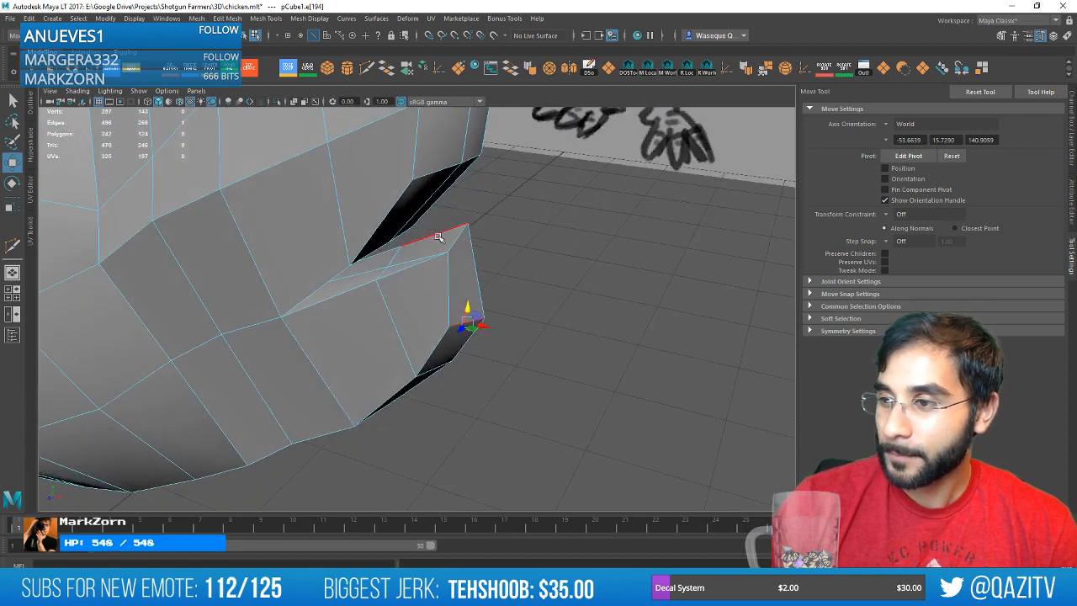
mouse_move(457, 297)
left_mouse_down("alt")
mouse_move(465, 216)
mouse_move(488, 295)
mouse_move(455, 272)
left_mouse_up("alt")
key("e")
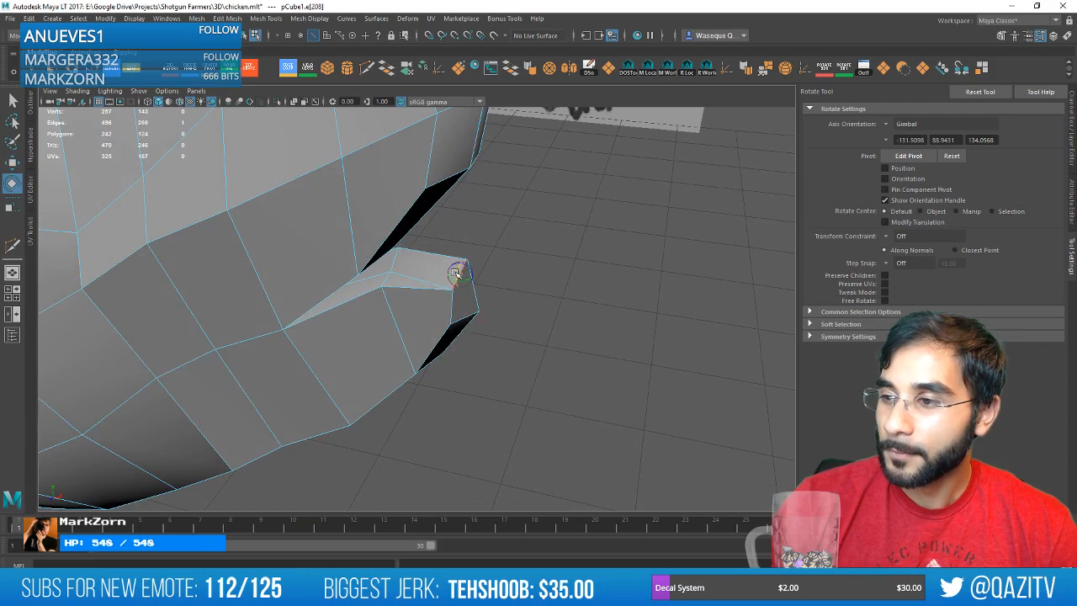
key("w")
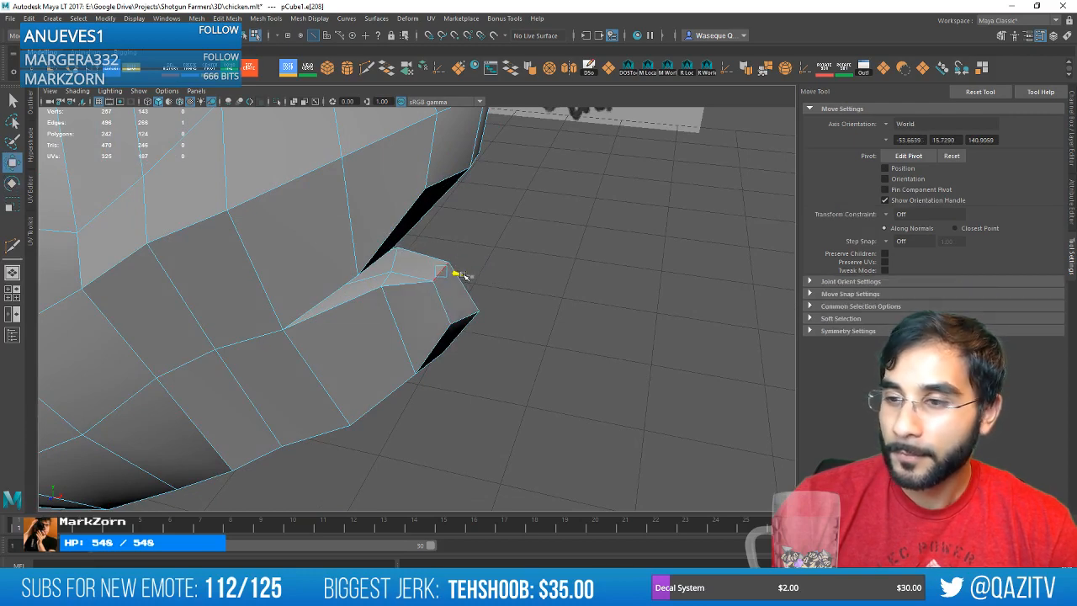
mouse_move(520, 292)
left_mouse_down("alt")
mouse_move(482, 287)
mouse_move(519, 315)
mouse_move(356, 314)
mouse_move(543, 325)
mouse_move(562, 308)
left_mouse_up("alt")
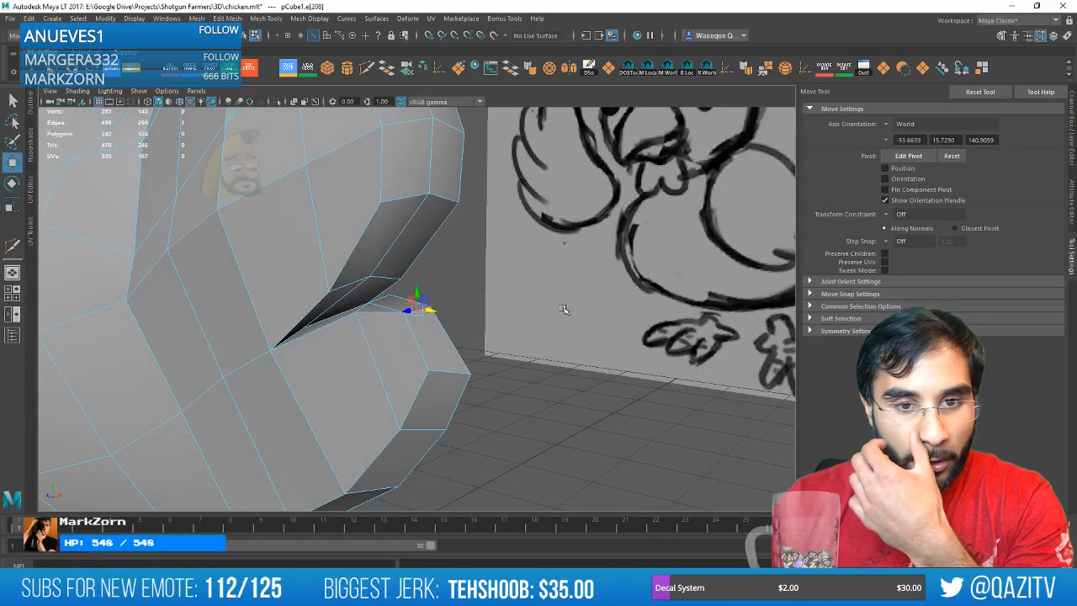
Shift the middle edge on top of the lower tail feather to smooth its upper contour.
mouse_move(569, 295)
left_mouse_down("alt")
mouse_move(553, 295)
mouse_move(542, 327)
mouse_move(584, 334)
mouse_move(553, 368)
mouse_move(620, 321)
left_mouse_up("alt")
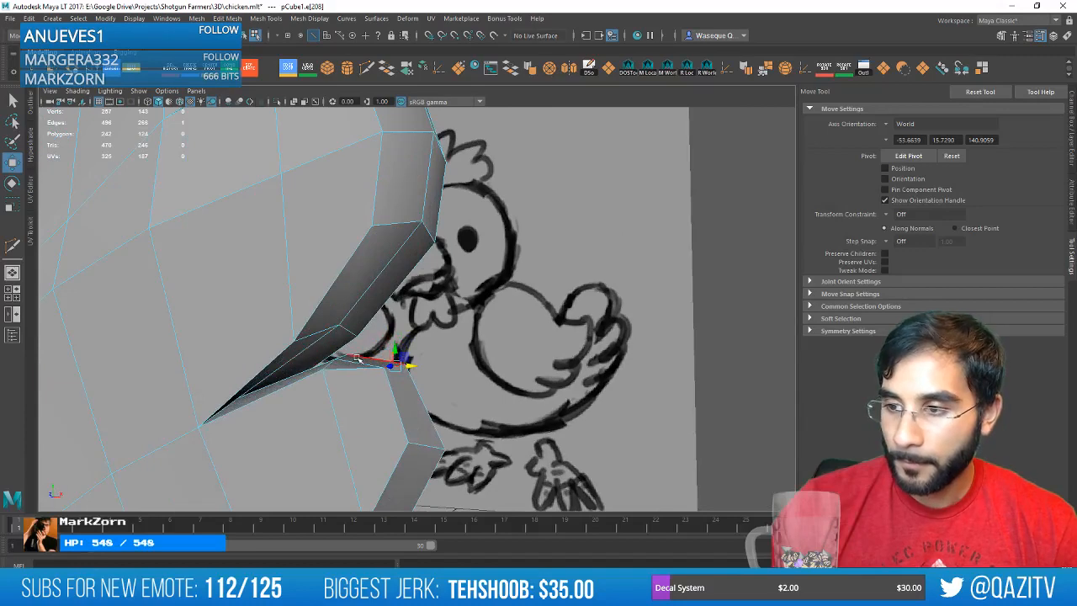
left_click(344, 357)
scroll(362, 354, "down", 3)
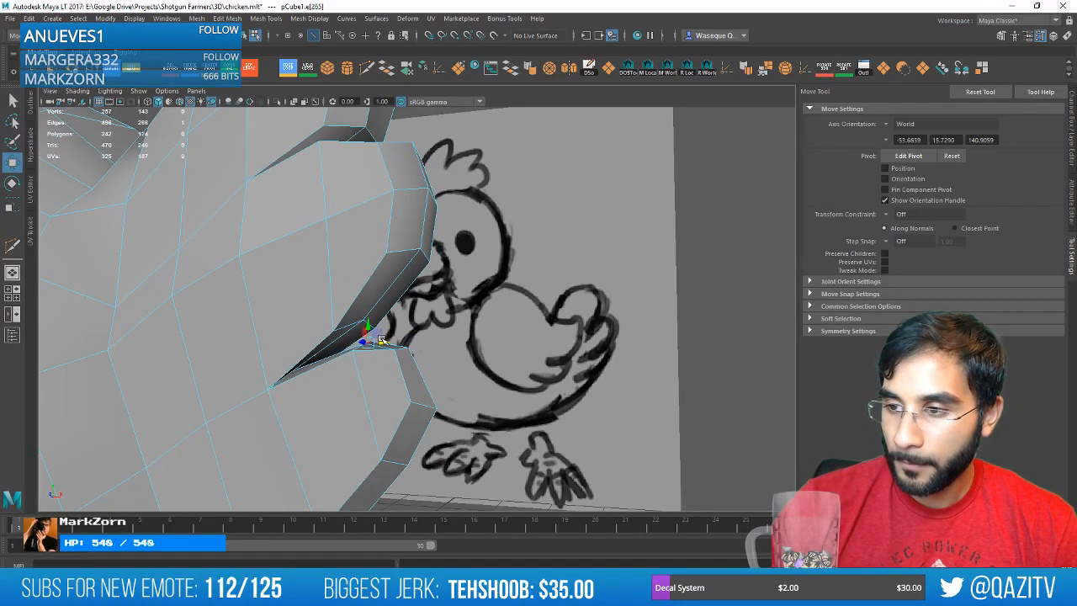
Move individual side edges of the lower tail feather and tail sideways to round the tail's thickness.
left_click_drag(369, 323, 481, 341, "alt")
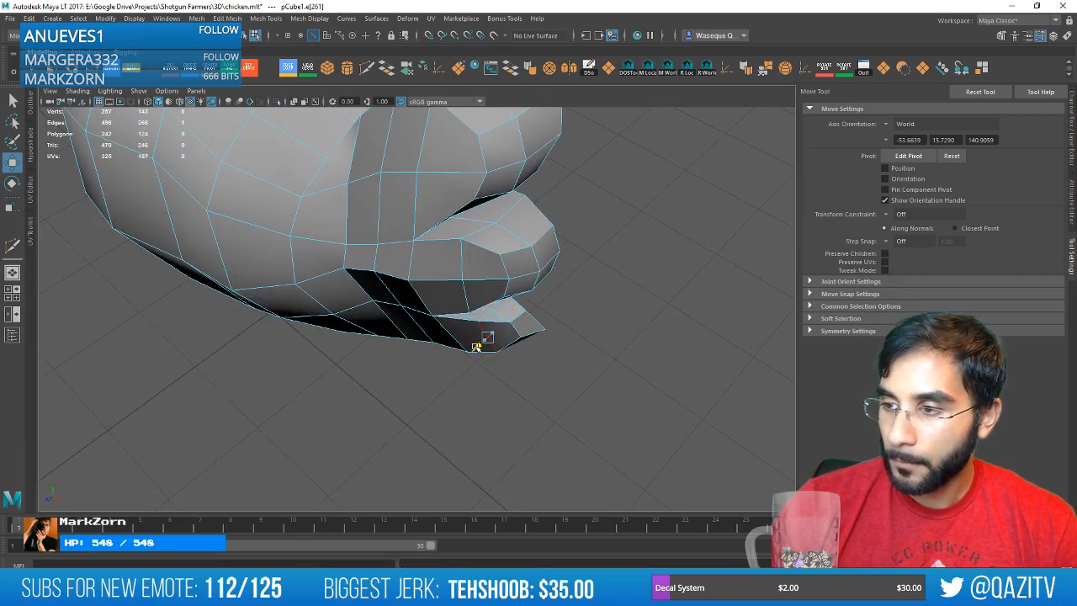
left_click_drag(358, 335, 513, 357, "alt")
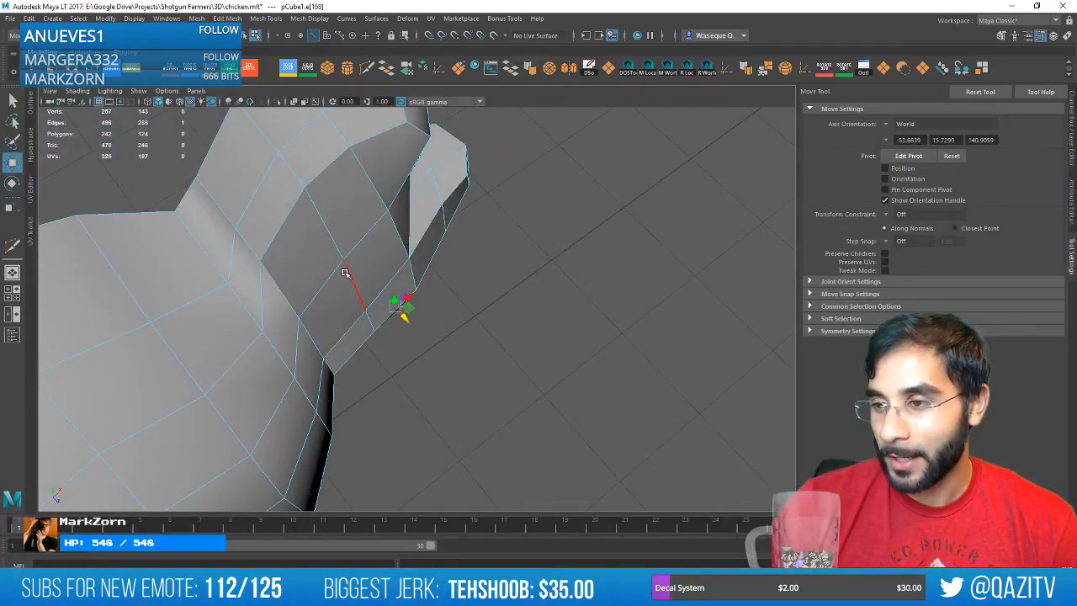
left_click_drag(345, 274, 470, 310, "alt")
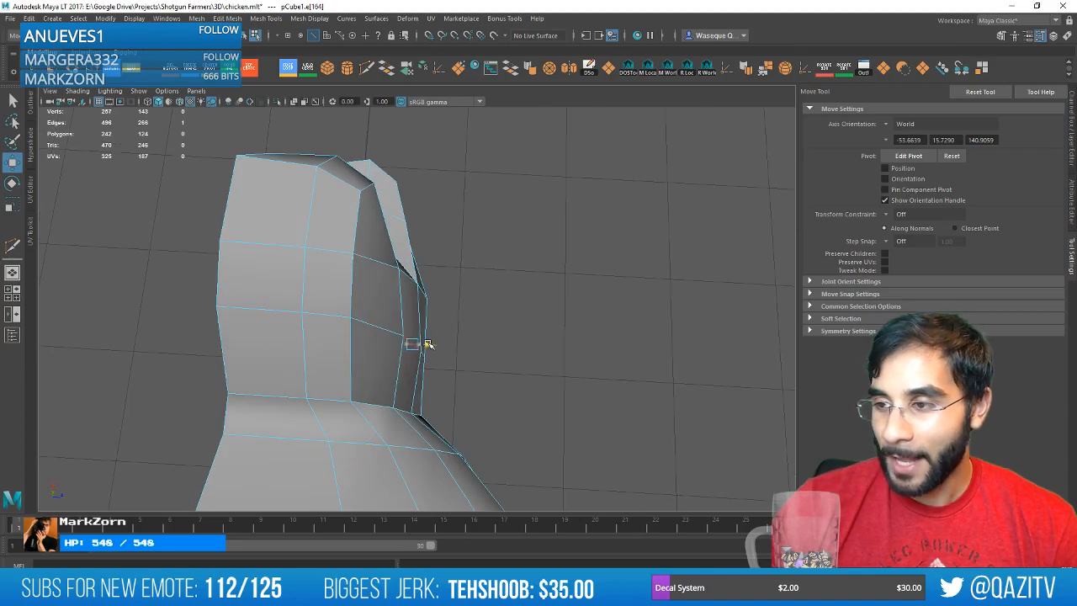
Move the individual vertices along the tail's side outward to even out its curve as seen from above.
mouse_move(404, 342)
left_mouse_down("alt")
mouse_move(462, 341)
mouse_move(457, 312)
mouse_move(505, 300)
mouse_move(575, 343)
mouse_move(630, 284)
mouse_move(561, 379)
mouse_move(481, 401)
mouse_move(461, 304)
mouse_move(401, 354)
mouse_move(423, 307)
mouse_move(409, 361)
mouse_move(445, 396)
mouse_move(457, 301)
mouse_move(352, 301)
mouse_move(402, 271)
mouse_move(488, 266)
mouse_move(521, 300)
mouse_move(454, 264)
left_mouse_up("alt")
scroll(456, 262, "up", 3)
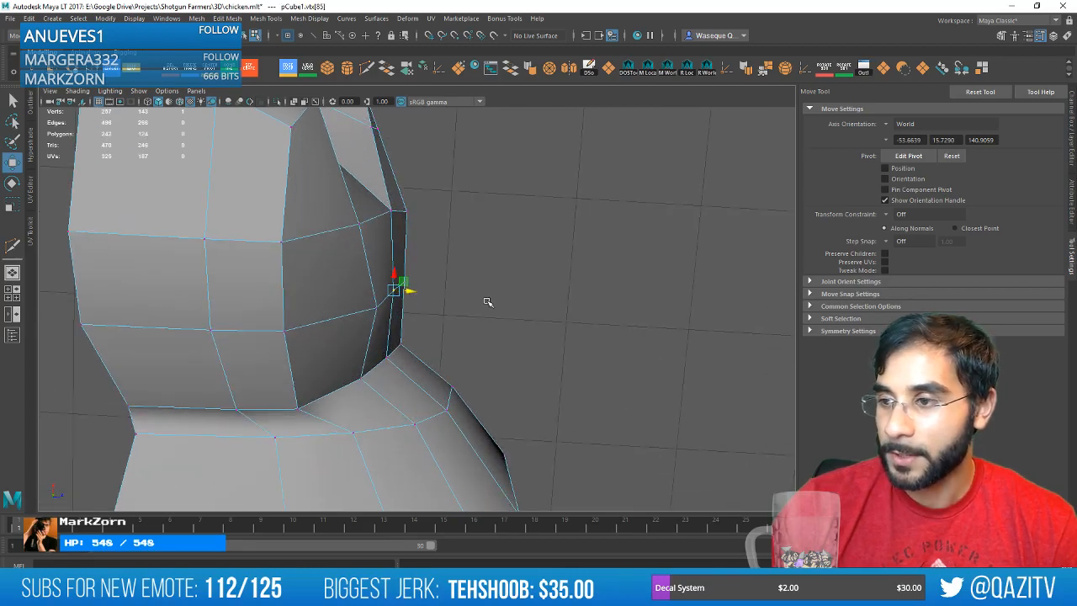
middle_click_drag(488, 302, 472, 293, "alt")
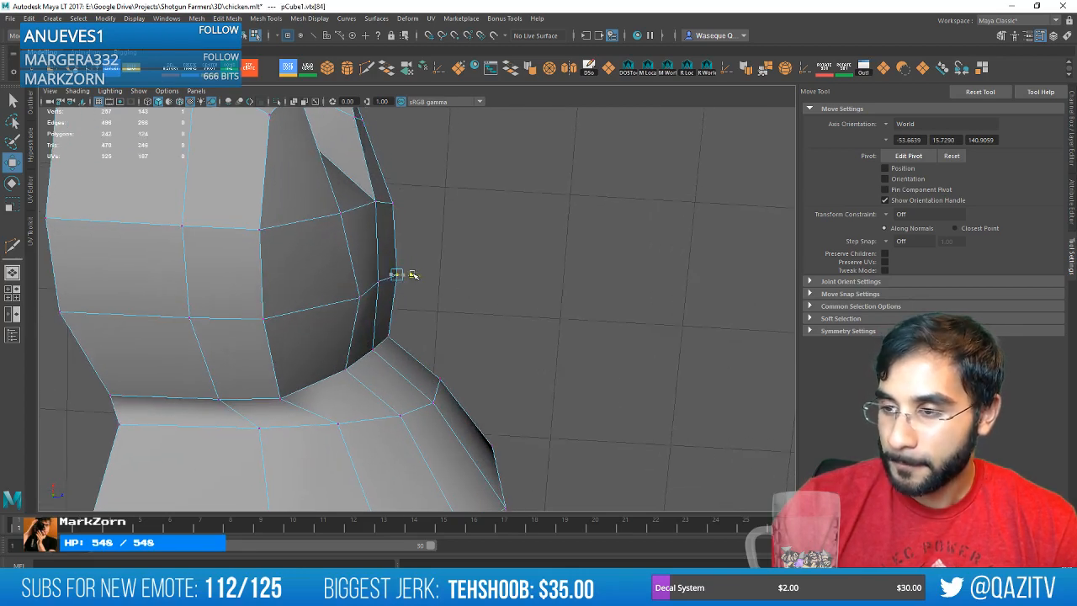
left_click(380, 282)
Reposition the vertex at the rounded tail's lower end corner, above the notch with the upper tail feather.
mouse_move(405, 284)
left_mouse_down("alt")
mouse_move(591, 340)
mouse_move(610, 269)
mouse_move(601, 228)
mouse_move(625, 240)
mouse_move(555, 384)
mouse_move(480, 313)
left_mouse_up("alt")
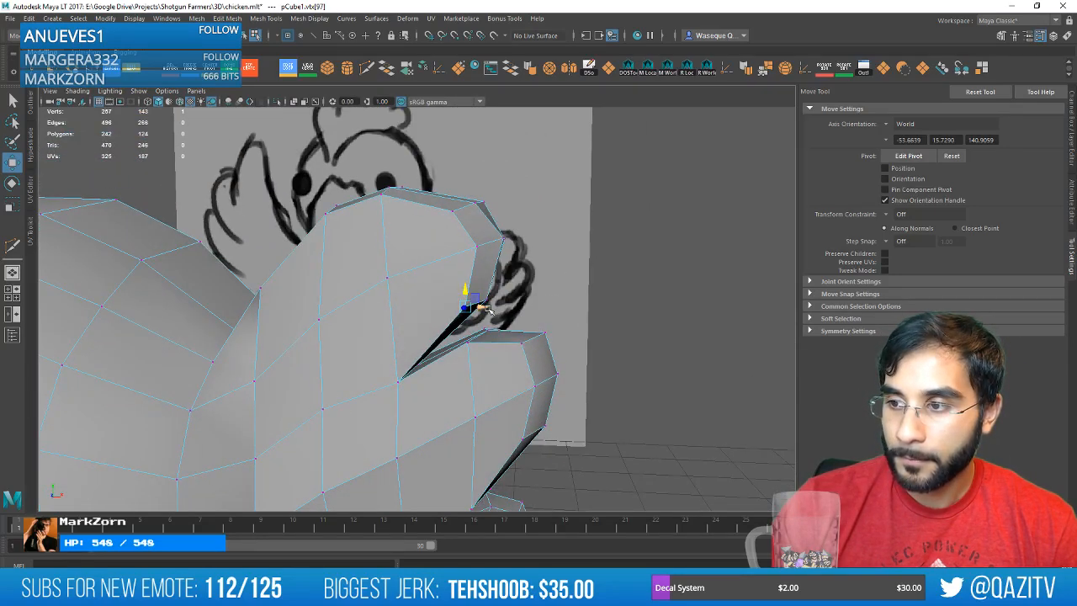
left_click_drag(482, 310, 427, 263, "alt")
scroll(407, 327, "down", 2)
scroll(407, 329, "up", 2)
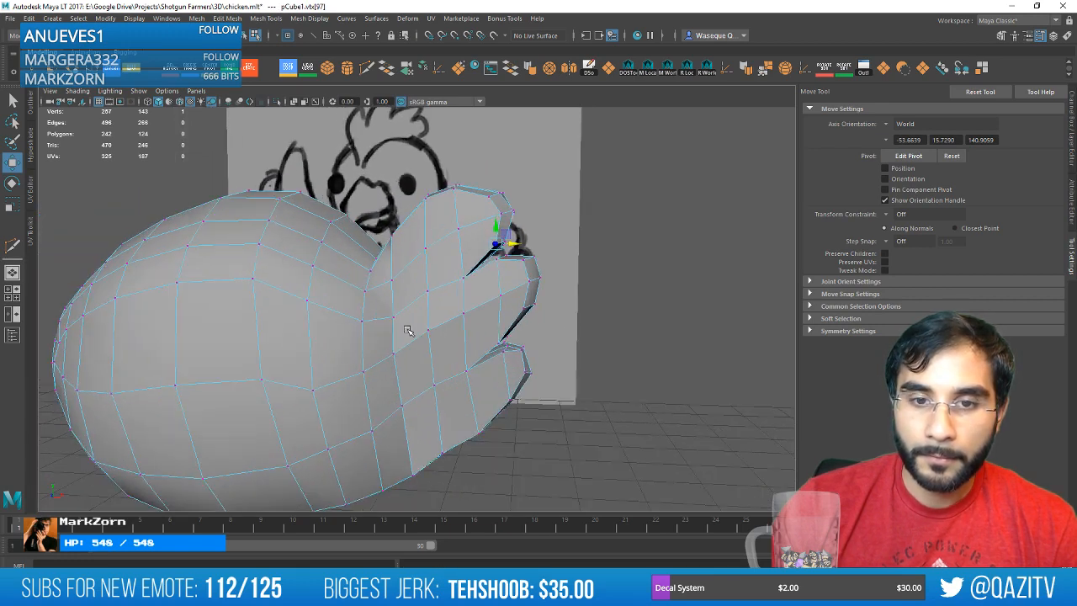
middle_click_drag(408, 362, 407, 284, "alt")
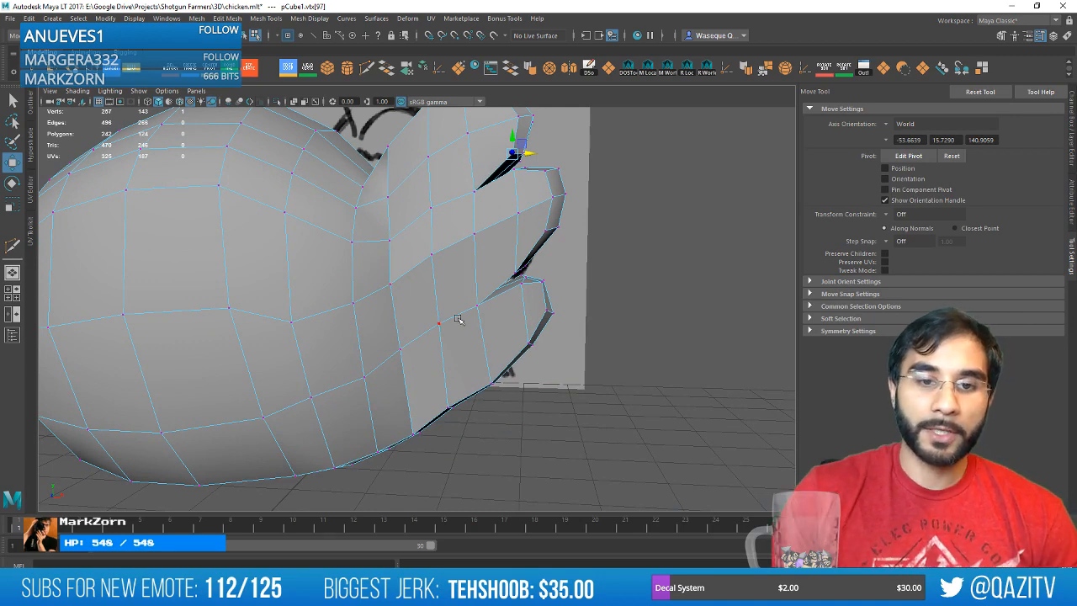
Insert an edge loop in the narrow strip where the tail meets the body and adjust its position.
left_click_drag(459, 320, 284, 158, "alt")
left_click(289, 67)
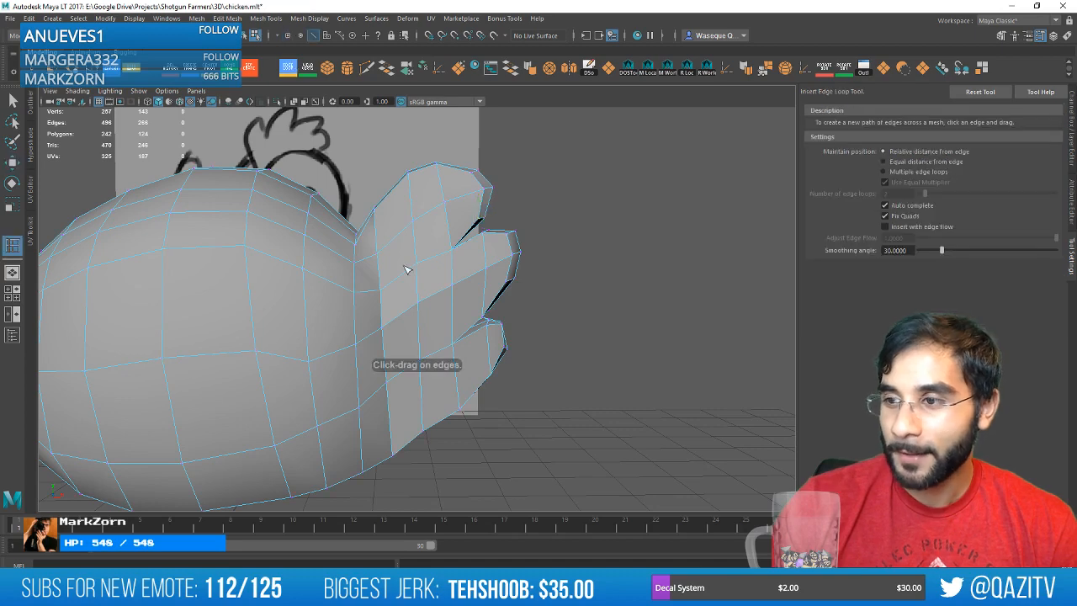
left_click(368, 262)
key("r")
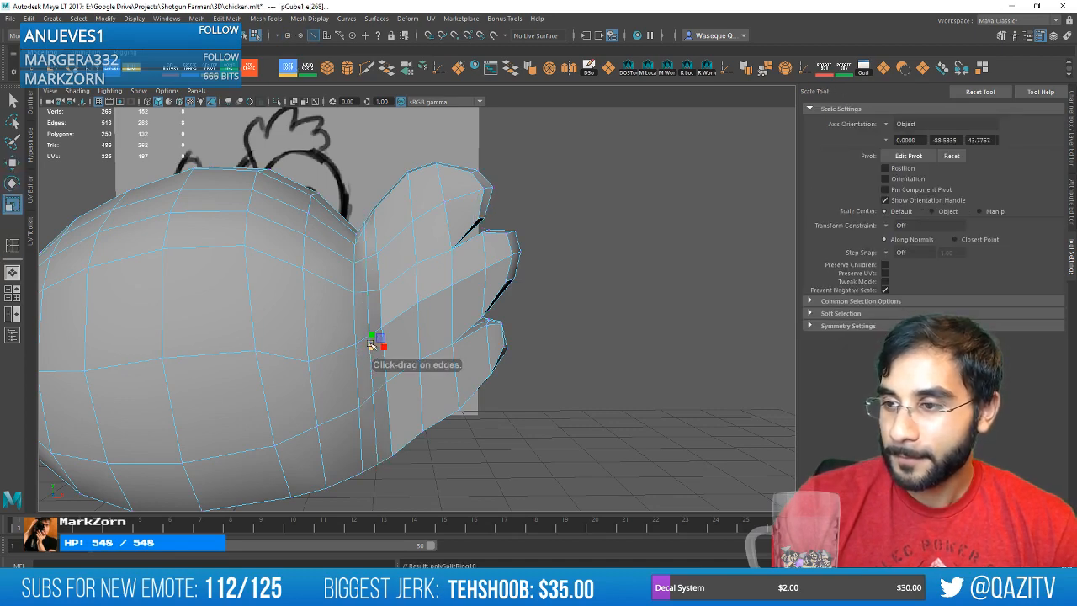
key("w")
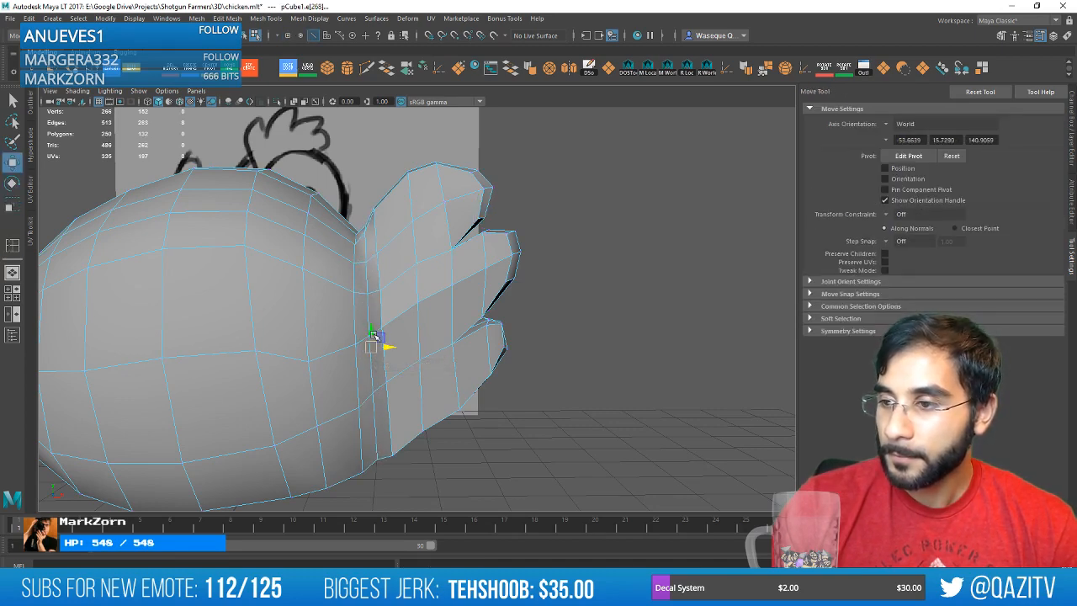
mouse_move(402, 327)
left_mouse_down("alt")
mouse_move(413, 399)
mouse_move(475, 380)
mouse_move(485, 411)
left_mouse_up("alt")
scroll(485, 412, "up", 8)
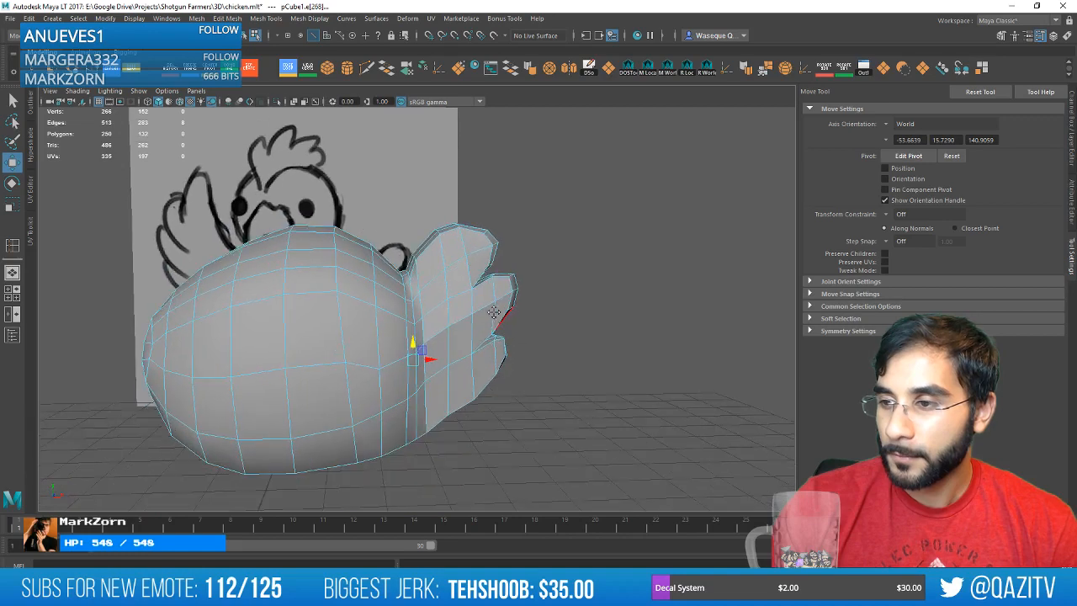
Insert a vertical edge loop across the tail near its base and shift it sideways to round the tail's thickness.
left_click(288, 71)
left_click(451, 311)
key("r")
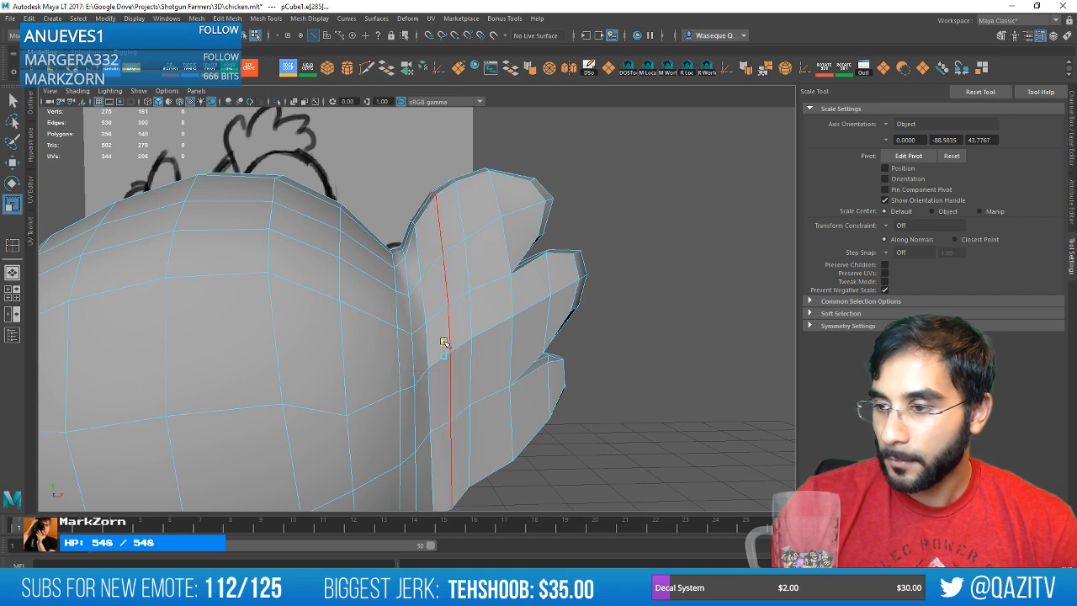
key("w")
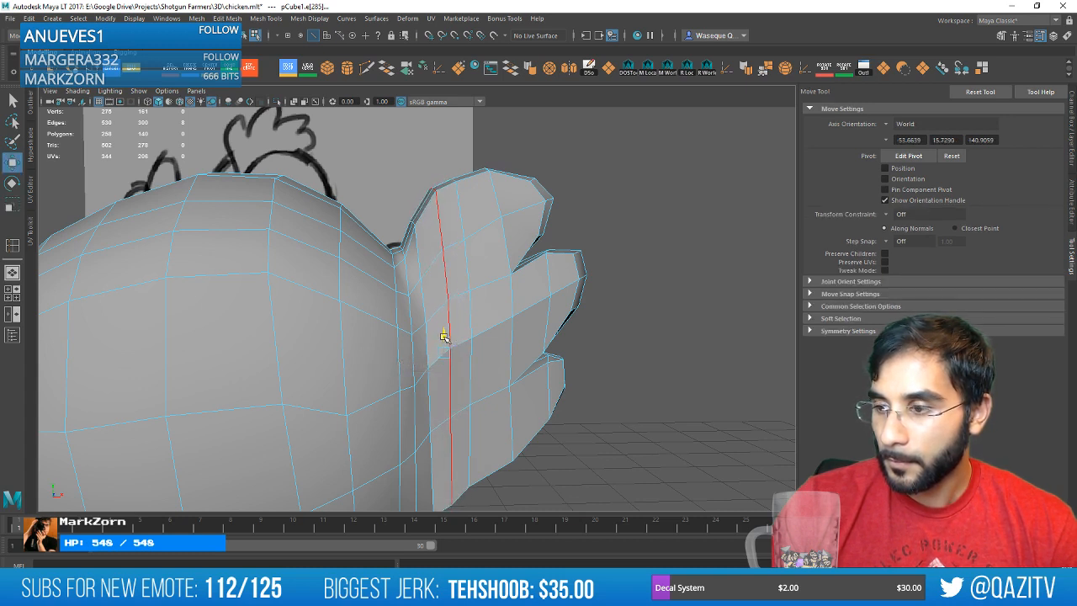
key("r")
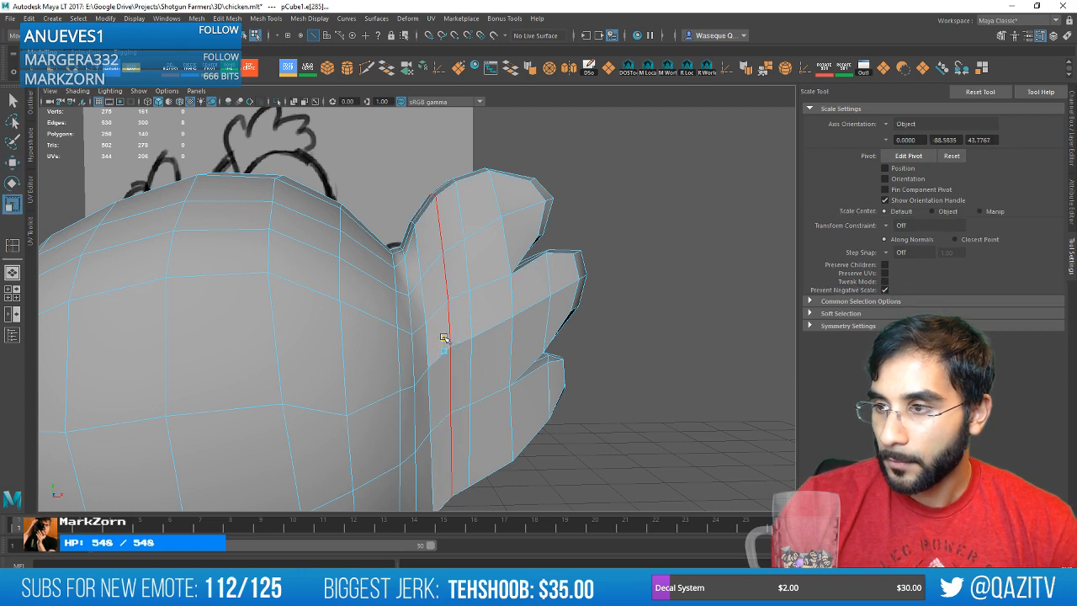
left_click_drag(445, 339, 420, 308, "alt")
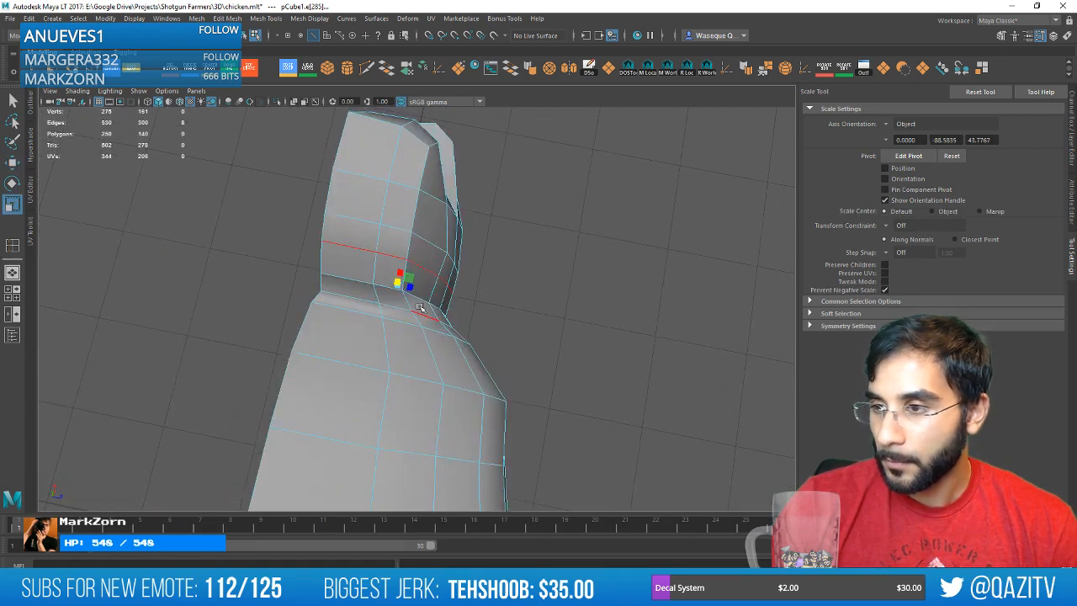
key("w")
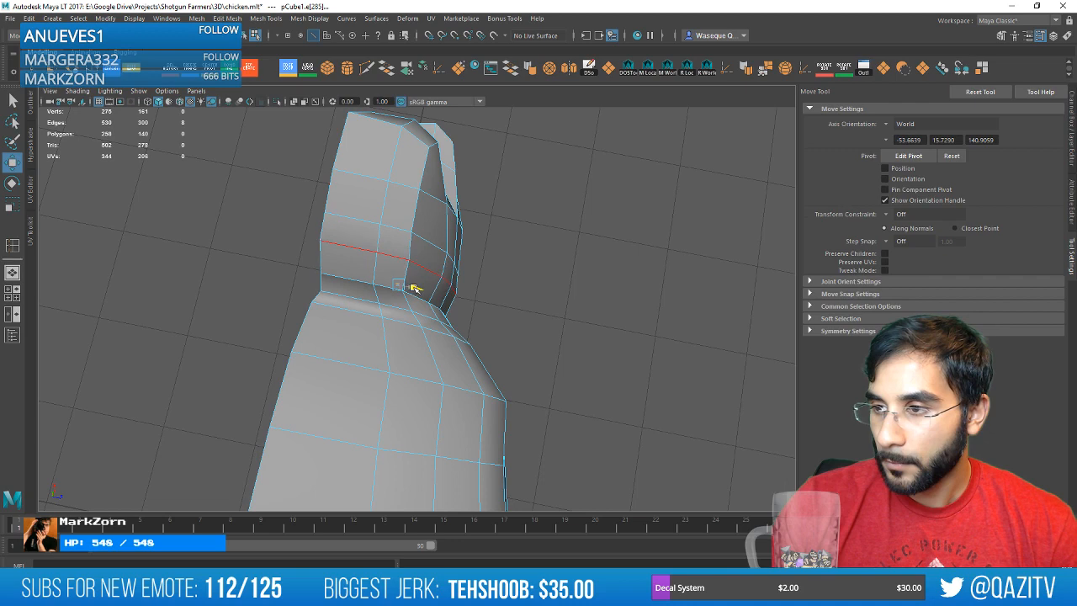
left_click_drag(418, 287, 414, 288)
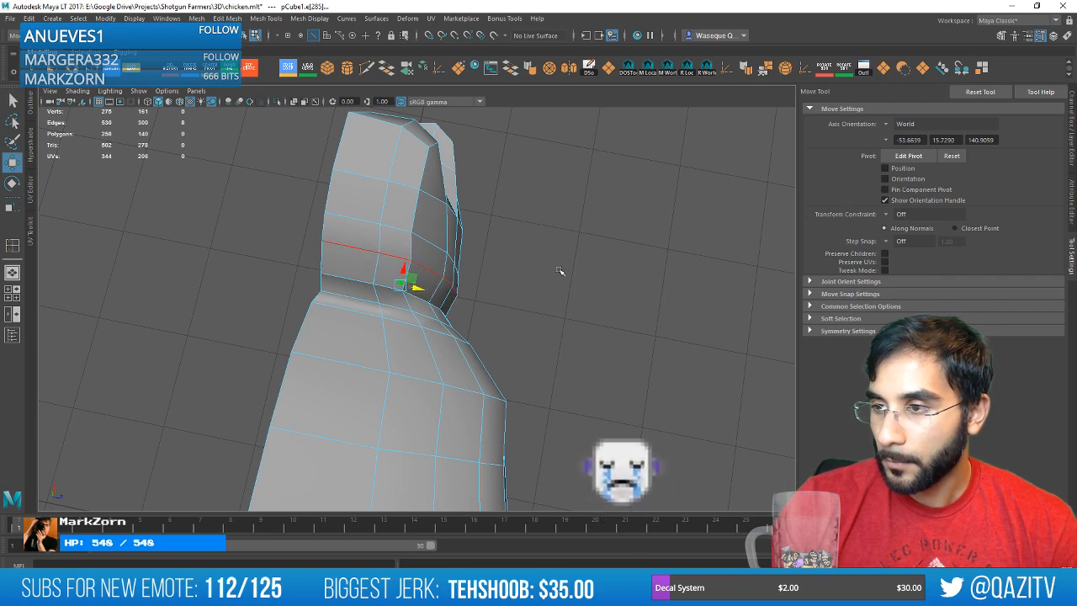
Shift the next edge loop toward the feather tips sideways to match the tail's curve, and return to object mode.
middle_click_drag(560, 272, 518, 325, "alt")
left_click(398, 294)
double_click(379, 299)
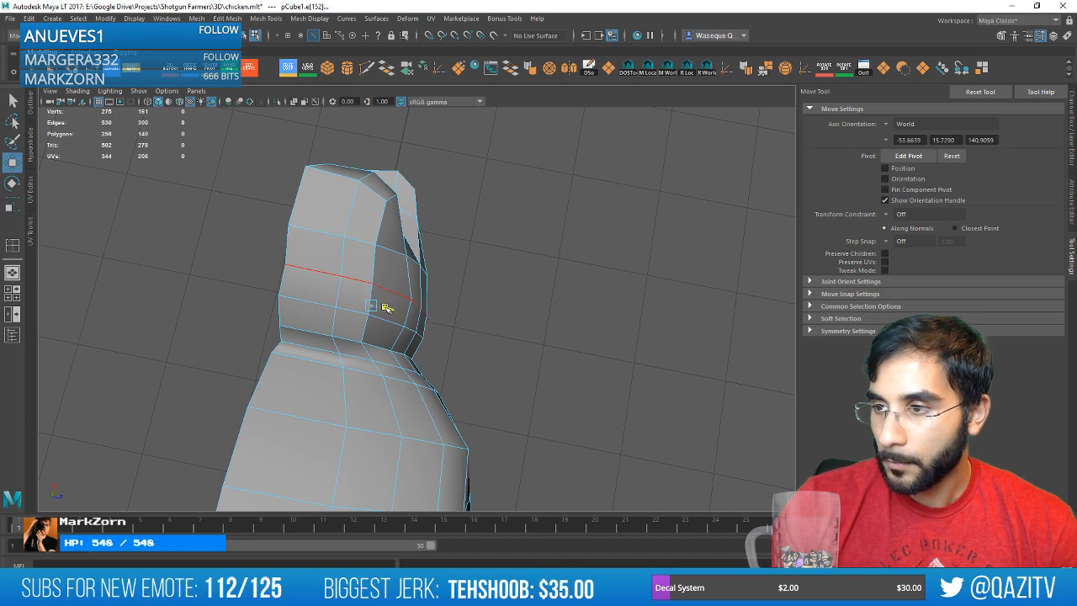
mouse_move(386, 308)
left_mouse_down("alt")
mouse_move(497, 312)
mouse_move(334, 342)
mouse_move(466, 340)
mouse_move(445, 339)
mouse_move(488, 308)
mouse_move(538, 308)
left_mouse_up("alt")
middle_click_drag(427, 334, 468, 324, "alt")
right_click_drag(426, 271, 486, 255)
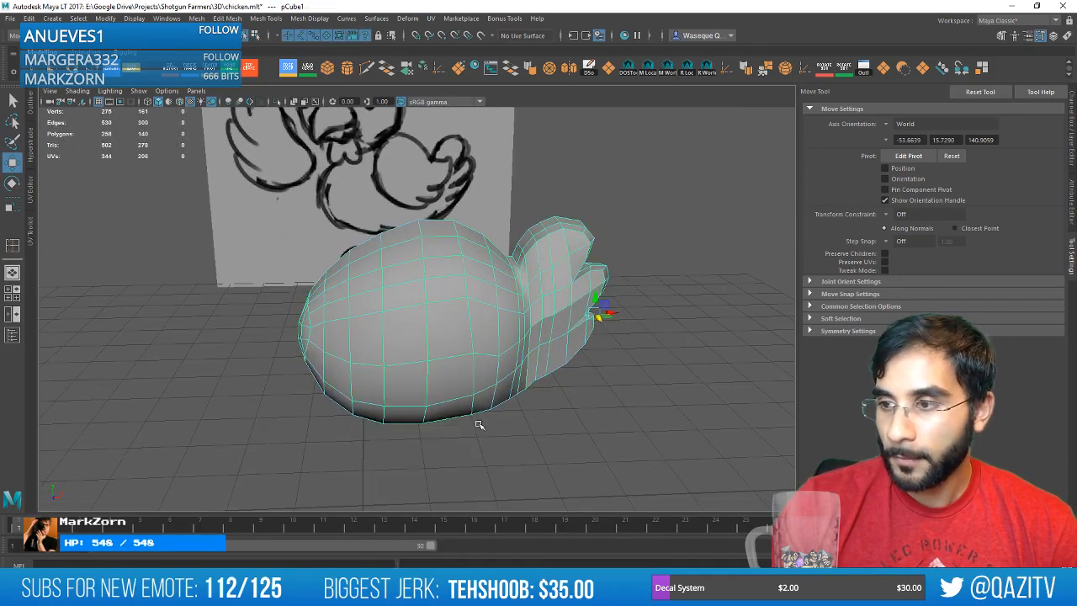
left_click(479, 424)
left_click(440, 286)
key("f")
left_click_drag(440, 291, 434, 291, "alt")
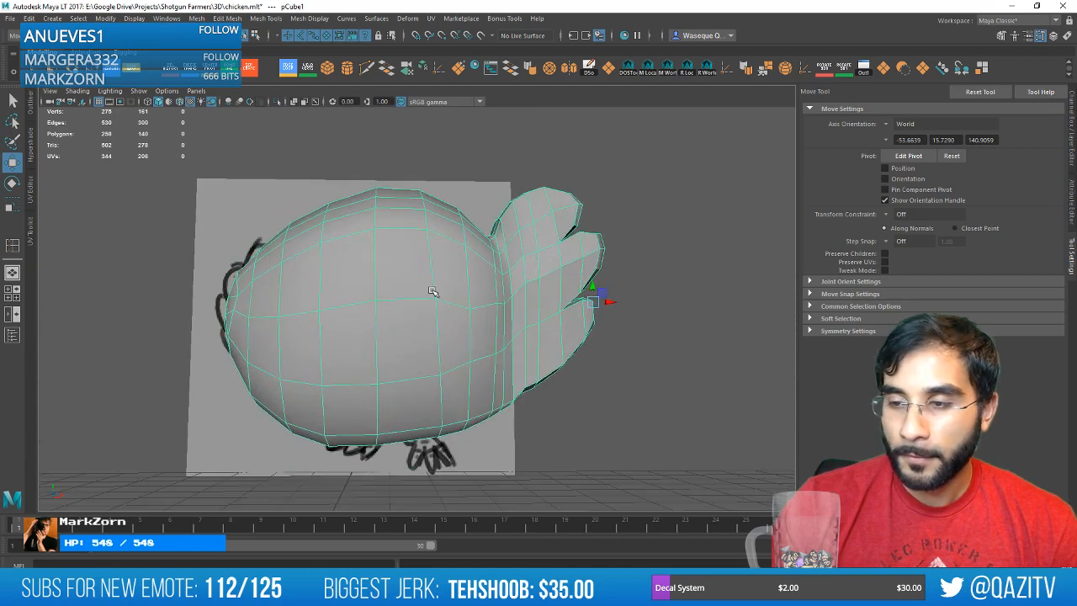
Nudge individual vertices around the front end and outer side of the body to even out its curve.
scroll(403, 291, "up", 5)
right_click_drag(371, 286, 341, 284)
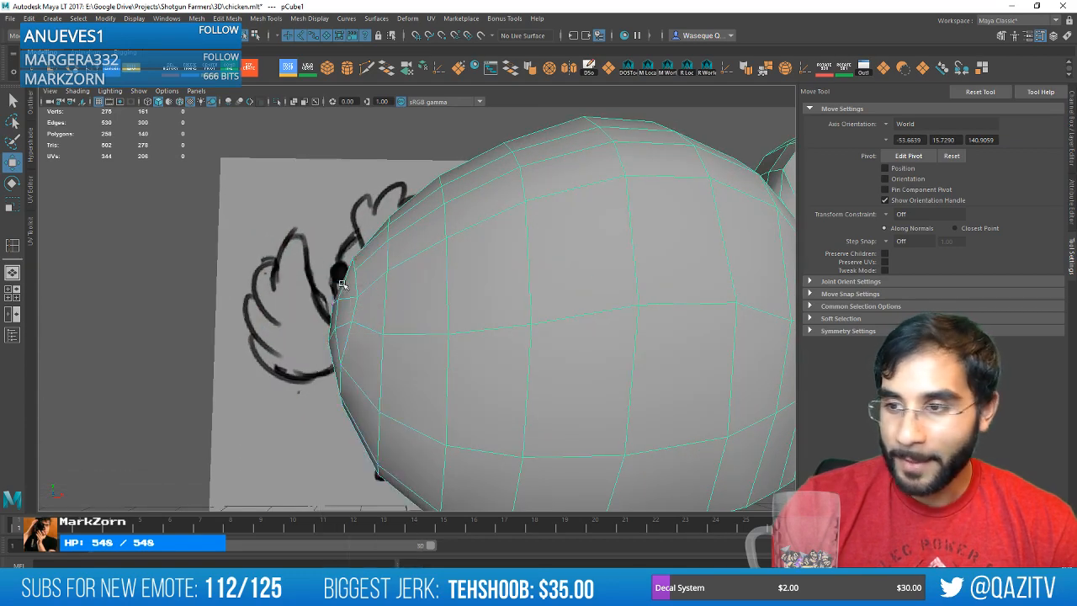
left_click(357, 296)
left_click_drag(362, 292, 574, 290, "alt")
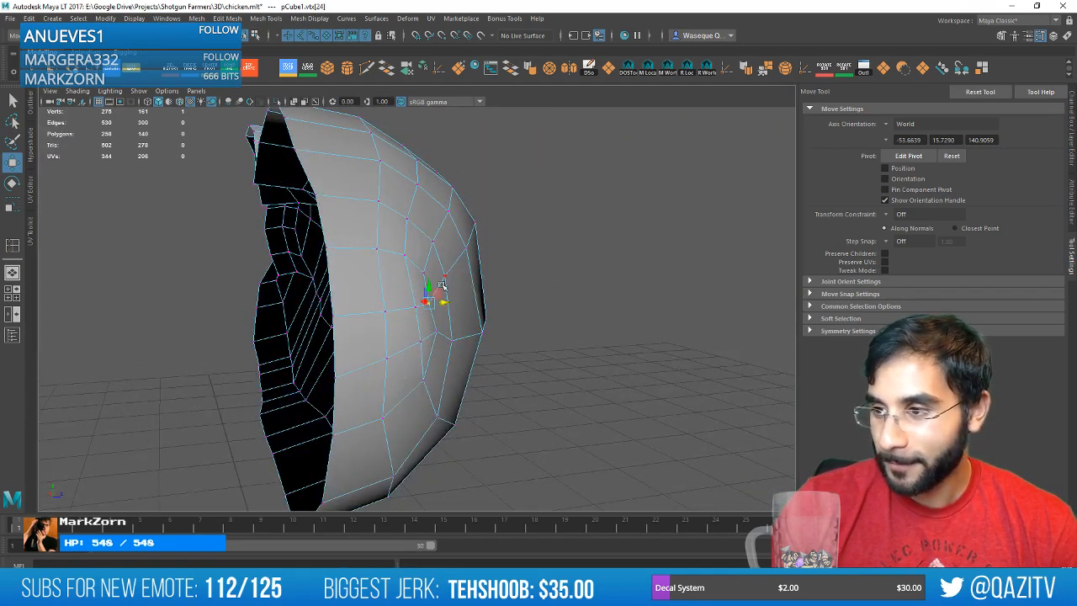
left_click_drag(450, 294, 383, 313, "alt")
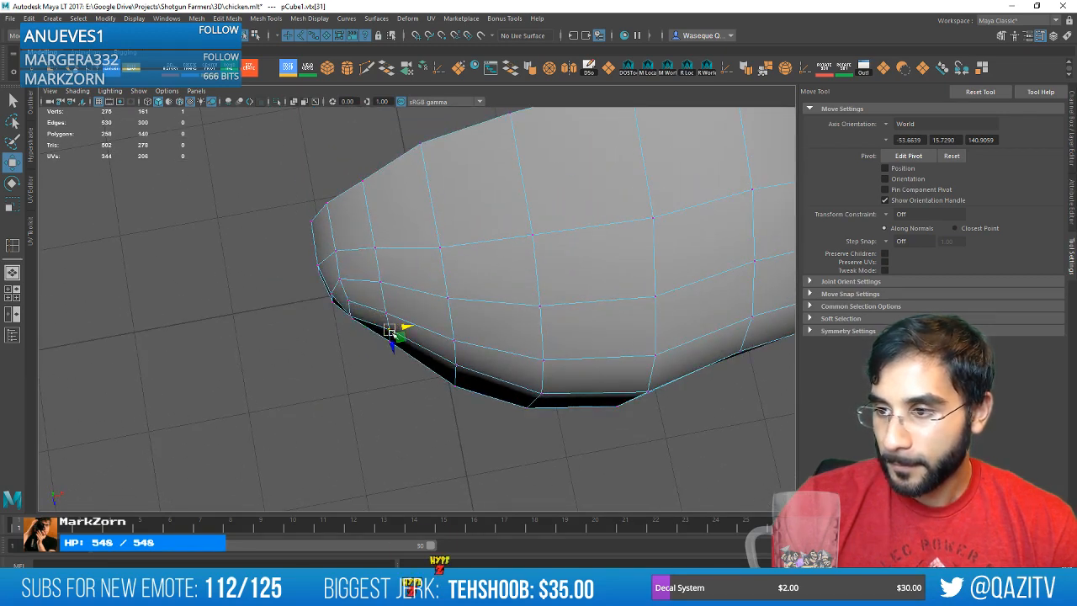
left_click_drag(472, 372, 359, 346, "alt")
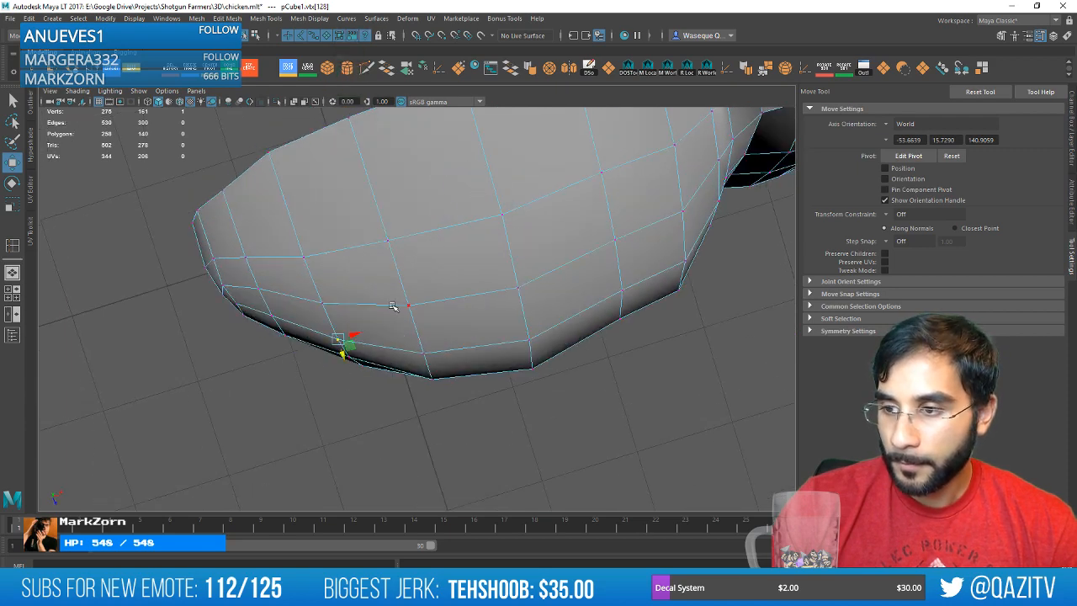
left_click_drag(392, 306, 391, 329, "alt")
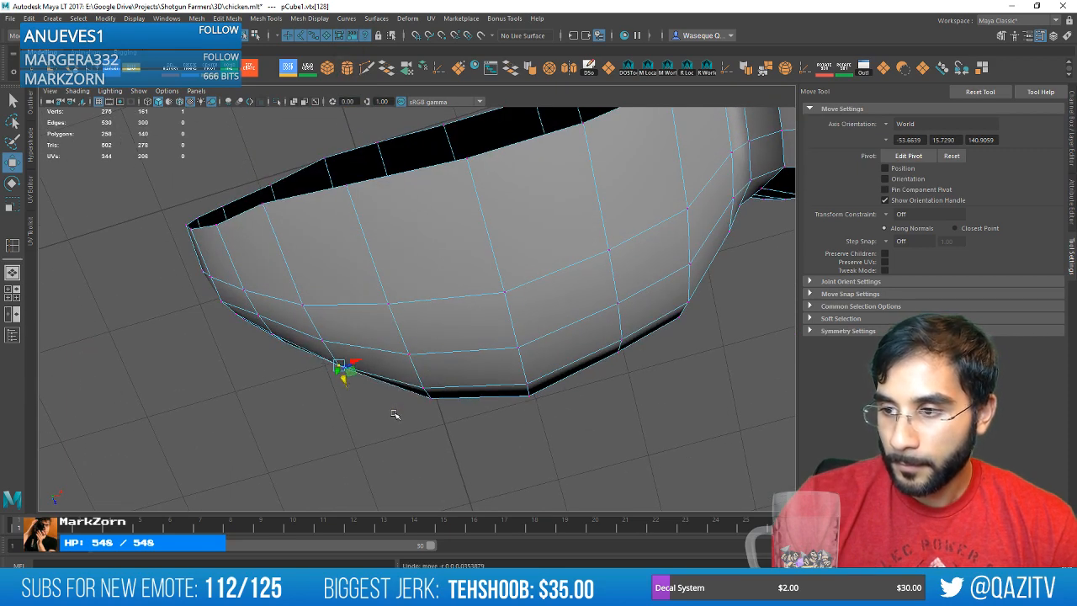
left_click_drag(392, 414, 358, 363, "alt")
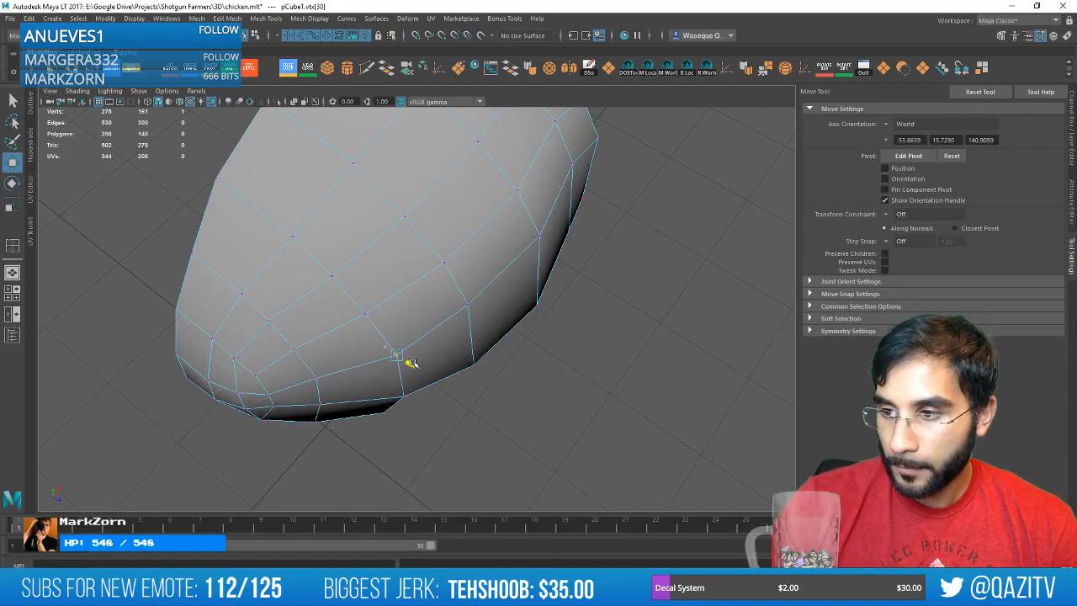
Shift a single edge on the body's outer side sideways to smooth its contour, and return to object mode.
left_click_drag(423, 376, 385, 348, "alt")
right_click_drag(367, 285, 372, 257)
double_click(376, 336)
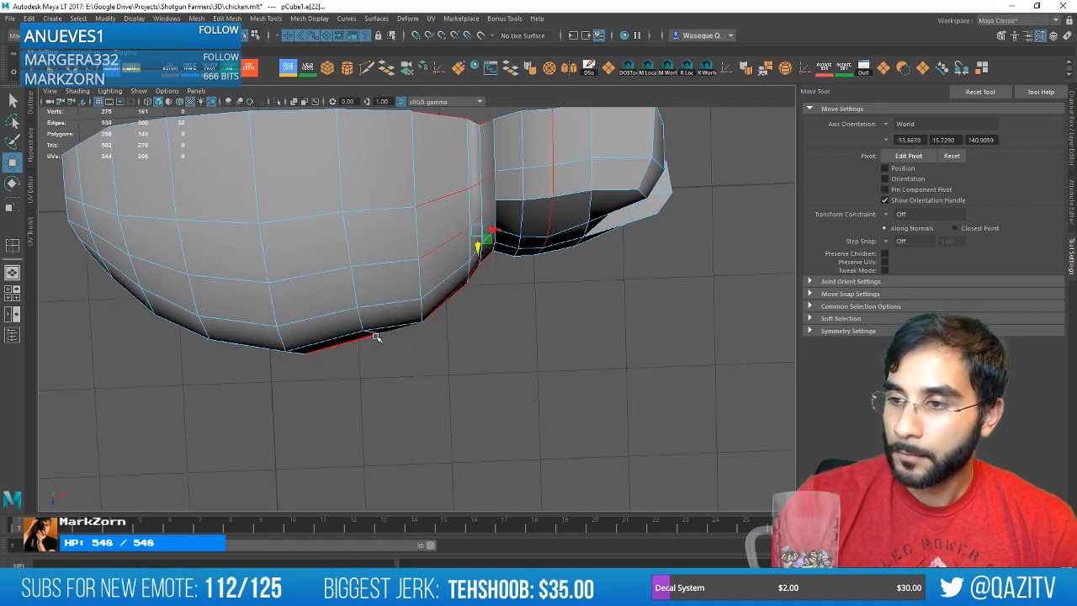
left_click(375, 334)
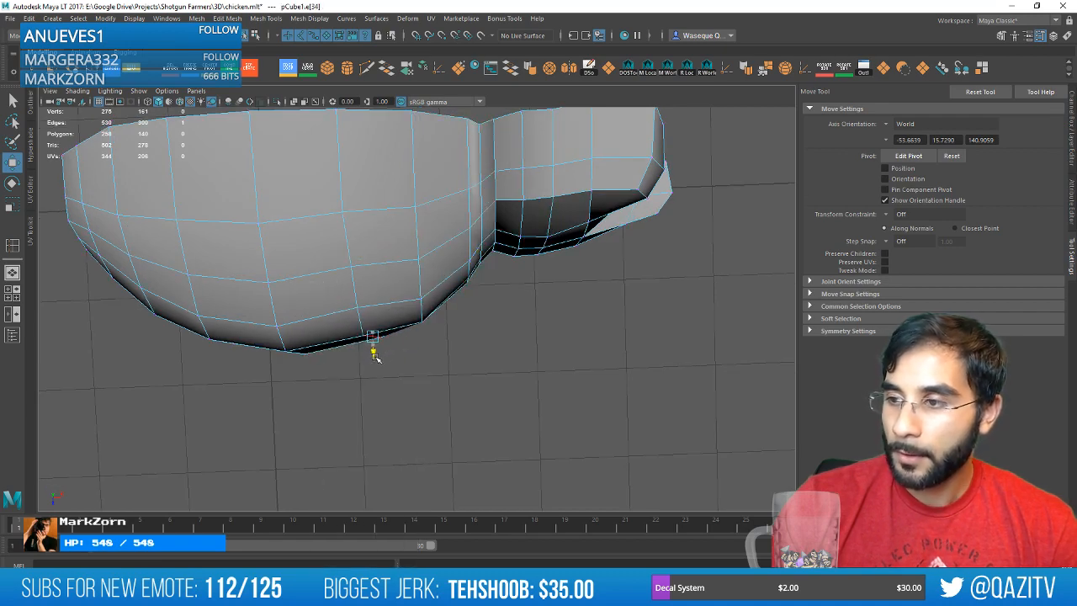
scroll(505, 383, "down", 3)
left_click_drag(504, 383, 456, 273, "alt")
right_click_drag(402, 243, 455, 225)
left_click(619, 390)
scroll(619, 390, "down", 5)
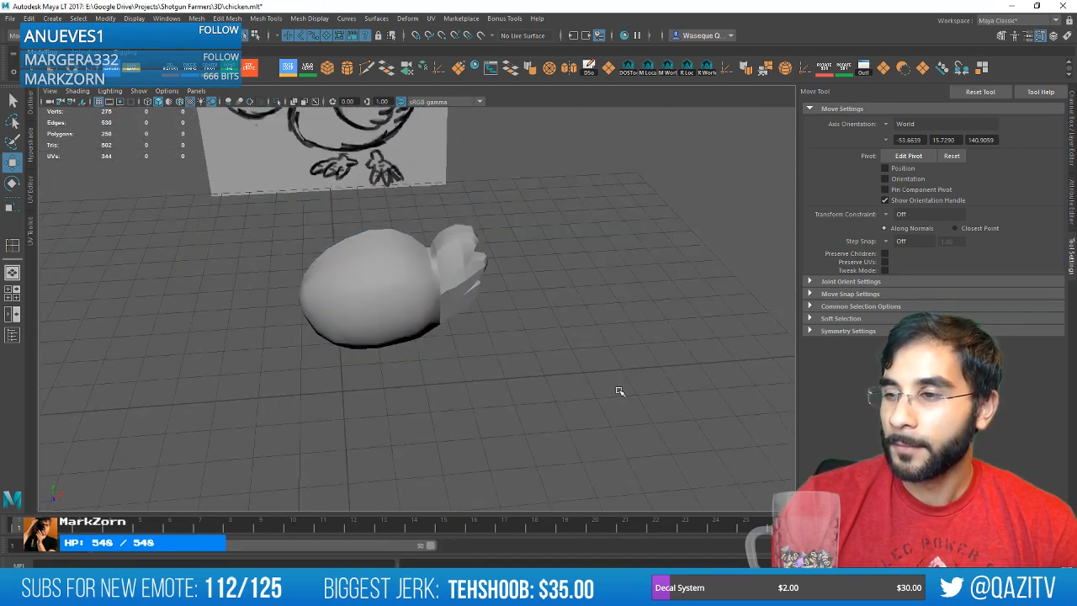
Soften the edges of the whole body and tail mesh.
mouse_move(619, 391)
left_mouse_down("alt")
mouse_move(581, 339)
mouse_move(542, 341)
left_mouse_up("alt")
left_click(399, 311)
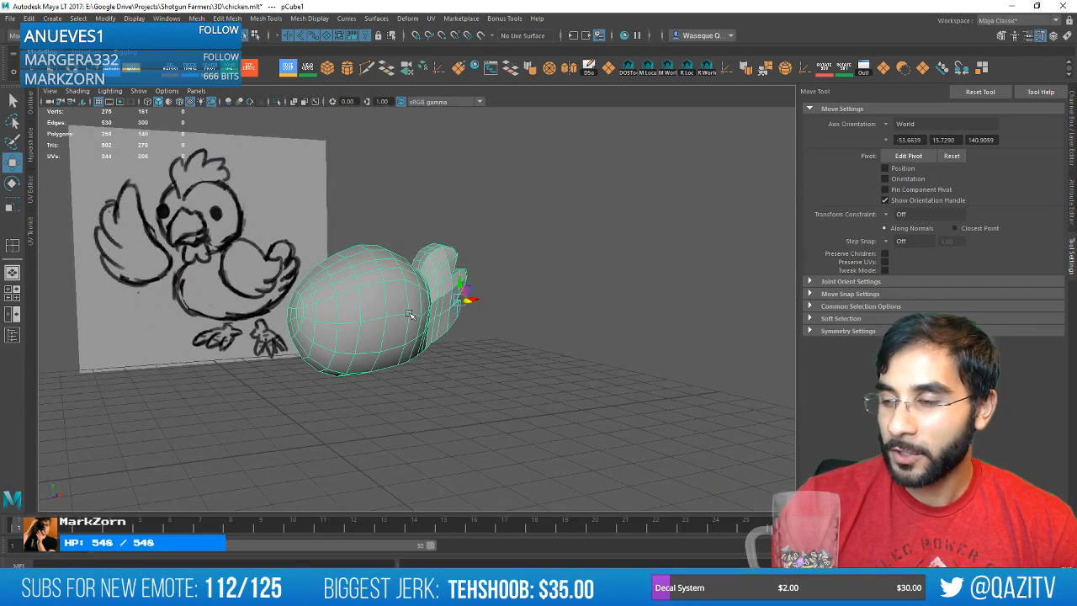
scroll(442, 220, "up", 2)
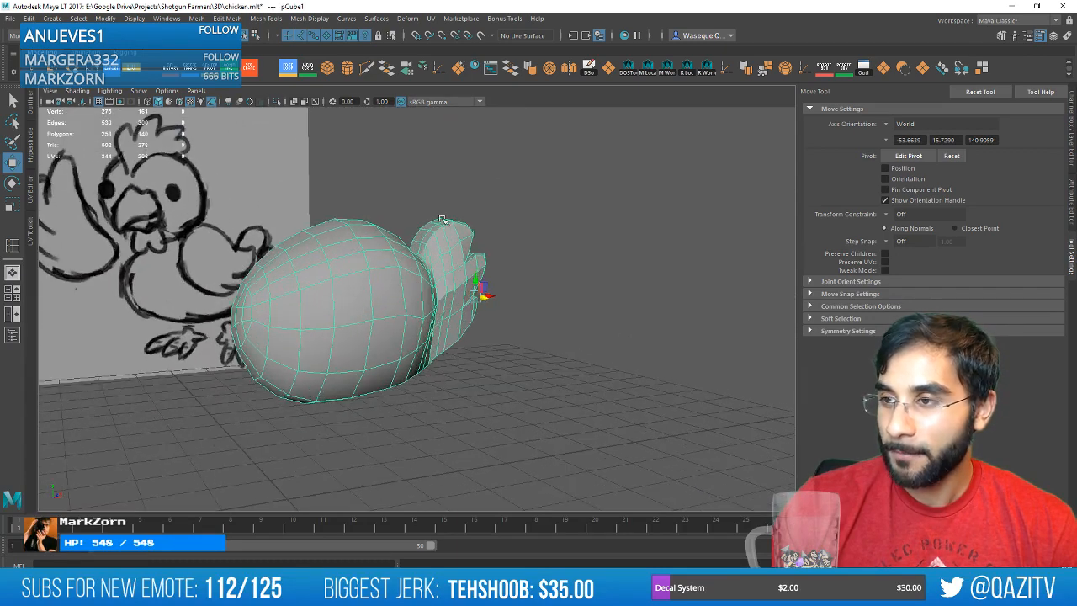
left_click(536, 69)
left_click(572, 289)
Examine the open inner side of the half body and compare its smooth shading and shape with the reference sketch.
mouse_move(572, 289)
left_mouse_down("alt")
mouse_move(445, 289)
mouse_move(591, 306)
mouse_move(747, 304)
left_mouse_up("alt")
left_click(368, 272)
right_click_drag(368, 271, 370, 232)
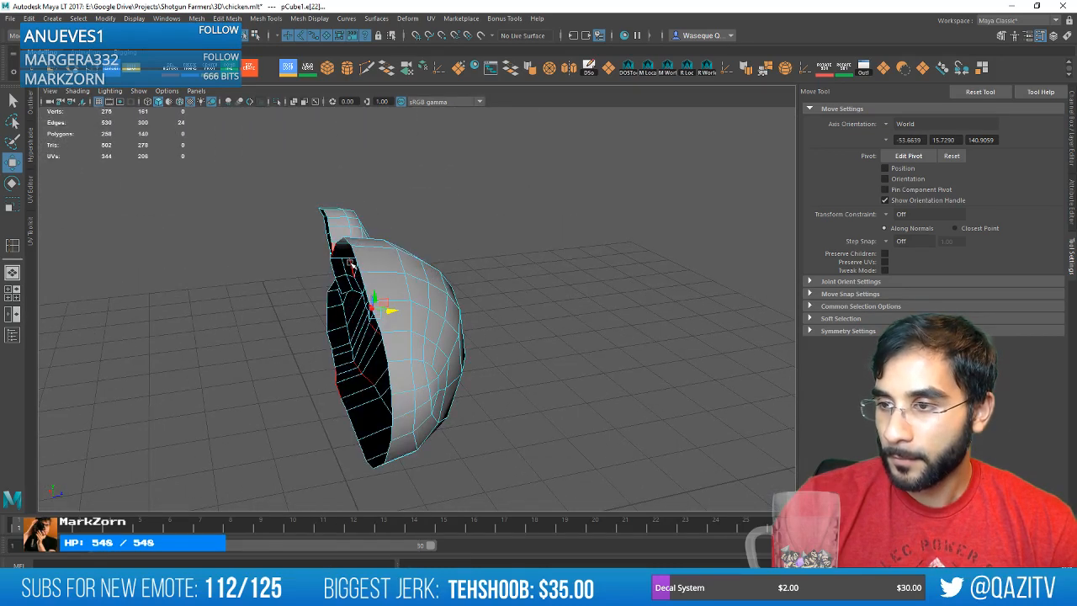
left_click_drag(303, 258, 465, 311, "alt")
left_click_drag(611, 291, 354, 288, "alt")
right_click_drag(392, 250, 440, 228)
left_click(509, 224)
left_click_drag(508, 225, 453, 273, "alt")
middle_click_drag(458, 284, 444, 308, "alt")
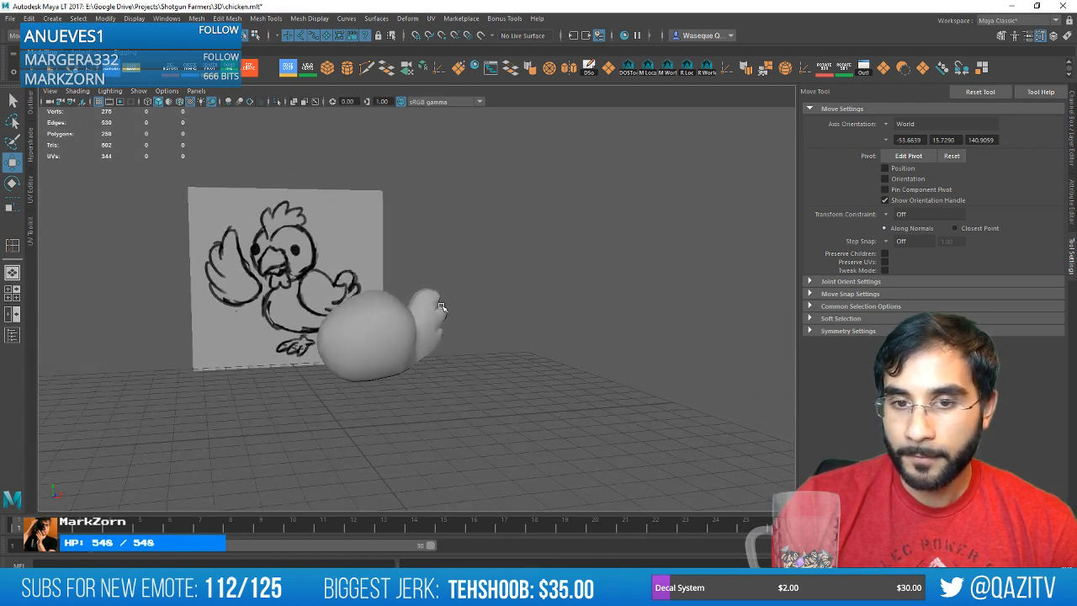
Insert an edge loop across the top tail feather near its tip and scale it to round the feather.
left_click(443, 309)
key("f")
scroll(442, 310, "down", 5)
middle_click_drag(533, 280, 526, 339, "alt")
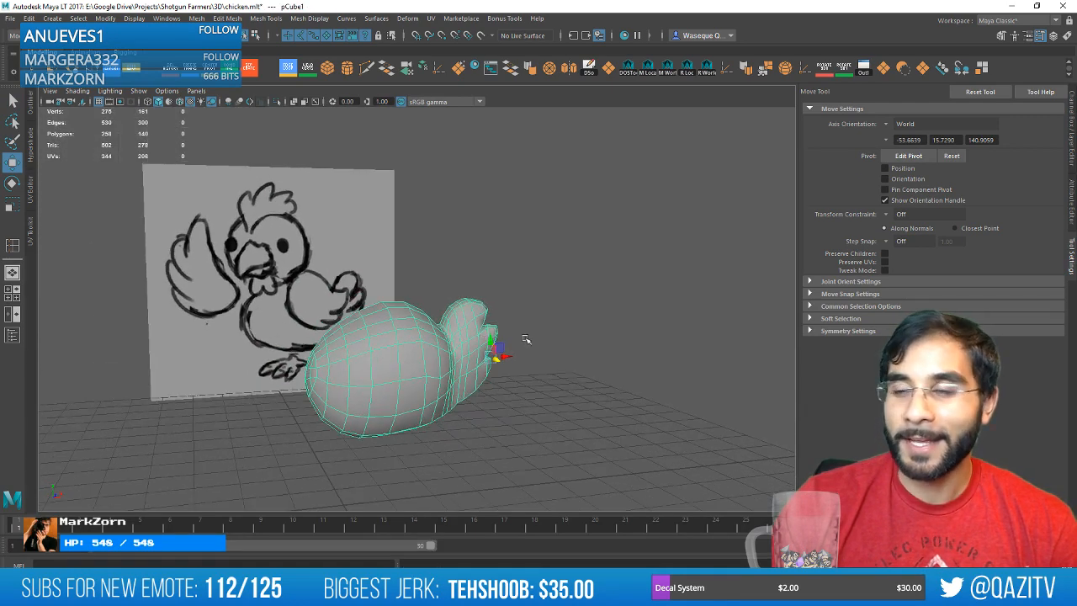
mouse_move(623, 332)
left_mouse_down("alt")
mouse_move(553, 312)
mouse_move(530, 277)
mouse_move(550, 250)
mouse_move(489, 252)
left_mouse_up("alt")
scroll(570, 315, "up", 4)
scroll(550, 250, "up", 2)
left_click(307, 69)
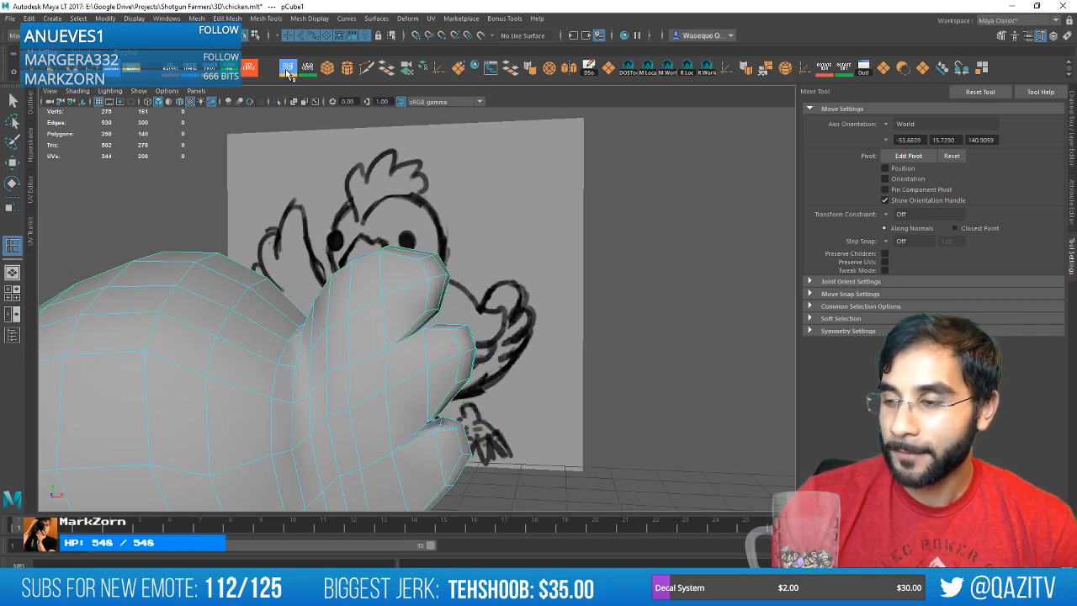
left_click(405, 260)
key("r")
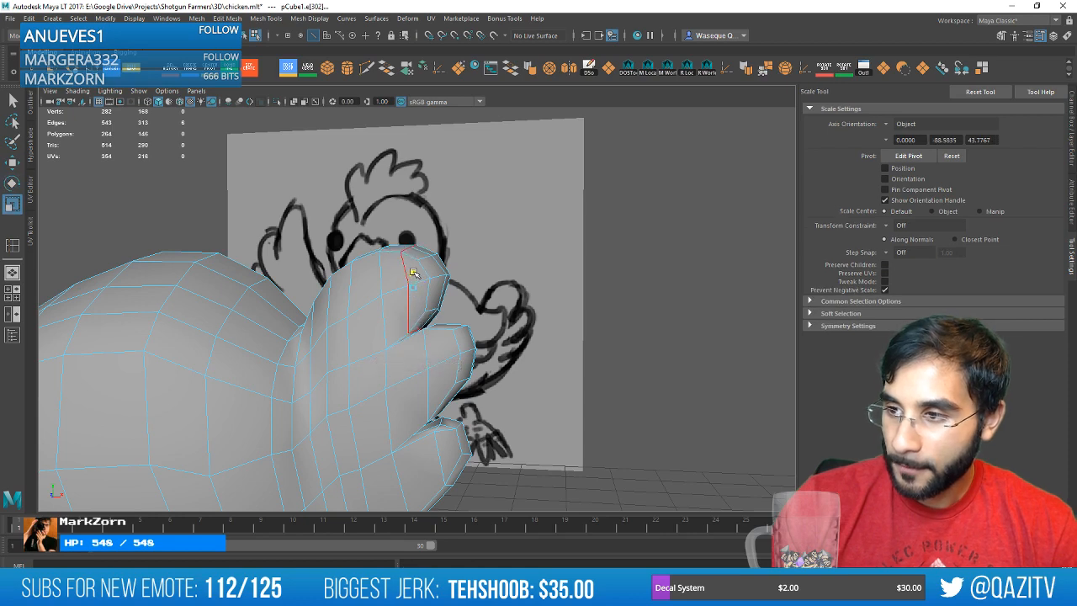
left_click_drag(438, 333, 464, 344, "alt")
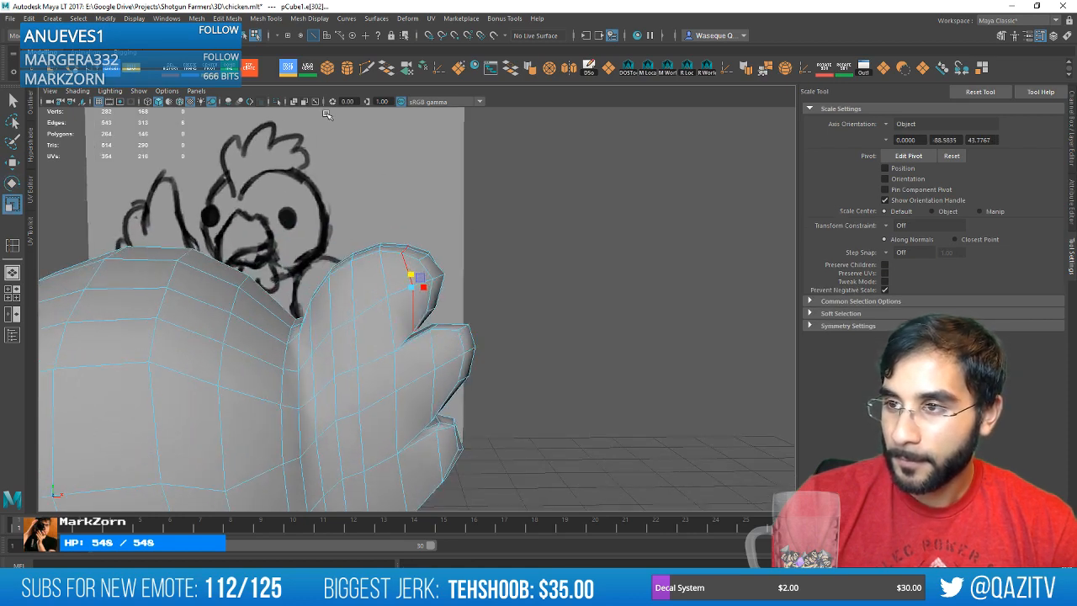
Insert an edge loop across the middle tail feather near its tip, scale it, and return to object mode.
left_click(303, 73)
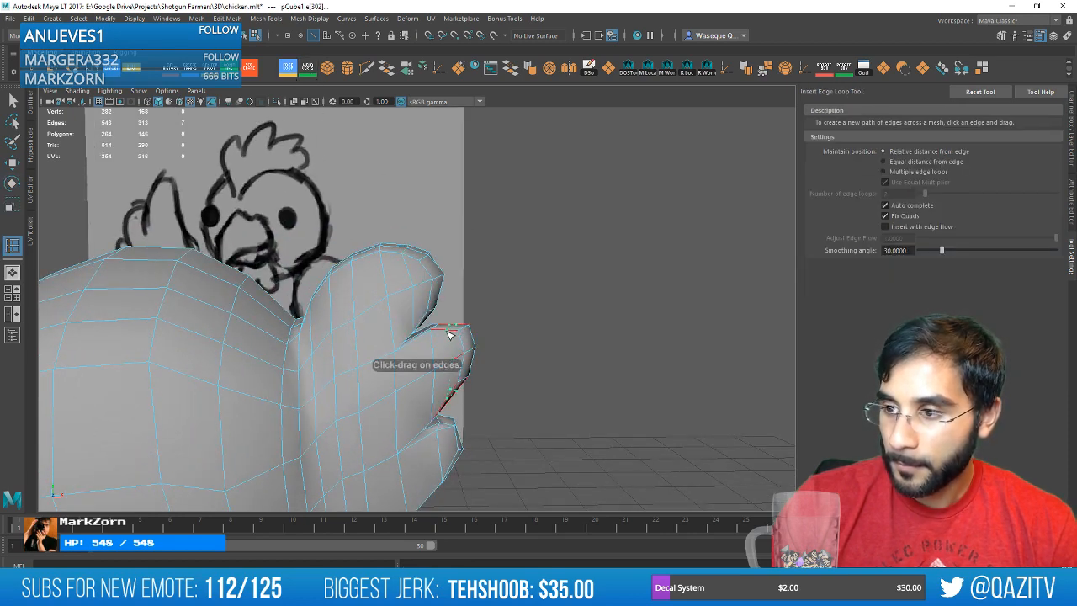
key("r")
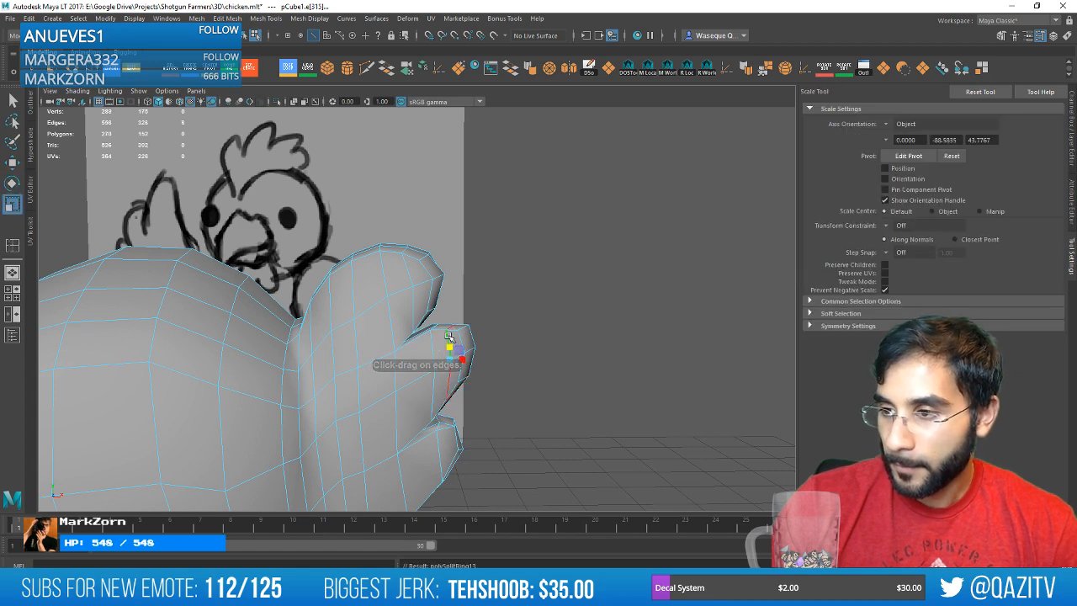
left_click_drag(496, 357, 472, 286, "alt")
scroll(408, 276, "down", 8)
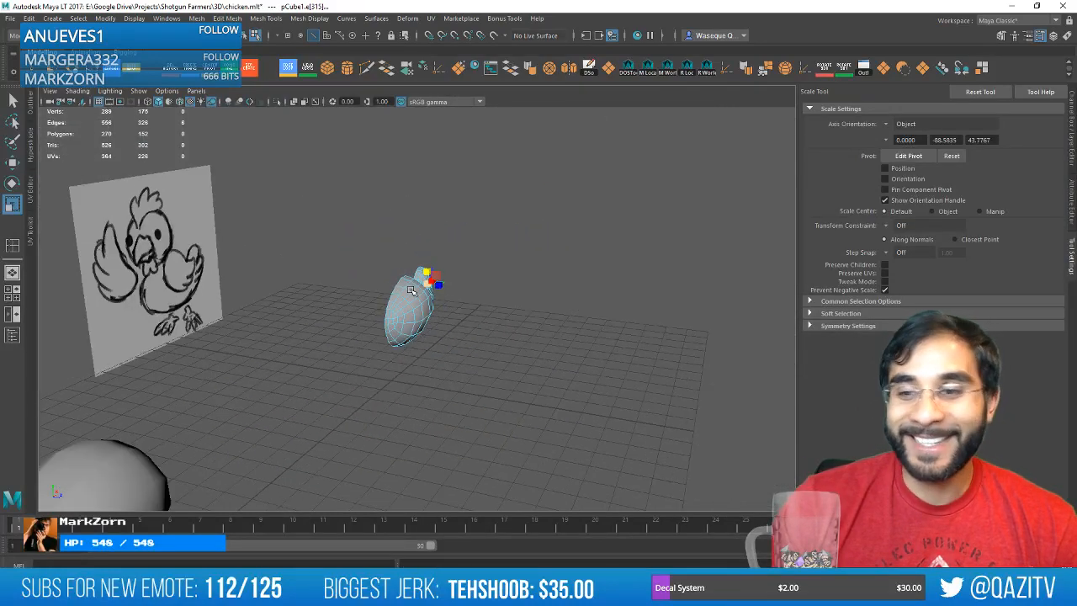
key("w")
key("F8")
left_click(534, 276)
Add a polygon sphere for the head and raise it above the chicken's body.
left_click_drag(534, 276, 425, 320, "alt")
left_click(440, 312)
key("f")
scroll(432, 315, "down", 4)
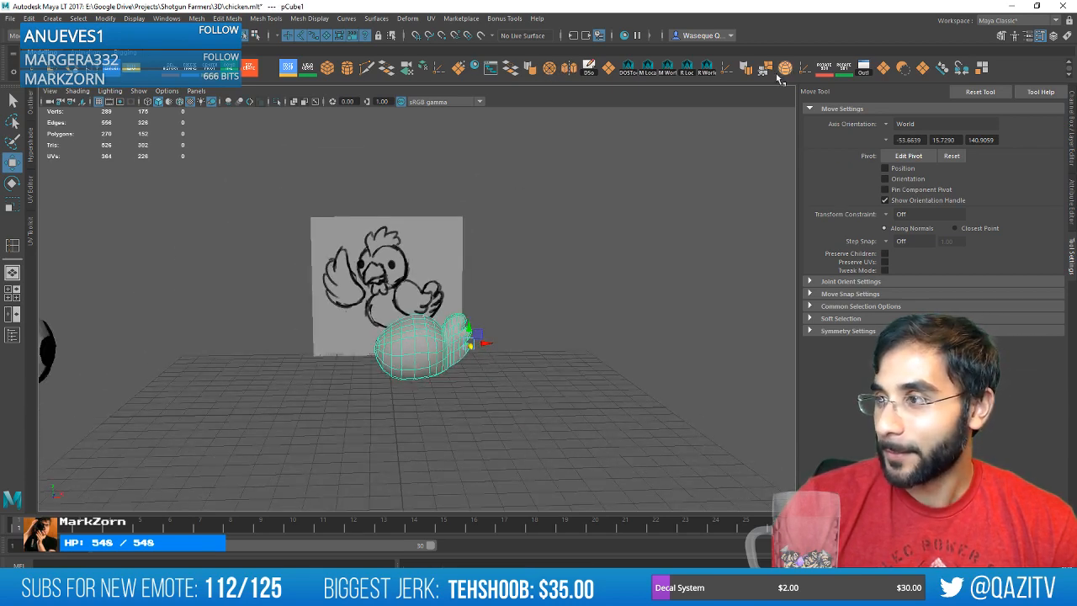
mouse_move(394, 413)
left_mouse_down()
mouse_move(397, 252)
mouse_move(395, 273)
left_mouse_up()
Enlarge and position the sphere in the front view so it matches the head outline in the reference sketch.
key("space")
key("space")
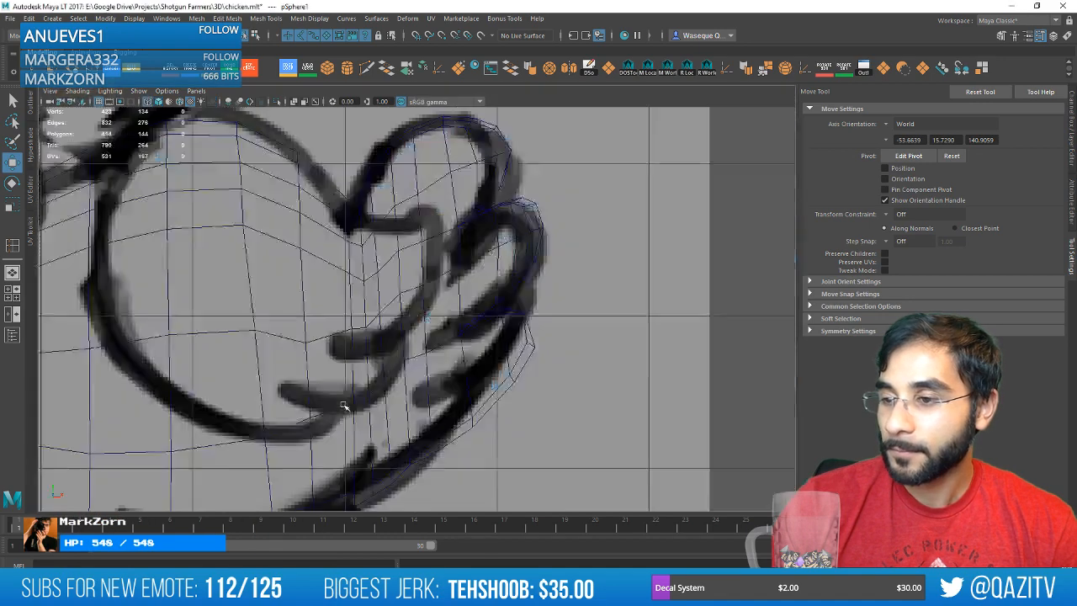
key("f")
scroll(395, 373, "down", 8)
scroll(395, 372, "up", 3)
scroll(394, 373, "up", 3)
key("r")
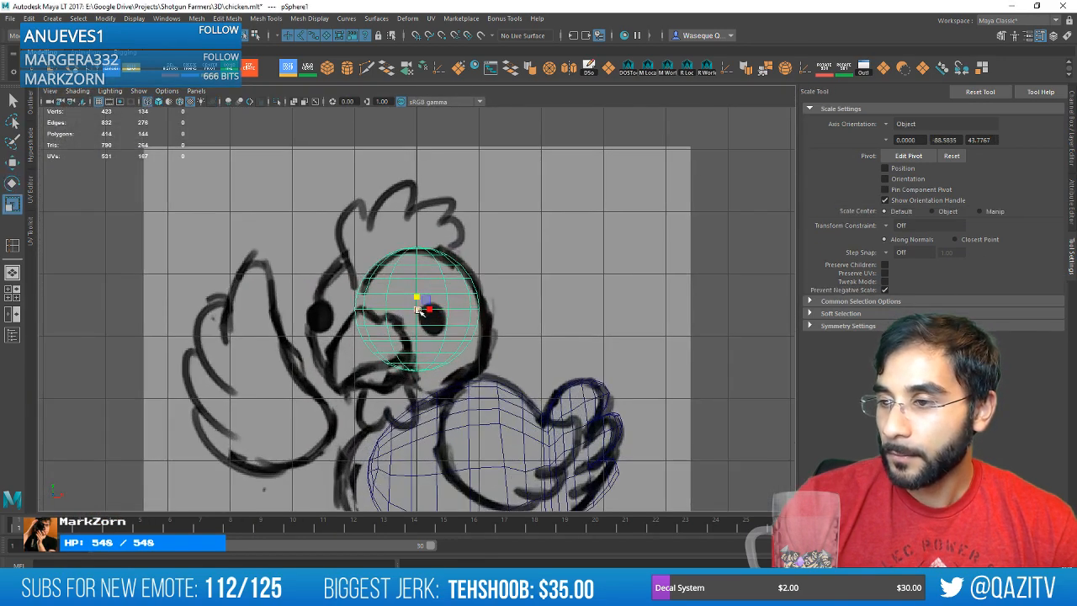
key("w")
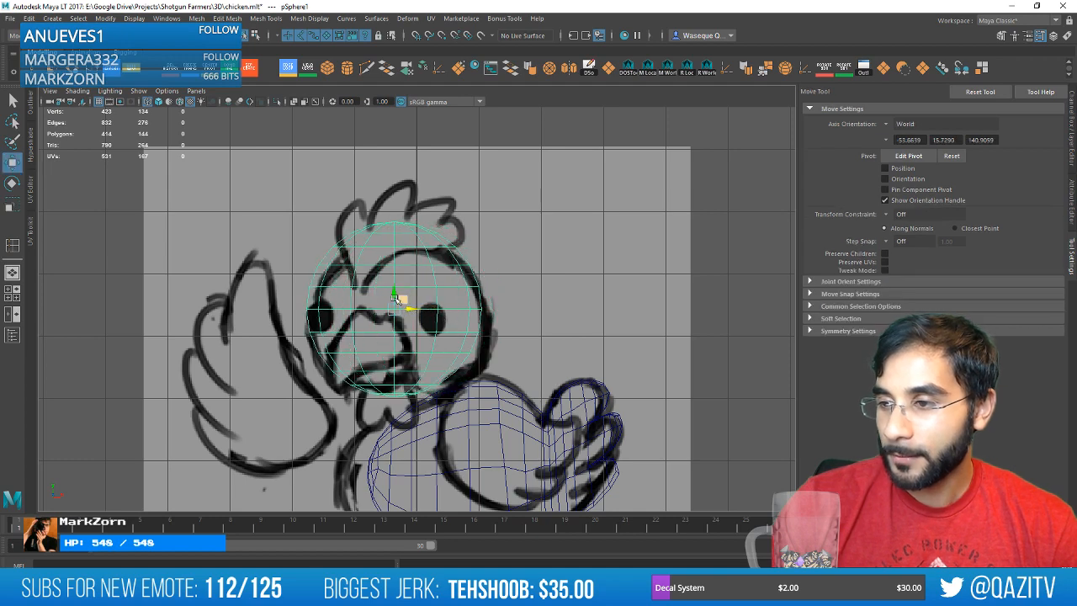
key("e")
mouse_move(393, 321)
left_mouse_down()
mouse_move(410, 322)
mouse_move(393, 312)
left_mouse_up()
key("e")
key("r")
key("w")
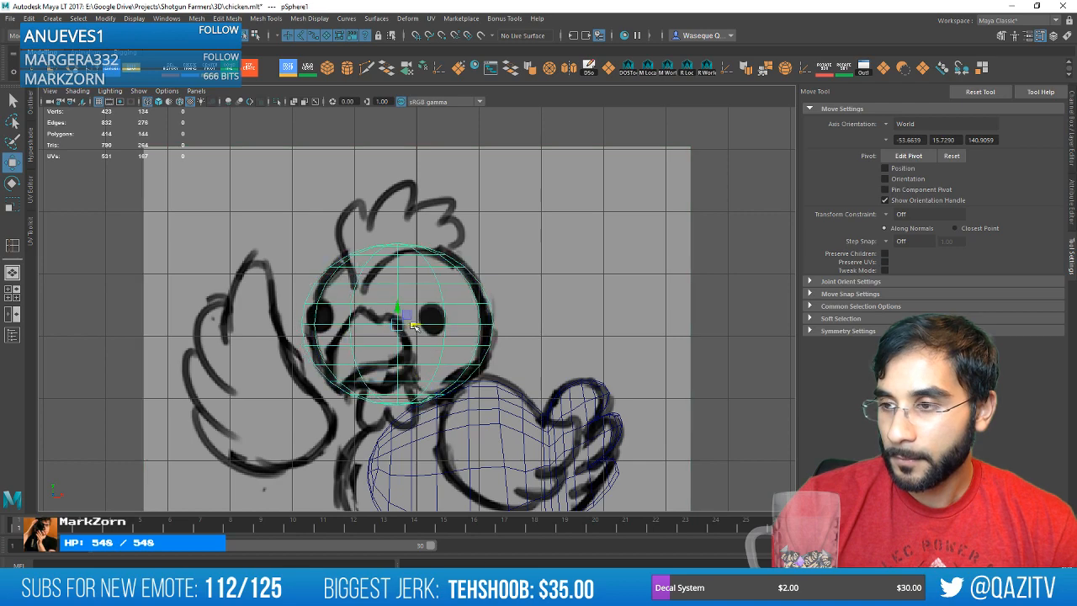
Delete the faces on one half of the head sphere so it is open on the same side as the half body.
key("space")
key("space")
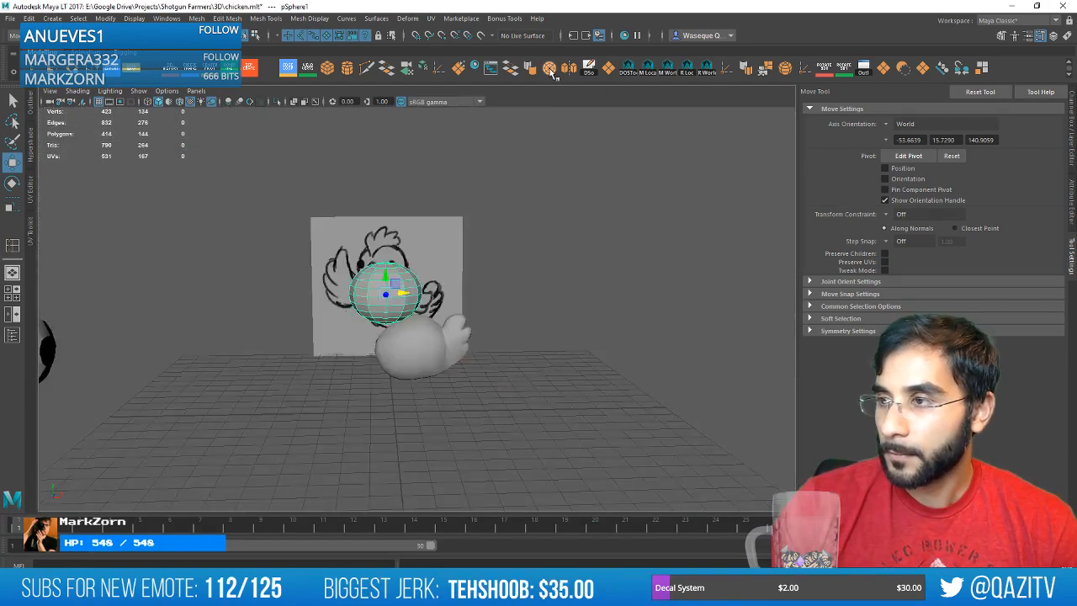
left_click(488, 233)
mouse_move(488, 233)
left_mouse_down("alt")
mouse_move(569, 255)
mouse_move(630, 231)
mouse_move(645, 193)
mouse_move(496, 240)
left_mouse_up("alt")
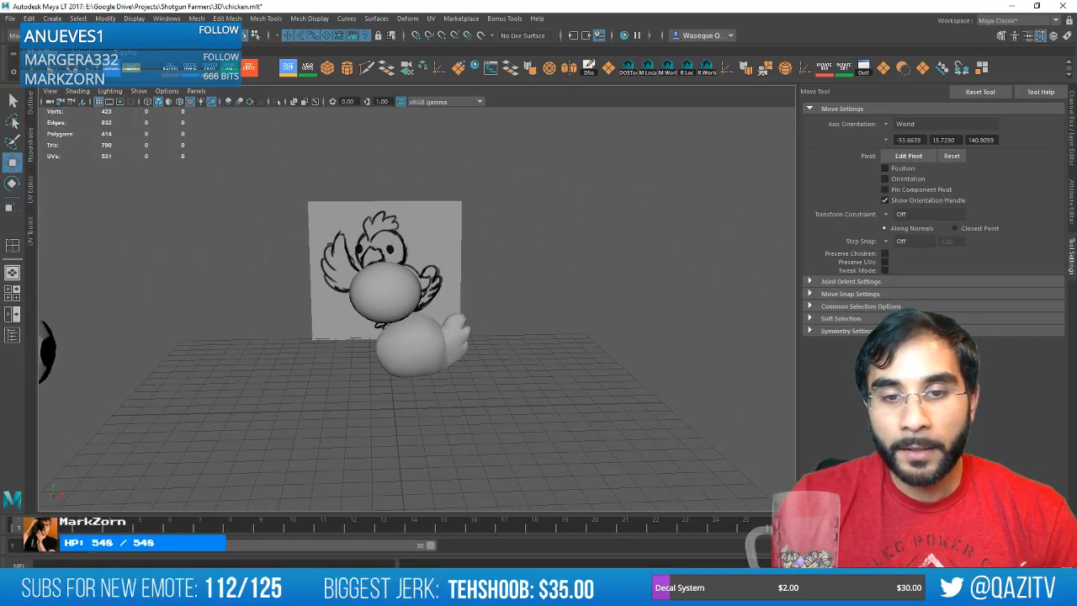
left_click_drag(497, 240, 439, 279, "alt")
left_click(393, 313)
key("f")
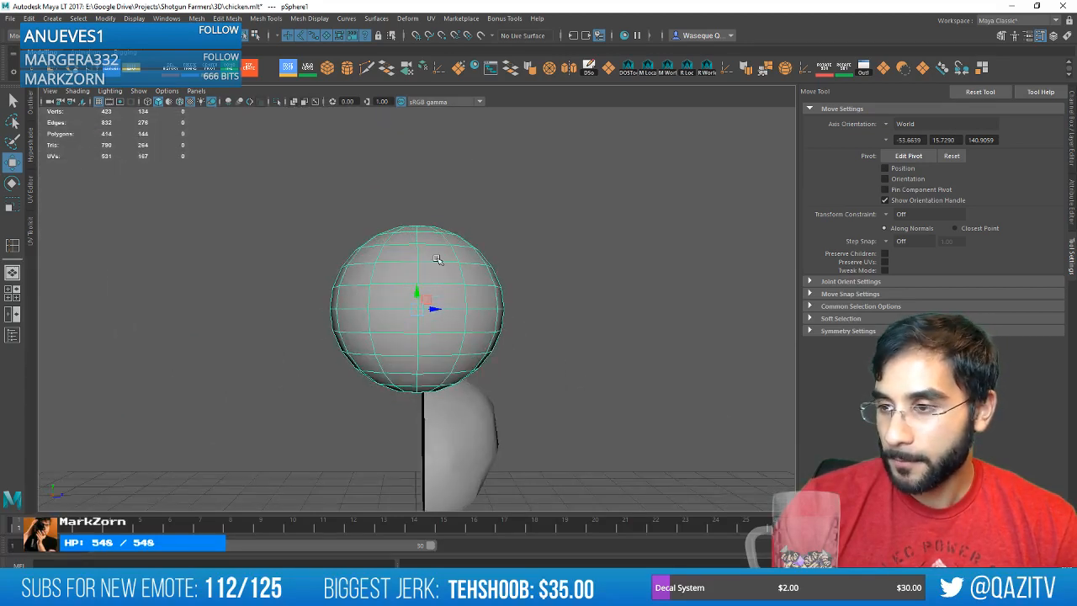
left_click_drag(387, 250, 589, 254)
key("Delete")
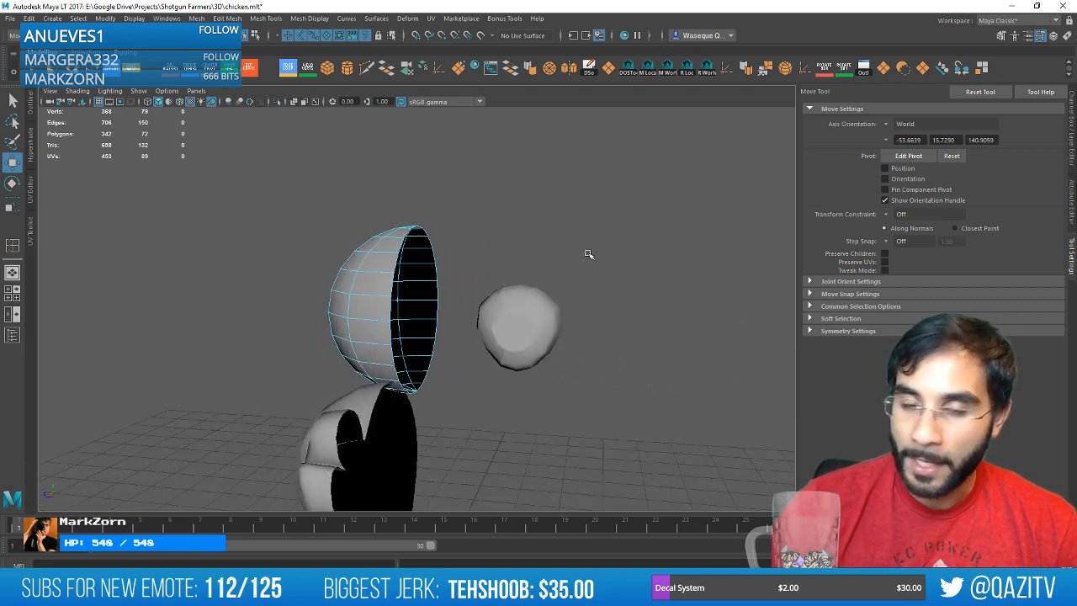
left_click_drag(364, 262, 555, 268, "alt")
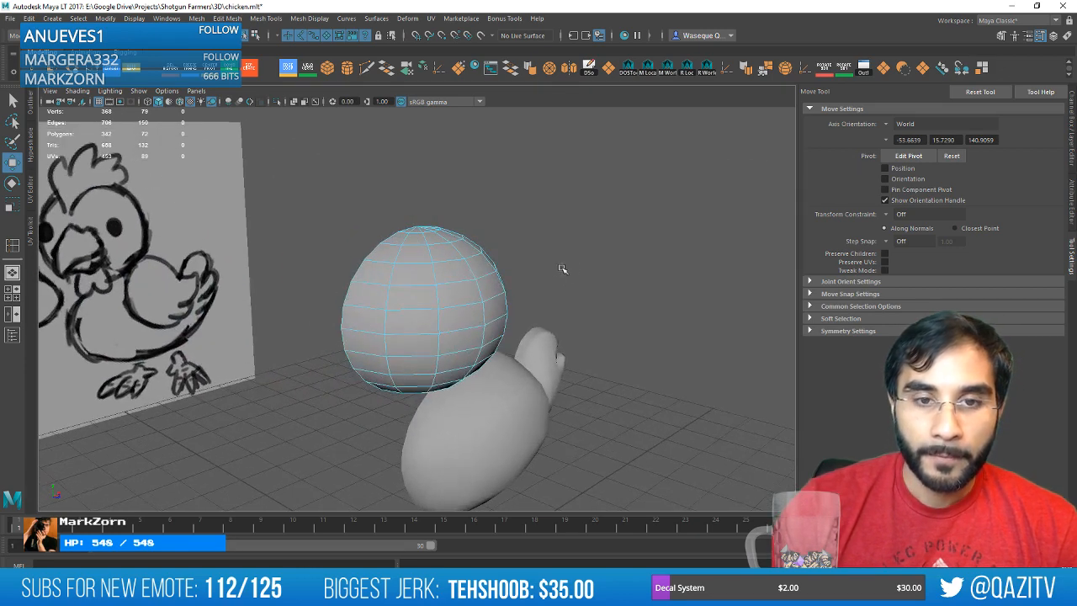
Save the scene, return to object mode and select the half head sphere.
key("ctrl+s")
key("w")
scroll(427, 261, "down", 3)
middle_click_drag(451, 279, 593, 262, "alt")
scroll(565, 268, "down", 3)
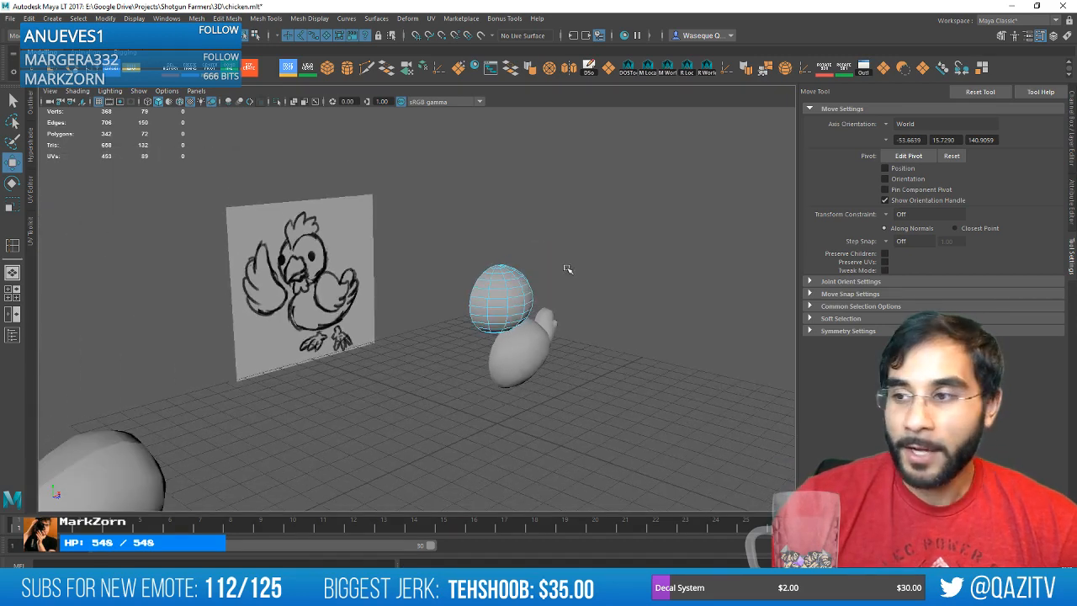
right_click(455, 285)
left_click(511, 269)
key("f")
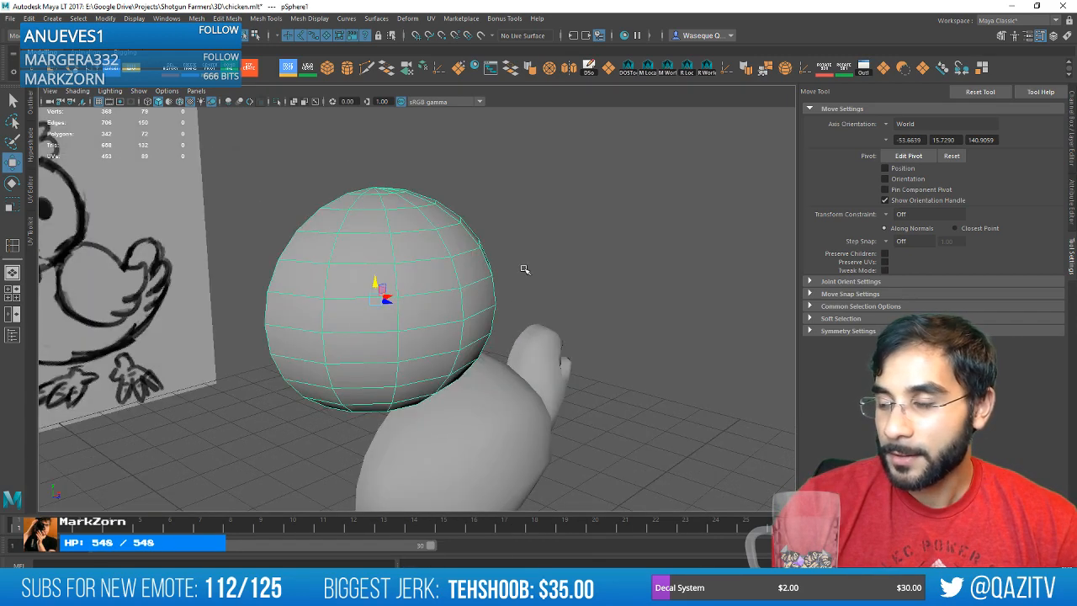
left_click_drag(524, 266, 464, 274, "alt")
scroll(475, 264, "down", 5)
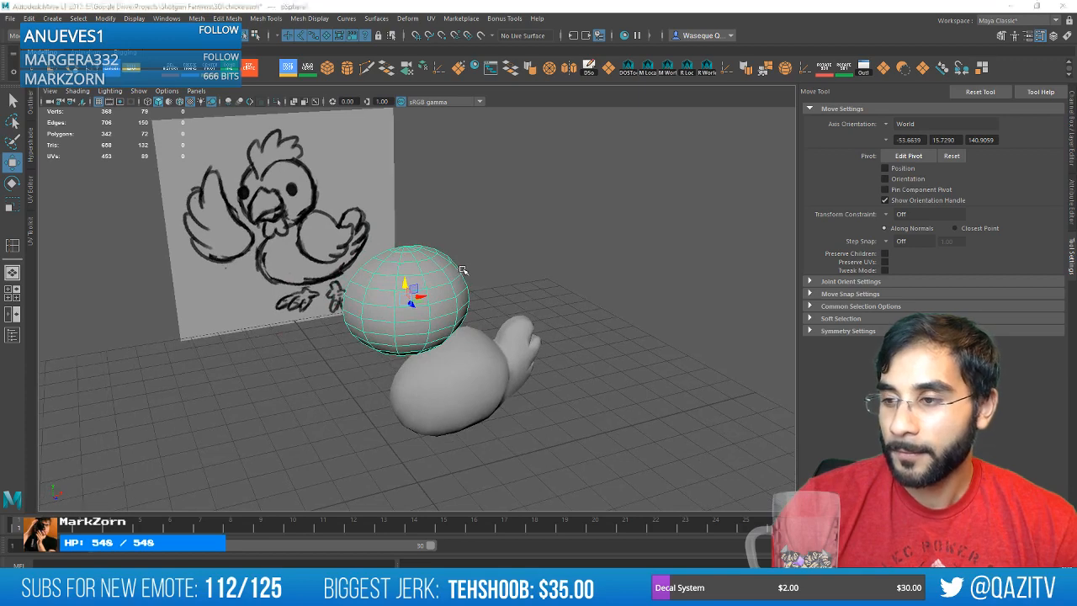
Add a polygon cube in the front view and raise it to the top of the sketched head for the comb.
key("space")
key("space")
scroll(282, 387, "down", 5)
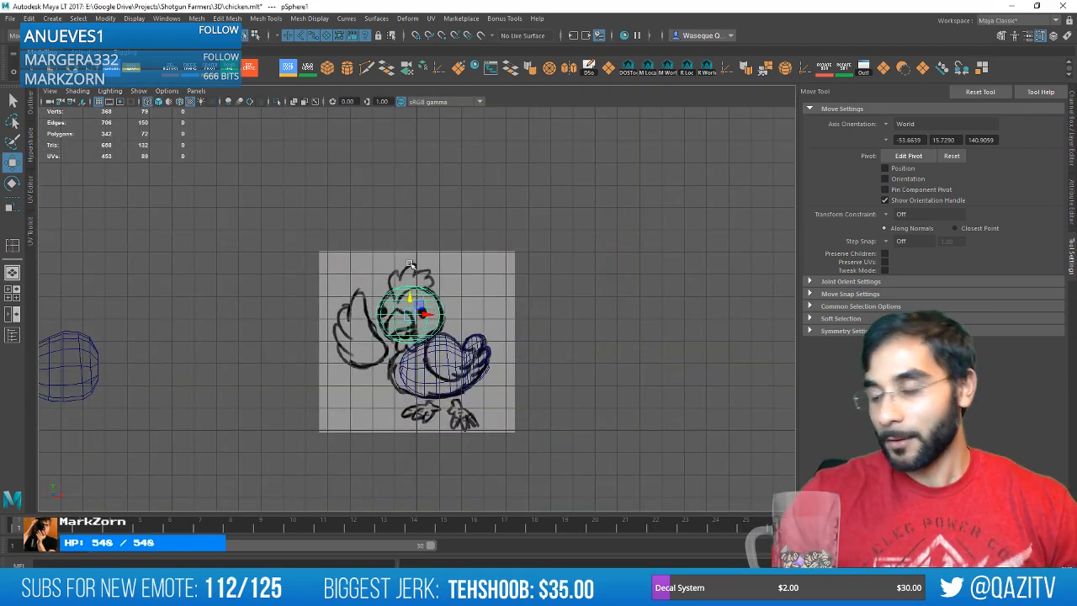
scroll(425, 278, "up", 2)
scroll(425, 277, "up", 1)
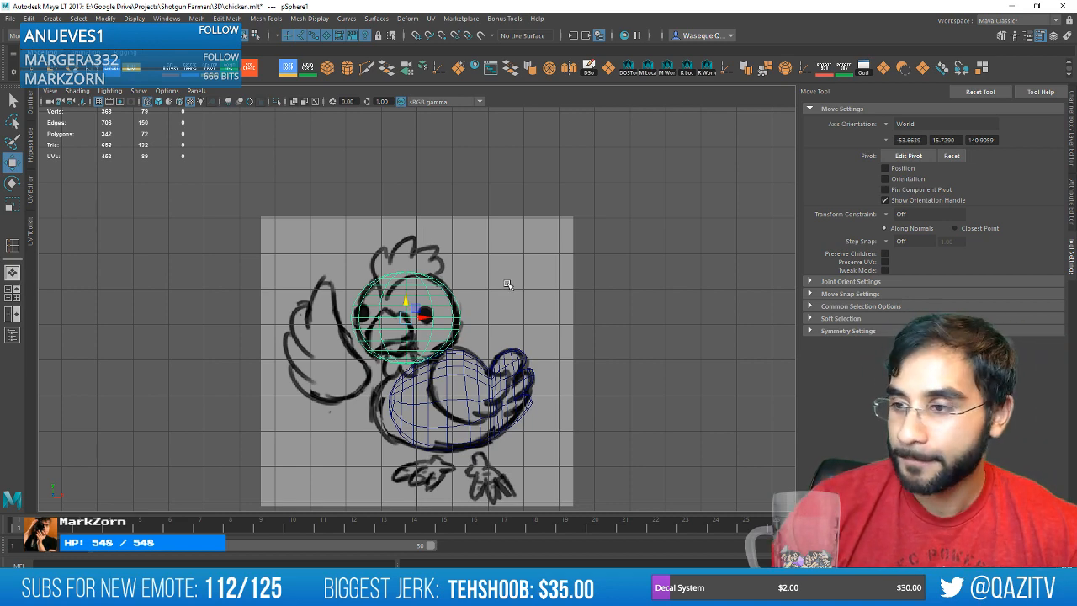
middle_click_drag(507, 283, 491, 215, "alt")
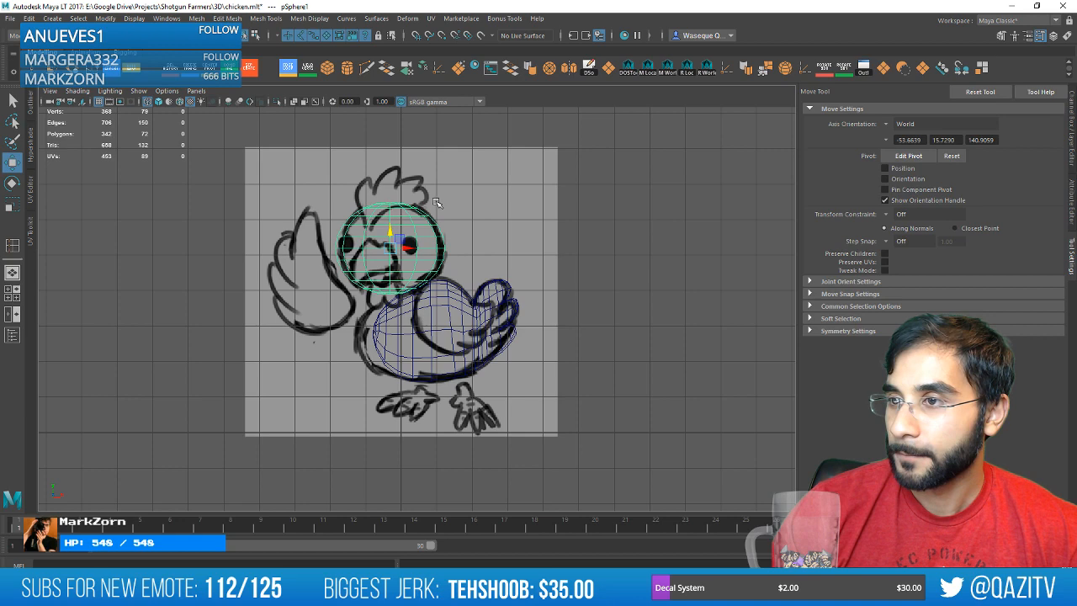
left_click(325, 68)
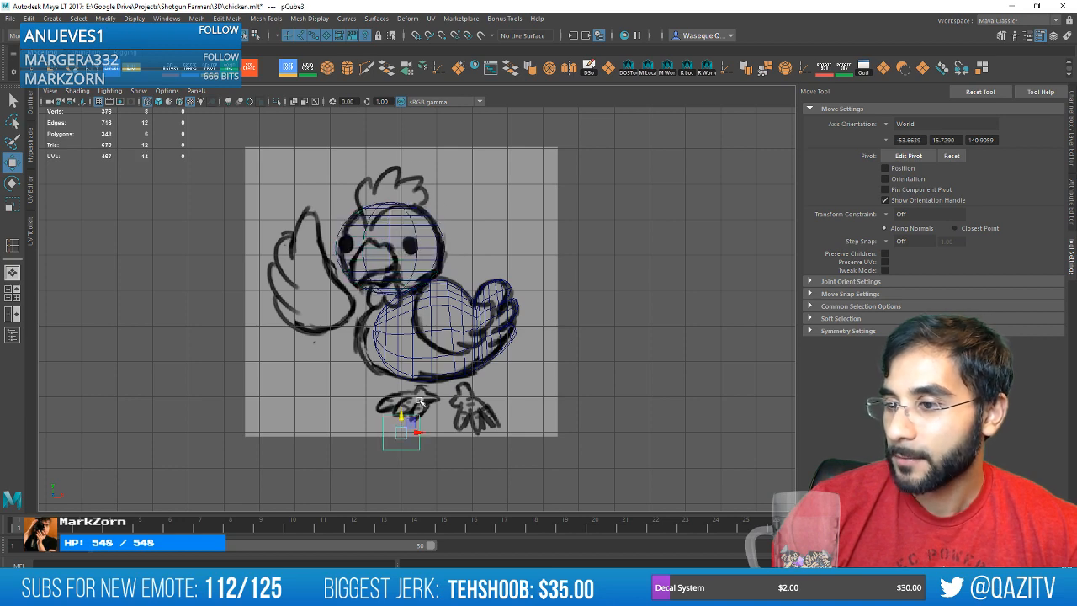
left_click_drag(402, 419, 402, 187)
key("f")
scroll(431, 204, "down", 10)
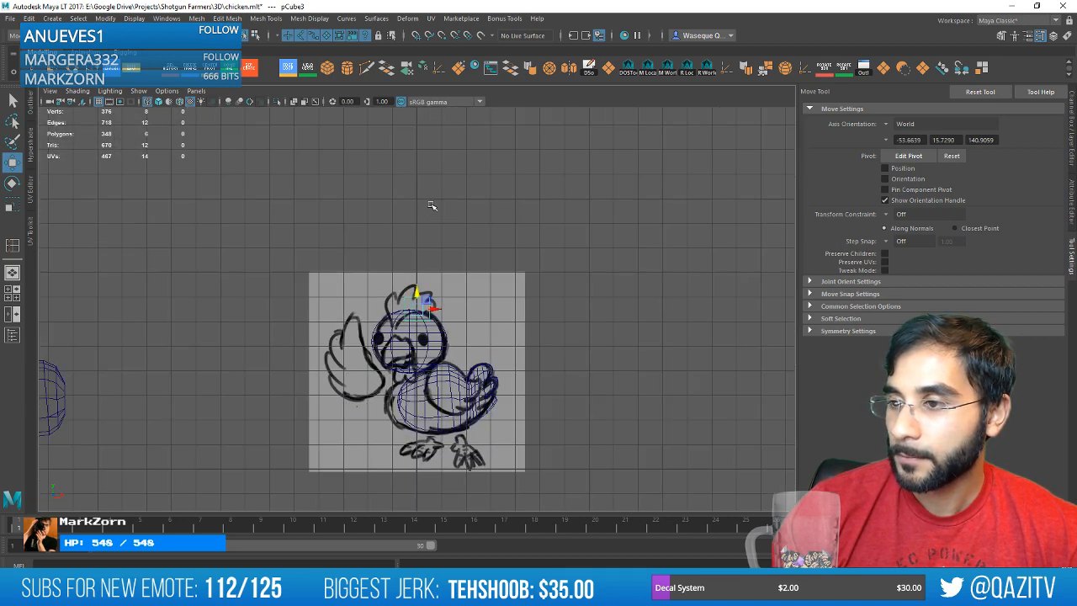
scroll(433, 261, "up", 3)
scroll(404, 290, "up", 4)
Scale the cube into a wide, flat block and move it onto the base of the sketched comb.
key("r")
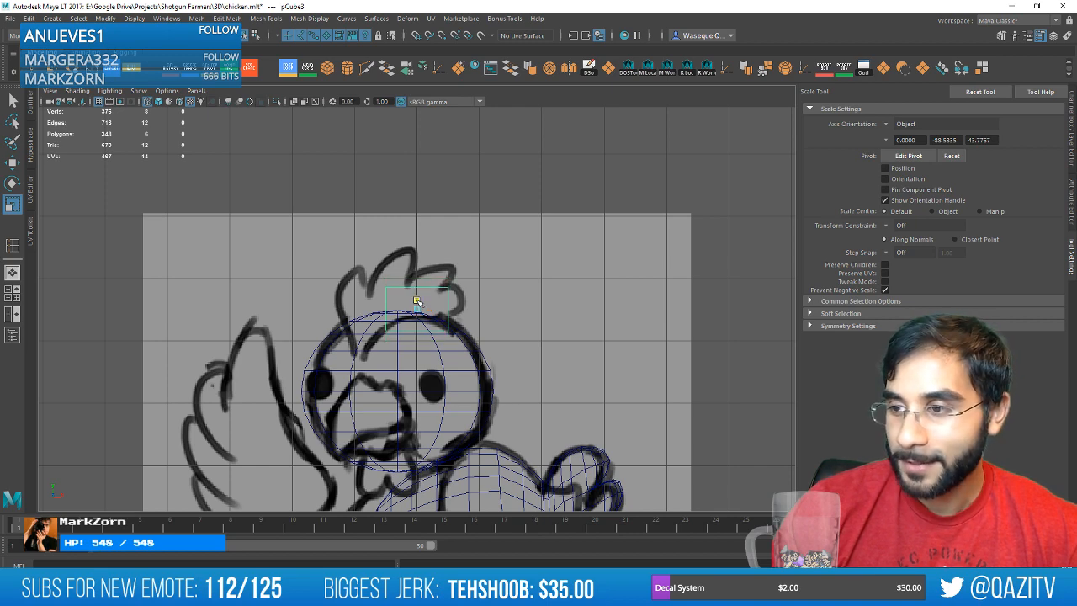
scroll(430, 309, "up", 5)
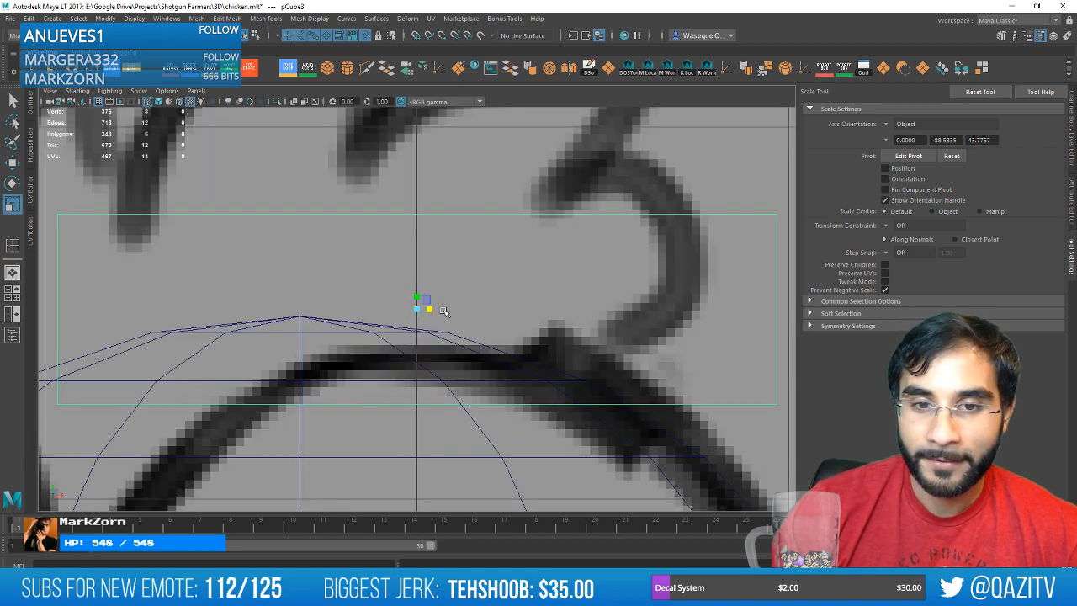
scroll(425, 312, "down", 6)
scroll(404, 324, "up", 2)
scroll(396, 330, "up", 5)
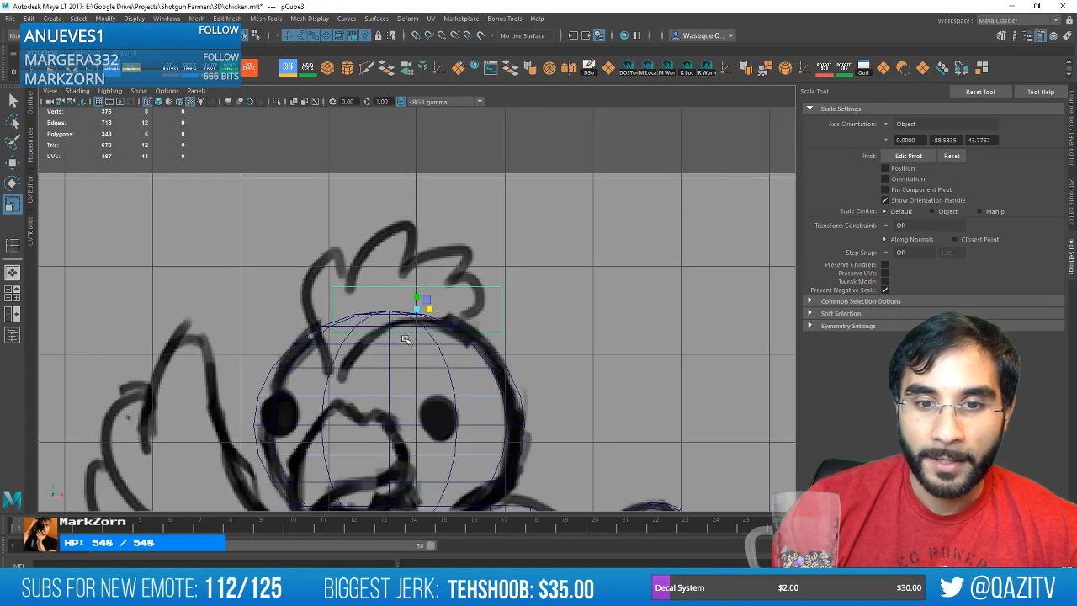
key("w")
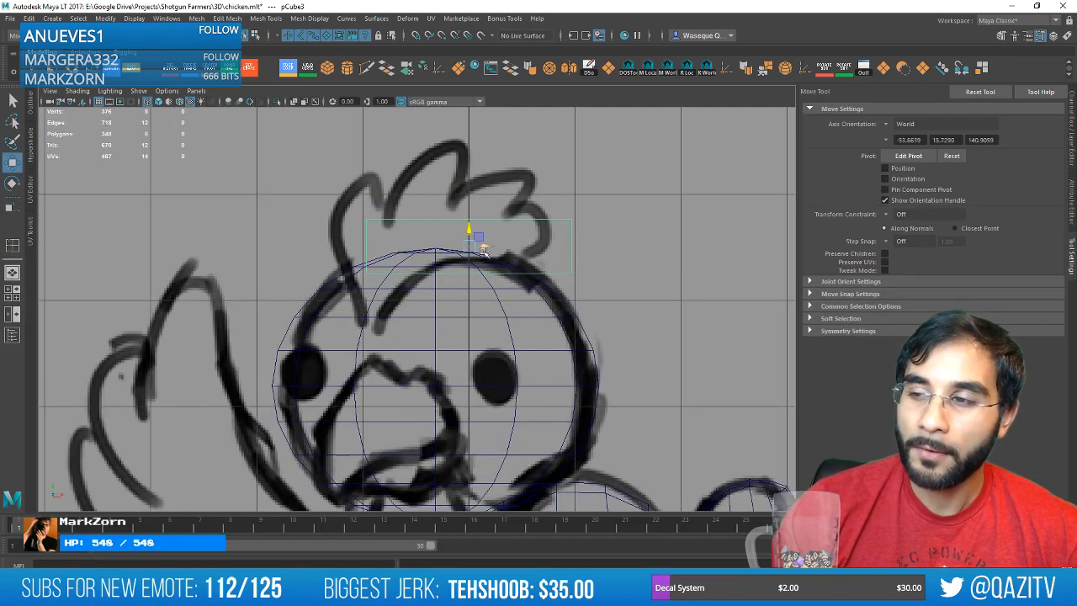
left_click_drag(473, 246, 446, 280)
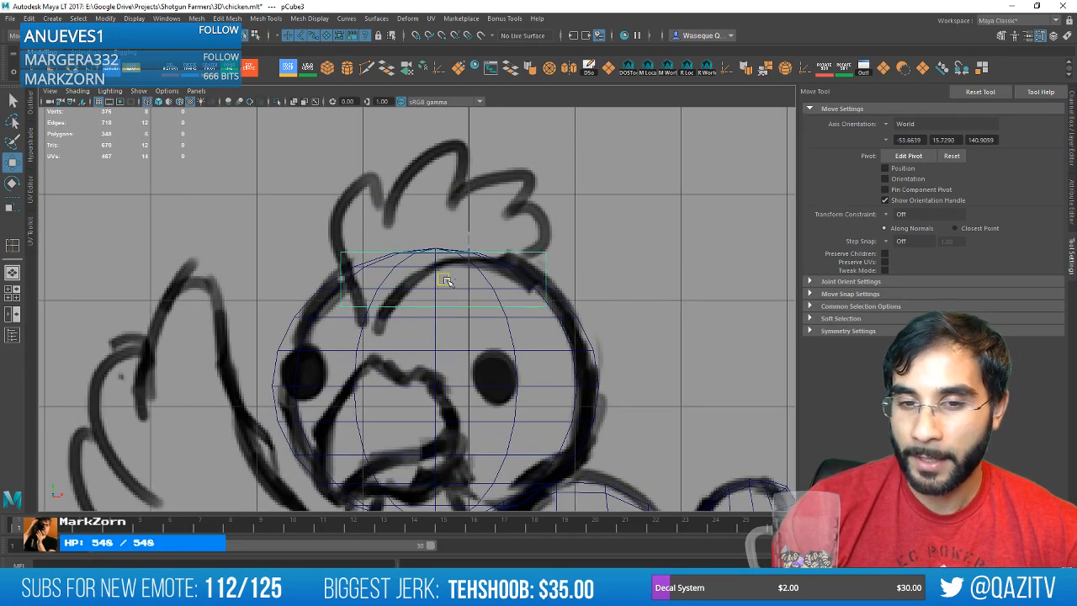
Move the head sphere sideways off the reference sketch to clear the view of the comb.
scroll(393, 295, "down", 6)
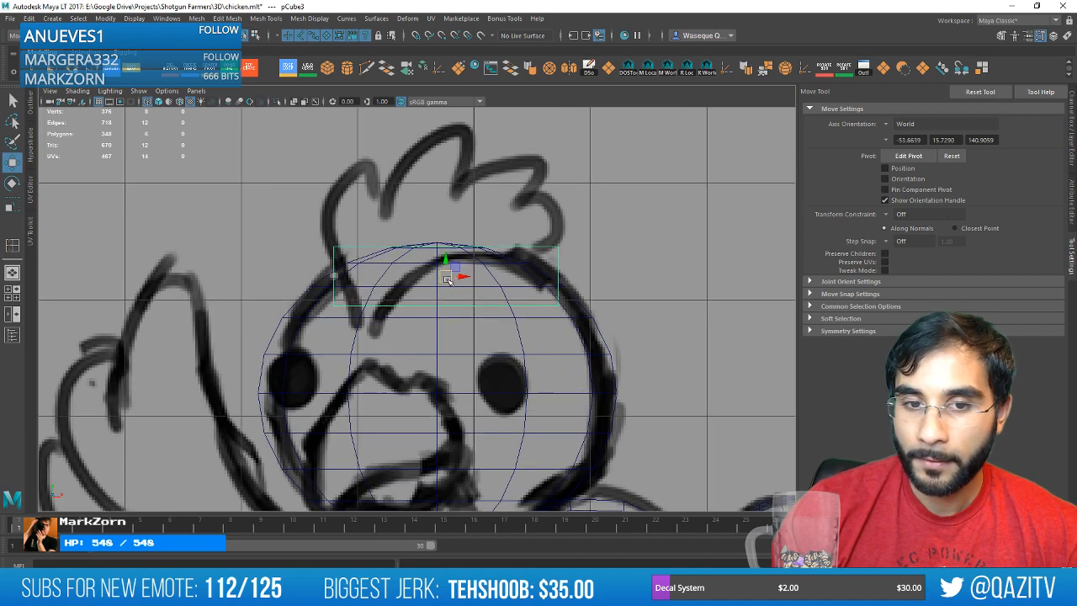
scroll(392, 295, "up", 2)
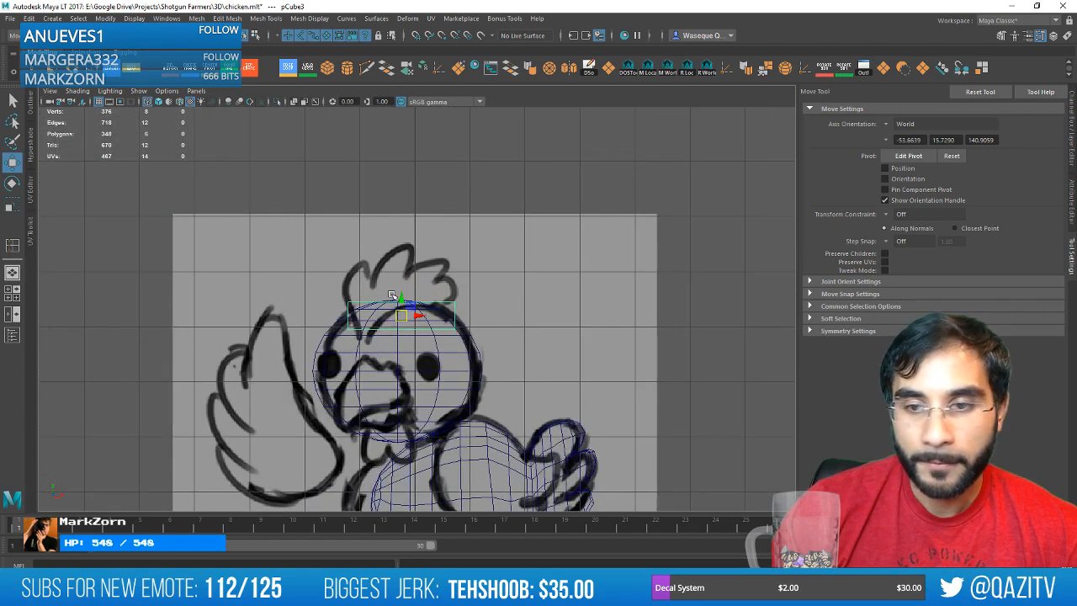
left_click(418, 362)
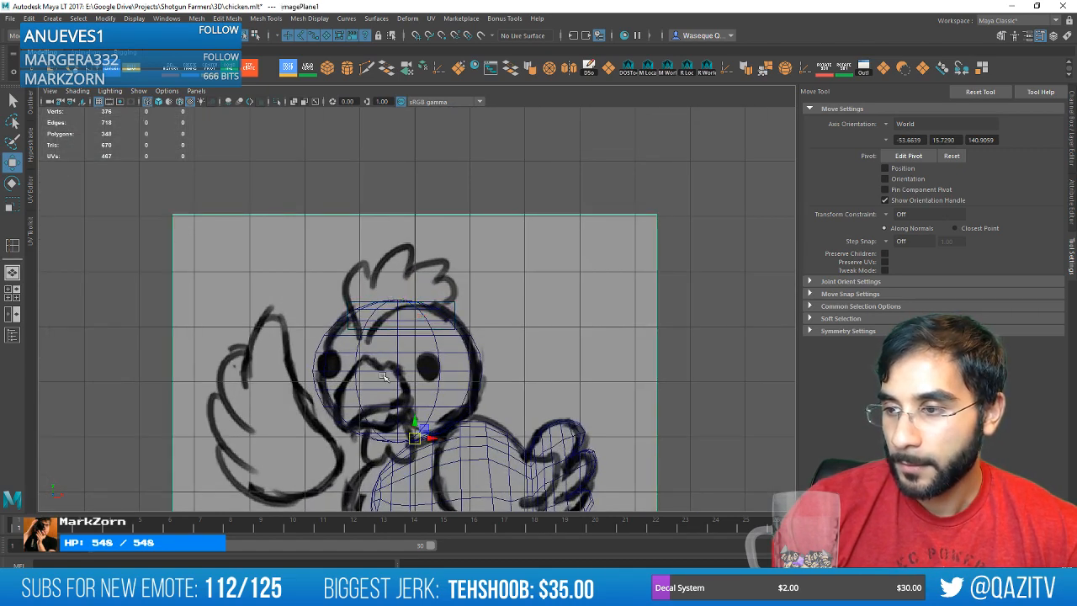
left_click(327, 352)
left_click_drag(425, 374, 185, 364)
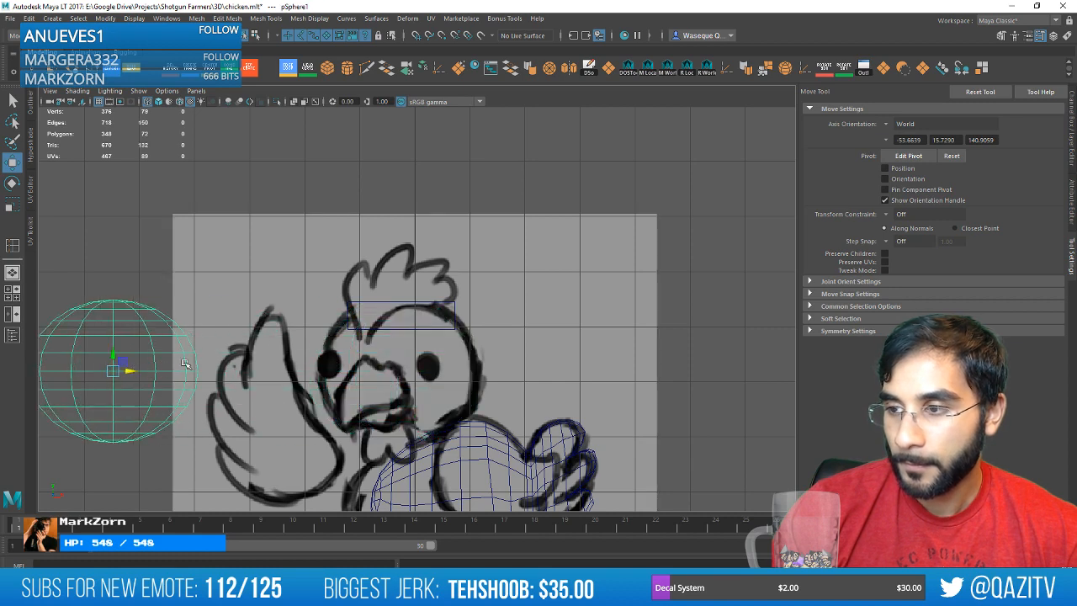
Select the comb block over the sketched head and save the scene.
left_click(410, 326)
key("f")
scroll(413, 322, "down", 5)
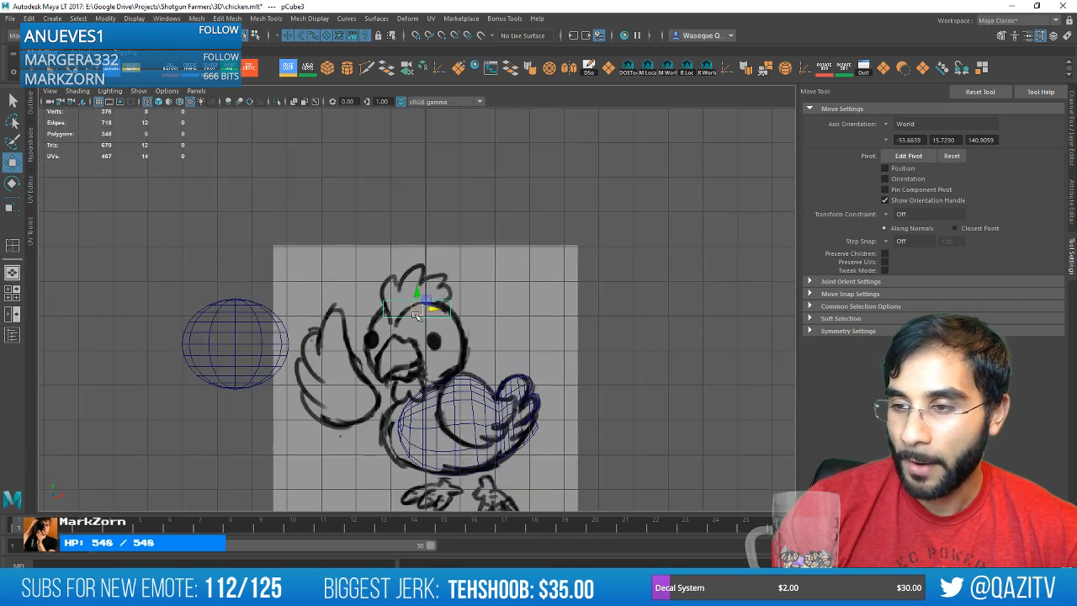
scroll(415, 317, "up", 1)
scroll(415, 317, "up", 2)
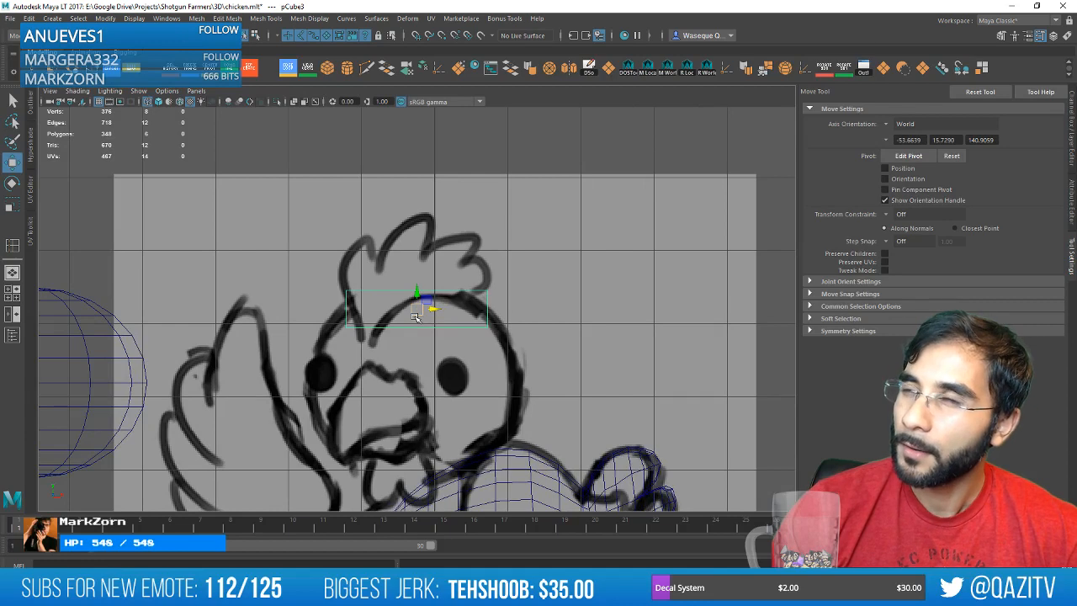
mouse_move(418, 317)
middle_mouse_down("alt")
mouse_move(415, 352)
mouse_move(449, 328)
mouse_move(444, 308)
middle_mouse_up("alt")
left_click(418, 352, "alt")
scroll(439, 310, "up", 1)
scroll(436, 310, "down", 3)
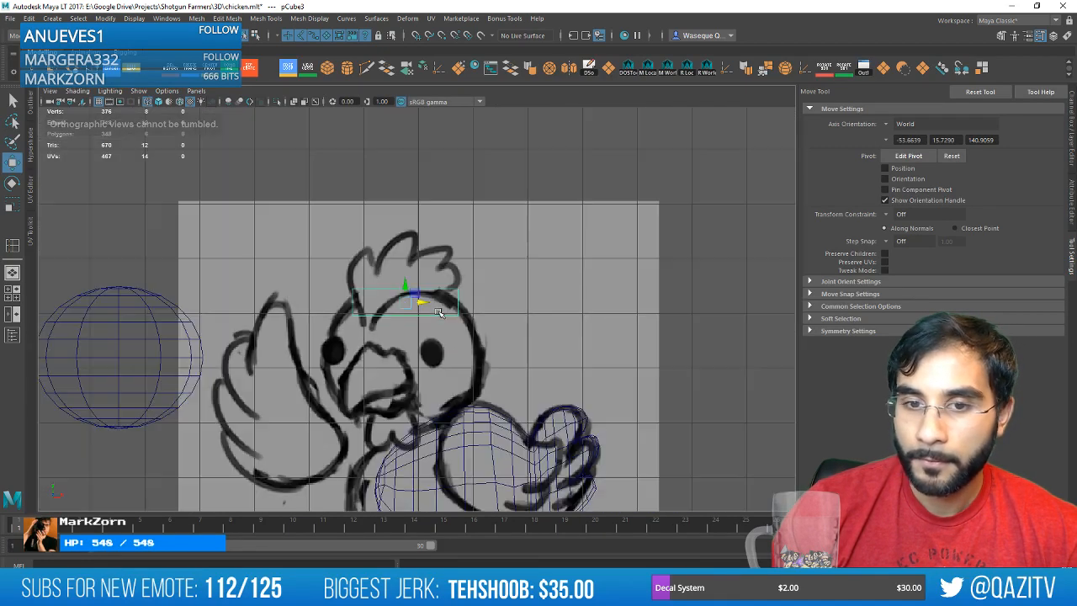
scroll(438, 312, "up", 2)
key("ctrl+s")
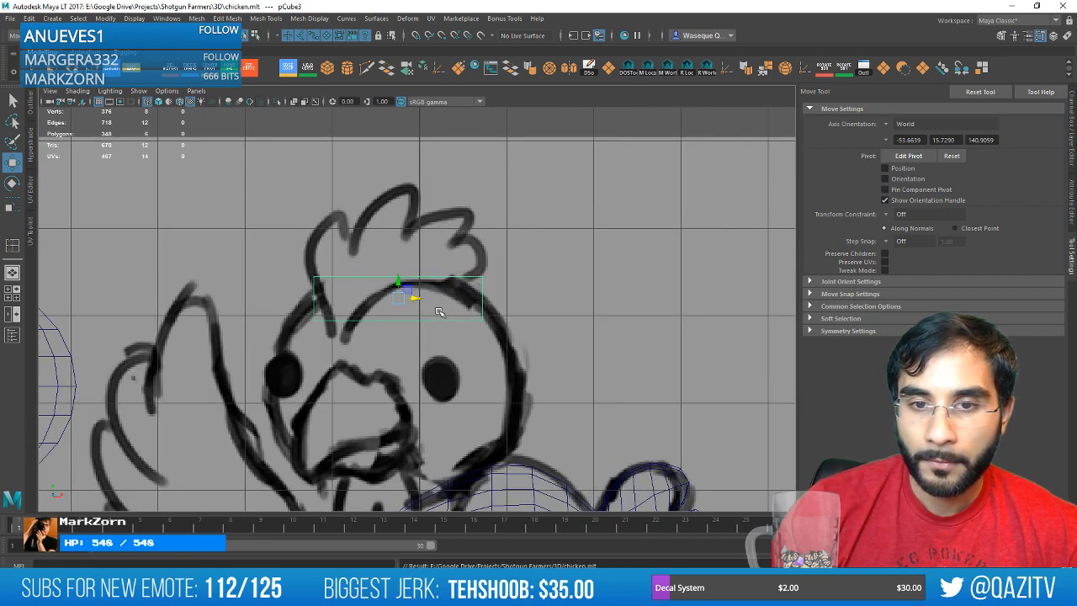
Move the comb block's lower front and lower back vertices to follow the base of the sketched comb.
right_click(359, 299)
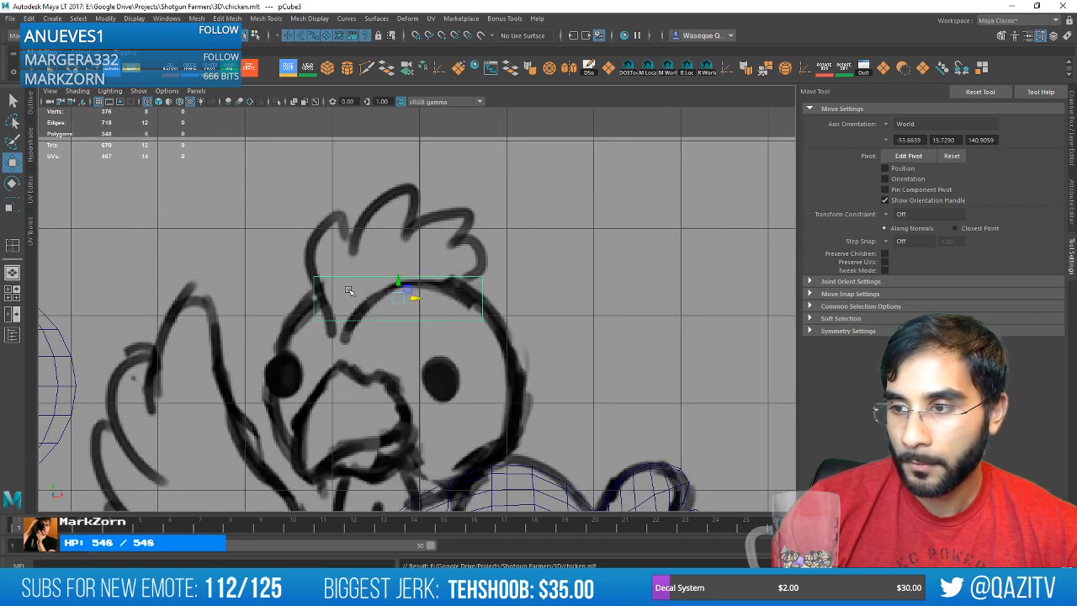
right_click_drag(327, 277, 309, 279)
left_click_drag(303, 333, 355, 332)
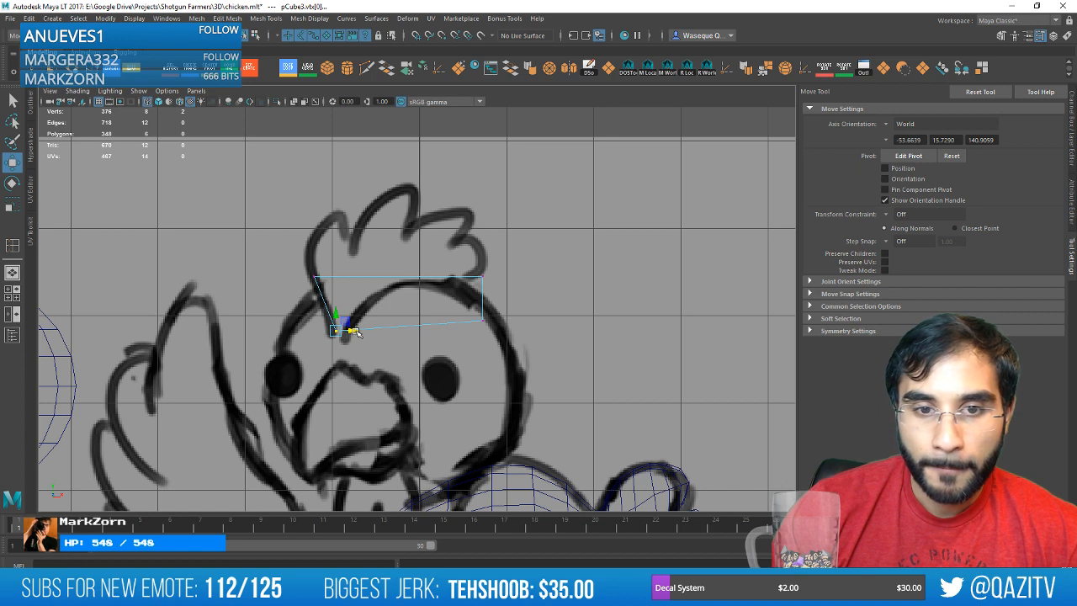
left_click_drag(465, 316, 469, 284)
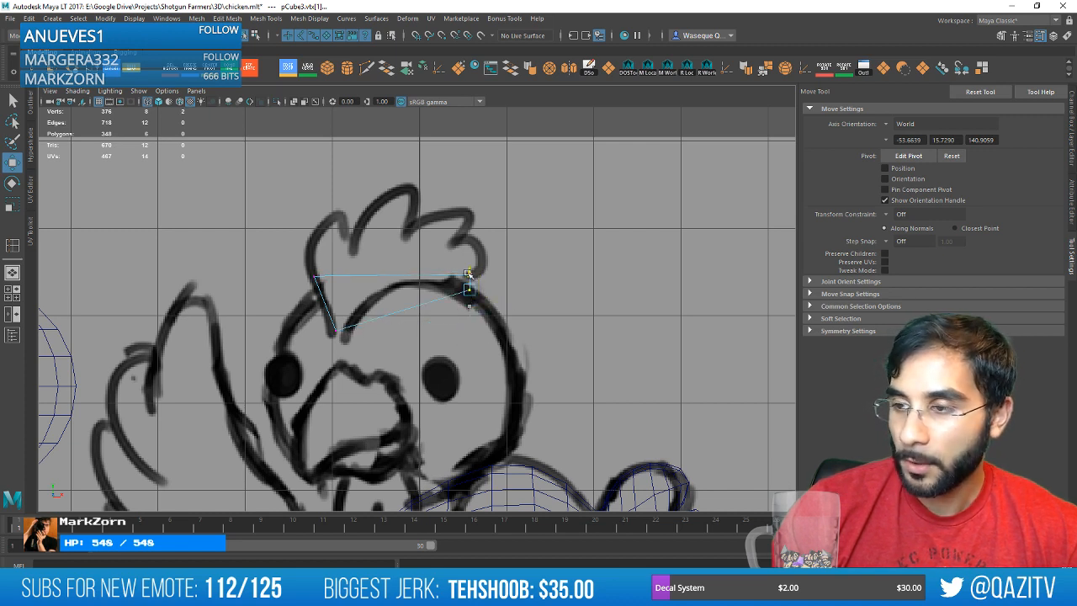
Insert three edge loops across the comb block, dividing its length into four segments.
key("y")
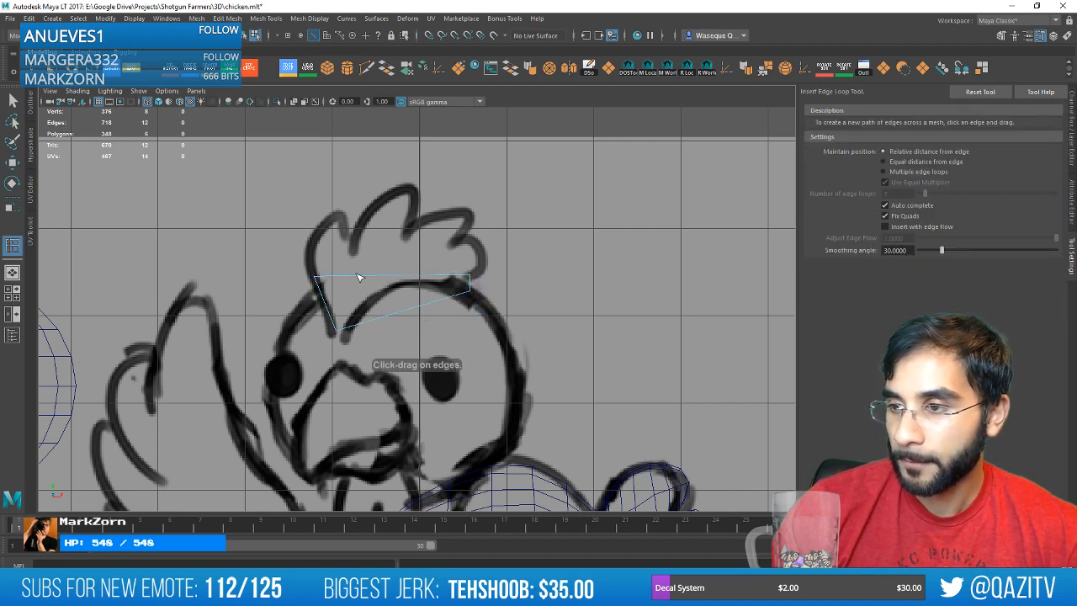
left_click(357, 278)
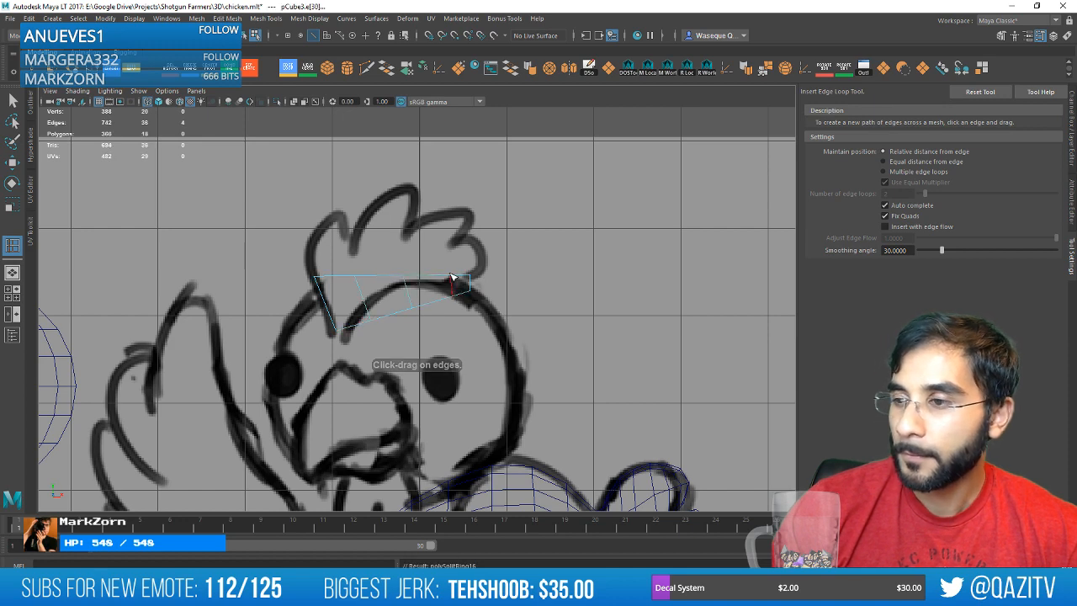
key("w")
right_click(391, 288)
right_click(377, 286)
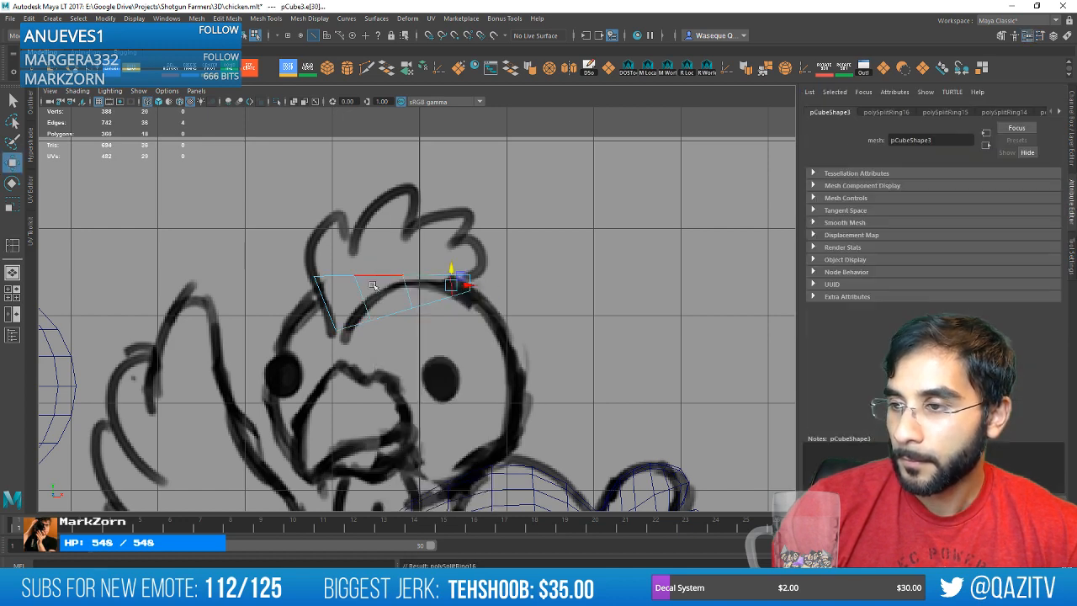
right_click(373, 286)
left_click(392, 296)
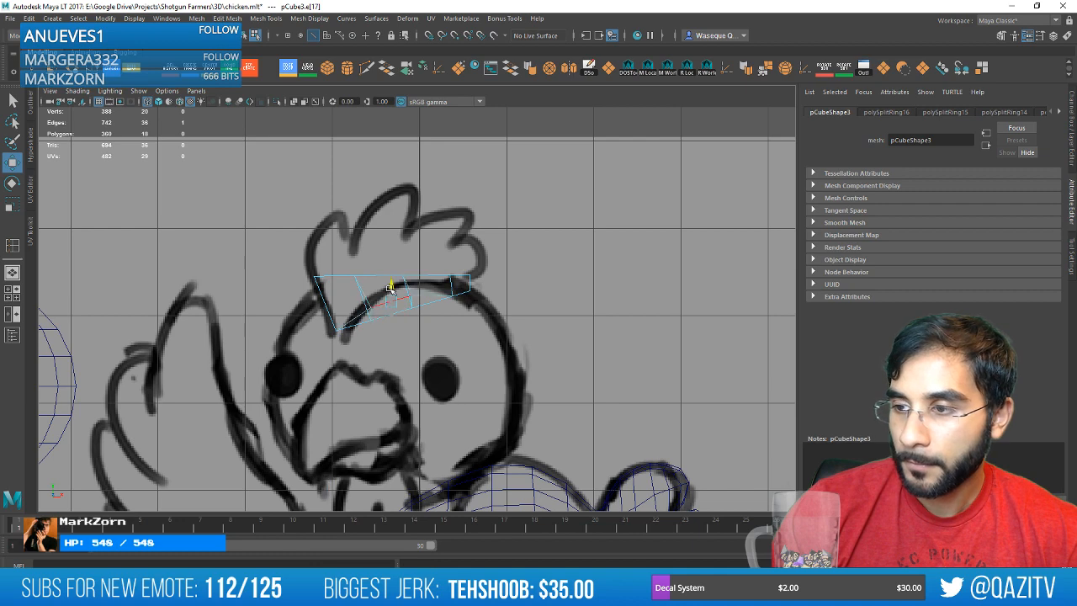
key("ctrl+z")
right_click_drag(379, 307, 325, 286)
right_click(436, 279)
right_click(414, 270)
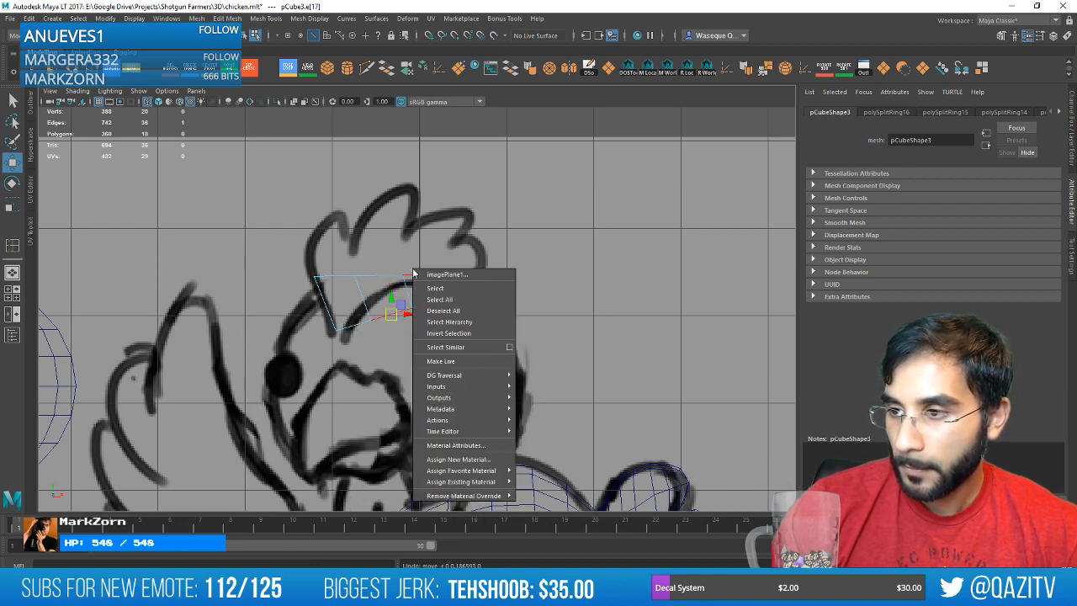
Raise the comb block's inner vertices, fitting the lower ones to the head outline and the upper ones to the sketched comb's notches.
right_click(361, 271)
left_click(340, 275)
right_click_drag(351, 274, 315, 275)
scroll(373, 319, "up", 2)
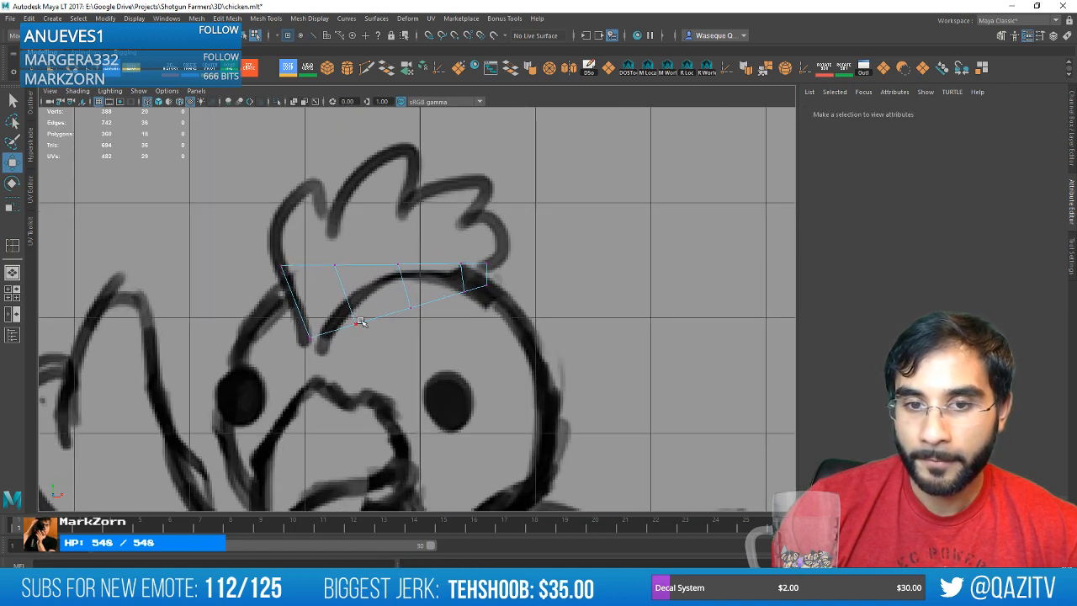
left_click(360, 326)
left_click(348, 289)
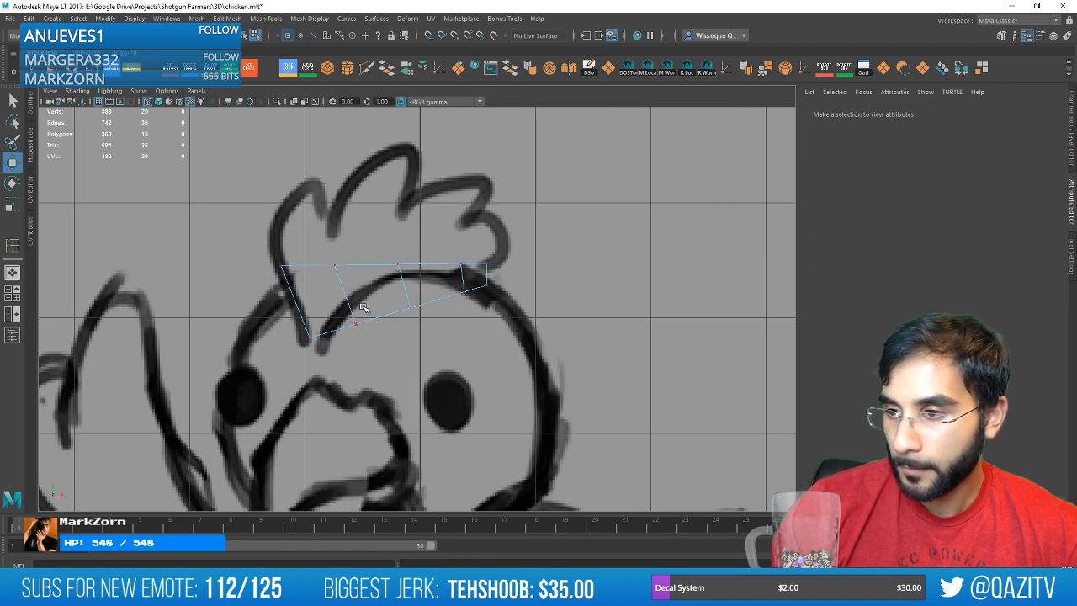
left_click(356, 296)
left_click_drag(404, 292, 396, 212)
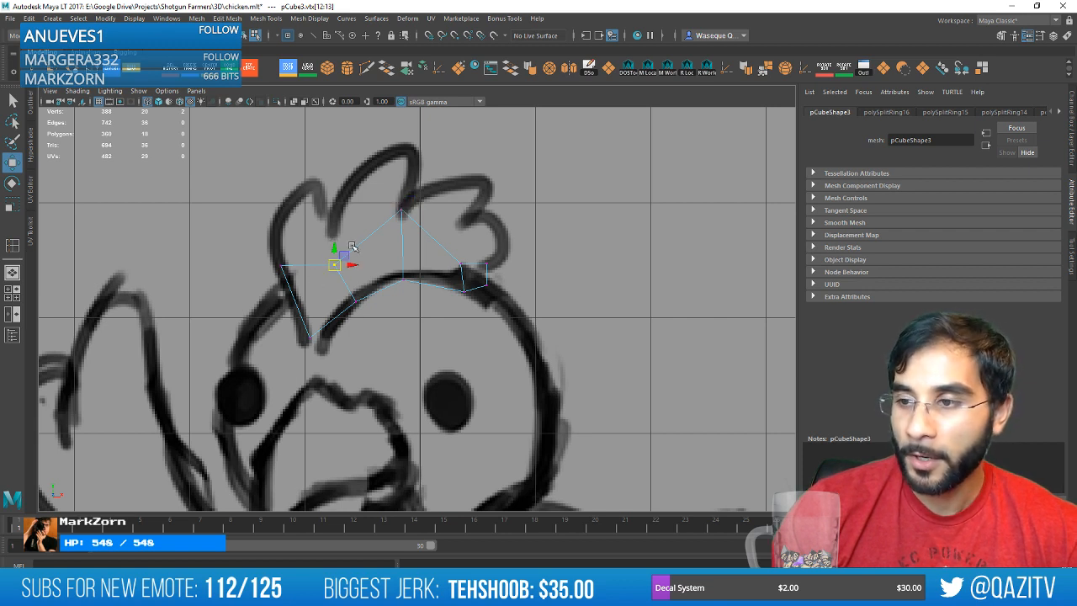
left_click(333, 233)
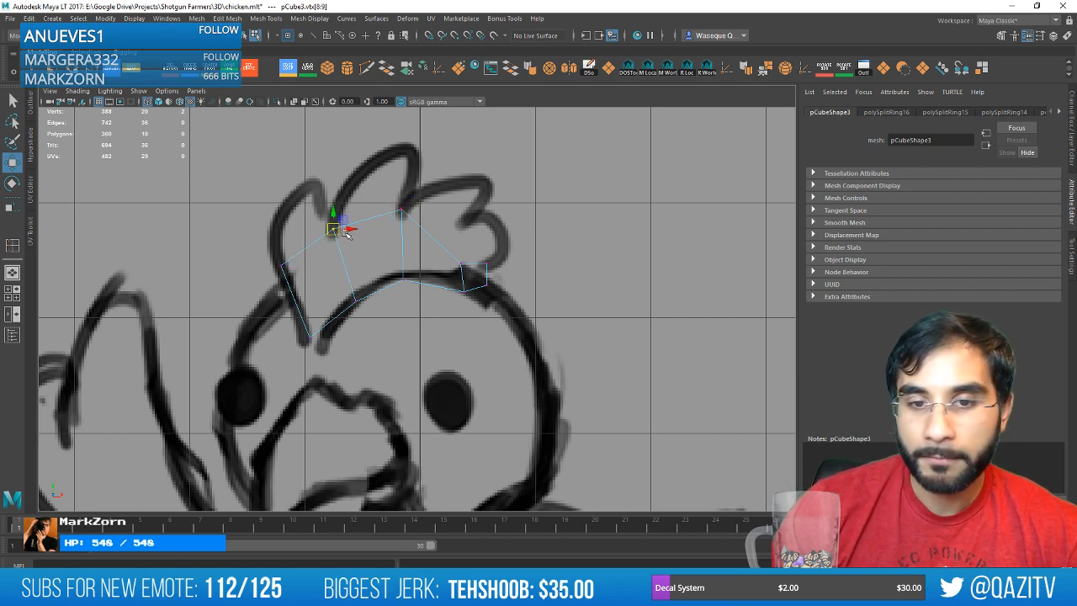
left_click(460, 266)
left_click_drag(461, 266, 462, 217)
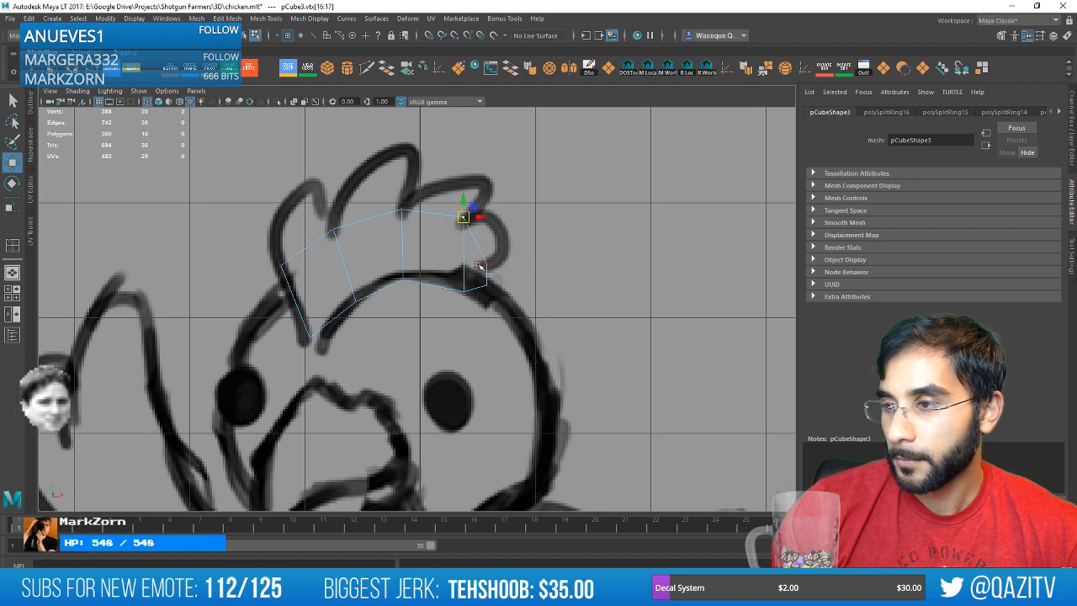
Adjust the comb block's lower vertices to follow the curve of the sketched head and save the scene.
left_click(463, 290)
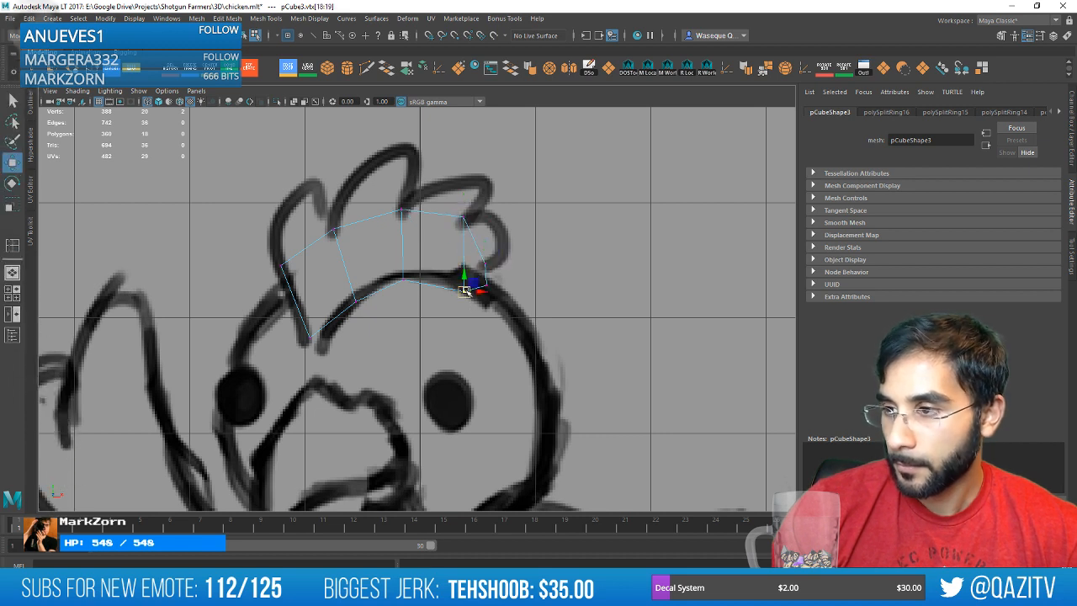
left_click_drag(462, 289, 461, 275)
left_click(403, 275)
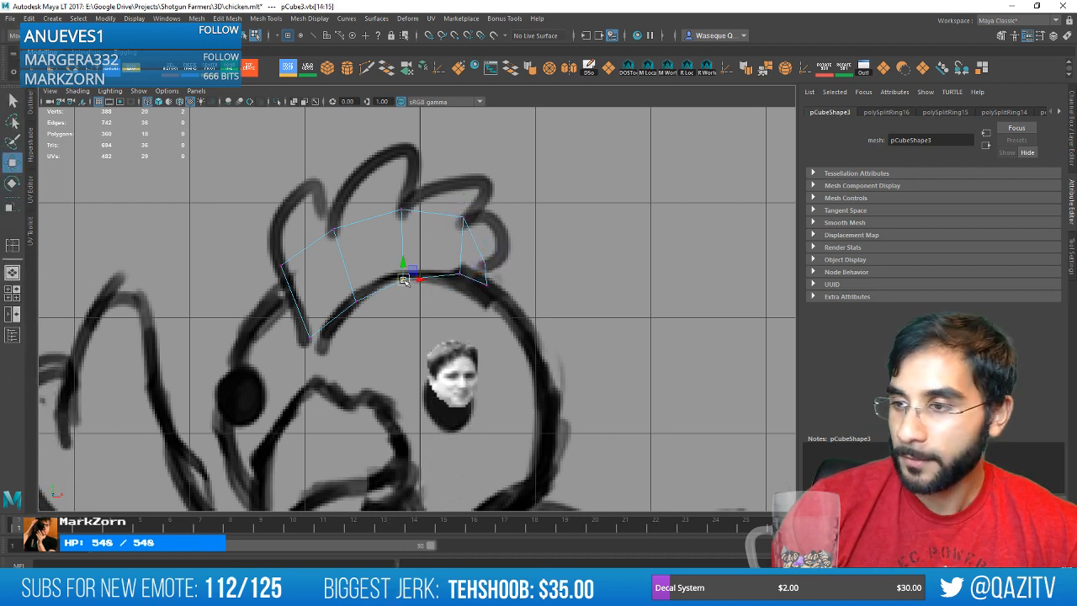
left_click(355, 291)
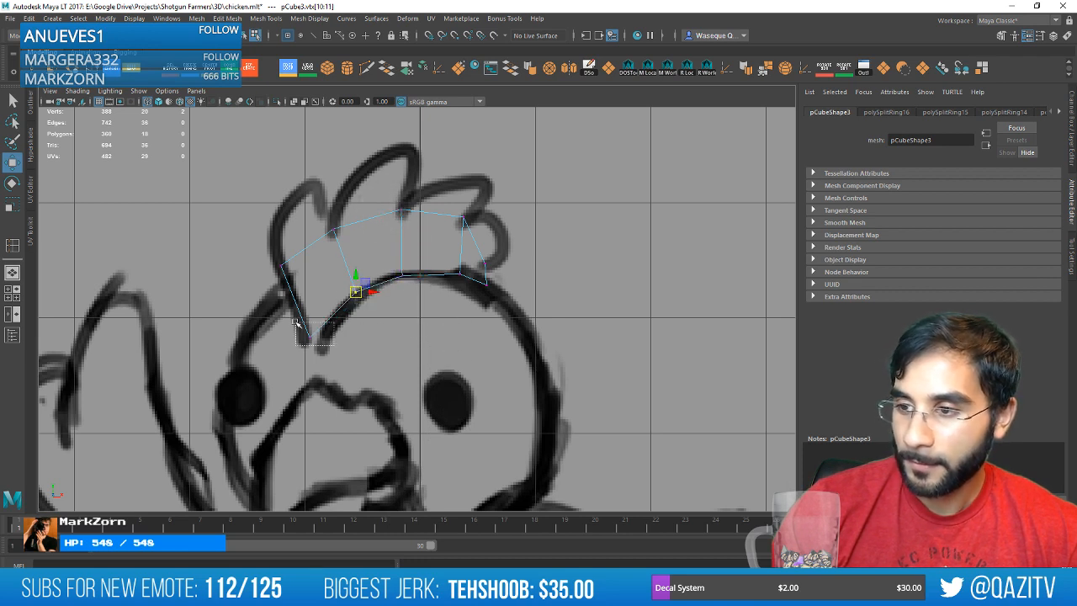
left_click_drag(297, 323, 297, 323)
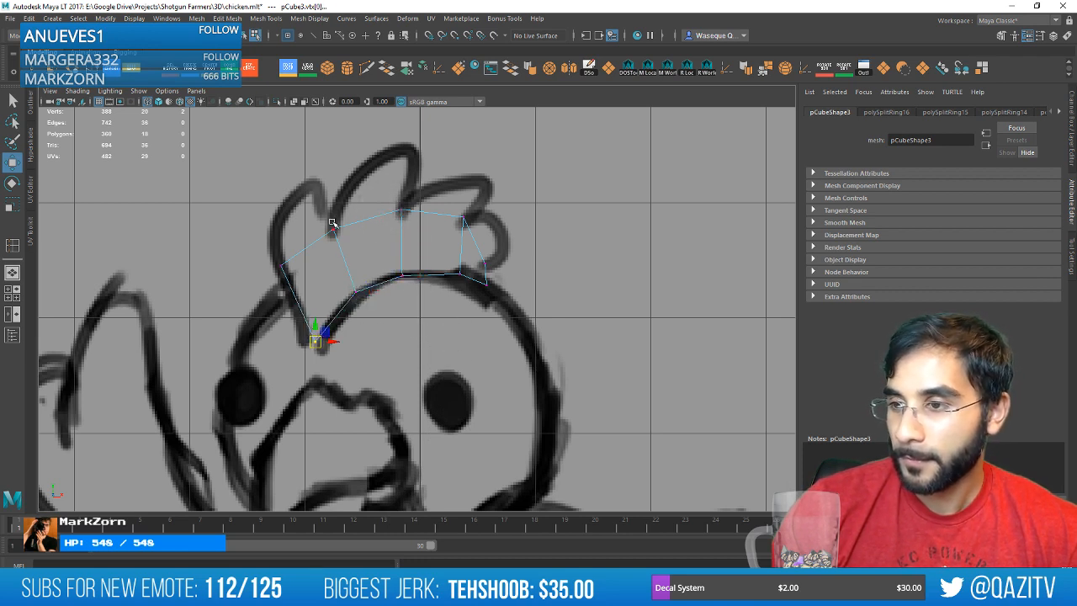
key("ctrl+s")
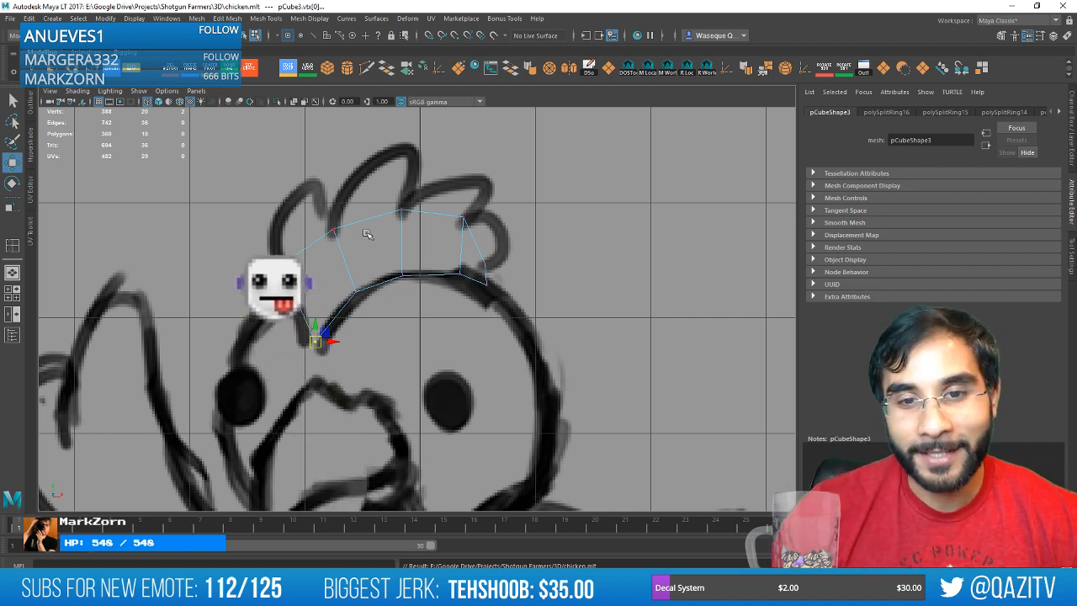
Fine-tune the comb block's middle lower and middle upper vertices against the sketched comb.
middle_click_drag(414, 228, 368, 259, "alt")
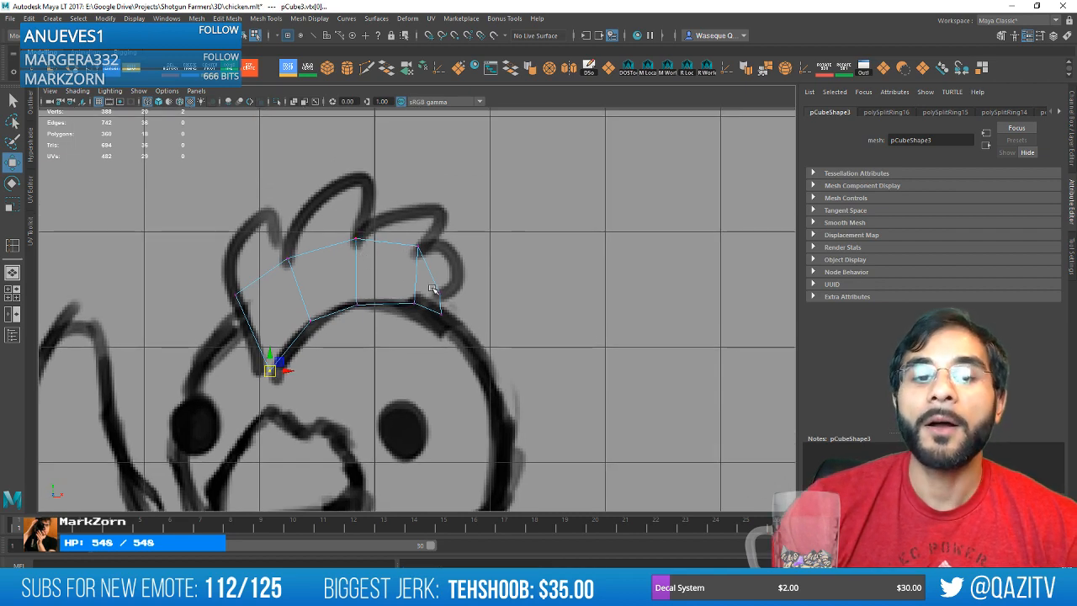
left_click_drag(402, 312, 356, 304)
left_click(354, 308)
scroll(395, 269, "up", 4)
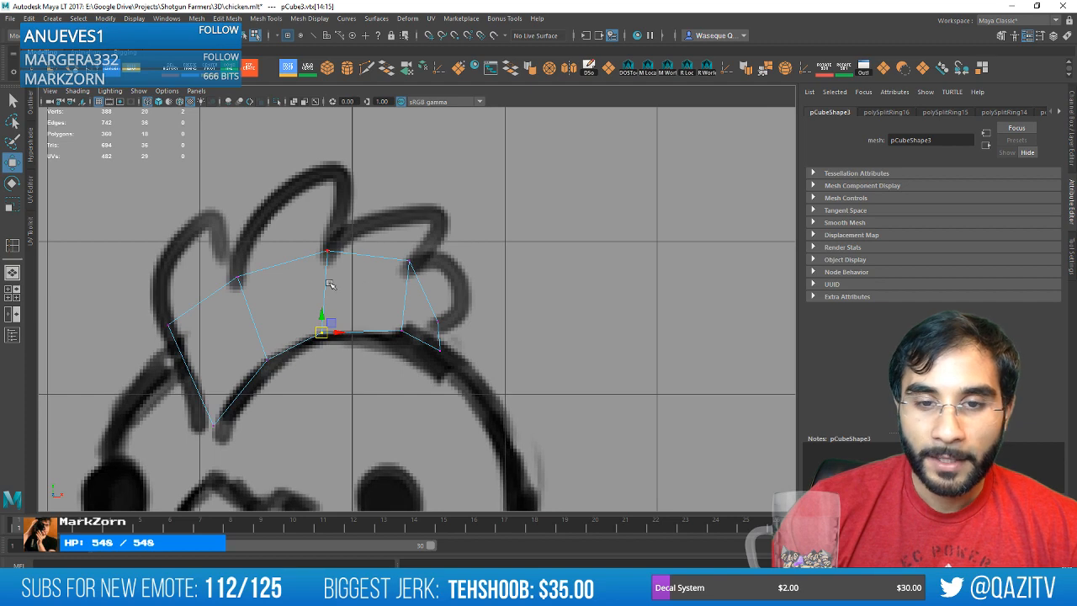
mouse_move(330, 285)
middle_mouse_down("alt")
mouse_move(425, 260)
mouse_move(399, 260)
mouse_move(401, 235)
middle_mouse_up("alt")
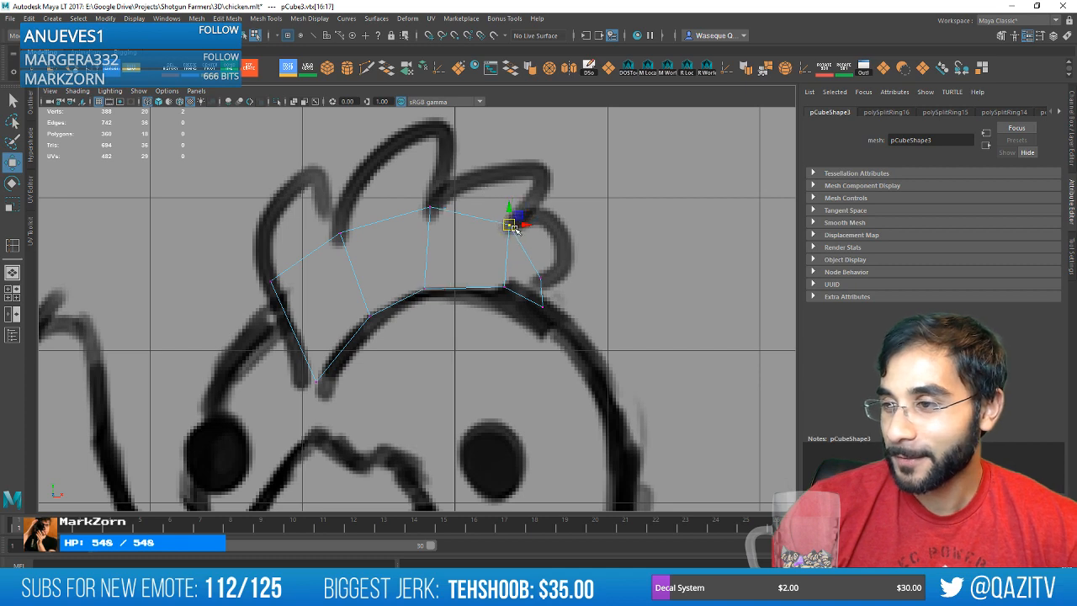
left_click_drag(447, 222, 435, 212)
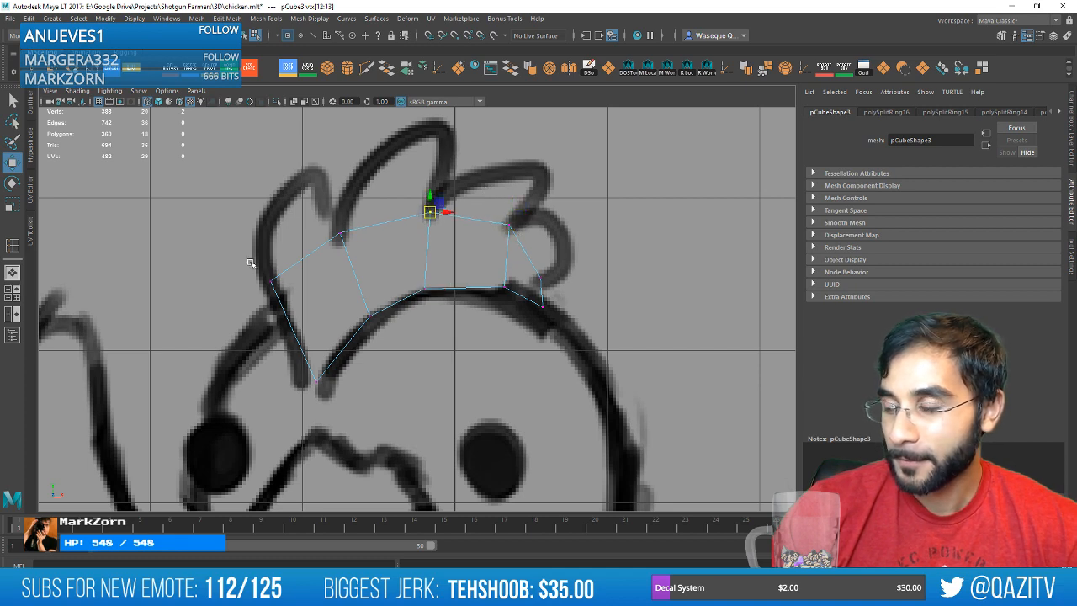
Push the four faces on the comb block's back side inward to thin the block, and delete them.
key("space")
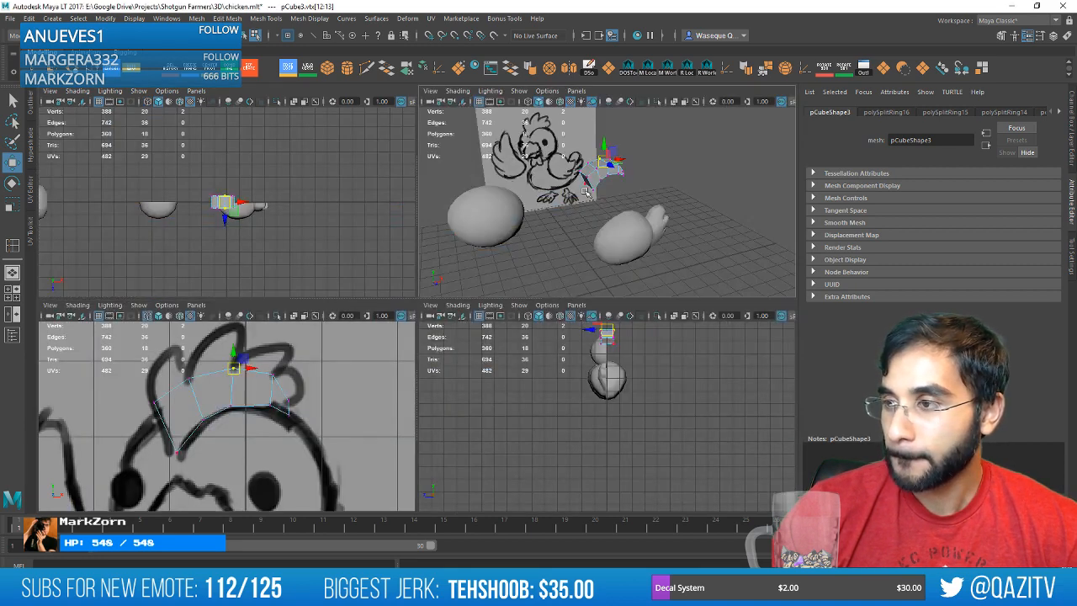
key("f")
scroll(562, 217, "down", 8)
left_click_drag(562, 217, 649, 186, "alt")
right_click(578, 211)
left_click(577, 242)
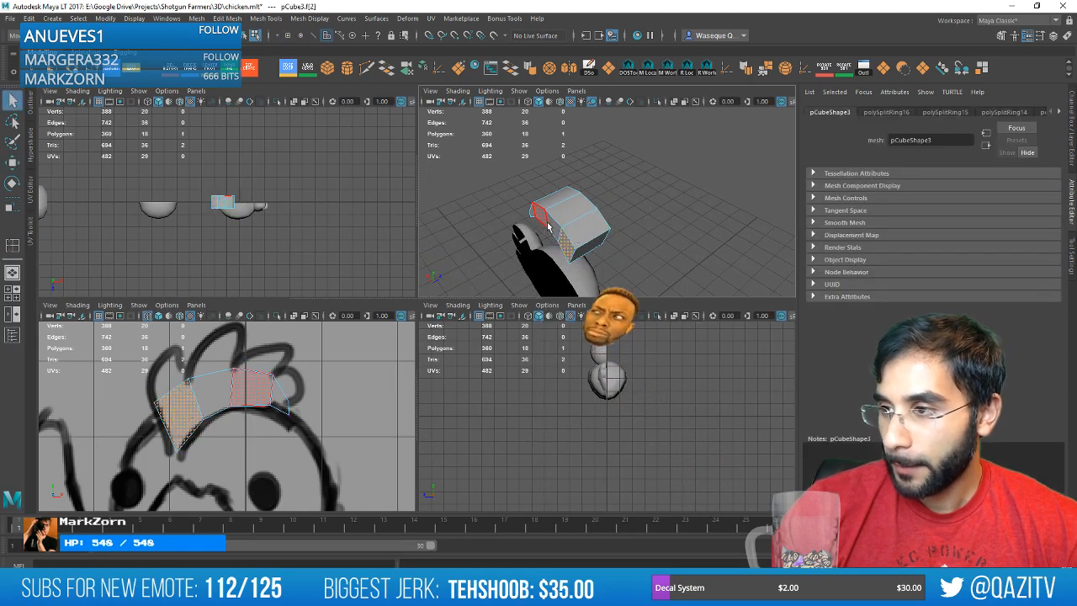
left_click(533, 210, "shift")
key("w")
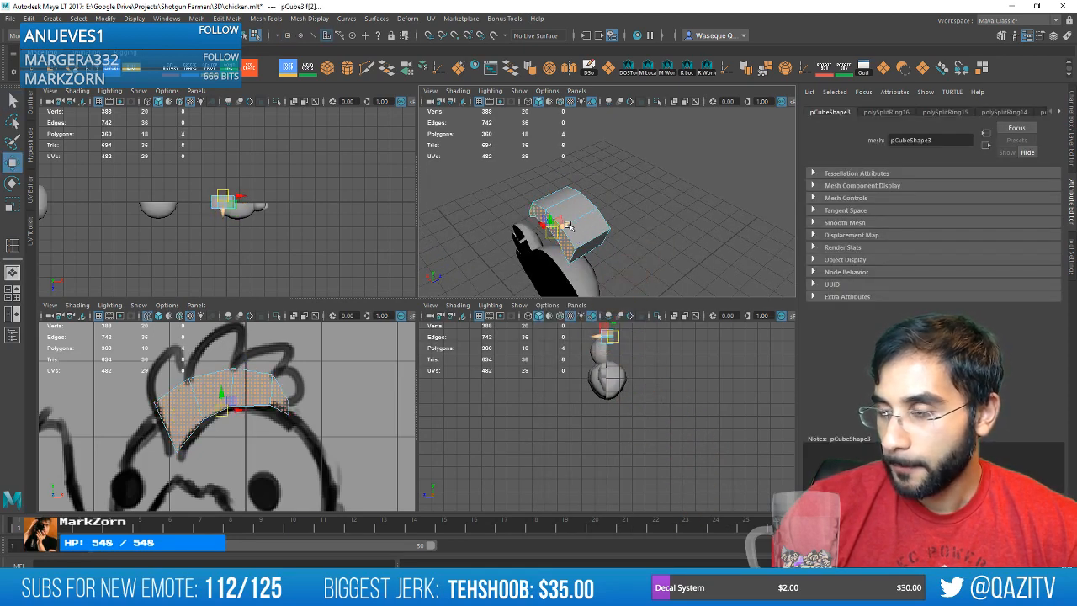
left_click_drag(568, 225, 592, 220)
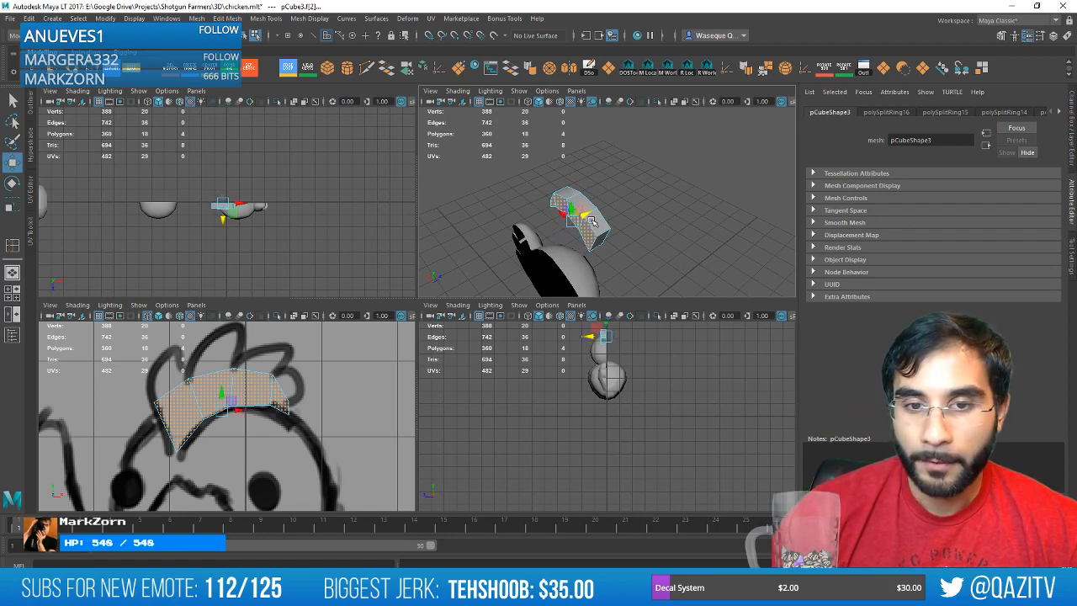
key("Delete")
Move the upright edge at each end of the comb block in depth so that both ends taper.
key("space")
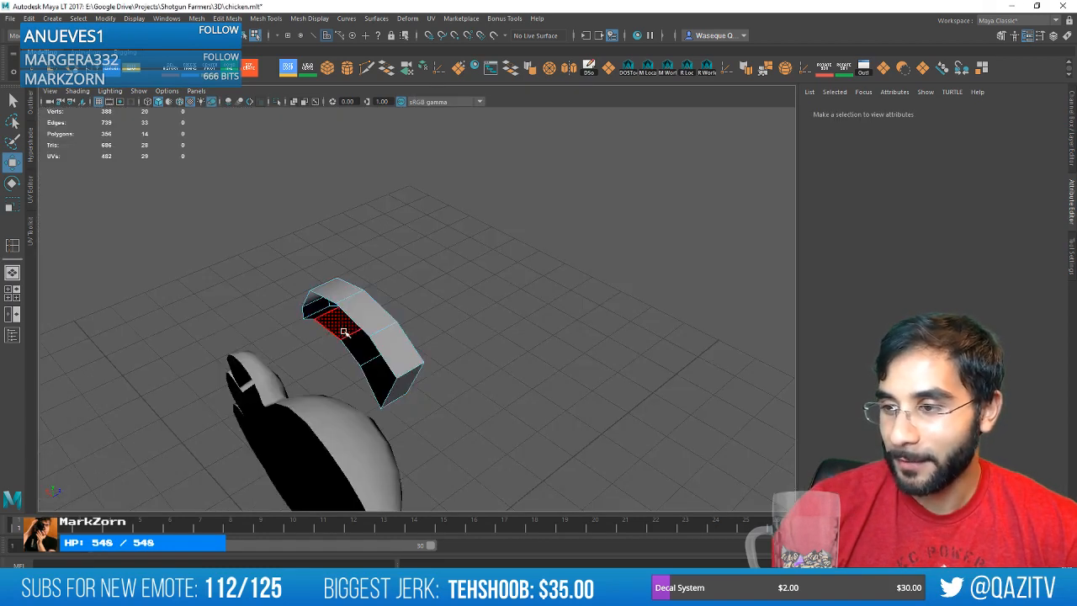
right_click_drag(344, 332, 345, 268)
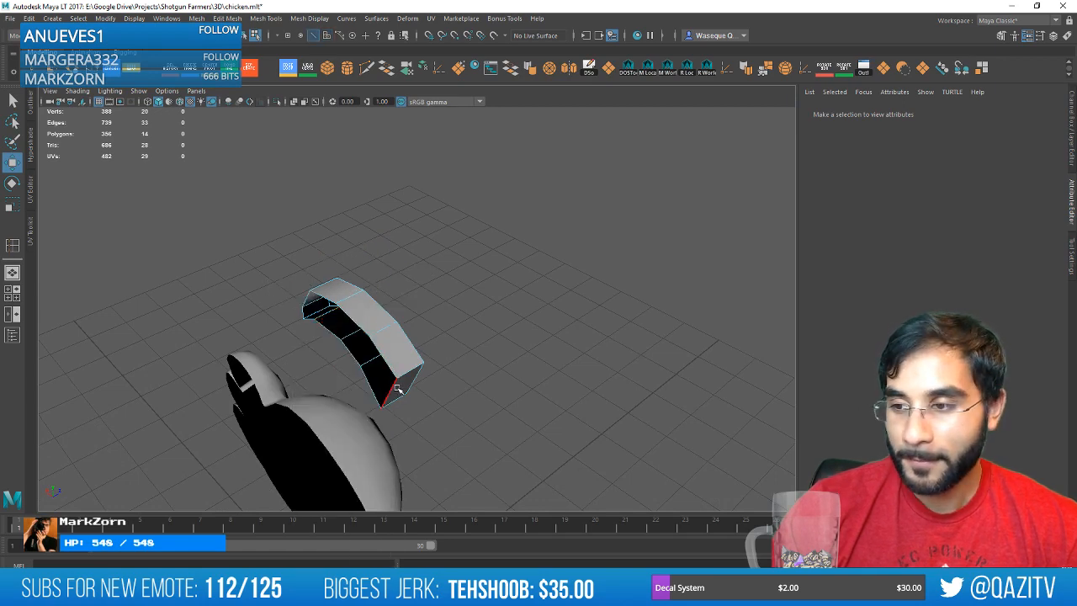
left_click(395, 389)
left_click_drag(394, 416, 441, 396, "alt")
key("f")
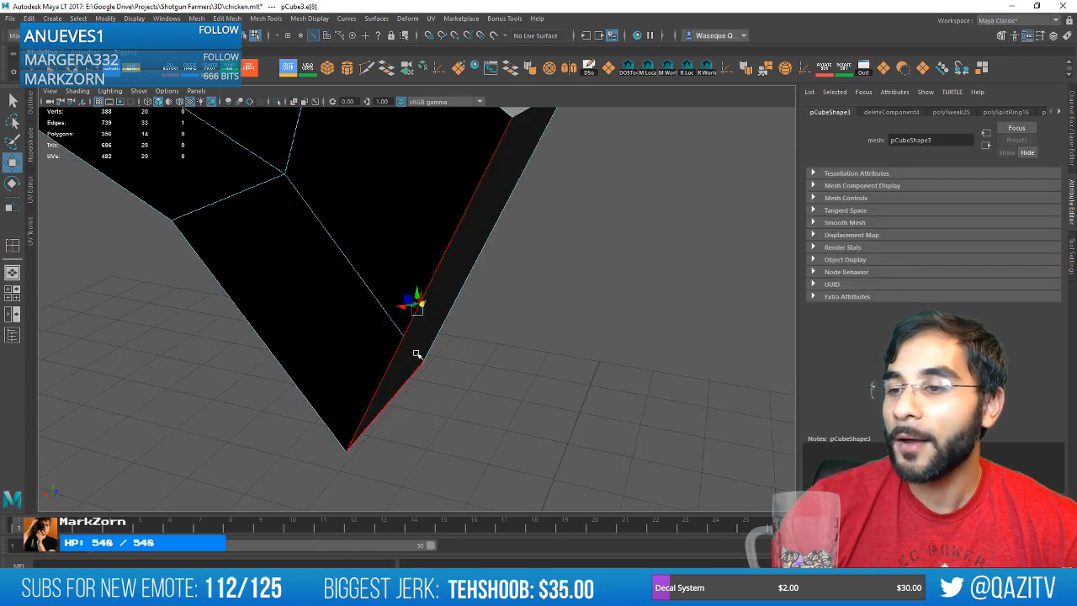
left_click_drag(416, 353, 470, 288, "alt")
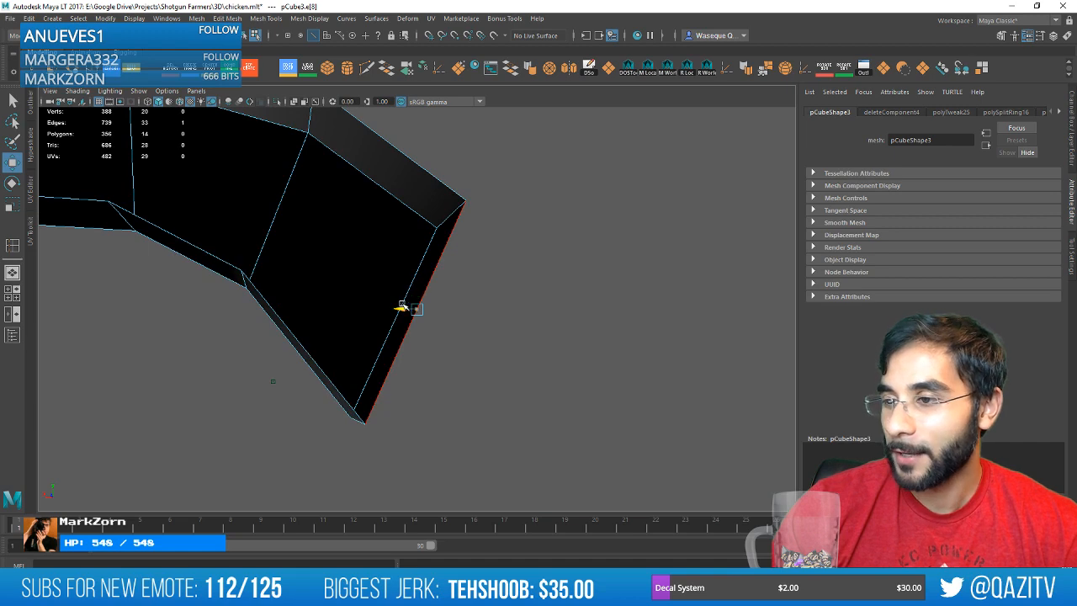
left_click_drag(402, 308, 446, 322)
scroll(446, 321, "down", 3)
middle_click_drag(446, 322, 728, 368, "alt")
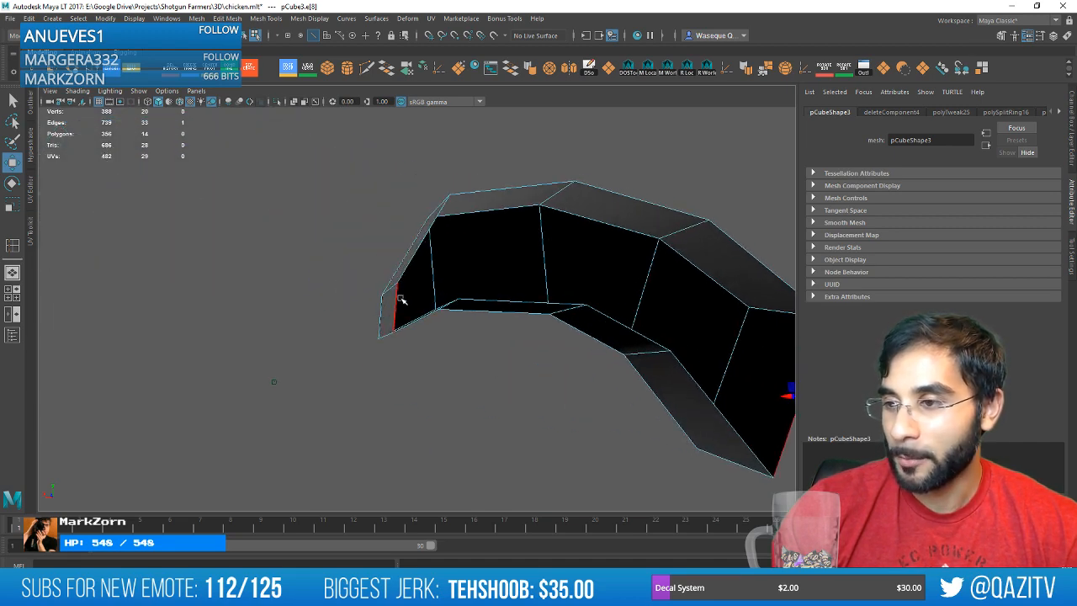
left_click(402, 299)
left_click_drag(401, 299, 455, 304, "alt")
mouse_move(363, 327)
left_mouse_down()
mouse_move(343, 328)
mouse_move(361, 321)
mouse_move(345, 311)
mouse_move(281, 312)
mouse_move(466, 303)
mouse_move(378, 260)
mouse_move(388, 241)
left_mouse_up()
middle_click_drag(389, 242, 438, 276, "alt")
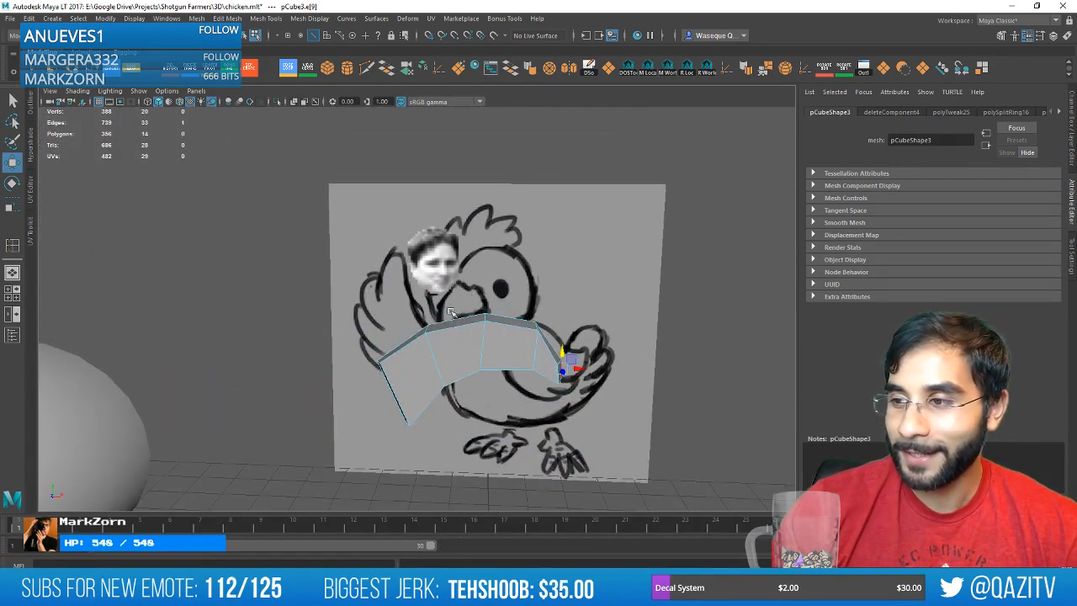
Extrude the first top face at the comb block's front end outward to start the first comb lobe.
right_click_drag(452, 284, 452, 317)
left_click(407, 341)
key("f")
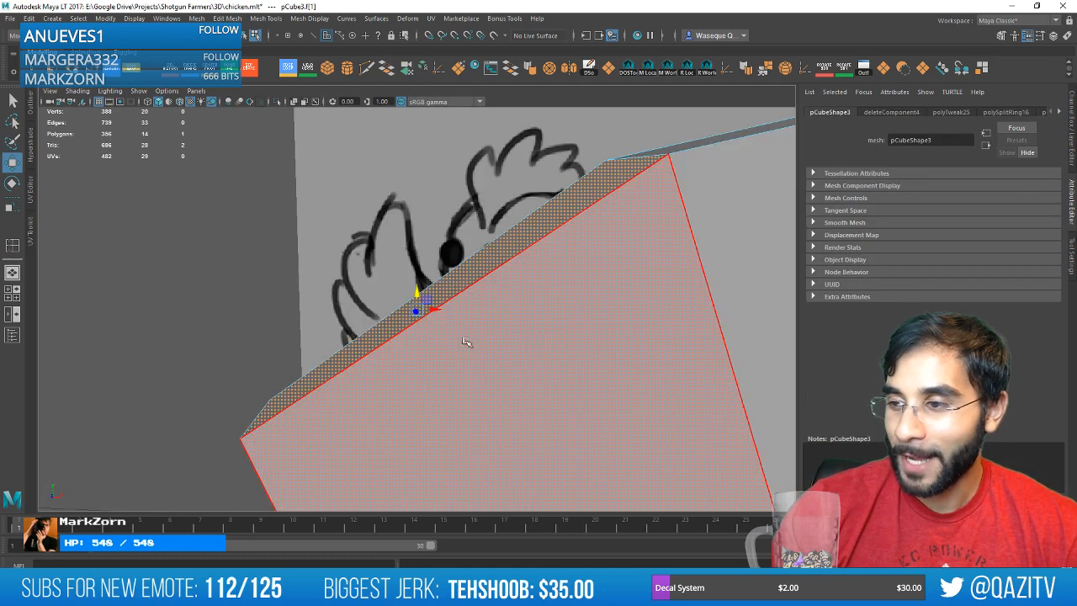
scroll(553, 340, "down", 6)
middle_click_drag(523, 266, 558, 334, "alt")
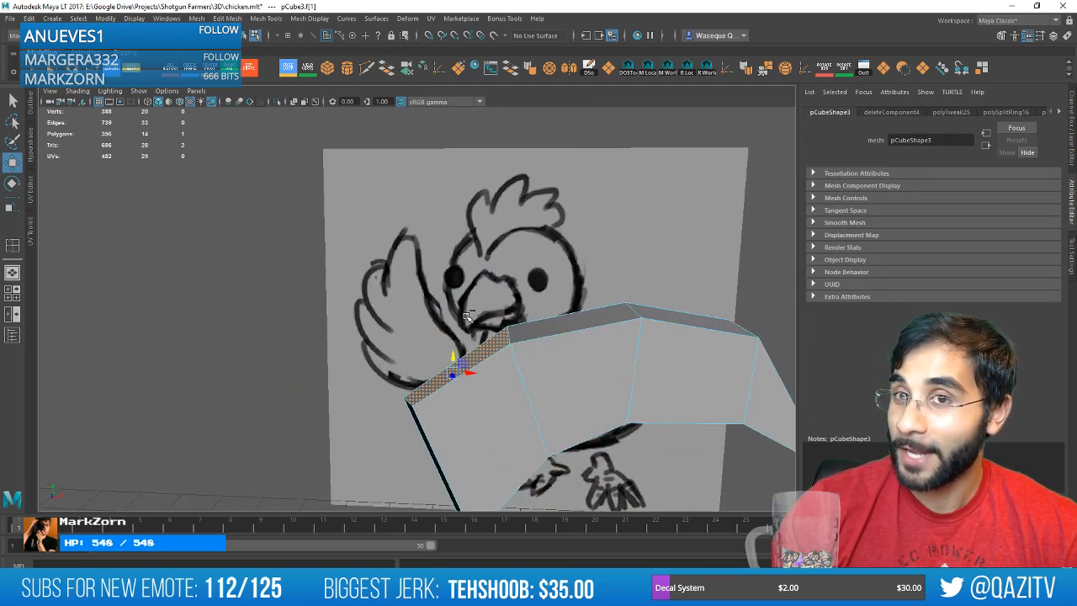
key("ctrl+d")
key("ctrl+e")
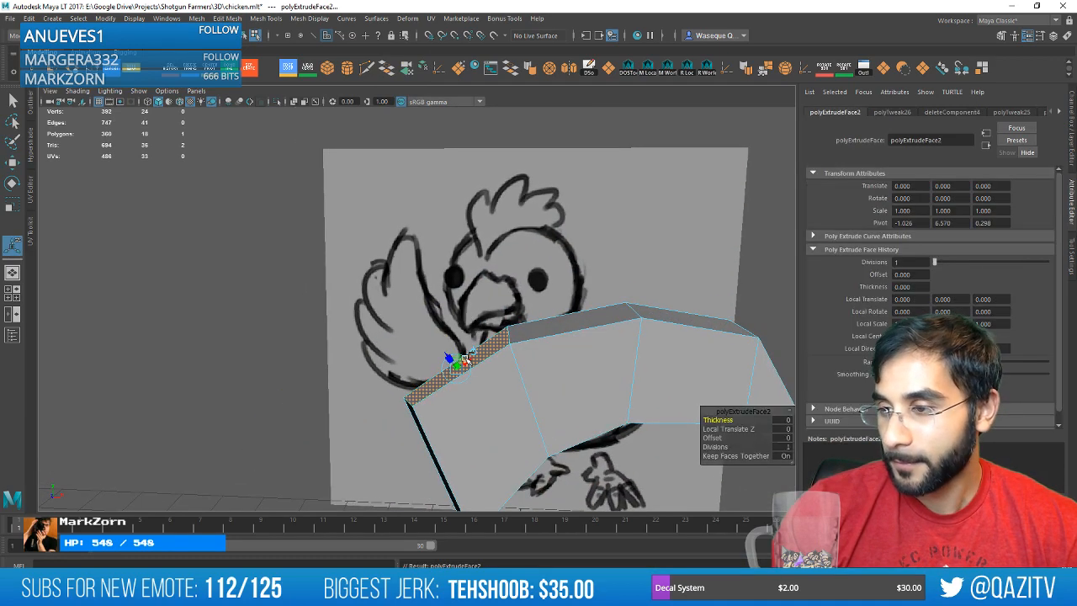
key("ctrl+z")
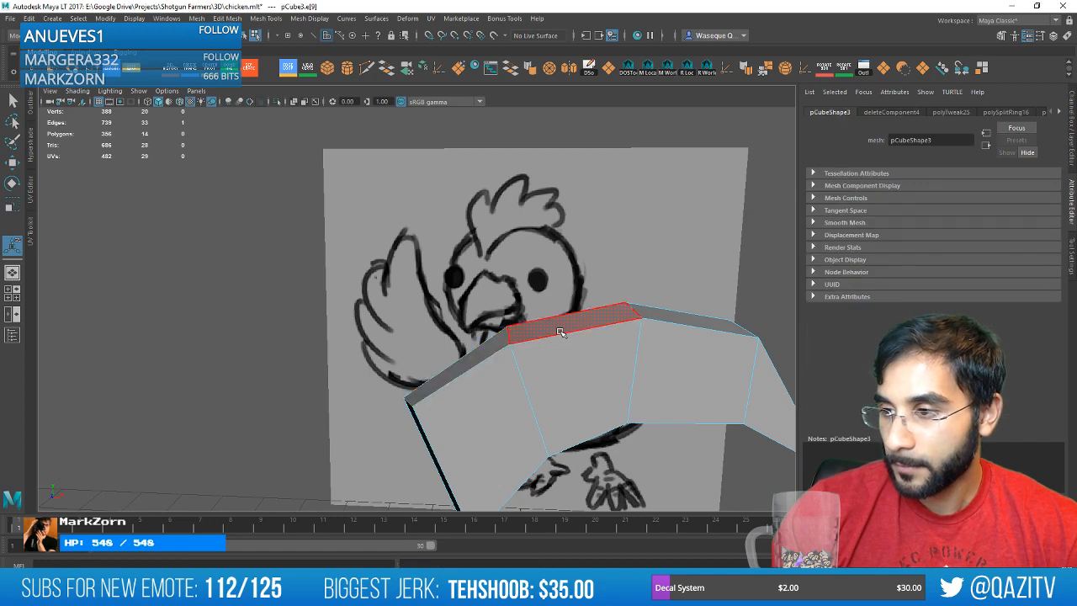
key("ctrl+e")
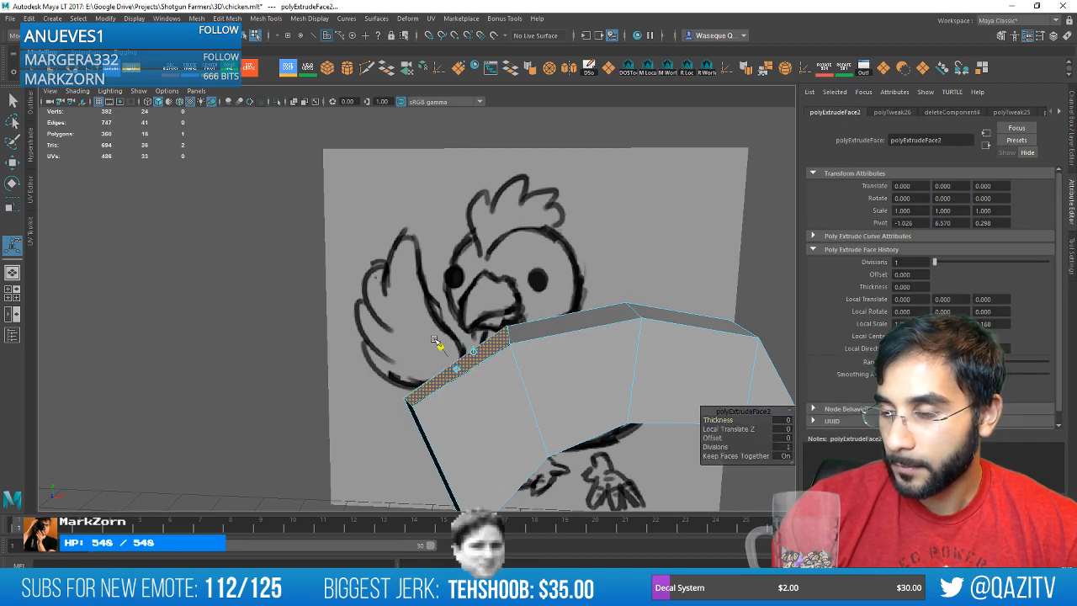
left_click_drag(452, 351, 396, 274)
Extrude the comb block's second, third and fourth top faces outward one by one into lobes, the fourth by 0.364.
left_click(581, 322)
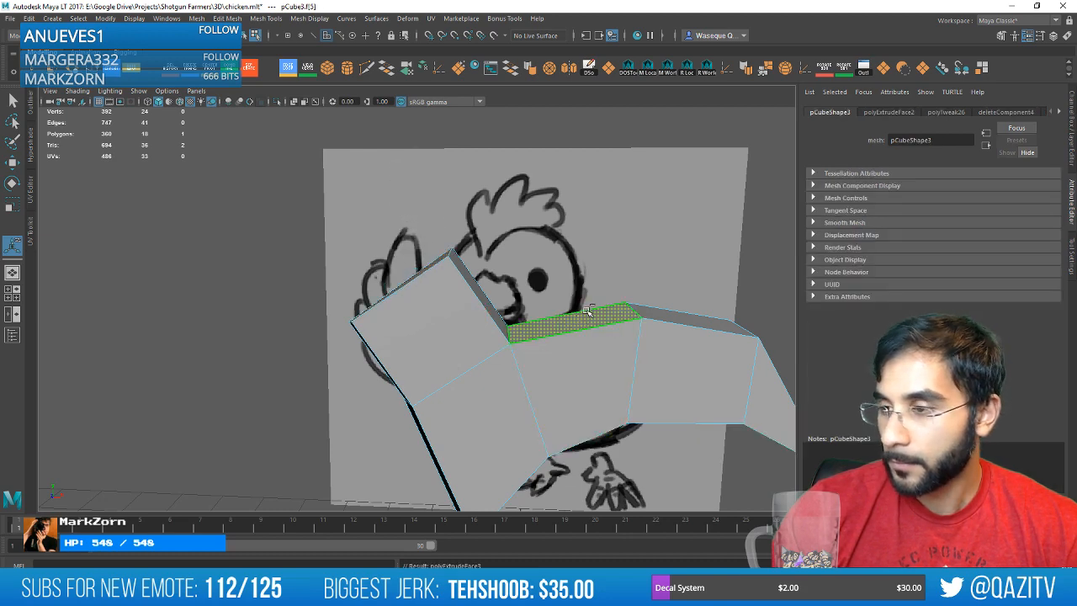
key("ctrl+e")
left_click_drag(567, 303, 551, 204)
middle_click_drag(657, 264, 442, 273, "alt")
left_click(465, 323)
key("ctrl+e")
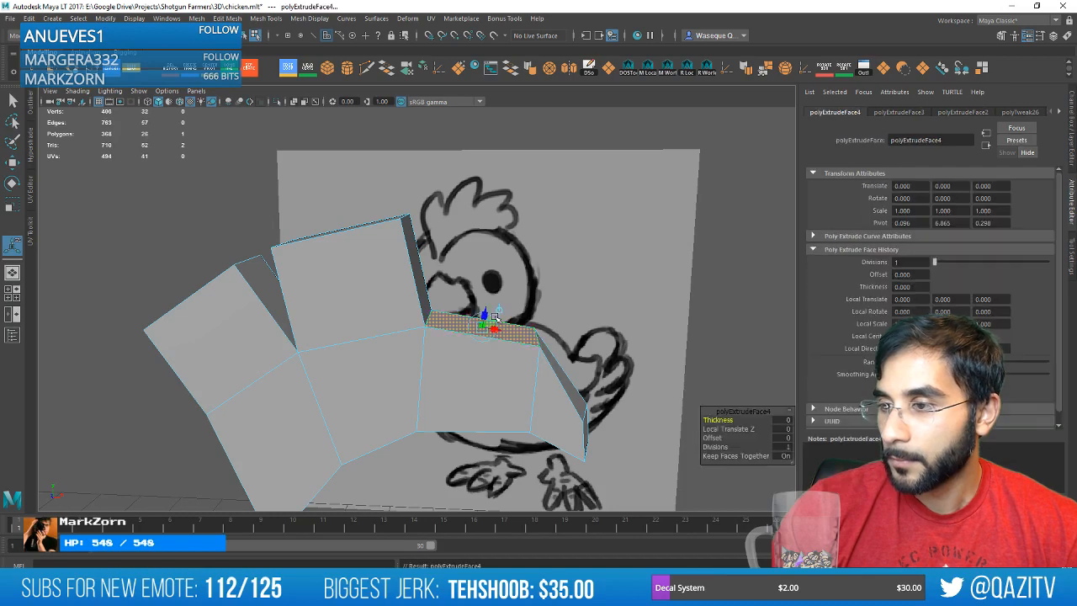
left_click_drag(486, 309, 513, 207)
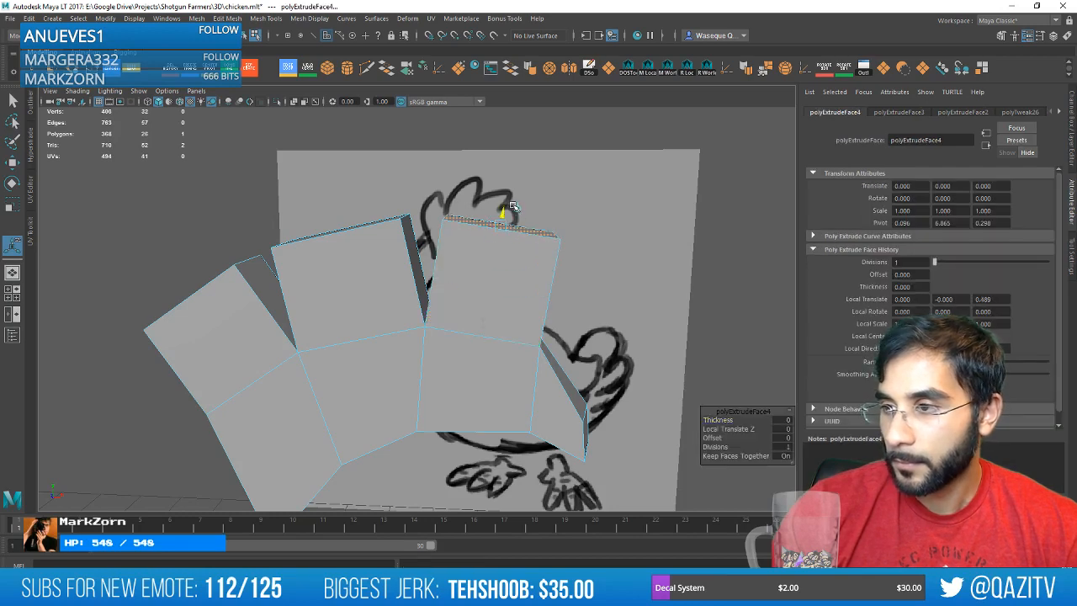
left_click(578, 387)
left_click_drag(639, 367, 641, 340, "alt")
key("ctrl+e")
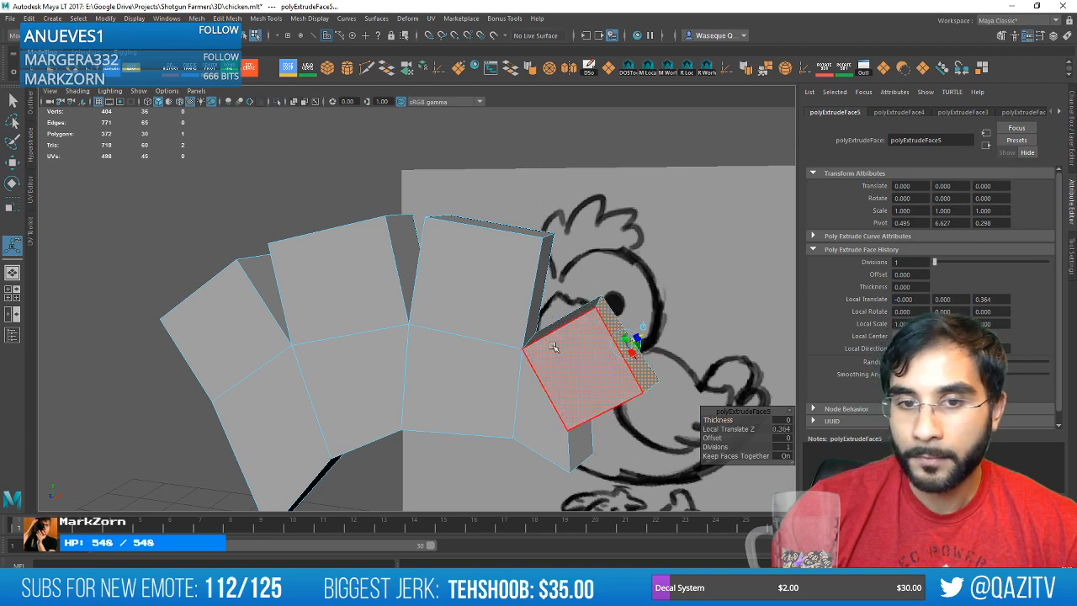
In the front view, move the first comb lobe's outer vertices onto the sketched comb outline.
scroll(553, 348, "down", 2)
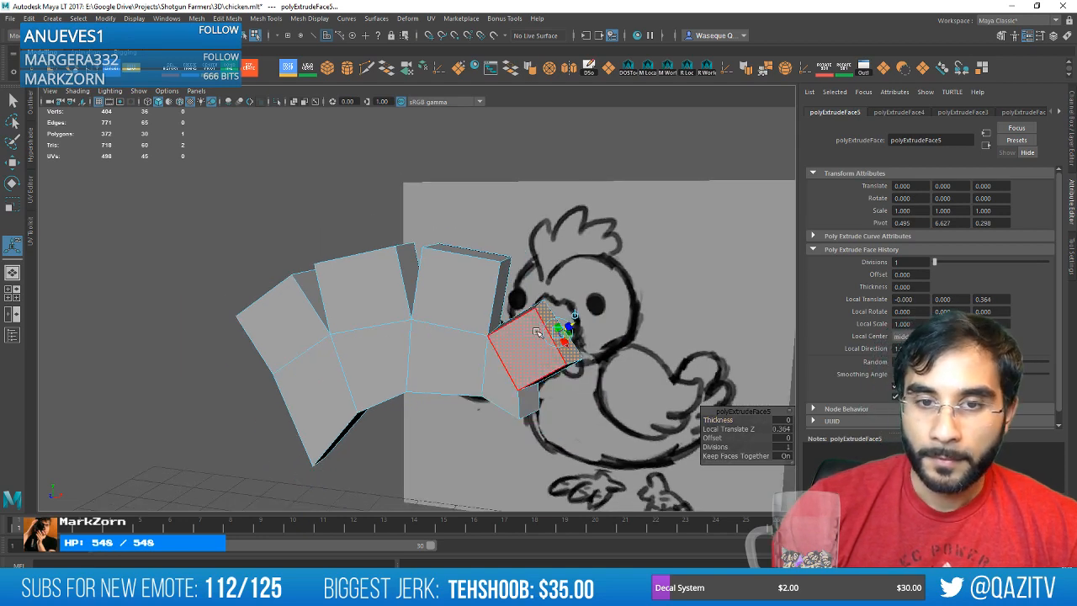
key("space")
key("space")
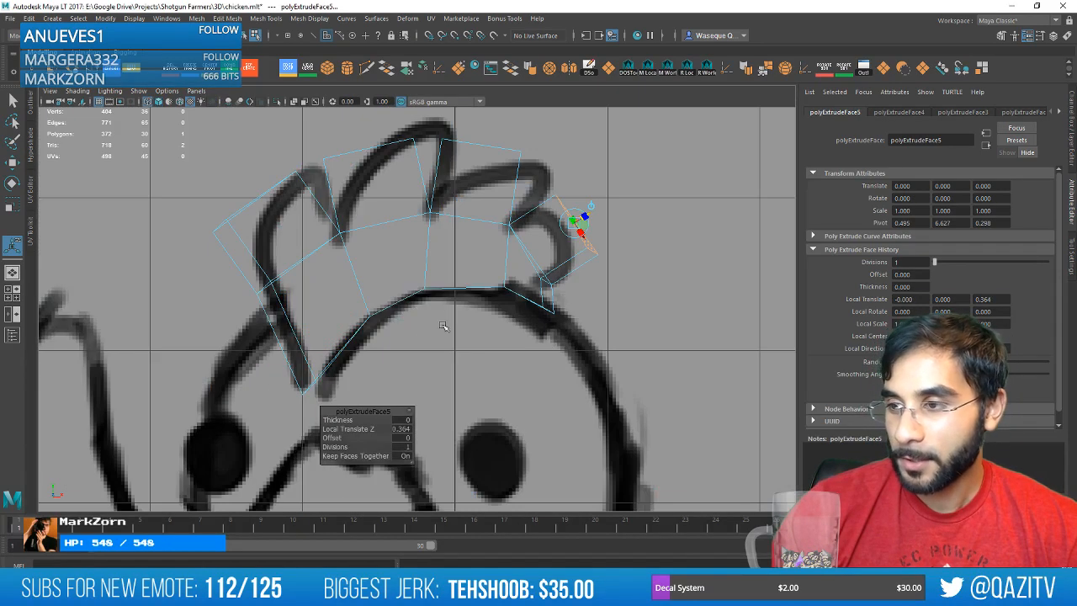
middle_click_drag(274, 186, 295, 221, "alt")
right_click(295, 220)
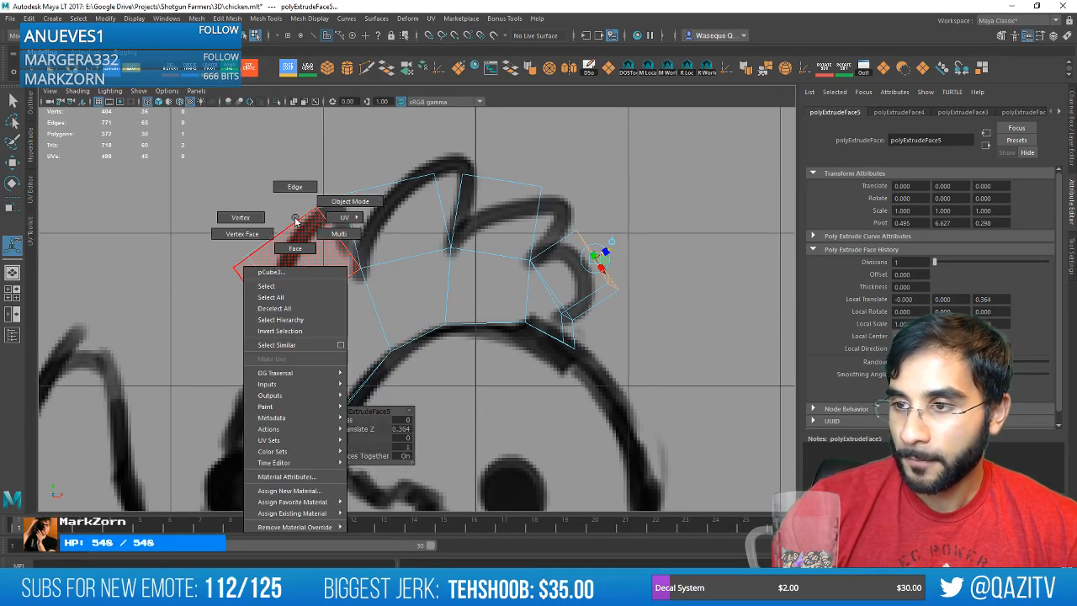
right_click_drag(295, 221, 273, 202)
key("w")
left_click(334, 209)
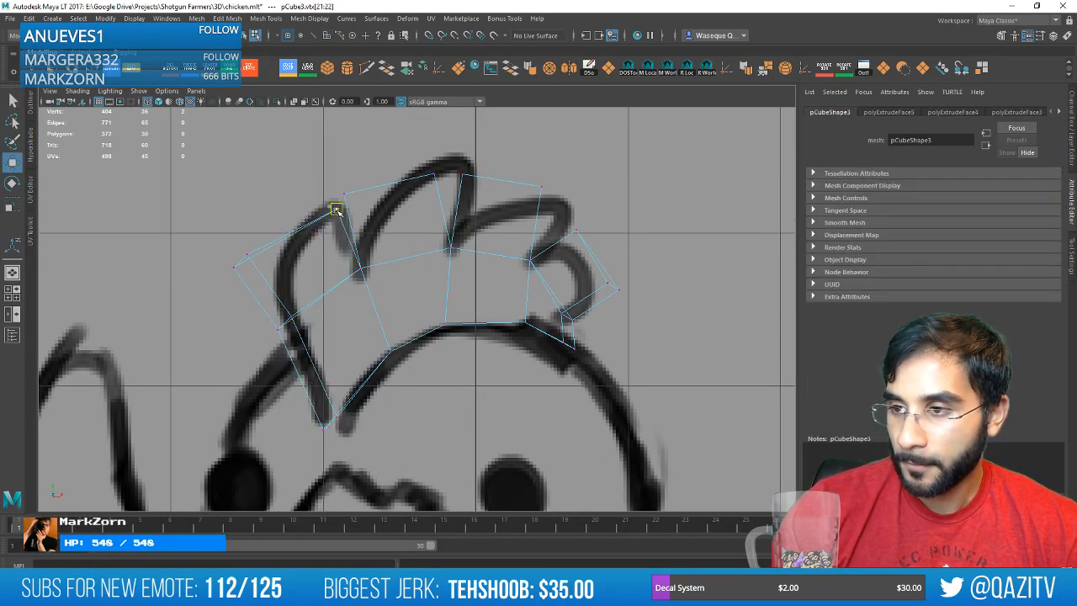
mouse_move(217, 238)
left_mouse_down()
mouse_move(257, 276)
mouse_move(270, 252)
mouse_move(286, 260)
mouse_move(315, 211)
mouse_move(280, 255)
mouse_move(290, 231)
left_mouse_up()
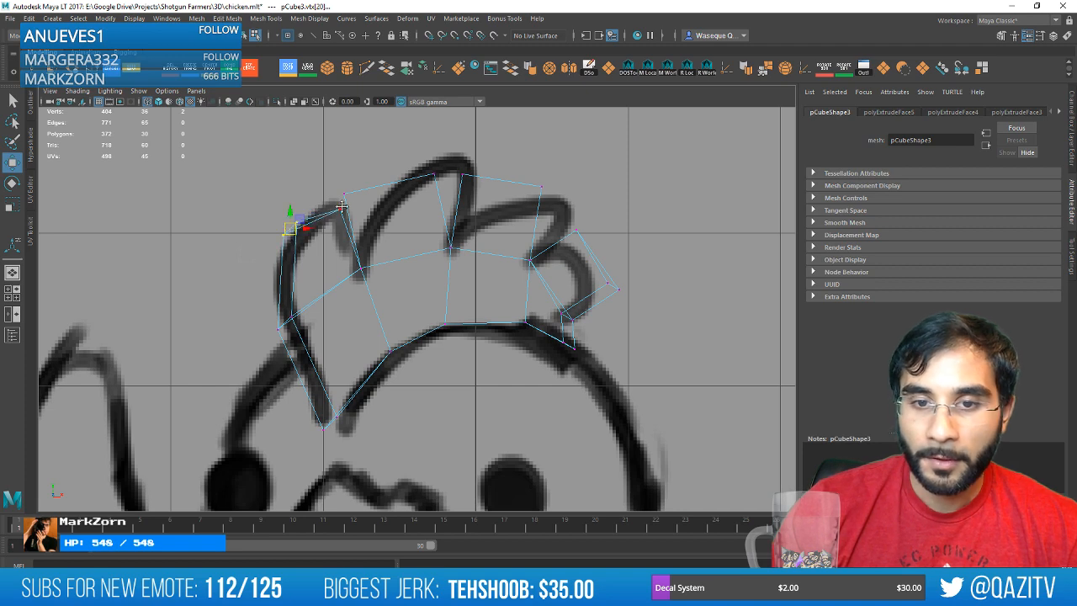
Move the outer vertices of the second and third comb lobes toward the sketched tips.
middle_click_drag(290, 231, 226, 260, "alt")
right_click_drag(226, 259, 270, 239, "alt")
left_click_drag(257, 214, 521, 234)
left_click(443, 212)
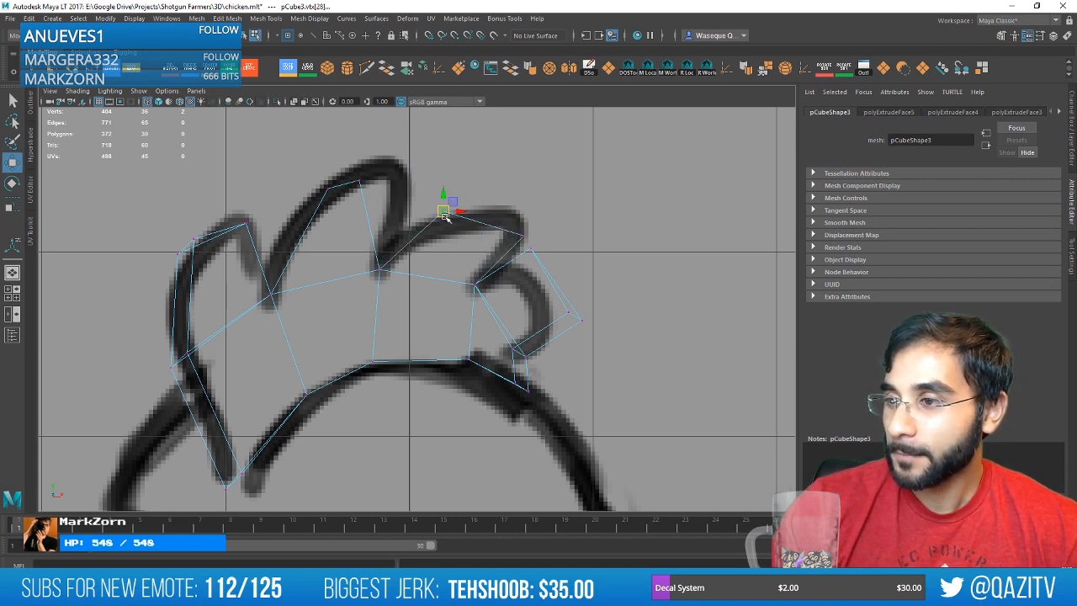
left_click_drag(447, 216, 511, 212)
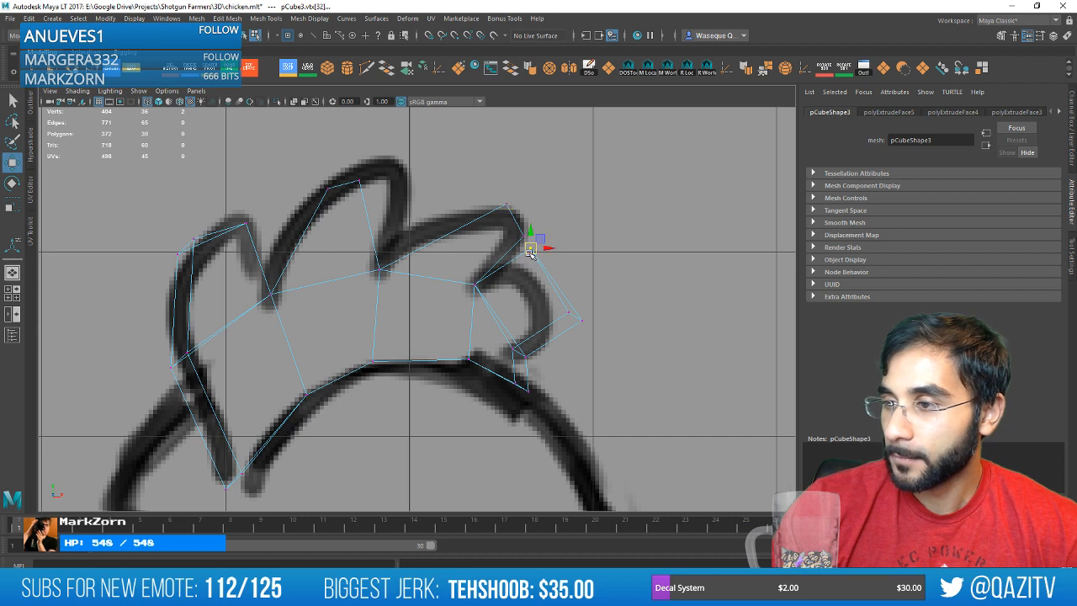
Pull the fourth comb lobe's upper and lower outer vertices inward onto the sketched outline.
left_click_drag(530, 252, 515, 268)
left_click(580, 320)
left_click_drag(581, 320, 548, 335)
Refine the tip vertices of the second and first comb lobes to match the sketched peaks.
left_click_drag(356, 150, 384, 217)
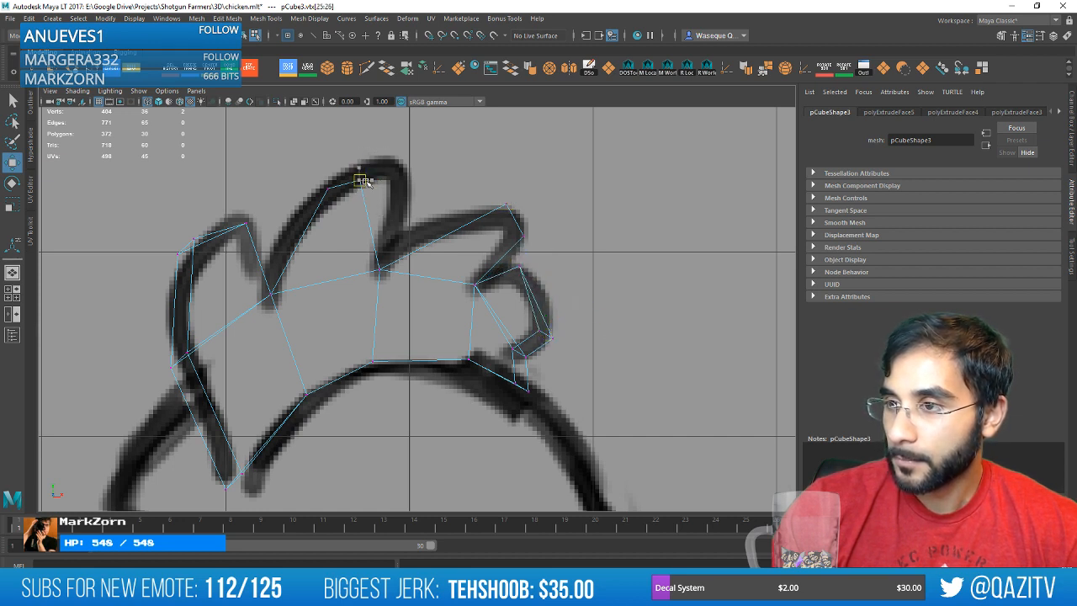
left_click_drag(360, 178, 404, 205)
left_click(331, 188)
left_click_drag(330, 188, 379, 166)
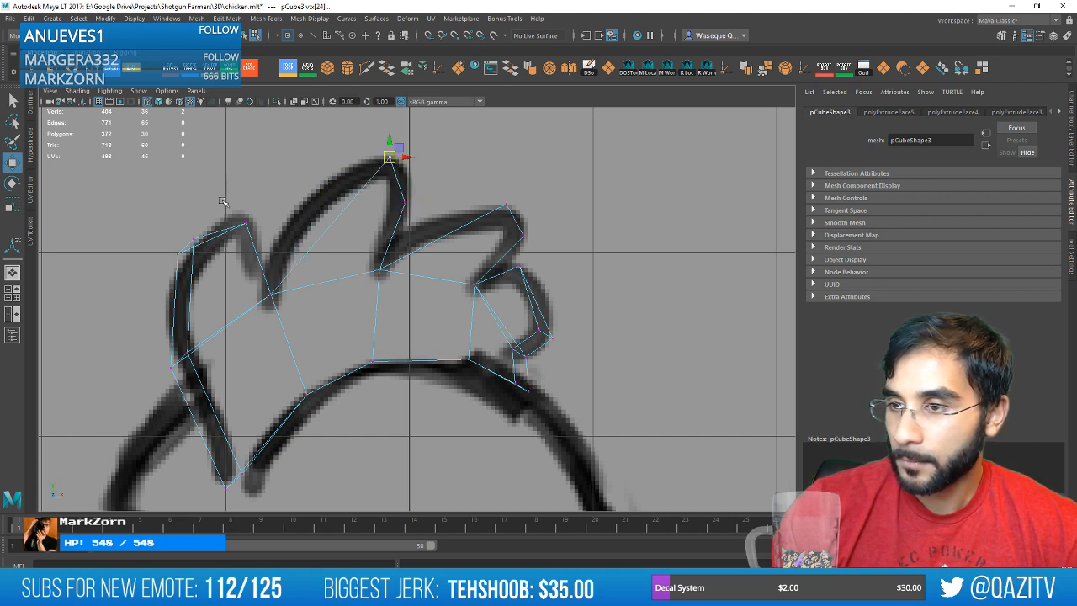
left_click_drag(222, 201, 259, 233)
left_click_drag(155, 277, 221, 220)
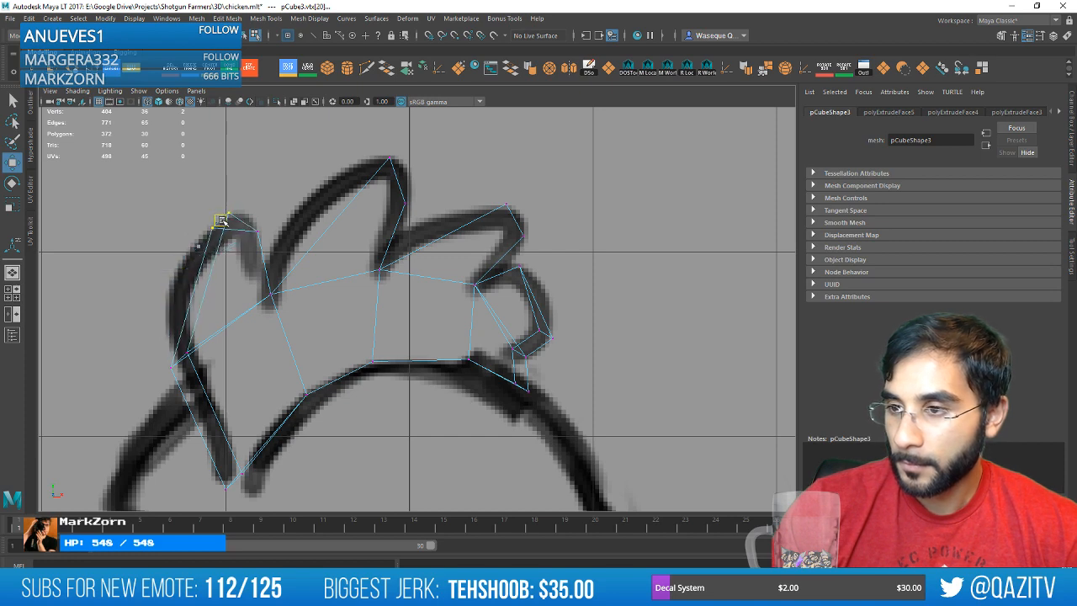
Insert an edge loop across the first comb lobe and move its outer and tip vertices onto the sketched curve.
middle_click_drag(295, 210, 359, 192, "alt")
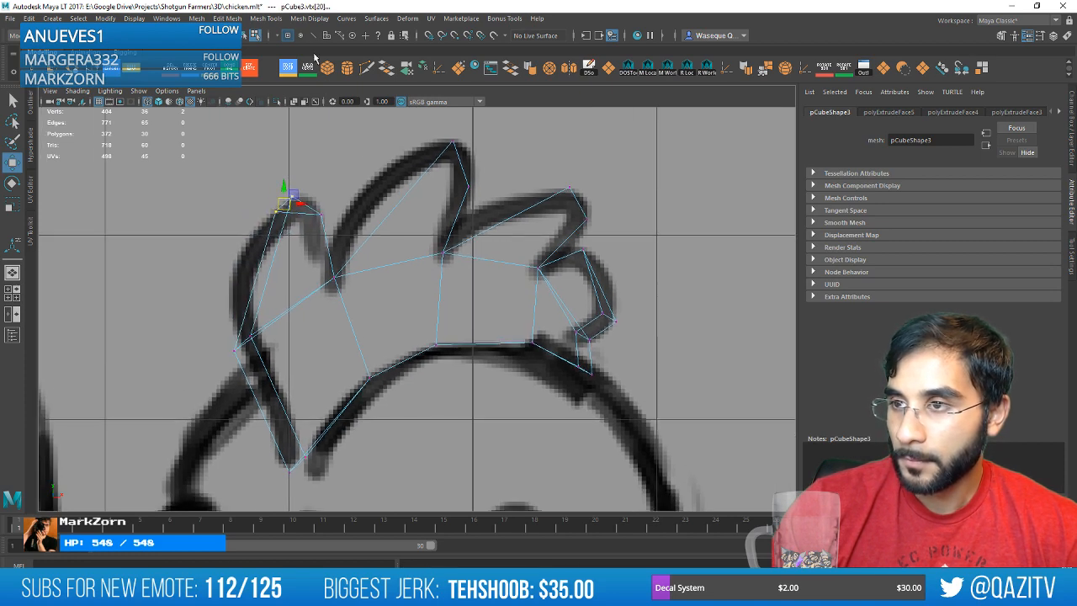
left_click(288, 67)
left_click_drag(333, 245, 329, 246)
key("w")
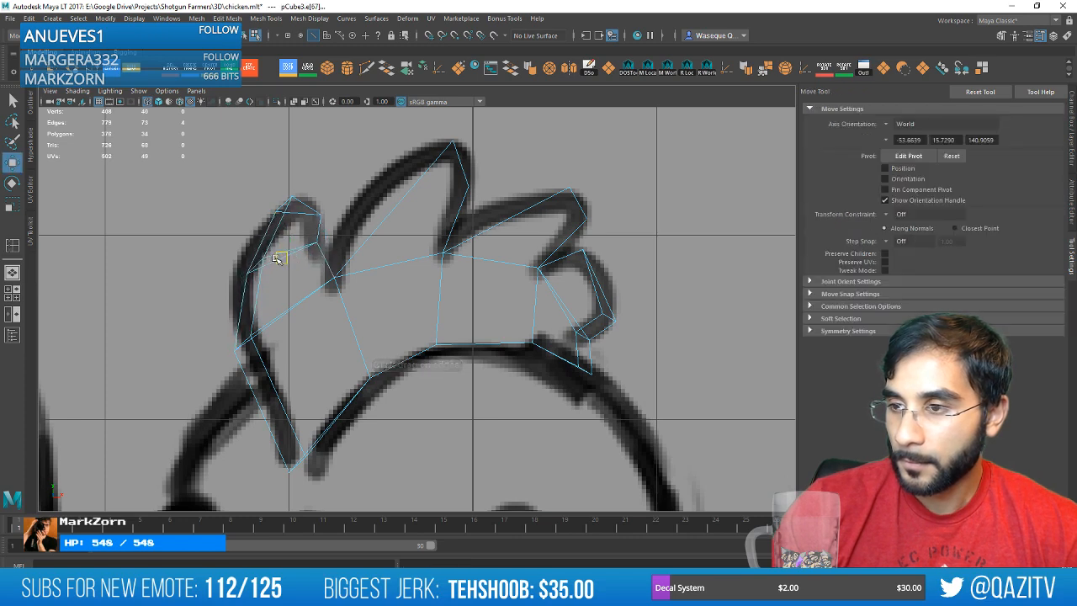
right_click_drag(268, 260, 225, 259)
mouse_move(224, 291)
left_mouse_down()
mouse_move(274, 244)
mouse_move(244, 269)
left_mouse_up()
mouse_move(297, 213)
left_mouse_down()
mouse_move(277, 214)
mouse_move(286, 207)
left_mouse_up()
Insert two edge loops across the second comb lobe and move their front vertices out onto the sketched curve.
middle_click_drag(400, 196, 396, 260, "alt")
scroll(344, 240, "up", 1)
scroll(409, 254, "up", 1)
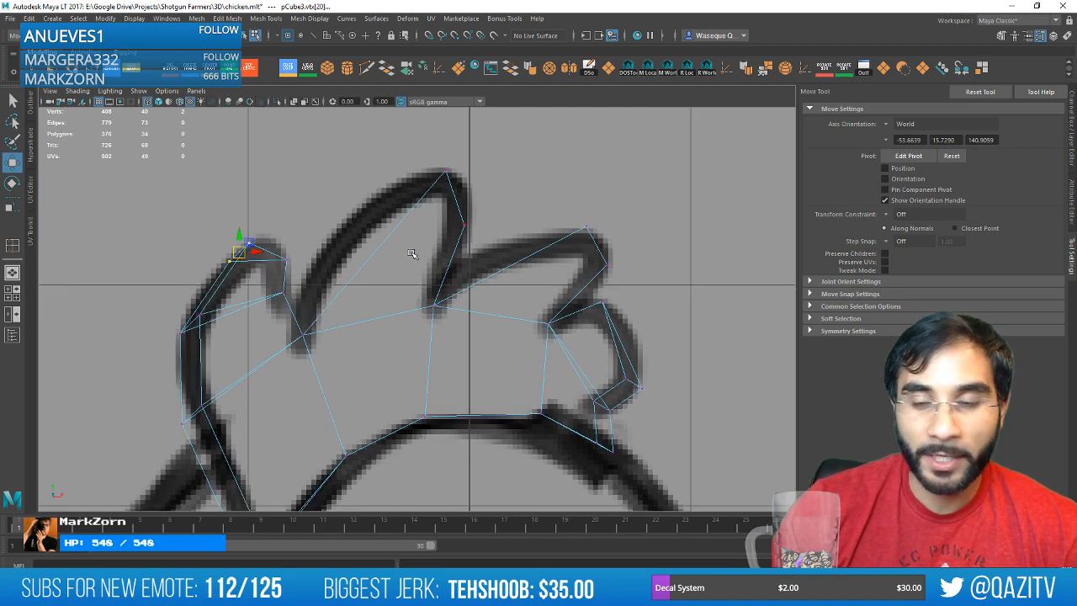
left_click(288, 69)
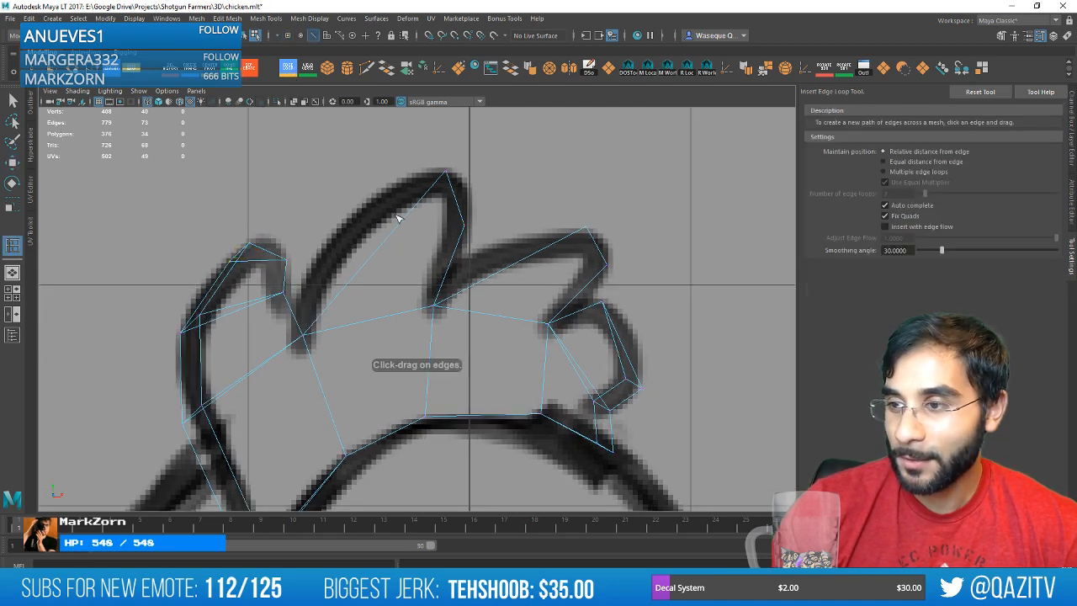
left_click(409, 221)
left_click(367, 265)
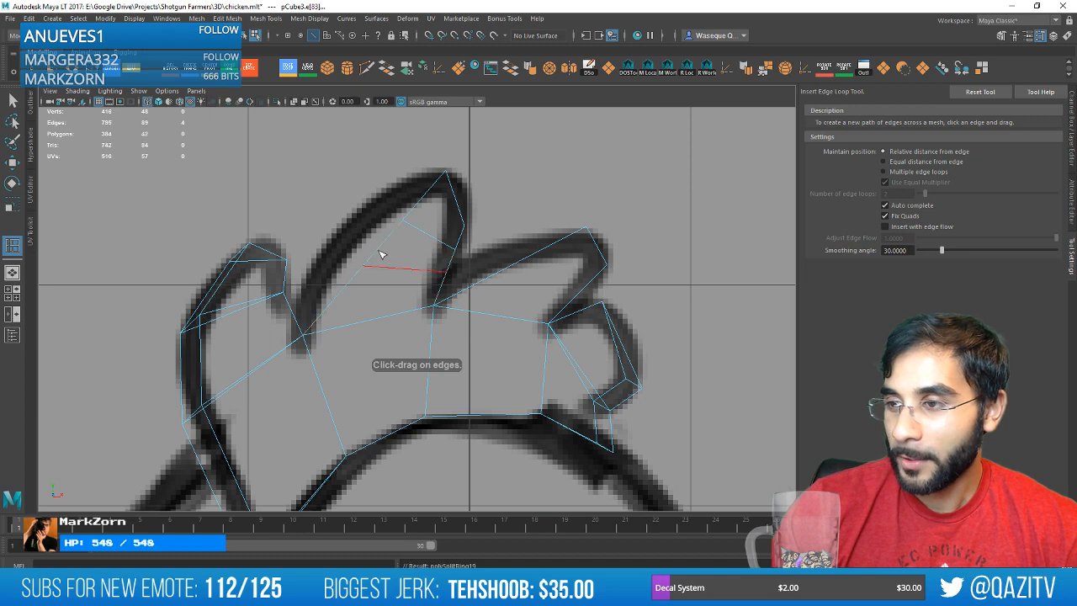
key("w")
right_click_drag(409, 222, 362, 221)
left_click_drag(410, 231, 382, 195)
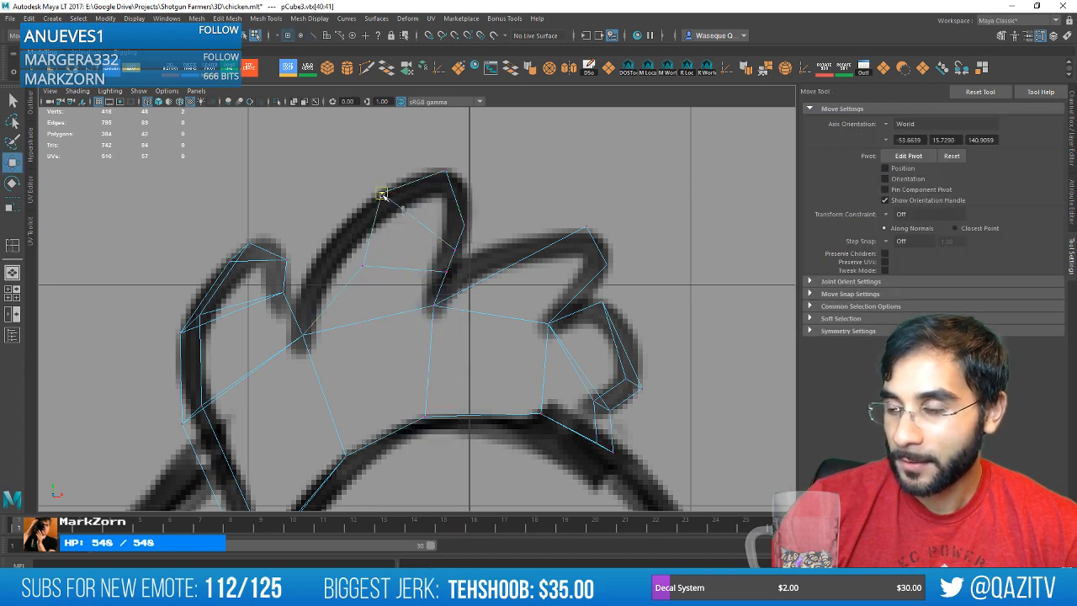
left_click_drag(360, 266, 317, 262)
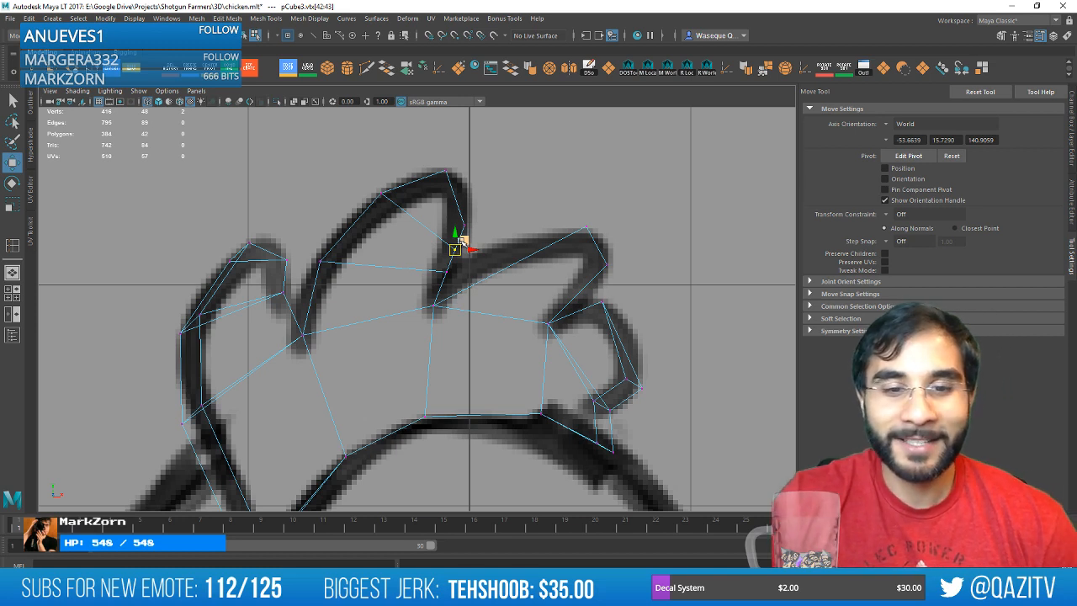
Switch to Unity, load the Riverside map and start a playtest.
left_click(229, 589)
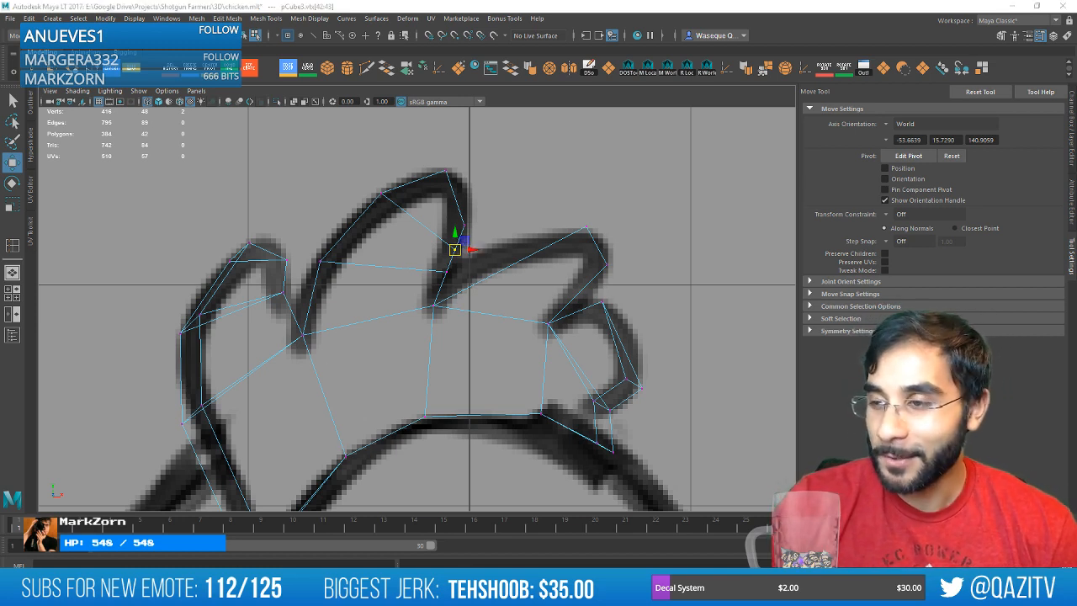
left_click(193, 18)
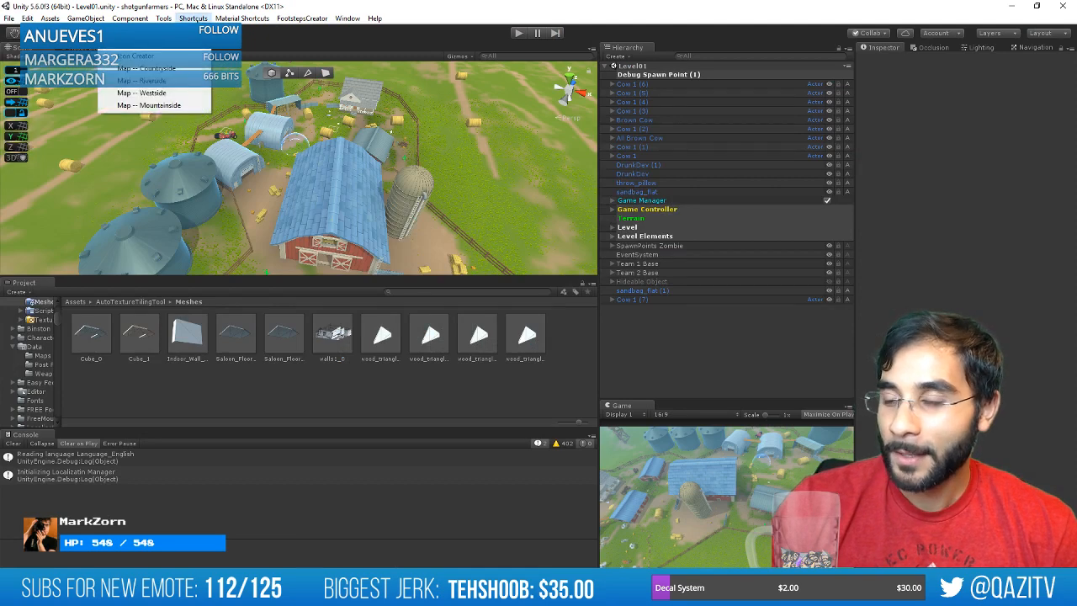
left_click(199, 82)
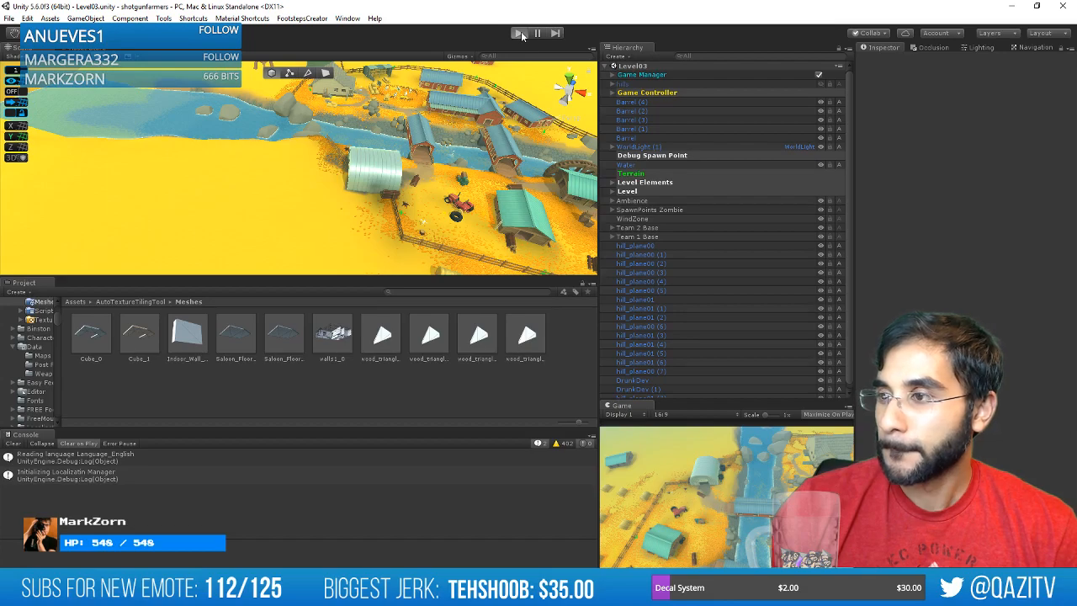
left_click(519, 33)
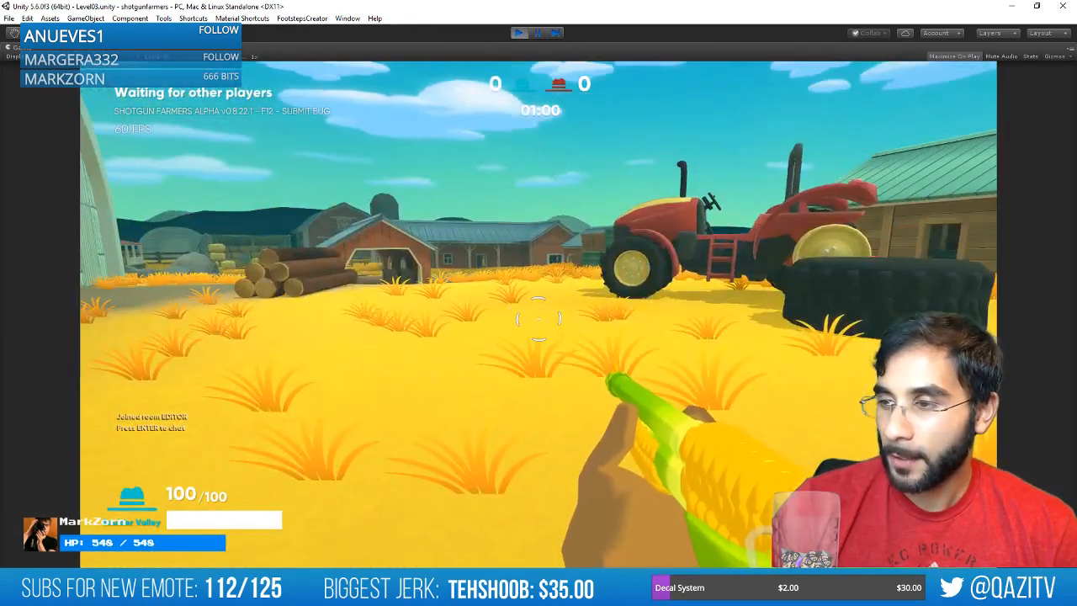
Walk through the farm map to the axe stuck in the tree stump and pick it up.
key("w")
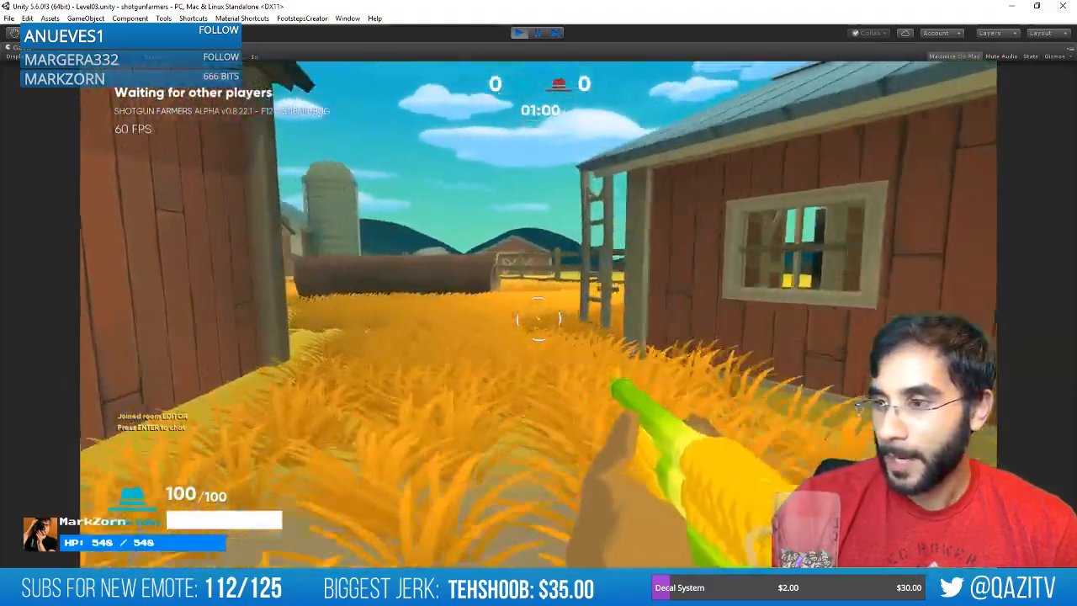
key("w")
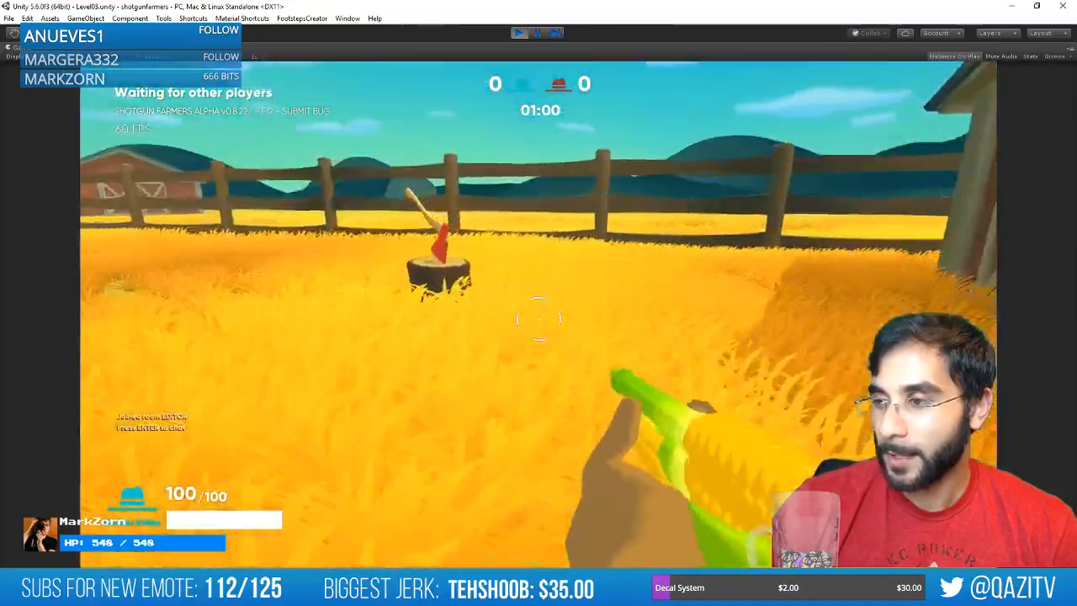
key("e")
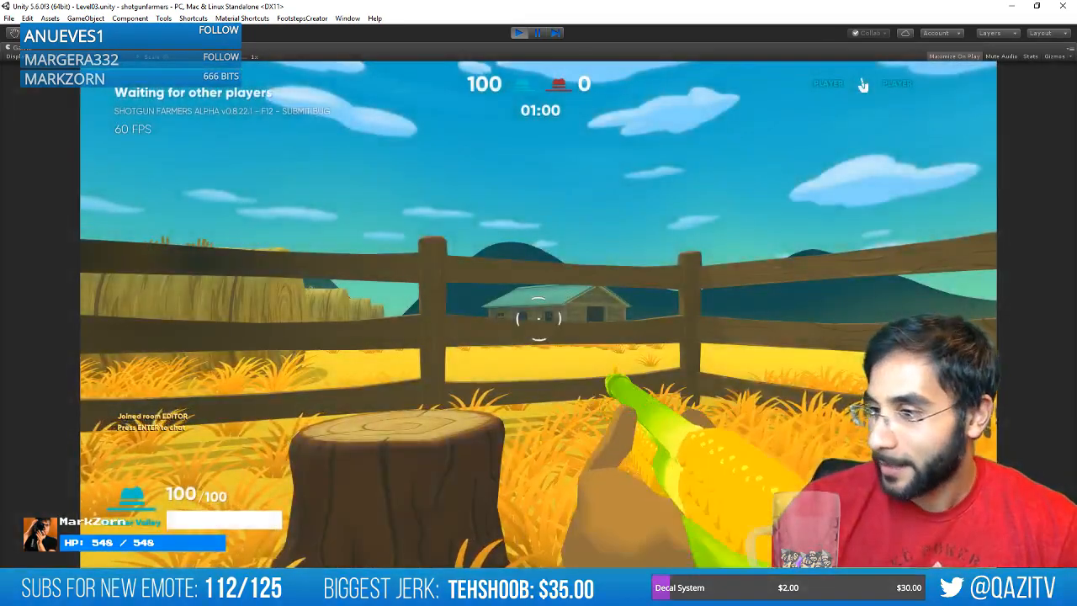
key("w")
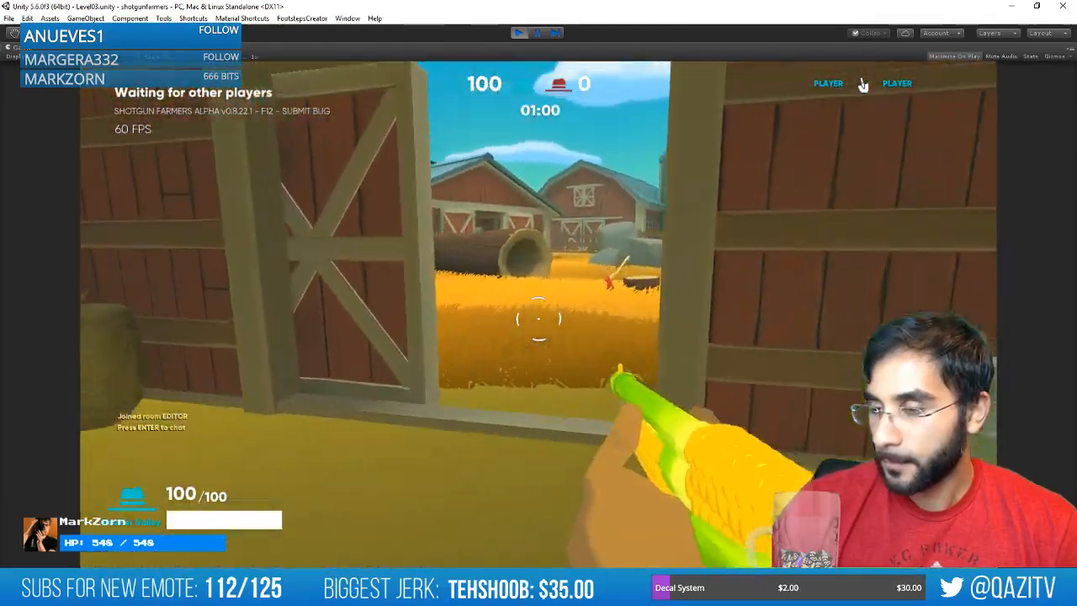
key("w")
key("e")
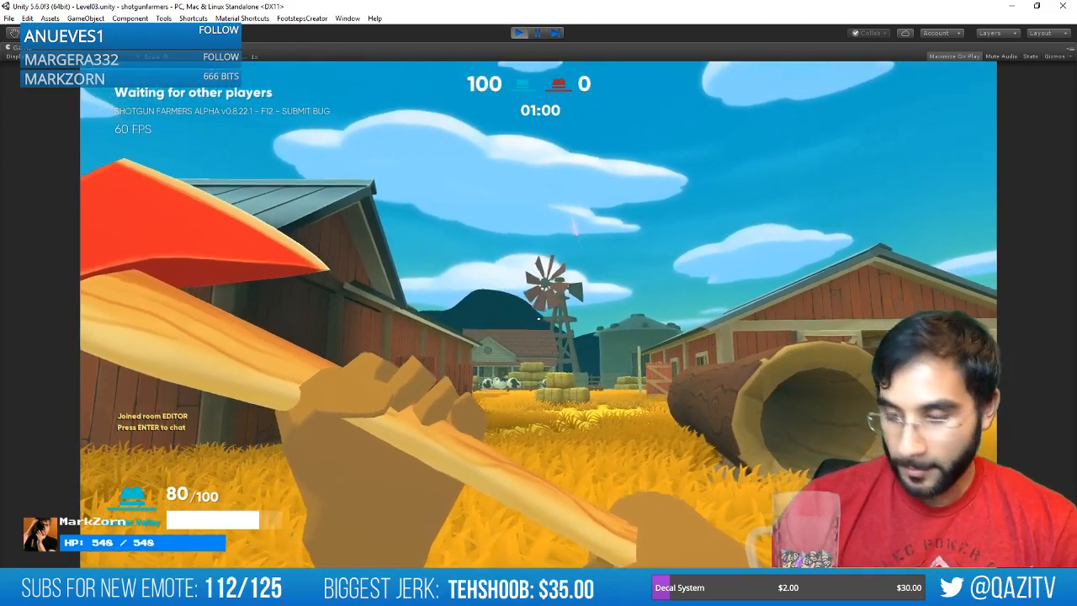
Try out the axe and weapon switching in the playtest, and stop play mode.
left_click(539, 318)
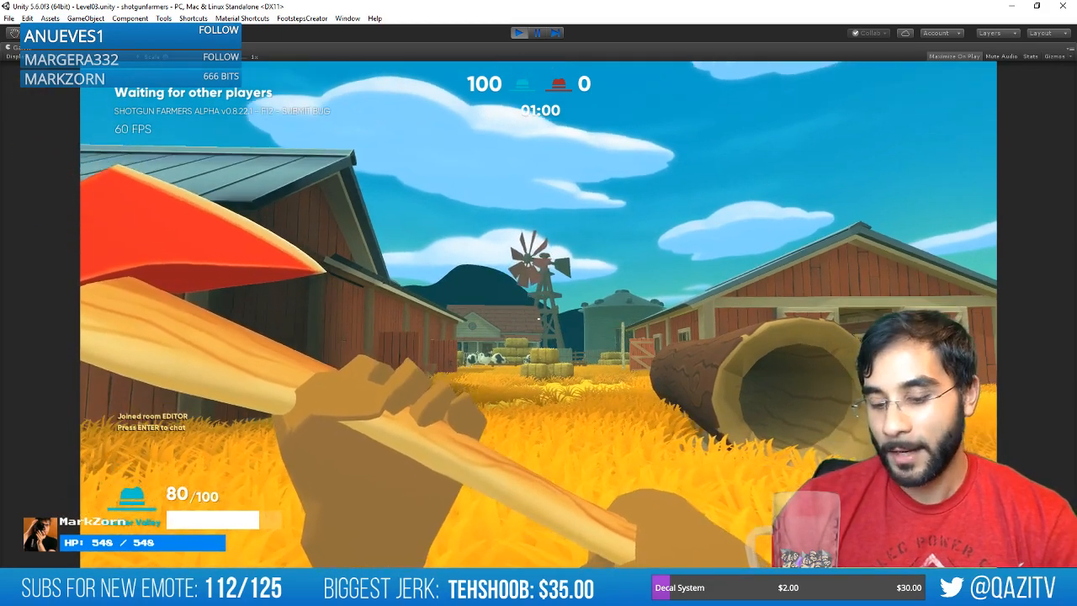
left_click(538, 318)
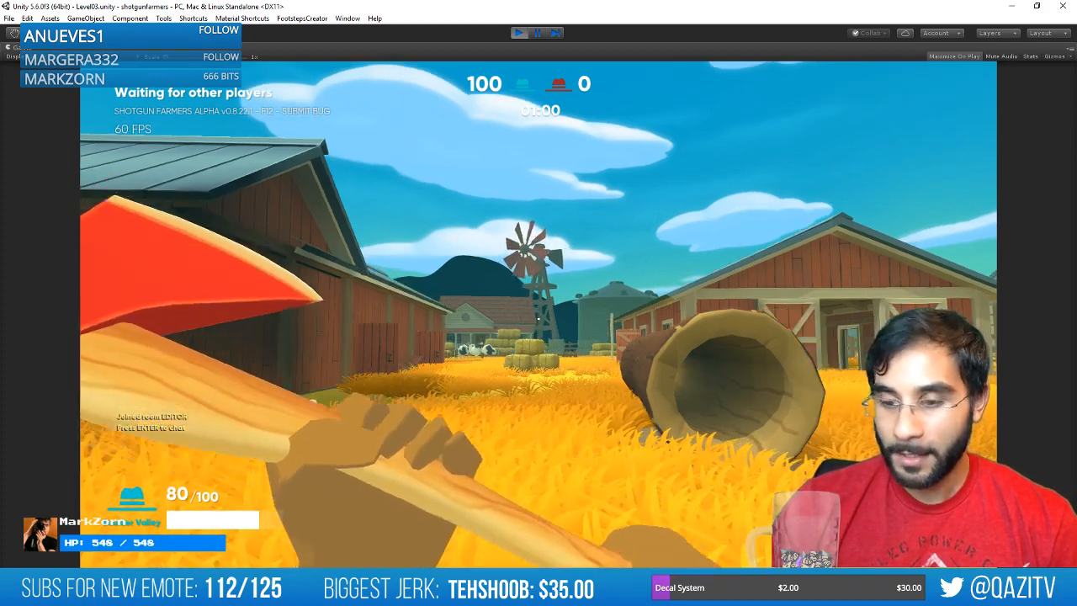
key("1")
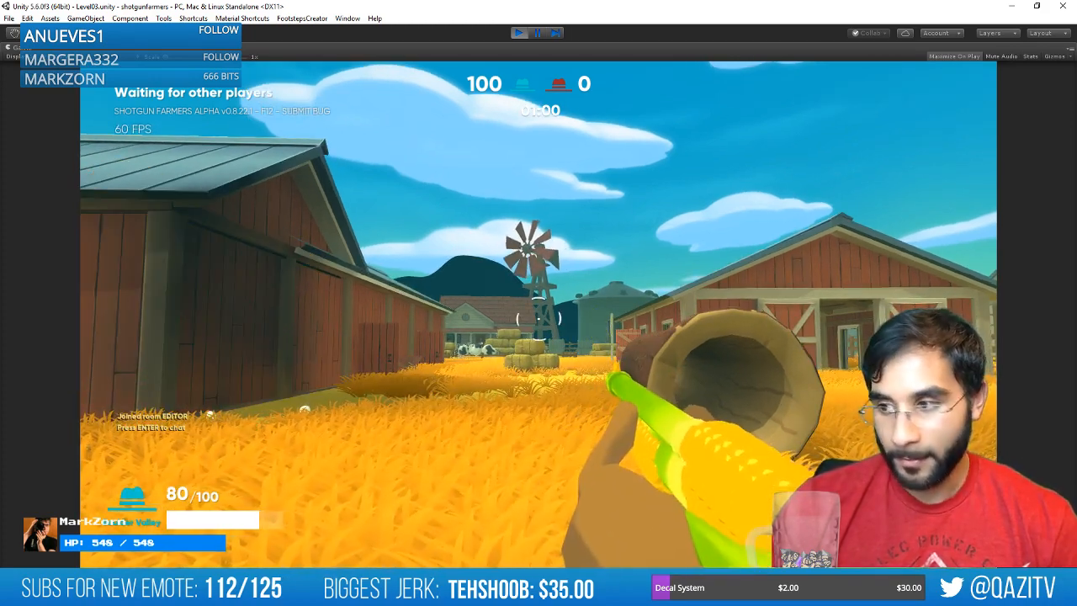
key("3")
left_click(539, 318)
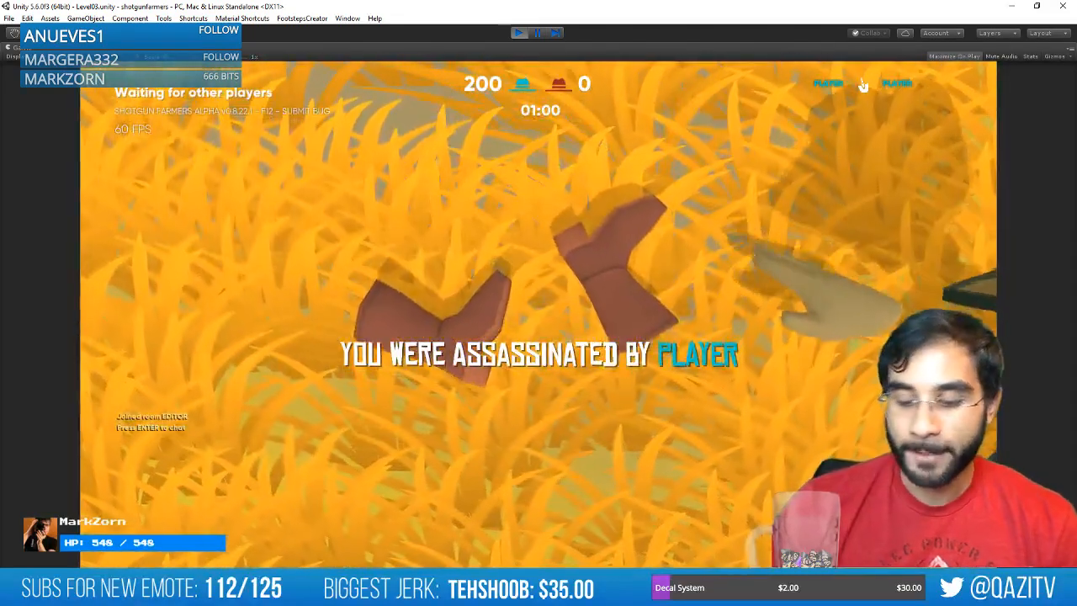
key("ctrl+p")
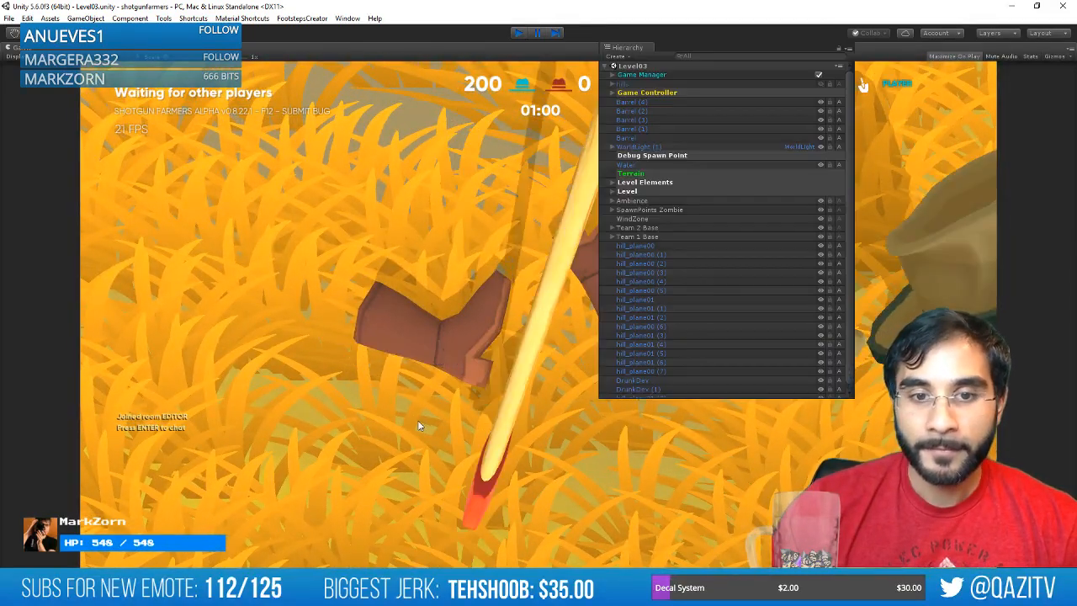
Switch to Visual Studio, search the code for "throw" and open the Throw() method in PlayerPickupController.
key("alt+Tab")
left_click(524, 214)
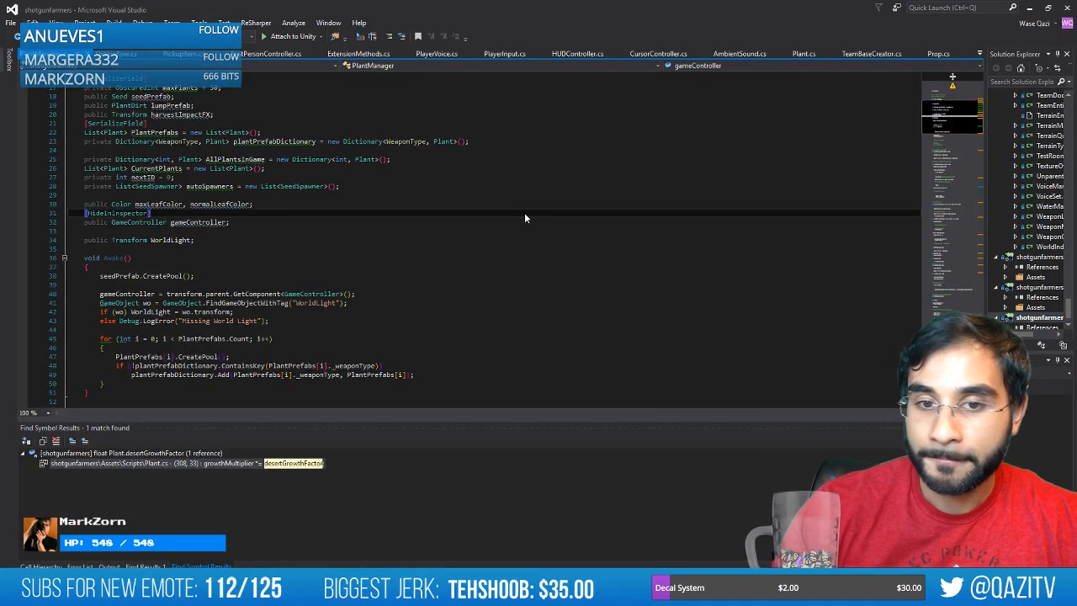
left_click(536, 238)
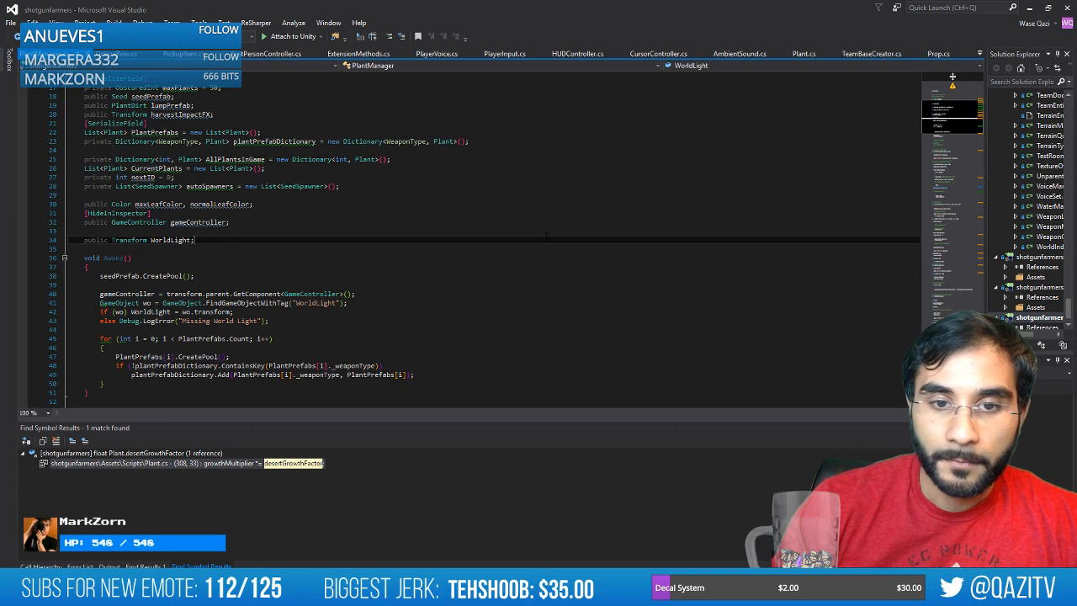
scroll(546, 236, "down", 1)
scroll(546, 237, "up", 2)
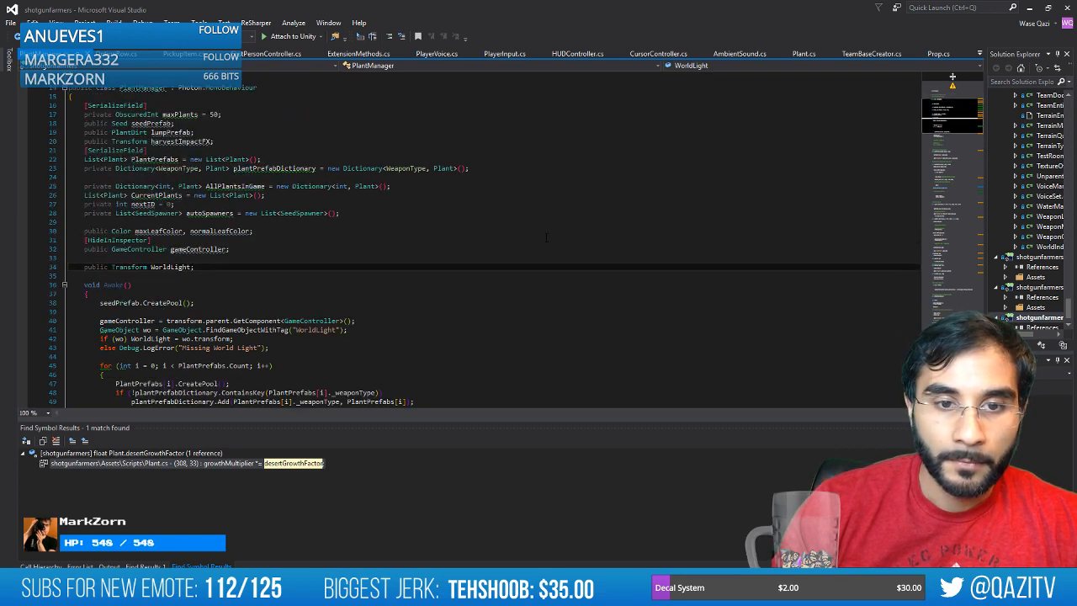
scroll(546, 239, "down", 3)
left_click(549, 233)
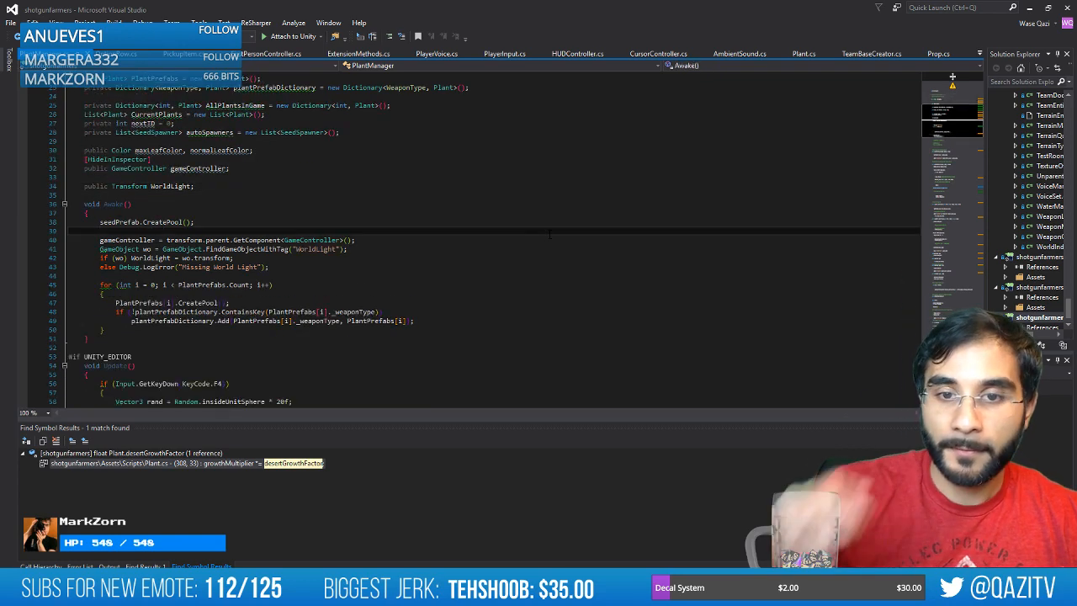
key("ctrl+t")
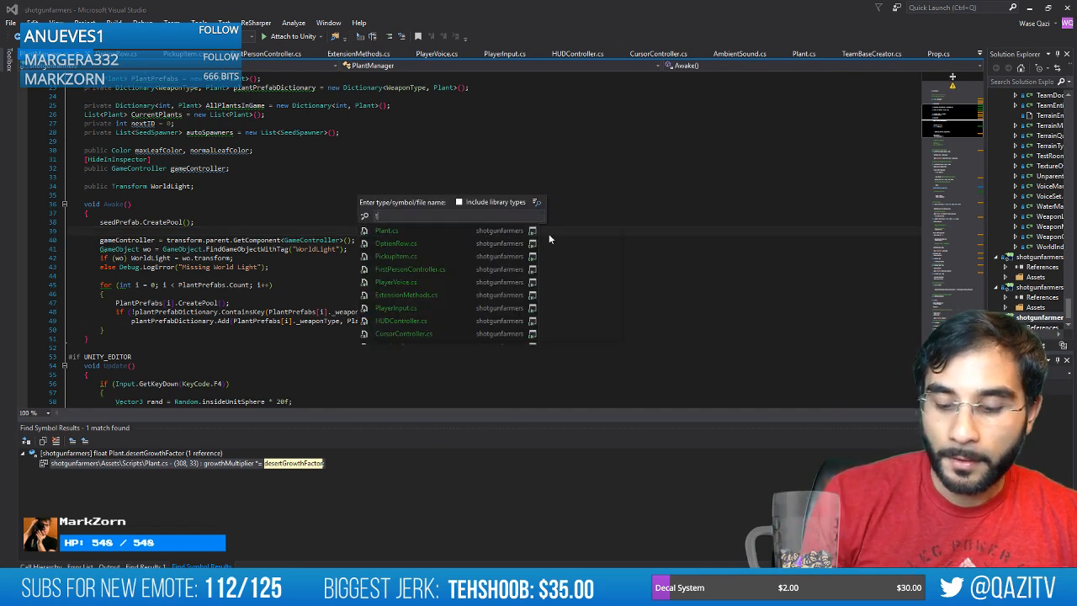
type("throw")
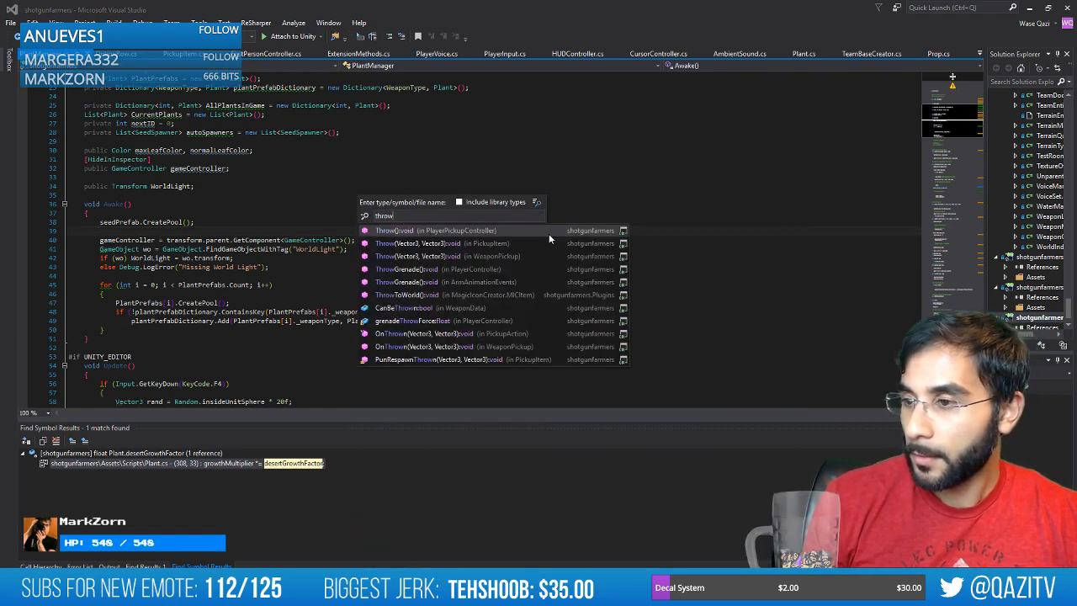
key("Return")
Find all references to Throw() and examine its call and conditions inside OnScopeStart() in PlayerController.cs.
right_click(145, 240)
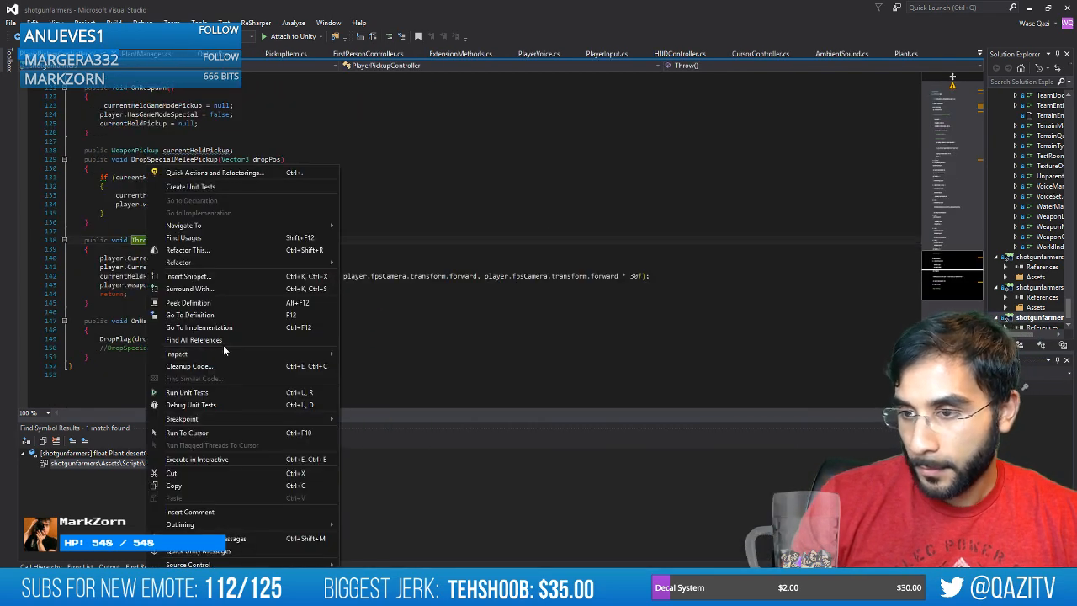
left_click(223, 345)
double_click(286, 464)
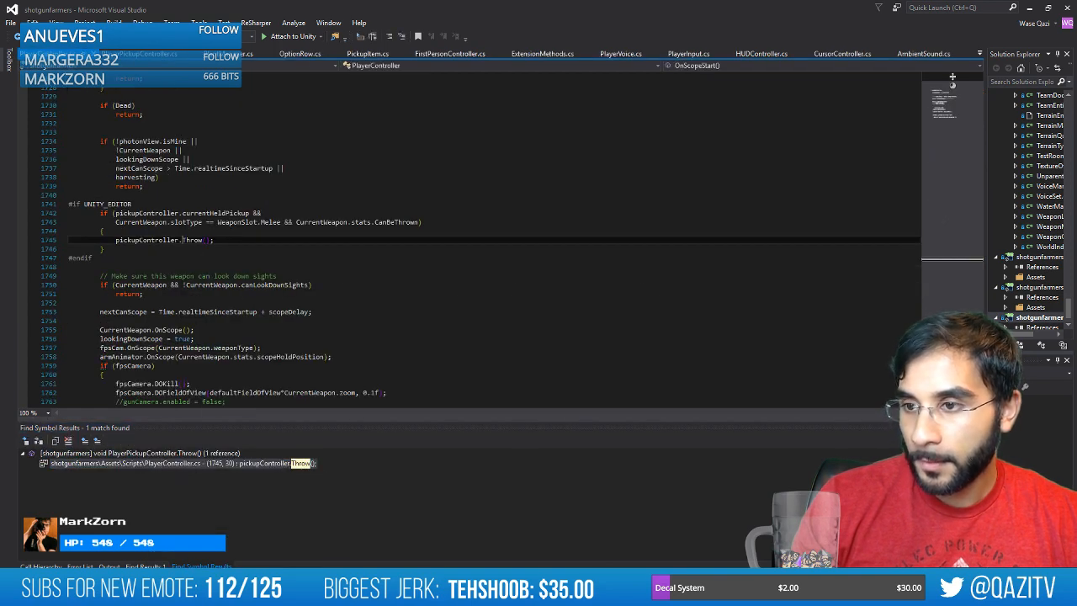
scroll(242, 271, "up", 5)
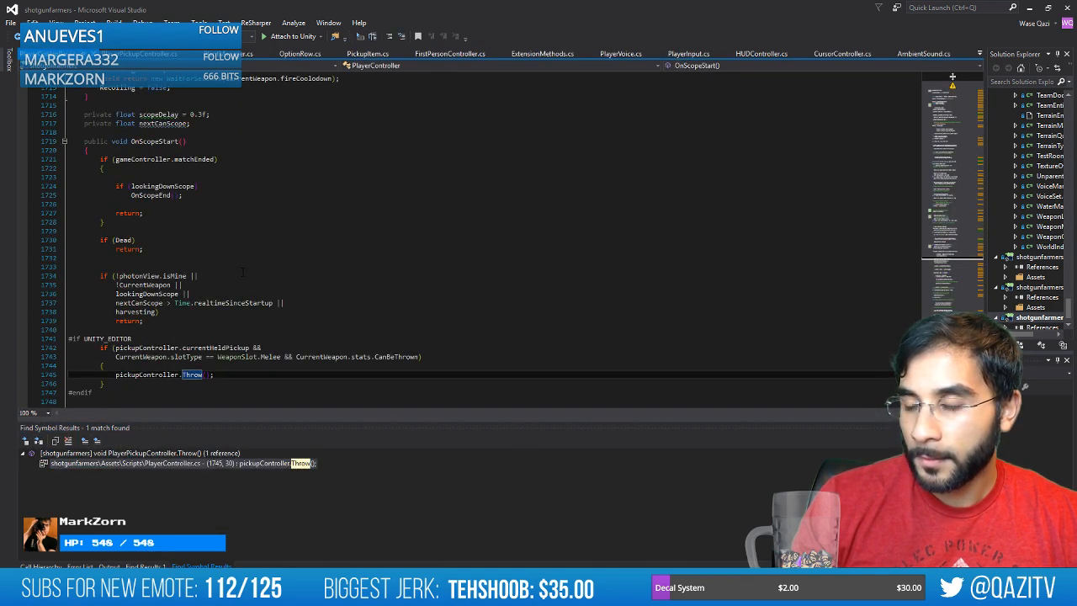
scroll(257, 287, "down", 1)
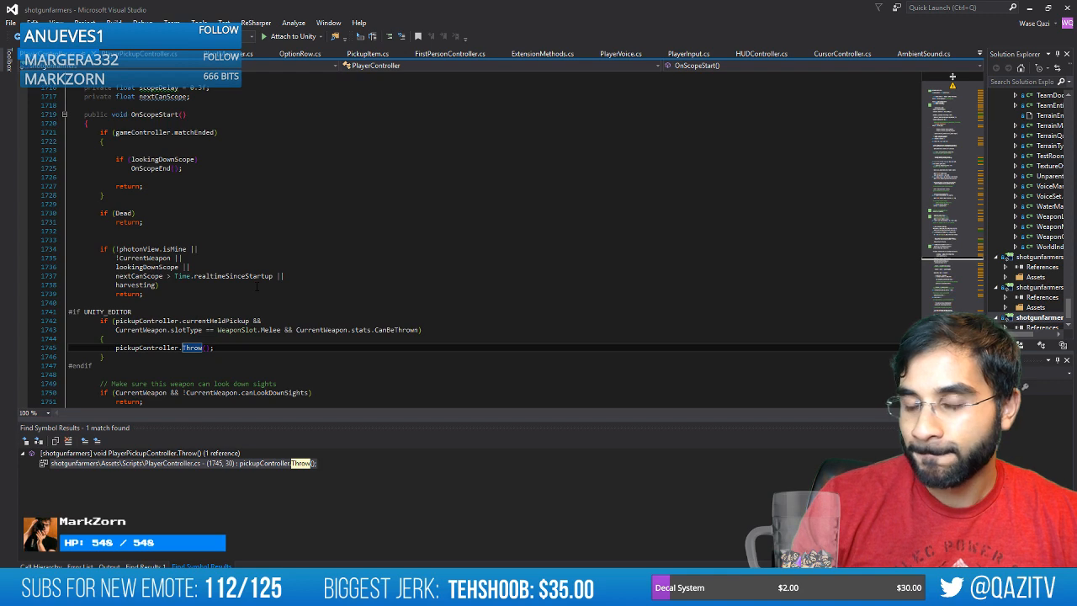
Switch to Unity, start a playtest of Level03 and cycle through the weapon slots to the axe.
left_click(255, 589)
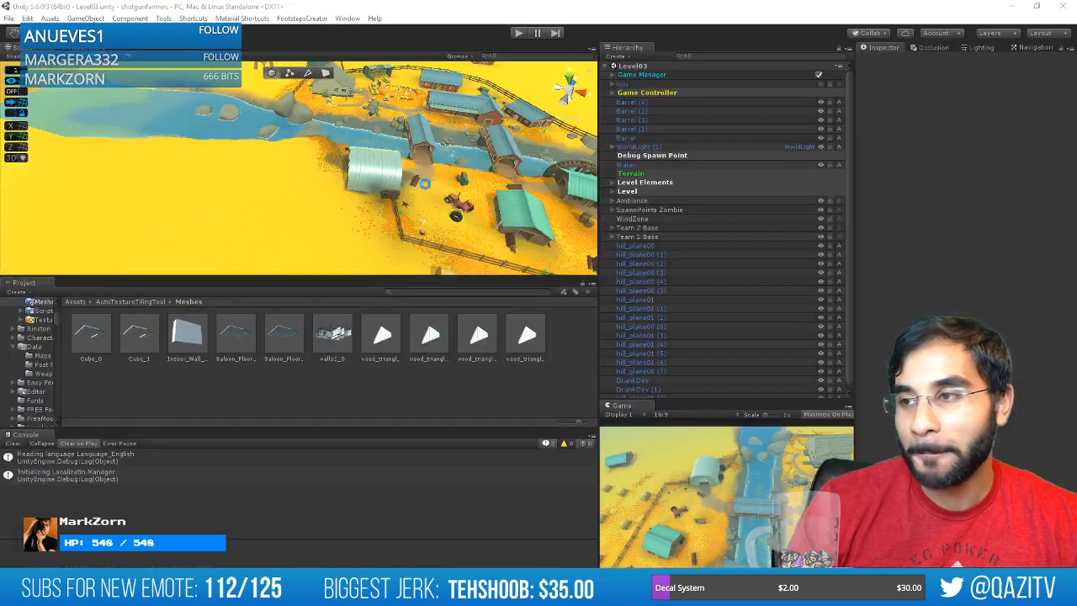
left_click(520, 33)
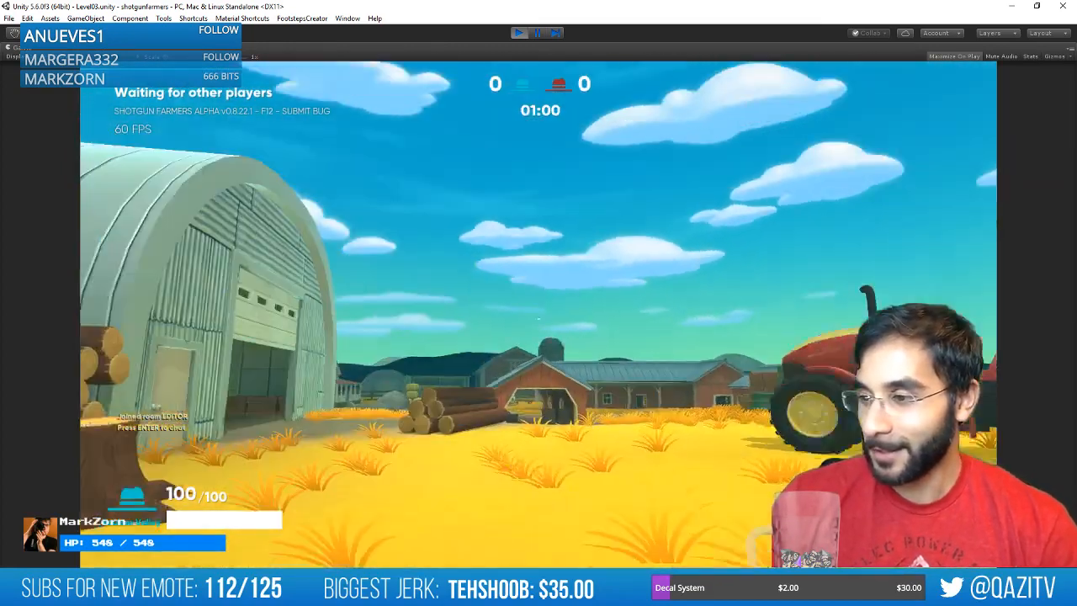
key("2")
key("3")
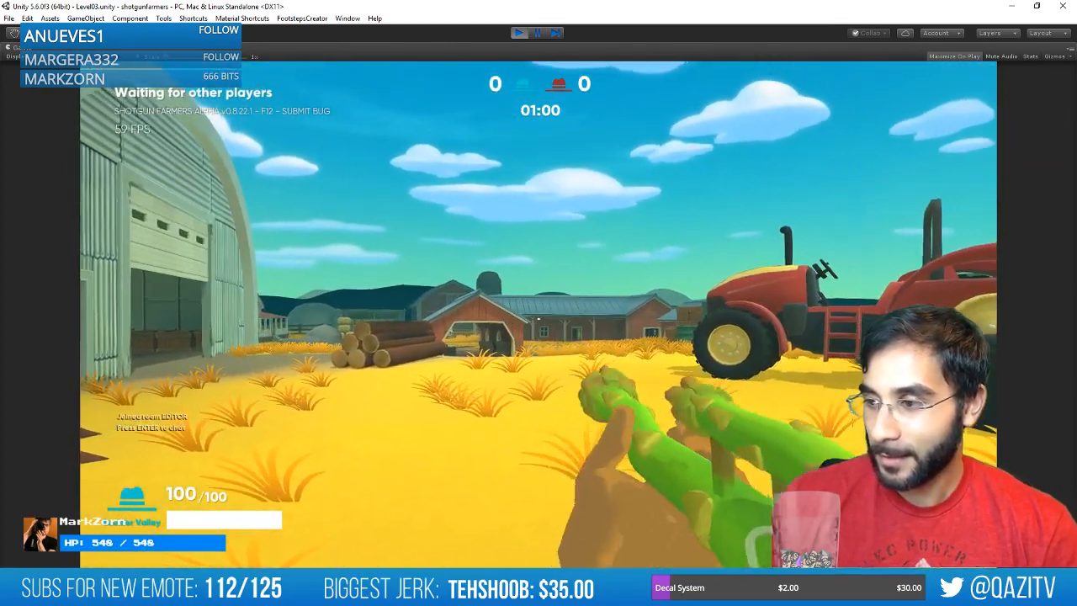
key("4")
key("1")
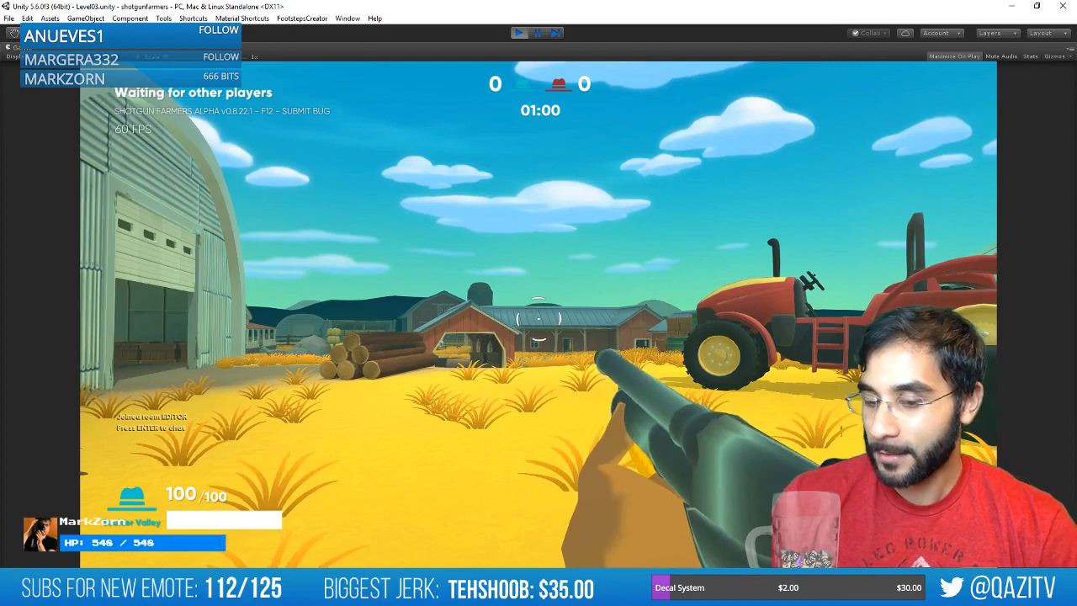
key("2")
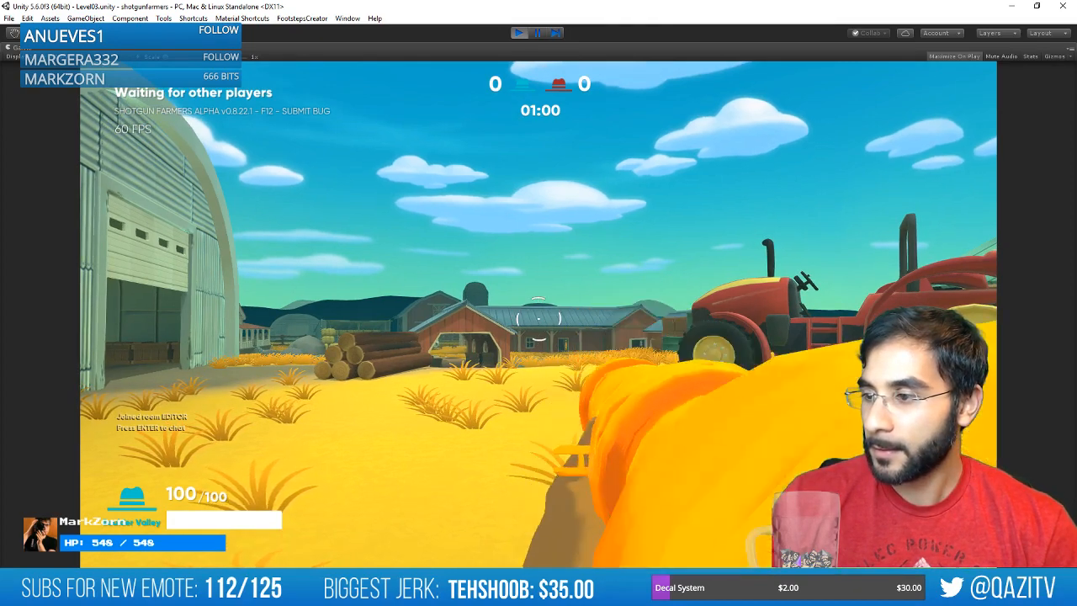
left_click(538, 318)
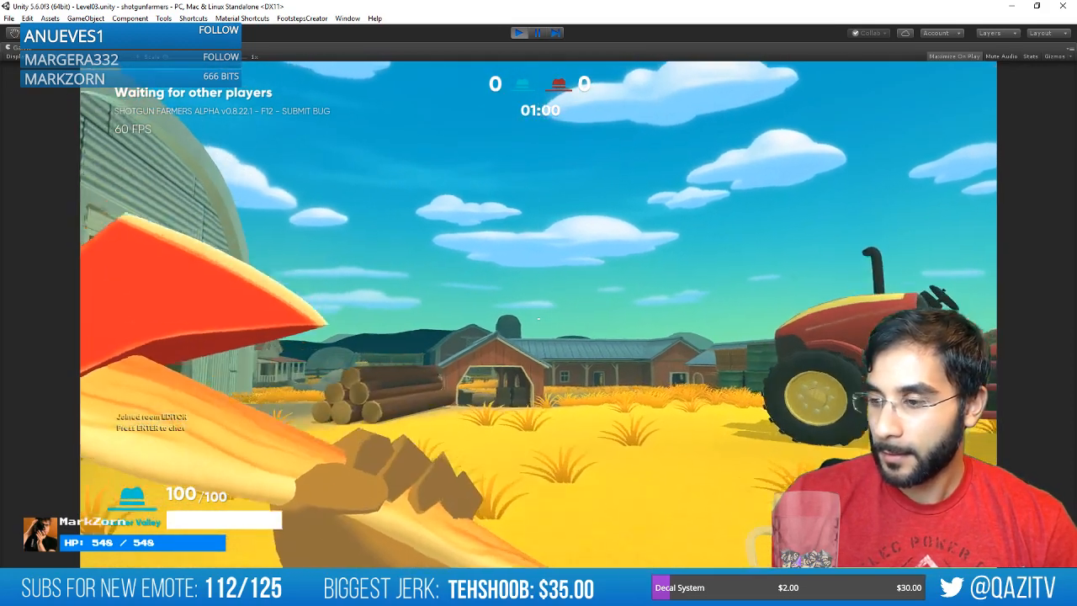
Recheck the throw code in Visual Studio, and resume the playtest to walk the farm with the axe before stopping play mode.
key("alt+Tab")
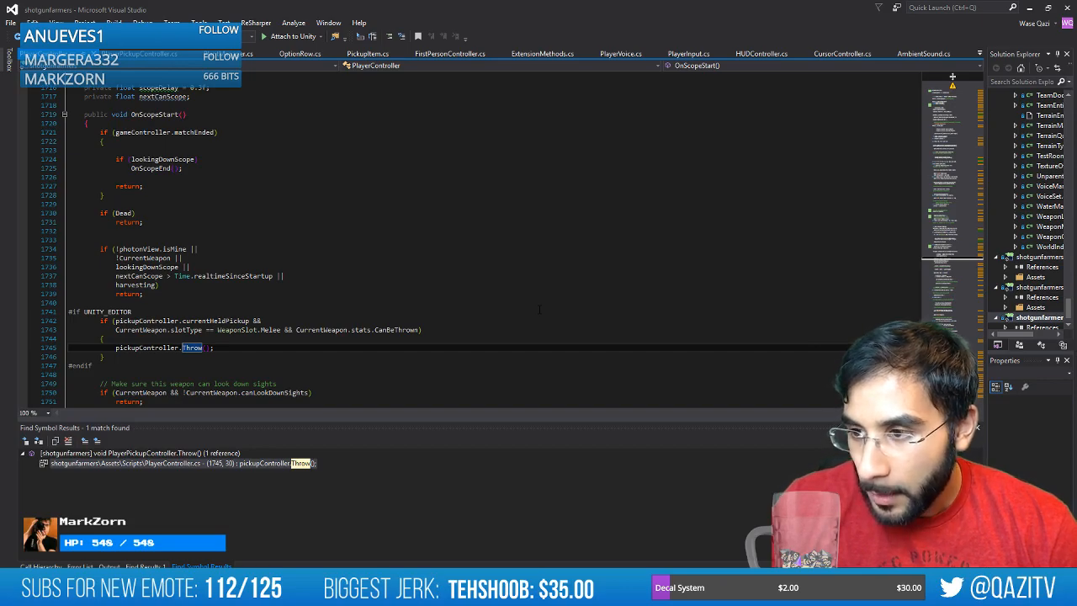
key("alt+Tab")
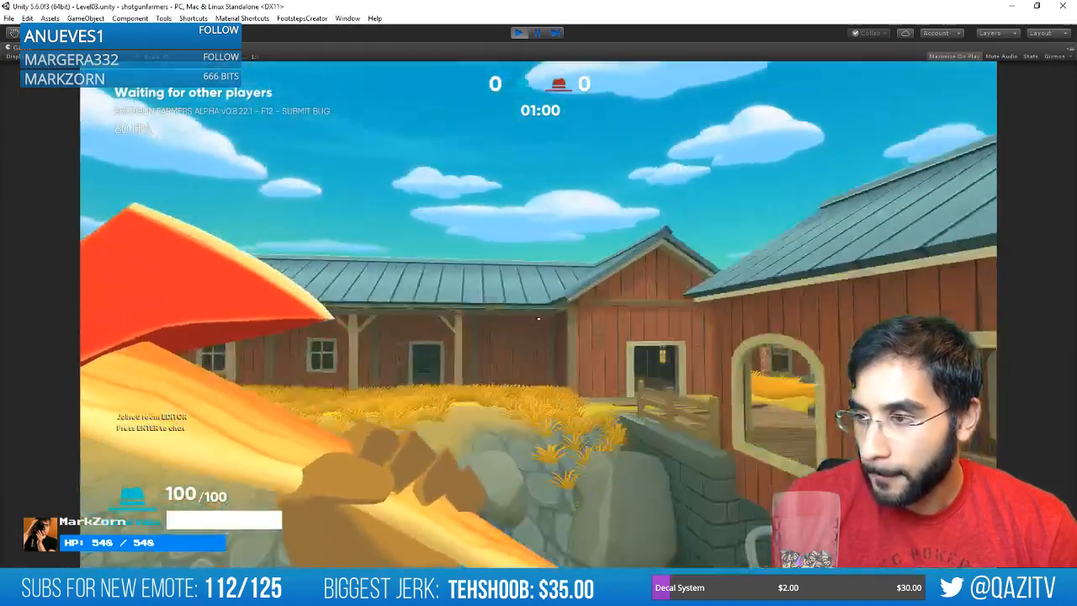
key("w")
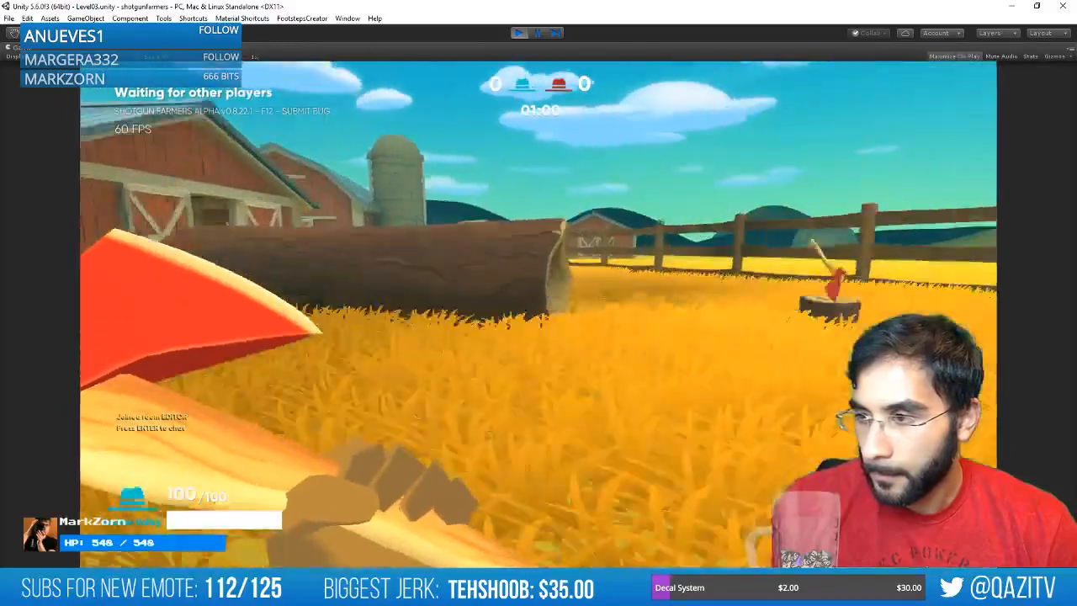
key("w")
key("e")
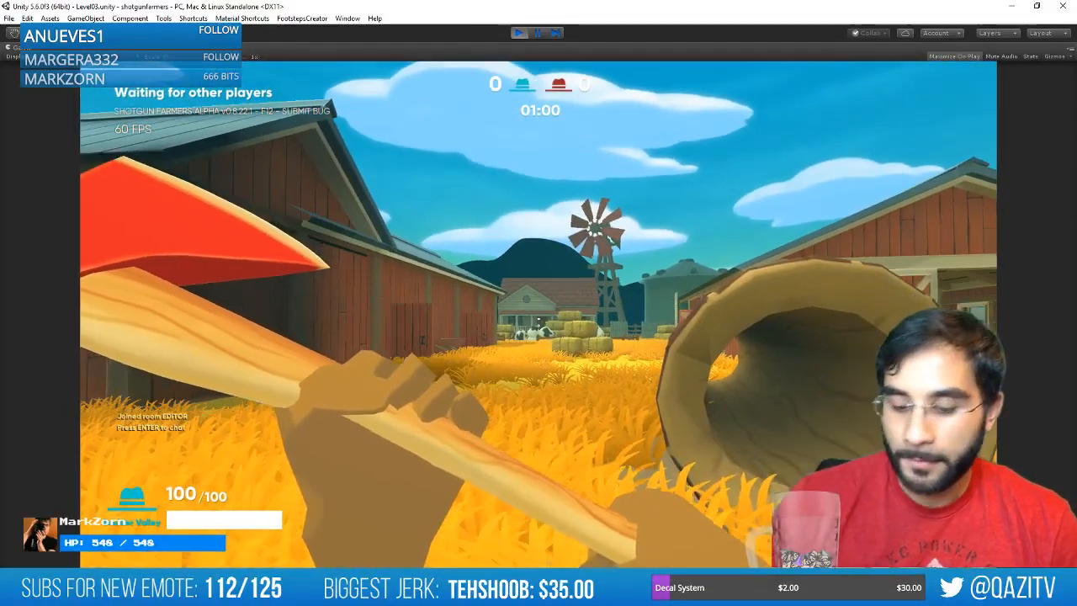
key("ctrl")
key("ctrl+p")
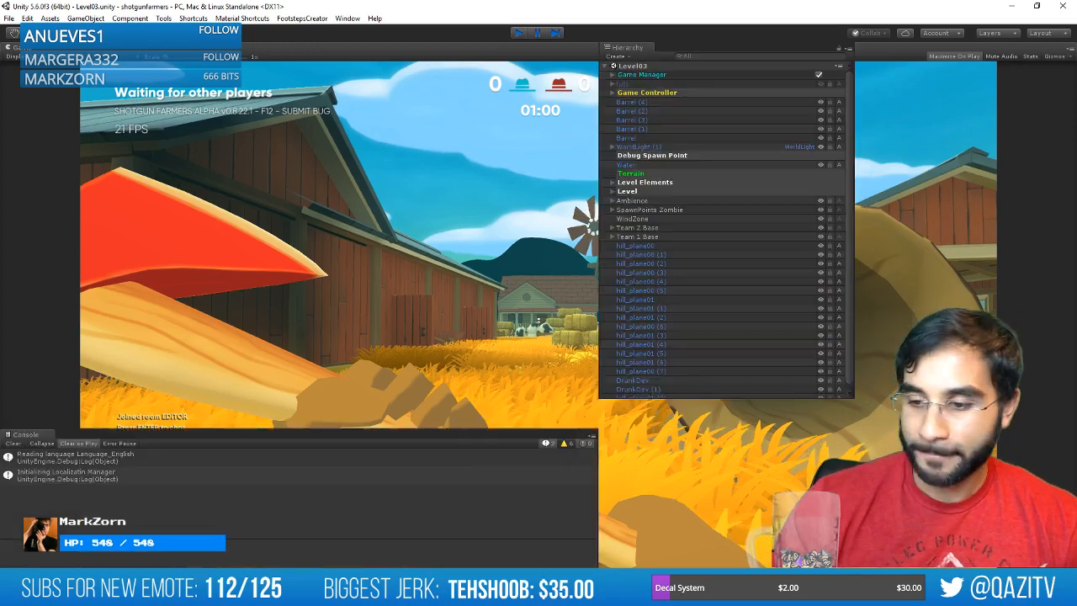
Switch to Maya LT, insert two edge loops across the third comb lobe and move their vertices onto the sketched outline.
left_click(284, 533)
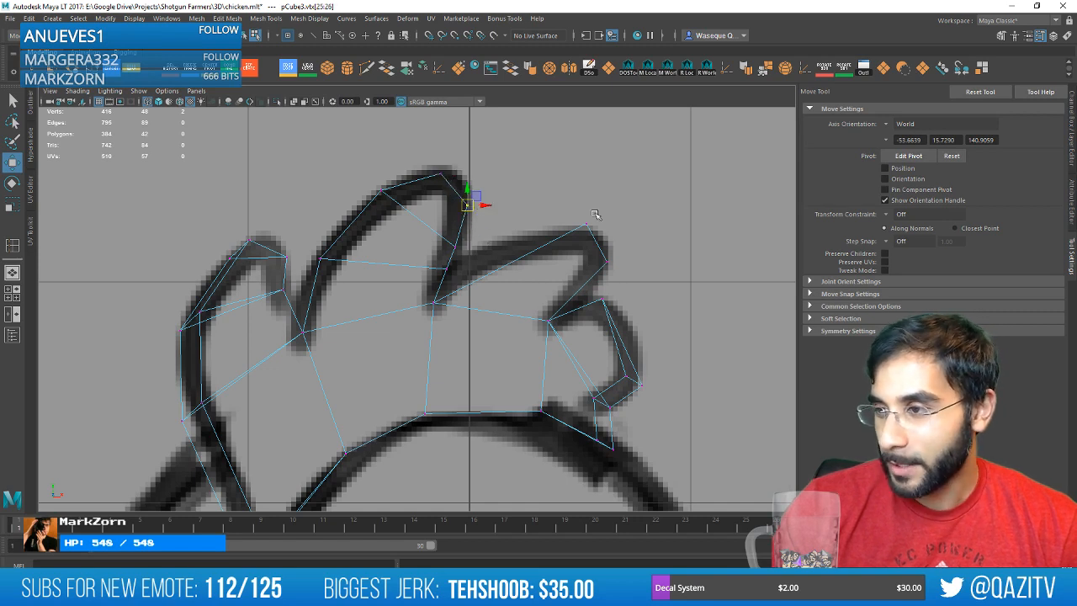
left_click(271, 74)
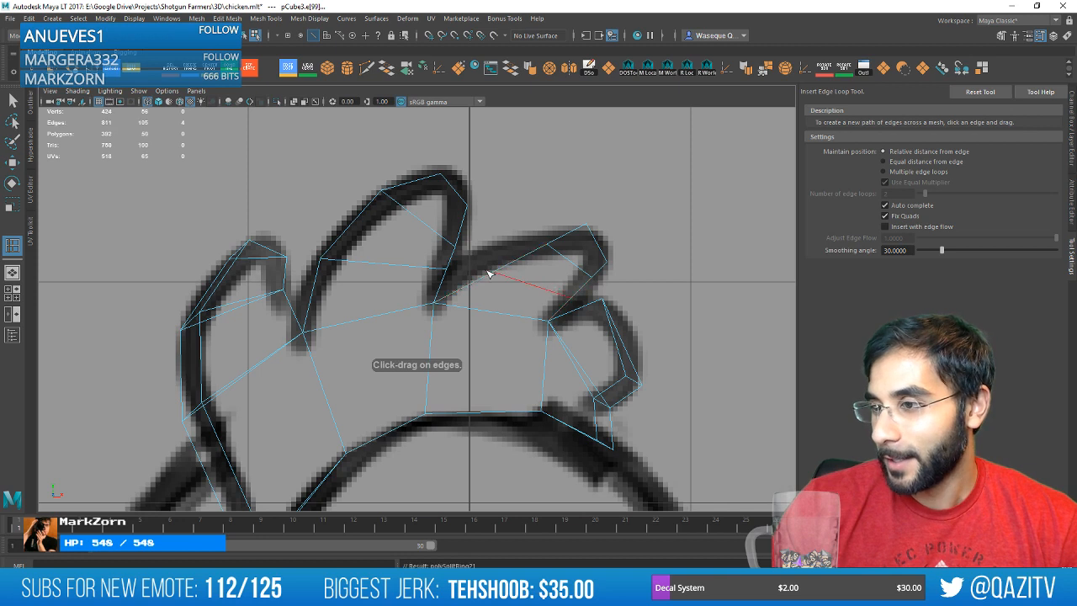
right_click_drag(488, 273, 503, 279)
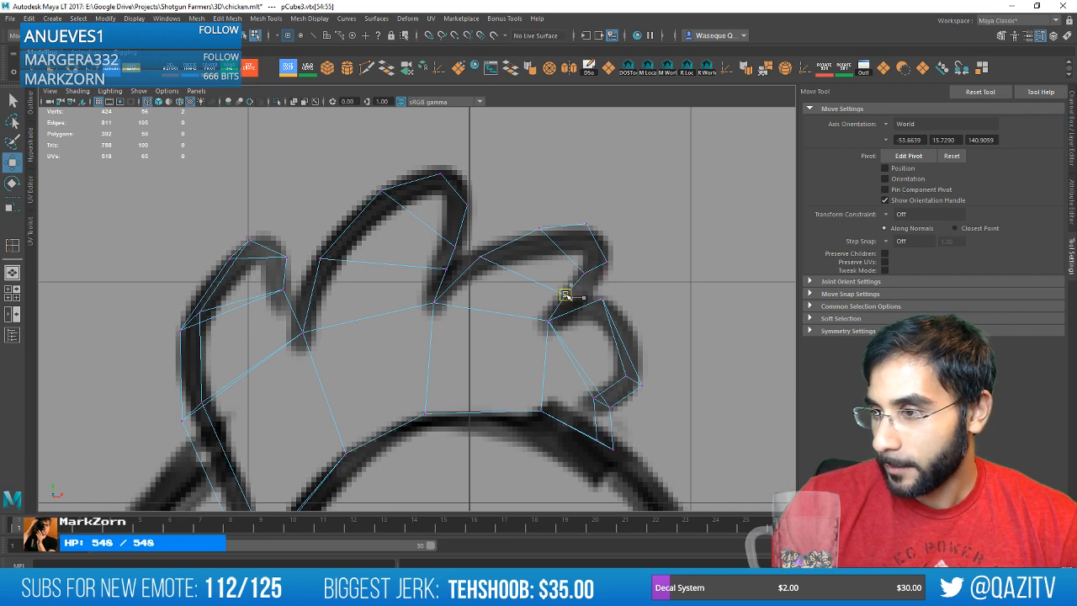
Insert an edge loop along the small fourth comb lobe and move its outer vertices onto the sketched curve.
middle_click_drag(621, 294, 531, 259, "alt")
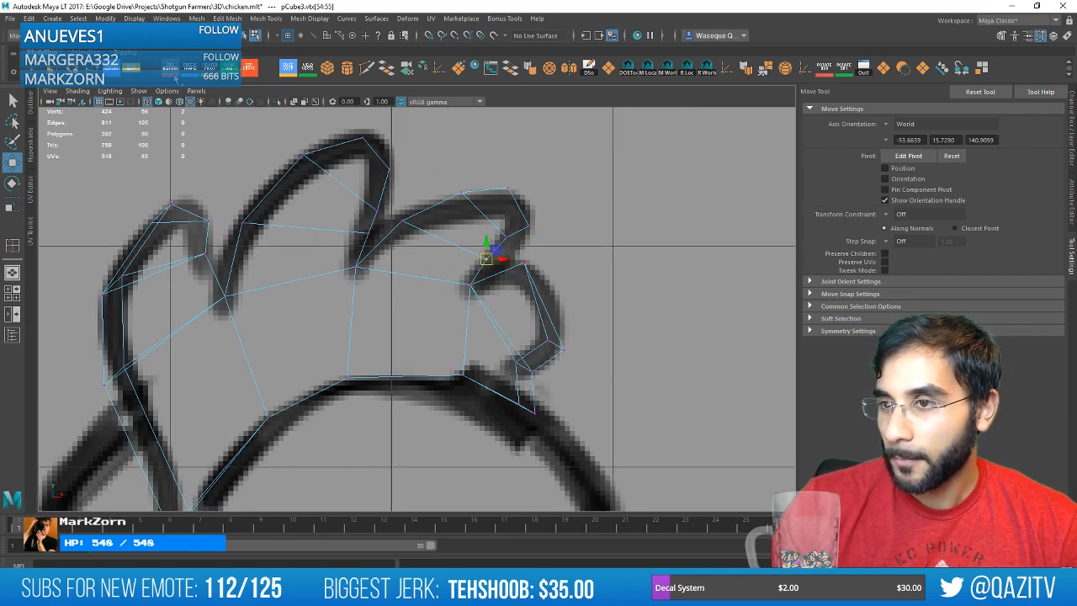
left_click(287, 69)
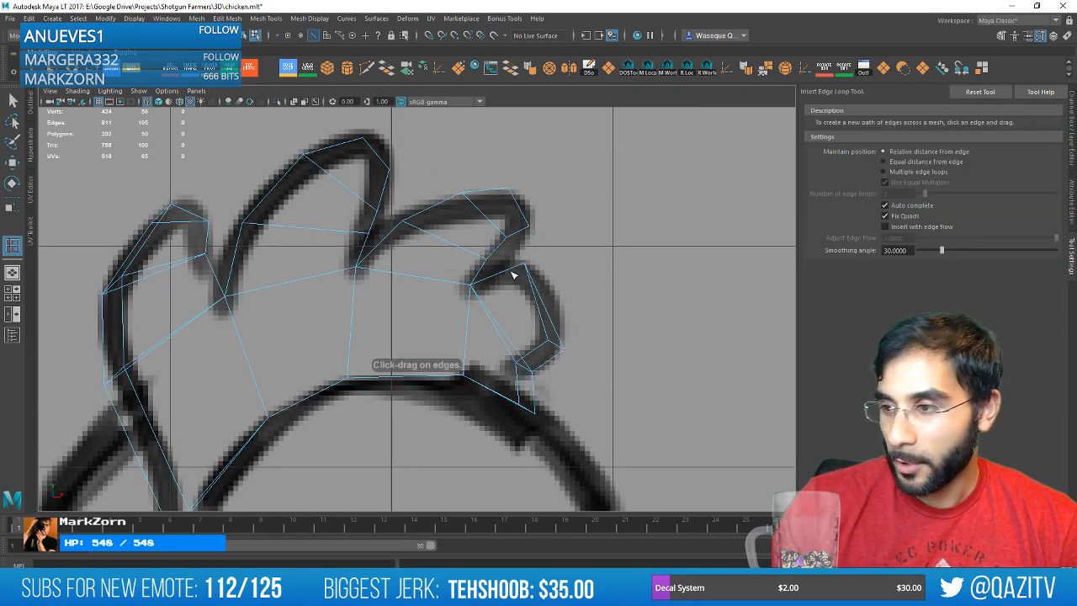
key("w")
mouse_move(510, 271)
right_mouse_down()
mouse_move(468, 270)
mouse_move(512, 264)
mouse_move(510, 252)
right_mouse_up()
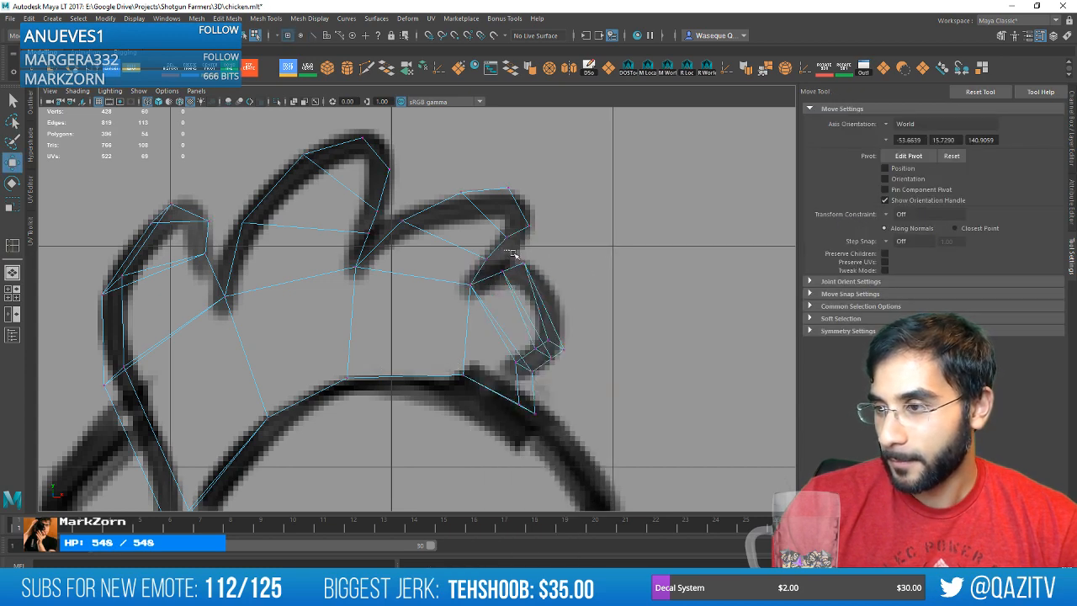
left_click_drag(526, 266, 549, 274)
left_click(571, 353)
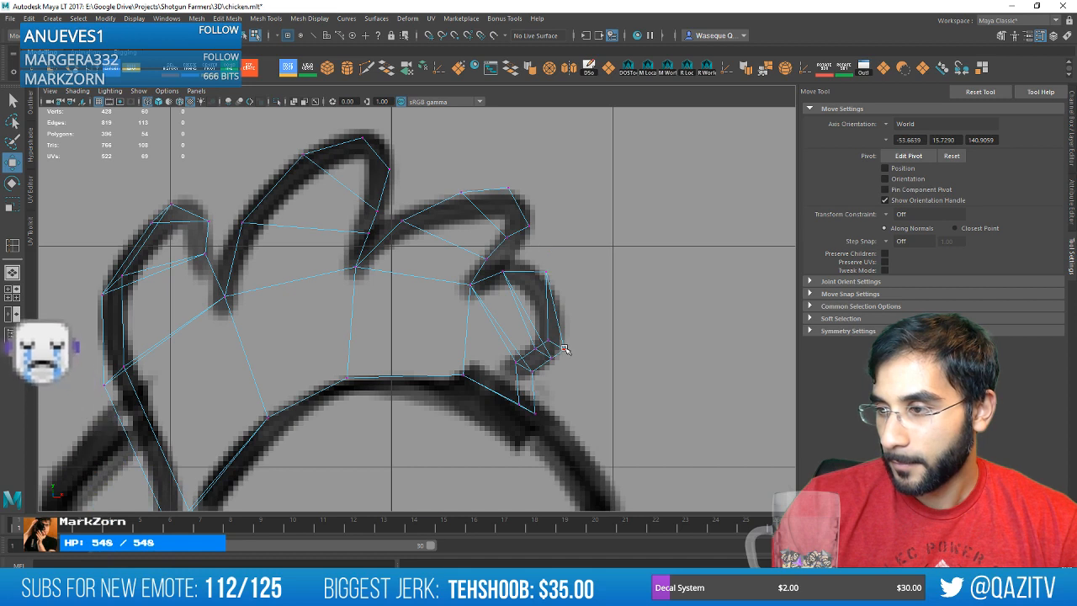
left_click_drag(576, 356, 565, 324)
left_click(547, 338, "shift")
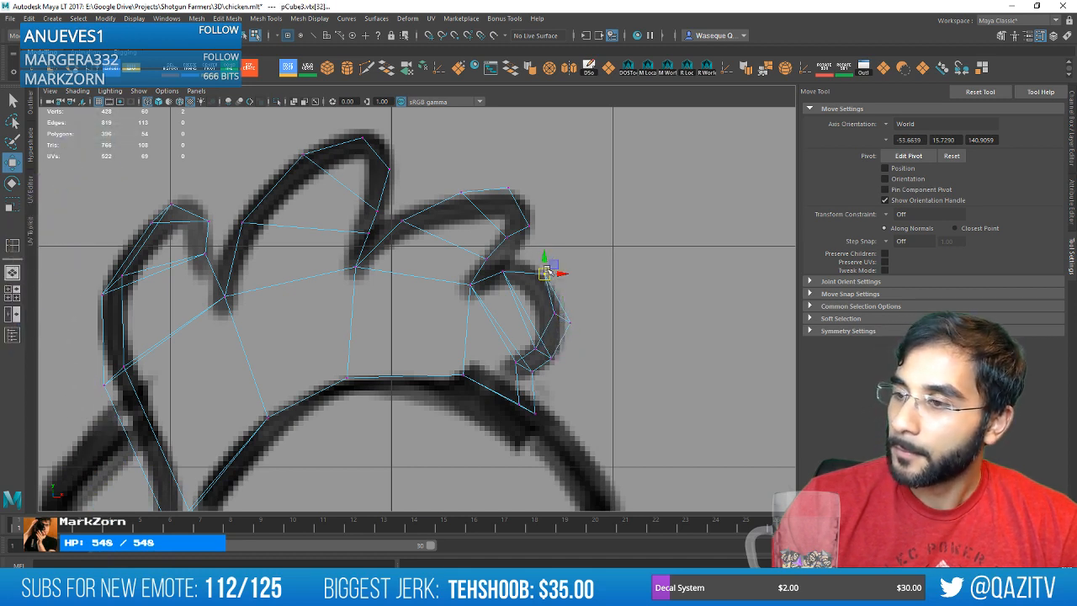
In the perspective view, select the back-side faces of all four comb lobes and delete them.
scroll(398, 137, "down", 8)
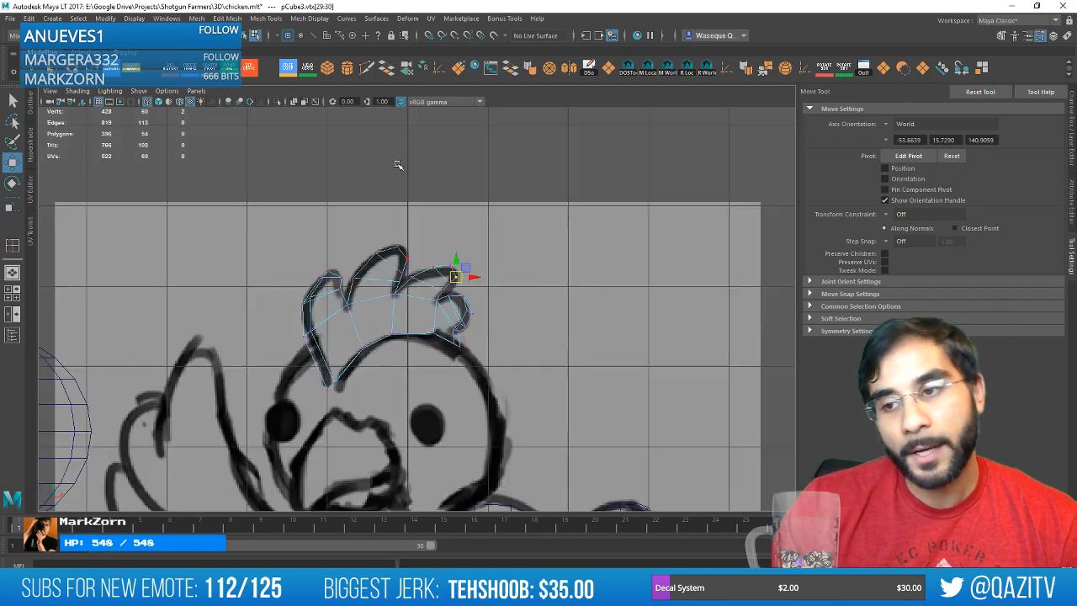
key("space")
key("space")
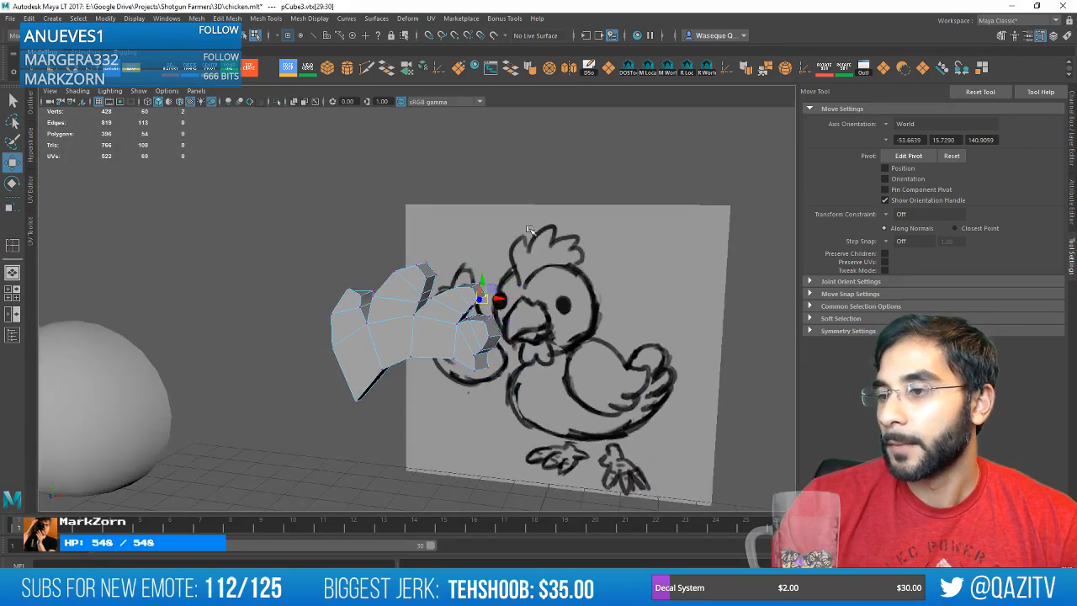
left_click_drag(630, 200, 705, 283, "alt")
right_click_drag(425, 269, 431, 299)
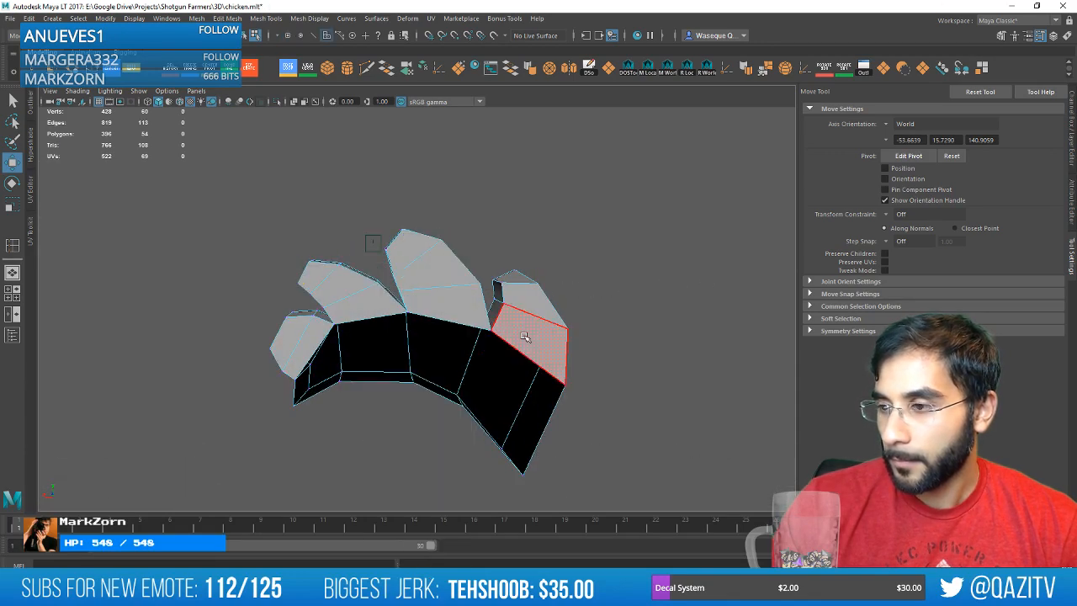
key("q")
left_click(532, 301)
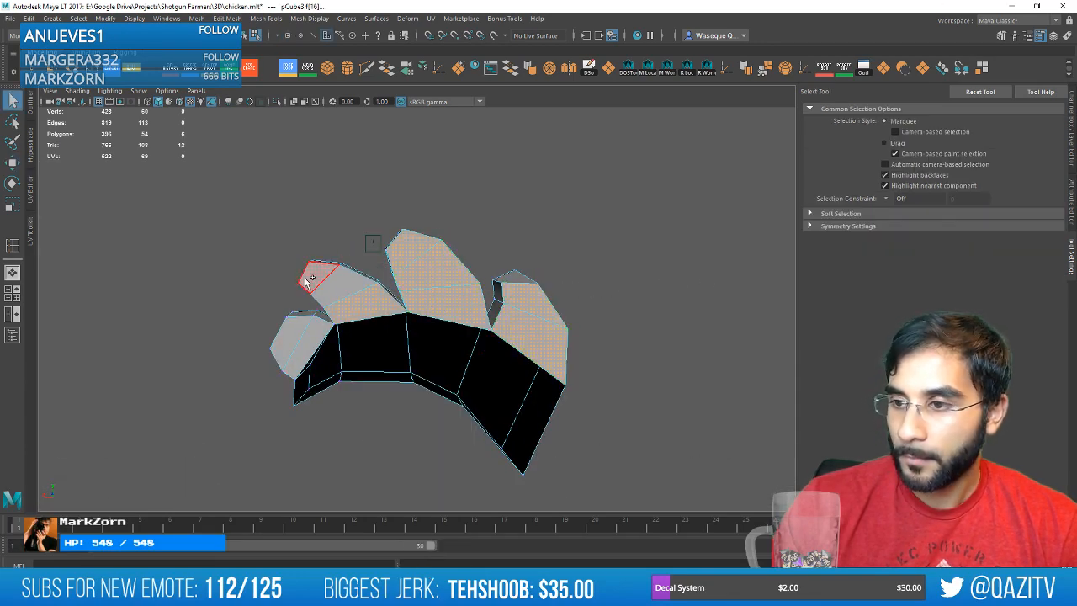
left_click(300, 335, "shift")
key("Delete")
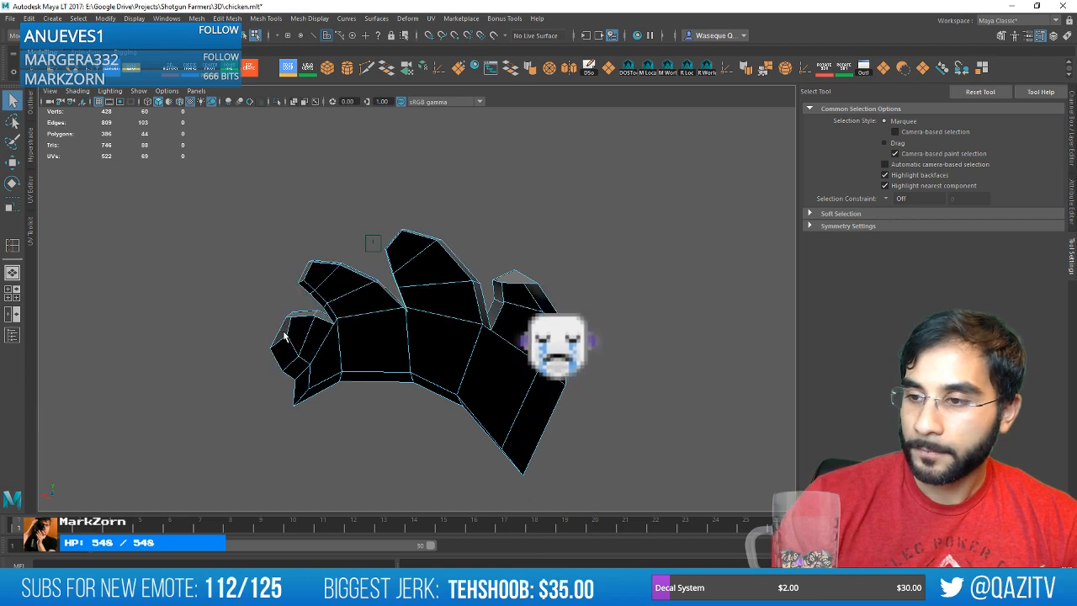
left_click_drag(304, 335, 379, 320, "alt")
right_click_drag(437, 290, 436, 278)
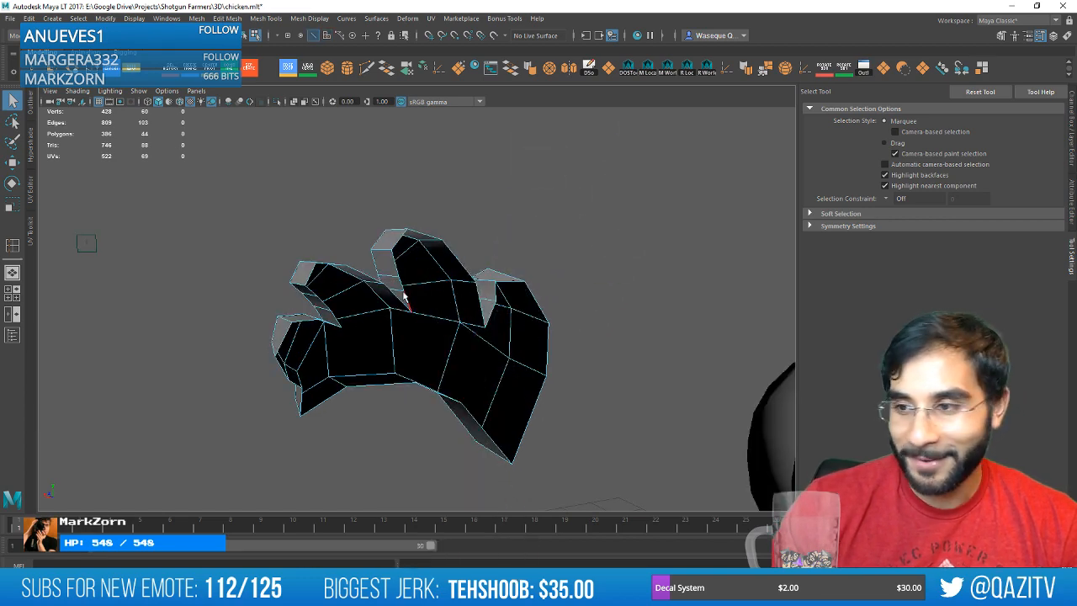
Switch to Visual Studio and examine the editor-only throw condition in OnScopeStart, including the melee slot and CanBeThrown checks.
key("alt+Tab")
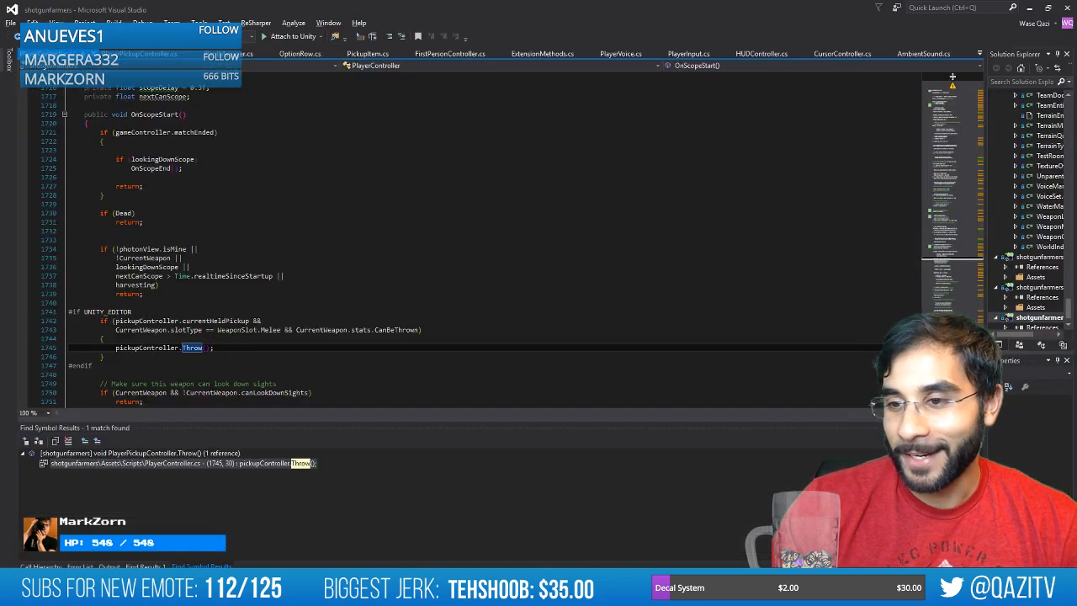
left_click_drag(93, 320, 217, 349)
left_click(236, 354)
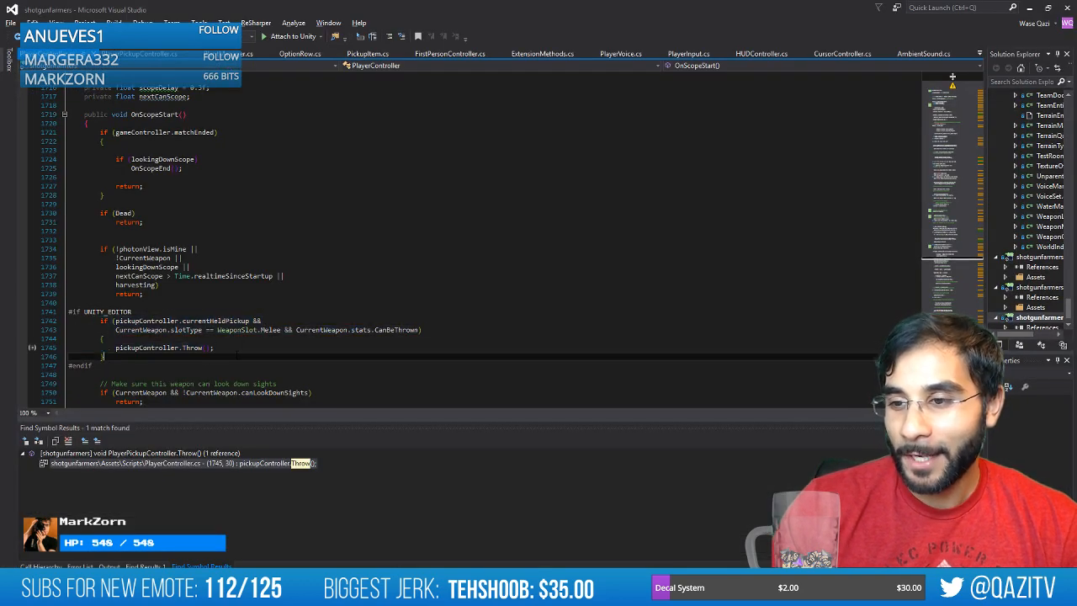
left_click_drag(115, 330, 106, 339)
left_click(219, 356)
left_click_drag(304, 330, 339, 330)
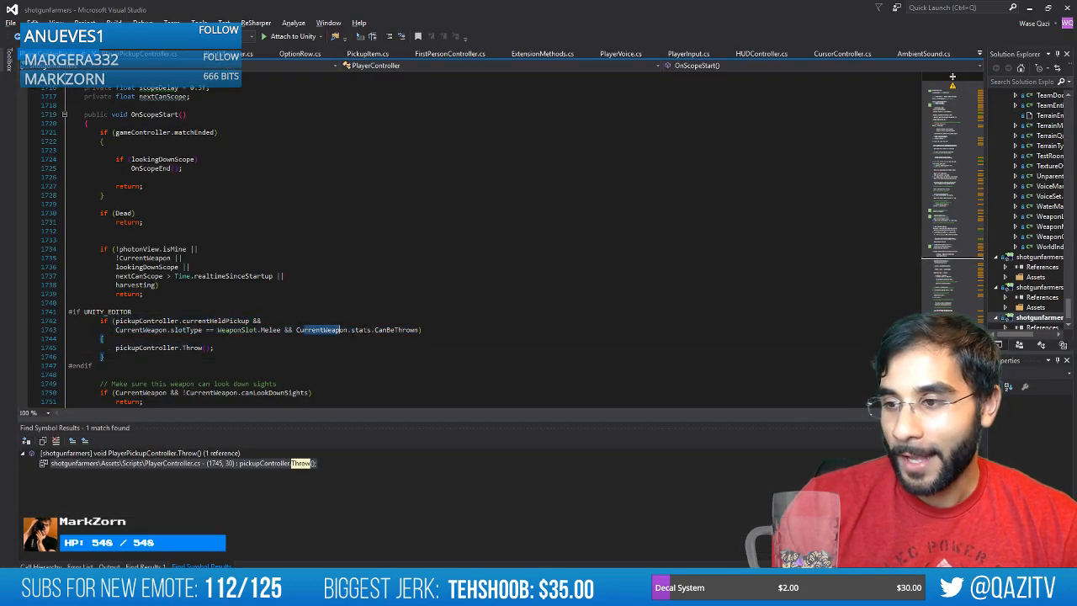
left_click(259, 341)
Switch to Unity, search the project assets for "axe" and inspect the Axe_Data weapon asset.
left_click(322, 589)
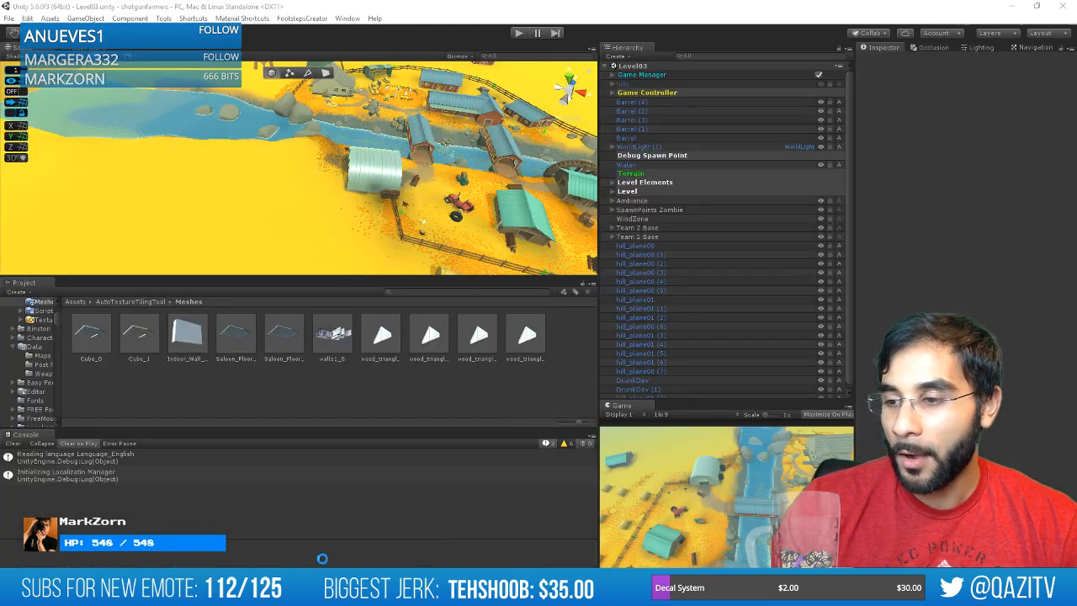
left_click(521, 291)
type("axe")
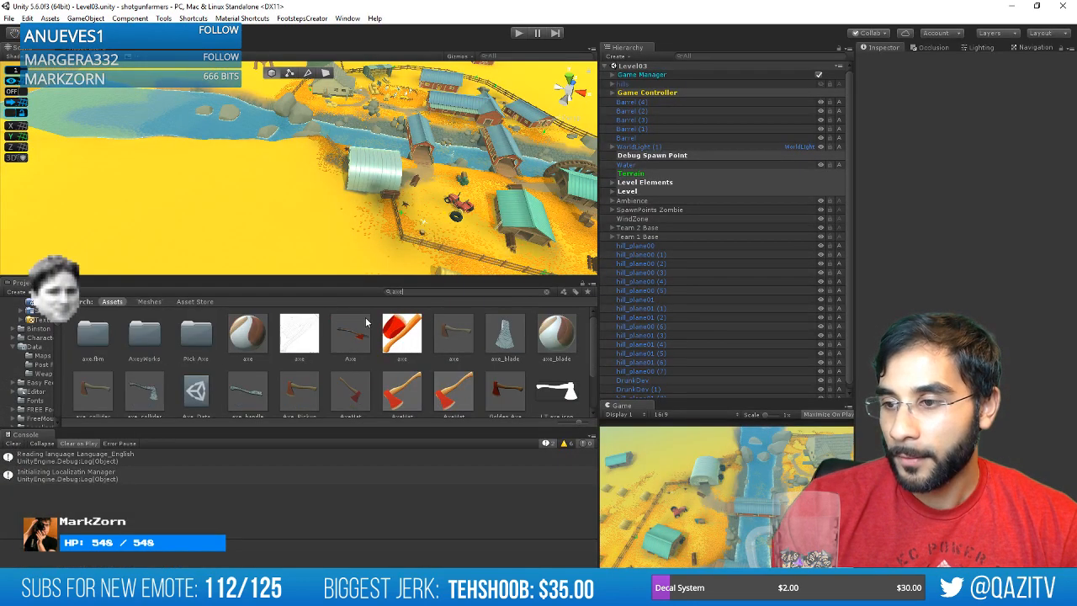
scroll(371, 324, "down", 2)
left_click(200, 334)
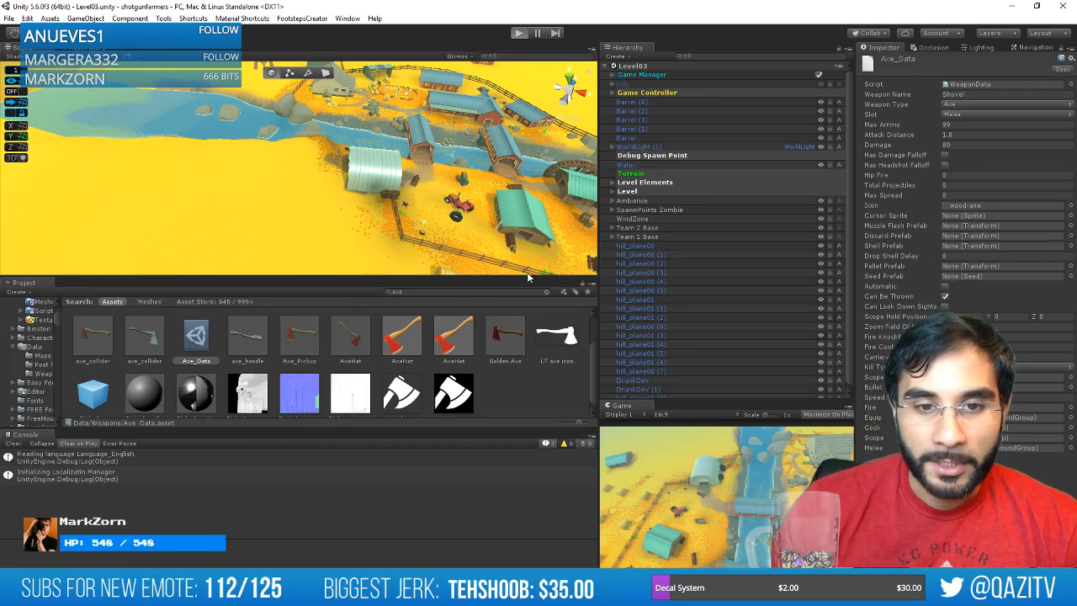
Start a playtest, walk across the farm to the stump holding the axe, and take and throw the axe.
key("ctrl+p")
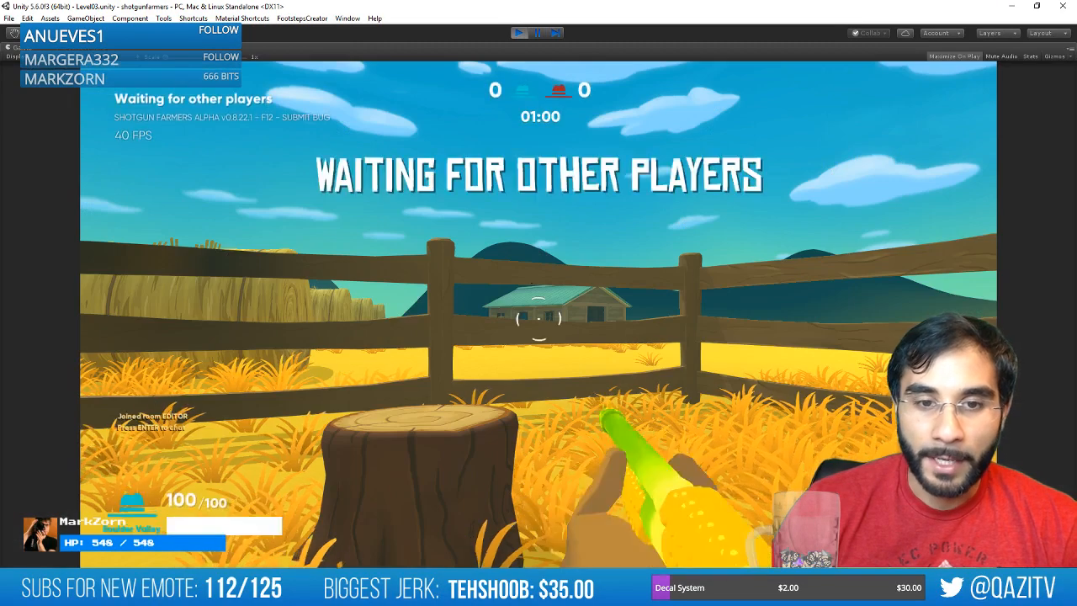
key("w")
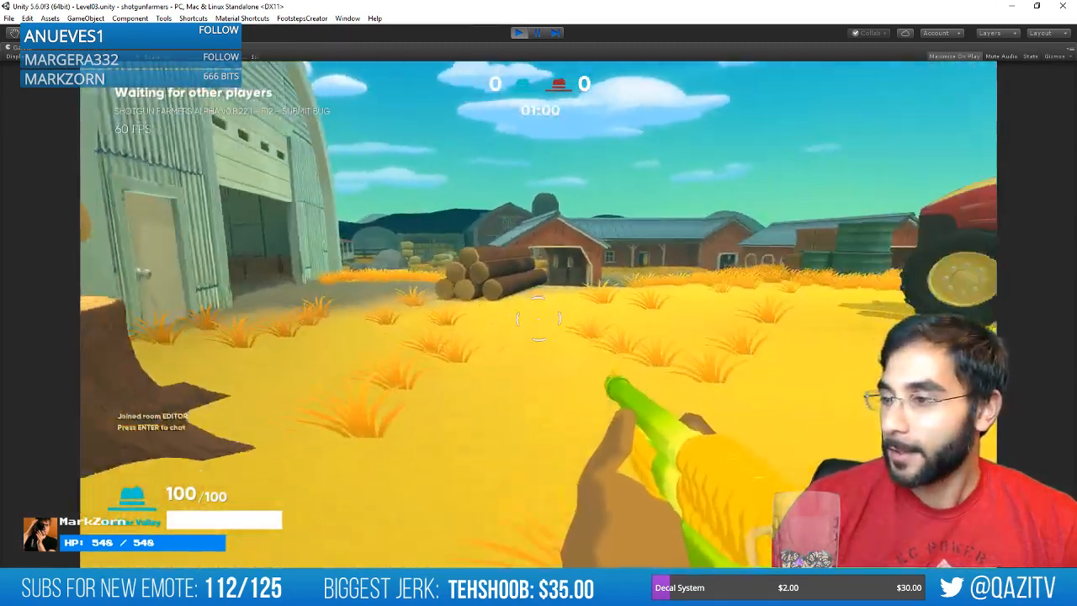
key("w")
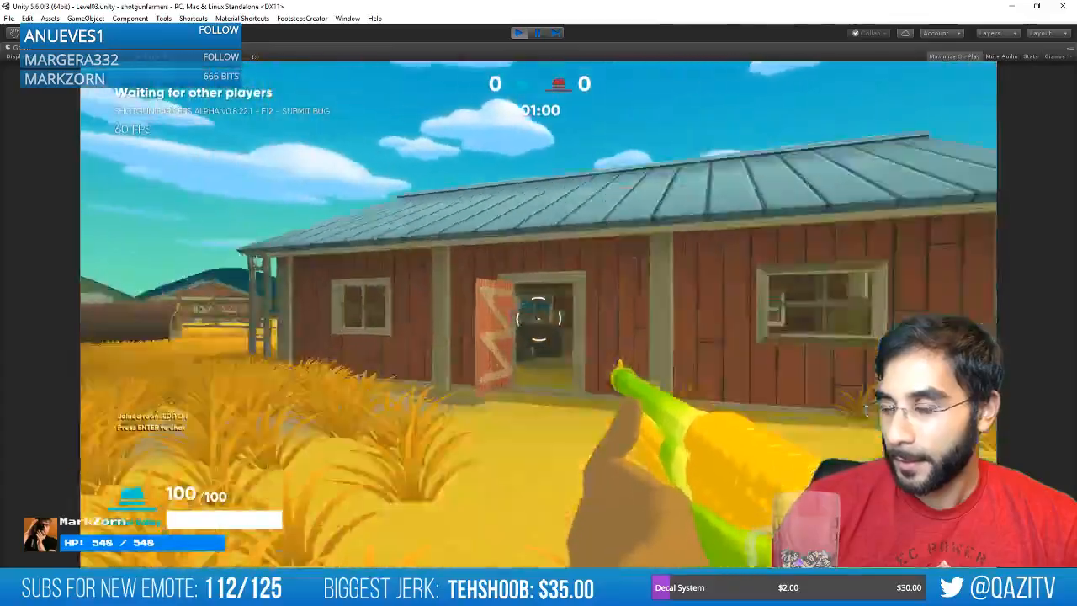
key("w")
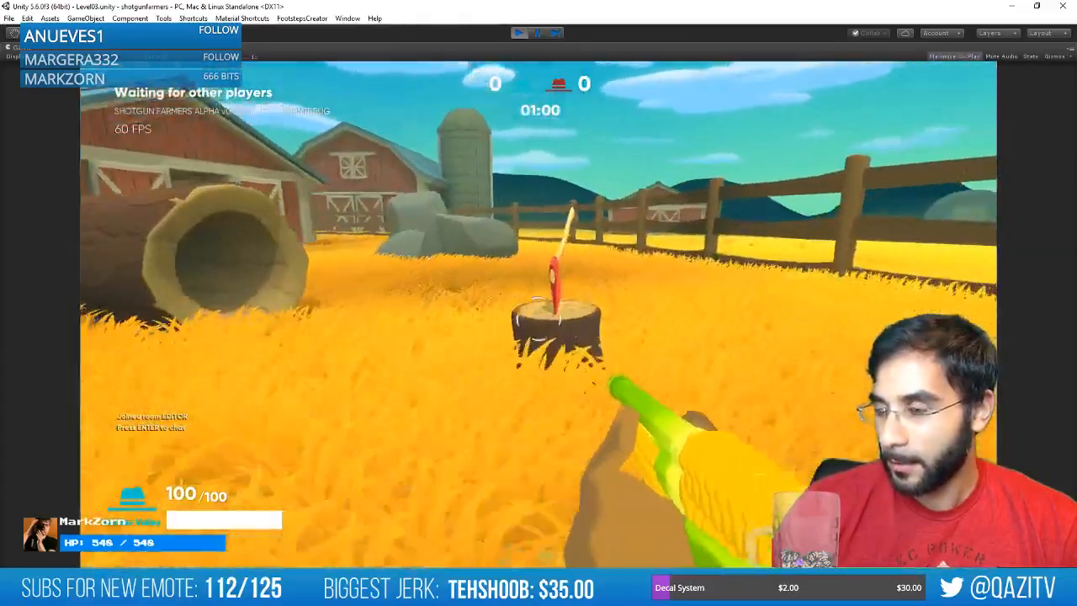
key("e")
key("w")
key("e")
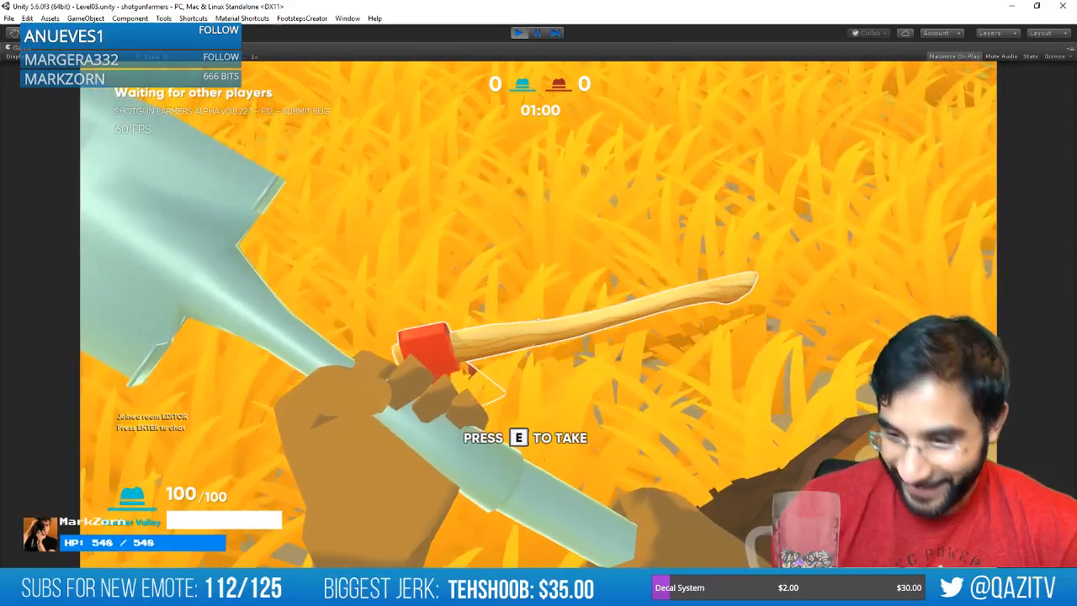
Take the axe from the grass near the stump and throw it again several times.
key("e")
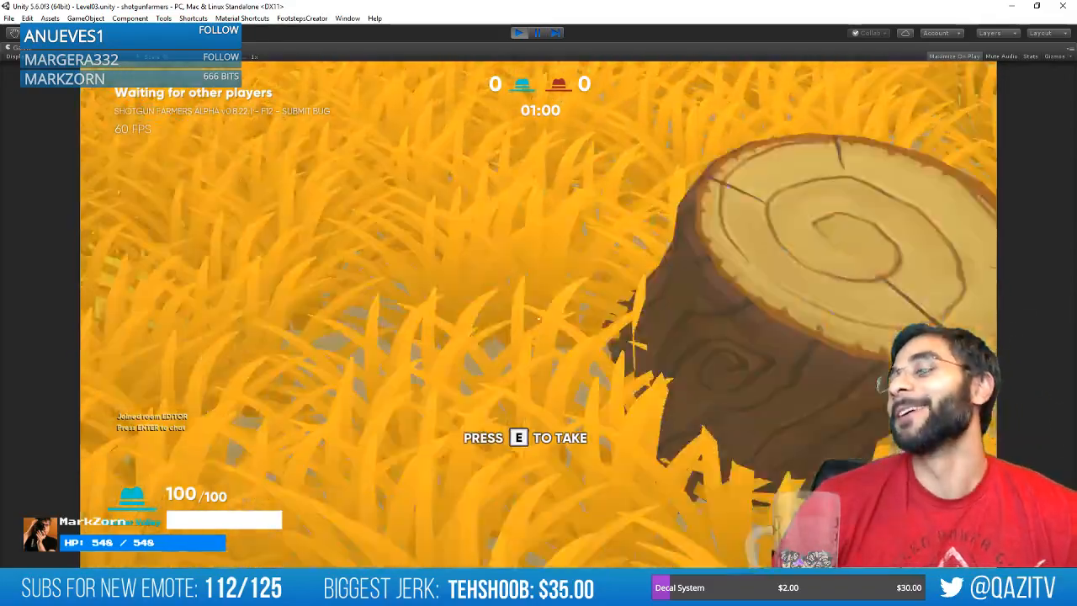
key("e")
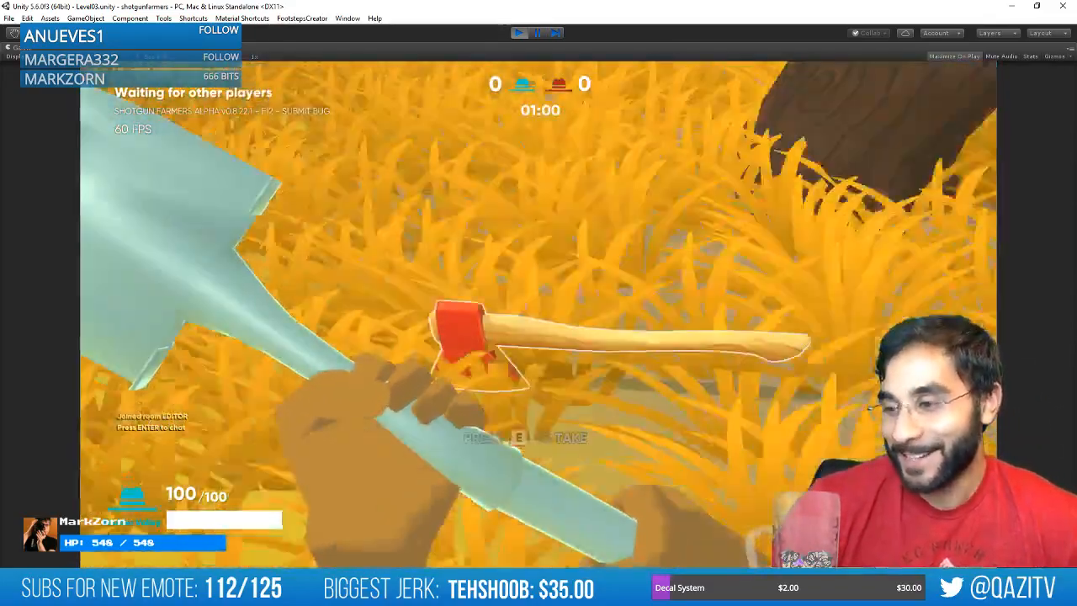
key("w")
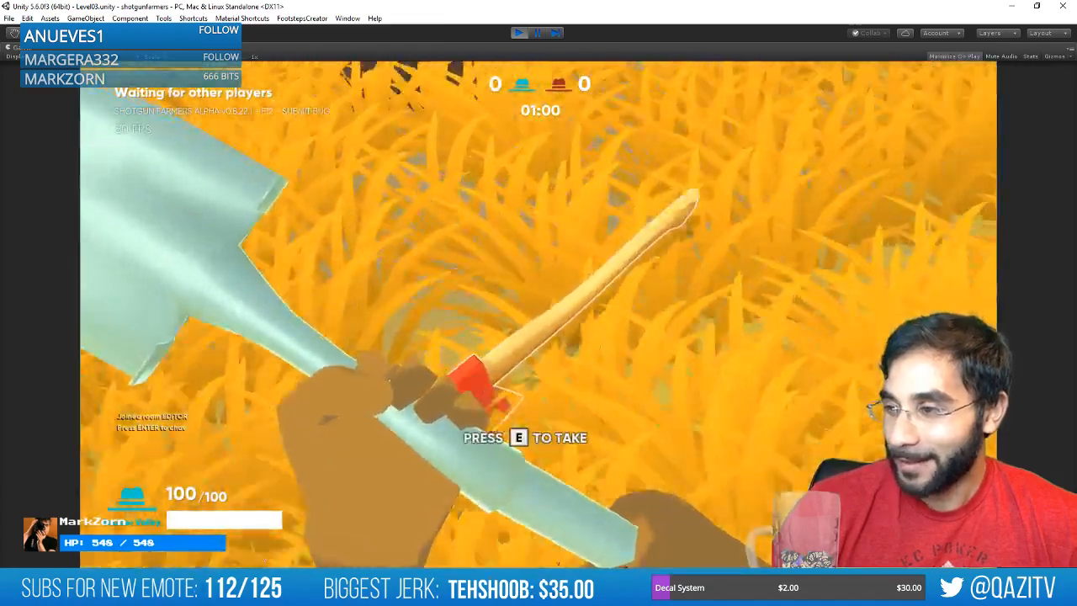
key("e")
key("e")
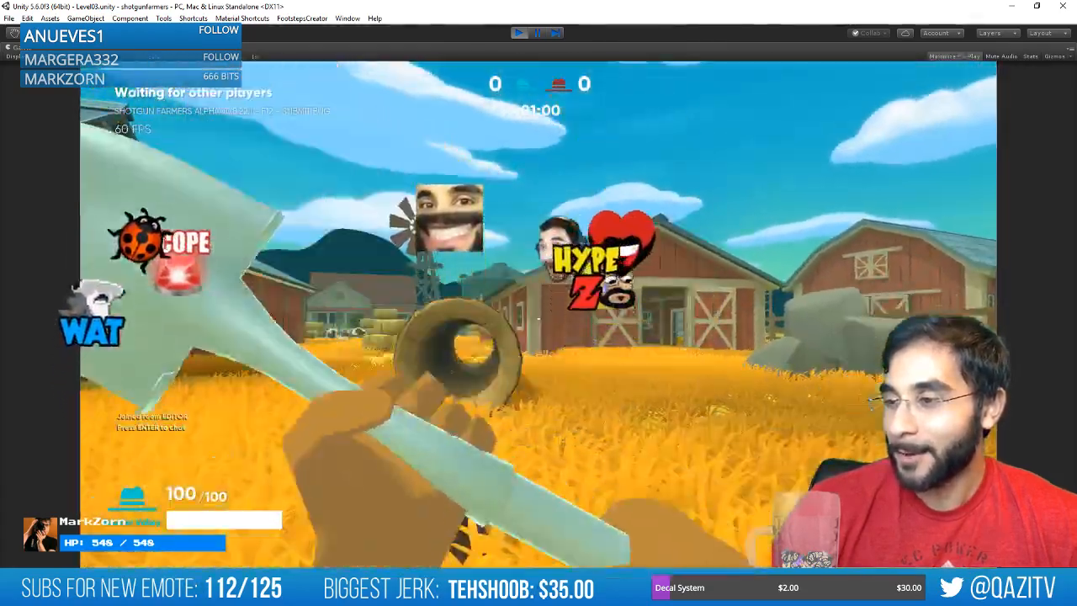
Keep throwing and retrieving the axe around the hollow log, including up into the sky, and stop the playtest.
key("w")
key("e")
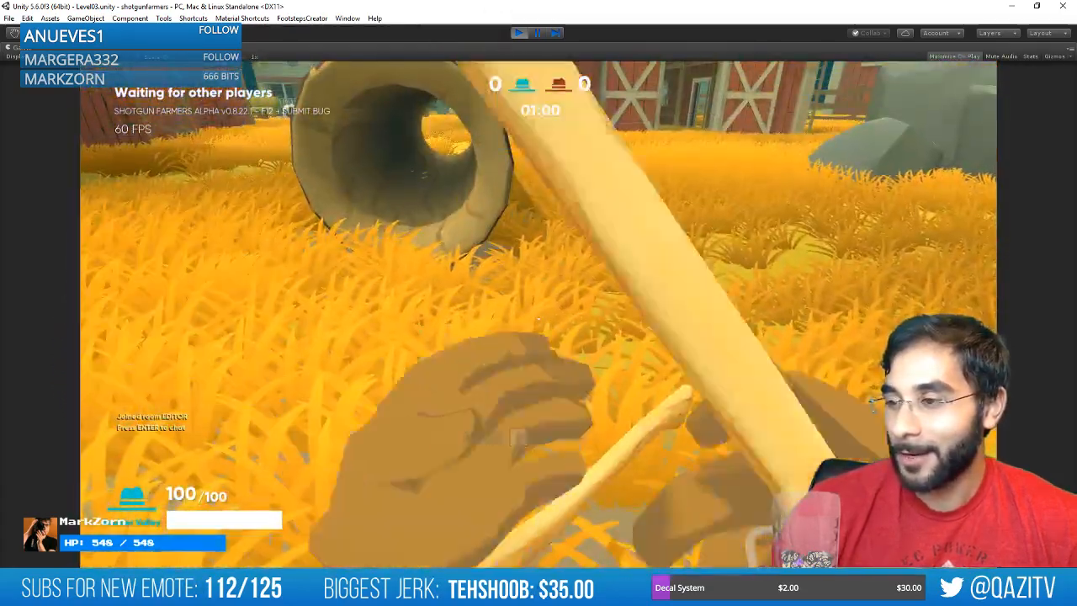
key("w")
key("e")
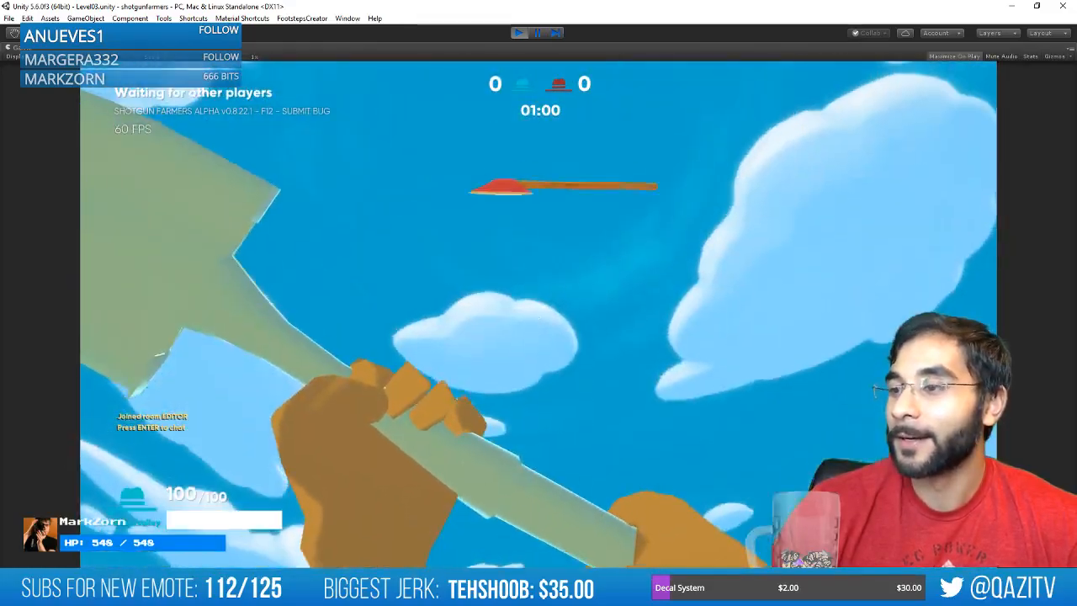
key("e")
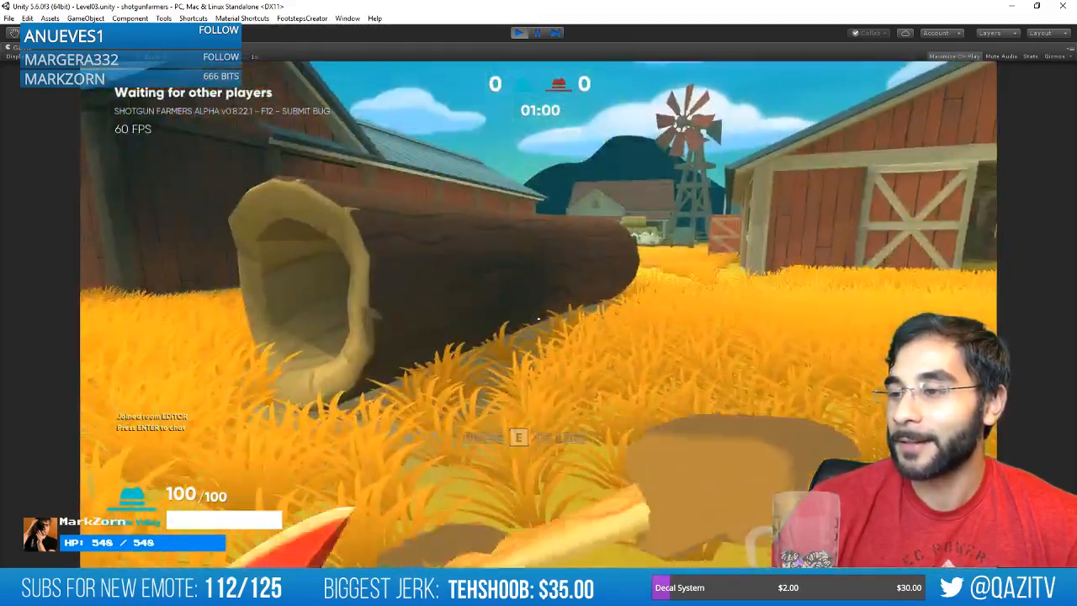
key("e")
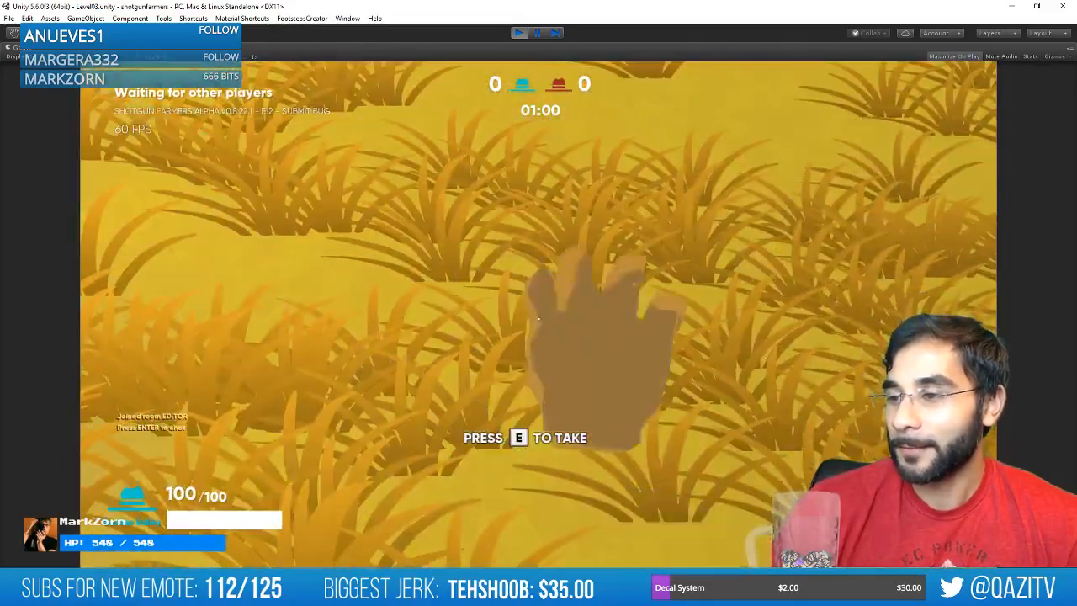
key("e")
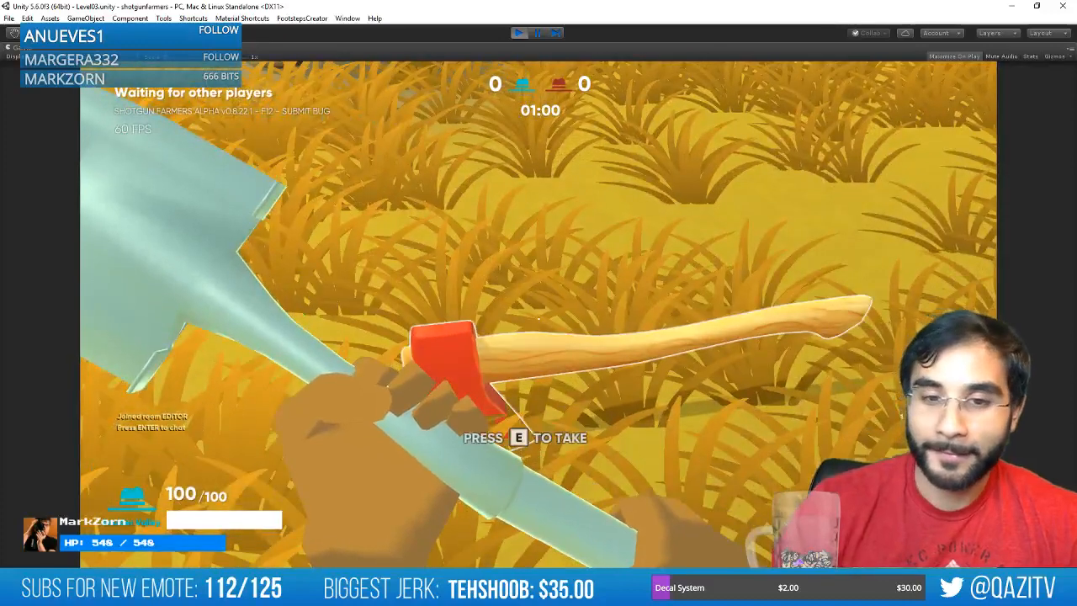
key("ctrl+p")
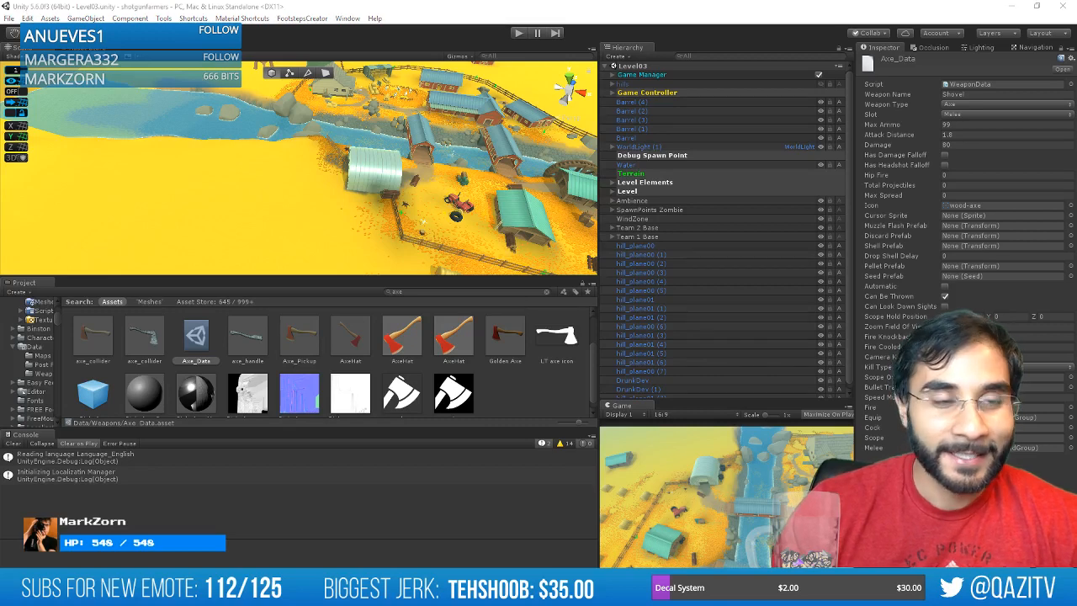
Switch to the browser and watch the Dreamstones Greenlight trailer in full screen, returning to the page when it ends.
key("alt+Tab")
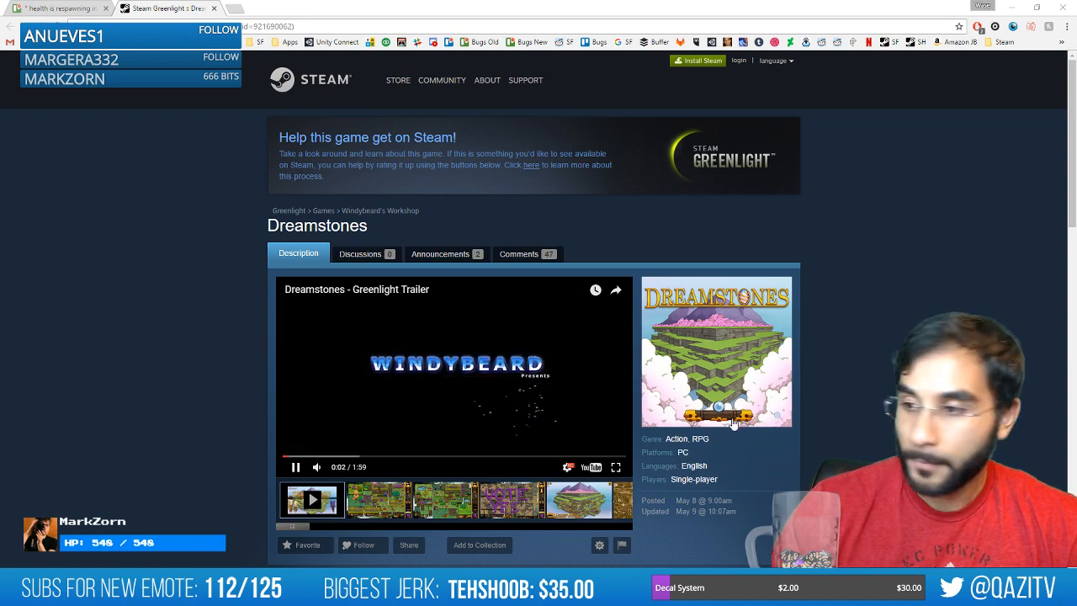
left_click(620, 472)
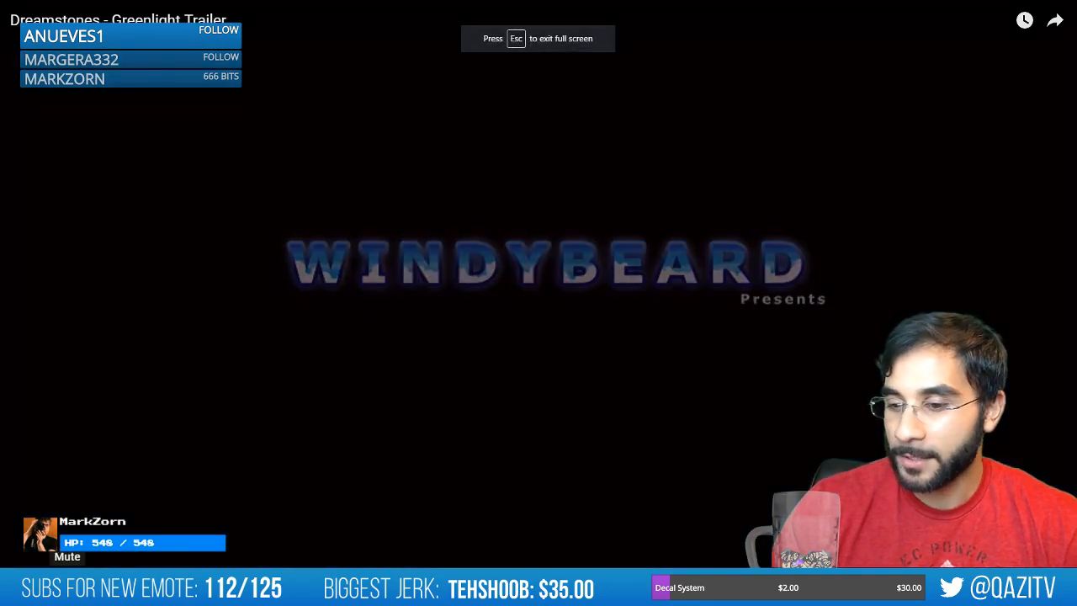
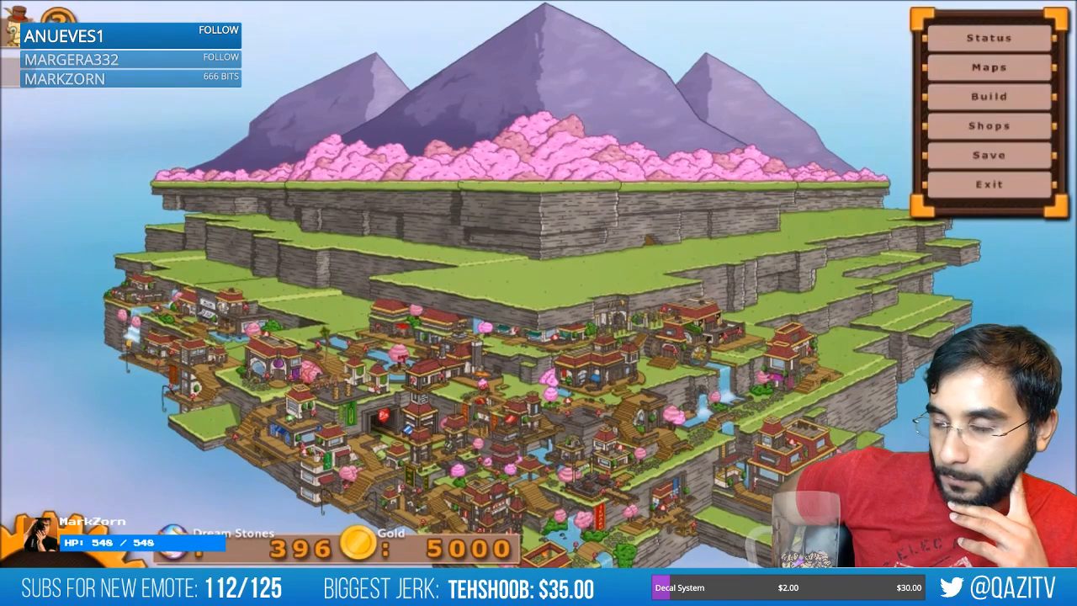
left_click(989, 96)
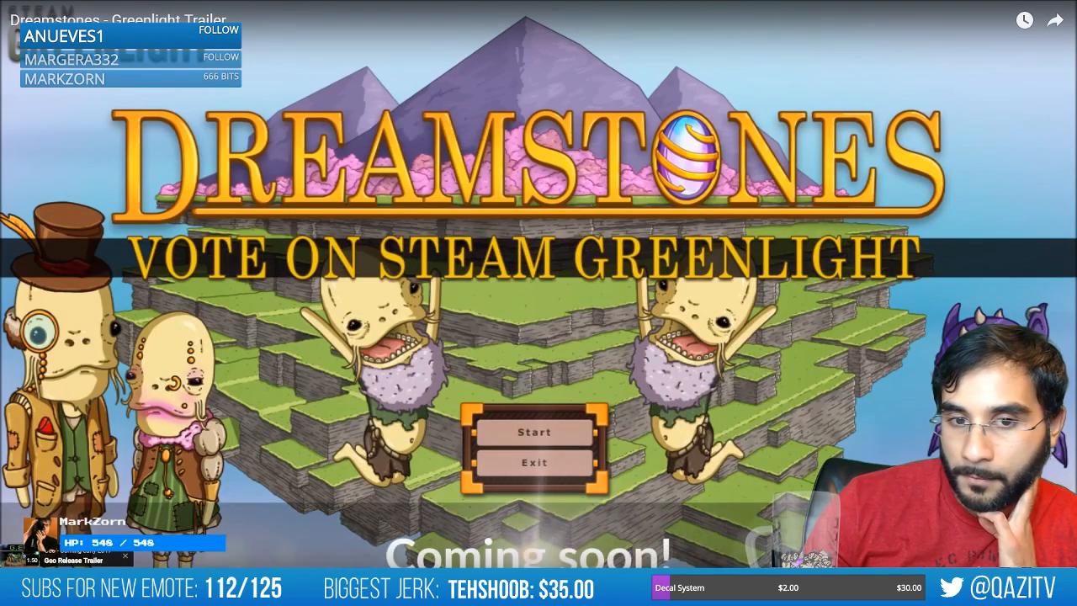
key("Escape")
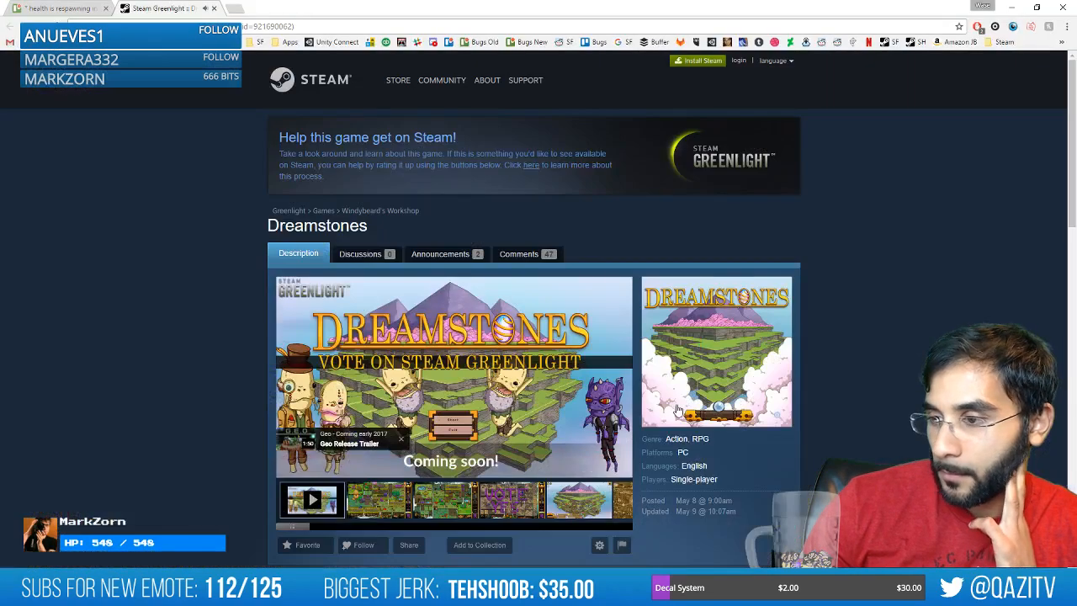
Vote Yes on the Dreamstones Greenlight page for buying the game if it were available in Steam.
scroll(606, 395, "down", 3)
scroll(522, 370, "up", 3)
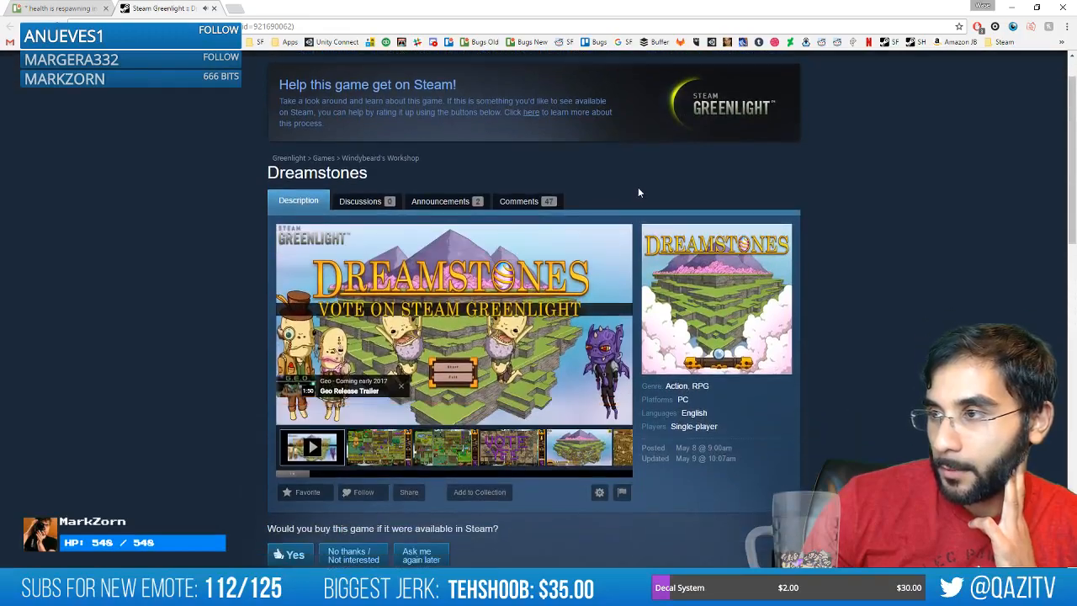
scroll(638, 193, "up", 1)
scroll(638, 192, "down", 3)
scroll(638, 192, "up", 3)
left_click_drag(717, 8, 0, 51)
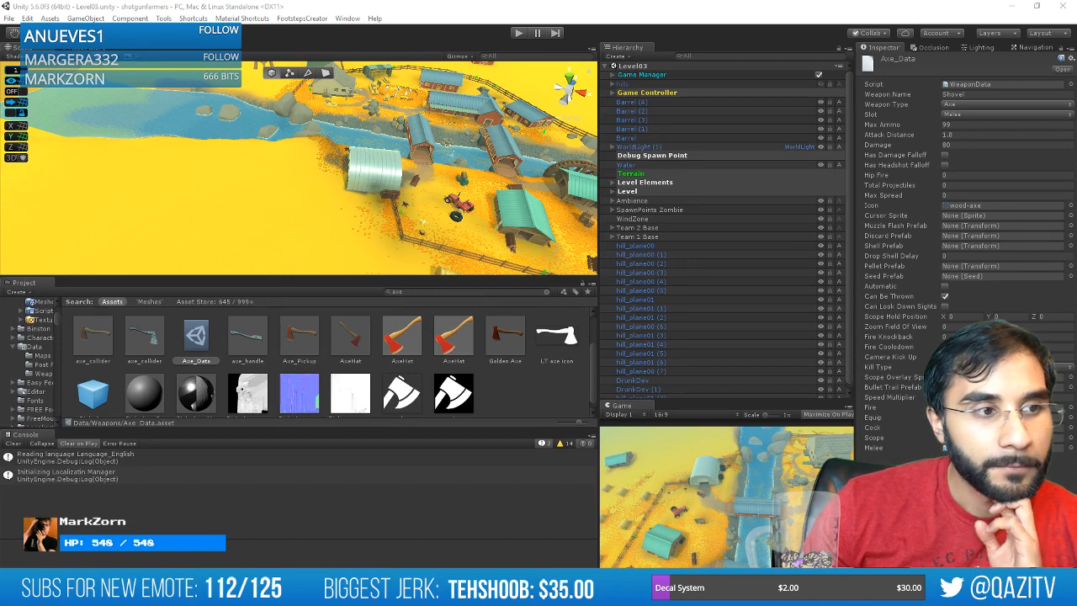
key("alt+Tab")
scroll(322, 262, "down", 3)
left_click(289, 392)
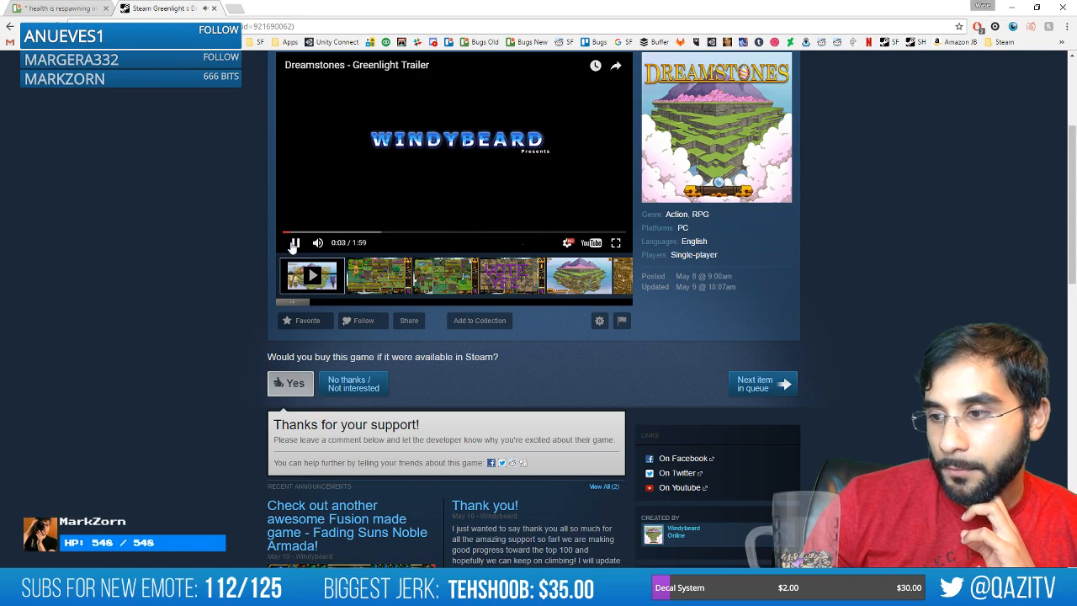
Read through the Dreamstones announcements, description and feature list, and the first page of comments.
scroll(365, 373, "down", 3)
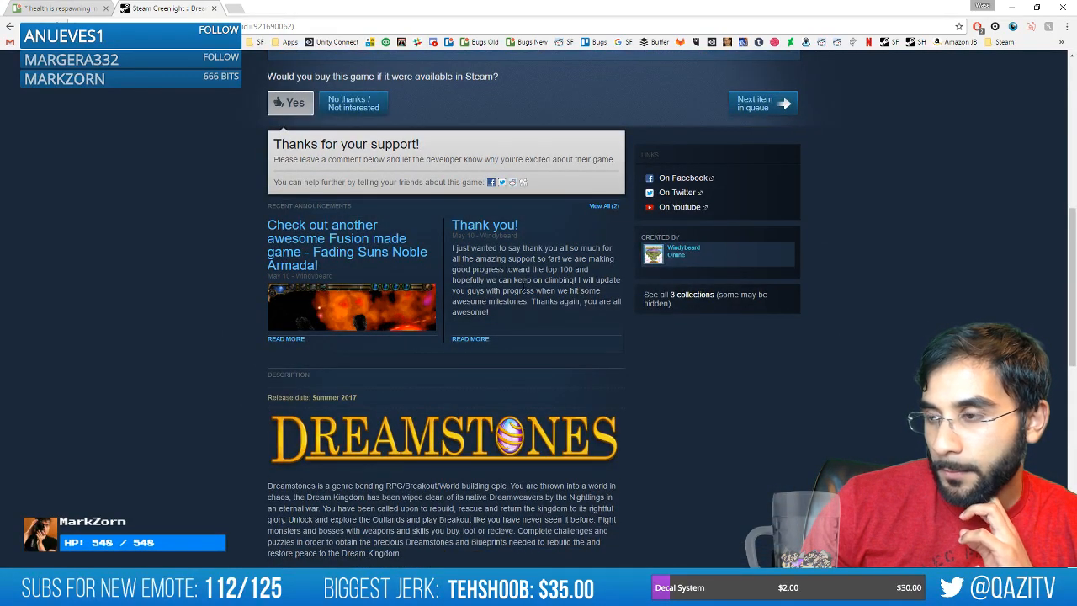
scroll(522, 318, "down", 6)
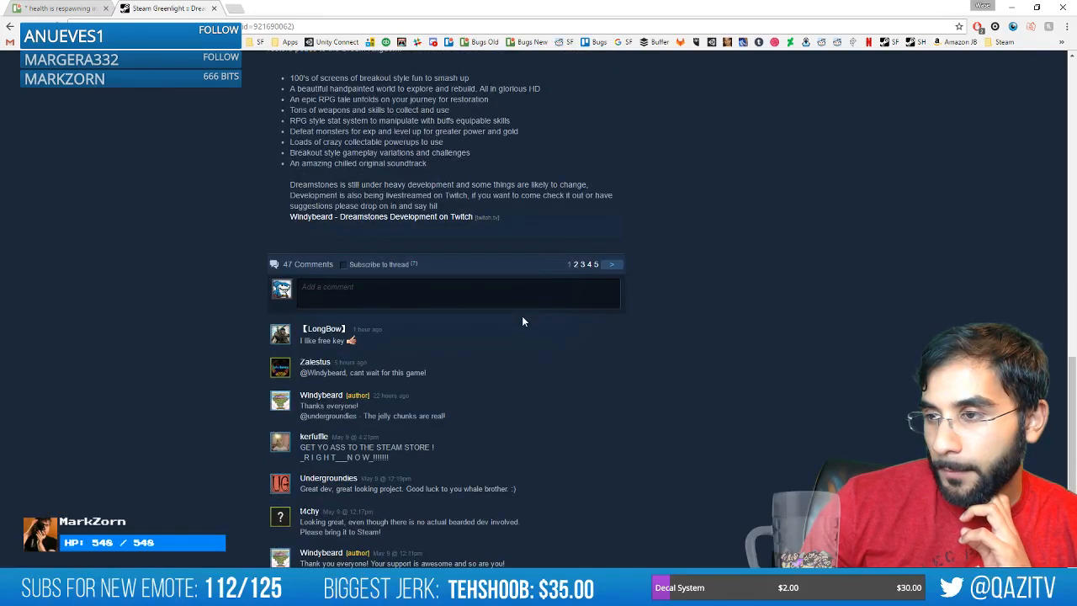
scroll(521, 323, "down", 1)
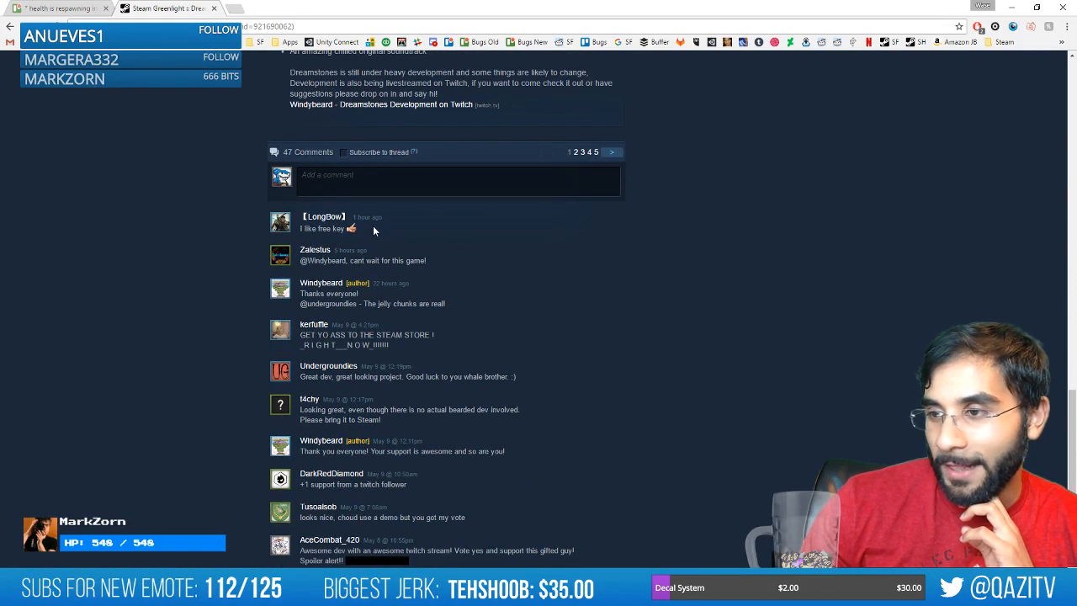
left_click_drag(373, 226, 286, 229)
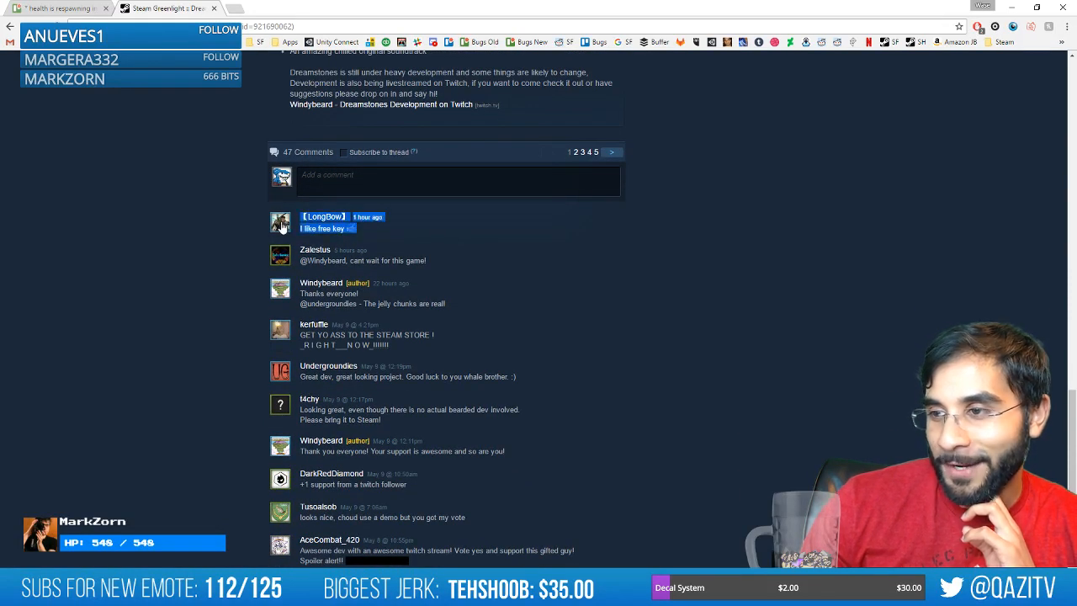
left_click(479, 267)
scroll(481, 282, "down", 1)
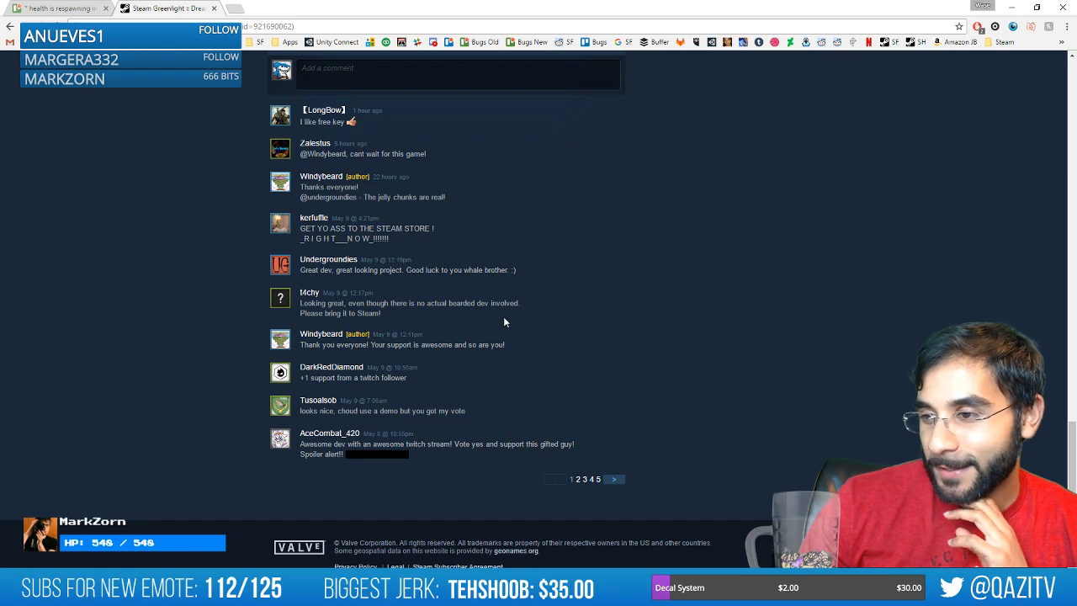
Switch back to Maya LT and insert an edge loop around the middle of the comb's side walls.
left_click_drag(538, 6, 0, 13)
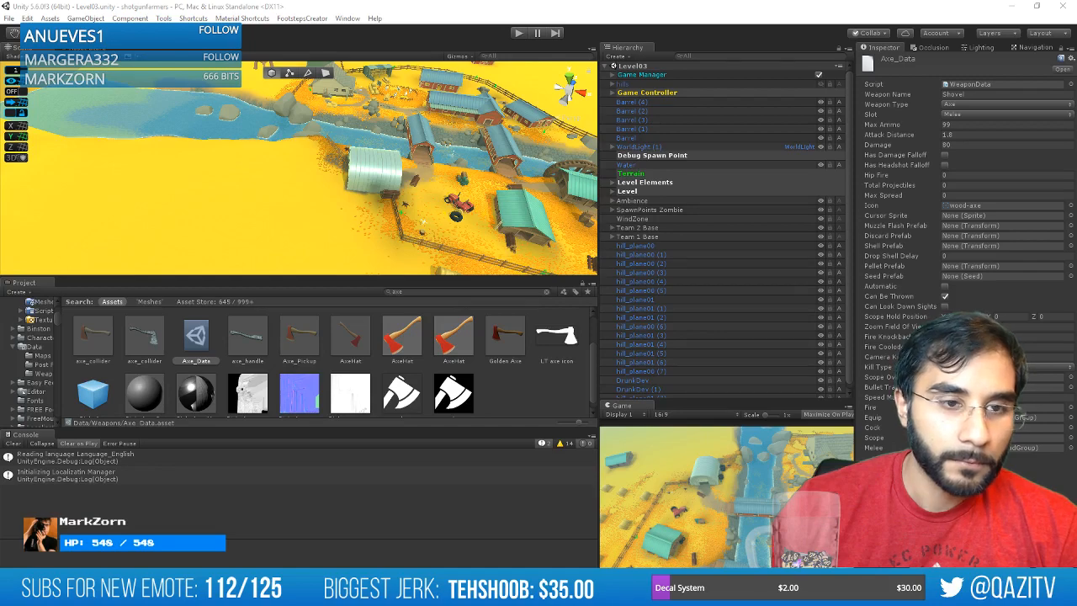
mouse_move(197, 589)
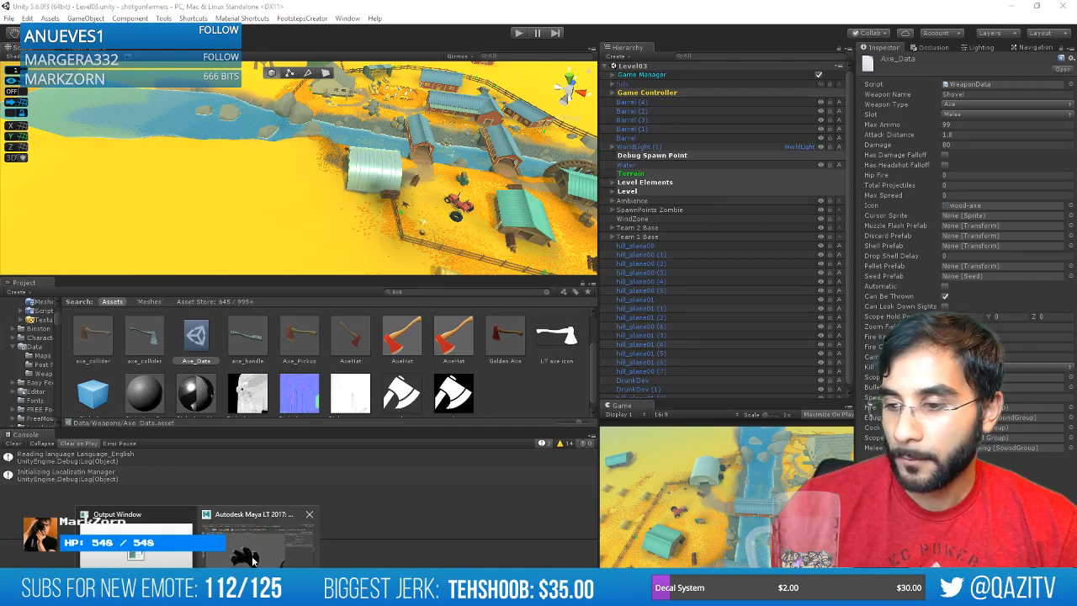
left_click(259, 538)
left_click_drag(365, 227, 410, 304, "alt")
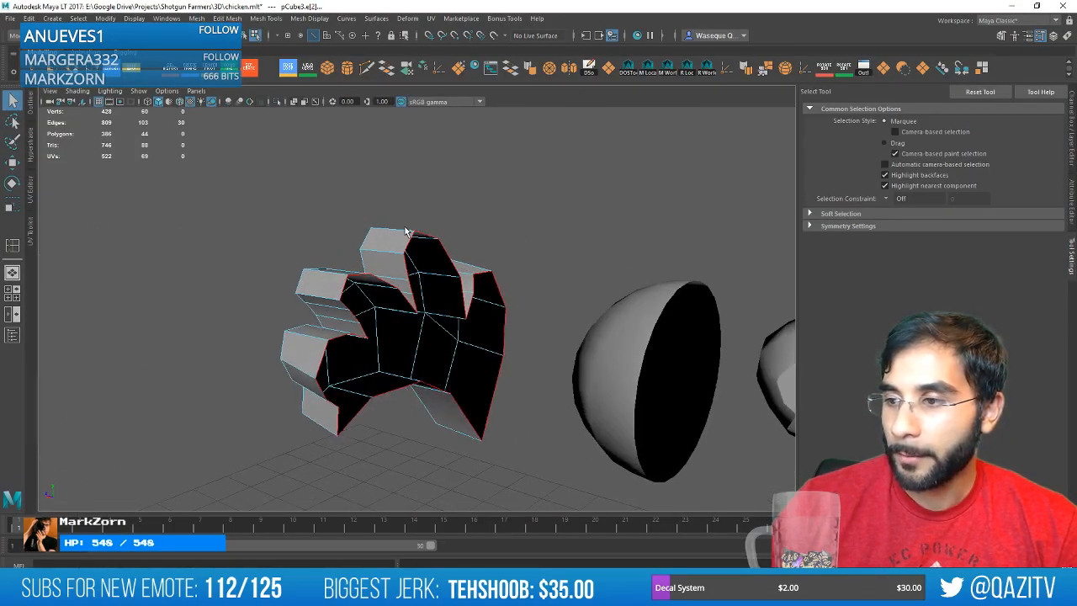
key("r")
left_click_drag(425, 340, 471, 302, "alt")
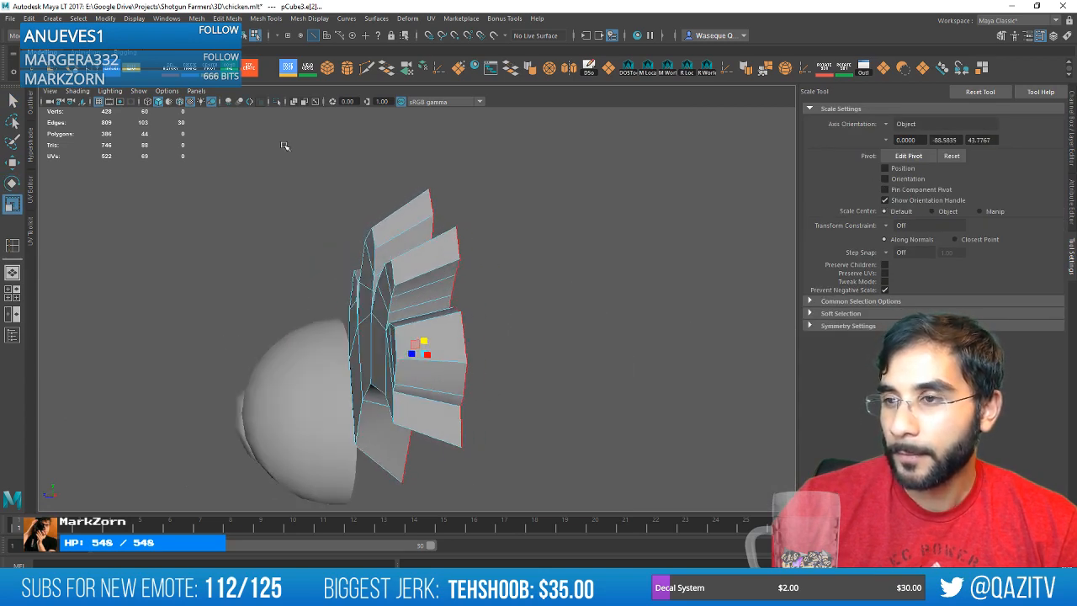
left_click(287, 67)
left_click(425, 276)
Scale the middle edge loop outward to give the comb's side walls a rounded profile.
key("r")
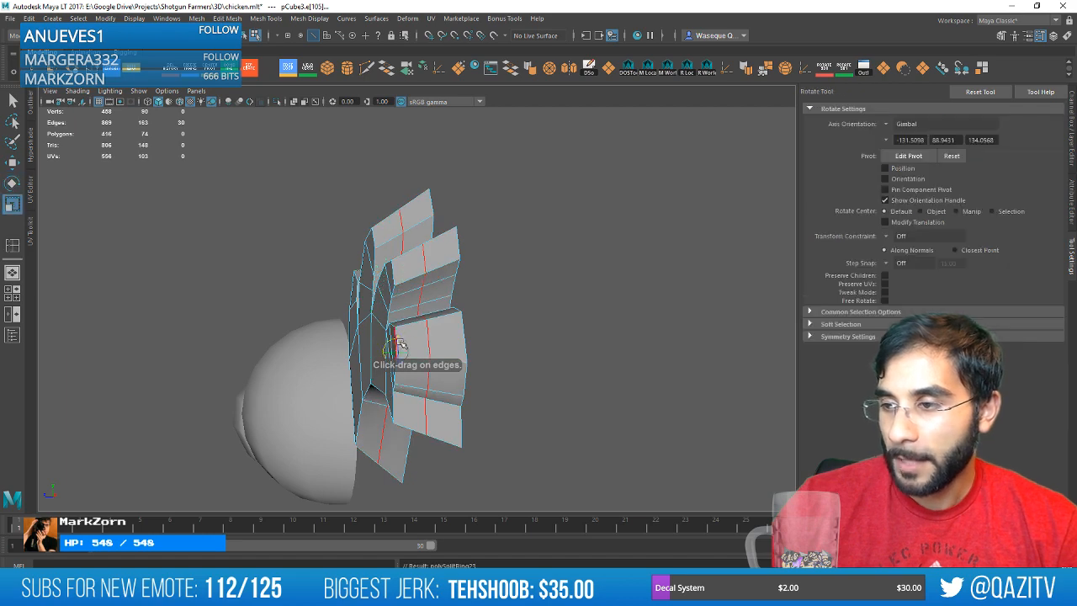
mouse_move(396, 336)
left_mouse_down()
mouse_move(416, 344)
mouse_move(411, 355)
mouse_move(383, 346)
left_mouse_up()
key("w")
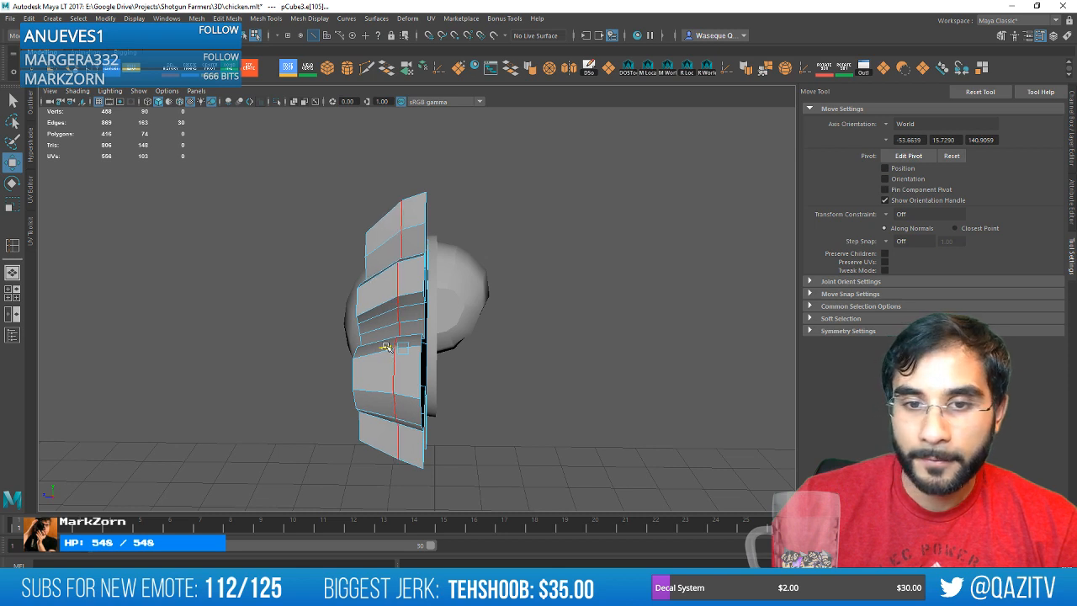
key("r")
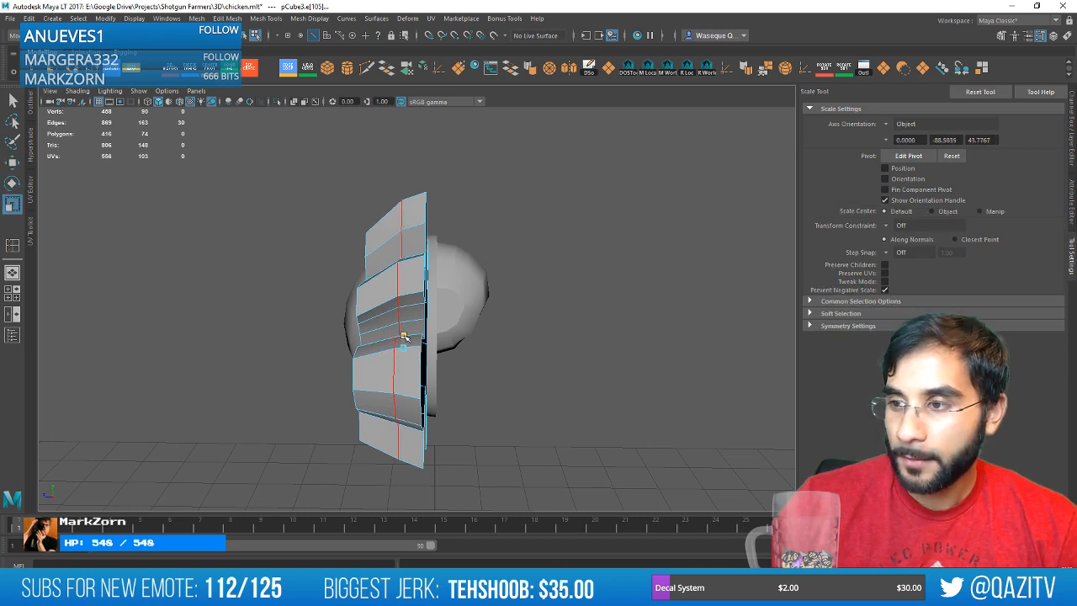
Insert a second edge loop around the comb's side walls near the closed face and scale it to continue the rounding.
left_click(287, 69)
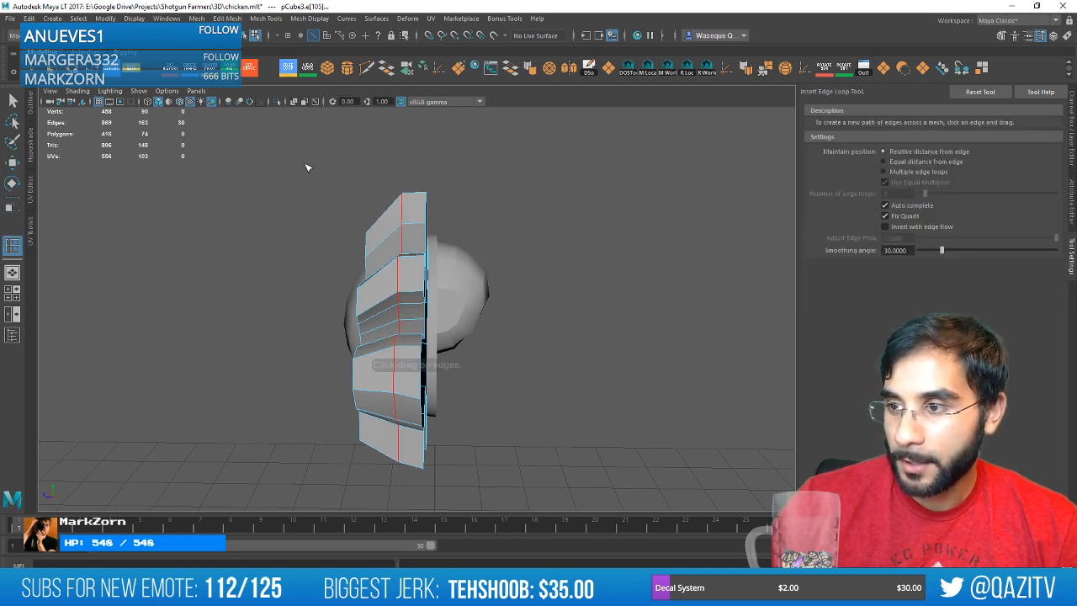
left_click(377, 277)
left_click_drag(377, 276, 387, 338, "alt")
key("r")
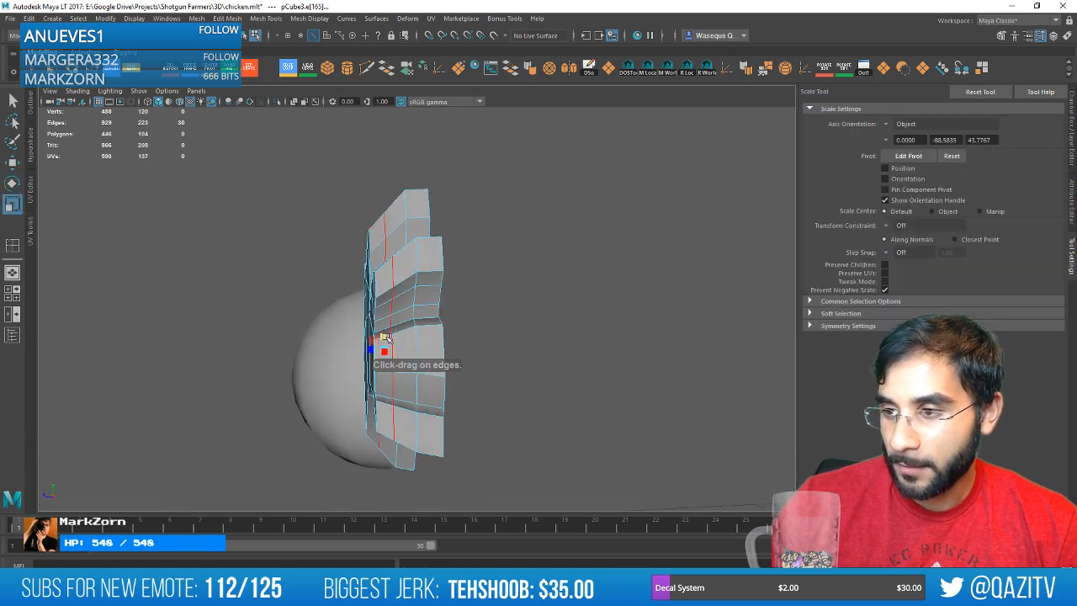
Return to object mode and scale the whole comb thinner in depth.
left_click_drag(251, 293, 432, 196, "alt")
right_click_drag(432, 196, 520, 184)
scroll(423, 228, "down", 3)
key("e")
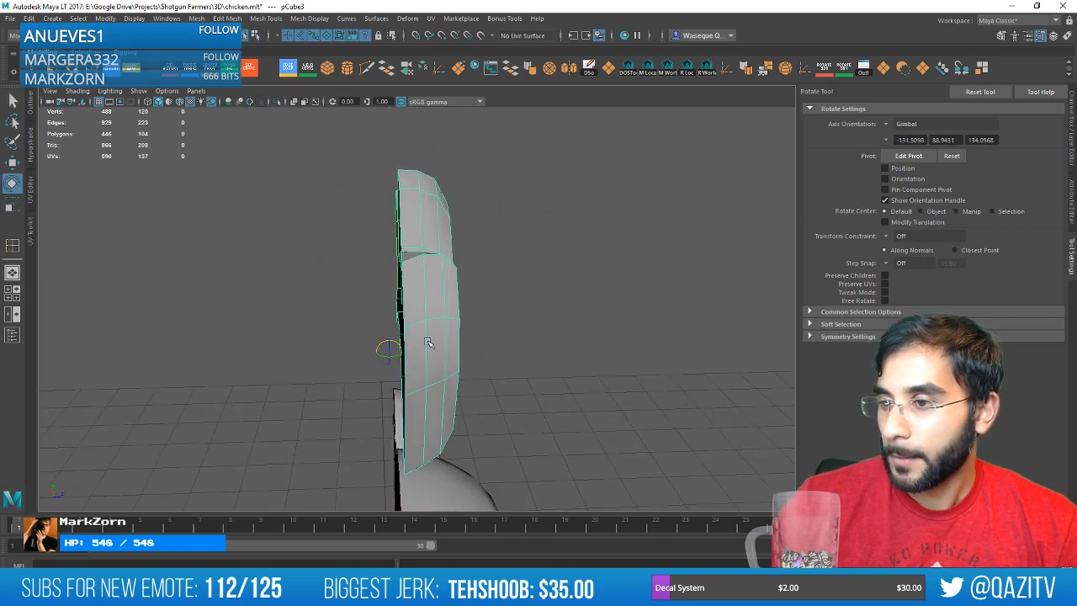
key("r")
left_click_drag(408, 350, 395, 339)
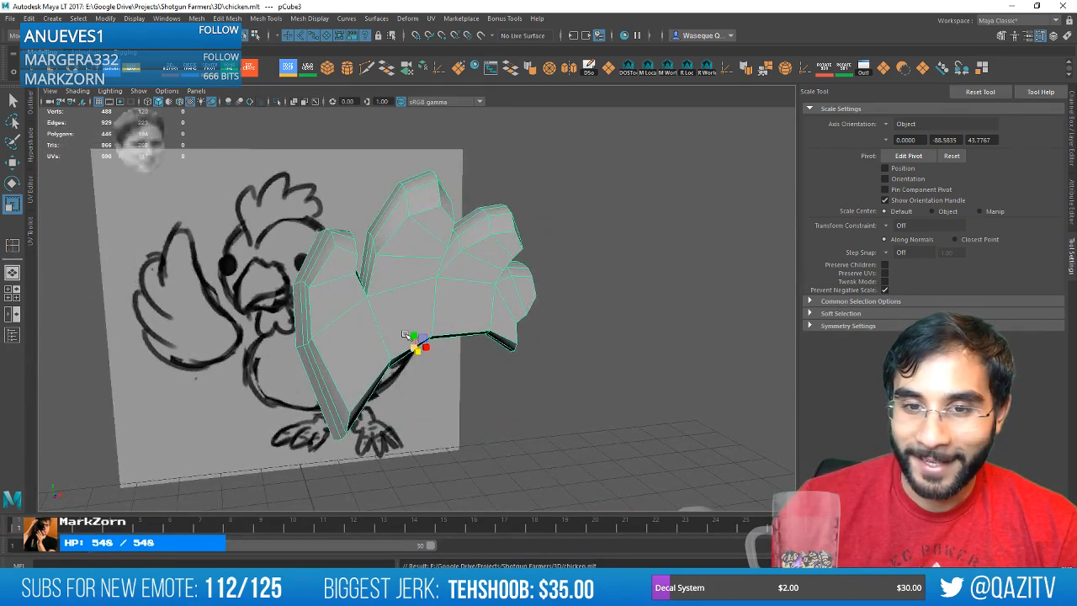
Delete all the side wall faces along the comb's curved underside, from the rear end to the pointed front tip.
middle_click_drag(395, 339, 446, 312, "alt")
scroll(457, 315, "up", 3)
left_click_drag(457, 316, 445, 257, "alt")
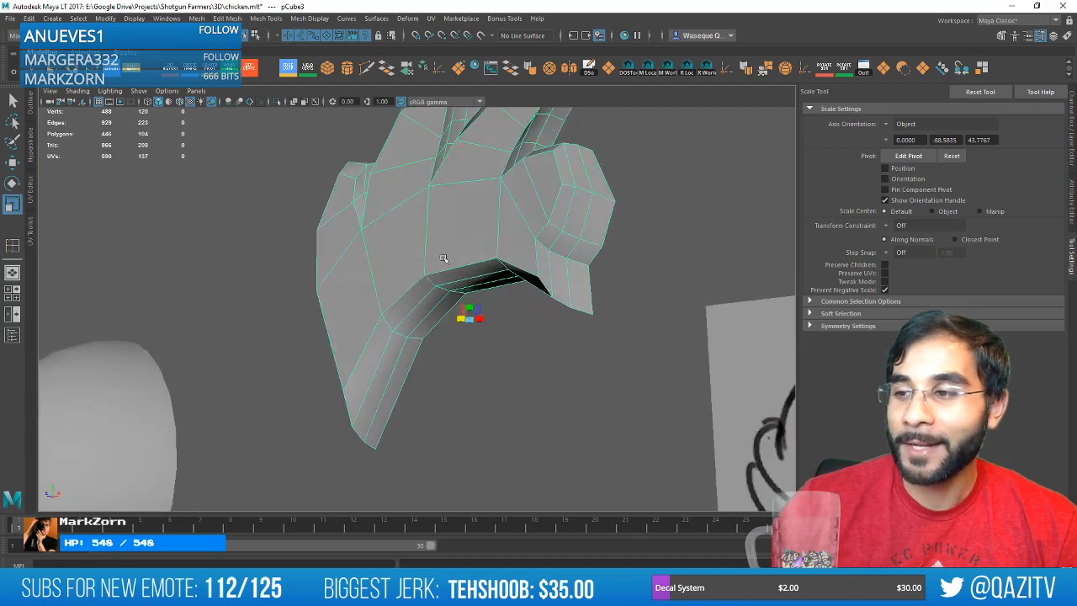
right_click_drag(470, 231, 466, 278)
left_click_drag(543, 251, 573, 247, "alt")
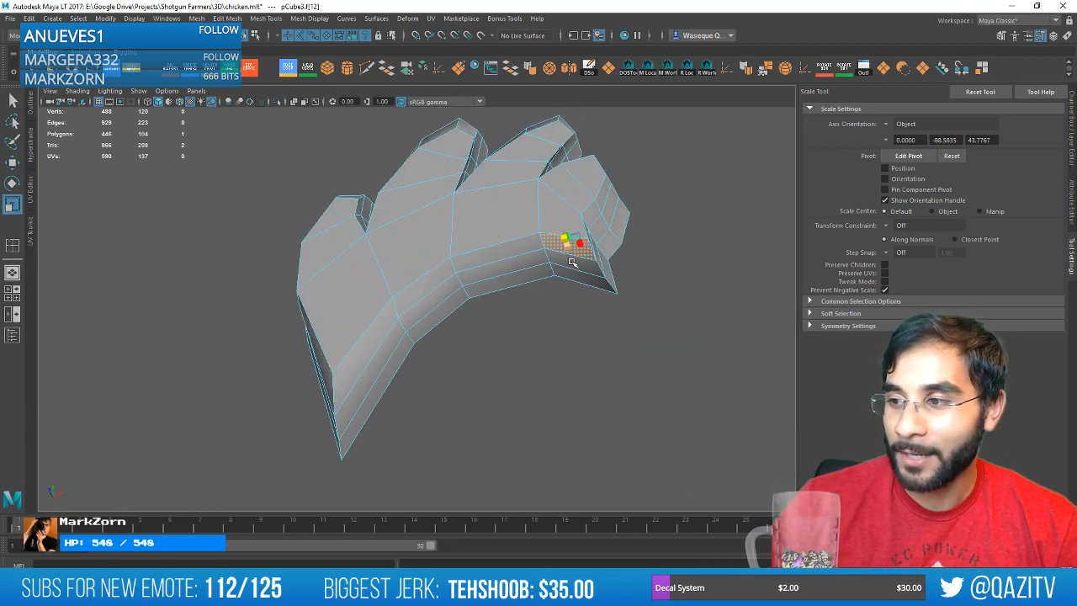
key("q")
left_click(580, 267, "shift")
left_click(581, 277, "shift")
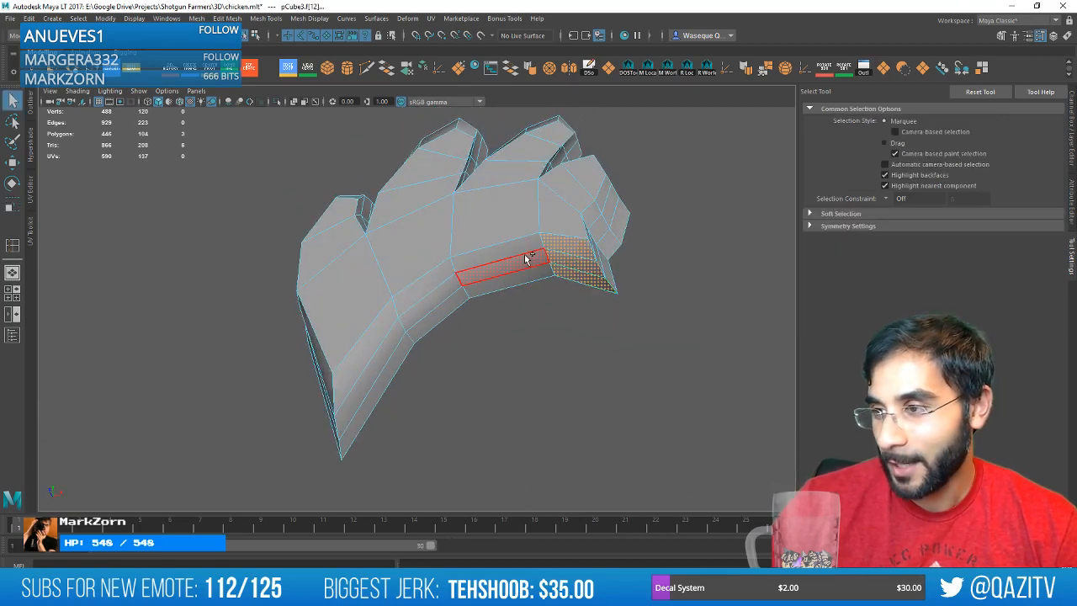
left_click(522, 257, "shift")
left_click(518, 247, "shift")
left_click(511, 279, "shift")
left_click(437, 279, "shift")
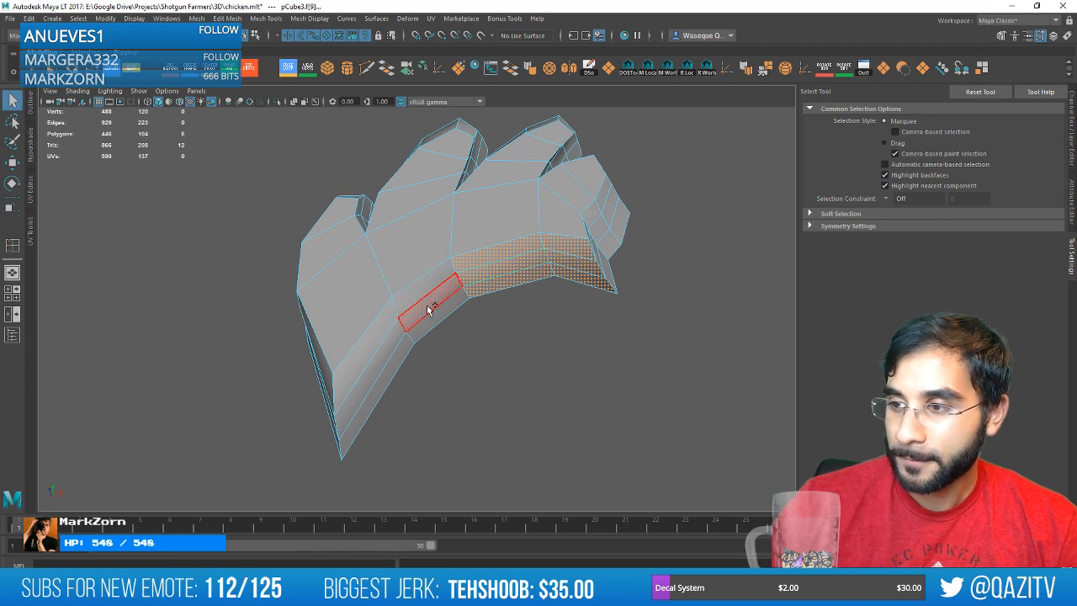
left_click(428, 310, "shift")
left_click(433, 317, "shift")
left_click(420, 286, "shift")
left_click(381, 335, "shift")
left_click(382, 357, "shift")
left_click(388, 382, "shift")
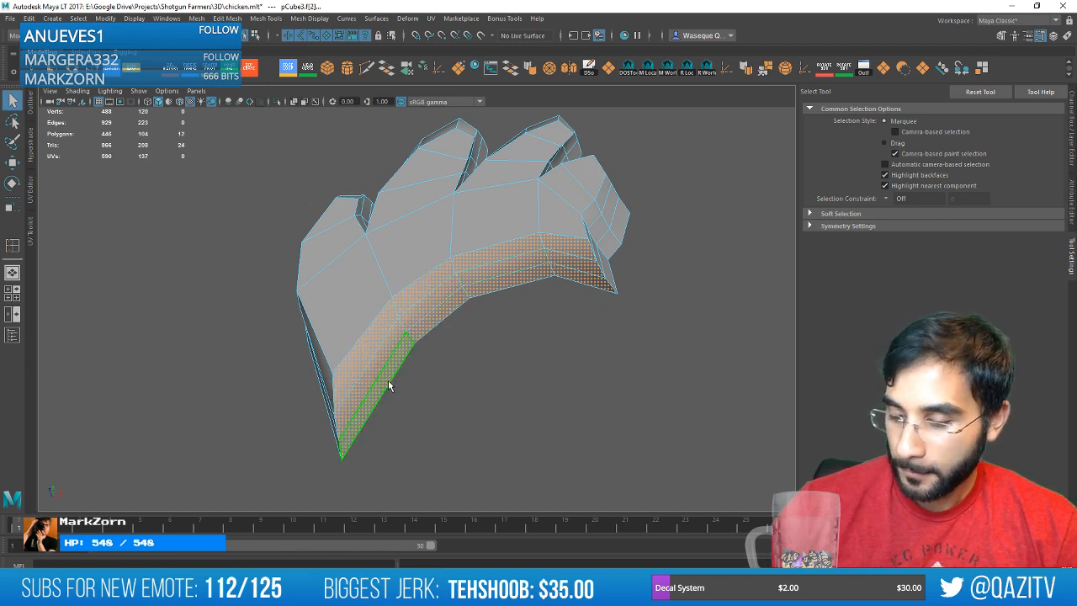
key("Delete")
In the front view, move the vertices at the comb's pointed lower tip up to match the reference sketch.
scroll(452, 359, "down", 4)
left_click_drag(452, 359, 324, 328, "alt")
key("space")
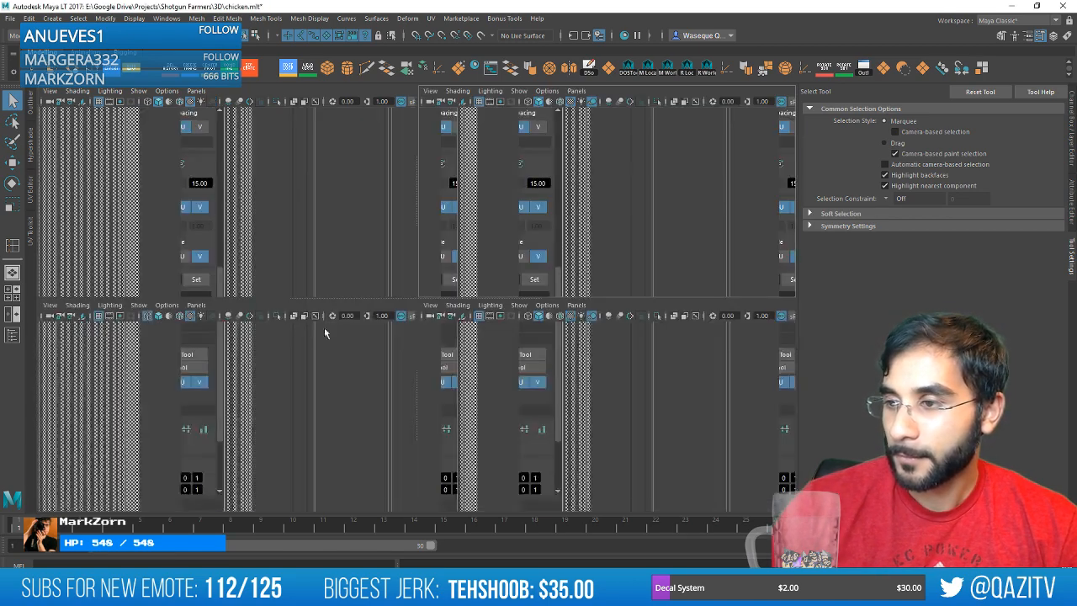
key("space")
scroll(417, 367, "up", 5)
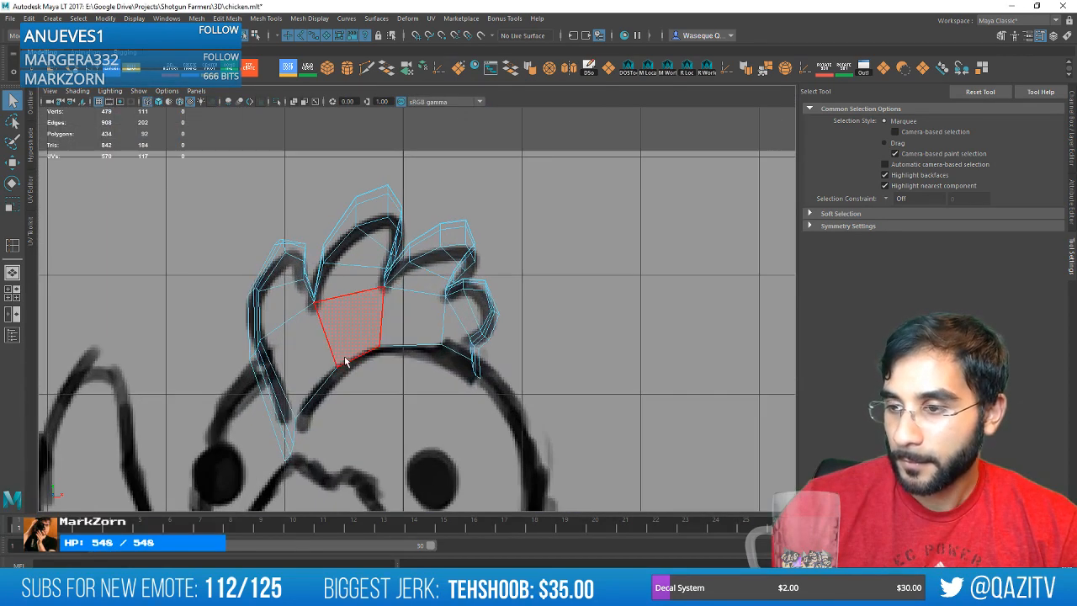
right_click_drag(345, 362, 284, 356)
left_click(305, 421)
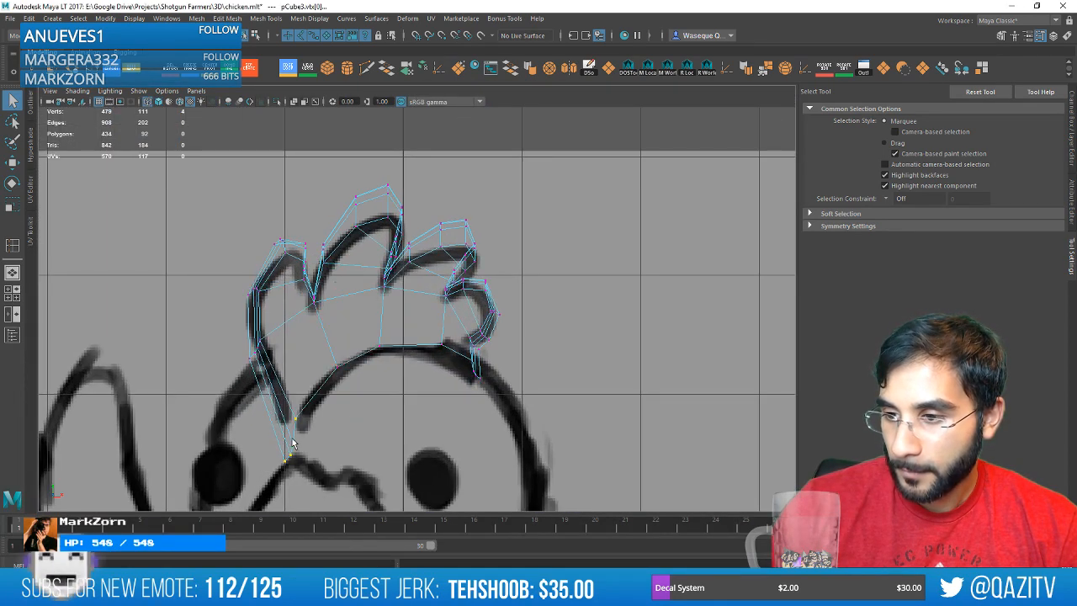
key("w")
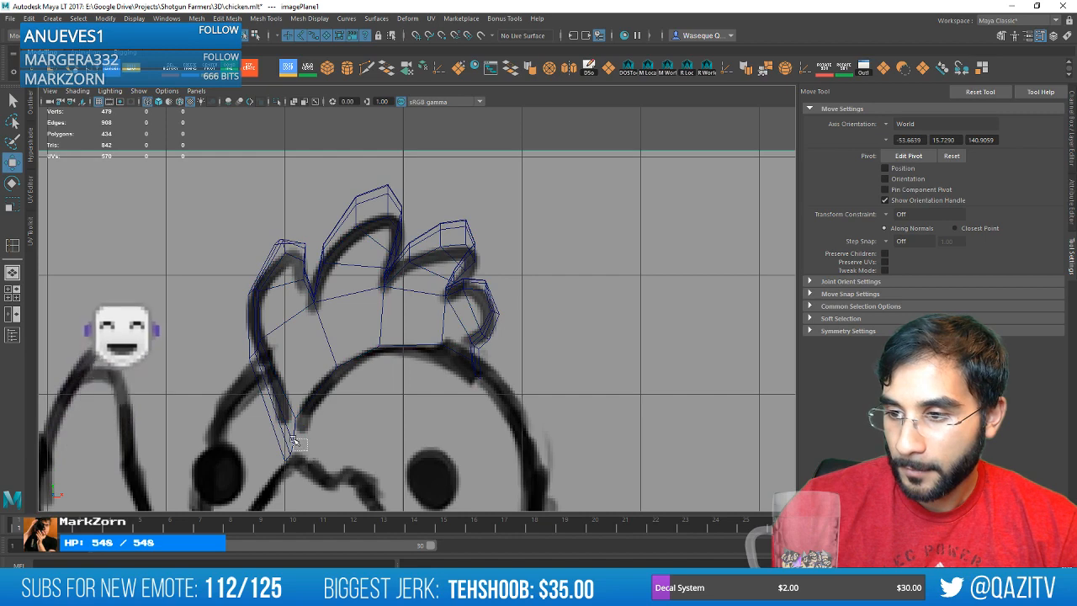
left_click(291, 394)
right_click_drag(290, 389, 212, 303)
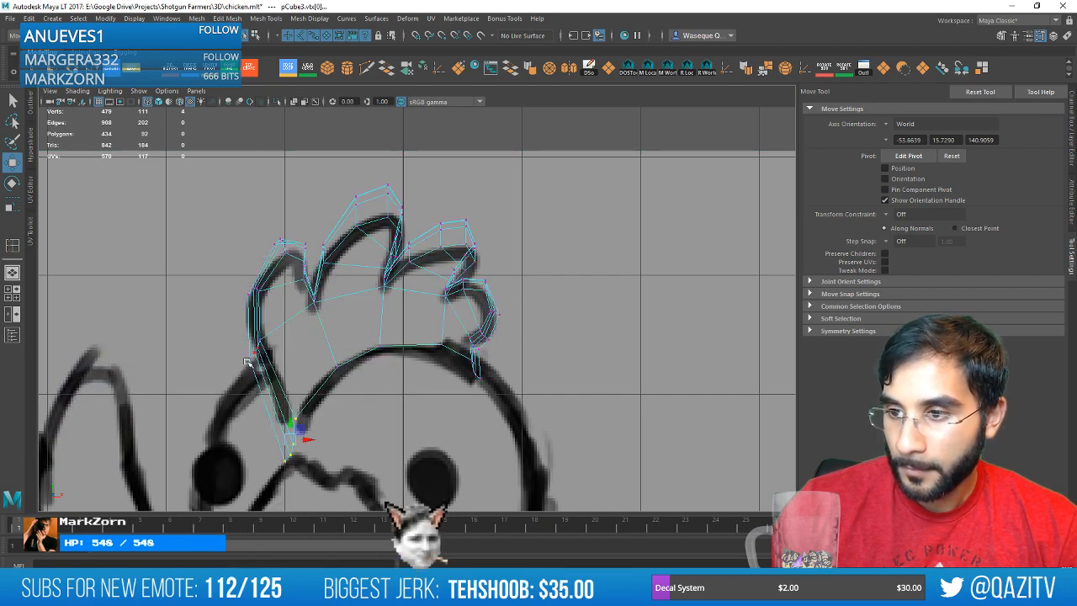
middle_click_drag(281, 360, 288, 309, "alt")
scroll(289, 310, "up", 3)
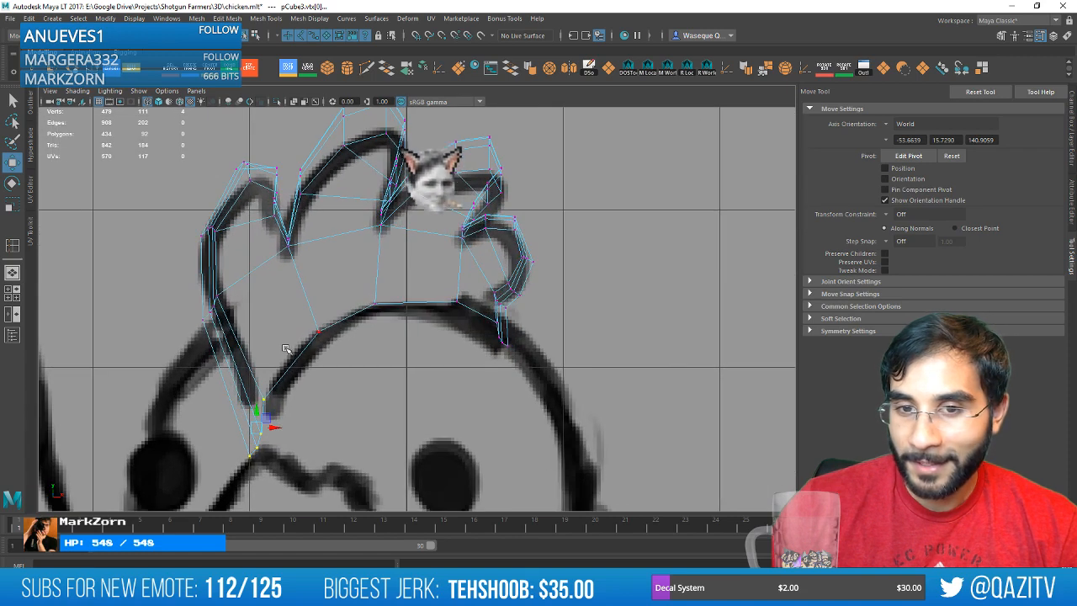
scroll(263, 359, "down", 5)
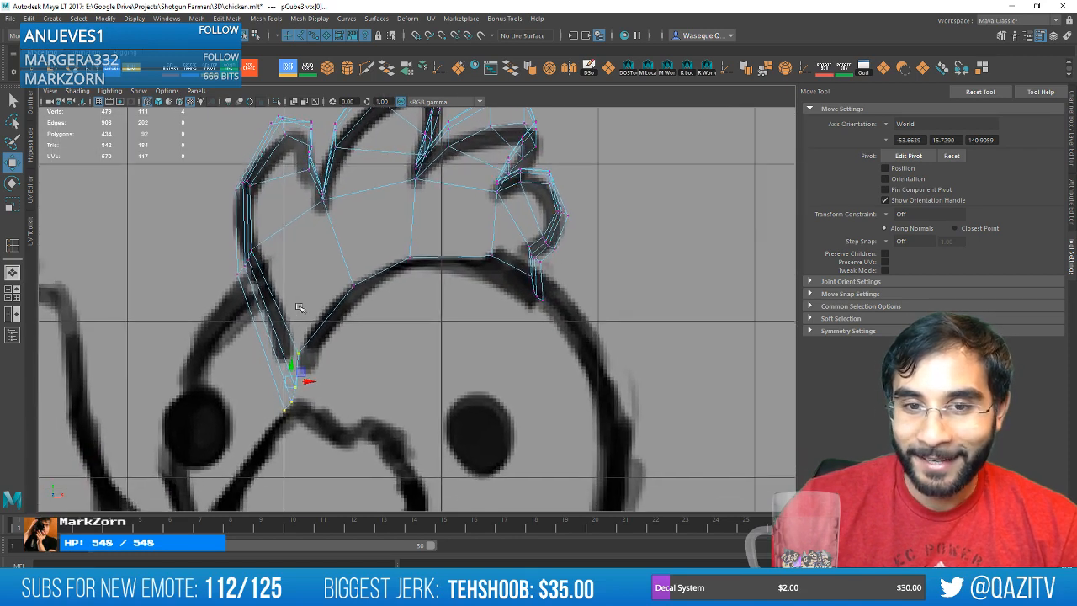
right_click_drag(181, 395, 367, 341, "alt")
left_click(294, 375)
left_click(278, 333)
right_click_drag(273, 351, 223, 283)
left_click_drag(219, 475, 274, 383)
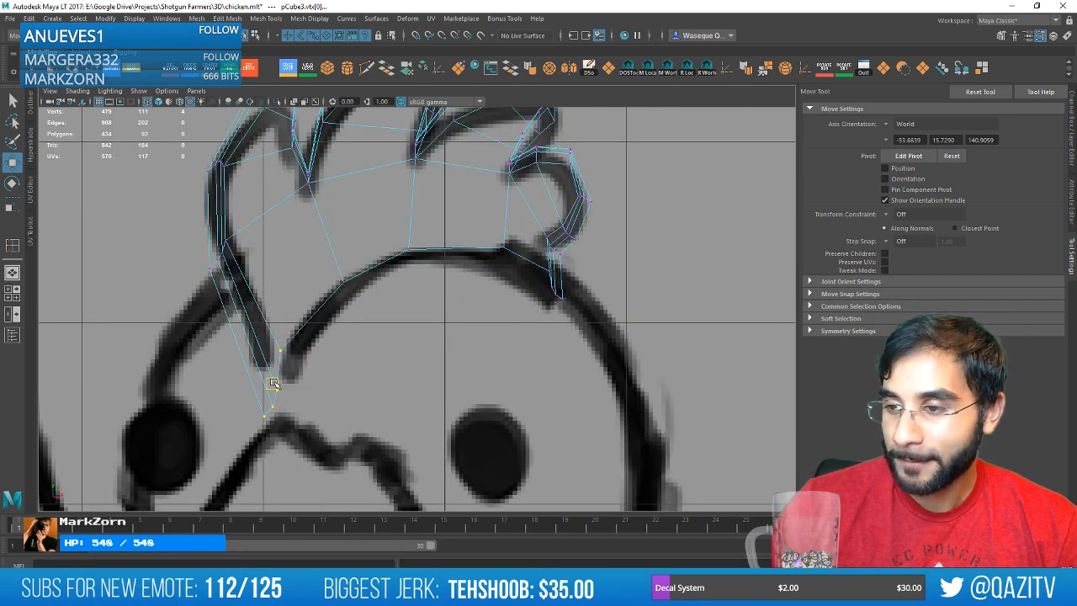
left_click(281, 399)
left_click(278, 392)
Adjust single vertices on the comb's front edge and rear lobe against the sketch, and return to the four-view layout.
right_click_drag(278, 390, 224, 286)
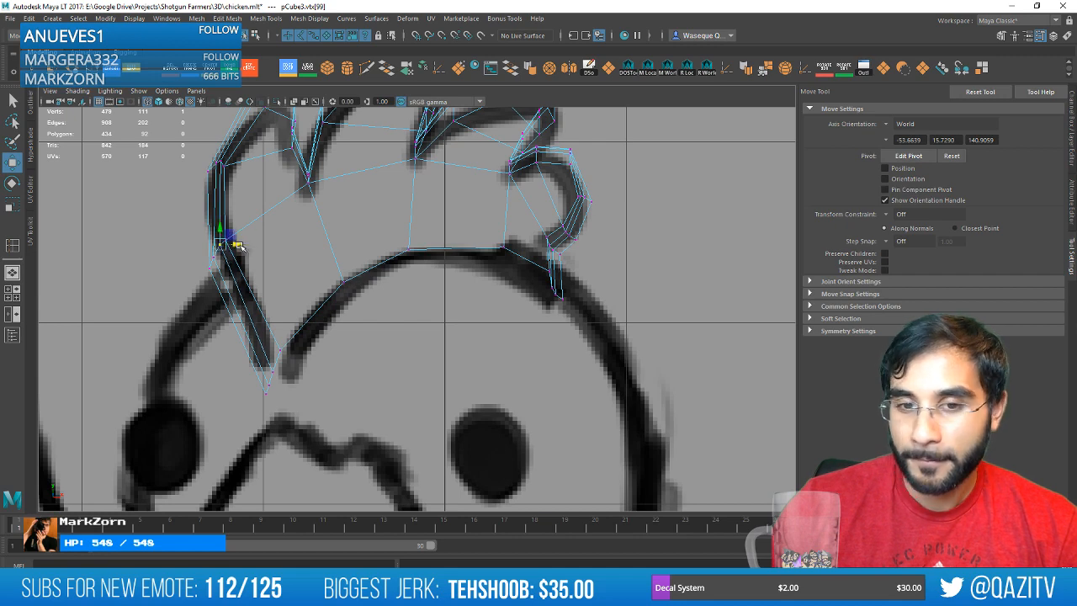
scroll(220, 238, "down", 5)
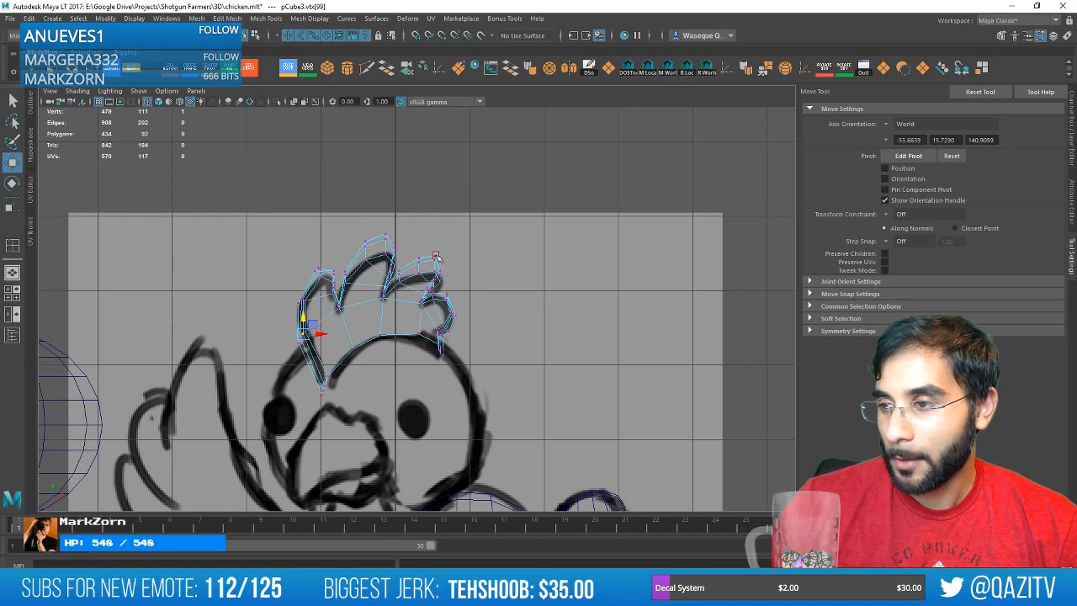
scroll(411, 268, "up", 3)
key("space")
key("space")
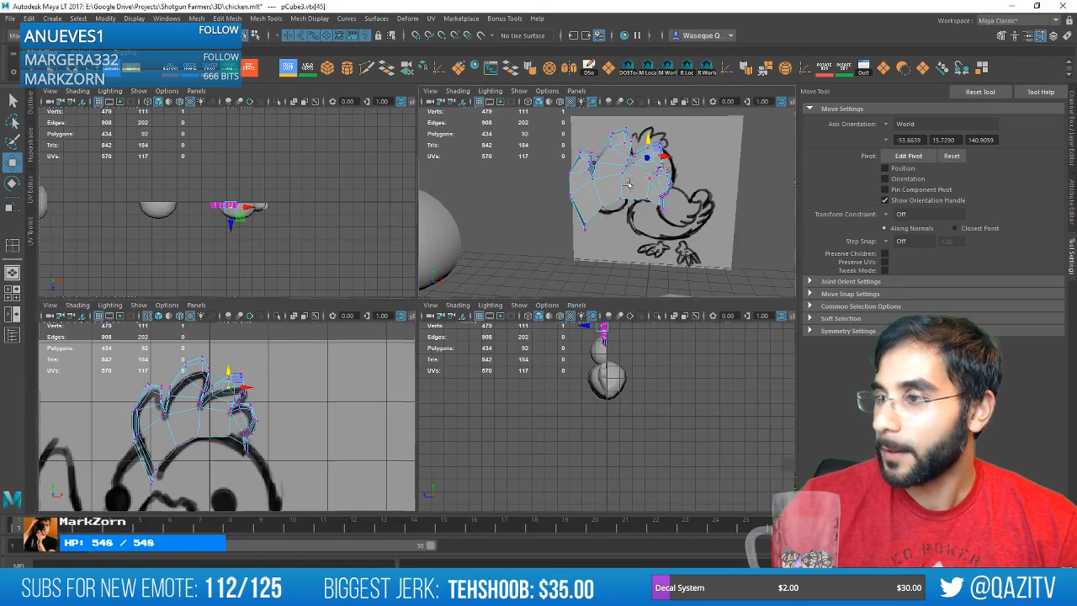
In the perspective view, insert edge loops running down through the comb's first lobe and its tallest lobe.
mouse_move(563, 230)
left_mouse_down("alt")
mouse_move(420, 236)
mouse_move(572, 235)
mouse_move(574, 221)
mouse_move(493, 249)
mouse_move(572, 221)
left_mouse_up("alt")
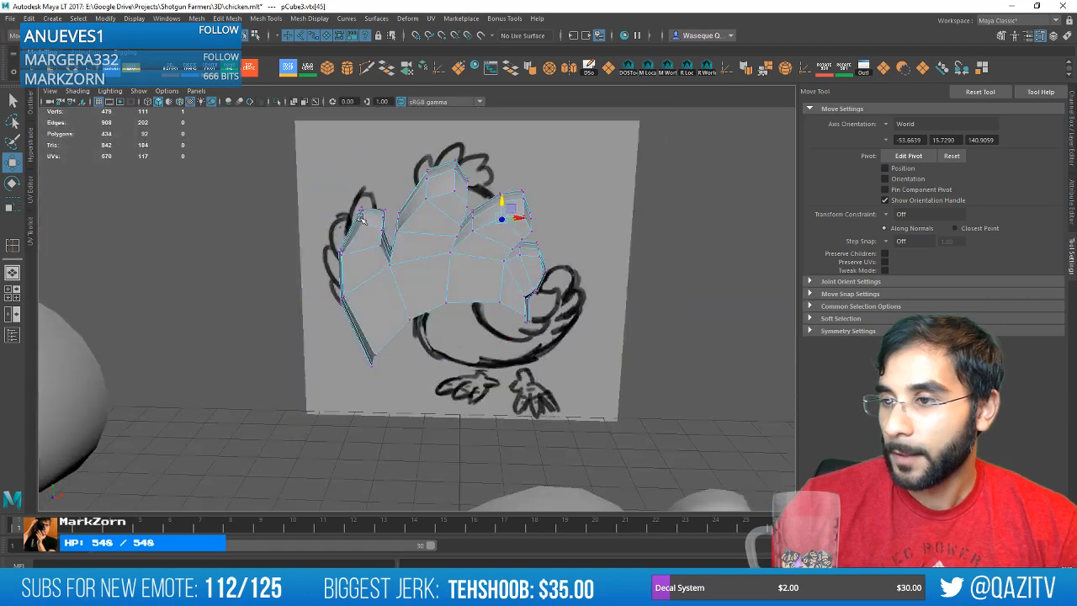
scroll(396, 230, "up", 3)
middle_click_drag(387, 168, 360, 213, "alt")
left_click(287, 73)
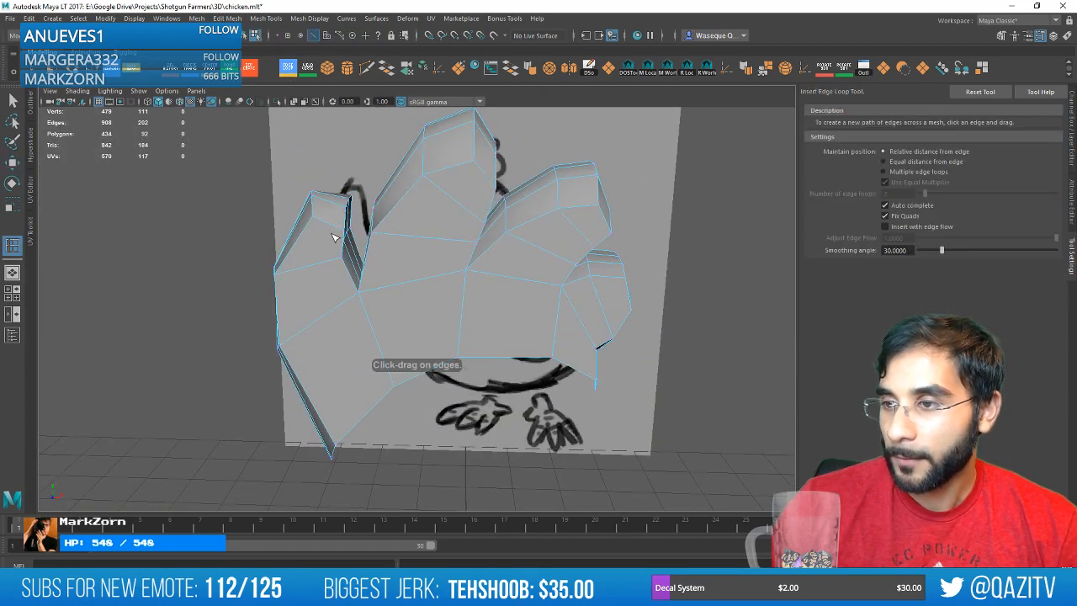
left_click(337, 234)
left_click(484, 174)
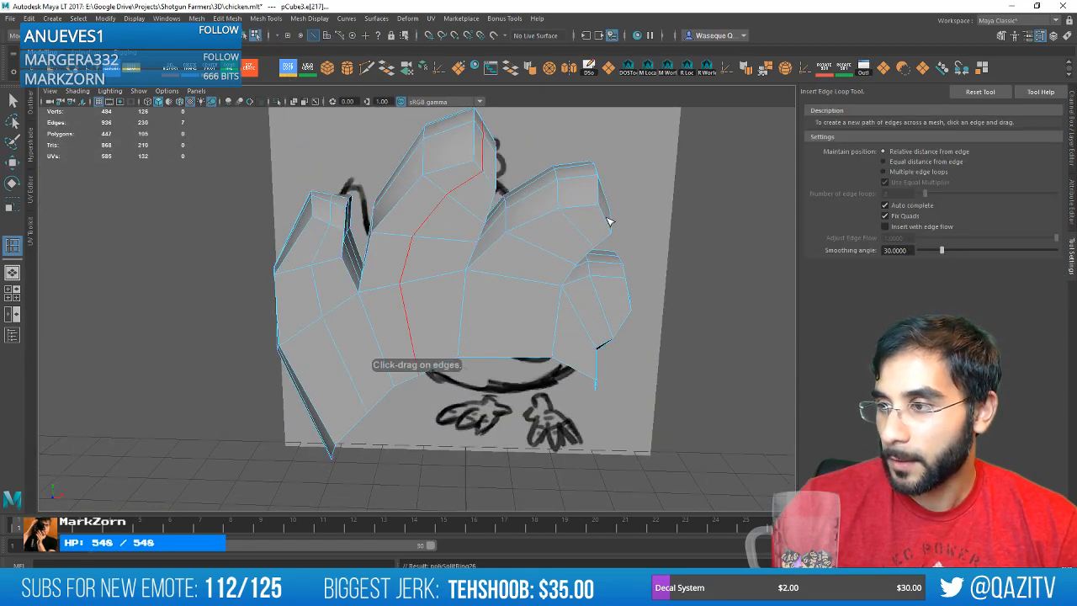
Insert edge loops through the comb's third lobe and its smallest end lobe.
left_click(607, 221)
left_click(631, 300)
middle_click_drag(382, 236, 390, 264, "alt")
key("w")
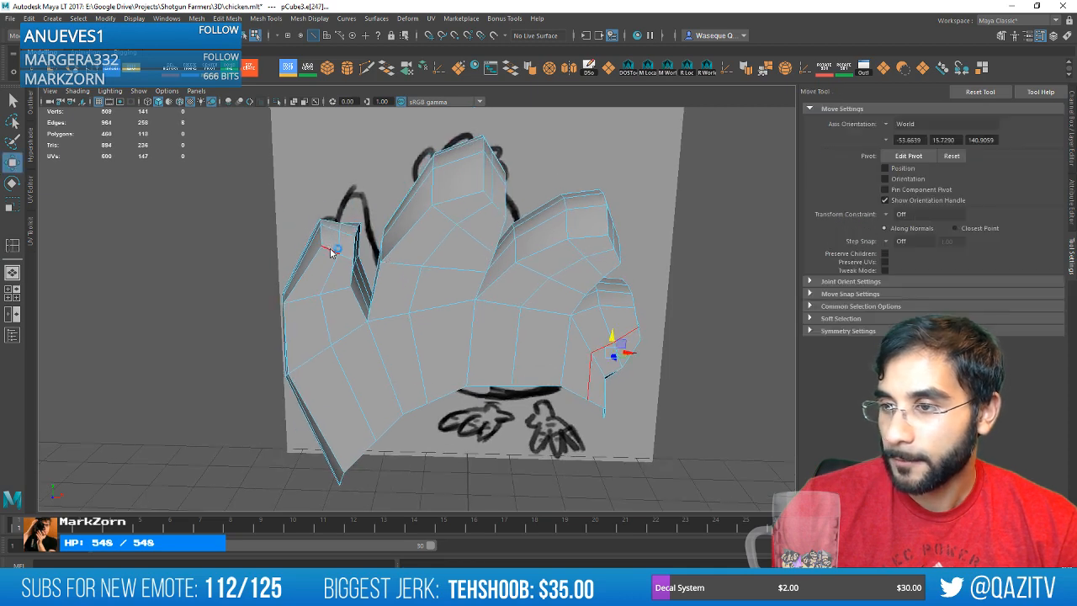
In the front view, raise the upper tip vertices of the comb's first lobe slightly to round it.
right_click_drag(331, 249, 331, 214)
right_click(331, 214)
right_click(319, 239)
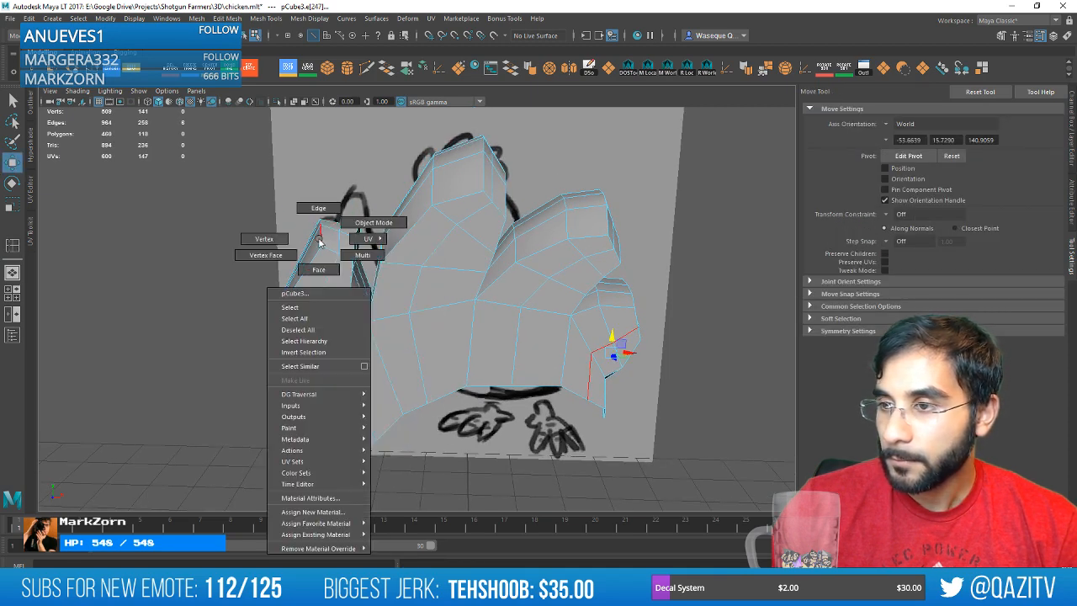
left_click(264, 239)
key("space")
key("space")
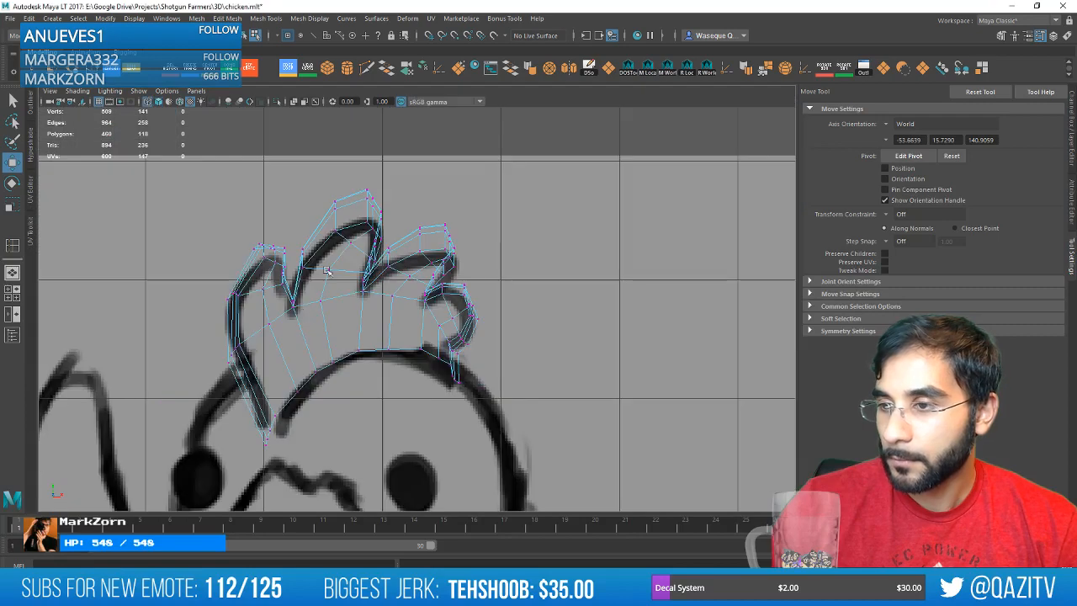
scroll(329, 270, "up", 8)
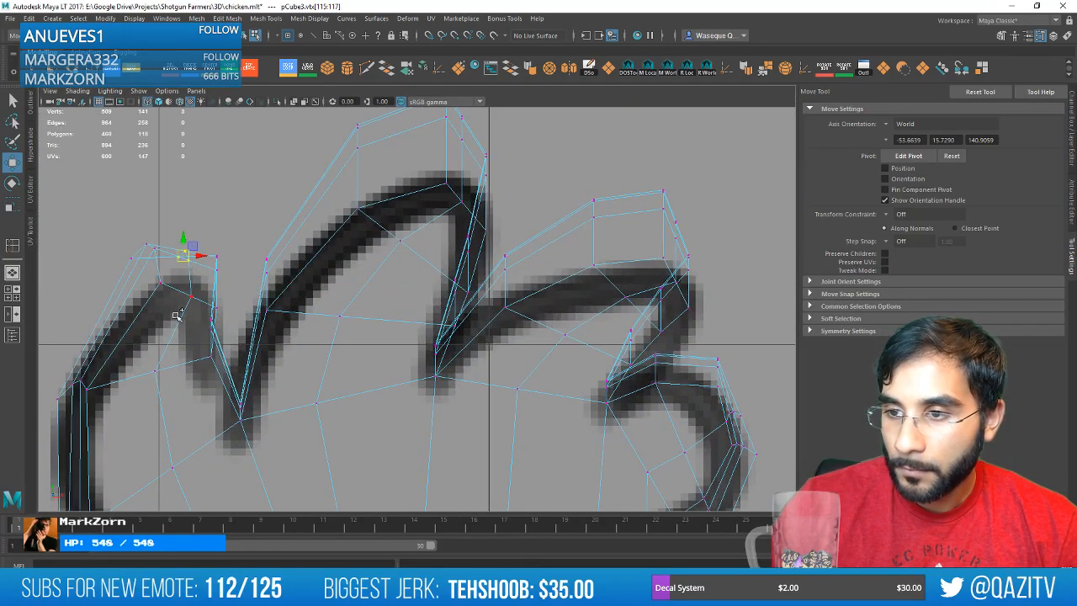
left_click_drag(184, 255, 186, 245)
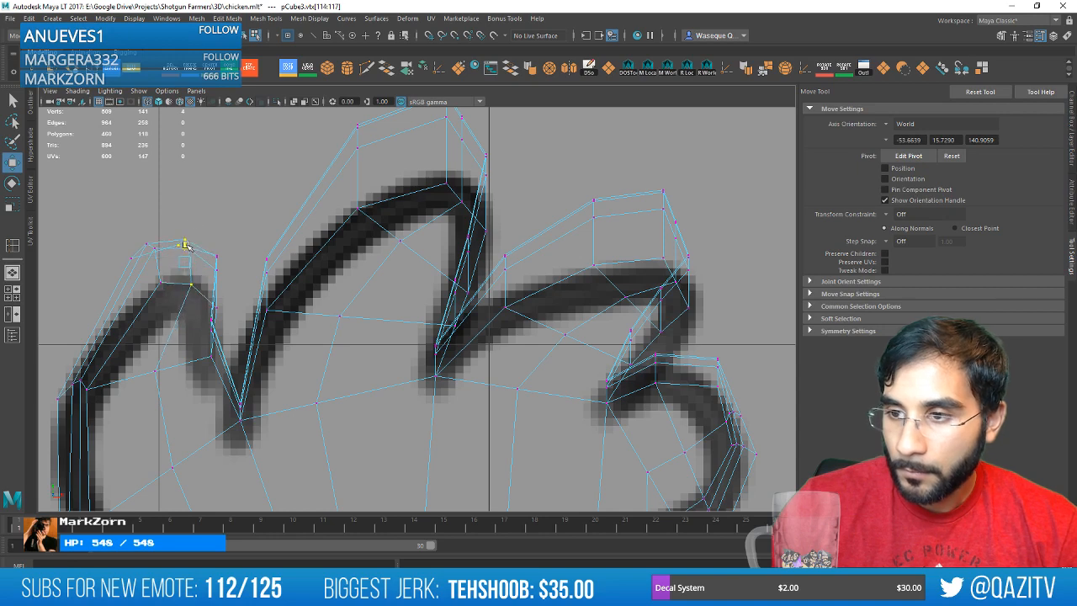
Nudge the tip vertices of the tallest, third and smallest comb lobes outward to round their outlines.
middle_click_drag(392, 213, 379, 294, "alt")
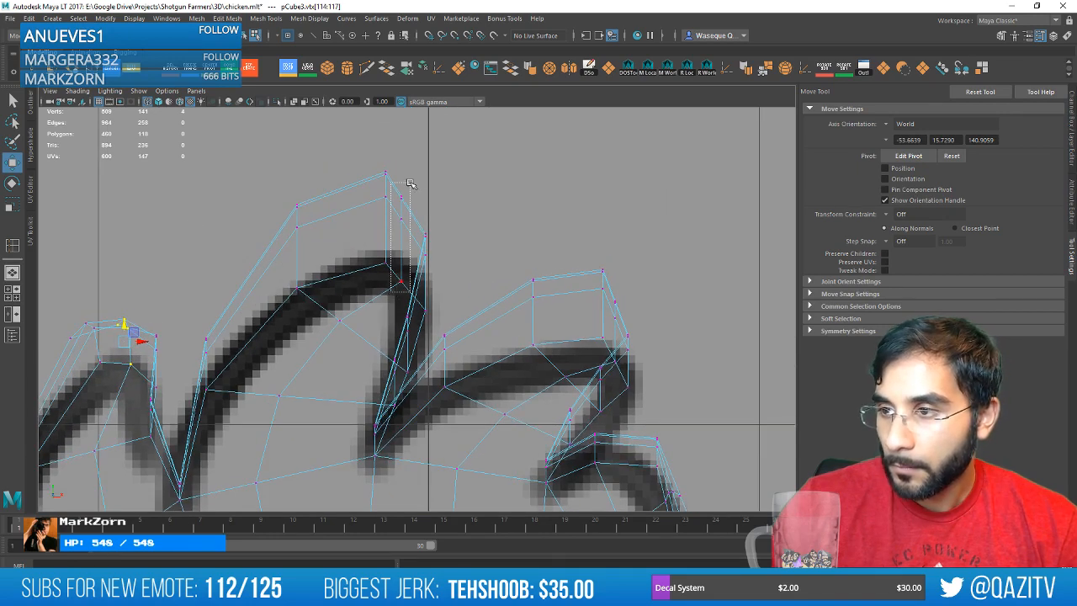
left_click_drag(401, 227, 406, 232)
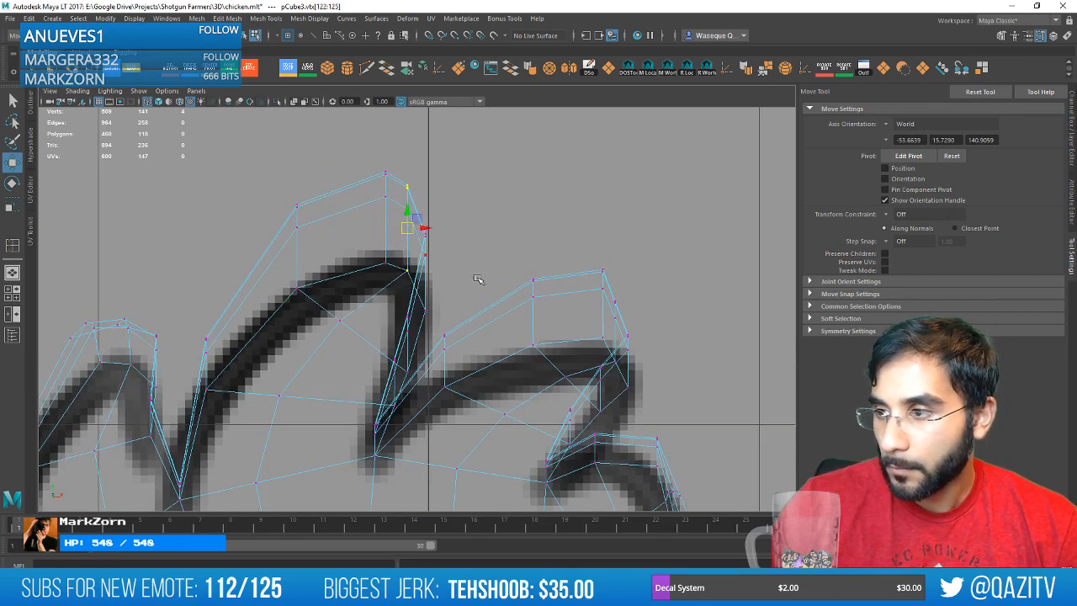
middle_click_drag(477, 279, 450, 275, "alt")
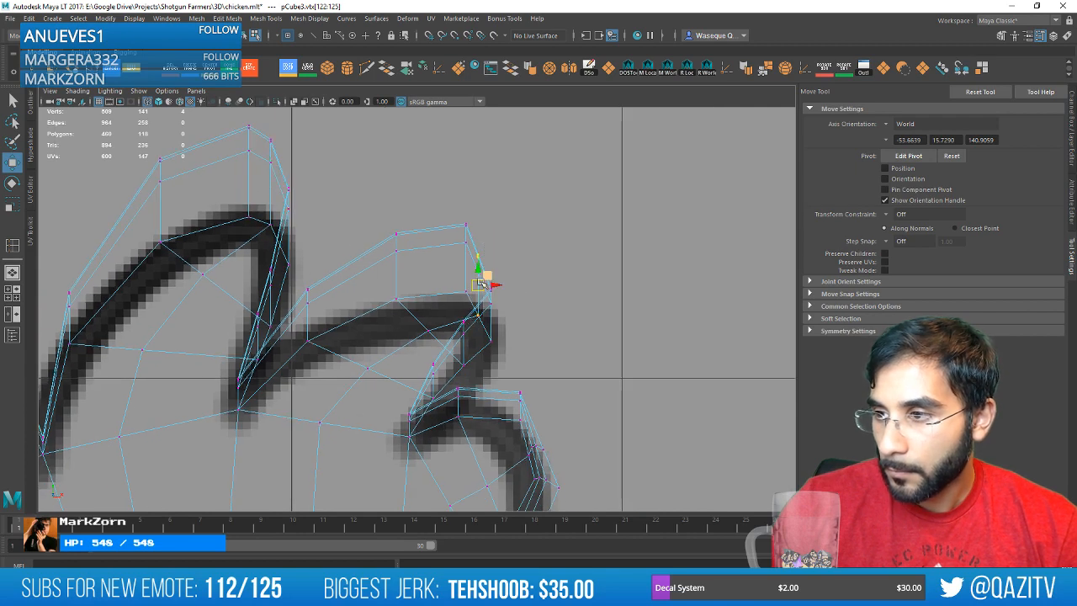
left_click_drag(479, 283, 482, 278)
middle_click_drag(484, 277, 466, 300, "alt")
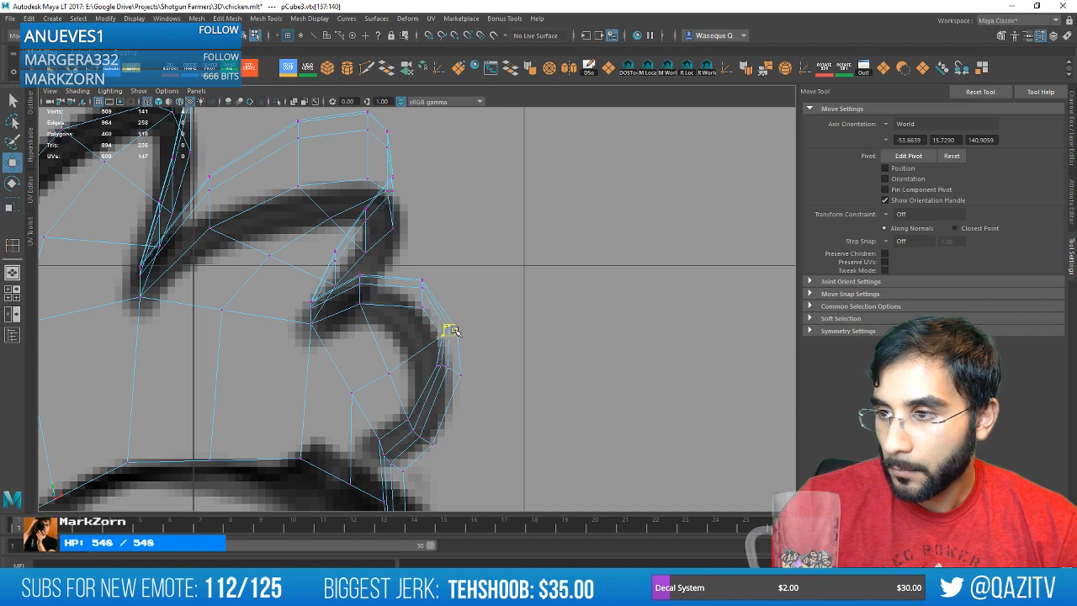
Return to the perspective view in object mode and soften the comb mesh's edges.
key("a")
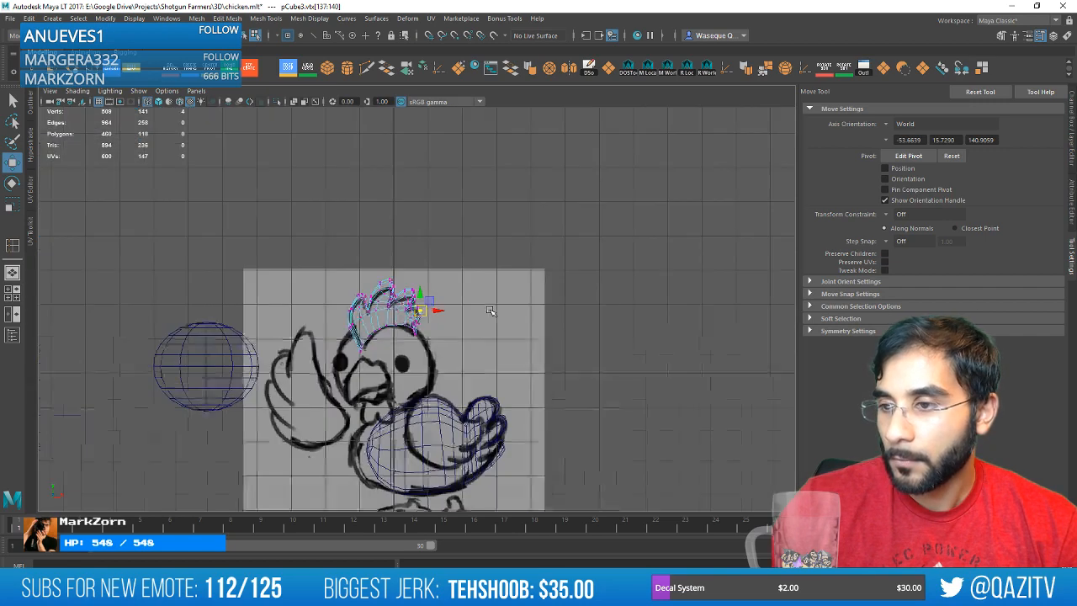
key("space")
key("space")
scroll(560, 235, "down", 4)
left_click_drag(524, 260, 439, 286, "alt")
right_click_drag(438, 286, 510, 268)
left_click(692, 272)
right_click_drag(692, 272, 319, 328, "alt")
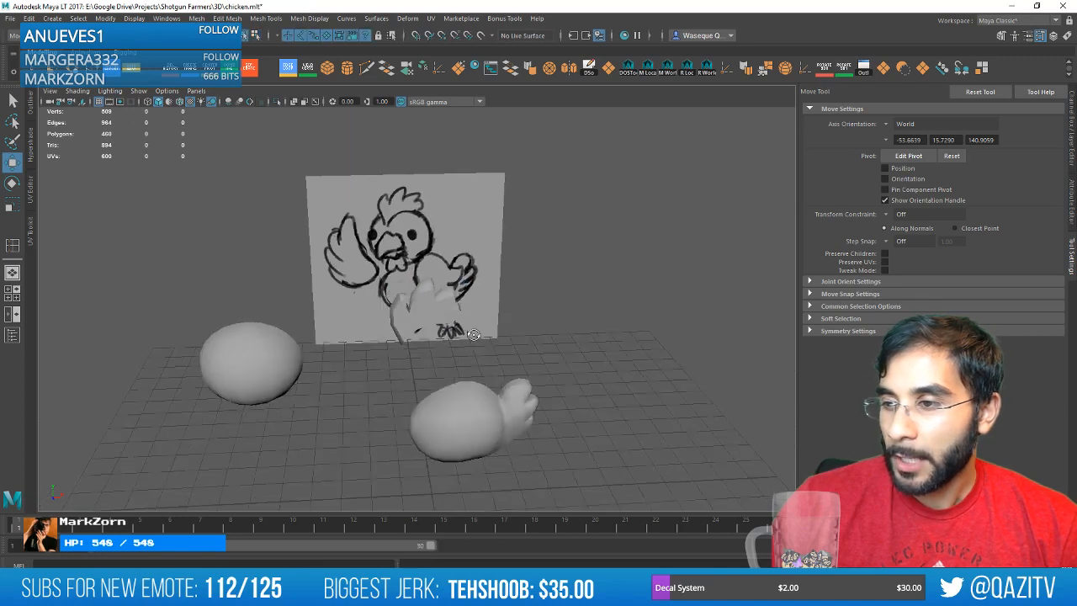
left_click_drag(320, 329, 436, 329, "alt")
left_click(430, 292)
left_click(512, 69)
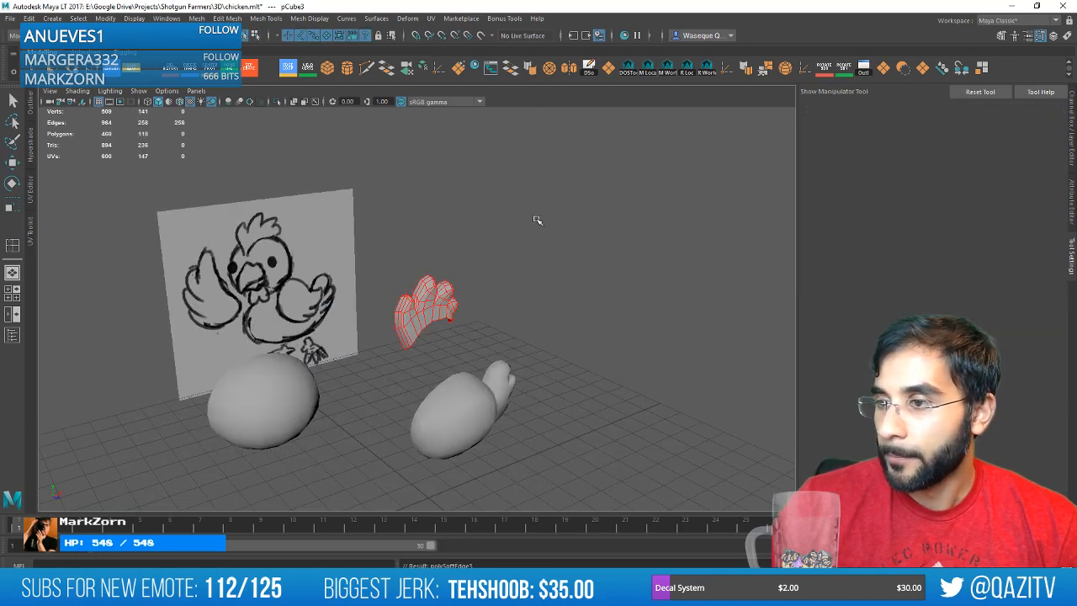
left_click(539, 221)
left_click_drag(505, 244, 437, 278, "alt")
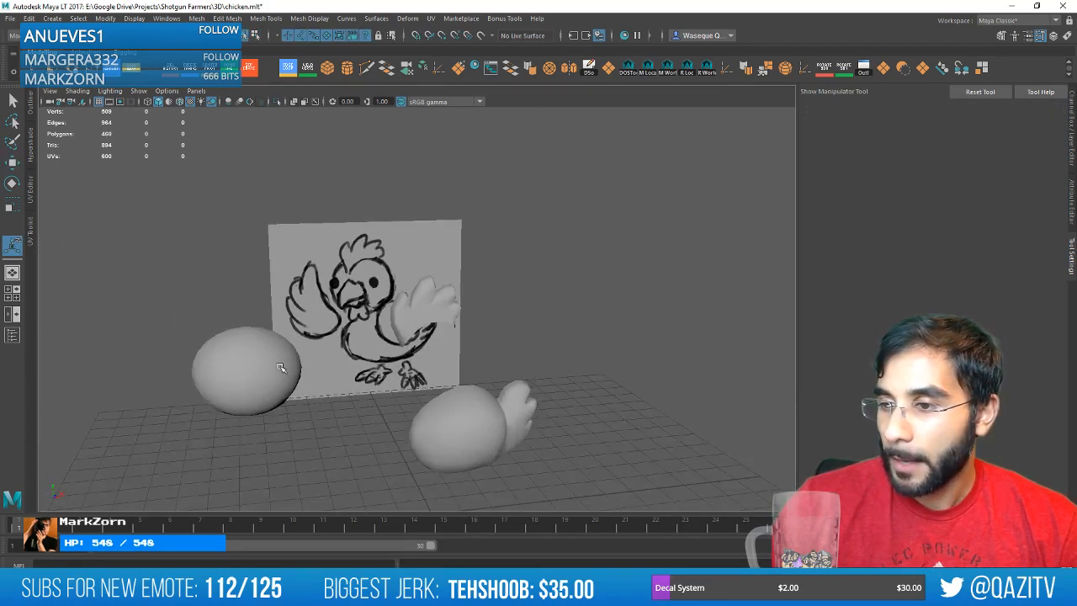
Move the loose sphere under the comb as the chicken's head, above the body, and save the scene.
left_click(253, 370)
key("w")
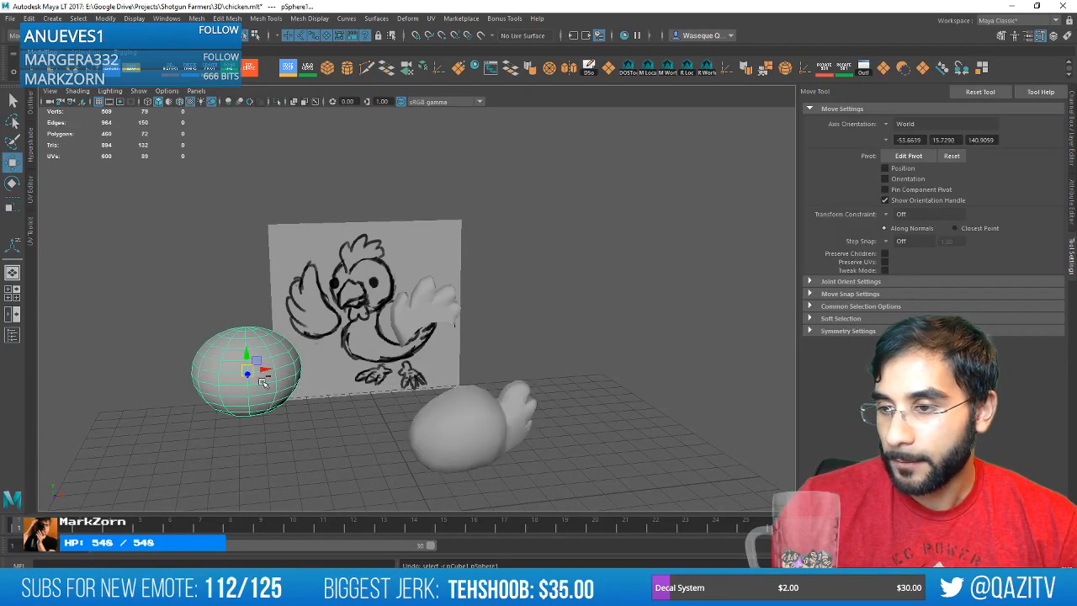
left_click_drag(247, 370, 448, 319)
key("f")
key("e")
key("r")
key("ctrl+s")
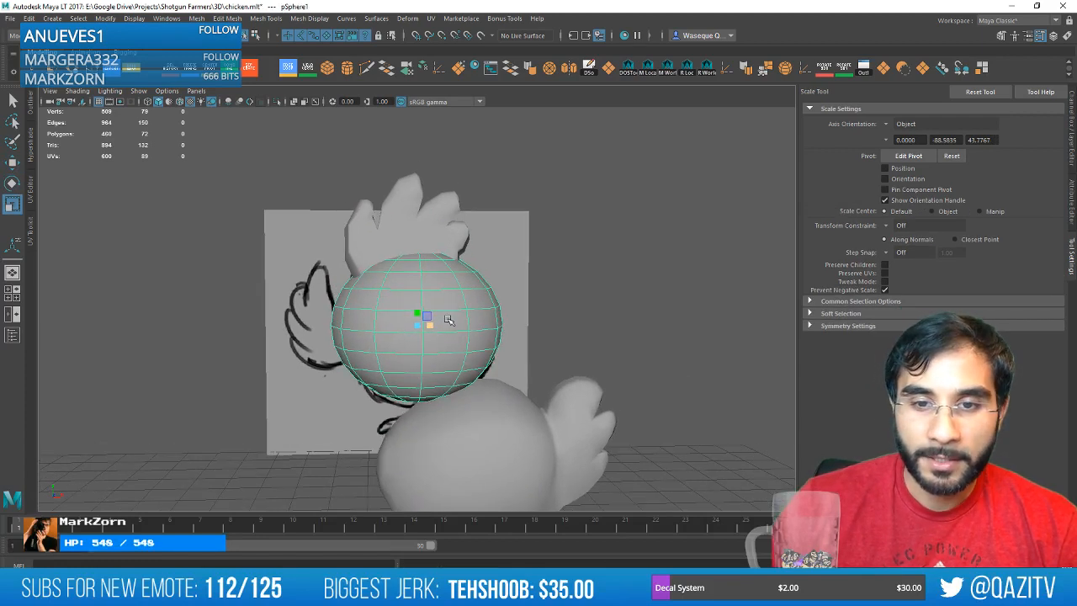
Insert an edge loop across the comb's first lobe below its tip, then scale and shift it to round the lobe.
left_click(412, 203)
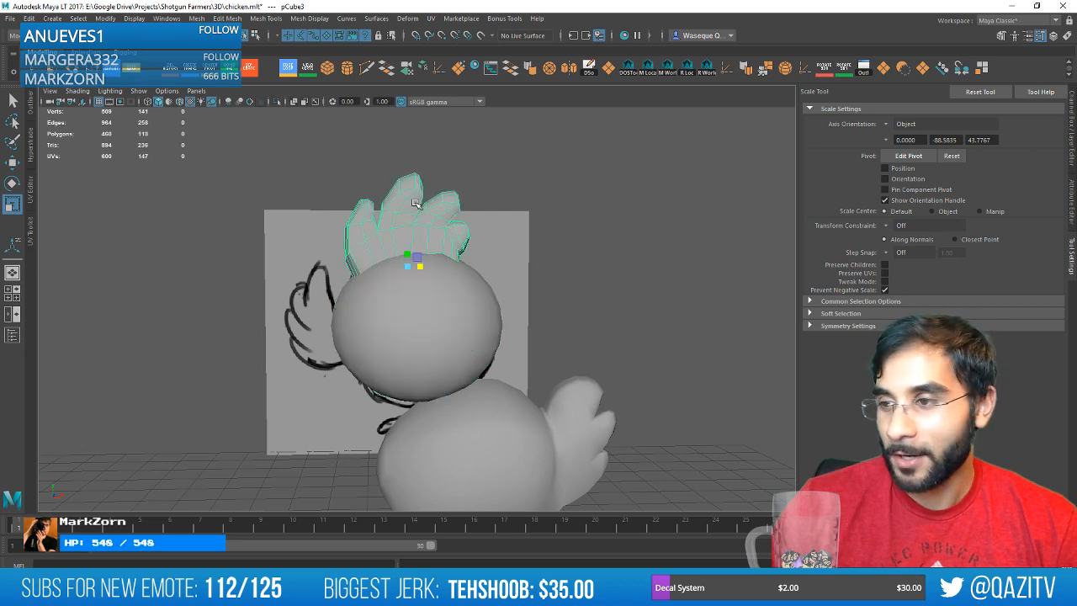
key("f")
left_click_drag(575, 263, 473, 255, "alt")
left_click_drag(391, 244, 443, 272, "alt")
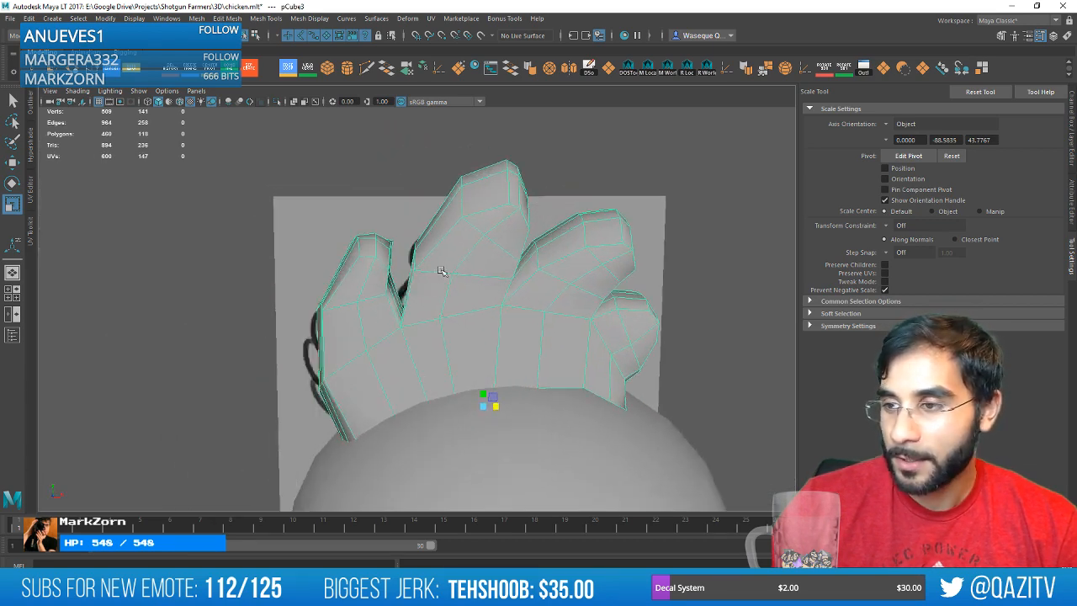
scroll(420, 262, "up", 2)
left_click(290, 69)
left_click_drag(340, 269, 355, 252)
key("r")
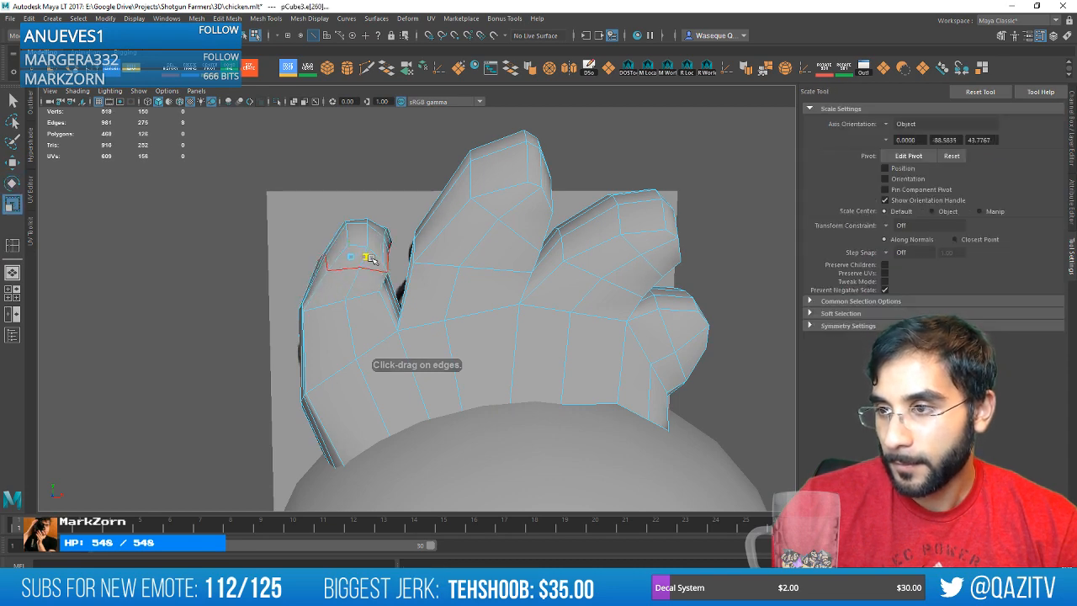
key("w")
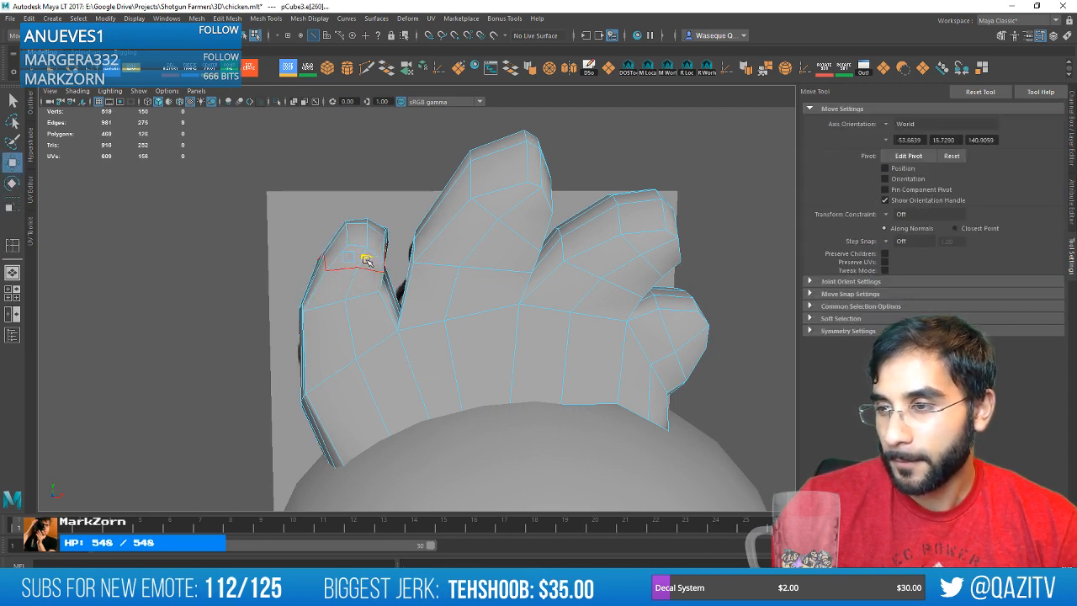
left_click_drag(366, 260, 368, 125, "alt")
Insert an edge loop across the middle of the comb's tallest lobe and shift it outward to round the side.
left_click(289, 67)
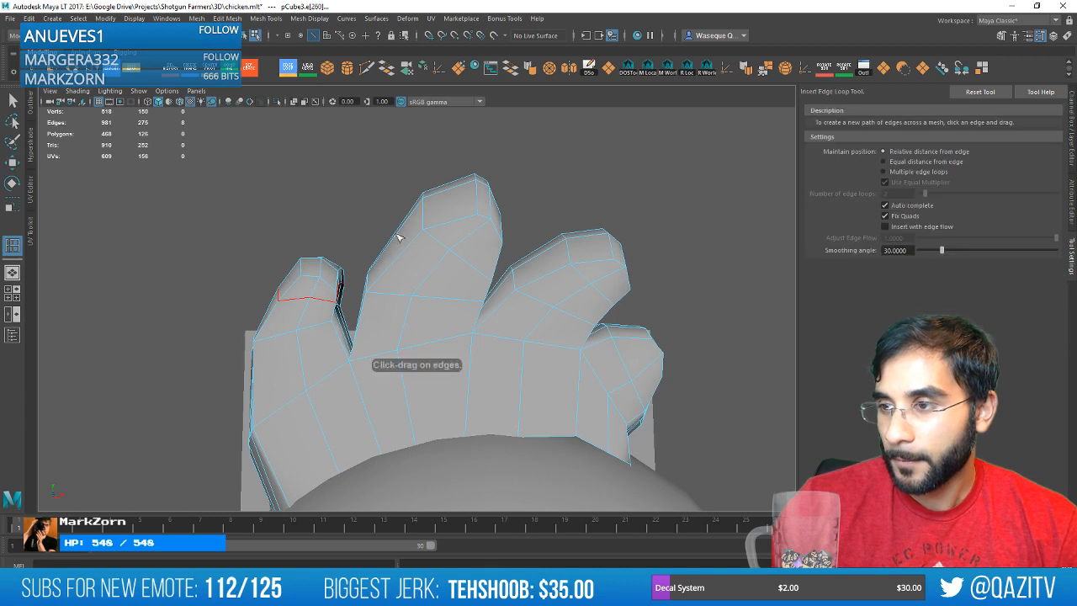
left_click(402, 262)
key("w")
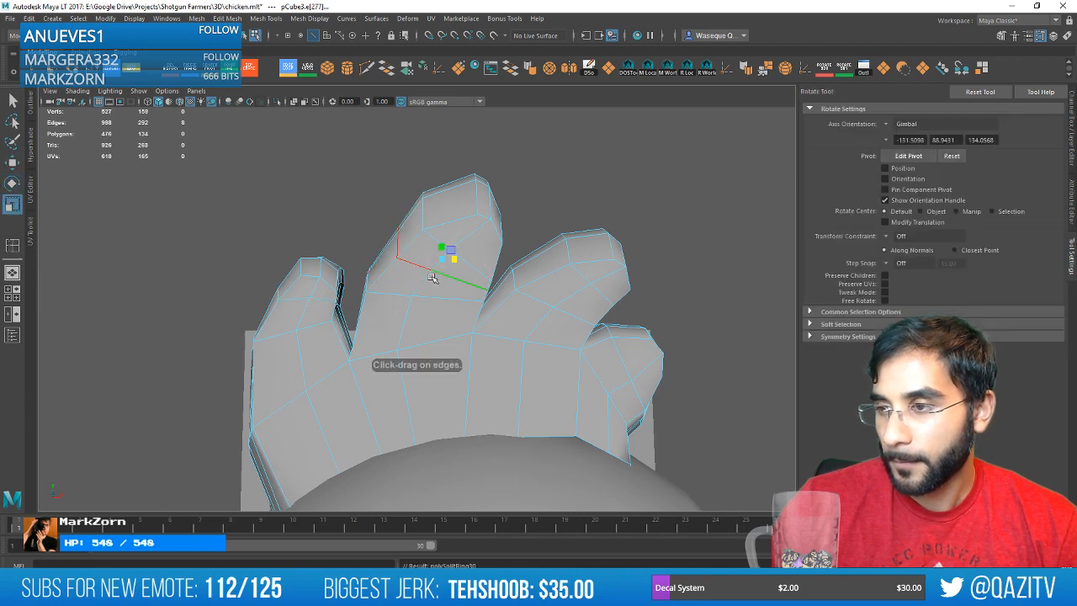
left_click_drag(455, 261, 447, 259)
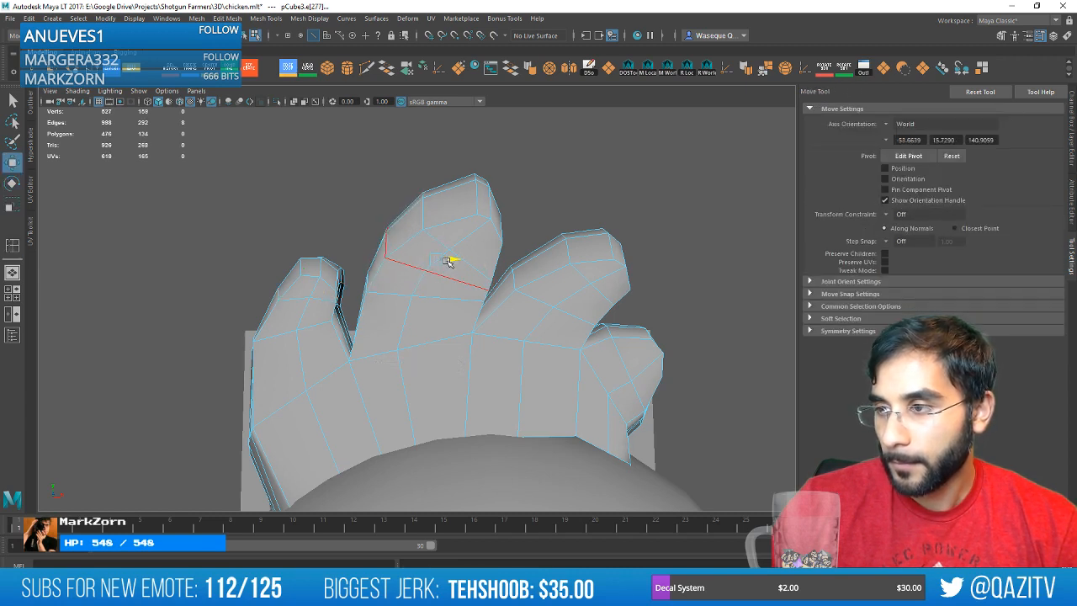
middle_click_drag(547, 259, 439, 220, "alt")
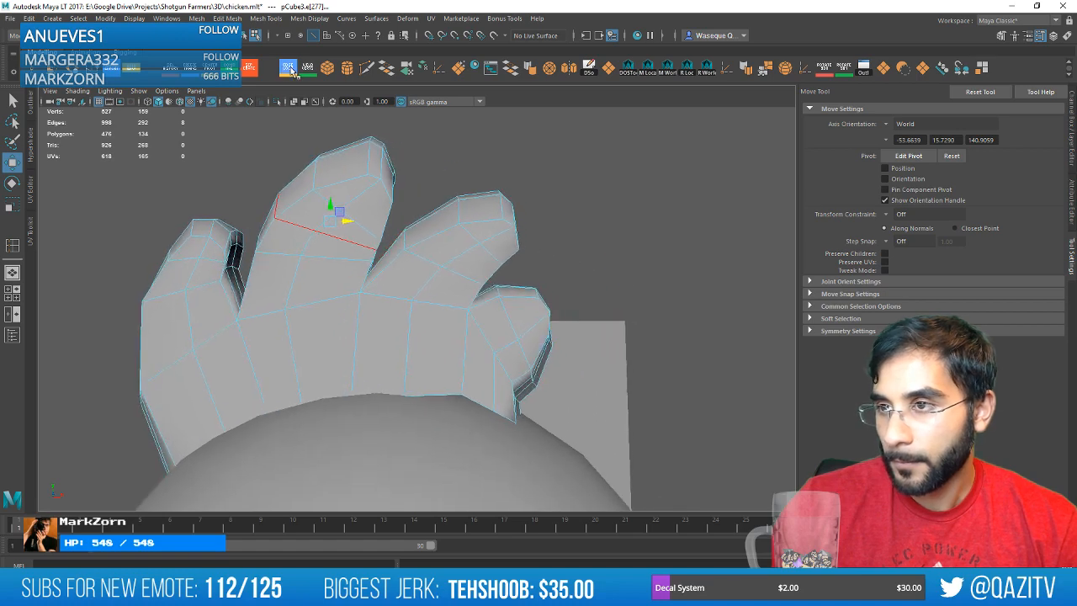
left_click(288, 69)
left_click(438, 240)
key("r")
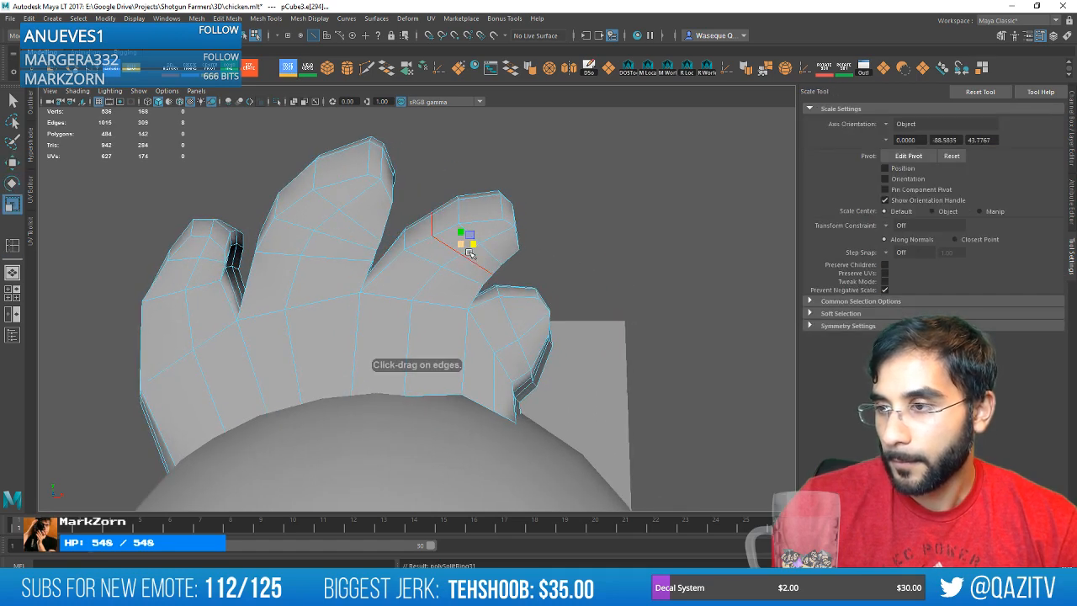
key("w")
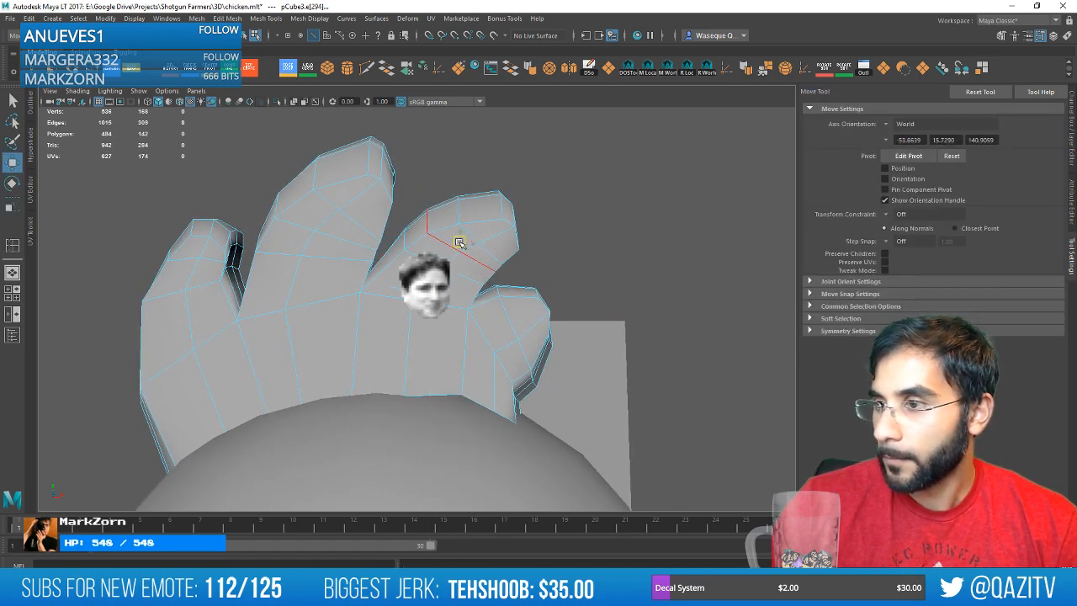
left_click_drag(492, 251, 493, 277, "alt")
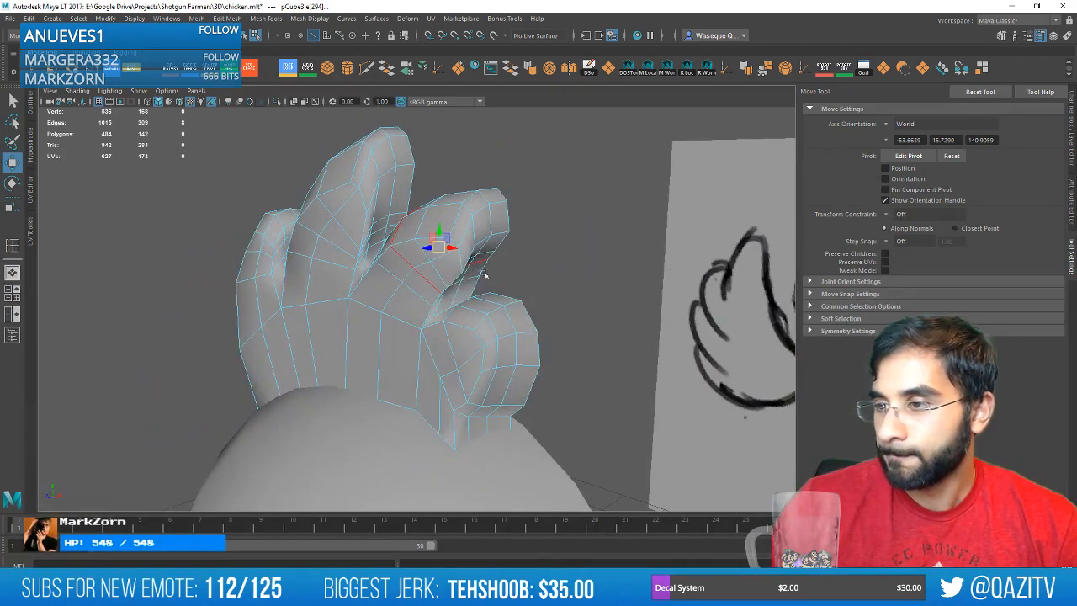
key("ctrl+z")
key("ctrl+z")
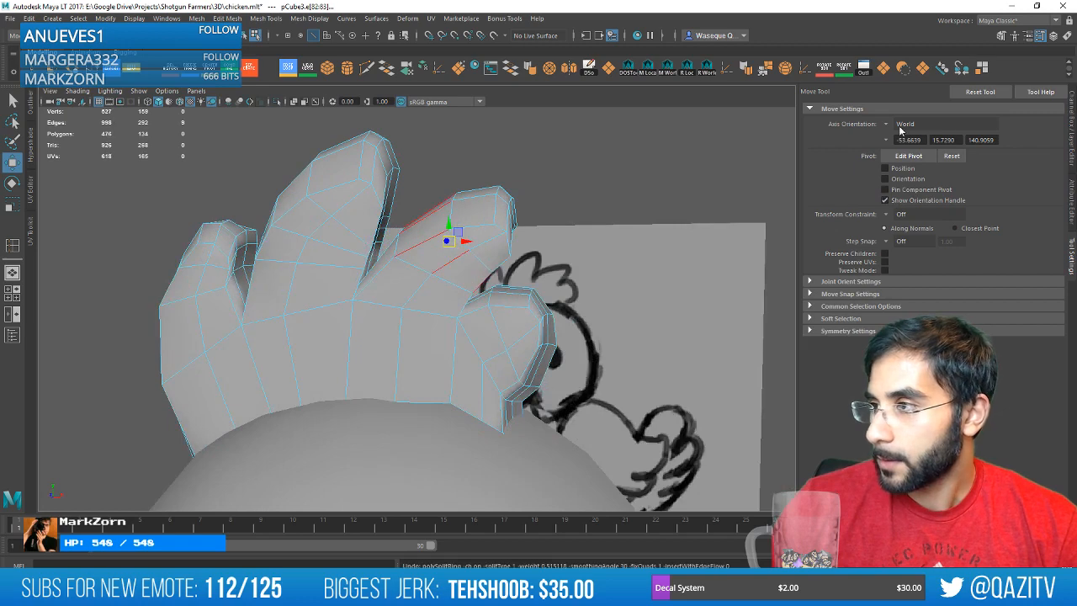
Set the Move tool's axis orientation to Component, then insert an edge loop across the third comb lobe, scaling and shifting it.
left_click(904, 124)
left_click(918, 153)
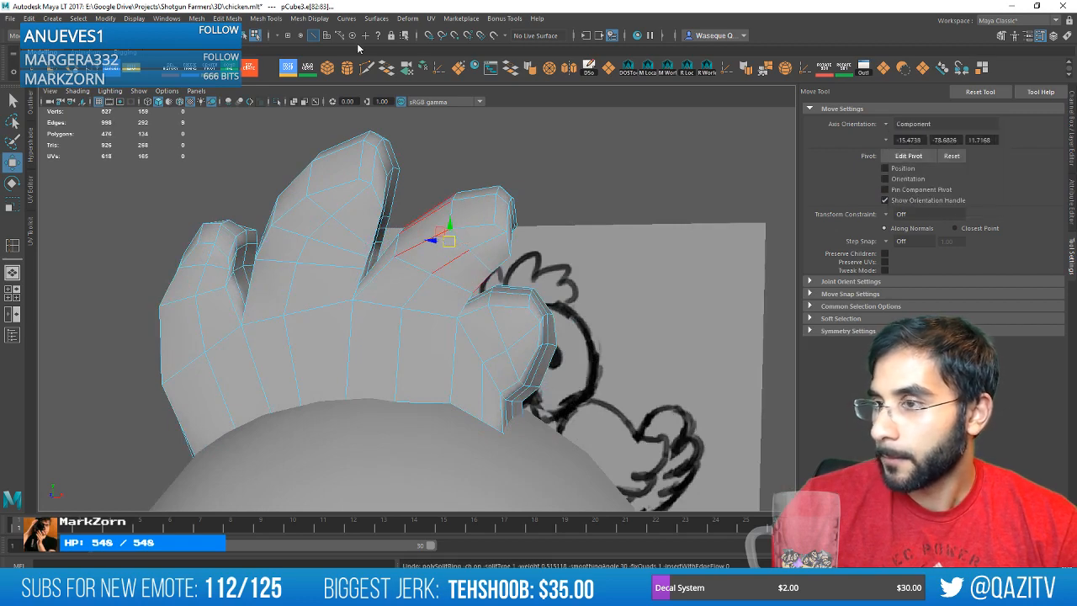
left_click(283, 68)
left_click(430, 241)
left_click_drag(431, 241, 511, 243, "alt")
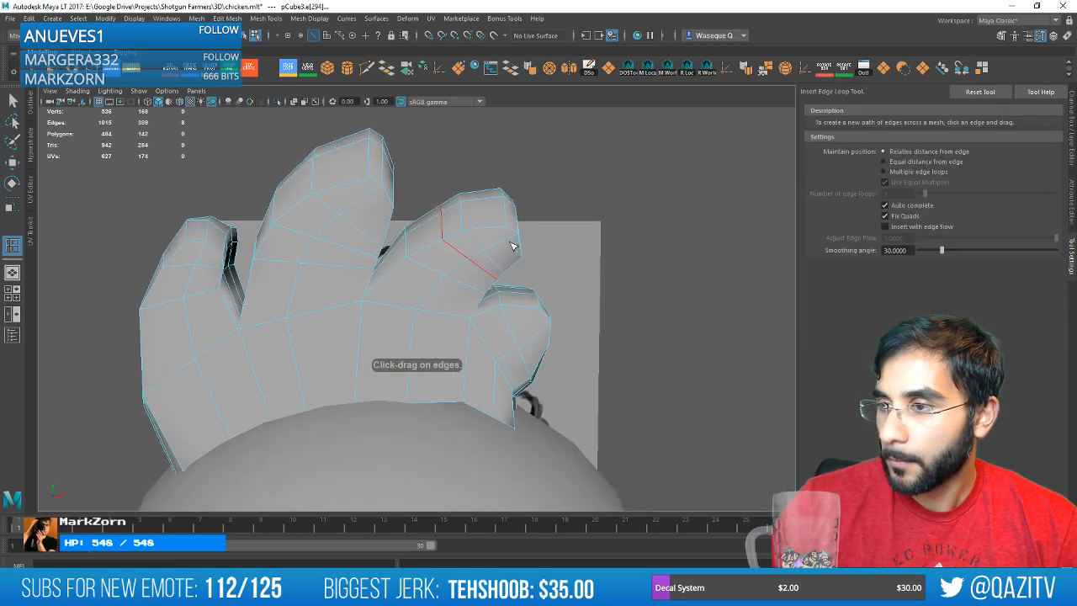
key("e")
key("r")
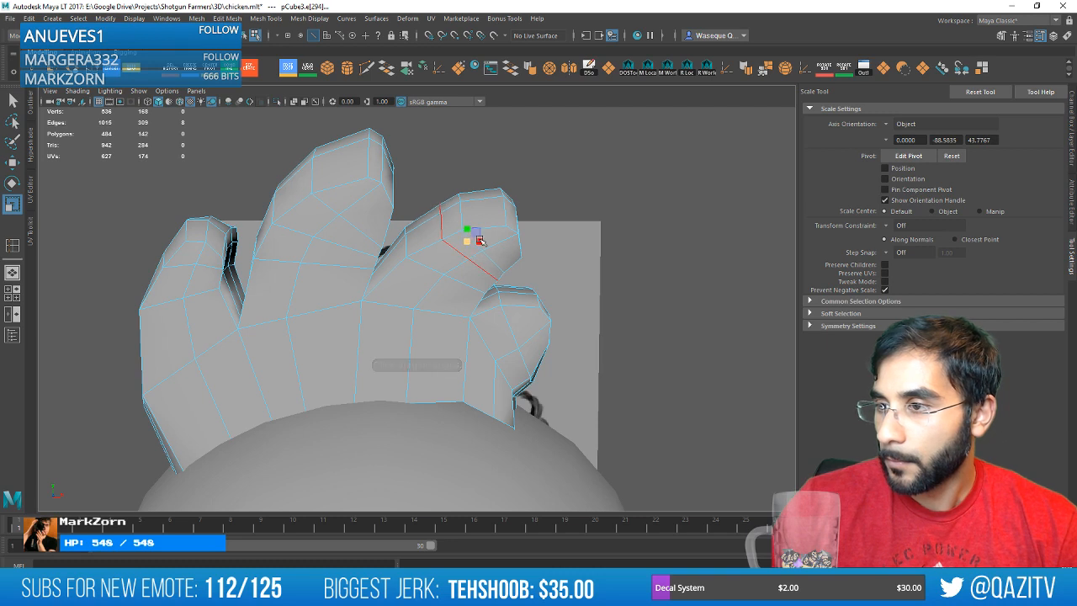
key("w")
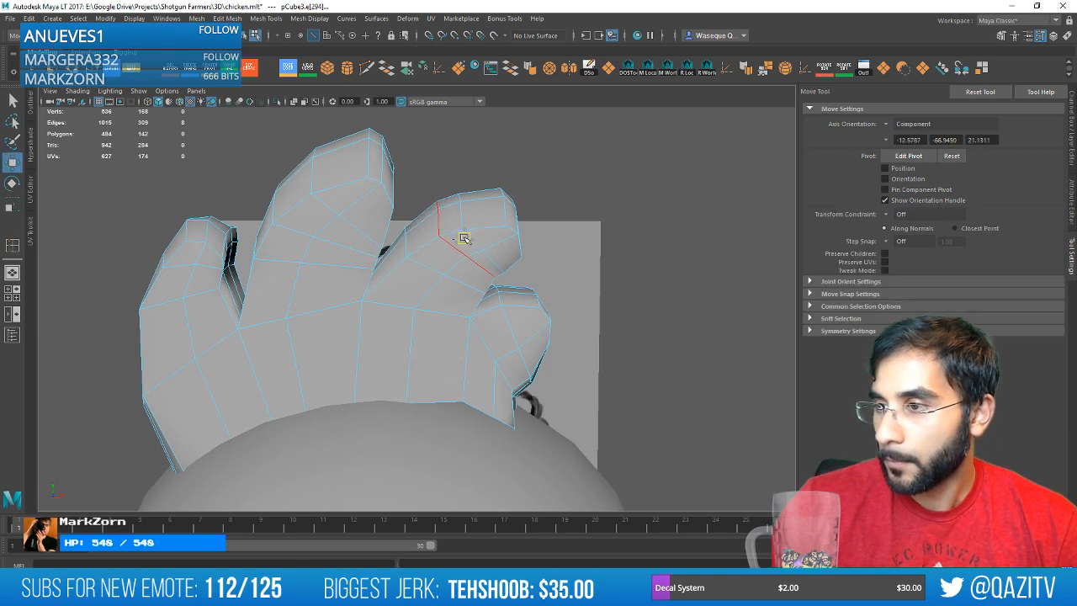
Adjust the upper tip vertices of the third comb lobe to round it, and return to object mode.
right_click_drag(450, 226, 450, 250)
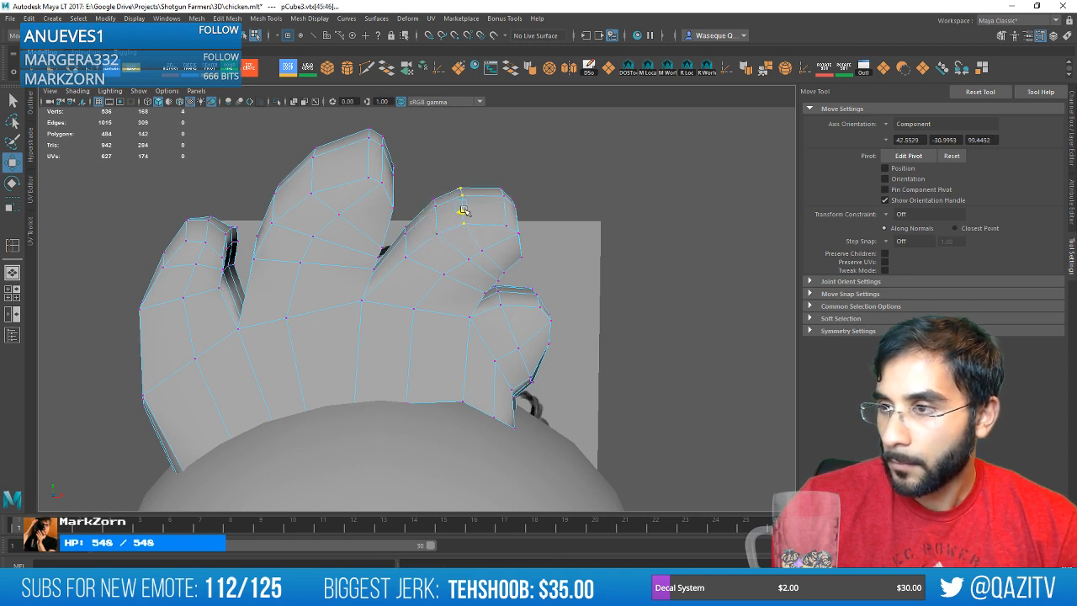
mouse_move(468, 209)
right_mouse_down("alt")
mouse_move(383, 215)
mouse_move(464, 193)
right_mouse_up("alt")
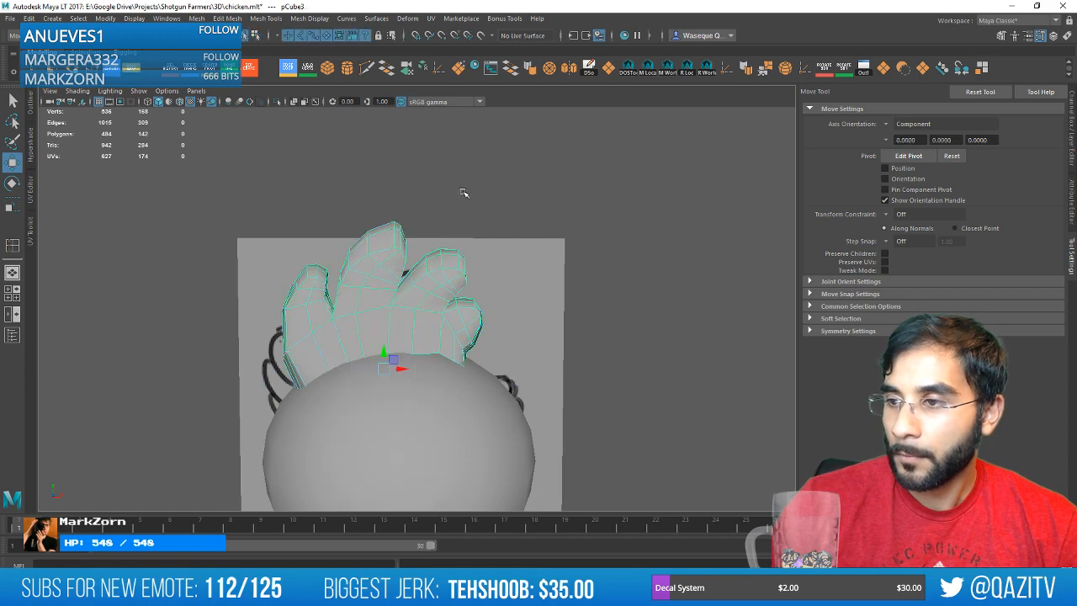
left_click(464, 192)
left_click_drag(464, 192, 458, 291, "alt")
left_click(442, 290)
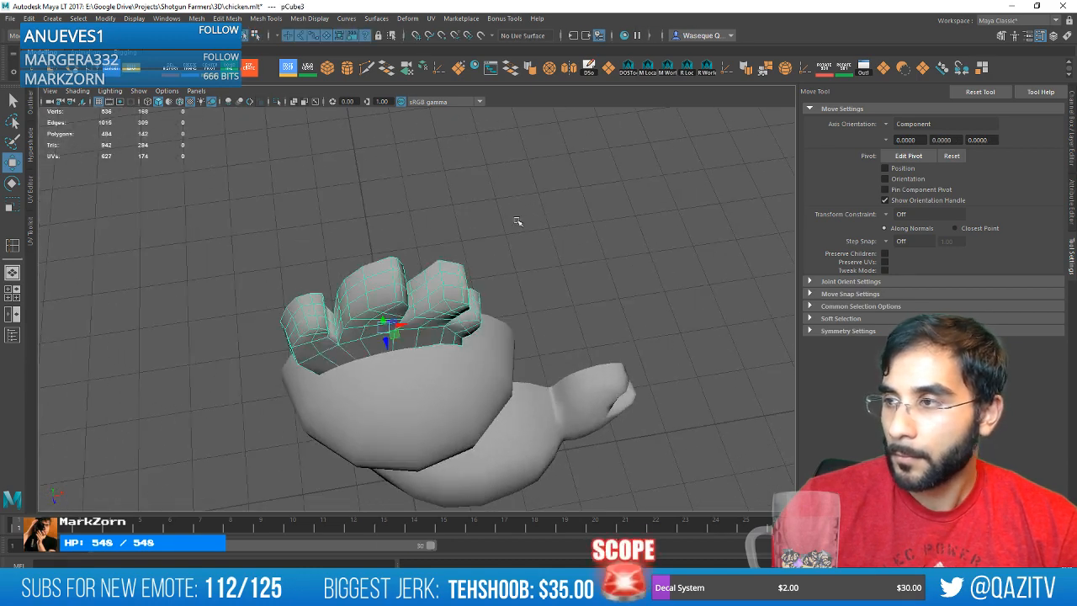
Select the short edges across the underside of the third comb lobe and move them outward and down in the front view.
left_click(572, 260)
mouse_move(572, 260)
left_mouse_down("alt")
mouse_move(413, 216)
mouse_move(447, 219)
mouse_move(474, 254)
mouse_move(463, 282)
mouse_move(483, 257)
mouse_move(378, 284)
mouse_move(370, 262)
mouse_move(547, 218)
mouse_move(579, 258)
mouse_move(591, 224)
mouse_move(504, 219)
mouse_move(359, 260)
mouse_move(384, 243)
mouse_move(573, 234)
mouse_move(420, 287)
mouse_move(476, 281)
mouse_move(437, 268)
mouse_move(485, 255)
mouse_move(415, 256)
mouse_move(456, 257)
mouse_move(530, 216)
left_mouse_up("alt")
left_click(370, 261)
right_click_drag(529, 219, 530, 181)
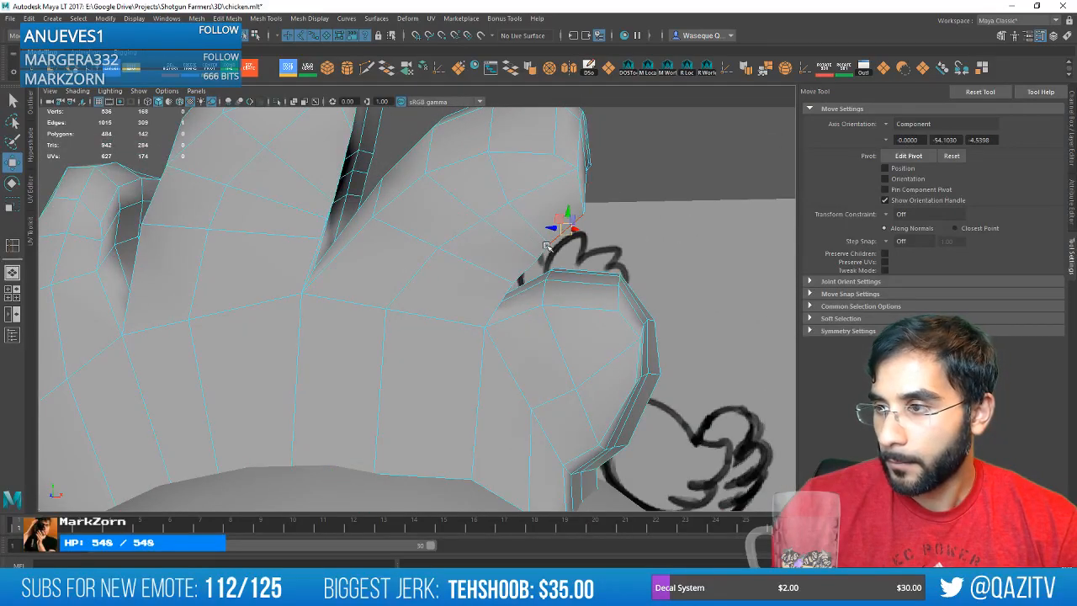
mouse_move(546, 246)
left_mouse_down("alt")
mouse_move(579, 252)
mouse_move(557, 257)
left_mouse_up("alt")
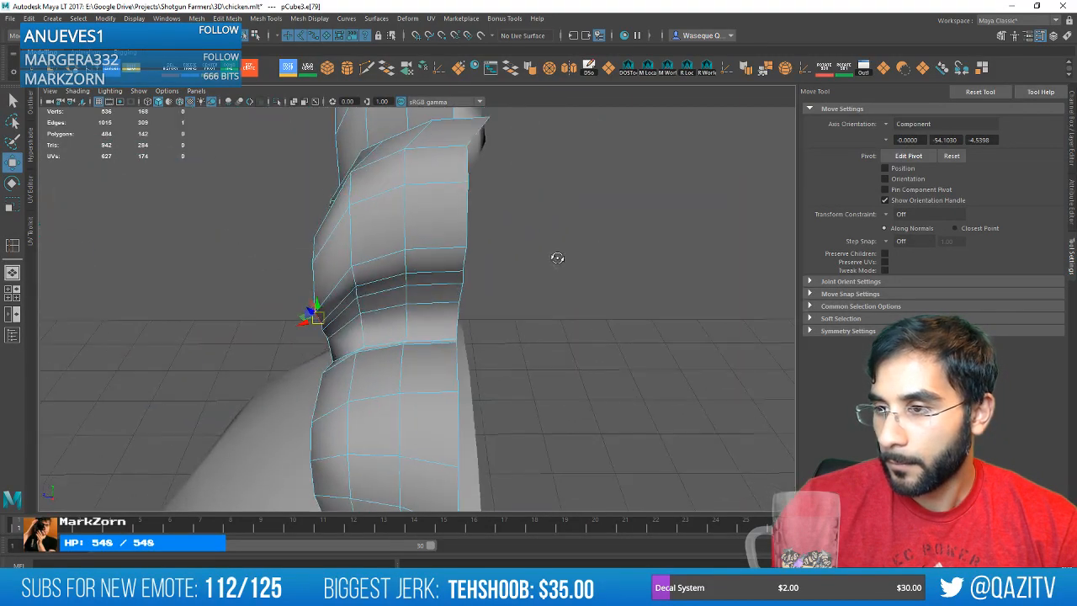
key("q")
left_click(354, 278, "shift")
left_click(359, 303, "shift")
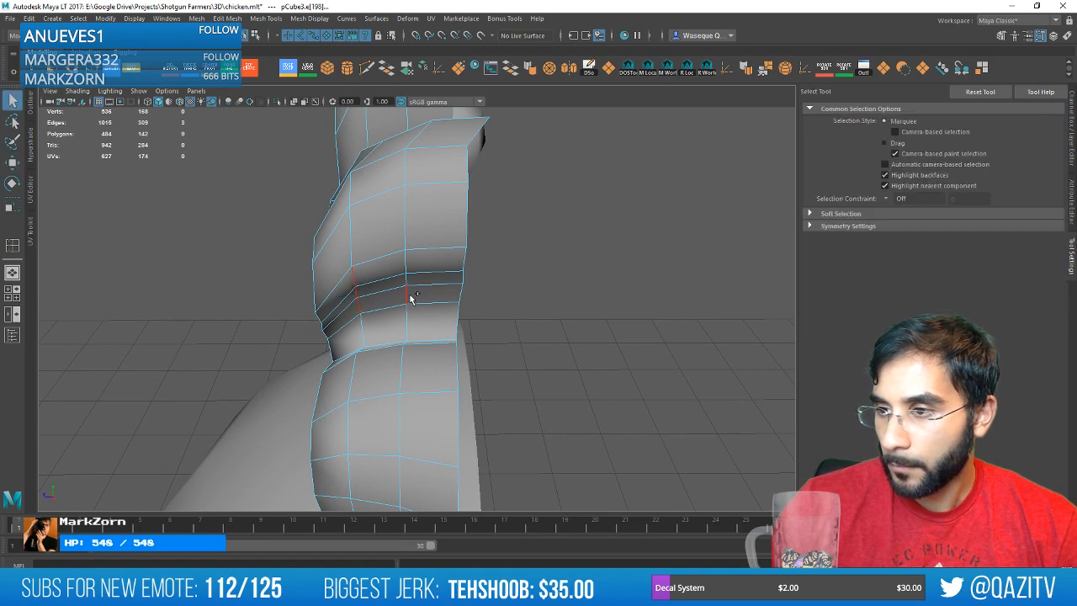
left_click(407, 295, "shift")
left_click(408, 278, "shift")
left_click(406, 262, "shift")
left_click(467, 263, "shift")
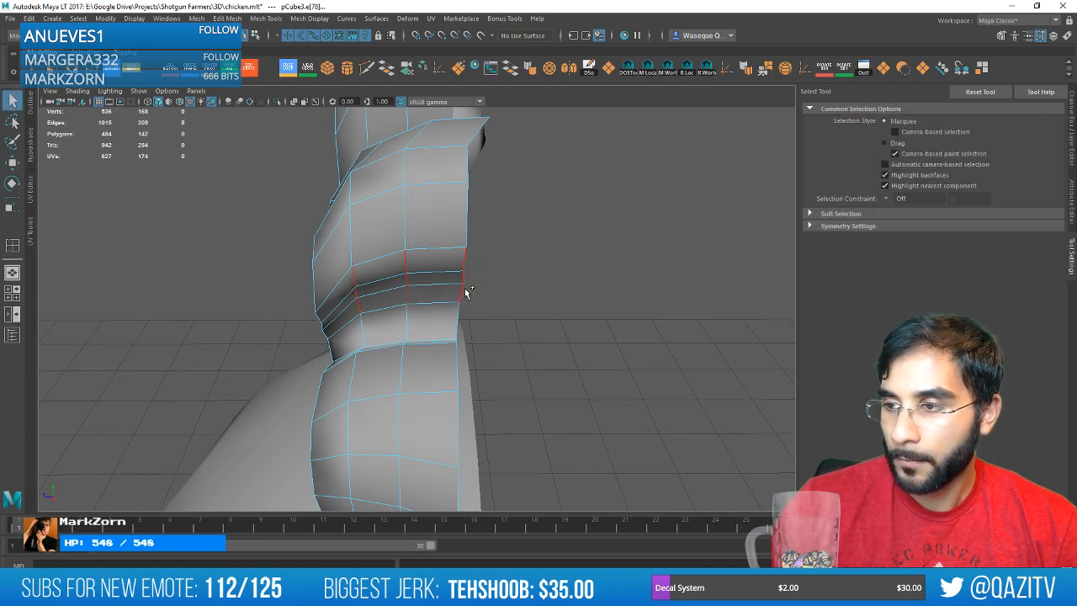
left_click(464, 293, "shift")
left_click_drag(468, 293, 563, 315, "alt")
key("w")
key("space")
key("space")
key("f")
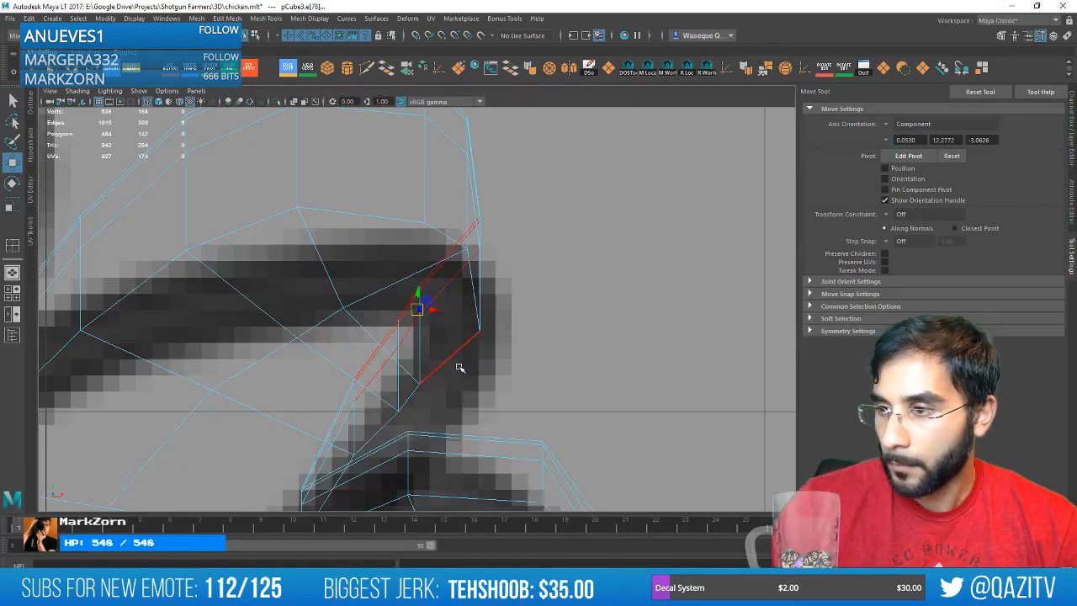
scroll(454, 363, "down", 5)
scroll(425, 328, "up", 8)
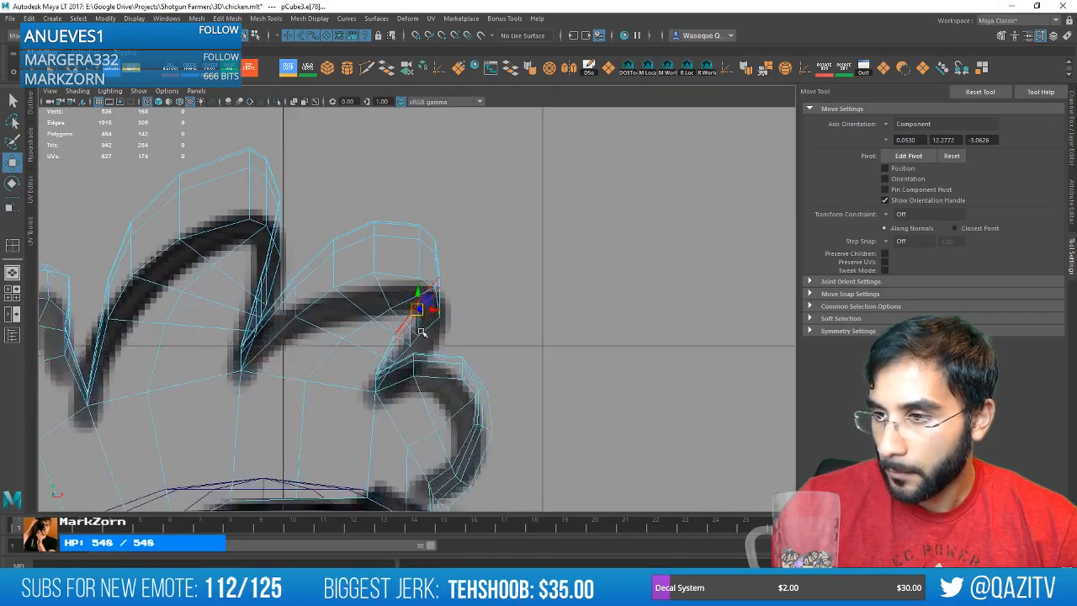
scroll(421, 333, "up", 2)
left_click_drag(420, 311, 437, 323)
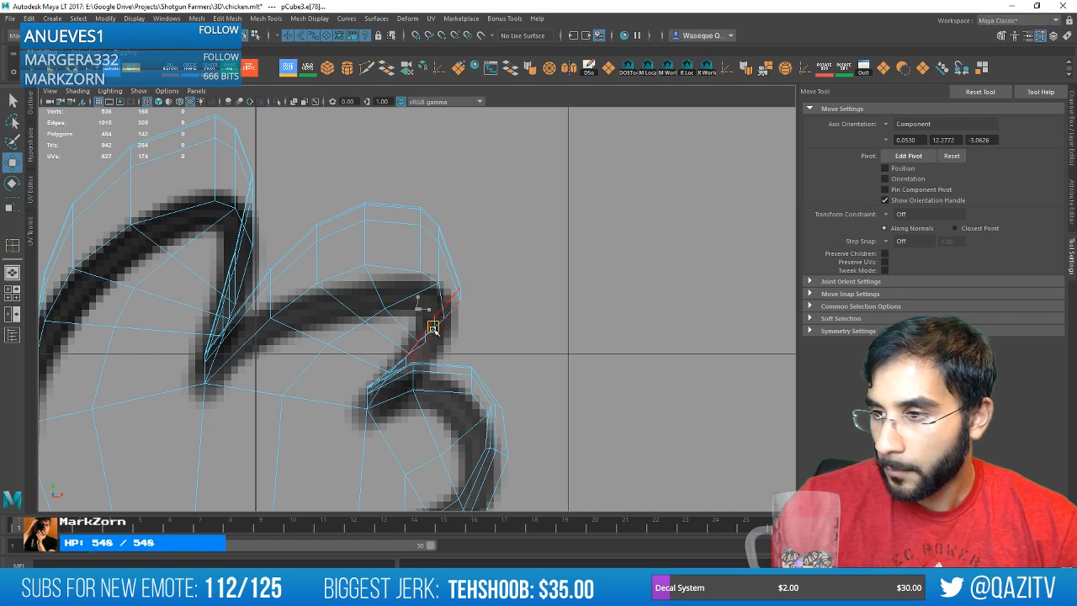
Rotate the selected underside edges of the third comb lobe slightly and nudge their position to refine the curve.
key("e")
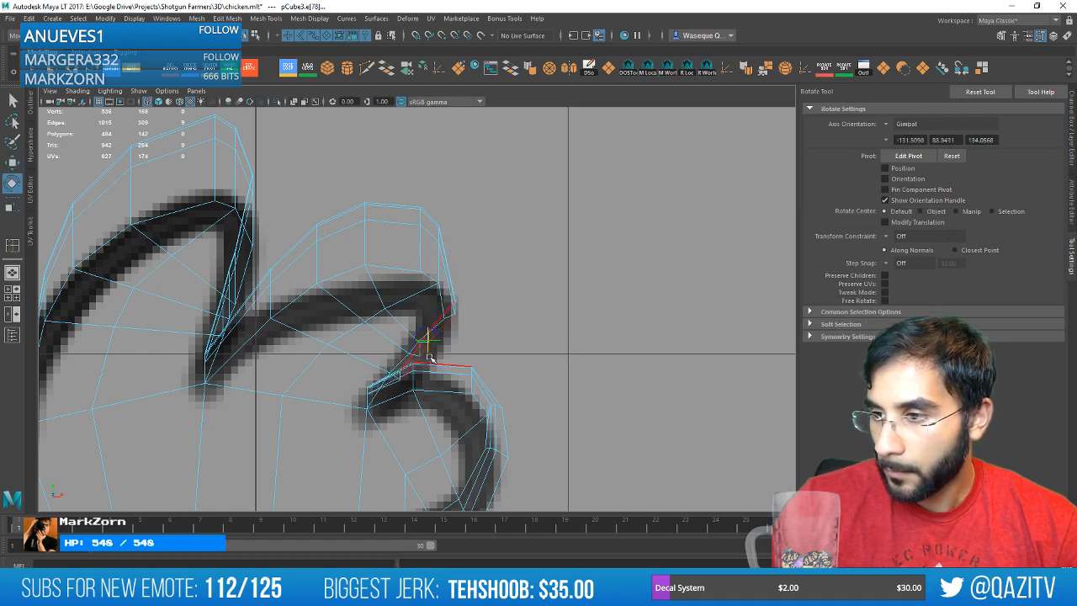
left_click(438, 335)
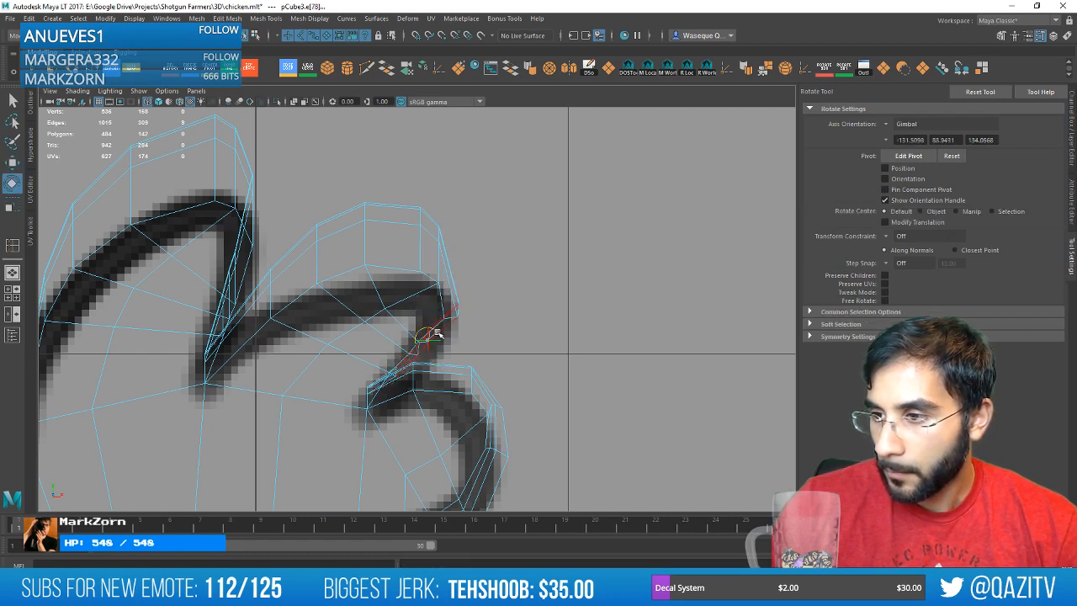
key("w")
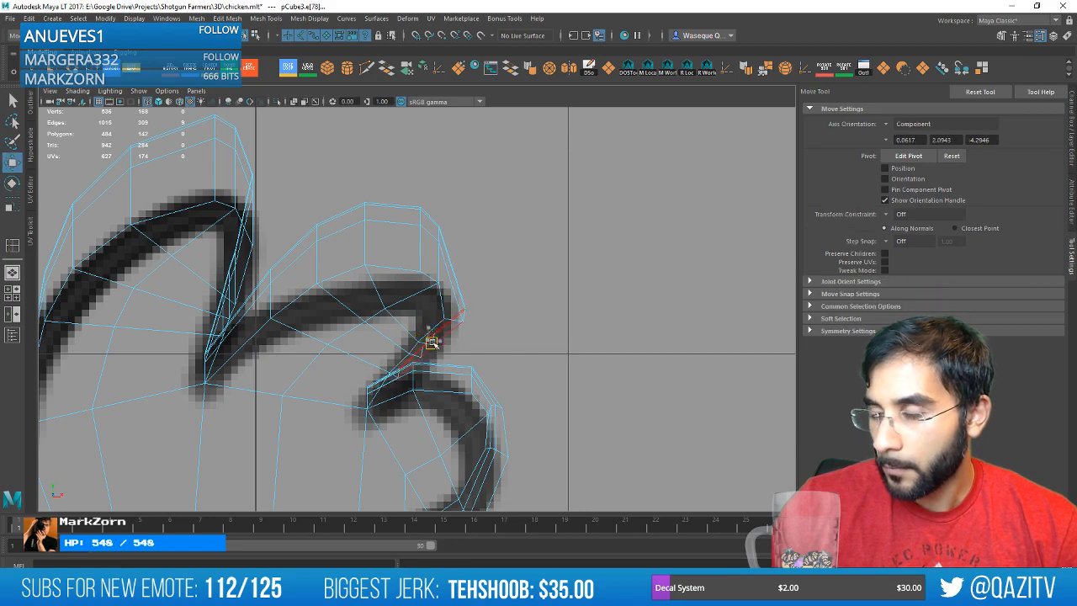
key("space")
key("space")
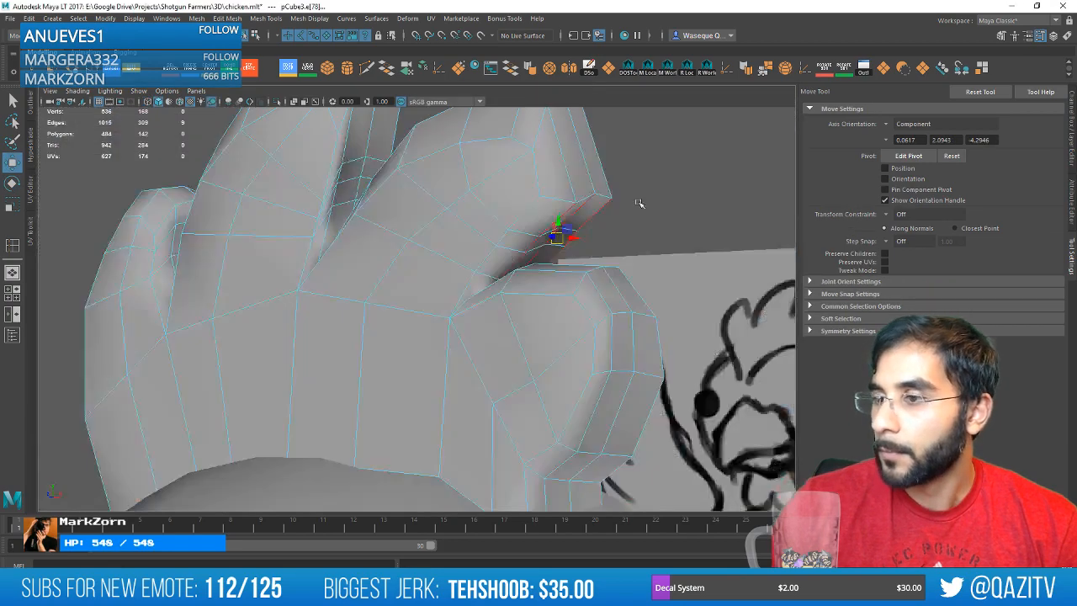
left_click_drag(637, 205, 429, 226, "alt")
left_click_drag(257, 254, 262, 251)
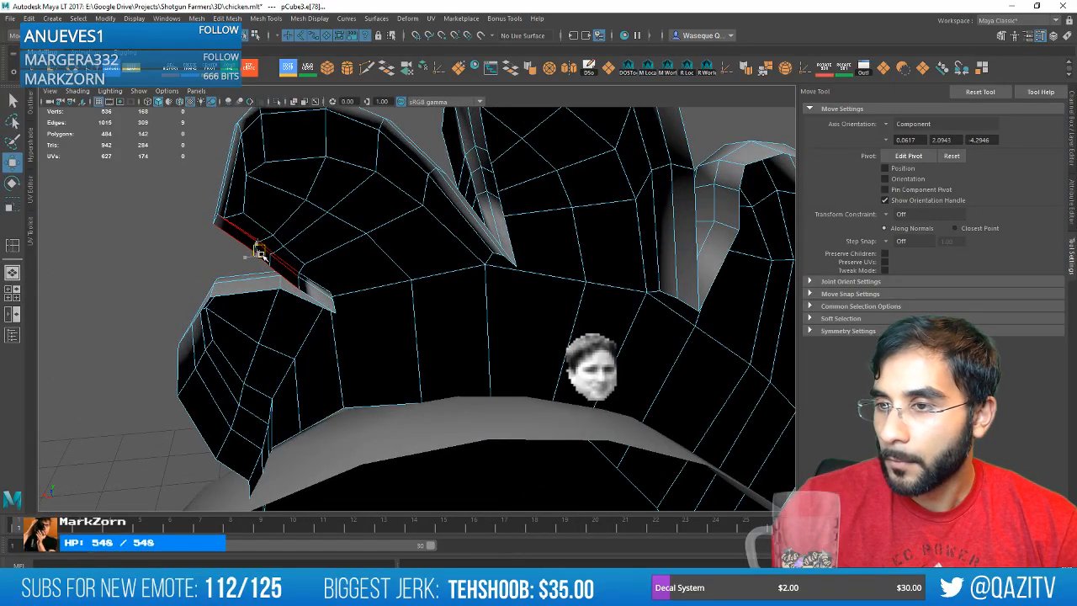
Shift the lower rim edges of the third comb lobe outward to fill out its outer corner.
middle_click_drag(282, 205, 322, 219, "alt")
left_click_drag(323, 220, 481, 238, "alt")
left_click(537, 239, "shift")
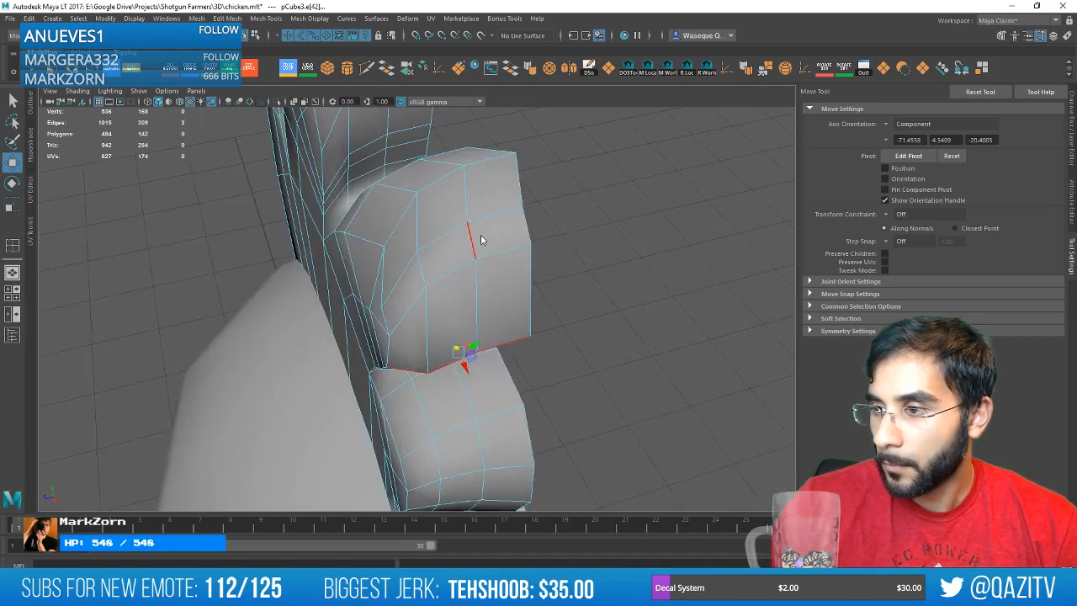
right_click_drag(481, 220, 444, 205)
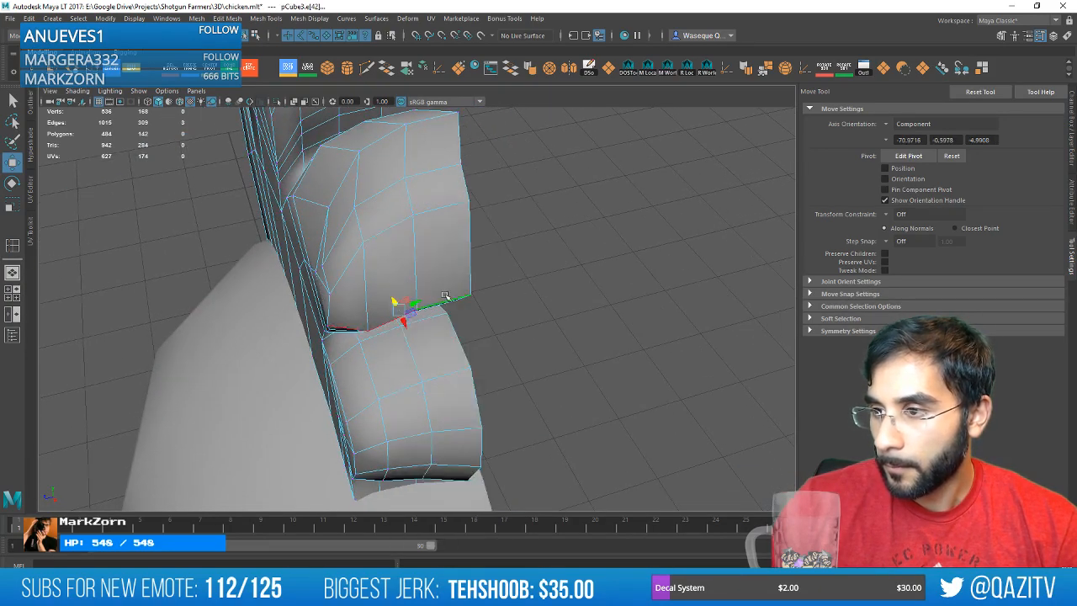
left_click(446, 296)
left_click_drag(448, 294, 549, 254, "alt")
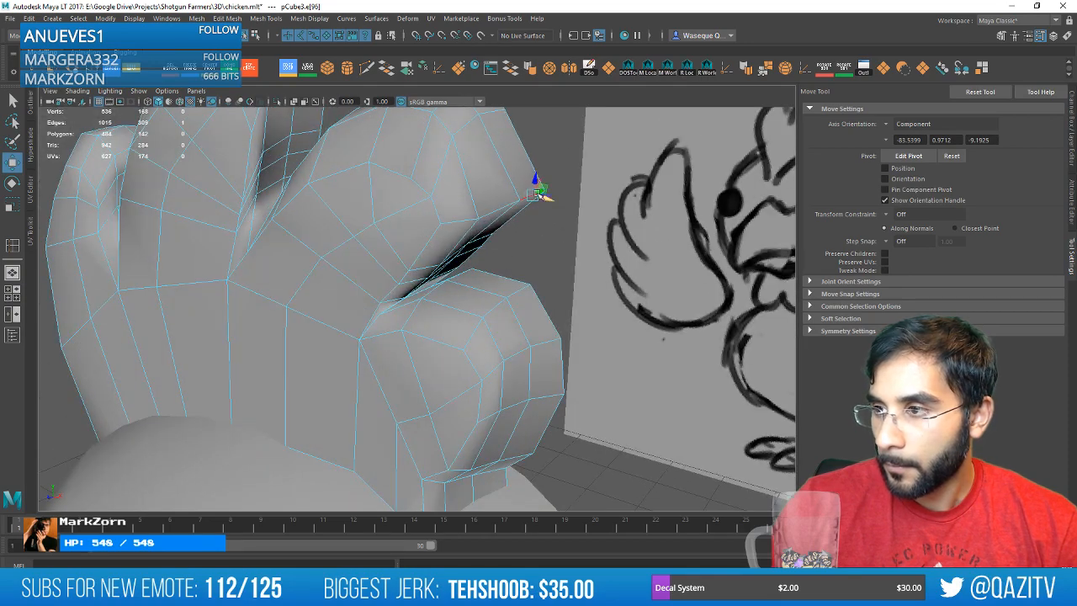
mouse_move(536, 195)
left_mouse_down("alt")
mouse_move(471, 195)
mouse_move(558, 204)
left_mouse_up("alt")
Adjust the upper outer edges of the third comb lobe, compare it with the sketch in the front view, and return to object mode.
left_click(461, 175)
left_click(444, 194, "shift")
key("space")
key("space")
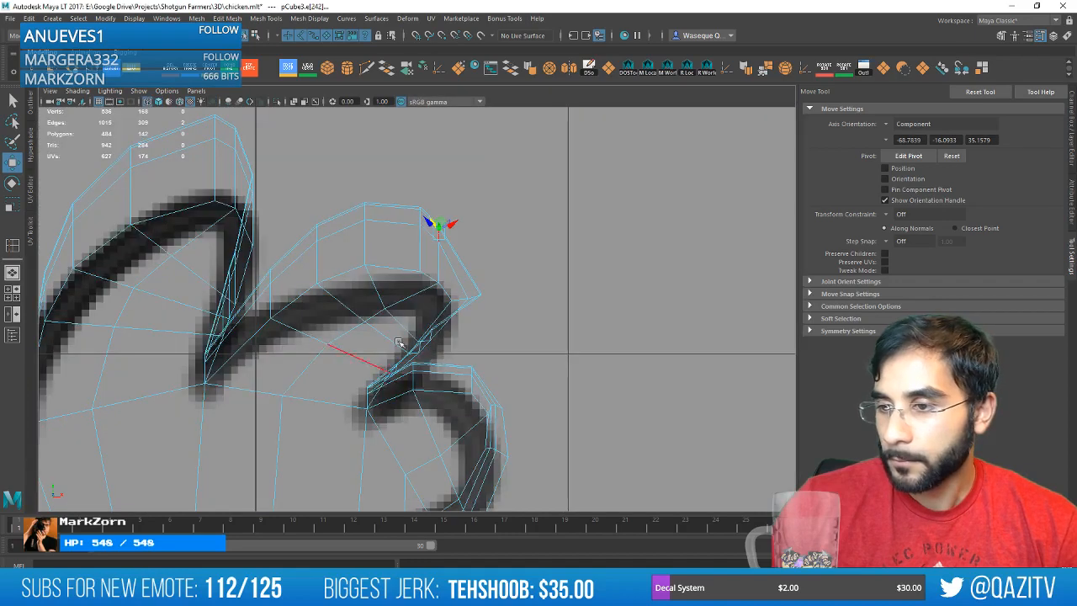
scroll(503, 249, "down", 6)
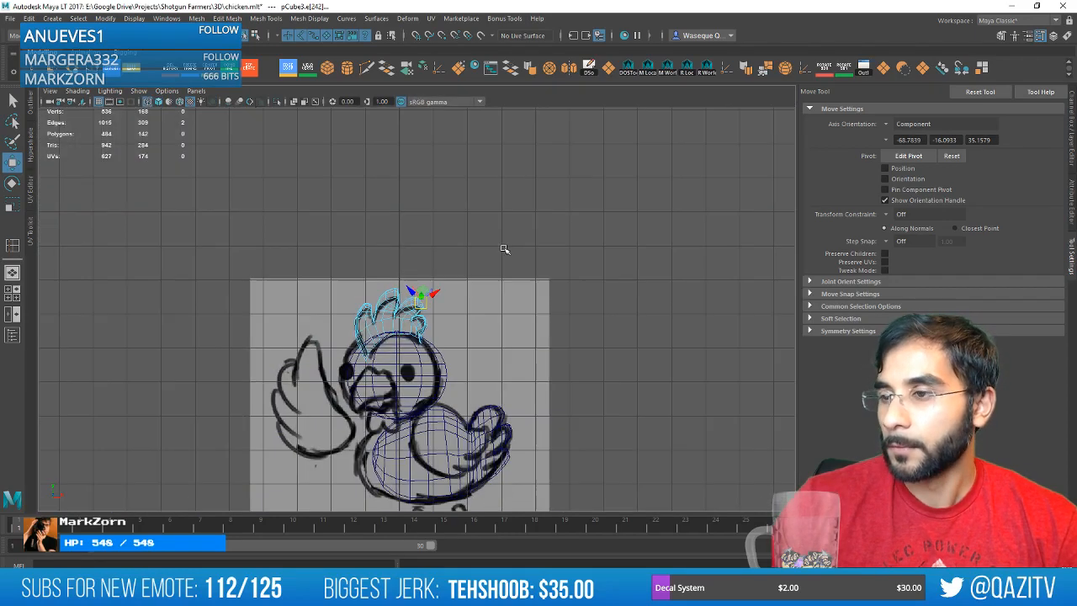
key("space")
key("space")
scroll(548, 225, "down", 3)
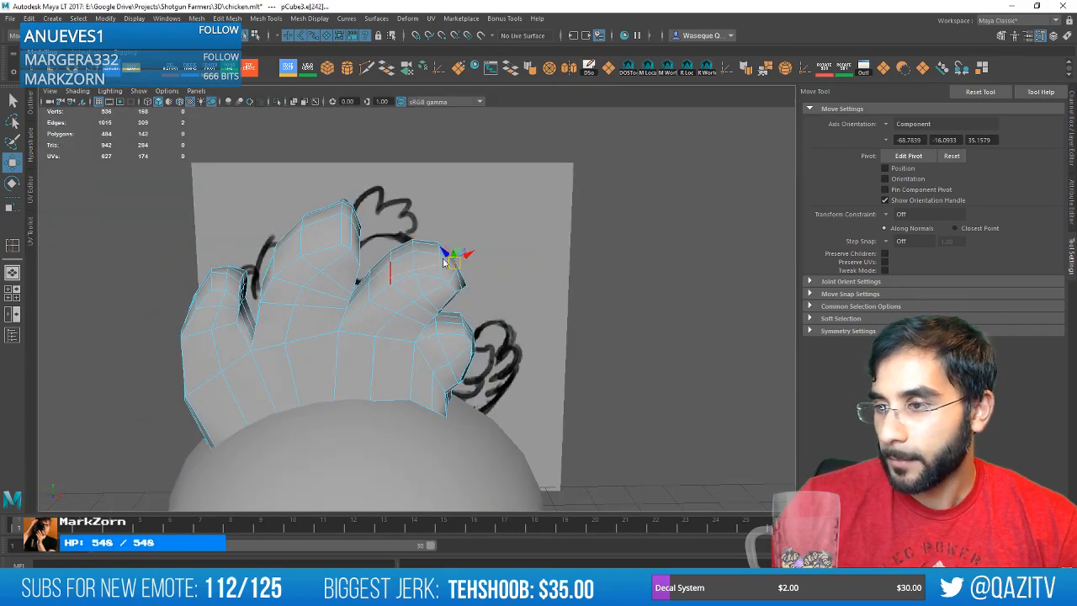
right_click_drag(448, 260, 496, 244)
left_click(592, 296)
Move the edges in the crease between the third comb lobe and the smallest lobe beneath it.
scroll(591, 295, "down", 4)
left_click_drag(591, 295, 404, 299, "alt")
left_click(371, 295)
scroll(478, 306, "up", 6)
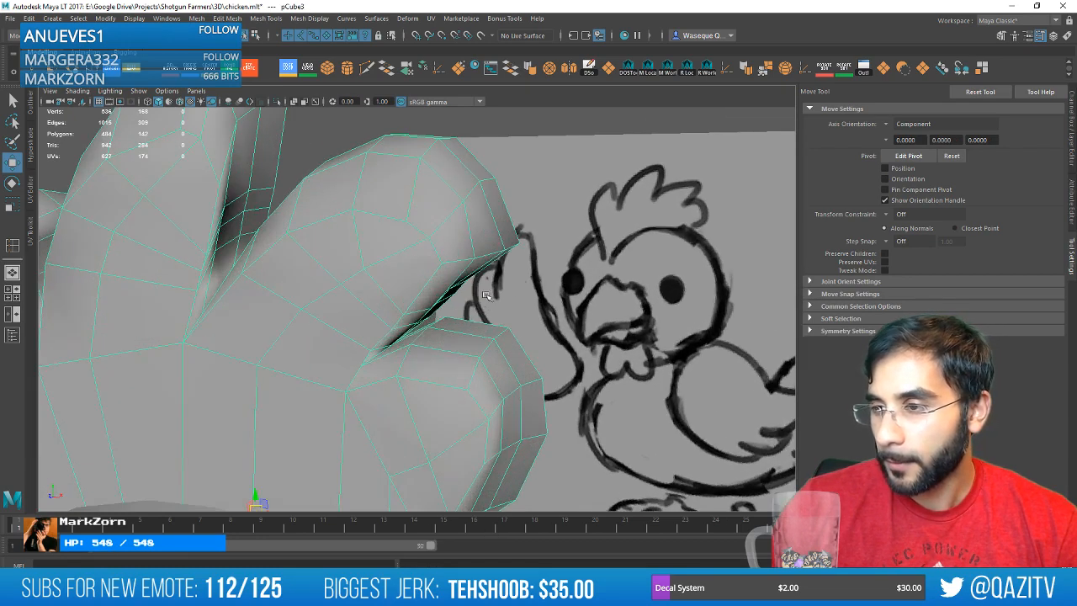
left_click_drag(530, 308, 517, 267, "alt")
right_click_drag(451, 249, 451, 204)
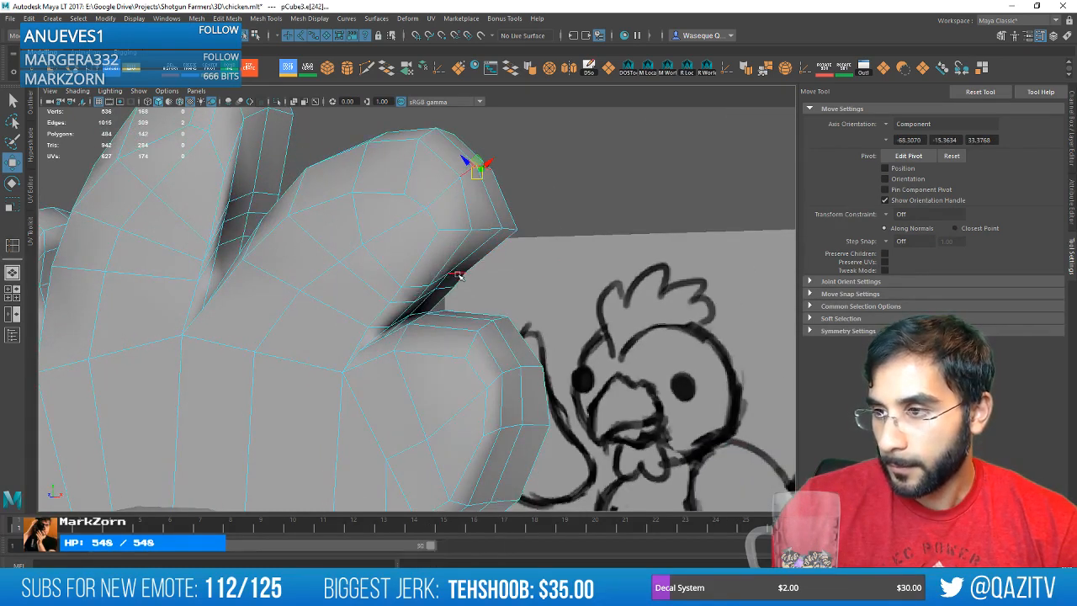
key("q")
mouse_move(440, 283)
left_mouse_down("alt")
mouse_move(469, 289)
mouse_move(429, 300)
left_mouse_up("alt")
key("w")
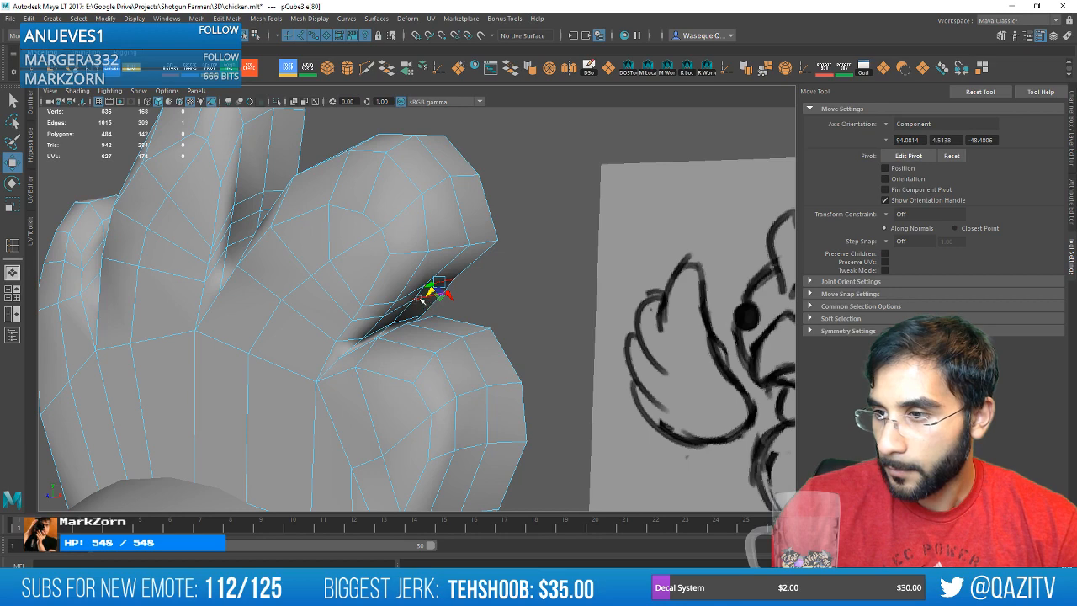
left_click(421, 300, "shift")
mouse_move(439, 300)
left_mouse_down()
mouse_move(447, 309)
mouse_move(576, 286)
mouse_move(494, 286)
mouse_move(322, 224)
left_mouse_up()
scroll(511, 293, "down", 4)
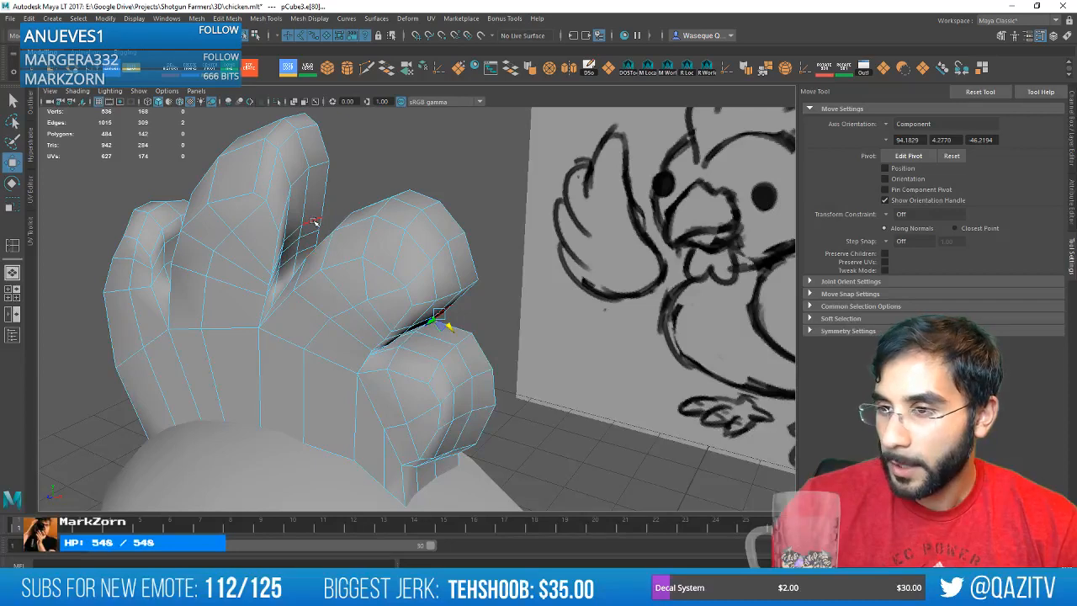
Select the edges in the crease between the tallest and third comb lobes and shift them sideways.
key("q")
left_click(294, 235)
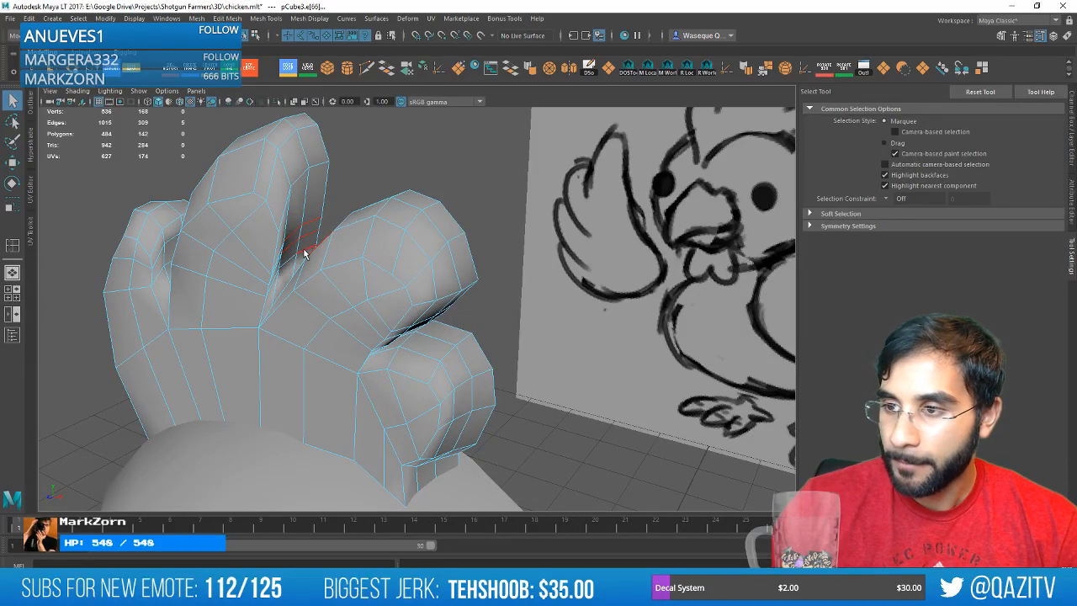
mouse_move(302, 261)
left_mouse_down("alt")
mouse_move(324, 257)
mouse_move(364, 285)
mouse_move(372, 308)
mouse_move(303, 350)
mouse_move(295, 313)
mouse_move(311, 298)
mouse_move(316, 309)
left_mouse_up("alt")
key("w")
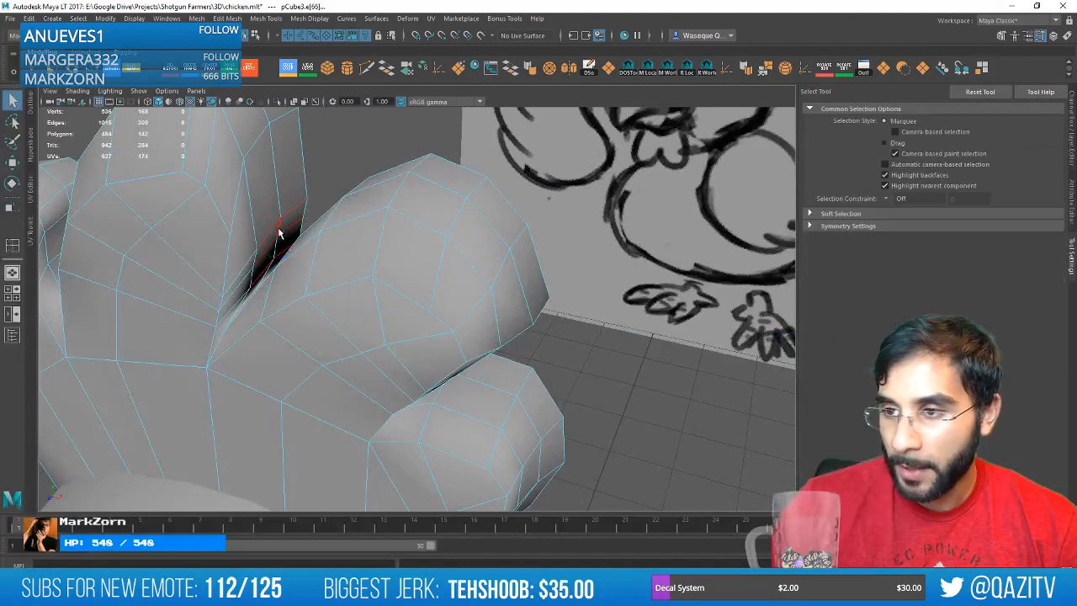
left_click(294, 248)
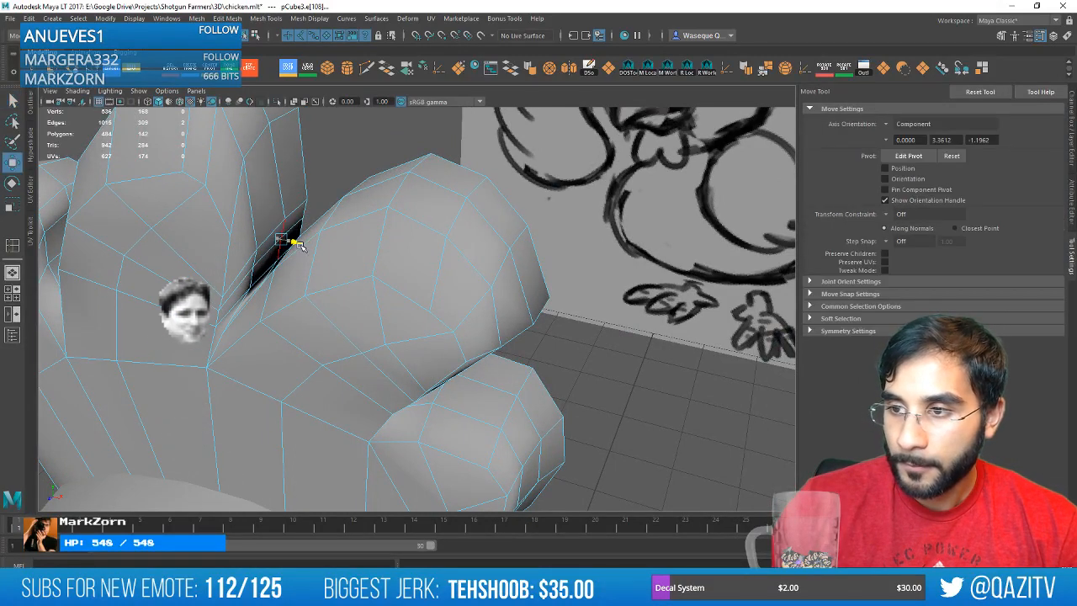
Shift the inner side edges of the first comb lobe, beside the tallest lobe, to smooth the crease.
left_click_drag(294, 249, 355, 266, "alt")
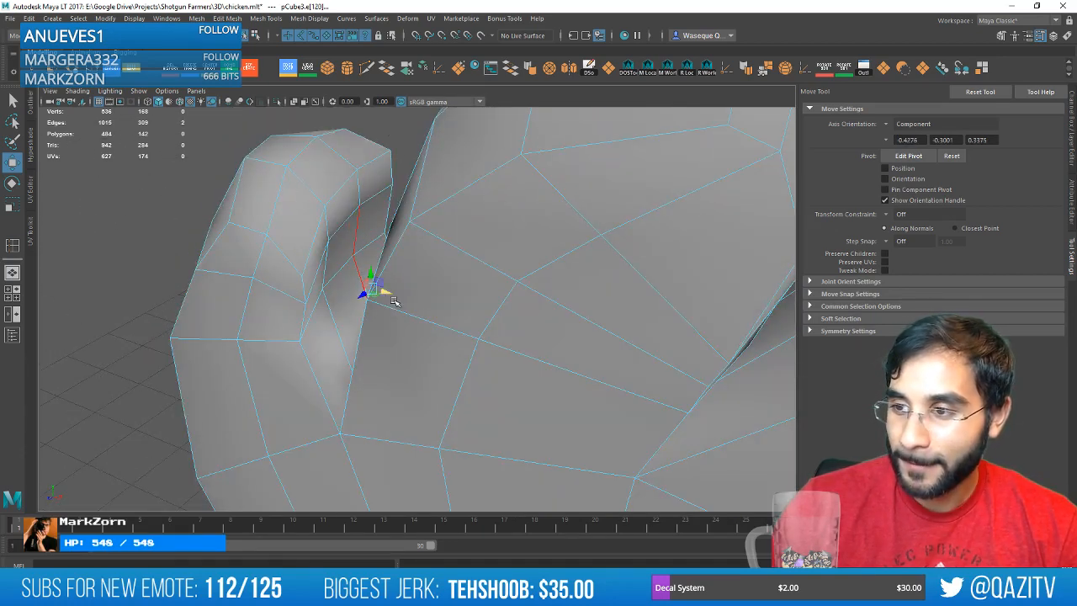
left_click_drag(394, 301, 337, 251, "alt")
left_click(365, 260)
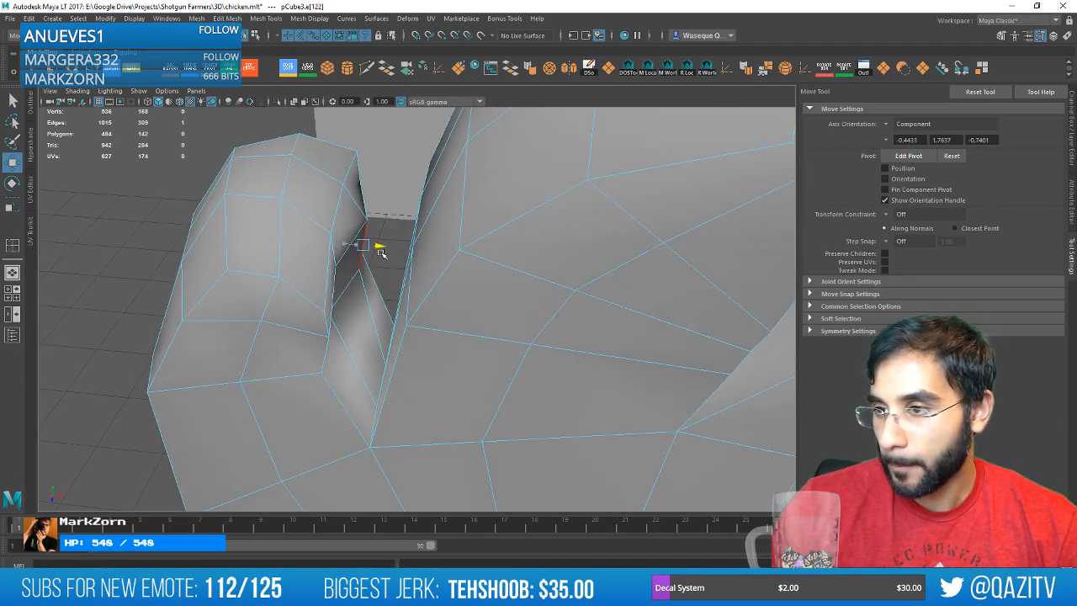
left_click(362, 235, "shift")
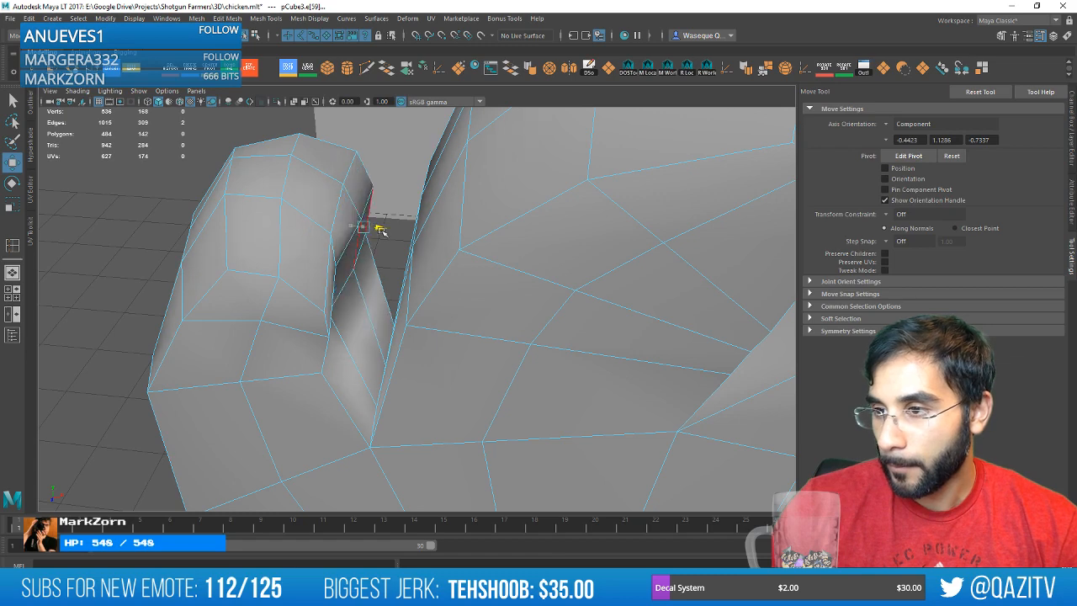
left_click_drag(383, 292, 359, 276, "alt")
left_click(328, 254)
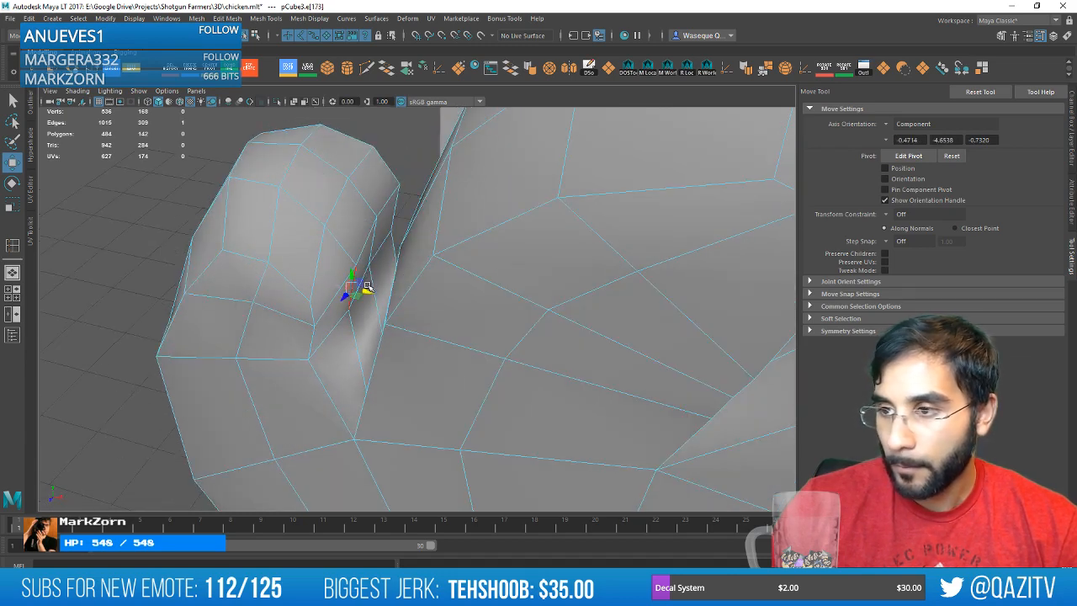
From the comb's open back side, adjust the rim edges in the crease beside the tallest lobe and under the third lobe.
scroll(367, 286, "down", 4)
left_click_drag(616, 302, 226, 216, "alt")
left_click(421, 220)
key("f")
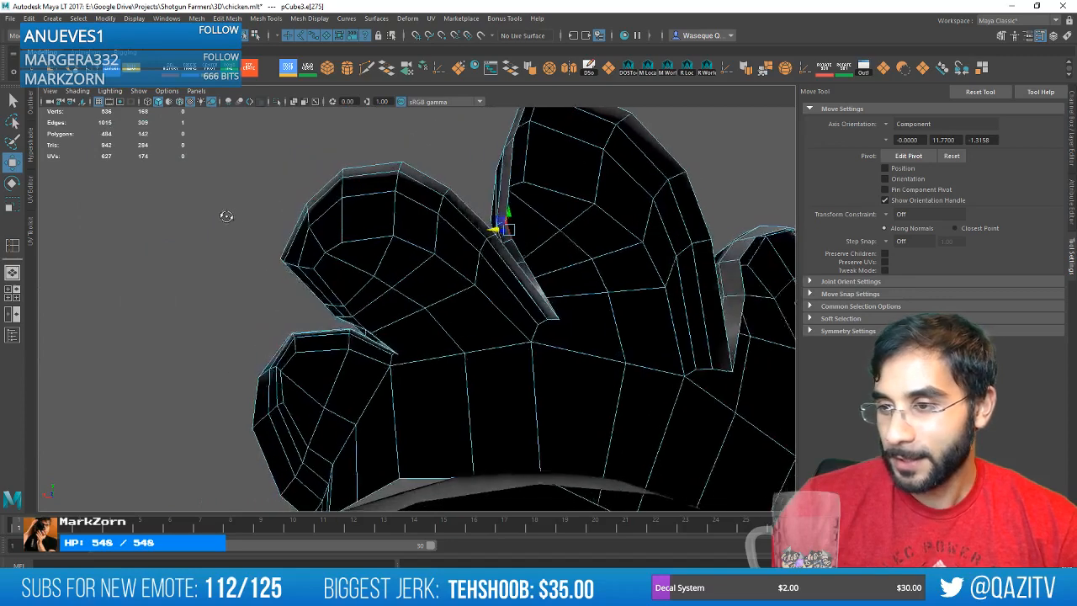
scroll(312, 279, "up", 4)
middle_click_drag(295, 262, 328, 261, "alt")
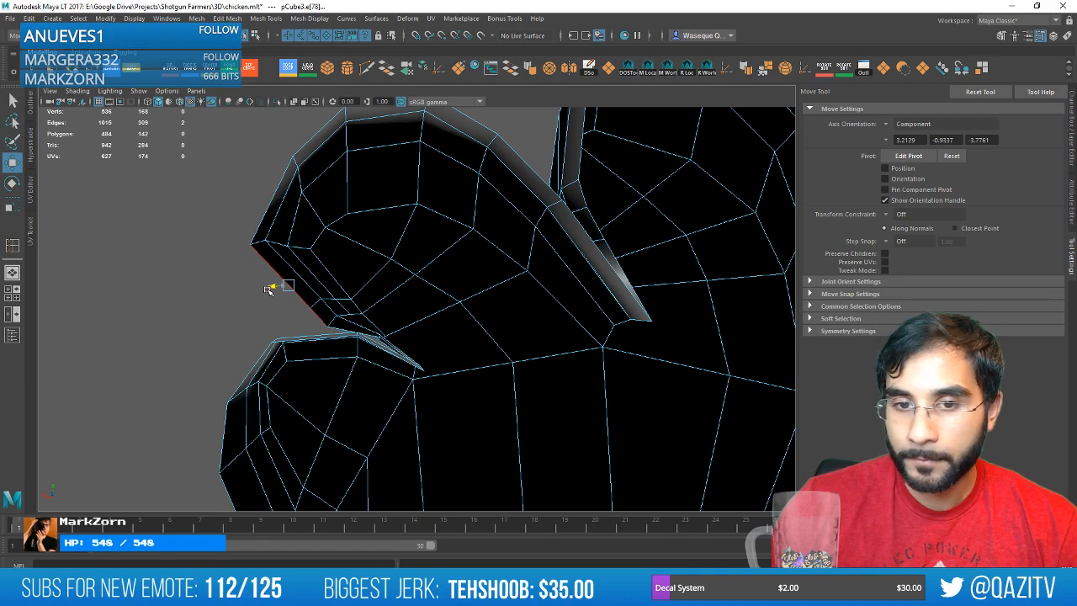
left_click_drag(267, 290, 335, 310, "alt")
Return to object mode, inspect the comb on the chicken from several angles, and save the scene.
mouse_move(400, 289)
left_mouse_down("alt")
mouse_move(426, 329)
mouse_move(384, 332)
mouse_move(361, 345)
mouse_move(373, 356)
mouse_move(433, 352)
mouse_move(533, 300)
mouse_move(335, 253)
left_mouse_up("alt")
right_click_drag(335, 253, 389, 238)
left_click(587, 250)
scroll(586, 249, "down", 6)
left_click_drag(438, 286, 483, 267, "alt")
left_click(387, 240)
scroll(378, 249, "down", 2)
mouse_move(368, 253)
left_mouse_down("alt")
mouse_move(467, 233)
mouse_move(420, 242)
mouse_move(545, 237)
mouse_move(515, 237)
mouse_move(687, 272)
left_mouse_up("alt")
scroll(437, 244, "up", 6)
scroll(519, 238, "down", 6)
left_click(687, 271)
scroll(540, 270, "down", 4)
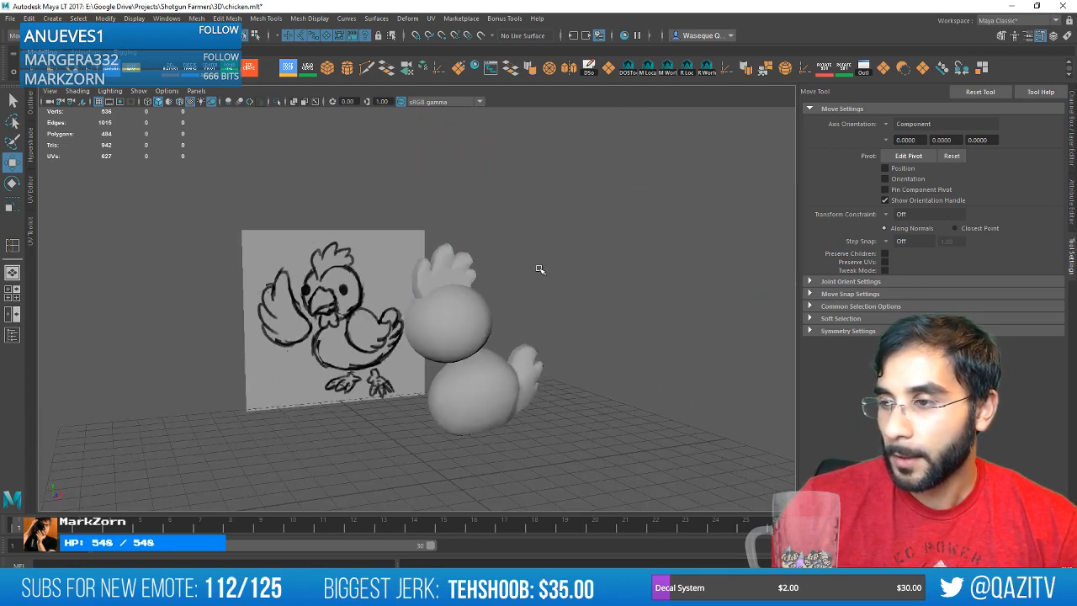
mouse_move(539, 269)
left_mouse_down("alt")
mouse_move(580, 288)
mouse_move(433, 293)
left_mouse_up("alt")
left_click(441, 285)
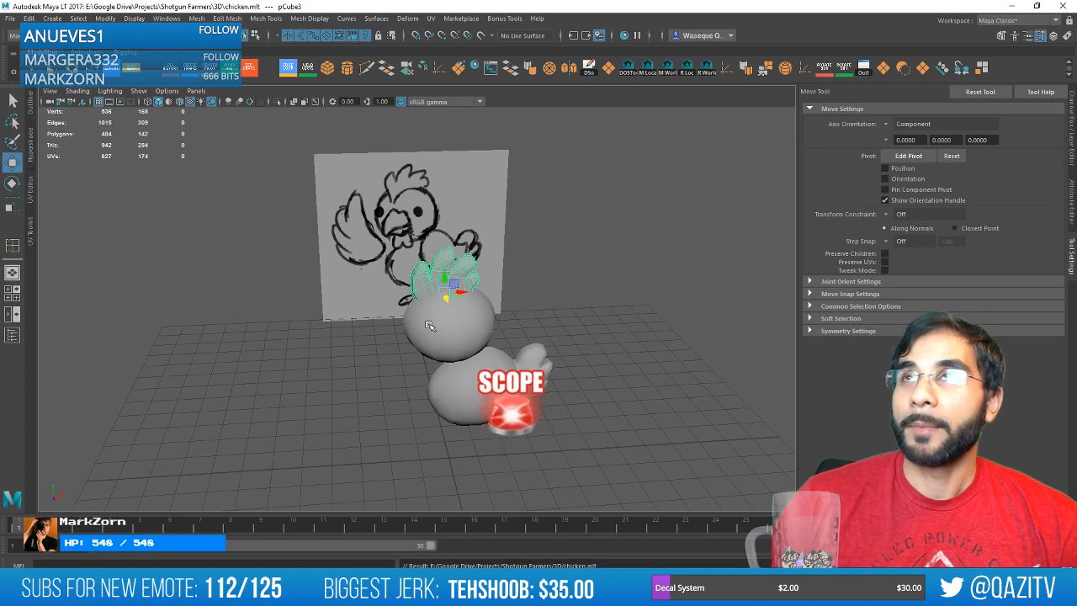
Create a polygon cylinder below the chicken's body and rotate it onto its side.
left_click(352, 70)
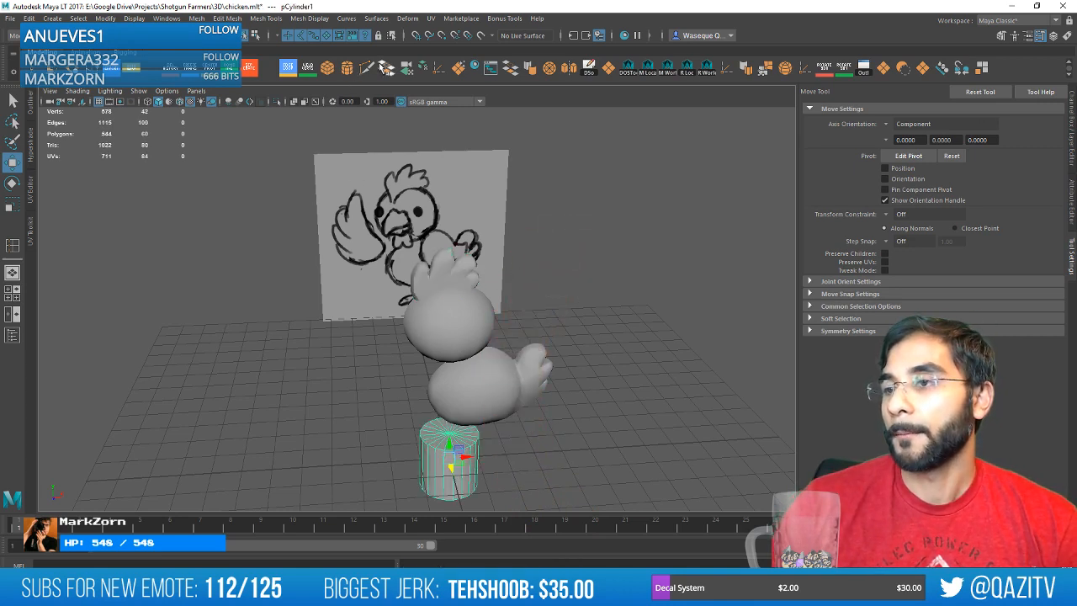
left_click(826, 71)
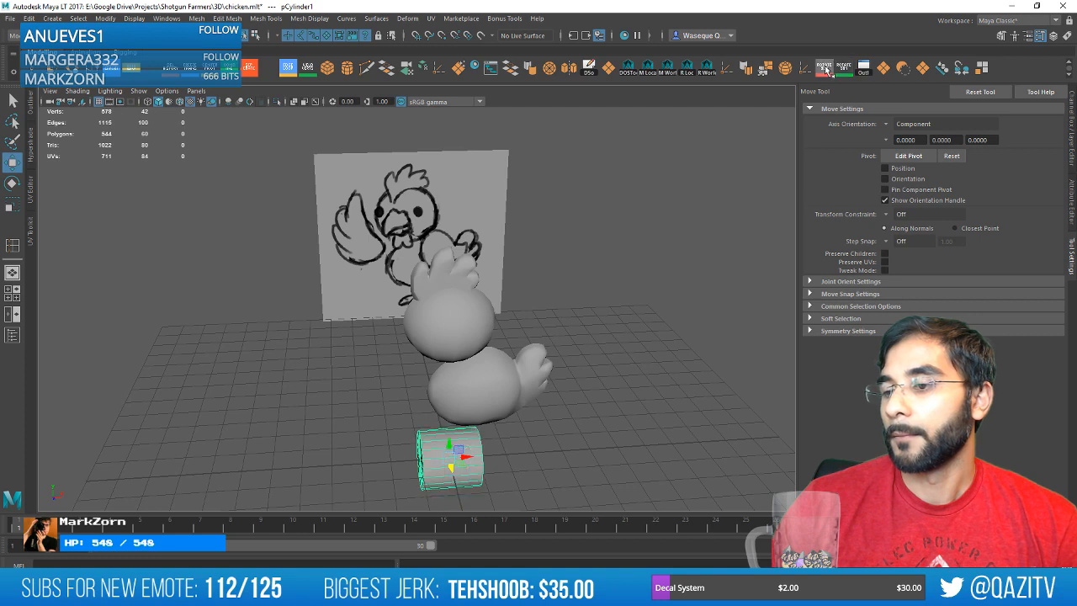
Move the cylinder up in front of the chicken's head and set its axis subdivisions to 14.
middle_click_drag(425, 425, 445, 311)
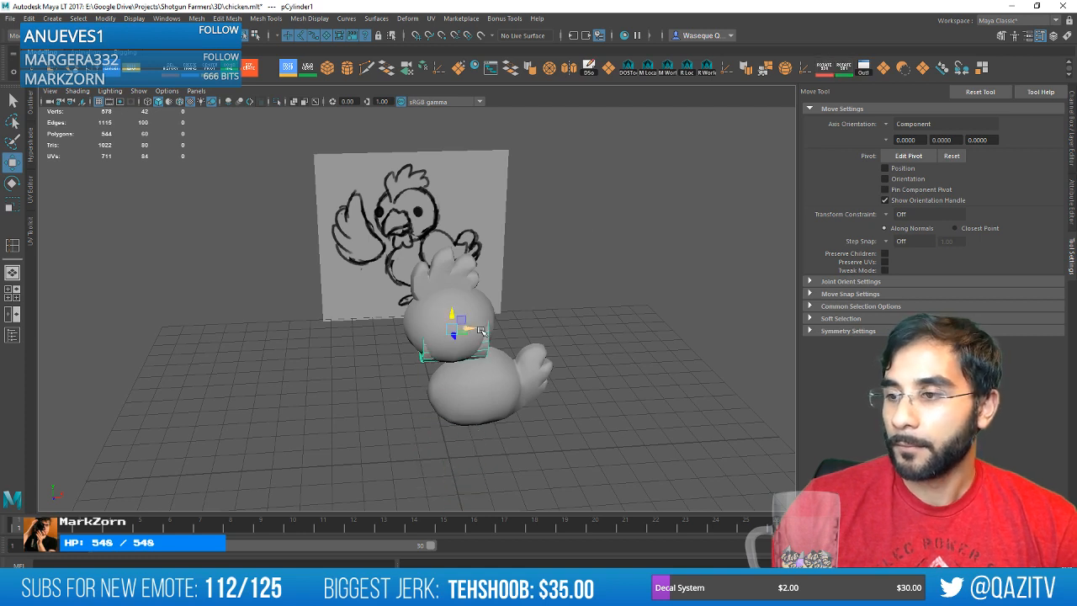
left_click_drag(481, 331, 410, 330)
left_click(1072, 122)
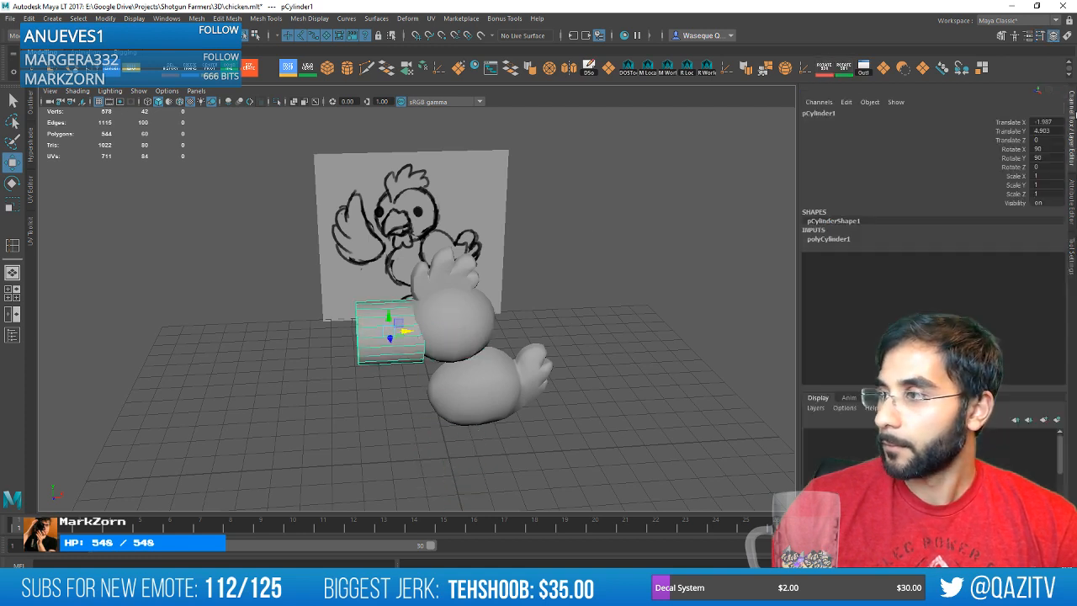
left_click(943, 243)
type("14")
key("Return")
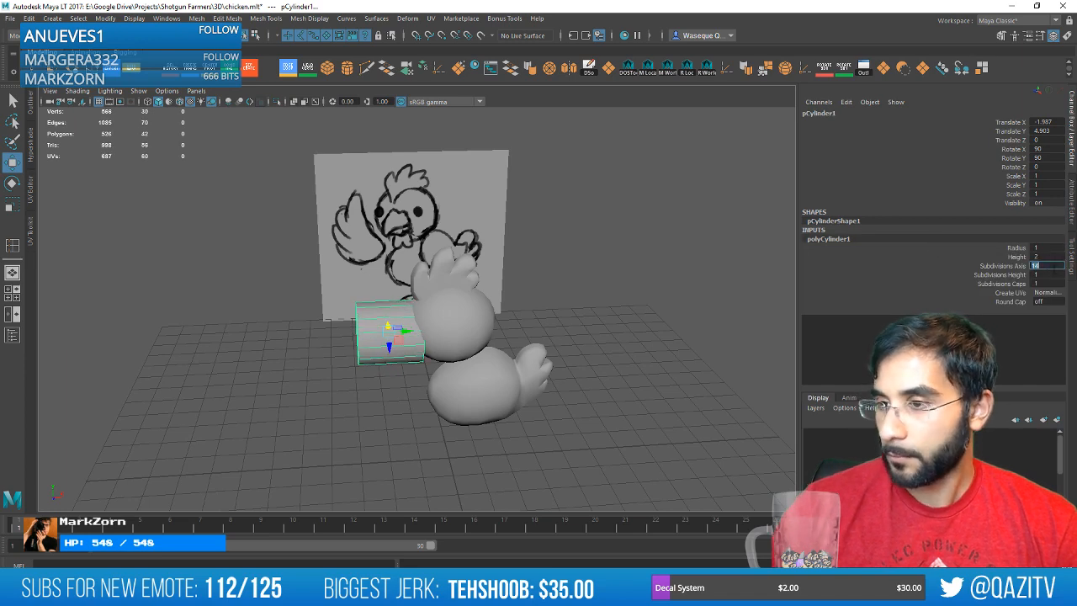
Scale the cylinder down uniformly to about 0.592.
left_click_drag(422, 284, 515, 286, "alt")
key("e")
key("r")
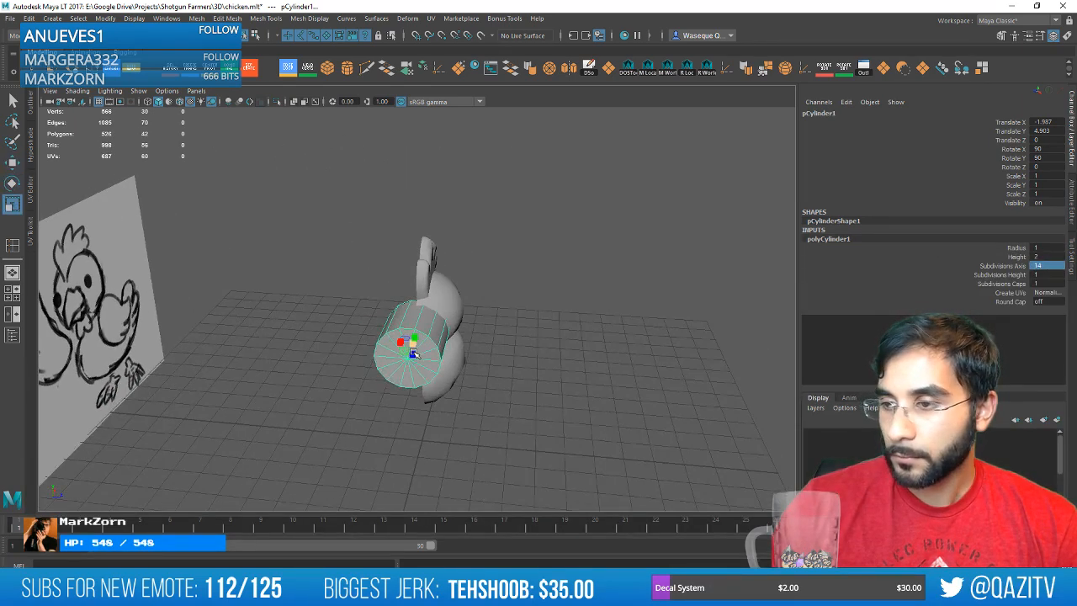
left_click_drag(413, 344, 392, 343)
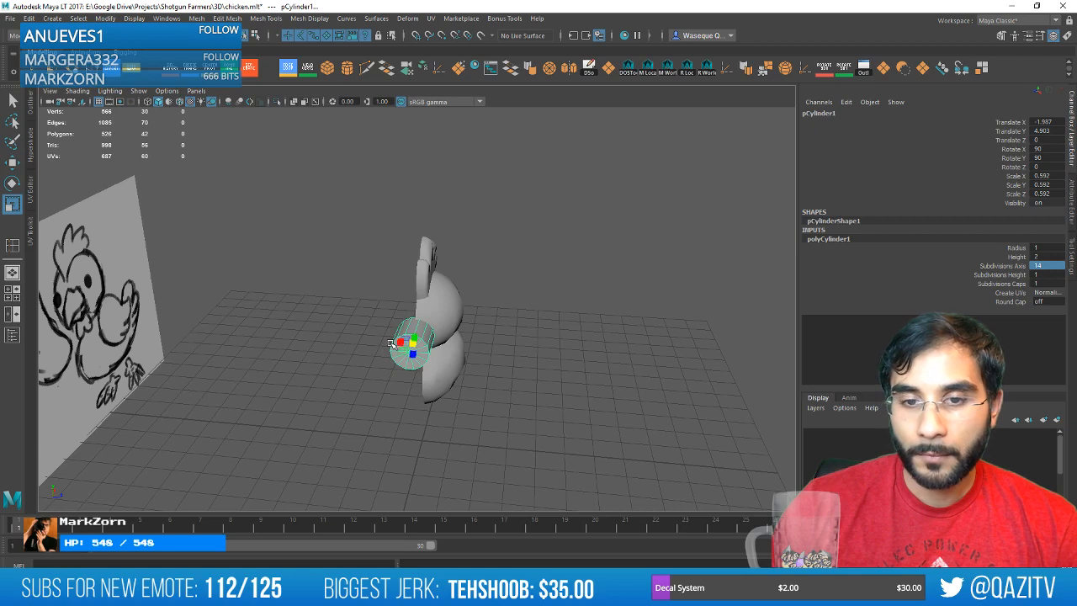
key("f")
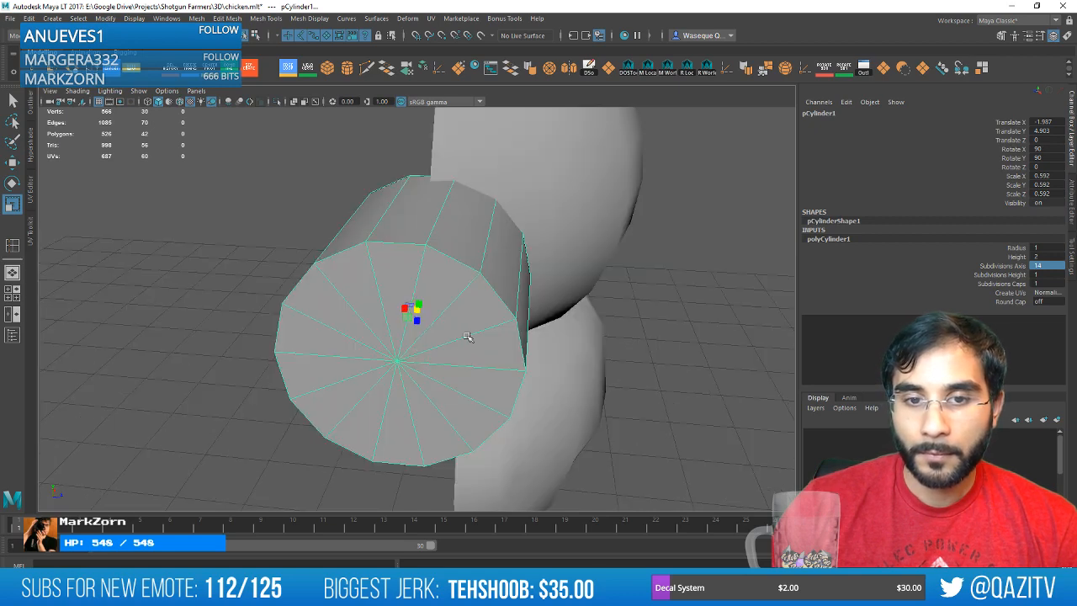
Try 12 axis subdivisions on the cylinder while facing its front cap, and settle on 16.
left_click_drag(468, 336, 488, 289, "alt")
key("e")
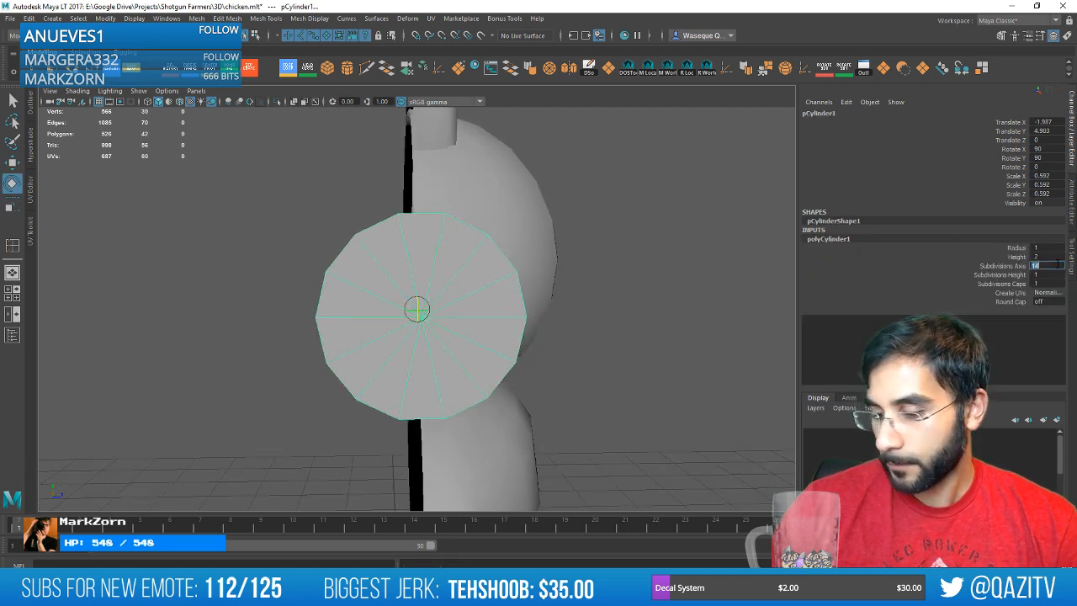
type("12")
key("Return")
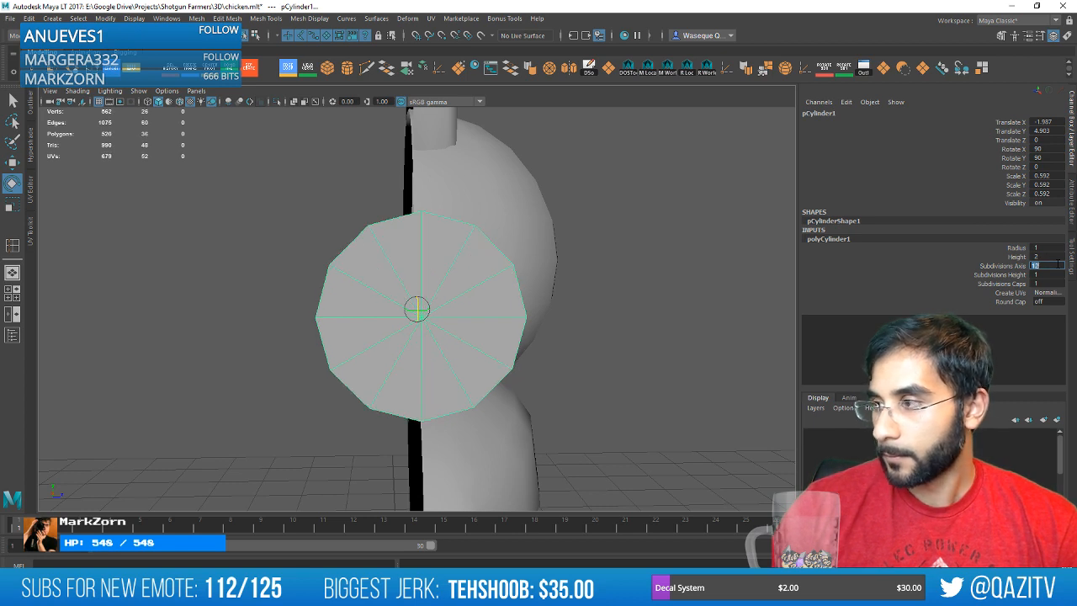
type("16")
key("Return")
Try deleting one lengthwise half of the cylinder's faces.
right_click_drag(416, 270, 415, 301)
mouse_move(209, 449)
left_mouse_down()
mouse_move(423, 195)
mouse_move(414, 179)
mouse_move(539, 188)
mouse_move(385, 188)
mouse_move(424, 301)
mouse_move(473, 269)
mouse_move(405, 257)
mouse_move(432, 285)
left_mouse_up()
key("Delete")
Try merging the half cylinder's front end vertices into a single centre point, and undo the merge.
right_click(434, 285)
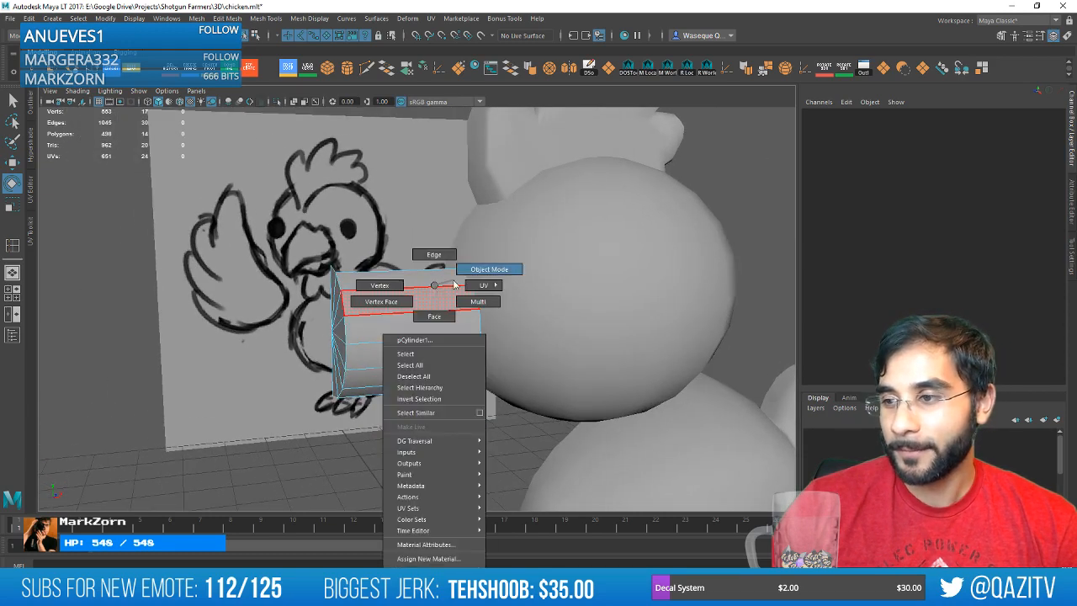
right_click_drag(388, 280, 380, 285)
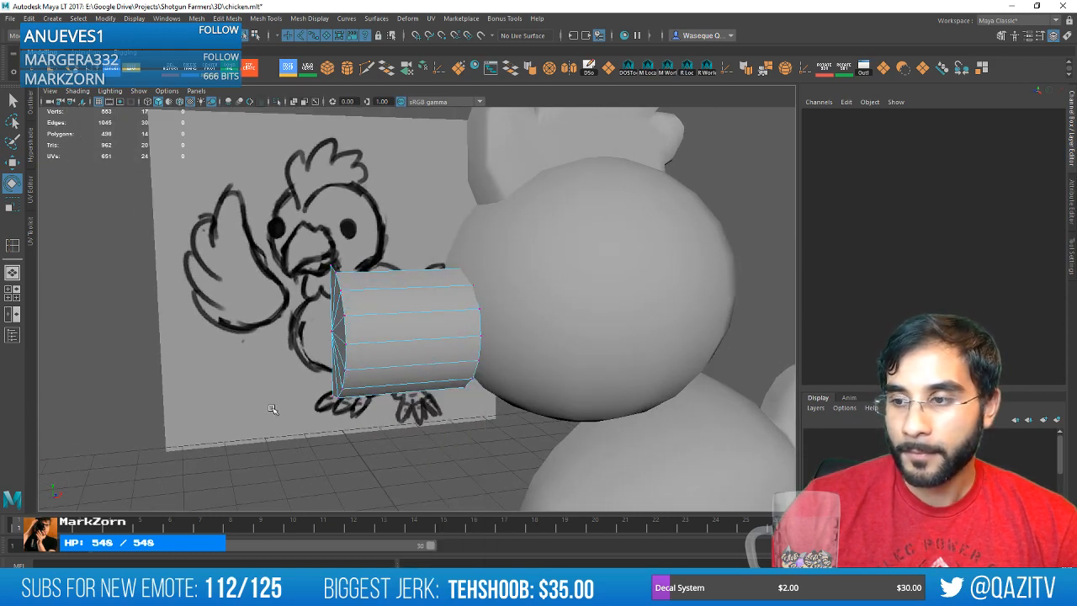
left_click_drag(267, 413, 360, 240)
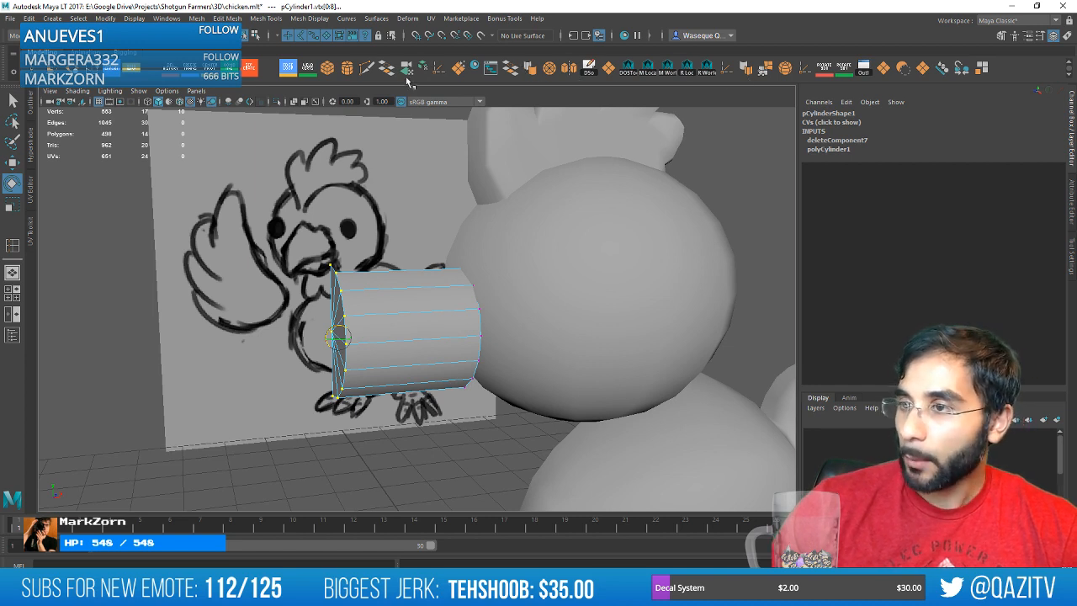
left_click(545, 72)
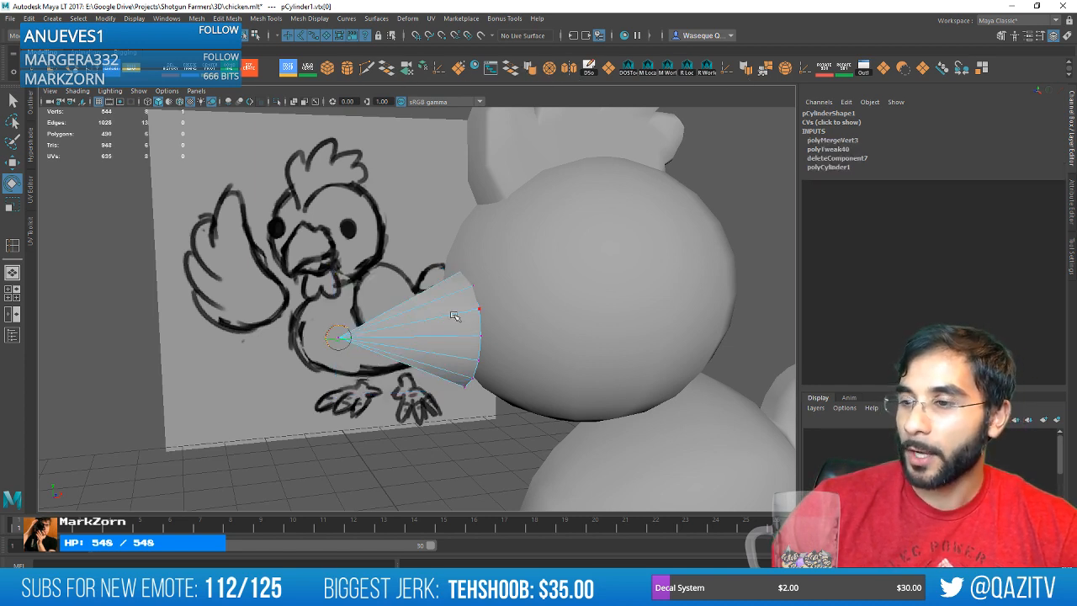
double_click(293, 72)
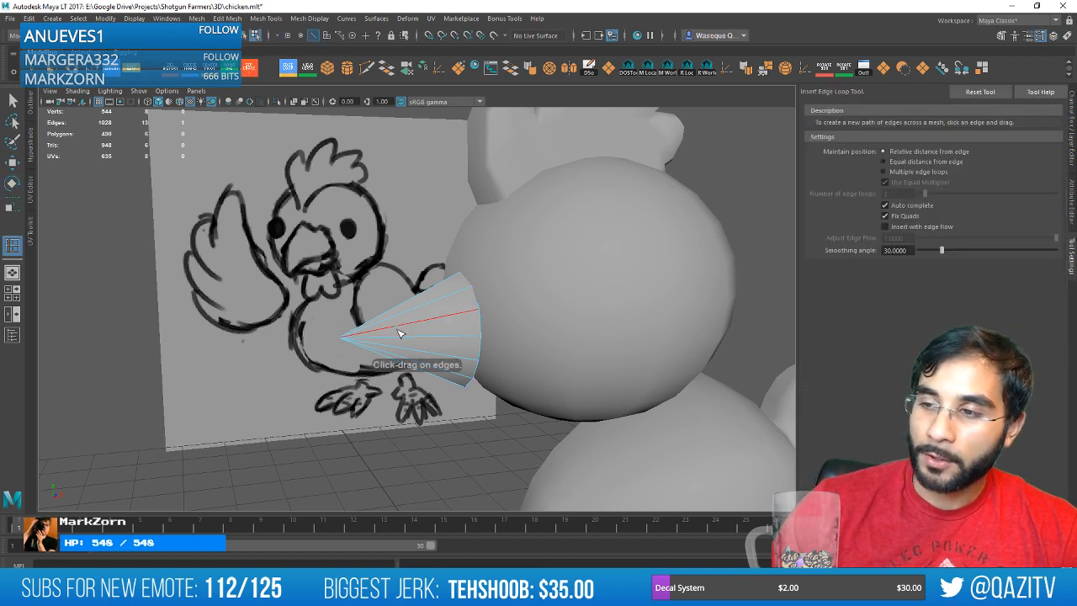
key("ctrl+z")
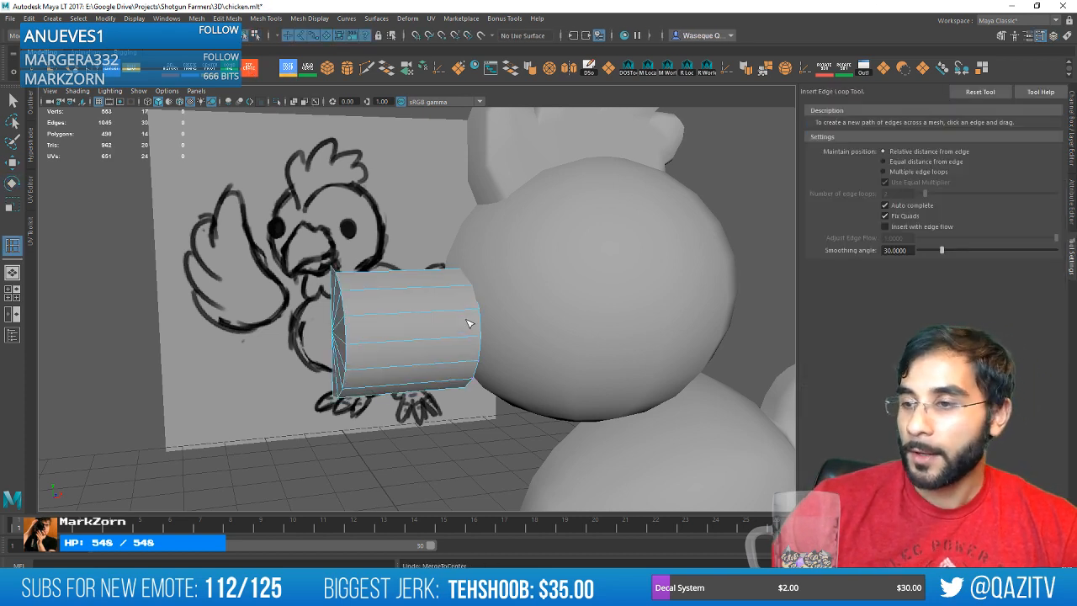
Insert three edge loops around the half cylinder and select an edge near the head.
left_click(438, 315)
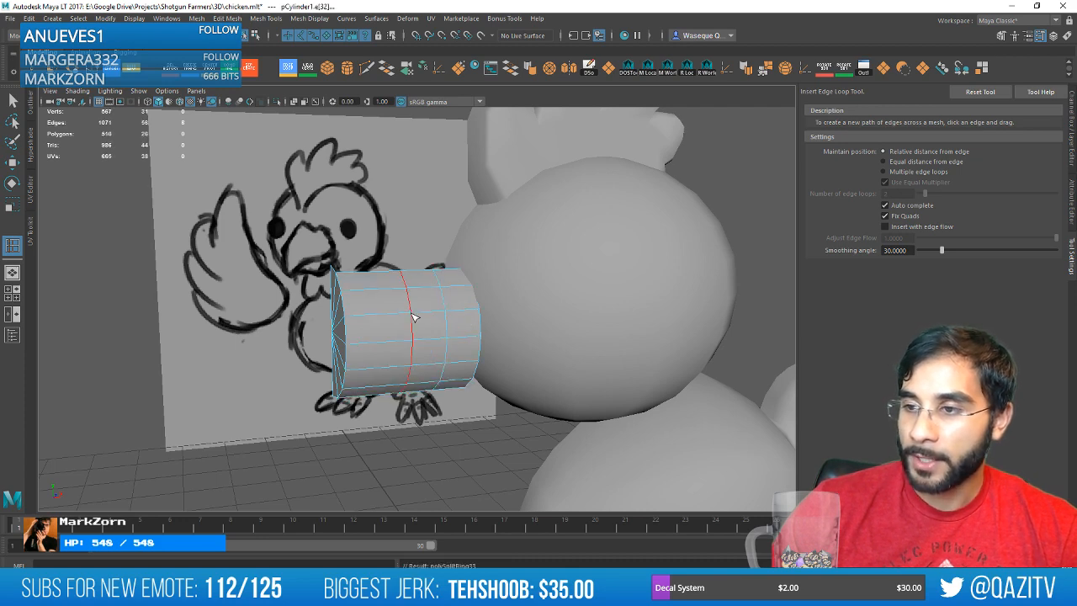
left_click_drag(443, 301, 428, 305, "alt")
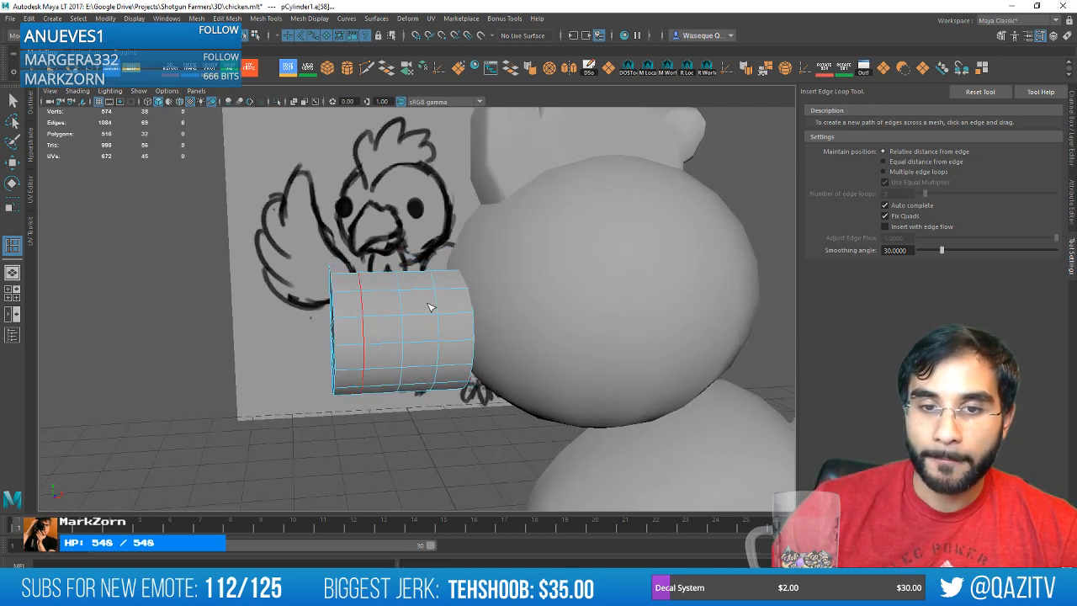
scroll(427, 306, "up", 3)
key("w")
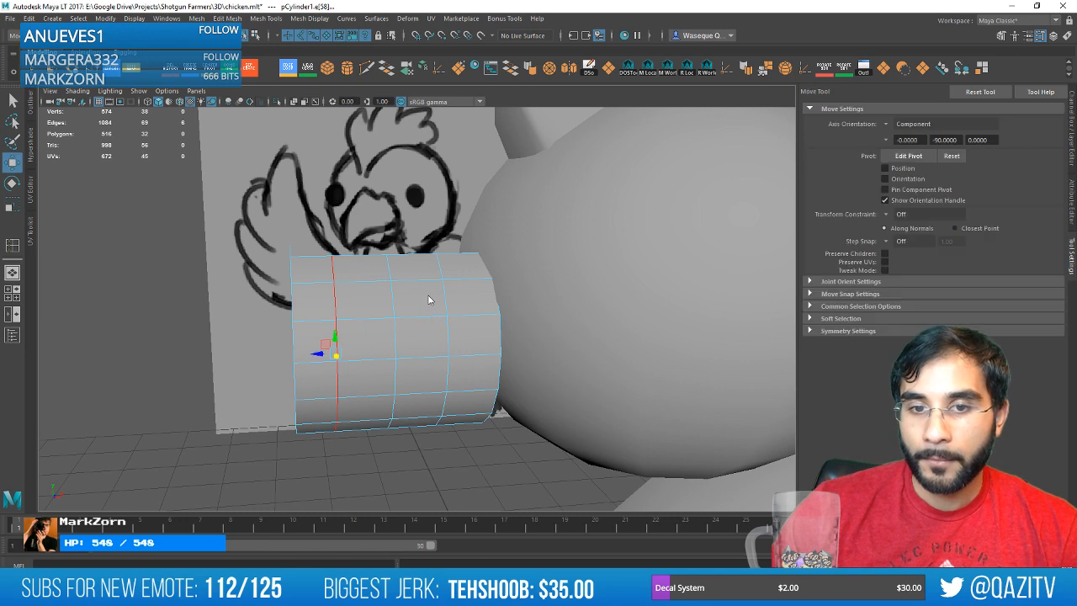
right_click(428, 286)
left_click(434, 267)
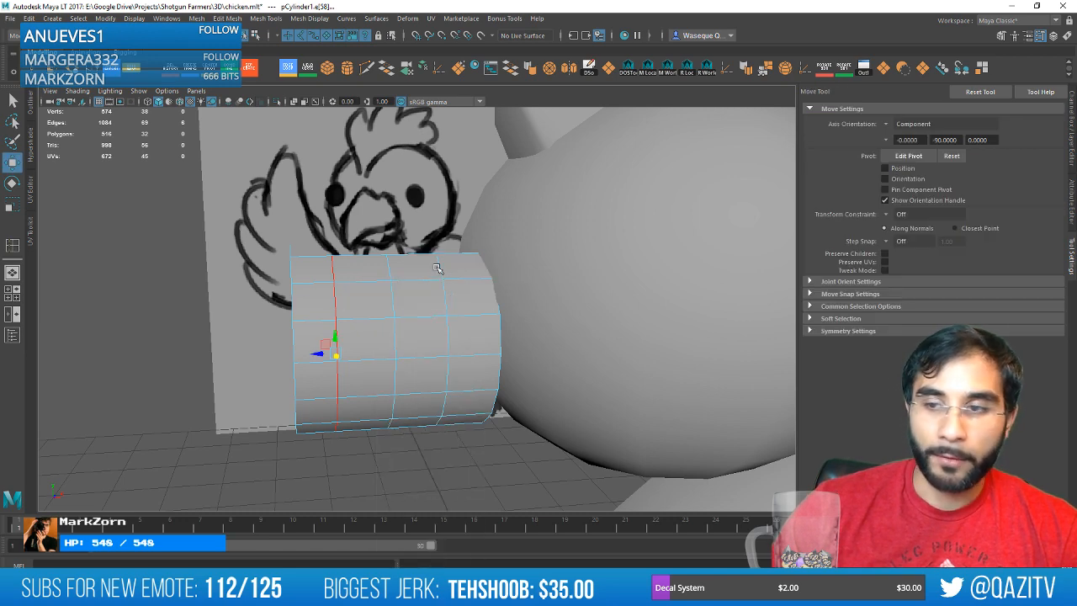
left_click(448, 300)
left_click_drag(447, 300, 562, 299, "alt")
Undo the edge loops and the face deletion, back to the full cylinder with its faces selected.
key("ctrl+z")
key("ctrl+z")
key("ctrl+z")
key("ctrl+z")
key("ctrl+z")
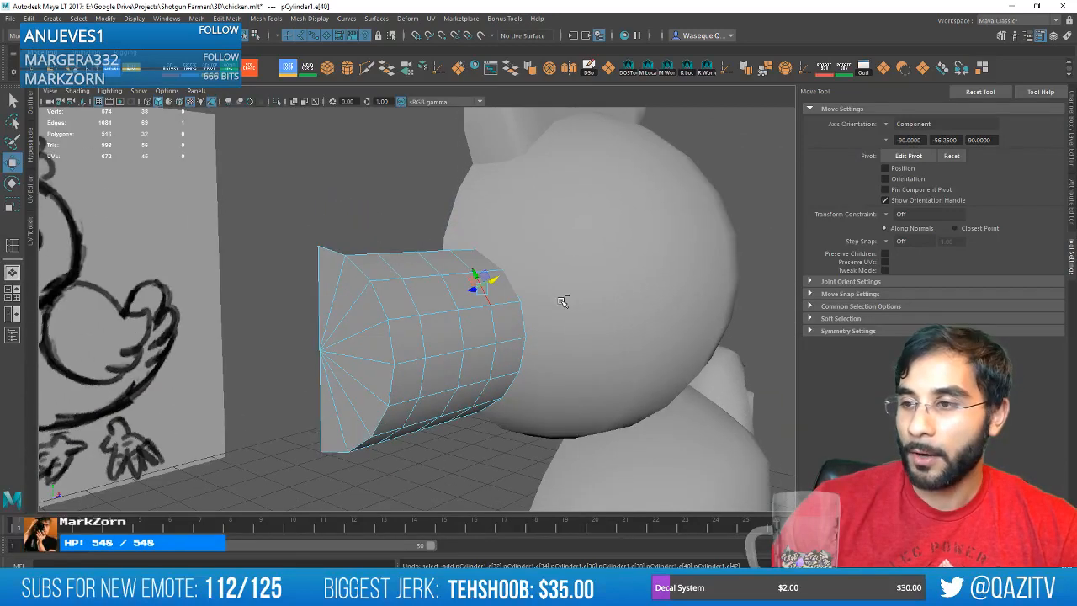
key("ctrl+z")
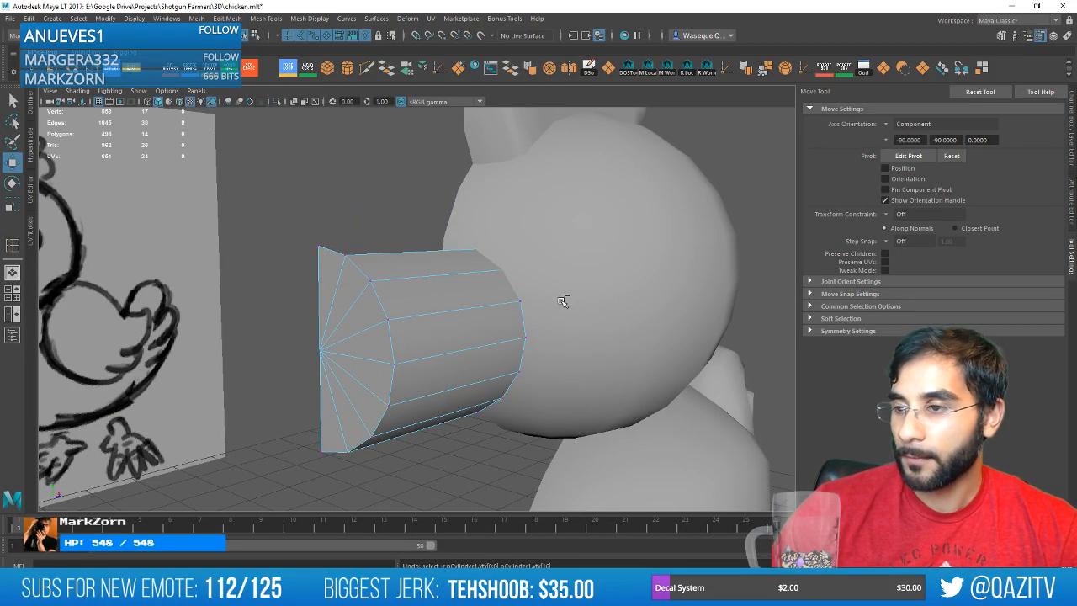
key("ctrl+z")
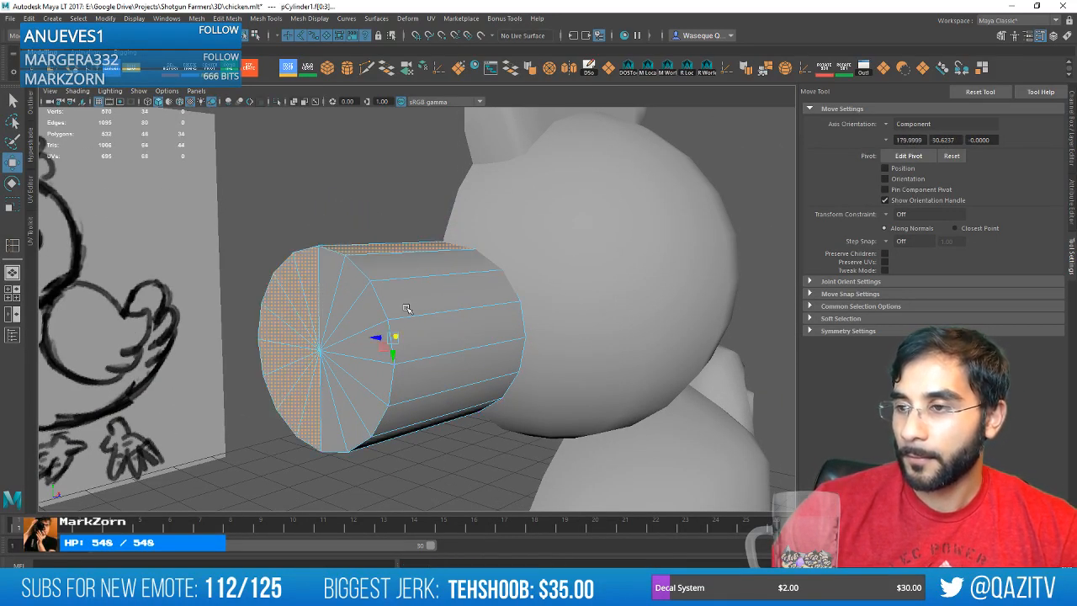
Deselect the extra boundary faces, and delete the selected half of the cylinder together with its end cap facing the head.
left_click_drag(415, 337, 419, 378, "alt")
right_click_drag(416, 264, 418, 295)
left_click(426, 281, "ctrl")
left_click_drag(467, 362, 483, 263, "alt")
left_click(409, 311, "ctrl")
mouse_move(555, 221)
left_mouse_down("alt")
mouse_move(599, 272)
mouse_move(476, 293)
mouse_move(481, 286)
left_mouse_up("alt")
key("Delete")
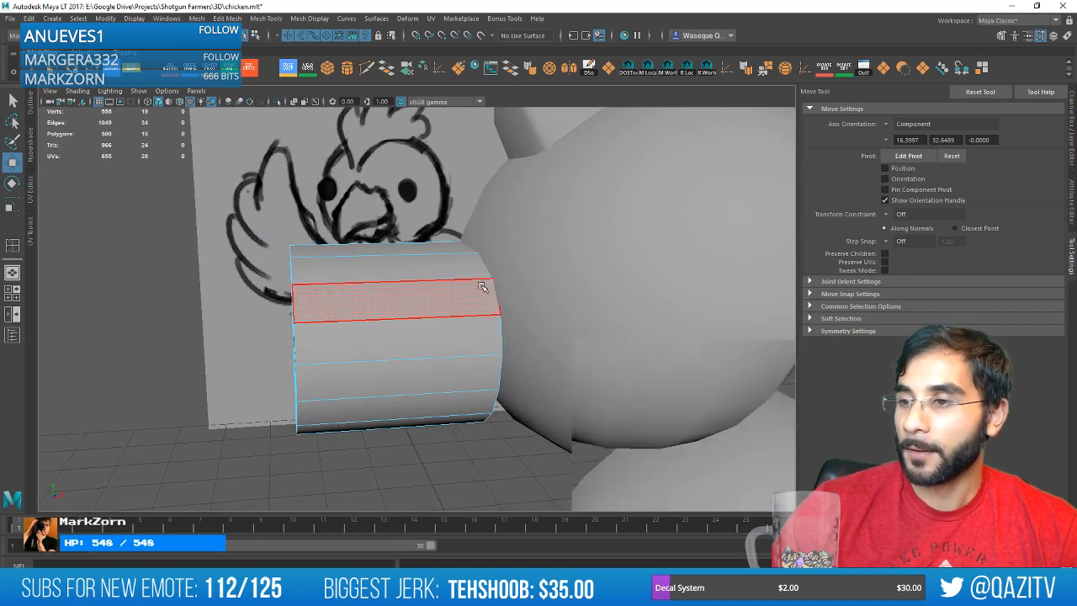
Insert two edge loops around the half cylinder, dividing its length into three sections.
scroll(482, 287, "down", 3)
left_click(288, 69)
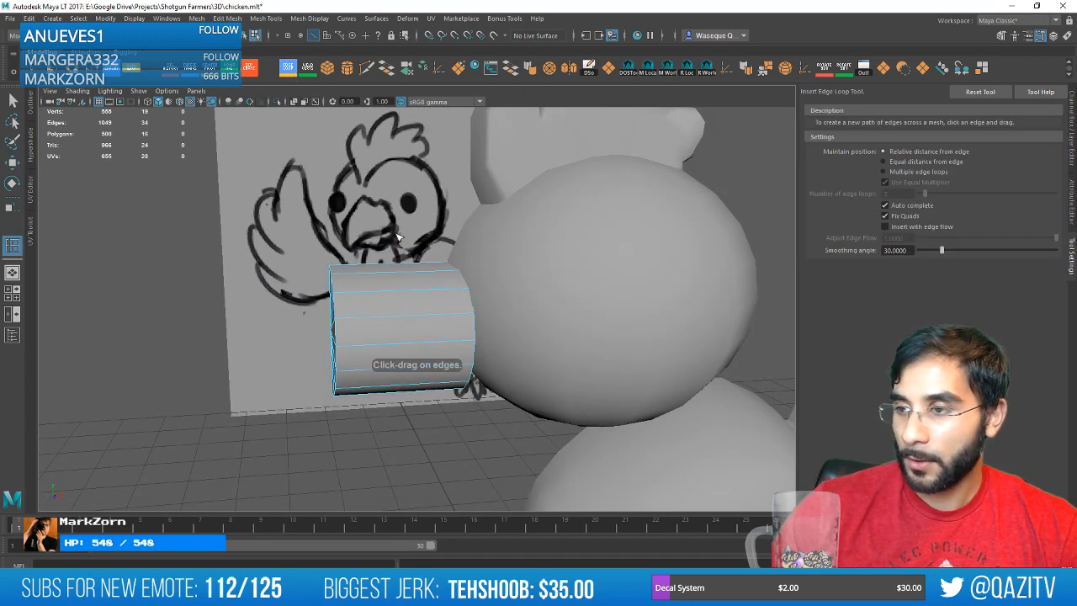
left_click(427, 291)
left_click_drag(434, 274, 446, 285, "alt")
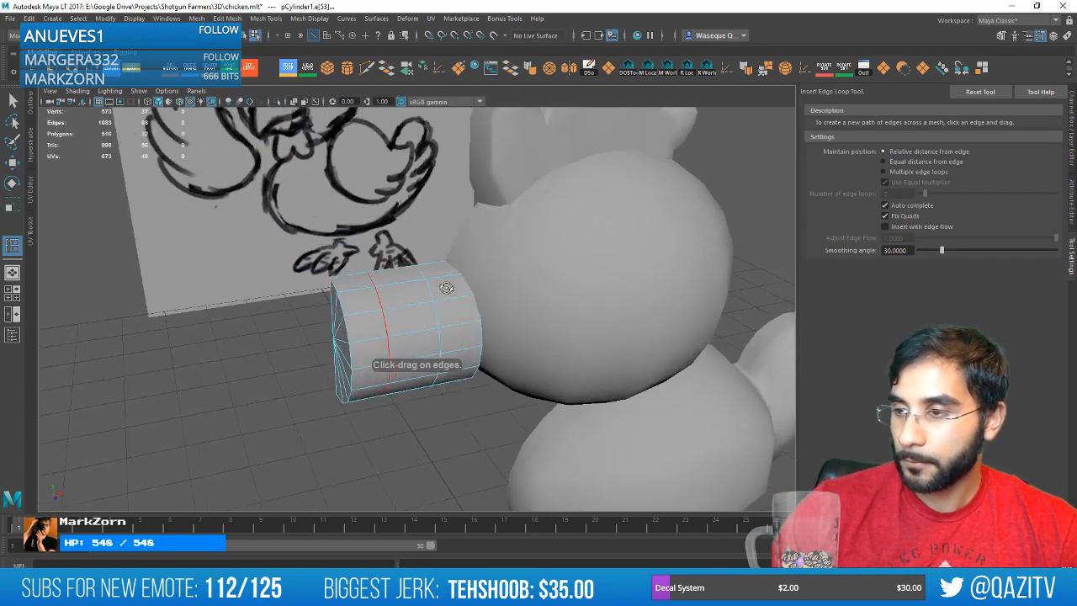
scroll(438, 294, "up", 2)
Scale down the edge loop nearest the half cylinder's front end.
key("w")
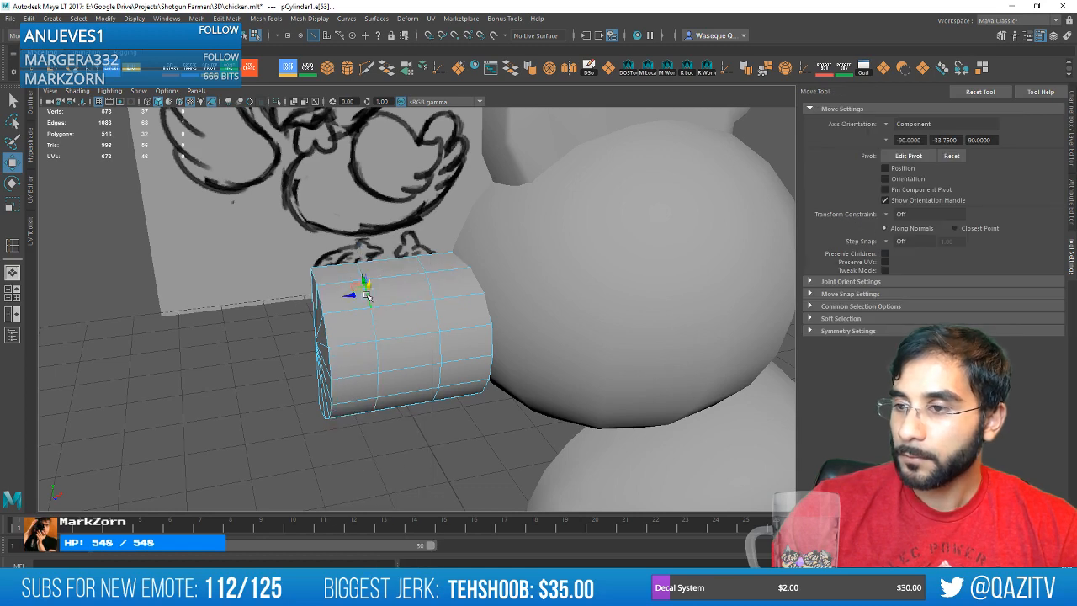
double_click(367, 295)
key("r")
left_click_drag(370, 354, 331, 337)
Select the front end vertices of the half cylinder and scale them down into a narrow tip.
right_click_drag(329, 285, 308, 303)
left_click_drag(308, 303, 330, 327, "alt")
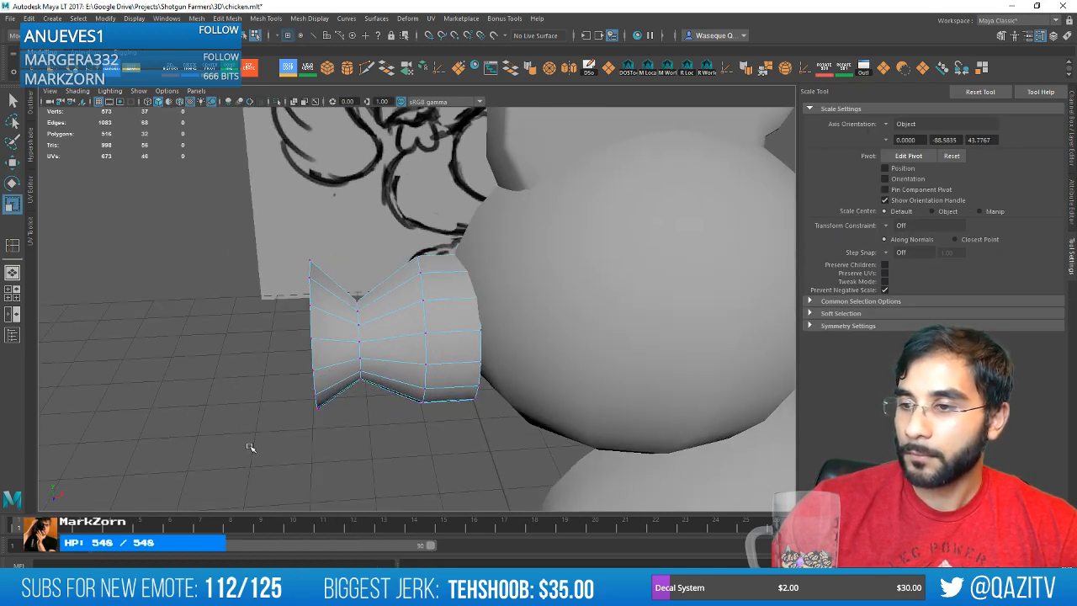
left_click_drag(250, 447, 341, 184)
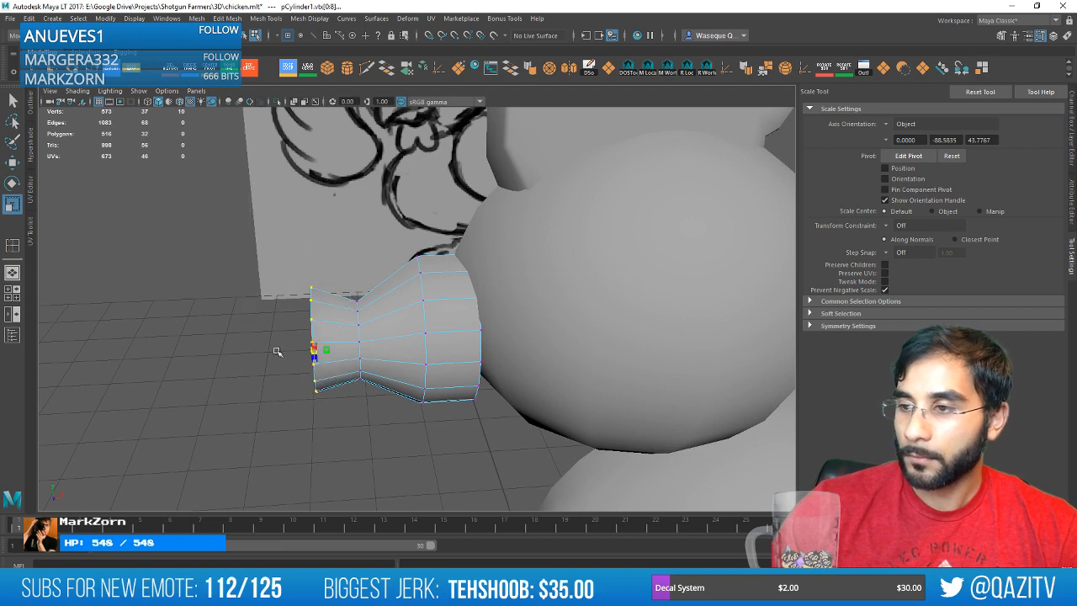
left_click_drag(277, 352, 243, 352)
Scale the vertex ring nearest the head down slightly and nudge it to even out the cone's taper.
left_click_drag(484, 290, 430, 318, "alt")
left_click_drag(402, 352, 408, 250)
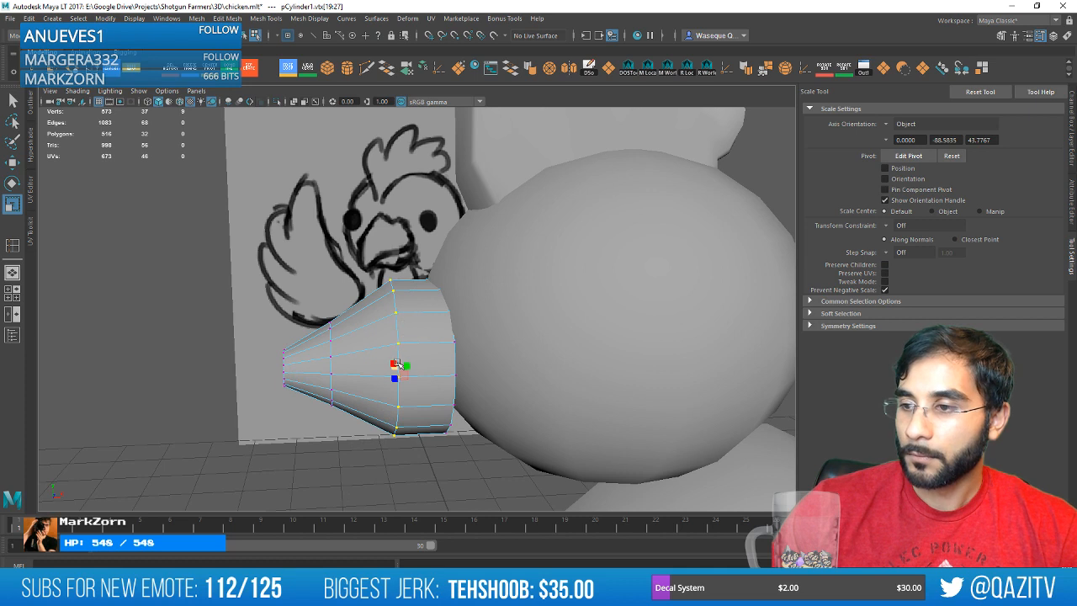
left_click_drag(396, 371, 378, 370)
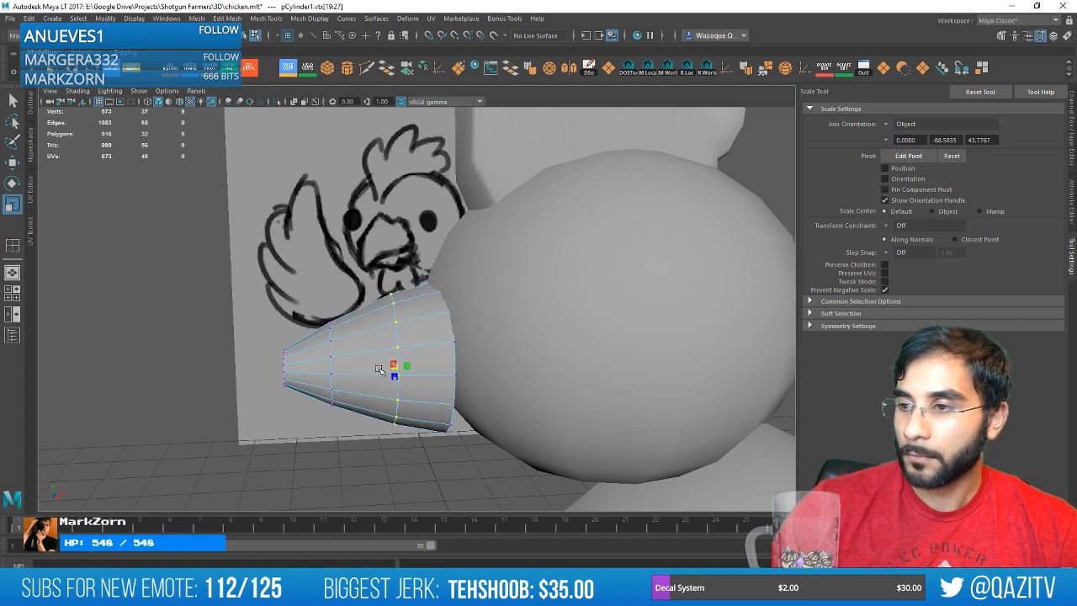
key("w")
left_click_drag(380, 372, 394, 383, "alt")
left_click_drag(392, 382, 391, 376)
mouse_move(663, 361)
left_mouse_down("alt")
mouse_move(717, 365)
mouse_move(642, 367)
mouse_move(510, 312)
mouse_move(563, 313)
mouse_move(528, 318)
mouse_move(541, 291)
mouse_move(502, 328)
mouse_move(485, 267)
mouse_move(557, 268)
mouse_move(500, 325)
mouse_move(488, 320)
mouse_move(535, 312)
left_mouse_up("alt")
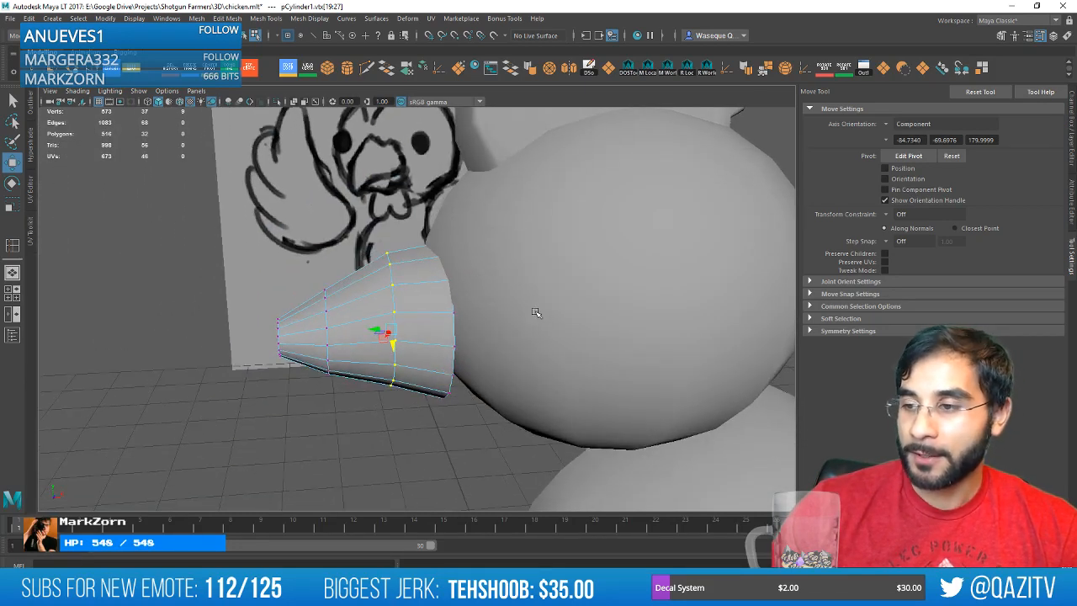
Select the lower edges of the cone's rear rim and pull them back into the head without soft selection.
right_click_drag(431, 286, 434, 325)
left_click(454, 354)
left_click(454, 385, "shift")
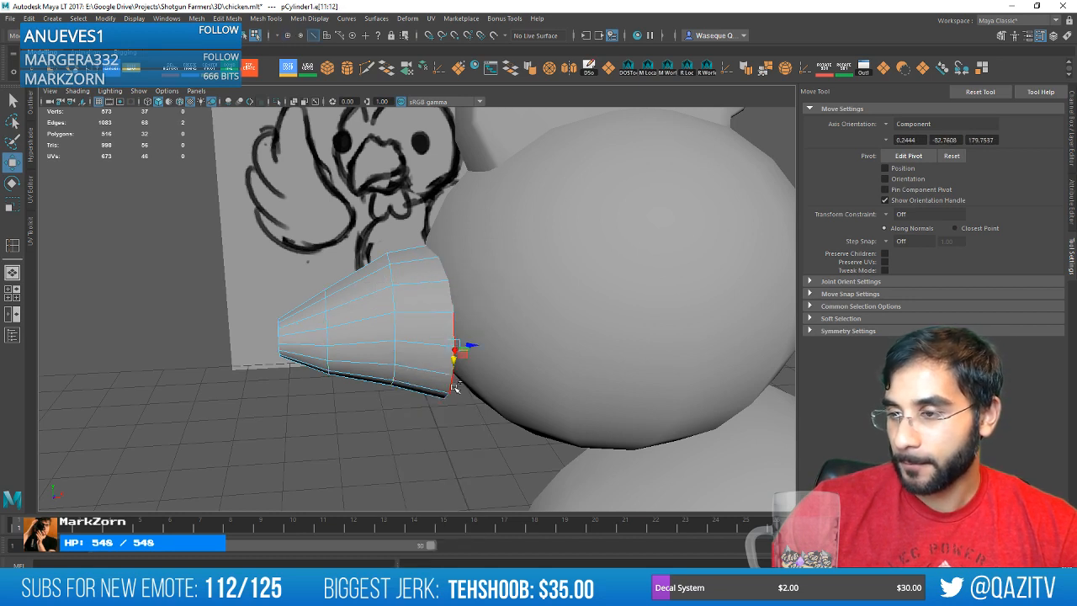
key("b")
left_click_drag(470, 356, 488, 357)
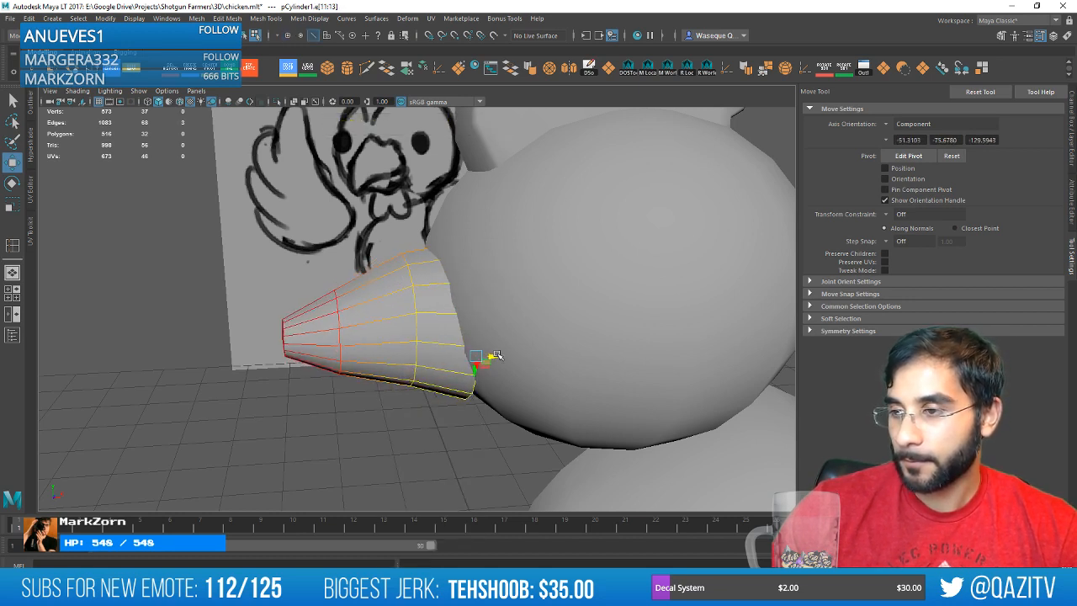
key("ctrl+z")
left_click(475, 356)
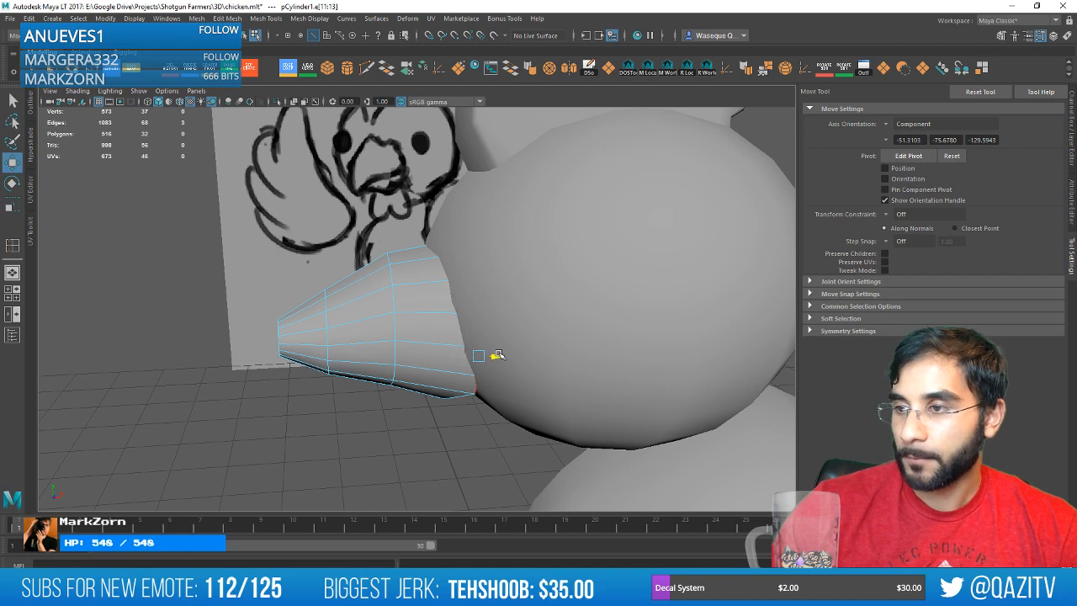
From underneath, shift further edges of the cone's rear rim towards the head to fit its curve.
left_click_drag(506, 355, 500, 298, "alt")
middle_click_drag(475, 320, 440, 349)
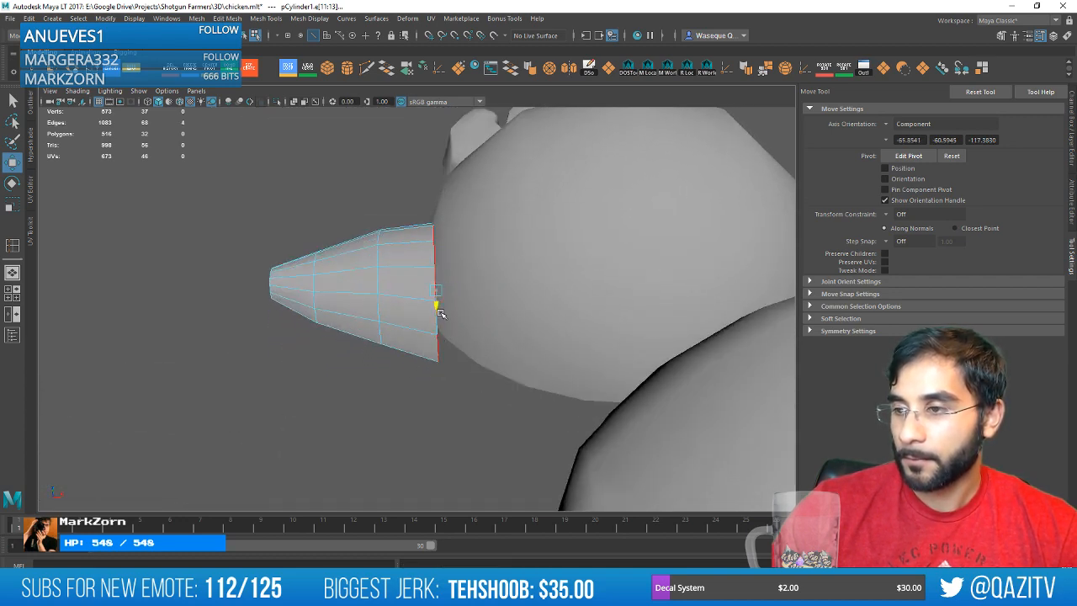
middle_click_drag(454, 295, 499, 290)
left_click_drag(510, 290, 555, 357, "alt")
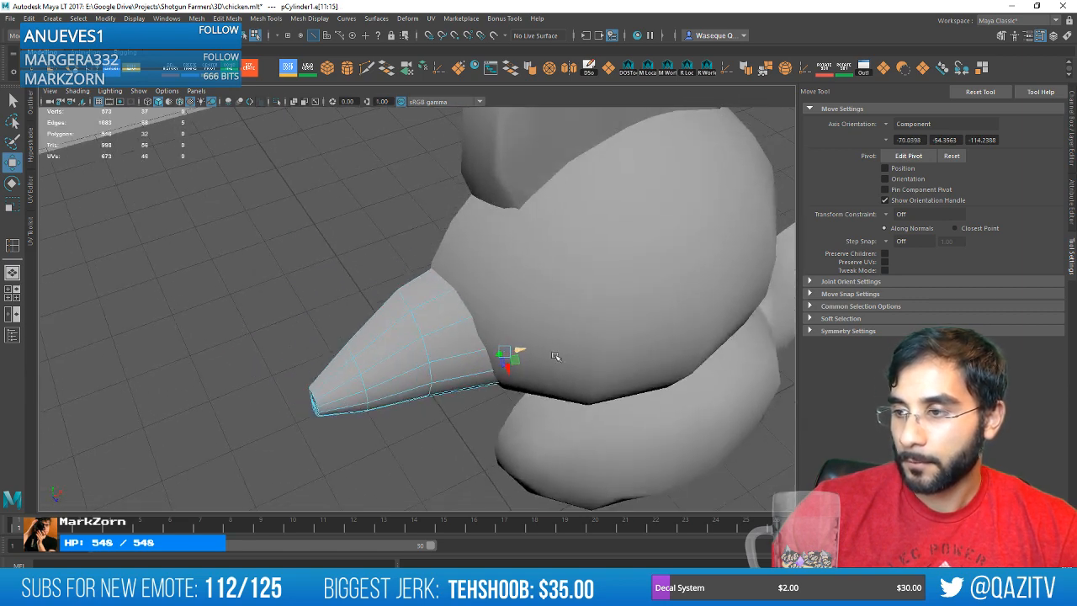
Shift the lower edges of the beak's rear rim further back and up so they tuck into the head.
middle_click_drag(504, 362, 510, 377)
left_click_drag(510, 378, 538, 345, "alt")
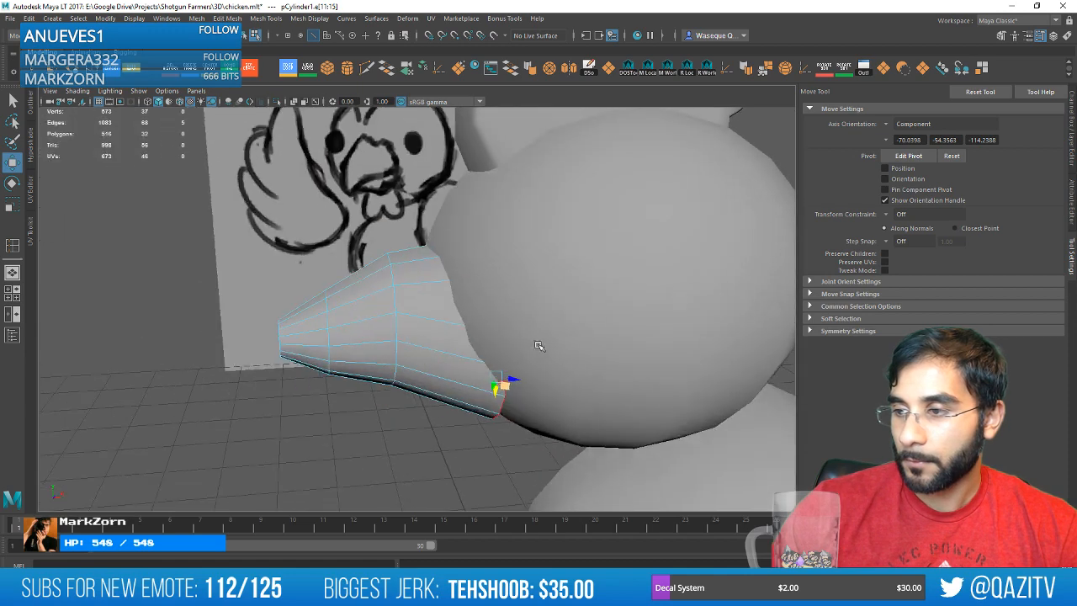
middle_click_drag(516, 379, 528, 378)
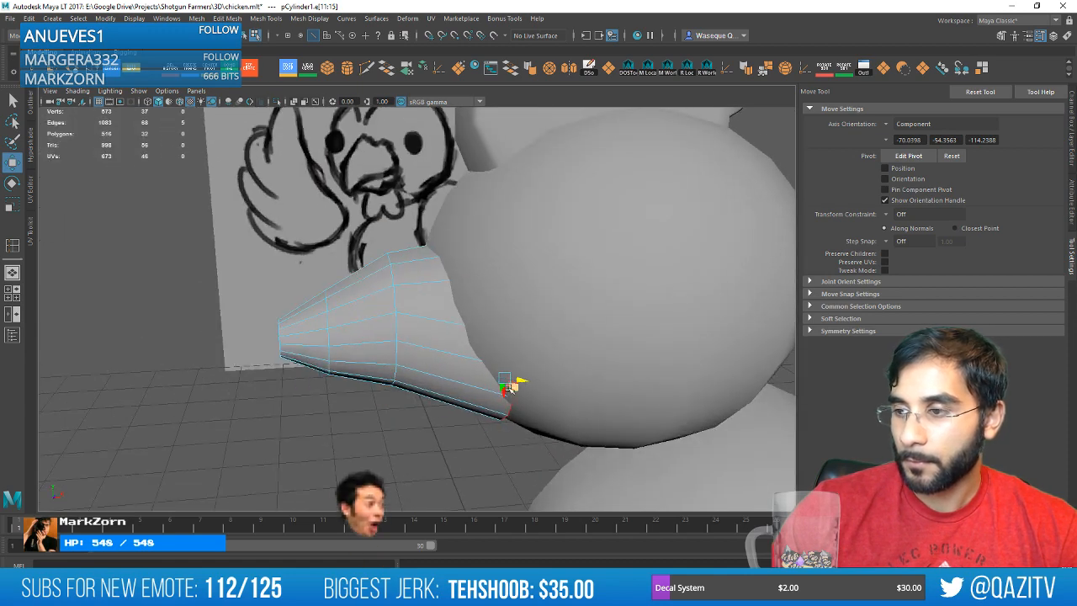
left_click_drag(507, 389, 502, 372)
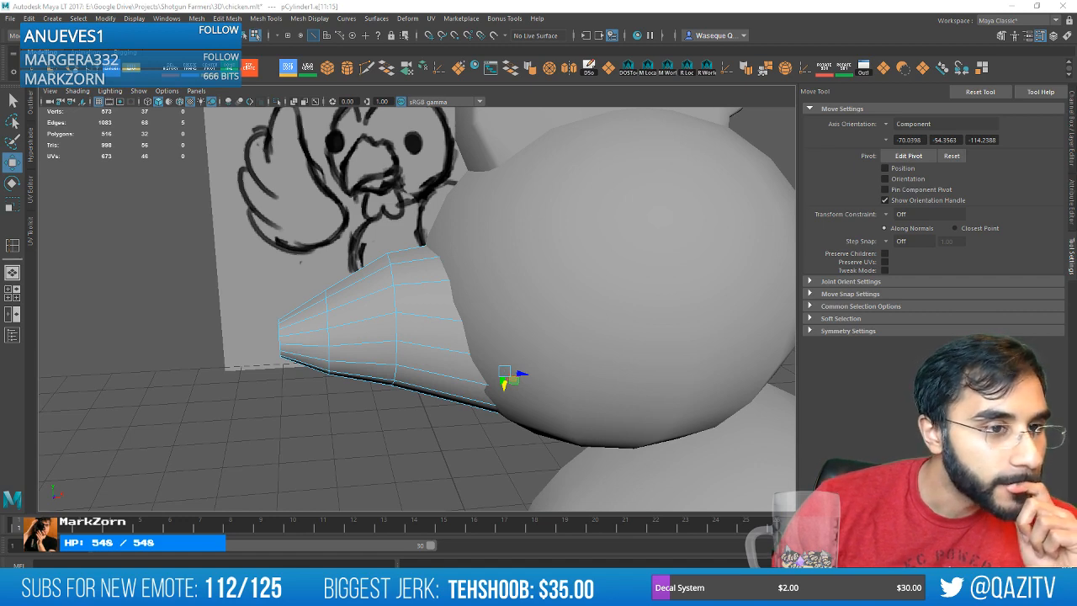
left_click_drag(303, 236, 318, 286, "alt")
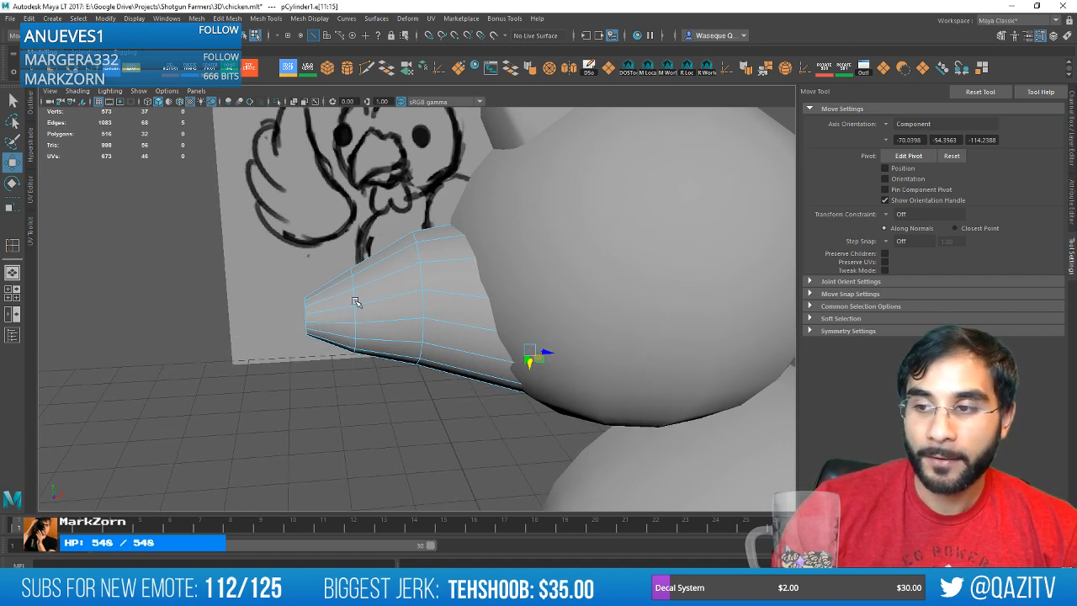
Insert an edge loop around the beak close to its front end.
right_click_drag(318, 285, 284, 285)
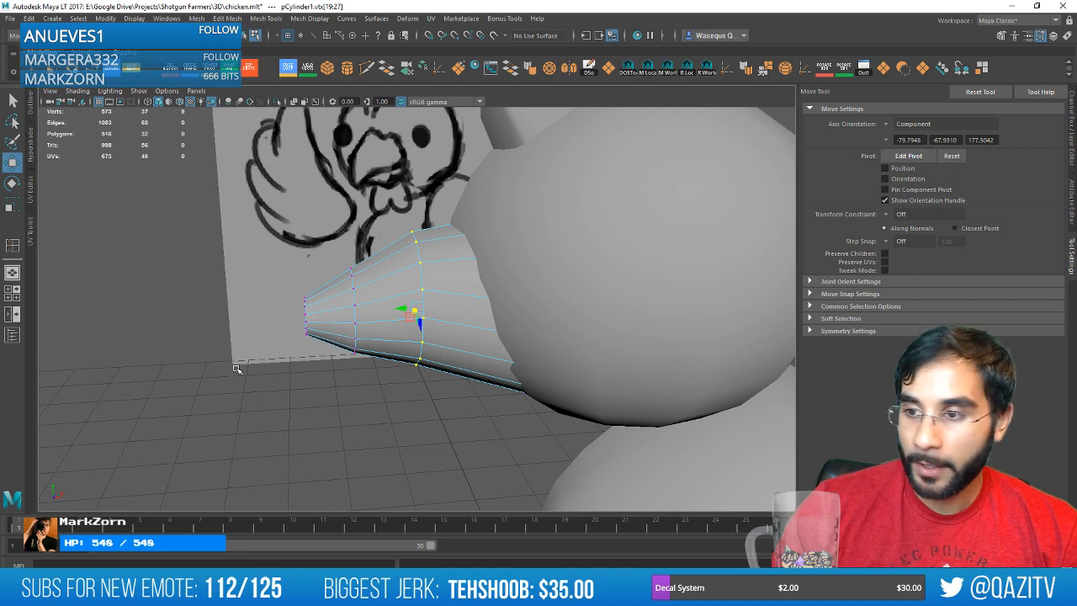
left_click_drag(313, 275, 314, 276)
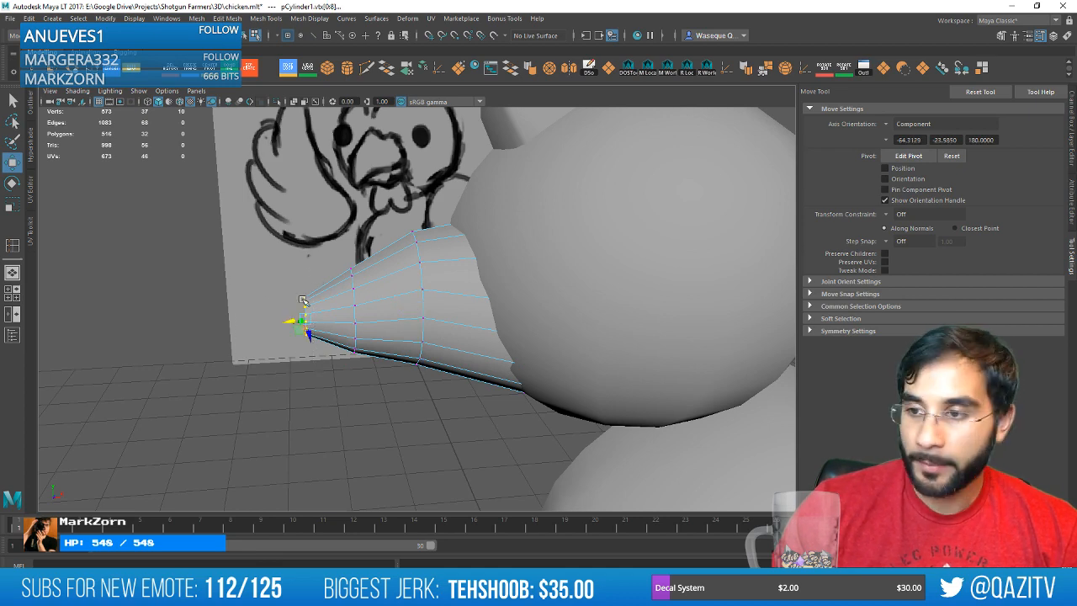
mouse_move(288, 320)
left_mouse_down()
mouse_move(304, 352)
mouse_move(573, 356)
mouse_move(434, 296)
mouse_move(403, 197)
left_mouse_up()
left_click(288, 67)
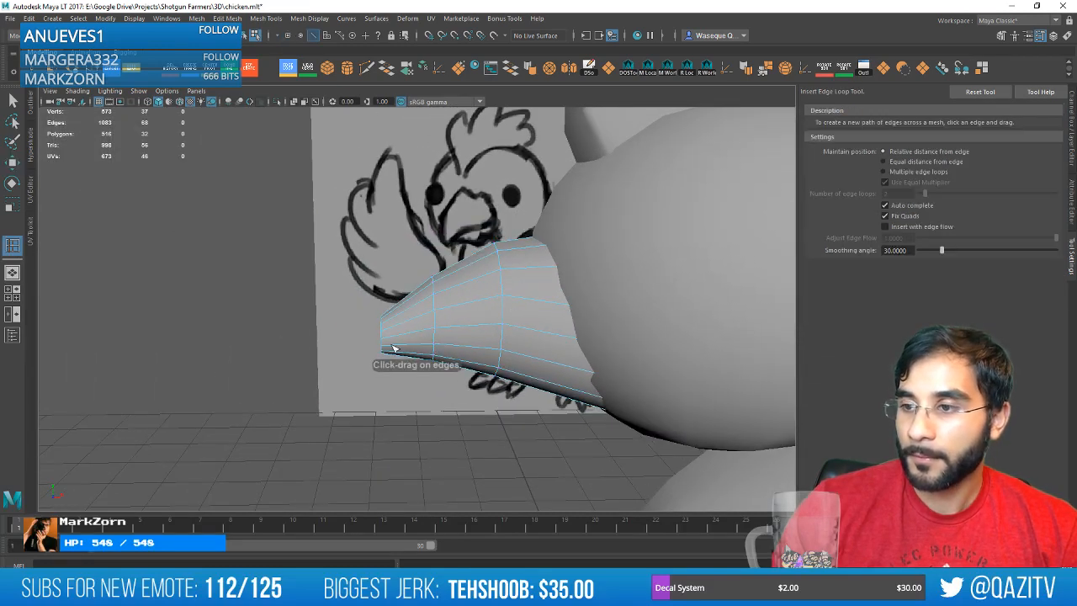
left_click(395, 331)
Select the vertices of the beak's front end and merge them into a single tip vertex.
key("w")
right_click_drag(388, 285, 345, 303)
left_click_drag(345, 391, 395, 278)
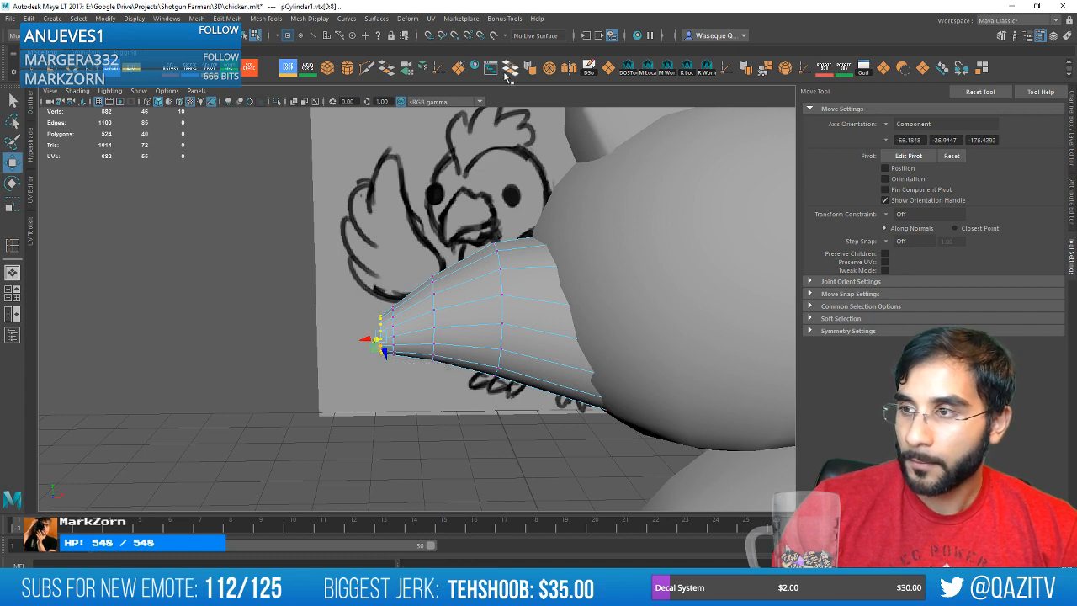
left_click(548, 69)
Pull the merged tip vertex forward so the beak ends in a point.
left_click_drag(410, 240, 427, 269, "alt")
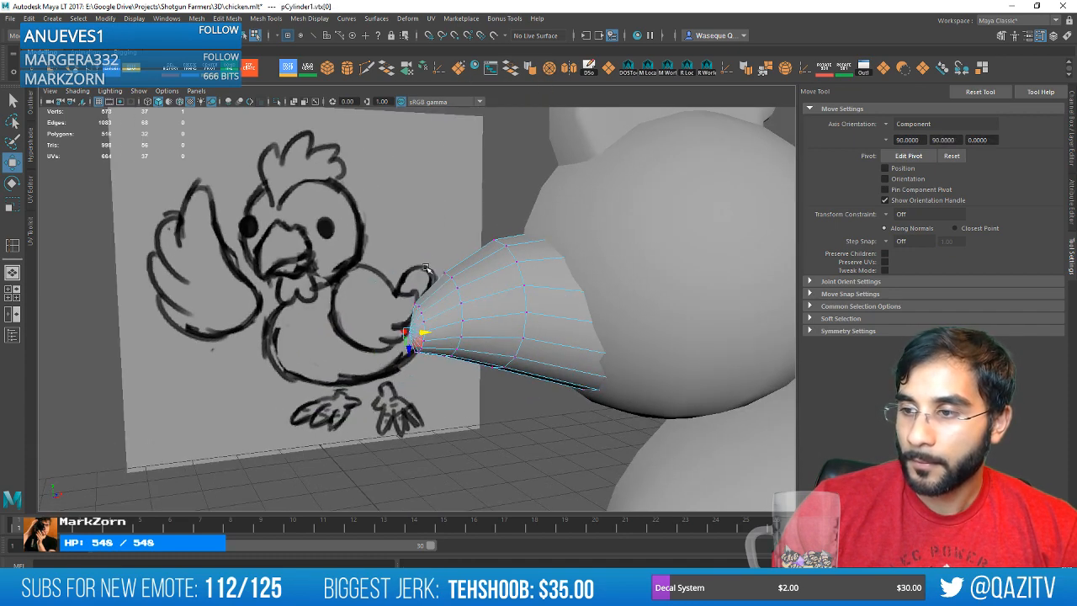
right_click_drag(424, 299, 458, 307, "alt")
left_click_drag(458, 306, 488, 310, "alt")
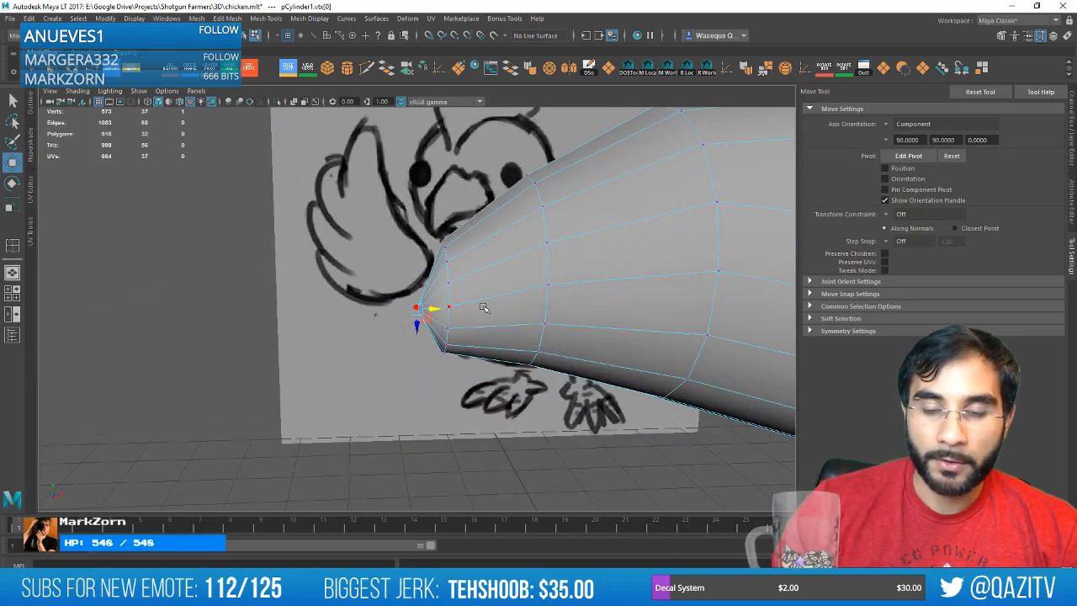
left_click_drag(426, 309, 400, 317)
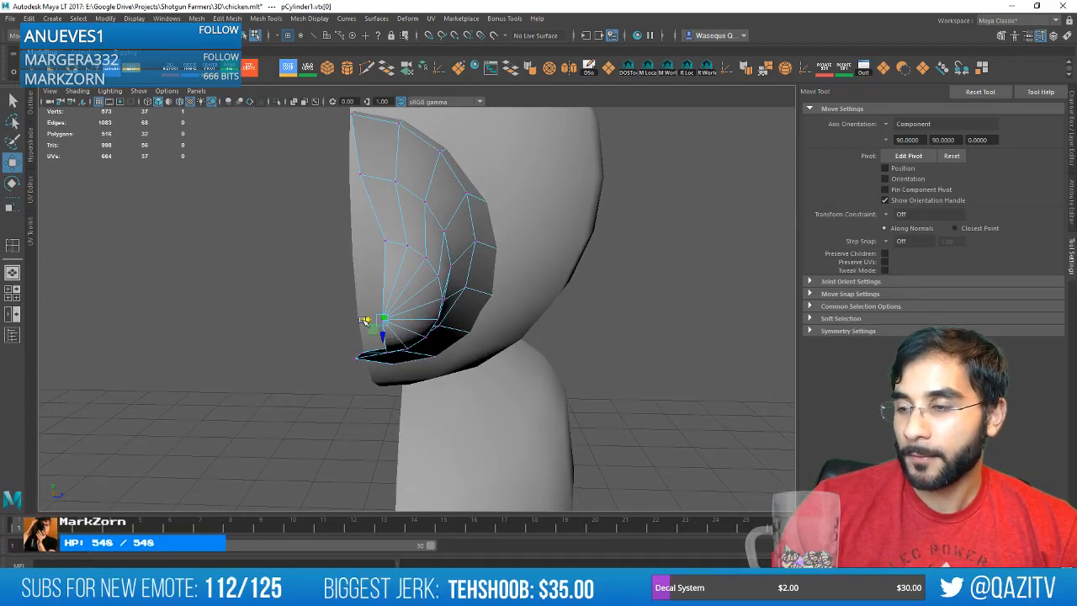
From underneath, select the tip and its nearest ring, set the move axis to World and shift them sideways towards the centreline.
left_click_drag(490, 317, 489, 388, "alt")
right_click_drag(433, 271, 382, 247)
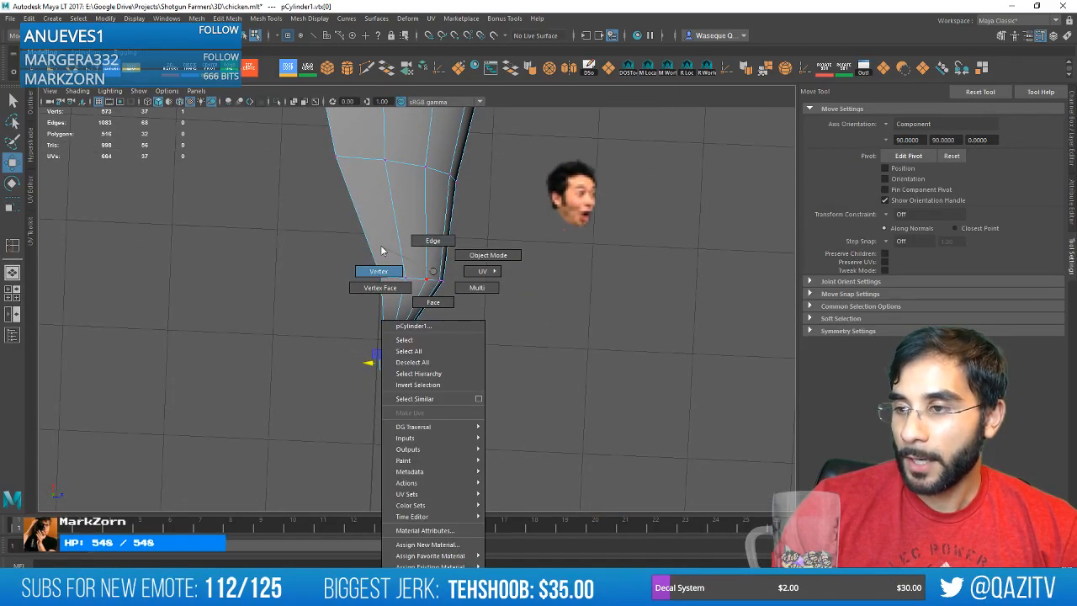
left_click_drag(510, 404, 358, 301)
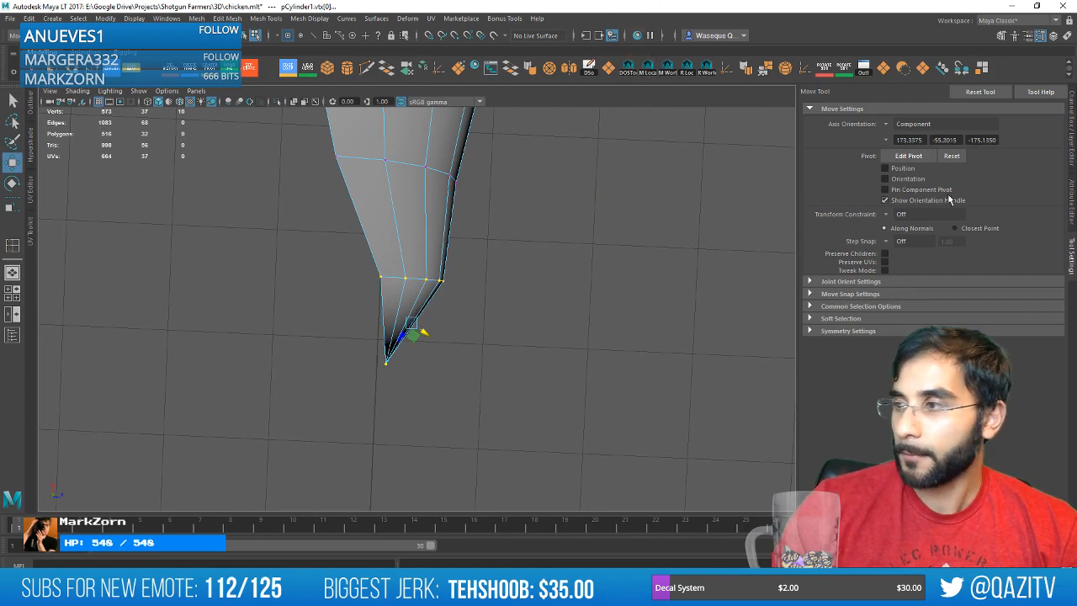
left_click(887, 127)
left_click(908, 149)
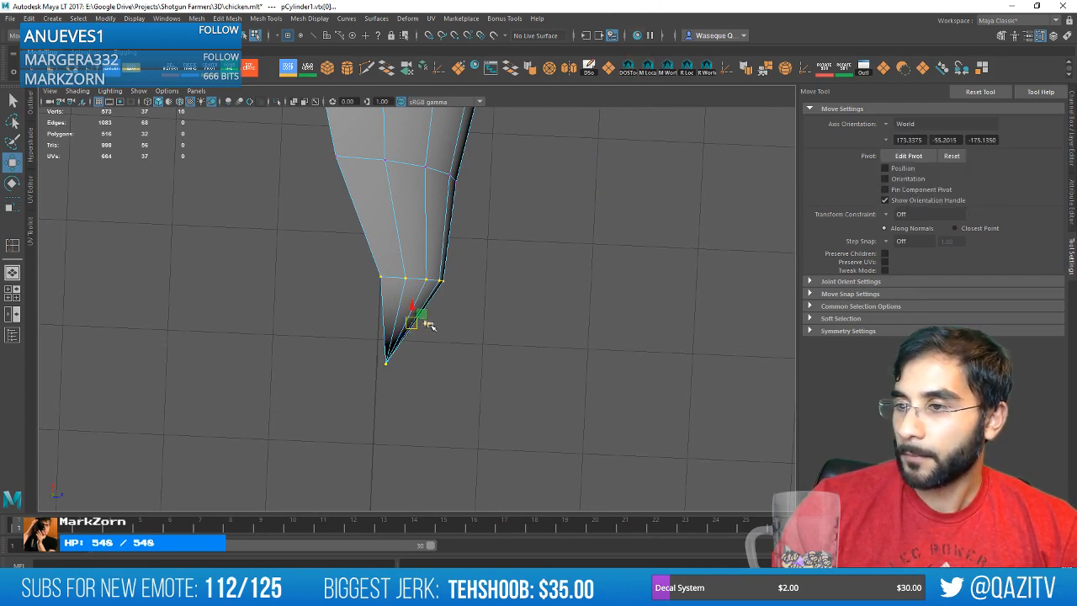
left_click_drag(429, 326, 395, 324)
Select the tip and the two rings behind it and shift them slightly sideways towards the centreline.
scroll(421, 317, "down", 3)
middle_click_drag(452, 308, 427, 407, "alt")
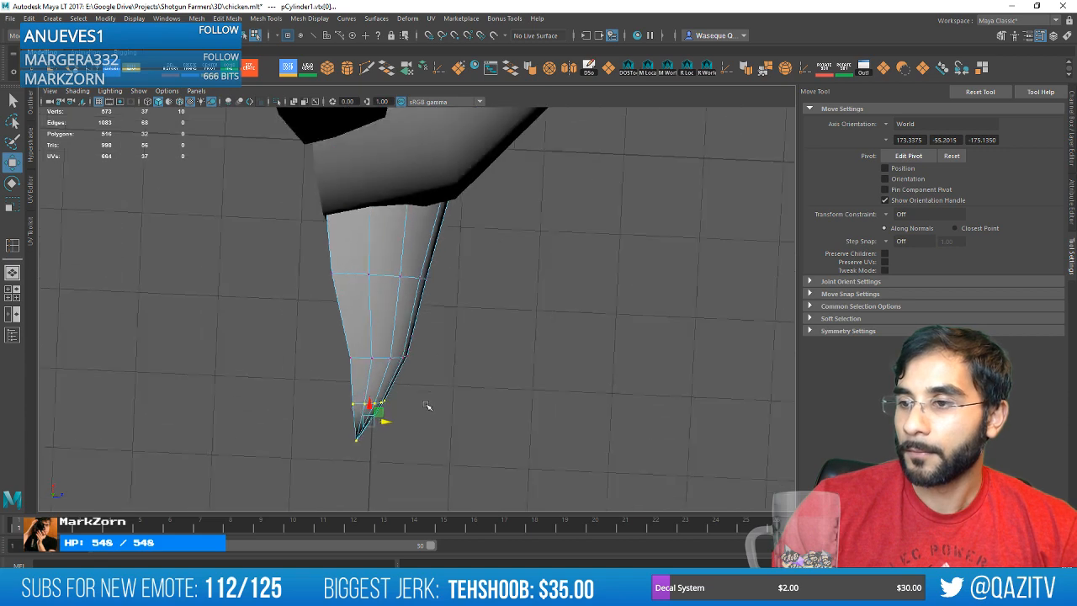
scroll(428, 406, "down", 3)
left_click_drag(458, 467, 326, 327)
left_click_drag(402, 372, 397, 373)
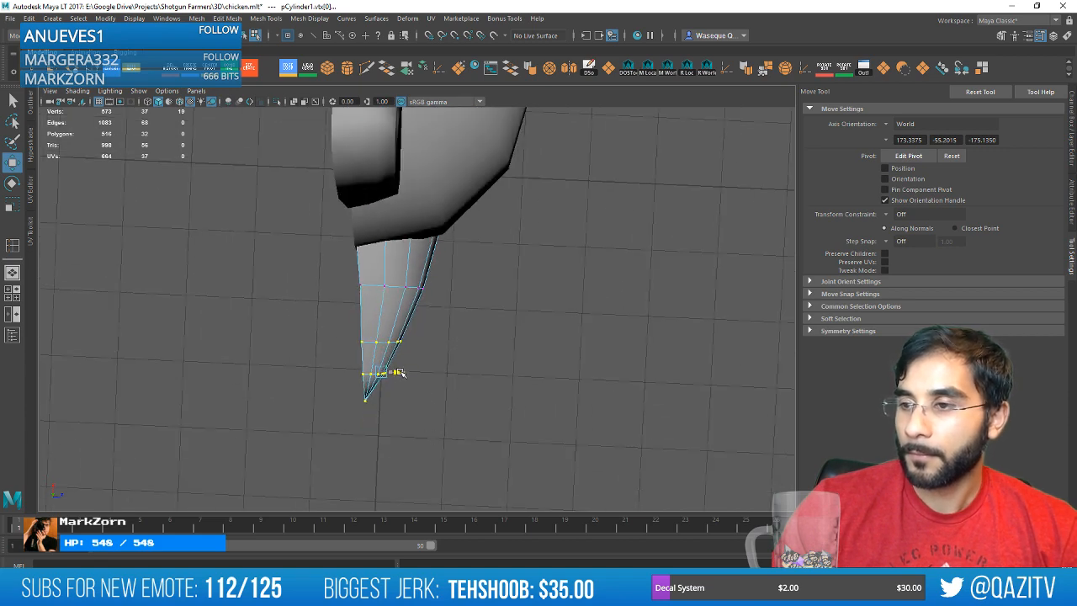
Select only the tip vertex and lower it to about the level of the beak's bottom edge.
mouse_move(515, 374)
left_mouse_down("alt")
mouse_move(463, 317)
mouse_move(653, 281)
mouse_move(587, 281)
left_mouse_up("alt")
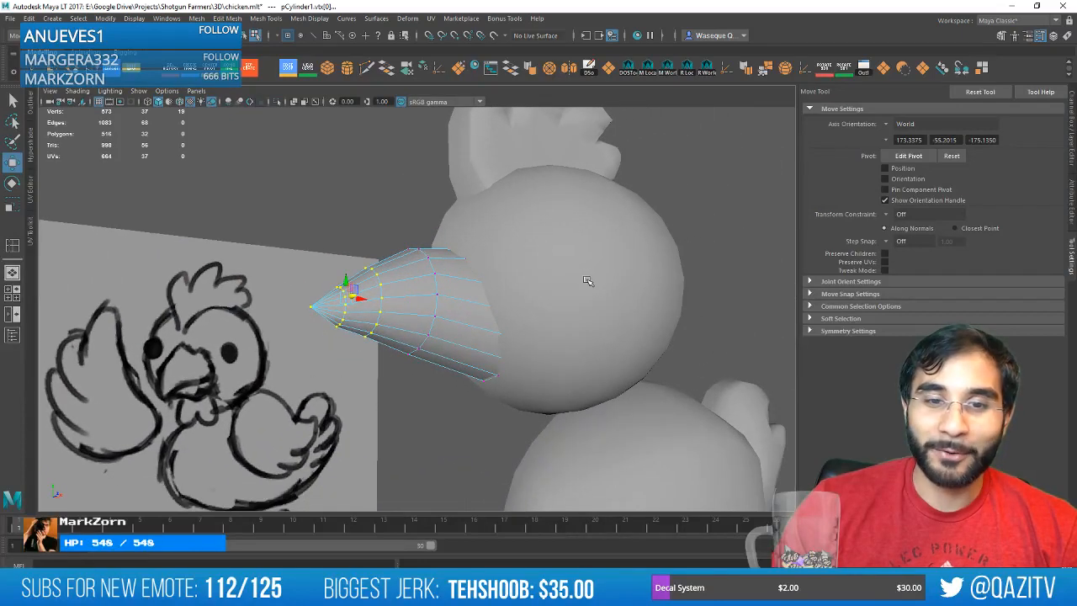
scroll(461, 313, "up", 2)
left_click_drag(447, 312, 387, 315, "alt")
middle_click_drag(387, 315, 482, 320, "alt")
scroll(482, 320, "up", 2)
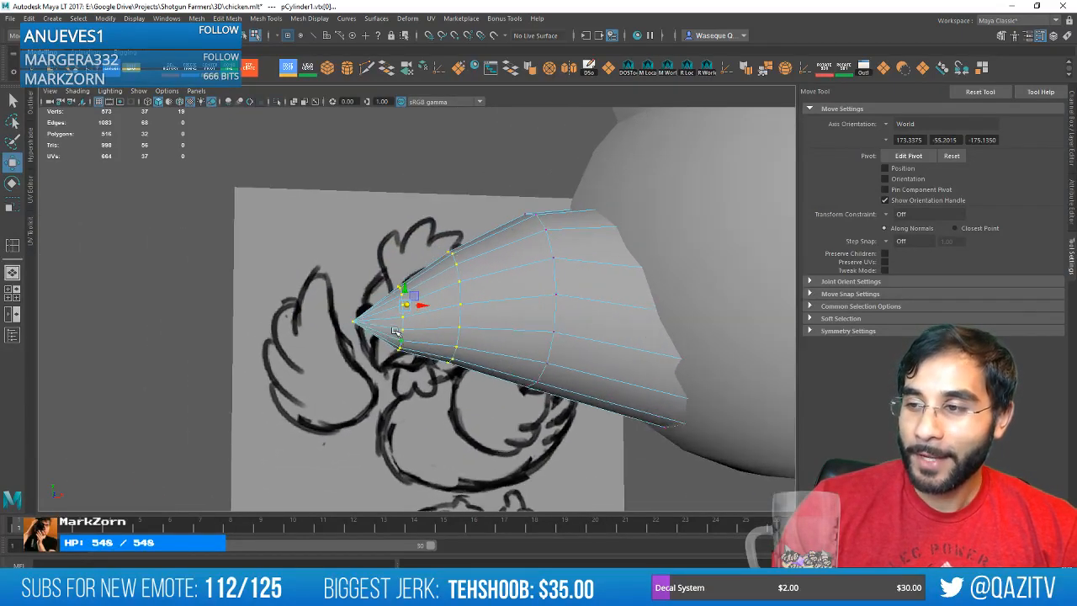
mouse_move(288, 345)
left_mouse_down()
mouse_move(358, 302)
mouse_move(373, 315)
mouse_move(348, 313)
left_mouse_up()
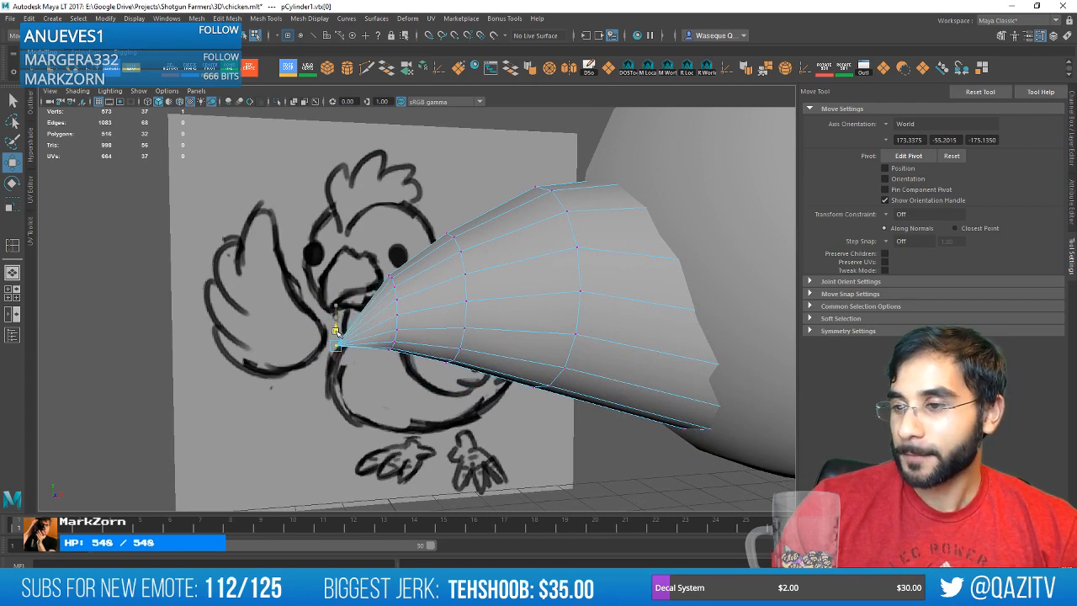
left_click_drag(366, 303, 414, 276, "alt")
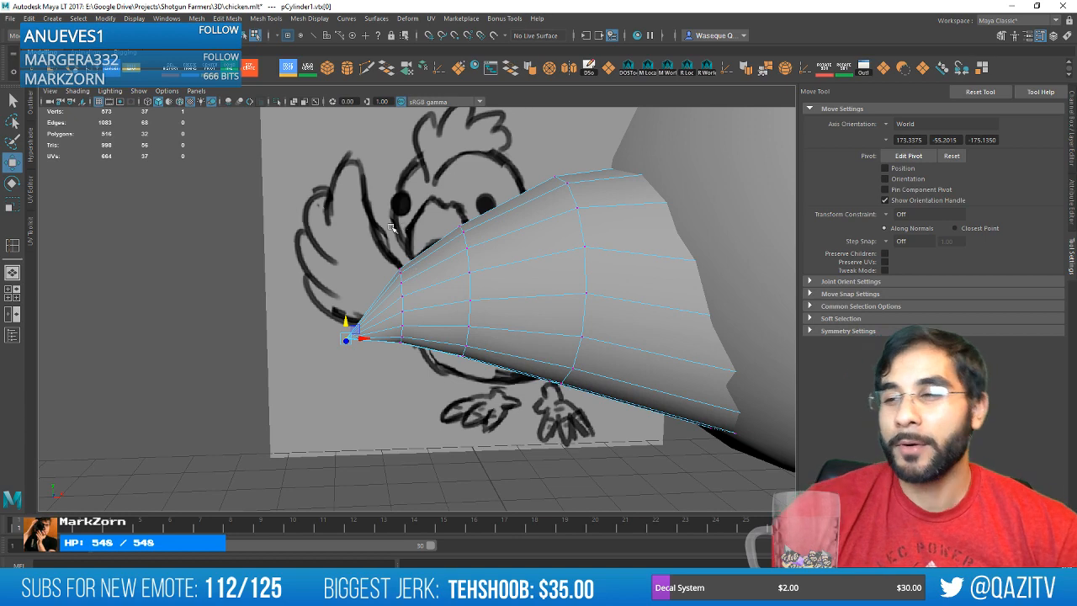
Examine the beak's shape and size against the head and the reference sketch from several angles and distances.
mouse_move(413, 276)
left_mouse_down("alt")
mouse_move(427, 264)
mouse_move(463, 269)
mouse_move(469, 289)
mouse_move(345, 250)
left_mouse_up("alt")
middle_click_drag(429, 212, 375, 226, "alt")
mouse_move(394, 234)
left_mouse_down("alt")
mouse_move(475, 231)
mouse_move(416, 228)
left_mouse_up("alt")
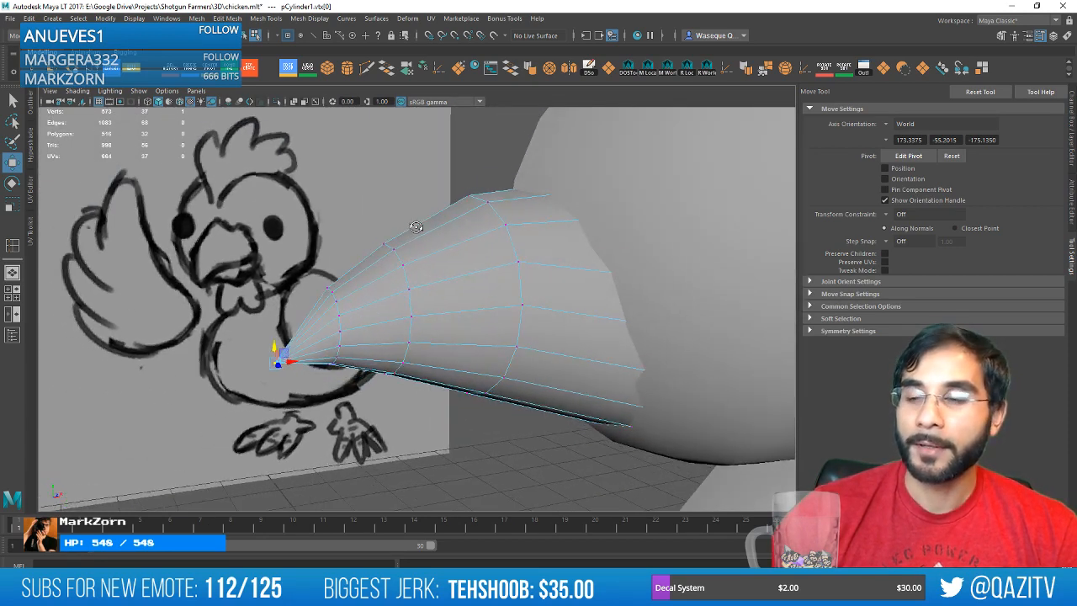
middle_click_drag(401, 208, 398, 218, "alt")
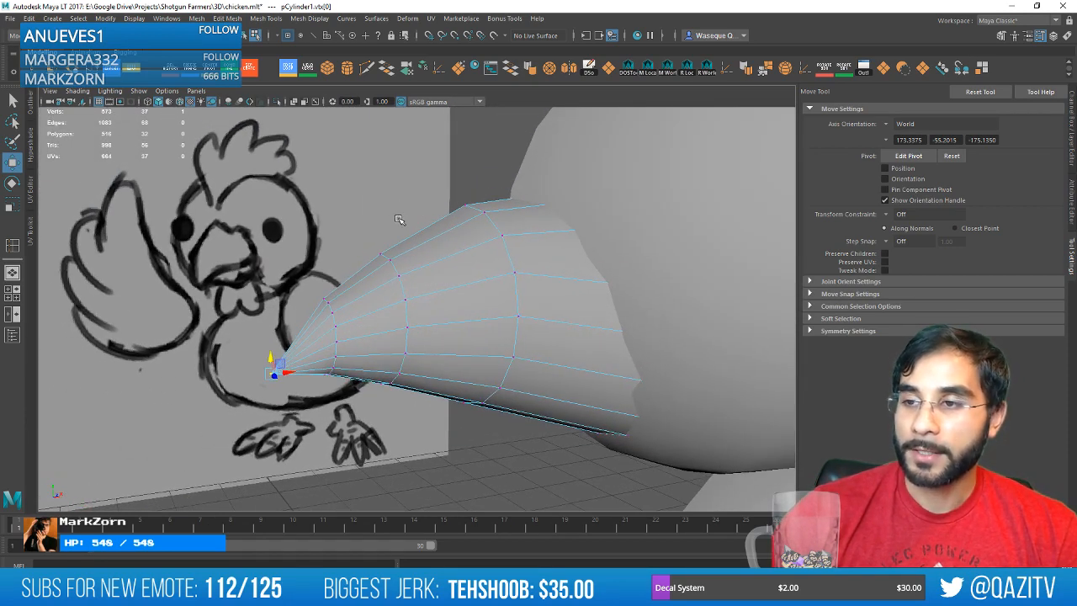
scroll(399, 219, "down", 5)
scroll(402, 219, "up", 5)
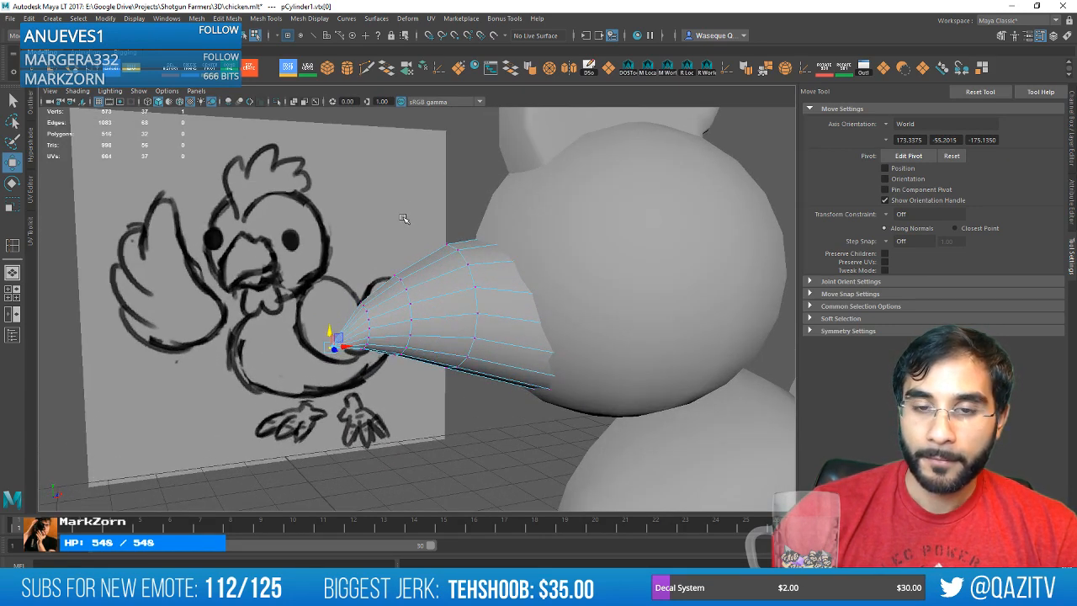
scroll(405, 219, "up", 2)
middle_click_drag(396, 235, 462, 283, "alt")
scroll(486, 274, "down", 3)
scroll(463, 304, "up", 2)
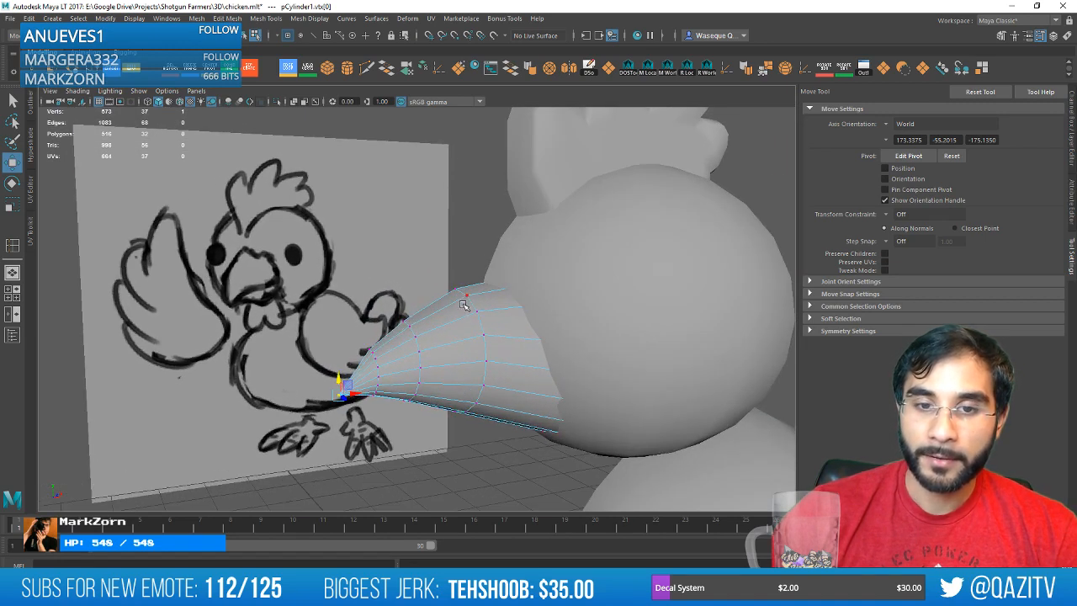
mouse_move(461, 298)
left_mouse_down("alt")
mouse_move(471, 312)
mouse_move(458, 299)
left_mouse_up("alt")
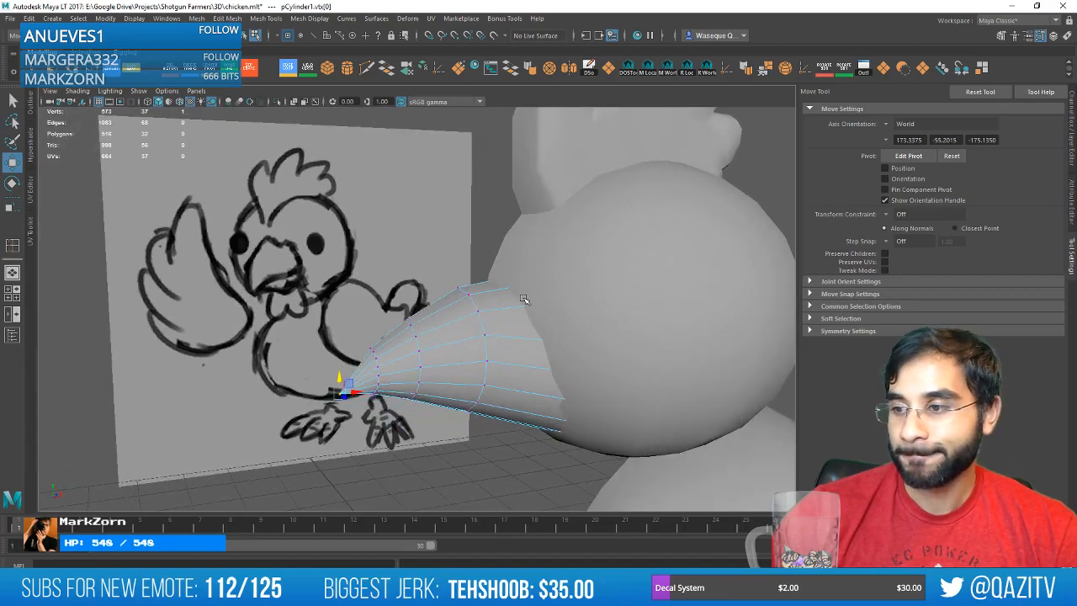
Try adding an edge loop midway between the beak's two middle rings and undo it.
left_click_drag(524, 299, 497, 298, "alt")
left_click(301, 74)
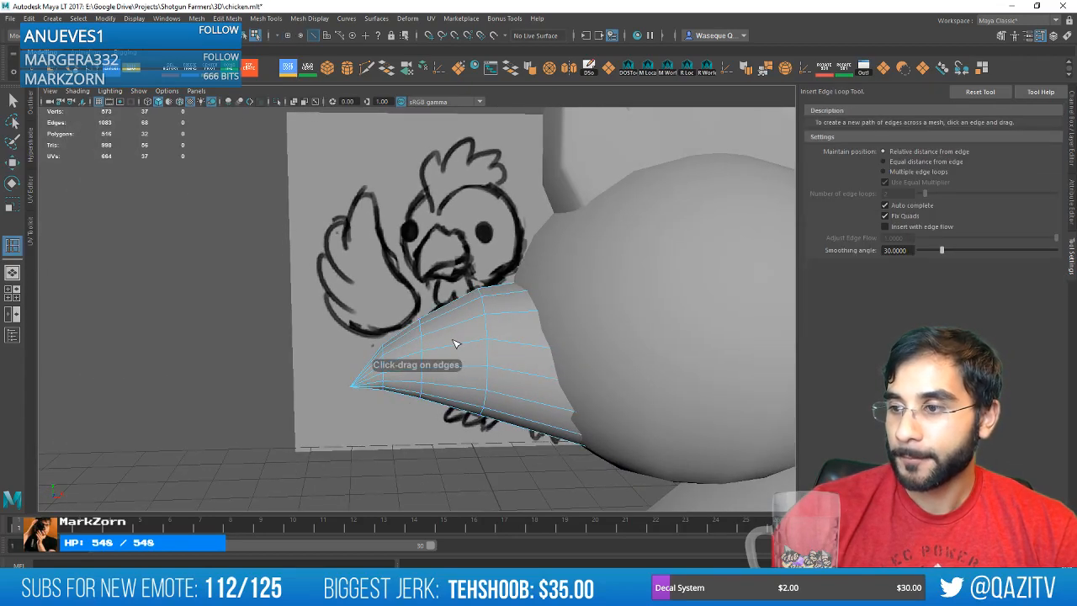
left_click_drag(454, 343, 458, 347)
key("r")
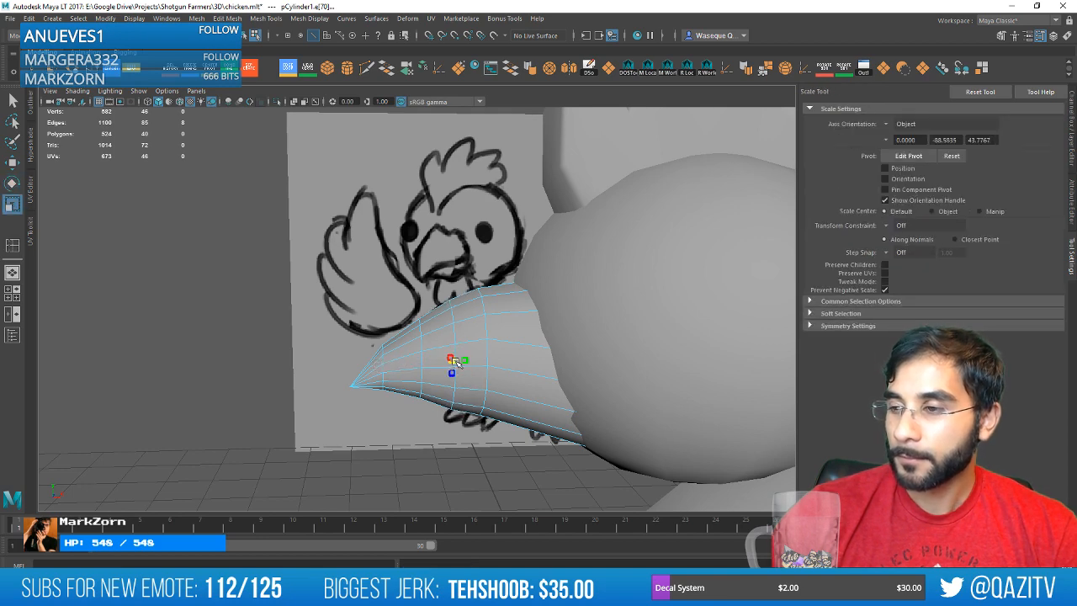
key("ctrl+z")
key("ctrl+z")
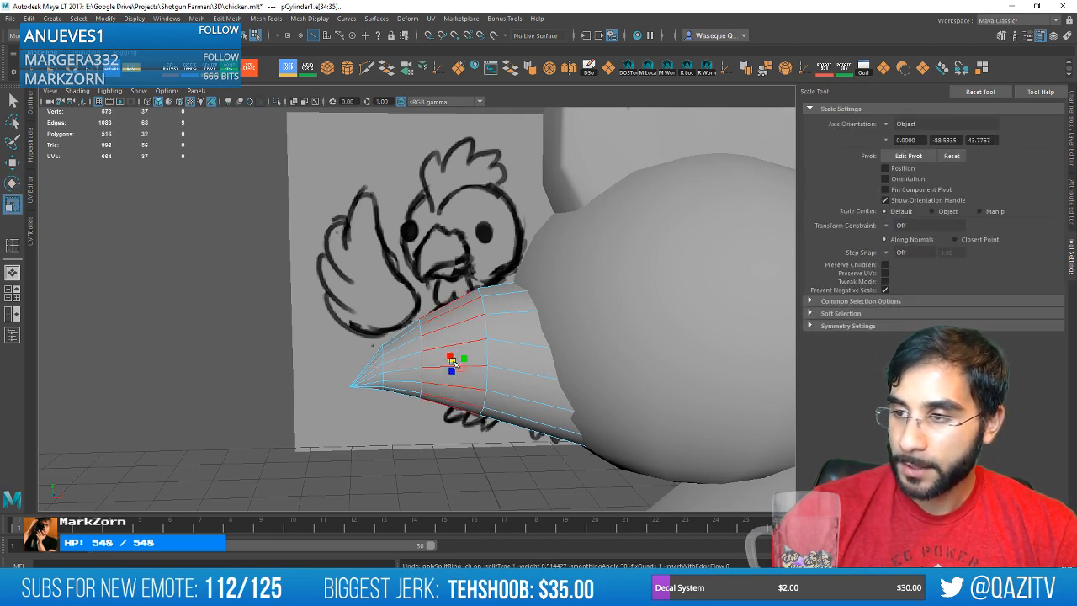
Insert an edge loop around the beak between its widest ring and the head, and move it towards the head.
left_click_drag(576, 336, 558, 336, "alt")
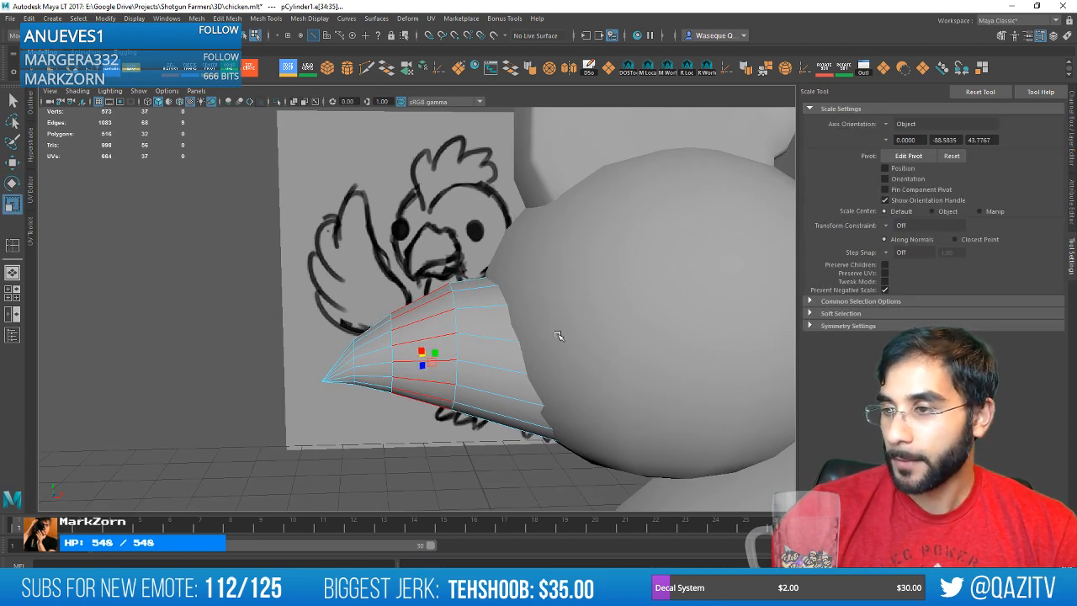
left_click(260, 71)
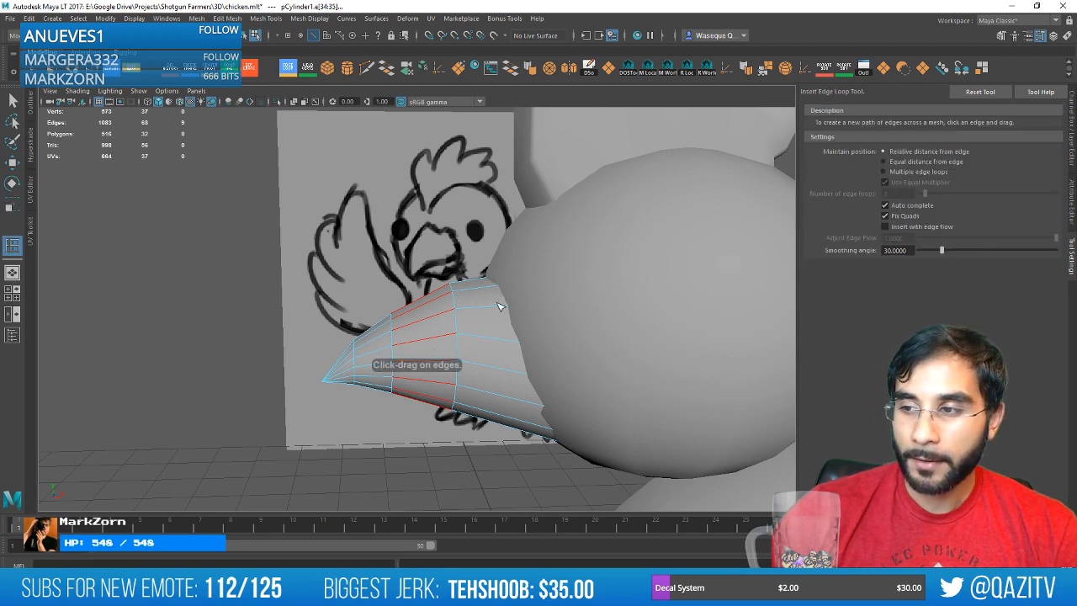
left_click_drag(499, 306, 496, 310)
key("r")
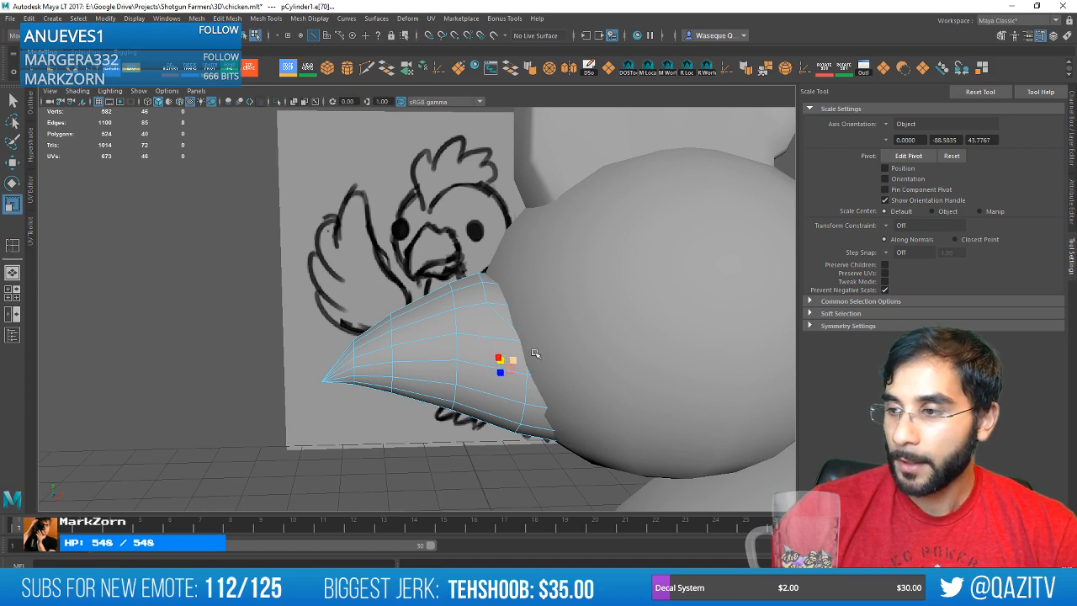
key("w")
left_click_drag(533, 360, 594, 341)
Isolate the geometry where the beak meets the head, select two side edges of the beak's new loop and leave isolation.
scroll(555, 343, "up", 3)
right_click_drag(503, 285, 503, 255)
key("ctrl+1")
left_click(551, 327)
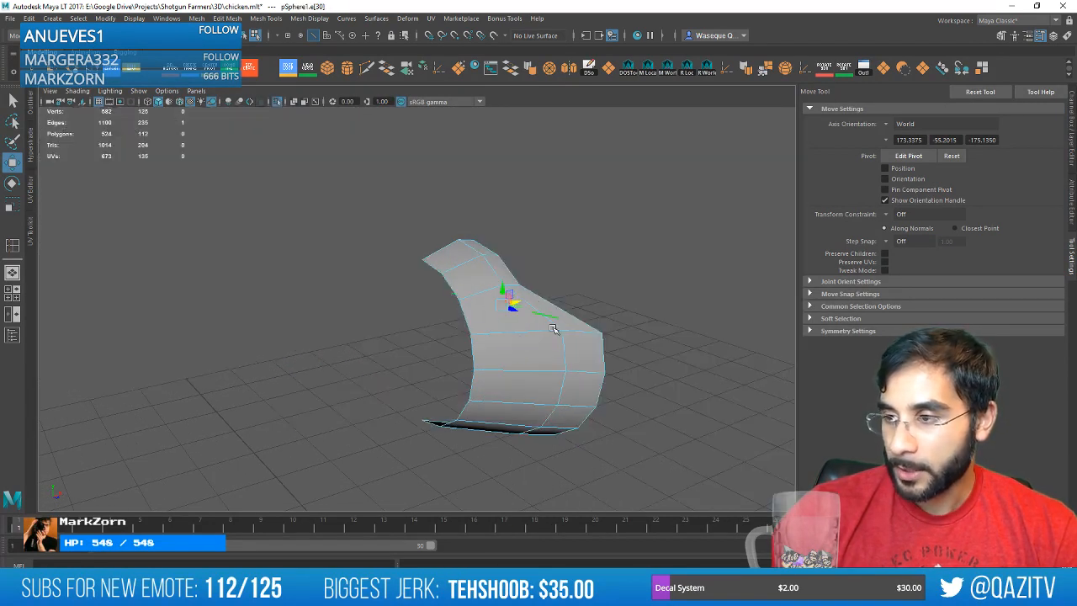
right_click_drag(564, 367, 566, 251)
left_click_drag(569, 362, 522, 379, "alt")
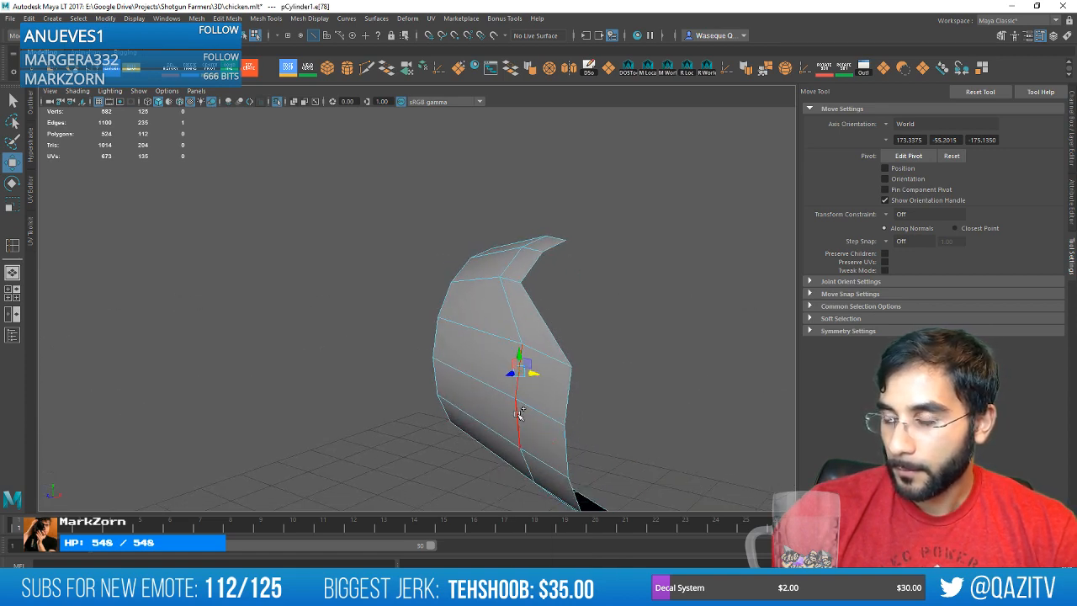
mouse_move(519, 418)
left_mouse_down("alt")
mouse_move(560, 319)
mouse_move(500, 299)
mouse_move(488, 308)
mouse_move(488, 298)
mouse_move(580, 310)
mouse_move(517, 294)
mouse_move(561, 301)
mouse_move(529, 308)
left_mouse_up("alt")
key("ctrl+1")
Save the chicken scene.
scroll(551, 314, "down", 6)
scroll(497, 313, "up", 4)
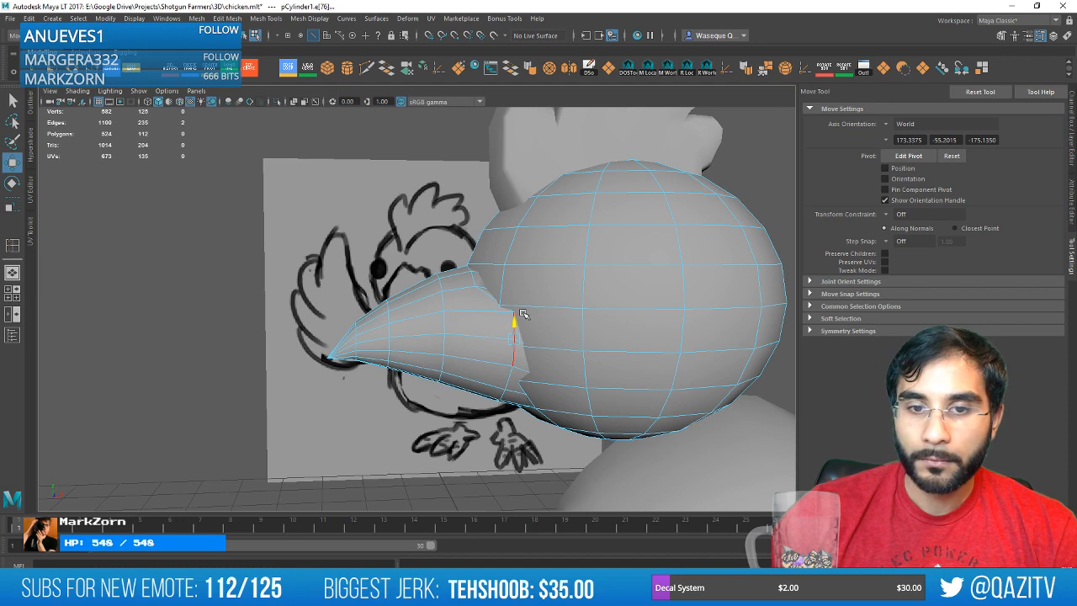
key("ctrl+s")
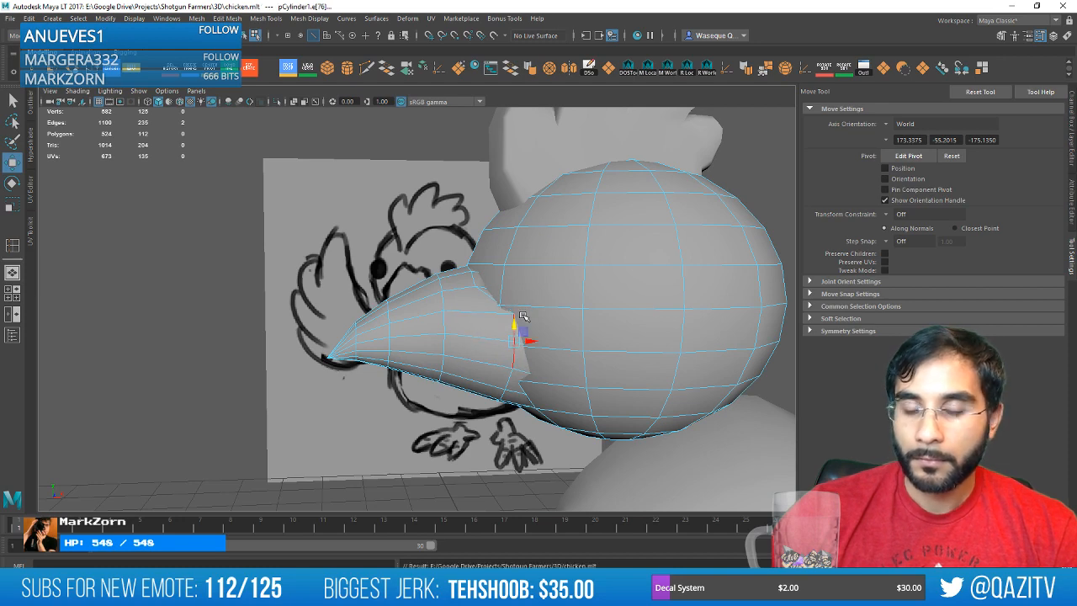
Select the whole beak in object mode, isolate it and switch to vertex editing.
key("ctrl+1")
key("ctrl+1")
right_click(352, 312)
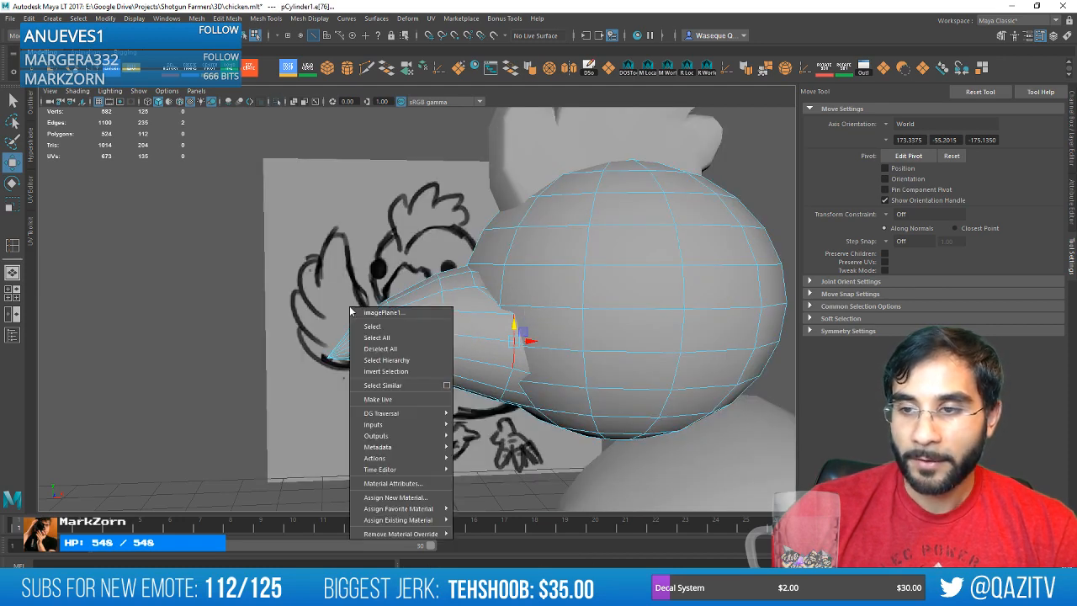
right_click_drag(385, 287, 442, 273)
left_click(543, 315)
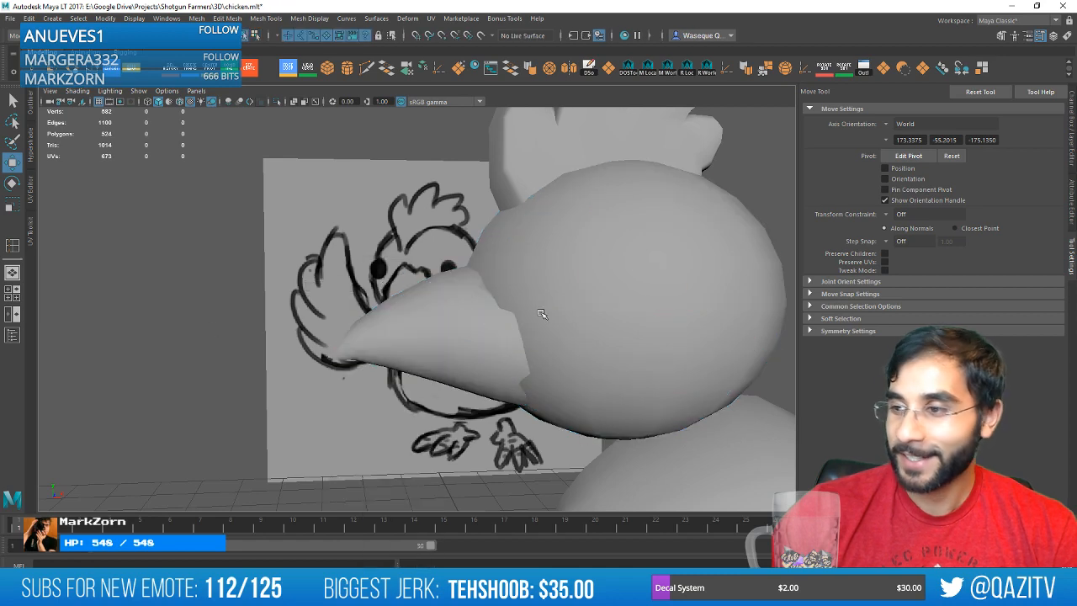
left_click(466, 331)
key("ctrl+1")
right_click_drag(542, 332, 549, 313)
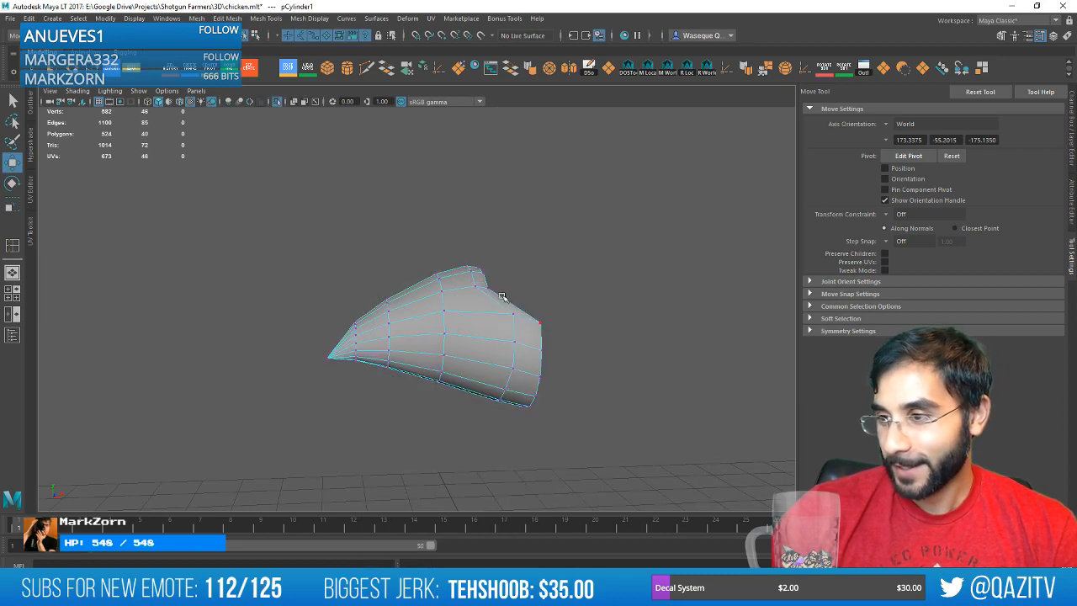
Select vertices along the beak's rear edge, pick its top rear vertex and leave isolation.
left_click_drag(558, 332, 532, 331, "alt")
left_click_drag(550, 434, 513, 308)
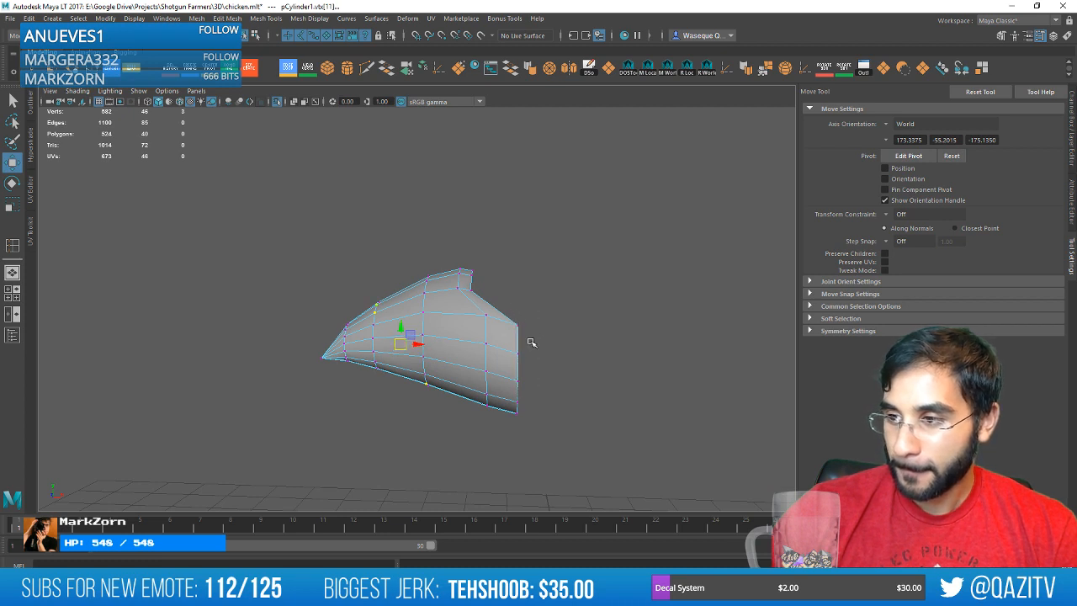
left_click_drag(438, 320, 533, 381, "alt")
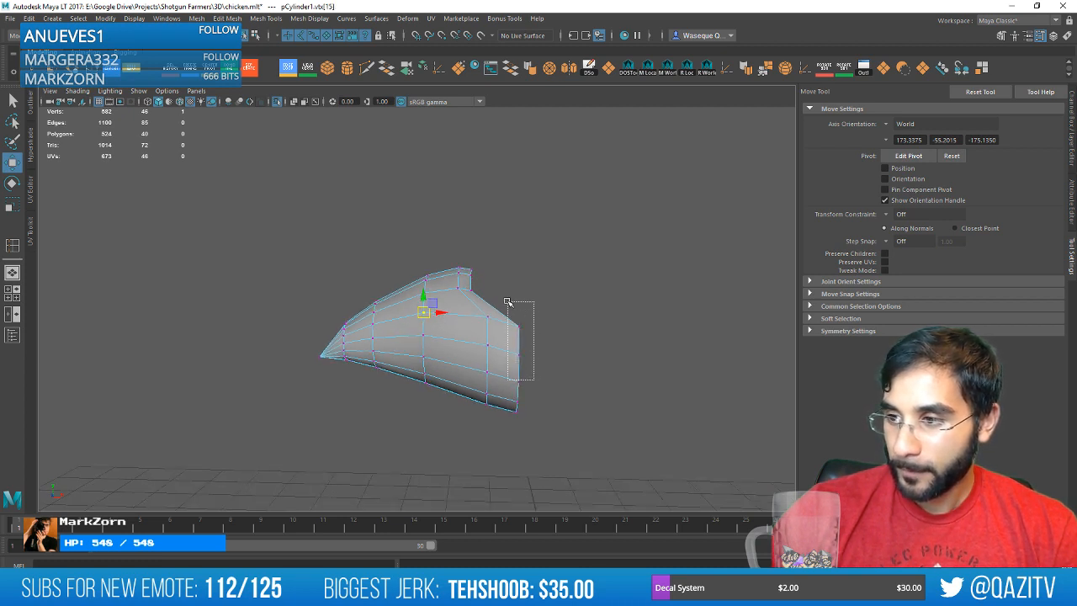
left_click_drag(508, 301, 509, 303)
right_click_drag(457, 285, 505, 286)
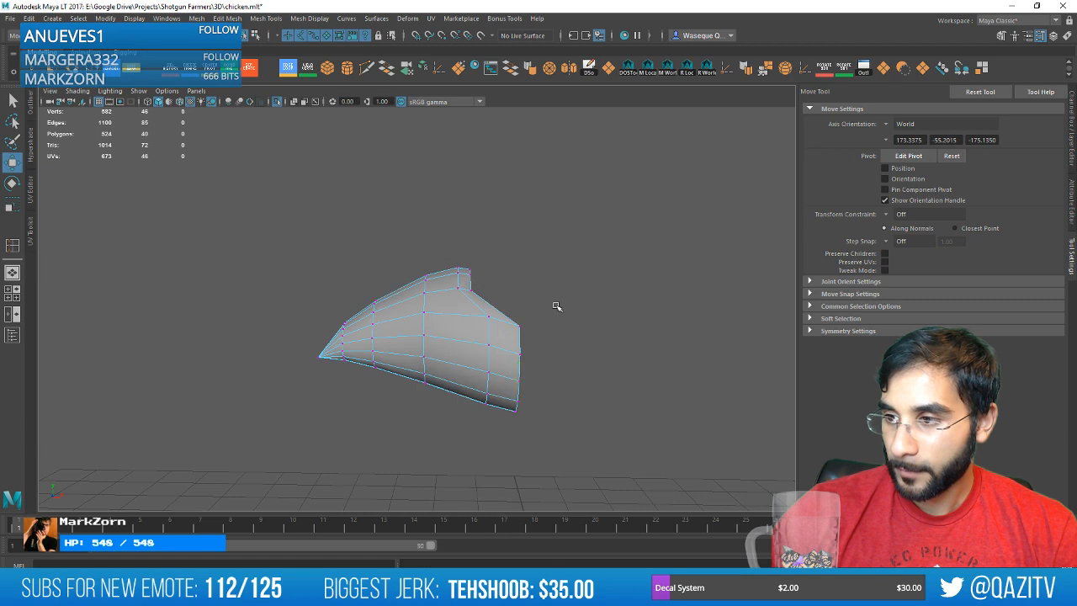
left_click_drag(558, 306, 510, 329, "alt")
left_click(495, 252)
left_click_drag(505, 256, 539, 325, "alt")
key("ctrl+1")
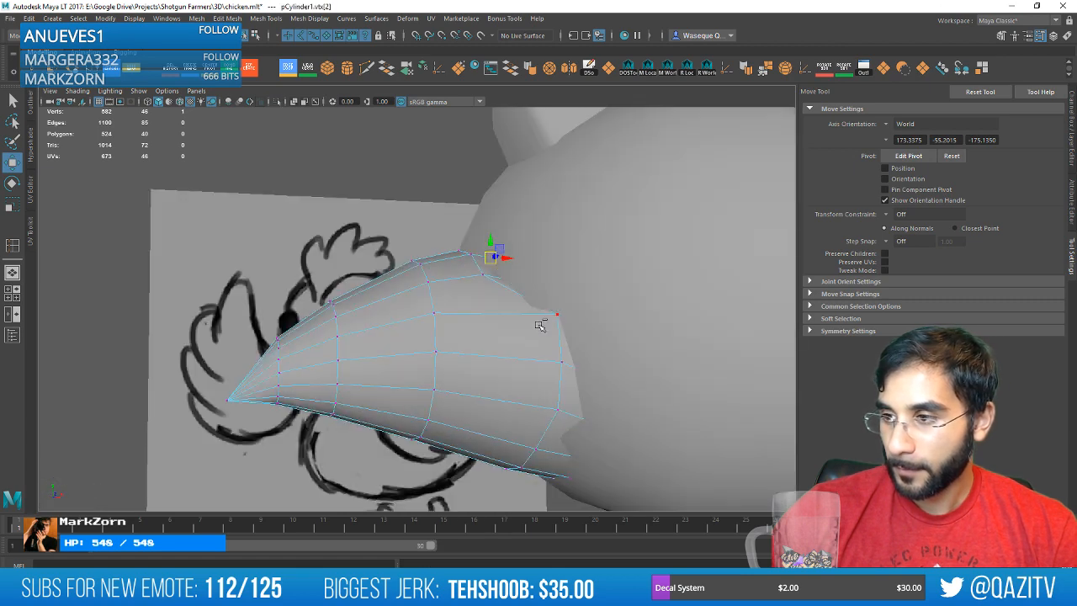
Try box-selecting the upper side vertices of the beak's widest ring.
right_click_drag(541, 325, 440, 320, "alt")
mouse_move(440, 320)
left_mouse_down("alt")
mouse_move(536, 356)
mouse_move(404, 329)
mouse_move(433, 329)
mouse_move(420, 328)
left_mouse_up("alt")
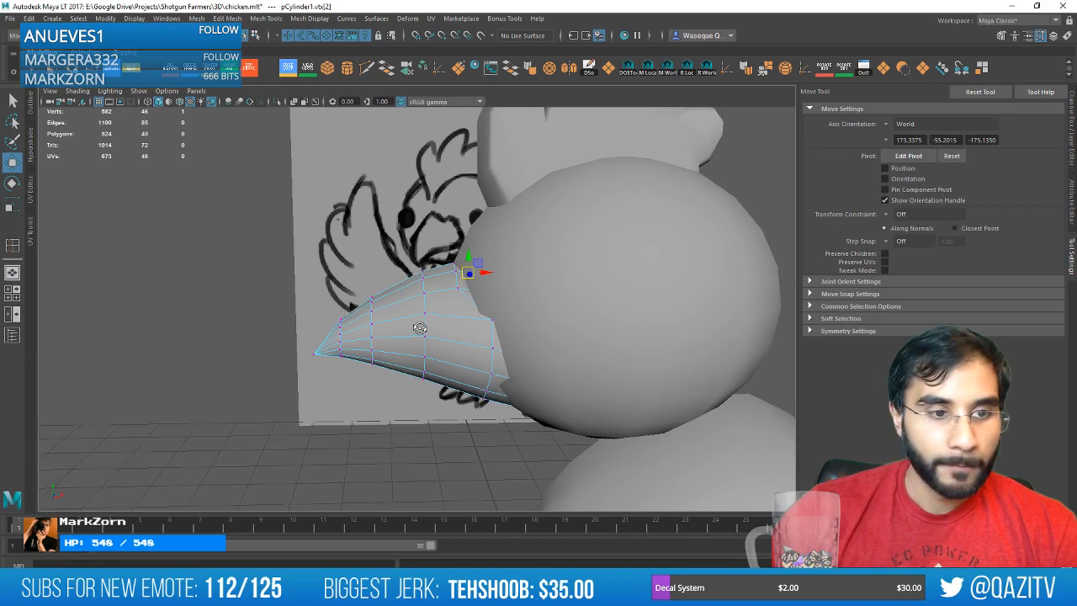
right_click_drag(435, 287, 434, 334)
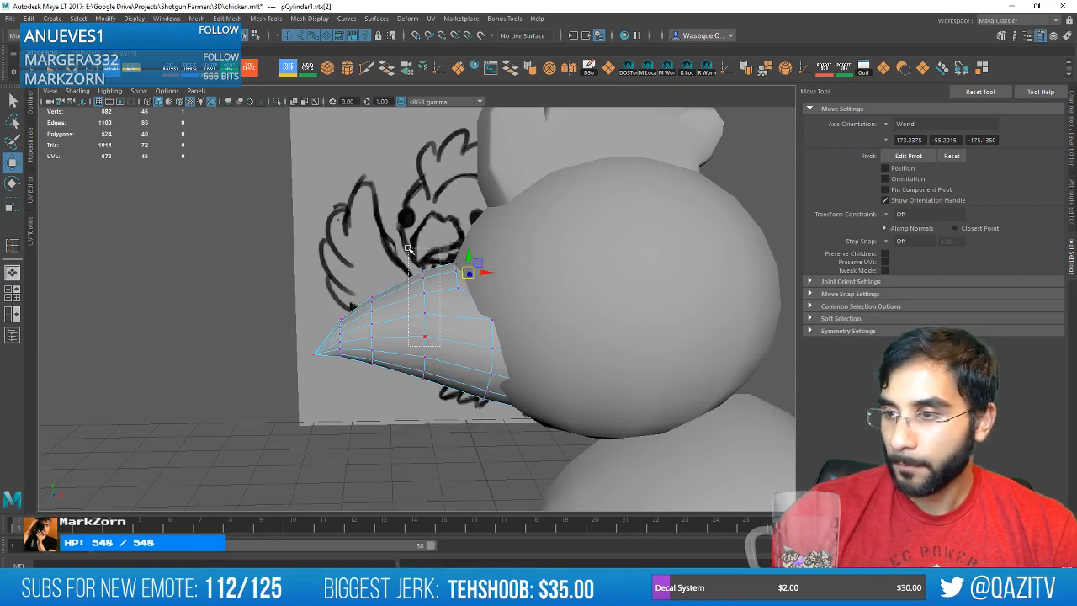
left_click_drag(443, 292, 421, 286, "alt")
right_click_drag(421, 287, 476, 247)
mouse_move(440, 349)
right_mouse_down()
mouse_move(433, 303)
mouse_move(436, 337)
right_mouse_up()
left_click_drag(414, 242, 463, 281, "alt")
left_click_drag(439, 356, 403, 256)
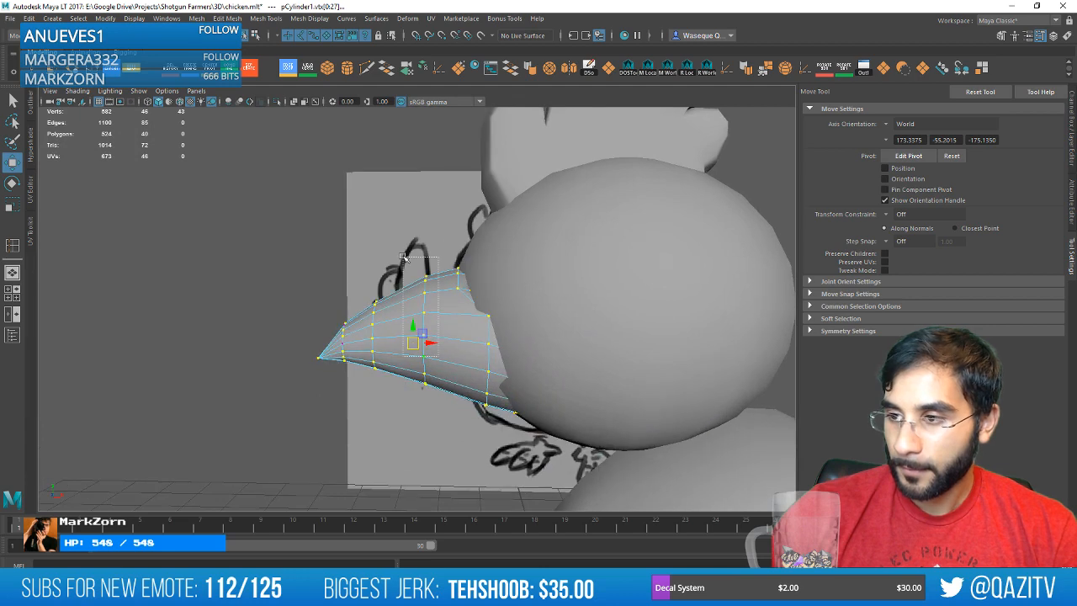
left_click_drag(428, 298, 509, 322, "alt")
Save the chicken scene and select the whole beak in object mode.
key("ctrl+s")
right_click_drag(401, 277, 451, 252)
left_click(400, 329)
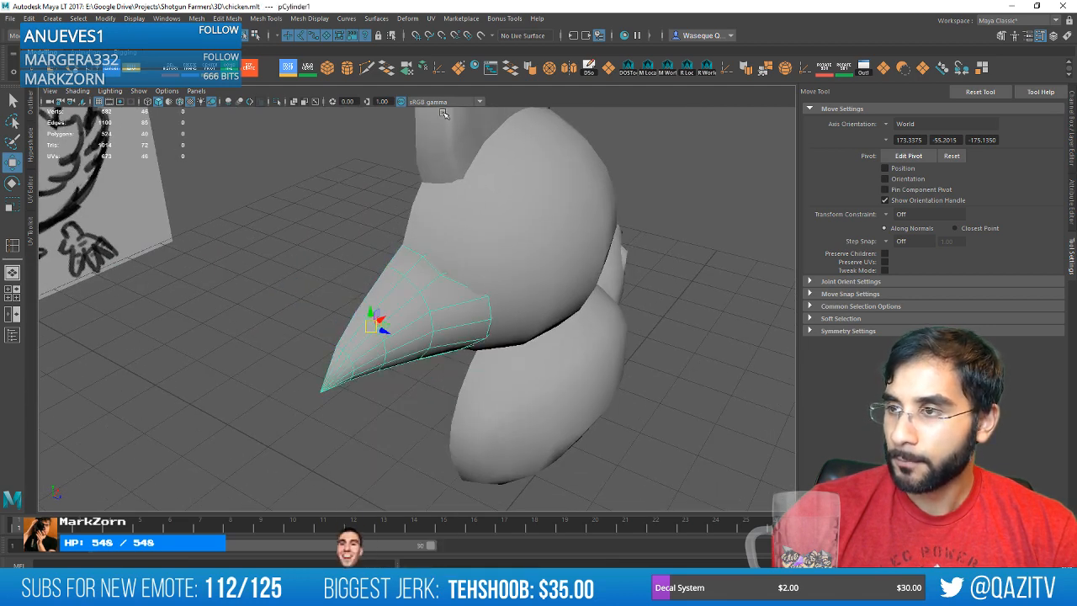
left_click(171, 69)
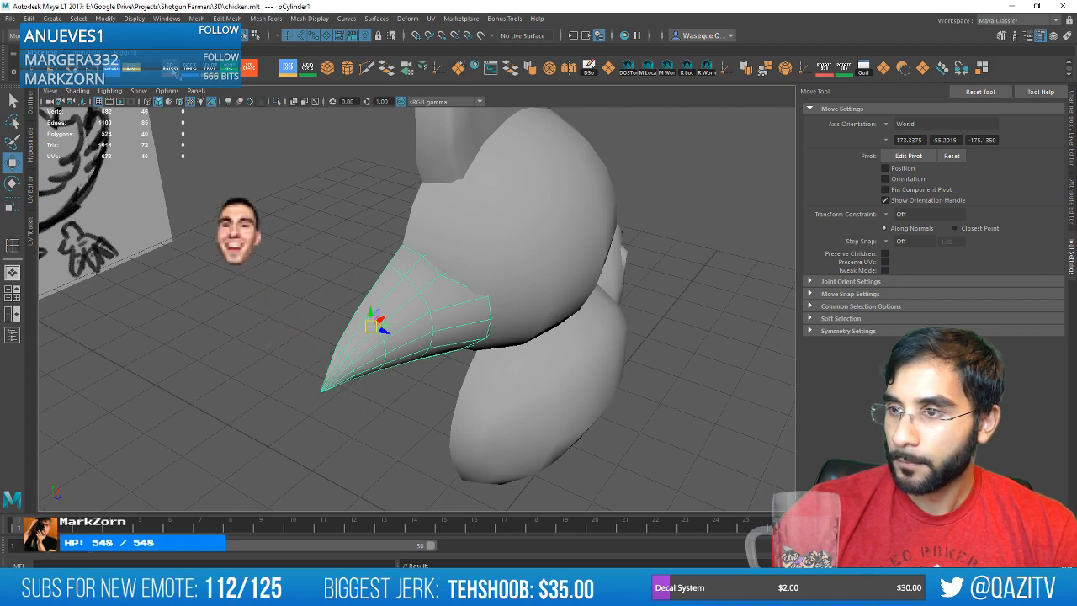
Select four upper side vertices on the beak's widest ring and turn on soft selection.
left_click_drag(457, 315, 401, 274, "alt")
right_click_drag(387, 285, 341, 289)
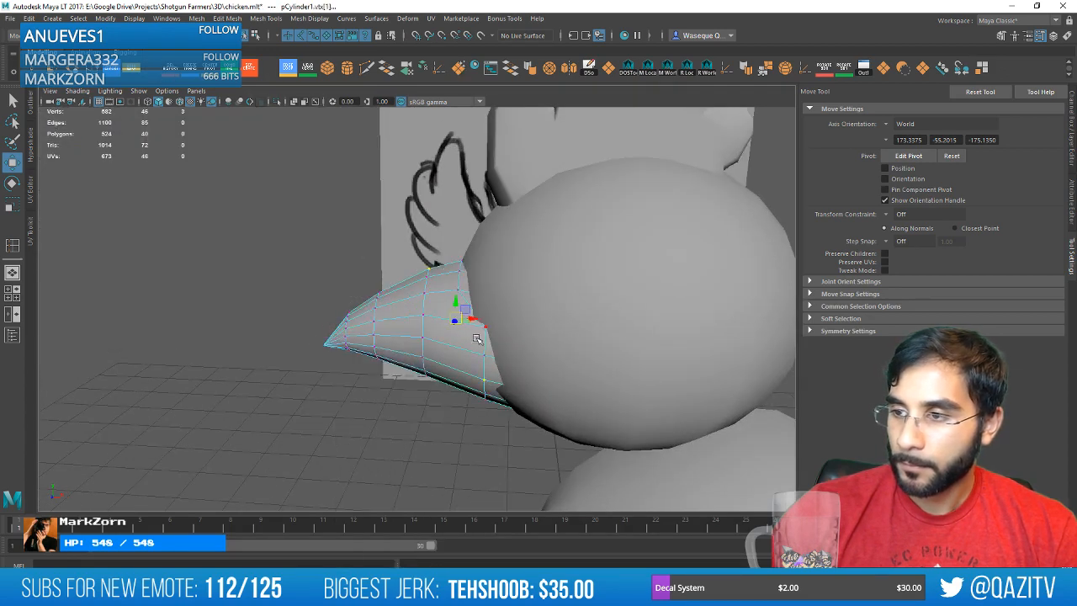
left_click_drag(428, 258, 446, 324, "alt")
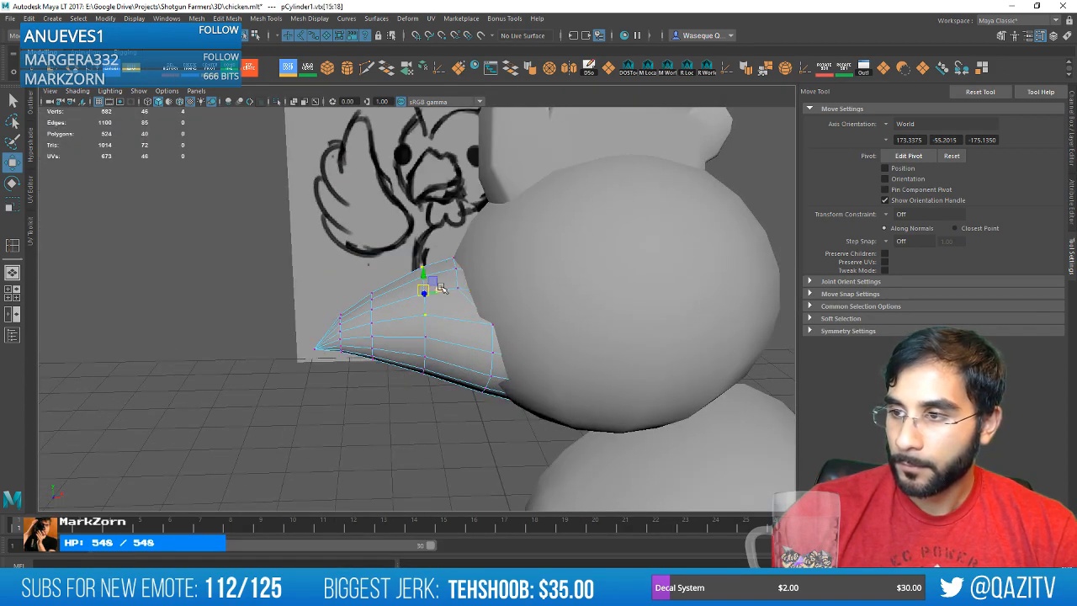
key("b")
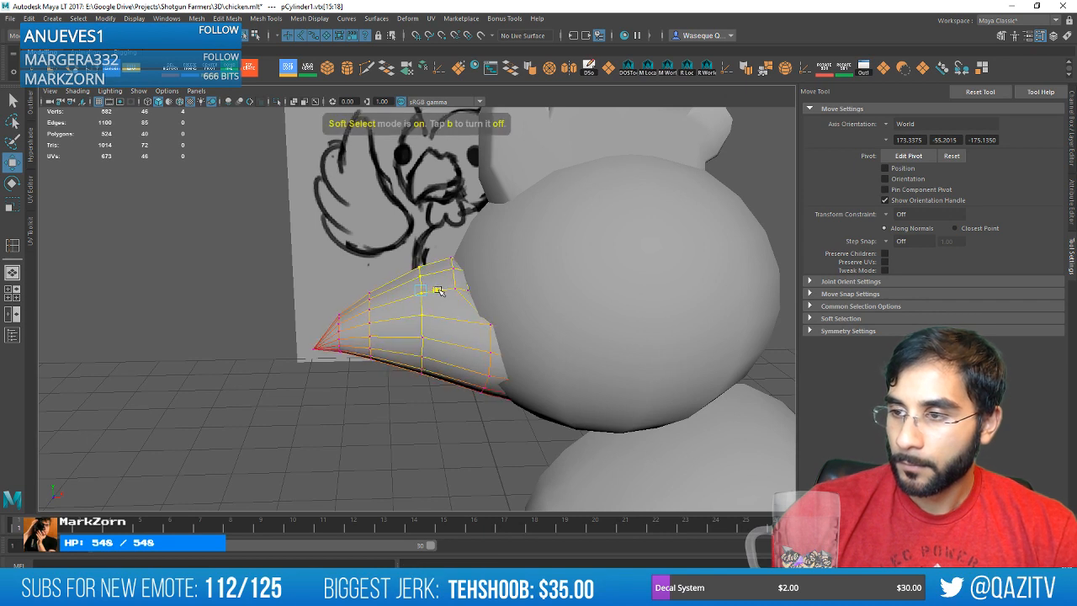
With a smaller soft-selection falloff, shift the widest ring's upper vertices towards the tip and the beak's top rear vertices back towards the head.
left_click_drag(439, 289, 431, 290)
key("ctrl+z")
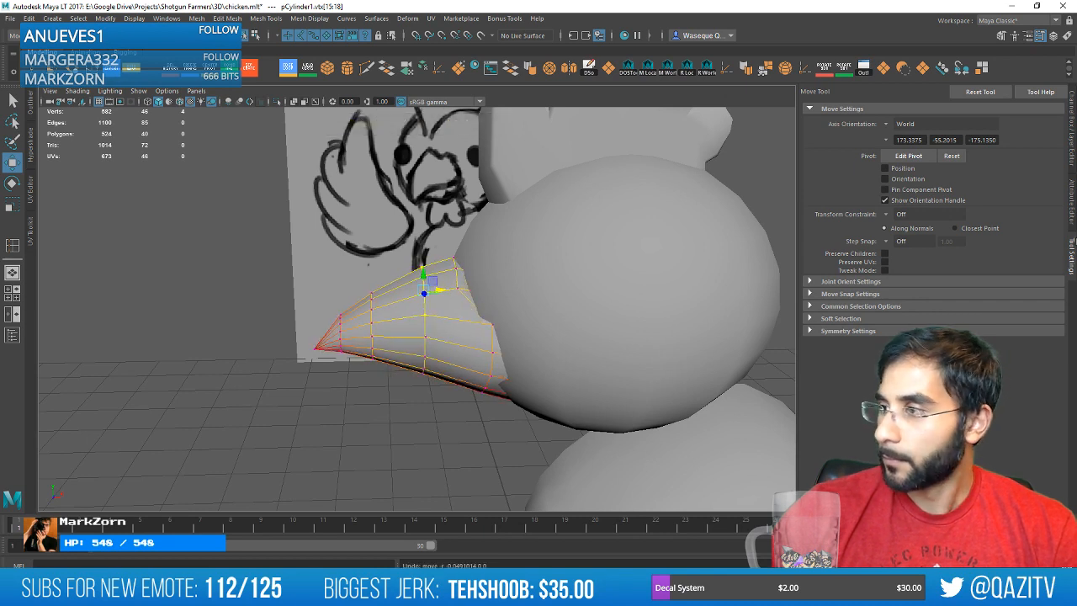
left_click(841, 318)
key("b")
key("b")
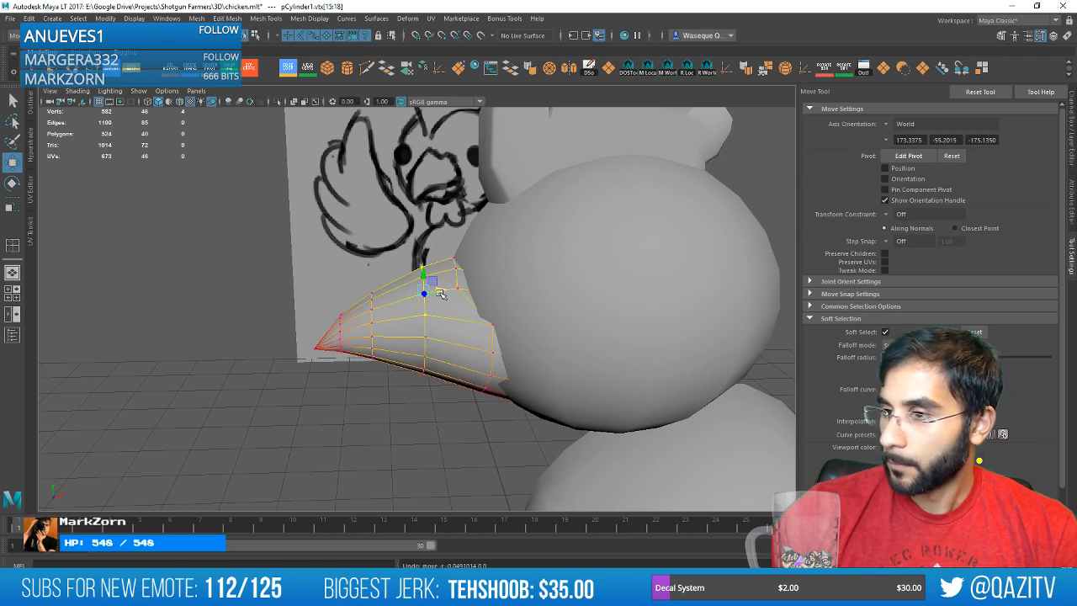
left_click_drag(440, 294, 436, 291)
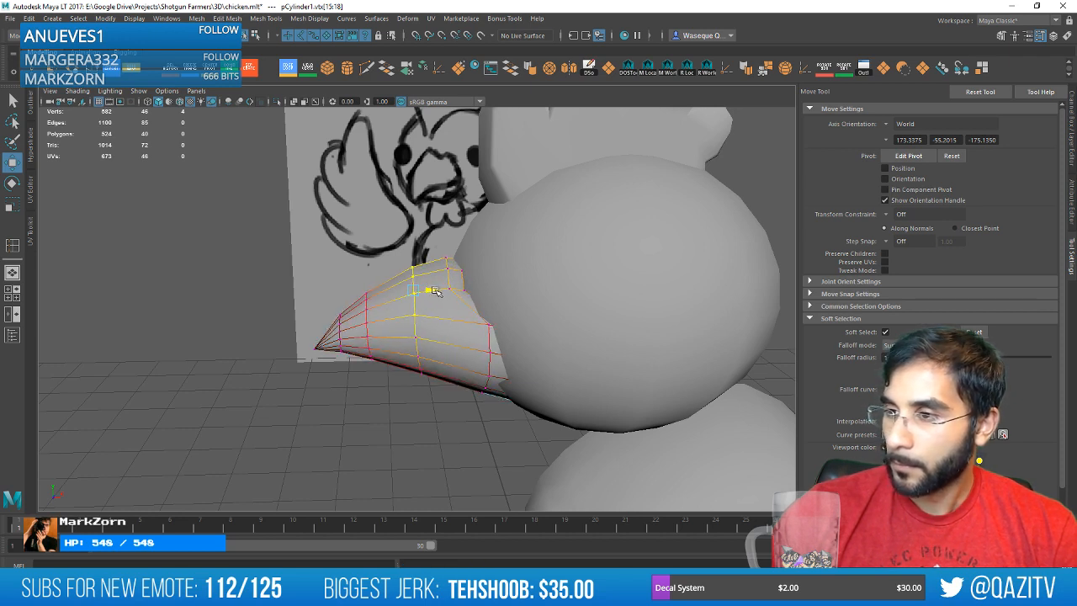
left_click_drag(487, 238, 486, 240)
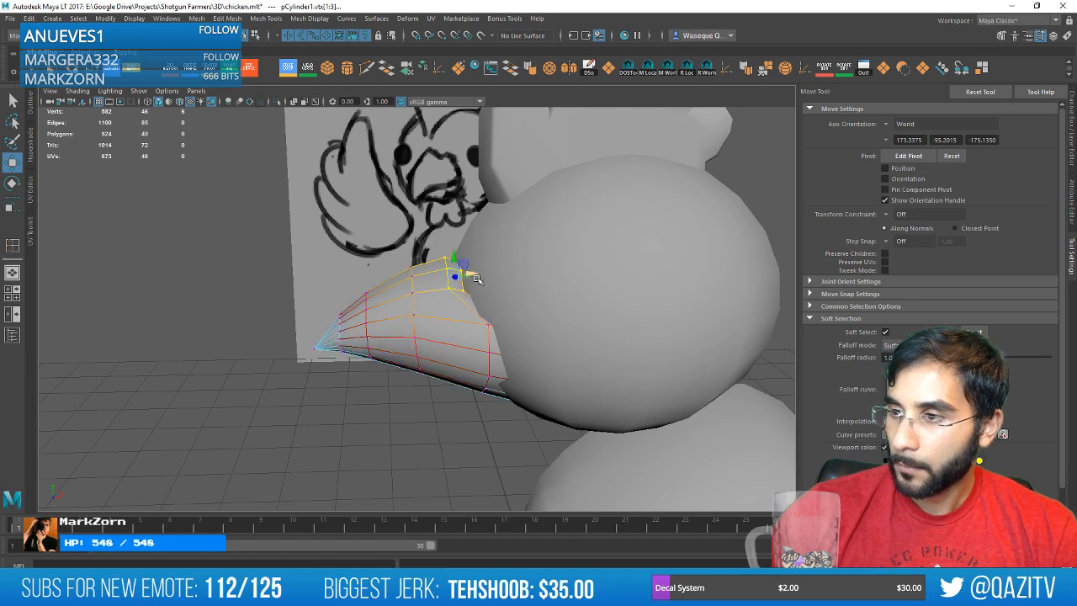
left_click(361, 482)
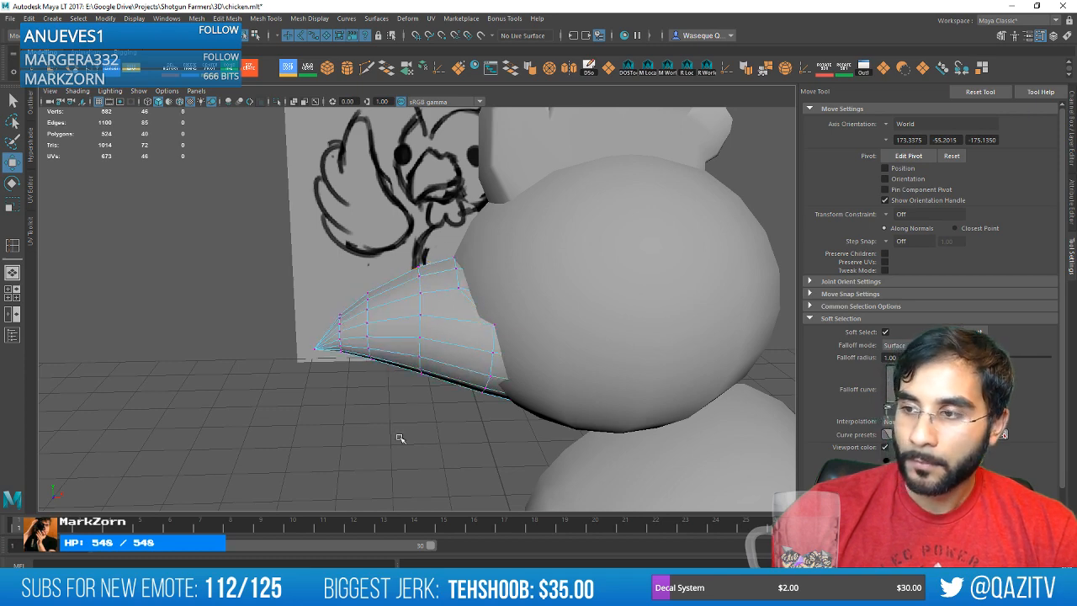
Reposition a single side vertex on the beak's widest ring with soft selection.
scroll(472, 353, "down", 3)
mouse_move(472, 354)
left_mouse_down("alt")
mouse_move(493, 339)
mouse_move(485, 350)
mouse_move(444, 330)
mouse_move(465, 303)
mouse_move(460, 312)
mouse_move(555, 308)
left_mouse_up("alt")
scroll(444, 331, "up", 1)
left_click(442, 330)
left_click(433, 314)
right_click_drag(442, 285, 461, 257)
left_click(429, 352)
mouse_move(433, 345)
left_mouse_down("alt")
mouse_move(525, 300)
mouse_move(592, 308)
mouse_move(469, 332)
mouse_move(492, 345)
left_mouse_up("alt")
right_click_drag(493, 285, 440, 284)
left_click_drag(551, 361, 552, 329, "alt")
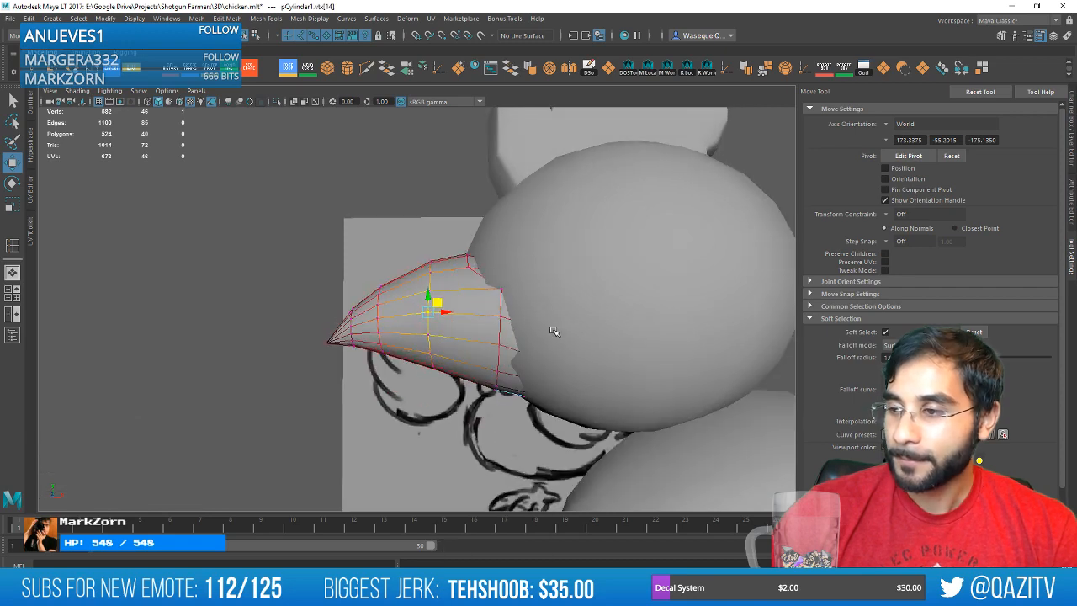
Isolate the beak to select its four lower rear vertices, and raise them with soft selection back in the full scene.
key("ctrl+1")
key("ctrl+1")
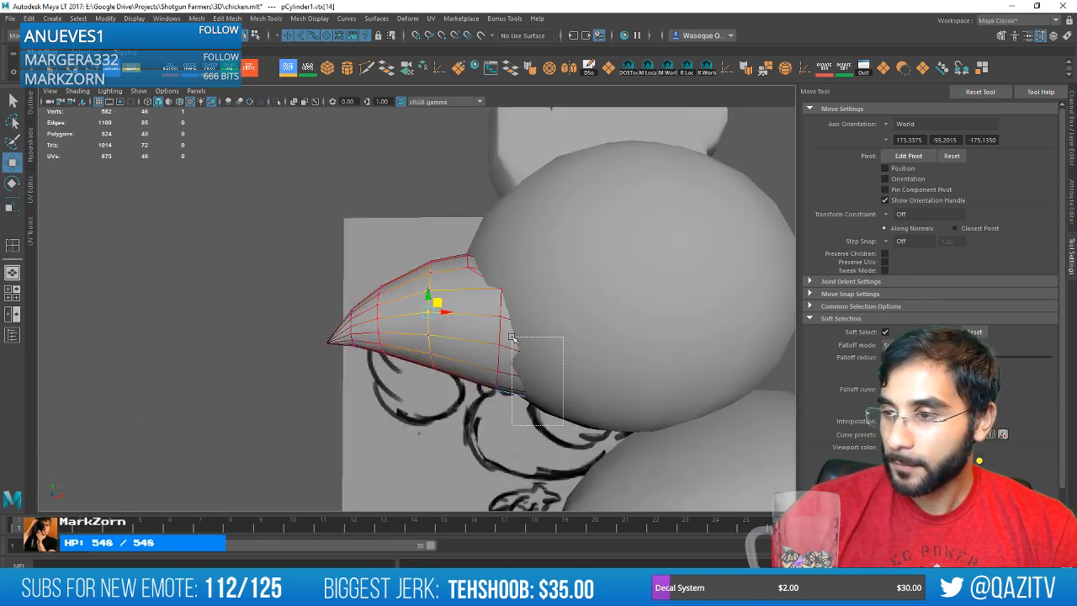
key("ctrl+1")
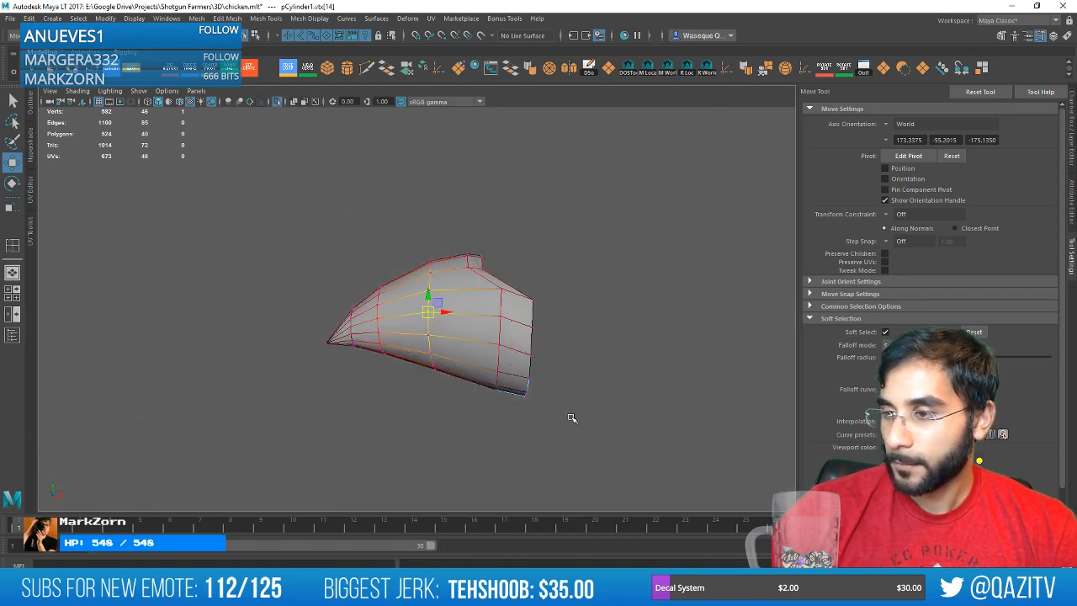
mouse_move(572, 418)
left_mouse_down()
mouse_move(517, 345)
mouse_move(527, 350)
left_mouse_up()
key("ctrl+1")
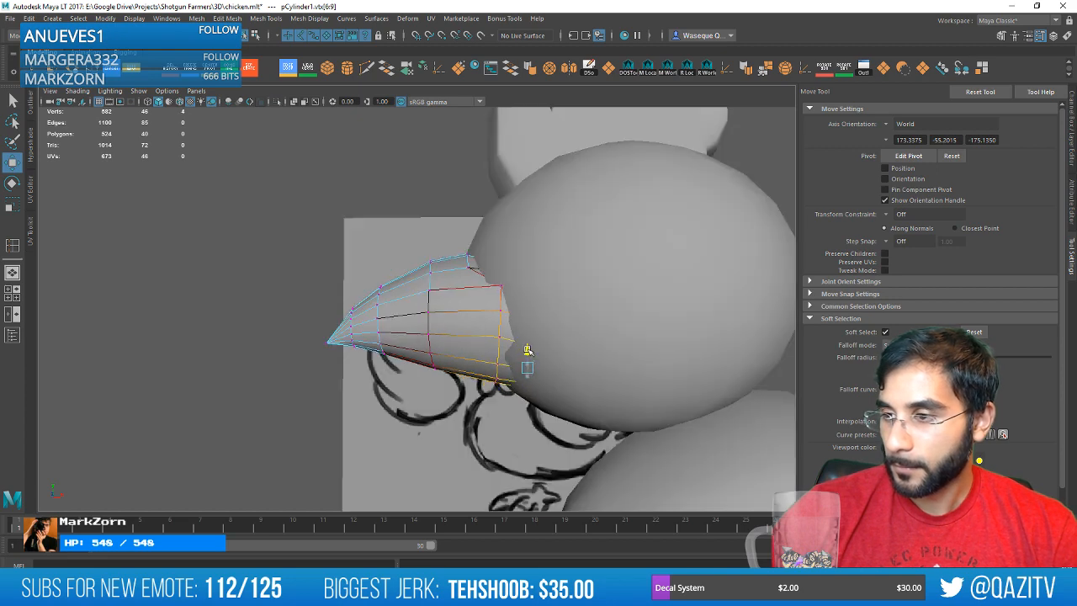
Insert an edge loop around the beak between its widest ring and the loop near the head.
mouse_move(545, 296)
left_mouse_down("alt")
mouse_move(555, 322)
mouse_move(488, 316)
mouse_move(470, 297)
left_mouse_up("alt")
scroll(555, 323, "down", 2)
scroll(555, 323, "up", 2)
left_click(287, 72)
key("w")
right_click_drag(437, 284, 384, 284)
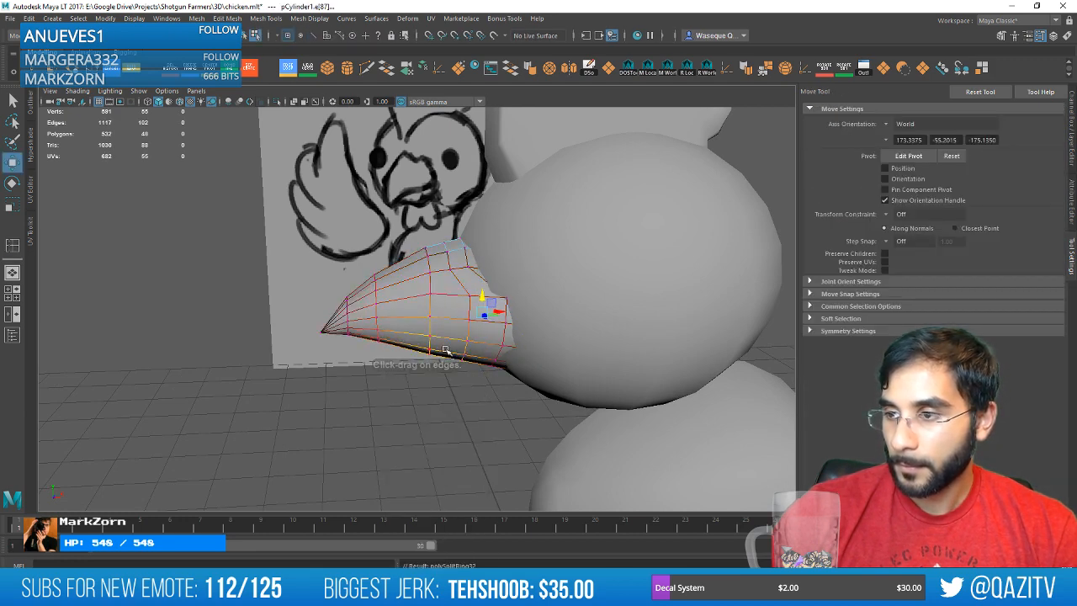
Adjust the lower side vertices of the beak's widest ring and raise them to curve the lower edge upwards.
left_click_drag(443, 379, 428, 313)
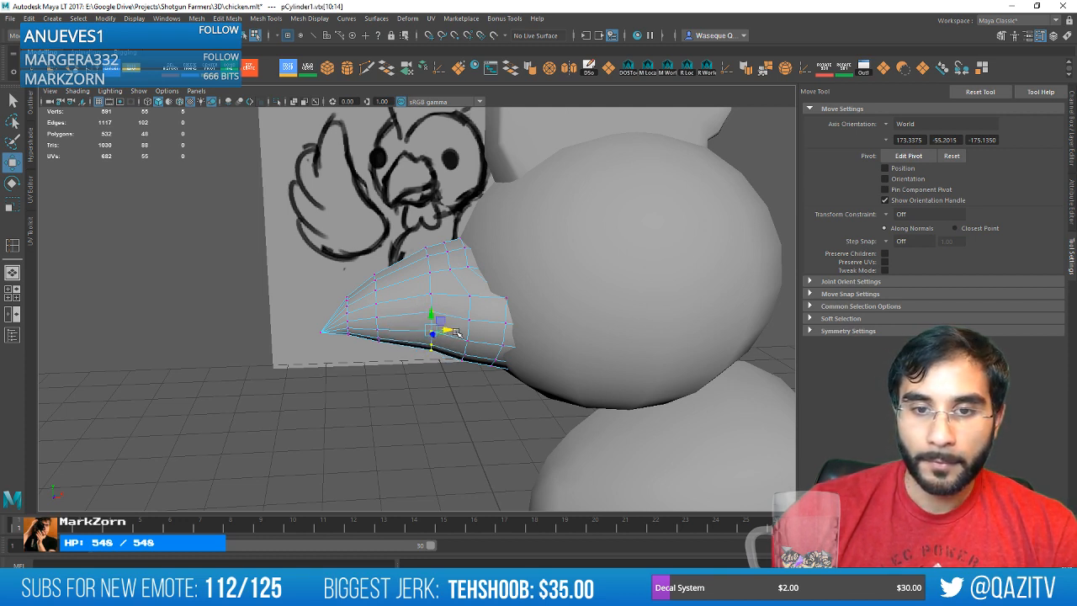
mouse_move(455, 333)
left_mouse_down("alt")
mouse_move(494, 340)
mouse_move(483, 343)
mouse_move(503, 366)
mouse_move(625, 365)
mouse_move(538, 353)
mouse_move(479, 292)
mouse_move(493, 354)
left_mouse_up("alt")
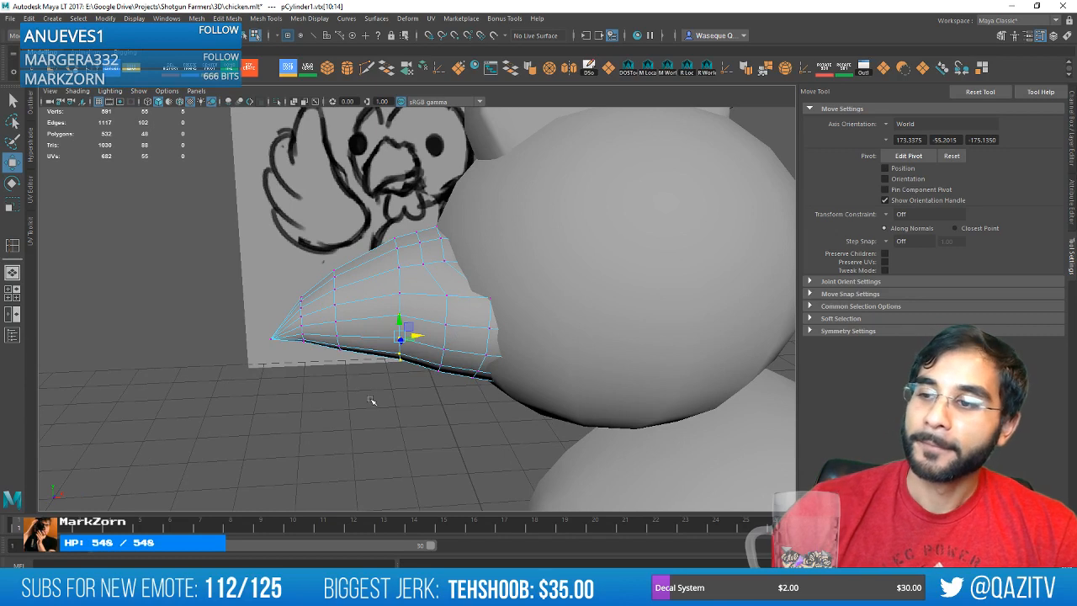
left_click_drag(418, 284, 418, 284)
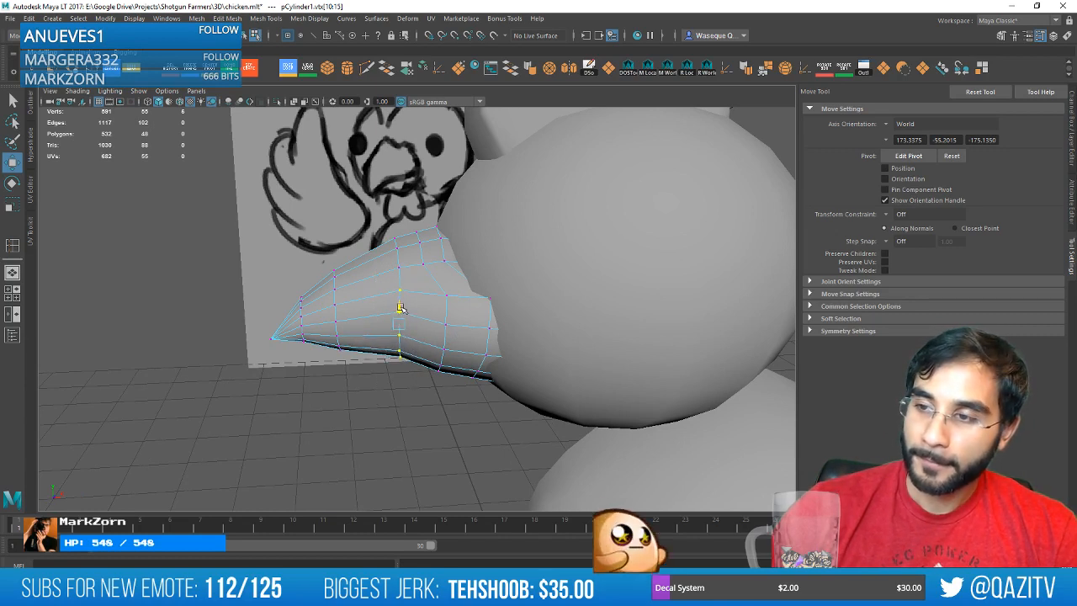
Move the beak ring between the widest ring and the tip slightly towards the head.
left_click_drag(326, 378, 357, 304)
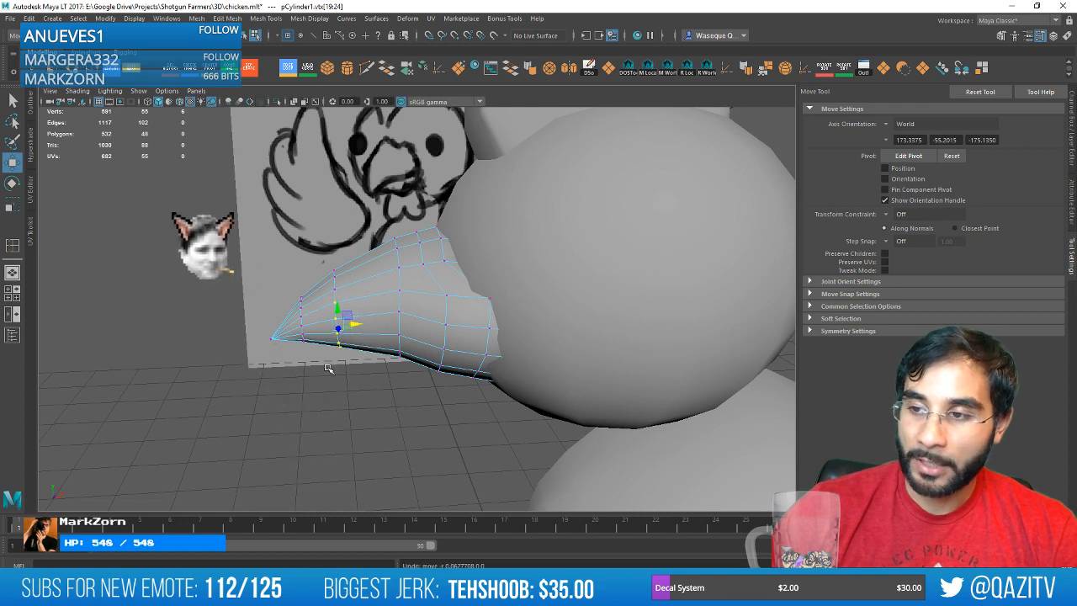
left_click_drag(329, 365, 368, 239)
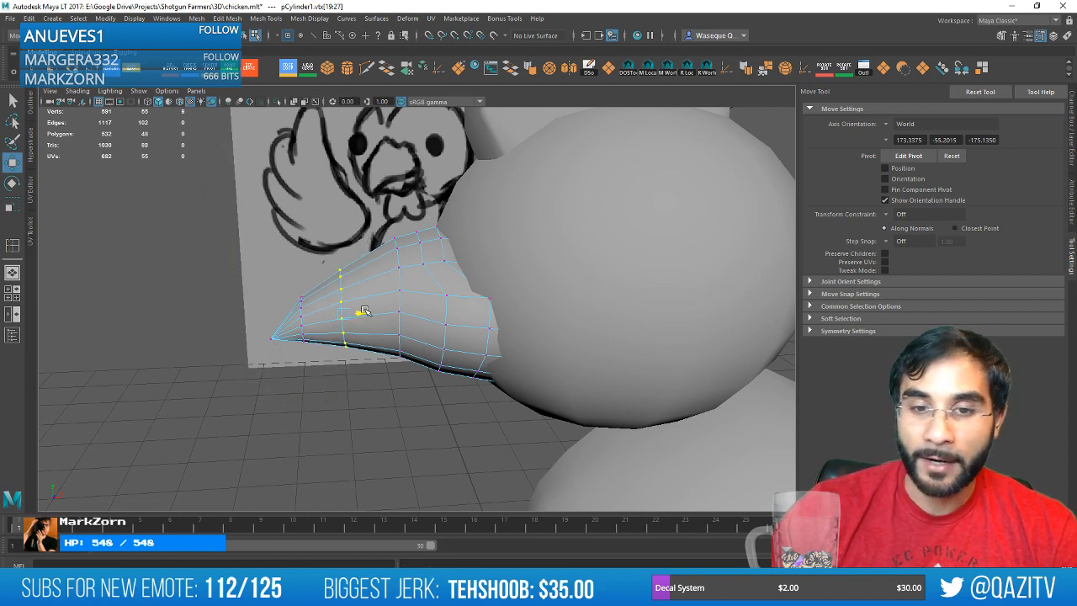
left_click(336, 394)
Shift the lower side vertices of the beak's widest ring slightly towards the tip.
left_click_drag(459, 345, 472, 333, "alt")
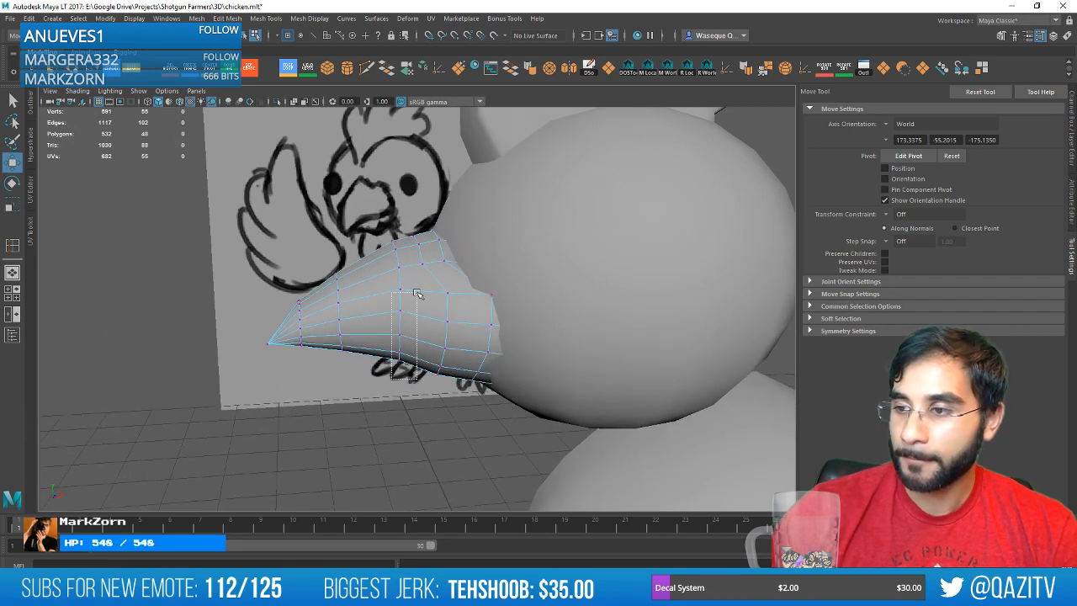
left_click_drag(399, 319, 410, 331)
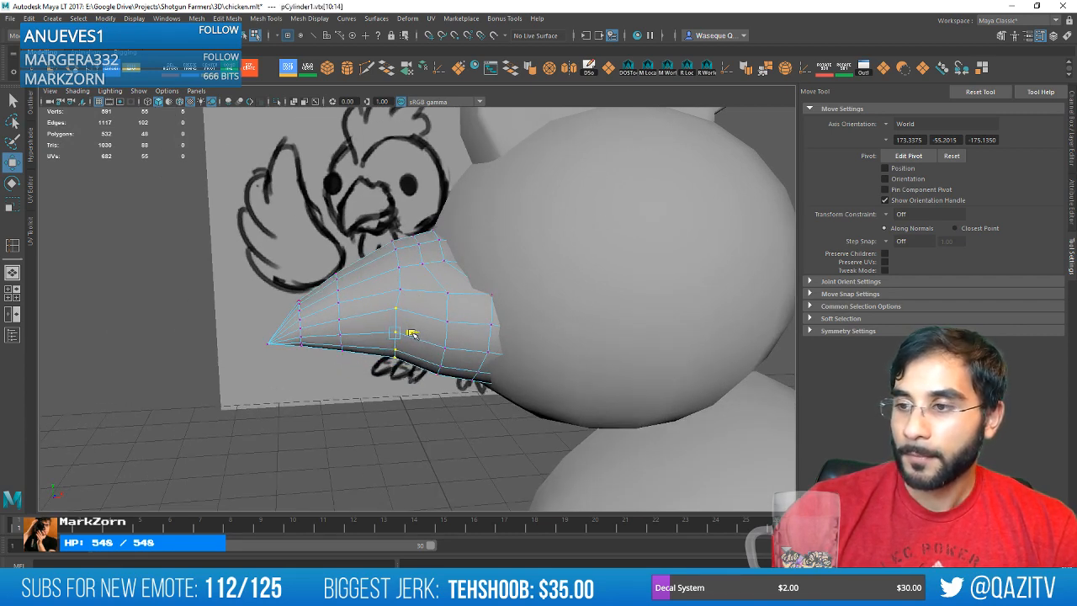
left_click(356, 428)
Move the beak's tip and the ring nearest to it slightly towards the head to shorten the point.
scroll(364, 402, "down", 4)
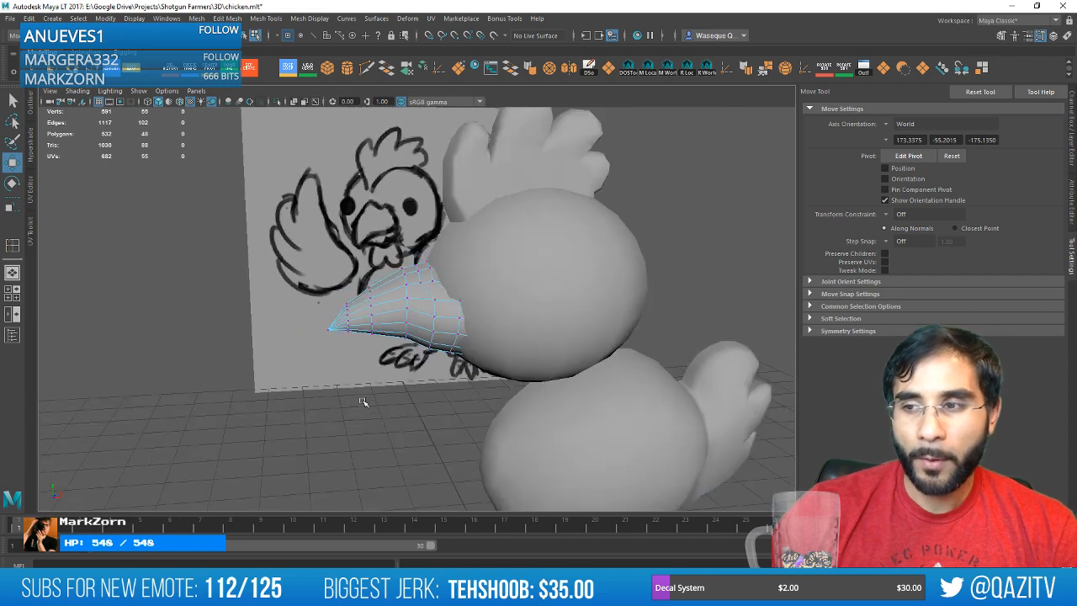
left_click_drag(311, 347, 353, 290)
scroll(304, 305, "up", 4)
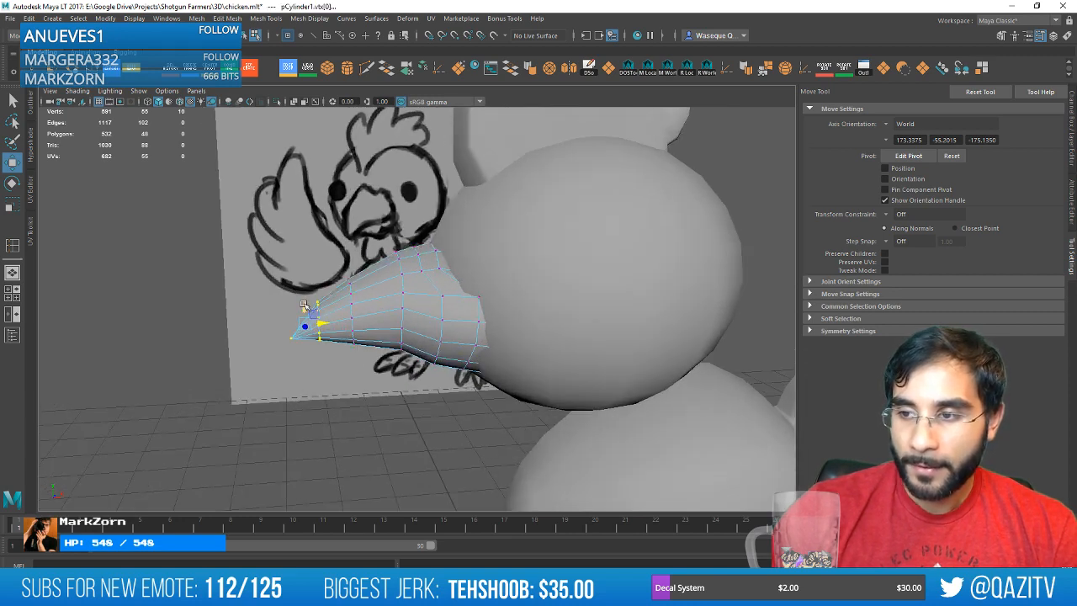
key("e")
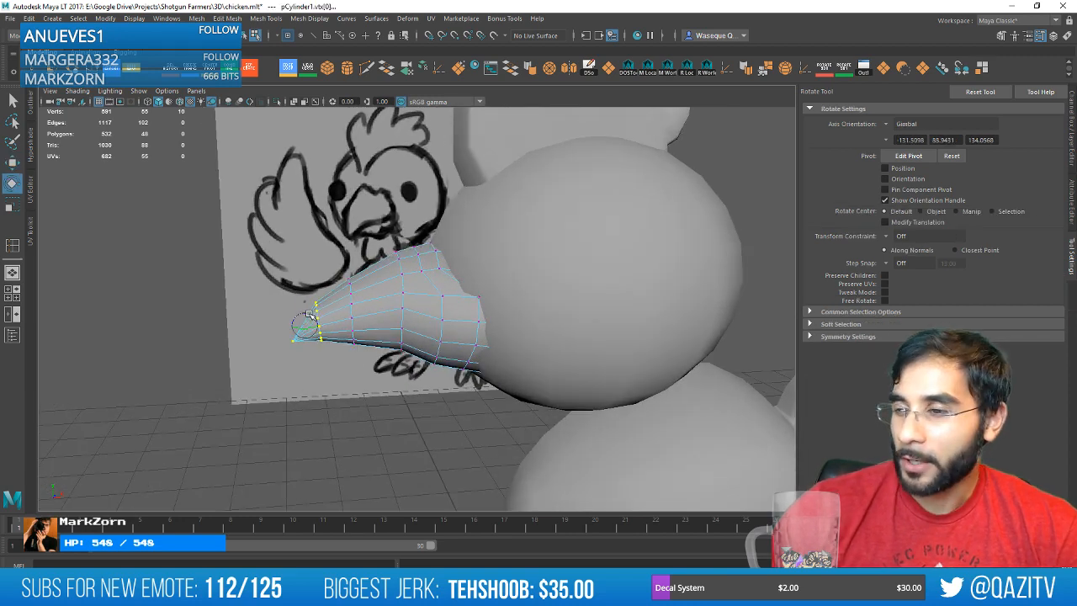
key("w")
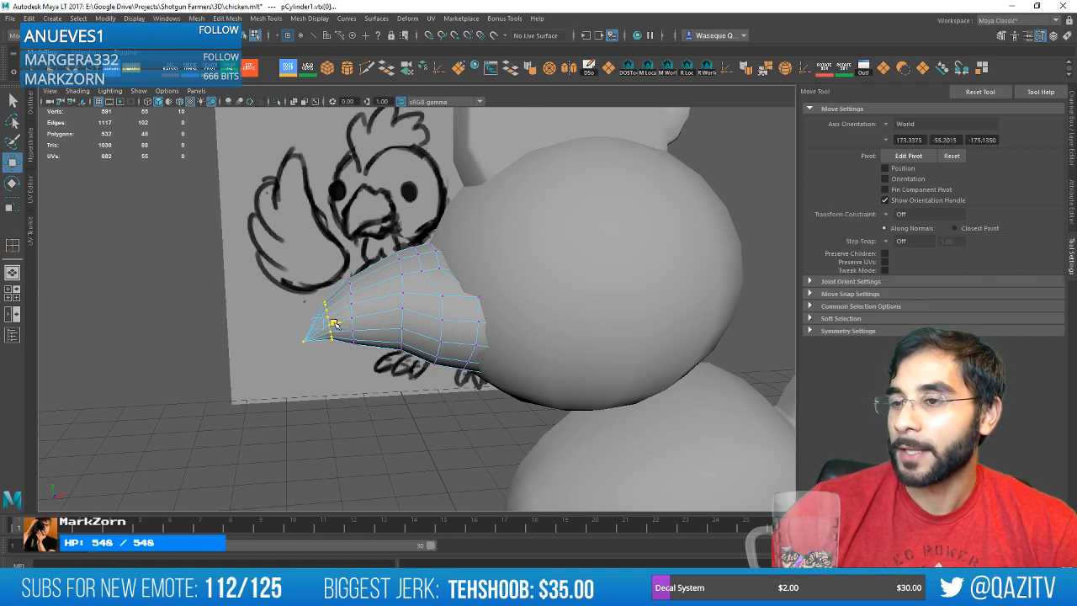
scroll(335, 381, "up", 3)
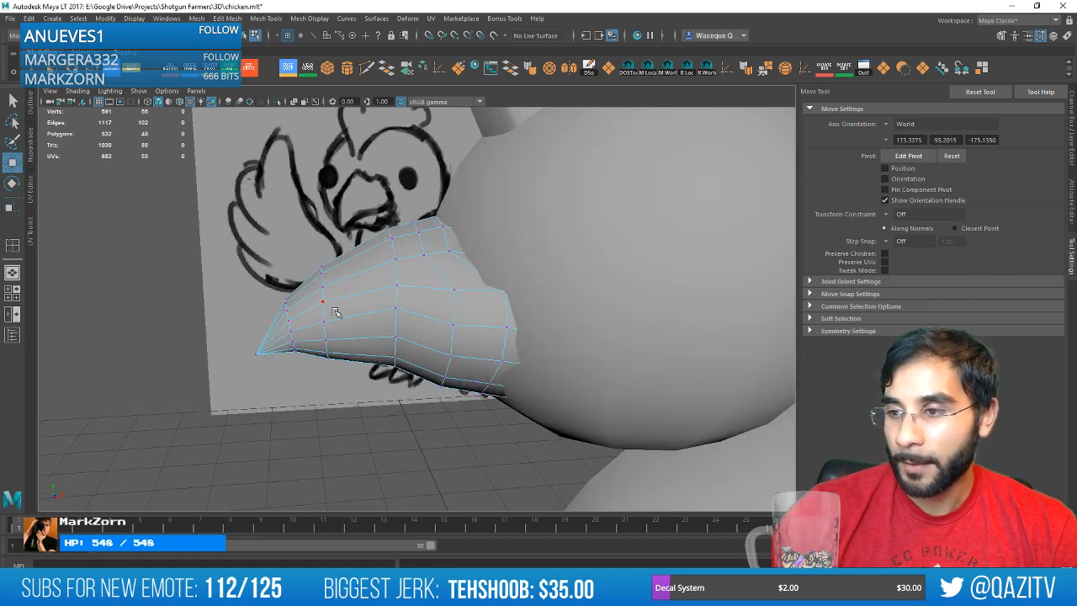
Insert an edge loop around the beak between the ring nearest the tip and the next ring.
left_click_drag(311, 293, 334, 305, "alt")
middle_click_drag(318, 276, 371, 277, "alt")
scroll(371, 278, "up", 3)
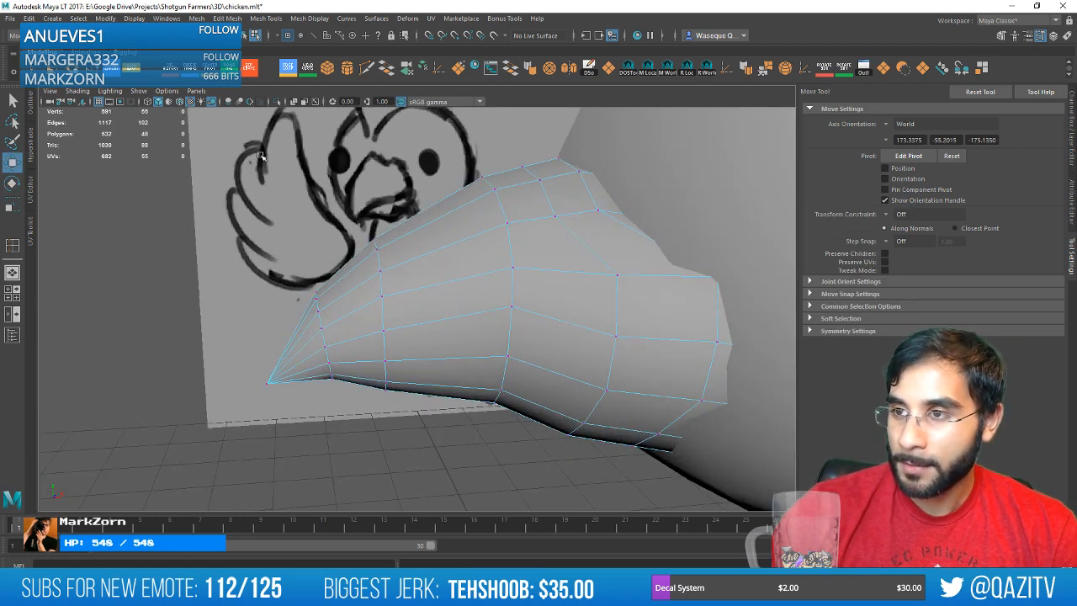
left_click(288, 69)
left_click(348, 320)
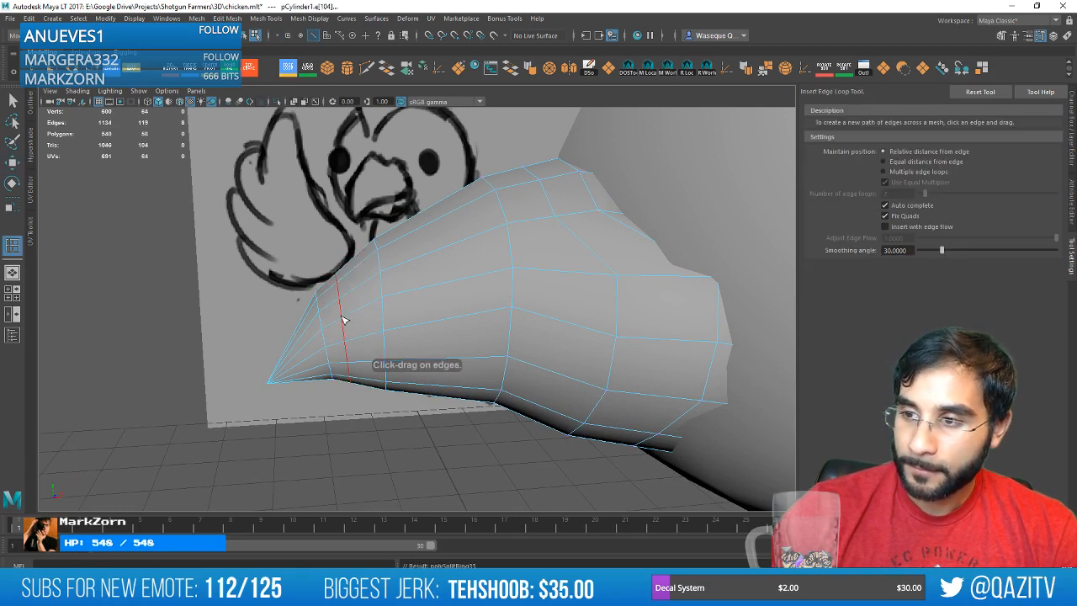
Adjust the ring nearest the beak's tip and the lower side vertices of the third ring from the tip.
right_click(316, 285)
left_click(262, 285)
left_click_drag(337, 380, 301, 268)
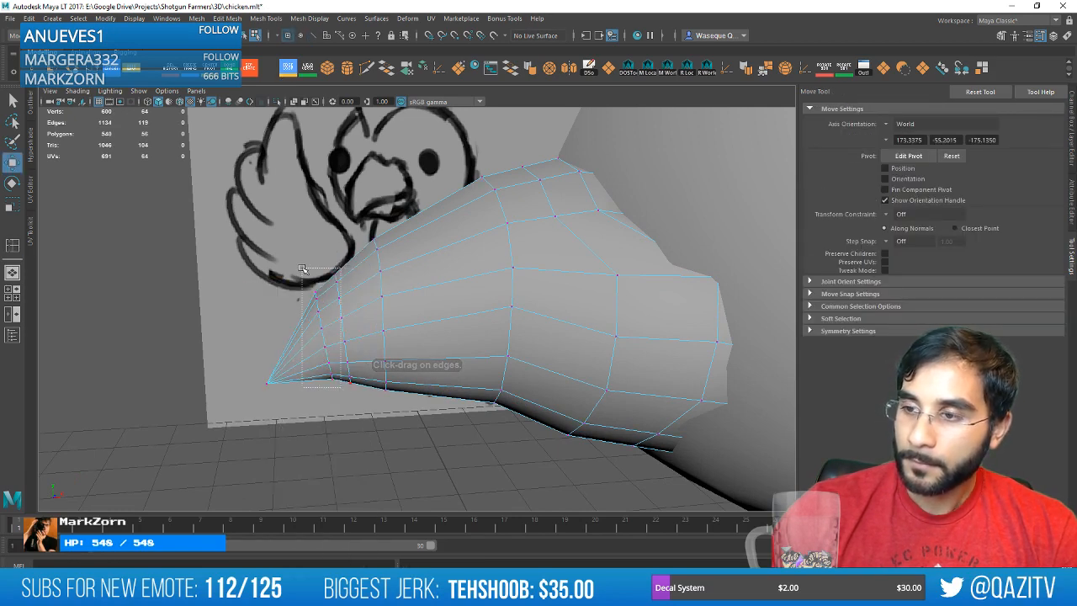
left_click_drag(345, 382, 290, 406, "alt")
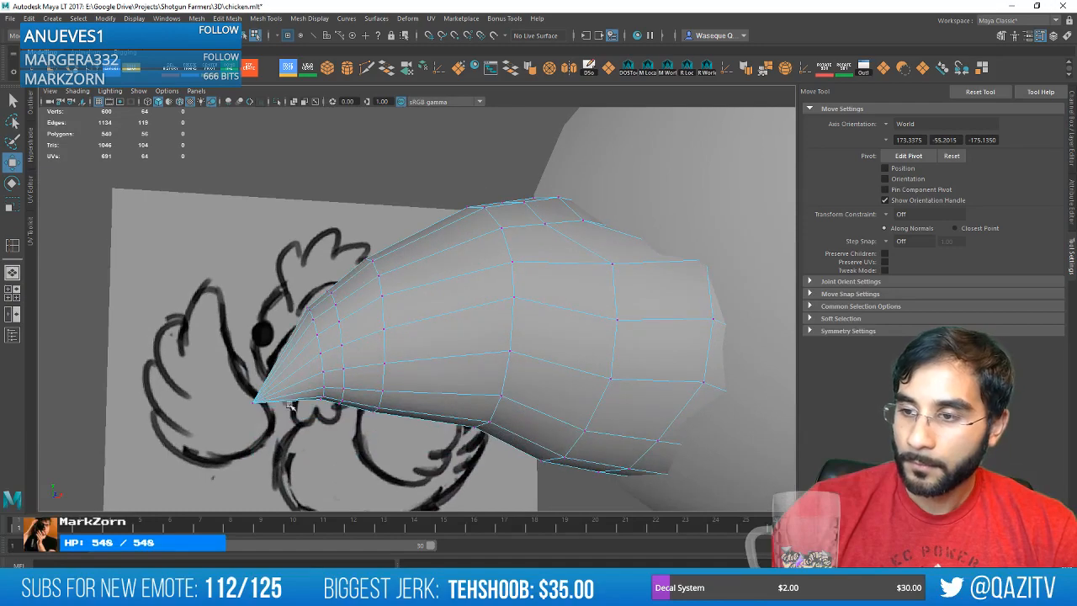
left_click_drag(333, 285, 353, 320, "alt")
left_click_drag(319, 265, 322, 268, "ctrl")
mouse_move(325, 271)
left_mouse_down("alt")
mouse_move(401, 308)
mouse_move(375, 255)
mouse_move(348, 326)
mouse_move(334, 321)
mouse_move(385, 329)
mouse_move(404, 303)
mouse_move(414, 313)
mouse_move(552, 308)
mouse_move(569, 291)
mouse_move(484, 291)
left_mouse_up("alt")
key("r")
key("w")
right_click_drag(484, 290, 474, 351, "alt")
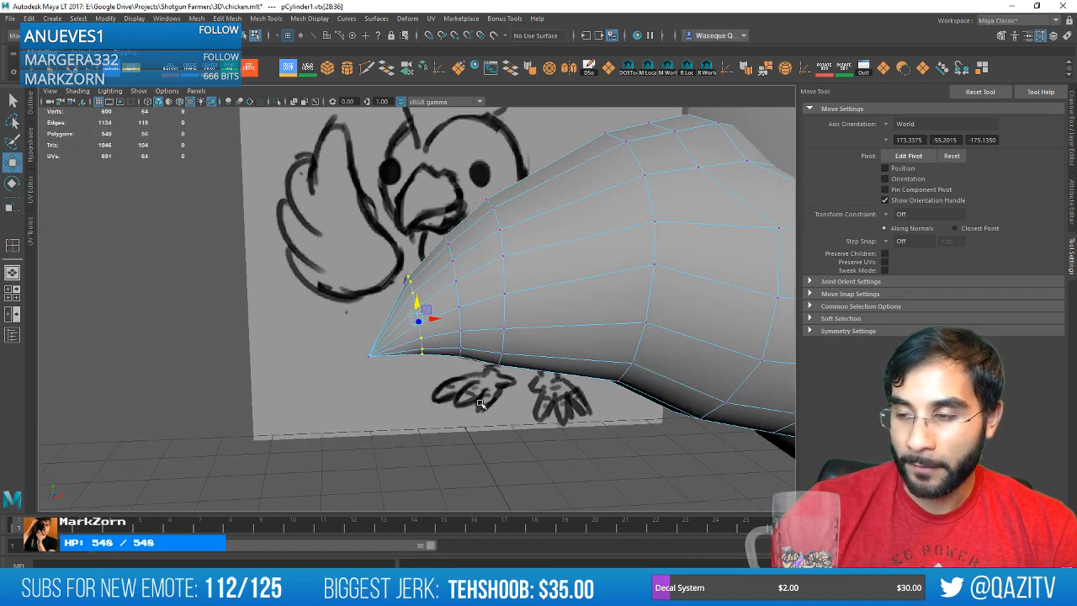
left_click_drag(479, 404, 450, 360, "alt")
left_click_drag(378, 366, 463, 310)
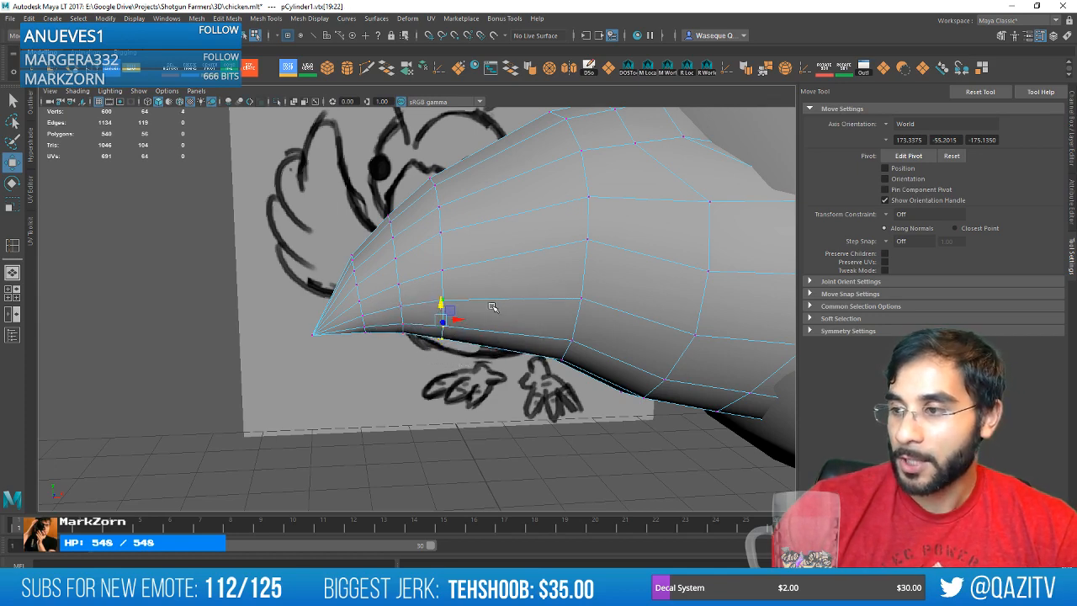
Return the beak to object mode, deselect it and save the scene.
scroll(597, 290, "down", 5)
left_click_drag(531, 295, 504, 282, "alt")
right_click_drag(474, 253, 526, 236)
left_click(419, 389)
scroll(428, 379, "down", 5)
key("ctrl+s")
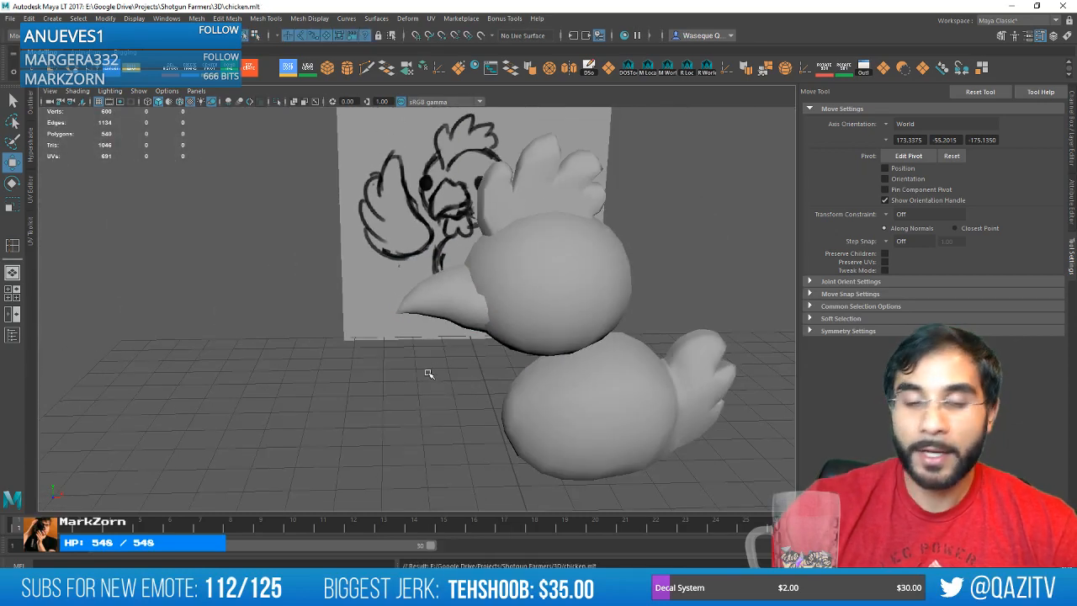
left_click(437, 297)
key("f")
left_click_drag(444, 305, 406, 289, "alt")
right_click_drag(406, 289, 432, 251)
double_click(434, 252)
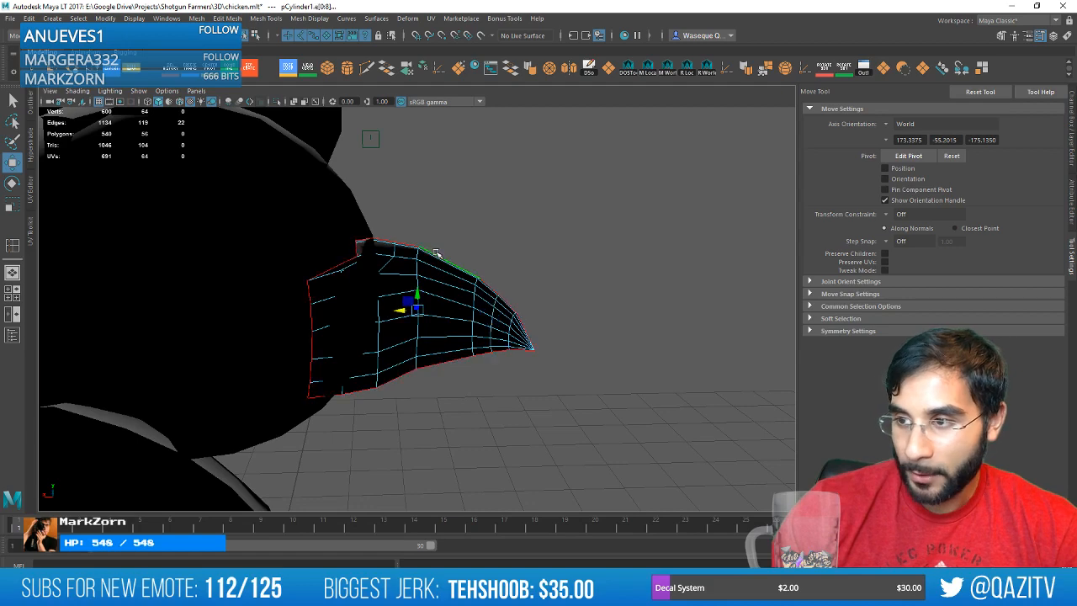
left_click_drag(546, 266, 575, 269, "alt")
left_click_drag(394, 295, 356, 334, "alt")
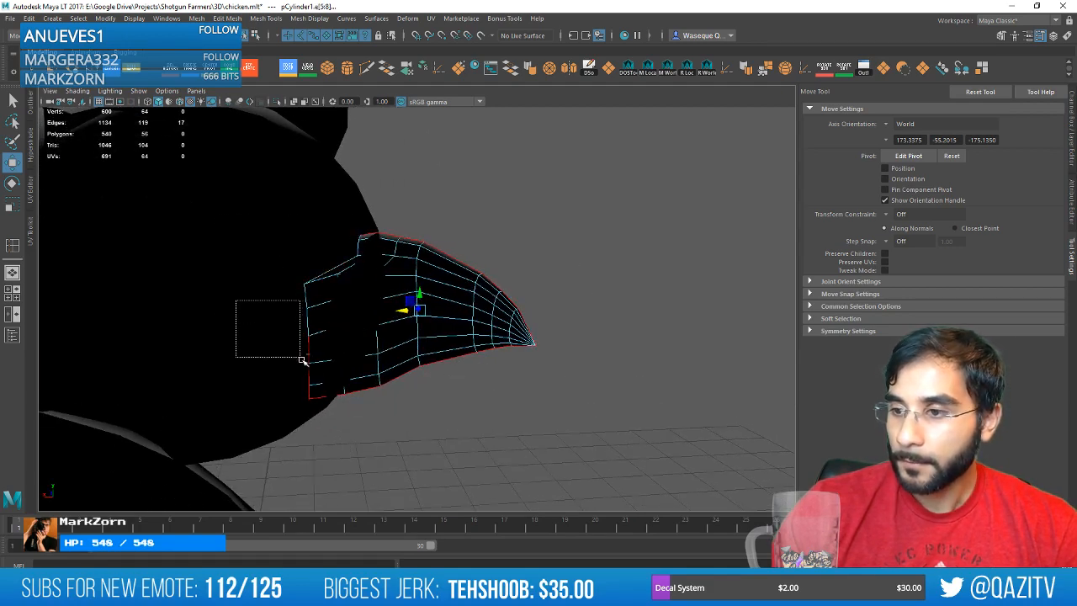
left_click_drag(315, 392, 316, 392, "ctrl")
mouse_move(544, 329)
left_mouse_down("alt")
mouse_move(395, 308)
mouse_move(497, 313)
mouse_move(403, 321)
mouse_move(417, 270)
left_mouse_up("alt")
right_click_drag(411, 268, 448, 249)
left_click(468, 353)
Duplicate the beak and move the copy straight down below the original as the lower beak.
mouse_move(468, 354)
left_mouse_down("alt")
mouse_move(483, 322)
mouse_move(470, 311)
left_mouse_up("alt")
left_click(468, 311)
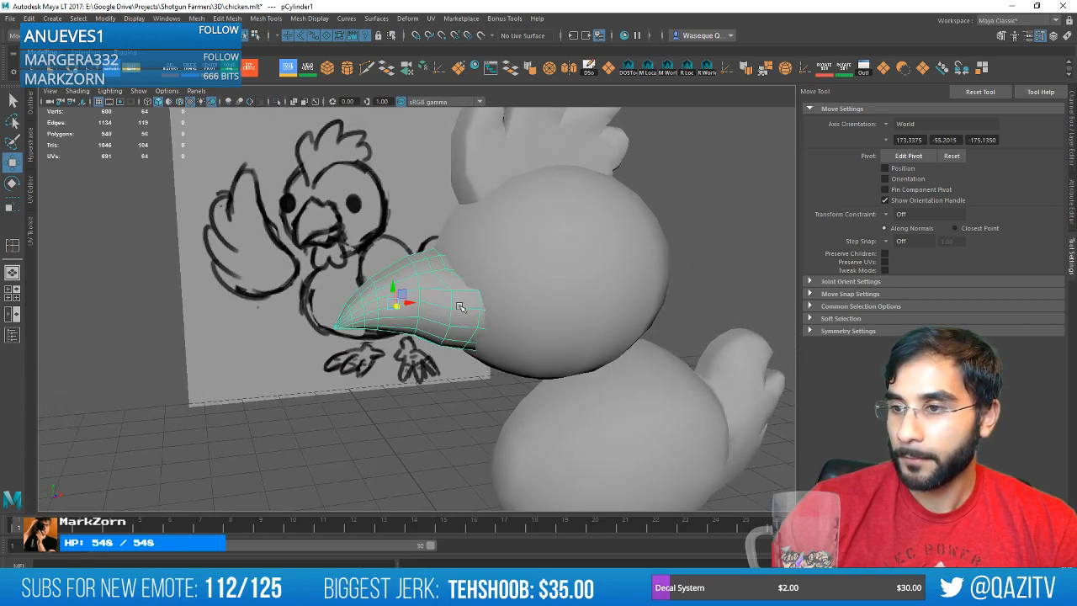
key("ctrl+d")
left_click_drag(389, 286, 391, 336)
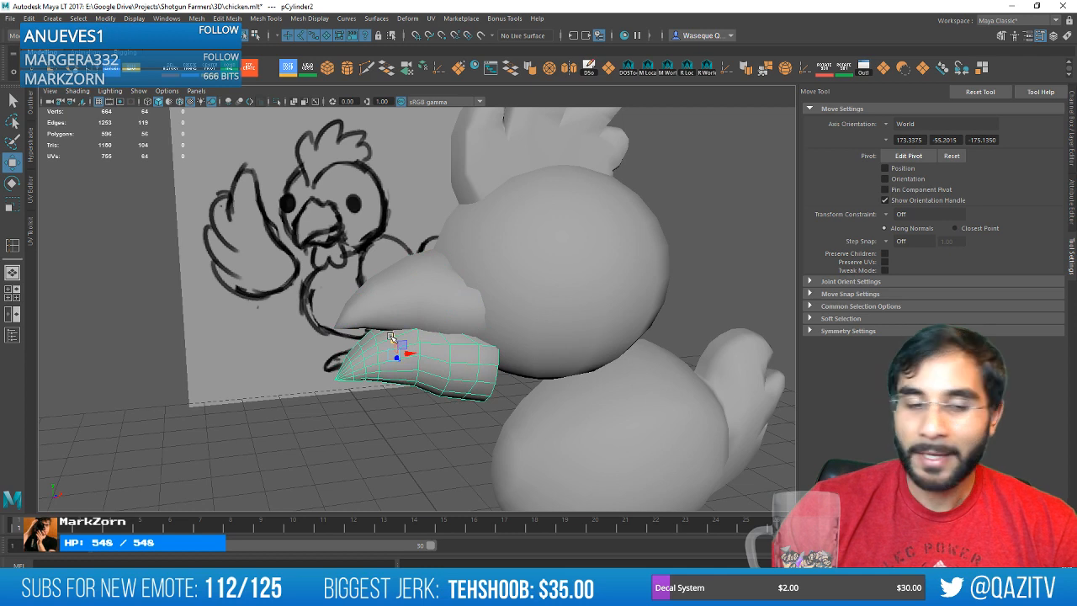
Freeze the beak copy's transformations and set its Scale Y to -1 to flip it upside down.
left_click(1073, 150)
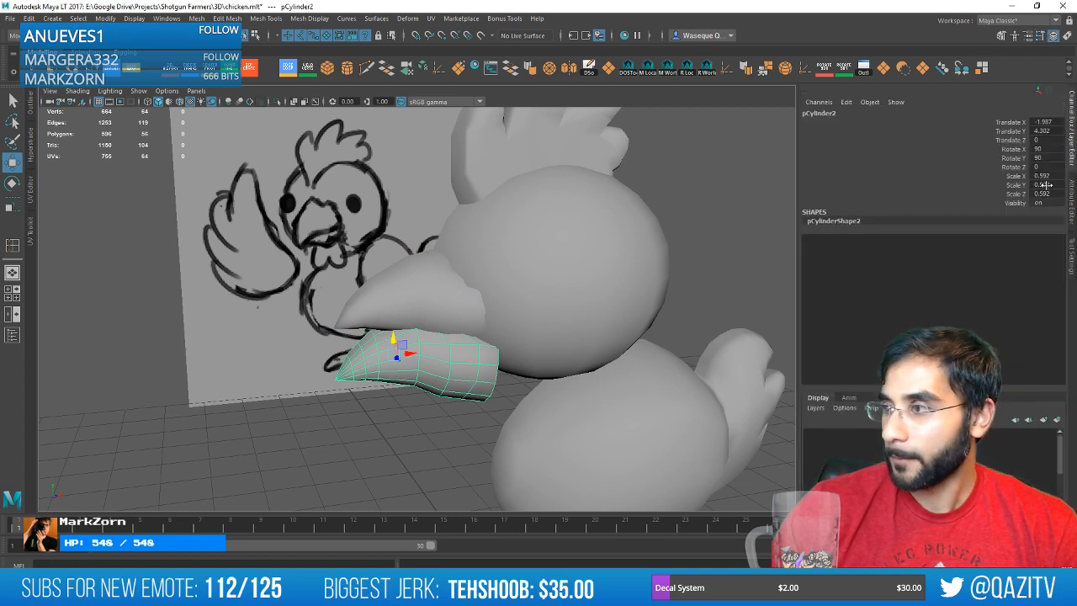
left_click(194, 75)
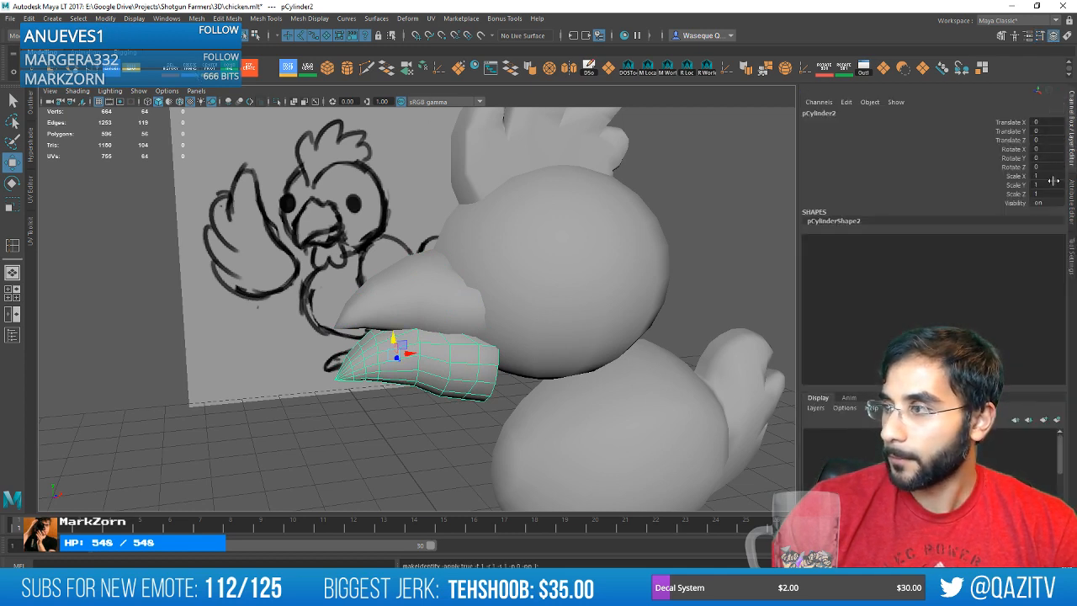
key("Return")
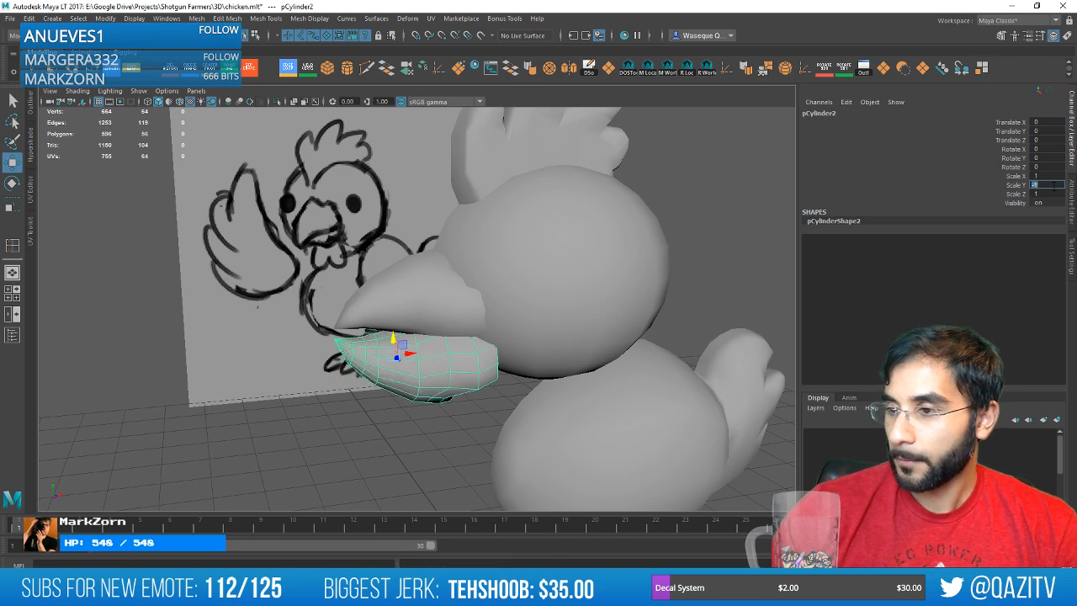
left_click(304, 400)
left_click_drag(491, 416, 443, 396, "alt")
left_click(429, 387)
scroll(428, 387, "down", 3)
left_click(374, 425)
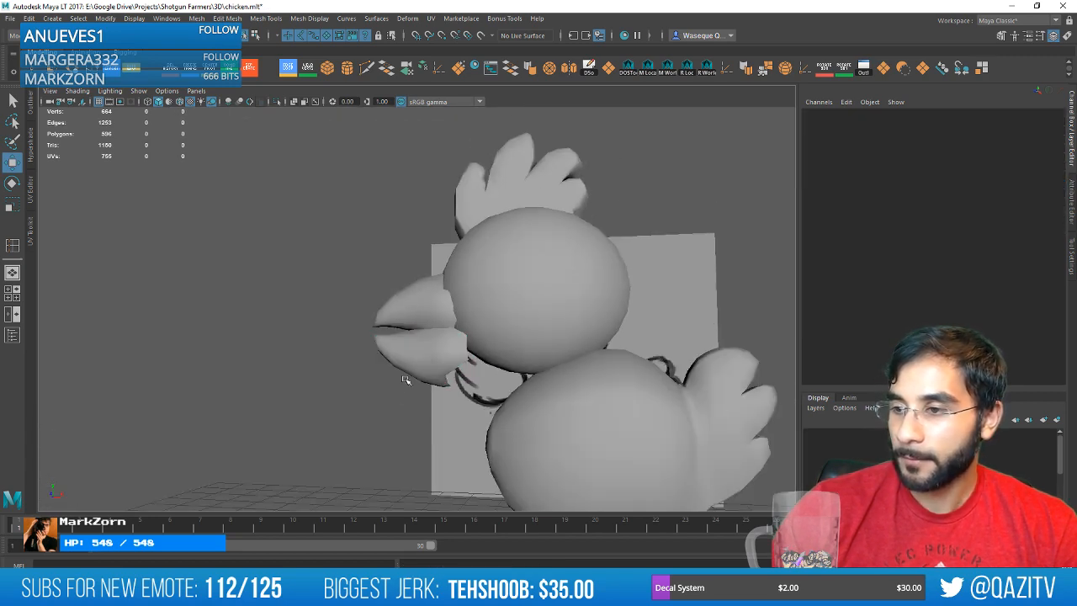
Scale the lower beak up uniformly to about 1.62.
left_click(405, 380)
key("r")
left_click_drag(414, 349, 459, 357)
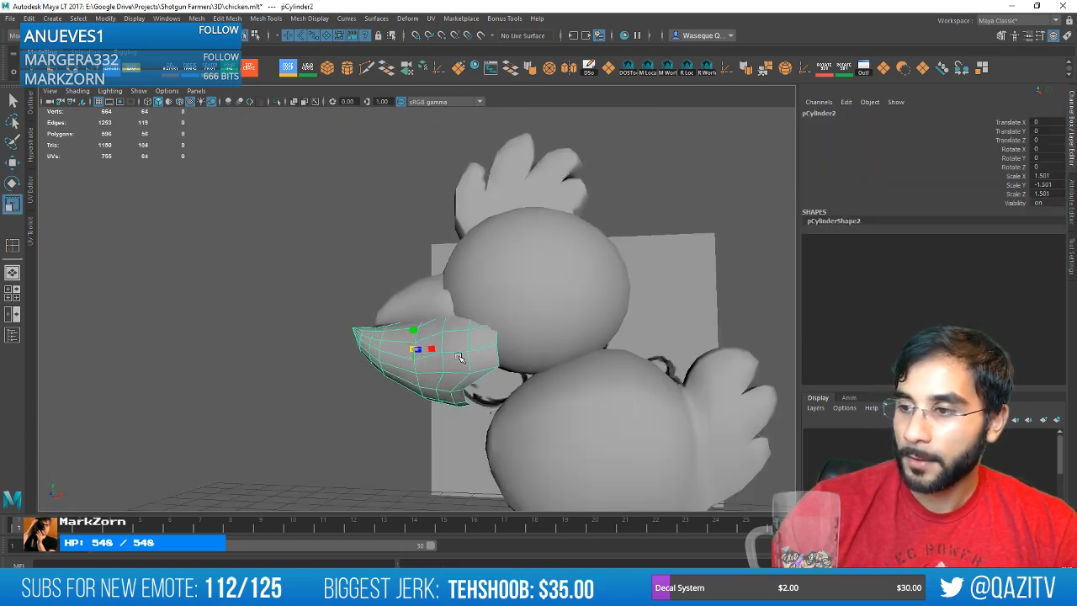
left_click(385, 440)
left_click_drag(385, 440, 566, 432, "alt")
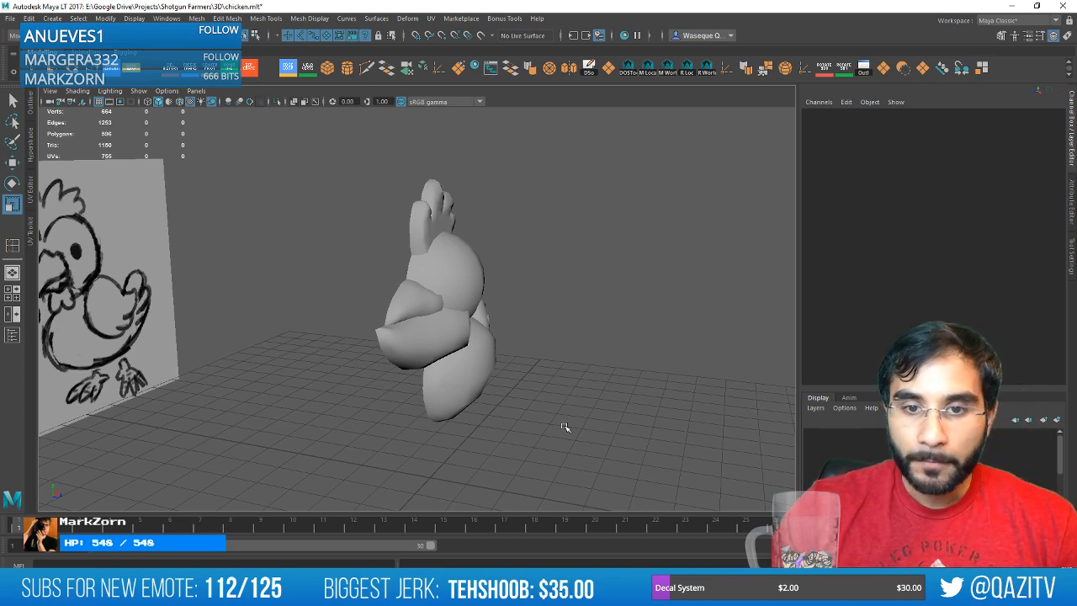
Slide the lower beak back towards the head to a Translate X of about 0.506.
left_click_drag(558, 390, 458, 272, "alt")
left_click(415, 340)
key("f")
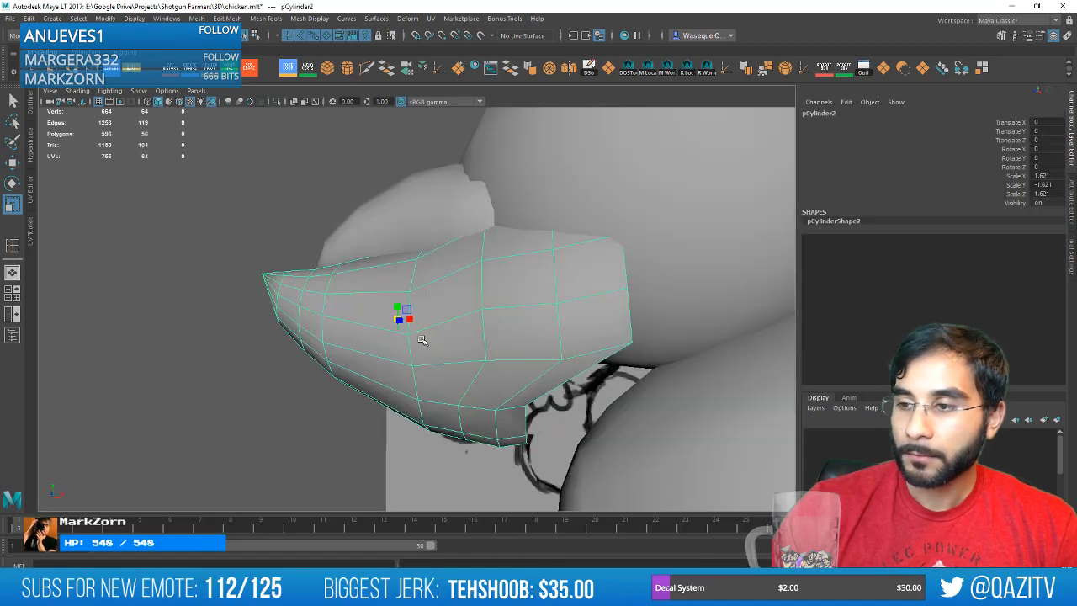
scroll(421, 340, "down", 1)
middle_click_drag(484, 345, 365, 332, "alt")
scroll(371, 324, "down", 2)
left_click_drag(375, 318, 357, 298, "alt")
key("w")
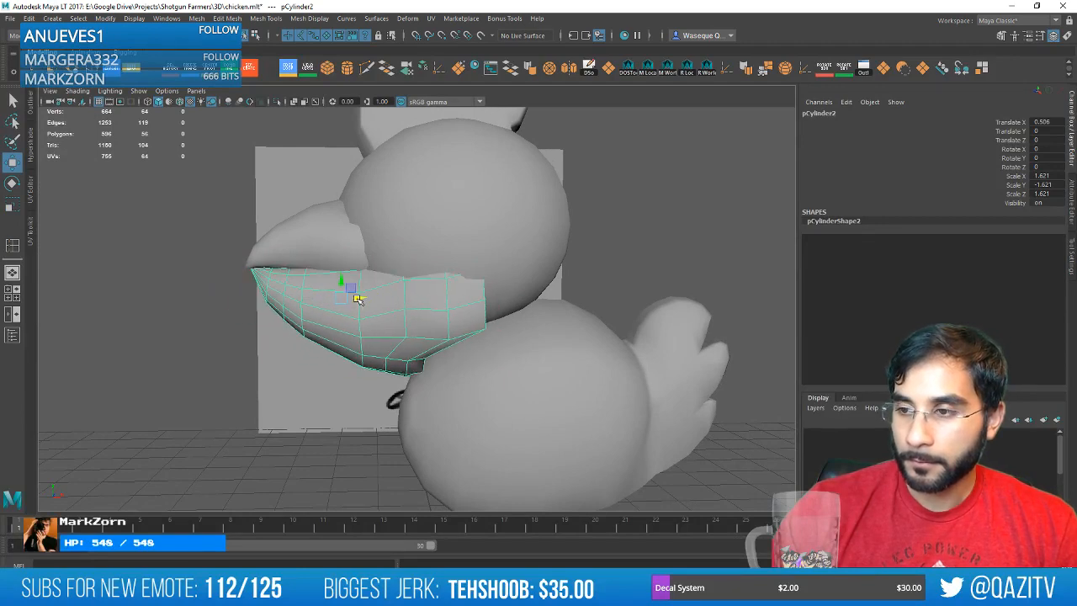
Scale the lower beak down uniformly to about 0.923 and position it under the upper beak at Translate X 0.354, Y 0.134.
mouse_move(449, 270)
left_mouse_down("alt")
mouse_move(555, 272)
mouse_move(435, 274)
left_mouse_up("alt")
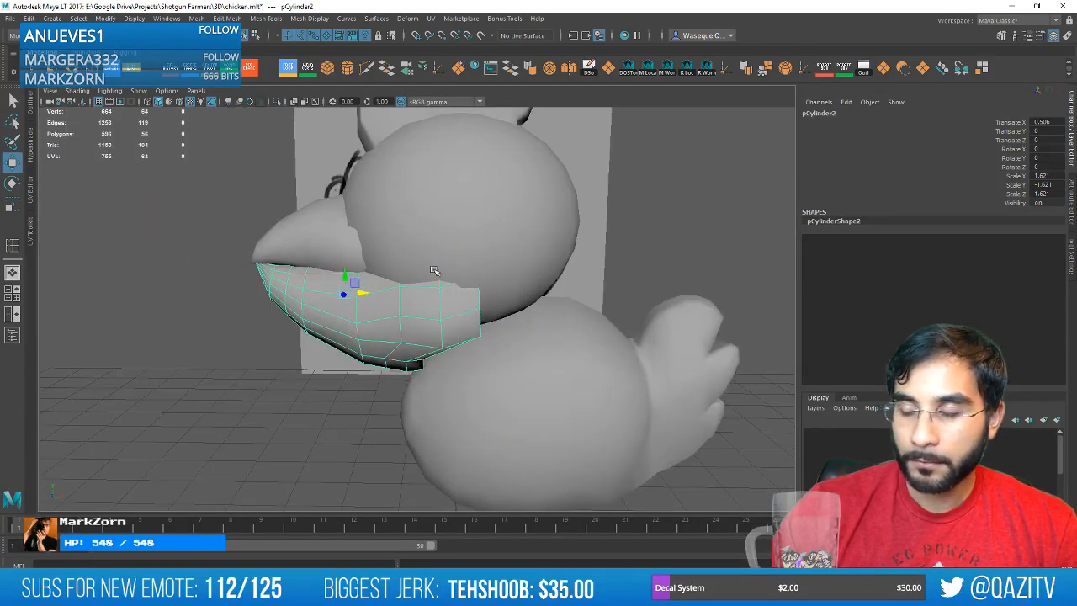
key("e")
key("r")
mouse_move(344, 294)
left_mouse_down()
mouse_move(252, 297)
mouse_move(430, 334)
mouse_move(393, 360)
mouse_move(403, 355)
left_mouse_up()
key("w")
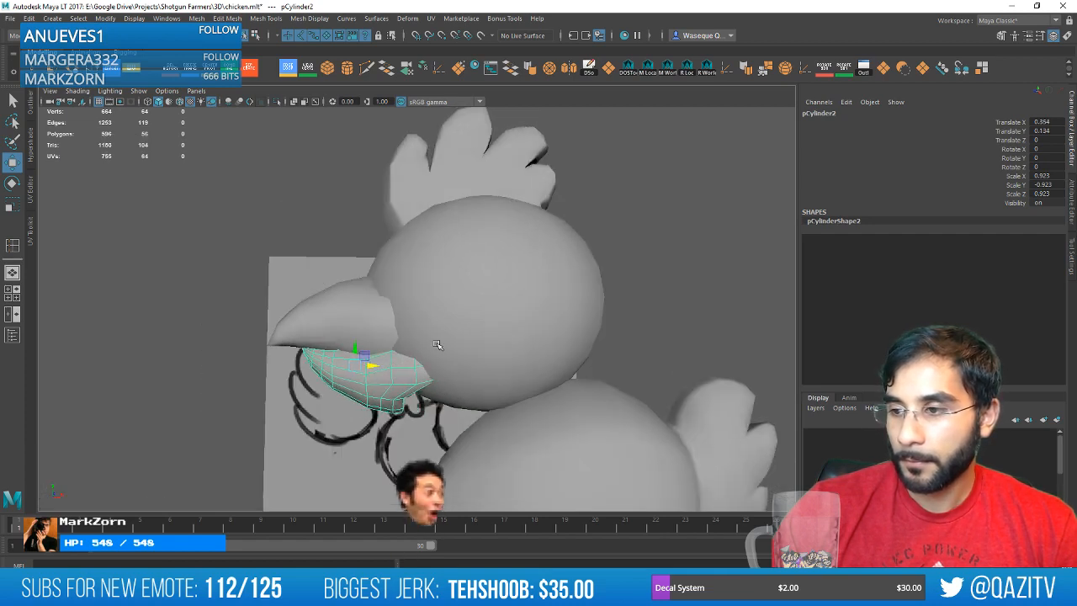
Scale the lower beak down to about 0.778 and shift its lower rear vertices towards the head.
mouse_move(443, 316)
left_mouse_down("alt")
mouse_move(440, 289)
mouse_move(464, 351)
mouse_move(387, 350)
mouse_move(340, 364)
mouse_move(412, 379)
mouse_move(383, 379)
mouse_move(399, 285)
left_mouse_up("alt")
right_click_drag(399, 286, 357, 312)
left_click_drag(378, 337, 425, 389, "alt")
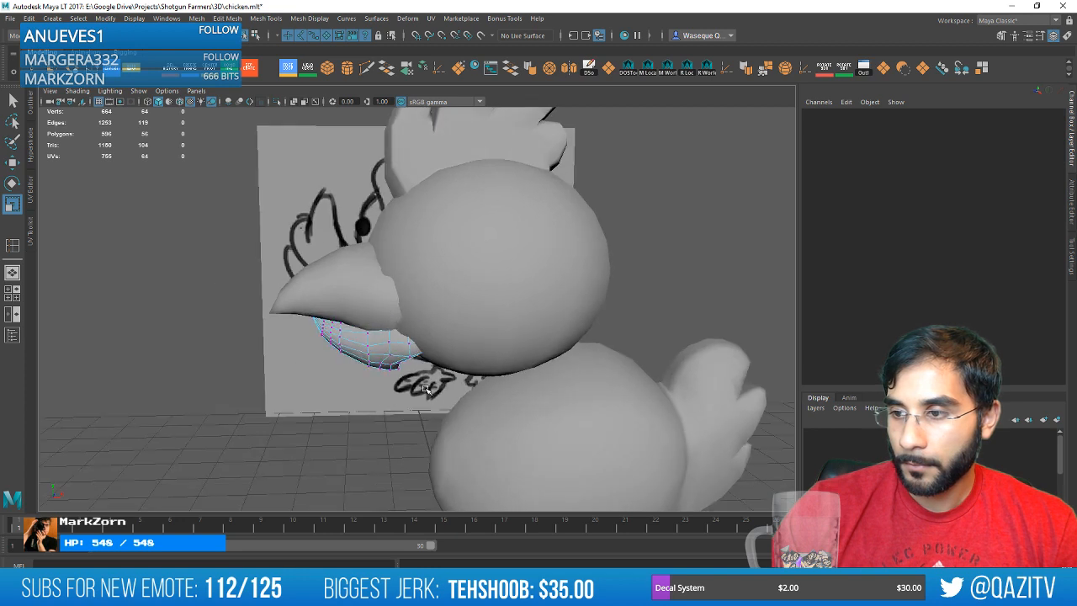
left_click_drag(381, 307, 379, 308)
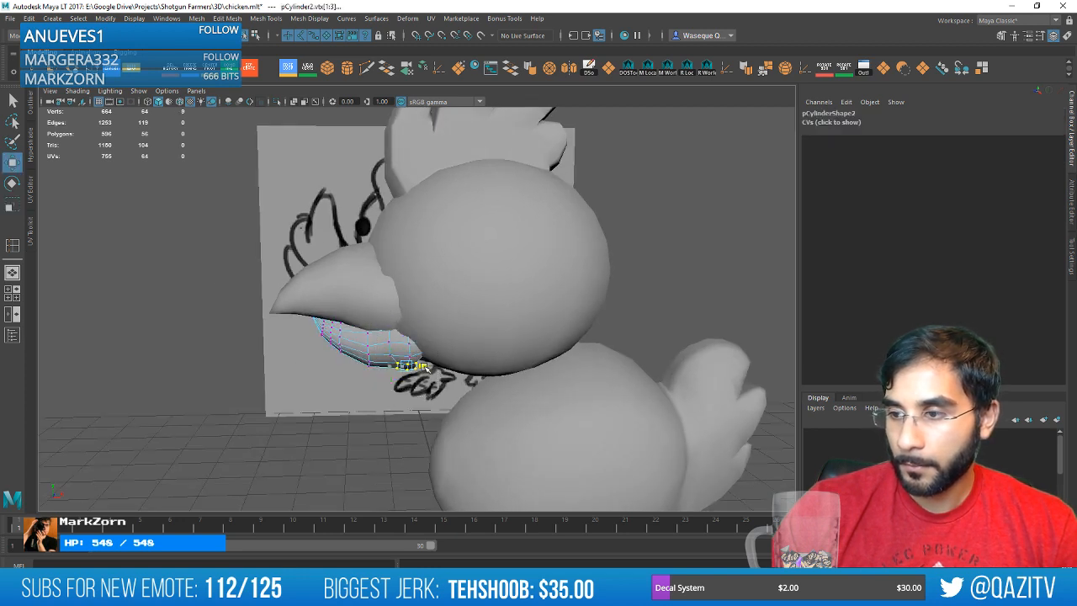
left_click(371, 443)
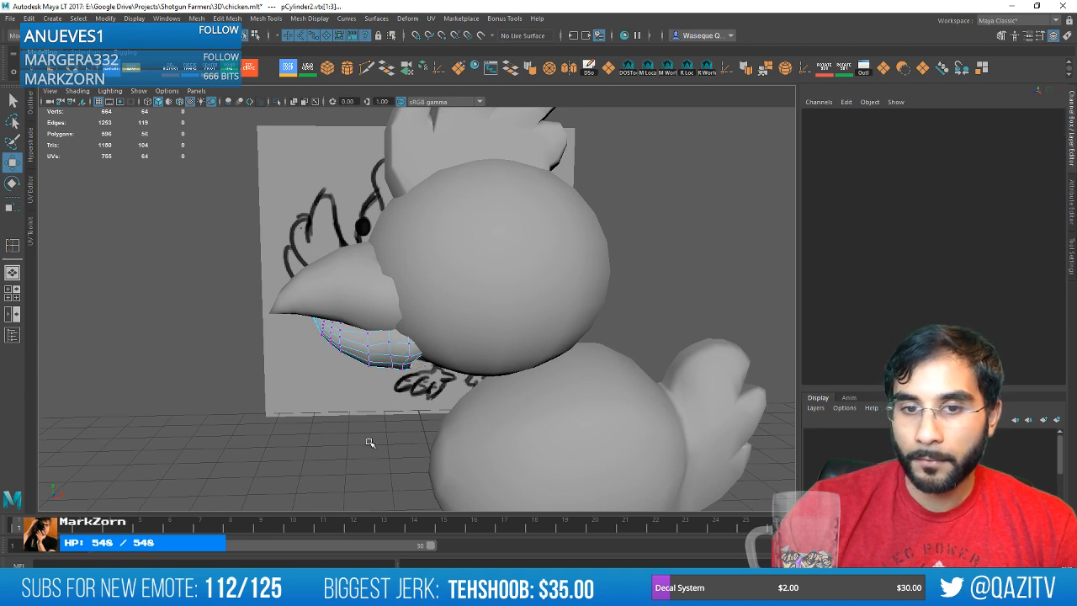
Move the two bottom edges at the lower beak's rear end back and slightly up against the head.
left_click_drag(371, 444, 471, 313, "alt")
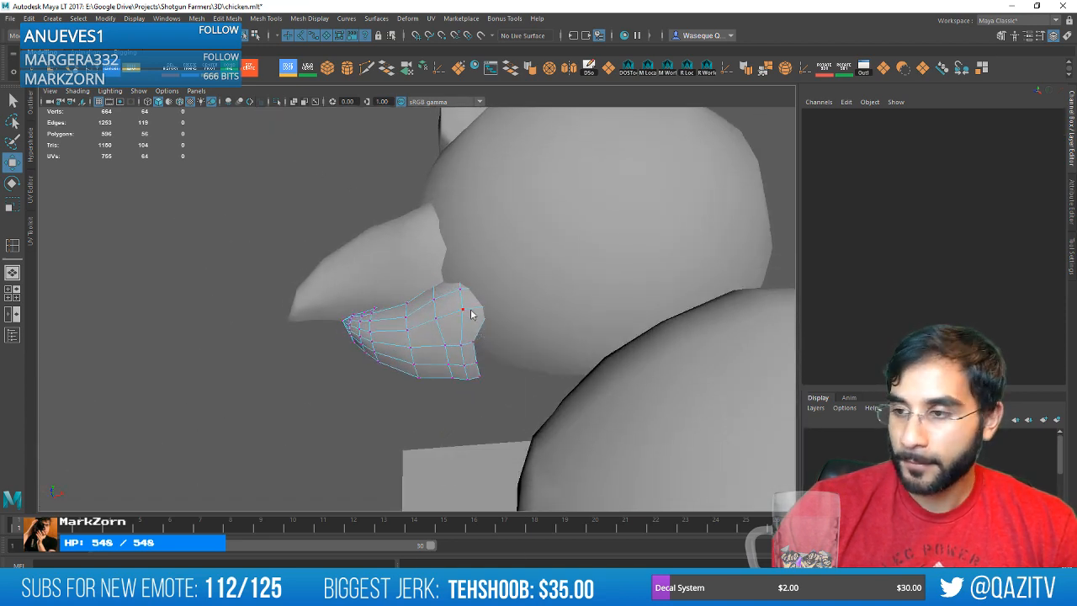
left_click(477, 362)
mouse_move(491, 362)
left_mouse_down()
mouse_move(572, 365)
mouse_move(577, 379)
left_mouse_up()
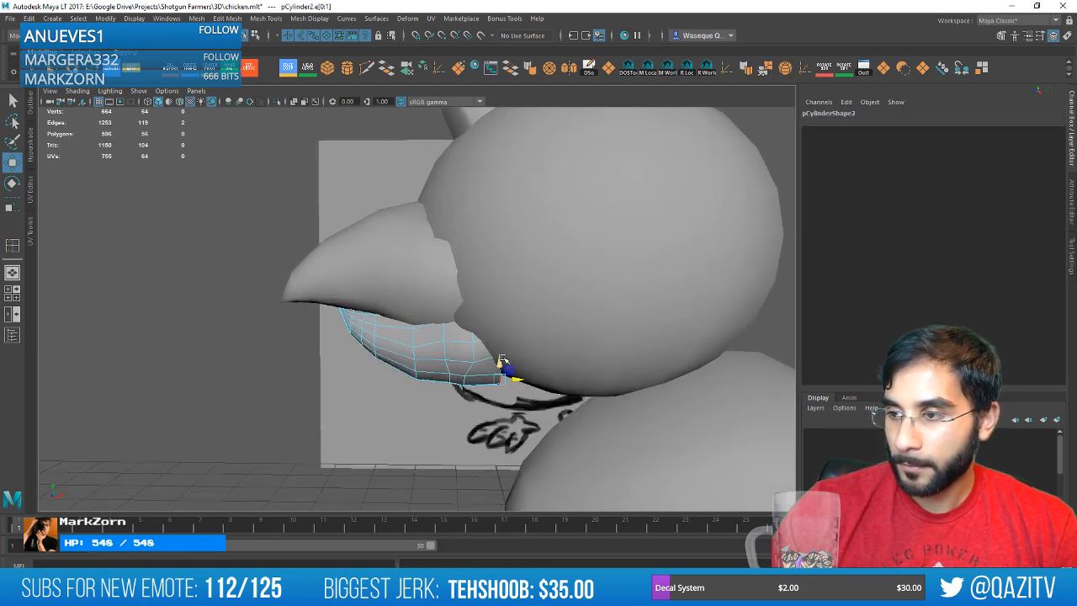
left_click_drag(501, 360, 541, 308, "alt")
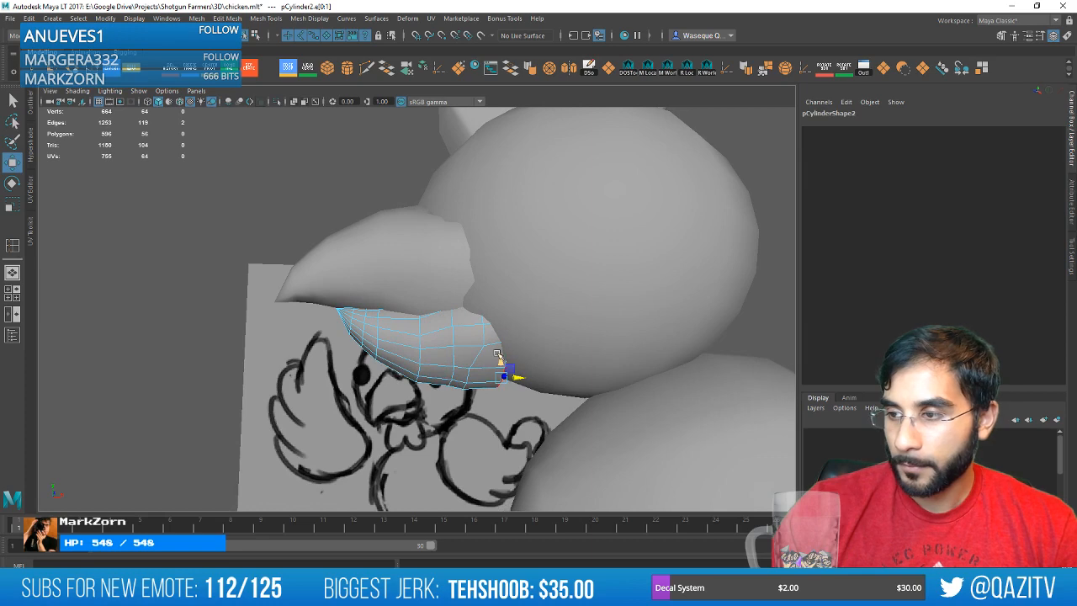
left_click_drag(473, 379, 470, 398, "alt")
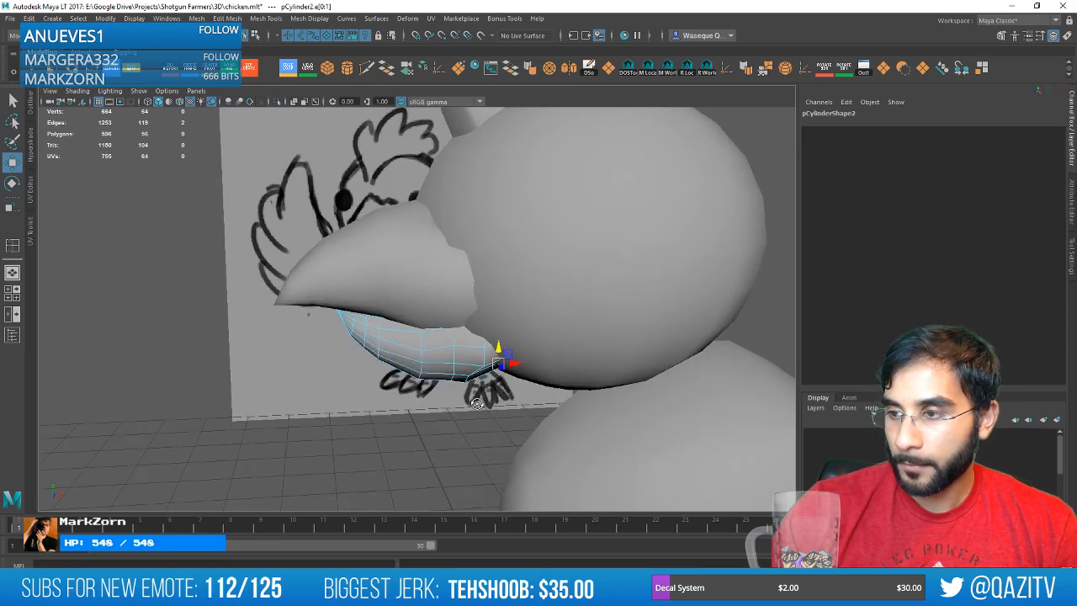
Rotate the whole lower beak about a pivot at its head end to adjust the mouth opening.
right_click_drag(418, 329, 360, 325)
right_click_drag(430, 291, 488, 267)
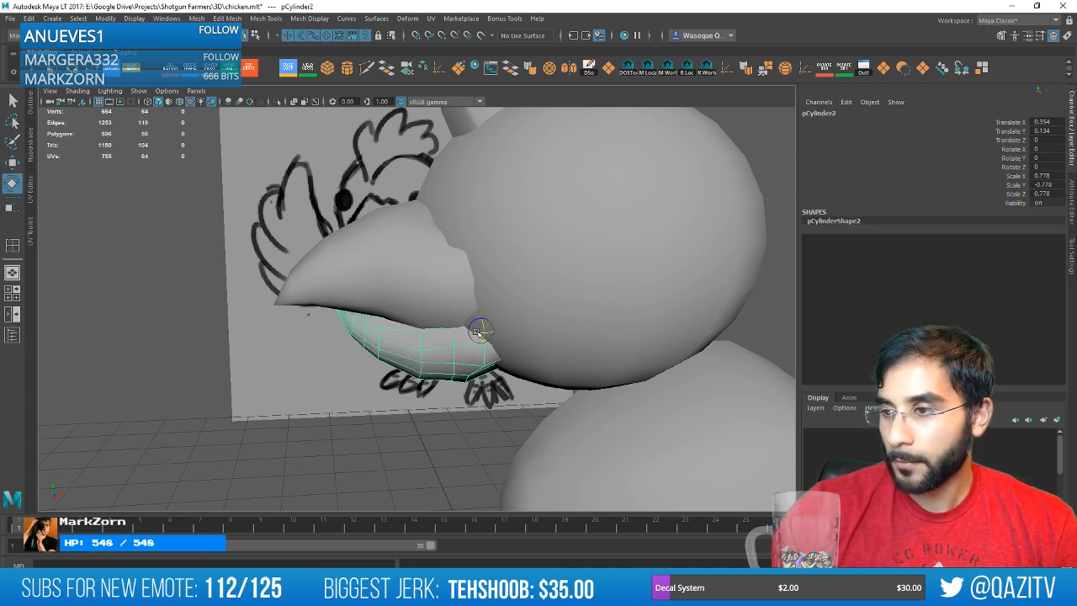
left_click_drag(472, 324, 546, 303)
left_click(438, 444)
scroll(442, 445, "down", 6)
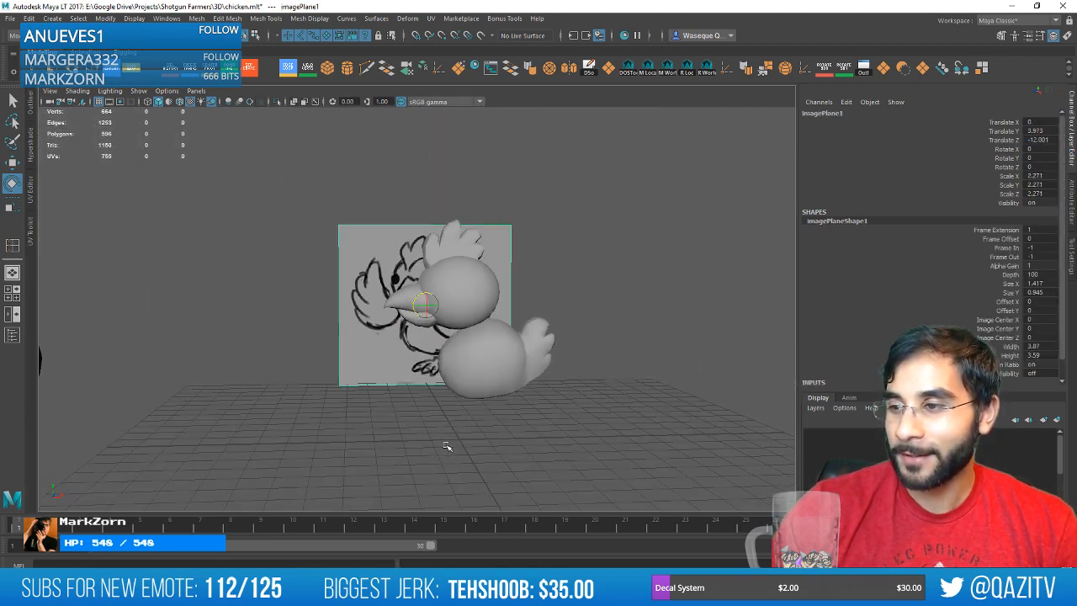
Scale the lower beak down uniformly to about 0.686.
left_click_drag(487, 430, 442, 428, "alt")
left_click(407, 300)
left_click(420, 322)
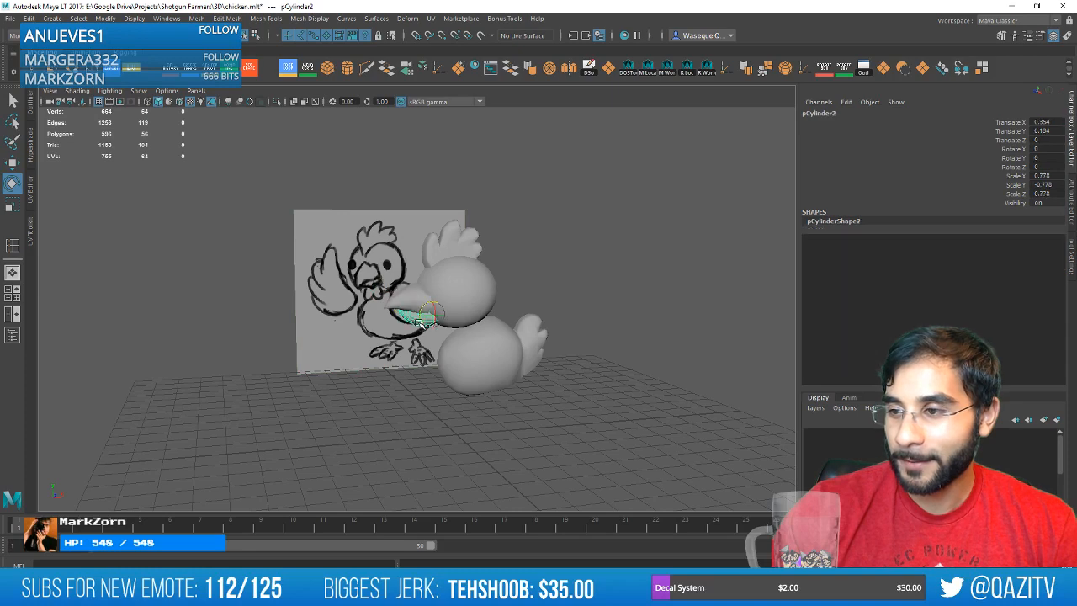
key("f")
scroll(433, 335, "down", 3)
key("r")
left_click_drag(525, 300, 496, 304)
scroll(451, 356, "down", 10)
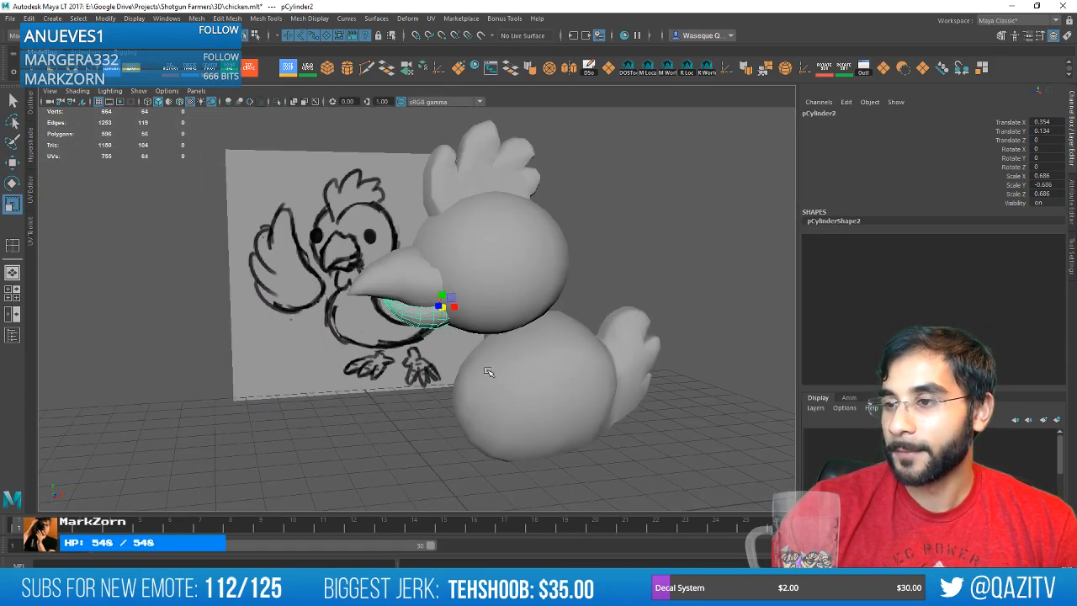
mouse_move(451, 357)
left_mouse_down("alt")
mouse_move(480, 361)
mouse_move(457, 355)
left_mouse_up("alt")
scroll(455, 353, "up", 8)
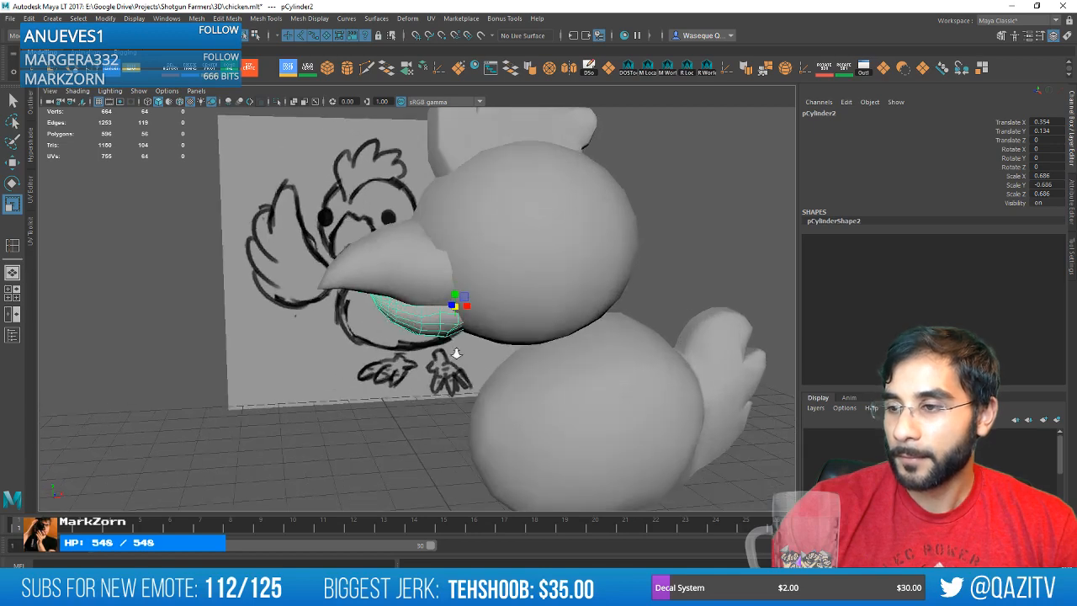
Pull the lower beak's tip forward with soft selection and adjust the vertices along its front underside.
right_click_drag(359, 285, 305, 287)
left_click_drag(339, 299, 337, 297)
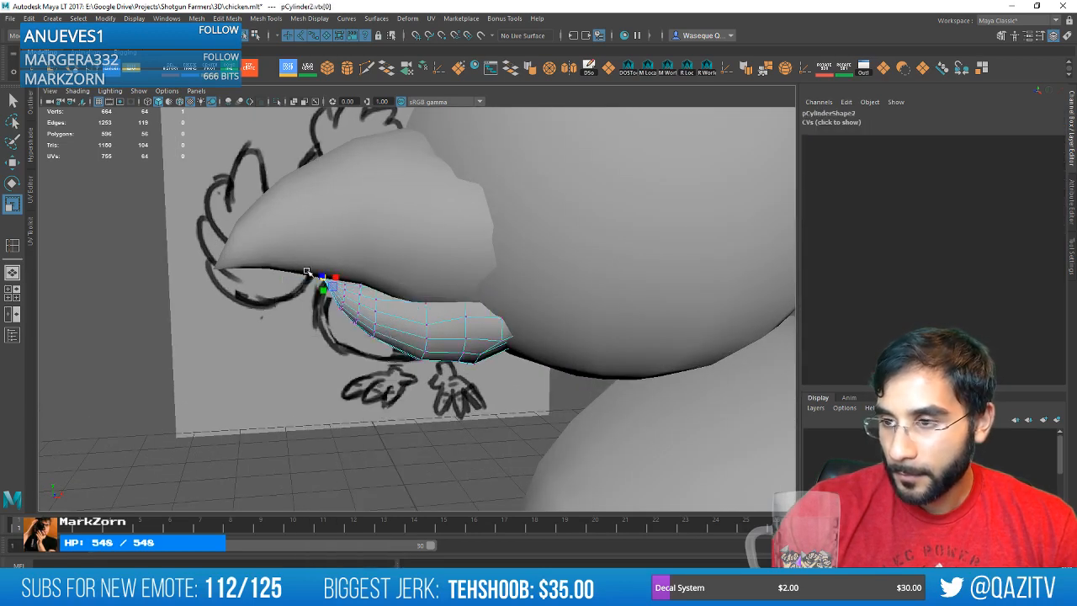
key("b")
key("w")
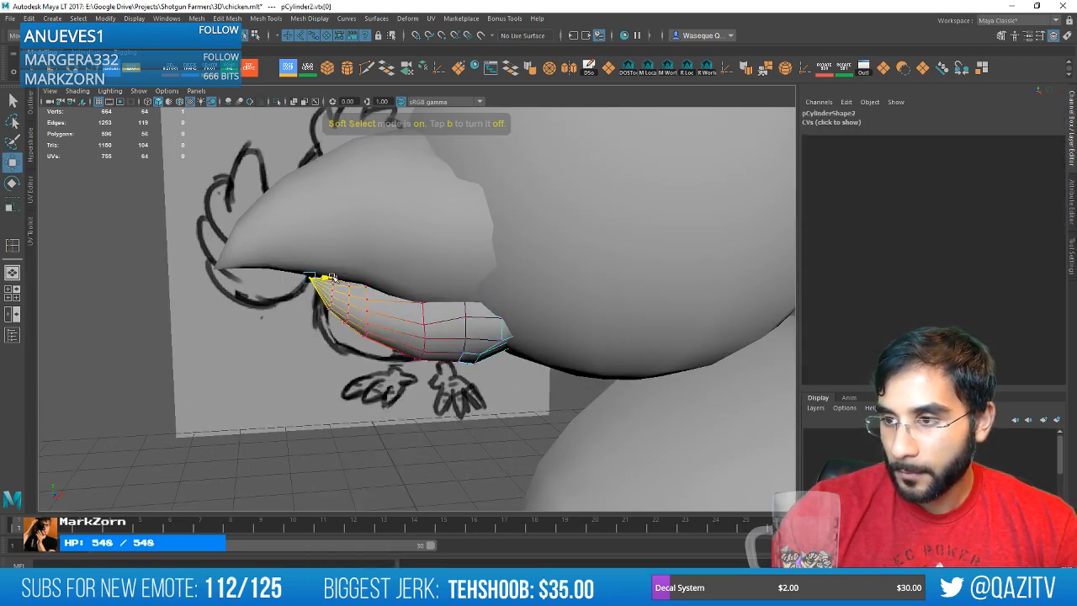
mouse_move(330, 276)
left_mouse_down()
mouse_move(344, 277)
mouse_move(349, 247)
mouse_move(313, 270)
left_mouse_up()
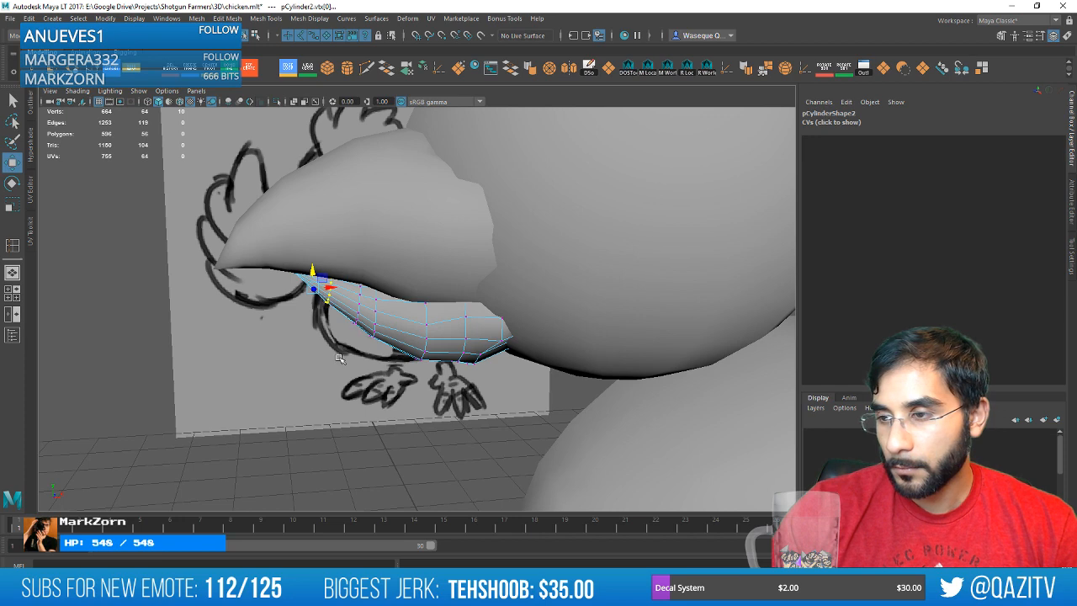
left_click_drag(364, 306, 365, 314)
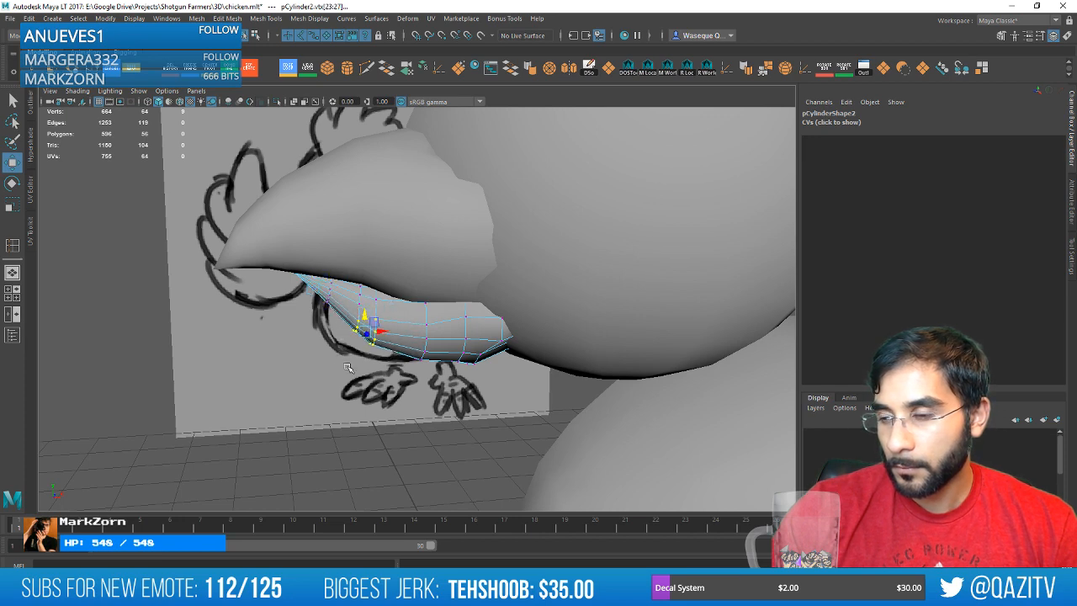
left_click(345, 365)
scroll(518, 348, "down", 5)
mouse_move(518, 348)
left_mouse_down("alt")
mouse_move(491, 339)
mouse_move(509, 344)
left_mouse_up("alt")
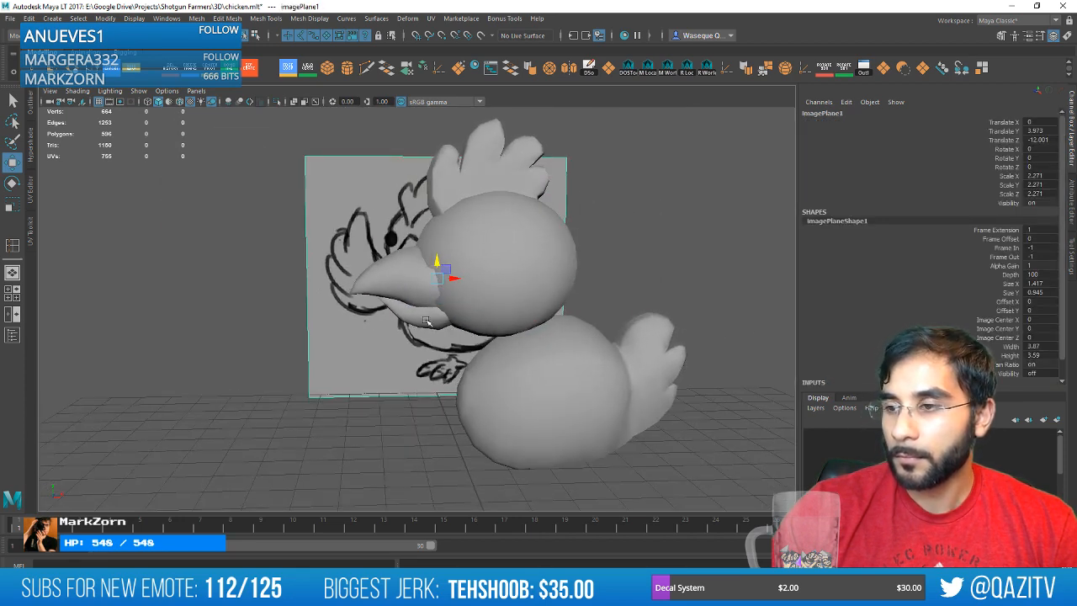
Combine the upper and lower beak into one mesh, tilt it to Rotate Z 8.48 and lower it on the head.
left_click(416, 313)
left_click(402, 264, "shift")
key("e")
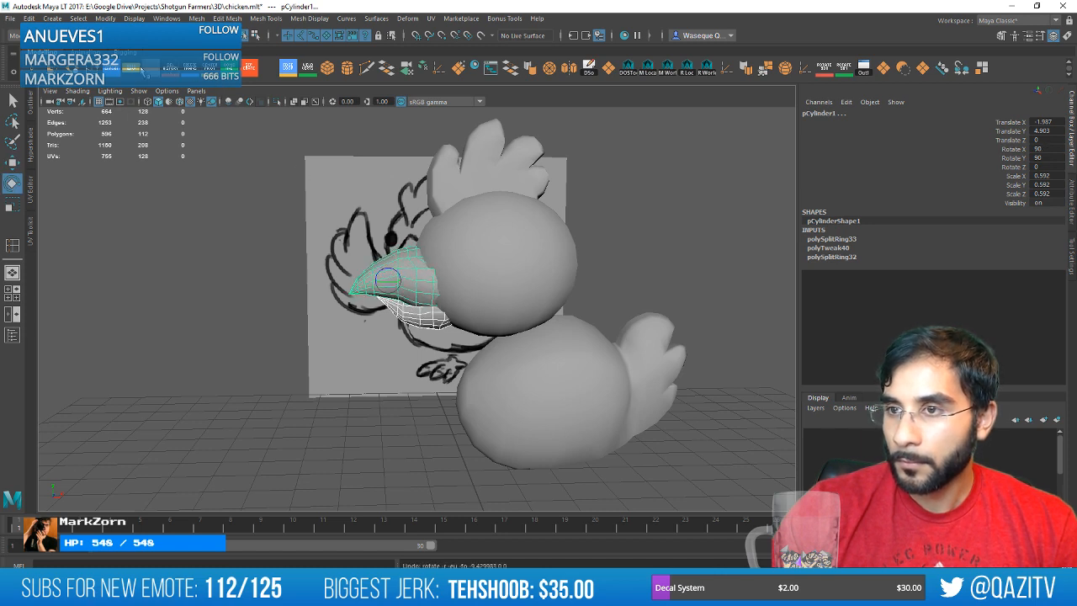
left_click(224, 79)
left_click_drag(418, 286, 409, 281)
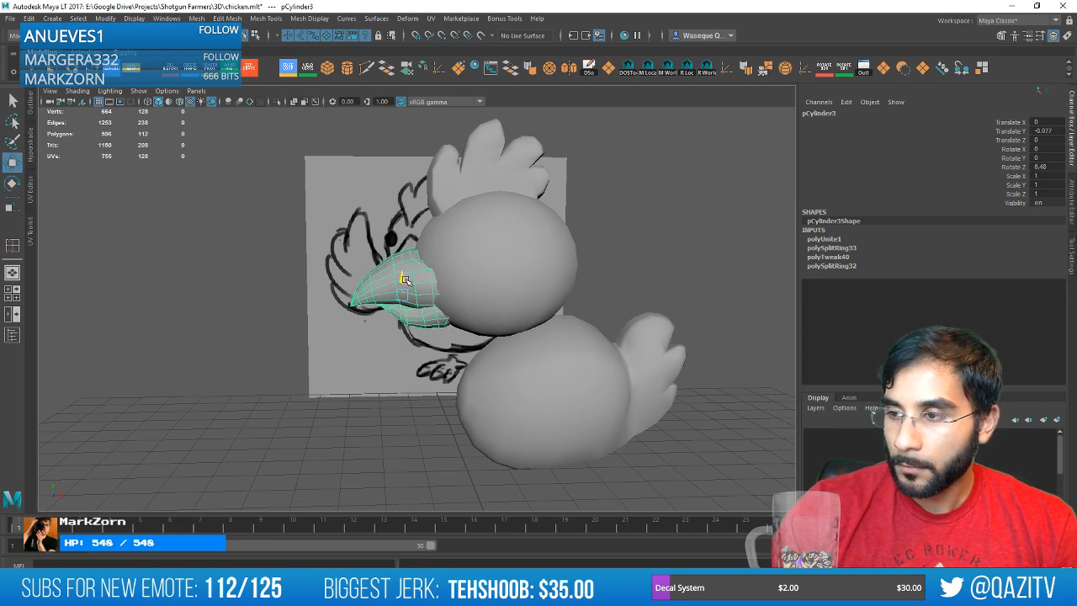
left_click_drag(406, 283, 484, 290, "alt")
left_click(368, 407)
scroll(608, 359, "down", 3)
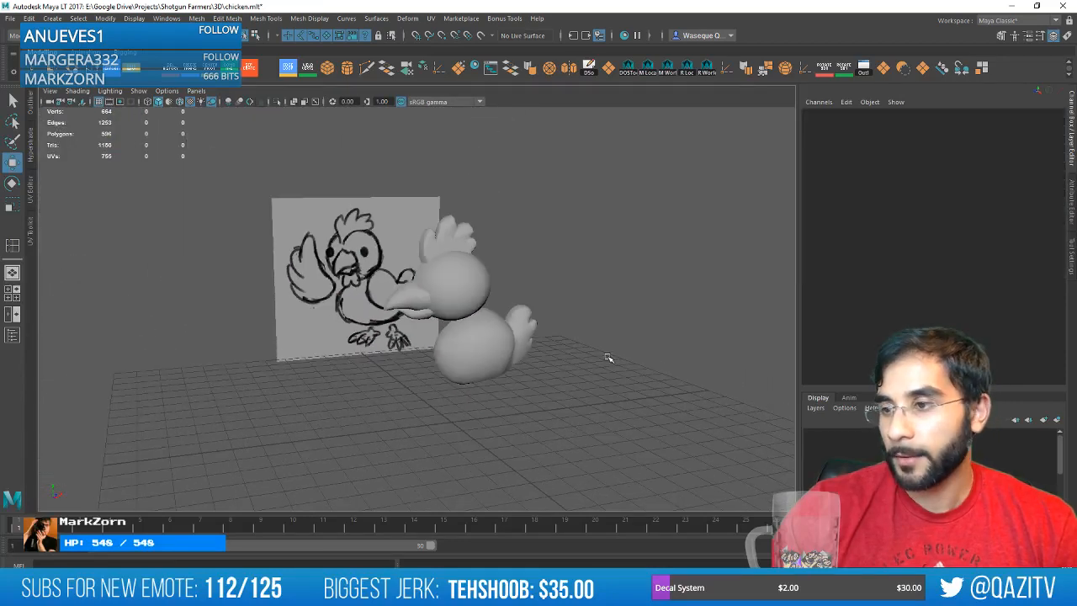
left_click_drag(608, 359, 567, 343, "alt")
Scale the combined beak uniformly to 0.847 and move it back against the head to Translate X 0.08.
key("ctrl+z")
scroll(547, 316, "up", 1)
scroll(403, 294, "up", 5)
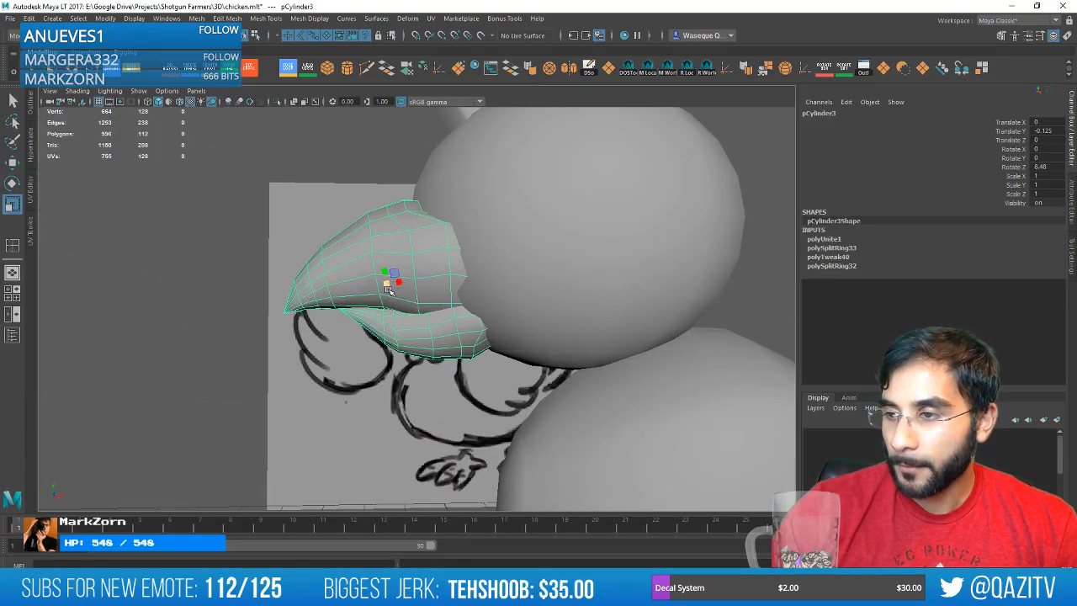
left_click_drag(386, 287, 413, 284)
key("w")
scroll(414, 284, "down", 5)
left_click(392, 450)
mouse_move(577, 350)
left_mouse_down("alt")
mouse_move(681, 356)
mouse_move(567, 349)
mouse_move(517, 359)
left_mouse_up("alt")
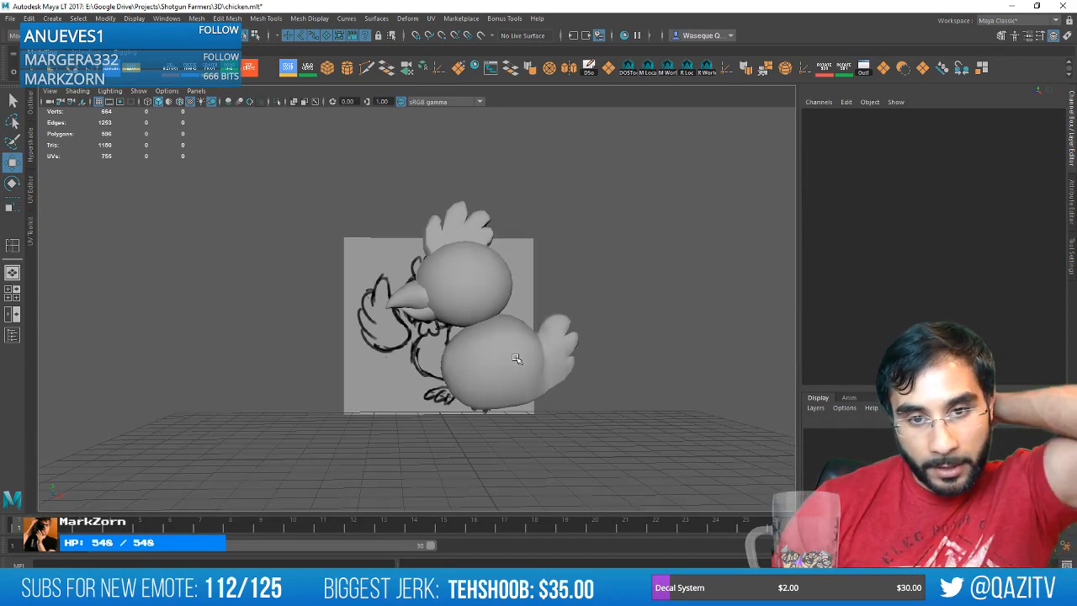
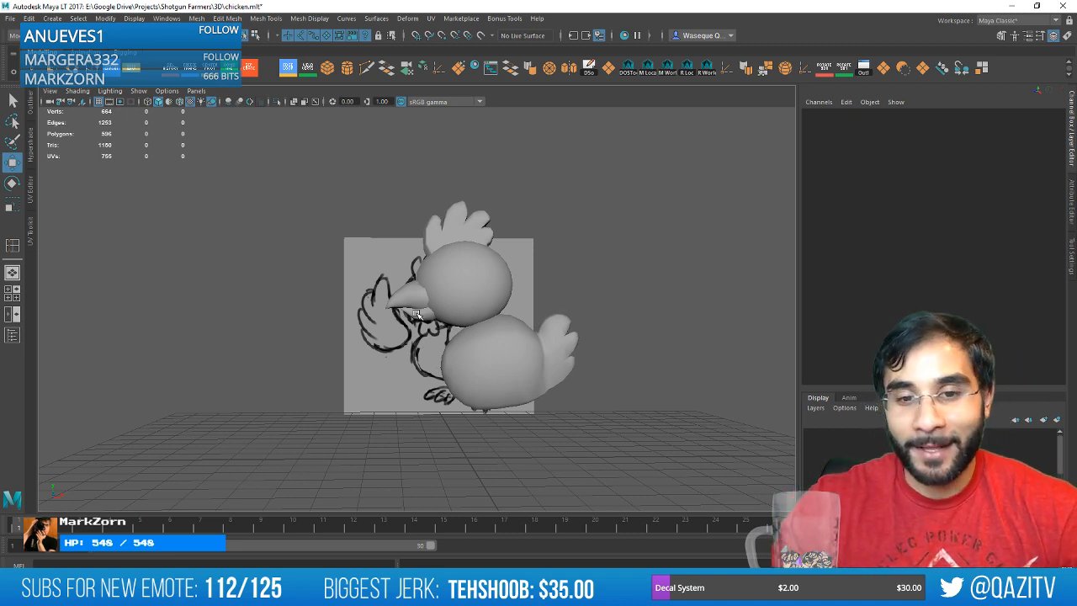
Examine how the combined beak sits on the head from several angles.
left_click(416, 314)
key("f")
scroll(416, 311, "down", 2)
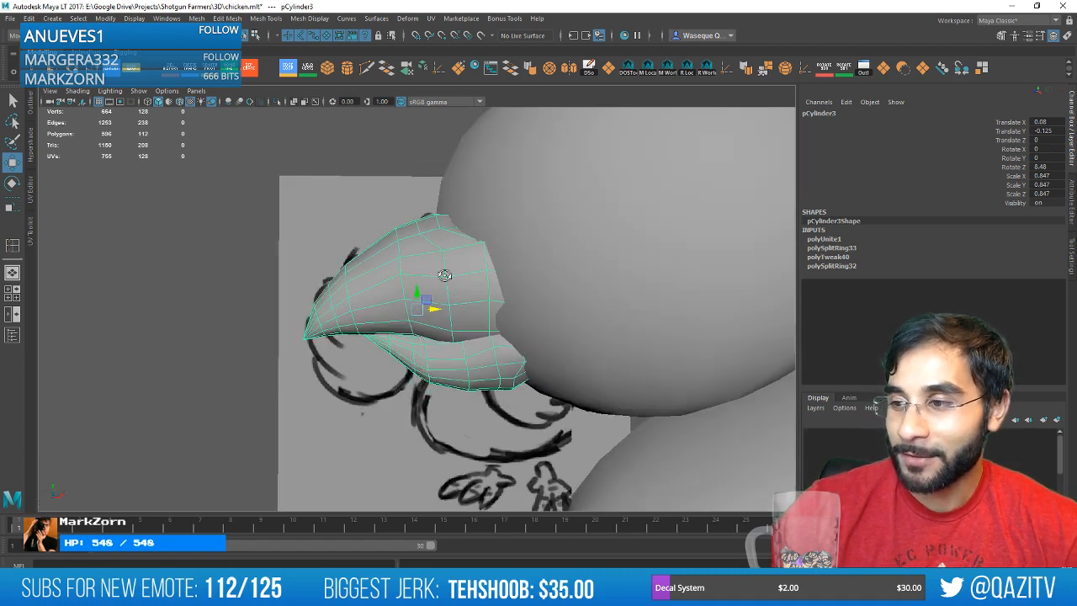
left_click_drag(445, 274, 425, 310, "alt")
scroll(539, 324, "down", 3)
left_click_drag(548, 325, 471, 286, "alt")
left_click(322, 446)
left_click_drag(323, 446, 440, 353, "alt")
Shift the edge at the upper beak's lower rear corner sideways, away from the centre line.
scroll(430, 320, "up", 5)
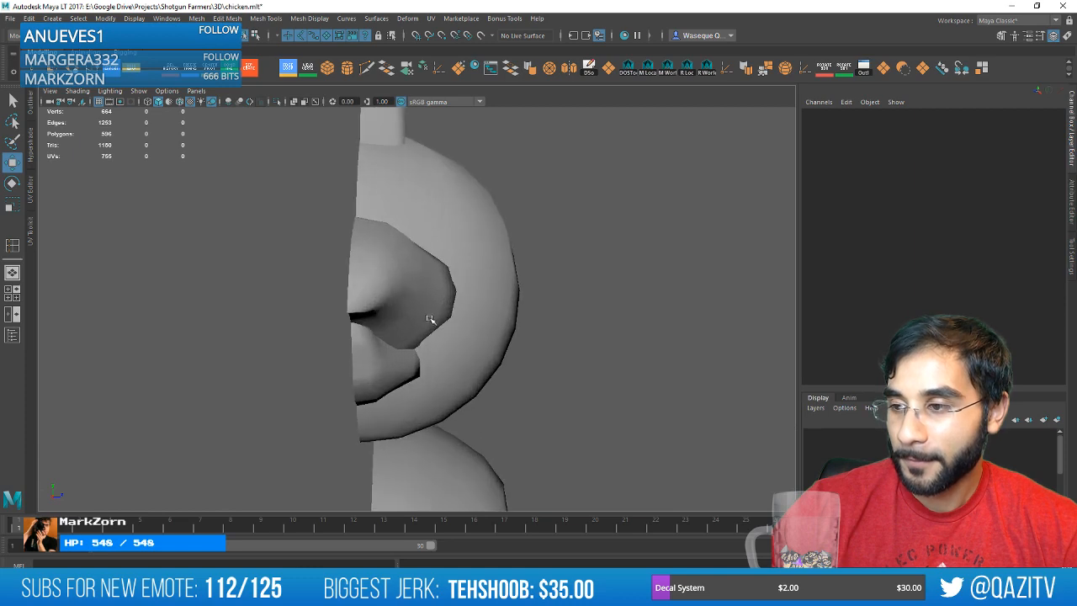
left_click(432, 312)
left_click_drag(433, 312, 419, 329, "alt")
right_click_drag(419, 328, 419, 255)
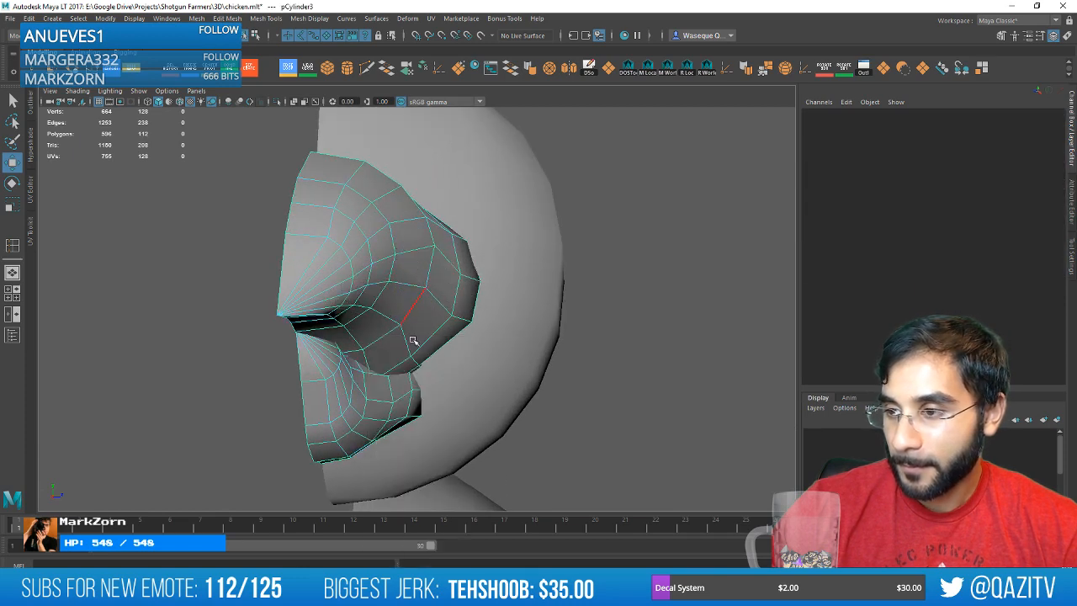
left_click(412, 360)
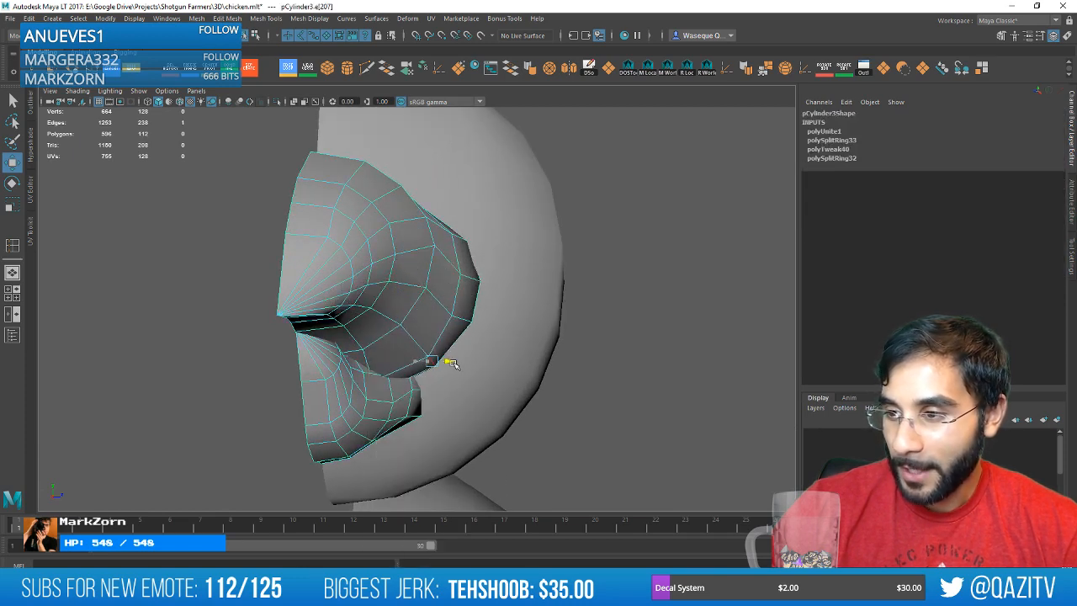
left_click_drag(580, 365, 412, 418, "alt")
Adjust the lower beak's upper side edges sideways so they follow the upper beak's mouth line.
left_click(430, 369)
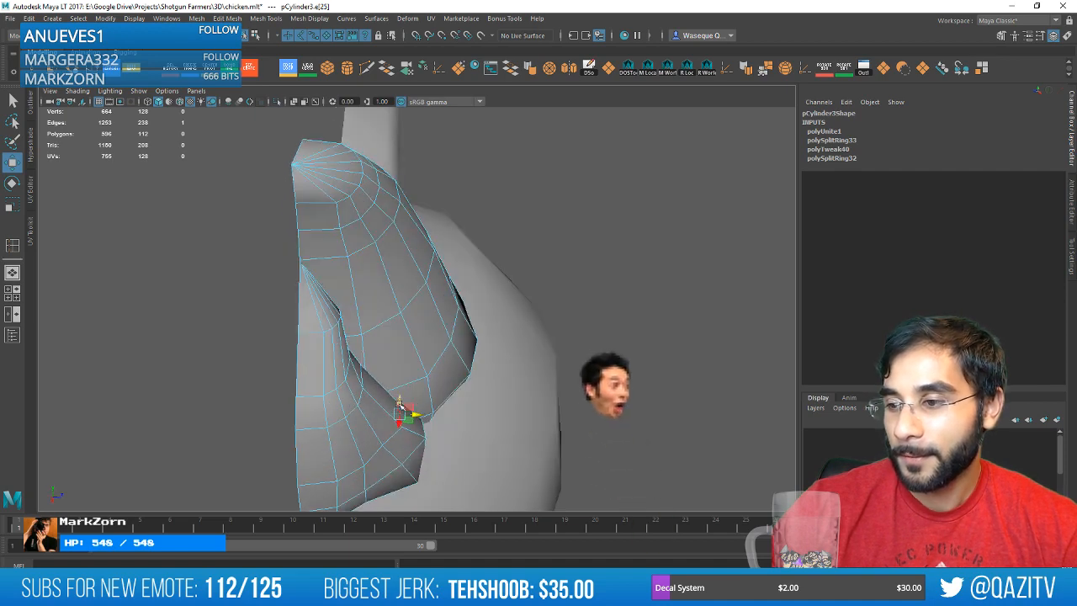
left_click(362, 377)
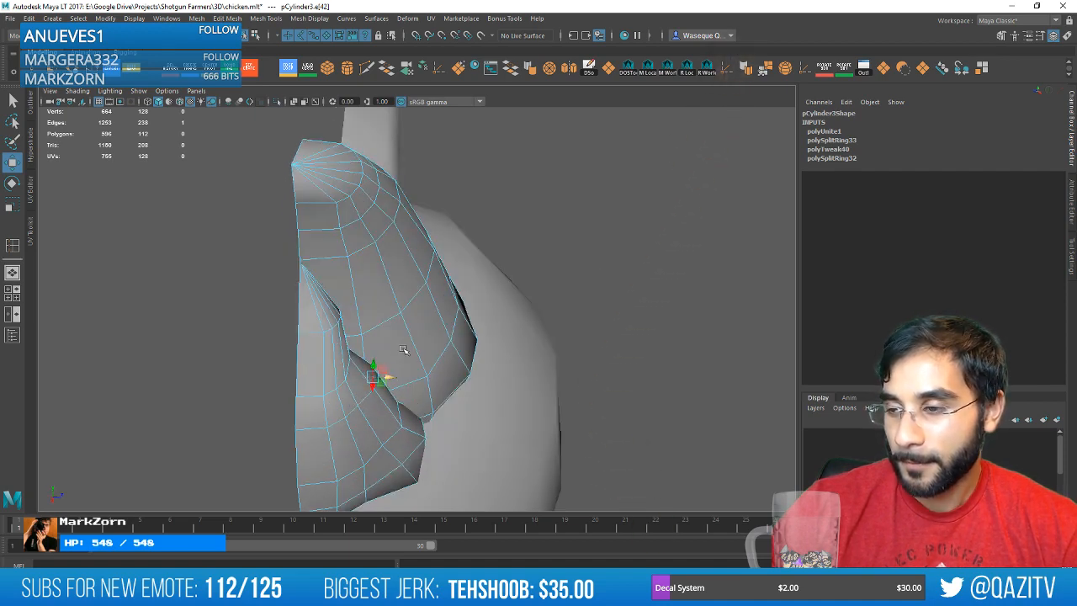
left_click_drag(375, 374, 427, 319, "alt")
key("q")
key("w")
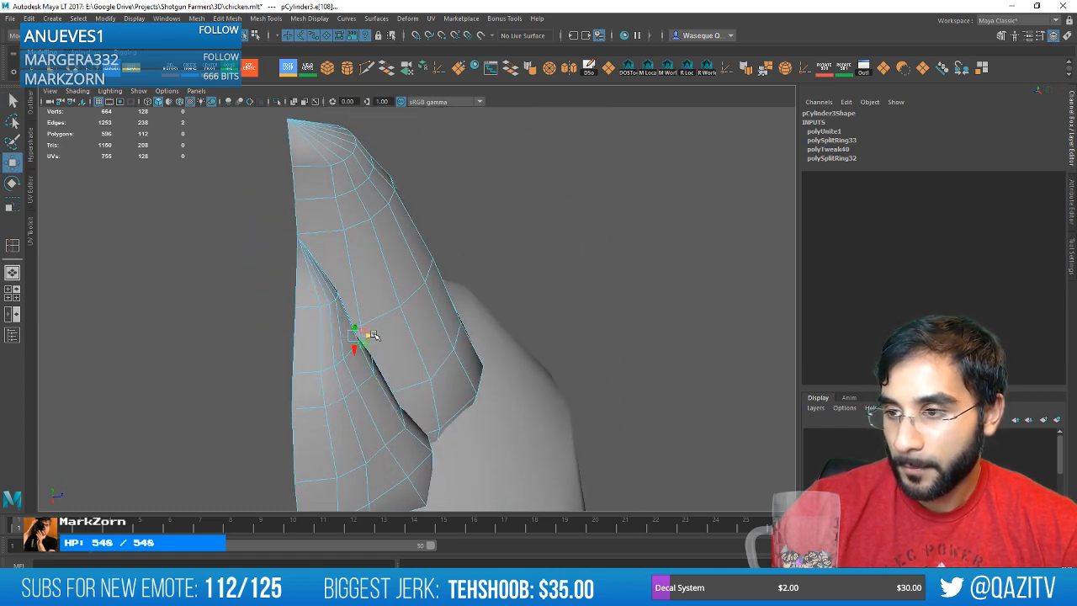
left_click_drag(442, 295, 283, 426, "alt")
left_click(283, 426)
scroll(337, 409, "down", 5)
Switch to the Unity project and inspect the wooden fence around the town in Level04.
left_click(248, 594)
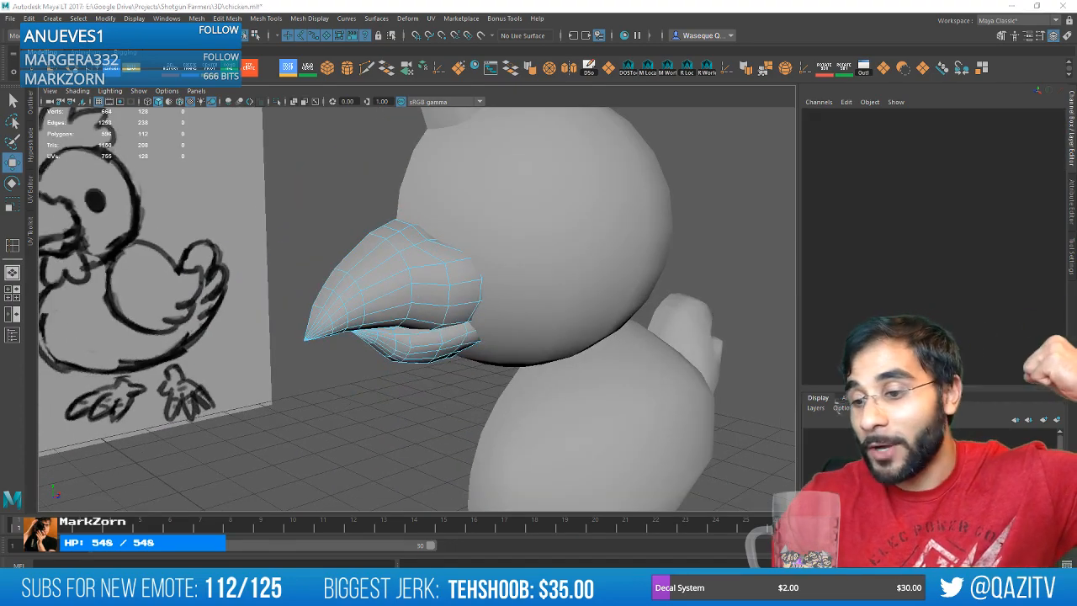
left_click(248, 594)
left_click(248, 594)
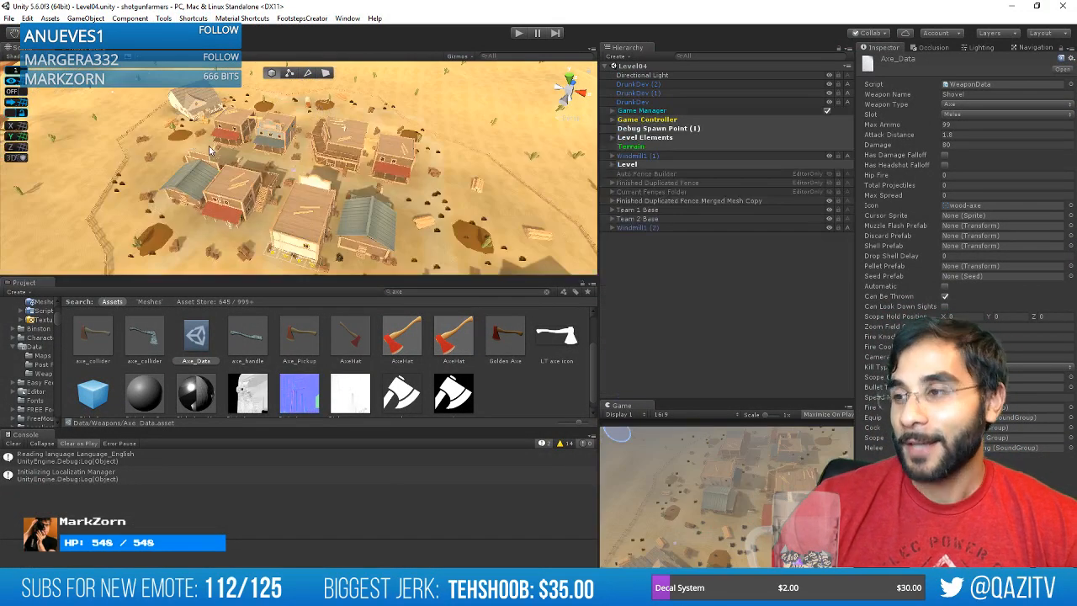
left_click_drag(210, 147, 246, 178, "alt")
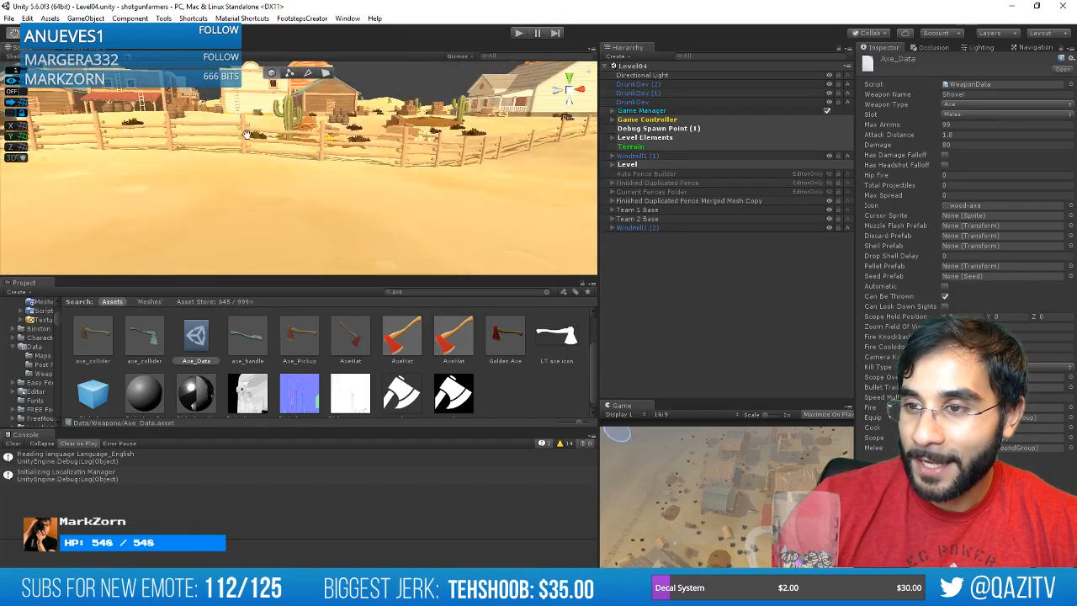
middle_click_drag(247, 135, 326, 173)
scroll(326, 174, "up", 2)
Locate the merged fence mesh among the level's fence objects and deactivate Finished Duplicated Fence Merged Mesh Copy.
left_click(661, 200)
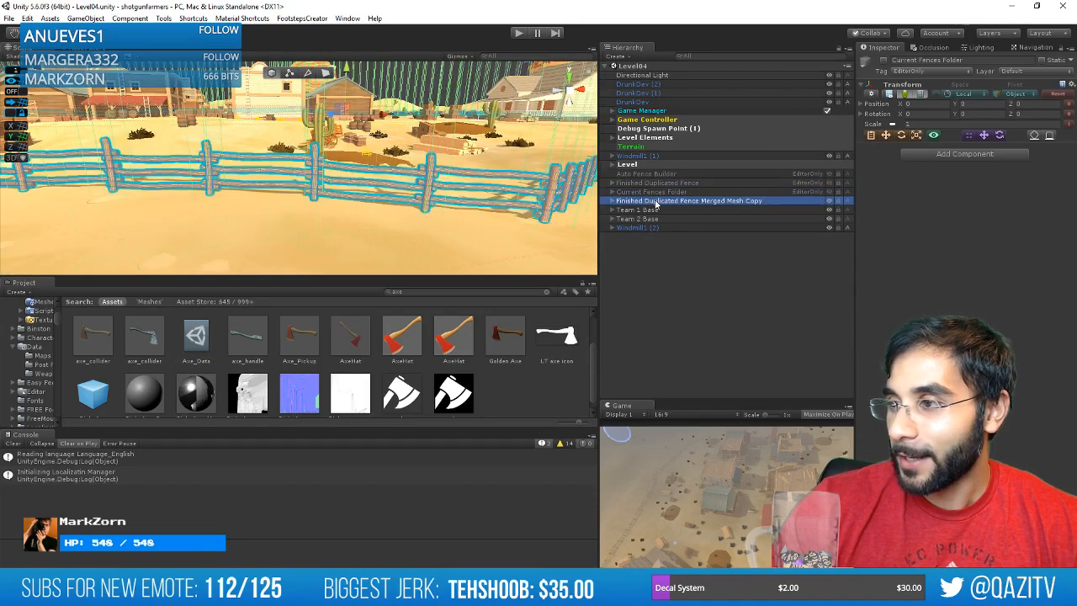
left_click(661, 174)
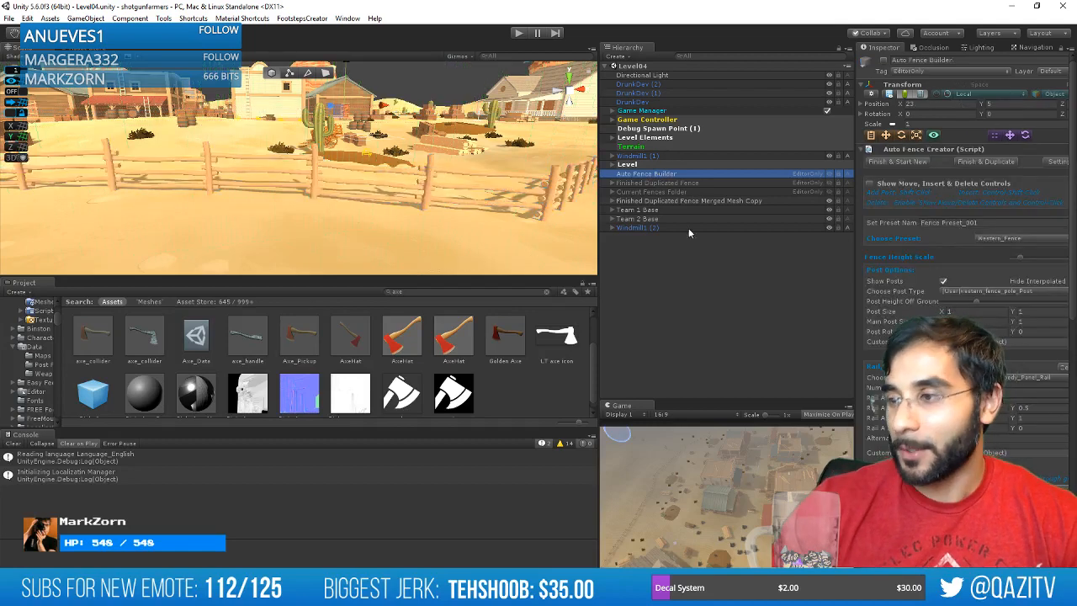
left_click(695, 201)
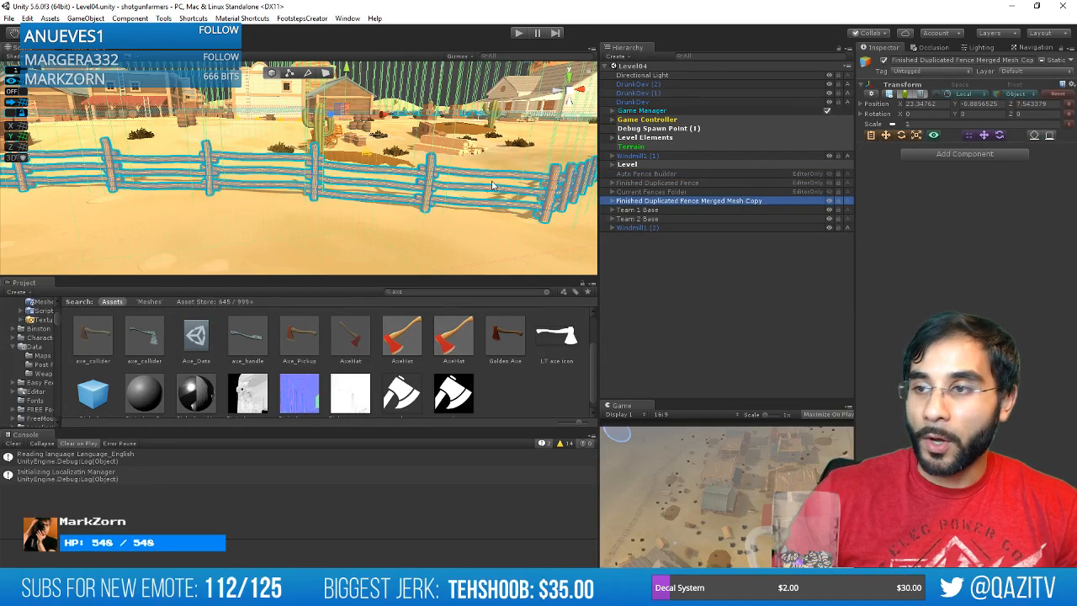
key("f")
left_click_drag(410, 183, 341, 211, "alt")
left_click(829, 202)
Activate the Current Fences Folder and Auto Fence Builder objects.
left_click(713, 191)
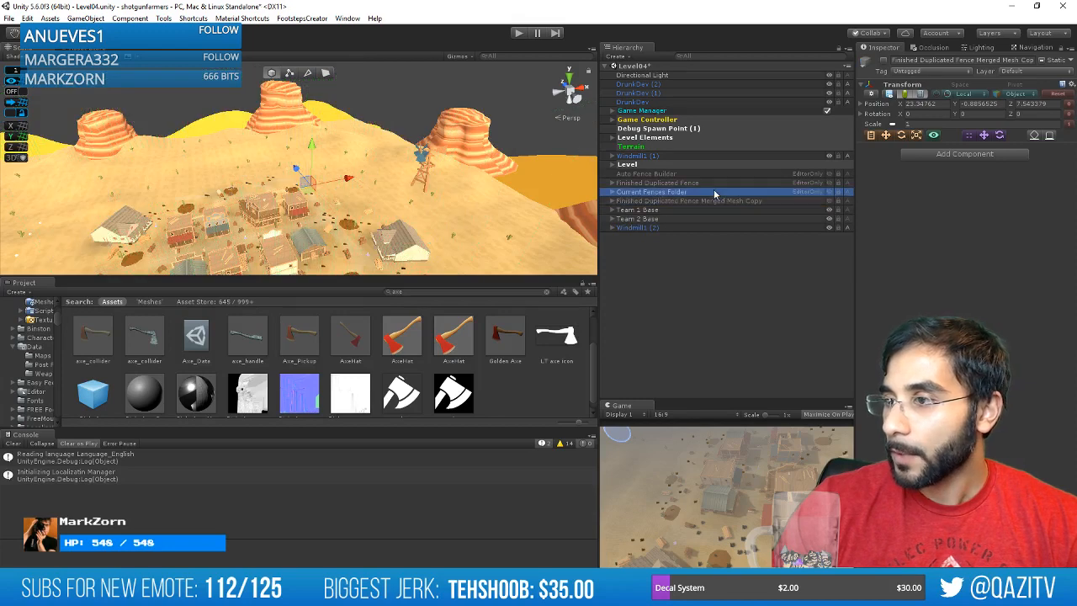
key("f")
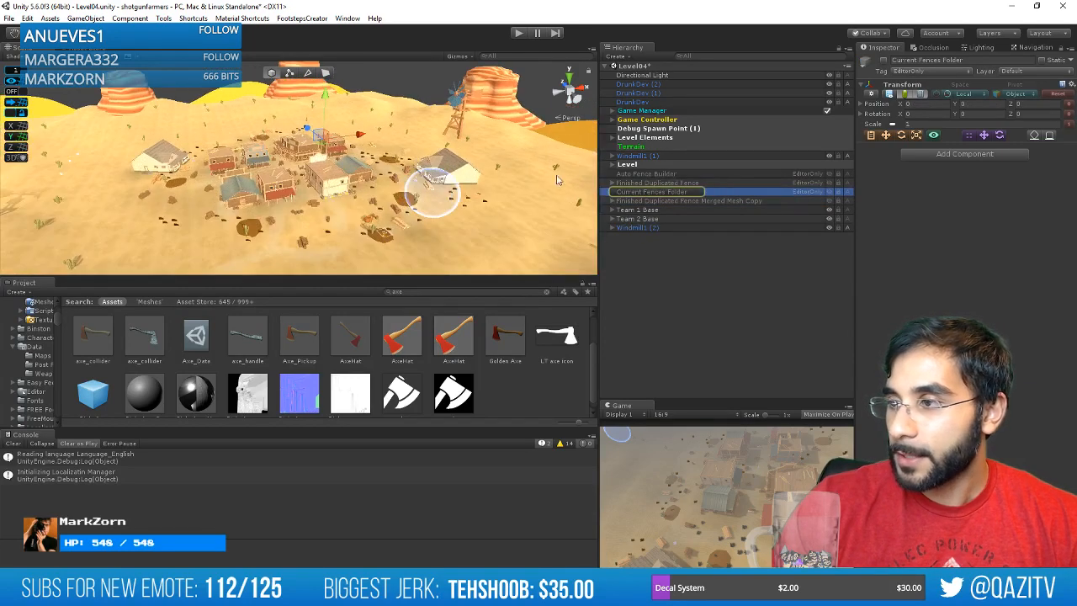
left_click(830, 192)
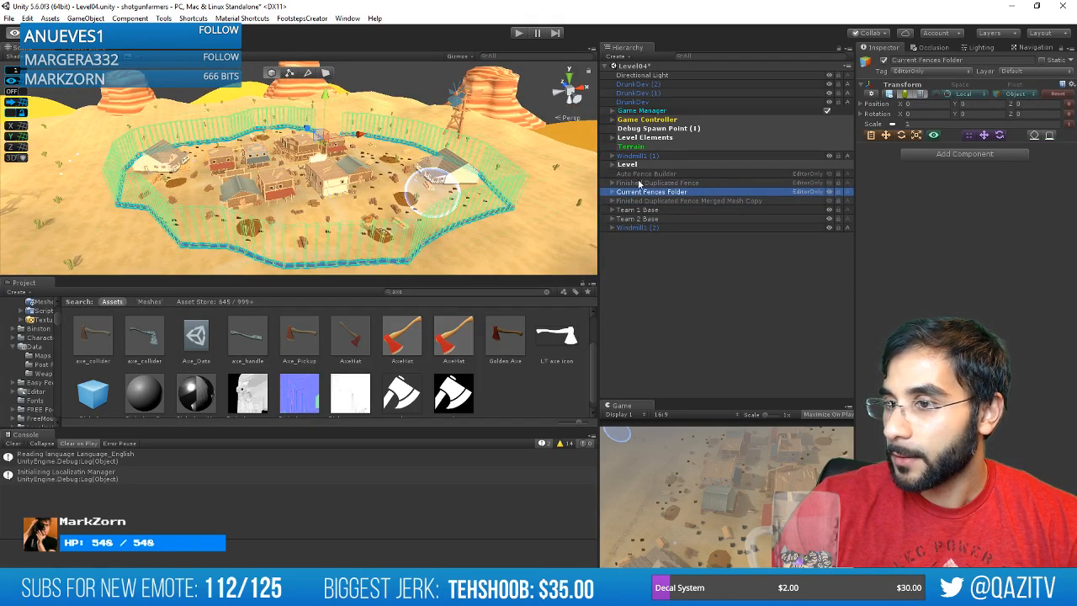
left_click(830, 174)
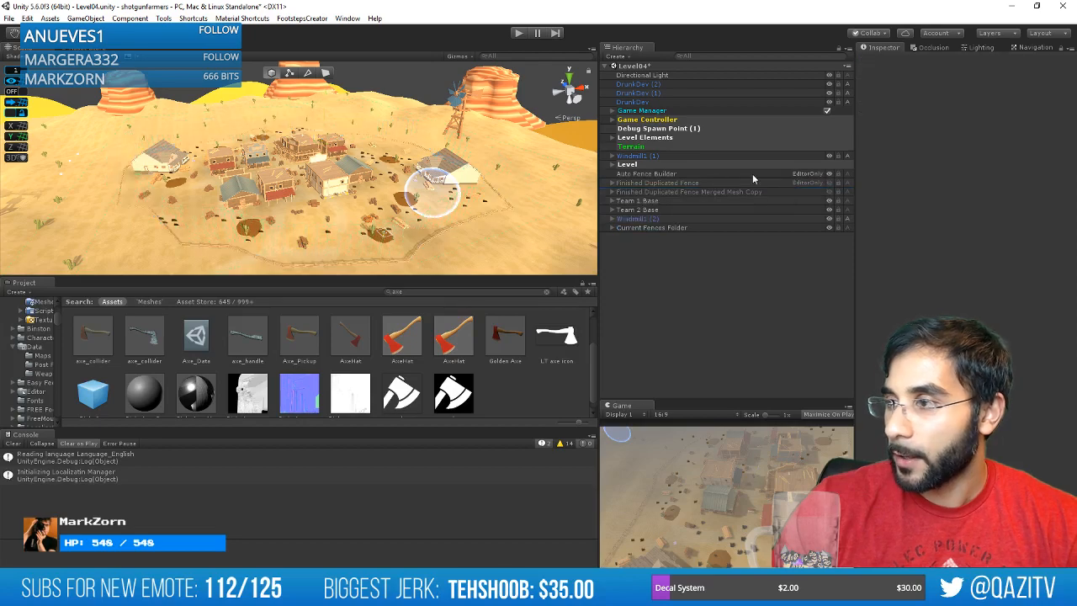
Select the Auto Fence Builder object and enable Close Loop to join the ends of the fence.
double_click(752, 173)
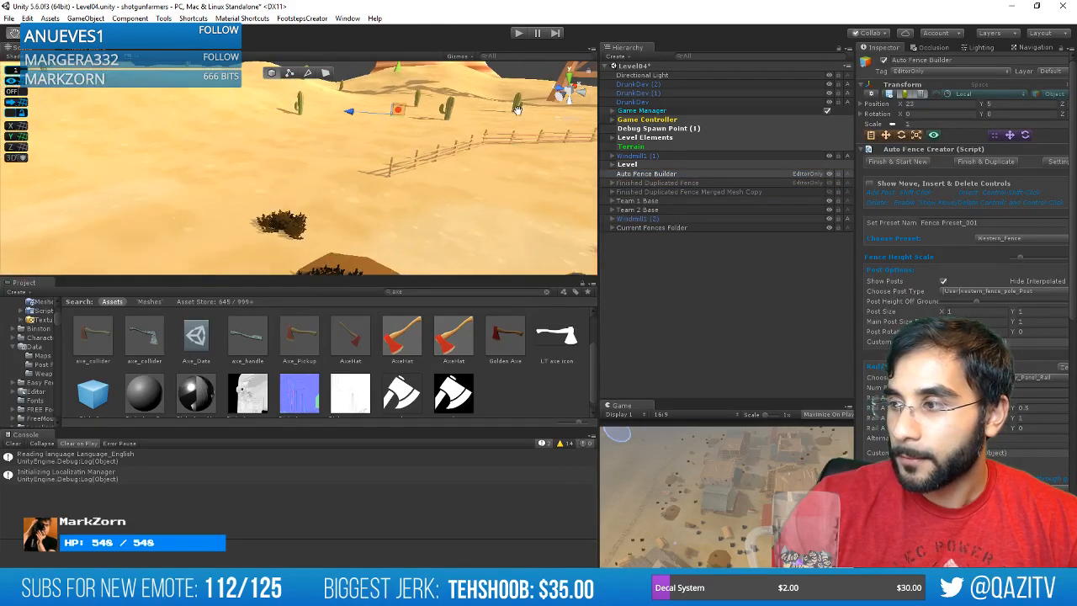
scroll(993, 454, "down", 4)
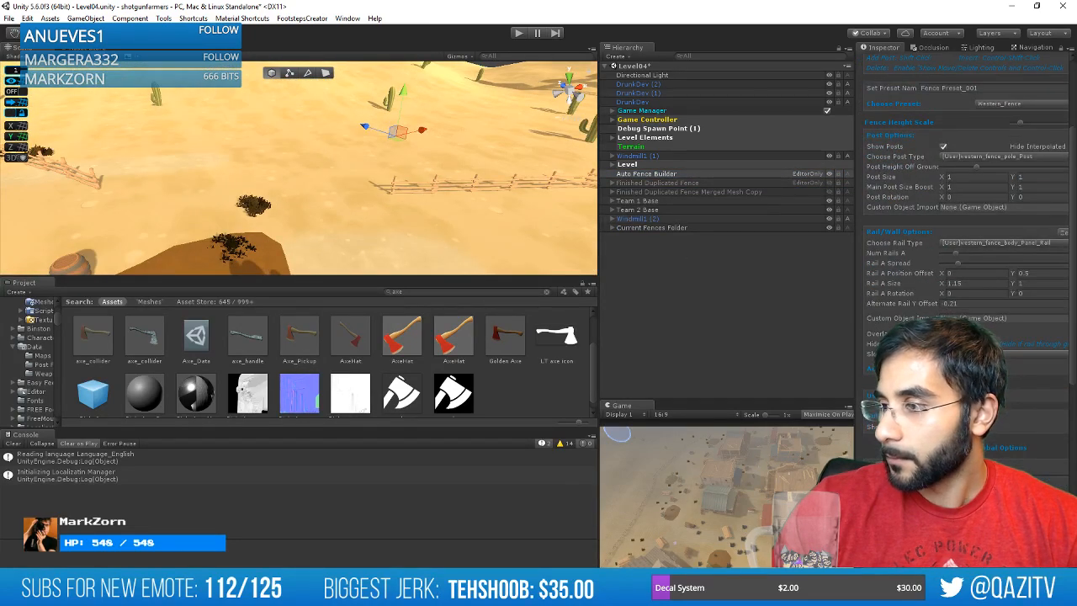
scroll(968, 252, "up", 3)
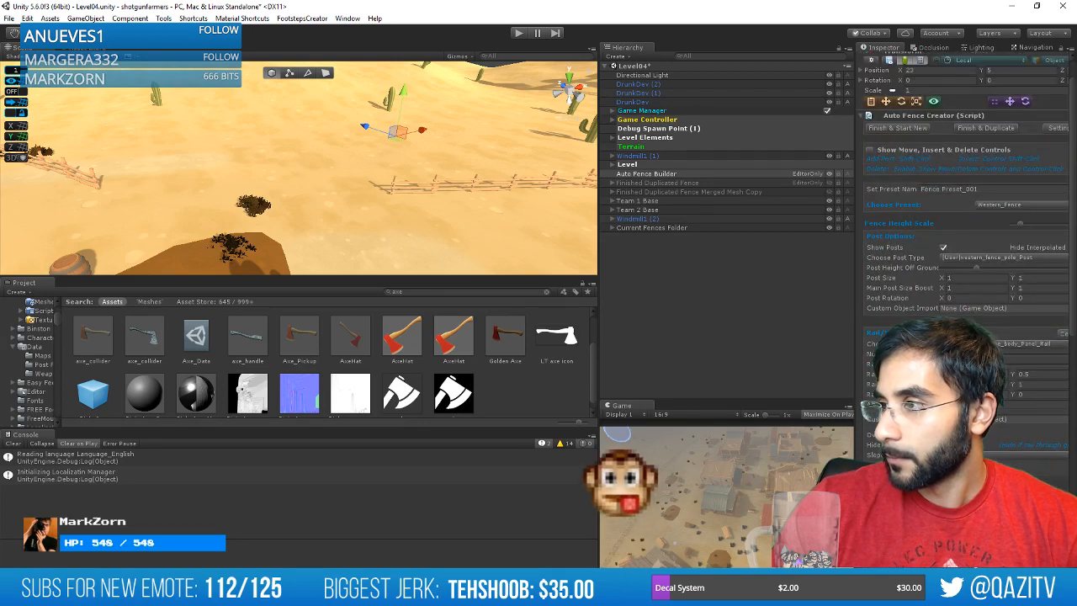
scroll(943, 309, "down", 4)
scroll(945, 287, "down", 4)
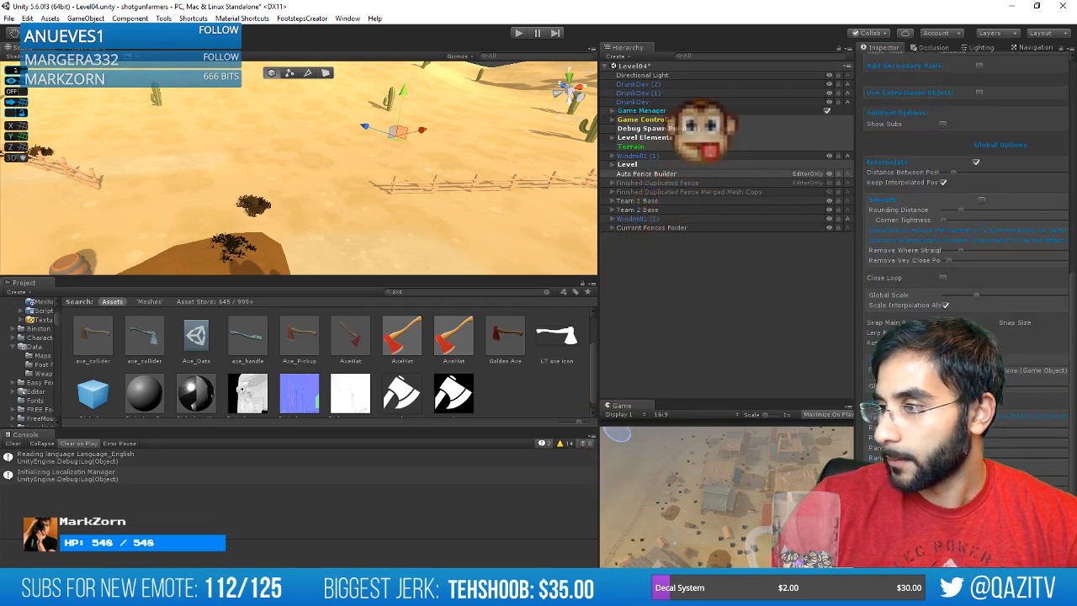
left_click(942, 278)
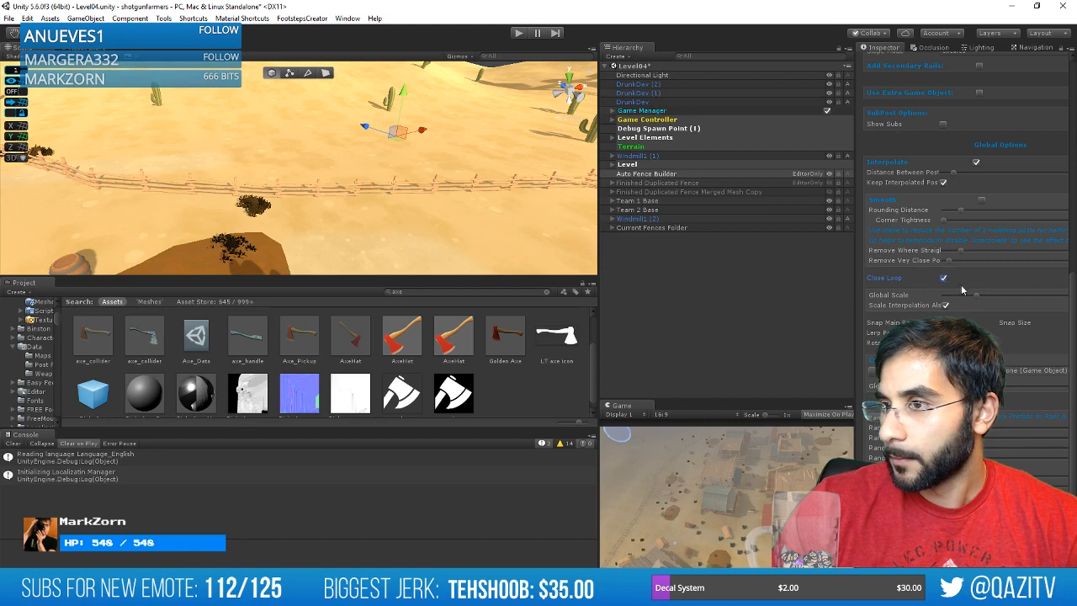
Enable Show Move, Insert & Delete Controls and reposition two fence posts along the open desert side of the loop.
scroll(972, 293, "up", 10)
scroll(972, 261, "up", 2)
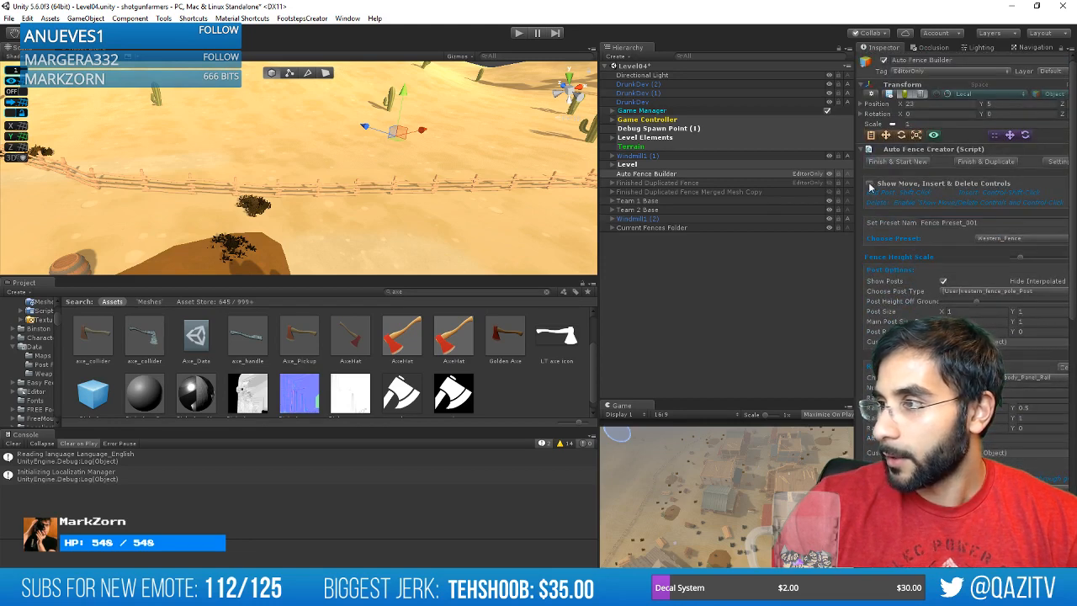
left_click(871, 184)
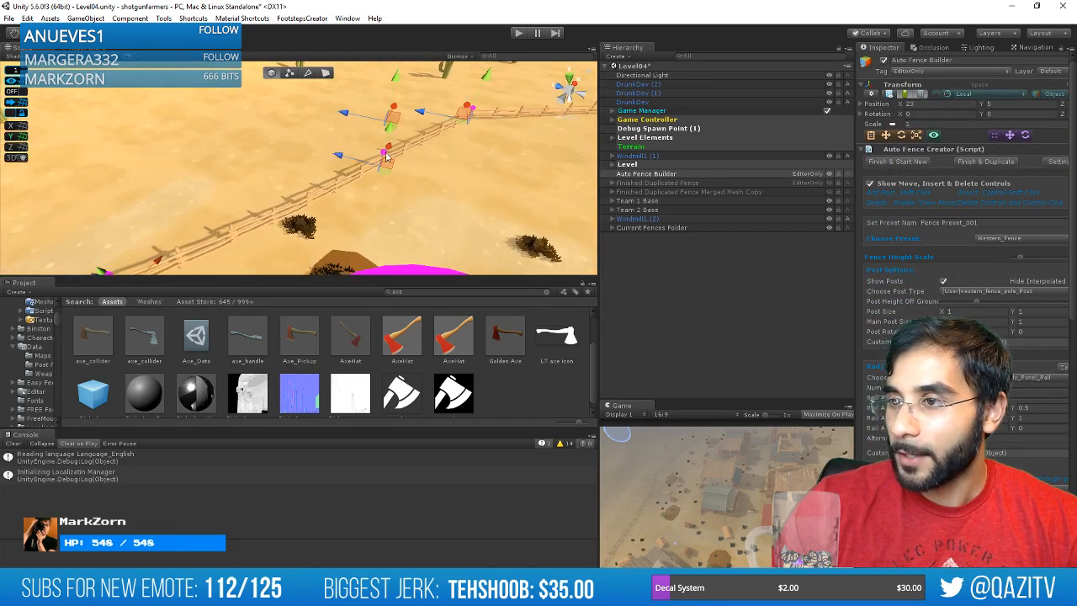
left_click_drag(316, 150, 307, 147)
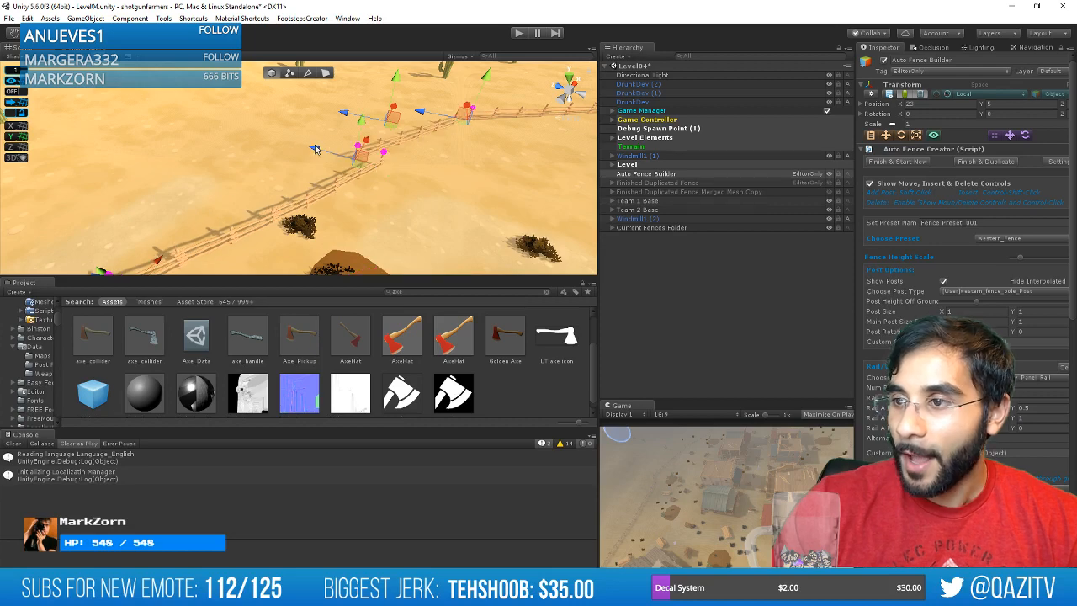
left_click_drag(486, 179, 226, 178, "alt")
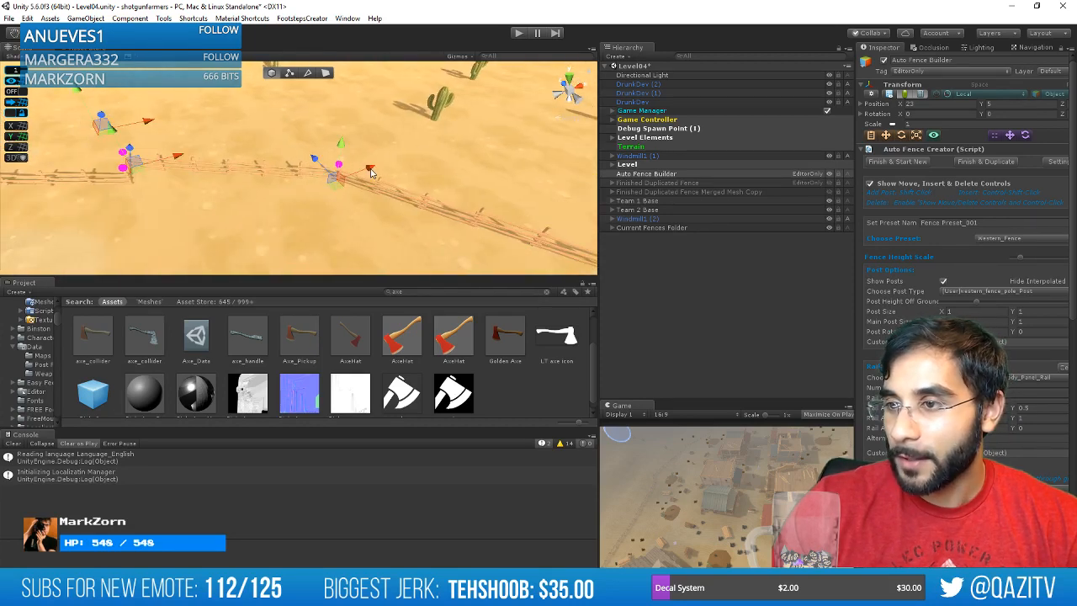
left_click_drag(371, 173, 502, 142)
scroll(503, 225, "down", 4)
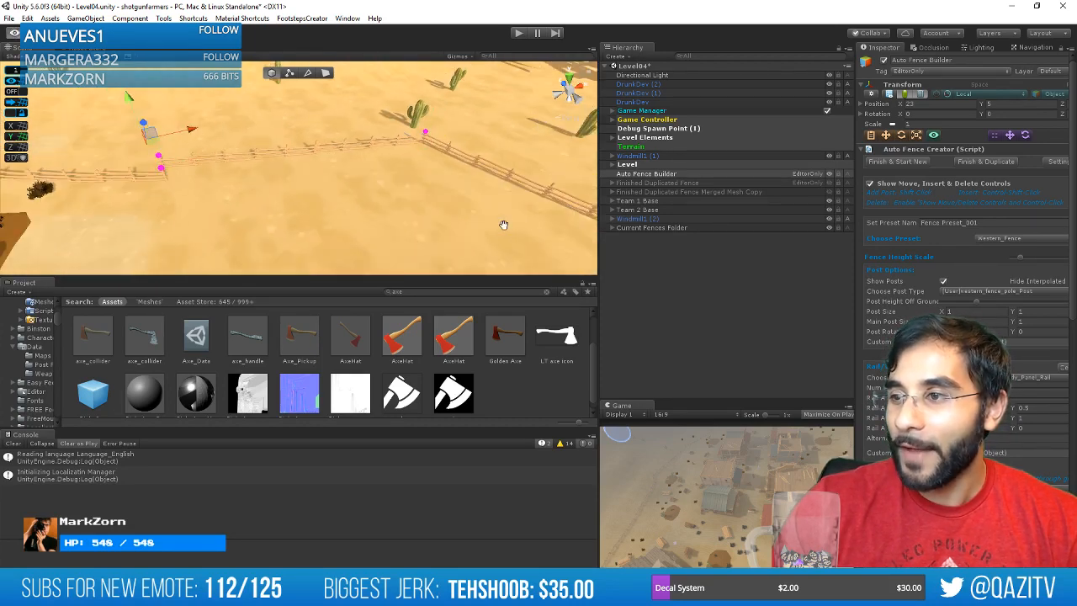
Move the corner fence post beside the front steps of the white house.
middle_click_drag(503, 224, 265, 168)
scroll(264, 168, "up", 4)
left_click_drag(265, 168, 311, 174, "alt")
mouse_move(310, 174)
middle_mouse_down()
mouse_move(292, 173)
mouse_move(305, 156)
mouse_move(317, 164)
middle_mouse_up()
scroll(316, 164, "down", 3)
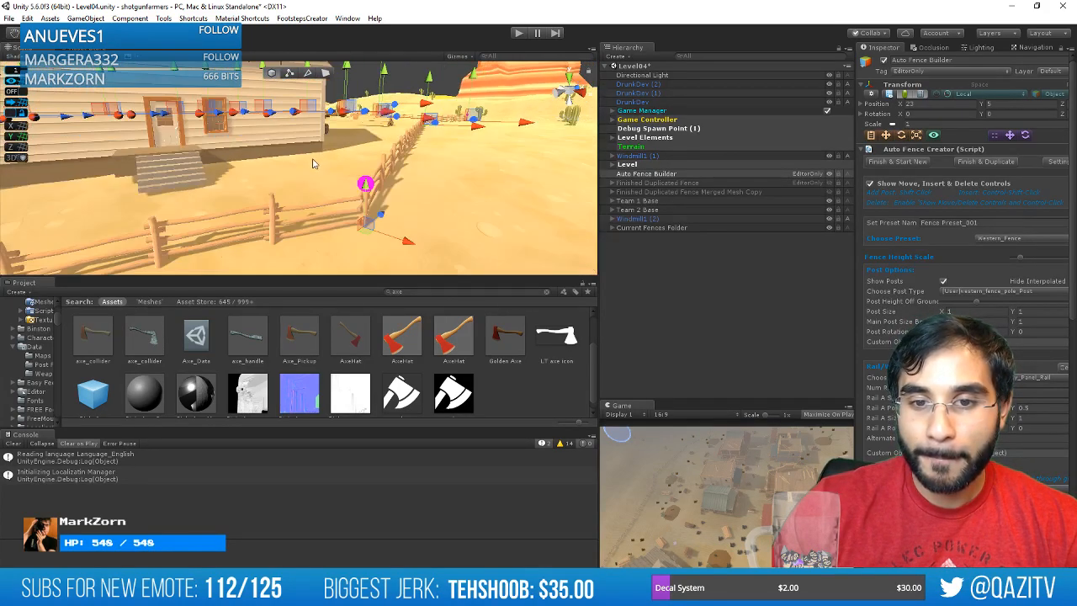
mouse_move(335, 166)
left_mouse_down("alt")
mouse_move(350, 157)
mouse_move(343, 169)
left_mouse_up("alt")
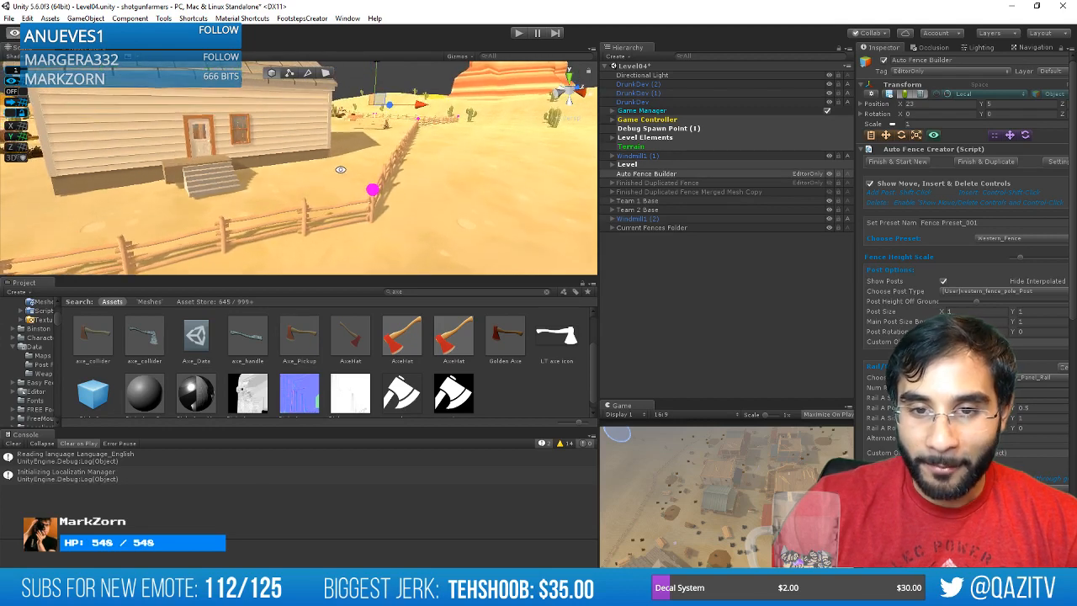
scroll(356, 190, "up", 2)
left_click_drag(444, 259, 547, 300)
left_click_drag(384, 247, 359, 236)
scroll(968, 328, "down", 2)
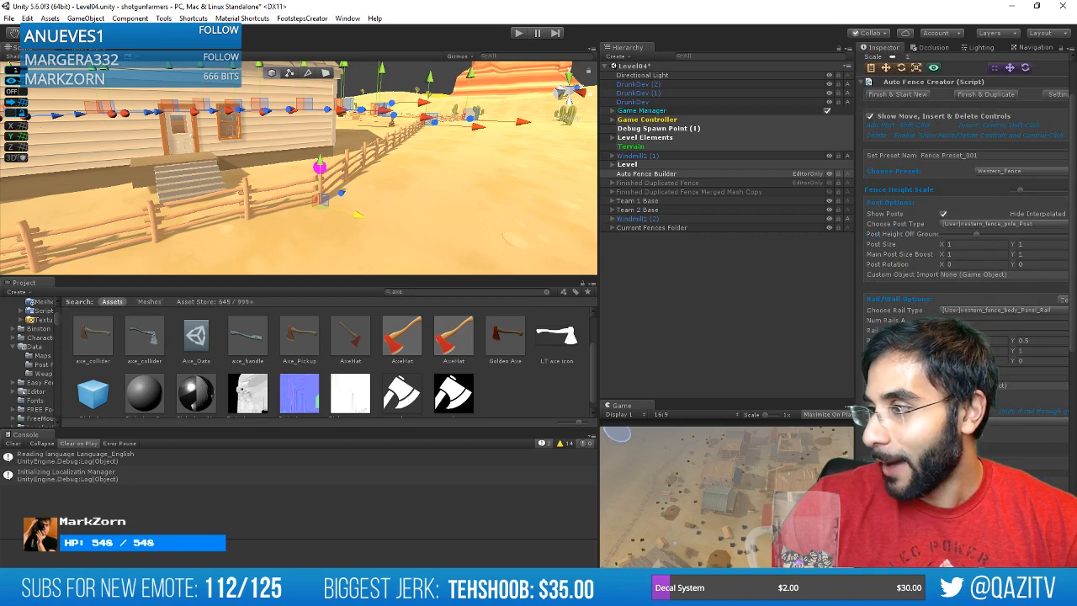
Increase Distance Between Posts to 4.68 and raise the first randomness slider close to its maximum.
scroll(966, 324, "down", 5)
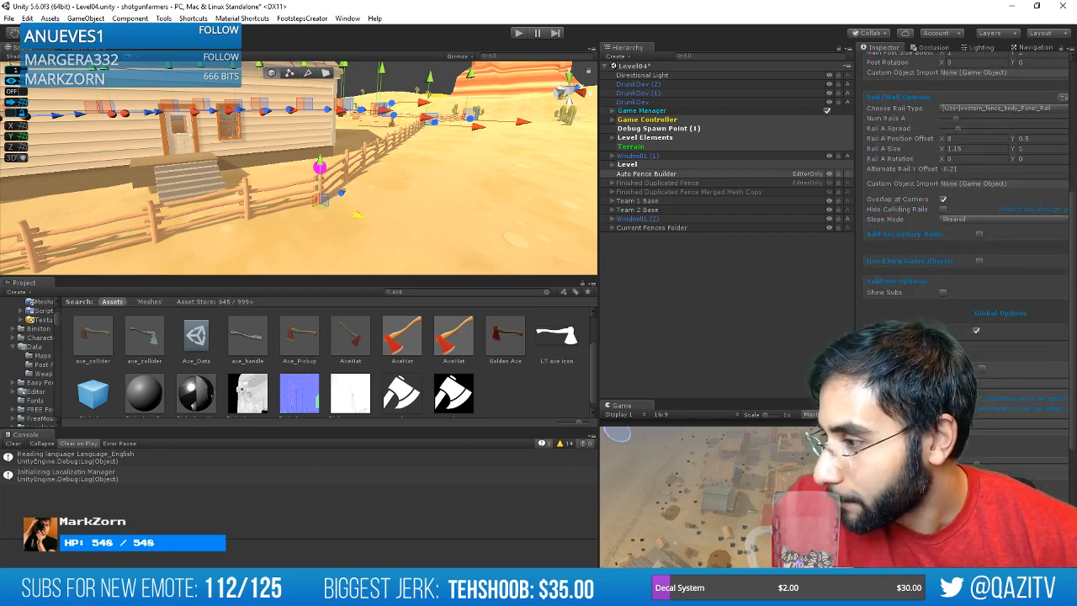
left_click_drag(953, 240, 976, 246)
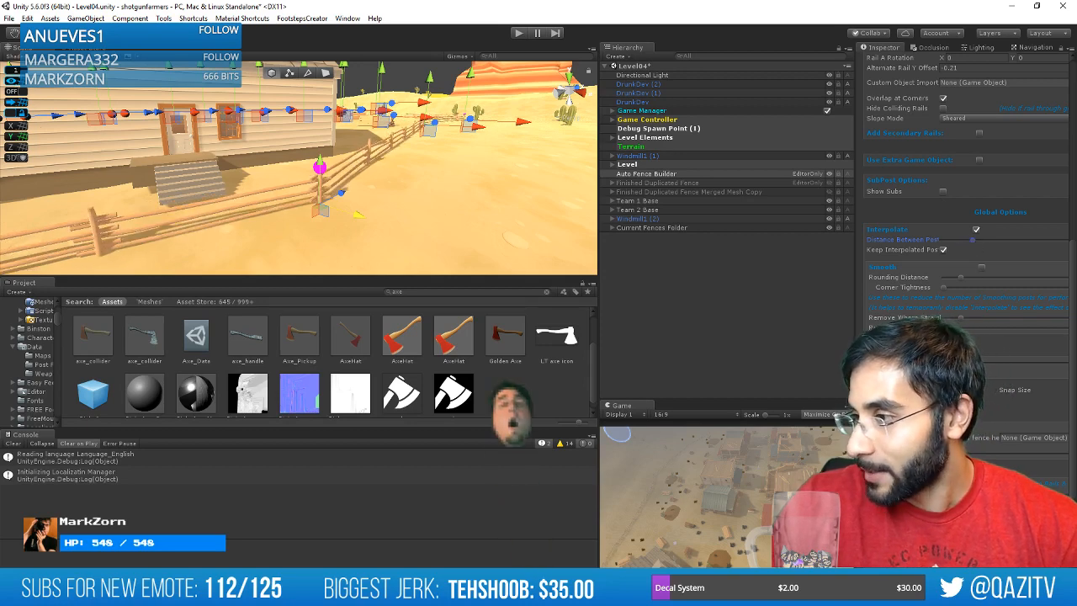
scroll(966, 252, "down", 2)
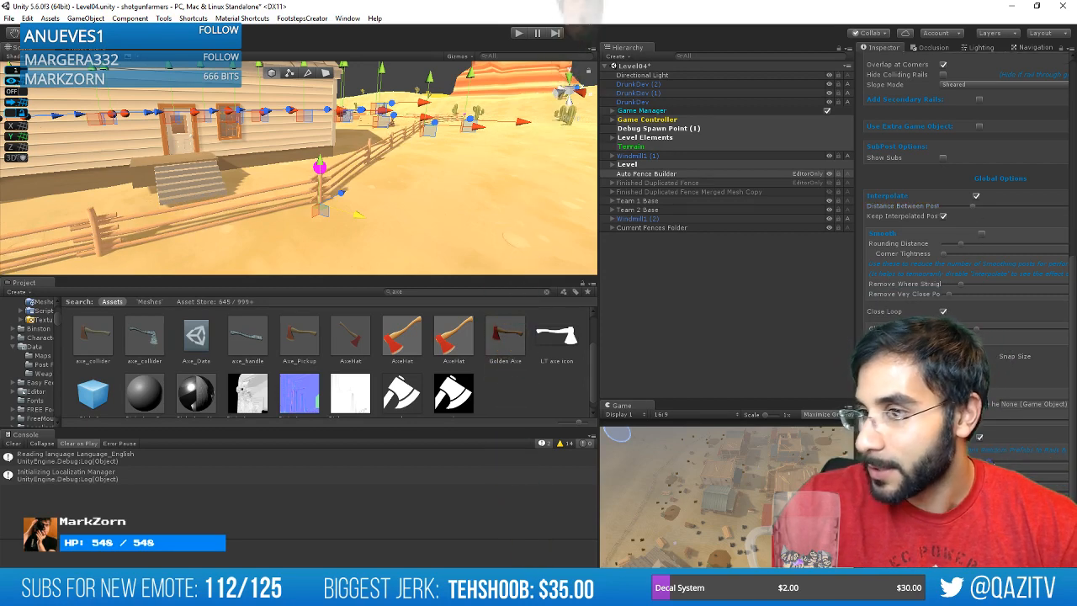
left_click(1001, 462)
scroll(408, 219, "up", 3)
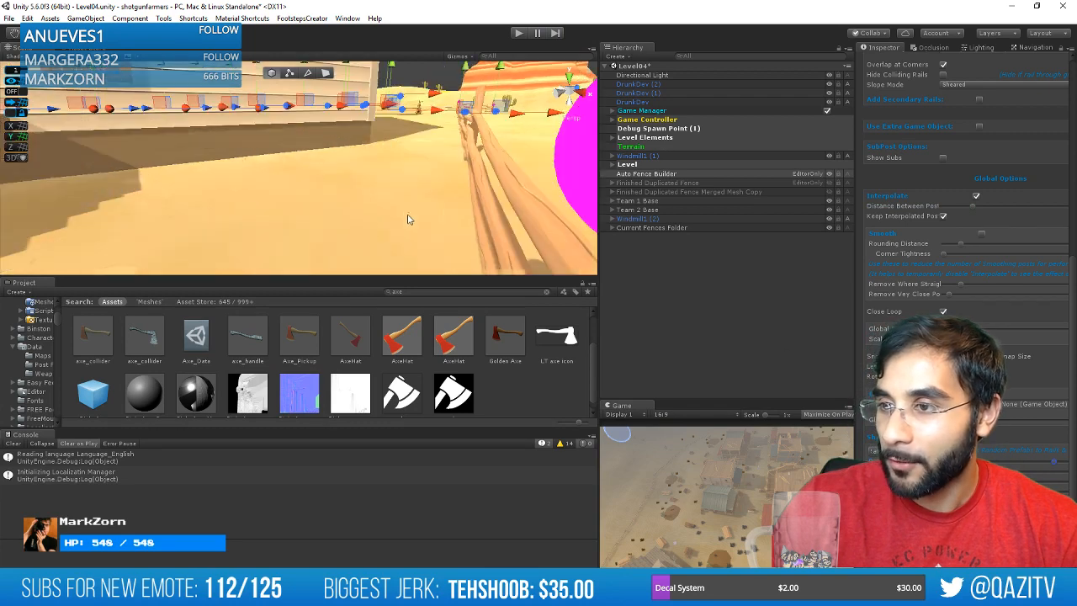
scroll(483, 153, "down", 3)
scroll(994, 213, "up", 12)
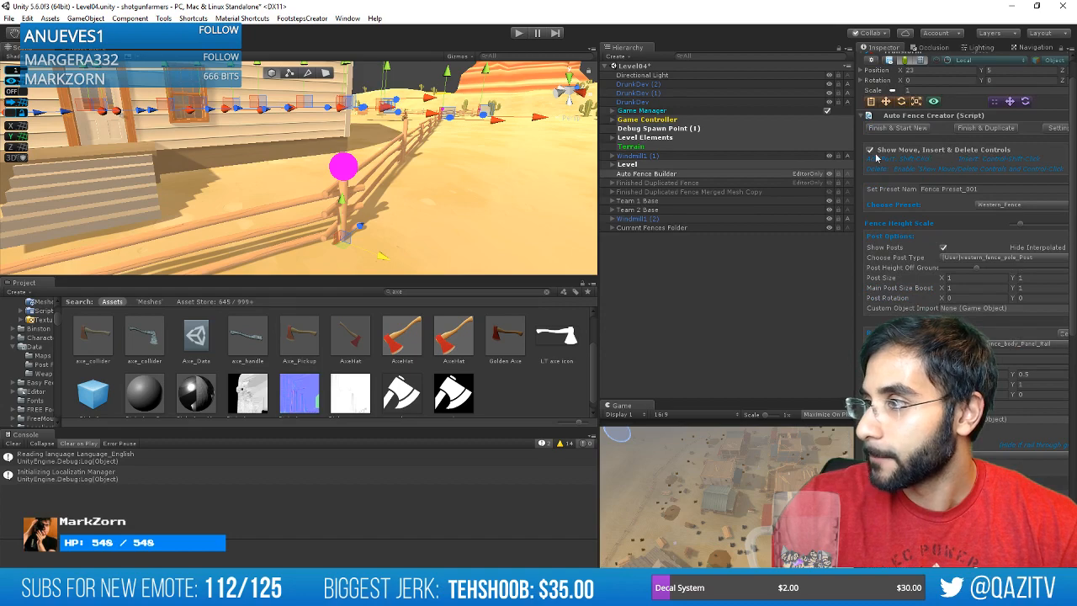
Hide the move, insert and delete controls and raise the randomness setting that removes random rail sections from the fence.
left_click(872, 151)
scroll(872, 152, "down", 5)
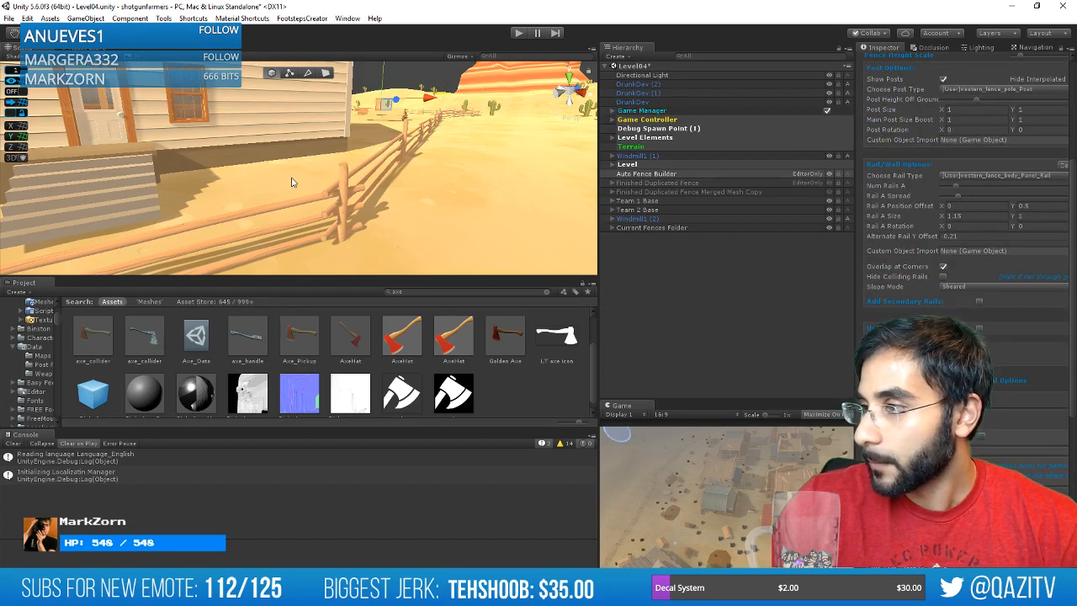
scroll(325, 194, "down", 3)
middle_click_drag(325, 194, 381, 207)
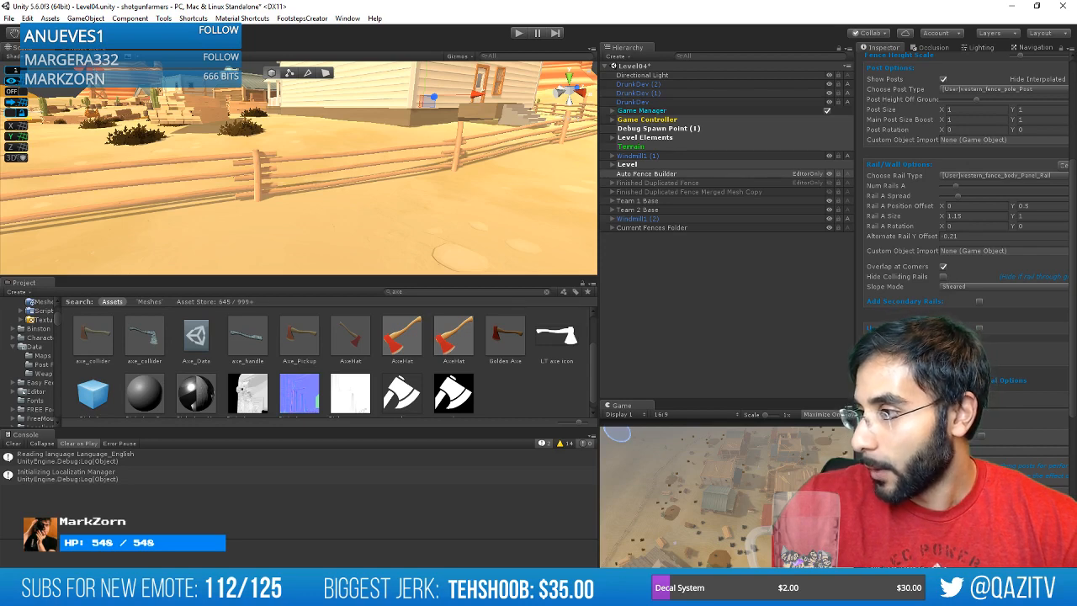
scroll(968, 211, "down", 6)
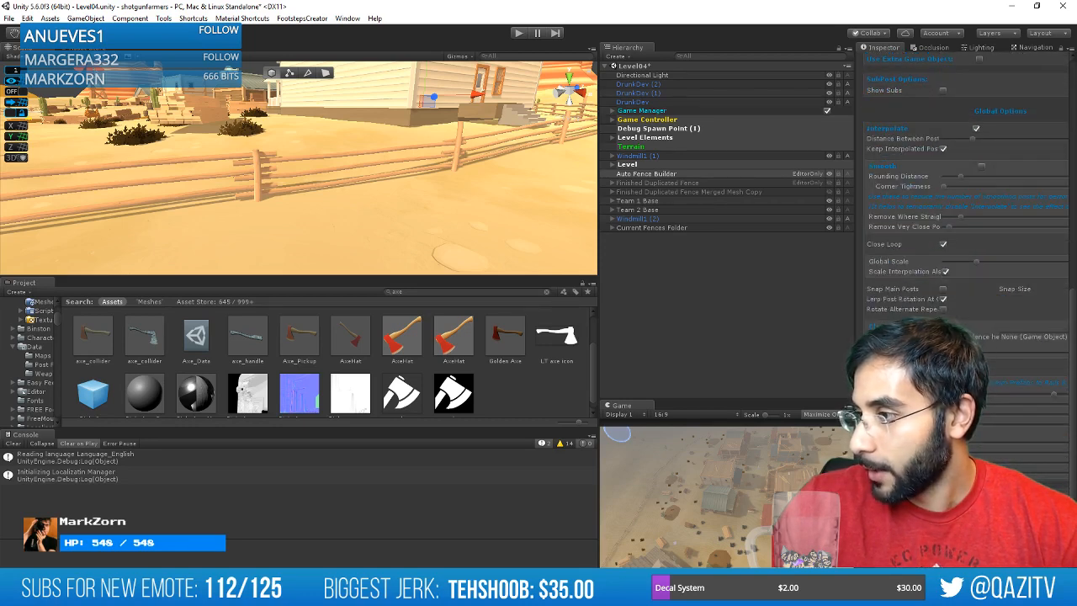
left_click(972, 441)
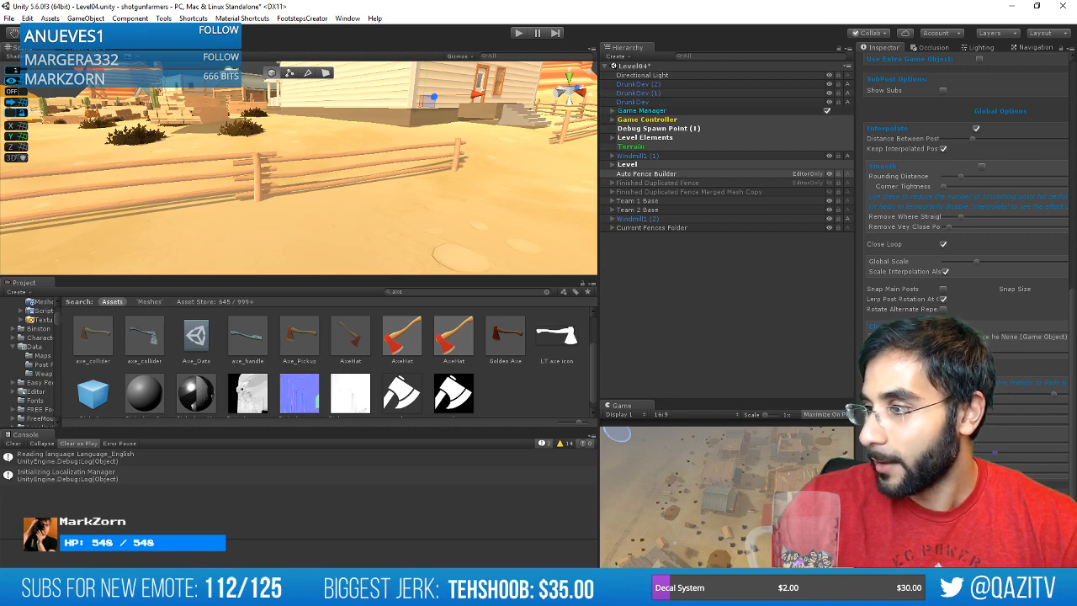
Widen the Inspector, experiment with the rail offsets and reset the fence's Rail/Wall Options.
scroll(1003, 203, "up", 5)
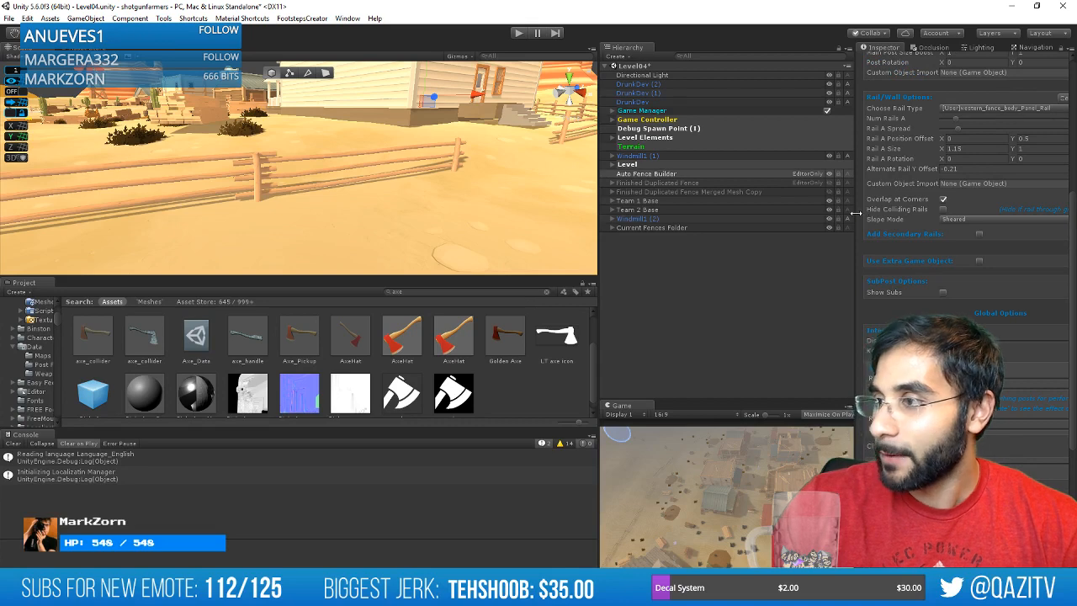
left_click_drag(854, 213, 776, 214)
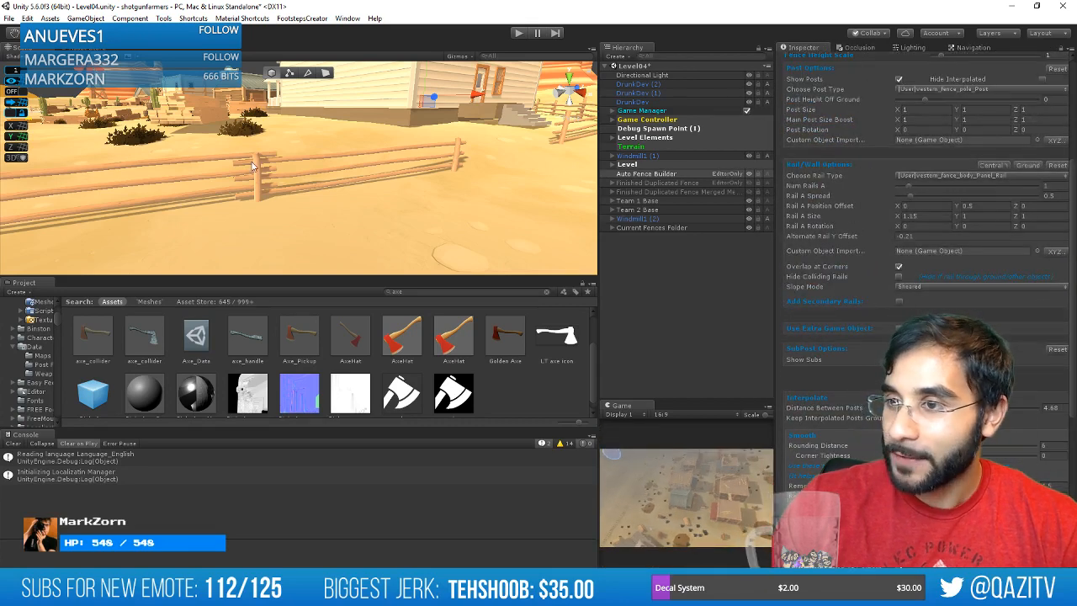
left_click_drag(890, 239, 906, 244)
key("ctrl+z")
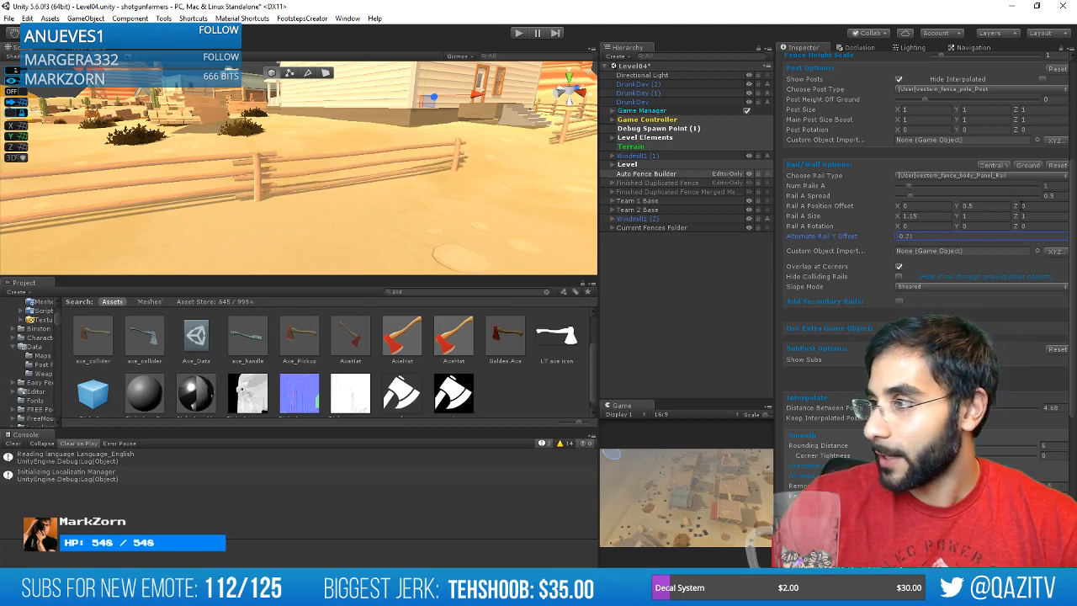
left_click(993, 167)
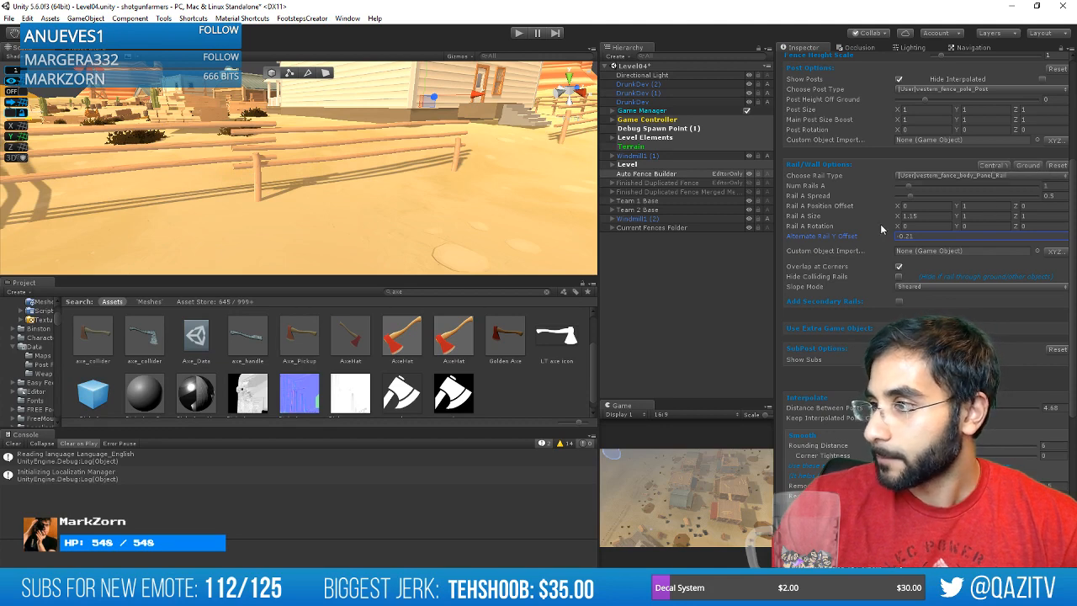
left_click(1057, 165)
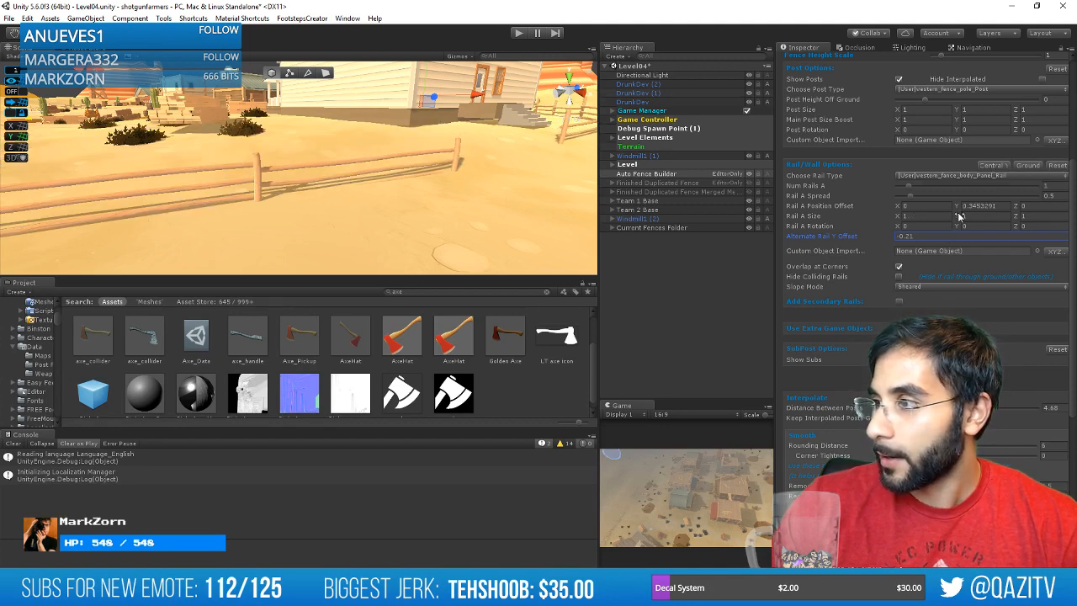
Try a Fence Height Scale of 5.33 on the town fence, view it from several sides and undo the change.
scroll(308, 156, "down", 3)
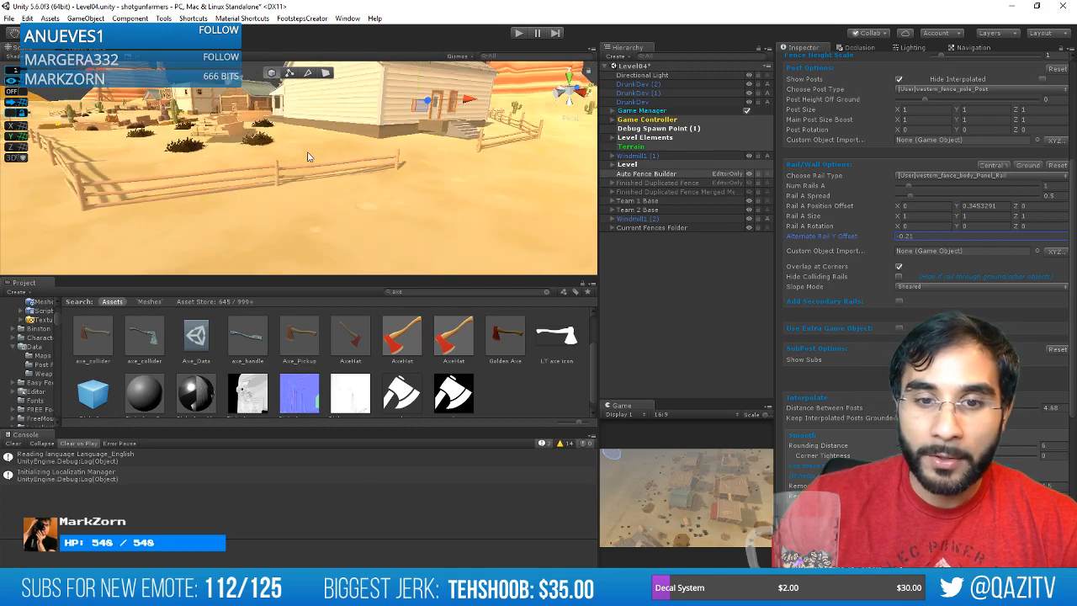
mouse_move(243, 146)
middle_mouse_down()
mouse_move(334, 142)
mouse_move(243, 160)
middle_mouse_up()
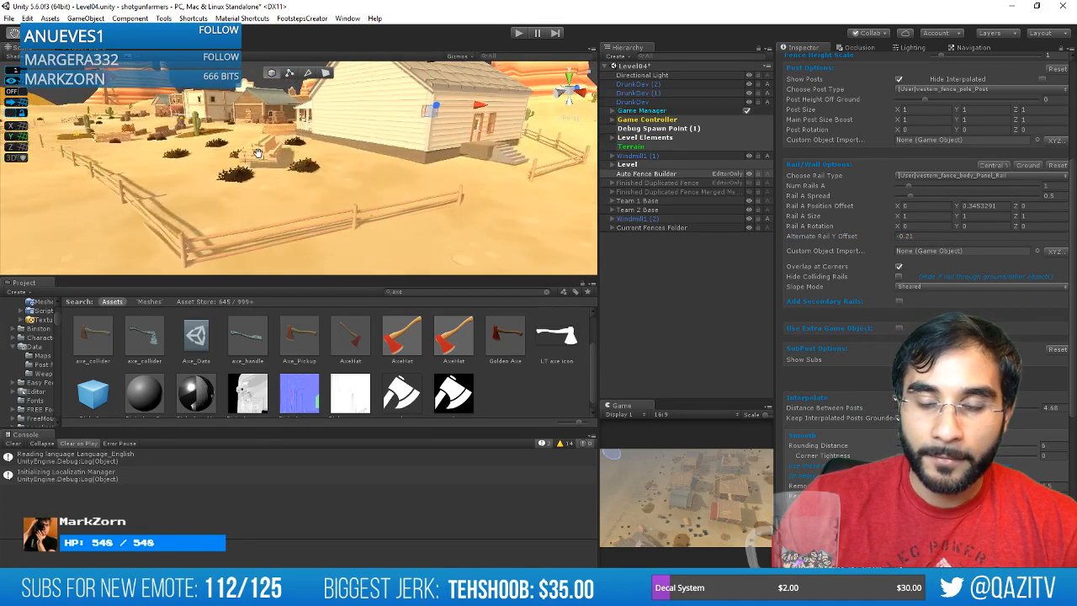
scroll(243, 166, "up", 3)
left_click_drag(244, 166, 381, 175, "alt")
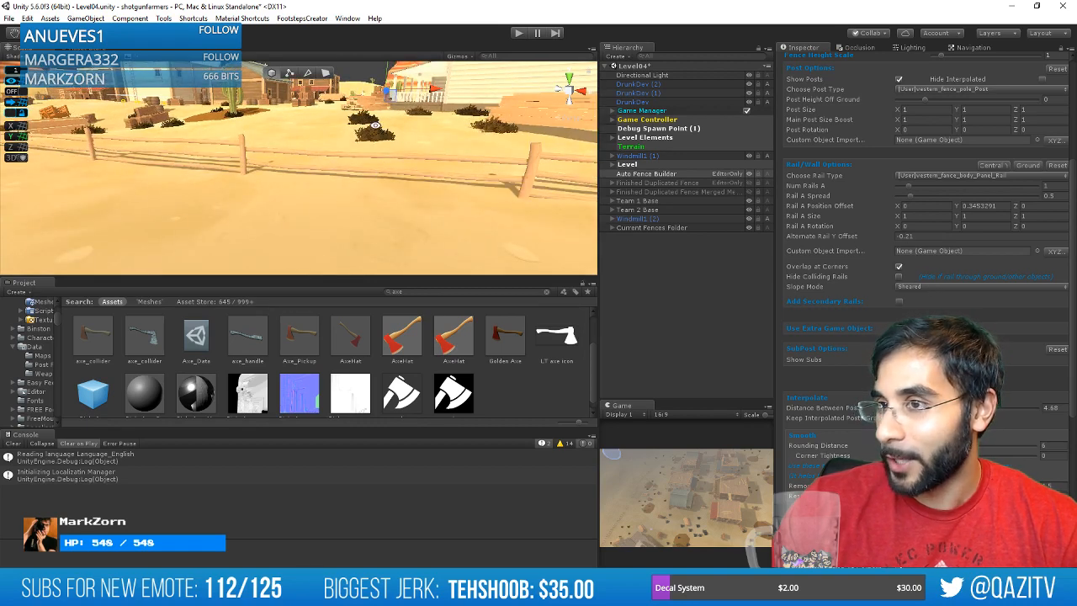
middle_click_drag(376, 125, 360, 138)
scroll(974, 313, "up", 5)
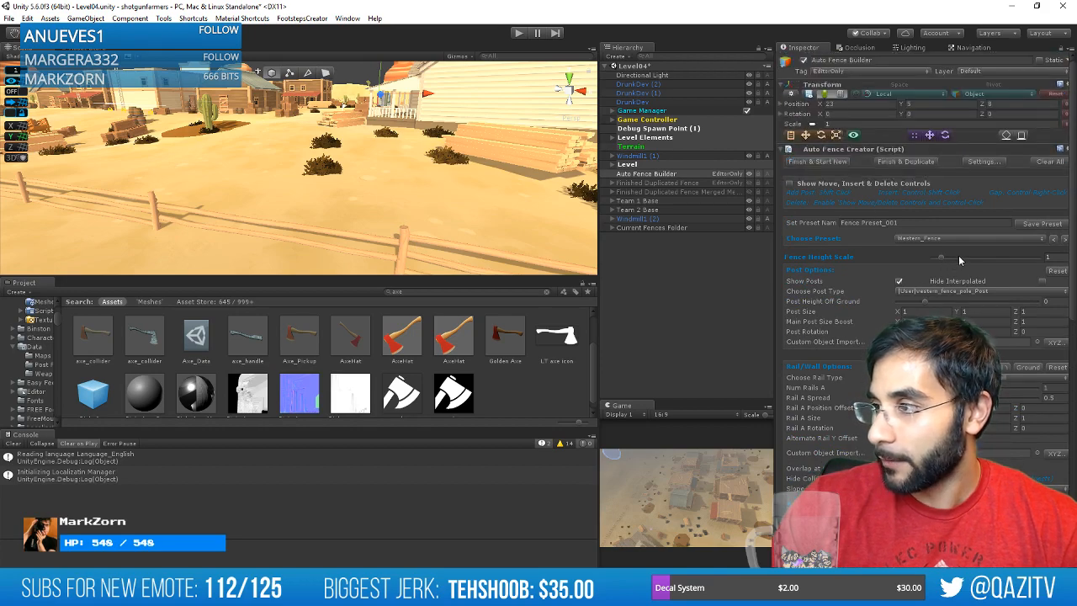
left_click_drag(942, 257, 989, 259)
scroll(408, 172, "down", 3)
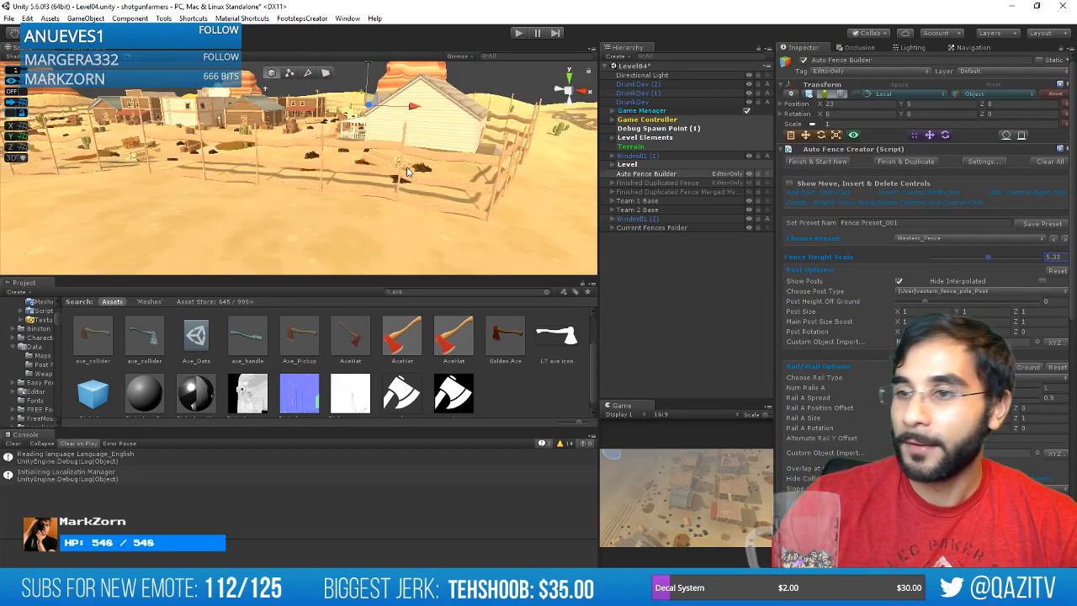
scroll(408, 172, "down", 3)
left_click_drag(407, 171, 488, 128, "alt")
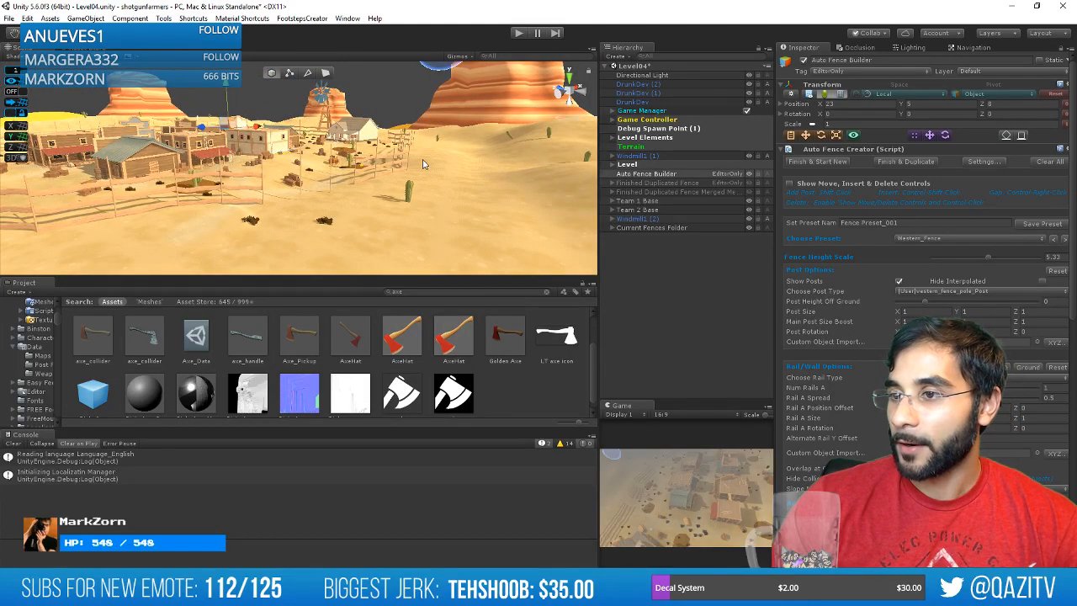
key("ctrl+z")
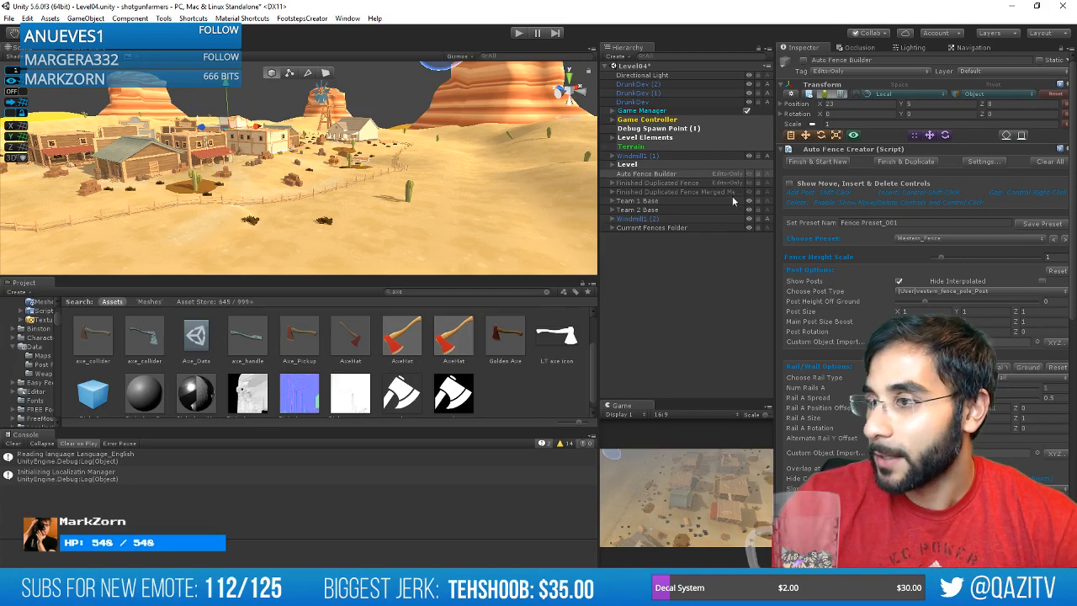
Select the Current Fences Folder object and frame it in the scene view.
left_click(751, 229)
key("f")
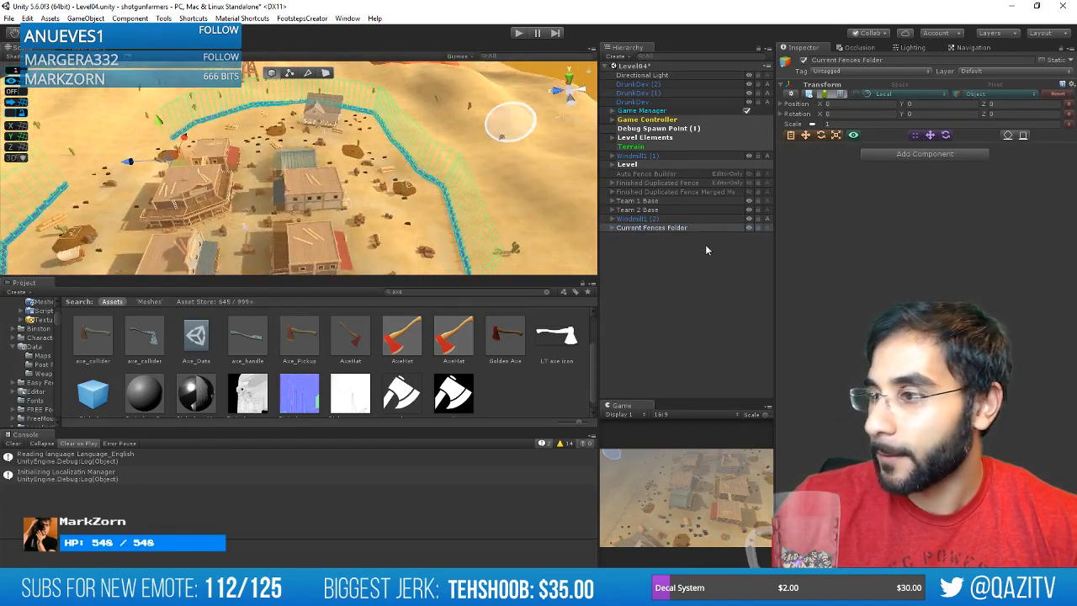
Deactivate the Current Fences Folder and activate the finished duplicated fence with merged meshes in its place.
left_click(707, 242)
left_click(735, 229)
left_click(749, 228)
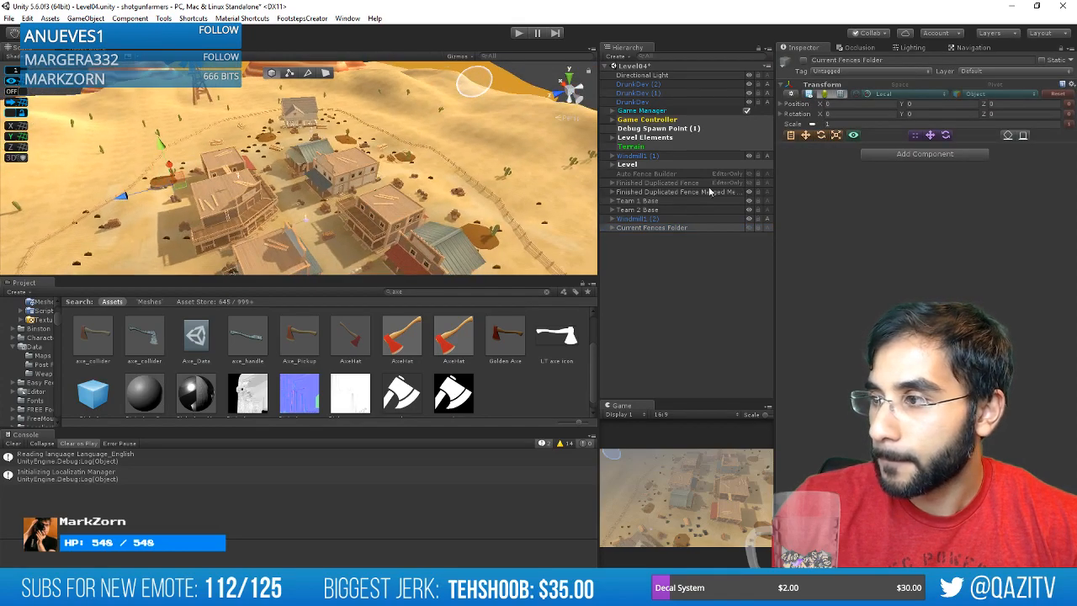
double_click(709, 192)
left_click(532, 249)
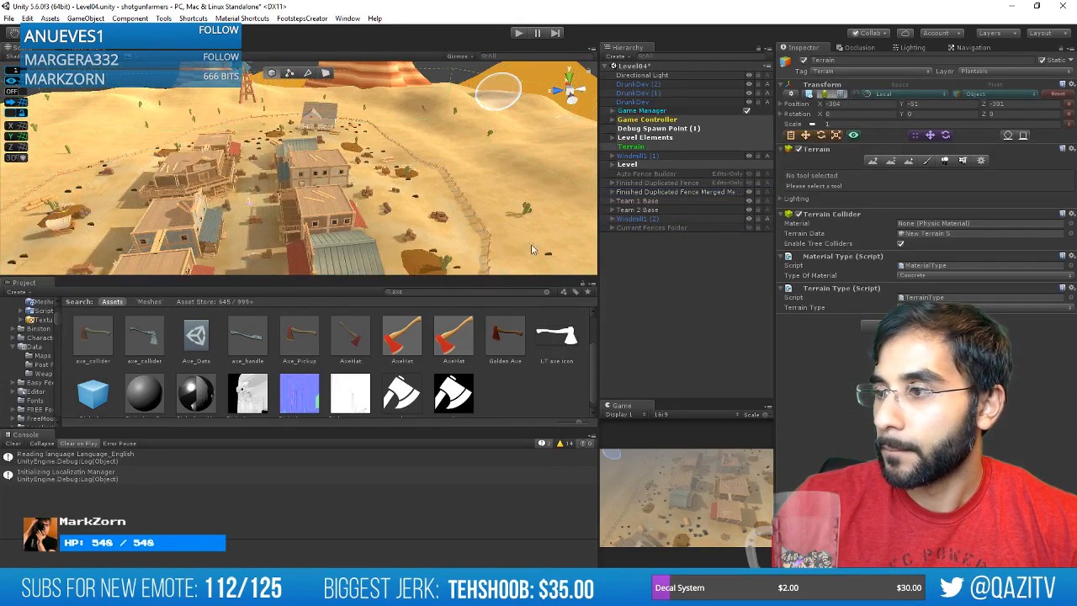
Set the tag of the Current Fences Folder object to EditorOnly.
left_click(649, 228)
left_click(854, 72)
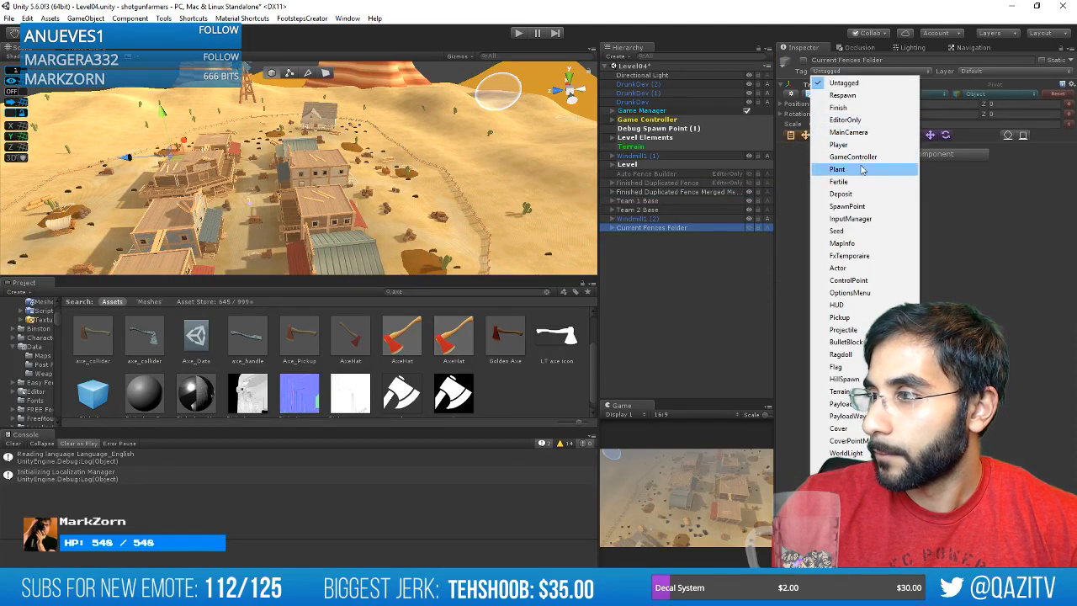
left_click(848, 132)
left_click(856, 72)
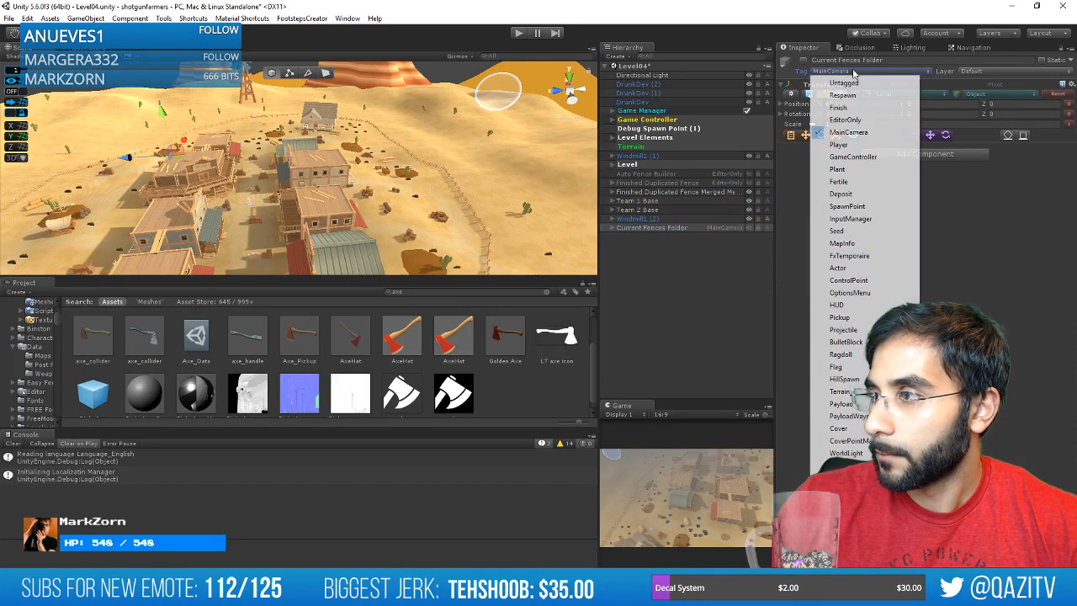
left_click(852, 121)
left_click(722, 283)
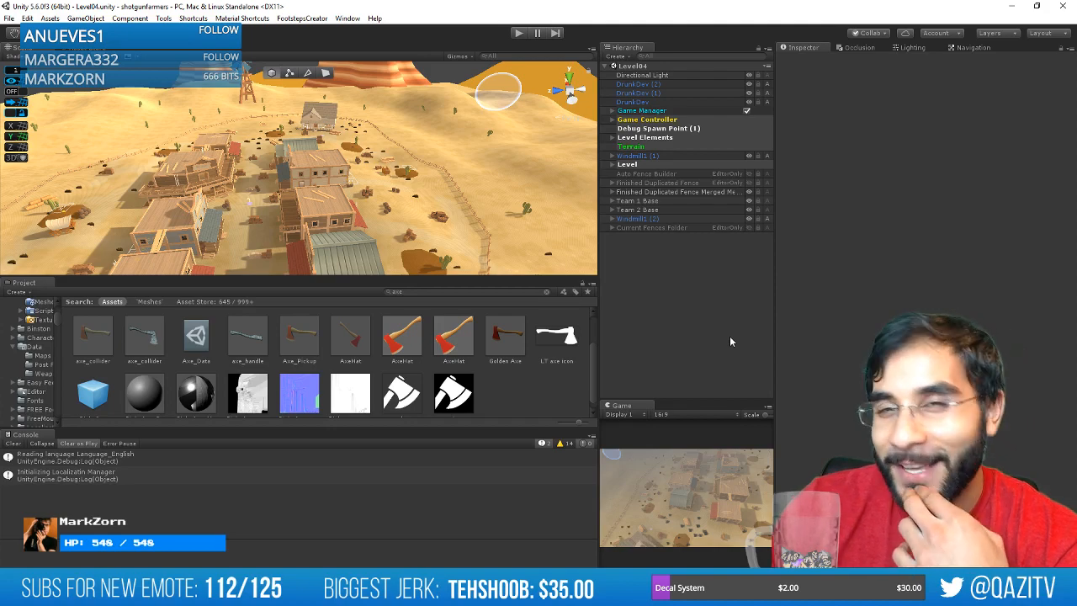
Switch to Maya LT and select the chicken's beak in object mode.
left_click(1014, 8)
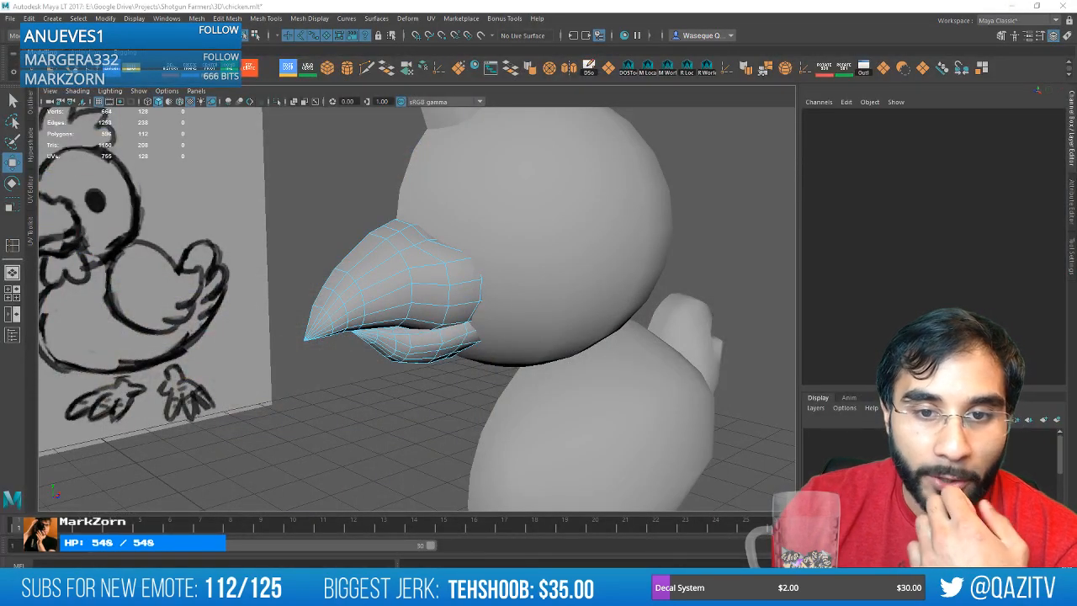
right_click_drag(412, 285, 468, 269)
left_click(430, 423)
left_click(435, 358)
Raise two inner faces of the lower beak as seen from its open side.
left_click_drag(433, 358, 664, 334, "alt")
scroll(485, 356, "up", 2)
scroll(485, 356, "down", 4)
scroll(389, 335, "up", 5)
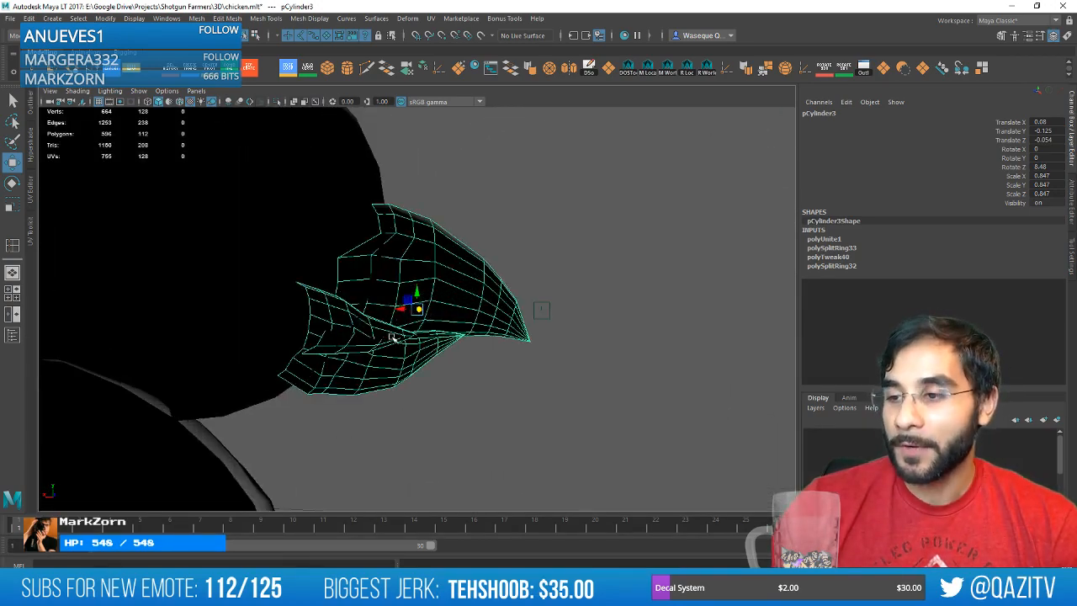
scroll(392, 338, "up", 4)
right_click_drag(377, 294, 370, 335)
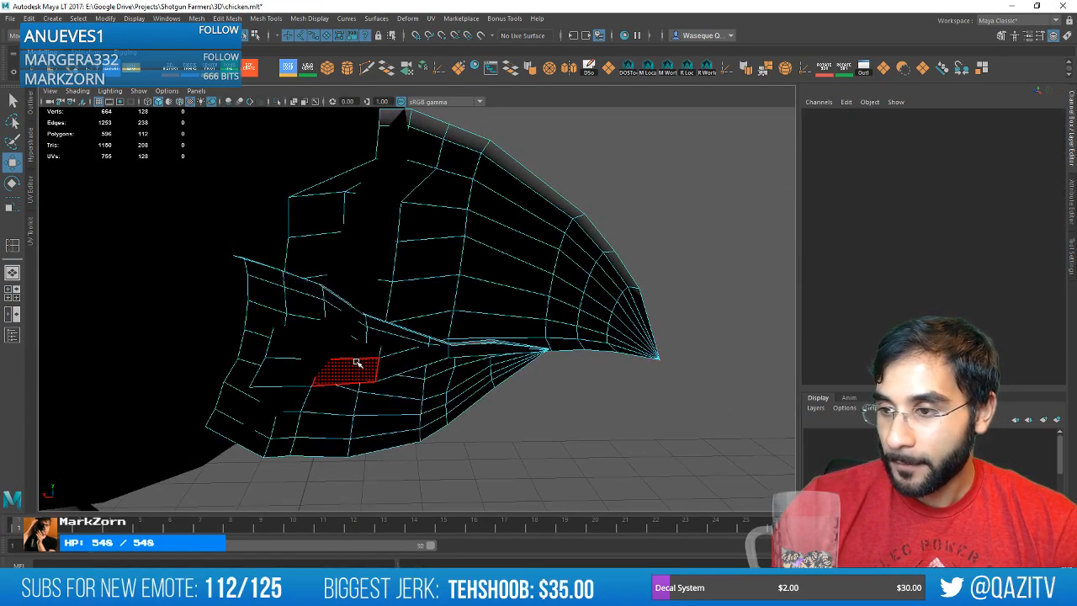
left_click(357, 362)
left_click(273, 371, "shift")
left_click_drag(313, 354, 318, 334)
key("ctrl+z")
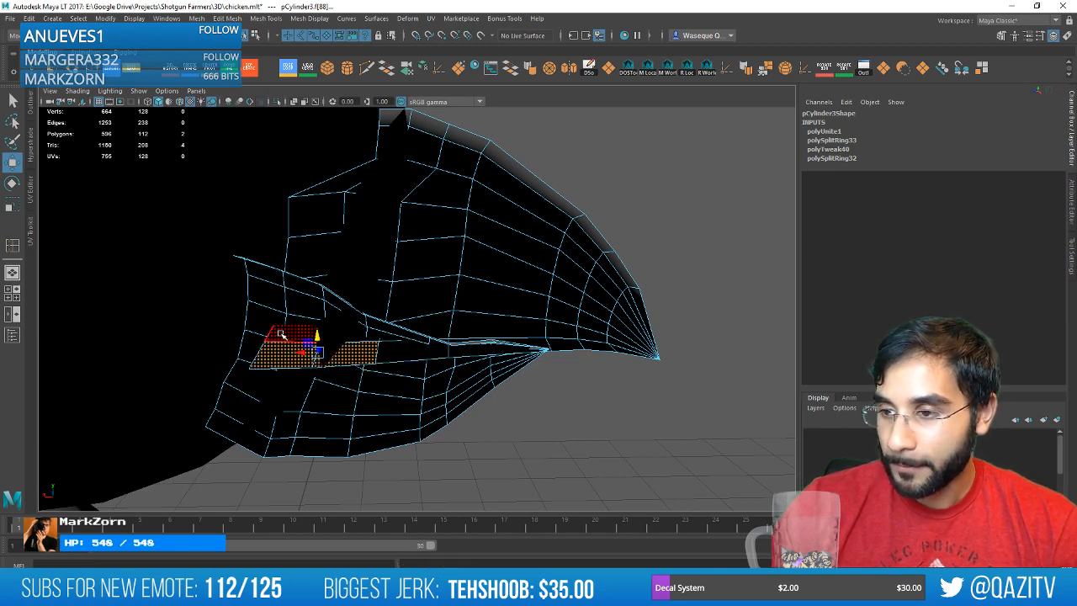
Raise individual vertices along the inner surface of the lower beak and save the scene.
right_click_drag(281, 335, 254, 303)
left_click(266, 340)
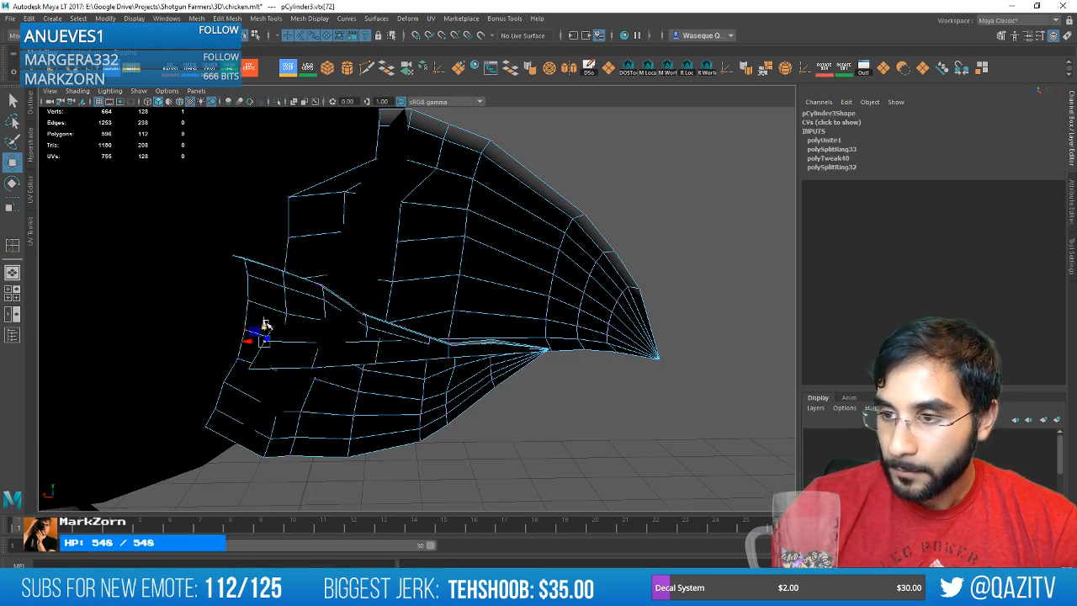
left_click_drag(256, 349, 256, 295)
left_click(311, 366)
left_click_drag(311, 351, 312, 322)
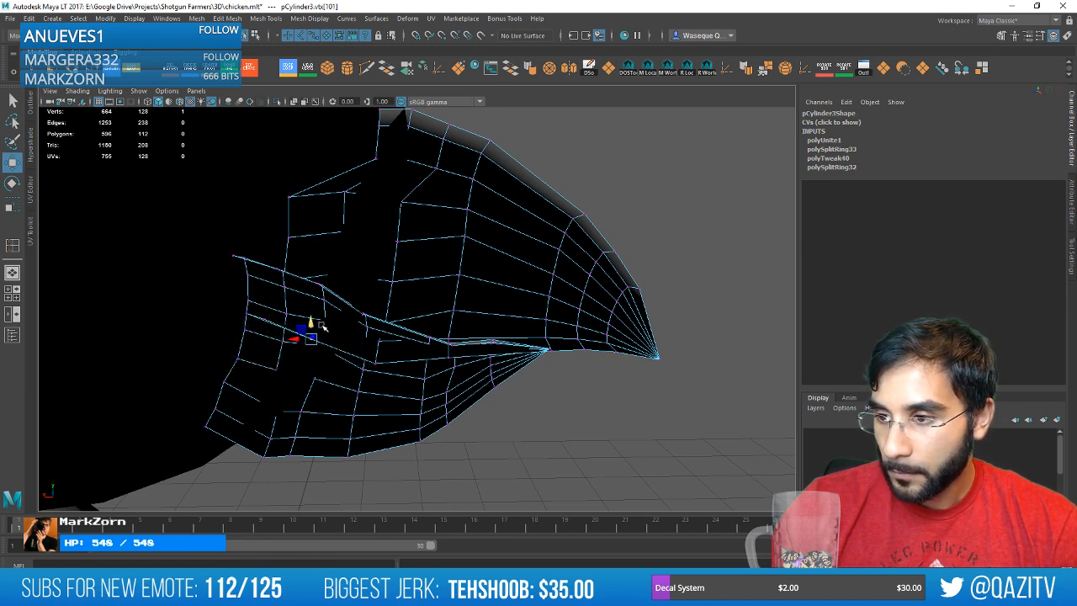
left_click(371, 365)
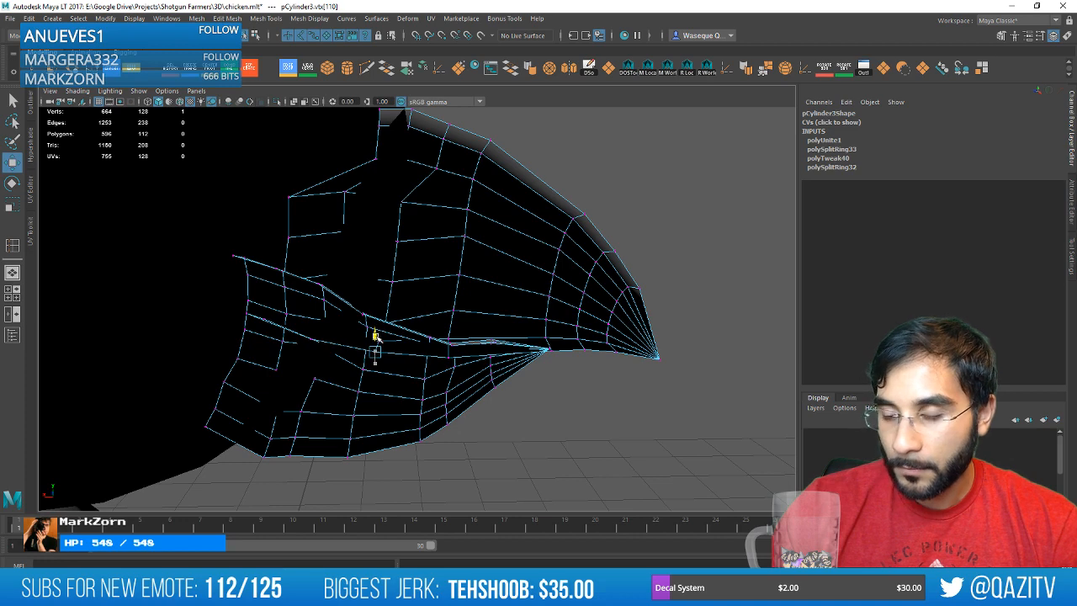
left_click_drag(524, 343, 304, 334, "alt")
scroll(364, 335, "down", 3)
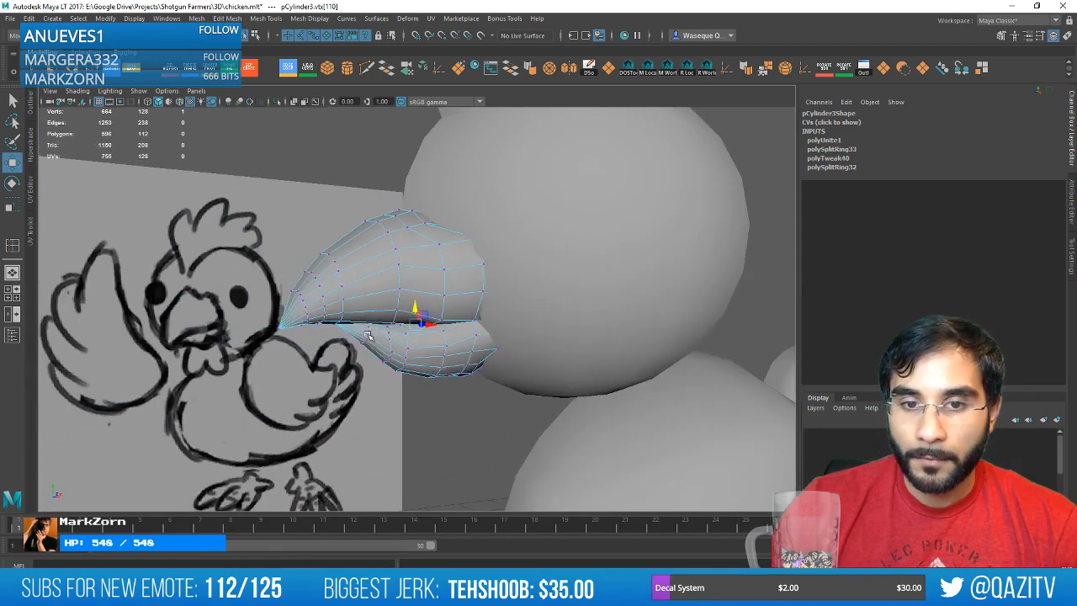
key("ctrl+s")
Separate the beak mesh into independent upper and lower parts.
scroll(388, 338, "up", 3)
middle_click_drag(442, 327, 393, 259, "alt")
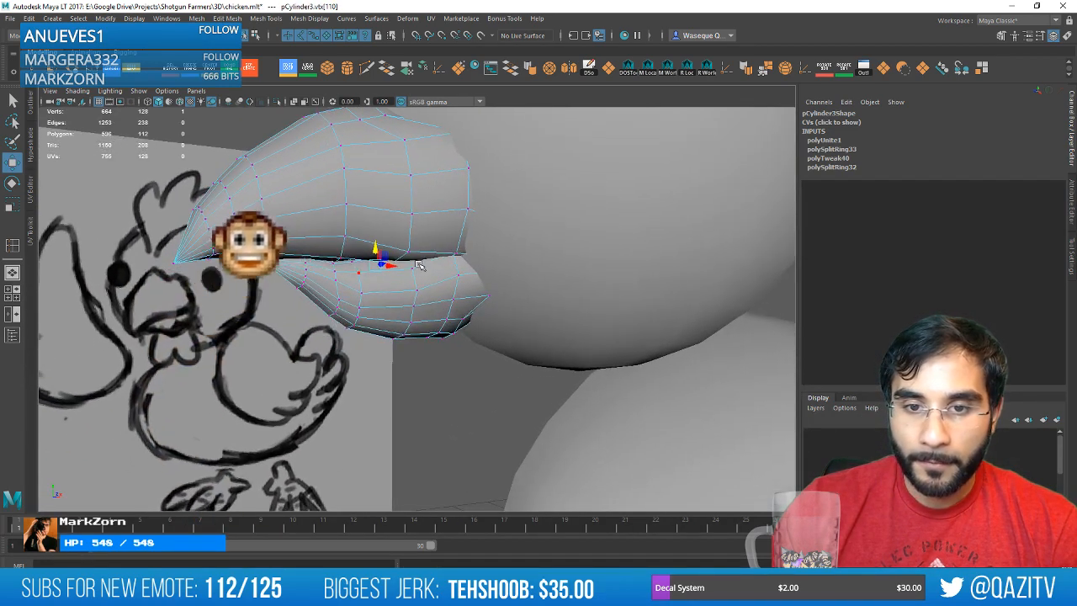
right_click_drag(386, 286, 441, 268)
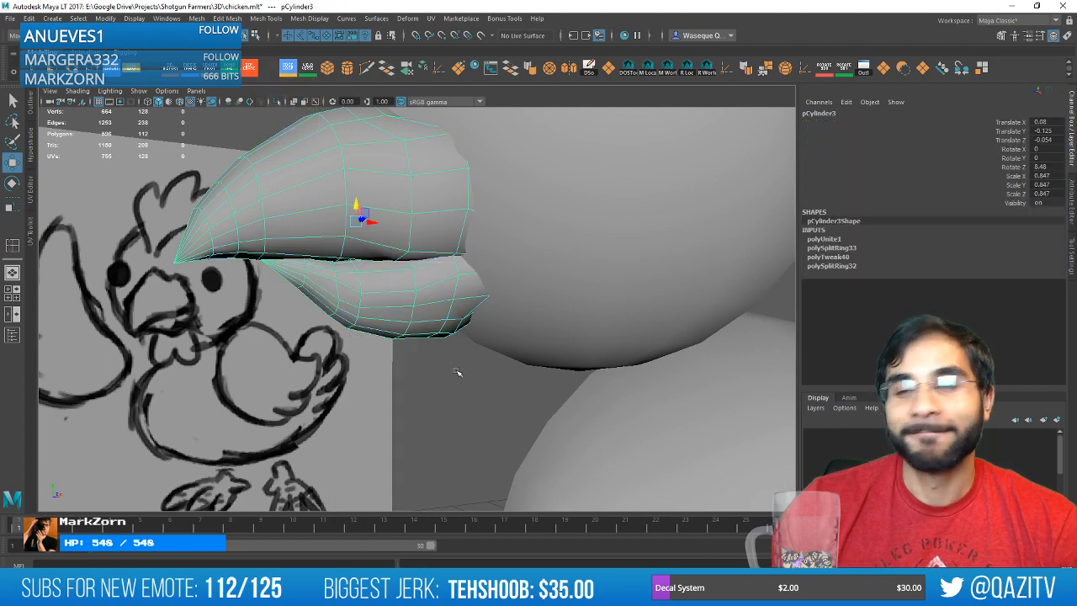
left_click(457, 373)
left_click(393, 295)
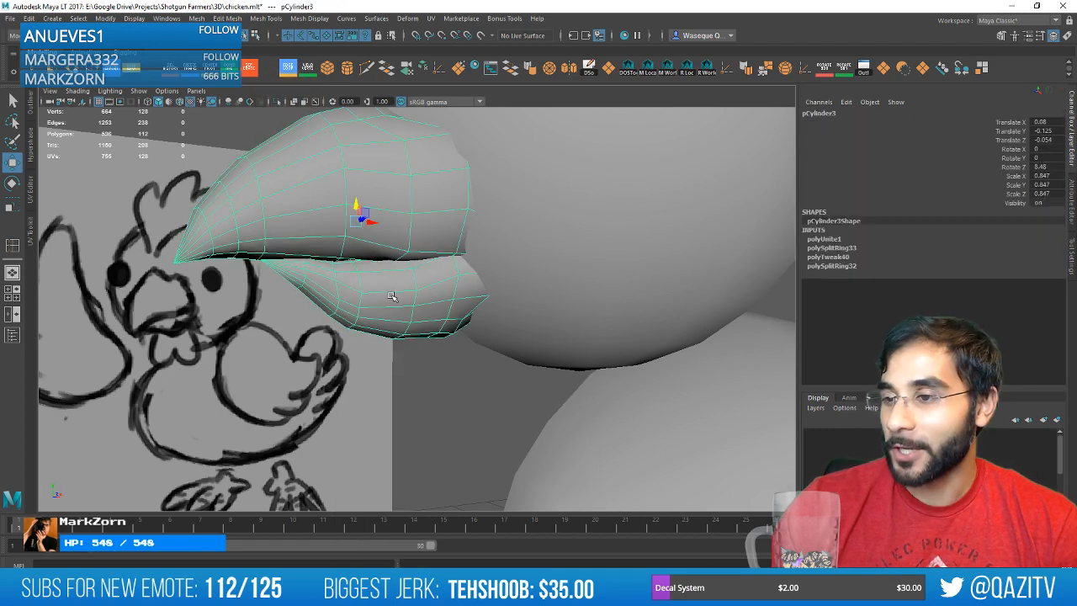
left_click(251, 69)
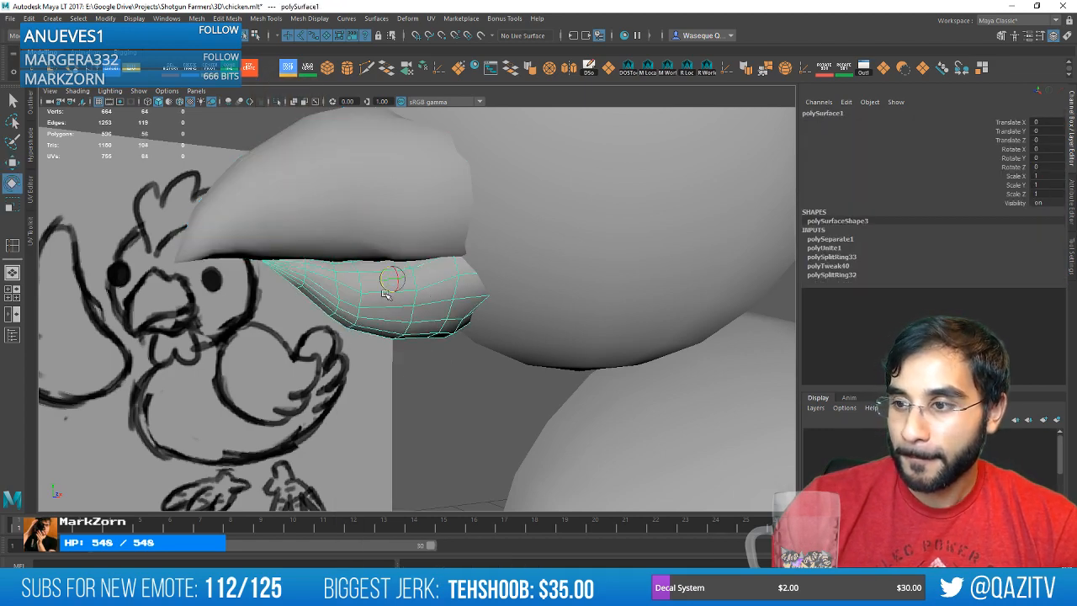
key("e")
left_click_drag(392, 291, 401, 300)
key("ctrl+z")
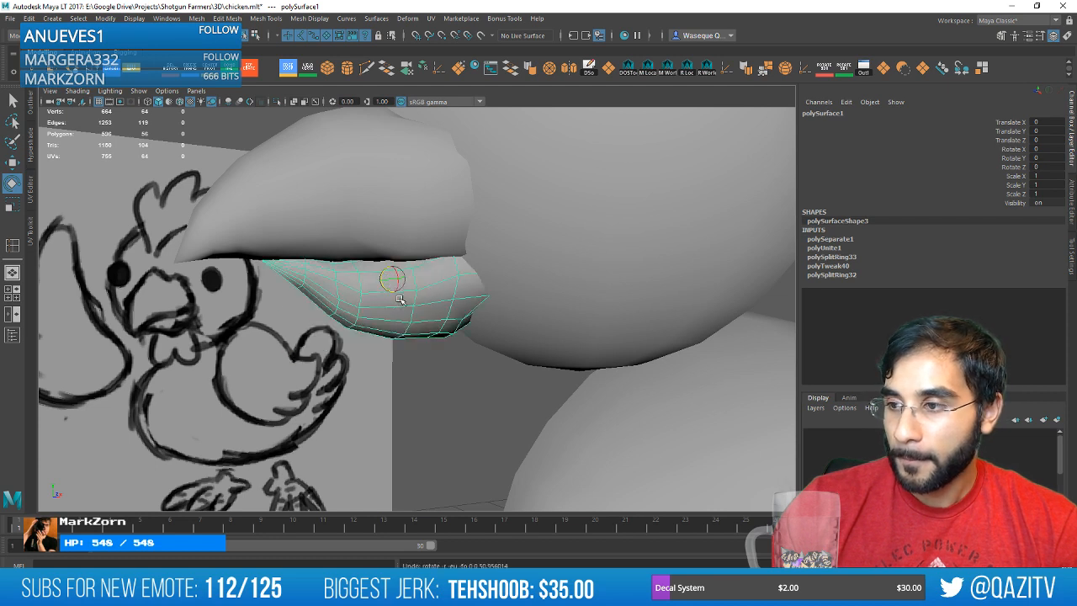
Move the separated lower beak down, away from the upper beak.
key("w")
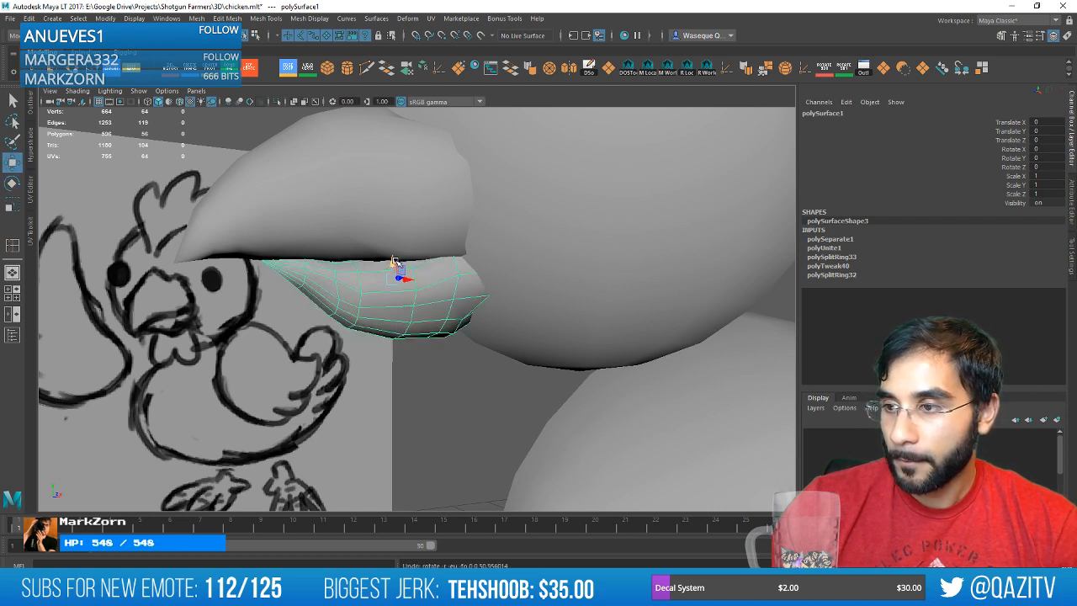
left_click_drag(393, 261, 351, 318)
Select the faces on top of the lower beak from back to tip and extrude them inward.
right_click_drag(337, 285, 340, 317)
left_click(335, 271)
left_click(315, 294, "shift")
left_click(300, 332, "shift")
left_click(298, 336, "shift")
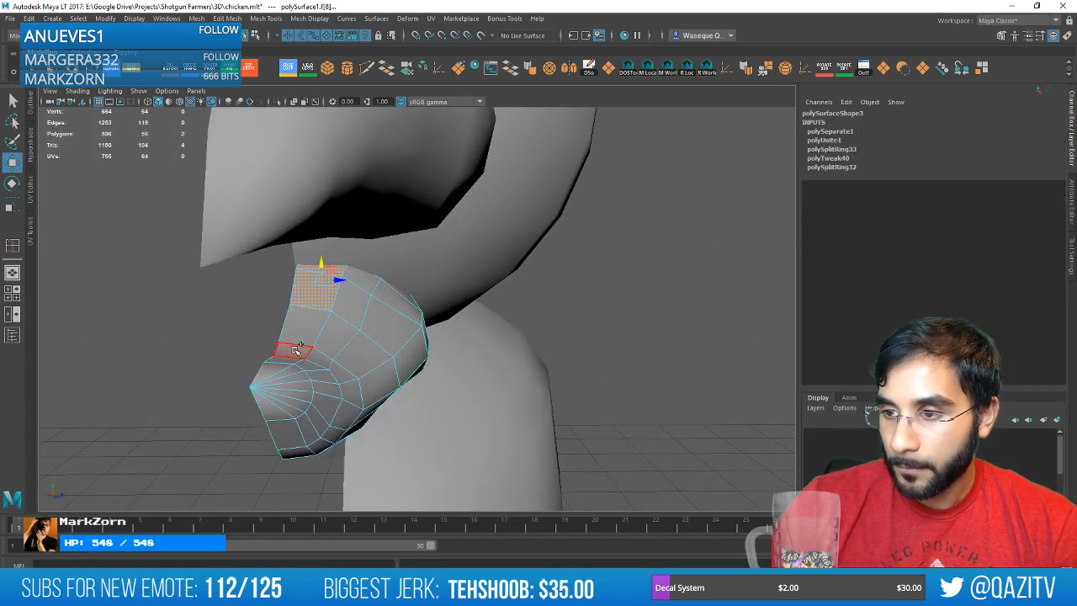
left_click(296, 350, "shift")
left_click(290, 361, "shift")
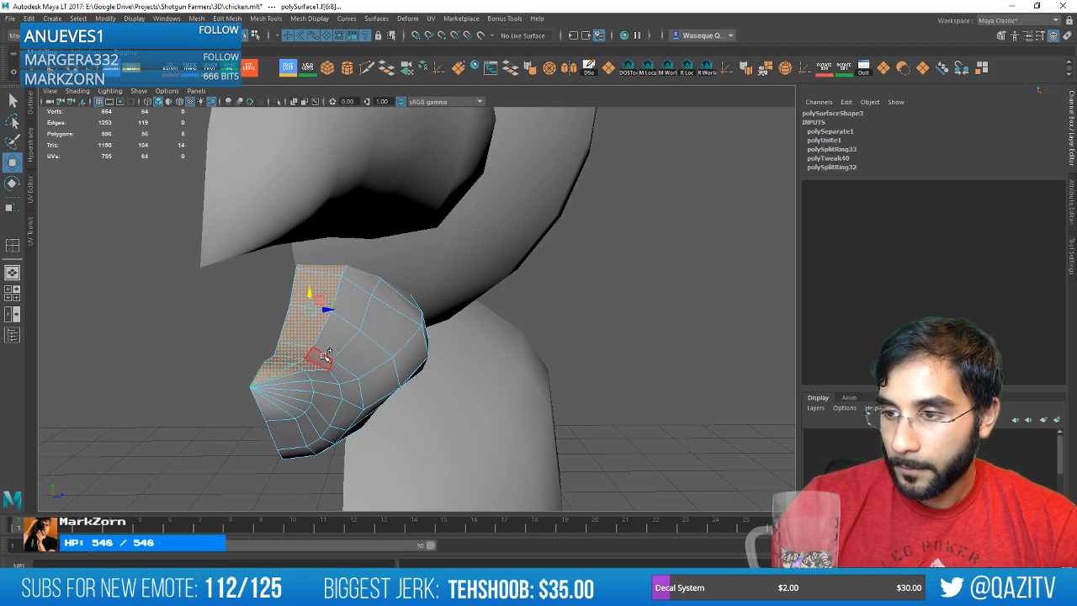
left_click(355, 311, "shift")
left_click_drag(436, 265, 509, 310, "alt")
left_click(303, 326, "shift")
left_click(306, 315, "shift")
key("ctrl+e")
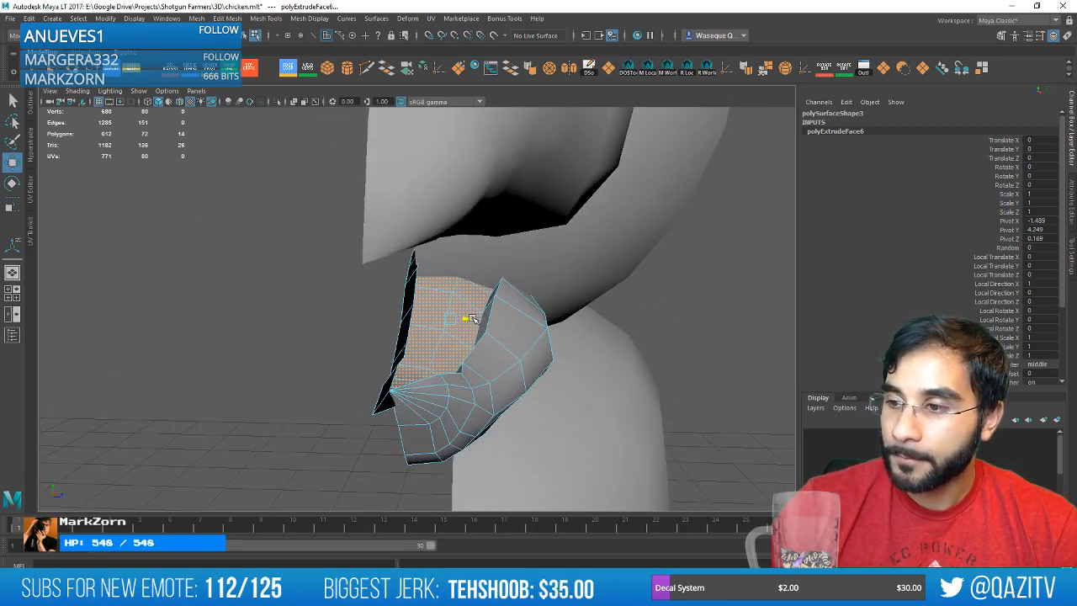
Pull the loose vertex at the front of the extrusion up to the lower beak's tip.
left_click_drag(474, 318, 421, 314, "alt")
right_click_drag(417, 309, 346, 300)
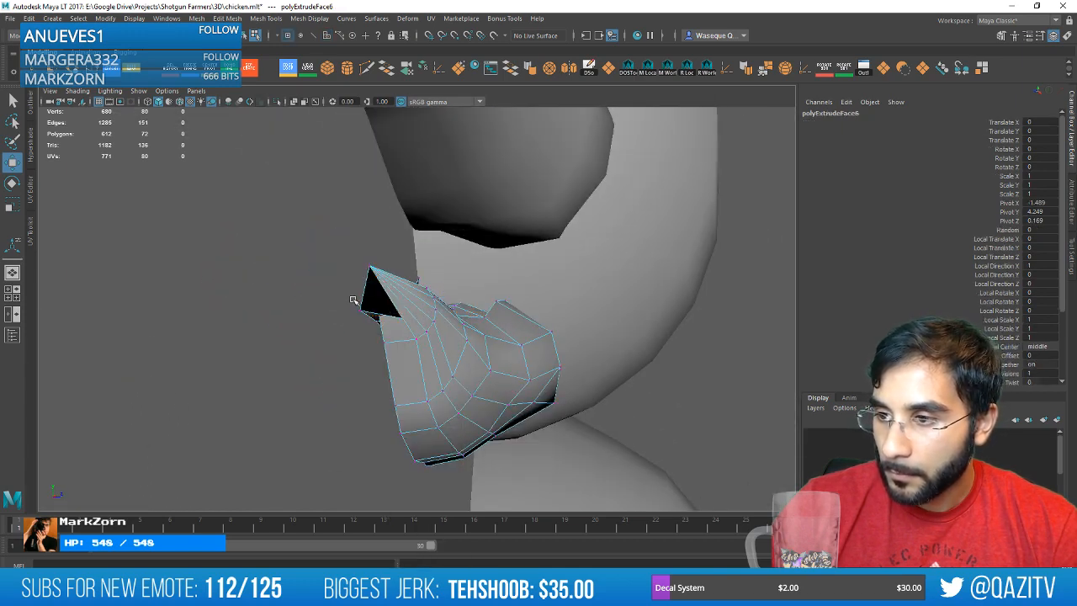
left_click(360, 296)
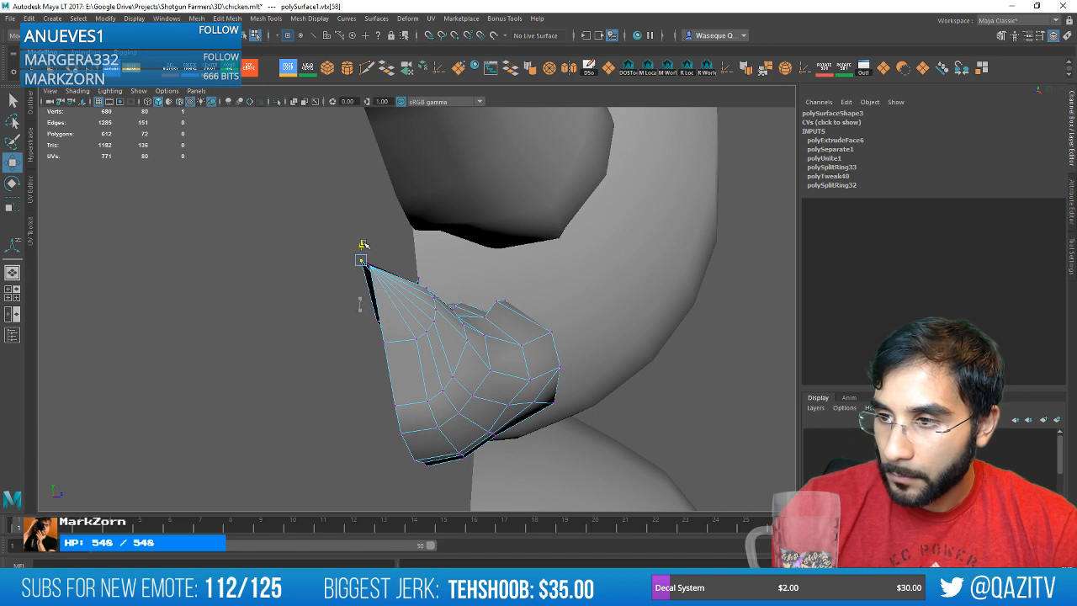
left_click_drag(363, 245, 422, 310, "alt")
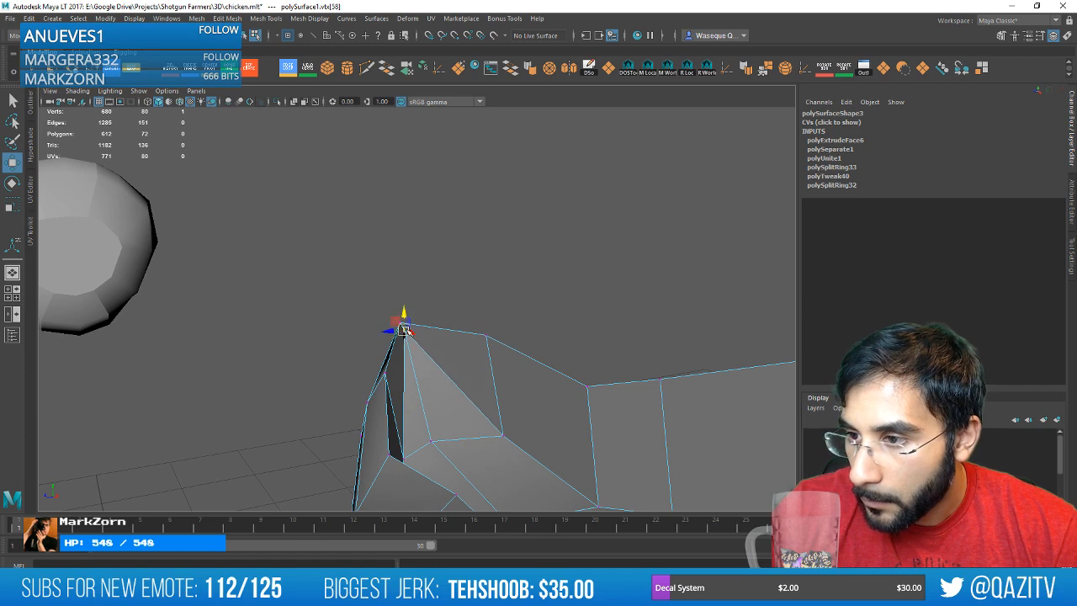
left_click_drag(438, 364, 378, 338, "alt")
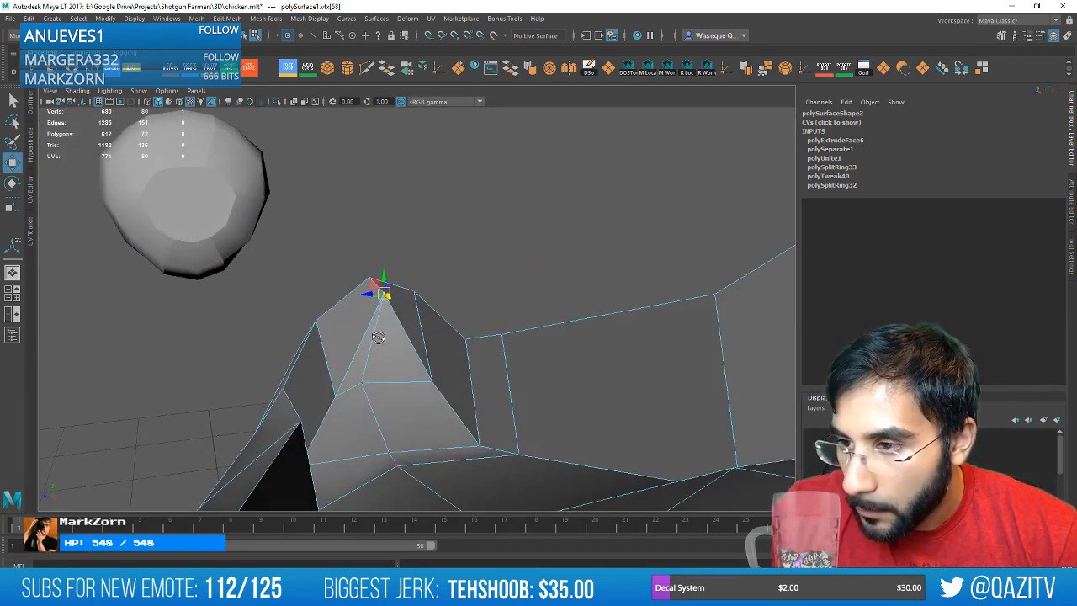
left_click_drag(381, 295, 457, 286, "alt")
Delete the strip of extruded wall faces along the open side of the lower beak.
right_click_drag(457, 286, 457, 320)
left_click(446, 325)
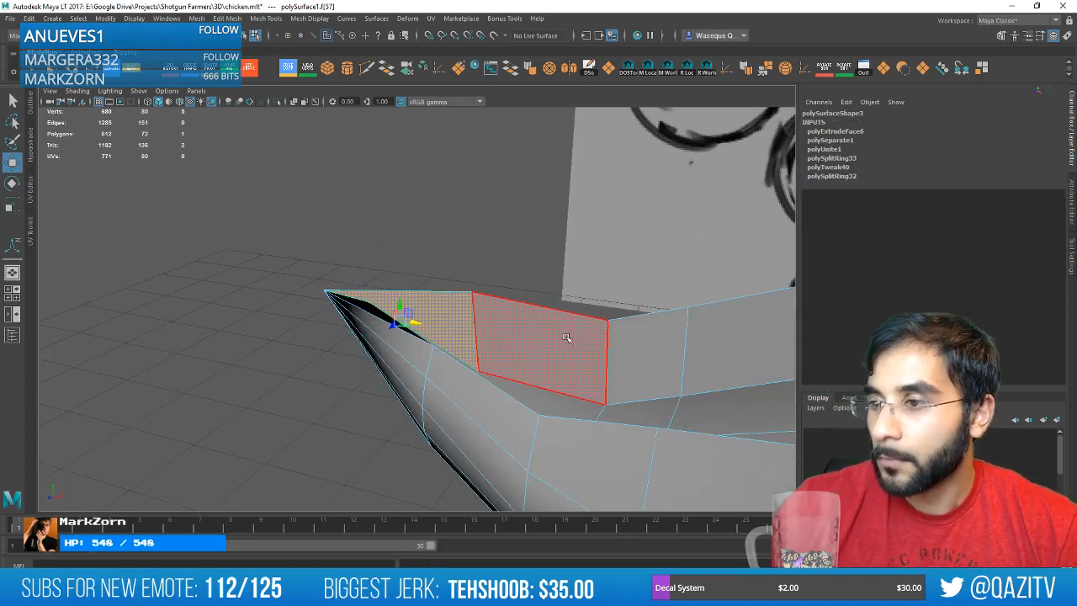
left_click(567, 339, "shift")
left_click(641, 345, "shift")
left_click_drag(698, 337, 491, 246, "alt")
left_click(674, 180, "shift")
left_click(631, 219, "shift")
key("Delete")
Adjust the edges around the rear rim and recessed mouth surface of the lower beak.
scroll(551, 270, "down", 3)
left_click_drag(550, 269, 486, 271, "alt")
right_click_drag(486, 272, 496, 225)
left_click(517, 232)
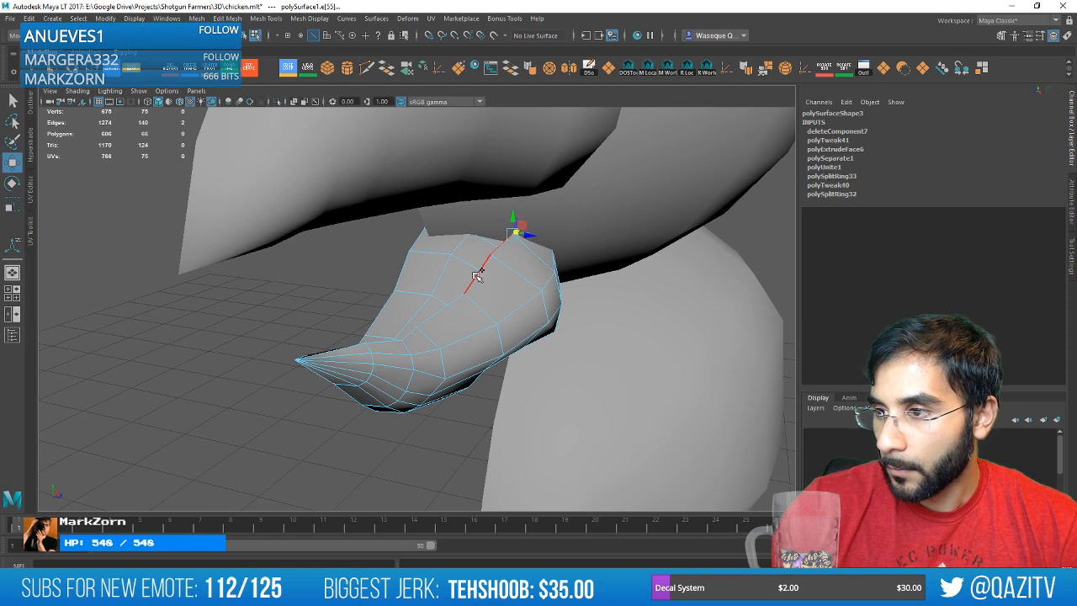
left_click_drag(538, 273, 555, 262, "alt")
scroll(437, 283, "up", 2)
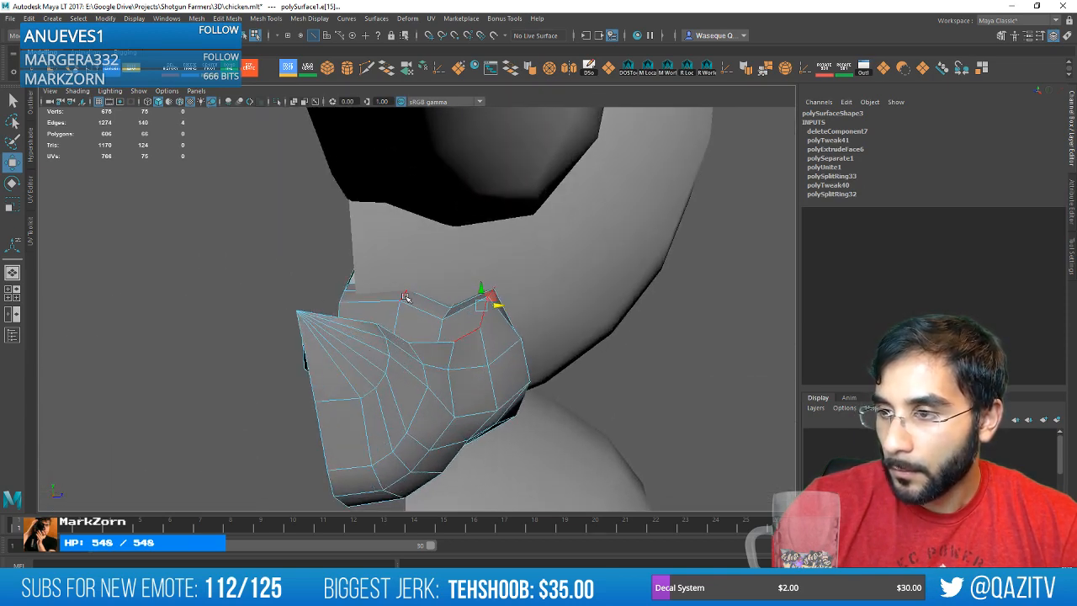
left_click_drag(404, 313, 497, 329, "alt")
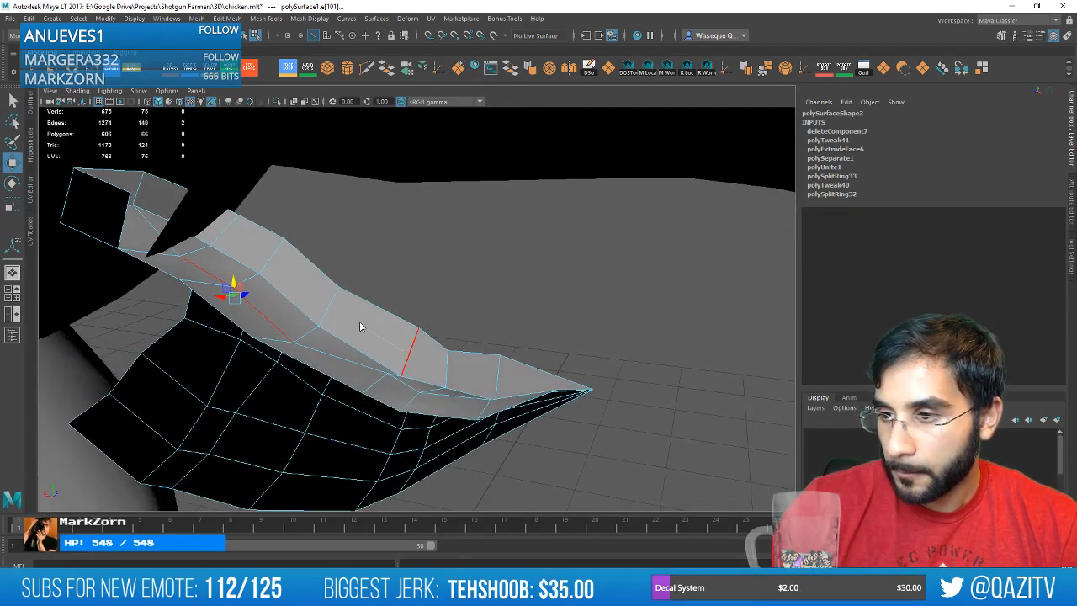
Lower the vertices one by one along the open-side edge of the lower beak's recessed mouth surface.
right_click_drag(360, 326, 395, 364)
right_click_drag(387, 286, 349, 274)
left_click(389, 371)
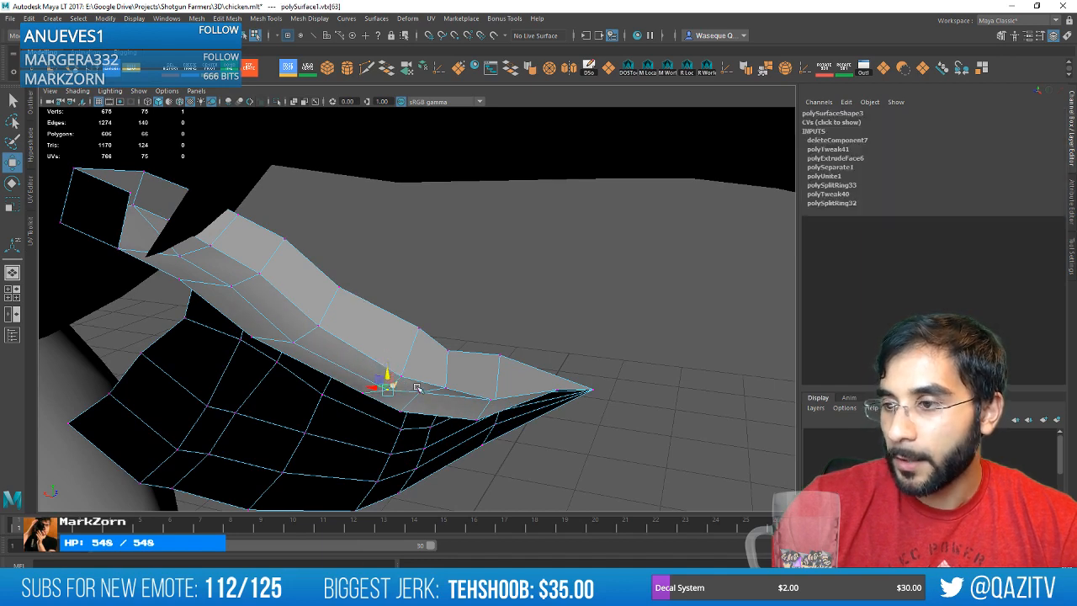
left_click_drag(404, 345, 341, 351, "alt")
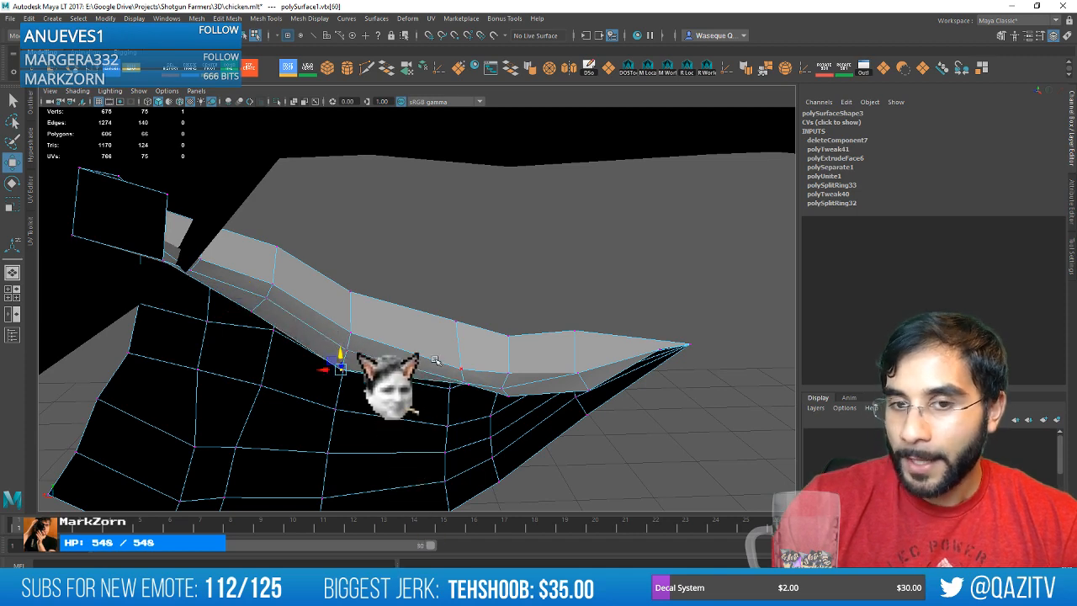
middle_click_drag(438, 358, 349, 291, "alt")
left_click(357, 302)
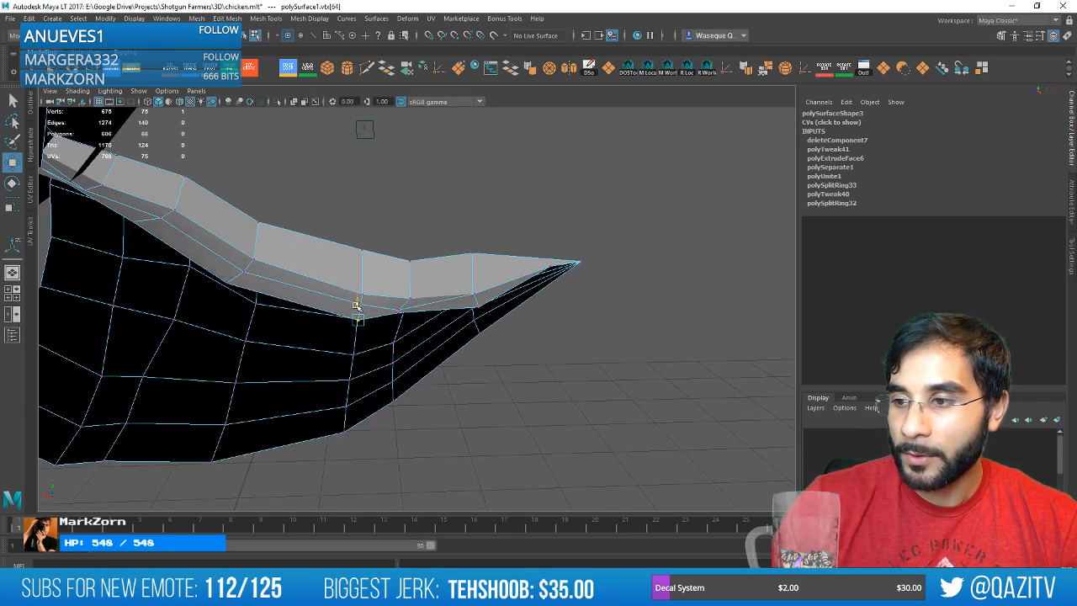
mouse_move(408, 296)
left_mouse_down("alt")
mouse_move(402, 320)
mouse_move(404, 288)
mouse_move(391, 290)
left_mouse_up("alt")
left_click(398, 323)
middle_click_drag(332, 255, 412, 375, "alt")
left_click_drag(354, 342, 321, 341, "alt")
Delete the three leftover faces at the rear end of the lower beak's recessed mouth surface.
right_click_drag(285, 285, 285, 321)
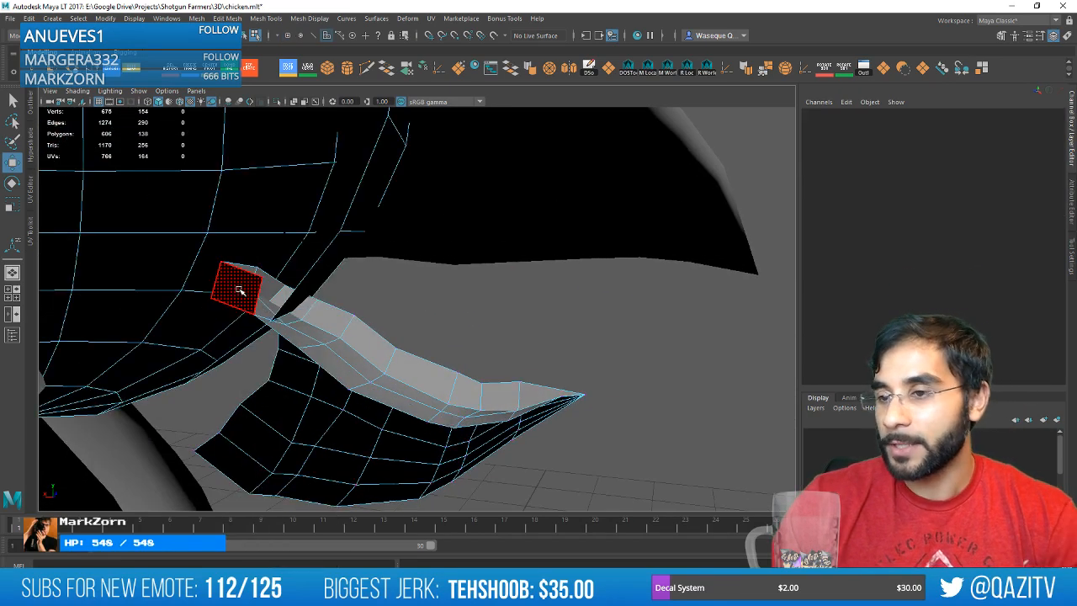
left_click(241, 291)
key("Delete")
left_click(232, 278)
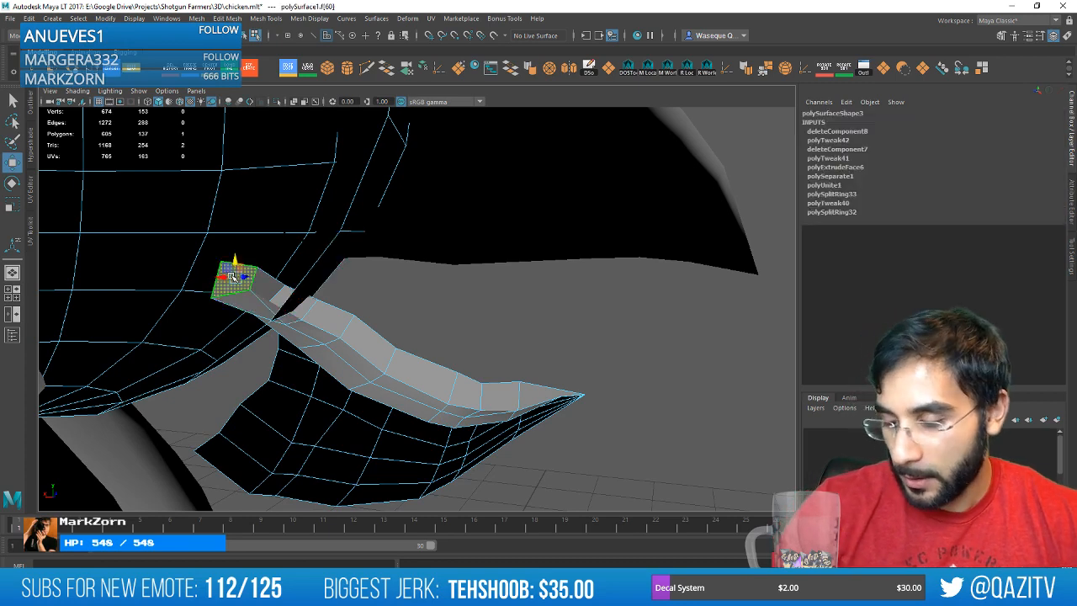
key("Delete")
left_click_drag(233, 276, 354, 220, "alt")
left_click(261, 236)
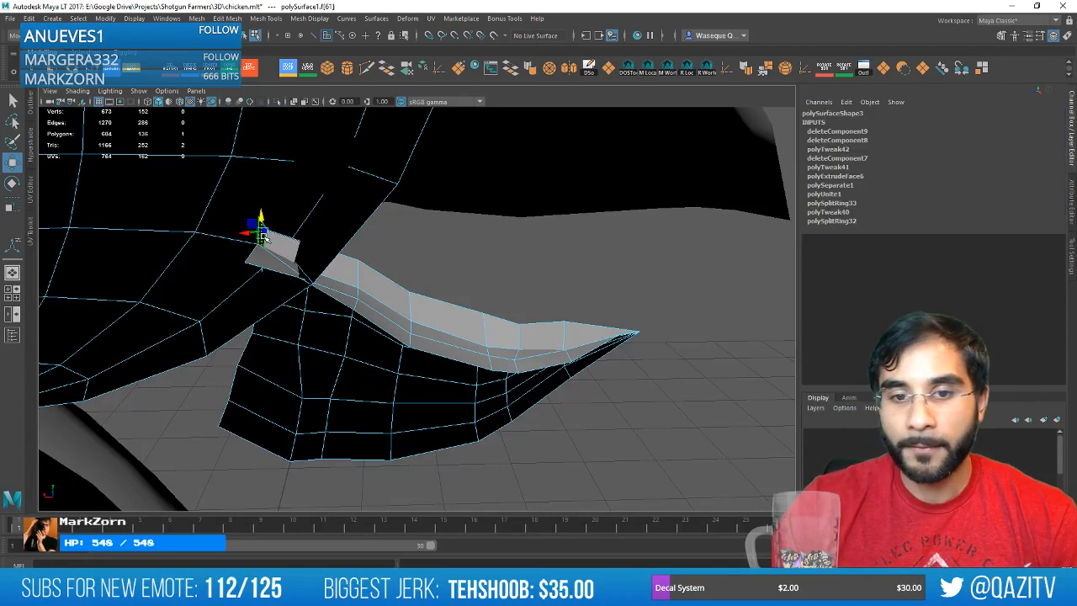
key("Delete")
left_click_drag(350, 267, 380, 251, "alt")
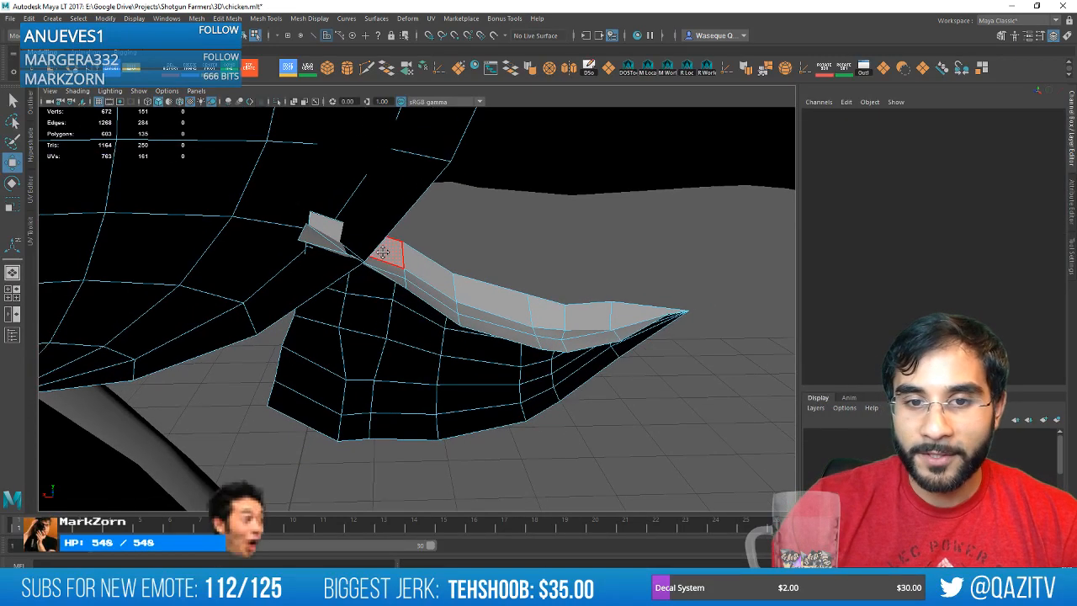
Select the lower beak mesh and its open border edges.
right_click_drag(383, 256, 488, 241)
left_click(488, 240)
left_click_drag(489, 240, 503, 237, "alt")
left_click(419, 337)
left_click_drag(419, 338, 419, 294, "alt")
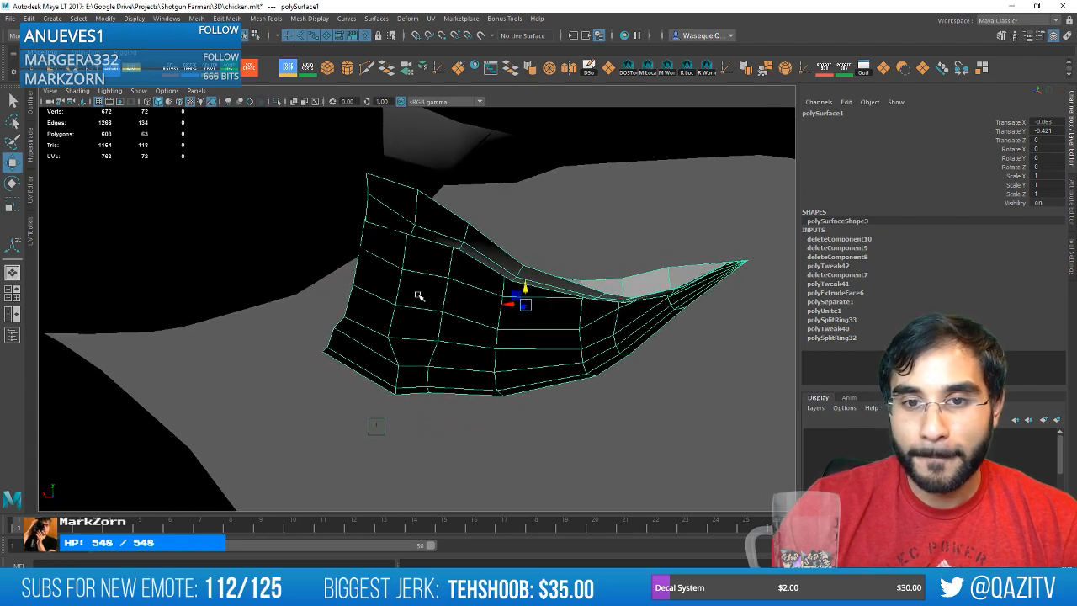
right_click_drag(417, 284, 408, 253)
double_click(352, 295)
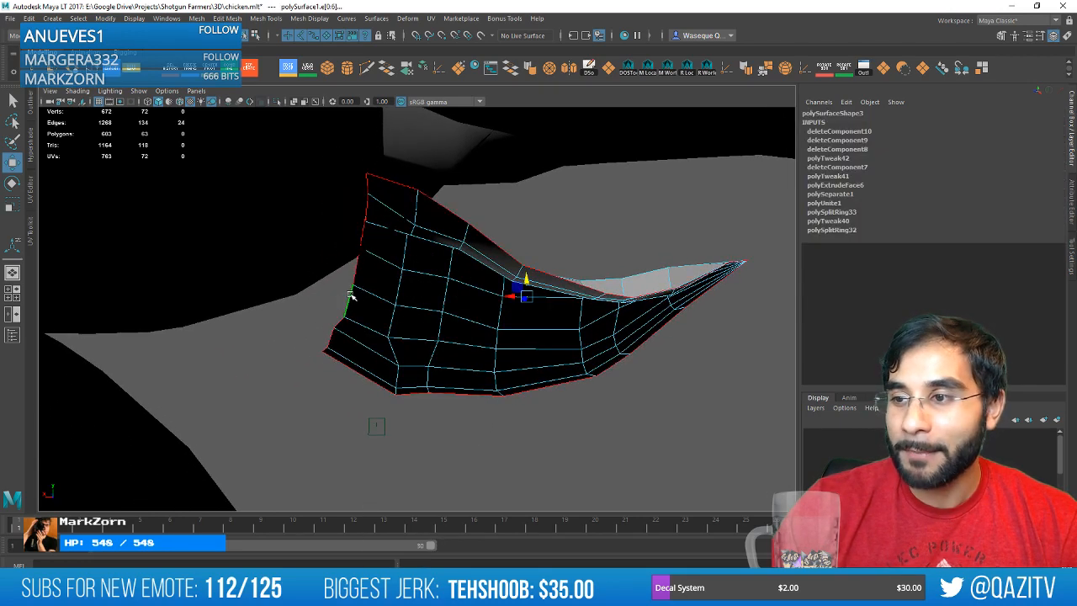
Pull the column of vertices along the lower beak's rear edge backward and rotate it to slant toward the head.
right_click_drag(342, 284, 294, 281)
left_click_drag(364, 298, 357, 313, "alt")
left_click_drag(267, 361, 311, 309)
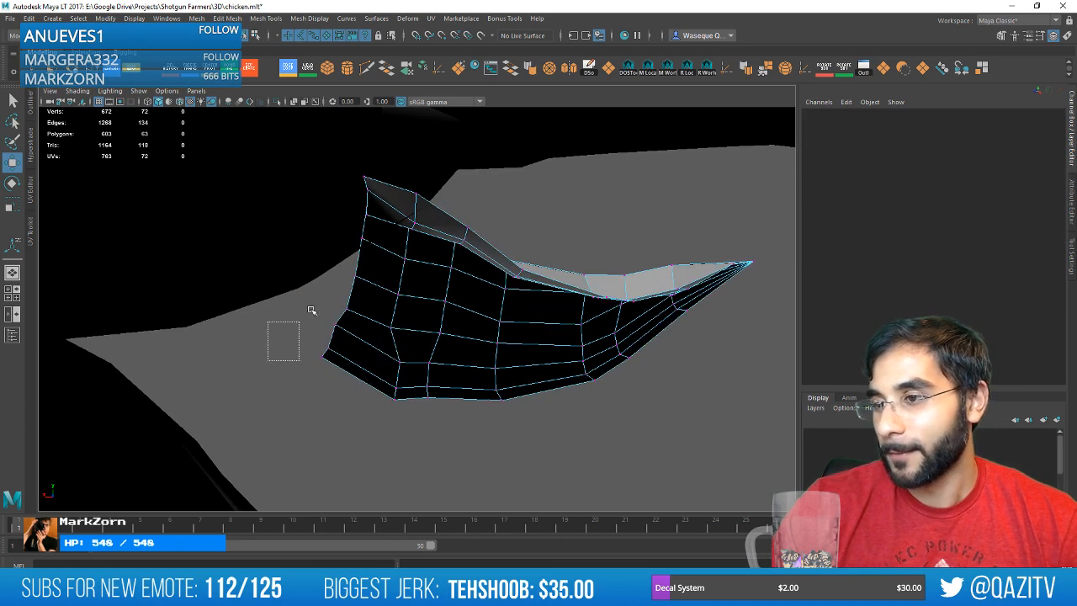
left_click_drag(377, 184, 379, 184)
left_click_drag(327, 275, 265, 274)
key("ctrl+z")
left_click_drag(218, 408, 368, 141)
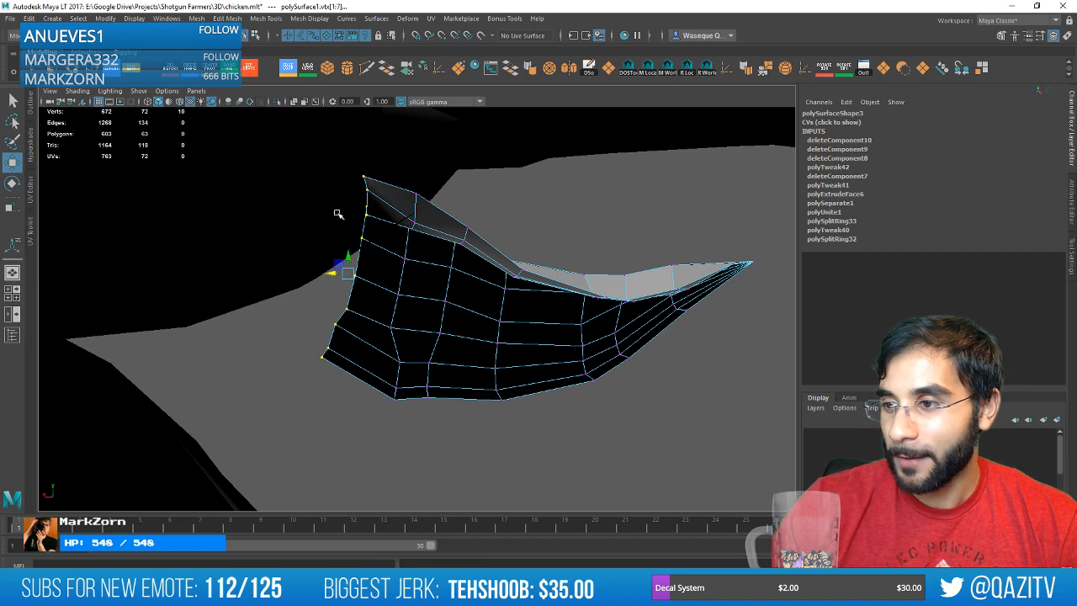
left_click_drag(332, 270, 307, 242)
key("e")
key("w")
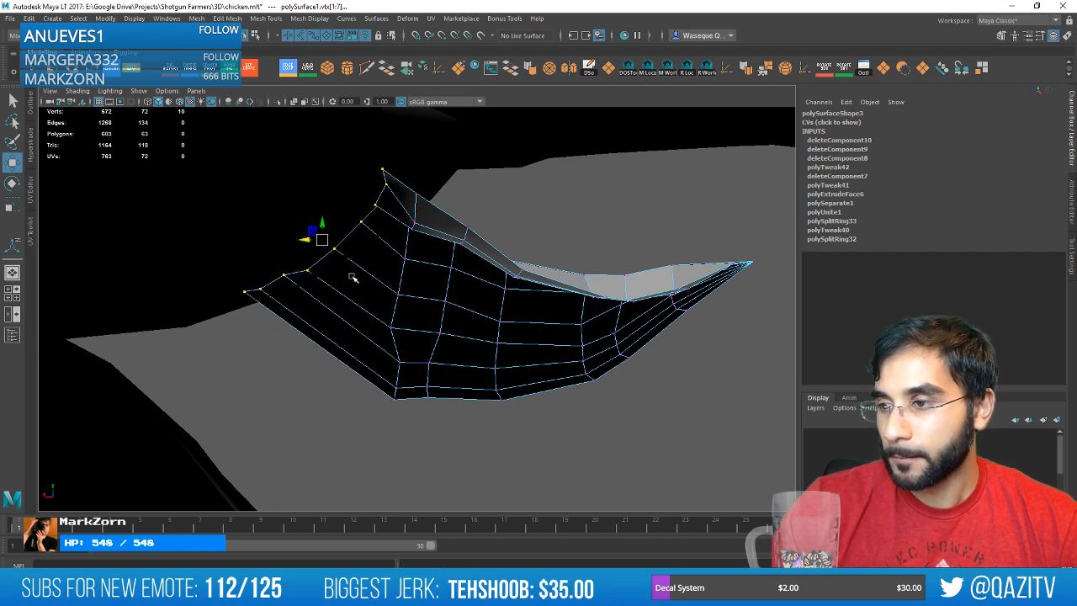
Shift the edge loop just in front of the lower beak's rear edge backward to even out the spacing.
mouse_move(425, 312)
left_mouse_down("alt")
mouse_move(351, 315)
mouse_move(430, 316)
left_mouse_up("alt")
right_click_drag(409, 285, 402, 264)
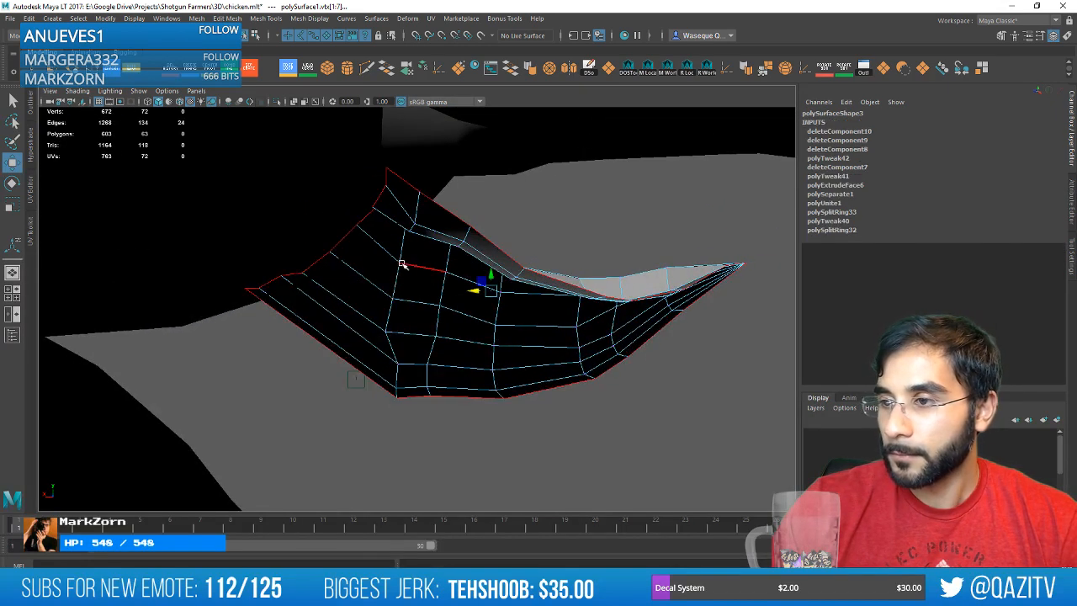
double_click(400, 277)
left_click_drag(399, 315, 372, 301)
Adjust individual vertices along the rear upper rim and inner mouth surface of the lower beak.
left_click_drag(481, 284, 458, 292, "alt")
scroll(467, 269, "up", 3)
middle_click_drag(486, 225, 461, 257, "alt")
right_click_drag(414, 217, 364, 216)
left_click(387, 192)
left_click_drag(575, 232, 360, 256, "alt")
left_click(436, 240)
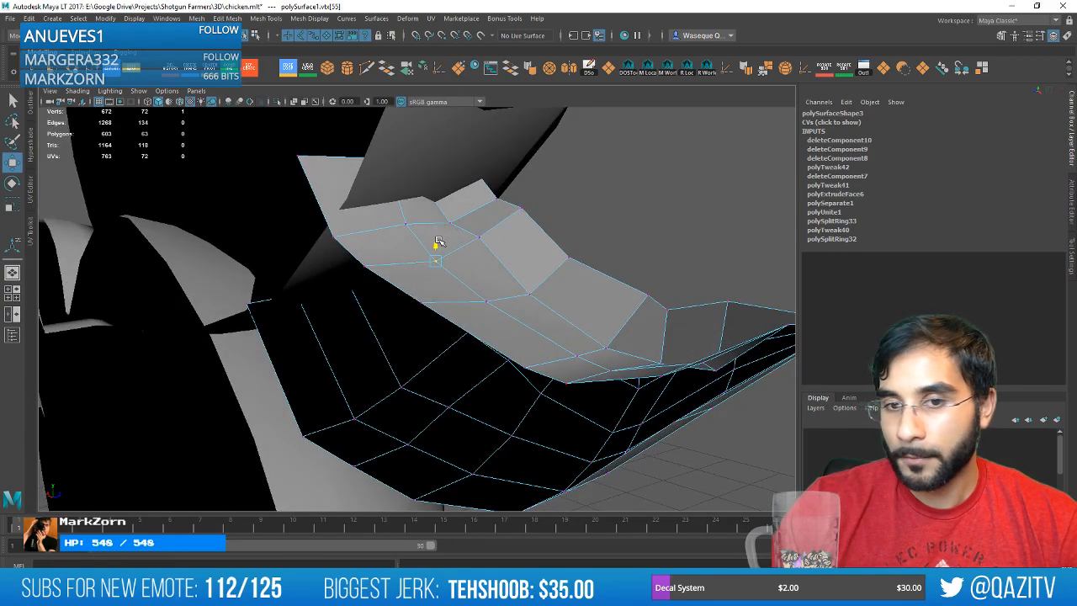
mouse_move(437, 242)
left_mouse_down("alt")
mouse_move(525, 245)
mouse_move(433, 218)
mouse_move(388, 236)
mouse_move(312, 228)
mouse_move(499, 217)
left_mouse_up("alt")
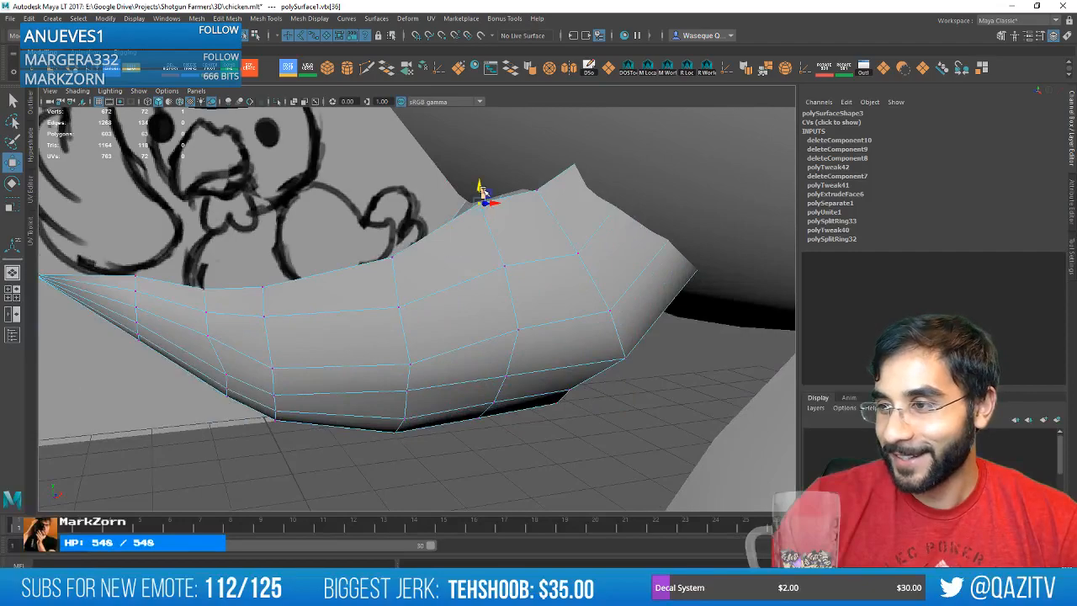
Adjust the vertices along the rear underside of the lower beak to smooth its outer curve.
mouse_move(585, 208)
left_mouse_down("alt")
mouse_move(618, 300)
mouse_move(645, 267)
mouse_move(644, 305)
mouse_move(586, 428)
left_mouse_up("alt")
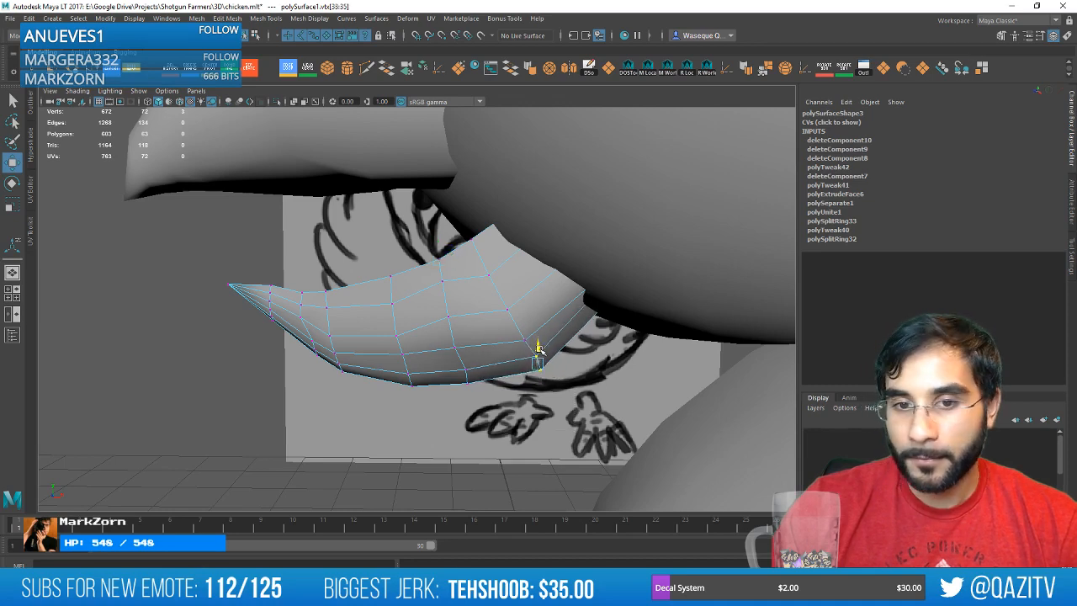
mouse_move(539, 349)
left_mouse_down("alt")
mouse_move(510, 327)
mouse_move(526, 339)
left_mouse_up("alt")
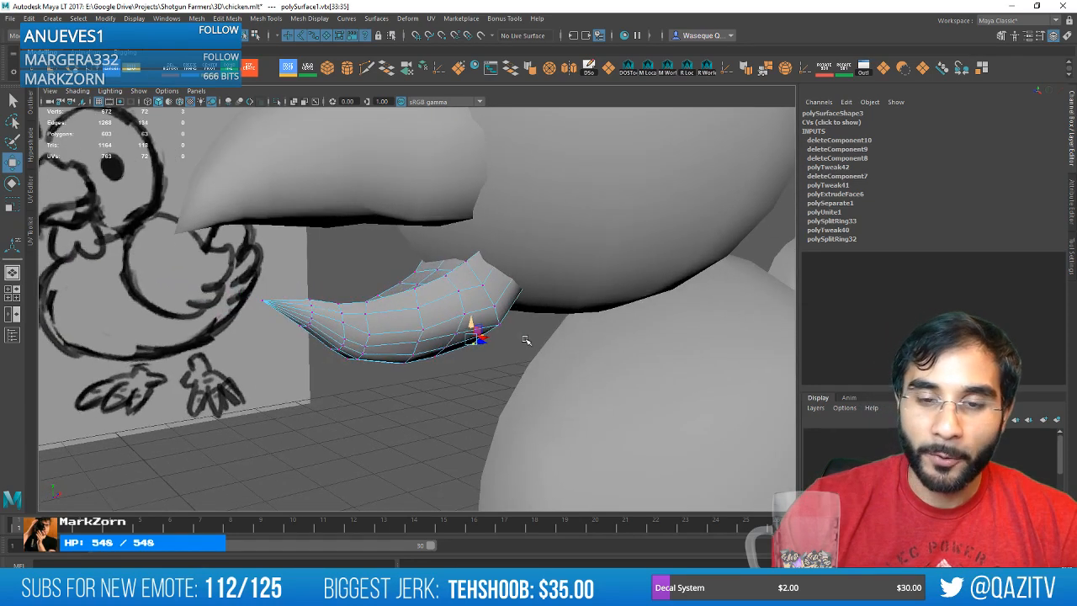
mouse_move(606, 335)
left_mouse_down("alt")
mouse_move(513, 300)
mouse_move(478, 403)
left_mouse_up("alt")
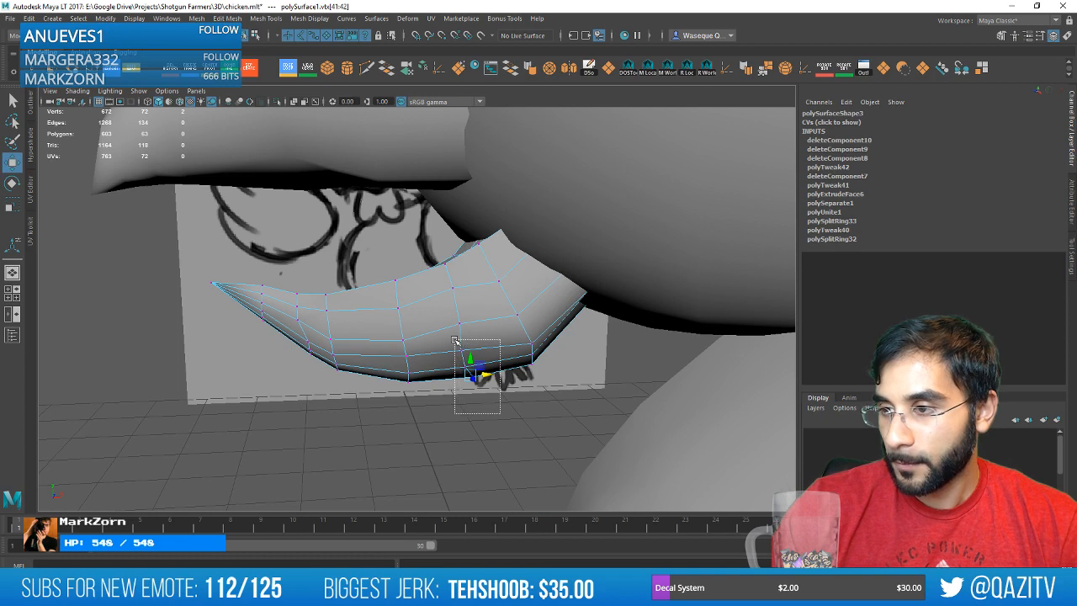
left_click(471, 438)
left_click(472, 352)
mouse_move(477, 348)
left_mouse_down("alt")
mouse_move(662, 362)
mouse_move(563, 350)
mouse_move(572, 312)
mouse_move(591, 307)
mouse_move(608, 325)
left_mouse_up("alt")
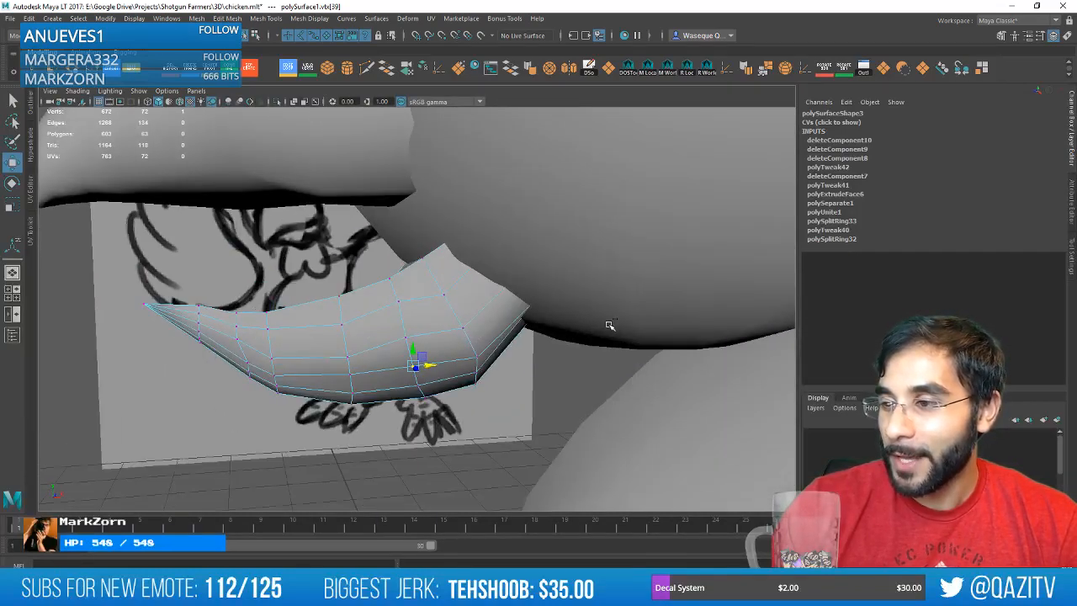
Isolate the lower beak in the viewport.
key("4")
key("5")
right_click_drag(443, 284, 505, 272)
left_click(547, 353)
left_click(493, 332)
key("ctrl+1")
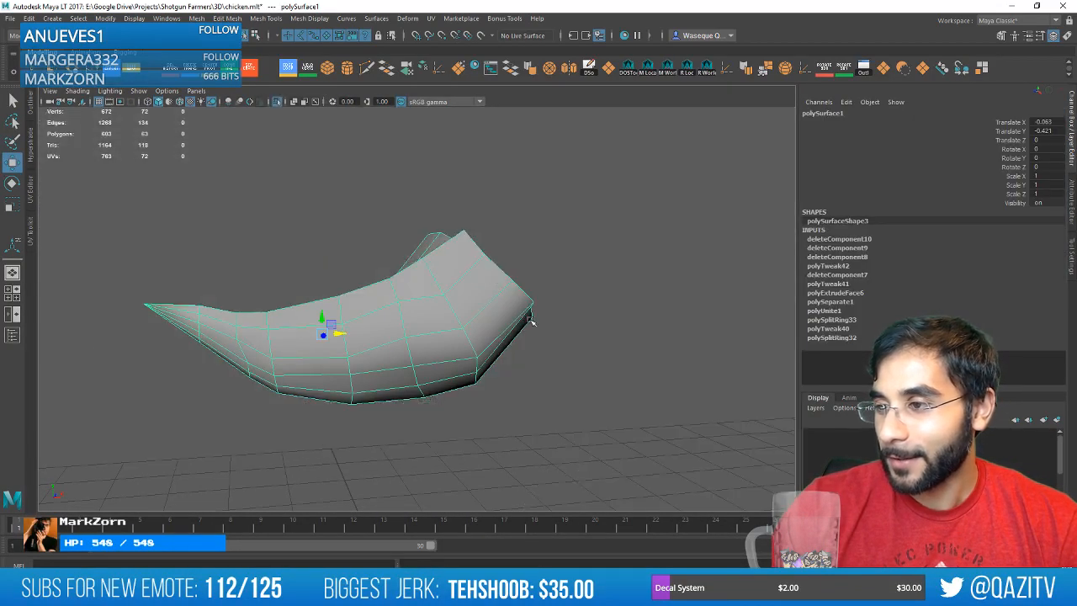
Reposition the vertices at the lower end of the isolated lower beak's rear edge.
left_click_drag(530, 316, 510, 341, "alt")
right_click_drag(509, 285, 466, 289)
left_click_drag(466, 290, 523, 345, "alt")
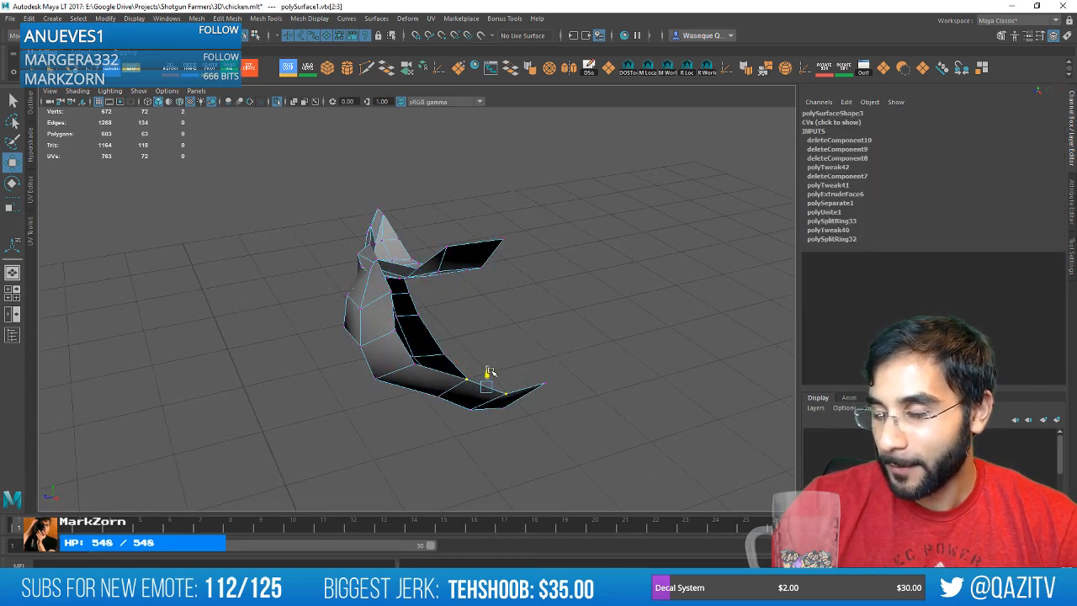
mouse_move(465, 376)
left_mouse_down("alt")
mouse_move(450, 389)
mouse_move(459, 373)
left_mouse_up("alt")
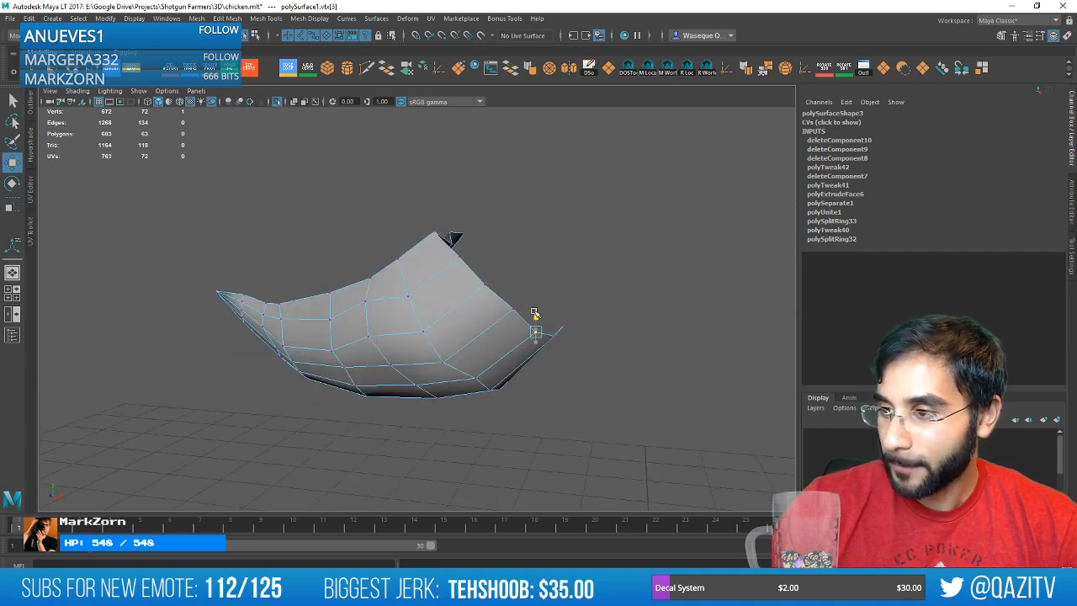
left_click_drag(534, 313, 439, 348, "alt")
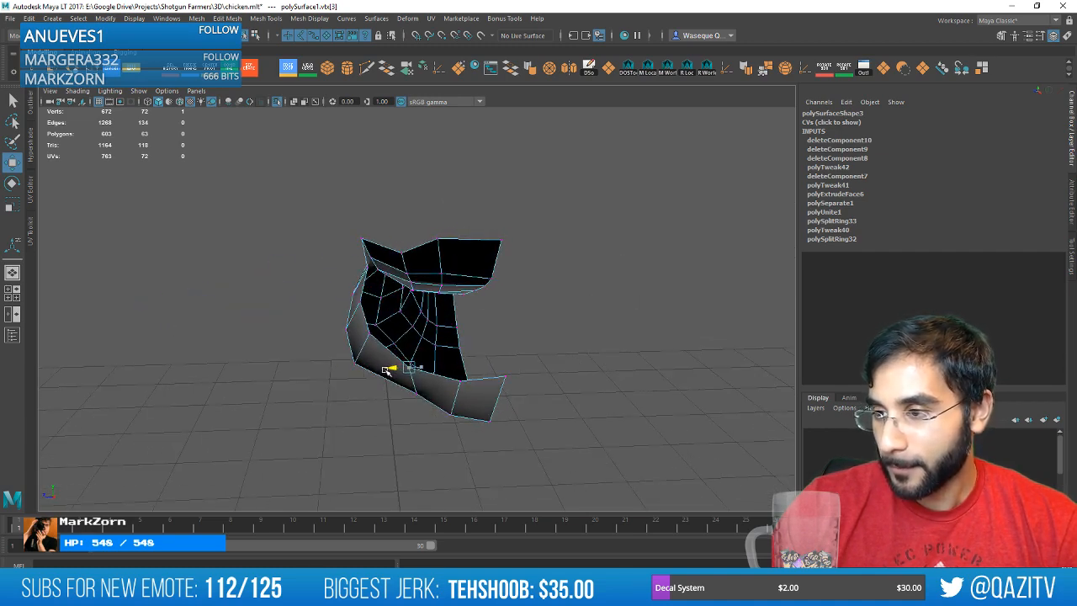
left_click_drag(386, 371, 545, 334, "alt")
left_click_drag(535, 379, 483, 362, "alt")
Refine the lower beak's bottom rear vertices where it meets the head, with the rest of the chicken shown again.
left_click(500, 415)
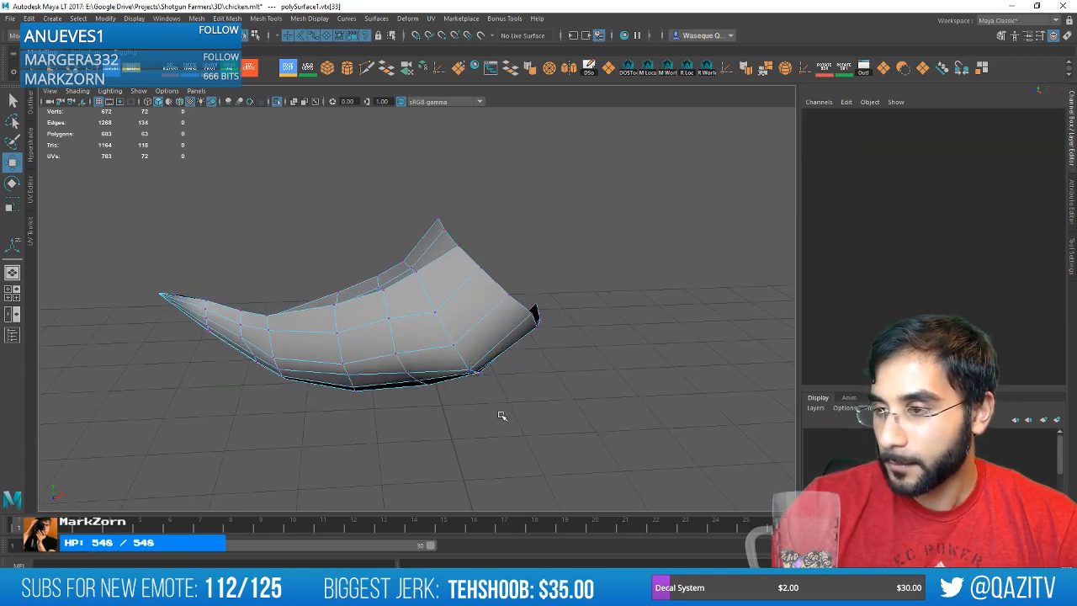
left_click(468, 363)
left_click_drag(467, 345, 499, 310, "alt")
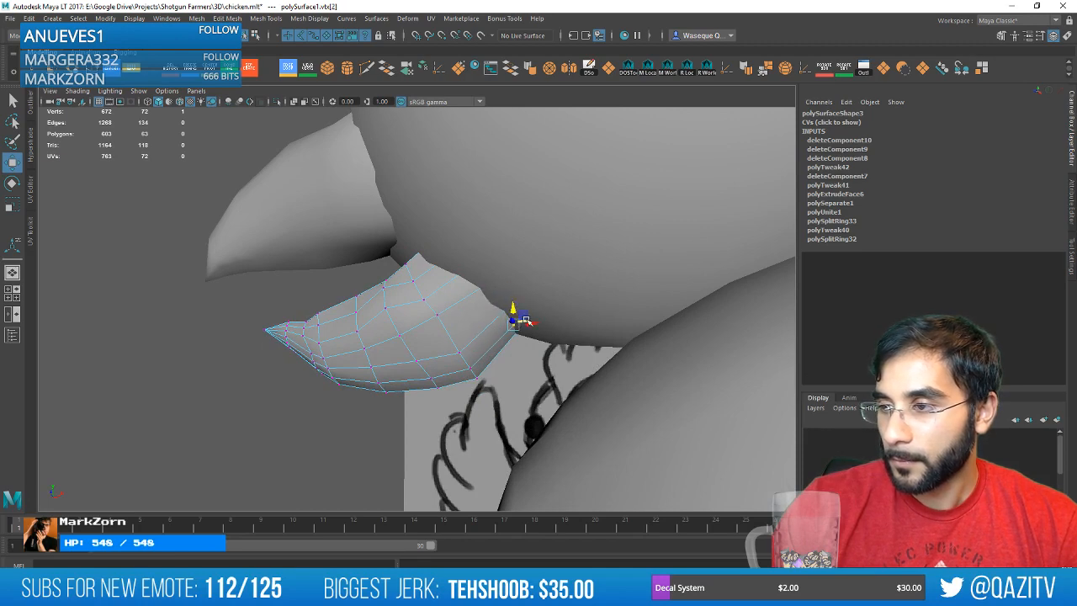
scroll(505, 312, "down", 3)
left_click_drag(404, 313, 519, 277, "alt")
scroll(483, 320, "down", 5)
scroll(488, 322, "up", 5)
key("ctrl+1")
key("ctrl+1")
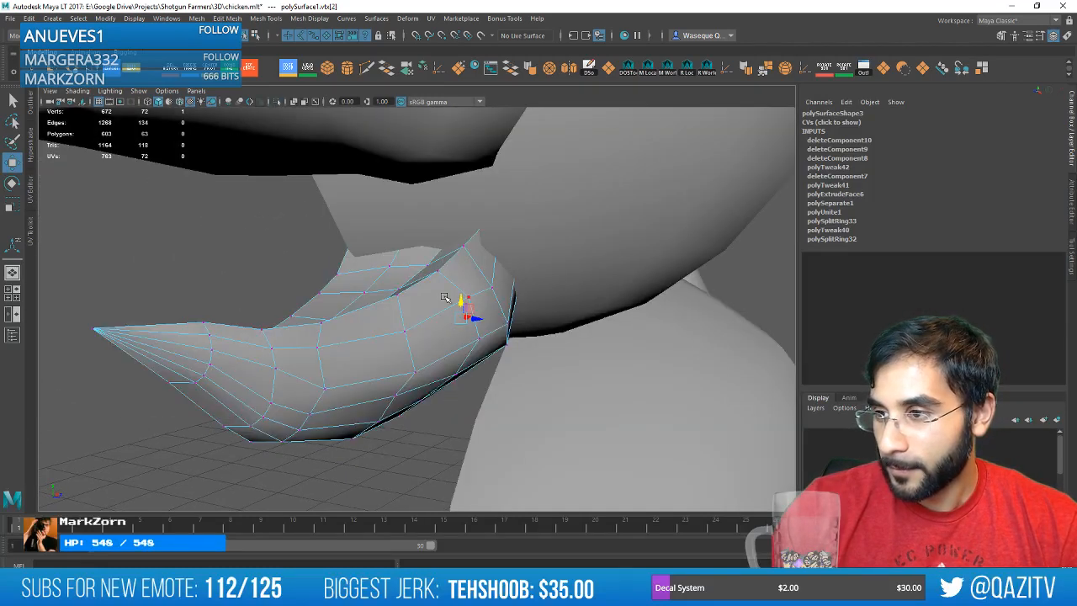
Raise the whole lower beak until it sits against the underside of the upper beak.
right_click_drag(443, 294, 492, 262)
scroll(404, 409, "down", 5)
left_click_drag(427, 412, 390, 418, "alt")
left_click(390, 418)
left_click(384, 335)
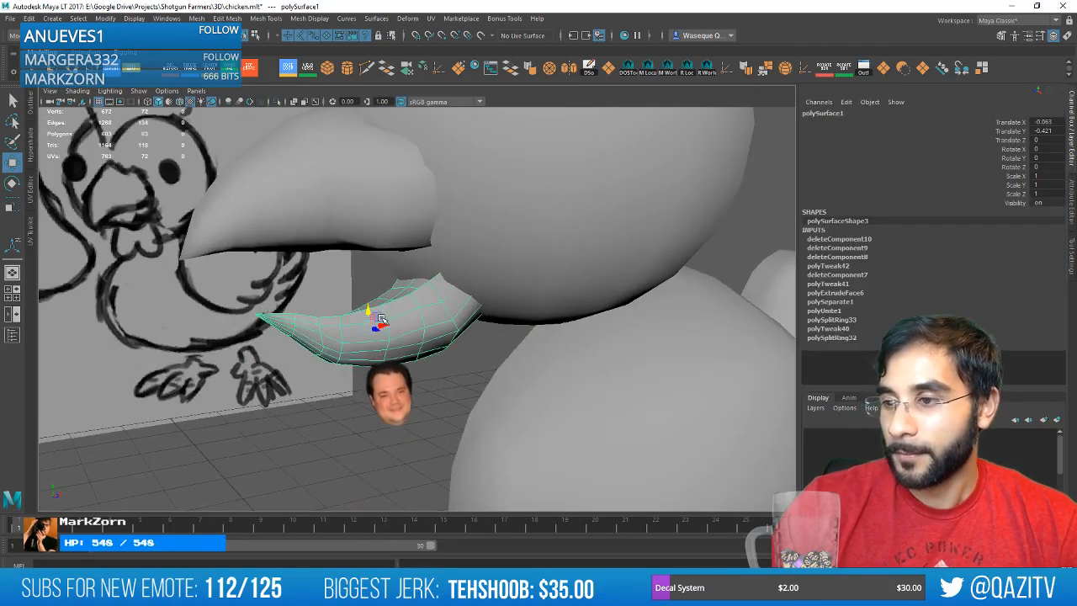
left_click_drag(370, 309, 368, 241)
left_click(378, 334)
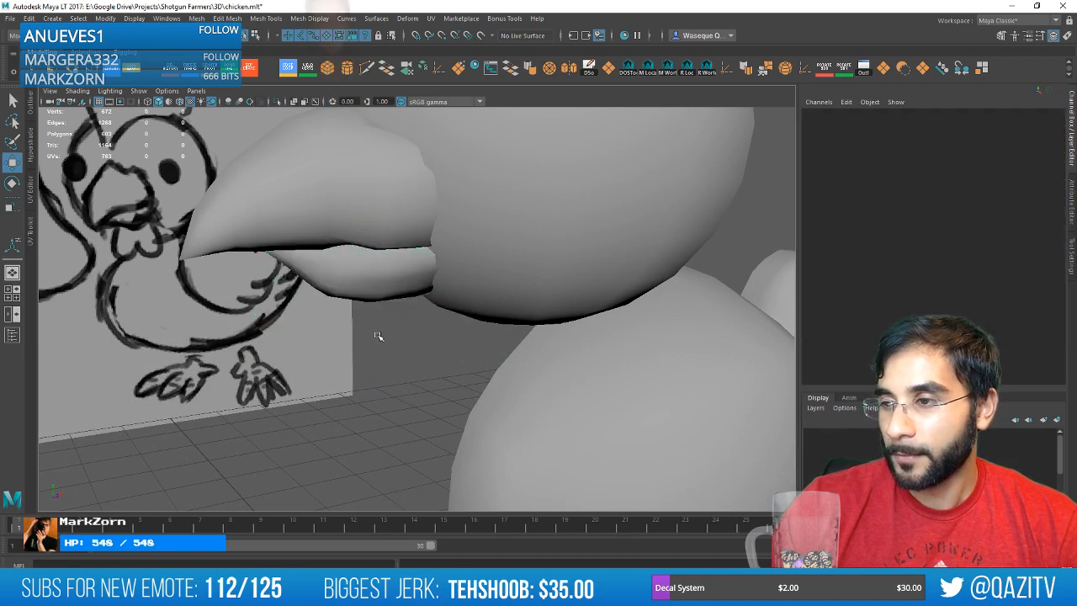
scroll(377, 334, "down", 6)
mouse_move(479, 345)
left_mouse_down("alt")
mouse_move(526, 333)
mouse_move(515, 345)
mouse_move(536, 378)
mouse_move(523, 393)
left_mouse_up("alt")
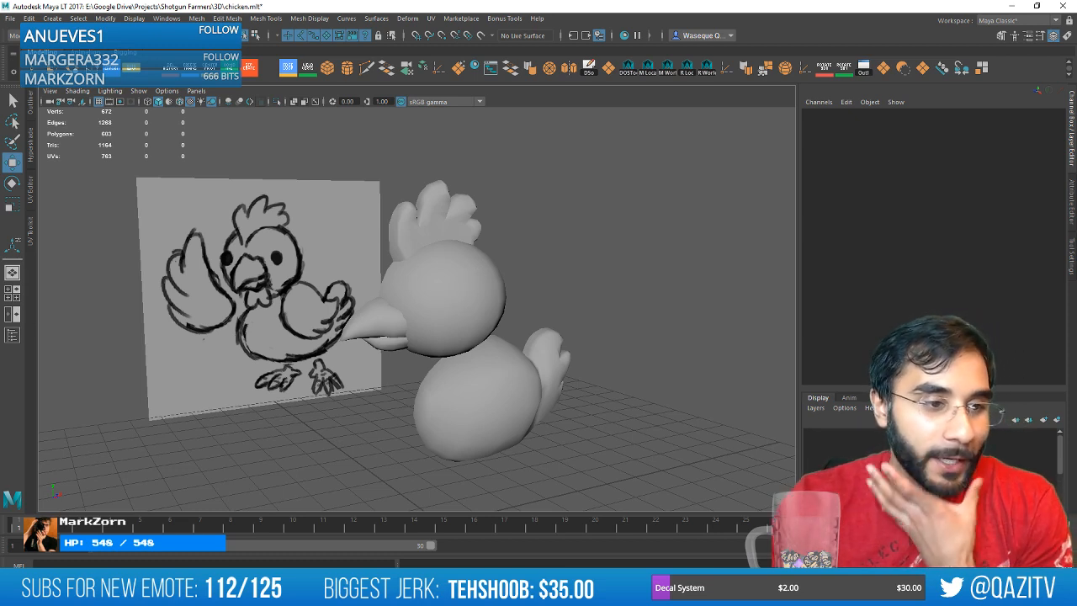
Switch to the browser and examine chicken beak photos for how the lower beak and wattle join the head.
key("alt+Tab")
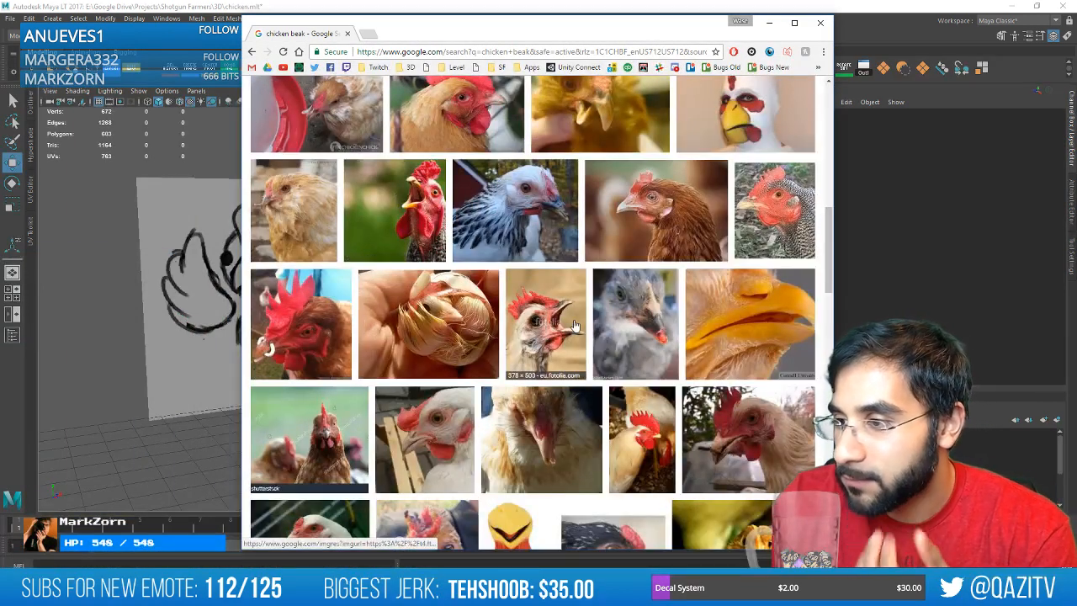
scroll(635, 371, "up", 2)
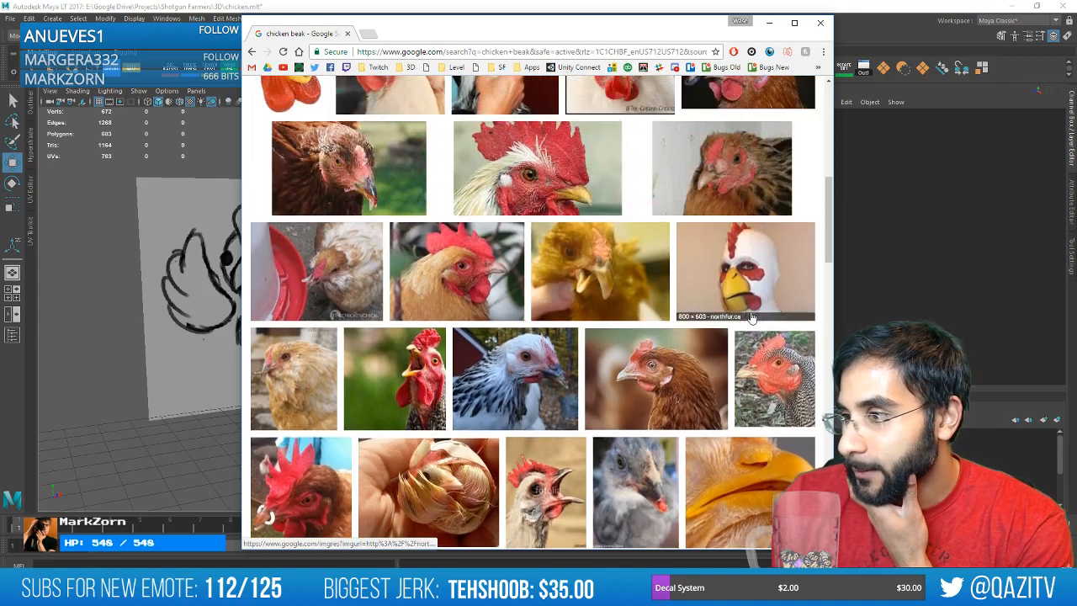
left_click(659, 370)
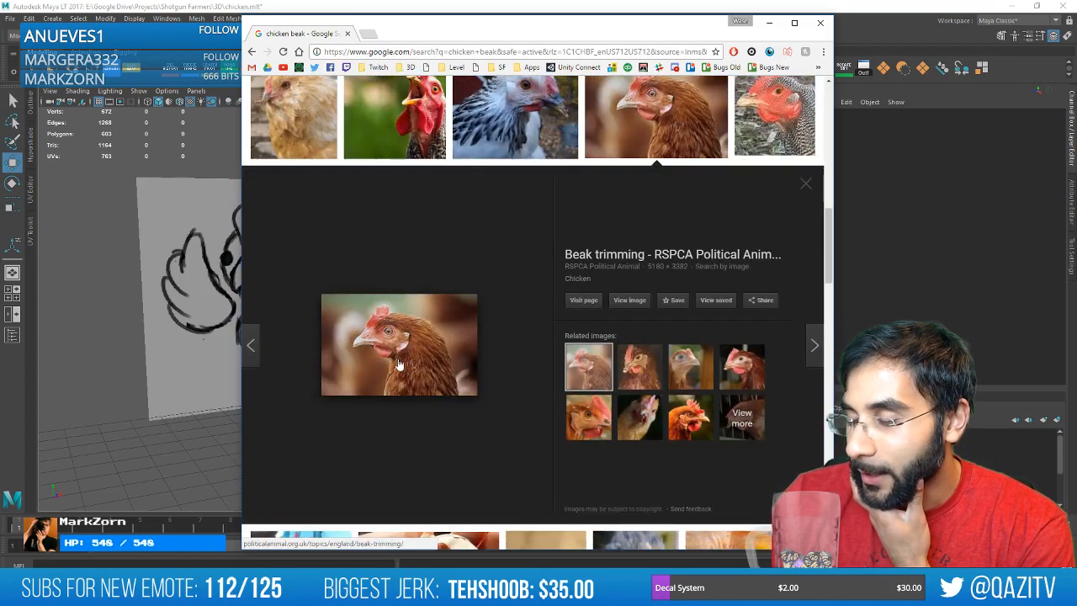
scroll(510, 365, "up", 3)
left_click(739, 351)
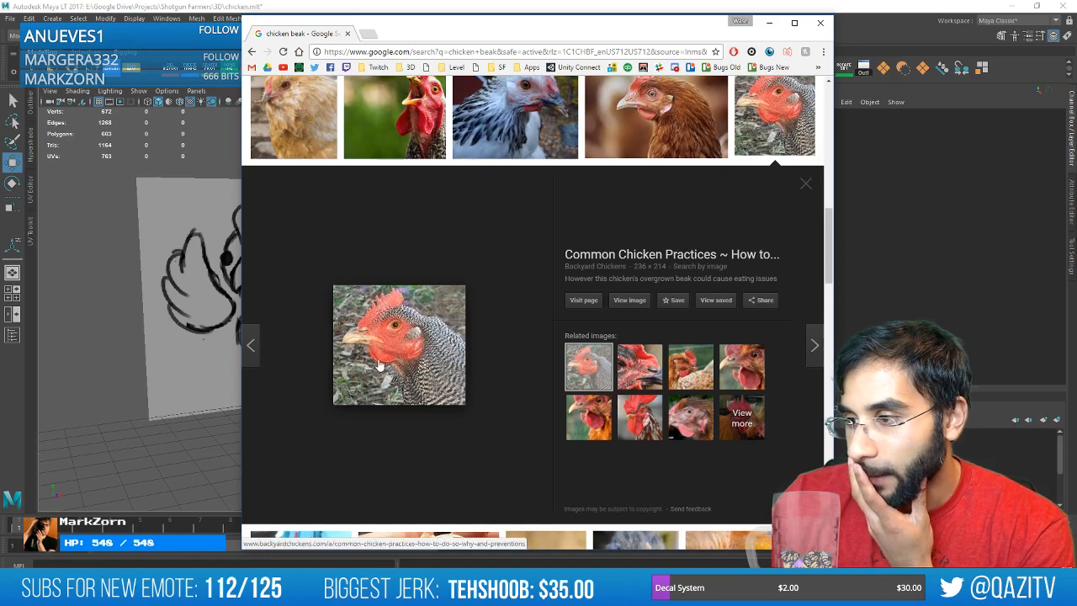
left_click(597, 425)
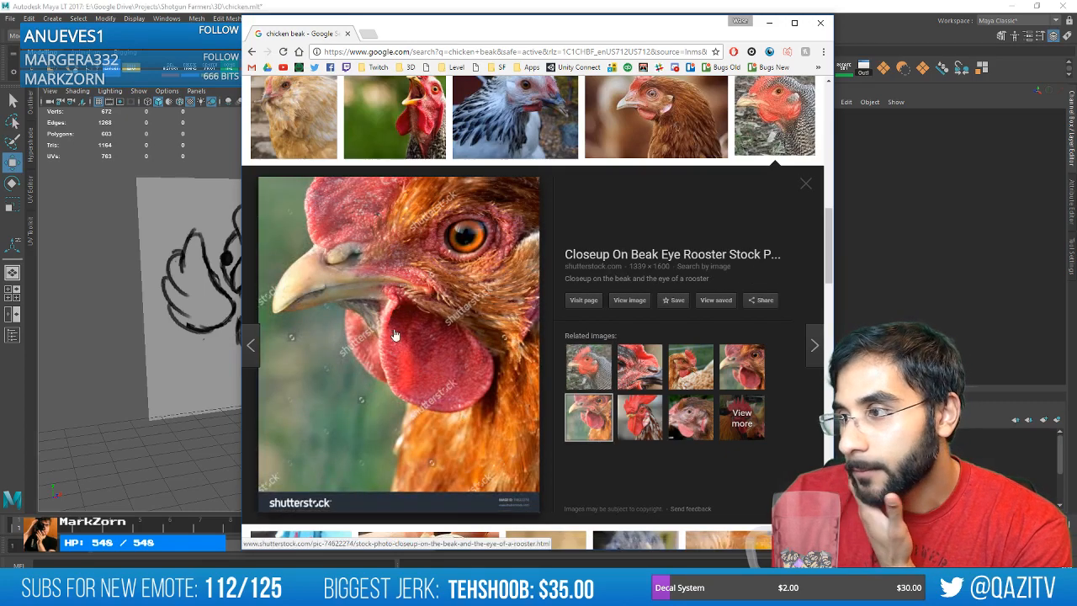
Search for images of "hen" and enlarge the white and red hen photos to study their shape.
scroll(531, 364, "up", 15)
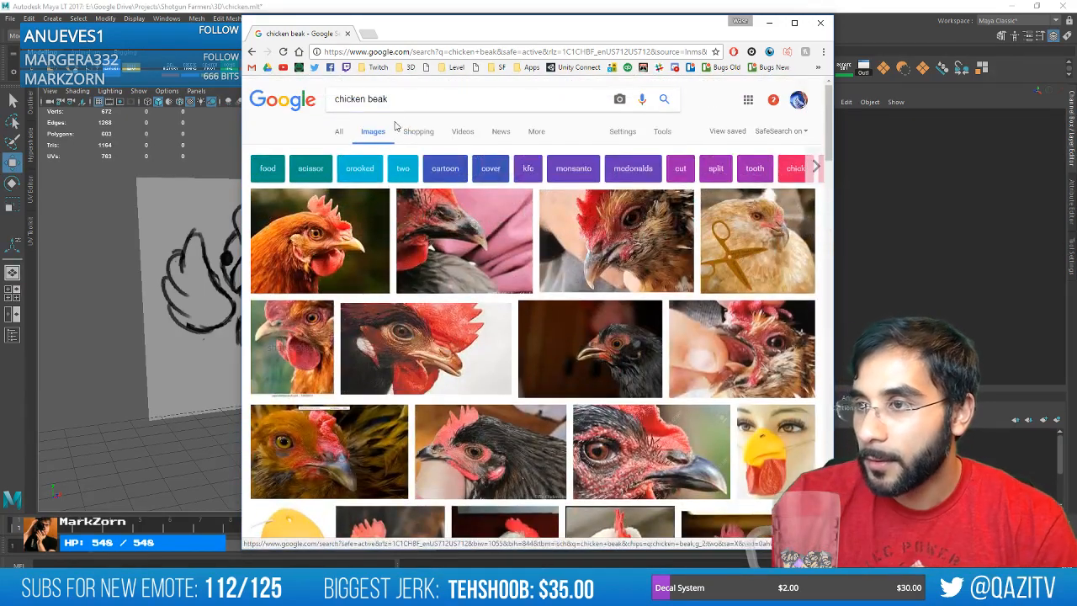
key("Return")
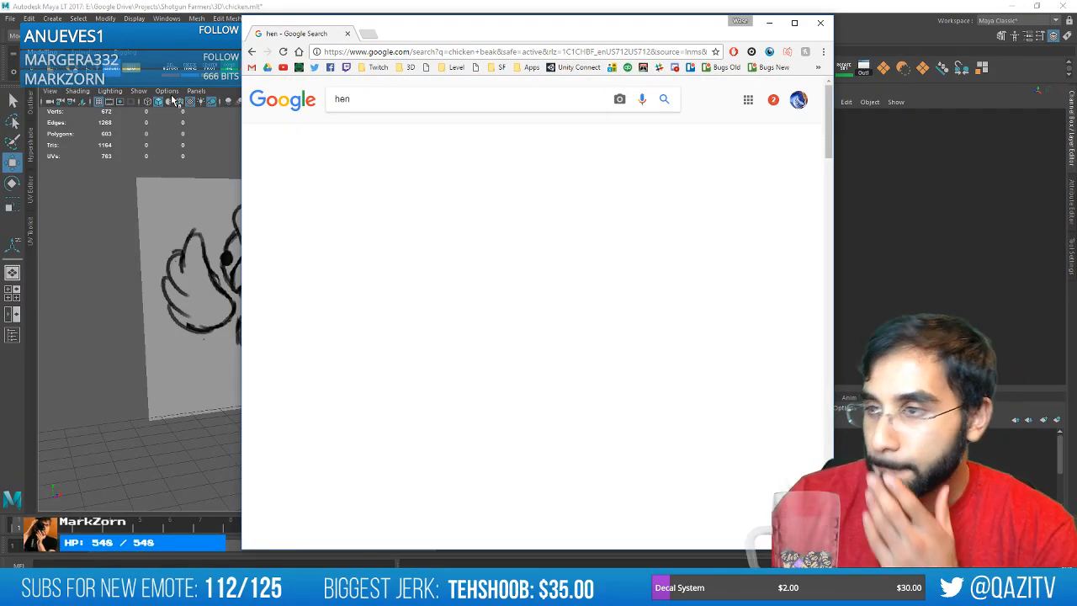
left_click(437, 242)
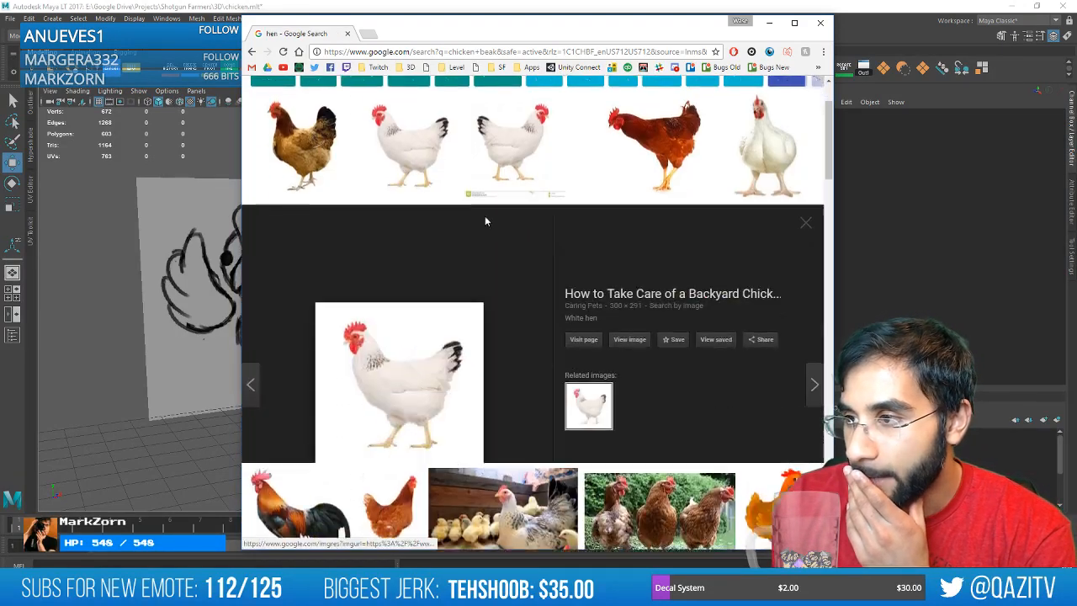
left_click(509, 118)
left_click(665, 134)
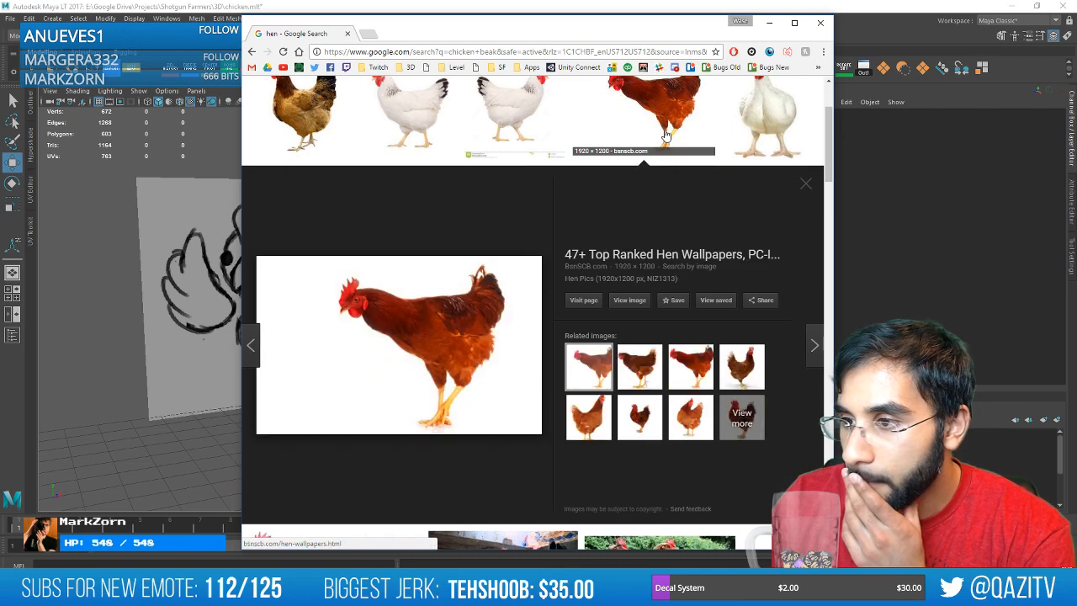
Browse further hen photos, enlarging the front-facing white hen and the rooster, hen and chick picture, and return to Maya LT.
left_click(766, 118)
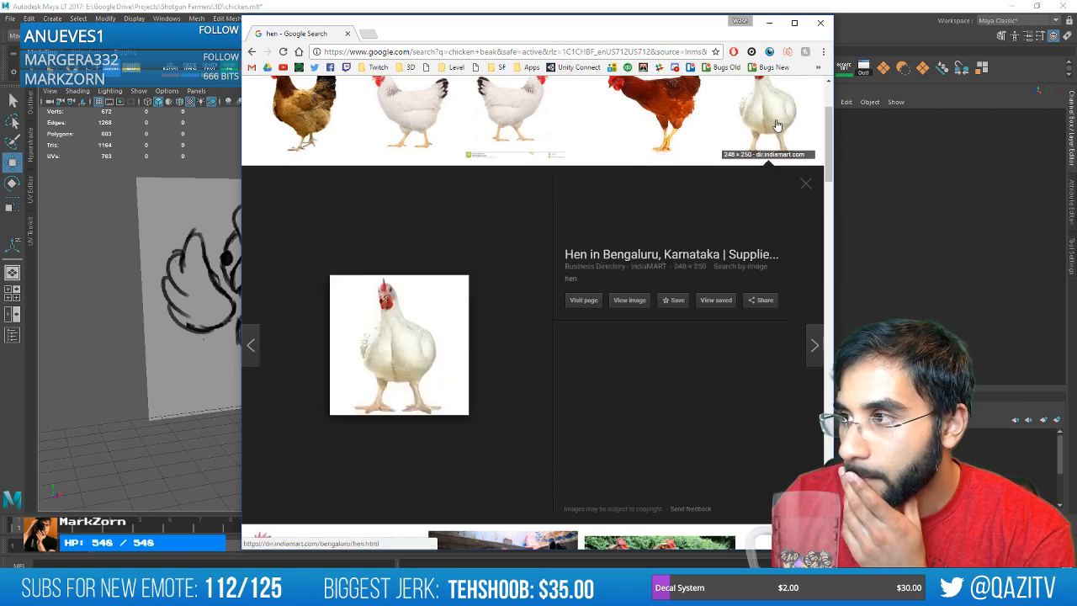
left_click(340, 157)
scroll(365, 287, "down", 5)
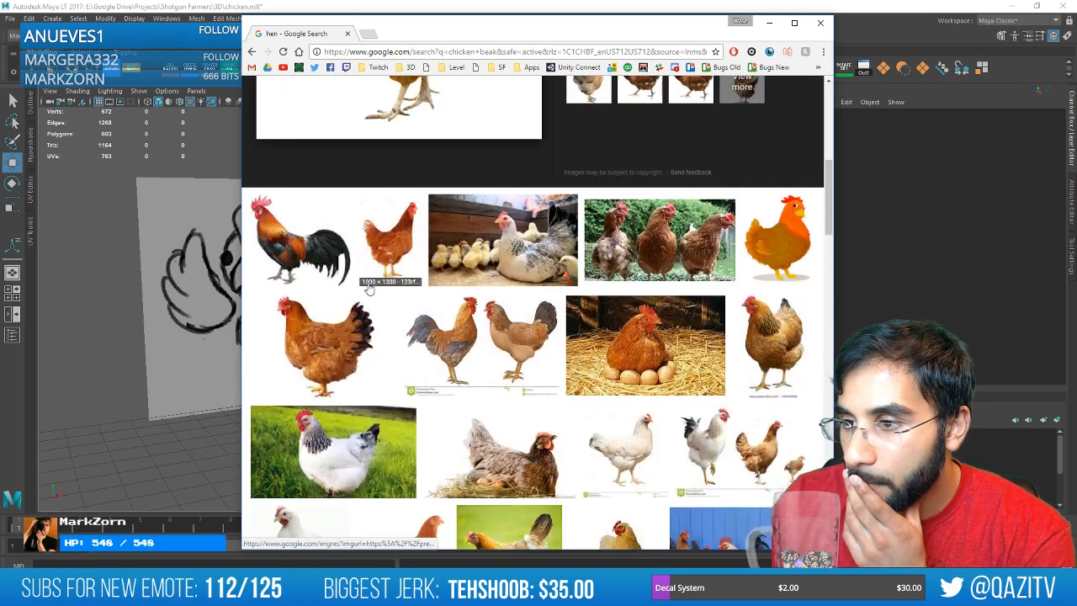
scroll(368, 293, "down", 4)
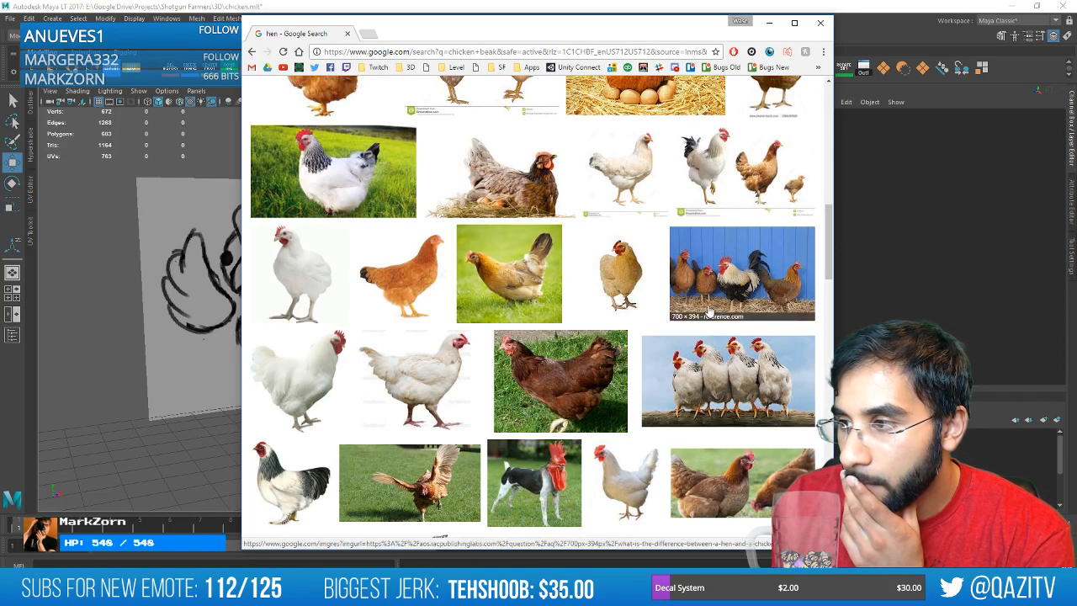
left_click(705, 171)
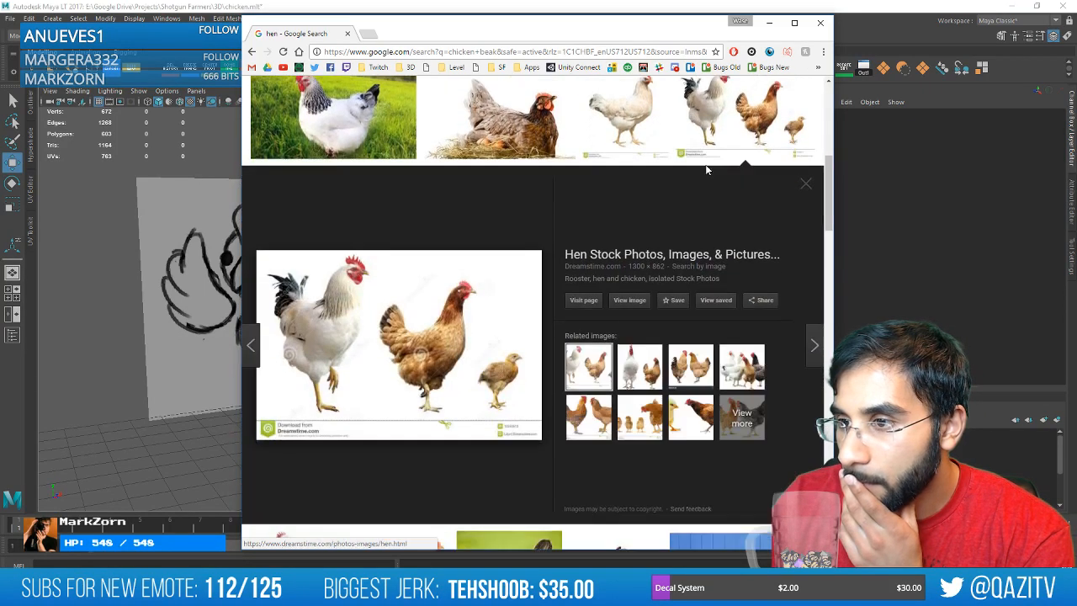
left_click_drag(616, 24, 0, 84)
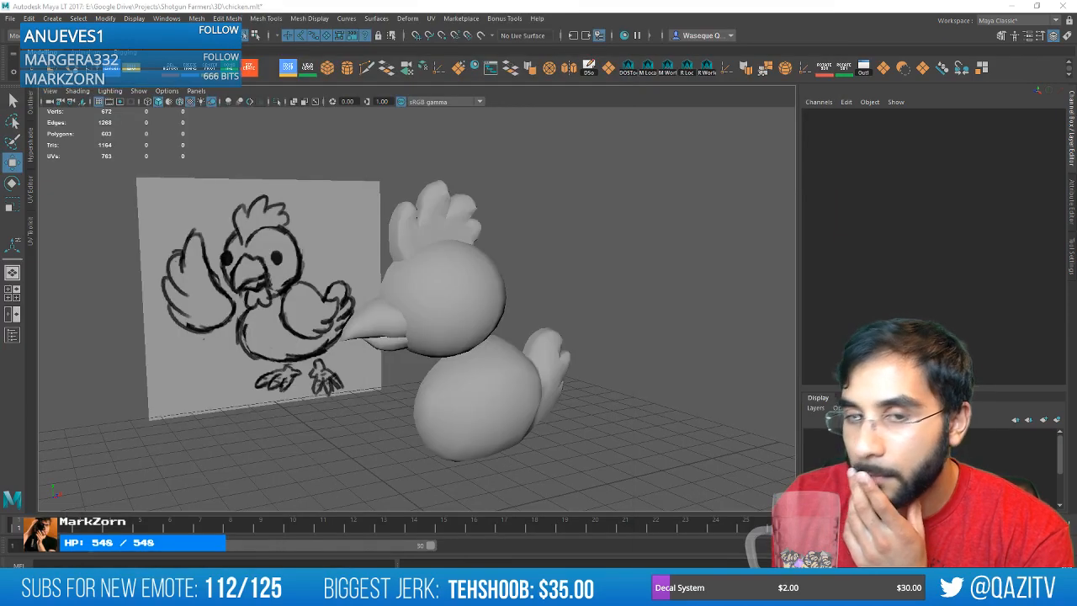
Create a polygon cylinder at the grid origin as the base shape for the chicken's wattle.
left_click_drag(354, 336, 455, 337, "alt")
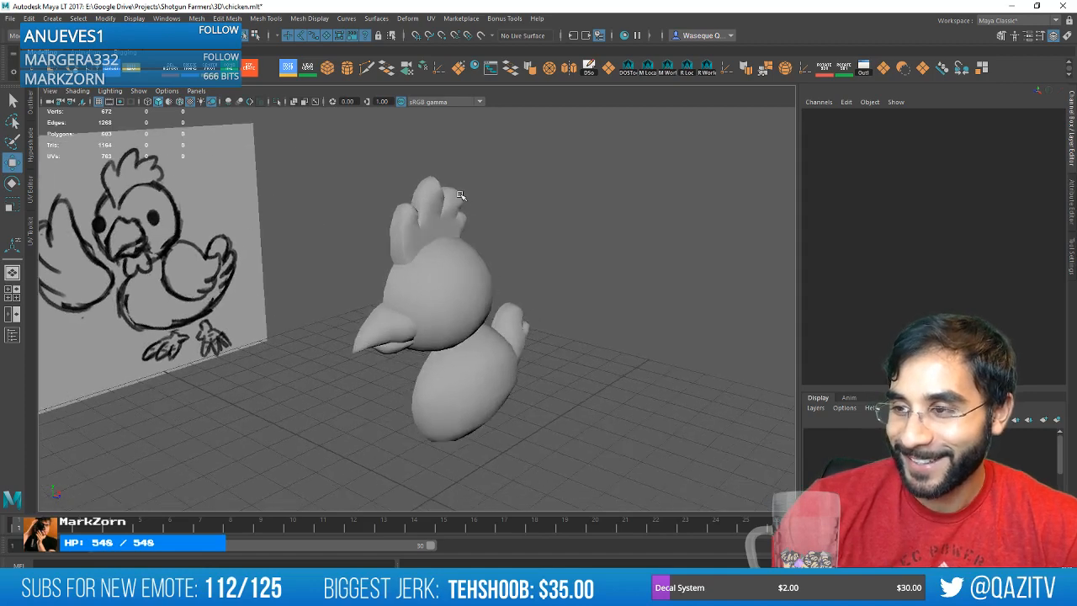
left_click(457, 193)
left_click_drag(431, 218, 434, 237, "alt")
scroll(434, 238, "down", 5)
left_click_drag(550, 329, 555, 262, "alt")
left_click(505, 206)
left_click(347, 67)
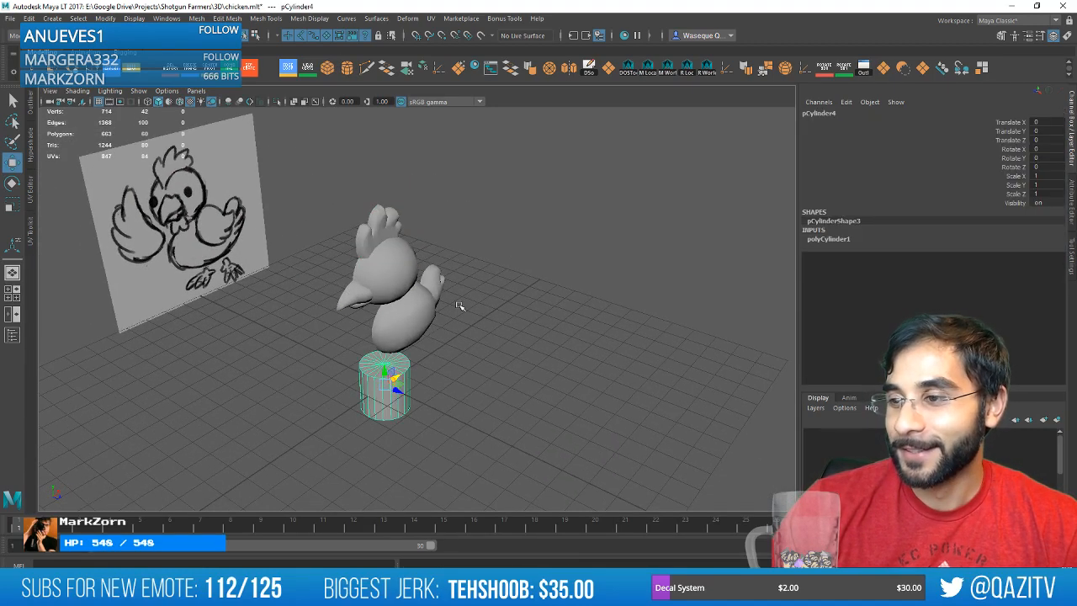
Lay the cylinder on its side with Rotate X 90 and Rotate Y 180, and move it up in front of the beak.
left_click_drag(460, 300, 434, 342, "alt")
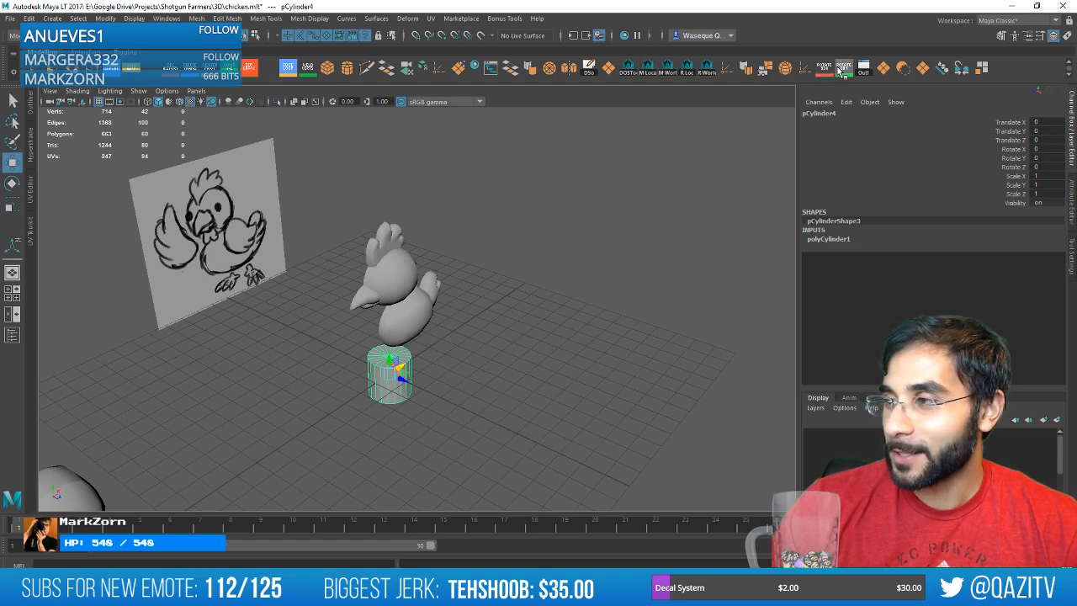
left_click(827, 71)
key("e")
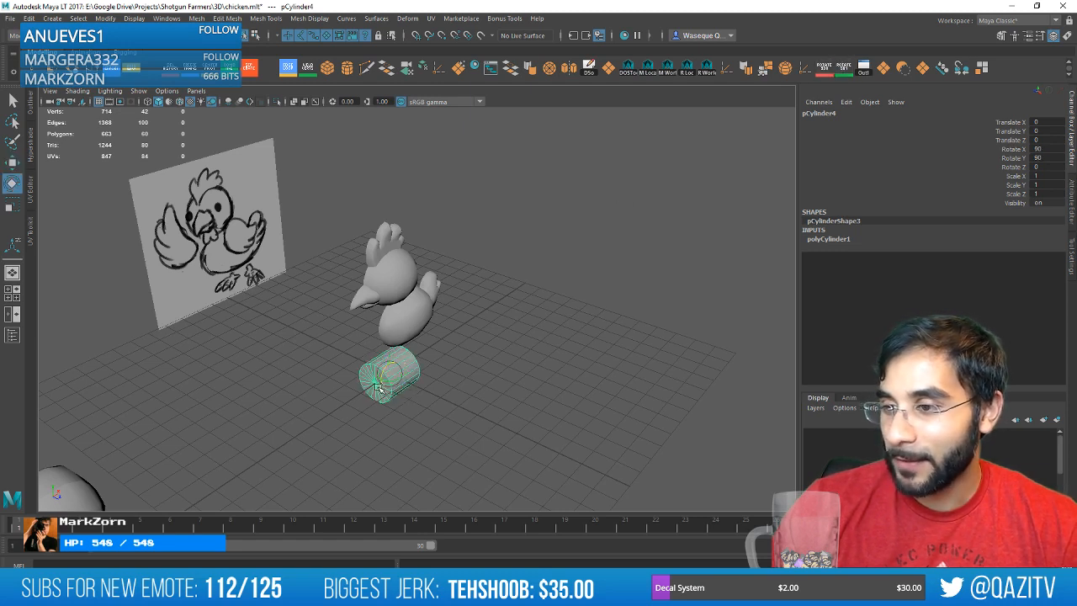
left_click_drag(390, 381, 409, 380)
key("ctrl+z")
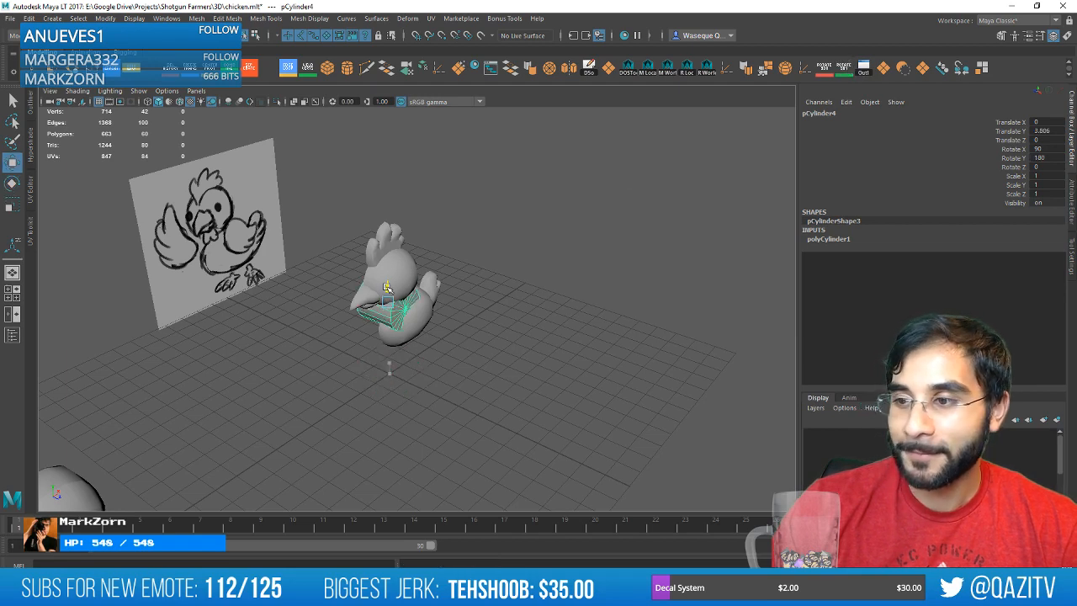
left_click_drag(400, 287, 421, 288, "alt")
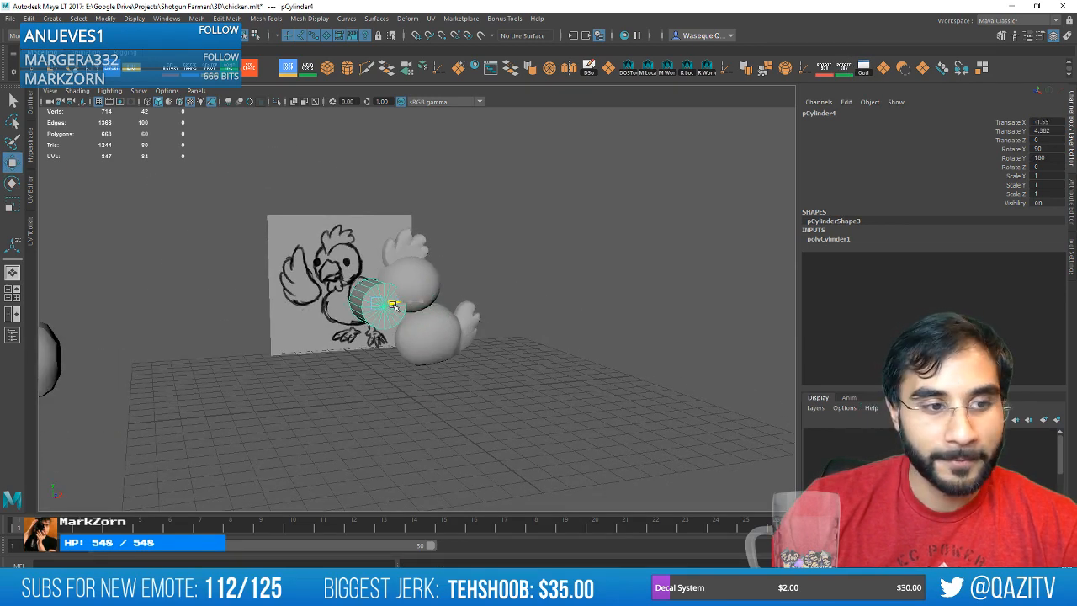
Flatten the cylinder into a thin disc with Scale Y about 0.064 and place it just below the beak.
key("f")
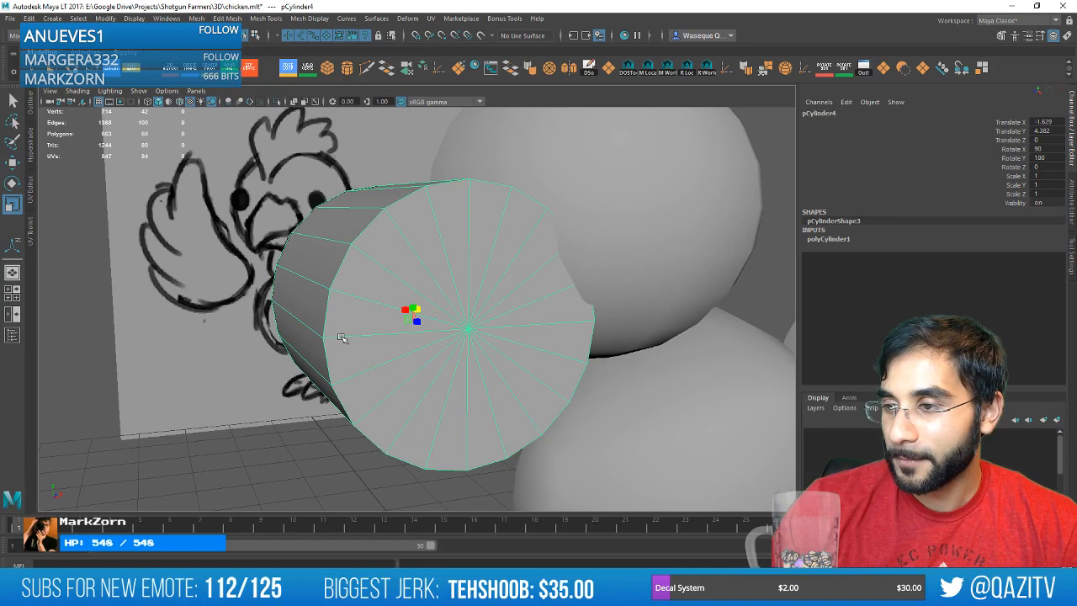
left_click_drag(342, 338, 414, 309, "alt")
key("ctrl+z")
mouse_move(506, 317)
left_mouse_down("alt")
mouse_move(465, 314)
mouse_move(480, 314)
left_mouse_up("alt")
left_click_drag(549, 316, 454, 310, "alt")
mouse_move(408, 283)
left_mouse_down()
mouse_move(406, 308)
mouse_move(517, 343)
mouse_move(440, 337)
mouse_move(498, 332)
mouse_move(375, 325)
left_mouse_up()
Isolate the disc, delete the faces of its upper half, and show the rest of the chicken again.
right_click_drag(418, 272, 423, 300)
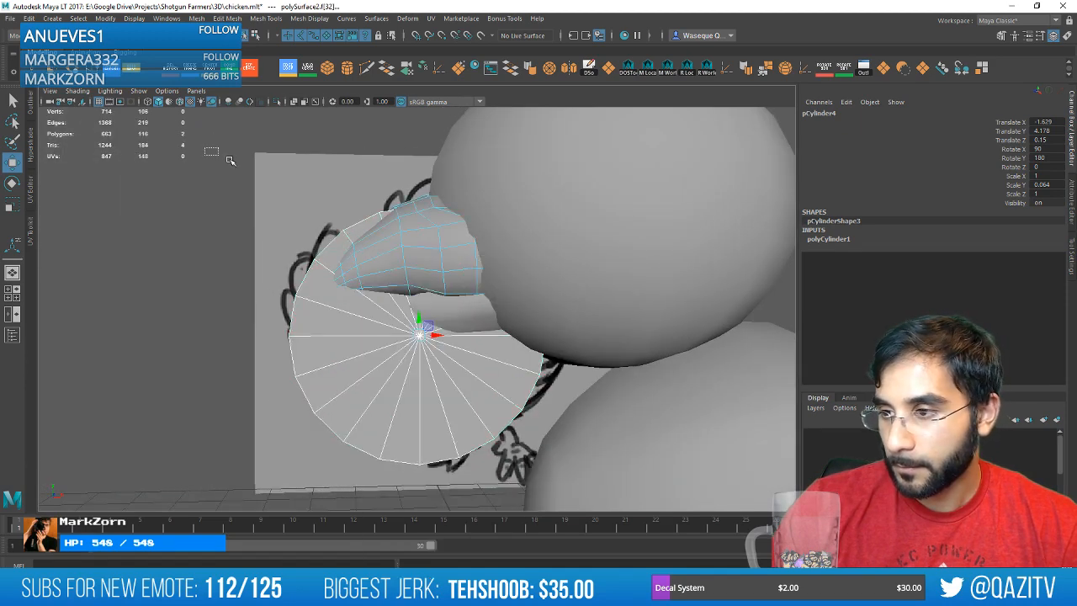
left_click_drag(204, 149, 604, 326)
right_click_drag(411, 286, 407, 334)
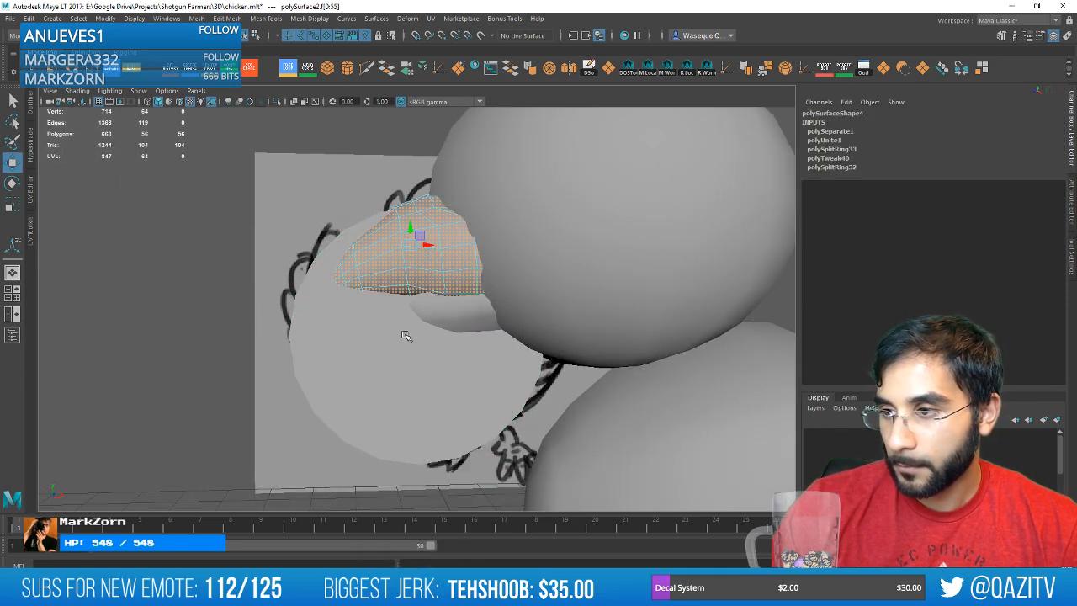
left_click(406, 335)
key("ctrl+1")
right_click_drag(386, 285, 388, 341)
left_click_drag(247, 197, 643, 328)
right_click_drag(428, 284, 430, 319)
left_click_drag(240, 178, 615, 312)
key("Delete")
key("ctrl+1")
right_click_drag(409, 286, 440, 325)
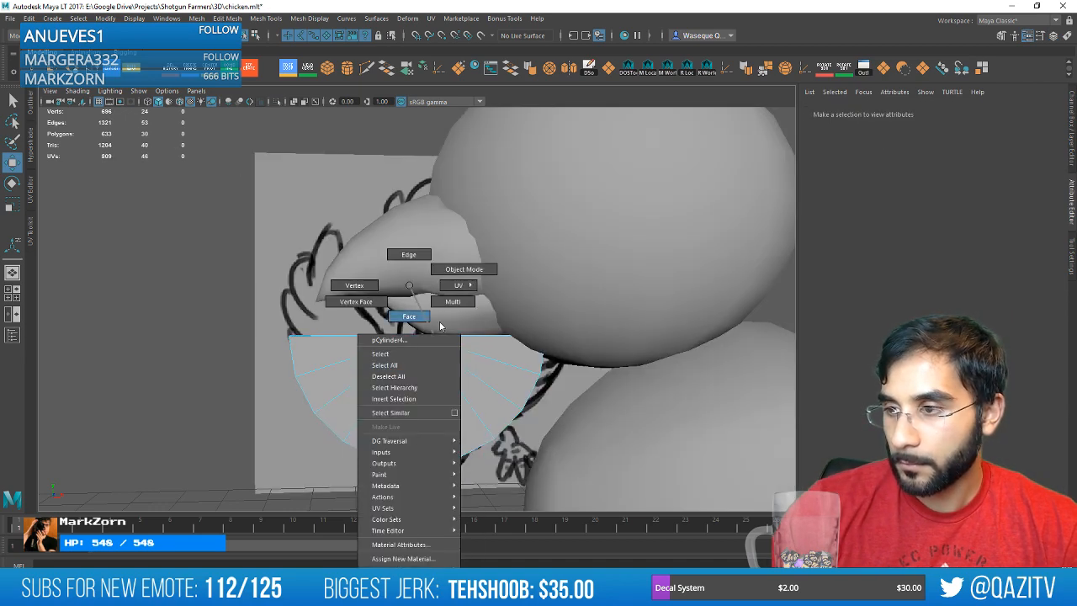
right_click_drag(451, 270, 455, 271)
Move the half-disc back under the head behind the lower beak, adjusting its rotation and sideways offset.
middle_click_drag(483, 375, 391, 307, "alt")
left_click_drag(350, 276, 439, 281)
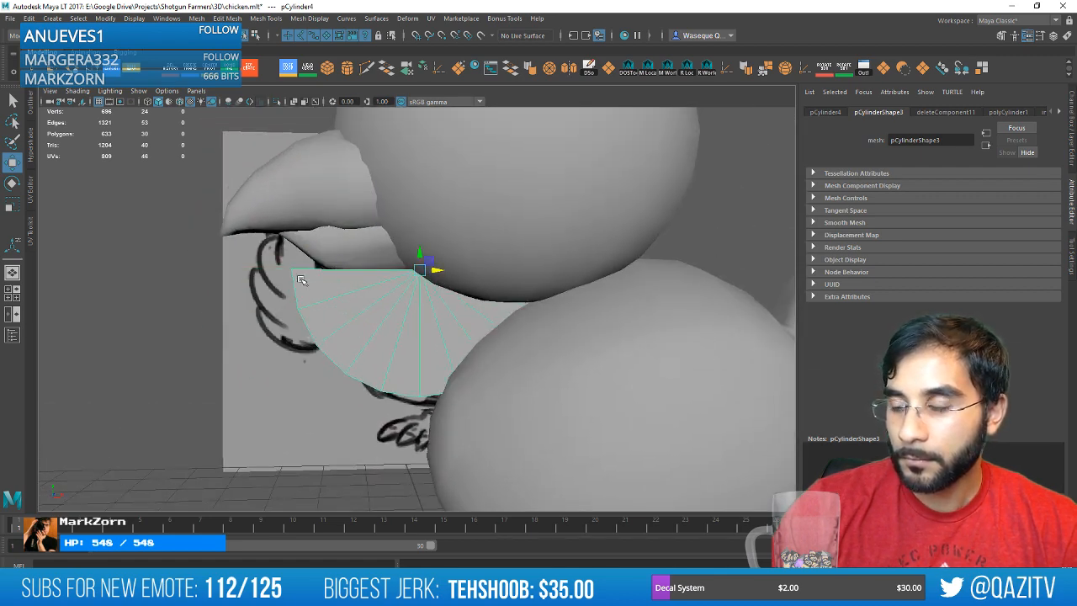
left_click_drag(301, 280, 419, 281, "alt")
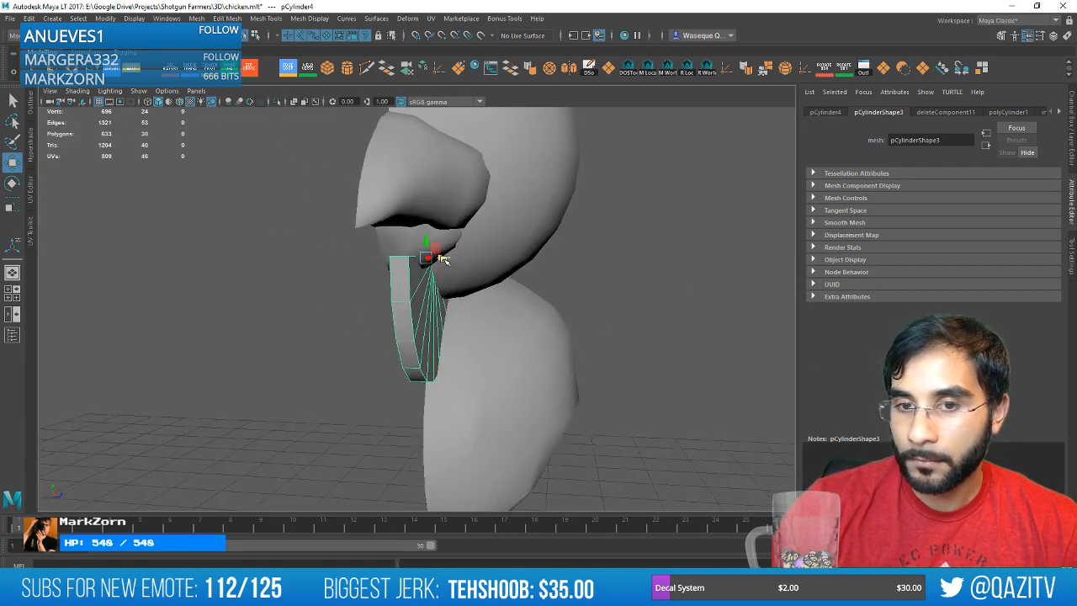
left_click_drag(477, 291, 450, 303, "alt")
key("e")
mouse_move(426, 252)
left_mouse_down()
mouse_move(510, 257)
mouse_move(488, 250)
mouse_move(398, 265)
mouse_move(374, 244)
mouse_move(324, 245)
mouse_move(498, 258)
mouse_move(368, 262)
mouse_move(348, 294)
mouse_move(370, 293)
mouse_move(361, 271)
mouse_move(502, 277)
left_mouse_up()
key("r")
key("w")
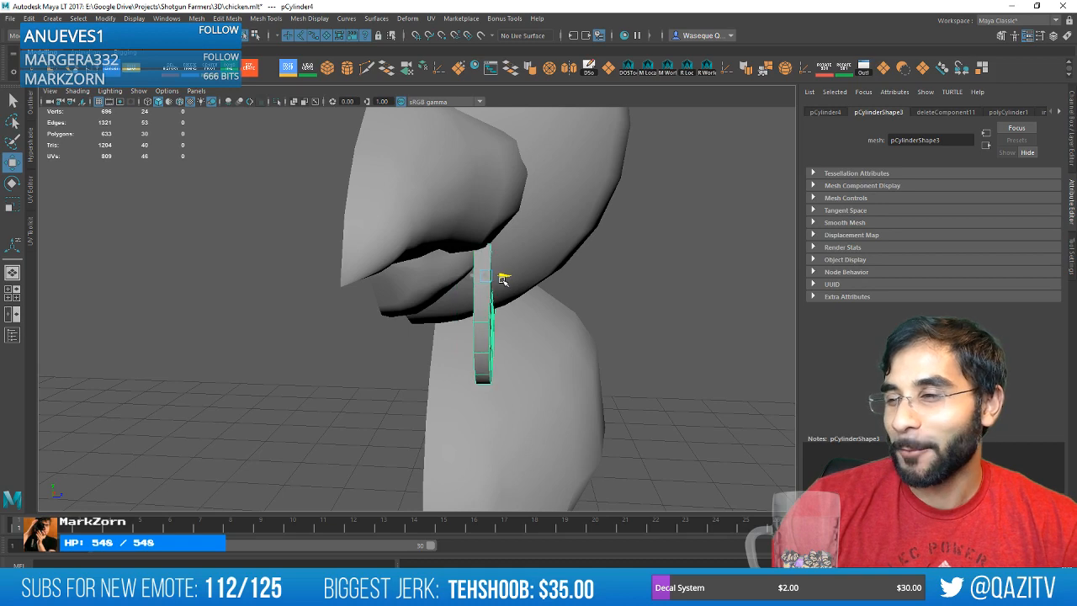
Tilt the half-disc to follow the underside of the head and resize it to fit behind the lower beak.
left_click_drag(595, 272, 470, 263, "alt")
left_click_drag(386, 259, 369, 278)
key("e")
key("r")
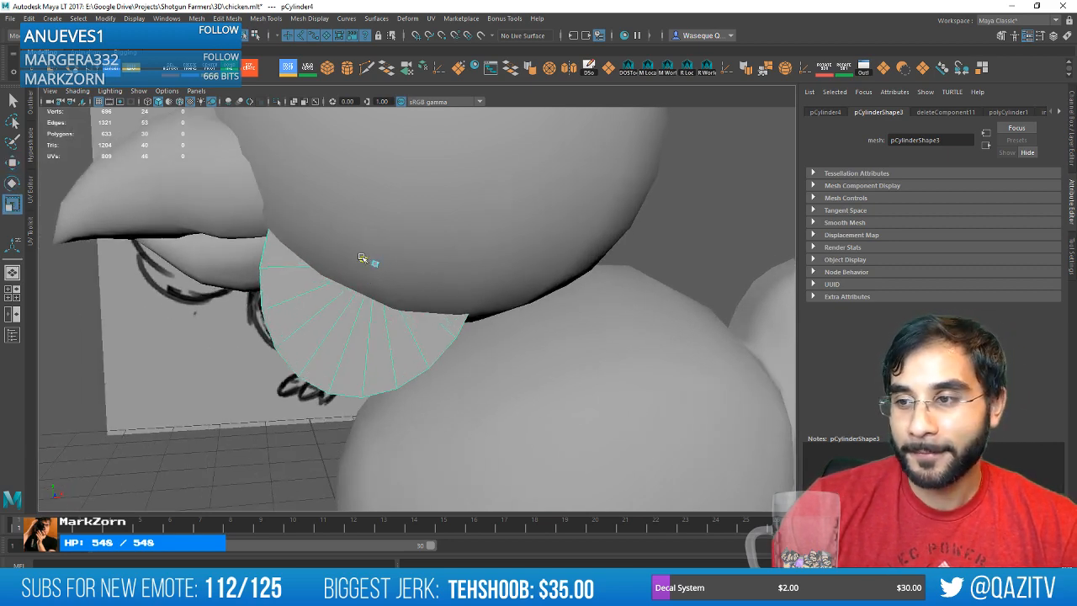
key("ctrl+z")
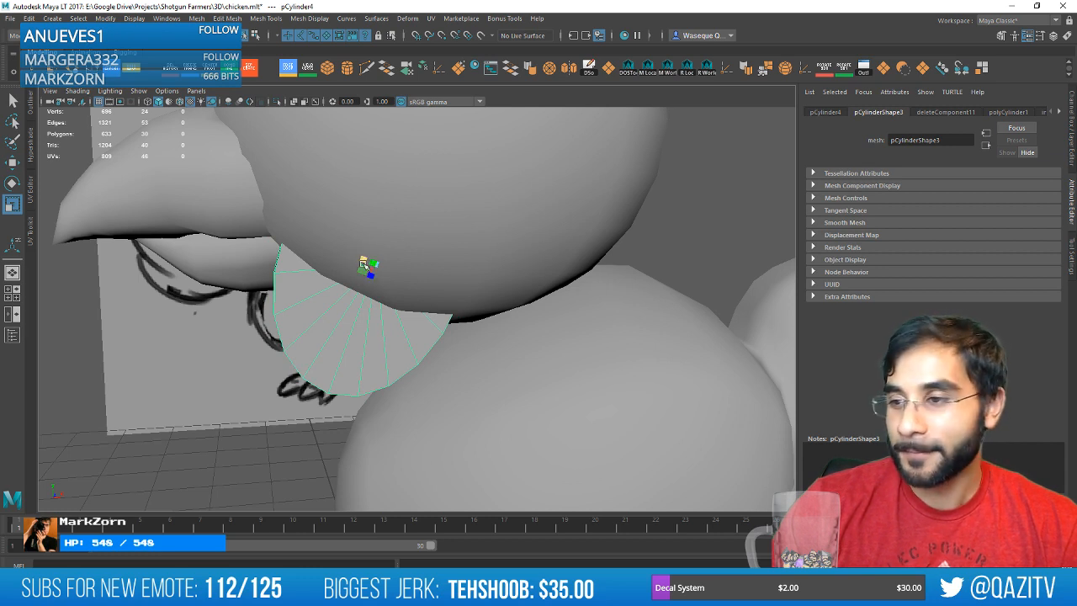
left_click_drag(370, 276, 361, 241)
key("w")
middle_click_drag(374, 255, 385, 241, "alt")
scroll(380, 306, "down", 5)
left_click_drag(380, 305, 361, 339, "alt")
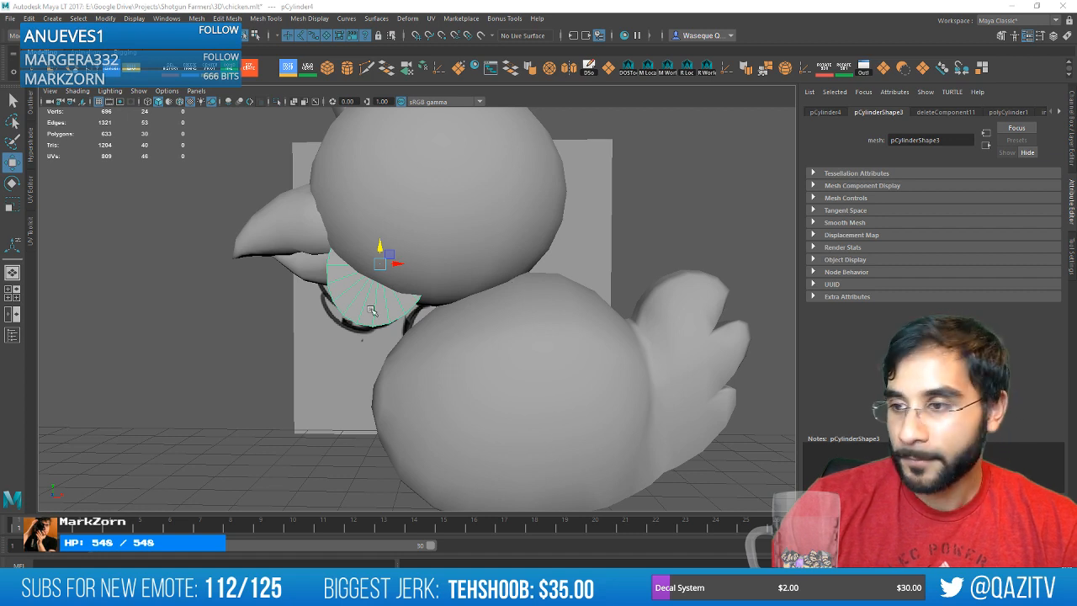
Pull the half-disc's rear corner vertices in toward the head with soft selection, and return to object mode.
right_click_drag(359, 285, 313, 264)
left_click_drag(312, 351, 367, 322)
key("b")
left_click_drag(440, 324, 505, 278)
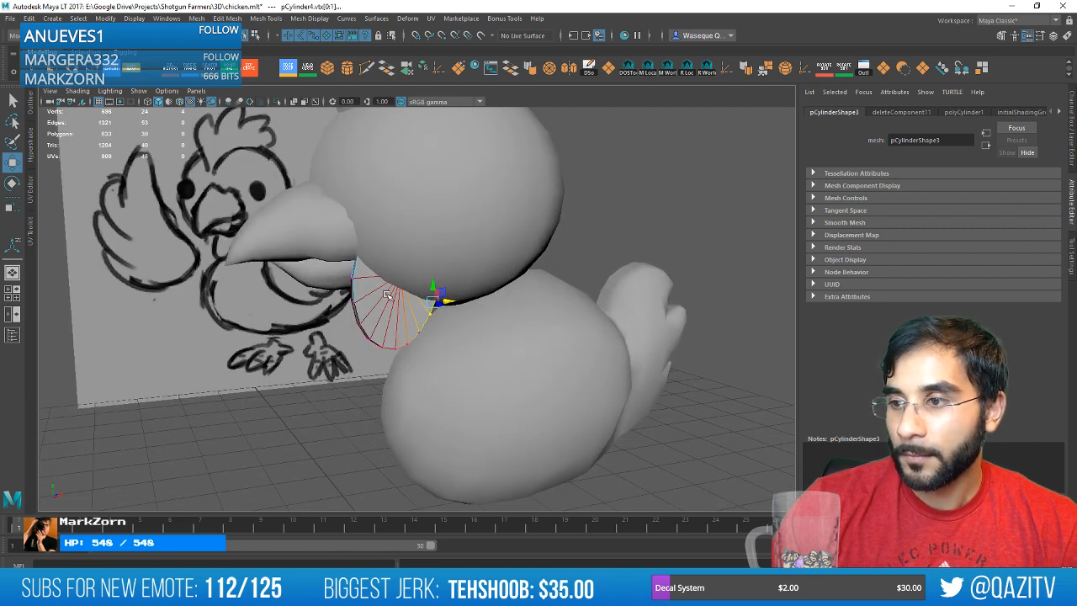
right_click_drag(384, 285, 429, 244)
left_click(346, 383)
scroll(346, 385, "down", 4)
left_click(364, 391)
mouse_move(430, 383)
left_mouse_down("alt")
mouse_move(362, 383)
mouse_move(442, 381)
left_mouse_up("alt")
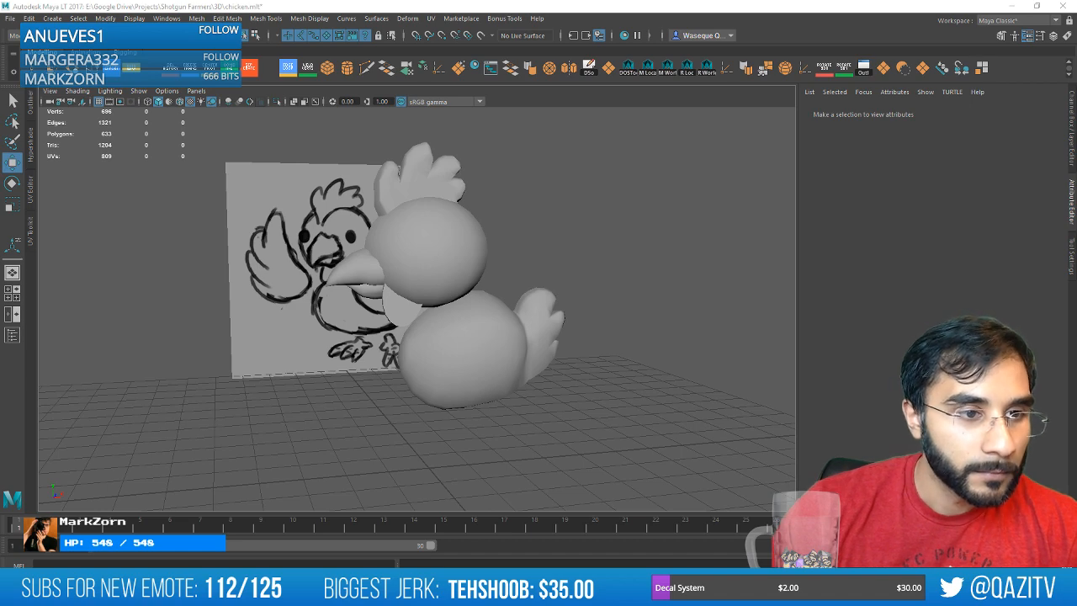
Lengthen the wattle by pulling its bottom vertices down, and adjust the vertices along its front and rear edges.
scroll(413, 314, "up", 3)
left_click(413, 315)
left_click_drag(413, 314, 386, 305, "alt")
right_click_drag(385, 286, 350, 275)
scroll(393, 311, "up", 3)
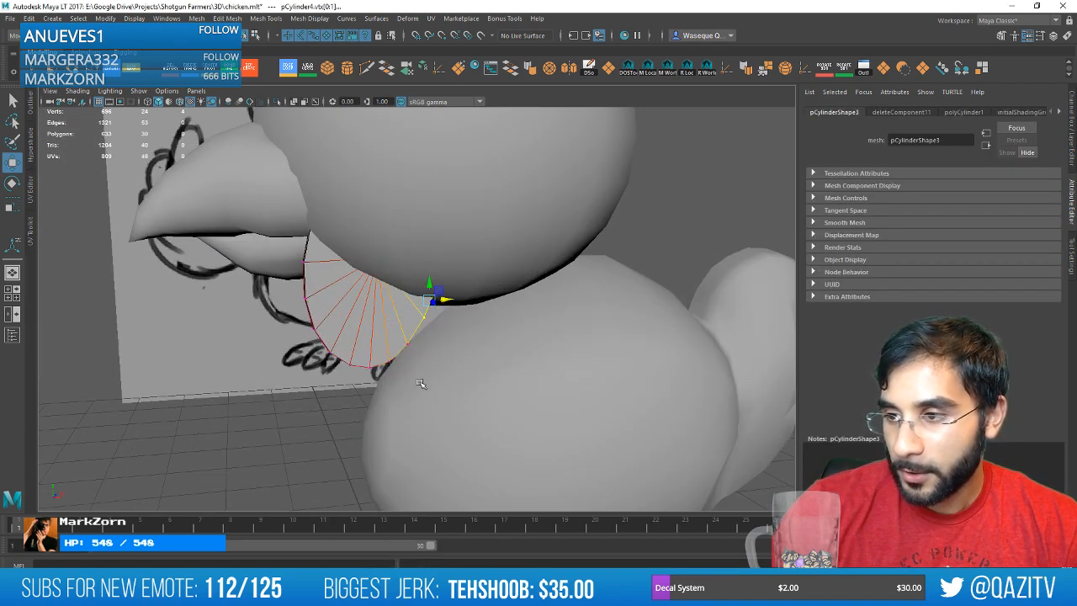
left_click_drag(317, 342, 314, 340)
left_click_drag(488, 345, 354, 371, "alt")
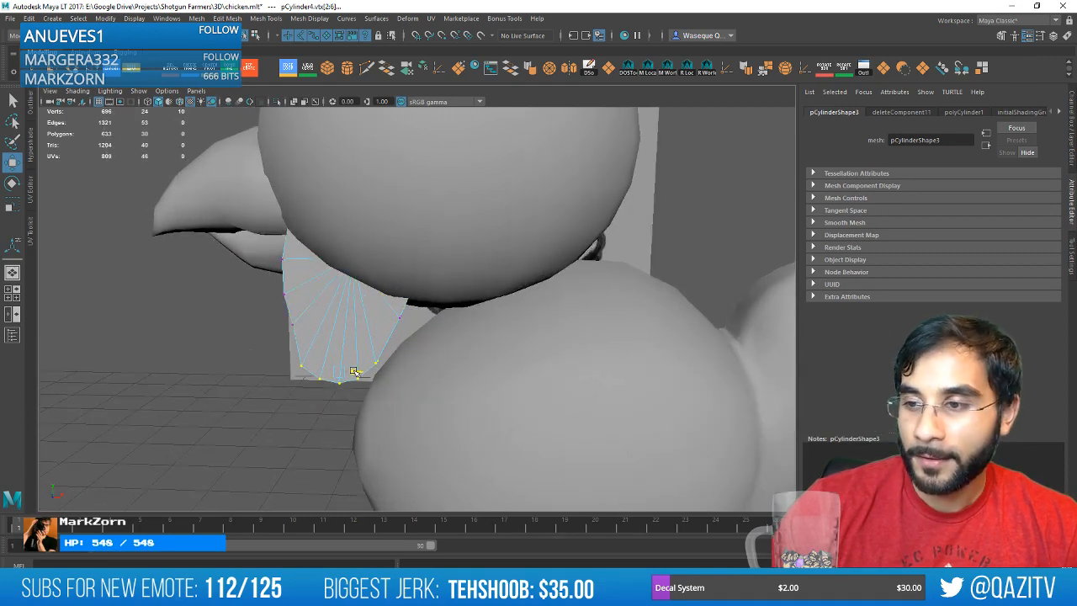
left_click_drag(276, 339, 301, 294)
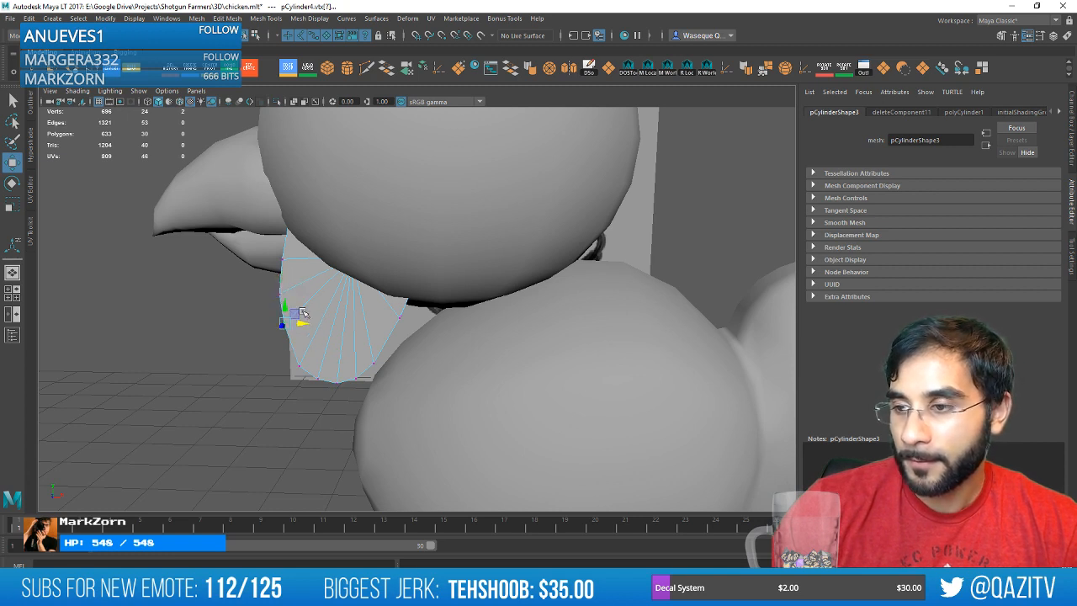
left_click_drag(379, 293, 379, 295)
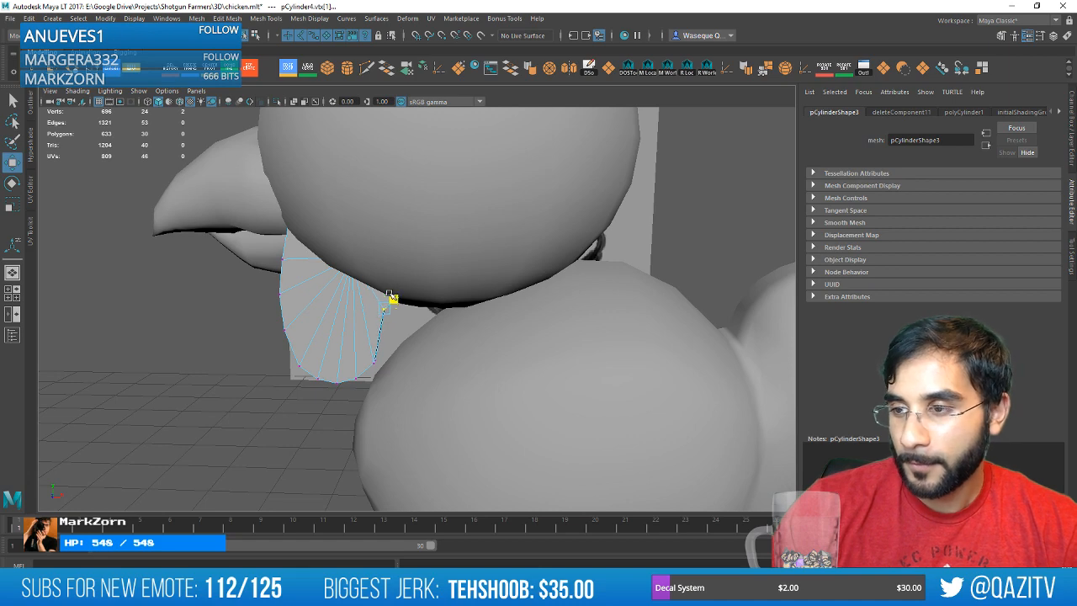
Switch to the front view and isolate the whole wattle mesh over a blank grid.
key("space")
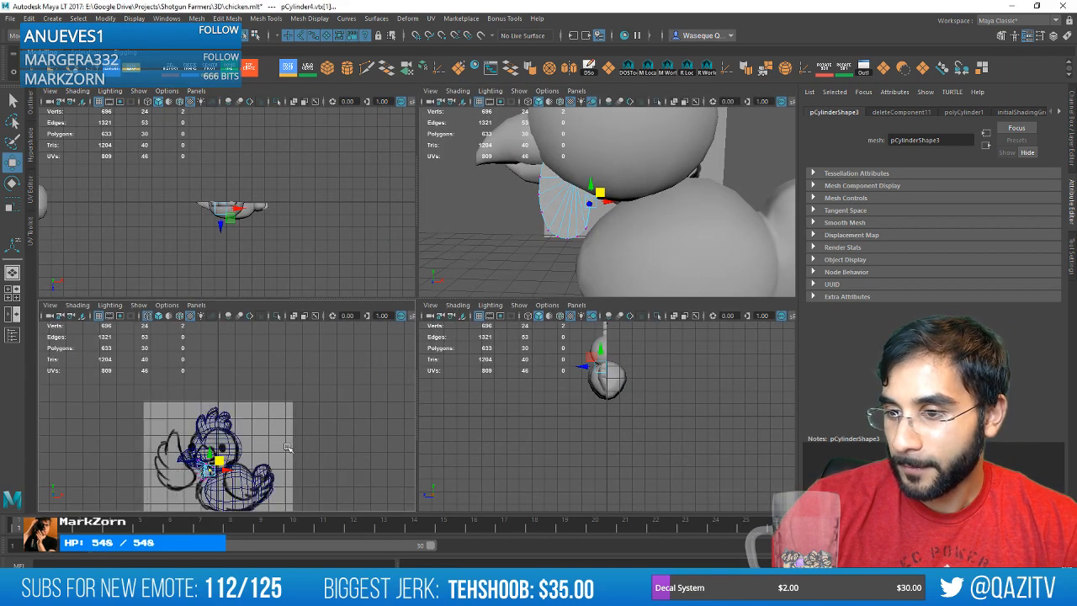
key("space")
scroll(370, 354, "up", 6)
key("ctrl+1")
key("ctrl+1")
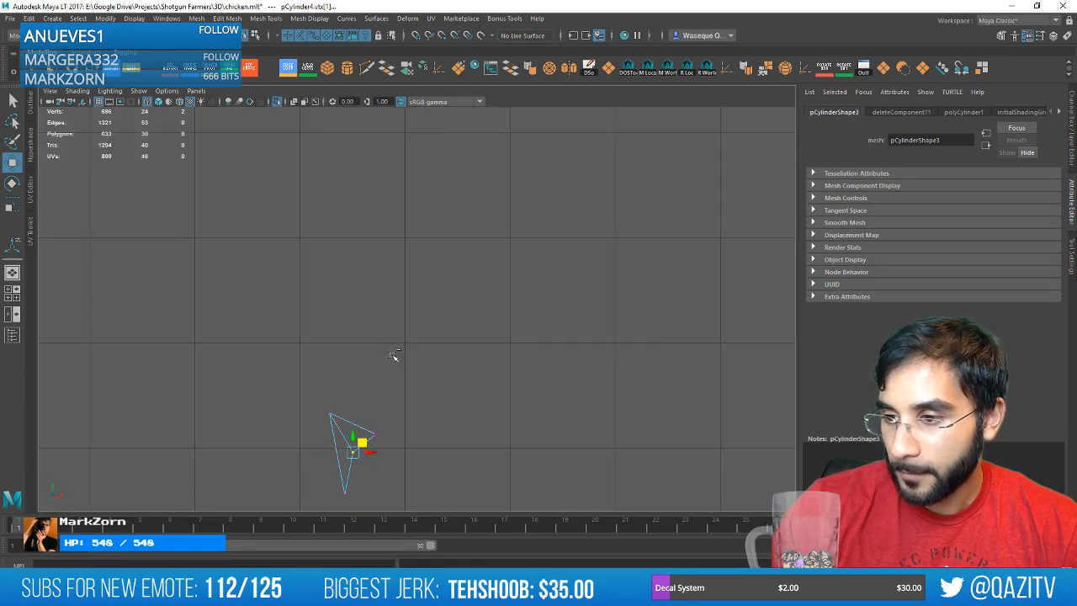
right_click_drag(283, 288, 350, 282)
right_click_drag(301, 437, 312, 410)
middle_click_drag(314, 469, 354, 340, "alt")
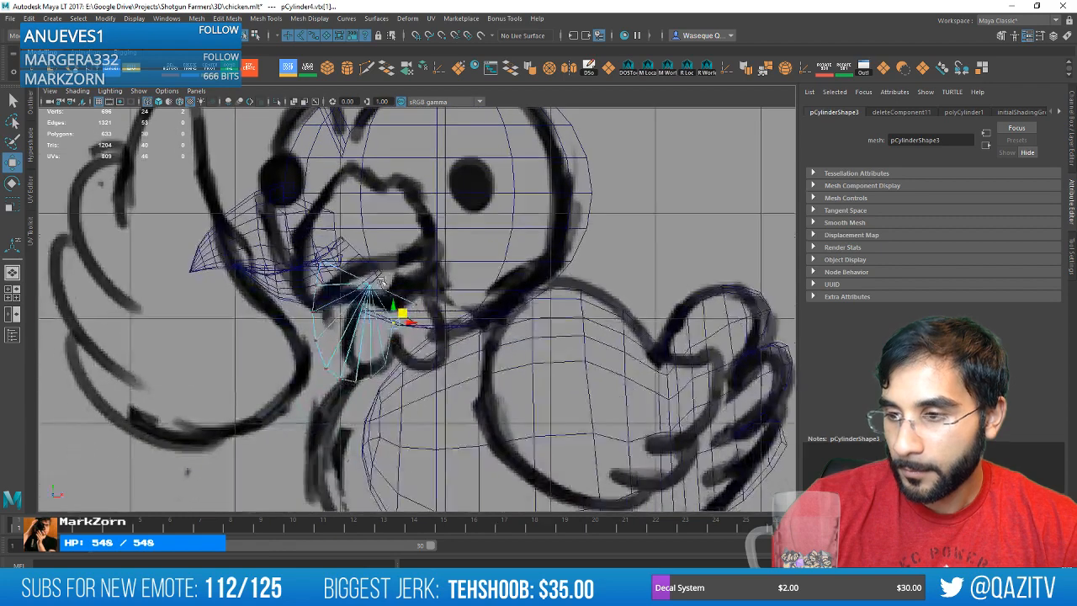
right_click_drag(364, 286, 414, 269)
key("ctrl+1")
scroll(277, 344, "up", 5)
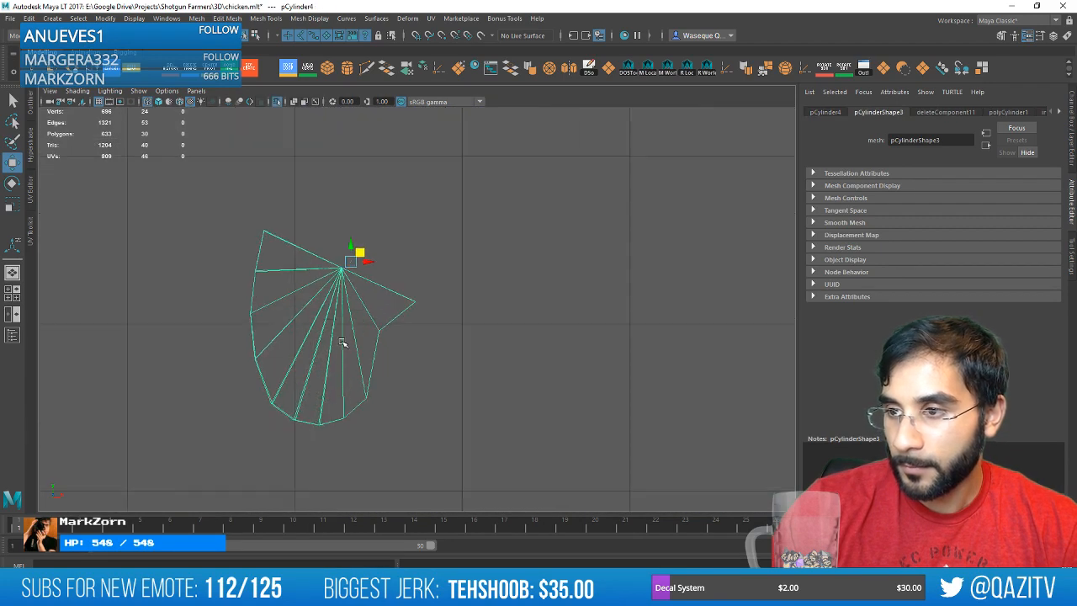
Reshape the wattle's front edge into a smooth curve by repositioning its outline vertices from the upper corner down to the bottom.
middle_click_drag(244, 276, 315, 259, "alt")
right_click_drag(316, 255, 295, 251)
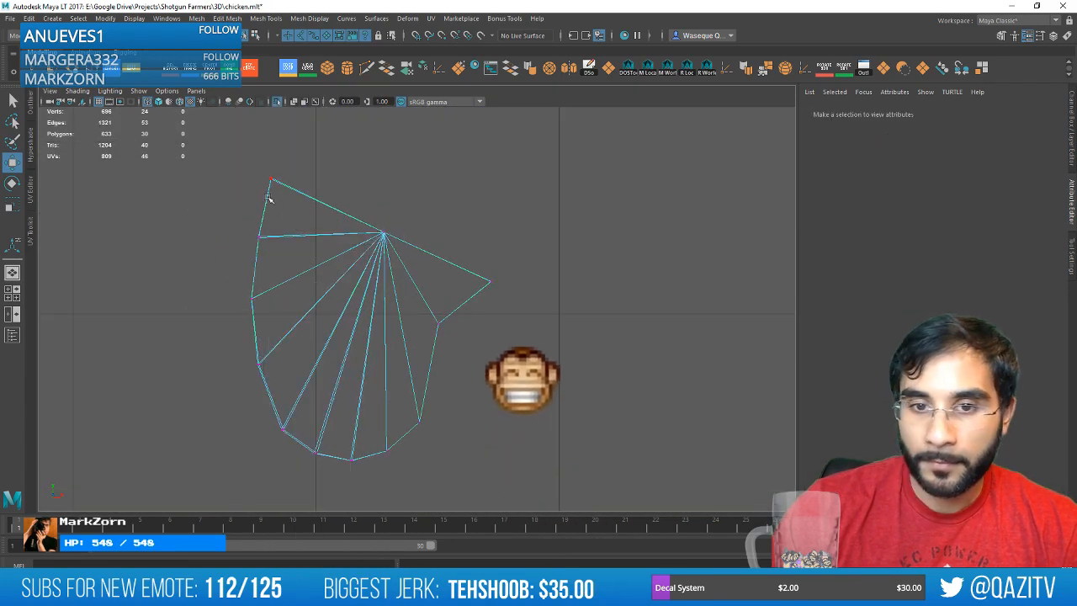
left_click_drag(233, 141, 341, 196)
key("b")
key("b")
left_click_drag(335, 261, 304, 239)
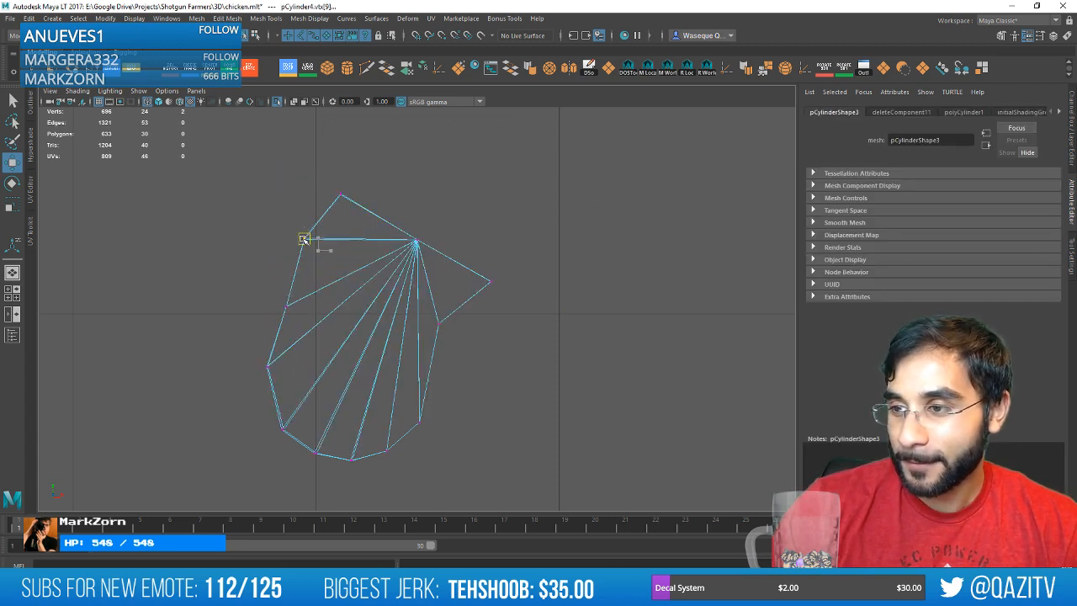
left_click_drag(317, 321, 267, 294)
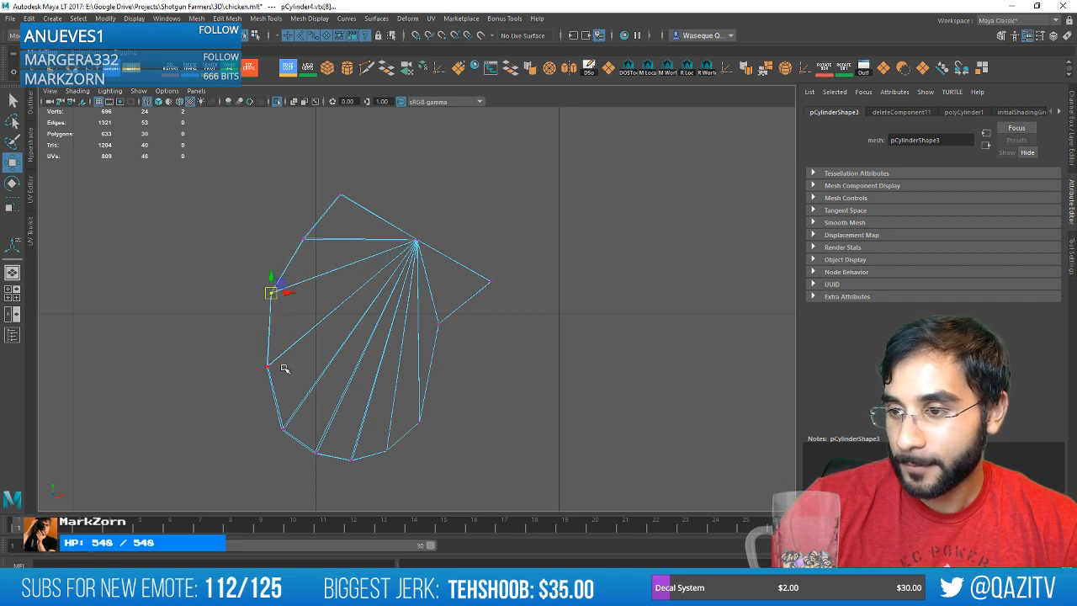
left_click_drag(274, 361, 265, 349)
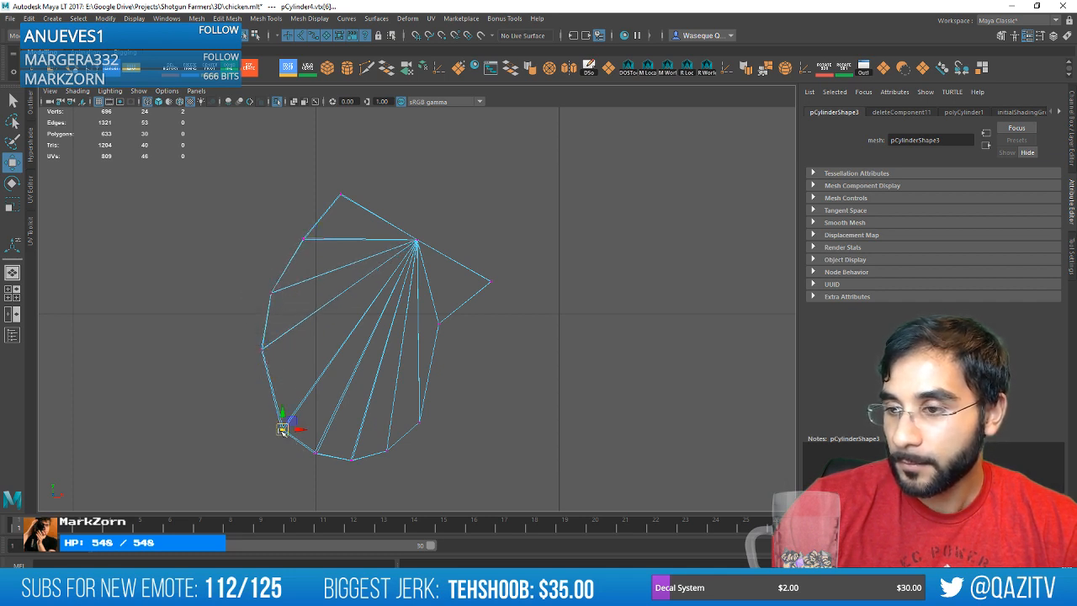
left_click_drag(282, 429, 271, 401)
left_click_drag(313, 450, 299, 440)
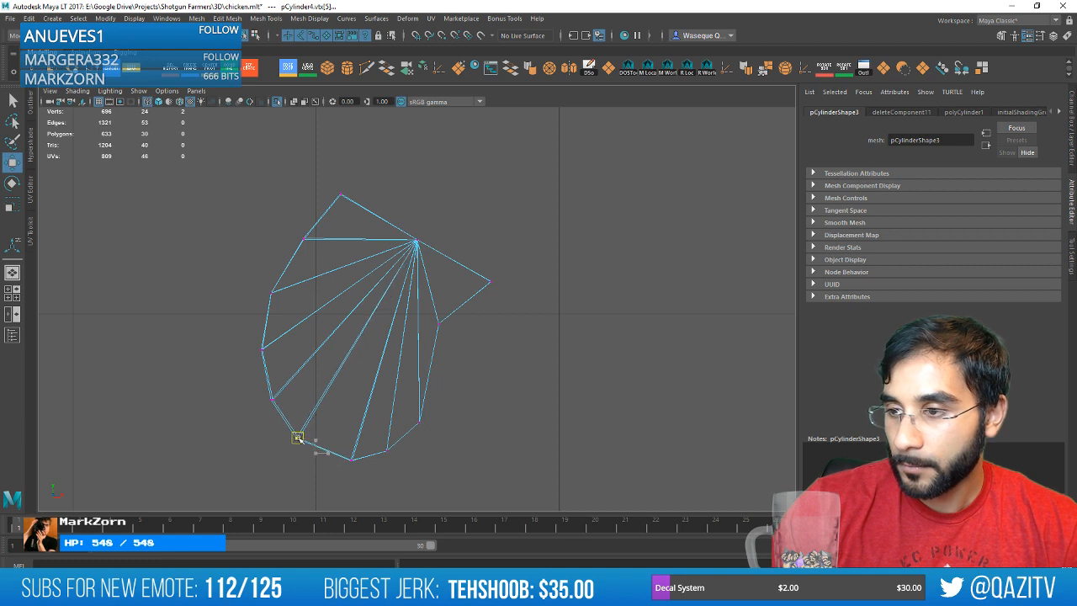
Reposition the lowest vertices of the wattle to smooth its bottom outline, and return to Object Mode in the perspective view.
left_click_drag(354, 465, 340, 455)
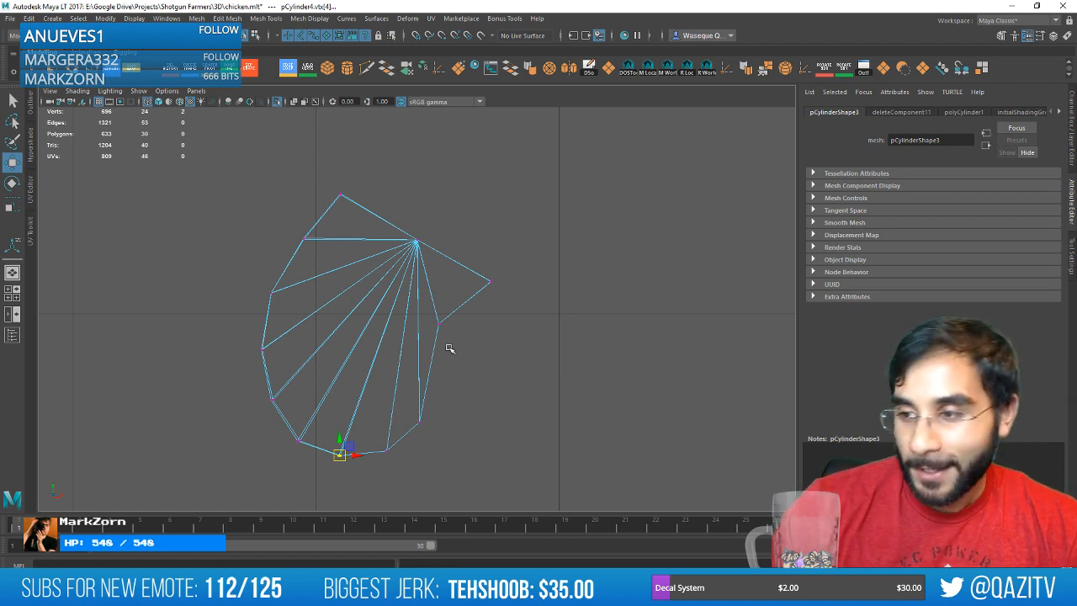
key("space")
key("space")
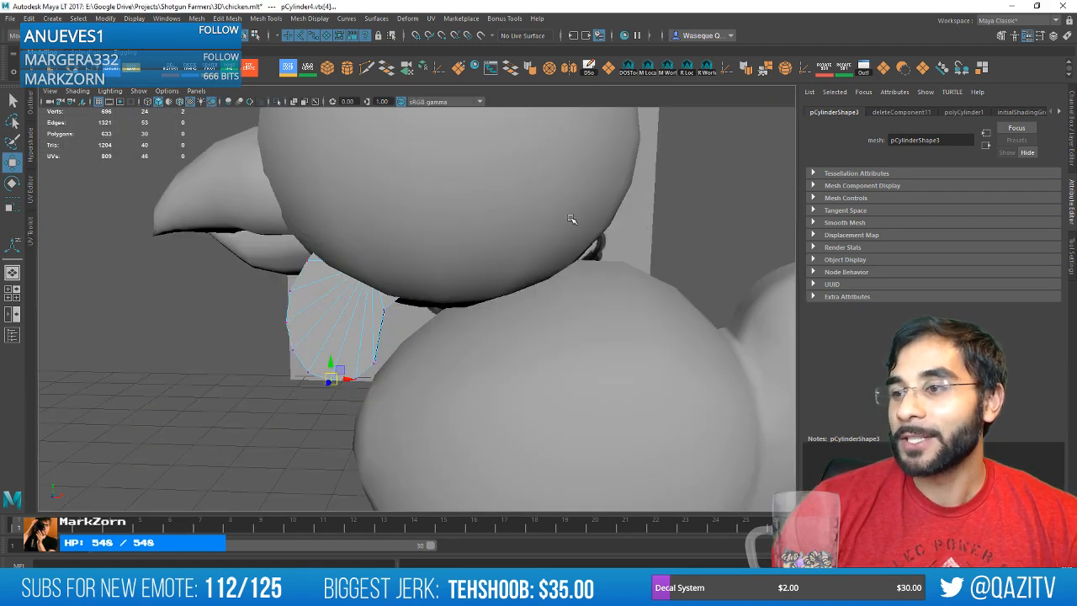
left_click_drag(374, 274, 311, 252, "alt")
right_click_drag(329, 271, 384, 244)
Select the whole wattle below the beak and scale it uniformly.
left_click(256, 433)
left_click(344, 339)
mouse_move(396, 247)
left_mouse_down()
mouse_move(349, 251)
mouse_move(344, 229)
mouse_move(530, 246)
mouse_move(462, 241)
left_mouse_up()
key("e")
key("r")
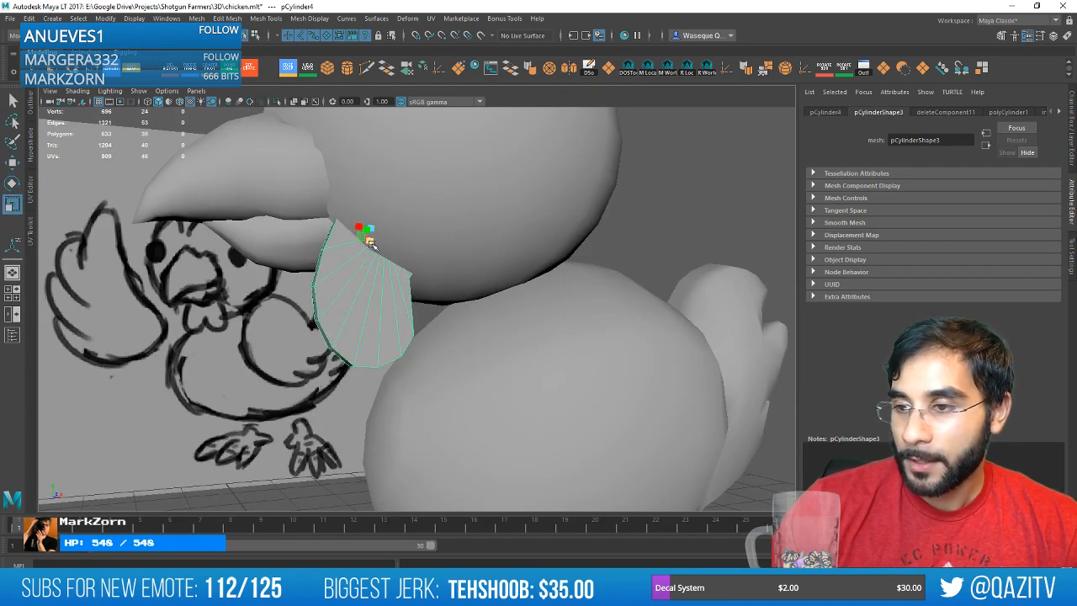
mouse_move(373, 242)
left_mouse_down()
mouse_move(491, 249)
mouse_move(457, 233)
mouse_move(476, 225)
mouse_move(466, 222)
mouse_move(499, 233)
mouse_move(423, 236)
mouse_move(404, 248)
left_mouse_up()
key("e")
key("w")
Isolate the wattle mesh in the viewport and activate the Multi-Cut tool.
scroll(390, 271, "down", 5)
left_click(344, 376)
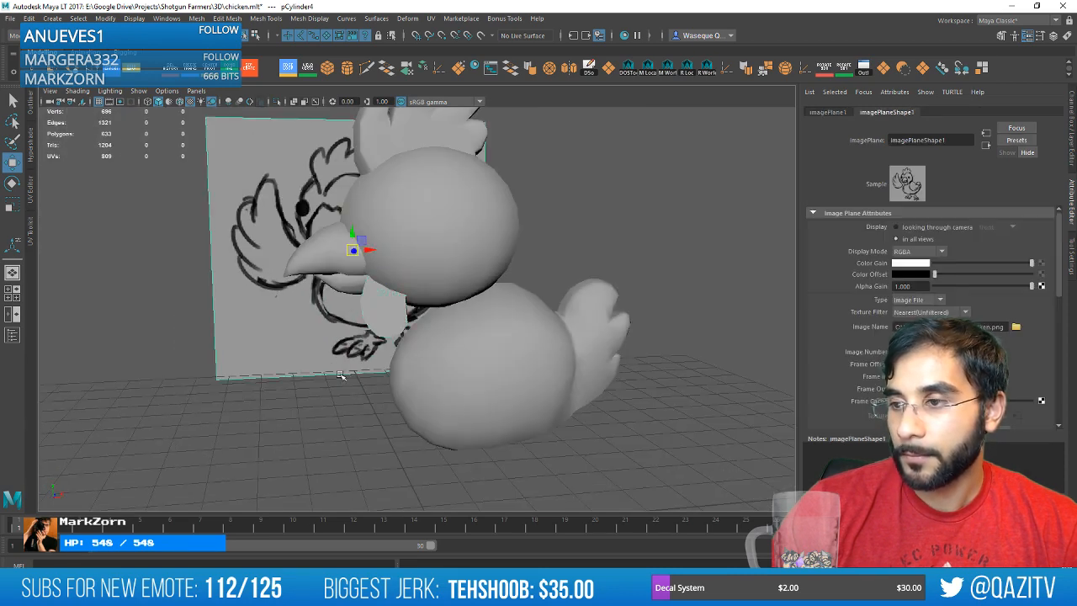
scroll(353, 385, "down", 5)
mouse_move(399, 378)
left_mouse_down("alt")
mouse_move(620, 361)
mouse_move(438, 354)
mouse_move(479, 378)
left_mouse_up("alt")
scroll(483, 377, "up", 10)
left_click(387, 343)
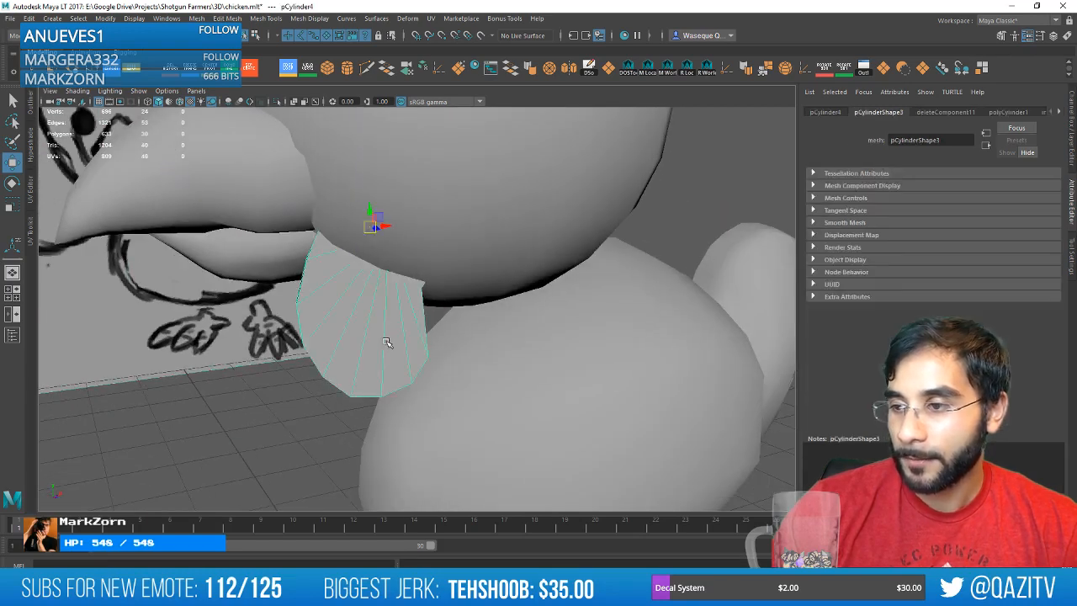
key("ctrl+1")
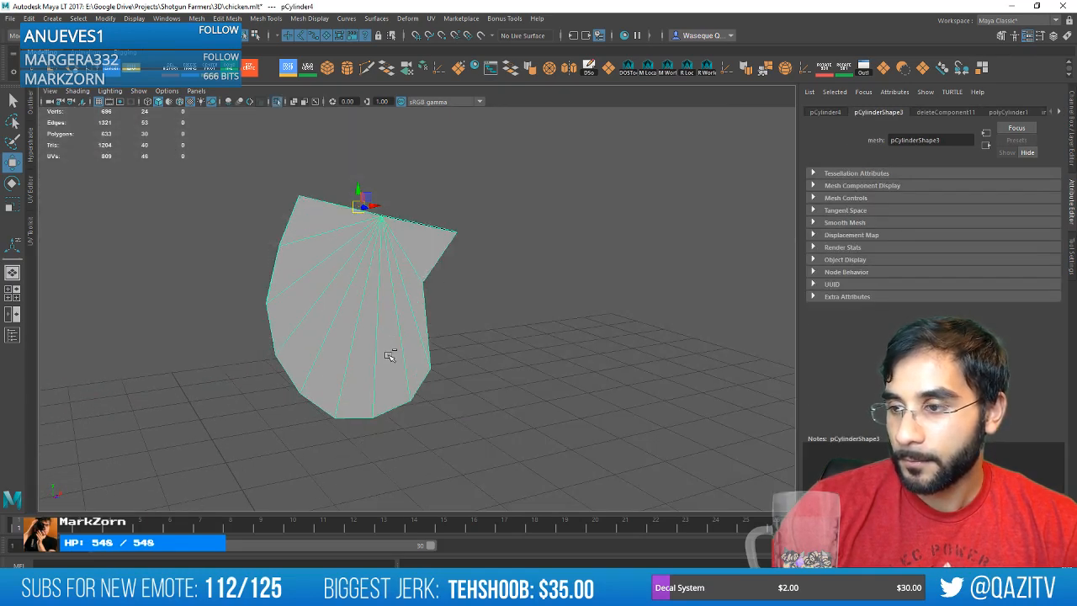
left_click_drag(411, 255, 415, 259, "alt")
key("ctrl+1")
key("ctrl+1")
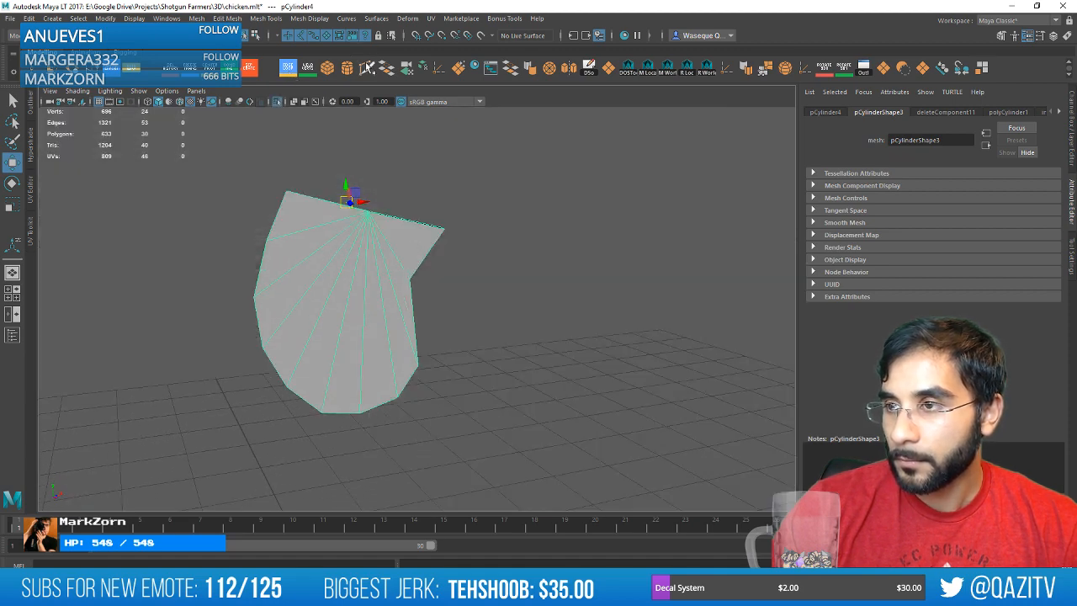
key("ctrl+shift+x")
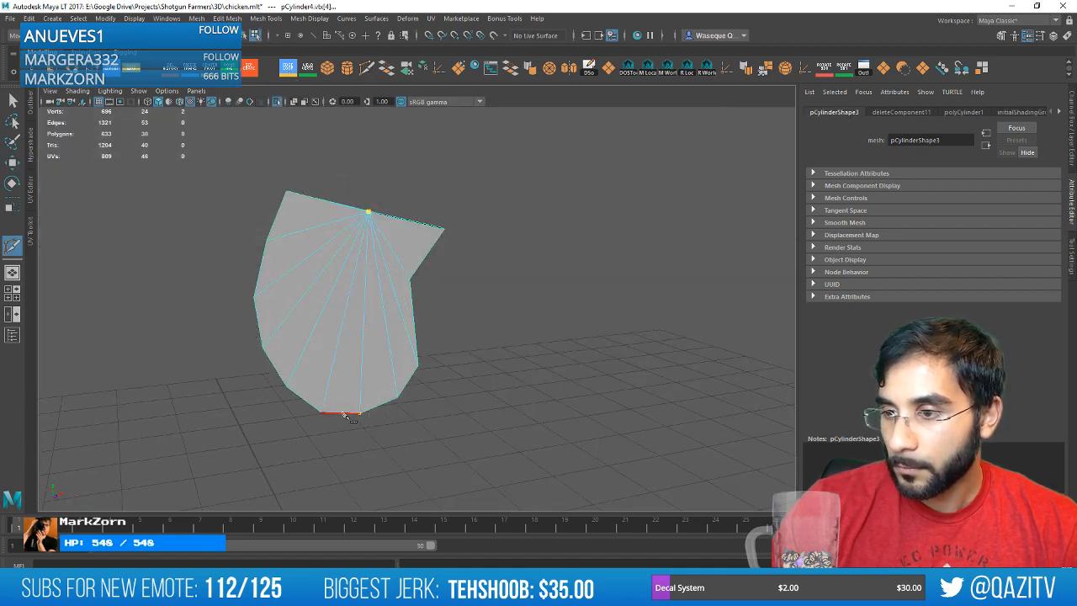
left_click_drag(524, 353, 601, 300, "alt")
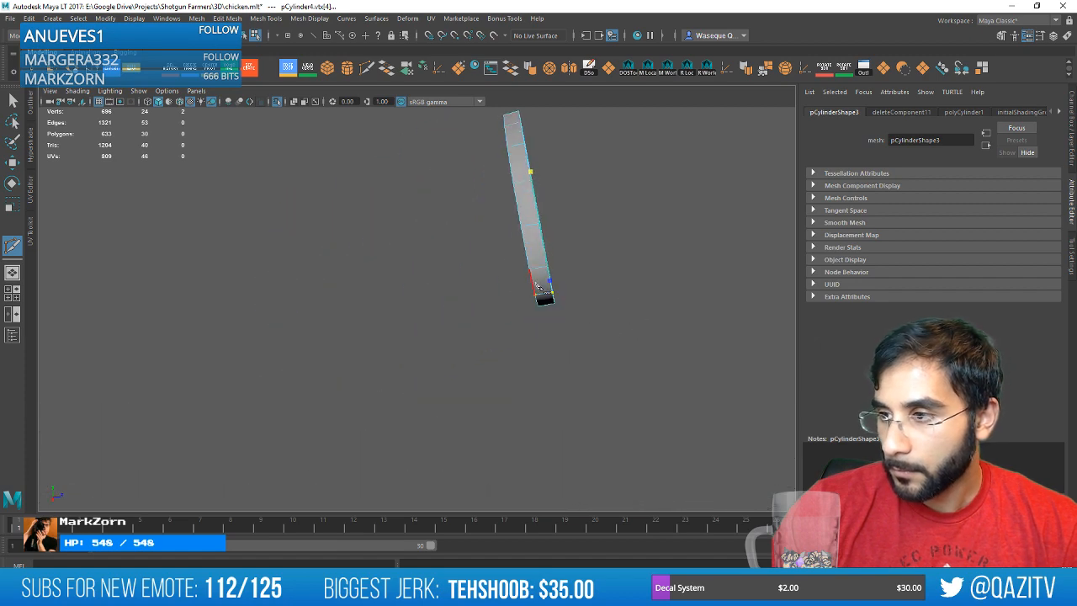
left_click_drag(535, 289, 696, 344, "alt")
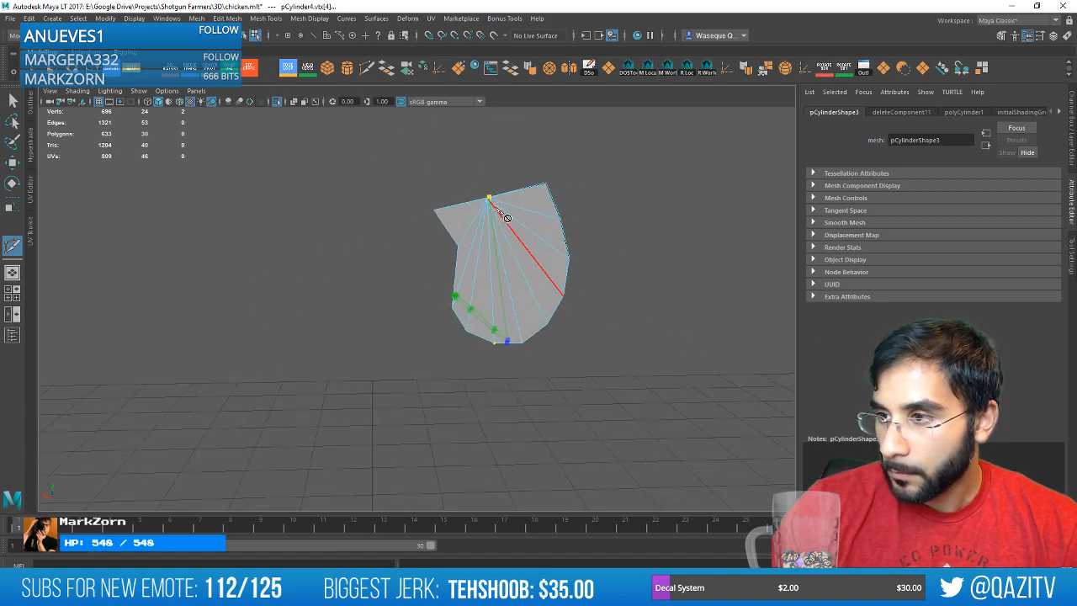
key("ctrl+z")
key("ctrl+z")
scroll(539, 270, "up", 3)
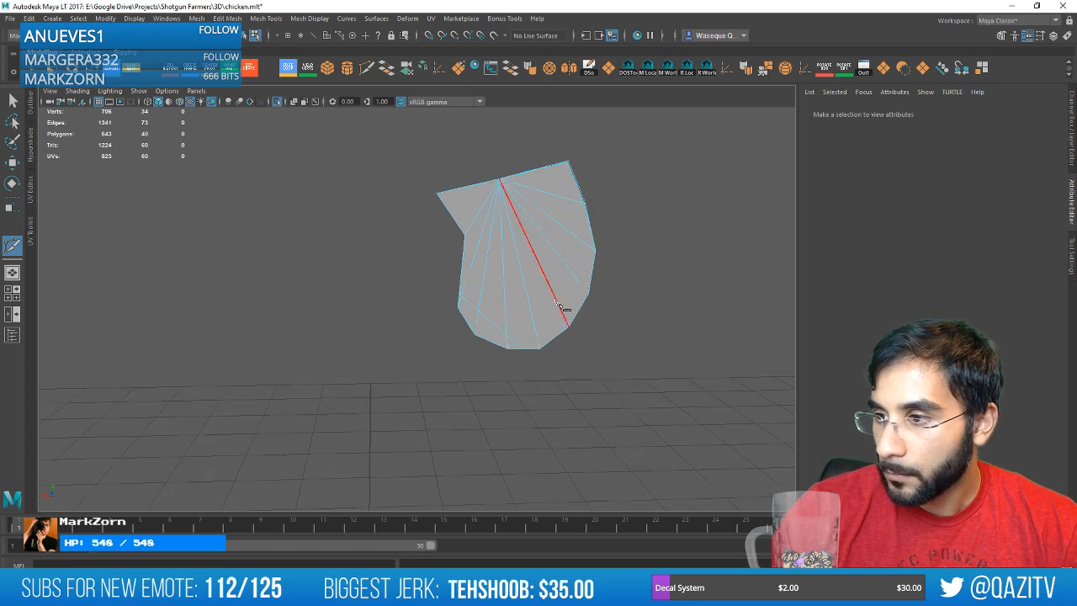
key("ctrl+z")
Cut a new edge loop from the wattle's top fan vertex across its bottom edge and up the reverse side.
middle_click_drag(653, 331, 570, 342, "alt")
scroll(570, 342, "up", 1)
left_click_drag(636, 282, 405, 293, "alt")
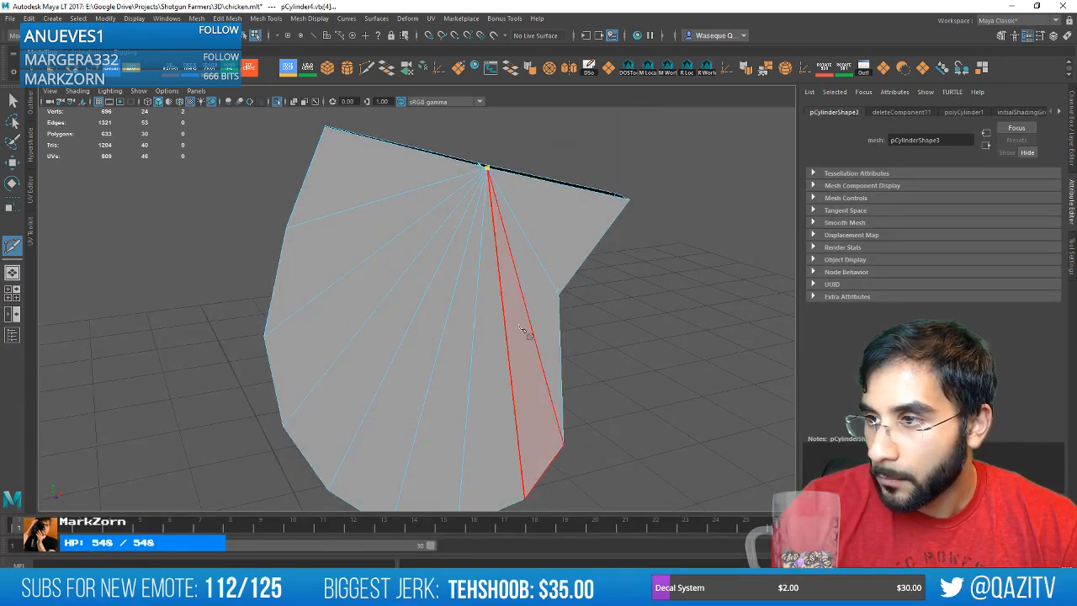
left_click_drag(524, 332, 481, 149, "alt")
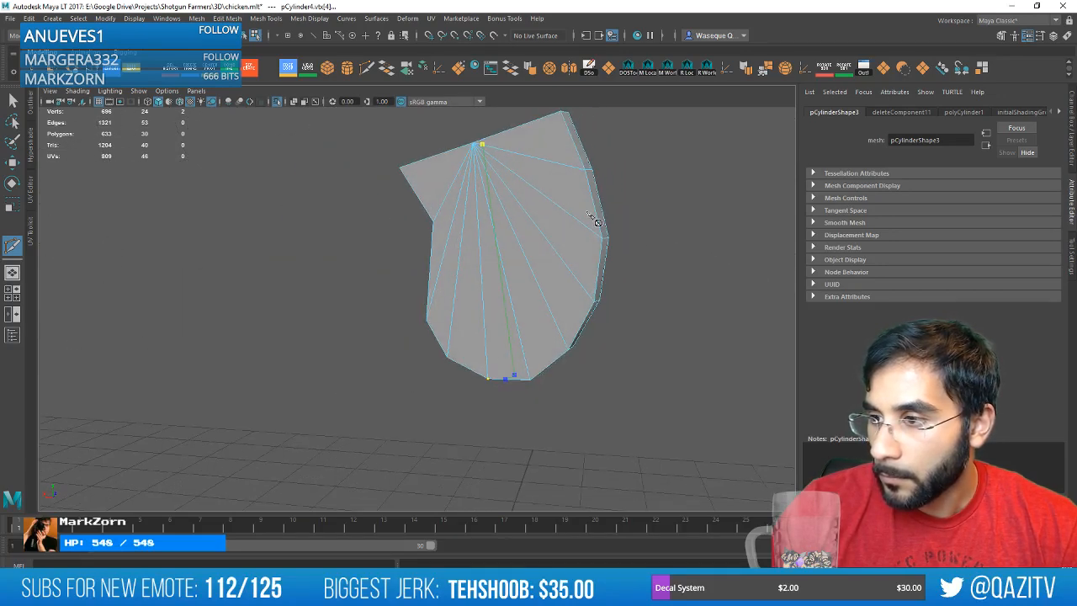
right_click(474, 145)
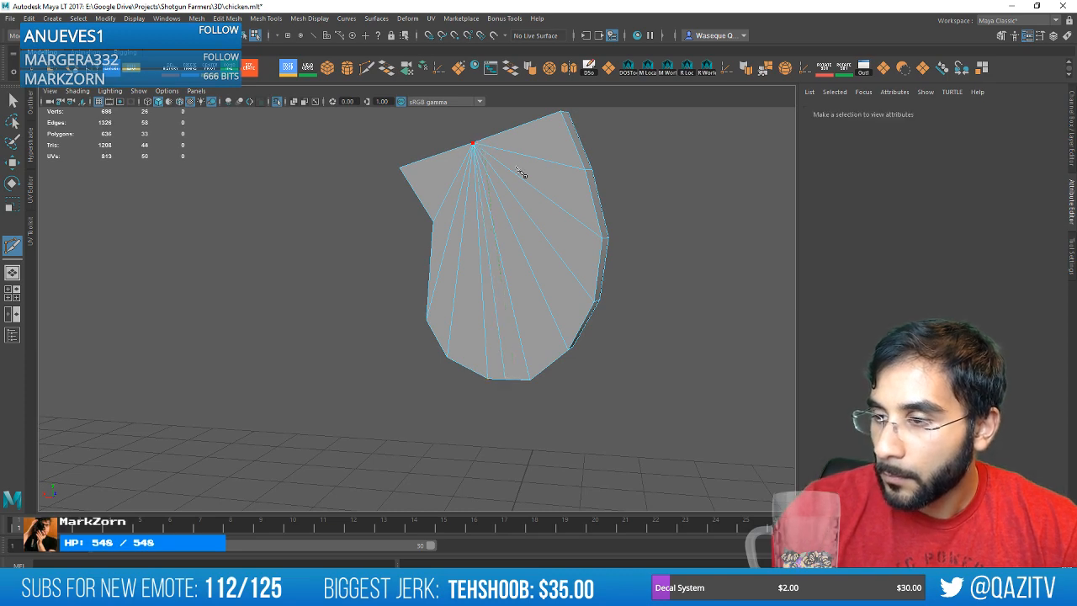
Cut another loop from the fan vertex through the adjacent bottom segment on the beak side, on both faces.
left_click_drag(523, 174, 589, 184, "alt")
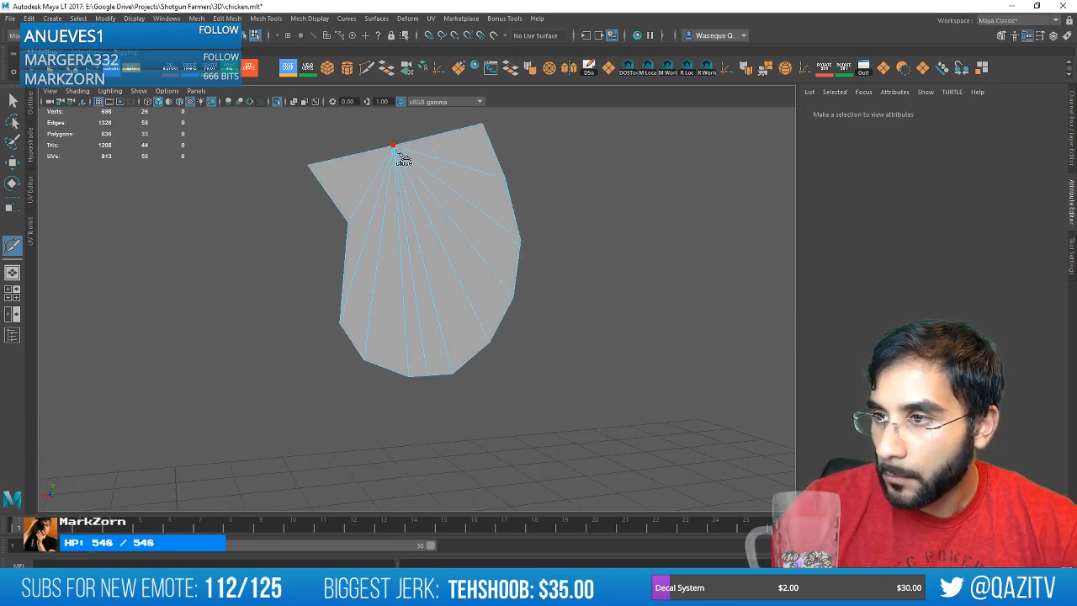
left_click(394, 148)
left_click_drag(475, 360, 596, 360, "alt")
left_click_drag(672, 348, 467, 168, "alt")
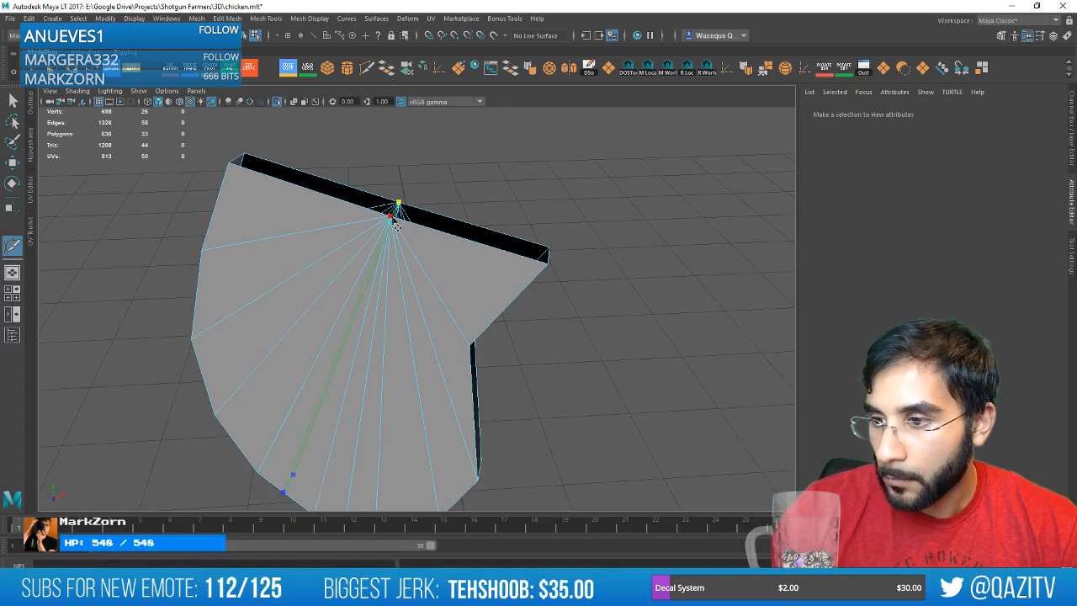
left_click_drag(327, 363, 351, 380, "alt")
left_click_drag(356, 440, 458, 362, "alt")
key("w")
Move the two newly cut rim edges outward in Edge mode to round the wattle's bottom.
right_click_drag(423, 261, 430, 220)
left_click(334, 348)
left_click_drag(334, 348, 308, 385, "alt")
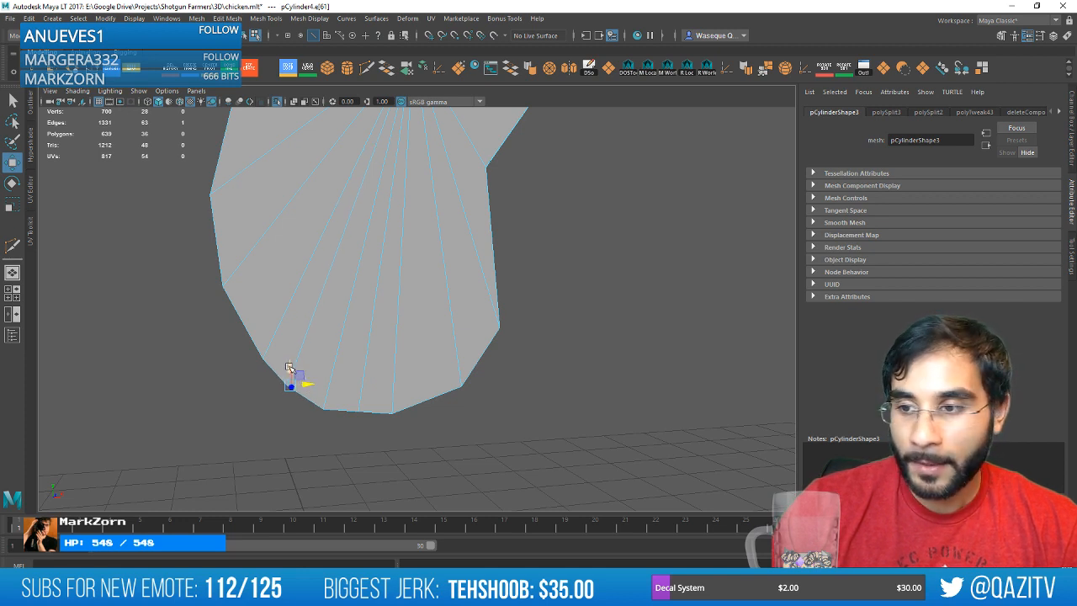
left_click_drag(356, 354, 435, 305, "alt")
left_click(361, 343)
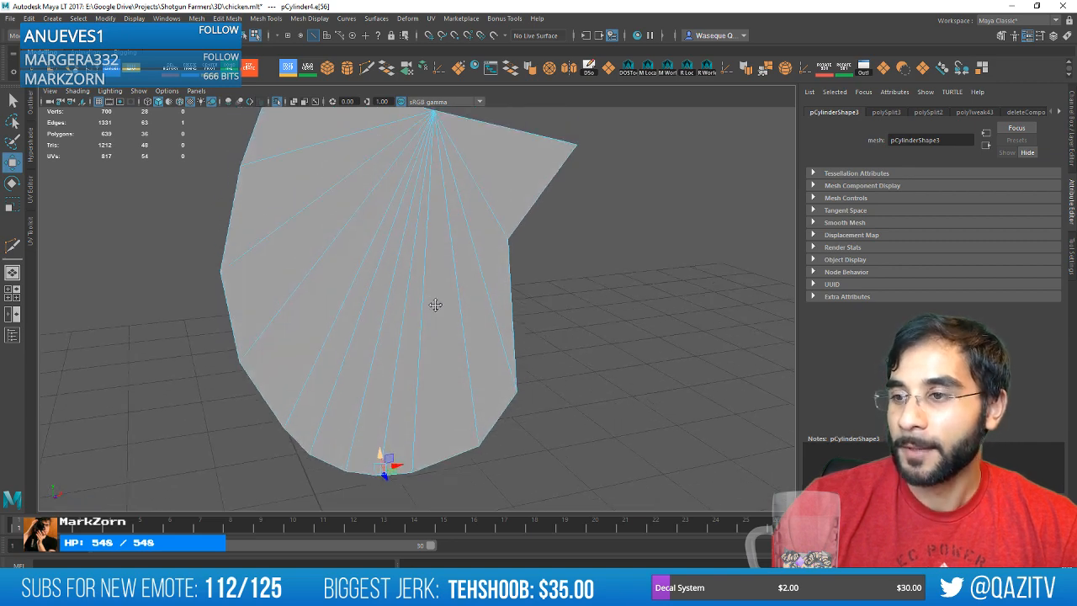
Multi-cut the next rim segment toward the beak, connecting it to the fan vertex on both faces.
left_click(290, 71)
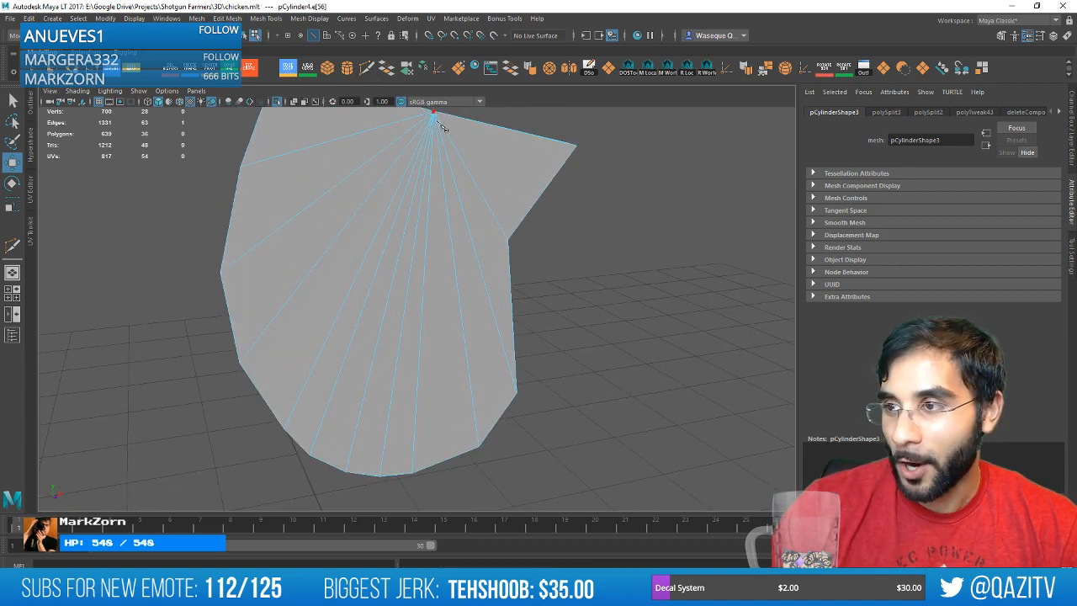
key("y")
left_click_drag(457, 156, 362, 286, "alt")
left_click(340, 287)
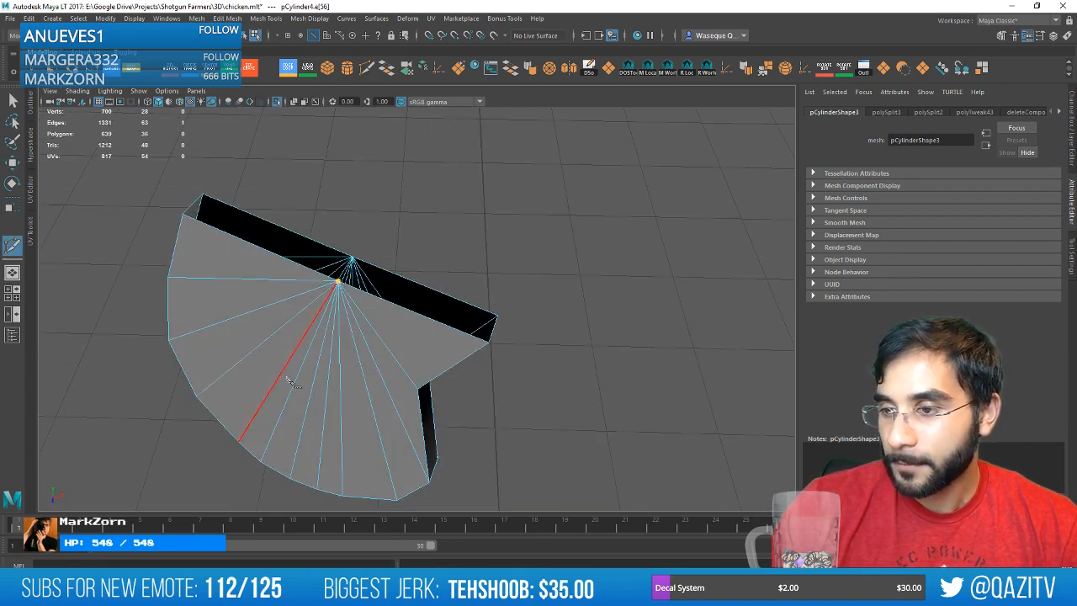
left_click_drag(308, 385, 354, 252, "alt")
right_click(490, 161)
left_click(288, 300)
middle_click_drag(340, 293, 403, 252, "alt")
left_click_drag(402, 253, 389, 261, "alt")
key("ctrl+z")
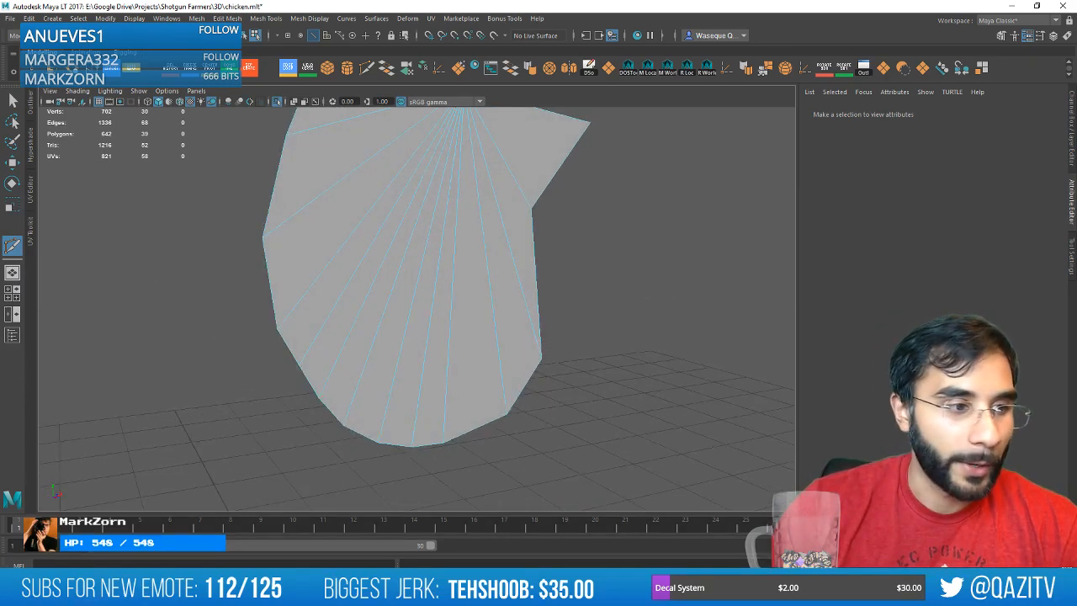
Move the new vertex pair and its neighbouring pair to round the wattle's lower beak-side curve.
right_click(300, 281)
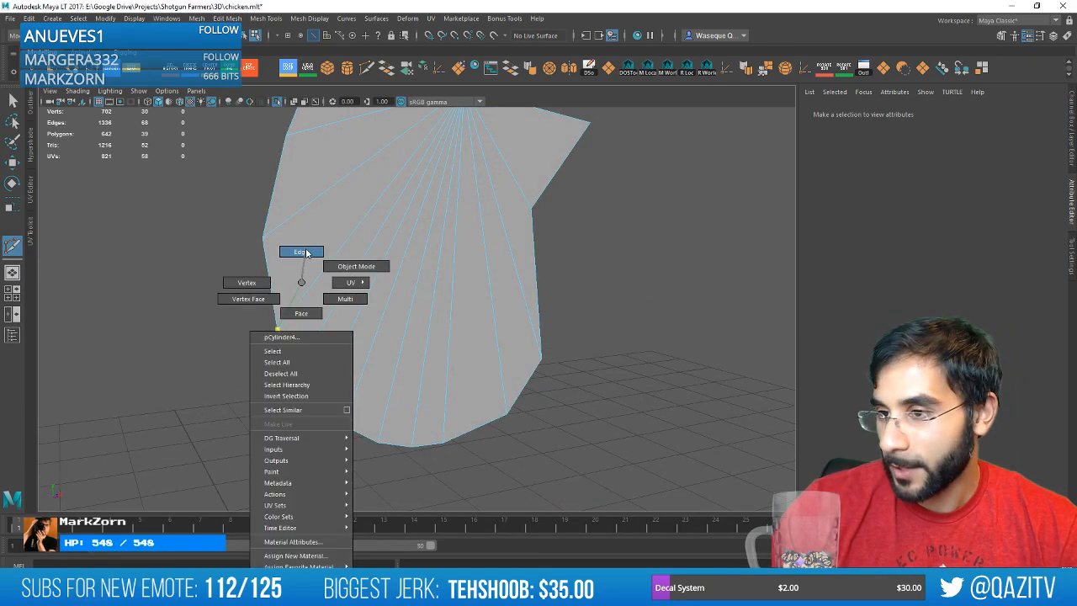
left_click_drag(274, 272, 252, 281, "alt")
key("w")
left_click_drag(248, 371, 288, 348)
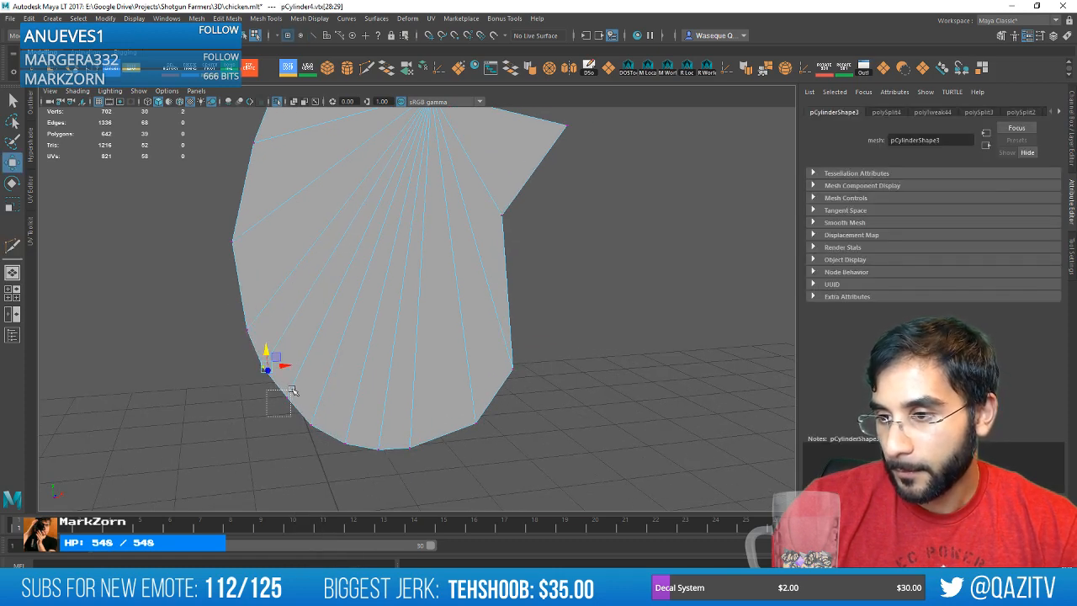
left_click_drag(292, 390, 291, 389)
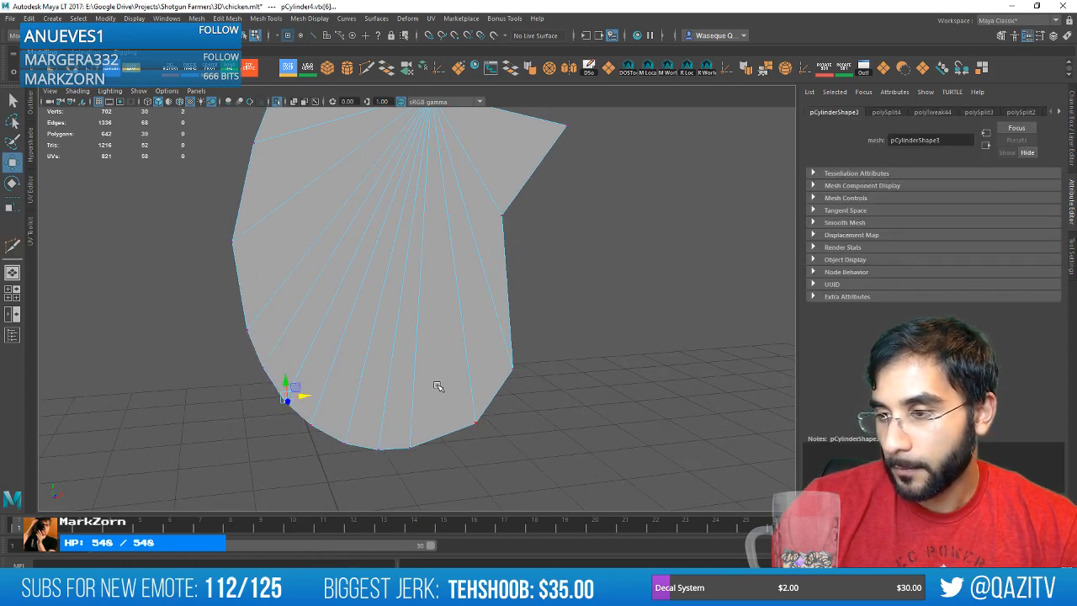
Show the full chicken, shift the wattle's lower body-side vertices outward, and return to Object Mode.
left_click_drag(438, 385, 586, 361, "alt")
key("ctrl+1")
key("ctrl+1")
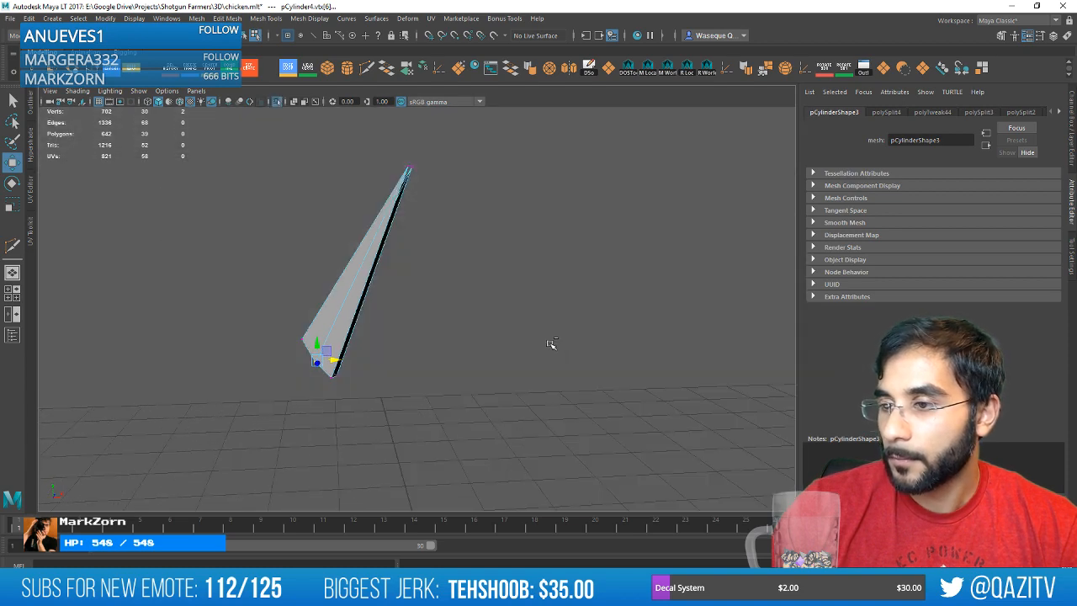
key("ctrl+1")
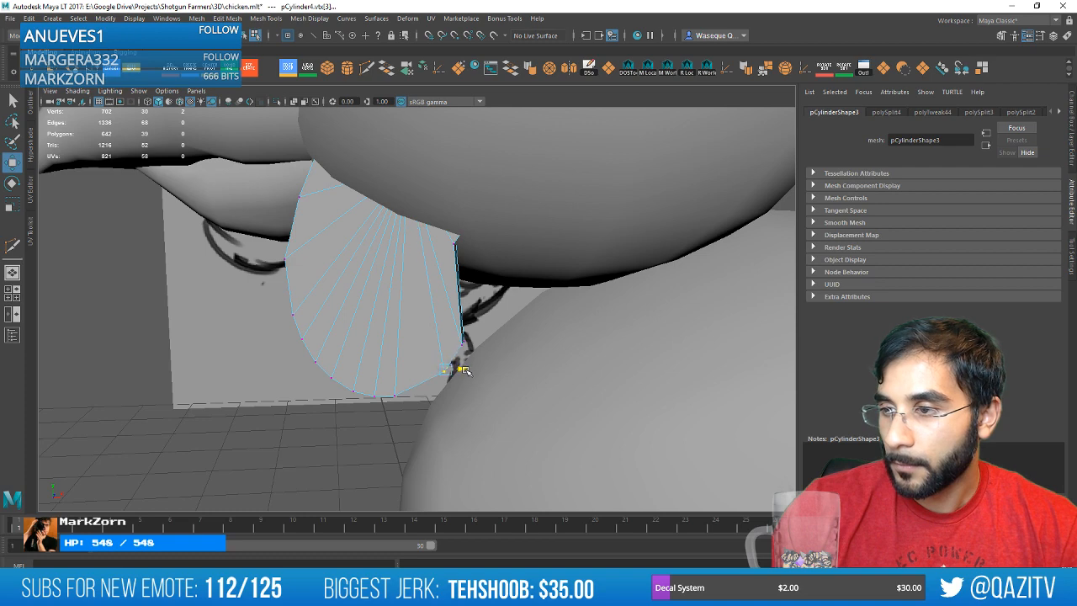
key("ctrl+1")
key("ctrl+1")
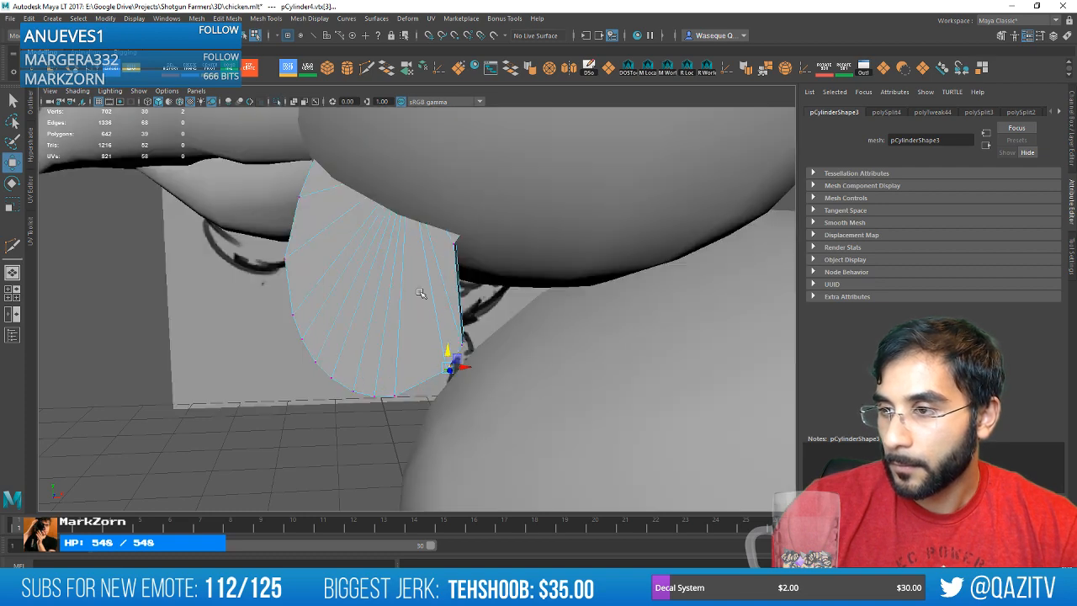
right_click_drag(420, 294, 457, 276)
Isolate the wattle and multi-cut its lower body-side segment to the fan vertex on both faces.
key("ctrl+1")
scroll(366, 221, "up", 3)
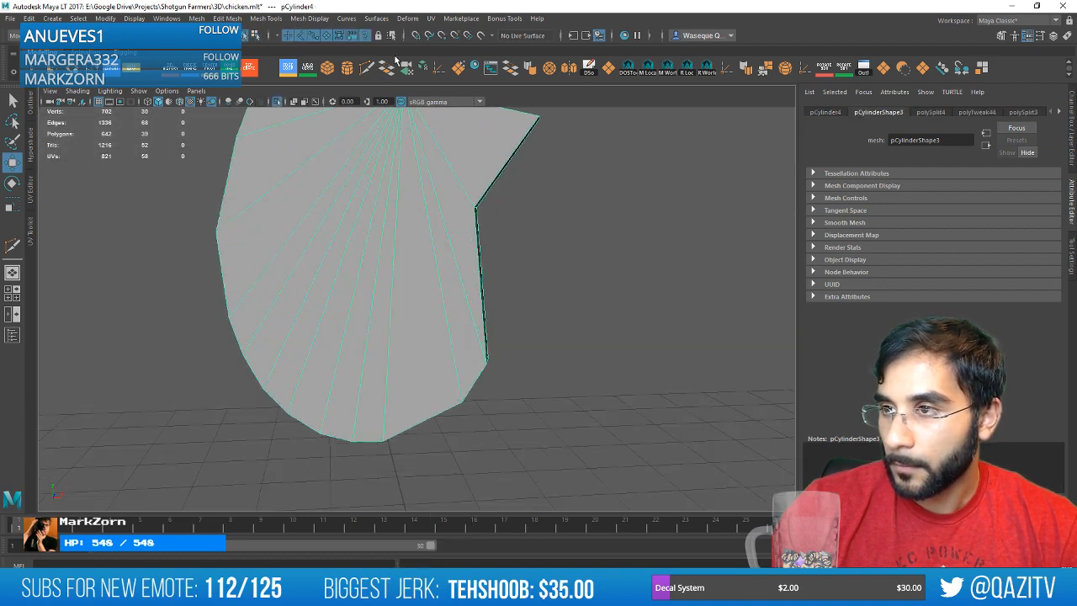
left_click(366, 69)
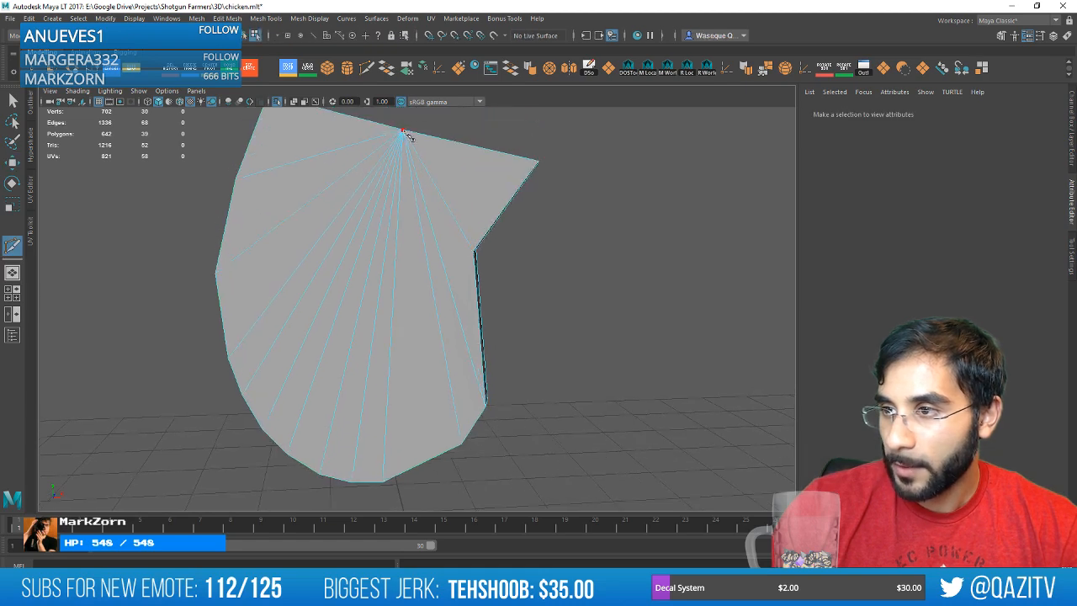
left_click(402, 131)
middle_click_drag(362, 417, 419, 338, "alt")
left_click(491, 385)
left_click_drag(491, 385, 375, 281, "alt")
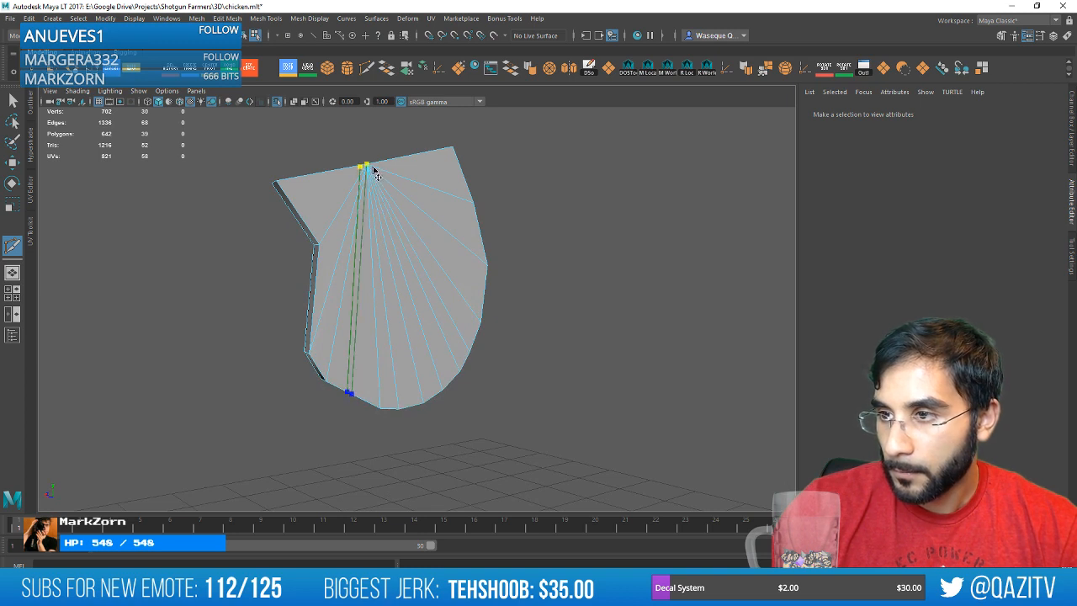
key("Return")
Move the newly cut vertices outward in Vertex mode to round the wattle's lower body-side rim.
key("w")
right_click_drag(374, 240, 330, 239)
left_click_drag(340, 252, 368, 298, "alt")
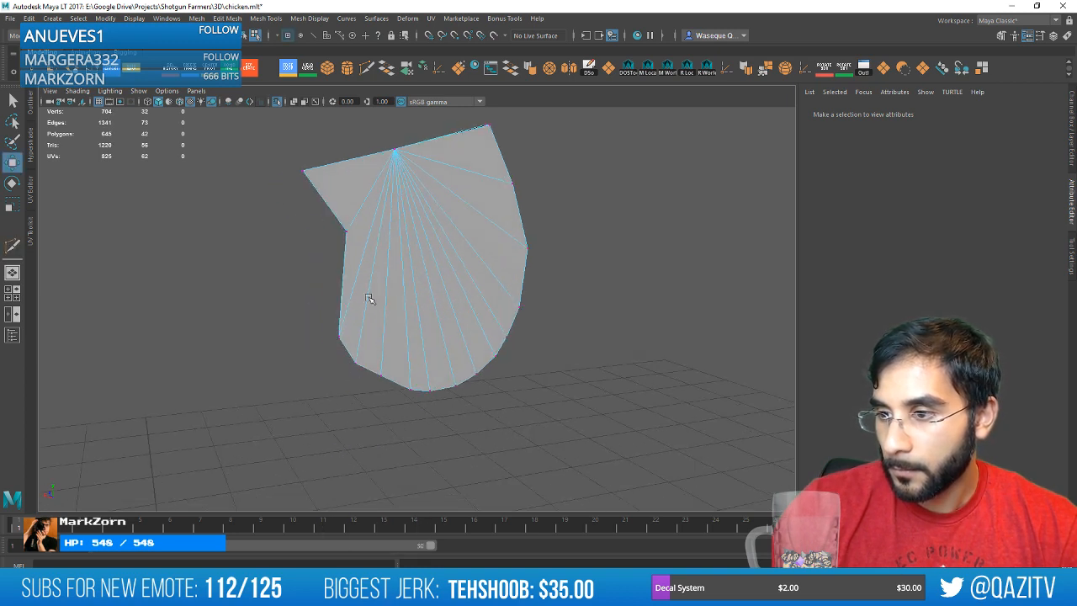
left_click_drag(399, 346, 371, 386)
left_click_drag(382, 359, 658, 360)
left_click(417, 409)
Exit isolation to show the whole chicken, return to Object Mode and deselect the wattle.
scroll(435, 410, "down", 3)
key("ctrl+1")
right_click_drag(408, 294, 471, 284)
scroll(341, 420, "down", 3)
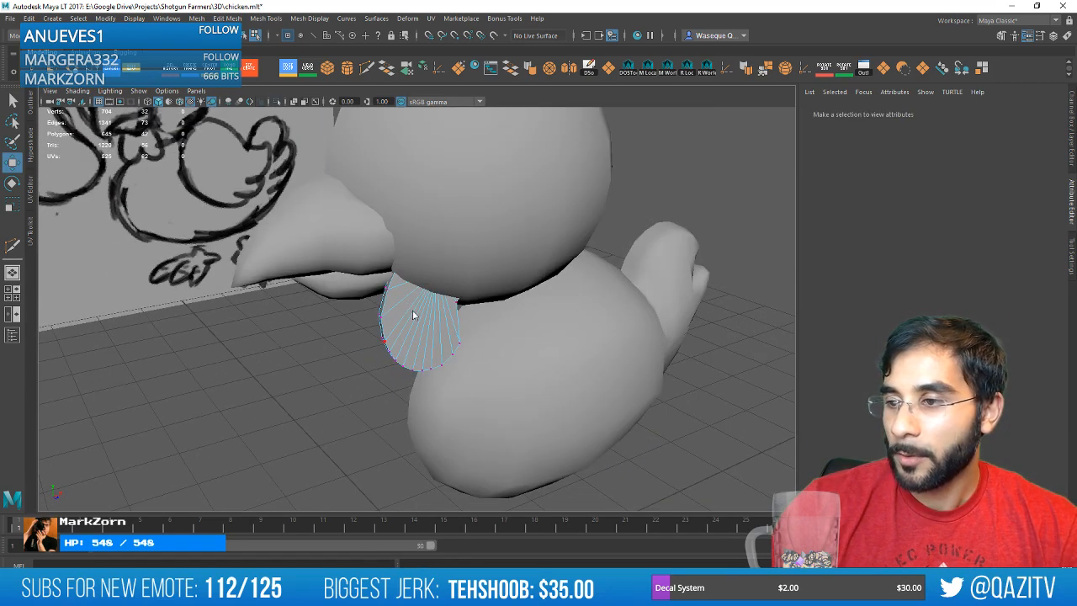
right_click_drag(413, 302, 457, 278)
left_click(331, 402)
Examine the wattle's rounded outline and thickness against the head and body from several angles.
scroll(330, 401, "down", 5)
left_click_drag(441, 399, 414, 392, "alt")
scroll(413, 378, "up", 6)
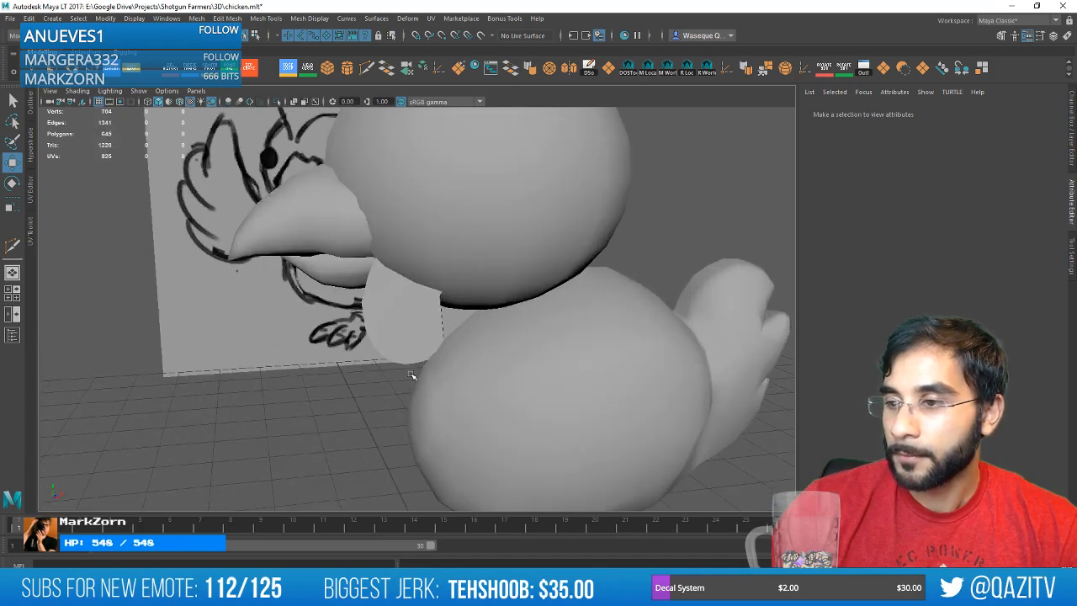
left_click(440, 346)
scroll(435, 358, "up", 4)
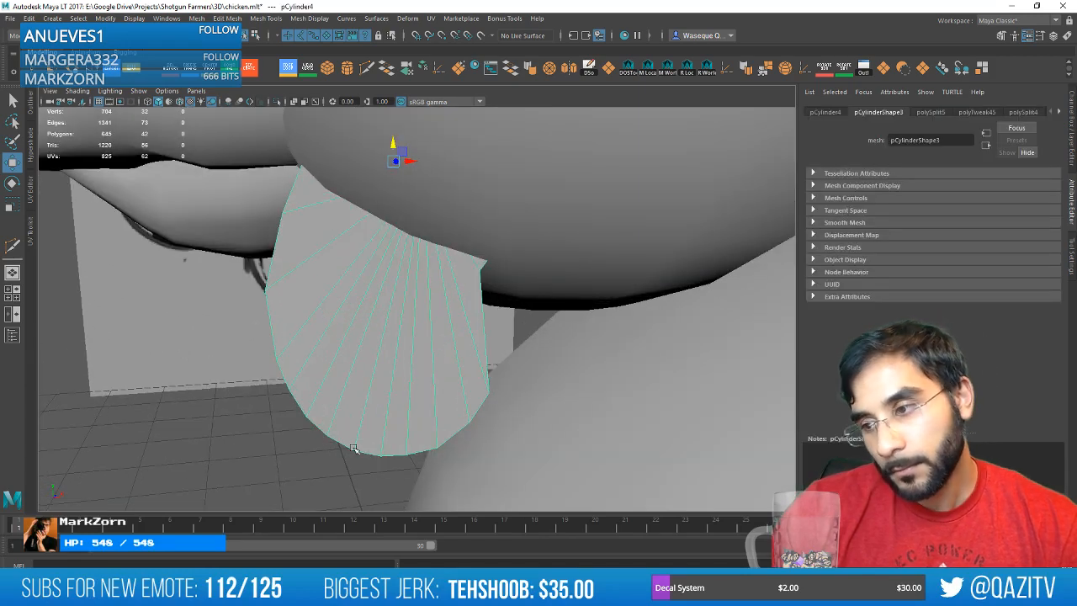
scroll(420, 451, "down", 2)
left_click_drag(568, 406, 510, 396, "alt")
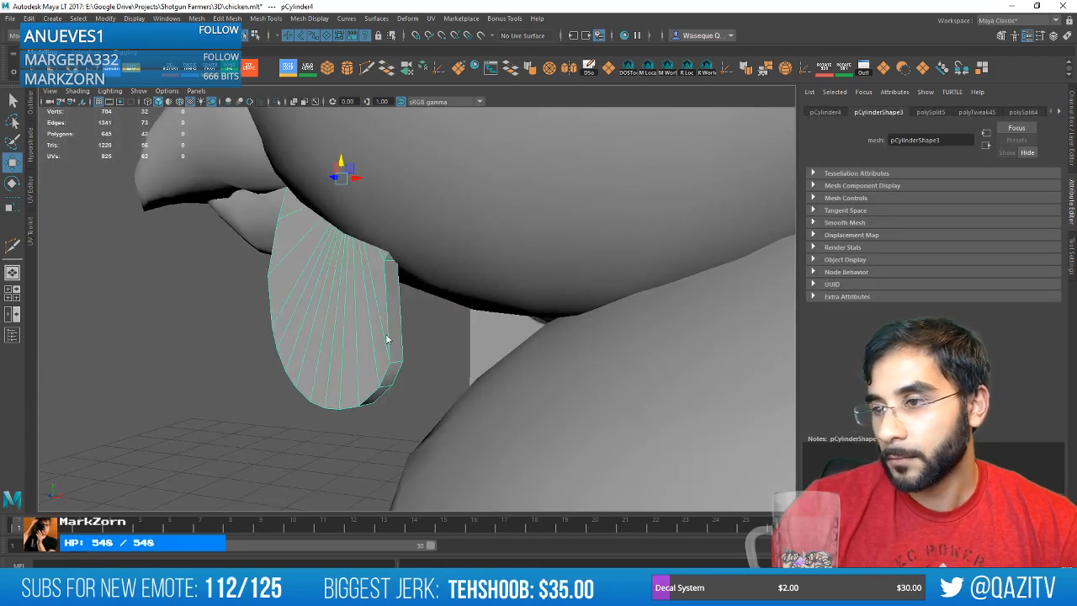
Move the edge on the wattle's lower body-side rim vertically in Edge mode, refining its rounded outline.
right_click_drag(387, 339, 386, 256)
left_click(399, 361)
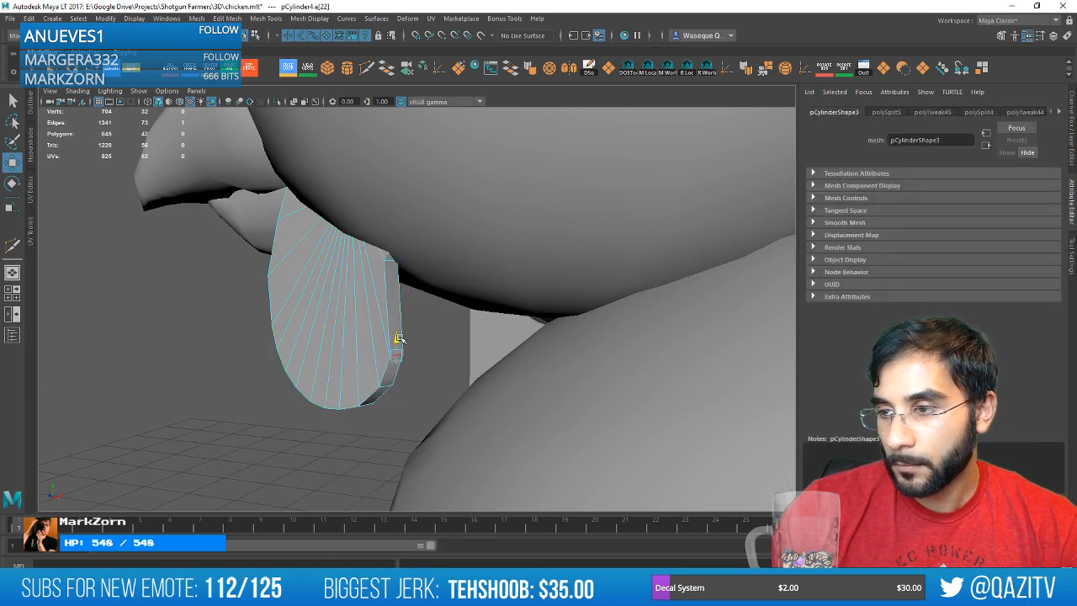
left_click(293, 429)
scroll(305, 428, "down", 5)
left_click_drag(308, 428, 457, 392, "alt")
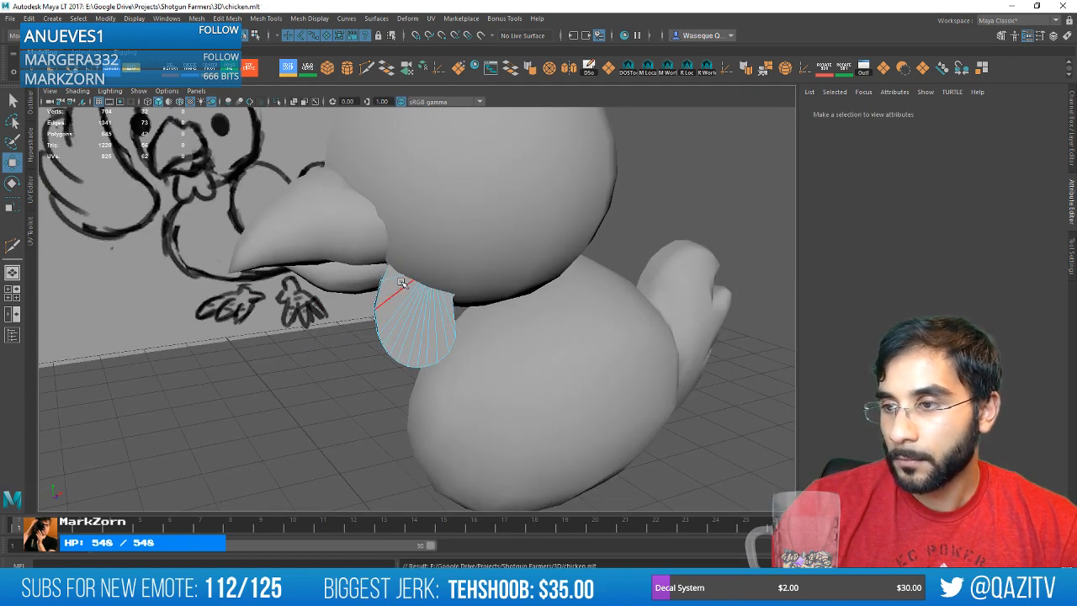
Return to Object Mode, deselect the wattle and check its outline against the head and beak.
right_click_drag(399, 282, 452, 243)
scroll(308, 401, "down", 5)
right_click_drag(408, 284, 436, 274)
right_click_drag(400, 315, 423, 286)
left_click(363, 387)
scroll(363, 387, "down", 5)
left_click_drag(363, 387, 432, 343, "alt")
Move the wattle's upper beak-side vertices horizontally in Vertex mode to refine the front outline, leaving component editing at the end.
left_click(404, 364)
key("f")
scroll(425, 336, "down", 2)
right_click_drag(329, 260, 298, 259)
left_click_drag(300, 308, 331, 292)
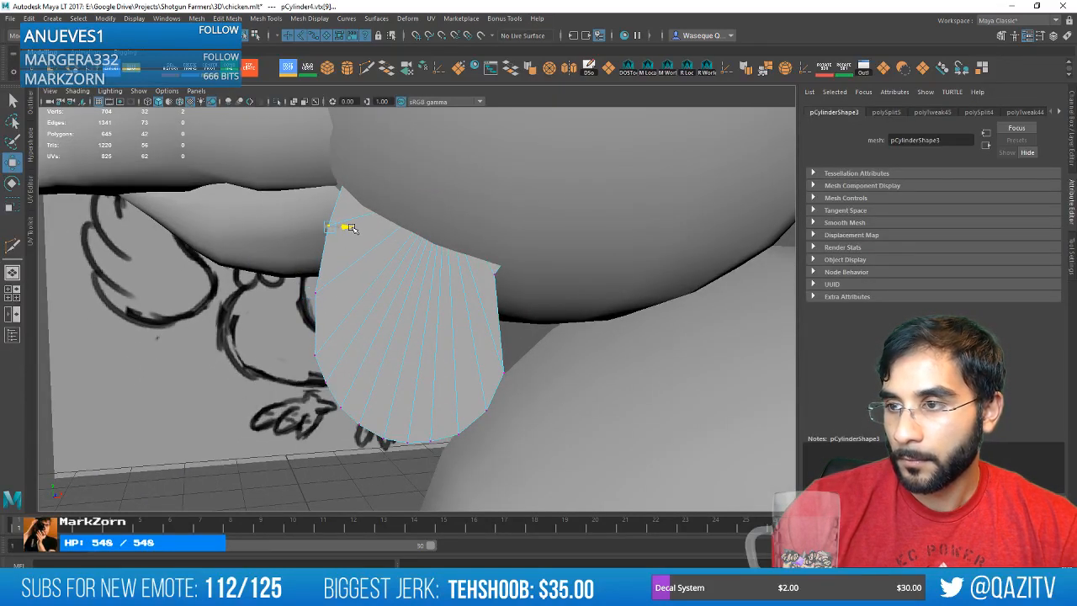
left_click(278, 309)
scroll(337, 303, "down", 5)
left_click_drag(440, 264, 528, 386, "alt")
scroll(528, 386, "up", 6)
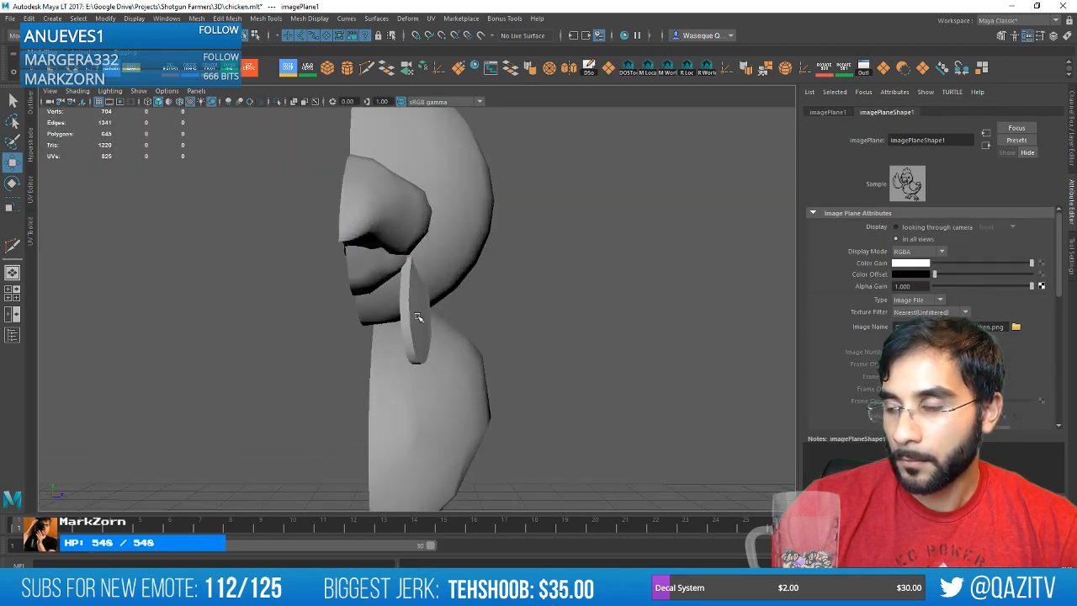
Shift the whole wattle slightly sideways for its placement under the beak, and deselect it.
left_click(420, 316)
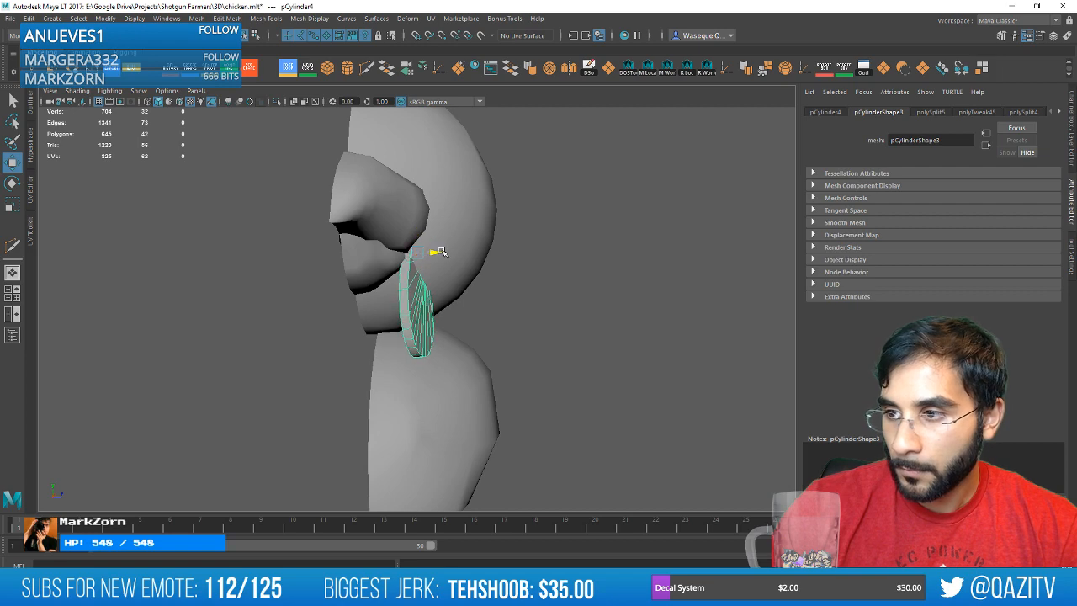
left_click_drag(433, 248, 360, 269, "alt")
left_click_drag(435, 251, 440, 249)
scroll(435, 267, "up", 2)
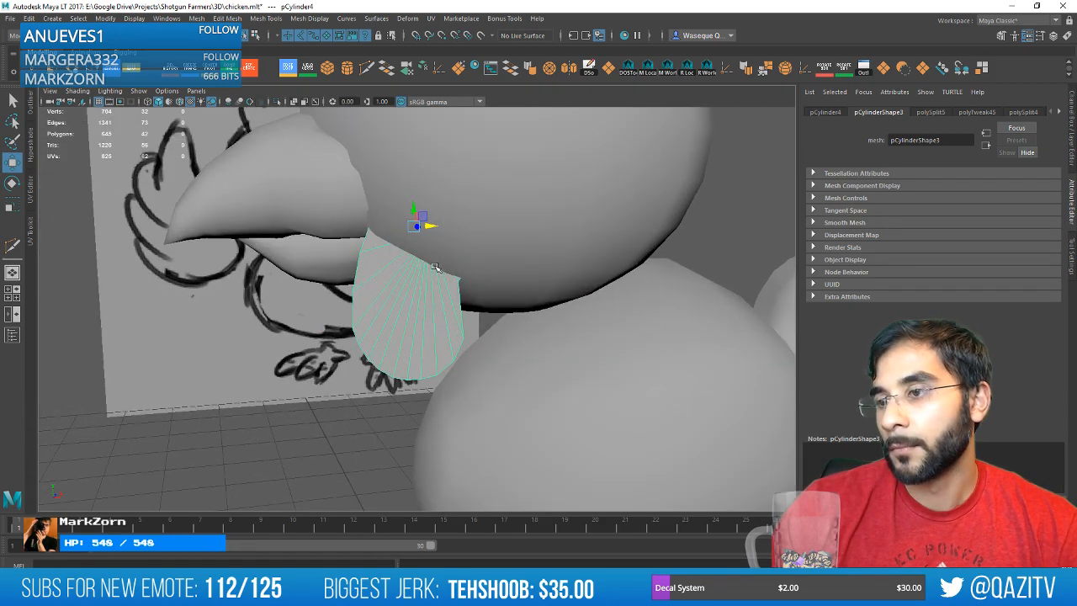
left_click(337, 413)
scroll(337, 414, "down", 5)
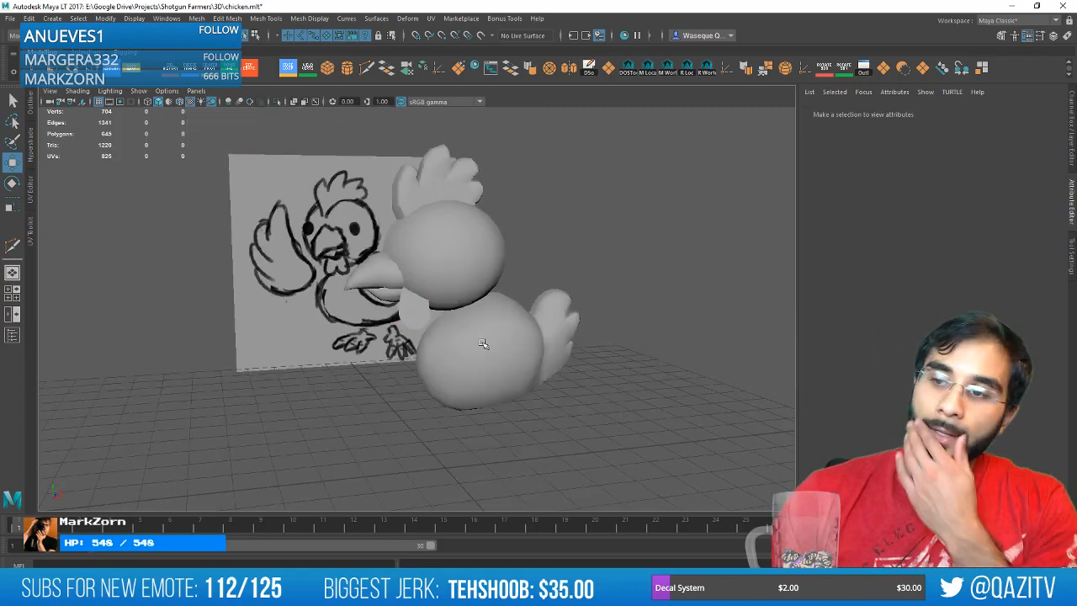
left_click_drag(482, 344, 511, 369, "alt")
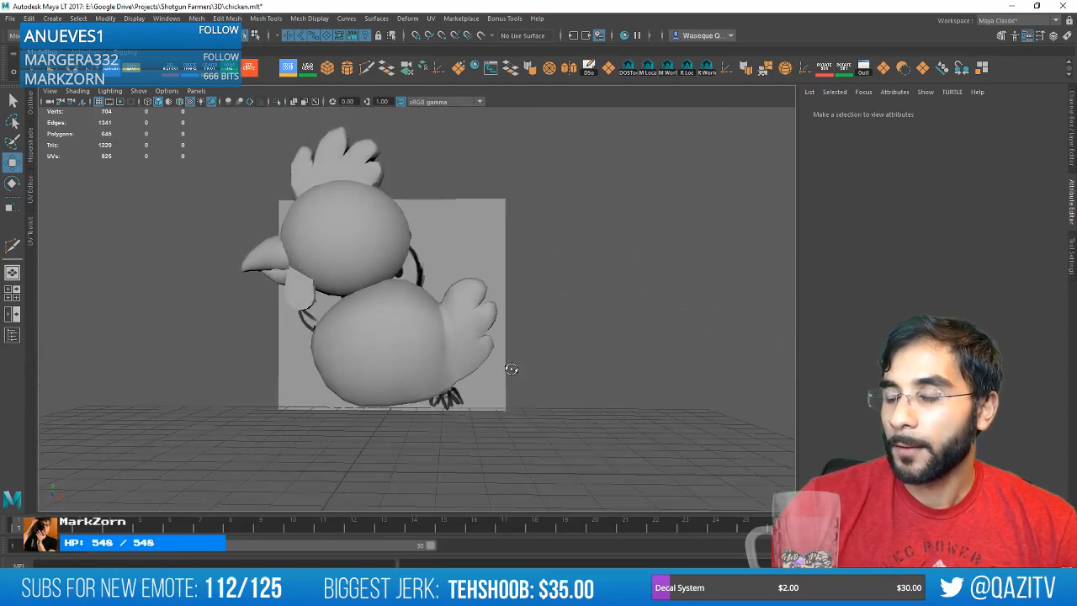
Select the body's tail vertices with Soft Select on and scale the tail slightly.
left_click(477, 323)
right_click_drag(464, 298, 421, 298)
left_click_drag(541, 401, 451, 205)
key("b")
key("e")
key("r")
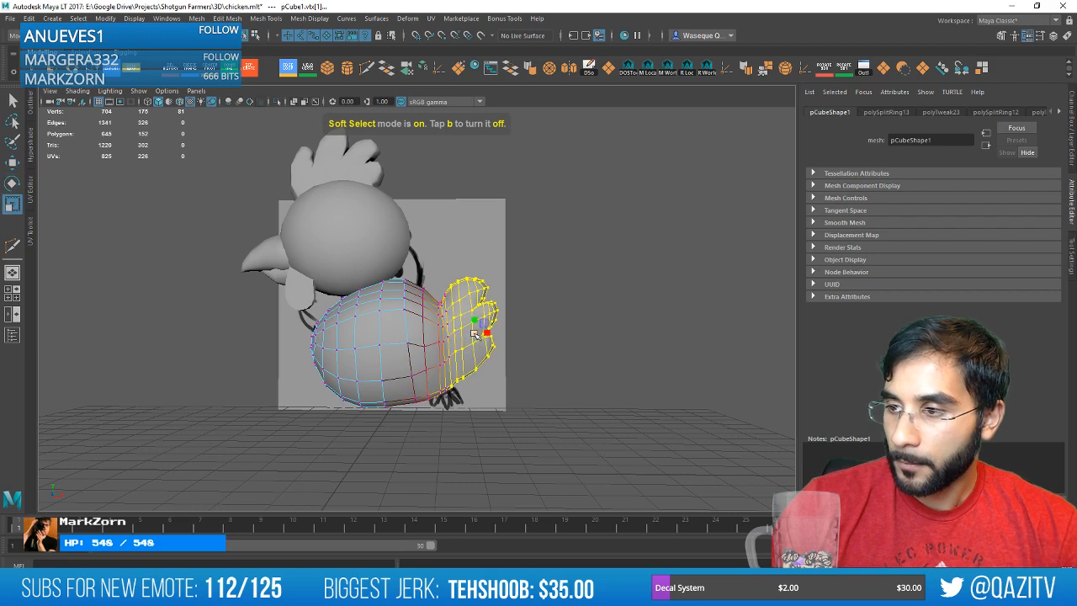
left_click_drag(474, 335, 478, 334)
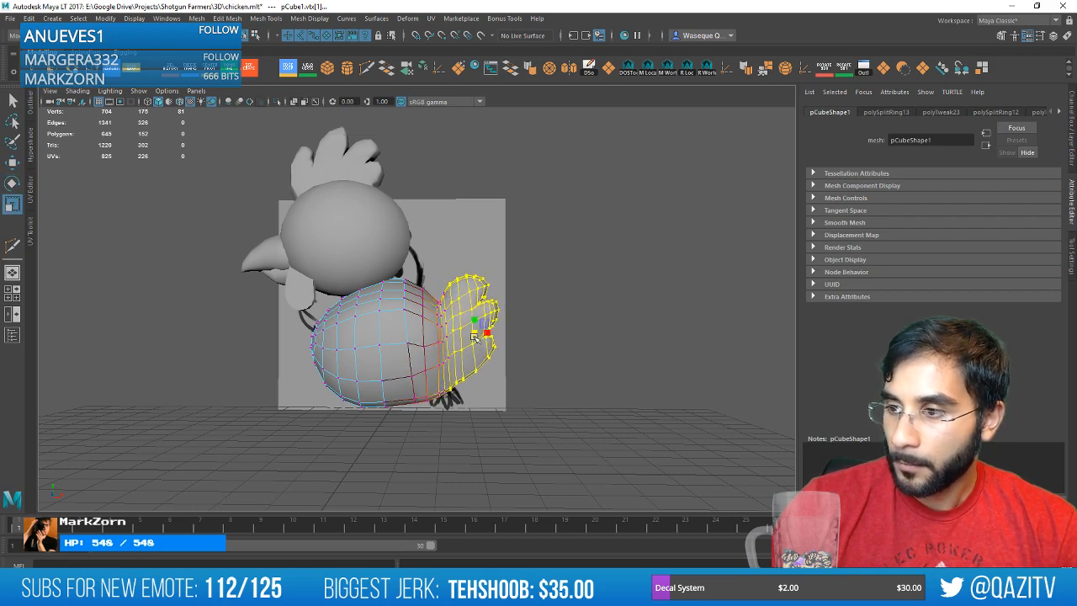
Raise the two vertices on the tail's lower rim near the body with soft selection off, and save the scene.
right_click_drag(475, 336, 457, 241, "alt")
middle_click_drag(468, 321, 441, 261, "alt")
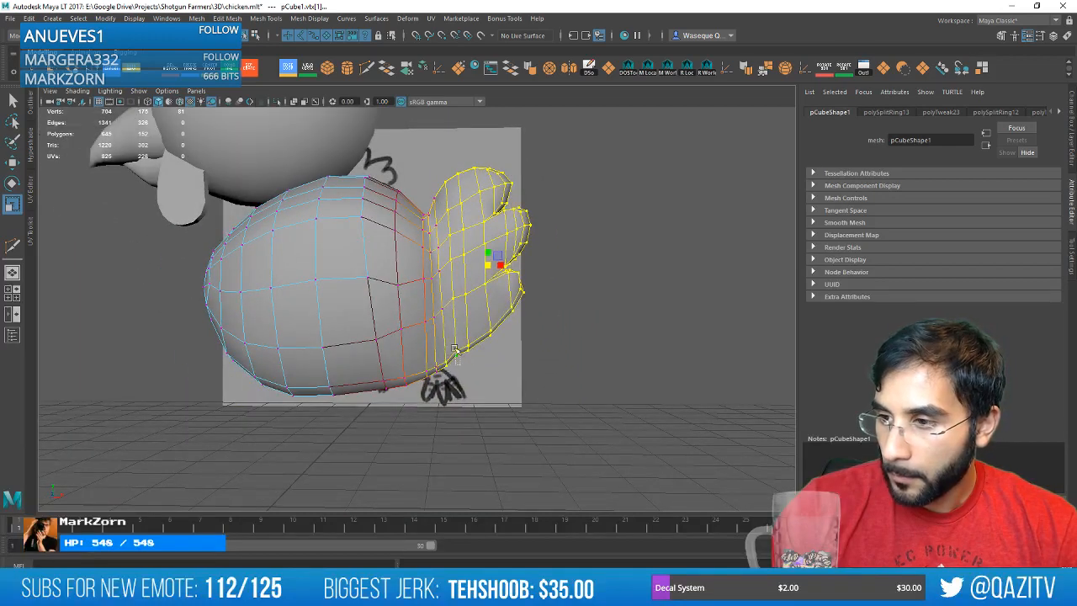
left_click(455, 348)
key("w")
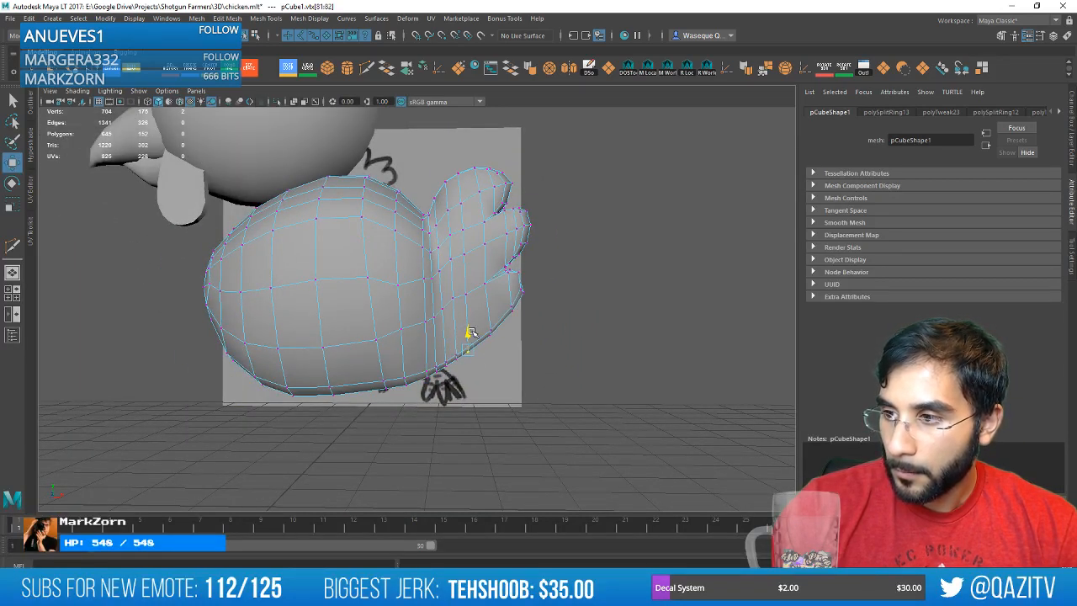
left_click(576, 357)
key("ctrl+s")
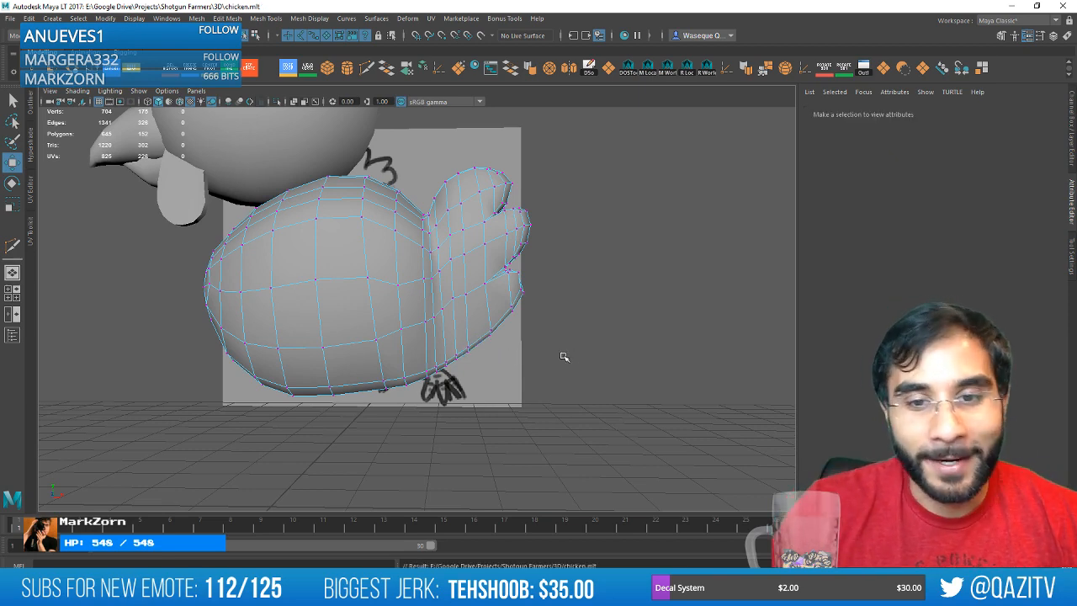
Return the body to Object Mode and examine the outline of the body and tail from several angles.
scroll(565, 362, "down", 2)
middle_click_drag(536, 344, 541, 373, "alt")
left_click_drag(425, 265, 471, 316, "alt")
right_click_drag(334, 274, 389, 259)
left_click(565, 277)
left_click_drag(565, 277, 447, 315, "alt")
left_click(382, 350)
left_click_drag(383, 350, 508, 320, "alt")
scroll(510, 319, "down", 4)
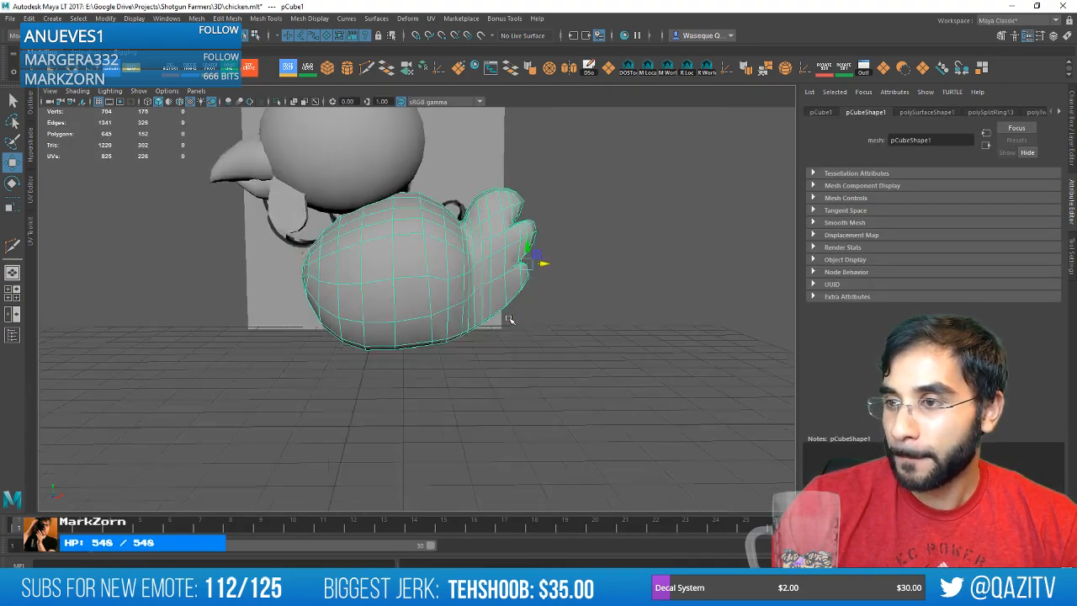
Parent the comb to the head sphere.
middle_click_drag(510, 320, 556, 438, "alt")
left_click_drag(555, 438, 434, 313, "alt")
left_click(413, 282)
left_click(413, 344, "shift")
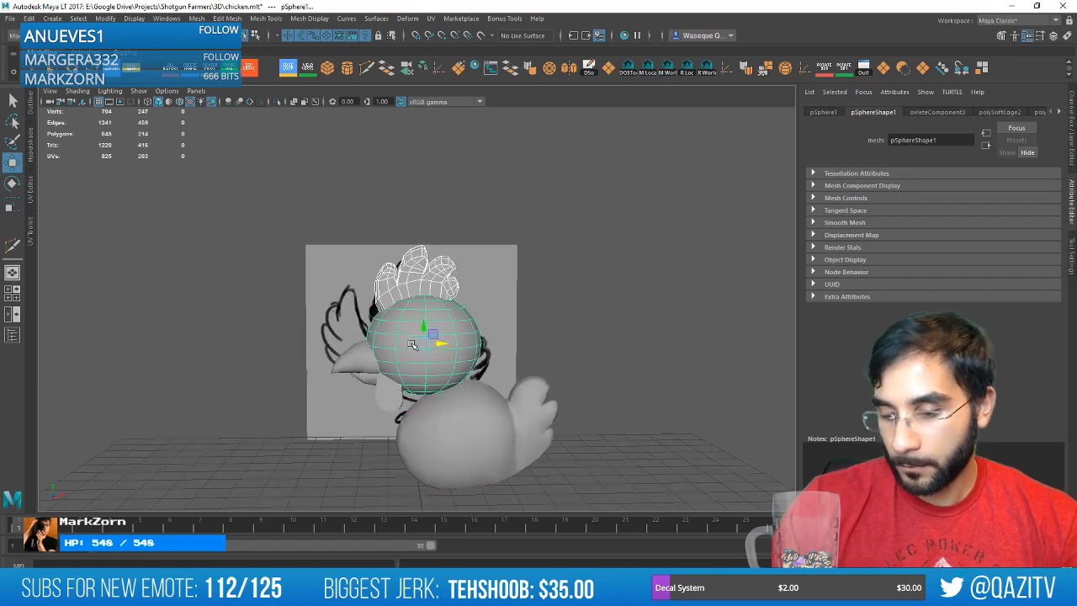
key("p")
Parent the wattle to the head sphere and select the head to check the grouping.
left_click(393, 391)
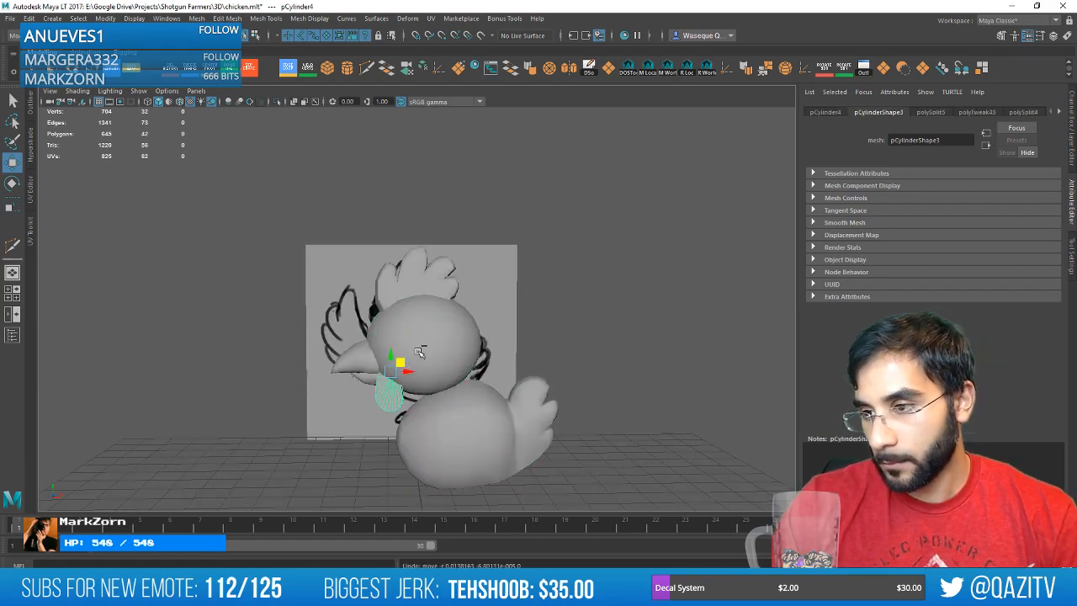
left_click(429, 344, "shift")
key("p")
left_click(425, 344)
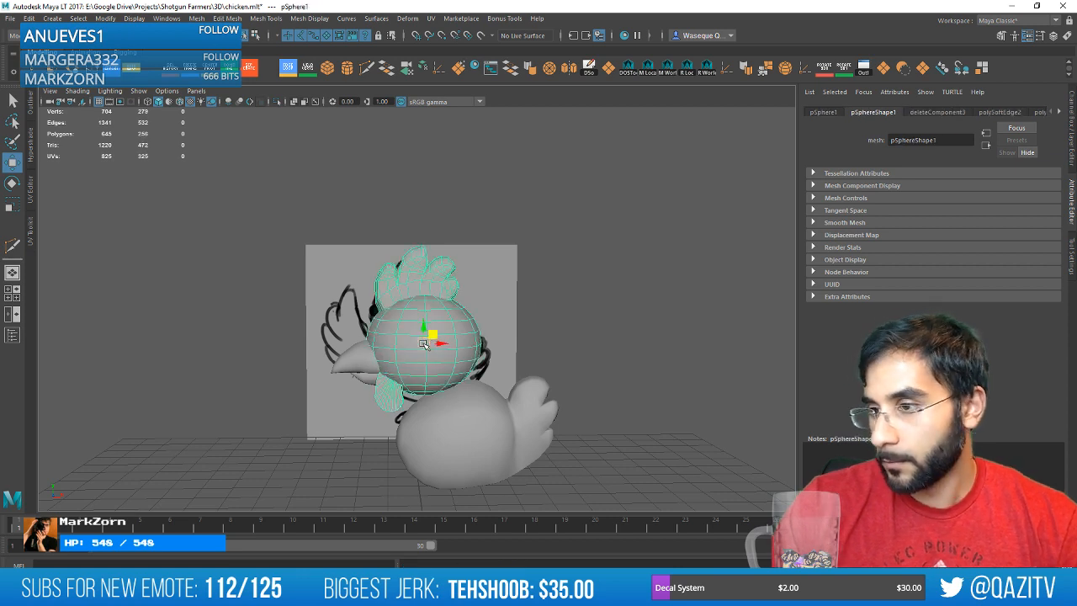
Parent the upper and lower beak pieces to the head sphere.
left_click(341, 368)
left_click(368, 372)
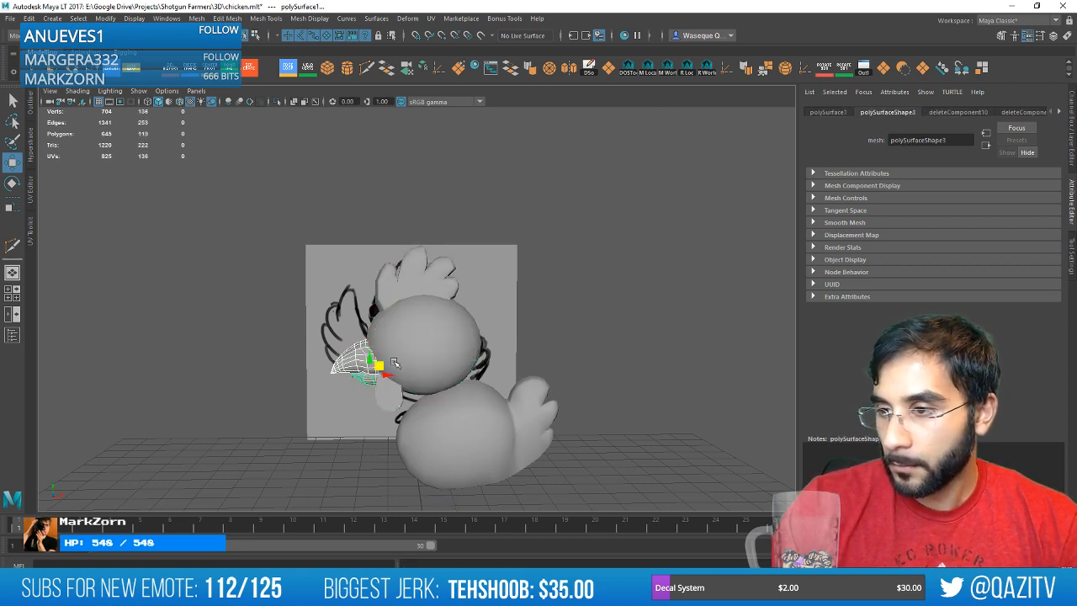
left_click(417, 339, "shift")
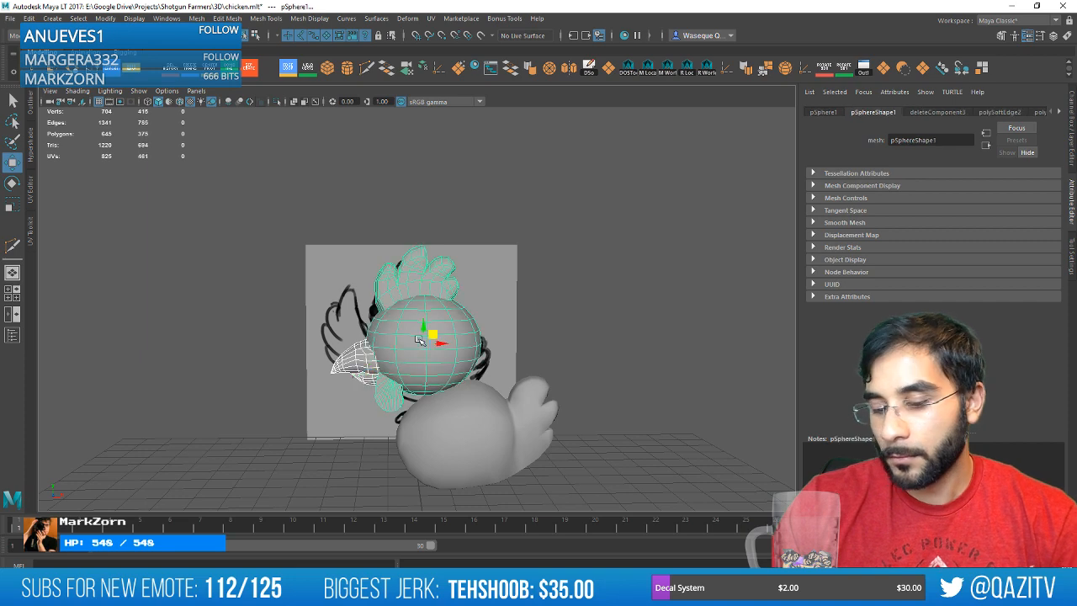
key("p")
Move the head with its attached parts slightly upward above the body, and deselect it.
left_click(445, 330)
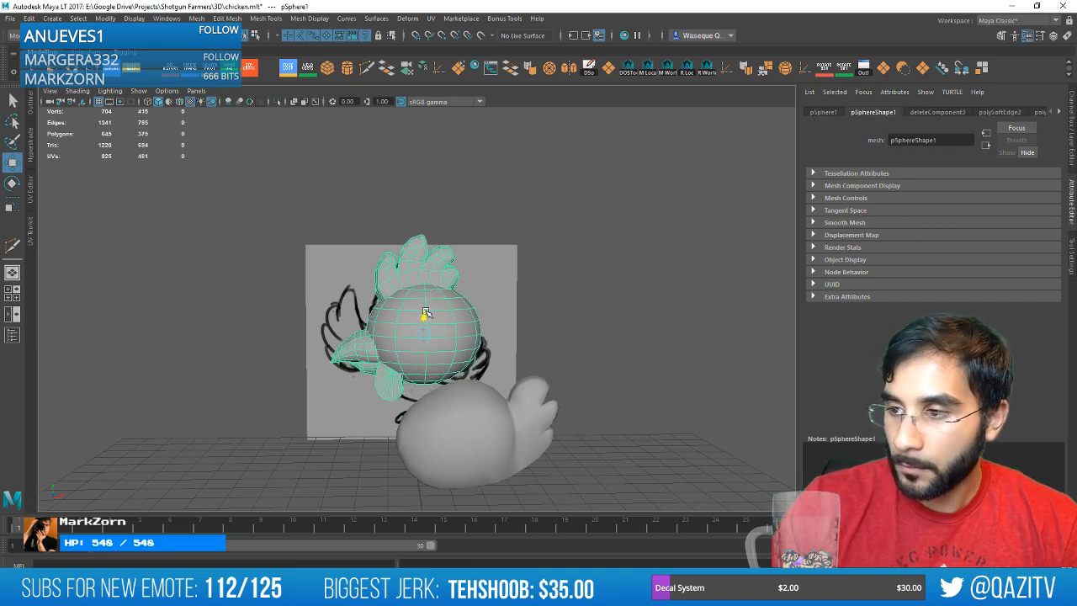
left_click_drag(434, 333, 493, 263, "alt")
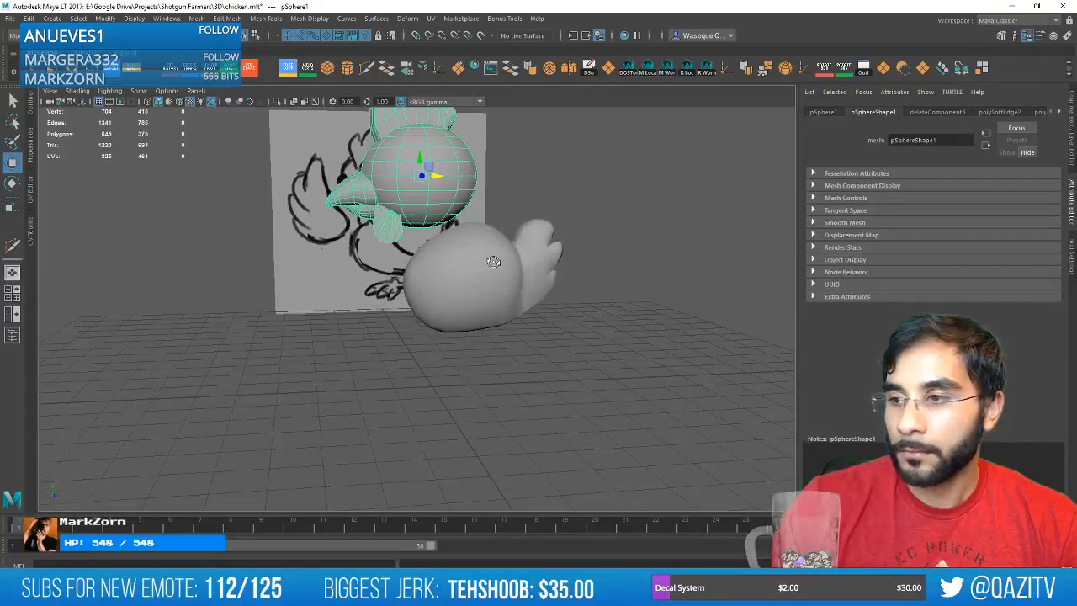
left_click(509, 358)
Create a polygon cube on the grid below the chicken's body and move it sideways for the foot.
middle_click_drag(510, 357, 499, 311, "alt")
left_click_drag(500, 311, 510, 322, "alt")
left_click_drag(333, 175, 334, 55, "alt")
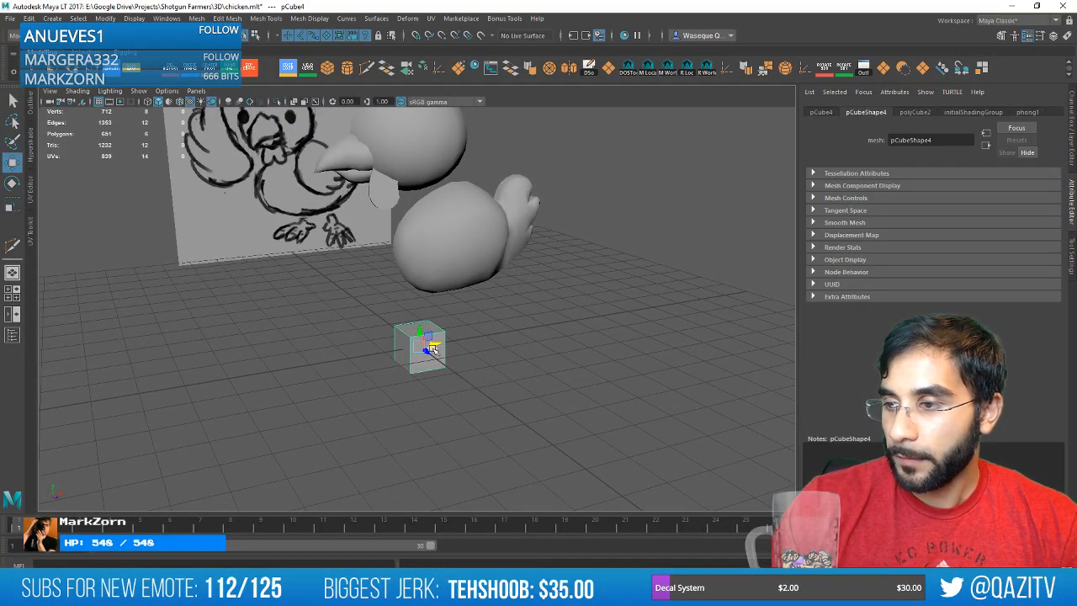
left_click_drag(429, 346, 493, 328)
Scale the new cube into a small, flat, wide slab as the foot's base.
key("e")
key("r")
key("f")
left_click_drag(420, 347, 499, 332, "alt")
left_click_drag(427, 310, 419, 290)
key("f")
key("w")
scroll(437, 300, "down", 5)
left_click_drag(532, 295, 543, 367, "alt")
key("r")
key("w")
key("f")
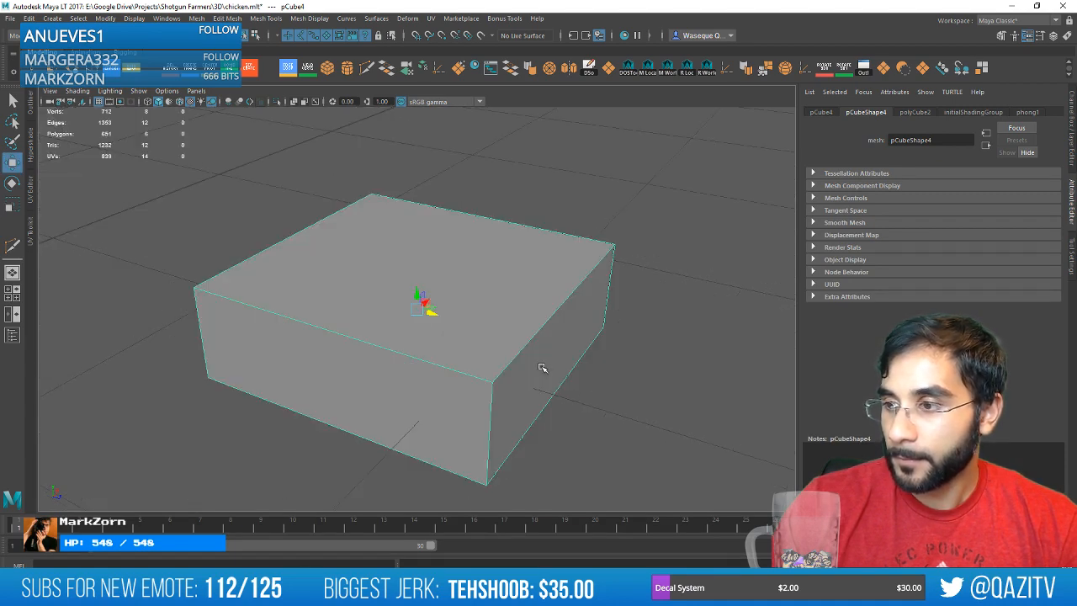
Insert two edge loops along the slab, dividing its front side into three faces for the toes.
right_click_drag(464, 362, 434, 335, "alt")
left_click_drag(433, 335, 463, 354, "alt")
left_click(286, 67)
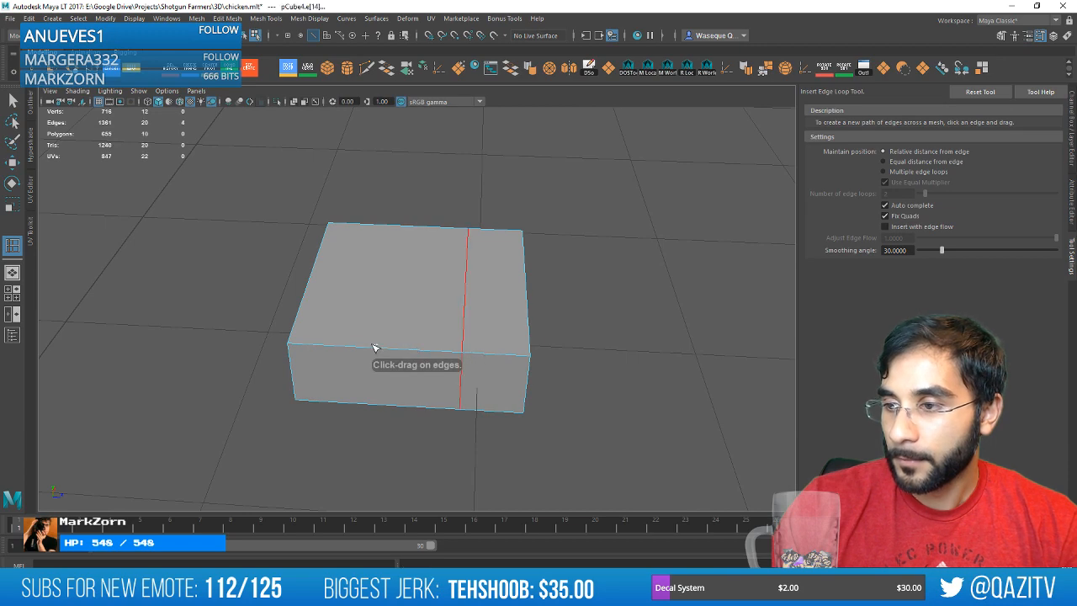
left_click_drag(376, 347, 370, 348)
key("w")
Extrude the outer face on one end of the slab's front and pull it forward and outward as a toe.
right_click_drag(446, 271, 447, 302)
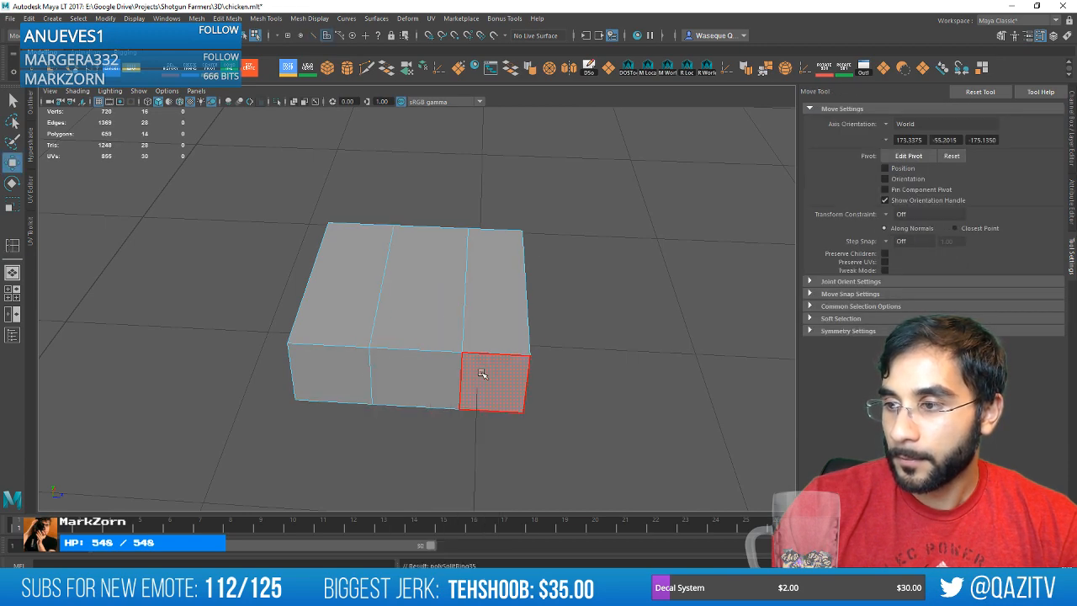
left_click(482, 373)
left_click_drag(661, 392, 530, 313, "alt")
key("ctrl+e")
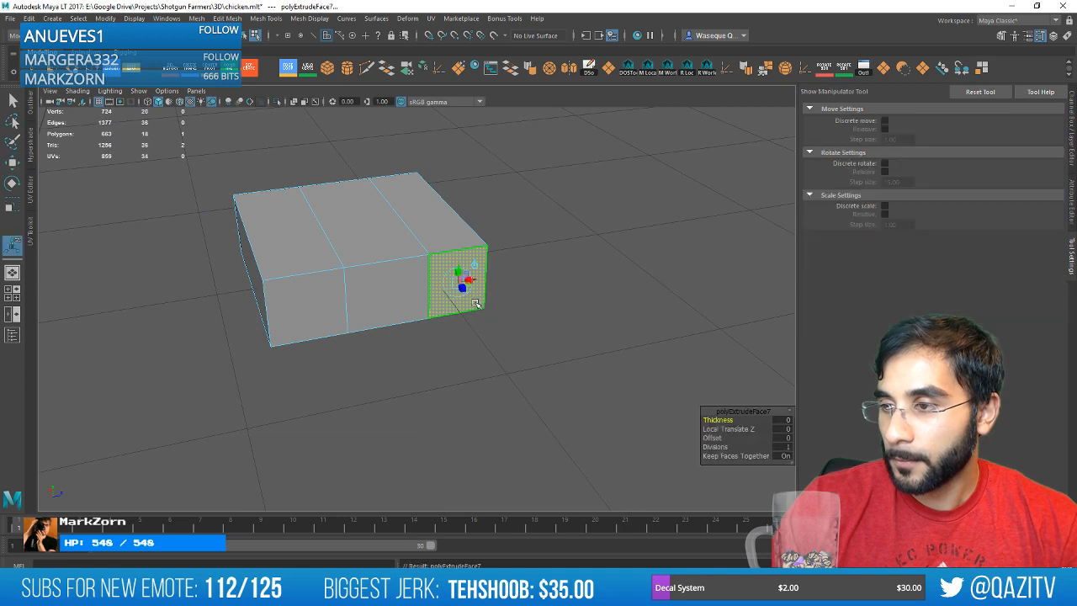
key("w")
left_click_drag(451, 274, 589, 343)
Extrude the middle front face straight forward to form the central toe.
left_click(383, 295)
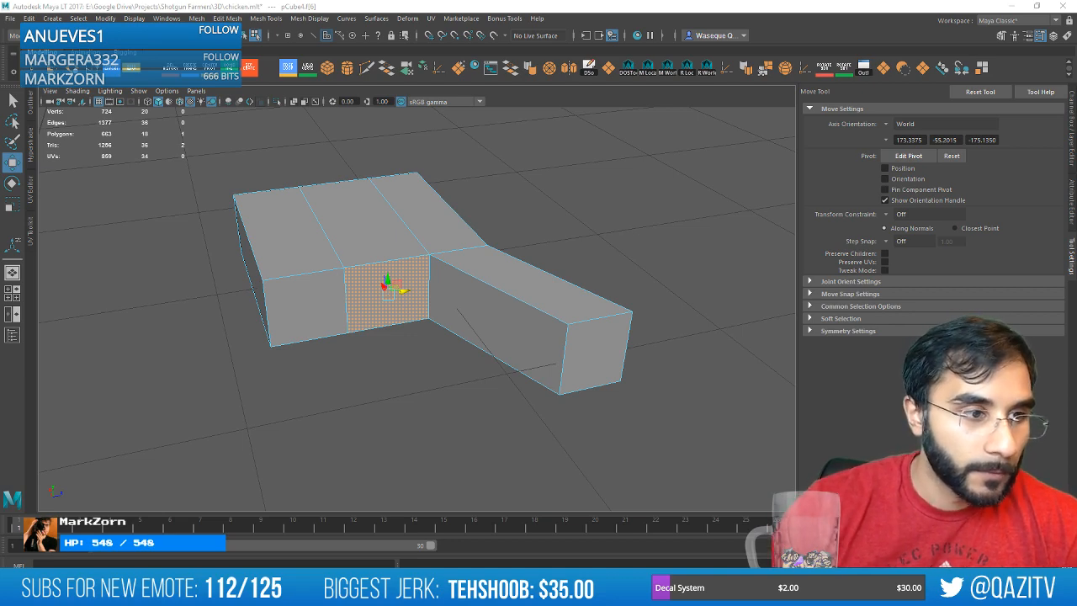
left_click_drag(435, 318, 452, 300, "alt")
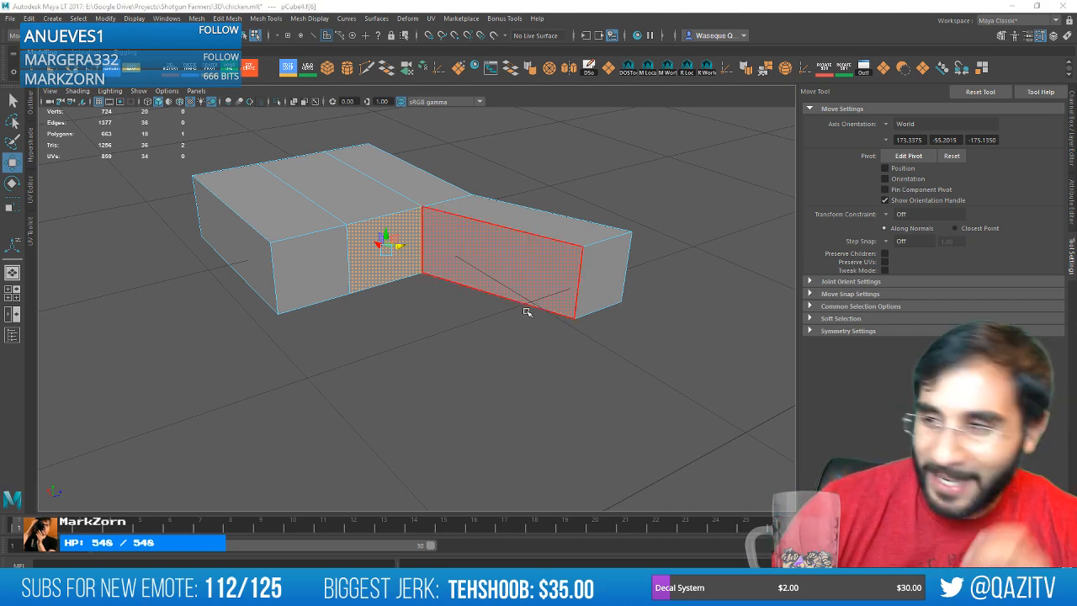
mouse_move(446, 320)
left_mouse_down("alt")
mouse_move(457, 315)
mouse_move(447, 311)
left_mouse_up("alt")
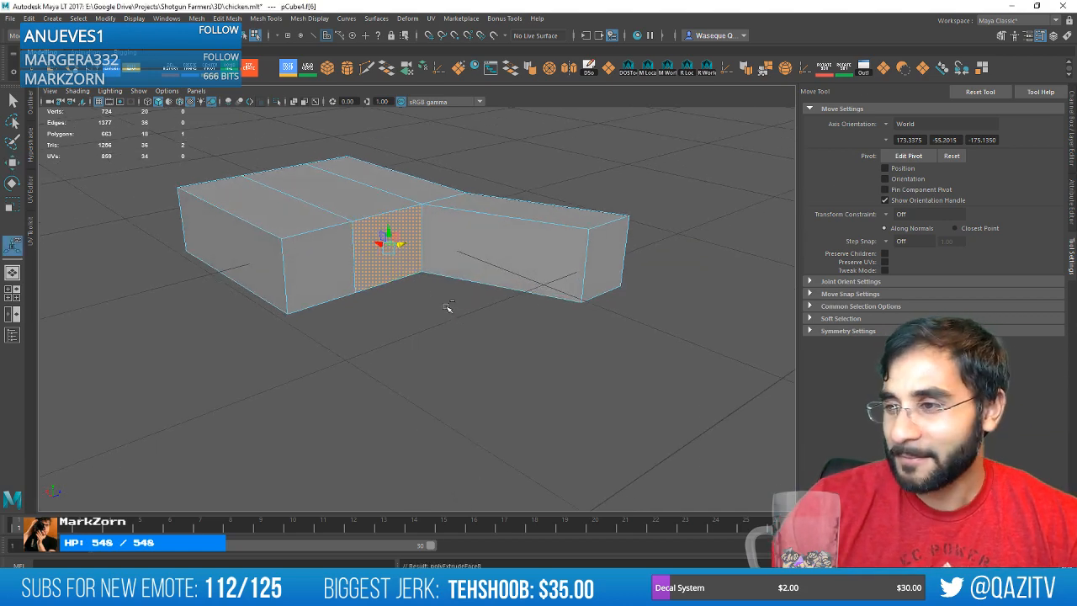
key("ctrl+e")
left_click_drag(385, 248, 483, 327)
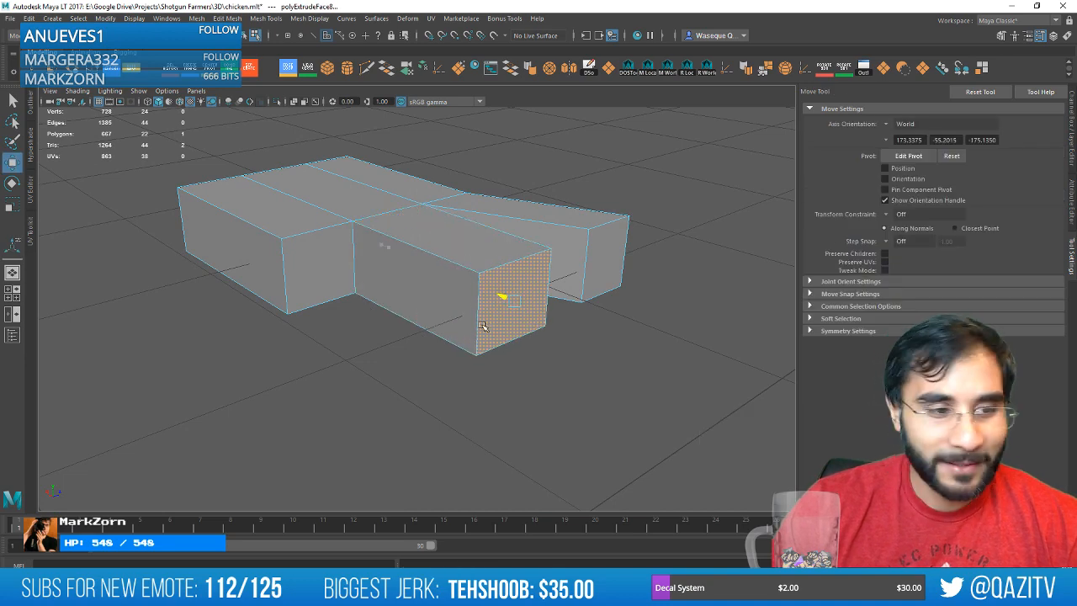
Extrude the remaining outer front face forward and shift its end outward to form the third, splayed toe.
left_click(311, 266)
key("ctrl+e")
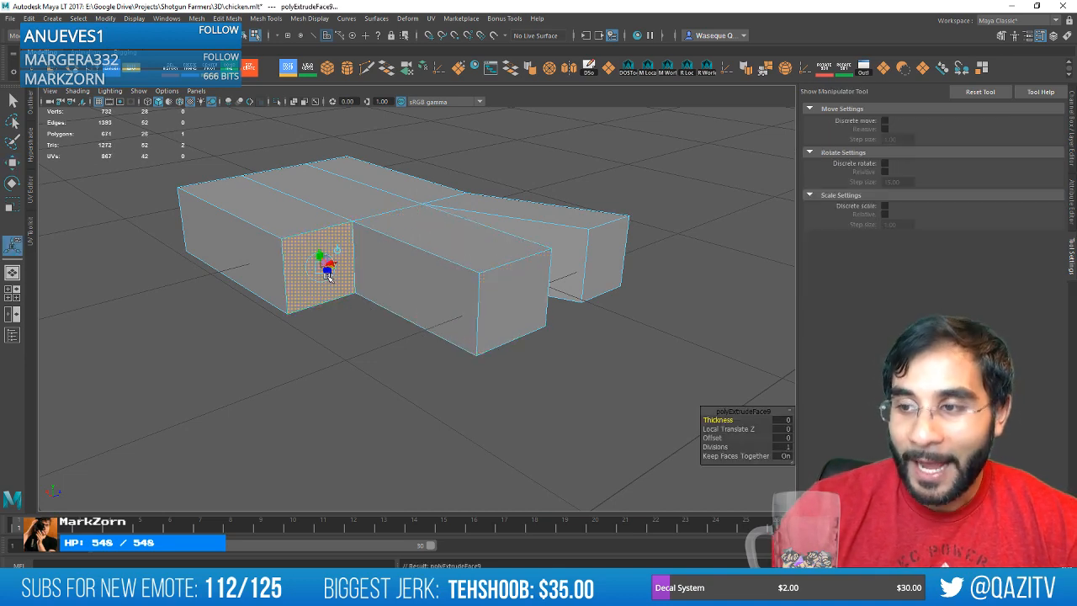
key("w")
left_click_drag(308, 267, 360, 307)
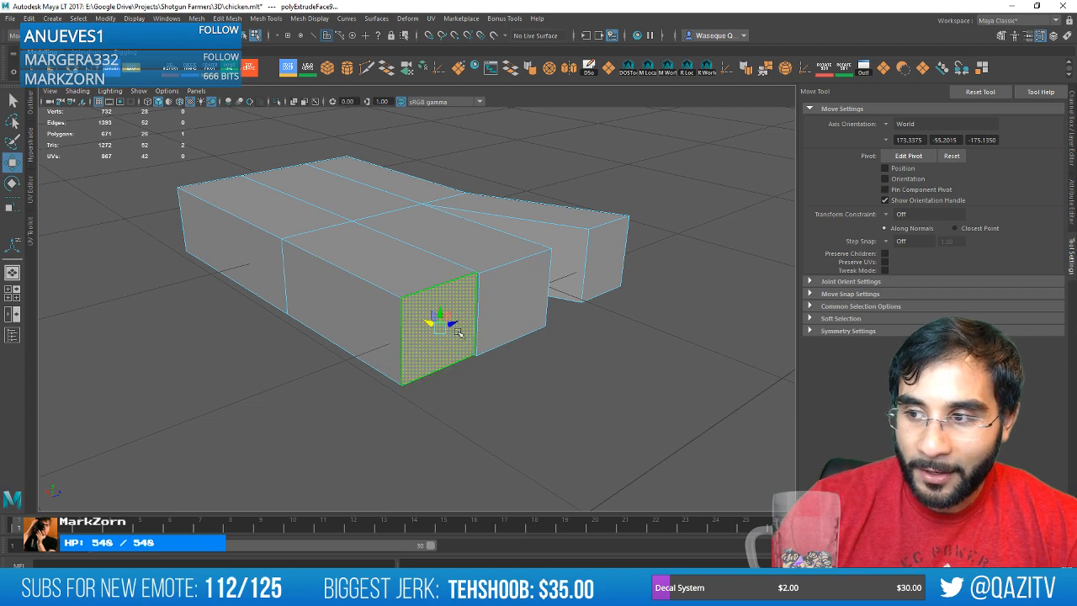
left_click_drag(440, 320, 421, 336)
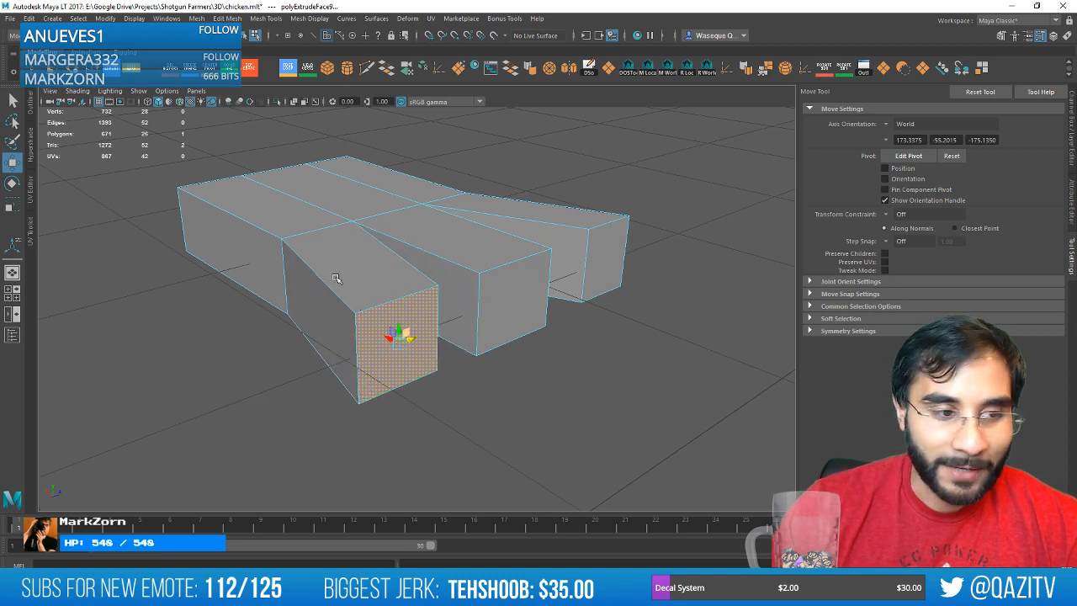
left_click_drag(334, 278, 462, 273, "alt")
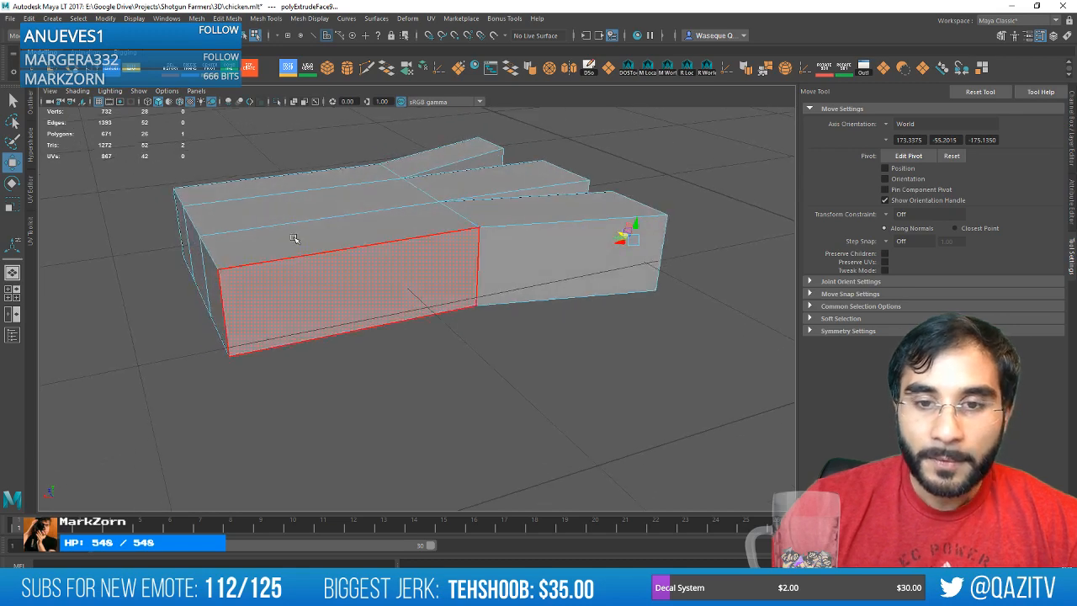
middle_click_drag(551, 266, 519, 245, "alt")
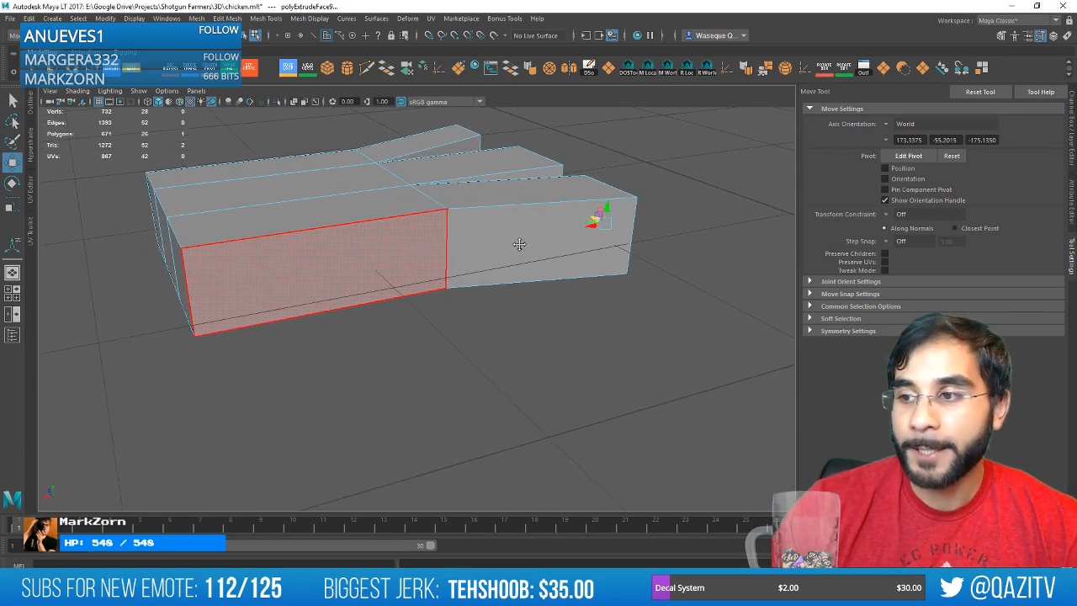
Insert two edge loops across the foot's body, one close to the toe bases and one about midway along it.
left_click_drag(519, 245, 519, 278, "alt")
left_click(299, 70)
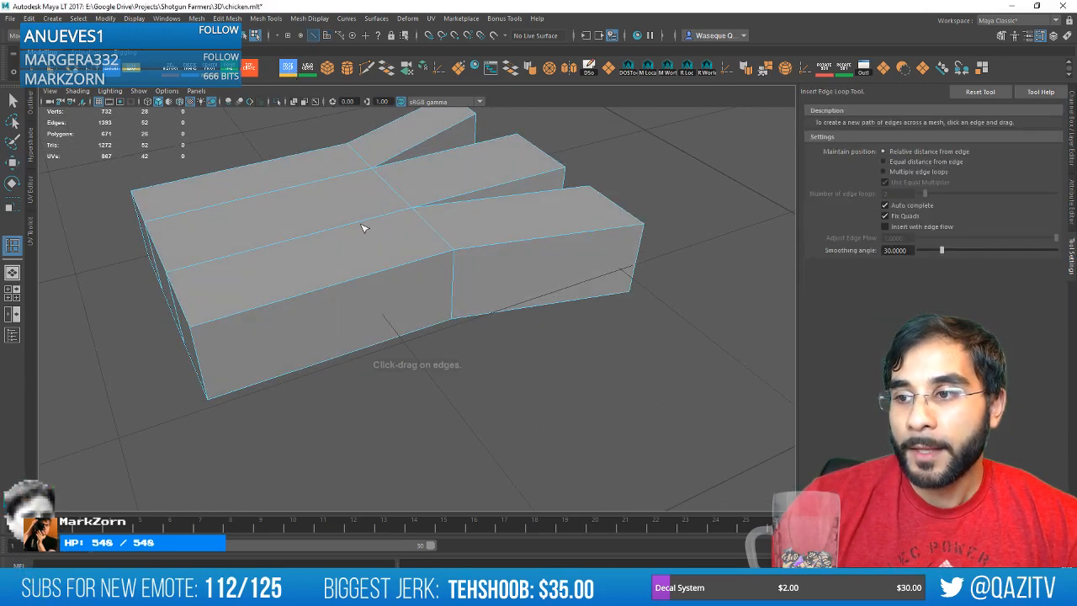
left_click(423, 261)
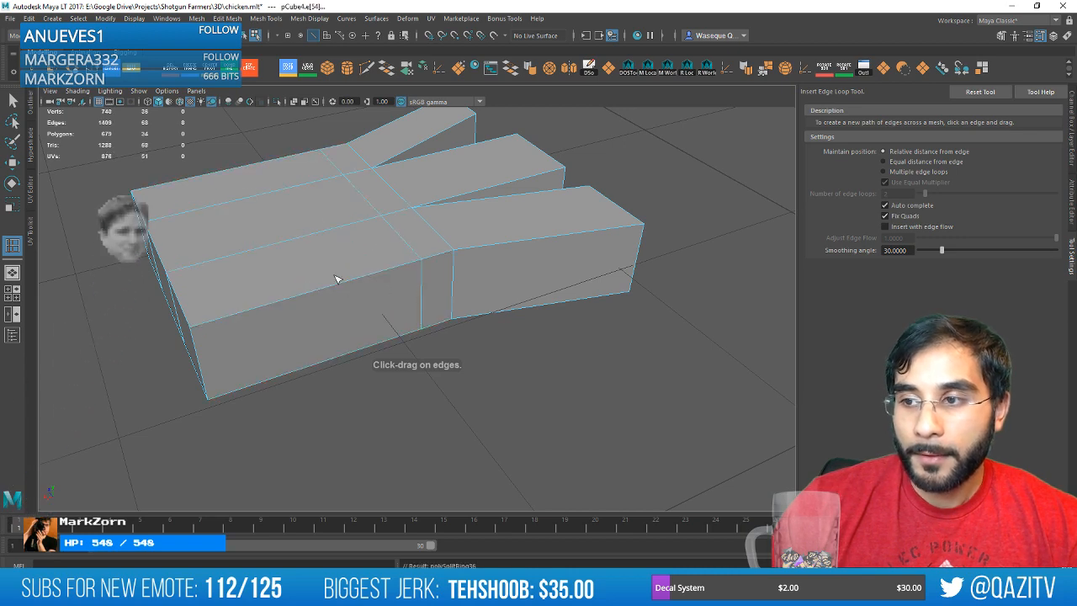
left_click(342, 287)
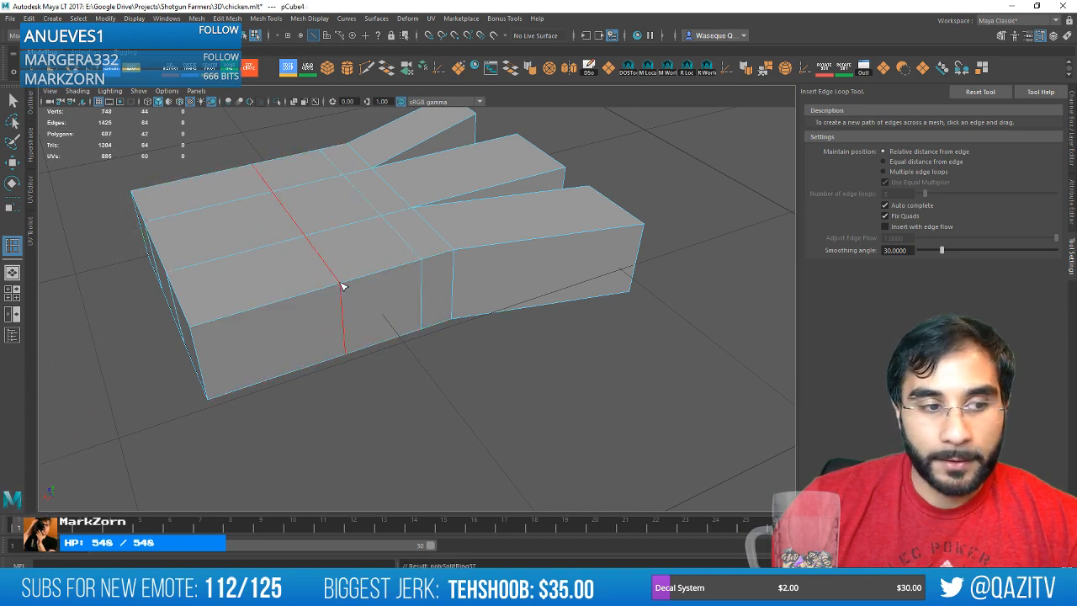
Extrude the side face between the two new edge loops outward from the foot to form a fourth, side toe.
key("w")
right_click_drag(409, 211, 412, 232)
left_click(393, 285)
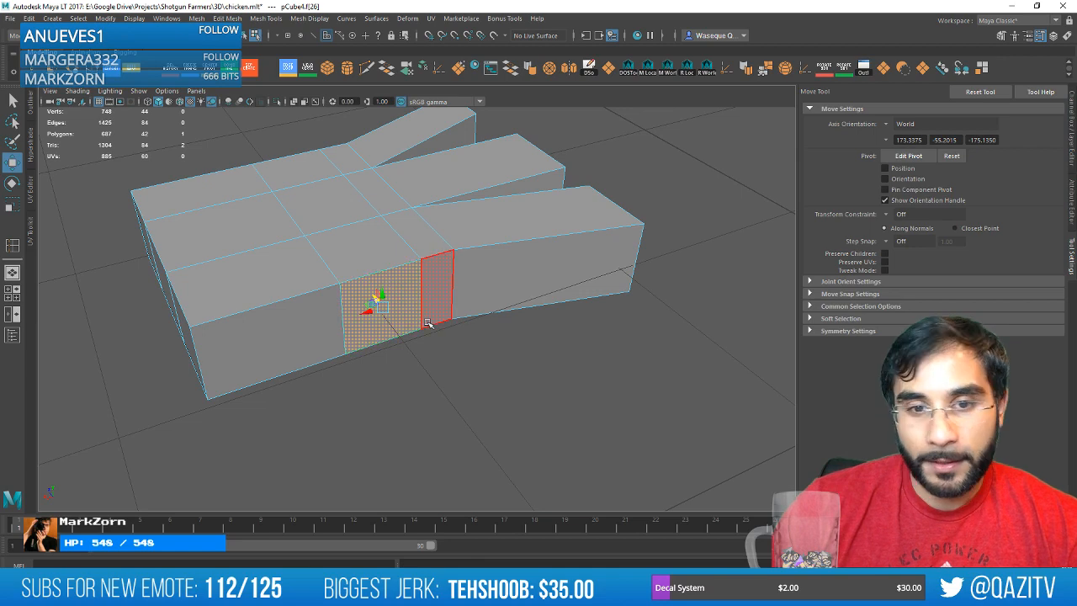
left_click_drag(428, 323, 495, 368, "alt")
key("ctrl+e")
key("w")
left_click_drag(265, 297, 334, 299)
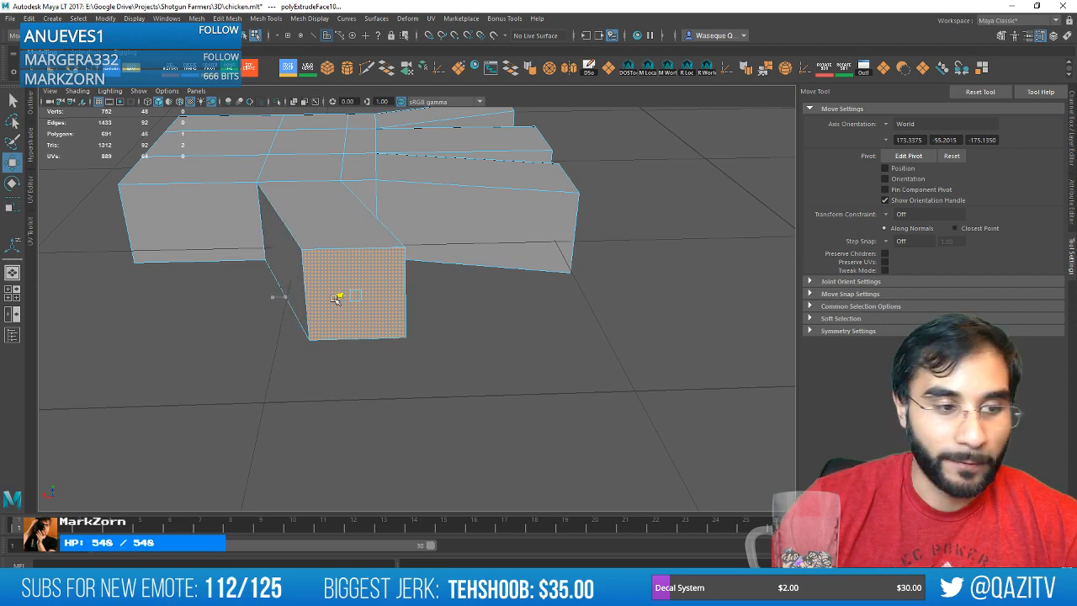
Scale down the side toe's end face uniformly so that the toe tapers toward its tip.
scroll(345, 298, "up", 3)
key("e")
scroll(346, 301, "down", 3)
key("r")
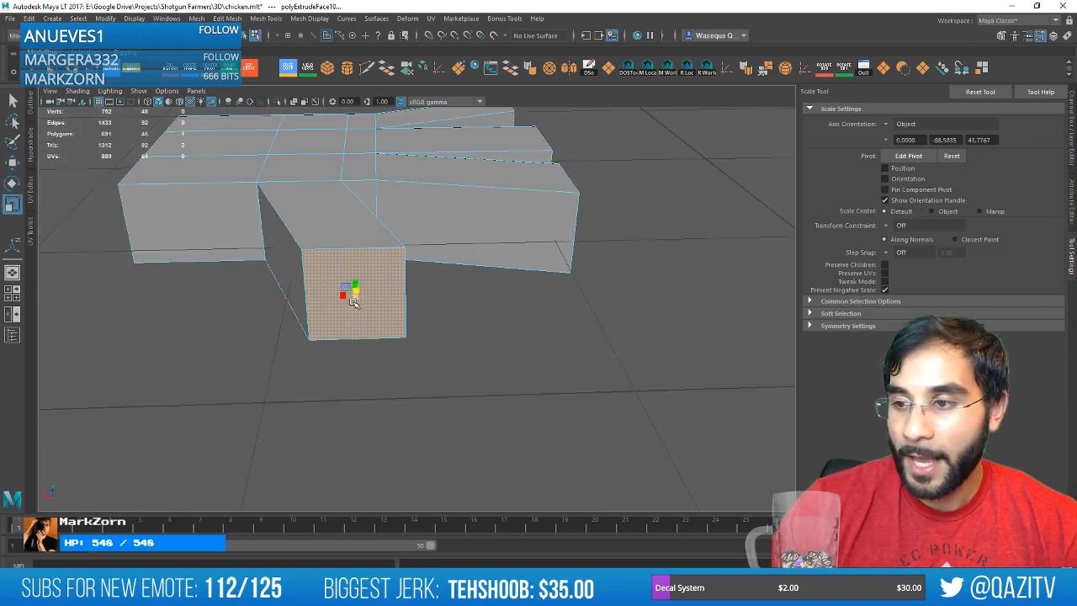
left_click_drag(355, 296, 319, 300)
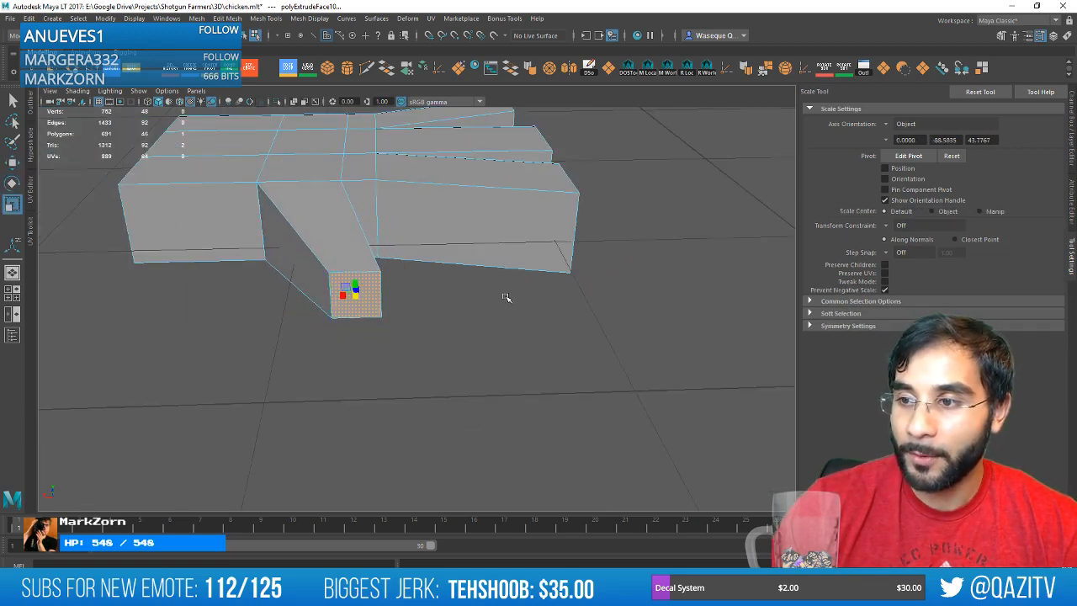
left_click_drag(505, 297, 298, 253, "alt")
key("w")
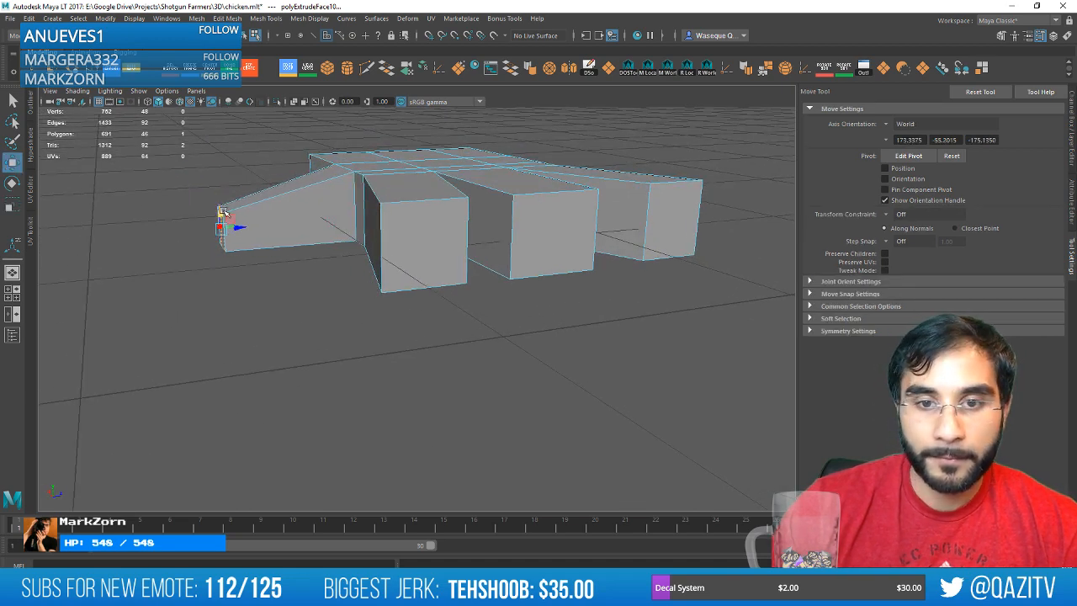
left_click_drag(221, 210, 323, 316, "alt")
left_click(341, 289)
left_click(461, 261, "shift")
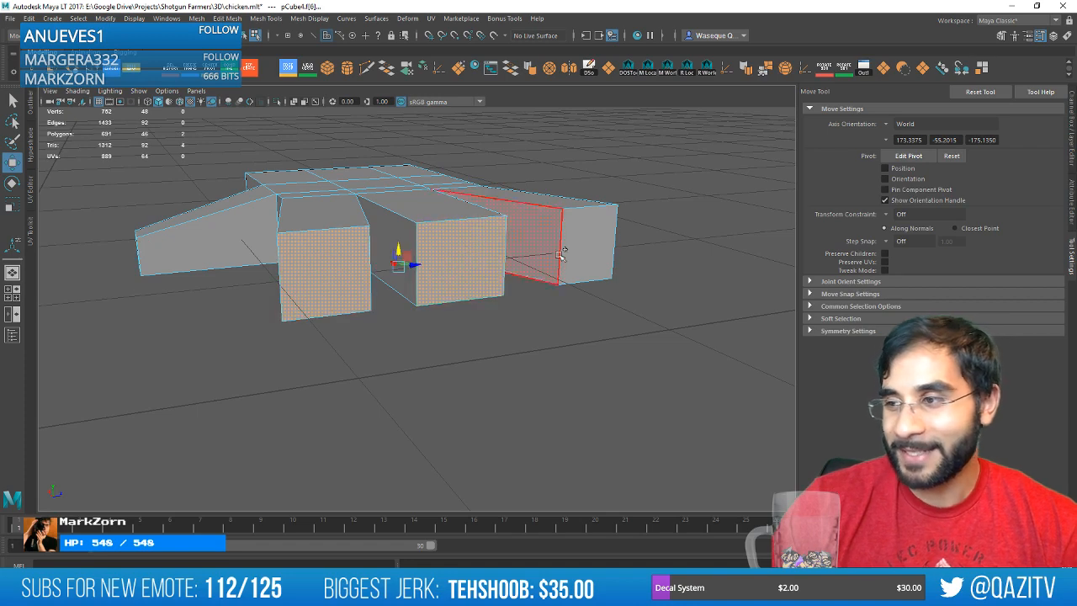
left_click(587, 251, "shift")
key("e")
key("r")
left_click_drag(342, 282, 360, 285, "alt")
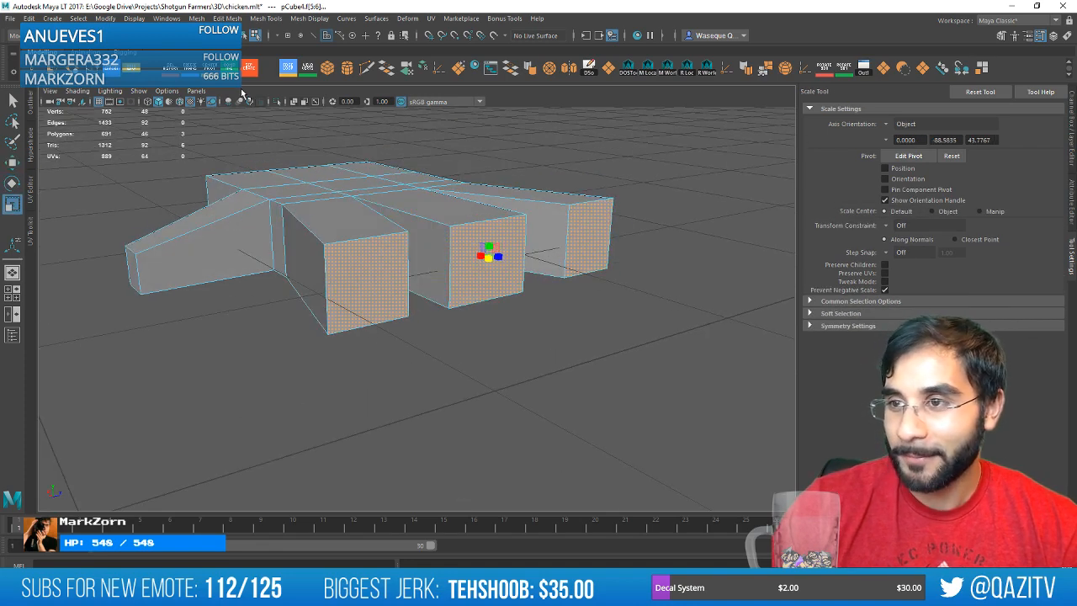
Insert one edge loop across each of the four toes, behind the three front toe ends and midway along the side toe.
left_click(288, 71)
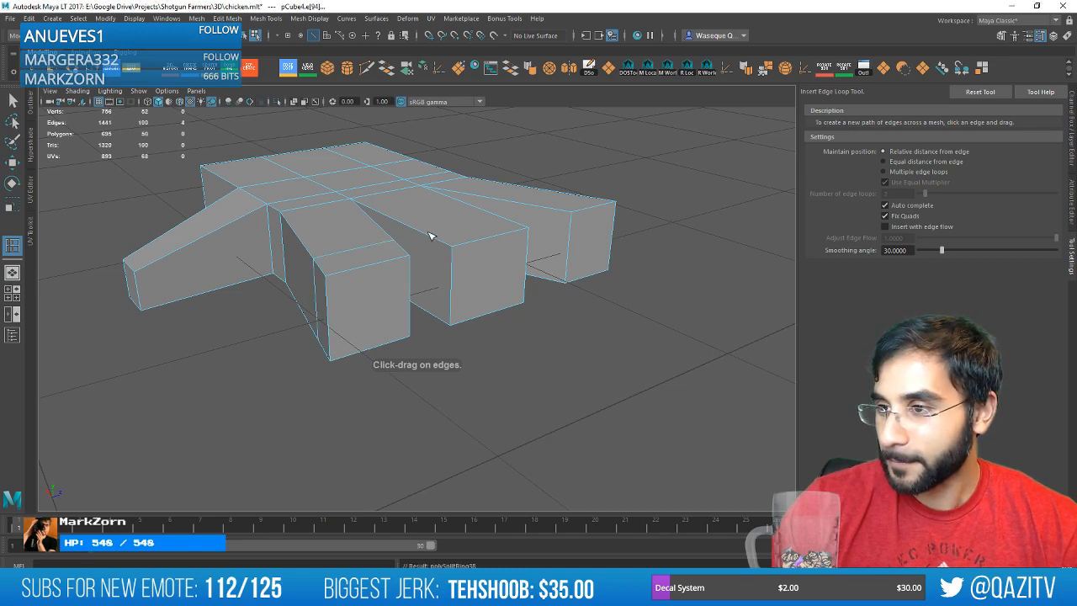
left_click(539, 205)
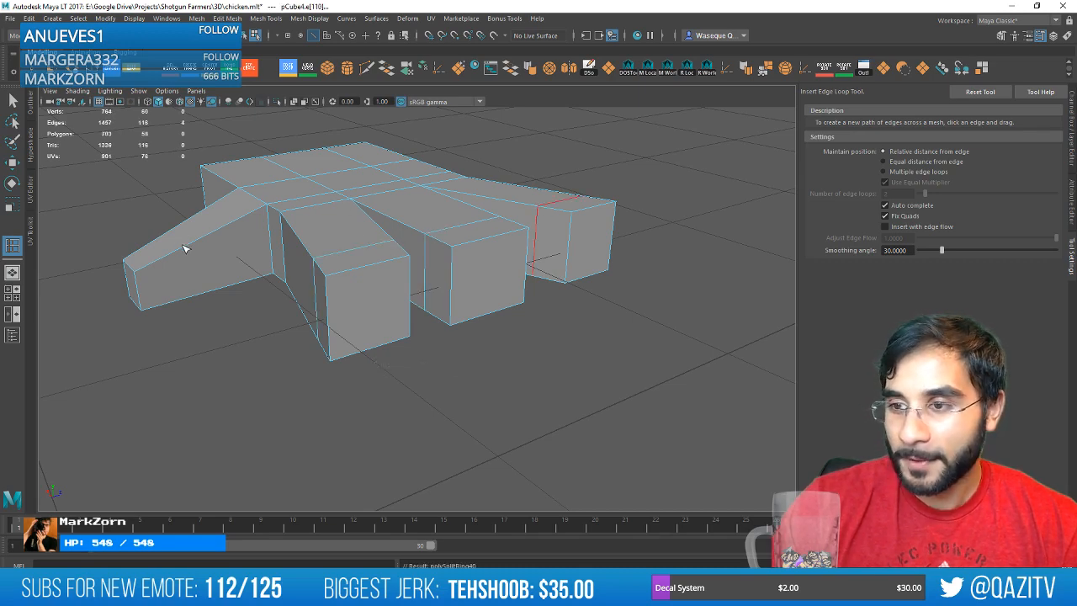
left_click_drag(461, 280, 440, 272, "alt")
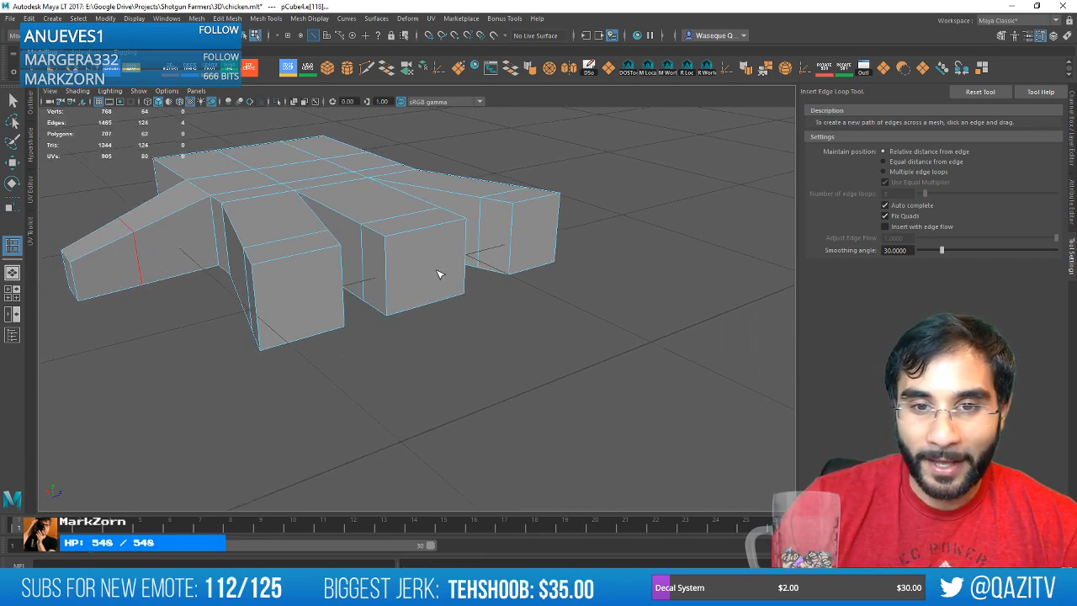
Try to scale down the end faces of the three front toes together, and undo the scaling.
key("w")
right_click_drag(443, 217, 446, 250)
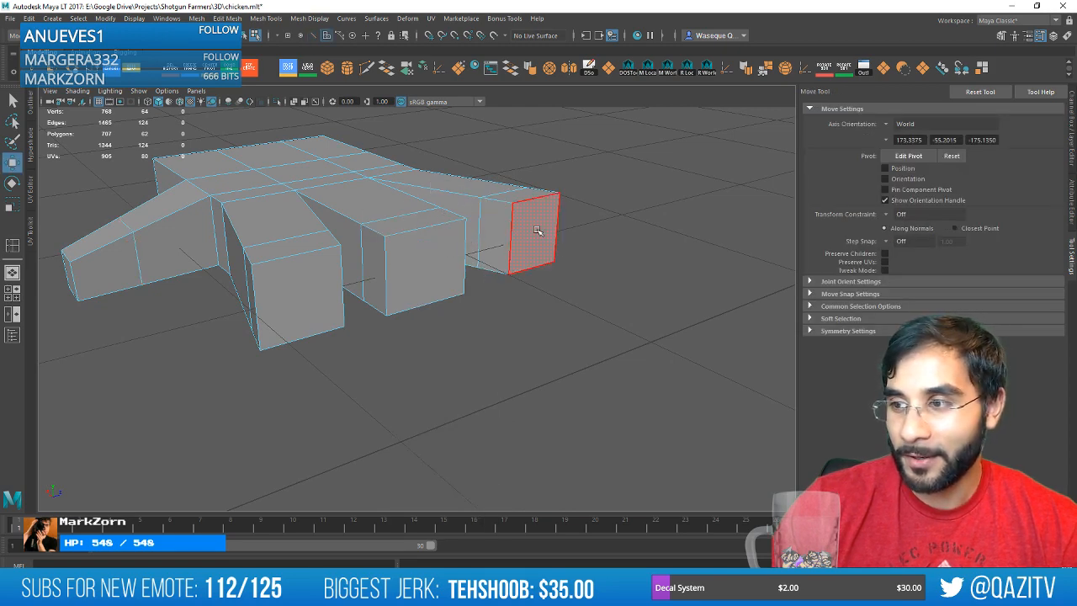
left_click(539, 233)
left_click(416, 269, "shift")
left_click(286, 296, "shift")
key("e")
left_click_drag(427, 262, 373, 315)
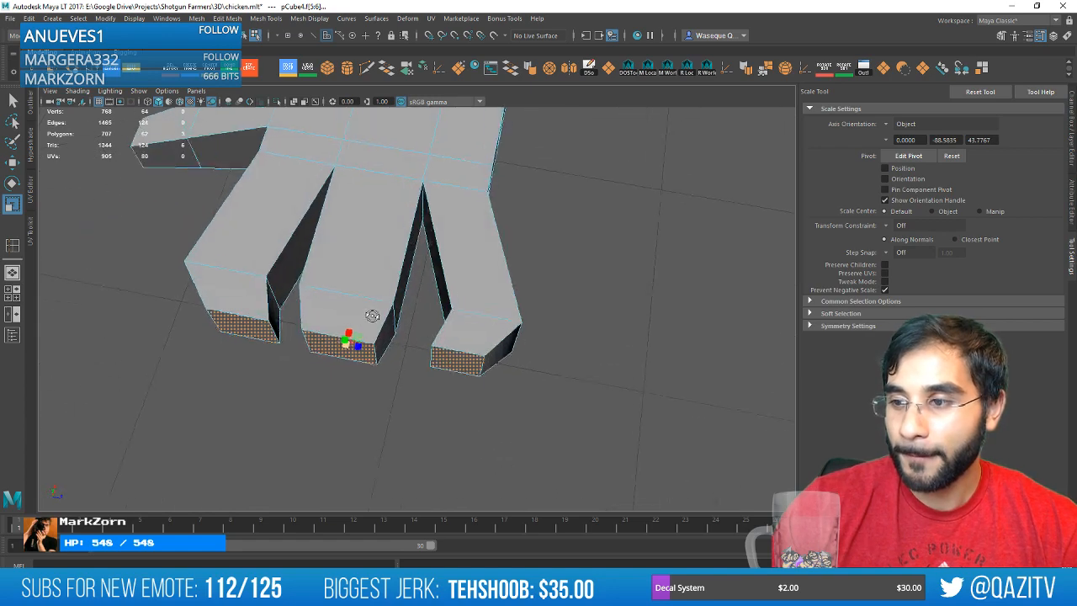
key("ctrl+z")
Scale down the end face of the outer front toe farthest from the side toe and pull it forward into a tapered tip.
left_click(479, 371)
left_click_drag(479, 370, 493, 326, "alt")
key("e")
key("r")
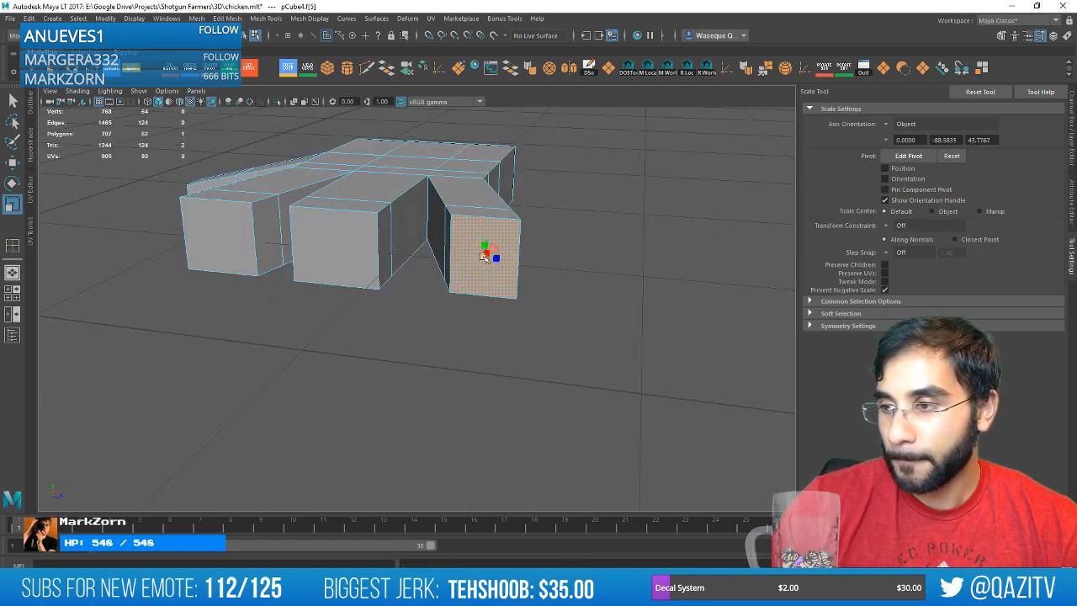
left_click_drag(484, 255, 365, 335)
key("w")
Pull the middle front toe's end face forward and scale it down into a tapered tip.
scroll(409, 312, "down", 10)
left_click_drag(437, 297, 447, 266, "alt")
scroll(396, 331, "up", 10)
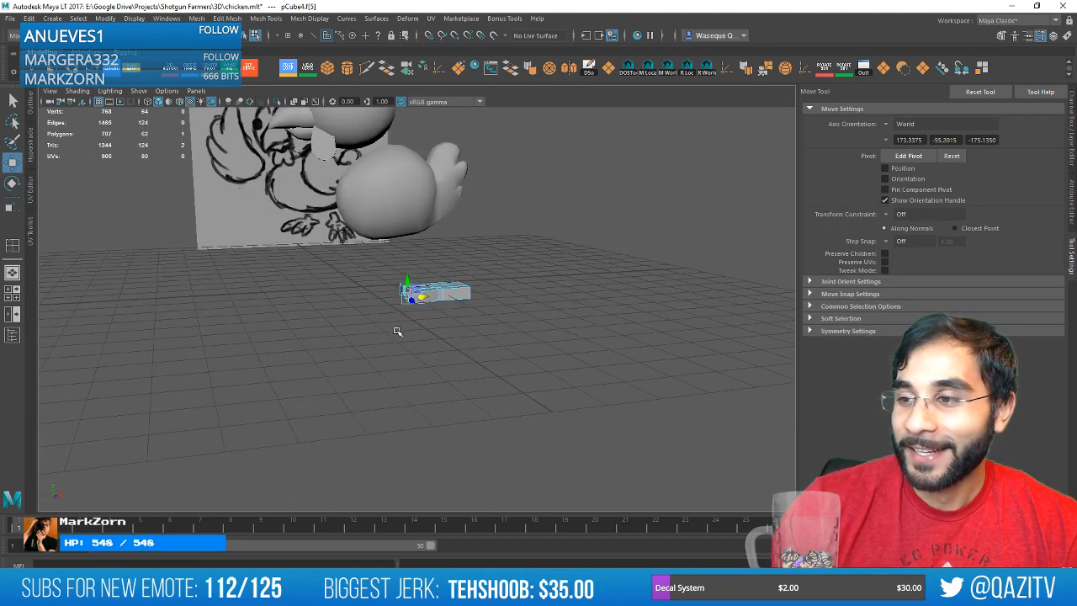
left_click_drag(396, 331, 408, 278, "alt")
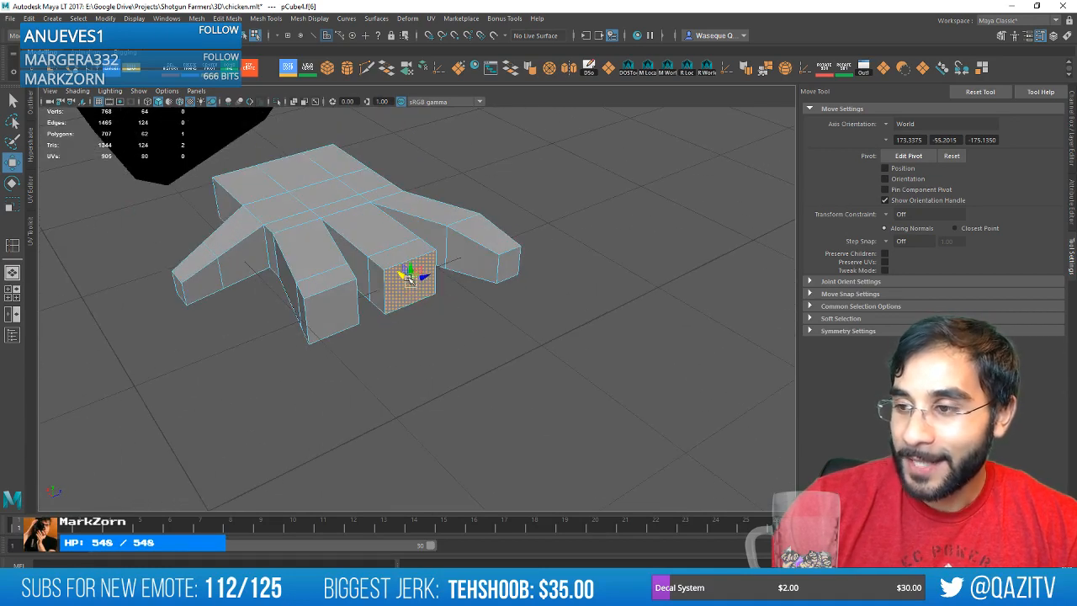
key("r")
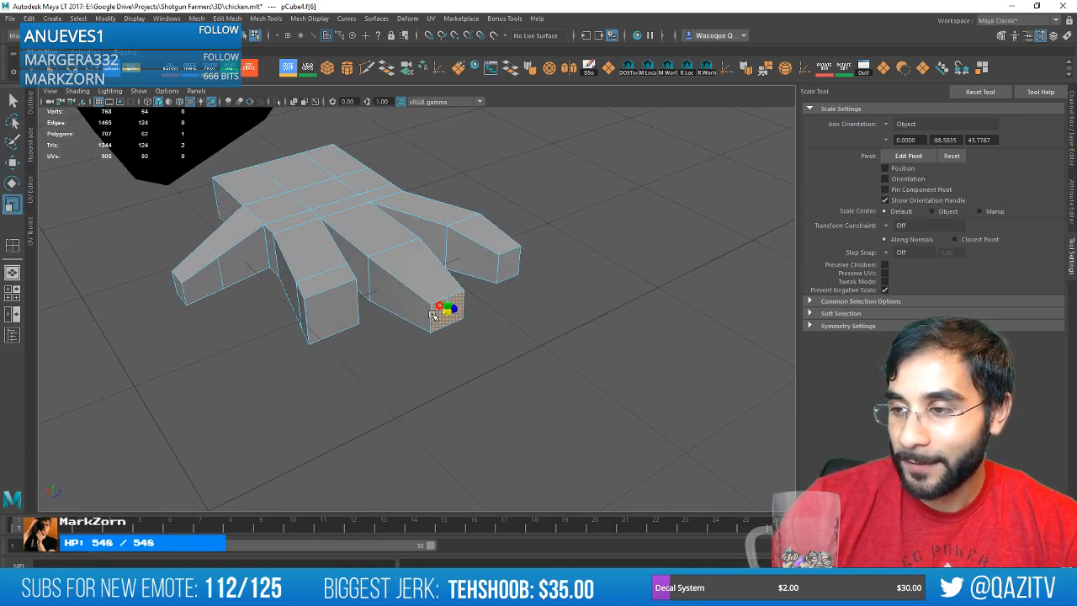
left_click_drag(462, 356, 431, 257, "alt")
Pull the end face of the front toe next to the side toe forward, and scale and angle it into a tapered tip.
key("w")
left_click(316, 255)
left_click_drag(316, 255, 361, 320, "alt")
key("r")
key("w")
left_click_drag(442, 329, 396, 337, "alt")
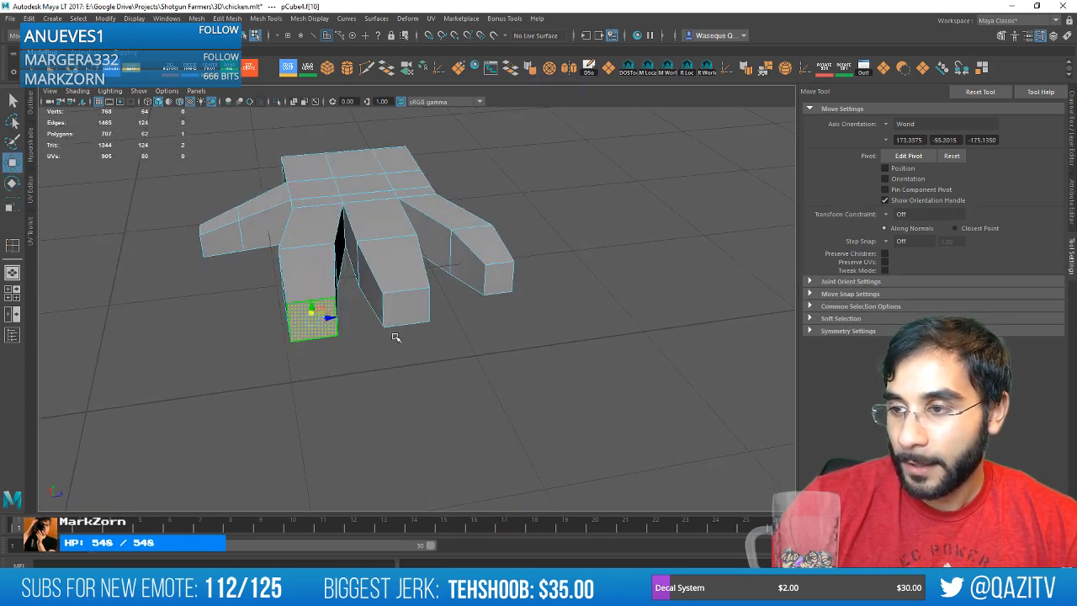
key("e")
left_click_drag(327, 317, 540, 279)
key("r")
key("w")
key("r")
key("w")
Lower the bottom vertices of the three front toe tips to the sole's level, and lower their top vertices for a steeper slope.
left_click_drag(399, 169, 398, 169)
left_click_drag(399, 169, 457, 207, "alt")
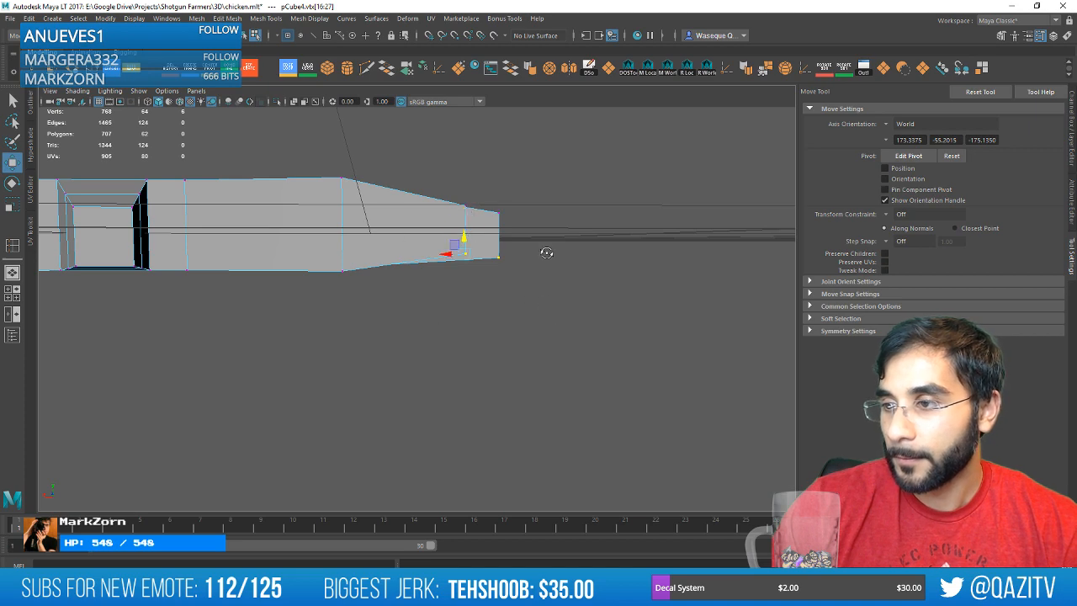
left_click_drag(547, 252, 270, 253, "alt")
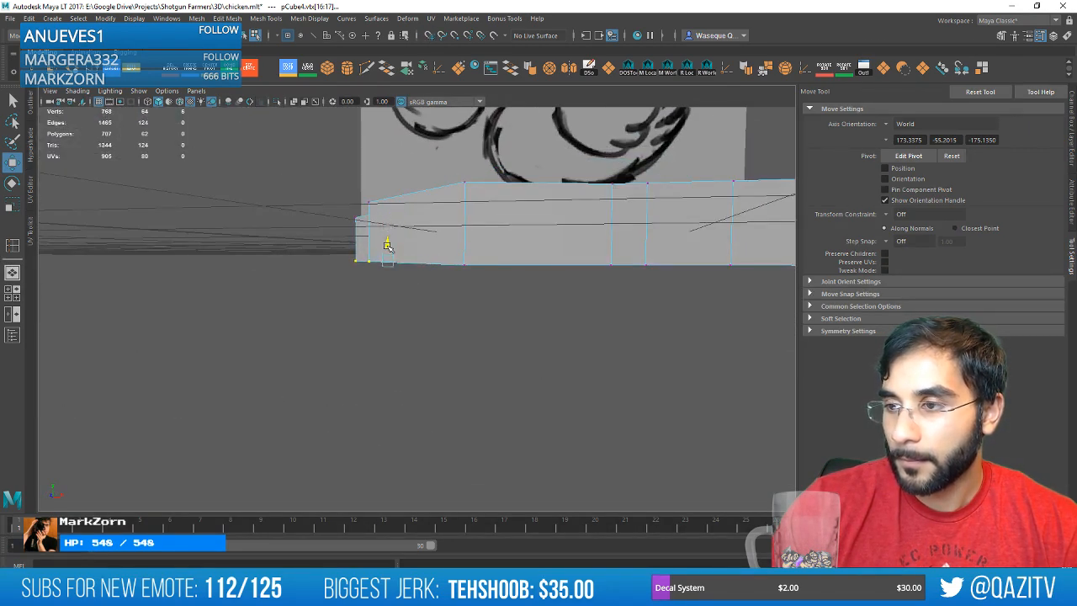
left_click_drag(386, 246, 357, 204, "alt")
mouse_move(393, 255)
left_mouse_down("alt")
mouse_move(397, 267)
mouse_move(395, 257)
left_mouse_up("alt")
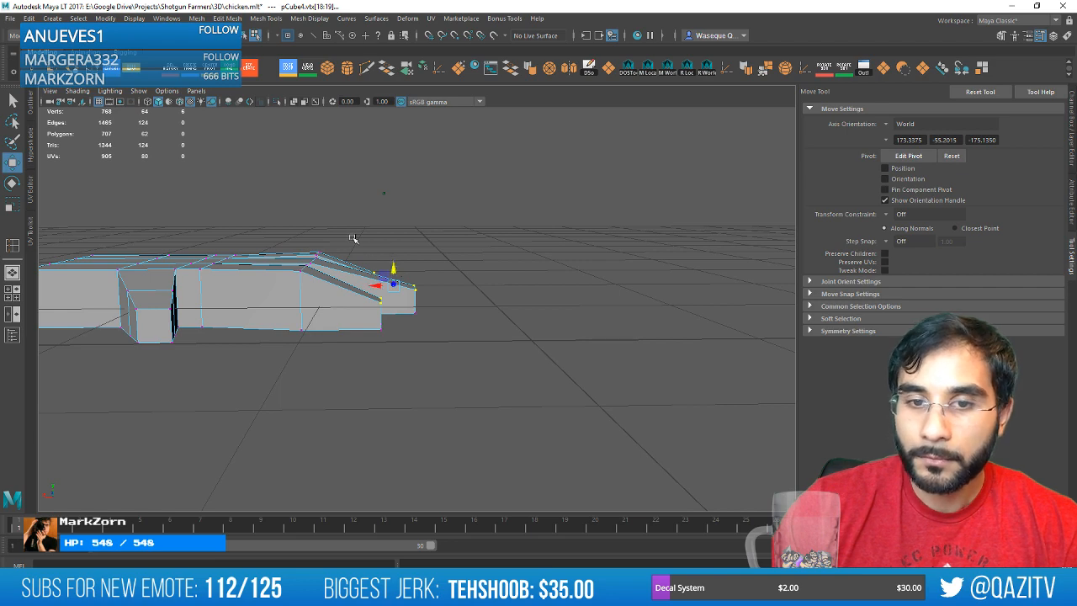
left_click_drag(352, 238, 477, 258, "alt")
scroll(420, 262, "up", 2)
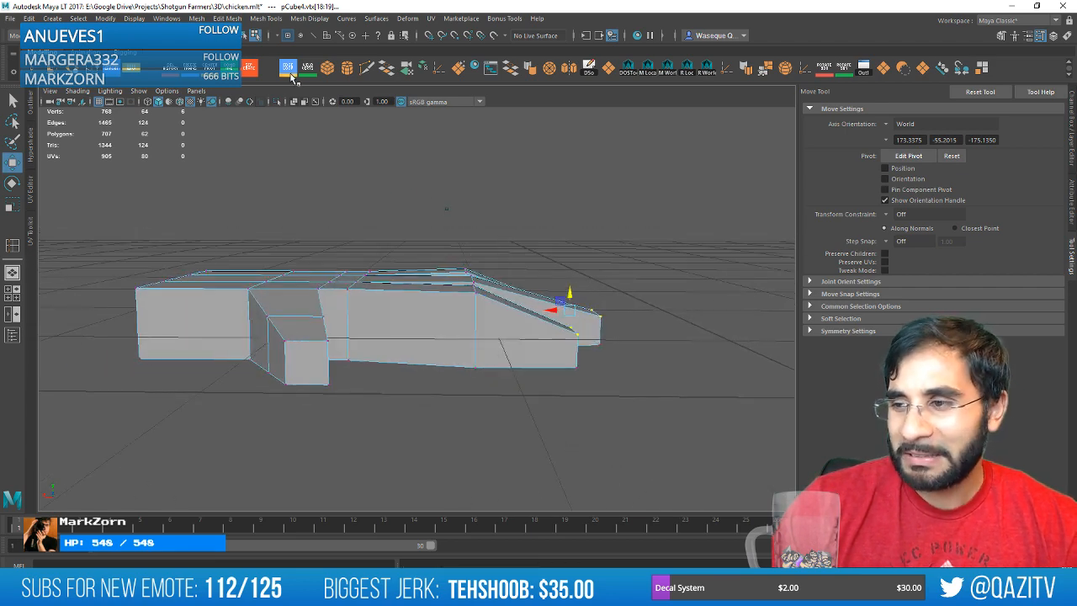
Insert an edge loop across each of the three front toes, midway between the toe base and the knuckle.
left_click(289, 69)
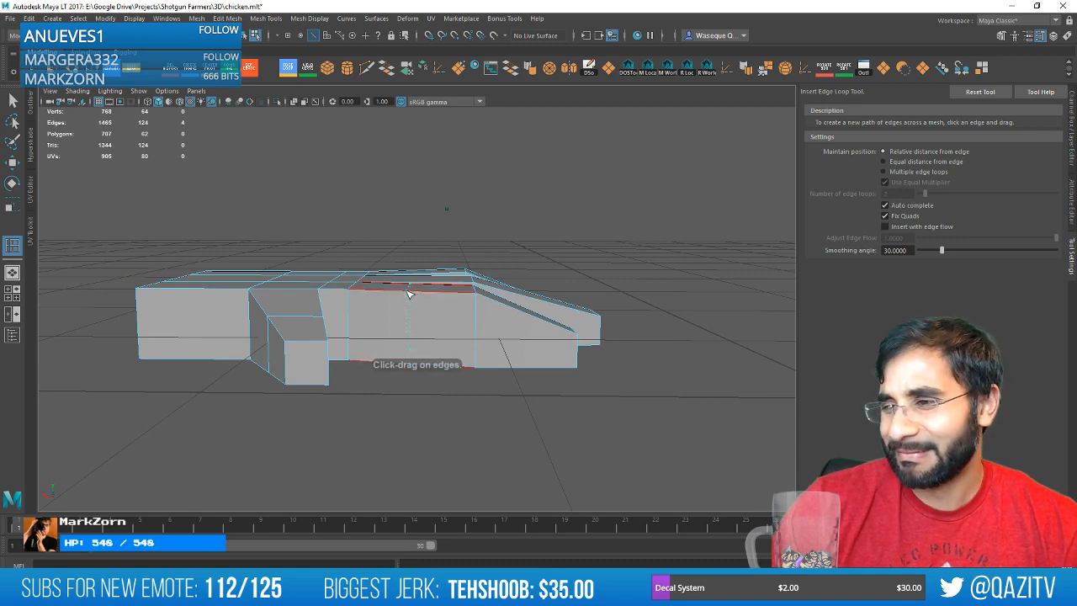
left_click_drag(409, 294, 416, 332, "alt")
left_click(412, 325)
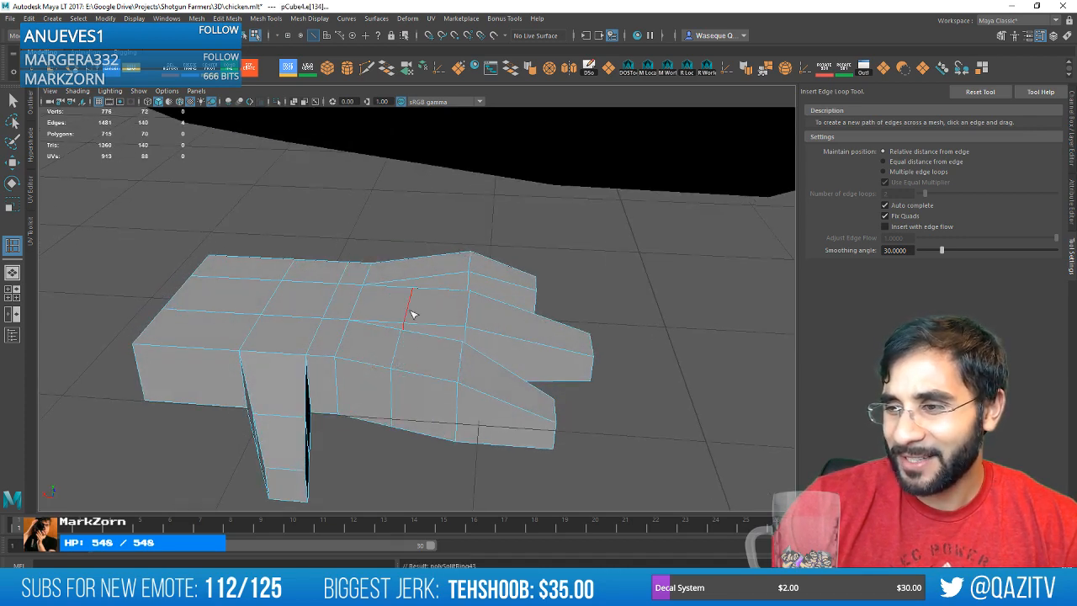
left_click_drag(424, 300, 474, 323, "alt")
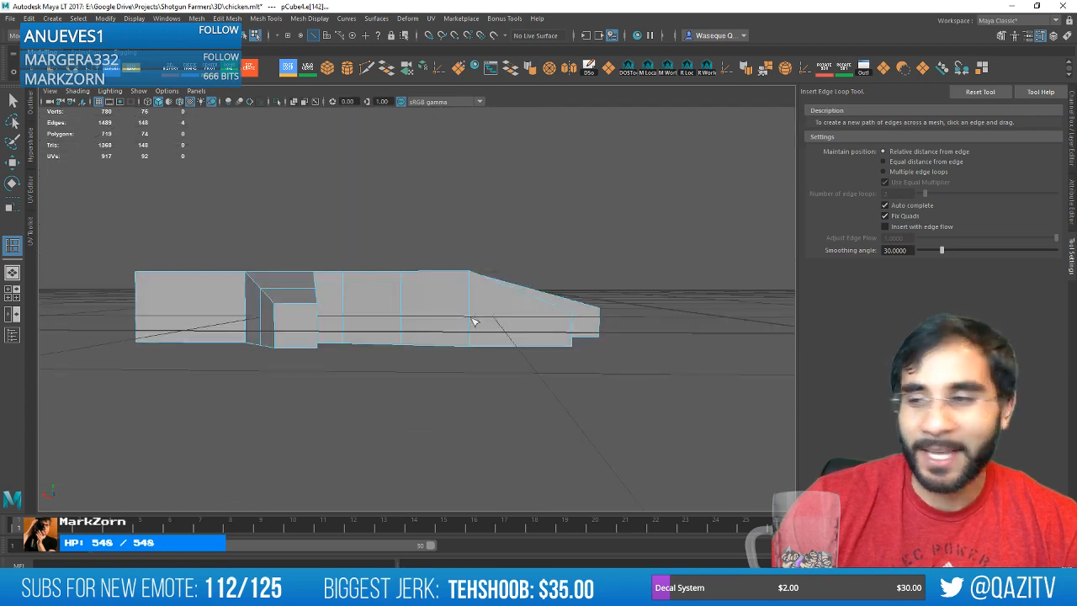
Raise the top vertices at the knuckles of the three front toes.
key("w")
right_click_drag(452, 284, 435, 213)
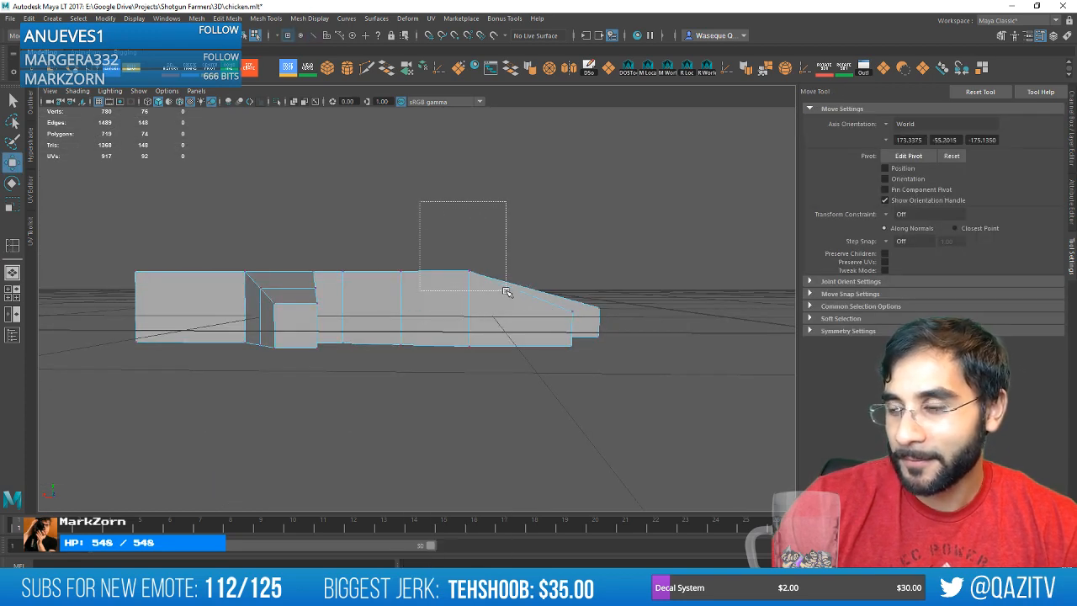
left_click_drag(506, 290, 505, 290)
left_click_drag(506, 290, 481, 256, "alt")
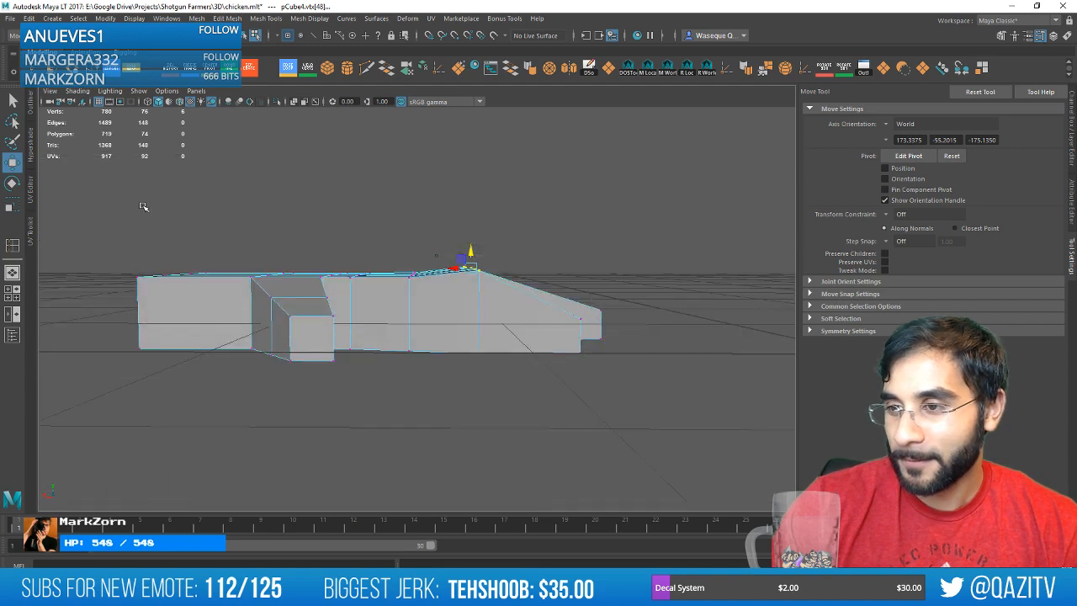
left_click_drag(409, 215, 415, 215, "alt")
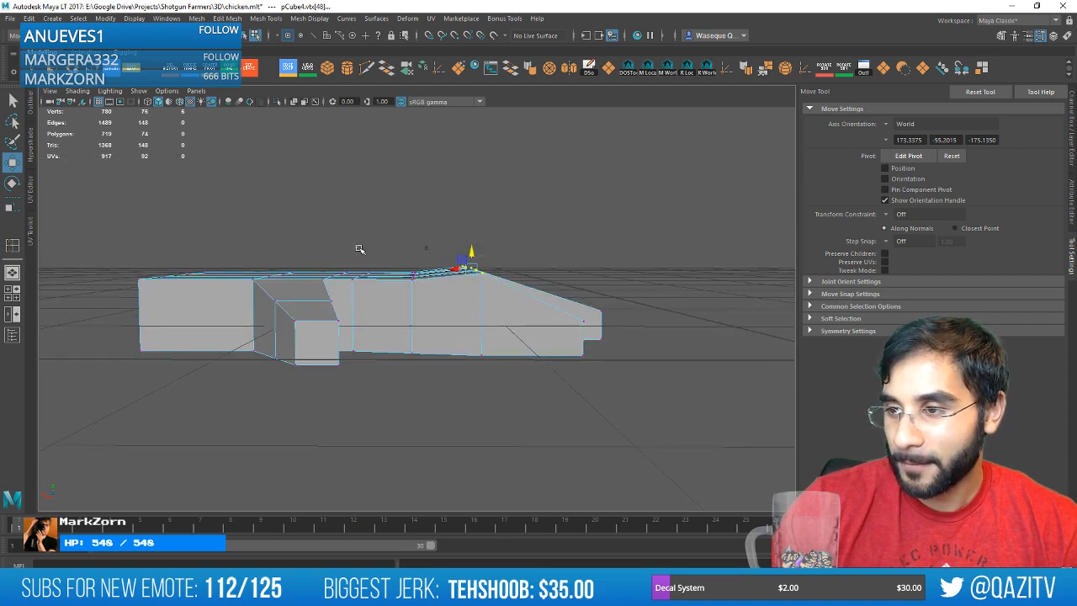
Lower the top vertices at the front toes' bases and middle loops to form a dip behind the knuckles.
left_click_drag(444, 300, 444, 299)
mouse_move(444, 299)
left_mouse_down("alt")
mouse_move(402, 266)
mouse_move(439, 289)
left_mouse_up("alt")
left_click_drag(438, 289, 413, 273, "alt")
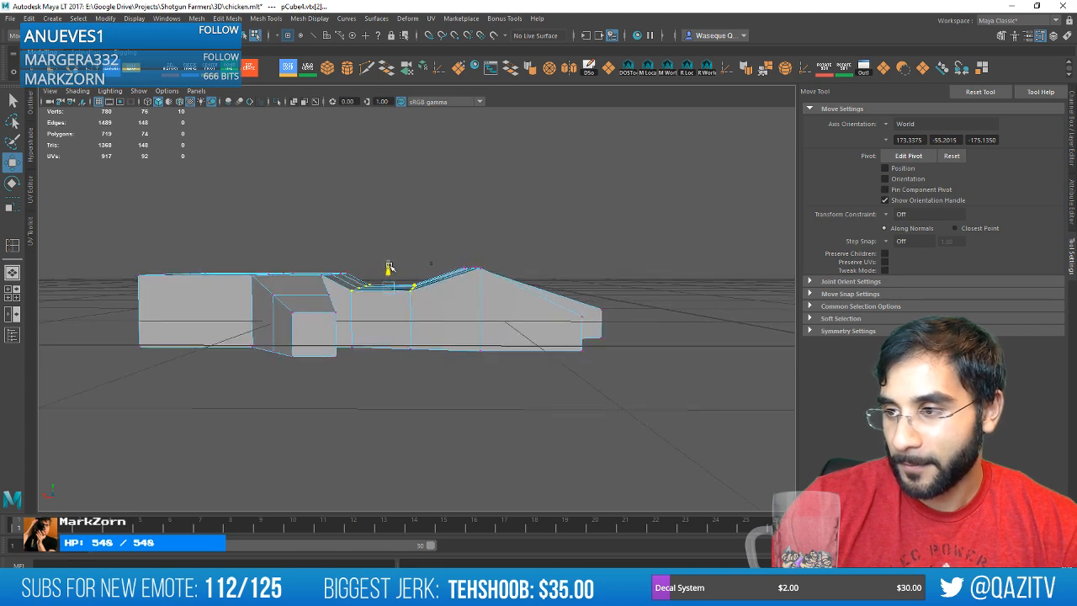
left_click_drag(389, 270, 311, 288, "alt")
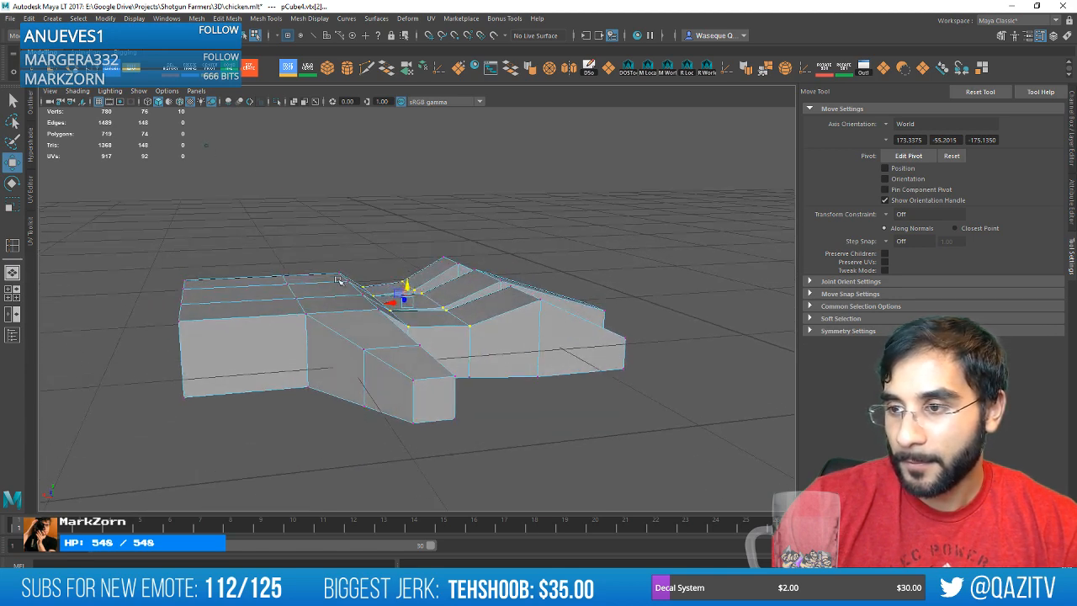
Raise the three top faces at the rear of the foot, and adjust the top edges in front of them into a slope.
right_click_drag(312, 288, 310, 317)
left_click(266, 283)
left_click(262, 293, "shift")
left_click(265, 305, "shift")
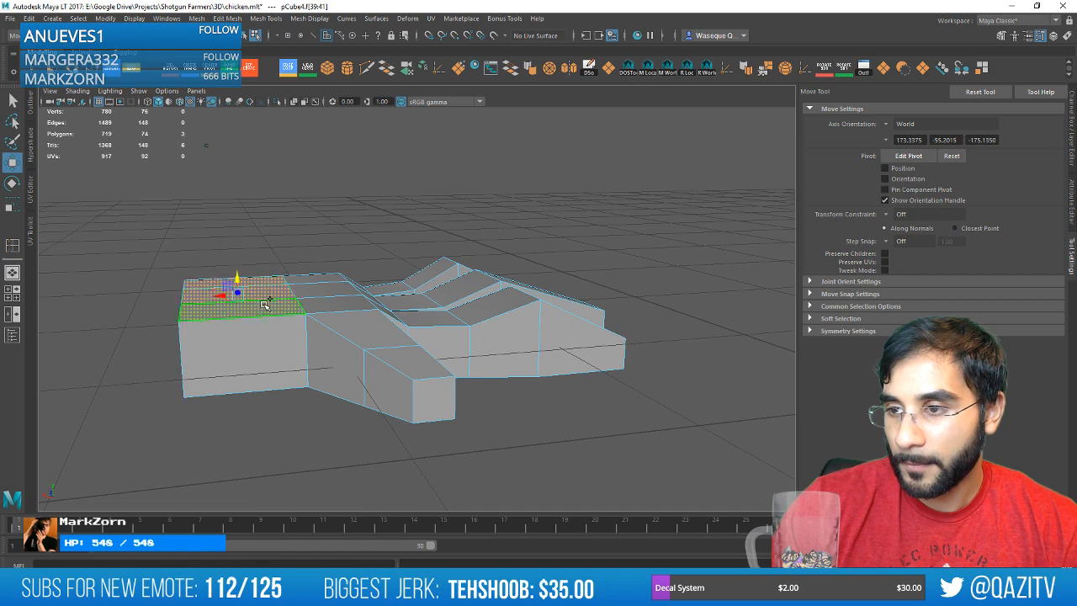
mouse_move(551, 264)
left_mouse_down("alt")
mouse_move(564, 254)
mouse_move(583, 267)
mouse_move(561, 270)
left_mouse_up("alt")
right_click_drag(332, 269, 332, 238)
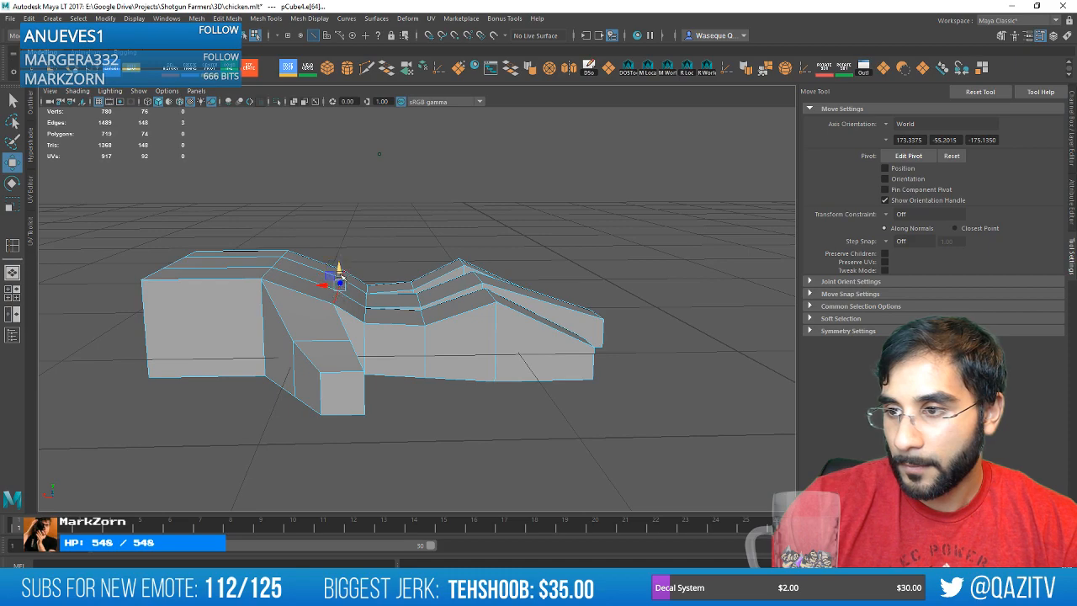
left_click_drag(342, 263, 304, 276, "alt")
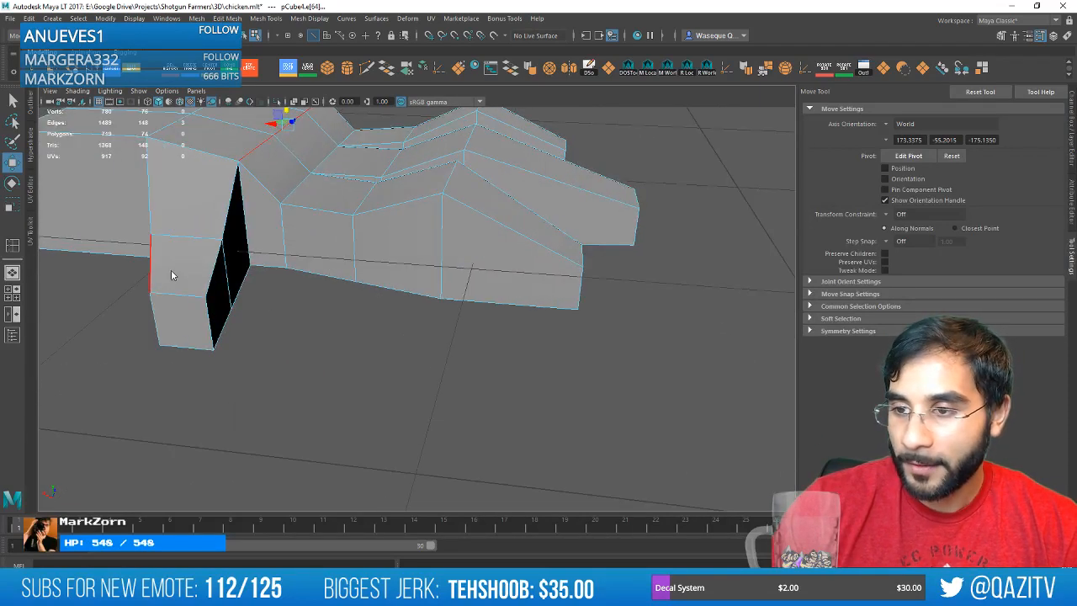
Adjust the size and height of the side toe's end face.
left_click_drag(172, 274, 399, 292, "alt")
left_click(175, 322)
key("r")
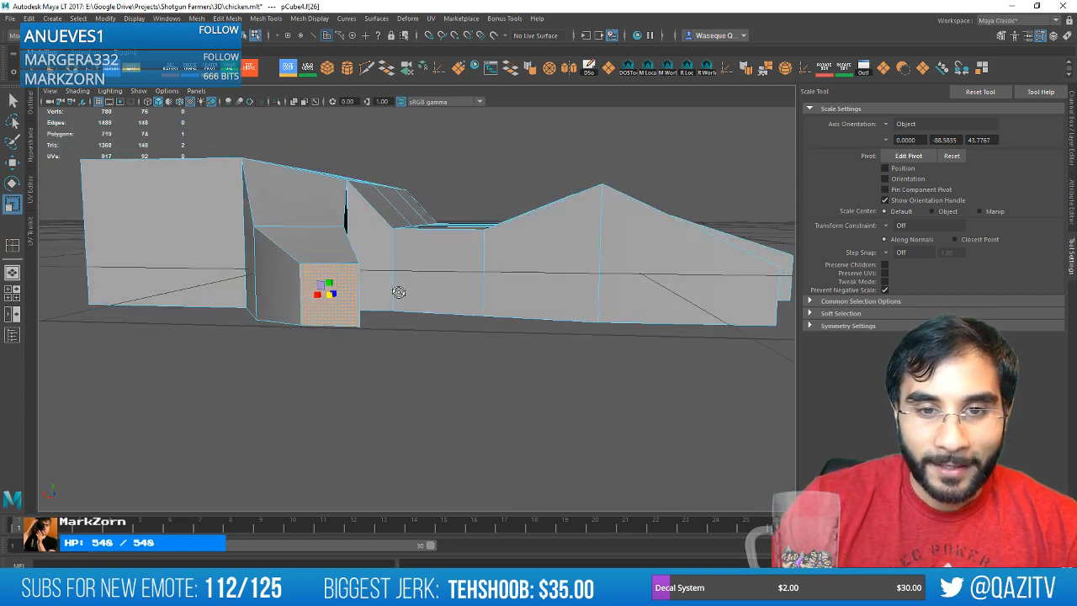
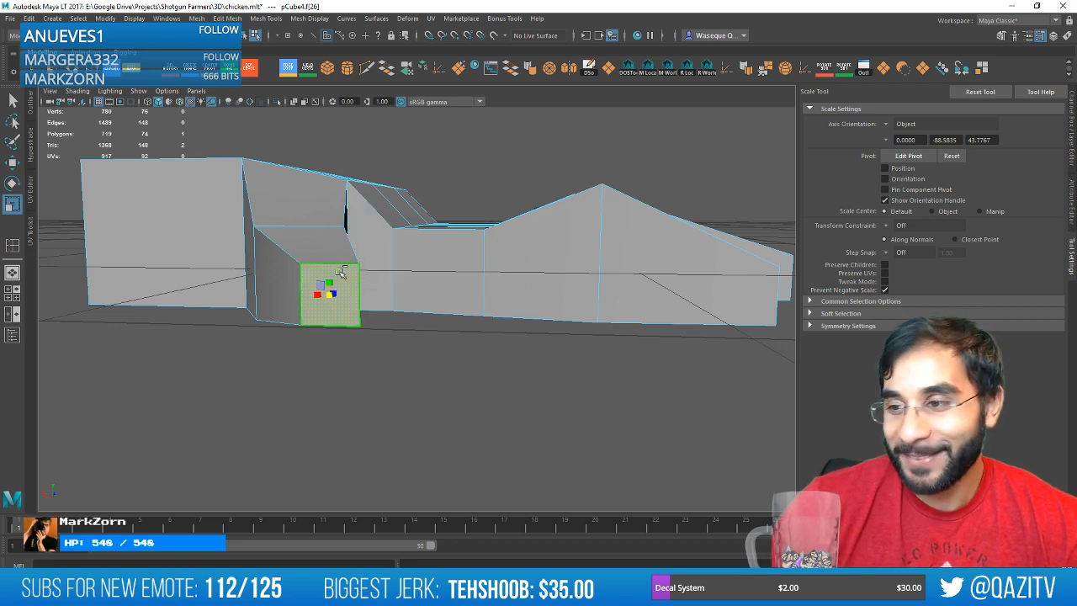
key("w")
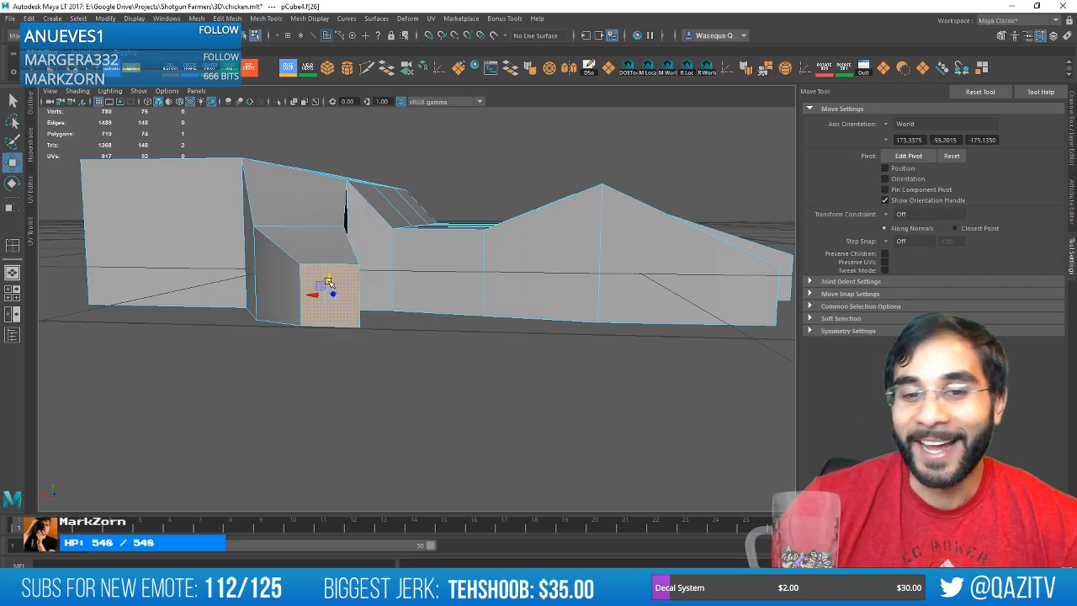
left_click_drag(460, 271, 337, 307, "alt")
scroll(384, 269, "down", 4)
left_click_drag(385, 269, 537, 306, "alt")
left_click(497, 205)
scroll(459, 284, "up", 4)
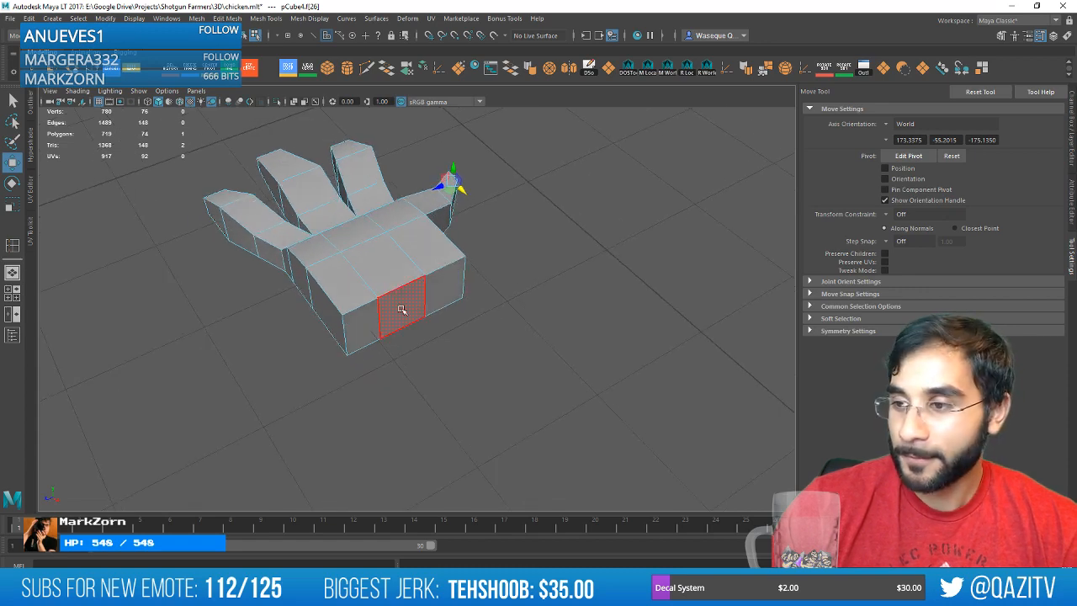
Scale the three end faces at the back of the heel narrower so the foot tapers toward the rear.
left_click(377, 324)
left_click(449, 292, "shift")
key("r")
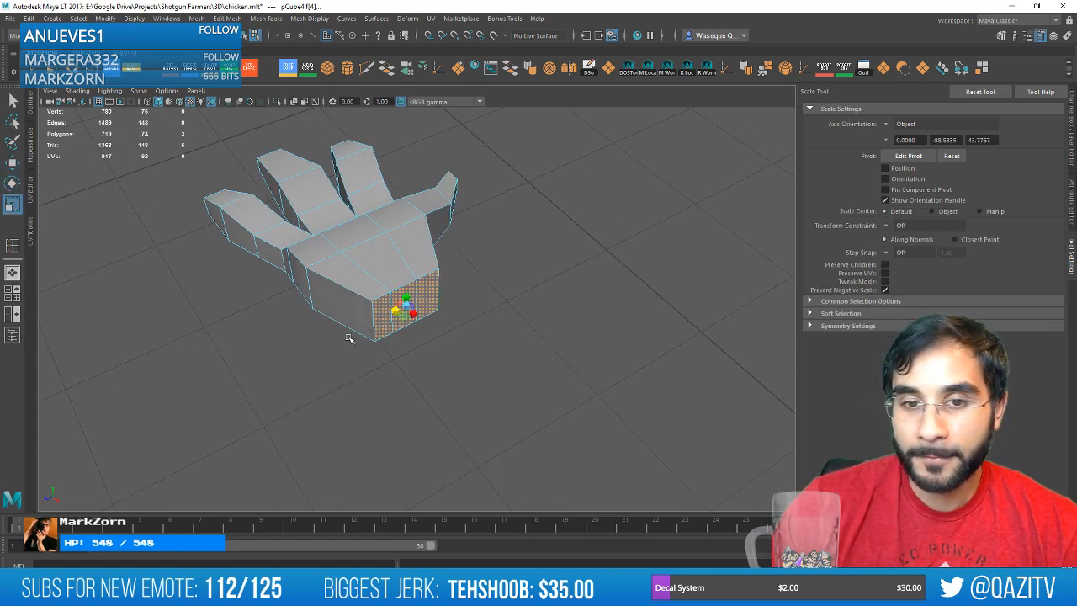
left_click_drag(353, 336, 457, 312, "alt")
left_click_drag(374, 278, 638, 266, "alt")
Reposition the side toe's end face and the four vertices of its middle loop to refine the toe's taper.
right_click_drag(539, 286, 503, 321)
key("w")
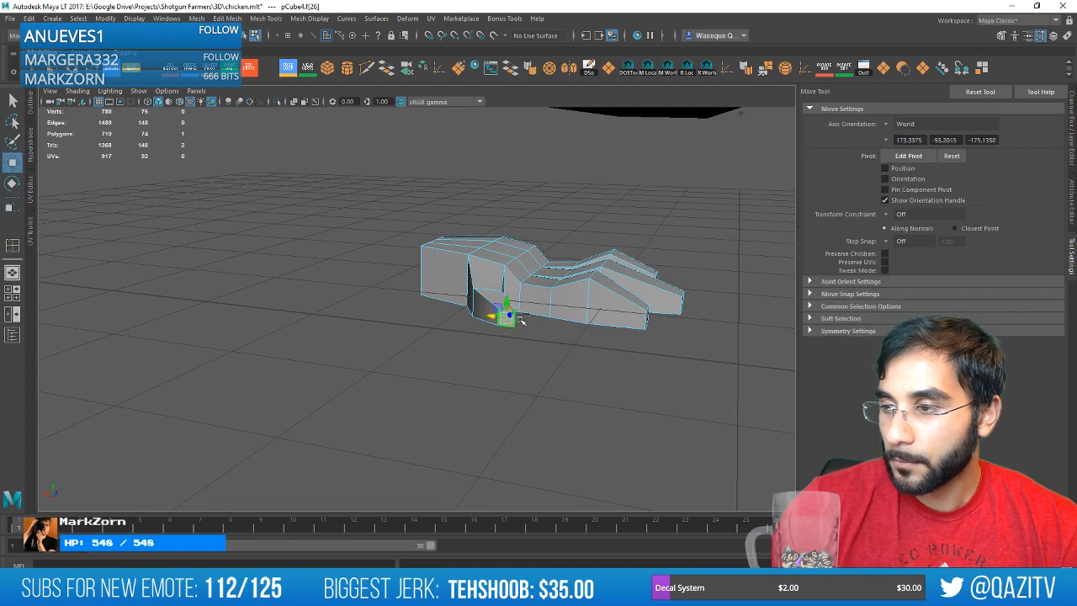
left_click_drag(507, 309, 480, 293, "alt")
scroll(431, 330, "up", 3)
right_click_drag(431, 330, 358, 379)
left_click_drag(429, 316, 429, 317)
left_click_drag(429, 317, 310, 300, "alt")
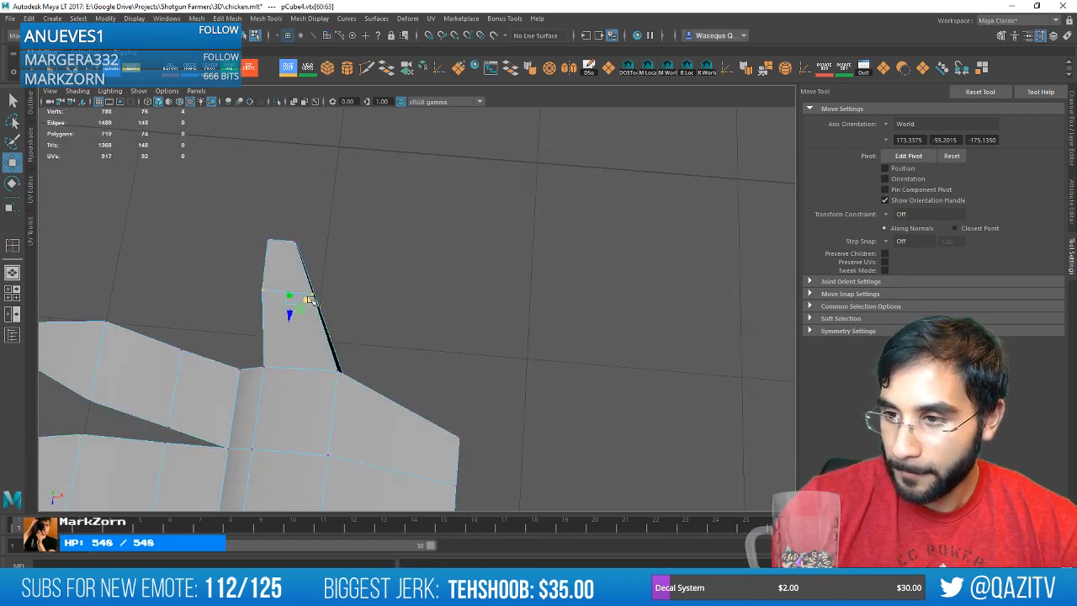
Move the side toe's outer vertices, including the tip and middle loop, along the toe to adjust its reach.
scroll(360, 296, "down", 5)
left_click_drag(442, 283, 357, 288, "alt")
scroll(480, 281, "up", 4)
middle_click_drag(547, 248, 515, 268, "alt")
left_click_drag(515, 268, 439, 308, "alt")
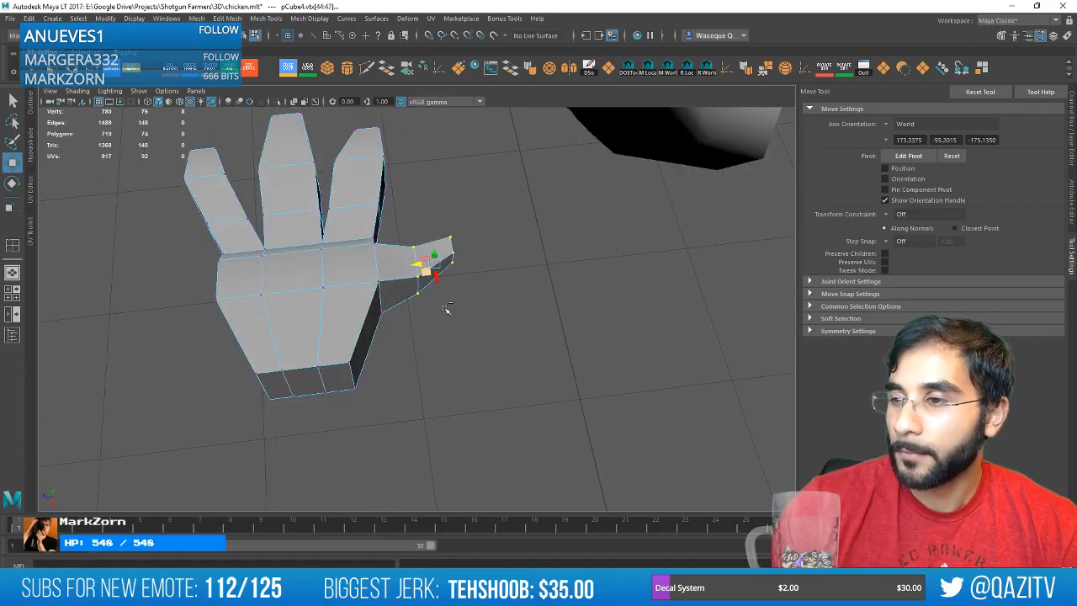
scroll(440, 316, "down", 3)
mouse_move(432, 329)
left_mouse_down("alt")
mouse_move(558, 255)
mouse_move(559, 272)
mouse_move(462, 312)
mouse_move(504, 296)
mouse_move(497, 299)
left_mouse_up("alt")
left_click_drag(483, 300, 470, 299, "alt")
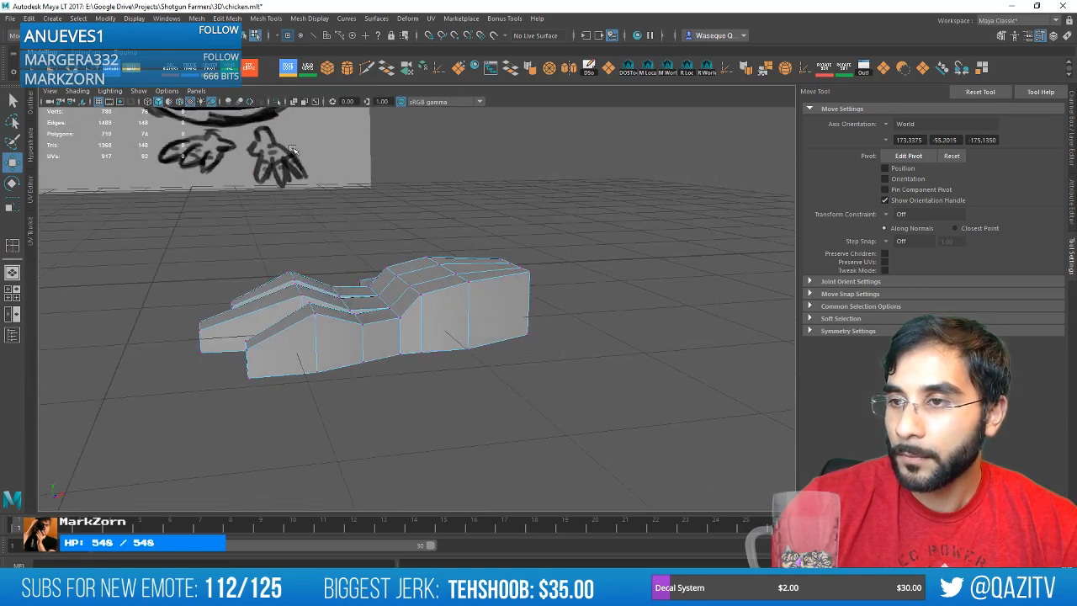
Insert an edge loop close to the tip of each of the three front toes.
left_click(285, 69)
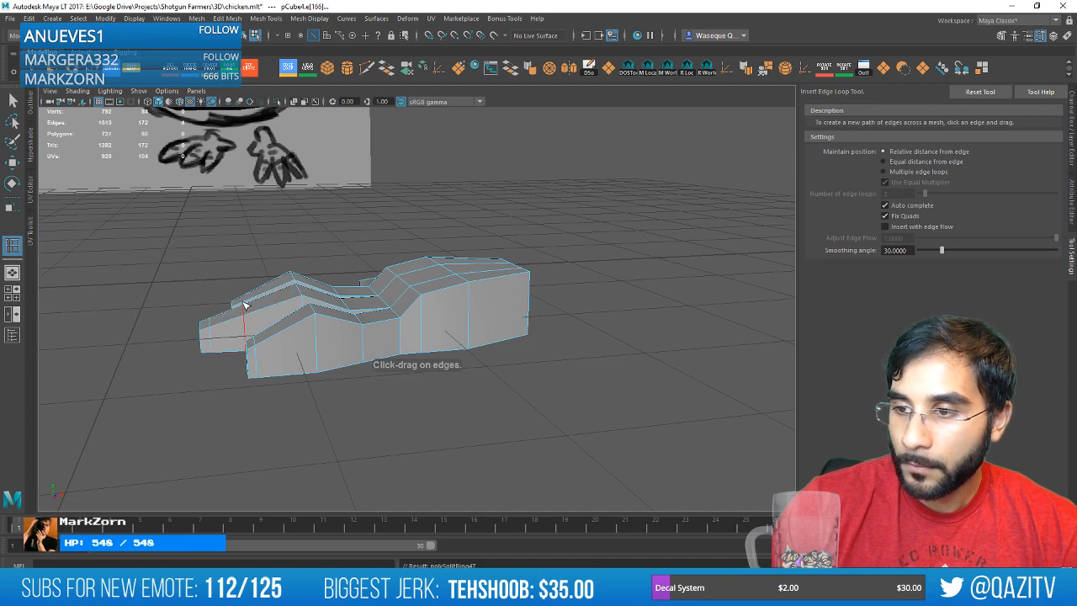
left_click_drag(246, 305, 294, 322, "alt")
key("ctrl+z")
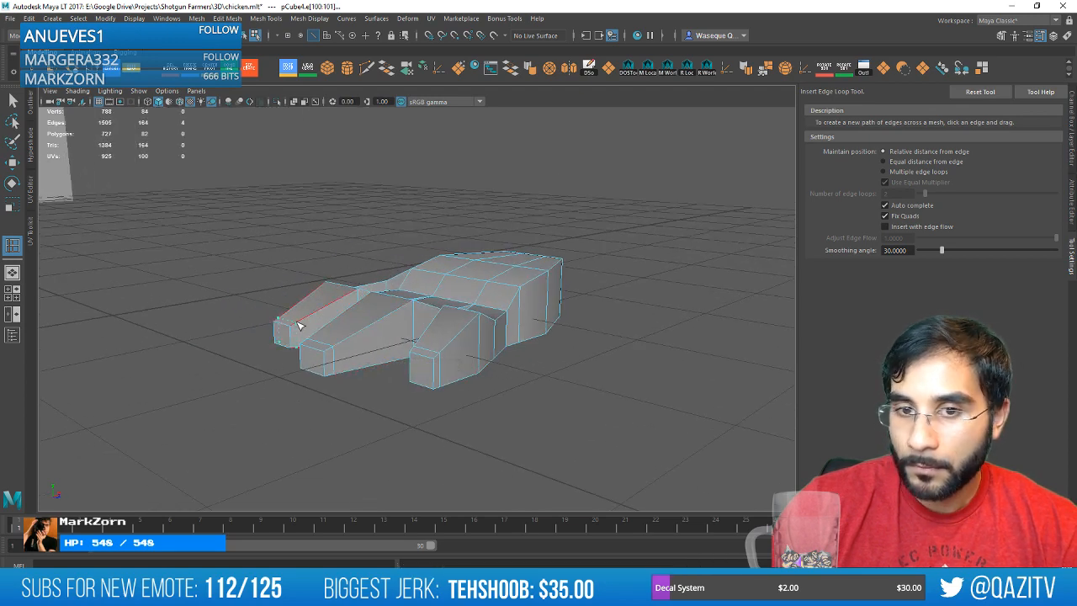
key("w")
Scale down the end faces of the outer front toe opposite the side toe's neighbour and the middle front toe to blunt their tips.
right_click_drag(303, 317, 288, 335)
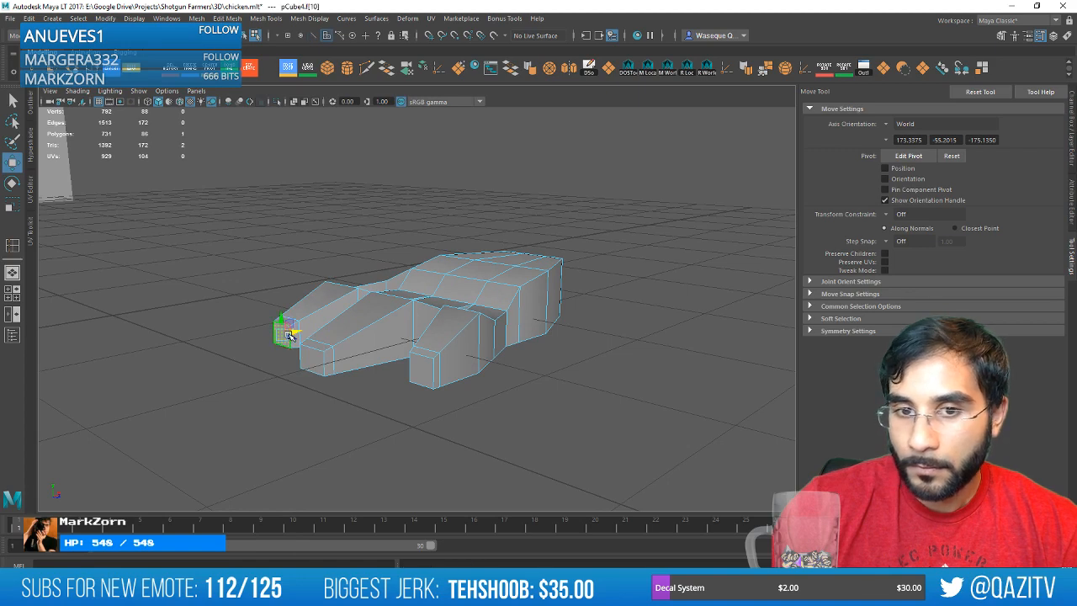
key("f")
key("r")
left_click_drag(340, 344, 352, 322, "alt")
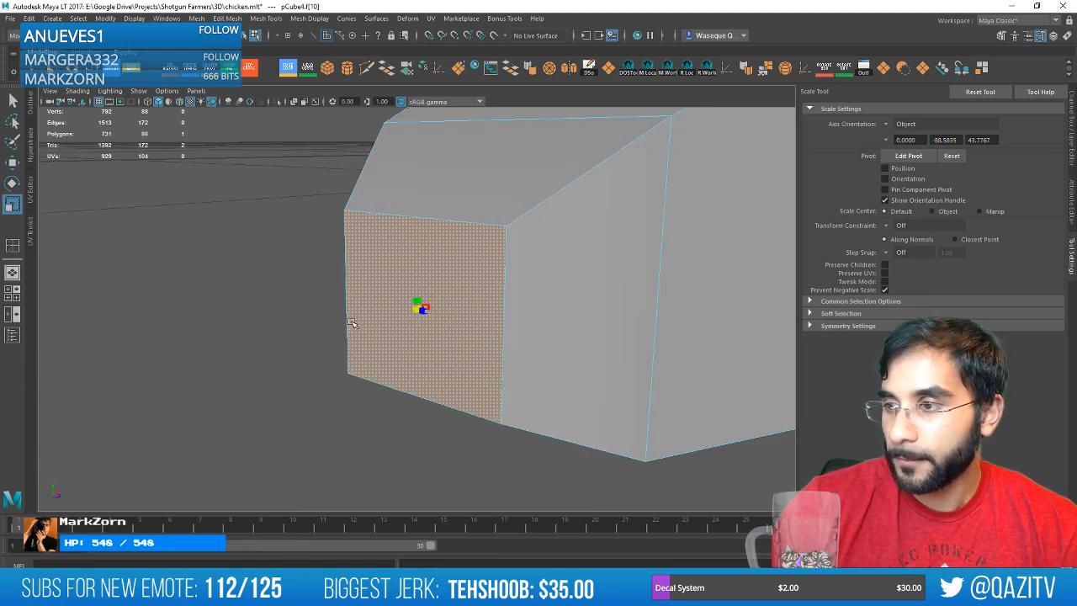
scroll(352, 323, "down", 5)
middle_click_drag(503, 322, 387, 311, "alt")
left_click(381, 323)
key("e")
key("r")
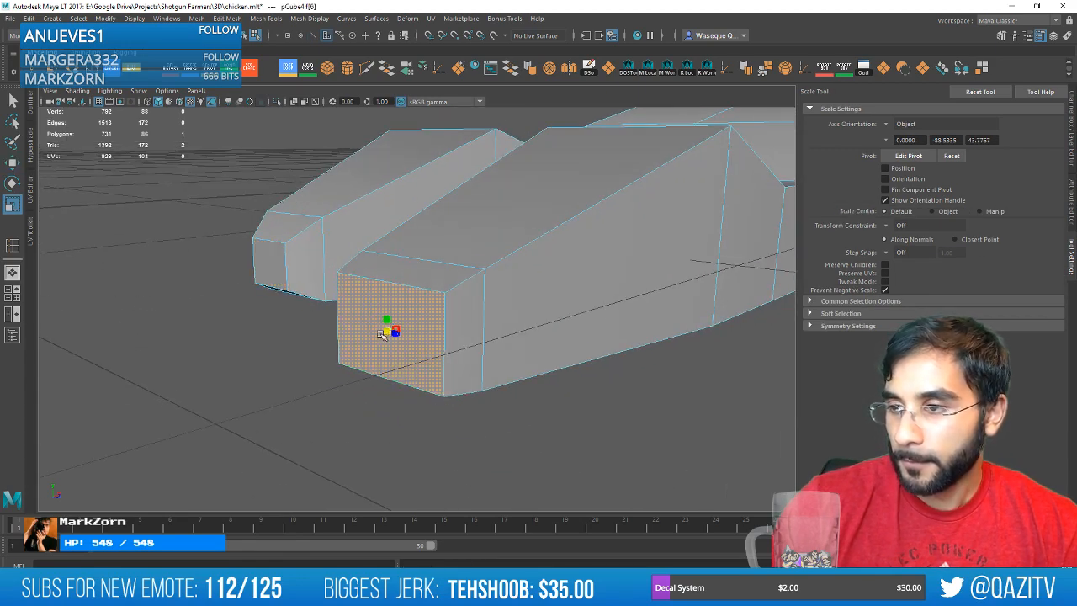
left_click_drag(380, 333, 356, 336)
Scale down the end face of the remaining outer front toe and adjust its height to match the others.
scroll(649, 314, "down", 5)
middle_click_drag(649, 315, 541, 299, "alt")
left_click(477, 314)
key("e")
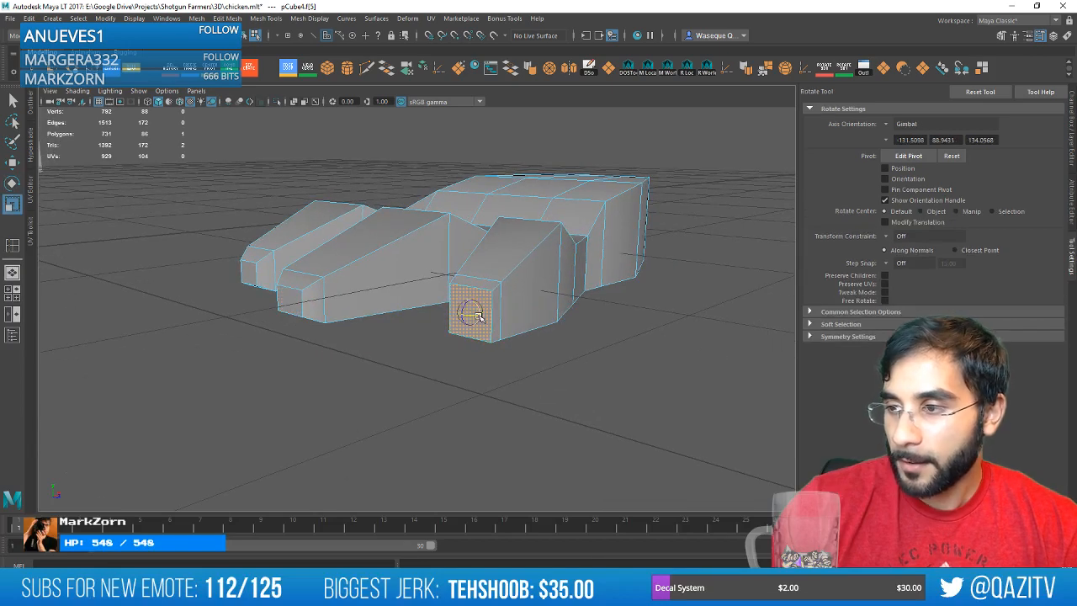
key("r")
left_click_drag(552, 292, 479, 289, "alt")
key("w")
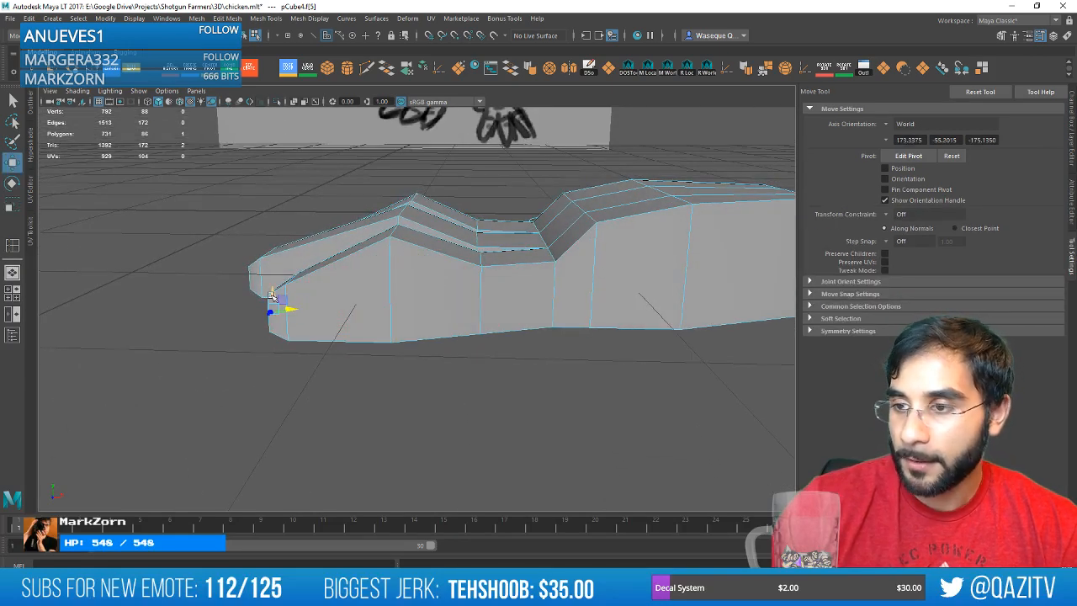
Extrude the three top faces at the rear of the foot upward and scale the extruded top smaller.
scroll(493, 300, "down", 5)
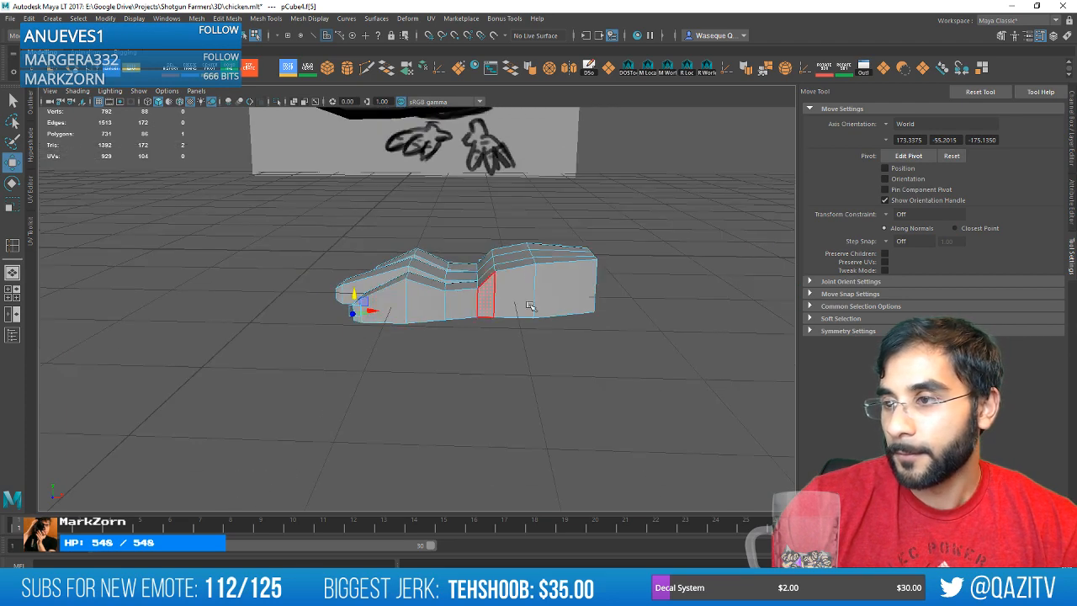
left_click_drag(525, 308, 428, 351, "alt")
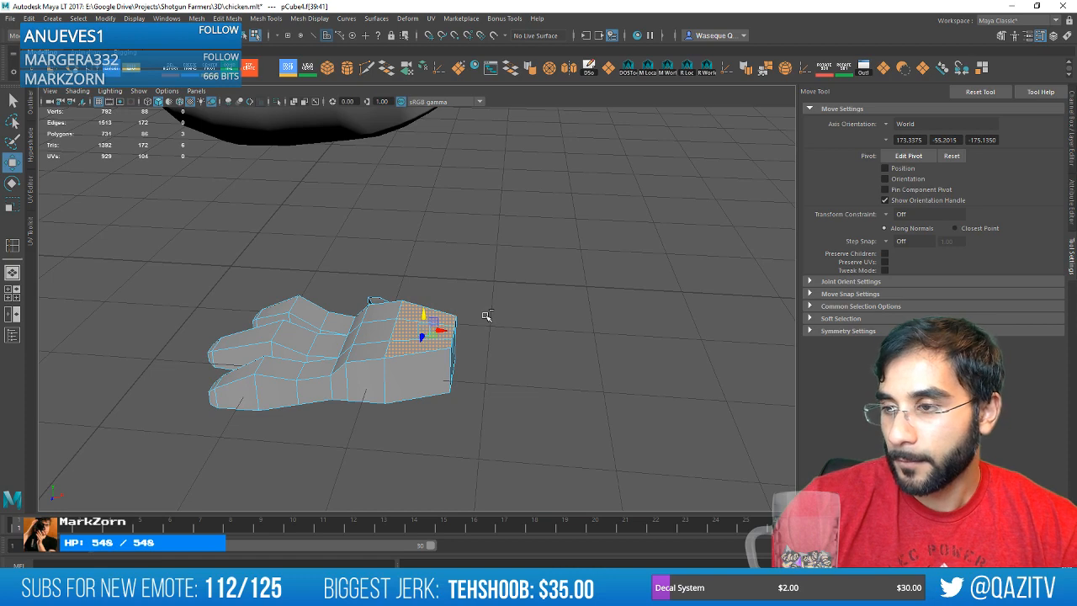
key("ctrl+e")
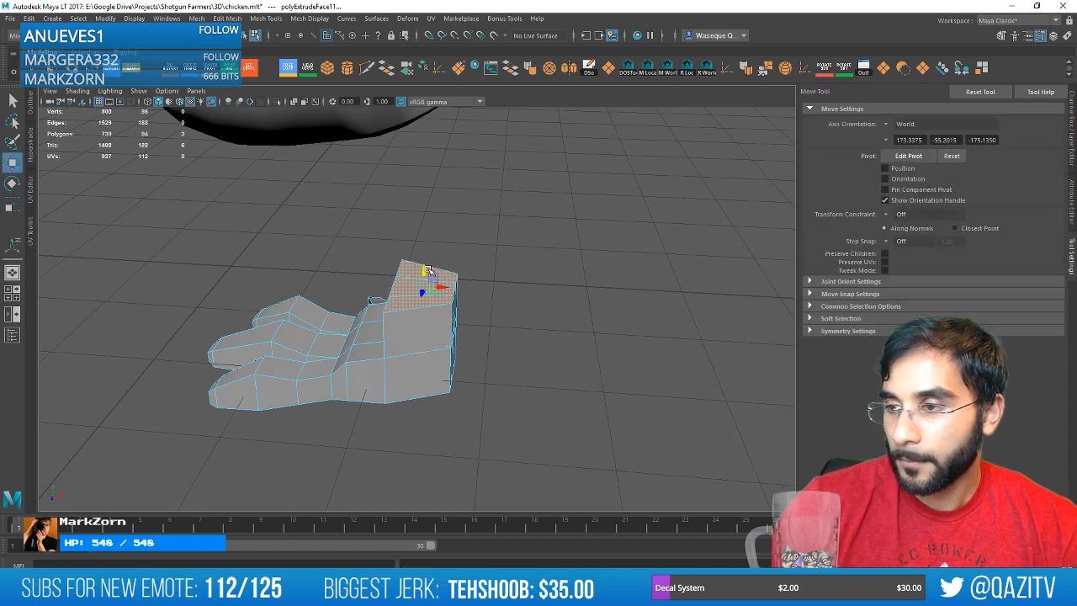
key("r")
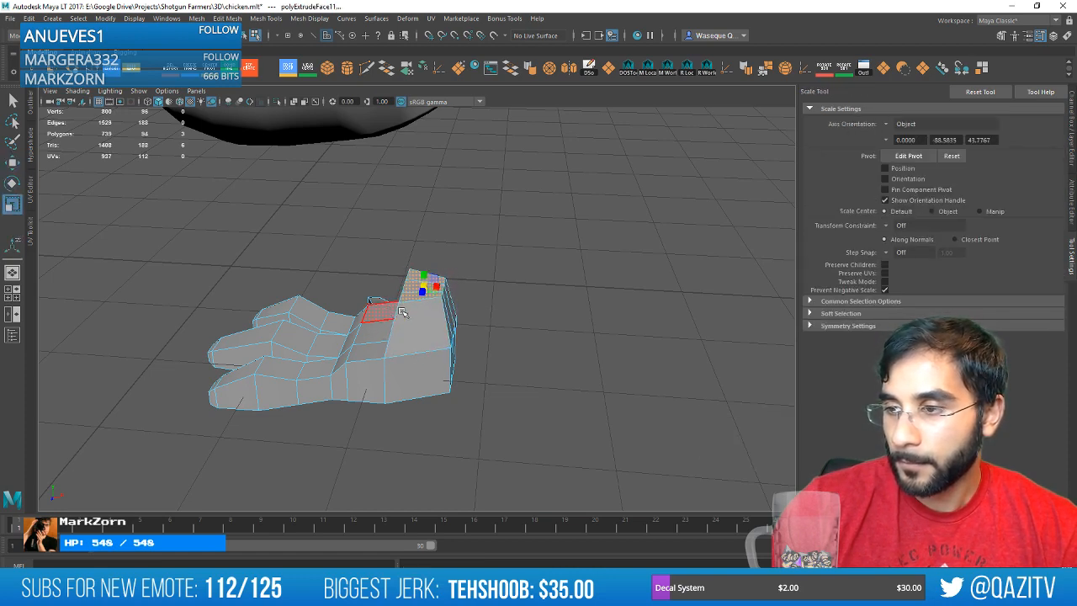
Raise the extruded top faces into a taller tapered lower leg above the heel.
mouse_move(402, 312)
left_mouse_down("alt")
mouse_move(471, 299)
mouse_move(437, 278)
mouse_move(403, 292)
mouse_move(412, 289)
left_mouse_up("alt")
right_click_drag(424, 291, 505, 289, "alt")
middle_click_drag(505, 288, 485, 339, "alt")
mouse_move(486, 339)
left_mouse_down("alt")
mouse_move(515, 331)
mouse_move(383, 277)
left_mouse_up("alt")
key("w")
left_click(408, 273)
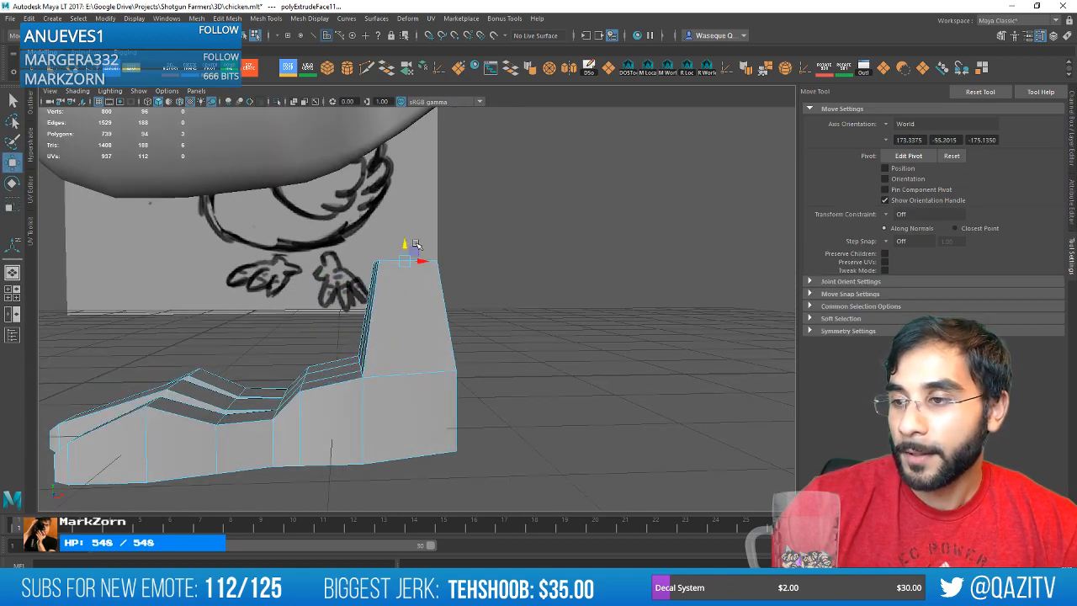
Insert an edge loop around the middle of the leg and scale it outward, and insert another loop just above the leg's base.
left_click_drag(412, 243, 267, 116, "alt")
left_click(289, 66)
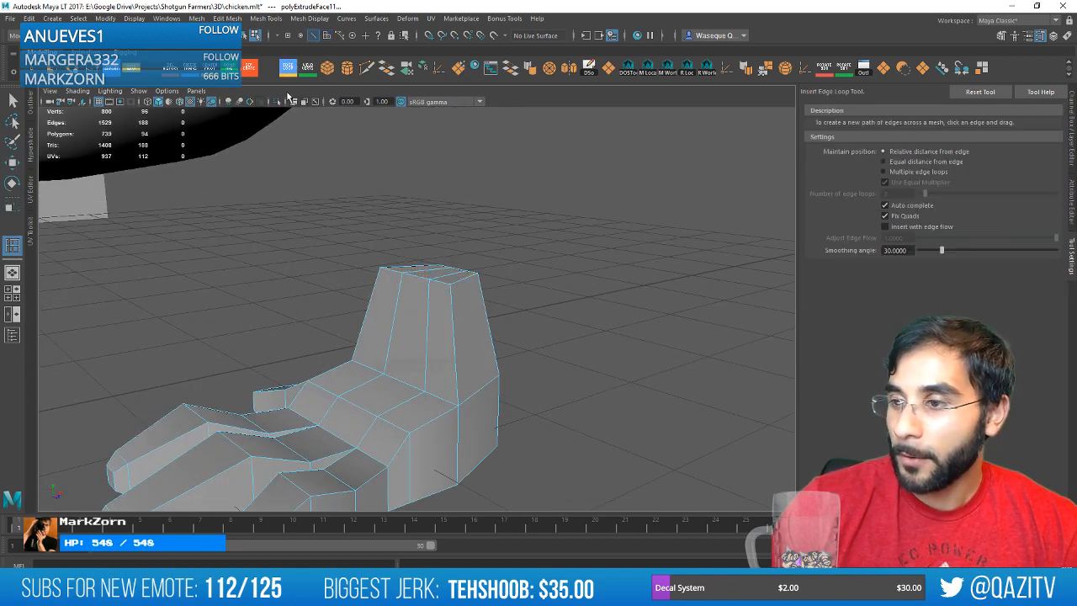
left_click(455, 343)
key("r")
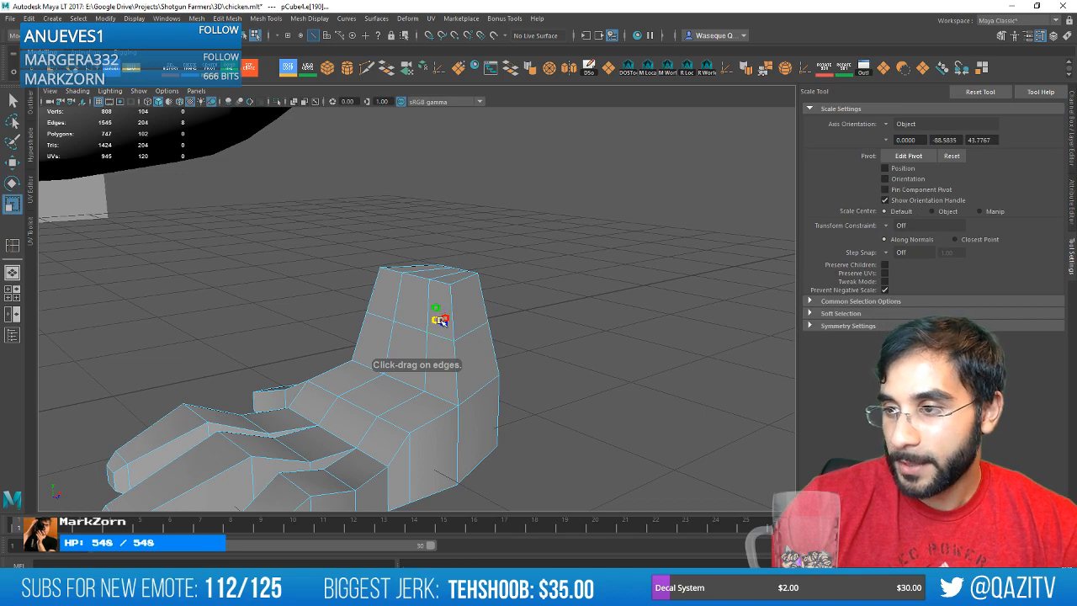
mouse_move(437, 320)
left_mouse_down("alt")
mouse_move(469, 328)
mouse_move(409, 316)
mouse_move(536, 337)
mouse_move(457, 327)
mouse_move(264, 176)
left_mouse_up("alt")
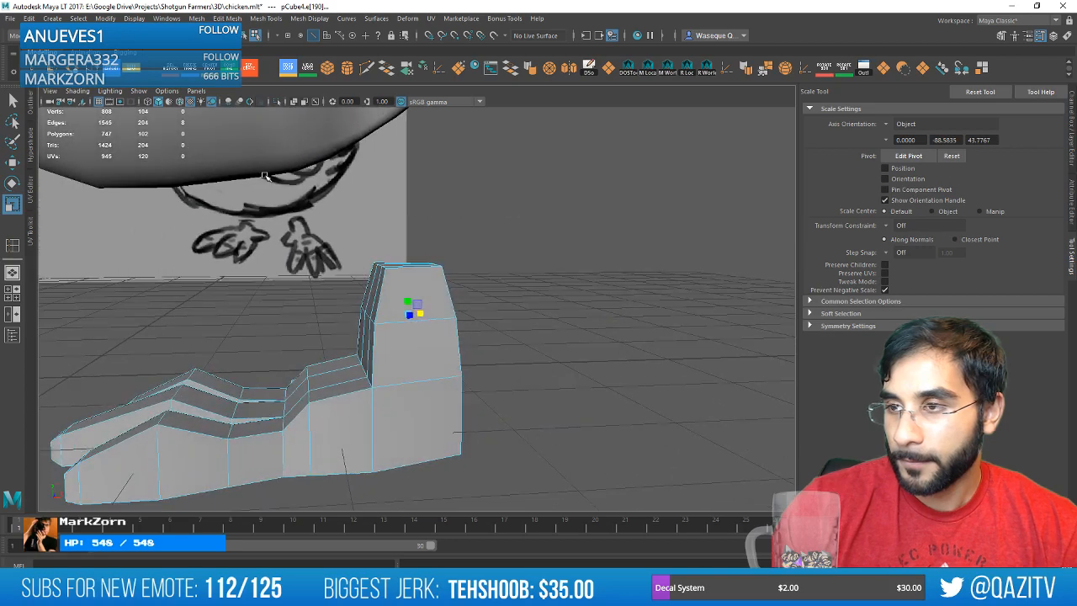
left_click(293, 67)
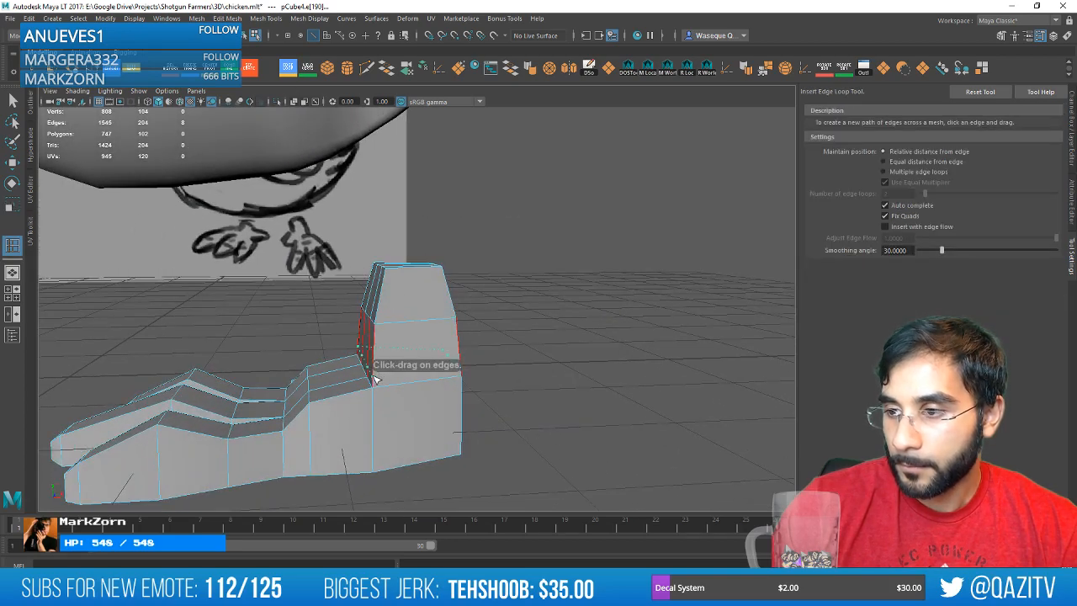
key("w")
Scale the leg's upper three vertex rings narrower across the foot's width, and raise the top ring.
right_click_drag(389, 286, 339, 289)
left_click_drag(339, 289, 369, 279, "alt")
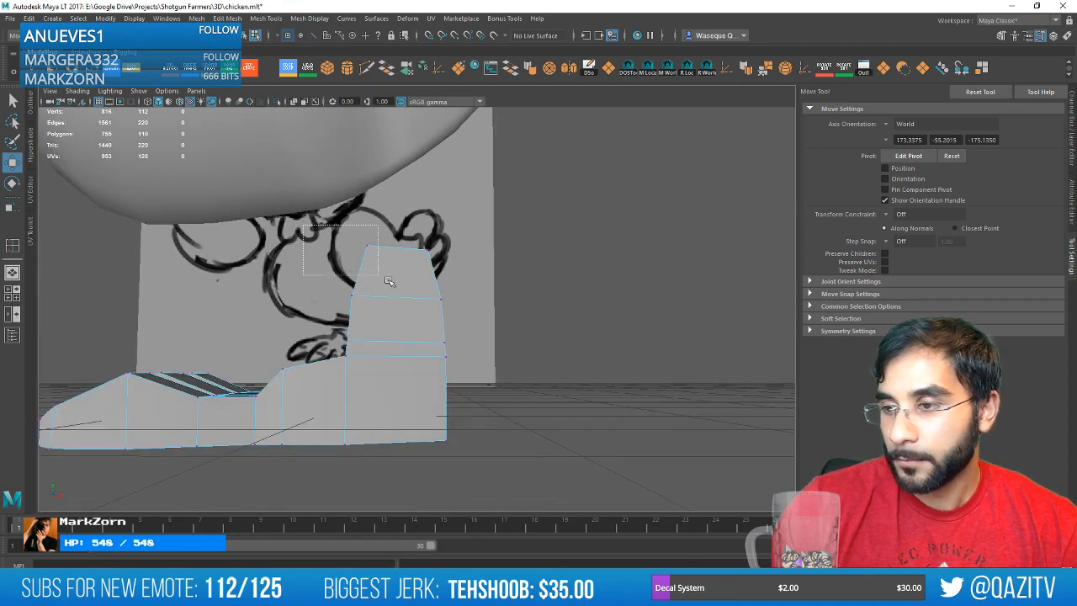
left_click_drag(493, 348, 493, 348)
left_click_drag(387, 337, 491, 329, "alt")
key("r")
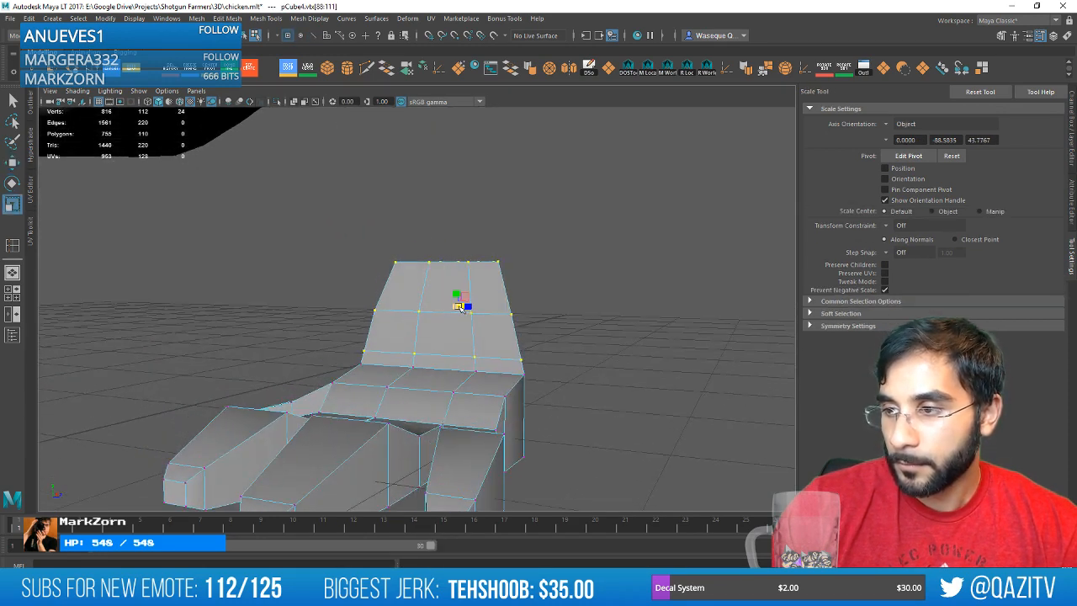
left_click_drag(430, 308, 545, 343, "alt")
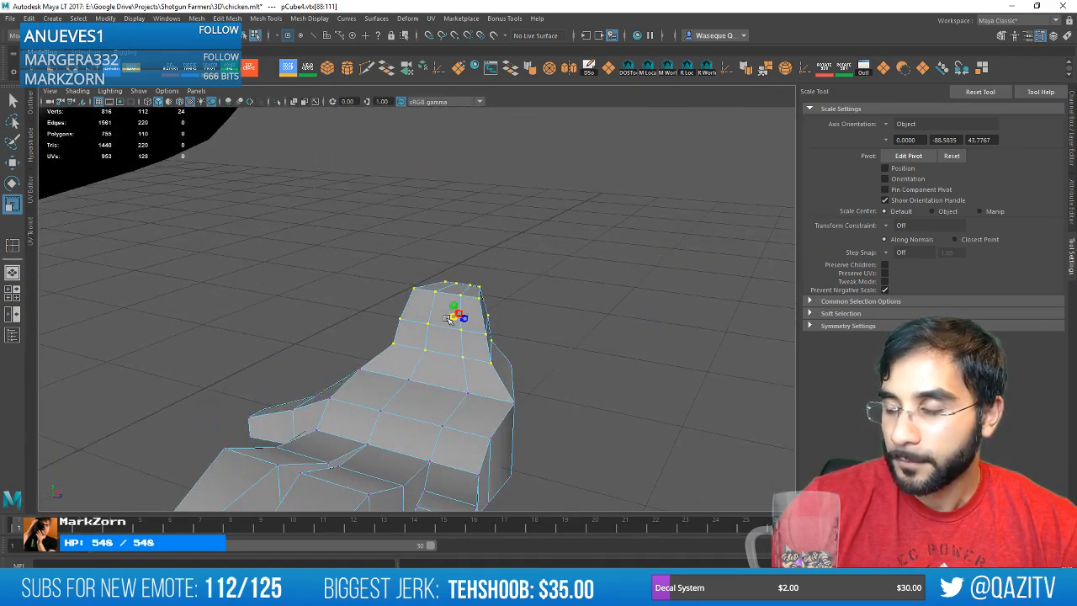
left_click_drag(448, 318, 397, 235, "alt")
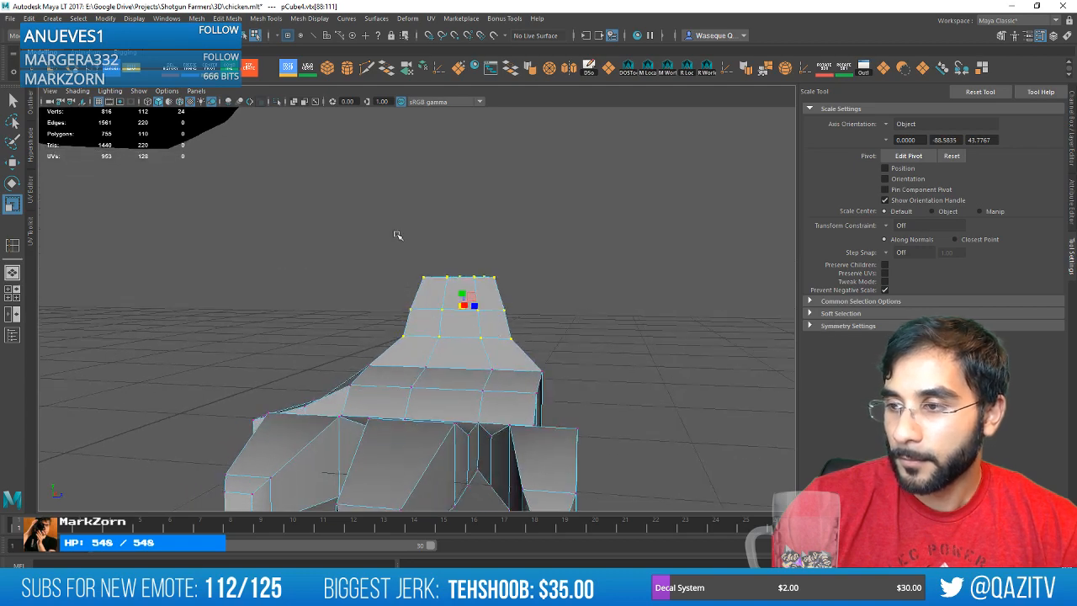
key("w")
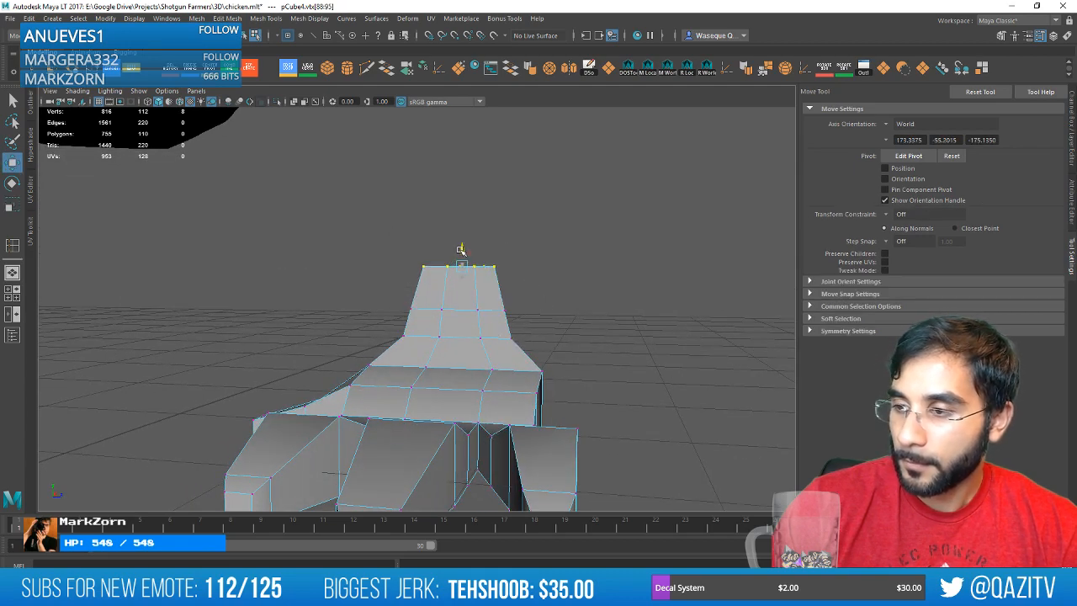
left_click_drag(461, 249, 379, 286, "alt")
Pull the middle column of rear faces on the heel and leg backward, and scale the rear corner edges outward to round the back.
right_click_drag(378, 285, 380, 317)
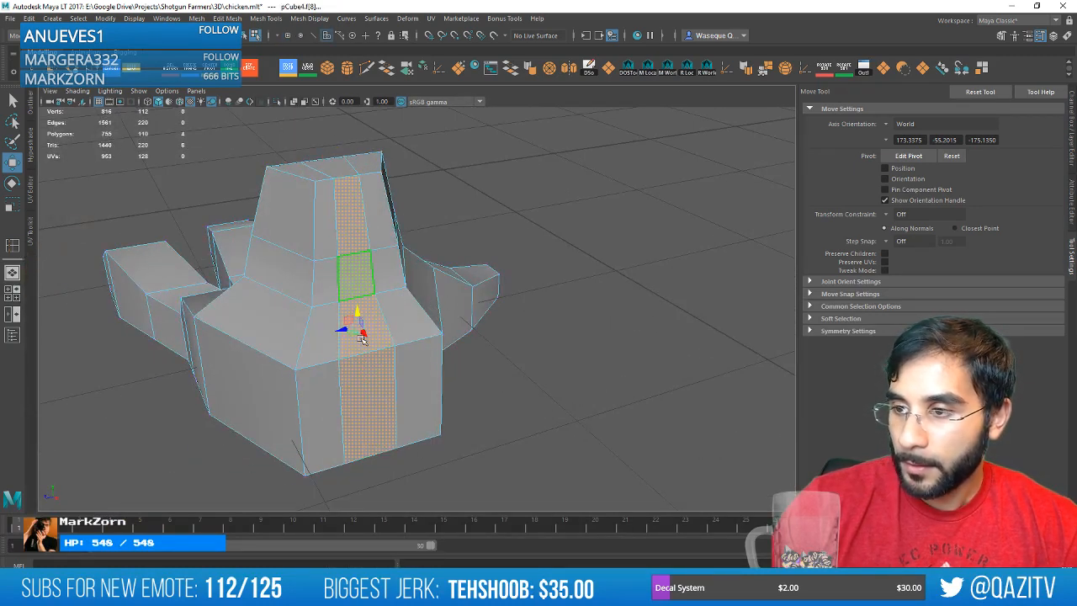
mouse_move(387, 344)
left_mouse_down("alt")
mouse_move(533, 325)
mouse_move(604, 342)
mouse_move(615, 359)
mouse_move(570, 300)
mouse_move(558, 315)
mouse_move(619, 328)
mouse_move(493, 264)
mouse_move(483, 207)
mouse_move(442, 274)
mouse_move(346, 354)
mouse_move(375, 352)
left_mouse_up("alt")
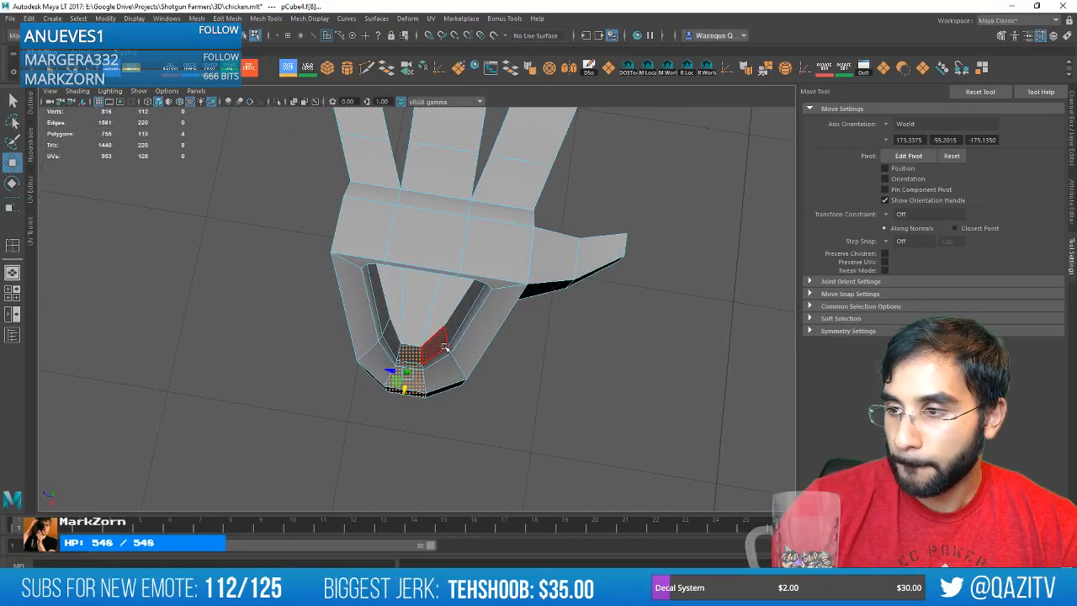
right_click_drag(443, 284, 442, 255)
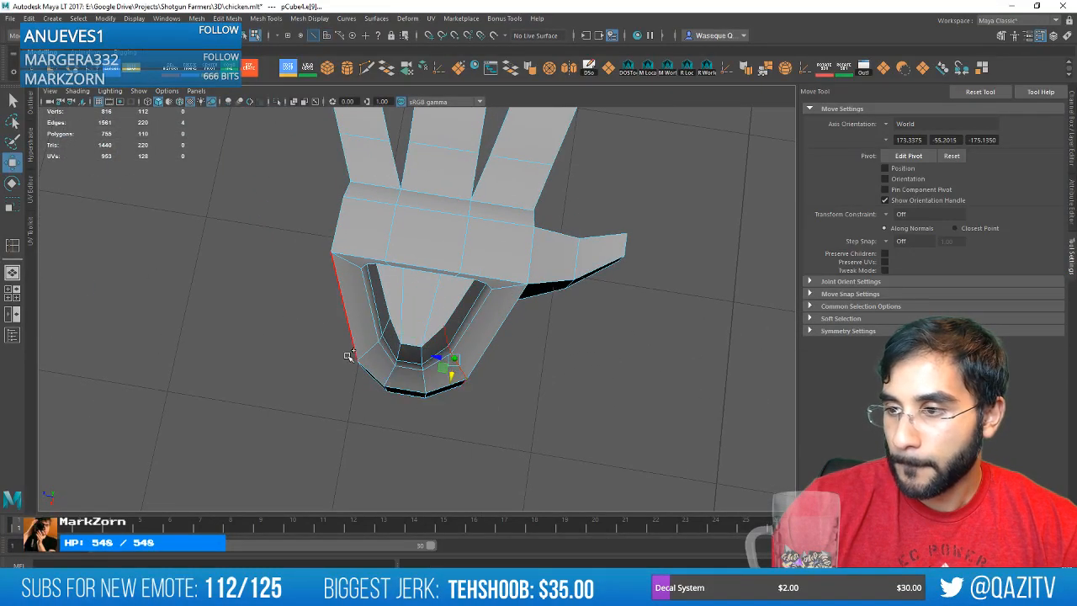
key("r")
left_click_drag(437, 407, 452, 403, "alt")
left_click_drag(413, 357, 410, 355)
Insert an edge loop around the leg and heel midway between front and back, and scale it outward to round the sides.
left_click(294, 71)
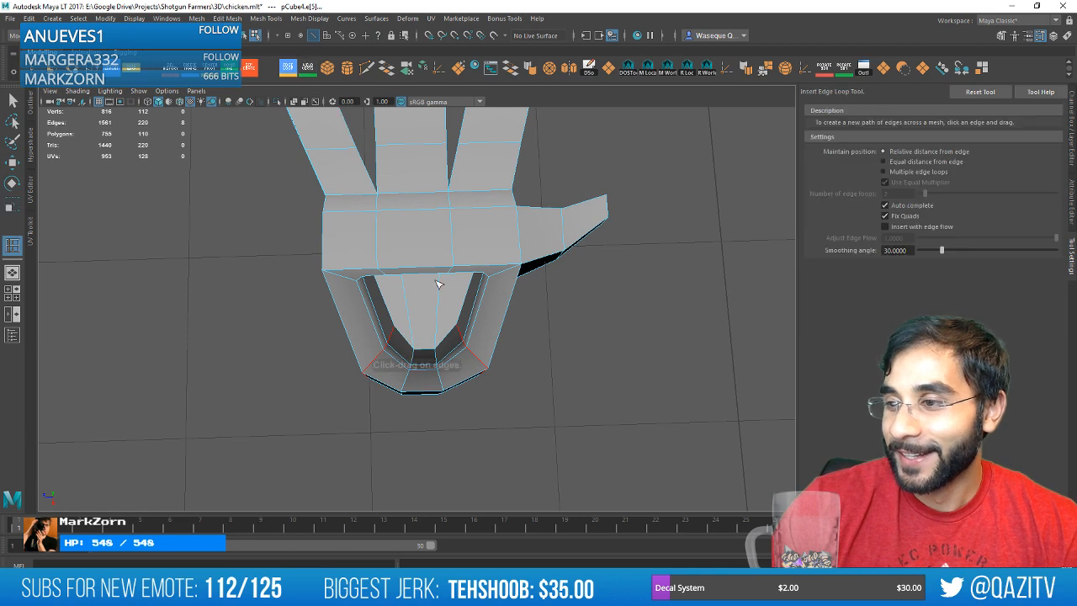
left_click(440, 305)
key("r")
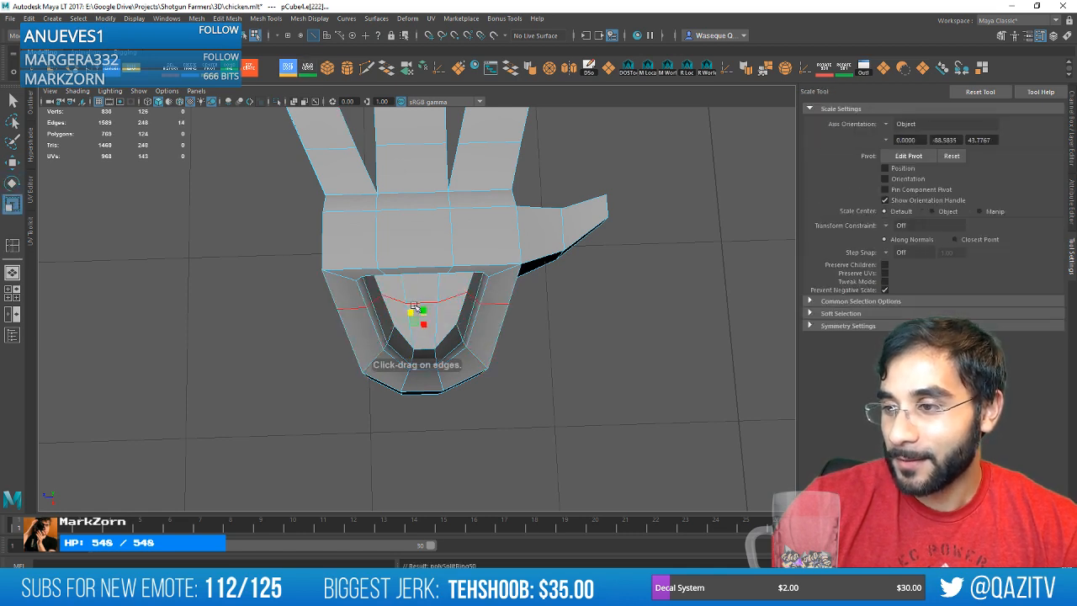
left_click_drag(411, 313, 471, 278)
key("w")
left_click(438, 449)
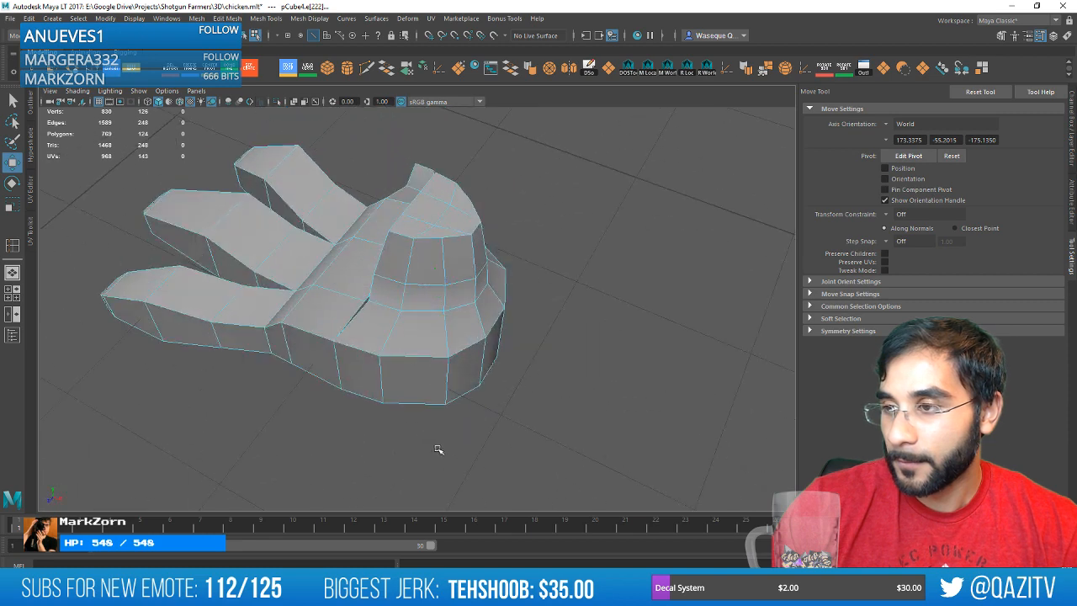
Raise the middle edge on the leg's top face to dome the cap.
left_click_drag(437, 449, 502, 355, "alt")
scroll(503, 355, "up", 2)
middle_click_drag(502, 355, 468, 483, "alt")
scroll(457, 375, "up", 3)
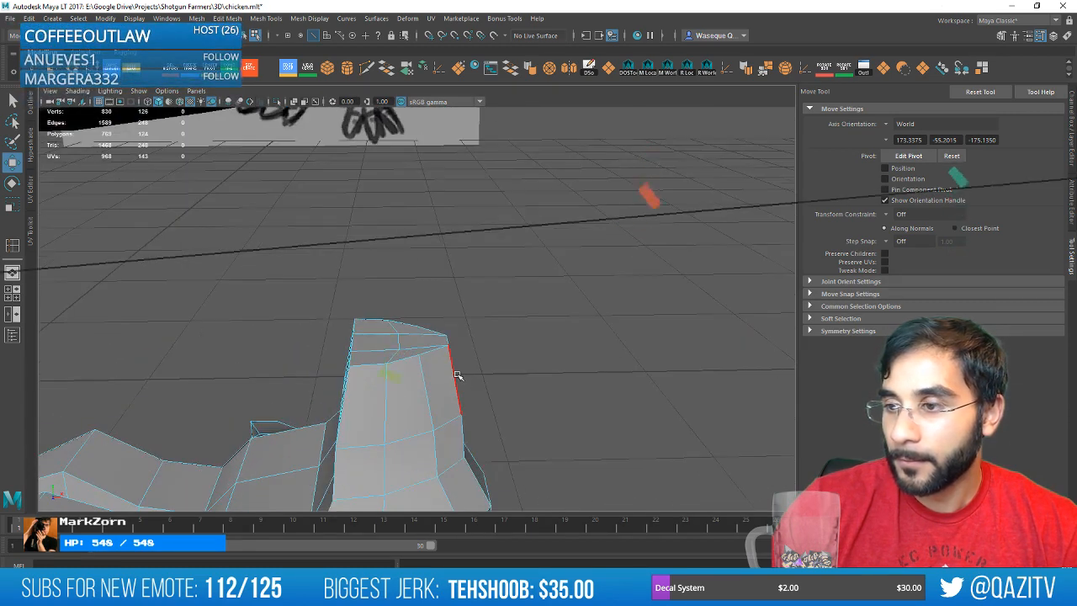
right_click_drag(399, 360, 378, 365)
left_click(392, 356)
left_click_drag(390, 344, 390, 321)
left_click_drag(347, 357, 450, 332, "alt")
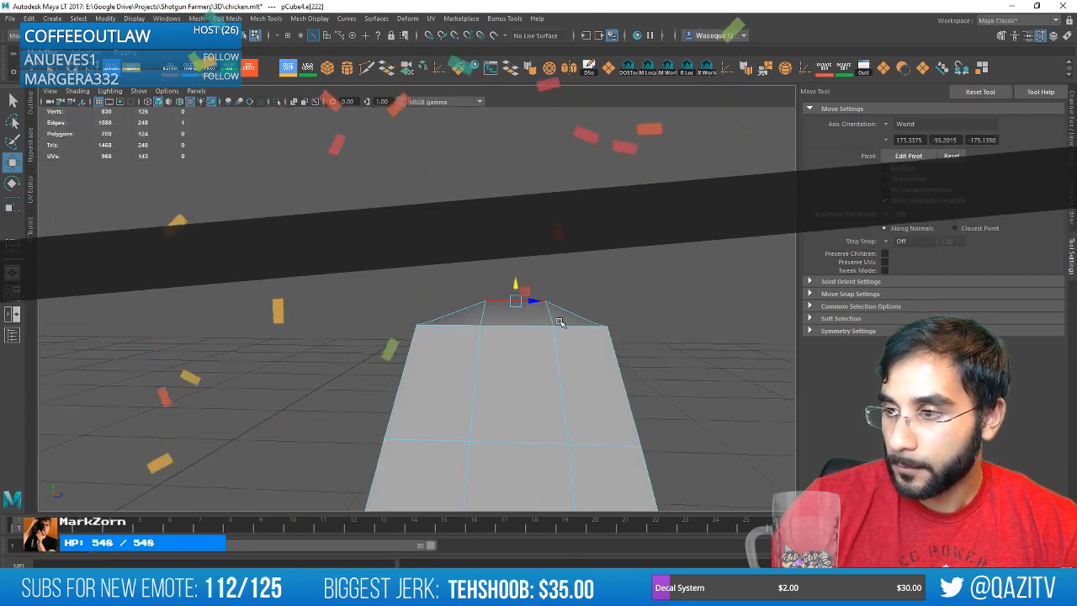
Adjust pairs of corner vertices around the leg's top to round off the cap.
right_click_drag(468, 286, 409, 303)
left_click(418, 323)
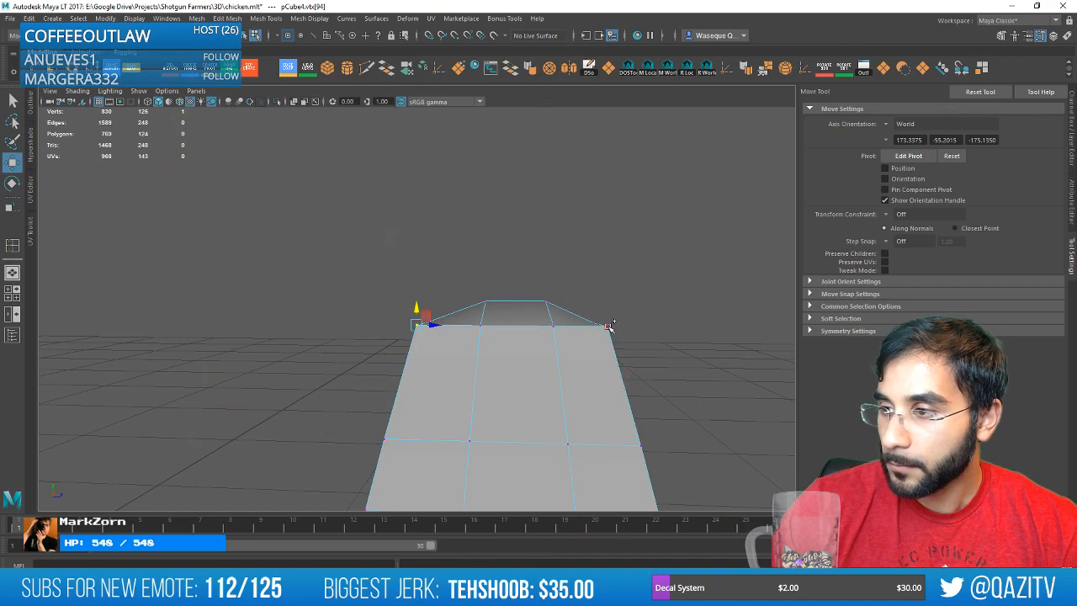
mouse_move(511, 303)
left_mouse_down()
mouse_move(513, 332)
mouse_move(360, 338)
mouse_move(447, 329)
mouse_move(496, 345)
left_mouse_up()
left_click_drag(505, 359, 443, 311)
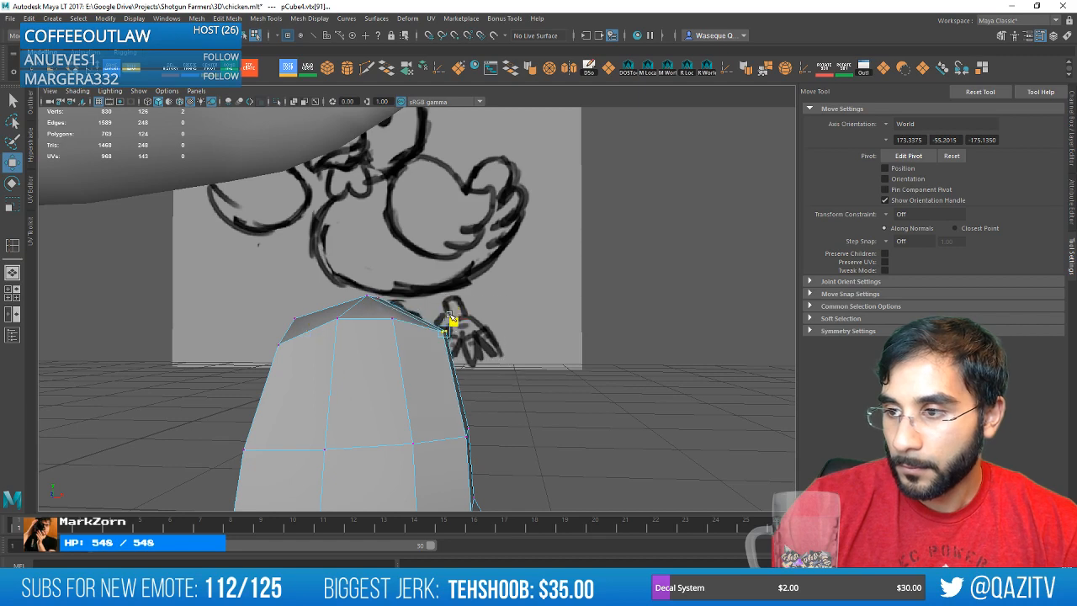
scroll(525, 435, "down", 5)
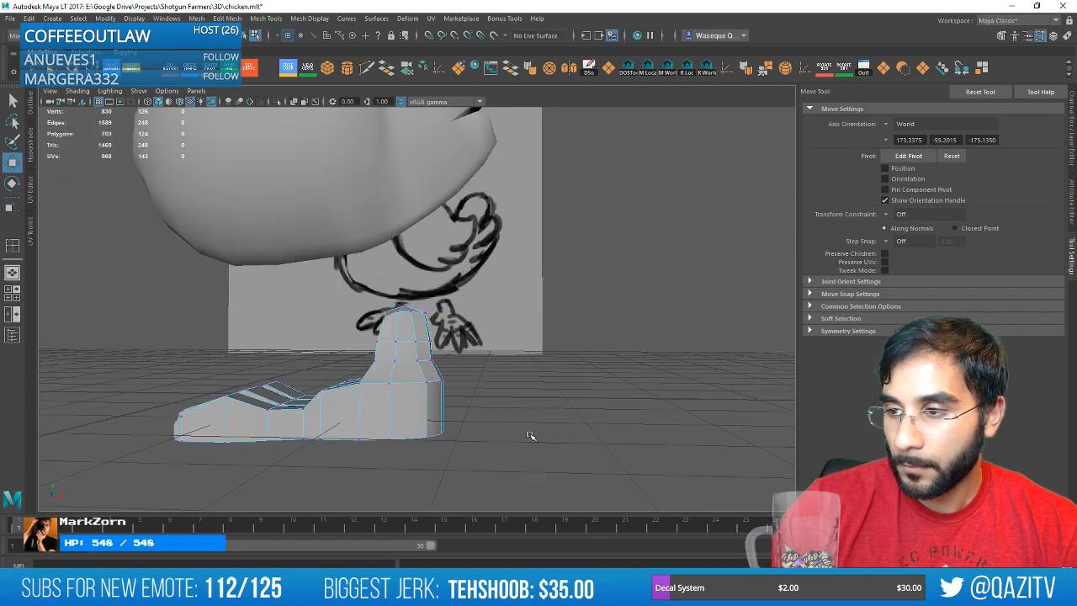
Save the scene, return to object mode and frame the selected foot.
left_click(530, 435)
key("ctrl+s")
right_click_drag(404, 286, 458, 269)
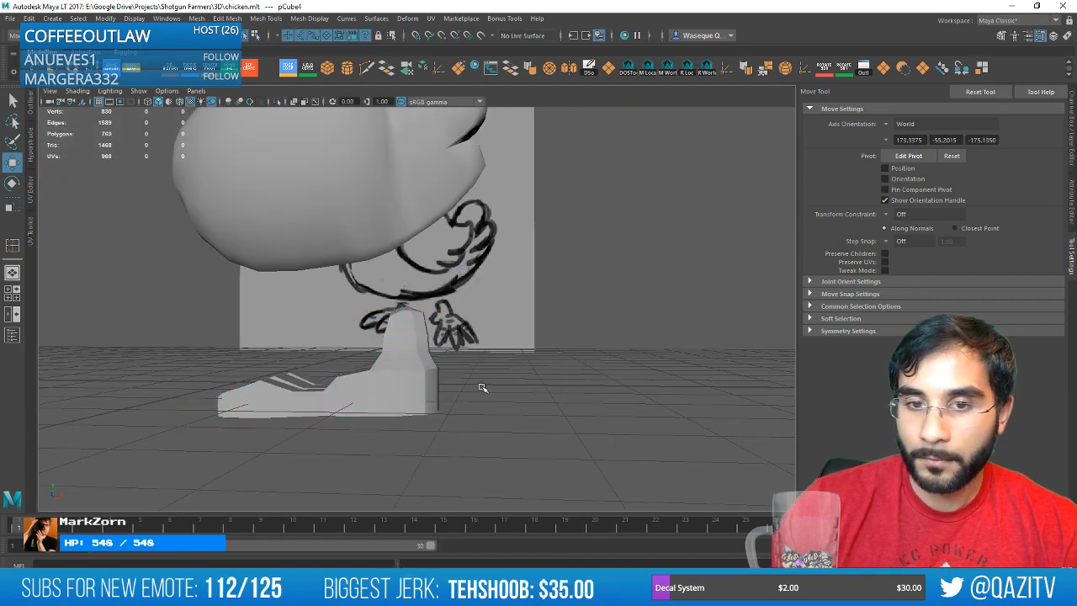
left_click_drag(480, 385, 551, 397, "alt")
left_click(325, 368)
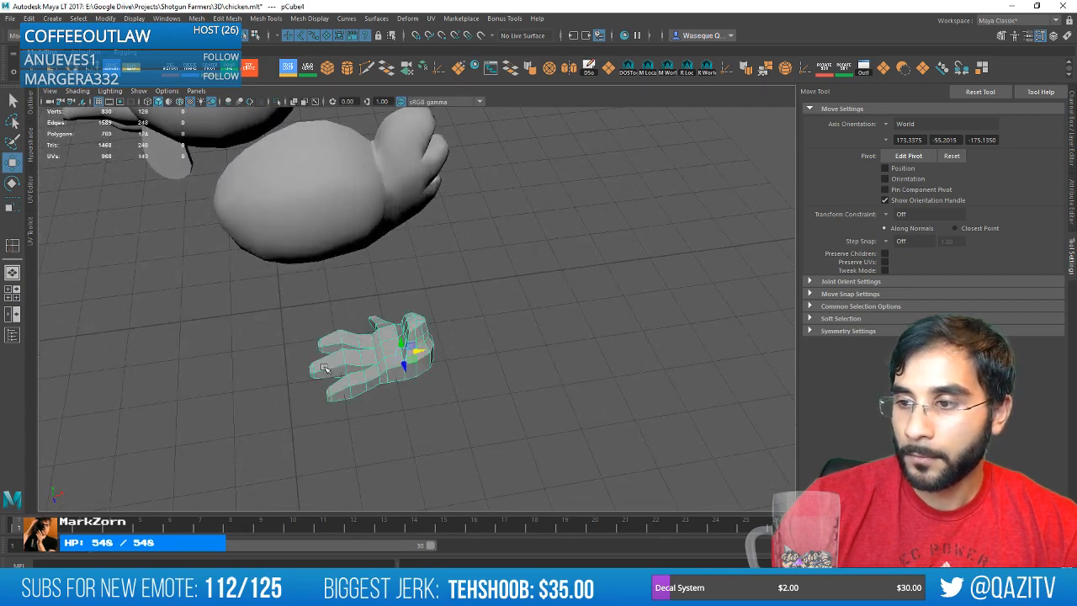
mouse_move(505, 283)
left_mouse_down("alt")
mouse_move(486, 331)
mouse_move(459, 216)
mouse_move(471, 272)
mouse_move(488, 290)
left_mouse_up("alt")
left_click(370, 351)
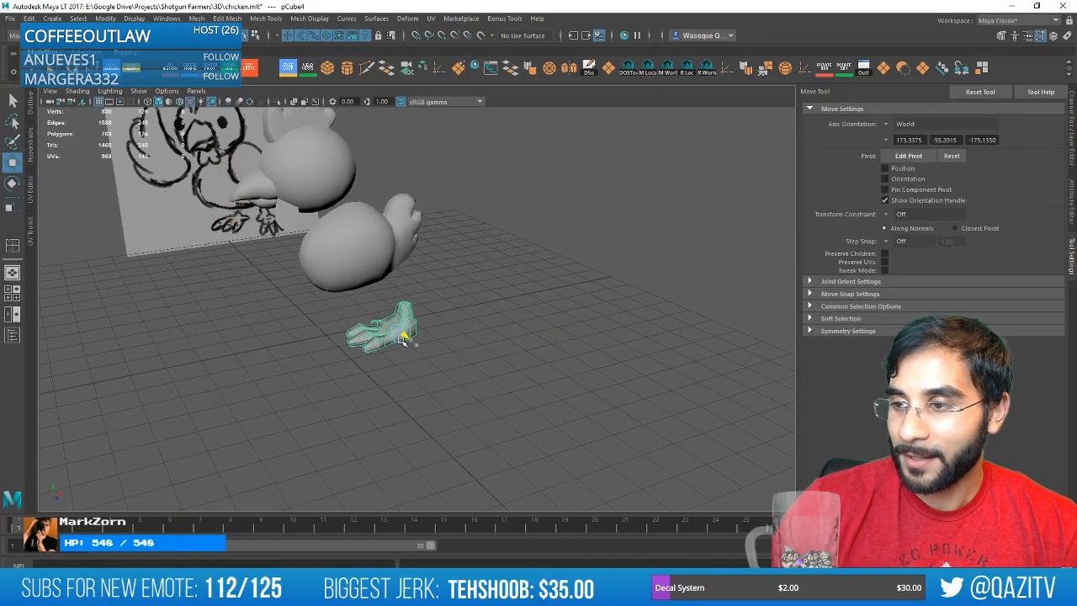
key("f")
key("r")
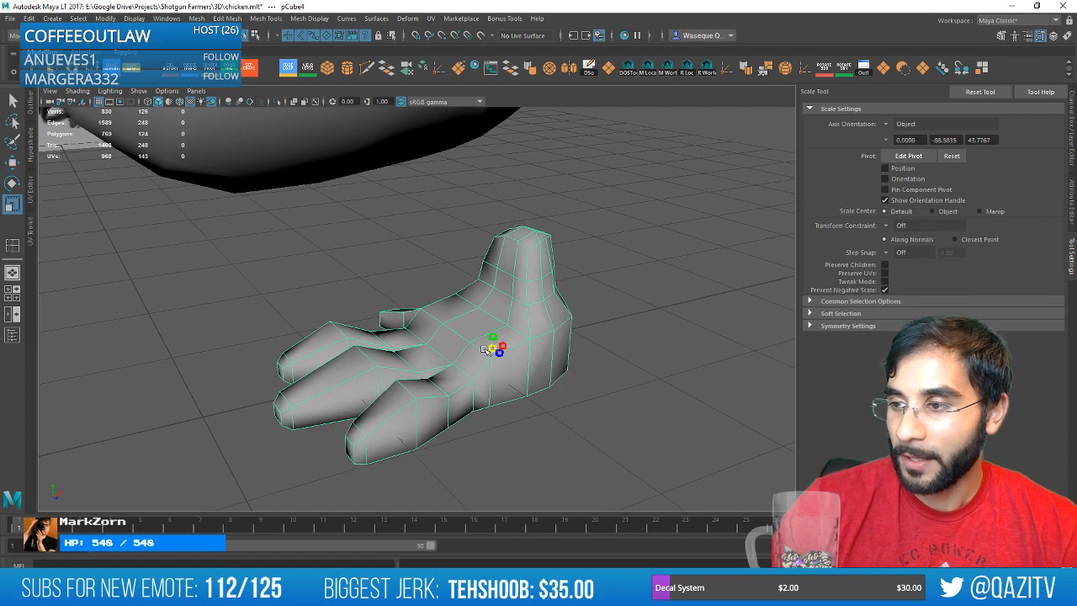
Select all toe vertices and shift them back toward the heel to shorten the toes.
mouse_move(637, 367)
left_mouse_down("alt")
mouse_move(575, 333)
mouse_move(523, 358)
left_mouse_up("alt")
scroll(539, 353, "up", 2)
right_click(437, 365)
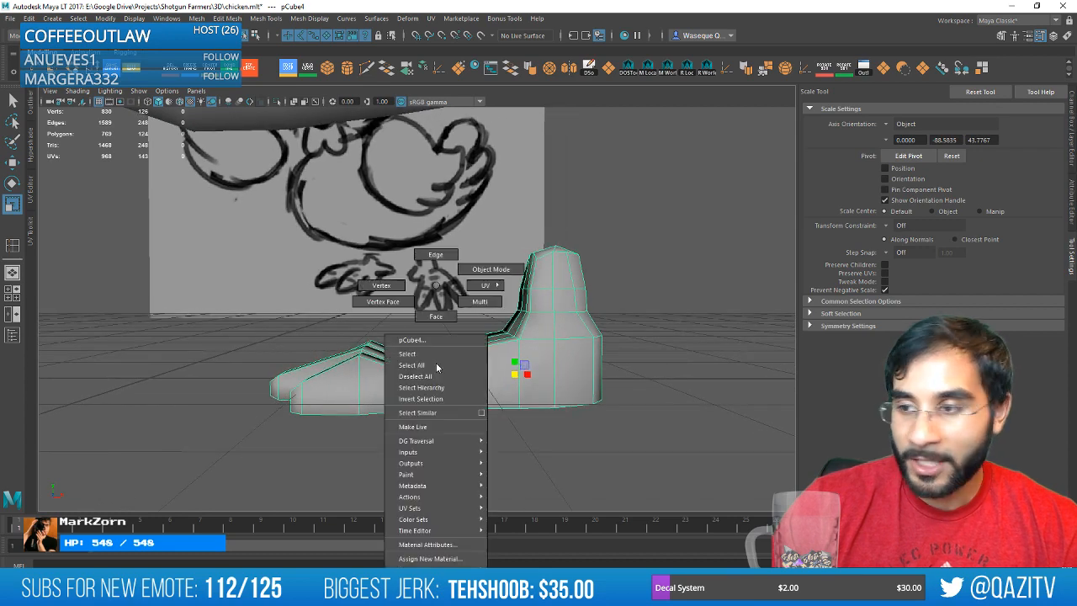
left_click(387, 289)
left_click_drag(477, 276, 477, 278)
key("w")
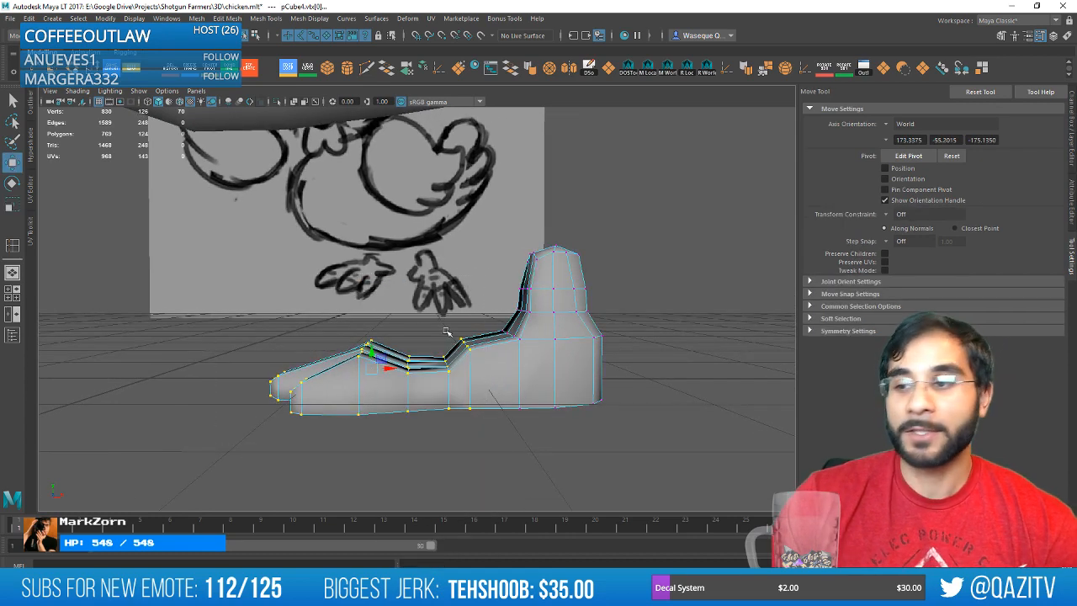
left_click_drag(392, 368, 492, 360)
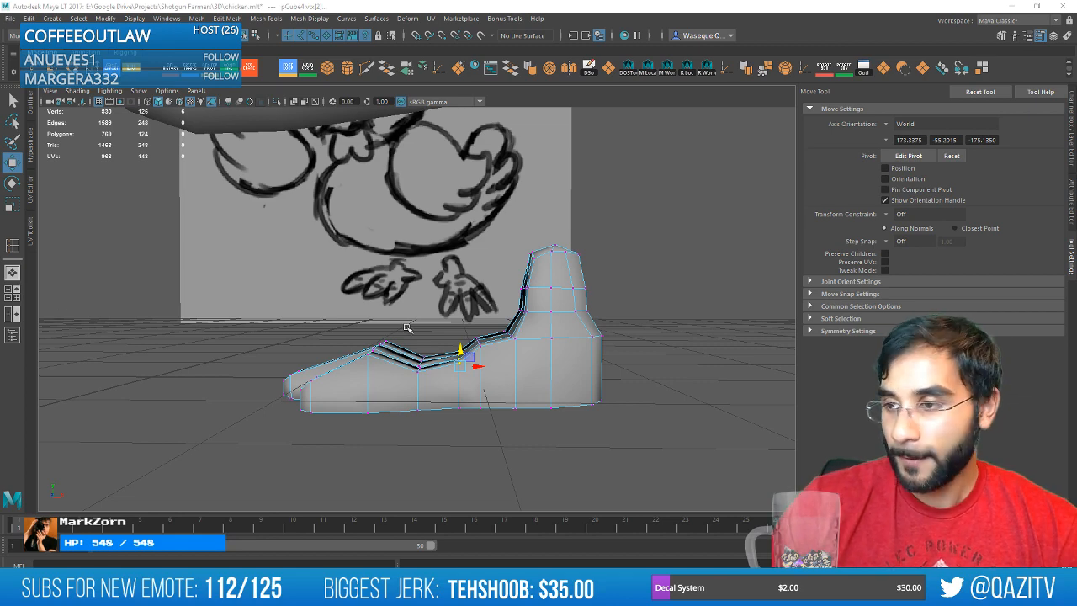
Adjust the height of the upper vertices in the dips behind the toe knuckles, and select the toe-tip vertices.
middle_click_drag(407, 328, 400, 324, "alt")
left_click_drag(434, 331, 419, 341, "alt")
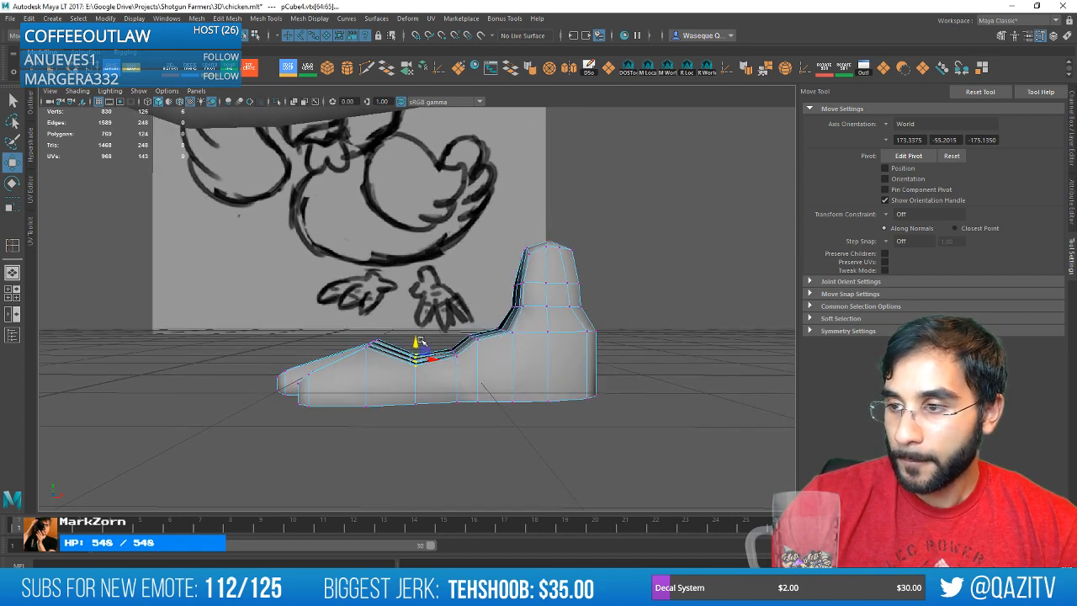
left_click_drag(199, 447, 340, 300)
mouse_move(340, 300)
left_mouse_down("alt")
mouse_move(362, 395)
mouse_move(352, 367)
mouse_move(348, 375)
mouse_move(466, 449)
mouse_move(539, 371)
mouse_move(517, 333)
mouse_move(528, 327)
mouse_move(531, 378)
left_mouse_up("alt")
scroll(514, 341, "down", 3)
left_click_drag(514, 341, 562, 384, "alt")
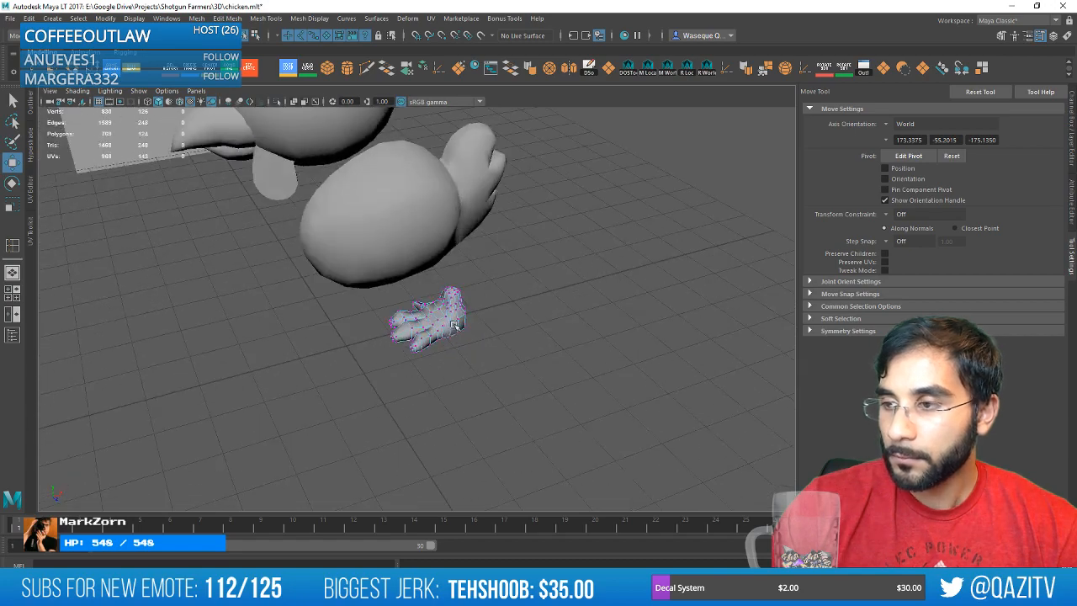
Return to object mode and check the foot's shape against the chicken's body.
right_click_drag(406, 285, 487, 266)
left_click(508, 297)
scroll(509, 298, "down", 5)
left_click_drag(509, 298, 480, 293, "alt")
scroll(415, 339, "up", 8)
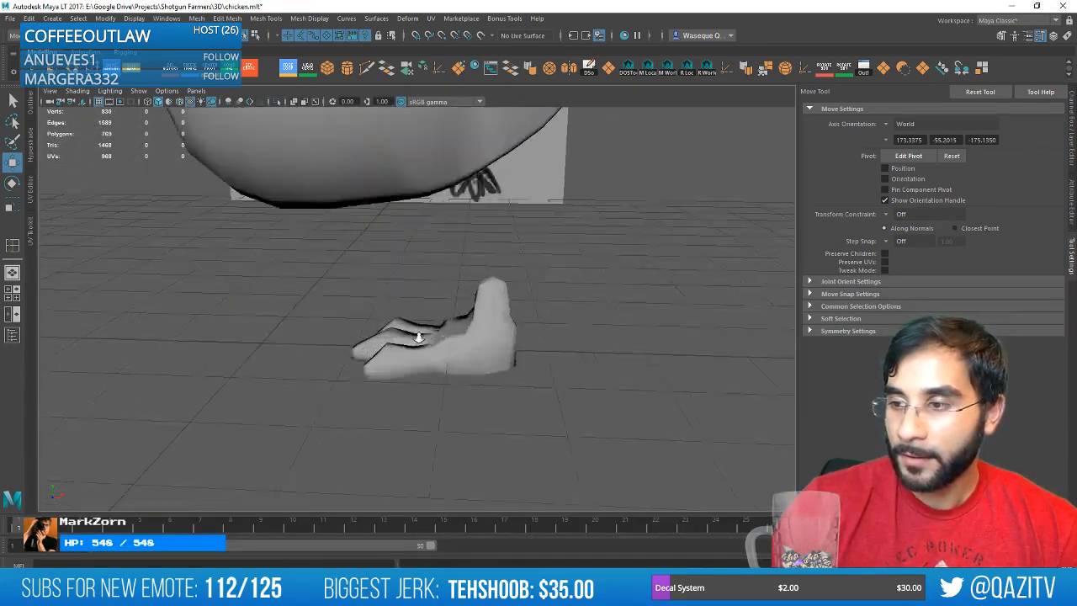
Insert an edge loop behind the knuckle of each of the three front toes, and raise the new top edges.
left_click(498, 359)
left_click_drag(499, 360, 497, 324, "alt")
scroll(500, 337, "up", 4)
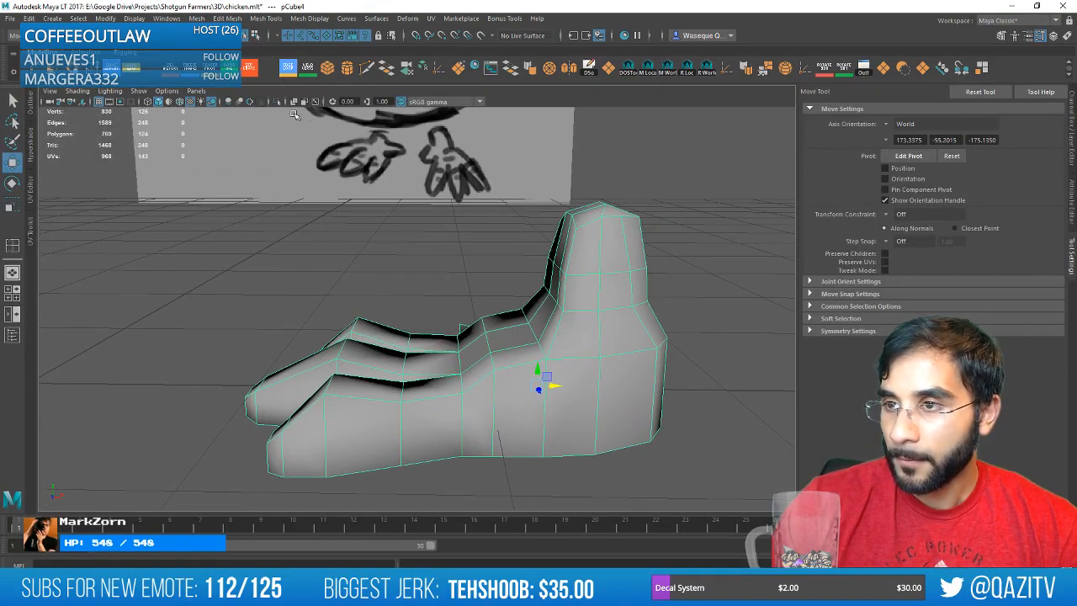
key("y")
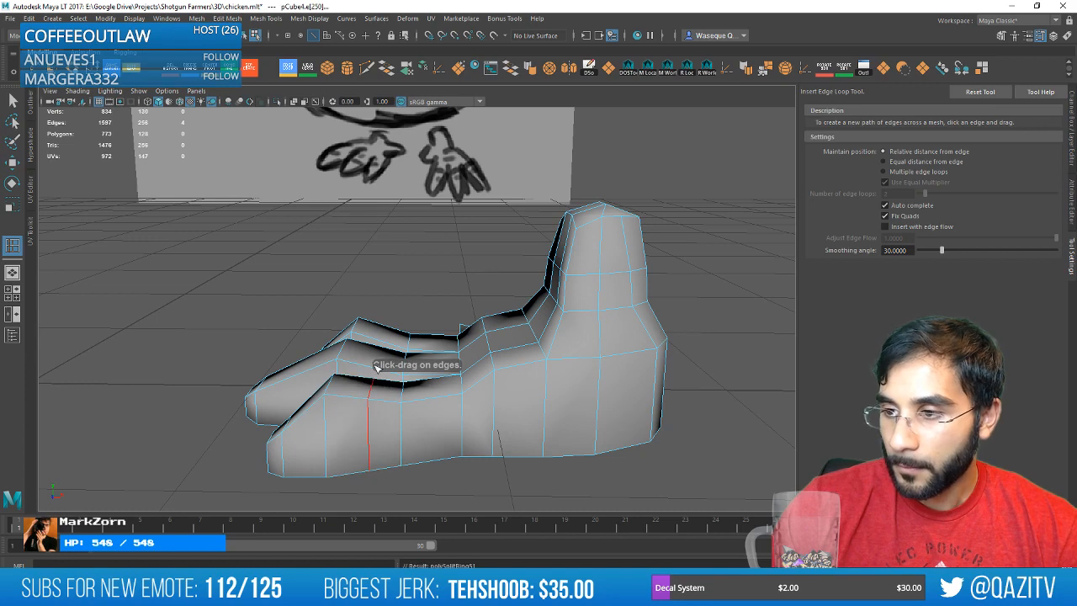
left_click(373, 367)
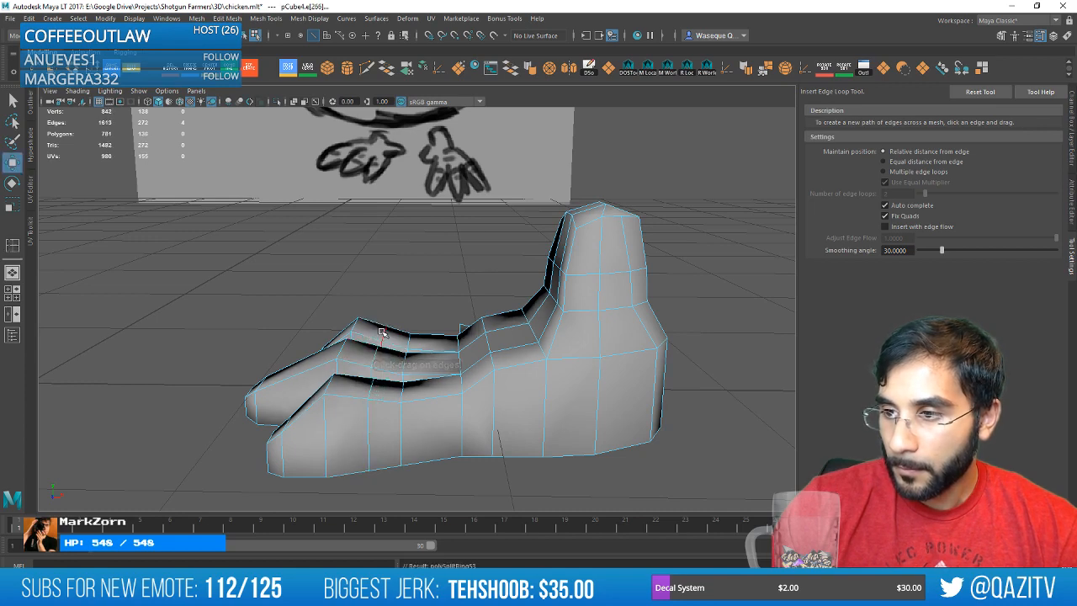
key("w")
right_click_drag(378, 285, 377, 279)
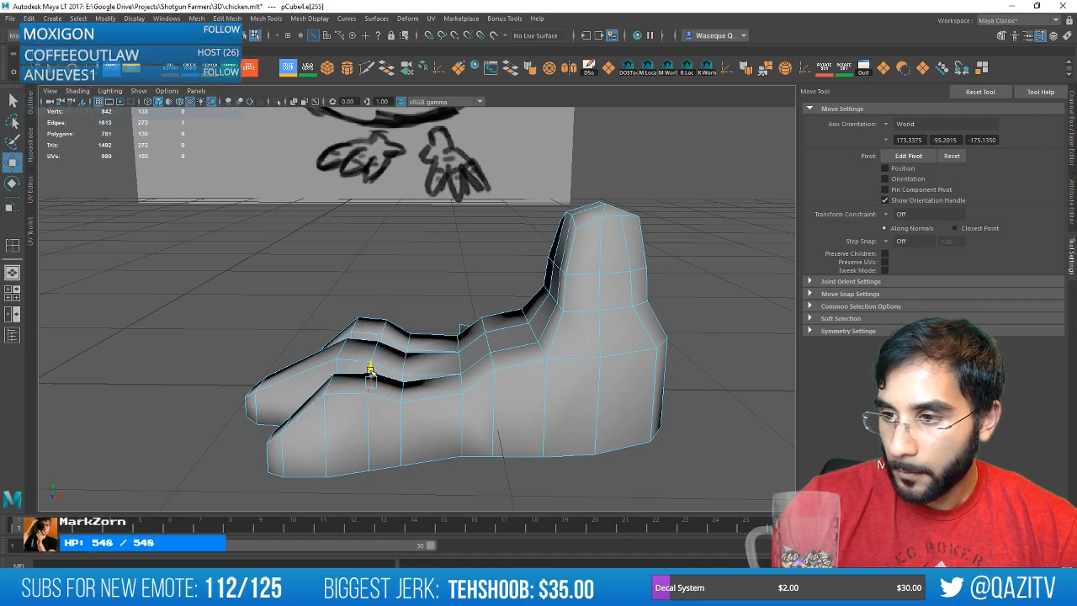
scroll(374, 371, "down", 4)
Leave component editing and check the foot's side profile against the reference sketch.
right_click_drag(457, 286, 572, 281)
left_click(596, 327)
scroll(523, 334, "down", 4)
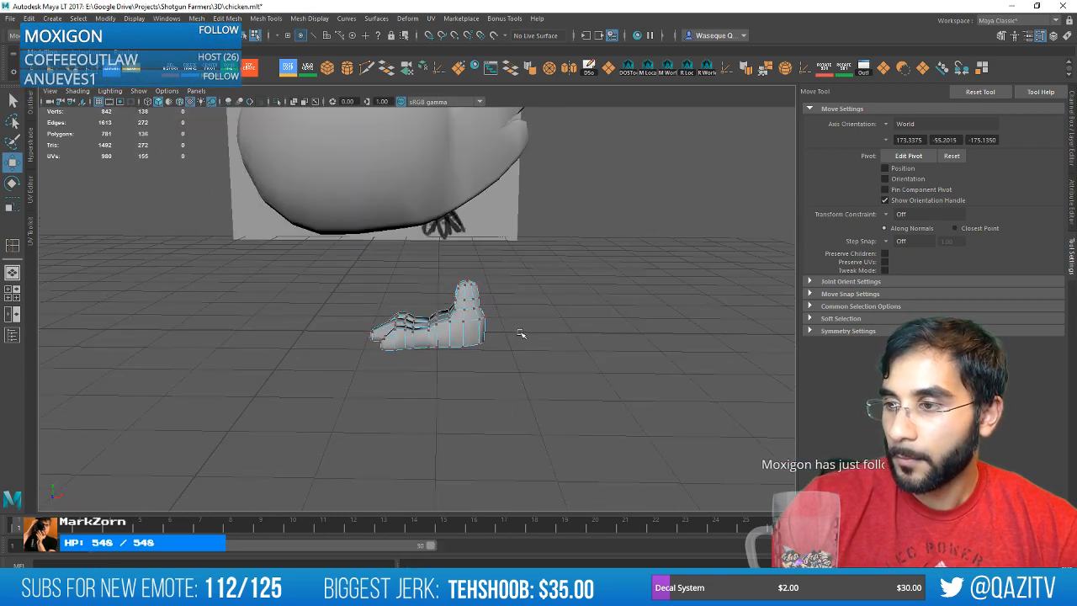
right_click_drag(492, 286, 544, 269)
left_click_drag(524, 325, 606, 315, "alt")
scroll(522, 322, "up", 5)
left_click(546, 339)
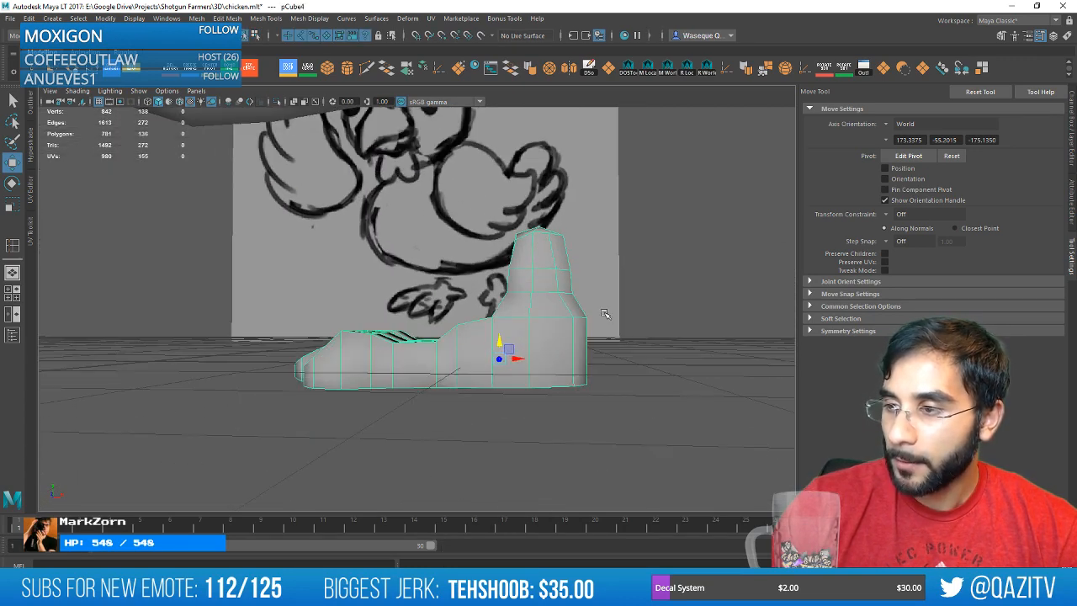
Move the vertical edge at the side toe's base and an edge midway along the side toe to refine its shape.
right_click_drag(548, 284, 493, 285)
left_click_drag(473, 197, 472, 196)
left_click_drag(473, 198, 538, 272, "alt")
left_click_drag(561, 316, 398, 321)
right_click_drag(364, 286, 373, 243)
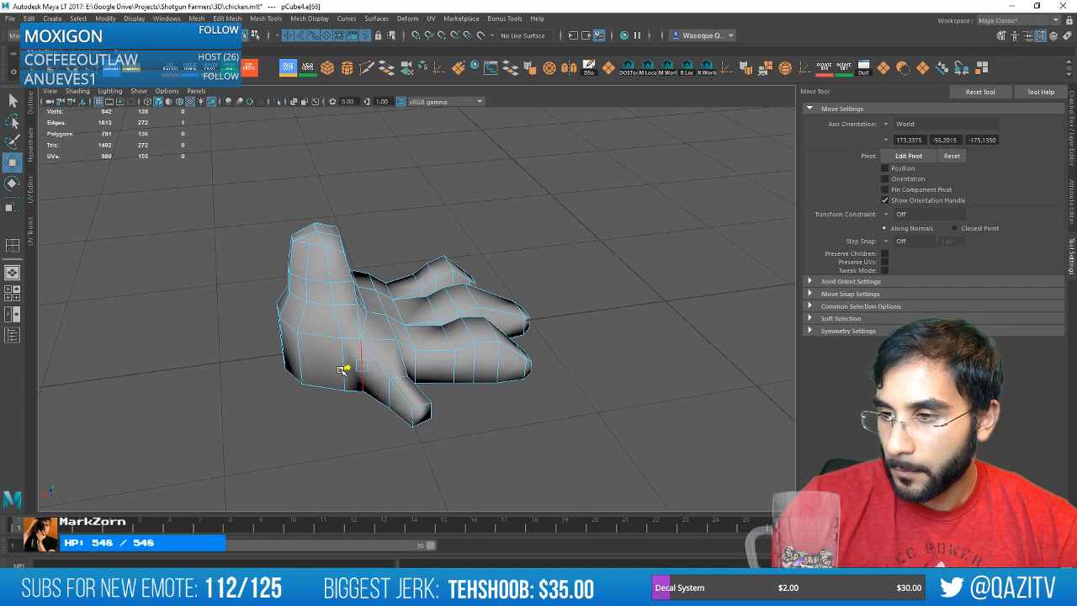
left_click_drag(342, 370, 474, 384, "alt")
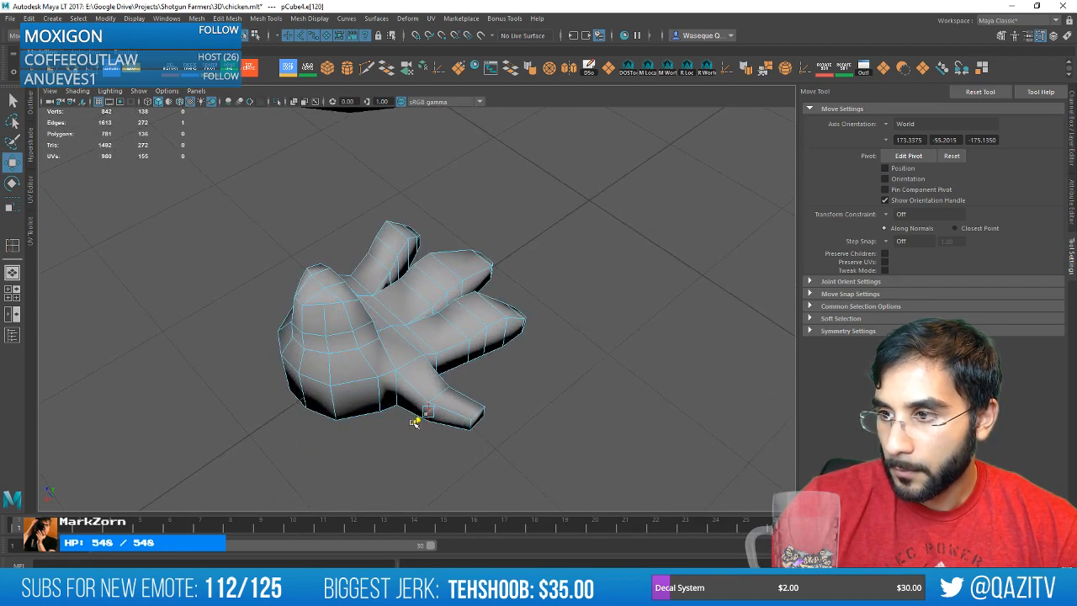
Raise the bottom edge of the side toe's tip, and adjust the height of its upper corner vertex.
left_click_drag(415, 423, 449, 351, "alt")
scroll(449, 351, "up", 4)
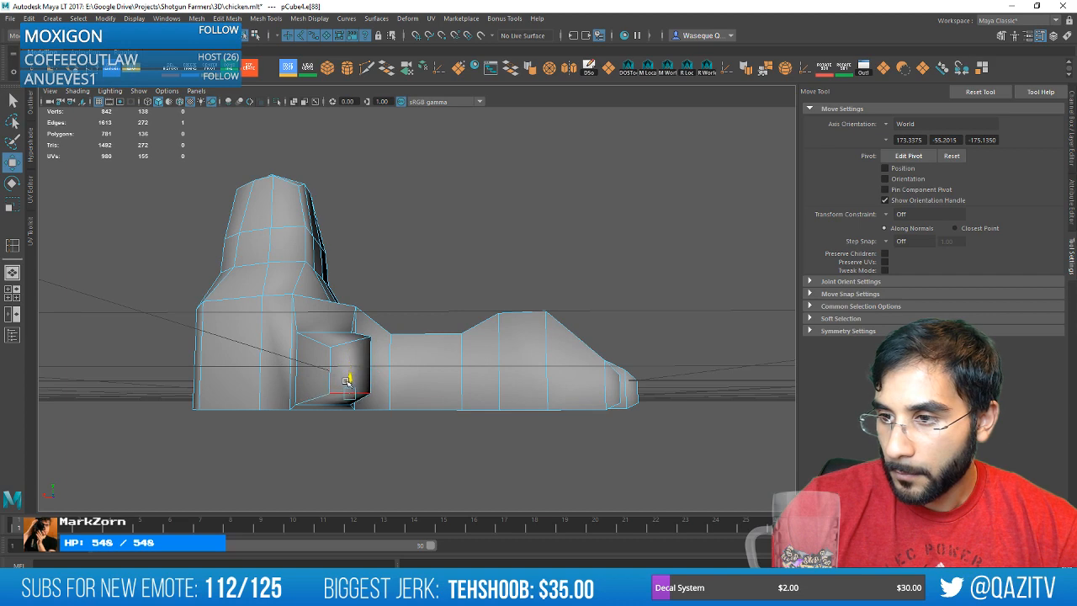
mouse_move(352, 380)
left_mouse_down("alt")
mouse_move(373, 378)
mouse_move(336, 378)
left_mouse_up("alt")
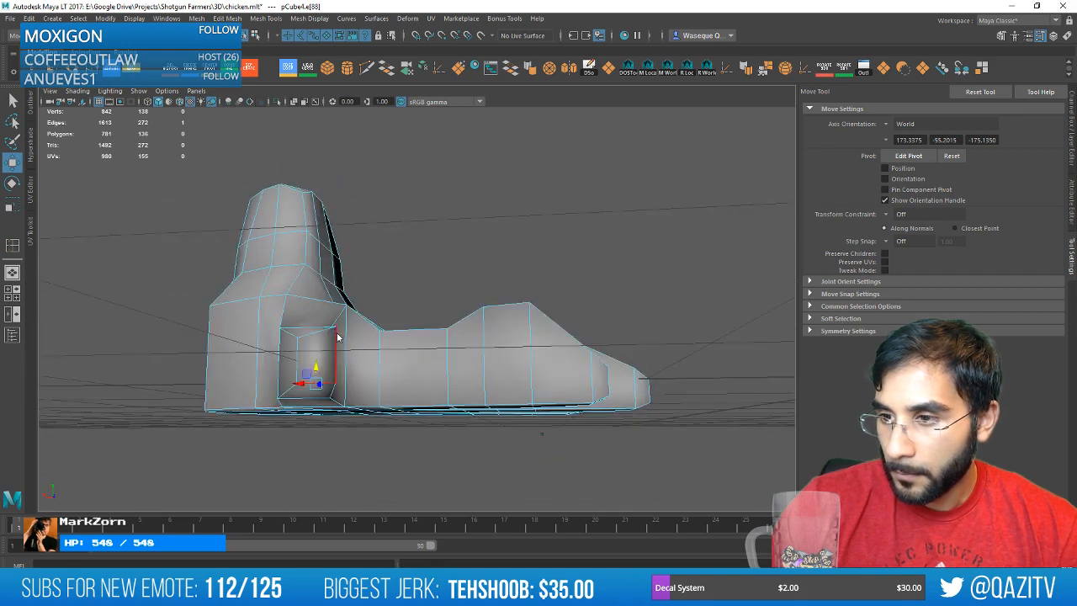
right_click_drag(337, 285, 295, 287)
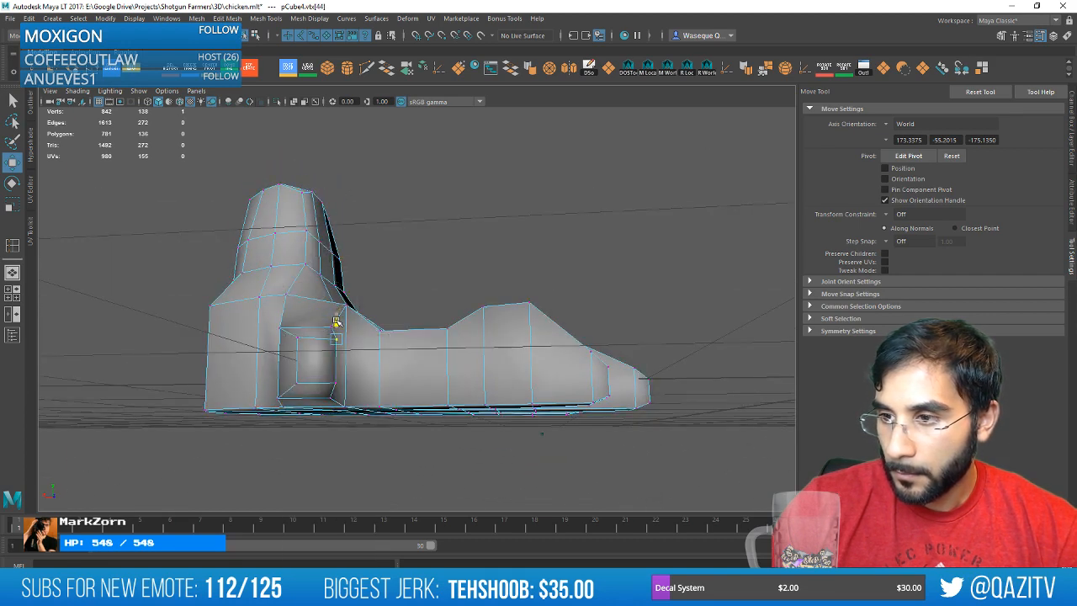
left_click_drag(337, 322, 539, 380, "alt")
left_click_drag(448, 363, 401, 329, "alt")
scroll(469, 335, "down", 3)
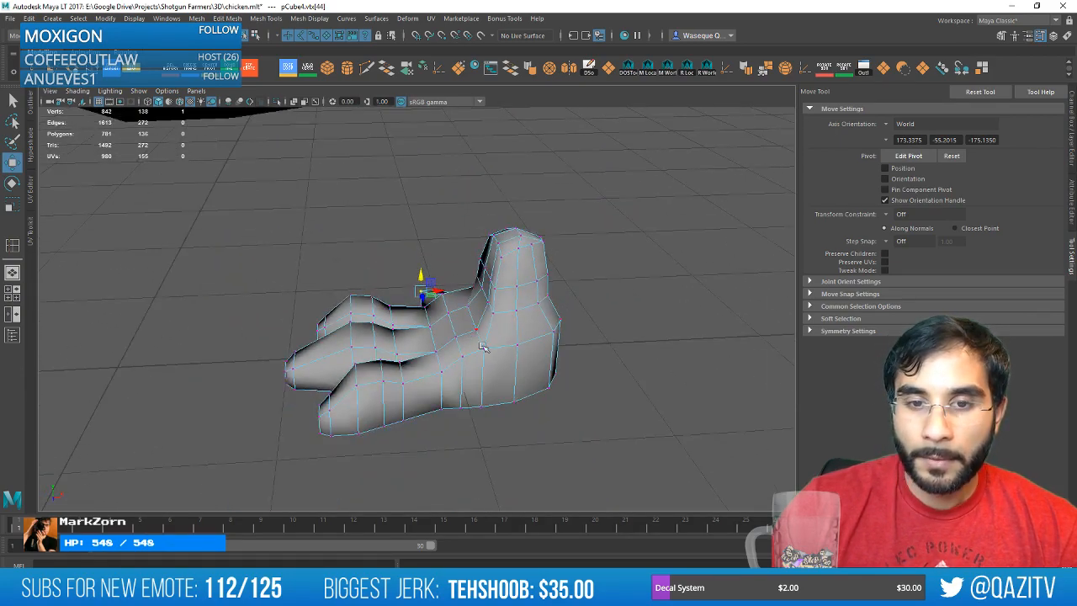
Shift the end vertices of the front toe nearest the side toe sideways toward the middle toe, curving it inward.
left_click_drag(482, 346, 607, 377, "alt")
scroll(319, 374, "up", 3)
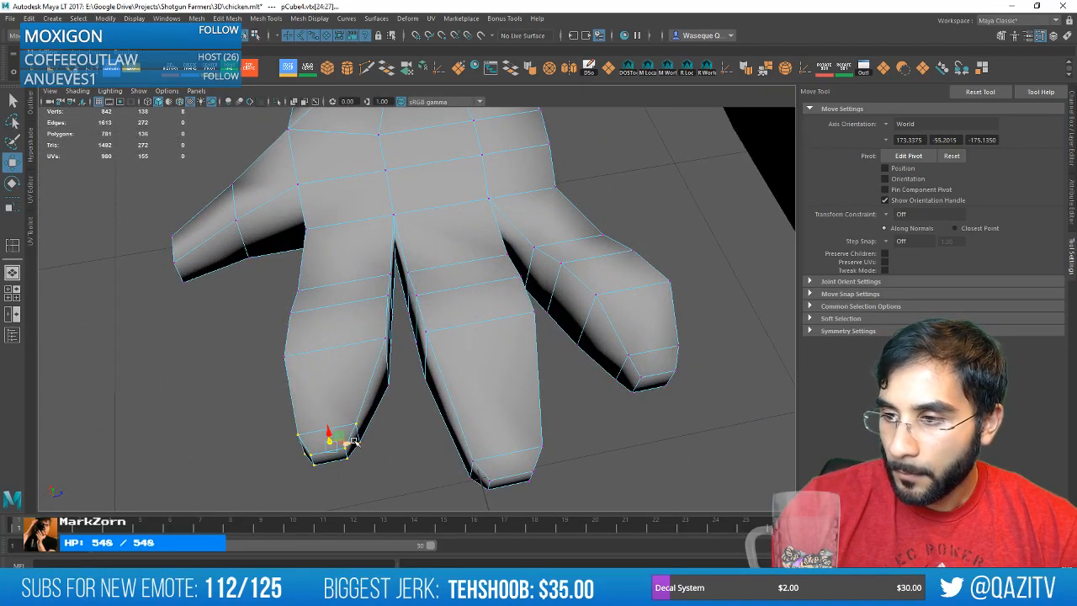
left_click_drag(355, 444, 417, 391)
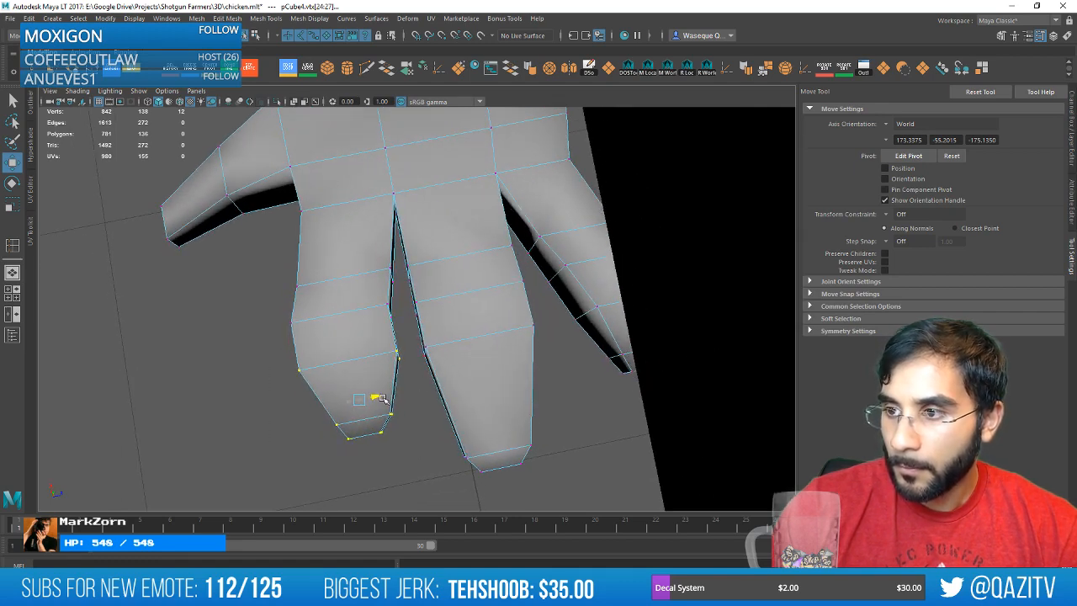
Shift cross edges behind the knuckles of the two outer front toes sideways to refine their curvature.
right_click_drag(328, 258, 328, 226)
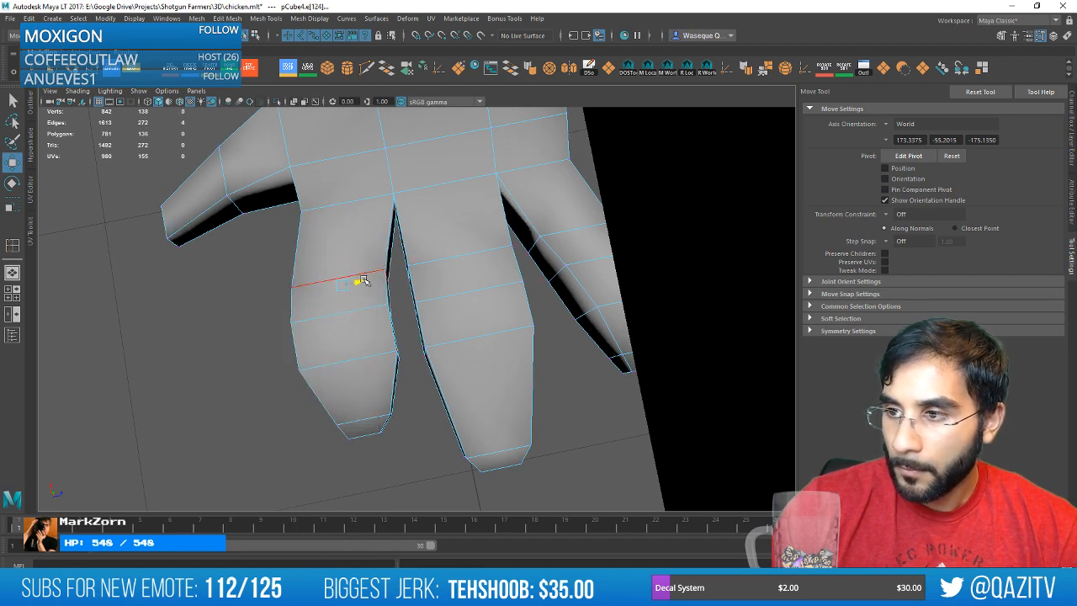
left_click_drag(591, 311, 502, 313, "alt")
double_click(507, 319)
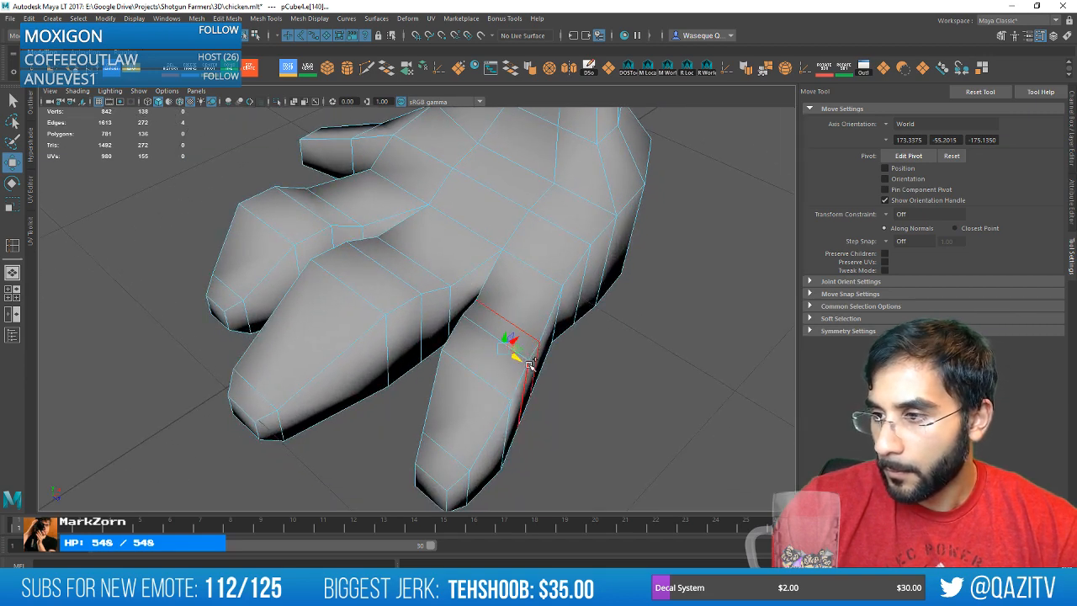
left_click_drag(521, 361, 686, 295)
Insert an edge loop across the three front toes between their knuckles and tips.
left_click(289, 69)
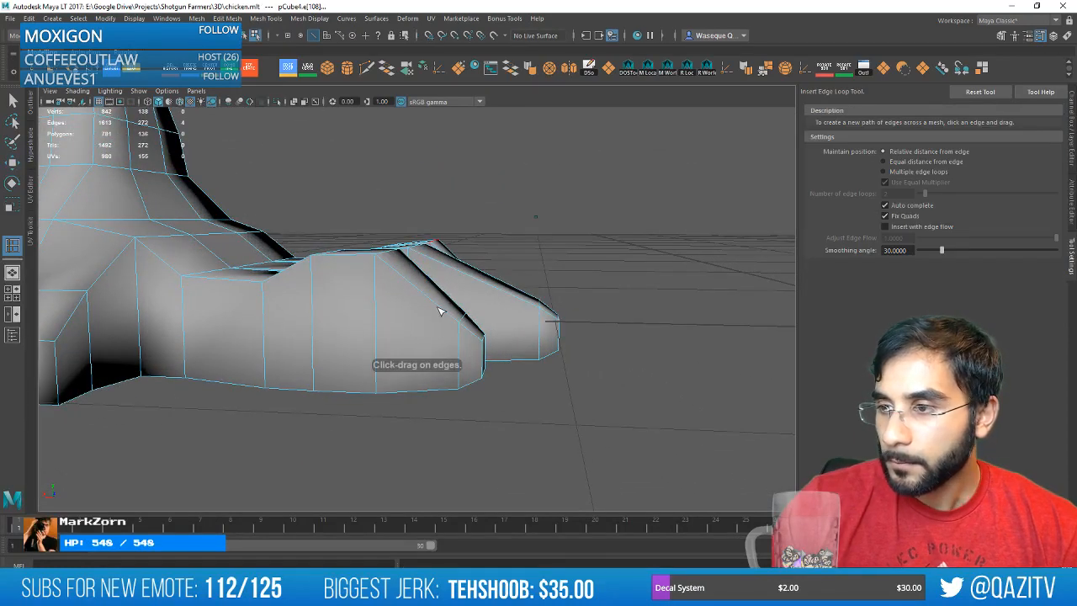
mouse_move(476, 283)
left_mouse_down("alt")
mouse_move(536, 281)
mouse_move(510, 269)
left_mouse_up("alt")
left_click(506, 271)
Raise the new upper cross edge on each of the three front toes to round their slopes.
key("w")
right_click_drag(504, 238, 510, 208)
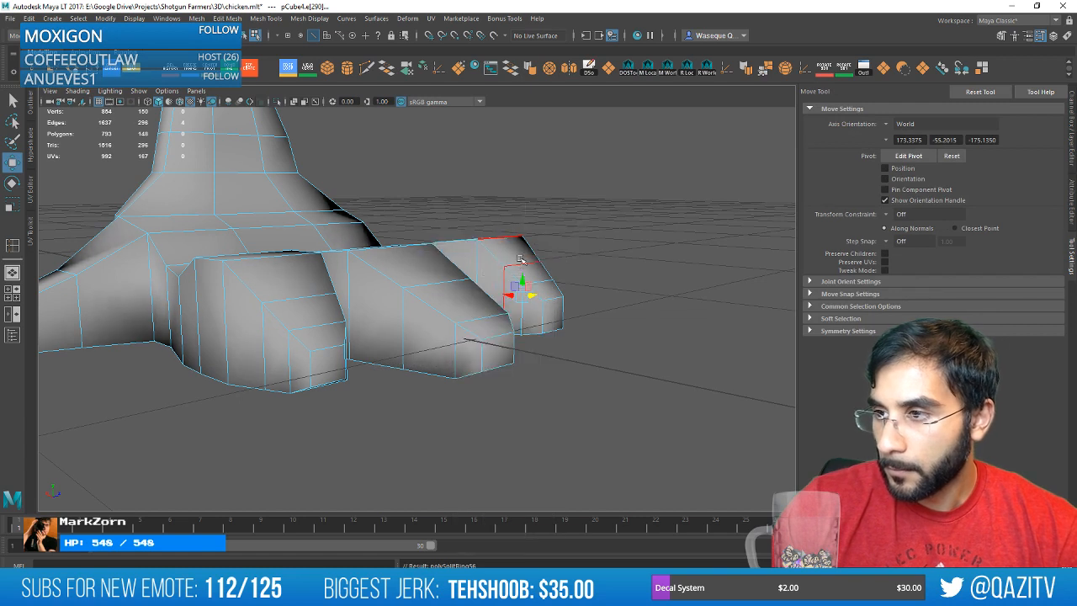
left_click(520, 244)
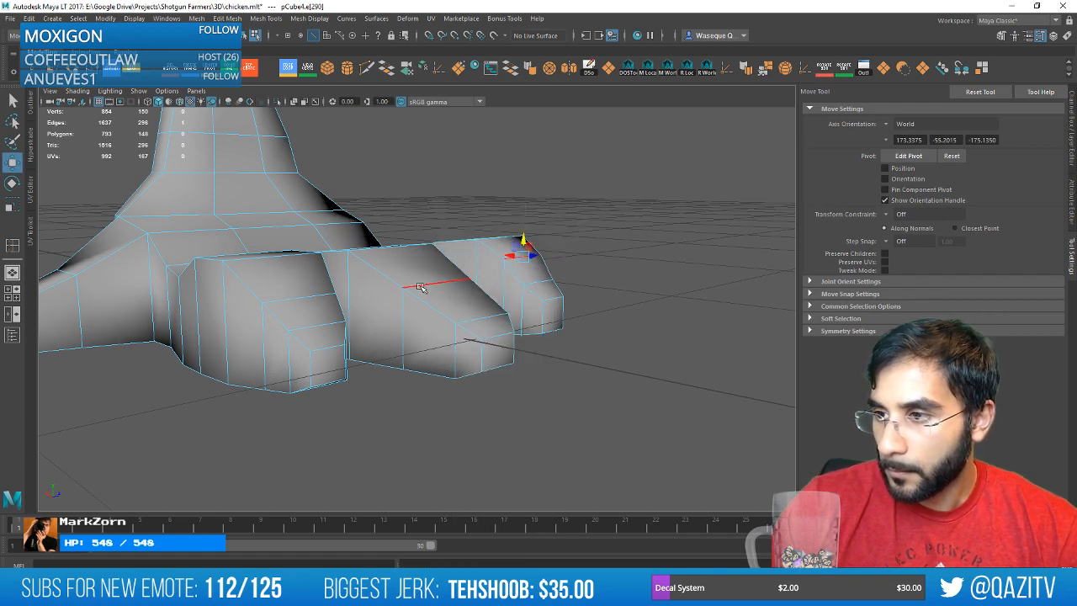
left_click_drag(436, 269, 439, 256)
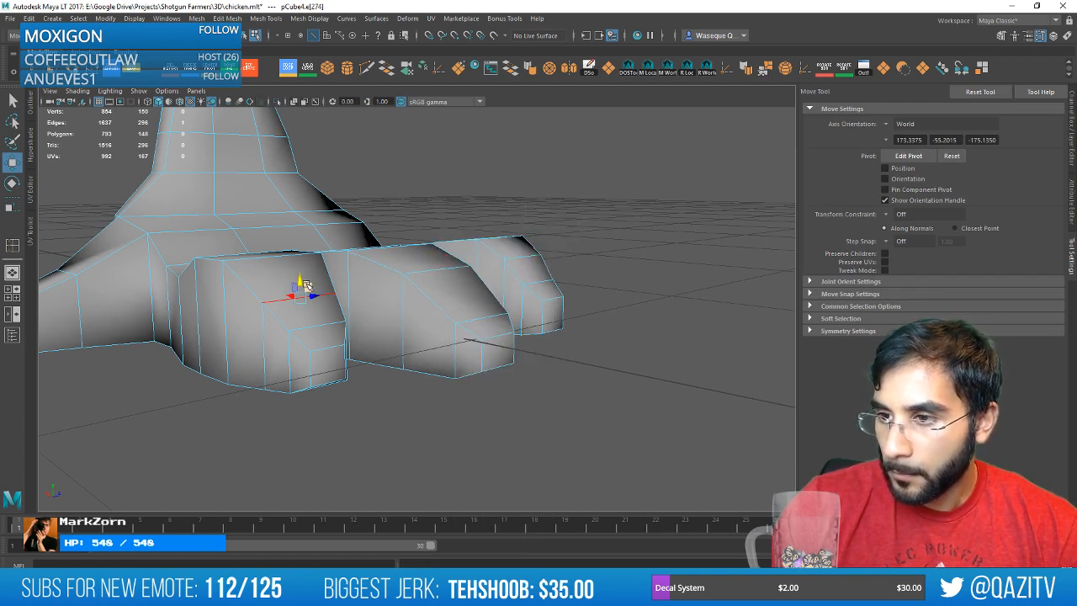
left_click_drag(301, 282, 300, 271)
Examine the whole foot's proportions and placement against the chicken's body and the reference sketch from several angles.
scroll(380, 294, "down", 4)
mouse_move(380, 293)
left_mouse_down("alt")
mouse_move(341, 281)
mouse_move(402, 317)
mouse_move(573, 334)
mouse_move(507, 329)
mouse_move(517, 298)
left_mouse_up("alt")
scroll(401, 317, "up", 4)
scroll(572, 321, "down", 4)
middle_click_drag(516, 298, 516, 379, "alt")
right_click_drag(480, 286, 539, 269)
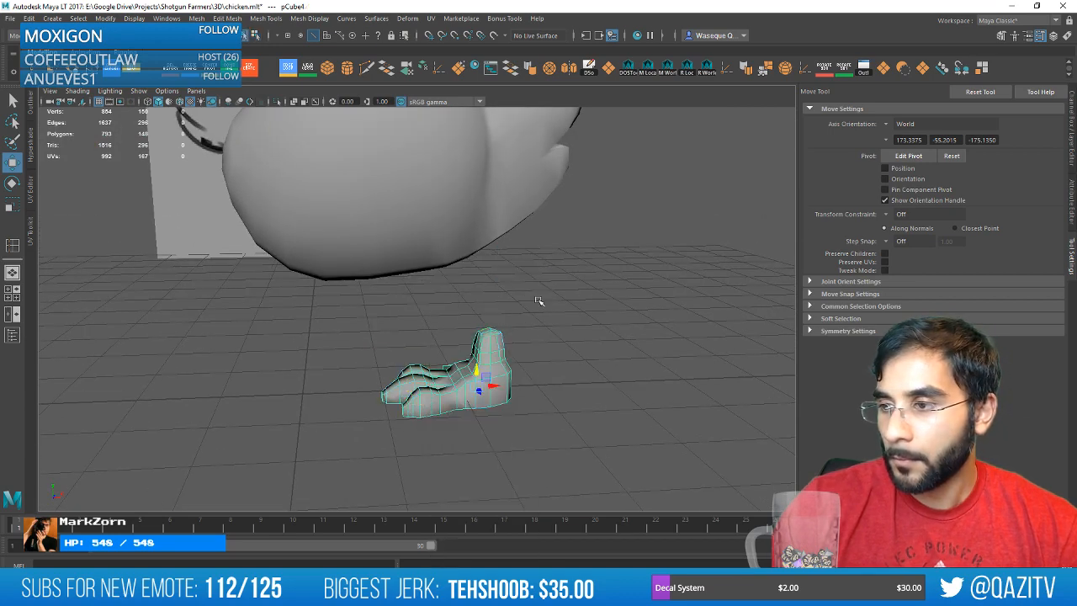
left_click(539, 301)
scroll(494, 358, "down", 4)
key("r")
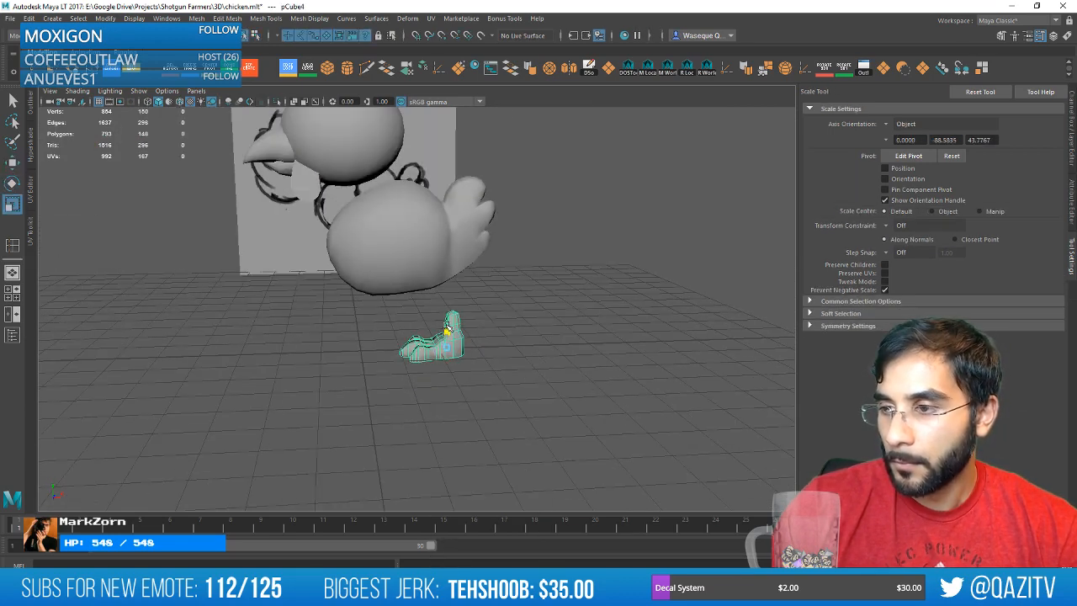
key("w")
left_click(505, 366)
scroll(505, 365, "down", 3)
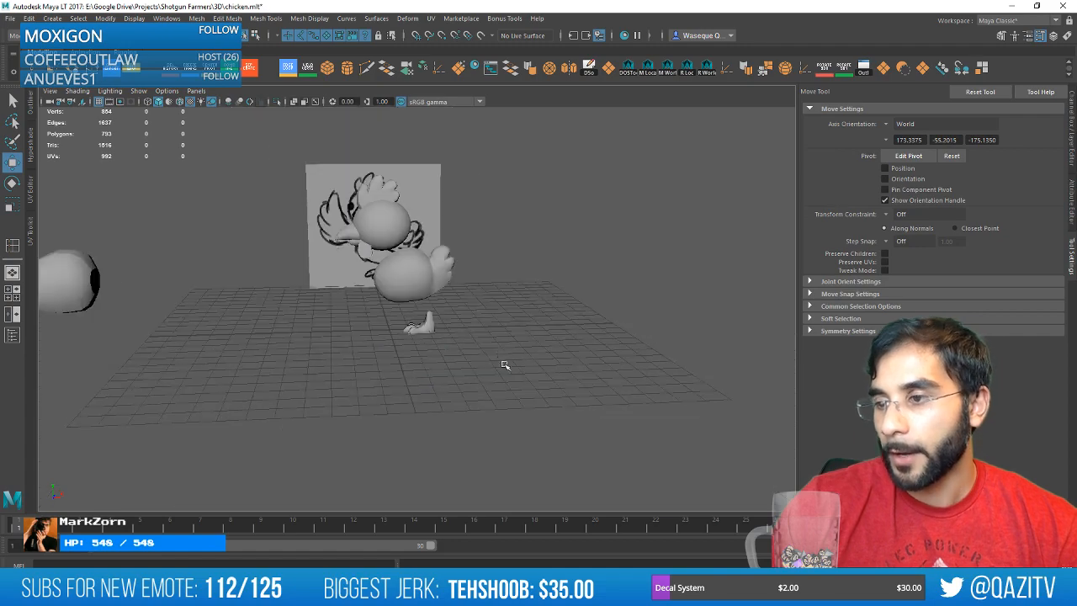
mouse_move(505, 365)
left_mouse_down("alt")
mouse_move(561, 339)
mouse_move(605, 351)
mouse_move(621, 375)
mouse_move(678, 339)
mouse_move(510, 319)
mouse_move(549, 335)
left_mouse_up("alt")
scroll(505, 337, "up", 3)
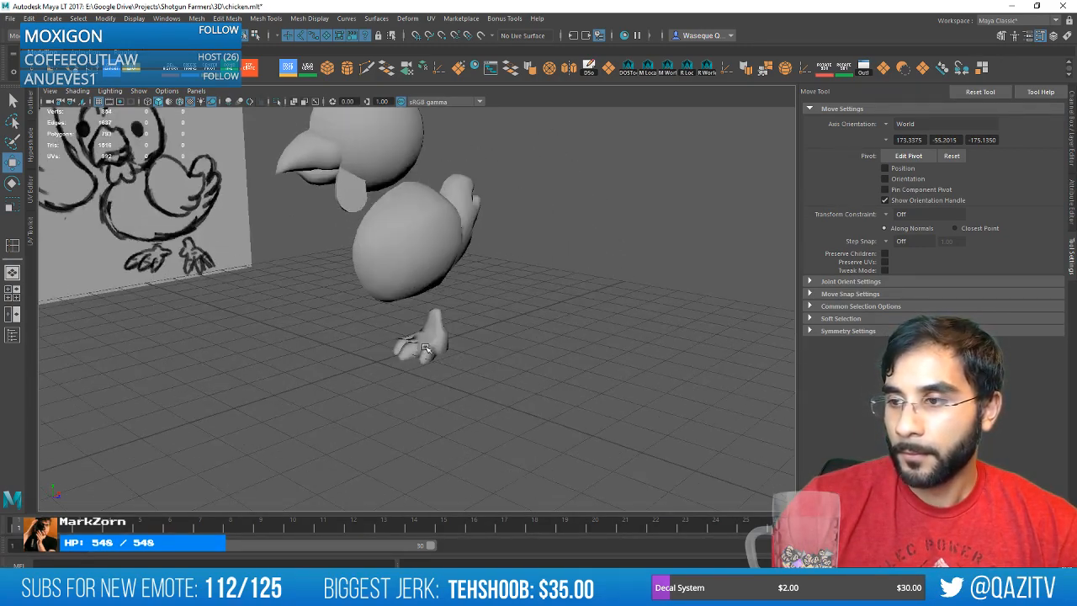
left_click(431, 336)
scroll(438, 341, "up", 3)
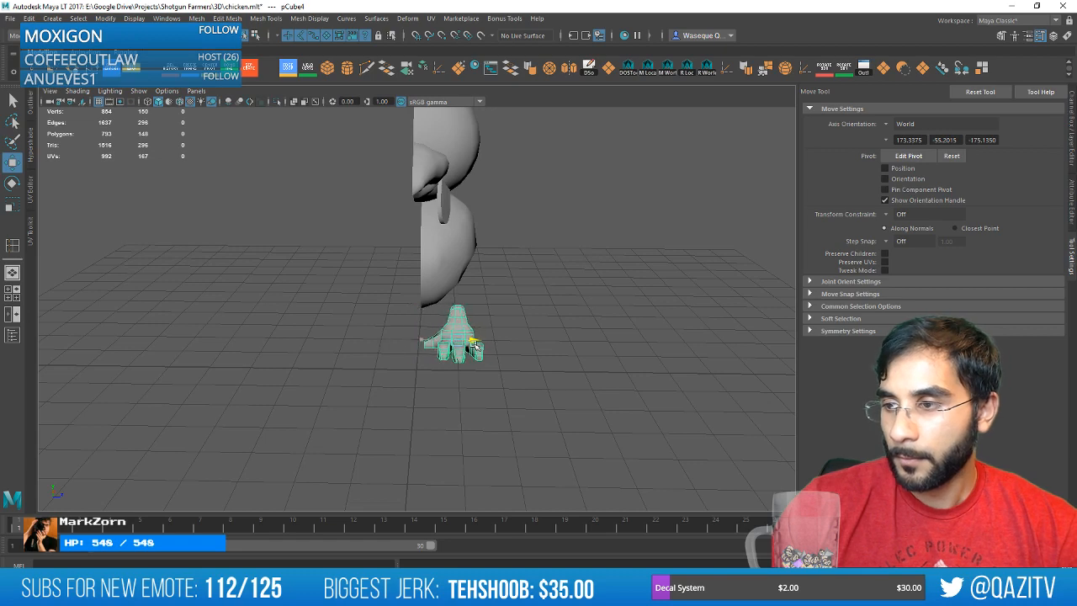
mouse_move(475, 345)
left_mouse_down("alt")
mouse_move(517, 356)
mouse_move(471, 356)
left_mouse_up("alt")
key("e")
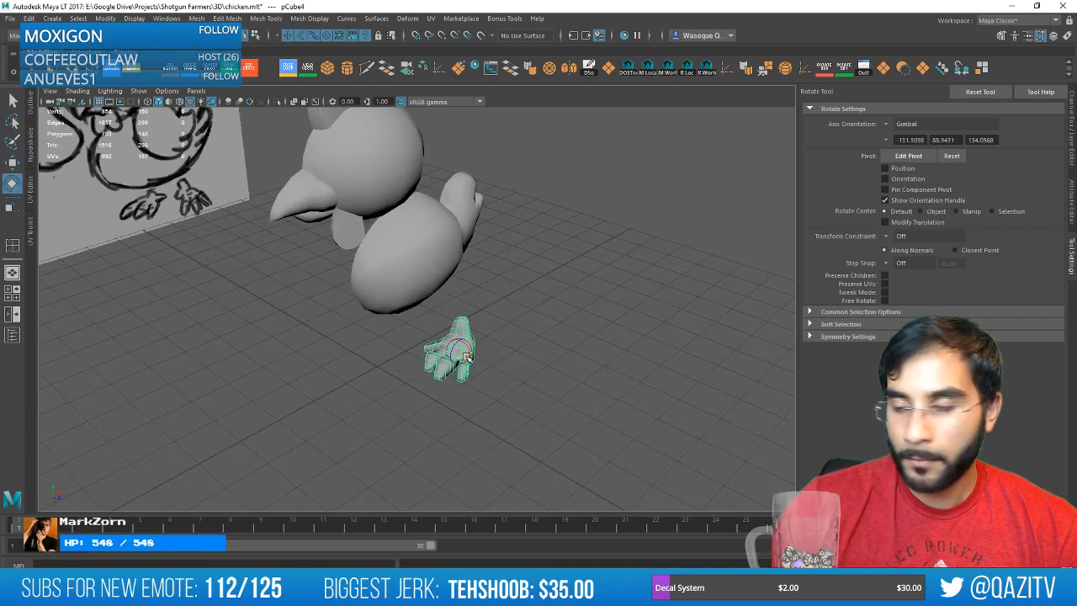
mouse_move(464, 427)
left_mouse_down("alt")
mouse_move(510, 379)
mouse_move(560, 373)
mouse_move(552, 383)
mouse_move(413, 384)
left_mouse_up("alt")
left_click(413, 328)
key("f")
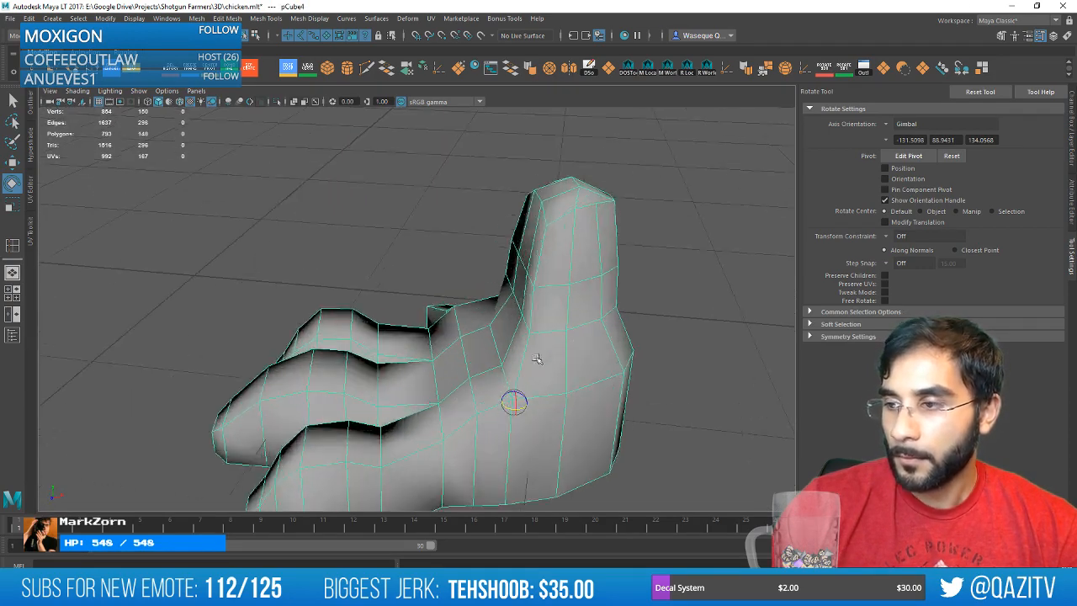
Cut a new line of edges across the faces at the top of the lower leg with Multi-Cut.
left_click_drag(539, 356, 663, 357, "alt")
right_click_drag(428, 278, 428, 311)
left_click_drag(619, 300, 314, 296, "alt")
key("b")
key("w")
scroll(332, 312, "down", 5)
middle_click_drag(412, 340, 366, 367, "alt")
scroll(366, 367, "up", 4)
left_click_drag(366, 367, 661, 346, "alt")
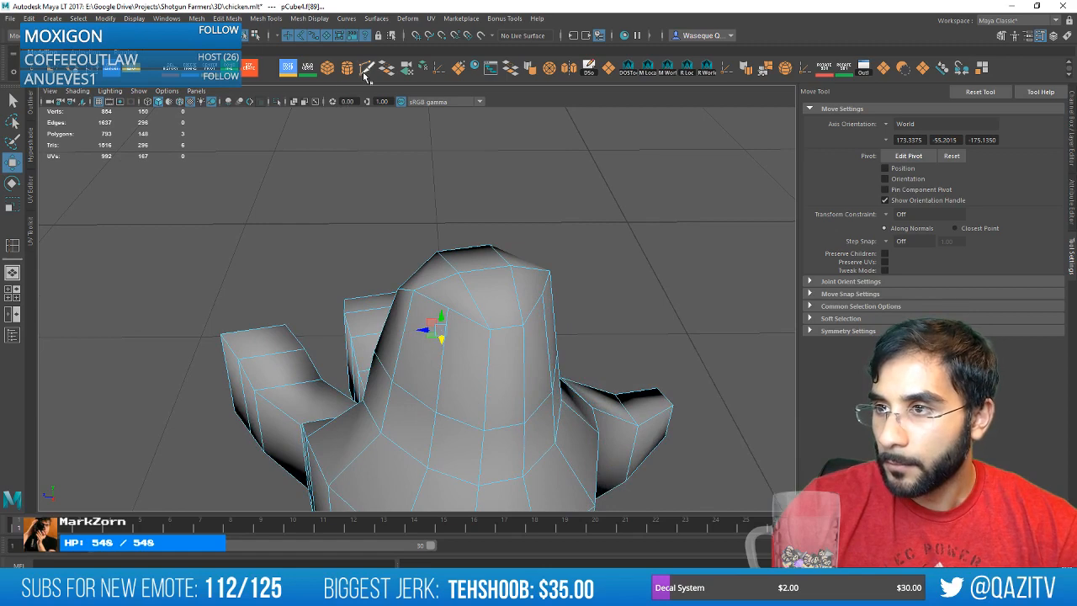
key("ctrl+shift+x")
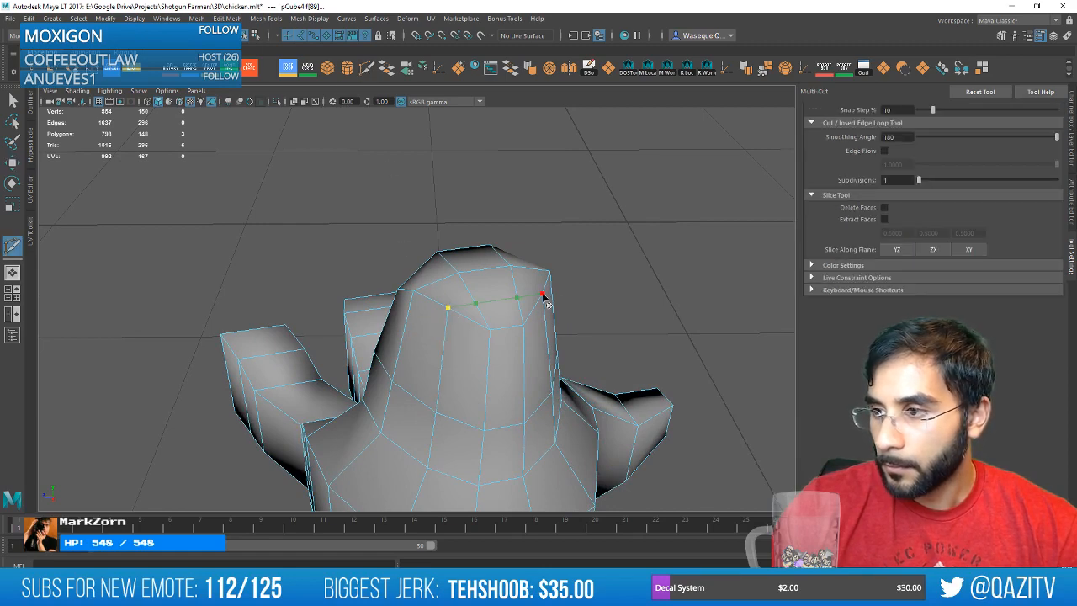
key("w")
right_click_drag(517, 283, 517, 251)
Examine the new cut's edges and the rim vertices at the top of the lower leg.
left_click(497, 296)
key("f")
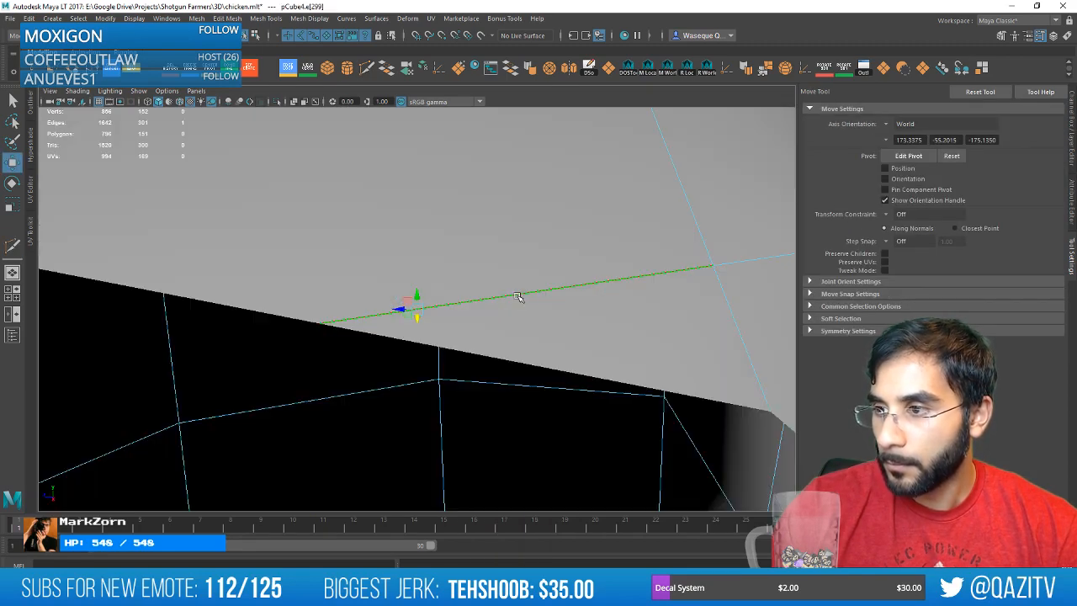
mouse_move(421, 313)
left_mouse_down("alt")
mouse_move(516, 326)
mouse_move(451, 296)
mouse_move(413, 298)
mouse_move(543, 345)
mouse_move(417, 304)
left_mouse_up("alt")
scroll(517, 326, "down", 5)
right_click_drag(392, 285, 350, 283)
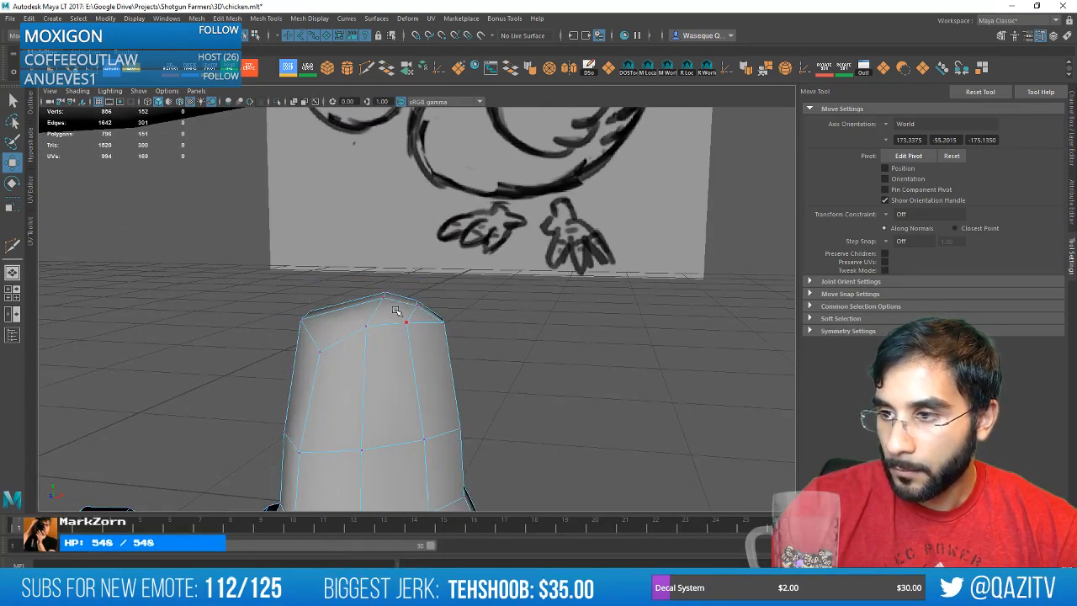
scroll(413, 348, "down", 6)
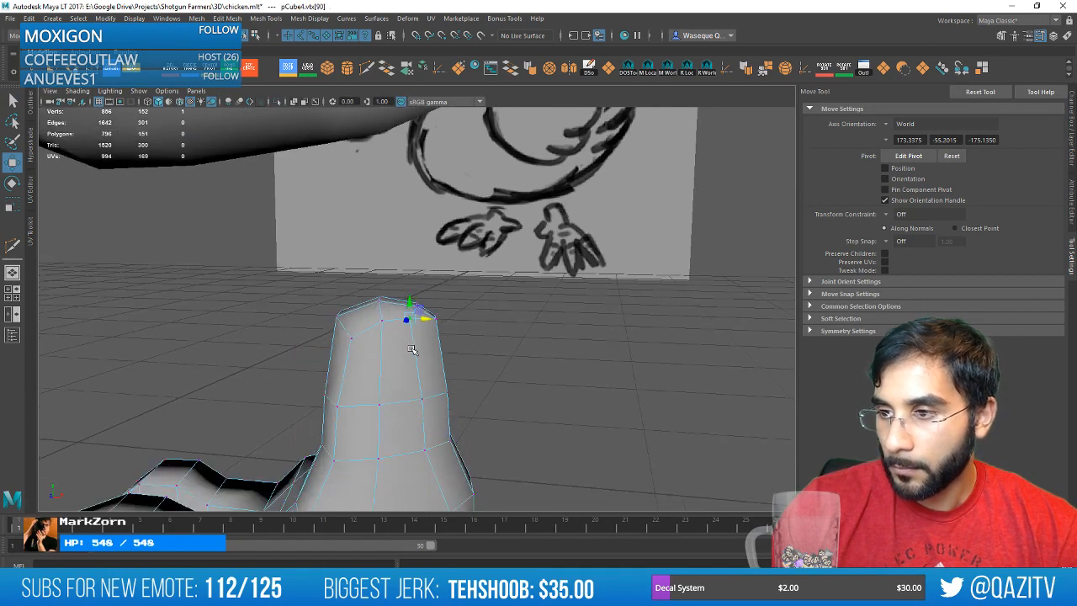
right_click_drag(401, 356, 454, 270)
left_click(467, 361)
Select the vertices at the top of the foot's lower leg and save the scene.
scroll(469, 373, "up", 3)
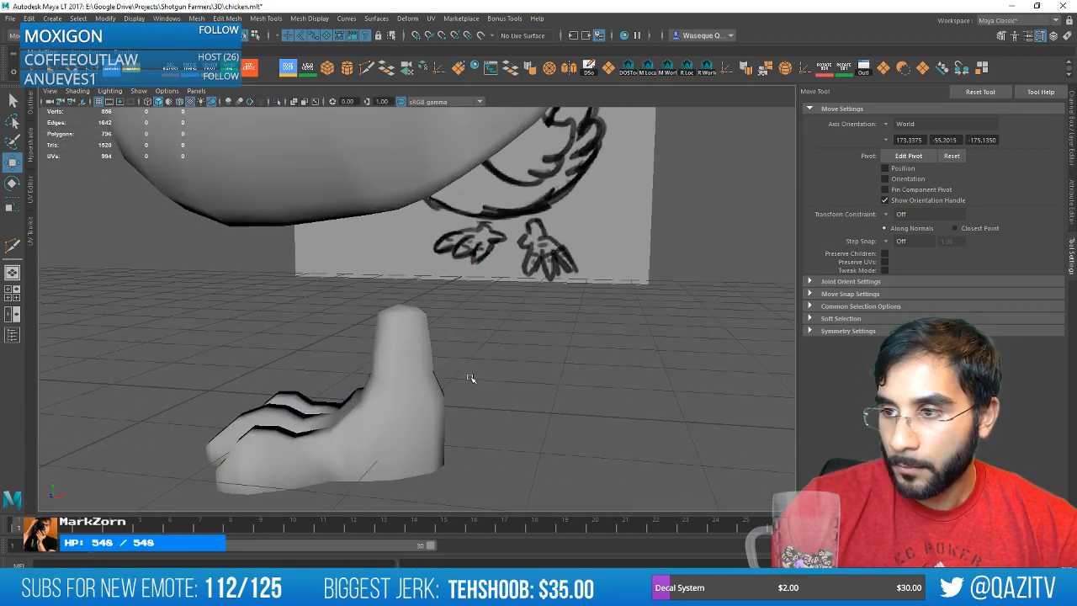
left_click_drag(428, 367, 440, 332, "alt")
middle_click_drag(440, 331, 465, 310, "alt")
left_click(425, 361)
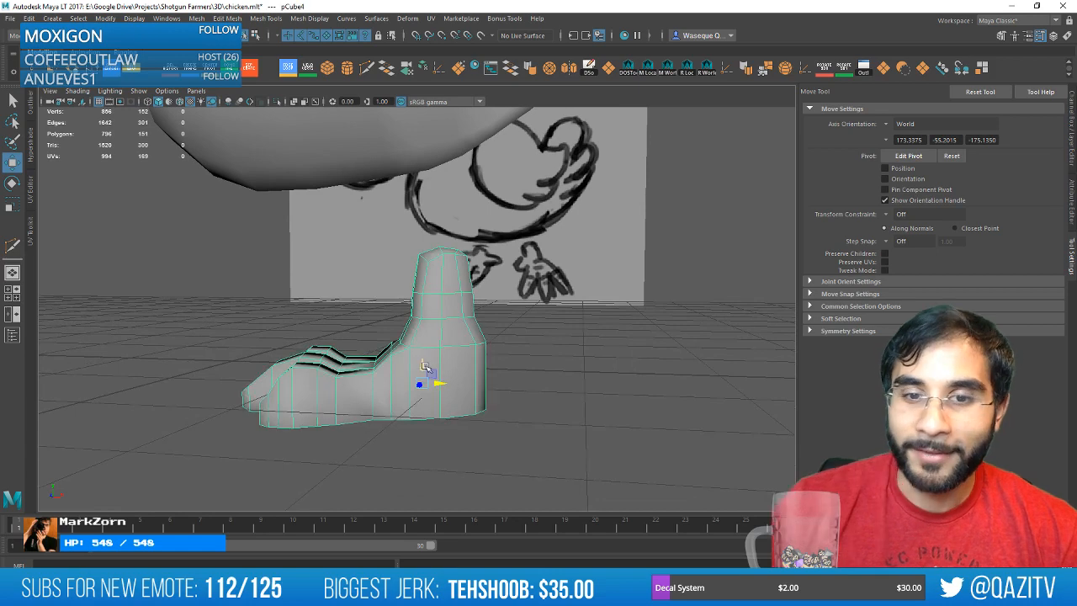
scroll(430, 373, "up", 3)
right_click_drag(457, 284, 387, 284)
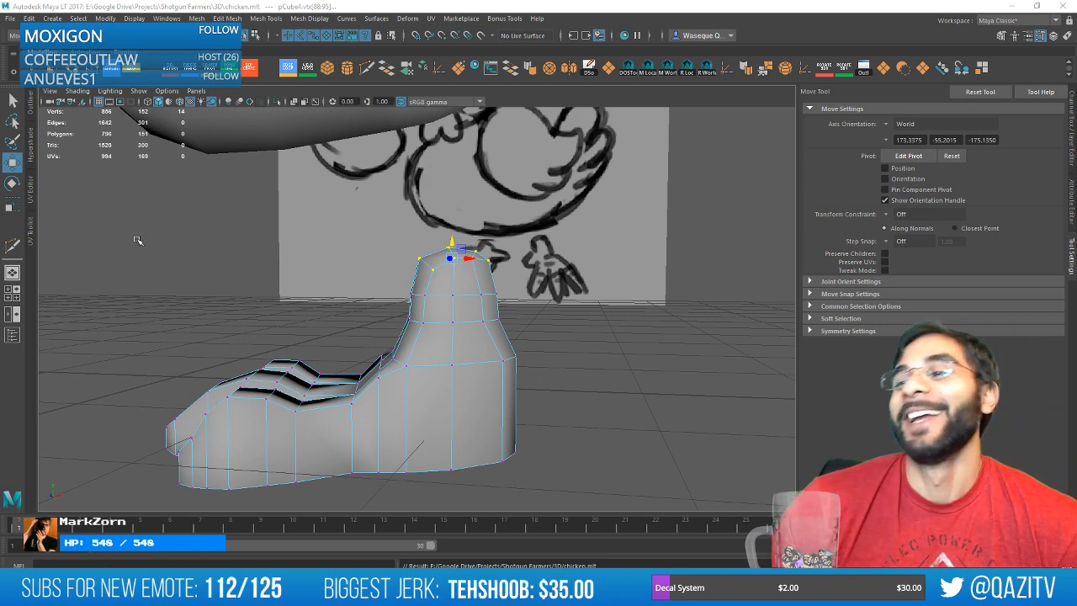
View the fried chicken leg picture in the browser window, and close that window.
right_click_drag(137, 238, 202, 135, "alt")
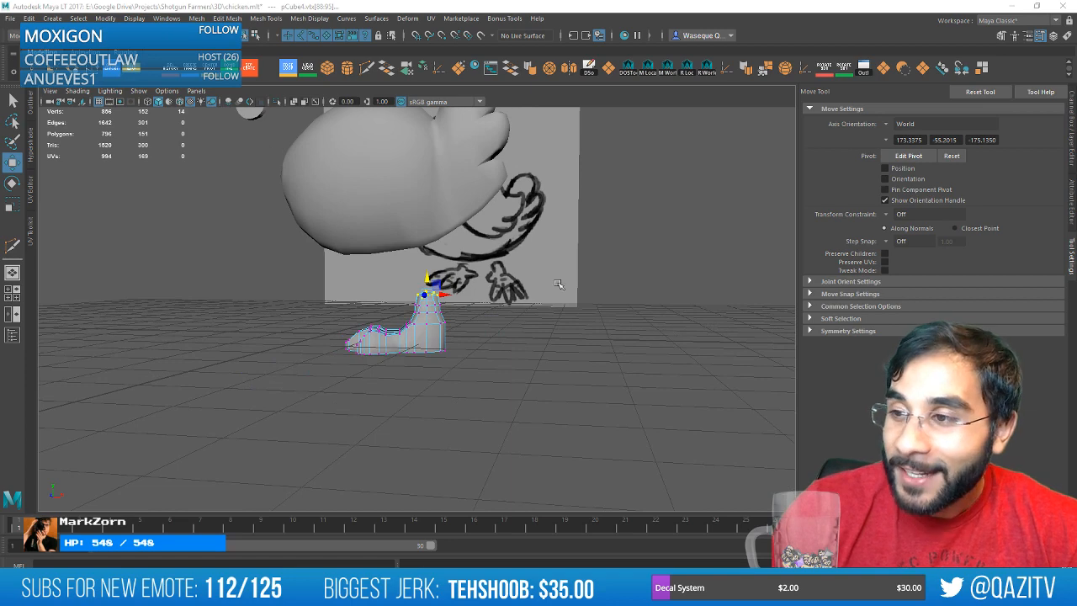
left_click_drag(558, 284, 474, 318, "alt")
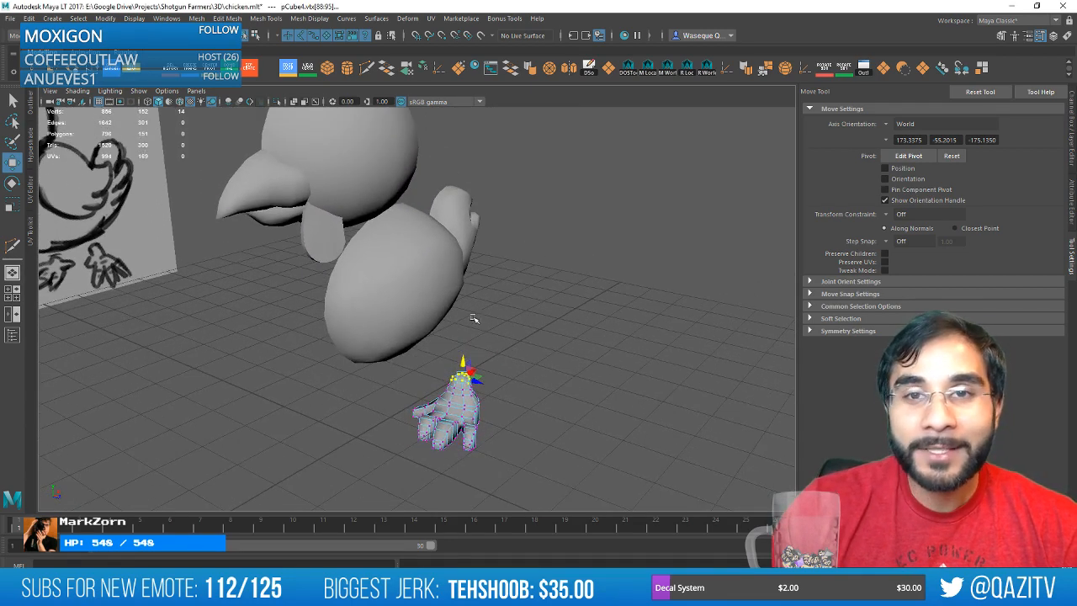
left_click_drag(644, 147, 559, 111)
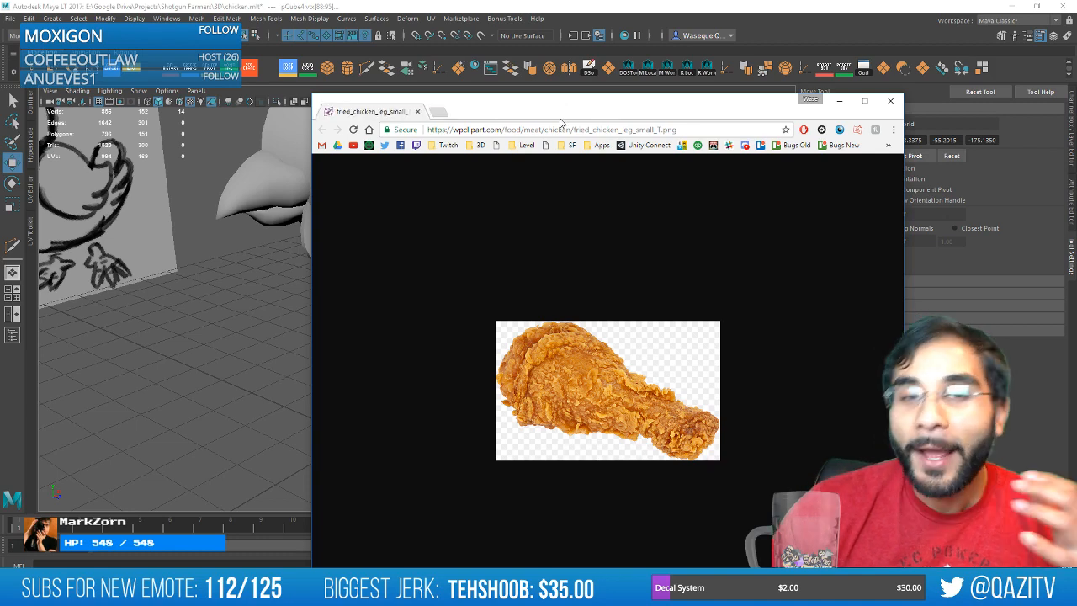
left_click(890, 101)
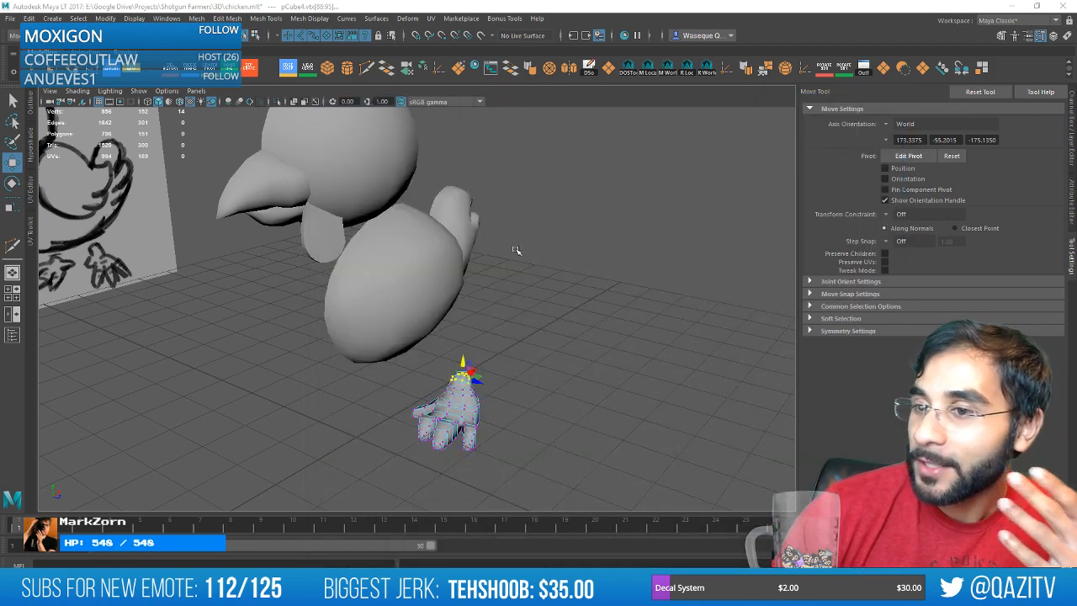
Insert an edge loop around the lower sides of the toes and foot, close to the sole.
left_click_drag(516, 252, 502, 296, "alt")
mouse_move(536, 329)
left_mouse_down("alt")
mouse_move(467, 318)
mouse_move(537, 331)
left_mouse_up("alt")
right_click_drag(440, 301, 496, 271)
key("f")
mouse_move(455, 394)
left_mouse_down("alt")
mouse_move(492, 370)
mouse_move(485, 326)
mouse_move(580, 368)
mouse_move(651, 365)
mouse_move(633, 369)
left_mouse_up("alt")
scroll(564, 356, "up", 3)
left_click_drag(476, 320, 587, 308, "alt")
scroll(378, 197, "up", 3)
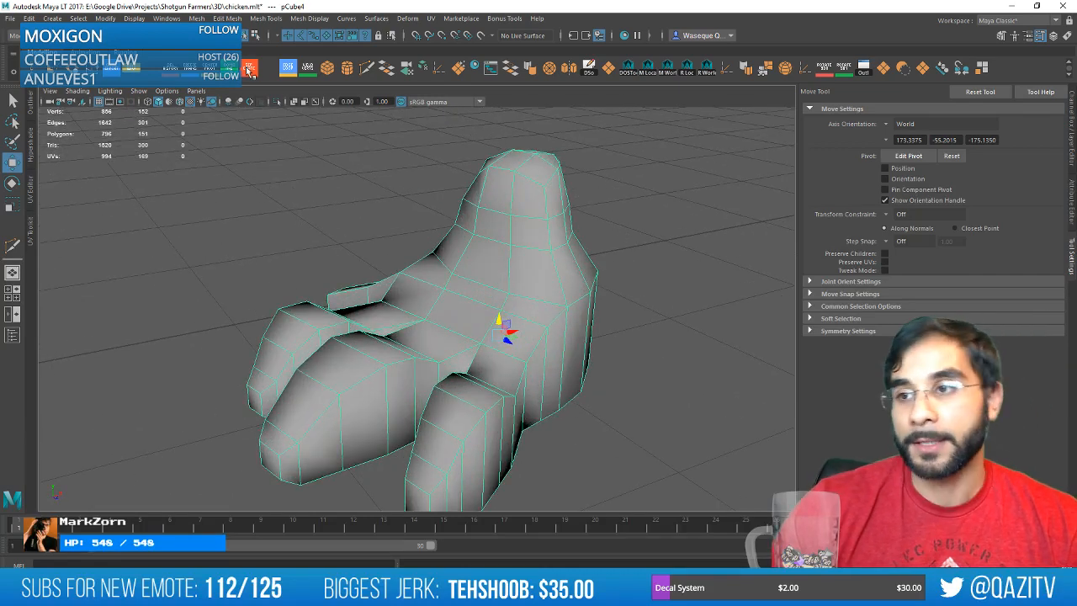
left_click(287, 69)
middle_click_drag(436, 329, 399, 291, "alt")
left_click_drag(479, 400, 613, 365, "alt")
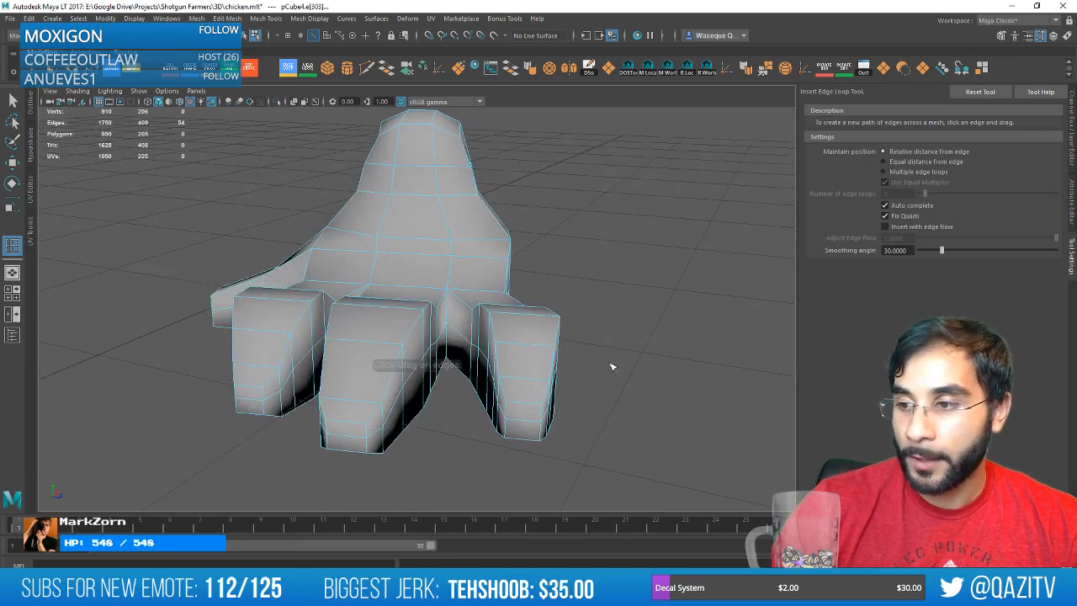
Try to scale the new lower edge loop to widen the foot's sides.
key("r")
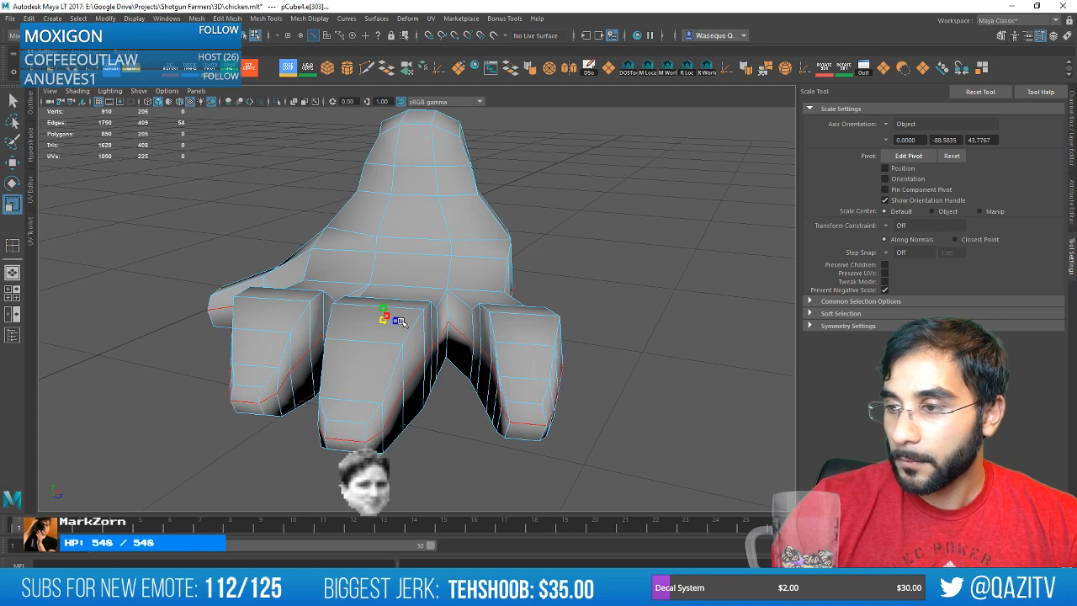
left_click_drag(400, 322, 563, 253)
key("ctrl+z")
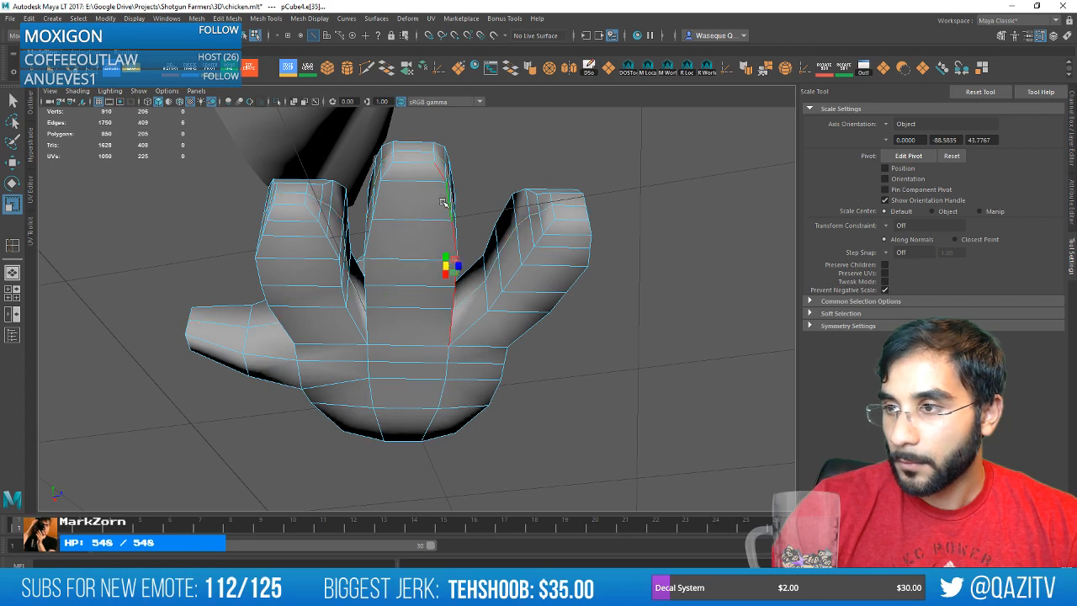
Select the bottom border edges running around the undersides of the three front toes.
double_click(412, 162)
double_click(376, 198, "shift")
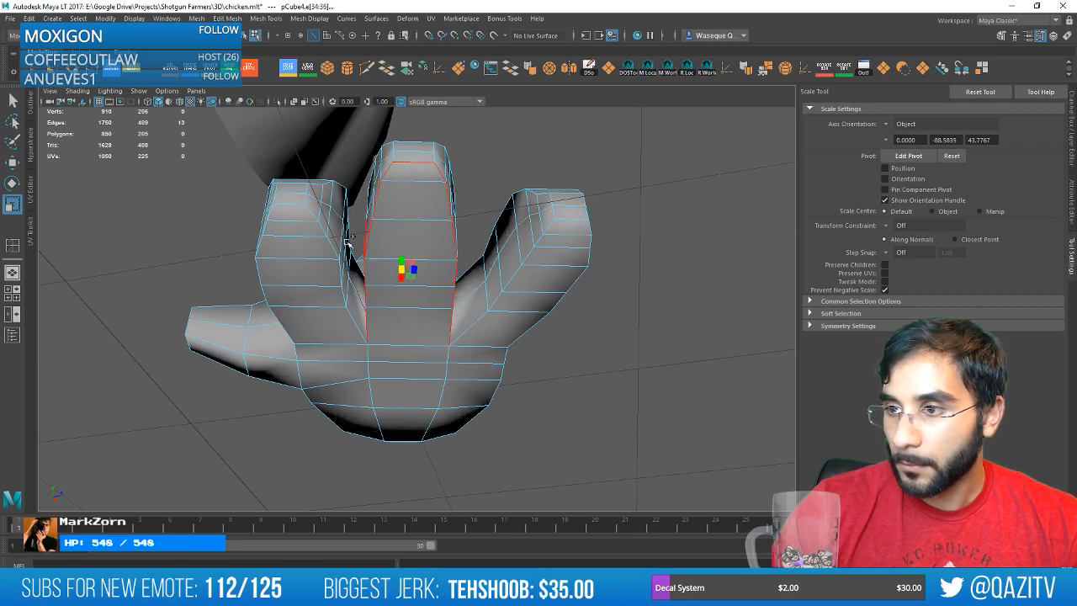
double_click(331, 246, "shift")
double_click(286, 207, "shift")
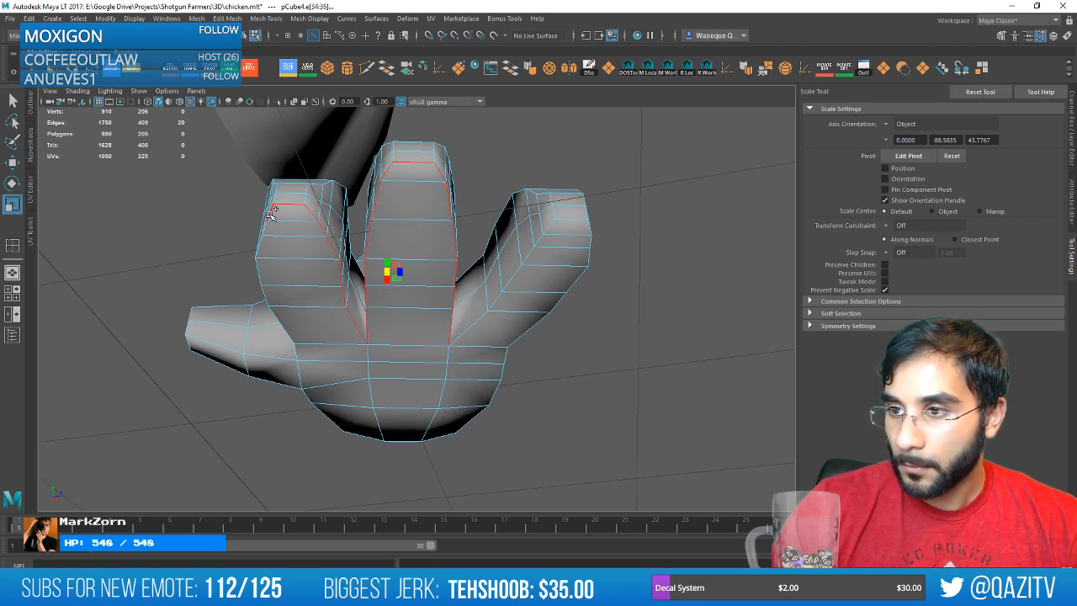
double_click(267, 226, "shift")
double_click(536, 250, "shift")
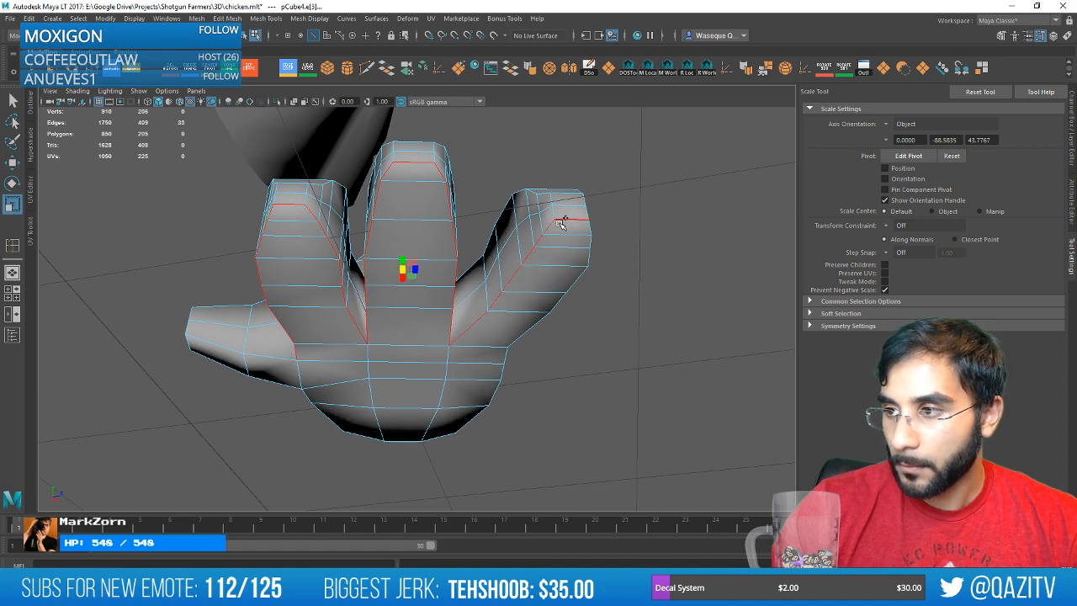
left_click_drag(565, 222, 568, 305, "alt")
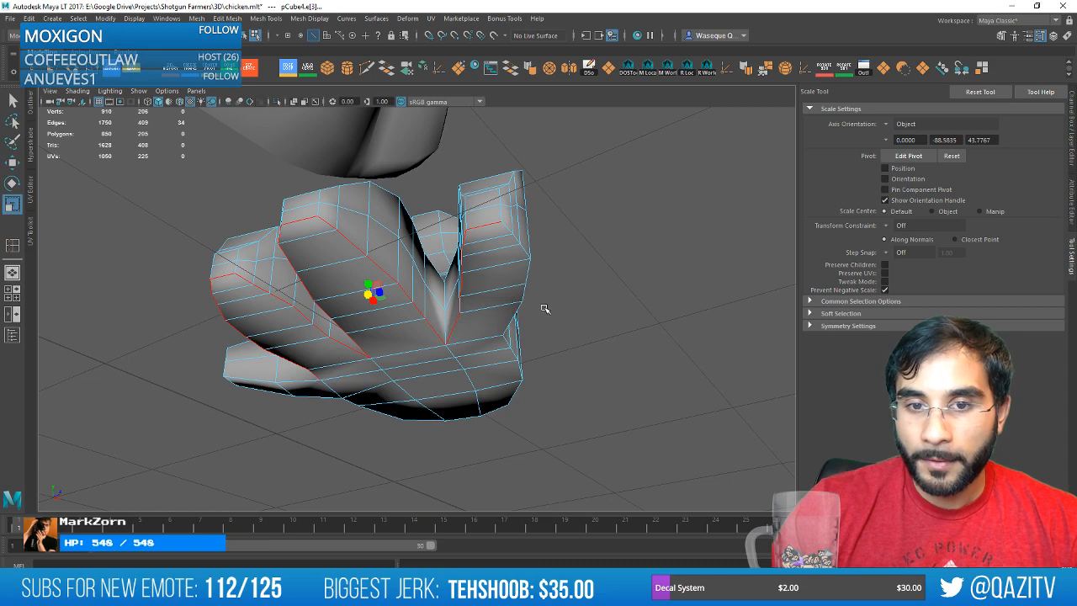
double_click(509, 229, "shift")
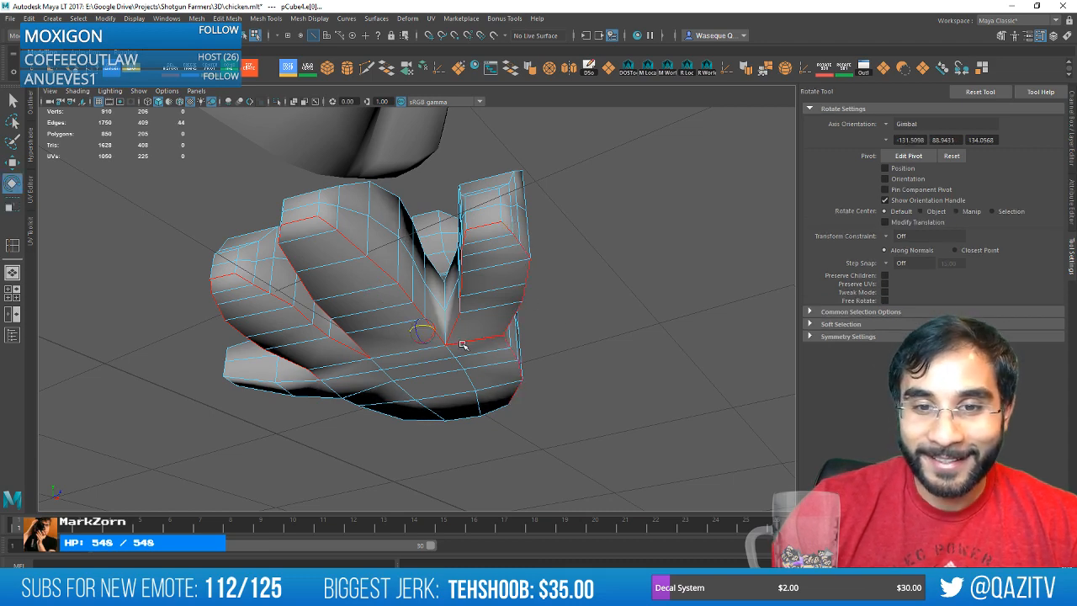
left_click_drag(509, 228, 441, 334, "alt")
mouse_move(510, 305)
left_mouse_down("alt")
mouse_move(510, 389)
mouse_move(512, 313)
left_mouse_up("alt")
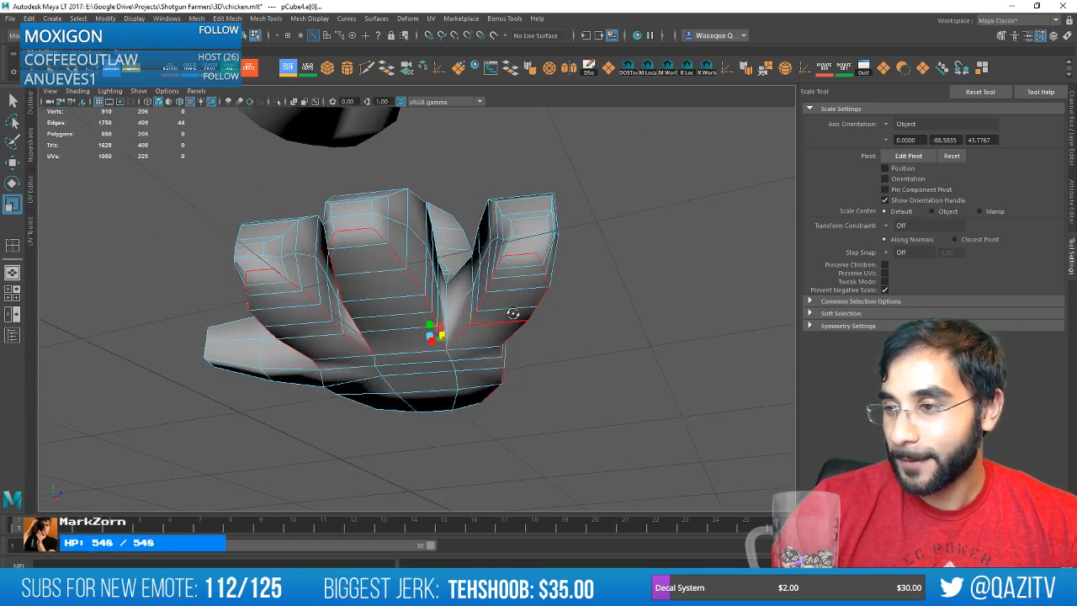
key("ctrl+z")
Select the row of faces along the underside of the outer front toe.
left_click_drag(580, 312, 517, 236, "alt")
right_click_drag(517, 236, 515, 271)
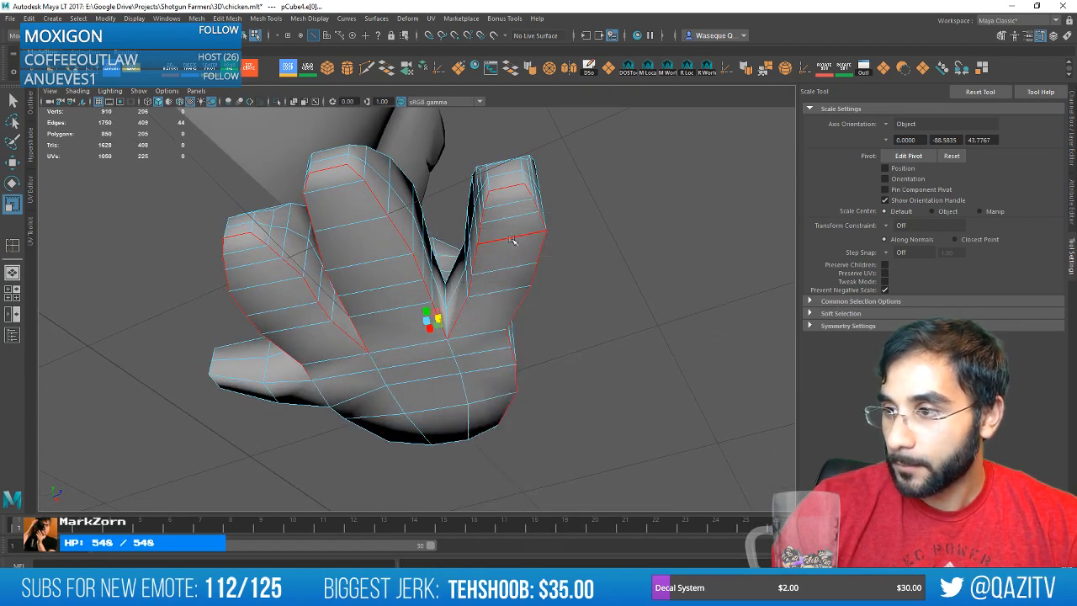
key("q")
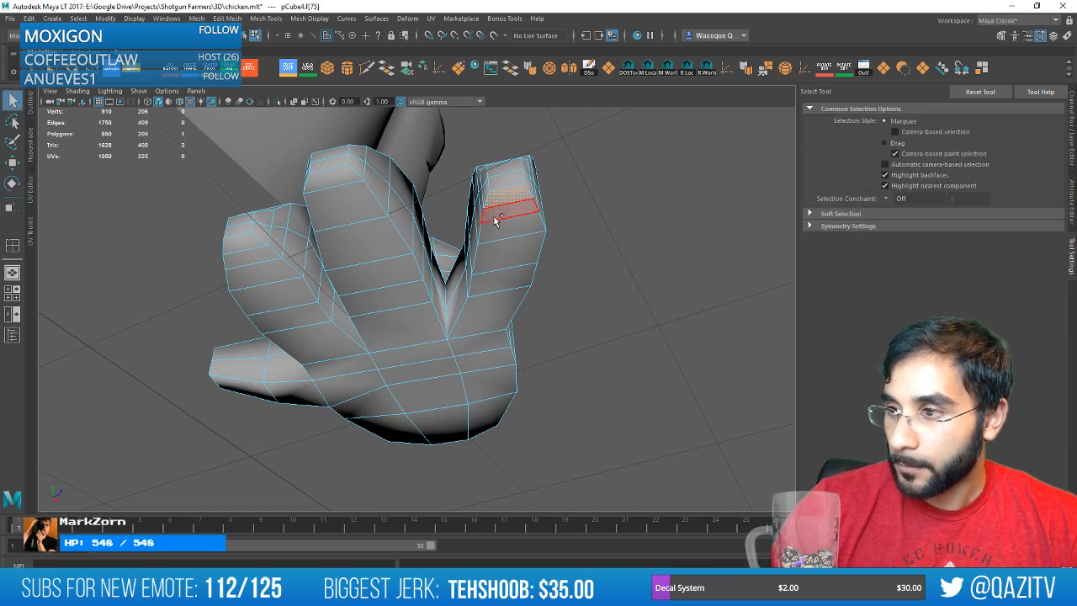
left_click(482, 312, "shift")
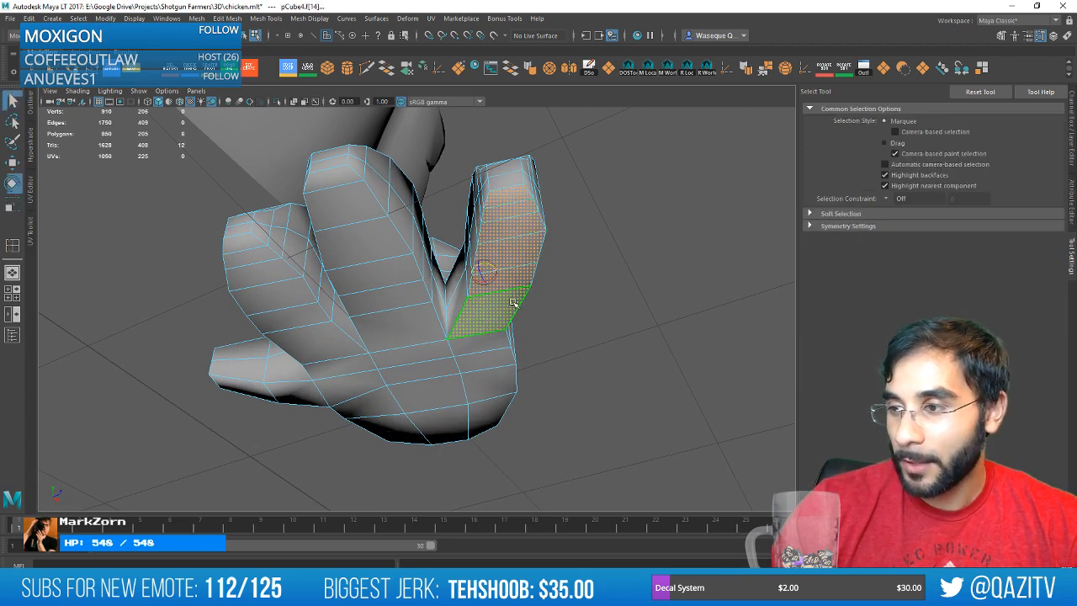
key("r")
left_click_drag(494, 272, 548, 354, "alt")
key("w")
Undo the sole edge selections and the edge loop inserted around the lower sides of the foot.
key("ctrl+z")
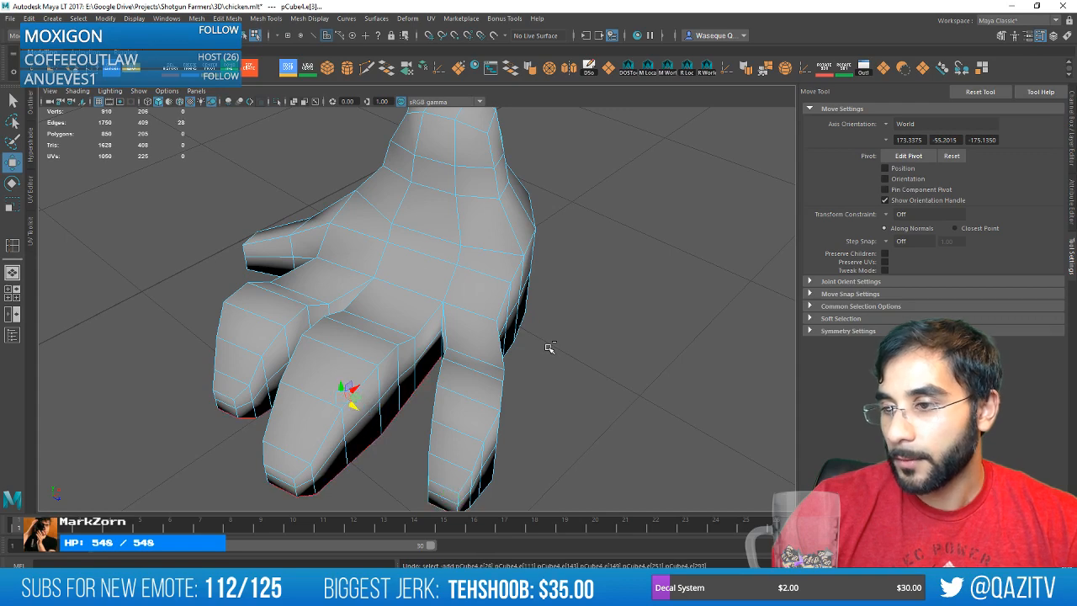
key("ctrl+z")
key("ctrl+z")
key("ctrl+z")
key("ctrl+z")
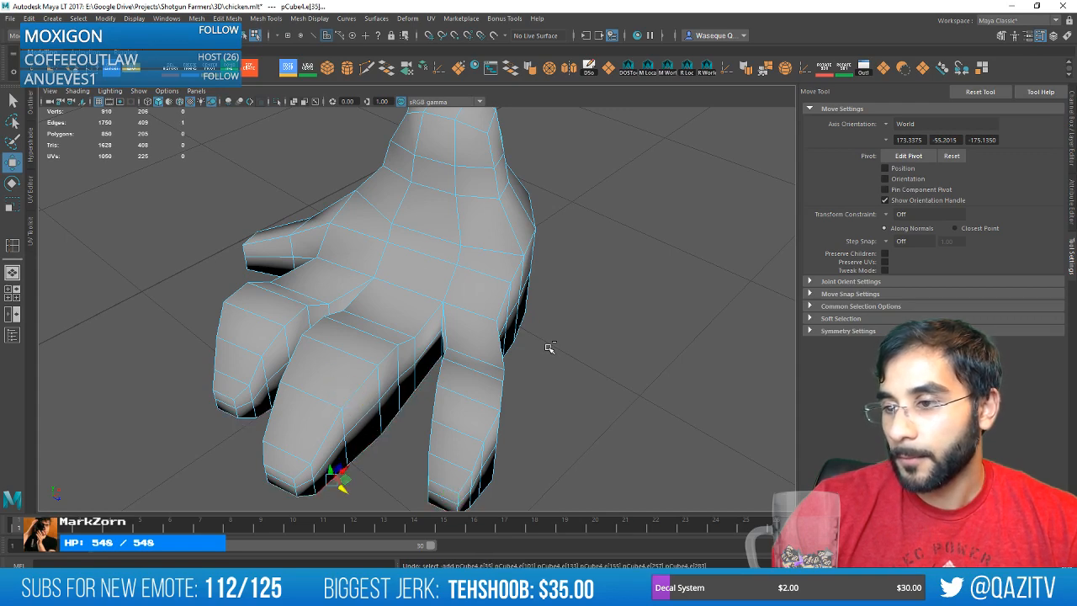
scroll(549, 346, "down", 5)
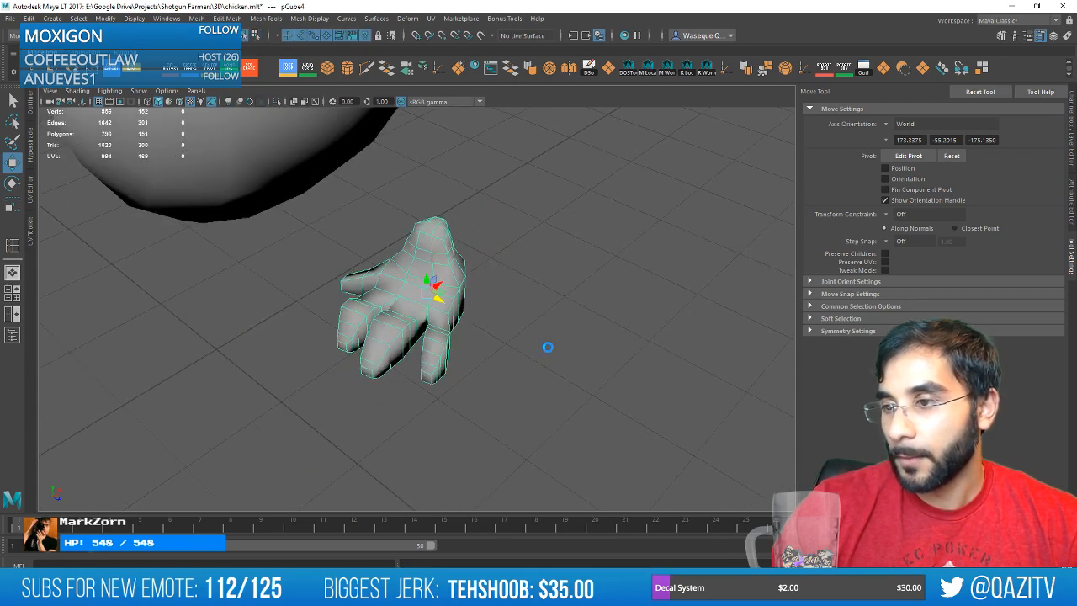
Examine the foot's toes and leg from several angles and against the chicken's body, in unsmoothed display.
left_click_drag(547, 344, 489, 240, "alt")
left_click(561, 279)
scroll(561, 279, "down", 4)
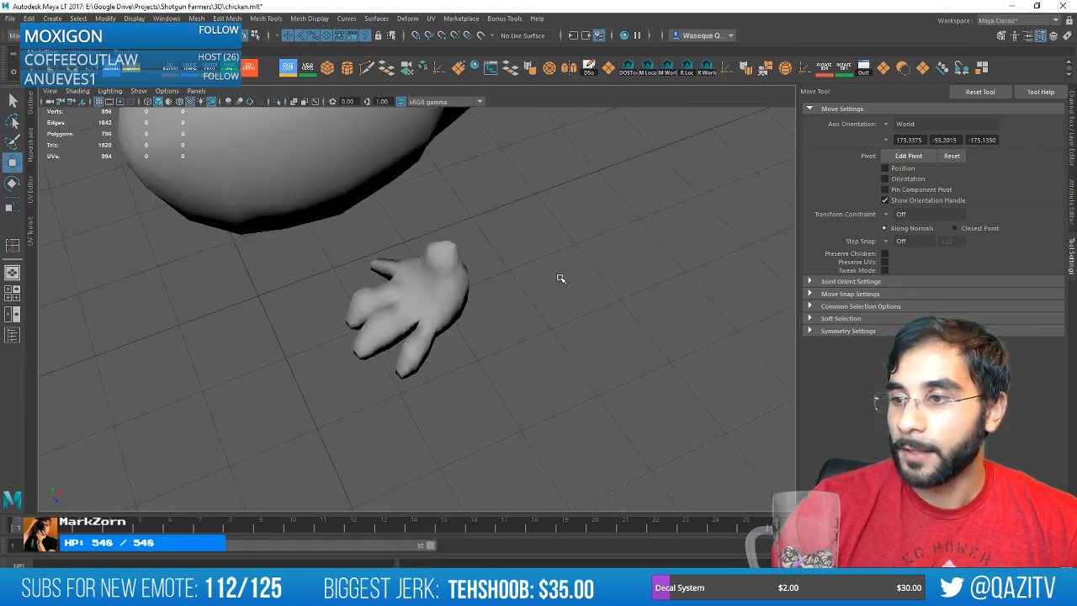
left_click_drag(560, 278, 488, 272, "alt")
scroll(486, 310, "down", 3)
middle_click_drag(486, 310, 465, 374, "alt")
left_click_drag(465, 373, 503, 370, "alt")
left_click(441, 370)
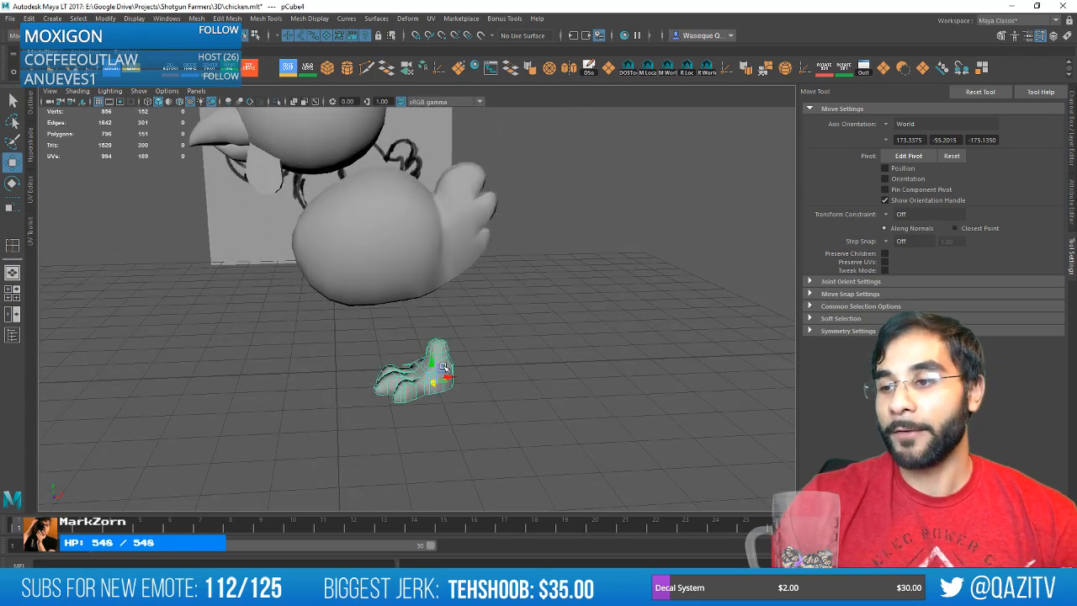
key("f")
key("1")
left_click_drag(423, 348, 448, 323, "alt")
Switch to Unity, look over the Level04 western town scene, and return to Maya.
key("alt+Tab")
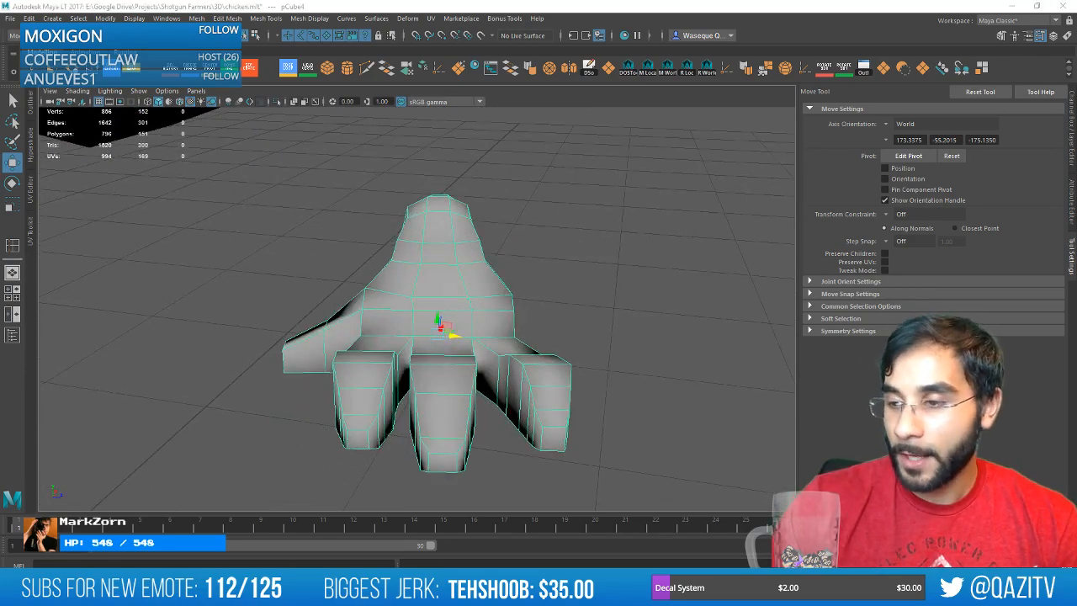
key("w")
right_click_drag(305, 235, 327, 173)
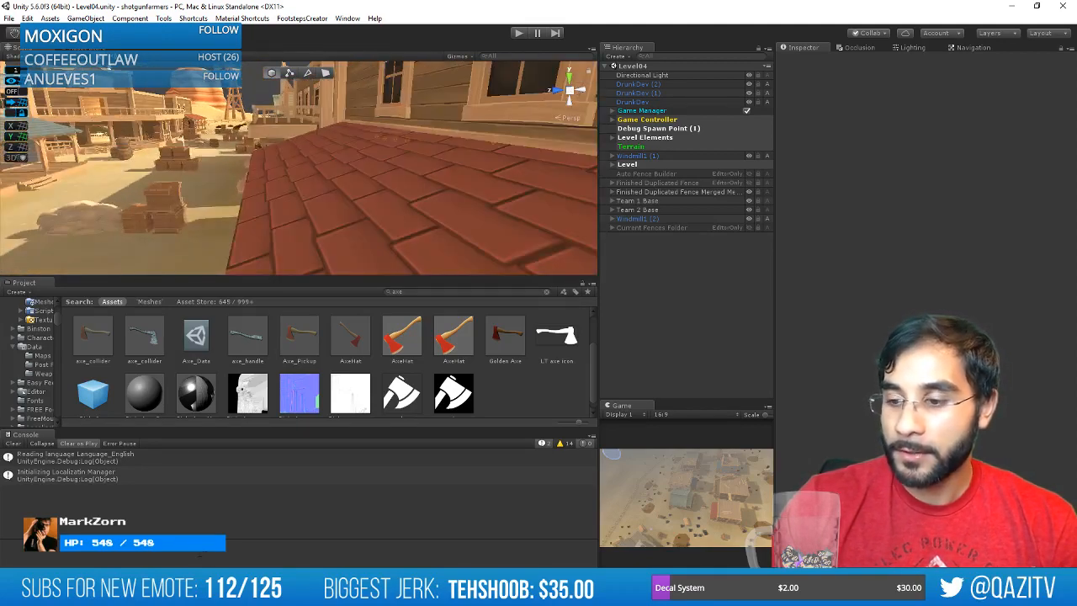
key("alt+Tab")
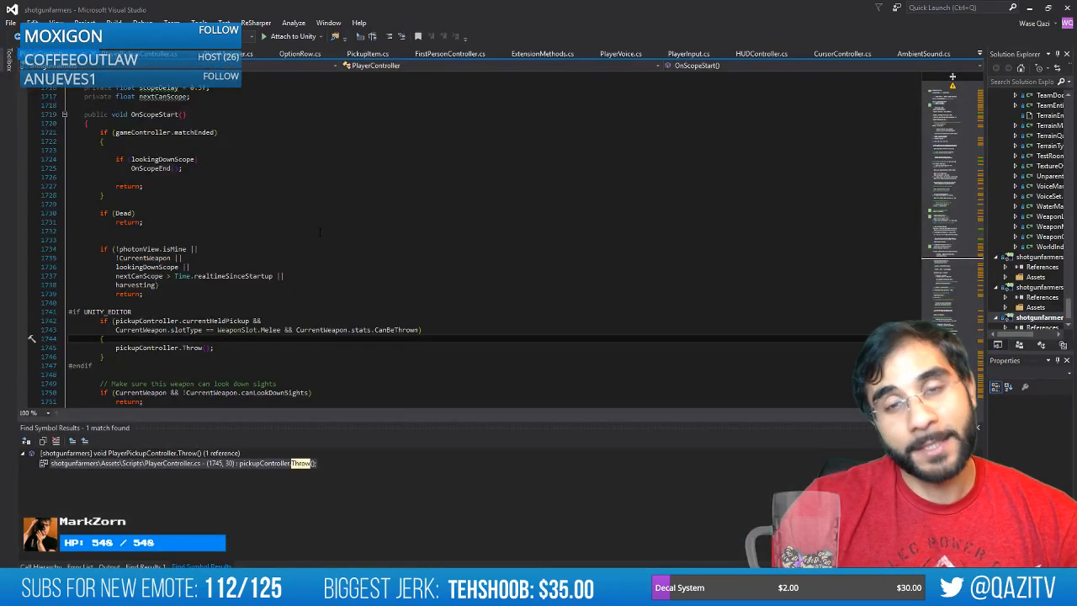
key("alt+Tab")
key("s")
right_click_drag(327, 173, 295, 250)
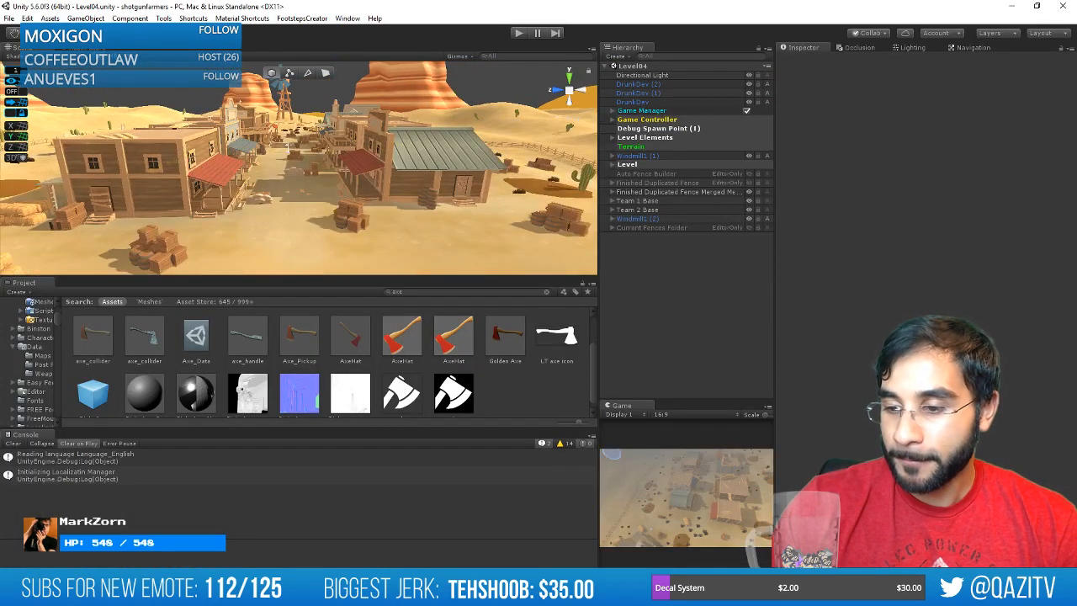
left_click(197, 589)
left_click(259, 535)
left_click(549, 306)
Try to move the tip vertices of the outer front toe.
scroll(563, 278, "down", 4)
left_click_drag(563, 278, 544, 248, "alt")
left_click(430, 299)
scroll(482, 303, "up", 4)
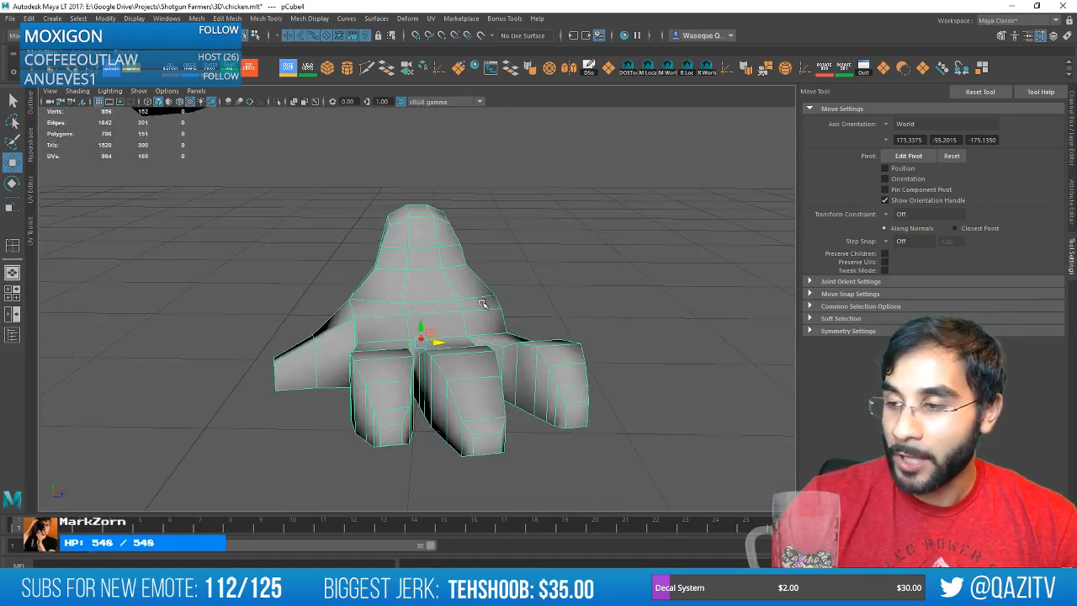
mouse_move(482, 303)
left_mouse_down("alt")
mouse_move(548, 356)
mouse_move(488, 312)
left_mouse_up("alt")
right_click(467, 288)
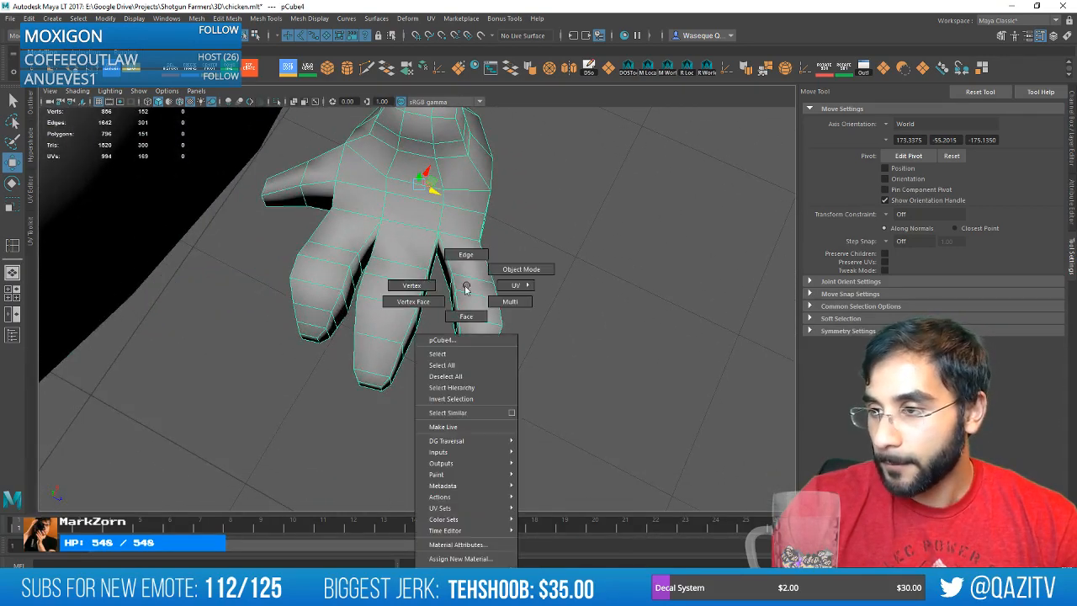
left_click(425, 287)
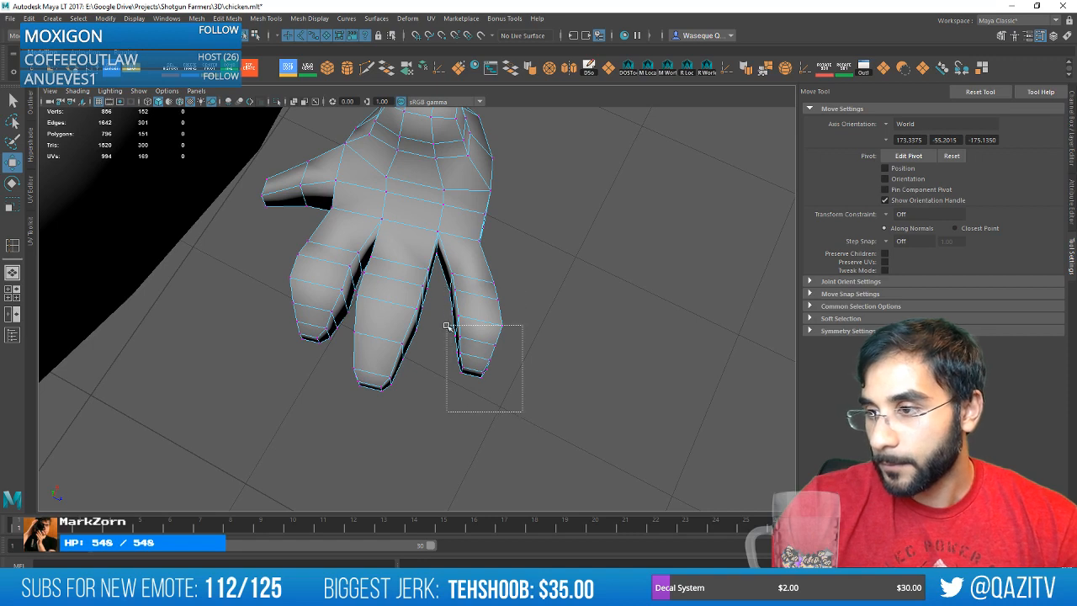
left_click_drag(446, 326, 446, 324)
left_click_drag(486, 356, 474, 349)
key("ctrl+z")
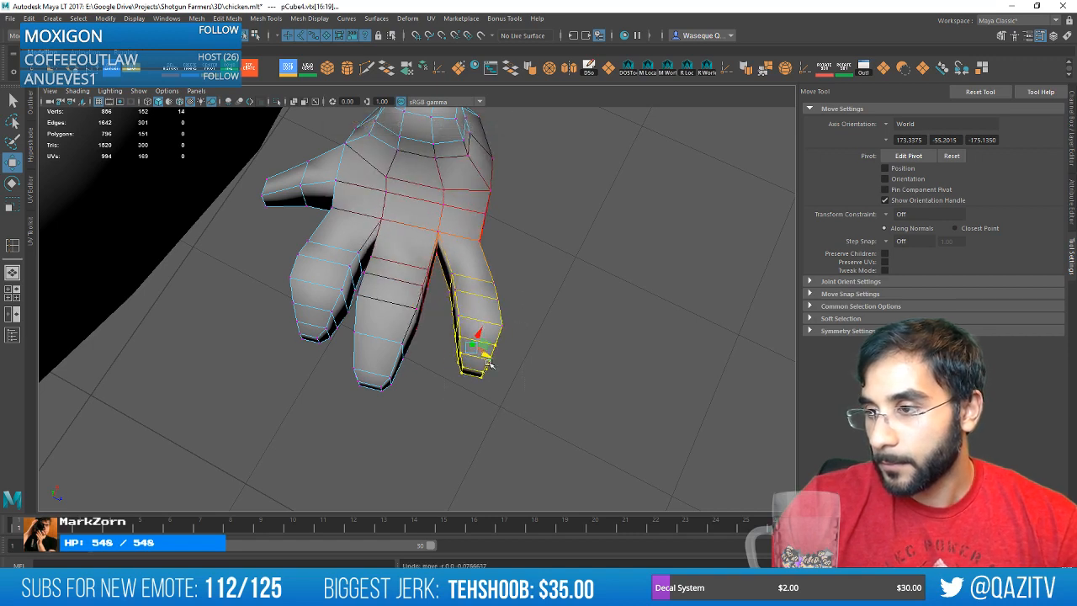
Turn off soft selection, and rotate and move all the outer front toe's vertices to angle the toe inward.
key("b")
left_click_drag(527, 414, 435, 253)
key("e")
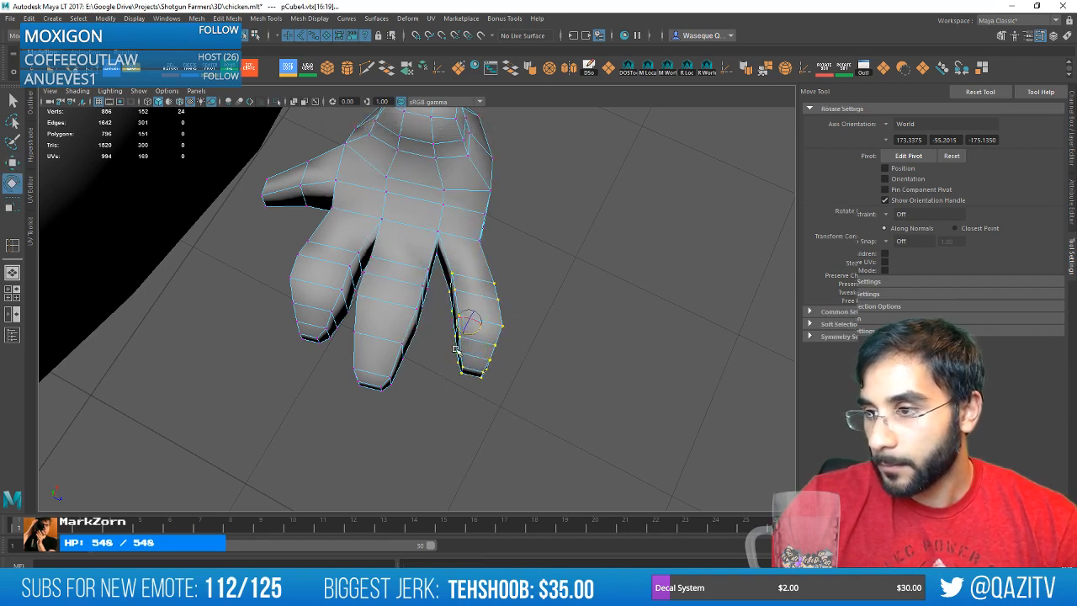
key("w")
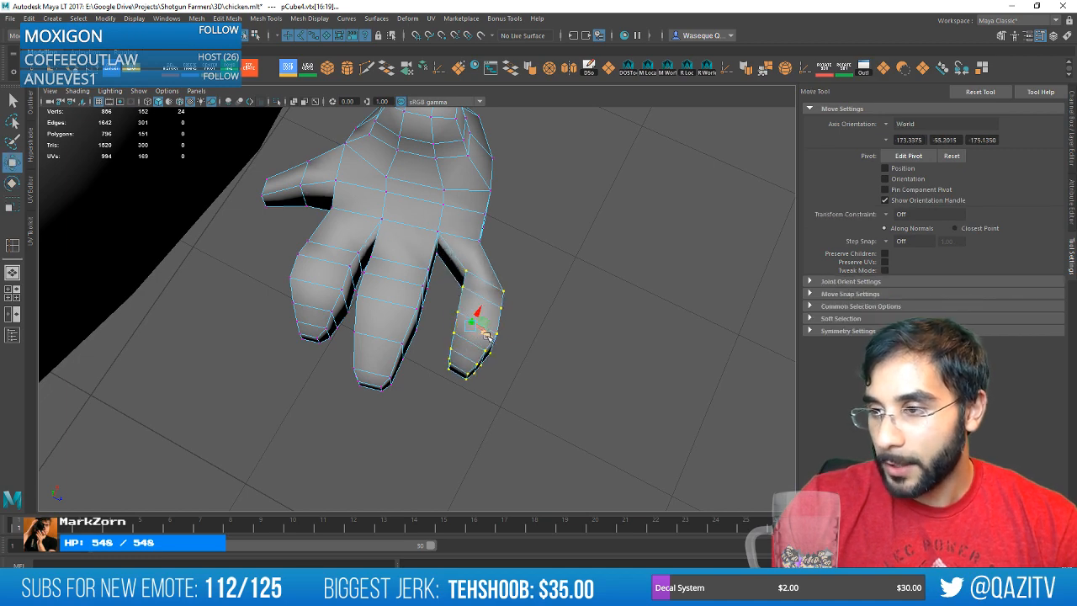
left_click_drag(580, 334, 461, 340, "alt")
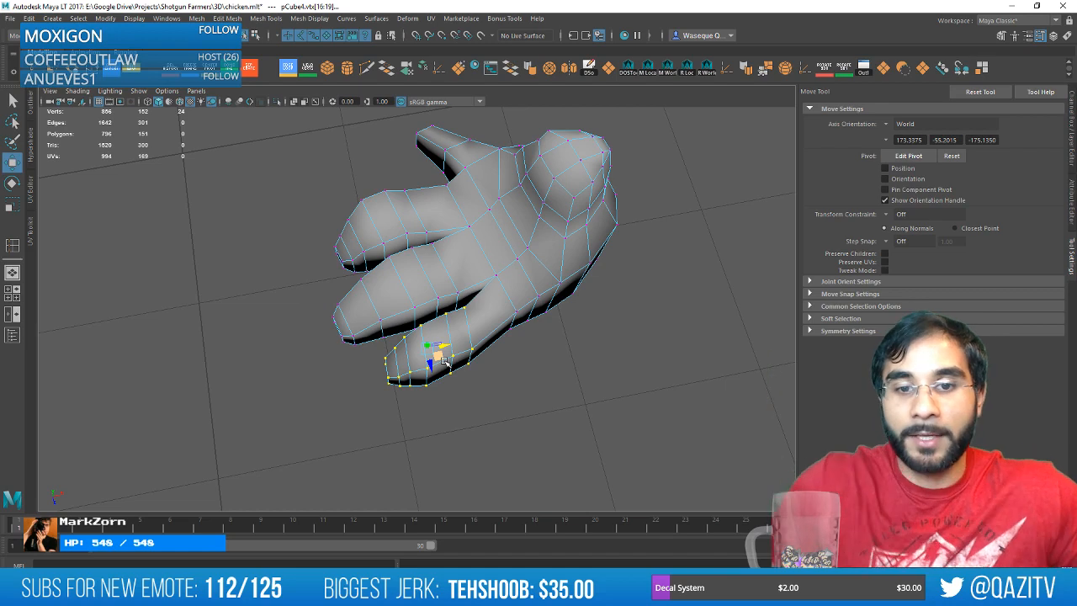
mouse_move(443, 360)
left_mouse_down("alt")
mouse_move(544, 367)
mouse_move(430, 357)
left_mouse_up("alt")
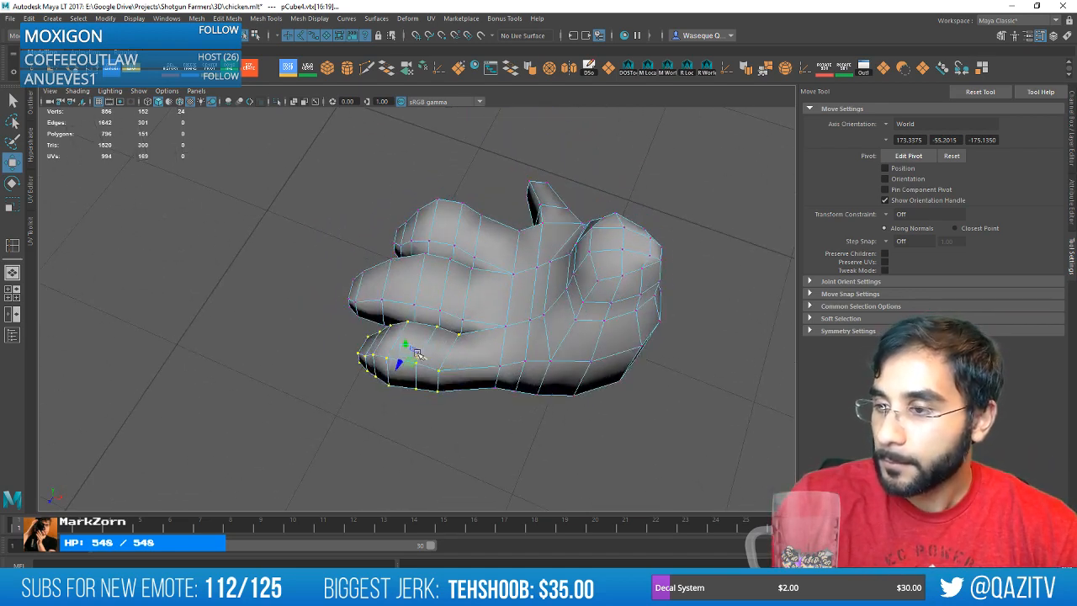
key("e")
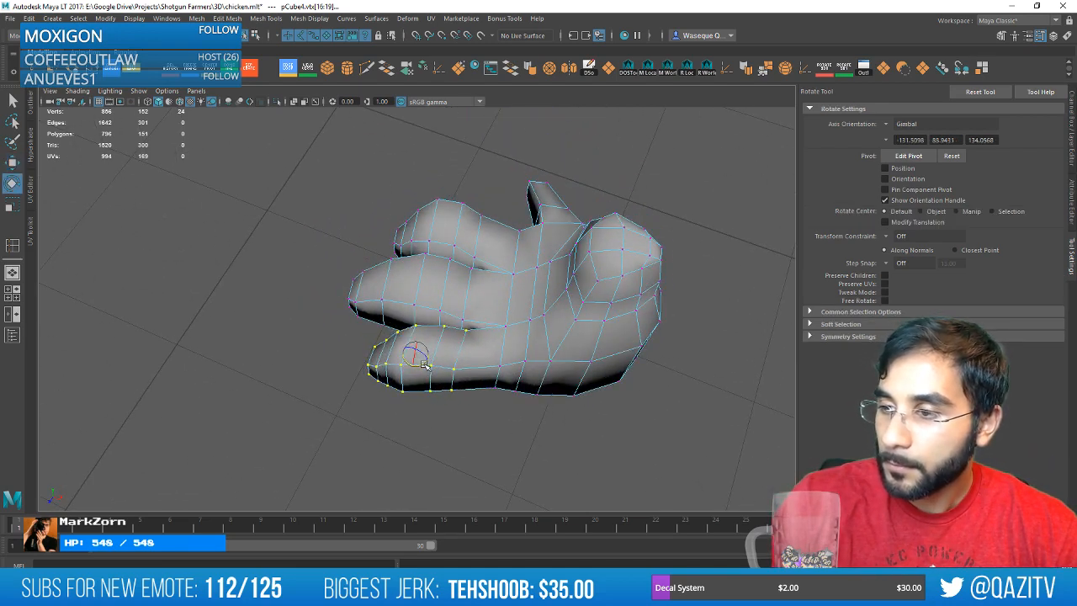
left_click_drag(423, 364, 482, 366, "alt")
Adjust the lower side edges where the outer front toe joins the foot to refine its outer contour.
right_click_drag(469, 285, 469, 255)
left_click(417, 355)
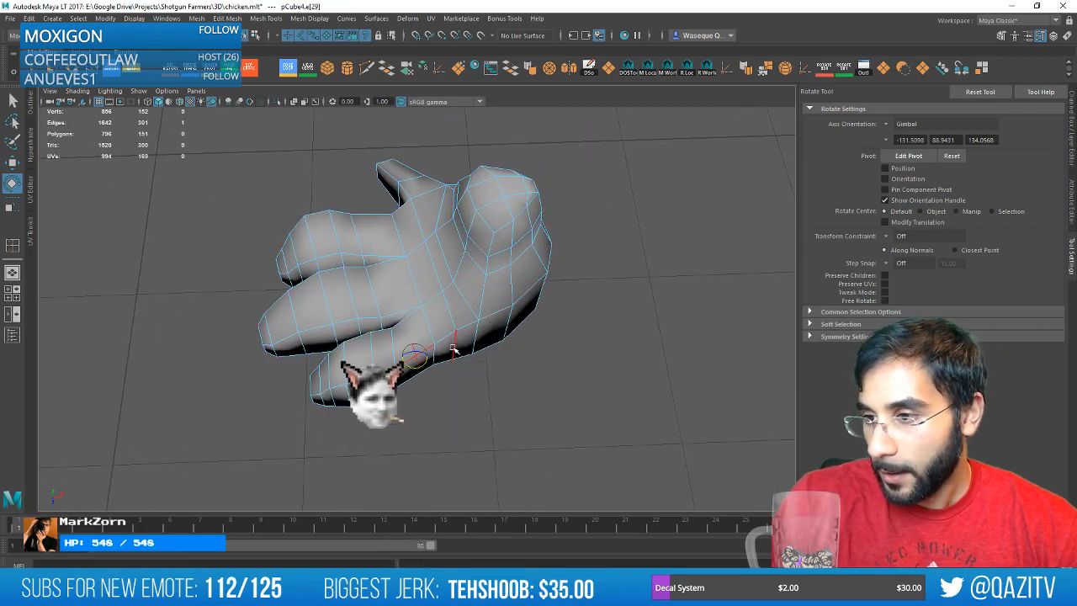
left_click(436, 358)
key("q")
left_click(444, 366, "shift")
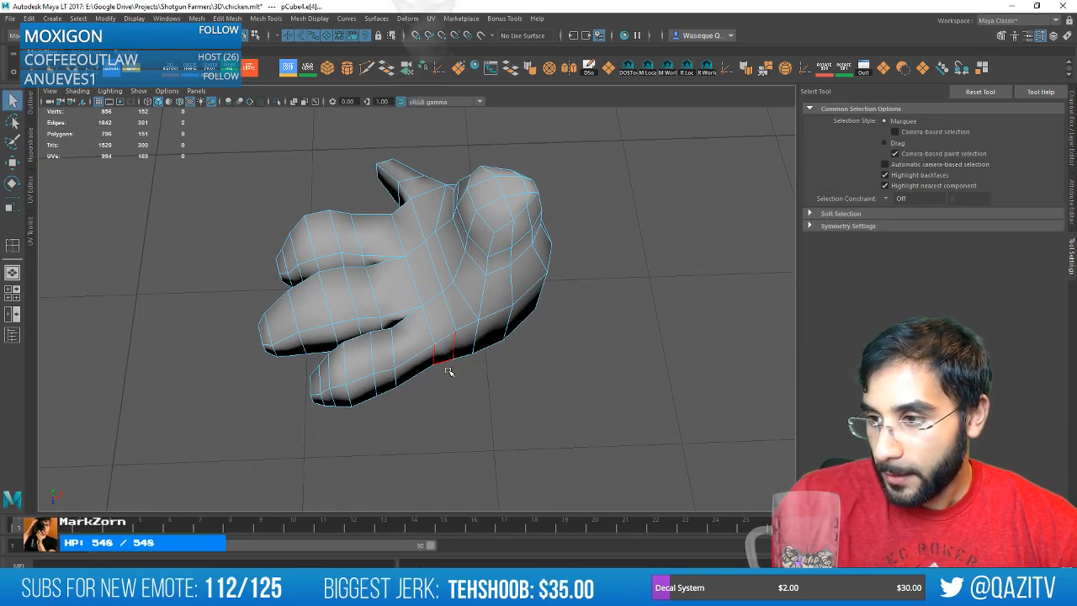
key("w")
mouse_move(449, 372)
left_mouse_down("alt")
mouse_move(493, 409)
mouse_move(505, 401)
mouse_move(449, 371)
left_mouse_up("alt")
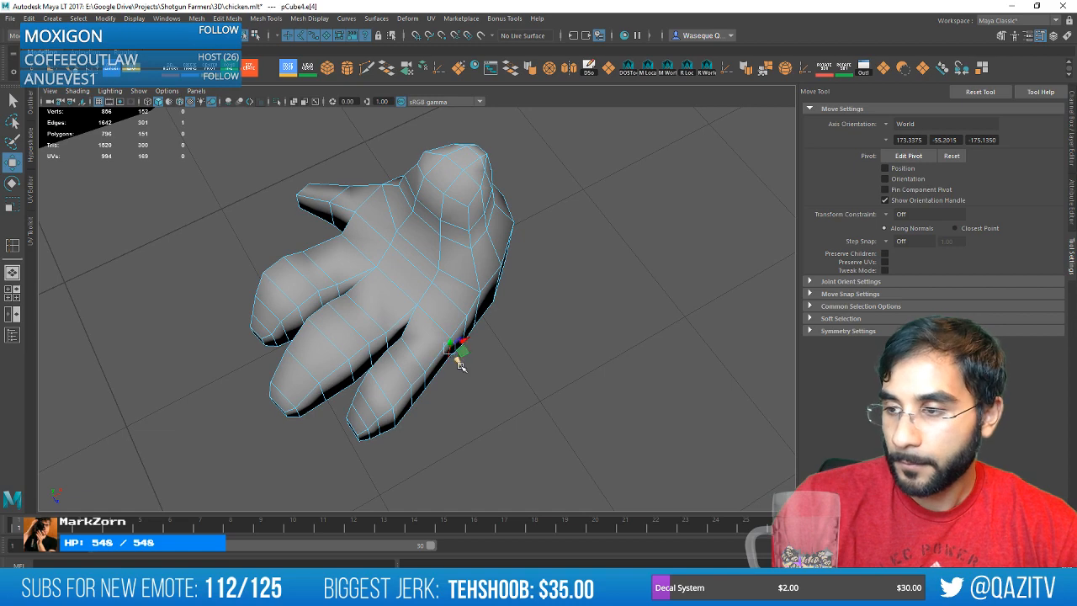
left_click(471, 397)
Return the foot to object mode and check its proportions against the chicken's body and sketch.
scroll(475, 396, "down", 2)
left_click_drag(476, 396, 472, 358, "alt")
scroll(469, 350, "down", 4)
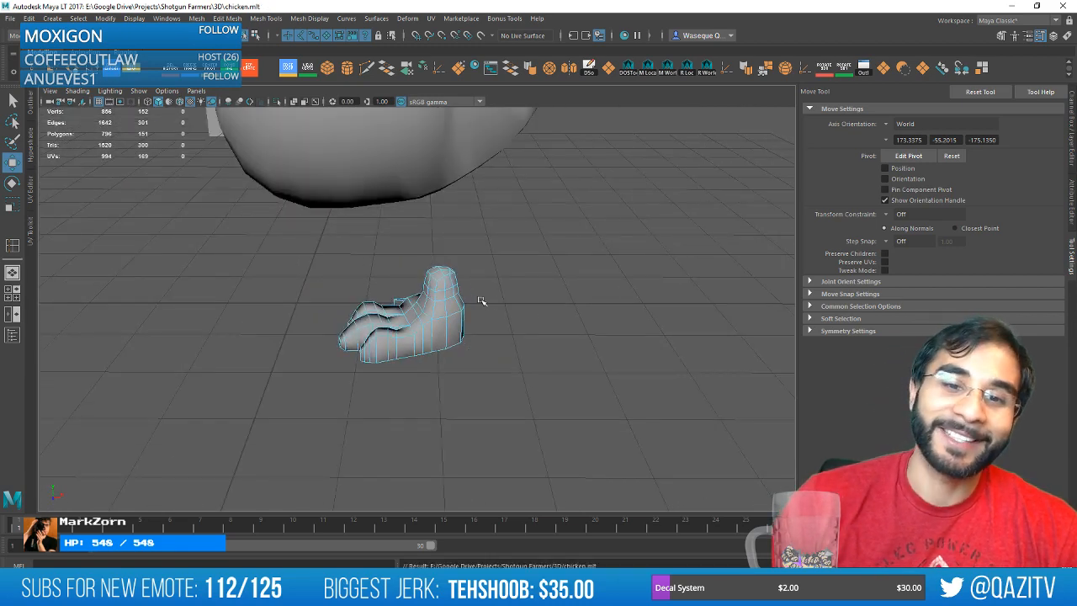
mouse_move(482, 300)
left_mouse_down("alt")
mouse_move(474, 395)
mouse_move(500, 351)
mouse_move(527, 362)
mouse_move(449, 323)
left_mouse_up("alt")
right_click_drag(397, 289, 444, 354)
left_click(411, 355)
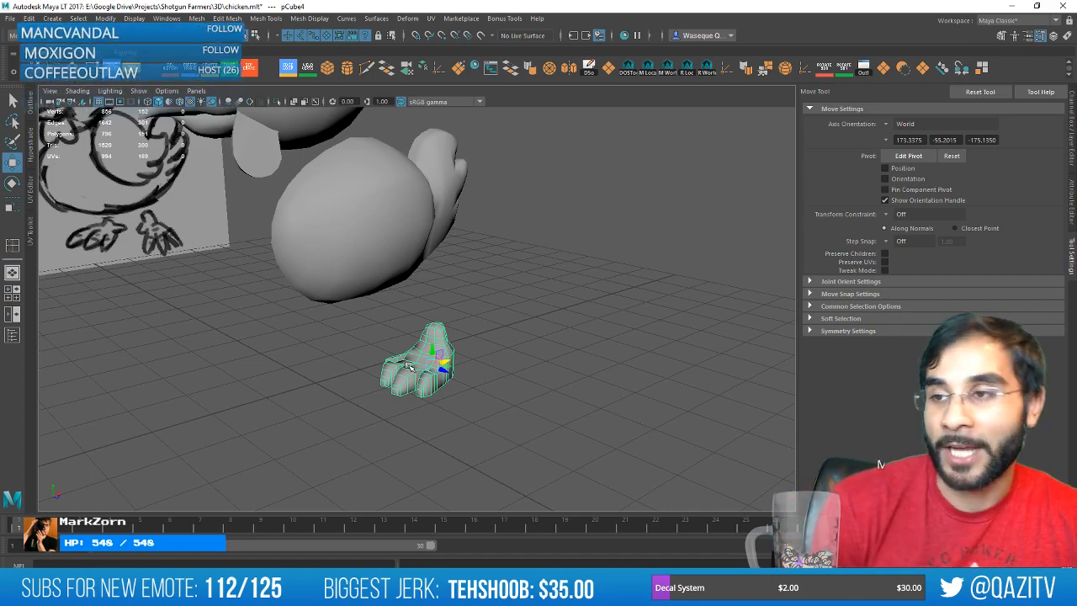
Adjust the vertical edges on the lower leg beside the hind toe and the lower edge at the hind toe's base.
left_click_drag(408, 366, 419, 284, "alt")
scroll(433, 342, "up", 8)
right_click_drag(419, 284, 420, 255)
left_click_drag(420, 268, 440, 401, "alt")
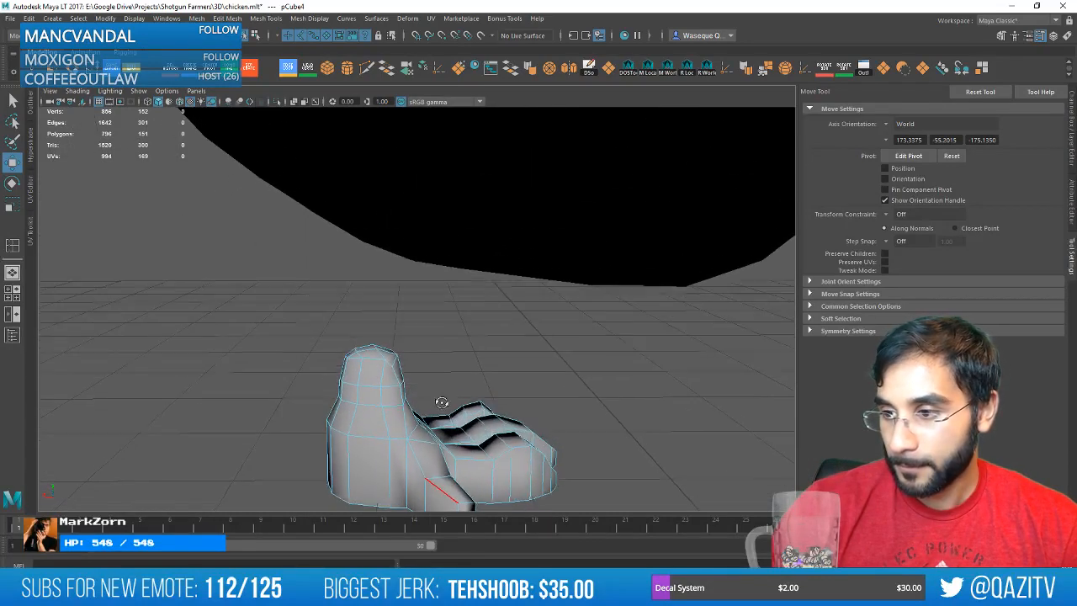
middle_click_drag(440, 401, 443, 298, "alt")
scroll(441, 311, "up", 4)
mouse_move(440, 326)
left_mouse_down("alt")
mouse_move(365, 319)
mouse_move(427, 330)
left_mouse_up("alt")
left_click(363, 390)
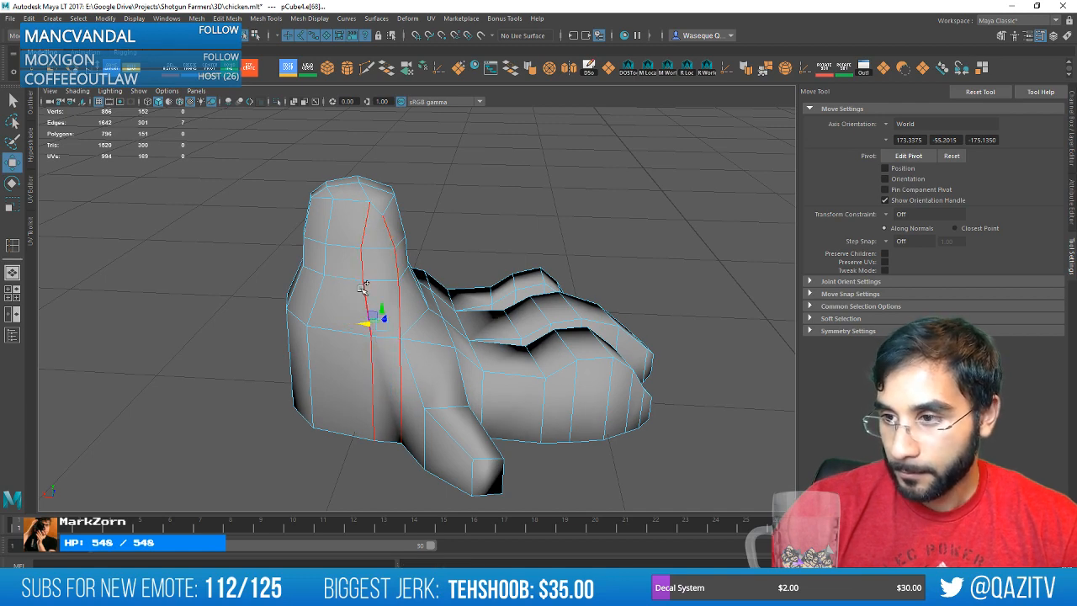
left_click_drag(367, 327, 460, 418, "alt")
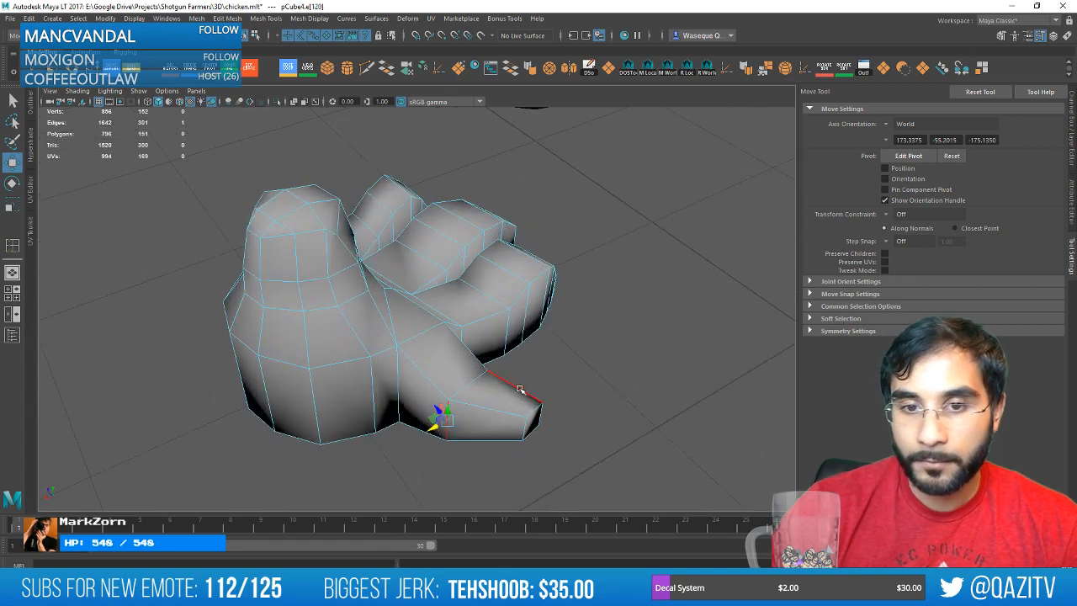
left_click_drag(520, 389, 303, 359, "alt")
Adjust individual vertices around the leg's top rim to even out its rounded end.
right_click_drag(445, 277, 459, 251)
left_click_drag(463, 250, 518, 242, "alt")
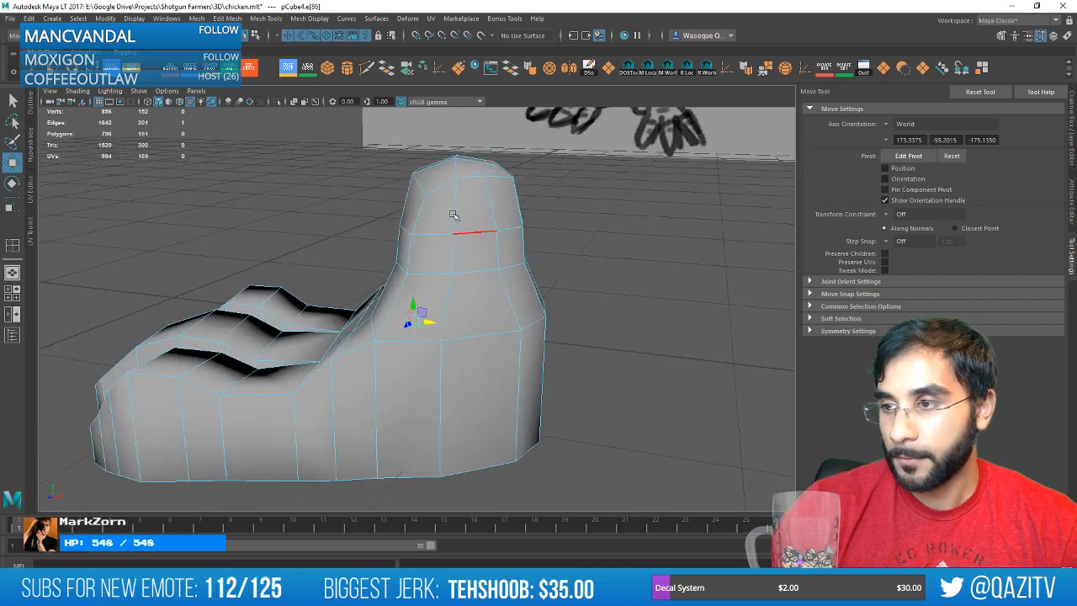
right_click_drag(428, 205, 382, 203)
left_click(426, 193)
key("f")
left_click_drag(429, 193, 374, 314, "alt")
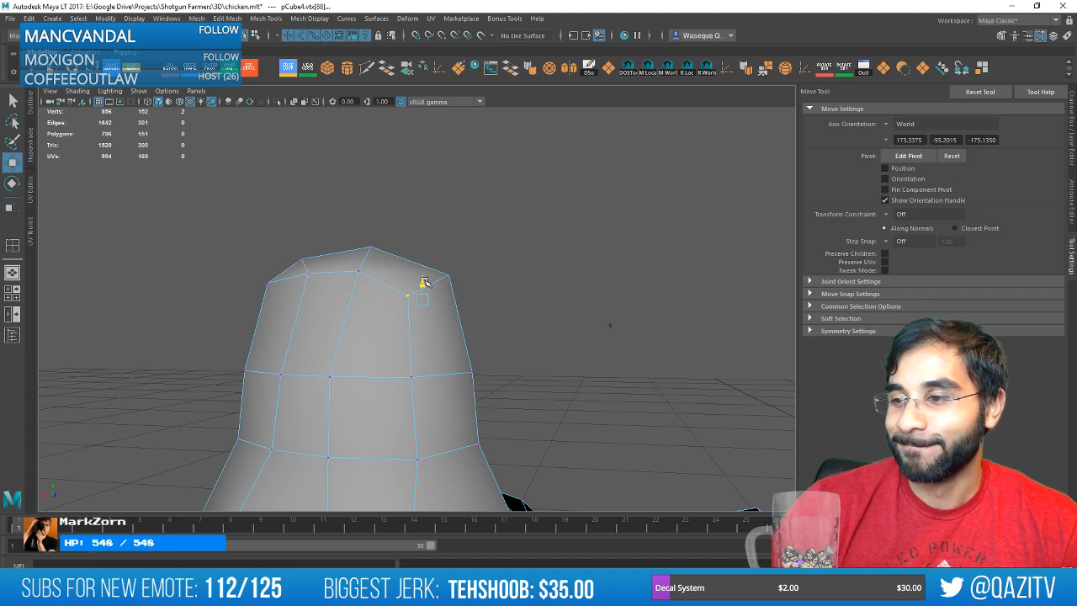
left_click(408, 380)
Return the foot to object mode, deselect it, and examine its shape beside the body and reference sketch.
mouse_move(673, 344)
left_mouse_down("alt")
mouse_move(385, 356)
mouse_move(380, 368)
mouse_move(500, 286)
left_mouse_up("alt")
scroll(379, 367, "down", 3)
scroll(380, 368, "down", 2)
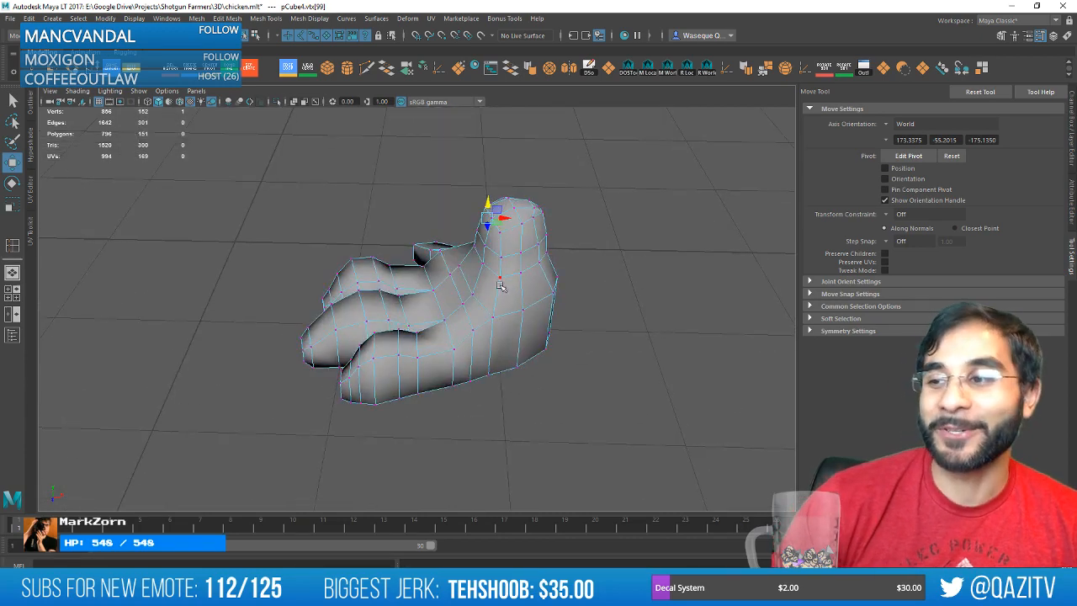
right_click_drag(500, 287, 505, 246)
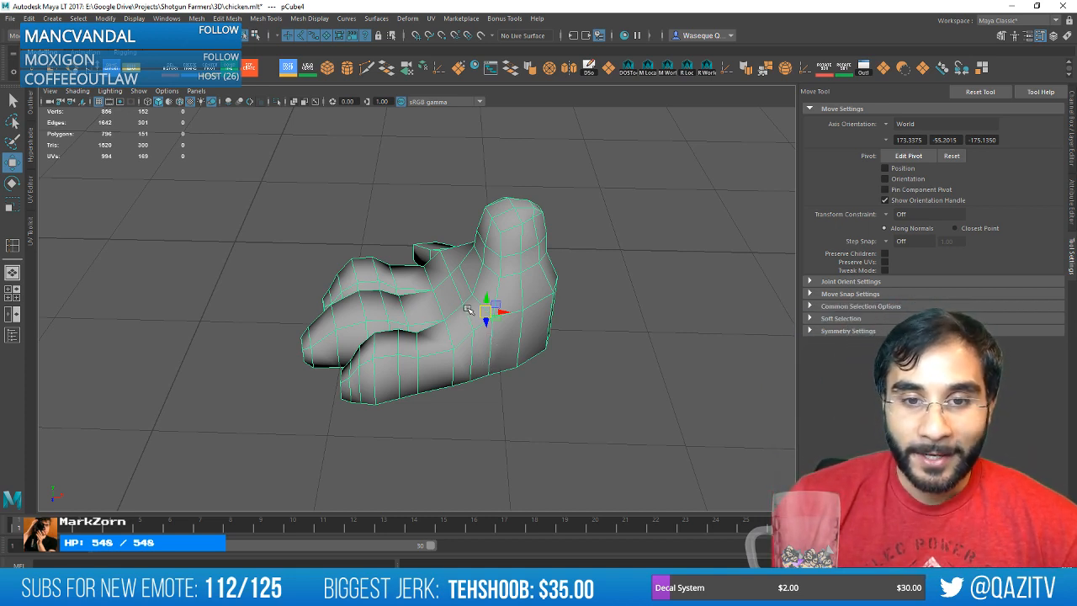
right_click_drag(457, 297, 484, 275)
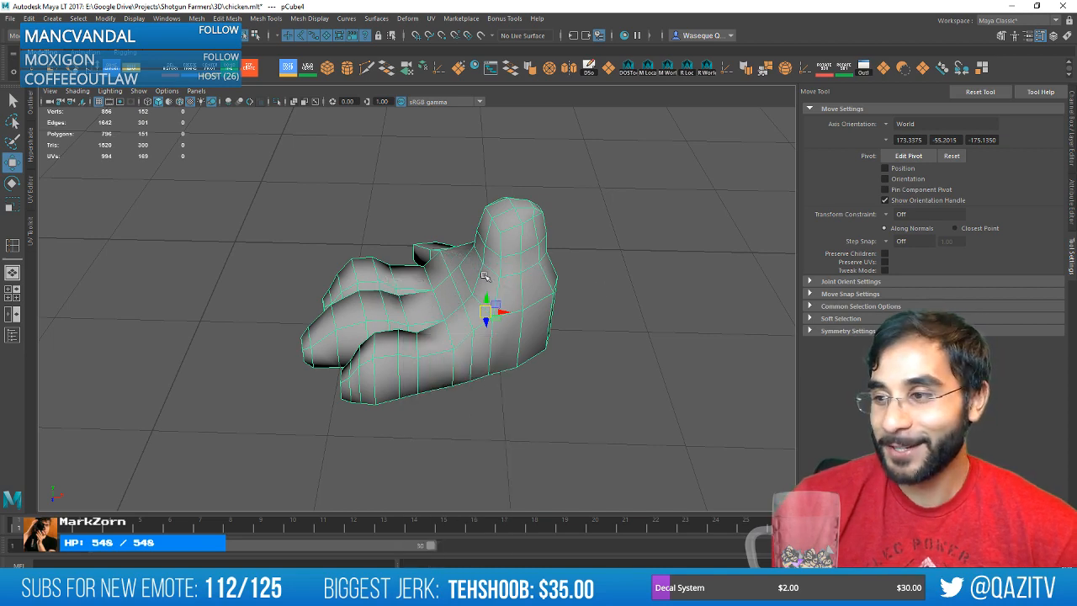
left_click(581, 291)
scroll(581, 292, "down", 5)
left_click_drag(581, 291, 524, 318, "alt")
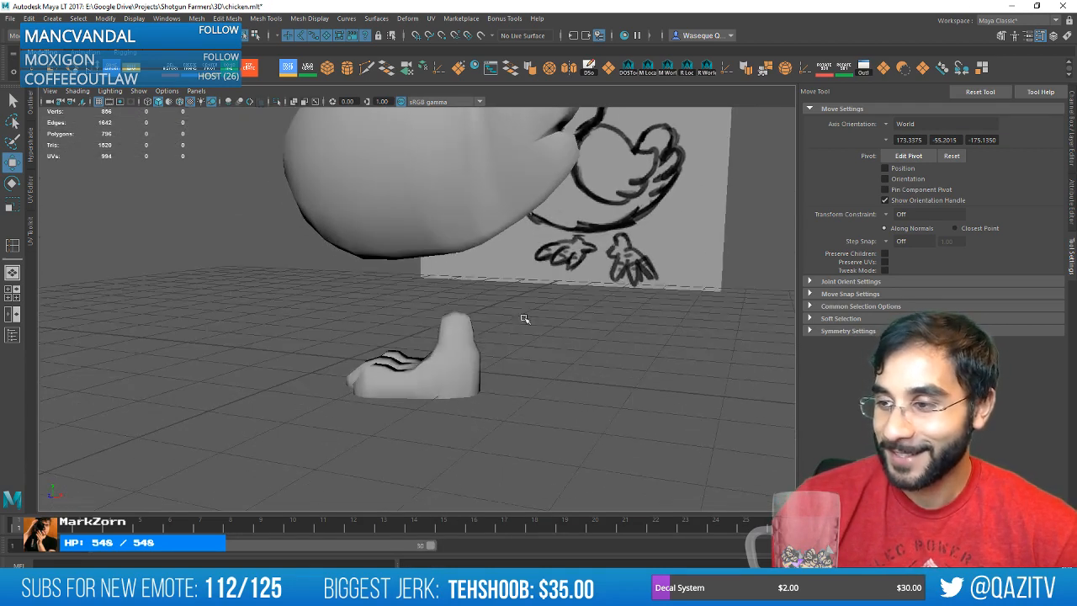
Move the four vertices at the back of the foot's ankle horizontally to refine the leg's rear contour.
left_click(424, 383)
key("f")
scroll(424, 383, "up", 2)
middle_click_drag(604, 368, 500, 378, "alt")
scroll(500, 378, "down", 4)
left_click_drag(499, 378, 473, 322, "alt")
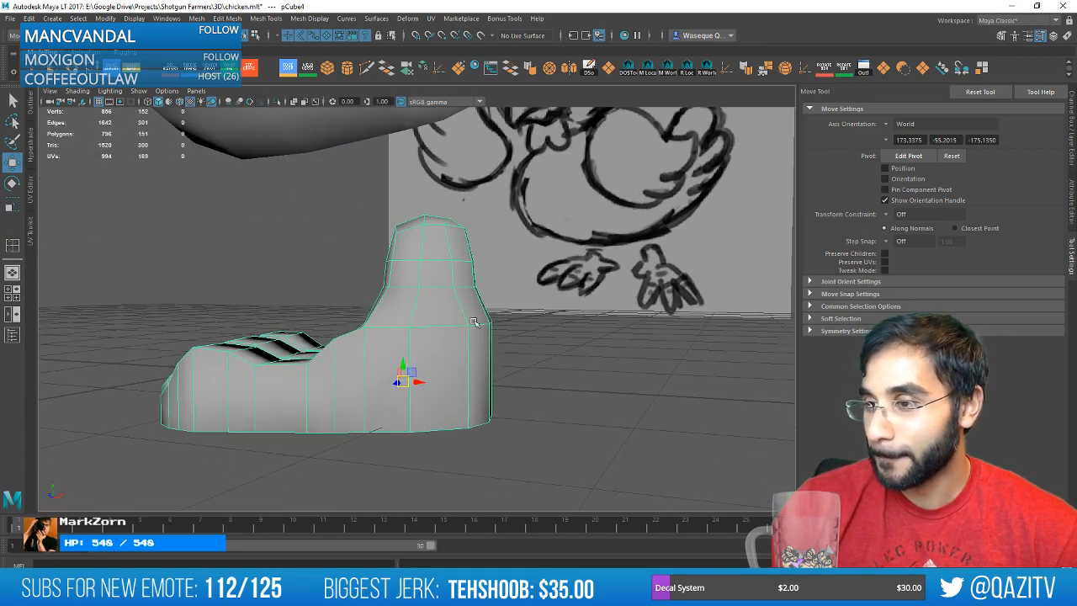
right_click_drag(447, 286, 392, 284)
left_click_drag(409, 274, 468, 289, "alt")
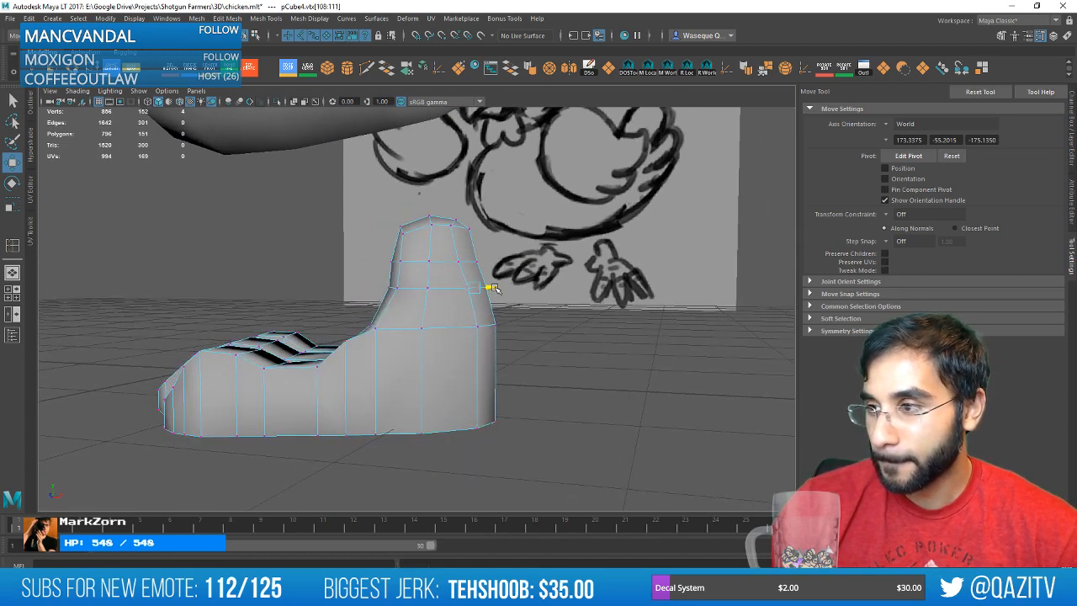
left_click(528, 278)
scroll(493, 365, "down", 5)
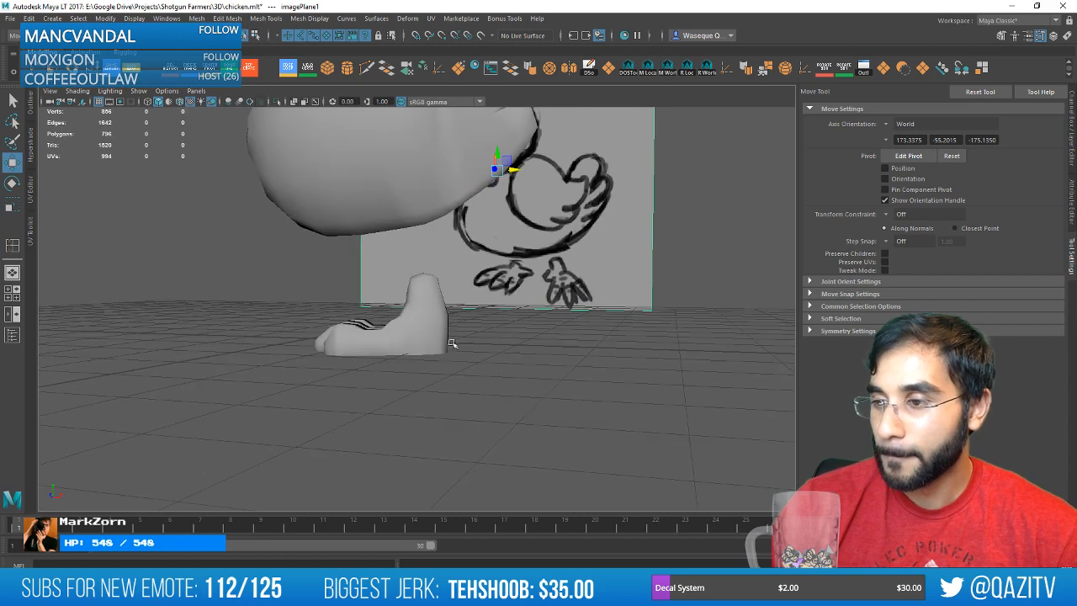
Check the foot's shape and size against the whole chicken and the reference sketch.
left_click(431, 332)
scroll(464, 338, "down", 4)
left_click_drag(469, 322, 446, 322, "alt")
left_click(495, 395)
scroll(480, 389, "down", 5)
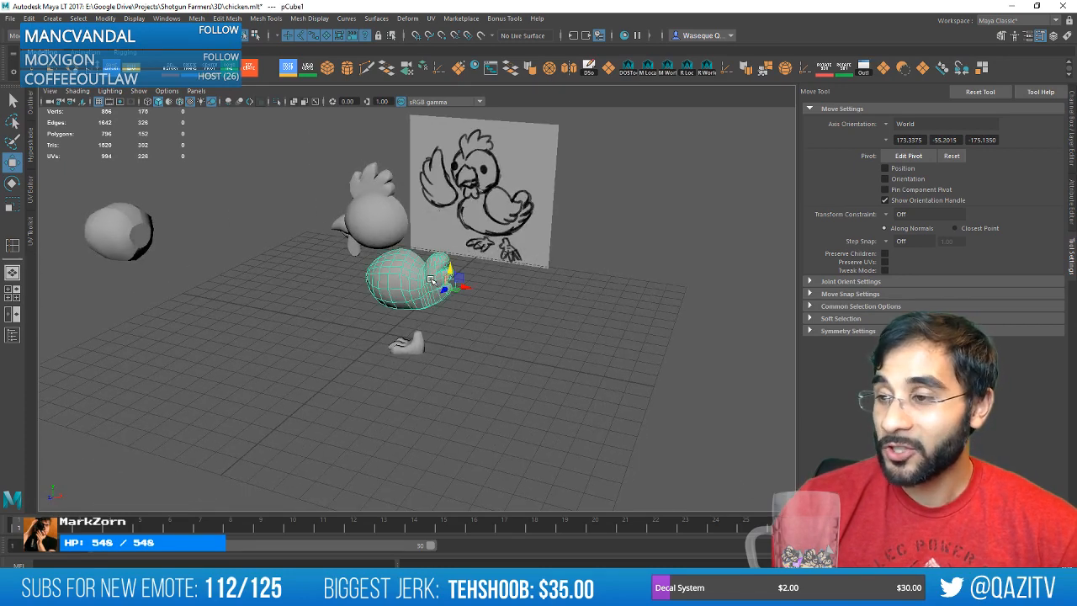
Bring the wing back beside the body and rotate it so its feathers point toward the tail.
left_click_drag(444, 303, 465, 320, "alt")
key("e")
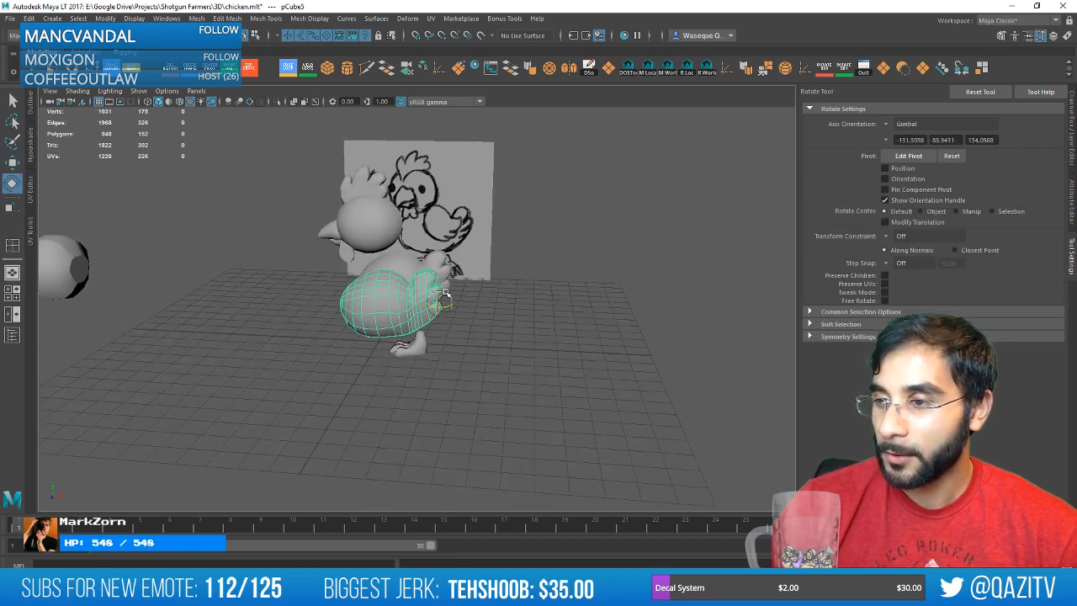
key("r")
left_click_drag(450, 315, 461, 289, "alt")
key("w")
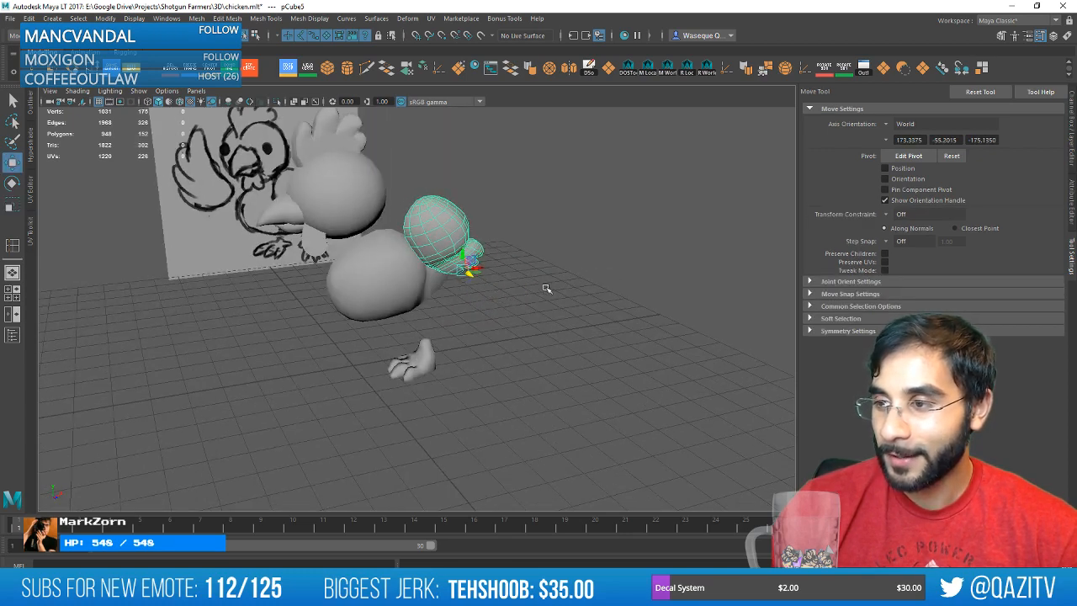
left_click_drag(548, 288, 431, 296, "alt")
key("e")
left_click_drag(518, 302, 427, 289, "alt")
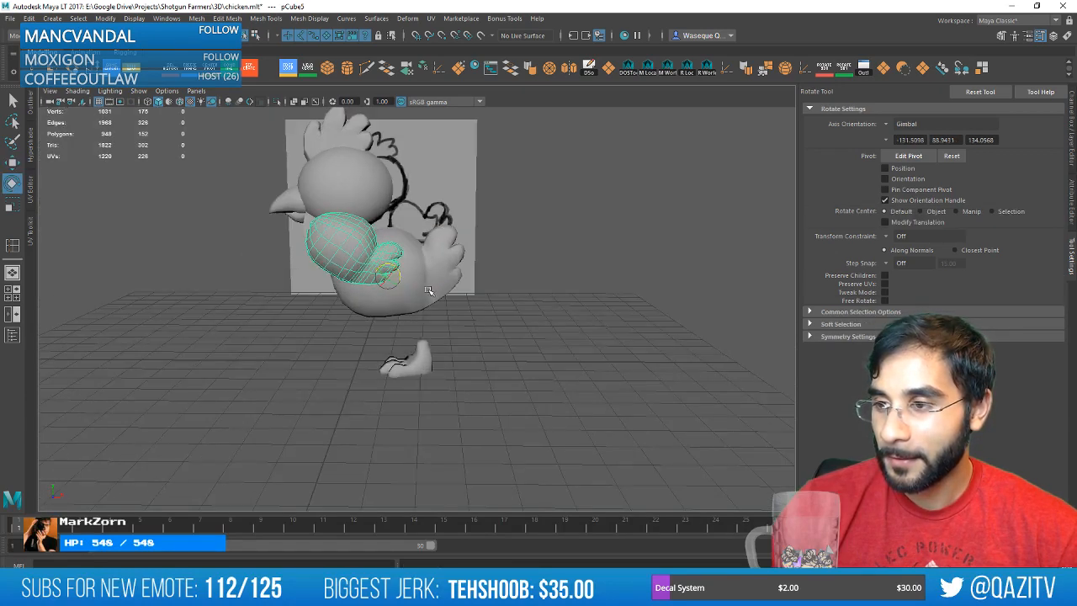
Move the wing back along the side of the body and deselect it.
key("f")
scroll(436, 294, "down", 3)
key("w")
left_click_drag(509, 356, 591, 370)
scroll(577, 376, "down", 3)
left_click(645, 394)
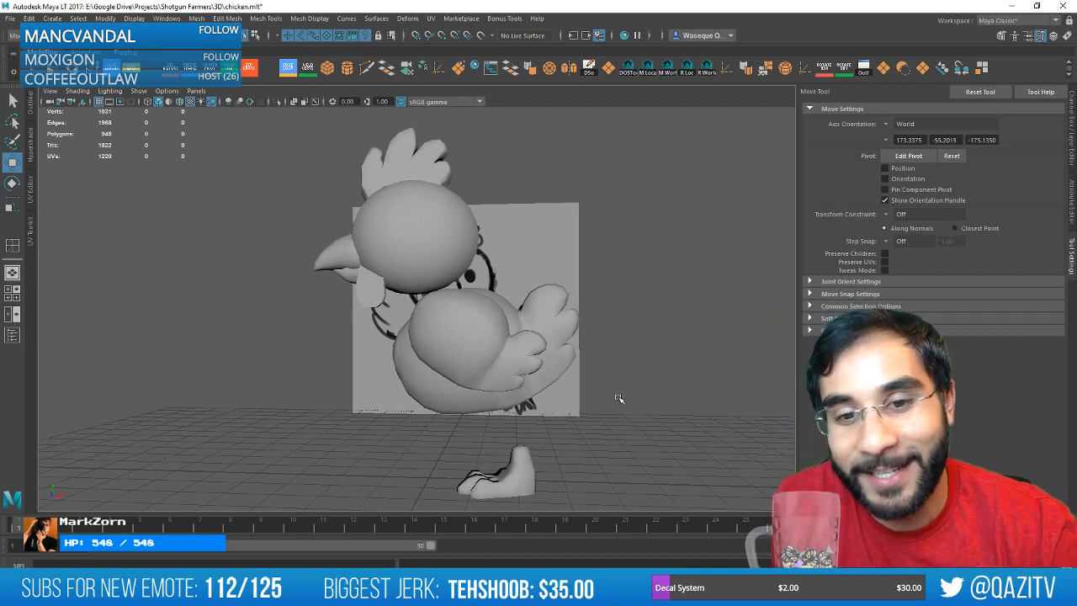
Delete the closely spaced edge loops across the wing where the feathers begin.
left_click(437, 330)
key("f")
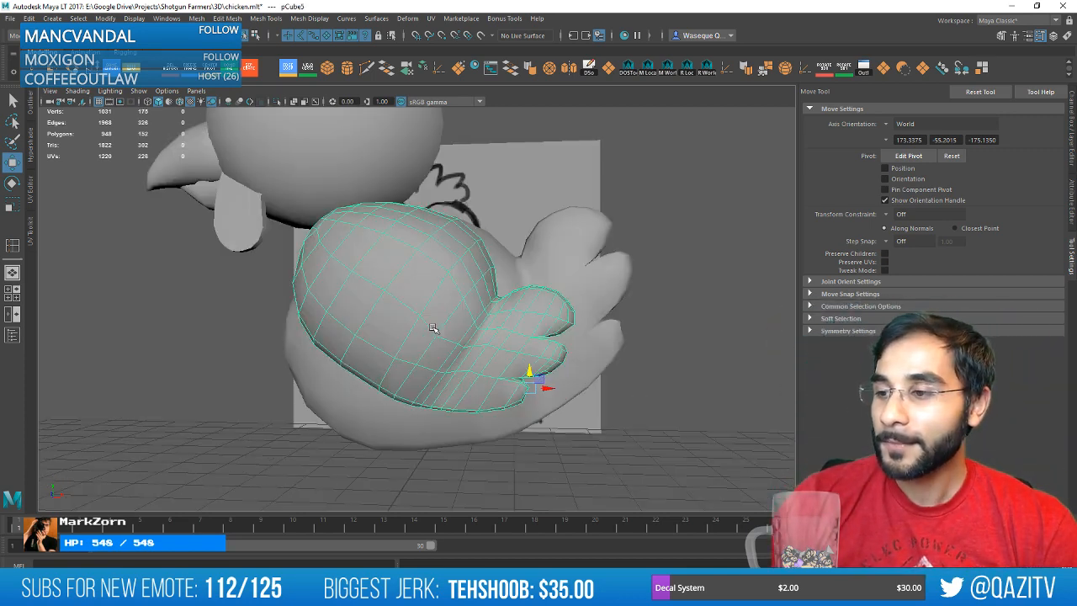
left_click_drag(435, 311, 455, 246, "alt")
right_click_drag(455, 245, 454, 212)
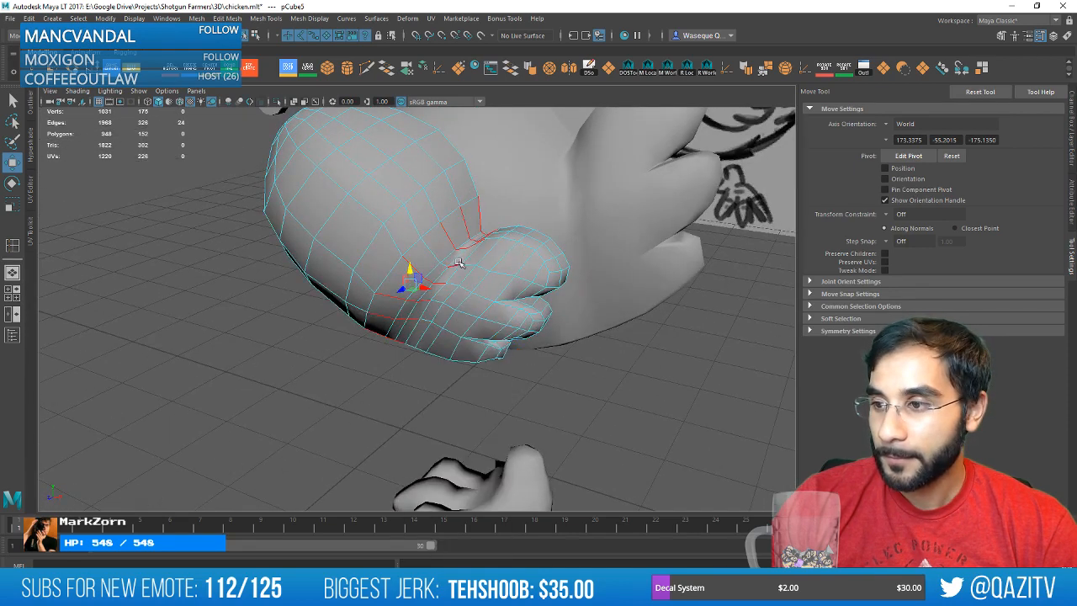
double_click(452, 264)
double_click(441, 270, "shift")
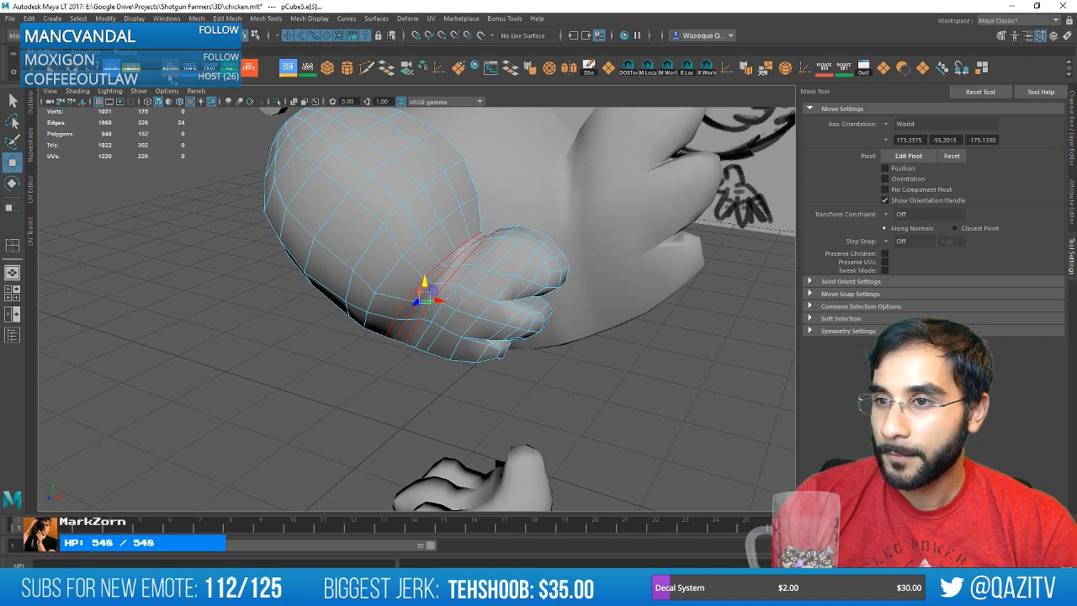
key("ctrl+Delete")
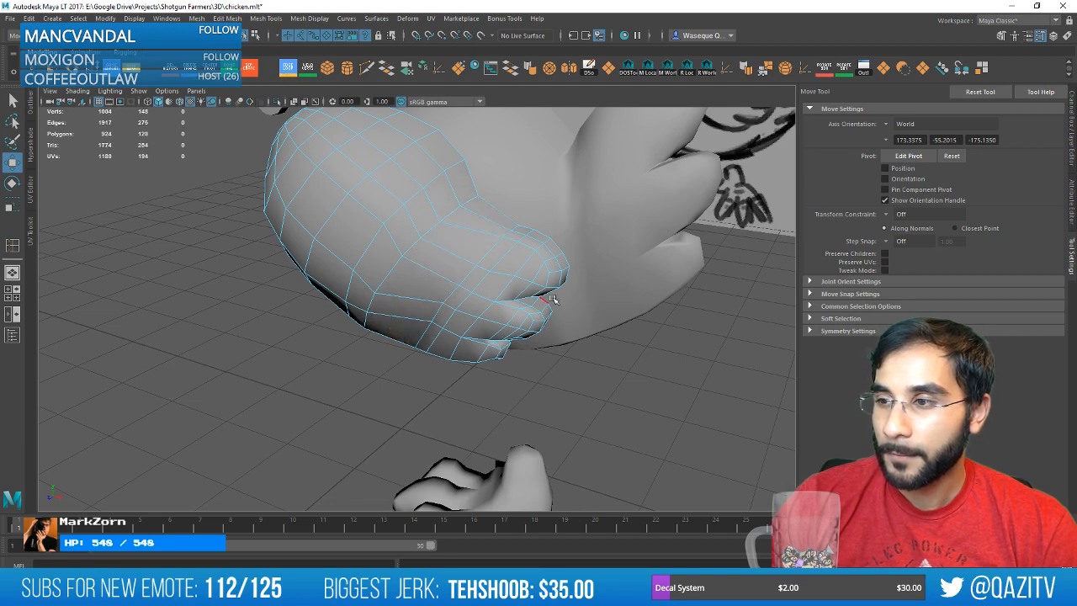
Shift the remaining edge loops across the wing toward the feathers to even out their spacing.
left_click_drag(553, 299, 591, 276, "alt")
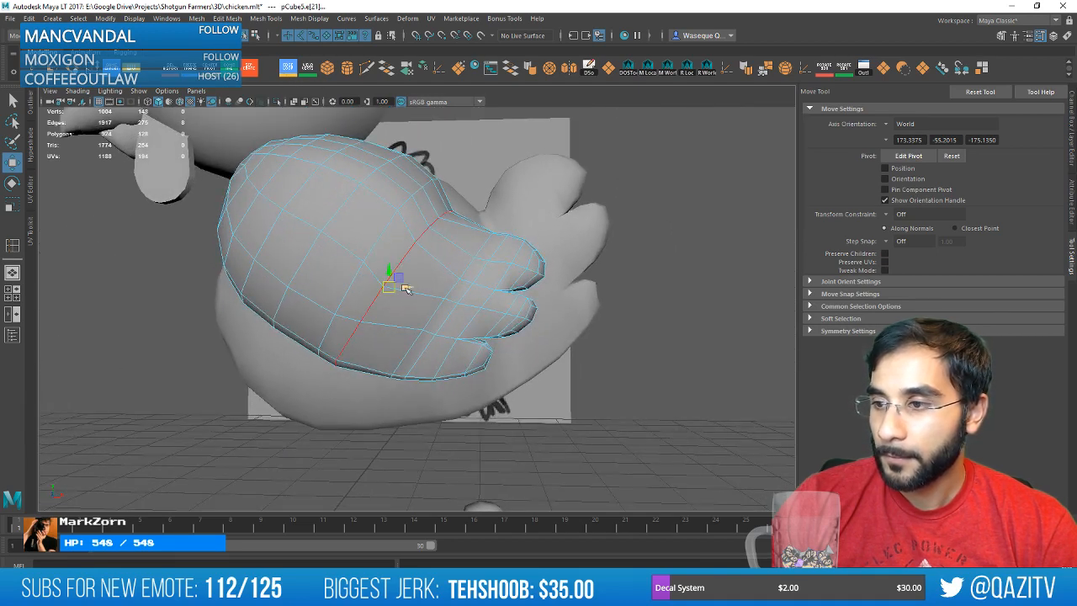
mouse_move(405, 289)
left_mouse_down()
mouse_move(423, 288)
mouse_move(409, 276)
mouse_move(418, 291)
left_mouse_up()
double_click(452, 288)
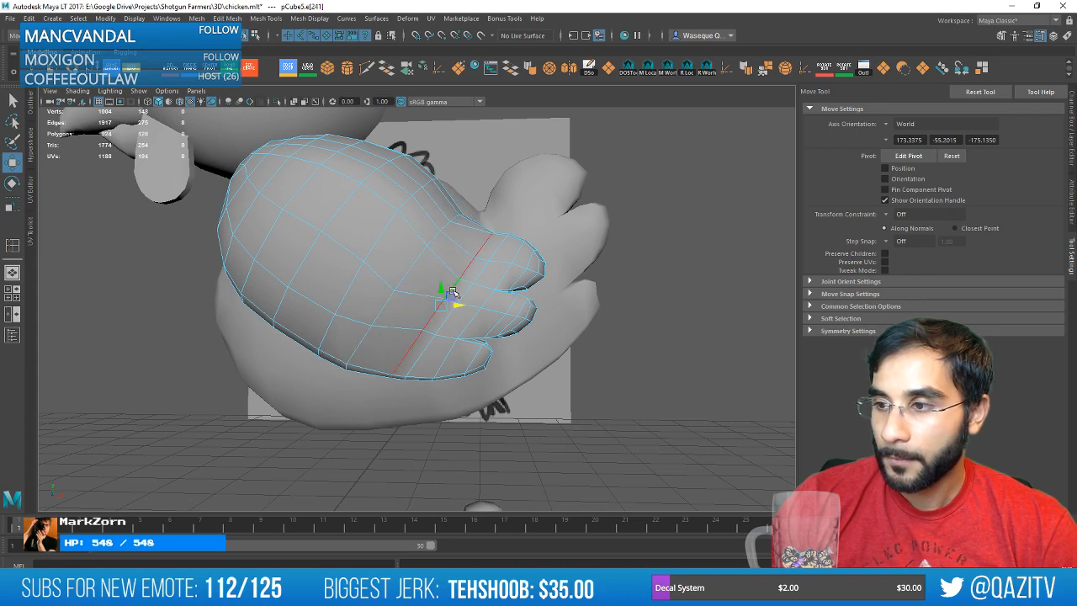
mouse_move(523, 286)
left_mouse_down("alt")
mouse_move(431, 325)
mouse_move(504, 289)
left_mouse_up("alt")
Adjust the depth of the cross edges at the base of the wing's feathers for a smoother curve.
left_click_drag(577, 308, 433, 327, "alt")
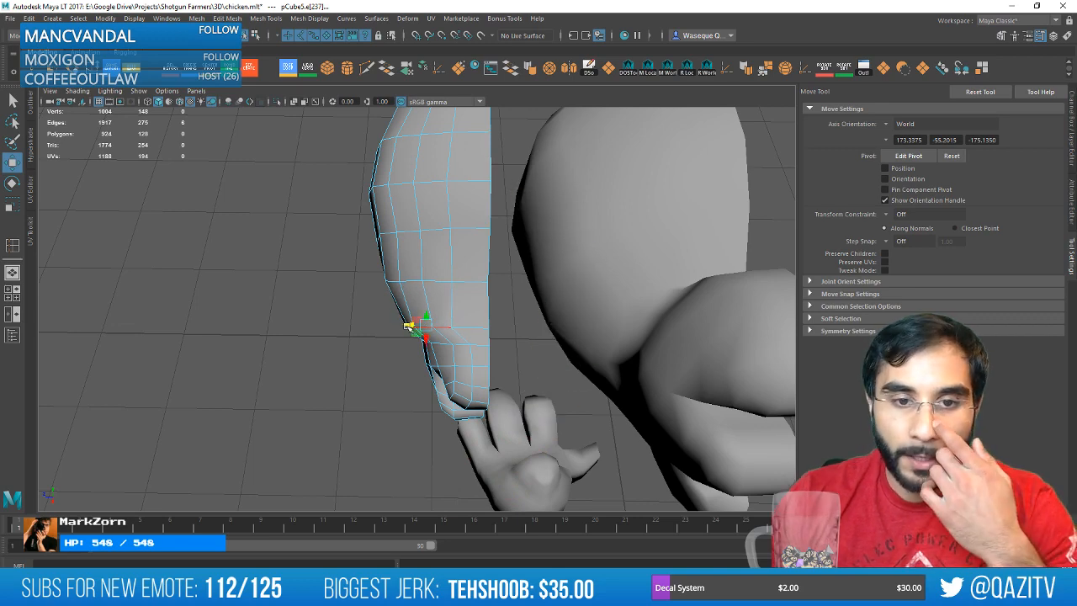
left_click_drag(408, 326, 511, 317, "alt")
left_click(509, 317)
left_click(468, 335, "shift")
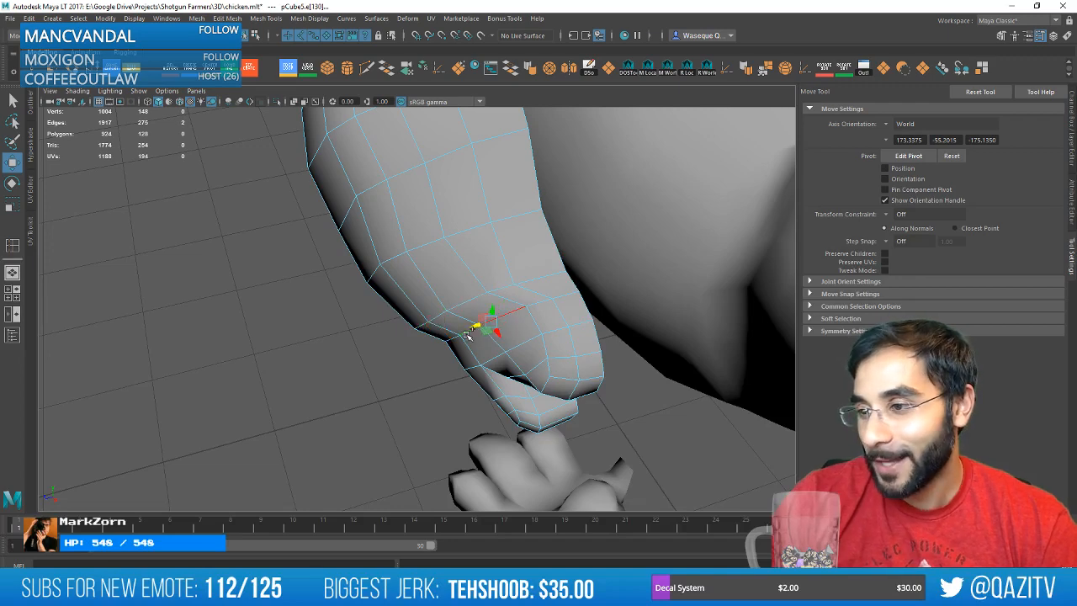
left_click_drag(454, 375, 513, 301, "alt")
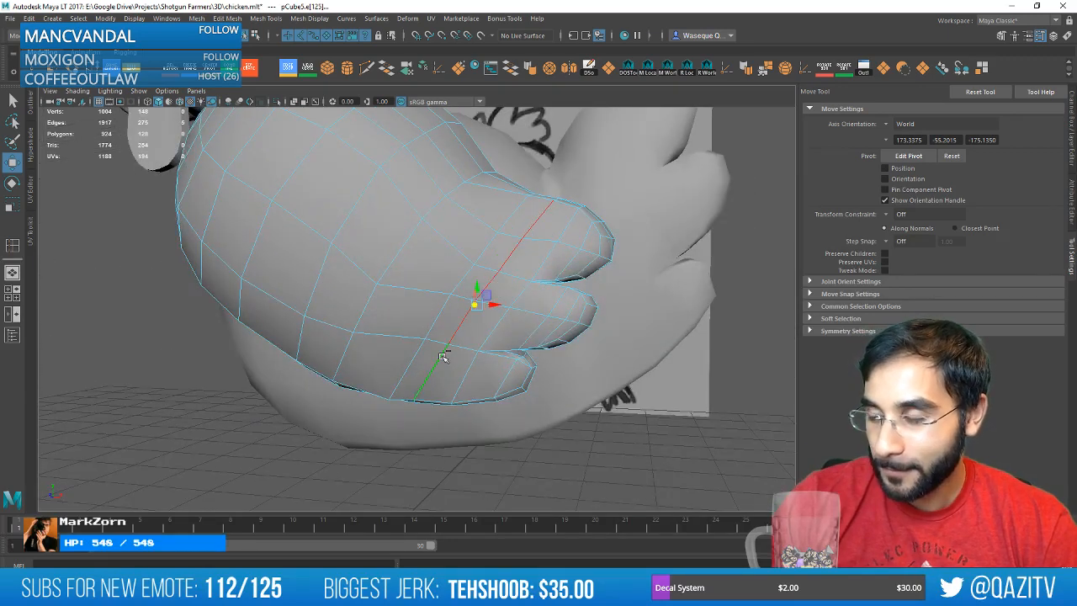
Adjust the depth of a single vertex at the base of the wing's upper feather.
left_click_drag(444, 356, 544, 334, "alt")
right_click_drag(497, 286, 442, 284)
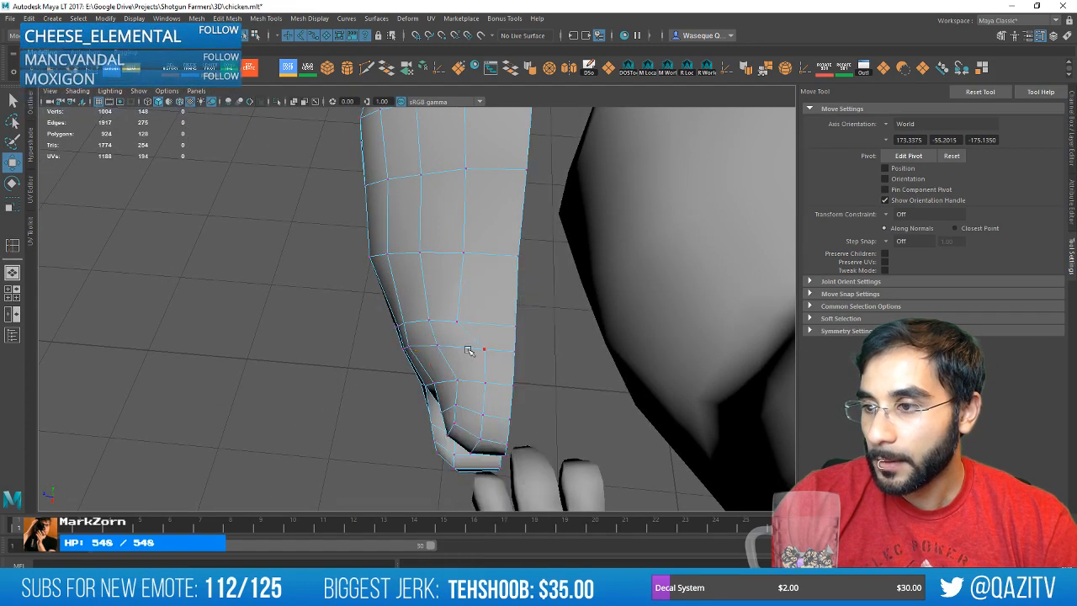
mouse_move(480, 349)
left_mouse_down("alt")
mouse_move(496, 335)
mouse_move(493, 226)
mouse_move(492, 251)
mouse_move(516, 281)
mouse_move(488, 306)
mouse_move(493, 360)
left_mouse_up("alt")
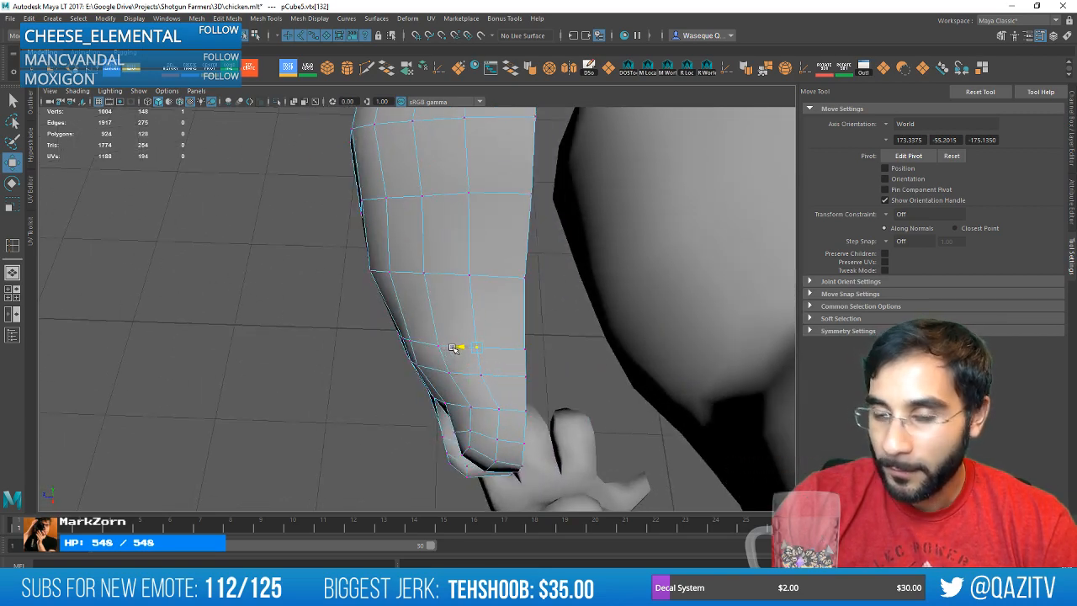
left_click(453, 347)
left_click_drag(367, 335, 436, 352, "alt")
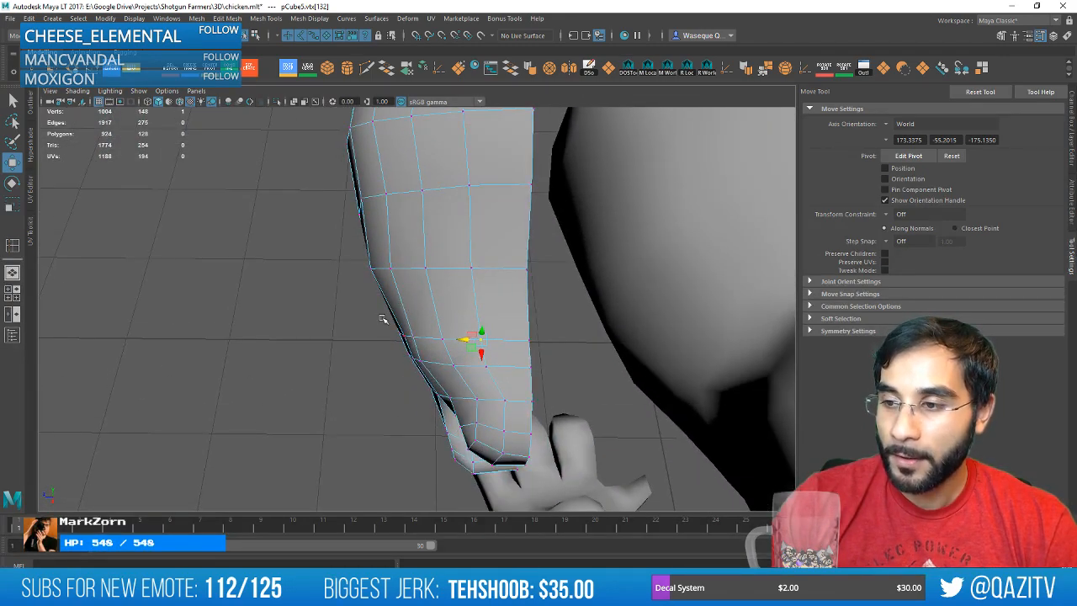
Reposition the cross edges at the feathers' base and the edge on the wing's upper rim.
left_click_drag(382, 319, 446, 255, "alt")
right_click_drag(447, 254, 449, 222)
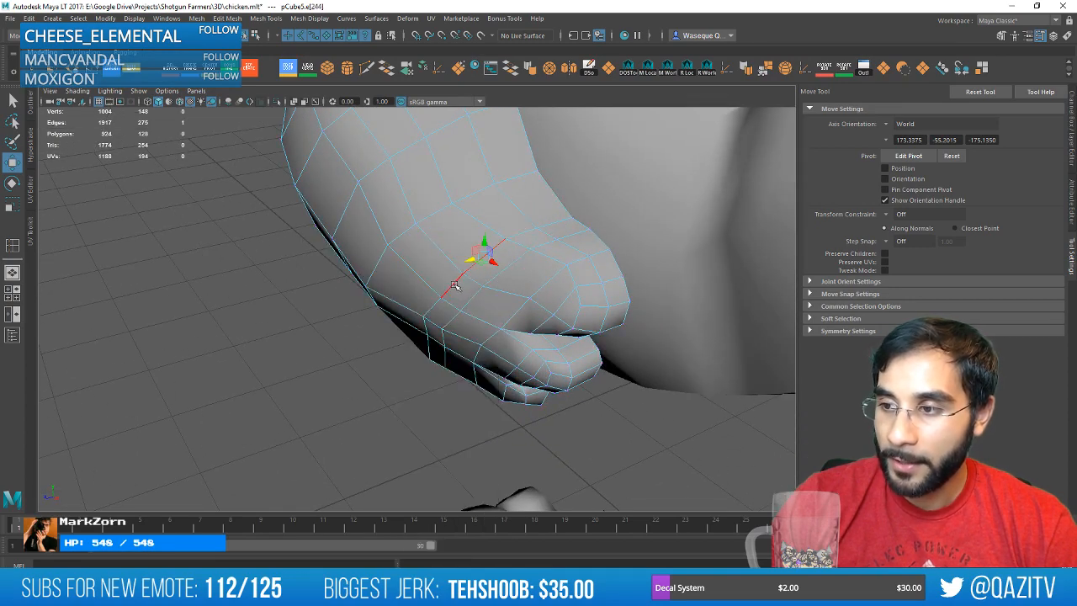
left_click(426, 348, "shift")
left_click_drag(425, 347, 449, 323, "alt")
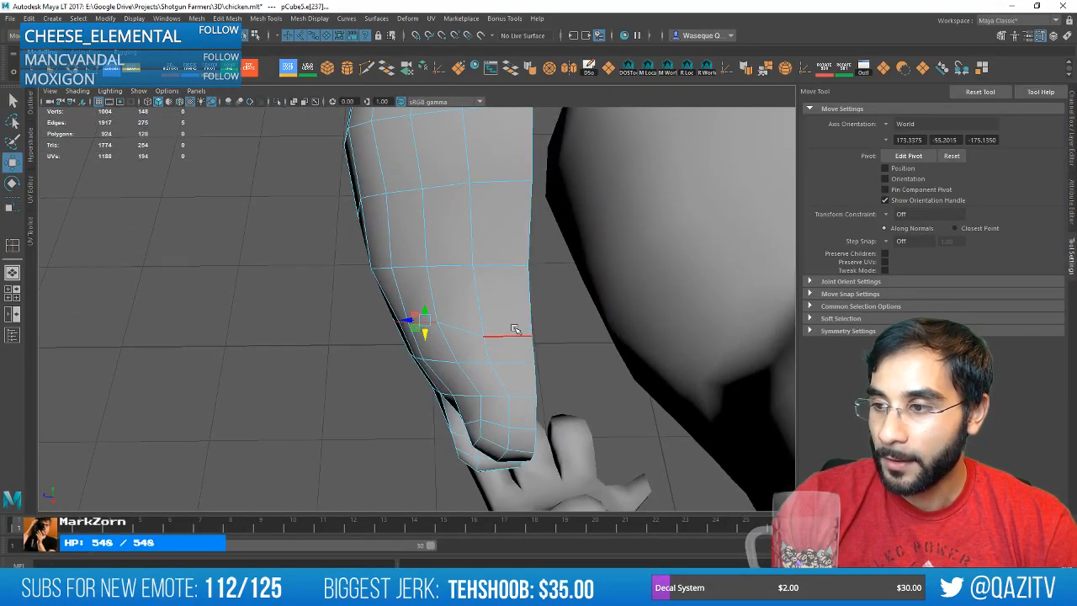
left_click_drag(505, 346, 558, 283)
middle_click_drag(558, 282, 534, 348, "alt")
left_click_drag(534, 347, 432, 275, "alt")
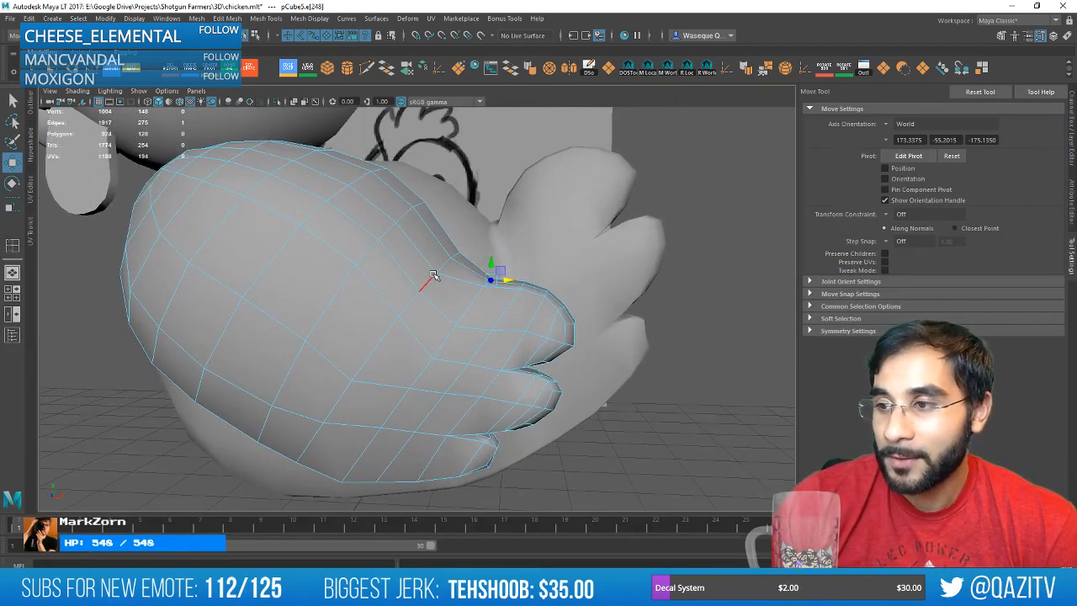
Move individual vertices near the wing's upper rim to smooth its transition into the top feather.
left_click_drag(528, 291, 535, 300, "alt")
right_click_drag(483, 295, 425, 295)
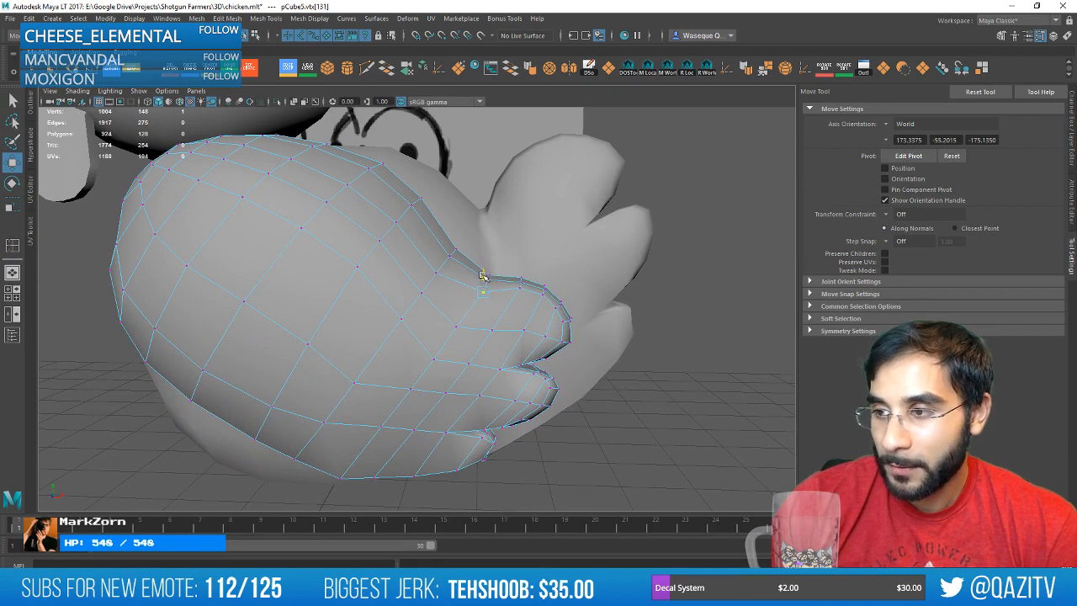
left_click_drag(533, 360, 491, 284, "alt")
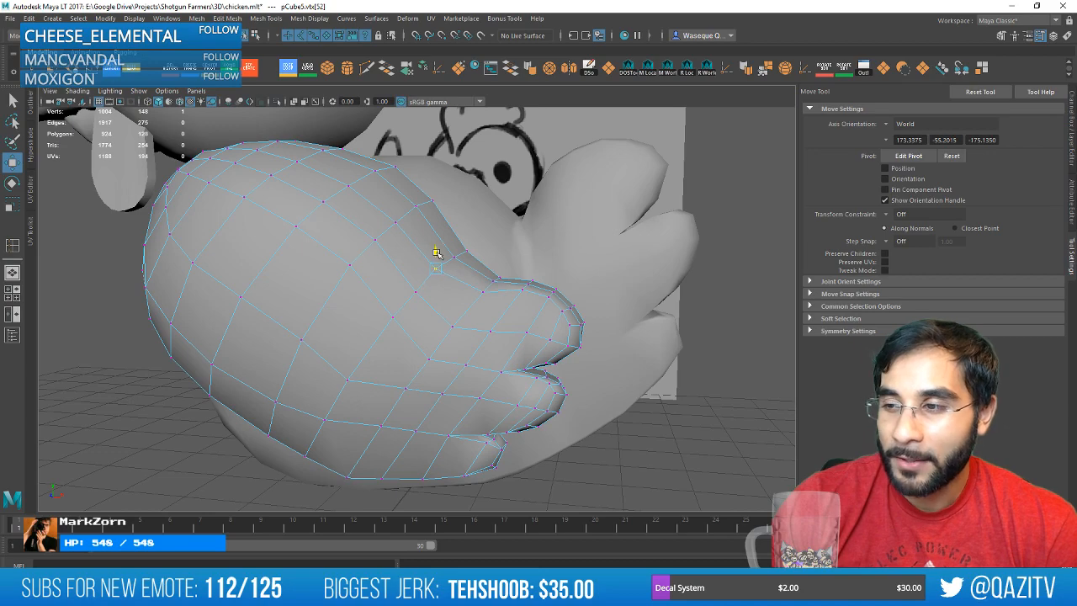
mouse_move(436, 253)
left_mouse_down("alt")
mouse_move(460, 239)
mouse_move(466, 300)
mouse_move(443, 288)
mouse_move(479, 308)
mouse_move(441, 296)
mouse_move(438, 269)
mouse_move(433, 294)
left_mouse_up("alt")
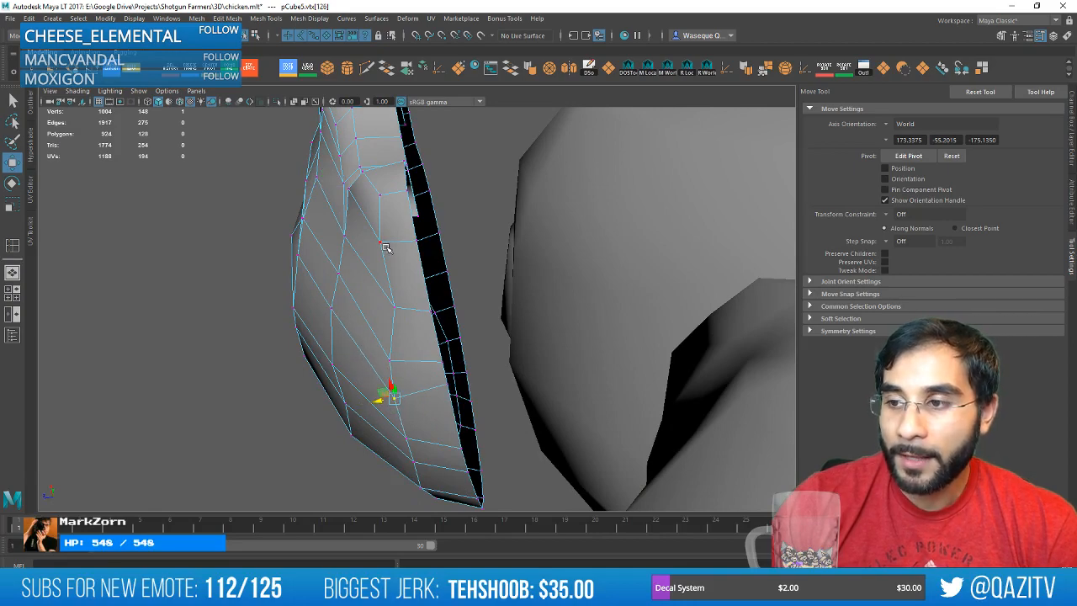
Adjust individual vertices across the wing's middle and feather base to even out its surface.
left_click_drag(386, 247, 433, 300, "alt")
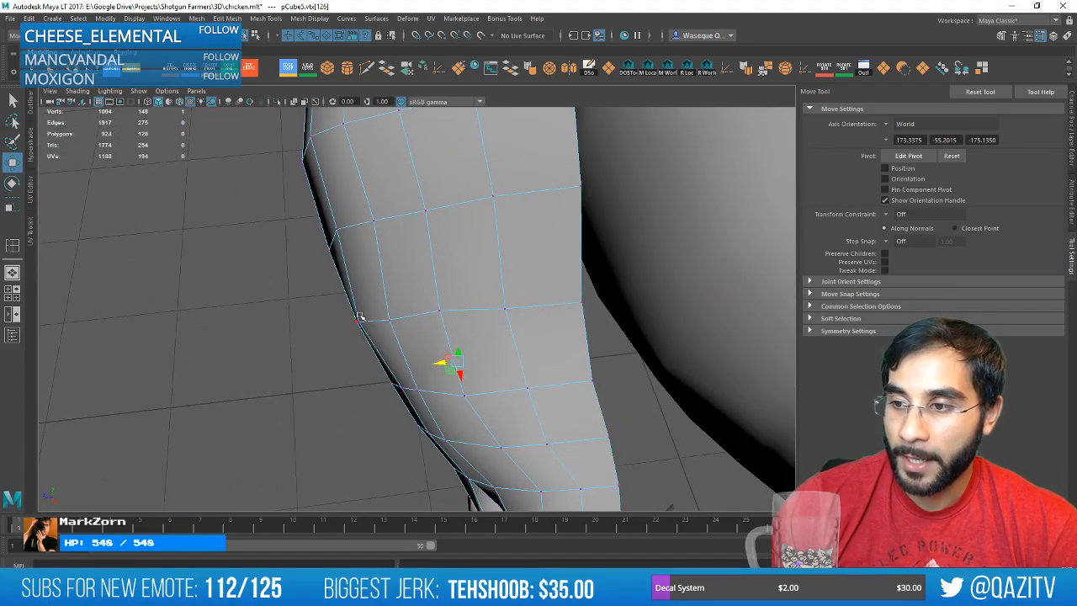
left_click_drag(368, 318, 388, 327, "alt")
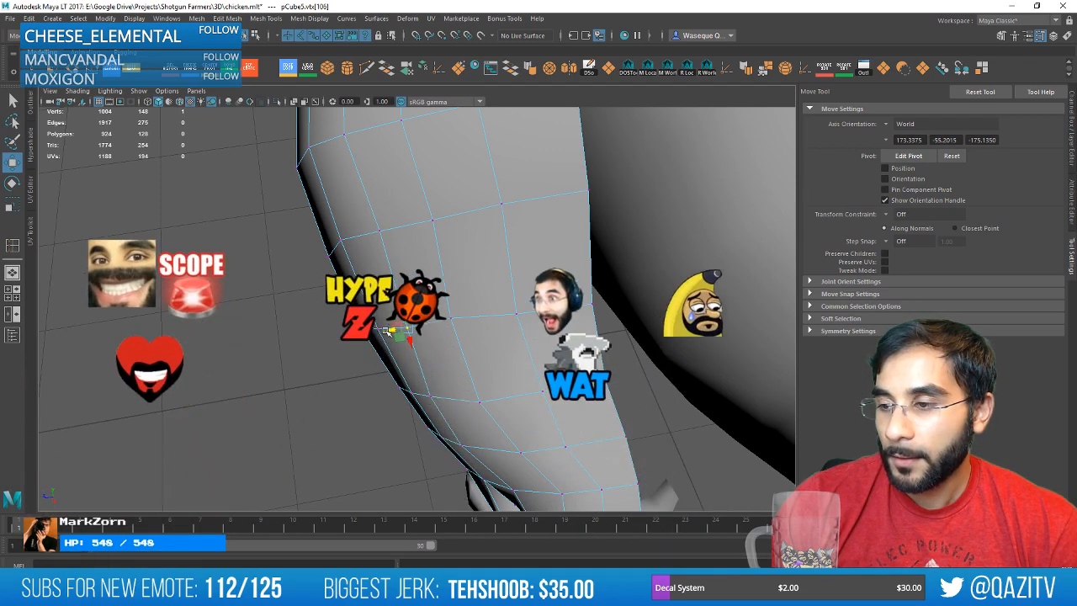
left_click(418, 397)
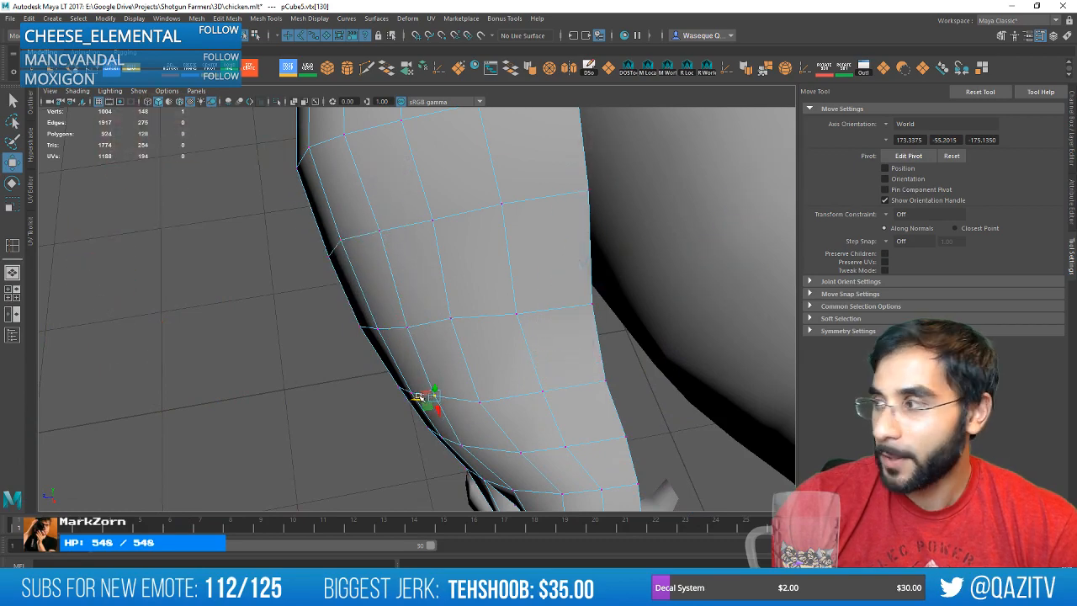
left_click_drag(418, 396, 462, 287, "alt")
left_click(477, 272)
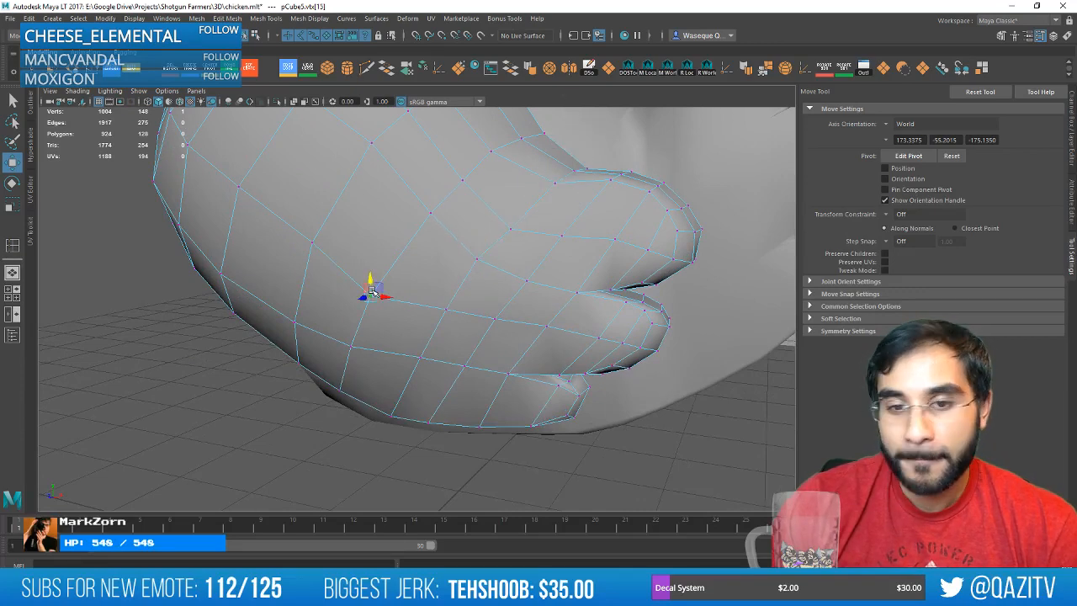
left_click_drag(371, 281, 398, 274, "alt")
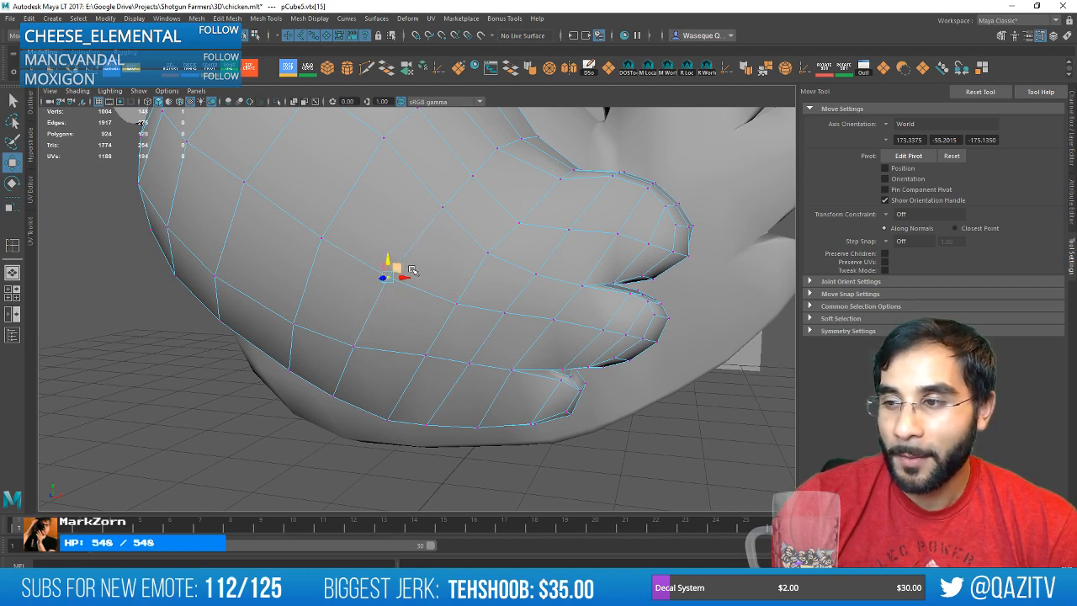
mouse_move(411, 269)
left_mouse_down("alt")
mouse_move(509, 272)
mouse_move(415, 318)
mouse_move(553, 237)
mouse_move(416, 277)
left_mouse_up("alt")
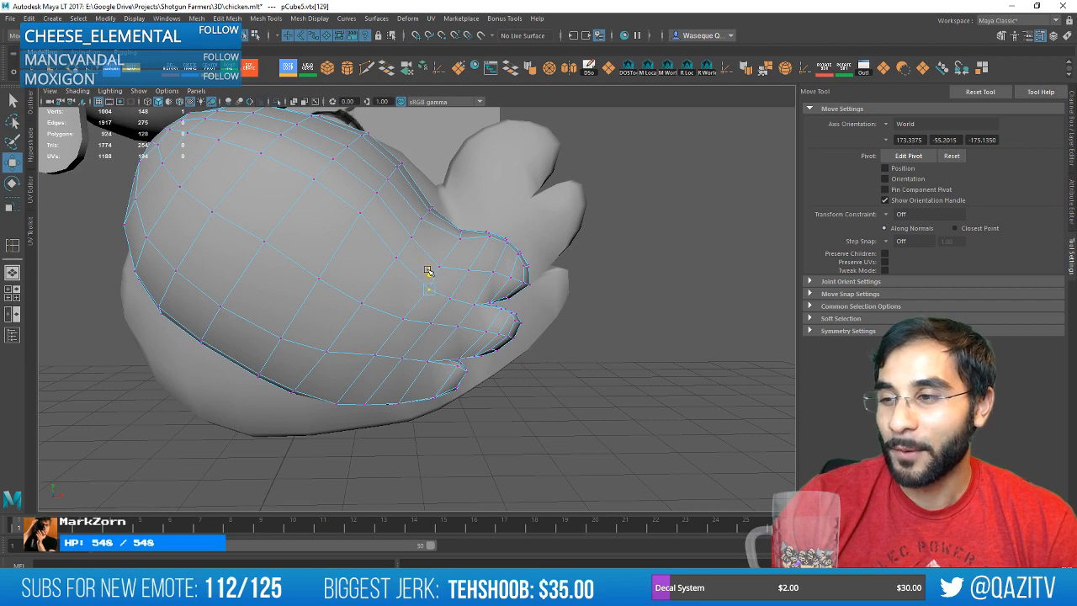
Select the vertices of all three wing feathers, scale them to lengthen the feathers and shift the group outward.
left_click_drag(455, 248, 447, 300, "alt")
left_click_drag(450, 357, 560, 281, "alt")
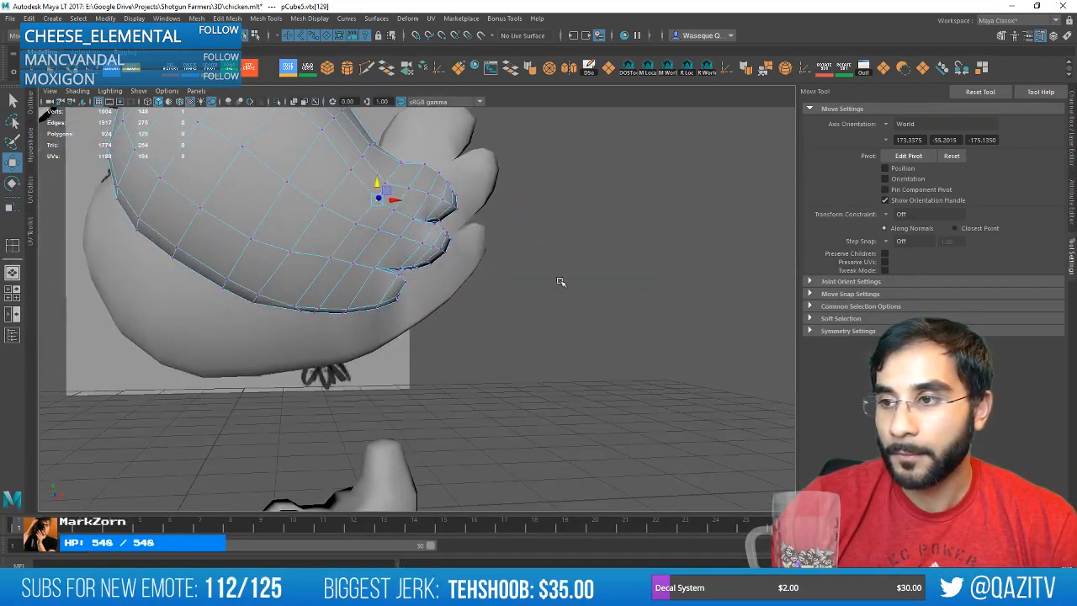
left_click_drag(547, 337, 370, 163)
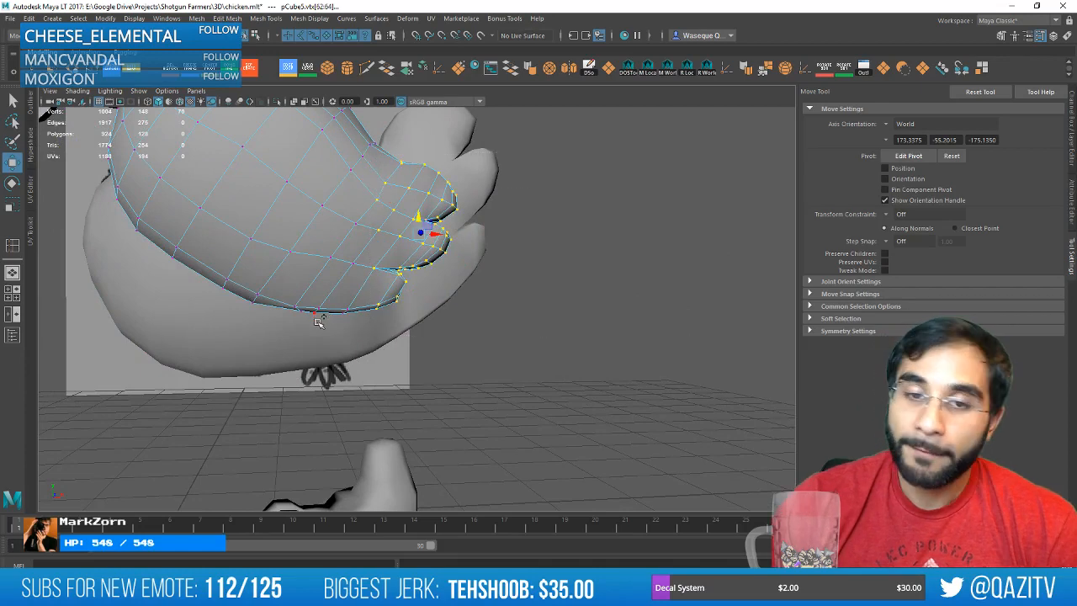
left_click_drag(269, 352, 449, 255)
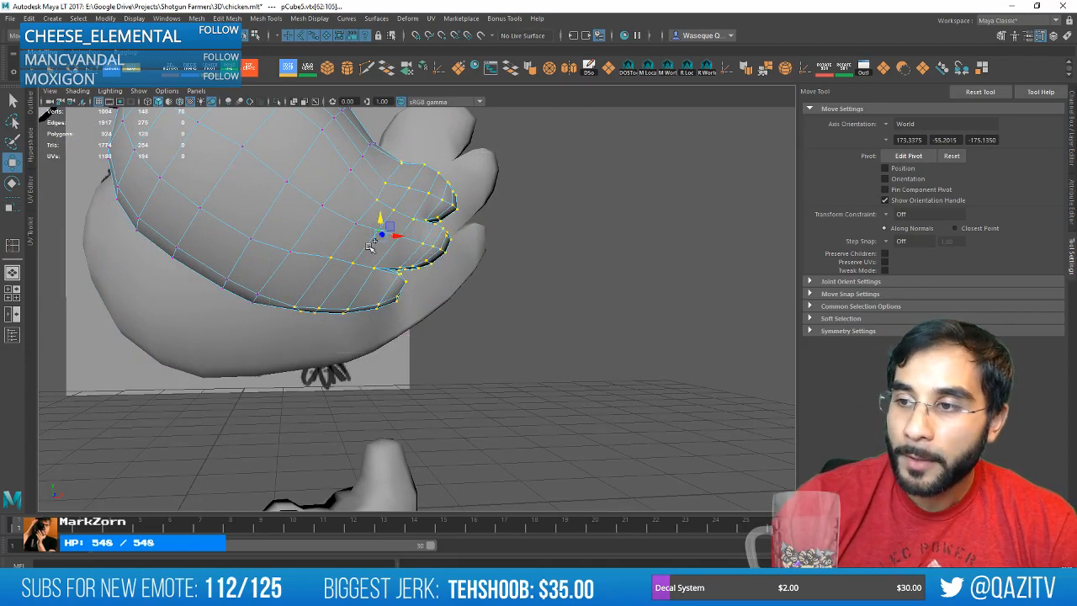
mouse_move(539, 271)
left_mouse_down("alt")
mouse_move(315, 272)
mouse_move(615, 266)
left_mouse_up("alt")
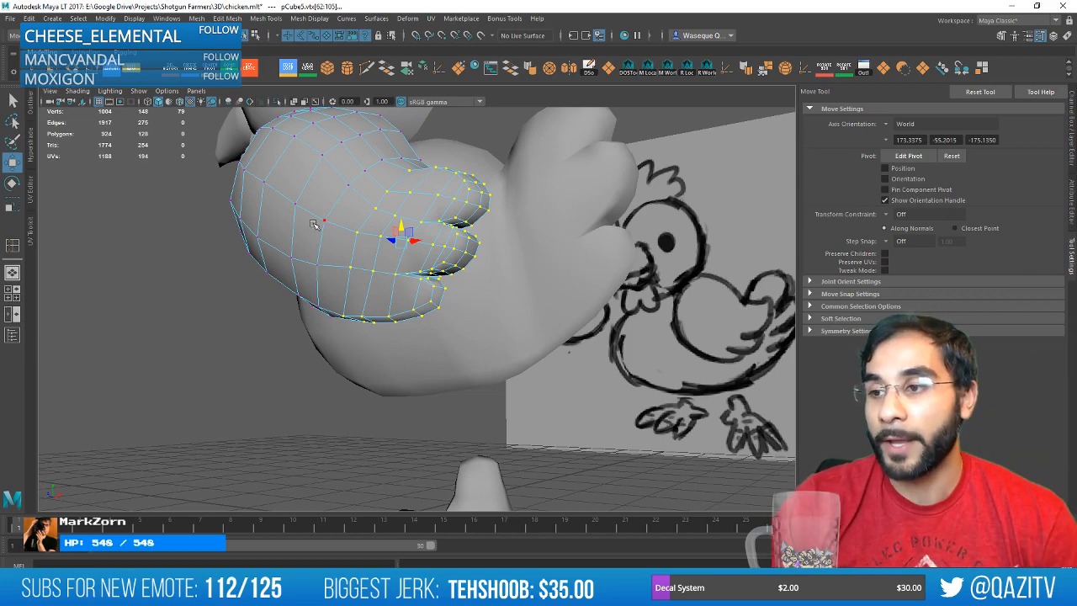
left_click_drag(551, 266, 345, 228, "alt")
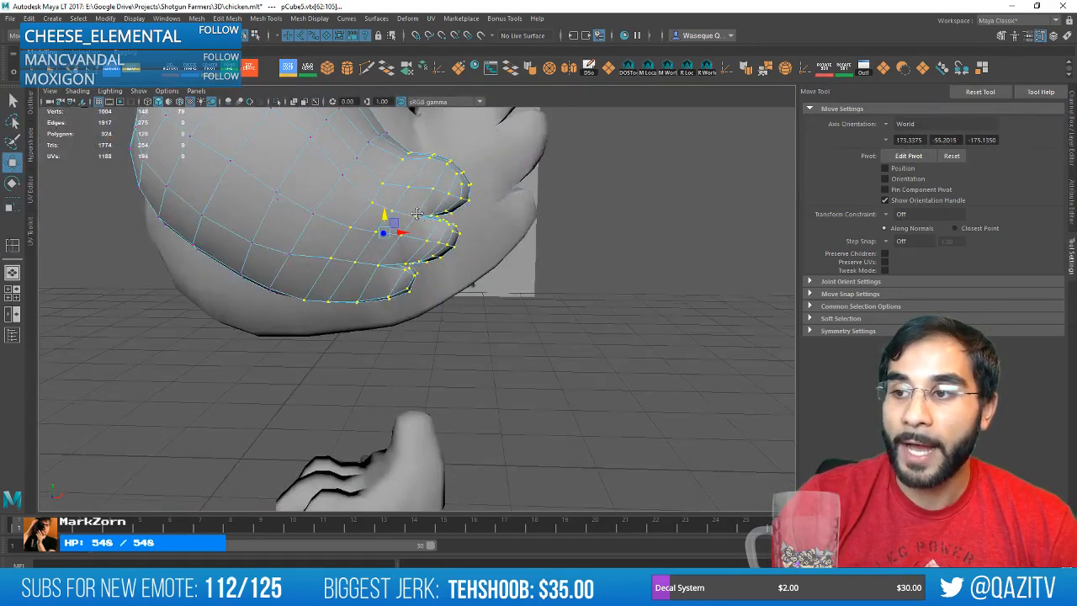
middle_click_drag(414, 214, 452, 346, "alt")
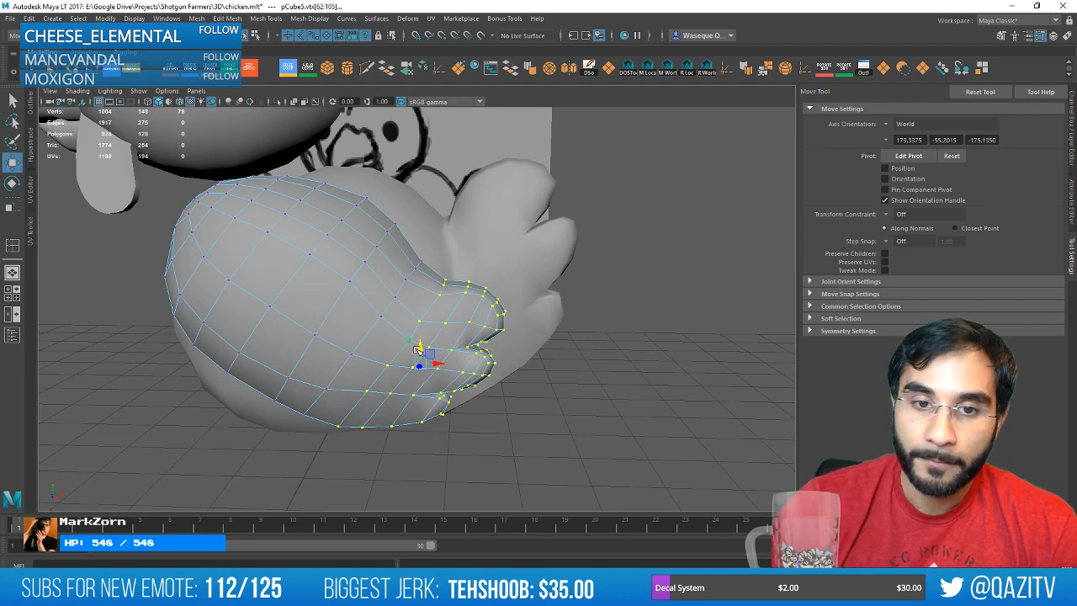
left_click_drag(418, 350, 471, 369, "alt")
key("r")
left_click_drag(542, 369, 492, 361, "alt")
key("w")
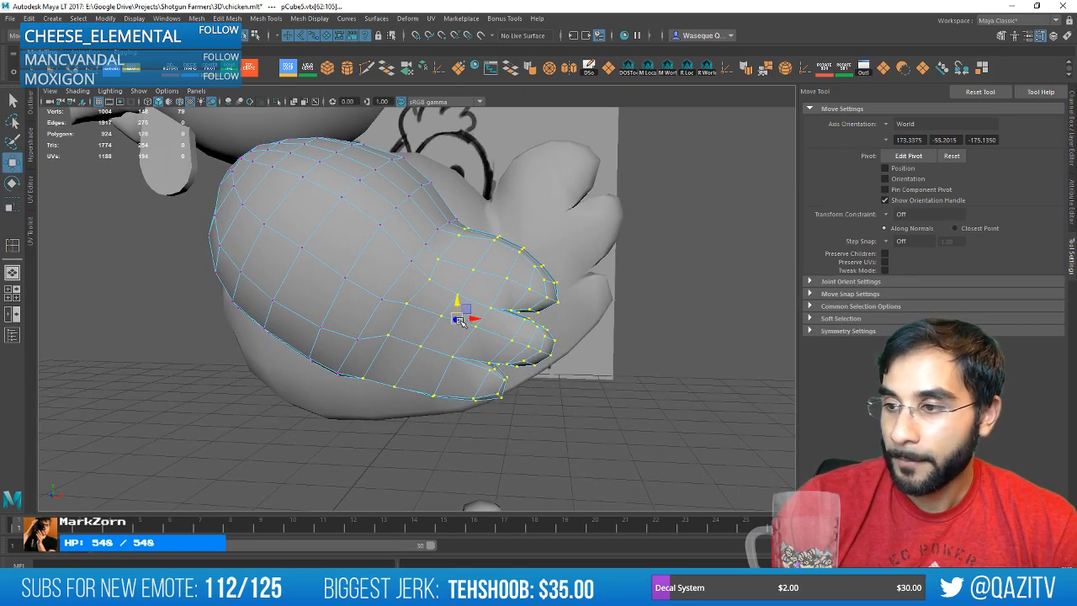
mouse_move(459, 321)
left_mouse_down()
mouse_move(479, 321)
mouse_move(466, 311)
mouse_move(474, 327)
left_mouse_up()
Adjust the vertex at the upper feather's base and the vertices at that feather's tip.
right_click(440, 288)
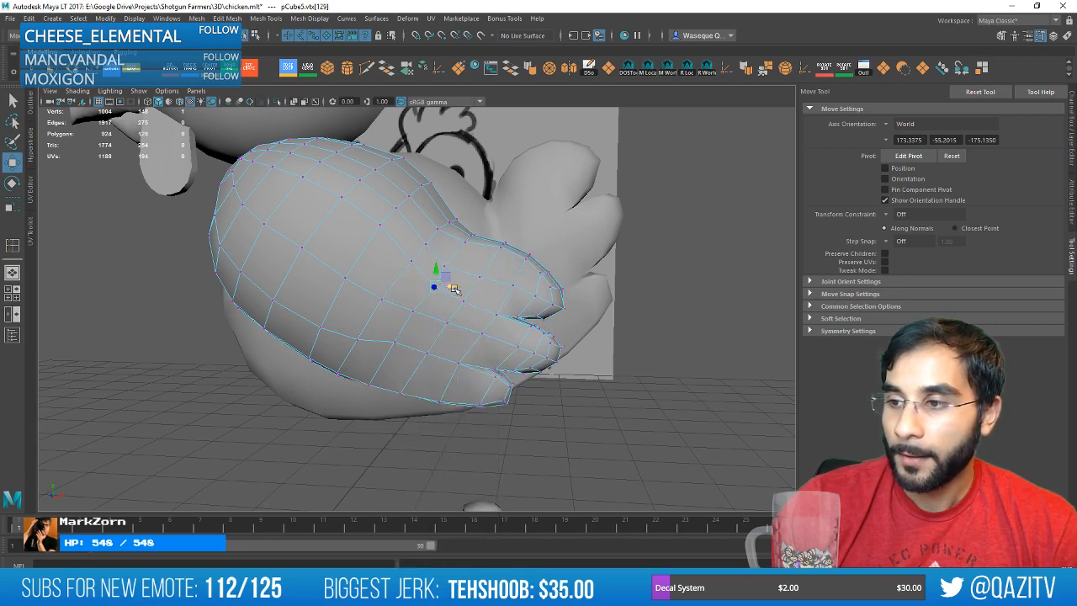
mouse_move(447, 289)
left_mouse_down("alt")
mouse_move(505, 303)
mouse_move(413, 325)
mouse_move(606, 312)
left_mouse_up("alt")
scroll(607, 312, "down", 5)
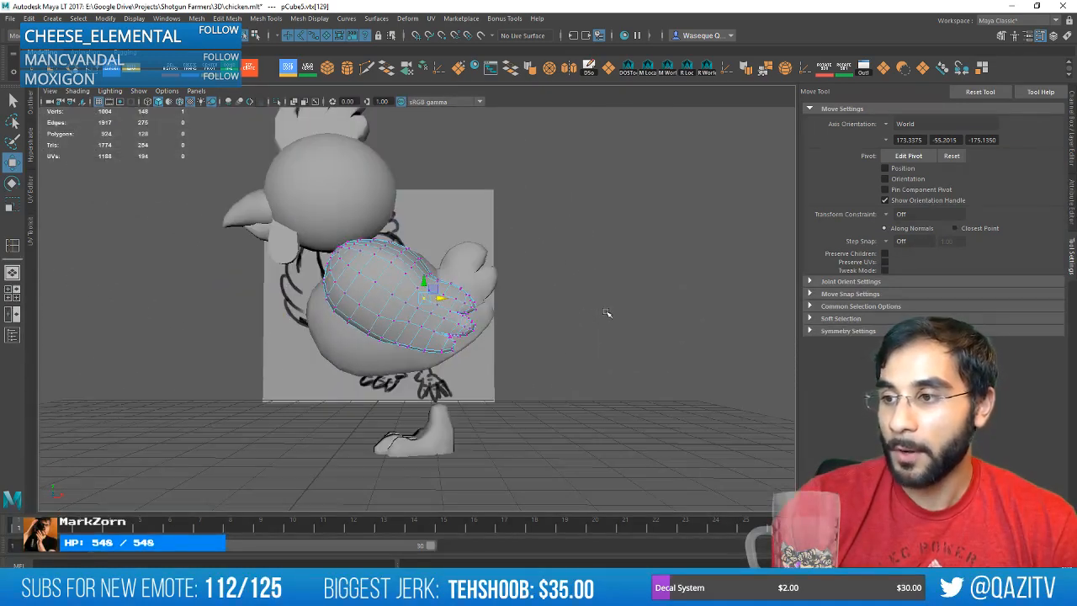
middle_click_drag(589, 317, 480, 286, "alt")
mouse_move(480, 286)
left_mouse_down("alt")
mouse_move(361, 288)
mouse_move(360, 266)
left_mouse_up("alt")
scroll(361, 289, "up", 5)
scroll(360, 266, "up", 3)
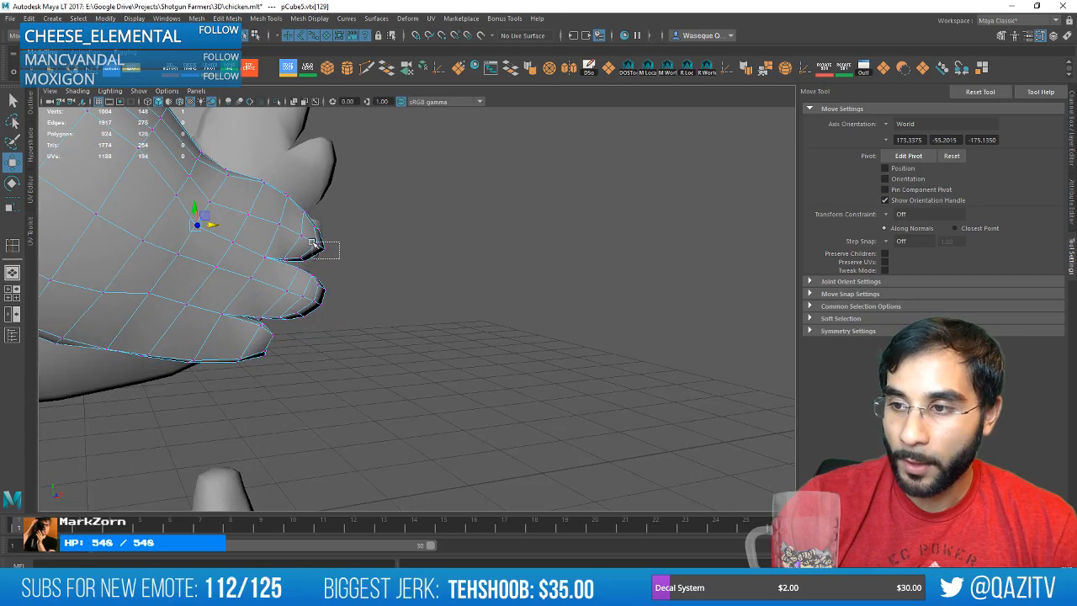
middle_click_drag(333, 245, 433, 298, "alt")
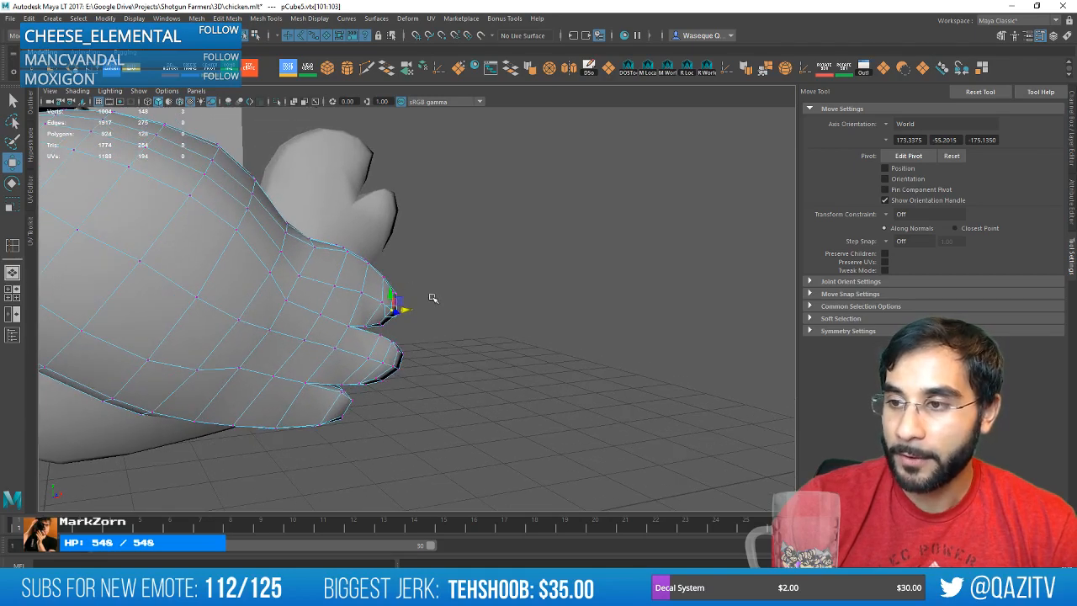
left_click_drag(432, 298, 443, 298, "alt")
middle_click_drag(443, 298, 476, 279, "alt")
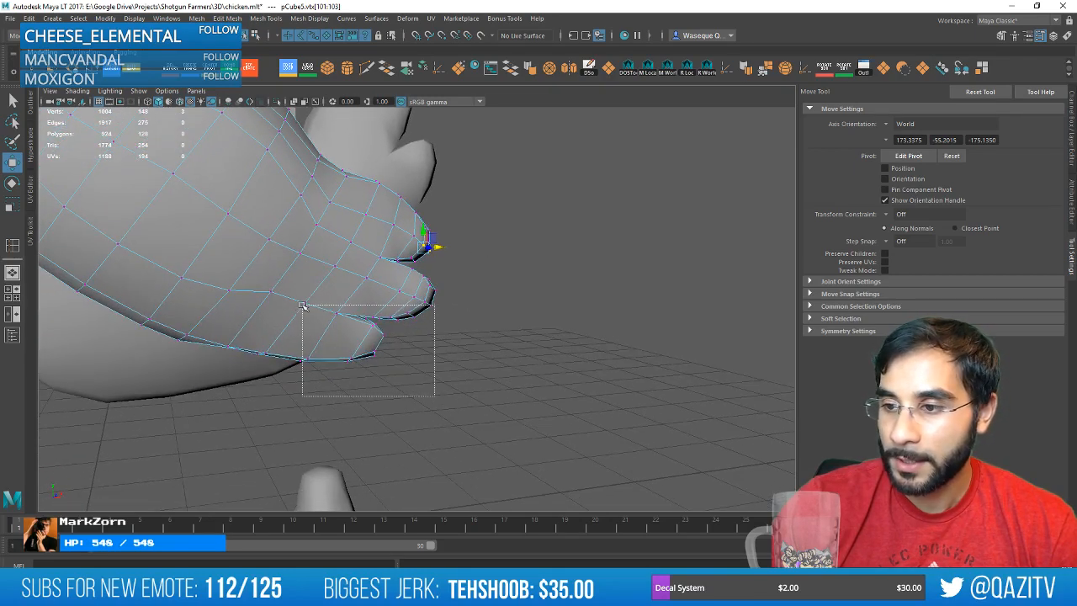
Rotate and shift the outer vertices of all three wing feathers together.
left_click_drag(303, 306, 286, 313)
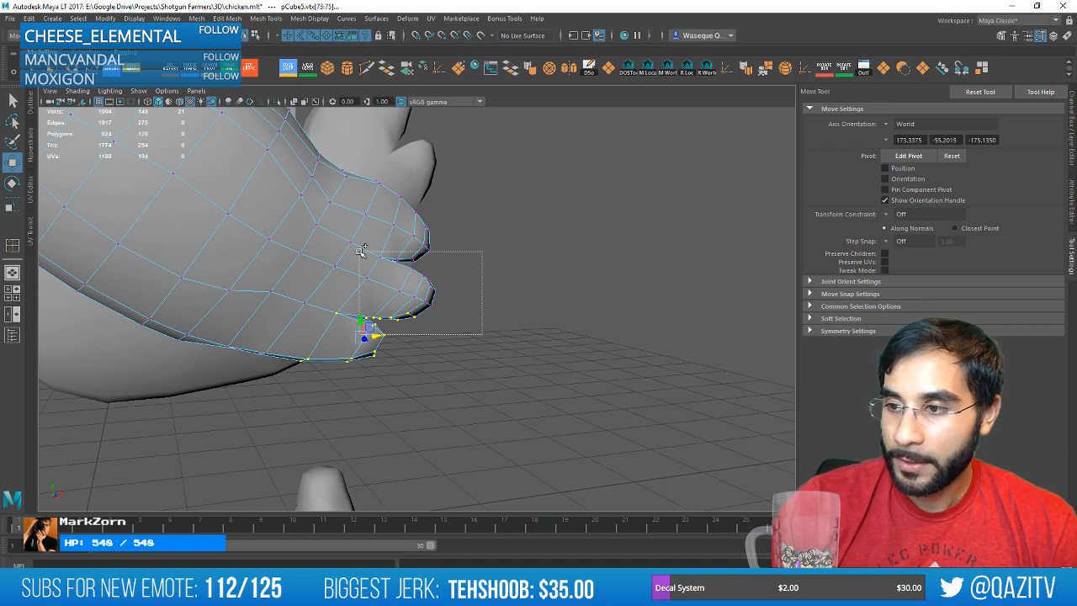
left_click_drag(360, 251, 362, 252)
left_click_drag(451, 212, 389, 217, "alt")
key("e")
left_click_drag(373, 276, 394, 274)
key("w")
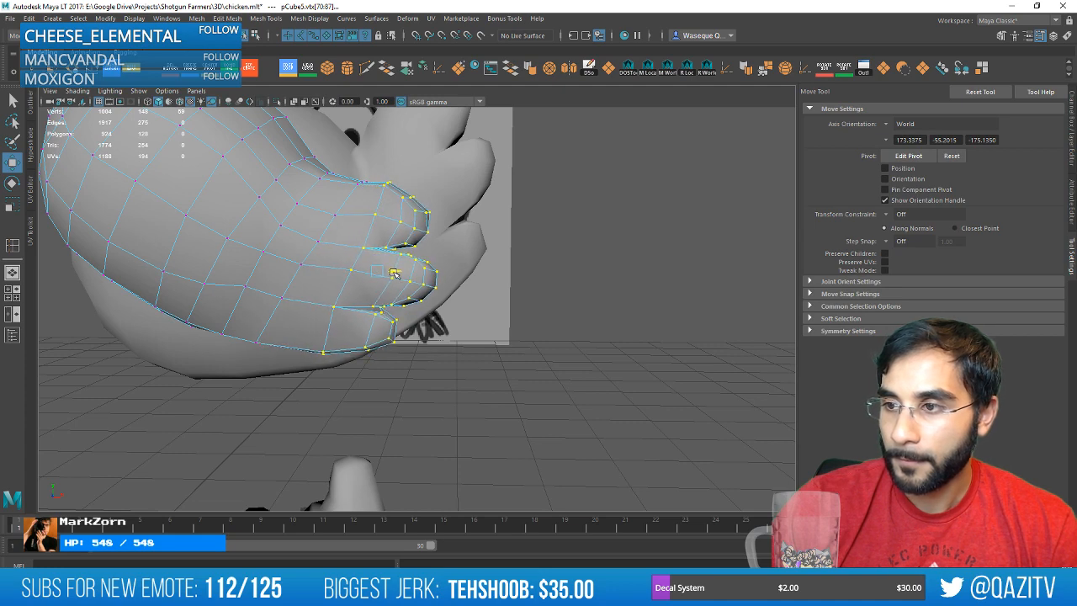
Narrow the selection to the three feathers' tip vertices, then rotate and reposition them to curve the tips.
left_click_drag(438, 322, 564, 326, "alt")
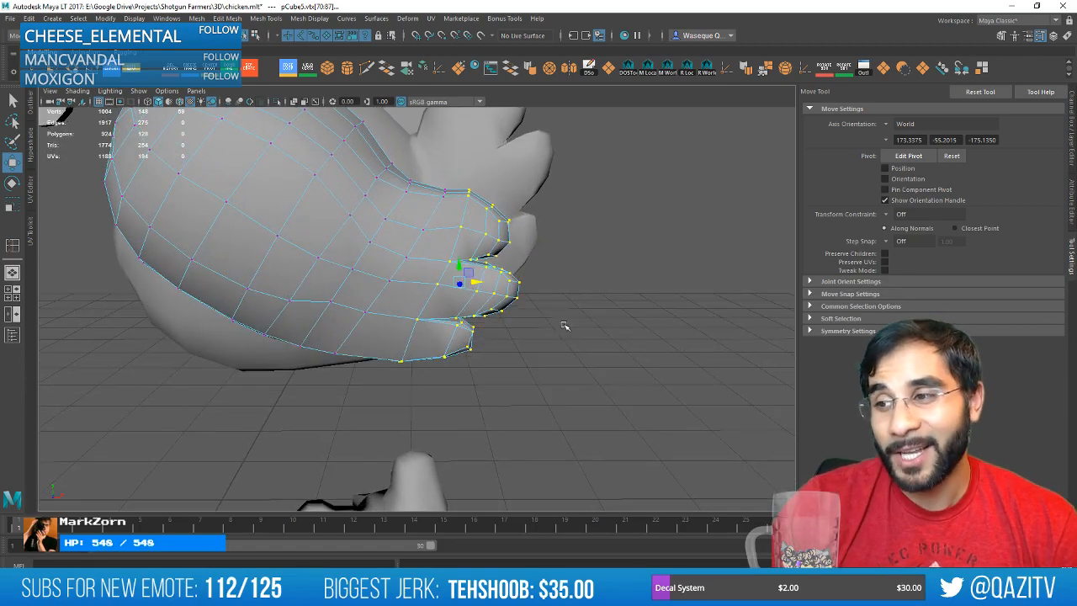
left_click_drag(592, 411, 475, 184)
left_click_drag(438, 379, 507, 292, "shift")
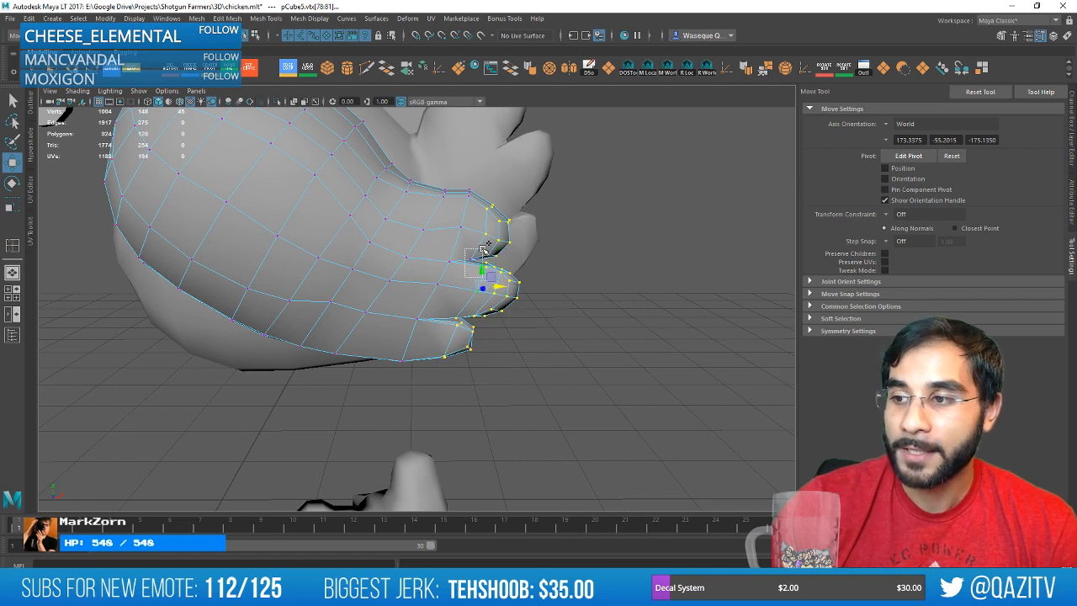
left_click_drag(486, 246, 530, 182, "shift")
left_click_drag(551, 322, 468, 201, "shift")
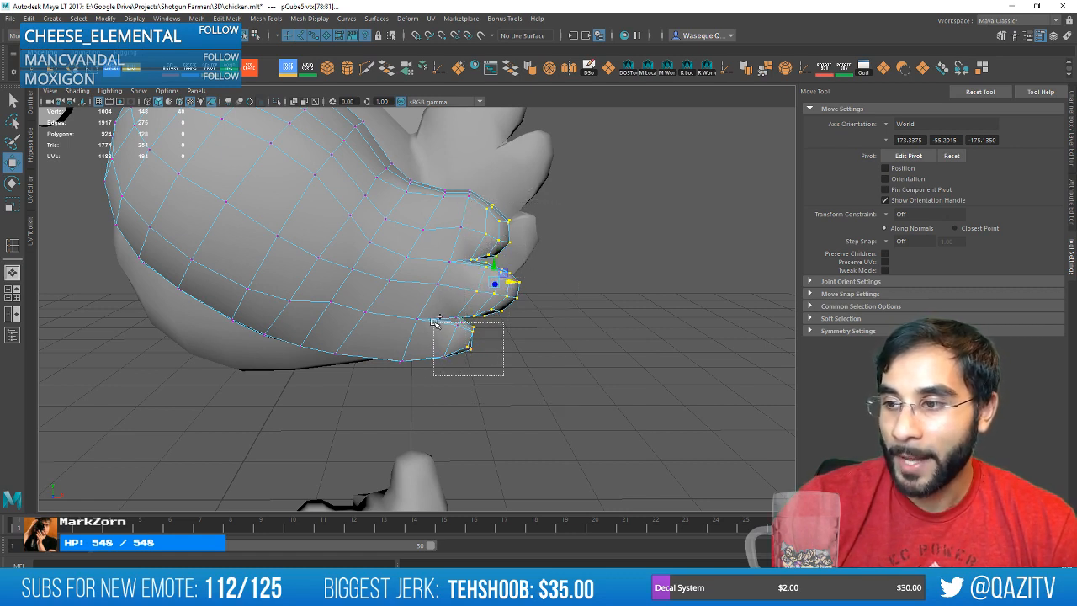
left_click_drag(435, 323, 427, 317, "shift")
left_click_drag(601, 327, 501, 267, "alt")
key("e")
key("w")
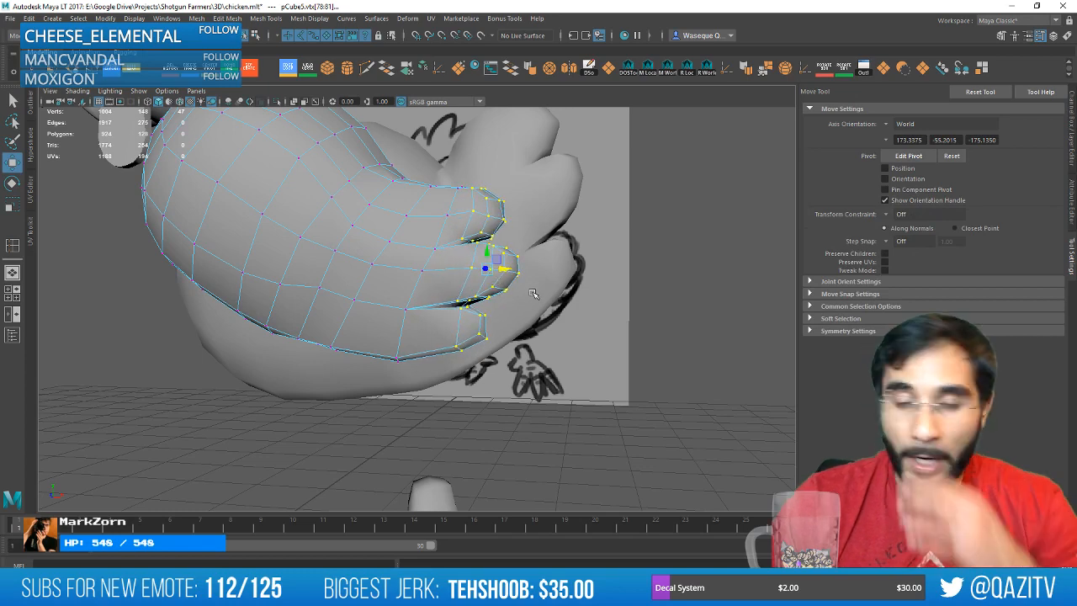
Insert an edge loop across the lower wing feather near its base.
scroll(488, 269, "up", 2)
left_click_drag(472, 273, 478, 282, "alt")
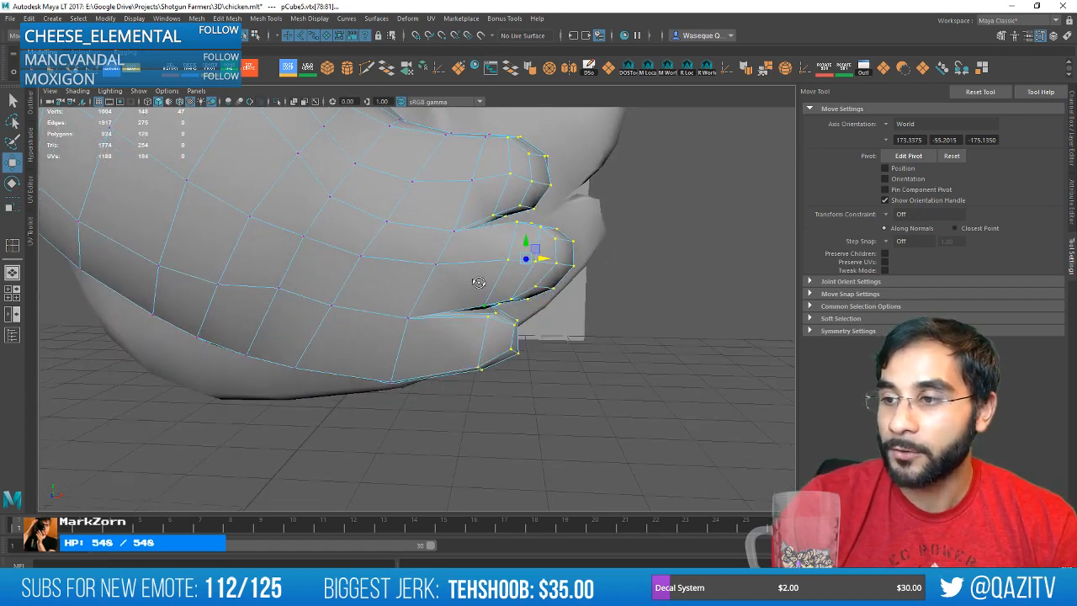
left_click(287, 69)
left_click(454, 316)
left_click_drag(456, 358, 467, 336, "alt")
Reposition the new edge loop's two vertices at the lower feather's bottom rim.
key("w")
right_click_drag(454, 286, 392, 285)
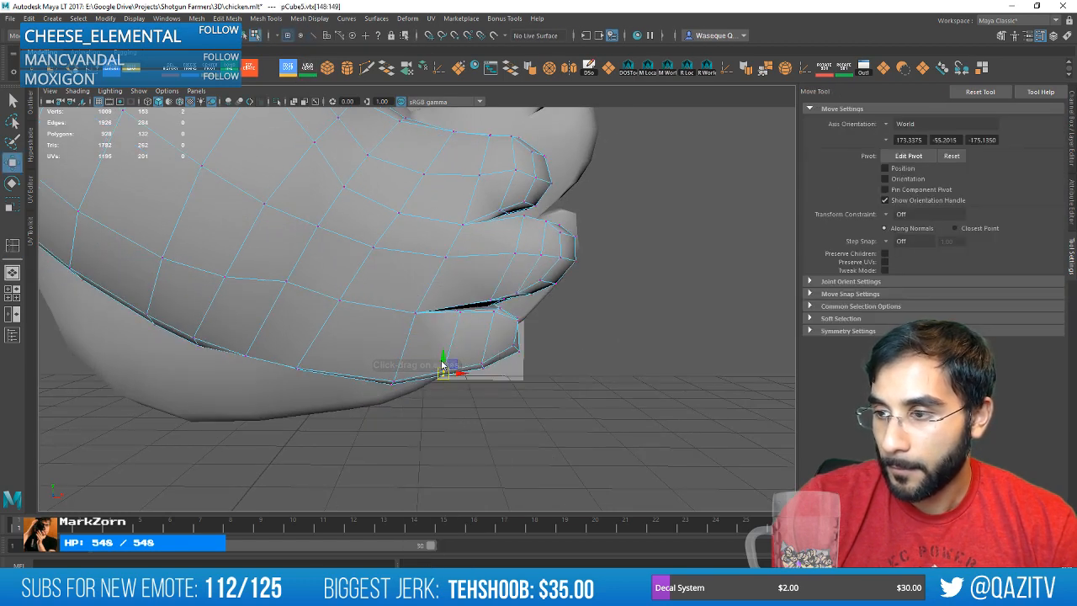
middle_click_drag(514, 263, 500, 315, "alt")
scroll(508, 320, "down", 3)
key("q")
key("w")
left_click_drag(504, 324, 579, 236, "alt")
scroll(574, 303, "down", 5)
mouse_move(575, 303)
left_mouse_down("alt")
mouse_move(495, 289)
mouse_move(571, 297)
left_mouse_up("alt")
scroll(484, 308, "up", 2)
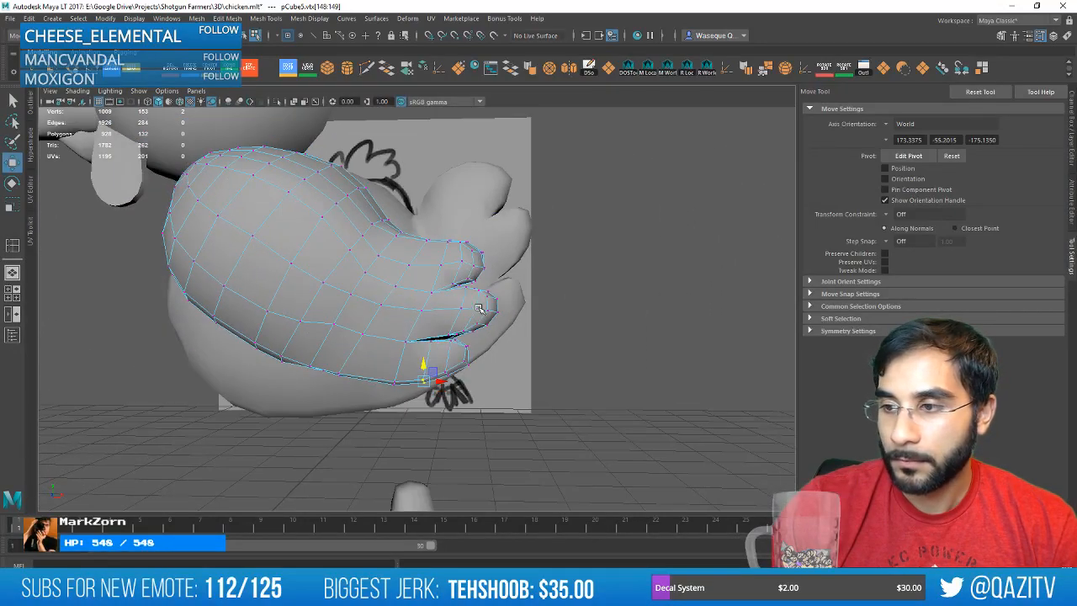
Select the vertices at the lower feather's tip and reposition them to refine its shape.
middle_click_drag(494, 310, 508, 282, "alt")
right_click_drag(509, 282, 566, 362, "alt")
left_click(489, 316, "shift")
left_click_drag(560, 331, 565, 384, "alt")
scroll(587, 345, "down", 3)
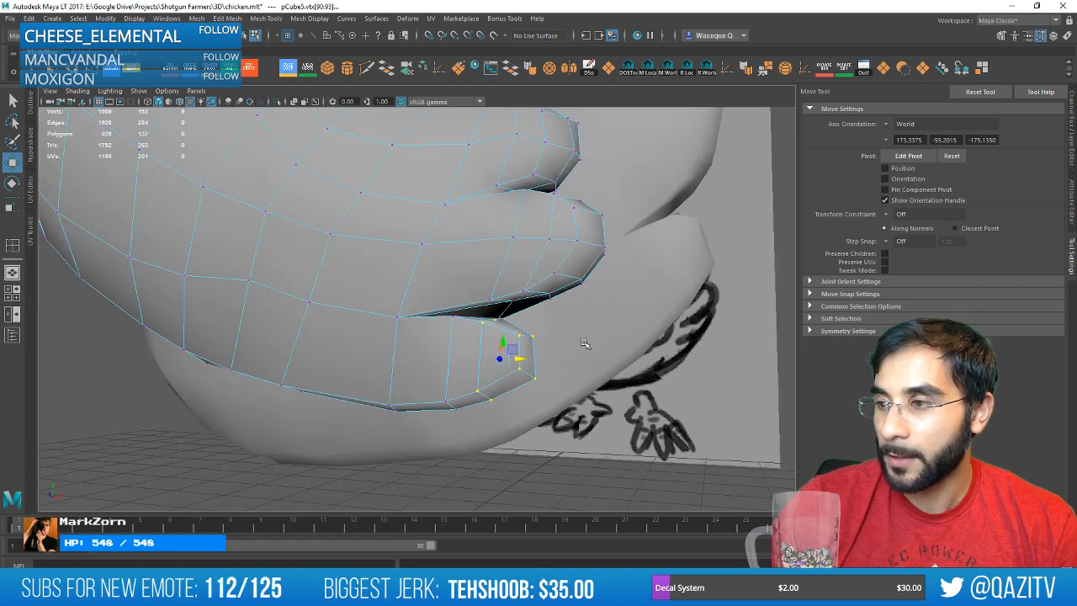
Adjust single vertices at the middle feather's tip to round it, and save the scene.
left_click_drag(587, 344, 450, 350, "alt")
left_click_drag(491, 278, 563, 332, "alt")
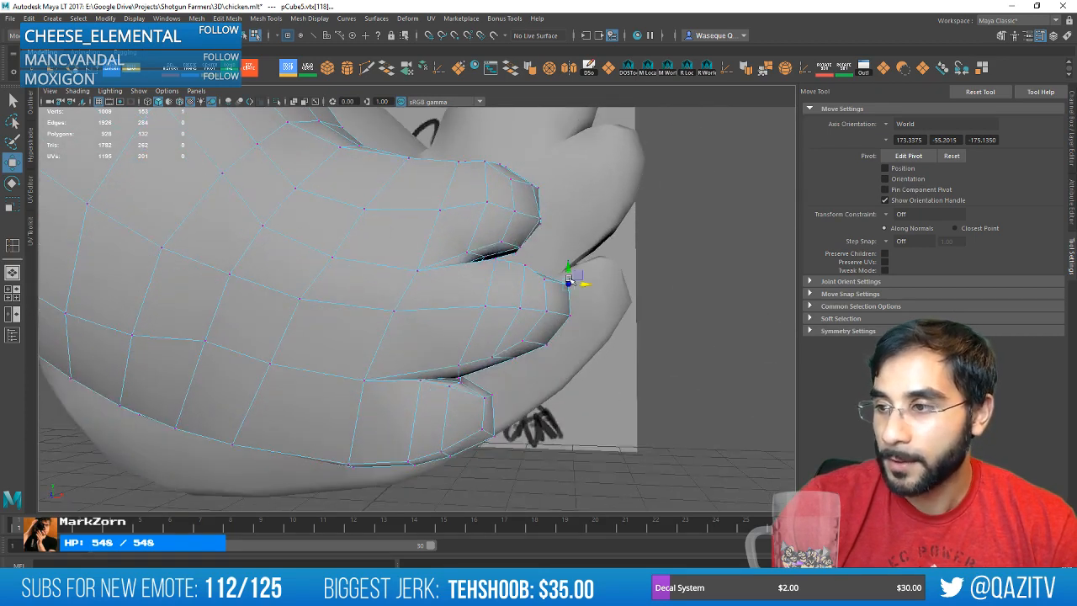
left_click_drag(586, 295, 584, 323, "alt")
key("ctrl+s")
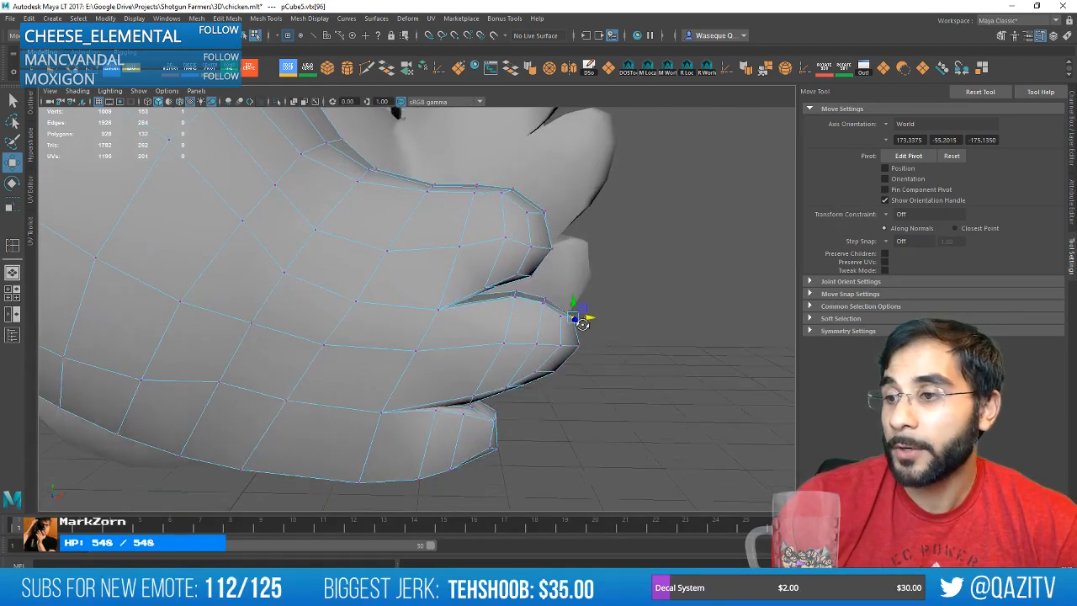
Rotate and move the middle feather's tip vertices as a group, and save the scene.
left_click_drag(599, 407, 494, 290)
left_click_drag(539, 304, 520, 318, "alt")
key("e")
key("w")
key("ctrl+s")
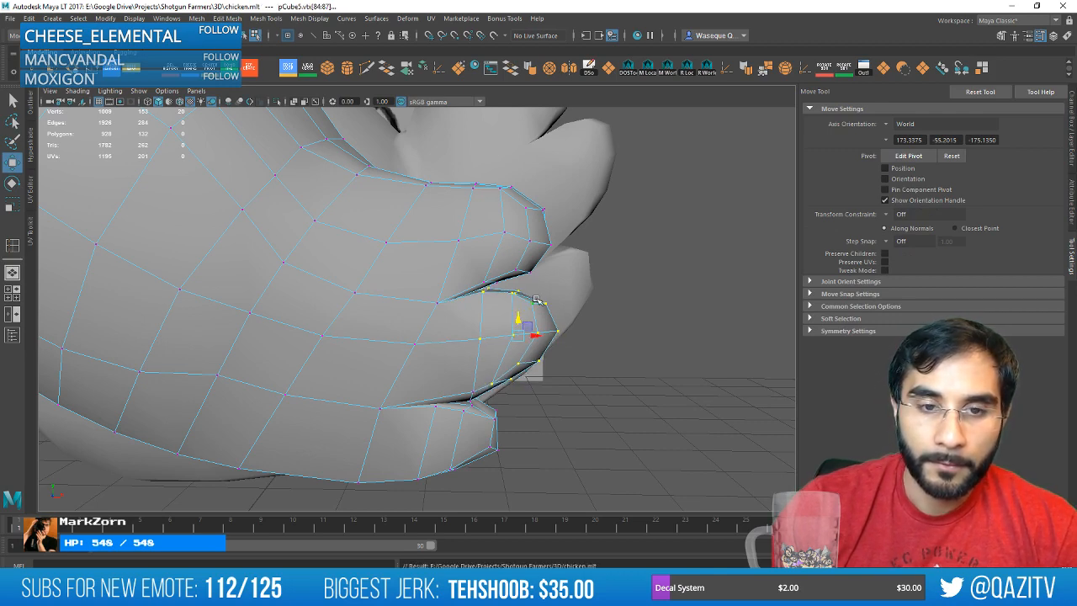
Select and adjust the edges on the middle feather's upper side, in the gap below the top feather.
left_click_drag(536, 299, 533, 335, "alt")
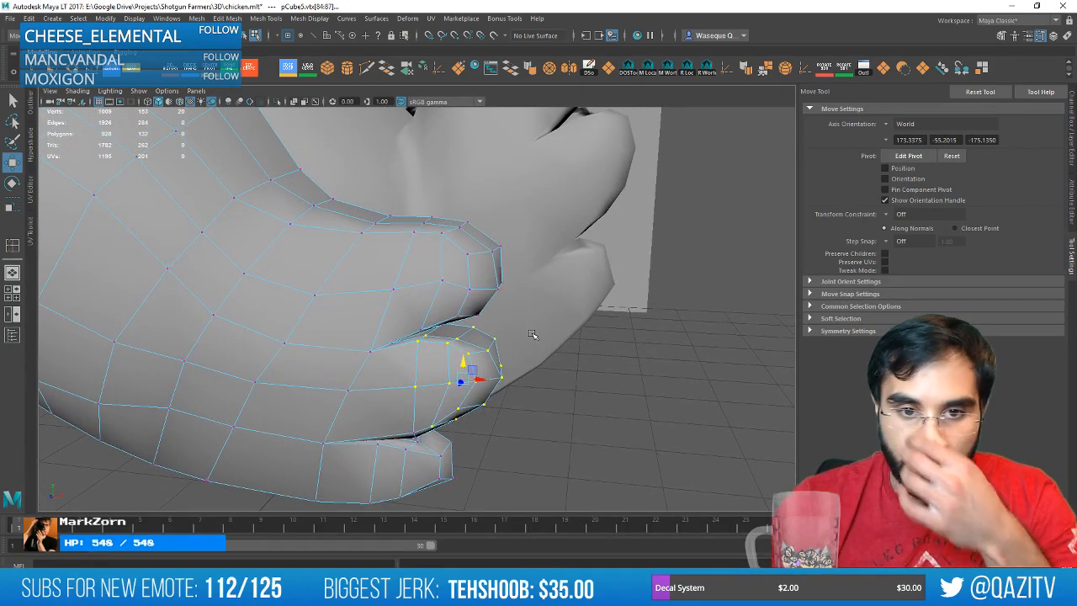
mouse_move(547, 343)
left_mouse_down("alt")
mouse_move(522, 336)
mouse_move(531, 337)
left_mouse_up("alt")
scroll(531, 337, "up", 5)
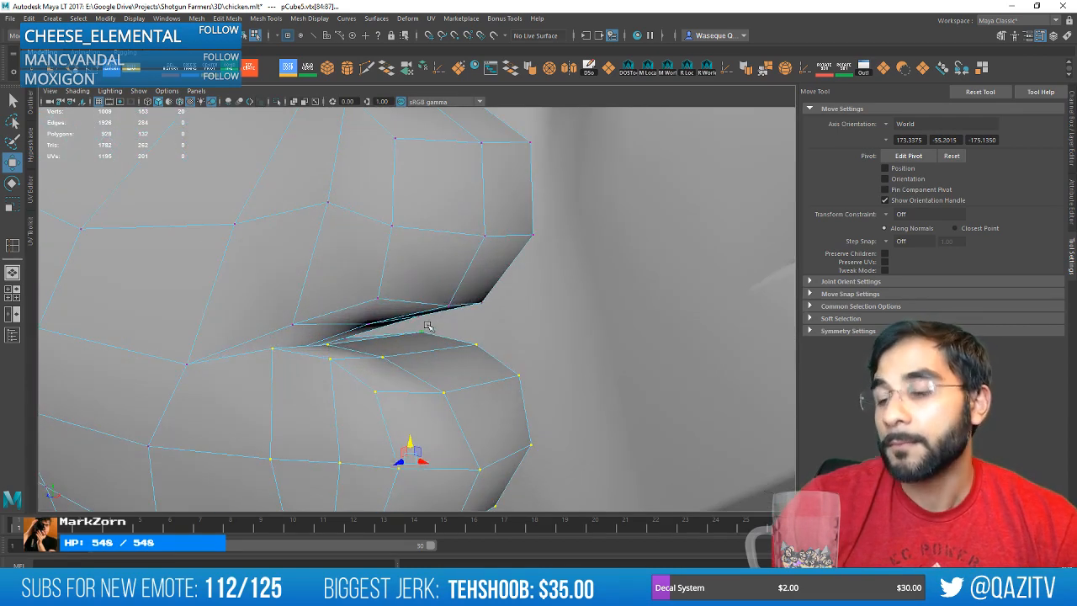
right_click_drag(395, 285, 395, 255)
left_click(378, 340)
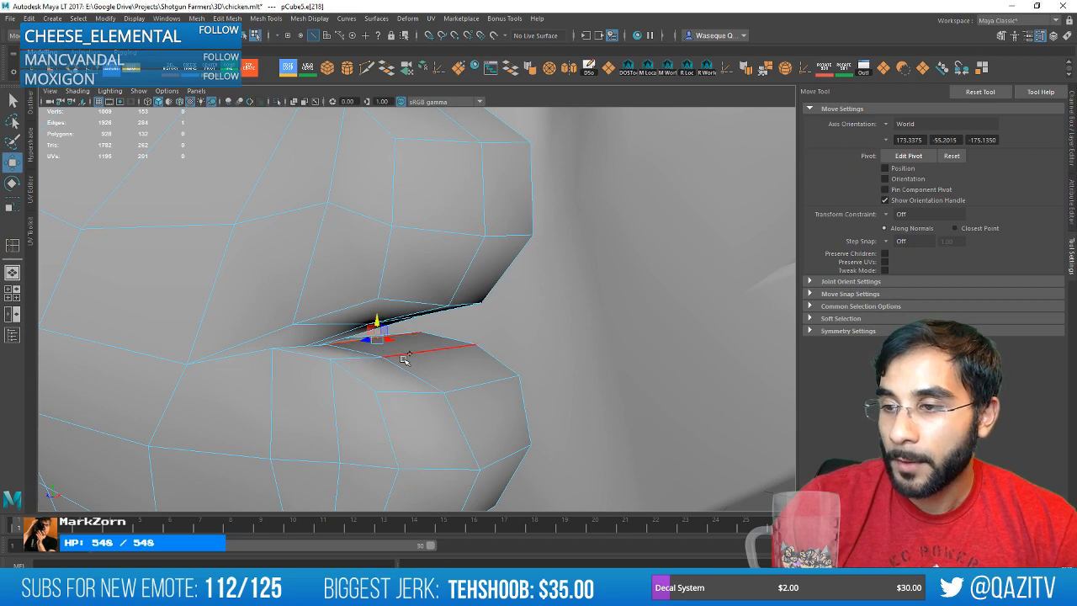
left_click(405, 355, "shift")
mouse_move(404, 328)
left_mouse_down()
mouse_move(405, 316)
mouse_move(490, 308)
mouse_move(594, 328)
left_mouse_up()
Move the vertices at the top feather's tip outward to lengthen the feather.
scroll(536, 322, "down", 3)
scroll(586, 321, "down", 4)
scroll(496, 305, "up", 3)
right_click_drag(460, 240, 418, 244)
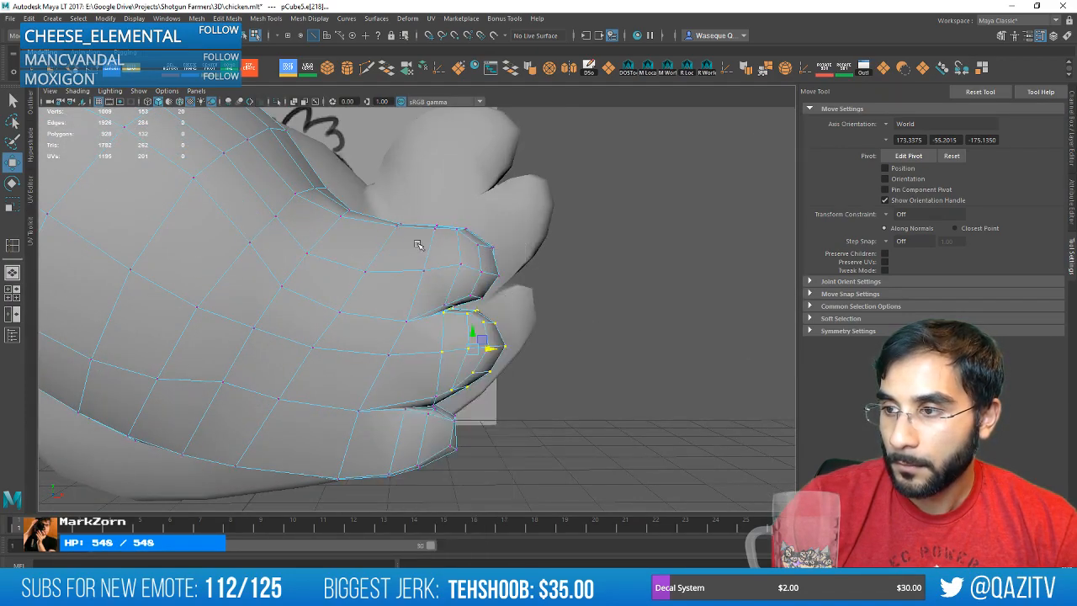
left_click_drag(451, 205, 451, 204)
left_click_drag(454, 209, 523, 237, "alt")
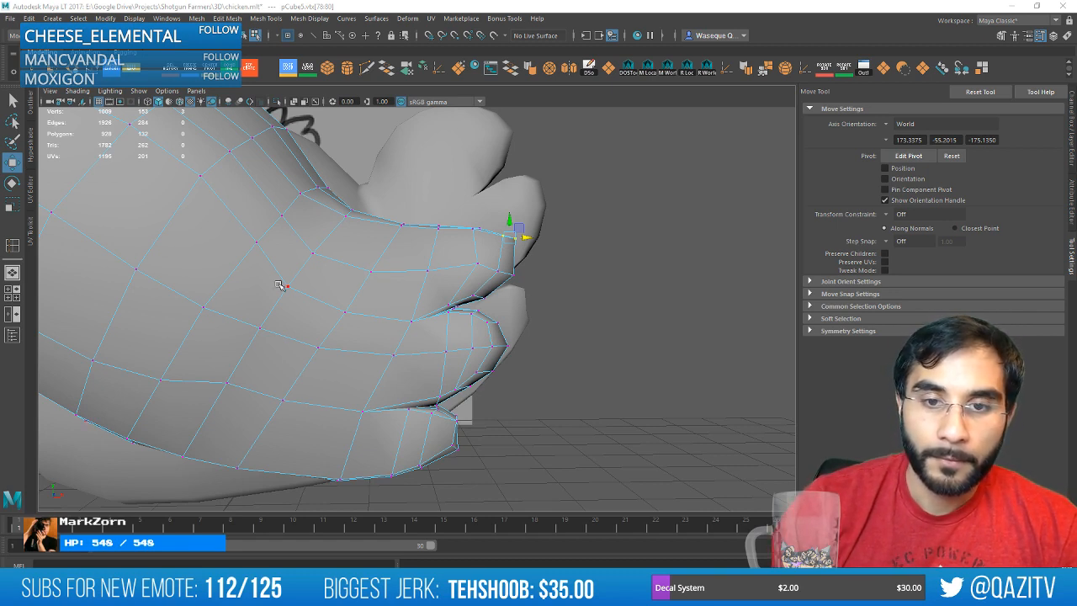
Select the row of vertices crossing the wing at the feathers' base and adjust its depth.
mouse_move(522, 378)
left_mouse_down("alt")
mouse_move(486, 299)
mouse_move(493, 334)
mouse_move(467, 342)
mouse_move(387, 324)
mouse_move(401, 294)
mouse_move(452, 297)
mouse_move(386, 301)
mouse_move(413, 328)
mouse_move(541, 324)
mouse_move(449, 320)
mouse_move(430, 305)
mouse_move(345, 292)
mouse_move(396, 263)
mouse_move(459, 261)
left_mouse_up("alt")
left_click_drag(459, 261, 322, 295, "alt")
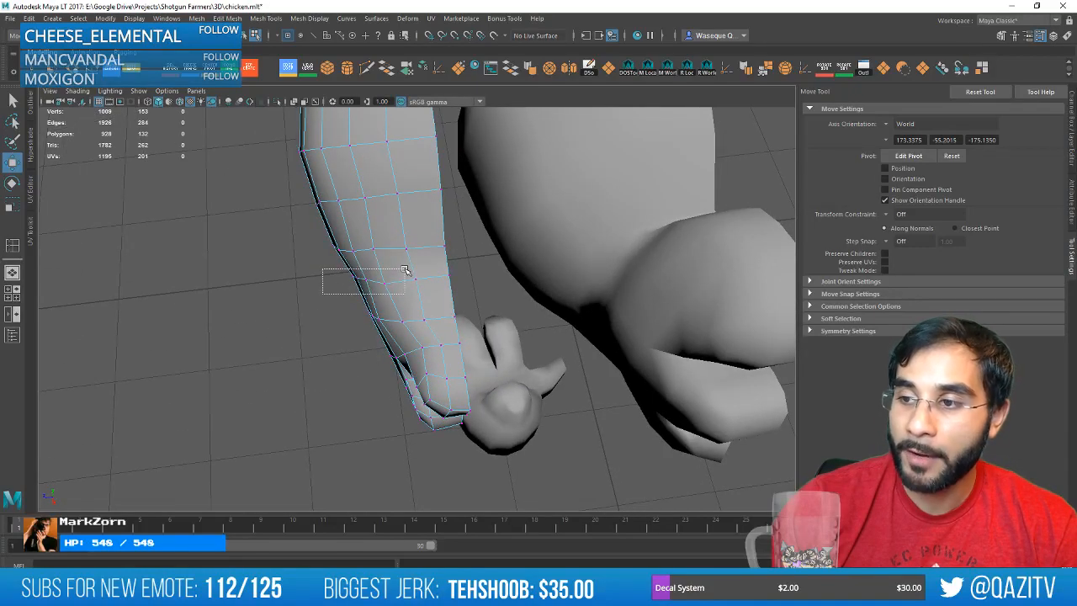
left_click_drag(404, 270, 405, 270)
left_click_drag(405, 270, 371, 306, "alt")
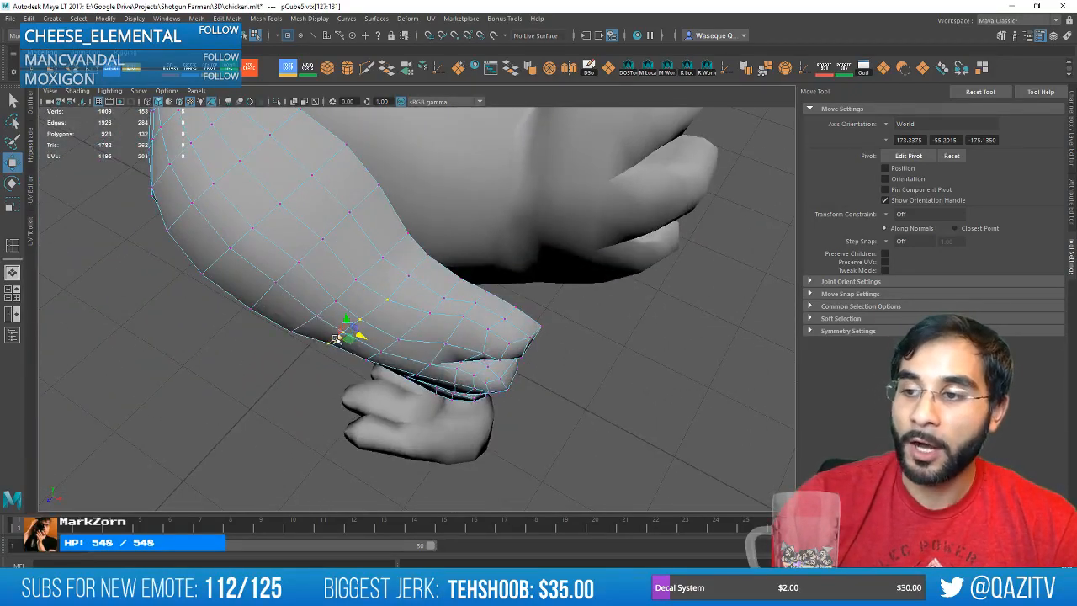
Select the vertex rows crossing the wing behind the feathers' base and shift them in depth to smooth the wing's surface.
left_click_drag(330, 341, 410, 338, "alt")
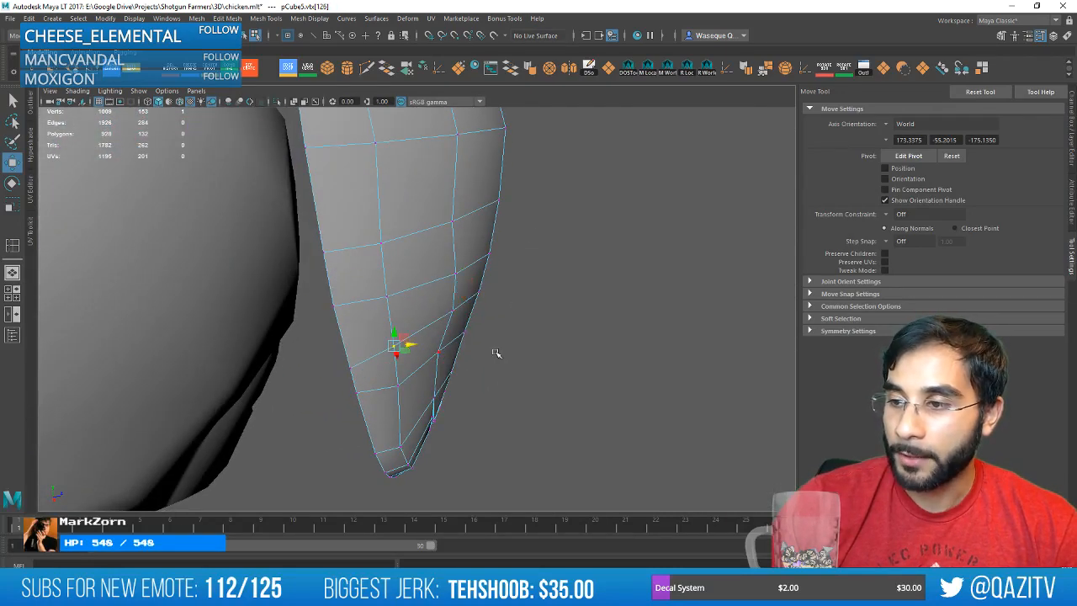
left_click_drag(496, 354, 383, 397, "alt")
key("q")
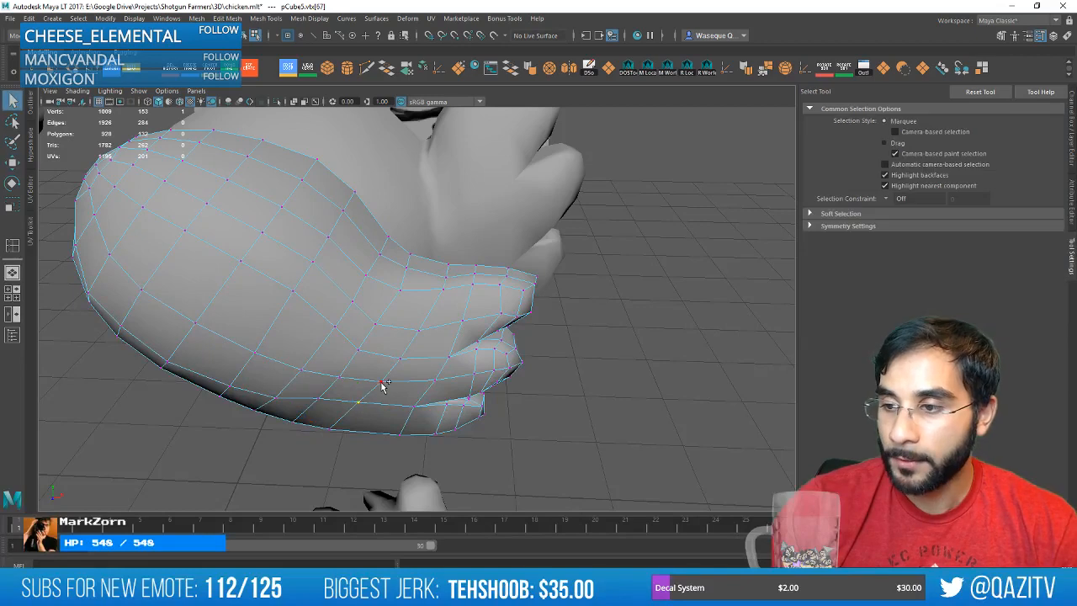
left_click_drag(516, 325, 411, 332, "alt")
key("w")
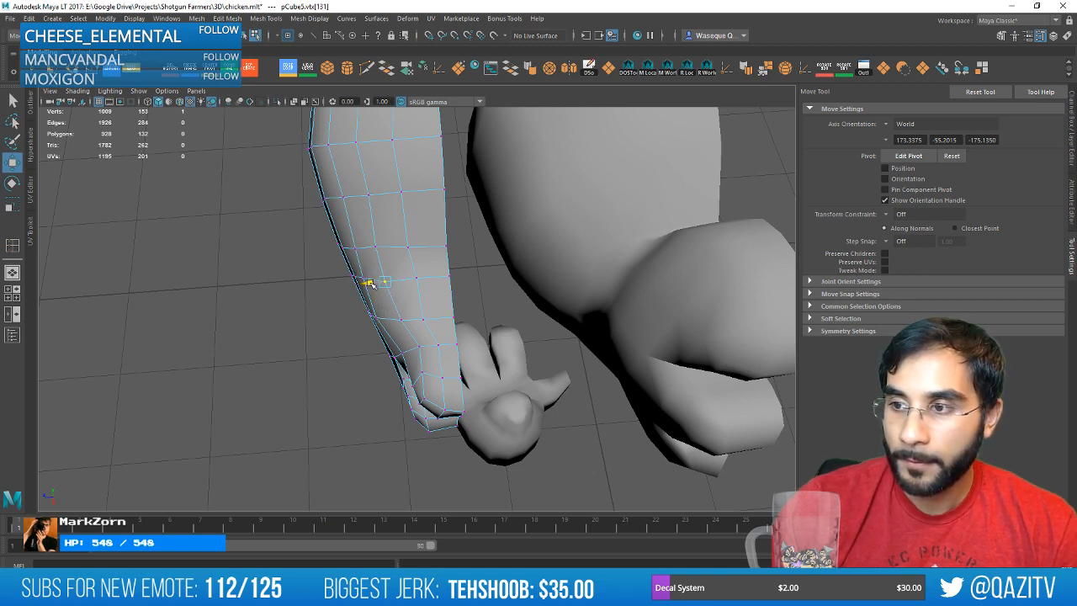
left_click_drag(403, 222, 286, 335, "alt")
left_click_drag(383, 286, 382, 287)
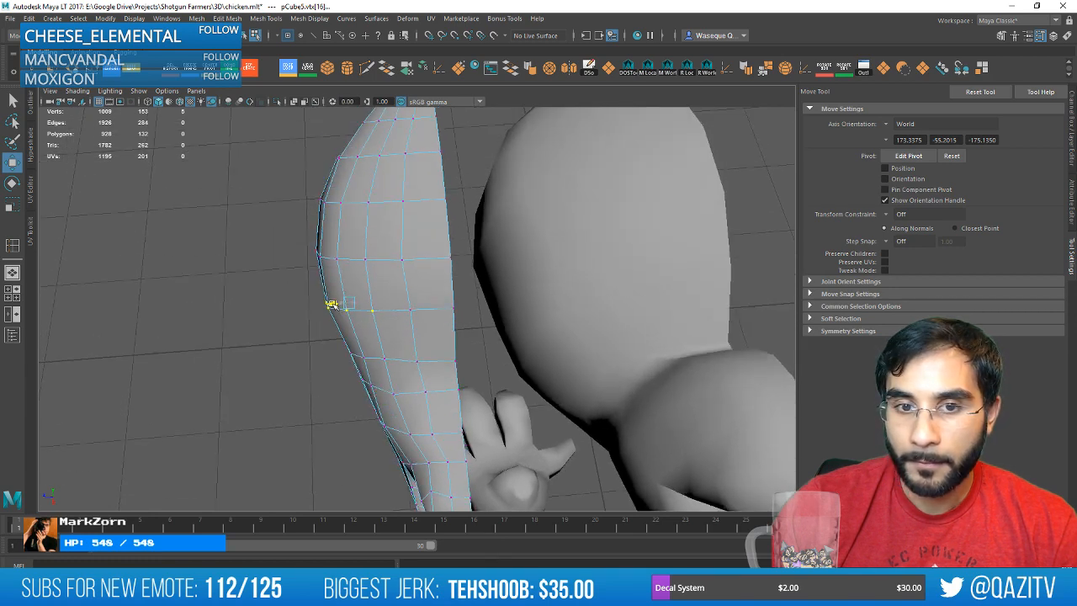
left_click_drag(330, 305, 351, 354, "alt")
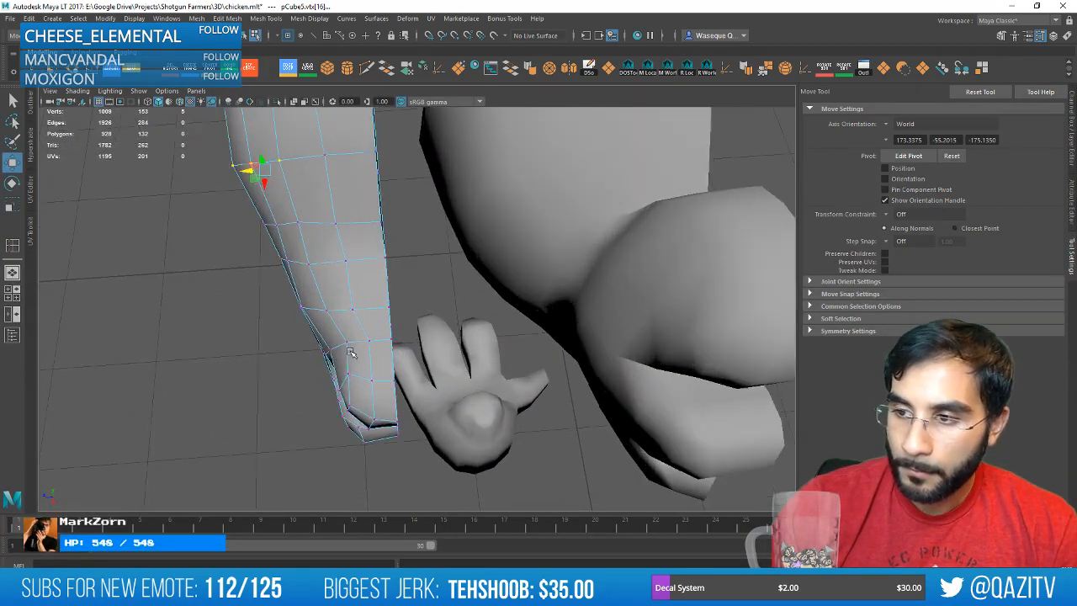
Nudge single vertices along the wing's outer side and adjust the depth of the vertex row crossing the feathers.
left_click(302, 307)
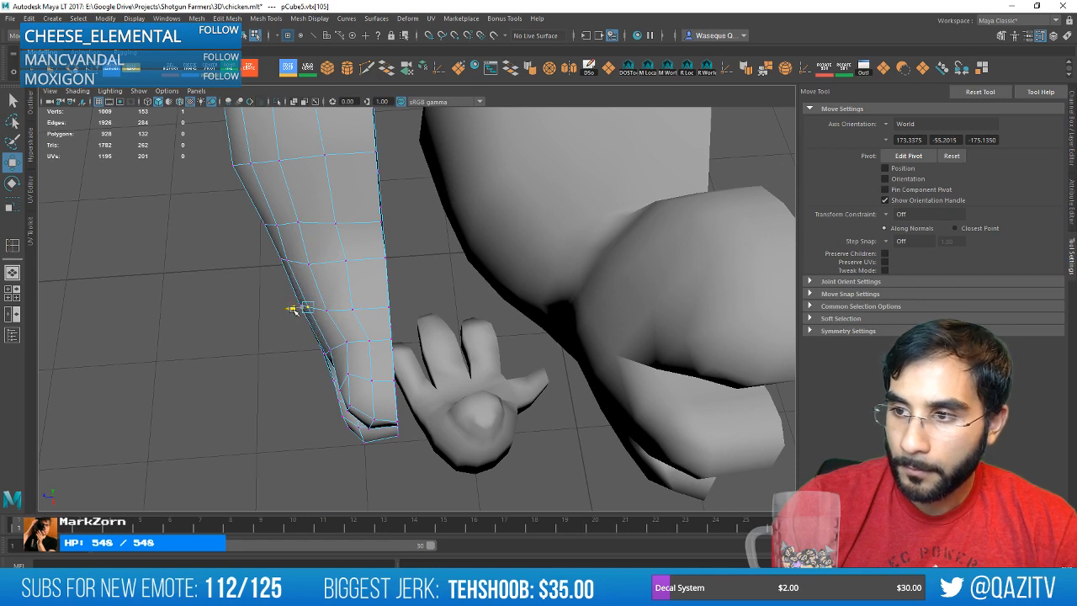
left_click(286, 260)
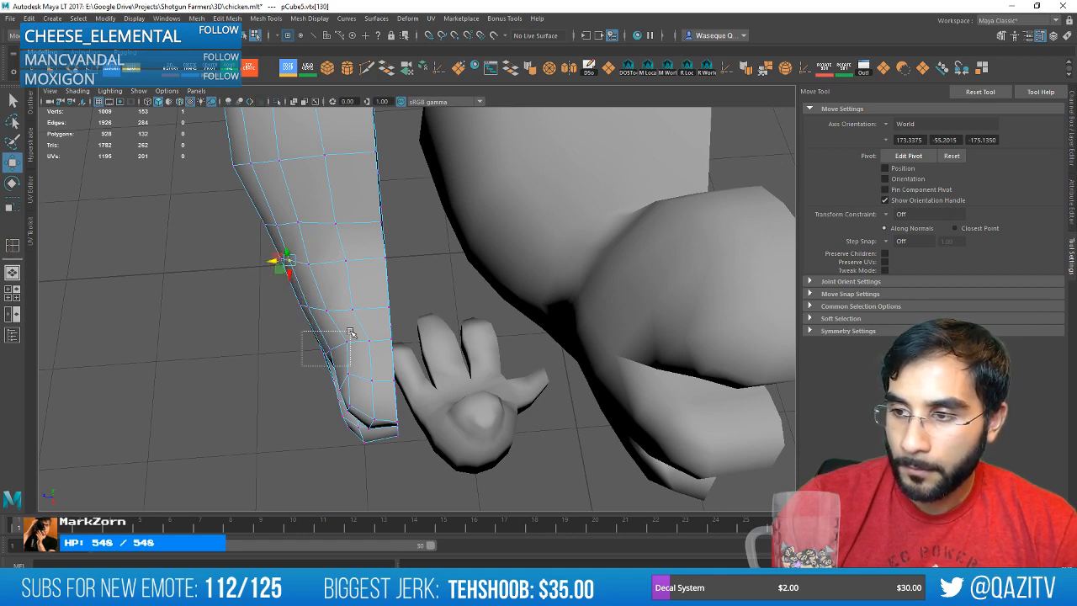
left_click_drag(350, 331, 354, 330)
mouse_move(353, 329)
left_mouse_down("alt")
mouse_move(432, 303)
mouse_move(407, 278)
left_mouse_up("alt")
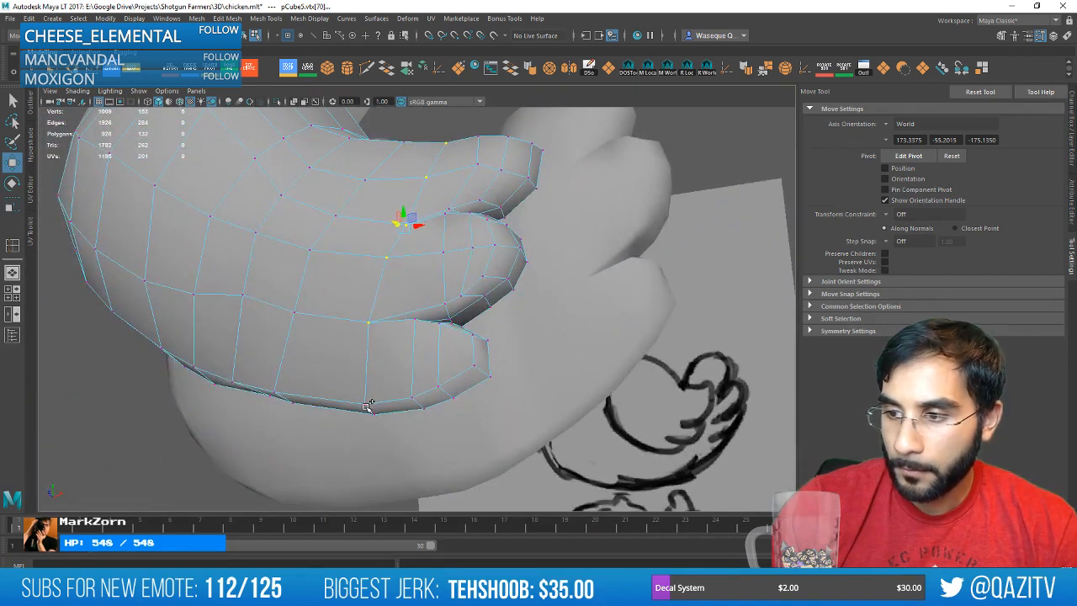
left_click_drag(380, 408, 345, 360, "alt")
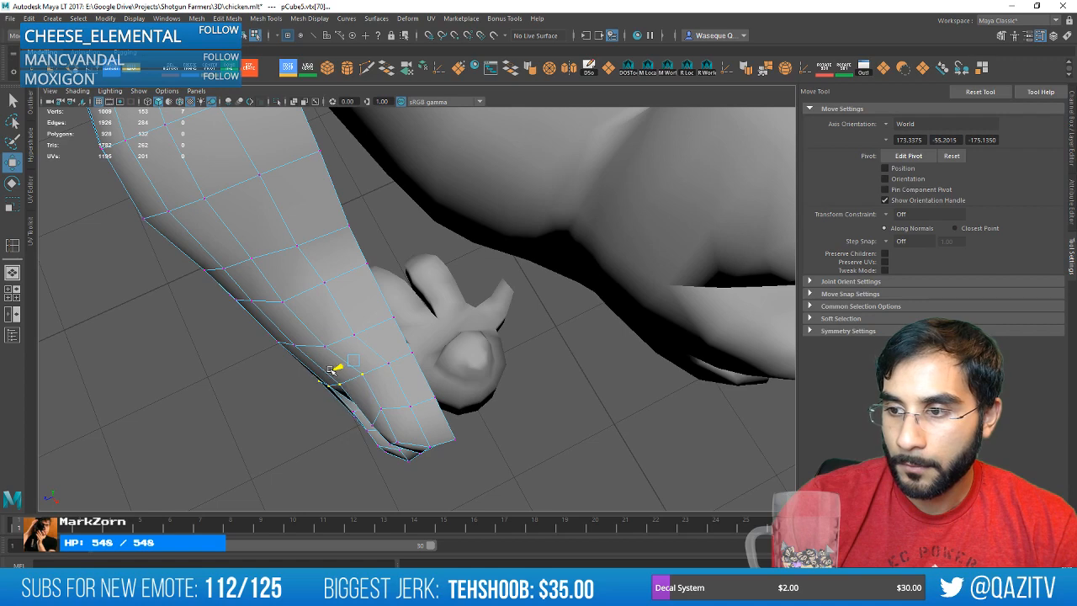
left_click_drag(331, 370, 308, 353)
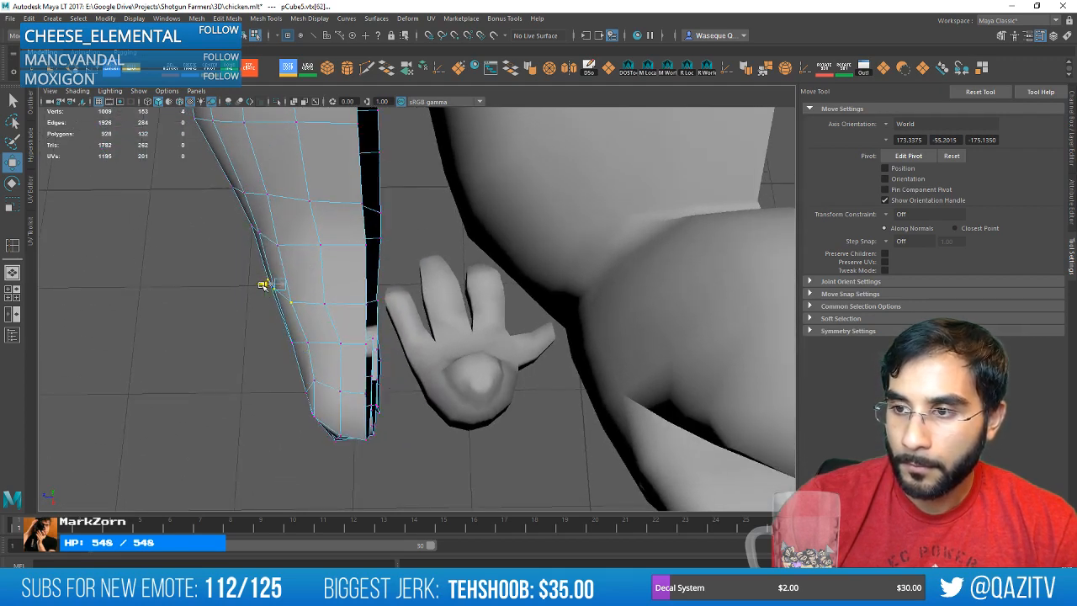
Select the six-vertex row just behind the feathers' base and adjust its depth.
left_click_drag(318, 203, 332, 253)
left_click(325, 269, "shift")
left_click(251, 303, "shift")
left_click(231, 383, "shift")
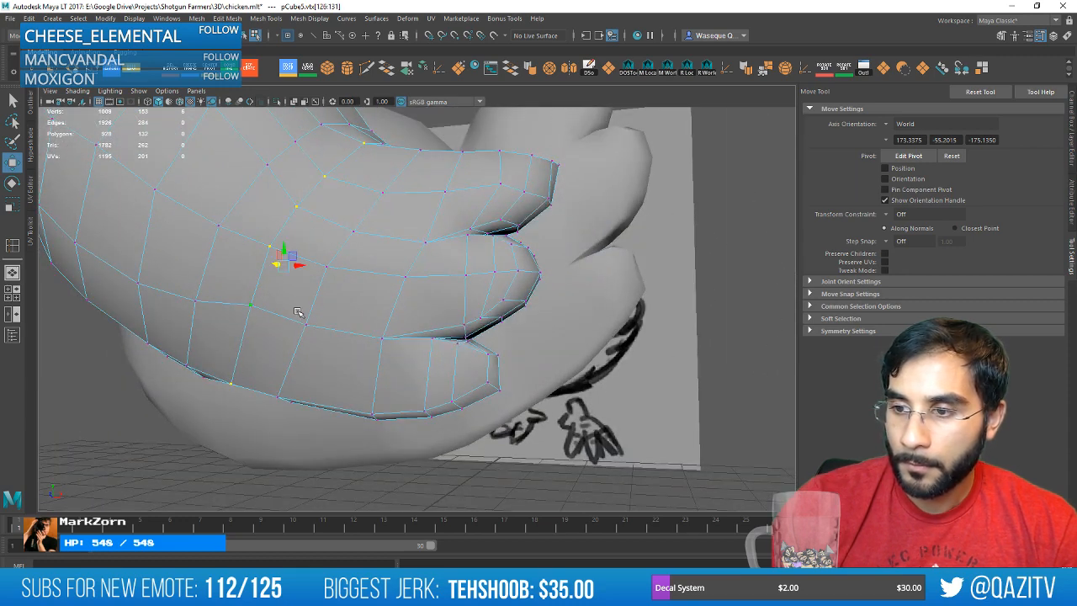
left_click_drag(298, 315, 356, 282, "alt")
left_click_drag(261, 276, 361, 268)
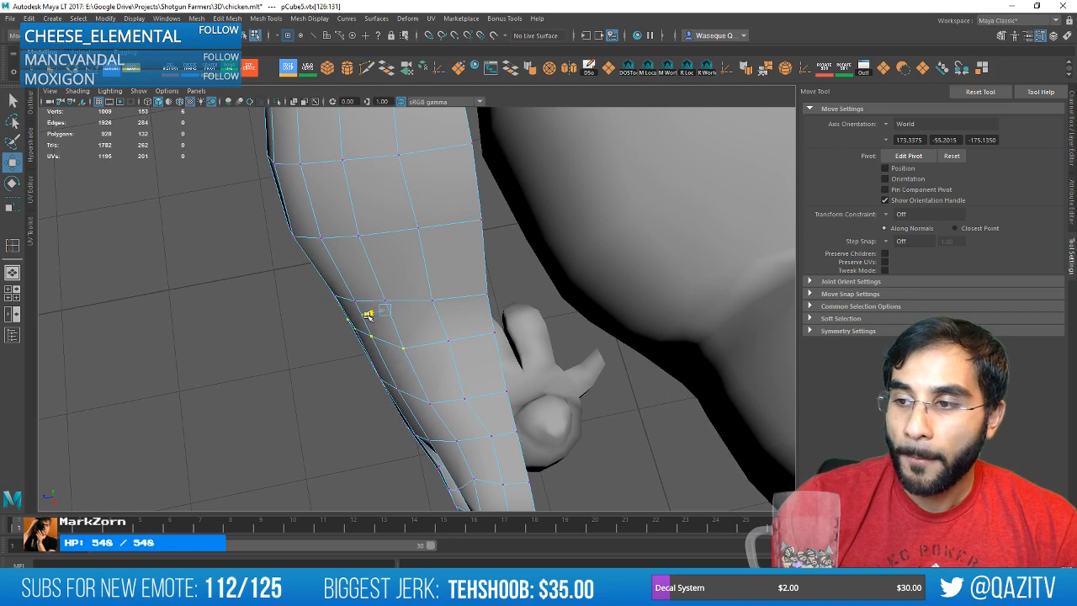
left_click_drag(405, 309, 407, 310)
Select the neighbouring vertex row toward the wing's rounded part and move it in depth to even out the curve.
left_click_drag(407, 310, 433, 271, "alt")
left_click_drag(345, 343, 494, 228, "alt")
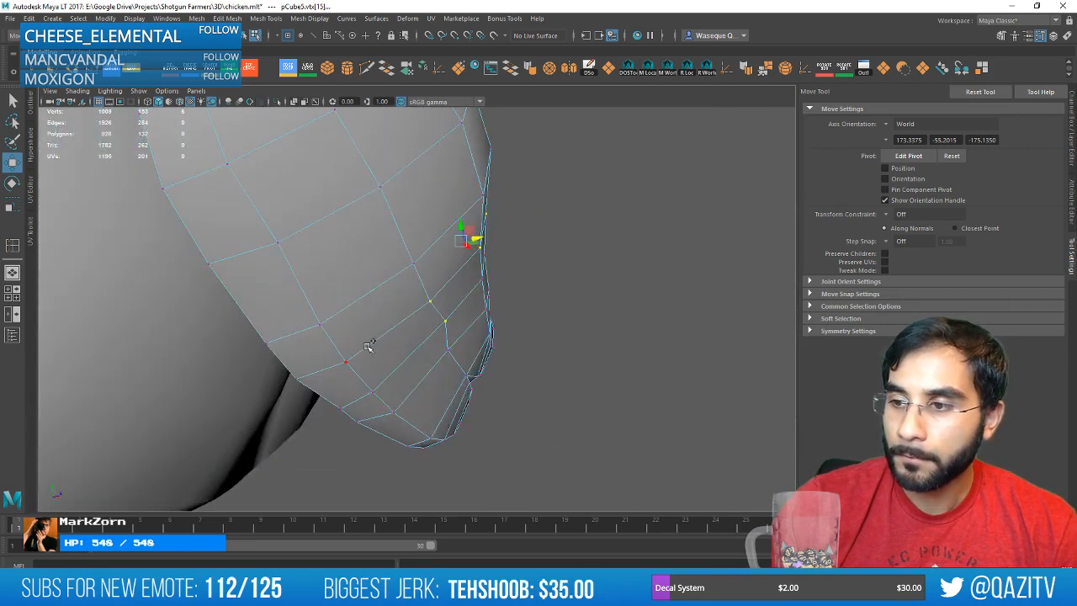
left_click_drag(445, 309, 454, 254, "alt")
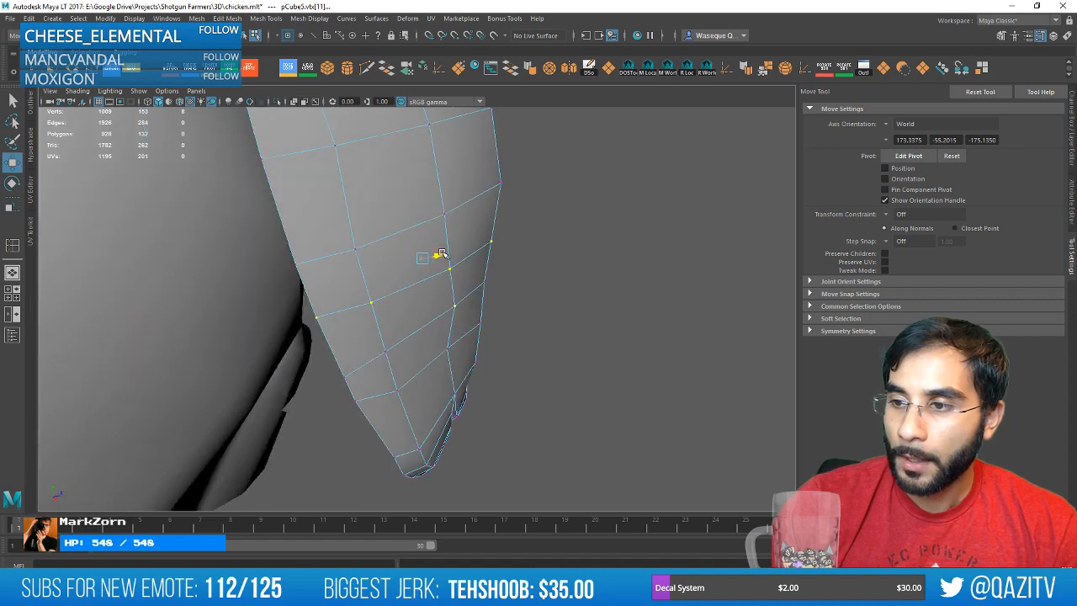
left_click_drag(589, 272, 468, 305, "alt")
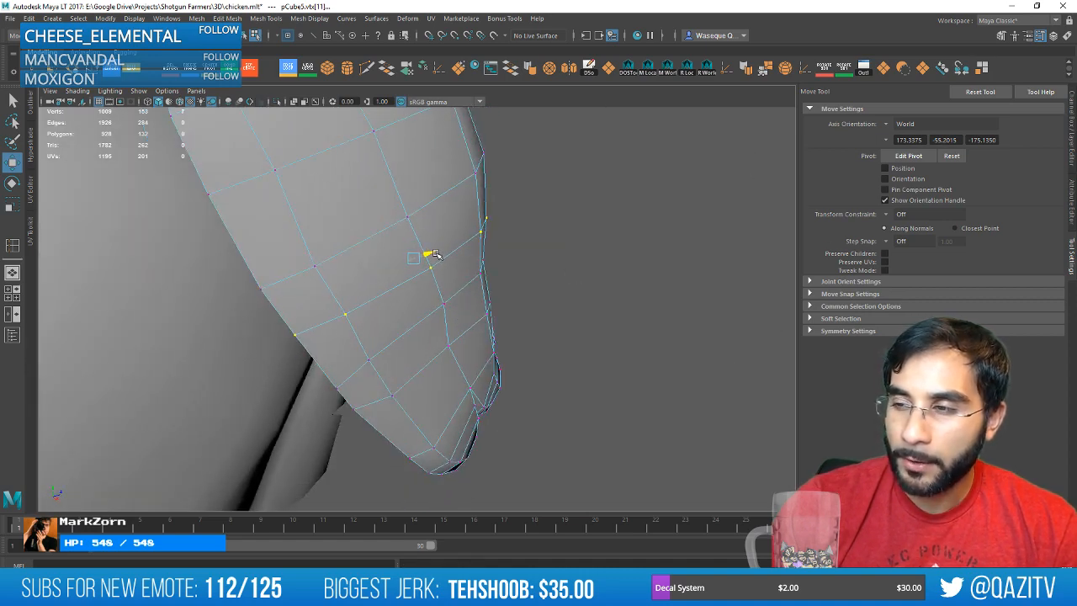
left_click_drag(433, 254, 446, 339, "alt")
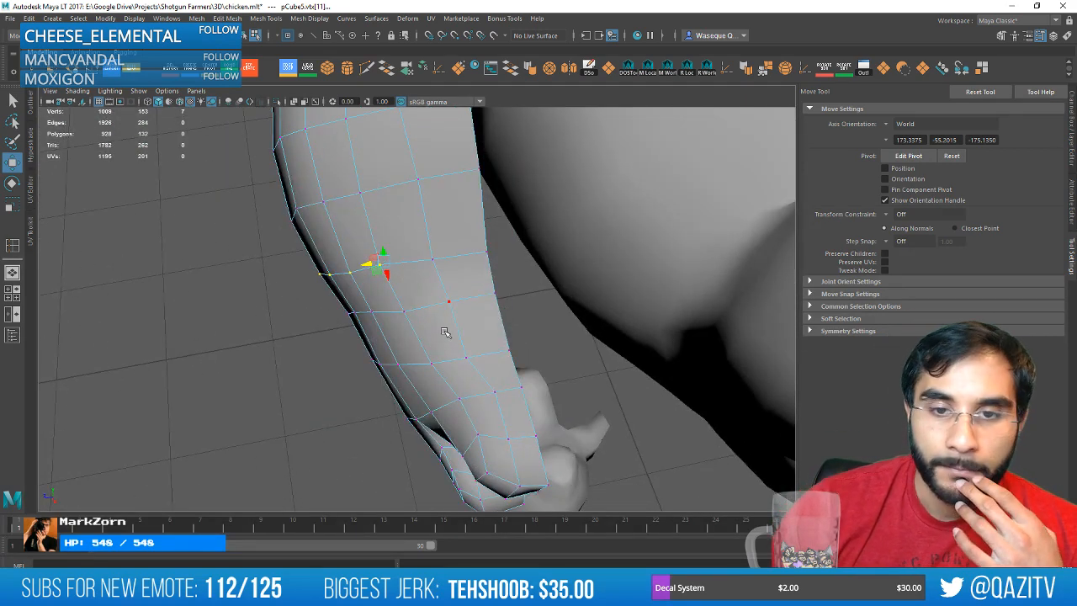
left_click_drag(445, 333, 455, 343, "alt")
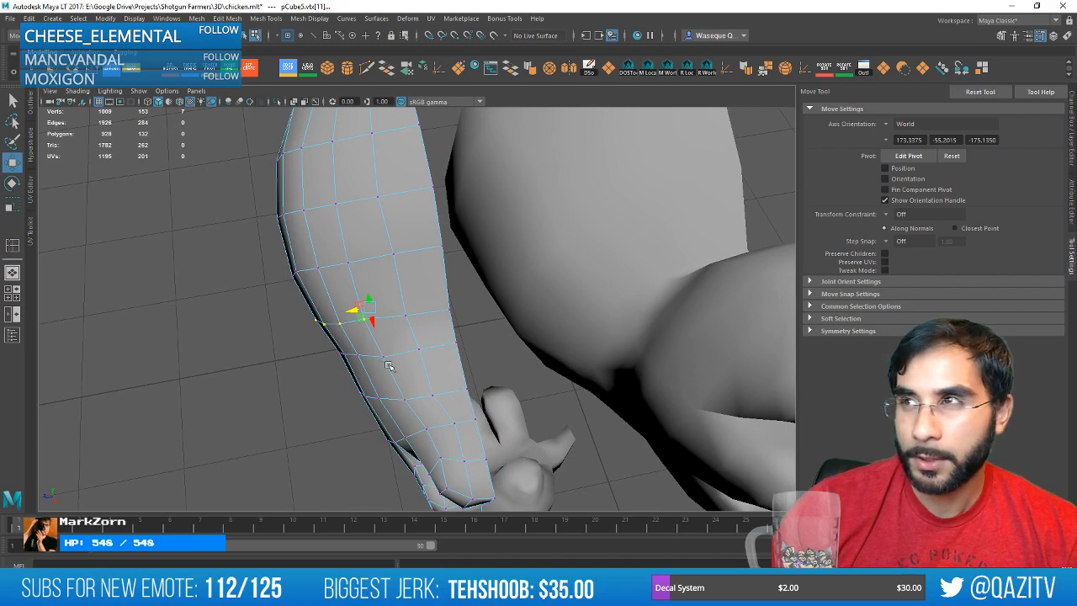
left_click_drag(389, 366, 425, 241, "alt")
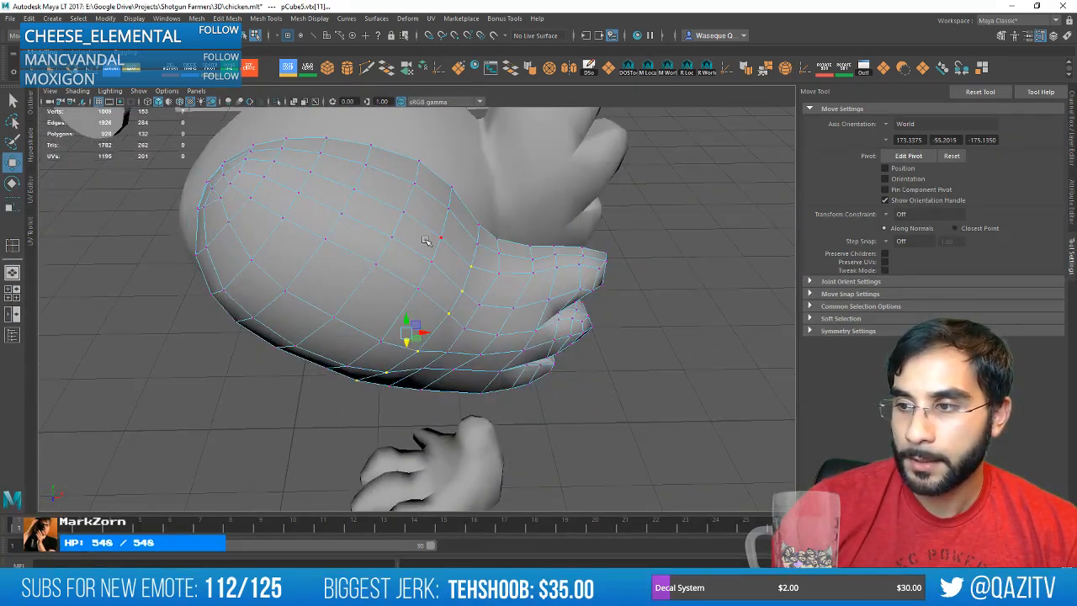
Return to object mode, reselect the wing and examine its shape against the body from several angles.
right_click_drag(425, 240, 481, 224)
left_click(673, 370)
left_click_drag(674, 370, 683, 320, "alt")
left_click(498, 317)
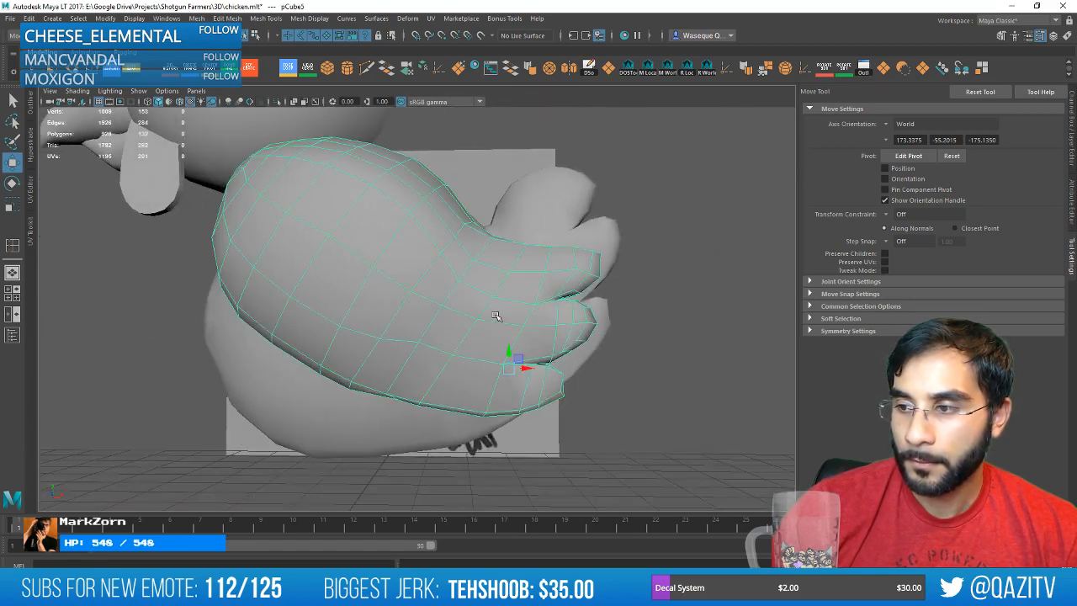
right_click_drag(497, 317, 709, 401, "alt")
middle_click_drag(709, 400, 425, 260, "alt")
mouse_move(425, 260)
left_mouse_down("alt")
mouse_move(496, 346)
mouse_move(464, 358)
mouse_move(512, 357)
mouse_move(451, 353)
mouse_move(476, 352)
mouse_move(468, 337)
mouse_move(485, 354)
mouse_move(572, 357)
mouse_move(564, 343)
mouse_move(603, 340)
left_mouse_up("alt")
scroll(427, 336, "down", 5)
Select all vertices of the wing's rounded front part, leaving the feathers unselected.
right_click_drag(349, 285, 392, 292)
key("r")
left_click_drag(455, 386, 566, 424)
right_click_drag(308, 274, 232, 289)
left_click_drag(145, 403, 414, 136)
left_click_drag(414, 268, 377, 278, "alt")
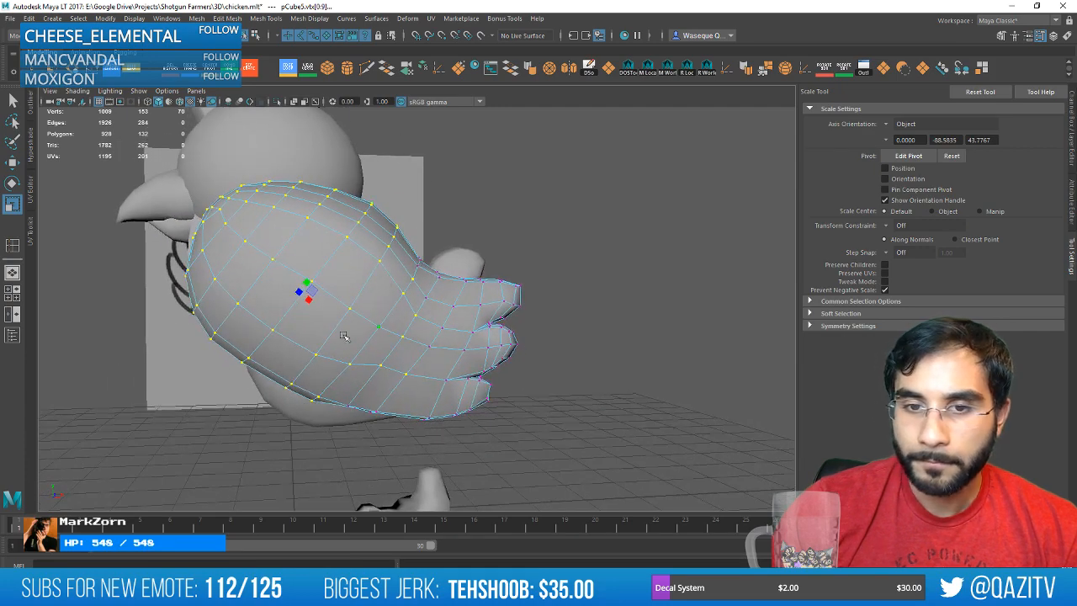
left_click_drag(210, 443, 305, 207, "alt")
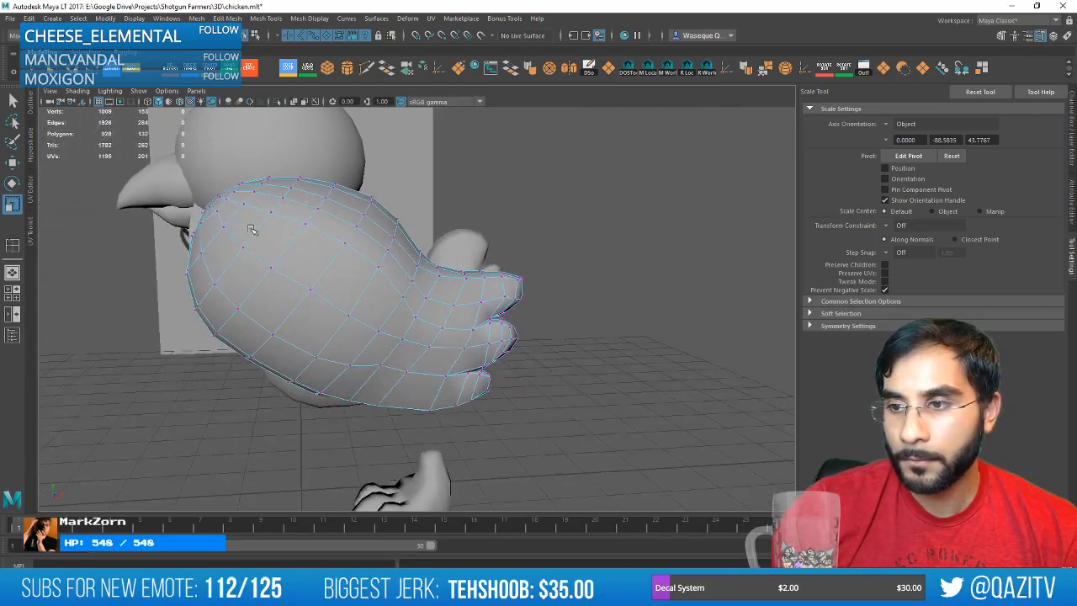
left_click_drag(141, 342, 403, 119)
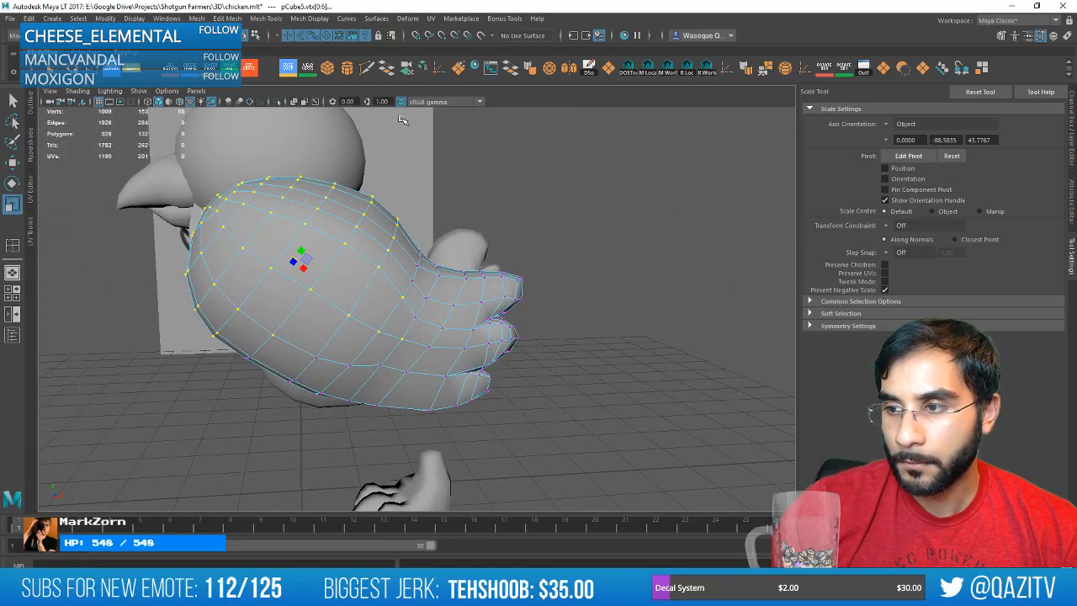
left_click_drag(193, 417, 377, 341, "shift")
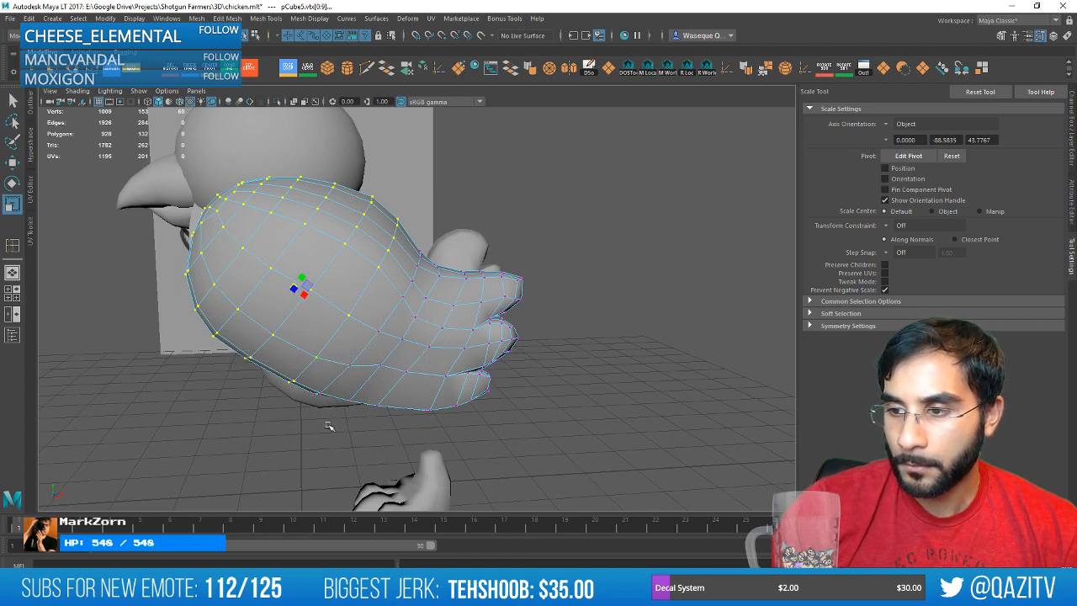
Try to scale down and move the wing's front part without soft selection, and undo these changes.
left_click_drag(329, 426, 338, 288, "alt")
key("w")
key("r")
key("w")
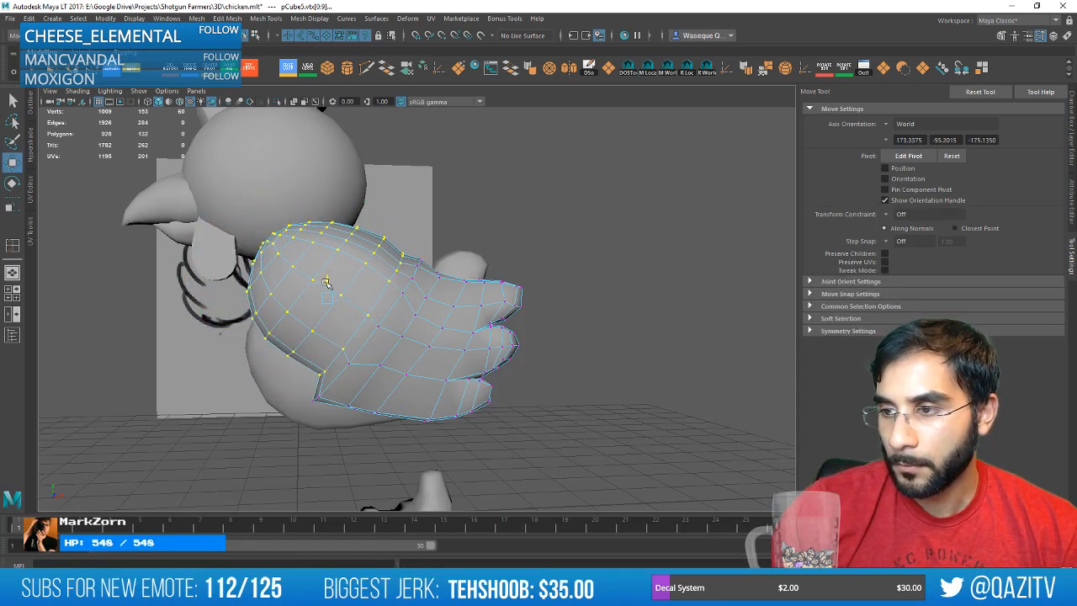
key("ctrl+z")
key("b")
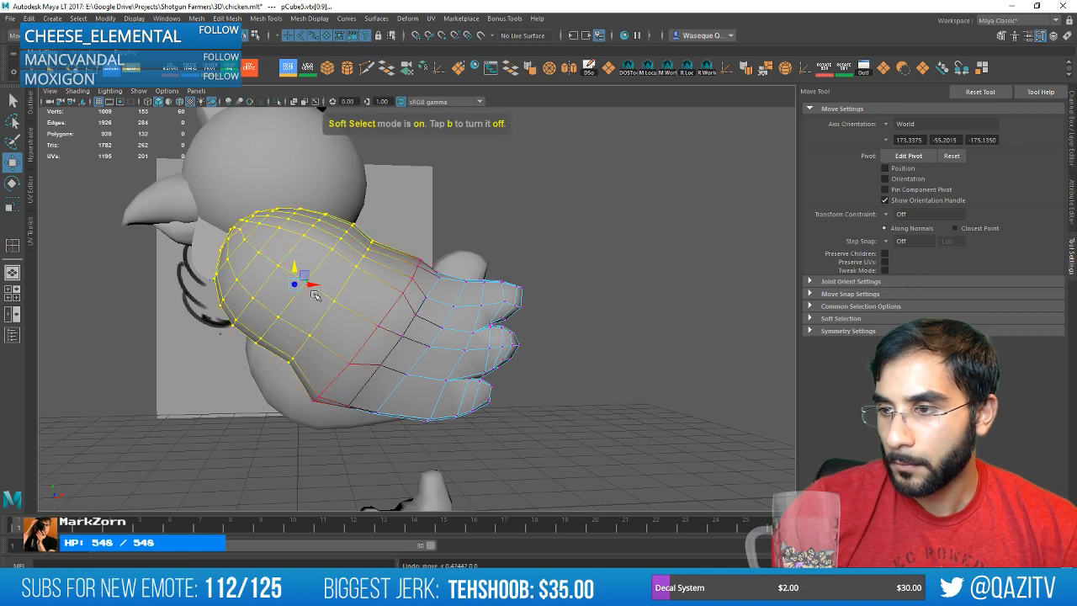
key("ctrl+z")
key("ctrl+z")
With soft selection on, scale down the wing's front part and move it toward the feathers.
key("b")
key("r")
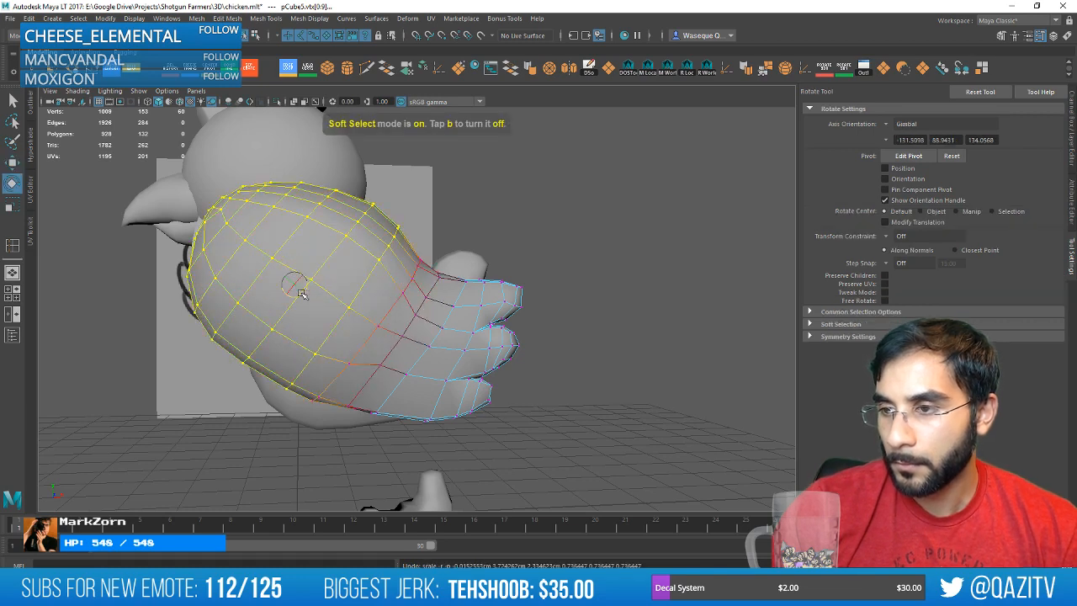
left_click_drag(295, 285, 327, 296)
key("ctrl+z")
key("ctrl+z")
key("w")
key("ctrl+z")
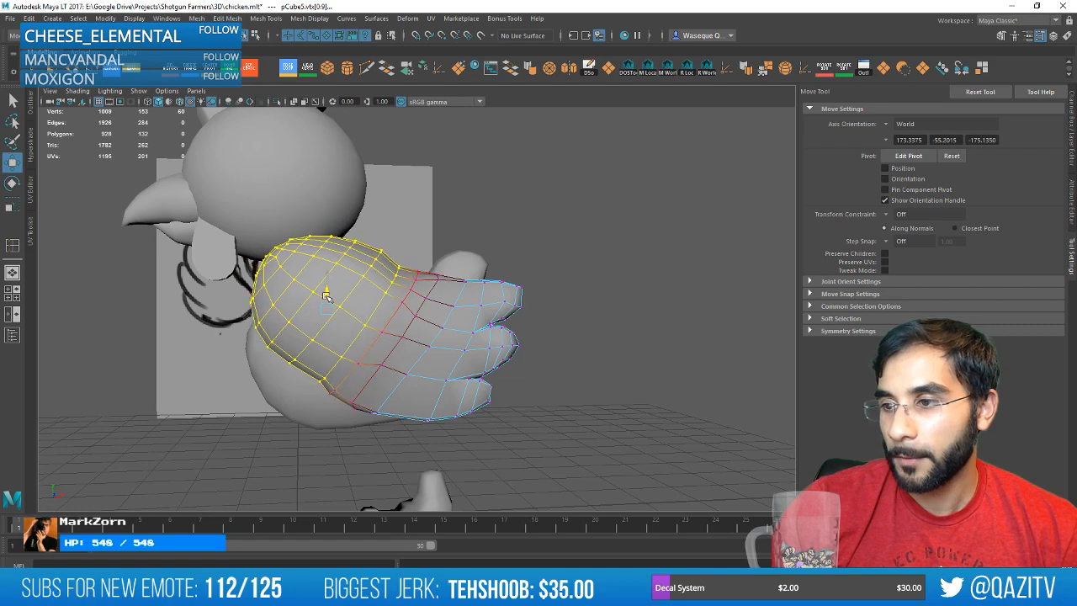
Turn off soft selection and delete the crowded edge loops crossing the wing behind the feathers.
right_click_drag(394, 281, 396, 251)
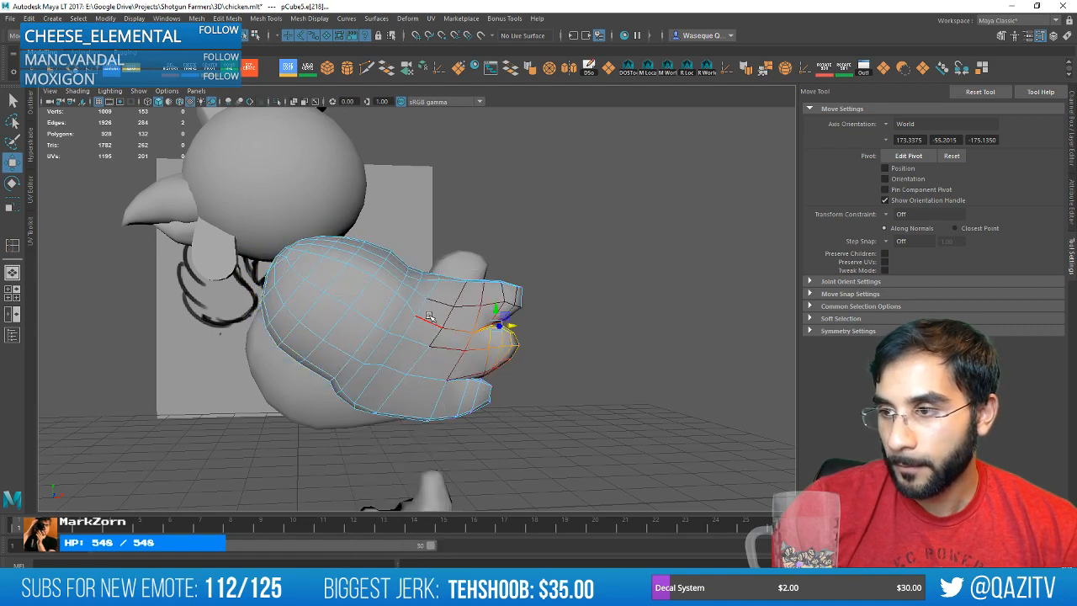
double_click(417, 301)
key("q")
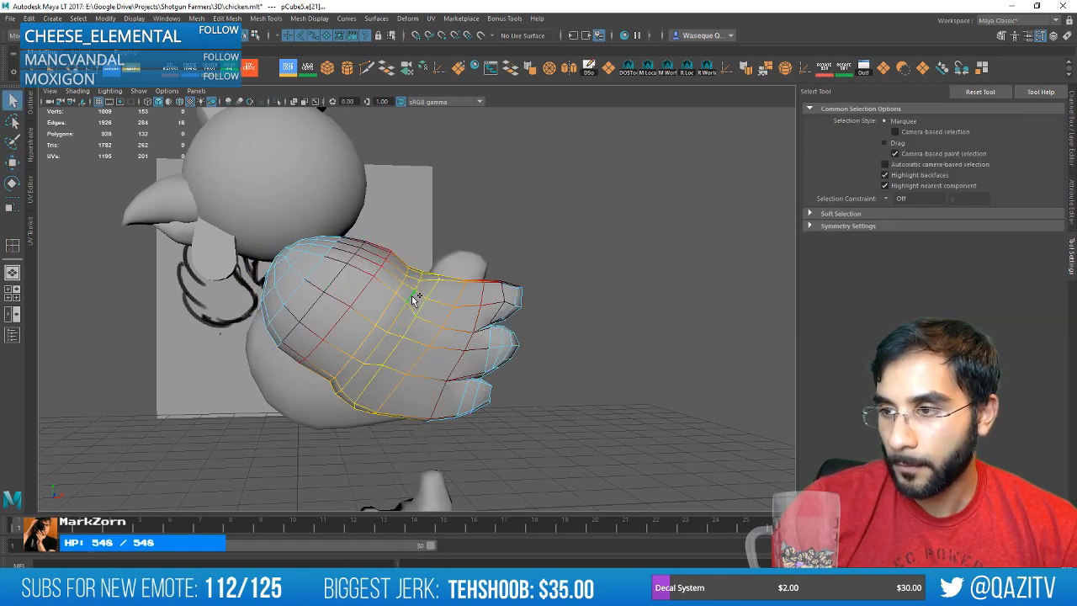
key("b")
key("Delete")
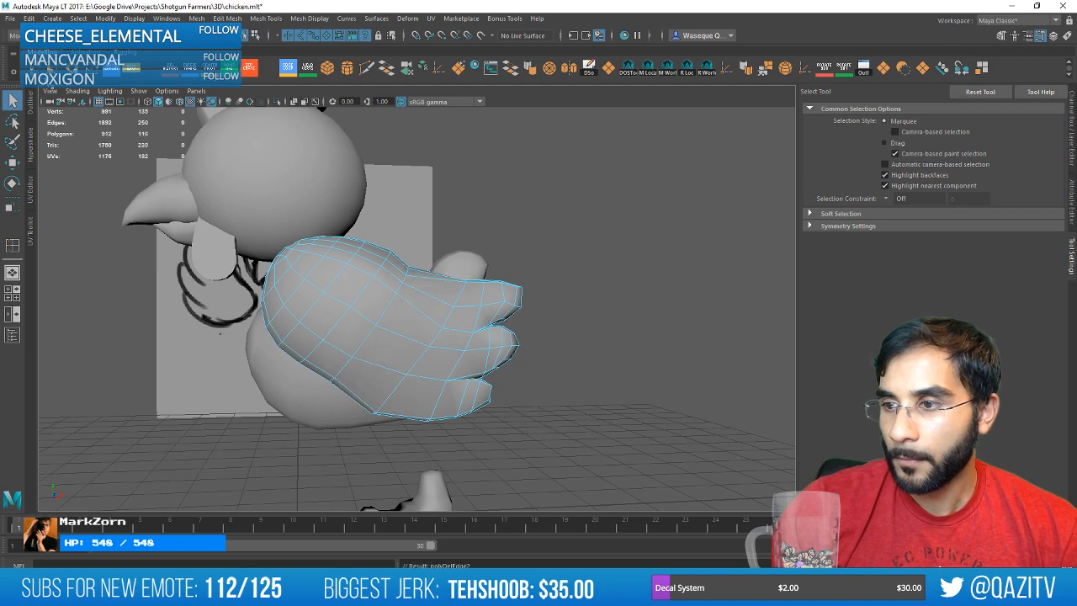
Select the vertices of the wing's front part, move them toward the feathers and adjust their distance from the body.
right_click_drag(363, 285, 296, 283)
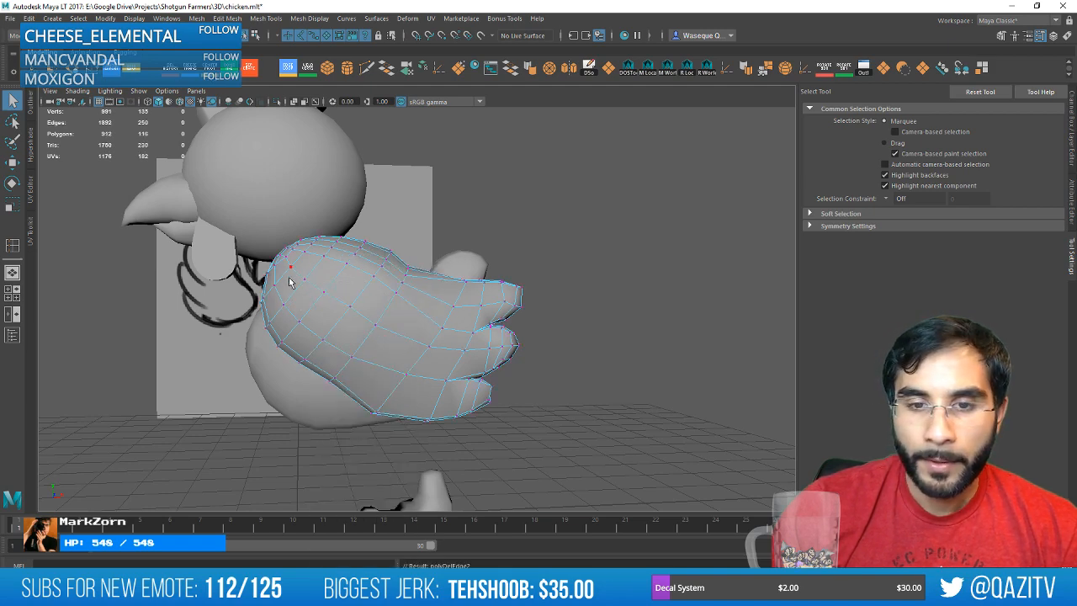
left_click_drag(348, 250, 380, 209, "alt")
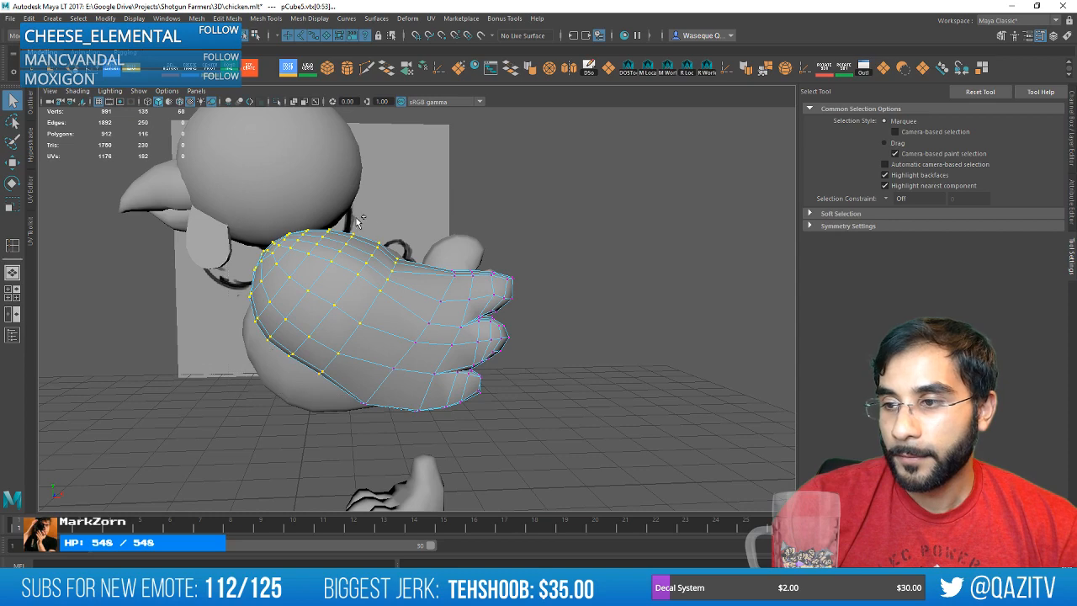
left_click_drag(464, 271, 505, 265, "alt")
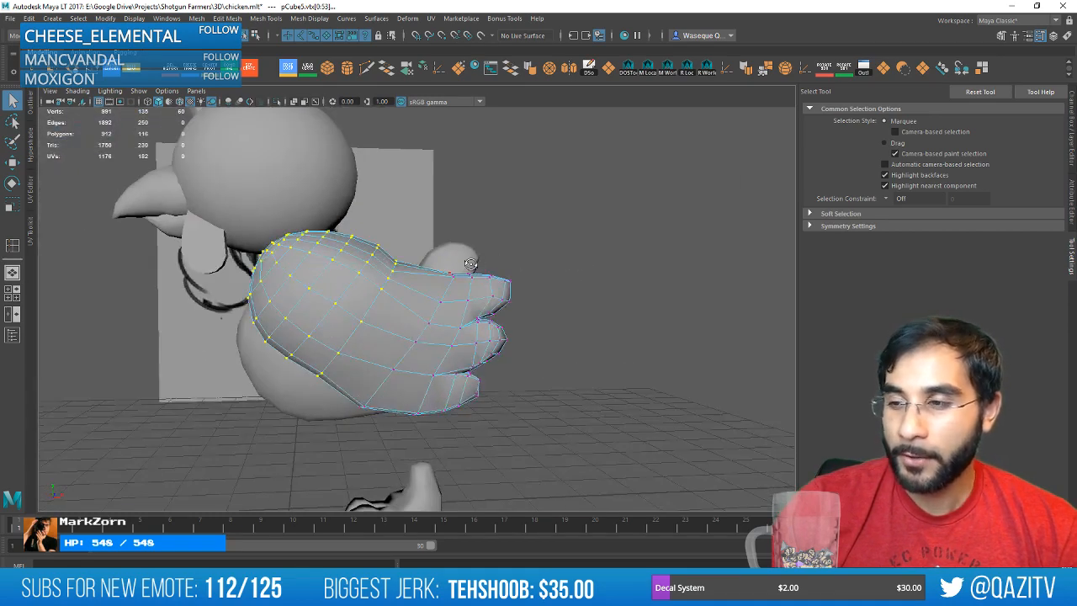
key("w")
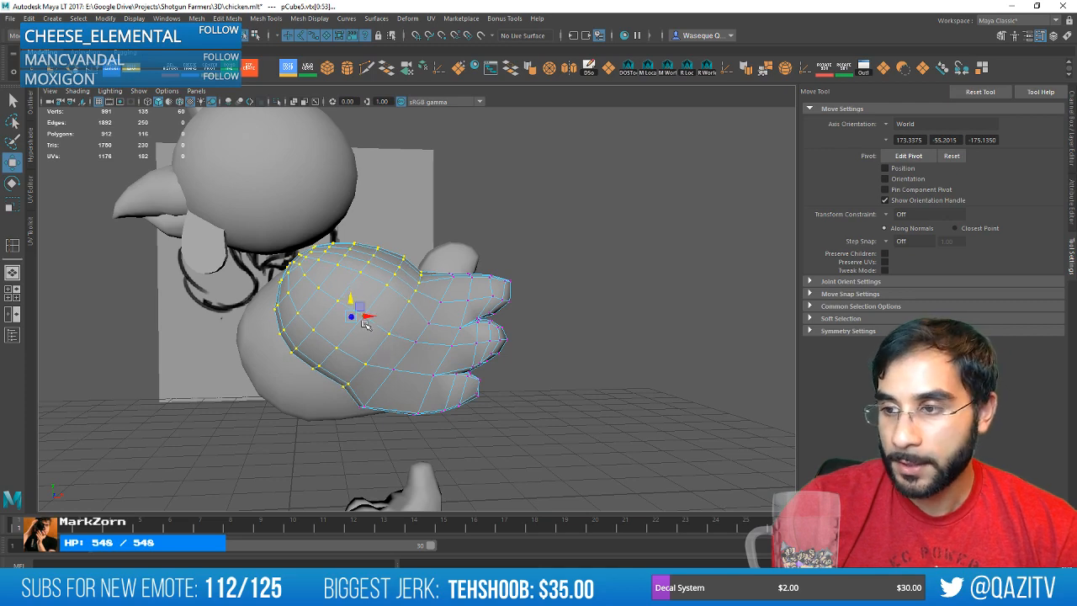
left_click_drag(371, 316, 419, 331, "alt")
left_click_drag(402, 252, 424, 254)
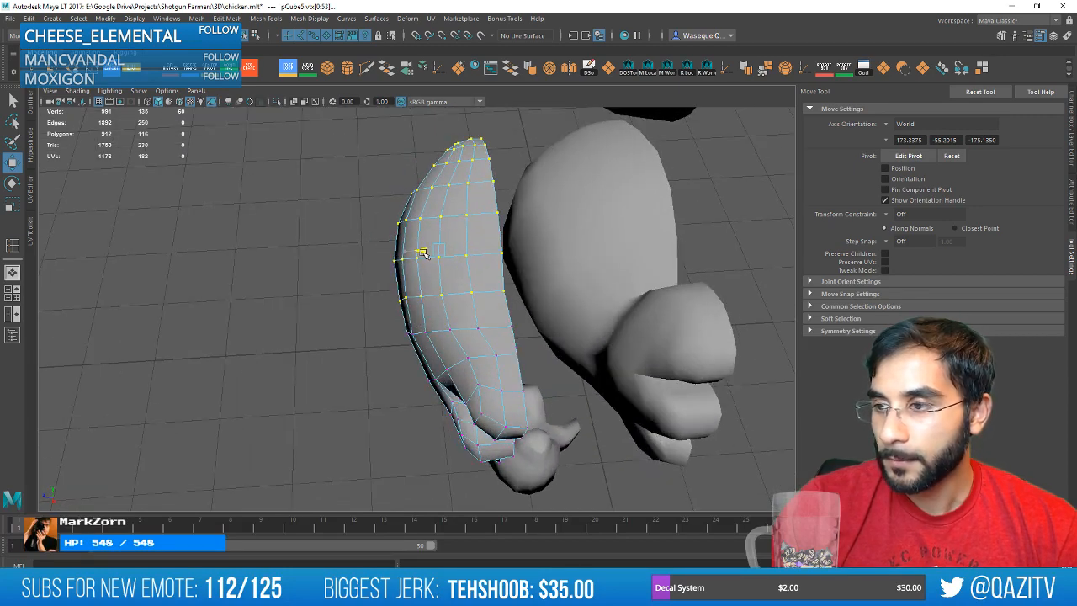
Move the vertex pairs along the wing's lower front edge outward to round out the dent in its outline.
left_click_drag(372, 296, 454, 295, "alt")
middle_click_drag(413, 345, 436, 254, "alt")
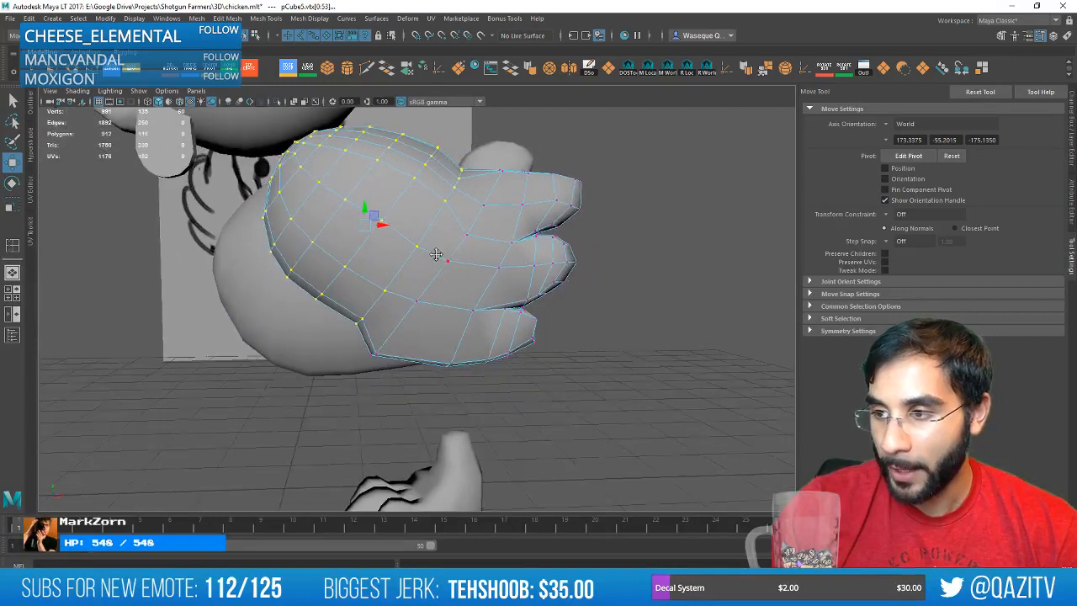
left_click_drag(436, 254, 397, 328, "alt")
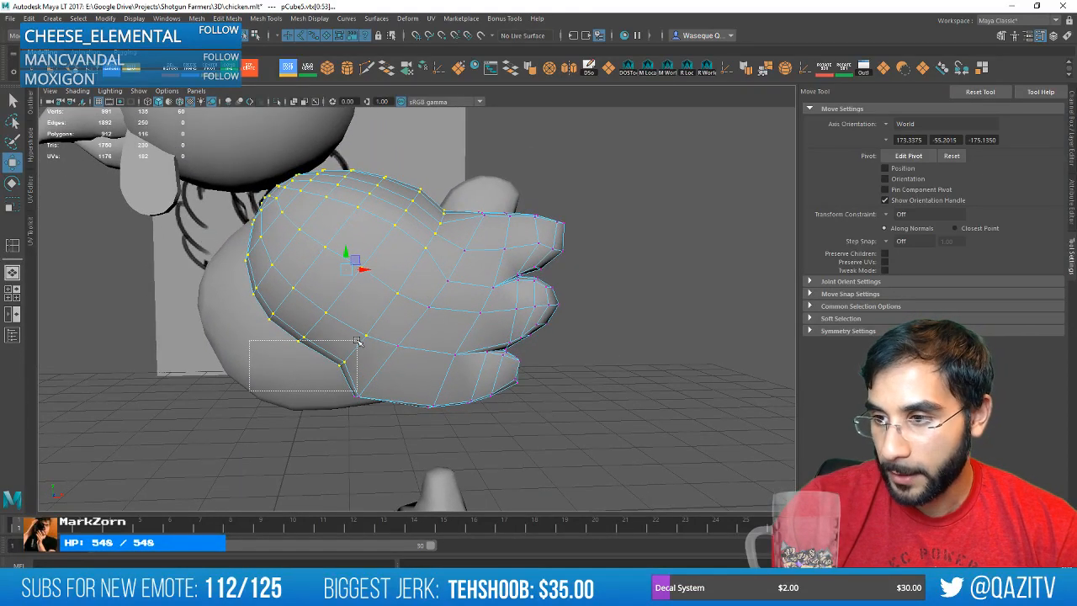
left_click_drag(358, 341, 322, 370)
key("ctrl+z")
key("ctrl+z")
left_click(329, 416)
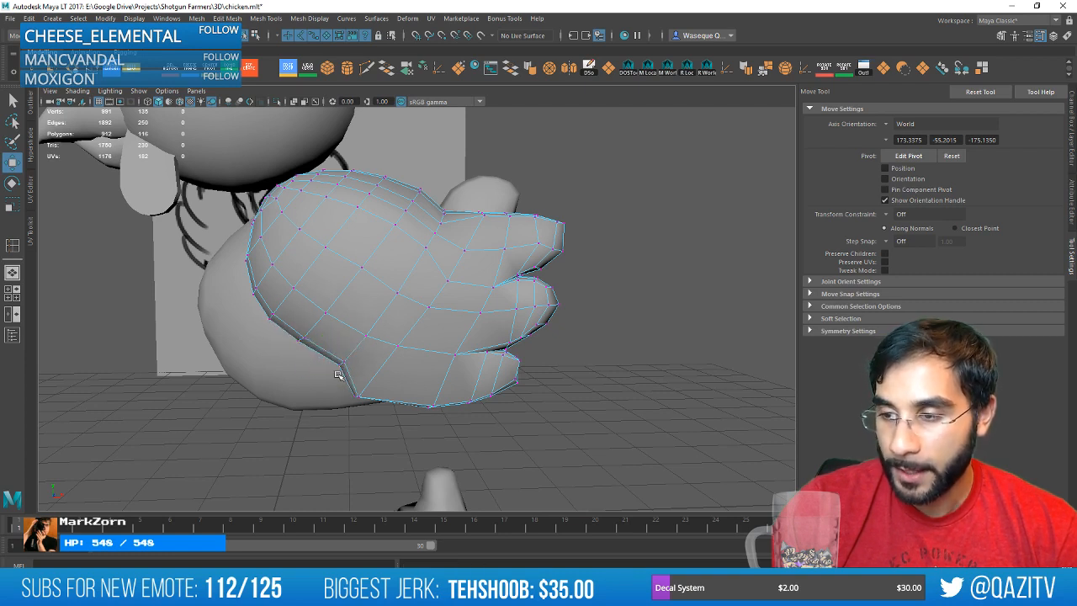
left_click_drag(353, 372, 345, 377)
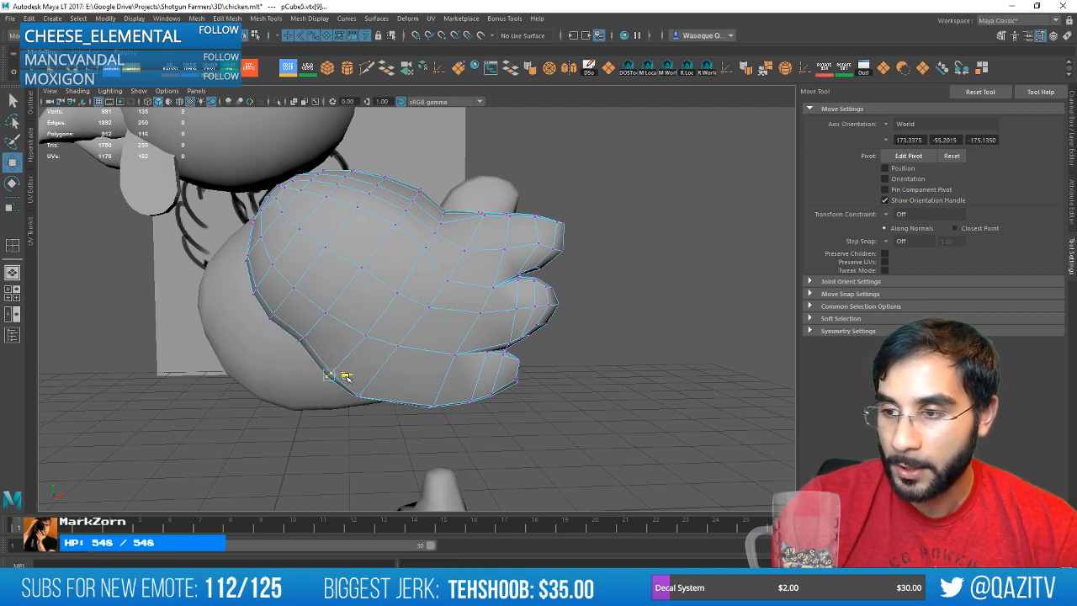
left_click_drag(320, 341, 286, 325)
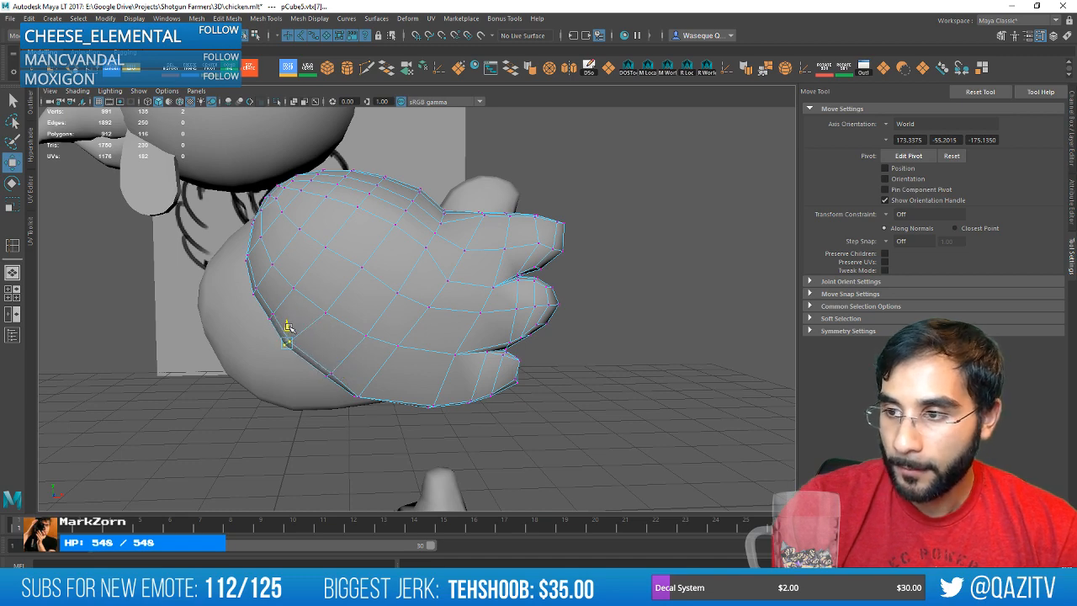
Adjust the vertex pair on the wing's bottom edge and shift the surface vertices behind the lower feathers toward the feather tips.
scroll(328, 333, "down", 1)
left_click_drag(356, 391, 385, 379)
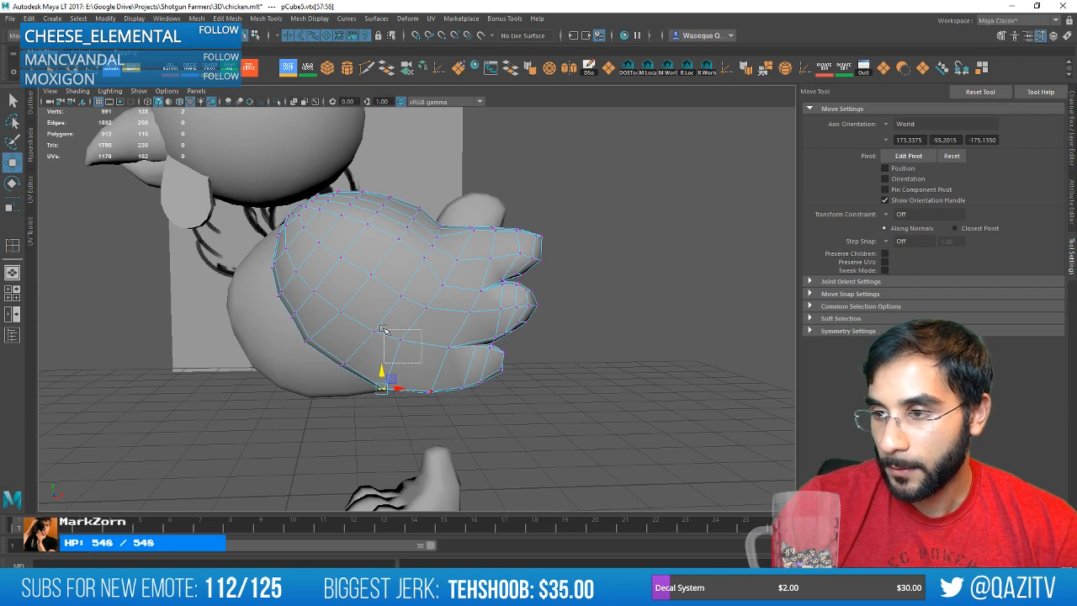
left_click_drag(383, 329, 449, 309)
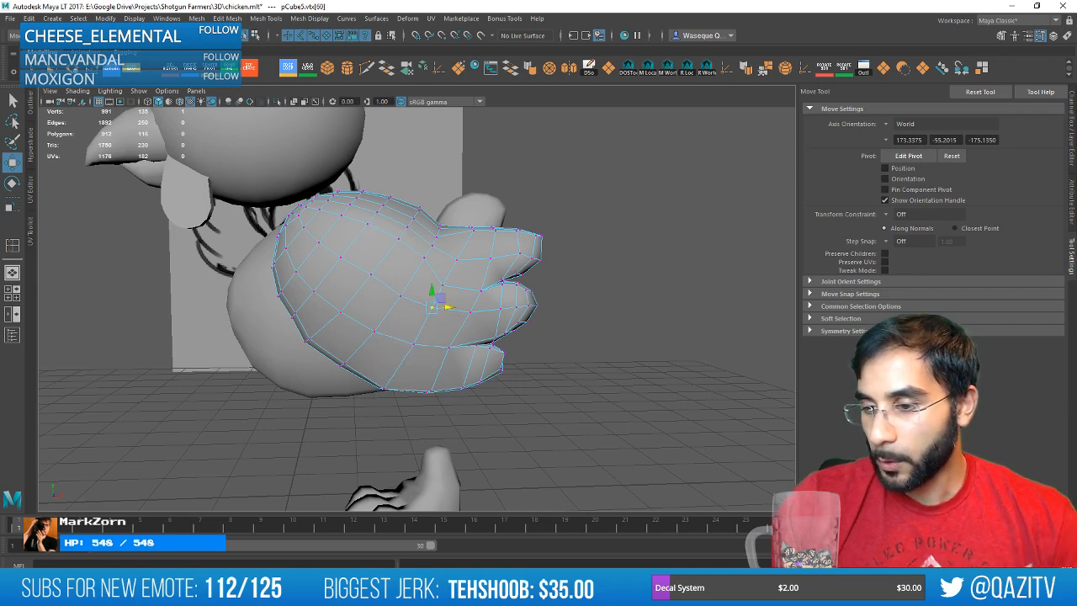
Switch to Visual Studio and examine the gravity line that uses -9.81f and m_GravityMultiplier in FirstPersonController.cs.
key("alt+Tab")
left_click(432, 54)
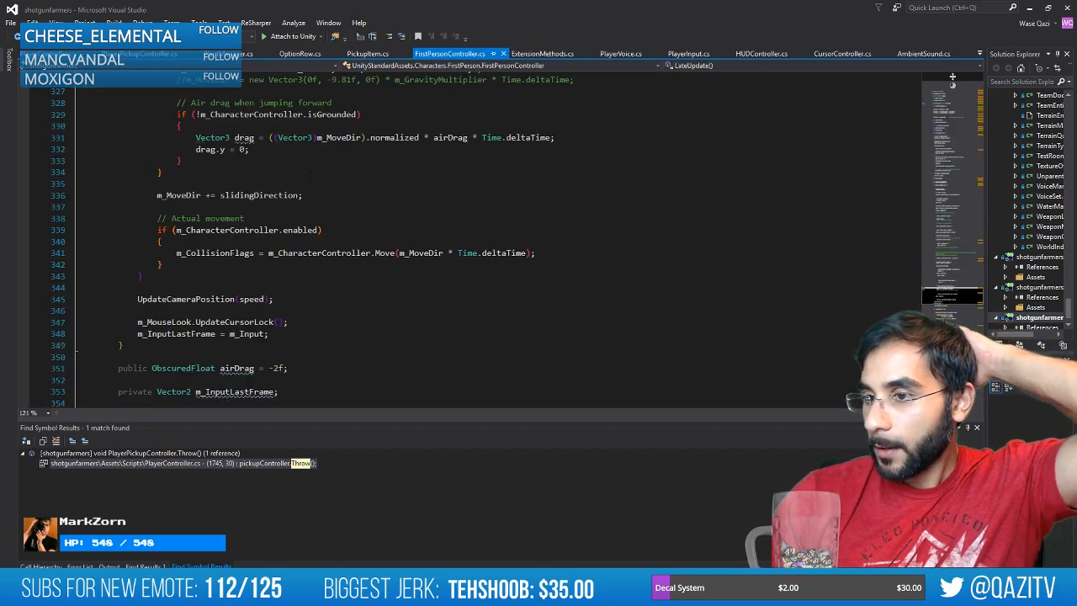
scroll(329, 195, "up", 2)
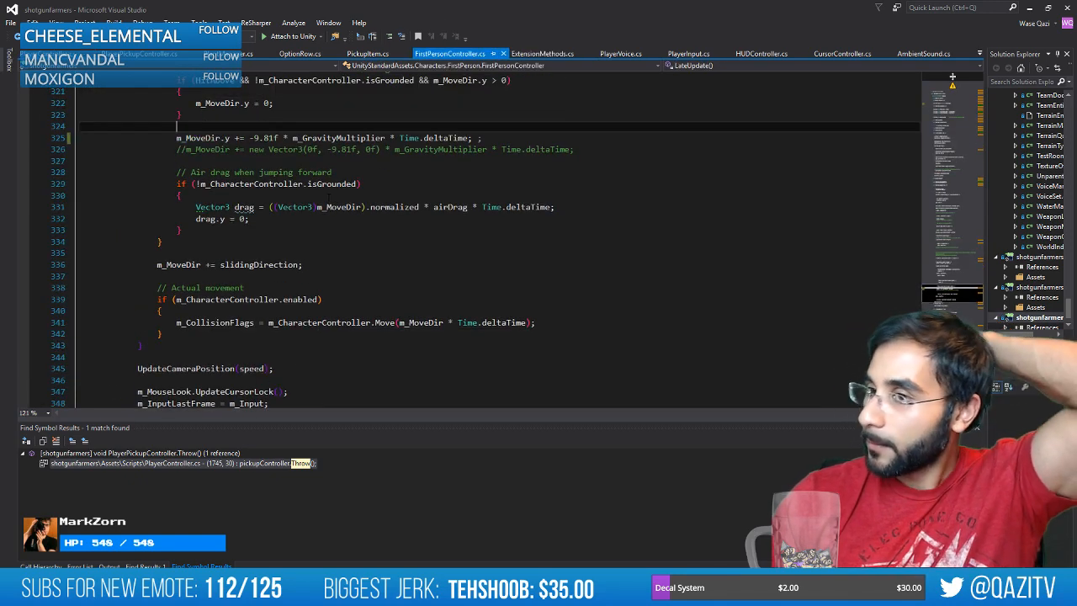
scroll(328, 195, "up", 2)
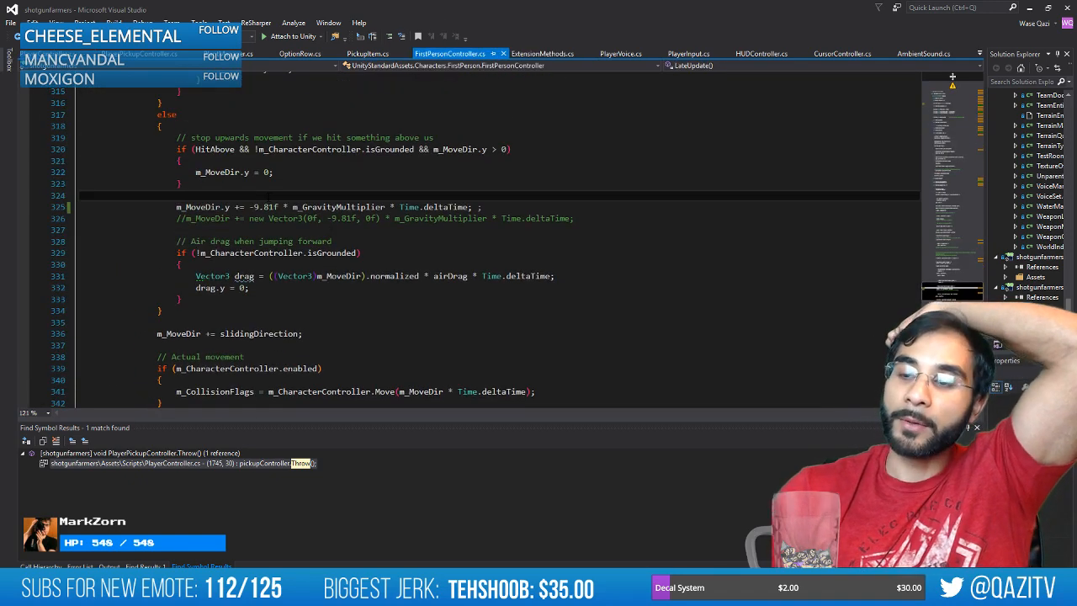
left_click_drag(176, 206, 347, 207)
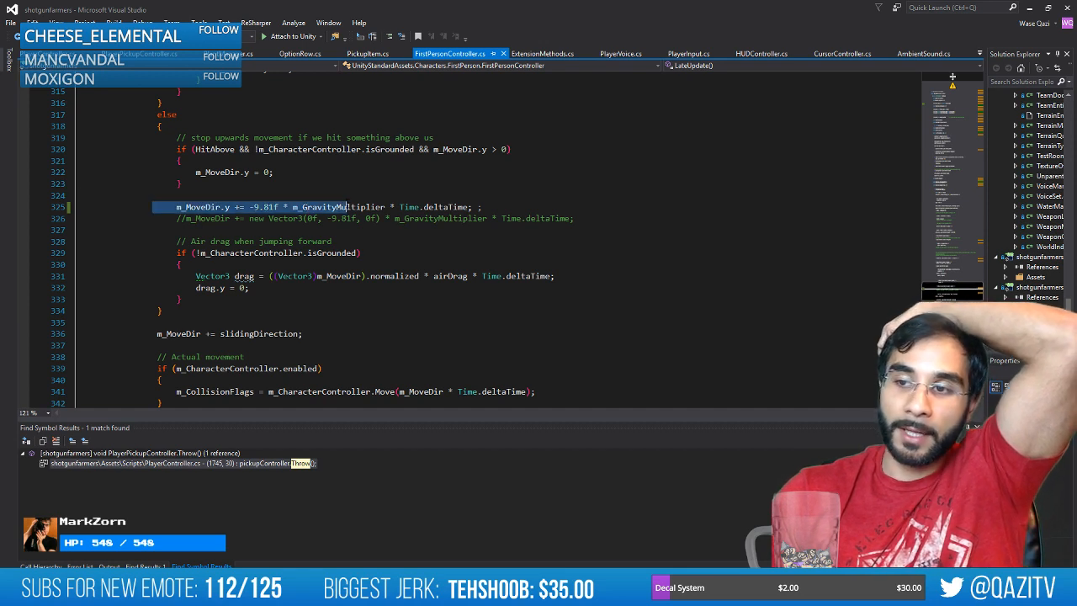
left_click(347, 207)
left_click_drag(278, 207, 250, 207)
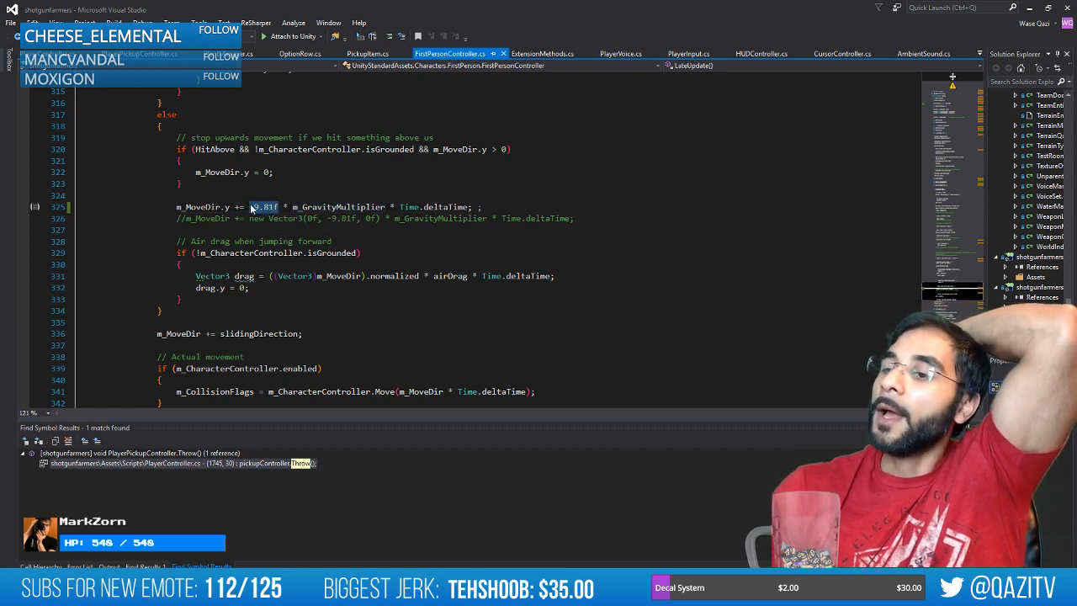
left_click(251, 195)
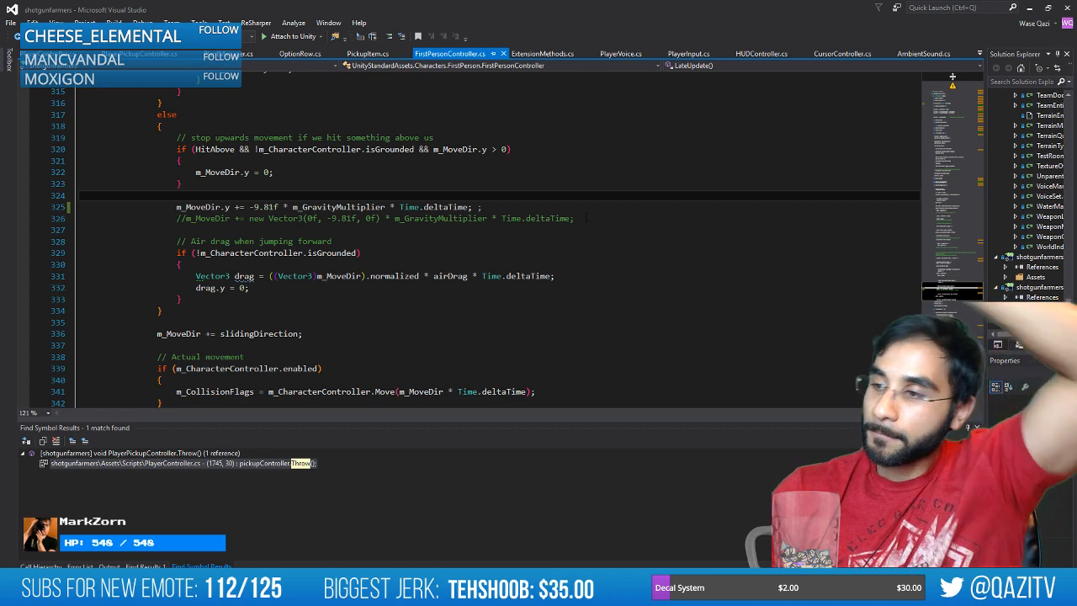
Delete the commented-out m_MoveDir line and the stray semicolon after the gravity statement, and save FirstPersonController.cs.
left_click_drag(574, 218, 540, 211)
key("BackSpace")
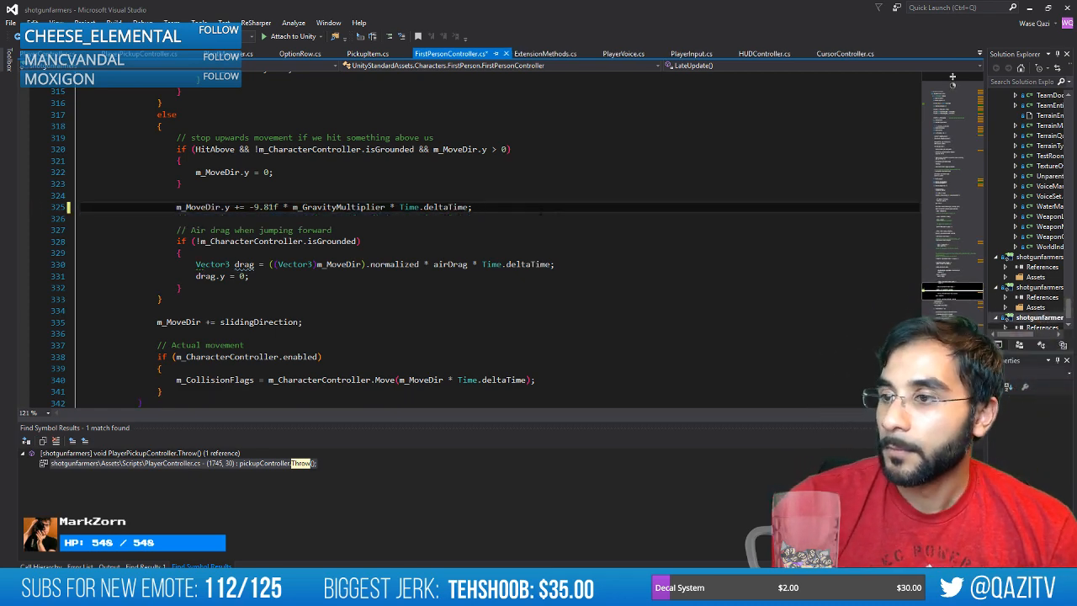
key("ctrl+s")
Examine the -9.81f gravity code, the movement variable declarations such as airSpeedFactor, and the movement code in LateUpdate.
left_click_drag(277, 207, 249, 207)
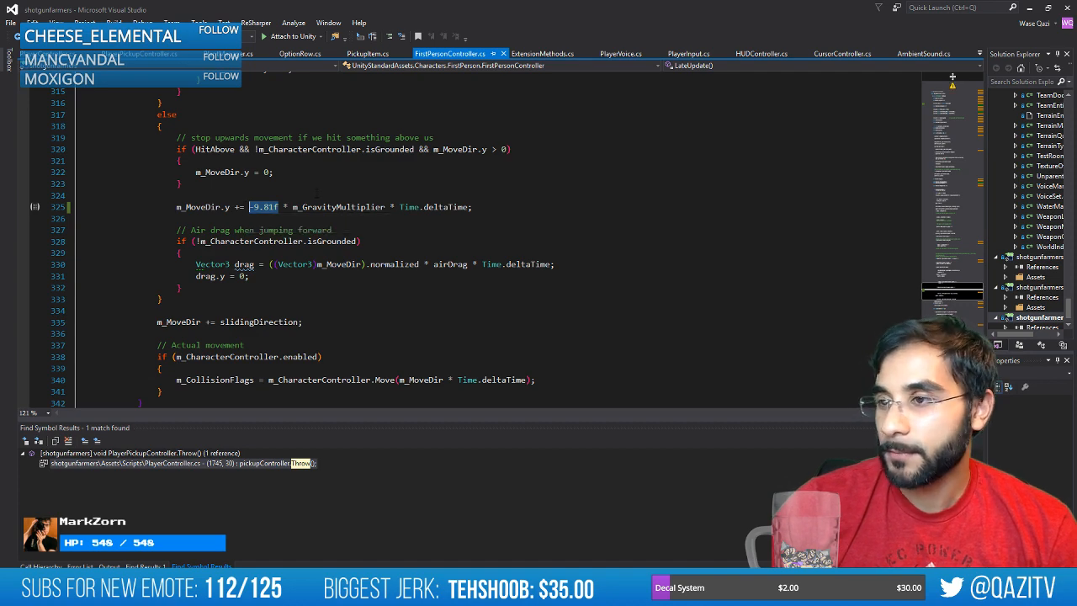
scroll(318, 192, "up", 2)
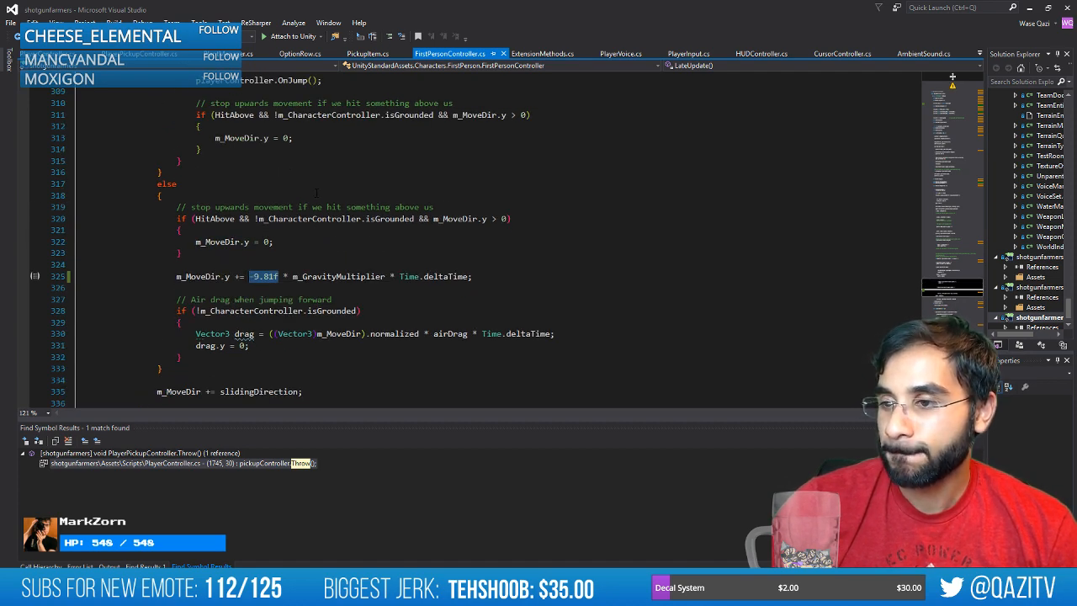
scroll(313, 192, "down", 2)
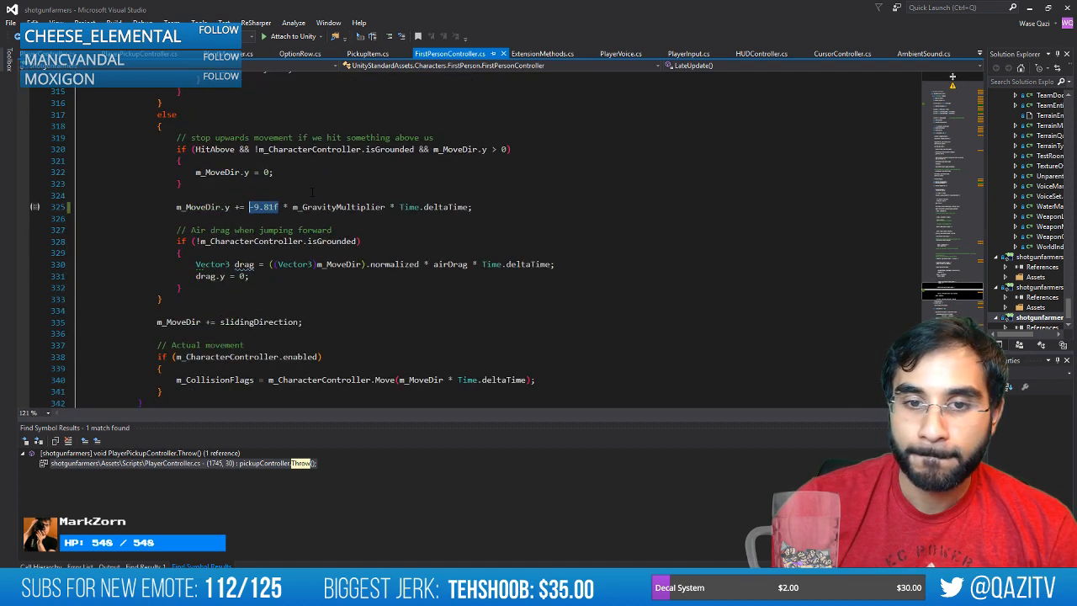
scroll(311, 192, "up", 3)
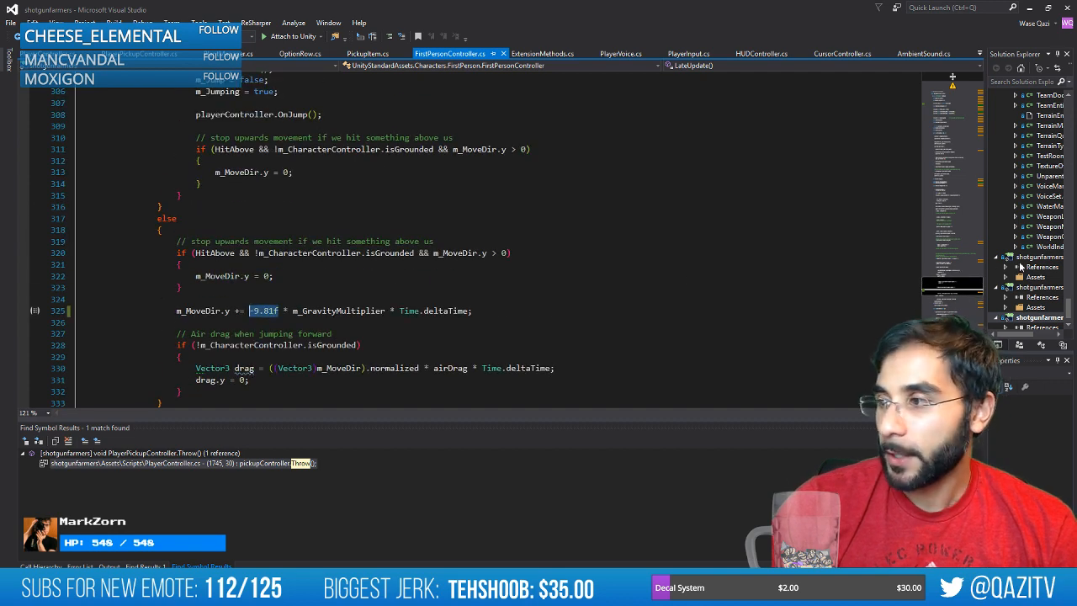
left_click(306, 297)
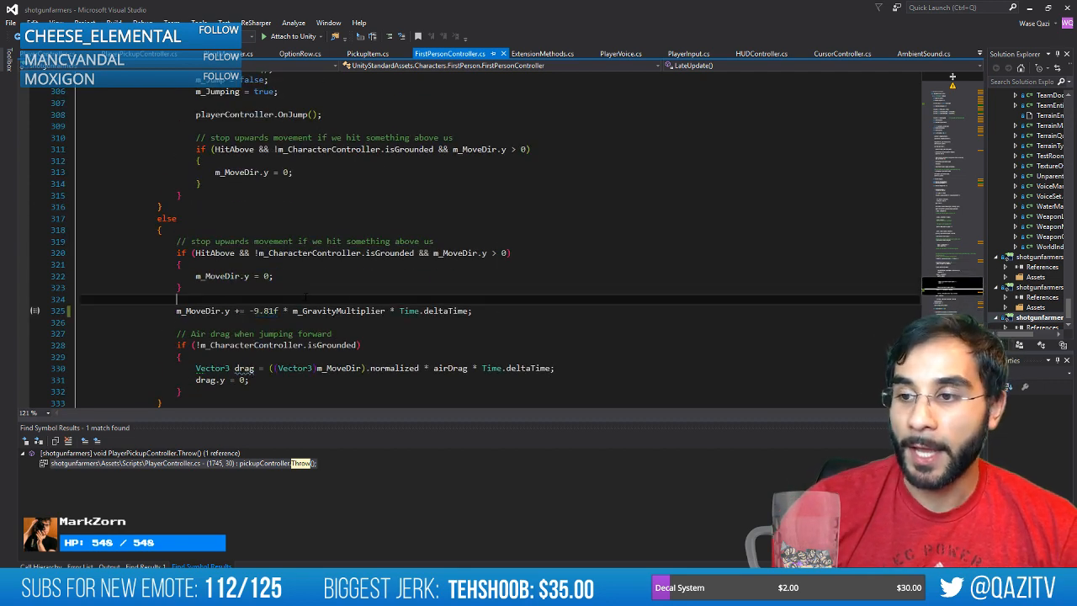
left_click(958, 108)
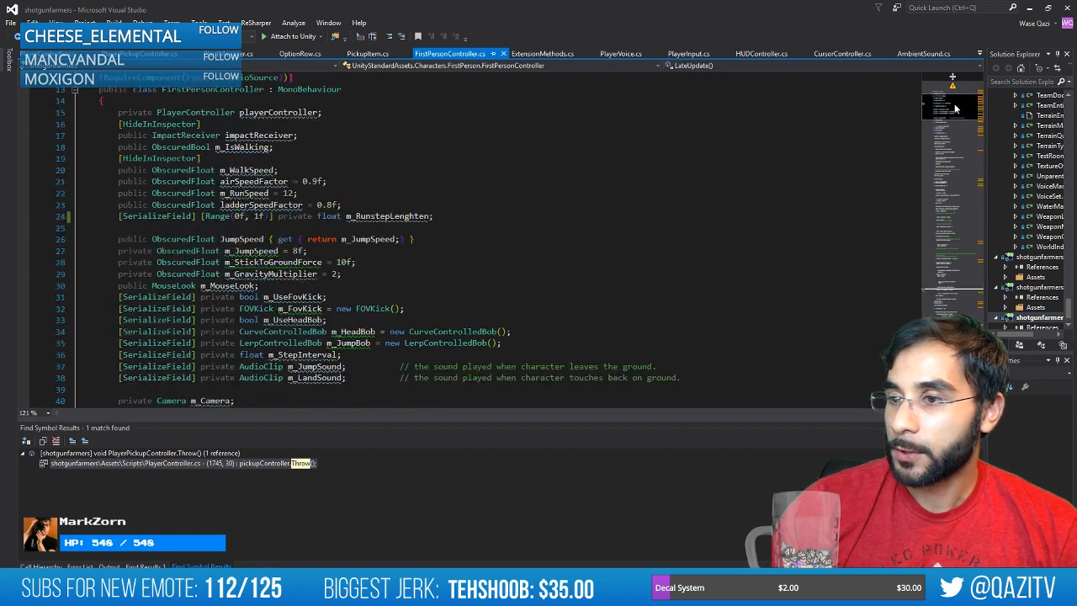
double_click(255, 205)
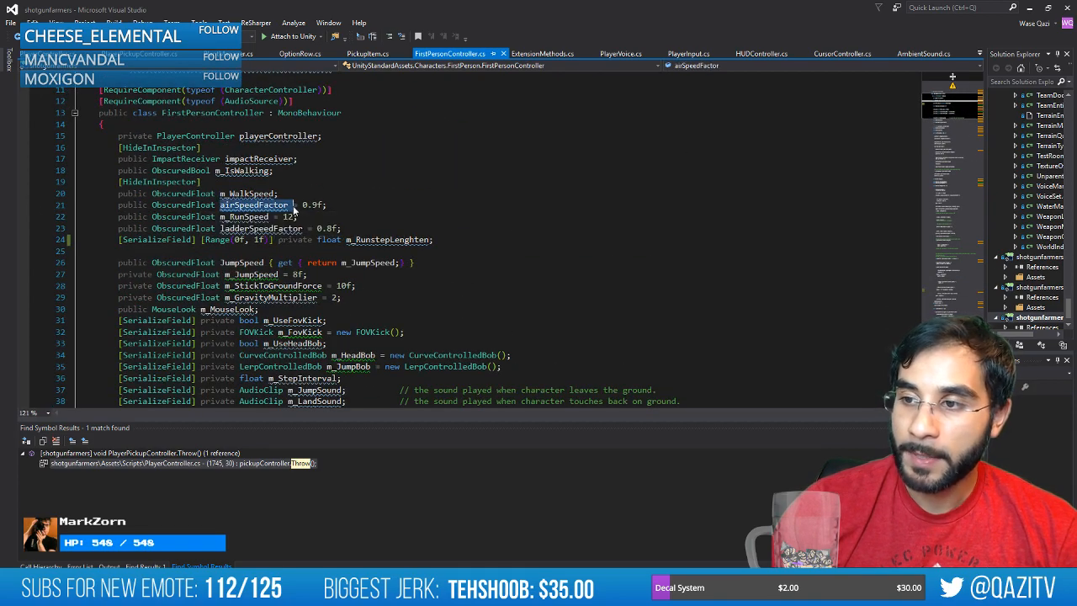
scroll(254, 204, "down", 3)
scroll(255, 204, "down", 3)
left_click_drag(975, 195, 962, 294)
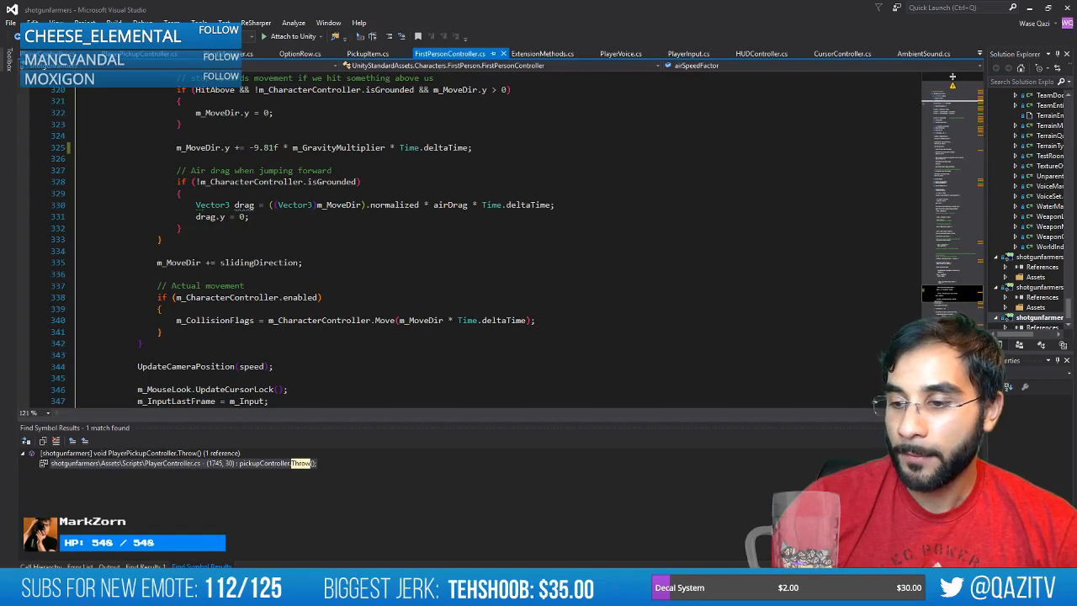
Switch to Unity and back to Visual Studio, and examine the air drag code and the airDrag declaration.
key("alt+Tab")
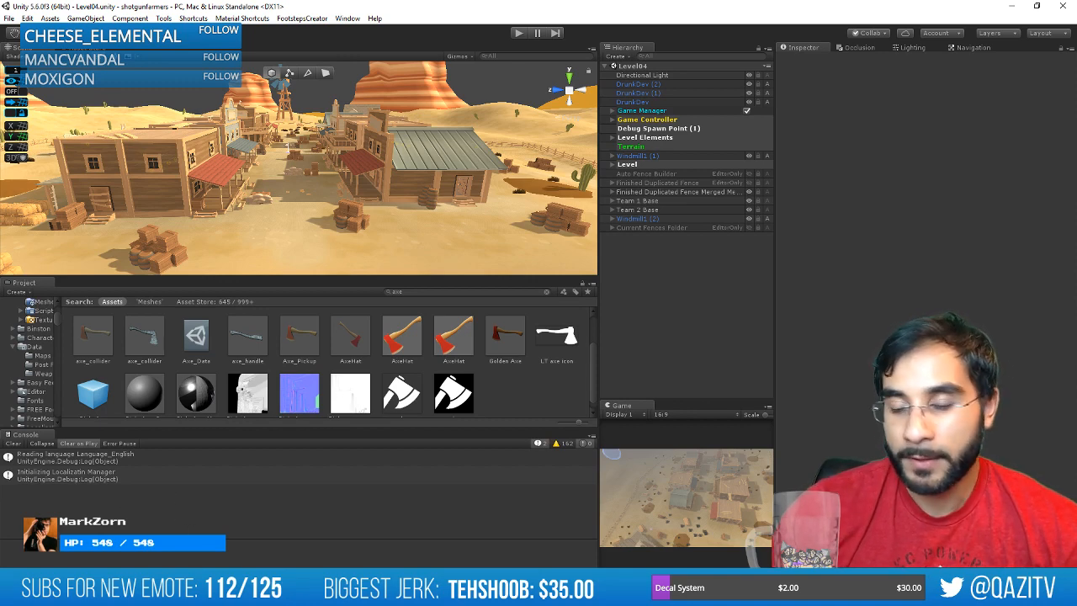
mouse_move(280, 589)
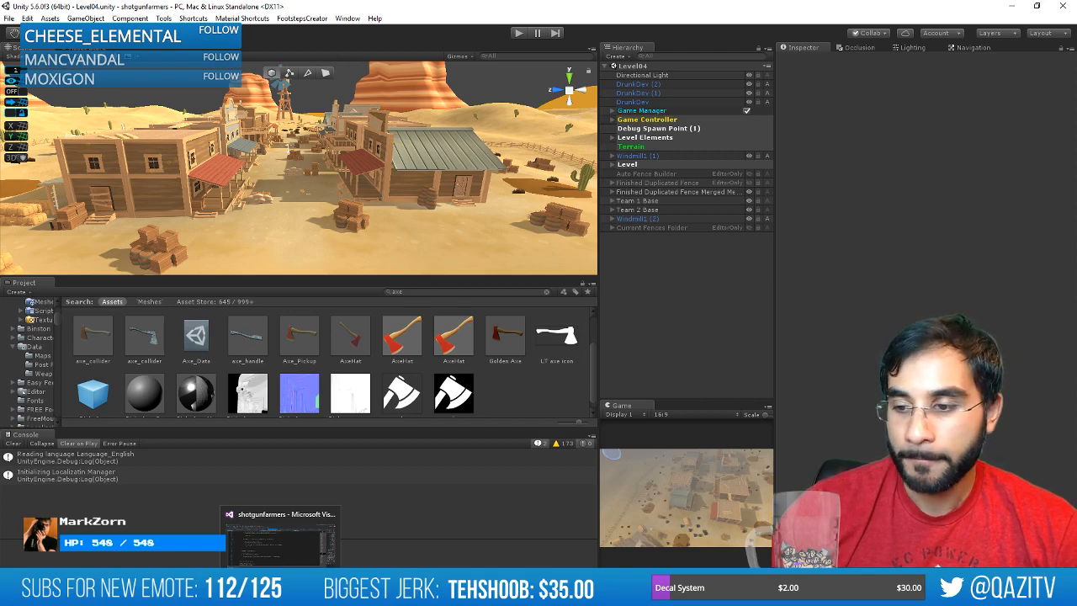
left_click(281, 538)
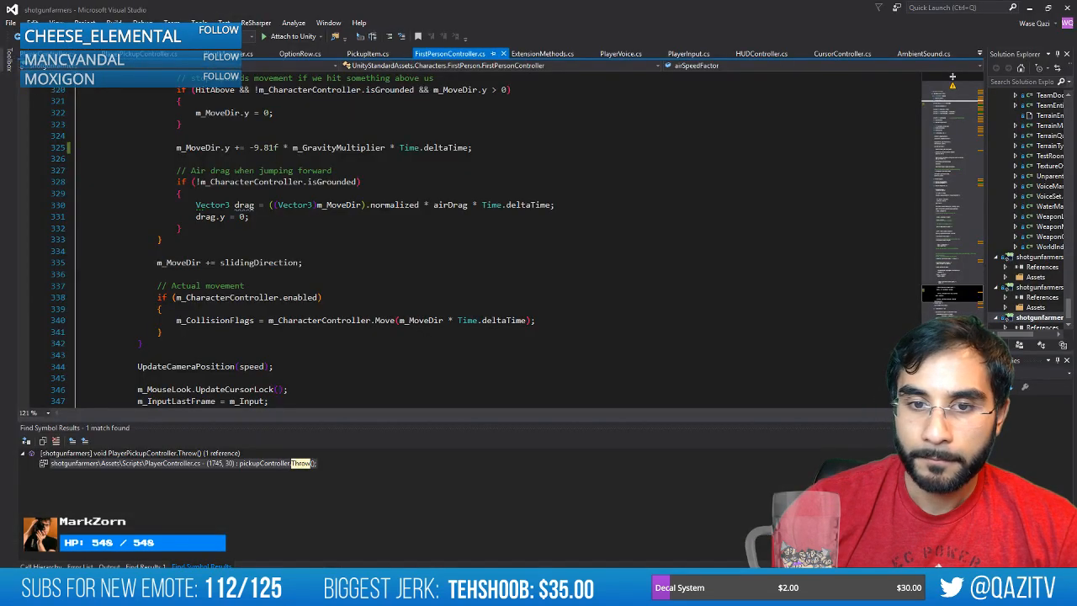
left_click(319, 159)
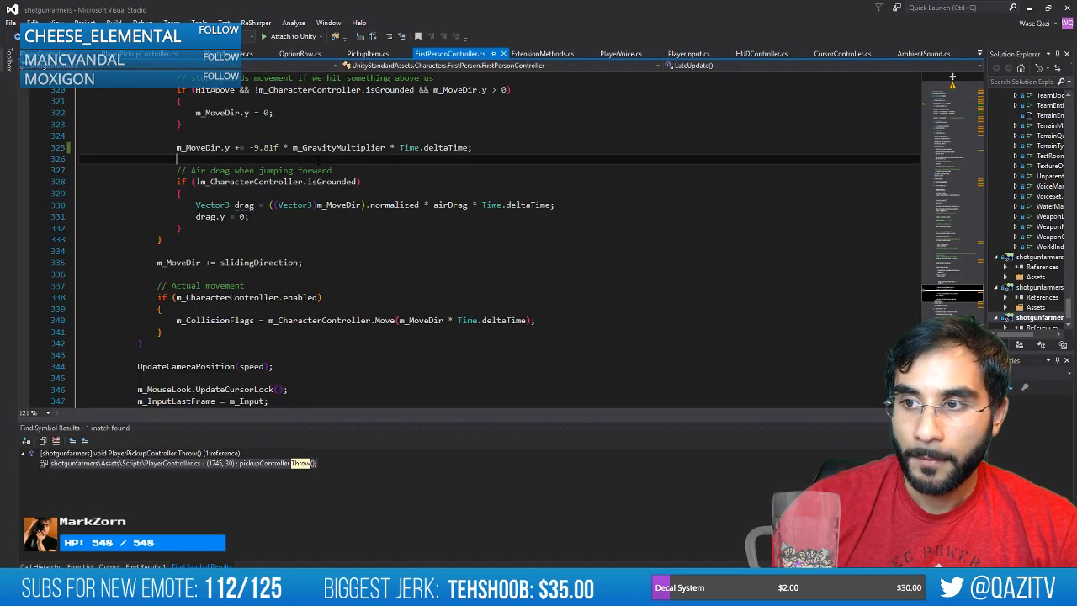
left_click(322, 297)
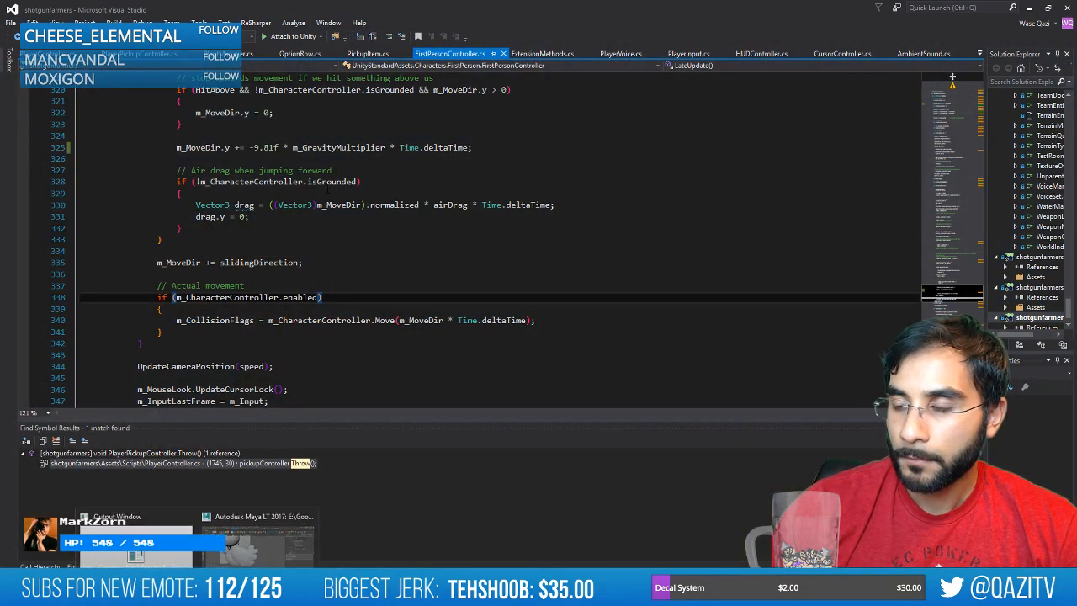
left_click(327, 182)
scroll(606, 267, "down", 4)
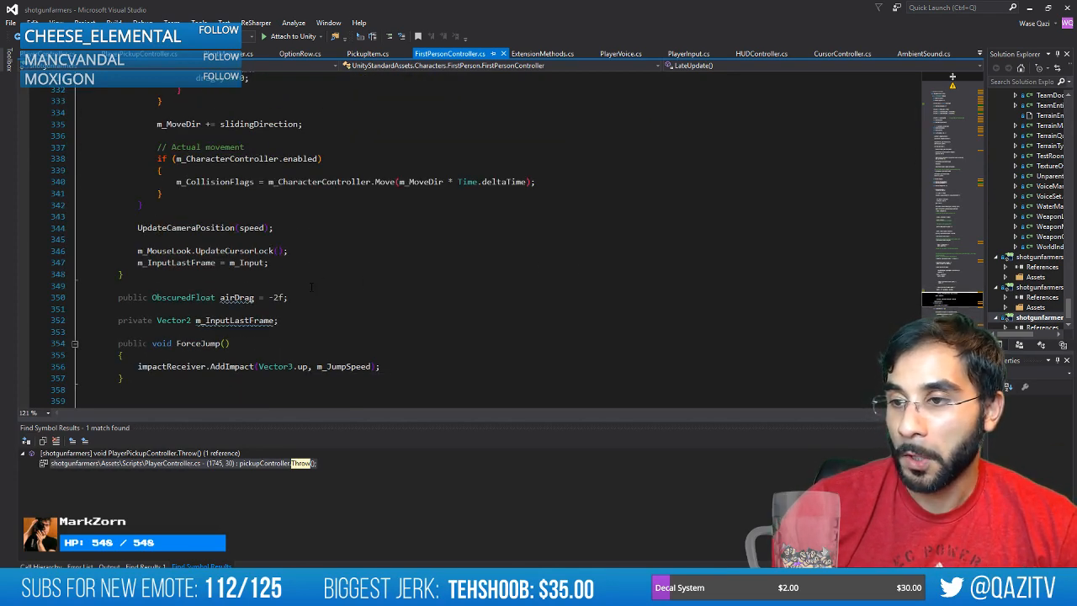
scroll(298, 302, "down", 1)
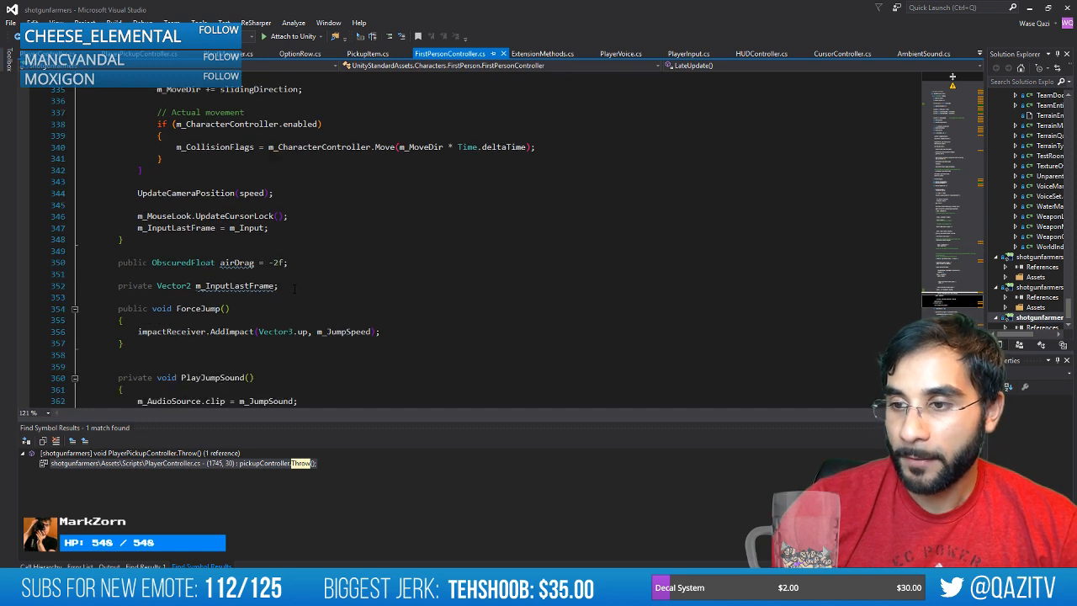
left_click_drag(289, 263, 291, 248)
left_click(280, 245)
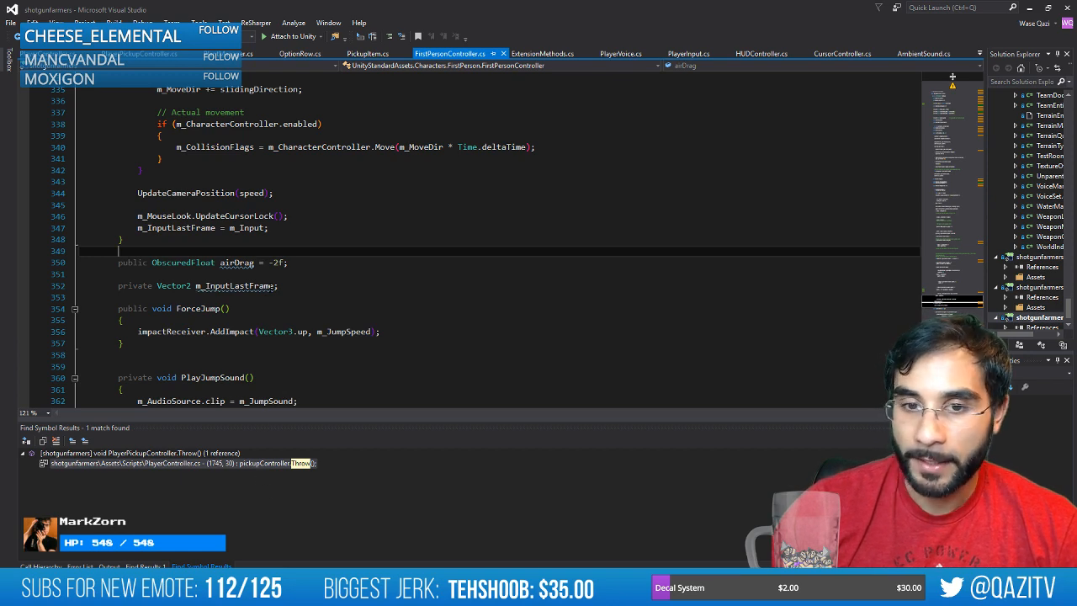
Switch back to Maya LT and fine-tune the vertex pairs on the wing's lower front edge for a smoother curve.
key("alt+Tab")
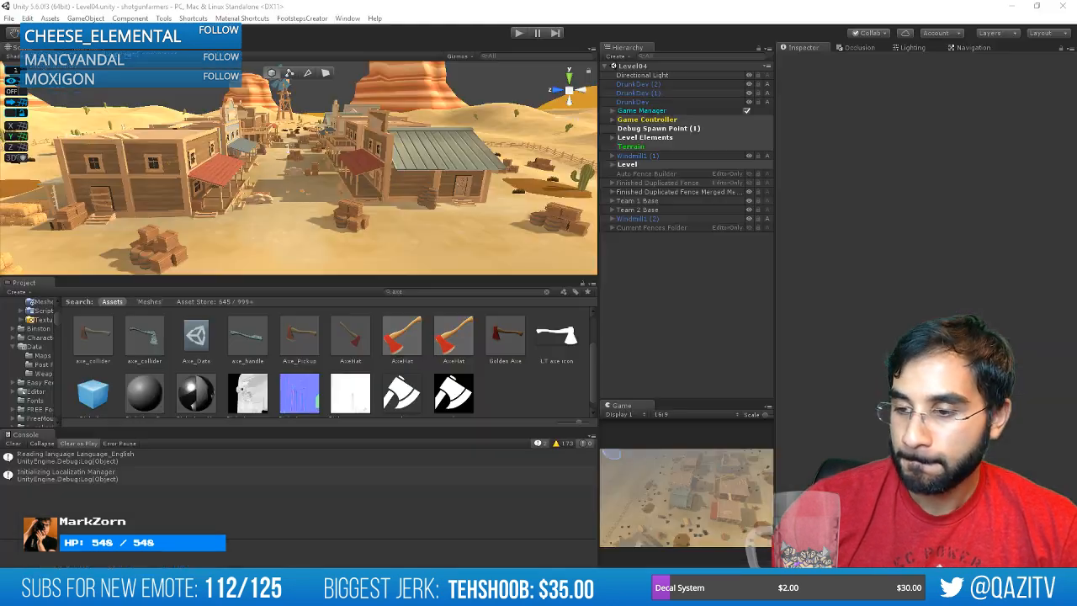
key("alt+Tab")
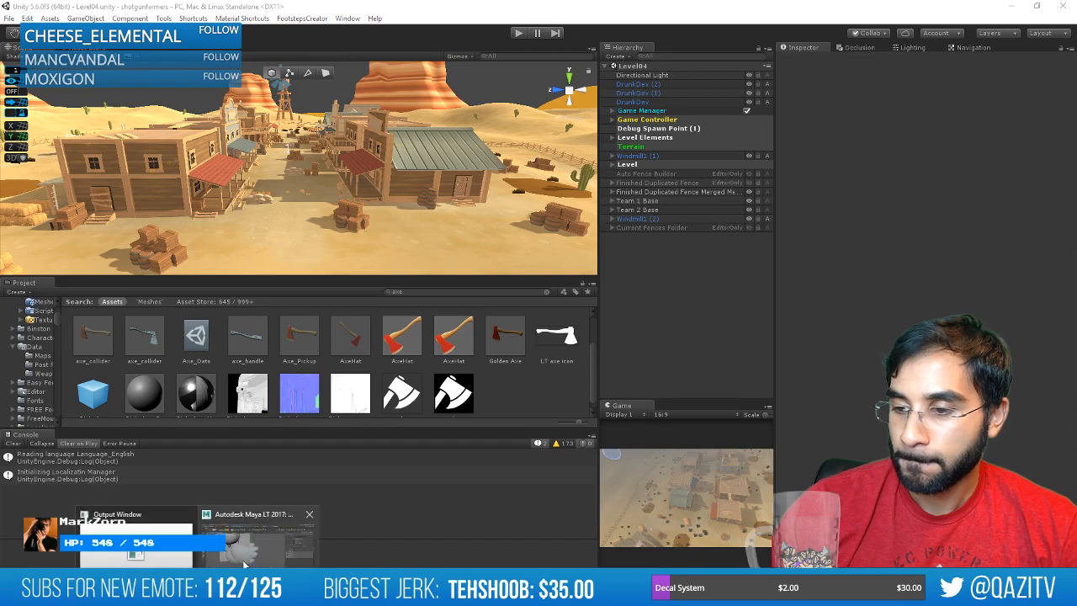
mouse_move(541, 260)
left_mouse_down("alt")
mouse_move(712, 268)
mouse_move(702, 227)
mouse_move(533, 247)
mouse_move(545, 263)
left_mouse_up("alt")
right_click_drag(346, 334, 432, 260, "alt")
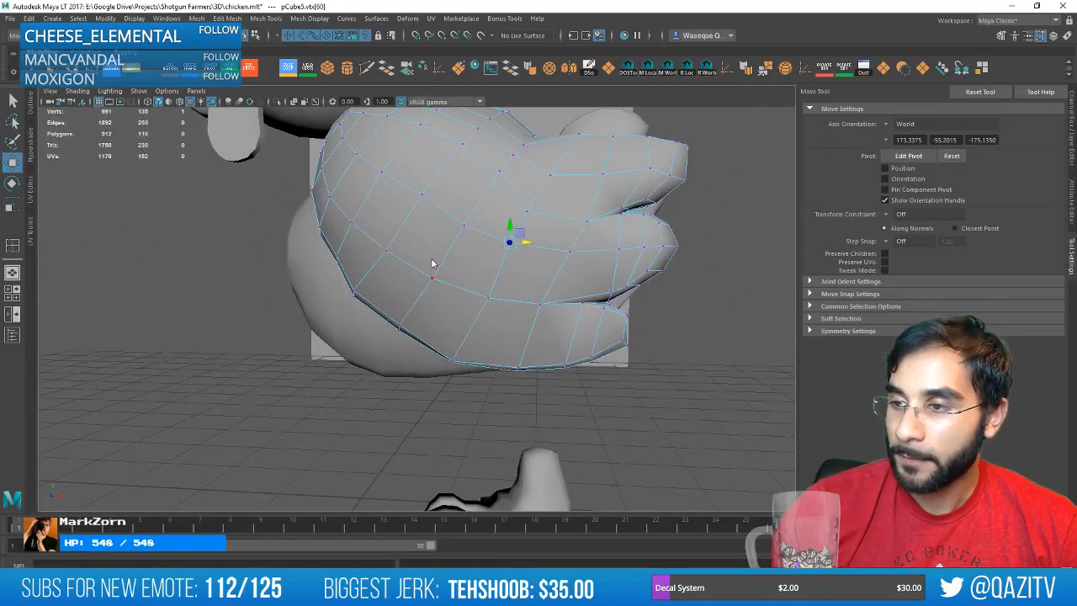
left_click(398, 336)
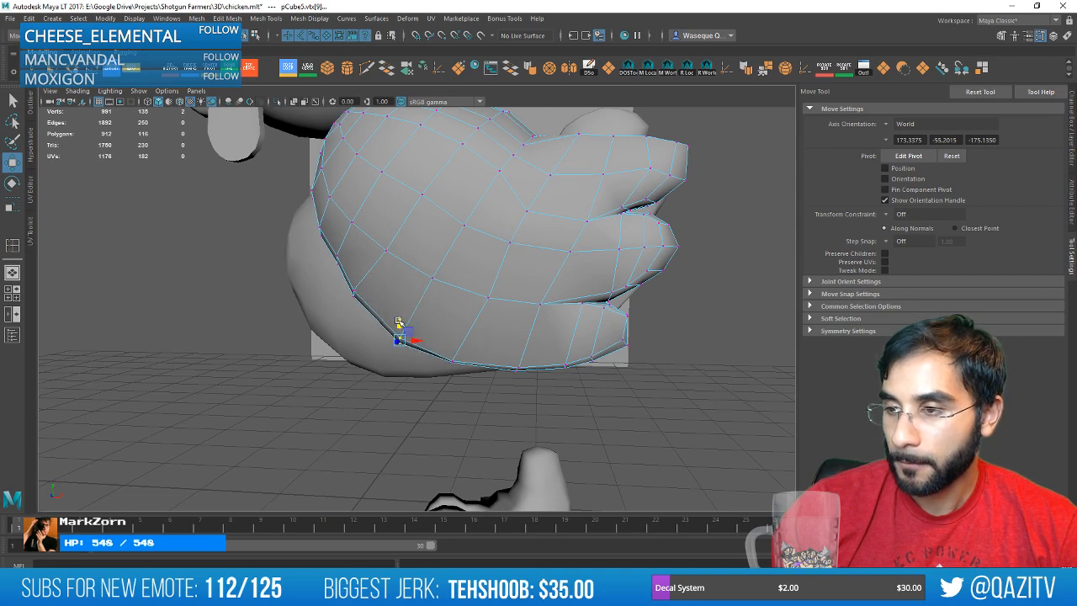
left_click(335, 266)
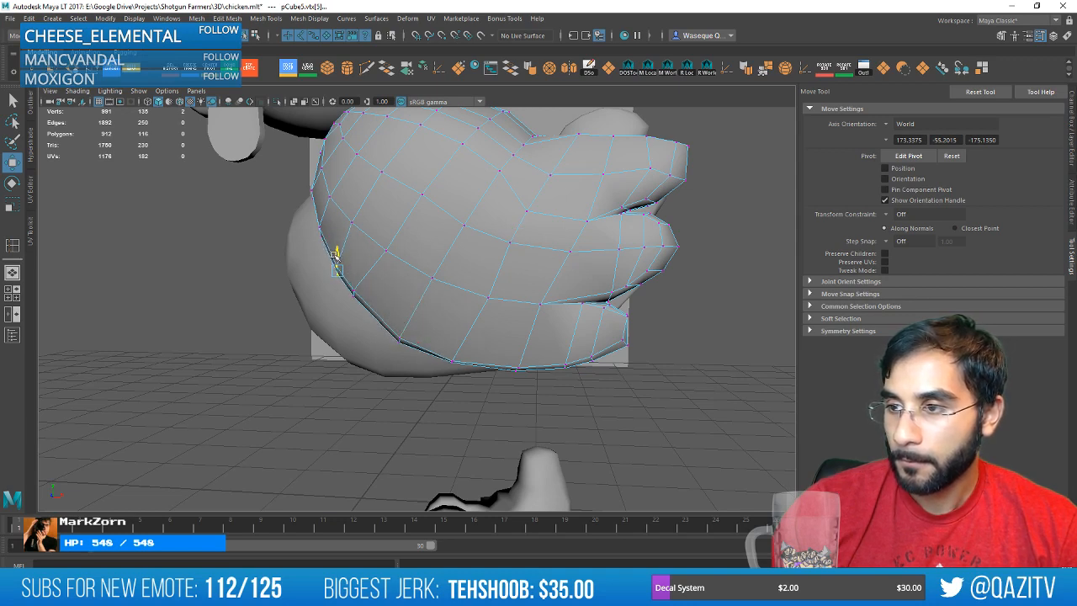
left_click_drag(362, 284, 425, 257)
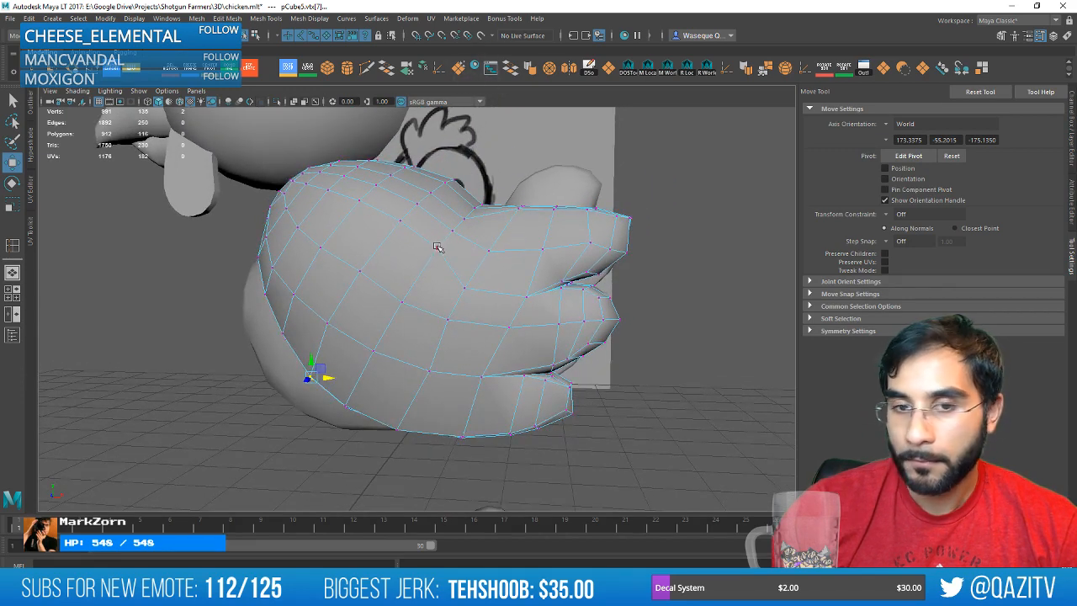
Select the edge loop across the wing's outer surface, deselect its upper portion, and adjust the remaining edges vertically.
left_click(437, 247)
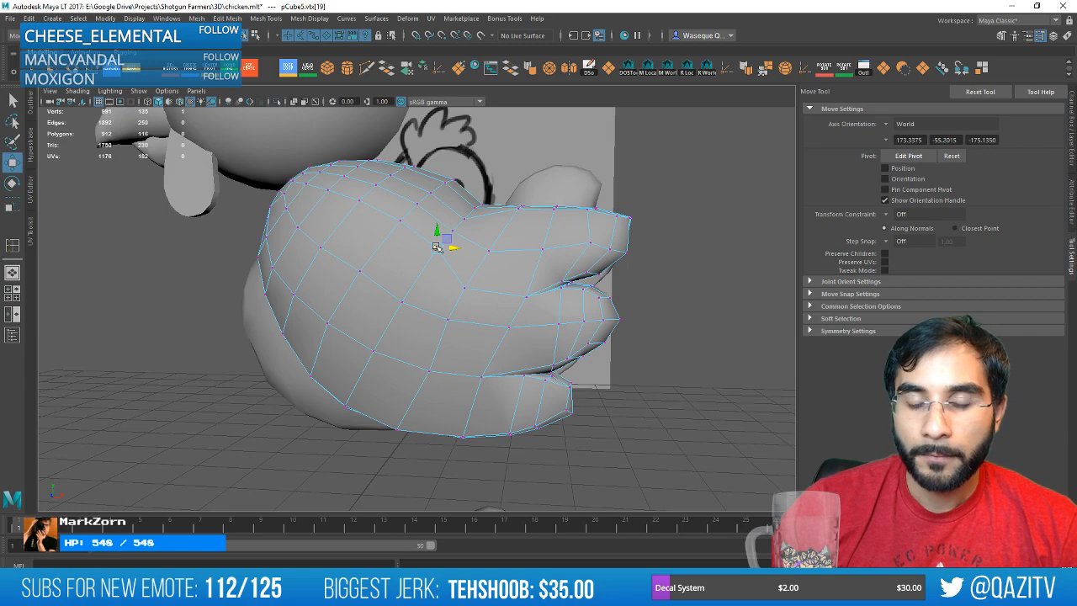
left_click_drag(436, 246, 690, 276, "alt")
left_click(467, 271)
right_click_drag(361, 255, 362, 223)
double_click(355, 320)
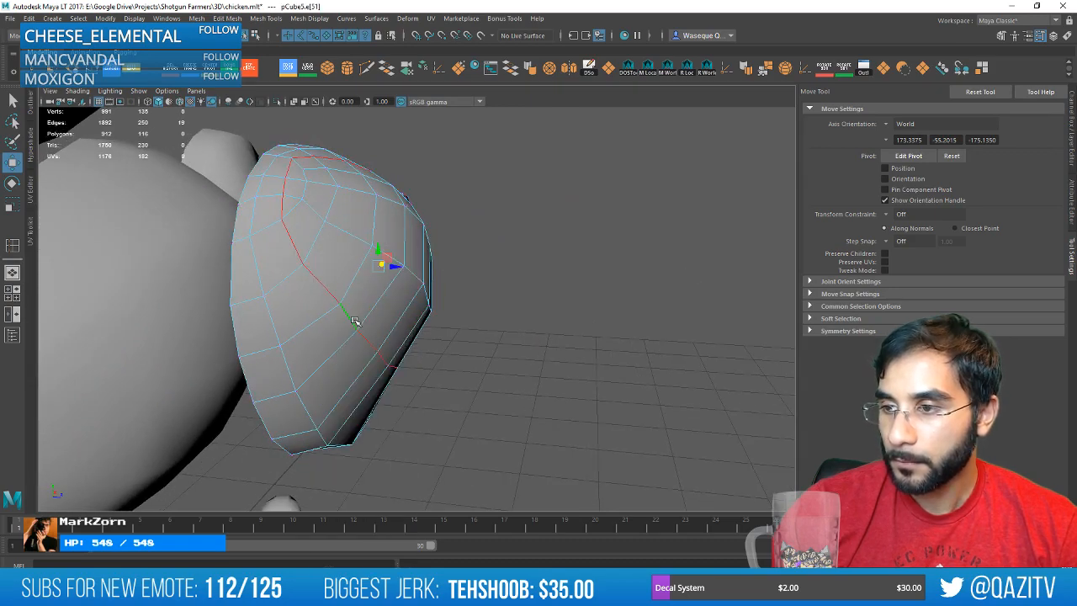
left_click_drag(225, 139, 472, 253, "ctrl")
left_click_drag(613, 289, 415, 317, "alt")
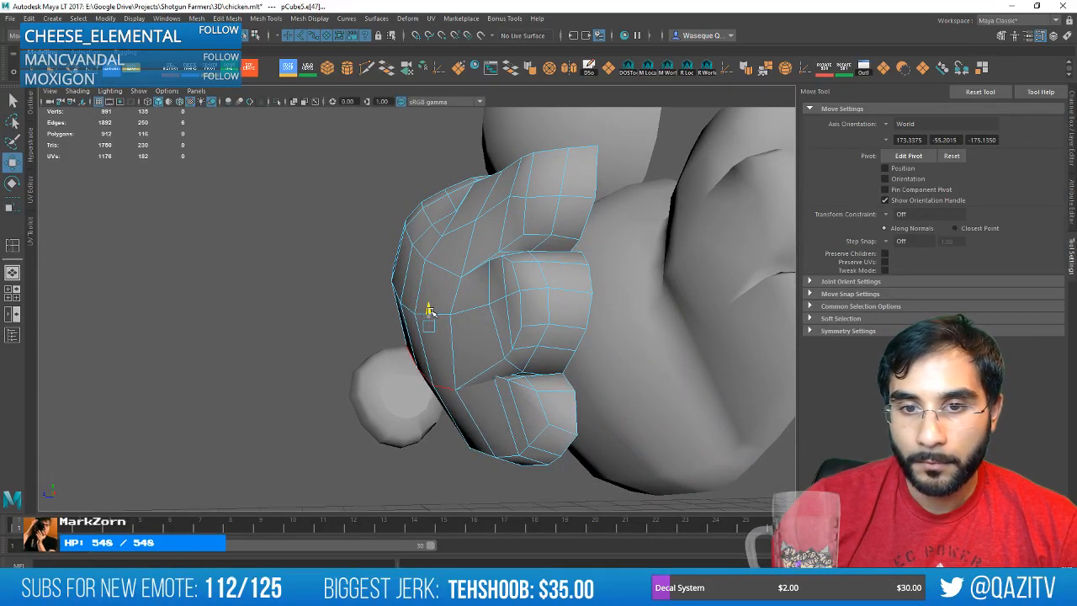
Select the edge loop running through the middle feather, then deselect the edges at the feather tip.
left_click_drag(273, 266, 418, 302, "alt")
left_click_drag(590, 345, 371, 277, "alt")
double_click(577, 355)
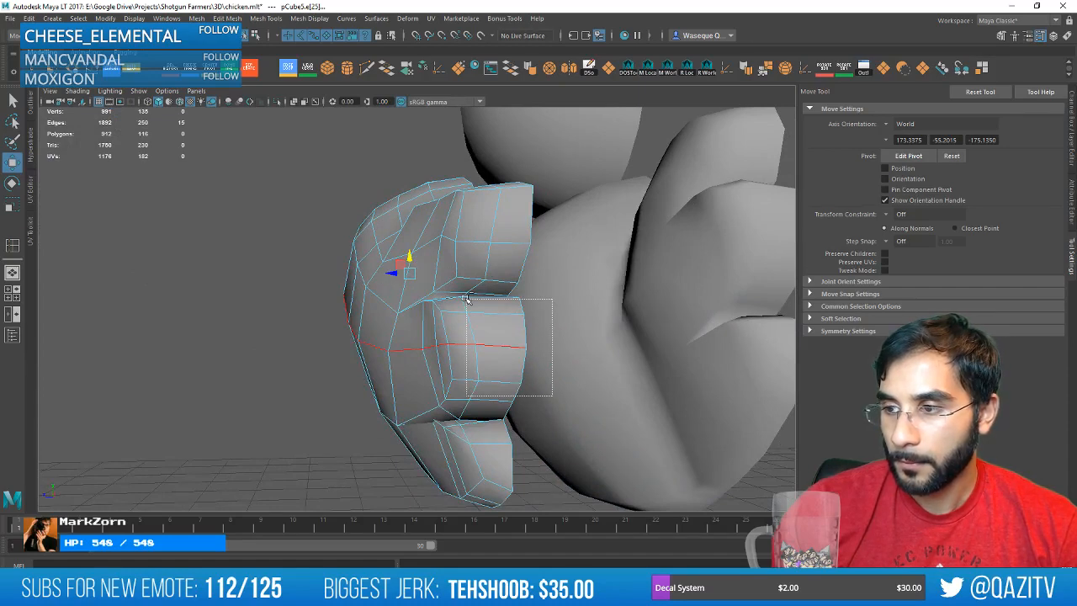
left_click_drag(298, 193, 504, 216, "alt")
left_click_drag(270, 253, 357, 211, "ctrl")
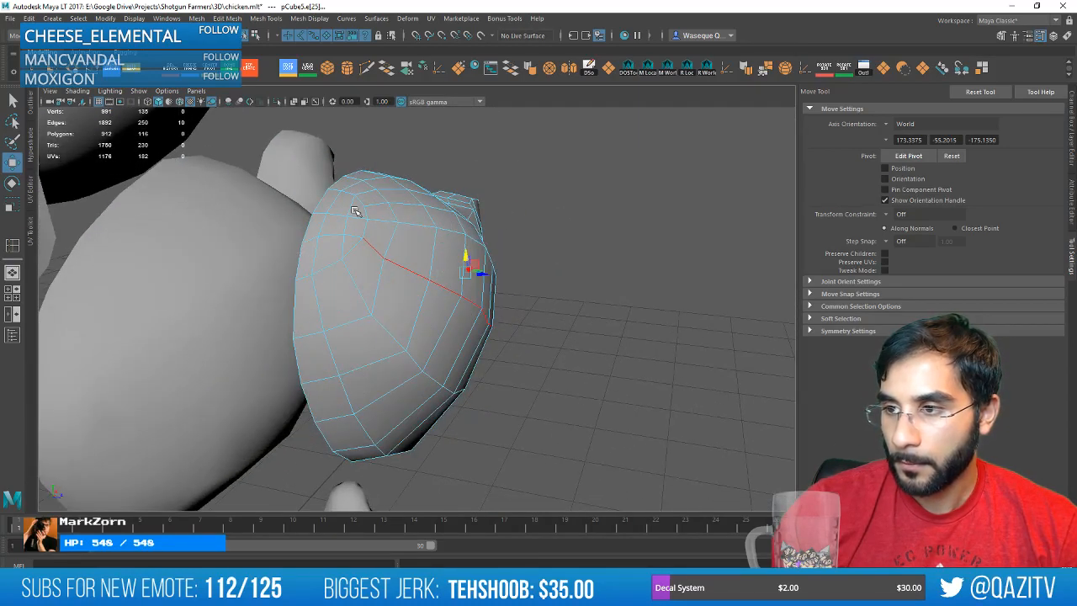
mouse_move(435, 237)
left_mouse_down("alt")
mouse_move(463, 291)
mouse_move(493, 277)
mouse_move(425, 235)
left_mouse_up("alt")
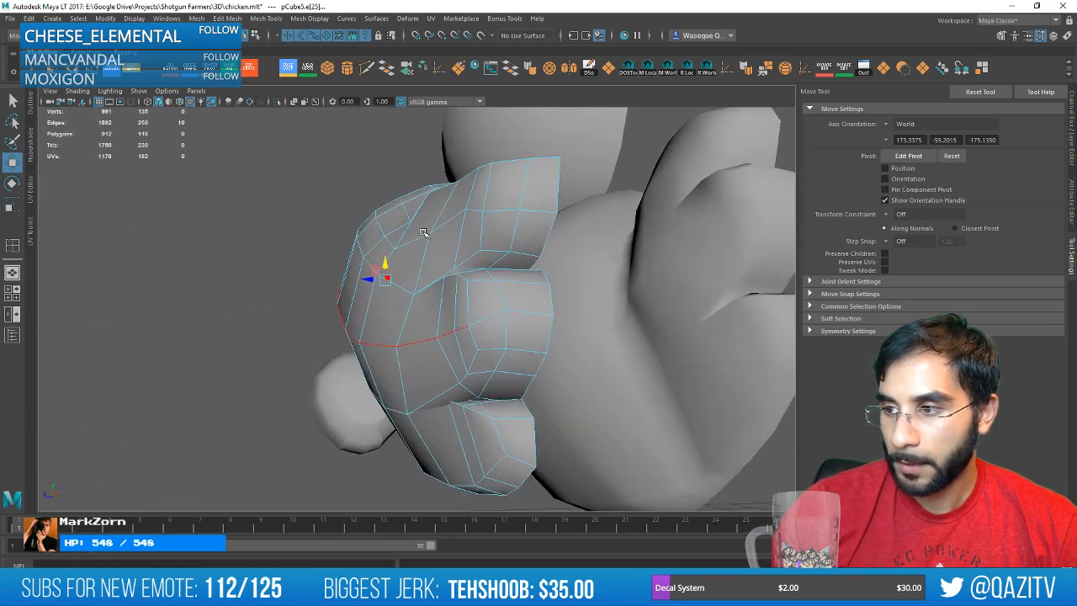
Try to rotate the end of the middle feather.
left_click(528, 314)
key("e")
mouse_move(523, 323)
left_mouse_down()
mouse_move(565, 322)
mouse_move(543, 318)
left_mouse_up()
key("ctrl+z")
Pull the upper feather's tip vertices inward to round its end, and save the scene.
right_click_drag(444, 284, 389, 285)
left_click(480, 306)
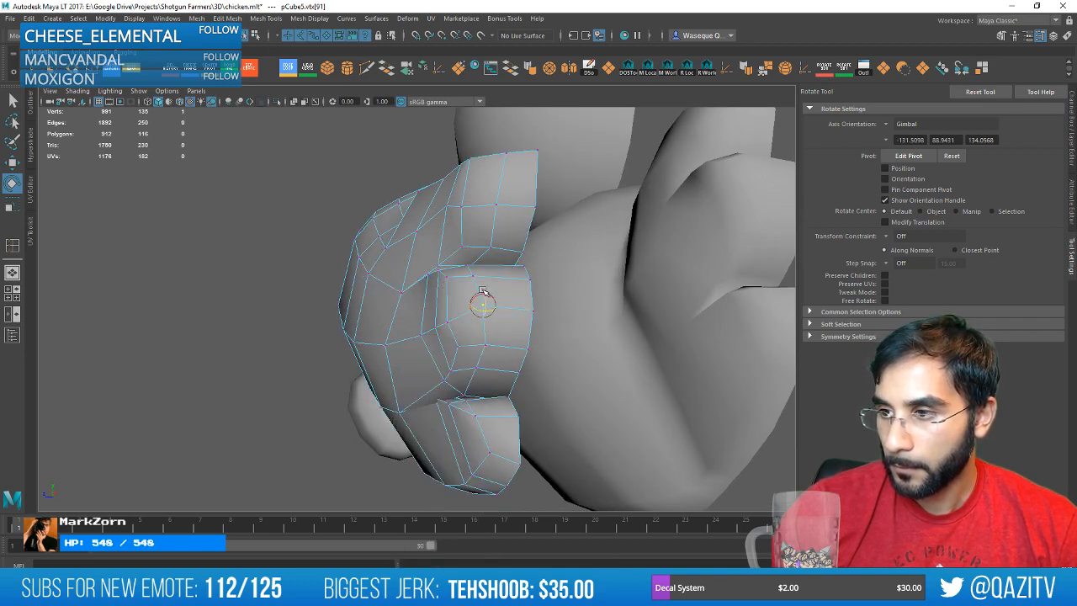
key("w")
left_click_drag(485, 297, 661, 248, "alt")
middle_click_drag(660, 248, 568, 251, "alt")
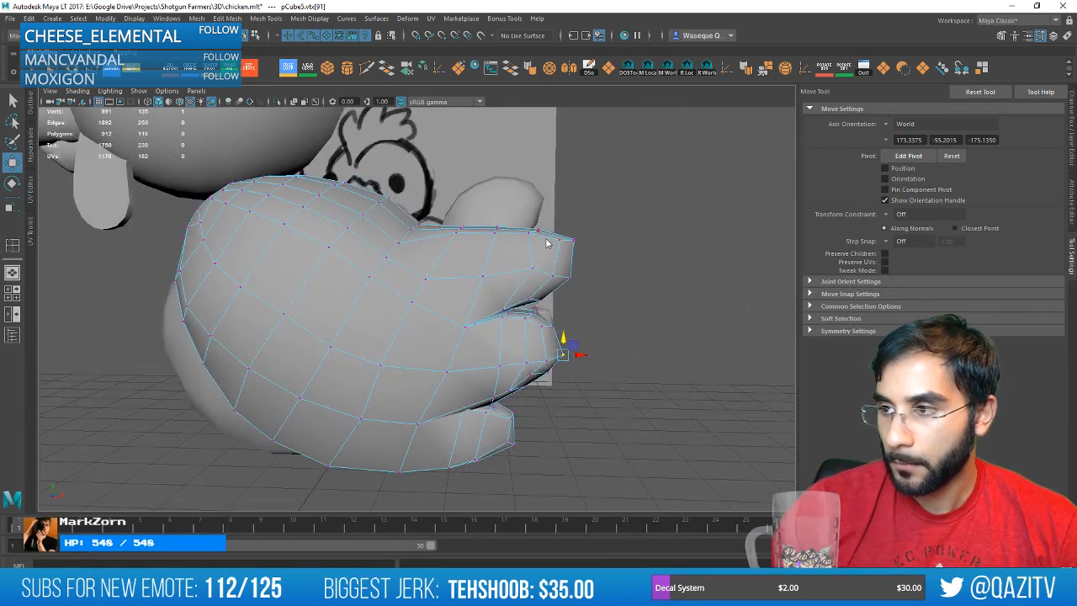
left_click_drag(607, 261, 544, 219)
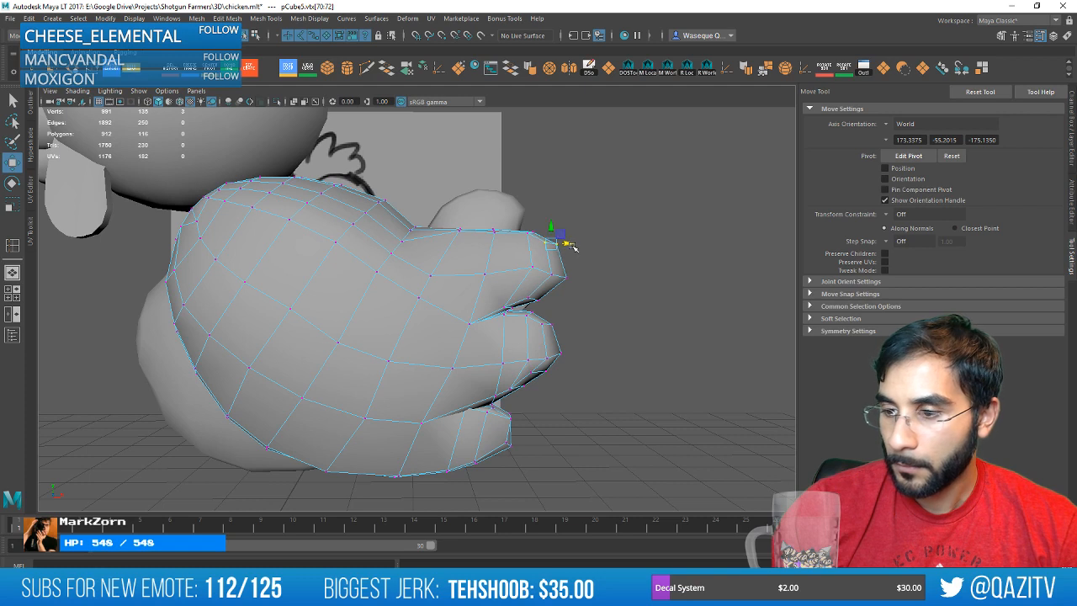
key("ctrl+s")
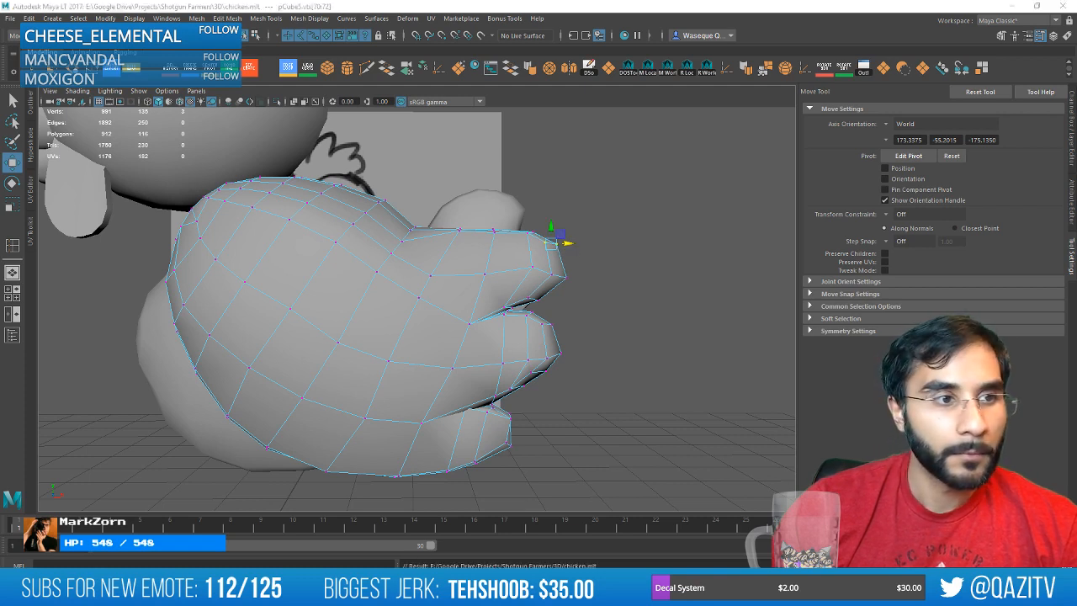
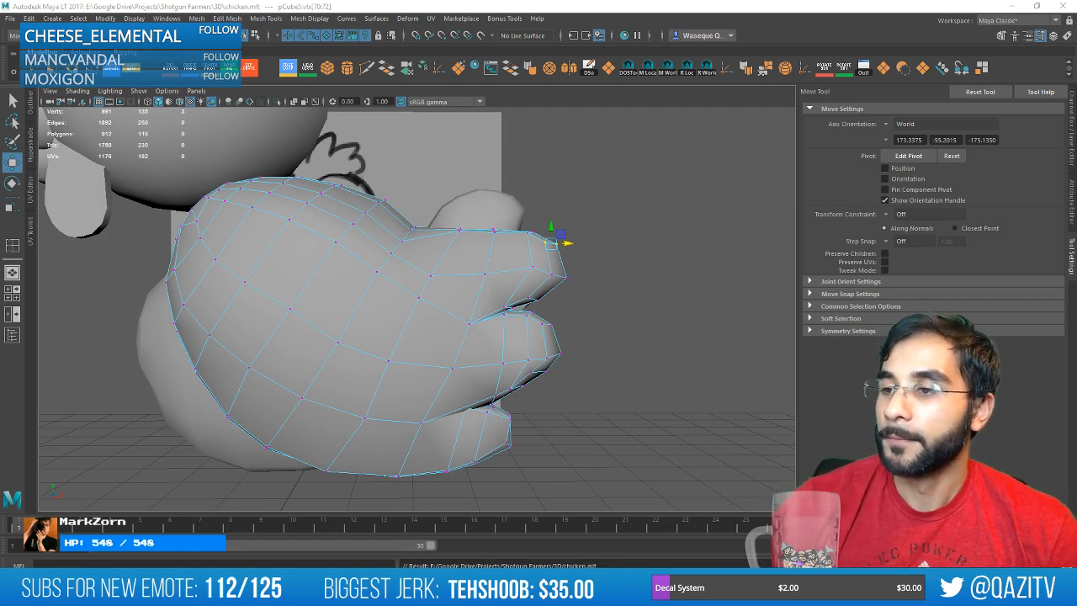
Rotate the upper feather's tip slightly upward with soft selection turned on.
left_click_drag(531, 324, 498, 260, "alt")
scroll(491, 307, "up", 4)
mouse_move(510, 267)
left_mouse_down("alt")
mouse_move(556, 272)
mouse_move(515, 277)
left_mouse_up("alt")
key("b")
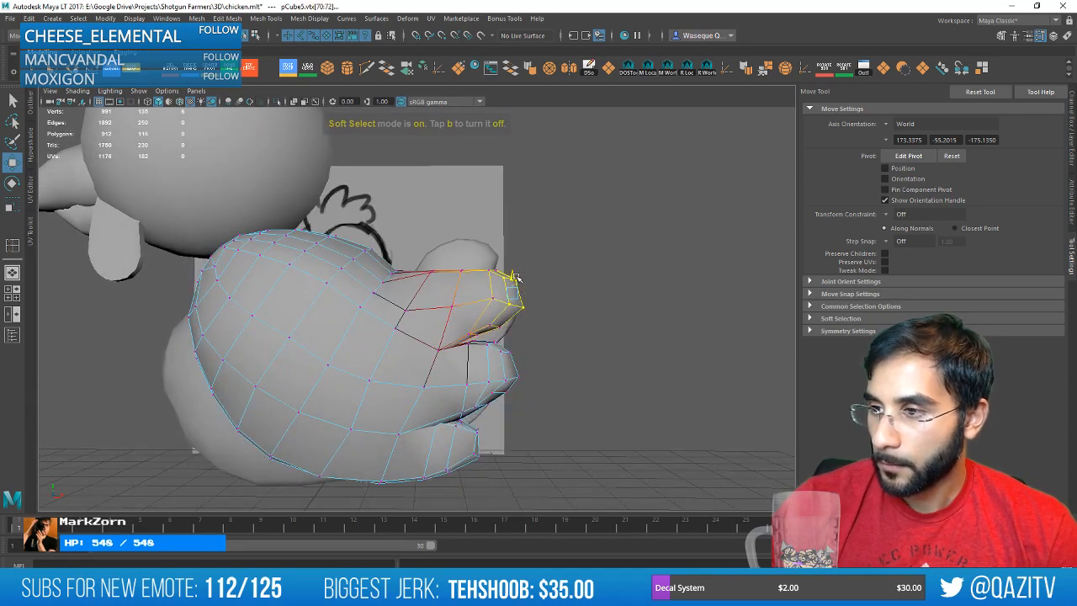
key("e")
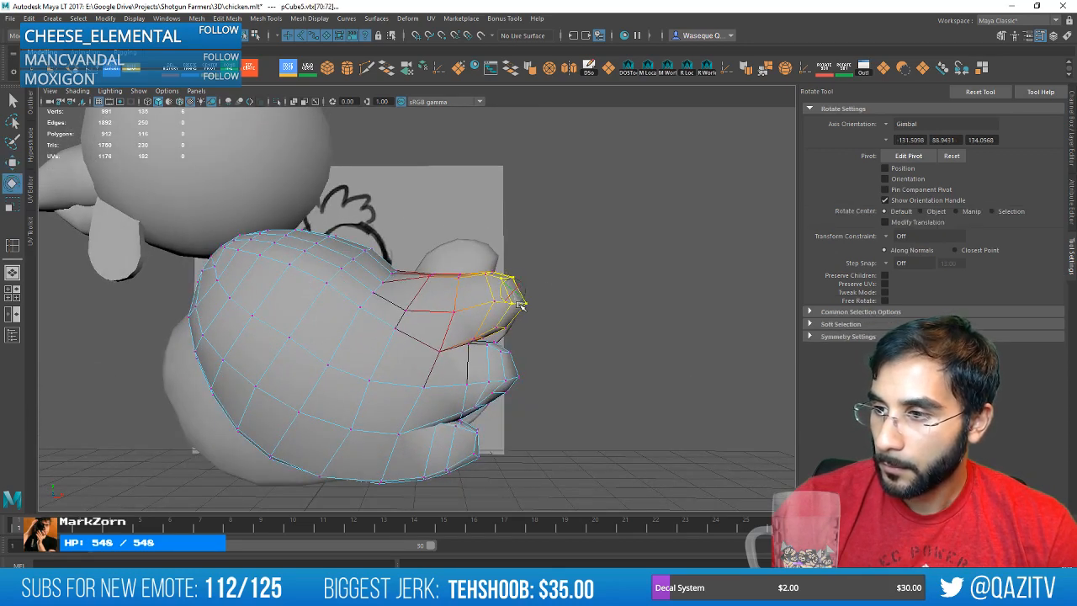
Select the middle feather's tip vertices and rotate them with soft selection.
left_click_drag(495, 354, 493, 349)
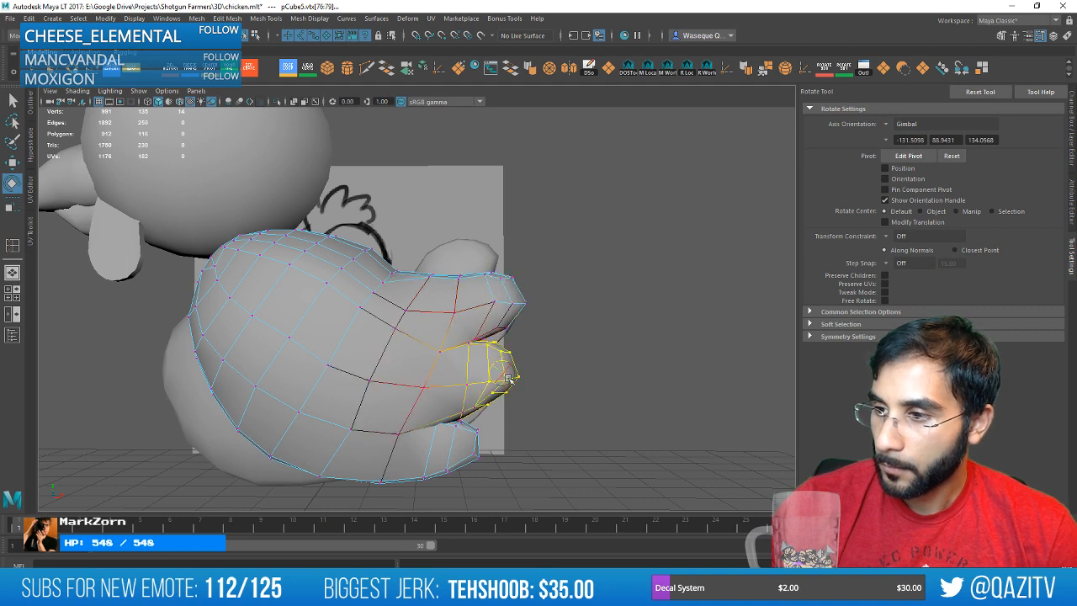
key("ctrl+z")
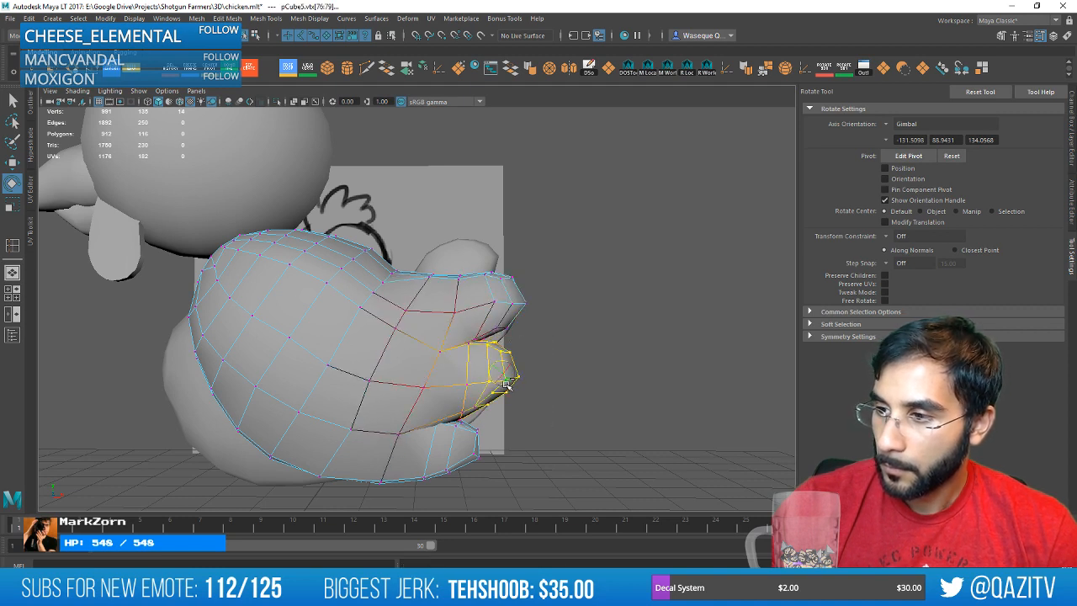
left_click_drag(506, 384, 499, 354)
key("w")
left_click_drag(516, 410, 521, 427, "alt")
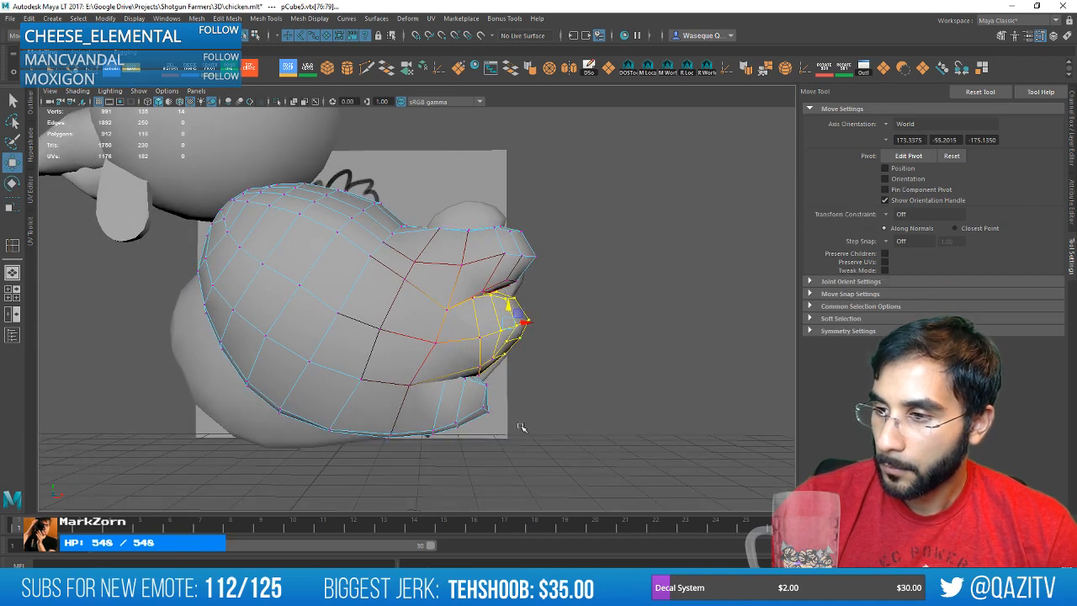
Raise the lower feather's tip vertices slightly with soft selection, and return to object mode.
left_click_drag(479, 394, 479, 393)
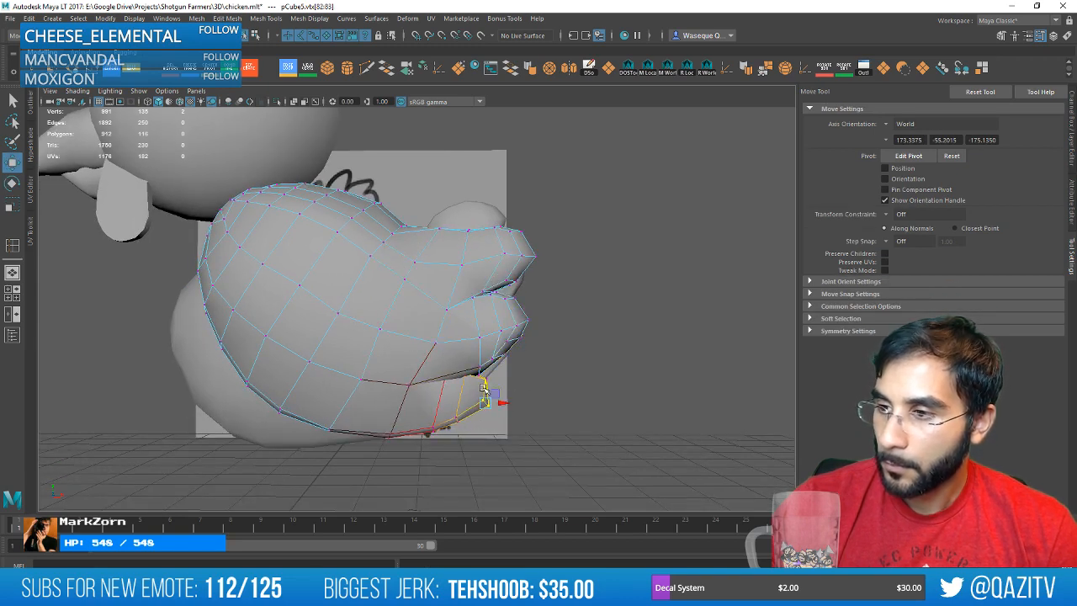
right_click_drag(560, 383, 446, 312, "alt")
right_click_drag(419, 285, 476, 269)
left_click(521, 276)
Select the lower feather's vertices and shift the whole feather inward toward the wing with soft selection.
mouse_move(552, 286)
left_mouse_down("alt")
mouse_move(521, 296)
mouse_move(541, 298)
mouse_move(558, 289)
mouse_move(497, 283)
mouse_move(429, 326)
mouse_move(428, 284)
left_mouse_up("alt")
left_click(428, 326)
key("f")
right_click_drag(428, 285, 387, 291)
left_click_drag(409, 298, 459, 295, "alt")
left_click_drag(501, 408, 409, 355)
key("ctrl+z")
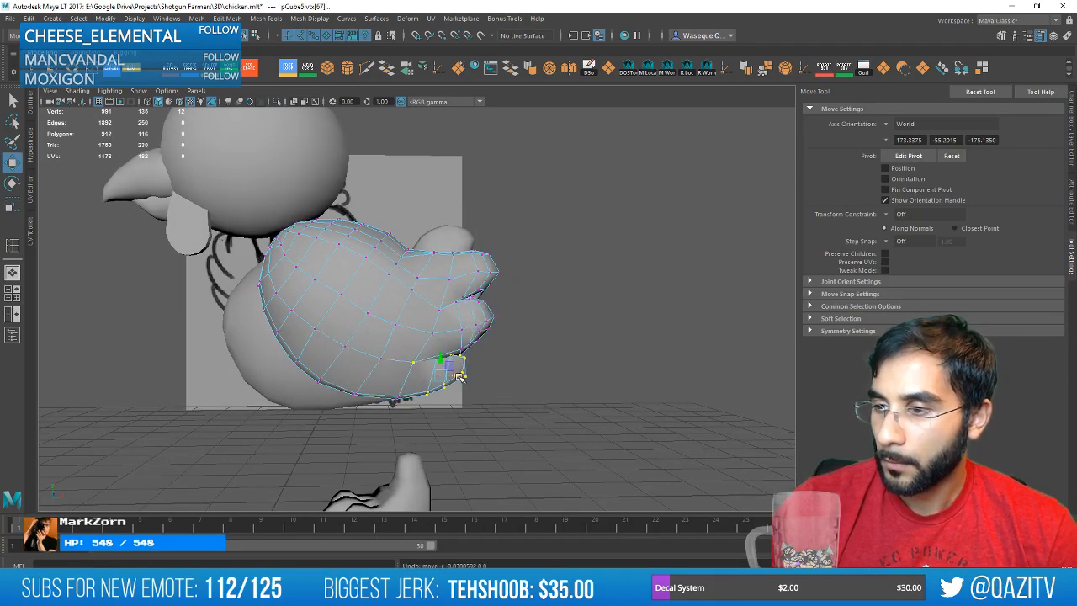
key("b")
left_click_drag(412, 420, 422, 362, "shift")
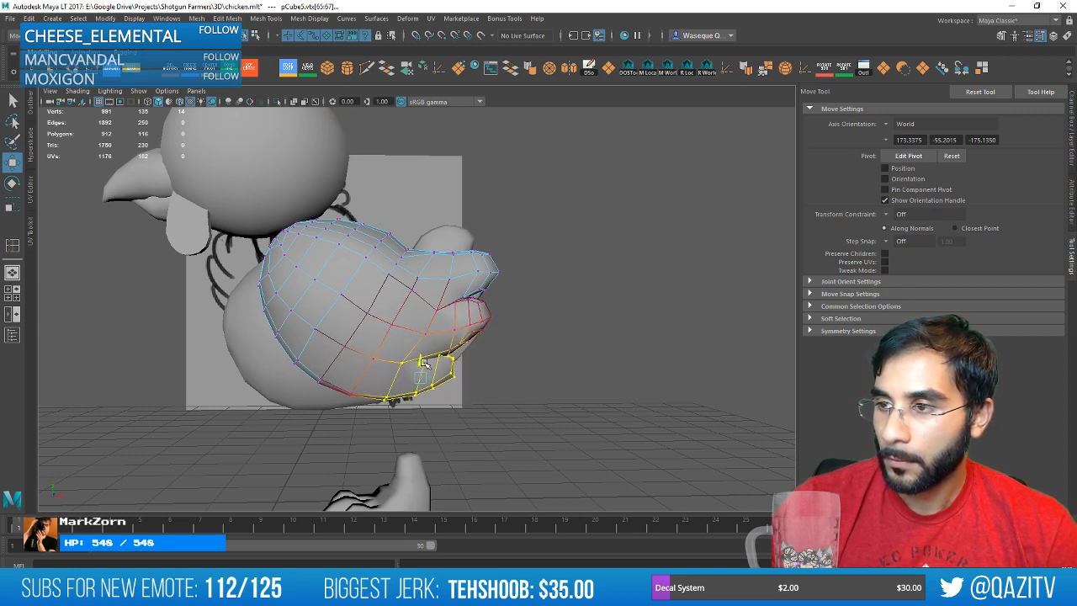
Raise the vertices in the dip along the wing's upper edge to smooth its outline, and leave vertex mode.
left_click_drag(437, 265, 436, 263)
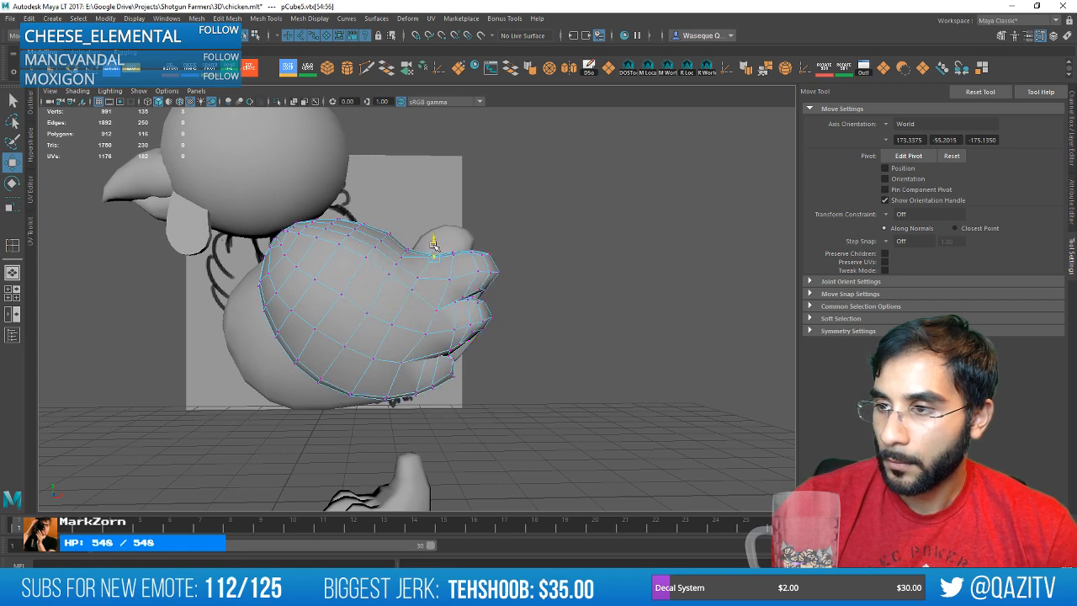
key("b")
left_click(402, 249)
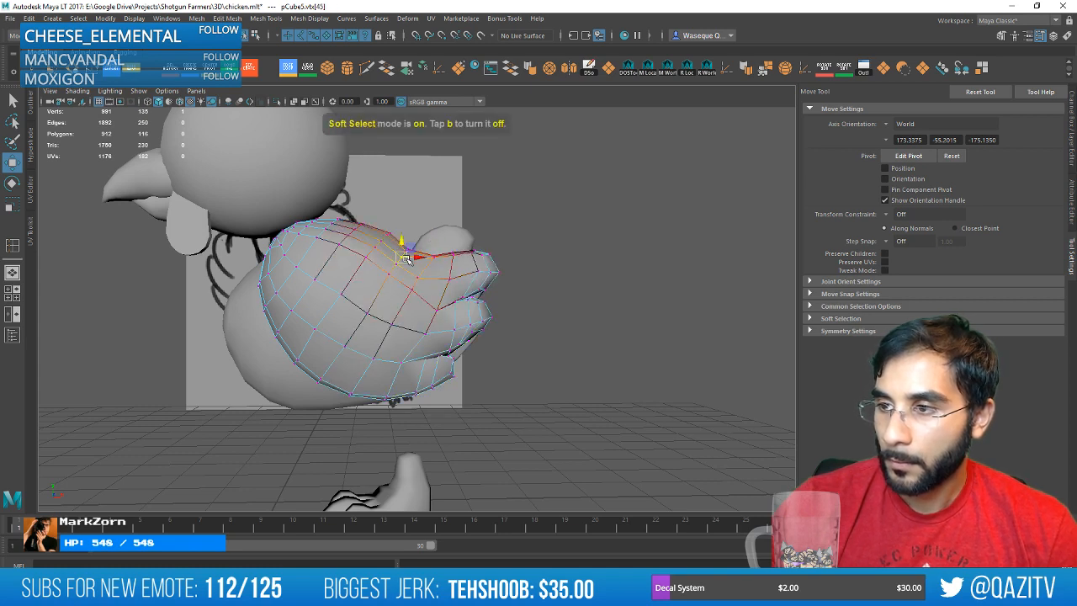
left_click_drag(403, 238, 404, 233)
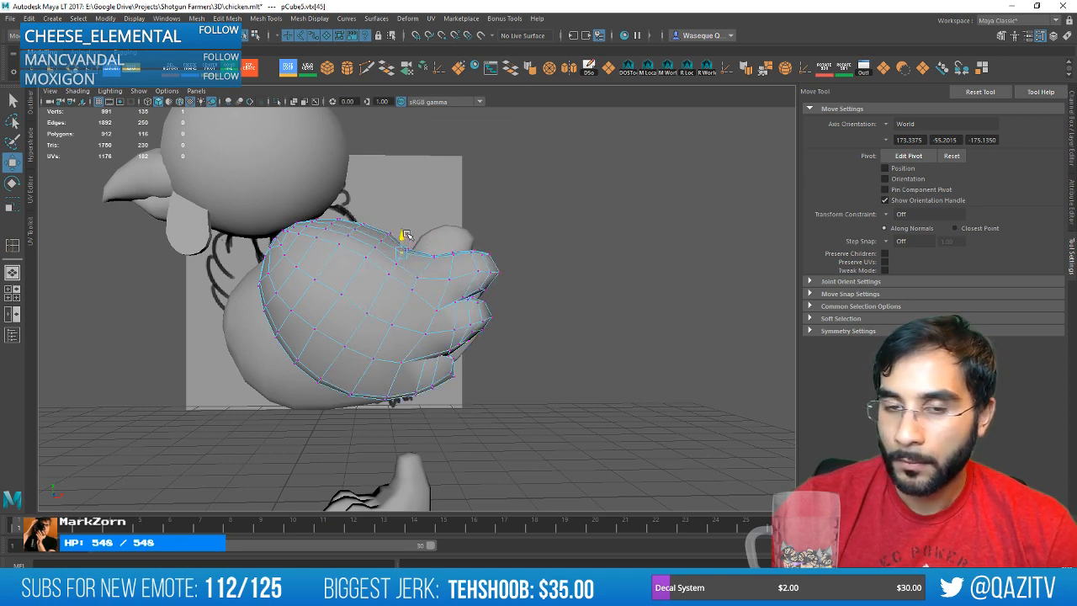
right_click_drag(396, 258, 443, 244)
left_click(529, 241)
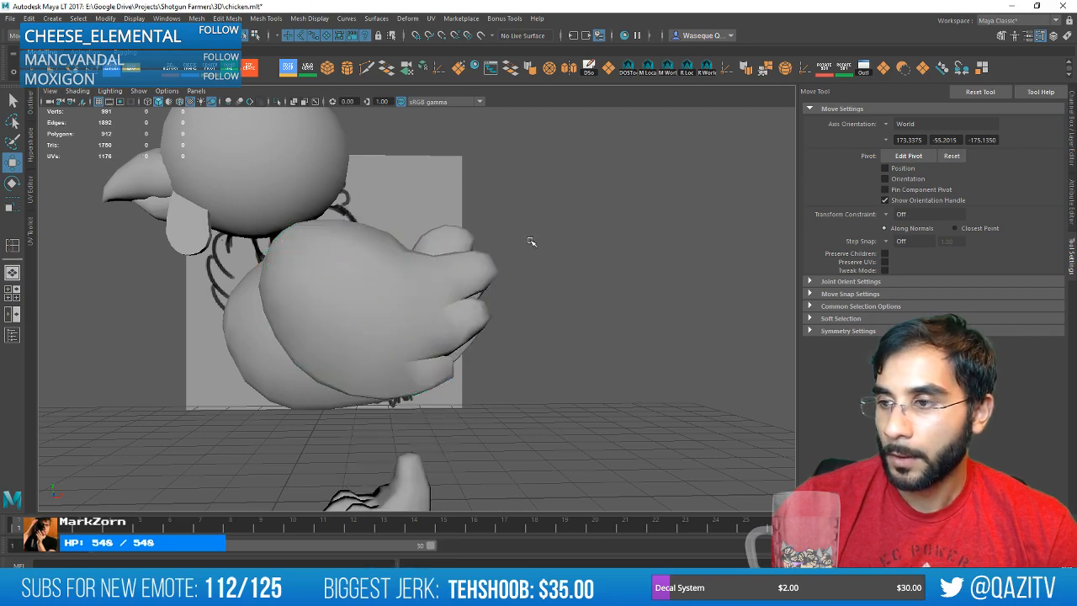
Flatten the wing half by scaling it down along its thickness.
scroll(529, 240, "down", 5)
mouse_move(589, 265)
left_mouse_down("alt")
mouse_move(434, 278)
mouse_move(493, 328)
mouse_move(550, 281)
mouse_move(511, 275)
mouse_move(662, 278)
mouse_move(594, 286)
left_mouse_up("alt")
scroll(427, 306, "up", 5)
left_click(427, 306)
key("r")
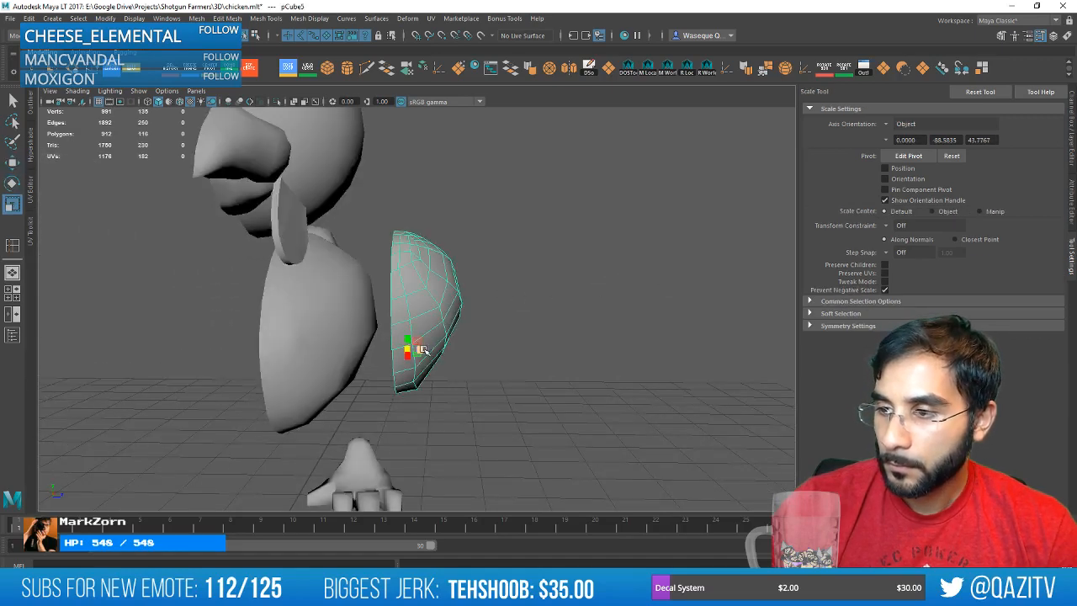
left_click_drag(423, 355, 386, 356)
key("w")
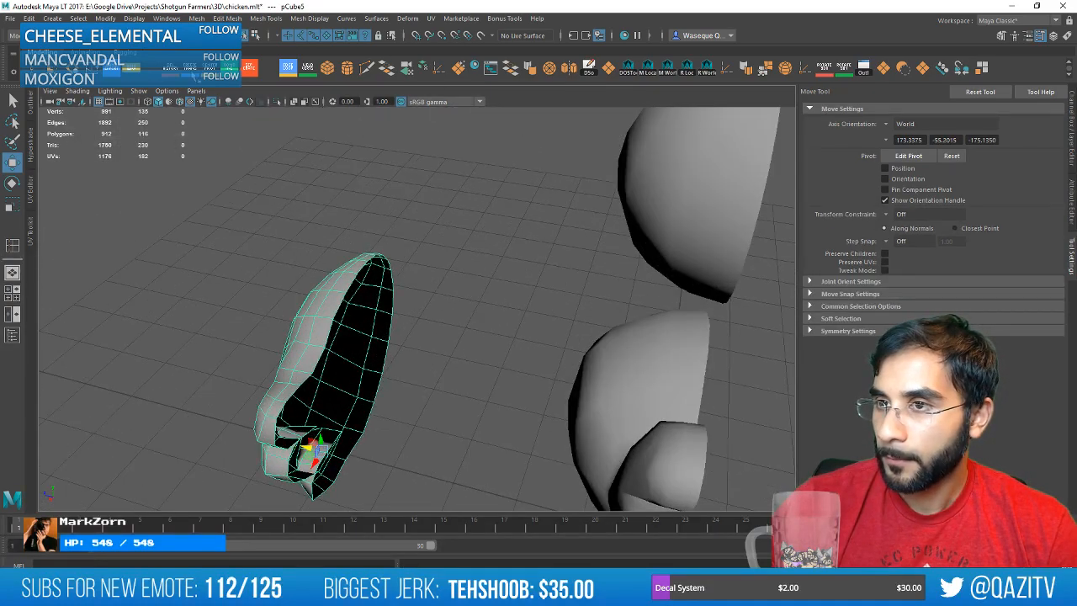
Centre the wing's pivot on its geometry.
left_click(171, 69)
left_click(190, 69)
left_click(210, 69)
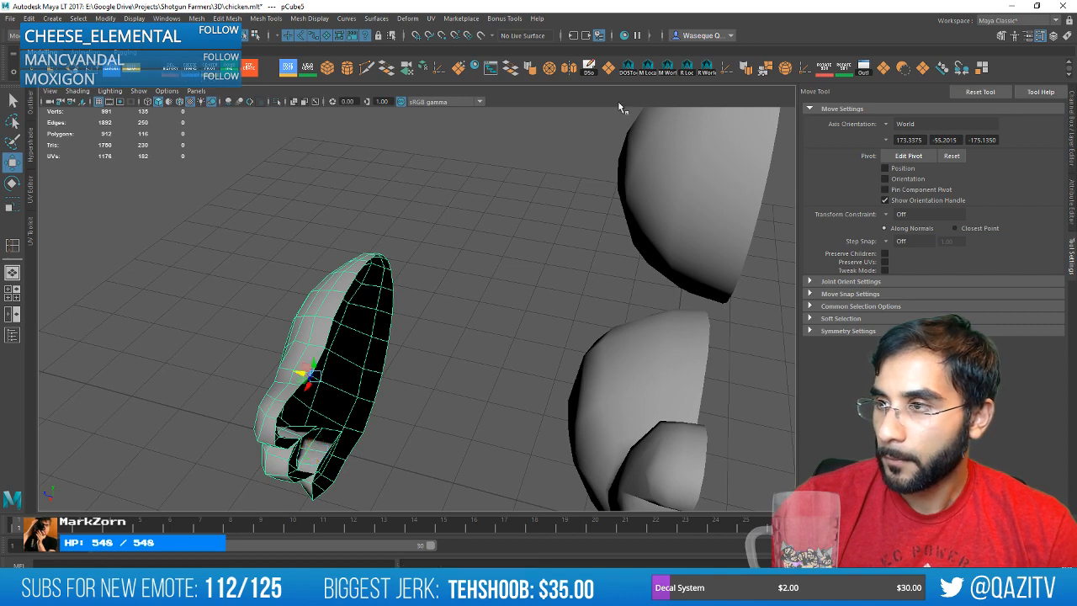
Mirror the wing half along the Z axis in the negative direction with the borders merged.
left_click(569, 68)
left_click_drag(524, 207, 653, 411, "alt")
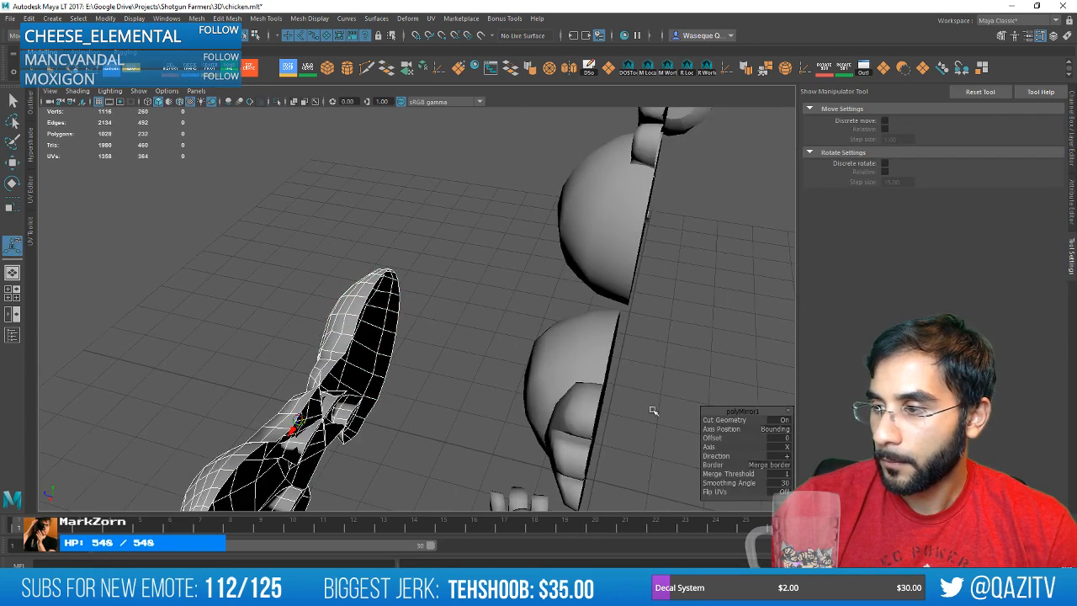
left_click(787, 456)
left_click(793, 471)
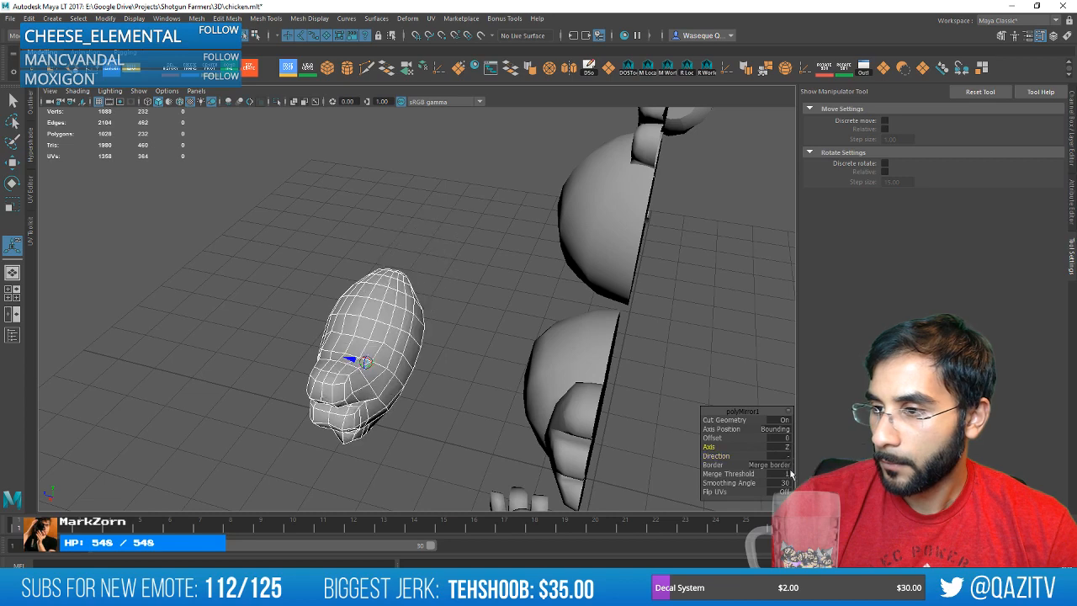
mouse_move(439, 313)
left_mouse_down("alt")
mouse_move(469, 262)
mouse_move(457, 247)
mouse_move(457, 305)
left_mouse_up("alt")
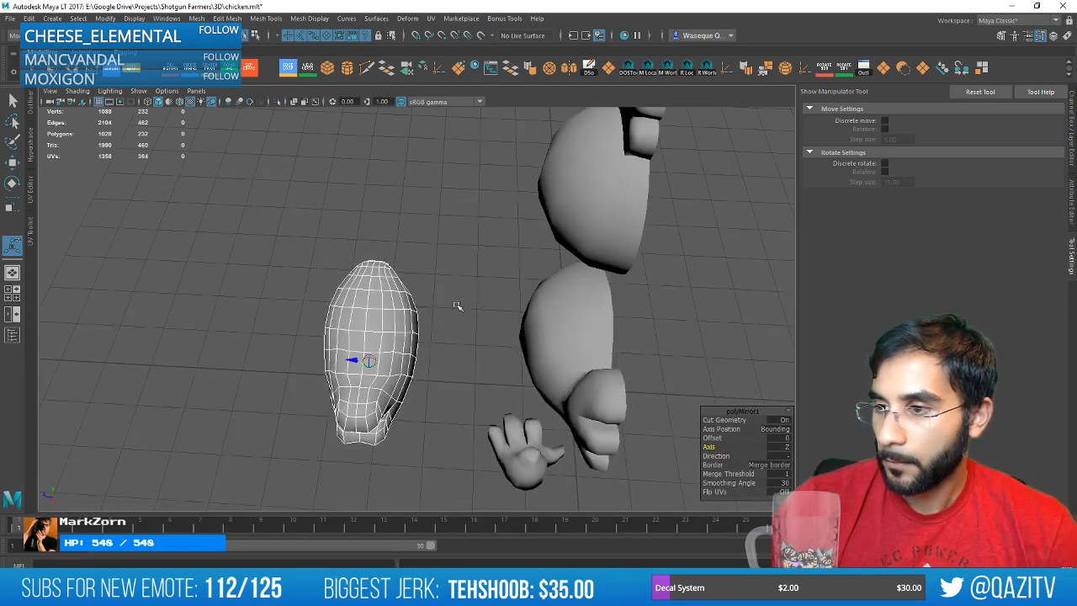
Scale the closed, mirrored wing thinner along its thickness and centre its pivot.
left_click(374, 366)
key("r")
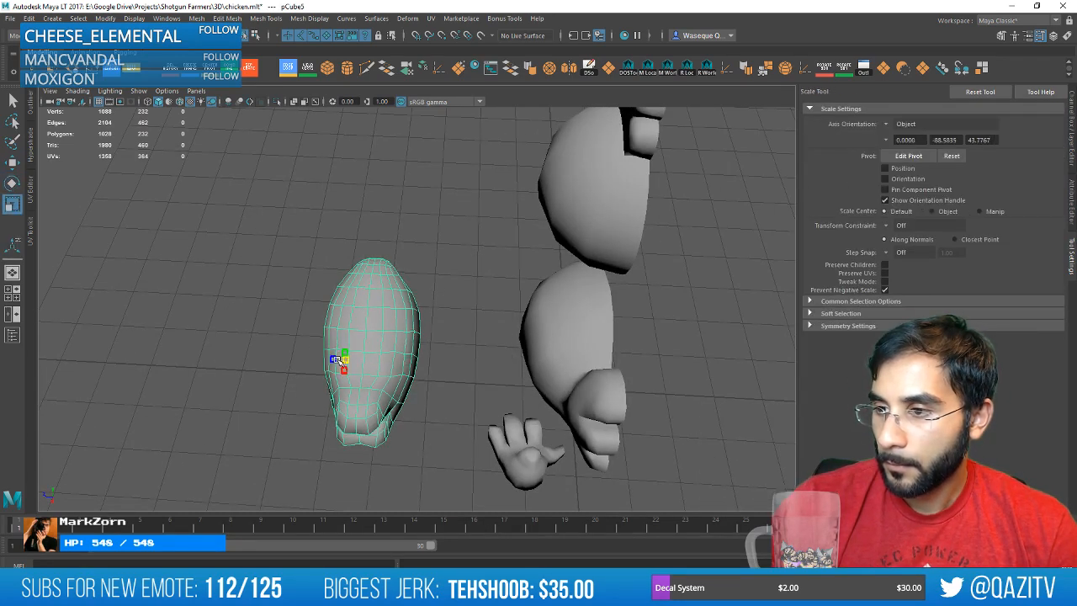
left_click_drag(336, 359, 395, 289)
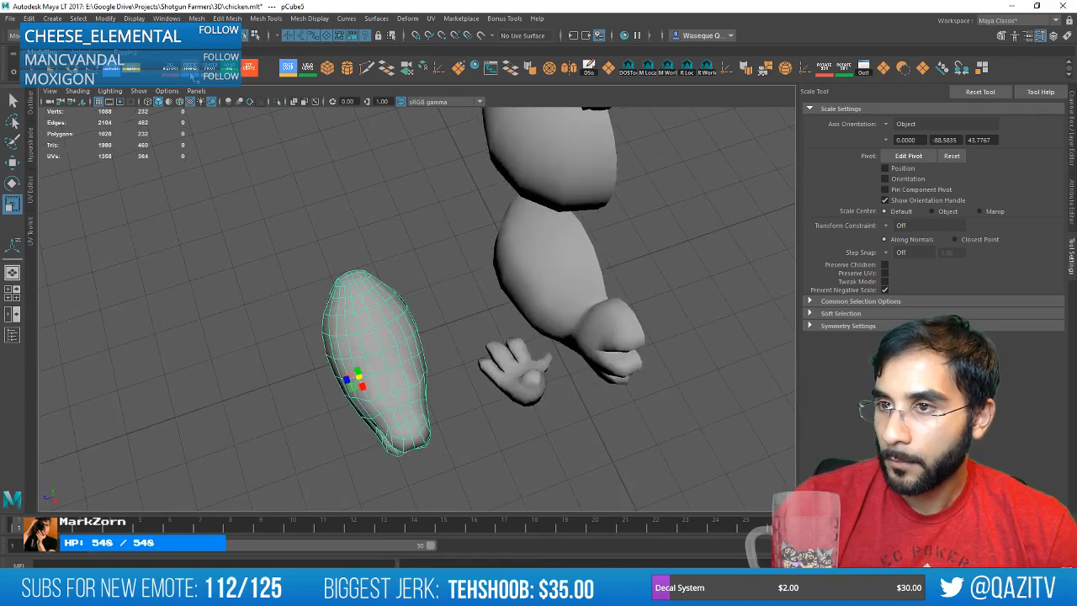
left_click(210, 69)
left_click_drag(373, 368, 545, 328)
key("f")
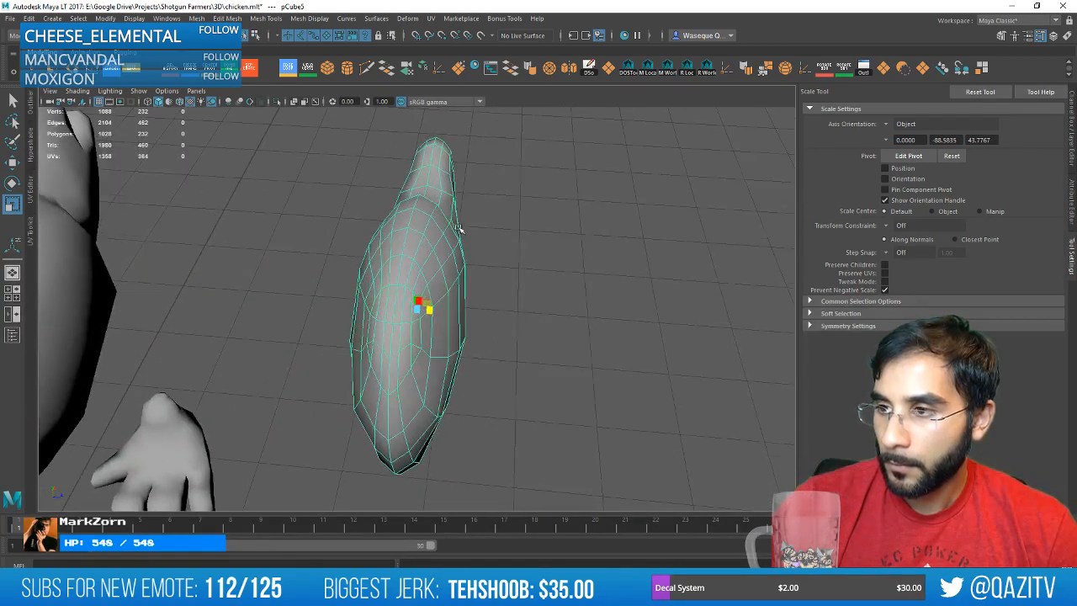
scroll(458, 228, "up", 1)
Turn on Soft Select and select the first faces lengthwise along the wing's broad side.
right_click_drag(438, 194, 438, 162)
left_click_drag(542, 295, 515, 273, "alt")
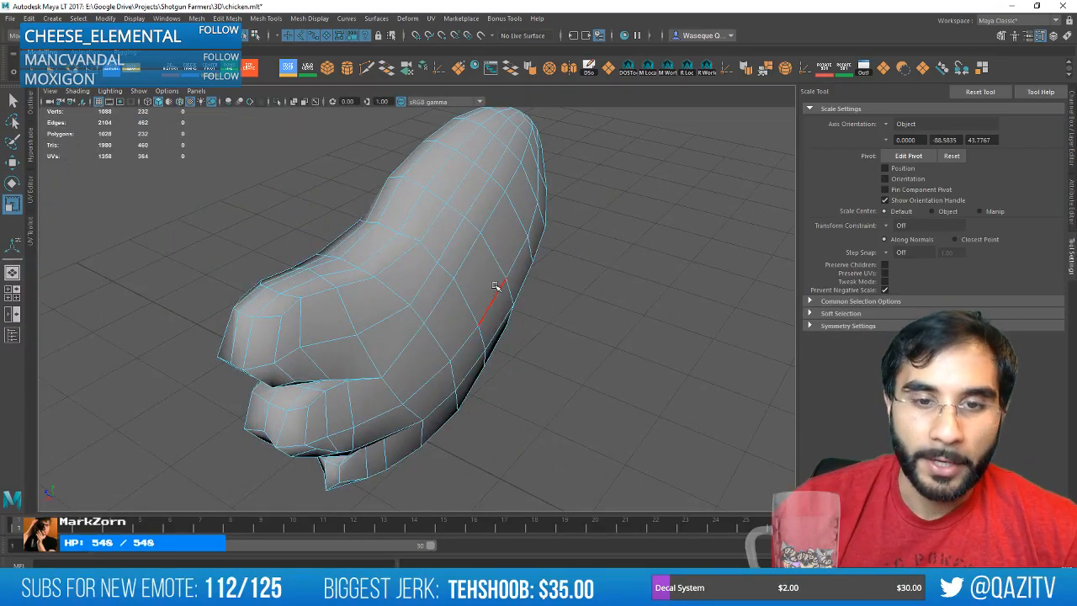
key("w")
key("b")
right_click_drag(487, 242, 489, 286)
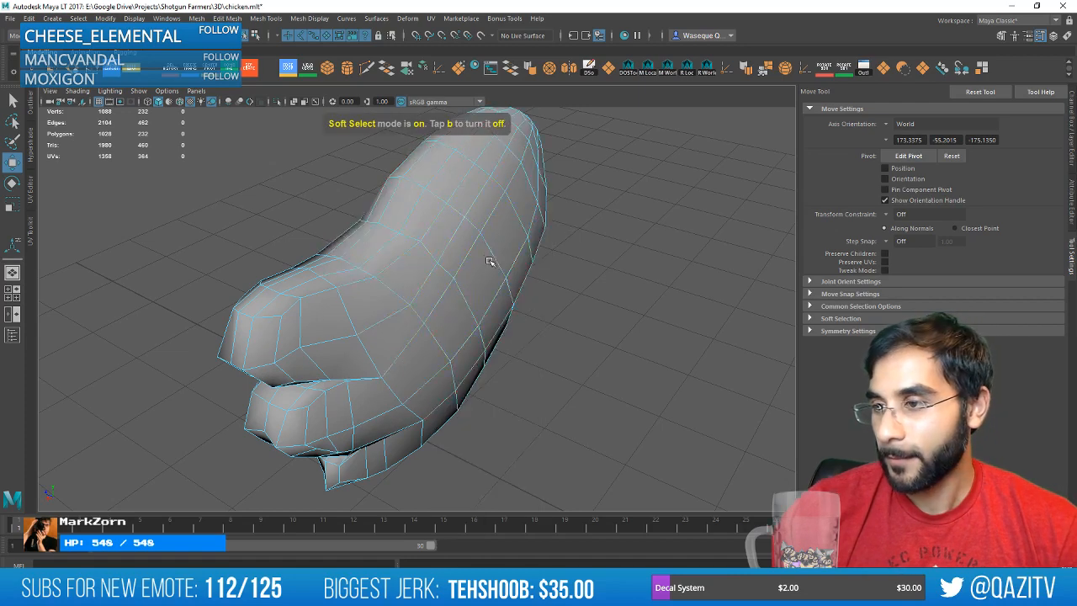
left_click(489, 262)
left_click(510, 232, "shift")
left_click(535, 212, "shift")
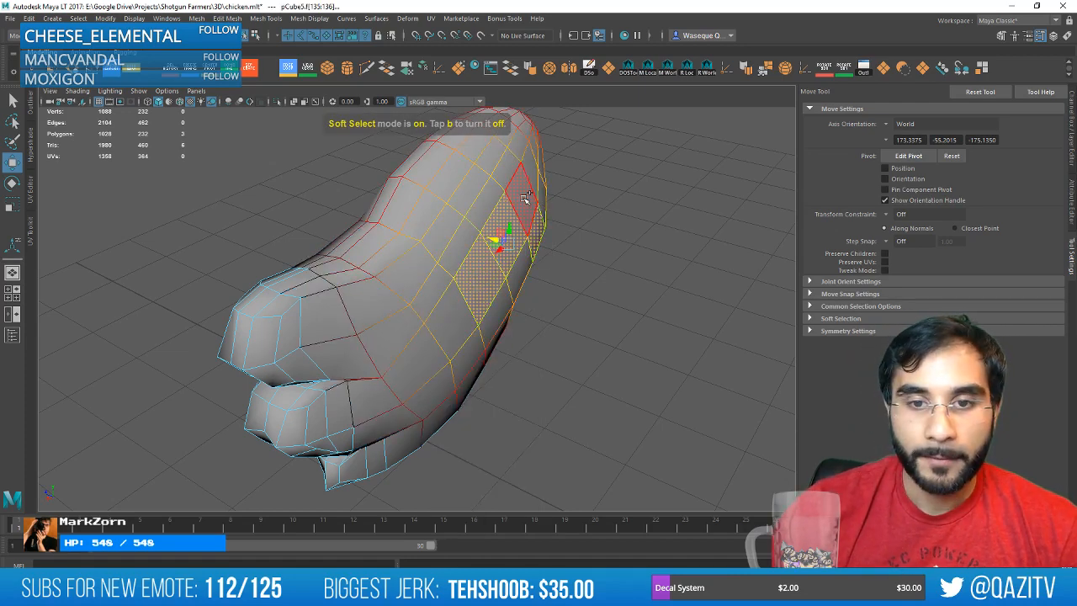
left_click_drag(534, 241, 430, 274, "alt")
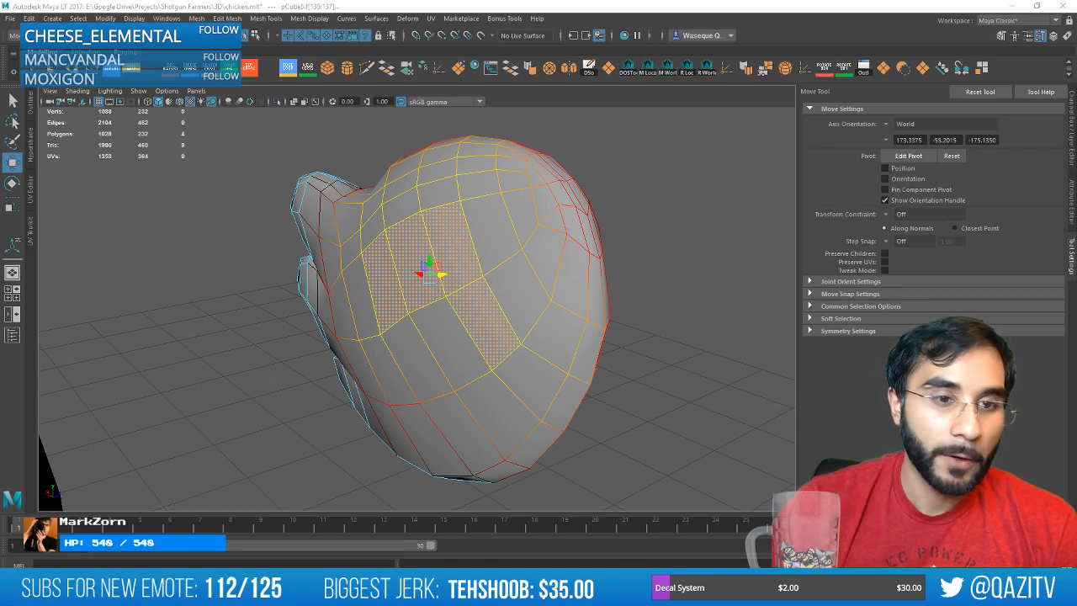
Switch to the browser and examine the Shotgun Farmers Greenlight page's lifetime stats, vote charts and views over time.
key("alt+Tab")
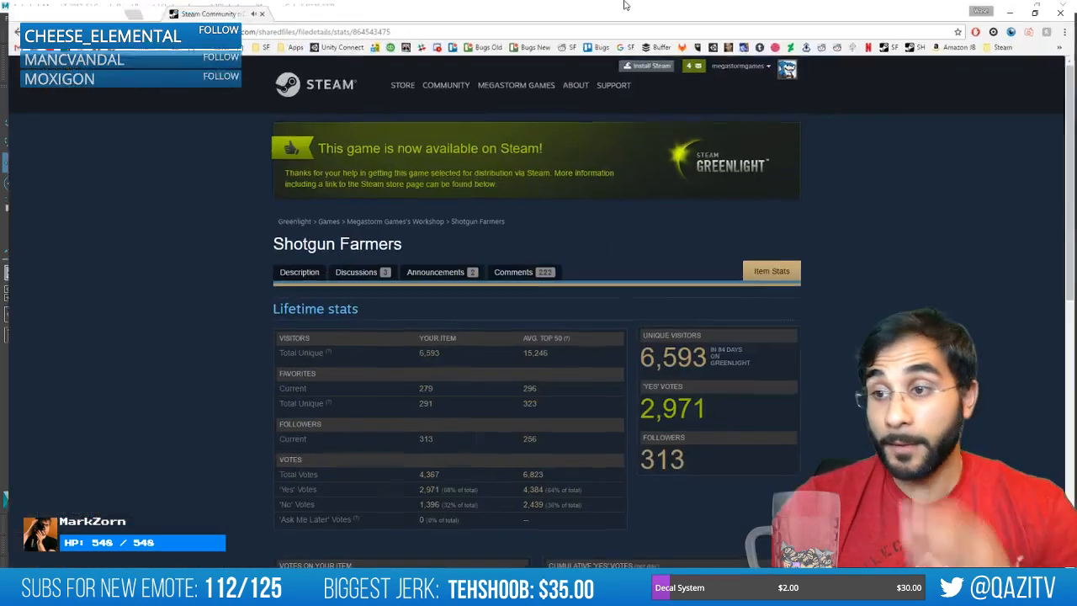
scroll(691, 238, "down", 2)
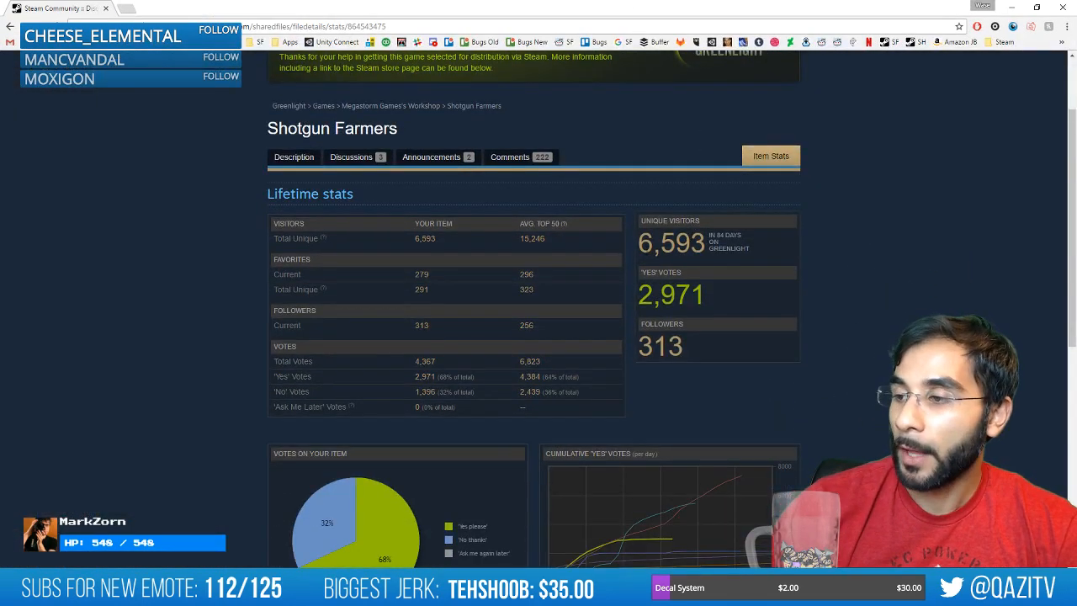
left_click_drag(638, 242, 786, 255)
left_click_drag(741, 300, 653, 296)
left_click(692, 345)
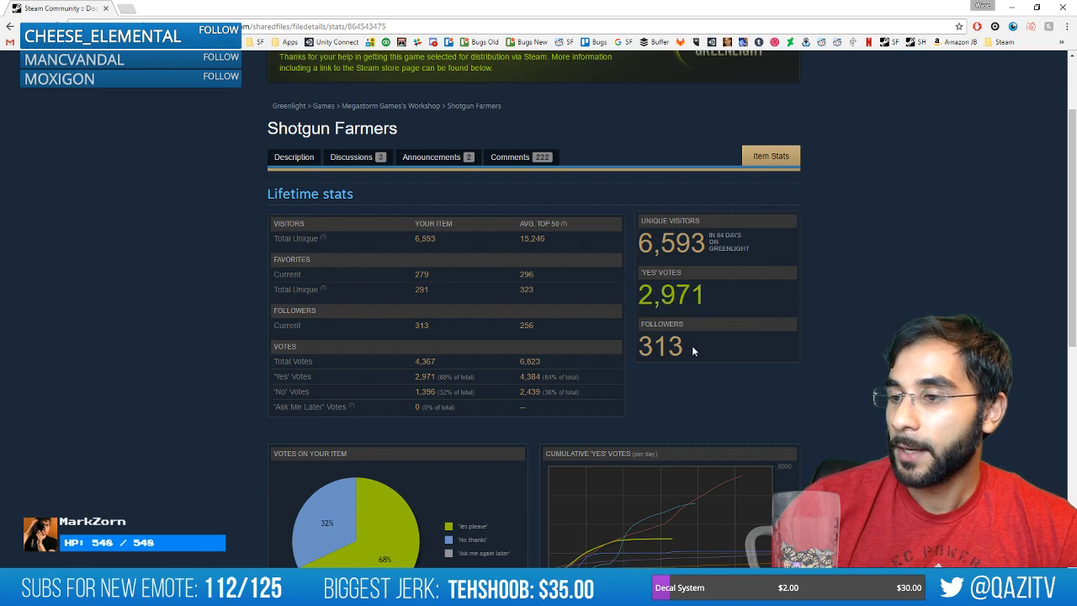
scroll(730, 347, "down", 2)
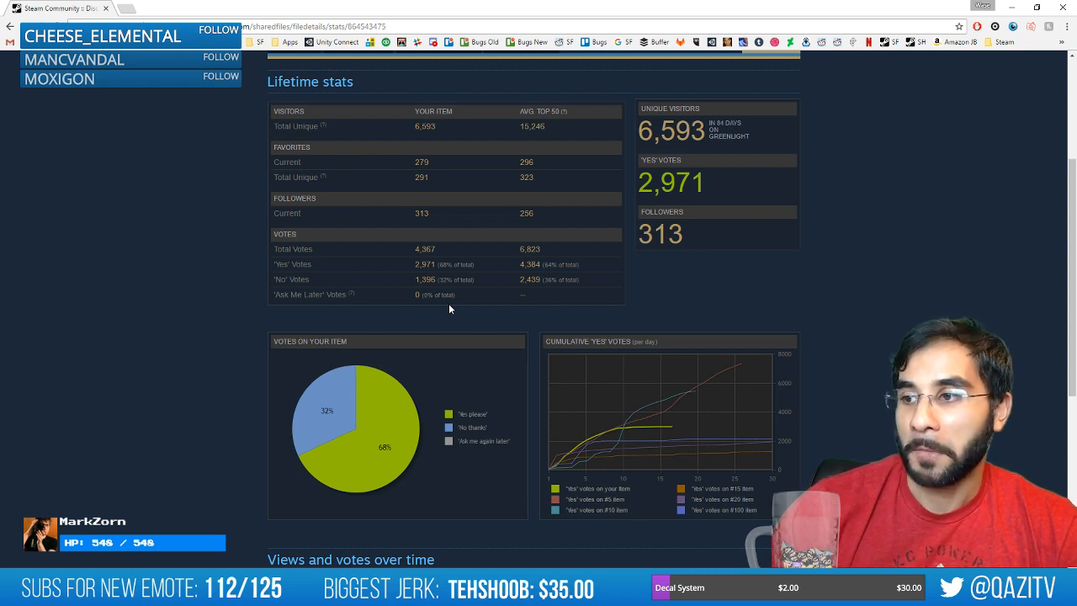
scroll(449, 303, "down", 1)
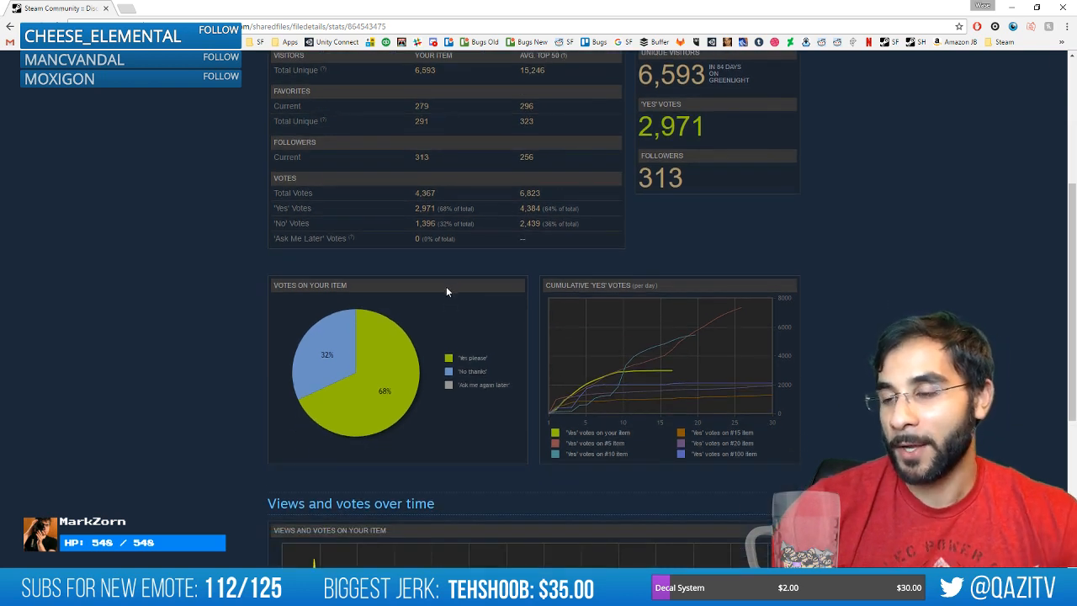
scroll(447, 290, "up", 3)
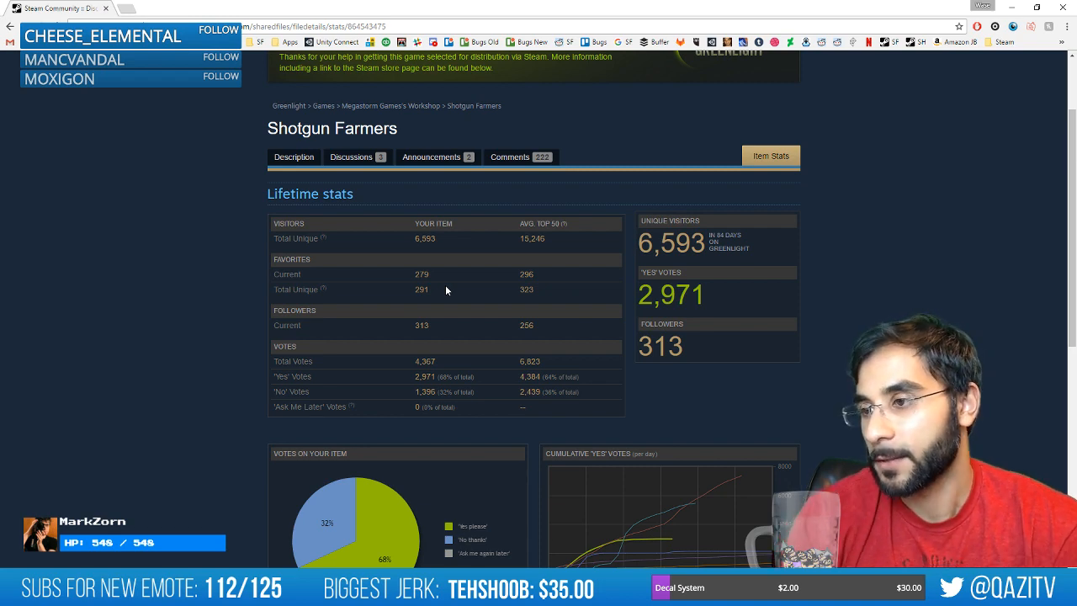
scroll(463, 290, "down", 3)
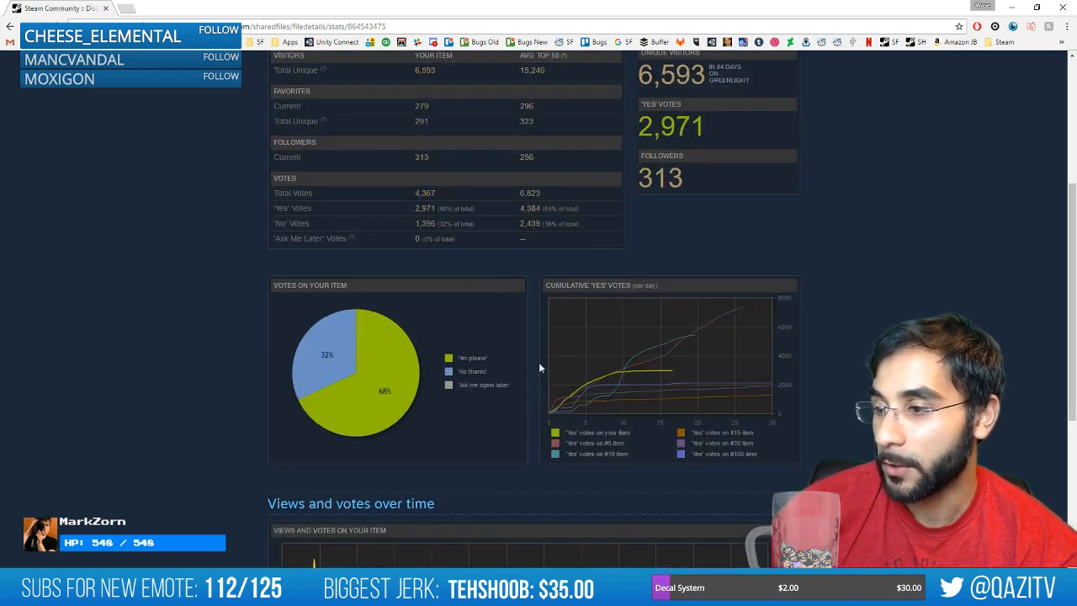
scroll(556, 336, "down", 2)
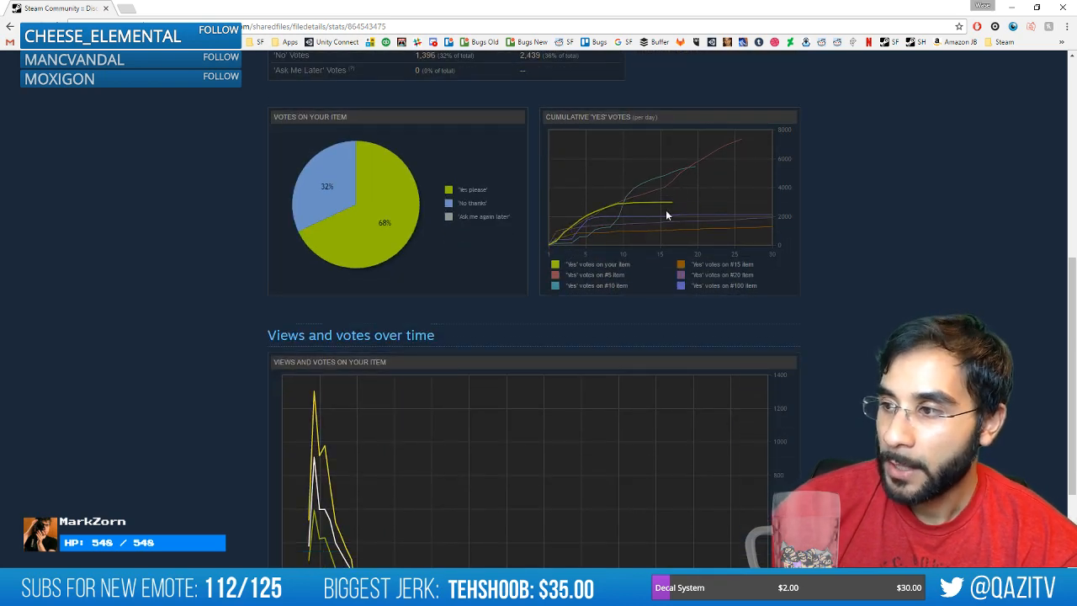
scroll(757, 225, "down", 3)
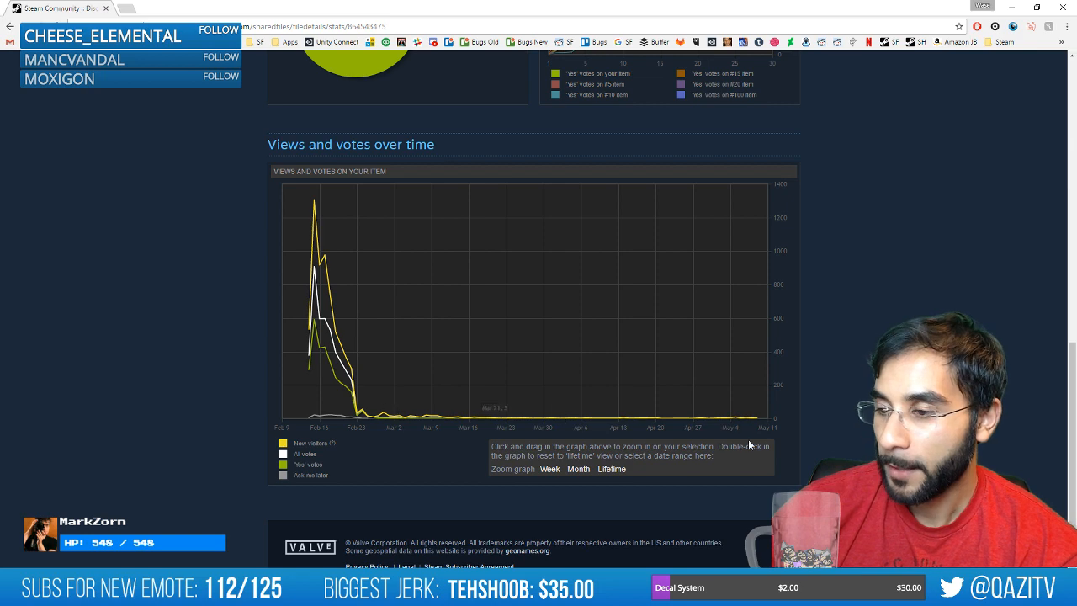
scroll(749, 445, "up", 7)
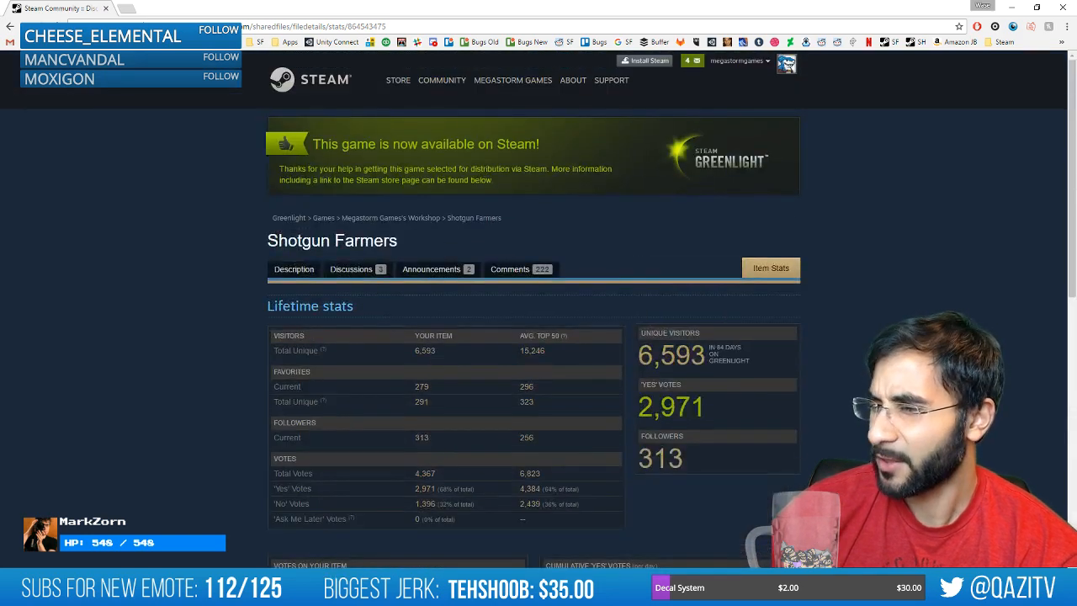
Review the Greenlight vote table, 'Ask Me Later' row and follower figures again, and close the browser to return to Maya.
scroll(842, 435, "down", 3)
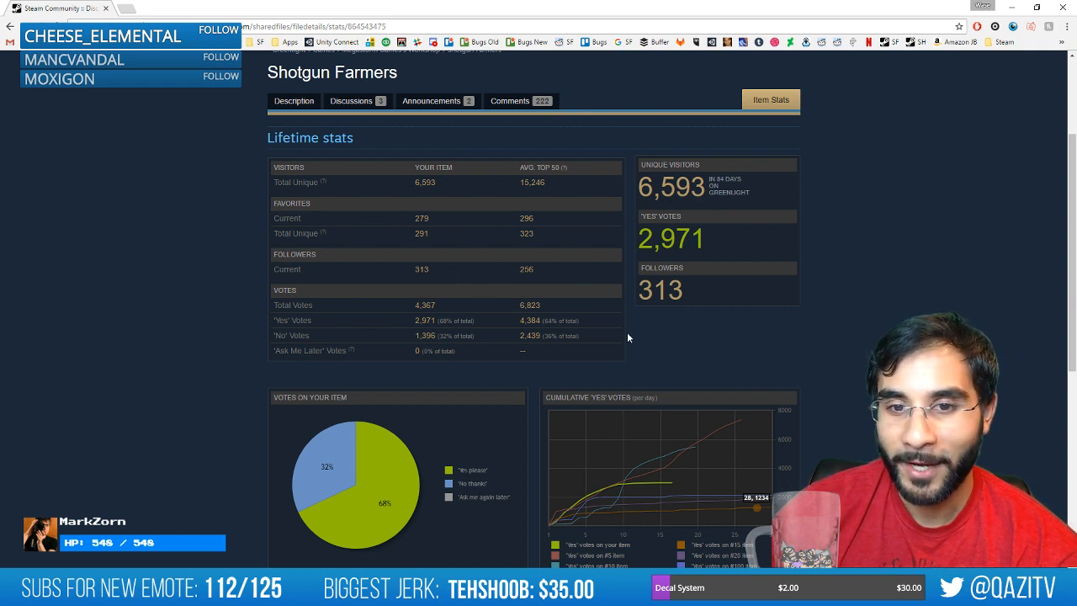
scroll(395, 421, "down", 1)
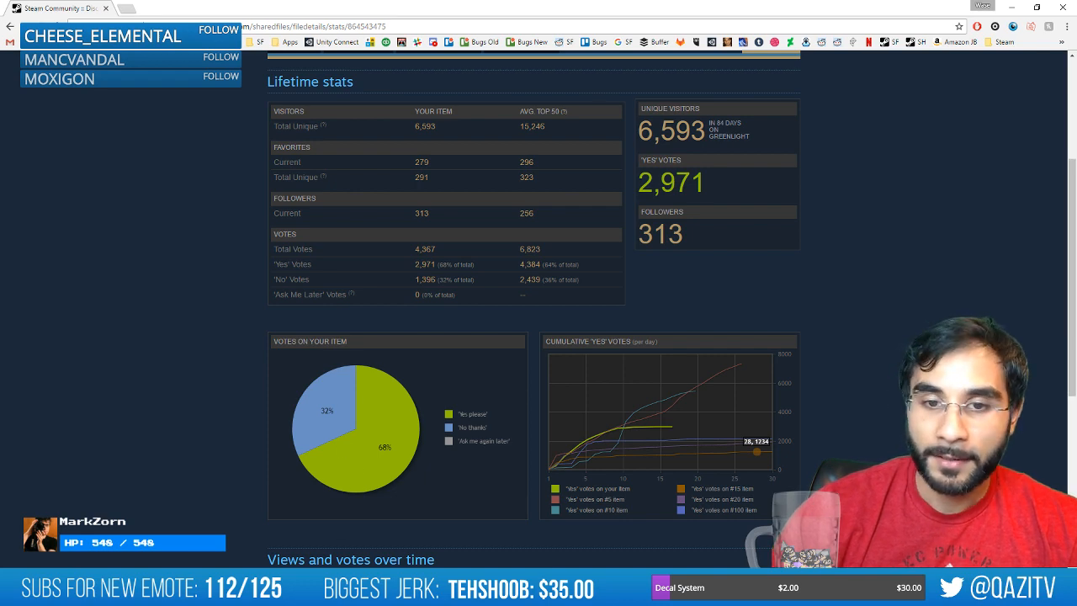
scroll(242, 314, "up", 1)
scroll(243, 314, "down", 2)
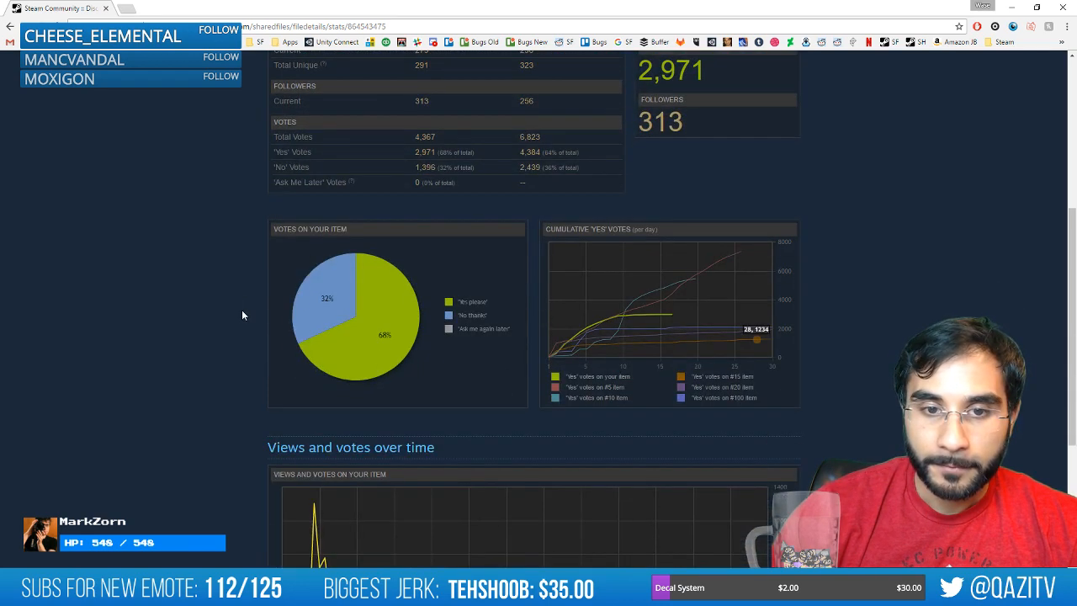
scroll(242, 314, "up", 3)
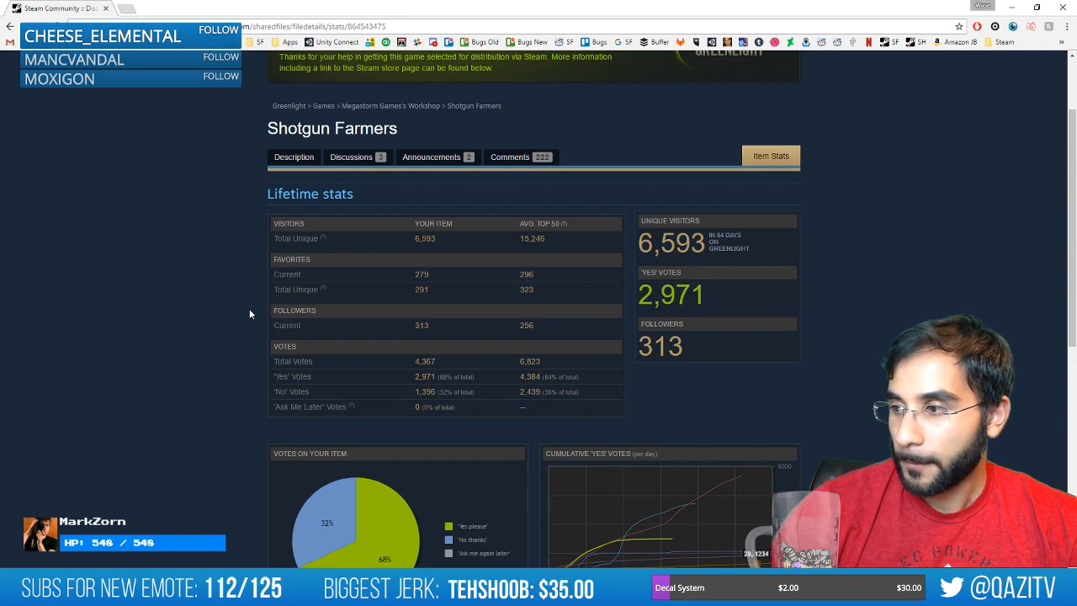
scroll(250, 312, "down", 2)
scroll(229, 318, "up", 2)
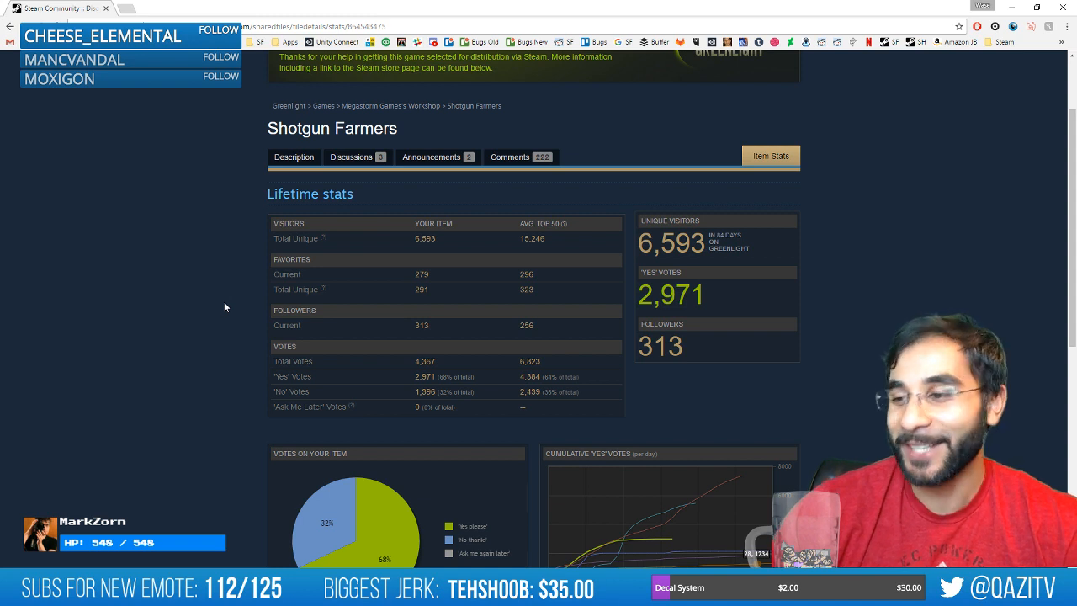
left_click_drag(462, 405, 273, 406)
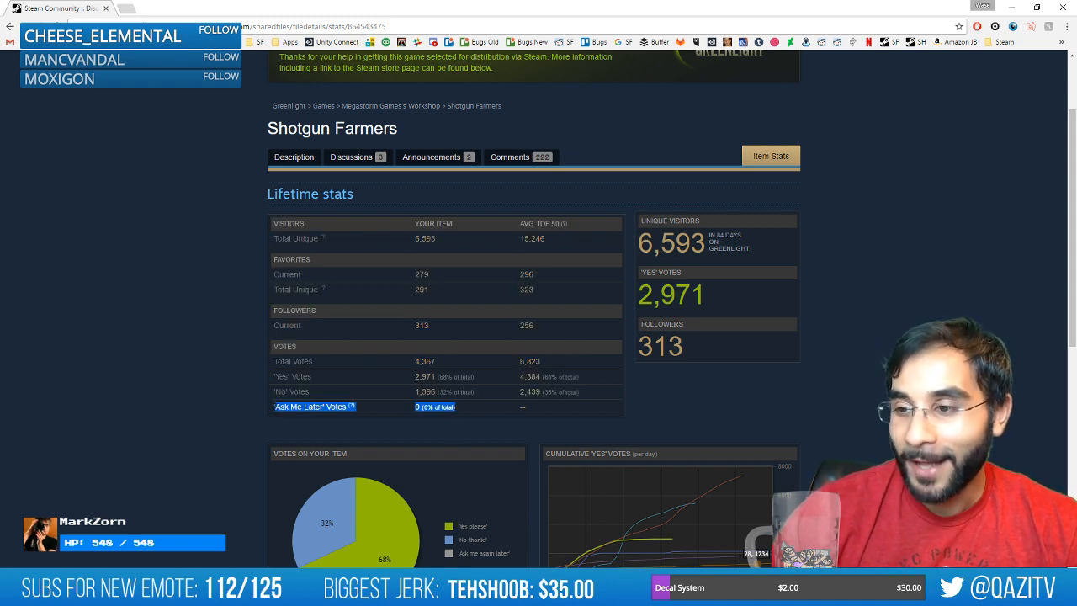
left_click(270, 415)
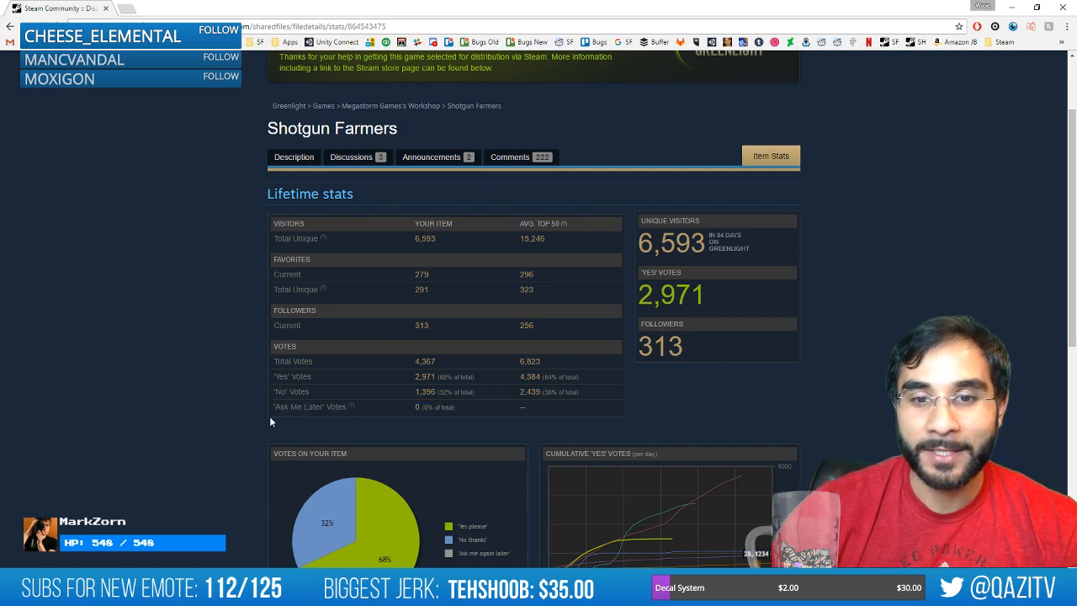
scroll(270, 416, "down", 1)
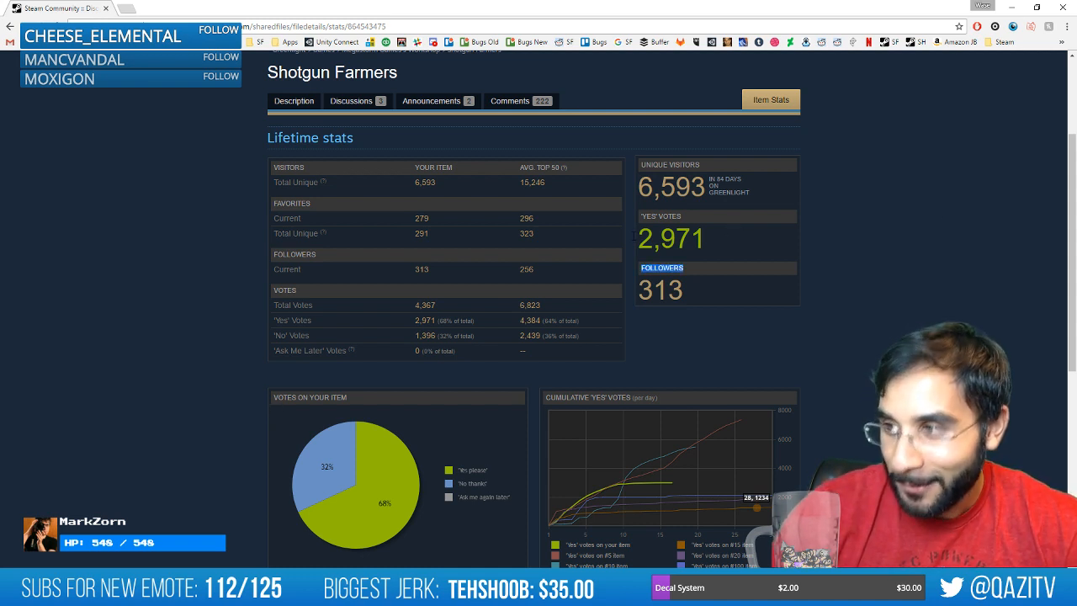
left_click_drag(635, 239, 637, 238)
left_click(233, 251)
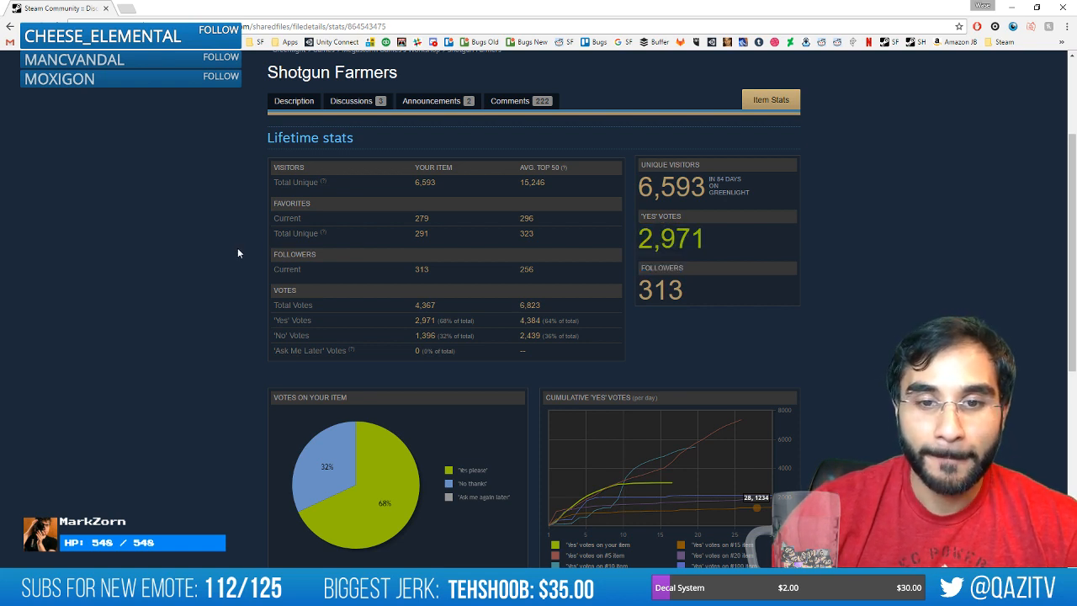
left_click(1067, 9)
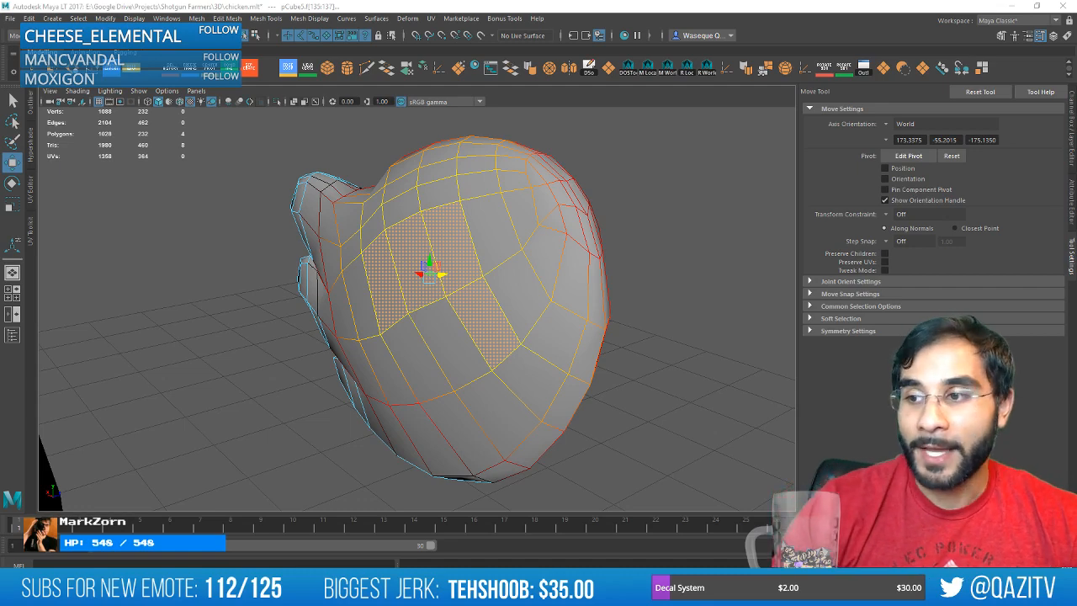
Extend the face selection on the wing's broad side to two adjacent rows running towards the feathers.
left_click_drag(447, 392, 447, 328, "alt")
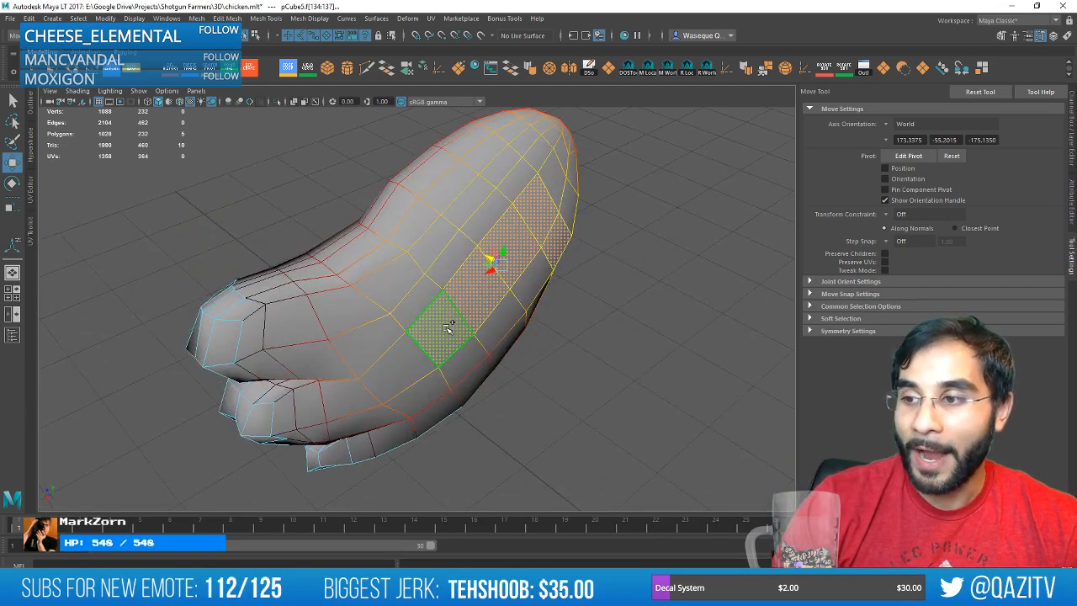
left_click(414, 369, "shift")
left_click_drag(414, 369, 500, 309, "alt")
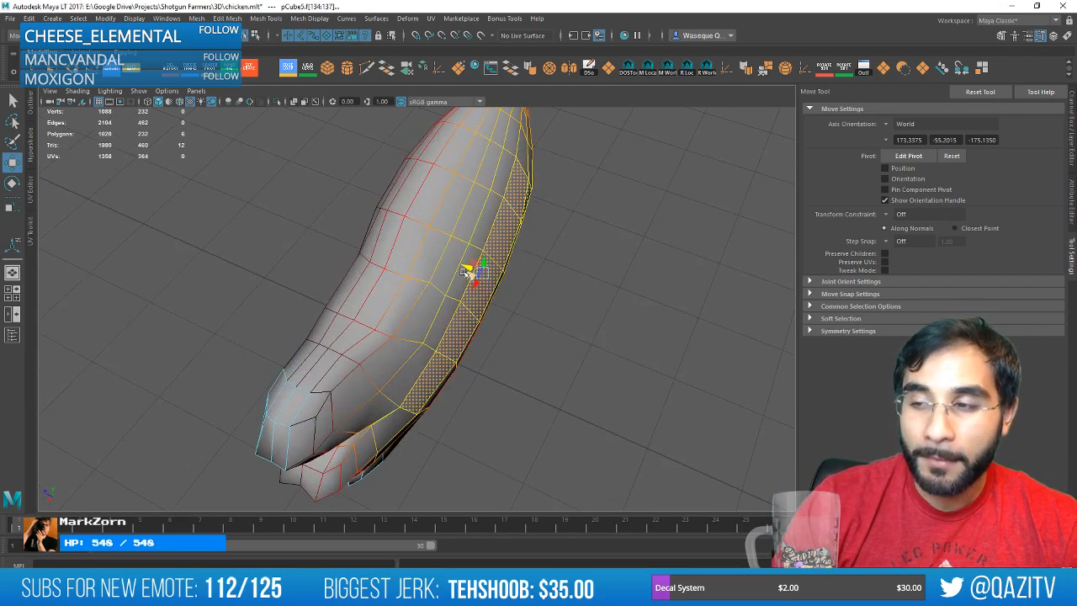
left_click_drag(590, 305, 604, 273, "alt")
left_click(549, 324, "shift")
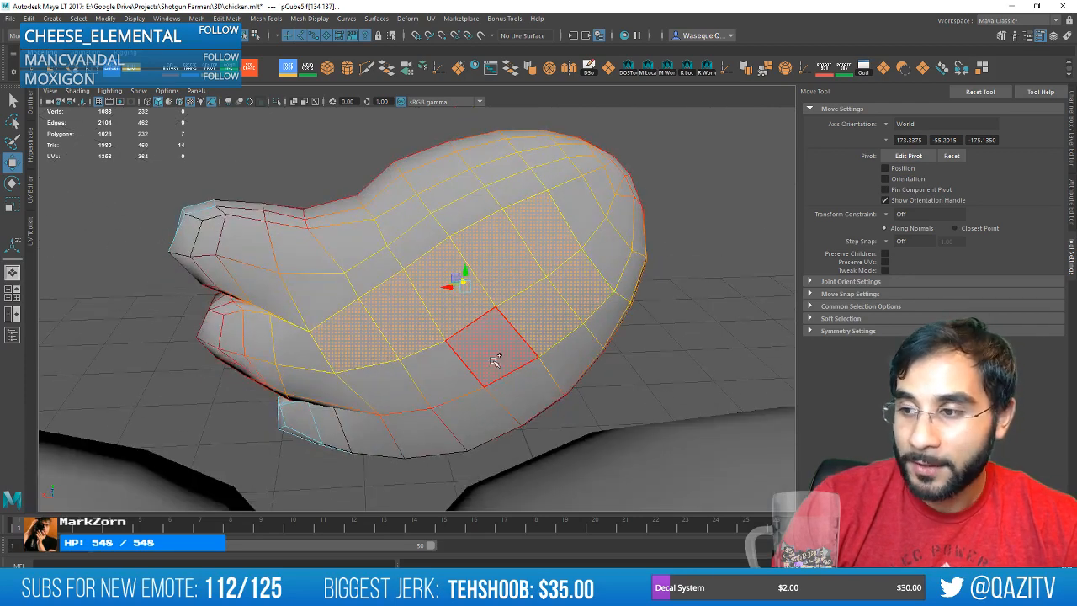
left_click(495, 356, "shift")
left_click(446, 376, "shift")
left_click(397, 385, "shift")
left_click_drag(429, 302, 503, 333, "alt")
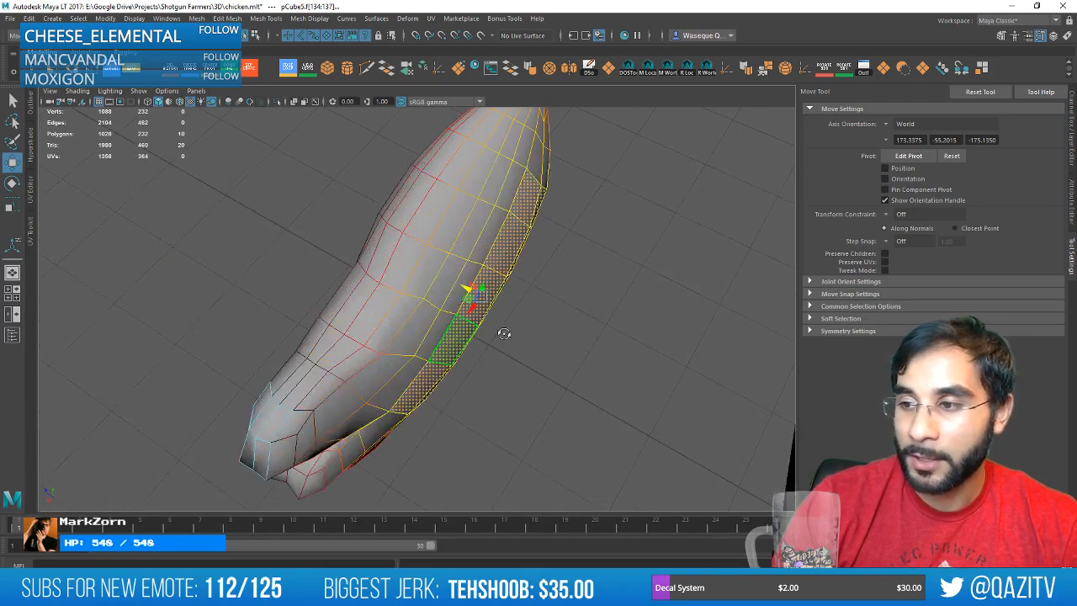
Switch to edge selection, pick the lengthwise edges along the middle of the wing's broad side and pull them slightly outward with soft falloff.
left_click_drag(467, 289, 536, 298, "alt")
right_click_drag(539, 297, 519, 265)
left_click(467, 308, "shift")
left_click_drag(467, 308, 457, 337, "alt")
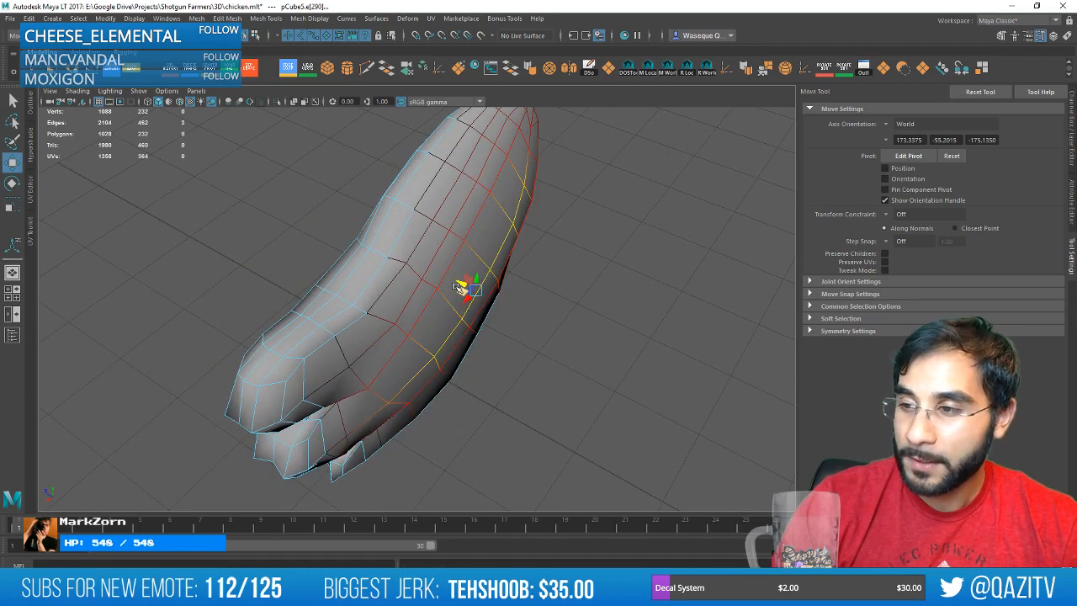
left_click_drag(458, 287, 437, 244, "alt")
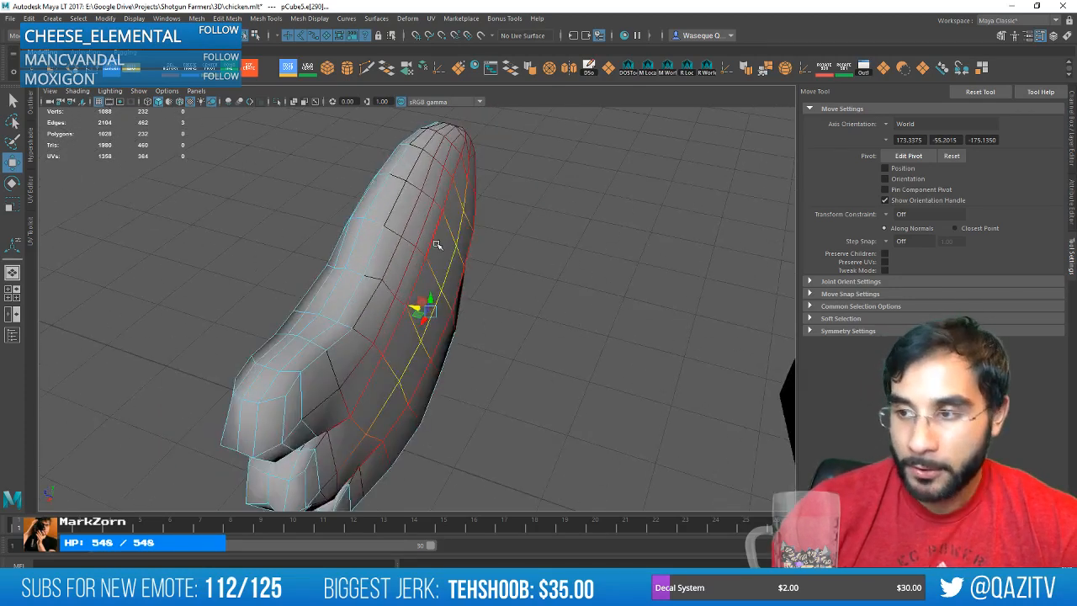
left_click(437, 244)
left_click(411, 291, "shift")
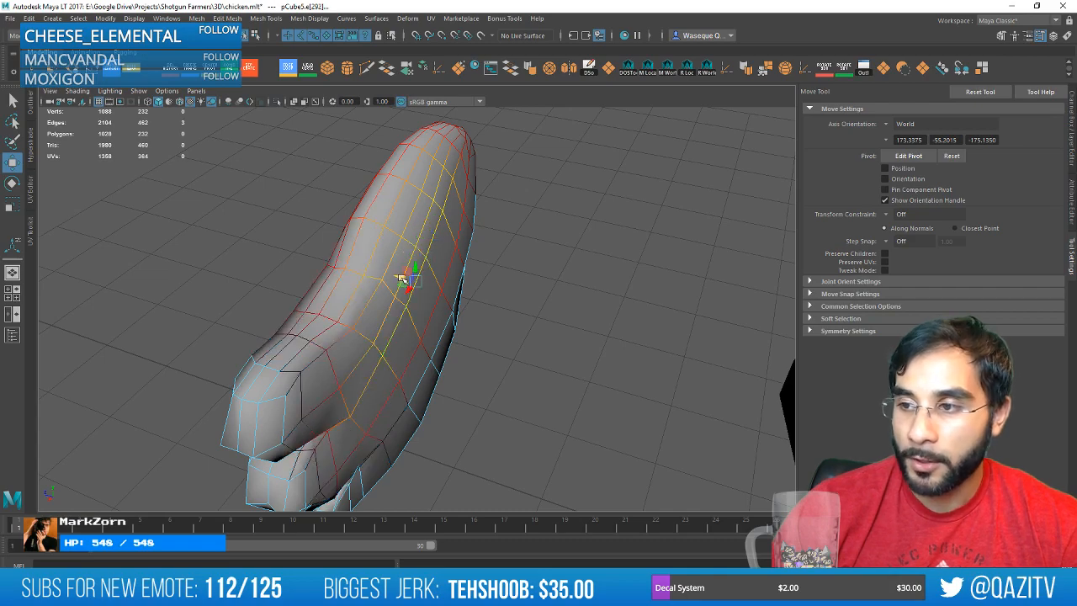
left_click_drag(402, 278, 393, 276)
Select the lengthwise edges on the wing's opposite side, and leave edge editing by reselecting the whole wing.
left_click_drag(480, 355, 466, 290, "alt")
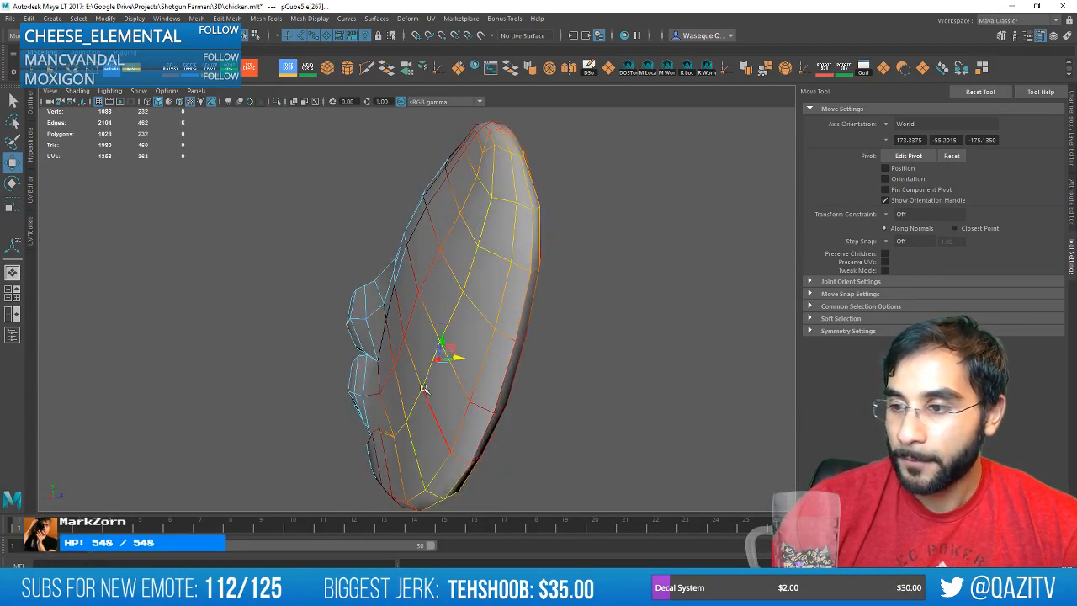
left_click_drag(423, 389, 416, 229, "alt")
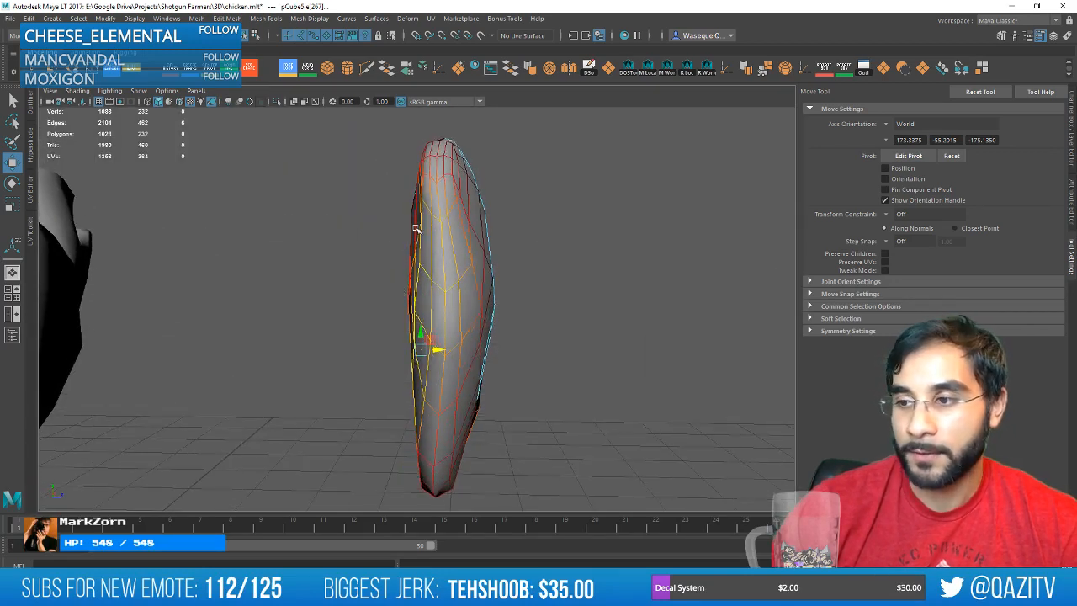
right_click_drag(416, 229, 471, 211)
left_click(564, 235)
scroll(565, 236, "down", 5)
left_click_drag(565, 235, 556, 286, "alt")
left_click(442, 298)
key("f")
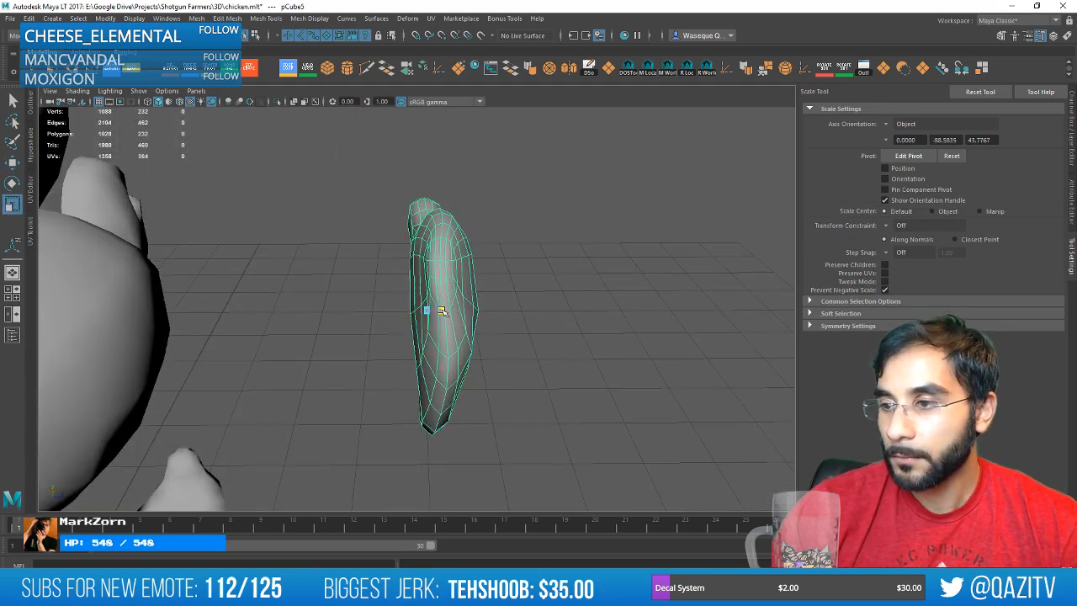
Select the whole wing again, frame it from above beside the body and ready the Move tool.
left_click(528, 396)
right_click_drag(528, 396, 450, 344, "alt")
key("q")
key("r")
left_click_drag(454, 261, 244, 188, "alt")
left_click(419, 345)
key("f")
key("w")
key("f")
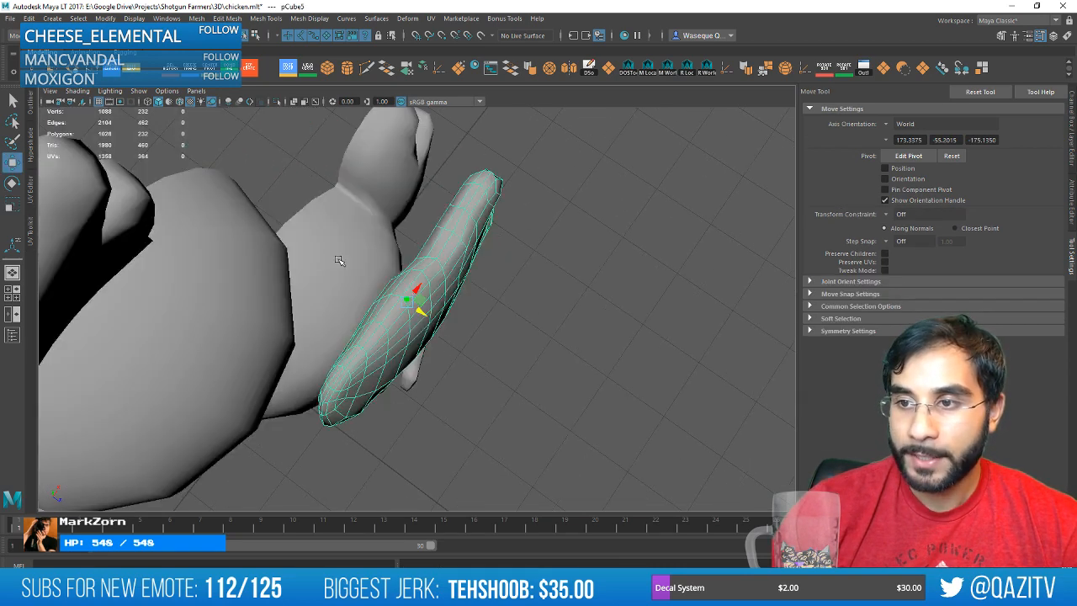
Move the whole wing closer to the side of the chicken's body.
scroll(512, 322, "down", 5)
left_click_drag(513, 323, 334, 297, "alt")
scroll(399, 283, "up", 2)
scroll(359, 286, "down", 3)
left_click_drag(414, 287, 395, 313)
scroll(413, 305, "down", 1)
key("r")
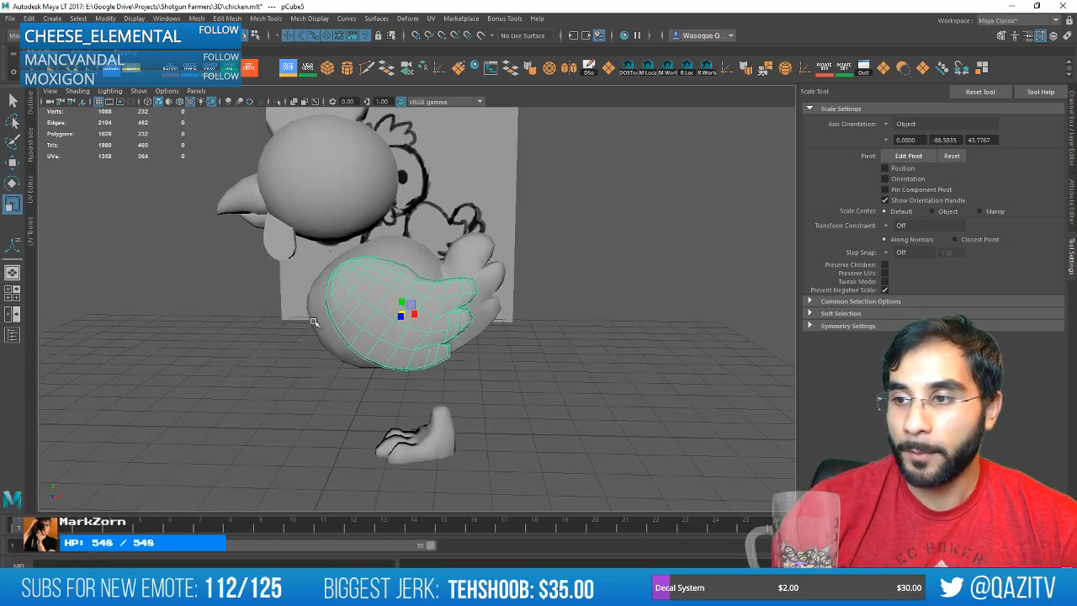
Shift the wing sideways until its inner side rests against the body, and clear the selection.
left_click_drag(312, 322, 423, 328, "alt")
key("w")
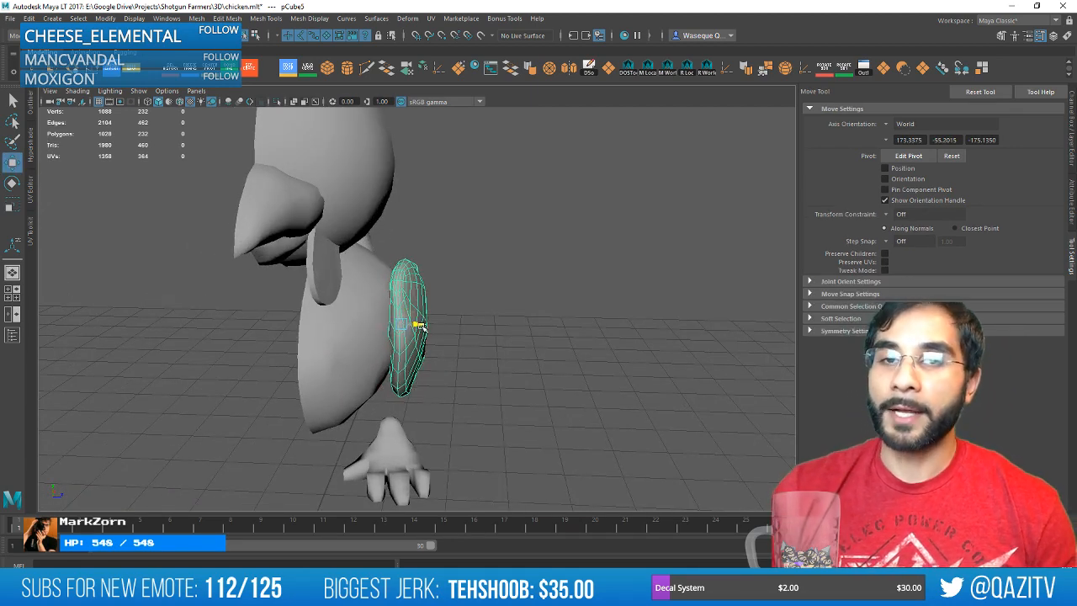
scroll(420, 326, "up", 3)
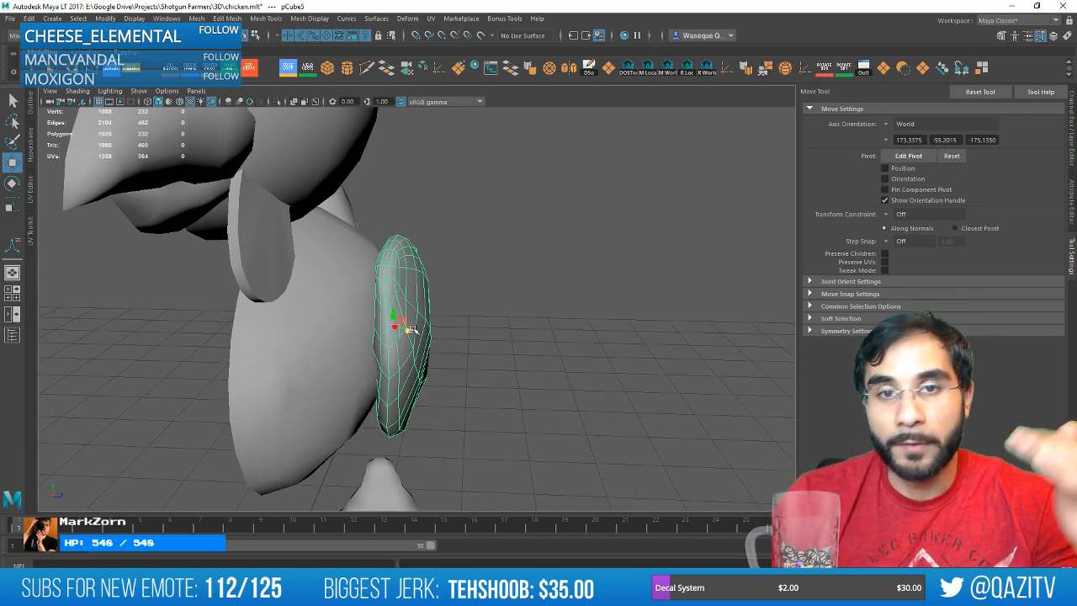
left_click_drag(470, 310, 431, 317, "alt")
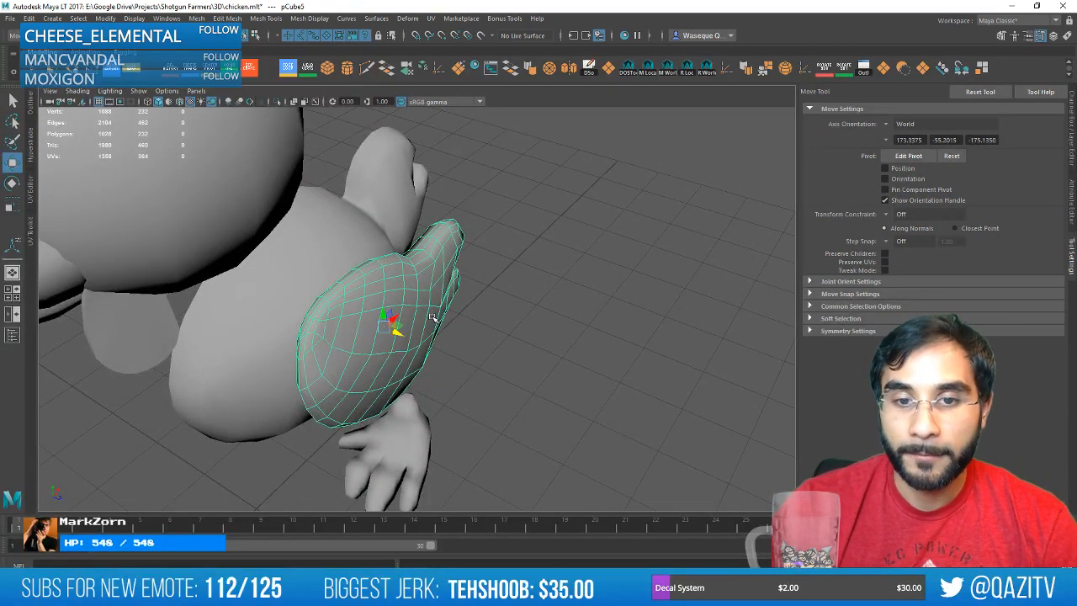
left_click_drag(432, 317, 541, 238, "alt")
key("f")
left_click_drag(424, 309, 534, 328)
left_click(522, 332)
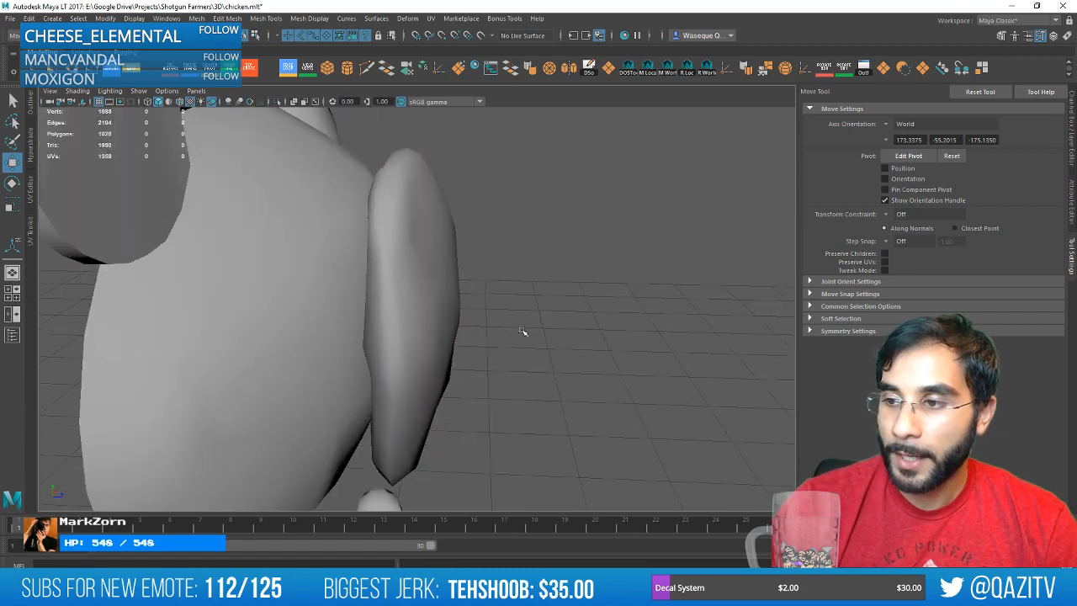
Restore the wing selection and pull the wing sideways away from the body to expose its inner side.
key("ctrl+z")
left_click_drag(421, 311, 493, 312)
left_click_drag(493, 312, 494, 285, "alt")
Switch to vertex editing with soft selection off, adjust one vertex on the wing's inner side, and return to object mode.
right_click_drag(493, 285, 476, 308)
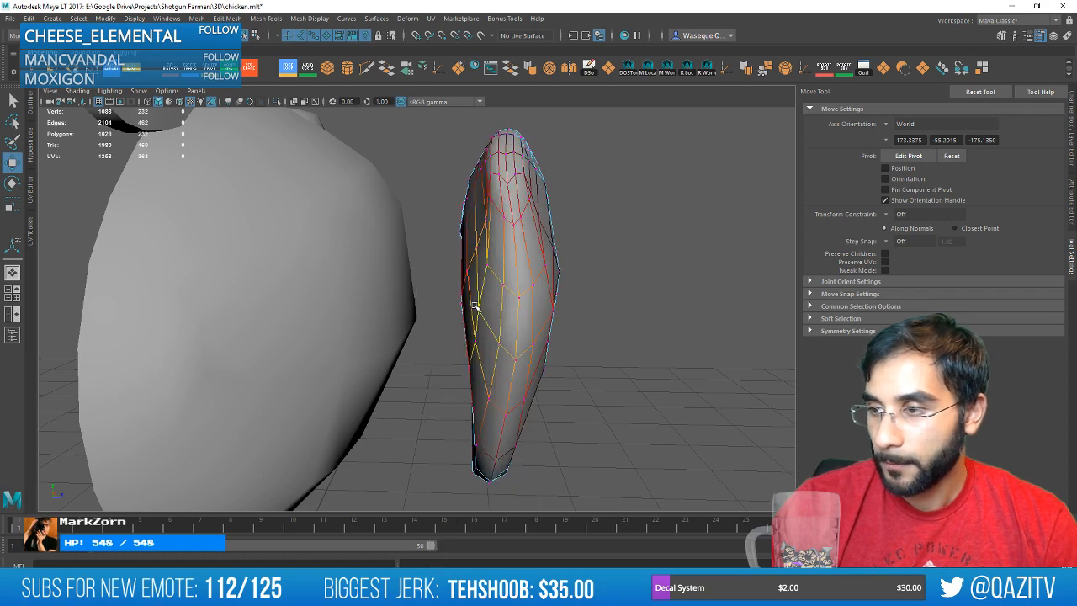
left_click_drag(495, 309, 498, 310)
key("ctrl+z")
key("b")
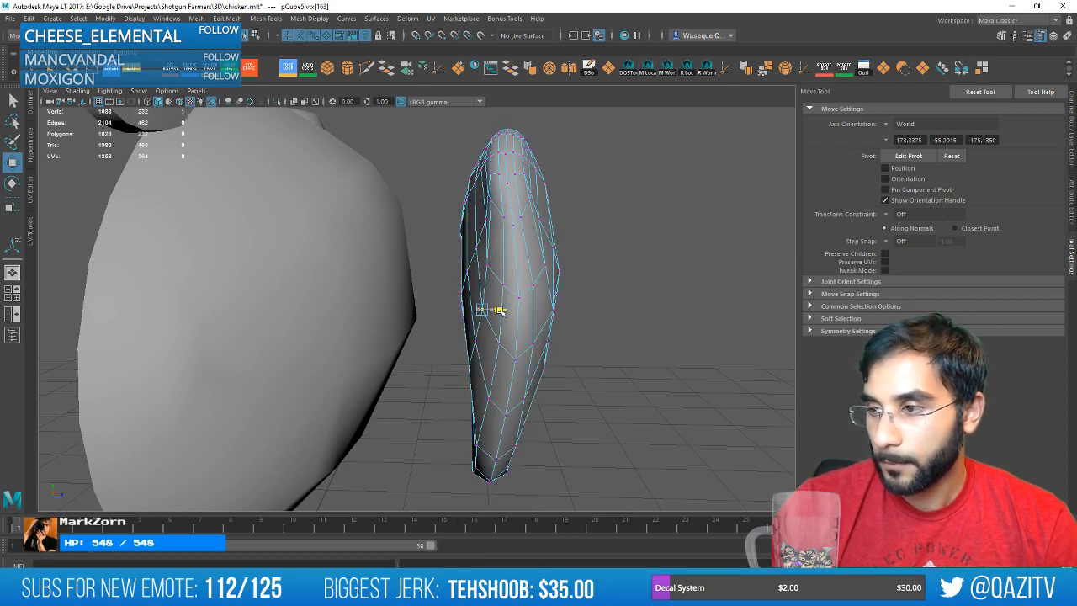
left_click_drag(547, 278, 548, 326, "alt")
scroll(550, 325, "down", 3)
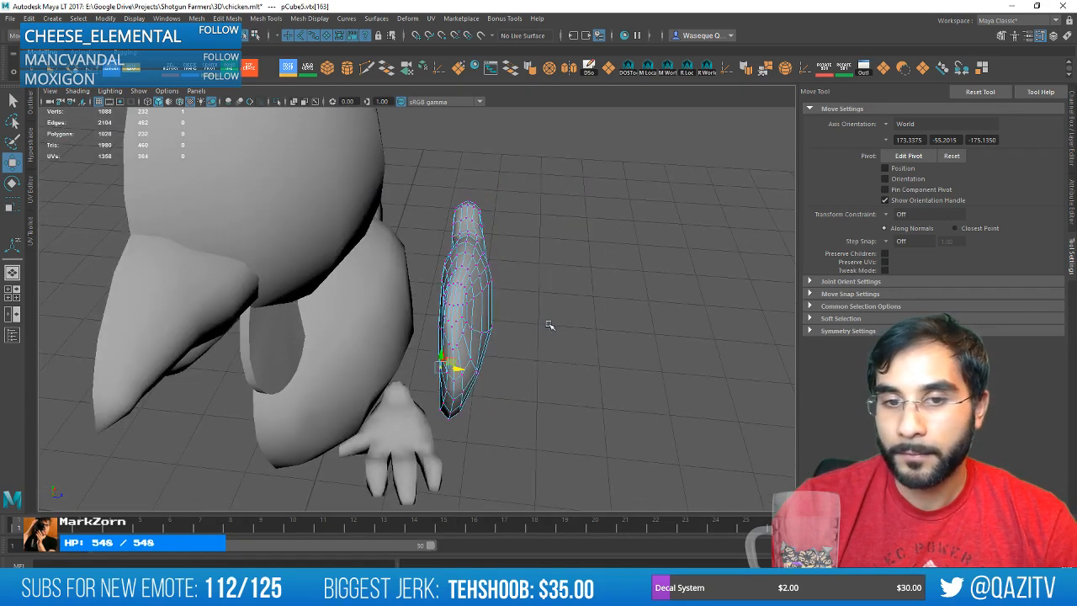
scroll(549, 322, "up", 3)
right_click_drag(518, 265, 566, 250)
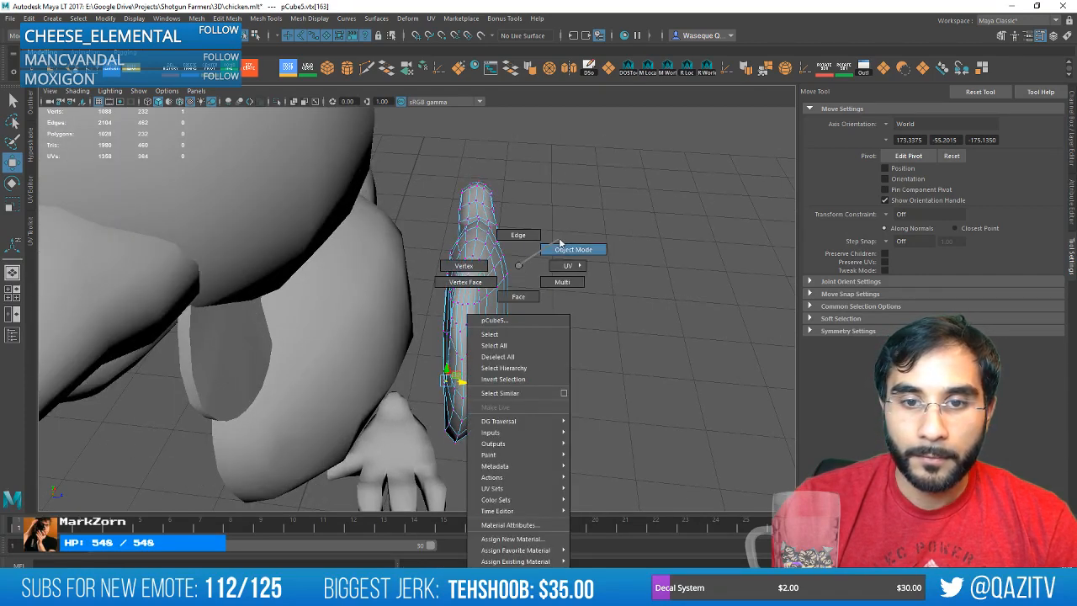
Move the wing back against the side of the body and deselect it.
left_click(578, 309)
left_click_drag(596, 295, 488, 344, "alt")
scroll(491, 343, "down", 2)
middle_click_drag(491, 343, 455, 329, "alt")
left_click_drag(425, 315, 535, 373)
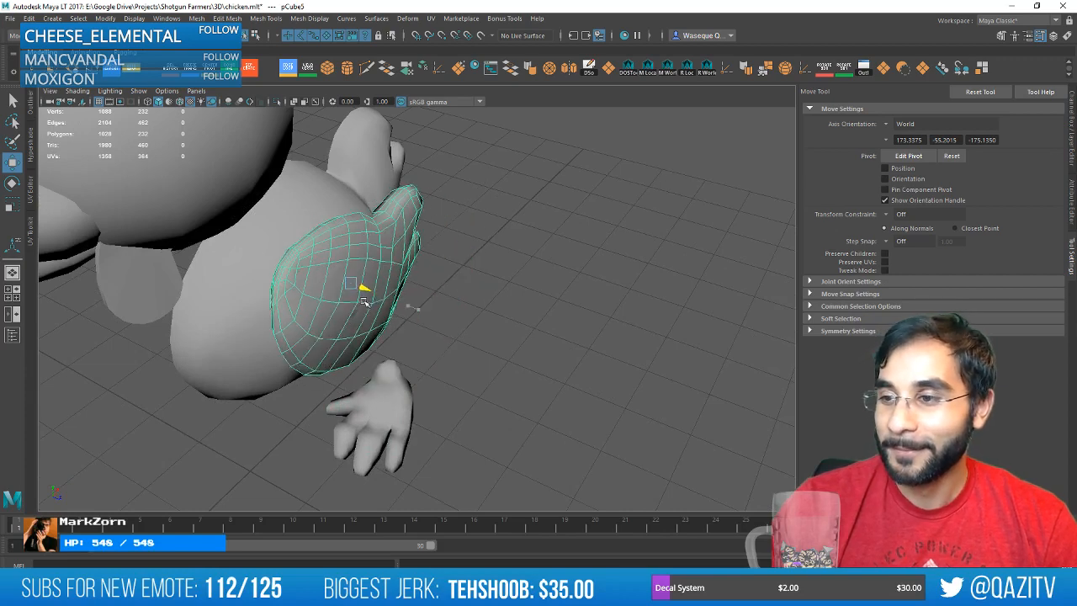
scroll(367, 301, "down", 3)
left_click(534, 372)
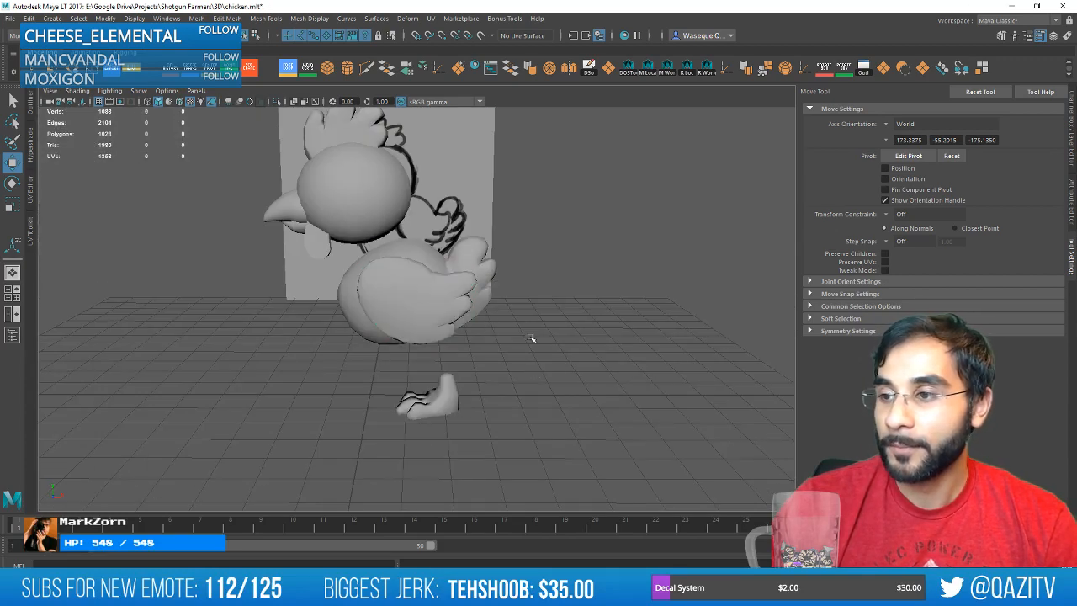
Select the wing again and open the front view at full size.
scroll(532, 338, "down", 3)
middle_click_drag(532, 339, 519, 348, "alt")
left_click_drag(520, 348, 501, 327, "alt")
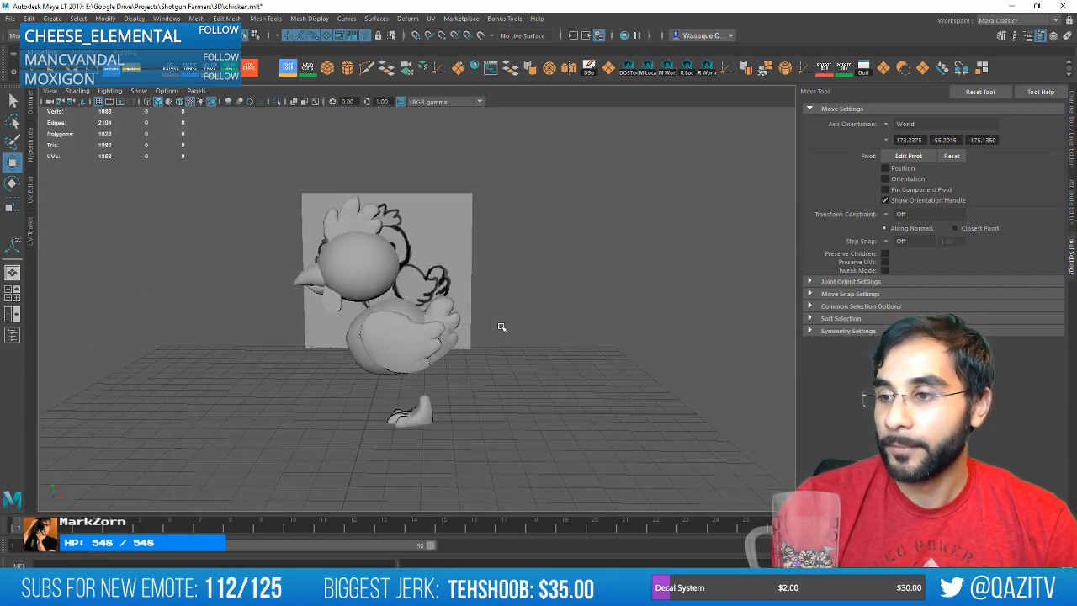
key("space")
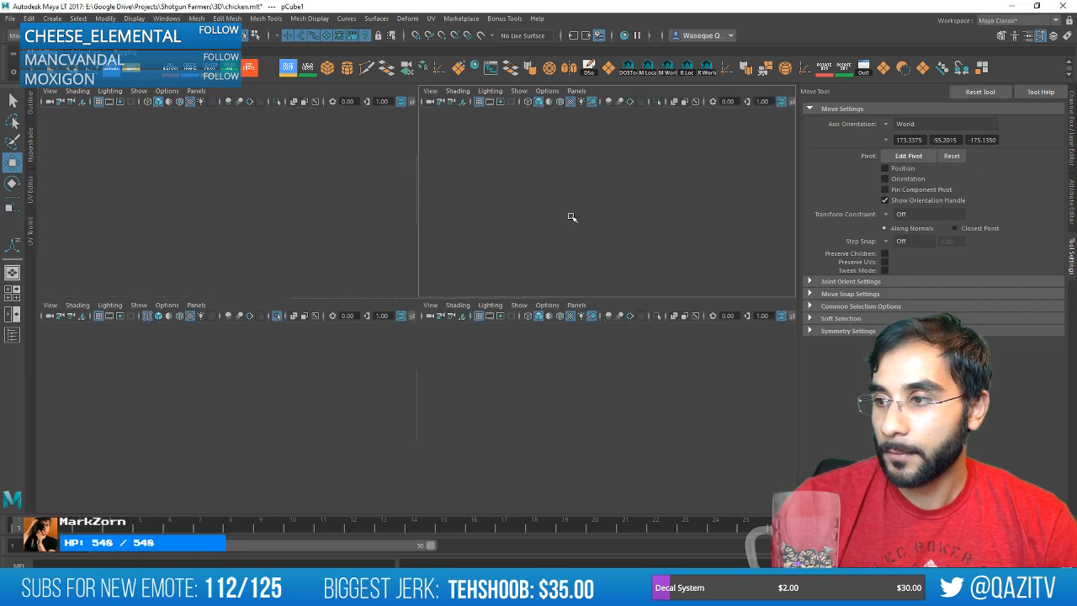
key("space")
left_click(414, 347)
key("space")
key("space")
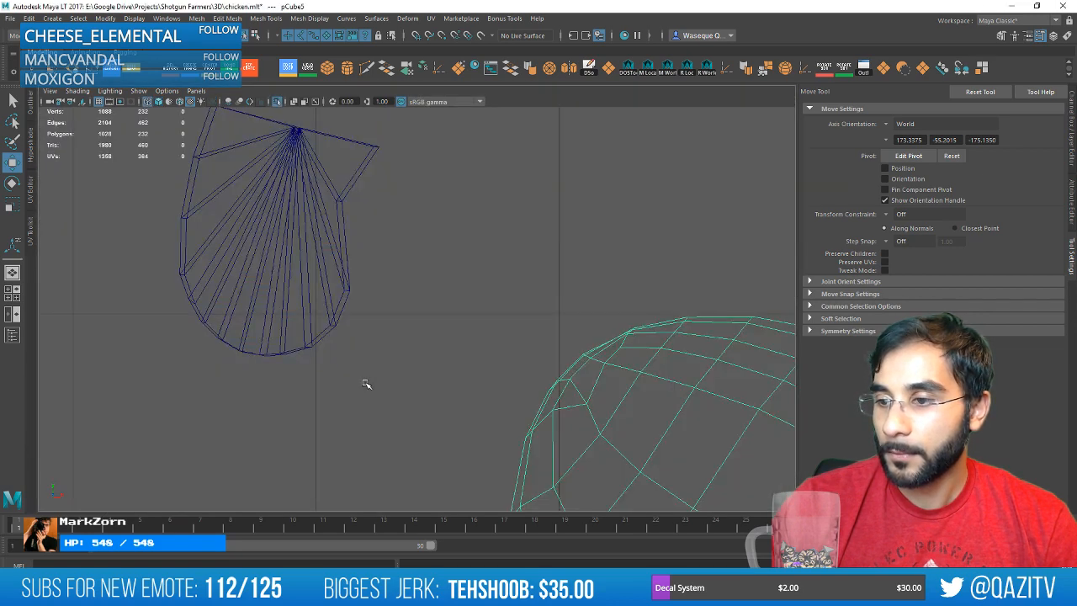
Turn off isolation in the front view so the other parts and the reference sketch show, and ready the Rotate tool.
scroll(370, 382, "down", 6)
scroll(384, 377, "up", 3)
key("space")
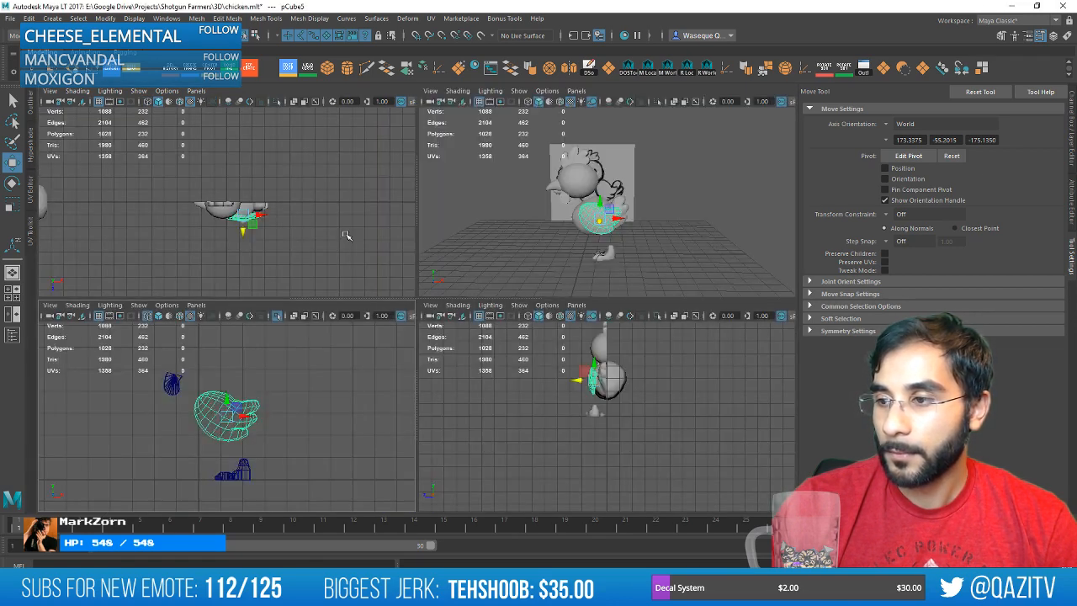
key("space")
scroll(368, 417, "down", 3)
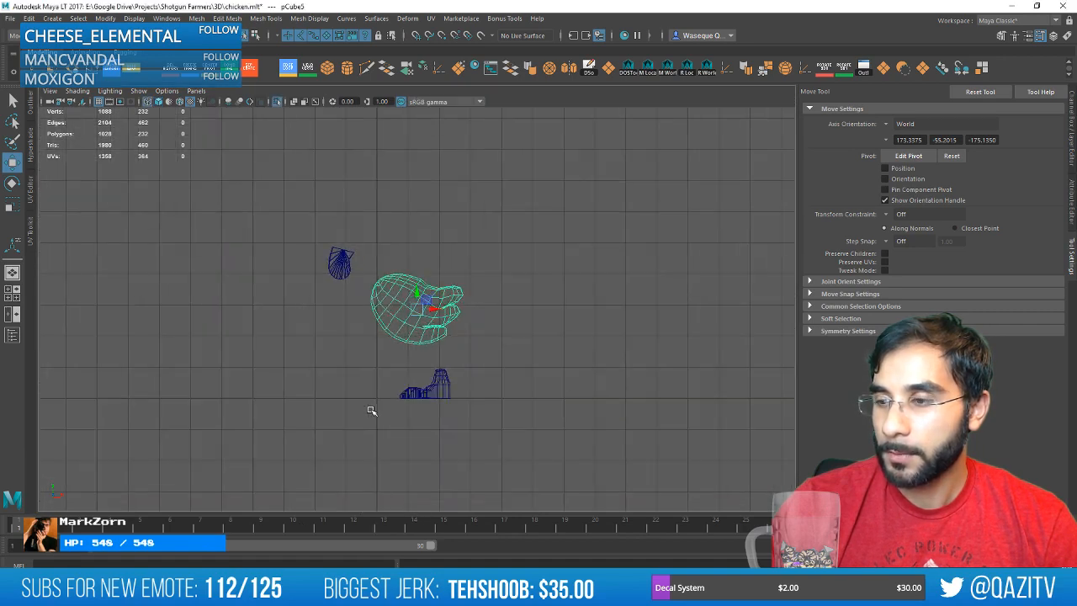
scroll(373, 411, "up", 1)
key("ctrl+1")
scroll(406, 353, "up", 4)
key("e")
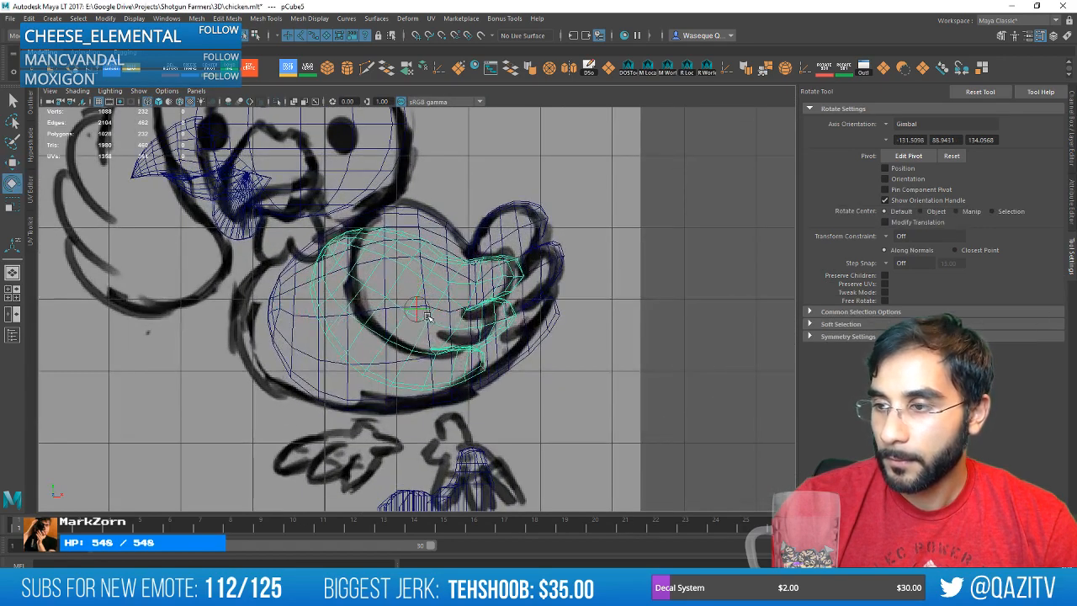
left_click(408, 318, "shift")
key("ctrl+z")
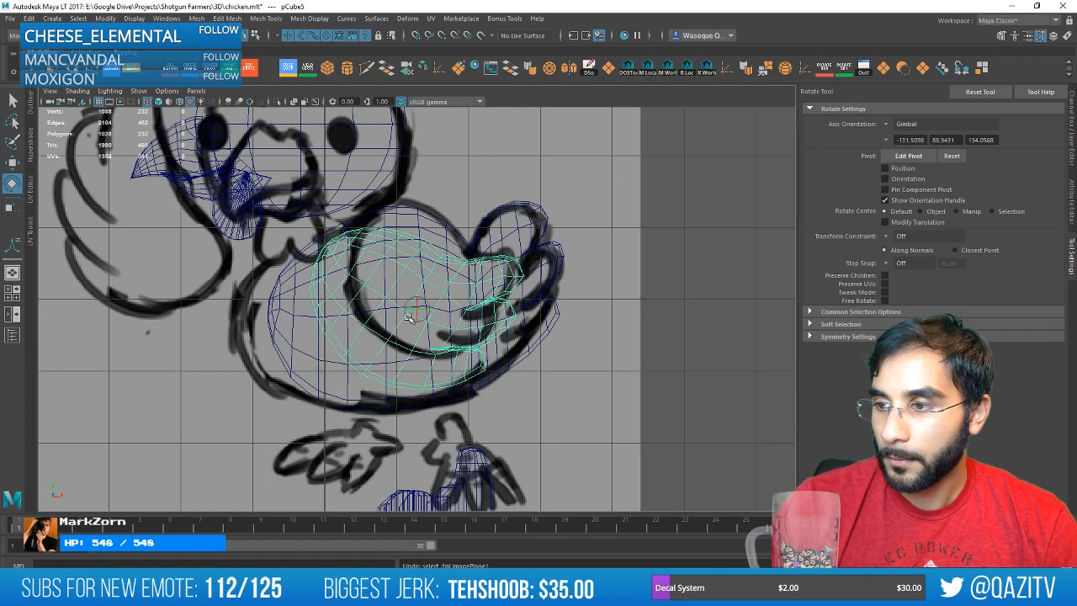
left_click(404, 315, "shift")
key("ctrl+z")
left_click(424, 310, "shift")
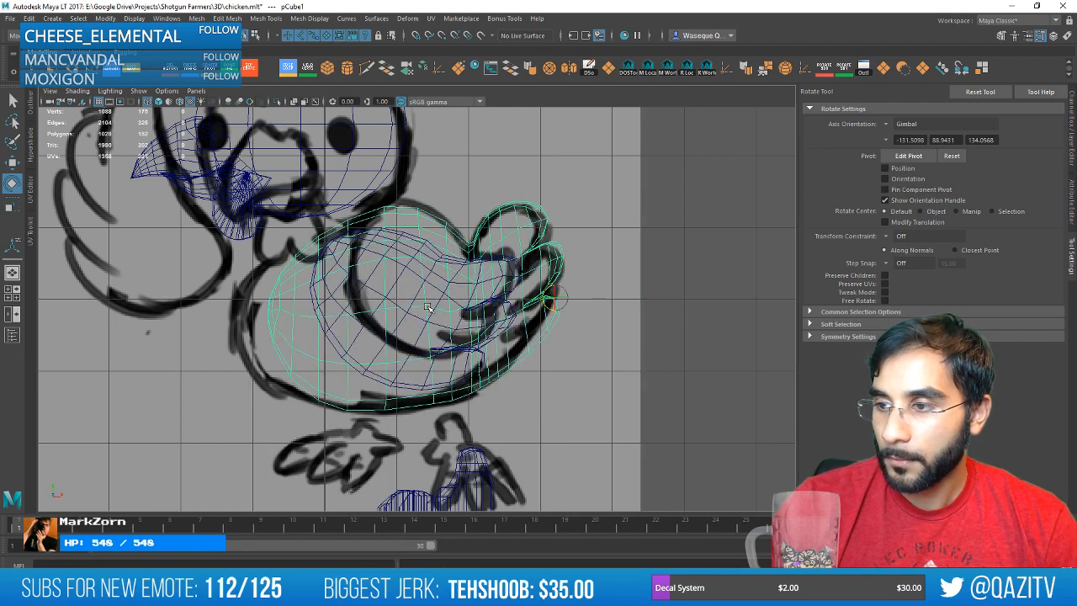
key("ctrl+z")
Rotate the wing slightly in the perspective view and move it up in the front view towards the sketched wing.
key("space")
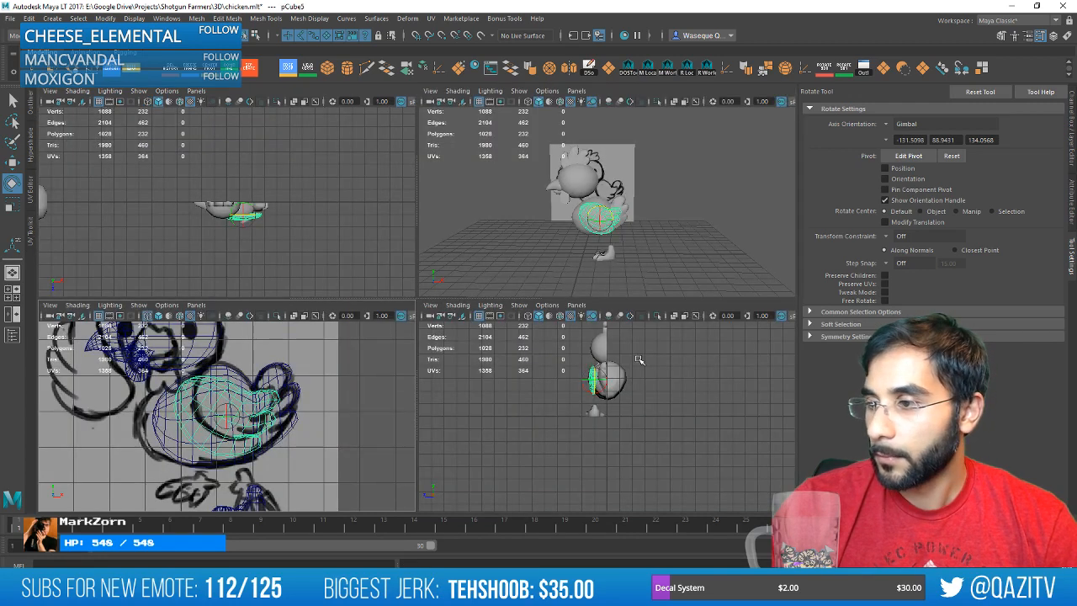
key("f")
left_click_drag(619, 194, 626, 195)
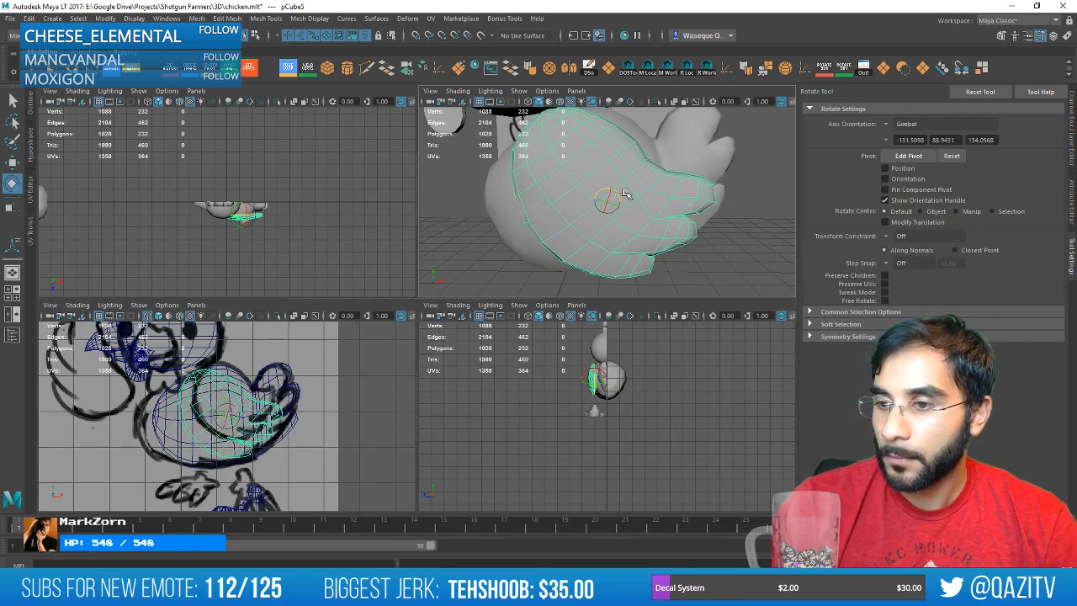
key("w")
left_click_drag(224, 421, 227, 413)
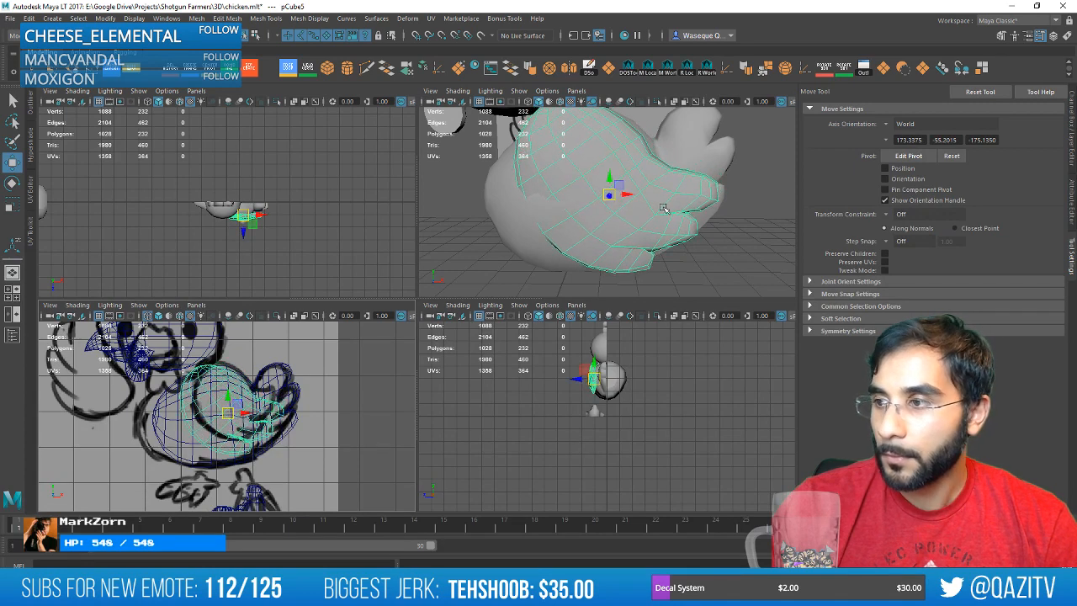
Maximise the perspective view, switch the wing to face editing and select faces in the middle of its outer side.
key("space")
scroll(395, 278, "down", 5)
left_click_drag(396, 278, 530, 273, "alt")
key("q")
key("w")
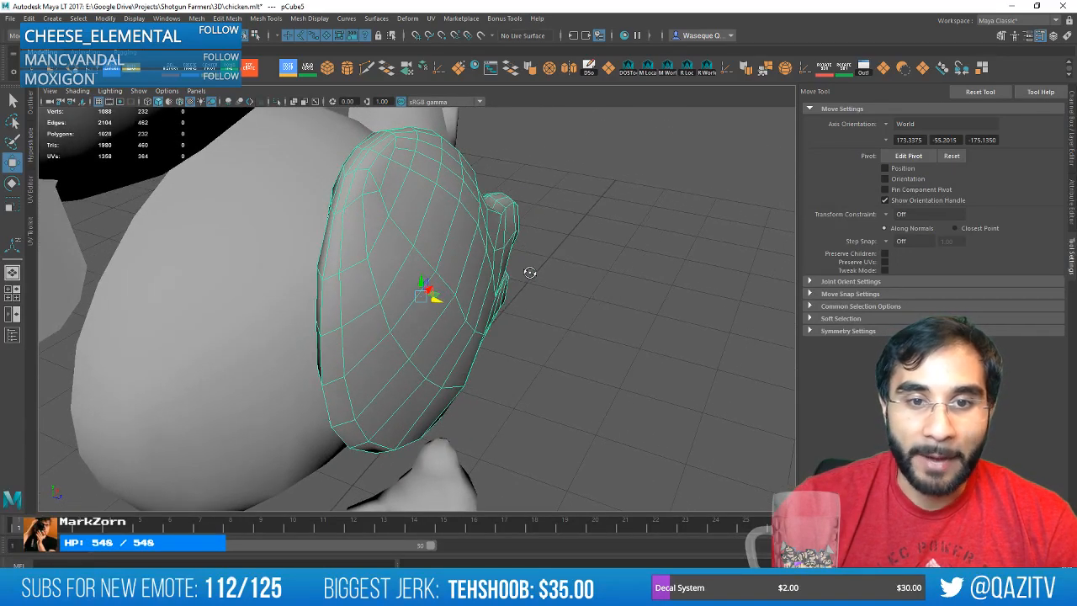
right_click_drag(443, 290, 444, 353)
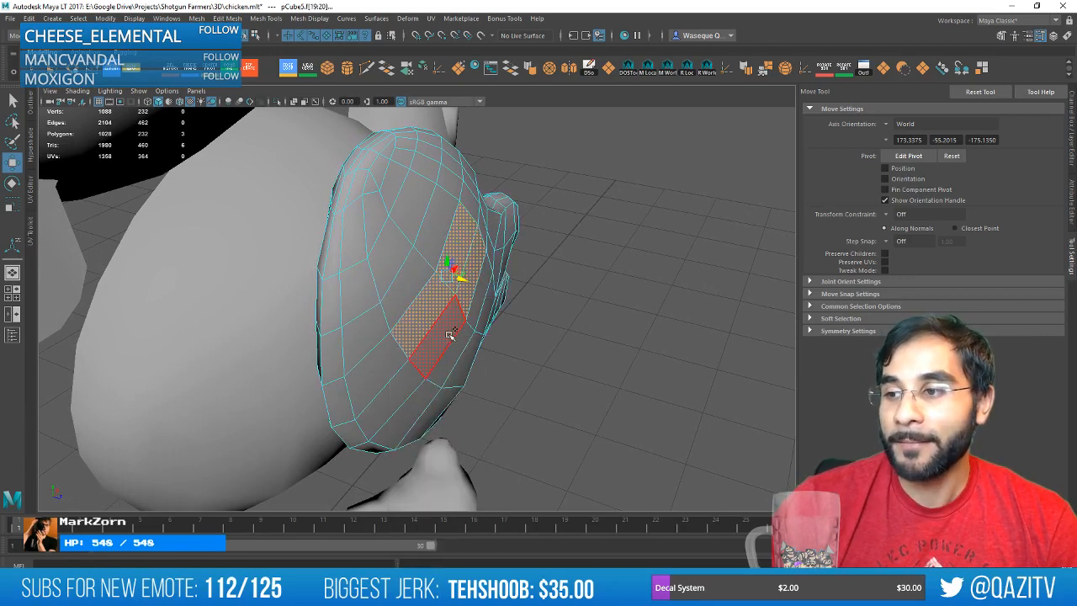
left_click_drag(456, 353, 473, 316, "alt")
left_click(474, 316)
Adjust the face selection in the middle of the wing's outer side and bulge the area outward with soft falloff.
left_click_drag(525, 340, 406, 348, "alt")
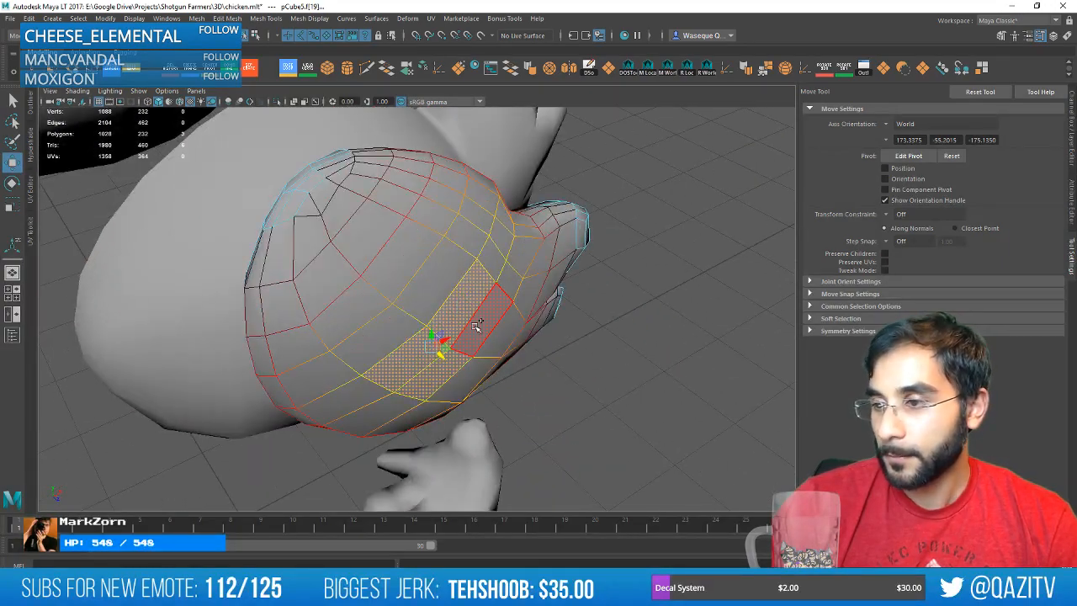
left_click(476, 326, "shift")
left_click_drag(476, 326, 326, 319, "alt")
left_click(307, 288, "shift")
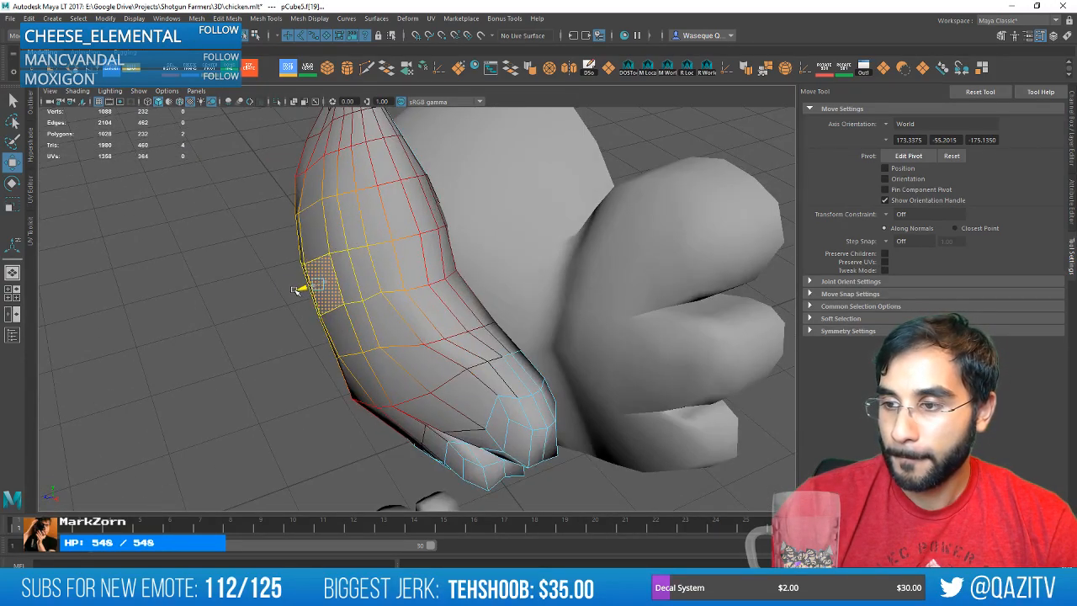
left_click_drag(404, 328, 349, 295, "alt")
Switch to vertex editing, adjust one vertex near the wing's lower outer edge, and return to object mode with nothing selected.
right_click_drag(348, 296, 295, 285)
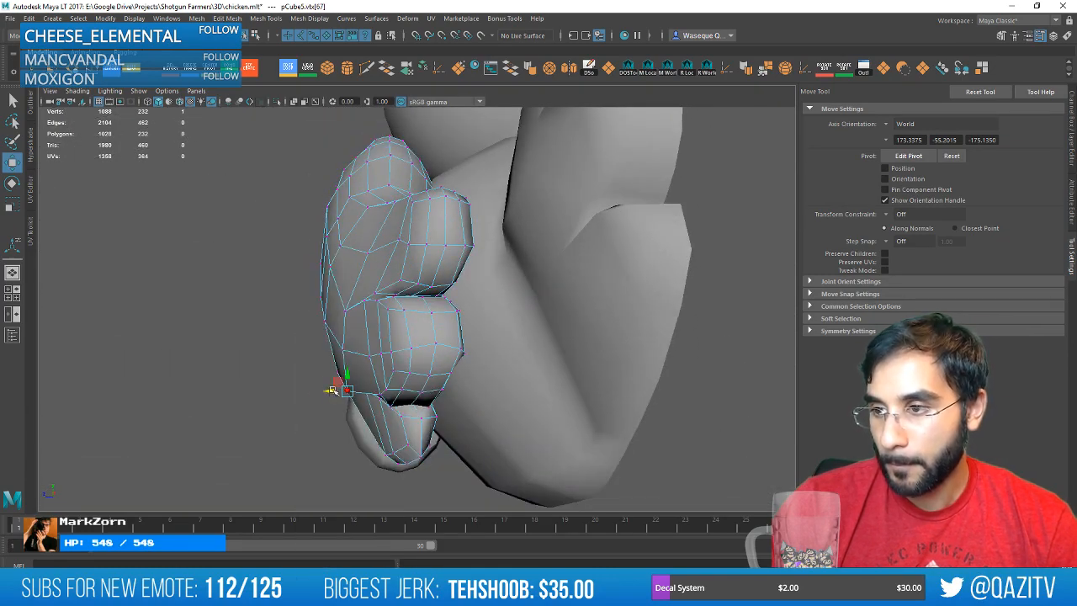
left_click_drag(332, 390, 489, 333, "alt")
left_click(576, 341)
scroll(565, 341, "down", 3)
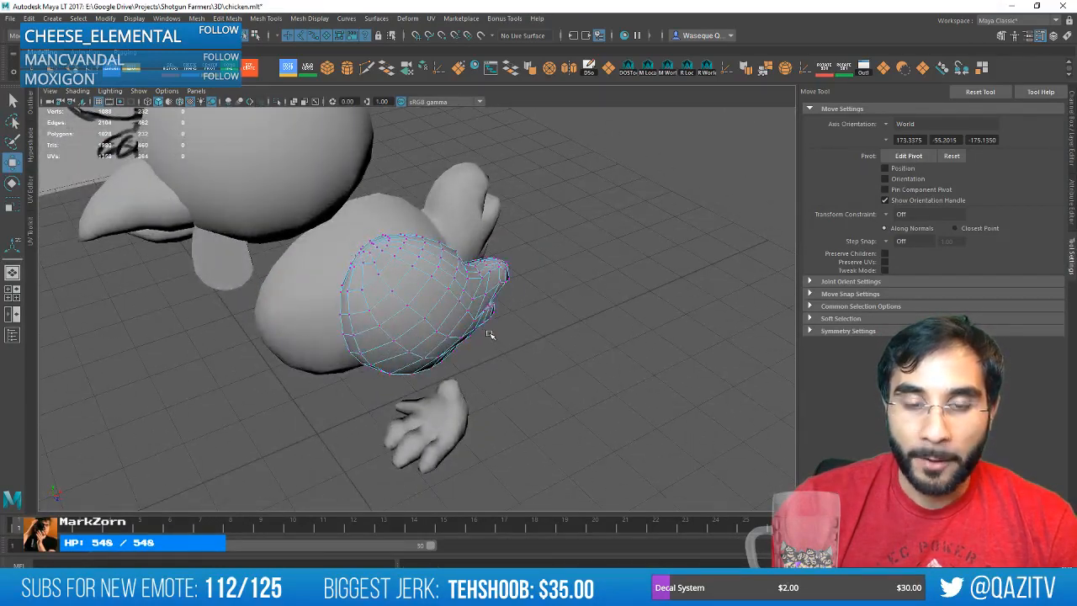
right_click_drag(467, 285, 512, 271)
left_click(536, 340)
scroll(536, 339, "down", 3)
scroll(505, 359, "up", 3)
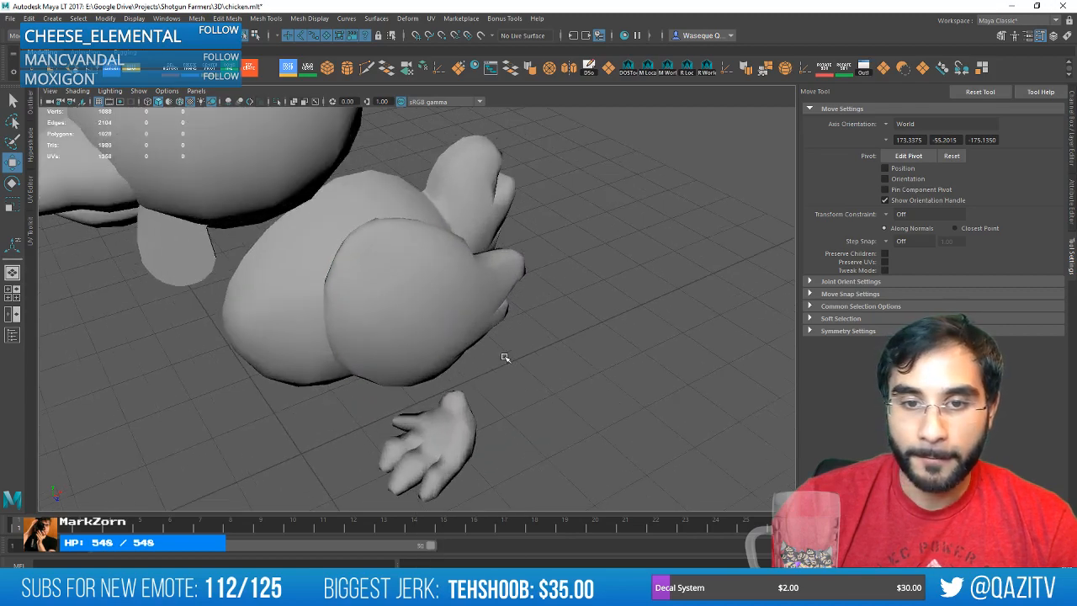
Switch the wing to vertex editing and adjust the vertices in the crease between its two lowest feathers.
left_click_drag(505, 359, 460, 324, "alt")
middle_click_drag(460, 324, 442, 276, "alt")
scroll(438, 296, "up", 3)
left_click_drag(437, 295, 500, 281, "alt")
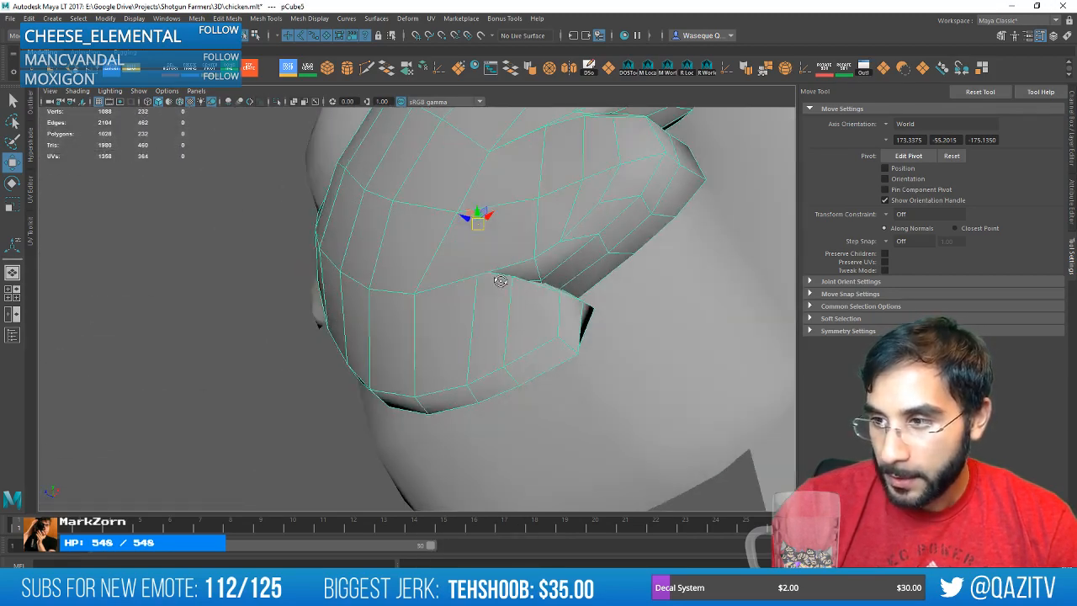
right_click_drag(500, 281, 447, 281)
left_click_drag(489, 274, 460, 248, "alt")
scroll(431, 267, "up", 3)
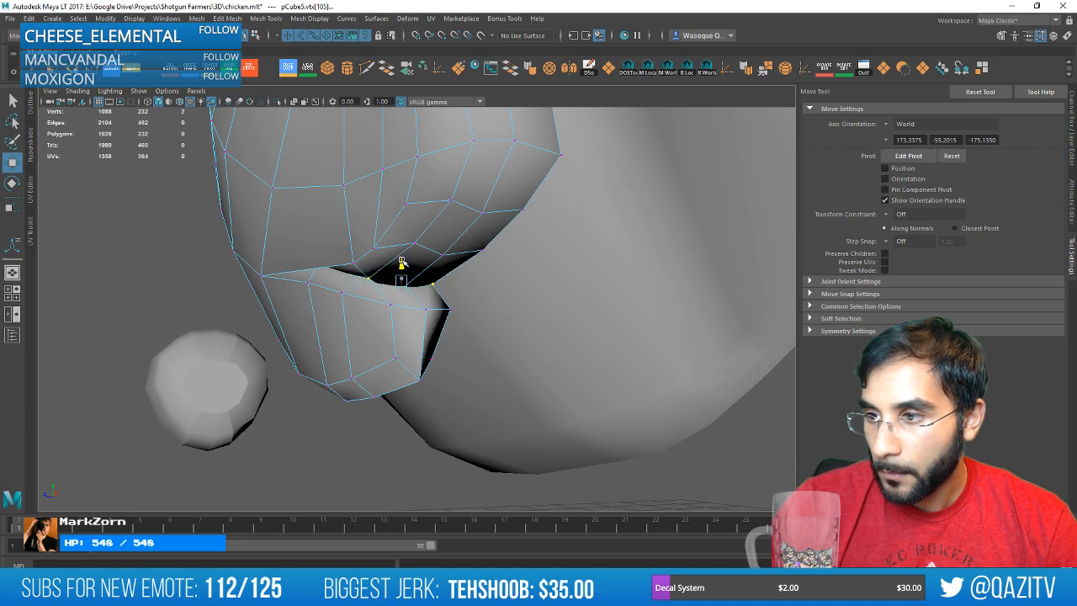
left_click_drag(402, 262, 448, 256, "alt")
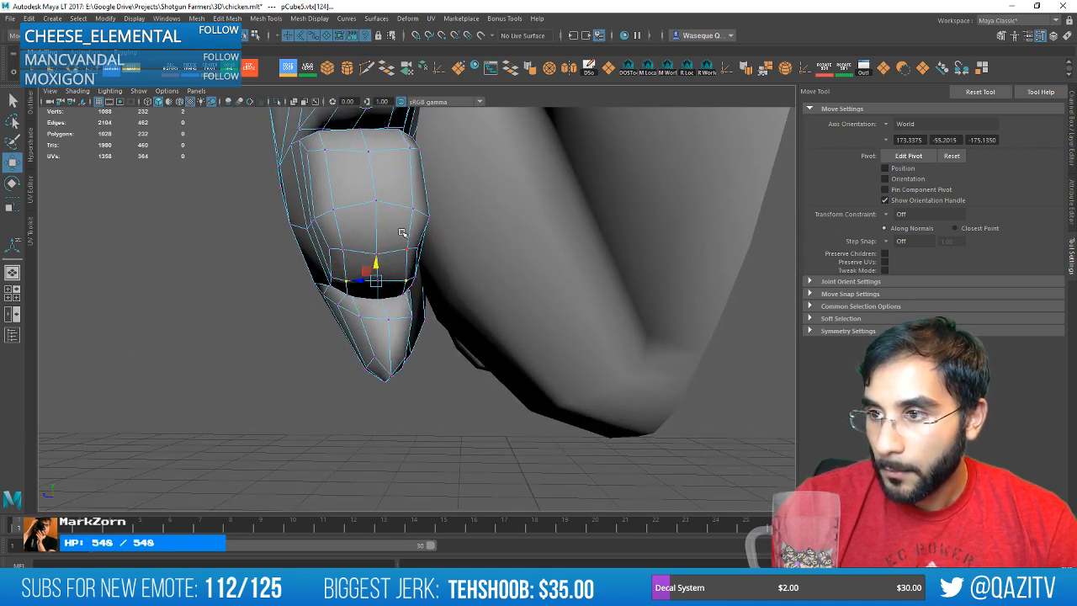
mouse_move(402, 232)
left_mouse_down("alt")
mouse_move(472, 243)
mouse_move(491, 232)
mouse_move(405, 234)
left_mouse_up("alt")
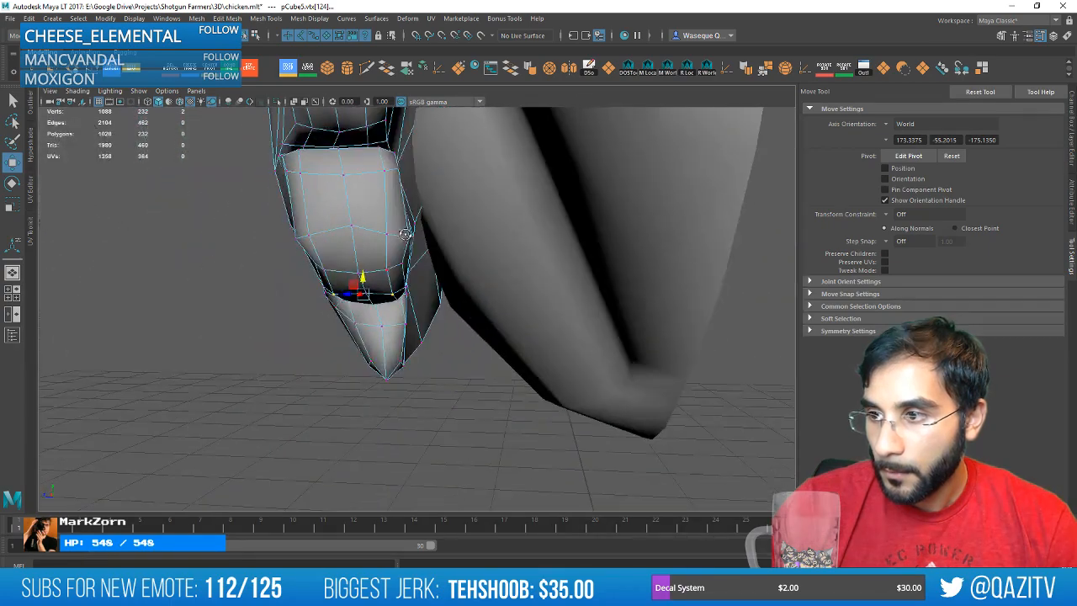
key("q")
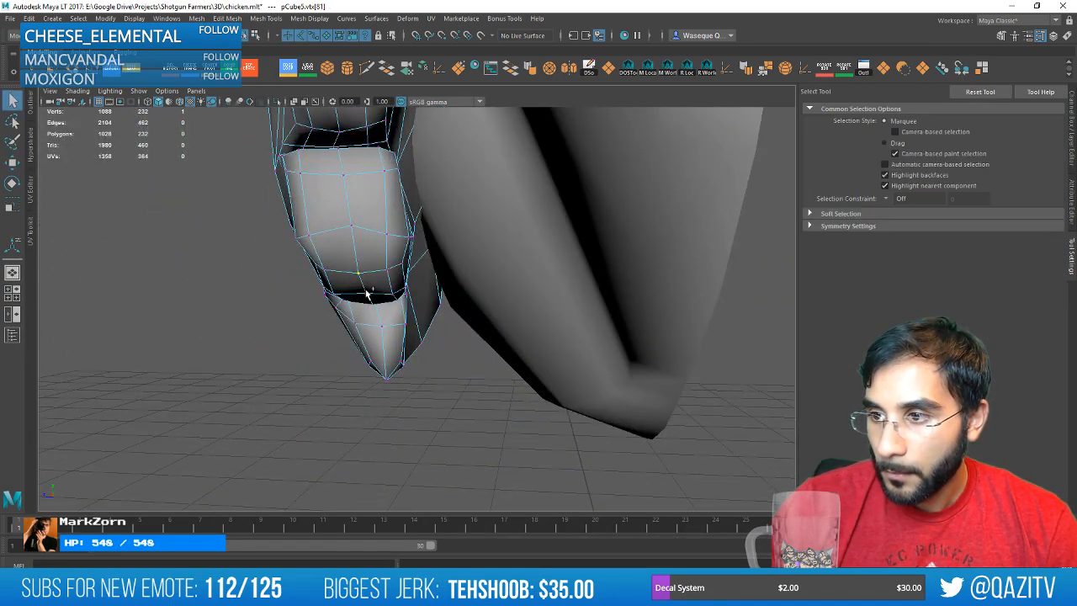
key("w")
mouse_move(362, 266)
left_mouse_down("alt")
mouse_move(362, 279)
mouse_move(356, 248)
left_mouse_up("alt")
left_click_drag(391, 195, 528, 217, "alt")
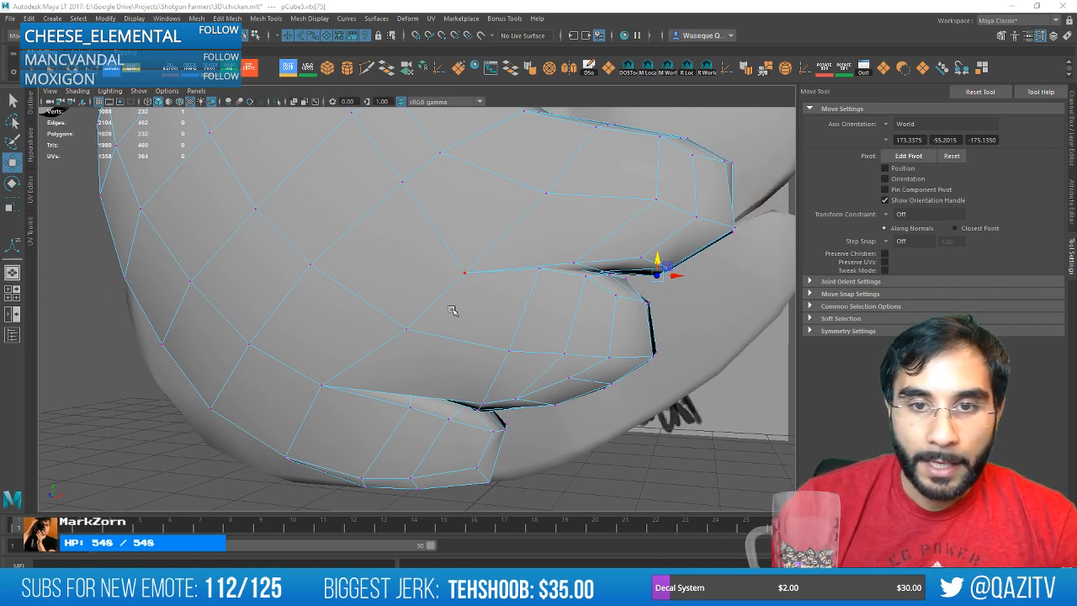
Reposition the middle vertex in the crease between the wing's upper and middle feathers.
scroll(418, 315, "down", 3)
left_click_drag(581, 303, 466, 310, "alt")
scroll(436, 335, "up", 3)
scroll(474, 319, "up", 2)
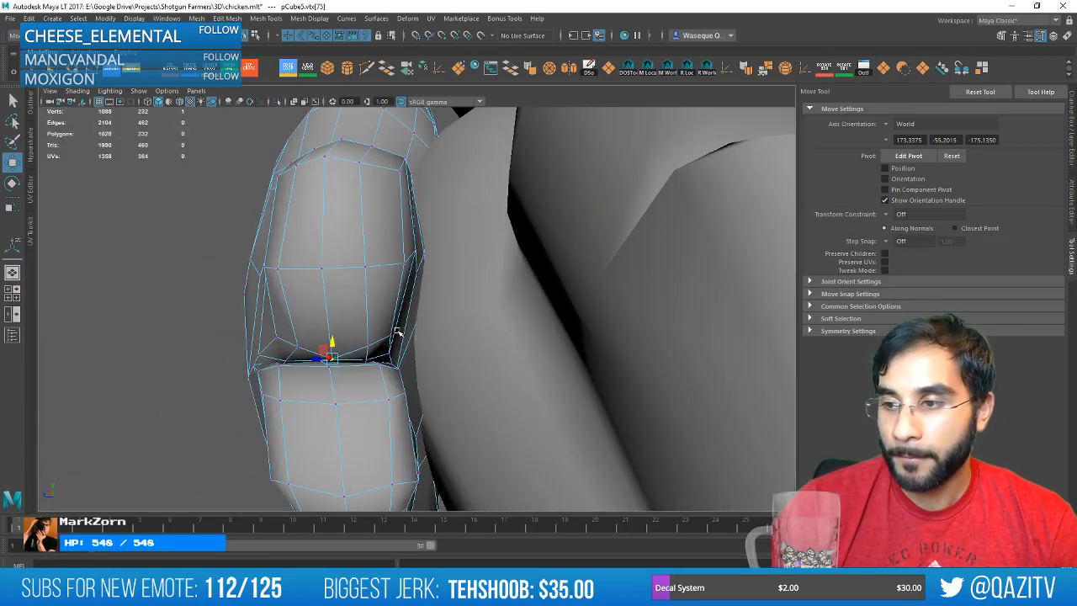
left_click_drag(353, 332, 361, 326, "alt")
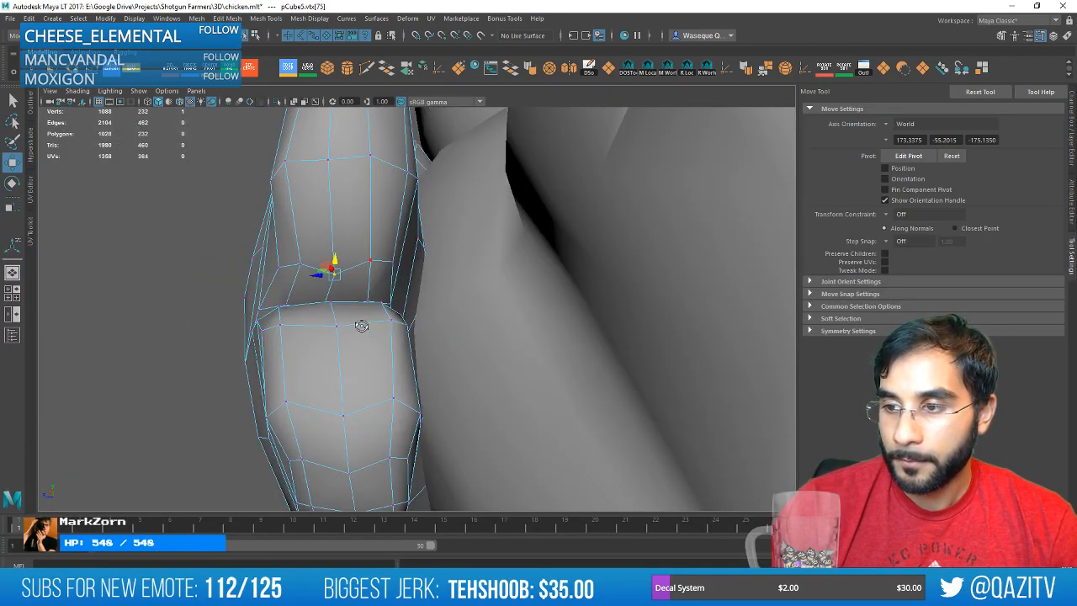
left_click_drag(332, 257, 421, 168, "alt")
Reshape the tip of the wing's lowest feather by moving its end vertices, and adjust single vertices on the feather ends.
right_click_drag(344, 174, 289, 173)
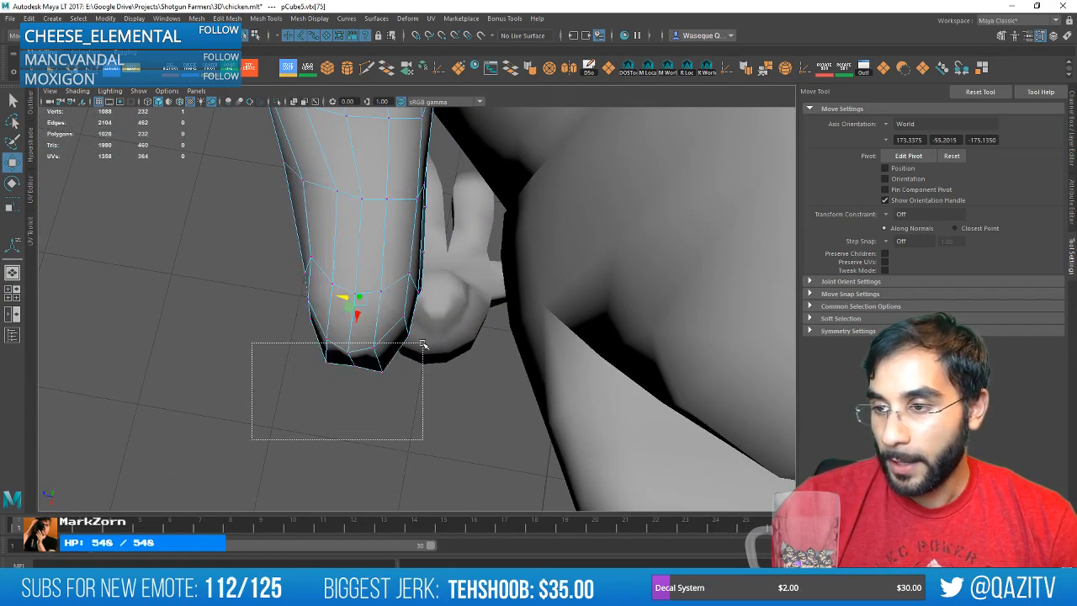
left_click_drag(434, 346, 376, 374, "alt")
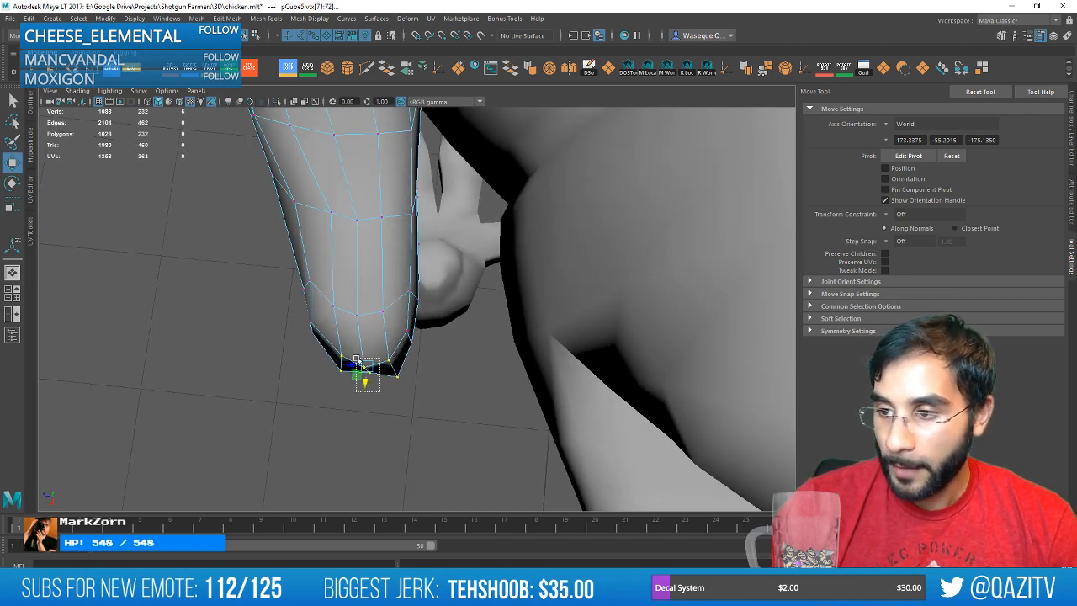
left_click_drag(364, 392, 374, 310, "alt")
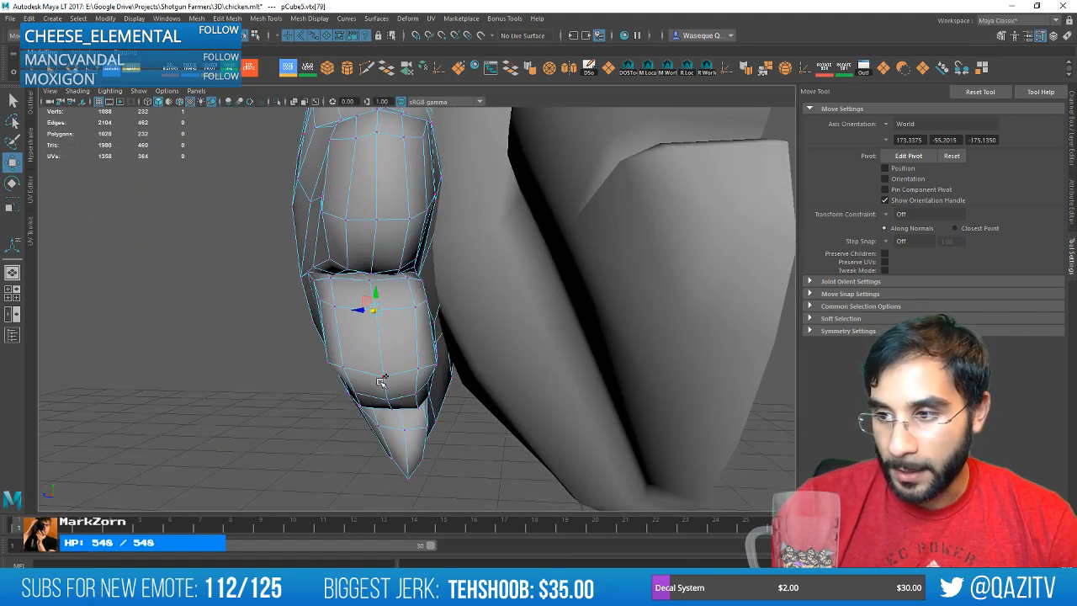
mouse_move(444, 316)
left_mouse_down("alt")
mouse_move(534, 337)
mouse_move(495, 352)
mouse_move(513, 337)
mouse_move(508, 324)
mouse_move(538, 356)
mouse_move(558, 270)
mouse_move(522, 252)
mouse_move(447, 257)
mouse_move(371, 379)
left_mouse_up("alt")
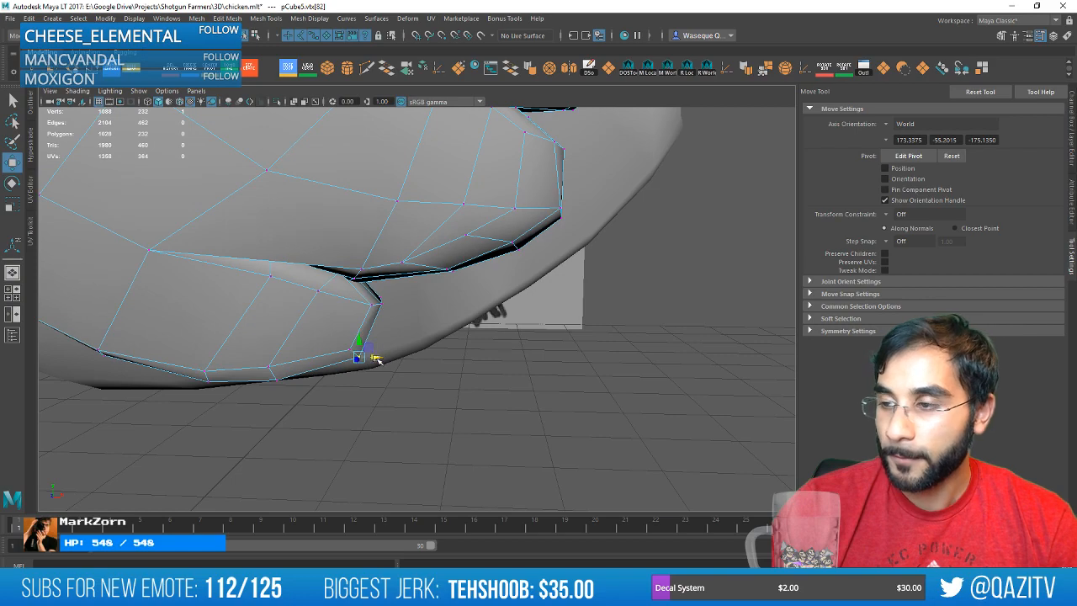
Select all vertices around the end of the lowest feather, shift them sideways and fine-tune a single tip vertex.
mouse_move(376, 358)
left_mouse_down("alt")
mouse_move(500, 394)
mouse_move(408, 426)
mouse_move(362, 387)
mouse_move(469, 344)
mouse_move(416, 384)
mouse_move(403, 388)
mouse_move(387, 366)
left_mouse_up("alt")
left_click_drag(208, 435, 458, 309)
mouse_move(458, 309)
left_mouse_down("alt")
mouse_move(414, 310)
mouse_move(441, 299)
left_mouse_up("alt")
left_click_drag(429, 240, 345, 341, "alt")
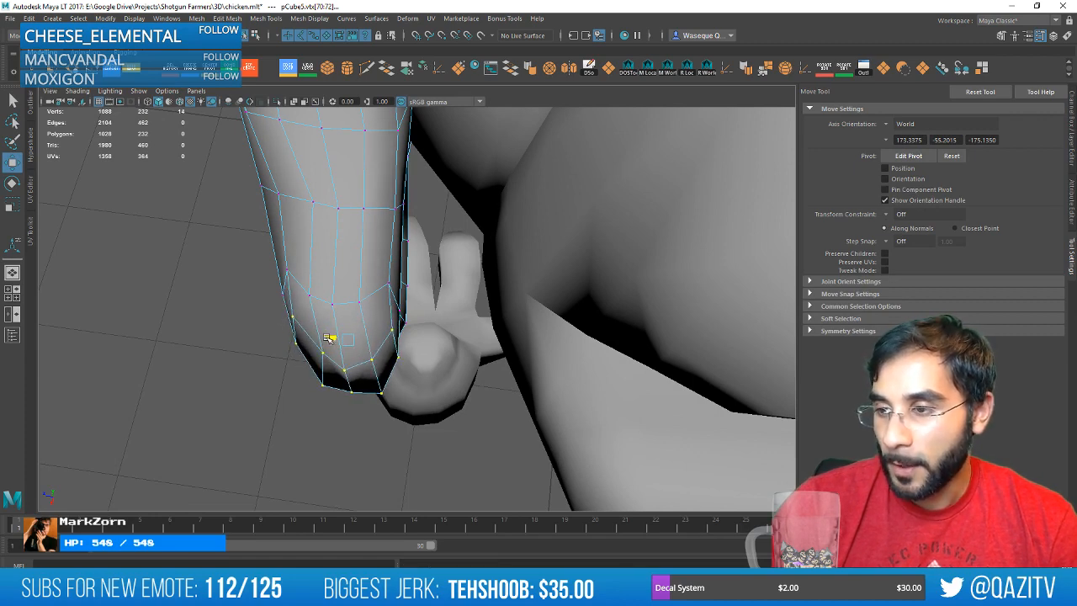
left_click_drag(328, 338, 371, 363, "alt")
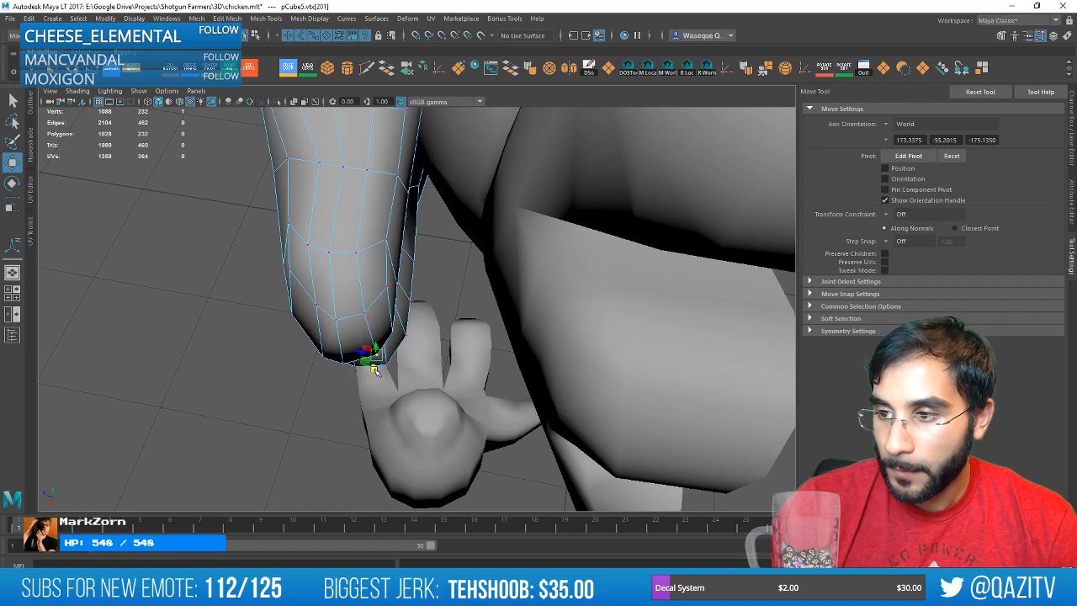
Adjust vertices near the lower feathers and move the edges on the wing's inner side beside the body.
left_click_drag(389, 383, 549, 414, "alt")
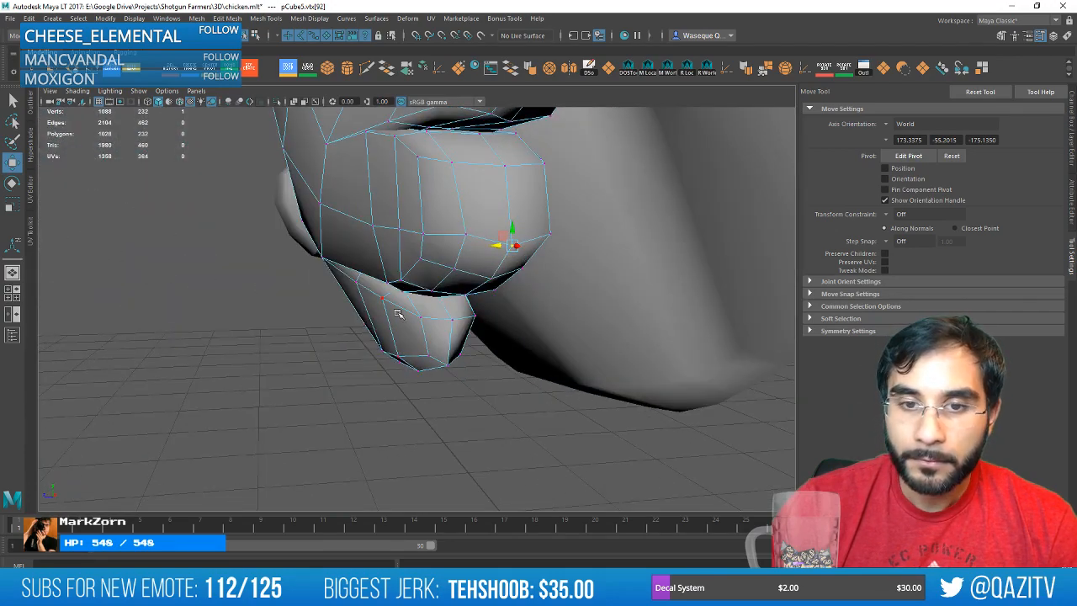
left_click_drag(398, 314, 538, 296, "alt")
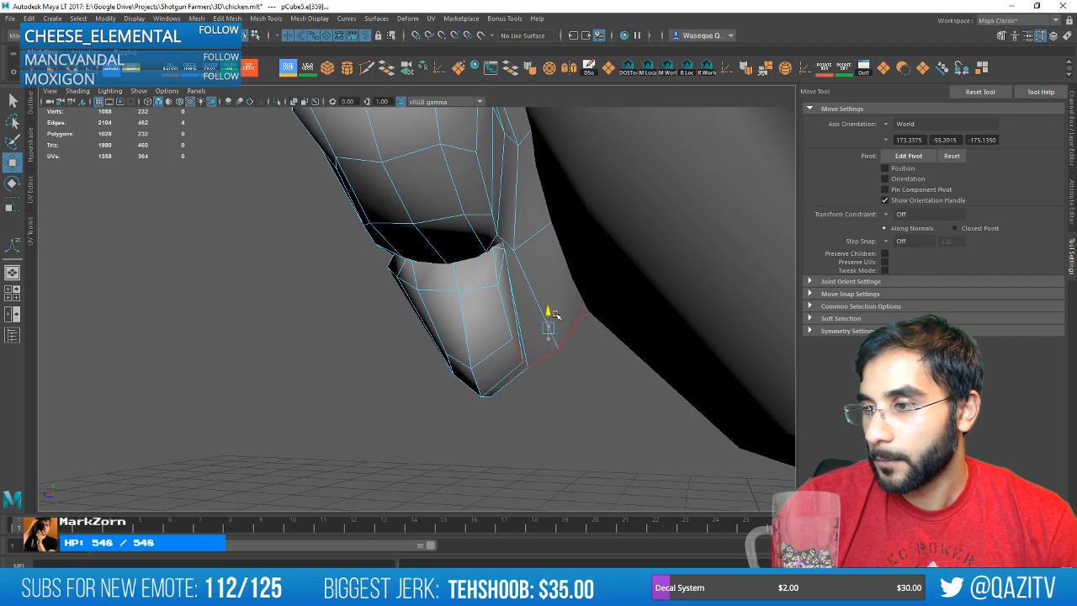
left_click_drag(548, 330, 515, 383, "alt")
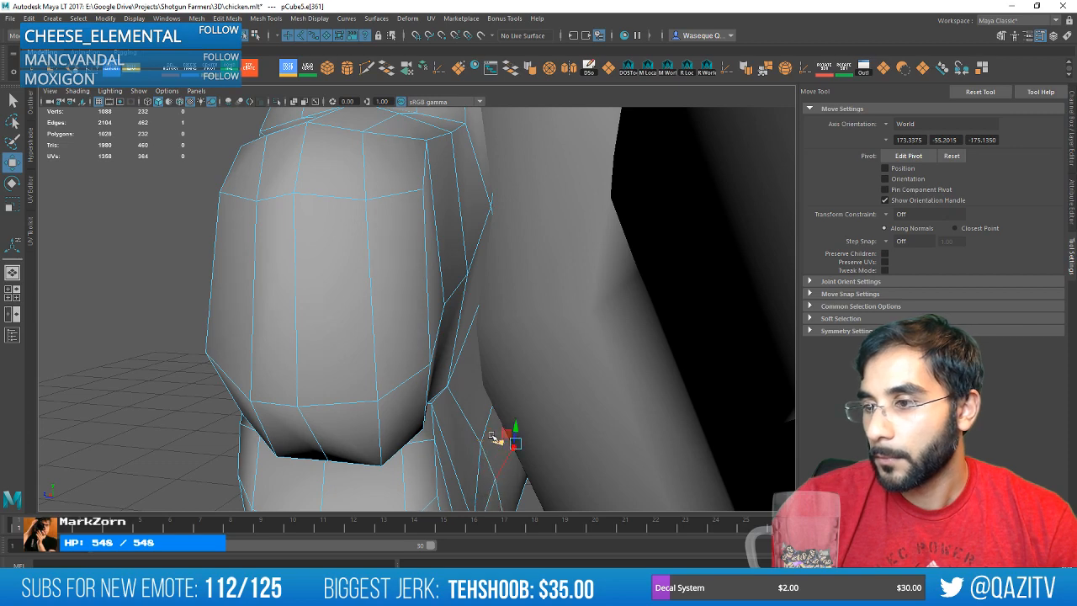
left_click_drag(494, 438, 461, 385, "alt")
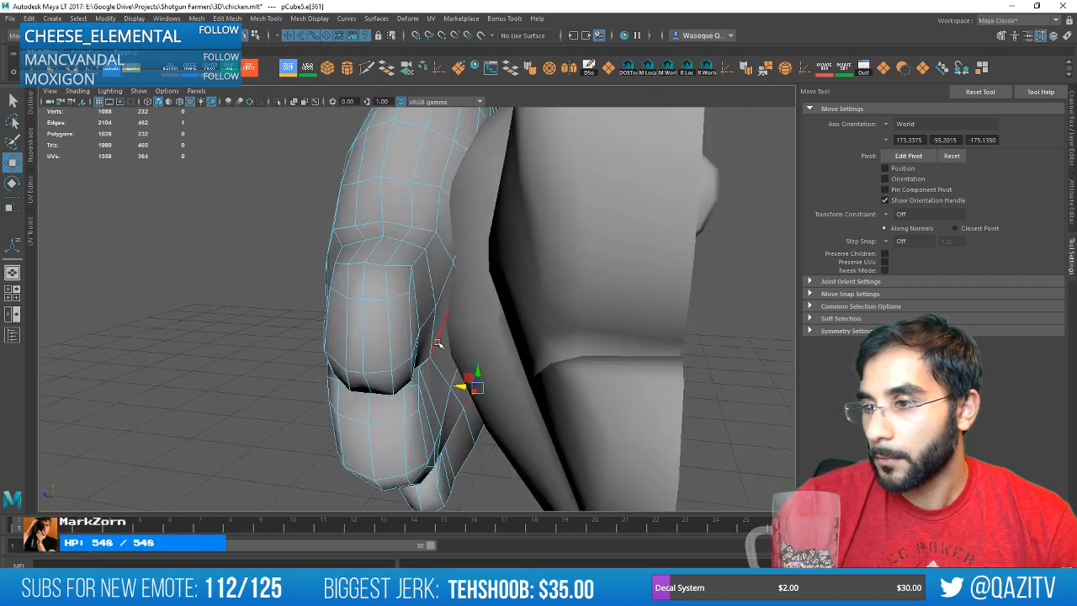
left_click_drag(443, 340, 395, 269, "alt")
Merge surplus vertices along the wing's upper front border into their neighbours with the Target Weld tool.
right_click_drag(417, 197, 473, 181)
left_click_drag(566, 192, 387, 271, "alt")
scroll(371, 260, "up", 3)
middle_click_drag(334, 233, 437, 329, "alt")
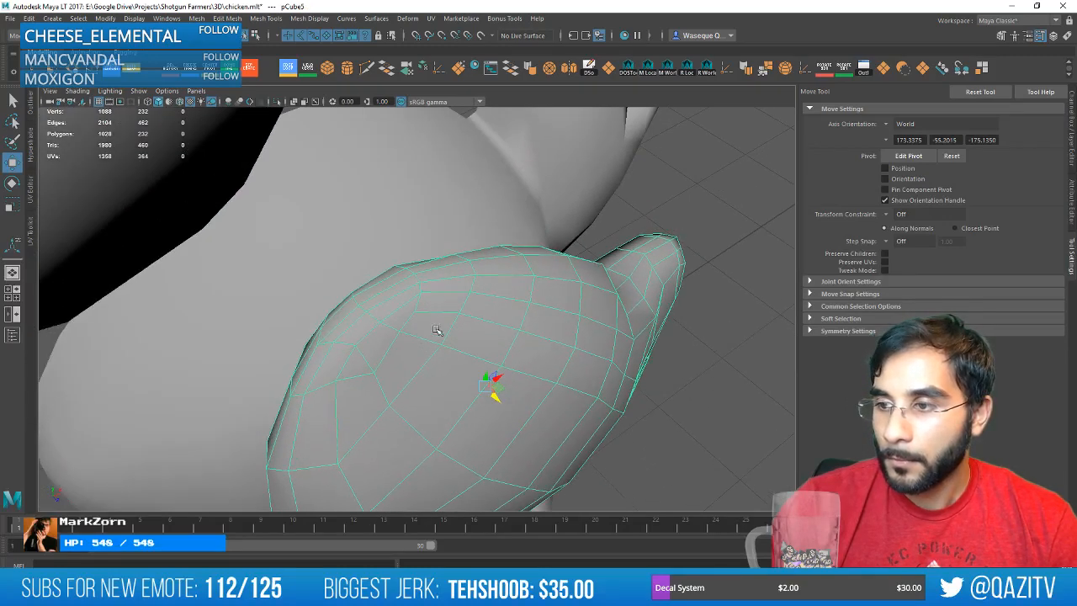
left_click_drag(437, 329, 423, 285, "alt")
left_click(308, 72)
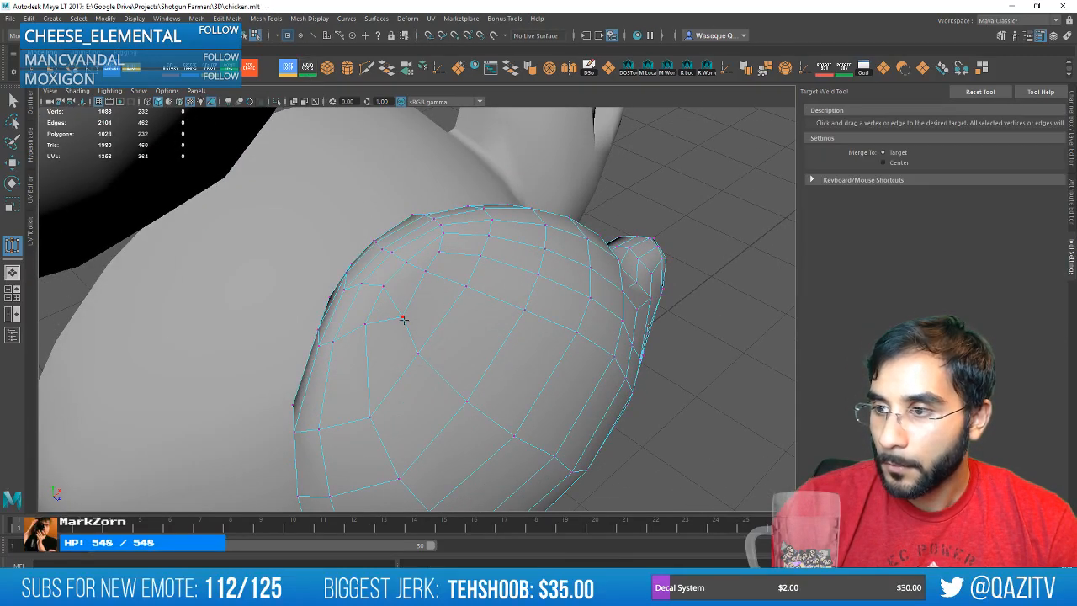
left_click_drag(381, 290, 383, 287)
left_click_drag(465, 274, 488, 287, "alt")
scroll(488, 288, "up", 2)
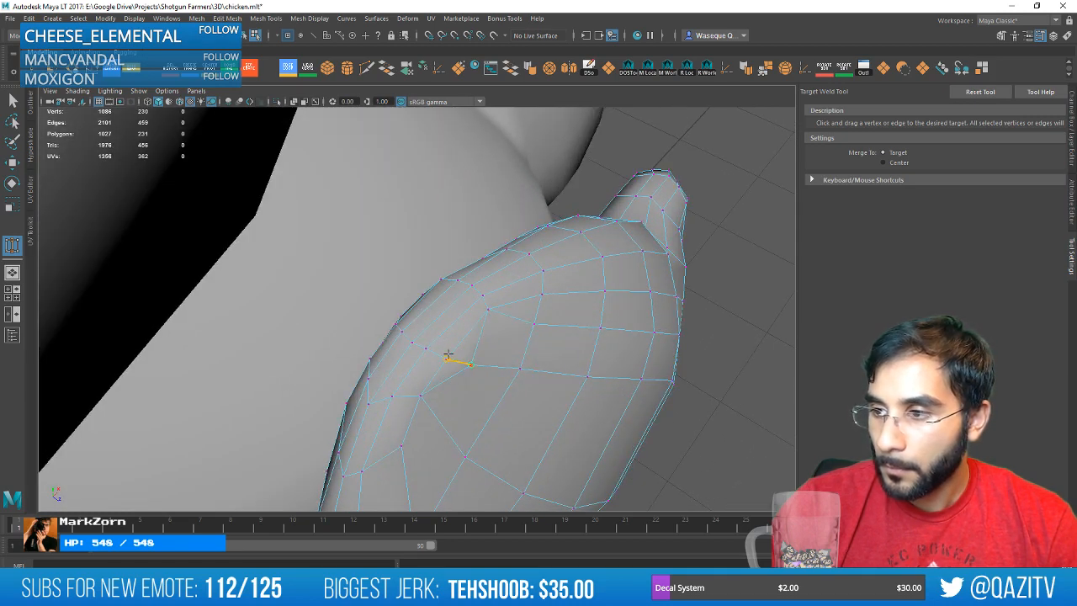
left_click_drag(448, 356, 447, 357)
left_click_drag(448, 357, 535, 340, "alt")
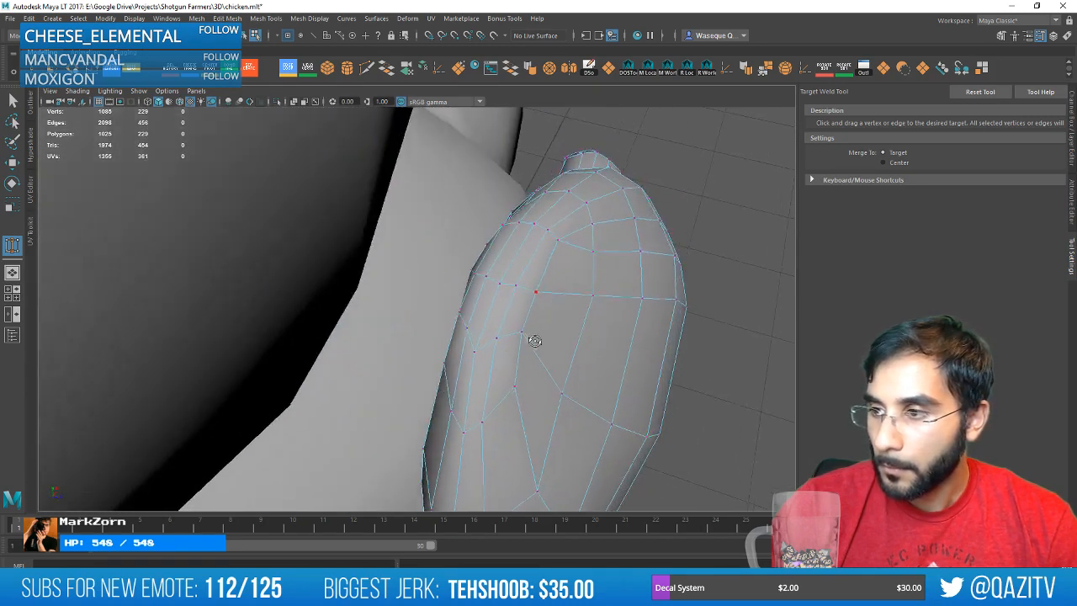
Reposition individual vertices along the wing's upper rim with the Move tool to even out its curve.
key("w")
key("f")
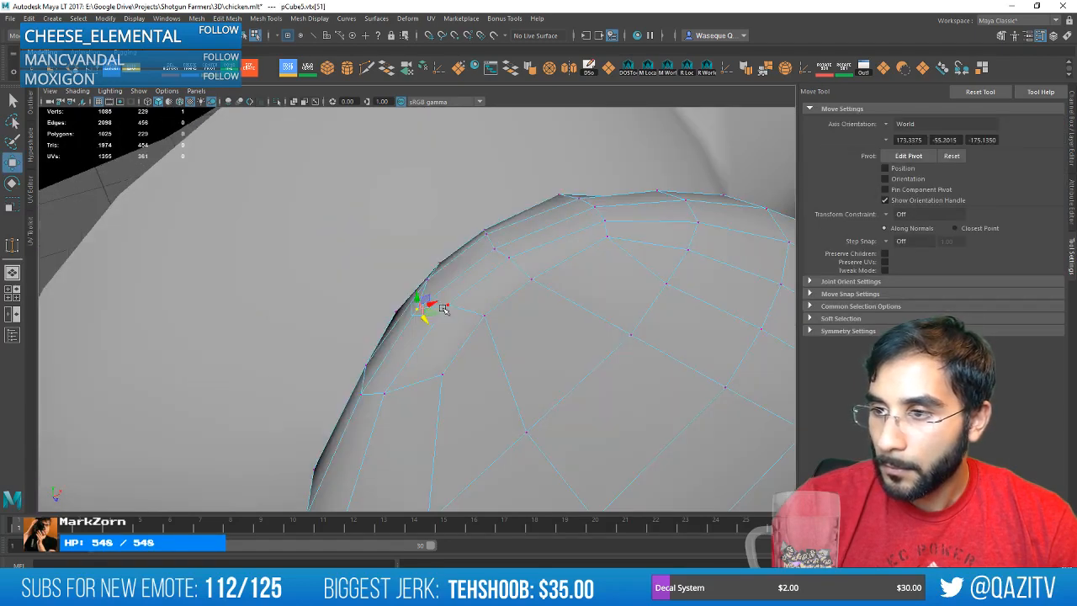
mouse_move(497, 296)
left_mouse_down("alt")
mouse_move(432, 303)
mouse_move(524, 264)
mouse_move(517, 236)
mouse_move(579, 235)
mouse_move(600, 256)
mouse_move(527, 242)
mouse_move(539, 227)
mouse_move(515, 219)
left_mouse_up("alt")
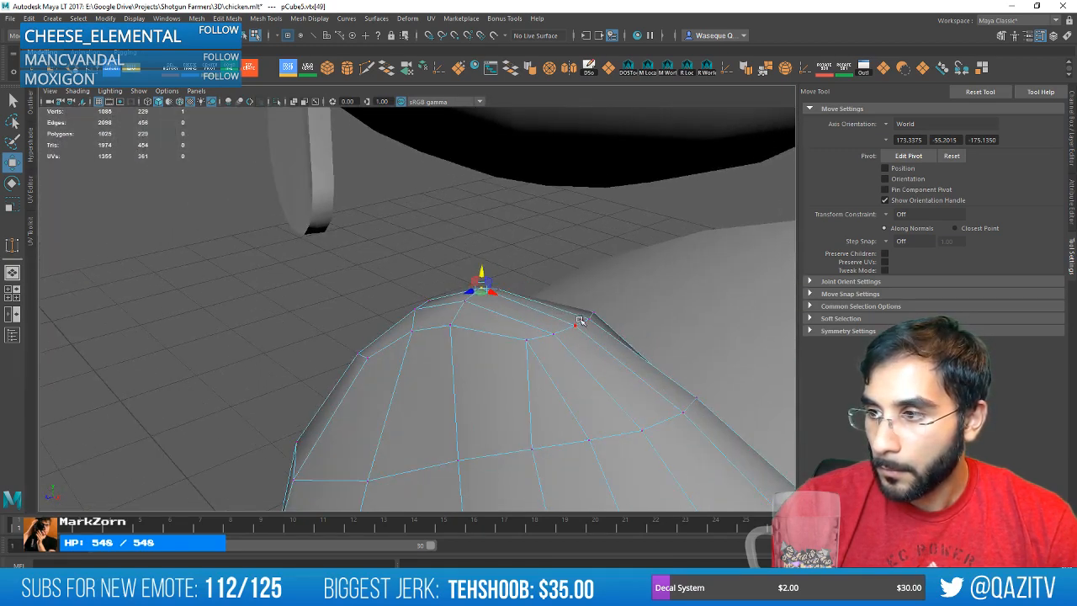
left_click_drag(579, 303, 534, 282, "alt")
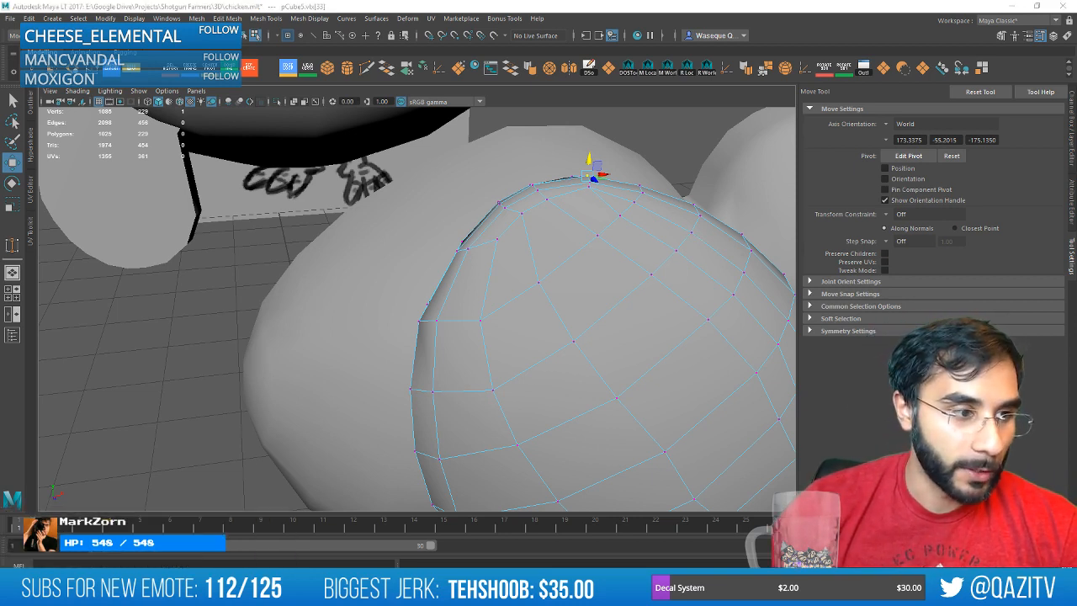
left_click_drag(0, 202, 194, 161)
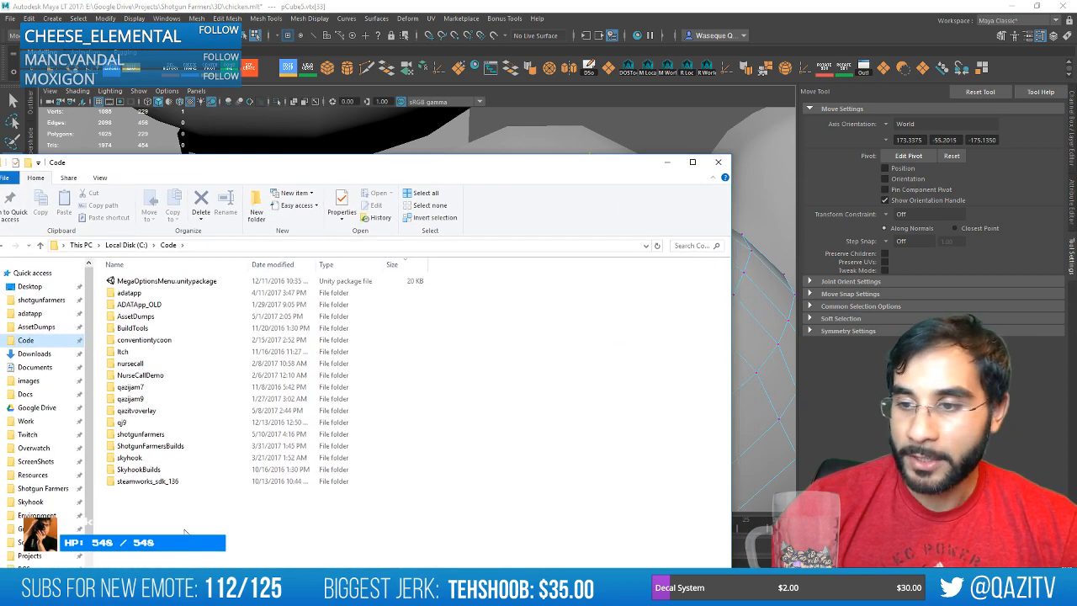
left_click_drag(462, 172, 0, 169)
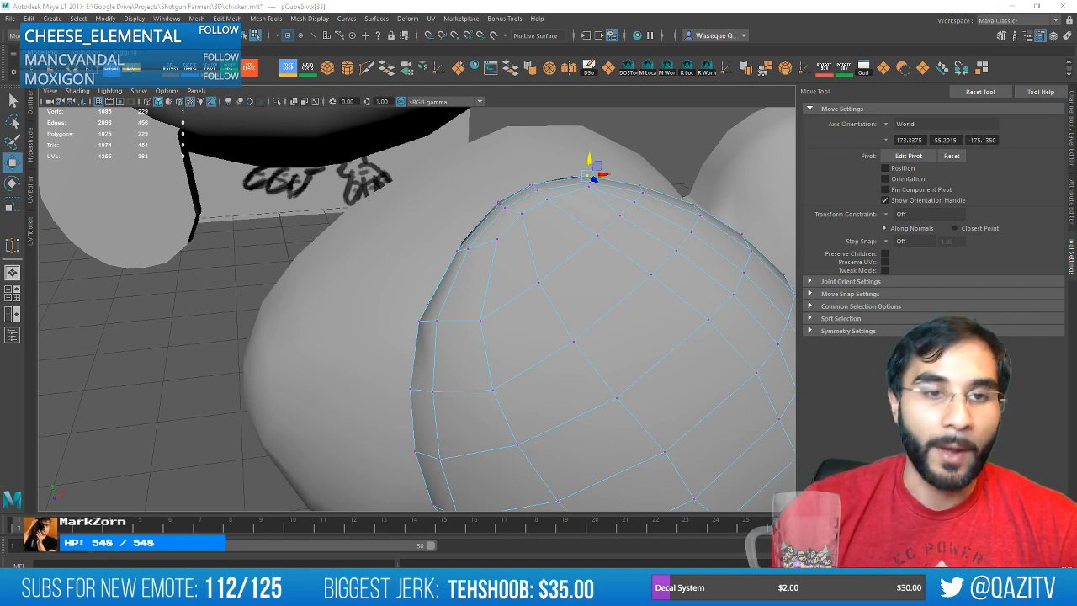
Select the small group of vertices at the wing's upper front edge and move them to smooth the outline.
scroll(659, 197, "down", 5)
left_click_drag(659, 197, 446, 296, "alt")
scroll(446, 296, "up", 5)
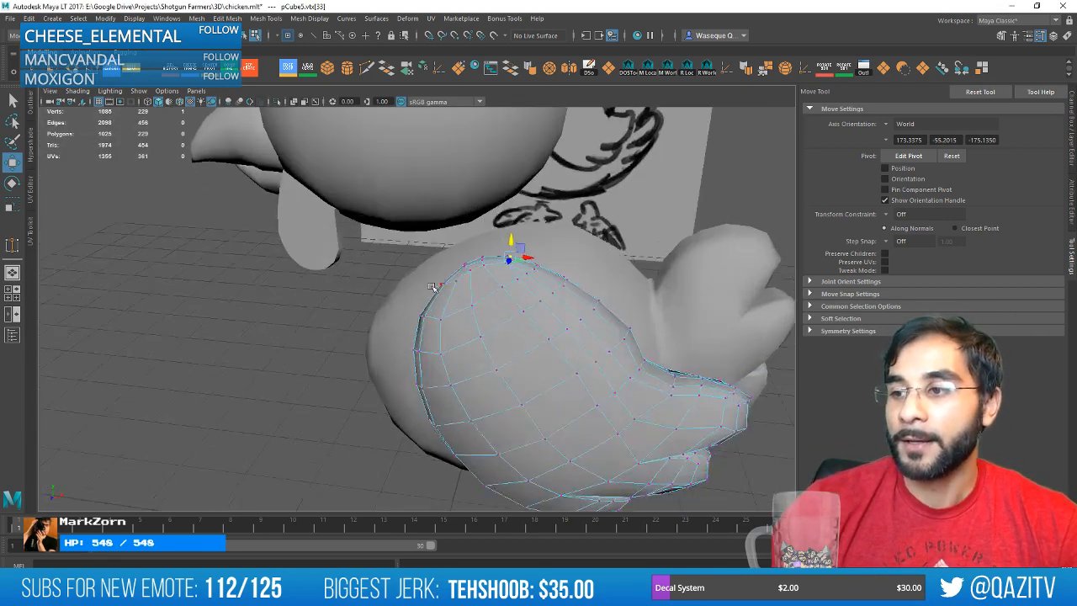
left_click_drag(417, 242, 417, 242)
left_click_drag(572, 245, 538, 252, "alt")
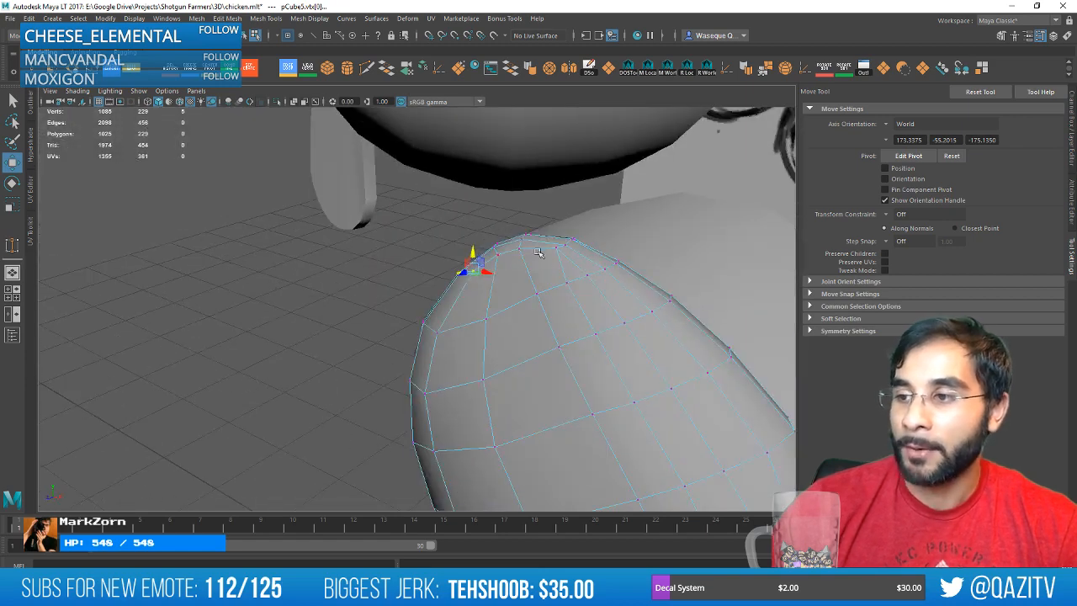
mouse_move(488, 275)
left_mouse_down("alt")
mouse_move(505, 268)
mouse_move(493, 271)
left_mouse_up("alt")
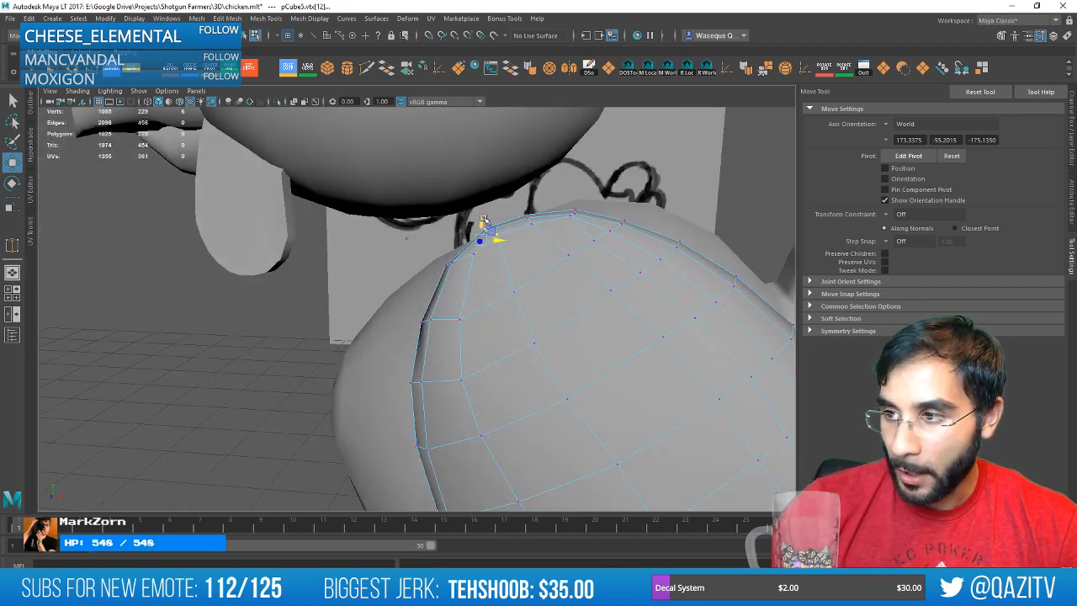
left_click_drag(483, 226, 496, 263, "alt")
Check the wing in object mode, return to vertex editing and try adjusting three vertices on its upper front edge.
right_click_drag(498, 281, 534, 250)
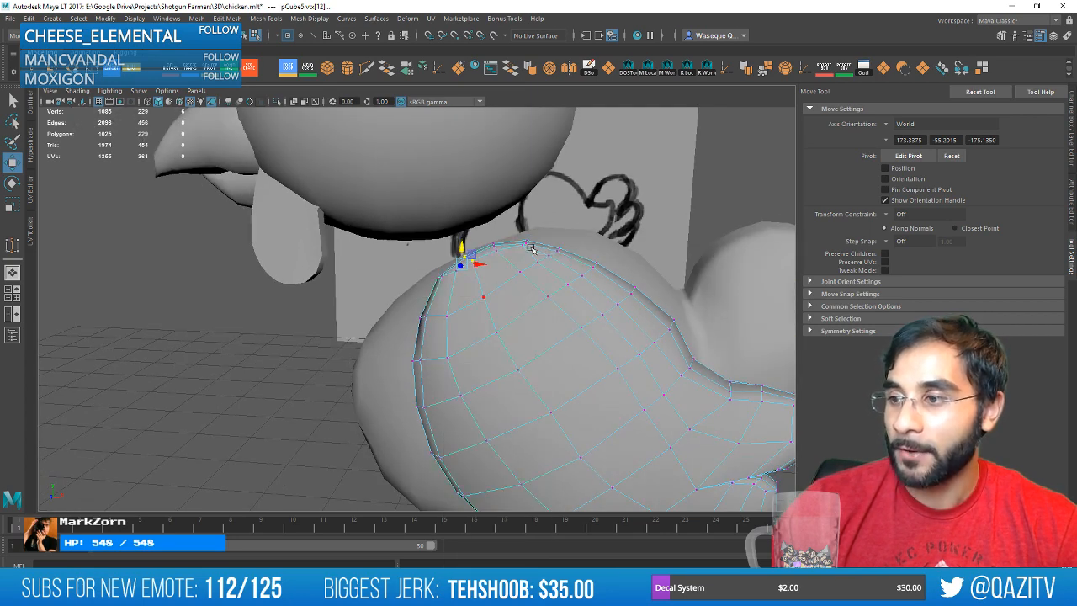
left_click(624, 221)
scroll(624, 221, "down", 3)
left_click(487, 316)
left_click_drag(408, 301, 434, 289, "alt")
scroll(434, 288, "up", 4)
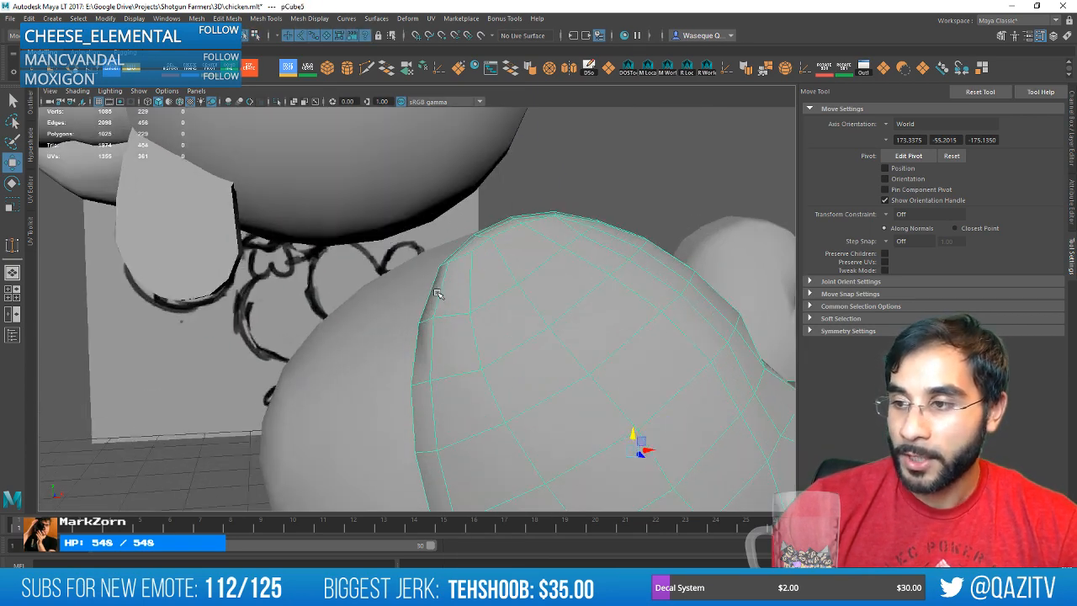
right_click_drag(457, 271, 405, 262)
left_click_drag(486, 215, 460, 225, "alt")
left_click_drag(433, 247, 457, 275)
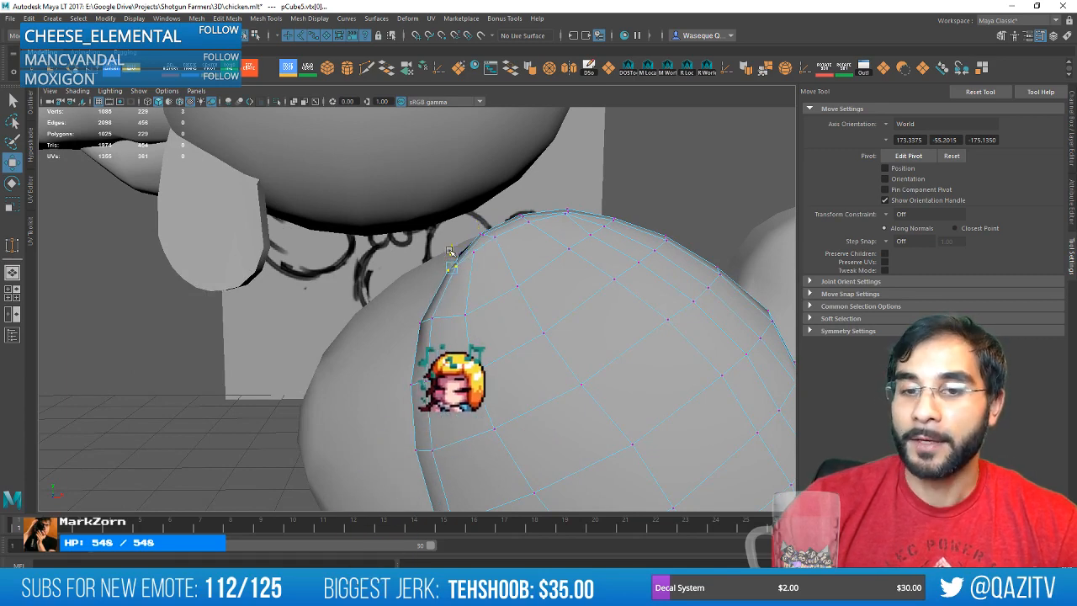
Undo the latest vertex changes back to the six-vertex selection on the wing's upper front edge.
left_click_drag(450, 251, 534, 224, "alt")
scroll(536, 265, "up", 3)
key("ctrl+z")
key("ctrl+z")
key("ctrl+z")
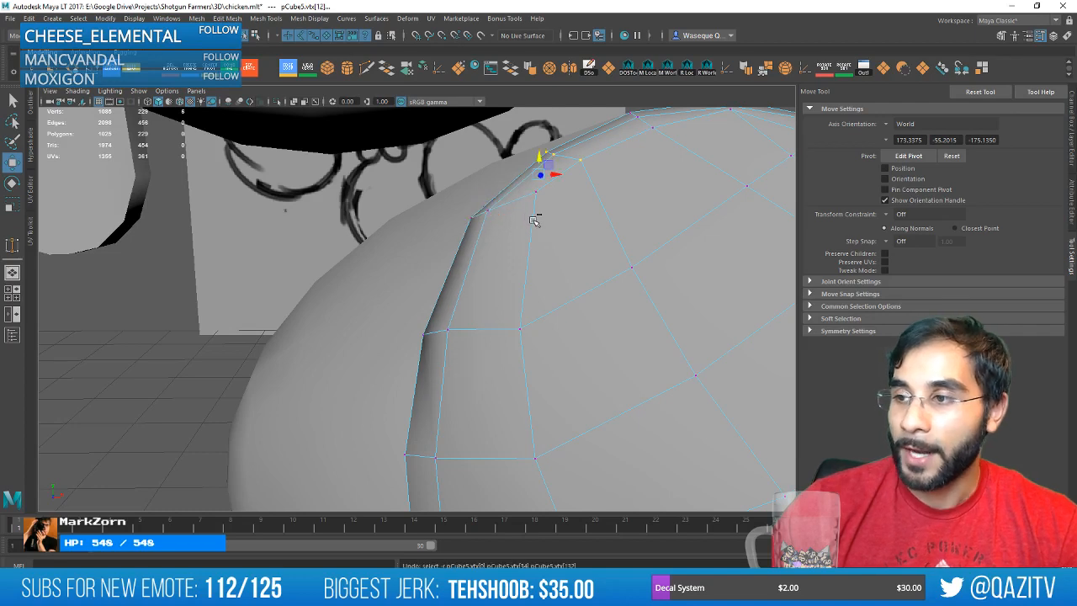
scroll(534, 219, "down", 4)
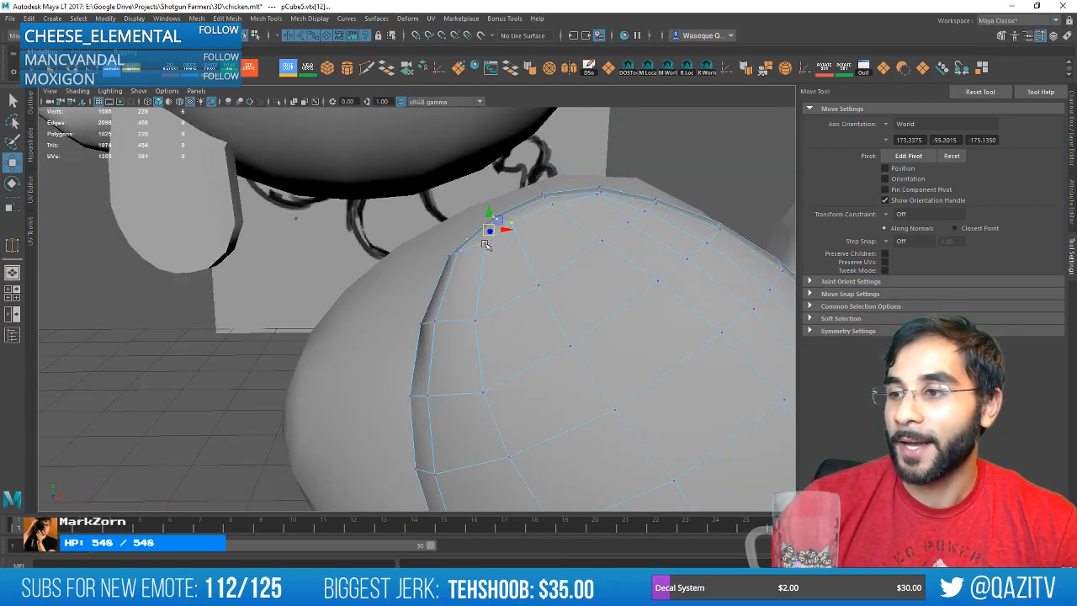
Select vertex pairs along the wing's upper rim and examine the curve around them up close.
key("f")
left_click_drag(493, 247, 410, 307, "alt")
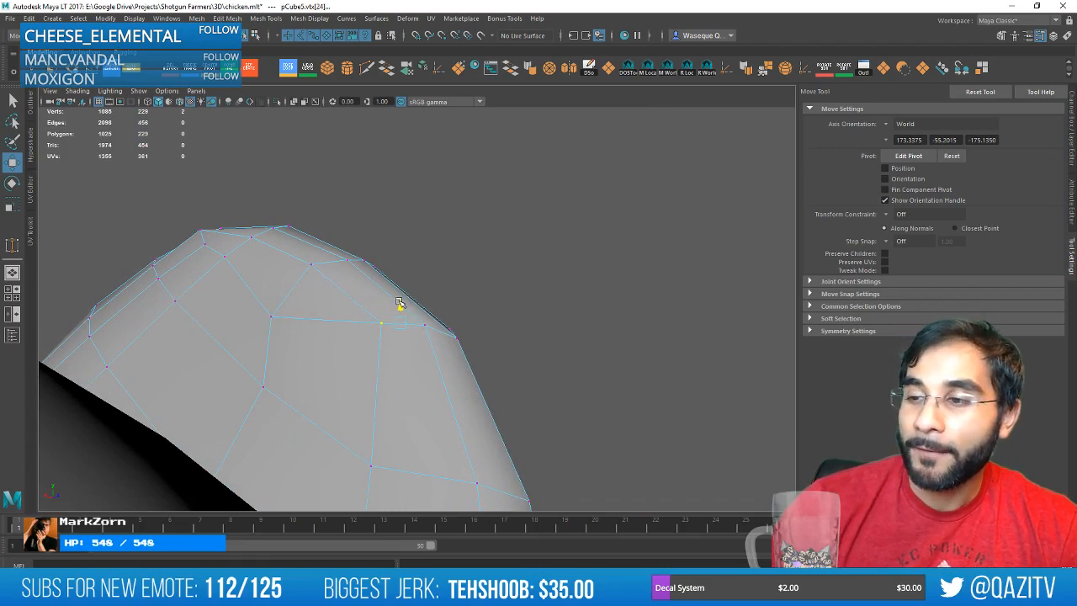
left_click_drag(516, 306, 317, 314, "alt")
left_click_drag(639, 294, 435, 262, "alt")
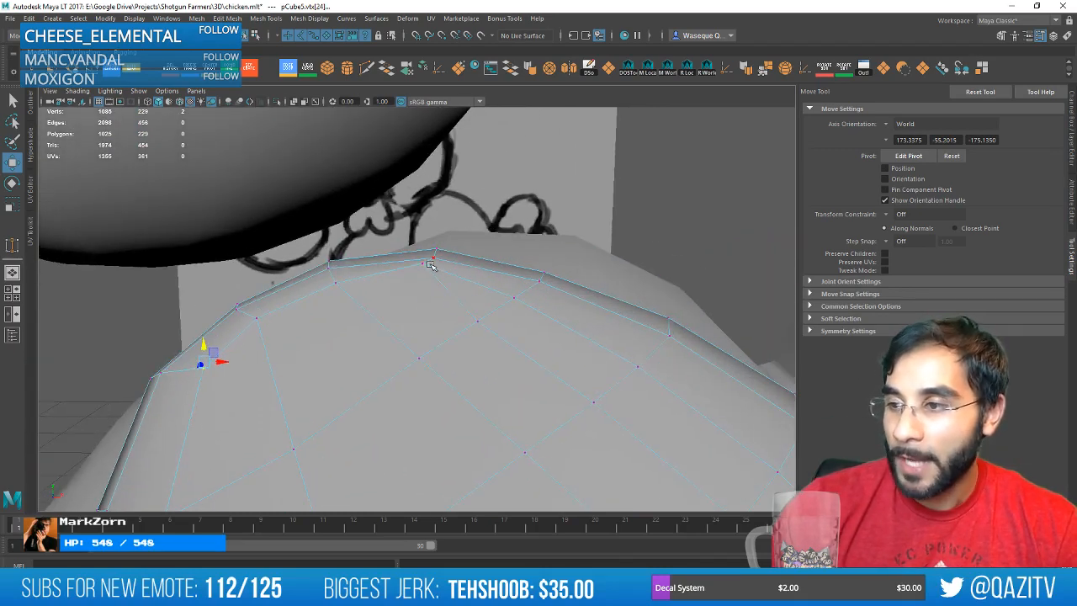
left_click(426, 268)
key("f")
left_click_drag(594, 260, 447, 314, "alt")
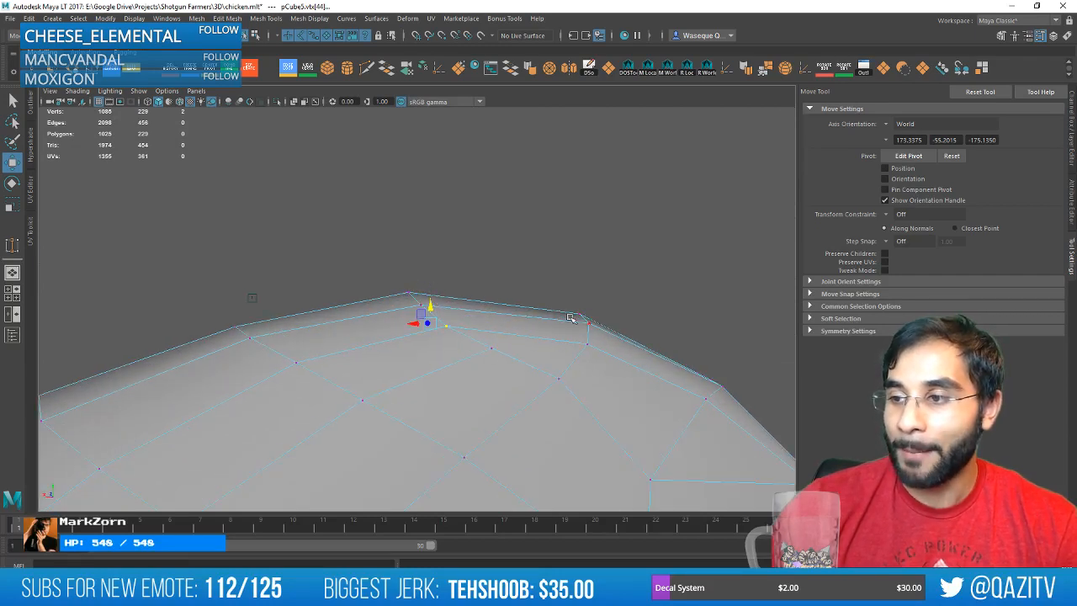
left_click_drag(571, 318, 463, 322, "alt")
left_click_drag(528, 309, 471, 329, "alt")
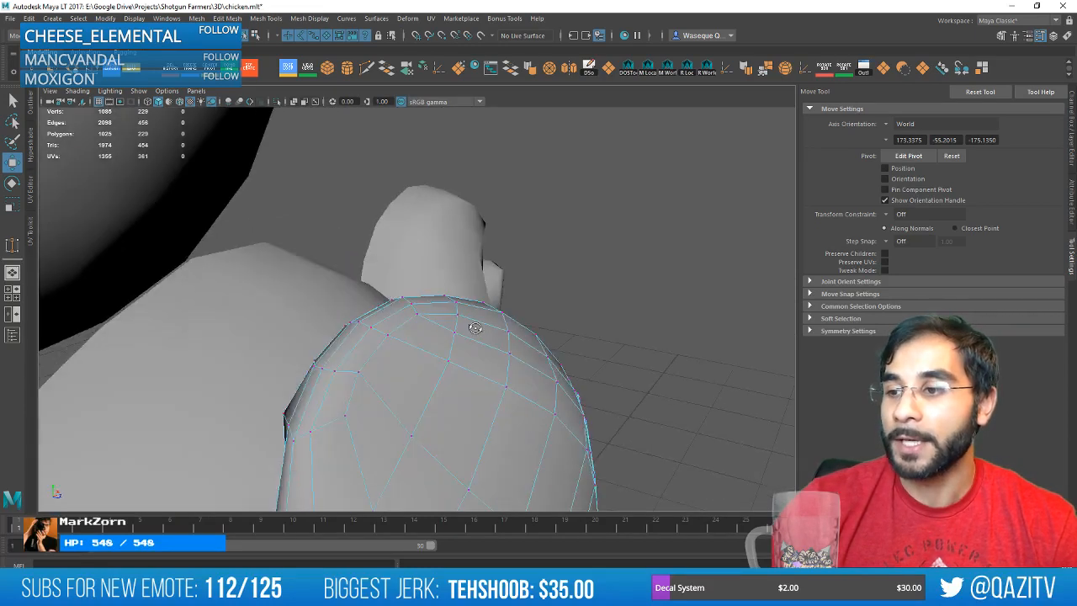
Examine the wing's overall vertex layout and rounded front from several angles.
right_click_drag(472, 328, 454, 336, "alt")
left_click_drag(471, 337, 577, 333, "alt")
middle_click_drag(576, 333, 573, 294, "alt")
right_click_drag(458, 320, 512, 294, "alt")
left_click_drag(513, 294, 483, 310, "alt")
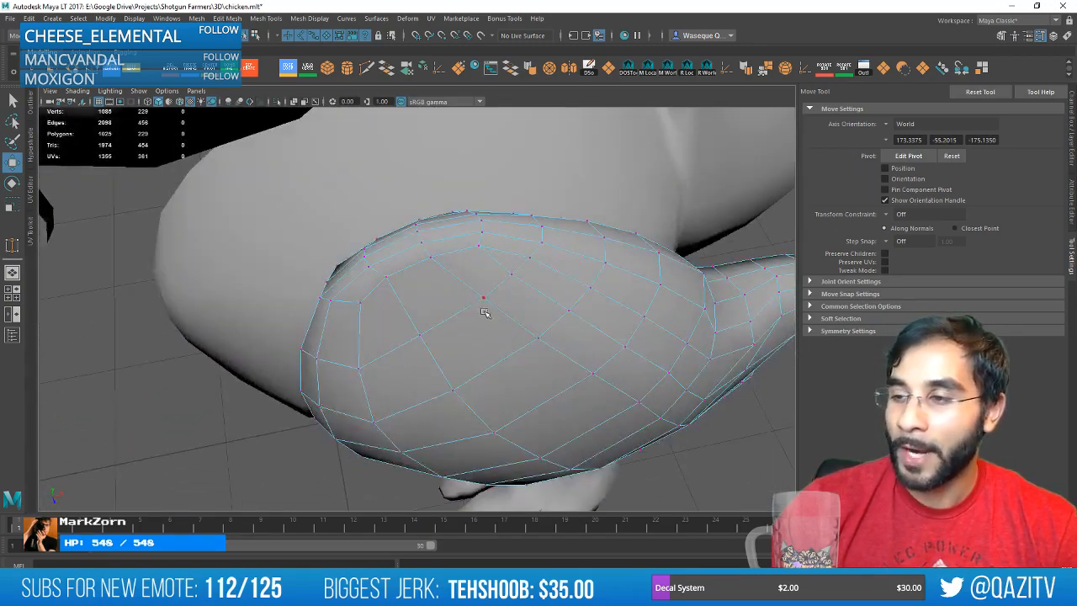
right_click_drag(483, 311, 455, 324, "alt")
left_click_drag(454, 324, 529, 265, "alt")
Return to object mode, check the wing's shape against the body and save the scene.
right_click_drag(524, 274, 557, 254)
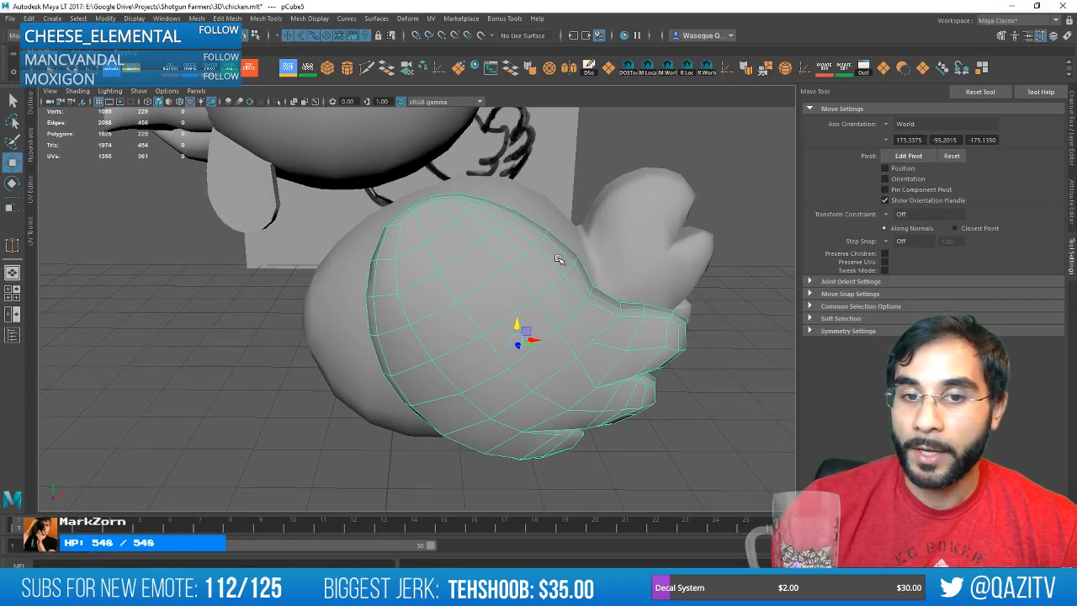
mouse_move(559, 256)
left_mouse_down("alt")
mouse_move(565, 312)
mouse_move(365, 294)
mouse_move(512, 297)
mouse_move(604, 284)
mouse_move(580, 260)
left_mouse_up("alt")
scroll(560, 297, "up", 5)
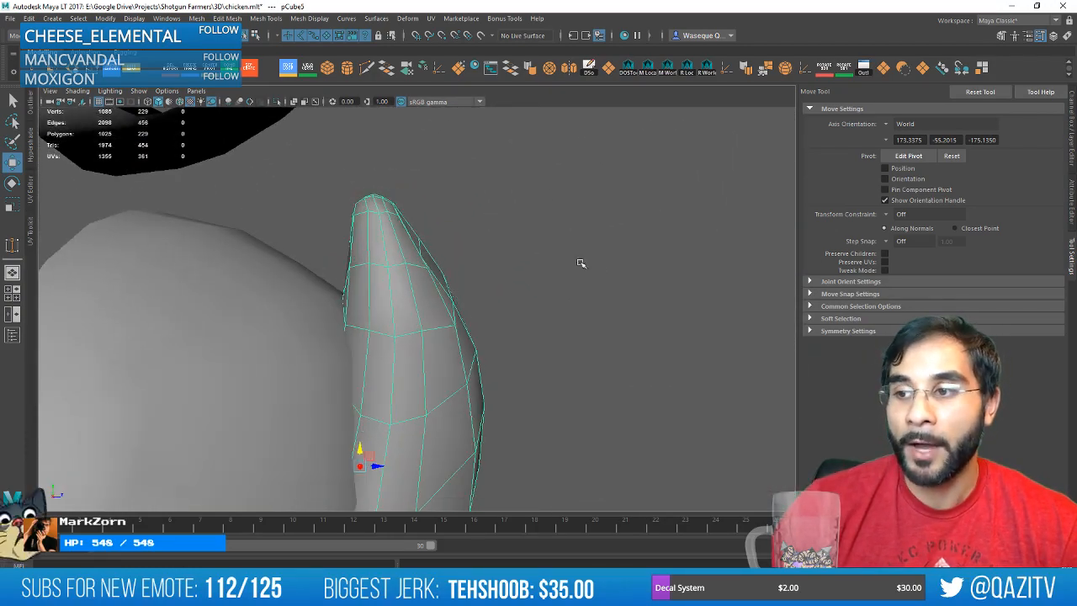
left_click_drag(522, 281, 473, 313, "alt")
scroll(474, 313, "down", 4)
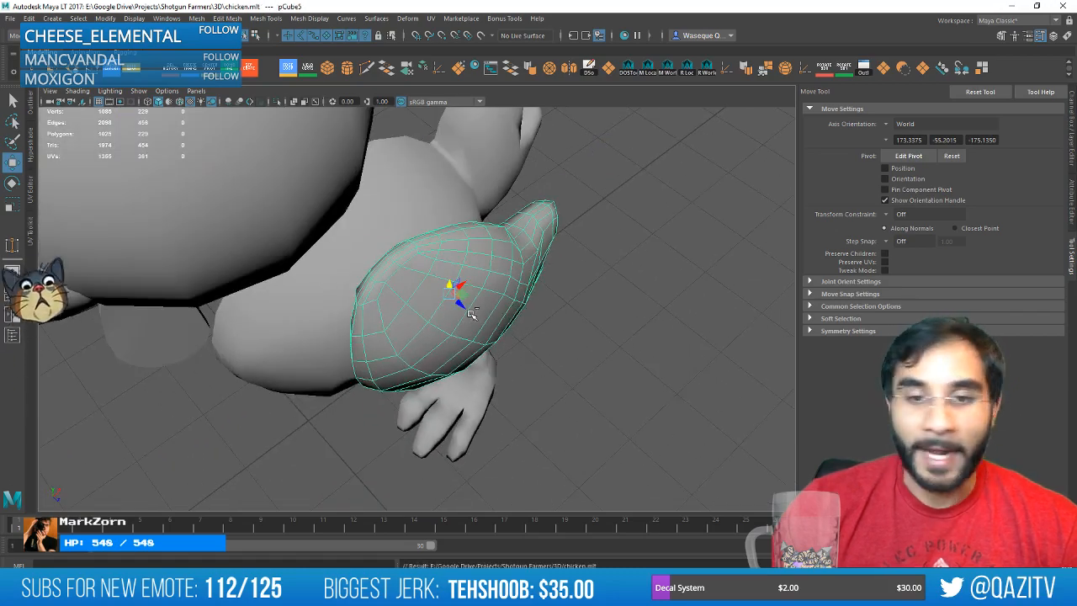
left_click(565, 353)
key("ctrl+s")
left_click_drag(453, 277, 450, 329, "alt")
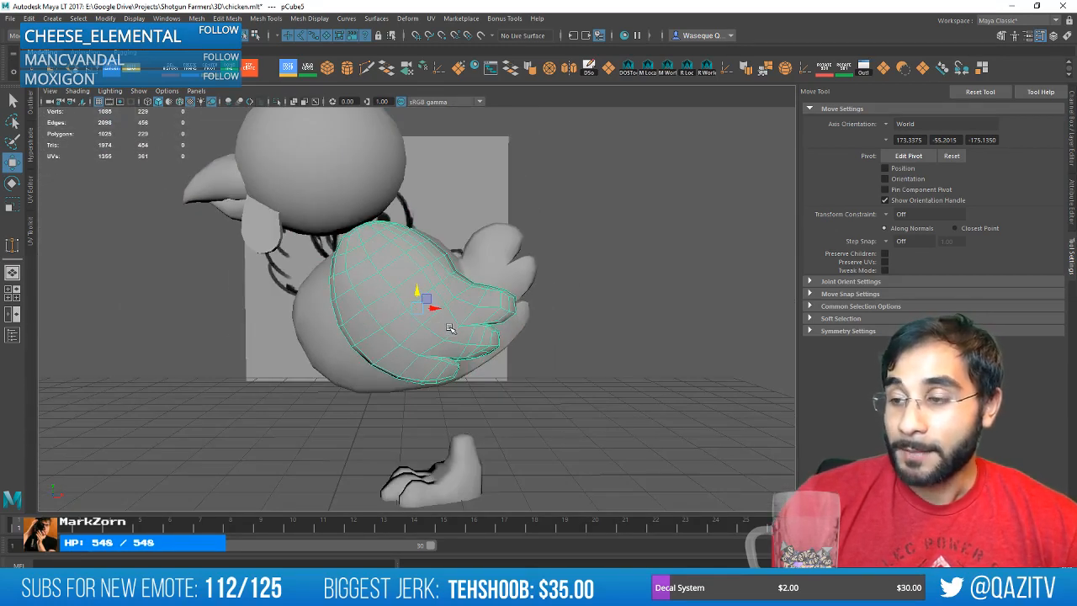
Move the vertices along the wing's upper rear rim to round its slope, and return to object mode to check it.
scroll(462, 315, "up", 8)
middle_click_drag(530, 246, 483, 411, "alt")
scroll(471, 260, "down", 2)
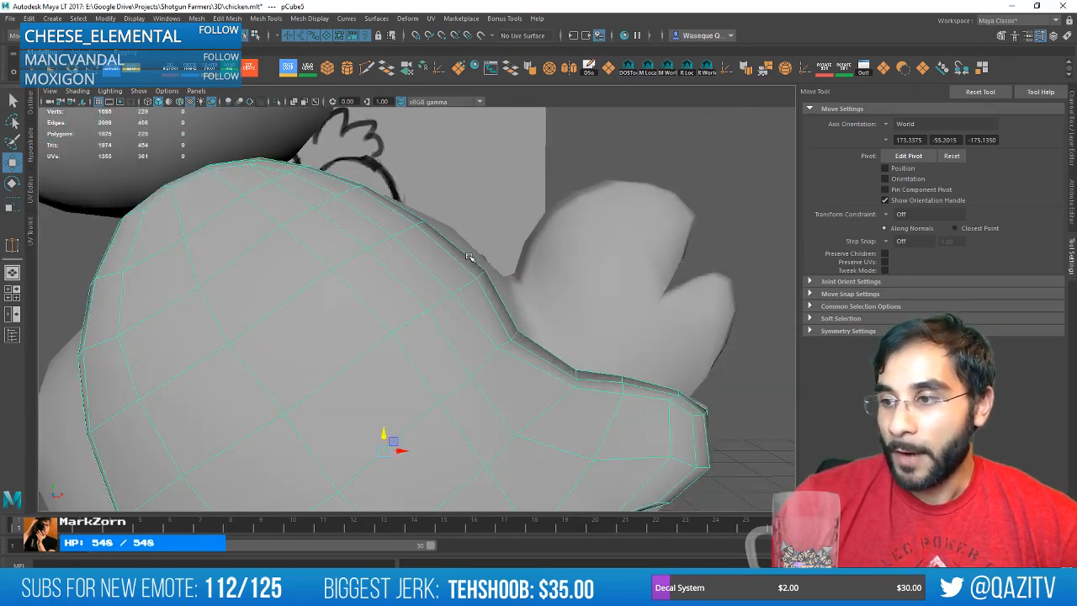
right_click_drag(421, 264, 360, 263)
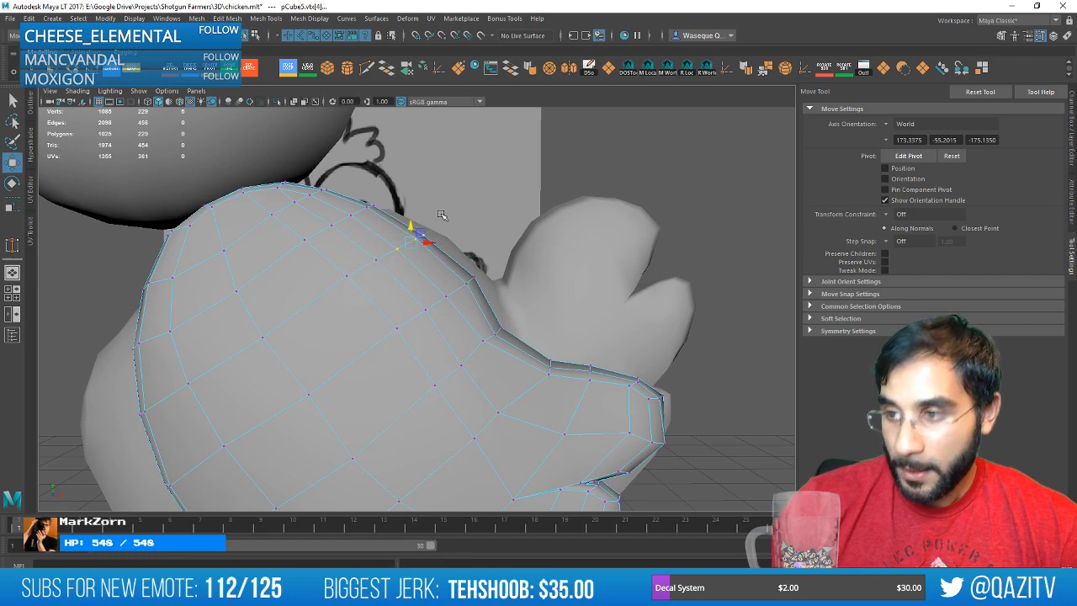
mouse_move(450, 211)
left_mouse_down("alt")
mouse_move(433, 245)
mouse_move(355, 212)
mouse_move(425, 184)
left_mouse_up("alt")
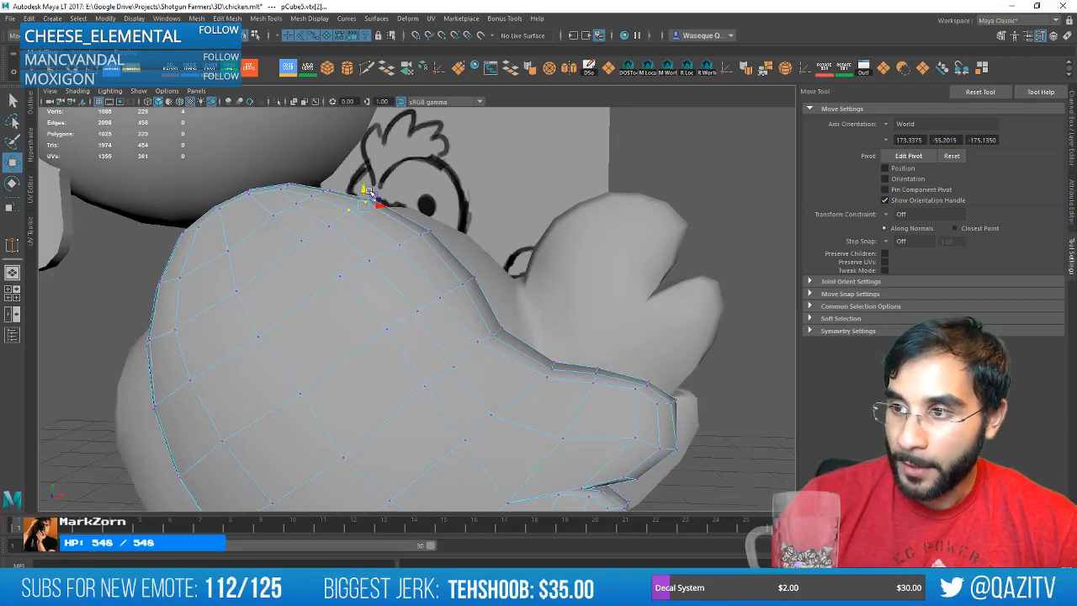
left_click_drag(456, 318, 481, 317, "alt")
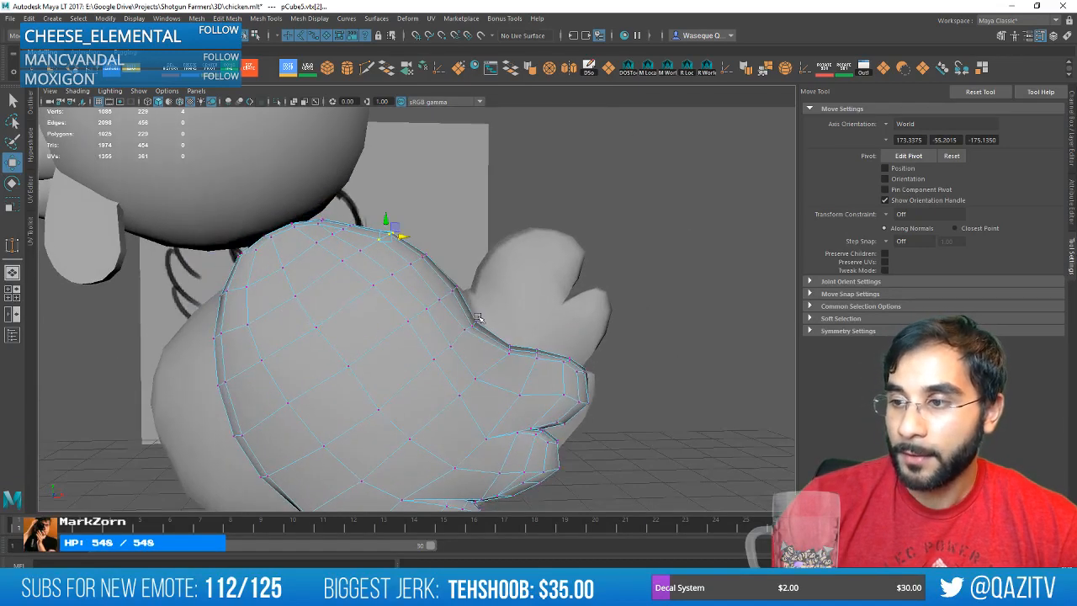
middle_click_drag(481, 317, 511, 267, "alt")
right_click_drag(414, 236, 546, 173)
left_click(545, 173)
scroll(501, 263, "down", 5)
left_click_drag(501, 263, 505, 269, "alt")
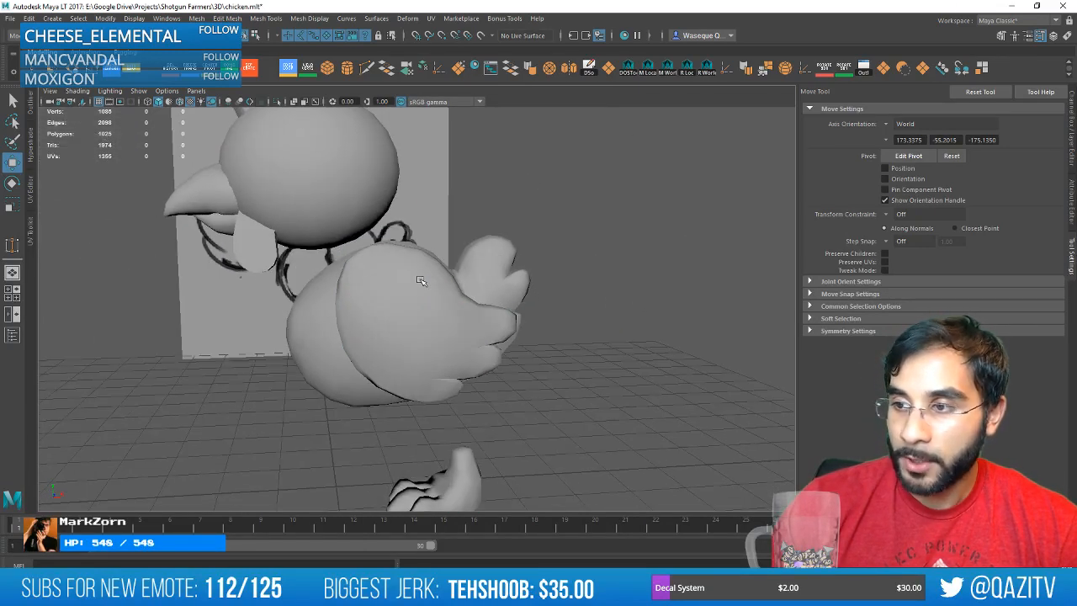
Reselect the wing and shift two small vertex groups on its upper rear rim inward to smooth the outline.
left_click(418, 281)
key("f")
right_click_drag(402, 209, 360, 209)
middle_click_drag(432, 190, 419, 210, "alt")
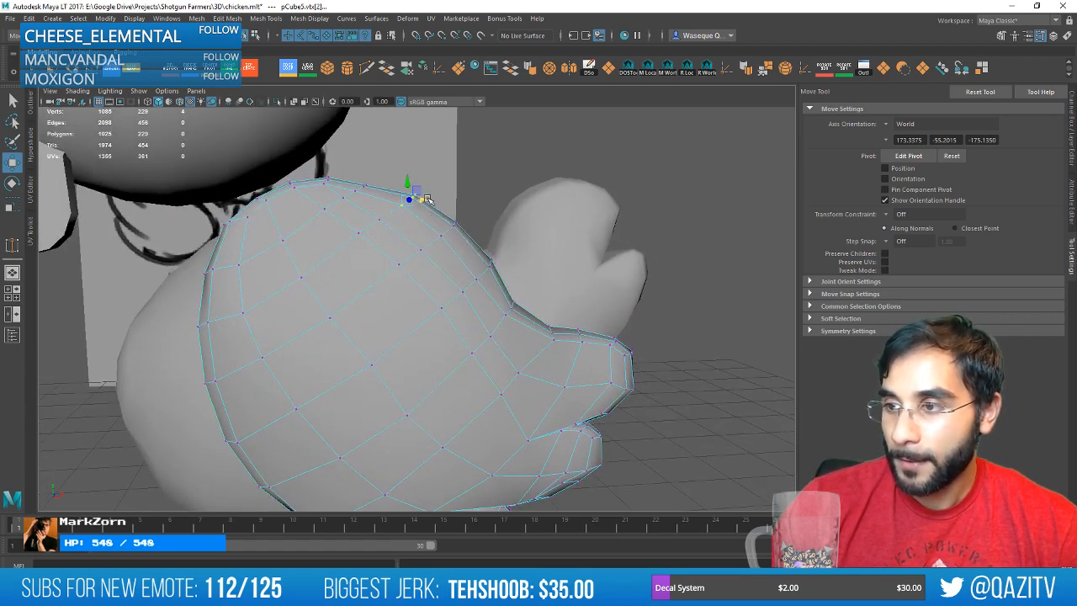
left_click_drag(428, 200, 421, 199)
left_click_drag(474, 249, 457, 211)
left_click_drag(465, 227, 459, 226)
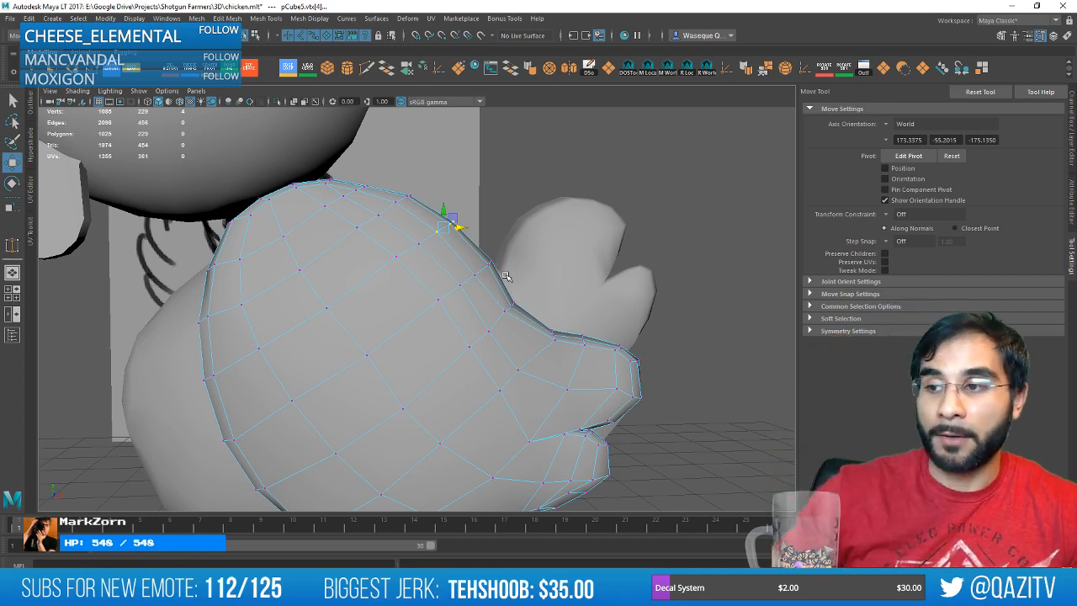
left_click_drag(505, 276, 492, 211, "alt")
scroll(492, 211, "down", 3)
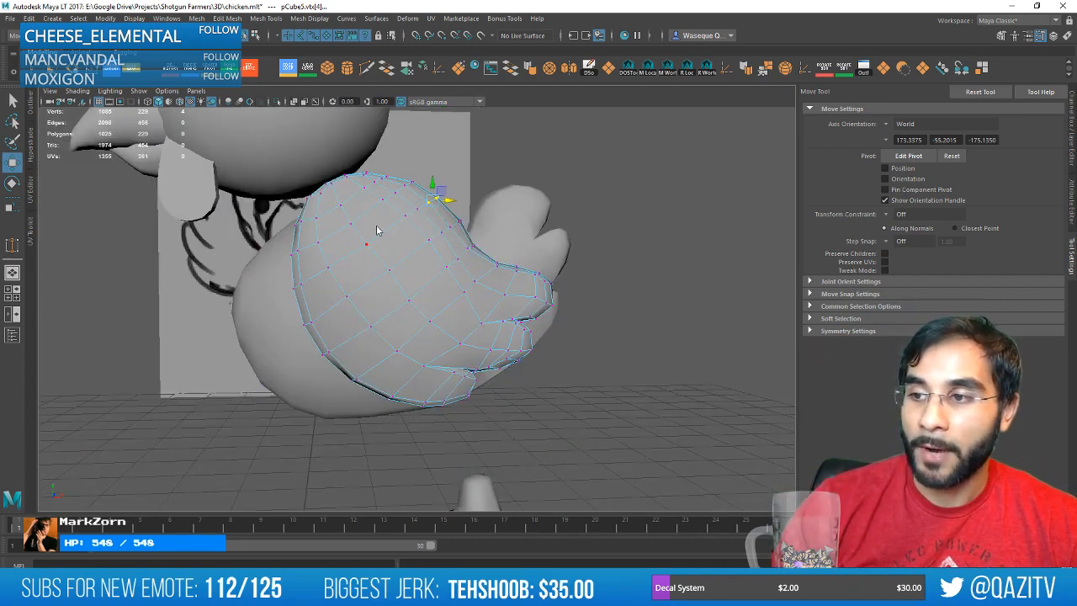
Return to object mode and examine the wing's thickness and feather tips from the side and behind.
right_click_drag(377, 230, 558, 175)
mouse_move(558, 175)
left_mouse_down("alt")
mouse_move(493, 252)
mouse_move(510, 278)
mouse_move(437, 296)
left_mouse_up("alt")
left_click(379, 306)
key("f")
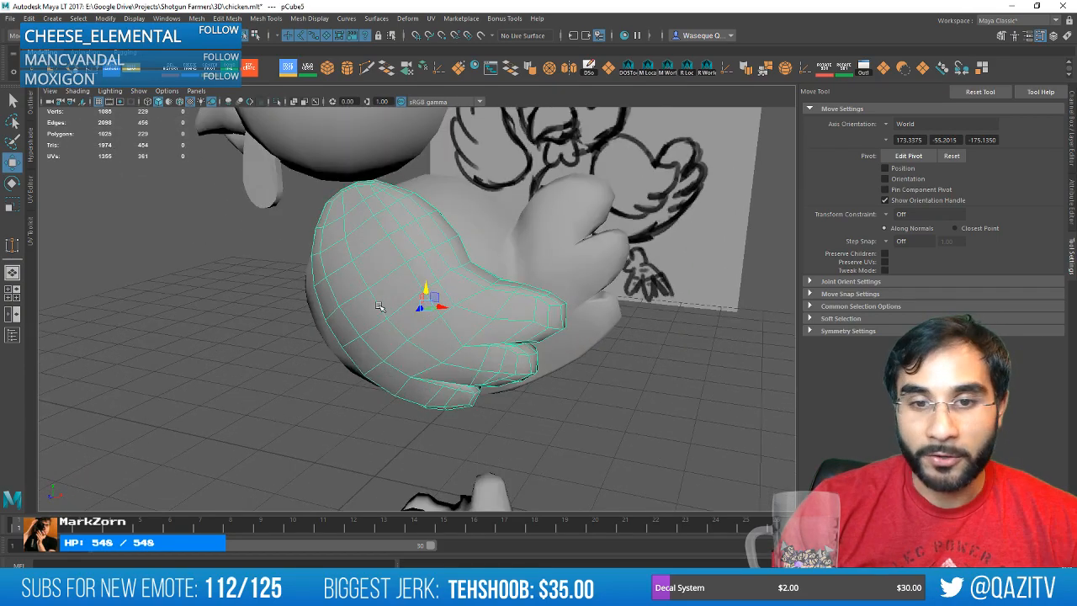
left_click_drag(513, 315, 405, 333, "alt")
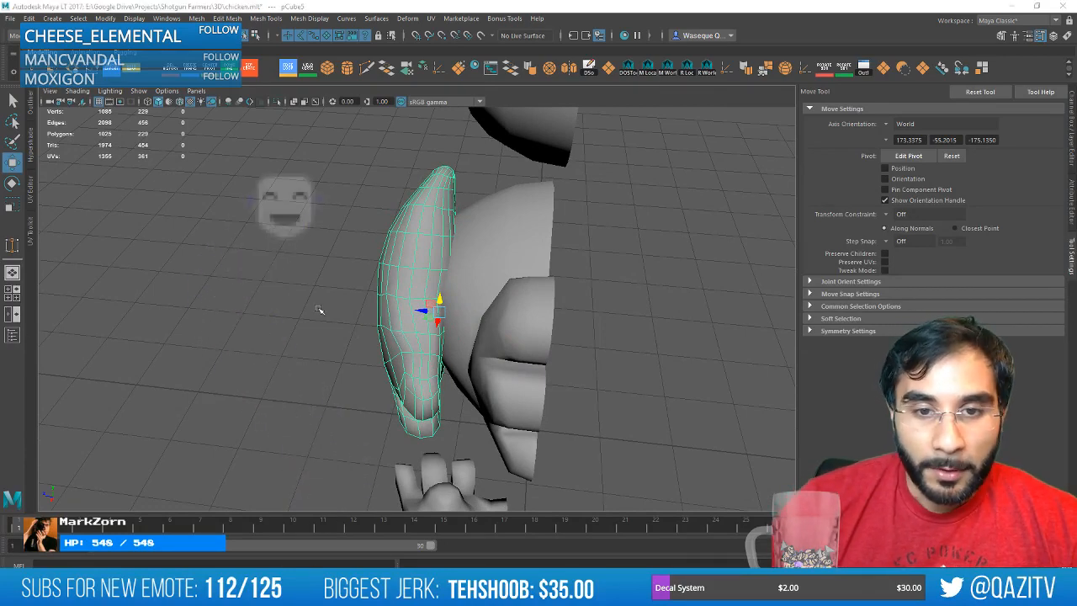
left_click_drag(342, 320, 380, 318, "alt")
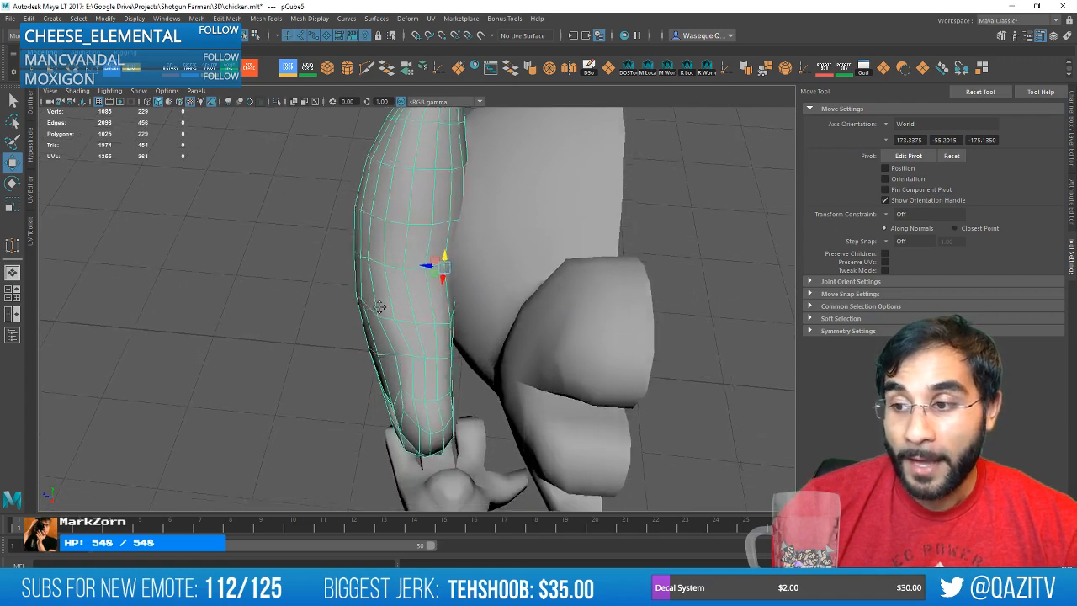
scroll(380, 318, "up", 3)
middle_click_drag(380, 317, 389, 241, "alt")
scroll(404, 288, "down", 4)
left_click_drag(404, 293, 408, 278, "alt")
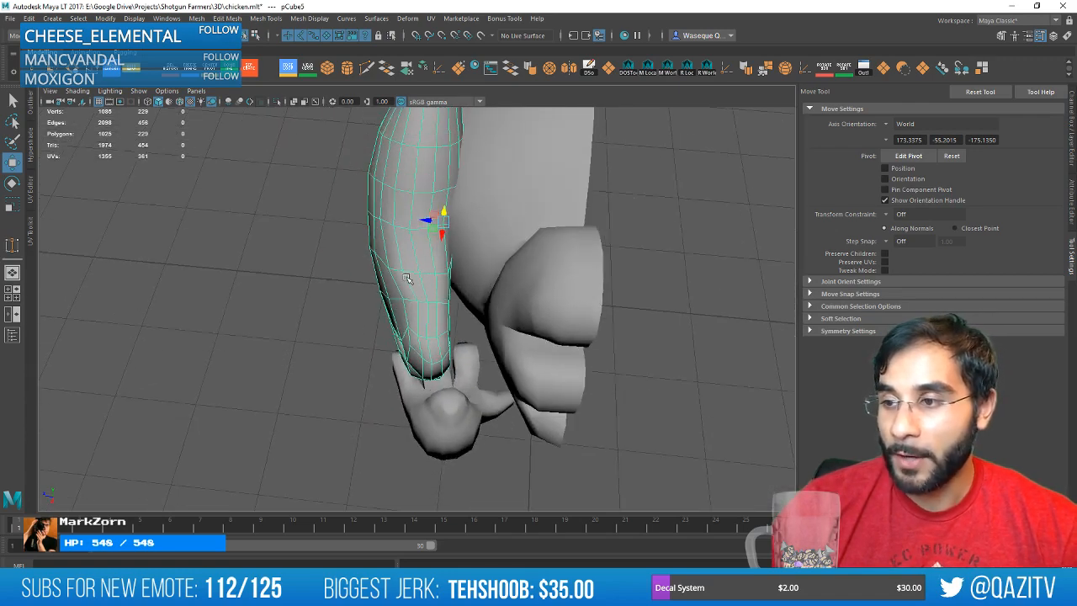
Try to shift the row of vertices across the wing's feathers relative to the body.
right_click_drag(405, 277, 353, 252)
left_click_drag(474, 319, 330, 289)
left_click_drag(423, 298, 459, 290)
middle_click_drag(458, 290, 468, 303)
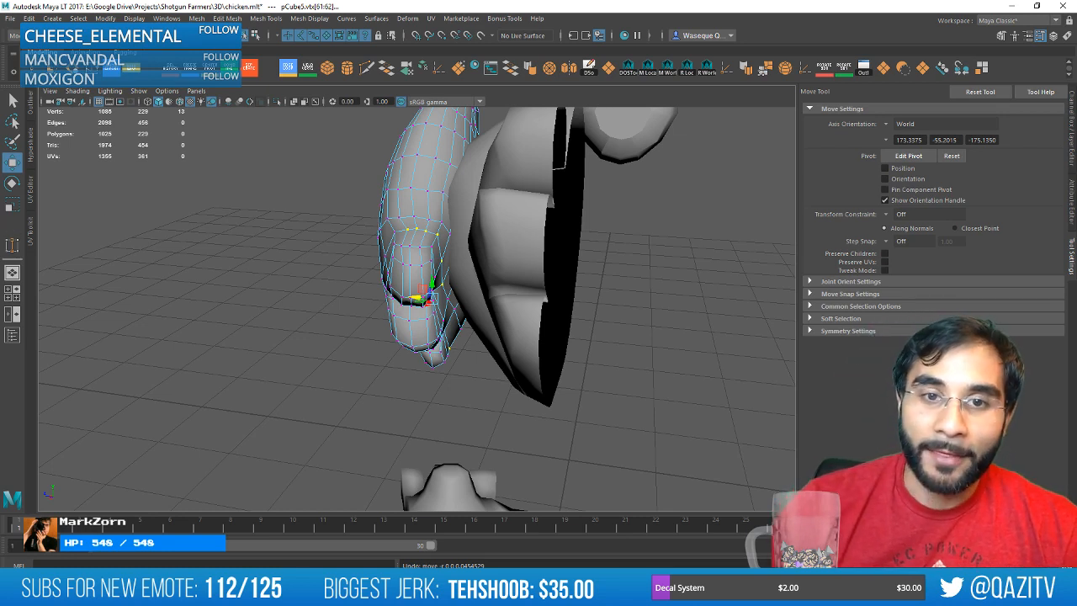
left_click(407, 392)
right_click_drag(406, 392, 445, 380, "alt")
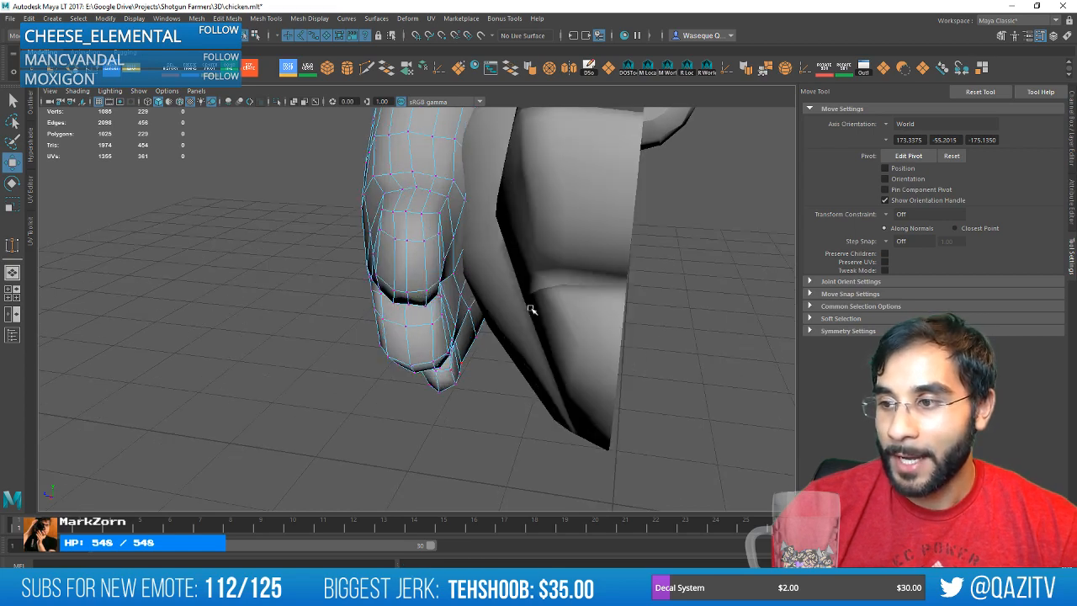
Switch to edge editing and adjust the edge rows across the wing's upper feather to even out its taper.
left_click_drag(531, 308, 491, 294, "alt")
right_click_drag(427, 228, 425, 199)
left_click_drag(425, 200, 465, 257, "alt")
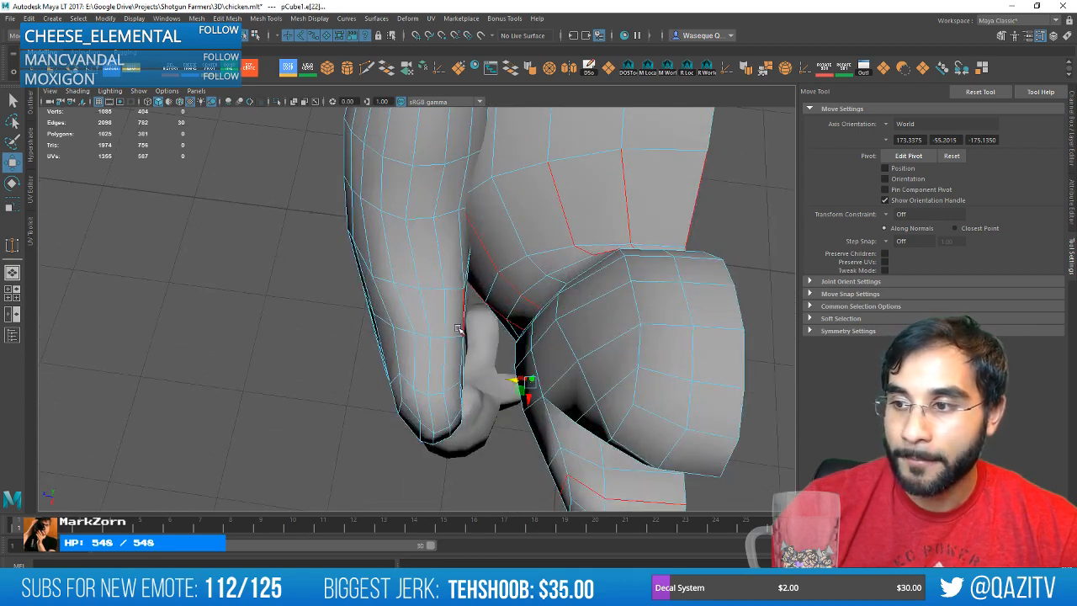
left_click(452, 335)
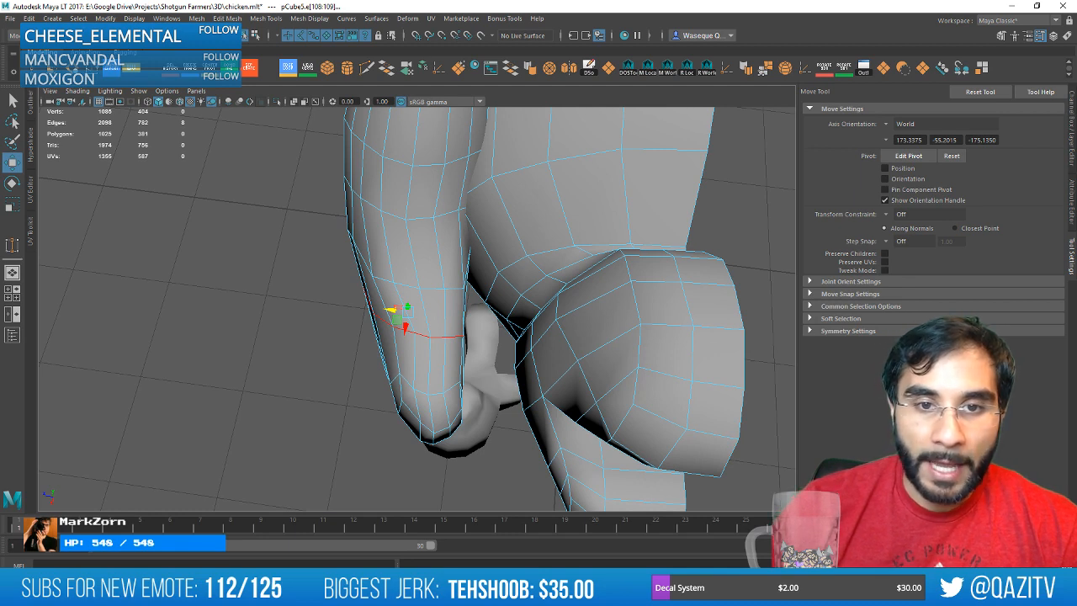
left_click(388, 312)
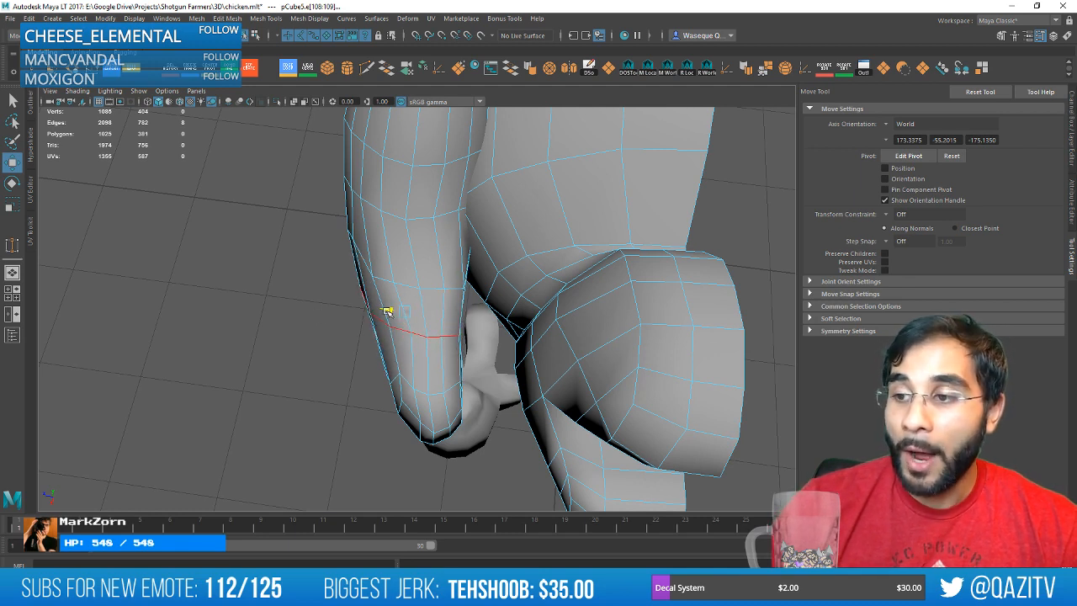
left_click(397, 370)
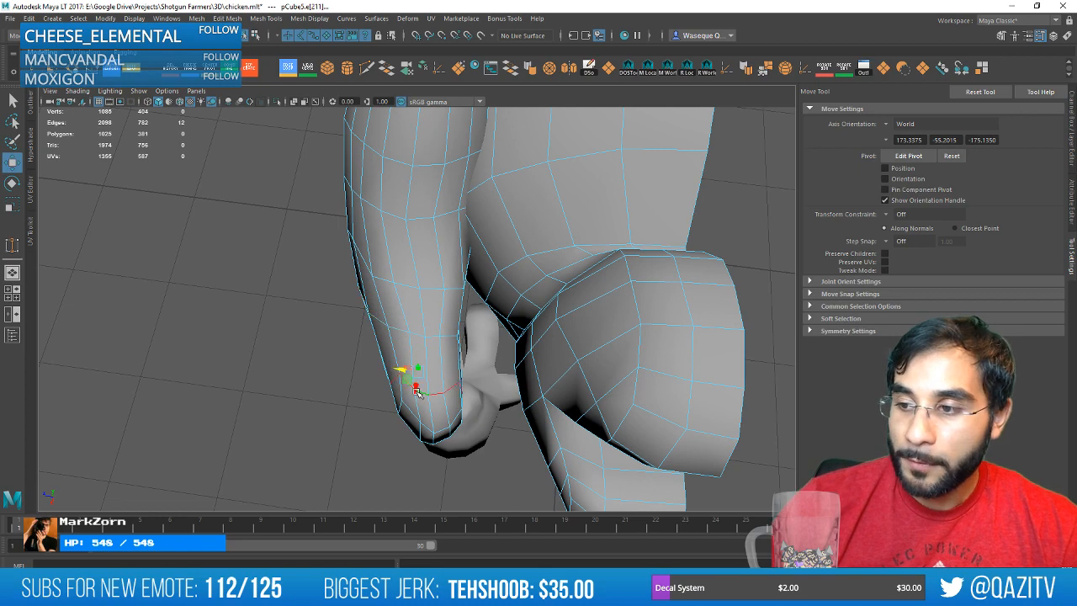
left_click_drag(456, 373, 452, 366, "alt")
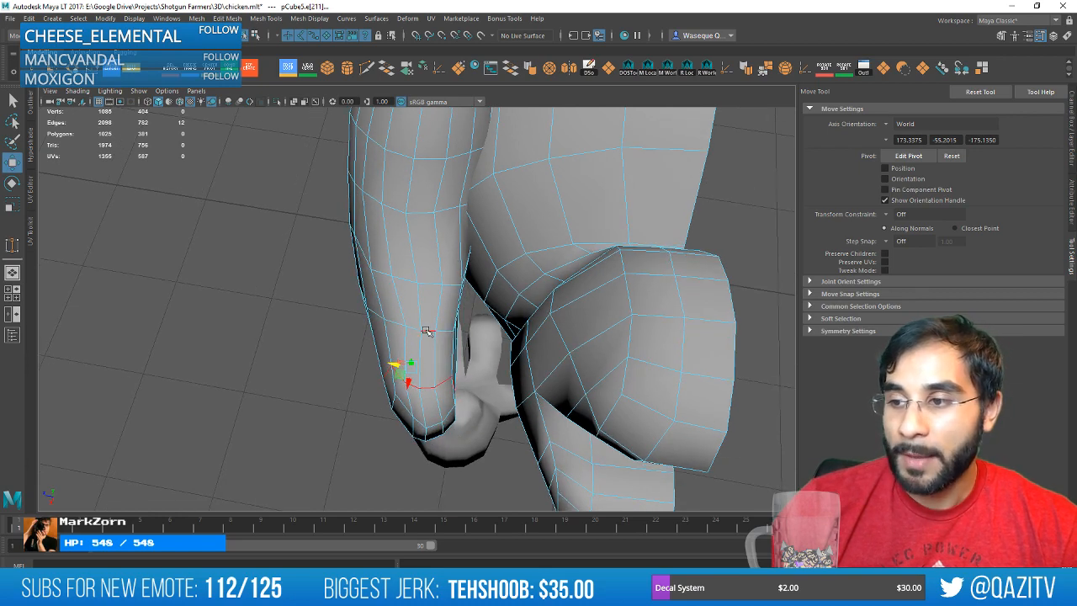
double_click(427, 331)
Switch to vertex editing and reposition the two vertices where the wing surface meets the feather creases.
left_click_drag(428, 331, 419, 272, "alt")
right_click_drag(418, 272, 362, 272)
left_click(414, 242)
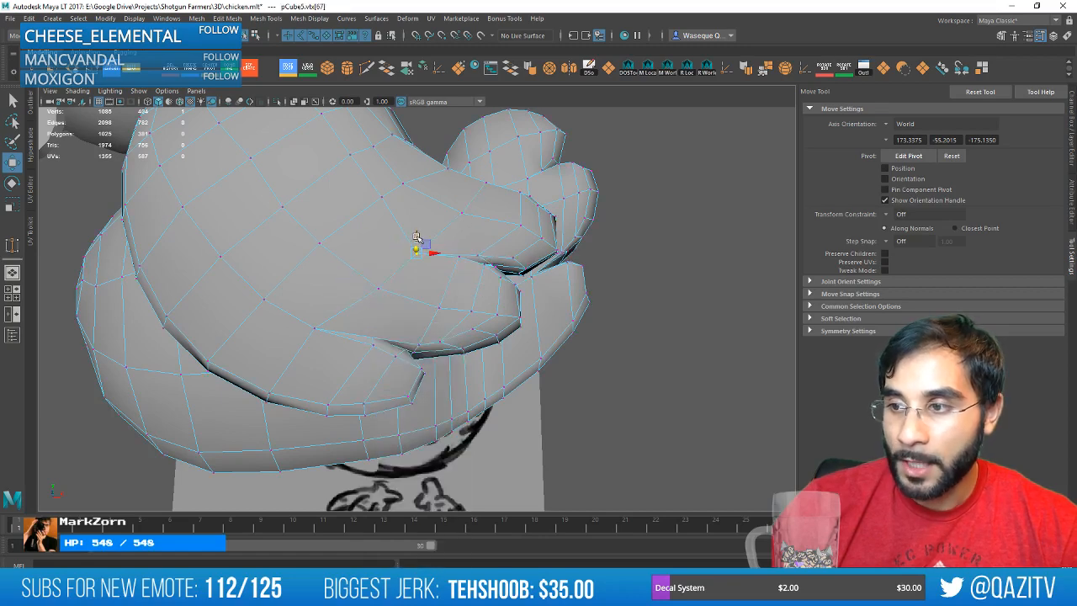
left_click(394, 291)
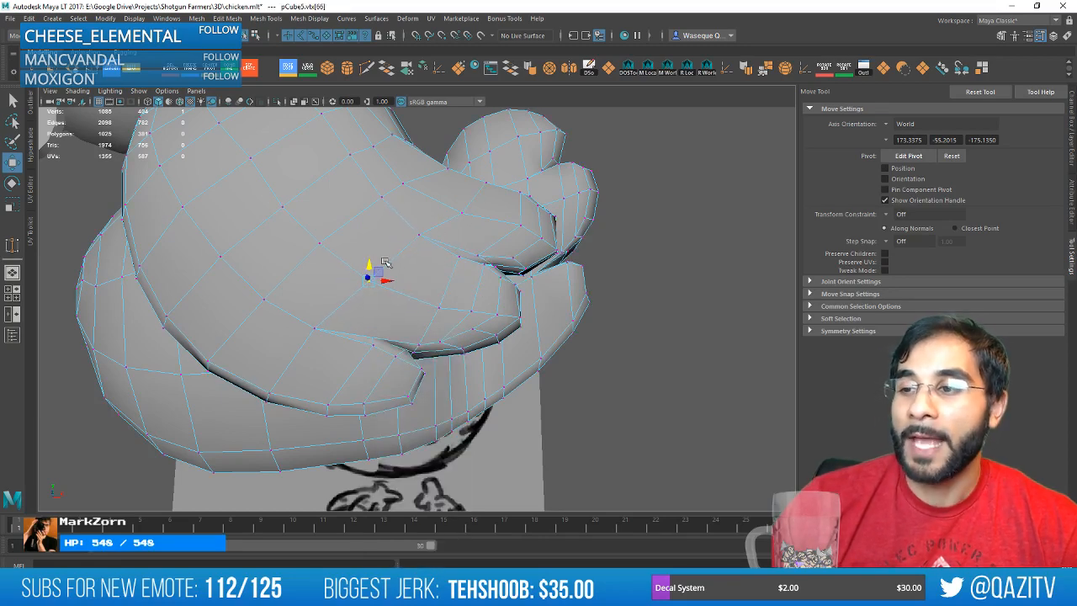
Check the wing's curvature from the front, save the scene and take the wing out of vertex editing.
left_click_drag(502, 241, 534, 250, "alt")
scroll(368, 291, "up", 4)
scroll(543, 260, "down", 3)
scroll(553, 345, "down", 3)
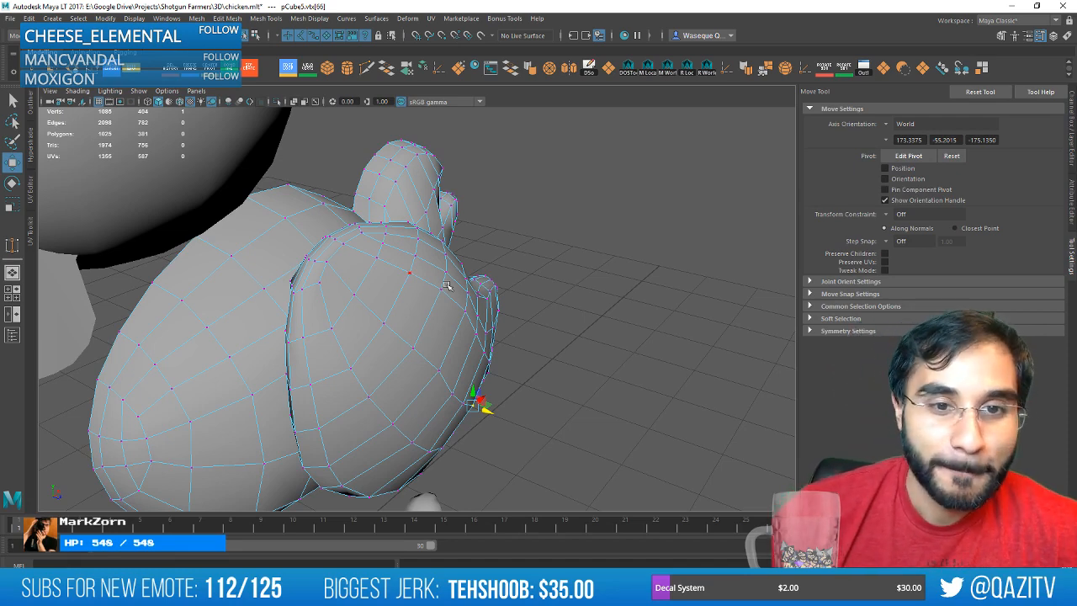
left_click_drag(447, 286, 536, 276, "alt")
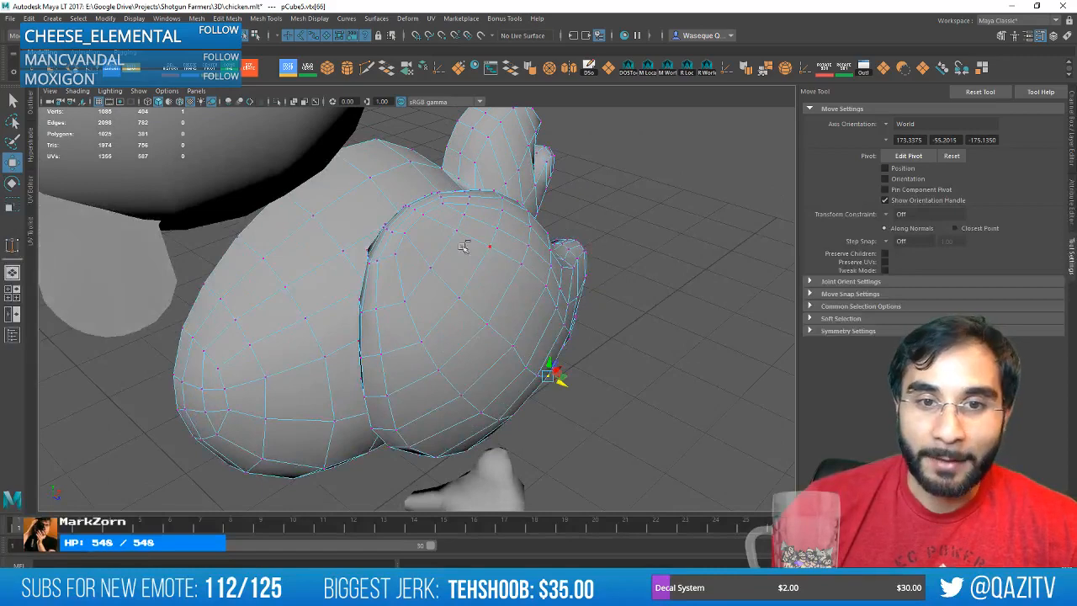
key("ctrl+s")
right_click_drag(409, 209, 460, 173)
left_click(621, 202)
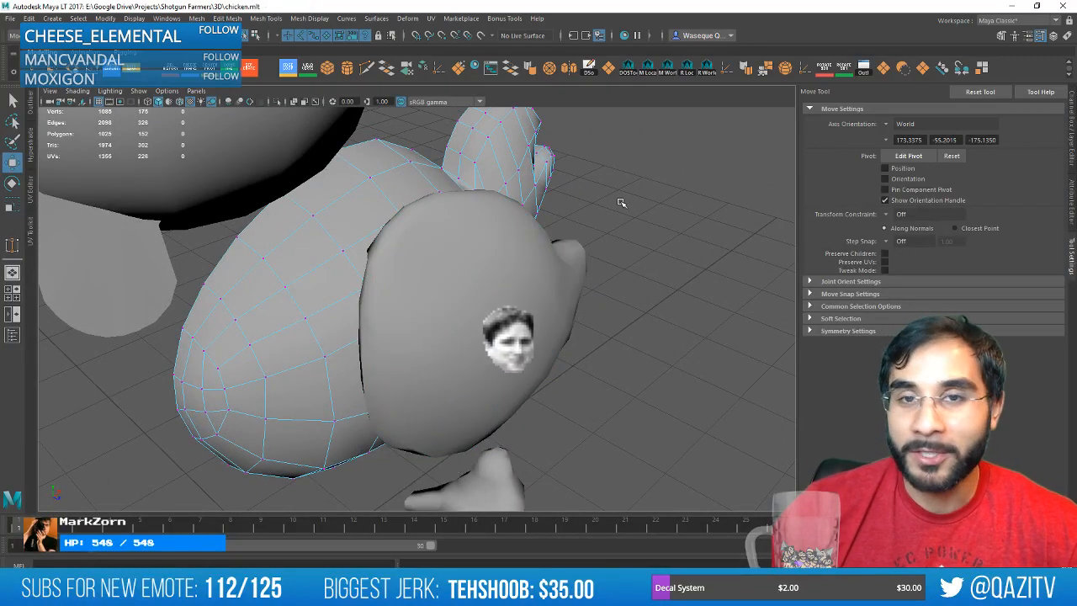
Select the wing in object mode, try mirroring its geometry and undo the mirror.
scroll(481, 293, "down", 4)
left_click_drag(476, 293, 517, 289, "alt")
left_click(489, 288)
left_click_drag(614, 281, 535, 171, "alt")
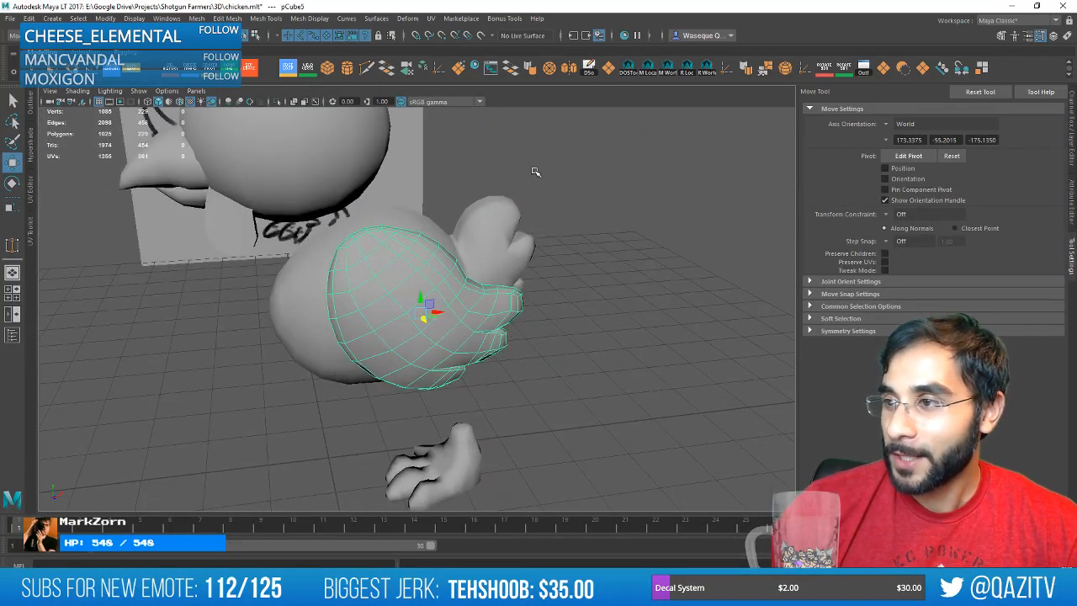
left_click(562, 71)
key("ctrl+z")
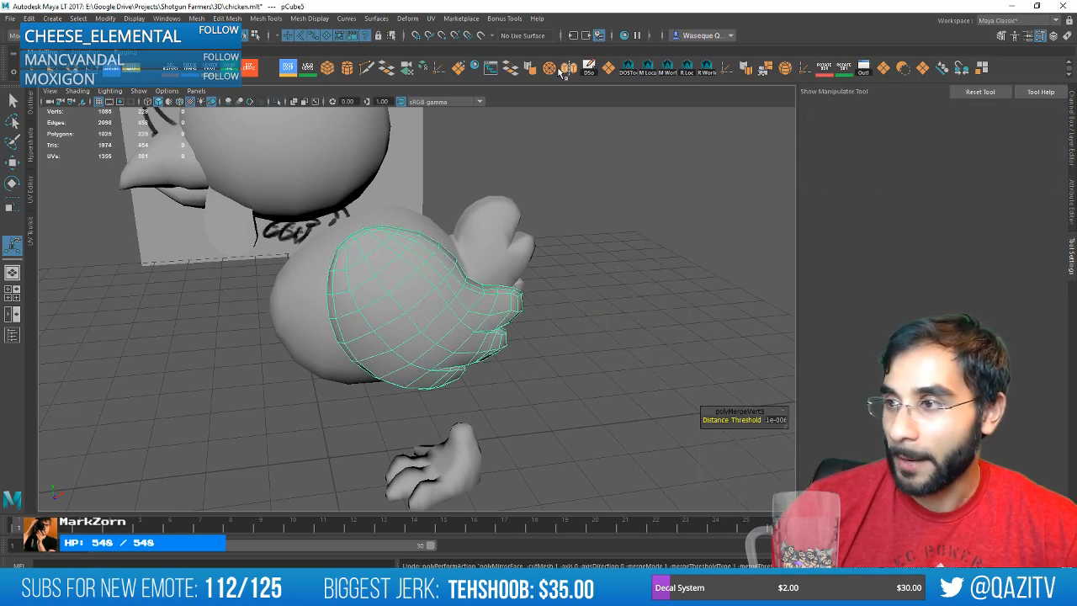
Examine the selected wing from the side and front to judge its thickness and how it sits against the body.
left_click(530, 69)
left_click(652, 370)
left_click(375, 352)
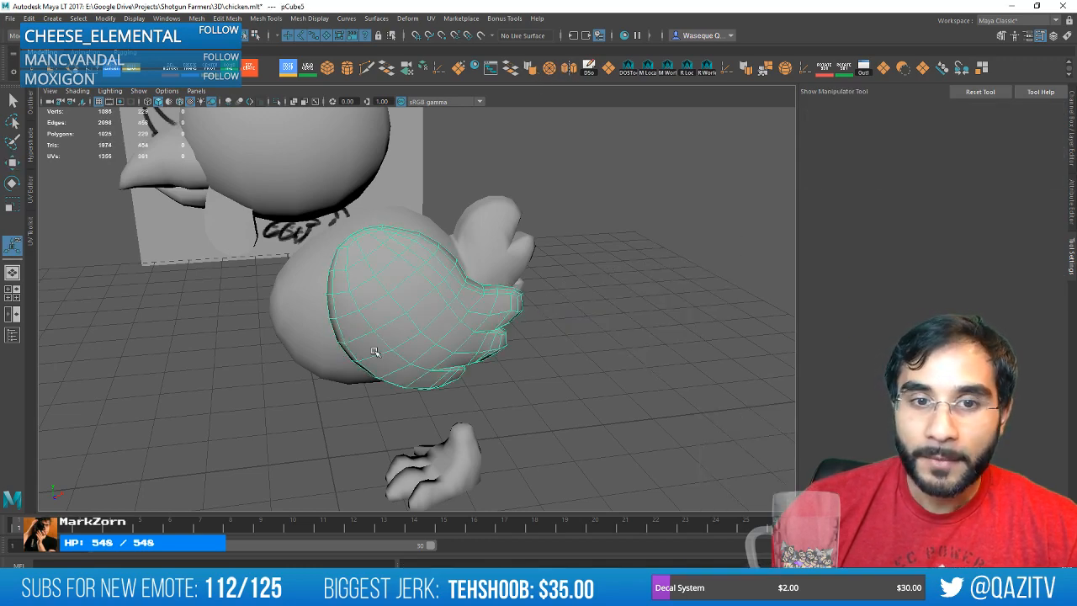
left_click_drag(374, 352, 432, 322, "alt")
scroll(418, 359, "up", 4)
scroll(415, 356, "down", 2)
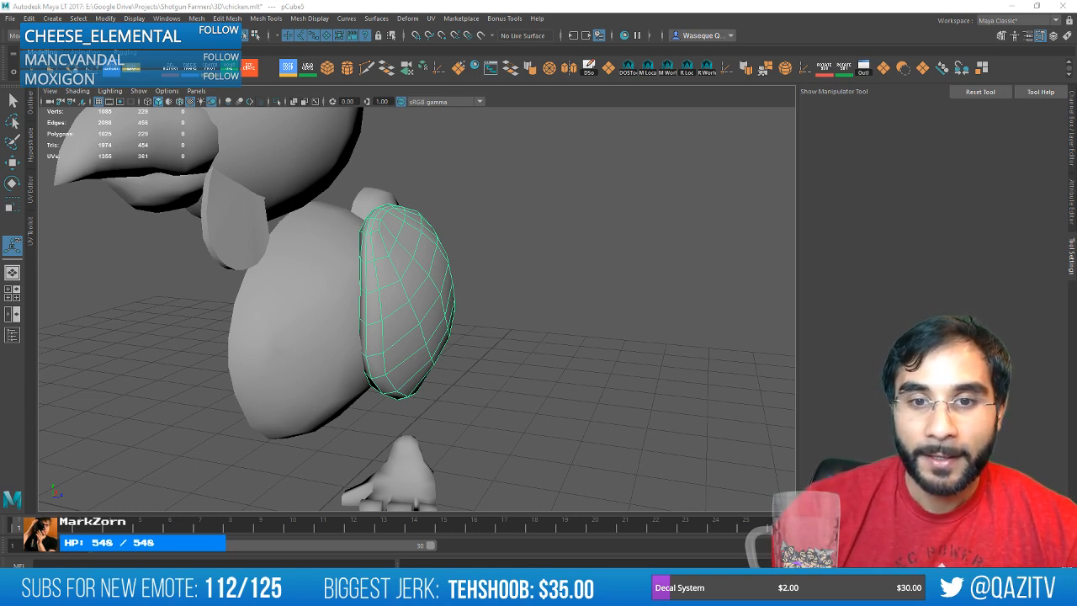
left_click(497, 256)
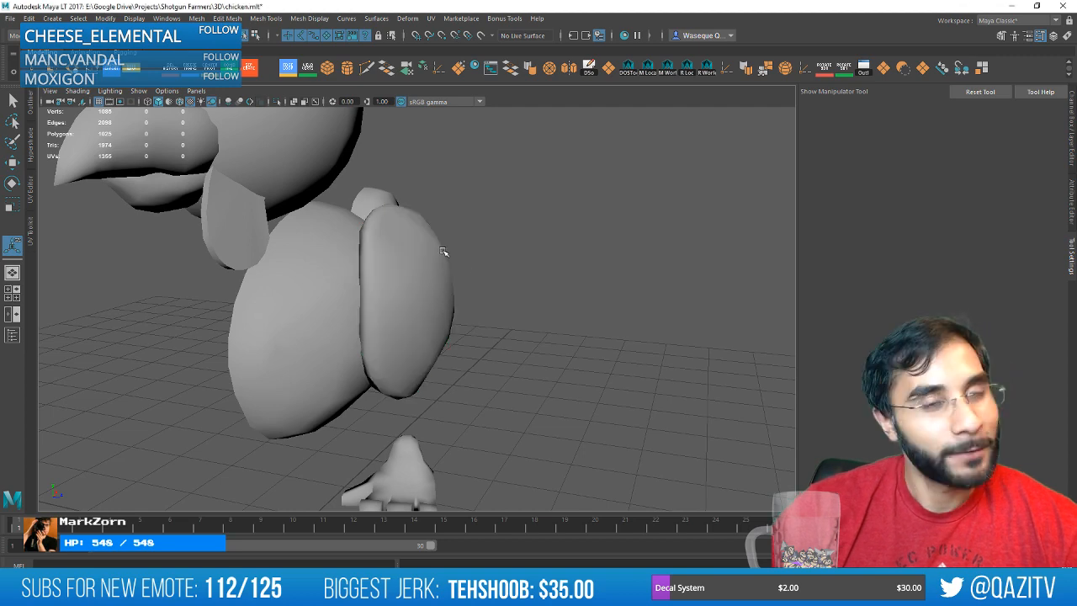
left_click(432, 260)
scroll(428, 260, "up", 2)
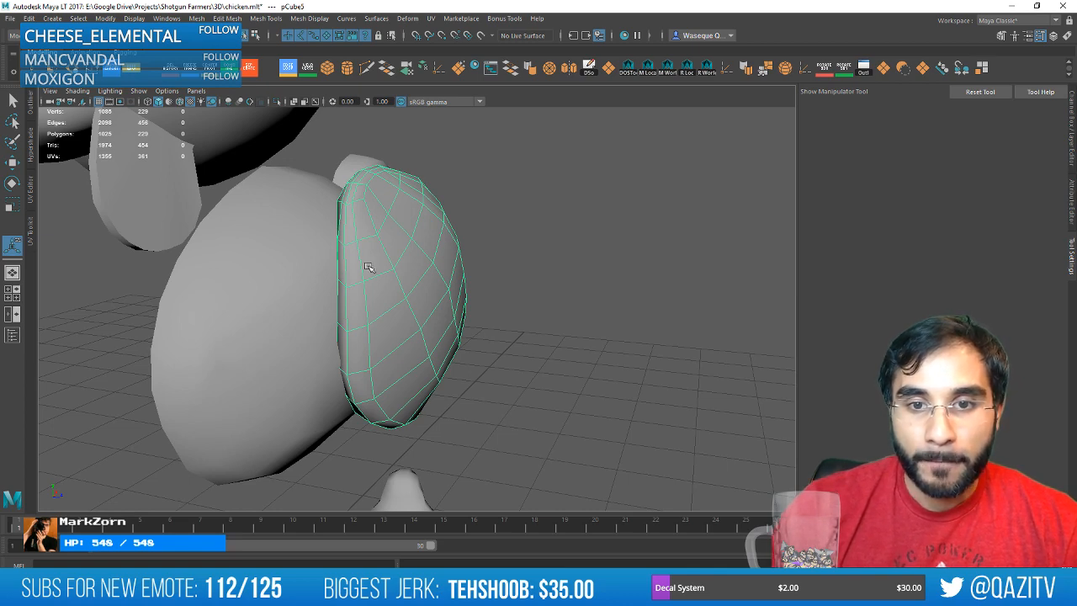
left_click_drag(368, 267, 403, 277, "alt")
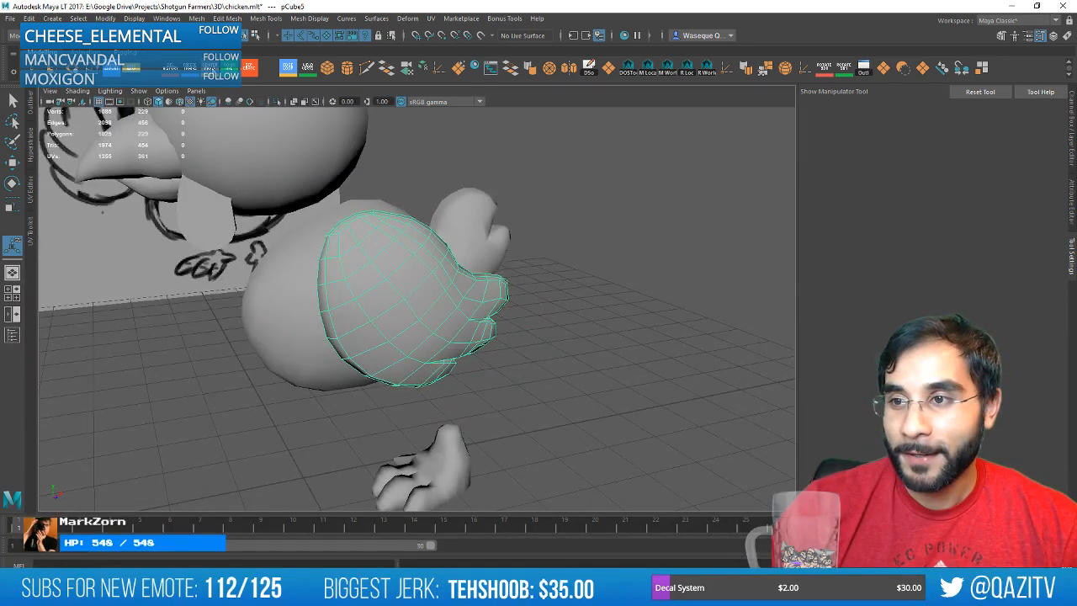
left_click_drag(493, 256, 433, 281, "alt")
right_click(409, 266)
key("w")
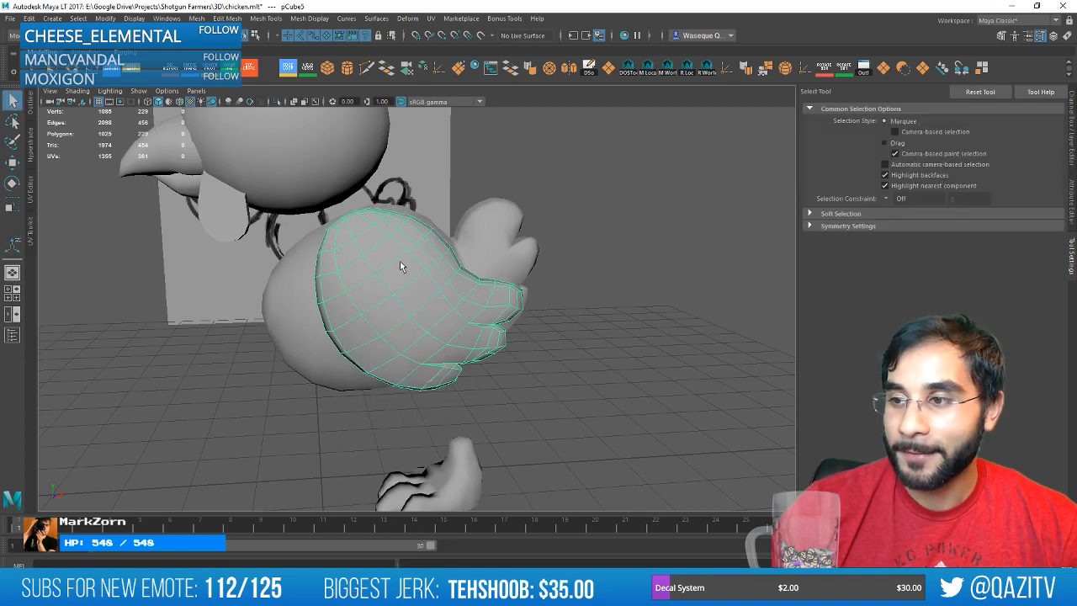
Compare the wing's shape with the reference drawing and the body from several angles, and save the scene.
mouse_move(483, 310)
left_mouse_down("alt")
mouse_move(546, 332)
mouse_move(493, 331)
left_mouse_up("alt")
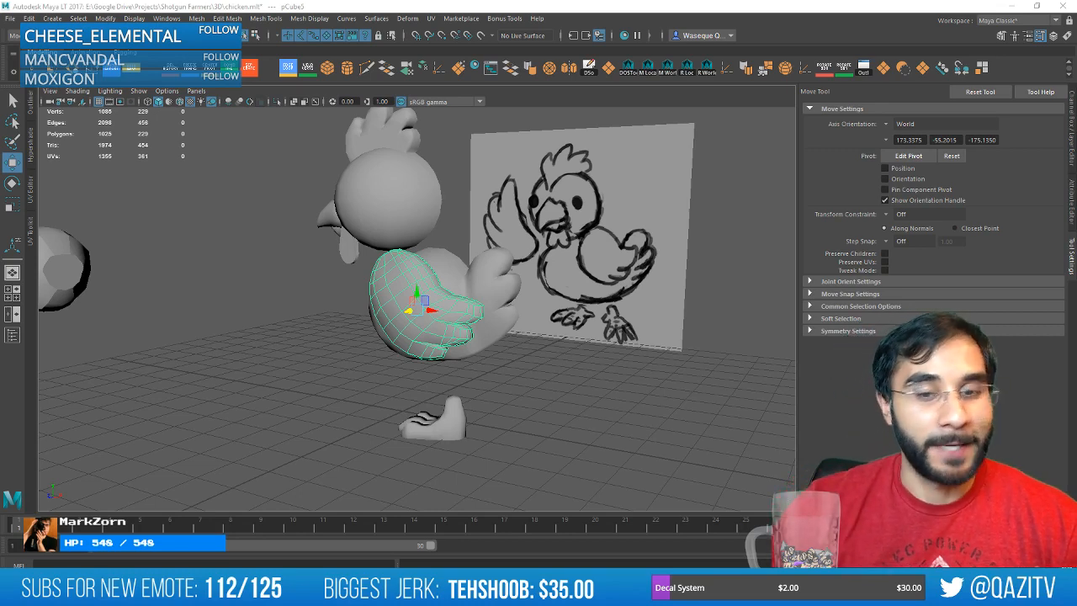
left_click(341, 354)
left_click(411, 314)
key("f")
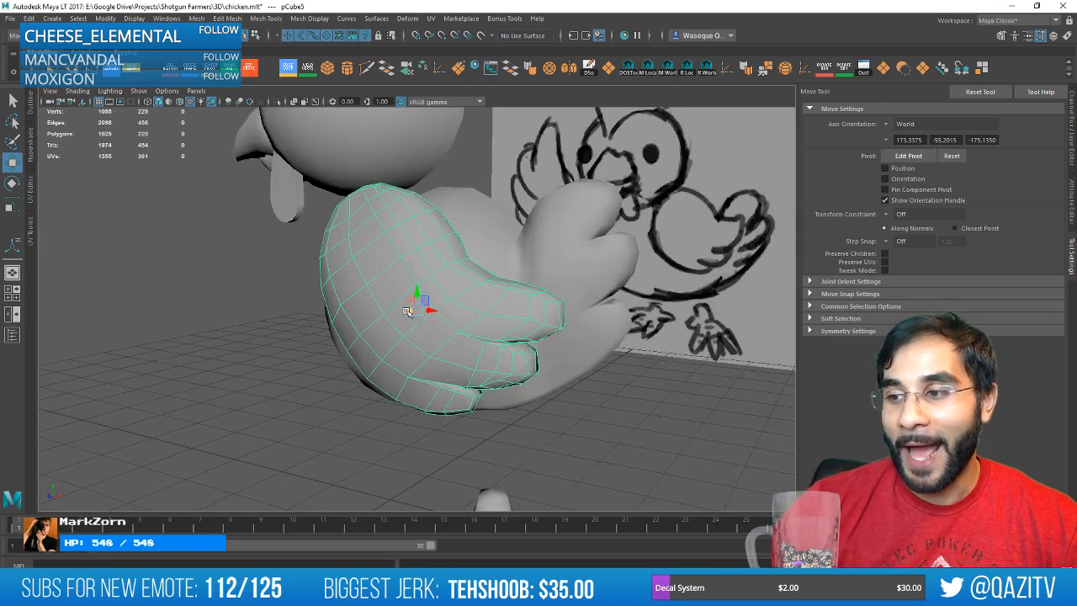
left_click_drag(493, 301, 612, 332, "alt")
left_click(611, 332)
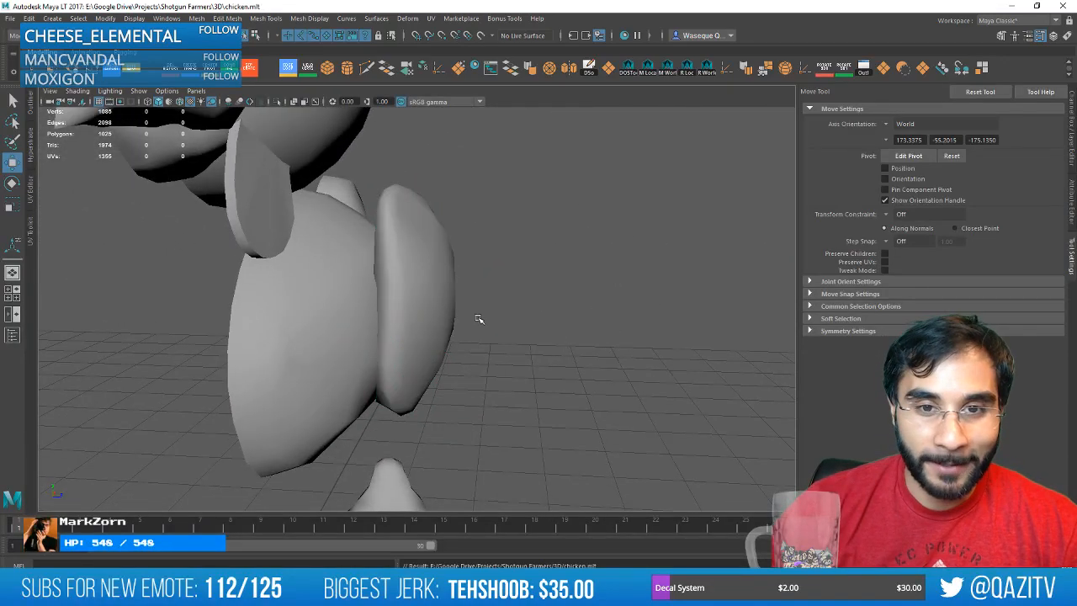
left_click_drag(479, 320, 373, 337, "alt")
left_click(376, 335)
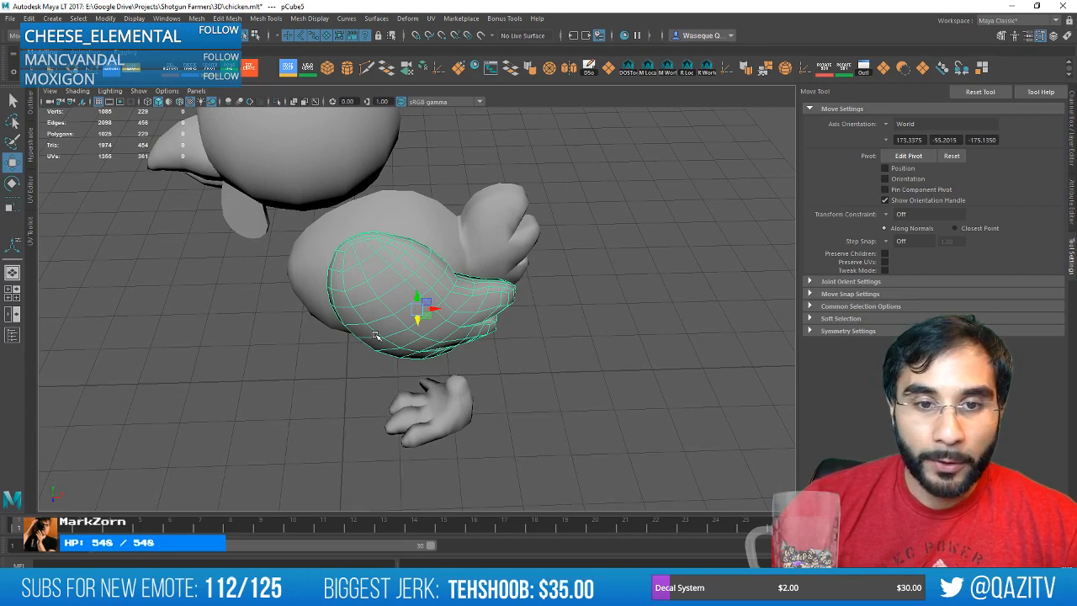
left_click_drag(375, 335, 329, 365, "alt")
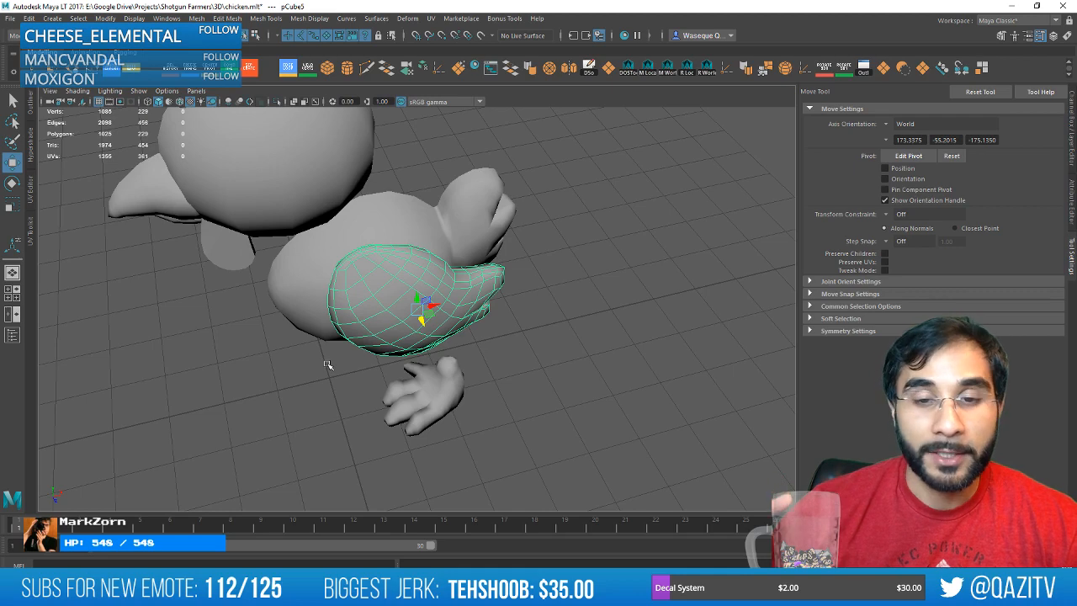
key("f")
left_click_drag(395, 337, 463, 312, "alt")
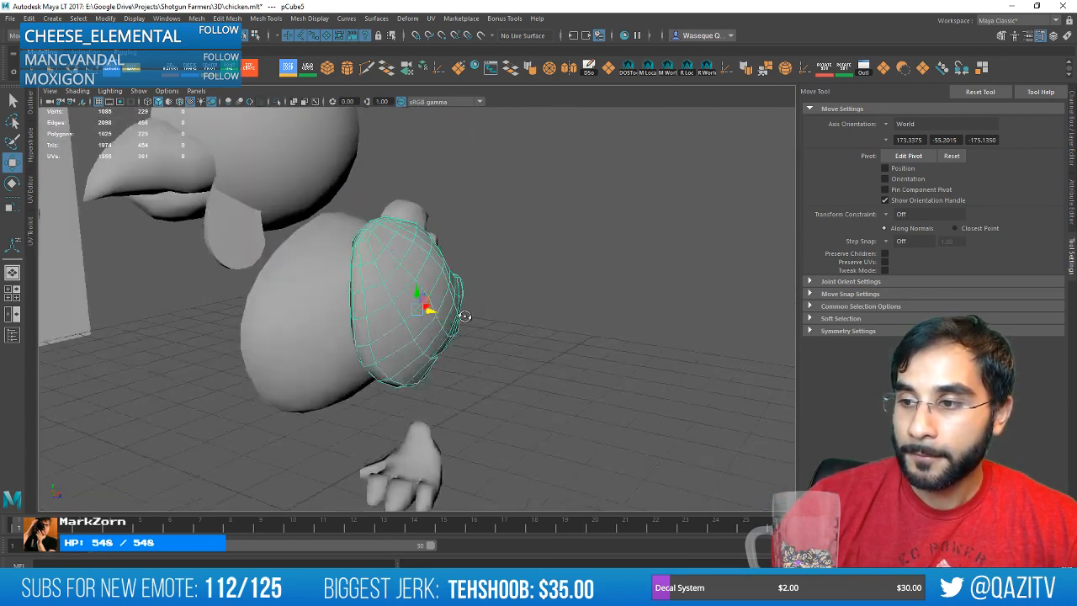
Select the body and inspect its fit with the wing, up close and as part of the whole chicken.
left_click(322, 310)
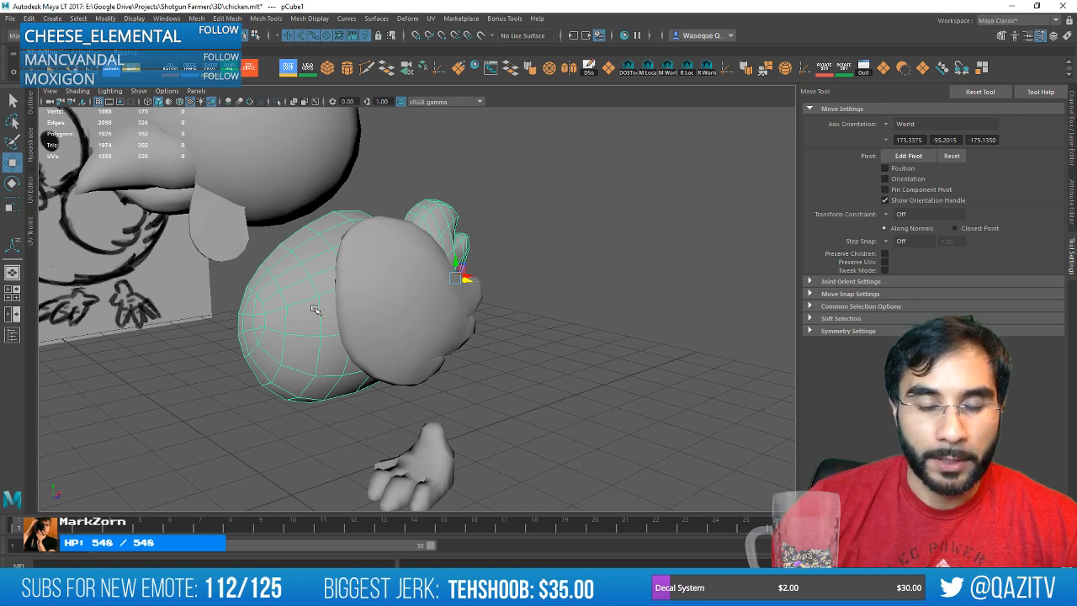
left_click_drag(372, 365, 324, 355, "alt")
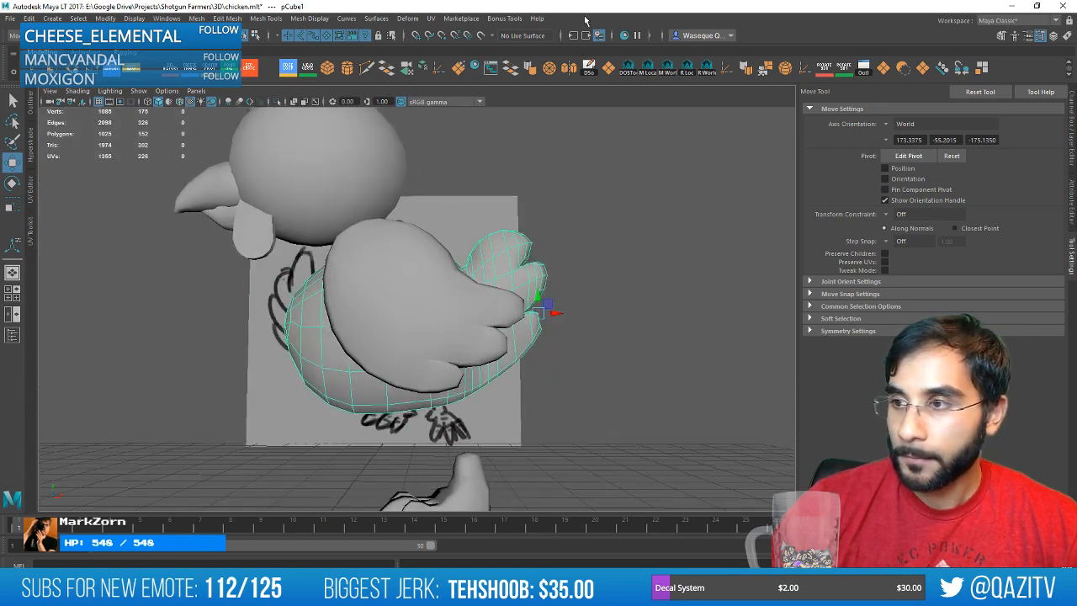
left_click(530, 69)
scroll(361, 243, "up", 5)
middle_click_drag(353, 237, 505, 139, "alt")
mouse_move(437, 353)
left_mouse_down("alt")
mouse_move(626, 372)
mouse_move(469, 361)
mouse_move(500, 342)
mouse_move(481, 373)
left_mouse_up("alt")
left_click(627, 372)
scroll(598, 360, "down", 5)
scroll(469, 361, "down", 5)
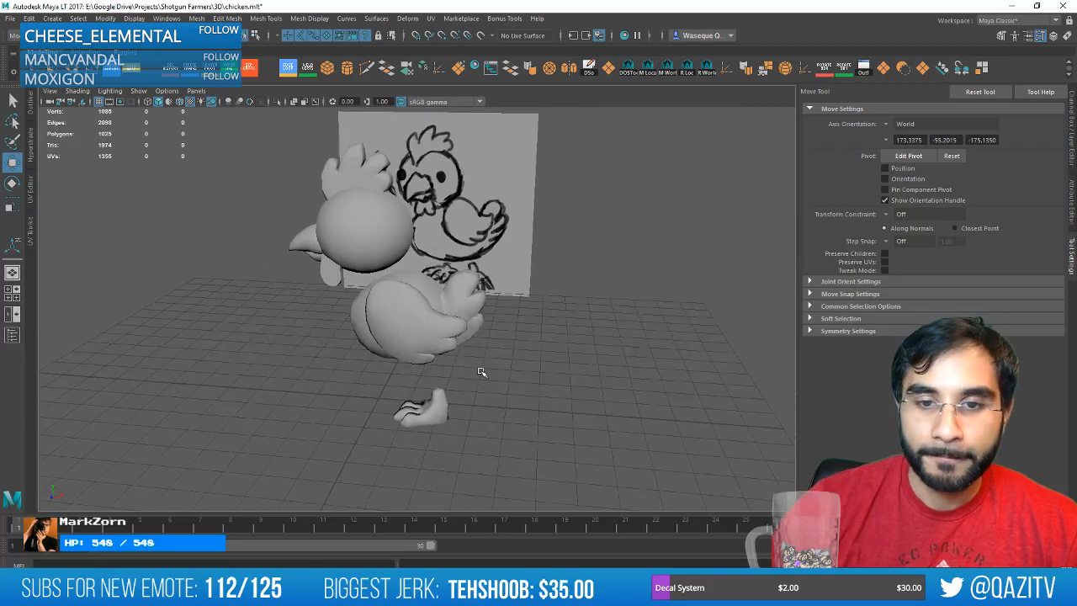
scroll(480, 373, "up", 3)
key("q")
key("w")
scroll(455, 351, "down", 3)
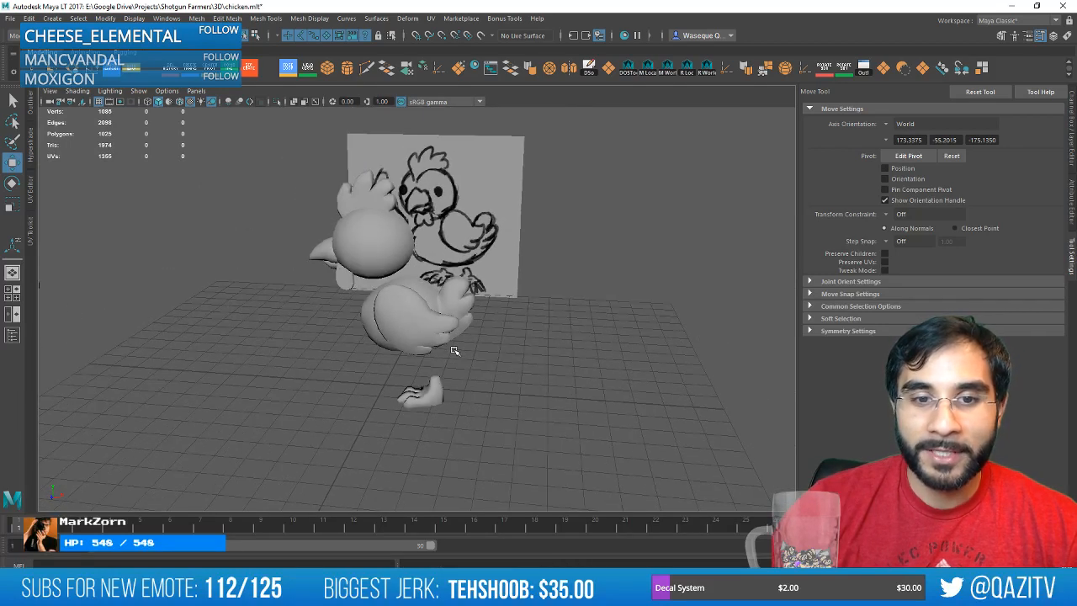
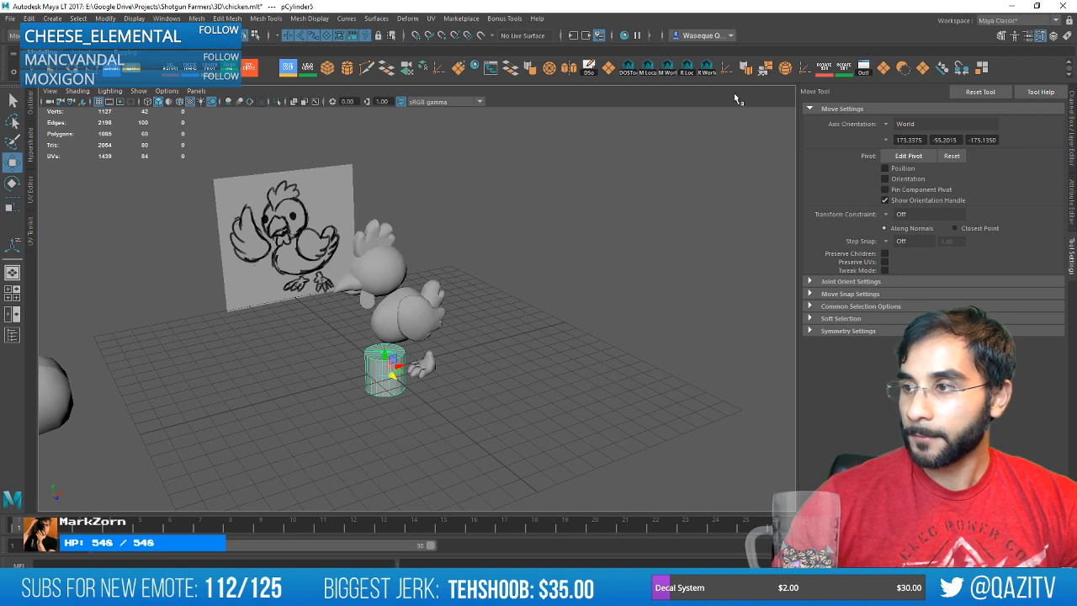
Turn the new cylinder onto its side and raise it to the chicken's head.
left_click(824, 71)
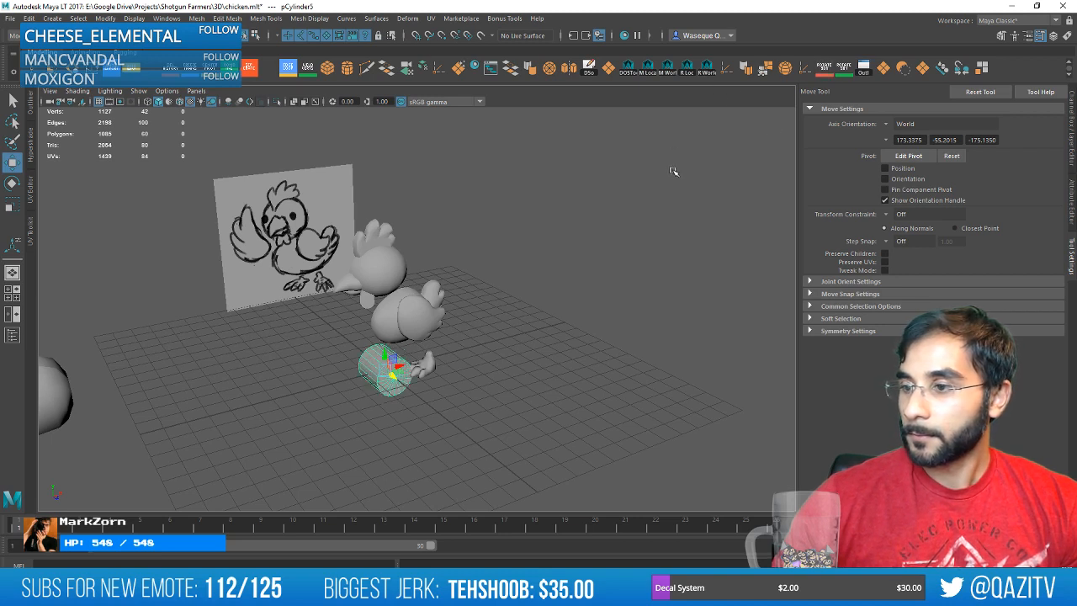
left_click(843, 71)
left_click_drag(381, 361, 369, 279)
key("f")
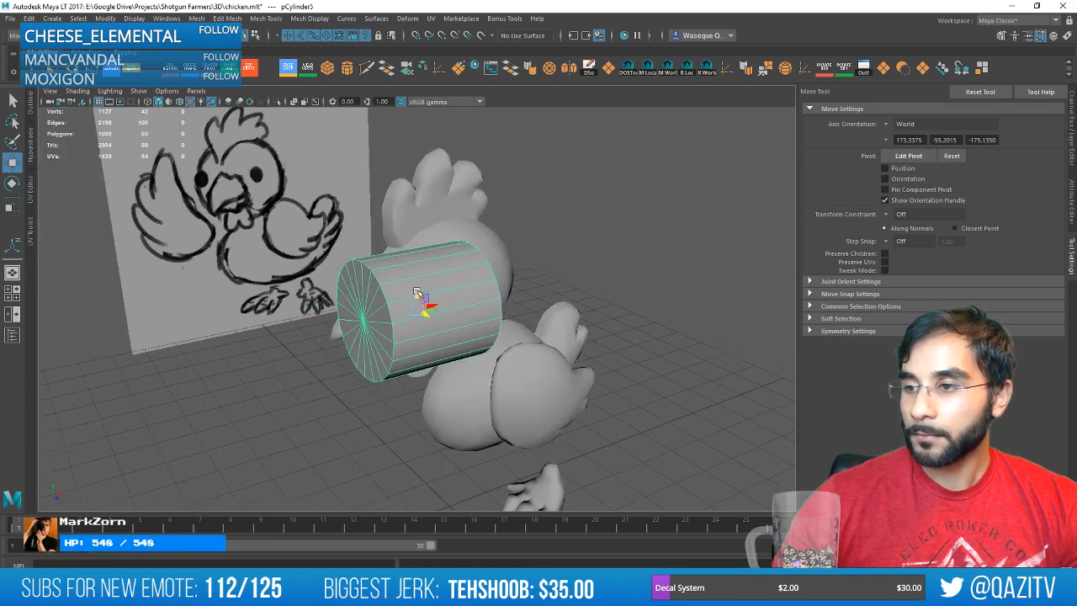
Scale the cylinder down into a small thin disc and place it on the head just above the beak.
key("r")
mouse_move(425, 310)
left_mouse_down()
mouse_move(412, 311)
mouse_move(495, 304)
mouse_move(433, 298)
left_mouse_up()
key("e")
key("w")
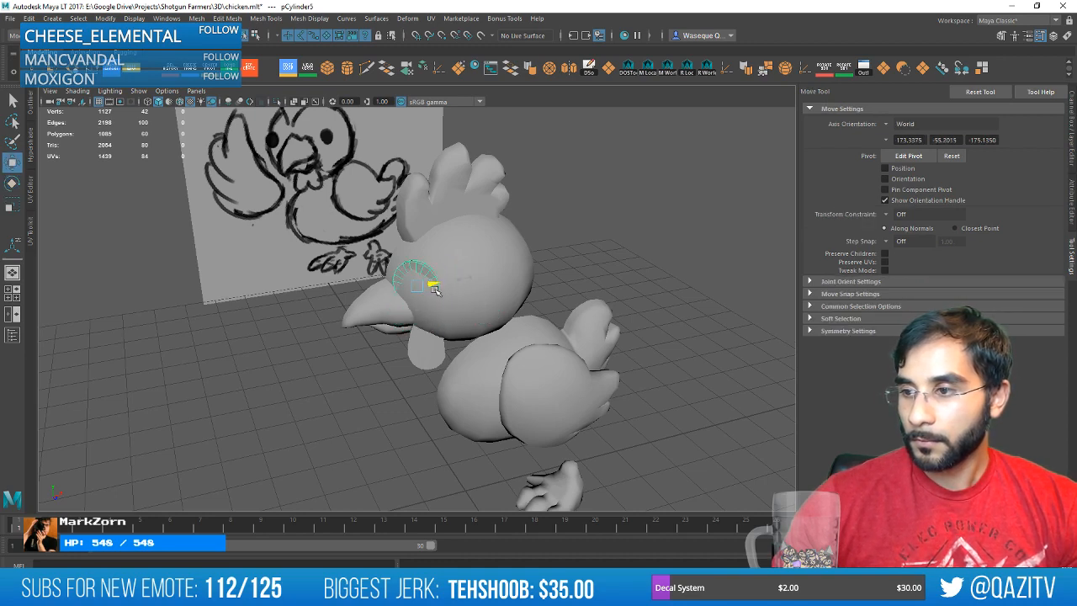
key("f")
left_click_drag(436, 290, 420, 267, "alt")
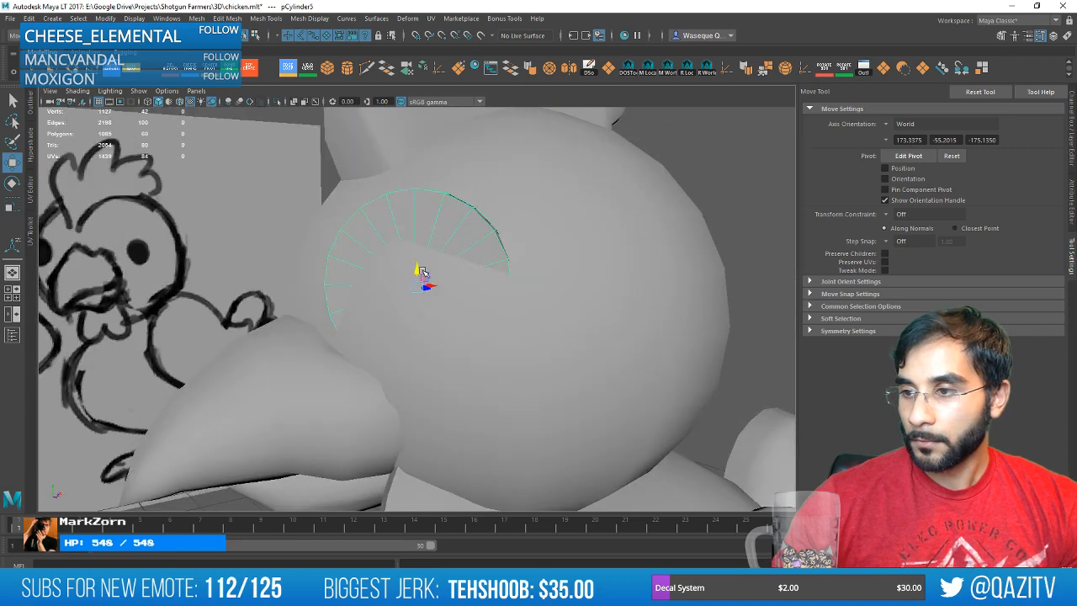
Rotate, resize and reposition the eye disc so it faces outward on the head's surface beside the beak.
key("e")
key("w")
left_click_drag(501, 298, 459, 298, "alt")
key("e")
key("r")
key("w")
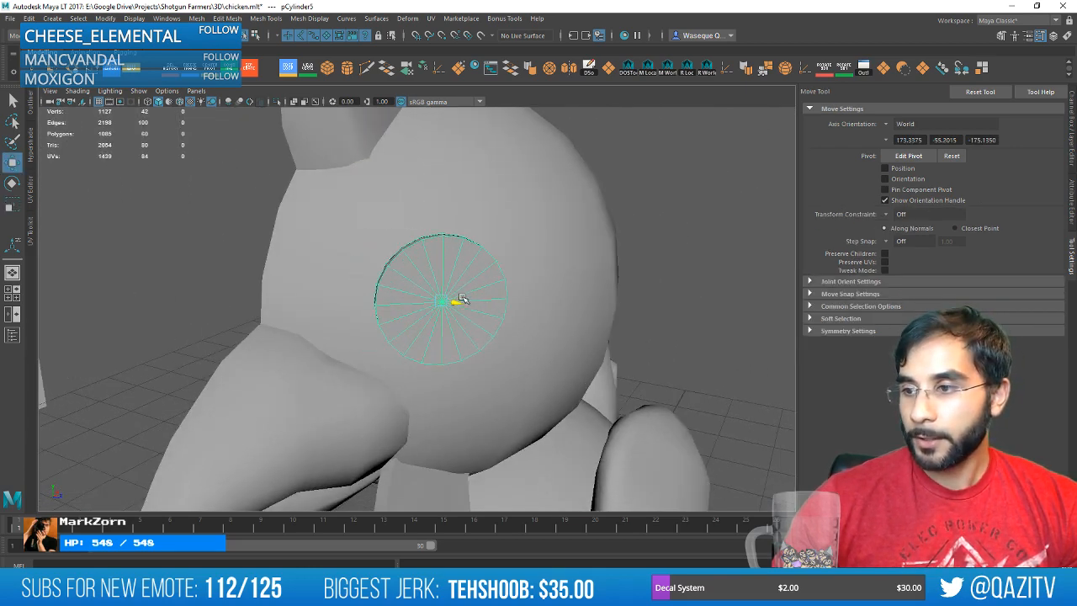
key("r")
mouse_move(524, 298)
left_mouse_down("alt")
mouse_move(412, 303)
mouse_move(435, 299)
left_mouse_up("alt")
key("w")
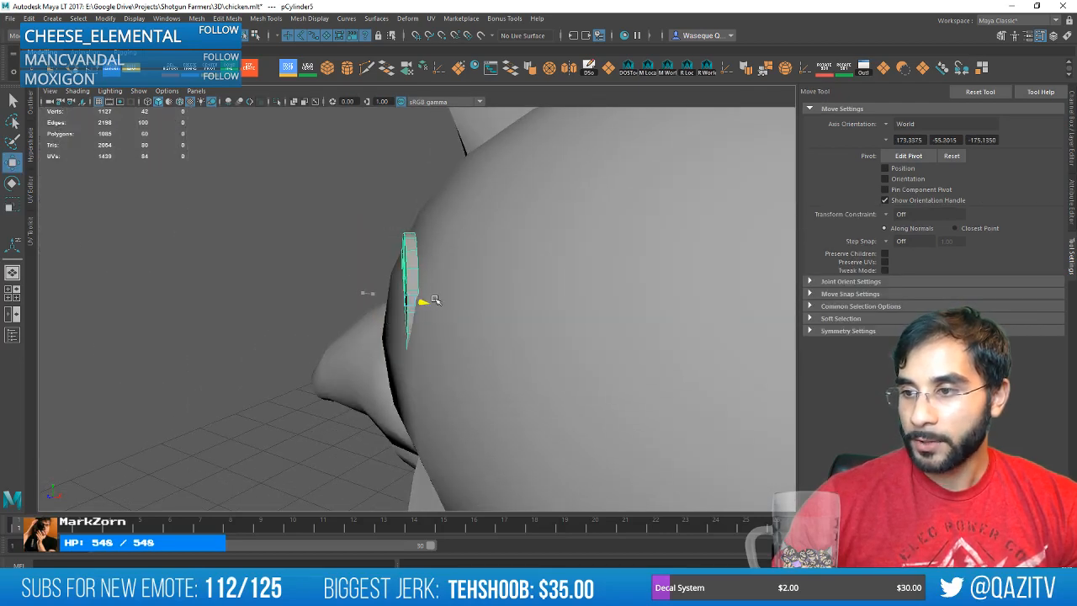
Rotate the eye disc to follow the head's curvature, comparing its angle from both sides.
left_click_drag(354, 312, 460, 318, "alt")
middle_click_drag(460, 318, 314, 341, "alt")
left_click_drag(315, 341, 340, 363, "alt")
key("e")
left_click_drag(445, 350, 293, 346, "alt")
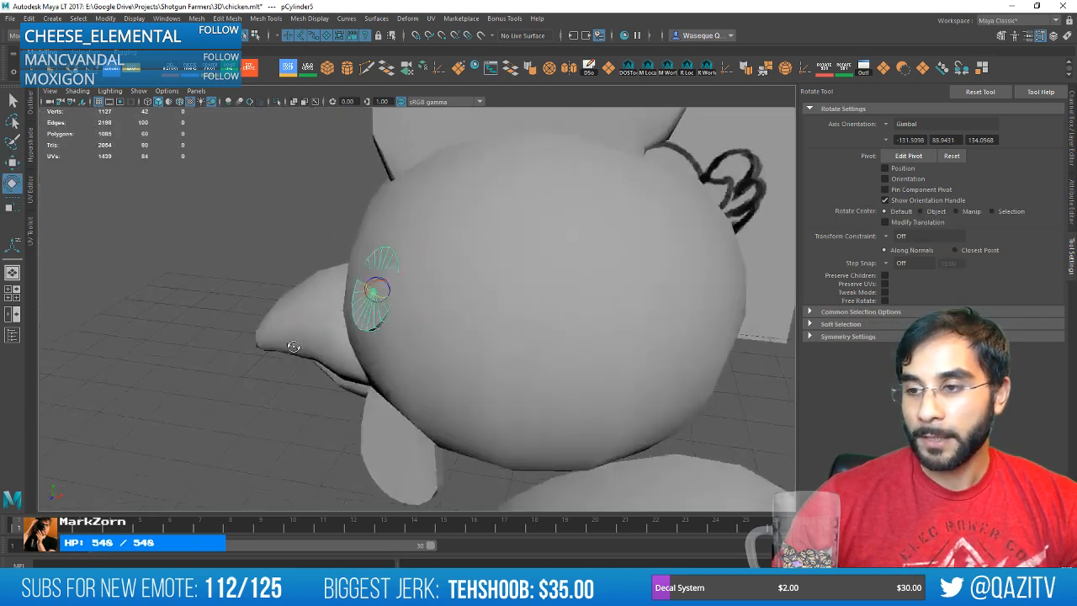
right_click_drag(293, 346, 394, 326, "alt")
left_click_drag(410, 314, 405, 292, "alt")
key("w")
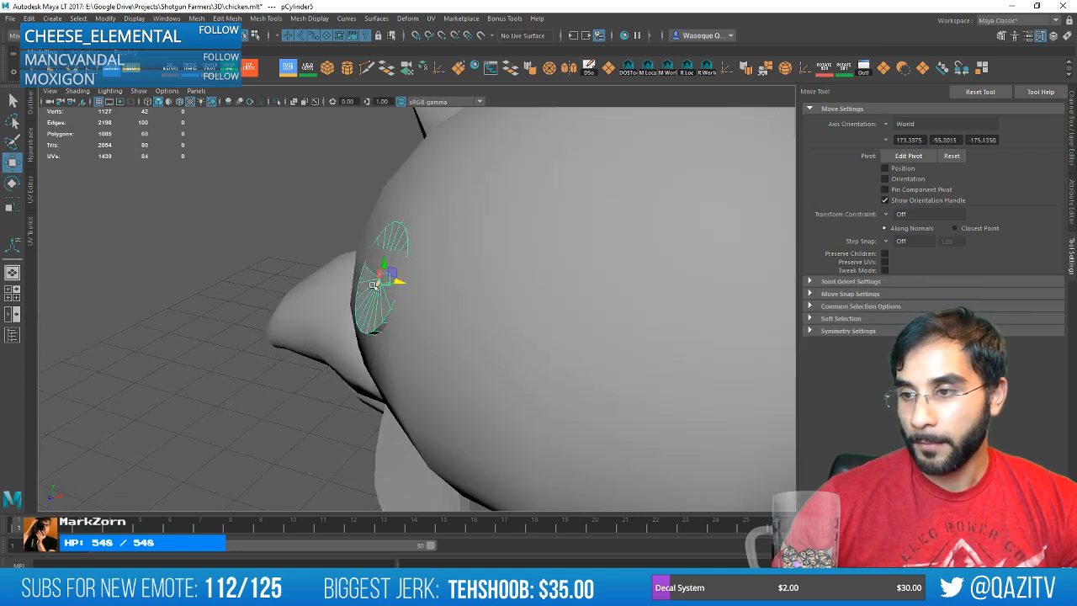
Set the Move tool's axis orientation to Component, shift the eye disc out of the head and refine its tilt.
left_click(884, 124)
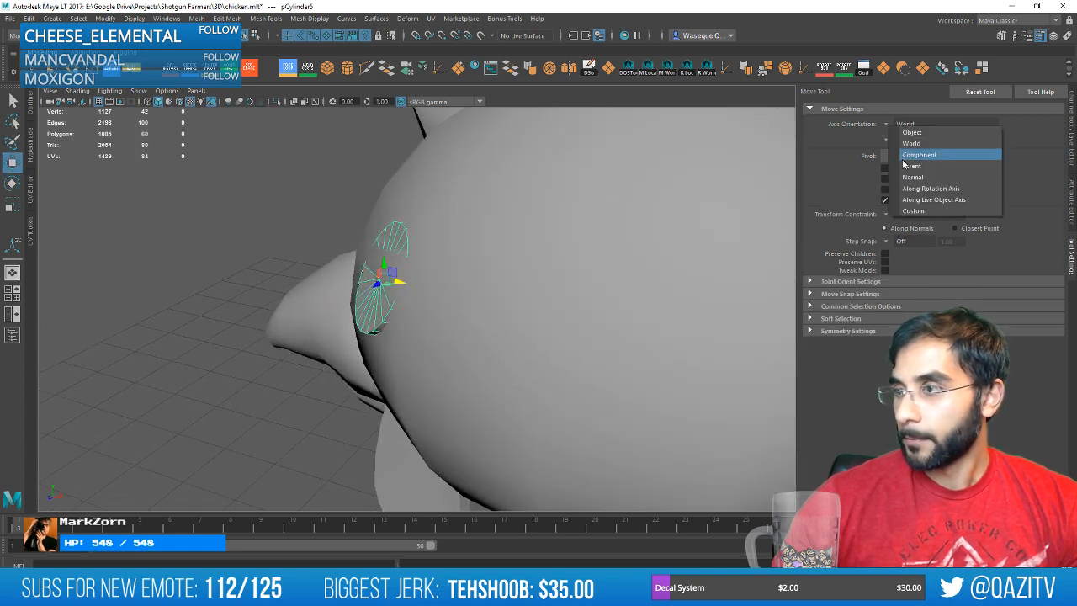
left_click(910, 152)
left_click_drag(385, 268, 495, 260)
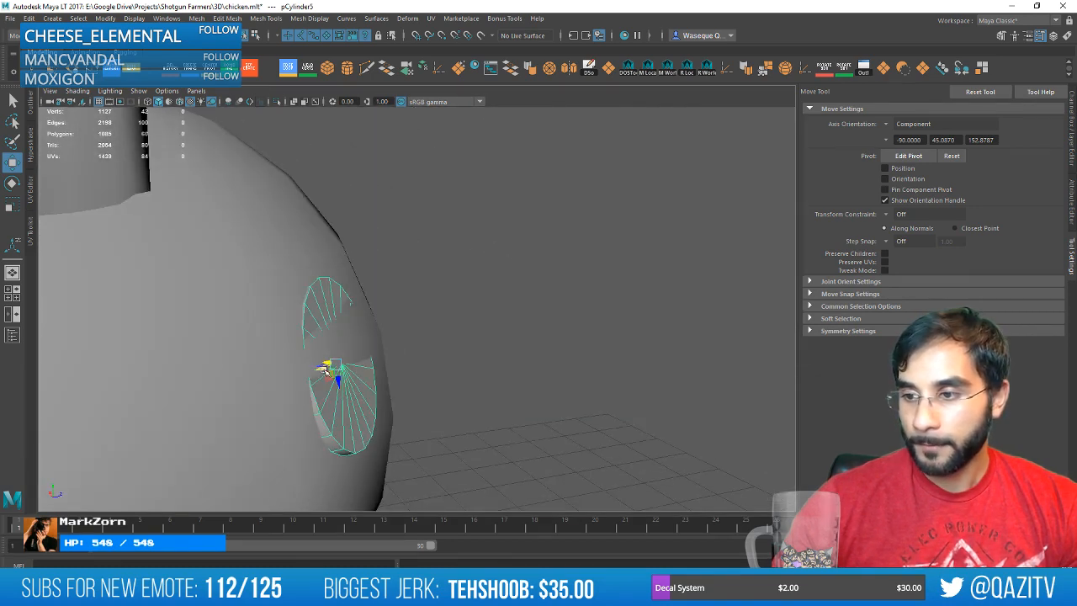
left_click_drag(355, 364, 269, 339, "alt")
key("e")
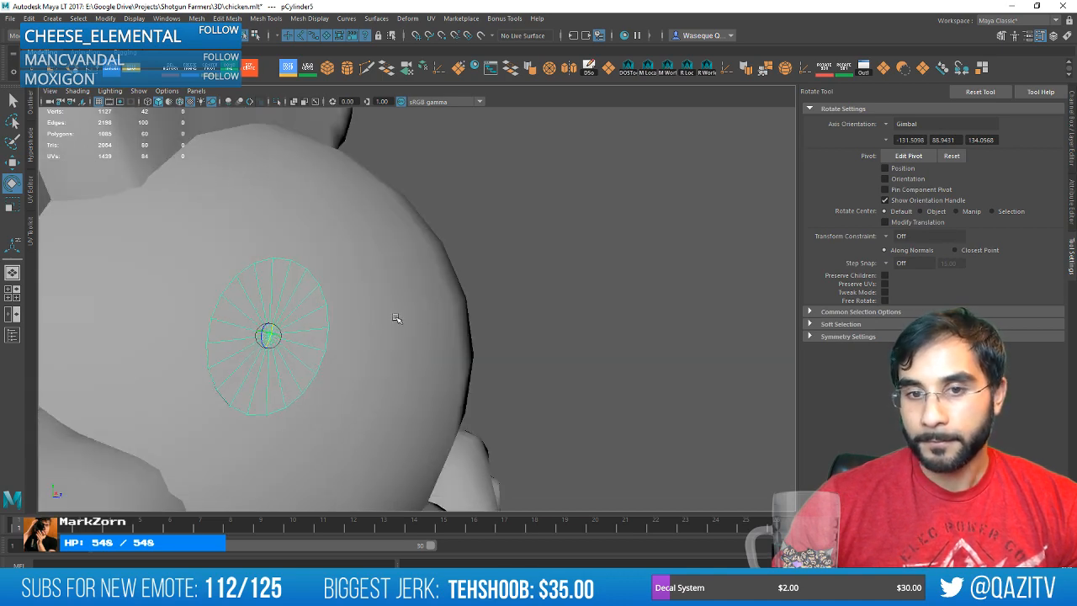
left_click_drag(396, 318, 386, 233, "alt")
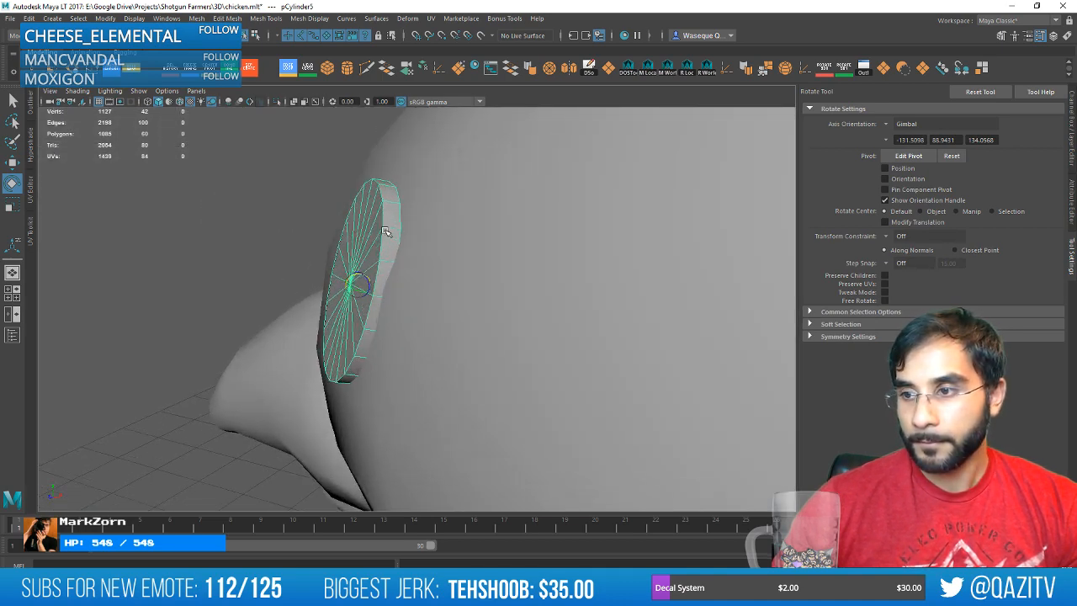
Switch the disc to edge editing, select its rear rim edge loop and move it toward the head.
right_click_drag(381, 215, 382, 185)
double_click(399, 220)
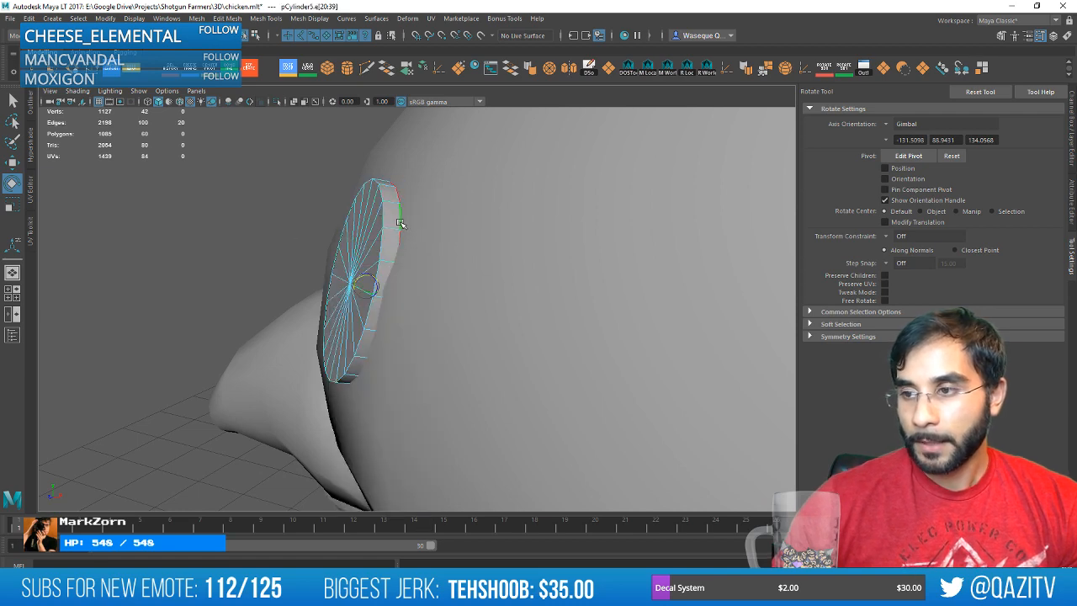
left_click_drag(400, 222, 471, 351, "alt")
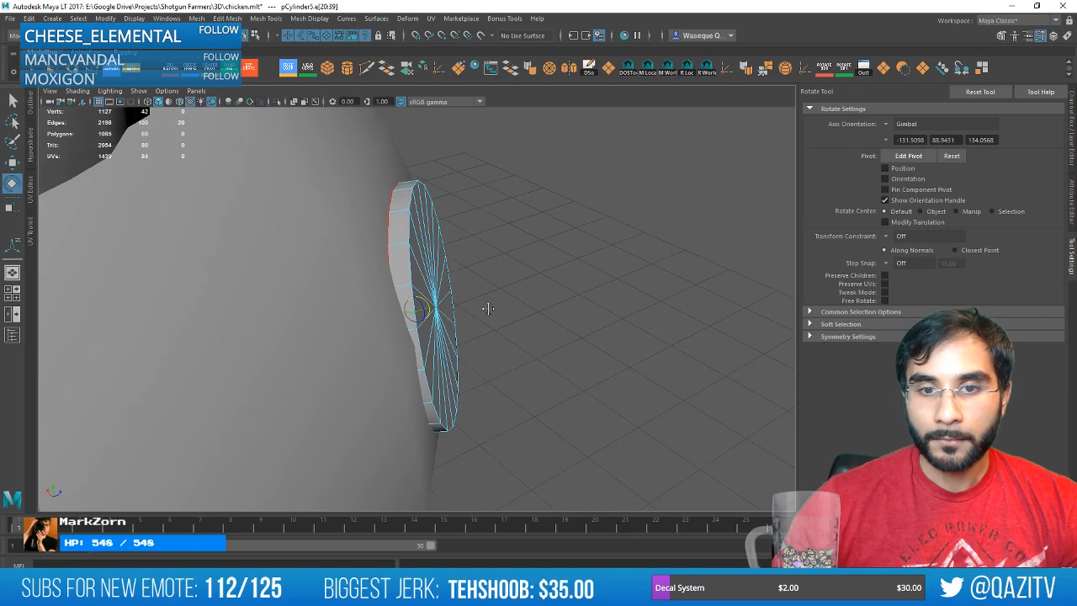
left_click_drag(488, 306, 392, 313, "alt")
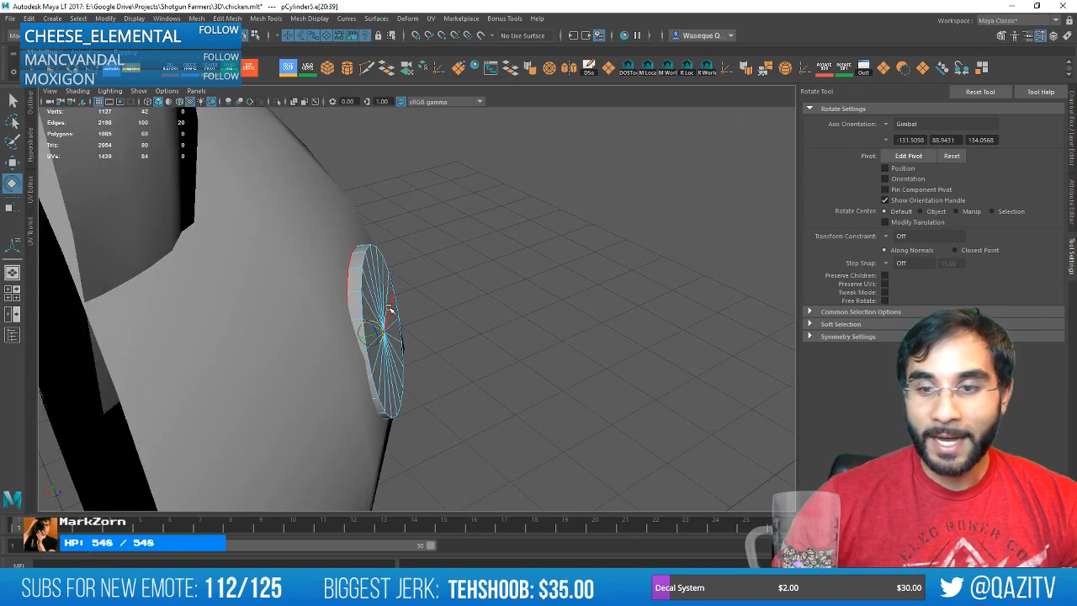
key("w")
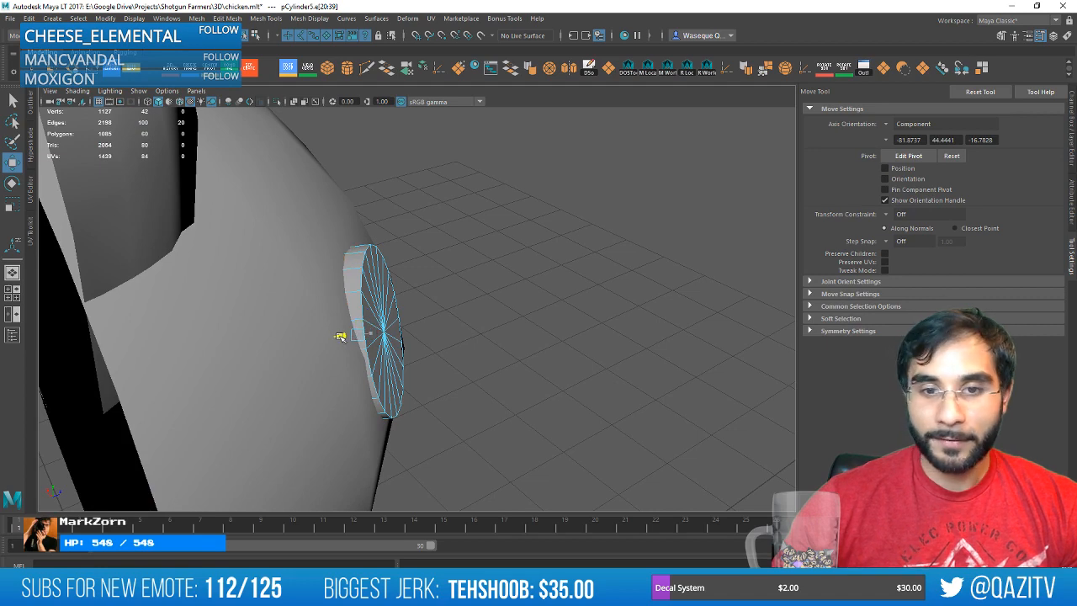
Scale the eye disc's rear rim edge loop slightly outward so the side wall flares toward the head.
key("f")
scroll(368, 325, "down", 5)
left_click_drag(367, 325, 430, 279, "alt")
key("r")
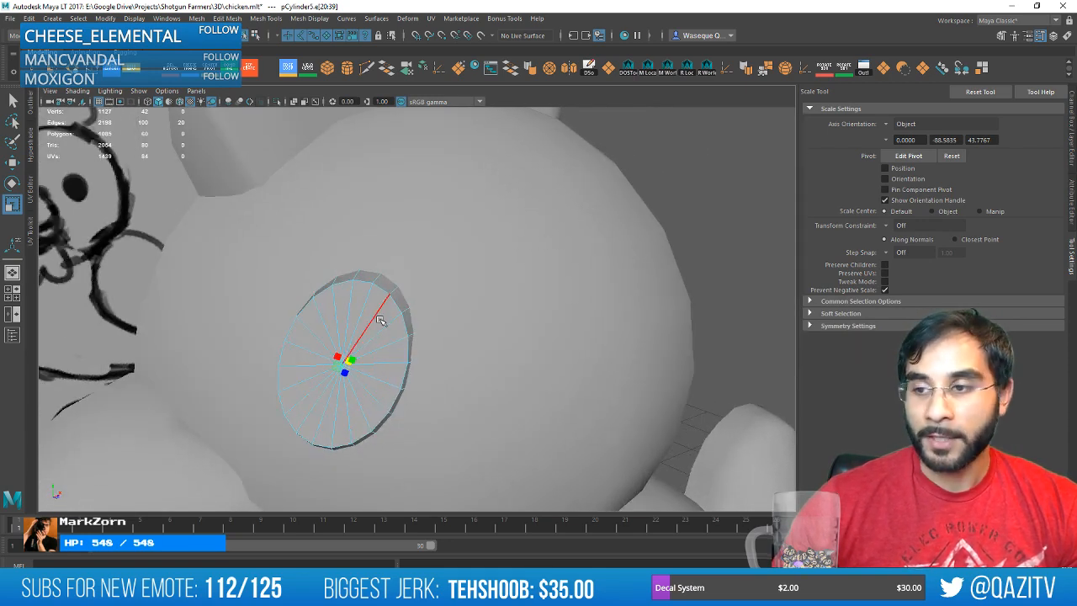
key("w")
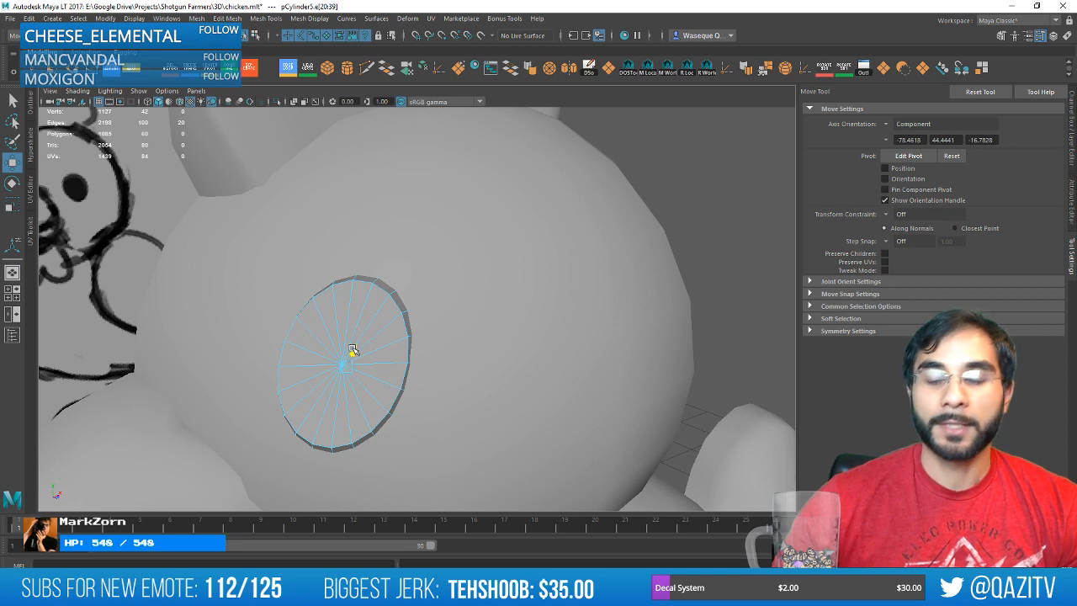
key("r")
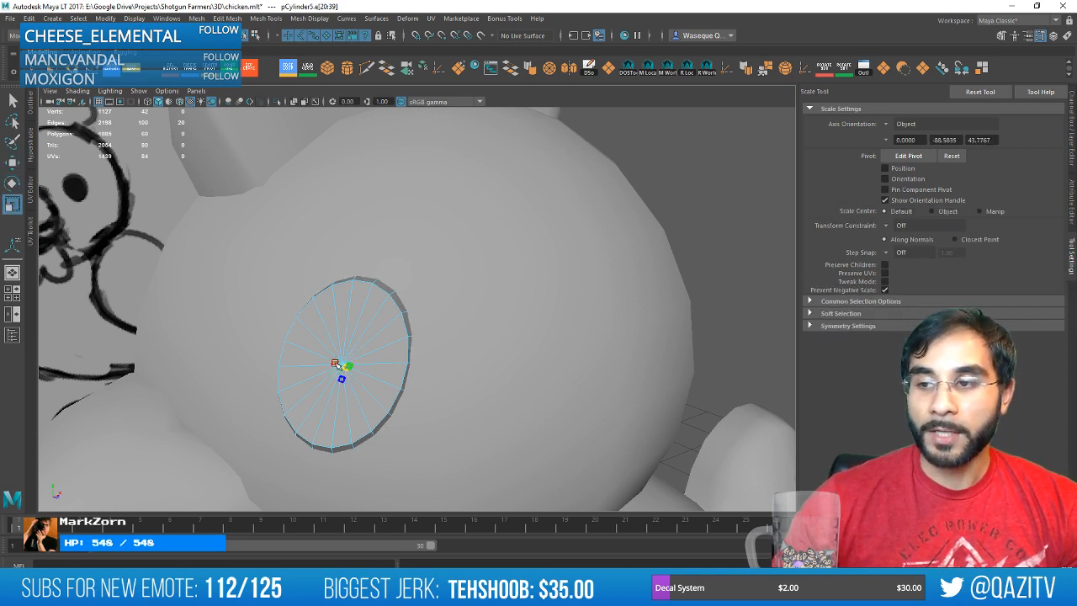
left_click_drag(334, 363, 330, 358)
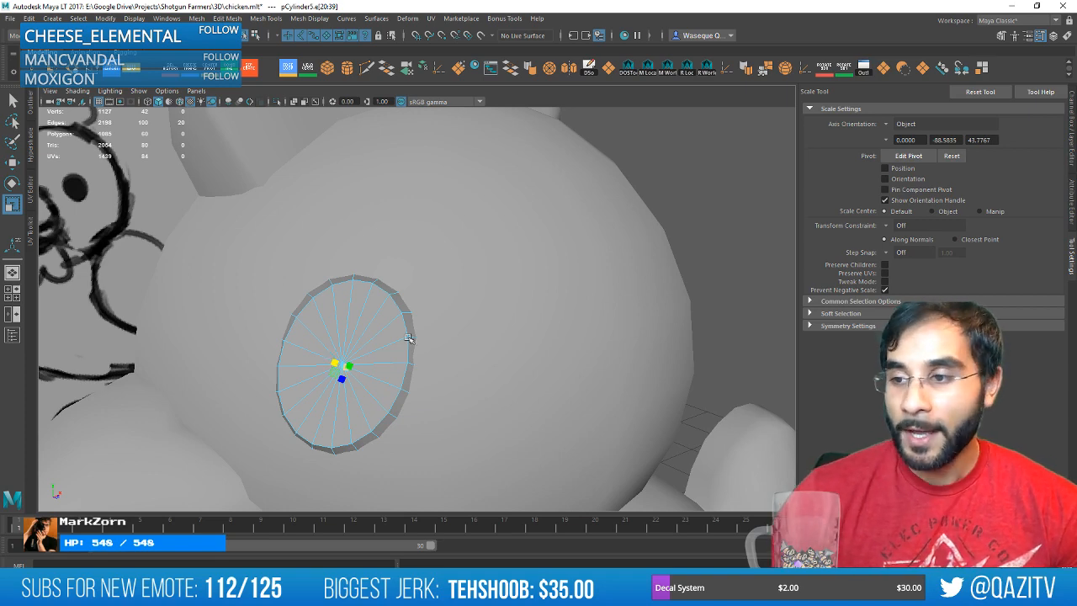
left_click_drag(409, 338, 458, 276, "alt")
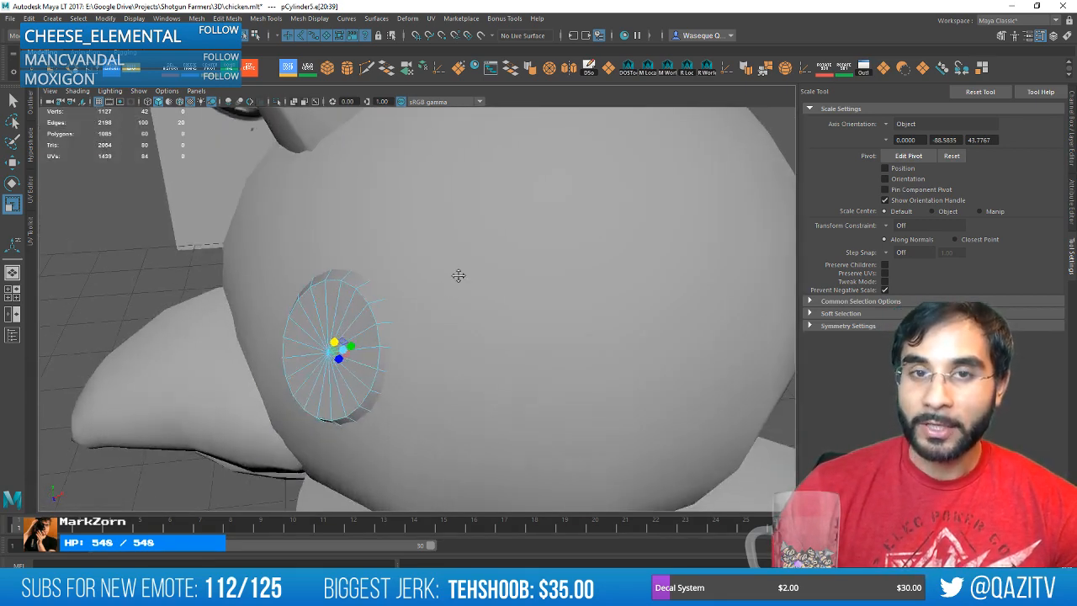
middle_click_drag(457, 276, 514, 235, "alt")
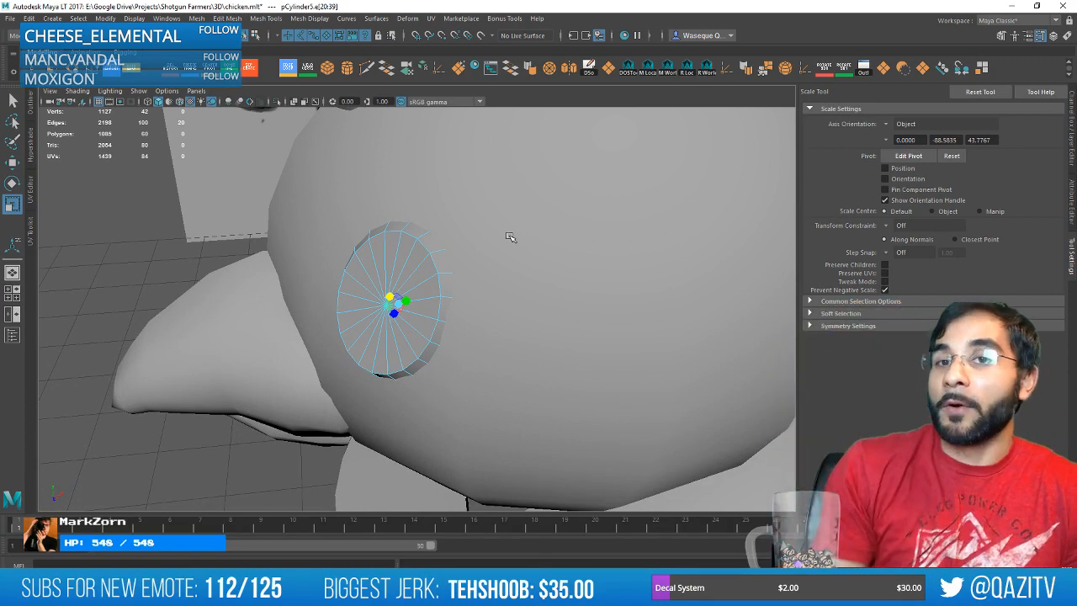
left_click_drag(444, 236, 482, 228, "alt")
left_click_drag(415, 216, 497, 237, "alt")
Leave edge editing and select the whole eye disc as an object.
mouse_move(615, 259)
left_mouse_down("alt")
mouse_move(401, 314)
mouse_move(367, 311)
mouse_move(418, 319)
mouse_move(402, 322)
left_mouse_up("alt")
scroll(467, 296, "down", 4)
right_click_drag(411, 278, 459, 243)
left_click(617, 199)
scroll(570, 232, "down", 3)
left_click(411, 323)
Compare the eye disc's placement with the reference drawing in the front view and from several angles around the head.
key("space")
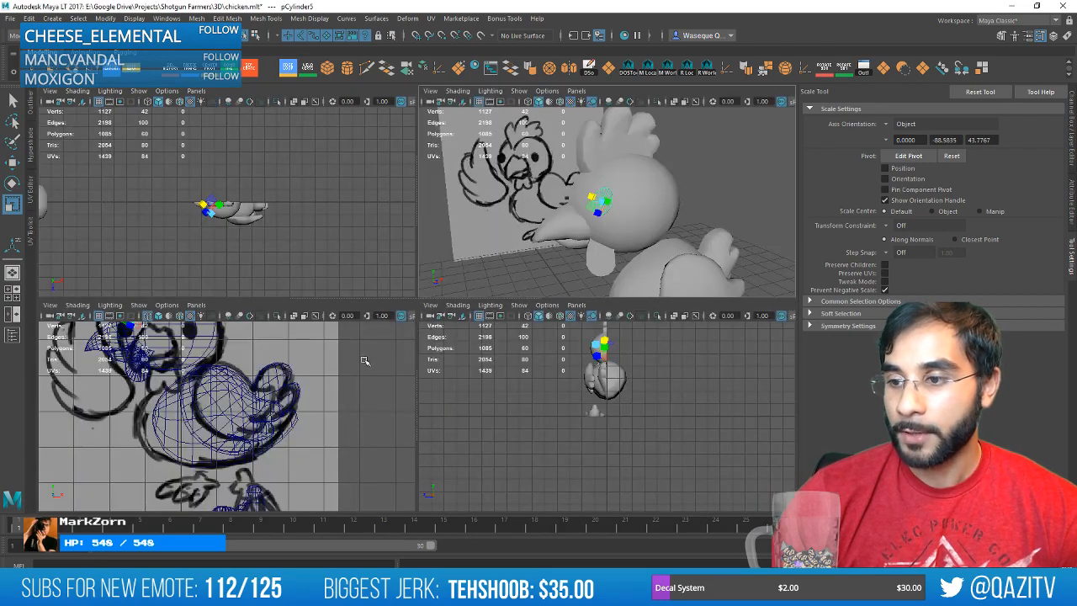
key("space")
key("f")
scroll(379, 298, "down", 8)
scroll(415, 288, "up", 10)
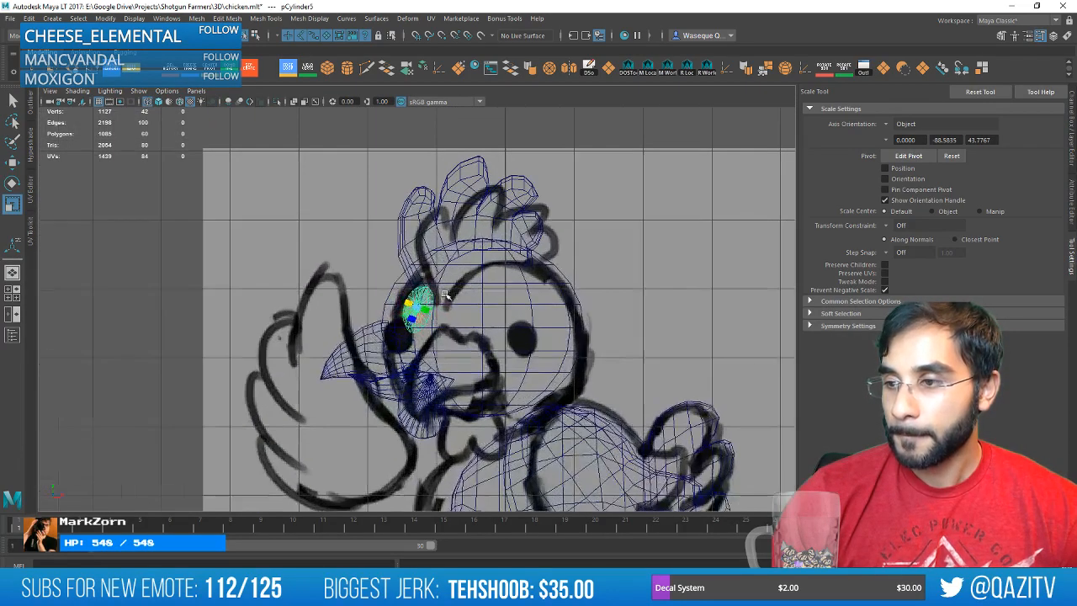
key("space")
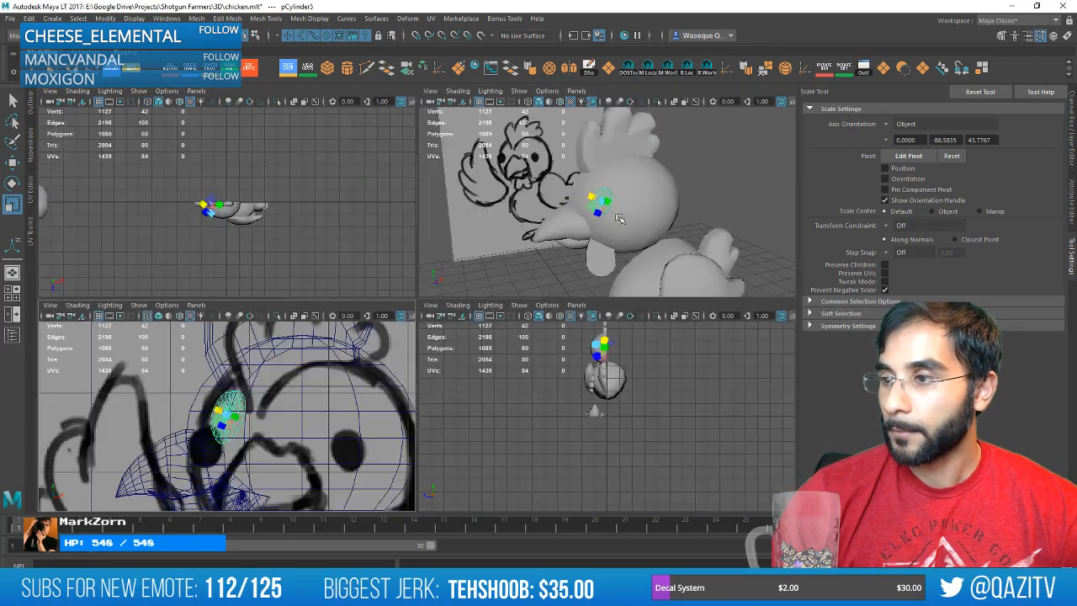
scroll(620, 217, "down", 3)
key("space")
left_click_drag(676, 188, 601, 233, "alt")
scroll(600, 233, "up", 3)
key("e")
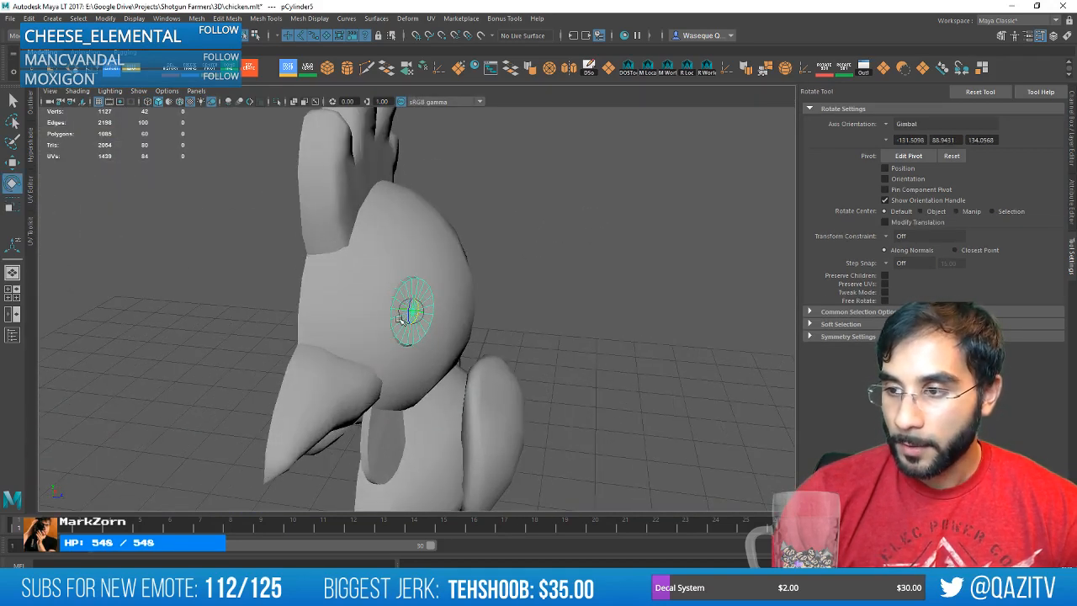
key("ctrl+z")
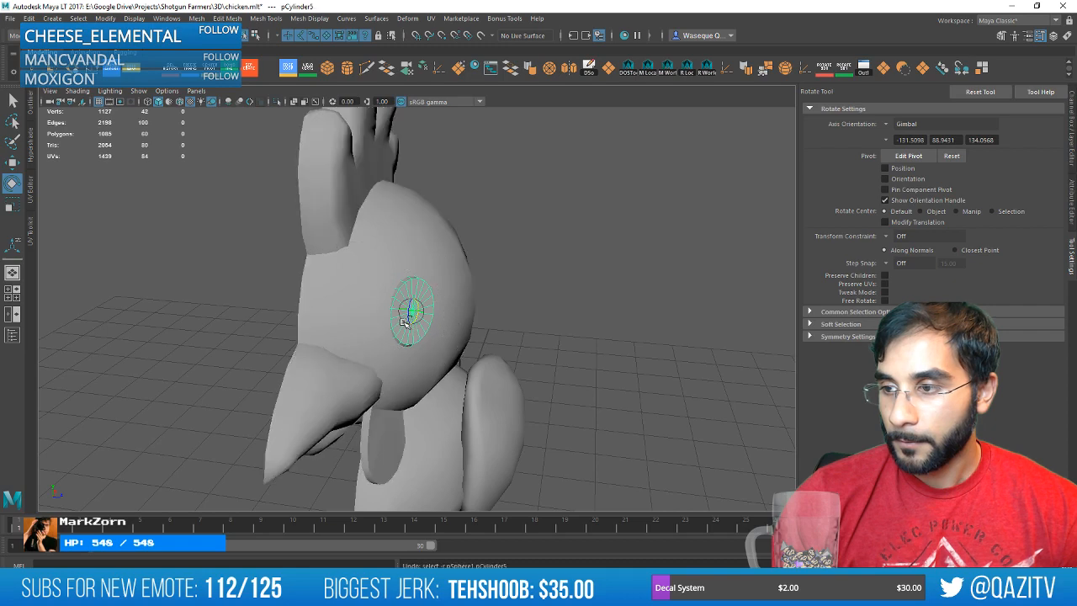
left_click_drag(505, 314, 402, 303, "alt")
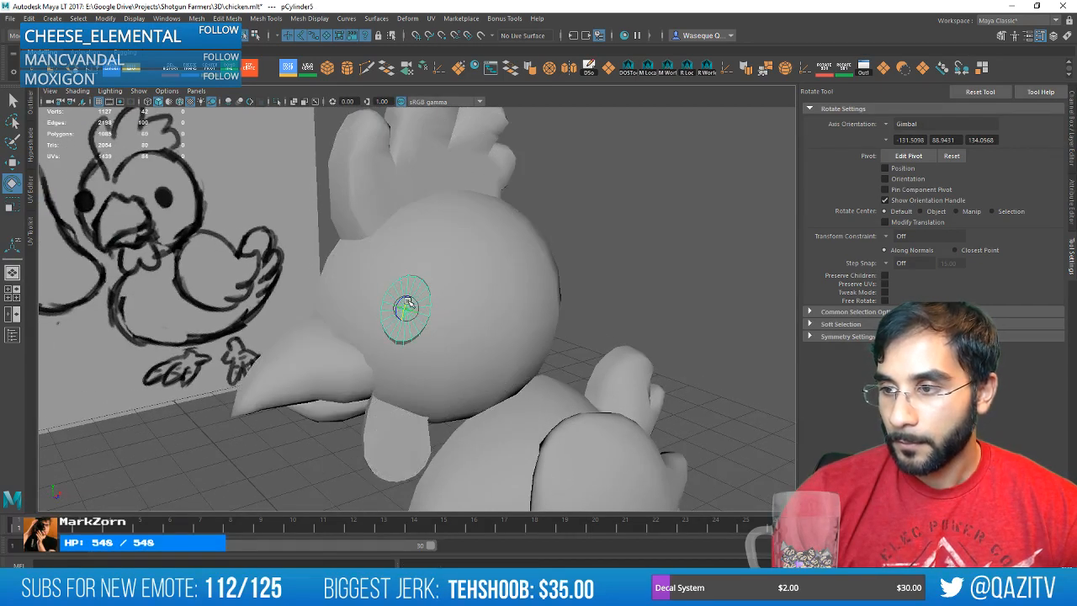
mouse_move(407, 305)
left_mouse_down("alt")
mouse_move(519, 308)
mouse_move(519, 320)
mouse_move(698, 312)
mouse_move(561, 288)
left_mouse_up("alt")
key("w")
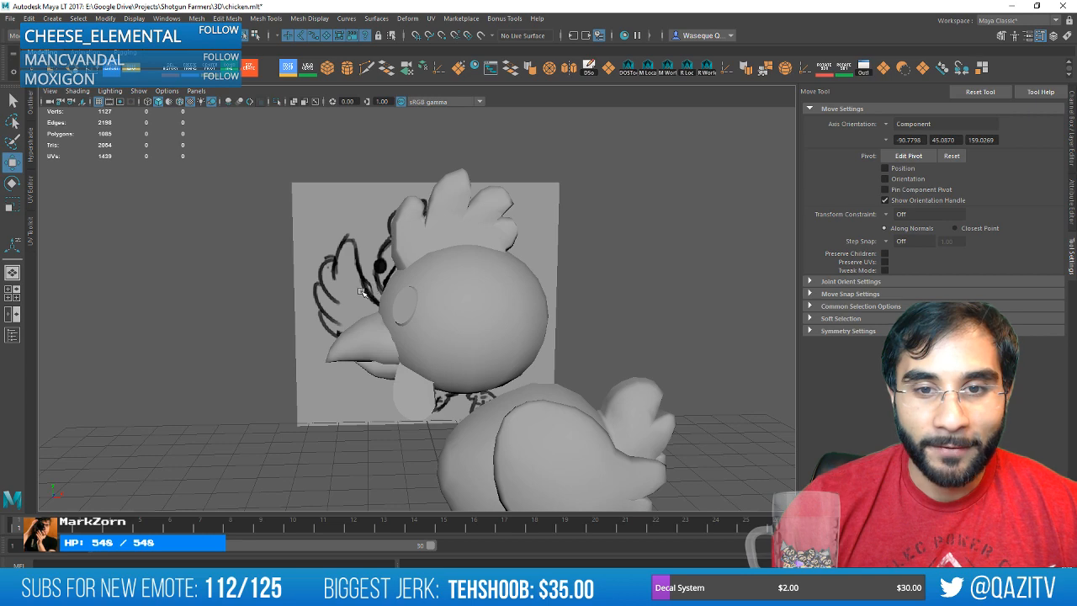
Resize the eye disc on the head, save the scene and clear the selection.
left_click(408, 318)
key("f")
scroll(397, 360, "down", 2)
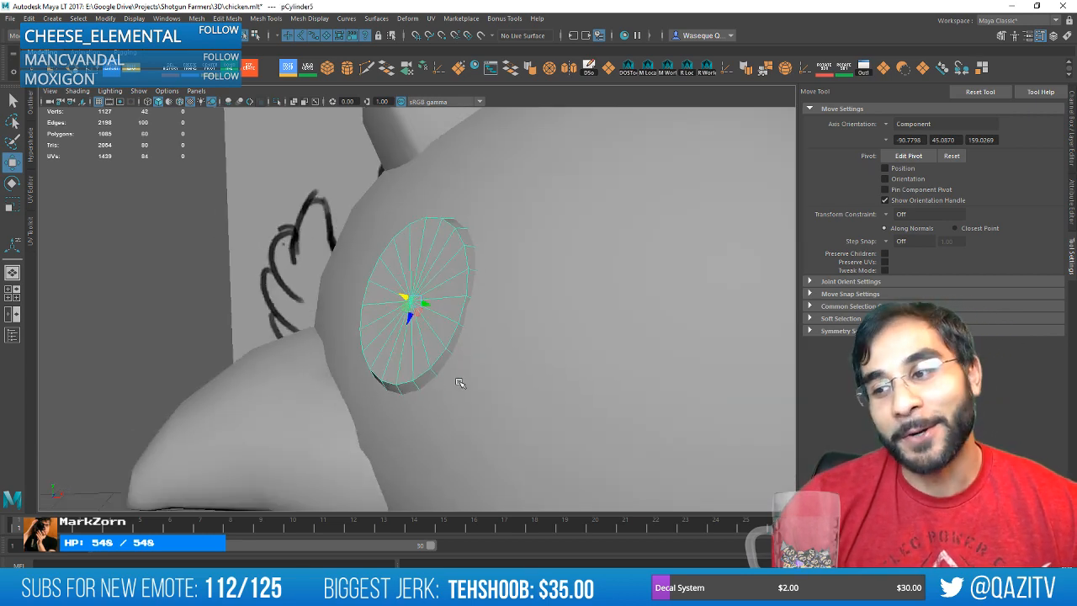
left_click_drag(459, 383, 525, 382, "alt")
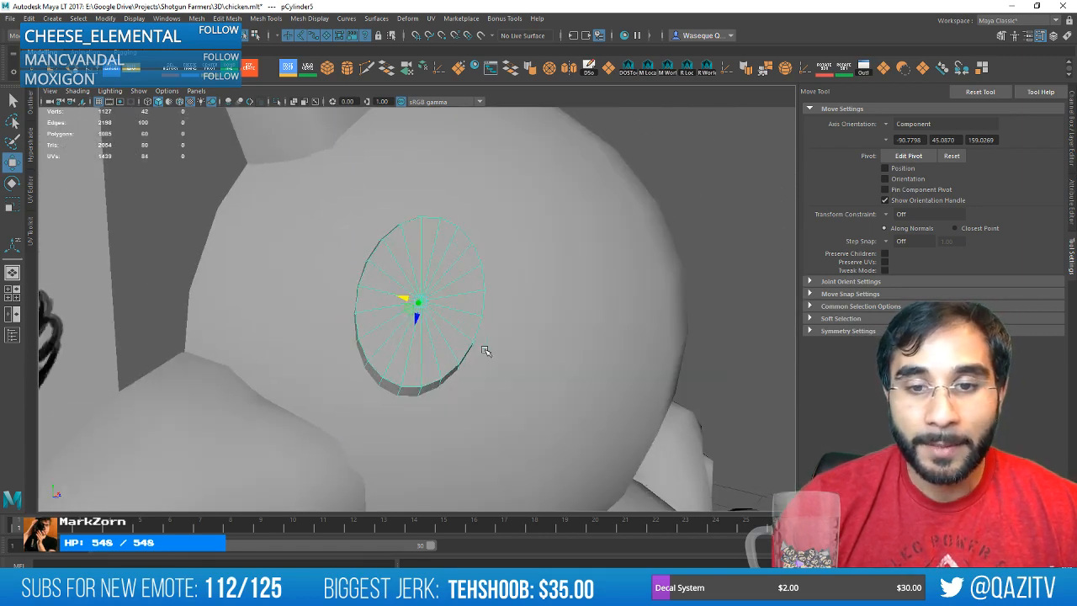
key("r")
left_click_drag(420, 308, 481, 346)
scroll(448, 324, "down", 6)
key("ctrl+s")
scroll(472, 340, "up", 5)
left_click(582, 283)
scroll(556, 291, "down", 6)
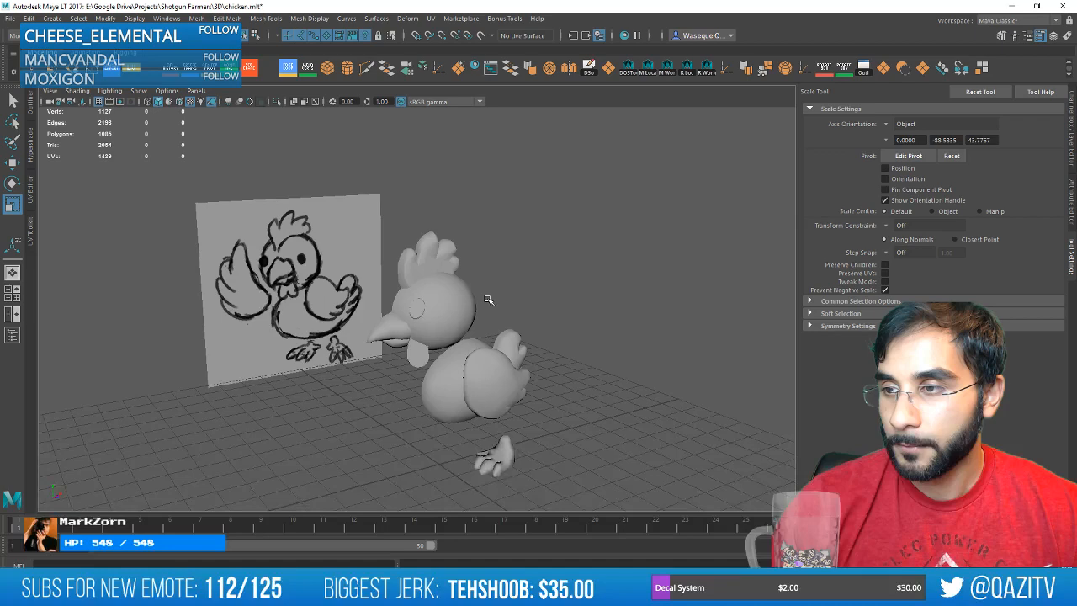
Create a polygon cube, move it up to the head near the eye and scale it down to a small block.
left_click(331, 69)
scroll(423, 408, "down", 1)
key("w")
mouse_move(436, 414)
left_mouse_down()
mouse_move(427, 299)
mouse_move(428, 319)
mouse_move(385, 327)
left_mouse_up()
key("f")
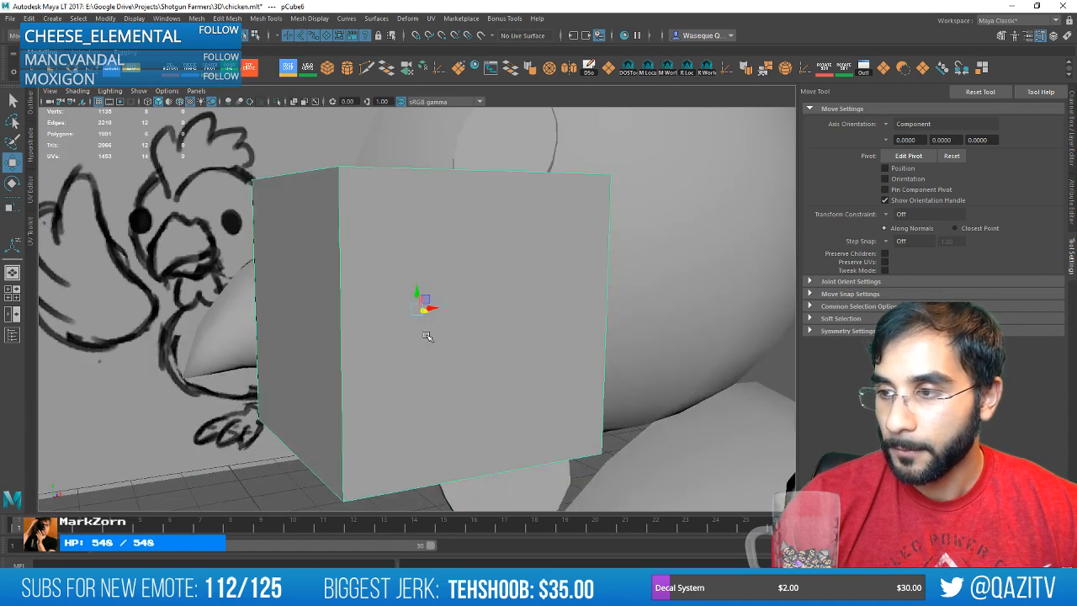
scroll(426, 335, "down", 4)
left_click_drag(418, 291, 321, 238)
key("r")
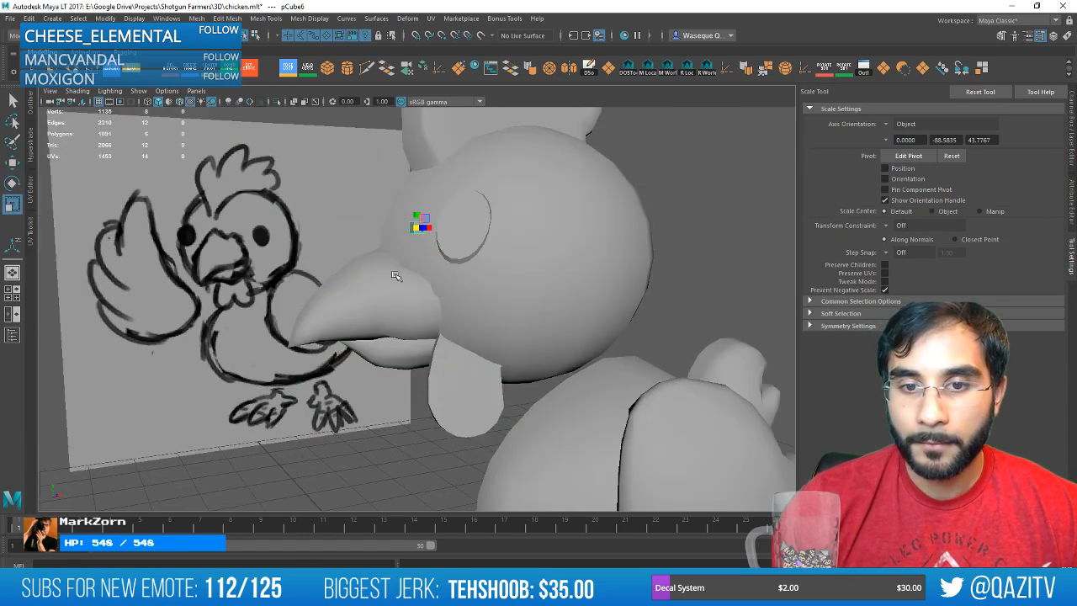
Move the small cube out of the head and place it on the face of the eye disc.
left_click_drag(396, 276, 343, 319, "alt")
key("w")
left_click_drag(438, 274, 485, 283)
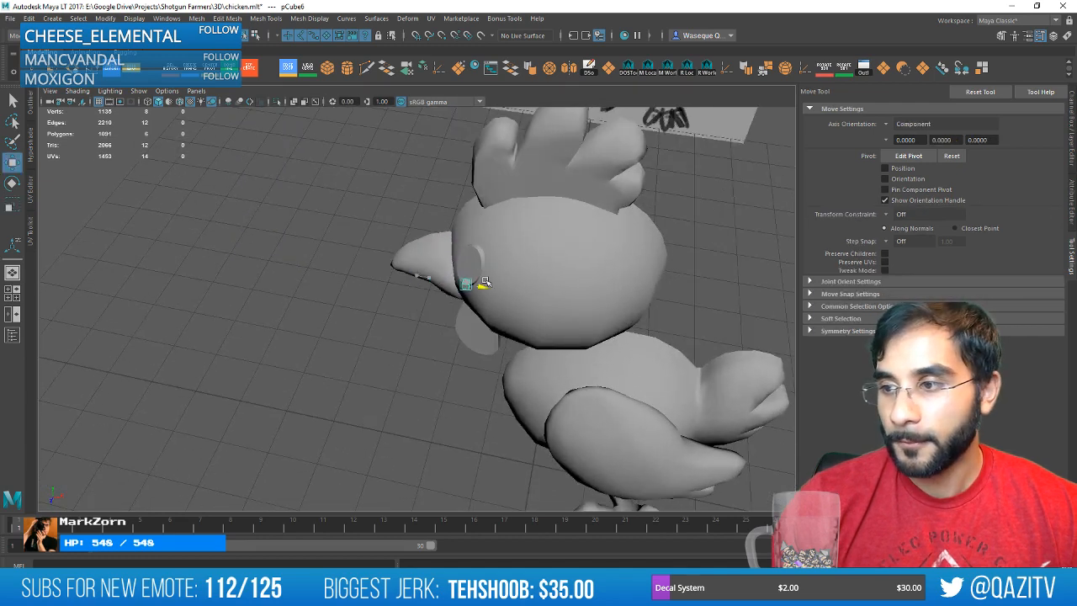
key("f")
scroll(409, 292, "down", 4)
left_click_drag(384, 294, 494, 276, "alt")
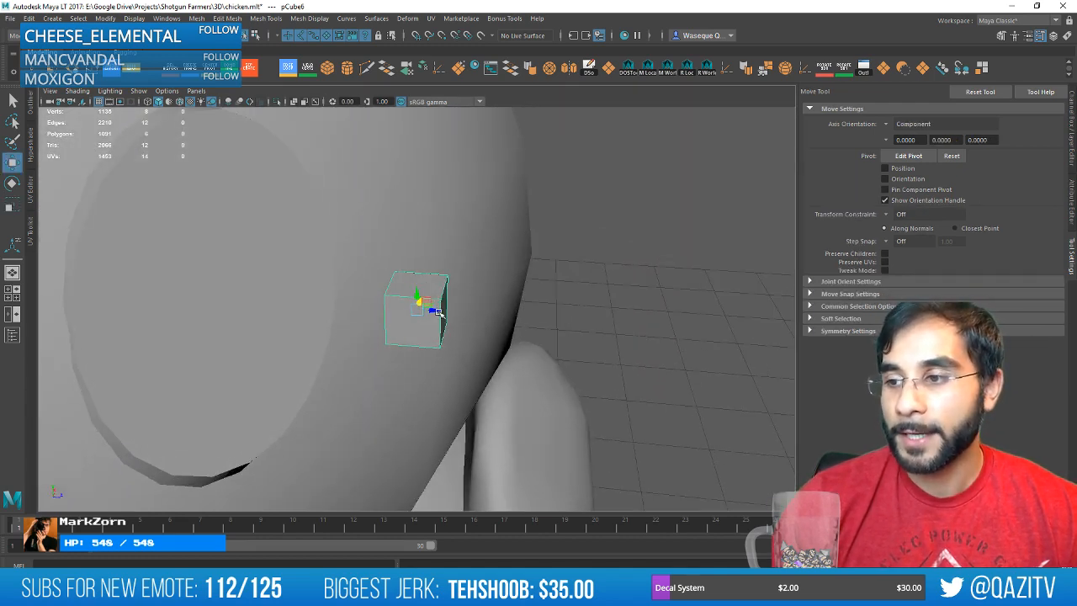
left_click_drag(436, 313, 218, 301)
key("ctrl+z")
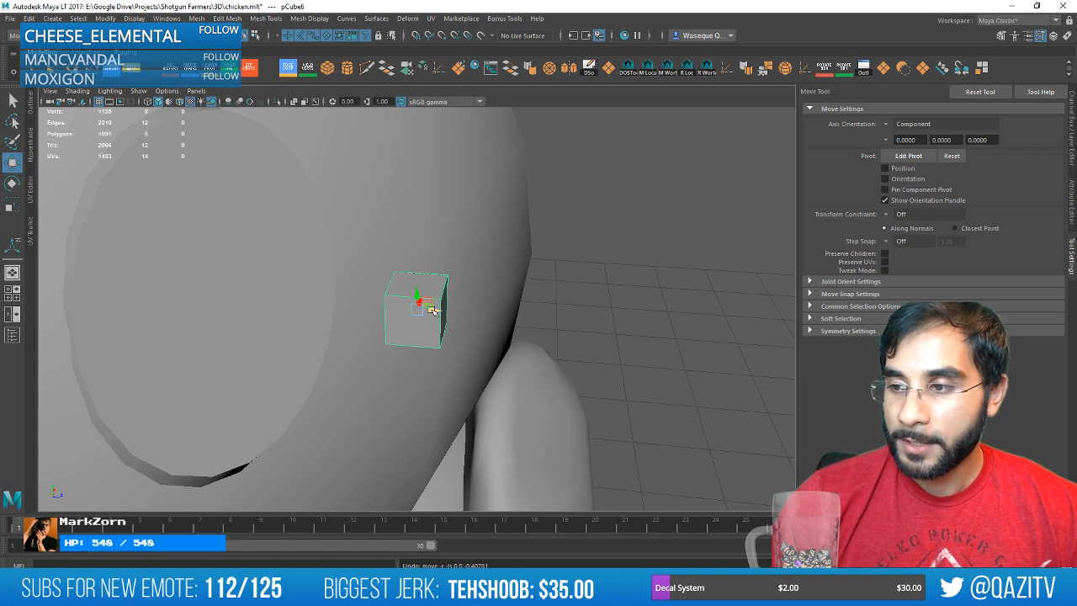
left_click_drag(431, 310, 280, 298)
left_click_drag(342, 316, 284, 284, "alt")
Rotate the cube to match the eye disc's tilt, stretch it into a thin bar across the eye and adjust its depth.
key("e")
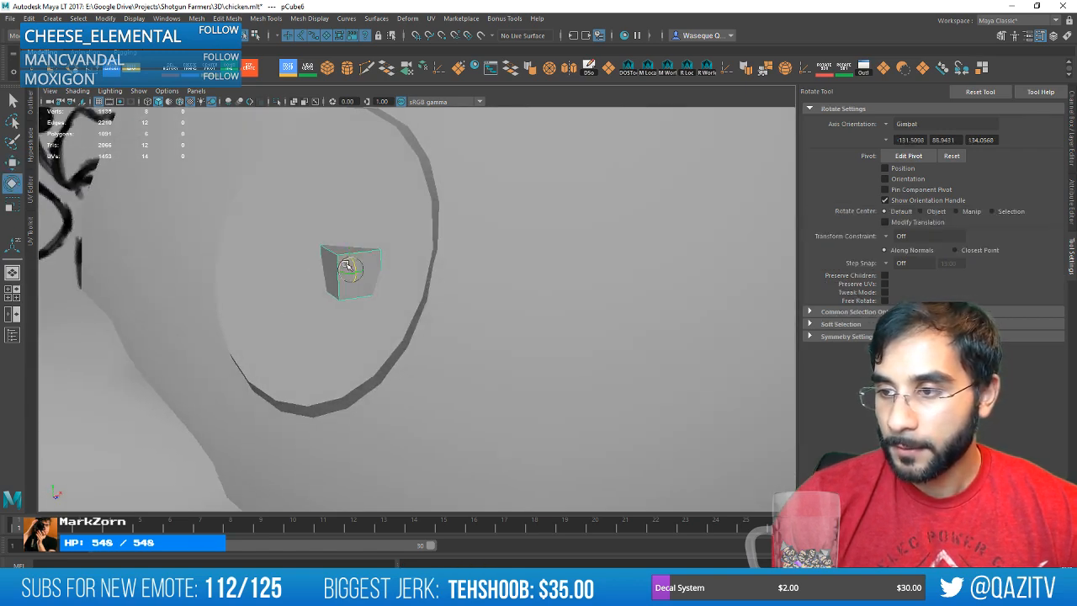
left_click_drag(345, 266, 354, 269)
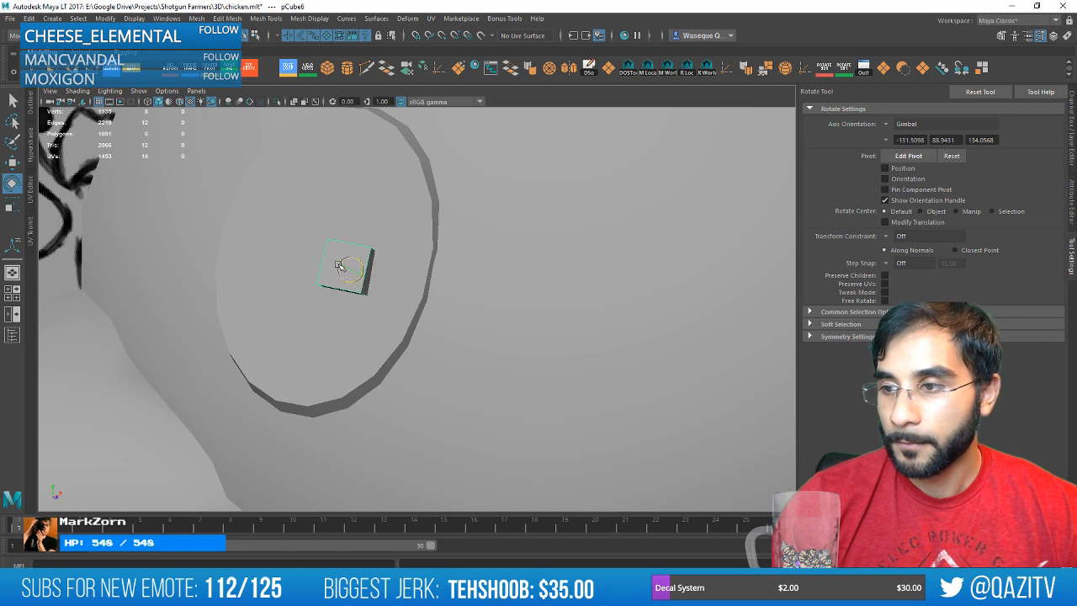
key("r")
left_click_drag(370, 269, 352, 297)
key("w")
key("e")
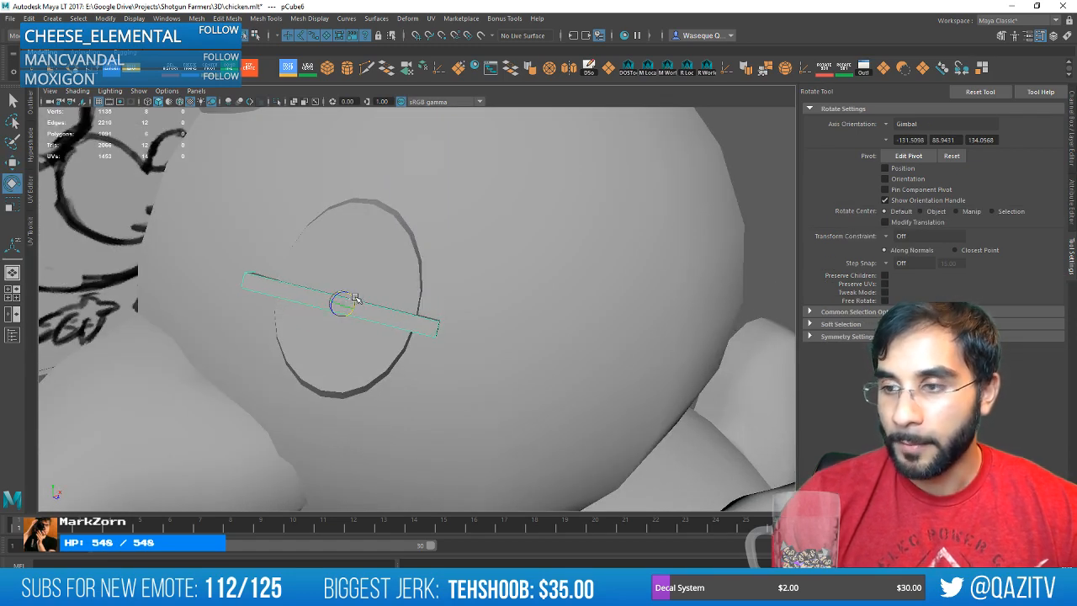
left_click_drag(445, 301, 474, 270, "alt")
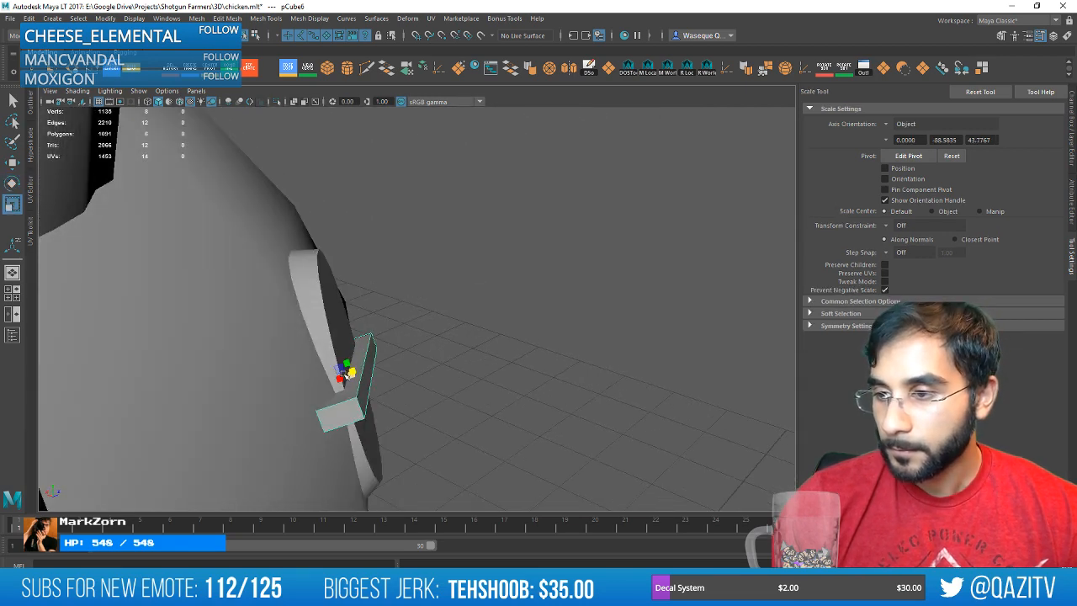
left_click_drag(342, 380, 444, 354)
key("w")
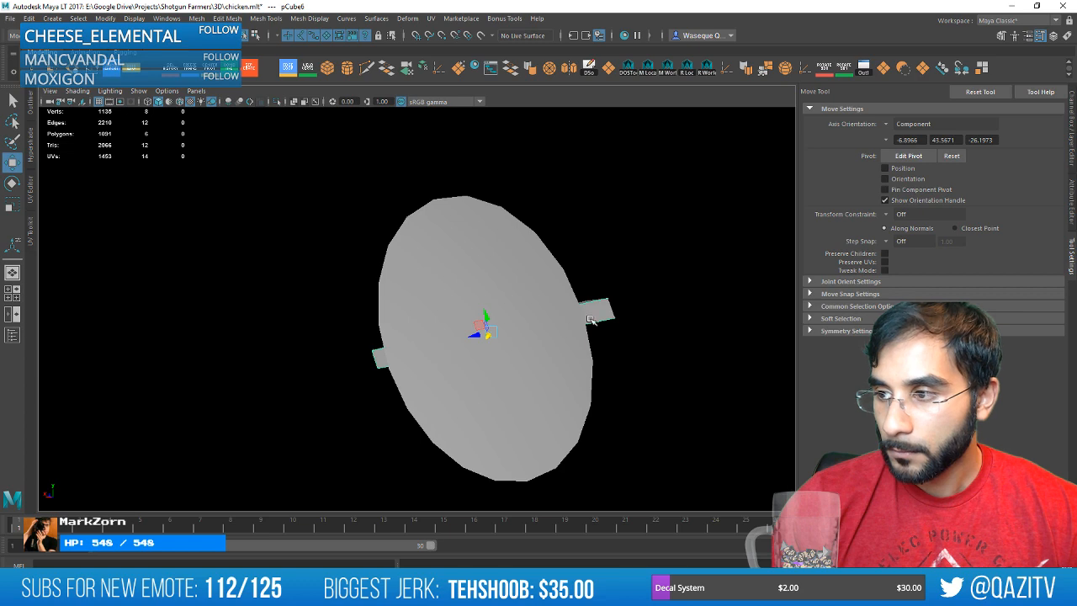
right_click_drag(587, 287, 589, 316)
left_click(543, 221)
left_click_drag(623, 291, 322, 348, "alt")
right_click_drag(323, 348, 392, 278)
left_click(450, 295)
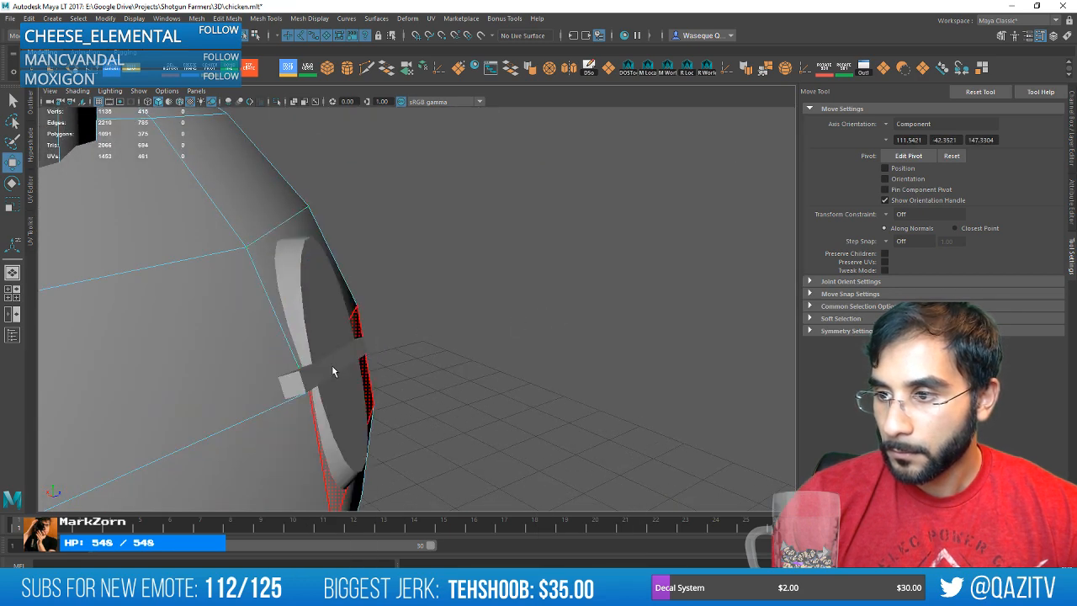
key("q")
left_click(332, 340)
left_click(295, 385)
left_click_drag(521, 378, 283, 367, "alt")
left_click(333, 306)
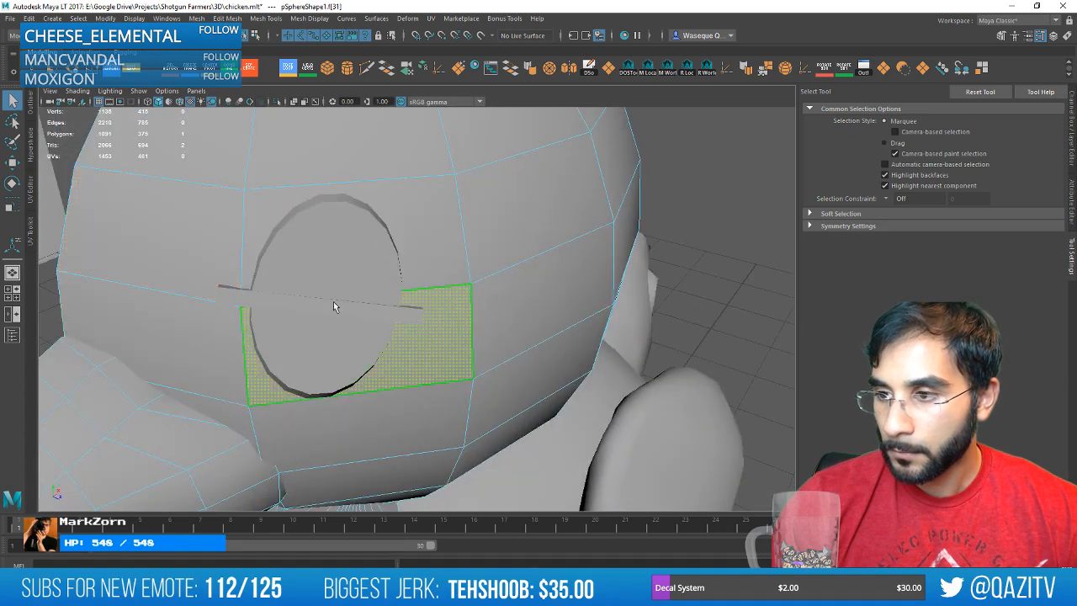
left_click(361, 255)
scroll(335, 288, "down", 5)
left_click(121, 255)
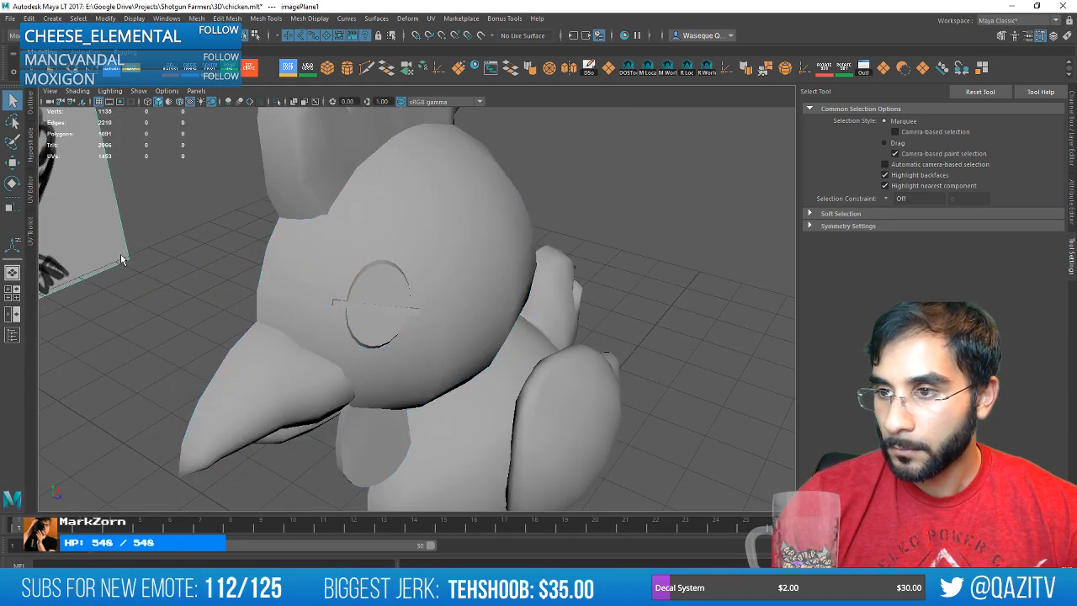
Delete the bar's hidden rear face on the side toward the head, saving the scene before the deletion.
left_click(389, 306)
left_click(387, 310)
key("f")
left_click_drag(386, 312, 589, 287, "alt")
right_click_drag(668, 277, 668, 307)
left_click(676, 274)
key("bracketleft")
key("bracketleft")
key("bracketleft")
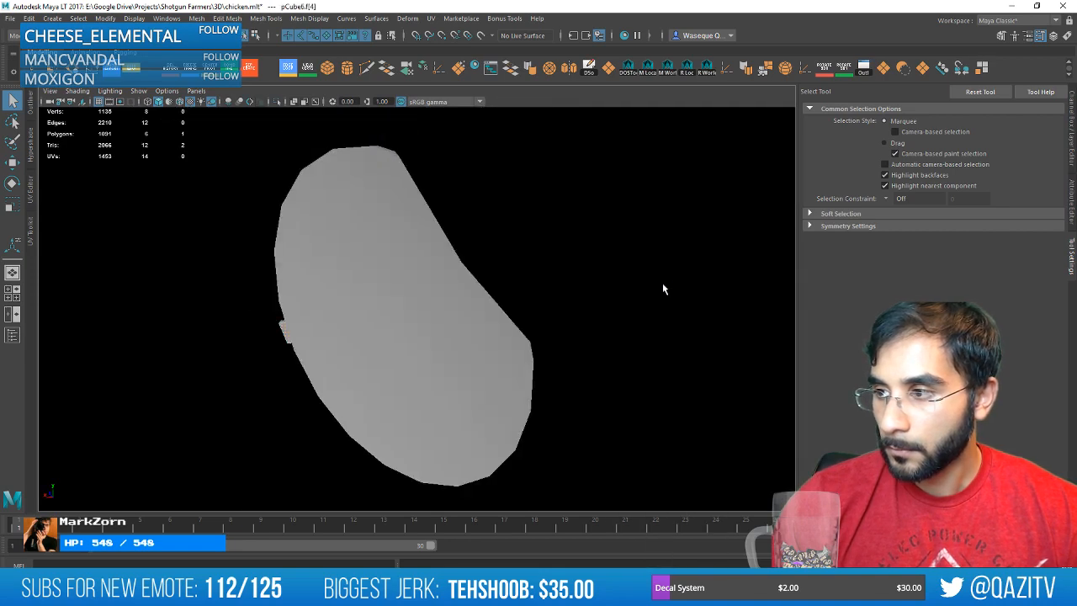
key("w")
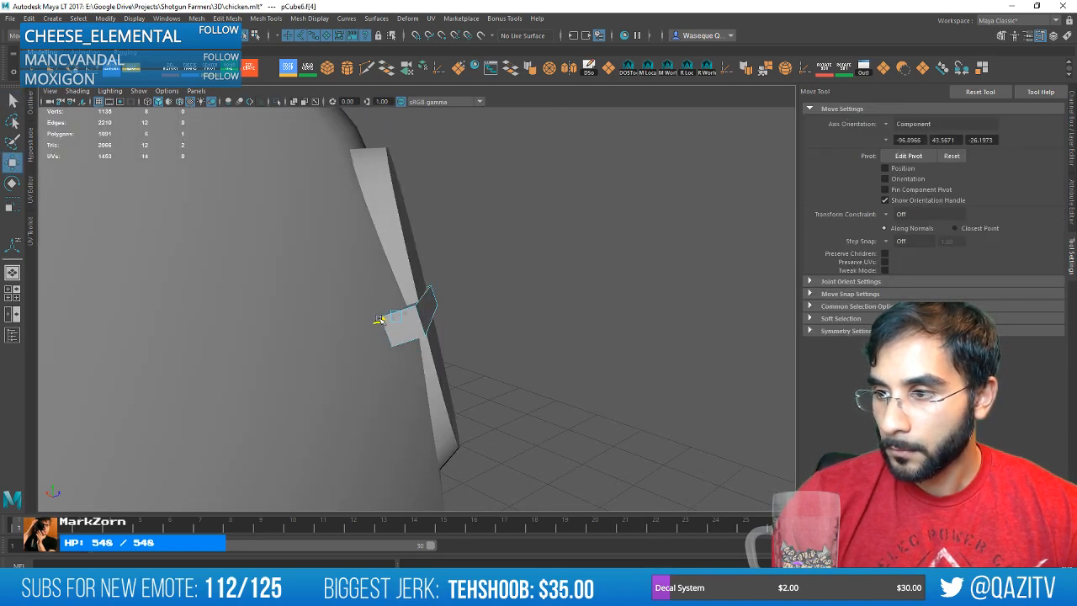
left_click_drag(397, 317, 471, 332, "alt")
scroll(496, 320, "down", 3)
scroll(472, 332, "down", 1)
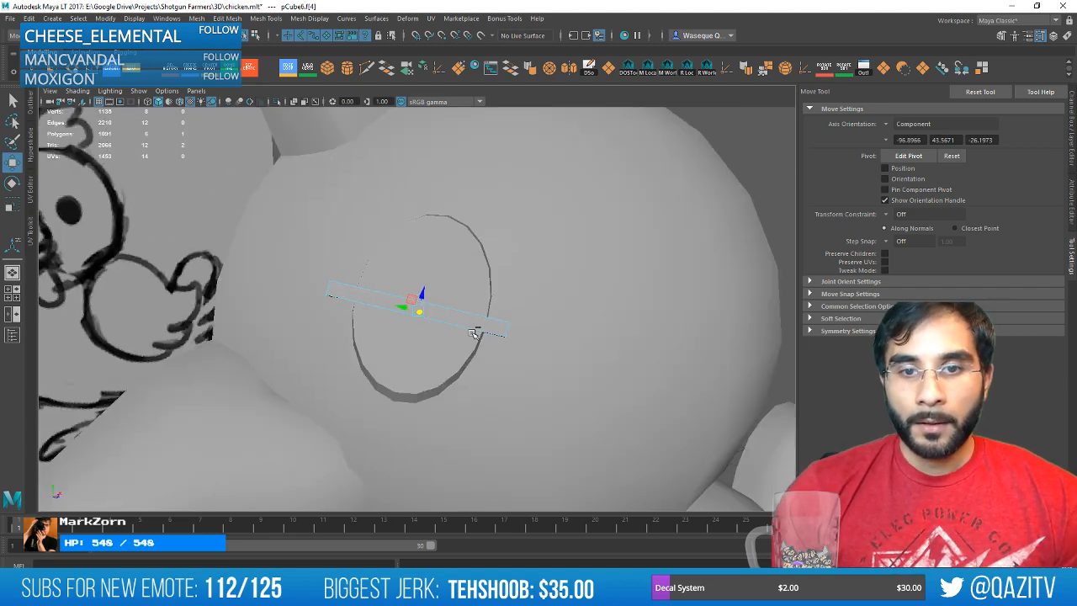
key("ctrl+s")
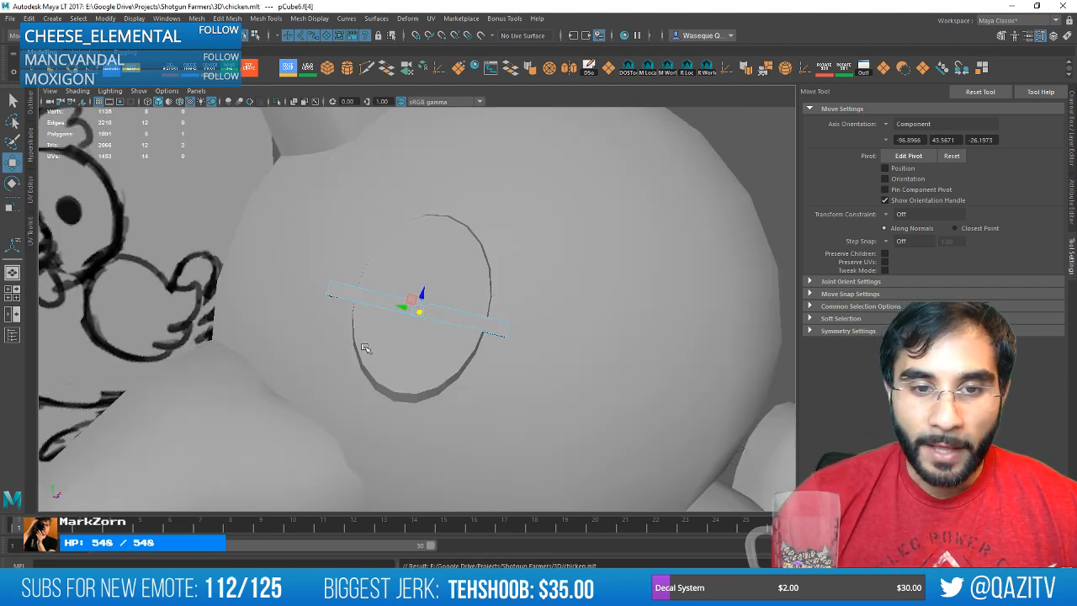
left_click_drag(360, 320, 474, 354, "alt")
key("Delete")
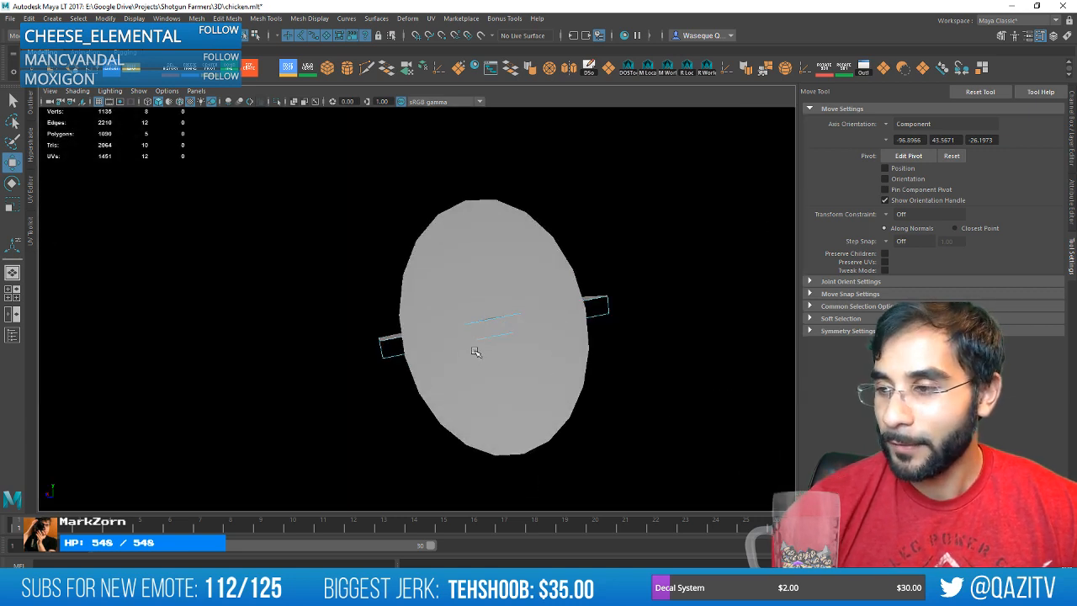
Select all the wedge faces of the eye disc's rear cap and delete them, then return to the full chicken model.
left_click(501, 254)
right_click_drag(503, 252, 502, 283)
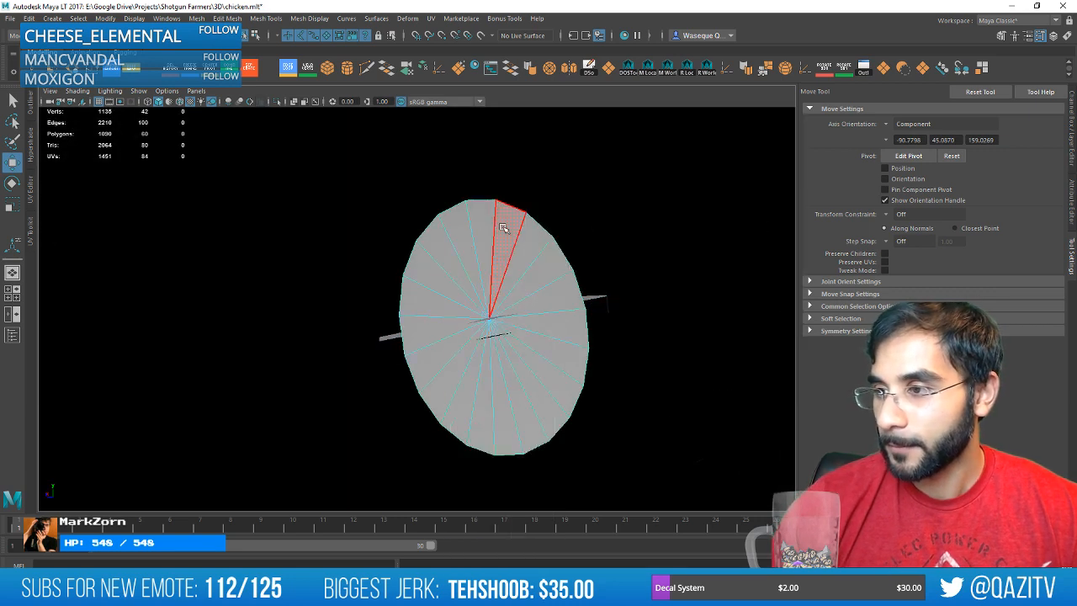
left_click(506, 228)
left_click(533, 246, "shift")
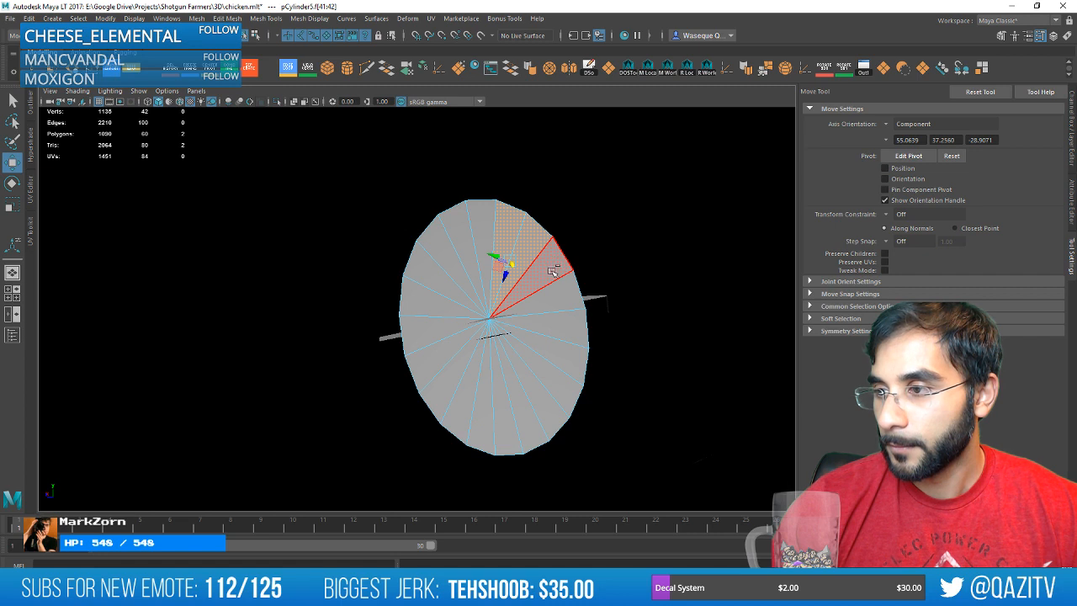
left_click(552, 271, "shift")
left_click(558, 298, "shift")
left_click(564, 329, "shift")
left_click(567, 362, "shift")
left_click(557, 390, "shift")
left_click(541, 409, "shift")
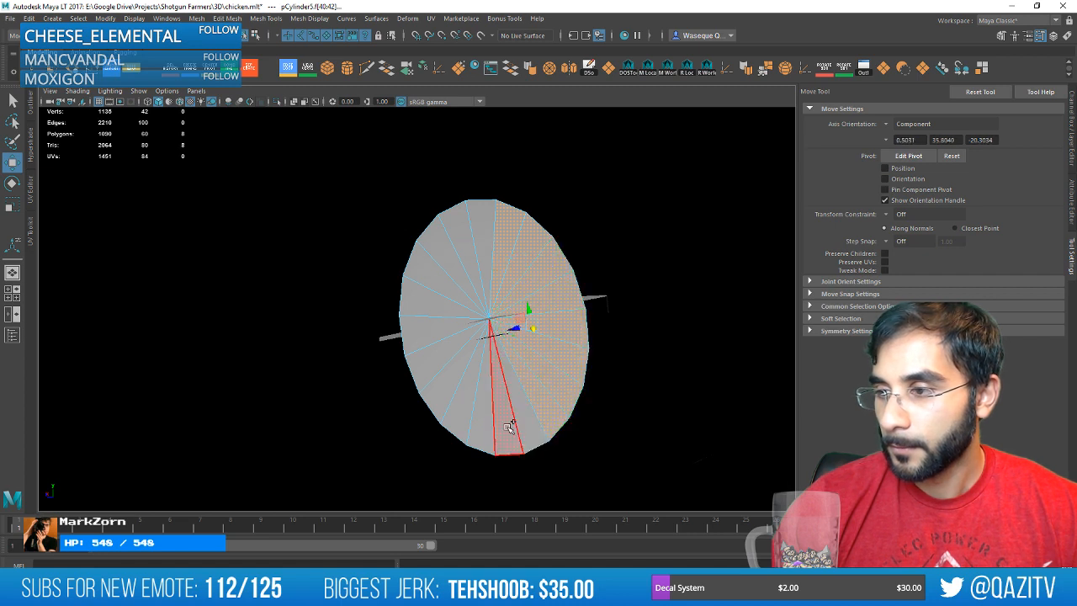
left_click(508, 426, "shift")
left_click(484, 429, "shift")
left_click(461, 420, "shift")
left_click(442, 405, "shift")
left_click(427, 386, "shift")
left_click(419, 360, "shift")
left_click(417, 335, "shift")
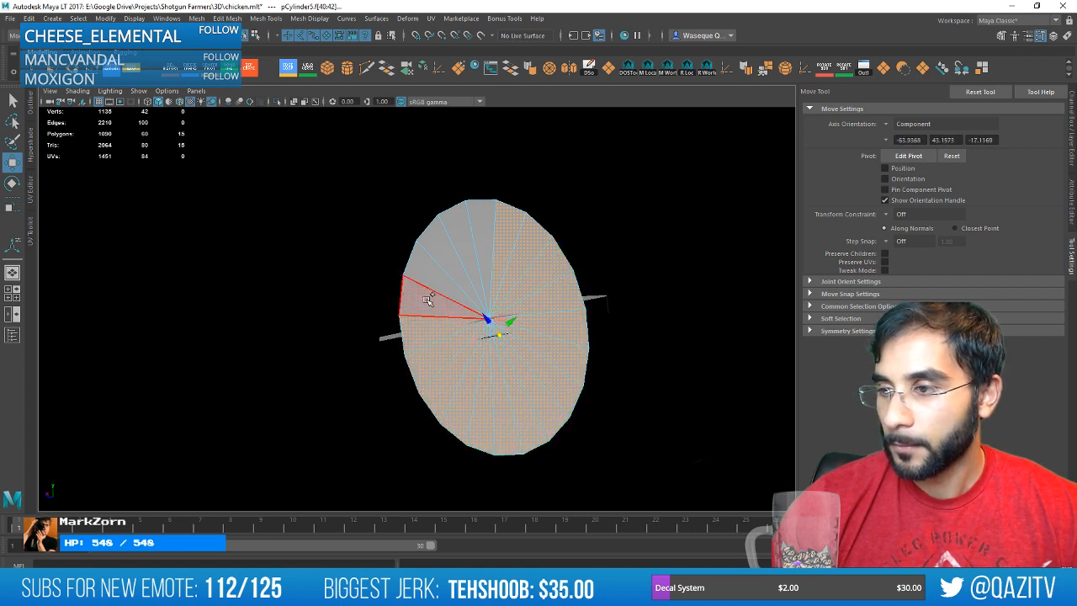
left_click(428, 299, "shift")
left_click(431, 278, "shift")
left_click(442, 256, "shift")
left_click(462, 240, "shift")
left_click(484, 235, "shift")
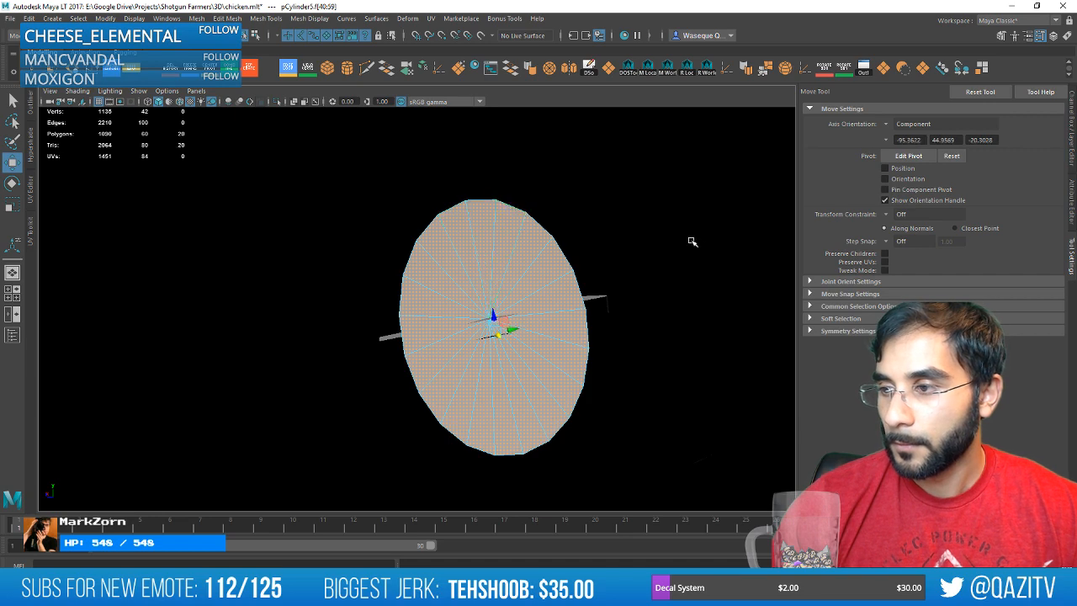
left_click_drag(692, 242, 266, 260, "alt")
scroll(266, 261, "down", 5)
right_click_drag(397, 262, 446, 247)
Rename the eye disc as eye_open, freeze its transformations and delete its history.
left_click(1071, 130)
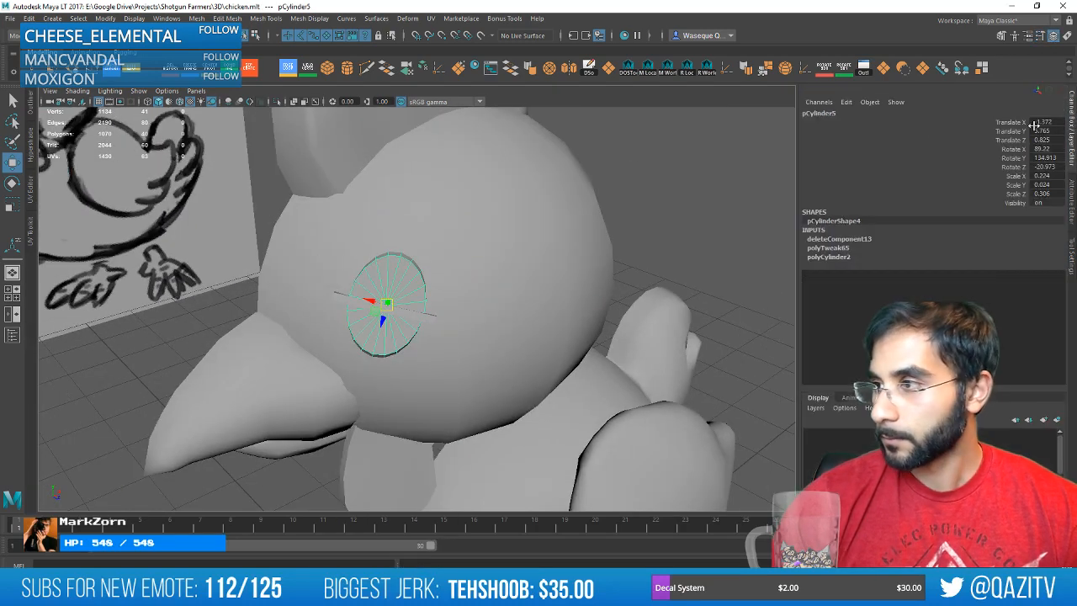
left_click(898, 122)
left_click(898, 113)
type("eye_open")
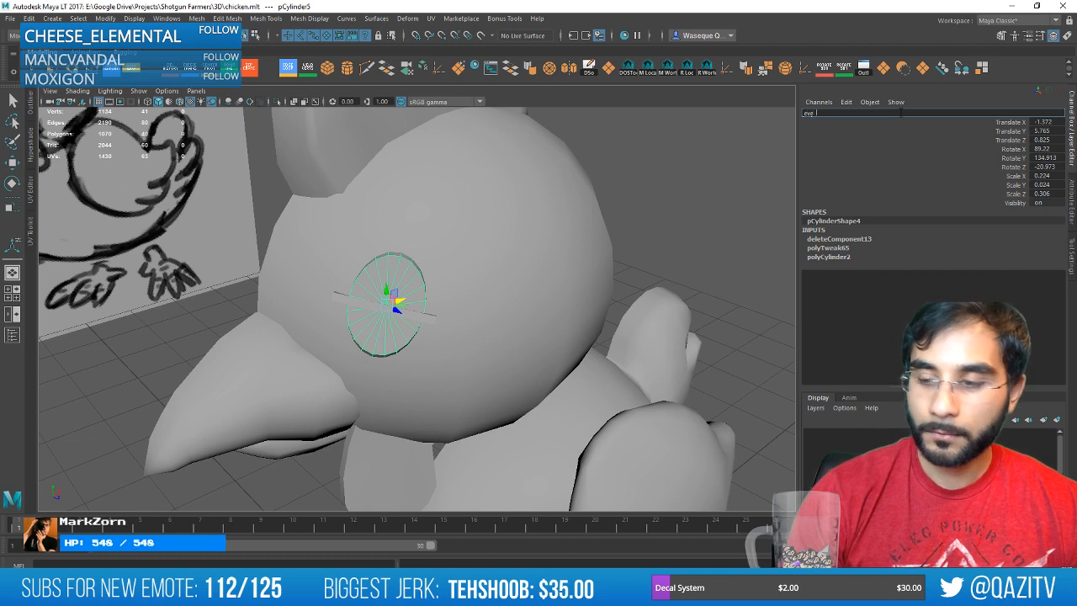
key("Return")
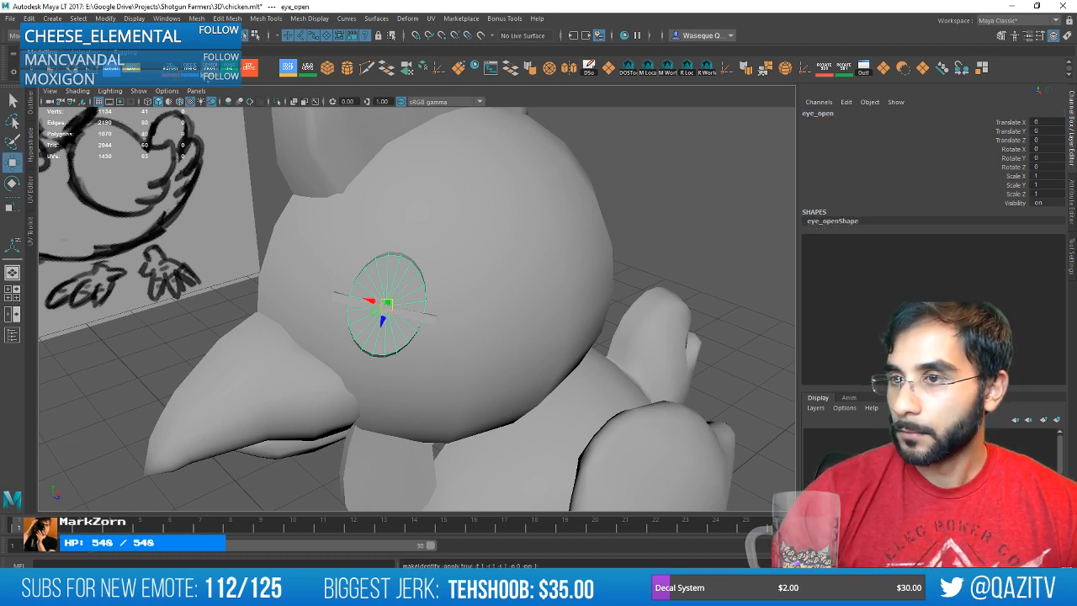
Rename the thin bar across the eye as eye_closed, freeze its transformations and delete its history.
left_click(431, 317)
left_click(840, 113)
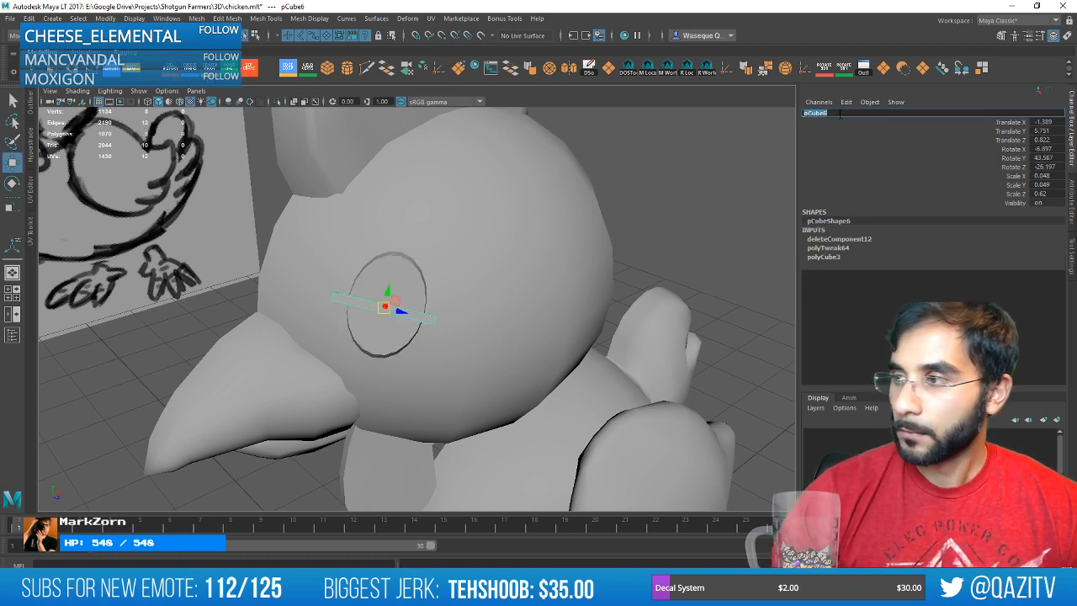
type("eye_close")
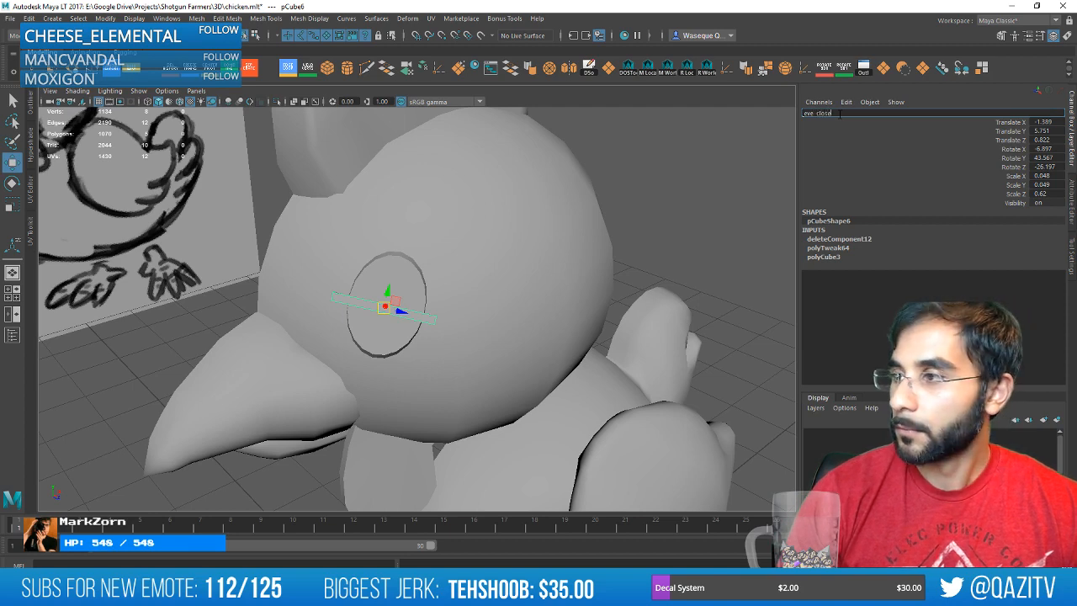
key("Return")
left_click(172, 69)
left_click(190, 69)
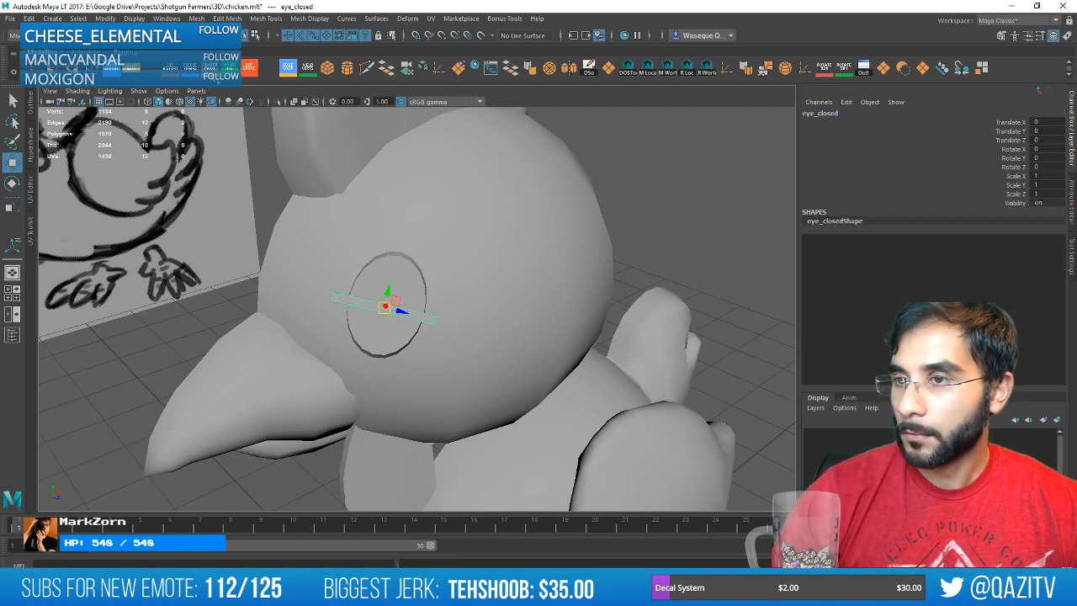
Rename the upper beak piece as upper_beak, freeze its transformations, delete its history and center its pivot.
scroll(565, 253, "down", 5)
left_click(564, 253)
left_click_drag(564, 252, 509, 268, "alt")
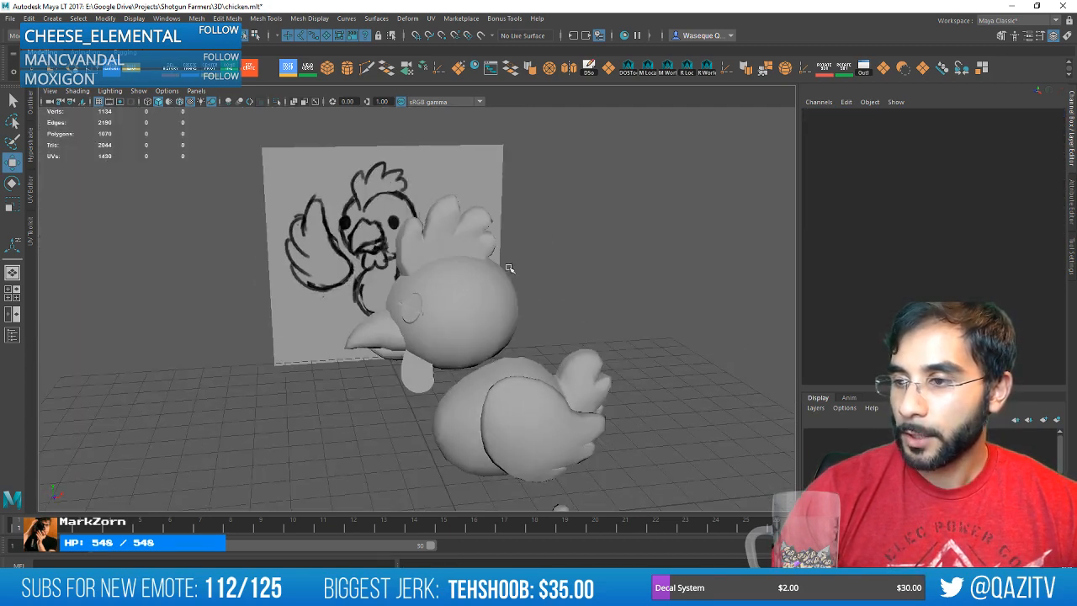
left_click(382, 326)
left_click(909, 112)
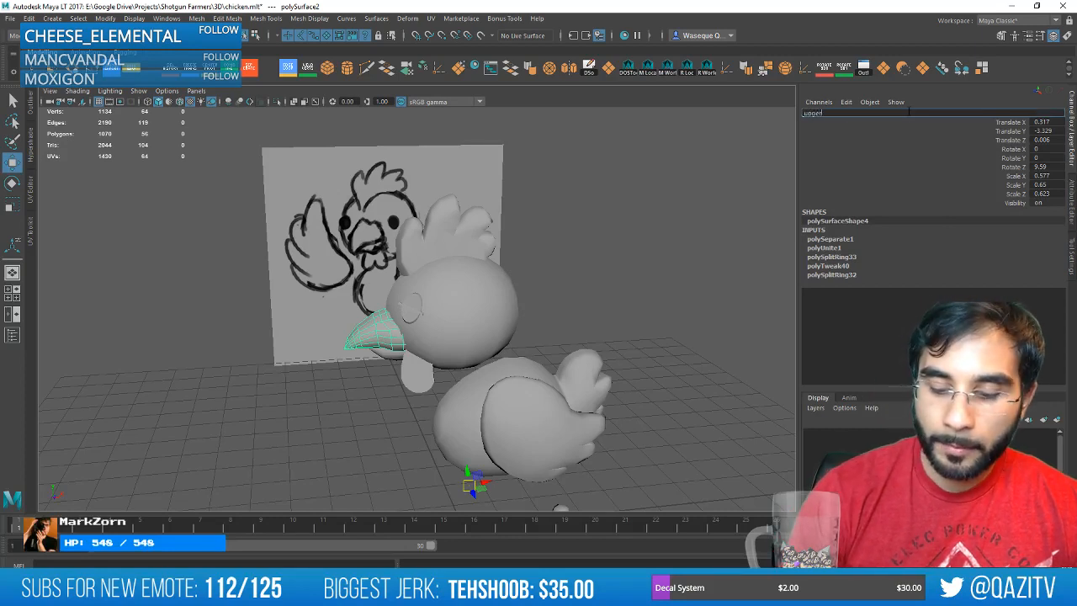
type("upper_beak")
key("Return")
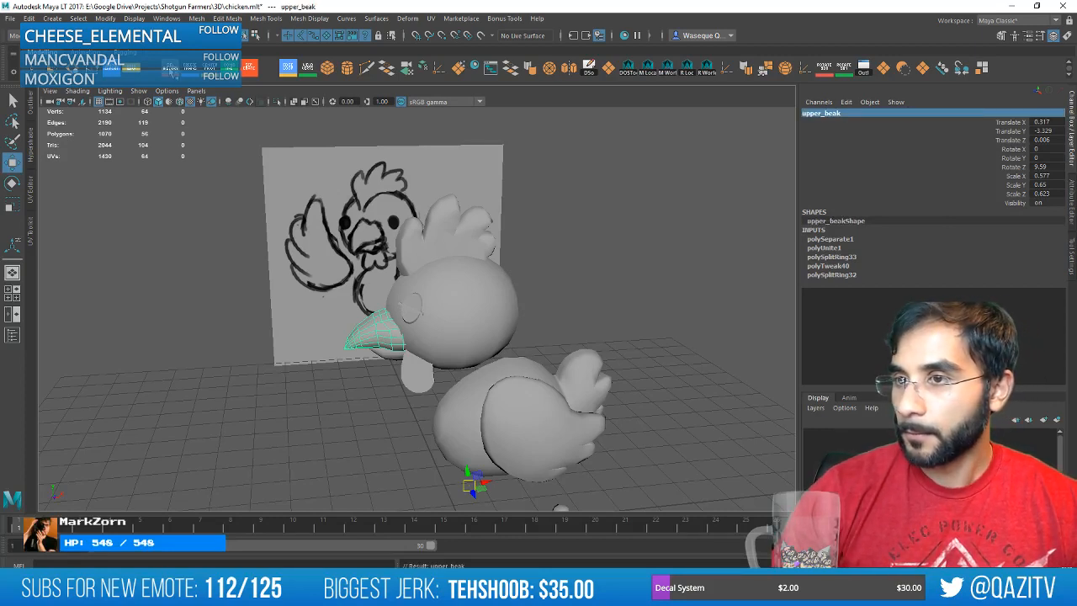
left_click(172, 69)
left_click(190, 69)
left_click(210, 69)
Try to rename the lower beak as lower_beak, and freeze its transformations and delete its history.
left_click(400, 360)
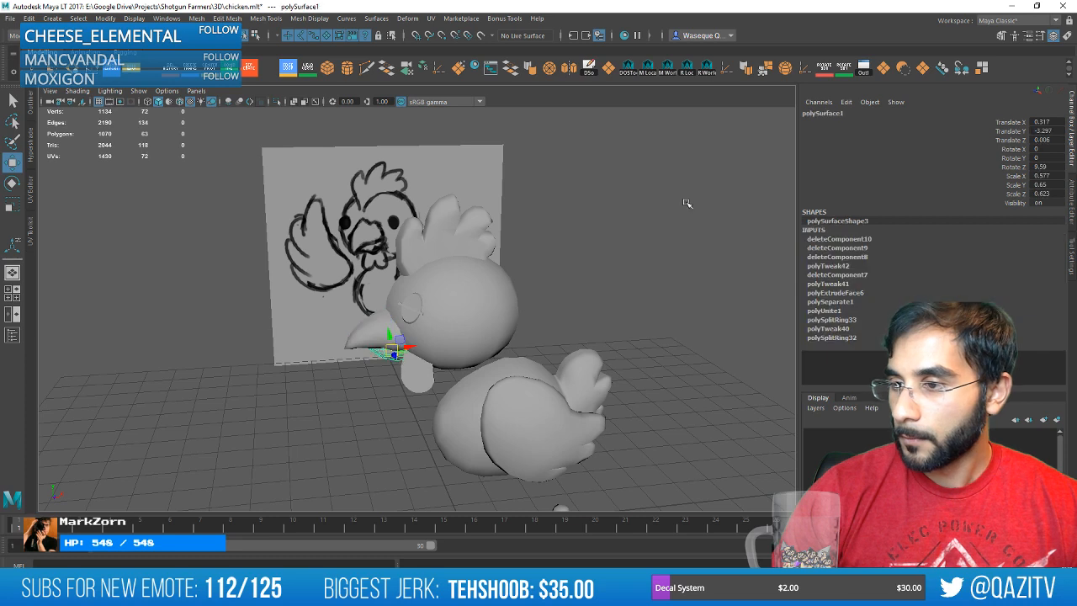
double_click(851, 113)
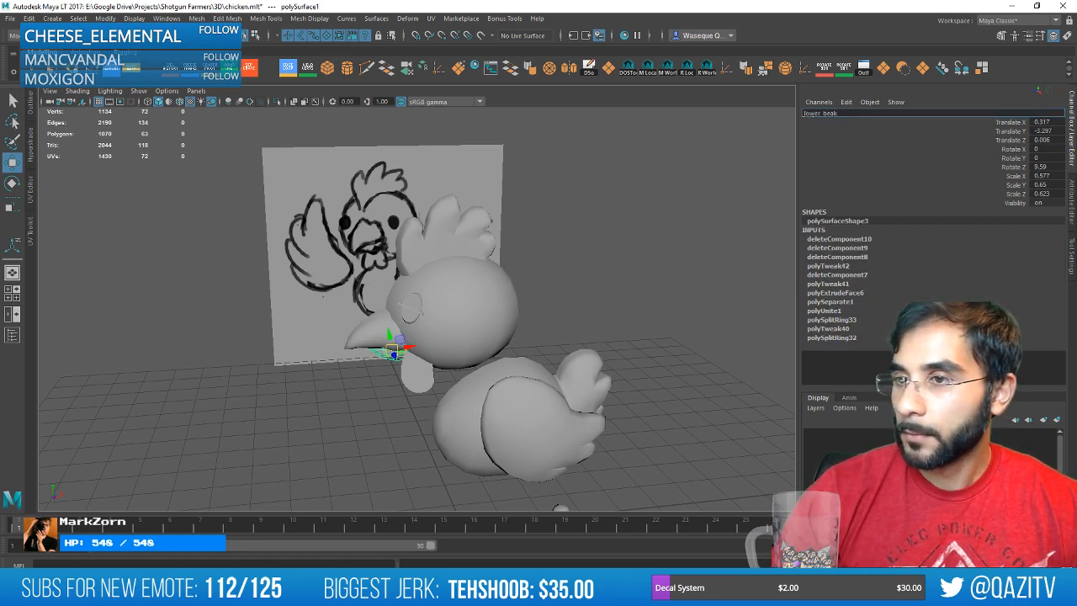
left_click(172, 69)
left_click(191, 69)
left_click(210, 69)
Move the lower beak's pivot back to where the beak meets the head, working in the side view.
scroll(367, 321, "up", 3)
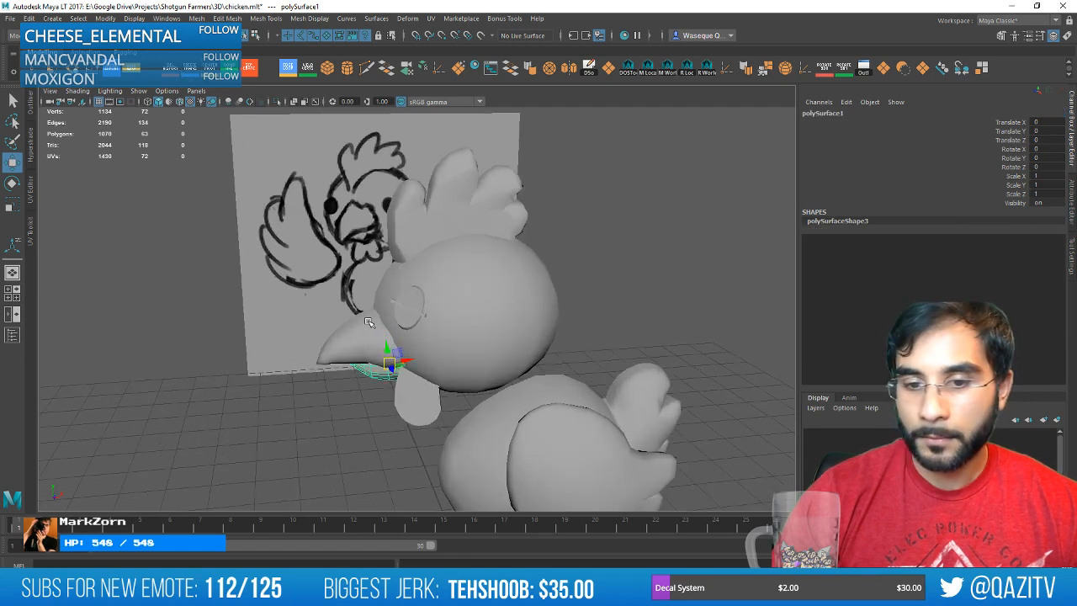
scroll(401, 360, "up", 2)
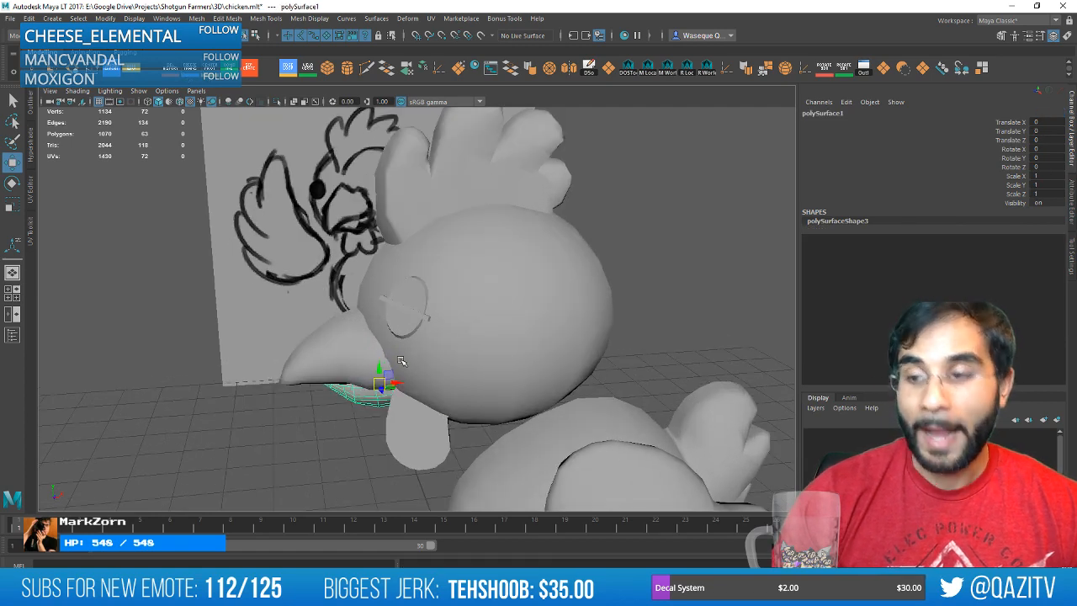
left_click(364, 356)
key("f")
left_click_drag(365, 360, 463, 279, "alt")
key("space")
key("space")
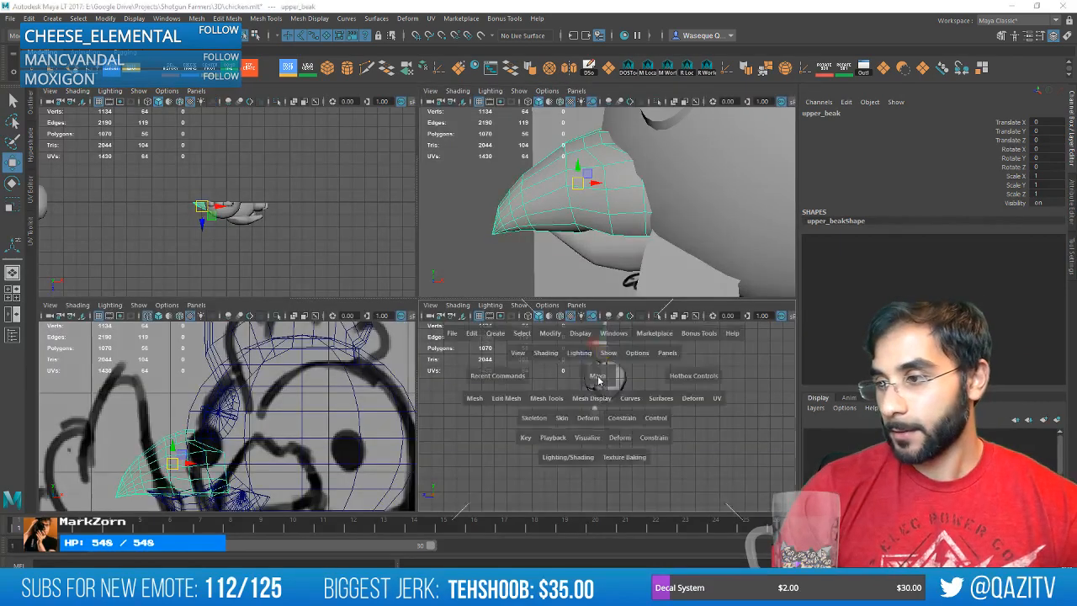
key("space")
key("space")
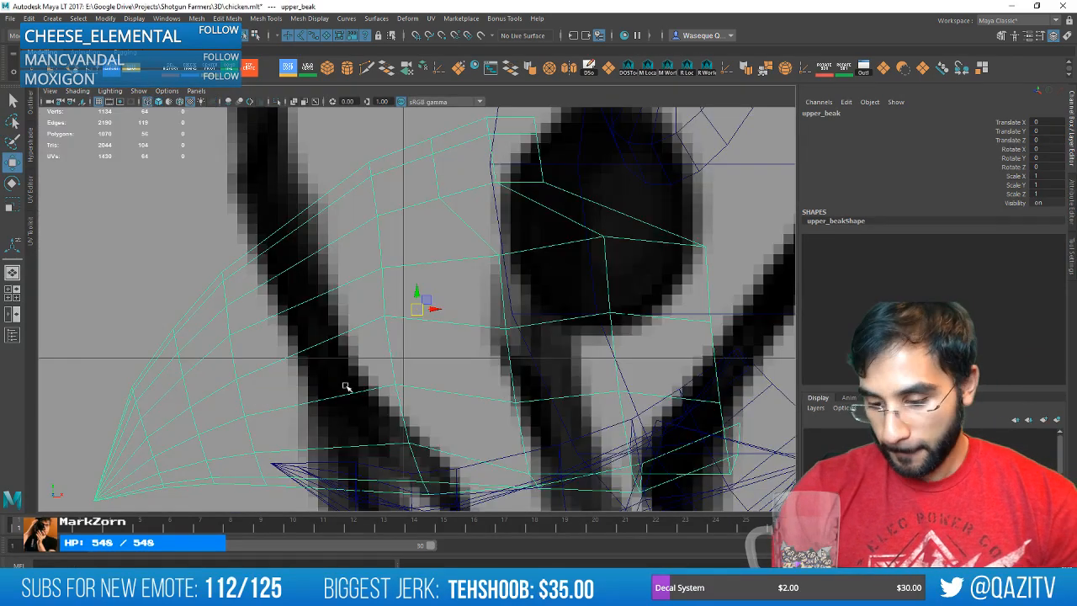
scroll(370, 378, "down", 8)
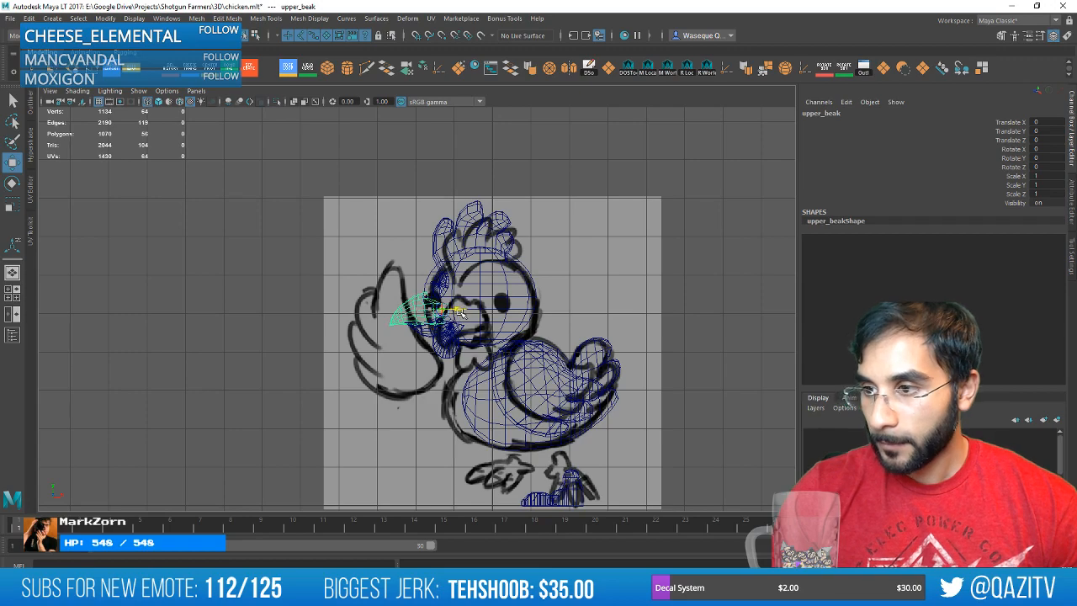
scroll(448, 323, "up", 5)
left_click(437, 355)
scroll(437, 355, "up", 4)
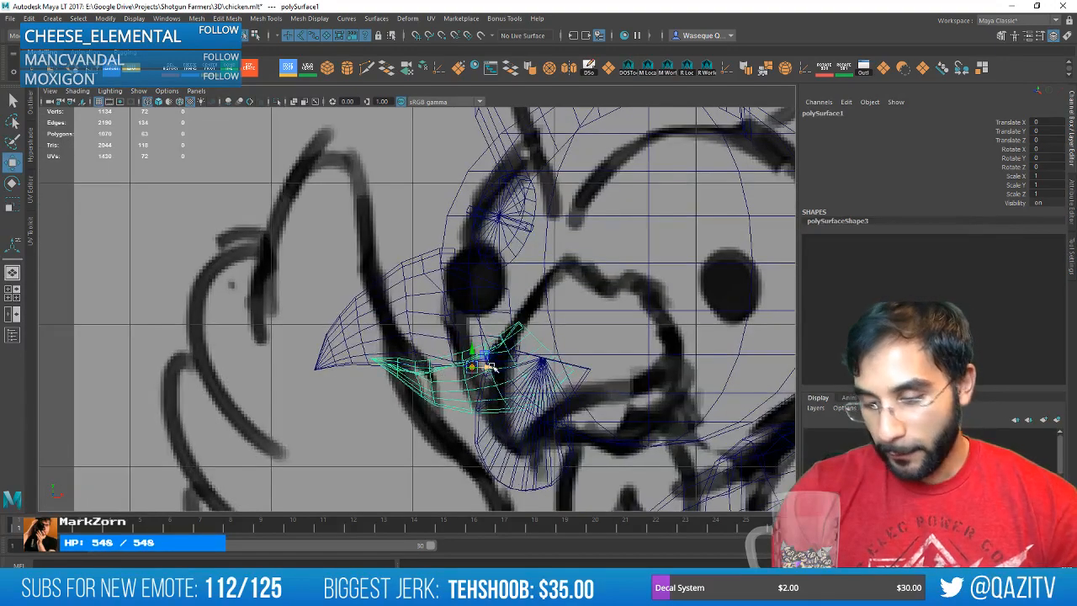
left_click_drag(494, 371, 545, 369)
key("ctrl+z")
key("ctrl+z")
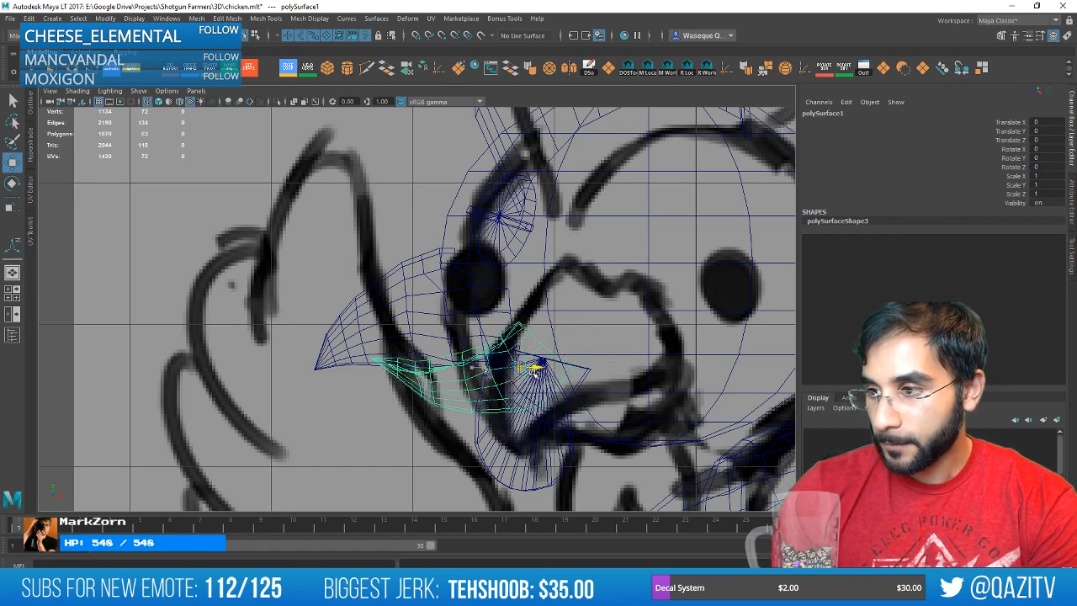
Test the lower beak's opening by rotating it about its pivot in the perspective view, and undo the rotation.
key("space")
key("space")
scroll(524, 248, "down", 3)
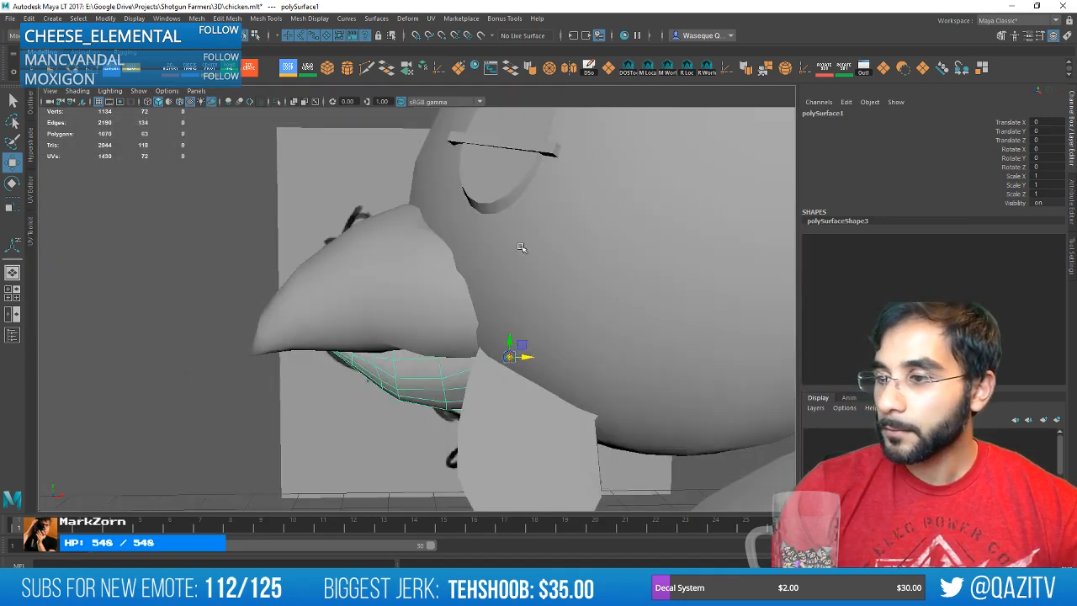
key("e")
mouse_move(488, 341)
left_mouse_down()
mouse_move(458, 353)
mouse_move(516, 338)
left_mouse_up()
key("ctrl+z")
Examine the head and upper beak shapes from the side, front and above.
scroll(445, 358, "down", 5)
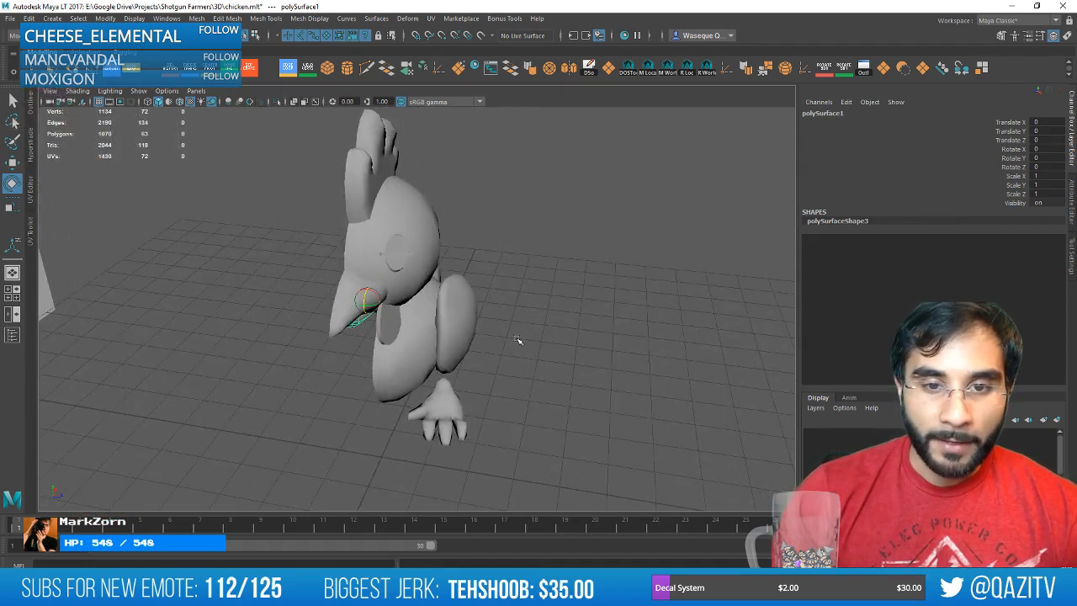
left_click_drag(511, 299, 565, 301, "alt")
mouse_move(513, 274)
left_mouse_down("alt")
mouse_move(519, 284)
mouse_move(542, 267)
mouse_move(464, 236)
left_mouse_up("alt")
left_click(463, 230)
key("f")
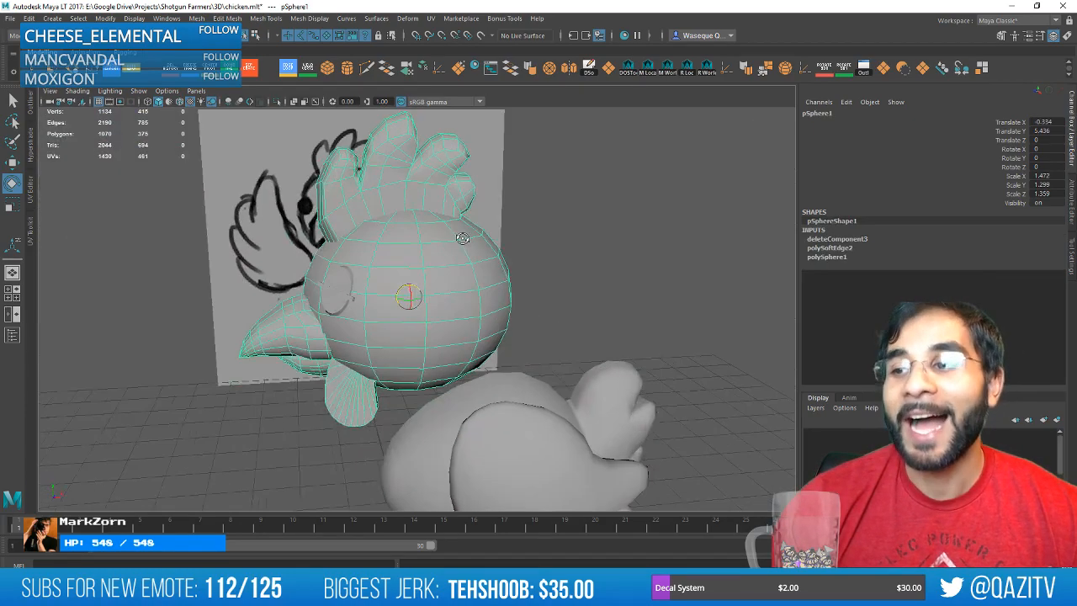
middle_click_drag(489, 319, 483, 235, "alt")
left_click_drag(357, 221, 465, 228, "alt")
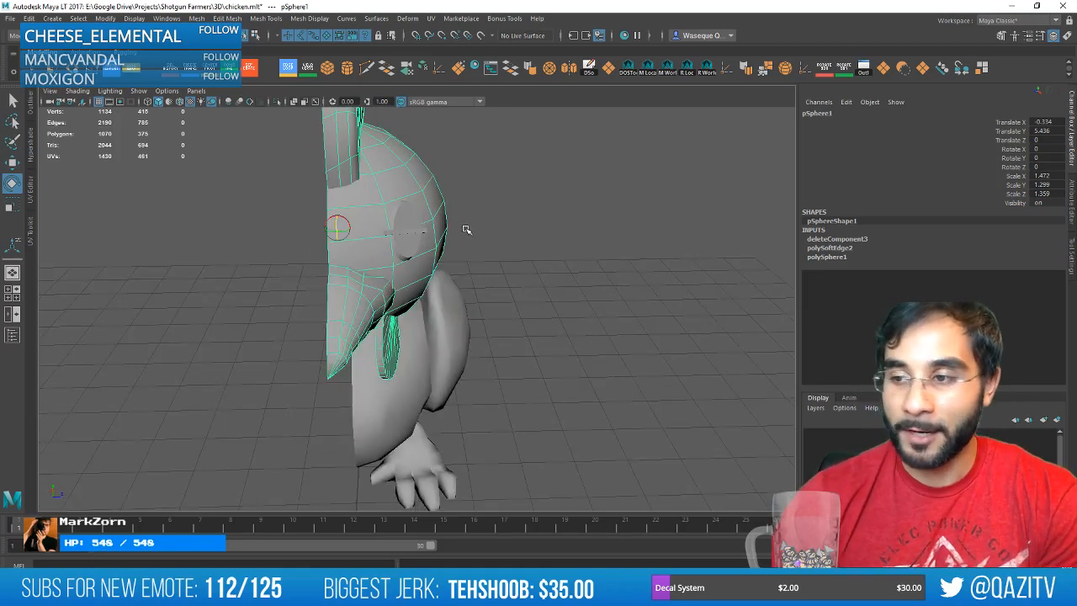
left_click(481, 210)
left_click(334, 281)
left_click_drag(454, 245, 512, 281, "alt")
middle_click_drag(513, 281, 528, 230, "alt")
scroll(483, 304, "up", 3)
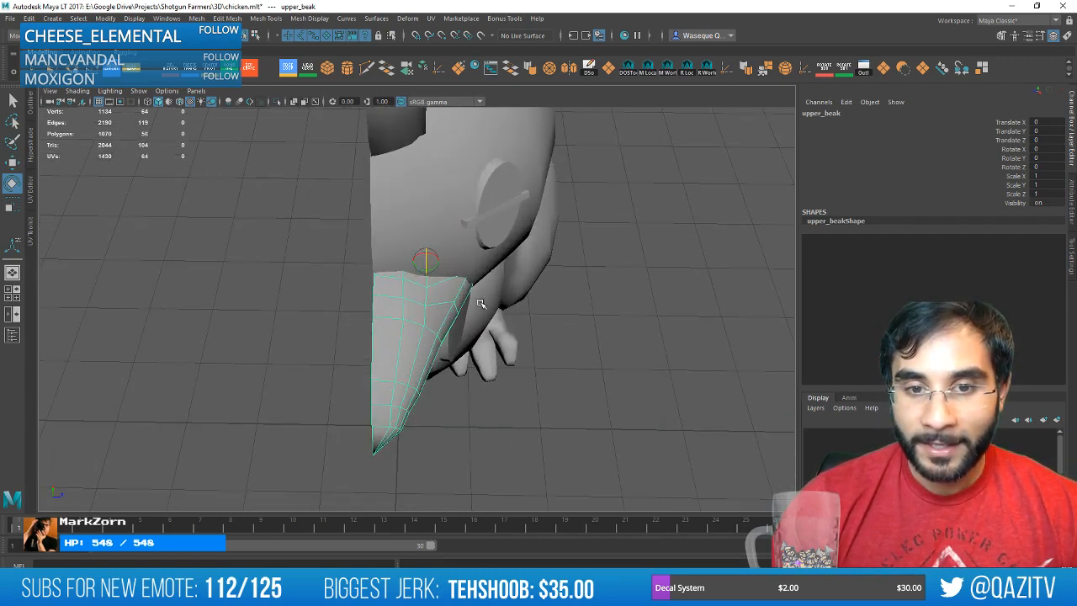
Select the second loop of vertices behind the upper beak's tip, leaving out the vertex on the center seam.
scroll(483, 303, "down", 2)
middle_click_drag(483, 303, 523, 259, "alt")
left_click_drag(524, 258, 468, 348, "alt")
scroll(468, 347, "up", 3)
middle_click_drag(465, 343, 481, 258, "alt")
right_click_drag(435, 233, 404, 220)
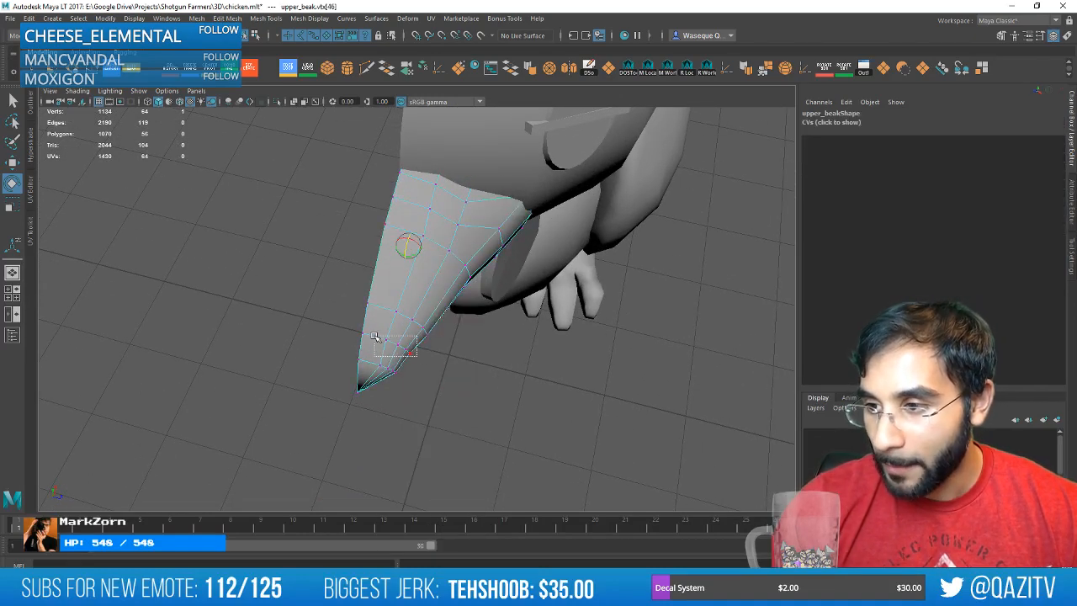
left_click_drag(375, 336, 362, 332)
mouse_move(371, 335)
left_mouse_down("alt")
mouse_move(447, 271)
mouse_move(355, 244)
mouse_move(357, 211)
left_mouse_up("alt")
key("f")
scroll(481, 371, "down", 5)
left_click_drag(480, 371, 483, 410, "alt")
left_click_drag(489, 253, 509, 345, "alt")
key("ctrl+z")
mouse_move(433, 261)
left_mouse_down("alt")
mouse_move(533, 258)
mouse_move(462, 330)
left_mouse_up("alt")
key("w")
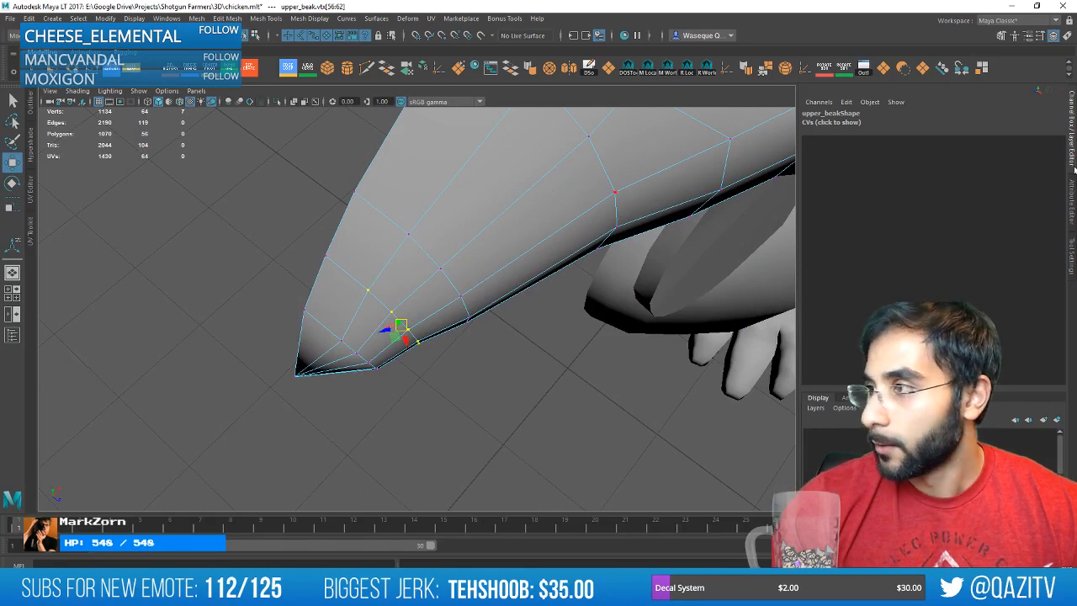
Set the Move tool's axis orientation to World and shift the selected vertex loop sideways to widen the beak near its tip.
left_click(1071, 255)
mouse_move(482, 304)
left_mouse_down("alt")
mouse_move(437, 230)
mouse_move(488, 303)
left_mouse_up("alt")
left_click(894, 124)
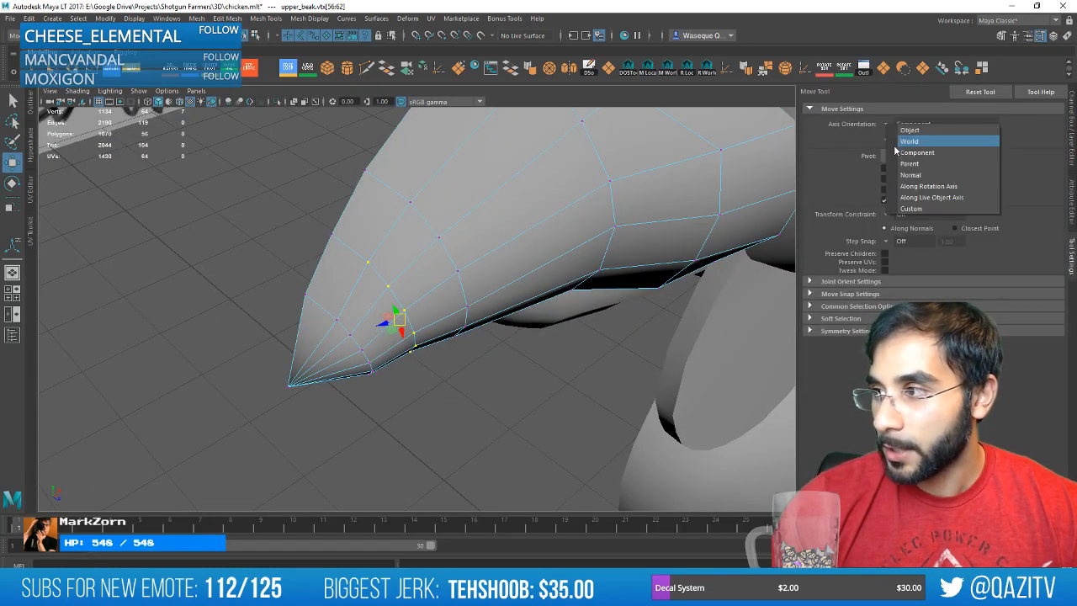
left_click(917, 140)
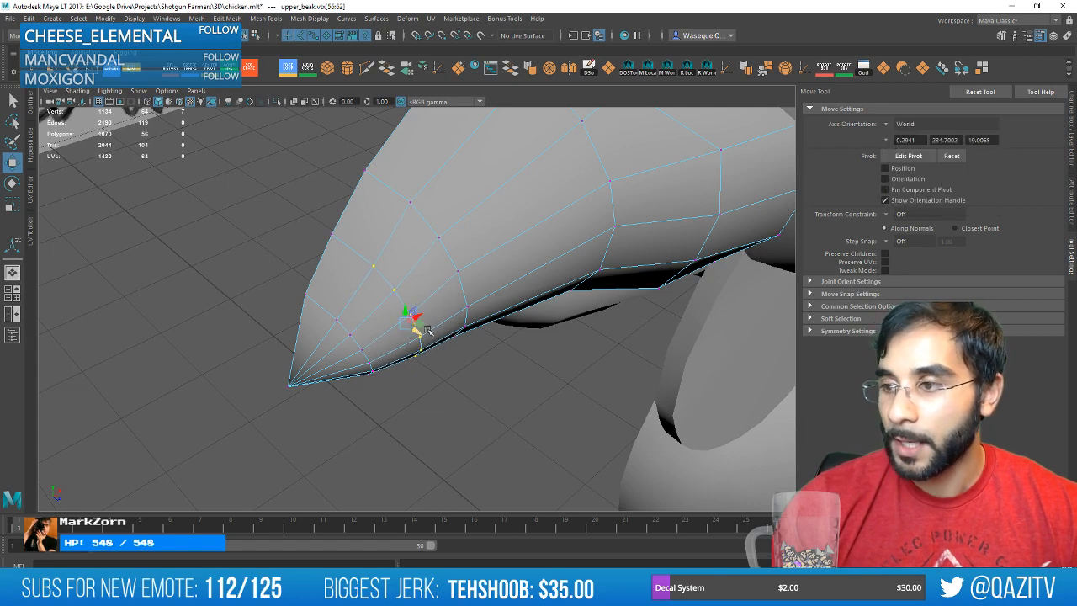
left_click_drag(414, 324, 481, 337, "alt")
Move the next vertex loop back from the beak tip slightly outward, then return to object mode with the upper beak selected.
left_click_drag(484, 389, 418, 267)
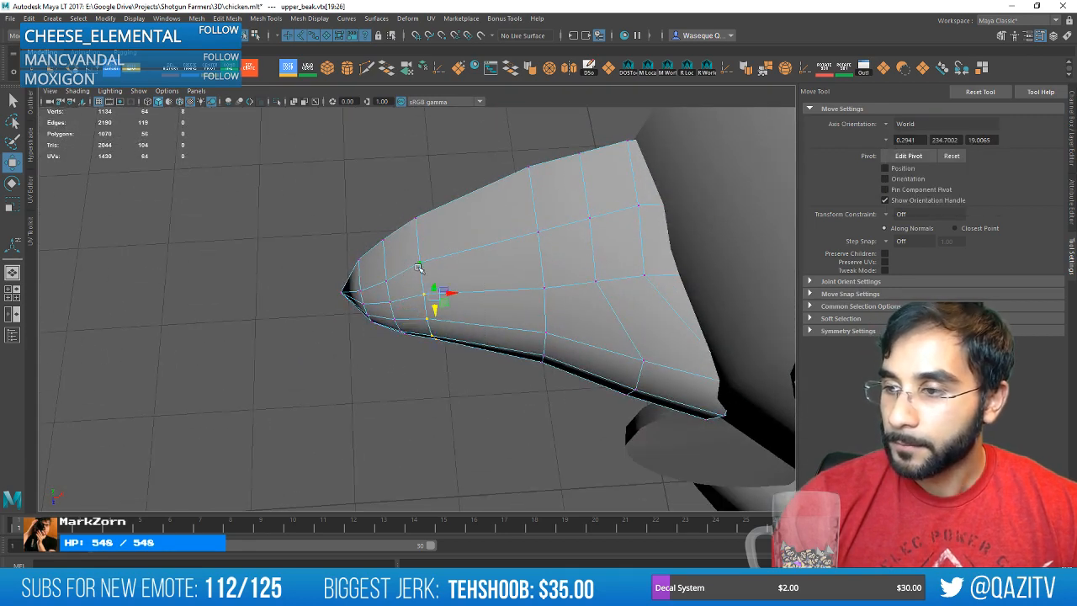
left_click_drag(437, 314, 436, 321)
left_click_drag(587, 414, 501, 266, "alt")
key("F8")
left_click(545, 390)
scroll(545, 389, "down", 4)
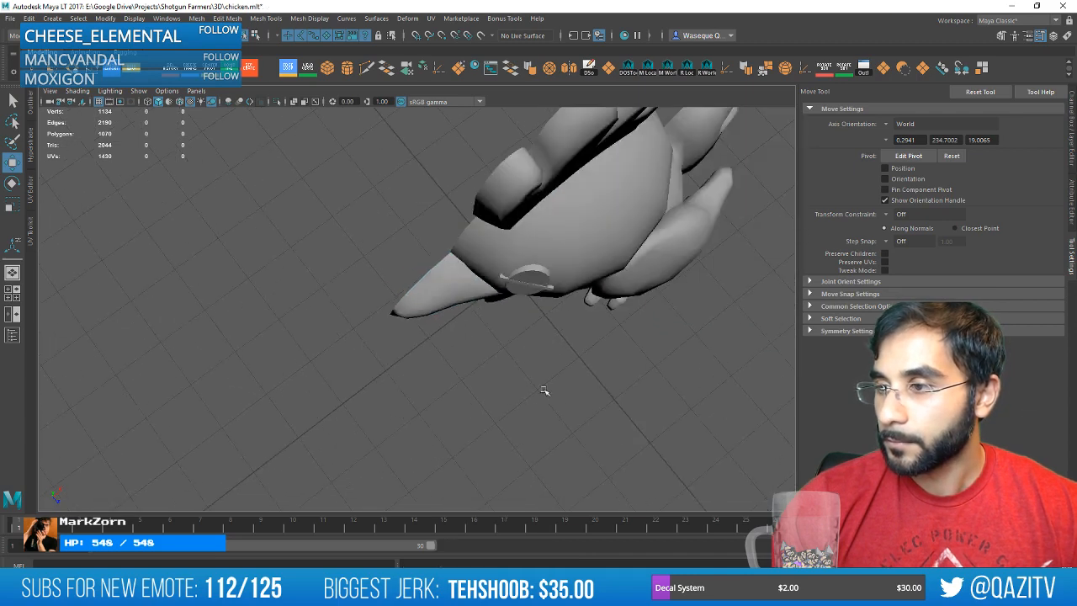
left_click_drag(545, 389, 440, 288, "alt")
left_click(437, 292)
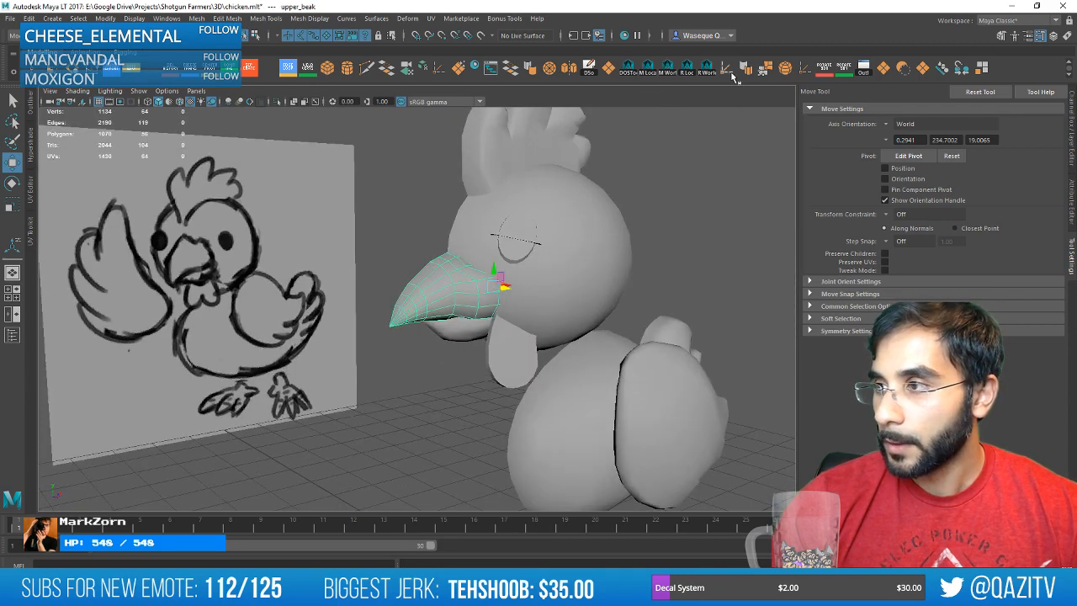
Deselect the upper beak and review the whole chicken against the reference drawing.
scroll(570, 295, "down", 3)
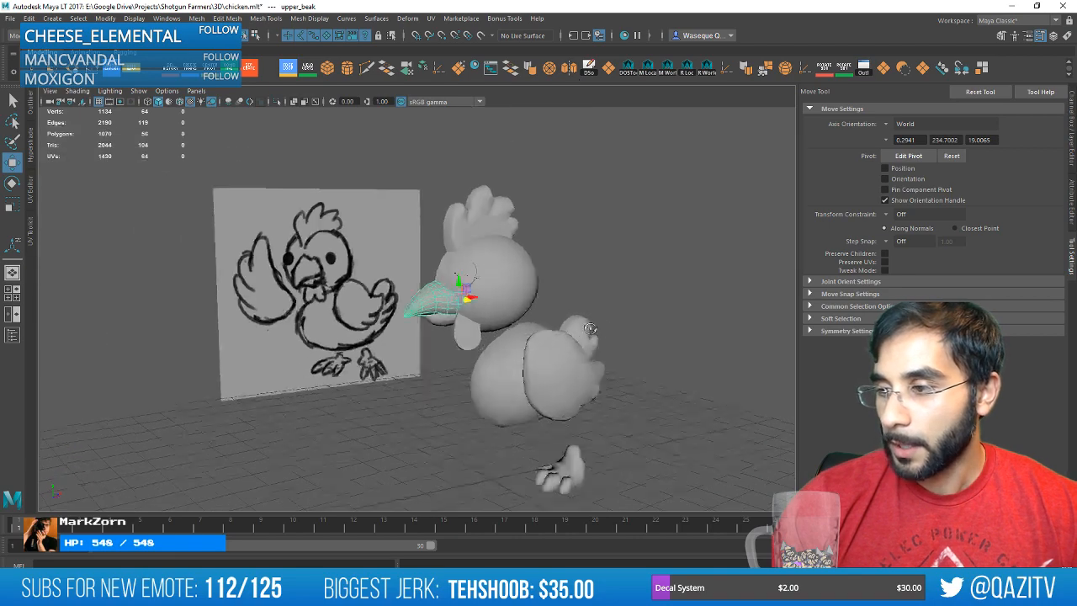
left_click_drag(715, 311, 635, 328, "alt")
left_click(634, 328)
middle_click_drag(625, 353, 571, 273, "alt")
mouse_move(570, 272)
left_mouse_down("alt")
mouse_move(659, 279)
mouse_move(592, 284)
left_mouse_up("alt")
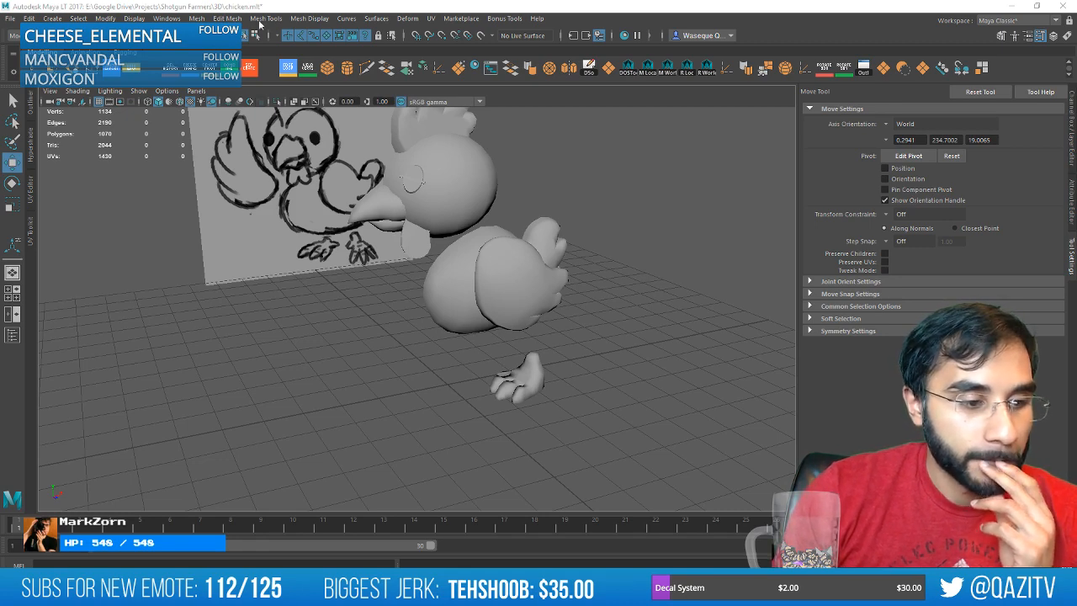
Switch to Unity, look over the town in the Level04 scene, and return to Maya.
key("alt+Tab")
scroll(329, 177, "up", 5)
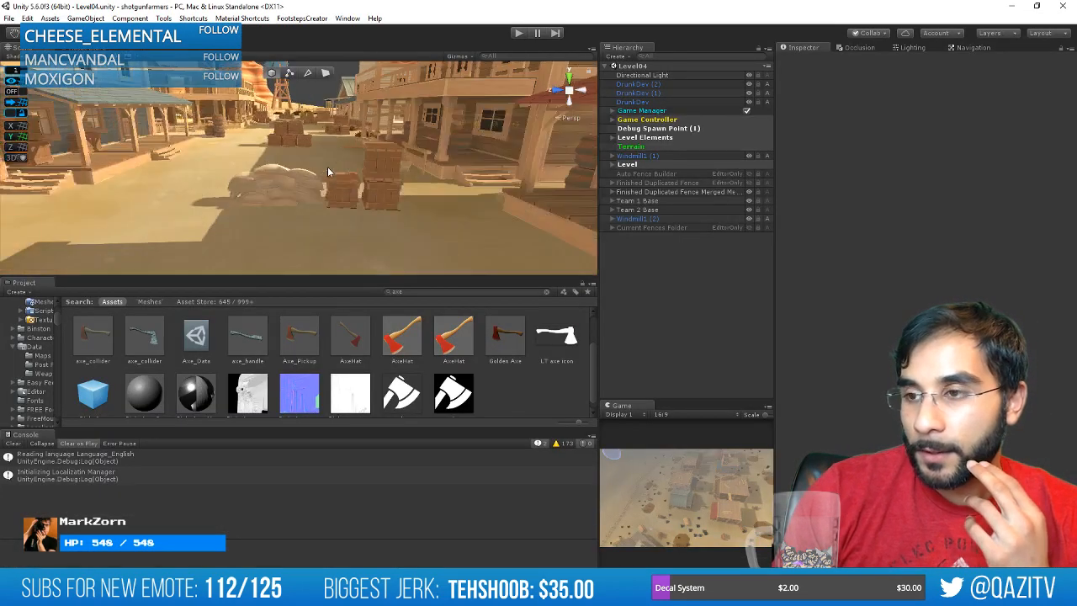
scroll(330, 177, "down", 7)
mouse_move(311, 140)
left_mouse_down("alt")
mouse_move(282, 172)
mouse_move(278, 231)
mouse_move(335, 135)
mouse_move(331, 162)
mouse_move(317, 141)
left_mouse_up("alt")
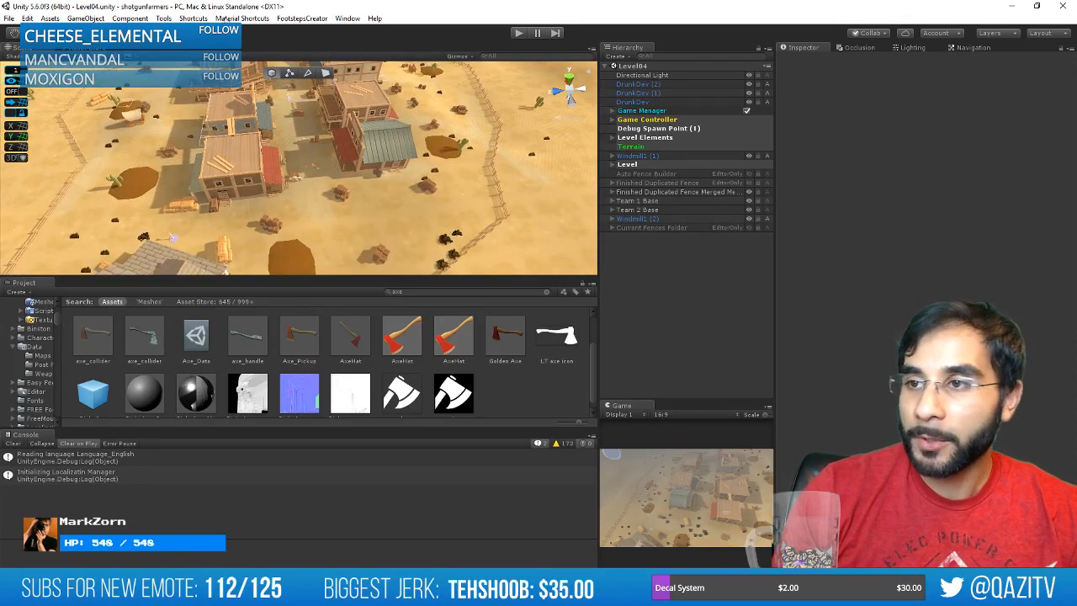
left_click(200, 19)
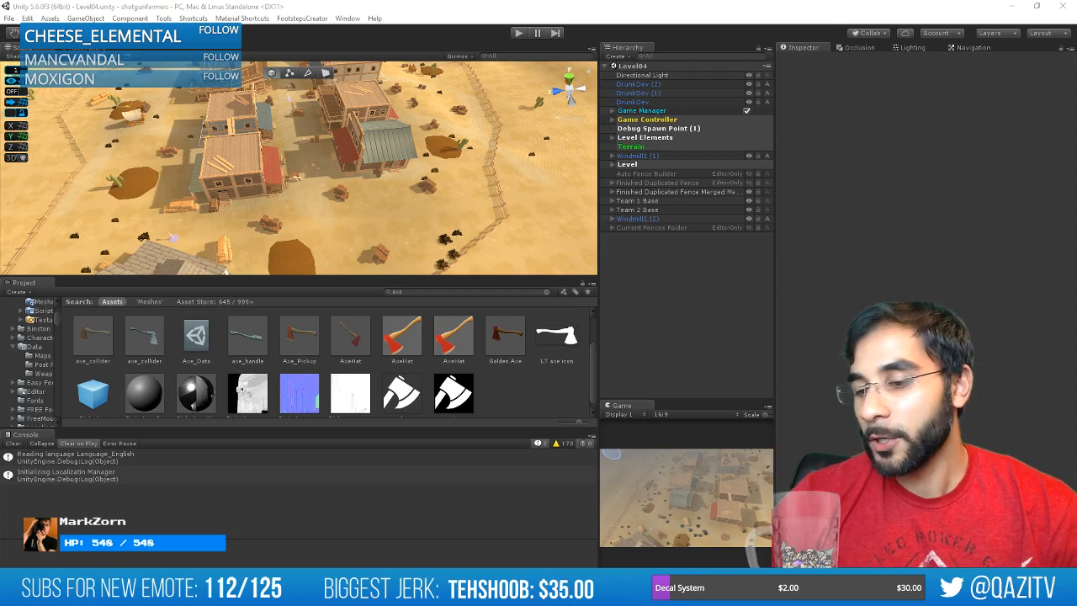
key("alt+Tab")
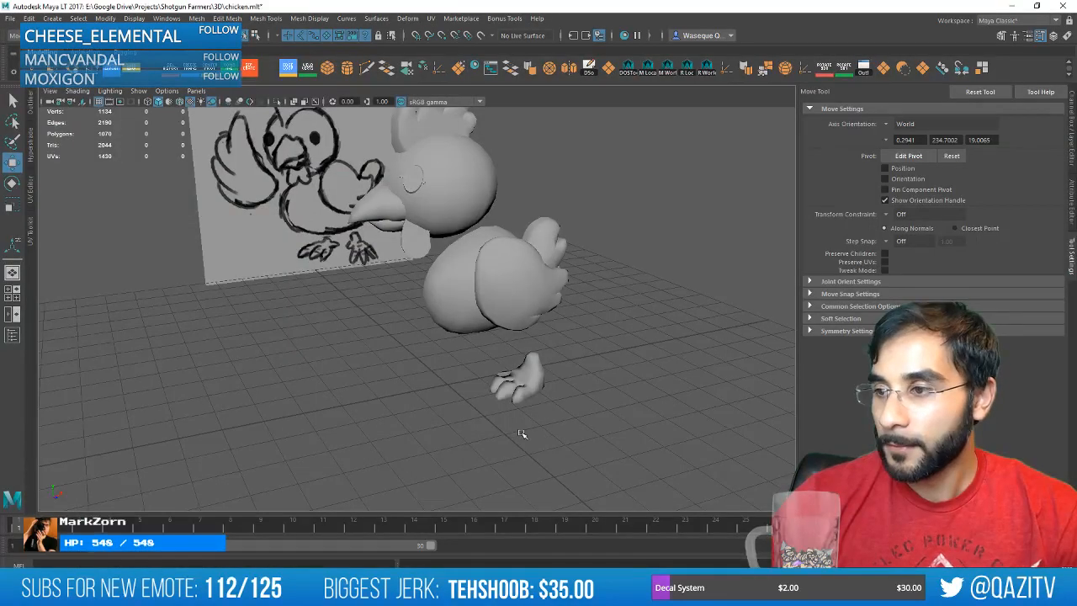
Try to mirror the half body on its own, switching the mirror direction.
left_click_drag(520, 431, 482, 373, "alt")
scroll(421, 296, "up", 3)
left_click_drag(421, 296, 546, 101, "alt")
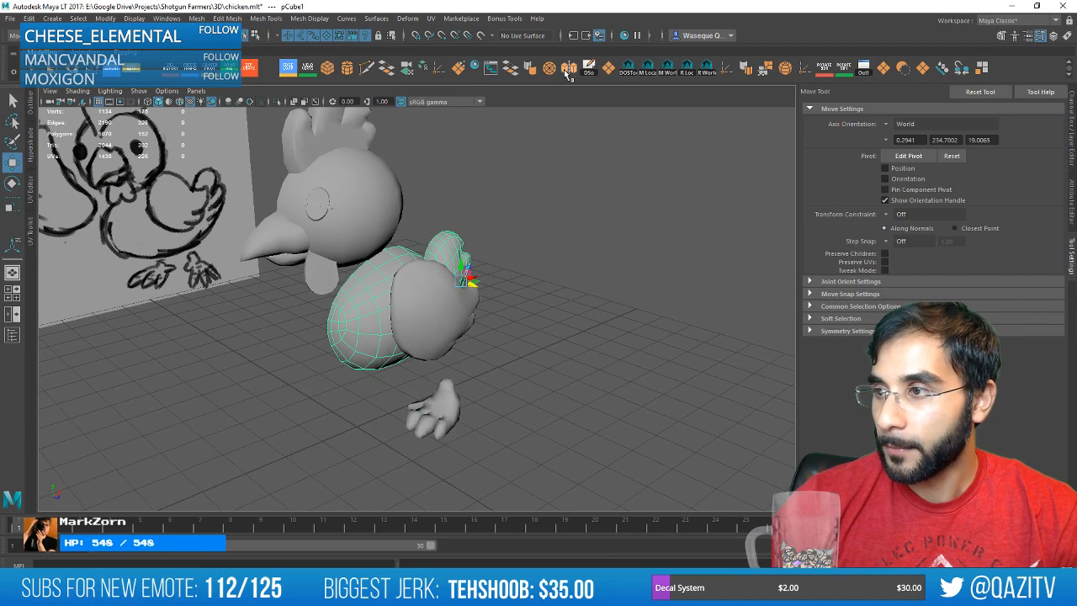
left_click(565, 71)
left_click_drag(505, 244, 538, 252, "alt")
left_click(785, 455)
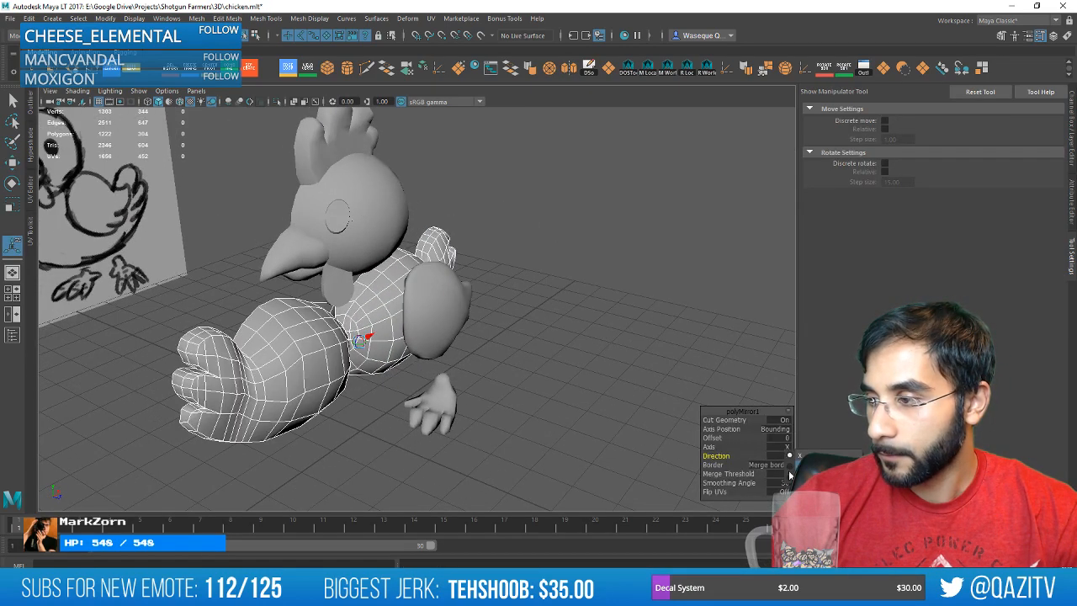
left_click(789, 475)
left_click(621, 414)
left_click_drag(505, 353, 483, 332, "alt")
left_click(436, 311)
Undo the mirroring of the body.
key("ctrl+z")
key("ctrl+z")
key("ctrl+z")
key("ctrl+z")
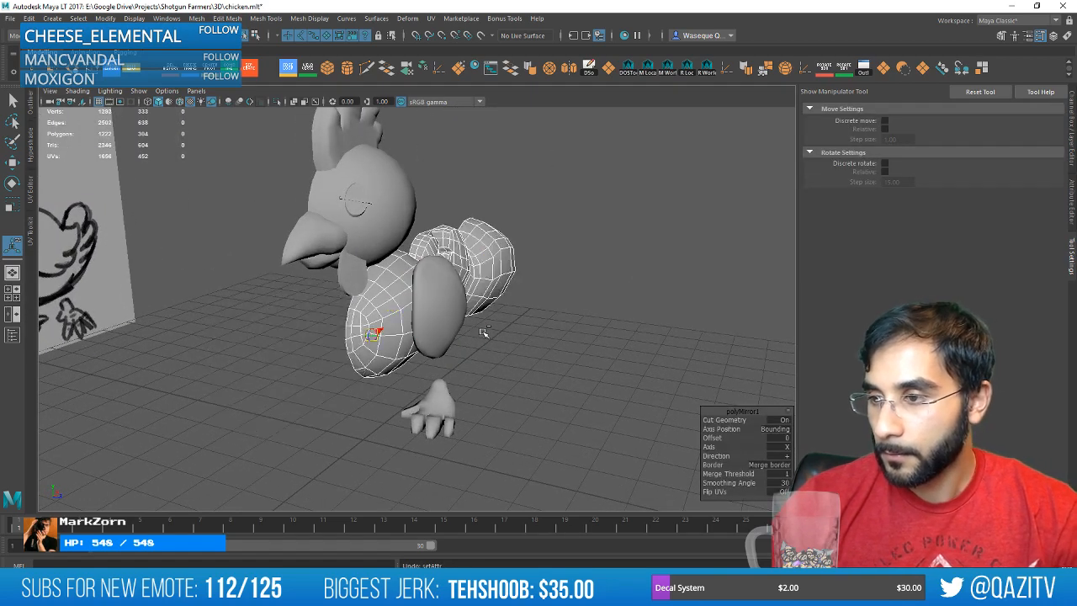
key("ctrl+z")
Select all of the half chicken's parts and combine them into one mesh.
left_click(490, 392)
scroll(491, 401, "down", 4)
left_click_drag(491, 407, 459, 416, "alt")
left_click_drag(510, 432, 426, 196)
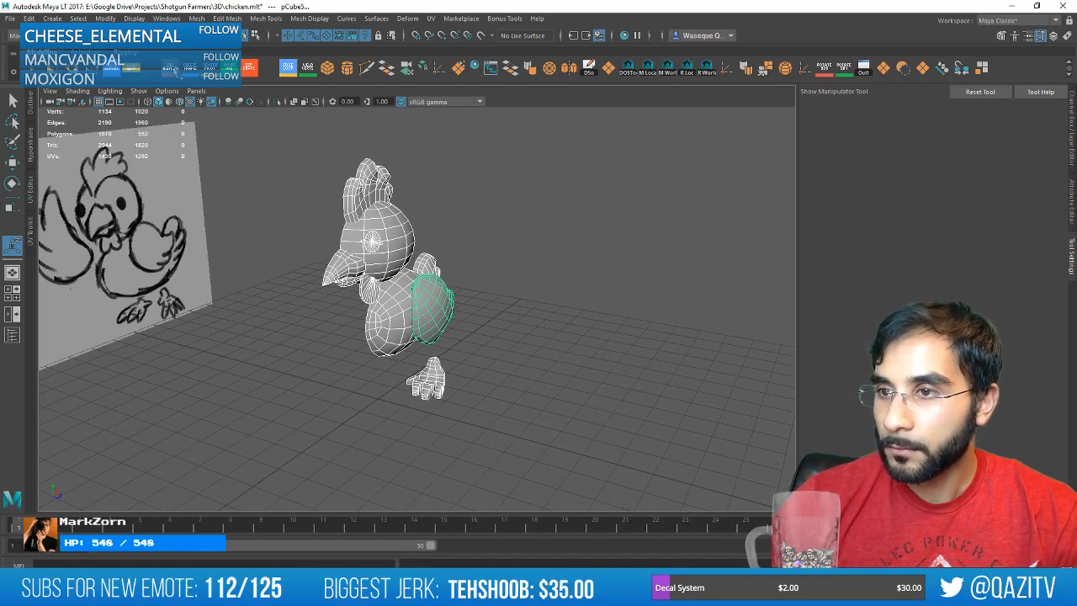
left_click(228, 67)
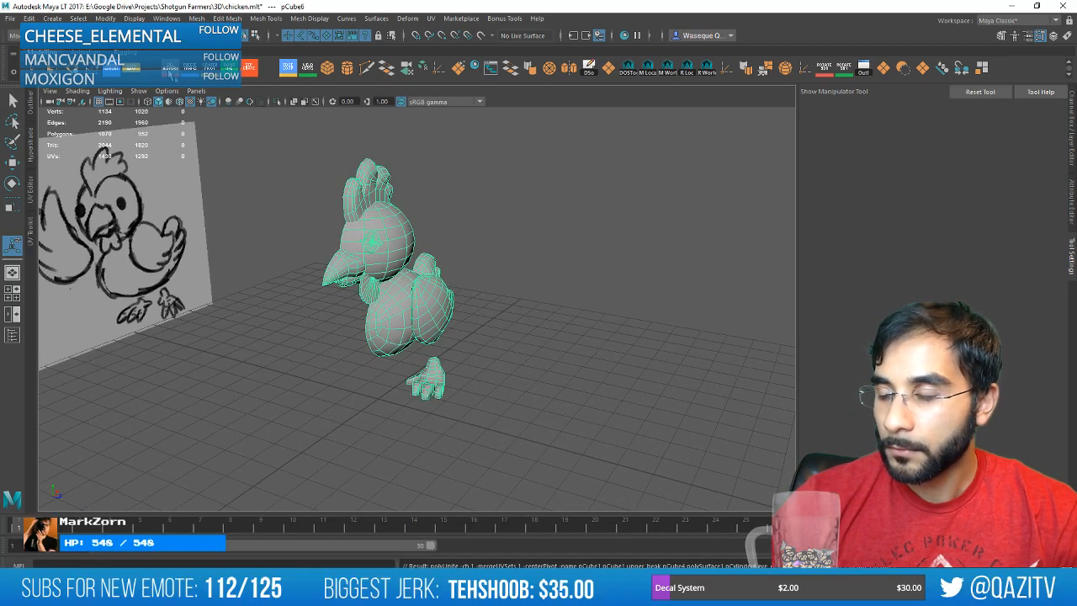
Mirror the combined chicken mesh along the Z axis in the negative direction.
left_click(568, 68)
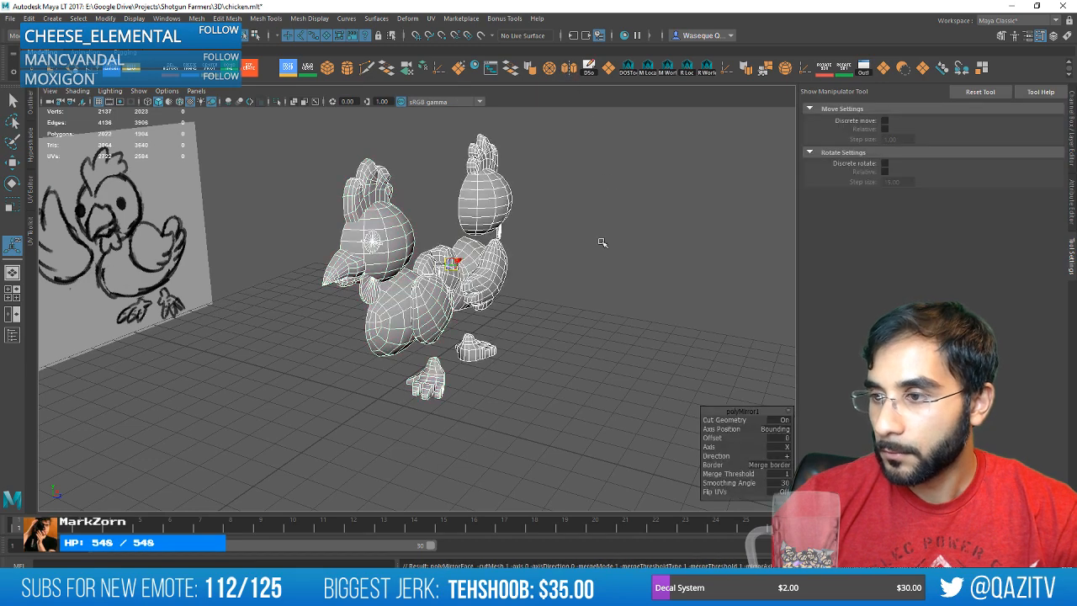
left_click_drag(601, 241, 604, 276, "alt")
left_click_drag(783, 459, 788, 477)
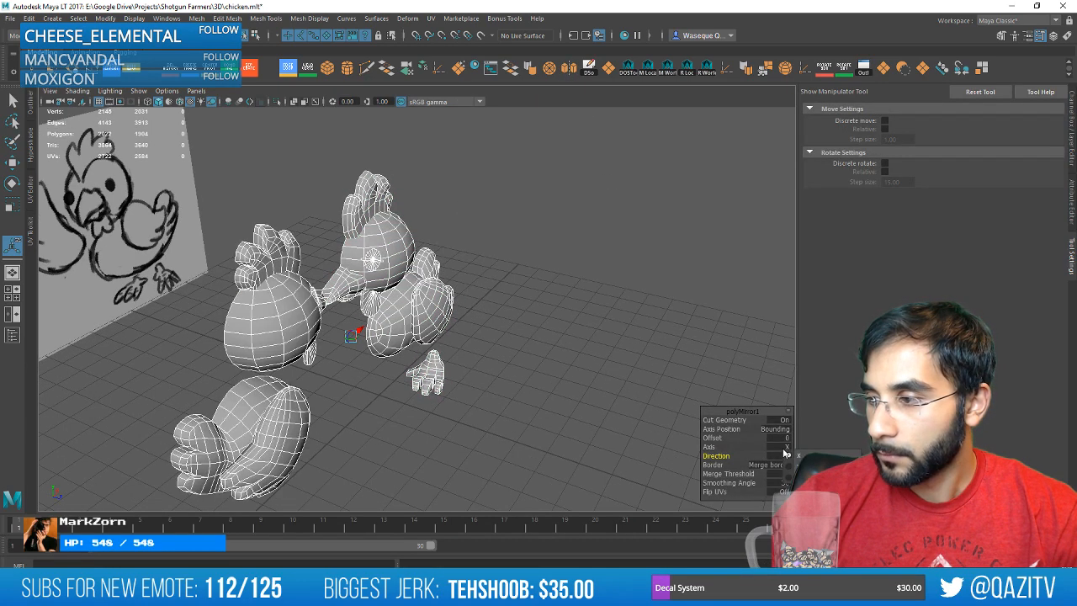
left_click(789, 455)
left_click(532, 308)
mouse_move(529, 303)
left_mouse_down("alt")
mouse_move(613, 283)
mouse_move(569, 271)
mouse_move(514, 288)
mouse_move(513, 261)
mouse_move(448, 281)
mouse_move(527, 288)
mouse_move(454, 228)
mouse_move(514, 281)
mouse_move(477, 228)
left_mouse_up("alt")
left_click(477, 228)
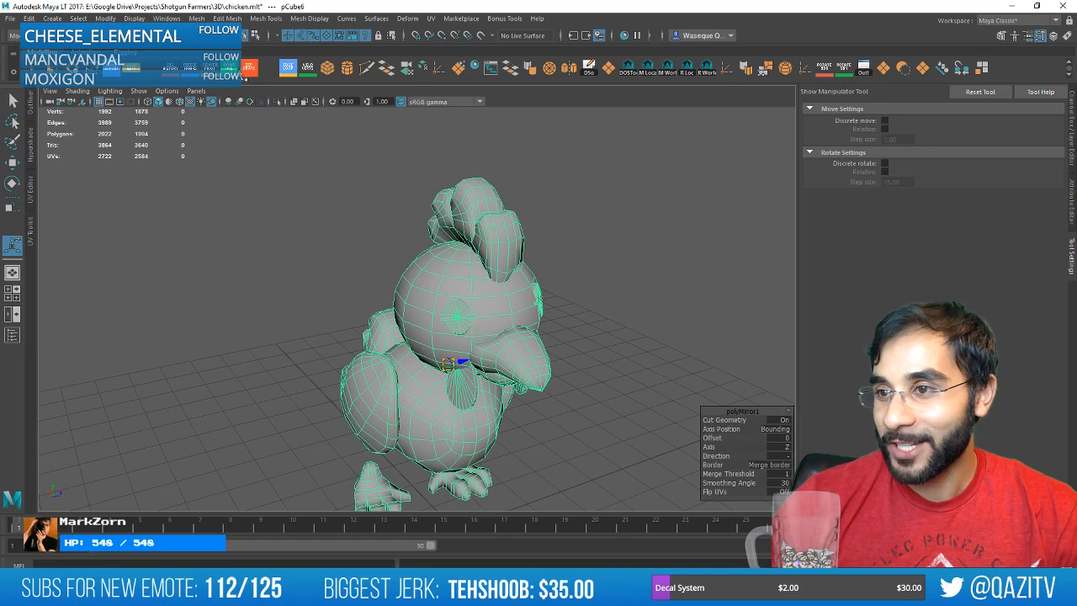
Separate the mirrored mesh into parts and select the comb for scaling.
left_click(246, 72)
left_click(553, 224)
left_click_drag(541, 205, 435, 224, "alt")
key("r")
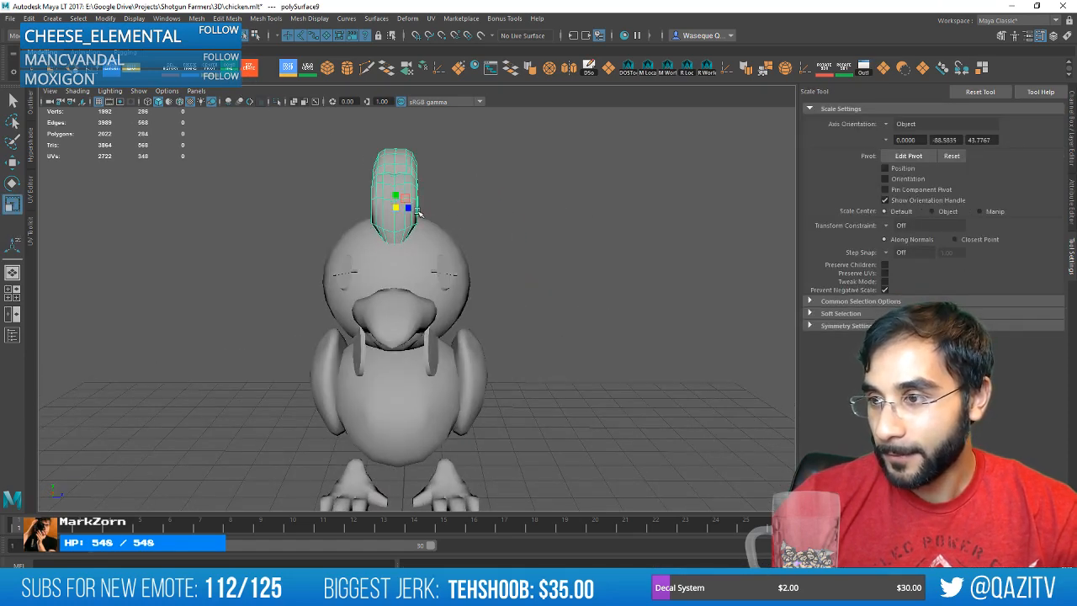
left_click_drag(404, 209, 516, 295, "alt")
Undo the separation and the mirror, going back to the combined half chicken.
key("ctrl+z")
key("ctrl+z")
key("ctrl+z")
key("ctrl+z")
key("ctrl+z")
key("ctrl+z")
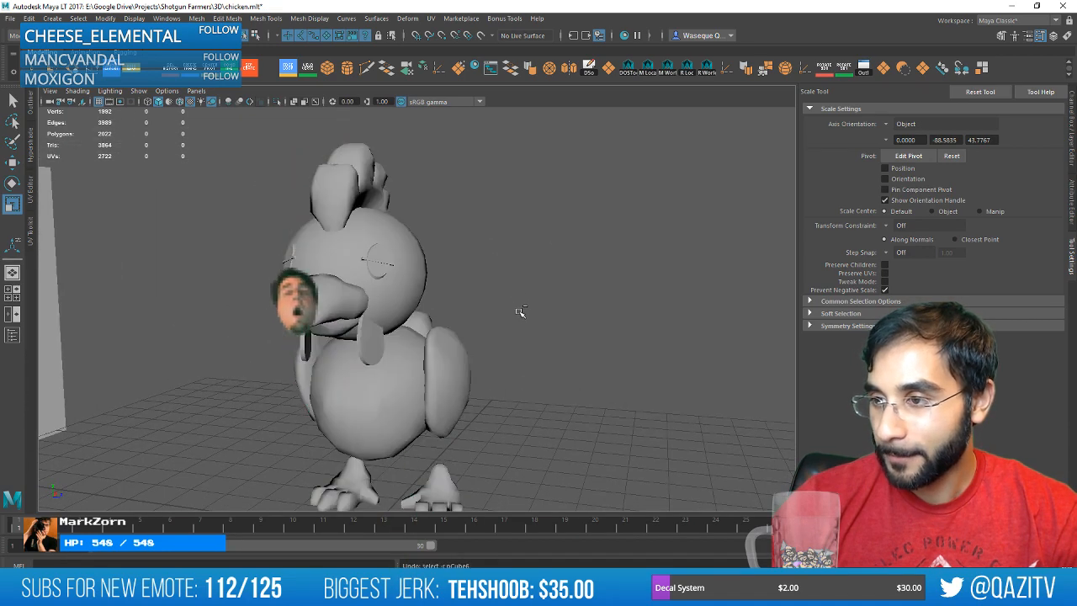
key("ctrl+z")
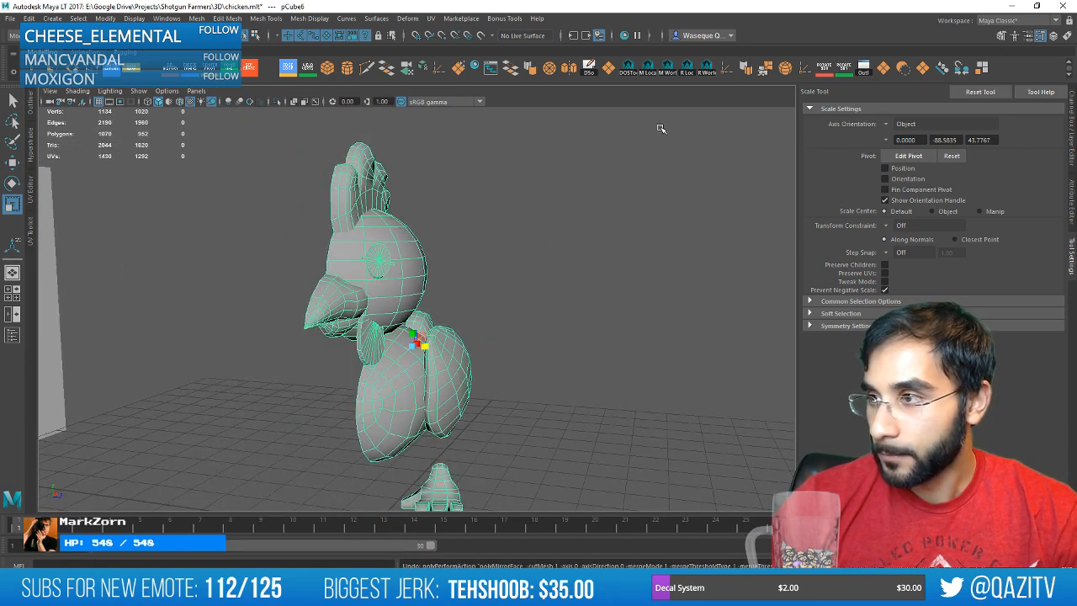
Mirror the combined half chicken along Z in the negative direction, using a merge threshold below 1.
key("g")
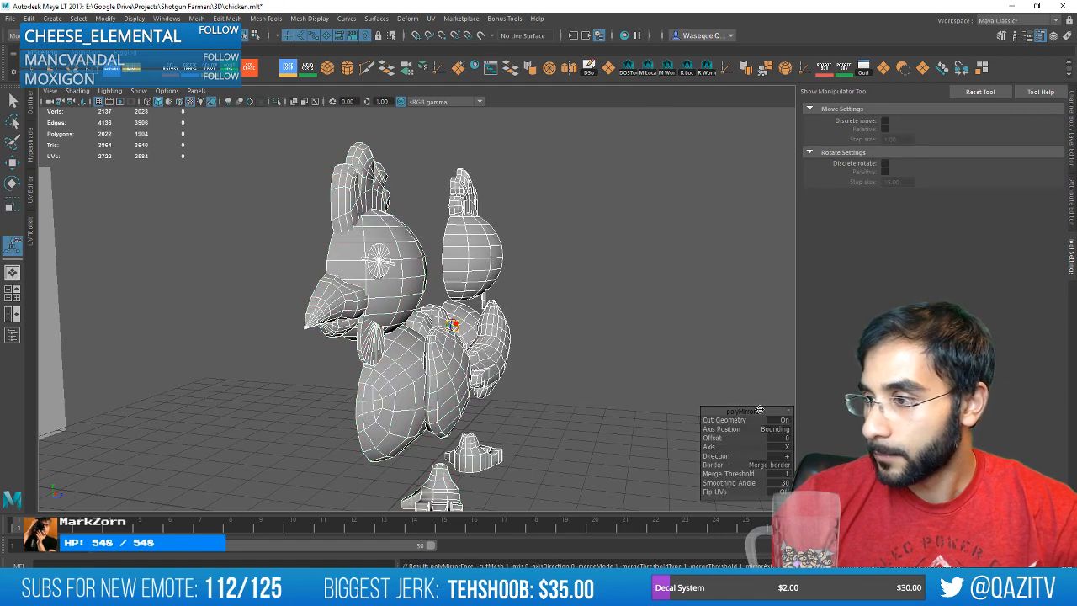
left_click(789, 472)
left_click(782, 447)
left_click(789, 474)
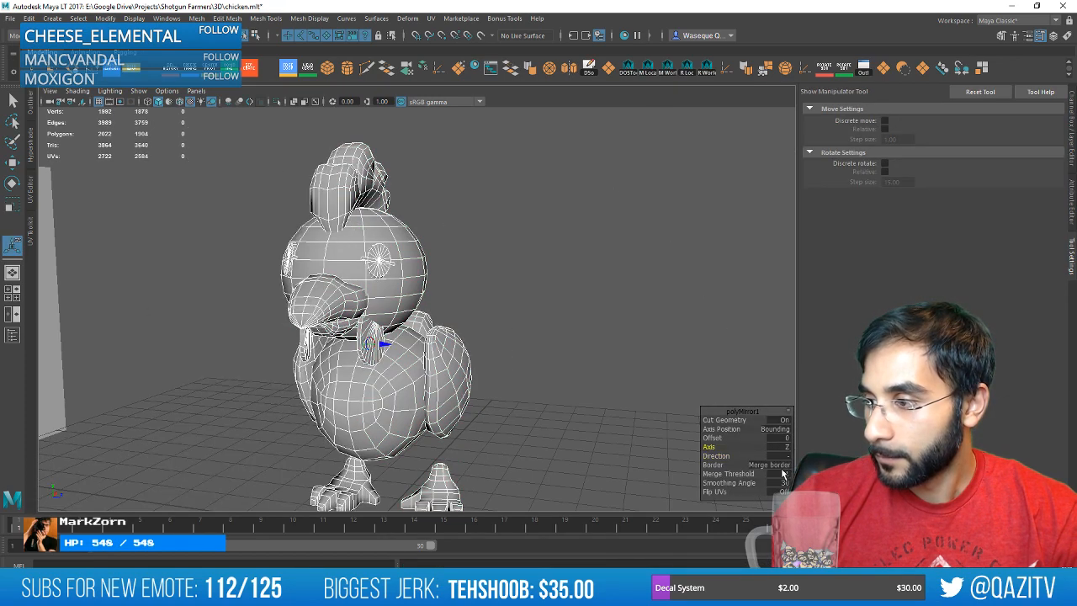
key("Return")
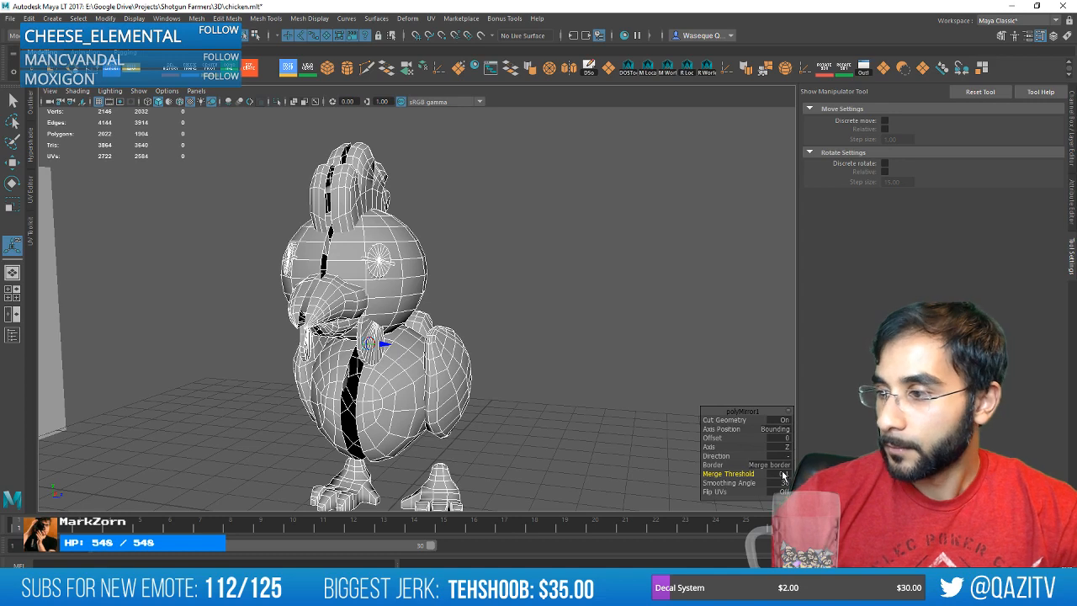
left_click(605, 339)
left_click_drag(505, 311, 555, 295, "alt")
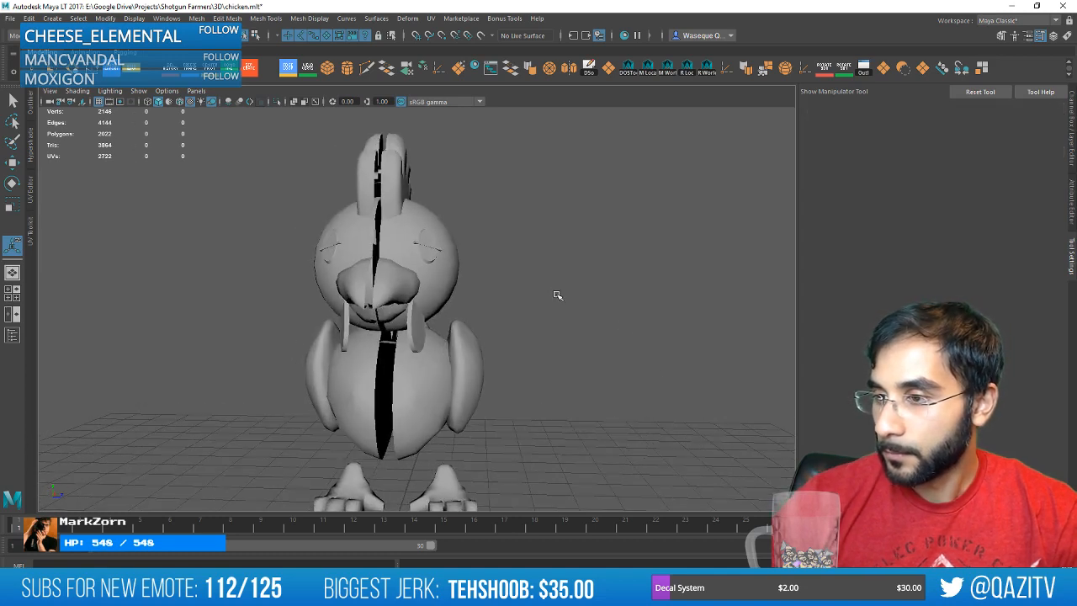
Set the mirror's merge threshold to 0.5 to close the seam along the chicken's center.
key("ctrl+z")
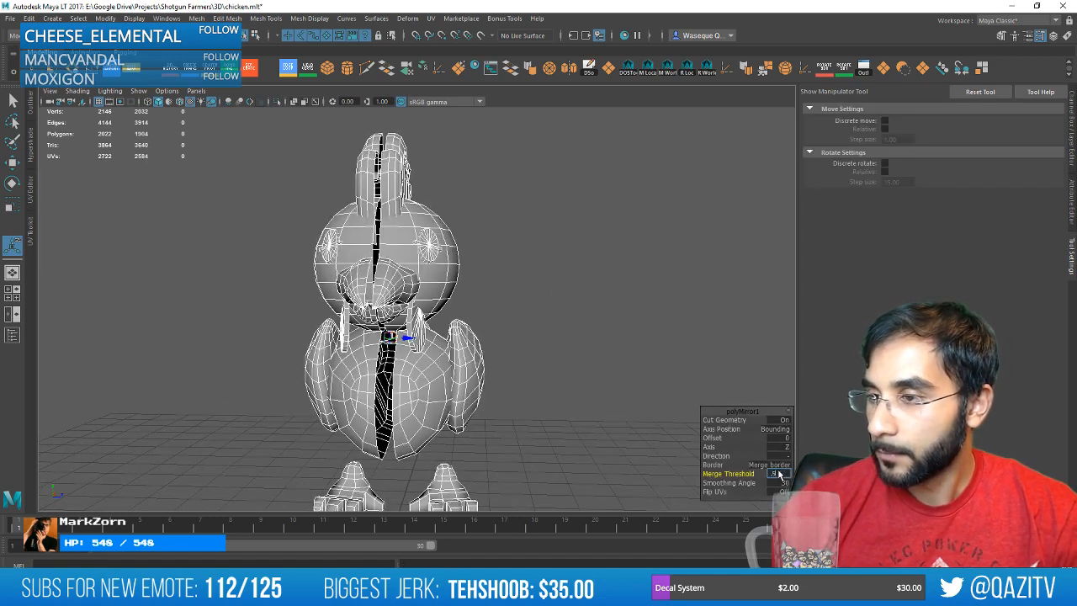
key("Return")
left_click(559, 254)
scroll(558, 253, "down", 4)
left_click_drag(555, 252, 510, 256, "alt")
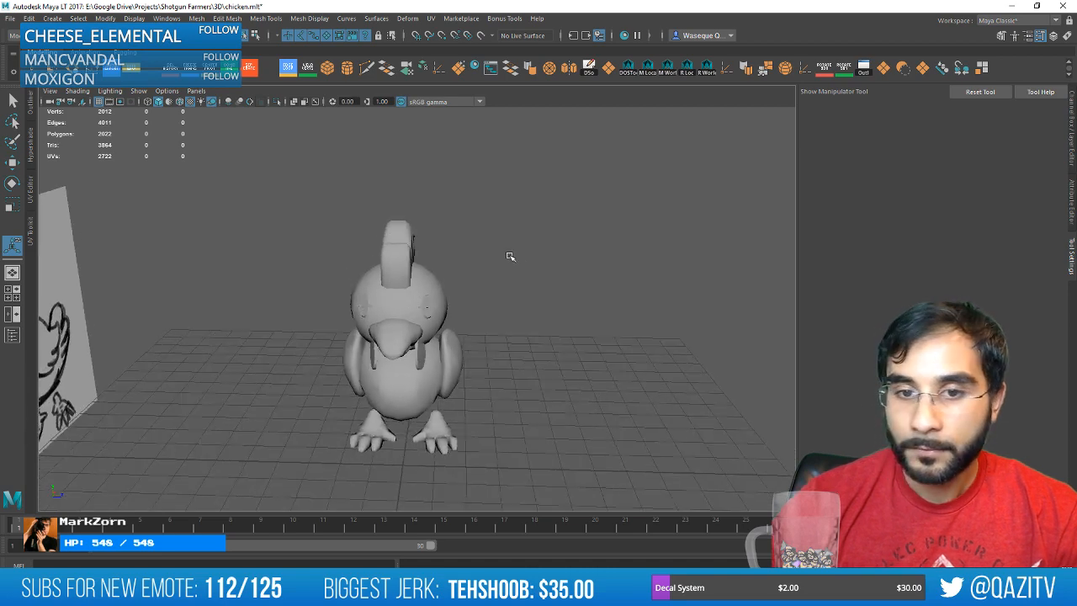
Select the mirrored chicken and separate it into individual parts.
scroll(505, 255, "up", 2)
left_click(432, 299)
middle_click_drag(454, 293, 462, 257, "alt")
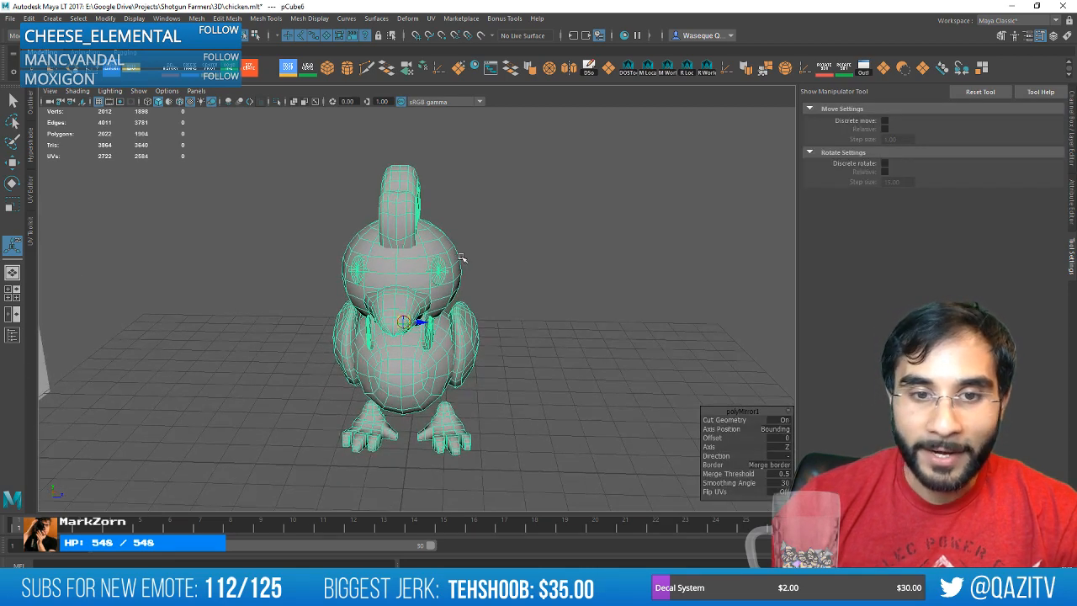
left_click(473, 243)
left_click(386, 243)
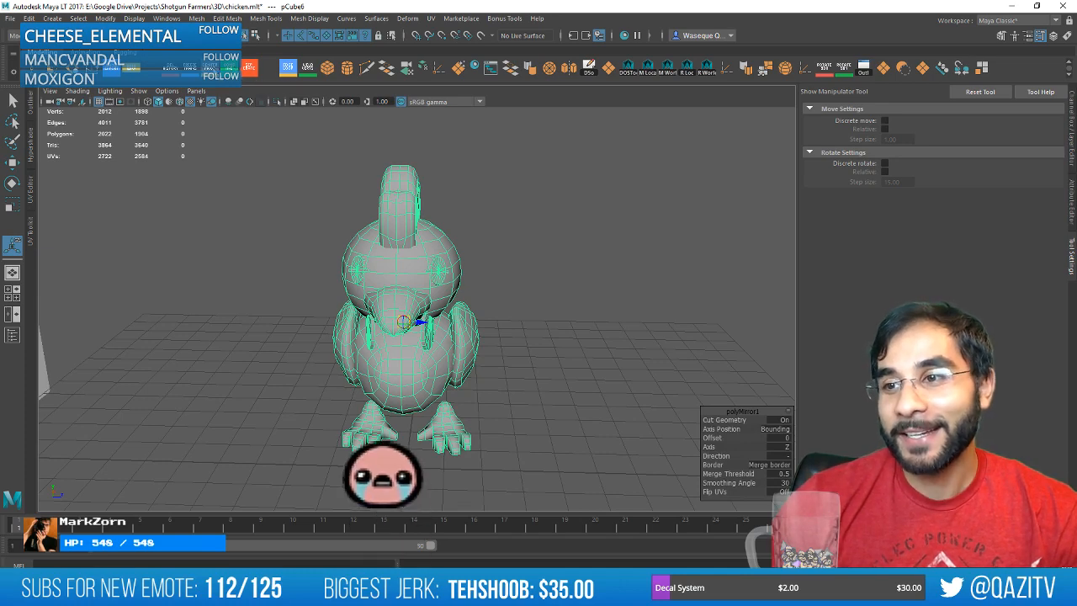
left_click(548, 204)
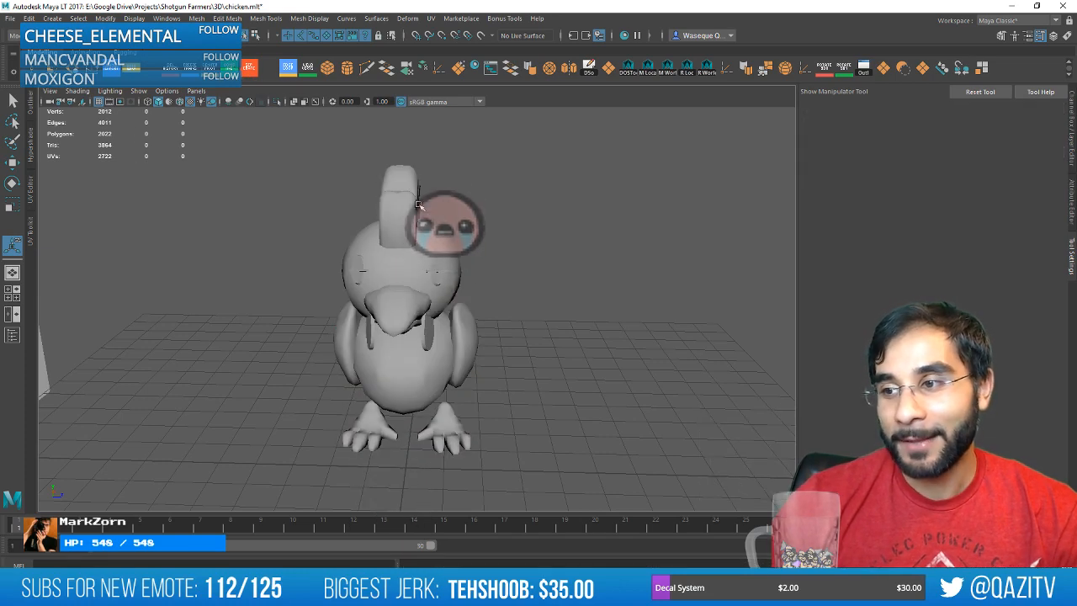
Scale the comb narrower across the head's width.
left_click(385, 197)
scroll(404, 213, "up", 2)
key("r")
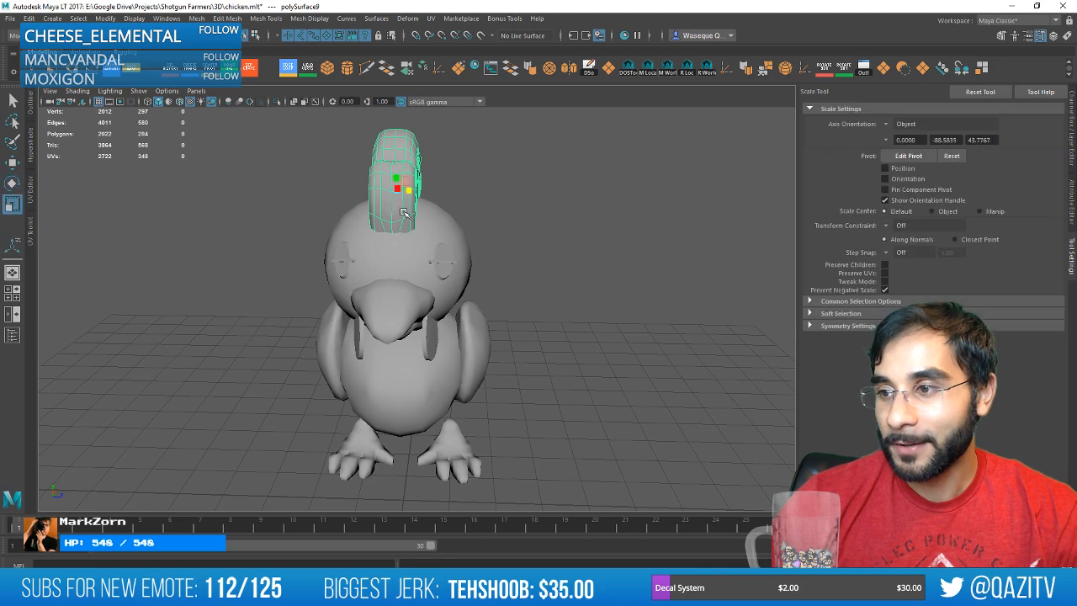
left_click_drag(413, 183, 409, 187)
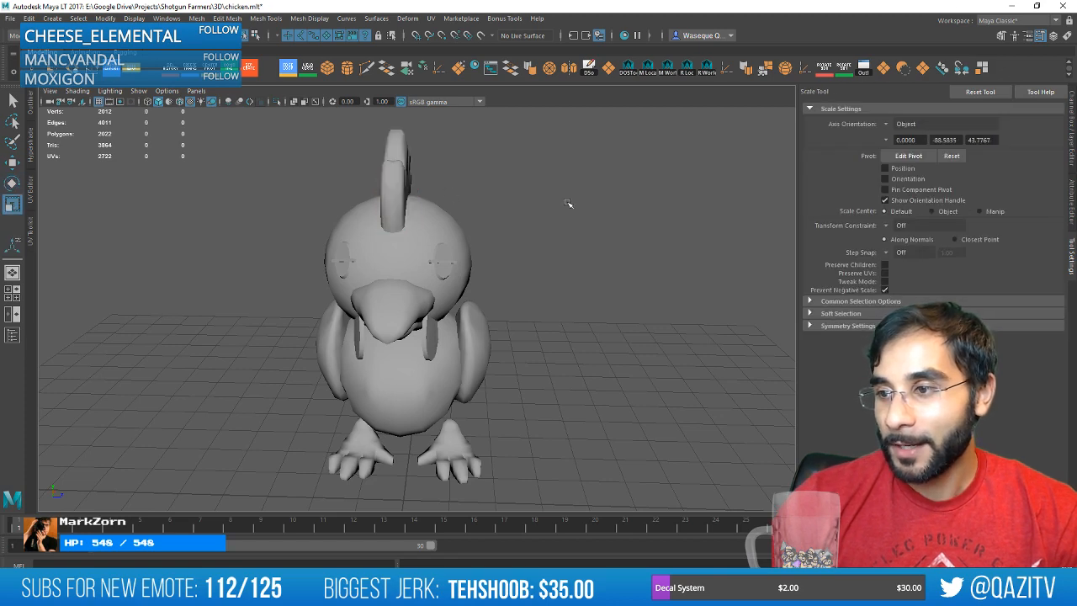
Examine the full chicken's proportions from above and from the front.
mouse_move(568, 204)
left_mouse_down("alt")
mouse_move(481, 200)
mouse_move(445, 224)
mouse_move(488, 253)
mouse_move(558, 235)
mouse_move(597, 250)
mouse_move(486, 298)
mouse_move(475, 291)
mouse_move(497, 284)
mouse_move(386, 377)
left_mouse_up("alt")
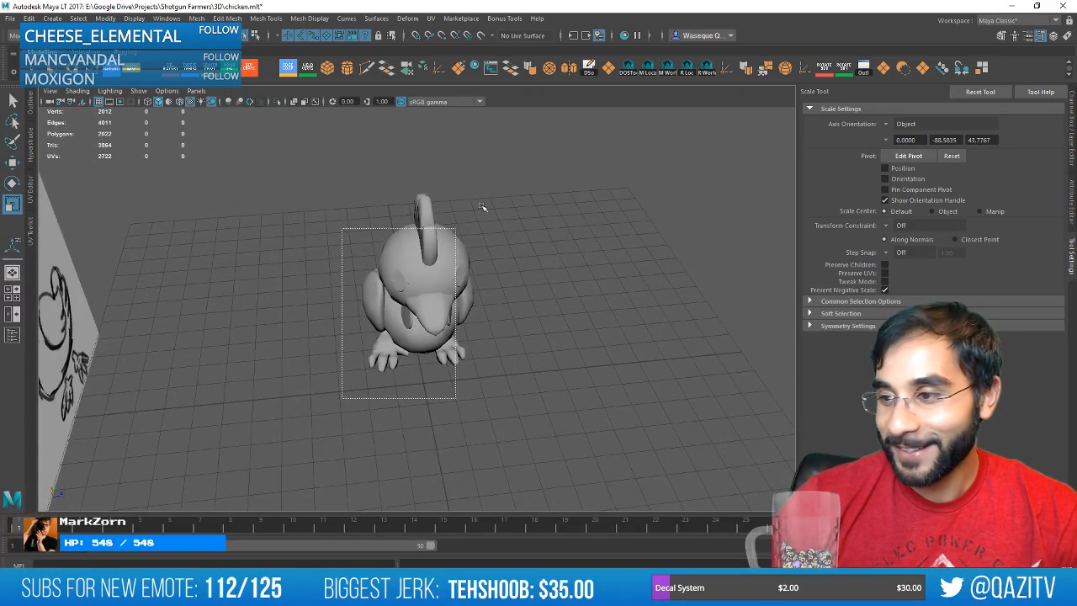
left_click_drag(482, 207, 491, 198)
left_click_drag(557, 277, 589, 194, "alt")
scroll(483, 269, "up", 3)
left_click_drag(530, 253, 556, 271, "alt")
left_click(566, 300)
scroll(563, 305, "up", 3)
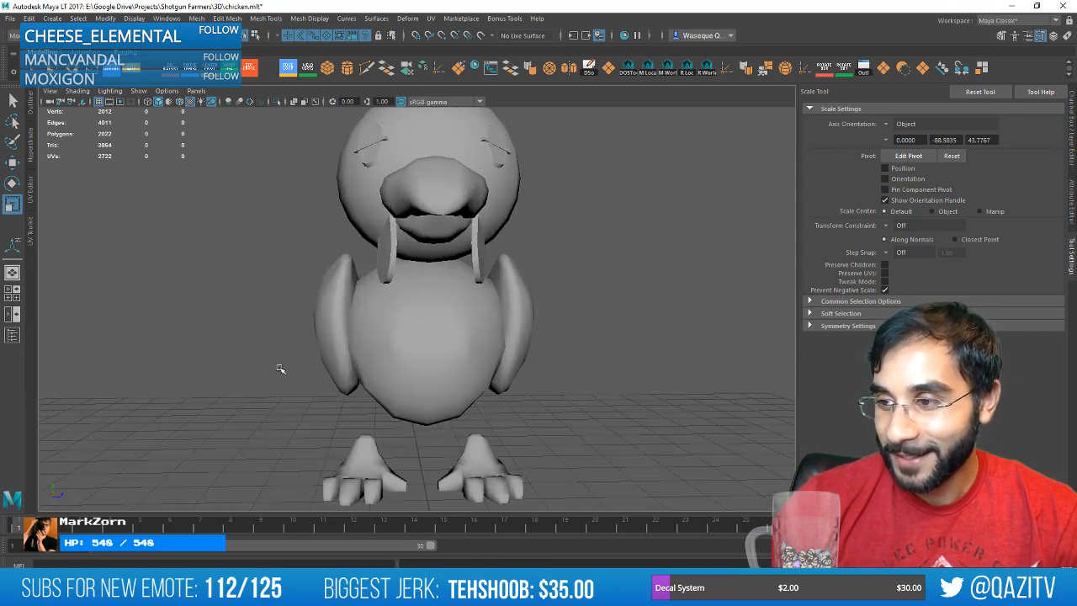
Combine the body and both wings into one mesh and scale it wider sideways.
key("e")
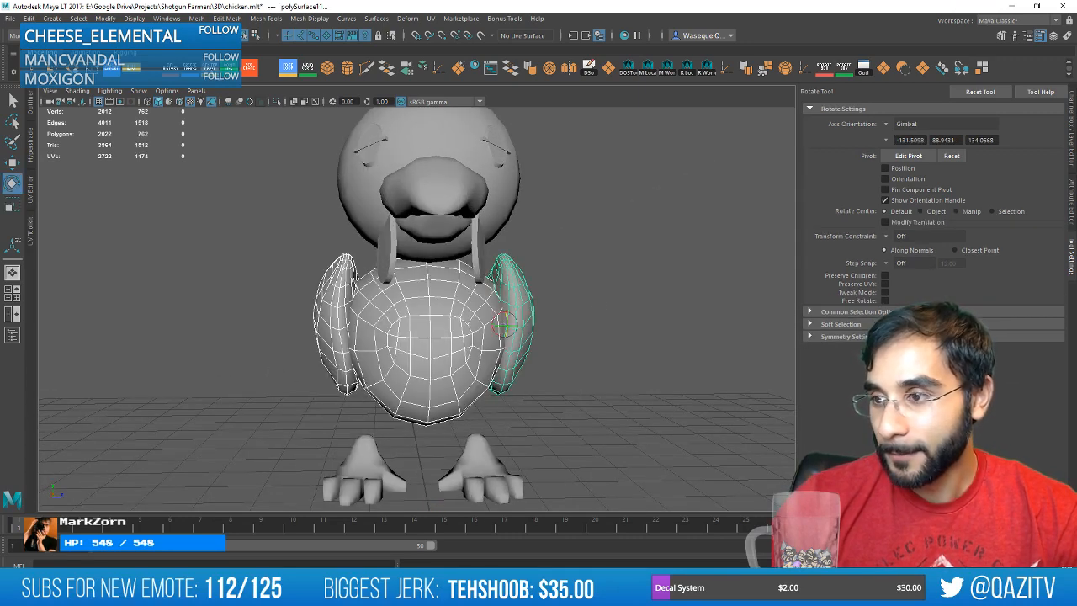
key("r")
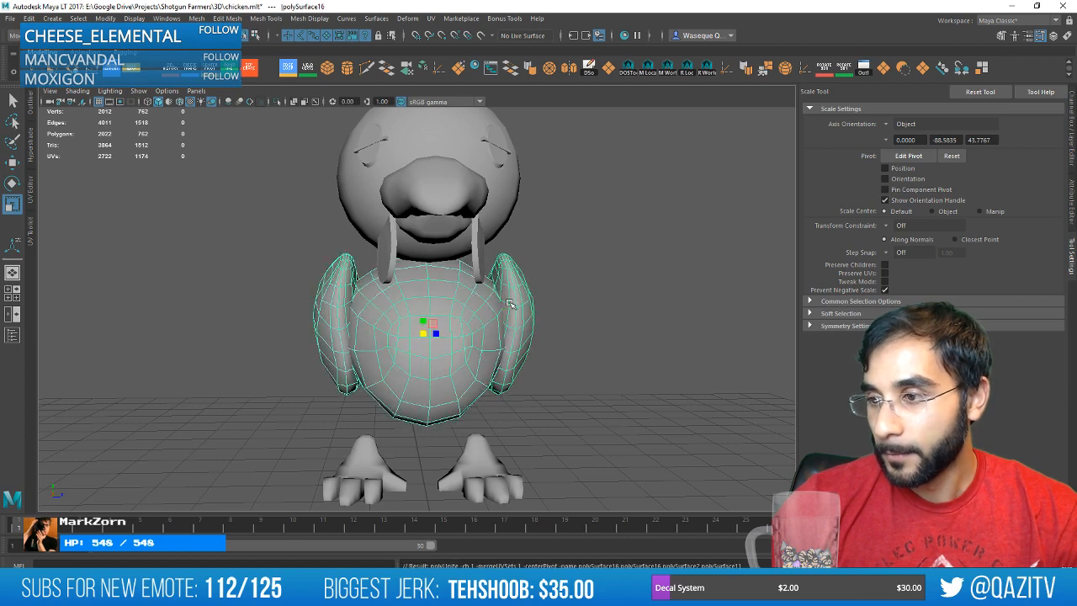
left_click_drag(437, 334, 474, 332)
scroll(437, 334, "down", 2)
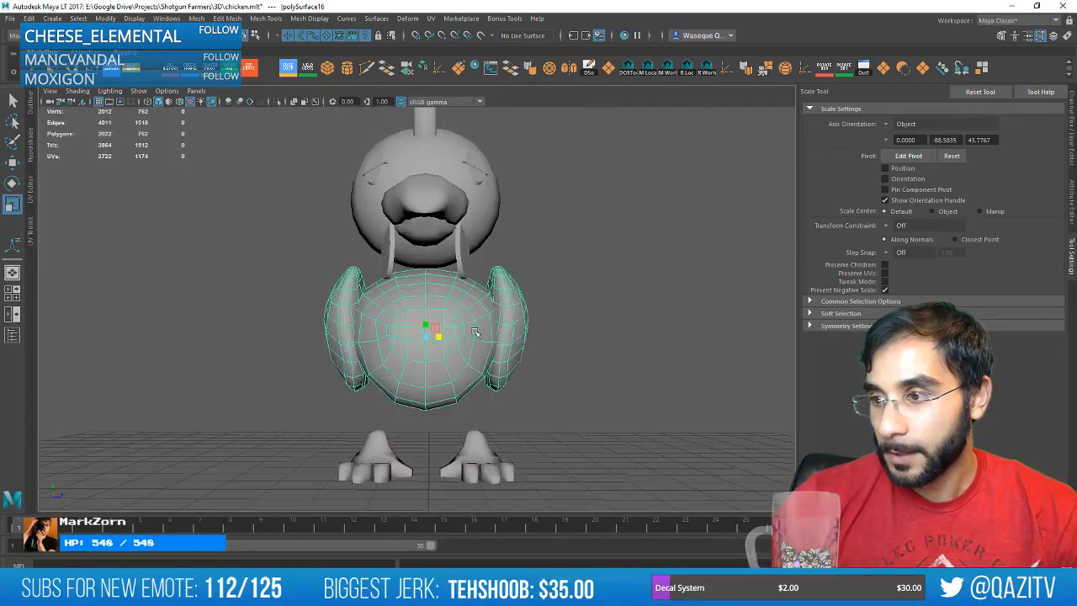
Review the widened body from the front and above, and save the chicken scene.
scroll(484, 328, "up", 4)
scroll(498, 322, "down", 5)
mouse_move(526, 296)
left_mouse_down("alt")
mouse_move(536, 315)
mouse_move(597, 292)
mouse_move(533, 308)
mouse_move(483, 264)
mouse_move(442, 265)
mouse_move(433, 296)
left_mouse_up("alt")
scroll(437, 261, "up", 2)
scroll(435, 258, "down", 2)
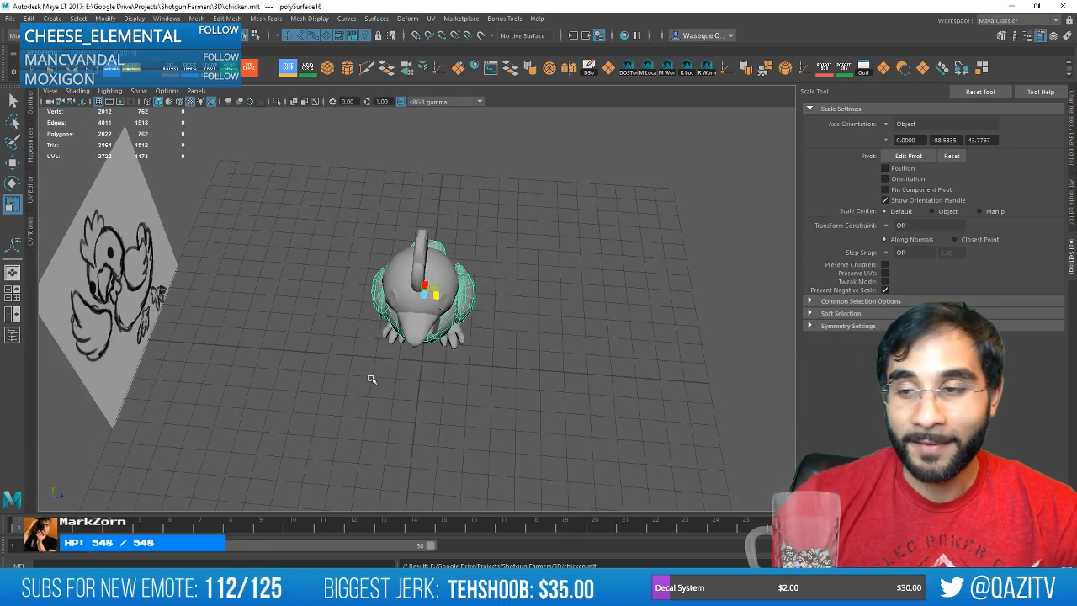
Combine all of the chicken's parts into one mesh and export it as FBX.
left_click_drag(517, 193, 345, 379)
left_click(248, 69)
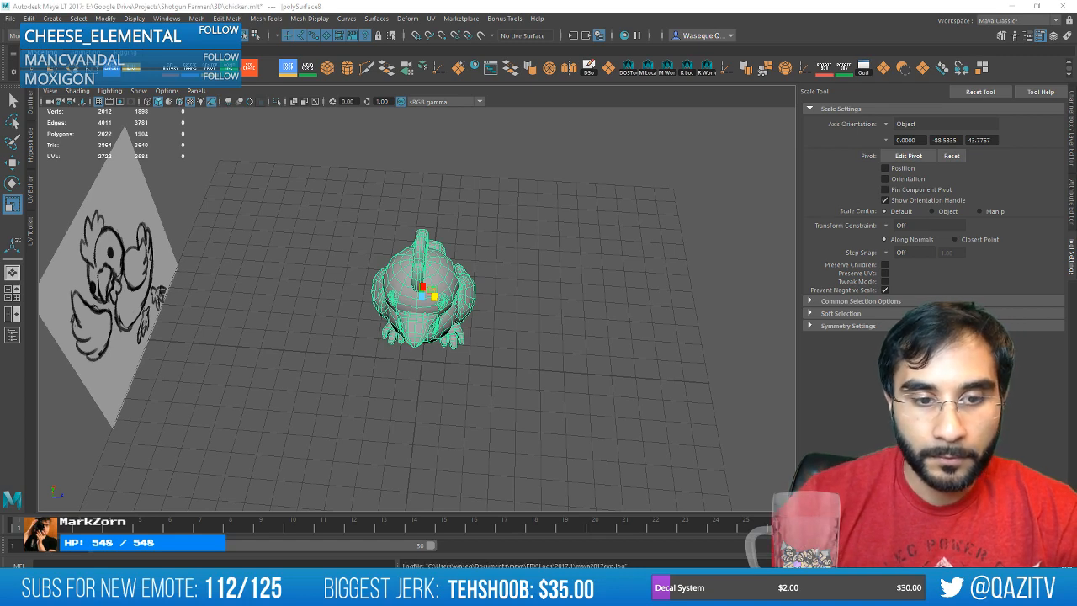
Deselect the combined chicken, check it from a front three-quarter angle, and save the scene.
left_click(373, 378)
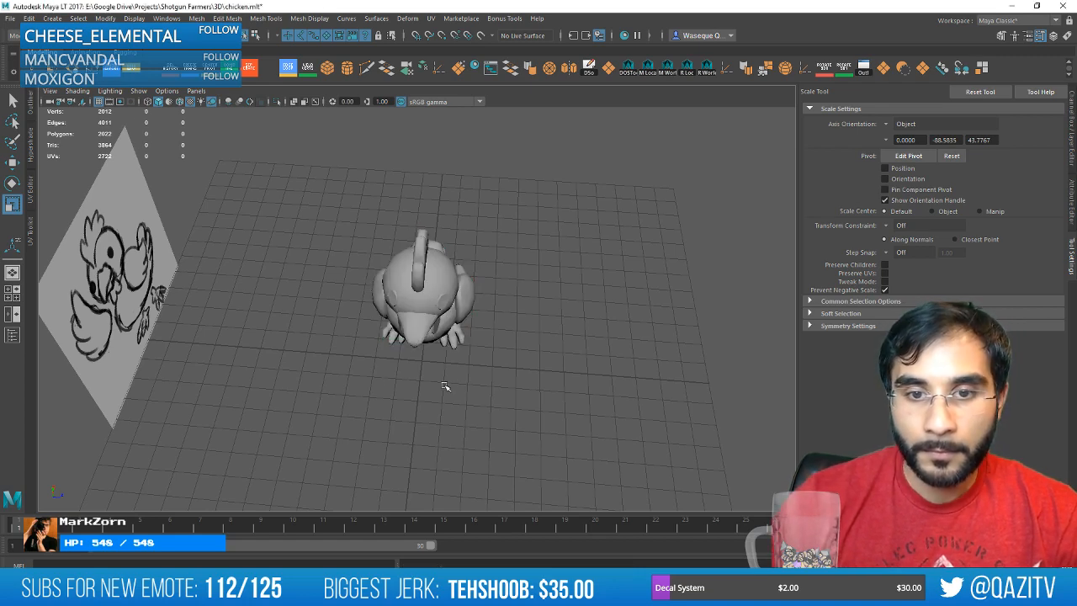
scroll(447, 385, "up", 3)
left_click_drag(505, 367, 404, 341, "alt")
scroll(420, 352, "down", 4)
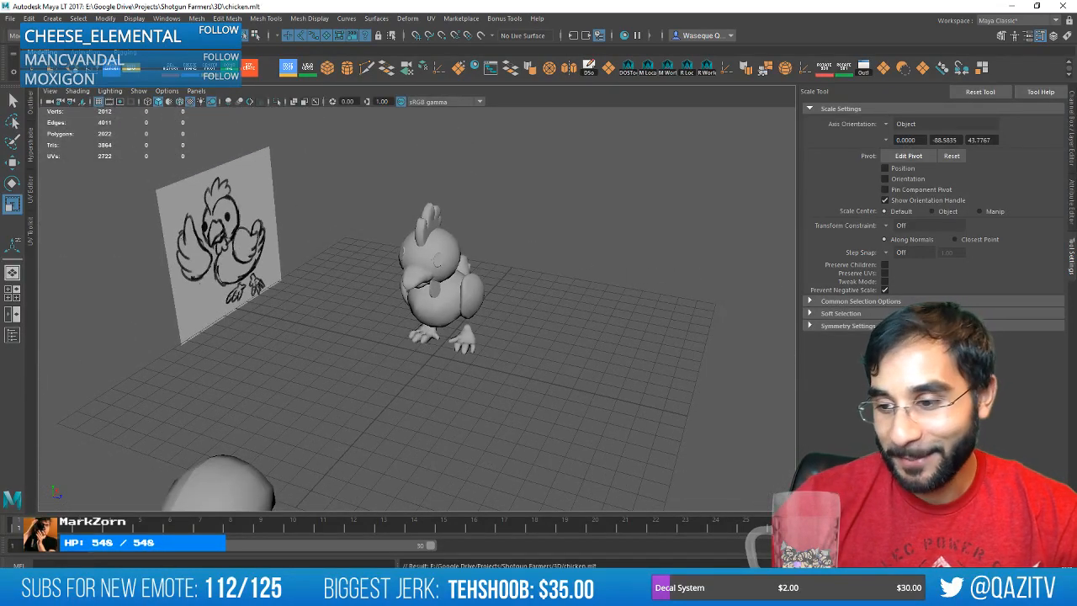
Switch to Unity, search the project assets for "chicken", and place the Chicken model on the open ground in Level04.
key("alt+Tab")
scroll(352, 140, "up", 3)
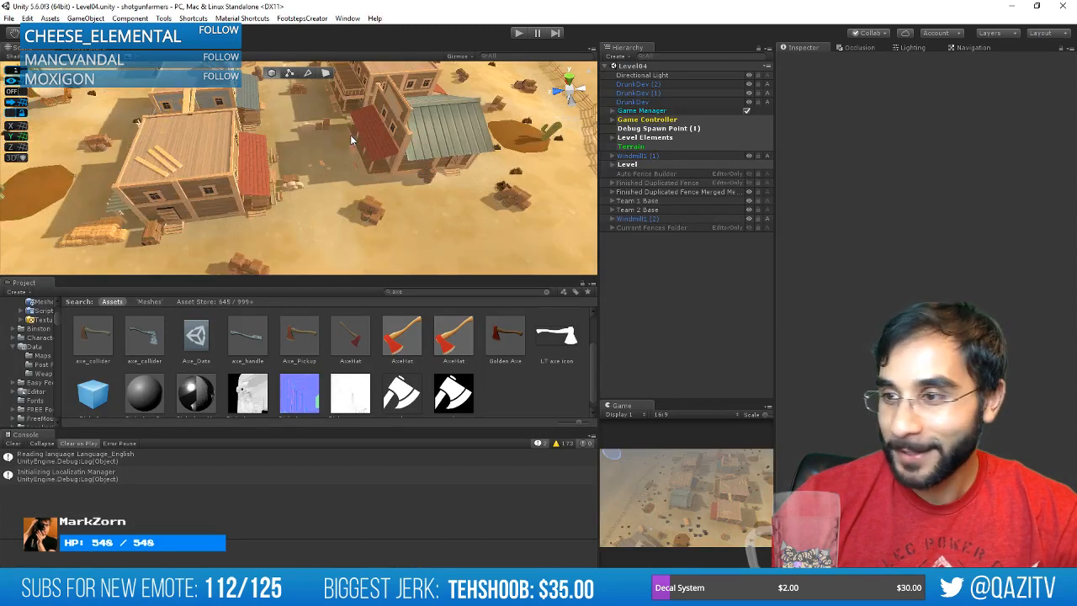
left_click(467, 291)
type("chicken")
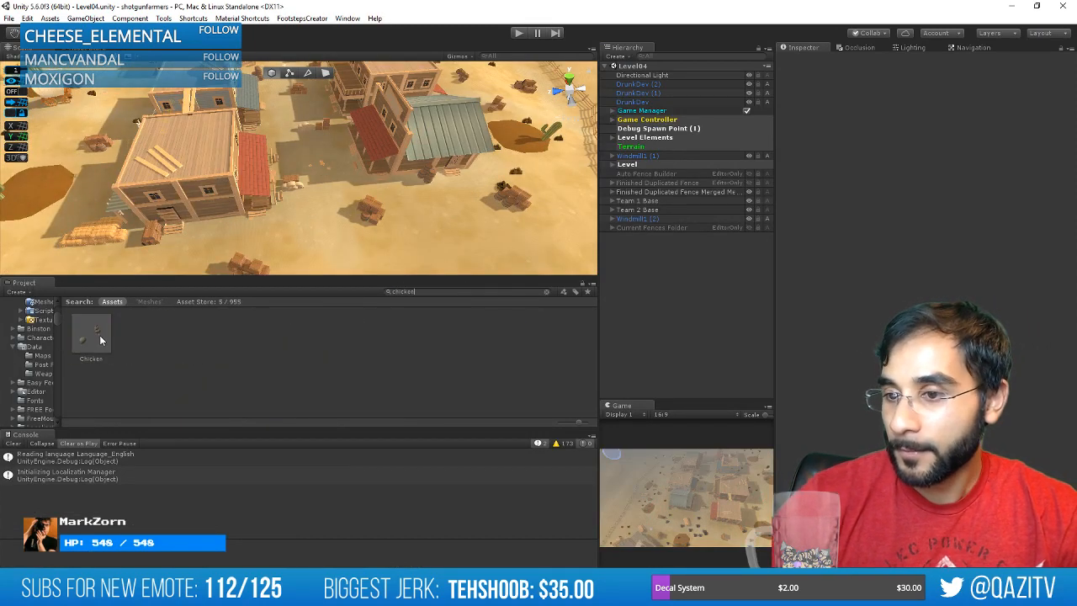
type("f")
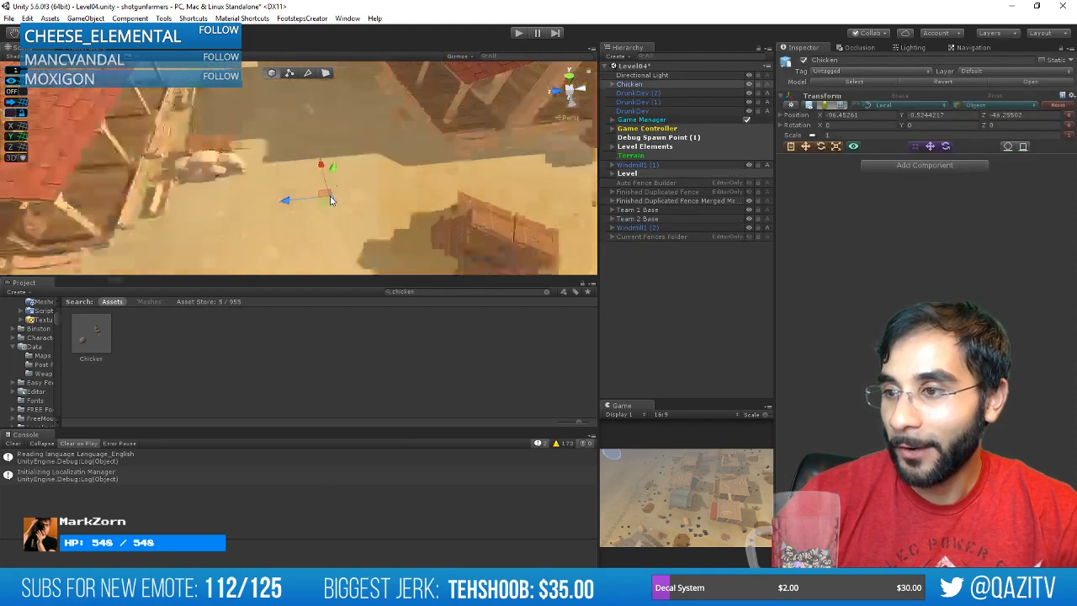
Delete the stray pCube2 part floating beside the chicken in the level.
left_click_drag(376, 217, 506, 167, "alt")
scroll(505, 168, "down", 5)
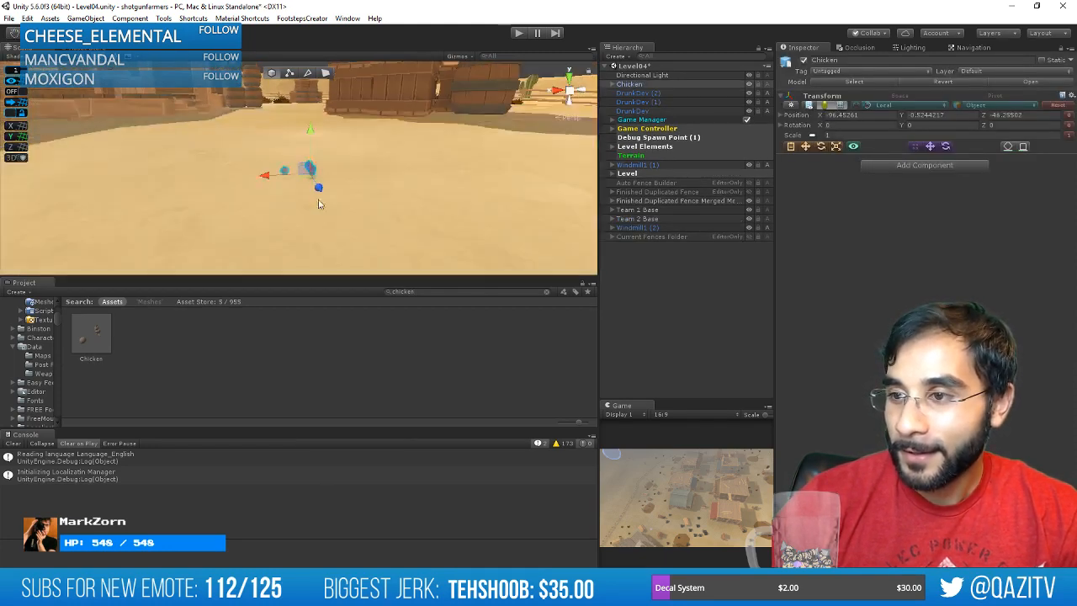
left_click_drag(336, 180, 429, 207)
scroll(429, 207, "down", 4)
left_click_drag(134, 207, 189, 177, "alt")
left_click(191, 176)
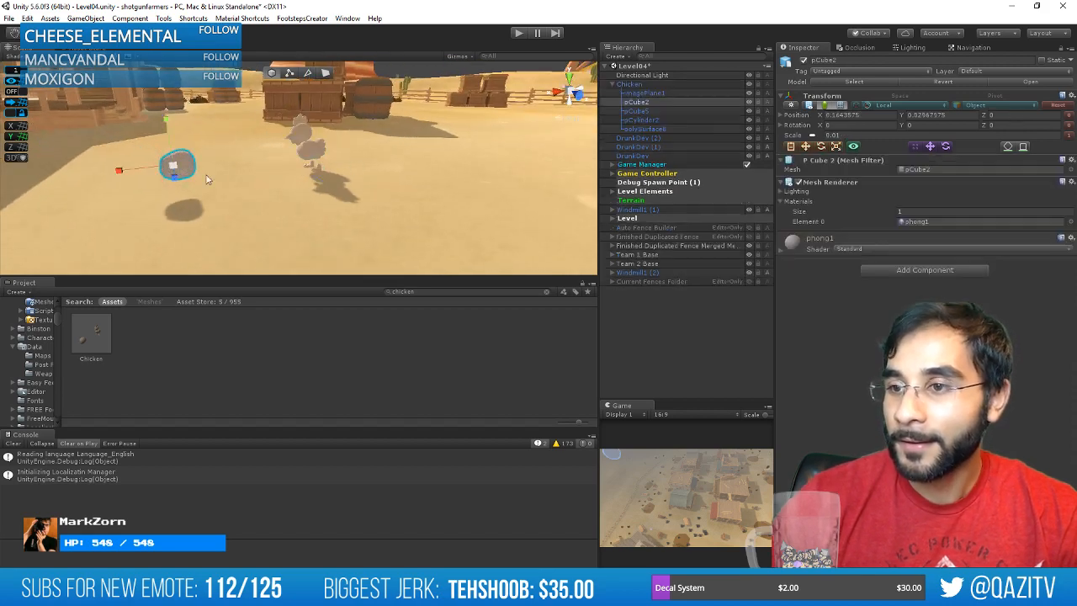
key("Delete")
key("Return")
Scale the chicken mesh to about 0.0142, raise it to a Y position of 0.0586, and save the level.
left_click(315, 142)
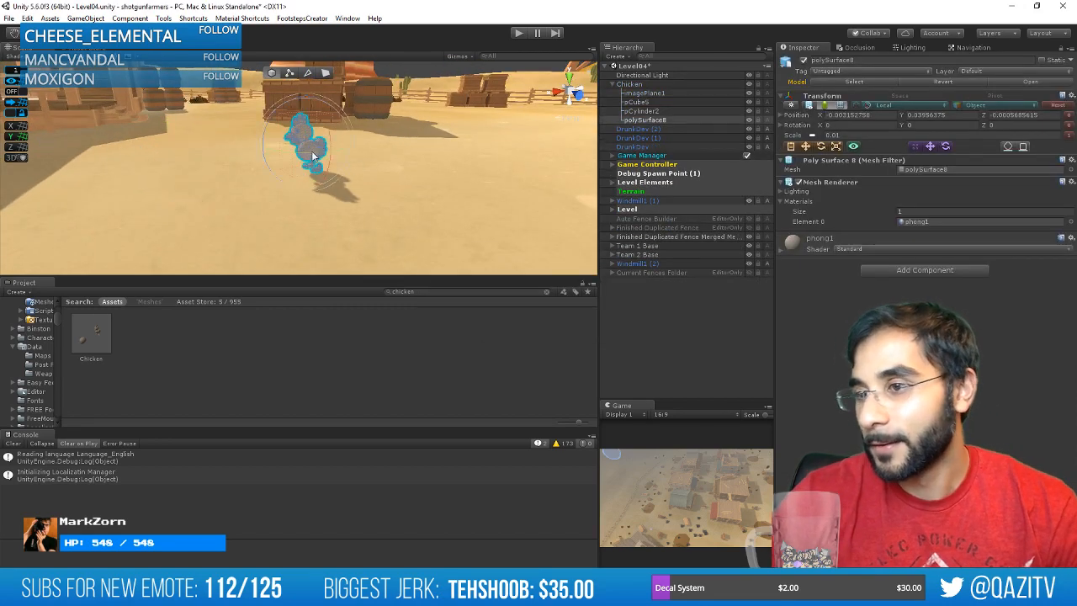
left_click_drag(309, 143, 306, 119)
key("w")
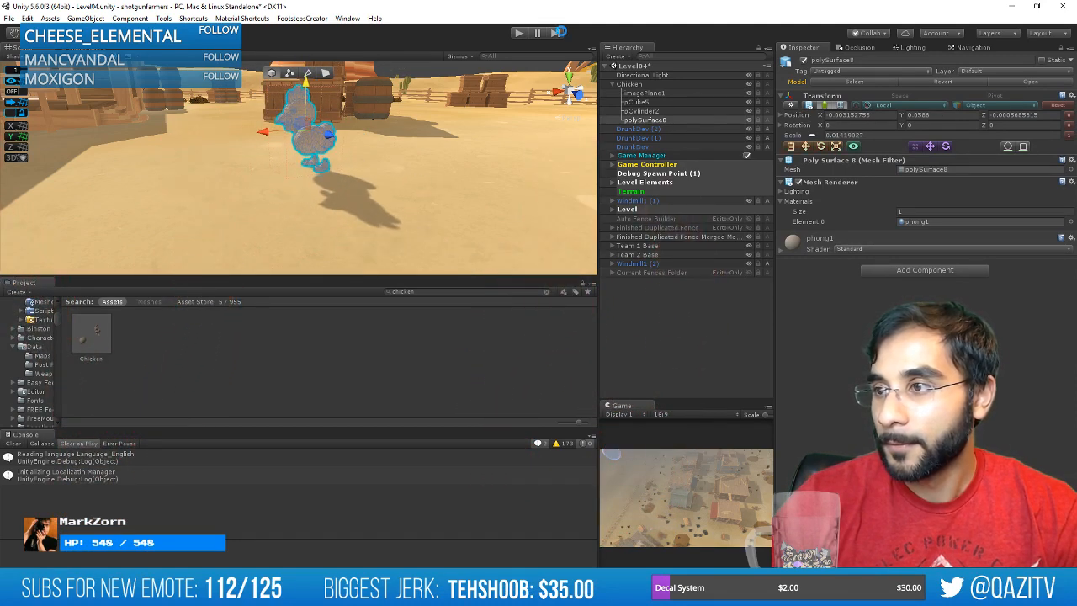
scroll(349, 175, "down", 3)
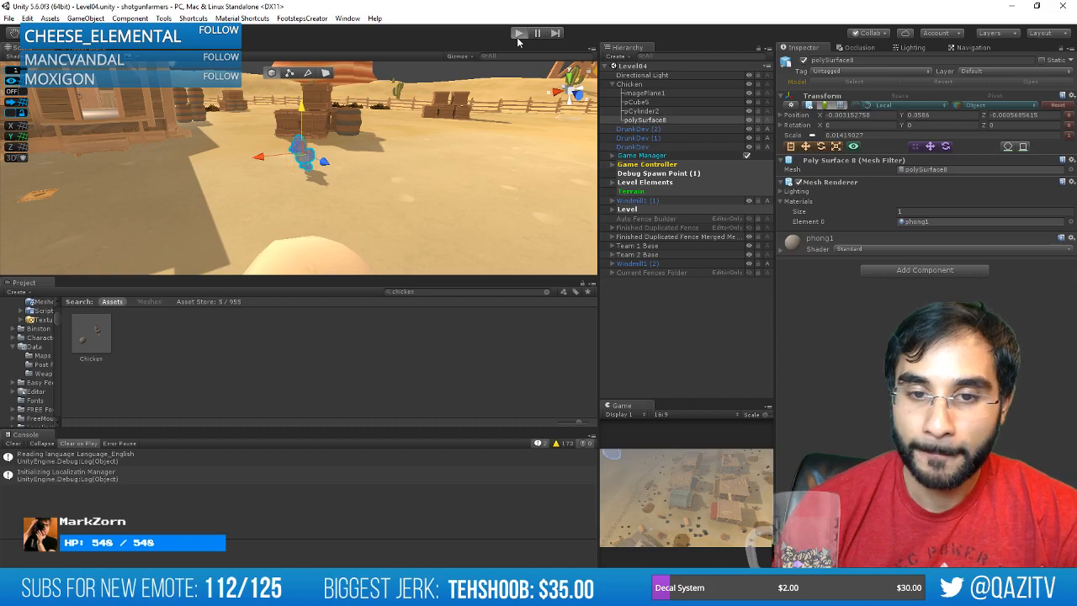
Play-test the level and walk through the town up to the chicken to judge its in-game size.
left_click(517, 37)
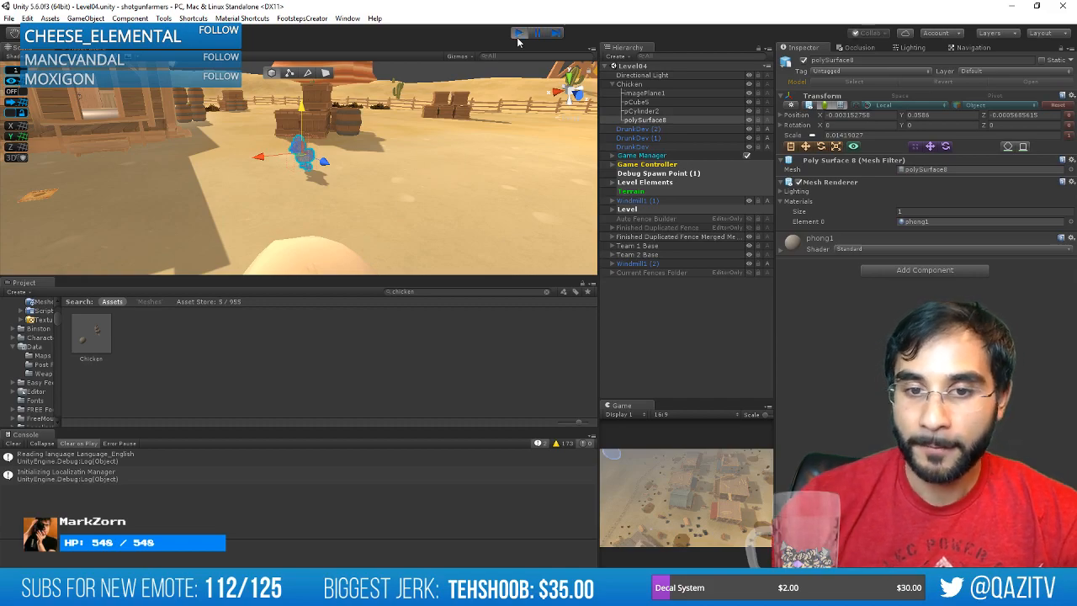
key("w")
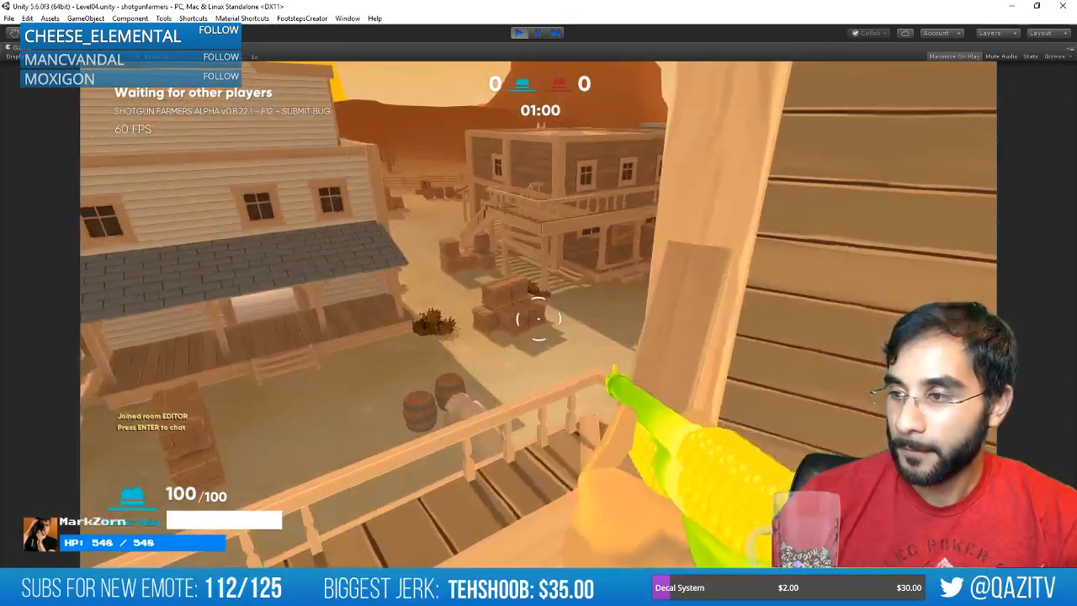
key("w")
key("space")
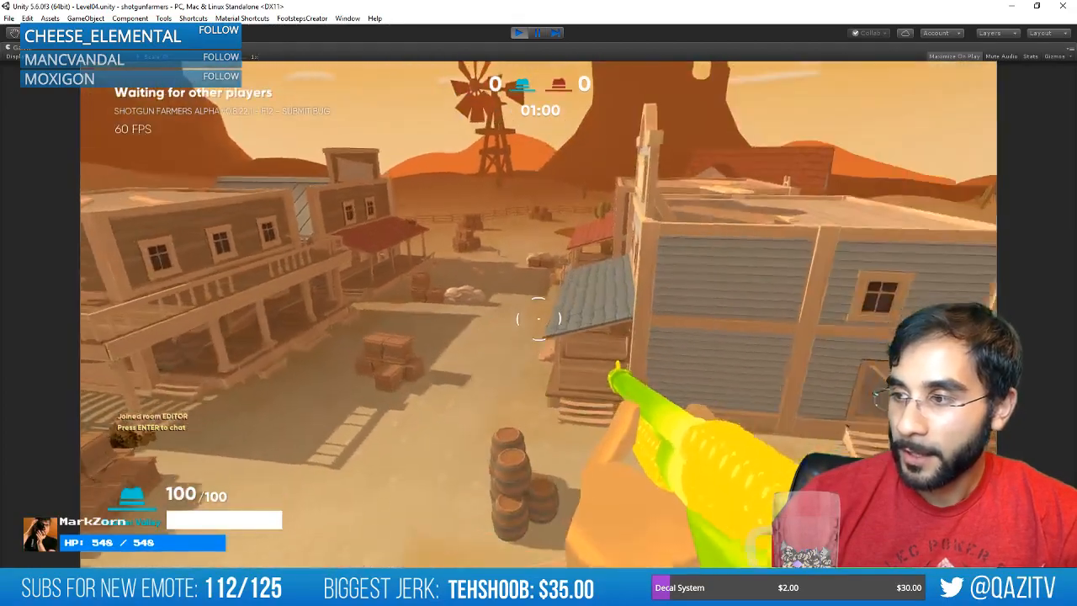
key("w")
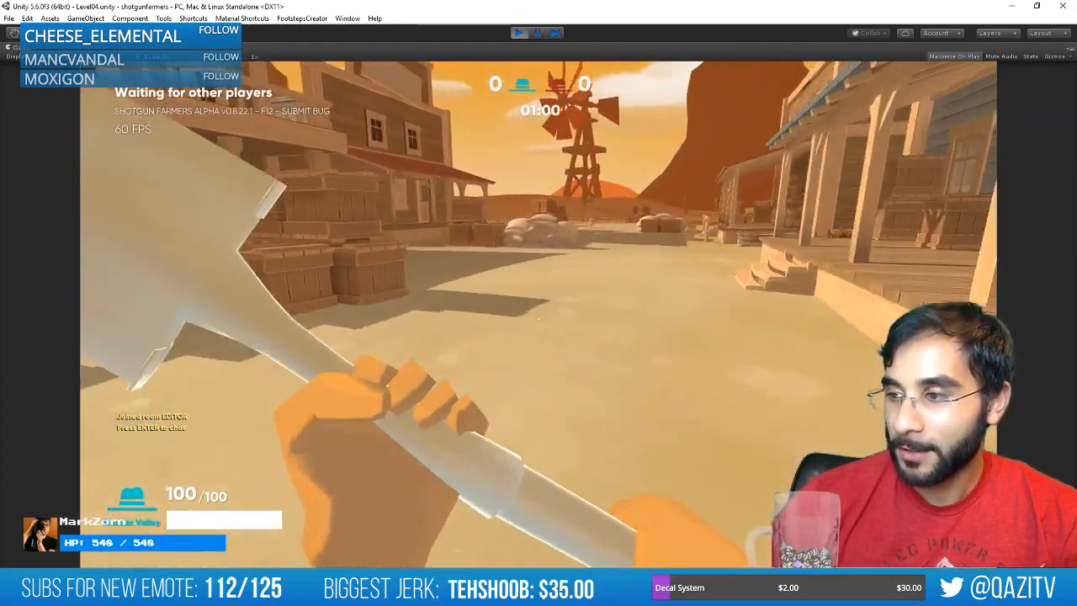
key("w")
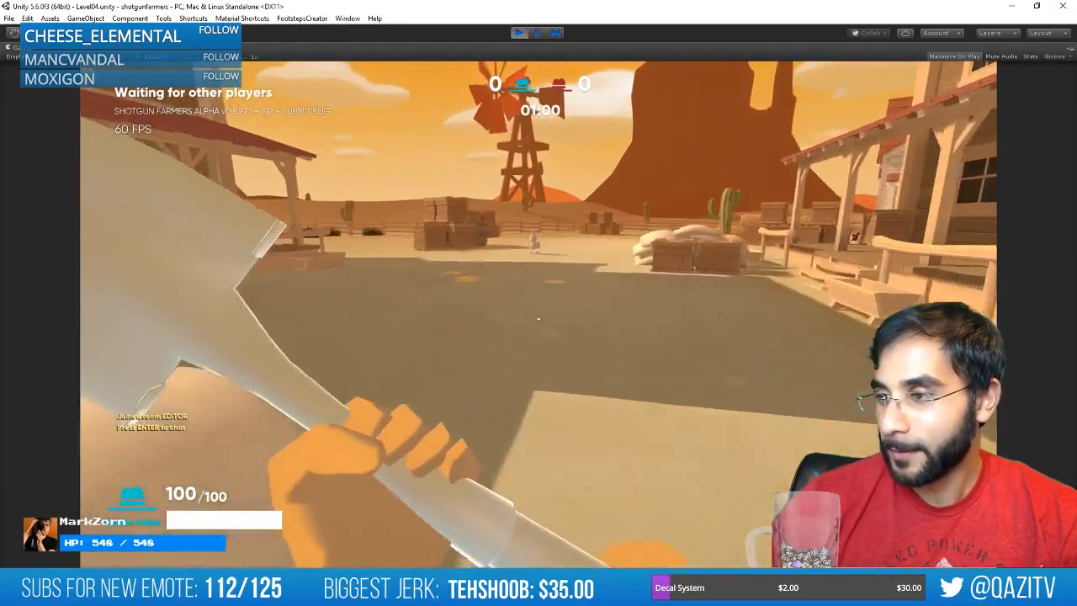
key("w")
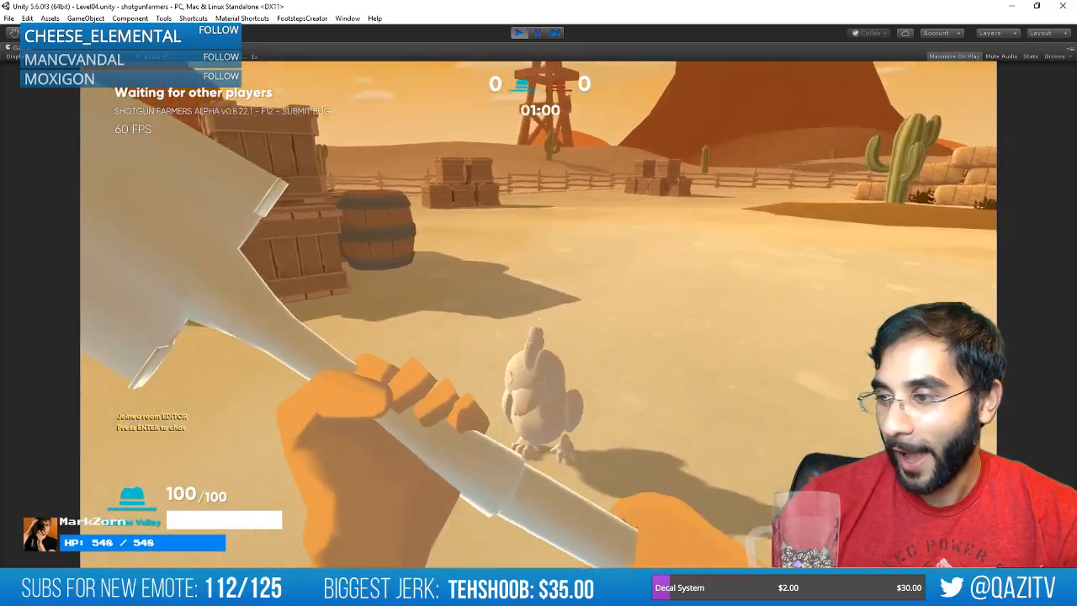
key("w")
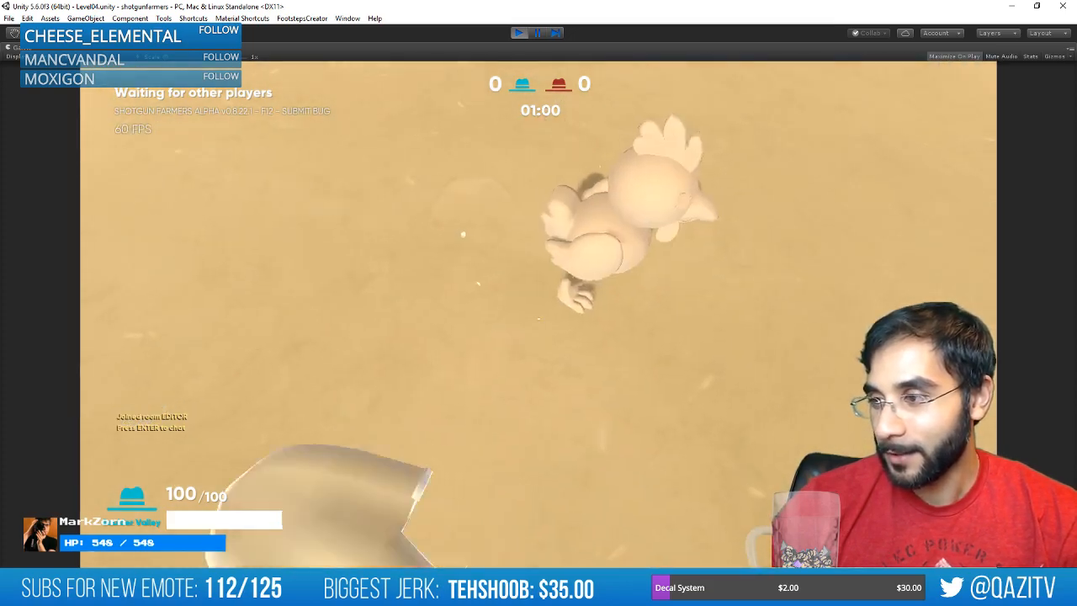
Examine the chicken in game from several sides with the melee weapon and the gun, and exit play mode.
key("s")
key("d")
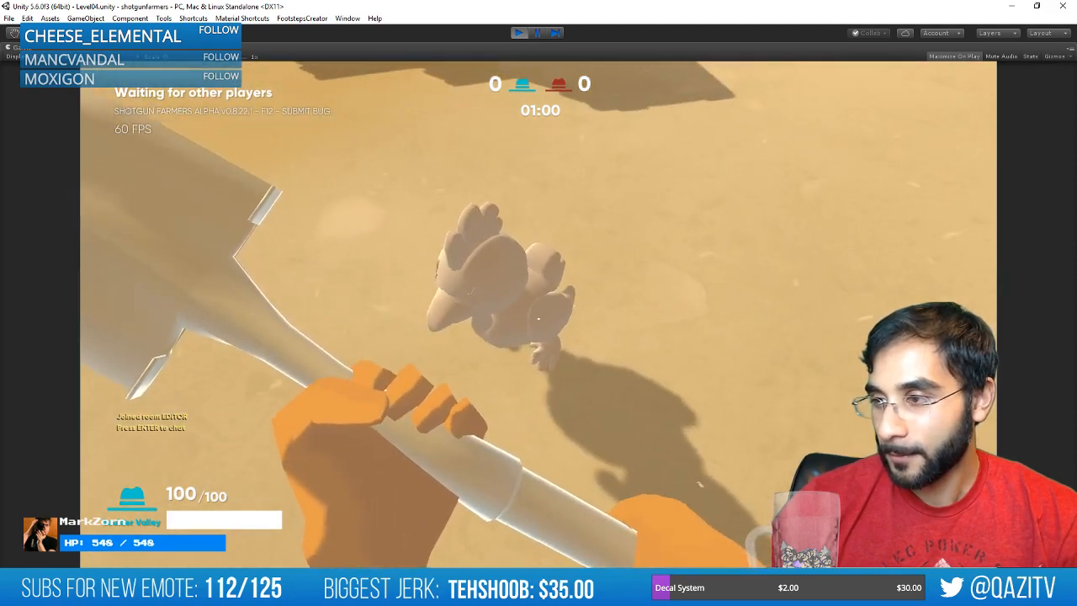
key("s")
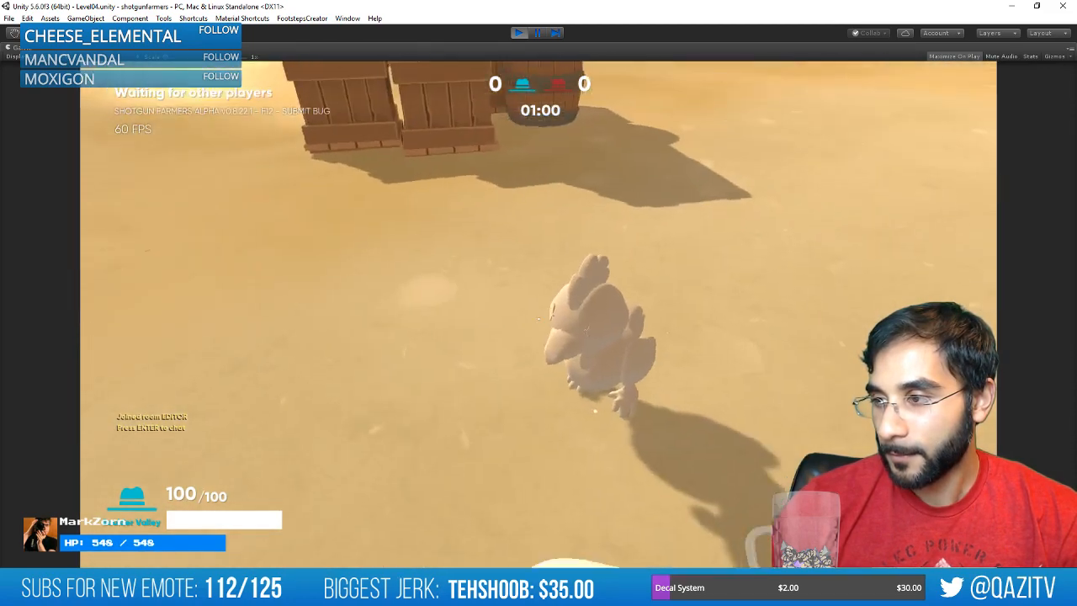
key("1")
key("w")
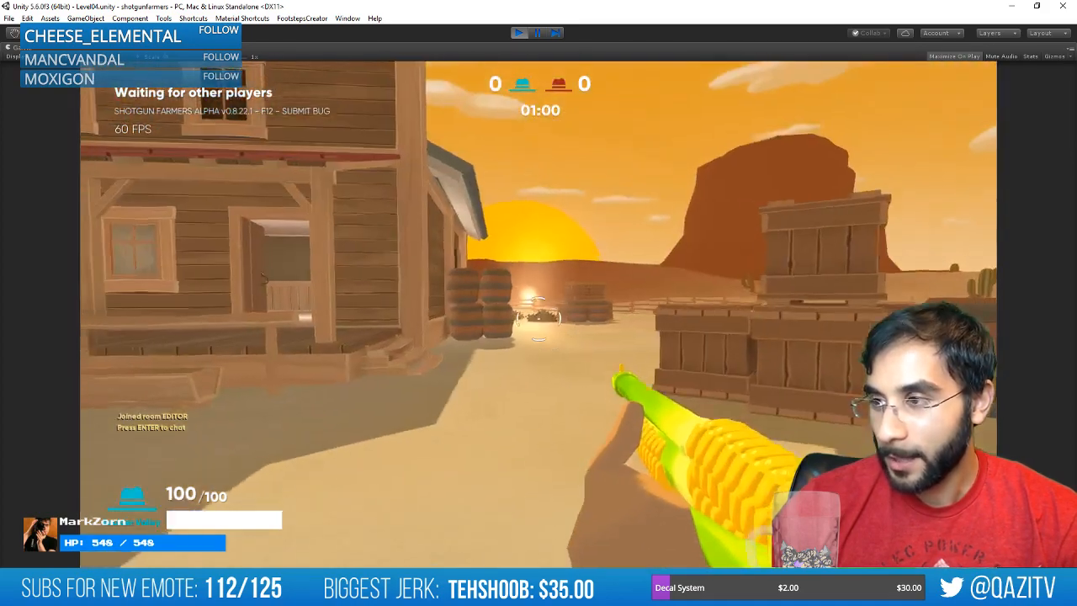
key("w")
key("d")
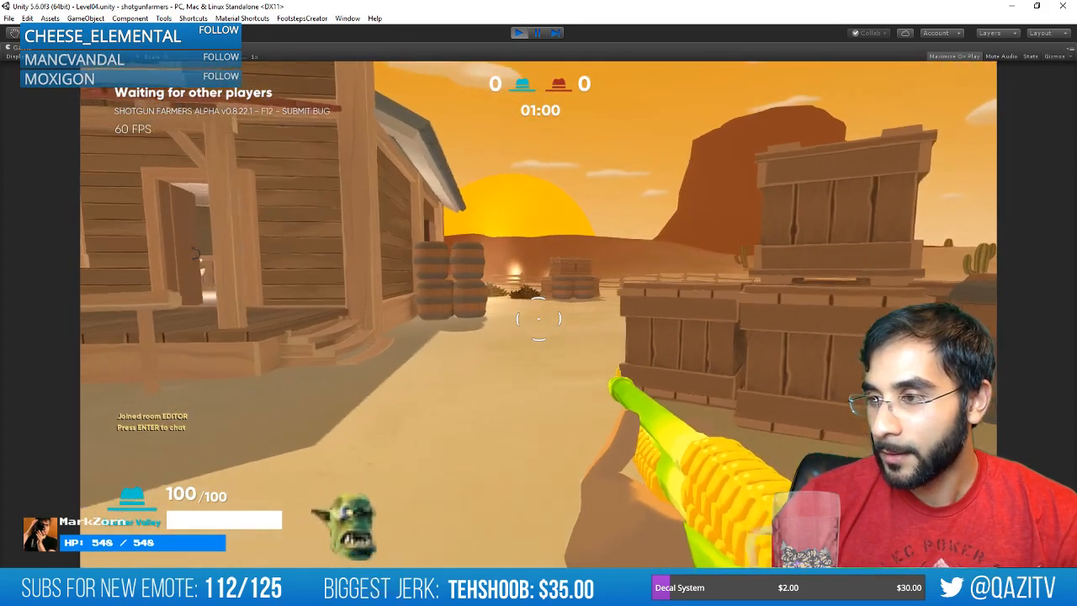
key("ctrl+s")
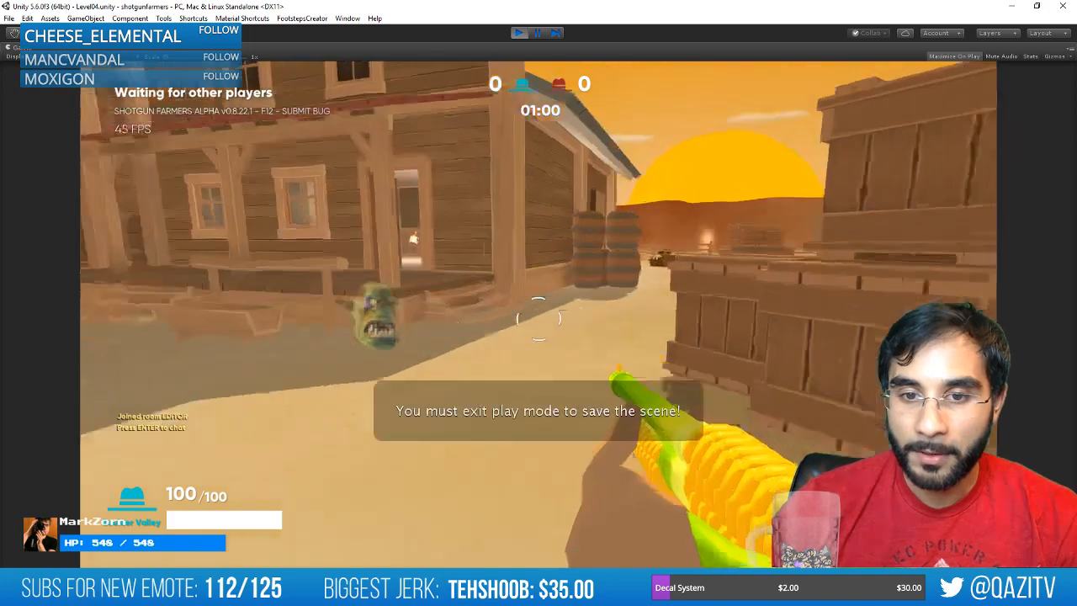
key("a")
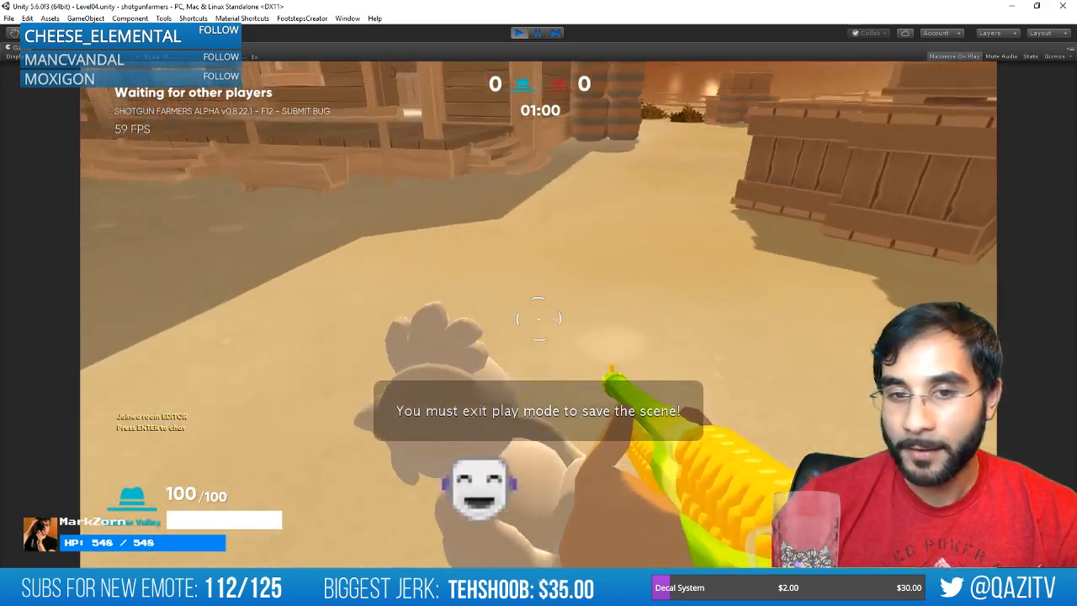
key("w")
key("s")
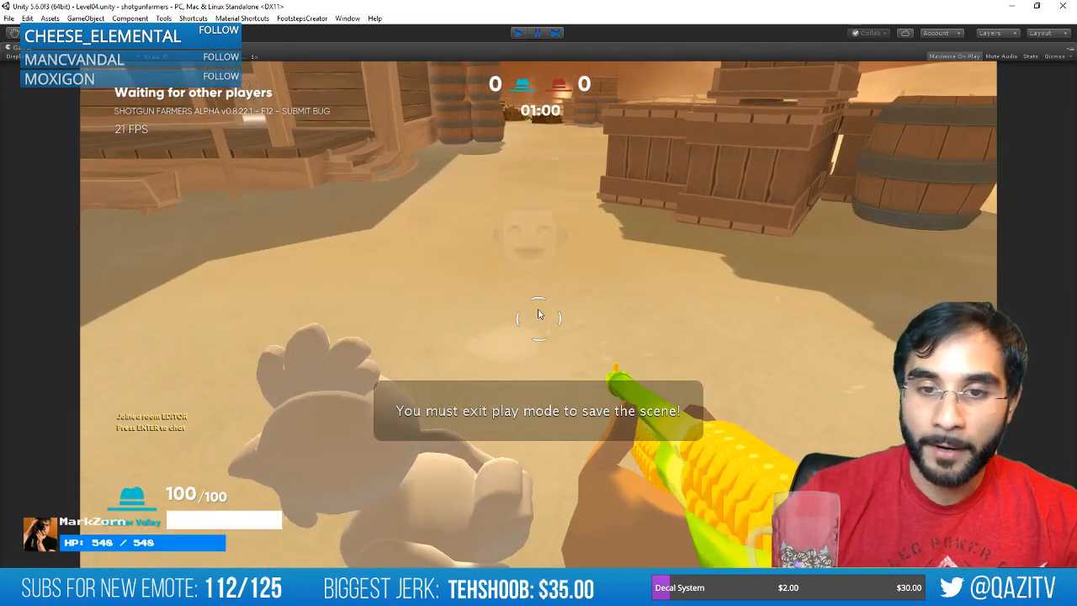
key("ctrl+p")
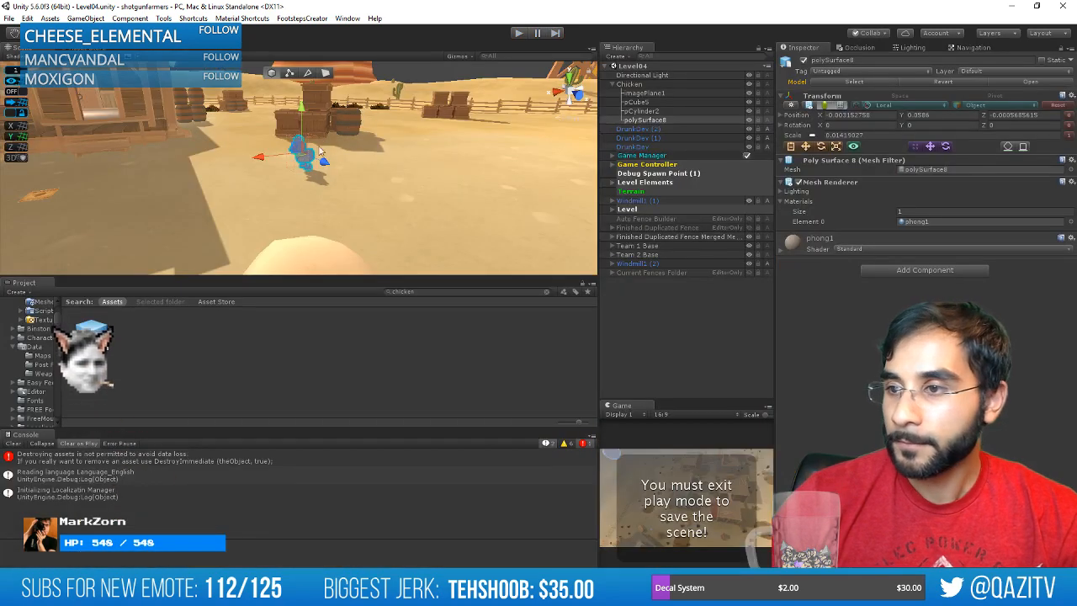
Scale the chicken mesh up to giant size, about 0.111, and raise it to a Y position of 0.429.
key("f")
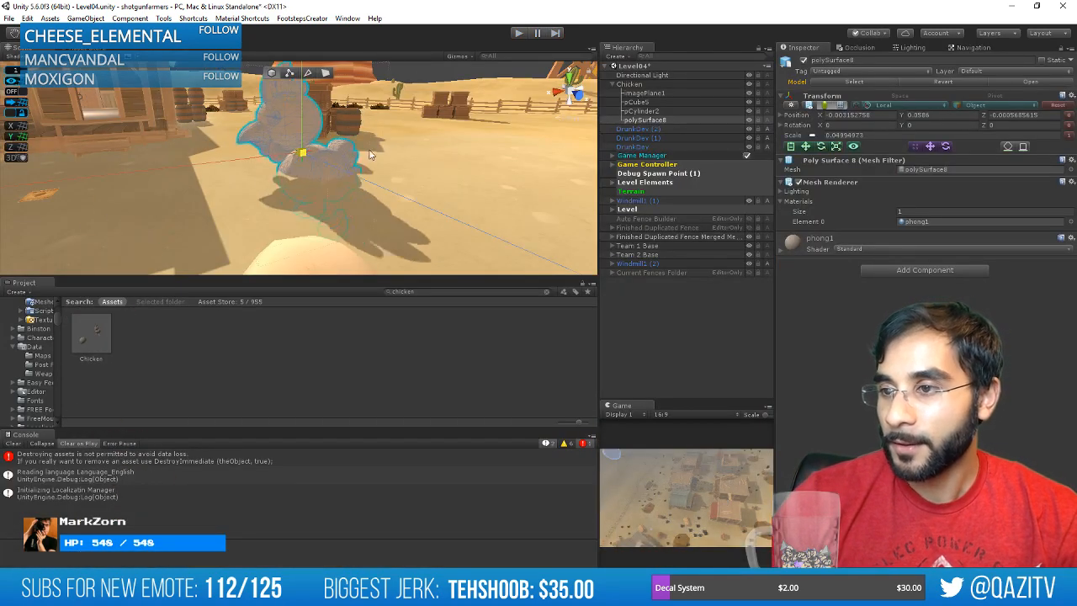
left_click_drag(401, 154, 522, 154)
key("w")
left_click_drag(303, 135, 310, 35)
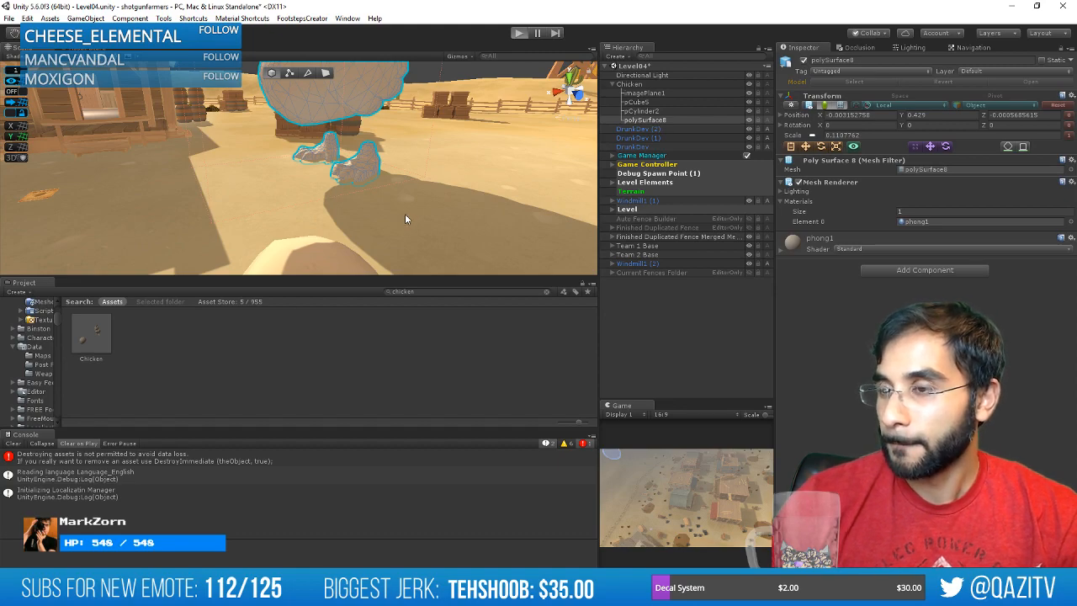
Play-test the level again and walk up to the enlarged chicken.
key("ctrl+p")
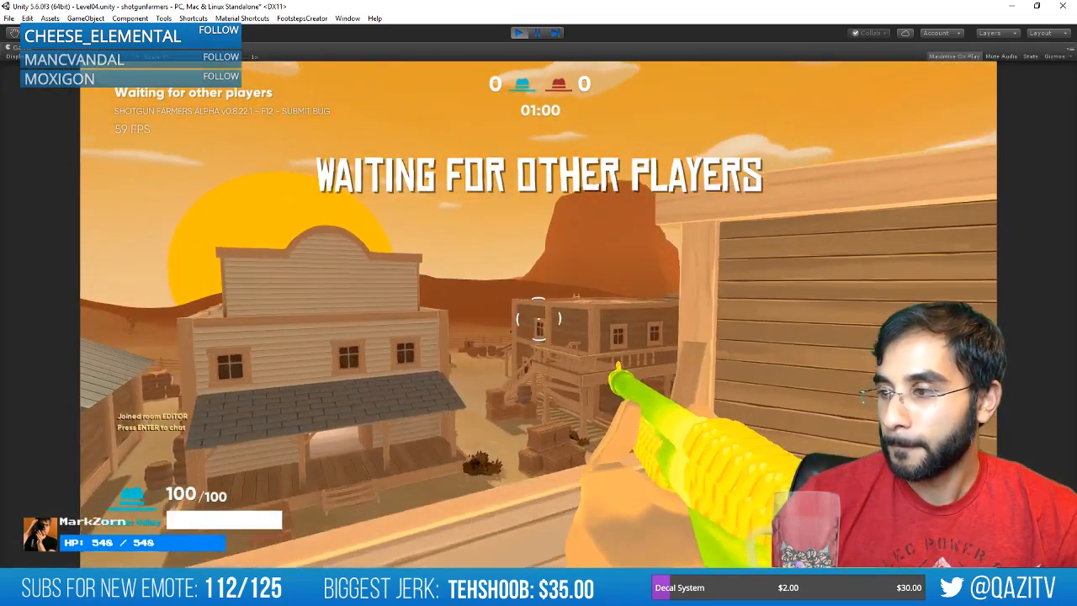
key("w")
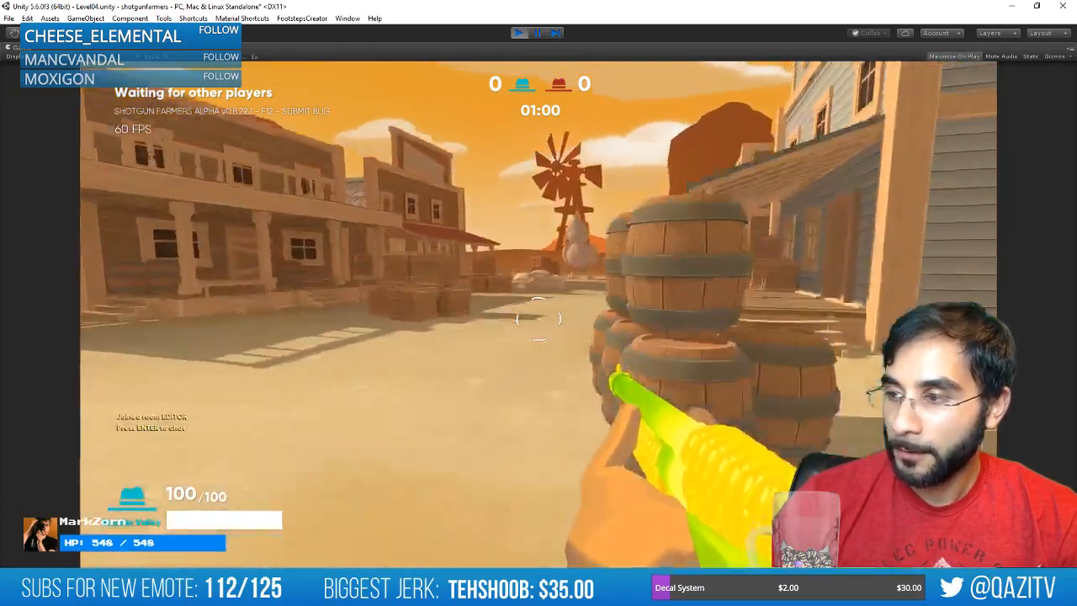
key("w")
key("2")
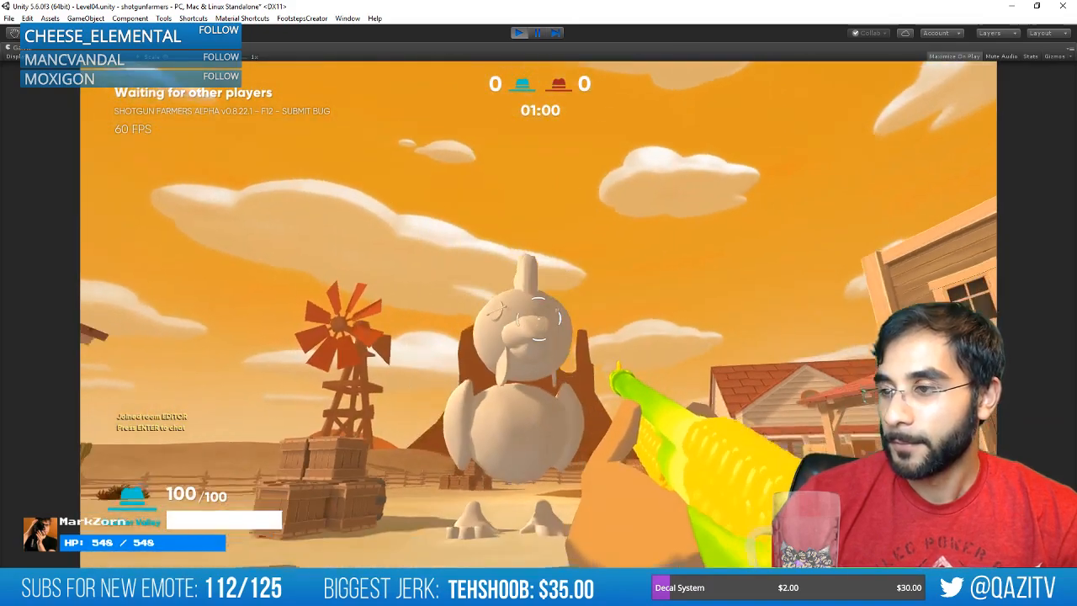
Move away through the town and approach the giant chicken again to compare its scale with the buildings.
key("w")
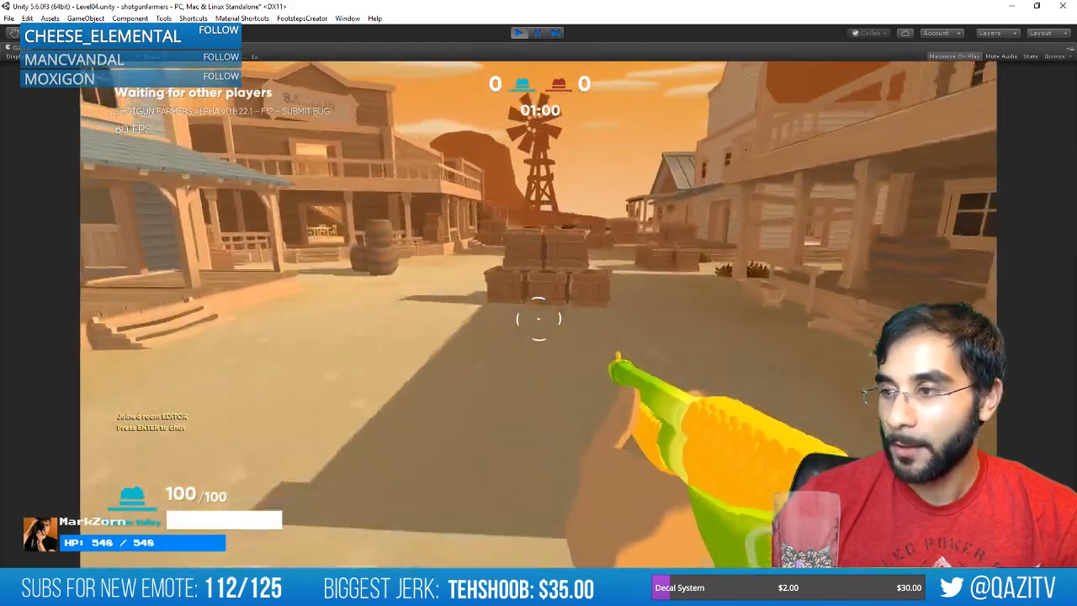
key("w")
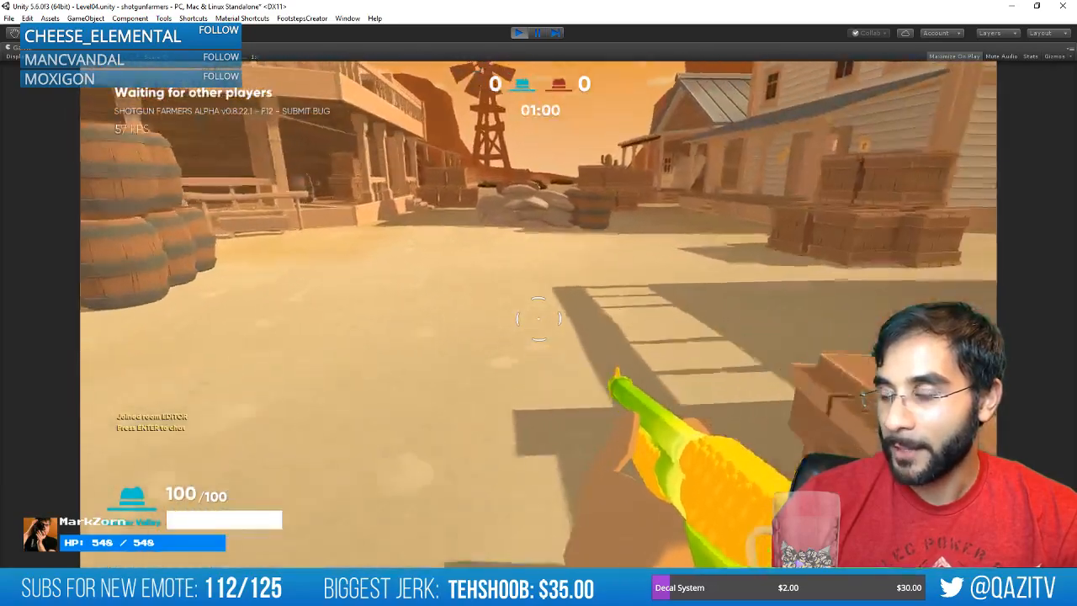
key("a")
key("w")
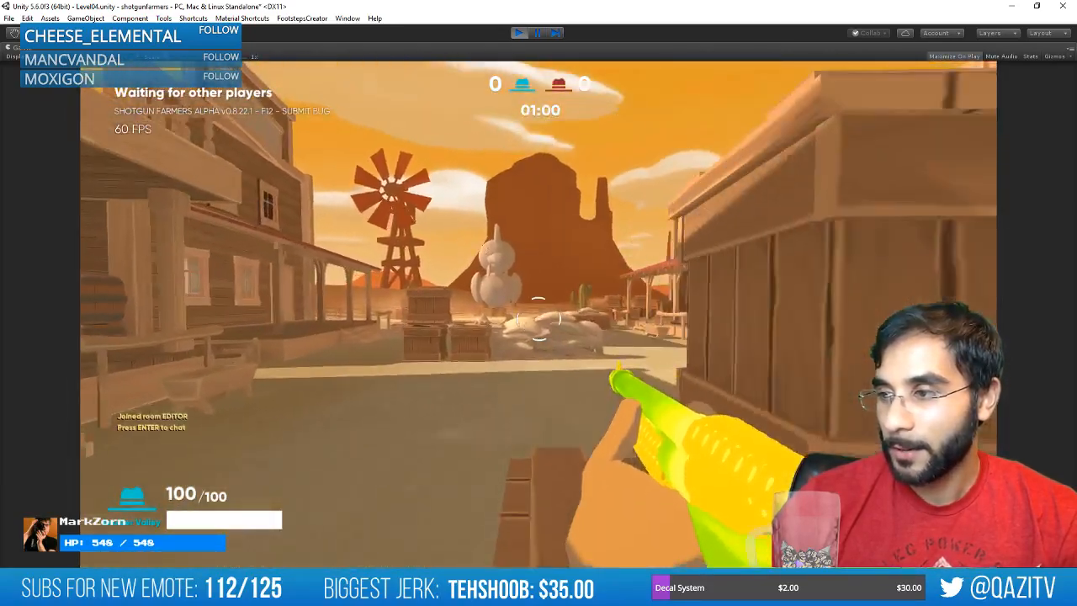
key("w")
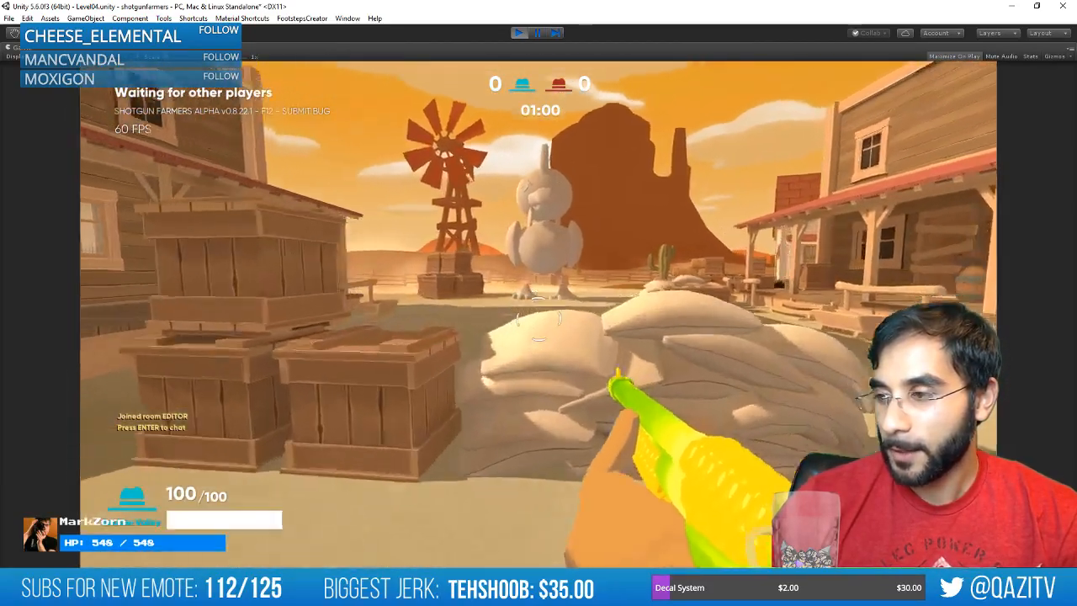
key("w")
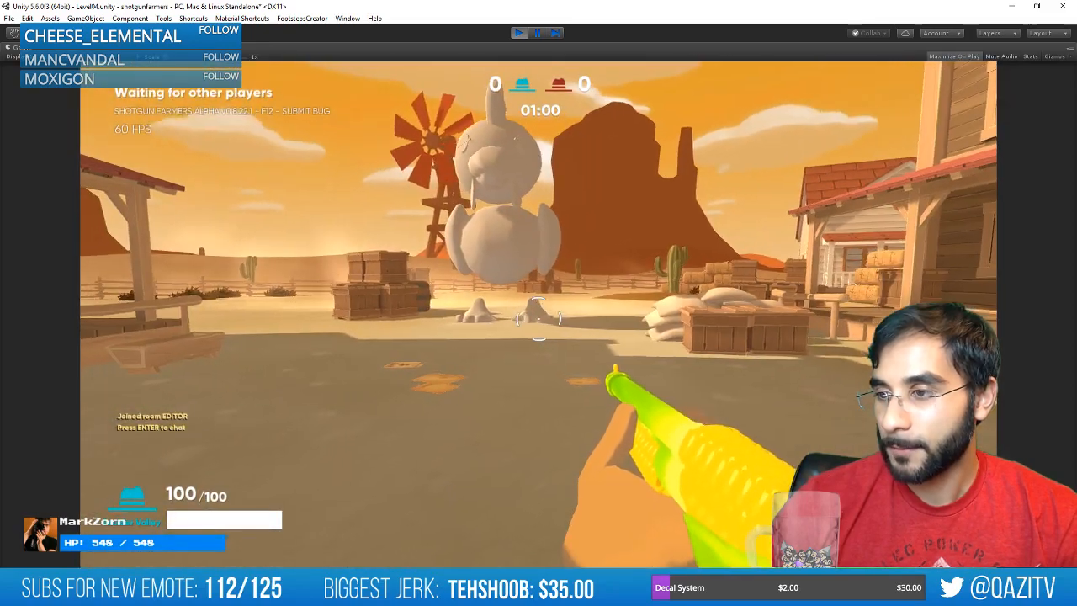
Circle the giant chicken and view it from near and far against the town buildings, and exit play mode.
key("w")
key("d")
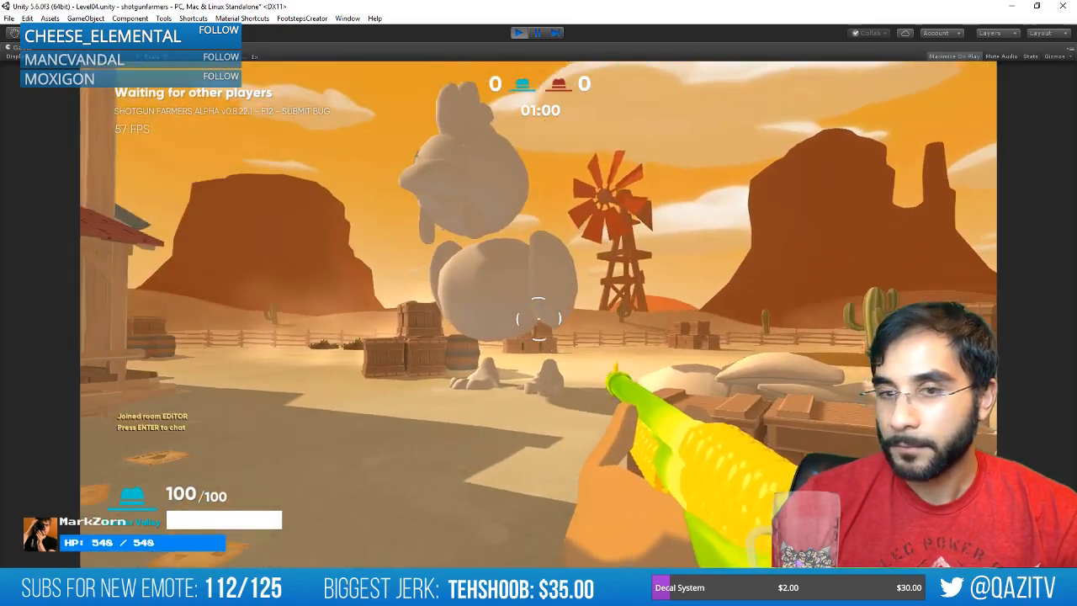
key("a")
key("a")
key("s")
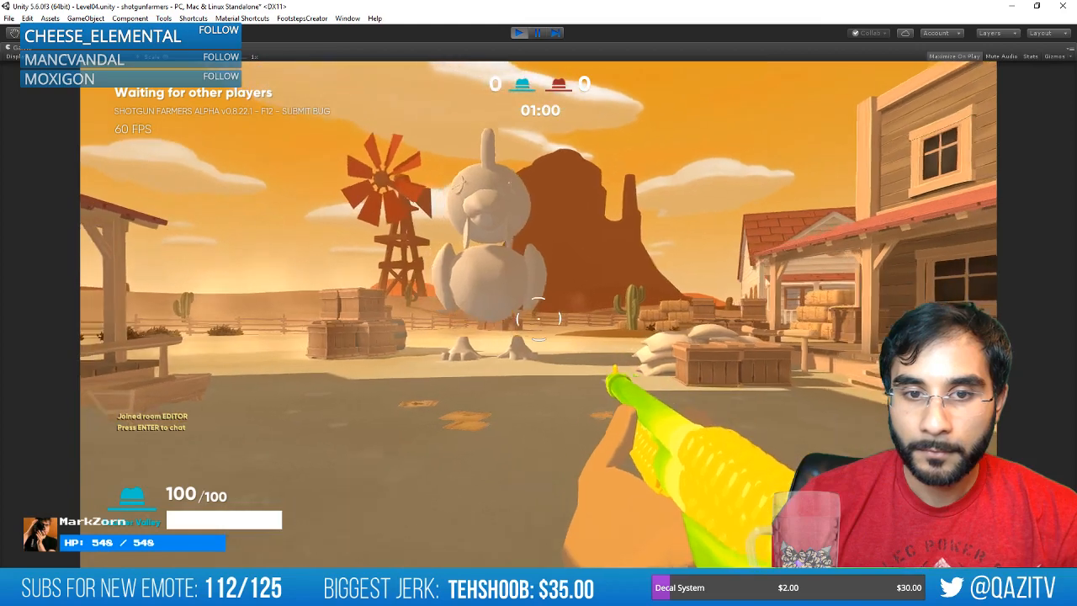
key("w")
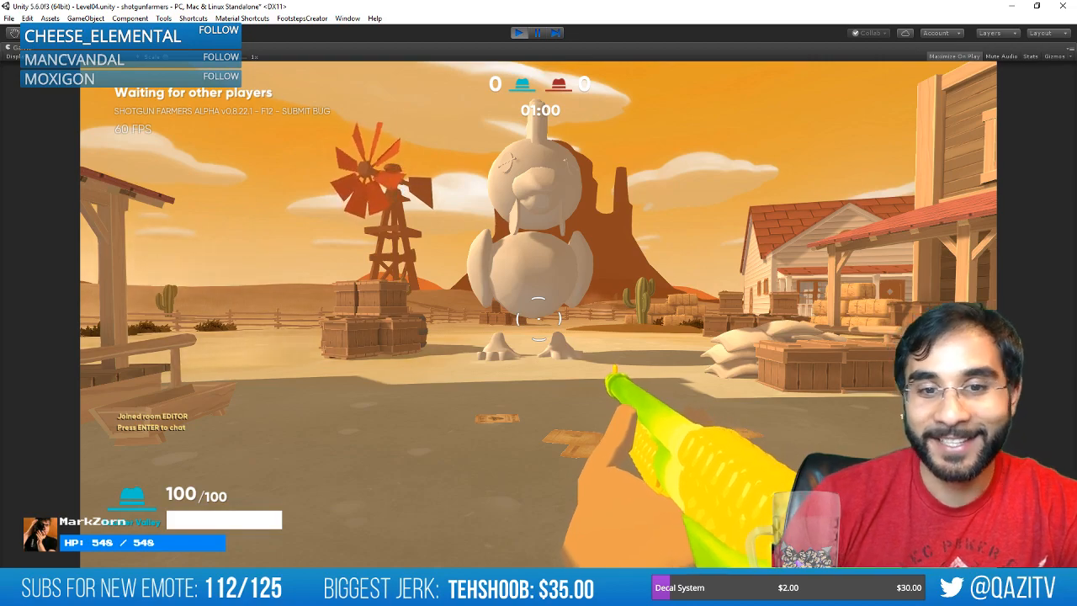
key("w")
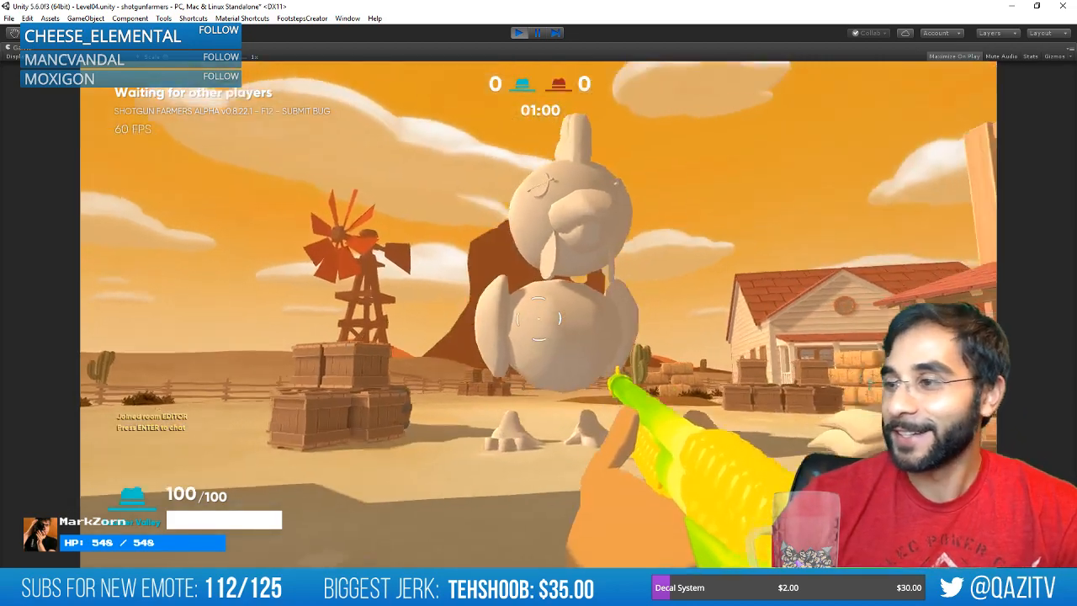
key("w")
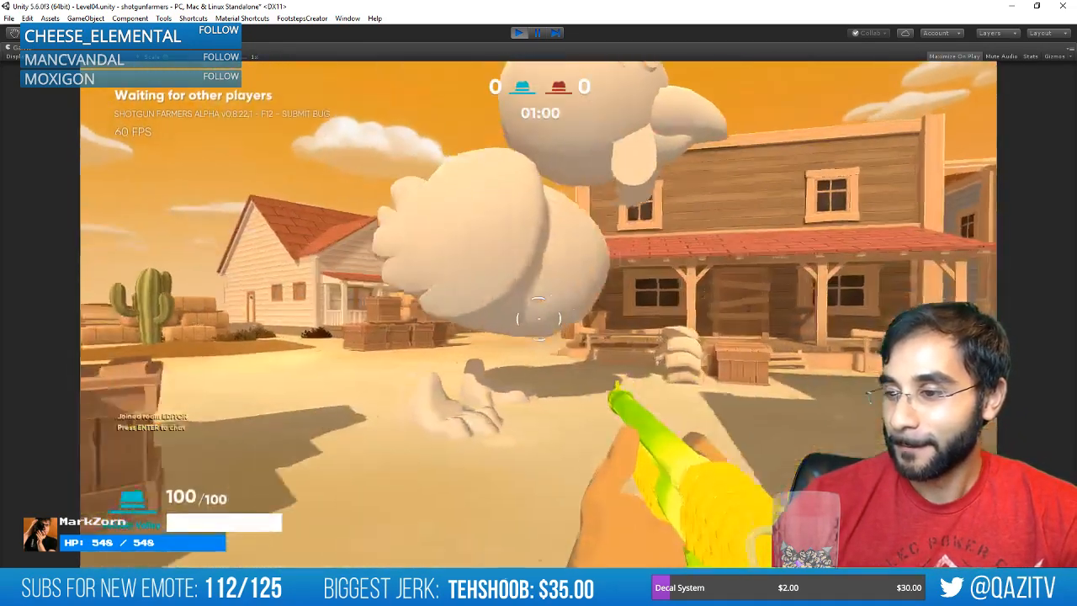
key("d")
key("s")
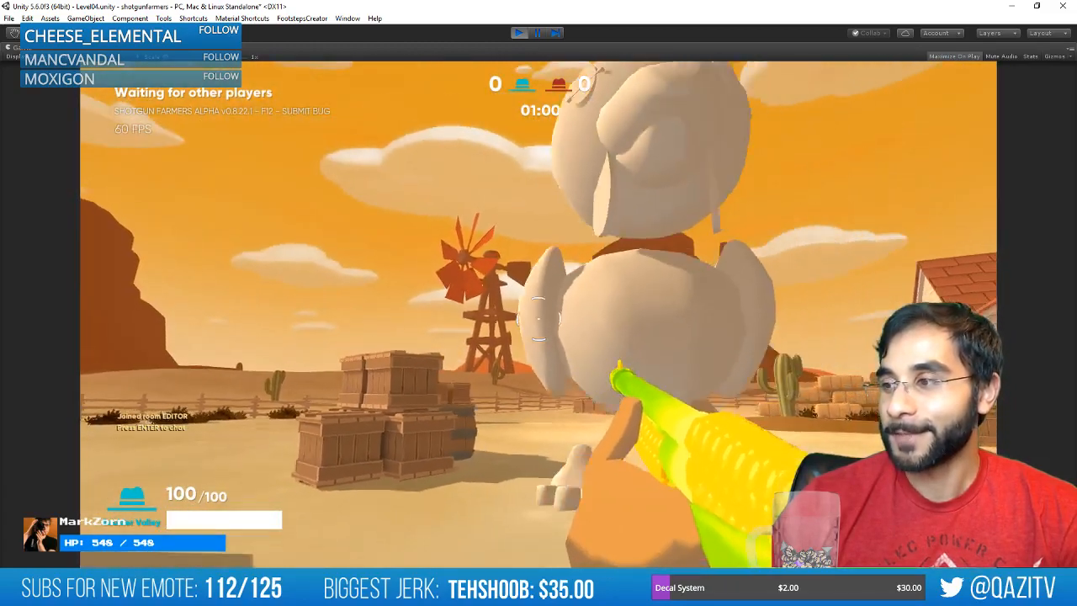
key("s")
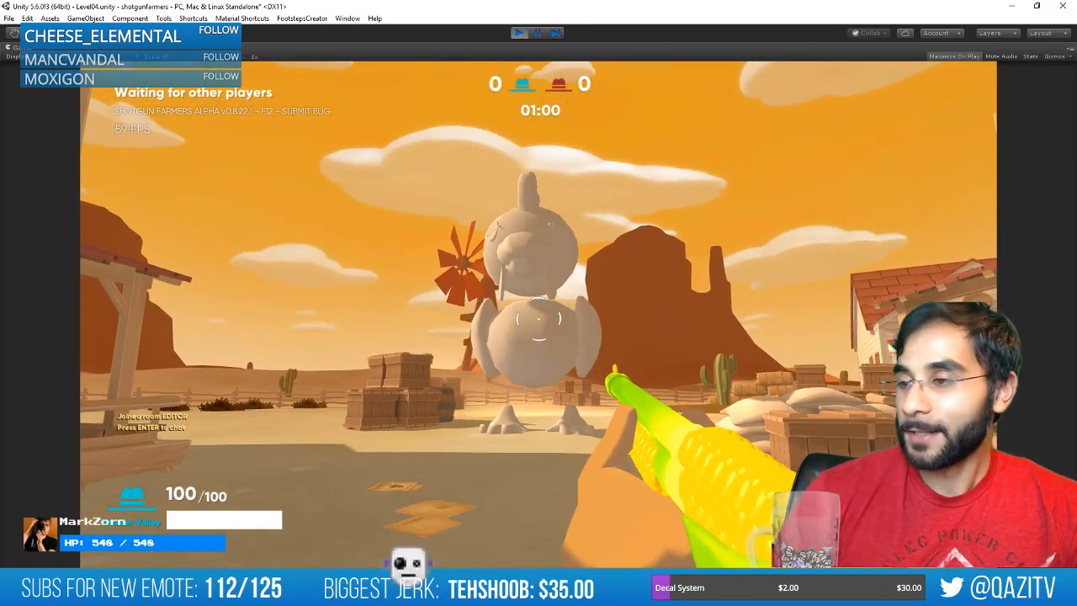
key("ctrl+p")
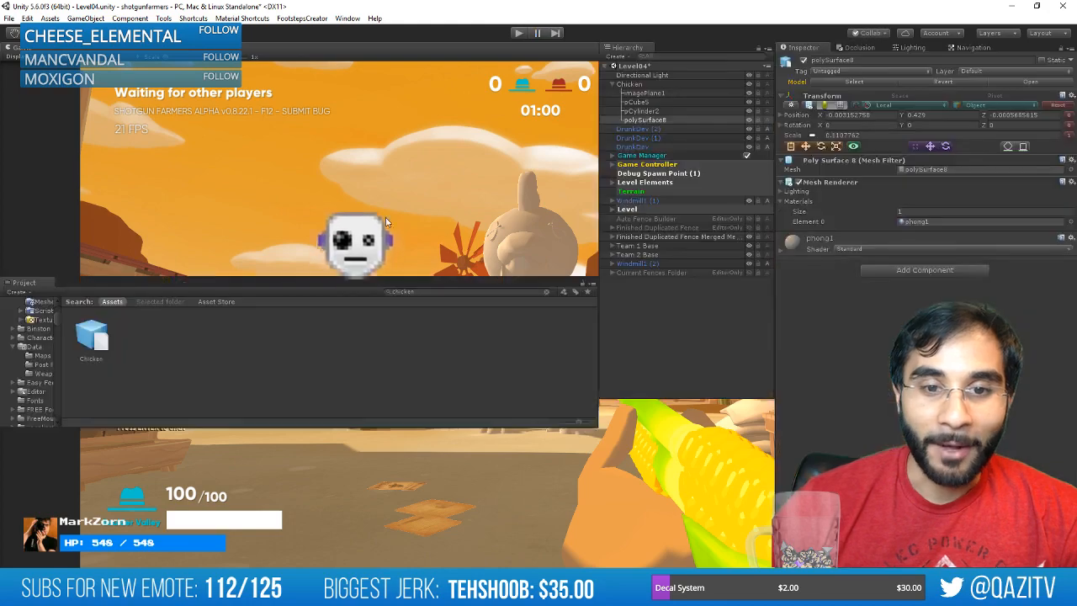
Scale the whole Chicken object down to 2.5, trying 2 and 3 first, and view it beside the crates.
scroll(341, 160, "down", 3)
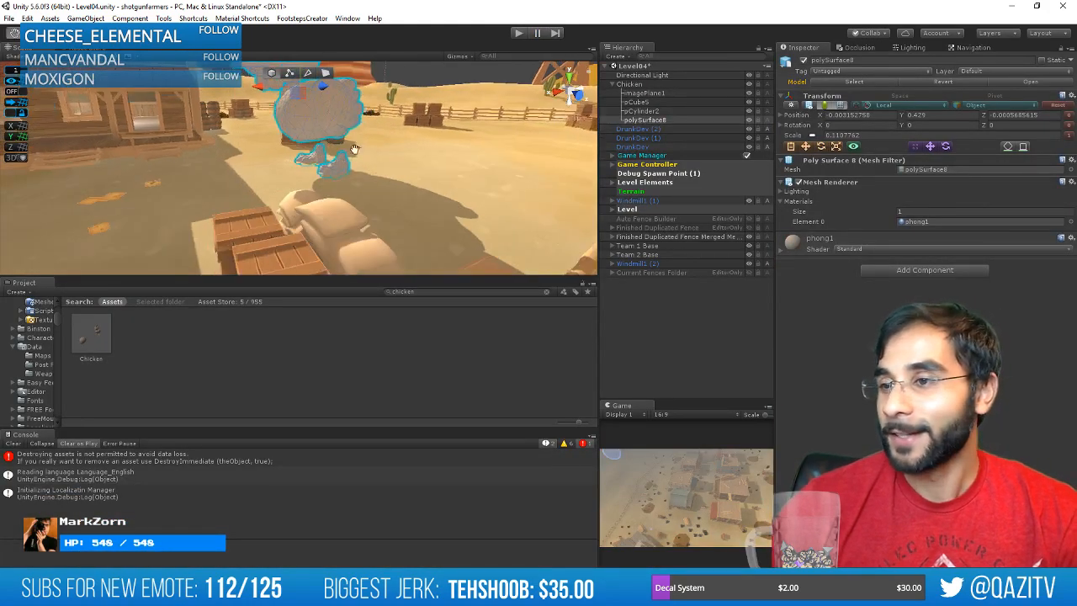
left_click_drag(341, 160, 474, 147, "alt")
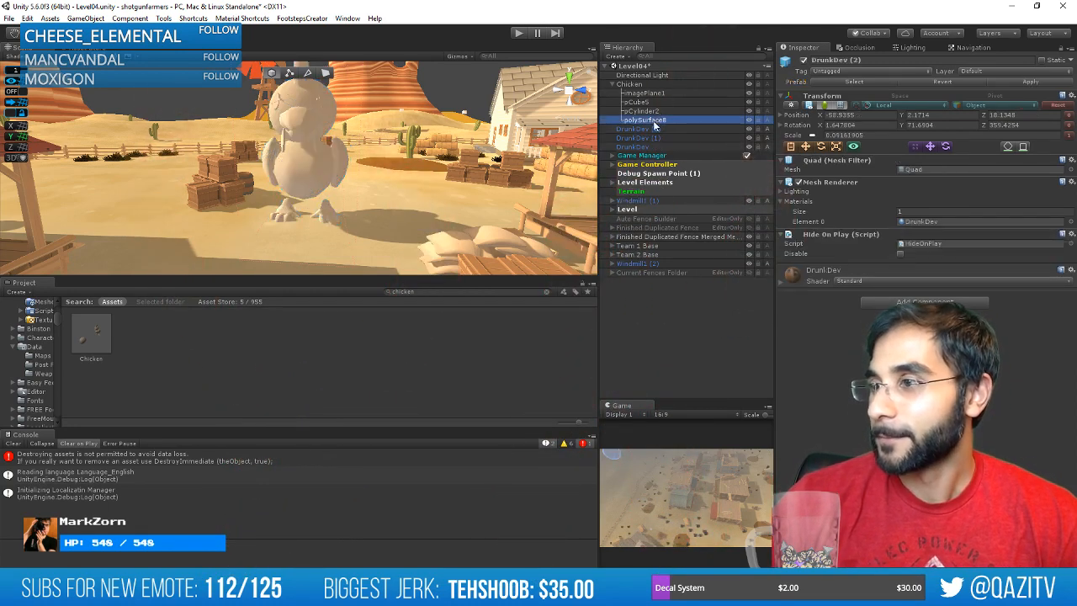
left_click(665, 85)
left_click(840, 134)
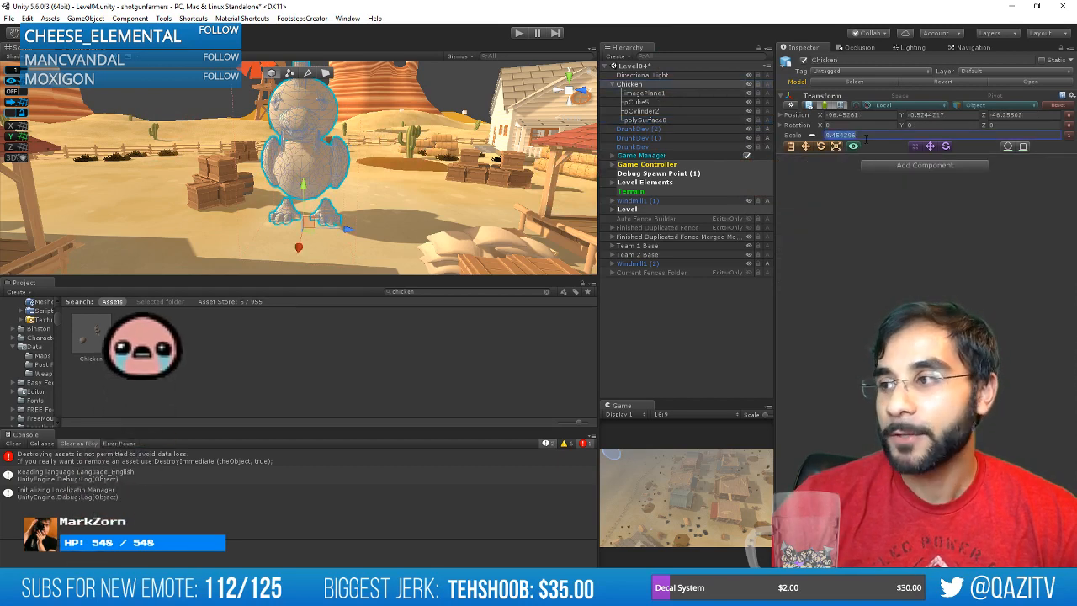
type("2")
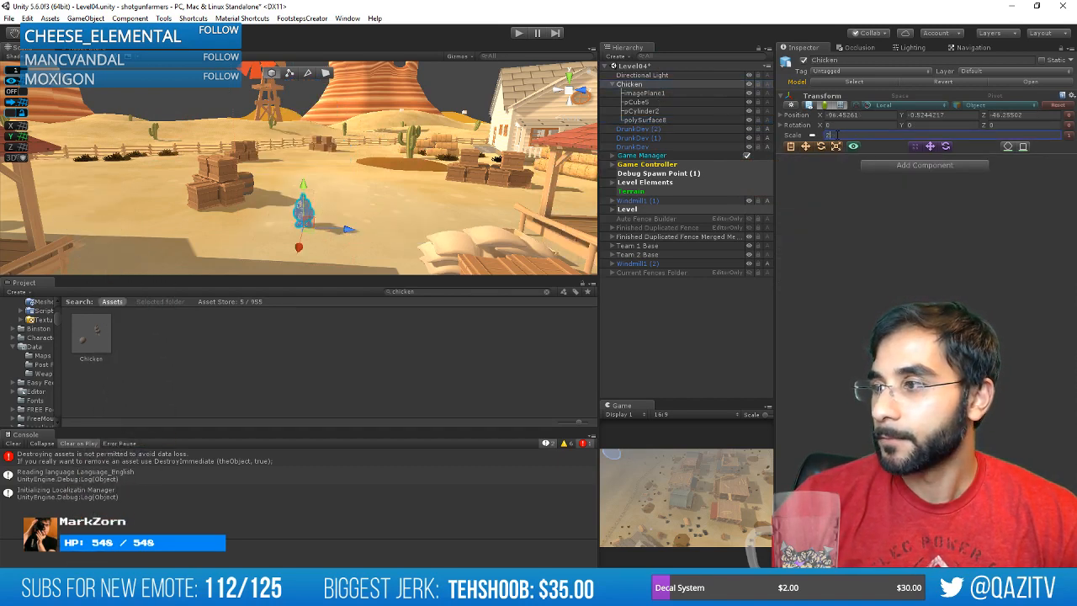
type("3")
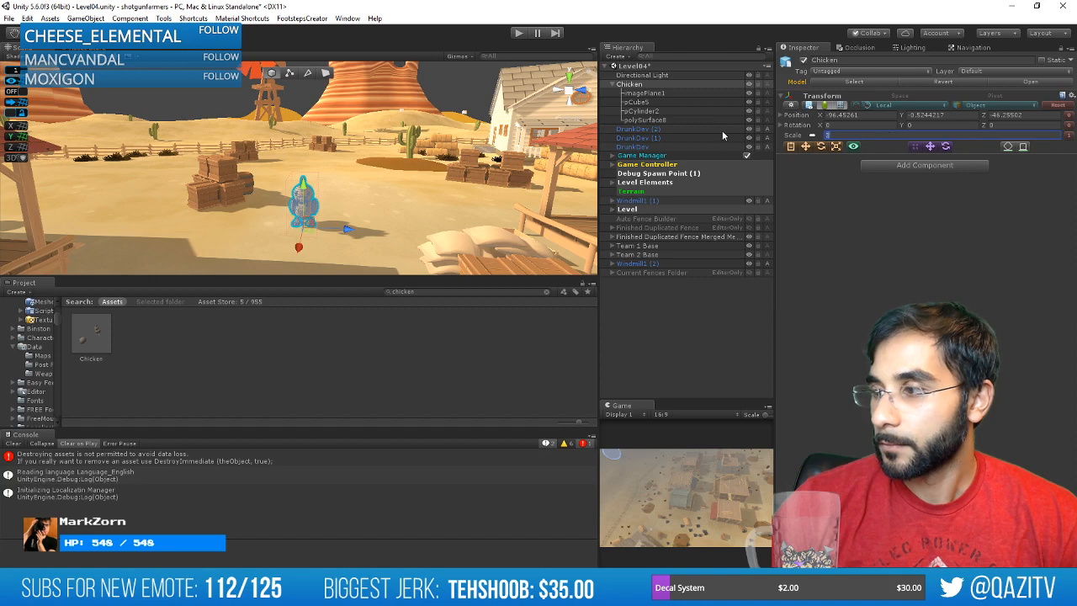
type("2.5")
left_click_drag(538, 160, 369, 194, "alt")
left_click(372, 250)
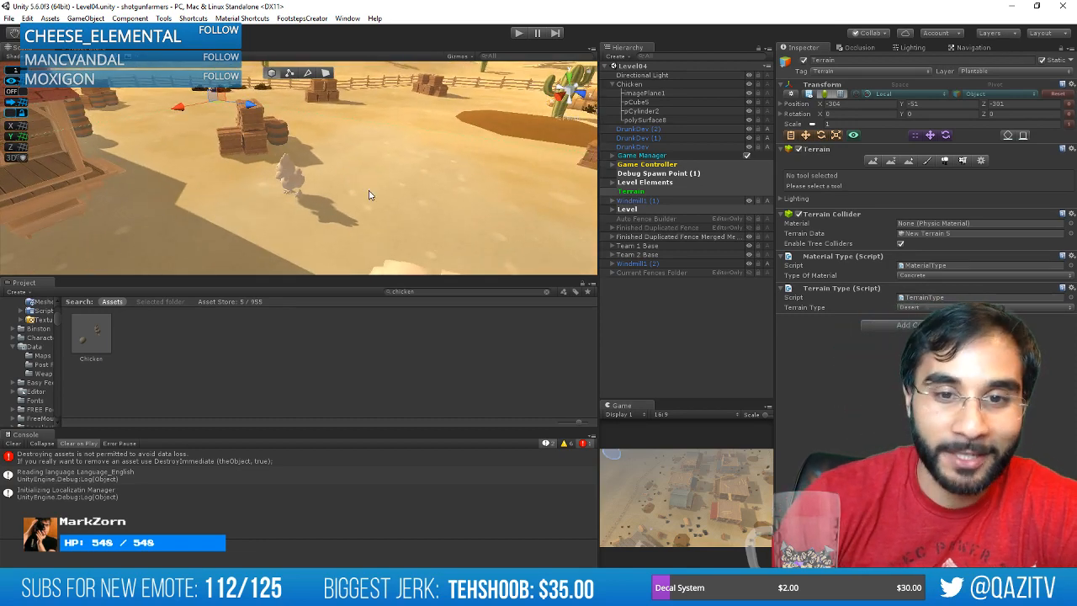
left_click_drag(368, 195, 481, 129, "alt")
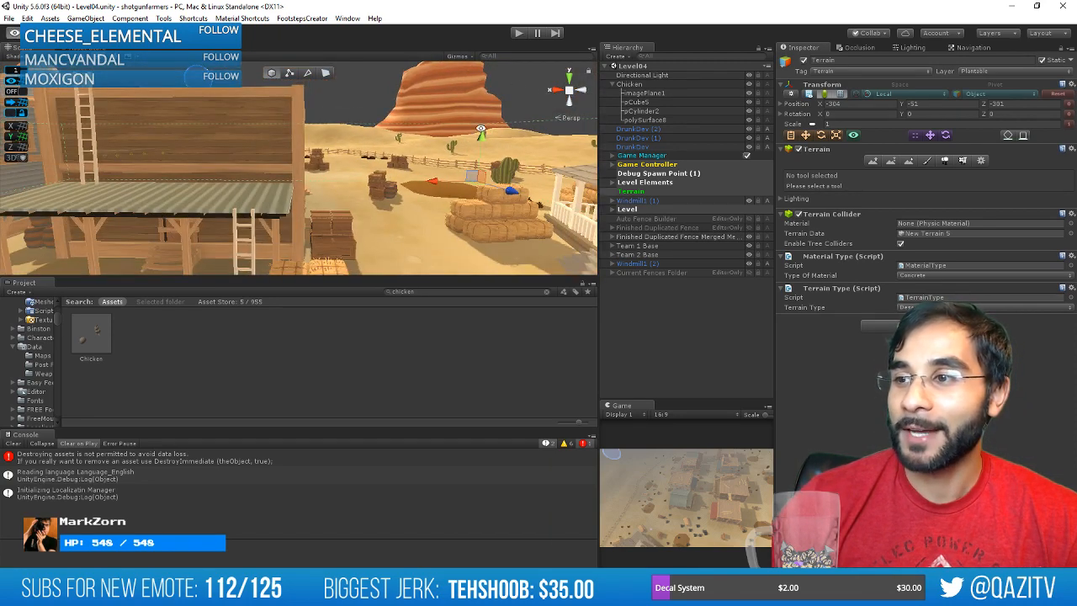
Play-test the level and survey the town from the rooftop spawn, opening the pause menu and returning to the game.
left_click(514, 37)
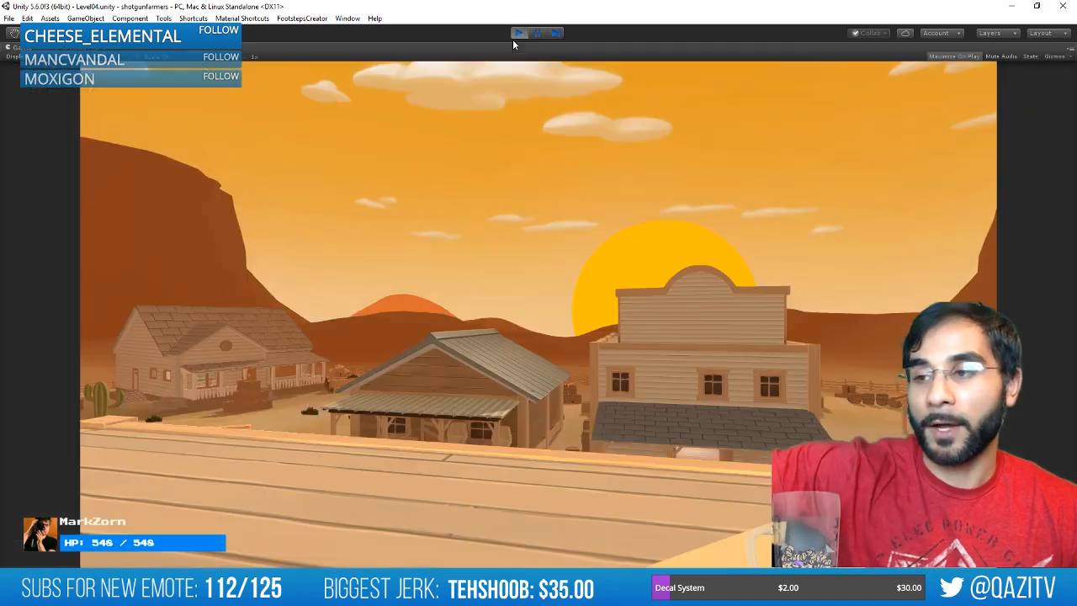
key("s")
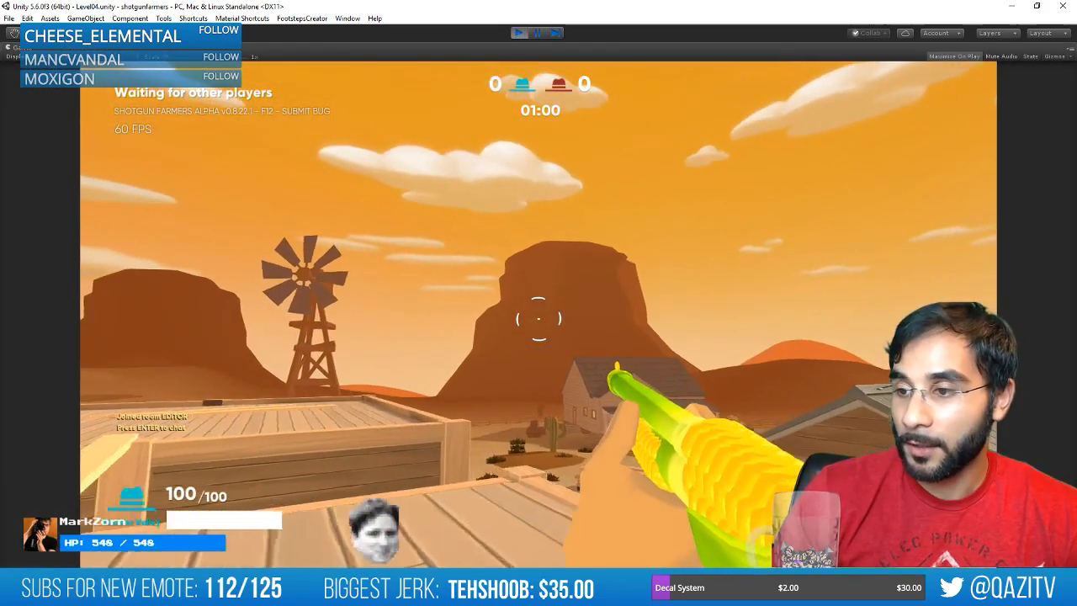
key("w")
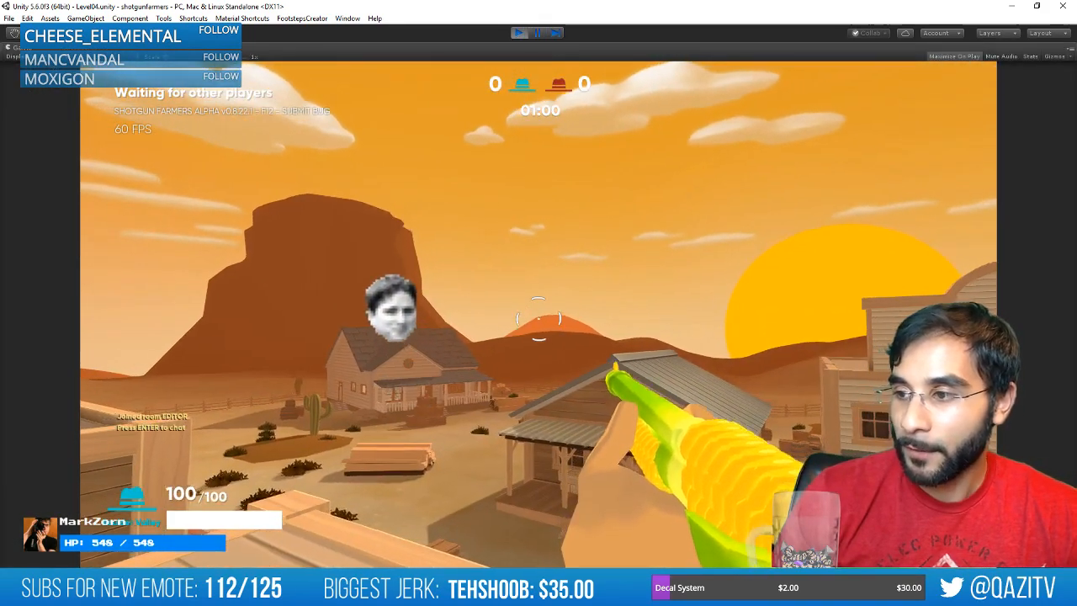
key("w")
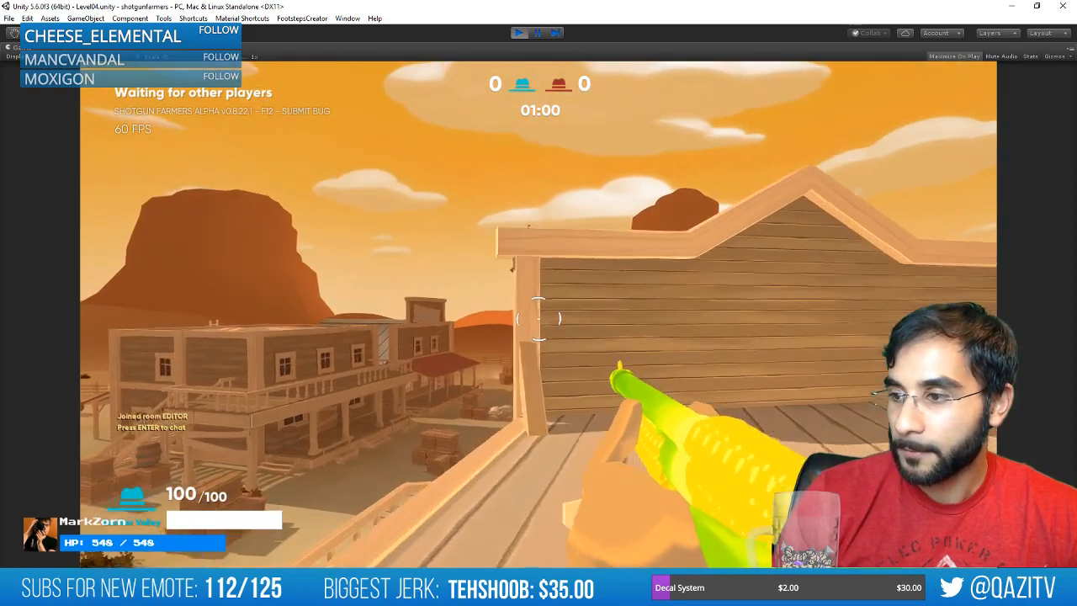
key("w")
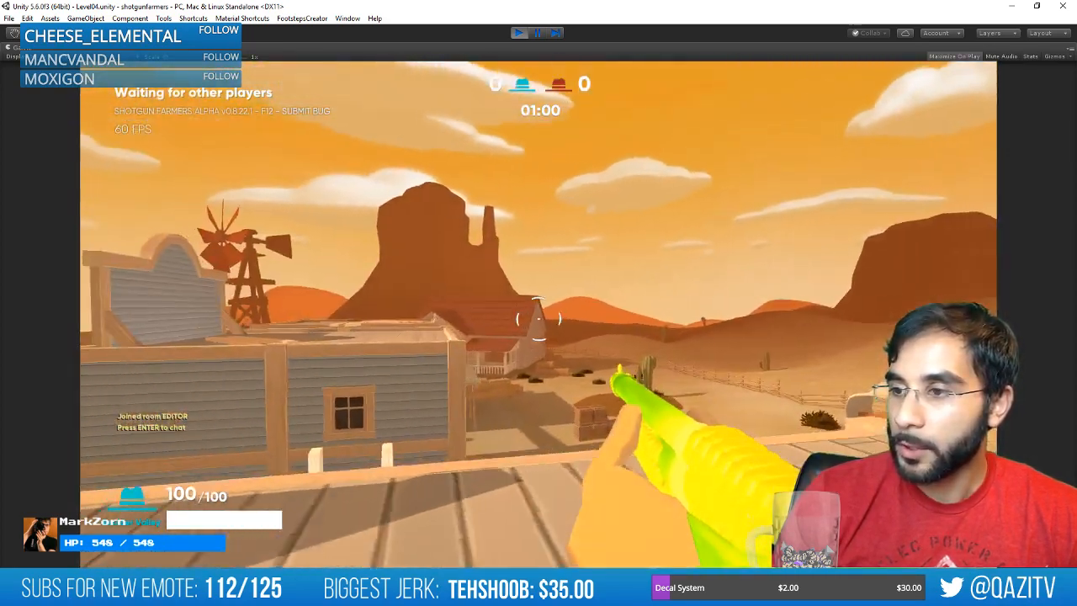
key("w")
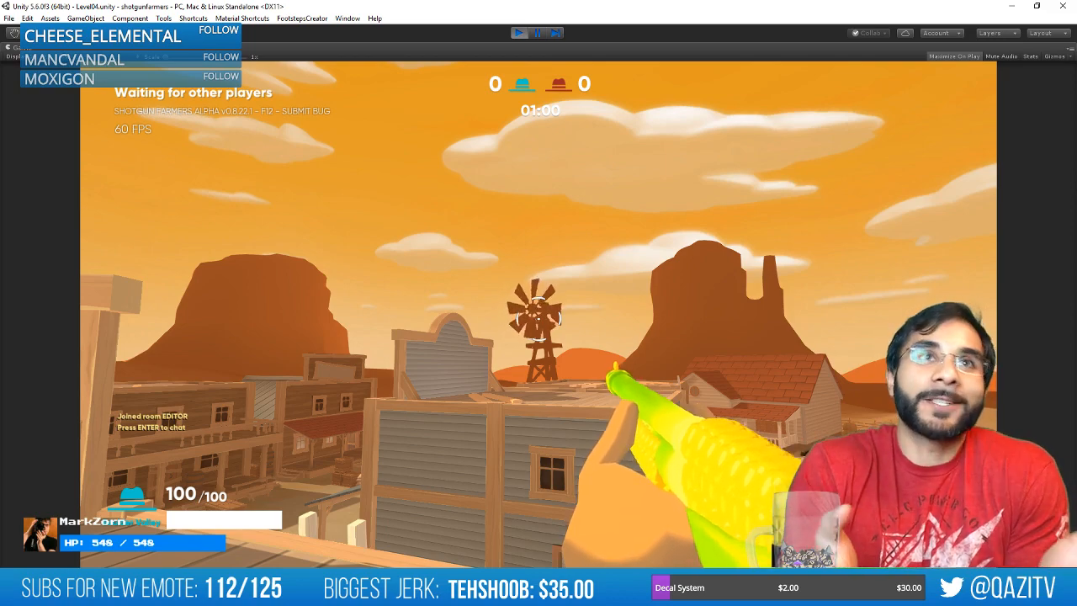
key("s")
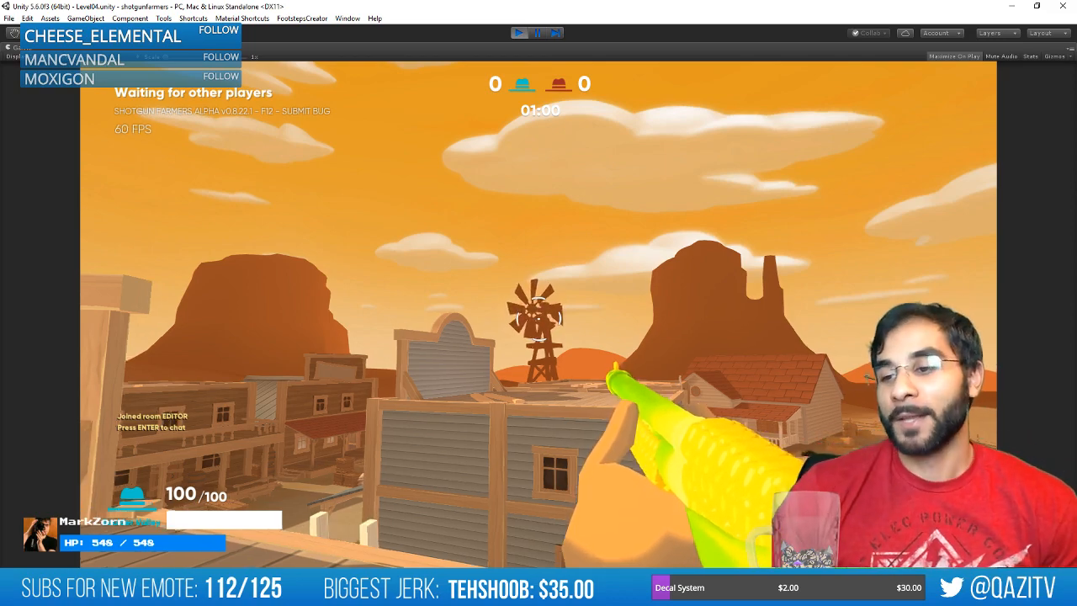
key("w")
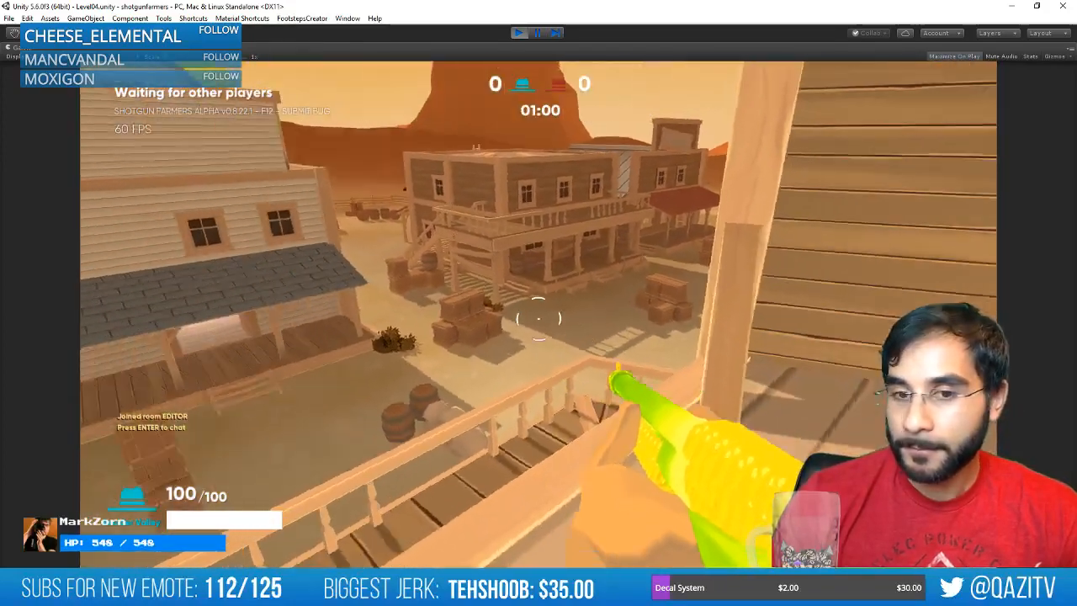
key("s")
key("Escape")
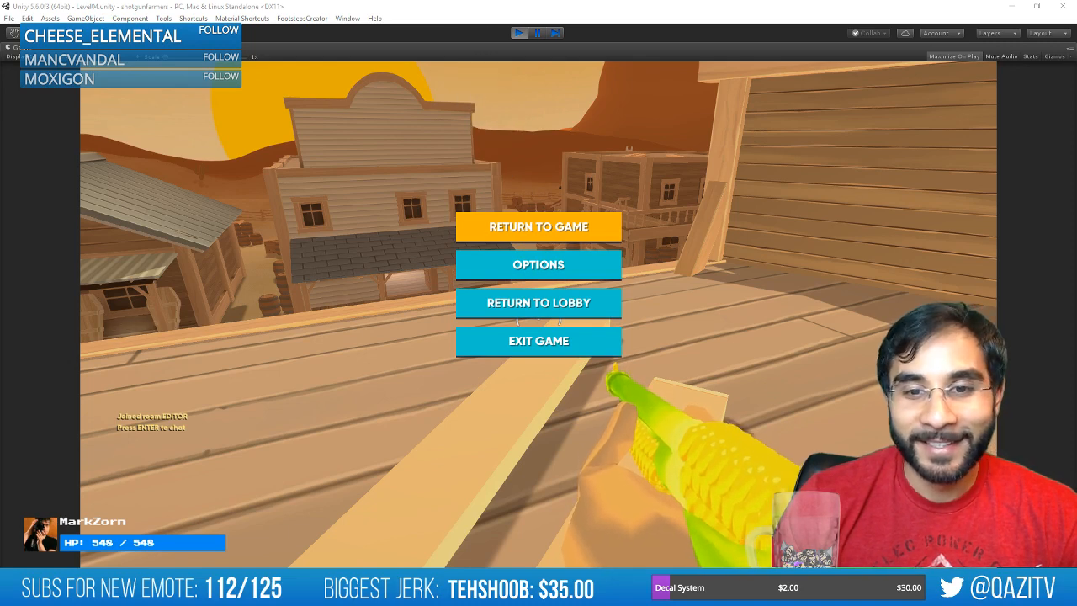
left_click(519, 227)
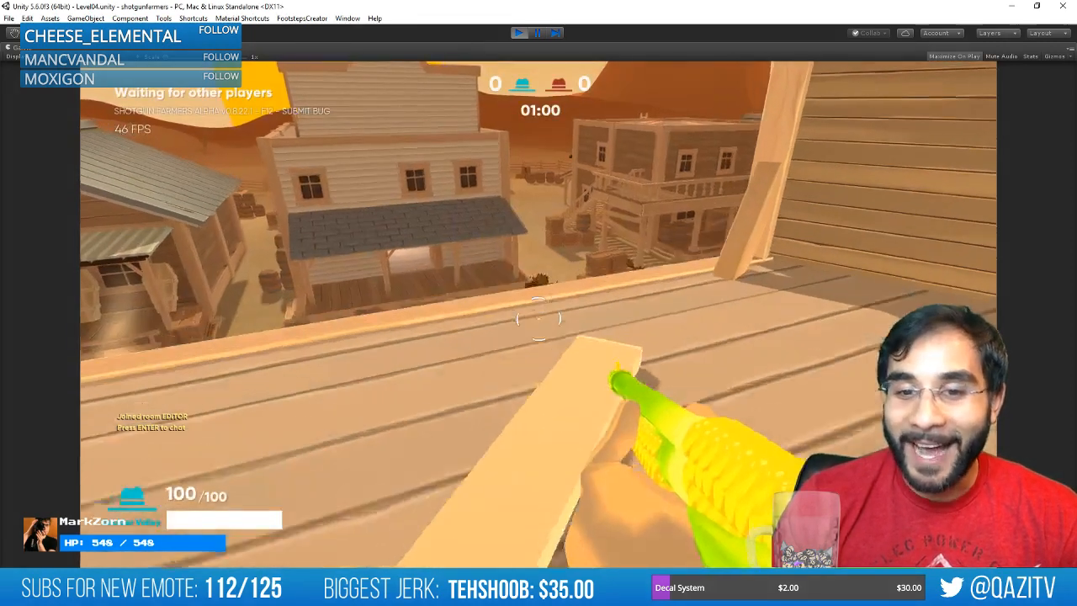
Jump down from the rooftop and go along the street up to the resized chicken.
key("w")
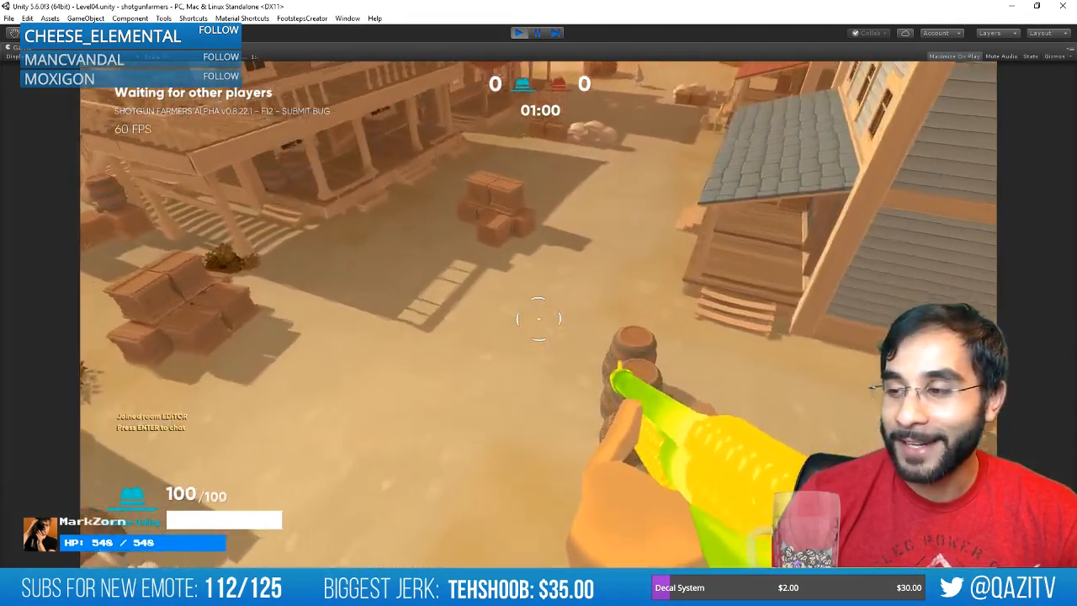
key("space")
key("w")
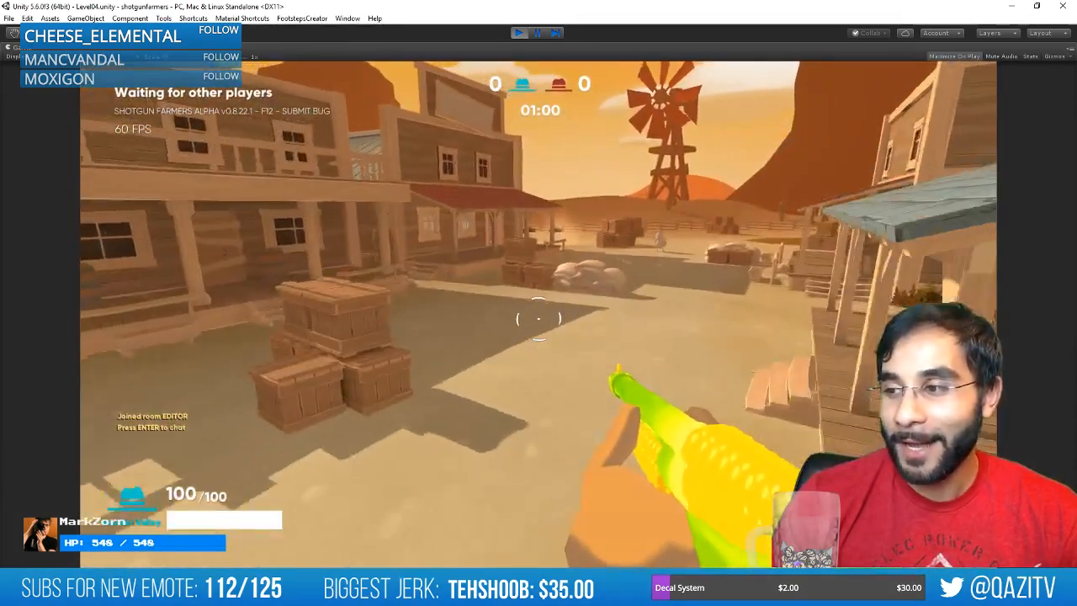
key("w")
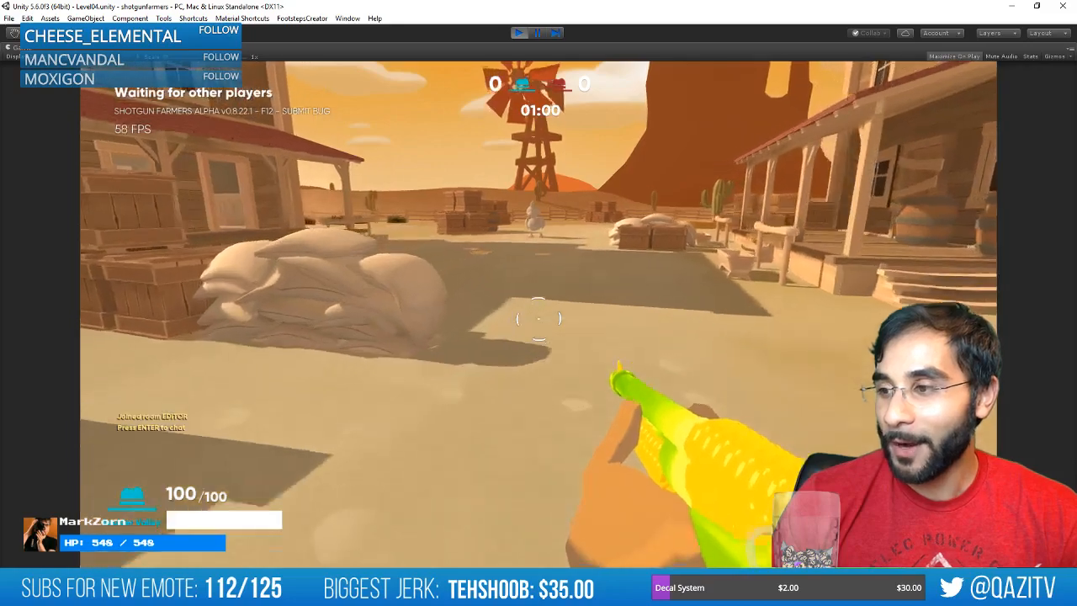
key("w")
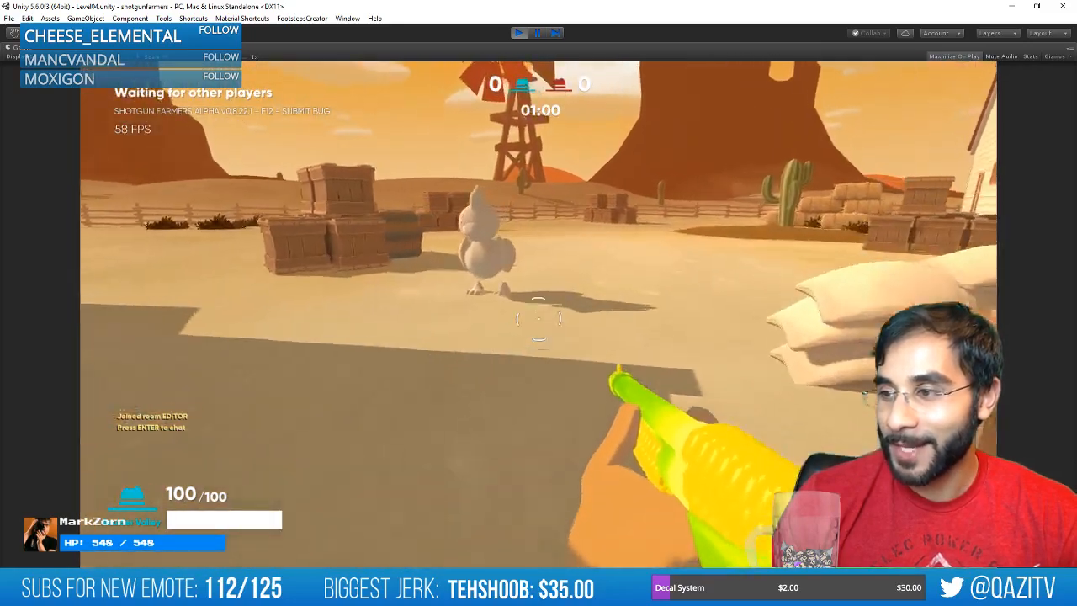
key("s")
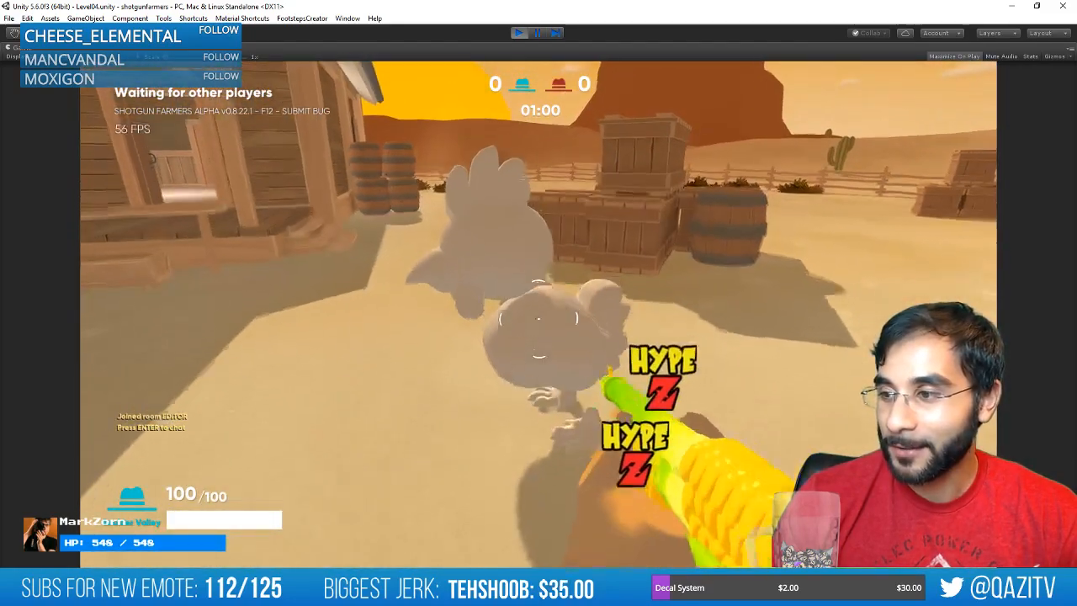
Walk around the resized chicken and examine it from the front and from behind.
key("a")
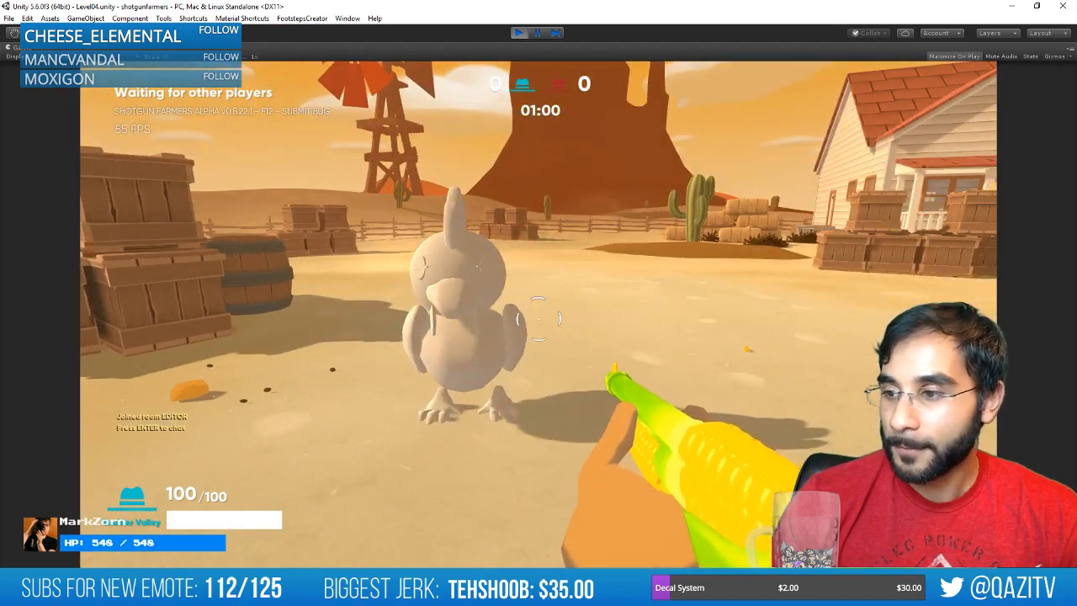
key("a")
key("w")
key("s")
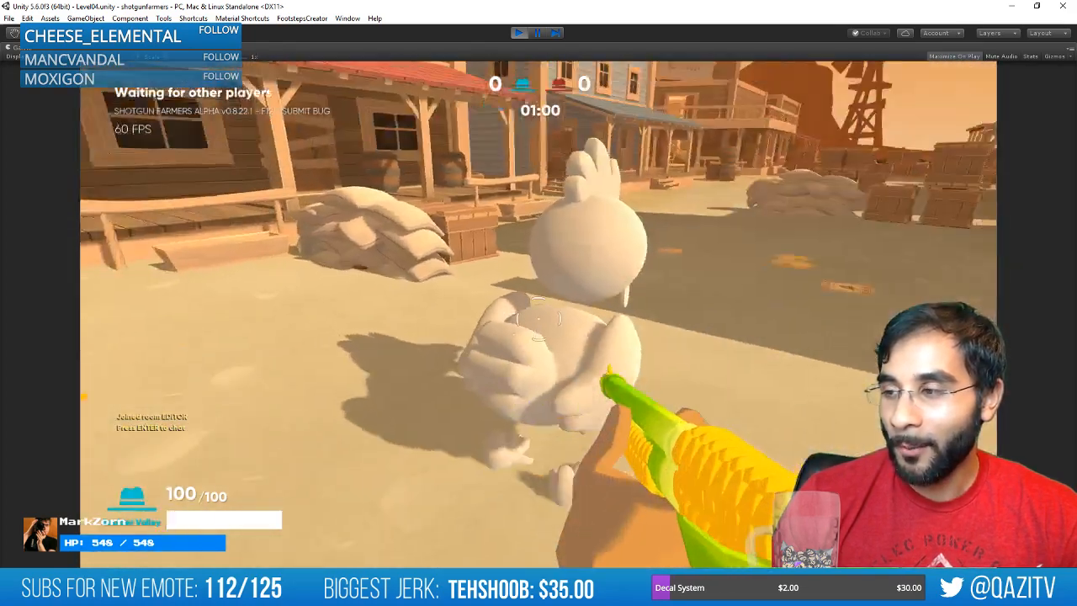
key("a")
Exit play mode and delete the Chicken object from the level.
key("Escape")
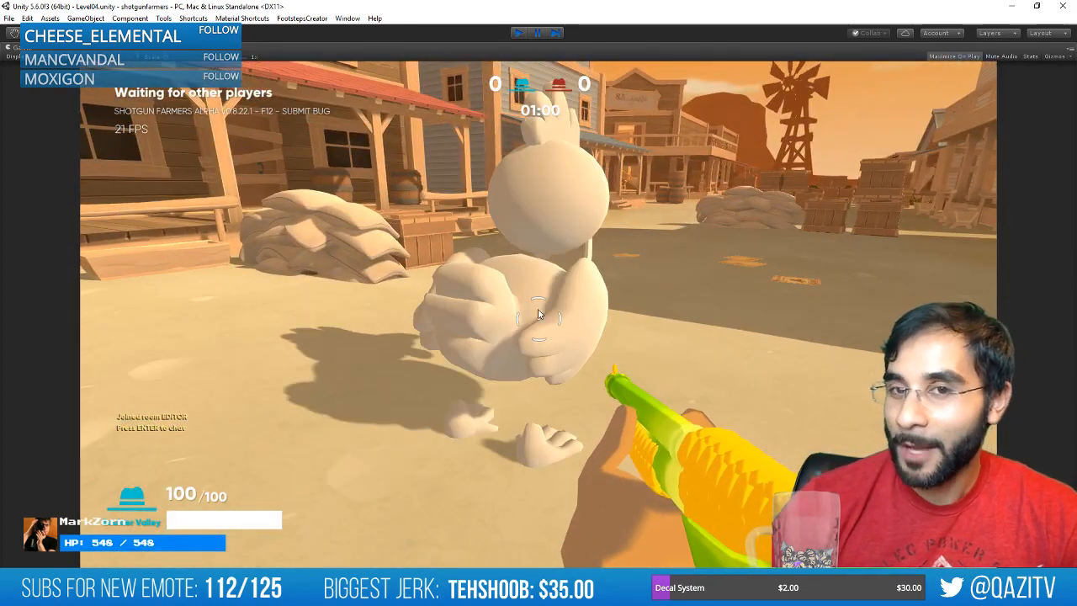
key("ctrl+p")
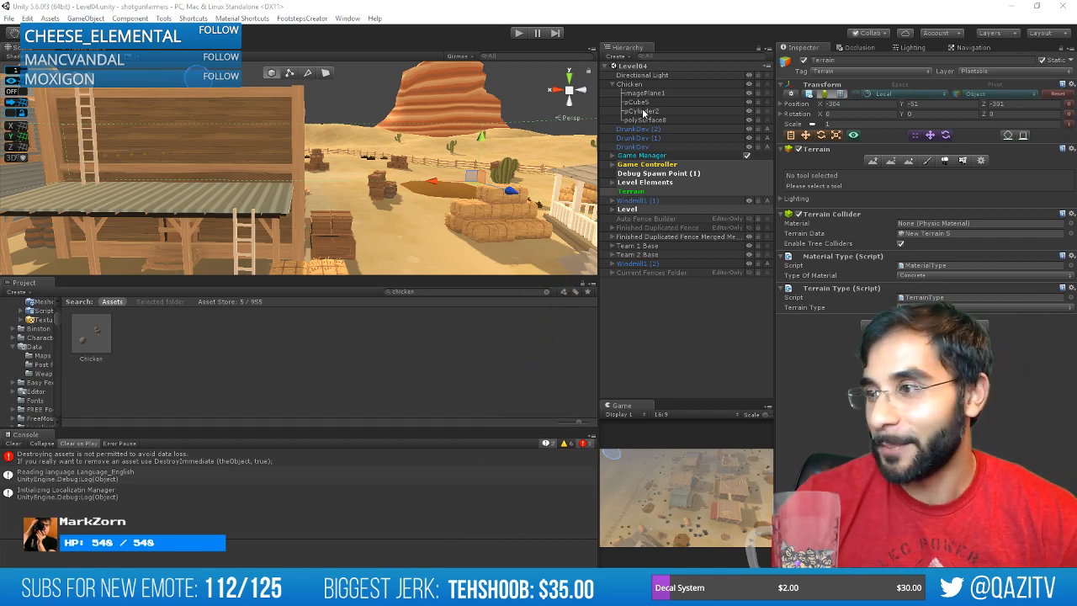
left_click(649, 84)
key("Delete")
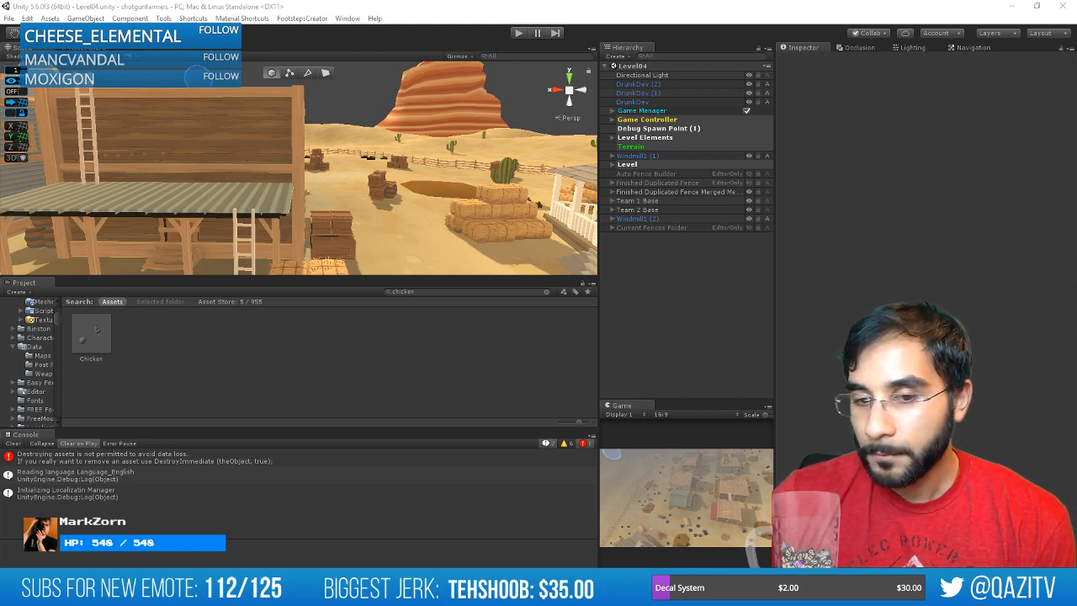
Switch to Maya, frame the chicken mesh, show its channel values, and inspect it deselected beside the reference drawing.
key("alt+Tab")
left_click(462, 260)
left_click_drag(541, 295, 459, 274, "alt")
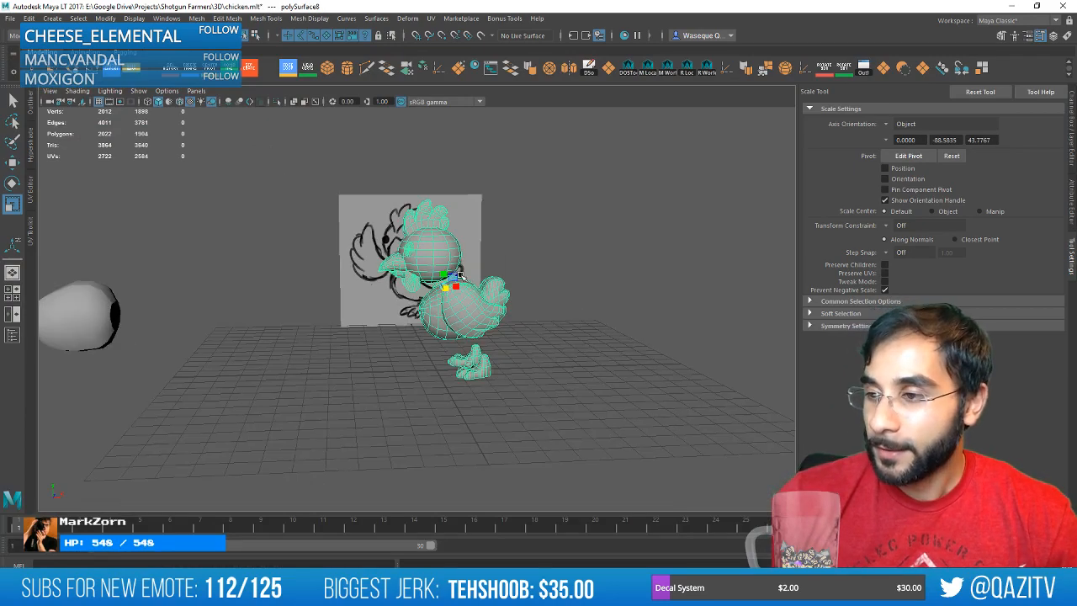
key("f")
left_click_drag(441, 341, 512, 323, "alt")
left_click(1070, 126)
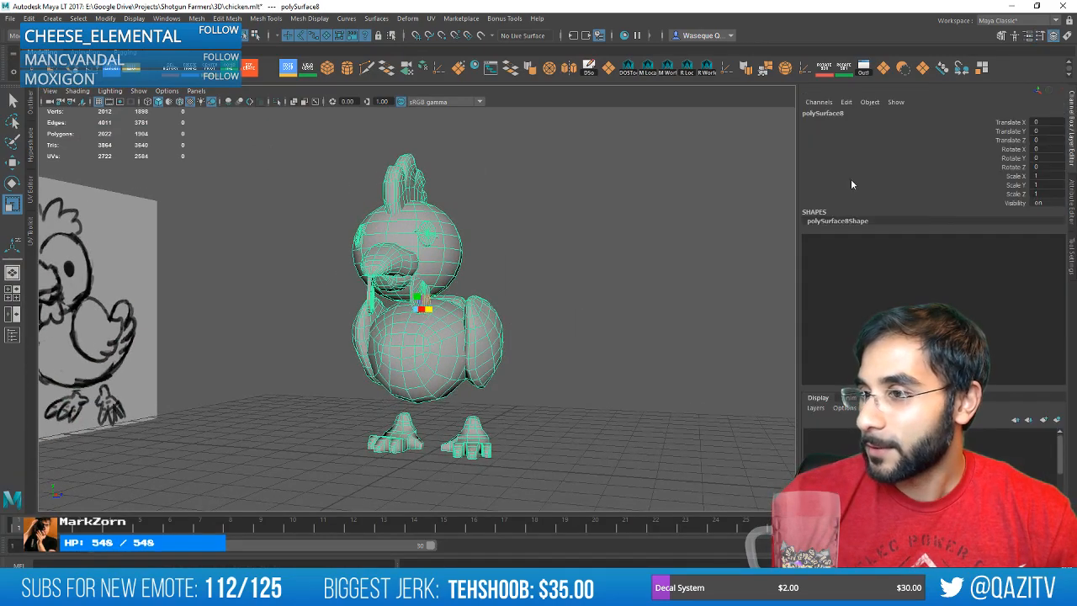
left_click(581, 279)
mouse_move(570, 289)
left_mouse_down("alt")
mouse_move(589, 252)
mouse_move(618, 260)
mouse_move(495, 273)
left_mouse_up("alt")
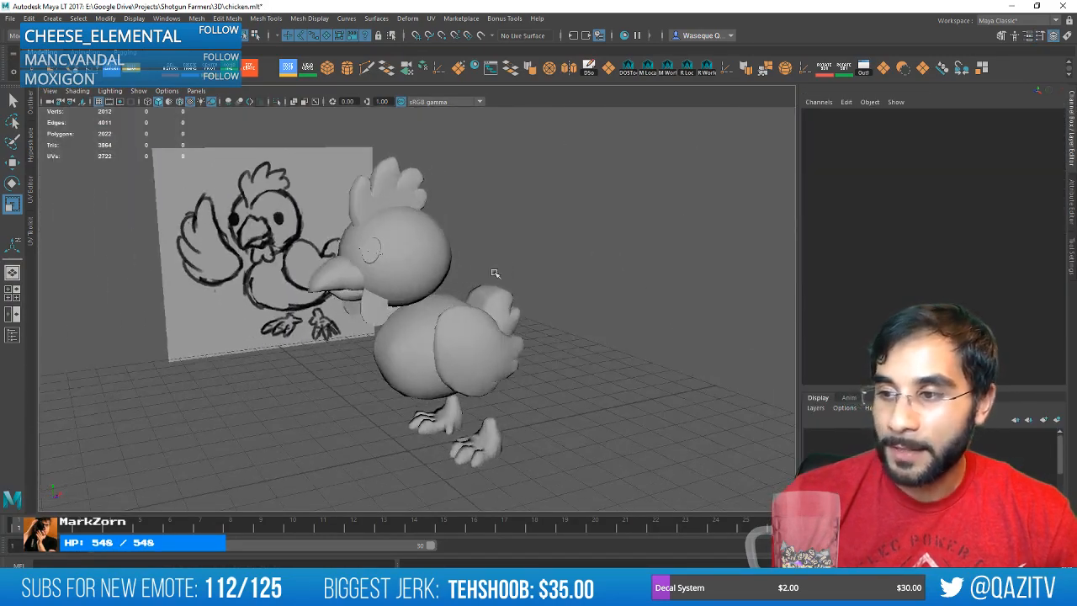